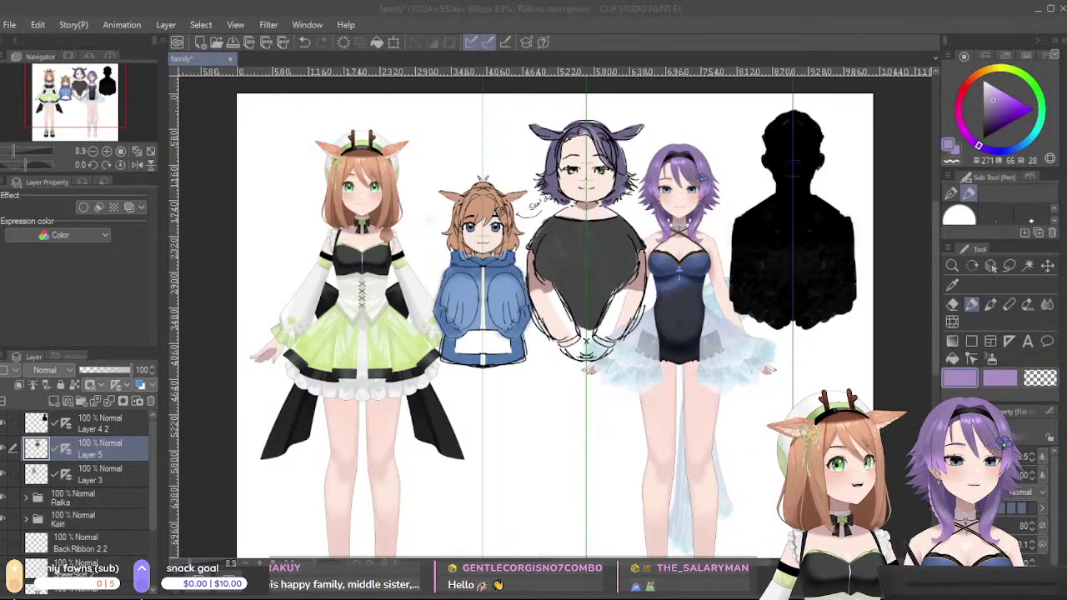
- Examine the family line-up's figures and sketches, from the green-dressed deer girl across to the black silhouette
{"action": "left_click", "coordinate": [741, 13]}
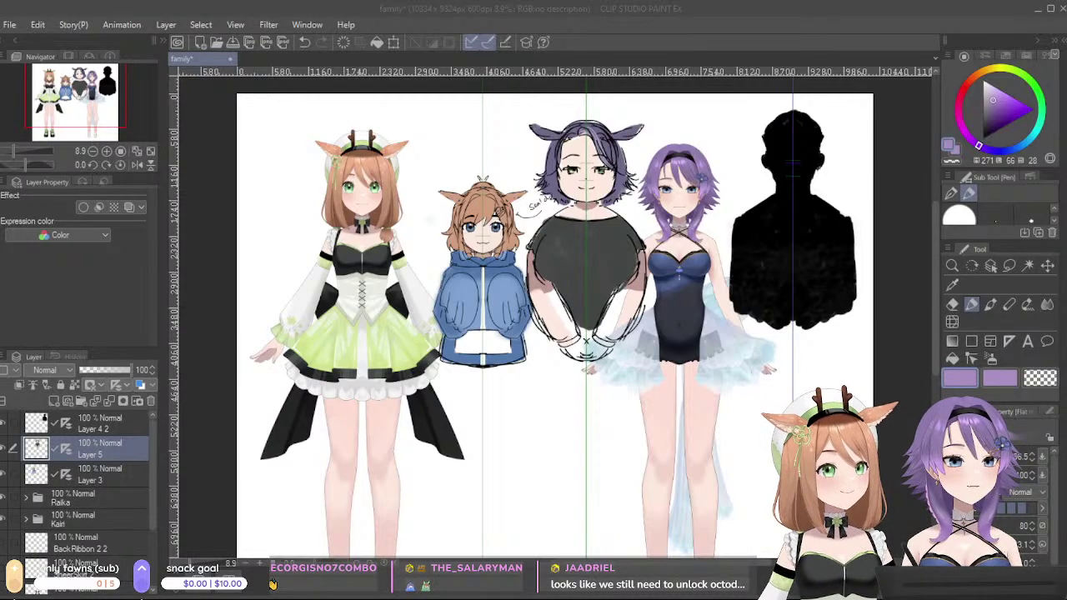
{"action": "key", "text": "alt+Tab"}
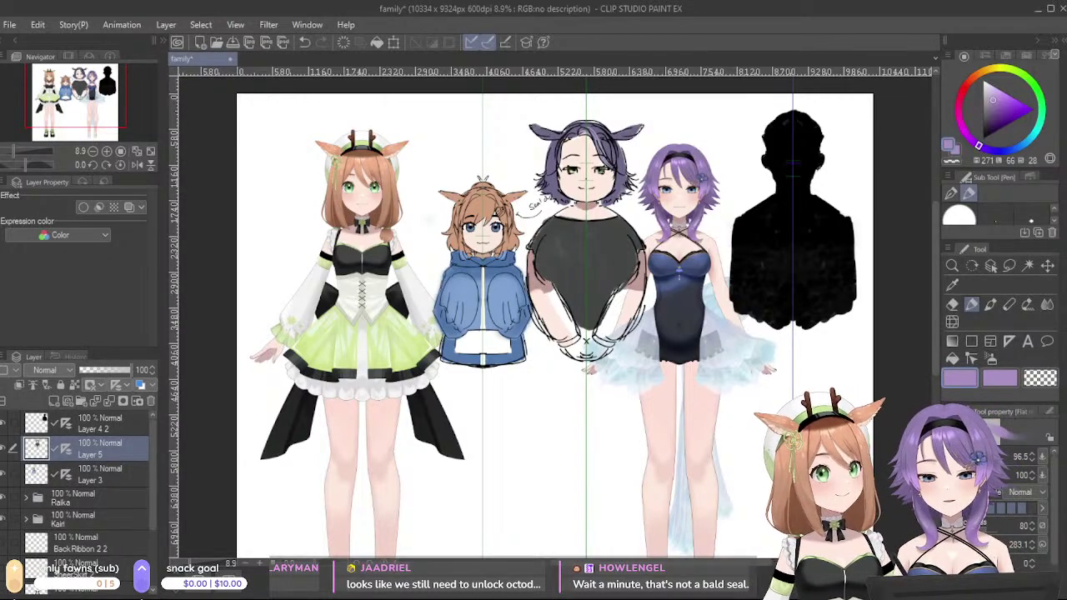
{"action": "scroll", "coordinate": [501, 424], "scroll_direction": "up", "scroll_amount": 4}
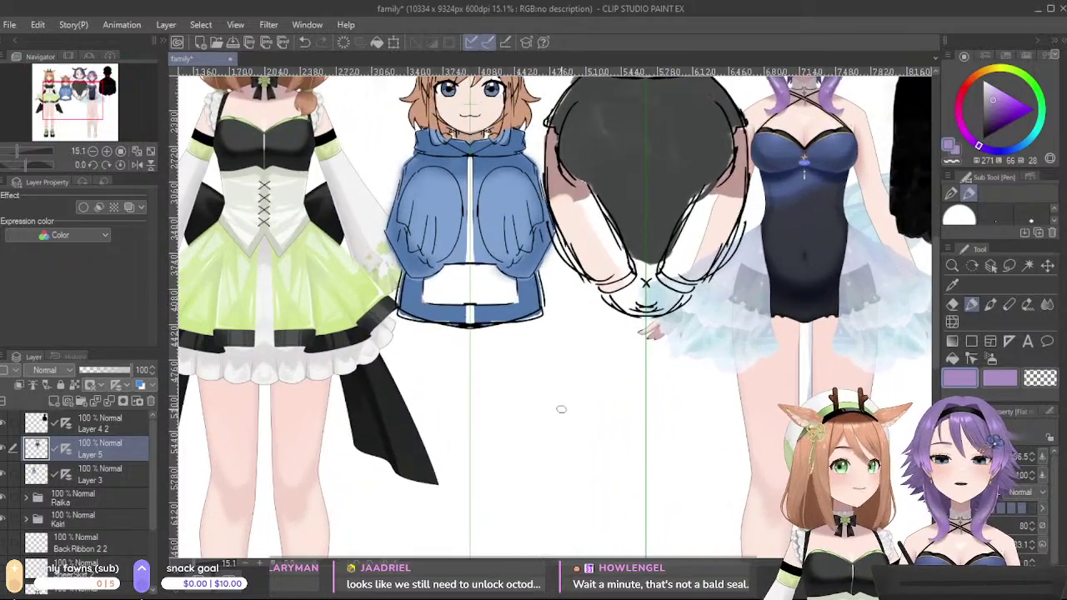
{"action": "left_click_drag", "start_coordinate": [566, 373], "coordinate": [549, 432]}
{"action": "scroll", "coordinate": [549, 432], "scroll_direction": "down", "scroll_amount": 3}
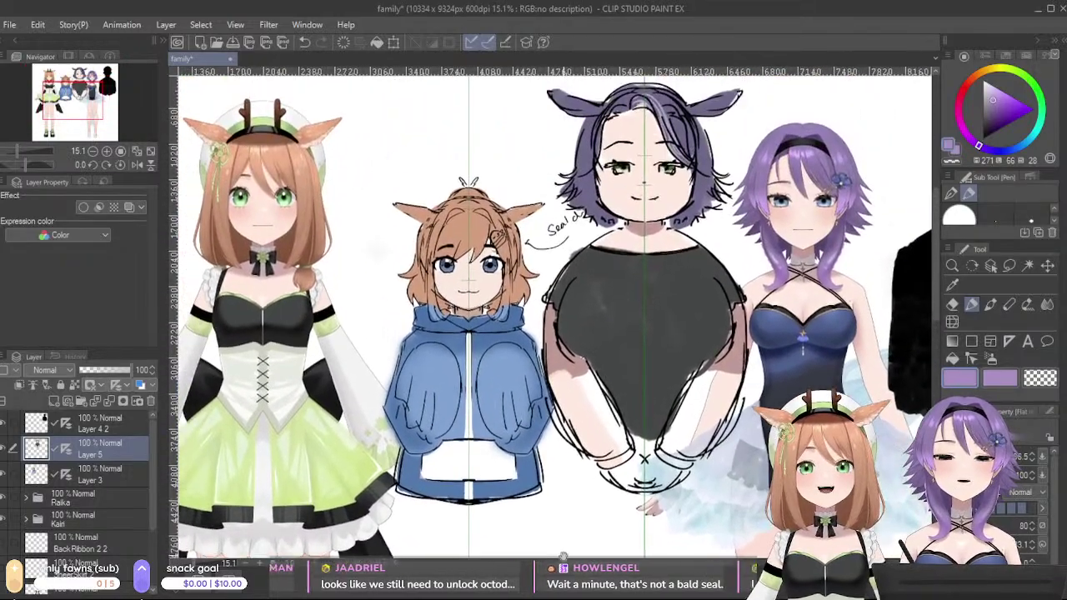
{"action": "scroll", "coordinate": [675, 469], "scroll_direction": "up", "scroll_amount": 1}
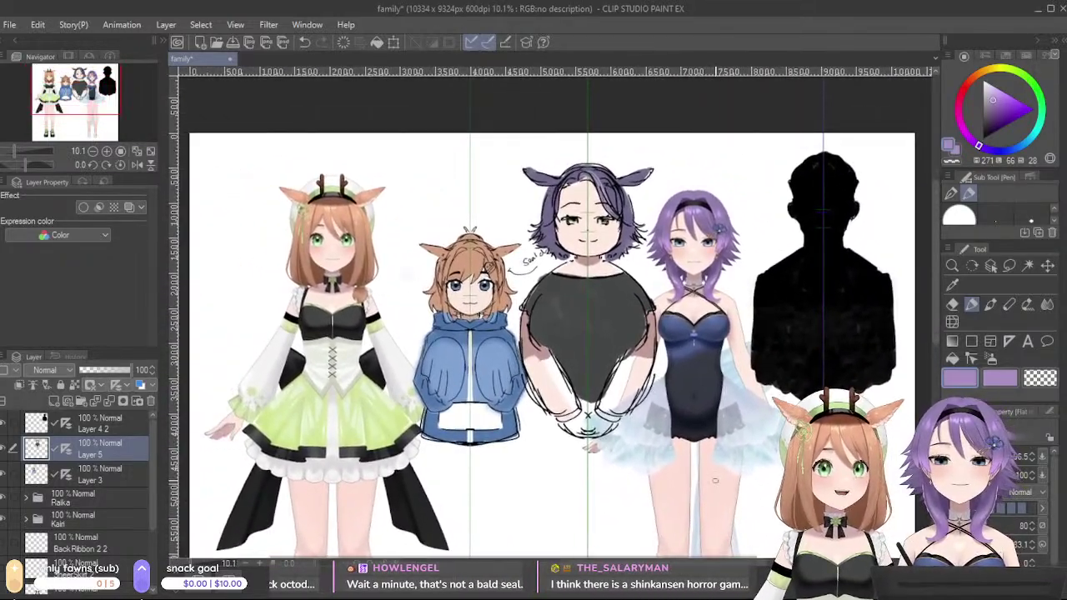
{"action": "scroll", "coordinate": [714, 480], "scroll_direction": "up", "scroll_amount": 1}
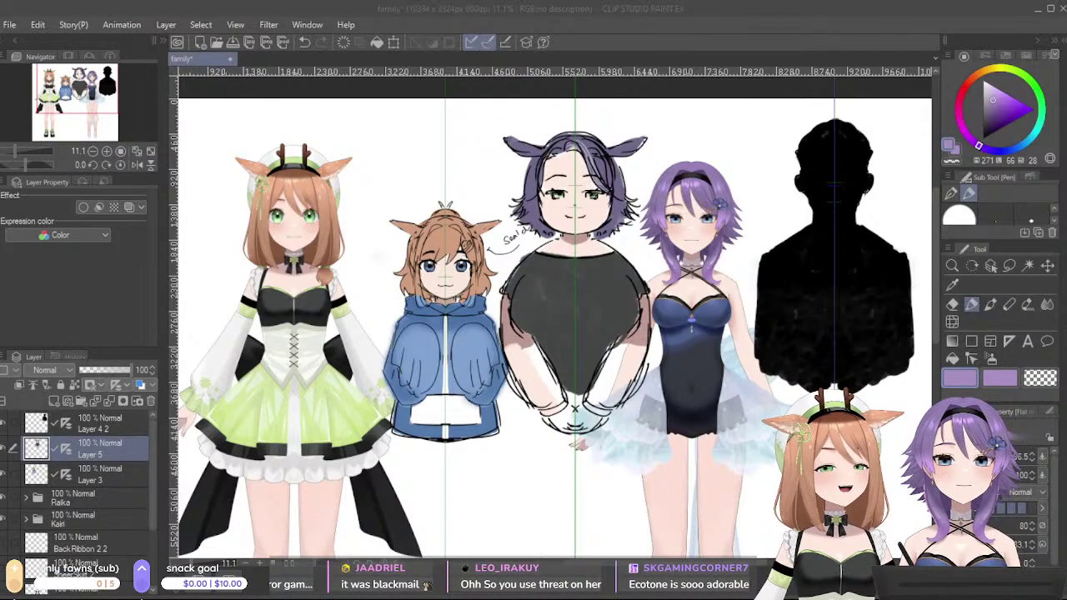
{"action": "left_click", "coordinate": [287, 13]}
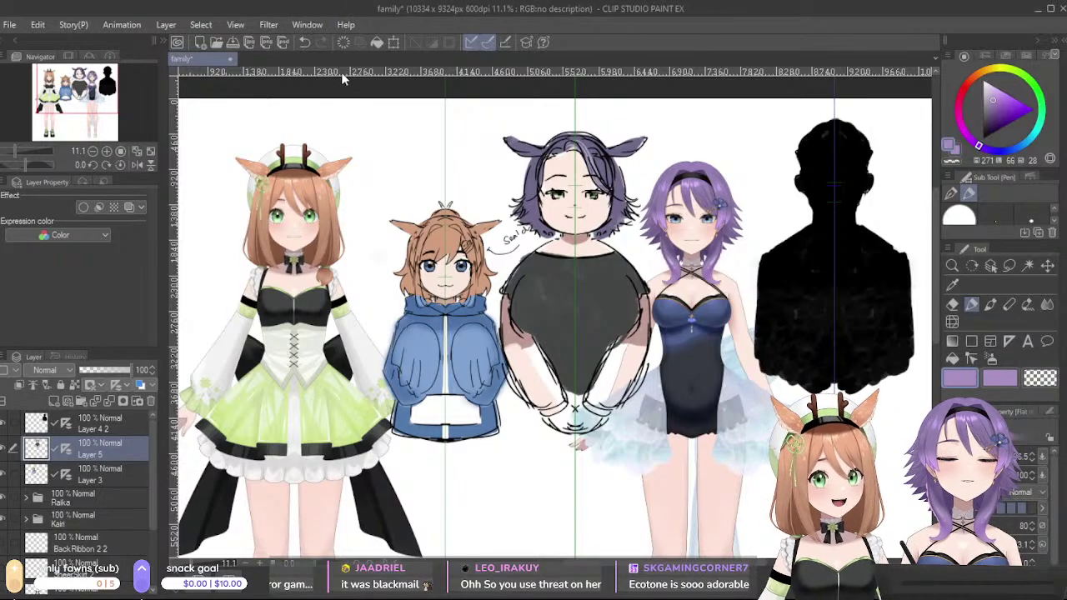
{"action": "scroll", "coordinate": [631, 350], "scroll_direction": "down", "scroll_amount": 3}
{"action": "scroll", "coordinate": [631, 350], "scroll_direction": "up", "scroll_amount": 3}
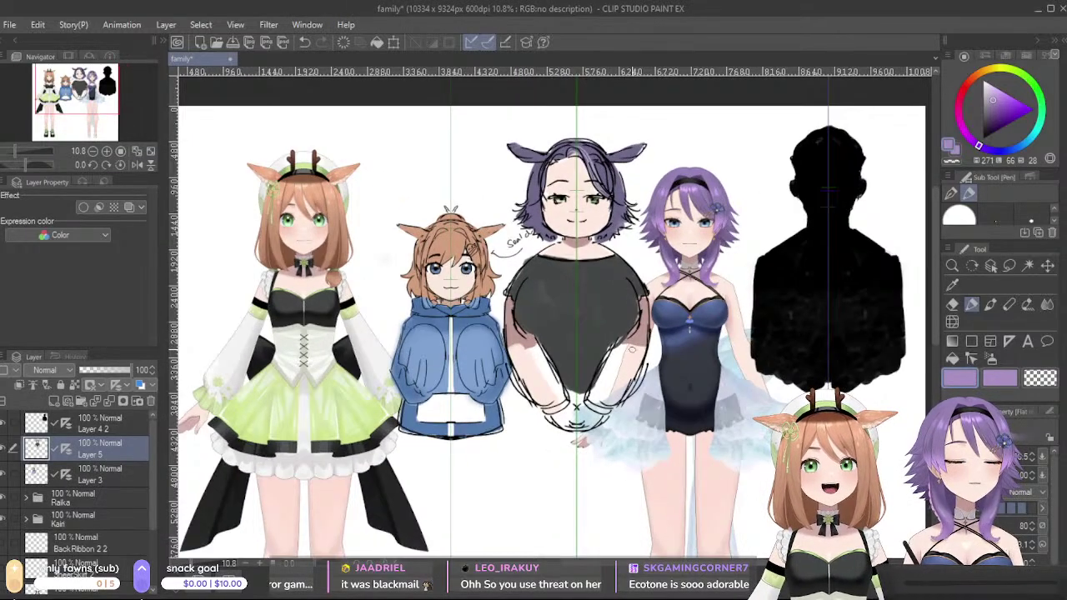
{"action": "scroll", "coordinate": [617, 345], "scroll_direction": "up", "scroll_amount": 2}
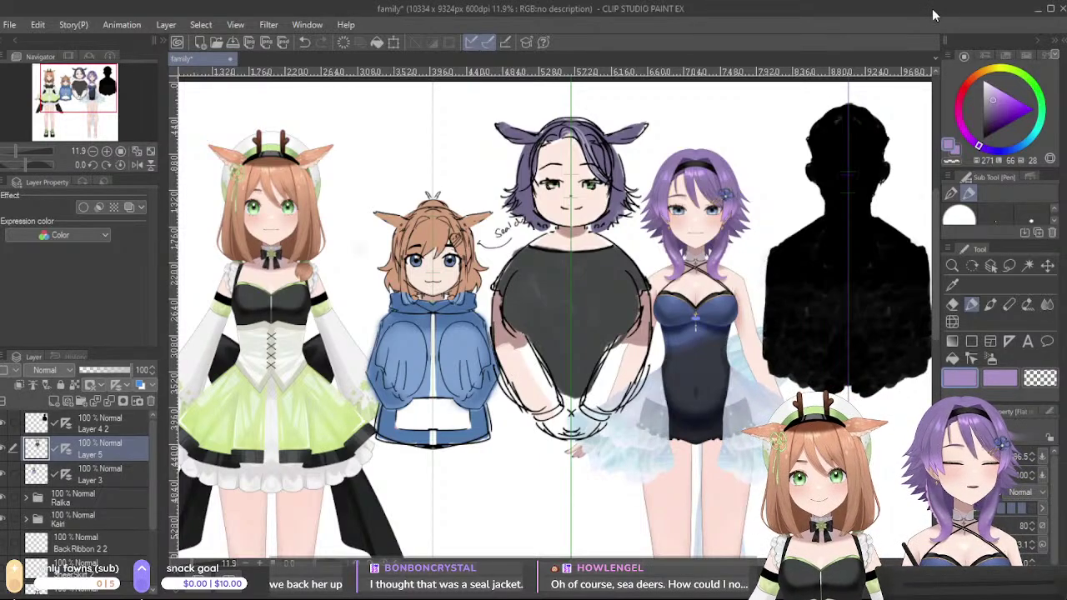
{"action": "scroll", "coordinate": [712, 366], "scroll_direction": "up", "scroll_amount": 3}
{"action": "scroll", "coordinate": [707, 365], "scroll_direction": "down", "scroll_amount": 3}
{"action": "scroll", "coordinate": [708, 365], "scroll_direction": "up", "scroll_amount": 2}
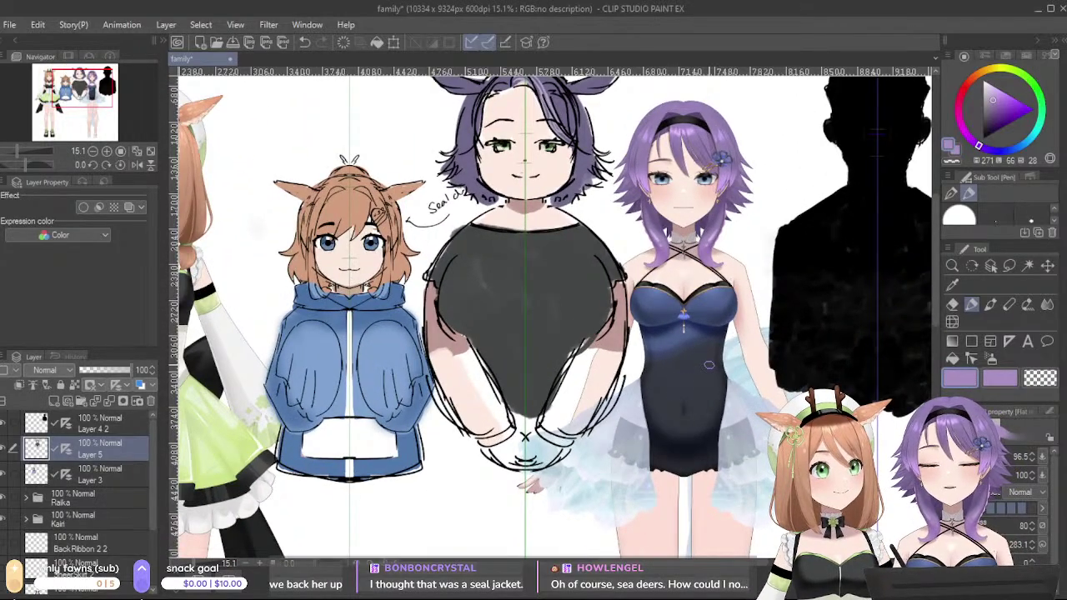
{"action": "left_click_drag", "start_coordinate": [539, 347], "coordinate": [651, 435]}
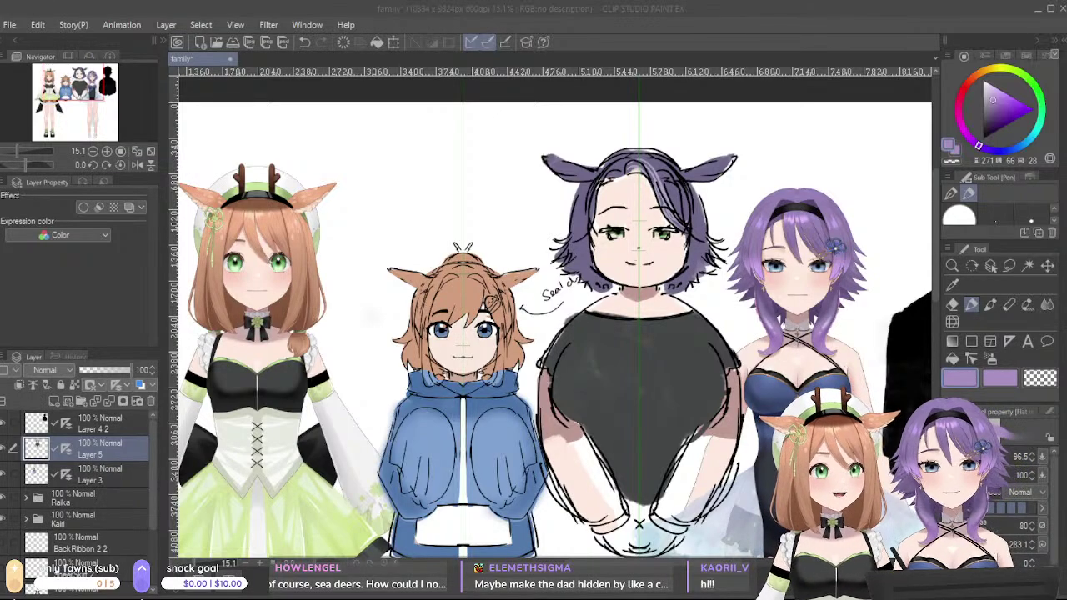
{"action": "left_click", "coordinate": [195, 17]}
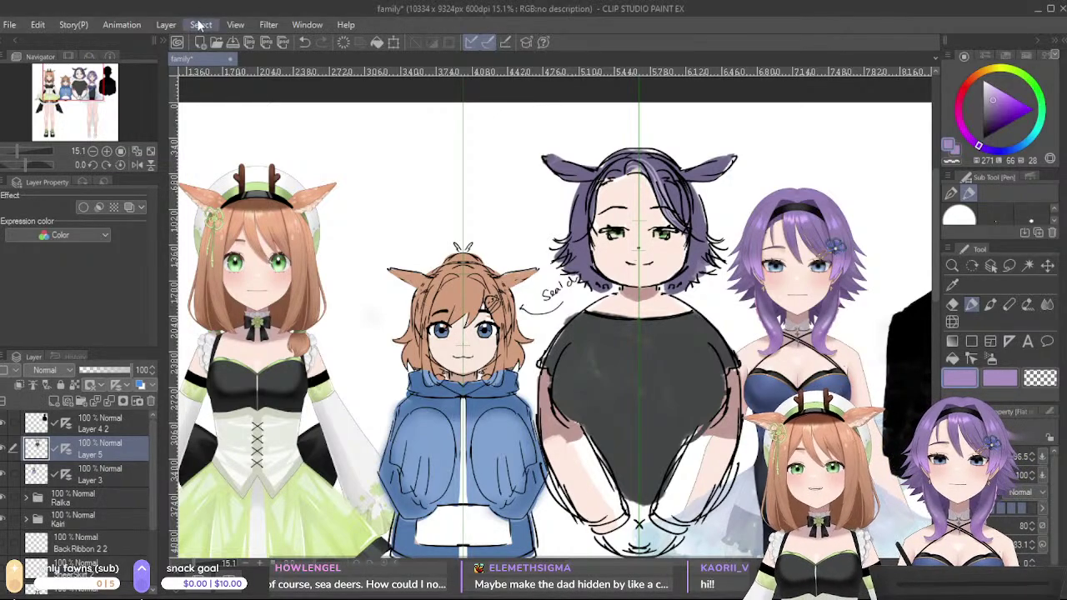
{"action": "scroll", "coordinate": [373, 310], "scroll_direction": "down", "scroll_amount": 7}
{"action": "scroll", "coordinate": [448, 332], "scroll_direction": "up", "scroll_amount": 5}
{"action": "scroll", "coordinate": [429, 316], "scroll_direction": "up", "scroll_amount": 1}
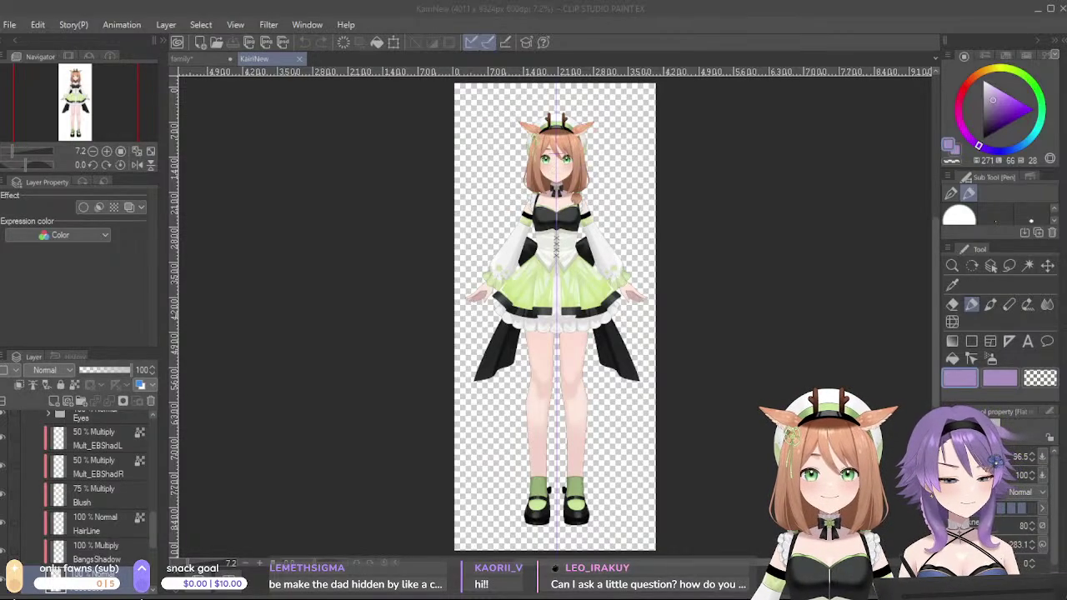
- Examine the KairiNew illustration from the corset and sleeves up to the collar bow and face
{"action": "left_click", "coordinate": [315, 333]}
{"action": "scroll", "coordinate": [611, 241], "scroll_direction": "up", "scroll_amount": 3}
{"action": "scroll", "coordinate": [610, 242], "scroll_direction": "up", "scroll_amount": 5}
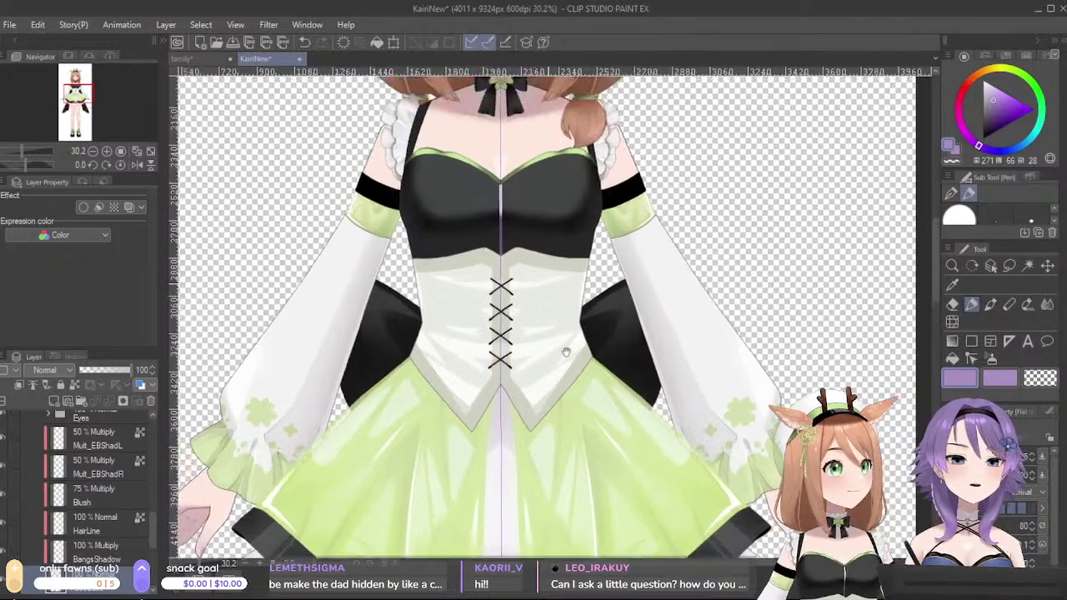
{"action": "left_click_drag", "start_coordinate": [566, 352], "coordinate": [584, 509]}
{"action": "left_click_drag", "start_coordinate": [530, 200], "coordinate": [667, 253]}
{"action": "scroll", "coordinate": [597, 344], "scroll_direction": "up", "scroll_amount": 3}
{"action": "scroll", "coordinate": [597, 344], "scroll_direction": "up", "scroll_amount": 1}
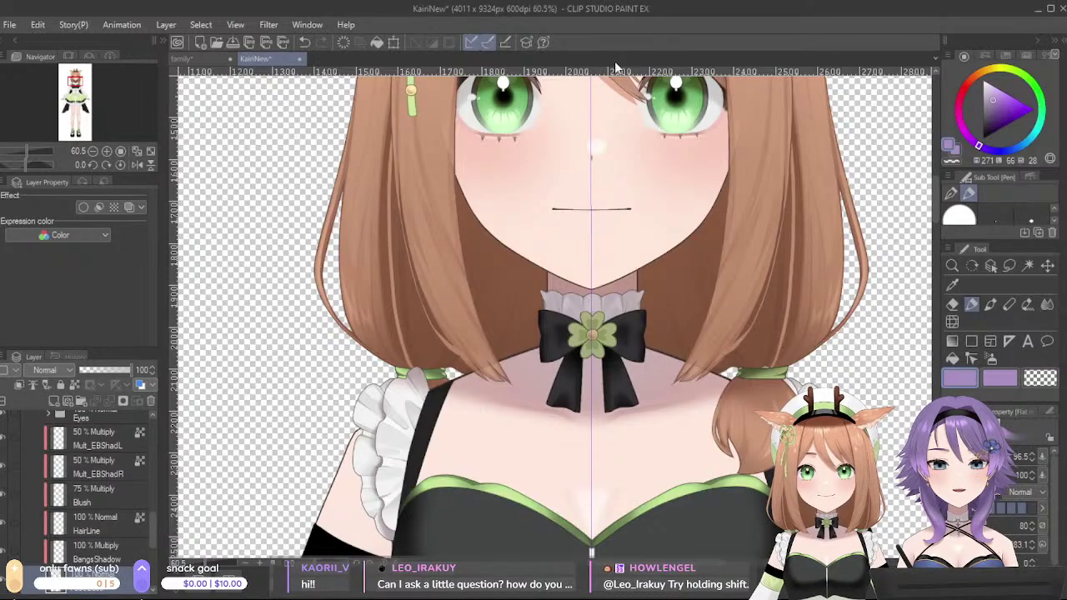
- Try to place a vertical symmetrical ruler on the deer girl's face beside the existing centre line
{"action": "scroll", "coordinate": [653, 422], "scroll_direction": "down", "scroll_amount": 4}
{"action": "scroll", "coordinate": [653, 421], "scroll_direction": "up", "scroll_amount": 7}
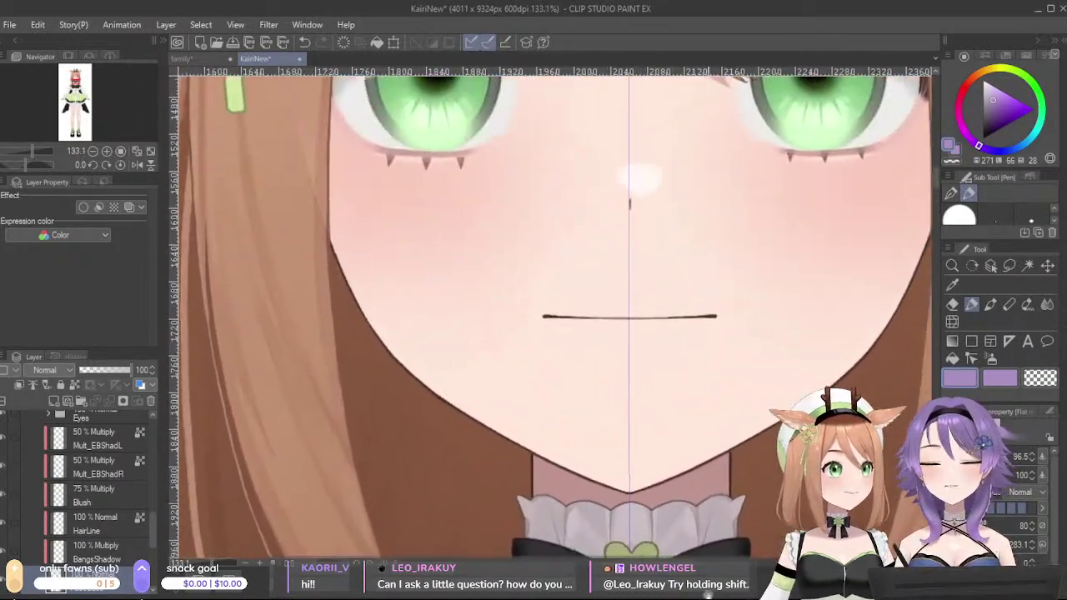
{"action": "left_click", "coordinate": [1008, 341]}
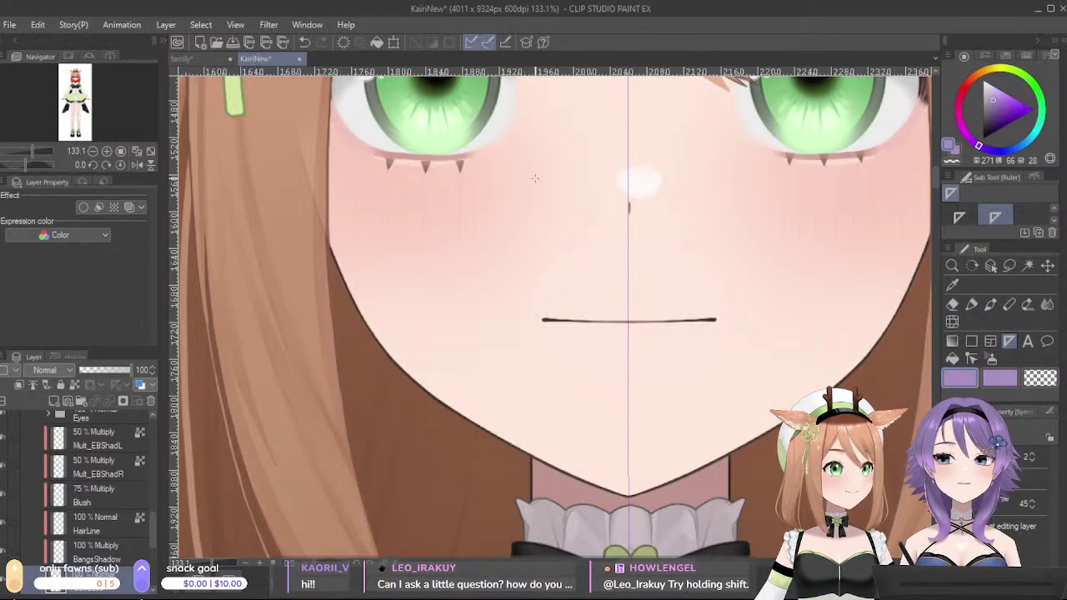
{"action": "left_click_drag", "start_coordinate": [675, 208], "coordinate": [674, 271]}
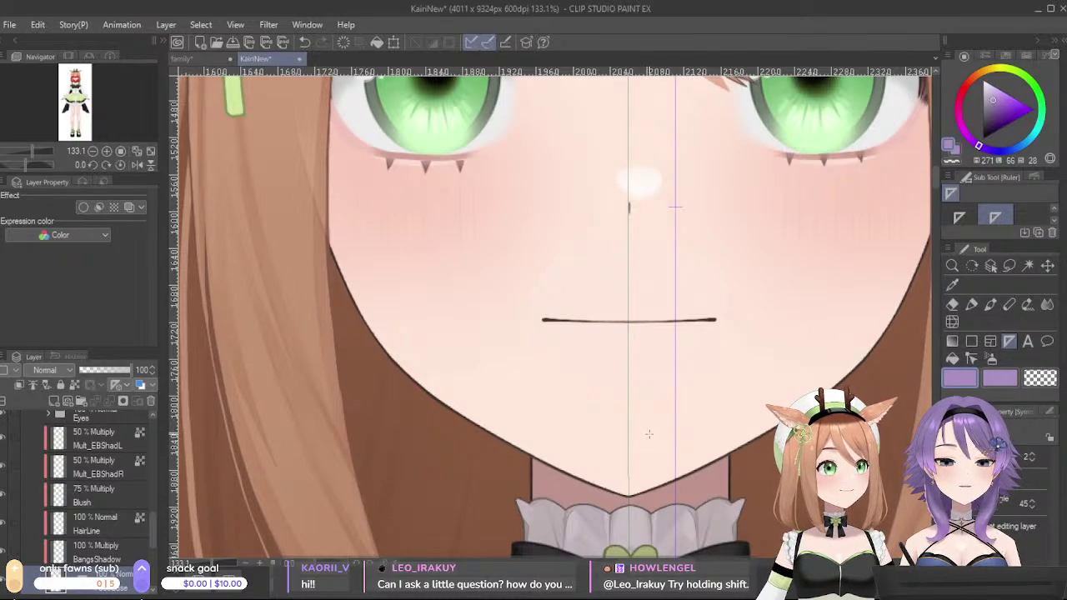
- Examine the deer girl's face, hair and upper outfit in the KairiNew illustration, both close up and as a whole
{"action": "scroll", "coordinate": [648, 434], "scroll_direction": "down", "scroll_amount": 5}
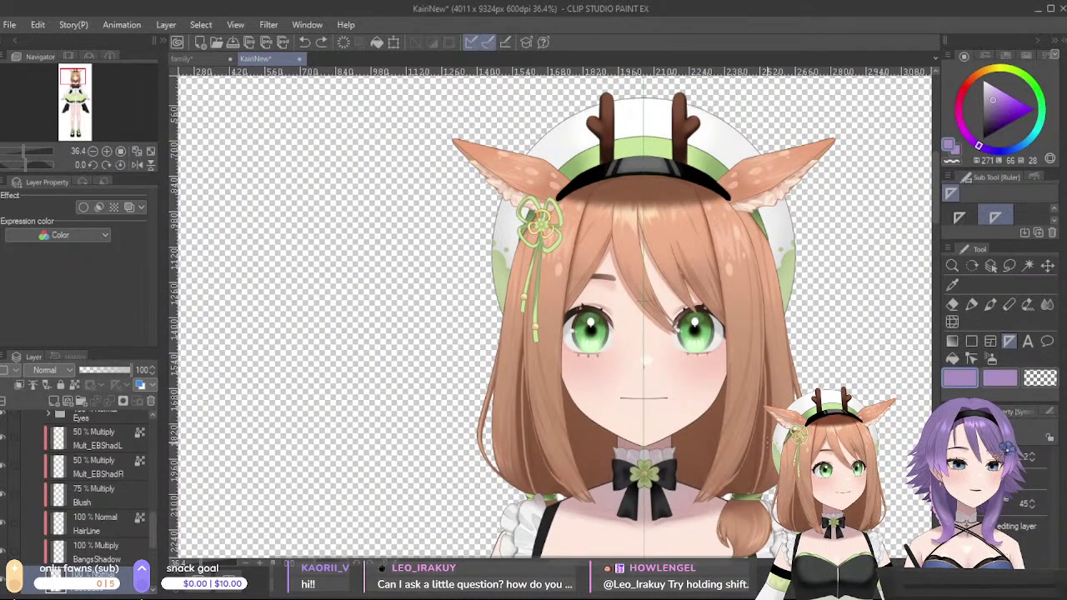
{"action": "scroll", "coordinate": [764, 442], "scroll_direction": "down", "scroll_amount": 1}
{"action": "scroll", "coordinate": [764, 443], "scroll_direction": "up", "scroll_amount": 3}
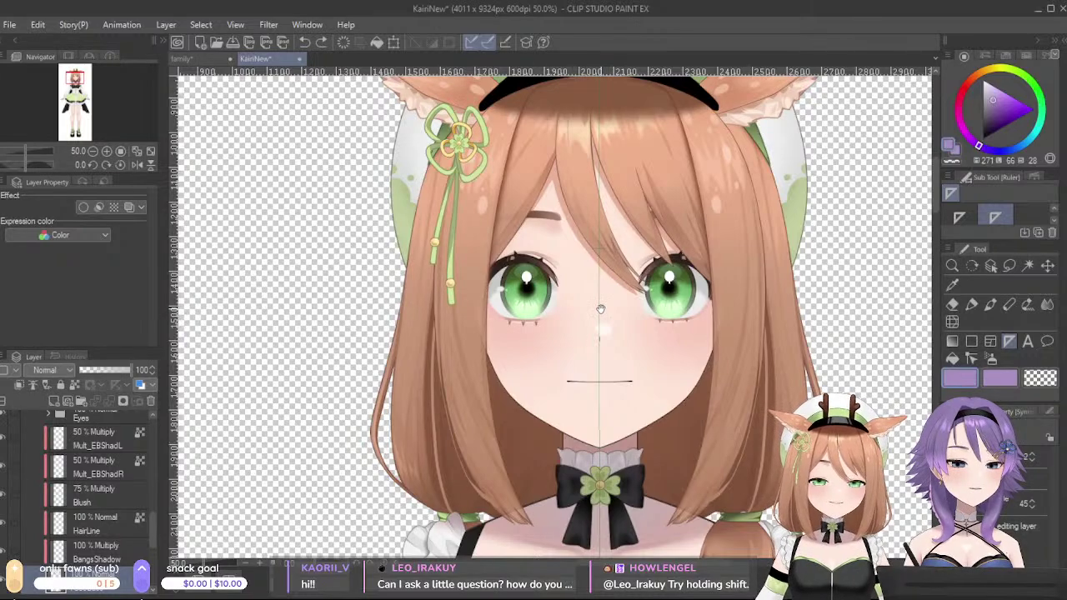
{"action": "scroll", "coordinate": [600, 309], "scroll_direction": "up", "scroll_amount": 1}
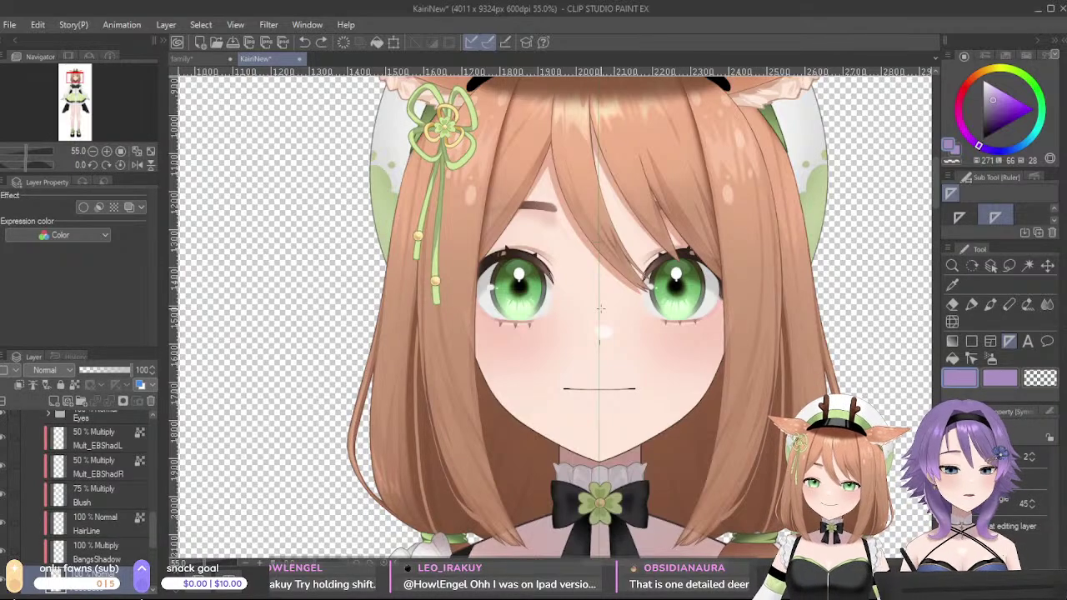
{"action": "scroll", "coordinate": [600, 309], "scroll_direction": "down", "scroll_amount": 1}
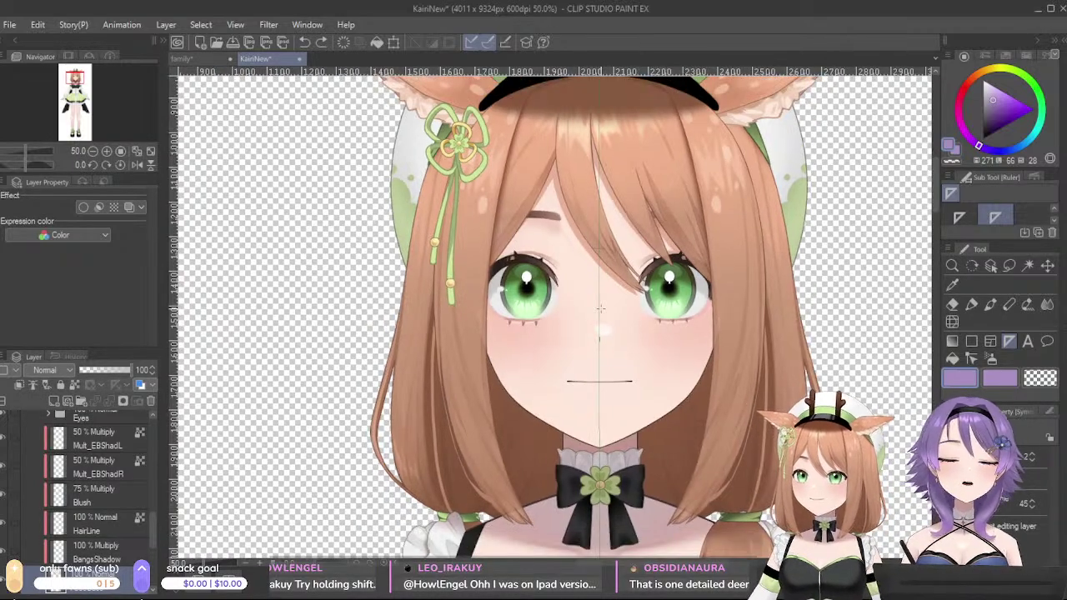
{"action": "scroll", "coordinate": [600, 309], "scroll_direction": "down", "scroll_amount": 4}
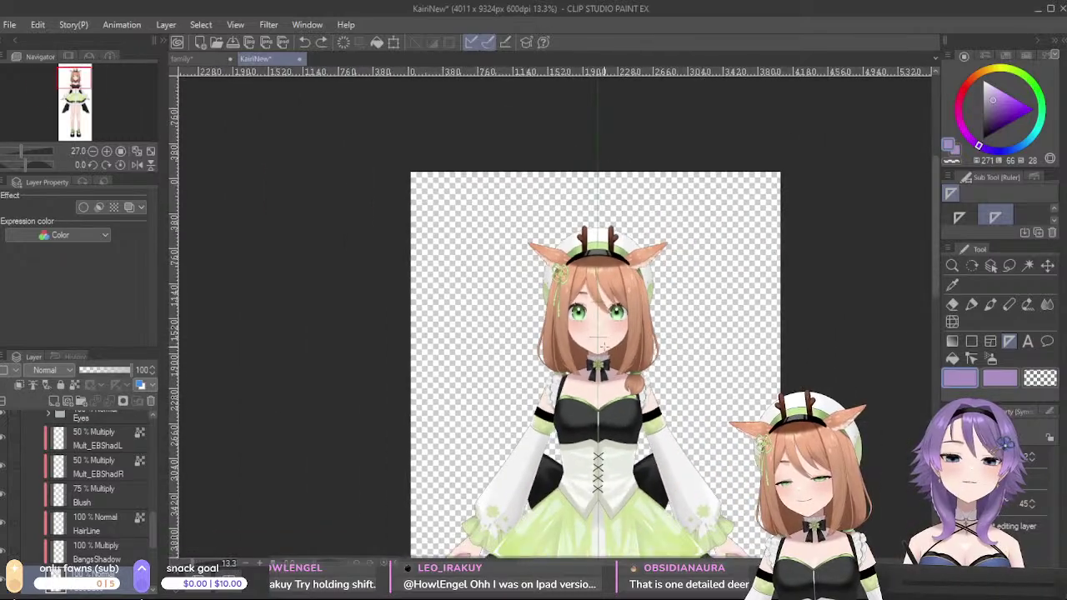
{"action": "scroll", "coordinate": [606, 348], "scroll_direction": "up", "scroll_amount": 4}
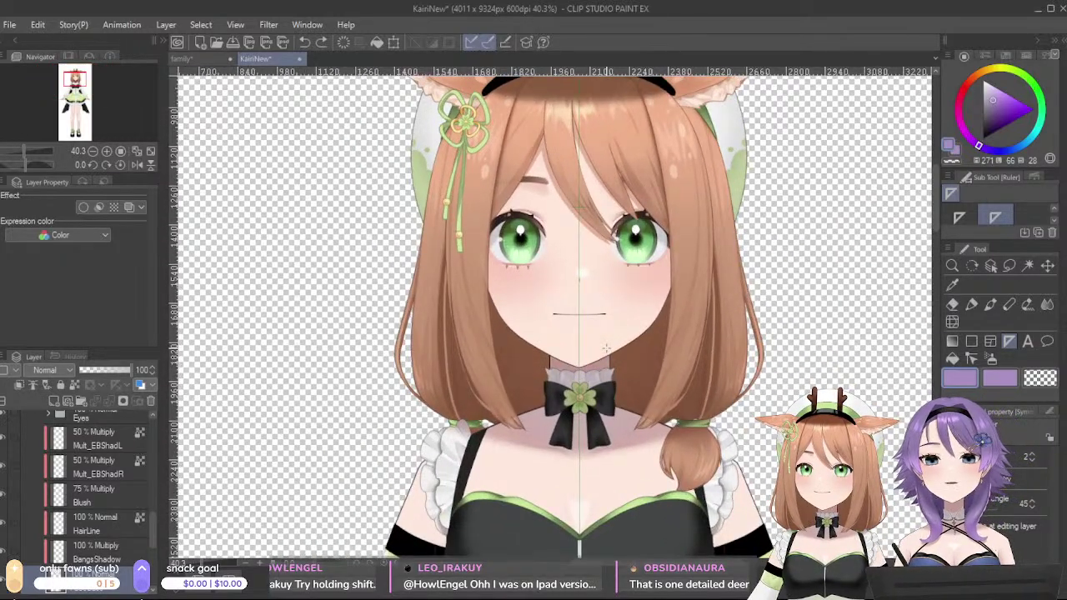
{"action": "scroll", "coordinate": [606, 349], "scroll_direction": "down", "scroll_amount": 5}
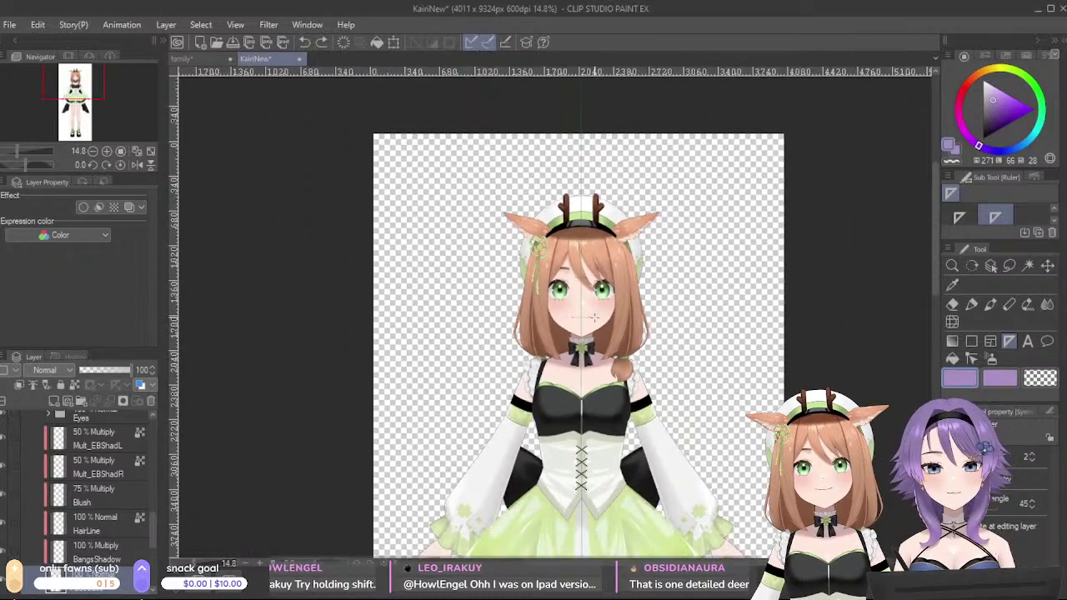
{"action": "scroll", "coordinate": [593, 317], "scroll_direction": "up", "scroll_amount": 8}
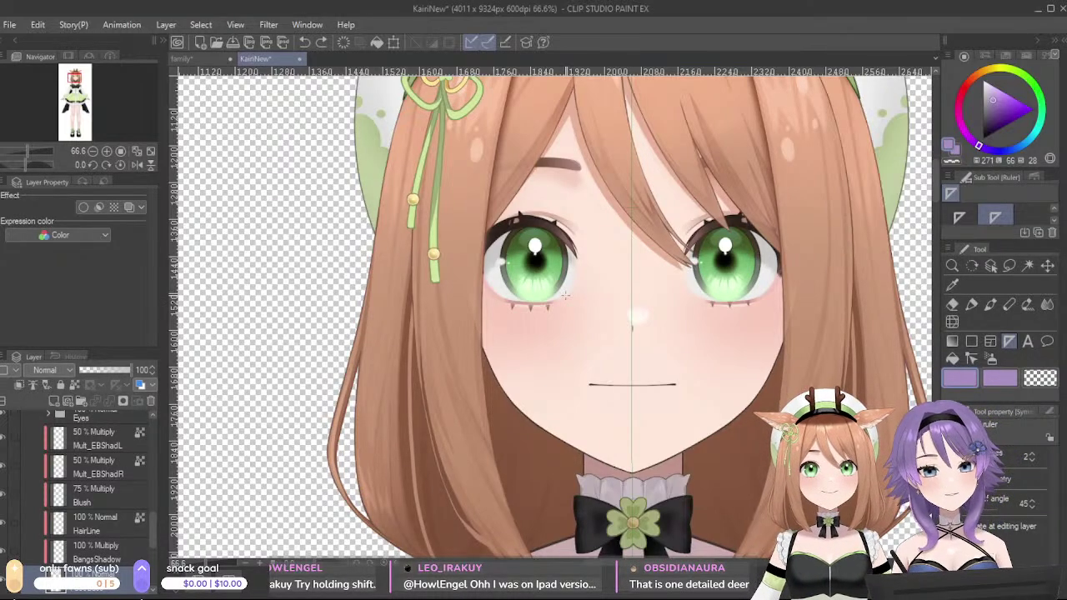
{"action": "scroll", "coordinate": [565, 295], "scroll_direction": "down", "scroll_amount": 8}
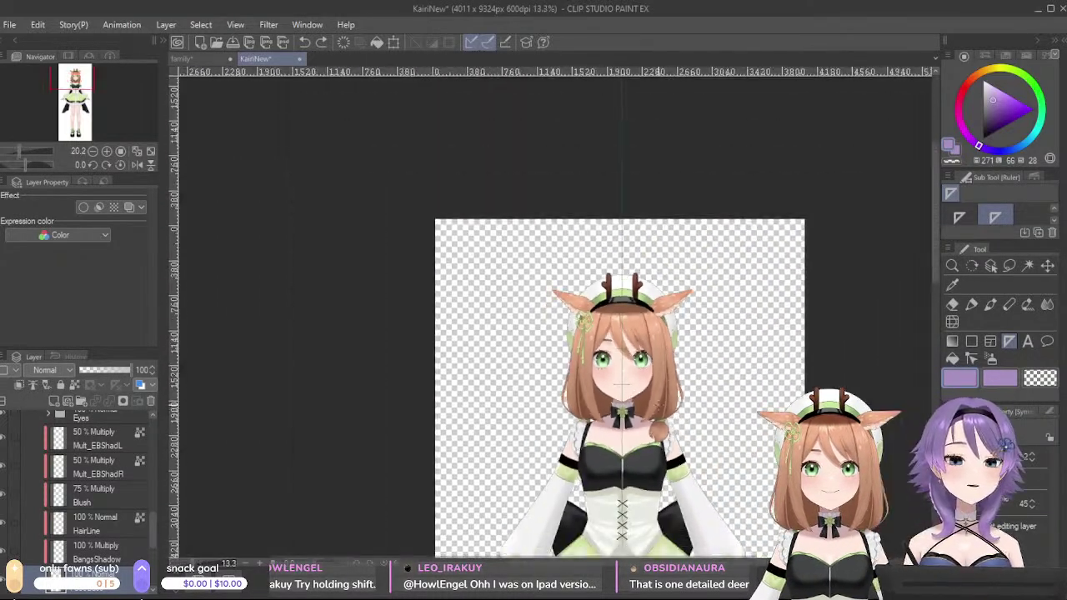
{"action": "left_click_drag", "start_coordinate": [699, 491], "coordinate": [699, 432]}
{"action": "left_click_drag", "start_coordinate": [699, 431], "coordinate": [758, 429]}
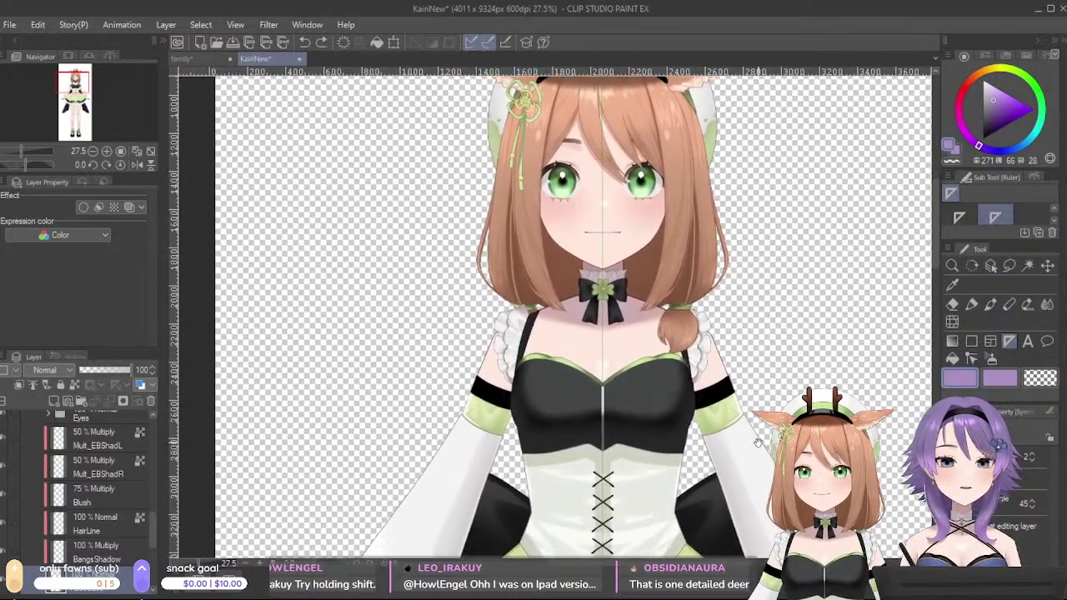
{"action": "scroll", "coordinate": [759, 429], "scroll_direction": "down", "scroll_amount": 2}
{"action": "scroll", "coordinate": [759, 428], "scroll_direction": "up", "scroll_amount": 3}
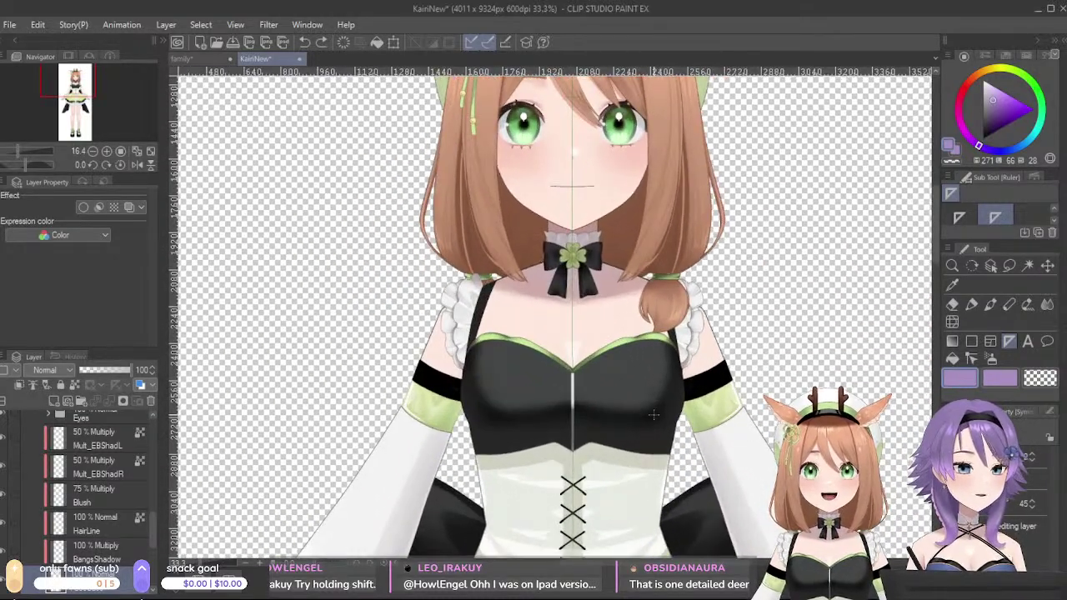
- Collapse the Head layer folder and preview the ScaredShadow layer by showing and hiding it again
{"action": "left_click_drag", "start_coordinate": [150, 527], "coordinate": [164, 503]}
{"action": "scroll", "coordinate": [163, 507], "scroll_direction": "up", "scroll_amount": 3}
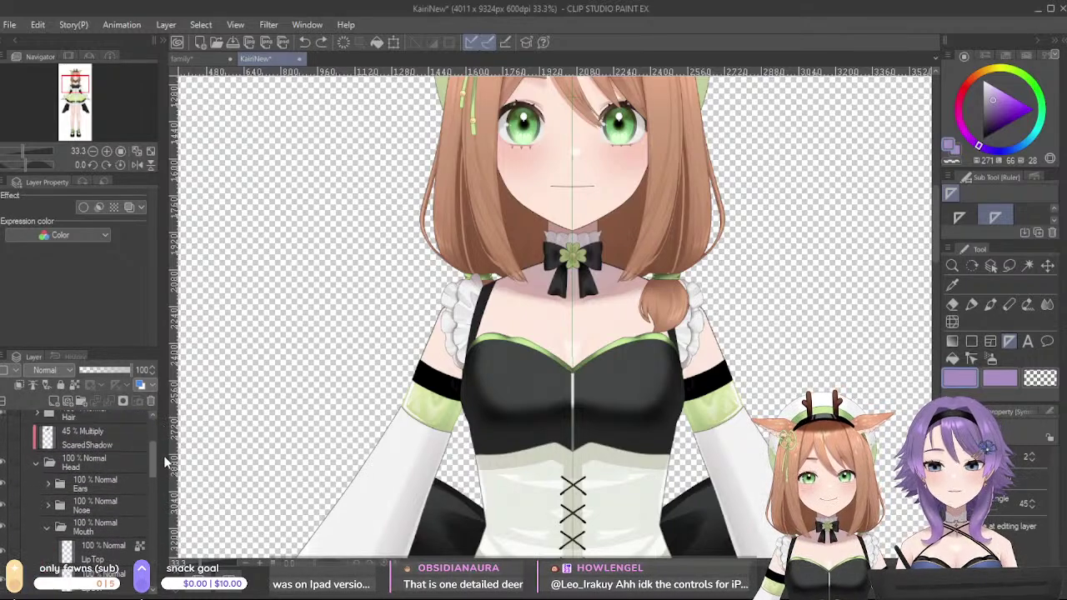
{"action": "left_click", "coordinate": [38, 470]}
{"action": "scroll", "coordinate": [38, 475], "scroll_direction": "up", "scroll_amount": 2}
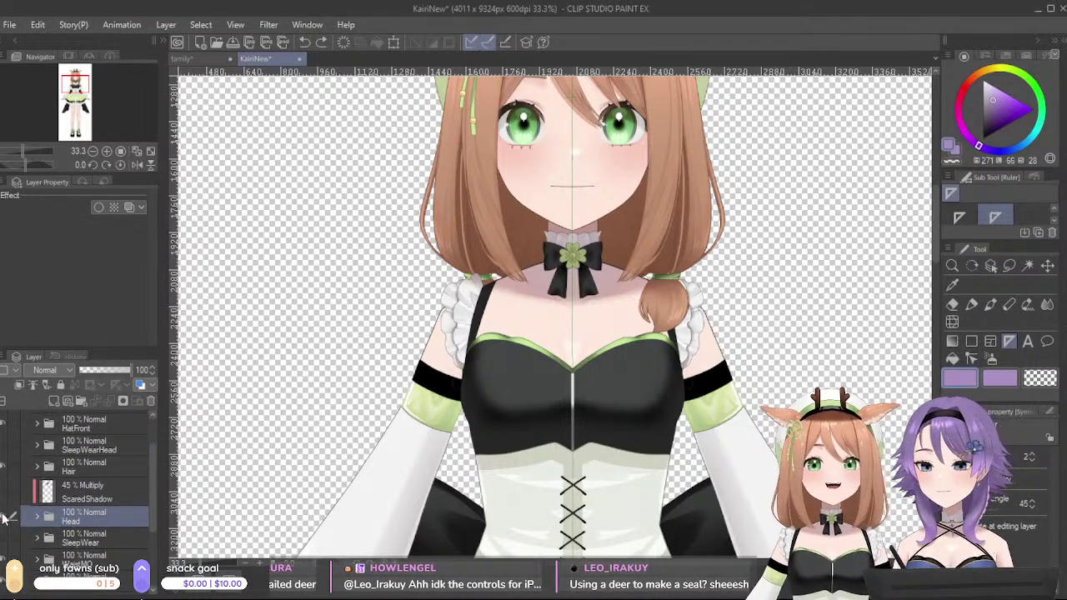
{"action": "left_click", "coordinate": [4, 492]}
{"action": "left_click", "coordinate": [2, 495]}
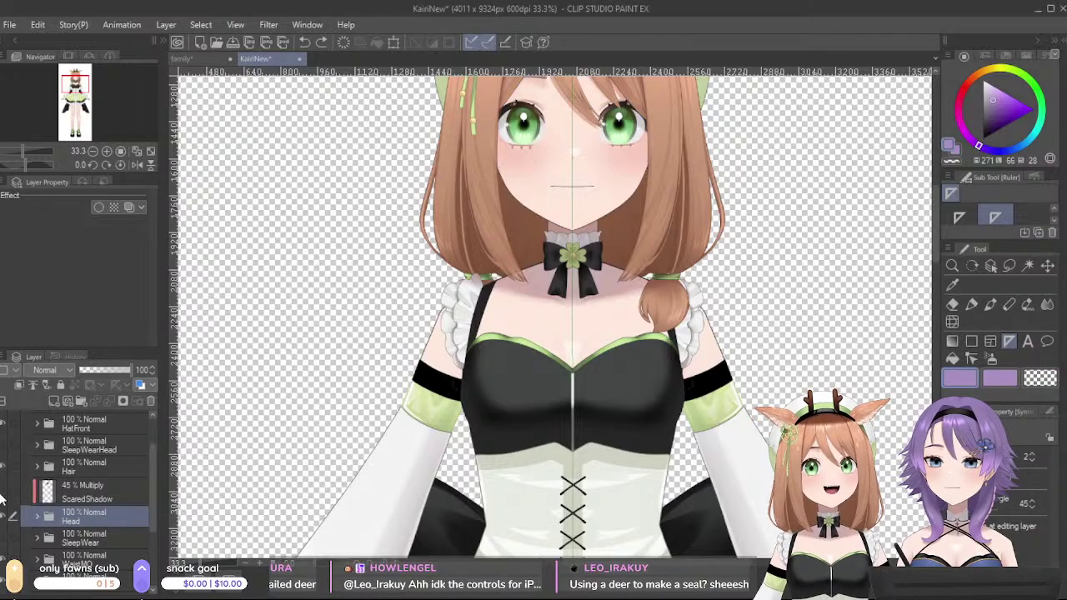
- Return to the family document and view the small deer girl's sketch in the blue hoodie
{"action": "scroll", "coordinate": [475, 357], "scroll_direction": "up", "scroll_amount": 1}
{"action": "left_click_drag", "start_coordinate": [790, 261], "coordinate": [785, 493]}
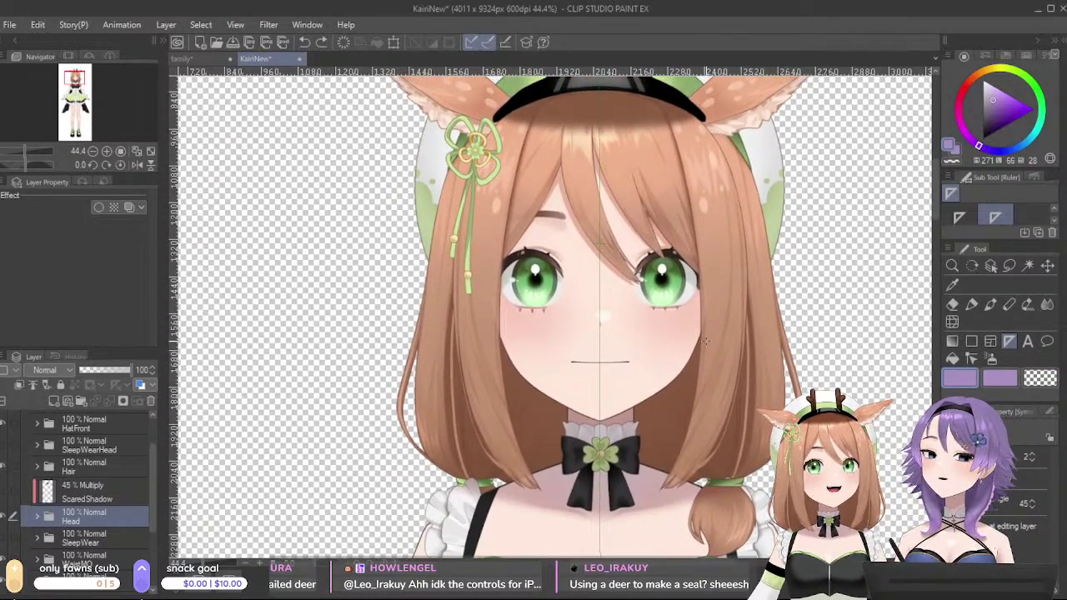
{"action": "scroll", "coordinate": [705, 342], "scroll_direction": "down", "scroll_amount": 2}
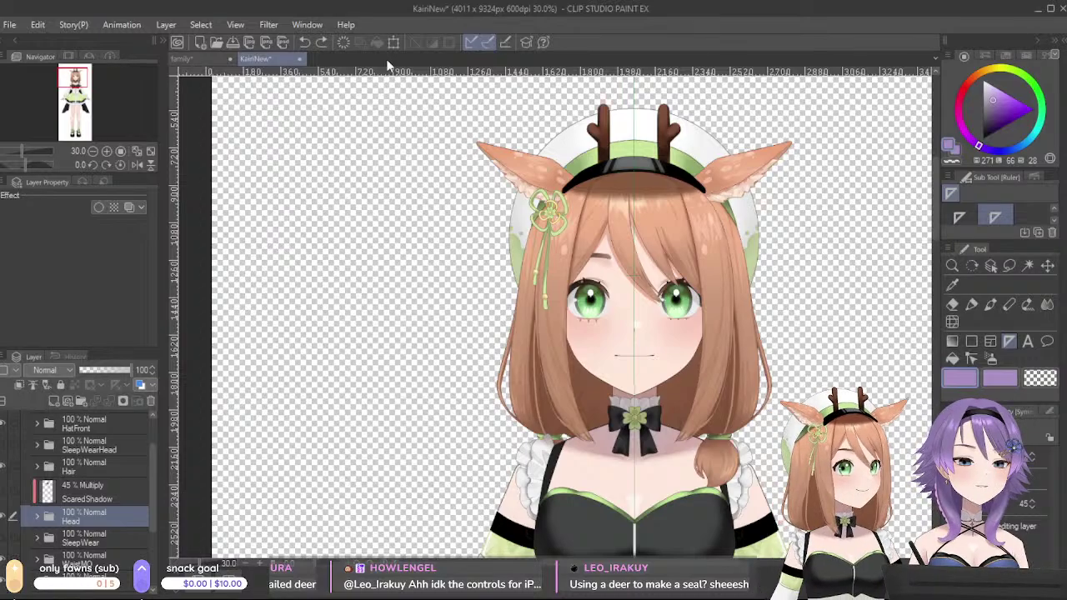
{"action": "left_click", "coordinate": [216, 60]}
{"action": "scroll", "coordinate": [489, 339], "scroll_direction": "up", "scroll_amount": 2}
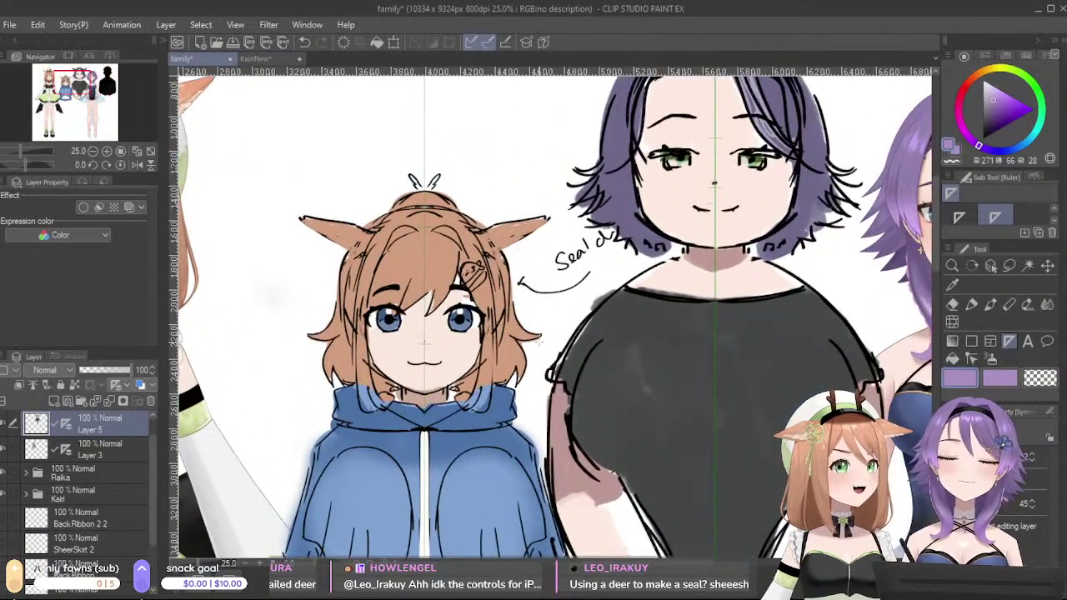
- Examine the small deer girl's face, hair and seal clip up close and beside her neighbours
{"action": "left_click_drag", "start_coordinate": [450, 358], "coordinate": [590, 346]}
{"action": "scroll", "coordinate": [590, 347], "scroll_direction": "up", "scroll_amount": 2}
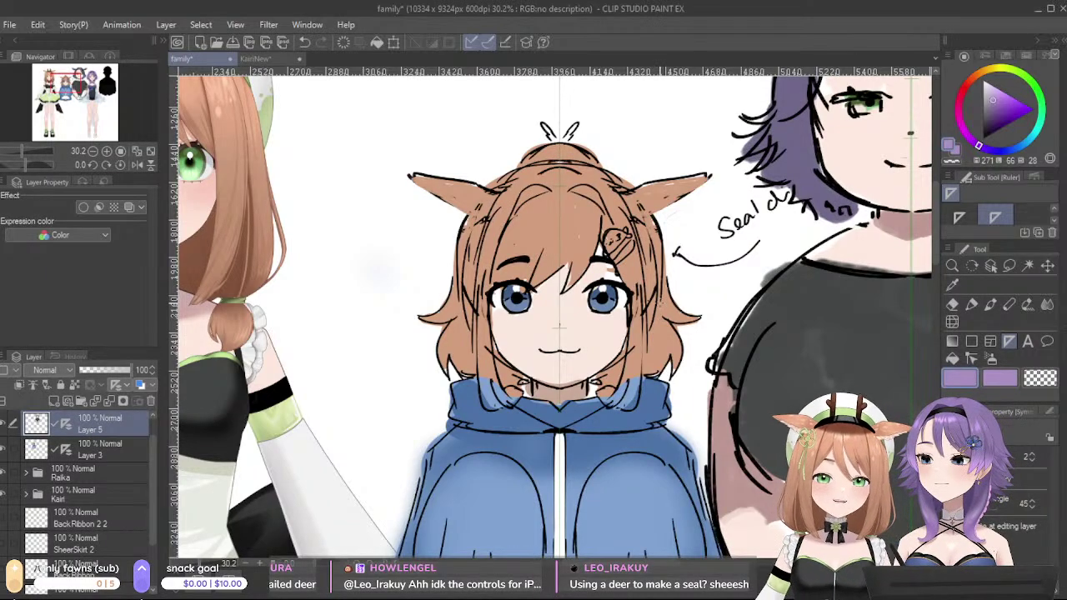
{"action": "scroll", "coordinate": [560, 327], "scroll_direction": "up", "scroll_amount": 1}
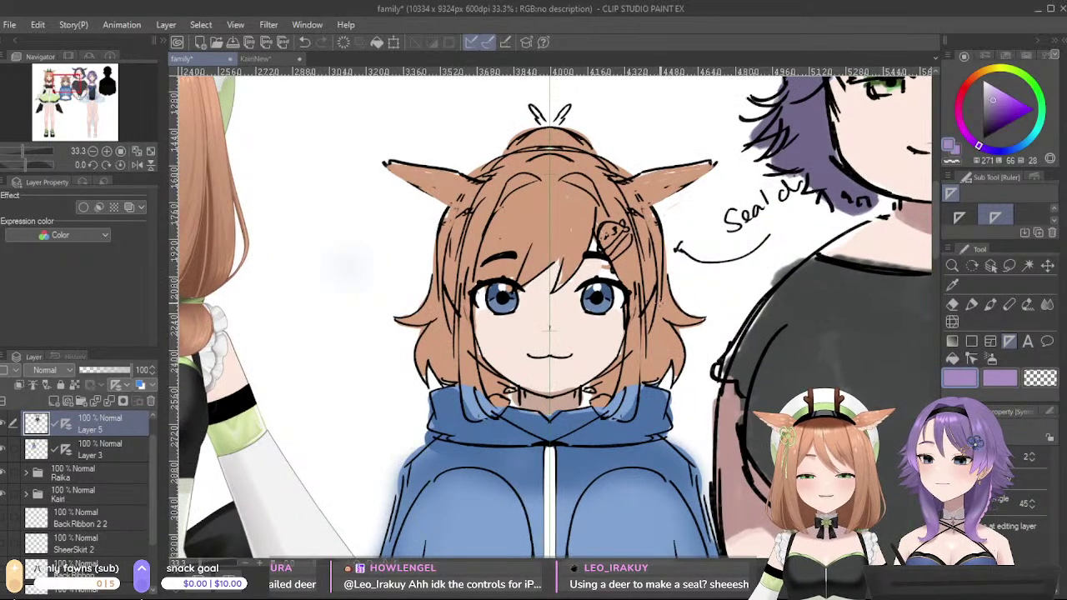
{"action": "scroll", "coordinate": [583, 321], "scroll_direction": "down", "scroll_amount": 3}
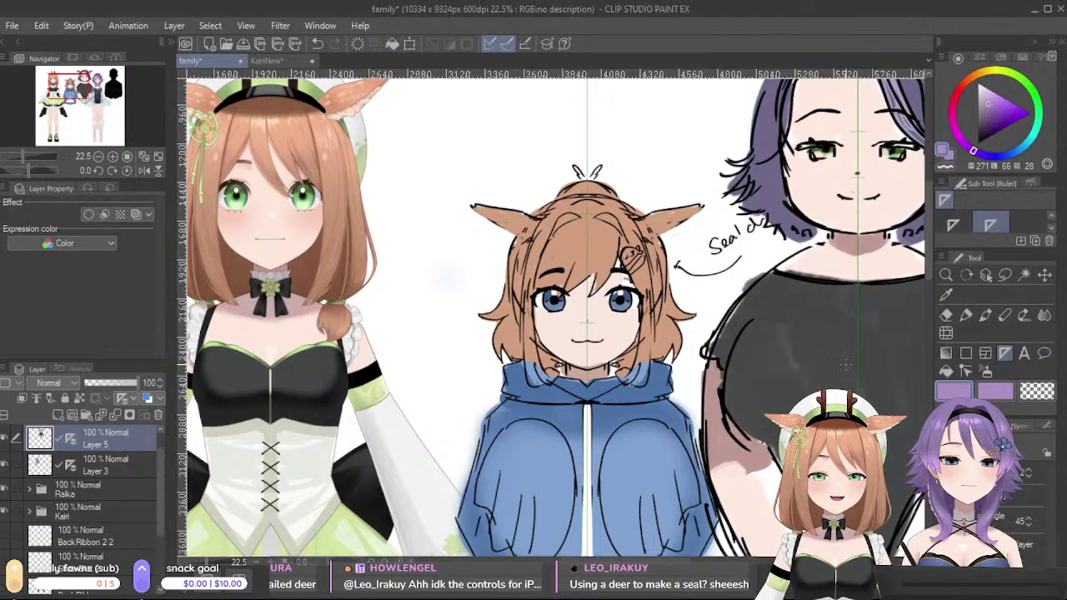
{"action": "scroll", "coordinate": [849, 366], "scroll_direction": "down", "scroll_amount": 3}
{"action": "scroll", "coordinate": [857, 382], "scroll_direction": "up", "scroll_amount": 5}
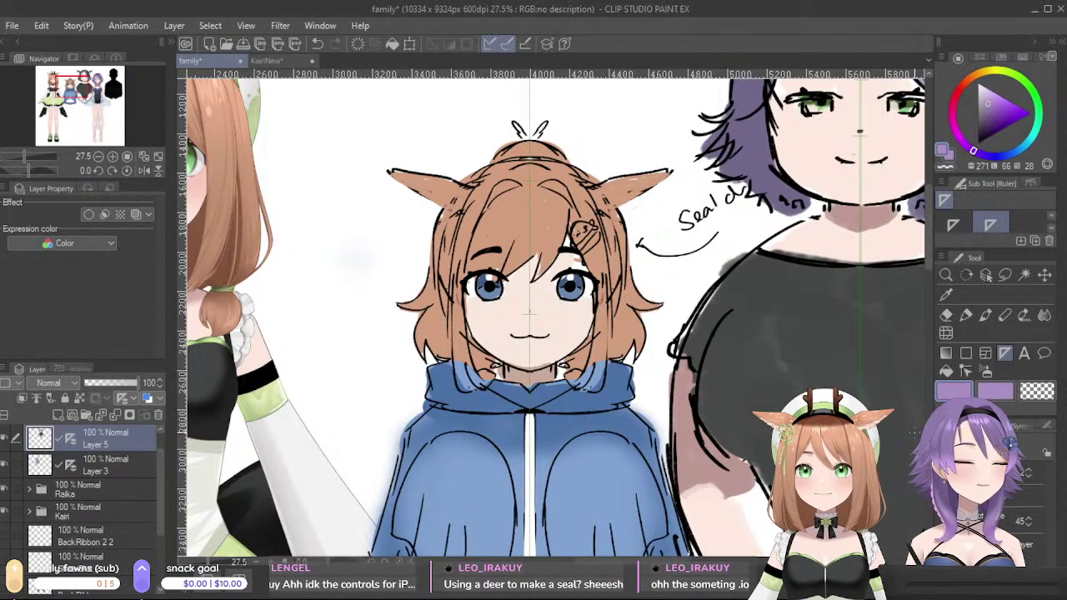
- Compare the small hoodie girl's proportions with the rest of the family line-up
{"action": "scroll", "coordinate": [536, 422], "scroll_direction": "down", "scroll_amount": 3}
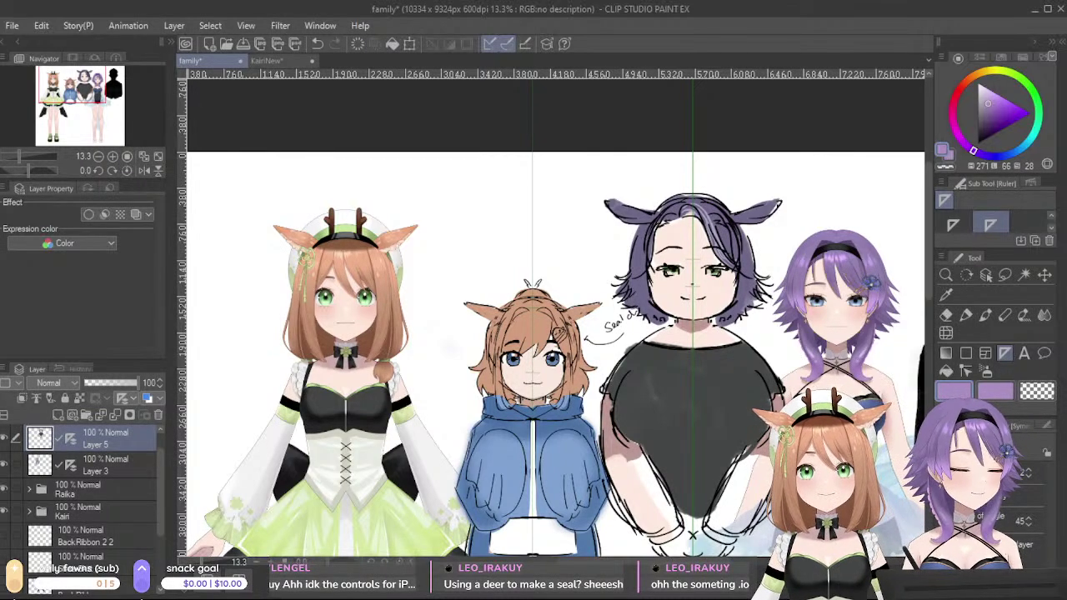
{"action": "scroll", "coordinate": [545, 431], "scroll_direction": "down", "scroll_amount": 5}
{"action": "left_click_drag", "start_coordinate": [618, 477], "coordinate": [535, 461]}
{"action": "scroll", "coordinate": [521, 400], "scroll_direction": "up", "scroll_amount": 2}
{"action": "scroll", "coordinate": [522, 400], "scroll_direction": "up", "scroll_amount": 1}
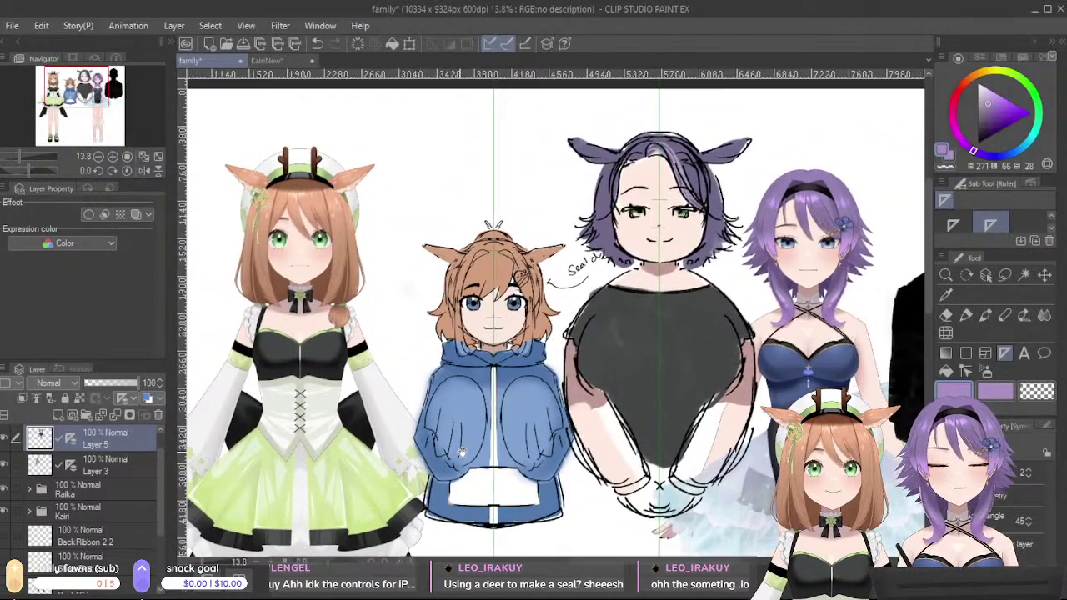
{"action": "scroll", "coordinate": [471, 300], "scroll_direction": "up", "scroll_amount": 4}
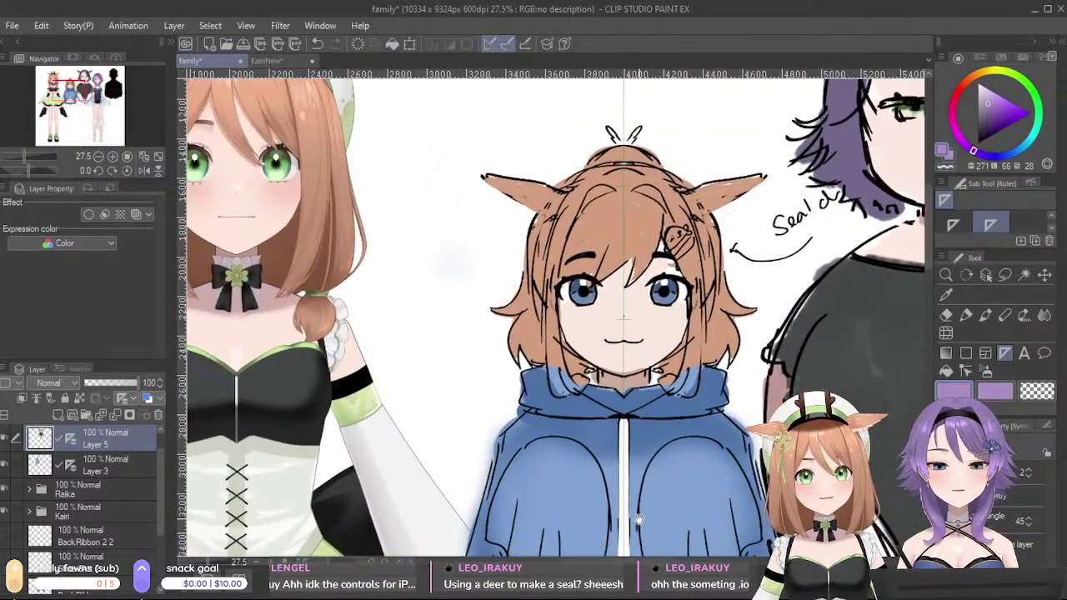
{"action": "scroll", "coordinate": [675, 499], "scroll_direction": "down", "scroll_amount": 1}
{"action": "scroll", "coordinate": [675, 498], "scroll_direction": "down", "scroll_amount": 2}
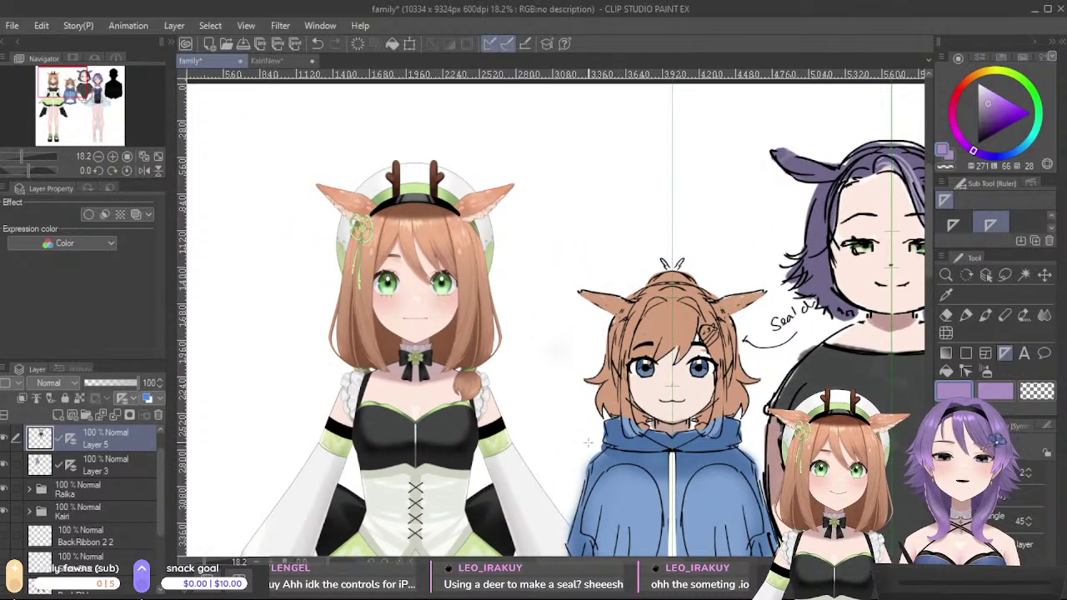
- Switch to the KairiNew illustration and study the deer girl's face up close
{"action": "left_click", "coordinate": [259, 60]}
{"action": "scroll", "coordinate": [667, 336], "scroll_direction": "up", "scroll_amount": 3}
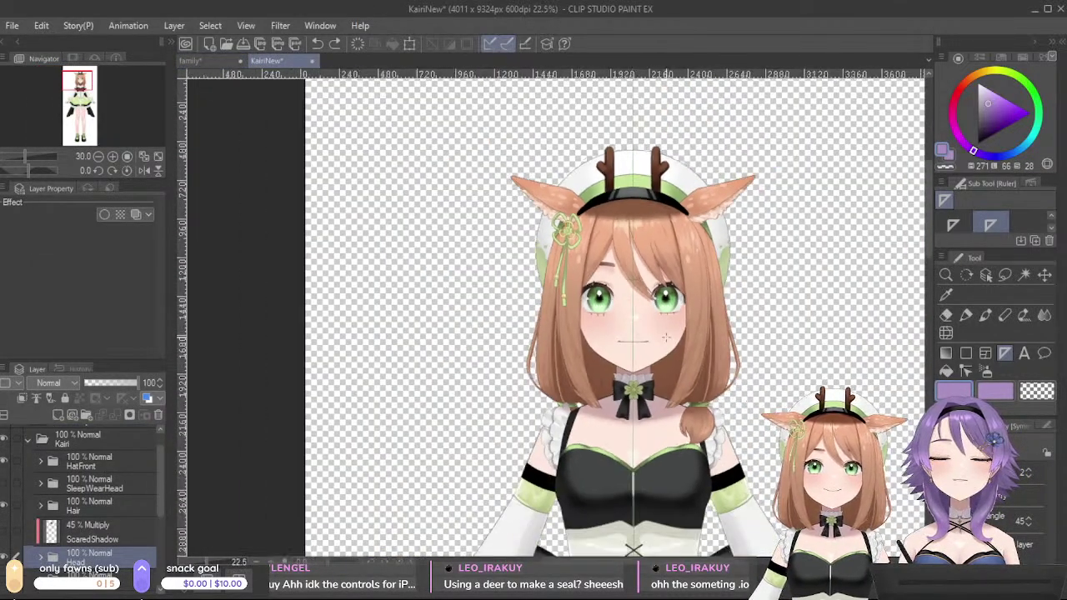
{"action": "scroll", "coordinate": [667, 336], "scroll_direction": "up", "scroll_amount": 3}
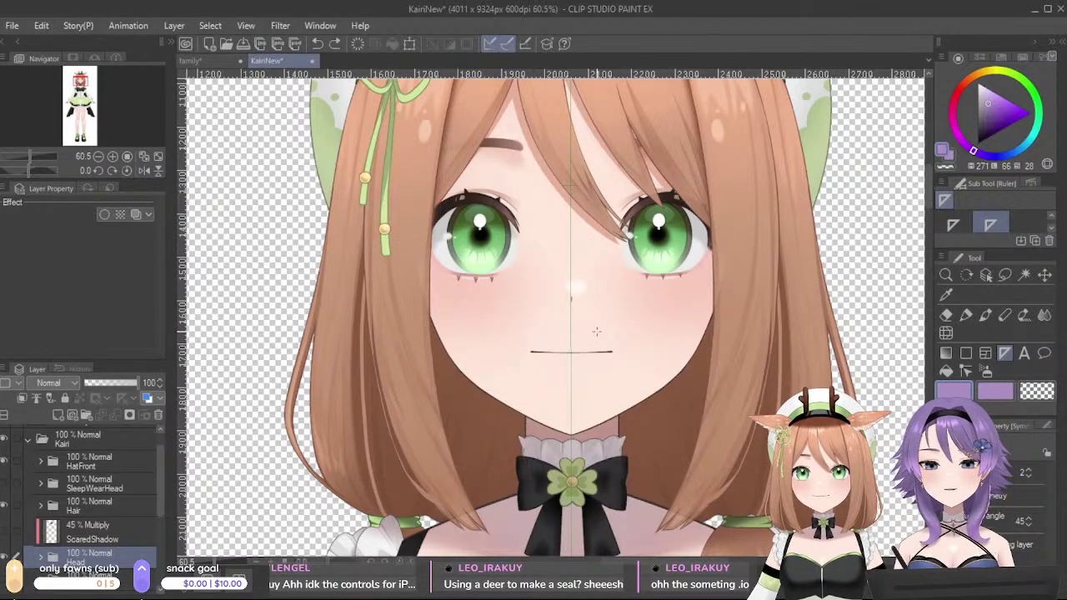
{"action": "scroll", "coordinate": [596, 332], "scroll_direction": "down", "scroll_amount": 4}
{"action": "scroll", "coordinate": [595, 320], "scroll_direction": "up", "scroll_amount": 3}
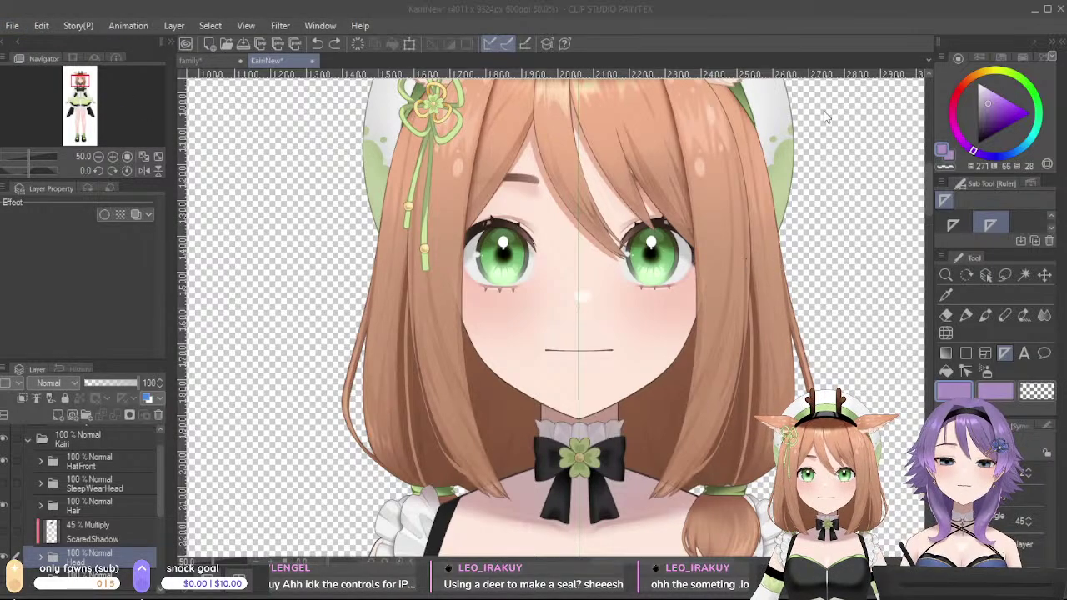
- Create a new A4 illustration of 2480 x 3508 px at 300 dpi
{"action": "left_click", "coordinate": [817, 85]}
{"action": "scroll", "coordinate": [505, 322], "scroll_direction": "up", "scroll_amount": 3}
{"action": "left_click_drag", "start_coordinate": [674, 152], "coordinate": [655, 389]}
{"action": "mouse_move", "coordinate": [677, 129]}
{"action": "left_mouse_down"}
{"action": "mouse_move", "coordinate": [645, 328]}
{"action": "mouse_move", "coordinate": [645, 205]}
{"action": "mouse_move", "coordinate": [625, 171]}
{"action": "mouse_move", "coordinate": [650, 200]}
{"action": "left_mouse_up"}
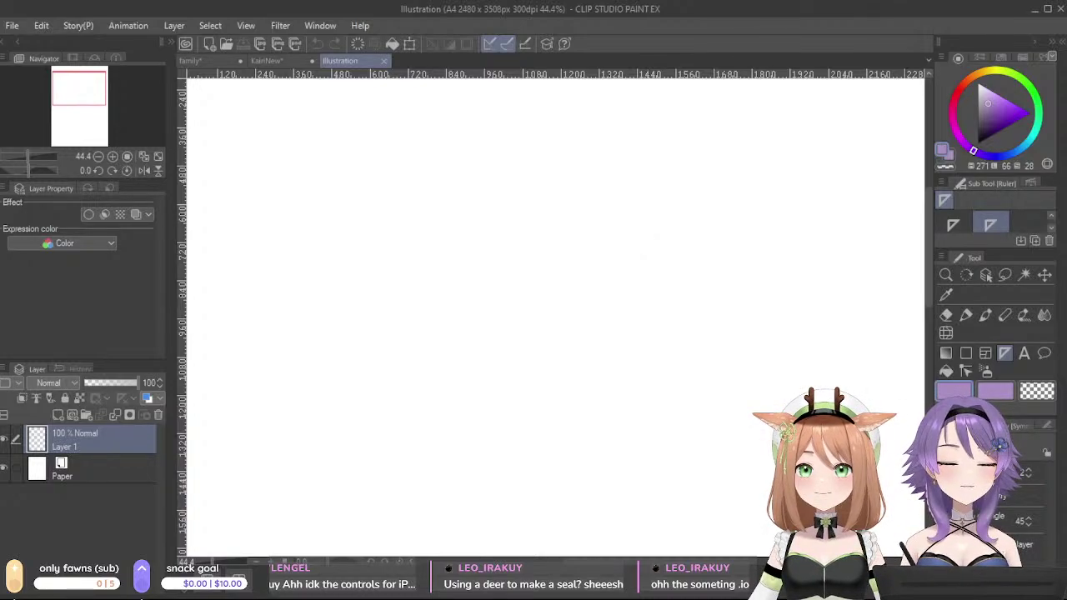
- Place a vertical symmetrical ruler near the middle of the blank page on Layer 1
{"action": "scroll", "coordinate": [619, 331], "scroll_direction": "down", "scroll_amount": 3}
{"action": "scroll", "coordinate": [590, 304], "scroll_direction": "up", "scroll_amount": 1}
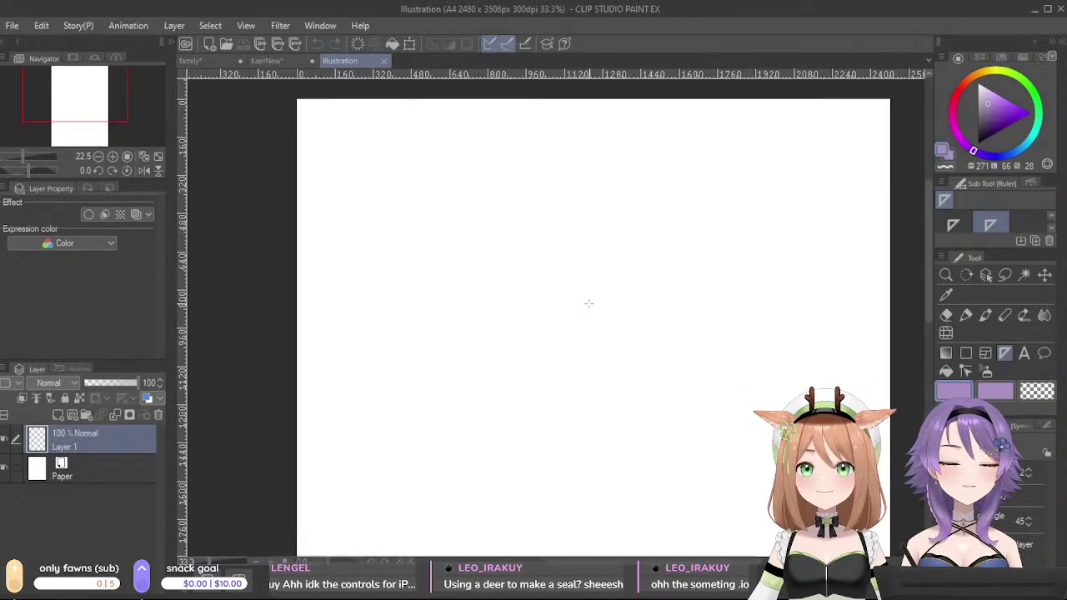
{"action": "scroll", "coordinate": [590, 304], "scroll_direction": "up", "scroll_amount": 1}
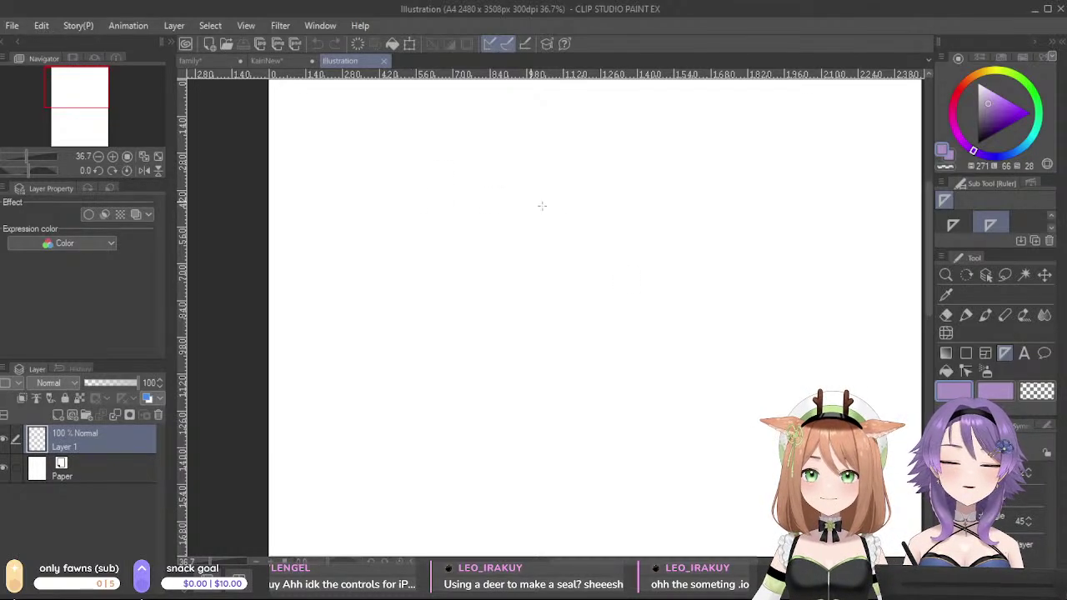
{"action": "left_click_drag", "start_coordinate": [616, 211], "coordinate": [616, 324]}
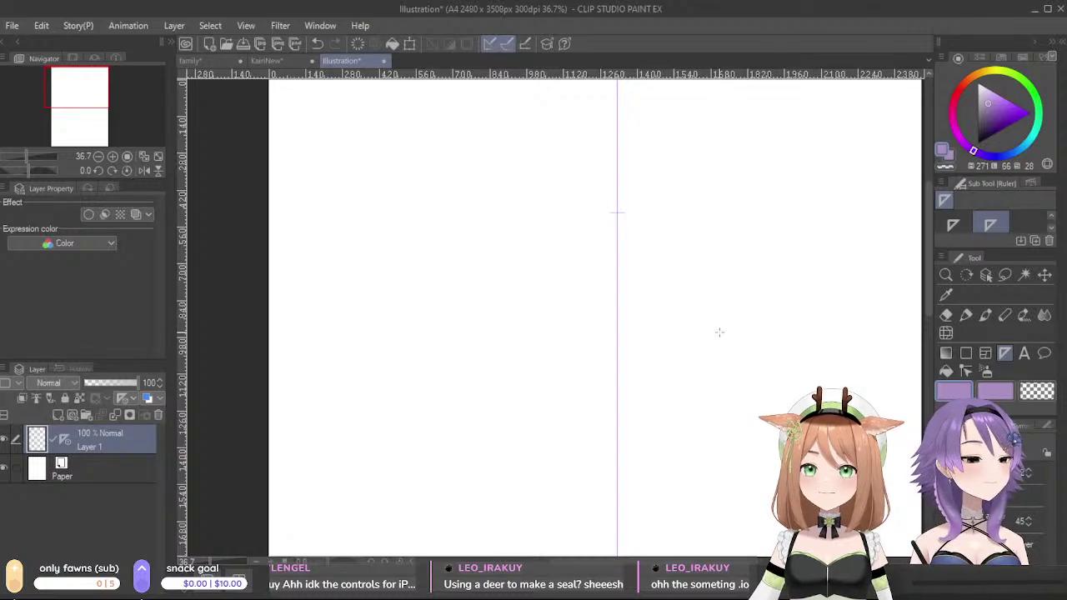
{"action": "scroll", "coordinate": [731, 437], "scroll_direction": "down", "scroll_amount": 1}
{"action": "scroll", "coordinate": [731, 435], "scroll_direction": "down", "scroll_amount": 2}
{"action": "scroll", "coordinate": [731, 435], "scroll_direction": "up", "scroll_amount": 3}
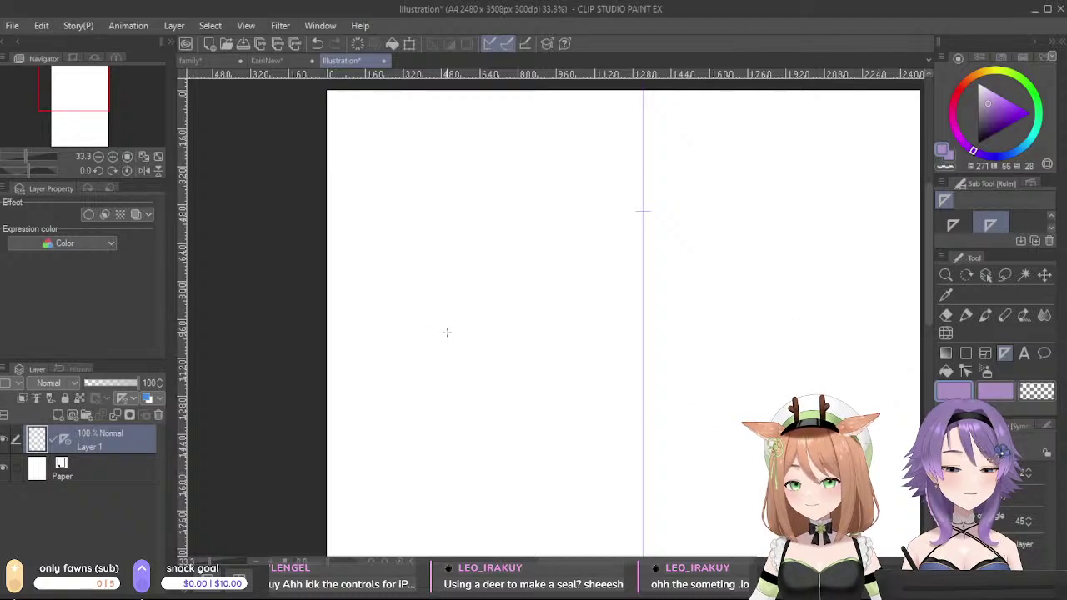
- Move the symmetrical ruler closer to the page's vertical centre line with the Move layer tool
{"action": "left_click", "coordinate": [1041, 278]}
{"action": "mouse_move", "coordinate": [819, 408]}
{"action": "left_mouse_down"}
{"action": "mouse_move", "coordinate": [812, 399]}
{"action": "mouse_move", "coordinate": [780, 411]}
{"action": "mouse_move", "coordinate": [826, 423]}
{"action": "left_mouse_up"}
{"action": "scroll", "coordinate": [850, 423], "scroll_direction": "down", "scroll_amount": 1}
{"action": "scroll", "coordinate": [811, 446], "scroll_direction": "up", "scroll_amount": 1}
{"action": "scroll", "coordinate": [832, 424], "scroll_direction": "down", "scroll_amount": 2}
{"action": "scroll", "coordinate": [831, 424], "scroll_direction": "up", "scroll_amount": 2}
{"action": "scroll", "coordinate": [824, 422], "scroll_direction": "up", "scroll_amount": 2}
{"action": "left_click_drag", "start_coordinate": [707, 347], "coordinate": [767, 382]}
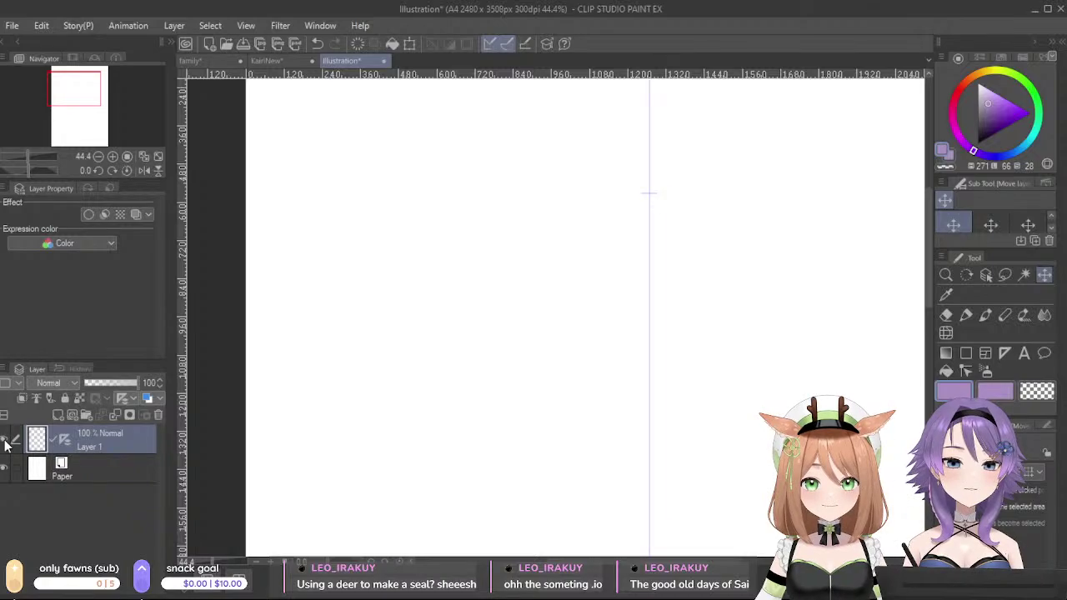
{"action": "scroll", "coordinate": [733, 302], "scroll_direction": "down", "scroll_amount": 4}
{"action": "scroll", "coordinate": [616, 254], "scroll_direction": "up", "scroll_amount": 3}
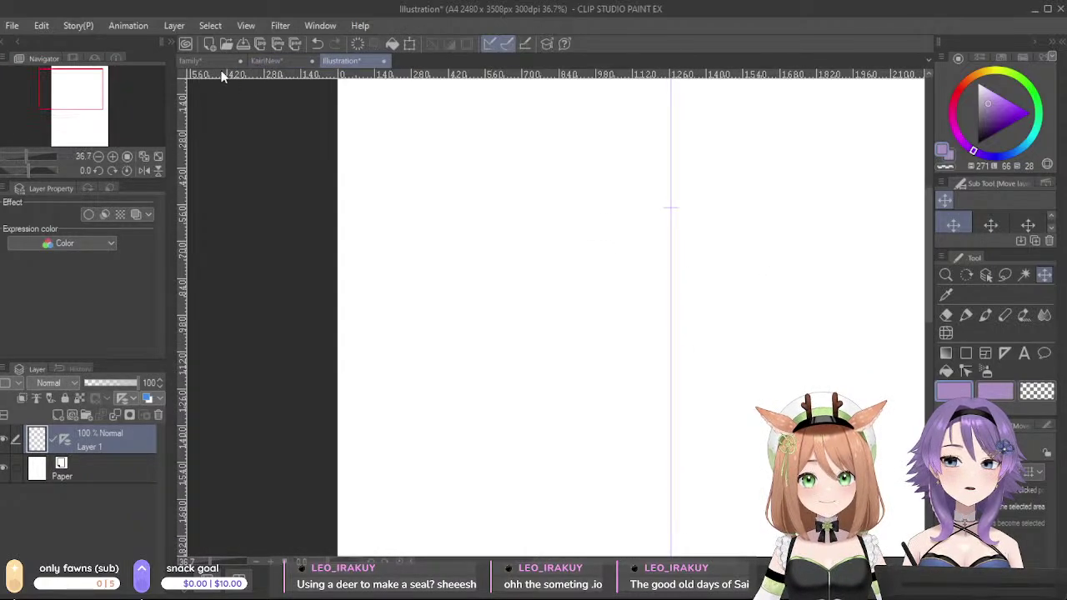
- Copy Layer 3 with the hoodie girl's sketch from the family document into the new illustration
{"action": "left_click", "coordinate": [218, 64]}
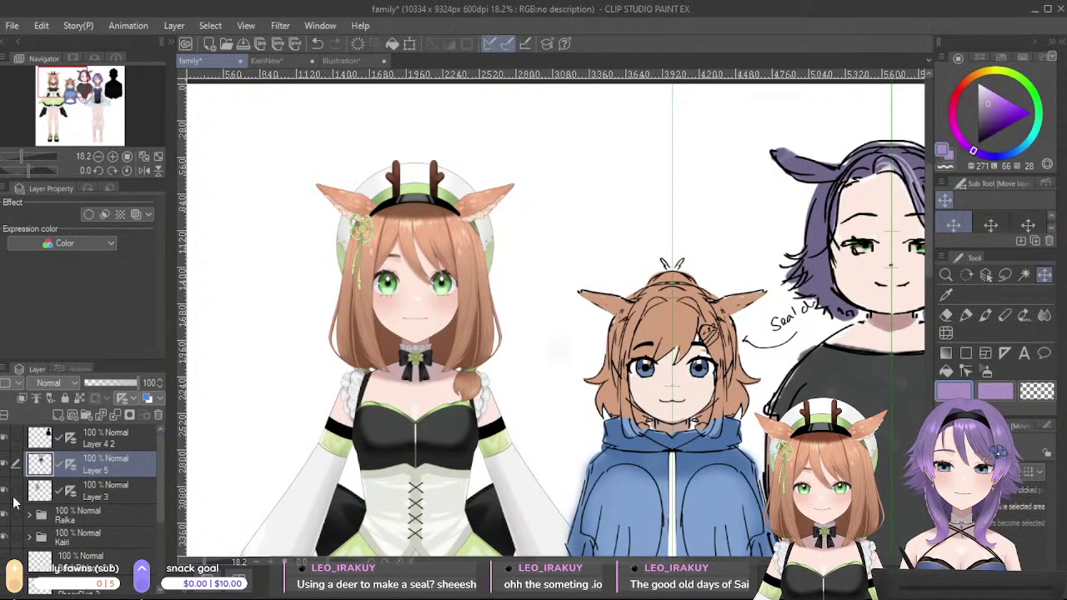
{"action": "scroll", "coordinate": [10, 504], "scroll_direction": "down", "scroll_amount": 2}
{"action": "left_click", "coordinate": [125, 473]}
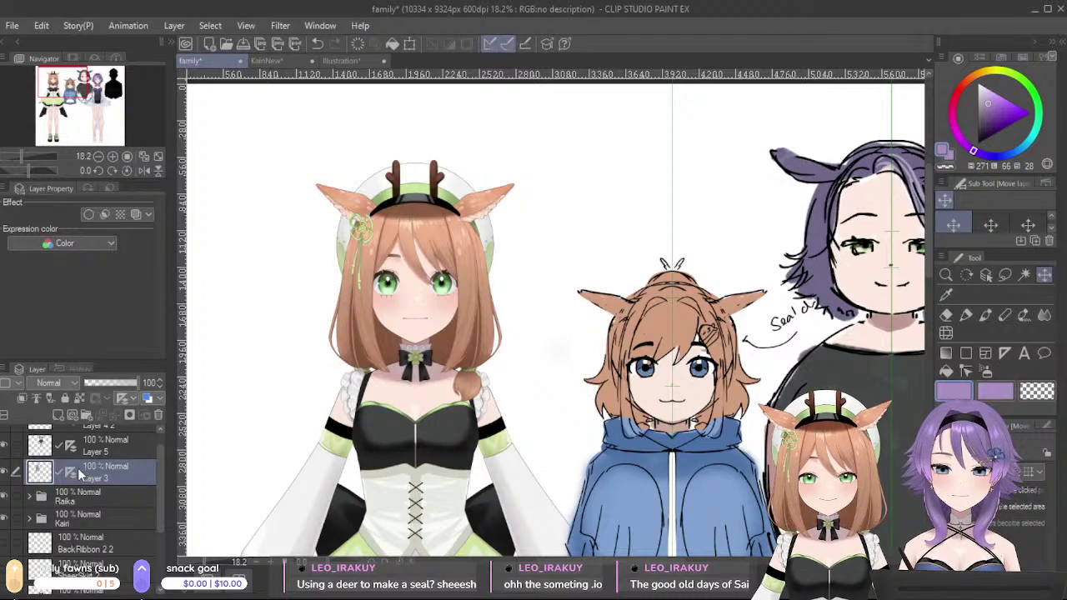
{"action": "left_click", "coordinate": [291, 64]}
{"action": "left_click", "coordinate": [341, 62]}
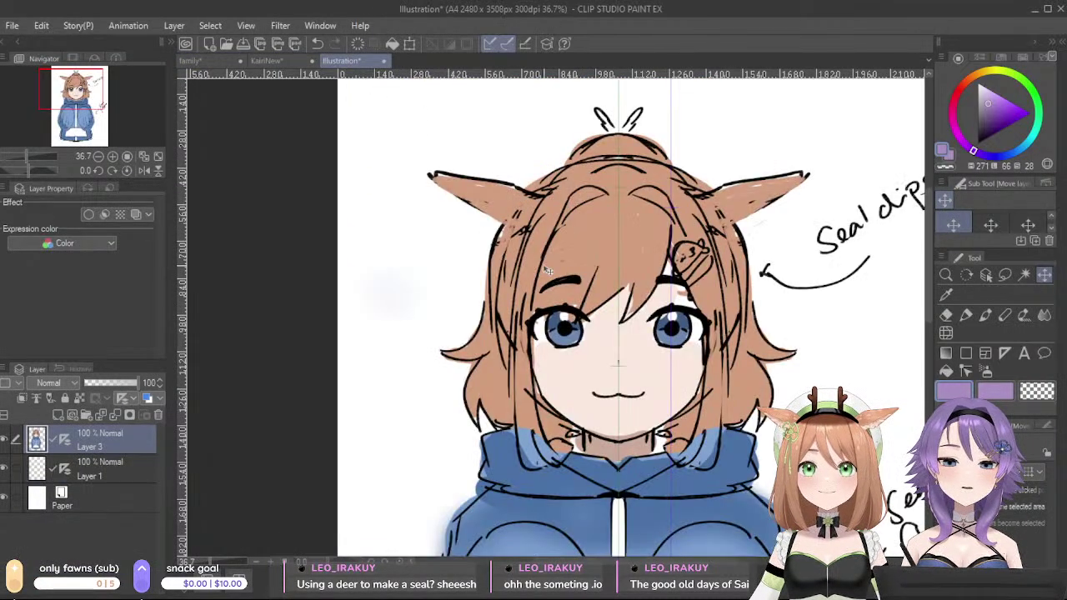
- Scale down the pasted hoodie girl sketch and align its centre line with the page's symmetrical ruler
{"action": "scroll", "coordinate": [543, 267], "scroll_direction": "down", "scroll_amount": 2}
{"action": "key", "text": "ctrl+t"}
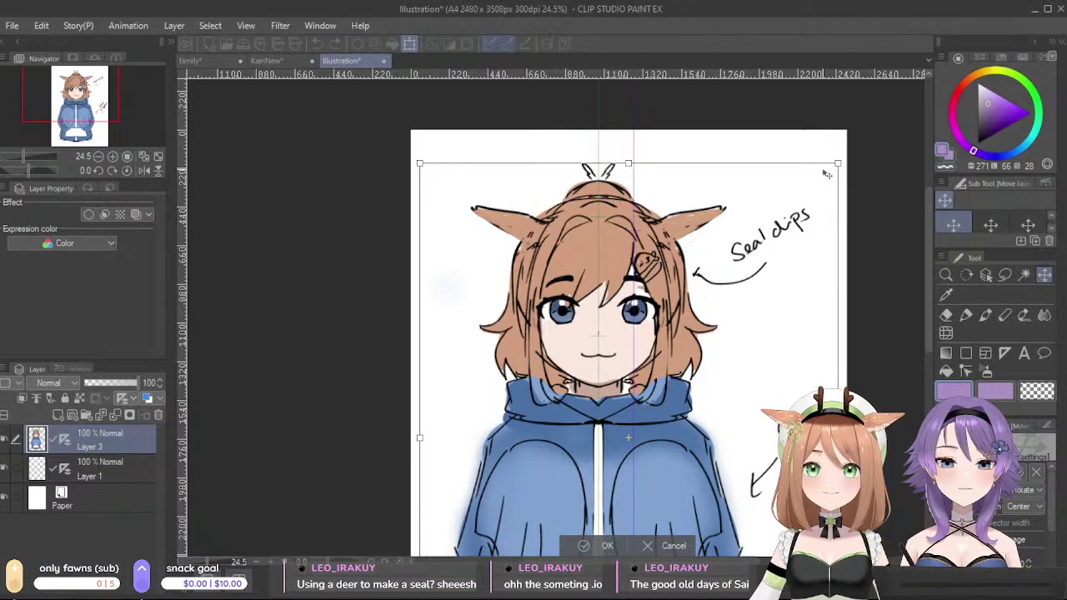
{"action": "left_click_drag", "start_coordinate": [839, 163], "coordinate": [760, 261]}
{"action": "left_click_drag", "start_coordinate": [637, 360], "coordinate": [704, 265]}
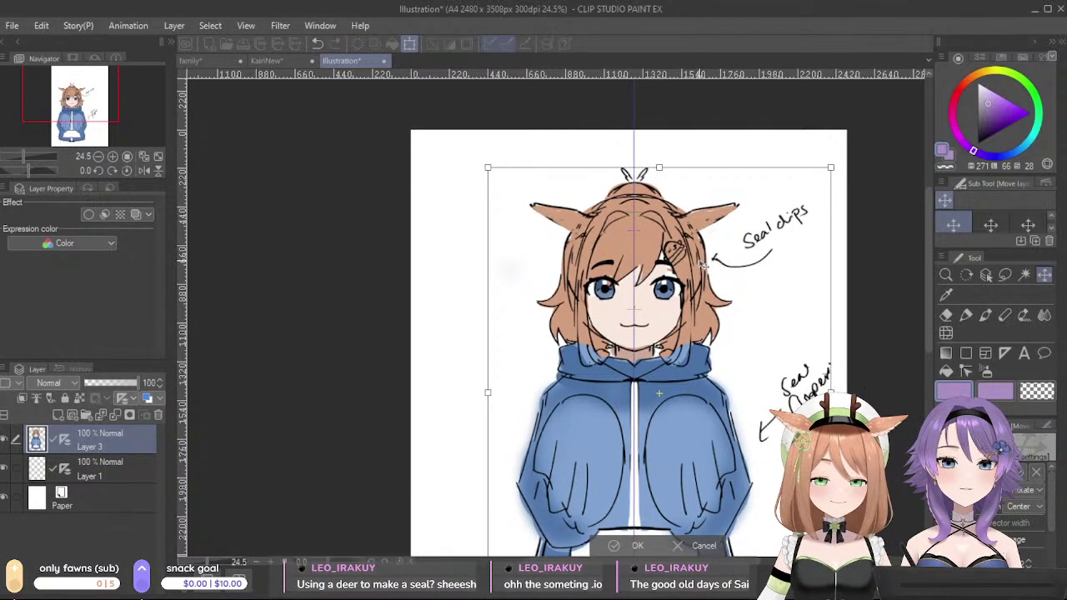
{"action": "left_click", "coordinate": [619, 543]}
- Lower the opacity of the sketch on Layer 3 to 20% as a drawing guide
{"action": "scroll", "coordinate": [755, 422], "scroll_direction": "down", "scroll_amount": 2}
{"action": "scroll", "coordinate": [721, 395], "scroll_direction": "up", "scroll_amount": 4}
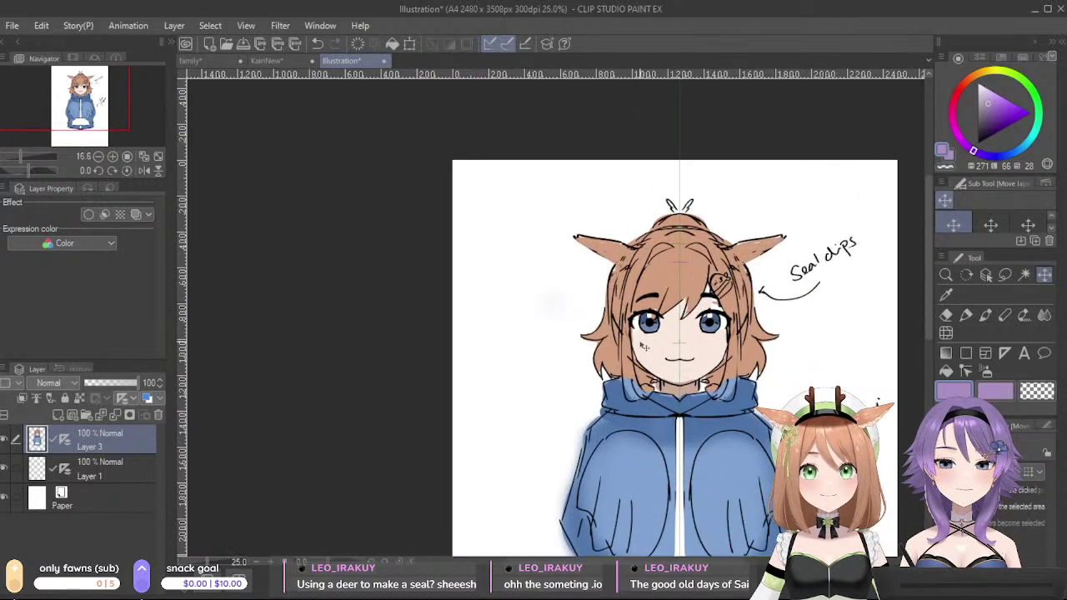
{"action": "scroll", "coordinate": [633, 344], "scroll_direction": "up", "scroll_amount": 1}
{"action": "left_click_drag", "start_coordinate": [633, 344], "coordinate": [514, 354]}
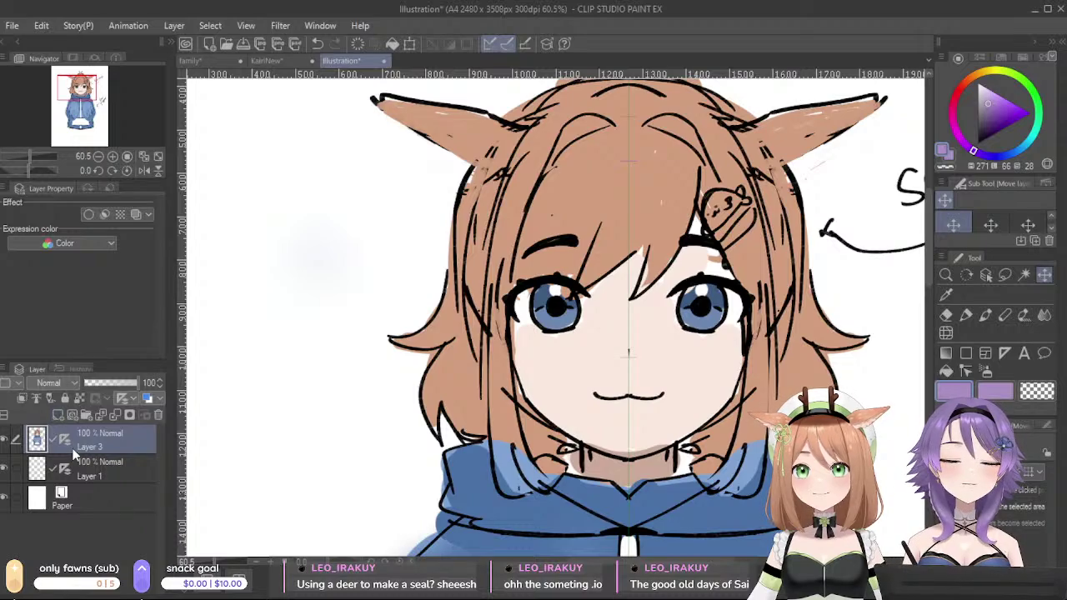
{"action": "left_click_drag", "start_coordinate": [95, 383], "coordinate": [95, 382]}
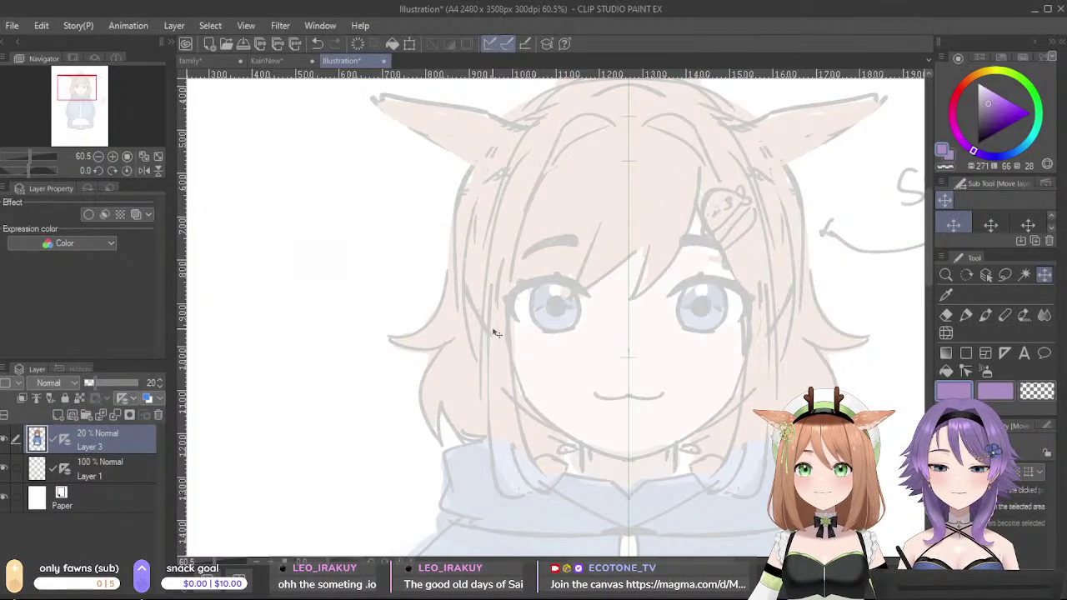
- Add a new layer above the faded sketch and make Layer 1 the active layer
{"action": "scroll", "coordinate": [645, 313], "scroll_direction": "up", "scroll_amount": 4}
{"action": "scroll", "coordinate": [653, 352], "scroll_direction": "down", "scroll_amount": 5}
{"action": "scroll", "coordinate": [656, 353], "scroll_direction": "up", "scroll_amount": 4}
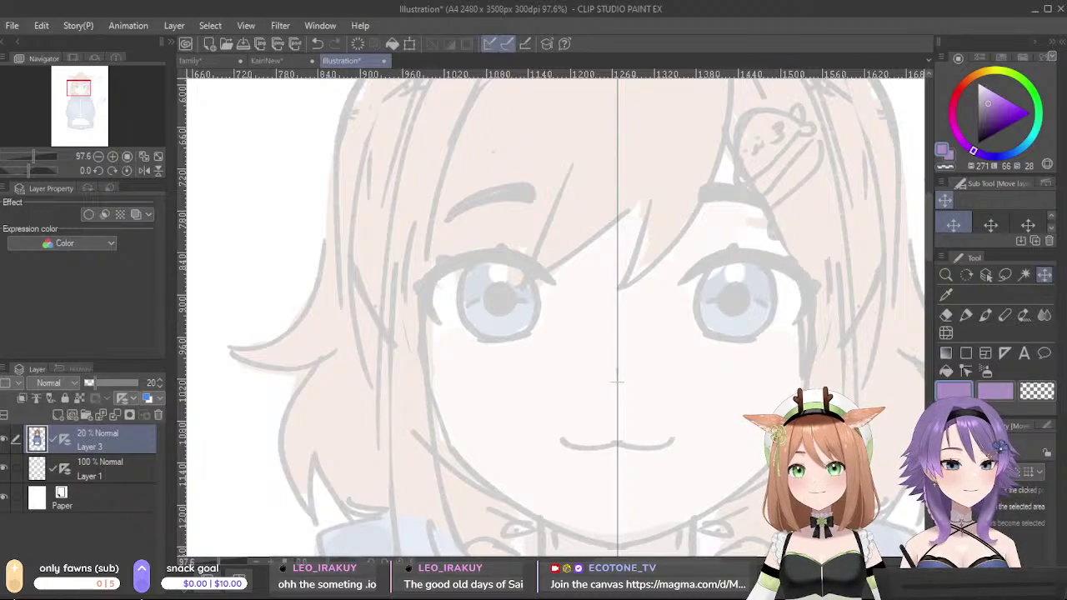
{"action": "left_click_drag", "start_coordinate": [719, 417], "coordinate": [676, 403]}
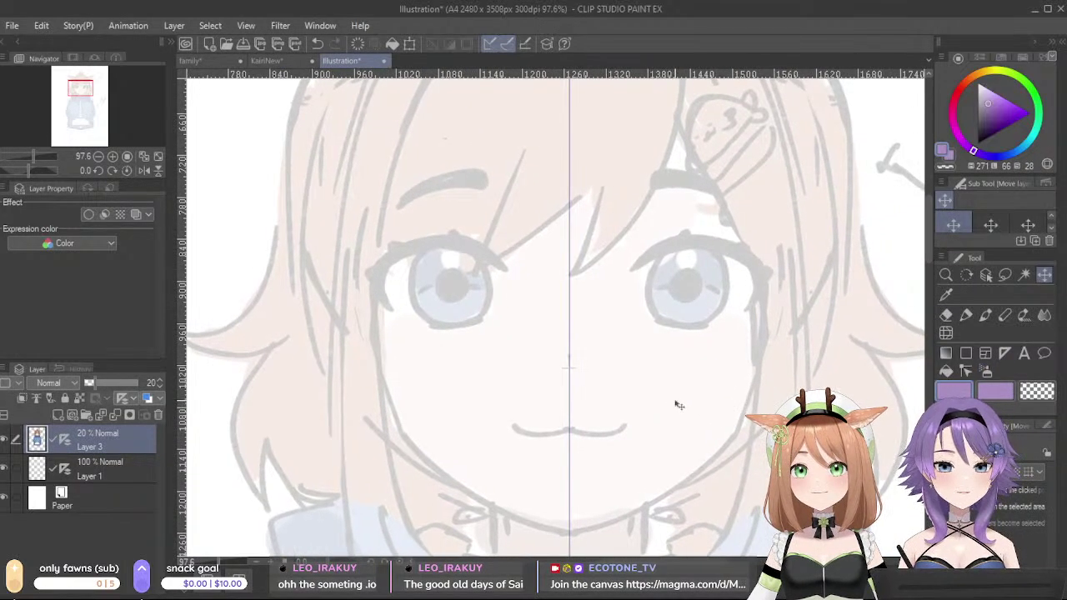
{"action": "scroll", "coordinate": [677, 405], "scroll_direction": "down", "scroll_amount": 7}
{"action": "scroll", "coordinate": [677, 405], "scroll_direction": "up", "scroll_amount": 4}
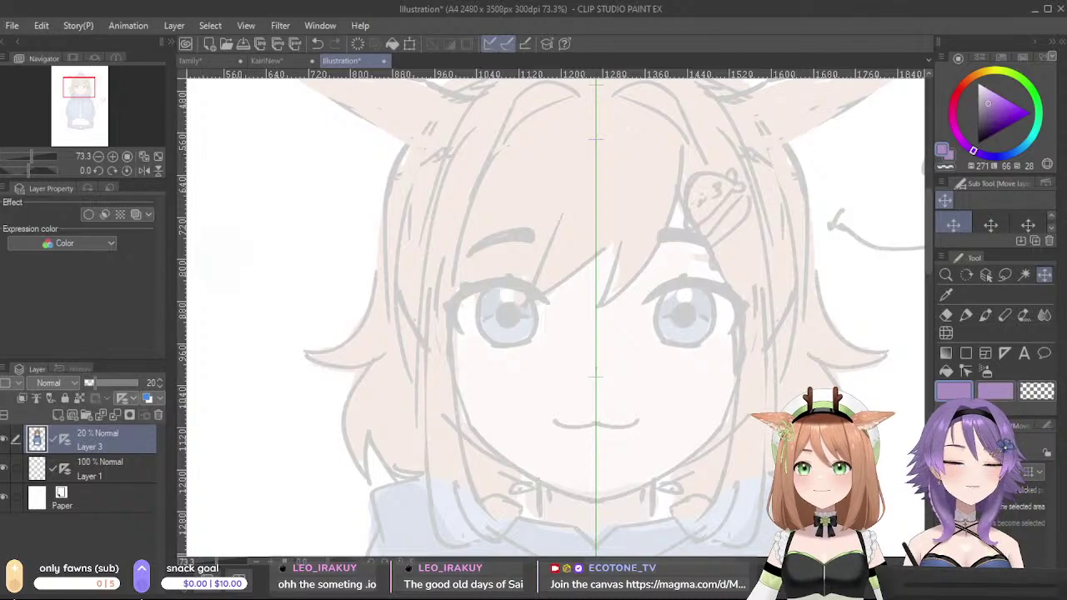
{"action": "left_click", "coordinate": [57, 415]}
{"action": "left_click", "coordinate": [82, 500]}
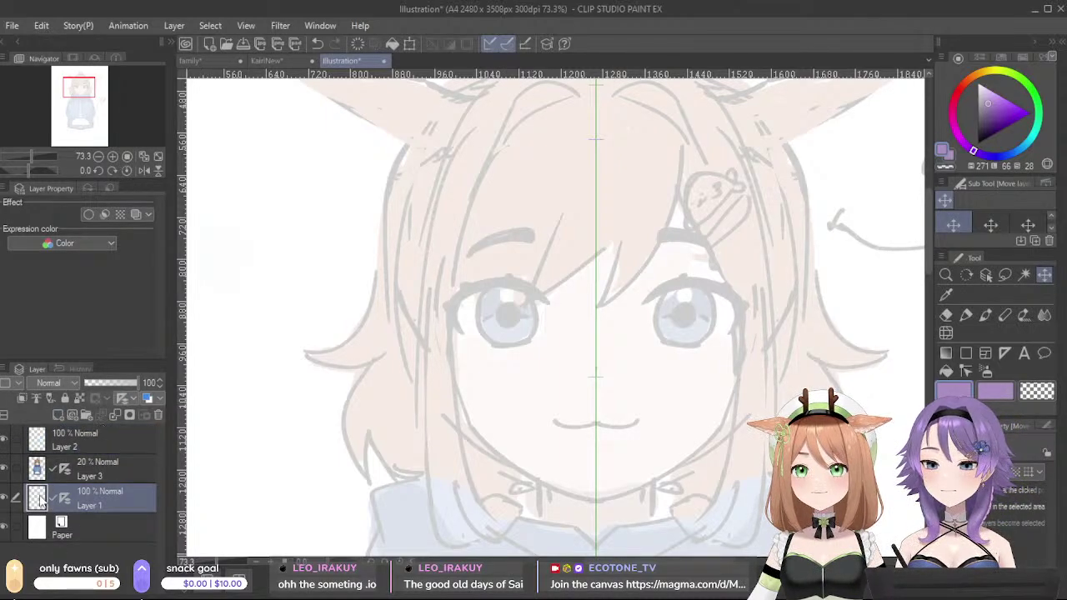
{"action": "left_click", "coordinate": [123, 398]}
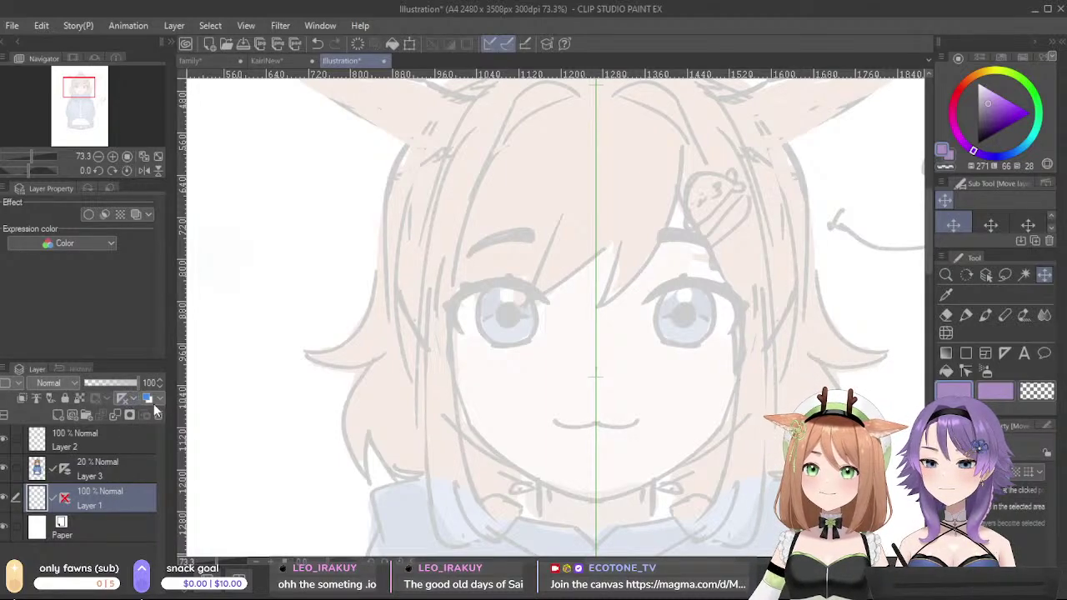
{"action": "left_click", "coordinate": [1003, 355]}
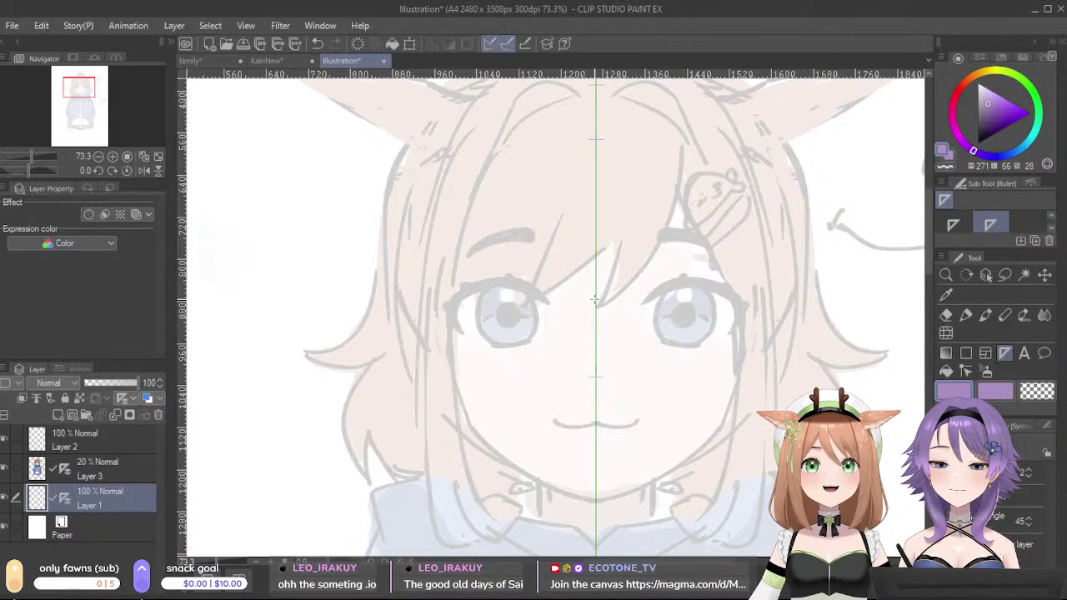
{"action": "scroll", "coordinate": [598, 304], "scroll_direction": "up", "scroll_amount": 3}
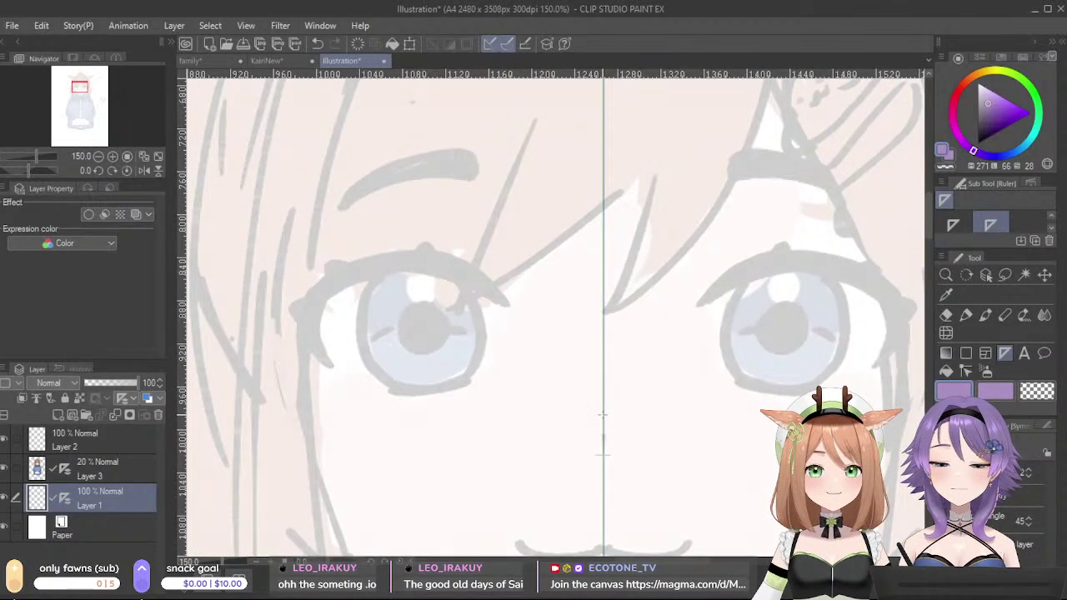
- Choose the Pen tool and set the drawing colour to black for tracing the face
{"action": "scroll", "coordinate": [608, 413], "scroll_direction": "down", "scroll_amount": 2}
{"action": "left_click", "coordinate": [964, 315]}
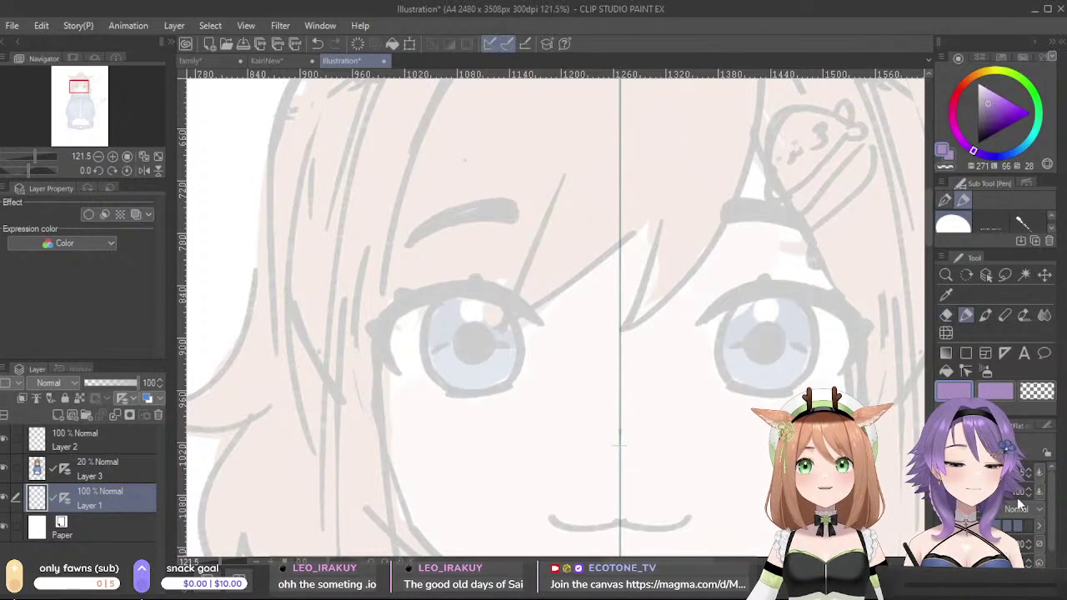
{"action": "mouse_move", "coordinate": [988, 122]}
{"action": "left_mouse_down"}
{"action": "mouse_move", "coordinate": [997, 126]}
{"action": "mouse_move", "coordinate": [978, 144]}
{"action": "left_mouse_up"}
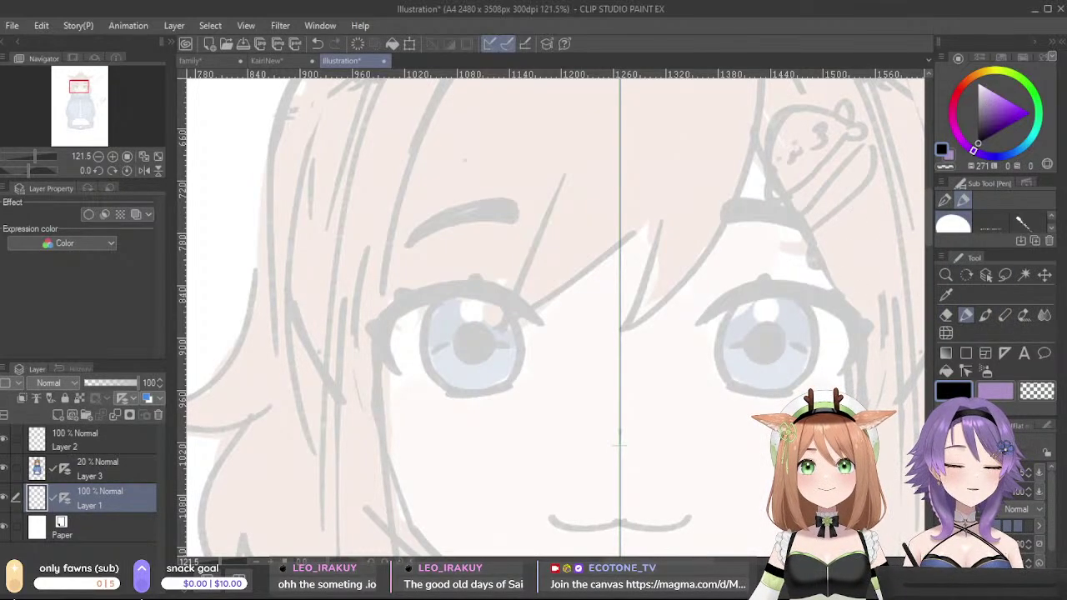
{"action": "left_click", "coordinate": [983, 473]}
{"action": "left_click_drag", "start_coordinate": [583, 230], "coordinate": [621, 454]}
{"action": "left_click_drag", "start_coordinate": [657, 230], "coordinate": [607, 454]}
{"action": "left_click_drag", "start_coordinate": [551, 240], "coordinate": [512, 432]}
{"action": "left_click_drag", "start_coordinate": [689, 240], "coordinate": [727, 432]}
{"action": "left_click_drag", "start_coordinate": [546, 250], "coordinate": [516, 417]}
{"action": "left_click_drag", "start_coordinate": [704, 252], "coordinate": [729, 381]}
{"action": "left_click_drag", "start_coordinate": [554, 281], "coordinate": [623, 450]}
{"action": "key", "text": "ctrl+z"}
{"action": "key", "text": "ctrl+z"}
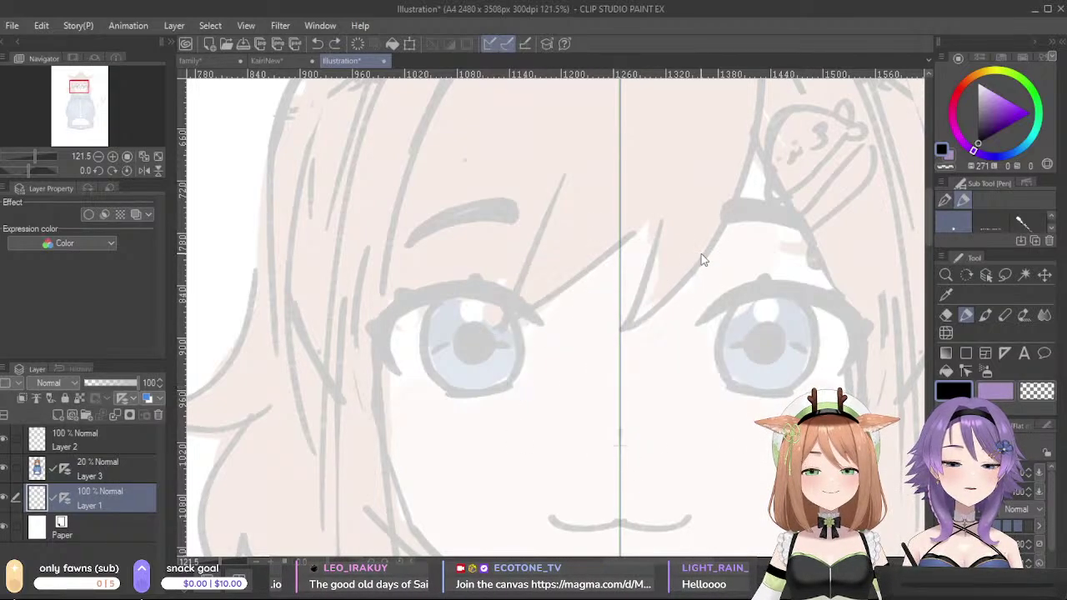
{"action": "left_click_drag", "start_coordinate": [427, 378], "coordinate": [389, 306]}
{"action": "left_click", "coordinate": [130, 450]}
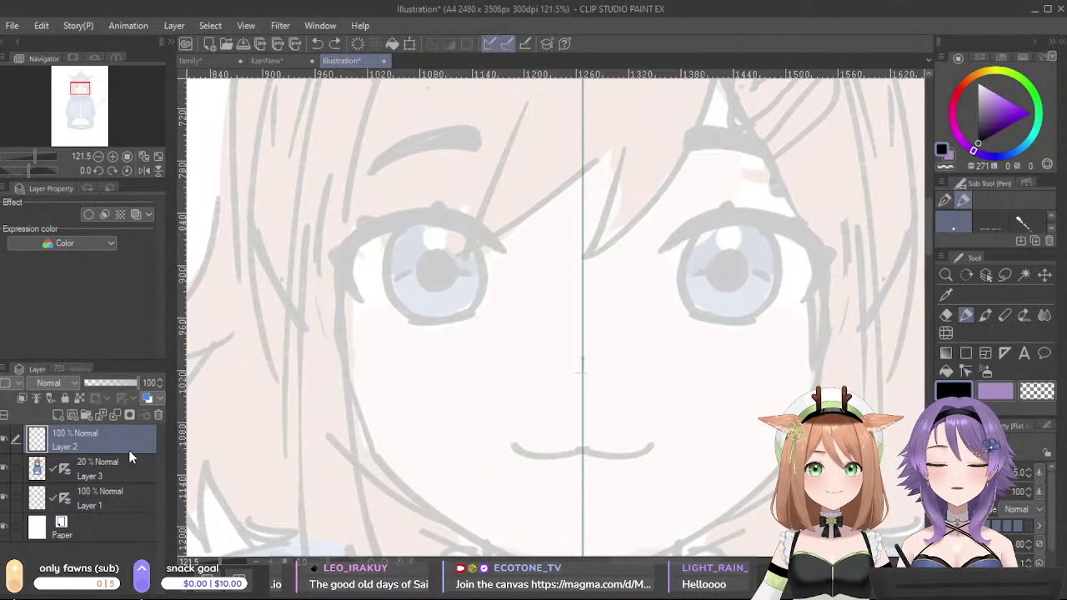
{"action": "scroll", "coordinate": [396, 383], "scroll_direction": "down", "scroll_amount": 2}
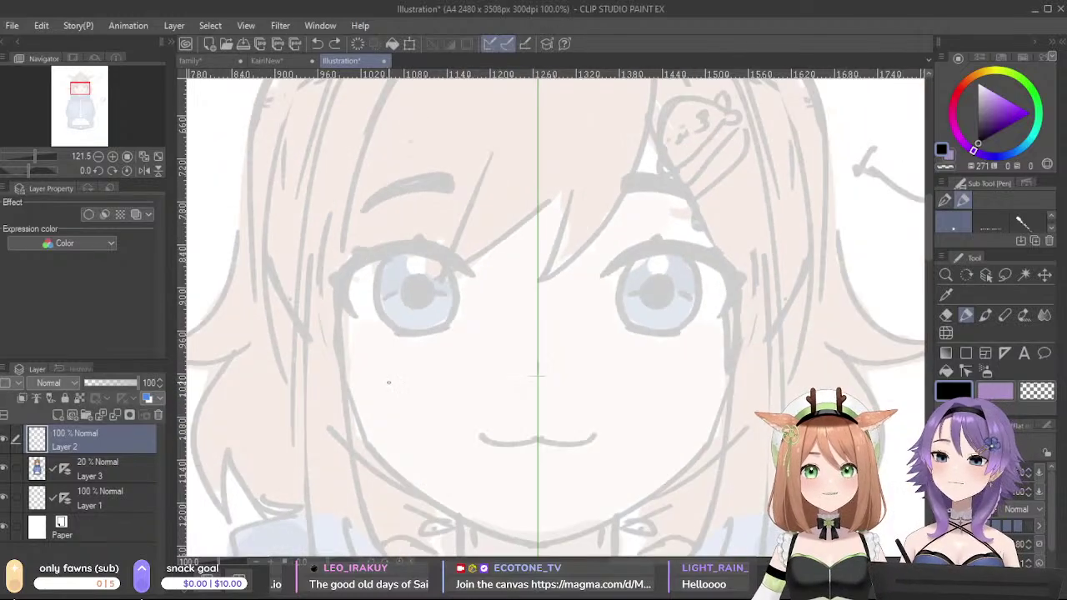
{"action": "scroll", "coordinate": [631, 421], "scroll_direction": "down", "scroll_amount": 1}
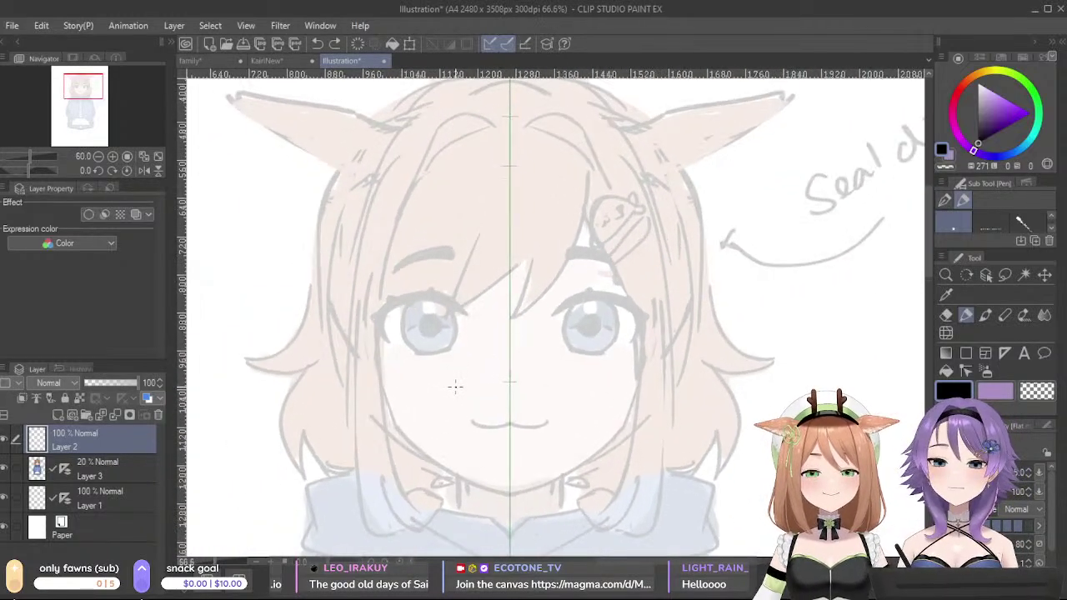
{"action": "left_click_drag", "start_coordinate": [524, 380], "coordinate": [639, 383]}
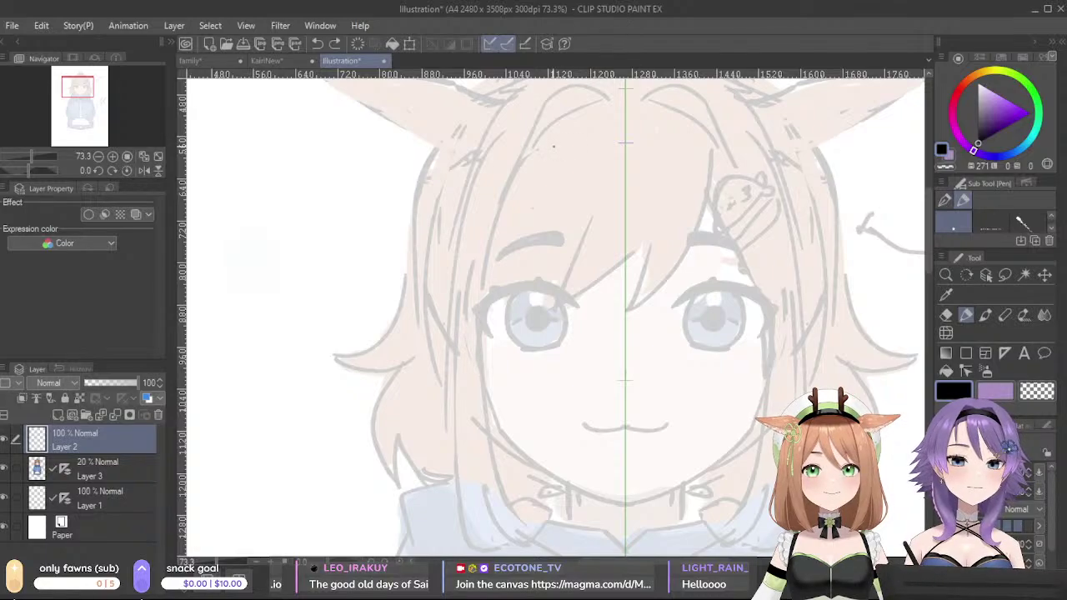
{"action": "left_click_drag", "start_coordinate": [621, 110], "coordinate": [492, 292]}
{"action": "key", "text": "ctrl+z"}
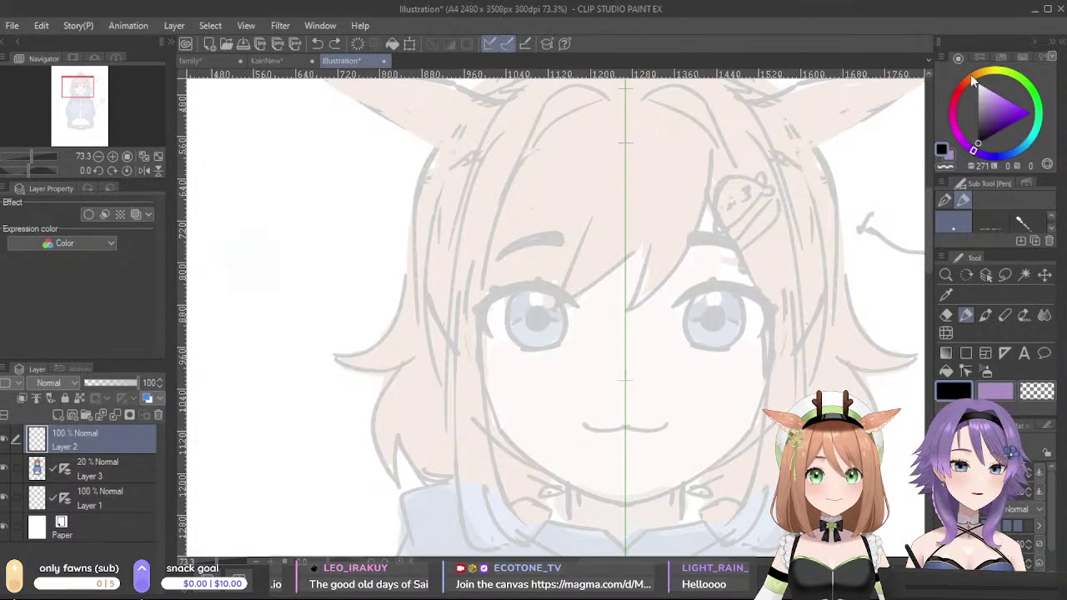
- Raise Layer 3's opacity to 100% to sample the face's skin colour, and lower it to 9%
{"action": "left_click", "coordinate": [109, 475]}
{"action": "left_click_drag", "start_coordinate": [119, 384], "coordinate": [142, 383]}
{"action": "left_click", "coordinate": [558, 368], "text": "alt"}
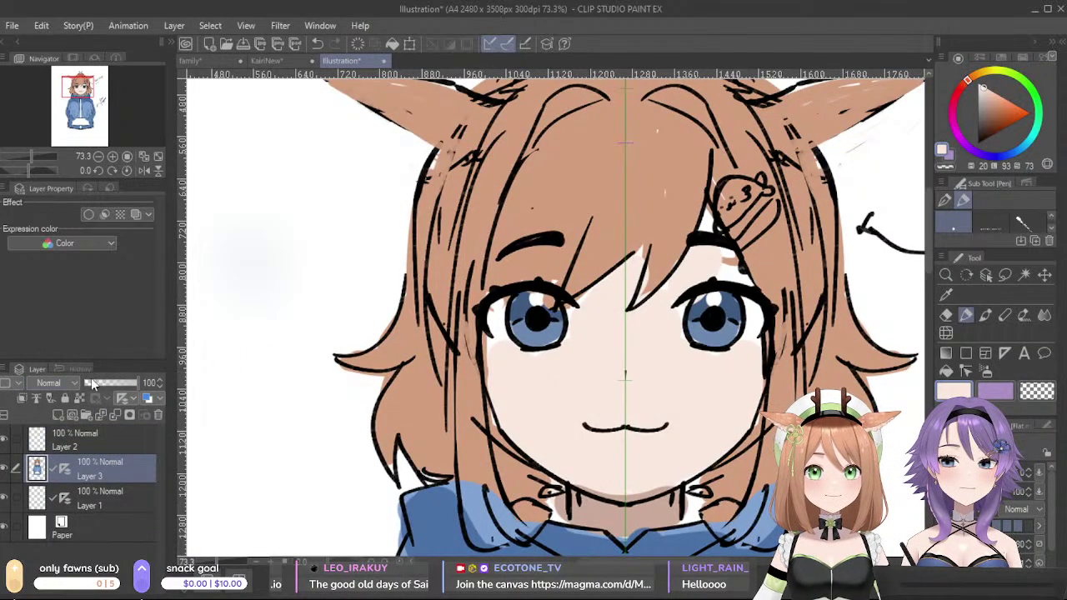
{"action": "left_click", "coordinate": [93, 382]}
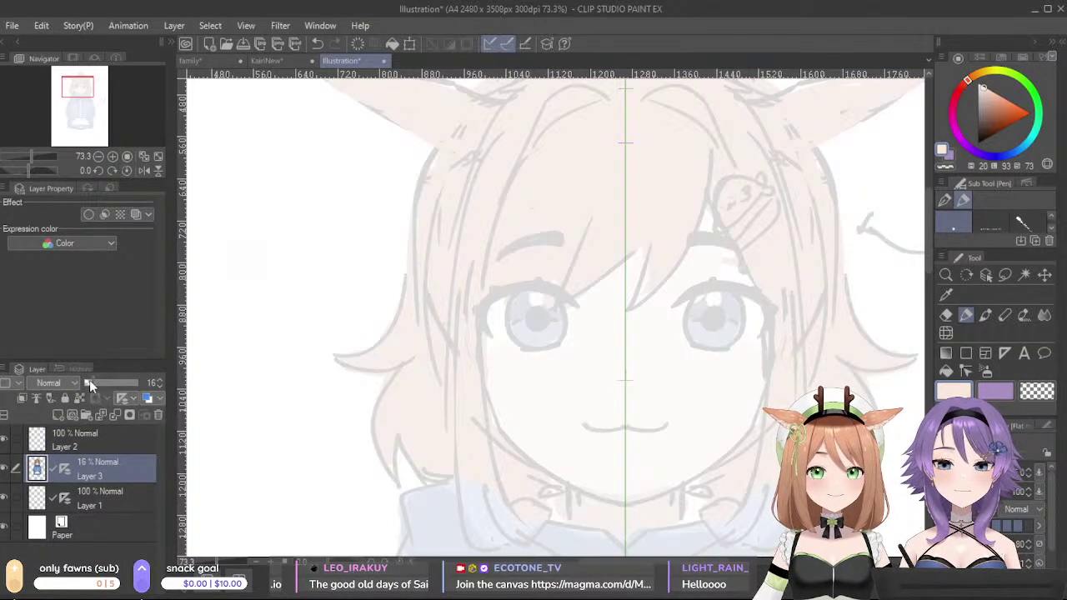
{"action": "left_click", "coordinate": [89, 380]}
{"action": "left_click", "coordinate": [100, 503]}
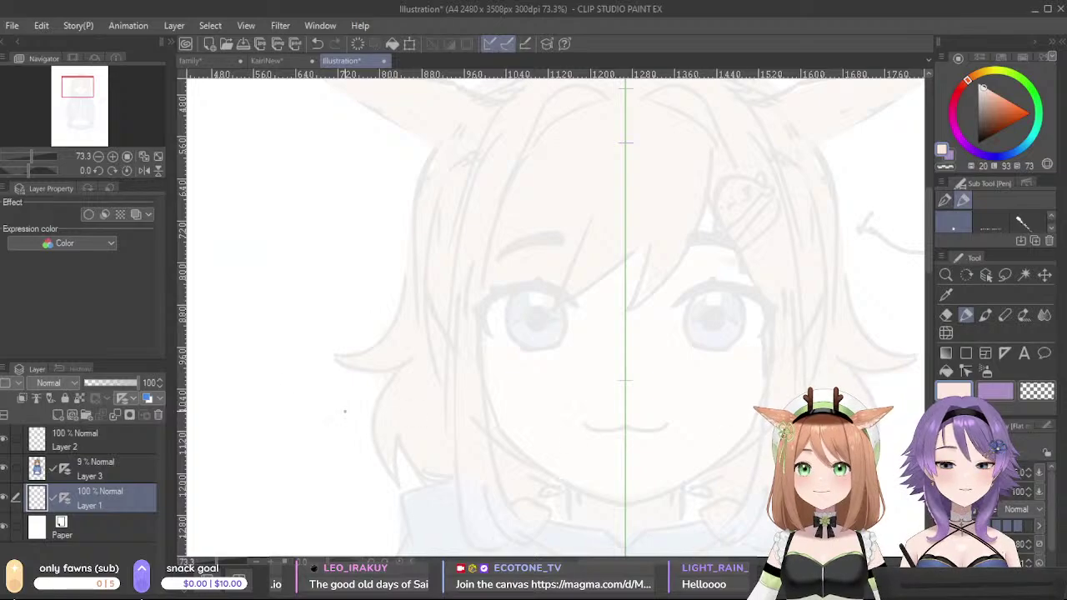
- Paint the whole face as a solid skin-coloured oval on Layer 2 with a larger pen, following the sketch
{"action": "left_click", "coordinate": [125, 444]}
{"action": "key", "text": "]"}
{"action": "mouse_move", "coordinate": [654, 150]}
{"action": "left_mouse_down"}
{"action": "mouse_move", "coordinate": [590, 157]}
{"action": "mouse_move", "coordinate": [630, 140]}
{"action": "mouse_move", "coordinate": [579, 159]}
{"action": "mouse_move", "coordinate": [490, 266]}
{"action": "left_mouse_up"}
{"action": "key", "text": "ctrl+z"}
{"action": "left_click_drag", "start_coordinate": [641, 113], "coordinate": [514, 233]}
{"action": "key", "text": "ctrl+z"}
{"action": "left_click_drag", "start_coordinate": [643, 115], "coordinate": [497, 228]}
{"action": "mouse_move", "coordinate": [508, 190]}
{"action": "left_mouse_down"}
{"action": "mouse_move", "coordinate": [498, 354]}
{"action": "mouse_move", "coordinate": [526, 278]}
{"action": "mouse_move", "coordinate": [595, 375]}
{"action": "mouse_move", "coordinate": [614, 158]}
{"action": "mouse_move", "coordinate": [564, 442]}
{"action": "mouse_move", "coordinate": [505, 223]}
{"action": "mouse_move", "coordinate": [502, 395]}
{"action": "mouse_move", "coordinate": [501, 383]}
{"action": "mouse_move", "coordinate": [590, 483]}
{"action": "mouse_move", "coordinate": [600, 411]}
{"action": "mouse_move", "coordinate": [660, 371]}
{"action": "left_mouse_up"}
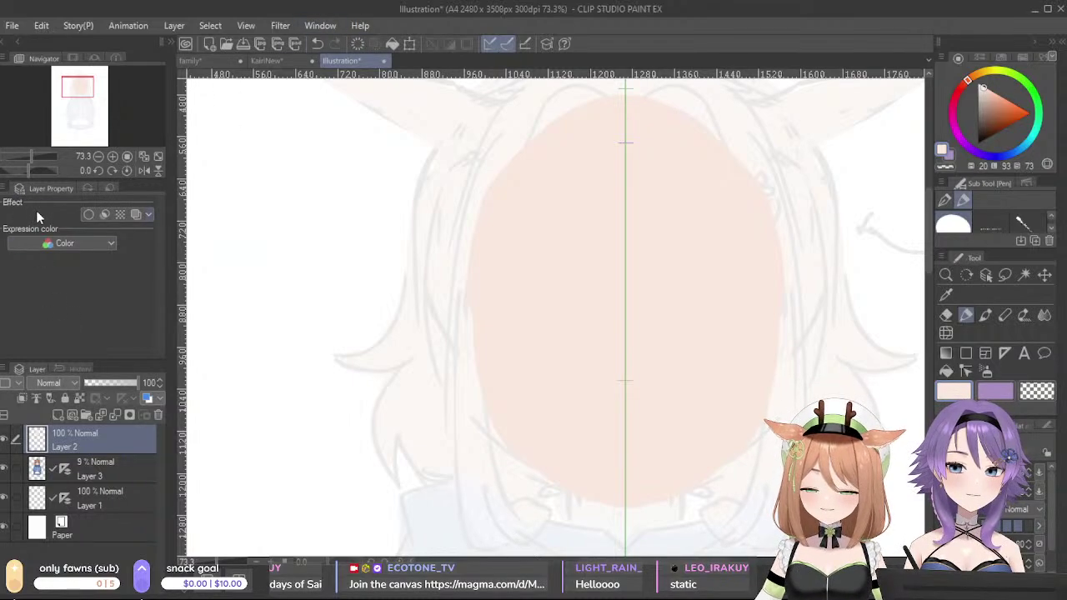
- Add a border effect to Layer 2 with a black edge 3.0 thick
{"action": "left_click", "coordinate": [88, 215]}
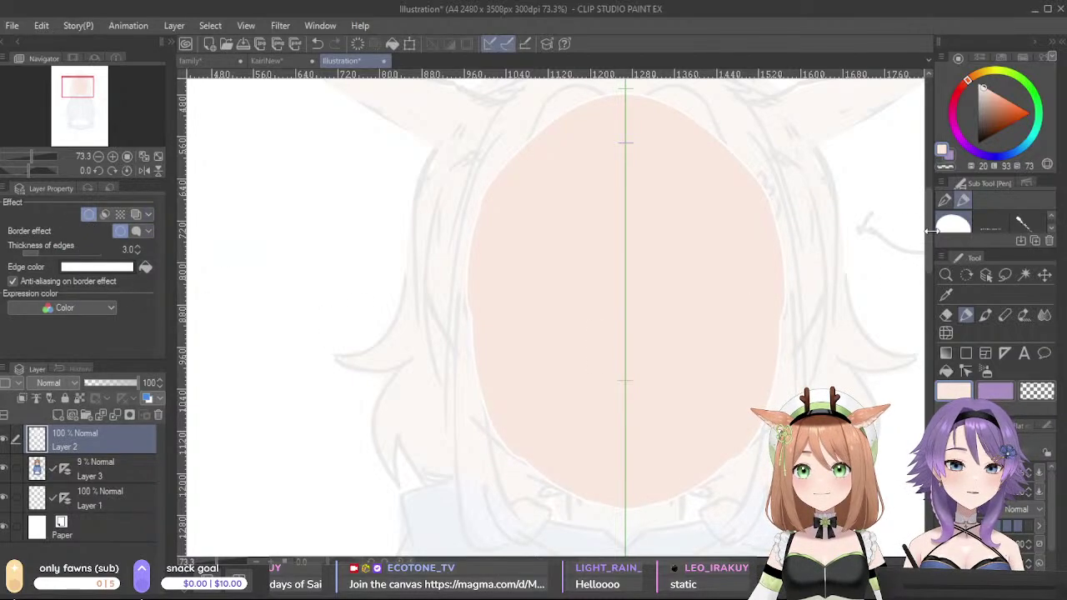
{"action": "left_click", "coordinate": [146, 265]}
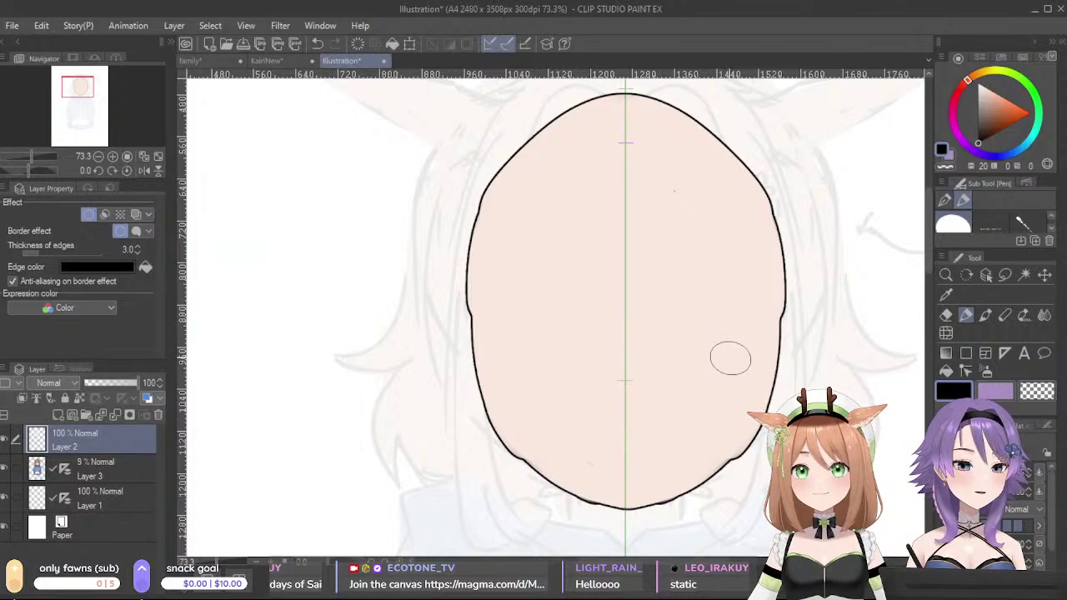
{"action": "left_click_drag", "start_coordinate": [594, 122], "coordinate": [488, 196]}
{"action": "key", "text": "ctrl+z"}
- Sample the skin colour from the face and paint its sides wider to even out the contour
{"action": "left_click", "coordinate": [567, 235], "text": "alt"}
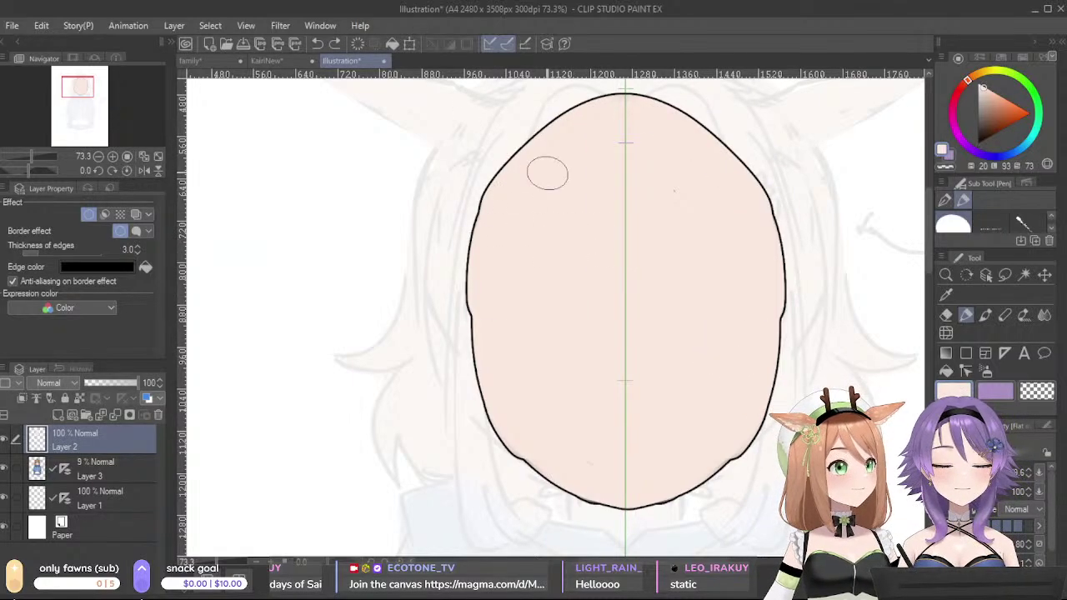
{"action": "mouse_move", "coordinate": [557, 142]}
{"action": "left_mouse_down"}
{"action": "mouse_move", "coordinate": [492, 277]}
{"action": "mouse_move", "coordinate": [487, 241]}
{"action": "mouse_move", "coordinate": [502, 394]}
{"action": "mouse_move", "coordinate": [480, 289]}
{"action": "mouse_move", "coordinate": [501, 402]}
{"action": "left_mouse_up"}
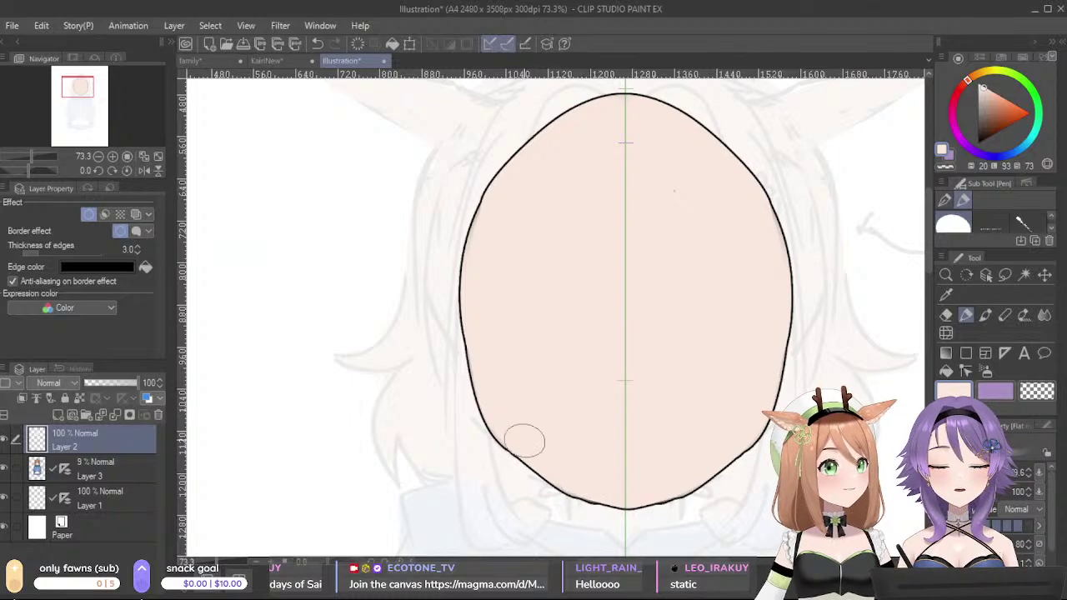
{"action": "key", "text": "c"}
{"action": "left_click_drag", "start_coordinate": [473, 171], "coordinate": [449, 386]}
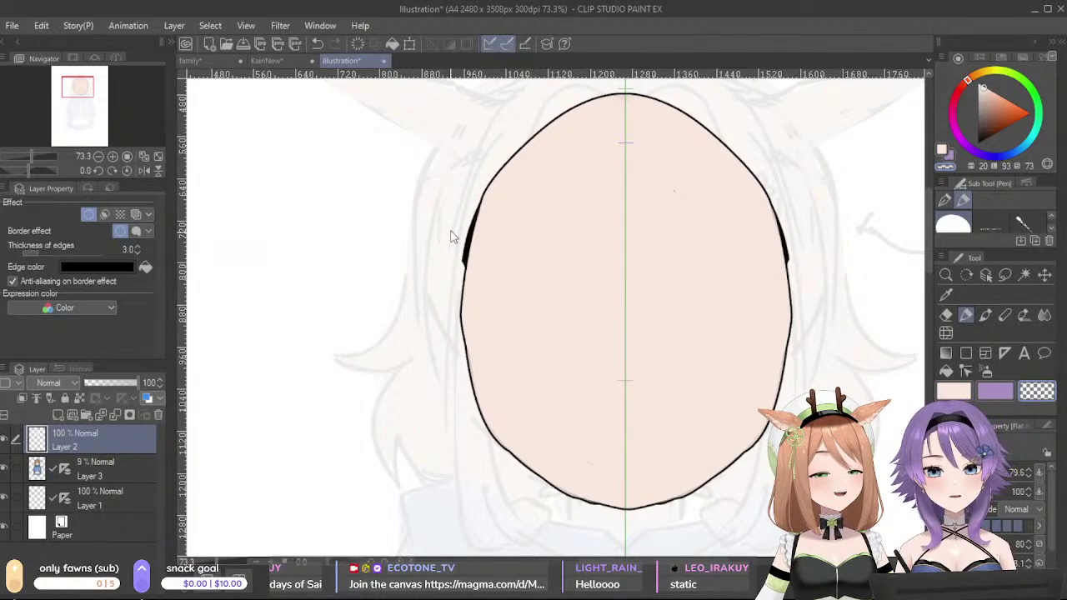
{"action": "key", "text": "ctrl+z"}
{"action": "left_click_drag", "start_coordinate": [457, 224], "coordinate": [445, 317]}
{"action": "left_click_drag", "start_coordinate": [463, 242], "coordinate": [474, 219]}
{"action": "key", "text": "ctrl+z"}
{"action": "key", "text": "ctrl+z"}
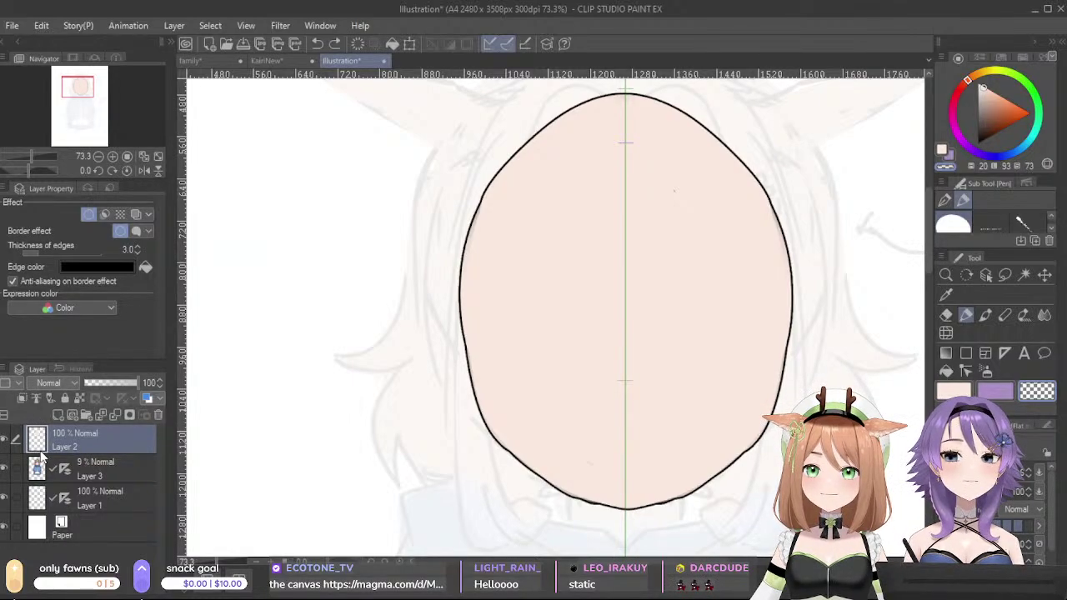
- Duplicate the face layer without its border effect, and turn the border effect back on for the lower Layer 2
{"action": "left_click", "coordinate": [3, 438]}
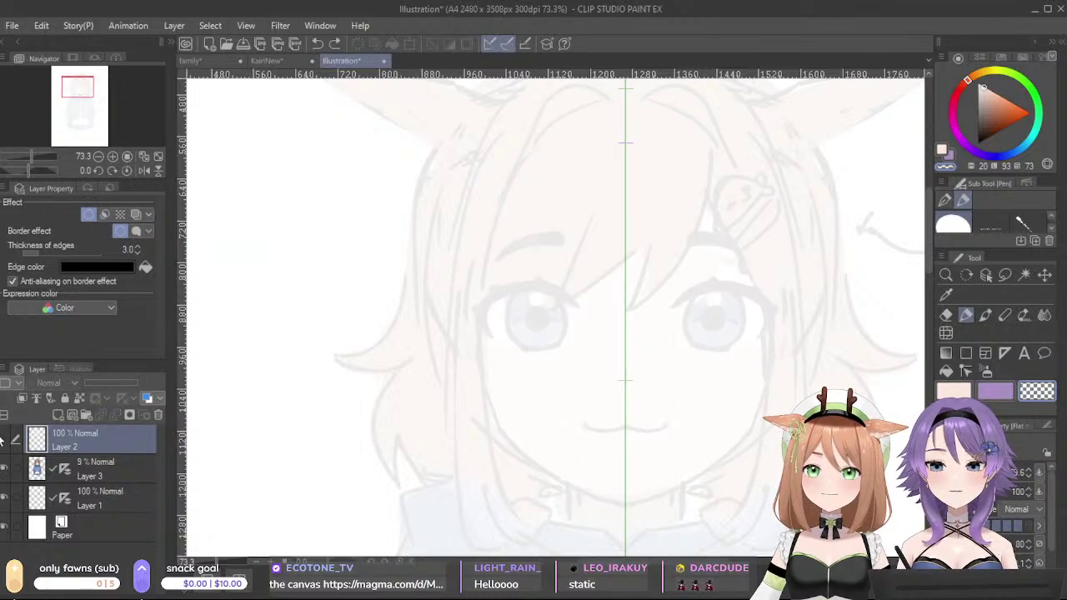
{"action": "left_click", "coordinate": [3, 439]}
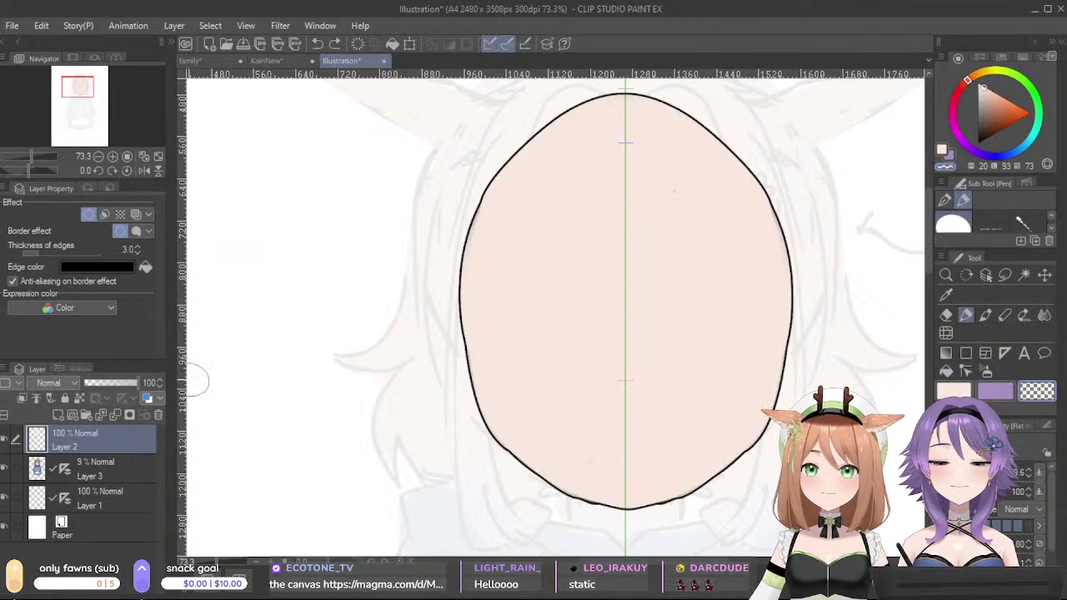
{"action": "left_click", "coordinate": [83, 217]}
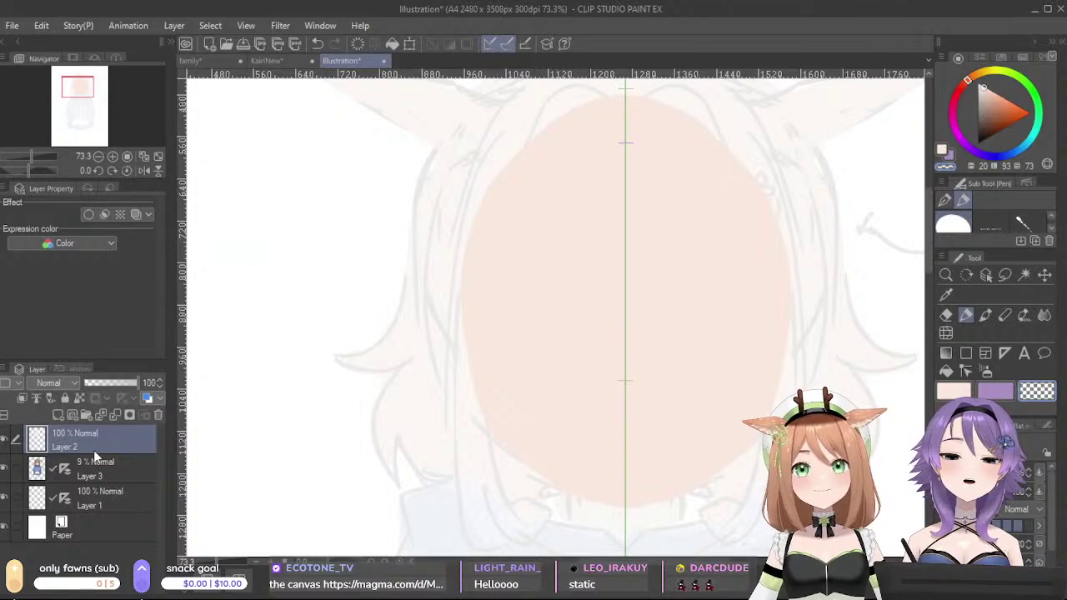
{"action": "key", "text": "ctrl+c"}
{"action": "key", "text": "ctrl+v"}
{"action": "left_click", "coordinate": [108, 471]}
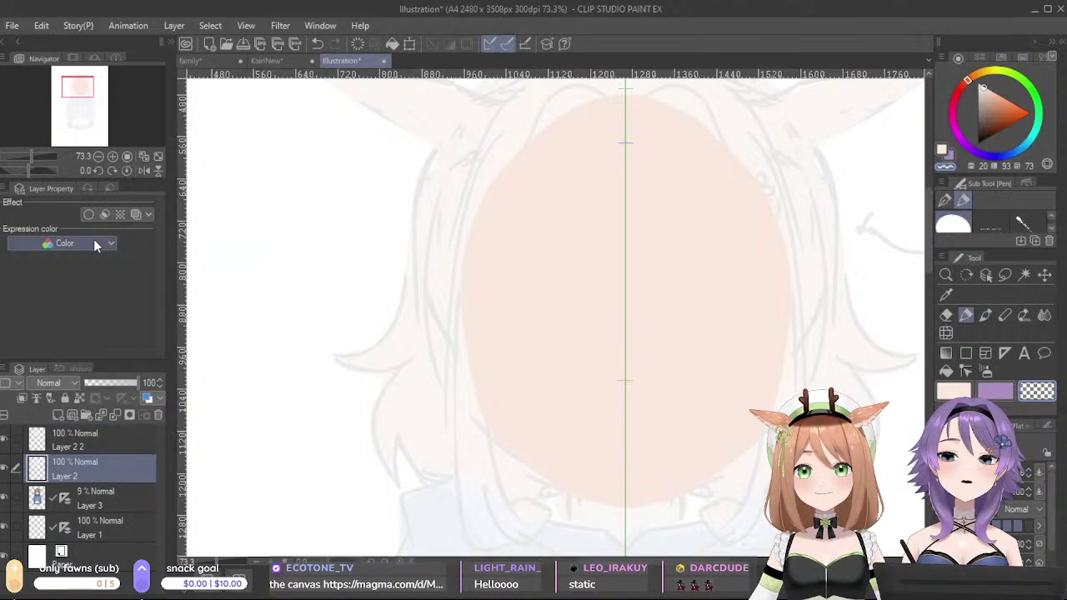
{"action": "left_click", "coordinate": [89, 214]}
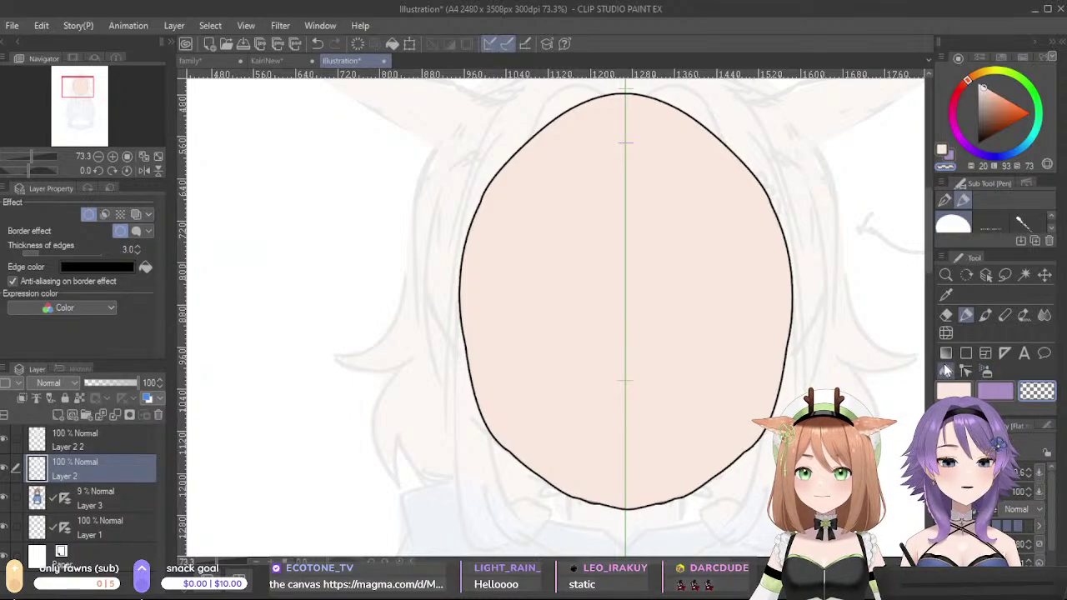
- Hide Layer 2 2 and fill the face shape on Layer 2 with black
{"action": "left_click", "coordinate": [946, 370]}
{"action": "left_click", "coordinate": [4, 451]}
{"action": "left_click", "coordinate": [4, 451]}
{"action": "left_click", "coordinate": [4, 451]}
{"action": "left_click", "coordinate": [4, 451]}
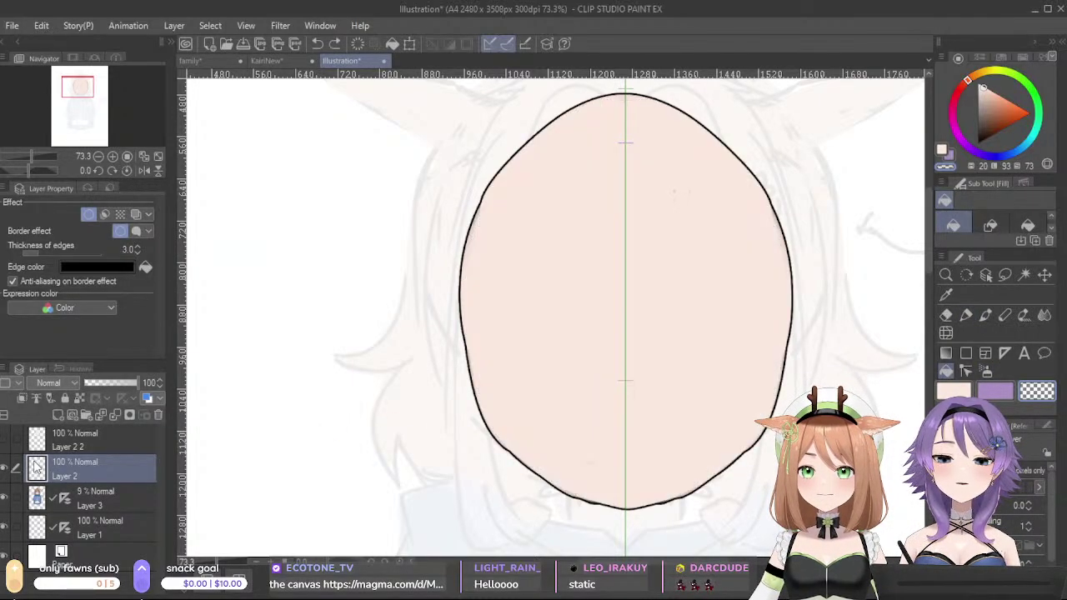
{"action": "left_click_drag", "start_coordinate": [995, 123], "coordinate": [977, 144]}
{"action": "left_click", "coordinate": [679, 342]}
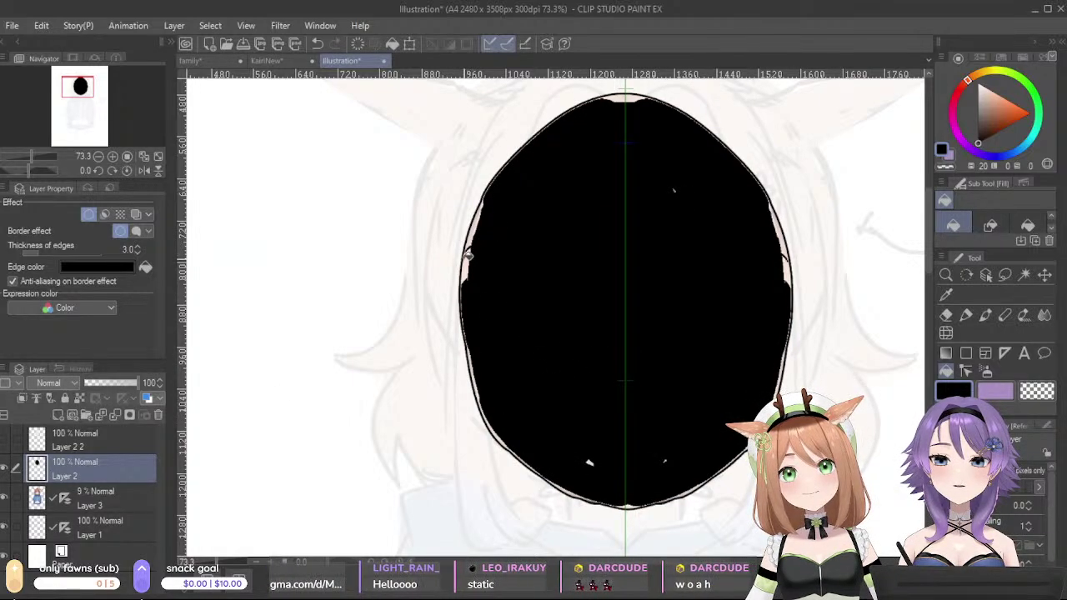
- Paint over the unfilled gaps at the sides, chin and forehead of the black face shape with the pen
{"action": "key", "text": "p"}
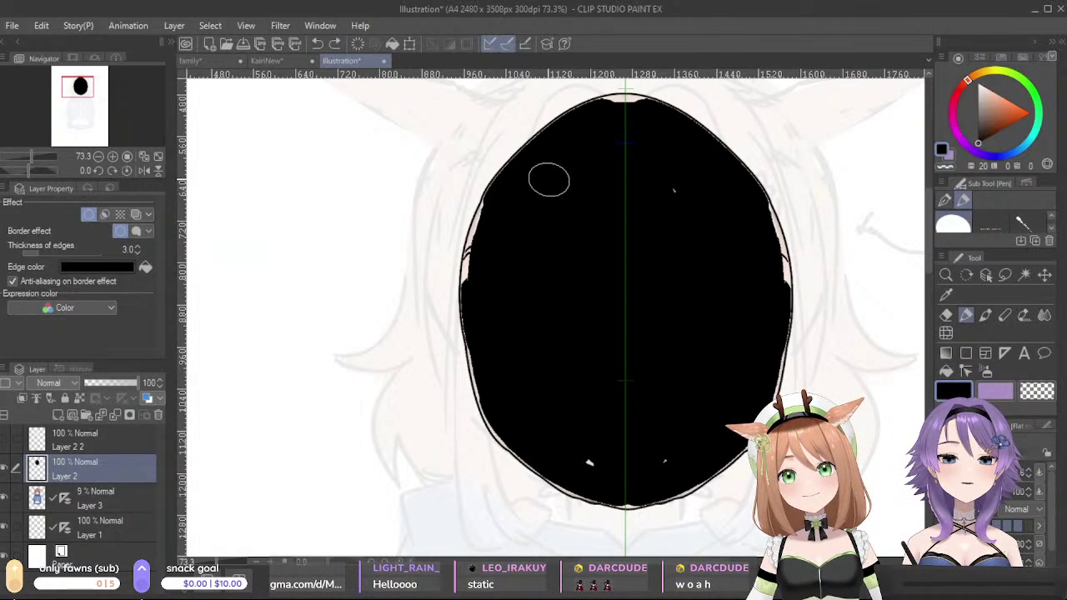
{"action": "left_click_drag", "start_coordinate": [507, 202], "coordinate": [486, 310]}
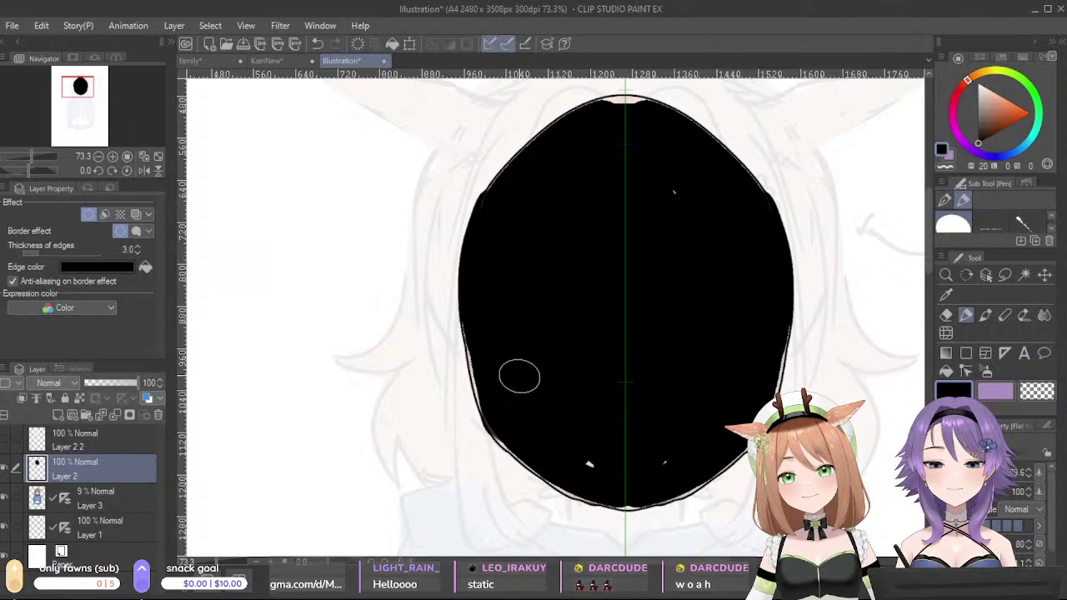
{"action": "left_click_drag", "start_coordinate": [545, 420], "coordinate": [621, 491]}
{"action": "left_click_drag", "start_coordinate": [641, 196], "coordinate": [673, 188]}
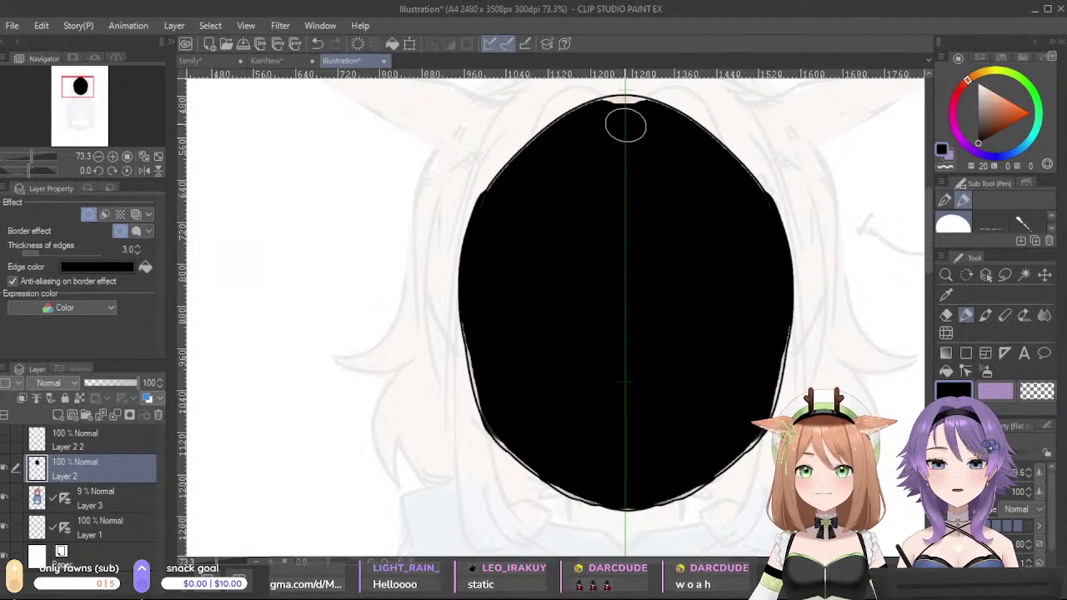
- Show Layer 2 2 over the black face shape, toggling its visibility to compare the two layers
{"action": "left_click", "coordinate": [5, 439]}
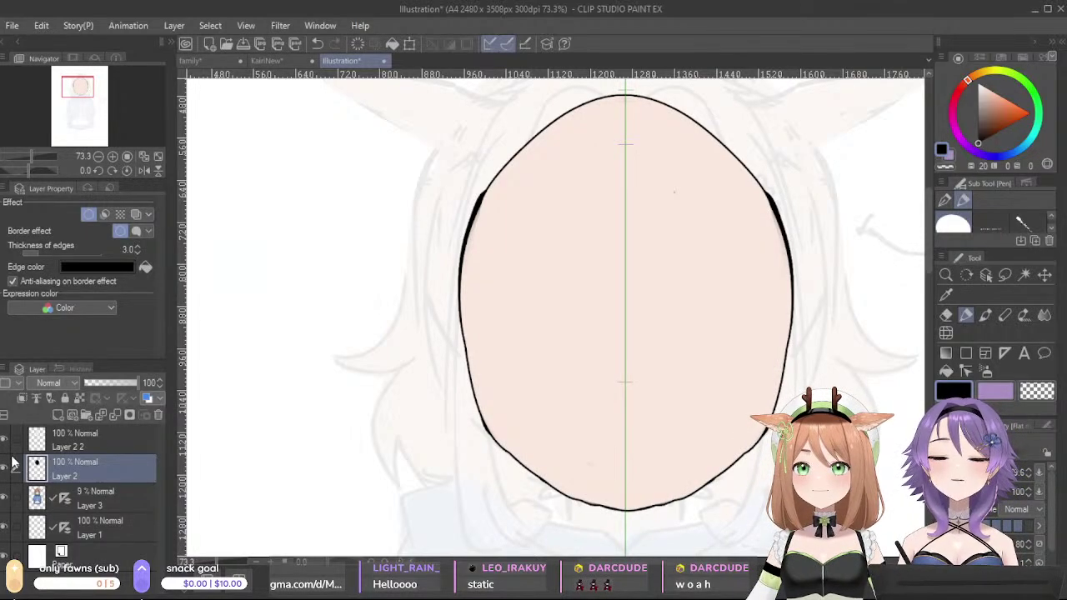
{"action": "left_click", "coordinate": [4, 446]}
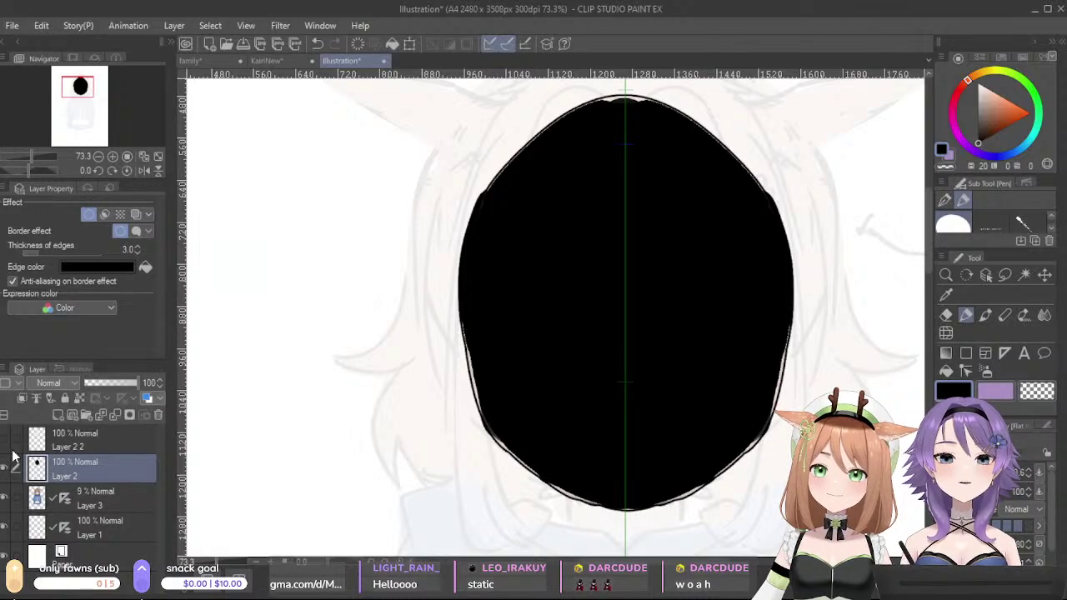
{"action": "left_click", "coordinate": [5, 441]}
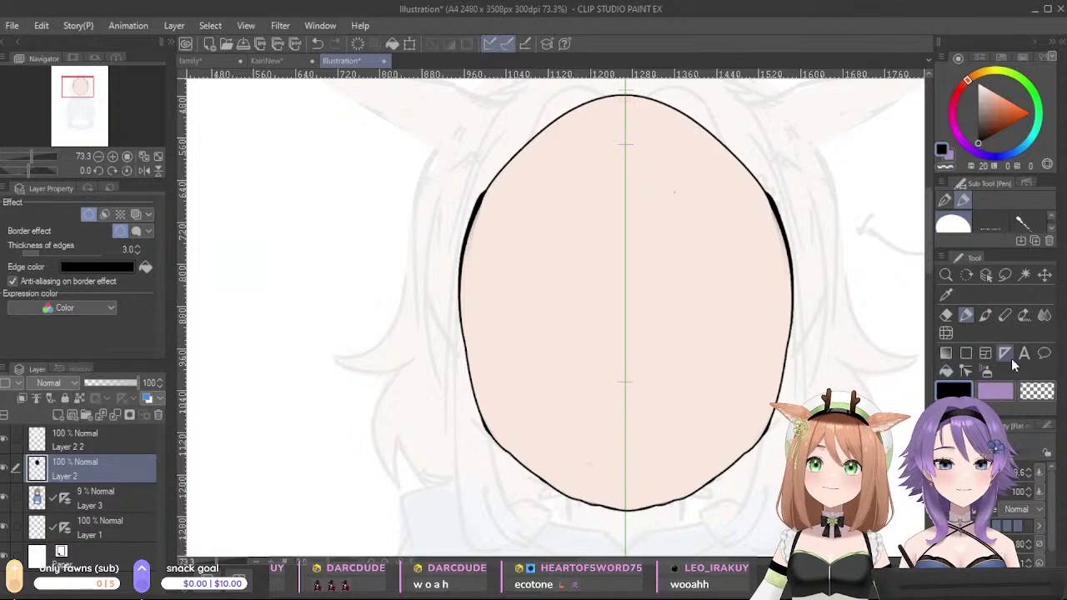
{"action": "left_click", "coordinate": [947, 332]}
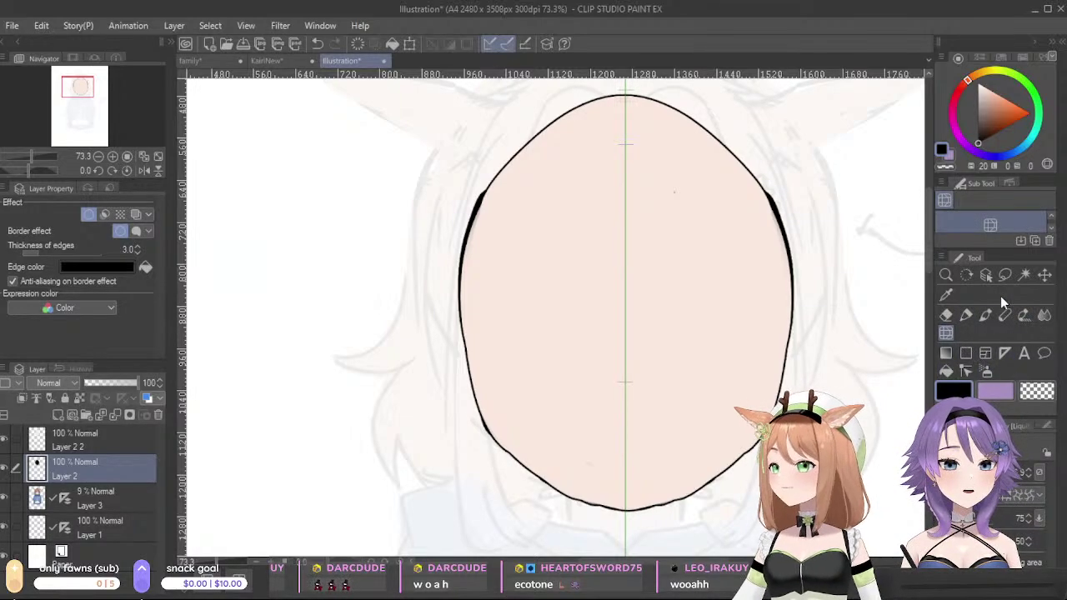
{"action": "left_click", "coordinate": [1043, 276]}
{"action": "mouse_move", "coordinate": [627, 340]}
{"action": "left_mouse_down"}
{"action": "mouse_move", "coordinate": [607, 341]}
{"action": "mouse_move", "coordinate": [656, 340]}
{"action": "mouse_move", "coordinate": [606, 351]}
{"action": "mouse_move", "coordinate": [675, 346]}
{"action": "mouse_move", "coordinate": [641, 329]}
{"action": "mouse_move", "coordinate": [627, 337]}
{"action": "left_mouse_up"}
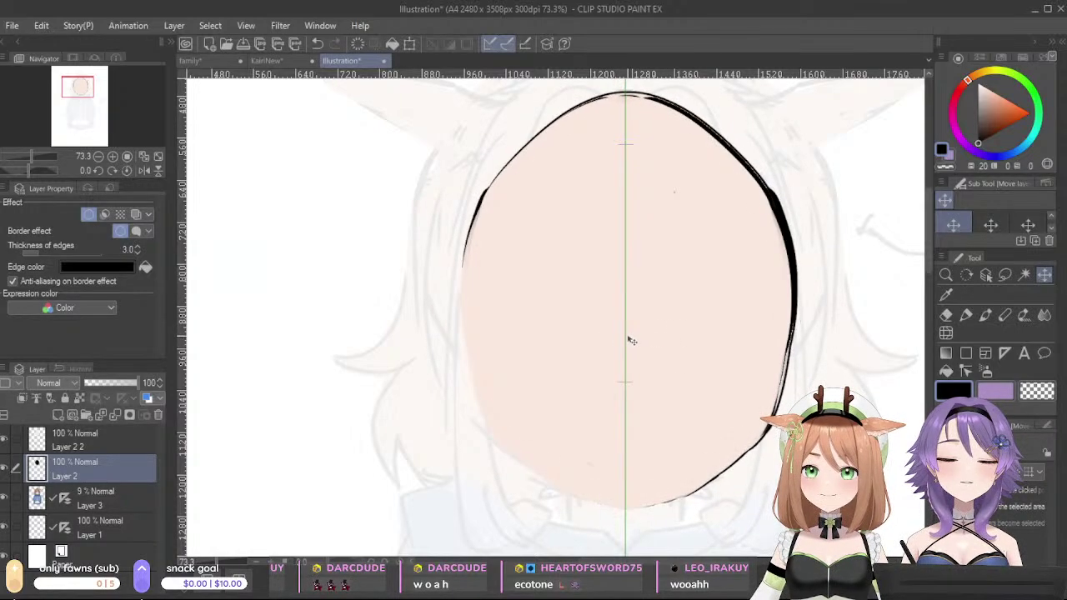
{"action": "key", "text": "ctrl+z"}
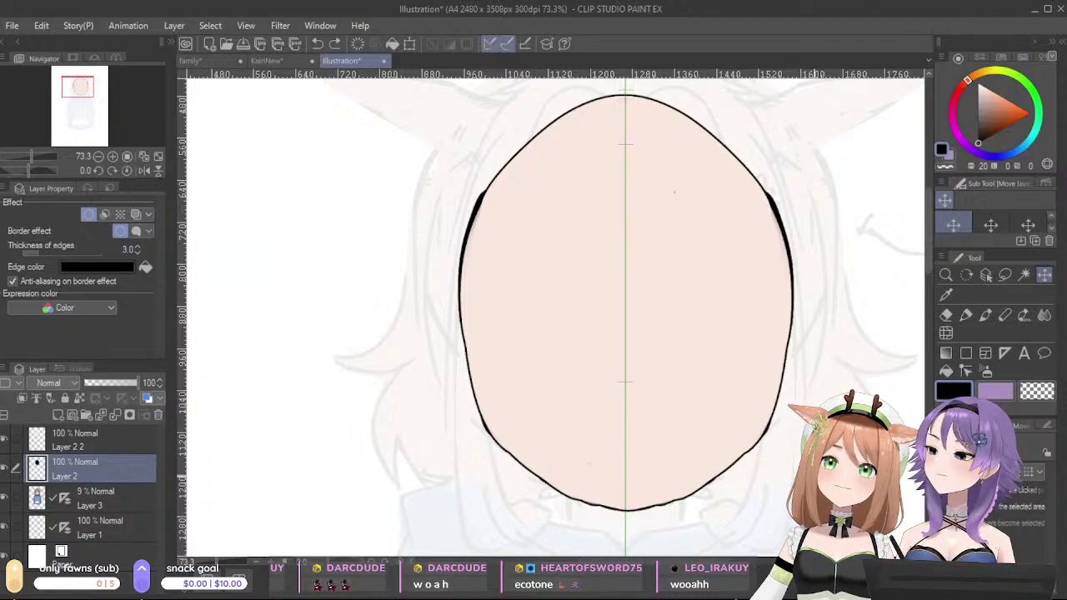
- Shift the black face shape on Layer 2 sideways beneath the skin-coloured face to thicken the outline along the face's left side
{"action": "mouse_move", "coordinate": [670, 384]}
{"action": "left_mouse_down"}
{"action": "mouse_move", "coordinate": [650, 381]}
{"action": "mouse_move", "coordinate": [681, 384]}
{"action": "mouse_move", "coordinate": [660, 387]}
{"action": "mouse_move", "coordinate": [674, 396]}
{"action": "left_mouse_up"}
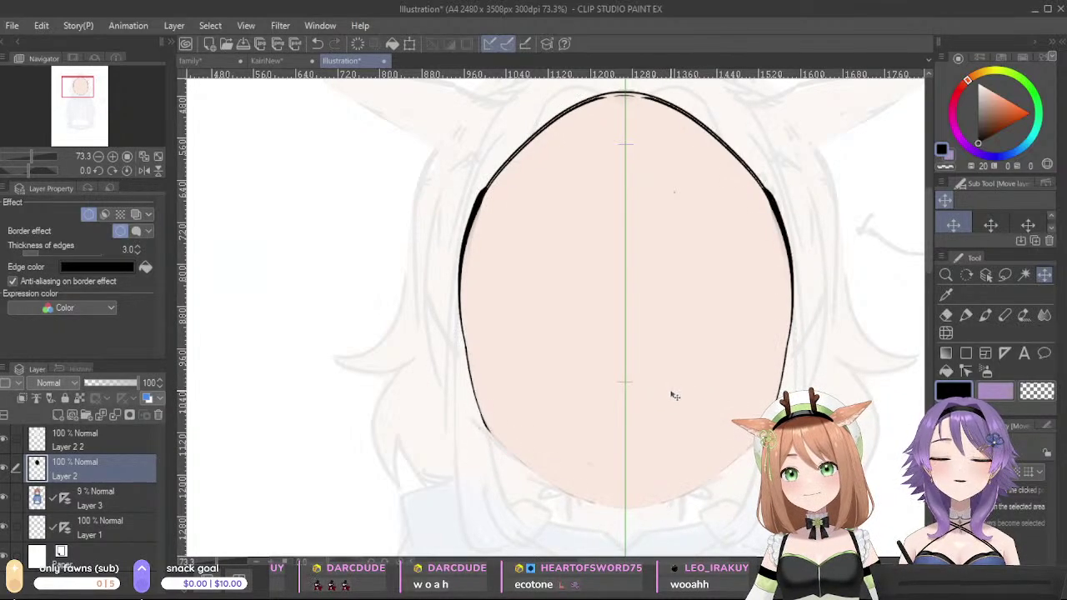
{"action": "left_click", "coordinate": [5, 440]}
{"action": "left_click", "coordinate": [5, 440]}
{"action": "left_click_drag", "start_coordinate": [656, 280], "coordinate": [657, 284]}
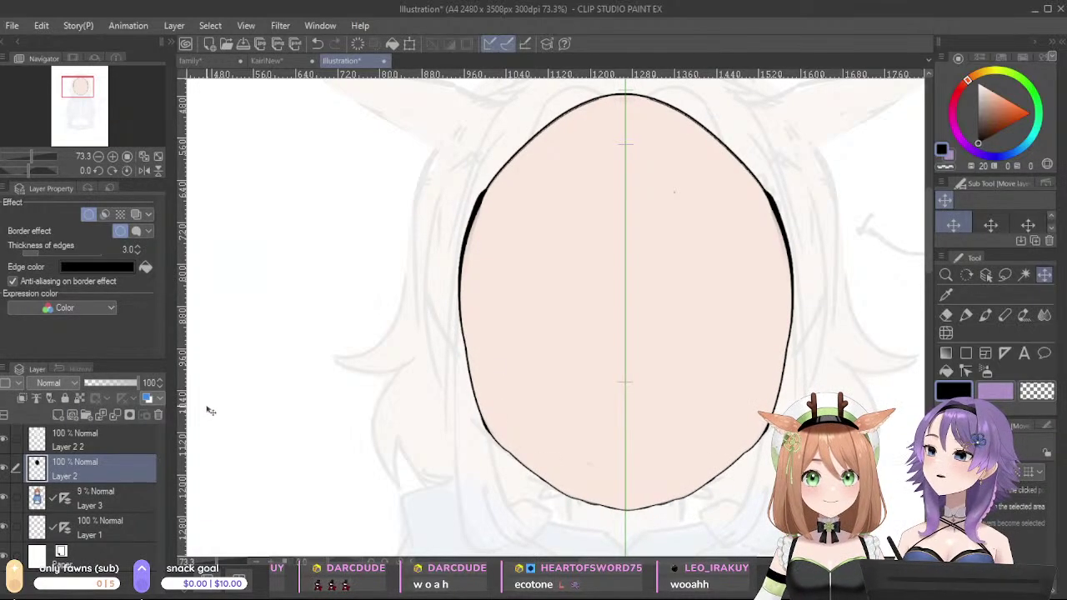
{"action": "left_click_drag", "start_coordinate": [594, 378], "coordinate": [576, 378]}
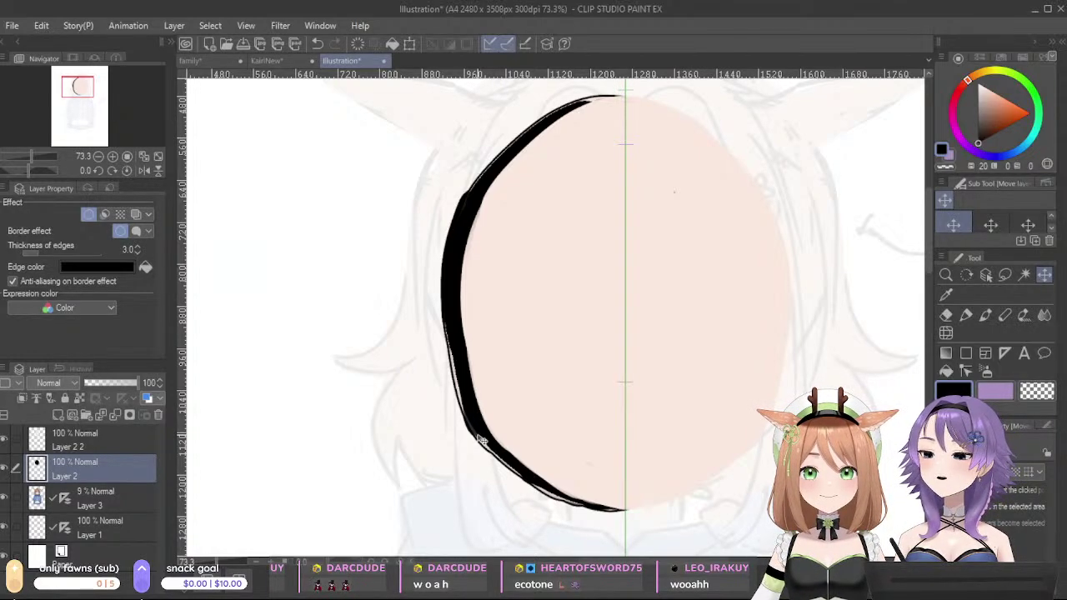
- Shift the black face shape on Layer 2 back to the right beneath the skin-coloured face
{"action": "left_click_drag", "start_coordinate": [556, 439], "coordinate": [627, 390]}
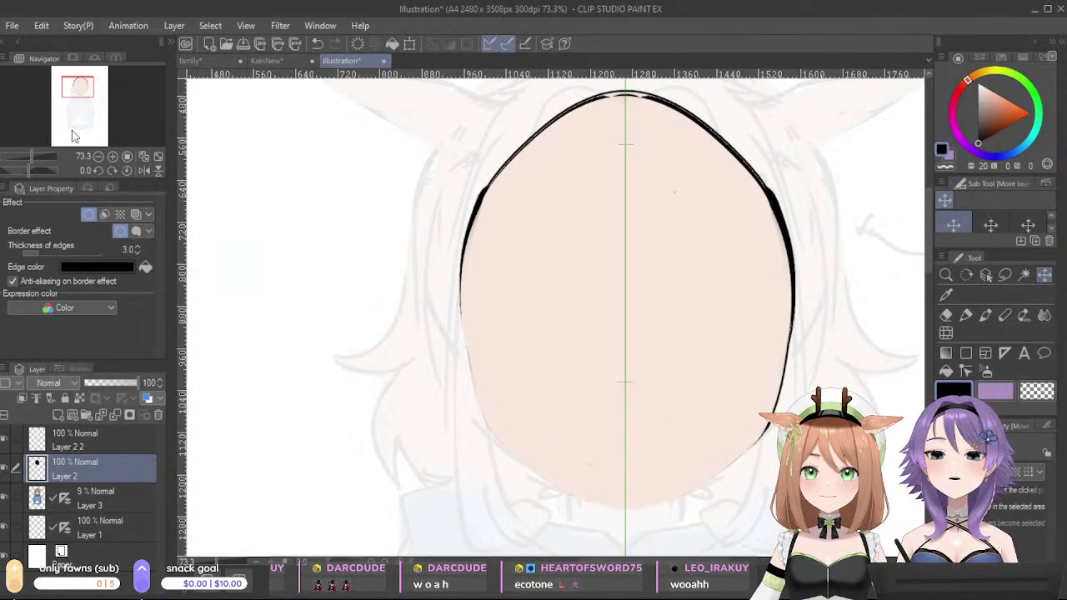
- Switch to the KairiNew illustration and expand its Head folder to examine the face and how its layers are built
{"action": "left_click", "coordinate": [258, 61]}
{"action": "scroll", "coordinate": [466, 258], "scroll_direction": "up", "scroll_amount": 3}
{"action": "scroll", "coordinate": [563, 360], "scroll_direction": "down", "scroll_amount": 2}
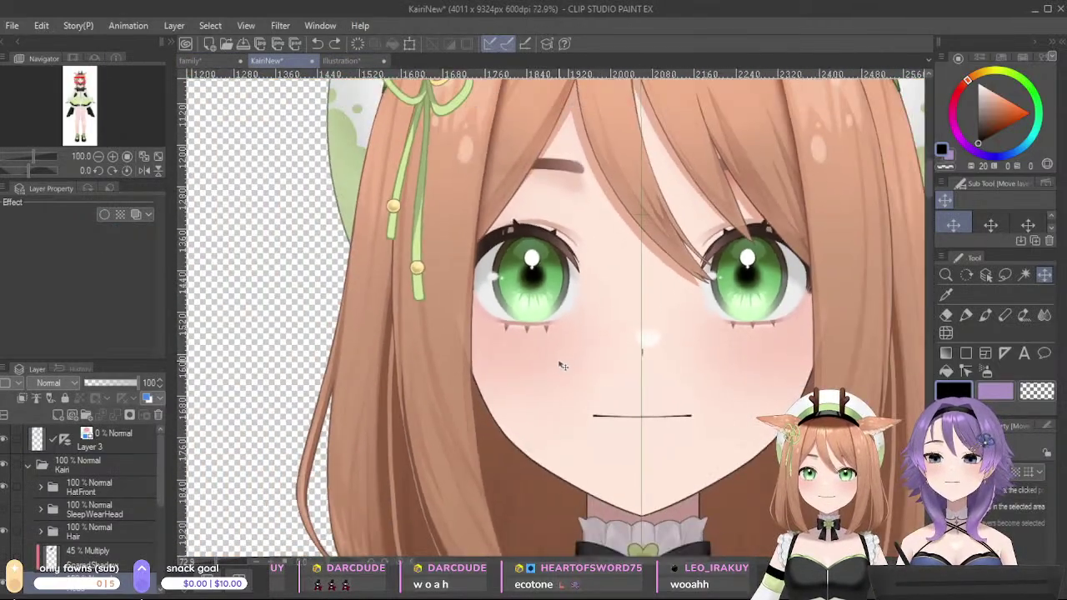
{"action": "scroll", "coordinate": [562, 365], "scroll_direction": "up", "scroll_amount": 2}
{"action": "scroll", "coordinate": [90, 495], "scroll_direction": "down", "scroll_amount": 3}
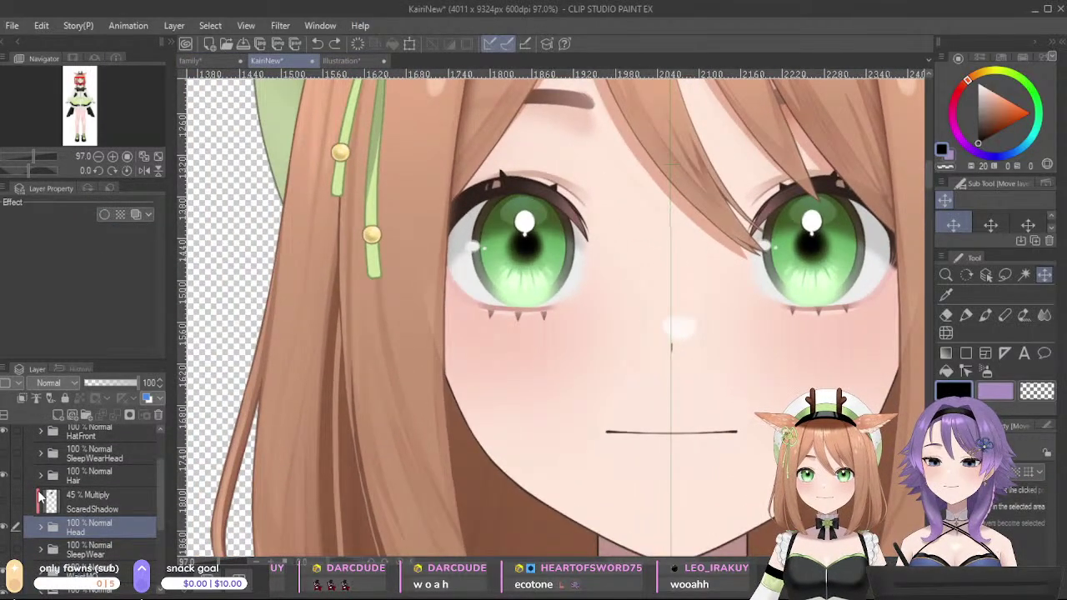
{"action": "scroll", "coordinate": [34, 472], "scroll_direction": "up", "scroll_amount": 2}
{"action": "scroll", "coordinate": [42, 493], "scroll_direction": "down", "scroll_amount": 2}
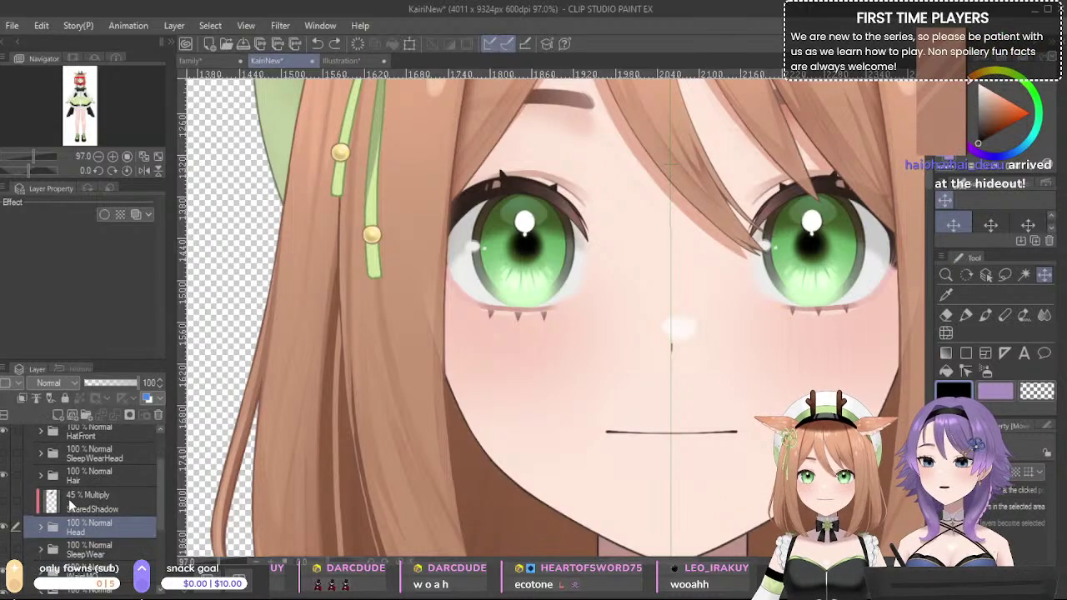
{"action": "left_click", "coordinate": [40, 527]}
{"action": "scroll", "coordinate": [41, 524], "scroll_direction": "down", "scroll_amount": 3}
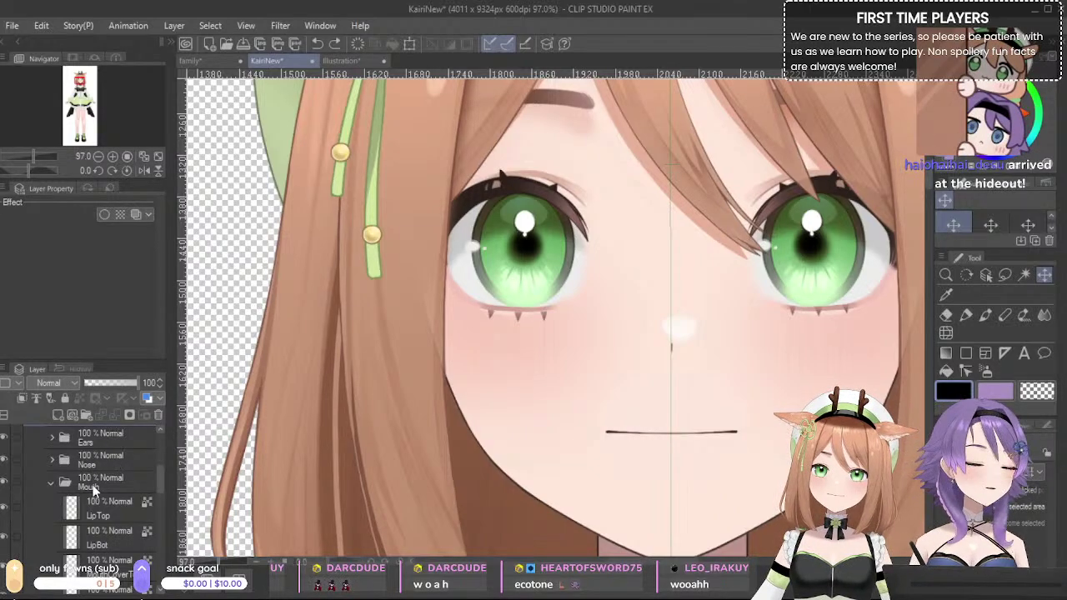
{"action": "scroll", "coordinate": [100, 498], "scroll_direction": "down", "scroll_amount": 3}
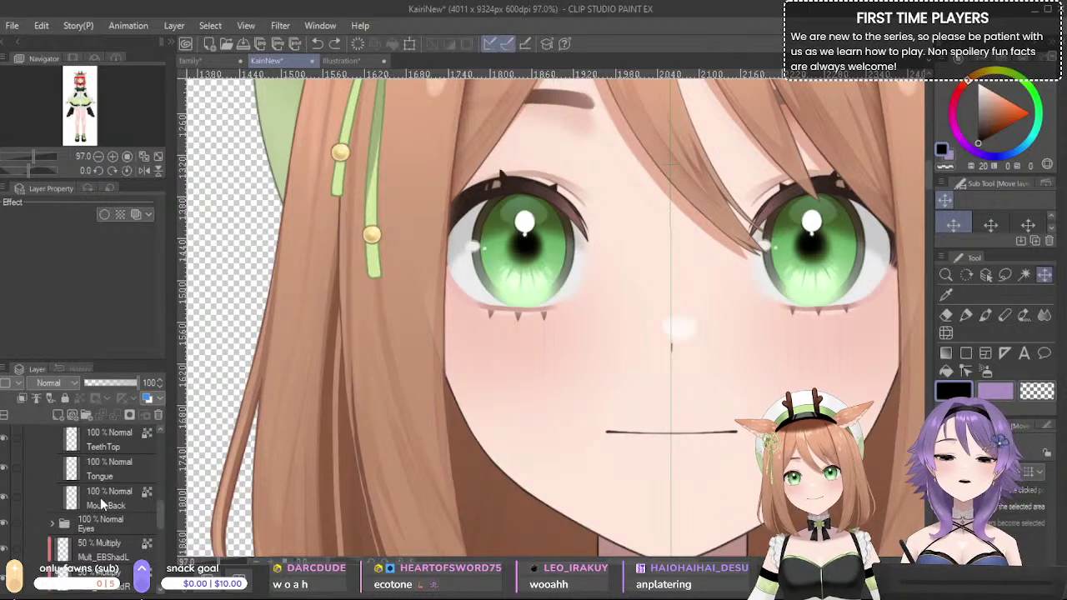
- Return to the Illustration document, toggle the visibility of Layer 2, and nudge its black face shape to the left
{"action": "left_click", "coordinate": [340, 61]}
{"action": "left_click", "coordinate": [8, 464]}
{"action": "left_click", "coordinate": [8, 464]}
{"action": "mouse_move", "coordinate": [618, 392]}
{"action": "left_mouse_down"}
{"action": "mouse_move", "coordinate": [559, 364]}
{"action": "mouse_move", "coordinate": [619, 397]}
{"action": "left_mouse_up"}
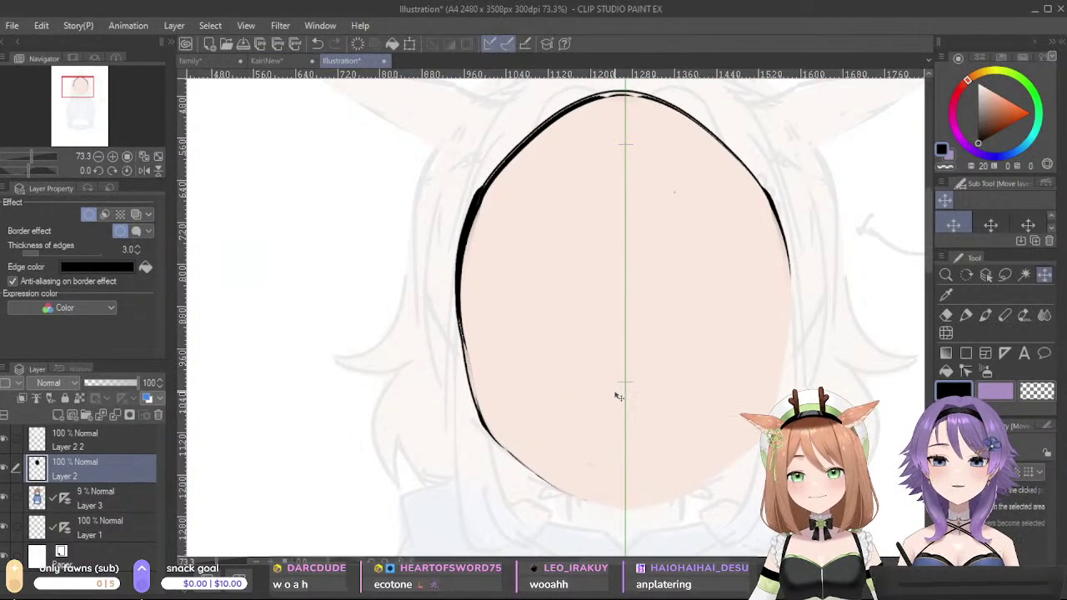
- Collapse the Mouth folder in KairiNew, and nudge the black face shape in Illustration back to the right
{"action": "left_click", "coordinate": [275, 63]}
{"action": "scroll", "coordinate": [89, 459], "scroll_direction": "down", "scroll_amount": 5}
{"action": "left_click", "coordinate": [52, 519]}
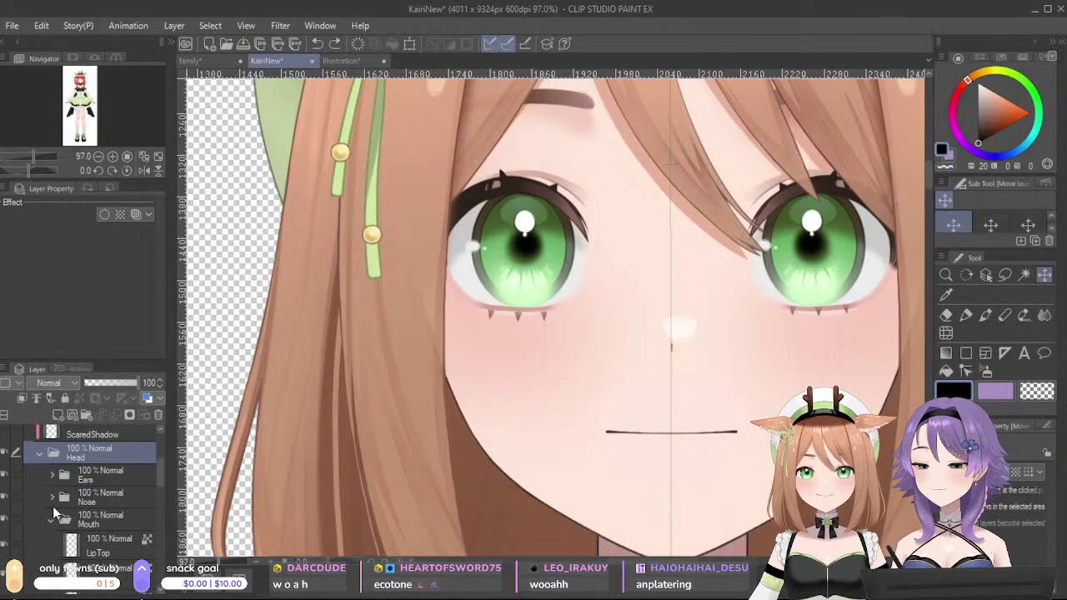
{"action": "left_click", "coordinate": [52, 519]}
{"action": "left_click", "coordinate": [373, 61]}
{"action": "mouse_move", "coordinate": [556, 320]}
{"action": "left_mouse_down"}
{"action": "mouse_move", "coordinate": [555, 297]}
{"action": "mouse_move", "coordinate": [536, 328]}
{"action": "mouse_move", "coordinate": [566, 328]}
{"action": "mouse_move", "coordinate": [560, 316]}
{"action": "left_mouse_up"}
- Hide the Ears, Nose, Mouth and Eyes folders in KairiNew's Head folder to expose the bare face
{"action": "left_click", "coordinate": [262, 61]}
{"action": "scroll", "coordinate": [110, 478], "scroll_direction": "down", "scroll_amount": 2}
{"action": "scroll", "coordinate": [110, 482], "scroll_direction": "down", "scroll_amount": 3}
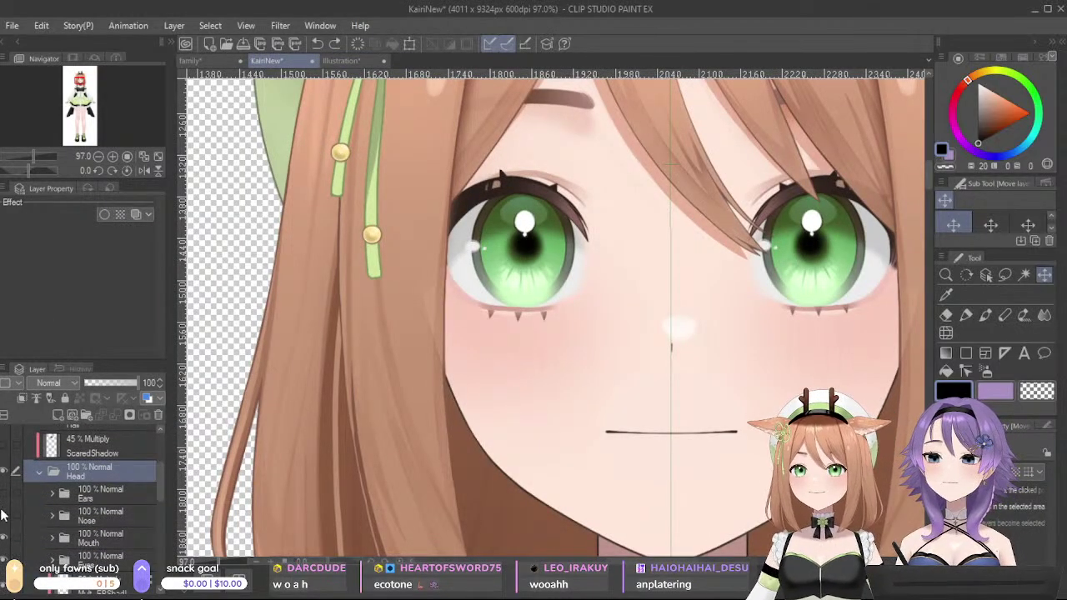
{"action": "left_click", "coordinate": [4, 567]}
{"action": "scroll", "coordinate": [7, 550], "scroll_direction": "down", "scroll_amount": 3}
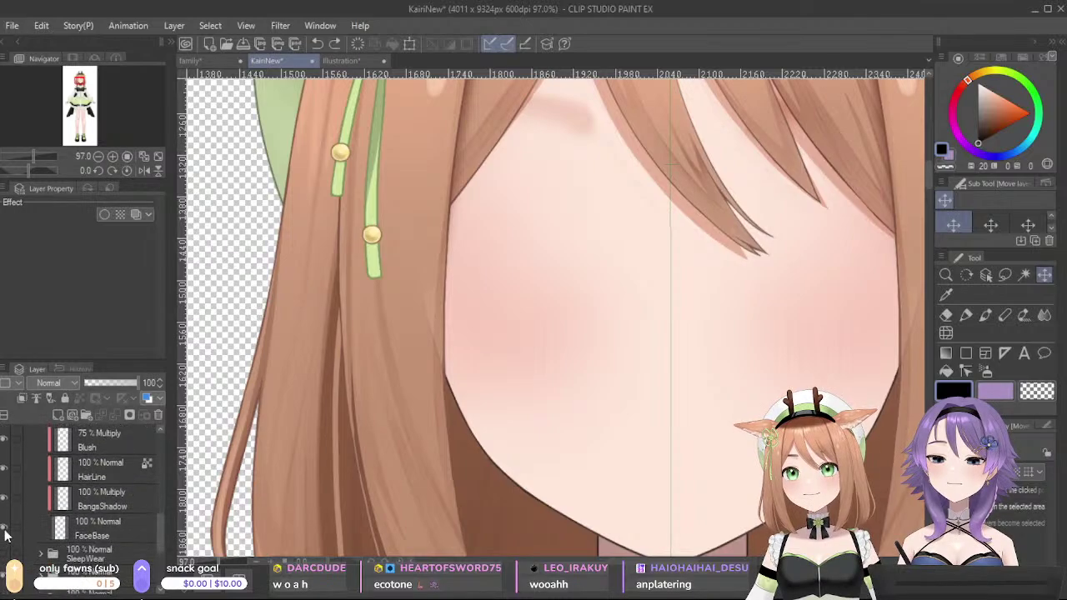
- Toggle the FaceBase layer's visibility repeatedly to examine the face outline around the cheeks, jaw and chin
{"action": "left_click", "coordinate": [5, 530]}
{"action": "left_click", "coordinate": [4, 530]}
{"action": "left_click", "coordinate": [4, 530]}
{"action": "left_click", "coordinate": [4, 530]}
{"action": "left_click", "coordinate": [4, 531]}
{"action": "left_click", "coordinate": [4, 531]}
{"action": "scroll", "coordinate": [421, 225], "scroll_direction": "down", "scroll_amount": 4}
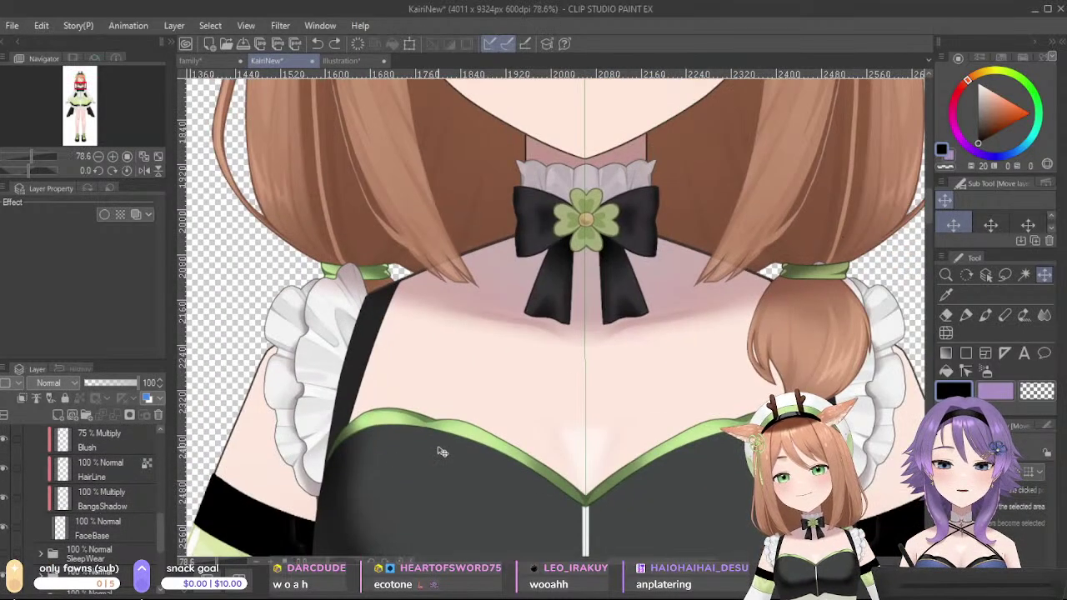
{"action": "scroll", "coordinate": [440, 450], "scroll_direction": "up", "scroll_amount": 3}
{"action": "scroll", "coordinate": [730, 172], "scroll_direction": "up", "scroll_amount": 5}
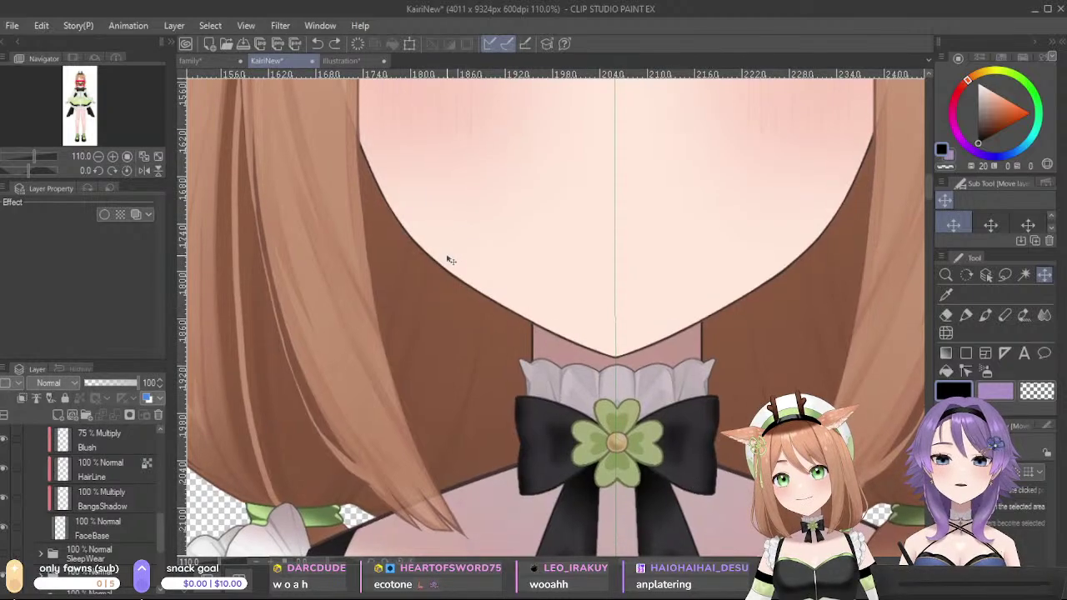
{"action": "left_click", "coordinate": [6, 528]}
{"action": "left_click", "coordinate": [6, 528]}
{"action": "left_click", "coordinate": [5, 528]}
{"action": "left_click", "coordinate": [5, 528]}
- Show the Ears, Nose, Mouth and Eyes folders in KairiNew's Head folder again
{"action": "scroll", "coordinate": [30, 473], "scroll_direction": "up", "scroll_amount": 3}
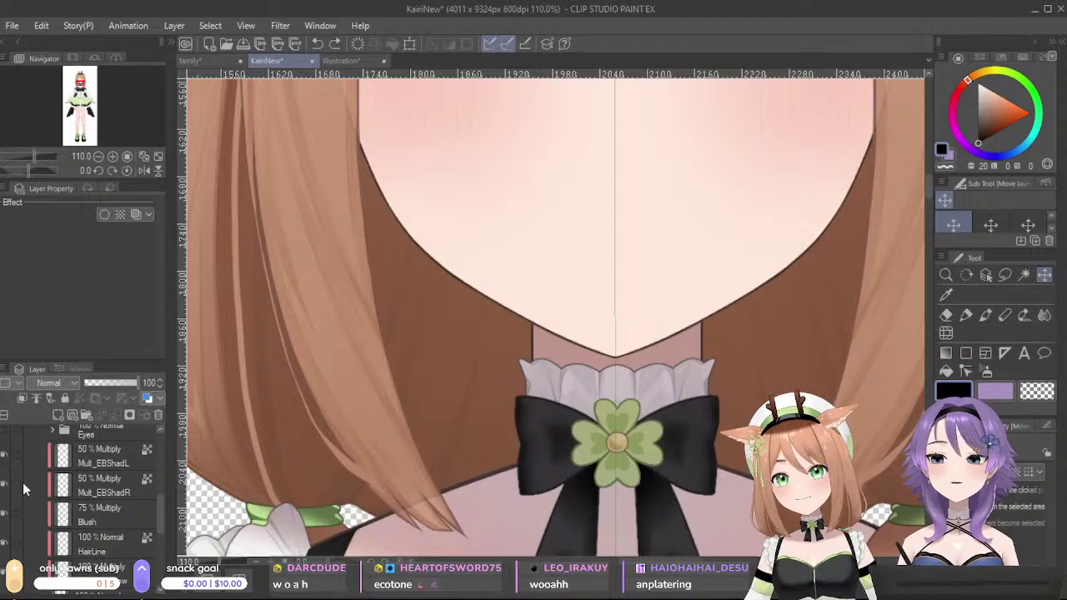
{"action": "scroll", "coordinate": [28, 481], "scroll_direction": "up", "scroll_amount": 3}
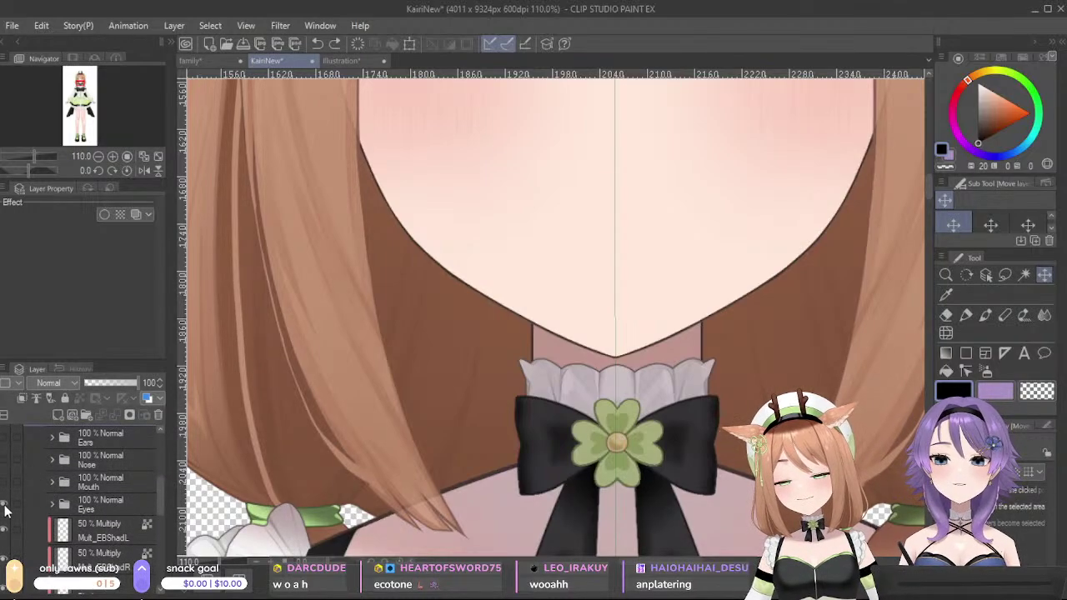
{"action": "scroll", "coordinate": [8, 455], "scroll_direction": "up", "scroll_amount": 1}
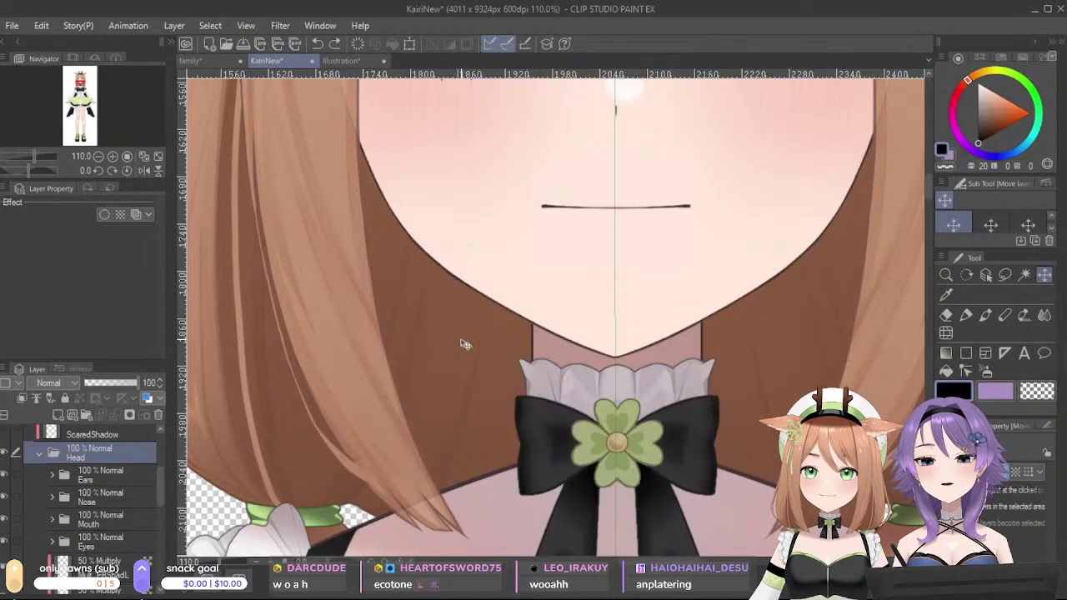
- Back in Illustration, shift the black face shape far to the right and re-centre it beneath the skin-coloured face as an even outline
{"action": "left_click", "coordinate": [356, 66]}
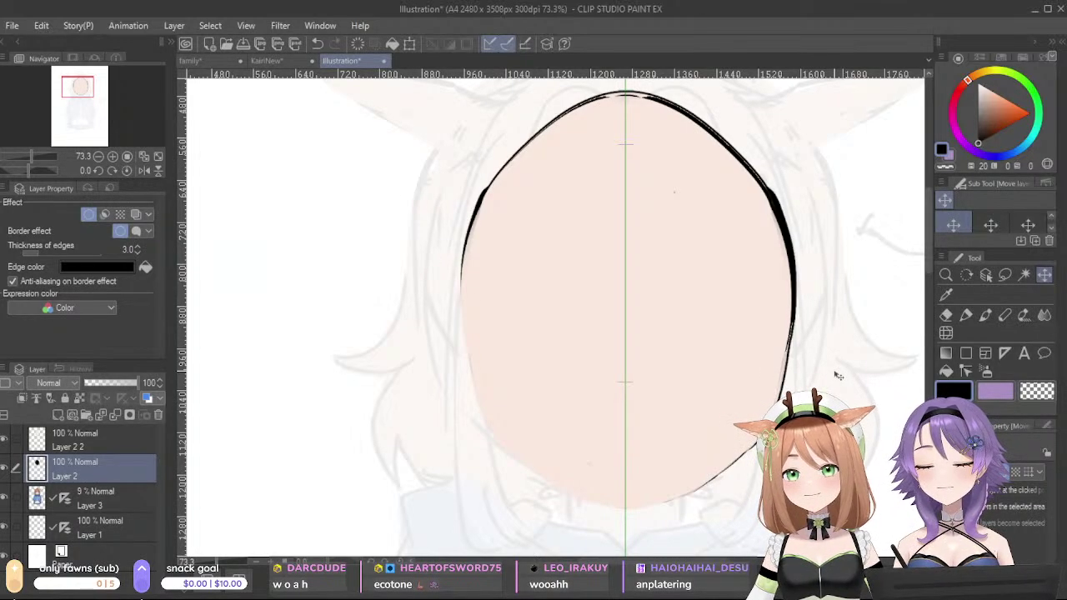
{"action": "left_click_drag", "start_coordinate": [685, 355], "coordinate": [737, 359]}
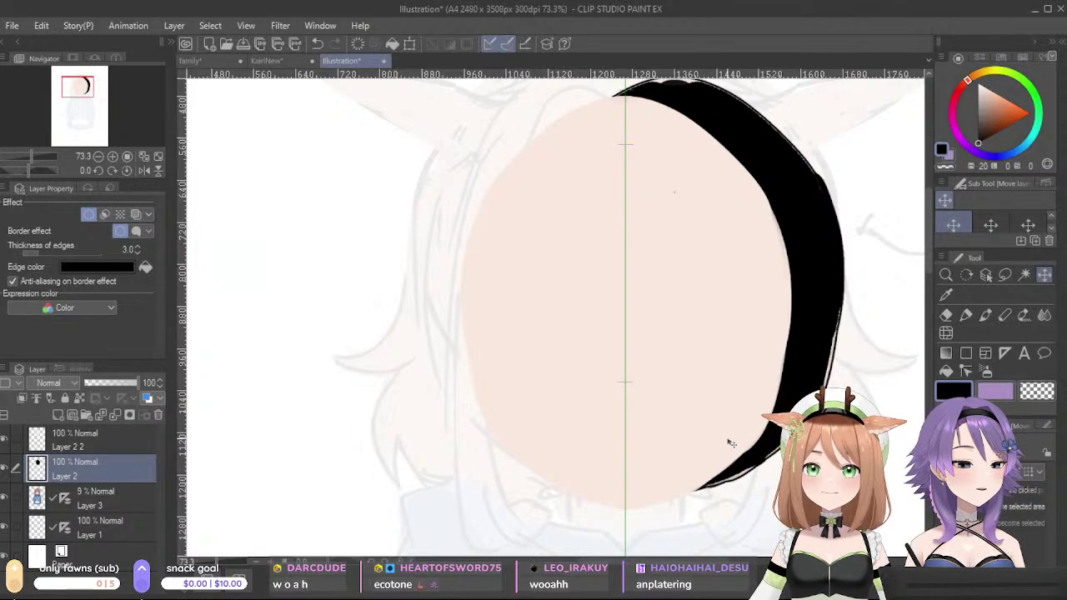
{"action": "left_click_drag", "start_coordinate": [737, 433], "coordinate": [685, 450]}
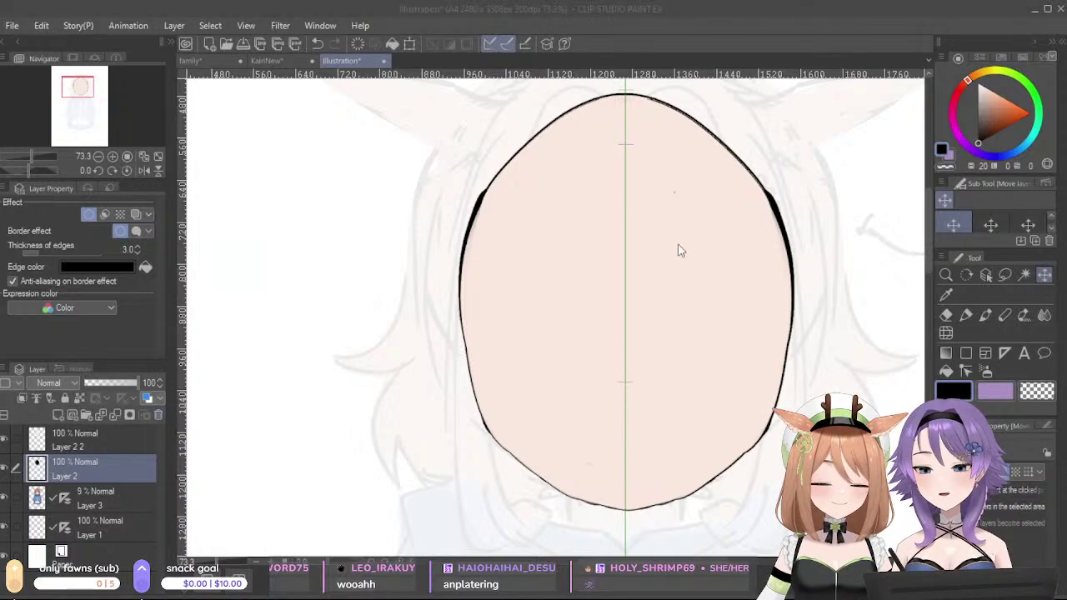
- Delete the black face shape's layer and apply a black border effect with 3.0 edge thickness to Layer 2 2
{"action": "left_click", "coordinate": [158, 414]}
{"action": "left_click", "coordinate": [88, 214]}
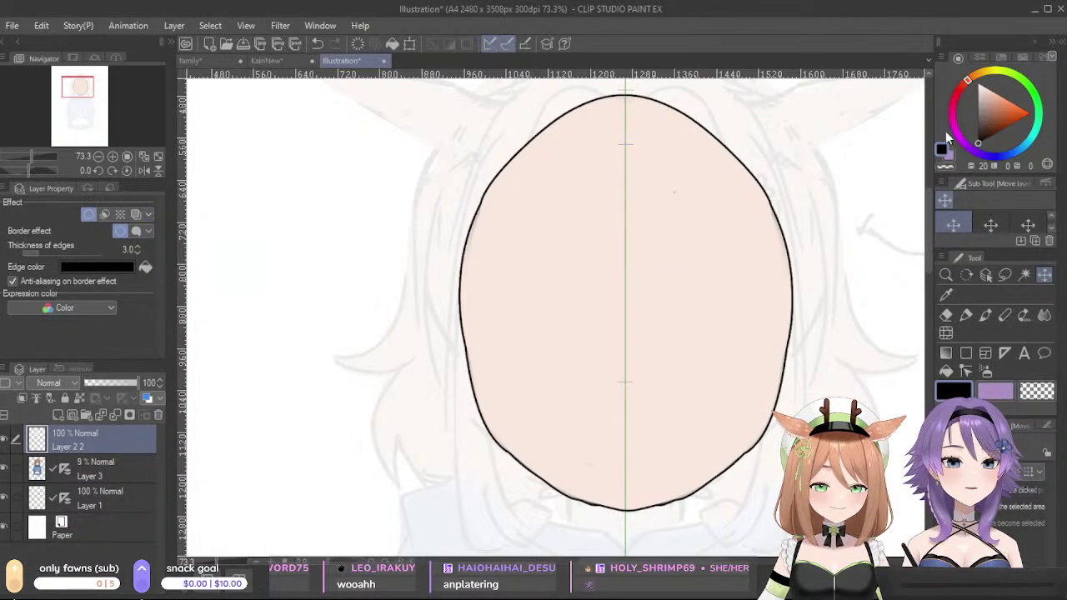
- Set the drawing colour to a dark brown with values 20, 23, 14
{"action": "left_click", "coordinate": [975, 118]}
{"action": "left_click_drag", "start_coordinate": [976, 117], "coordinate": [981, 129]}
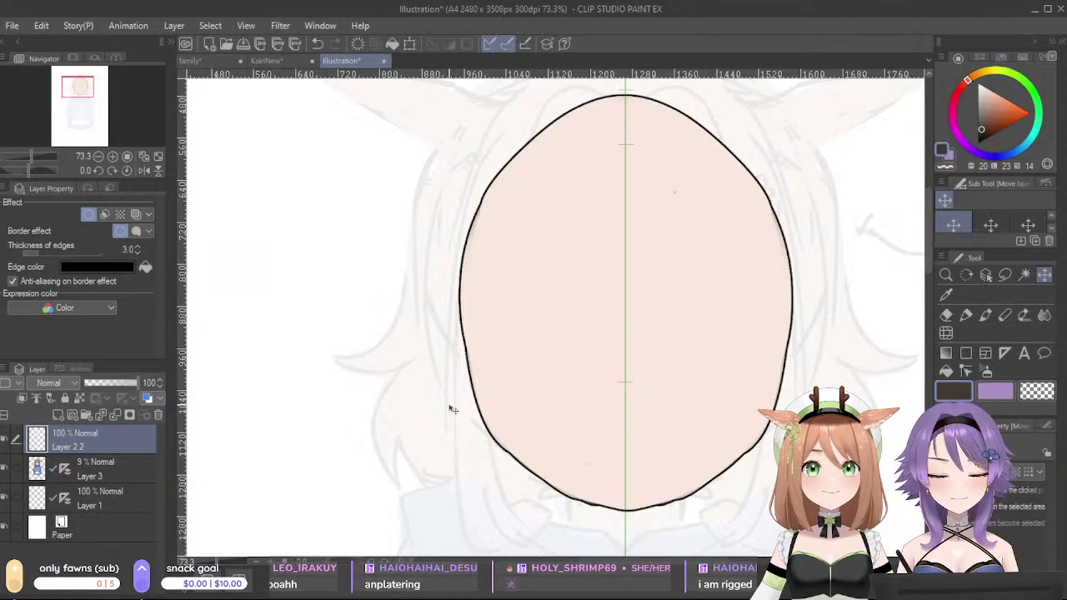
{"action": "scroll", "coordinate": [681, 459], "scroll_direction": "down", "scroll_amount": 3}
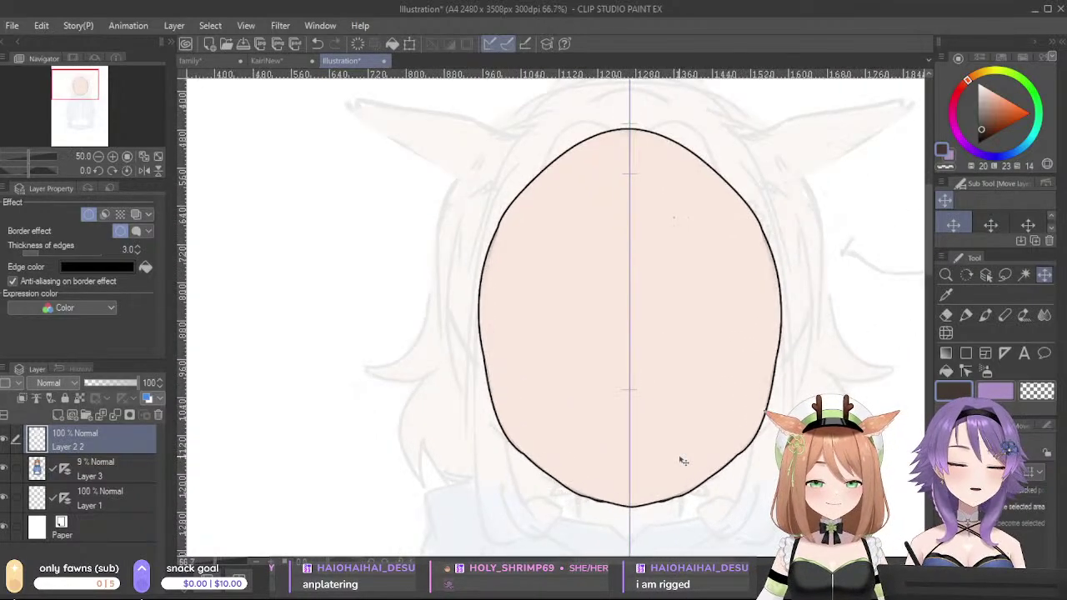
{"action": "scroll", "coordinate": [683, 459], "scroll_direction": "up", "scroll_amount": 4}
{"action": "scroll", "coordinate": [685, 460], "scroll_direction": "down", "scroll_amount": 3}
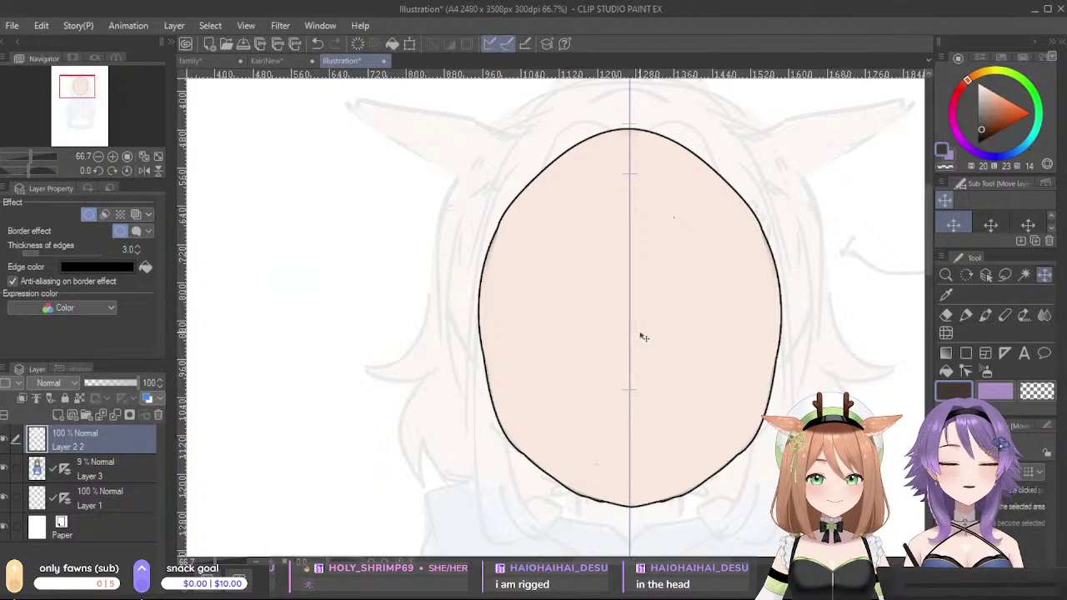
- Round out the upper sides of the forehead on Layer 2 2 with skin-coloured pen strokes
{"action": "left_click", "coordinate": [965, 315]}
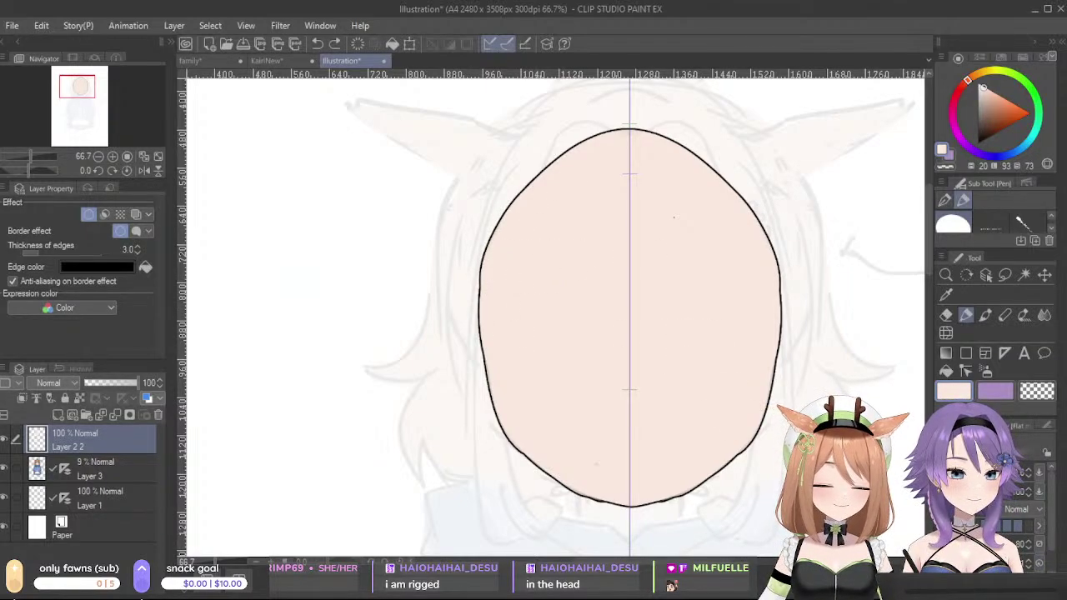
{"action": "left_click_drag", "start_coordinate": [613, 130], "coordinate": [482, 250]}
{"action": "key", "text": "ctrl+z"}
{"action": "mouse_move", "coordinate": [627, 130]}
{"action": "left_mouse_down"}
{"action": "mouse_move", "coordinate": [540, 167]}
{"action": "mouse_move", "coordinate": [515, 231]}
{"action": "mouse_move", "coordinate": [579, 149]}
{"action": "left_mouse_up"}
{"action": "key", "text": "ctrl+z"}
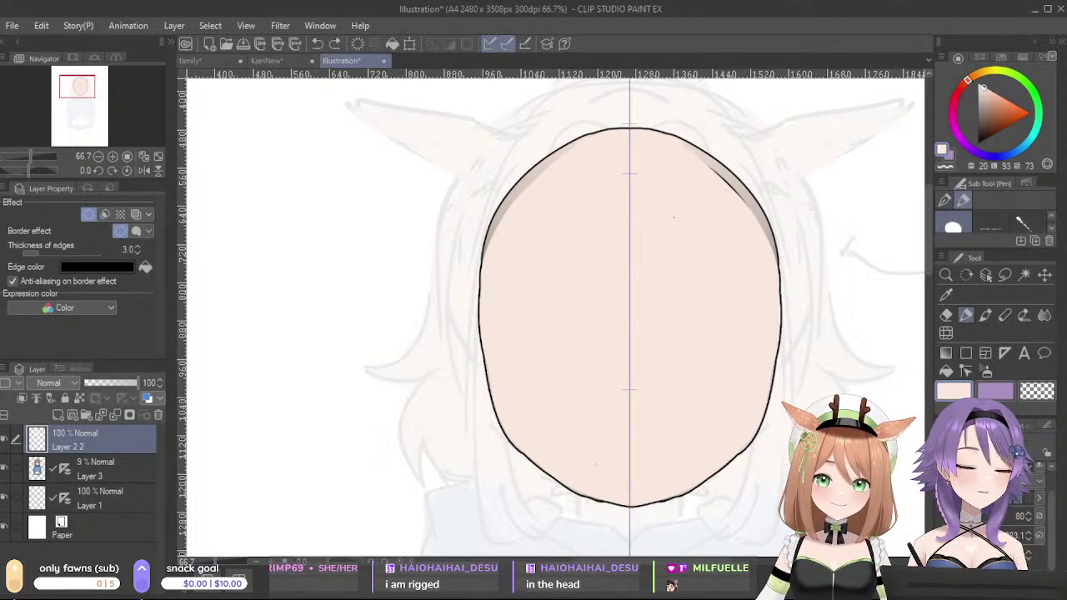
{"action": "key", "text": "ctrl+z"}
{"action": "key", "text": "ctrl+z"}
{"action": "key", "text": "ctrl+z"}
{"action": "key", "text": "ctrl+z"}
{"action": "key", "text": "ctrl+z"}
{"action": "key", "text": "ctrl+z"}
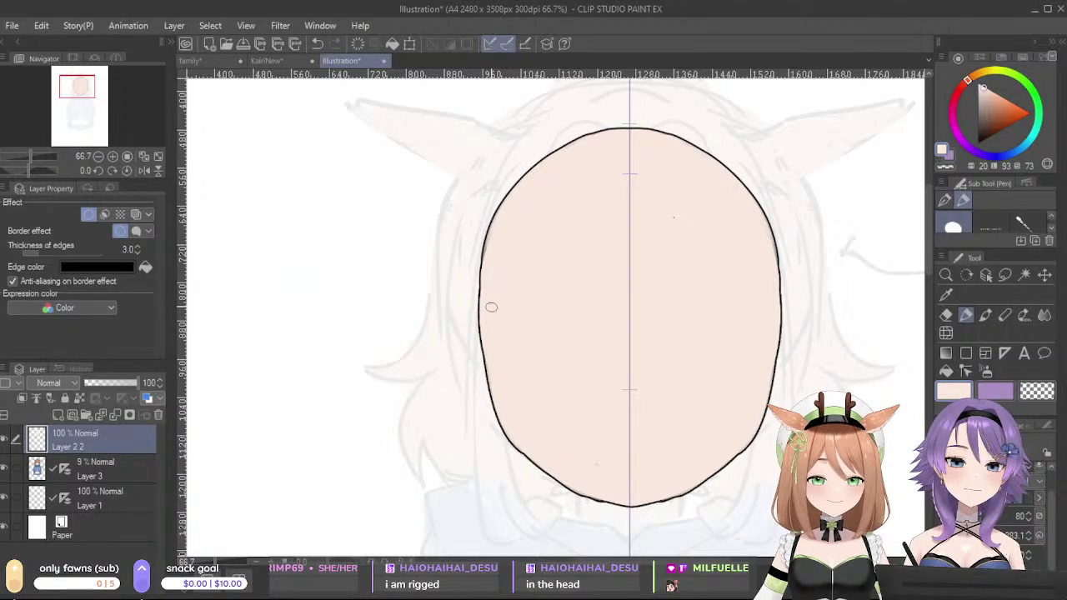
- Move the Layer 3 sketch above Layer 2 2 and make Layer 2 2 the active layer
{"action": "left_click_drag", "start_coordinate": [495, 228], "coordinate": [484, 314]}
{"action": "key", "text": "ctrl+z"}
{"action": "mouse_move", "coordinate": [94, 467]}
{"action": "left_mouse_down"}
{"action": "mouse_move", "coordinate": [90, 423]}
{"action": "mouse_move", "coordinate": [95, 435]}
{"action": "left_mouse_up"}
{"action": "left_click", "coordinate": [94, 468]}
- Trim the sides of the face from the temples to the jaw with transparent pen strokes, following the sketch
{"action": "key", "text": "c"}
{"action": "left_click_drag", "start_coordinate": [473, 189], "coordinate": [498, 461]}
{"action": "key", "text": "ctrl+z"}
{"action": "mouse_move", "coordinate": [524, 165]}
{"action": "left_mouse_down"}
{"action": "mouse_move", "coordinate": [475, 259]}
{"action": "mouse_move", "coordinate": [474, 354]}
{"action": "left_mouse_up"}
{"action": "left_click_drag", "start_coordinate": [475, 246], "coordinate": [489, 430]}
{"action": "key", "text": "ctrl+z"}
{"action": "mouse_move", "coordinate": [480, 245]}
{"action": "left_mouse_down"}
{"action": "mouse_move", "coordinate": [488, 394]}
{"action": "mouse_move", "coordinate": [540, 516]}
{"action": "left_mouse_up"}
{"action": "left_click_drag", "start_coordinate": [468, 320], "coordinate": [514, 466]}
{"action": "key", "text": "ctrl+z"}
{"action": "left_click_drag", "start_coordinate": [484, 242], "coordinate": [478, 310]}
{"action": "key", "text": "ctrl+z"}
{"action": "key", "text": "ctrl+z"}
{"action": "left_click_drag", "start_coordinate": [483, 247], "coordinate": [497, 432]}
{"action": "key", "text": "ctrl+z"}
{"action": "mouse_move", "coordinate": [474, 262]}
{"action": "left_mouse_down"}
{"action": "mouse_move", "coordinate": [476, 390]}
{"action": "mouse_move", "coordinate": [510, 467]}
{"action": "left_mouse_up"}
{"action": "key", "text": "ctrl+z"}
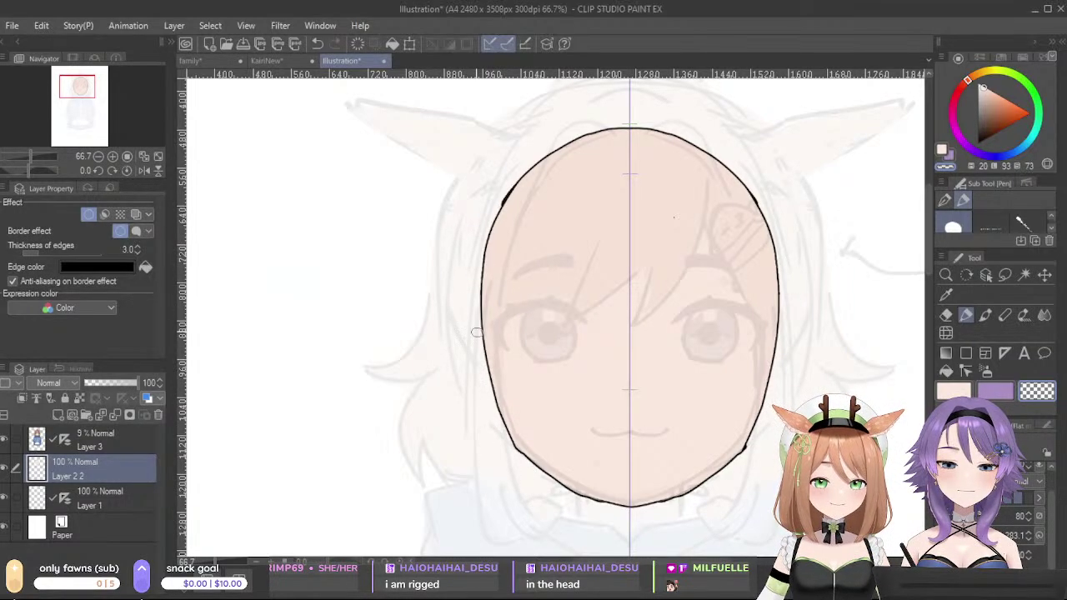
- Trim the cheeks further with transparent pen strokes so they taper inward to the jaw
{"action": "left_click_drag", "start_coordinate": [473, 296], "coordinate": [507, 441]}
{"action": "key", "text": "ctrl+z"}
{"action": "mouse_move", "coordinate": [477, 342]}
{"action": "left_mouse_down"}
{"action": "mouse_move", "coordinate": [482, 384]}
{"action": "mouse_move", "coordinate": [540, 487]}
{"action": "mouse_move", "coordinate": [470, 318]}
{"action": "mouse_move", "coordinate": [535, 497]}
{"action": "mouse_move", "coordinate": [473, 336]}
{"action": "mouse_move", "coordinate": [514, 457]}
{"action": "left_mouse_up"}
{"action": "key", "text": "ctrl+z"}
{"action": "left_click_drag", "start_coordinate": [478, 346], "coordinate": [521, 464]}
{"action": "left_click_drag", "start_coordinate": [470, 279], "coordinate": [487, 368]}
{"action": "key", "text": "ctrl+z"}
{"action": "left_click_drag", "start_coordinate": [474, 300], "coordinate": [487, 388]}
{"action": "key", "text": "ctrl+z"}
{"action": "left_click_drag", "start_coordinate": [472, 303], "coordinate": [483, 373]}
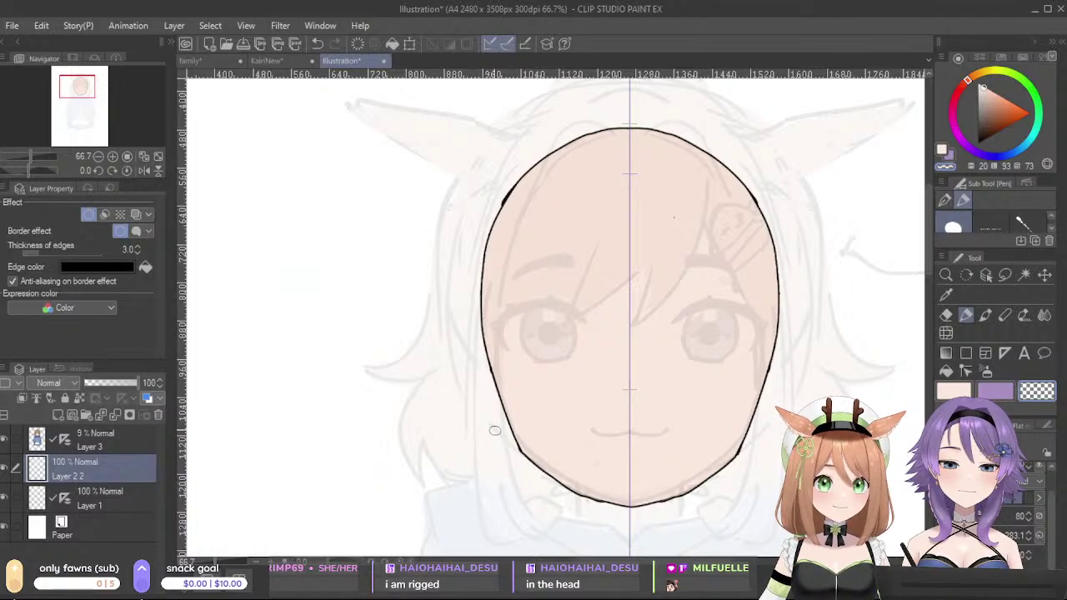
- Carve the jawline on both sides with transparent pen strokes into a smooth curve ending in a pointed chin
{"action": "left_click_drag", "start_coordinate": [498, 420], "coordinate": [575, 493]}
{"action": "left_click_drag", "start_coordinate": [505, 419], "coordinate": [625, 506]}
{"action": "key", "text": "ctrl+z"}
{"action": "key", "text": "ctrl+z"}
{"action": "left_click_drag", "start_coordinate": [508, 427], "coordinate": [627, 506]}
{"action": "key", "text": "ctrl+z"}
{"action": "left_click_drag", "start_coordinate": [508, 428], "coordinate": [626, 506]}
{"action": "key", "text": "ctrl+z"}
{"action": "left_click_drag", "start_coordinate": [506, 430], "coordinate": [626, 505]}
{"action": "mouse_move", "coordinate": [503, 424]}
{"action": "left_mouse_down"}
{"action": "mouse_move", "coordinate": [565, 487]}
{"action": "mouse_move", "coordinate": [503, 420]}
{"action": "mouse_move", "coordinate": [551, 477]}
{"action": "left_mouse_up"}
{"action": "key", "text": "ctrl+z"}
{"action": "key", "text": "ctrl+z"}
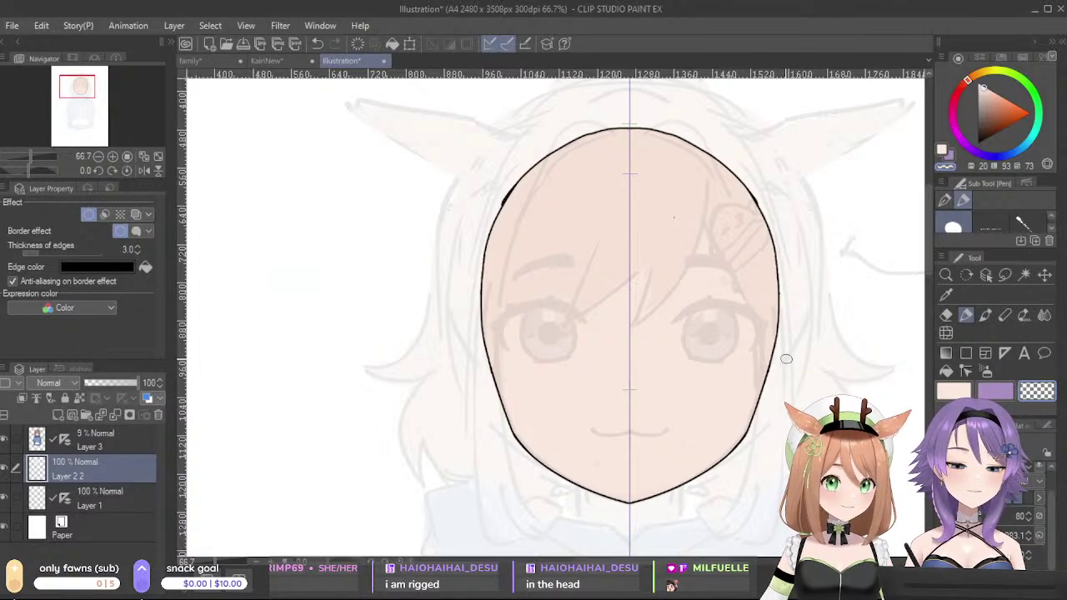
- Smooth the bumps in the face outline at the temples with pen strokes
{"action": "left_click_drag", "start_coordinate": [765, 397], "coordinate": [775, 350]}
{"action": "key", "text": "ctrl+z"}
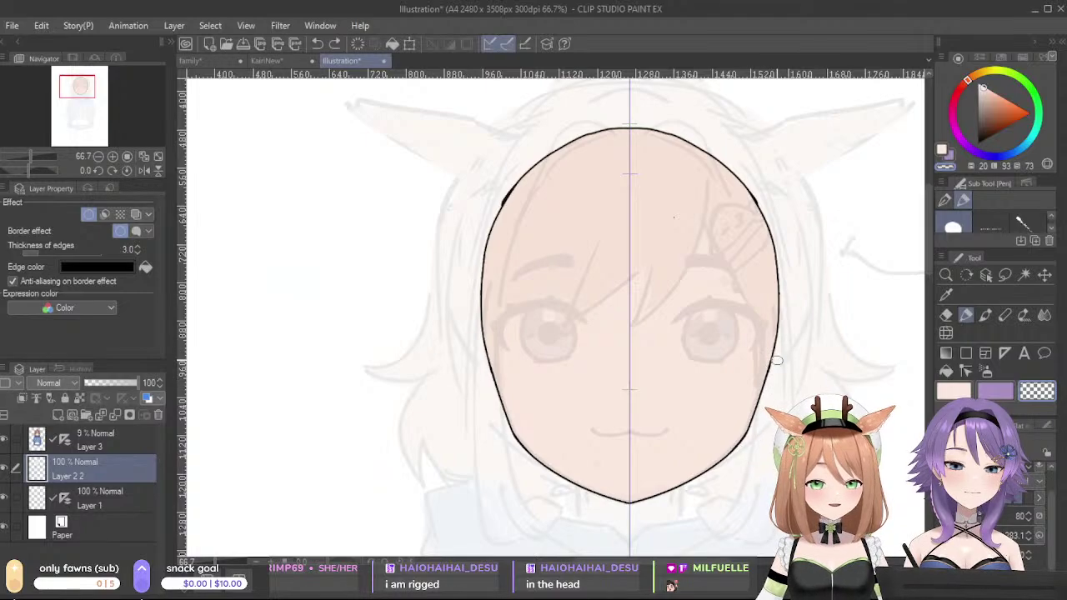
{"action": "left_click_drag", "start_coordinate": [527, 169], "coordinate": [479, 248]}
{"action": "key", "text": "ctrl+z"}
{"action": "mouse_move", "coordinate": [521, 167]}
{"action": "left_mouse_down"}
{"action": "mouse_move", "coordinate": [490, 214]}
{"action": "mouse_move", "coordinate": [496, 206]}
{"action": "mouse_move", "coordinate": [481, 271]}
{"action": "mouse_move", "coordinate": [480, 337]}
{"action": "left_mouse_up"}
{"action": "key", "text": "ctrl+z"}
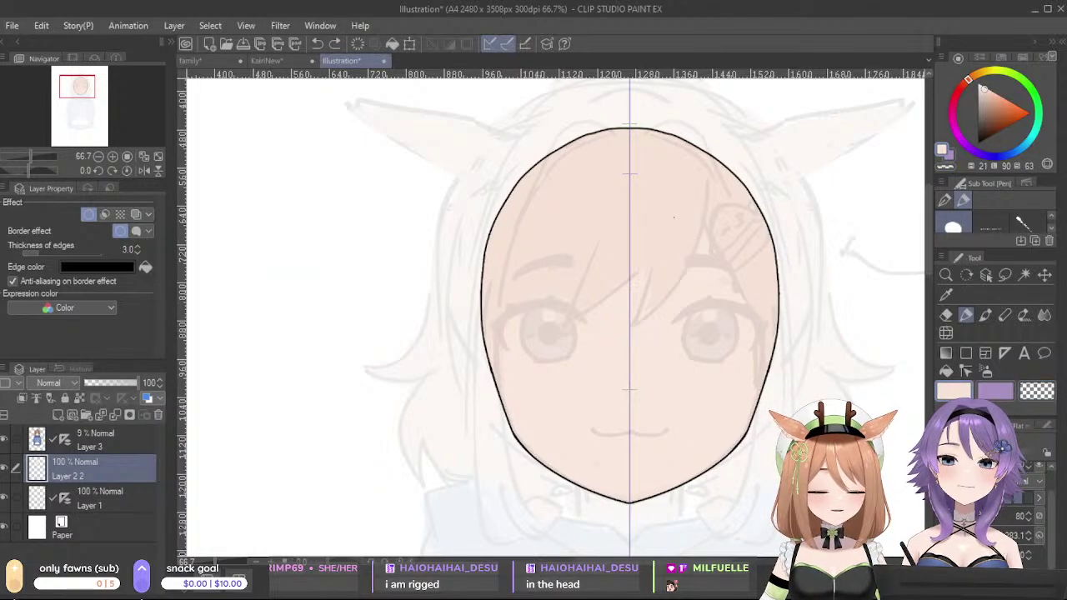
- Hide the Layer 3 sketch and refine the upper forehead edge with skin-coloured pen strokes
{"action": "left_click", "coordinate": [6, 441]}
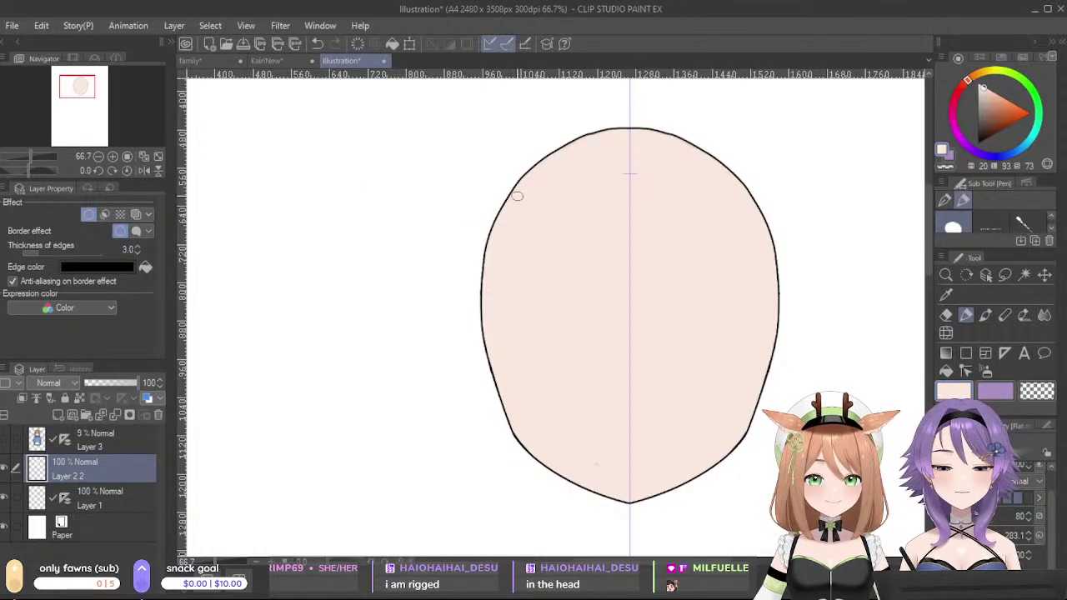
{"action": "key", "text": "ctrl+z"}
{"action": "mouse_move", "coordinate": [604, 136]}
{"action": "left_mouse_down"}
{"action": "mouse_move", "coordinate": [570, 143]}
{"action": "mouse_move", "coordinate": [528, 182]}
{"action": "mouse_move", "coordinate": [599, 133]}
{"action": "mouse_move", "coordinate": [548, 161]}
{"action": "left_mouse_up"}
{"action": "key", "text": "ctrl+z"}
{"action": "key", "text": "ctrl+z"}
{"action": "key", "text": "ctrl+z"}
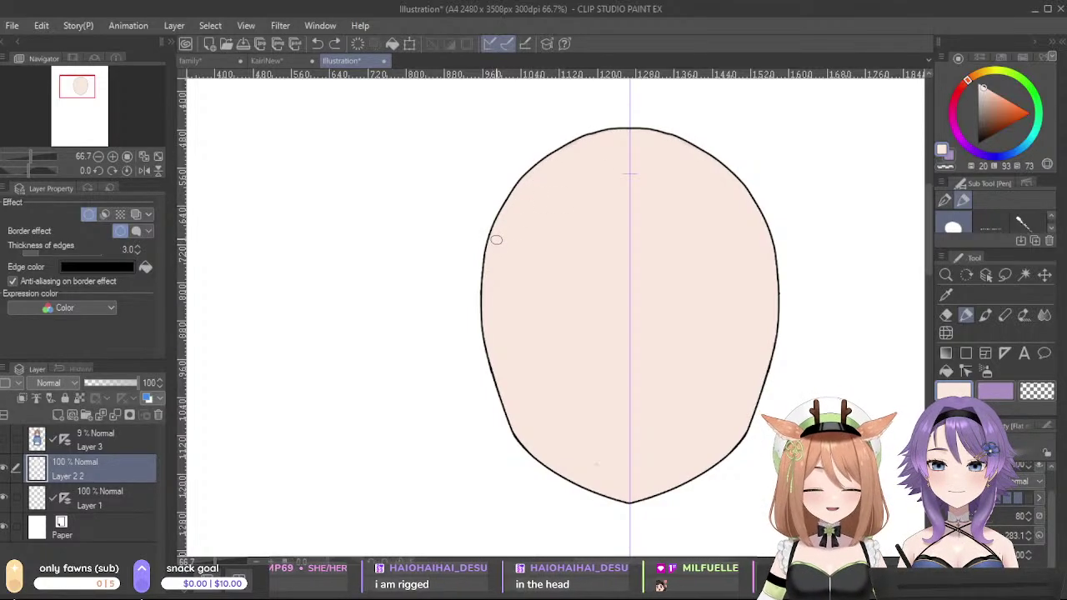
{"action": "mouse_move", "coordinate": [611, 133]}
{"action": "left_mouse_down"}
{"action": "mouse_move", "coordinate": [523, 170]}
{"action": "mouse_move", "coordinate": [487, 223]}
{"action": "mouse_move", "coordinate": [475, 344]}
{"action": "left_mouse_up"}
{"action": "key", "text": "ctrl+z"}
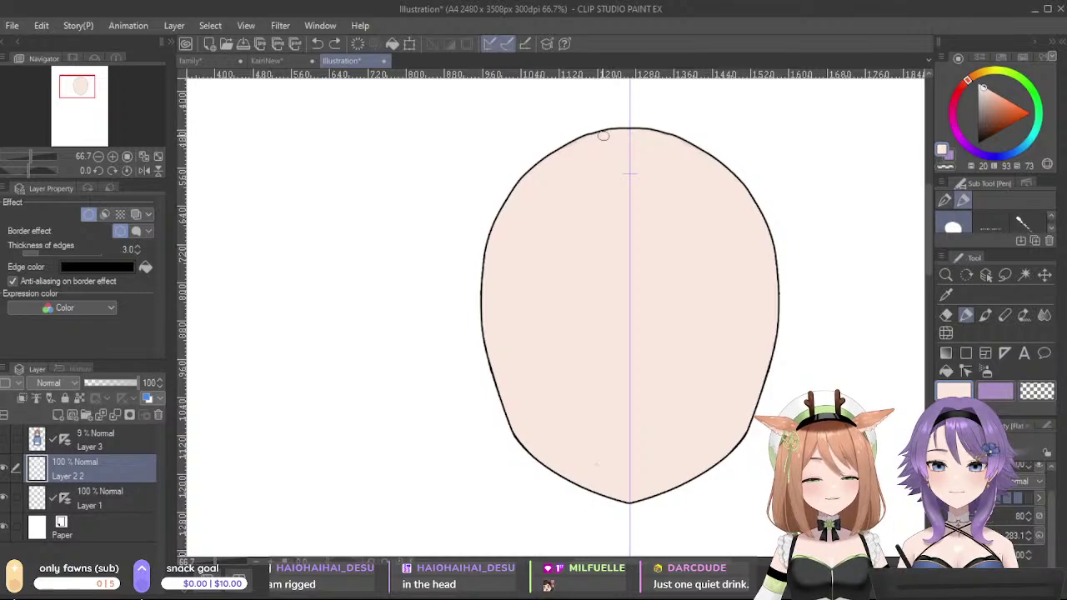
{"action": "left_click_drag", "start_coordinate": [600, 135], "coordinate": [508, 199]}
{"action": "key", "text": "ctrl+z"}
{"action": "left_click_drag", "start_coordinate": [600, 133], "coordinate": [595, 135]}
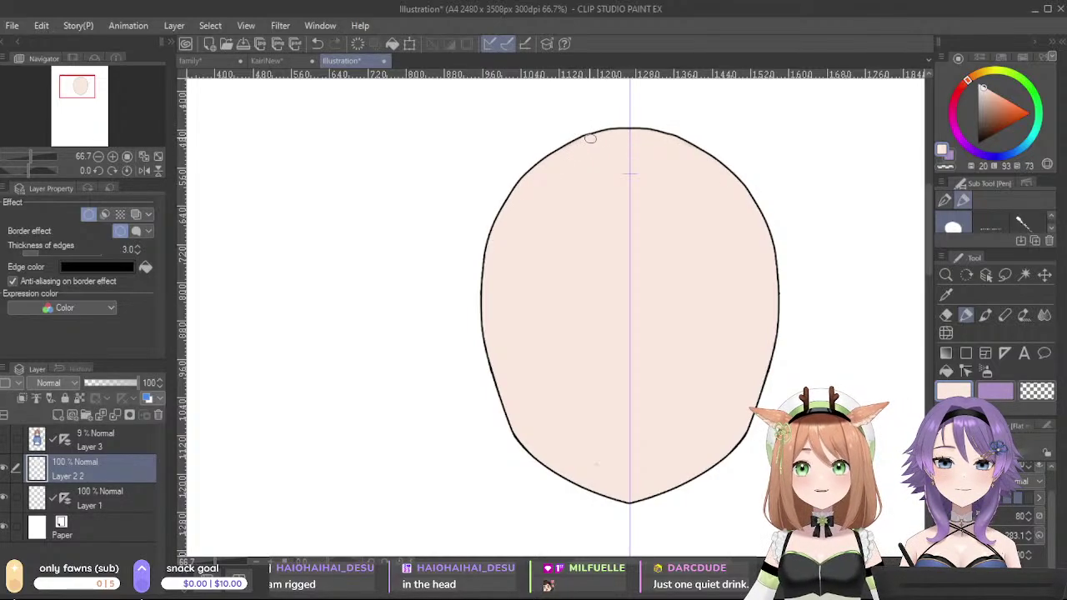
- Trim the top of the head with transparent pen strokes into a smoother, rounder curve
{"action": "key", "text": "c"}
{"action": "left_click_drag", "start_coordinate": [620, 123], "coordinate": [722, 150]}
{"action": "key", "text": "ctrl+z"}
{"action": "left_click_drag", "start_coordinate": [618, 122], "coordinate": [705, 141]}
{"action": "mouse_move", "coordinate": [612, 125]}
{"action": "left_mouse_down"}
{"action": "mouse_move", "coordinate": [702, 135]}
{"action": "mouse_move", "coordinate": [640, 124]}
{"action": "mouse_move", "coordinate": [671, 128]}
{"action": "mouse_move", "coordinate": [715, 147]}
{"action": "mouse_move", "coordinate": [643, 122]}
{"action": "mouse_move", "coordinate": [703, 145]}
{"action": "left_mouse_up"}
{"action": "key", "text": "ctrl+z"}
{"action": "key", "text": "ctrl+z"}
{"action": "key", "text": "ctrl+z"}
{"action": "left_click_drag", "start_coordinate": [648, 122], "coordinate": [724, 153]}
{"action": "left_click_drag", "start_coordinate": [653, 125], "coordinate": [702, 141]}
{"action": "key", "text": "ctrl+z"}
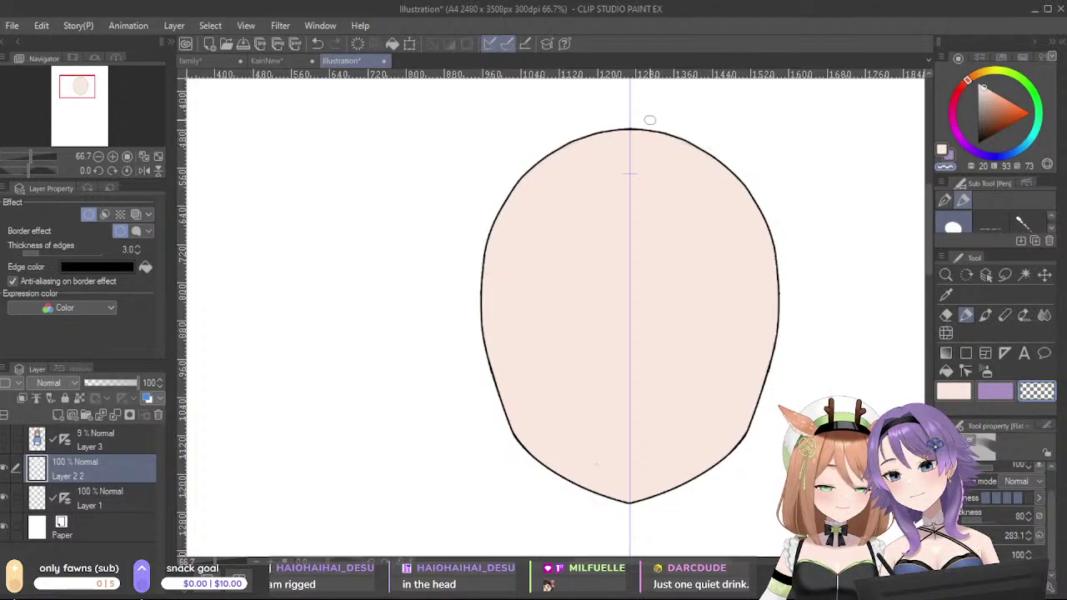
- Try to reshape the lower cheek and jaw edge of the face with skin-coloured pen strokes
{"action": "key", "text": "c"}
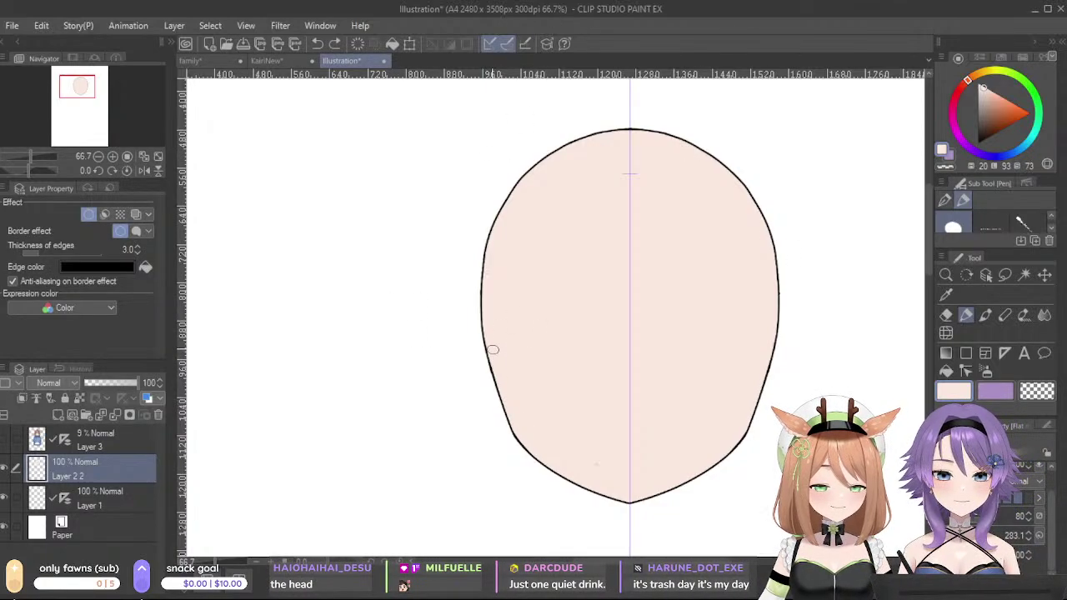
{"action": "left_click_drag", "start_coordinate": [501, 381], "coordinate": [519, 439]}
{"action": "key", "text": "ctrl+z"}
{"action": "left_click_drag", "start_coordinate": [493, 360], "coordinate": [512, 430]}
{"action": "key", "text": "ctrl+z"}
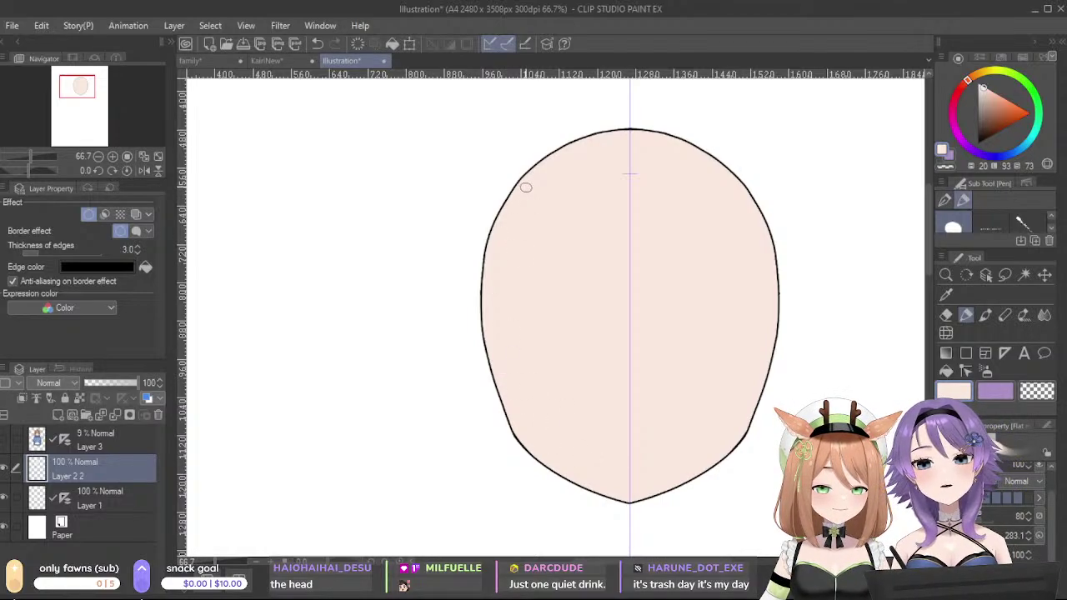
- Trim the cheek edges on both sides of the face with transparent pen strokes for a smoother curve
{"action": "left_click_drag", "start_coordinate": [758, 381], "coordinate": [783, 359]}
{"action": "key", "text": "c"}
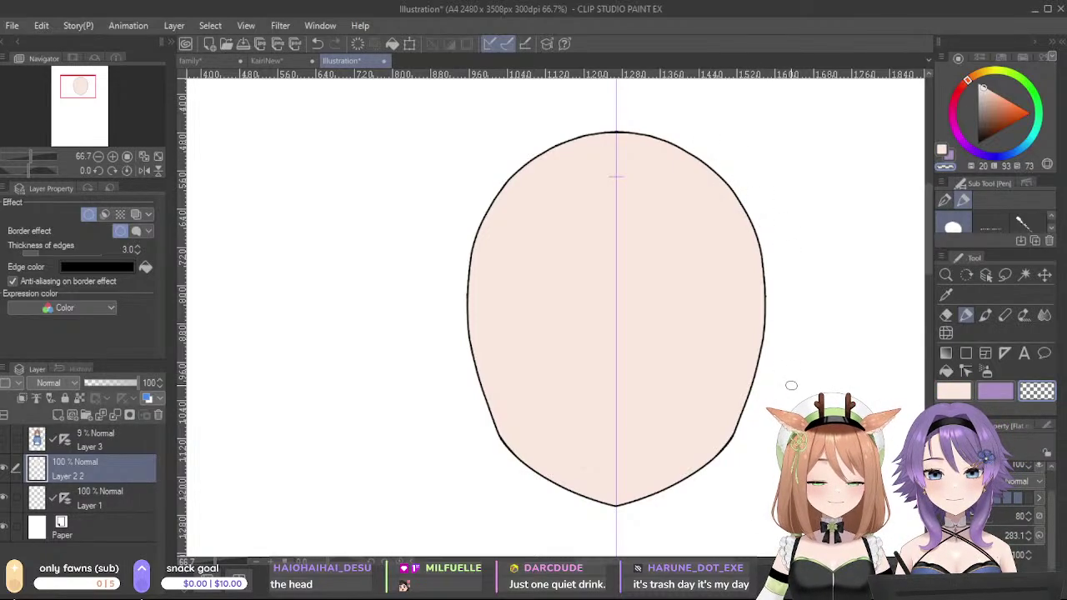
{"action": "key", "text": "ctrl+z"}
{"action": "mouse_move", "coordinate": [768, 281]}
{"action": "left_mouse_down"}
{"action": "mouse_move", "coordinate": [755, 371]}
{"action": "mouse_move", "coordinate": [767, 336]}
{"action": "mouse_move", "coordinate": [762, 346]}
{"action": "left_mouse_up"}
{"action": "key", "text": "ctrl+z"}
{"action": "key", "text": "ctrl+z"}
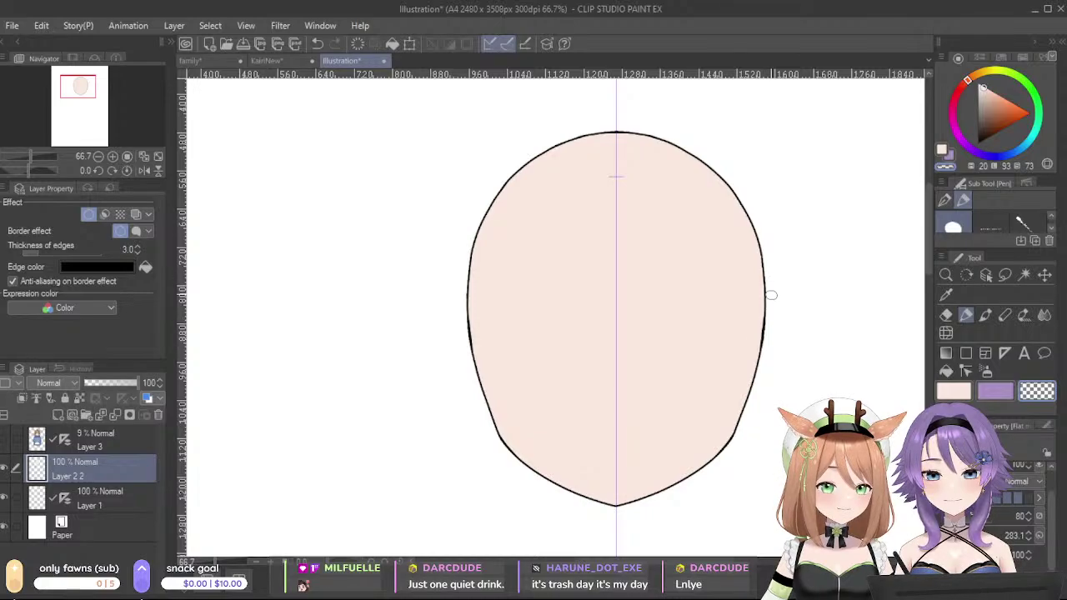
{"action": "key", "text": "ctrl+z"}
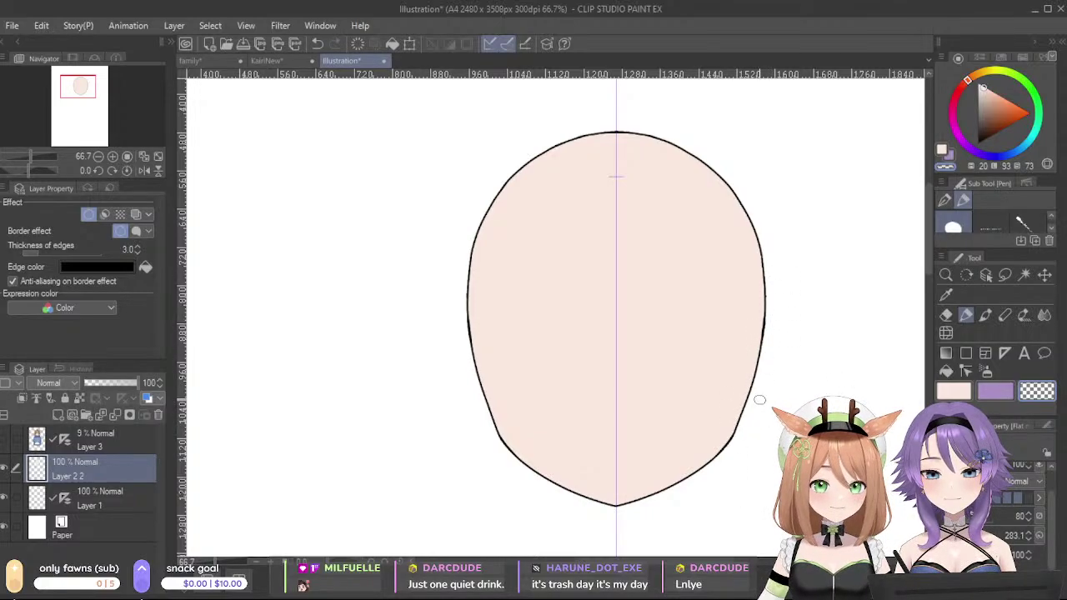
{"action": "key", "text": "ctrl+z"}
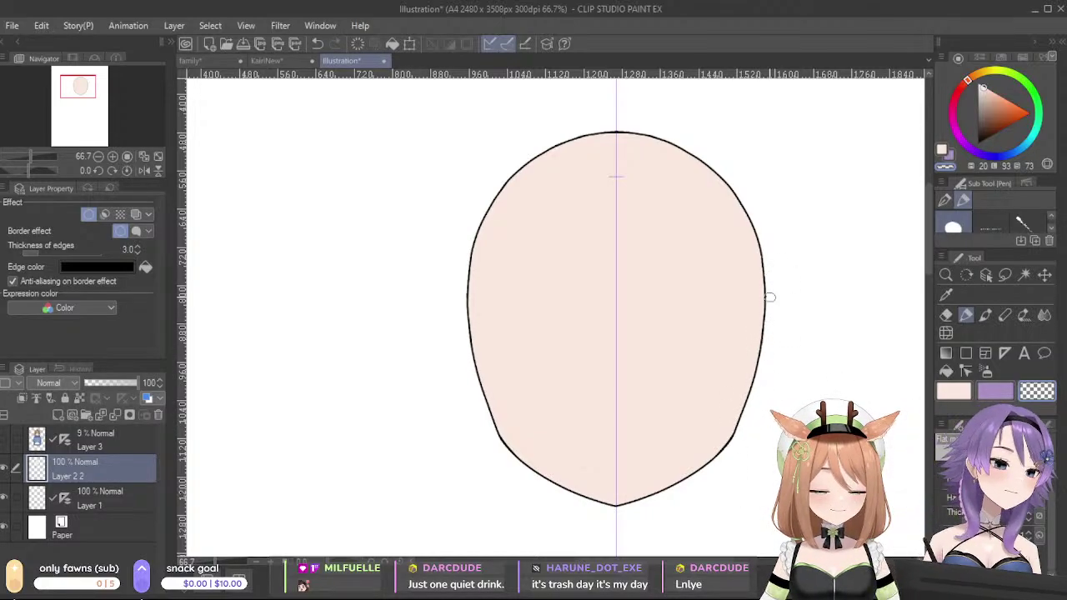
{"action": "key", "text": "ctrl+z"}
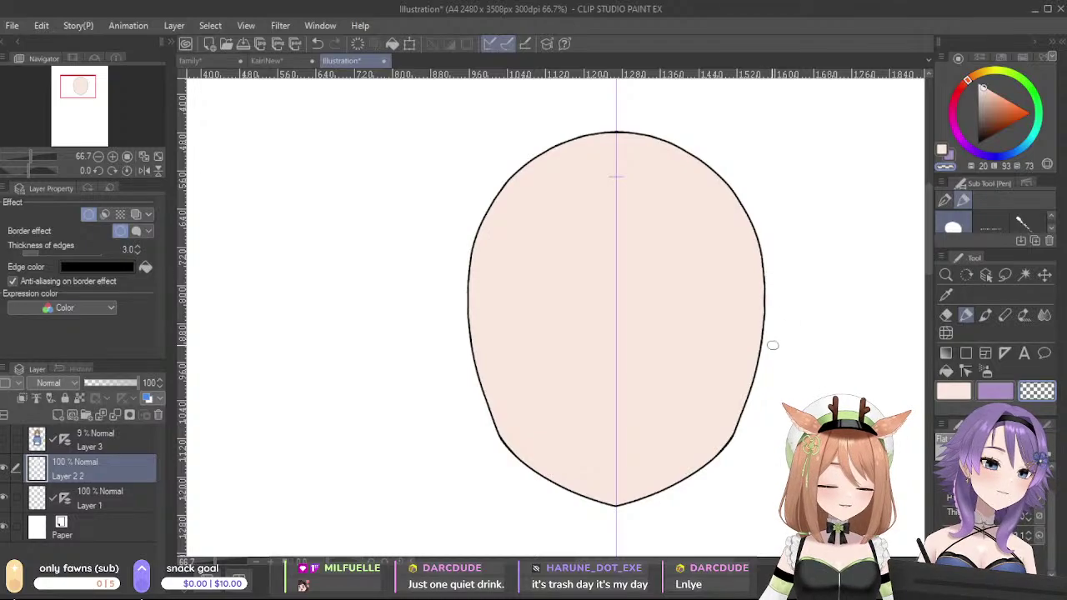
- Compare the face shapes of the characters in the KairiNew and family documents, and return to the Illustration document
{"action": "left_click", "coordinate": [273, 60]}
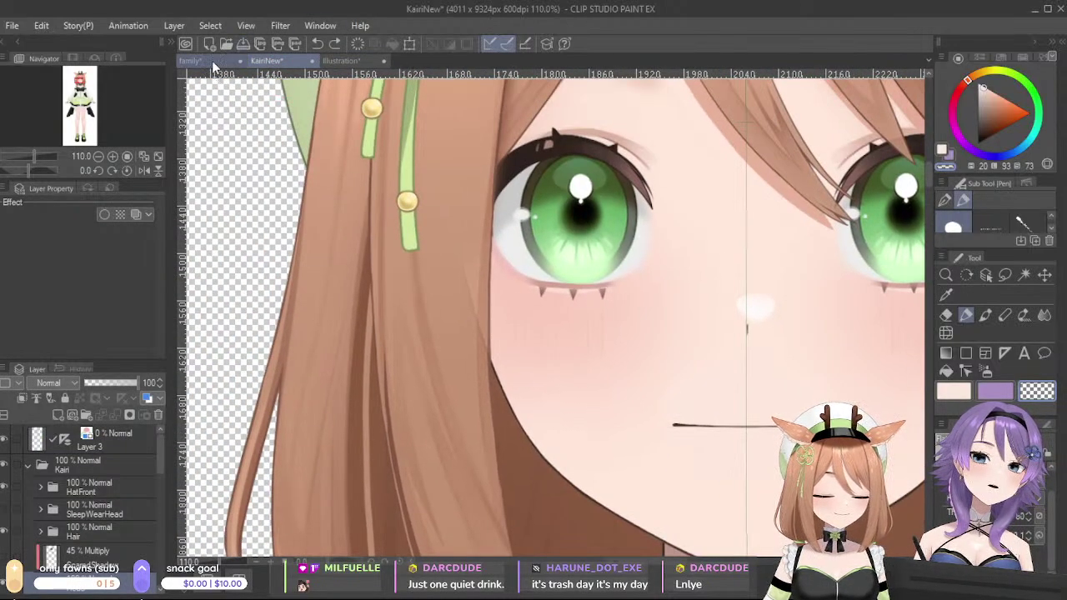
{"action": "left_click", "coordinate": [211, 60]}
{"action": "scroll", "coordinate": [642, 288], "scroll_direction": "up", "scroll_amount": 3}
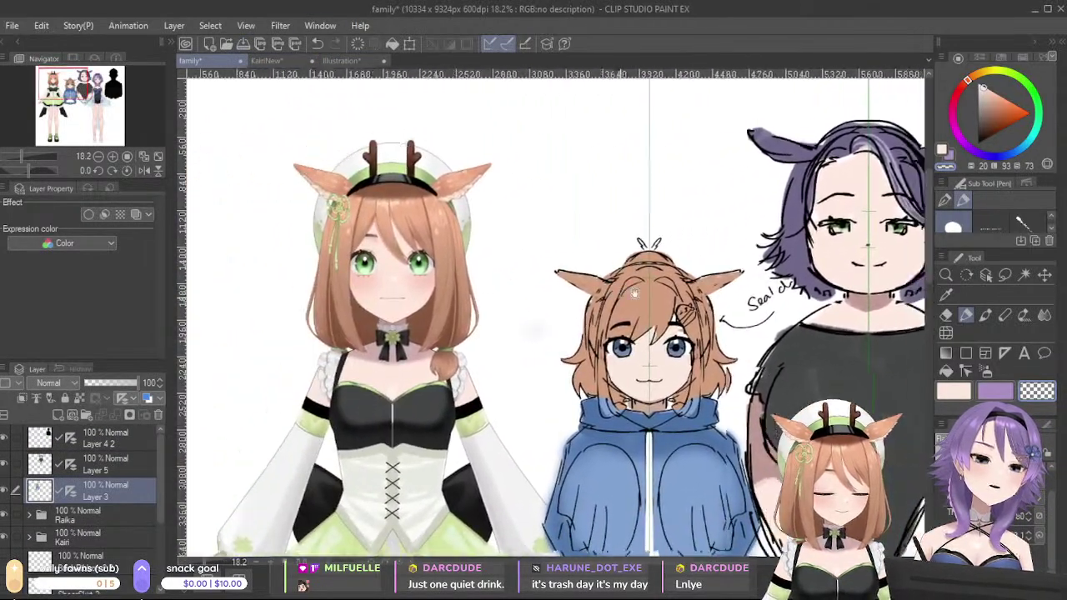
{"action": "left_click_drag", "start_coordinate": [634, 294], "coordinate": [609, 294]}
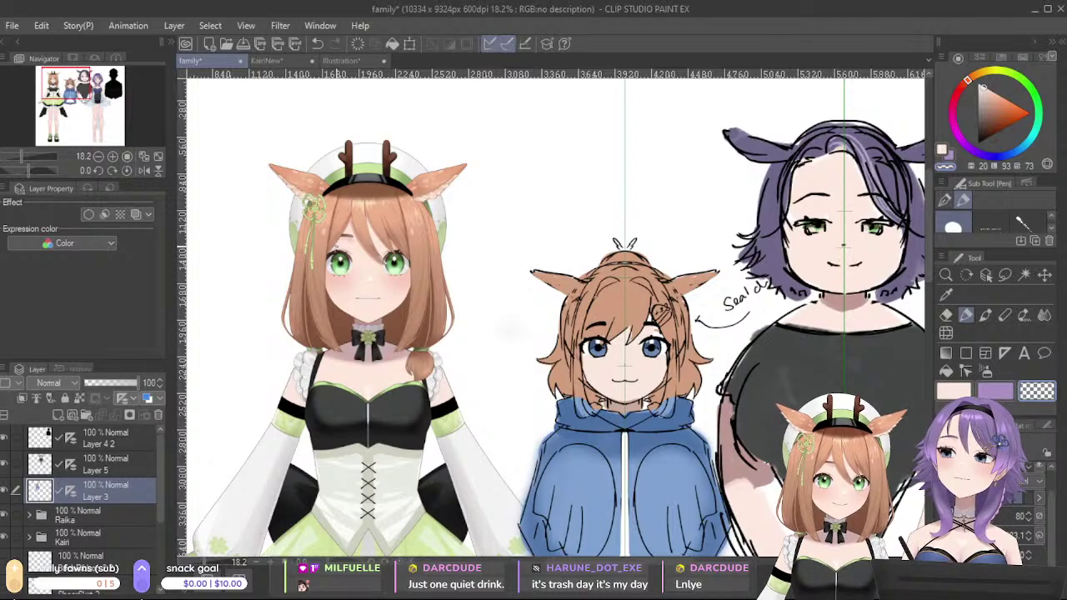
{"action": "left_click_drag", "start_coordinate": [865, 375], "coordinate": [667, 437]}
{"action": "left_click_drag", "start_coordinate": [853, 469], "coordinate": [783, 407]}
{"action": "left_click_drag", "start_coordinate": [526, 259], "coordinate": [675, 325]}
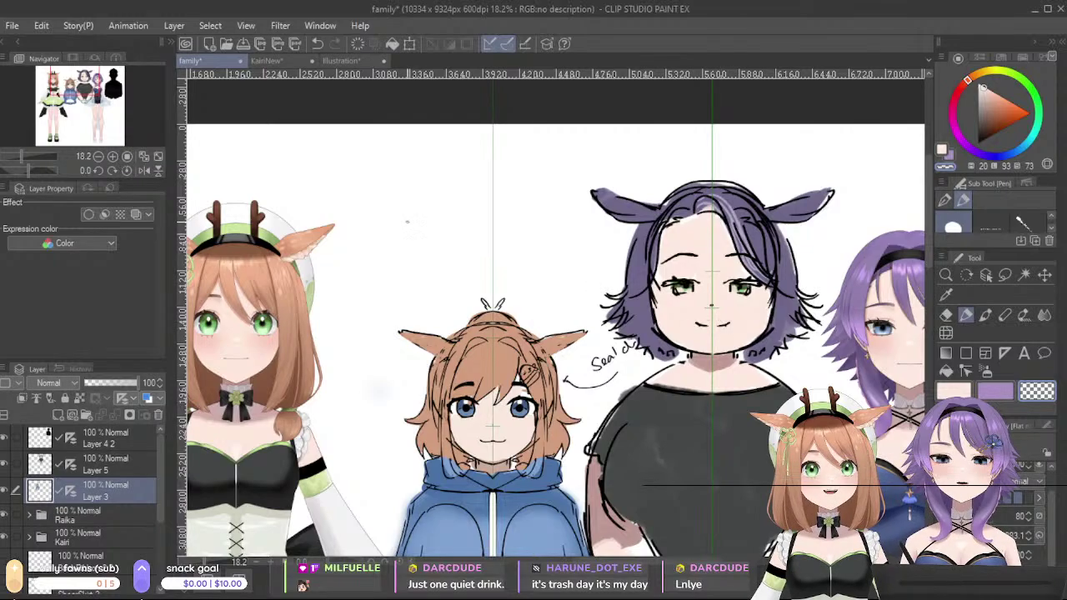
{"action": "left_click", "coordinate": [267, 61]}
{"action": "left_click", "coordinate": [342, 60]}
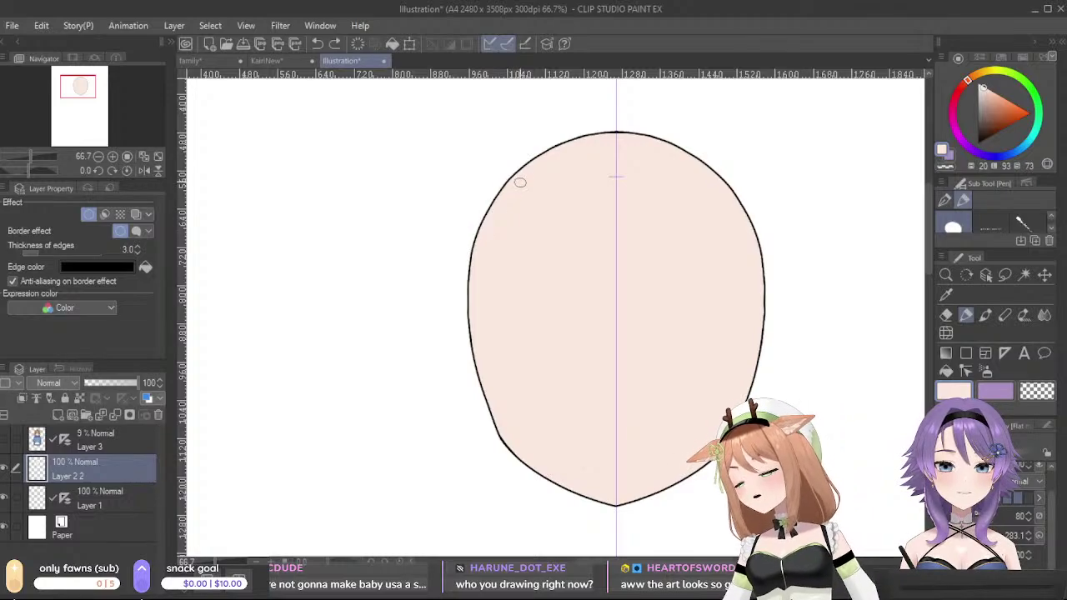
- Try to widen the upper temple edges of the face with skin-coloured pen strokes
{"action": "left_click_drag", "start_coordinate": [520, 172], "coordinate": [496, 232]}
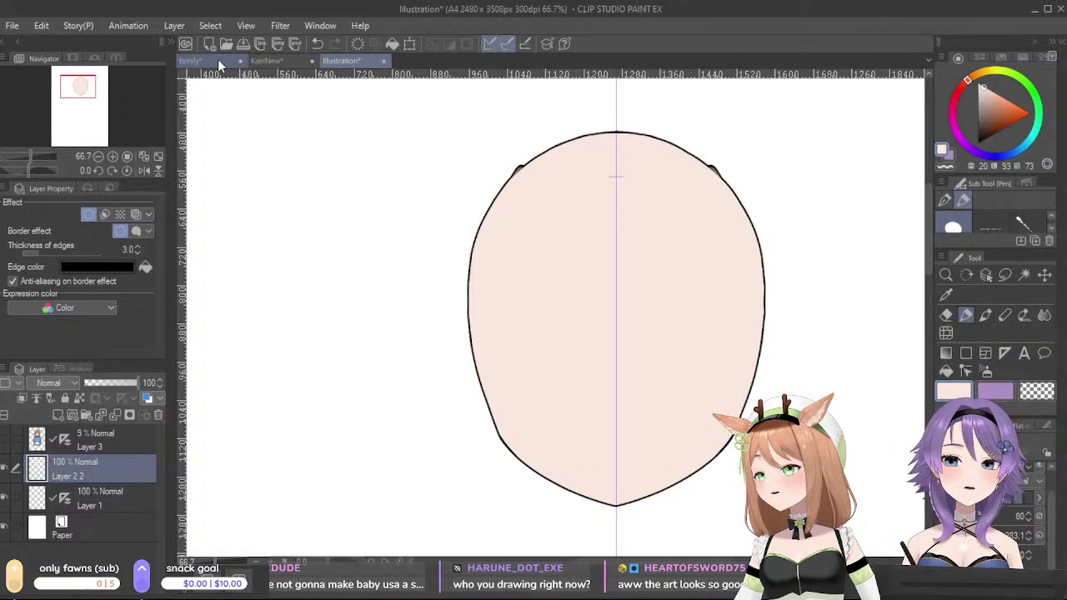
{"action": "left_click", "coordinate": [317, 44]}
{"action": "key", "text": "ctrl+z"}
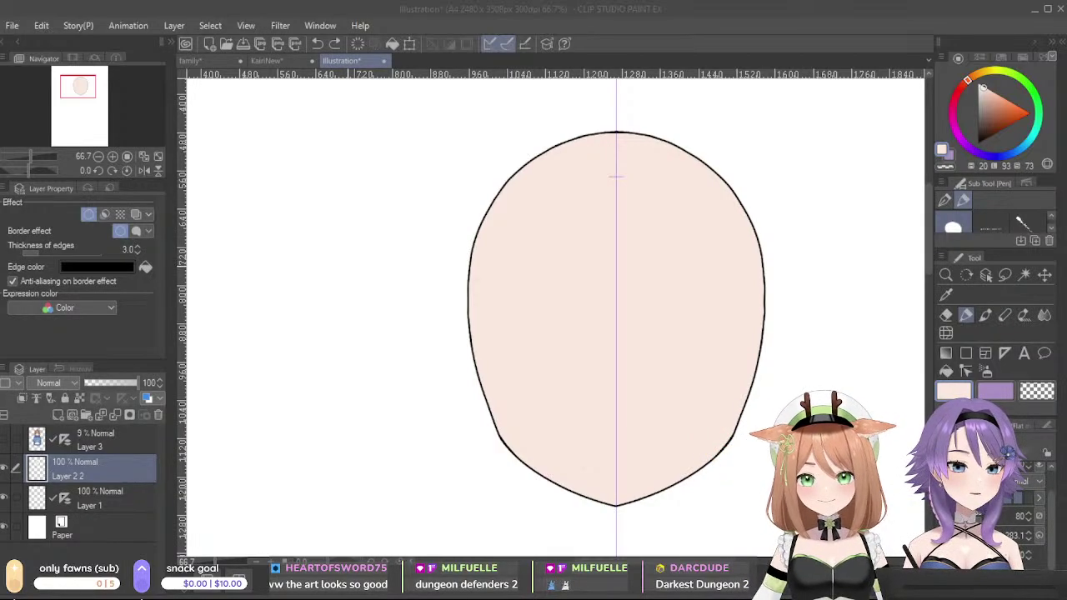
{"action": "left_click", "coordinate": [359, 266]}
{"action": "key", "text": "ctrl+z"}
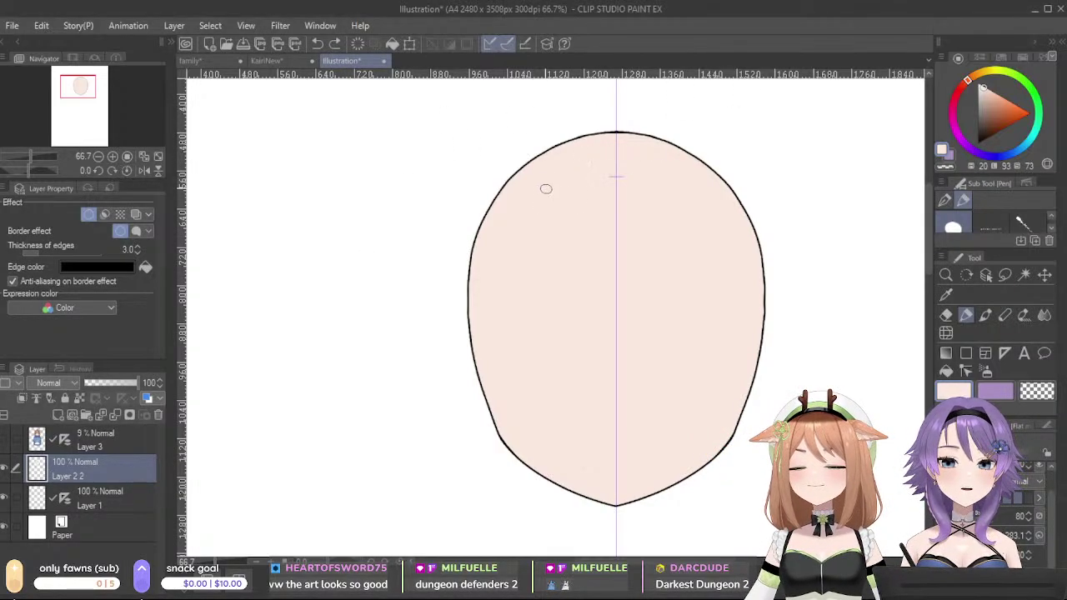
{"action": "left_click", "coordinate": [597, 108]}
{"action": "key", "text": "ctrl+z"}
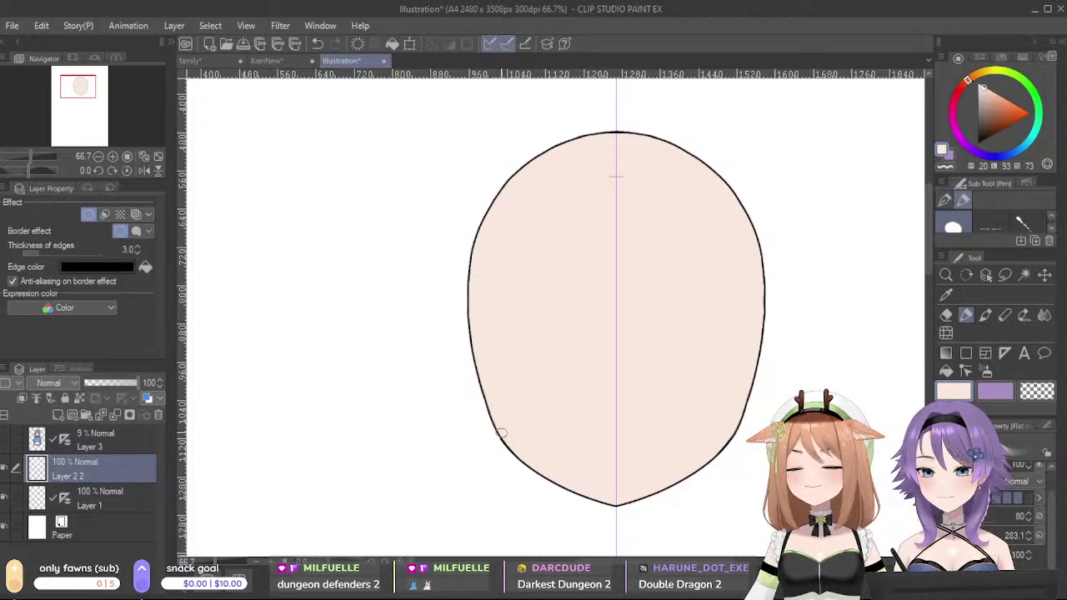
- Show the Layer 3 sketch and rename Layer 2 2 as FaceBase
{"action": "left_click", "coordinate": [4, 439]}
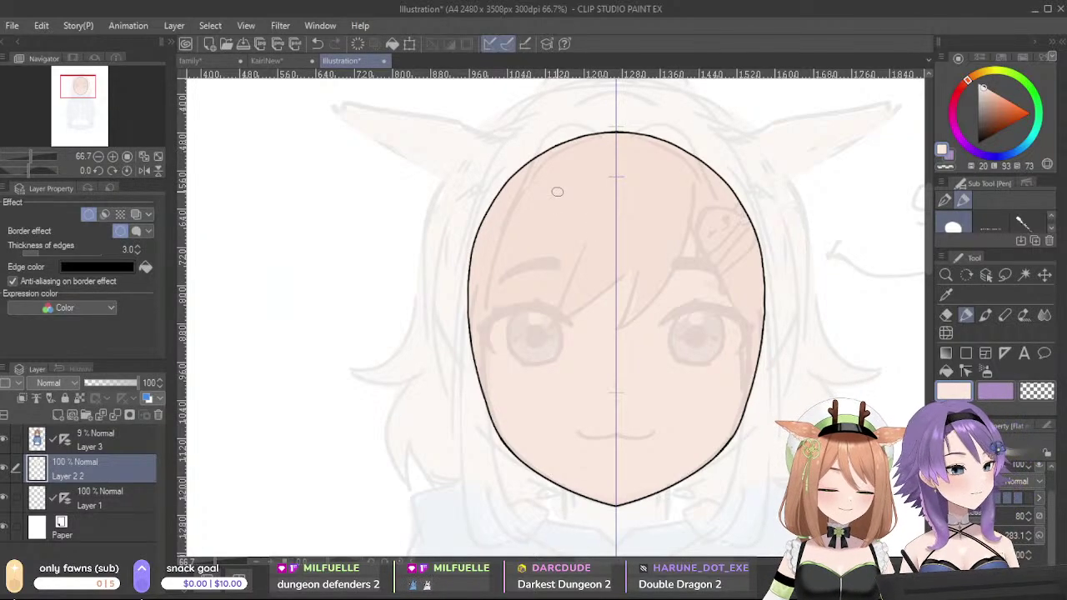
{"action": "scroll", "coordinate": [542, 345], "scroll_direction": "up", "scroll_amount": 4}
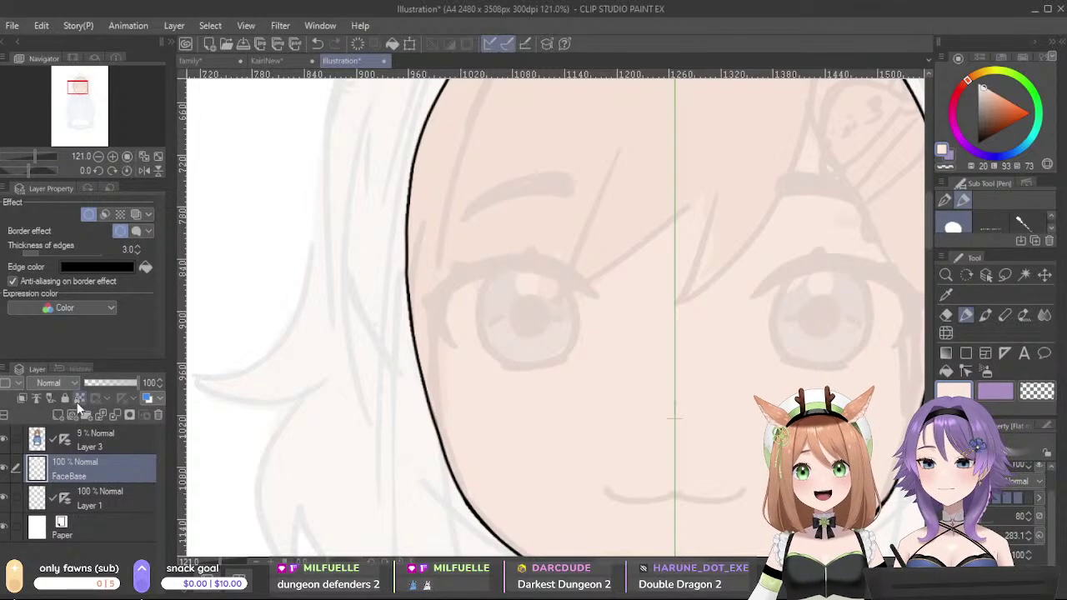
- Sample the dark brown of the face outline in the KairiNew document and return to the Illustration document
{"action": "left_click", "coordinate": [271, 63]}
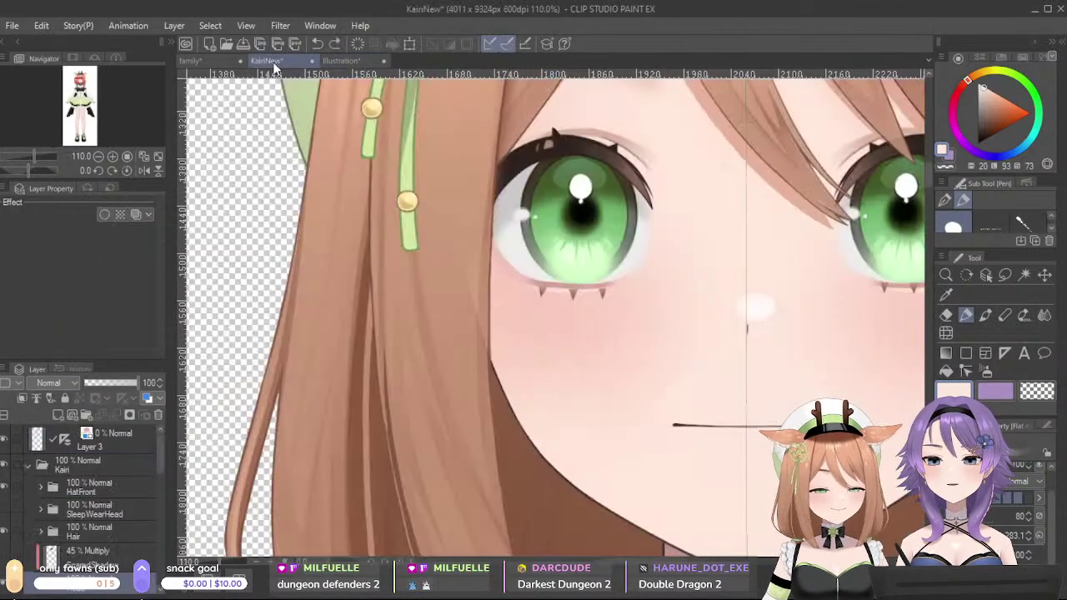
{"action": "left_click", "coordinate": [502, 390], "text": "alt"}
{"action": "left_click", "coordinate": [505, 397], "text": "alt"}
{"action": "left_click", "coordinate": [508, 400], "text": "alt"}
{"action": "left_click", "coordinate": [508, 400], "text": "alt"}
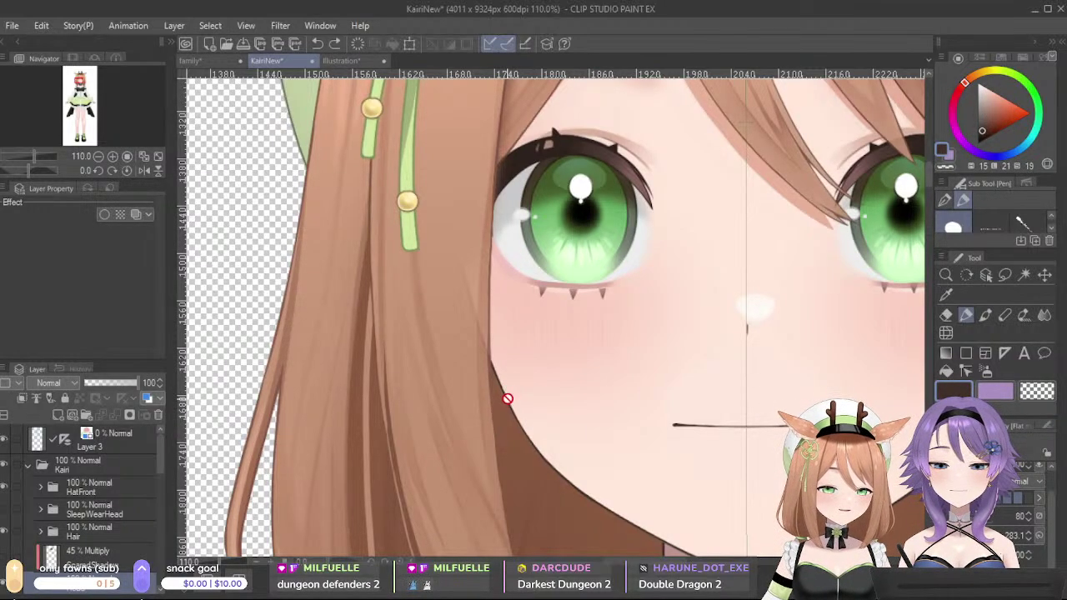
{"action": "left_click", "coordinate": [346, 59]}
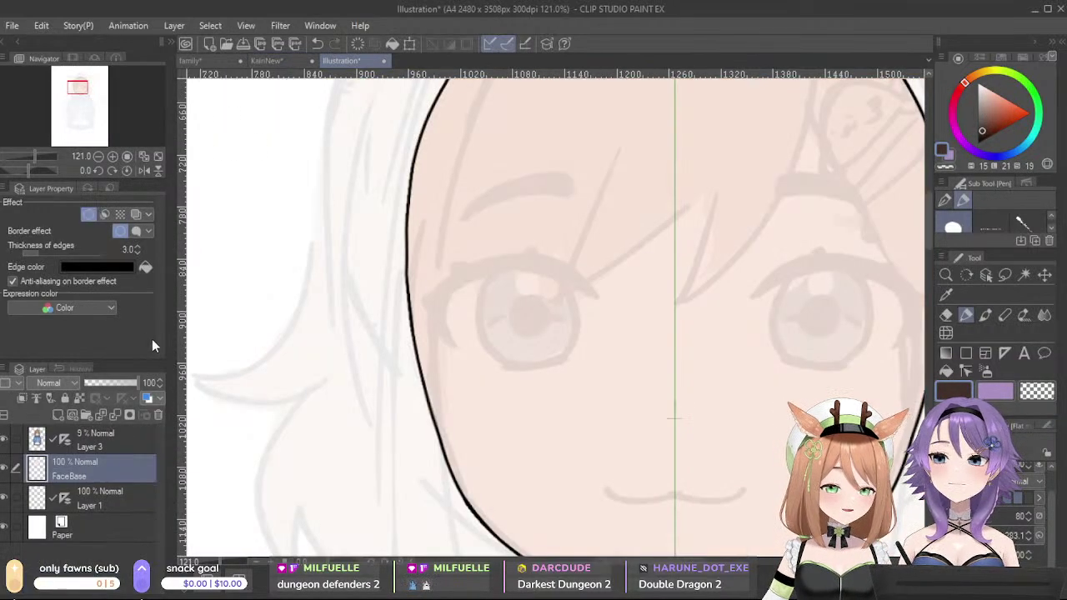
- Apply the sampled dark brown as FaceBase's border edge colour and set the edge thickness to 2.0
{"action": "left_click", "coordinate": [145, 267]}
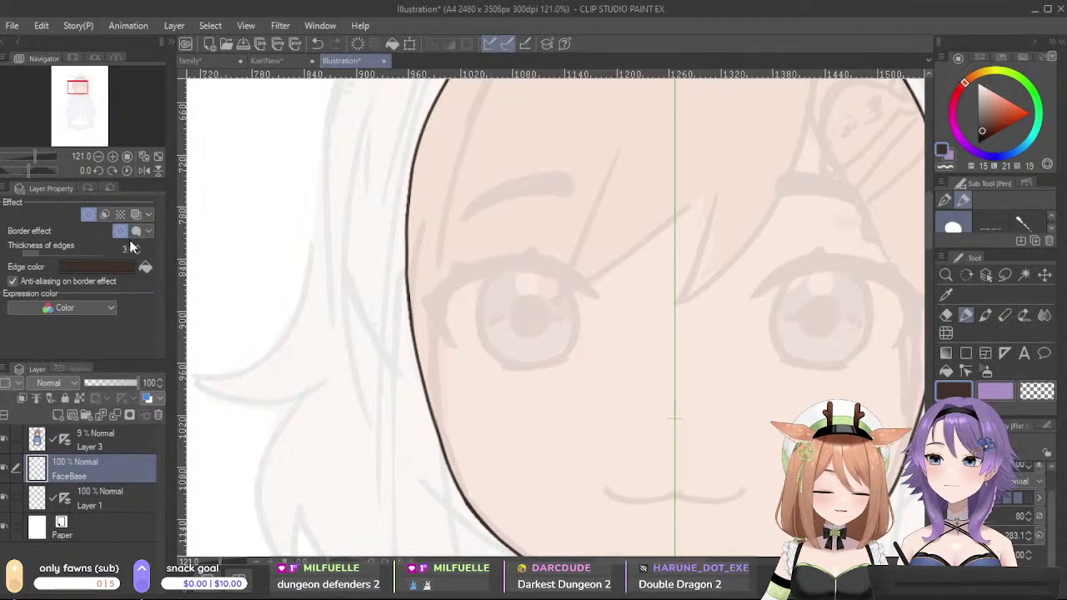
{"action": "left_click", "coordinate": [137, 253]}
{"action": "left_click_drag", "start_coordinate": [769, 315], "coordinate": [702, 209]}
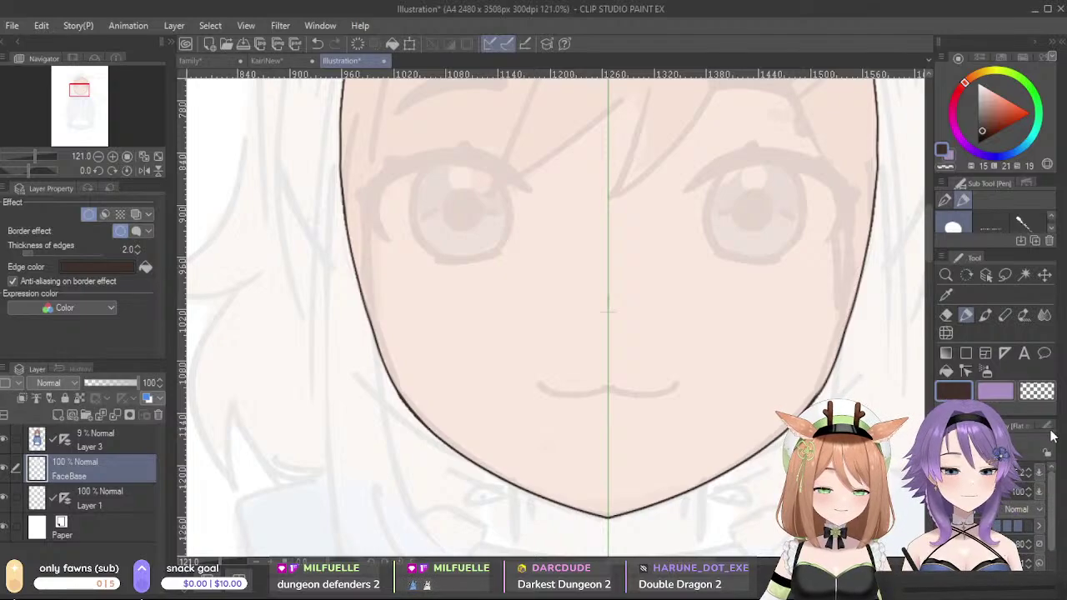
- Choose the G-pen from the first group of pen sub tools
{"action": "left_click", "coordinate": [946, 314]}
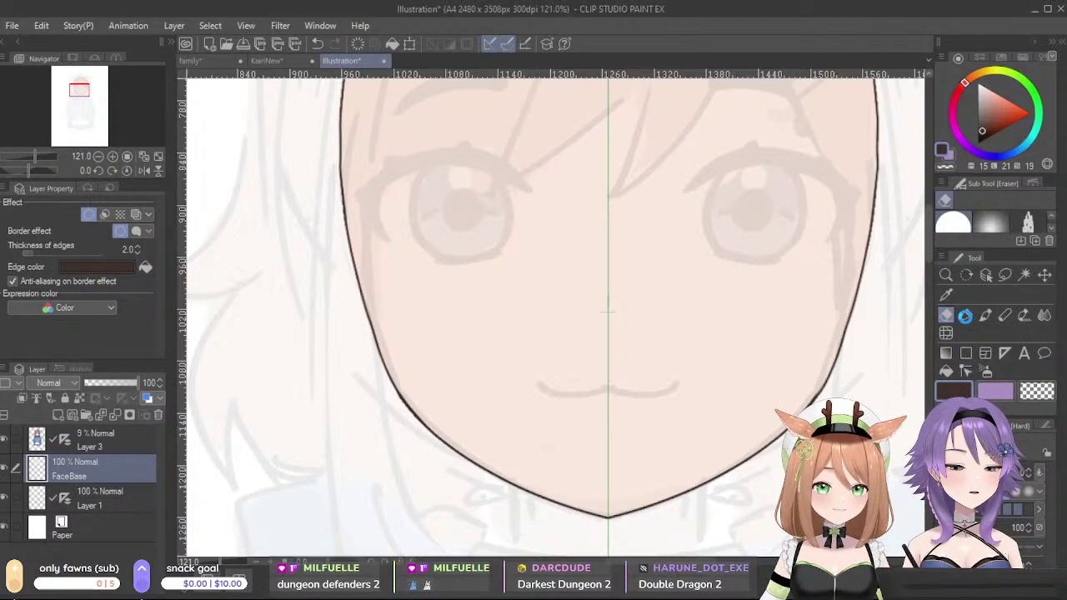
{"action": "left_click", "coordinate": [966, 315]}
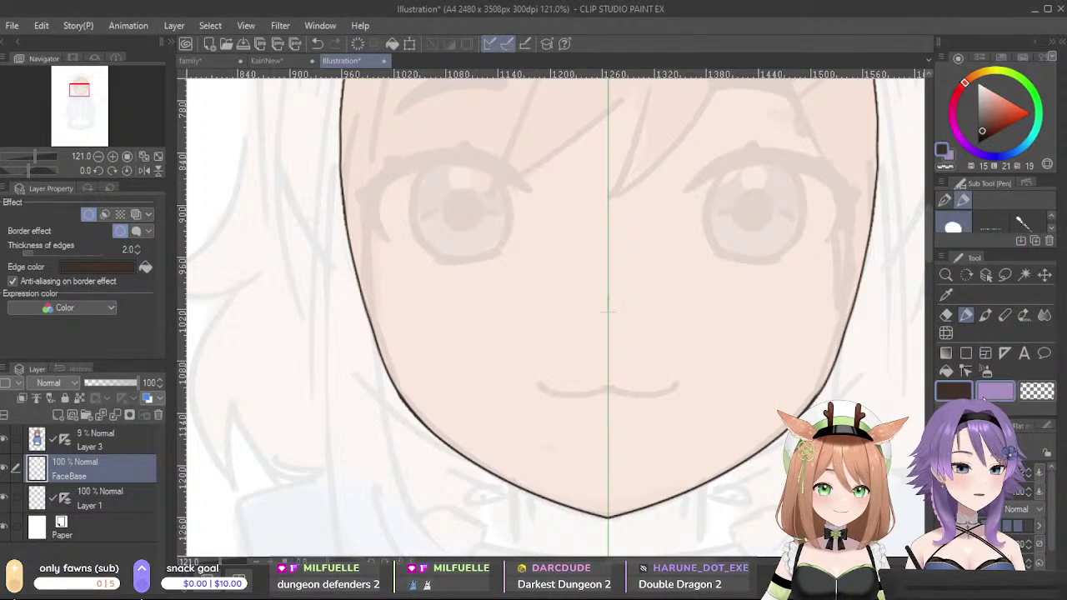
{"action": "left_click_drag", "start_coordinate": [995, 251], "coordinate": [995, 310]}
{"action": "left_click", "coordinate": [944, 200]}
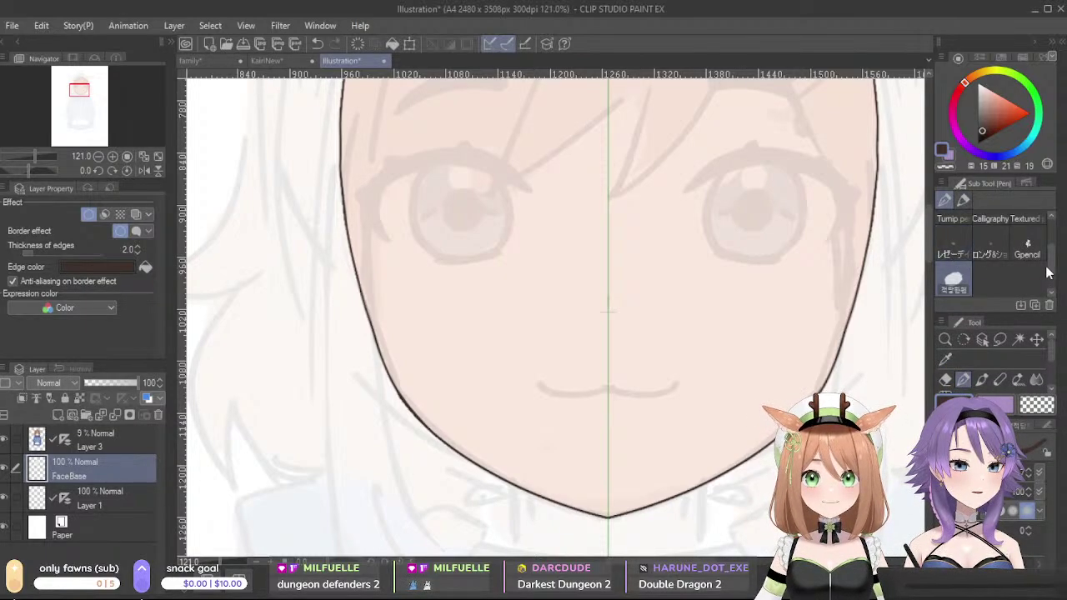
{"action": "scroll", "coordinate": [1047, 268], "scroll_direction": "up", "scroll_amount": 2}
{"action": "left_click", "coordinate": [952, 231]}
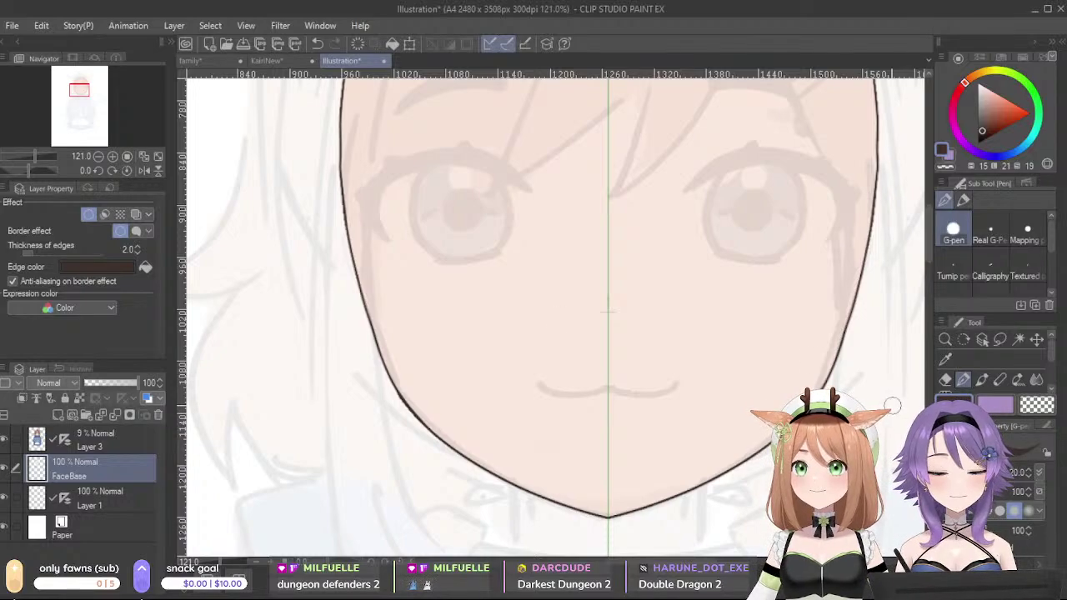
- Sample the face's skin colour, hide the Layer 3 sketch and fill out the lower cheeks and jaw with G-pen strokes
{"action": "left_click_drag", "start_coordinate": [368, 247], "coordinate": [407, 400]}
{"action": "key", "text": "ctrl+z"}
{"action": "left_click", "coordinate": [380, 307], "text": "alt"}
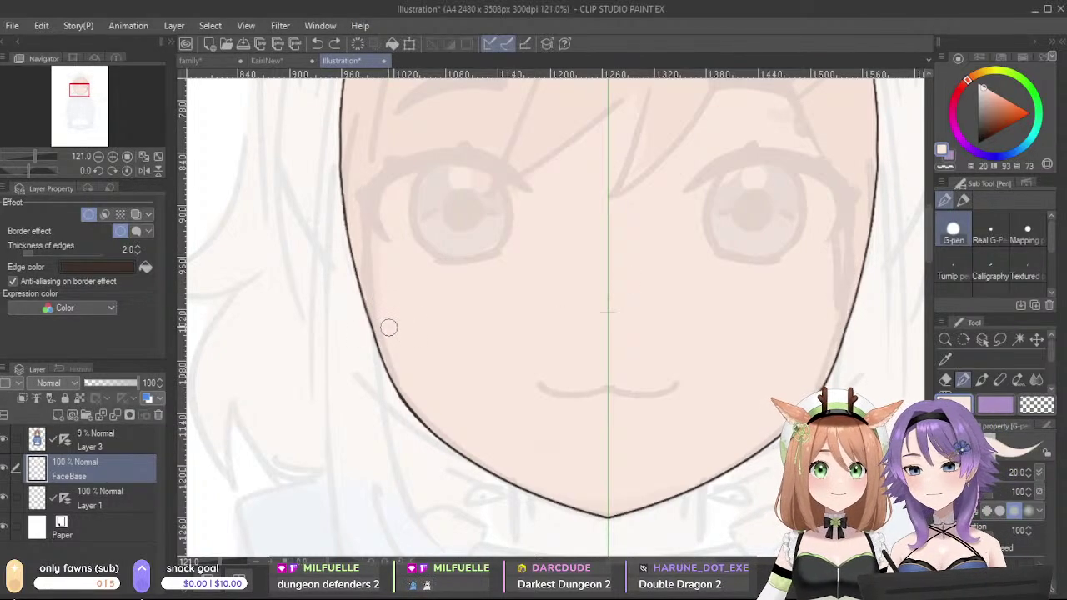
{"action": "left_click", "coordinate": [4, 439]}
{"action": "mouse_move", "coordinate": [369, 295]}
{"action": "left_mouse_down"}
{"action": "mouse_move", "coordinate": [353, 236]}
{"action": "mouse_move", "coordinate": [388, 367]}
{"action": "mouse_move", "coordinate": [370, 263]}
{"action": "mouse_move", "coordinate": [361, 243]}
{"action": "mouse_move", "coordinate": [389, 364]}
{"action": "left_mouse_up"}
{"action": "key", "text": "ctrl+z"}
{"action": "key", "text": "ctrl+z"}
{"action": "mouse_move", "coordinate": [365, 277]}
{"action": "left_mouse_down"}
{"action": "mouse_move", "coordinate": [398, 377]}
{"action": "mouse_move", "coordinate": [426, 417]}
{"action": "left_mouse_up"}
{"action": "left_click_drag", "start_coordinate": [518, 481], "coordinate": [635, 525]}
- Trim the bumps along the jawline beside the chin with transparent G-pen strokes
{"action": "key", "text": "c"}
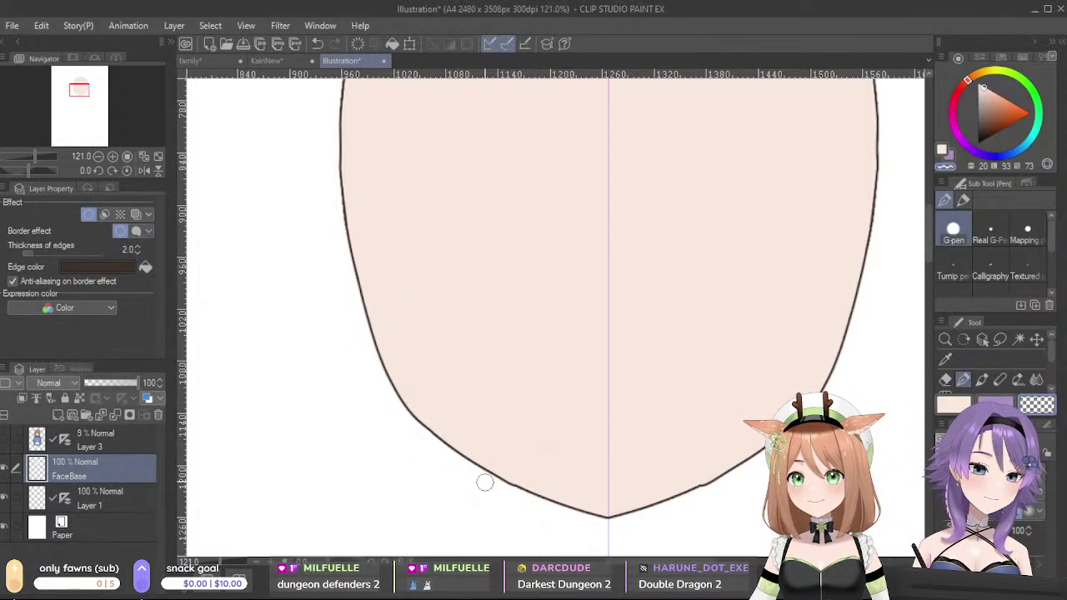
{"action": "mouse_move", "coordinate": [466, 468]}
{"action": "left_mouse_down"}
{"action": "mouse_move", "coordinate": [529, 497]}
{"action": "mouse_move", "coordinate": [451, 456]}
{"action": "mouse_move", "coordinate": [543, 507]}
{"action": "mouse_move", "coordinate": [460, 465]}
{"action": "mouse_move", "coordinate": [505, 492]}
{"action": "mouse_move", "coordinate": [474, 471]}
{"action": "left_mouse_up"}
{"action": "key", "text": "ctrl+z"}
{"action": "key", "text": "ctrl+z"}
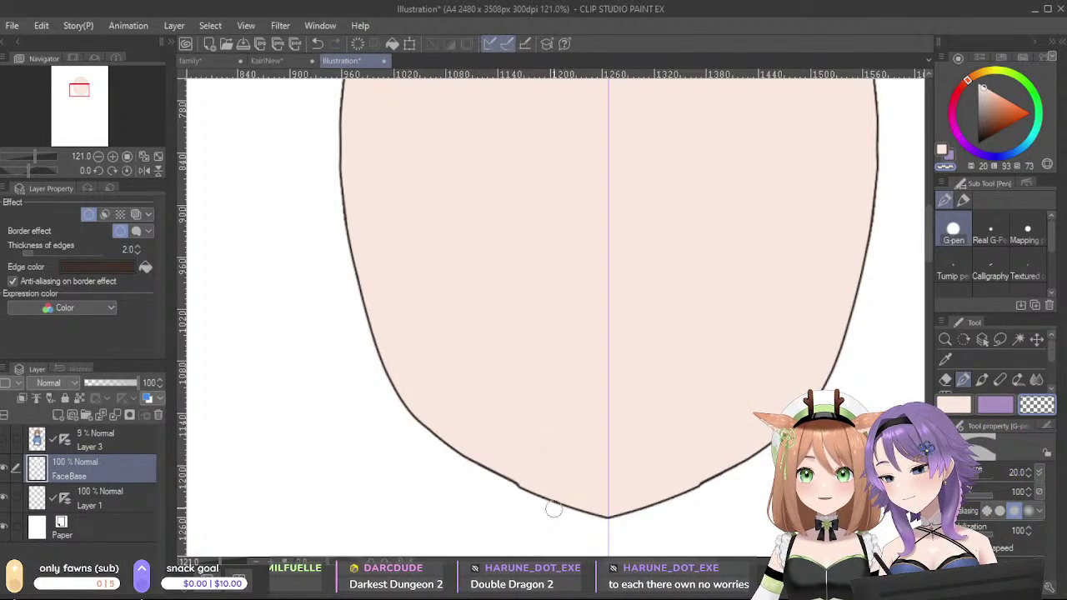
- Show the Layer 3 sketch again and create a layer folder named Eyes above FaceBase
{"action": "left_click_drag", "start_coordinate": [614, 213], "coordinate": [629, 364]}
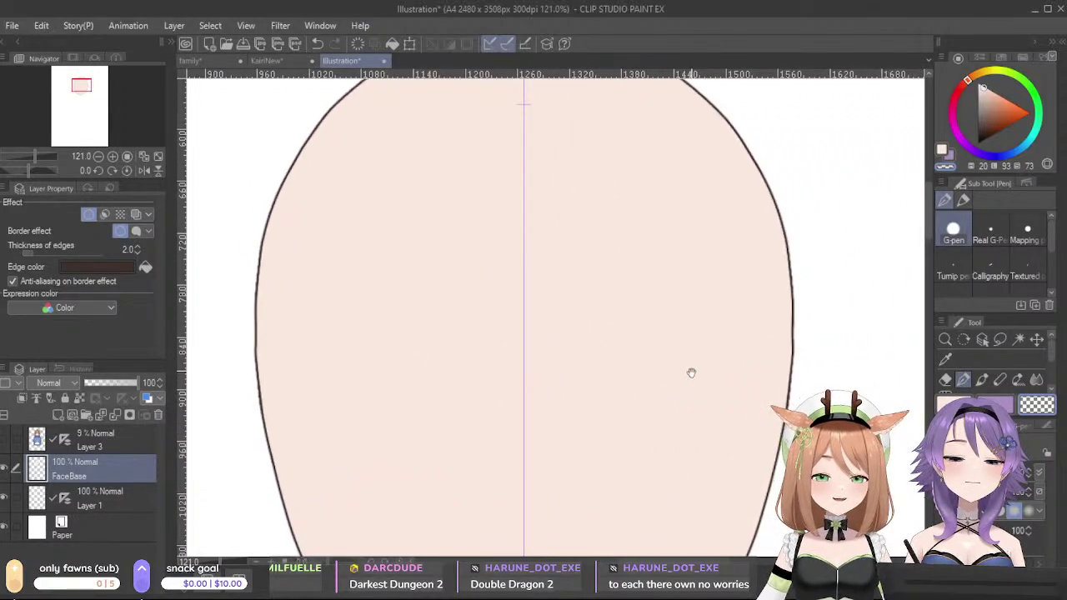
{"action": "left_click_drag", "start_coordinate": [691, 372], "coordinate": [720, 374]}
{"action": "left_click", "coordinate": [4, 439]}
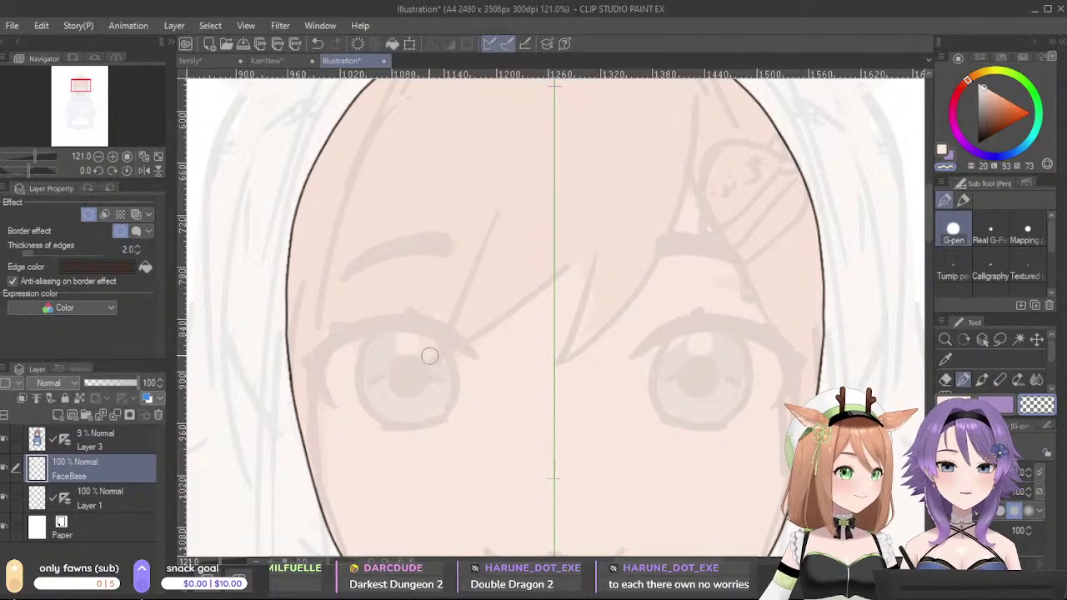
{"action": "mouse_move", "coordinate": [694, 375]}
{"action": "left_mouse_down"}
{"action": "mouse_move", "coordinate": [775, 289]}
{"action": "mouse_move", "coordinate": [720, 280]}
{"action": "left_mouse_up"}
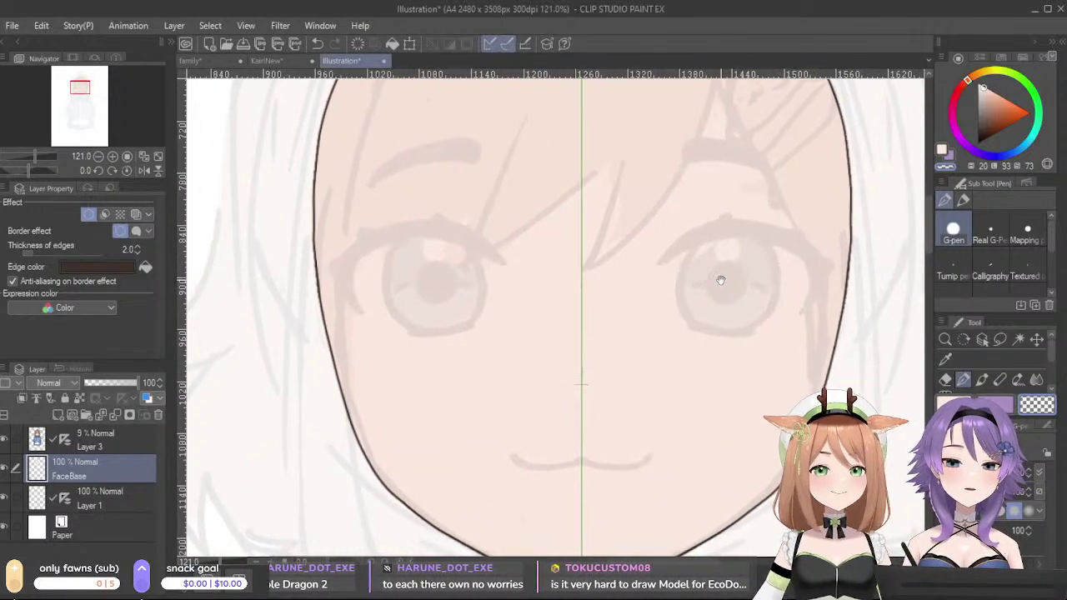
{"action": "left_click", "coordinate": [85, 414]}
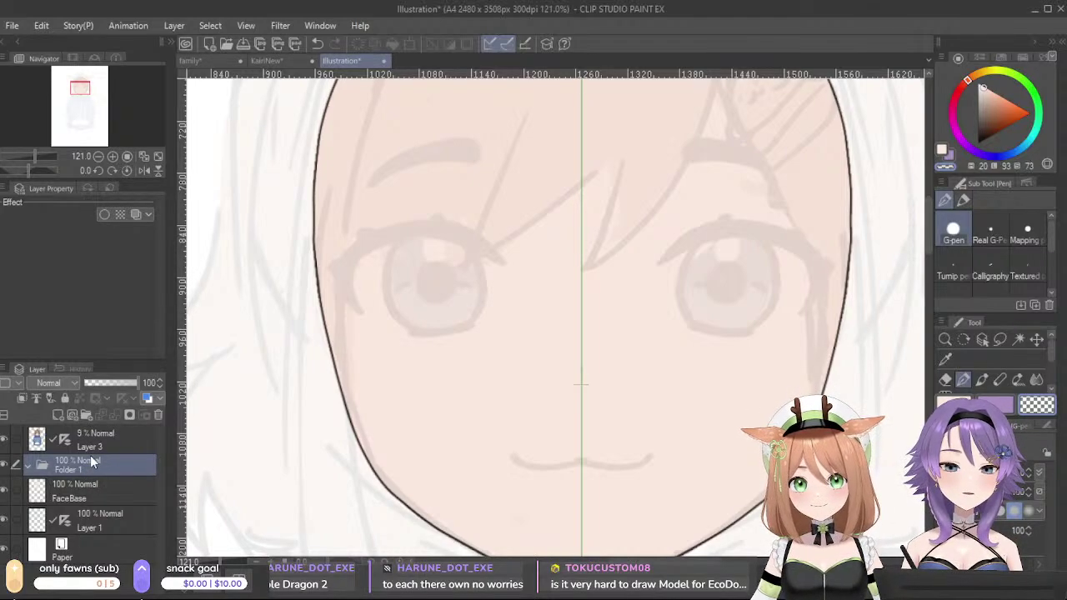
{"action": "double_click", "coordinate": [90, 458]}
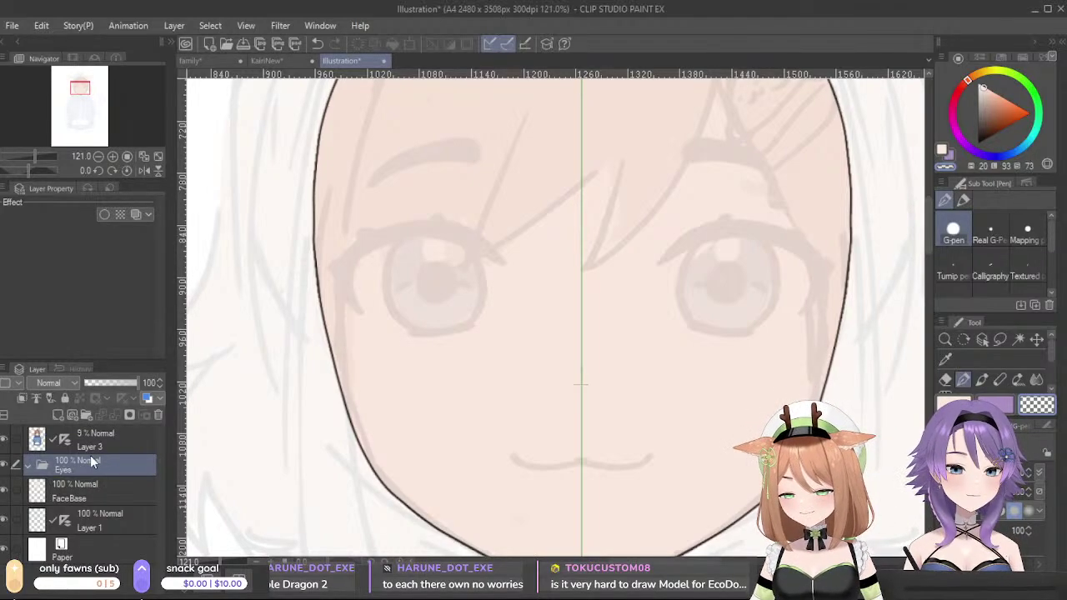
- Name the new layer folder Eyes
{"action": "type", "text": "Eyes"}
{"action": "key", "text": "Return"}
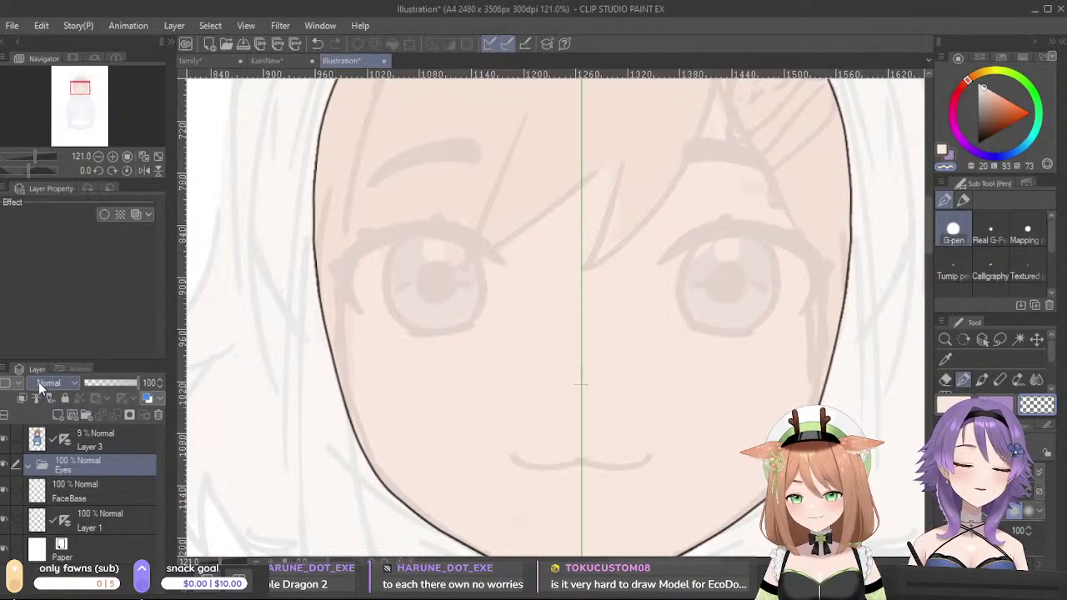
- Examine the finished eyes in KairiNew and the character faces in the family document as reference for the deer girl's eyes
{"action": "left_click", "coordinate": [271, 60]}
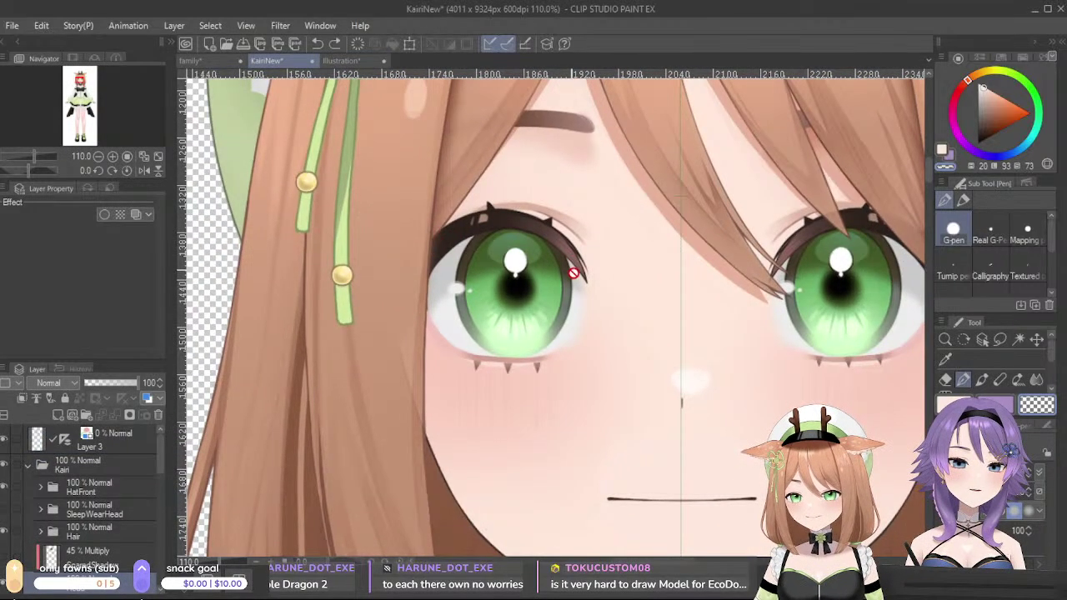
{"action": "left_click", "coordinate": [344, 62]}
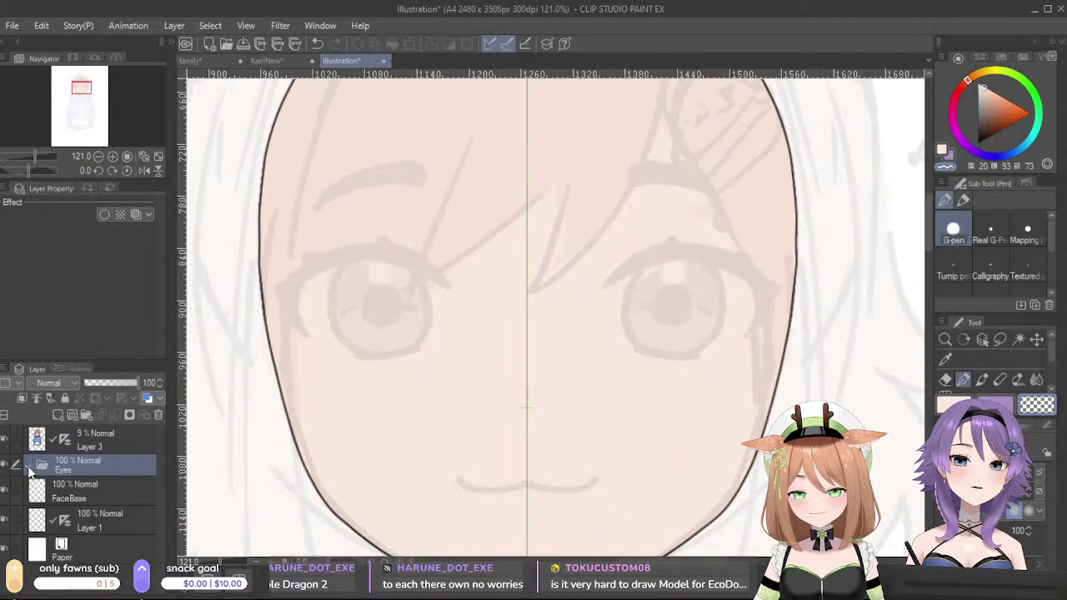
{"action": "left_click", "coordinate": [269, 61]}
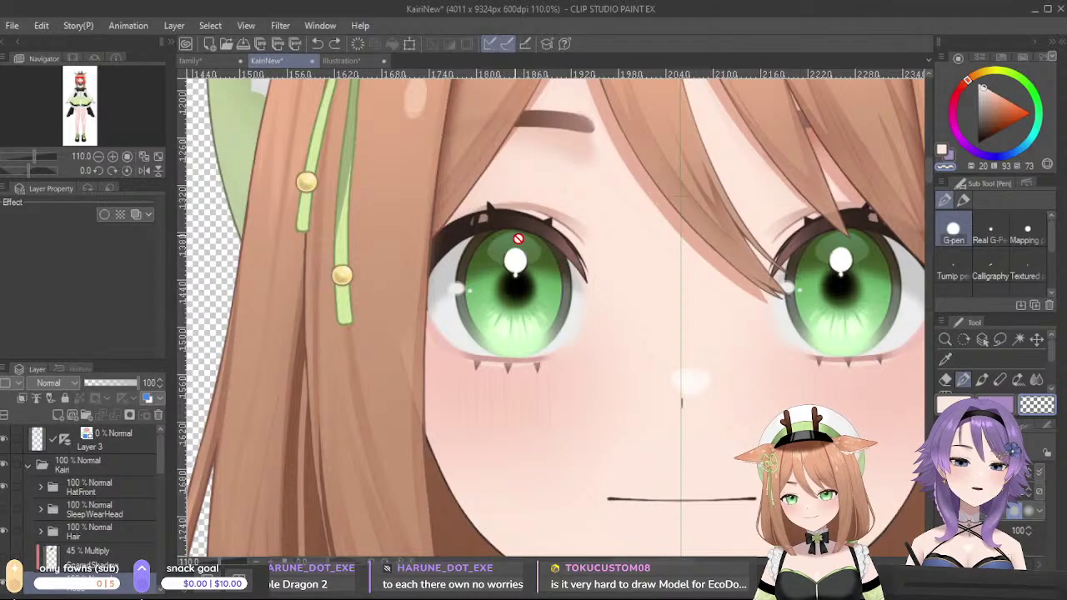
{"action": "left_click", "coordinate": [210, 62]}
{"action": "left_click_drag", "start_coordinate": [859, 285], "coordinate": [770, 262]}
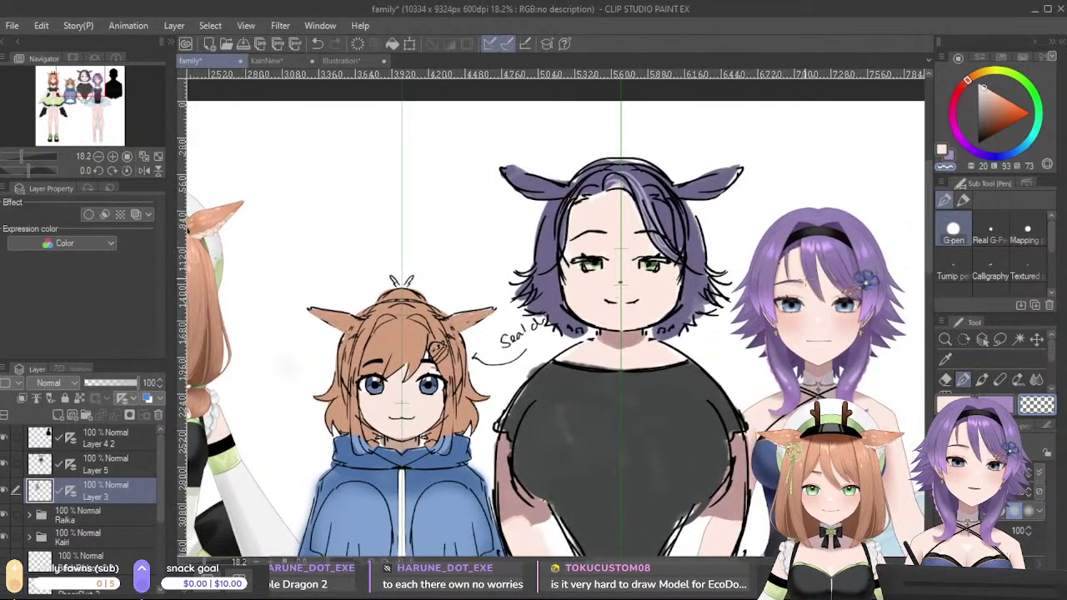
{"action": "left_click_drag", "start_coordinate": [530, 336], "coordinate": [663, 313]}
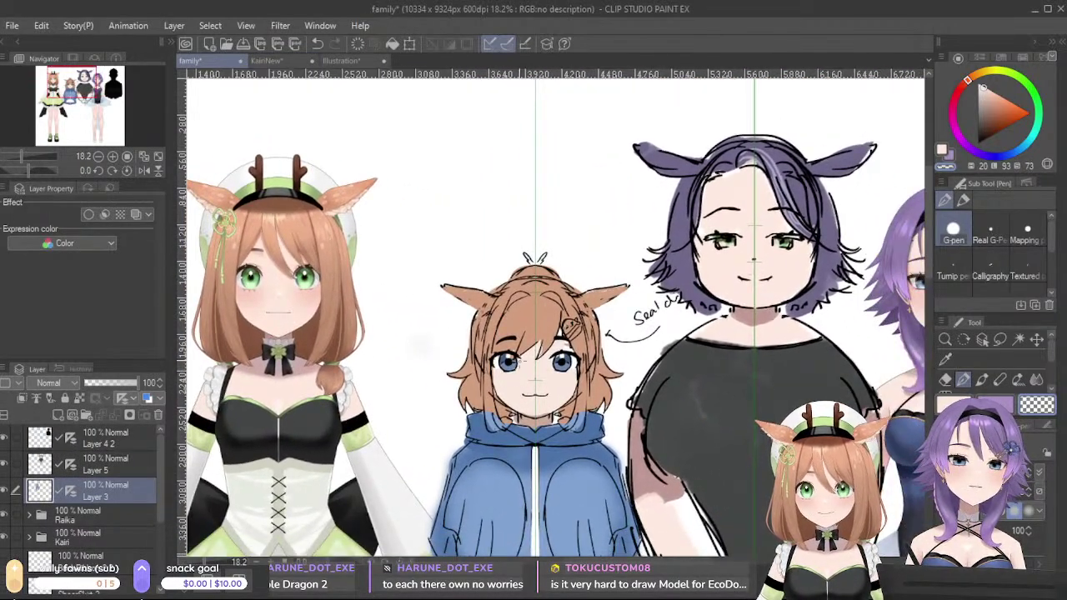
{"action": "left_click", "coordinate": [343, 61]}
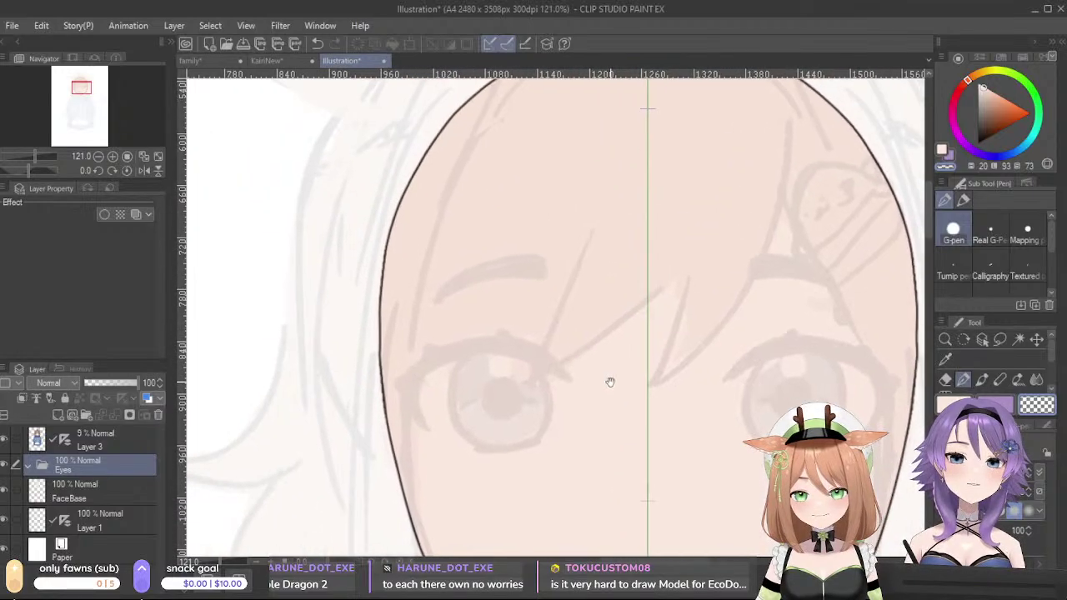
- Add a raster layer inside the Eyes folder and sample the dark lash colour from the KairiNew illustration
{"action": "left_click", "coordinate": [58, 414]}
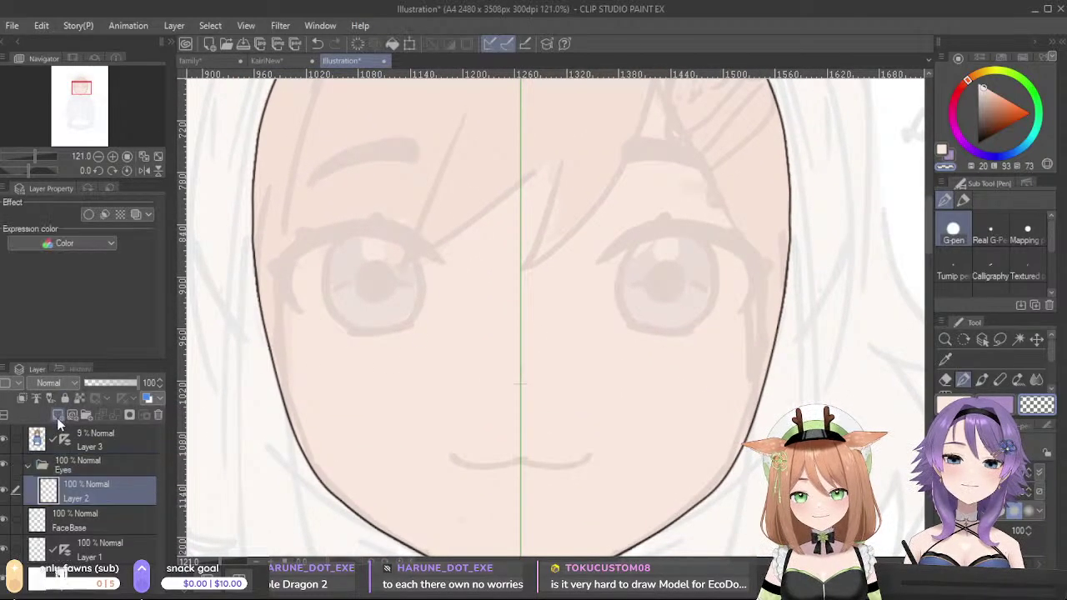
{"action": "left_click_drag", "start_coordinate": [434, 338], "coordinate": [424, 345]}
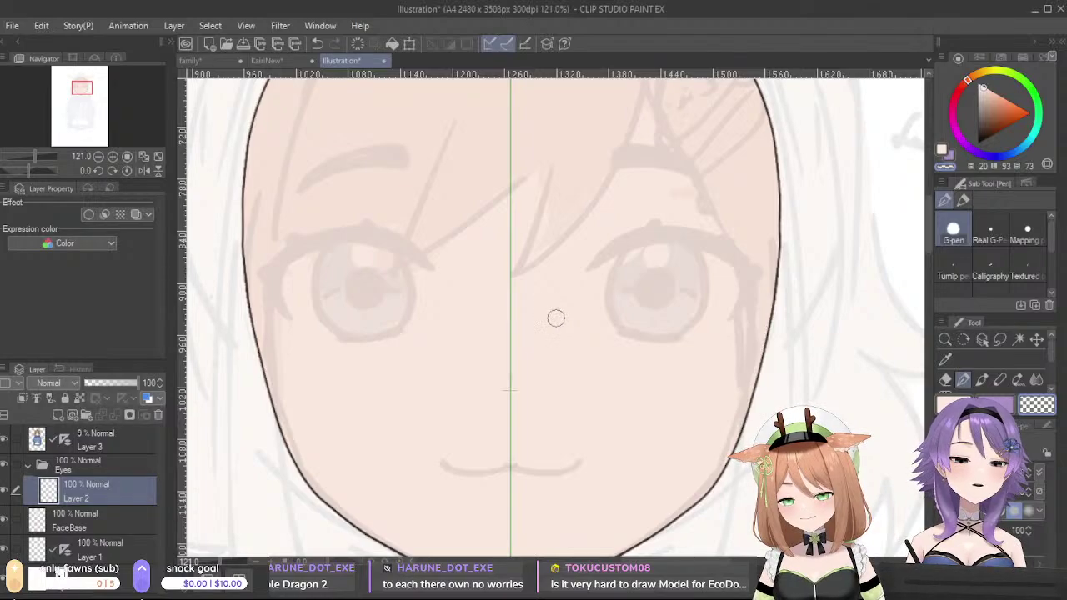
{"action": "left_click_drag", "start_coordinate": [556, 315], "coordinate": [679, 304]}
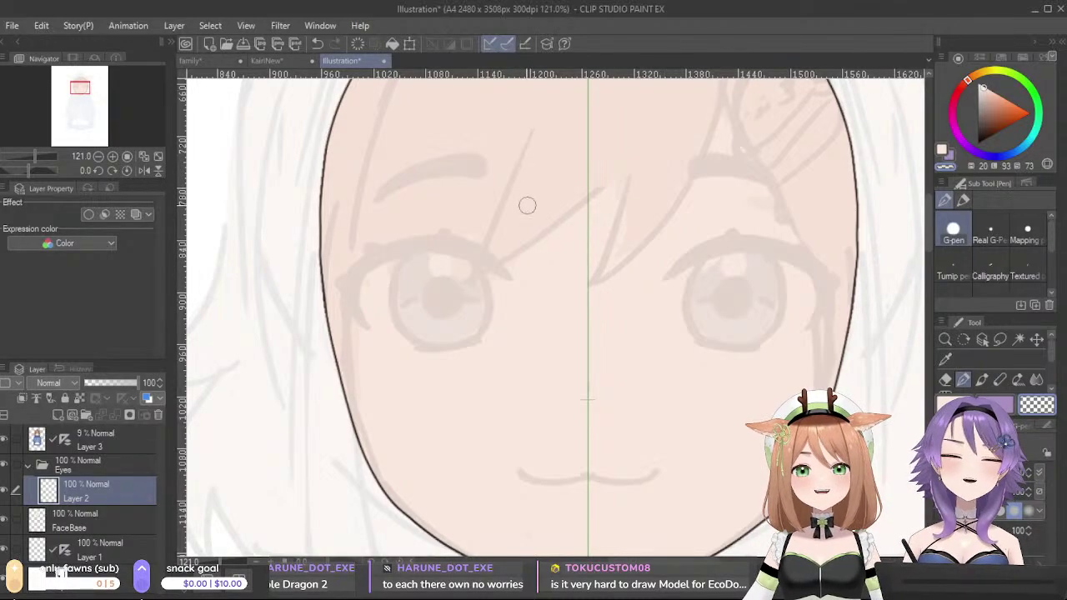
{"action": "left_click", "coordinate": [269, 61]}
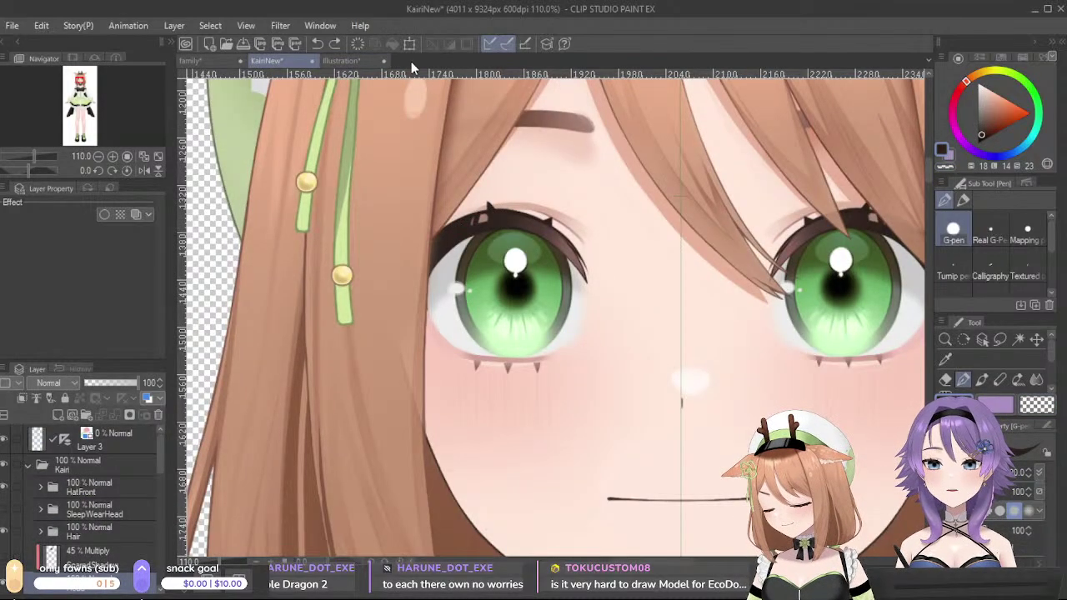
{"action": "left_click", "coordinate": [348, 61]}
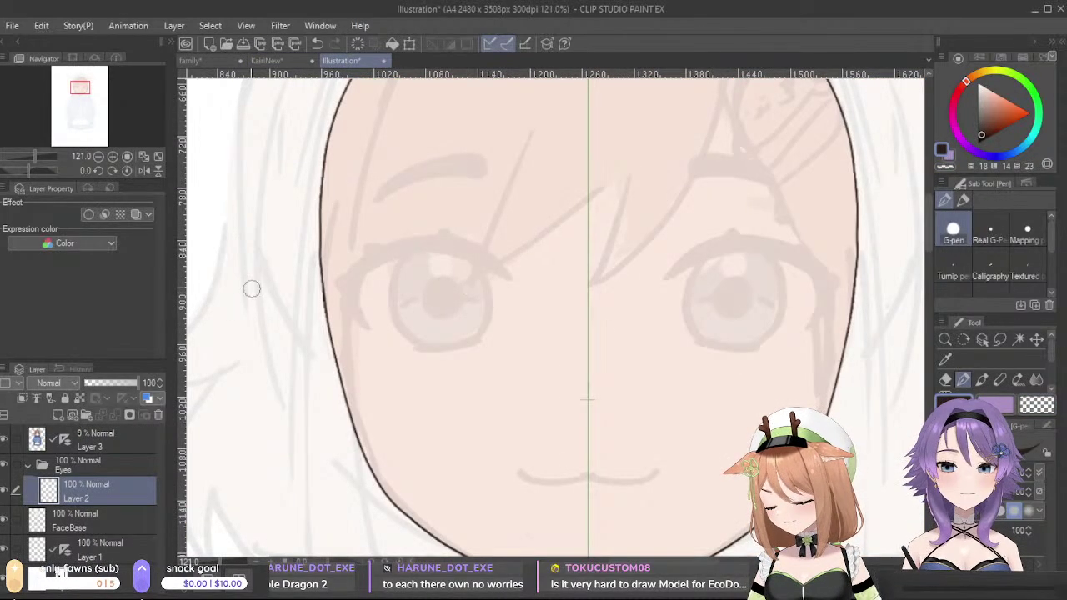
- Draw thick, dark, mirrored upper lash arcs over both sketched eyes with the G-pen, undoing the stray strokes
{"action": "mouse_move", "coordinate": [354, 280]}
{"action": "left_mouse_down"}
{"action": "mouse_move", "coordinate": [430, 247]}
{"action": "mouse_move", "coordinate": [509, 271]}
{"action": "left_mouse_up"}
{"action": "mouse_move", "coordinate": [337, 275]}
{"action": "left_mouse_down"}
{"action": "mouse_move", "coordinate": [410, 244]}
{"action": "mouse_move", "coordinate": [468, 246]}
{"action": "mouse_move", "coordinate": [514, 269]}
{"action": "left_mouse_up"}
{"action": "key", "text": "ctrl+z"}
{"action": "mouse_move", "coordinate": [378, 251]}
{"action": "left_mouse_down"}
{"action": "mouse_move", "coordinate": [353, 276]}
{"action": "mouse_move", "coordinate": [369, 256]}
{"action": "mouse_move", "coordinate": [435, 238]}
{"action": "mouse_move", "coordinate": [459, 248]}
{"action": "left_mouse_up"}
{"action": "key", "text": "ctrl+z"}
{"action": "key", "text": "ctrl+z"}
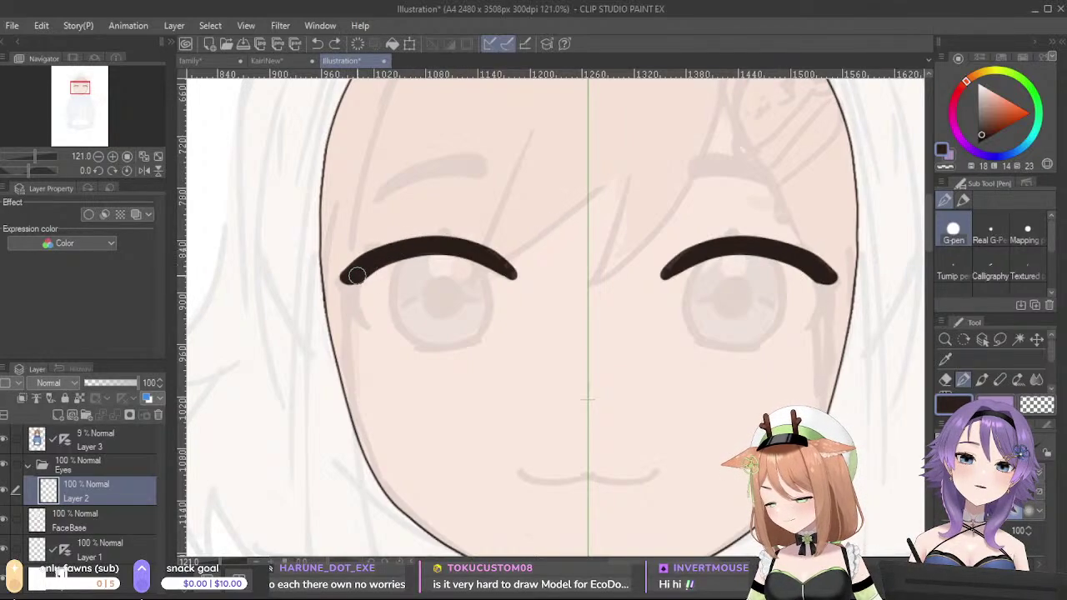
{"action": "mouse_move", "coordinate": [348, 276]}
{"action": "left_mouse_down"}
{"action": "mouse_move", "coordinate": [366, 257]}
{"action": "mouse_move", "coordinate": [419, 241]}
{"action": "mouse_move", "coordinate": [495, 240]}
{"action": "left_mouse_up"}
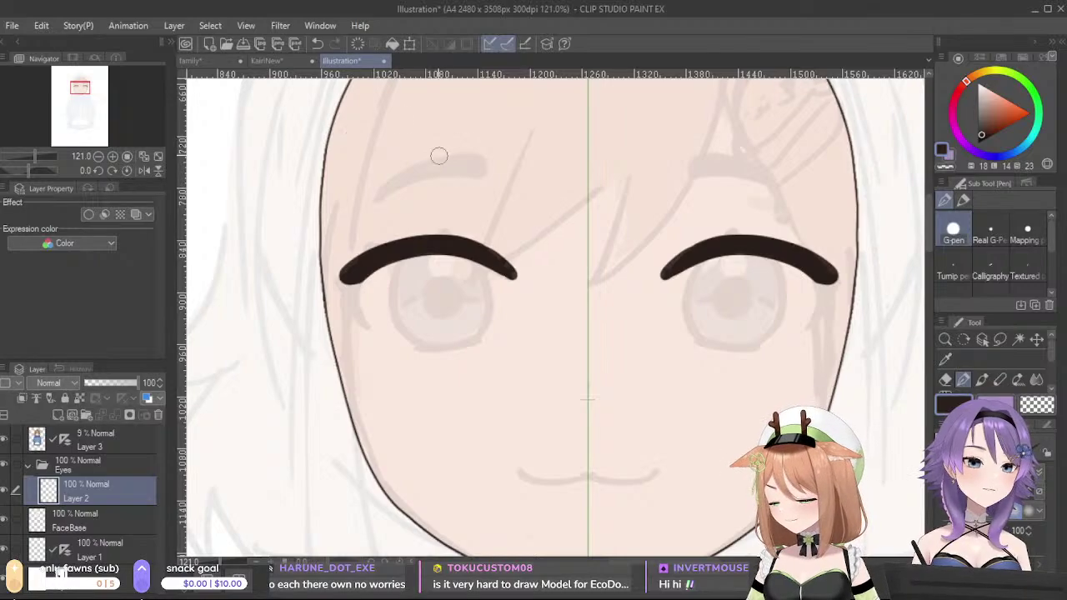
- Create a new blank A4 illustration of 2480 x 3508 px at 300 dpi for explaining the eye parts
{"action": "left_click_drag", "start_coordinate": [854, 223], "coordinate": [521, 255]}
{"action": "left_click_drag", "start_coordinate": [790, 250], "coordinate": [697, 350]}
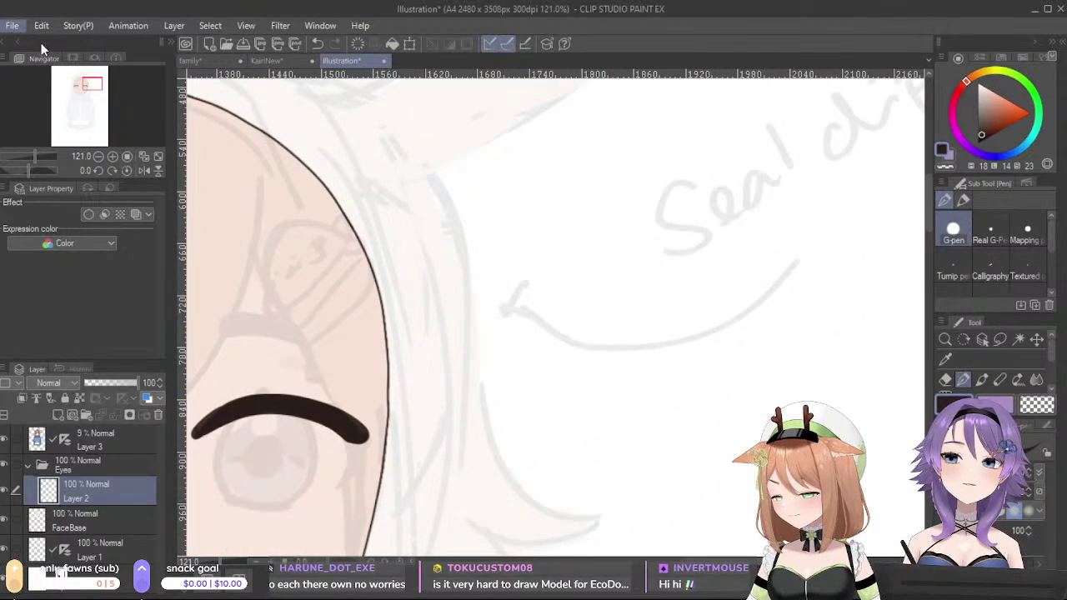
{"action": "left_click", "coordinate": [41, 43]}
{"action": "left_click", "coordinate": [833, 90]}
{"action": "left_click_drag", "start_coordinate": [648, 203], "coordinate": [760, 299]}
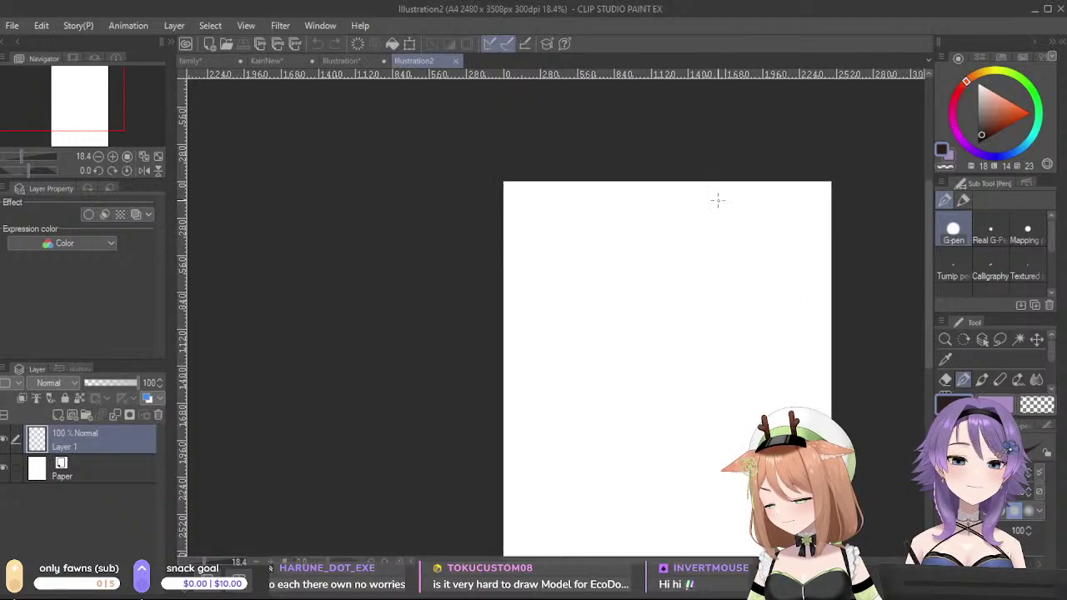
{"action": "scroll", "coordinate": [795, 253], "scroll_direction": "up", "scroll_amount": 8}
{"action": "left_click_drag", "start_coordinate": [354, 334], "coordinate": [431, 393]}
{"action": "scroll", "coordinate": [554, 237], "scroll_direction": "up", "scroll_amount": 2}
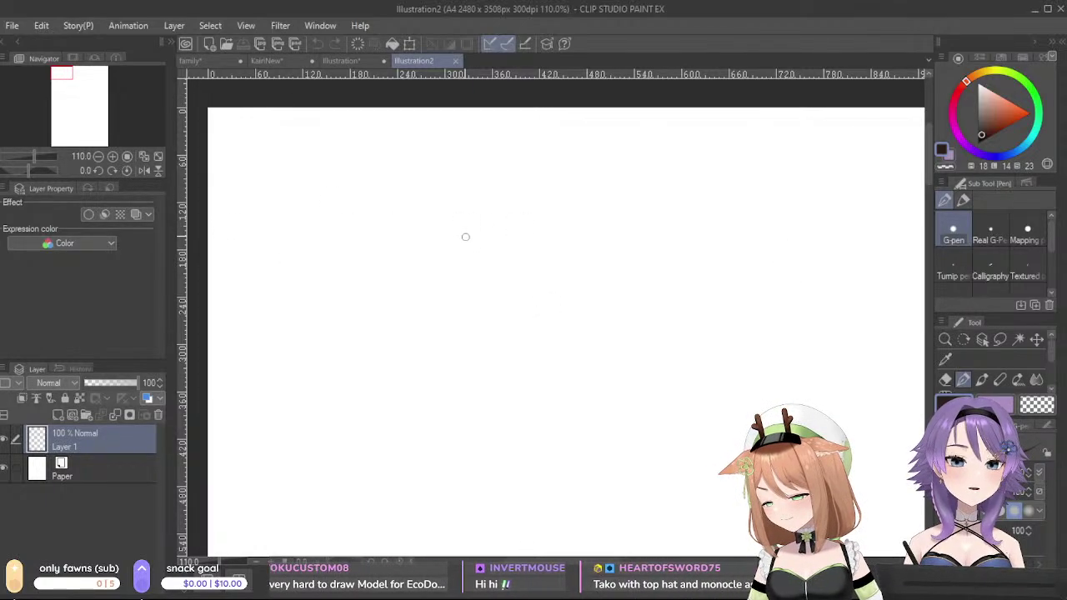
- Sketch a demo eye with a filled thick upper lash, an oval iris inside a rounded eye outline, and small arrows pointing to the parts
{"action": "mouse_move", "coordinate": [451, 262]}
{"action": "left_mouse_down"}
{"action": "mouse_move", "coordinate": [515, 240]}
{"action": "mouse_move", "coordinate": [464, 266]}
{"action": "mouse_move", "coordinate": [494, 250]}
{"action": "mouse_move", "coordinate": [527, 250]}
{"action": "left_mouse_up"}
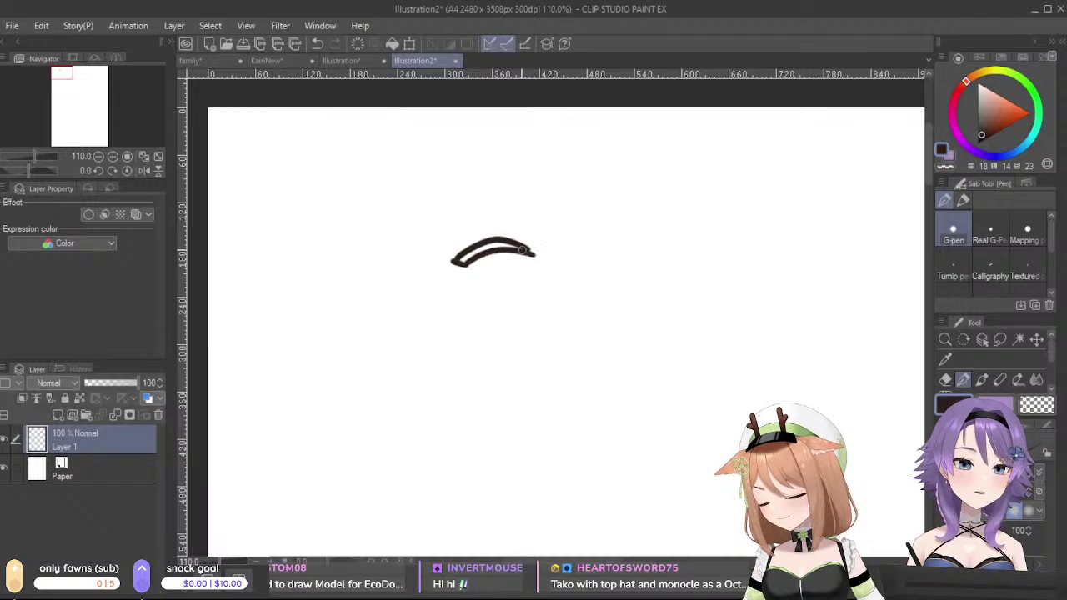
{"action": "left_click_drag", "start_coordinate": [464, 259], "coordinate": [511, 242]}
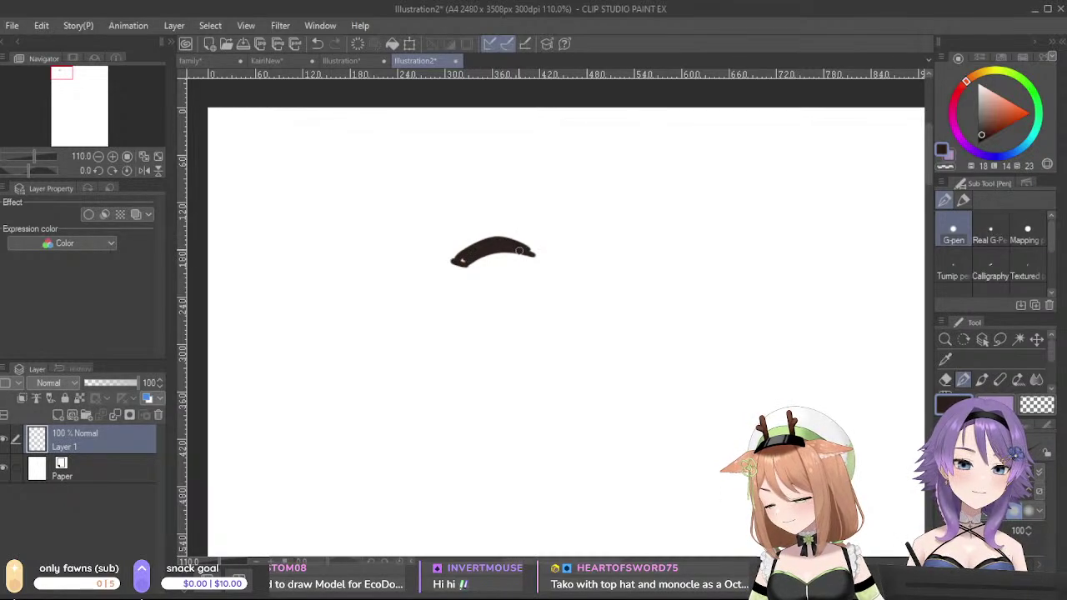
{"action": "mouse_move", "coordinate": [494, 264]}
{"action": "left_mouse_down"}
{"action": "mouse_move", "coordinate": [479, 288]}
{"action": "mouse_move", "coordinate": [497, 311]}
{"action": "mouse_move", "coordinate": [519, 292]}
{"action": "left_mouse_up"}
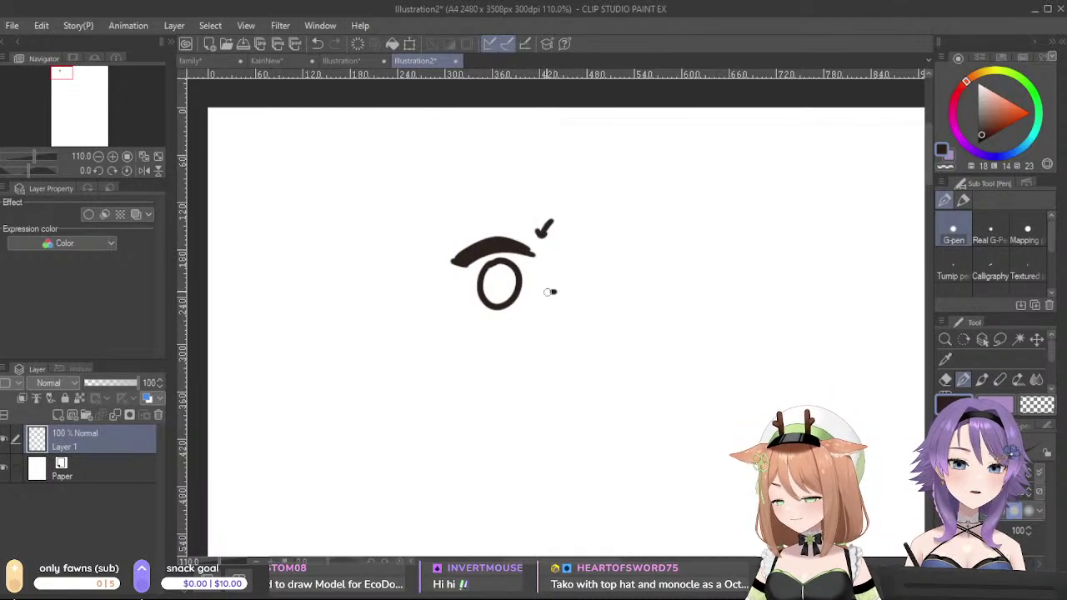
{"action": "mouse_move", "coordinate": [456, 263]}
{"action": "left_mouse_down"}
{"action": "mouse_move", "coordinate": [497, 320]}
{"action": "mouse_move", "coordinate": [525, 297]}
{"action": "mouse_move", "coordinate": [530, 273]}
{"action": "mouse_move", "coordinate": [488, 313]}
{"action": "mouse_move", "coordinate": [532, 295]}
{"action": "mouse_move", "coordinate": [525, 246]}
{"action": "left_mouse_up"}
{"action": "key", "text": "ctrl+z"}
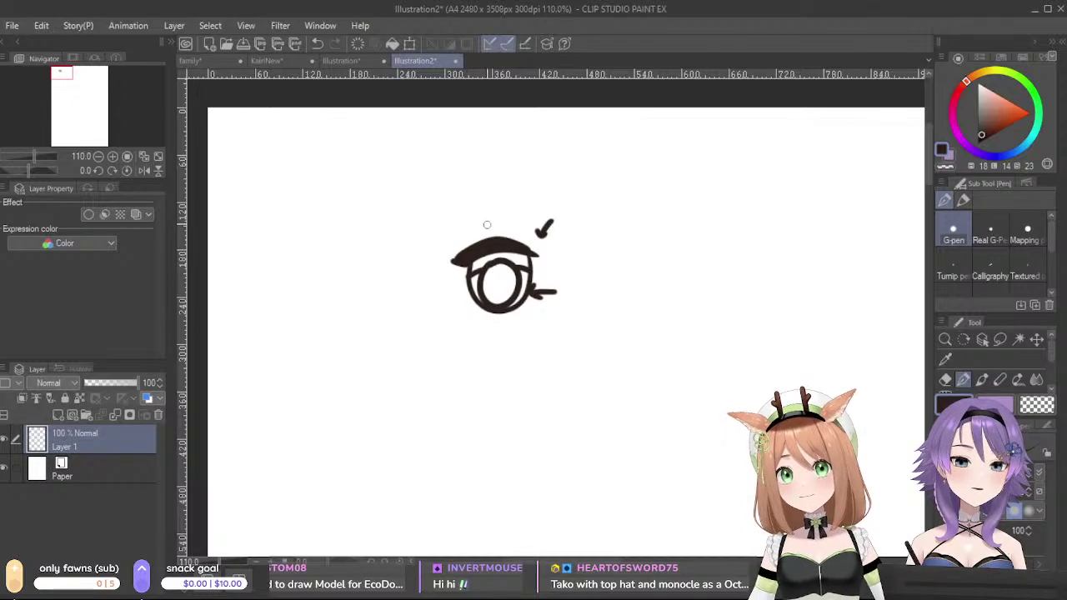
- Circle the demo eye's upper lash in crimson and draw a vertical double-headed arrow beside it
{"action": "left_click", "coordinate": [965, 108]}
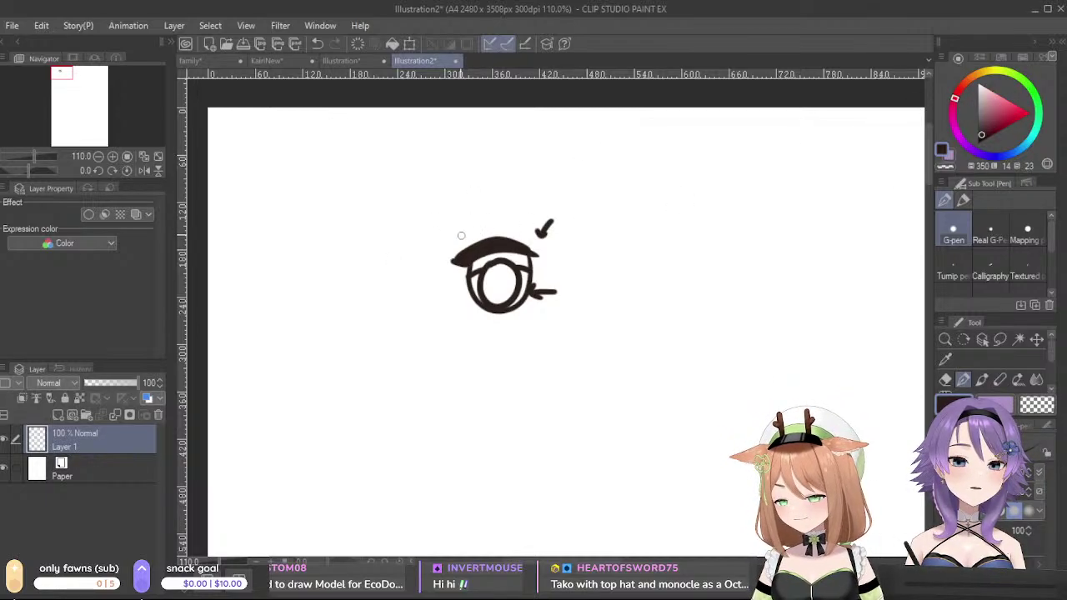
{"action": "left_click", "coordinate": [1007, 111]}
{"action": "mouse_move", "coordinate": [463, 236]}
{"action": "left_mouse_down"}
{"action": "mouse_move", "coordinate": [458, 271]}
{"action": "mouse_move", "coordinate": [519, 259]}
{"action": "mouse_move", "coordinate": [544, 267]}
{"action": "mouse_move", "coordinate": [549, 254]}
{"action": "mouse_move", "coordinate": [509, 221]}
{"action": "mouse_move", "coordinate": [480, 225]}
{"action": "mouse_move", "coordinate": [459, 264]}
{"action": "left_mouse_up"}
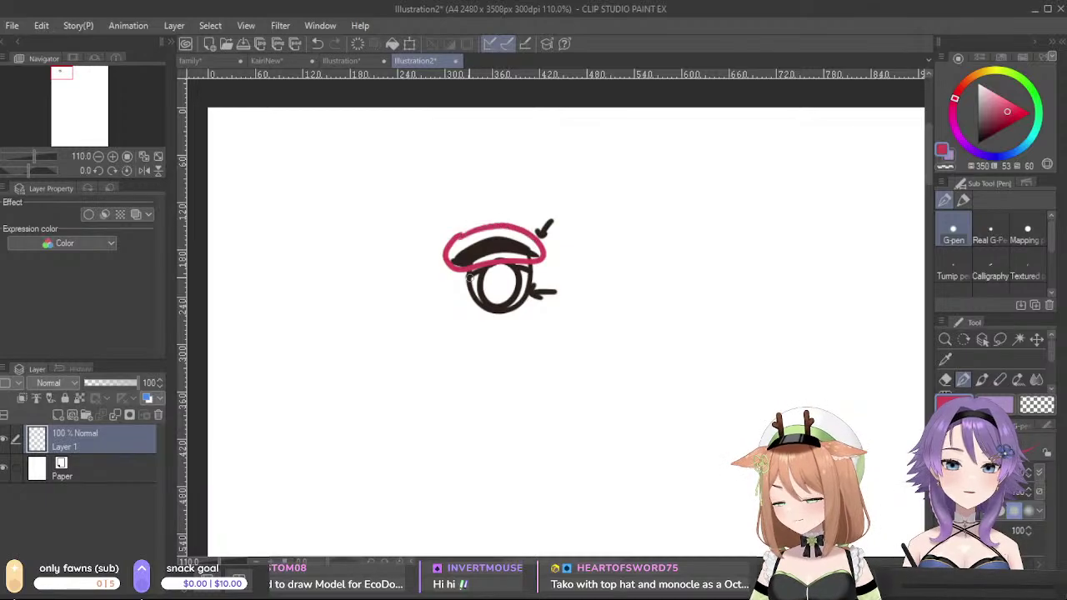
{"action": "mouse_move", "coordinate": [587, 218]}
{"action": "left_mouse_down"}
{"action": "mouse_move", "coordinate": [590, 268]}
{"action": "mouse_move", "coordinate": [600, 263]}
{"action": "mouse_move", "coordinate": [596, 228]}
{"action": "left_mouse_up"}
- Draw a second thick upper lash in black beside the arrow, with a small separate lash piece above it
{"action": "left_click", "coordinate": [978, 143]}
{"action": "mouse_move", "coordinate": [636, 263]}
{"action": "left_mouse_down"}
{"action": "mouse_move", "coordinate": [680, 248]}
{"action": "mouse_move", "coordinate": [703, 262]}
{"action": "mouse_move", "coordinate": [650, 269]}
{"action": "mouse_move", "coordinate": [707, 240]}
{"action": "left_mouse_up"}
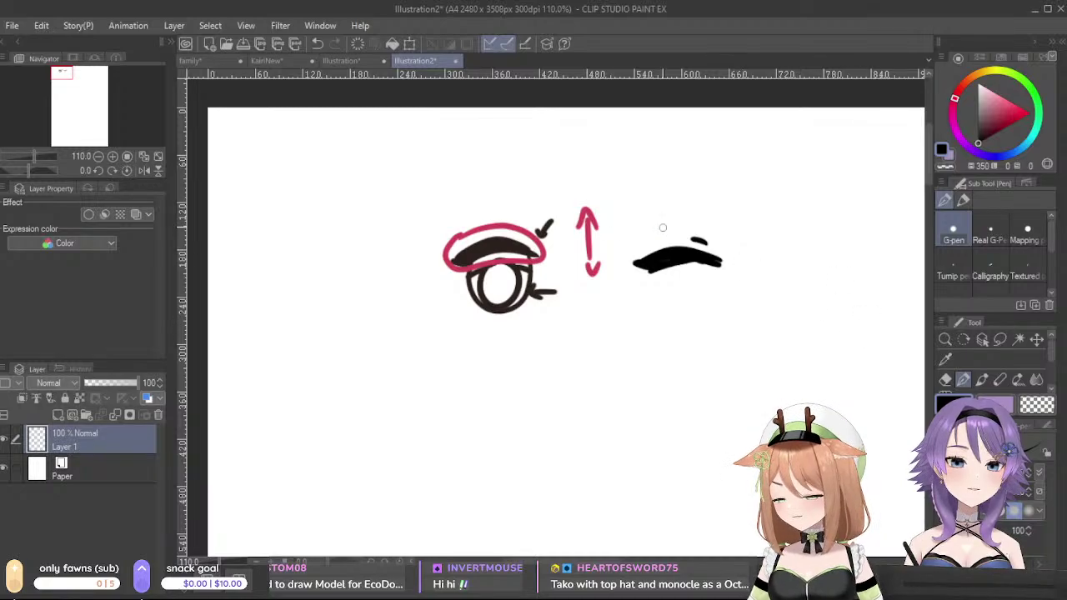
- Draw a third demo eye split into parts: upper lash, outer corner piece, three small lash tips, oval iris and lower lash line
{"action": "left_click_drag", "start_coordinate": [817, 375], "coordinate": [747, 389]}
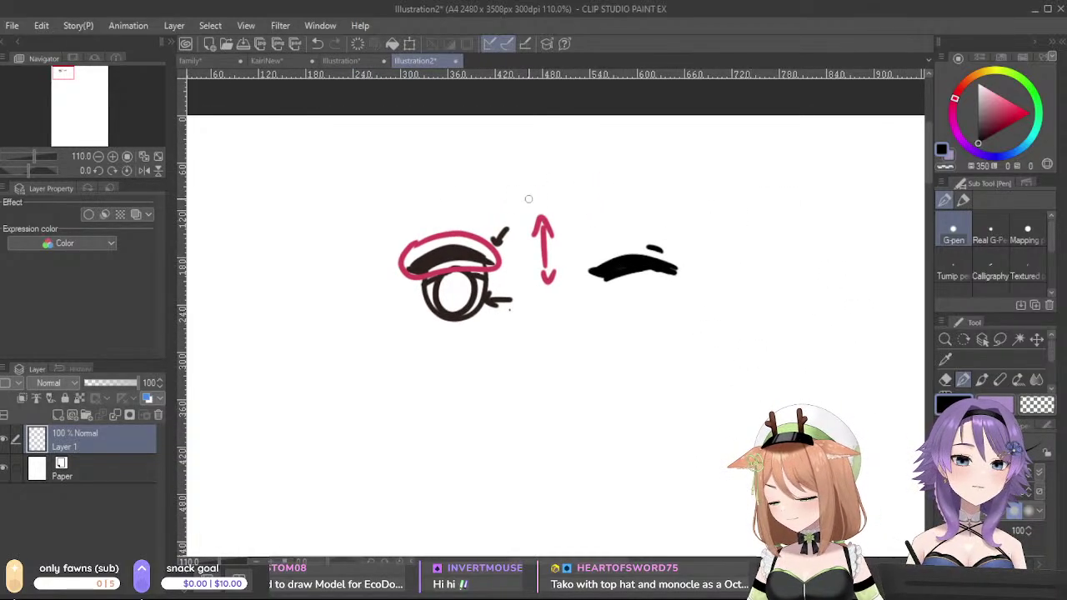
{"action": "left_click_drag", "start_coordinate": [745, 240], "coordinate": [805, 227]}
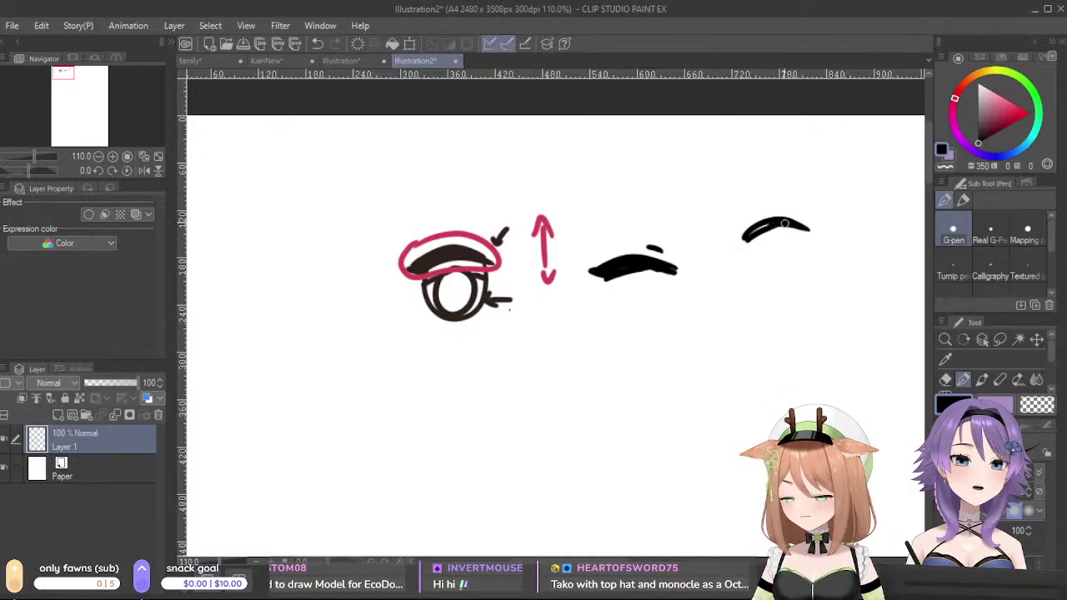
{"action": "mouse_move", "coordinate": [734, 238]}
{"action": "left_mouse_down"}
{"action": "mouse_move", "coordinate": [744, 235]}
{"action": "mouse_move", "coordinate": [747, 264]}
{"action": "mouse_move", "coordinate": [754, 239]}
{"action": "left_mouse_up"}
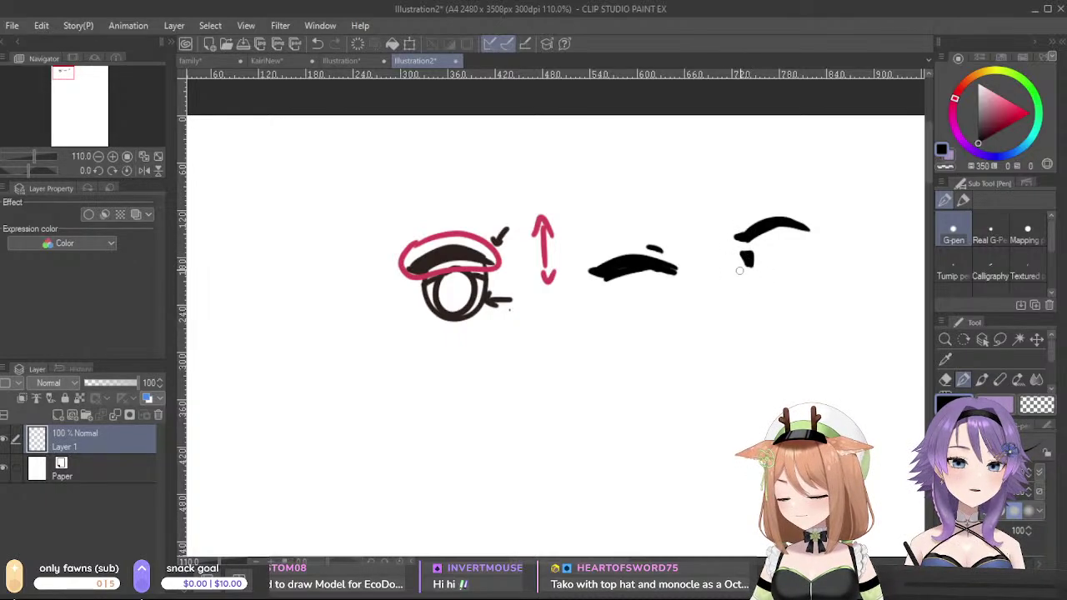
{"action": "left_click_drag", "start_coordinate": [805, 272], "coordinate": [781, 264]}
{"action": "mouse_move", "coordinate": [716, 203]}
{"action": "left_mouse_down"}
{"action": "mouse_move", "coordinate": [737, 190]}
{"action": "mouse_move", "coordinate": [763, 200]}
{"action": "left_mouse_up"}
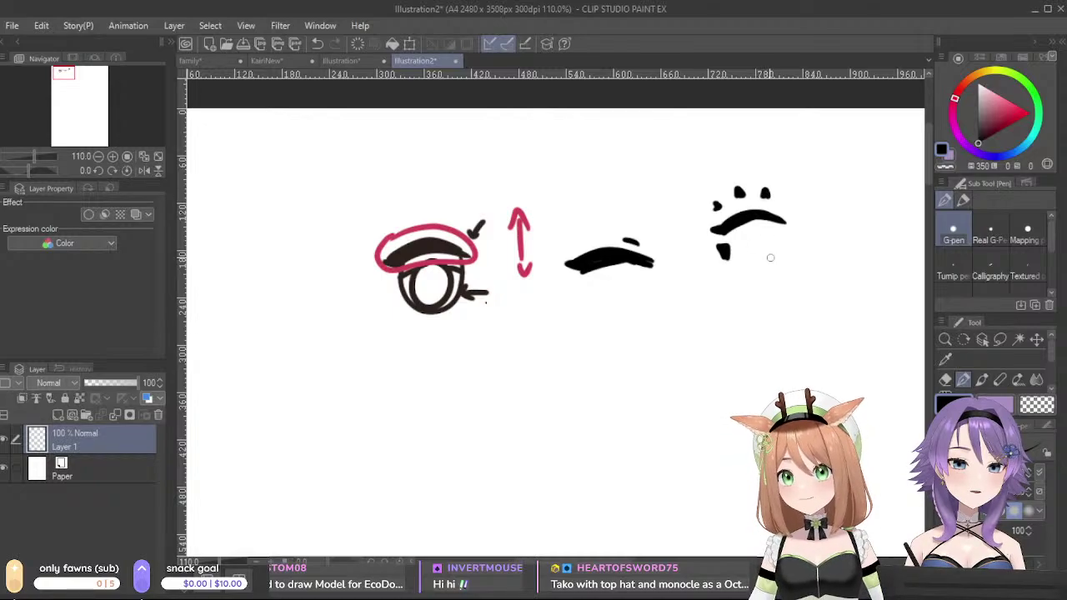
{"action": "mouse_move", "coordinate": [745, 272]}
{"action": "left_mouse_down"}
{"action": "mouse_move", "coordinate": [773, 239]}
{"action": "mouse_move", "coordinate": [764, 222]}
{"action": "mouse_move", "coordinate": [746, 241]}
{"action": "mouse_move", "coordinate": [762, 218]}
{"action": "left_mouse_up"}
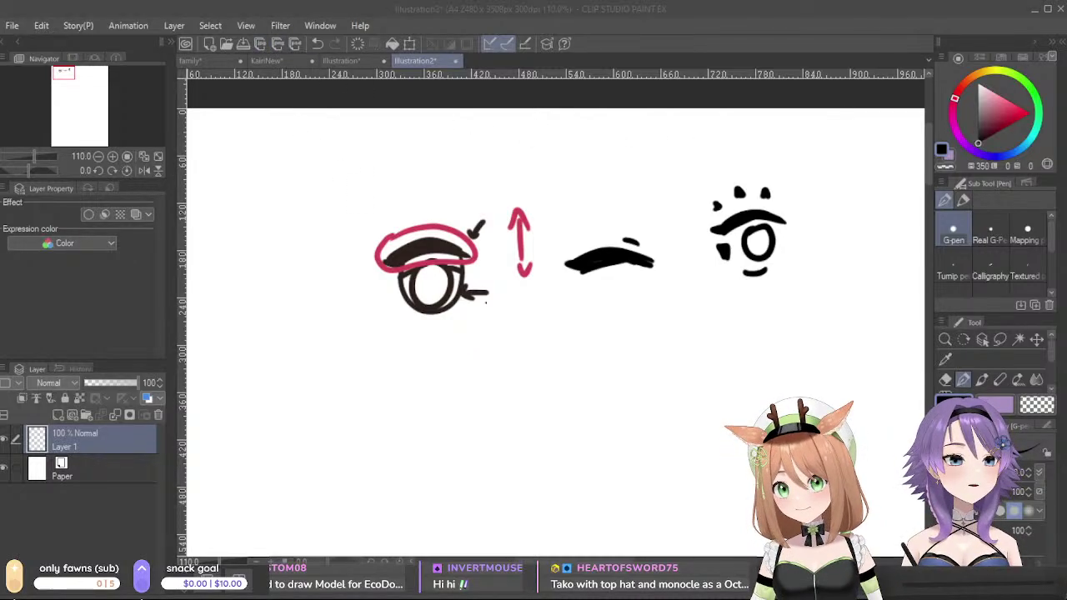
- Switch to the KairiNew illustration and hide its Hair folder to expose both eyes fully
{"action": "left_click", "coordinate": [266, 58]}
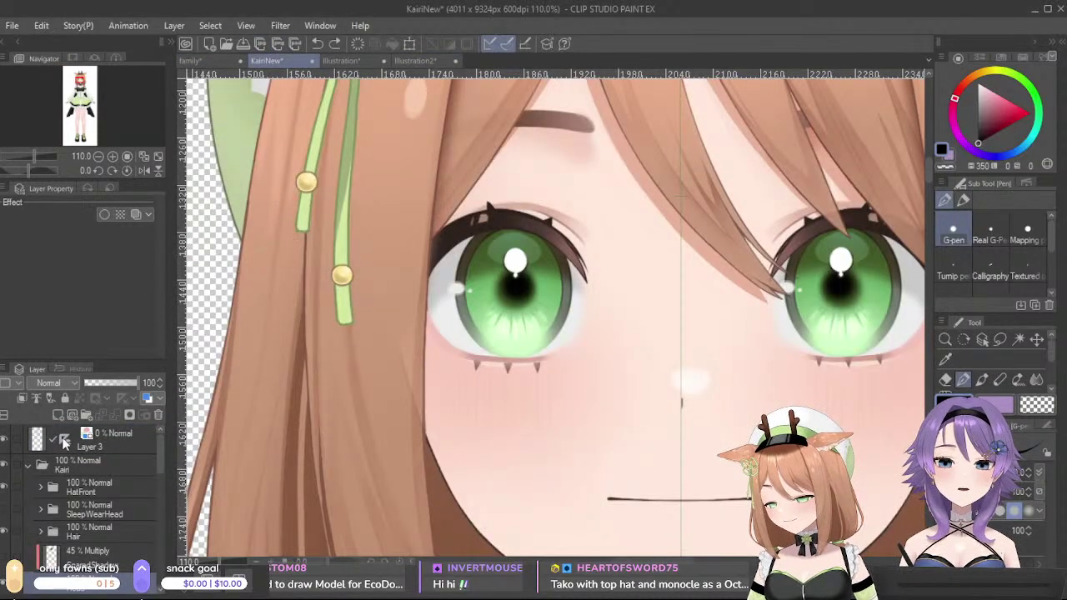
{"action": "scroll", "coordinate": [100, 521], "scroll_direction": "down", "scroll_amount": 3}
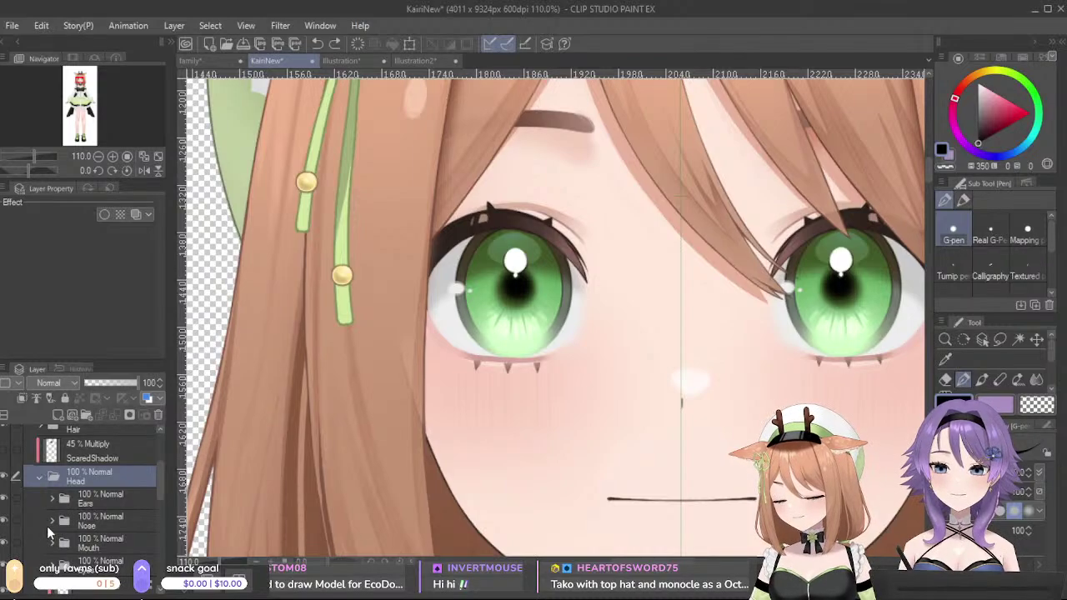
{"action": "scroll", "coordinate": [62, 534], "scroll_direction": "up", "scroll_amount": 2}
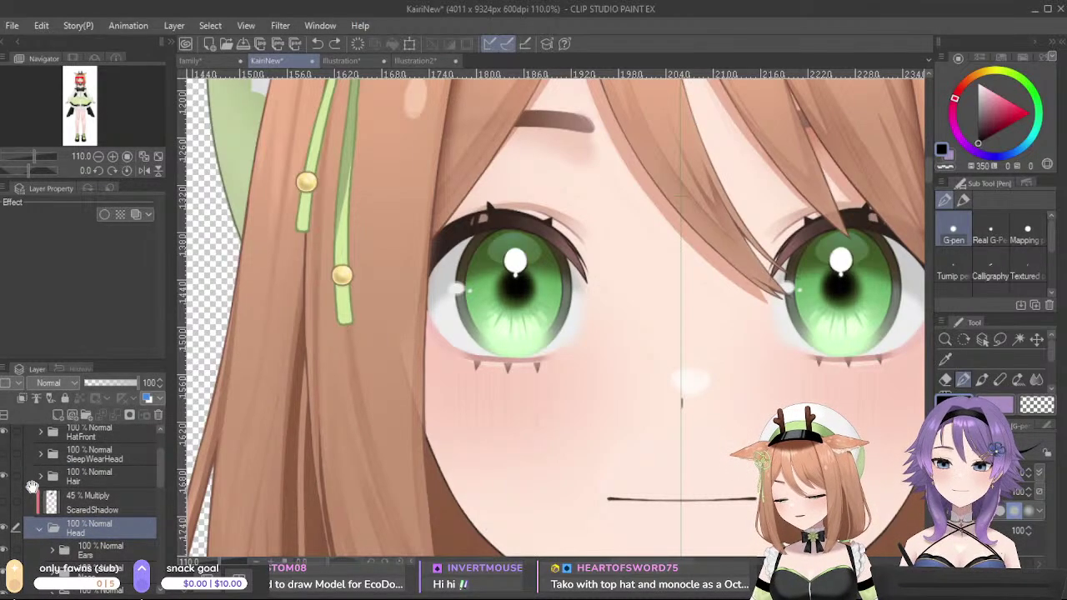
{"action": "left_click", "coordinate": [5, 477]}
{"action": "left_click_drag", "start_coordinate": [438, 369], "coordinate": [324, 395]}
- Expand the Eyes folder inside Head and examine how its eyebrow, lash and eye layers are separated
{"action": "scroll", "coordinate": [104, 513], "scroll_direction": "down", "scroll_amount": 1}
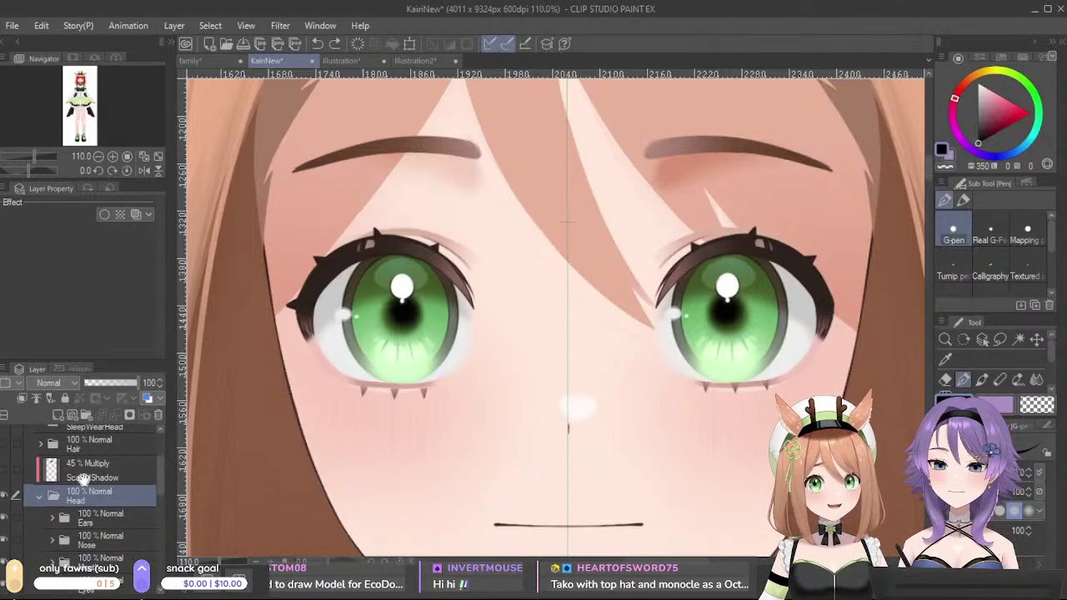
{"action": "scroll", "coordinate": [92, 501], "scroll_direction": "down", "scroll_amount": 3}
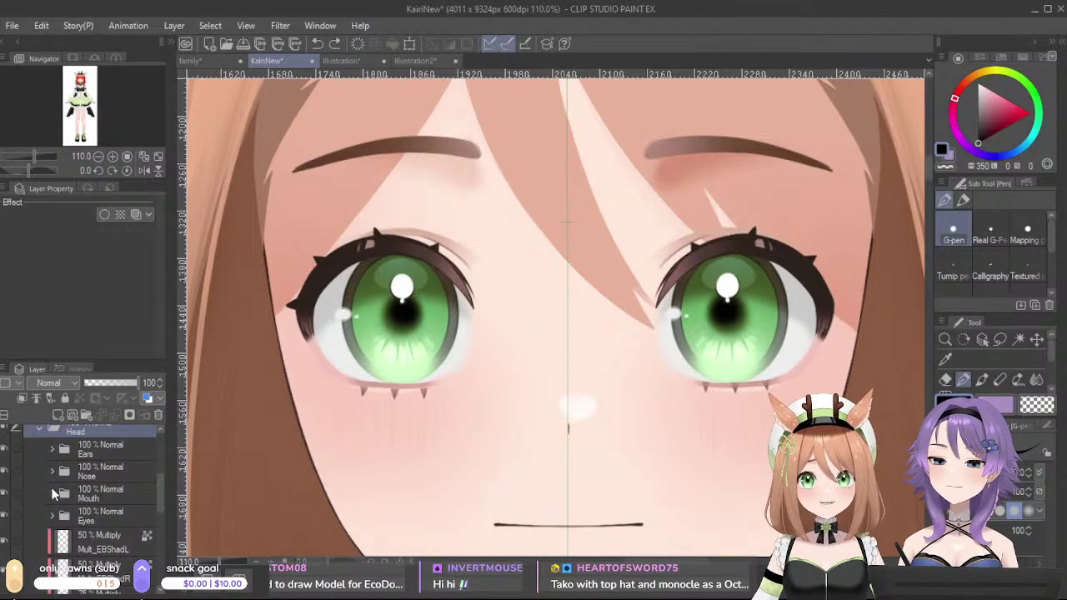
{"action": "left_click", "coordinate": [53, 515]}
{"action": "scroll", "coordinate": [112, 492], "scroll_direction": "down", "scroll_amount": 4}
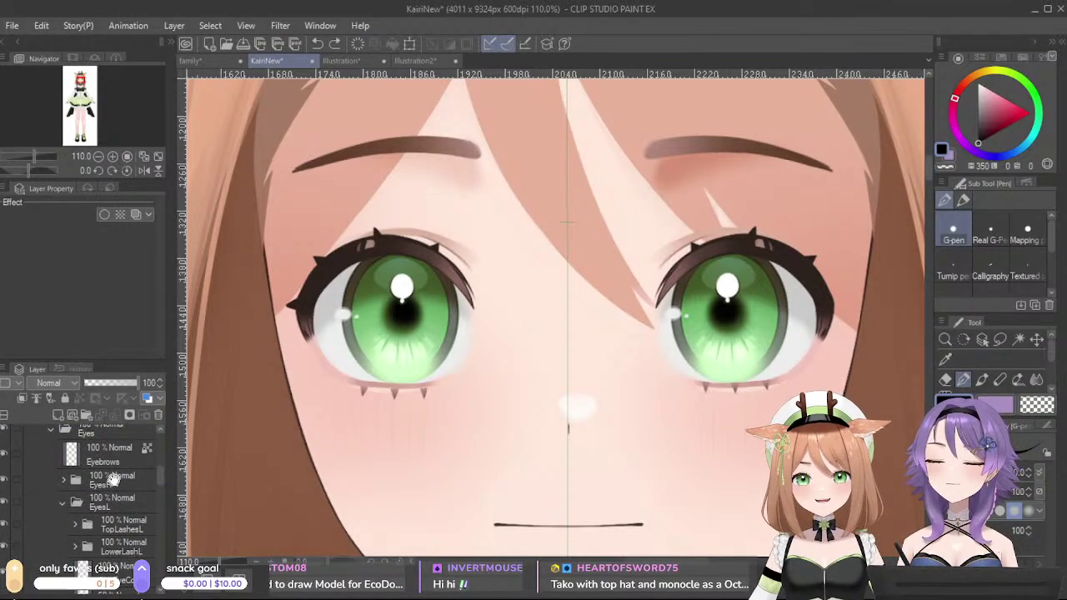
- Expand the TopLashesL folder inside EyesL to examine its individual lash layers
{"action": "scroll", "coordinate": [116, 475], "scroll_direction": "down", "scroll_amount": 1}
{"action": "scroll", "coordinate": [96, 500], "scroll_direction": "down", "scroll_amount": 1}
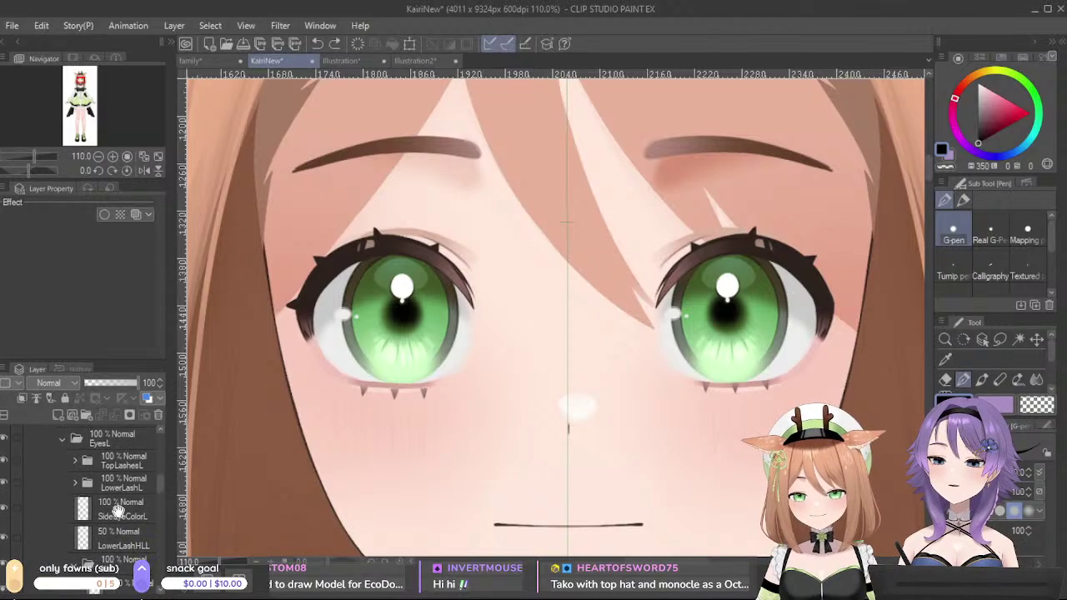
{"action": "left_click", "coordinate": [4, 451]}
{"action": "left_click", "coordinate": [4, 450]}
{"action": "left_click", "coordinate": [74, 448]}
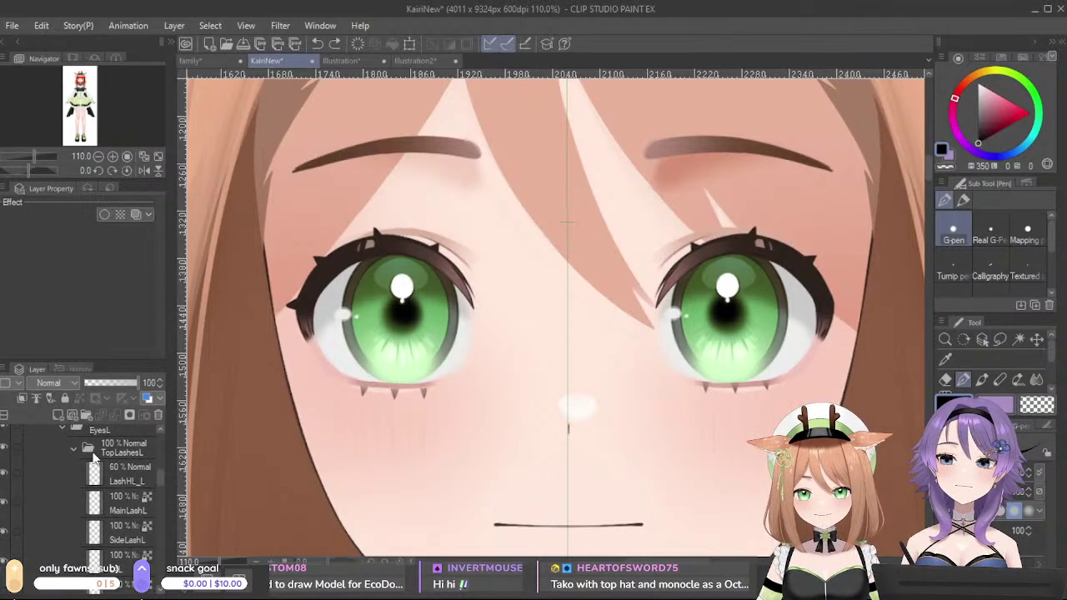
- Toggle the visibility of the MainLashL layer to examine the side lash and lash tips separated beneath it
{"action": "scroll", "coordinate": [4, 466], "scroll_direction": "down", "scroll_amount": 1}
{"action": "left_click", "coordinate": [4, 451]}
{"action": "left_click", "coordinate": [4, 451]}
{"action": "left_click", "coordinate": [4, 452]}
{"action": "left_click", "coordinate": [4, 453]}
{"action": "scroll", "coordinate": [4, 456], "scroll_direction": "down", "scroll_amount": 1}
{"action": "left_click", "coordinate": [3, 455]}
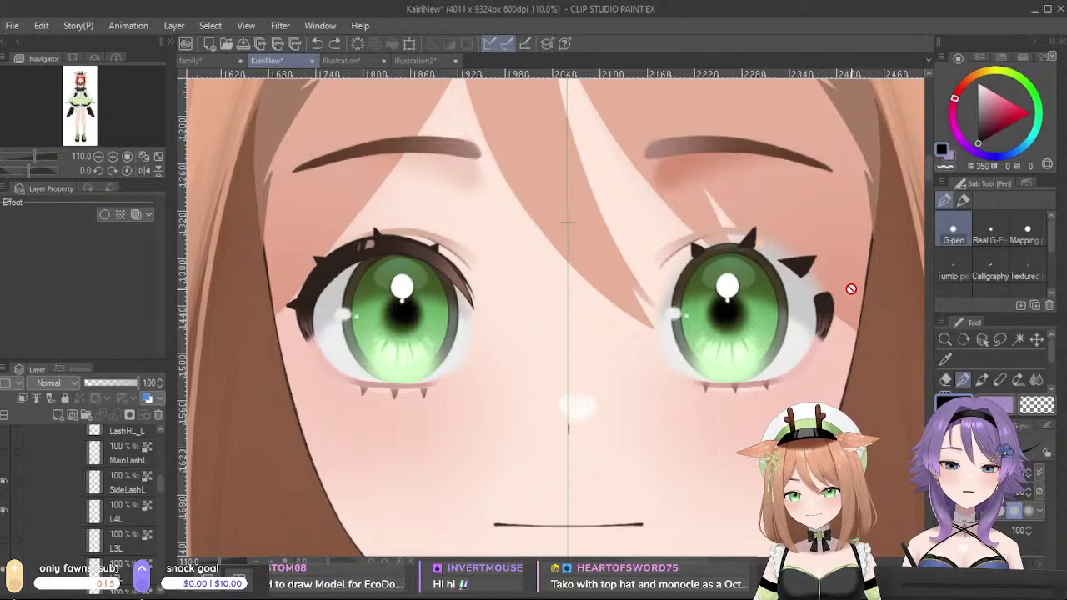
{"action": "left_click", "coordinate": [5, 454]}
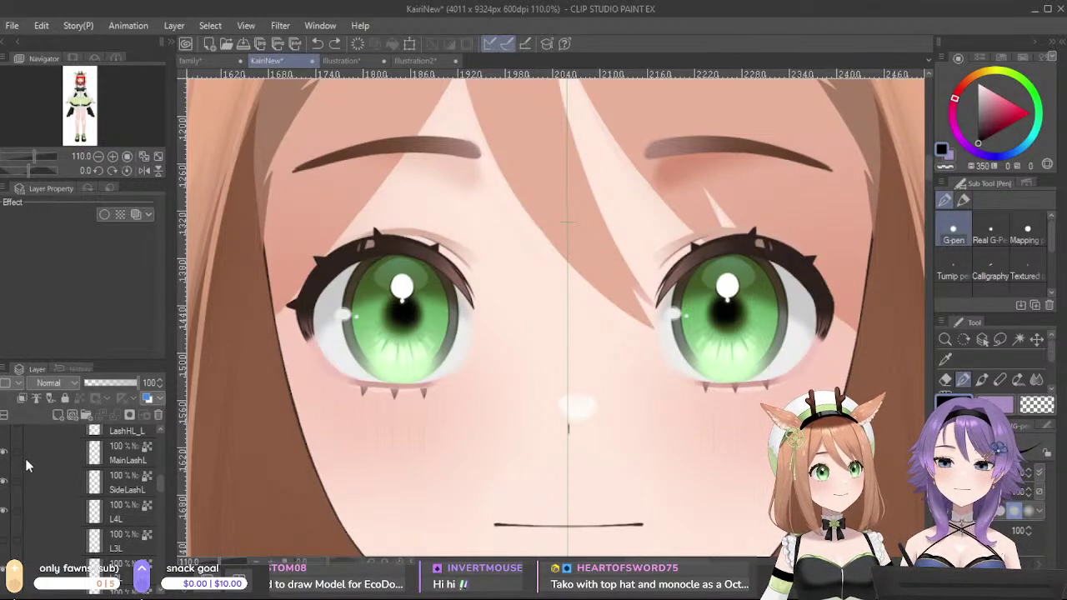
- Show the L3L lash tip layer while MainLashL is temporarily hidden, and make MainLashL visible again
{"action": "scroll", "coordinate": [108, 500], "scroll_direction": "down", "scroll_amount": 2}
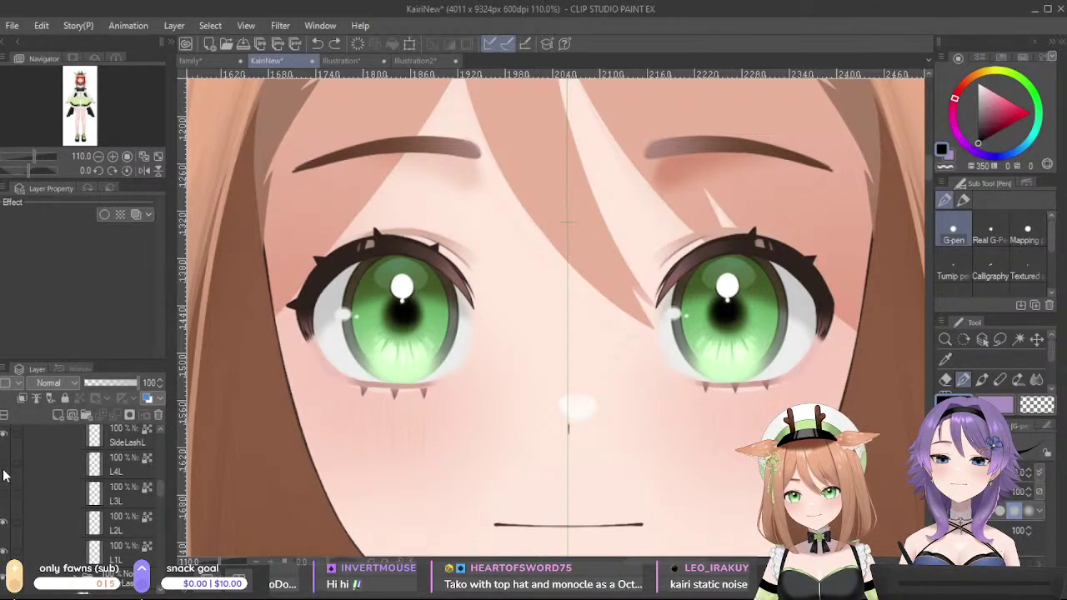
{"action": "scroll", "coordinate": [4, 474], "scroll_direction": "up", "scroll_amount": 2}
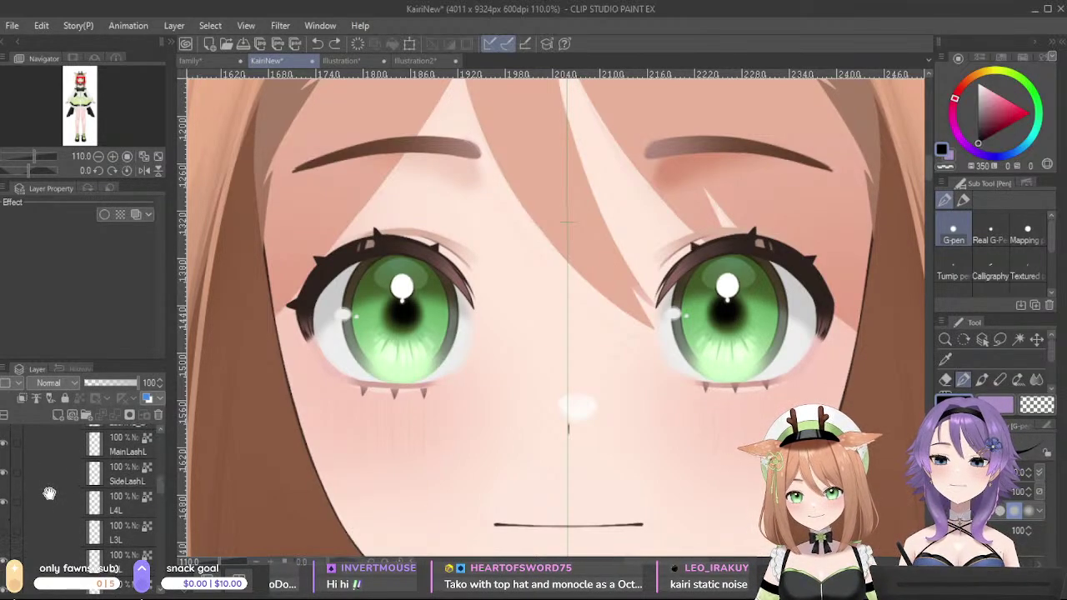
{"action": "left_click", "coordinate": [3, 444]}
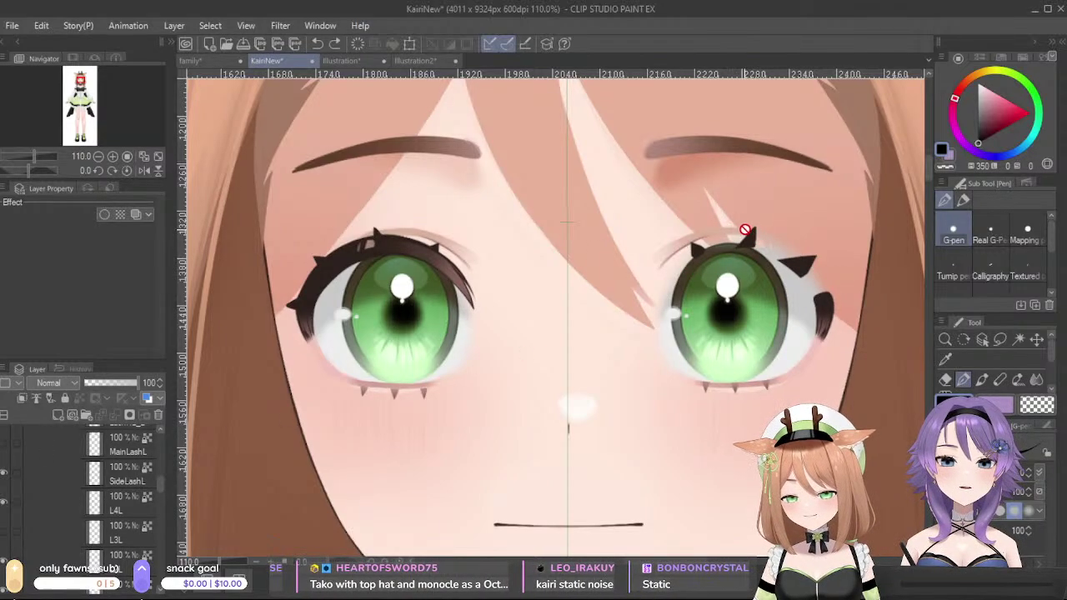
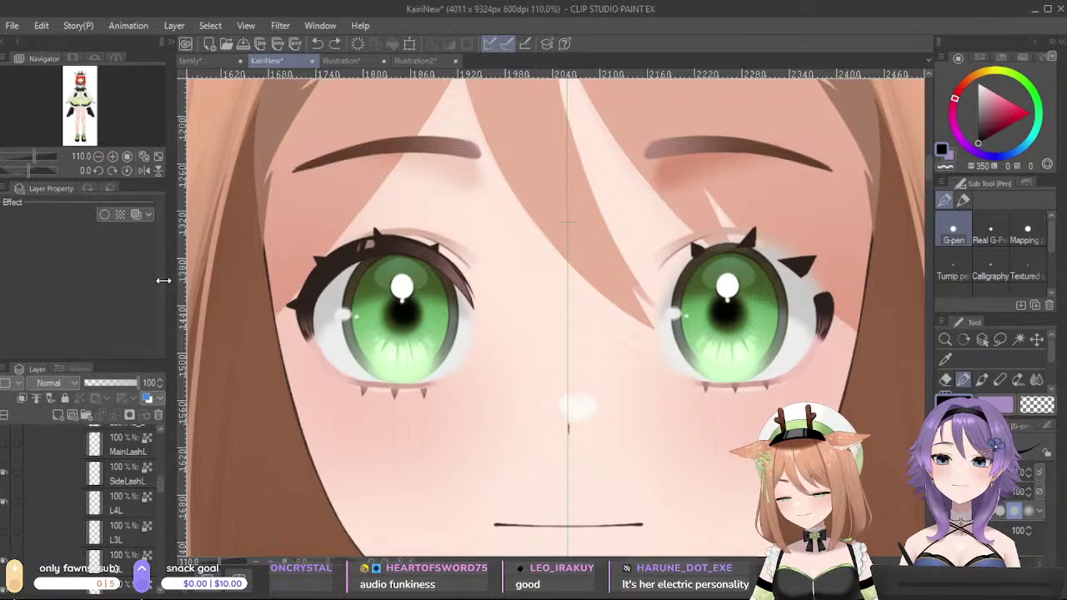
{"action": "left_click", "coordinate": [3, 533]}
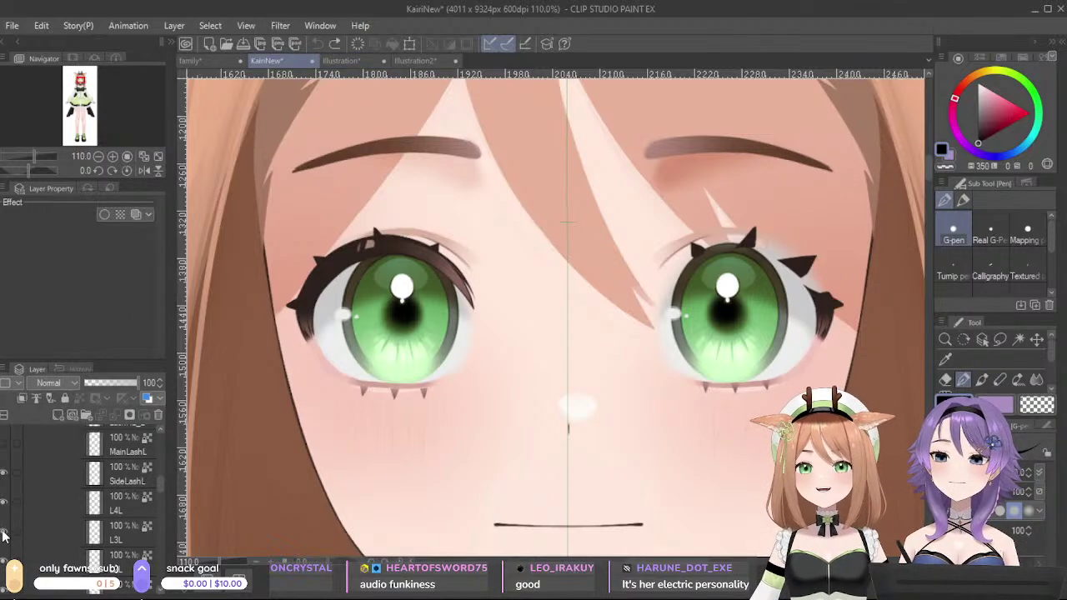
{"action": "left_click", "coordinate": [12, 449]}
{"action": "left_click_drag", "start_coordinate": [131, 445], "coordinate": [137, 534]}
{"action": "left_click", "coordinate": [4, 530]}
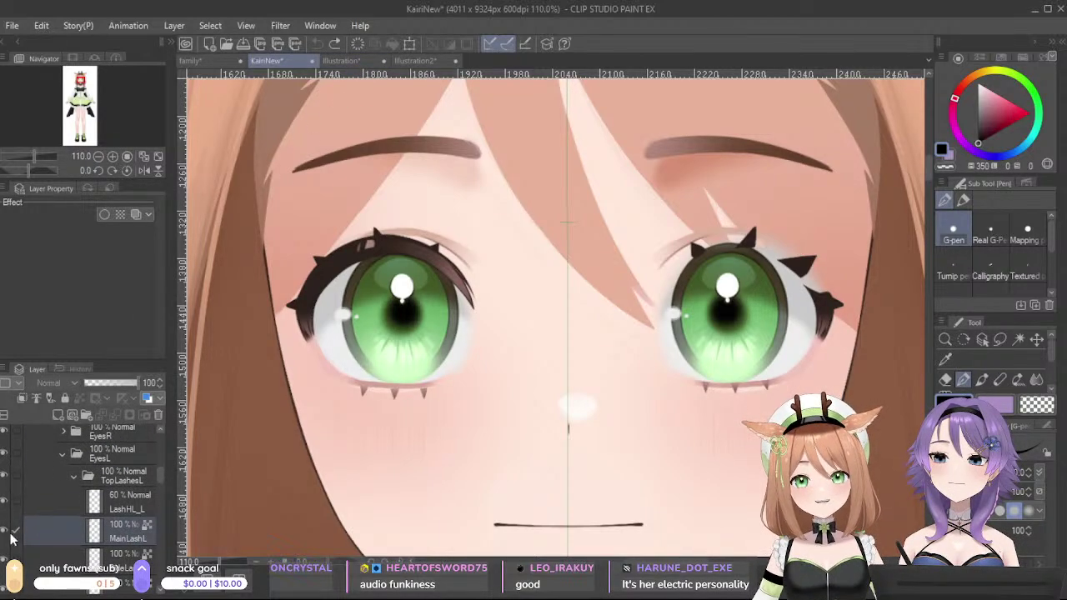
- Switch to the Illustration canvas and erase the rounded outer ends of the mirrored upper lashes into tapered points
{"action": "left_click", "coordinate": [358, 60]}
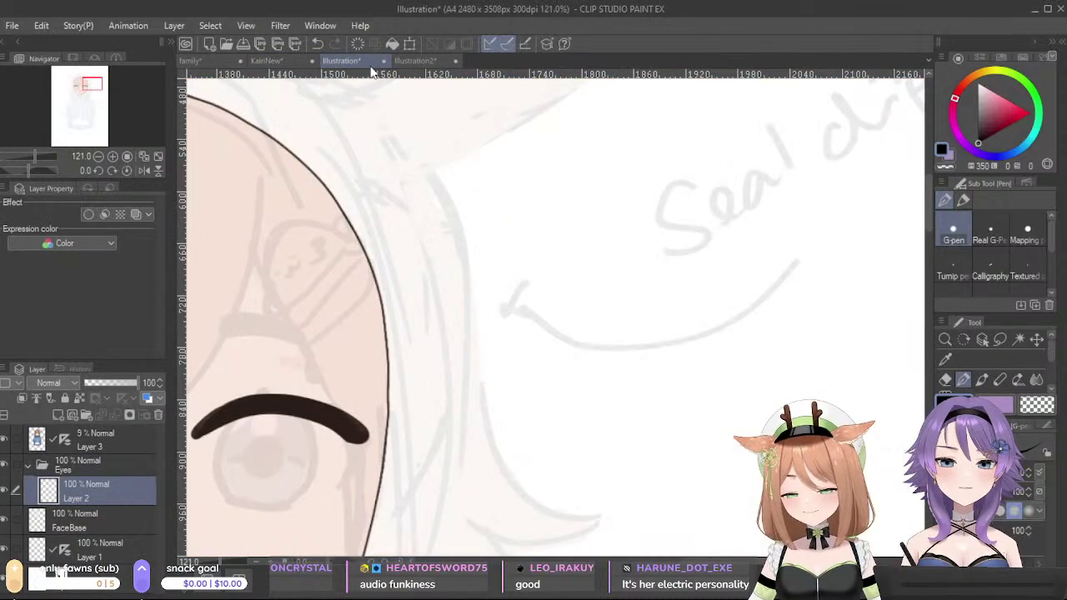
{"action": "left_click_drag", "start_coordinate": [583, 208], "coordinate": [762, 390]}
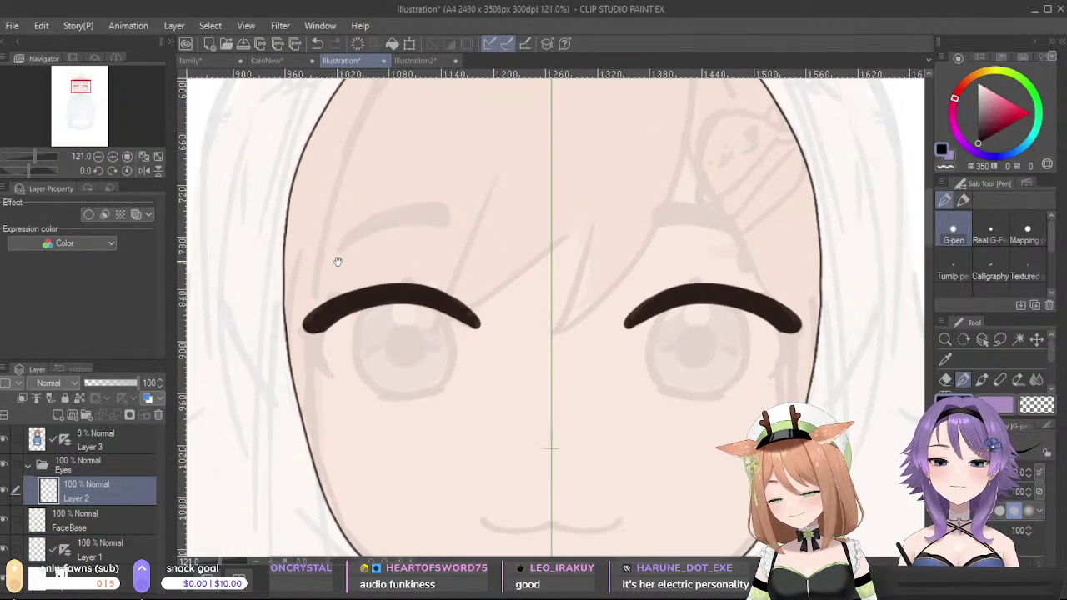
{"action": "key", "text": "ctrl+z"}
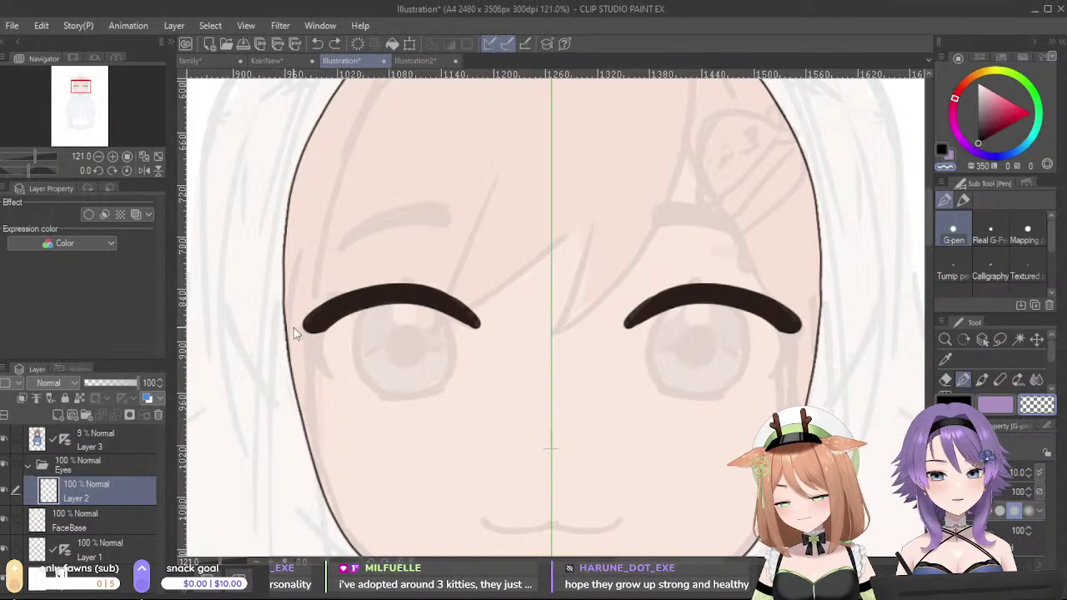
{"action": "left_click_drag", "start_coordinate": [318, 300], "coordinate": [382, 272]}
{"action": "mouse_move", "coordinate": [306, 327]}
{"action": "left_mouse_down"}
{"action": "mouse_move", "coordinate": [323, 313]}
{"action": "mouse_move", "coordinate": [305, 324]}
{"action": "left_mouse_up"}
{"action": "key", "text": "ctrl+z"}
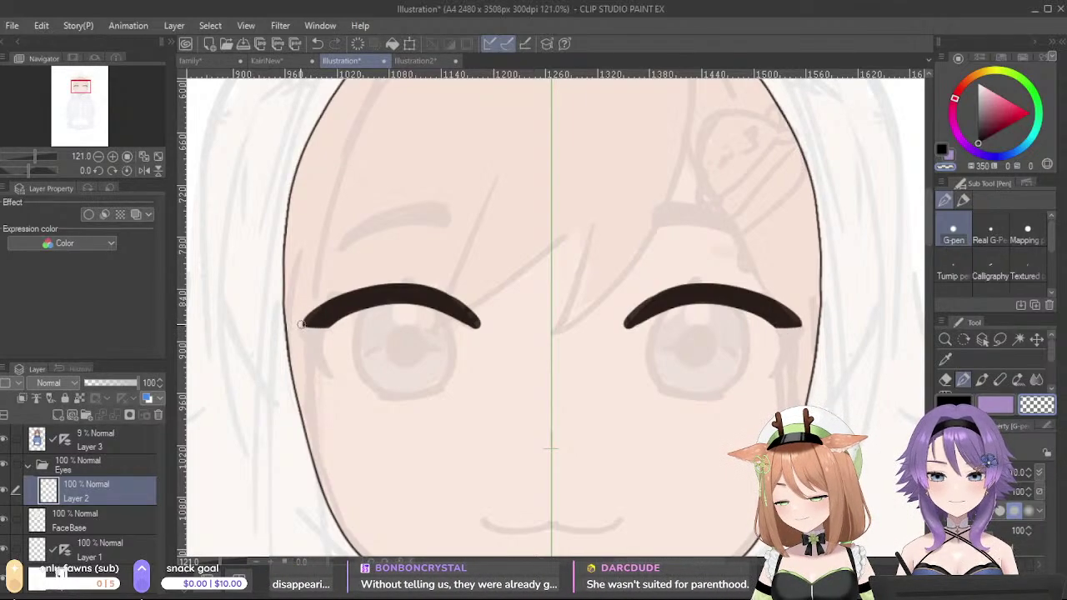
{"action": "left_click_drag", "start_coordinate": [303, 329], "coordinate": [328, 327]}
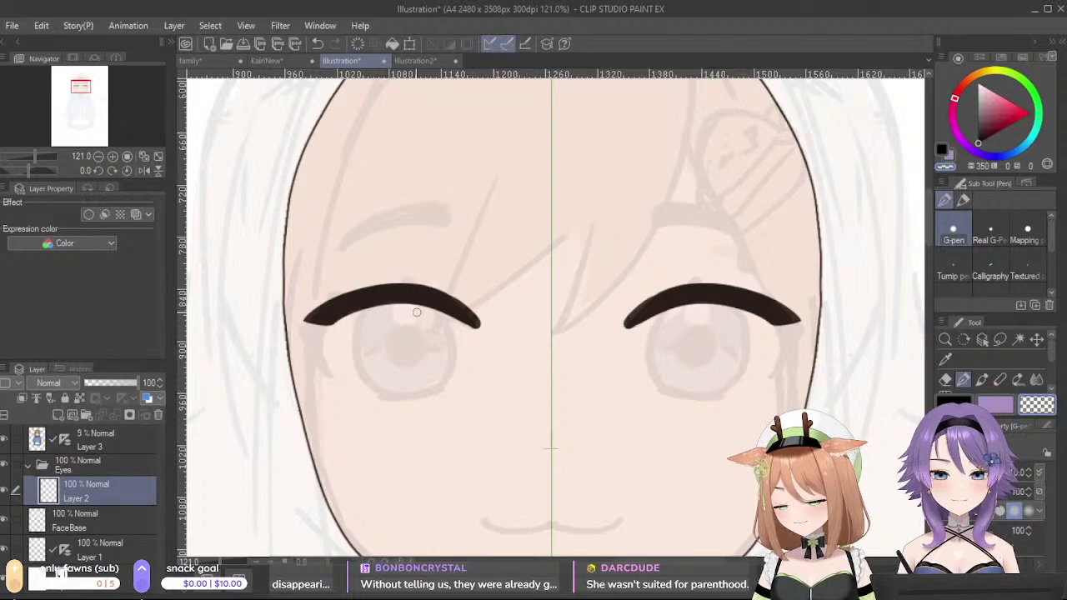
- Erase along the underside of the upper lash's inner half to slim it towards the nose
{"action": "key", "text": "ctrl+z"}
{"action": "left_click_drag", "start_coordinate": [419, 308], "coordinate": [478, 332]}
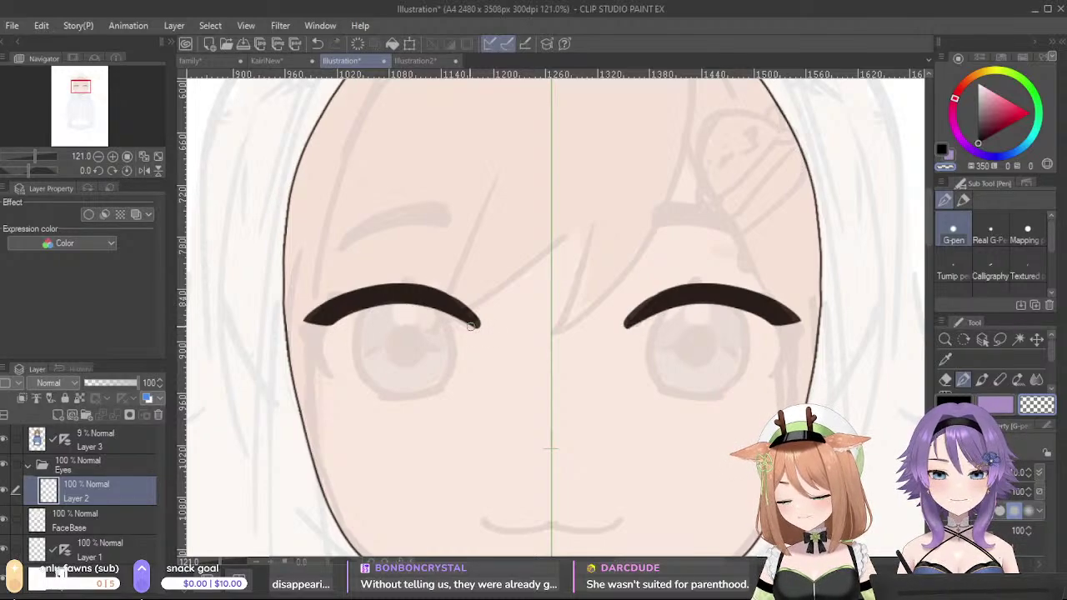
{"action": "left_click_drag", "start_coordinate": [409, 279], "coordinate": [479, 316]}
{"action": "key", "text": "ctrl+z"}
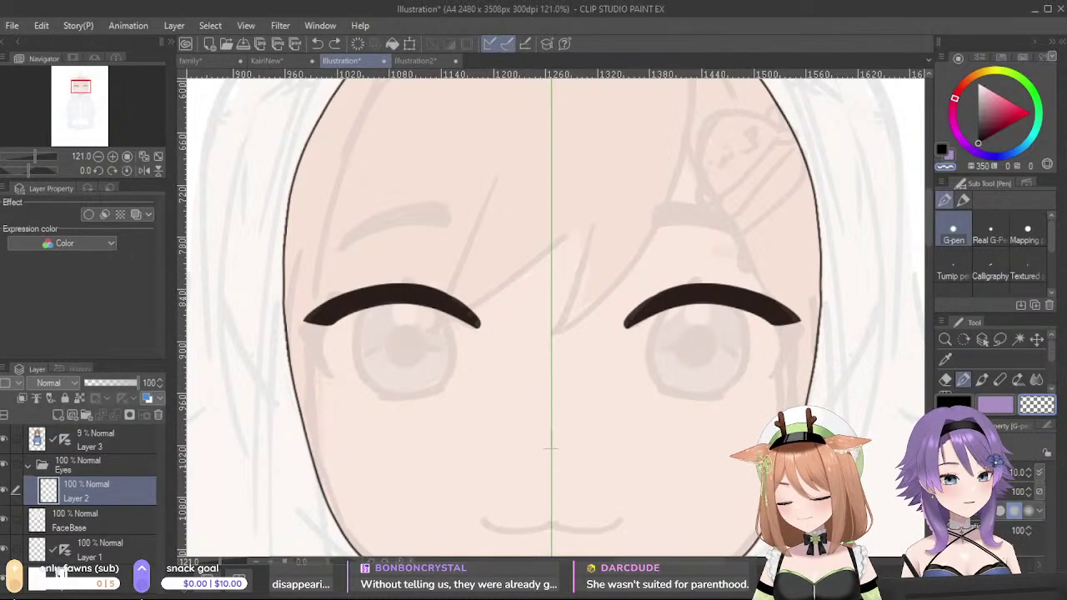
- Sample the lash's dark brown and draw thin strokes along its upper edge, extending a fine strand at the inner end
{"action": "scroll", "coordinate": [642, 280], "scroll_direction": "down", "scroll_amount": 5}
{"action": "scroll", "coordinate": [562, 279], "scroll_direction": "up", "scroll_amount": 7}
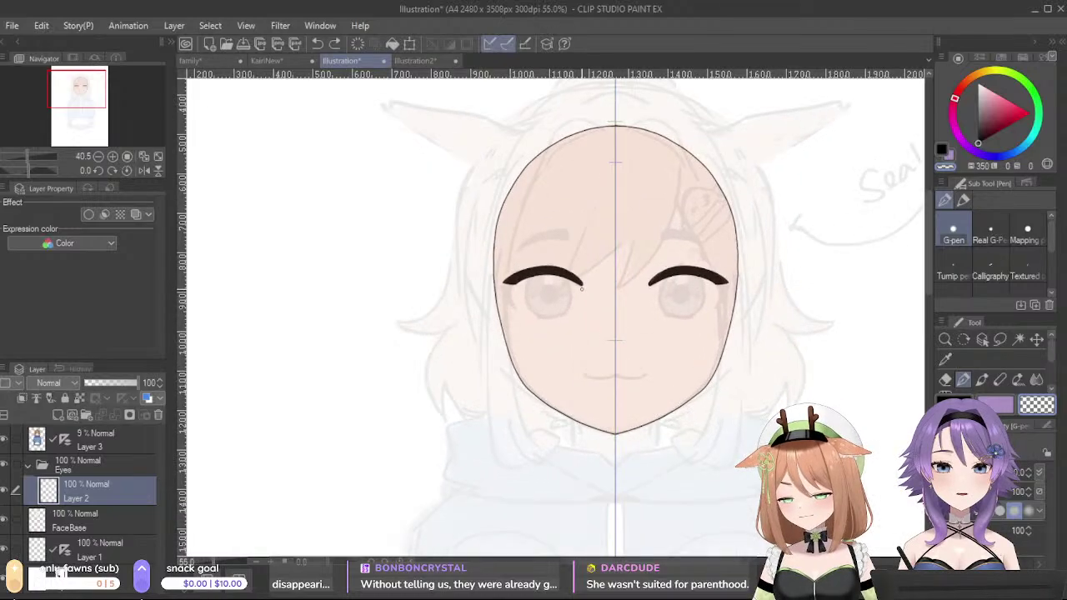
{"action": "scroll", "coordinate": [557, 276], "scroll_direction": "up", "scroll_amount": 5}
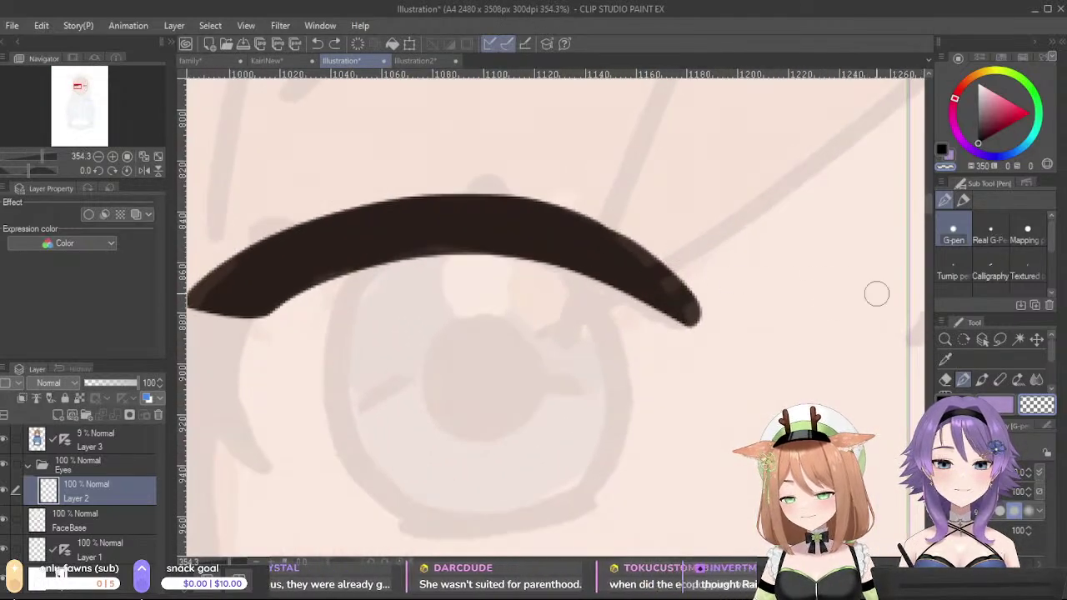
{"action": "scroll", "coordinate": [510, 274], "scroll_direction": "up", "scroll_amount": 4}
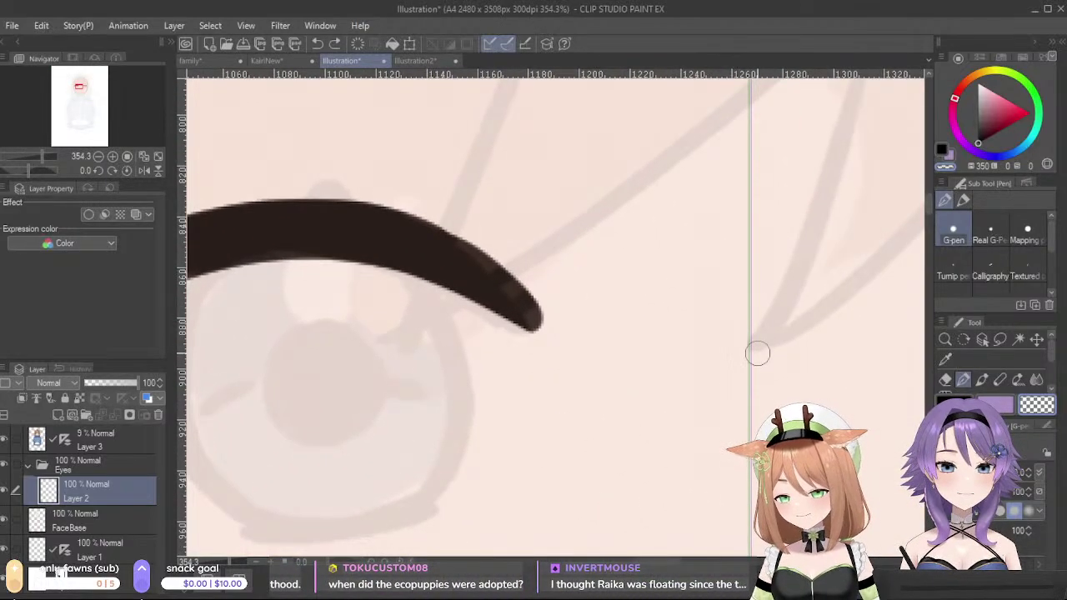
{"action": "scroll", "coordinate": [583, 325], "scroll_direction": "down", "scroll_amount": 3}
{"action": "scroll", "coordinate": [671, 346], "scroll_direction": "up", "scroll_amount": 2}
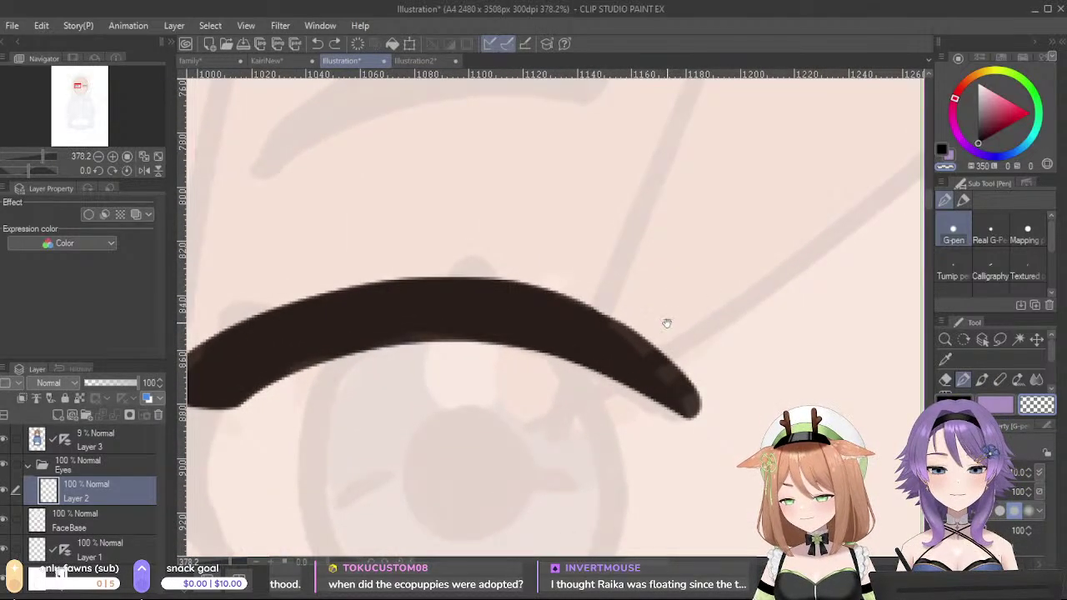
{"action": "scroll", "coordinate": [821, 340], "scroll_direction": "up", "scroll_amount": 2}
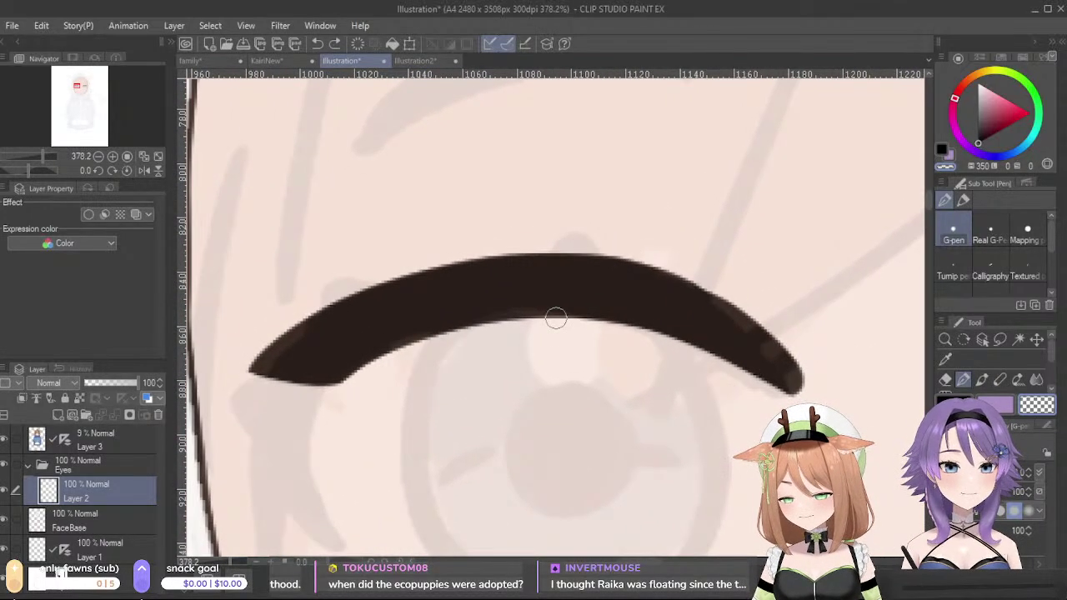
{"action": "mouse_move", "coordinate": [460, 269]}
{"action": "left_mouse_down"}
{"action": "mouse_move", "coordinate": [612, 273]}
{"action": "mouse_move", "coordinate": [731, 295]}
{"action": "mouse_move", "coordinate": [810, 350]}
{"action": "left_mouse_up"}
{"action": "key", "text": "ctrl+z"}
{"action": "left_click", "coordinate": [564, 280], "text": "alt"}
{"action": "key", "text": "ctrl+z"}
{"action": "mouse_move", "coordinate": [614, 258]}
{"action": "left_mouse_down"}
{"action": "mouse_move", "coordinate": [755, 311]}
{"action": "mouse_move", "coordinate": [783, 338]}
{"action": "left_mouse_up"}
{"action": "left_click_drag", "start_coordinate": [665, 271], "coordinate": [794, 353]}
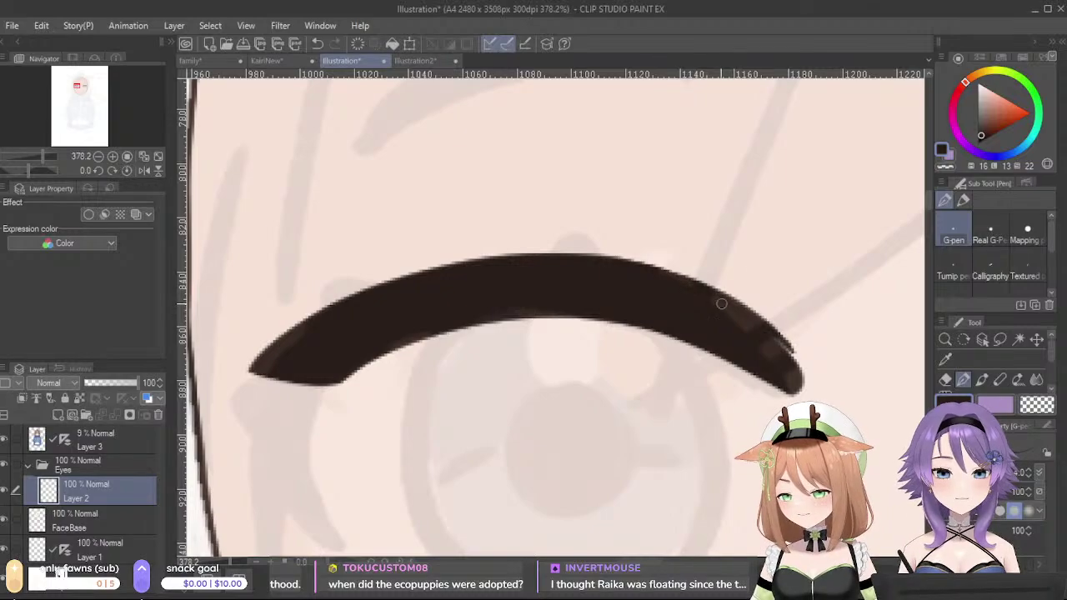
{"action": "left_click_drag", "start_coordinate": [727, 305], "coordinate": [802, 359]}
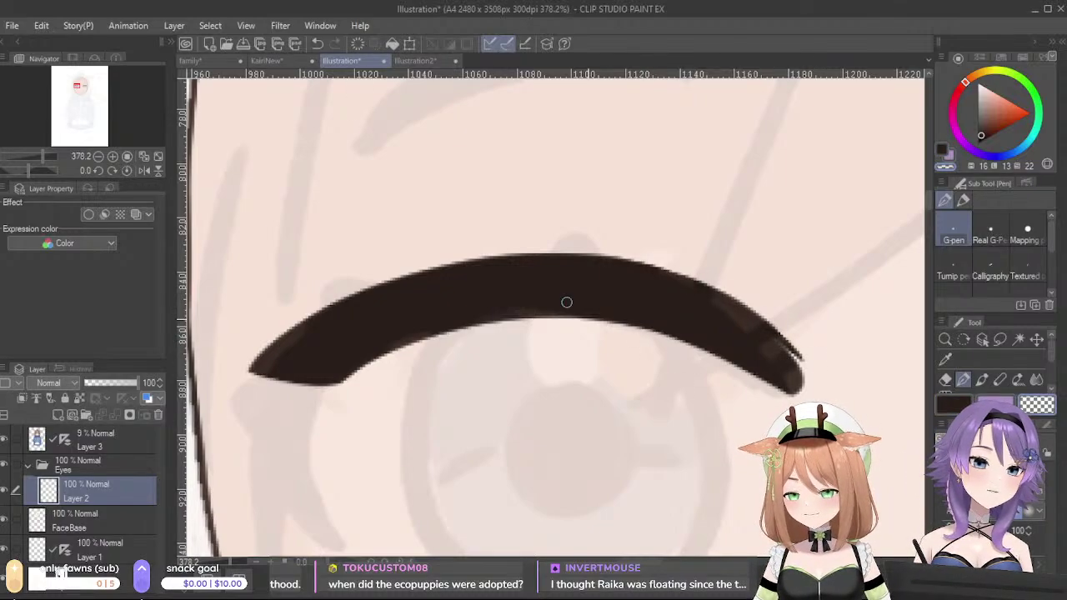
- Check the KairiNew eyes for reference and erase a narrow gap splitting the upper lash's inner end into two points
{"action": "left_click", "coordinate": [291, 61]}
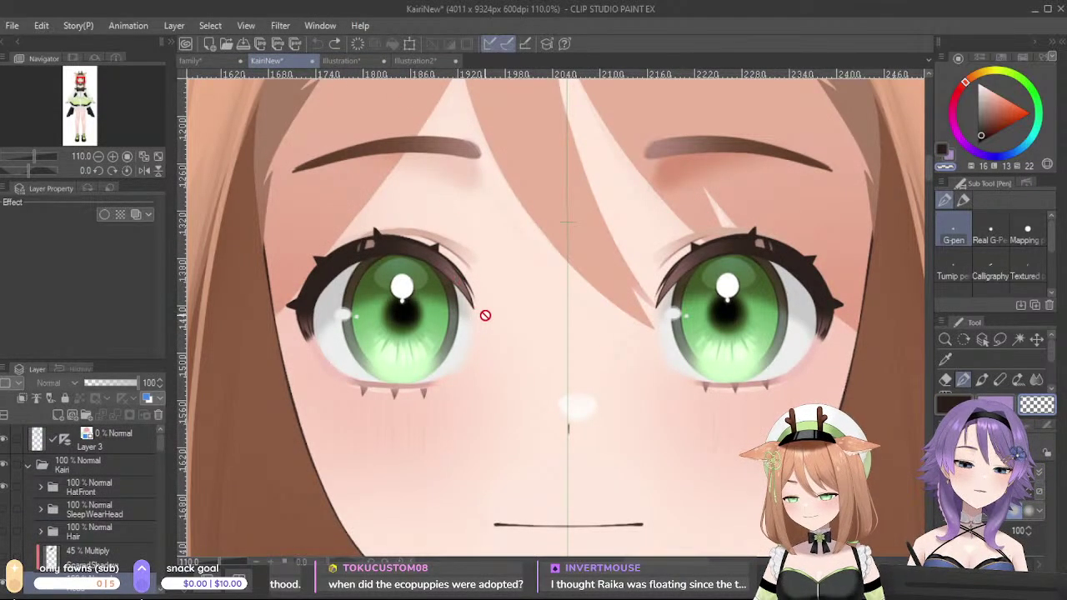
{"action": "left_click", "coordinate": [342, 61]}
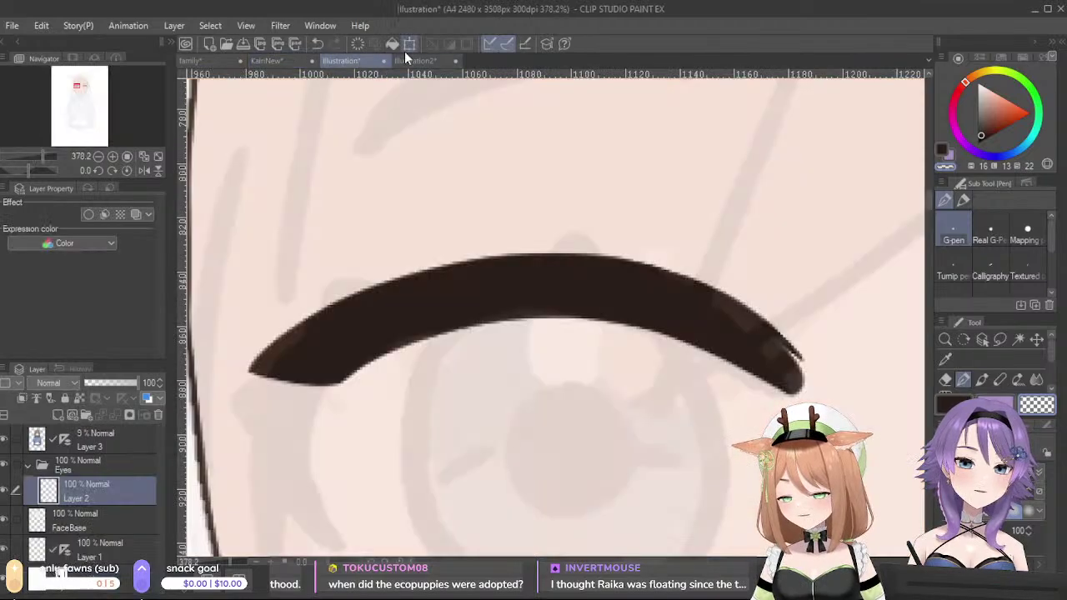
{"action": "left_click_drag", "start_coordinate": [658, 338], "coordinate": [767, 385]}
{"action": "key", "text": "ctrl+z"}
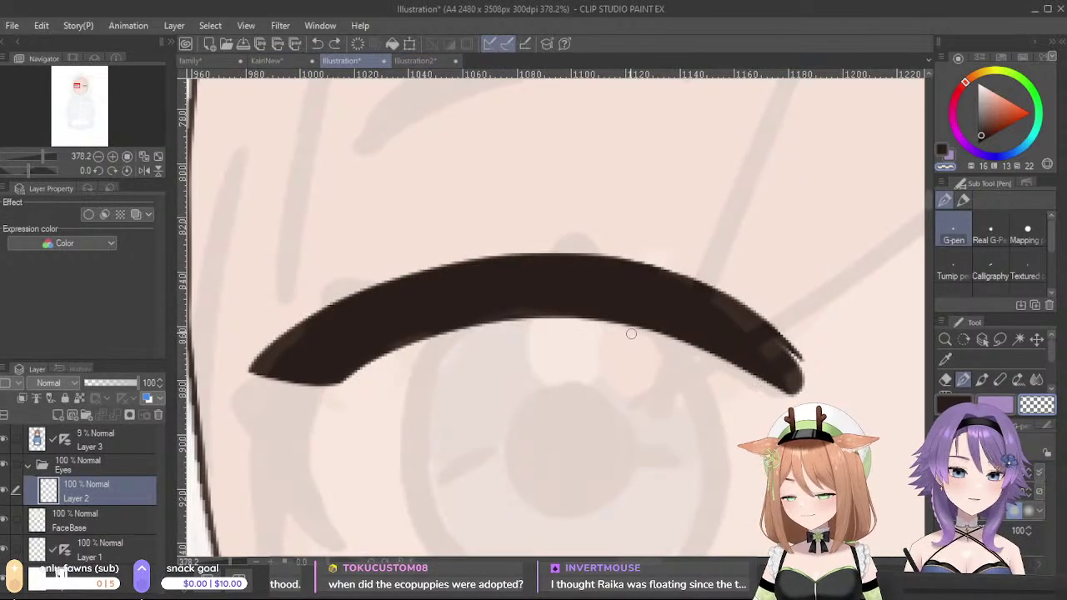
{"action": "mouse_move", "coordinate": [734, 313]}
{"action": "left_mouse_down"}
{"action": "mouse_move", "coordinate": [807, 387]}
{"action": "mouse_move", "coordinate": [802, 374]}
{"action": "mouse_move", "coordinate": [803, 390]}
{"action": "left_mouse_up"}
{"action": "key", "text": "ctrl+z"}
{"action": "key", "text": "ctrl+z"}
{"action": "key", "text": "ctrl+z"}
{"action": "left_click_drag", "start_coordinate": [737, 312], "coordinate": [800, 371]}
{"action": "left_click_drag", "start_coordinate": [756, 330], "coordinate": [798, 370]}
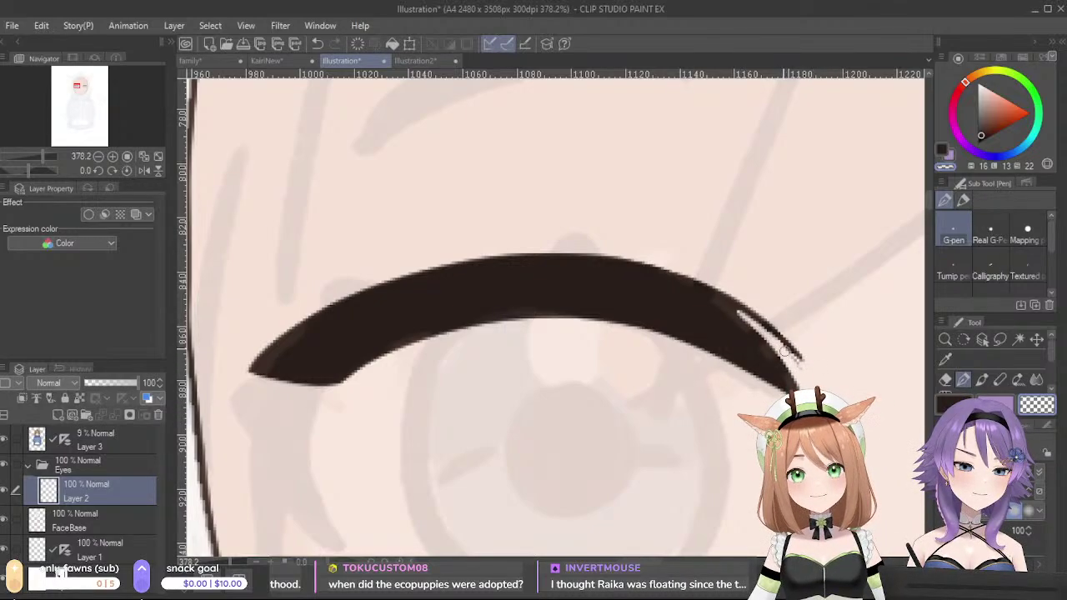
- Refine the forked inner end of the lash by filling the gap's base in dark brown and trimming the upper strand
{"action": "left_click_drag", "start_coordinate": [735, 313], "coordinate": [772, 344]}
{"action": "key", "text": "ctrl+z"}
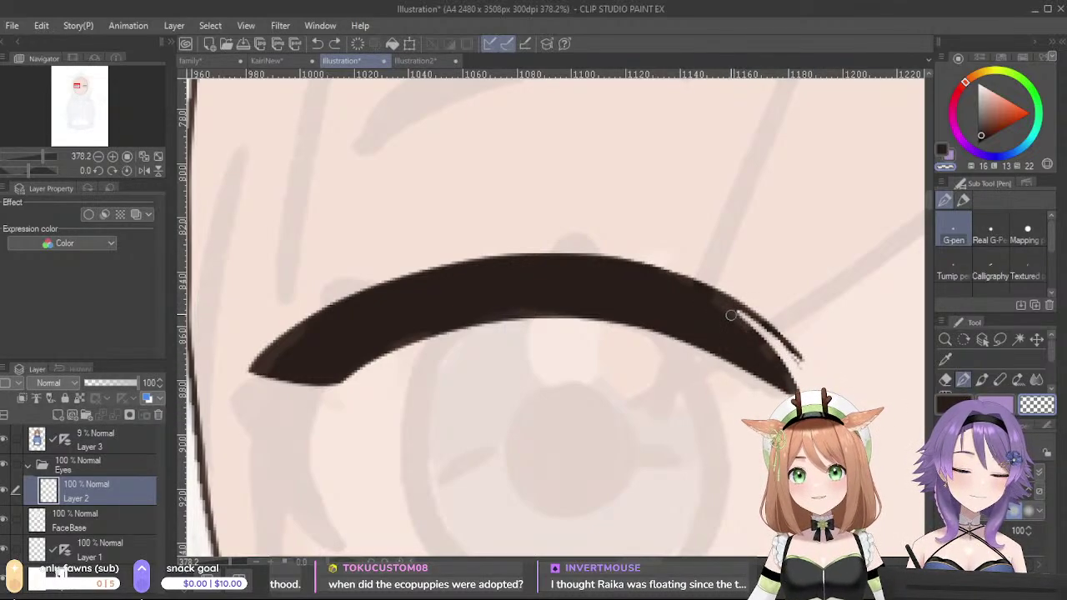
{"action": "key", "text": "x"}
{"action": "left_click_drag", "start_coordinate": [710, 307], "coordinate": [779, 337]}
{"action": "key", "text": "ctrl+z"}
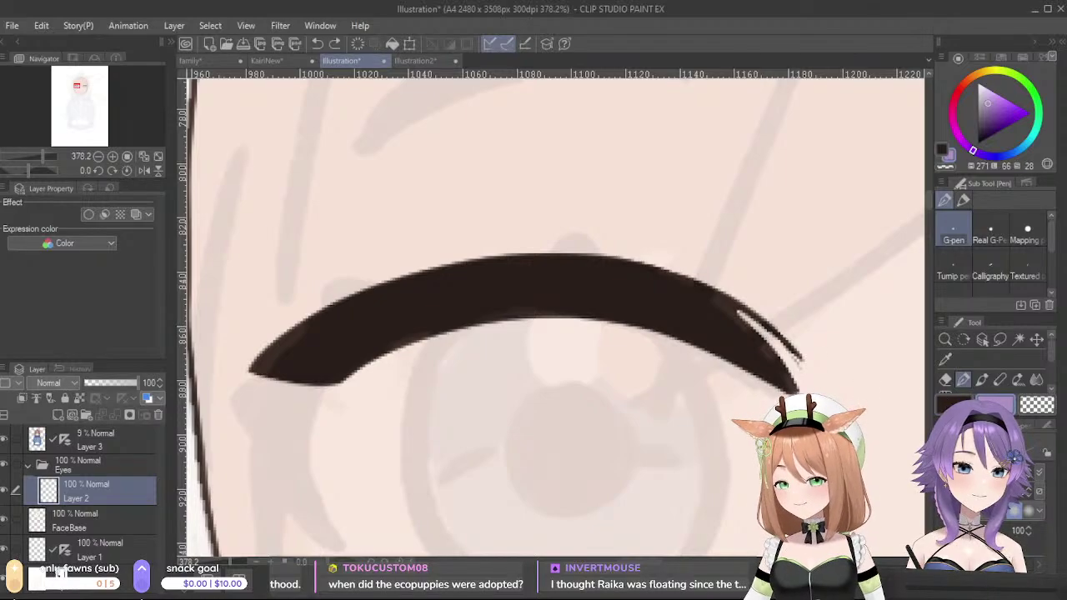
{"action": "key", "text": "x"}
{"action": "mouse_move", "coordinate": [712, 311]}
{"action": "left_mouse_down"}
{"action": "mouse_move", "coordinate": [801, 352]}
{"action": "mouse_move", "coordinate": [783, 344]}
{"action": "left_mouse_up"}
{"action": "key", "text": "ctrl+z"}
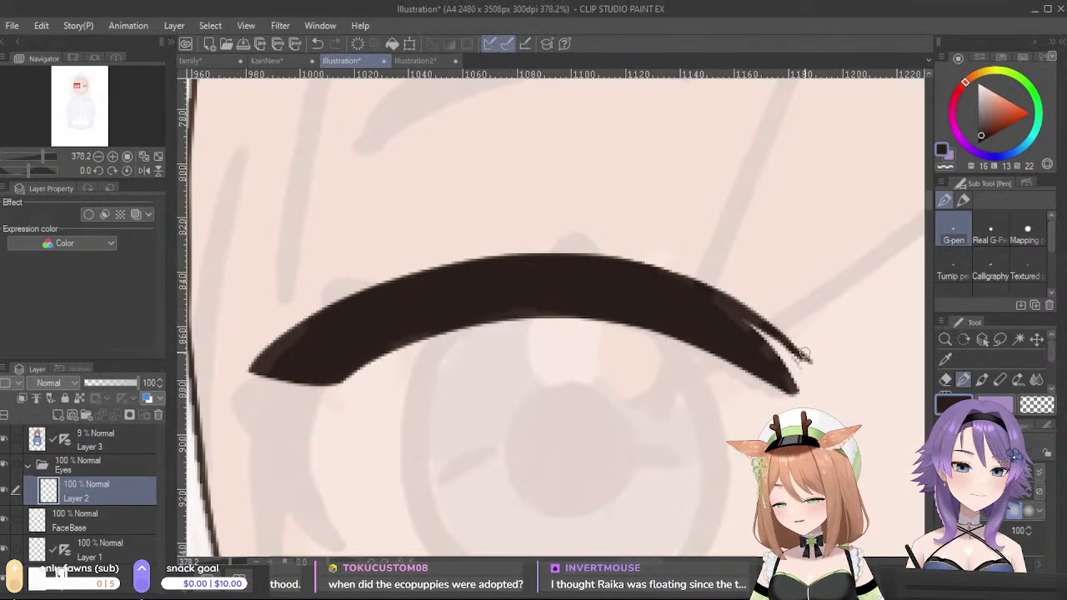
{"action": "left_click_drag", "start_coordinate": [783, 353], "coordinate": [800, 364]}
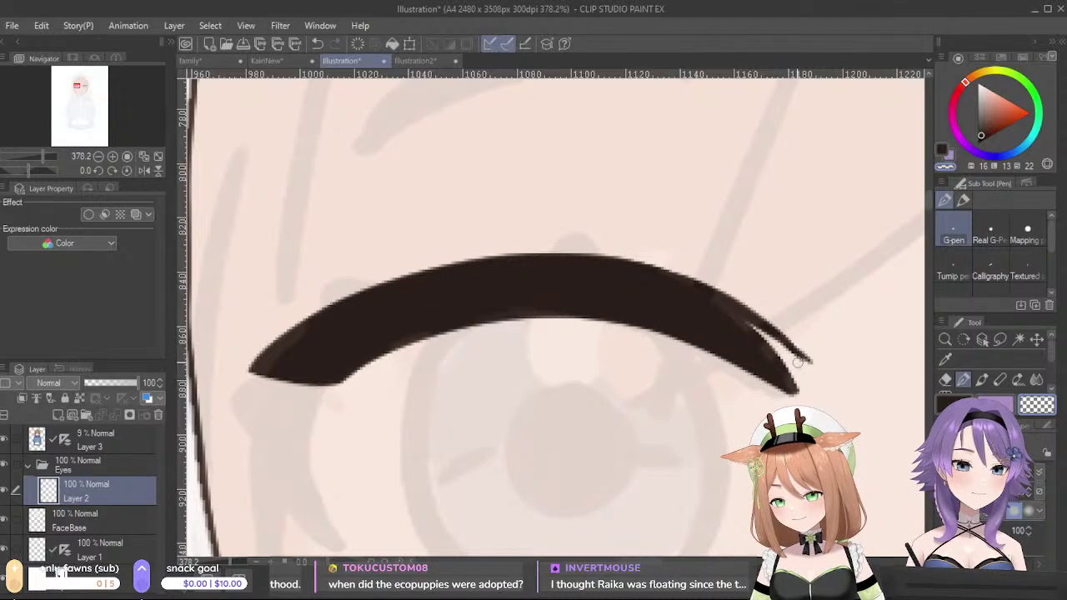
{"action": "left_click_drag", "start_coordinate": [736, 283], "coordinate": [817, 367]}
{"action": "mouse_move", "coordinate": [767, 310]}
{"action": "left_mouse_down"}
{"action": "mouse_move", "coordinate": [797, 349]}
{"action": "mouse_move", "coordinate": [850, 322]}
{"action": "mouse_move", "coordinate": [859, 295]}
{"action": "mouse_move", "coordinate": [836, 260]}
{"action": "left_mouse_up"}
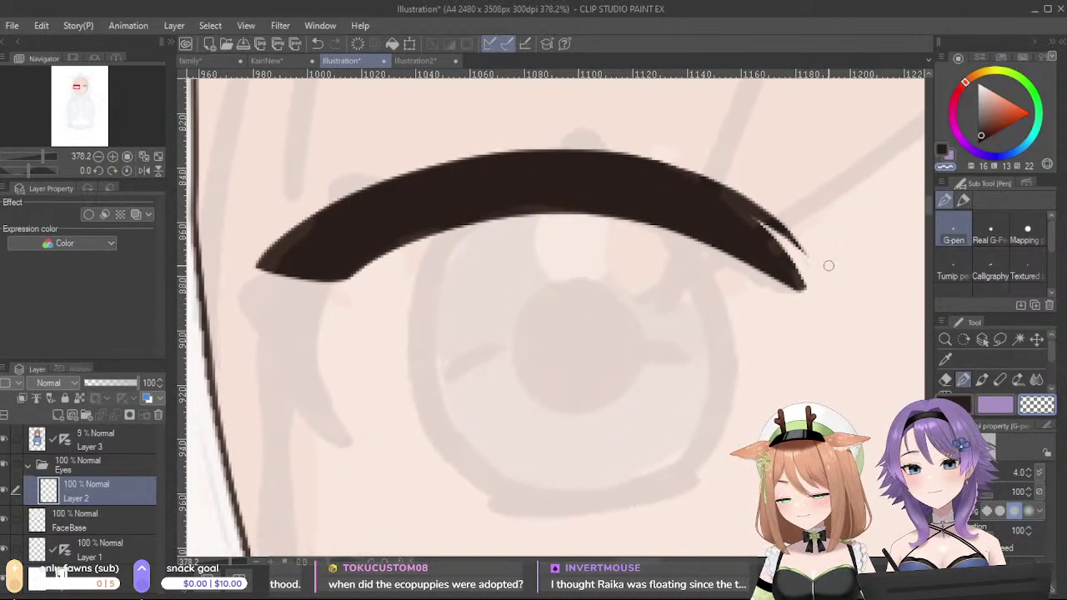
- Rename the upper lash layer in the Eyes folder to MainLash
{"action": "left_click_drag", "start_coordinate": [588, 289], "coordinate": [722, 323]}
{"action": "left_click_drag", "start_coordinate": [629, 417], "coordinate": [630, 380]}
{"action": "left_click", "coordinate": [130, 515]}
{"action": "left_click", "coordinate": [125, 492]}
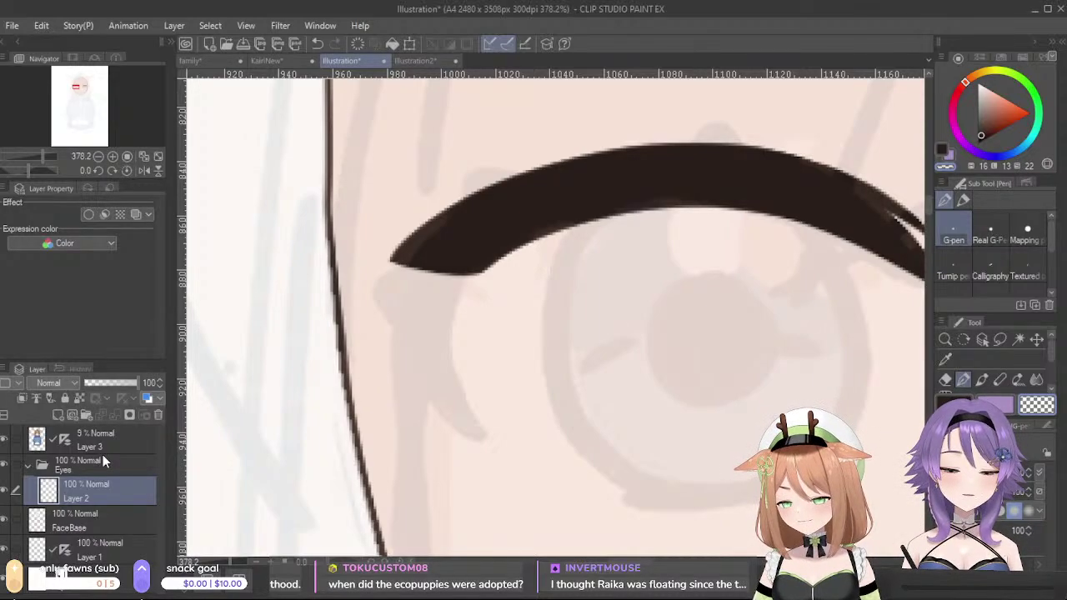
{"action": "type", "text": "MainLash"}
{"action": "key", "text": "Return"}
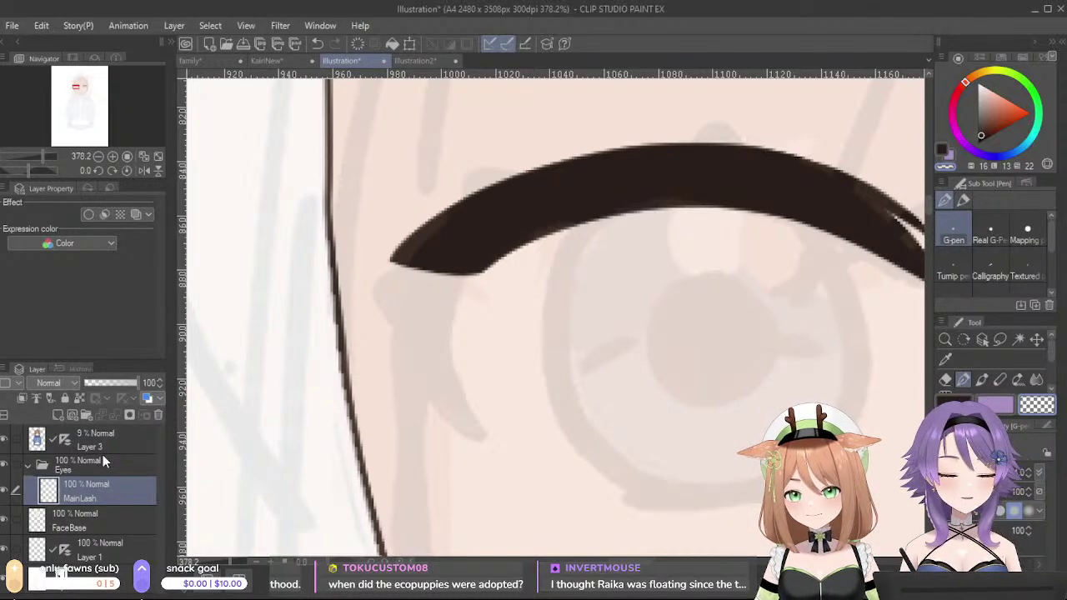
- Switch the MainLash layer's visibility off and on to examine the drawn upper lash against the sketch beneath
{"action": "left_click", "coordinate": [3, 491]}
{"action": "left_click", "coordinate": [3, 492]}
{"action": "left_click", "coordinate": [3, 492]}
{"action": "left_click", "coordinate": [3, 491]}
{"action": "left_click", "coordinate": [4, 491]}
{"action": "left_click", "coordinate": [3, 492]}
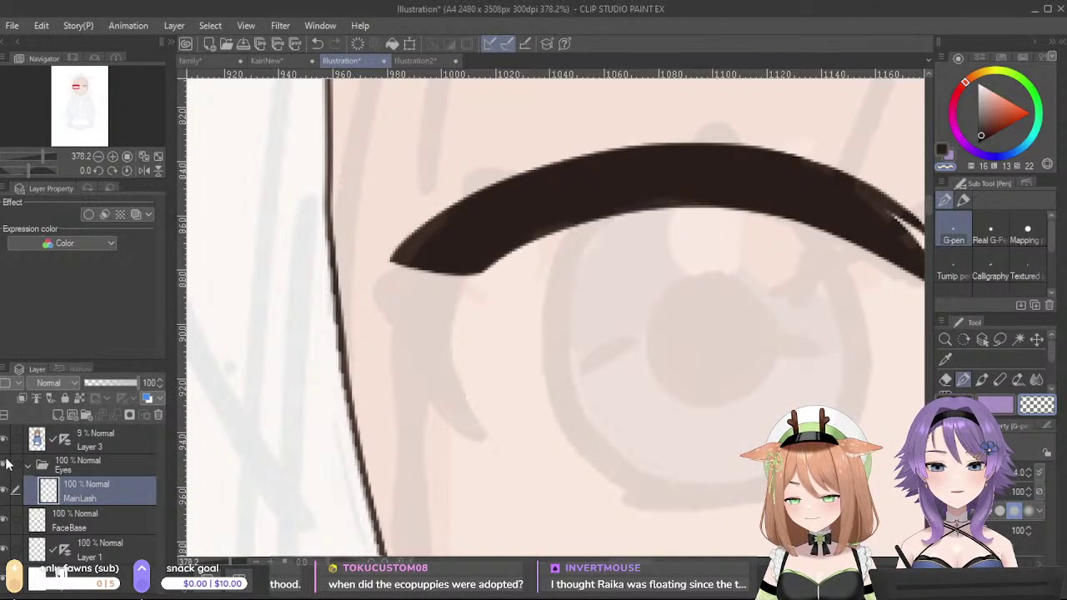
{"action": "left_click", "coordinate": [4, 491]}
{"action": "left_click", "coordinate": [4, 492]}
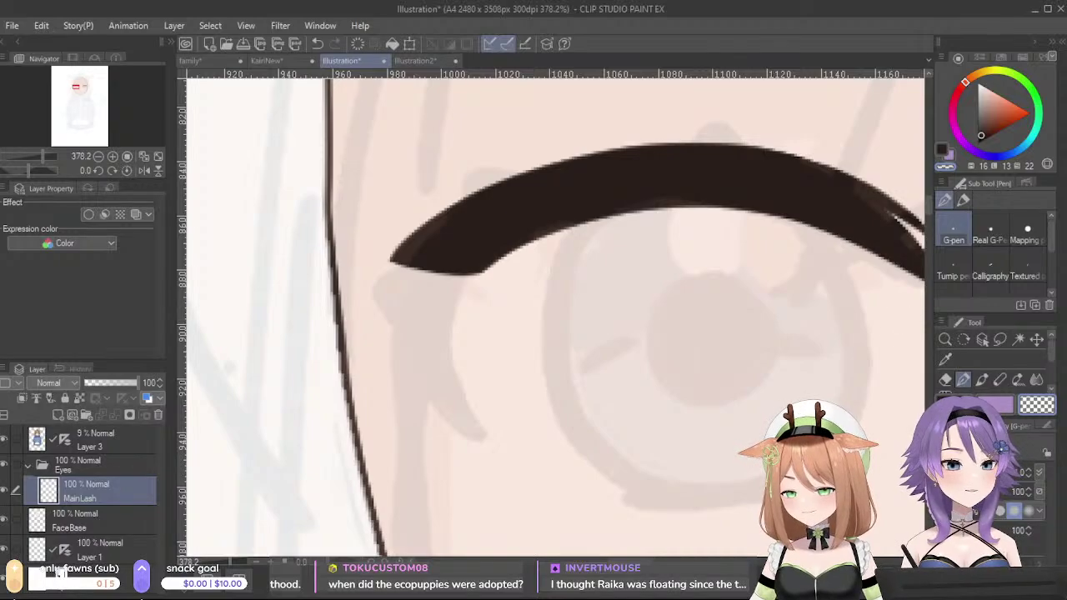
- Add a new layer below MainLash and draw the side lash's outer edge curving down from the upper lash's outer corner
{"action": "scroll", "coordinate": [581, 413], "scroll_direction": "down", "scroll_amount": 4}
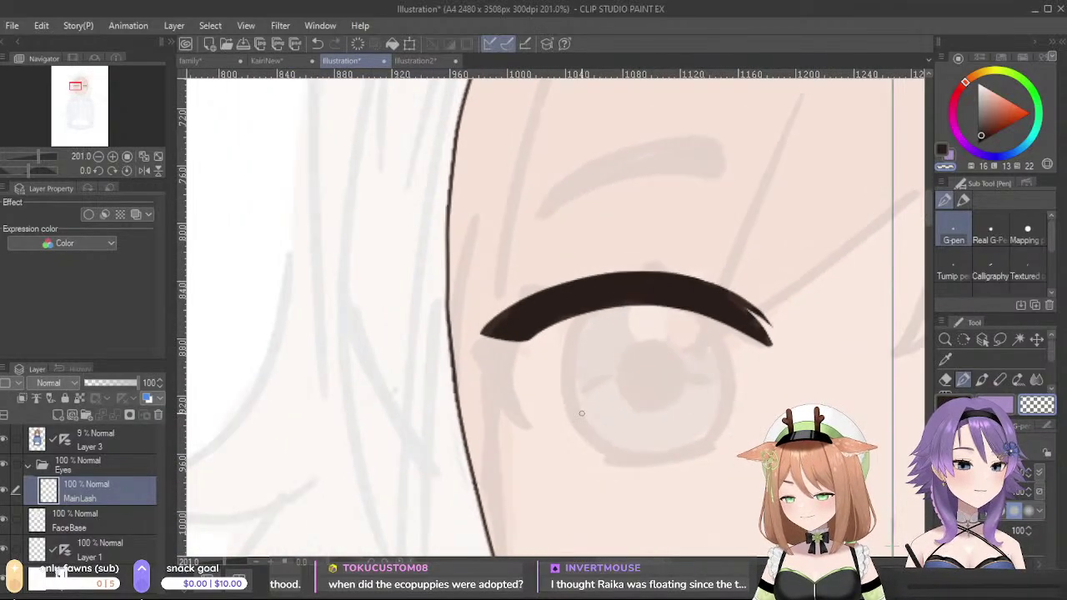
{"action": "scroll", "coordinate": [581, 413], "scroll_direction": "up", "scroll_amount": 7}
{"action": "left_click_drag", "start_coordinate": [606, 415], "coordinate": [494, 442]}
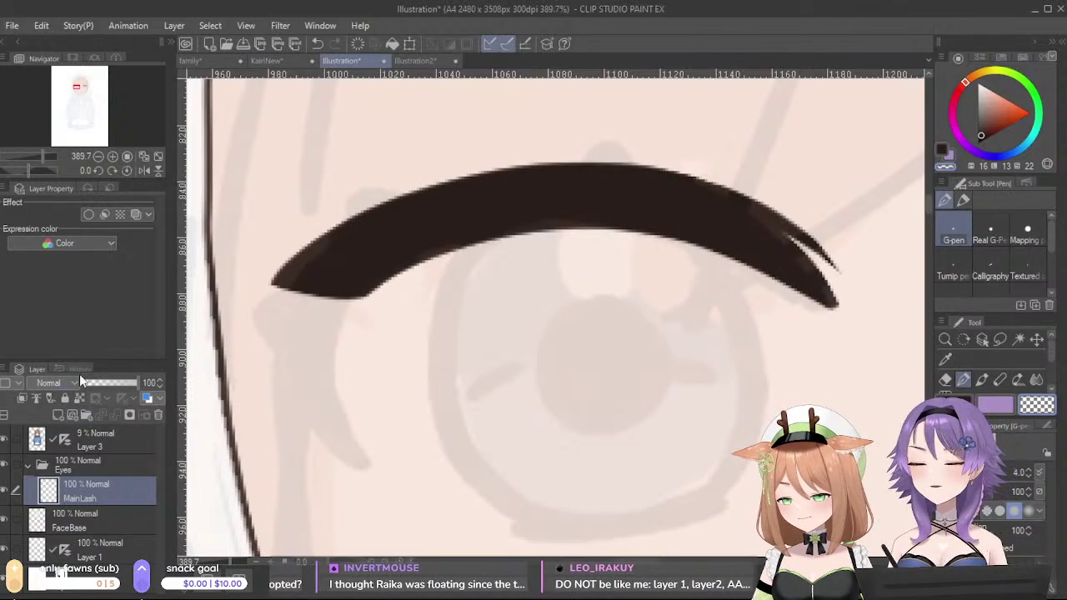
{"action": "left_click", "coordinate": [57, 416]}
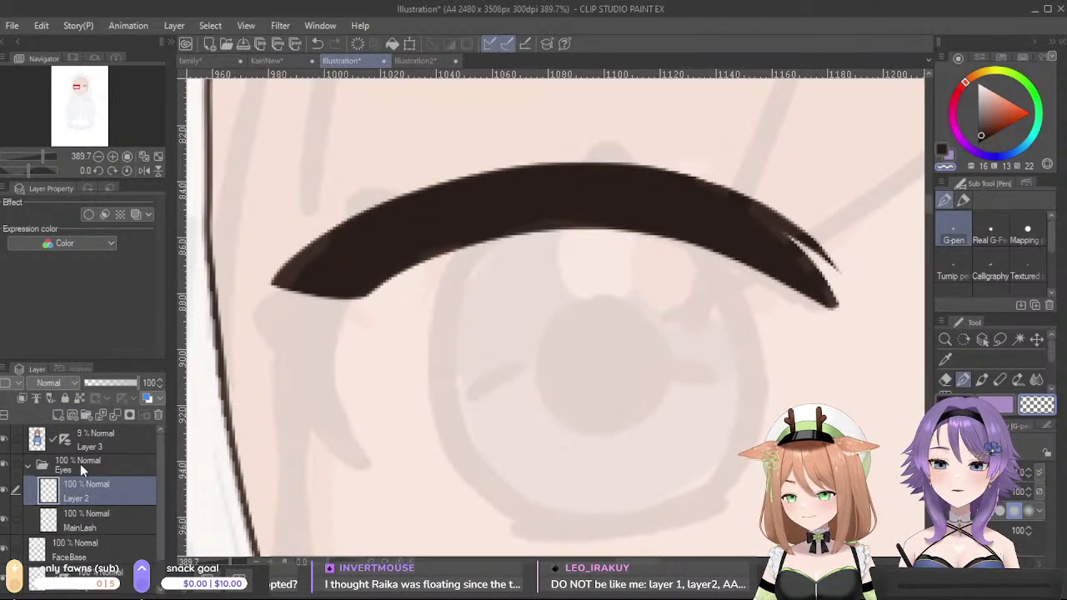
{"action": "left_click_drag", "start_coordinate": [100, 523], "coordinate": [99, 533]}
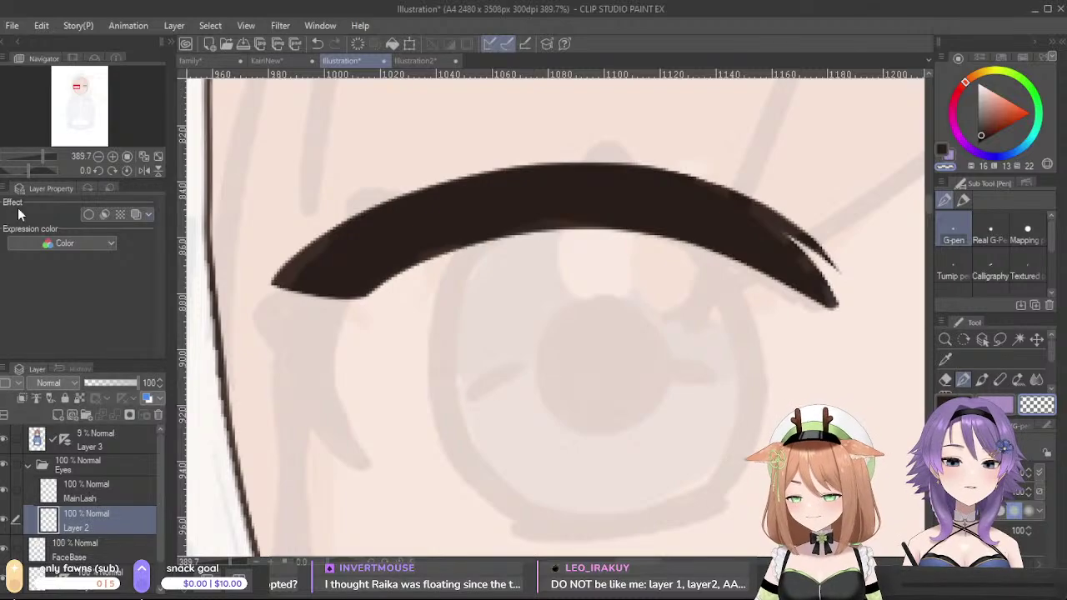
{"action": "key", "text": "ctrl+z"}
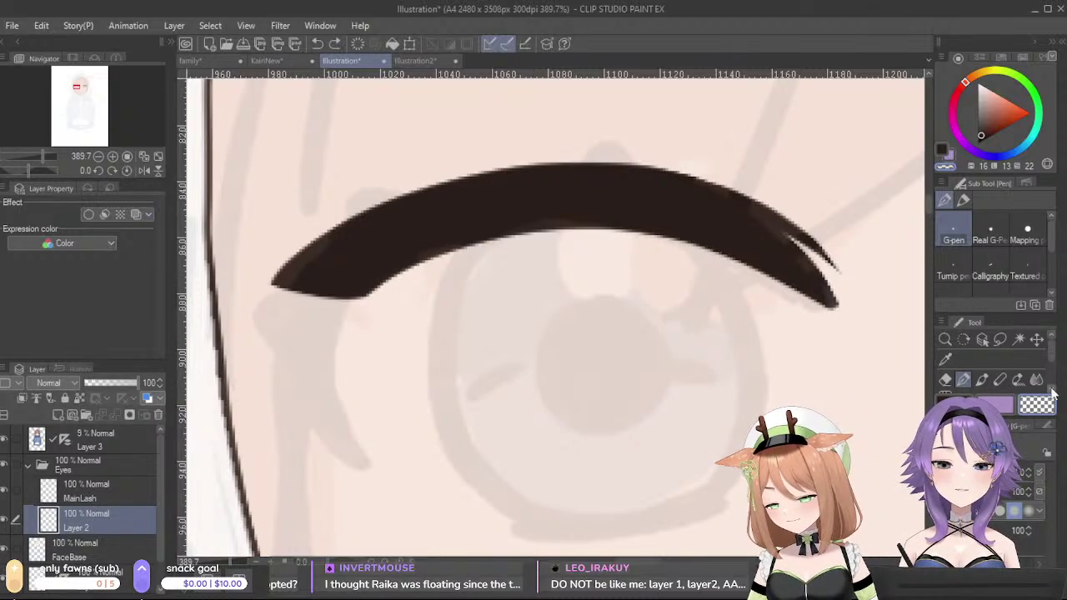
{"action": "mouse_move", "coordinate": [271, 288]}
{"action": "left_mouse_down"}
{"action": "mouse_move", "coordinate": [300, 379]}
{"action": "mouse_move", "coordinate": [348, 444]}
{"action": "mouse_move", "coordinate": [380, 457]}
{"action": "left_mouse_up"}
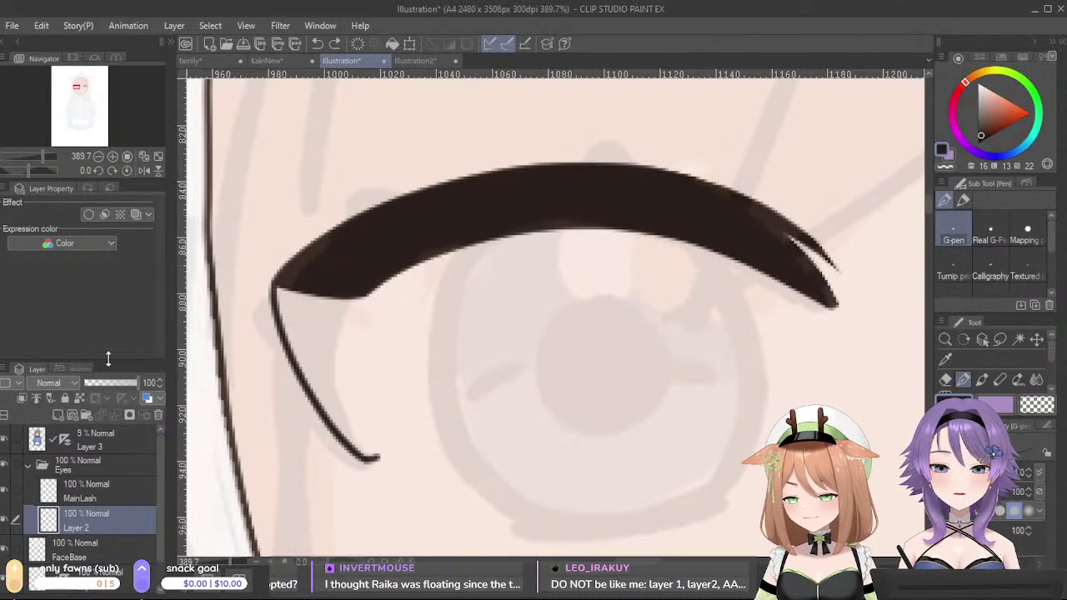
- Lower MainLash's opacity to 33% and close the side lash's outline on the layer below it
{"action": "left_click", "coordinate": [101, 492]}
{"action": "left_click", "coordinate": [101, 384]}
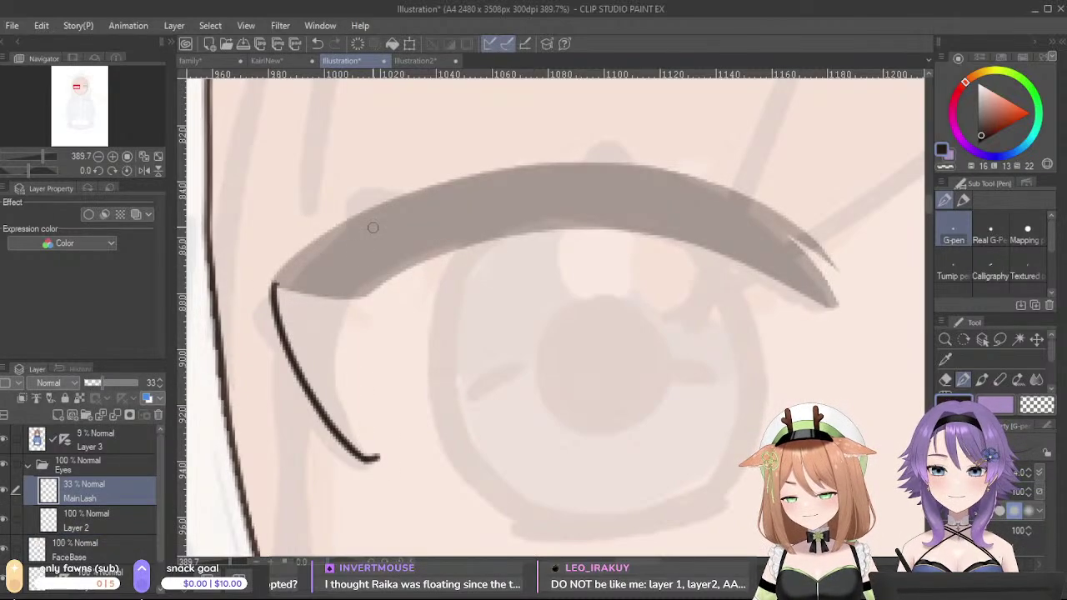
{"action": "left_click", "coordinate": [128, 528]}
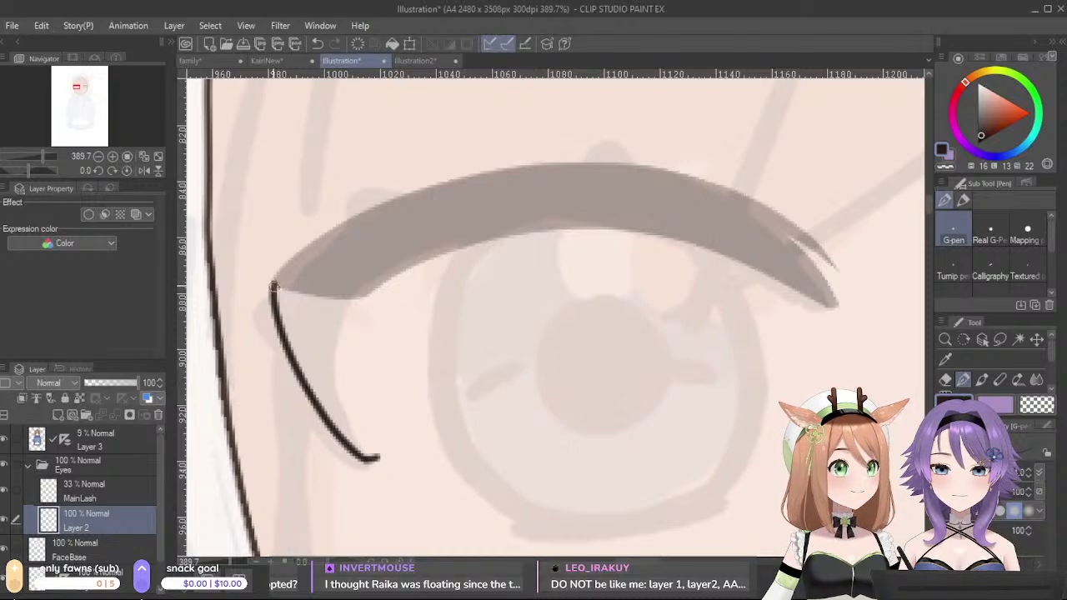
{"action": "mouse_move", "coordinate": [283, 271]}
{"action": "left_mouse_down"}
{"action": "mouse_move", "coordinate": [353, 285]}
{"action": "mouse_move", "coordinate": [376, 307]}
{"action": "mouse_move", "coordinate": [362, 292]}
{"action": "mouse_move", "coordinate": [377, 459]}
{"action": "left_mouse_up"}
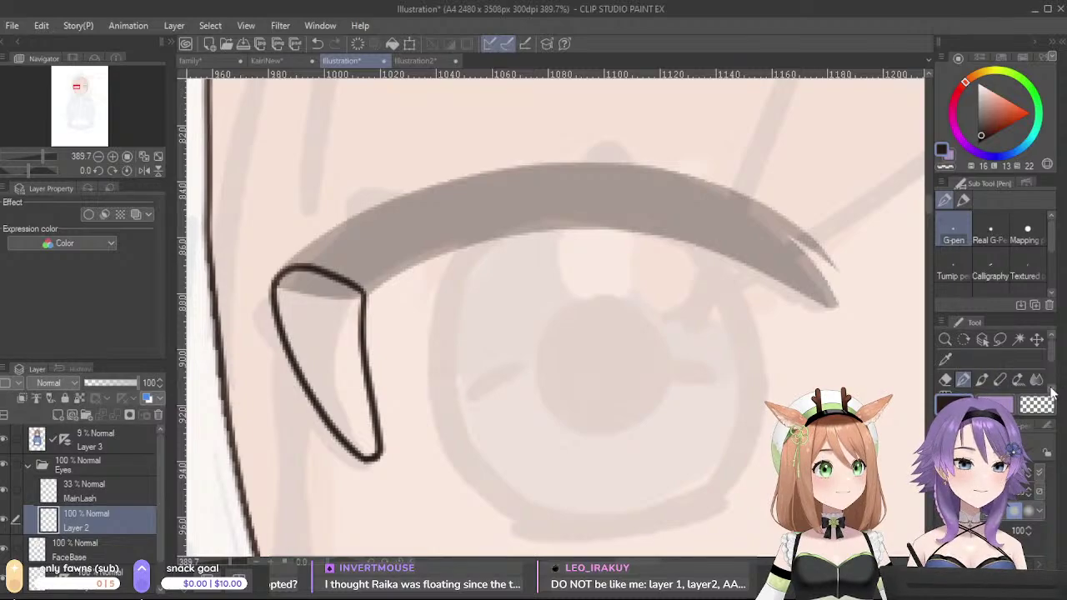
- Fill the side lash outline with dark brown and paint over the unfilled gaps along its edges
{"action": "scroll", "coordinate": [1008, 373], "scroll_direction": "down", "scroll_amount": 1}
{"action": "scroll", "coordinate": [1007, 374], "scroll_direction": "down", "scroll_amount": 2}
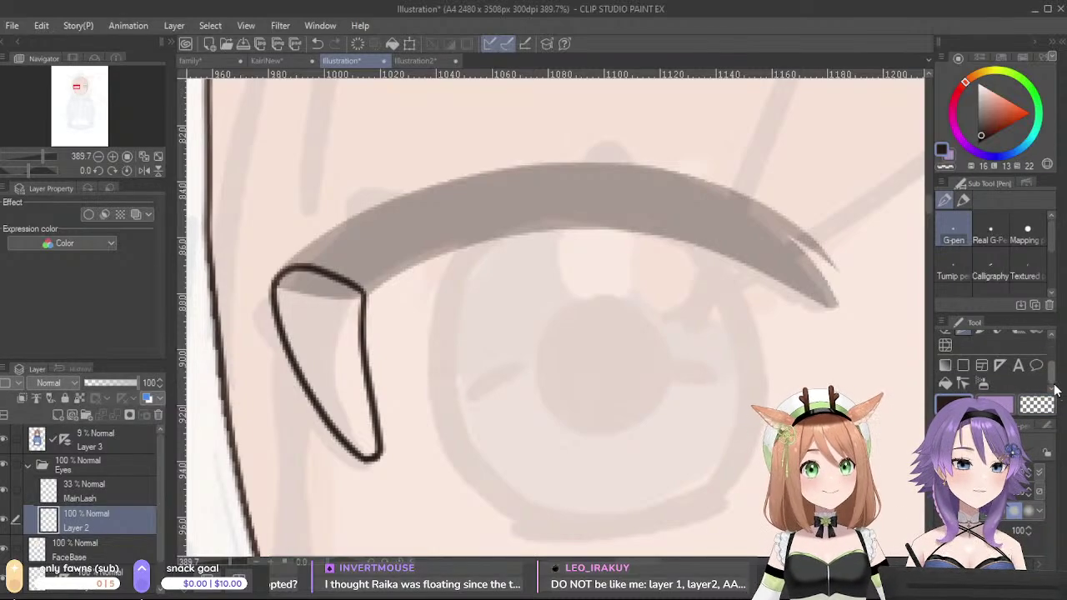
{"action": "left_click", "coordinate": [944, 382]}
{"action": "left_click", "coordinate": [275, 343]}
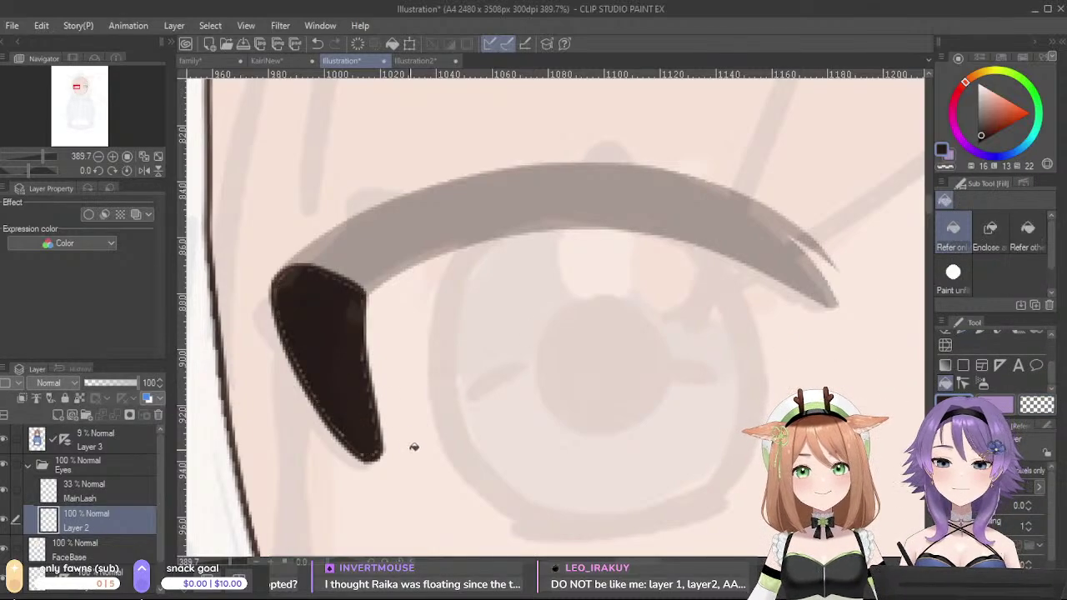
{"action": "left_click", "coordinate": [957, 330]}
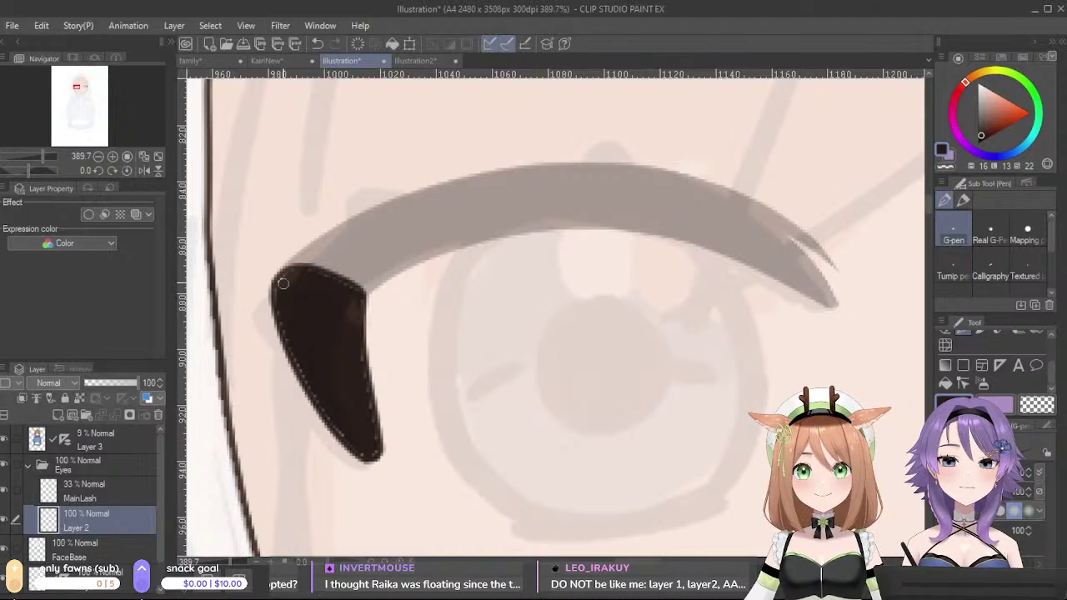
{"action": "mouse_move", "coordinate": [328, 414]}
{"action": "left_mouse_down"}
{"action": "mouse_move", "coordinate": [288, 350]}
{"action": "mouse_move", "coordinate": [352, 447]}
{"action": "mouse_move", "coordinate": [345, 438]}
{"action": "mouse_move", "coordinate": [367, 450]}
{"action": "mouse_move", "coordinate": [353, 312]}
{"action": "mouse_move", "coordinate": [373, 420]}
{"action": "mouse_move", "coordinate": [360, 329]}
{"action": "mouse_move", "coordinate": [324, 267]}
{"action": "mouse_move", "coordinate": [298, 265]}
{"action": "mouse_move", "coordinate": [345, 292]}
{"action": "left_mouse_up"}
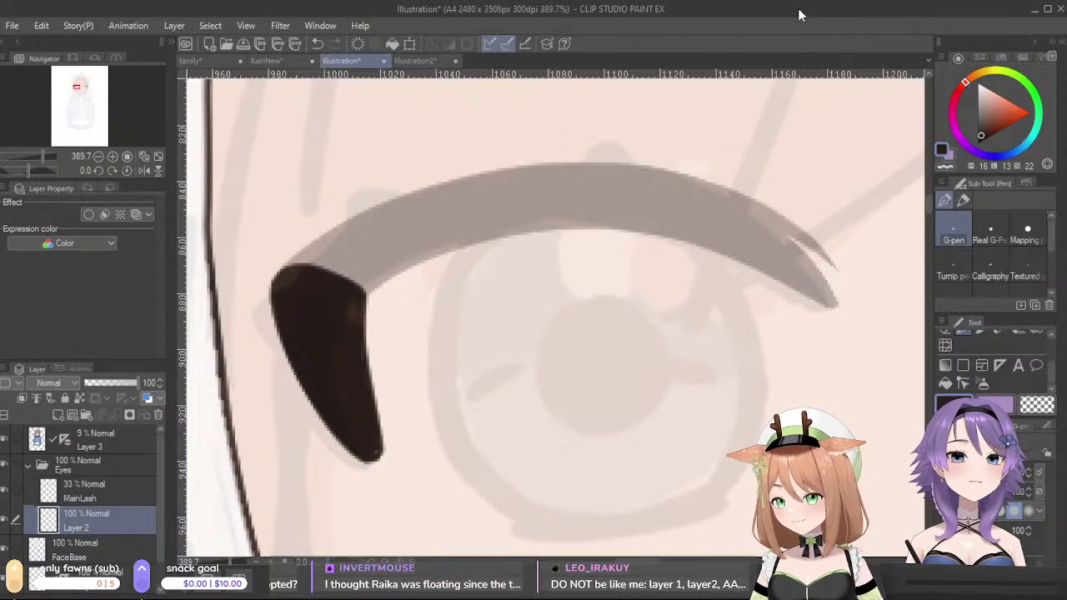
- Restore MainLash to 100% opacity and rename the layer below it to Side Lash
{"action": "left_click", "coordinate": [84, 498]}
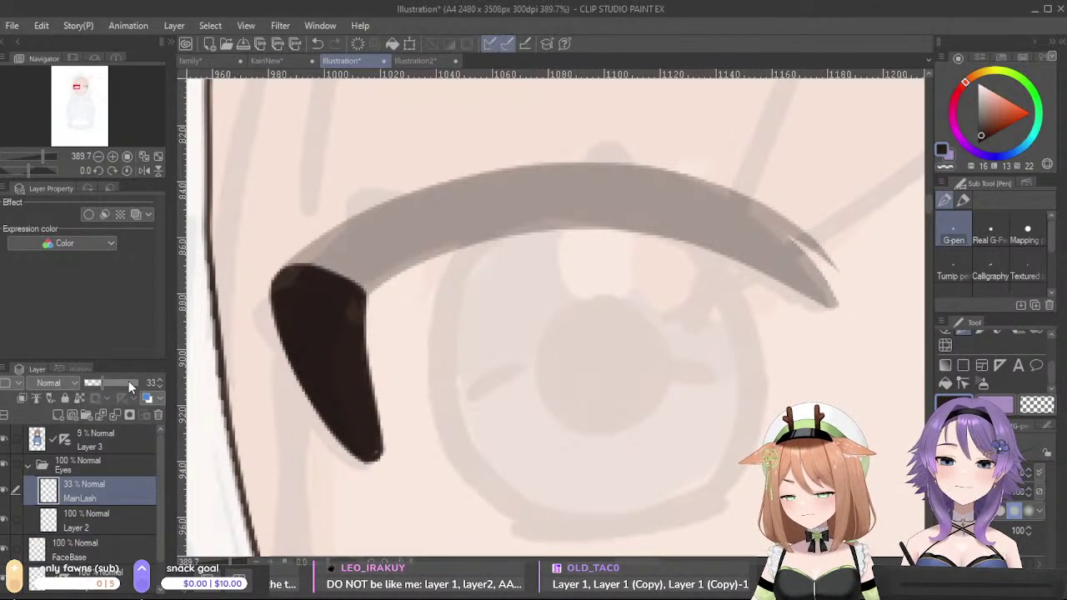
{"action": "left_click_drag", "start_coordinate": [128, 382], "coordinate": [142, 381]}
{"action": "left_click_drag", "start_coordinate": [782, 385], "coordinate": [805, 391]}
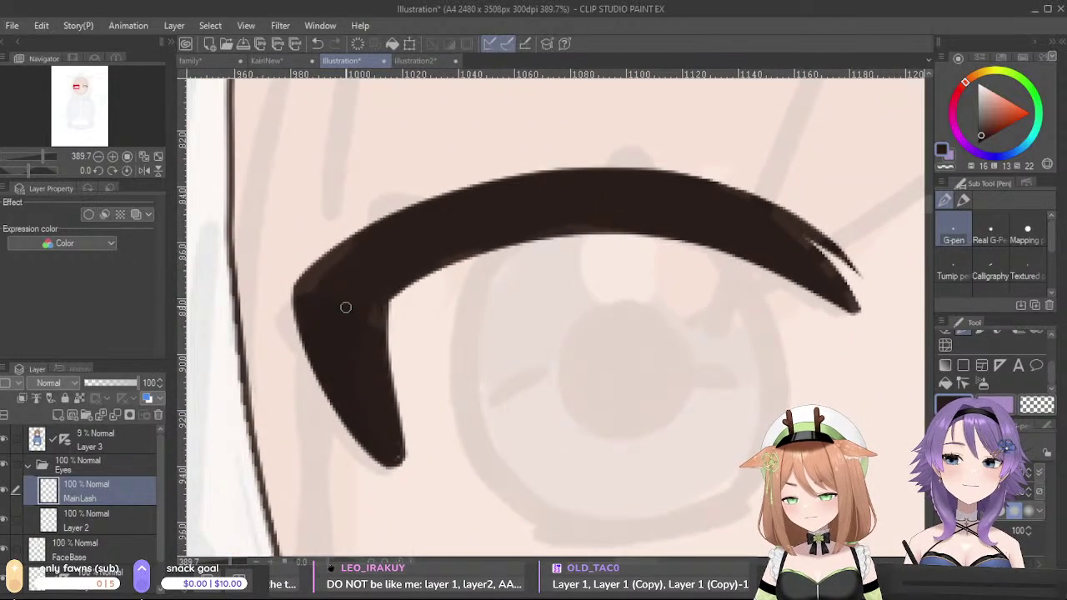
{"action": "scroll", "coordinate": [398, 233], "scroll_direction": "down", "scroll_amount": 8}
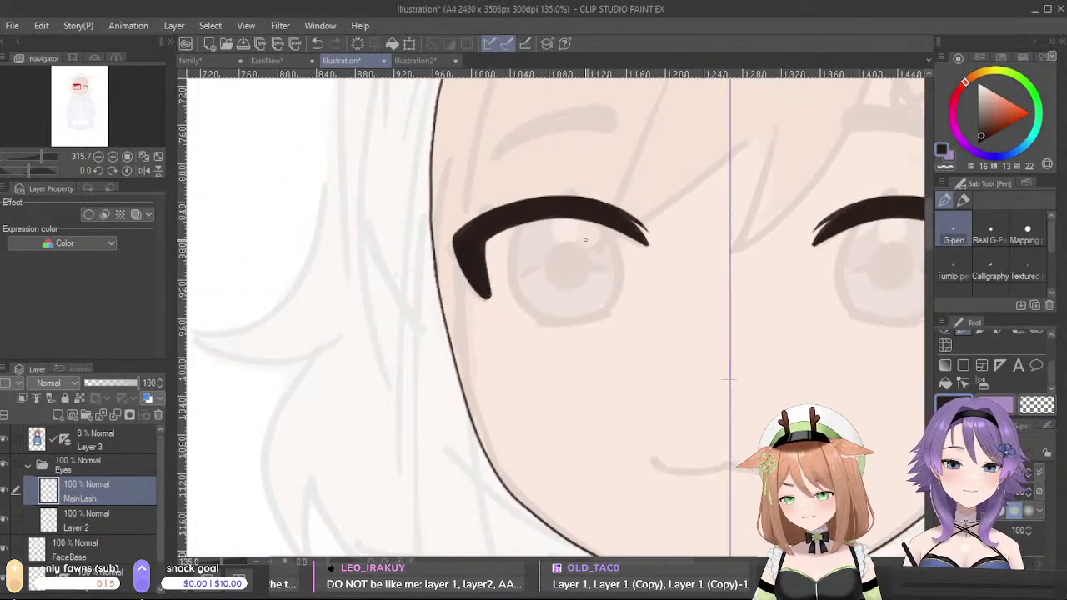
{"action": "left_click_drag", "start_coordinate": [706, 381], "coordinate": [677, 388]}
{"action": "left_click_drag", "start_coordinate": [770, 392], "coordinate": [692, 382]}
{"action": "scroll", "coordinate": [583, 350], "scroll_direction": "up", "scroll_amount": 6}
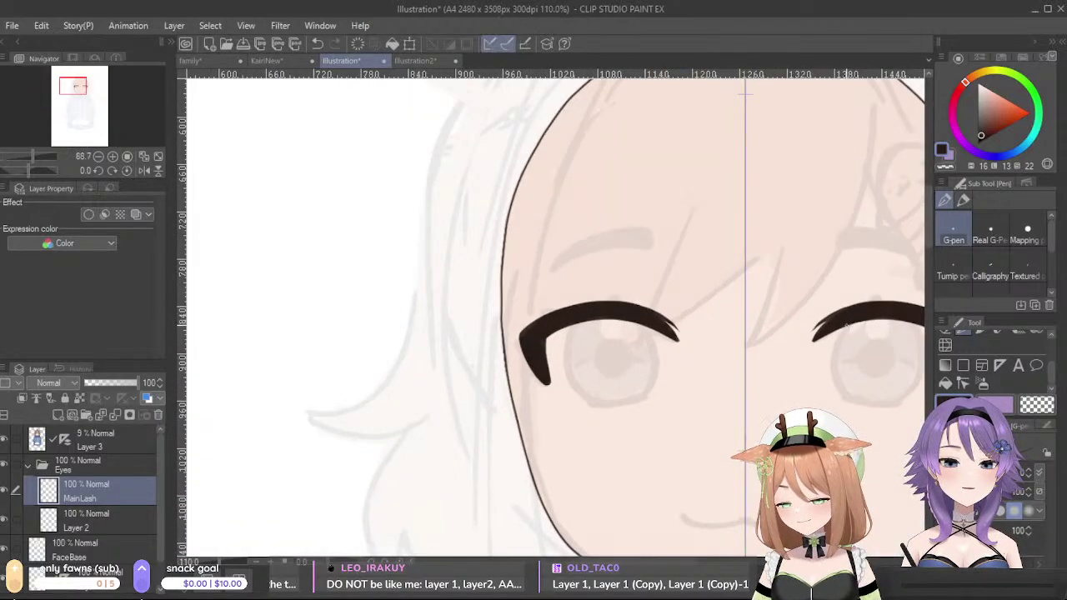
{"action": "left_click", "coordinate": [92, 523]}
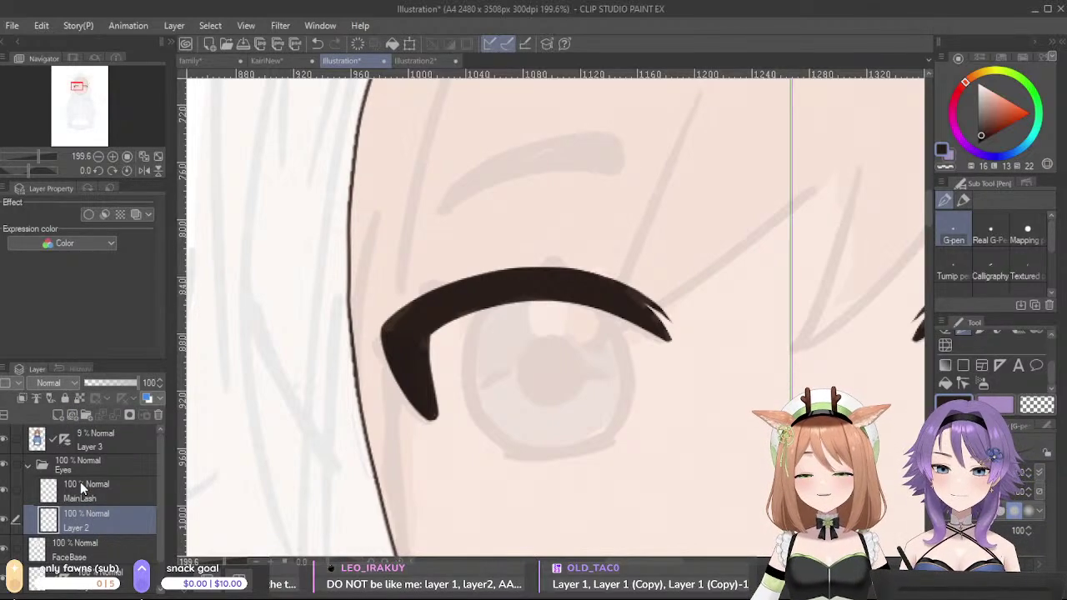
{"action": "left_click", "coordinate": [105, 483]}
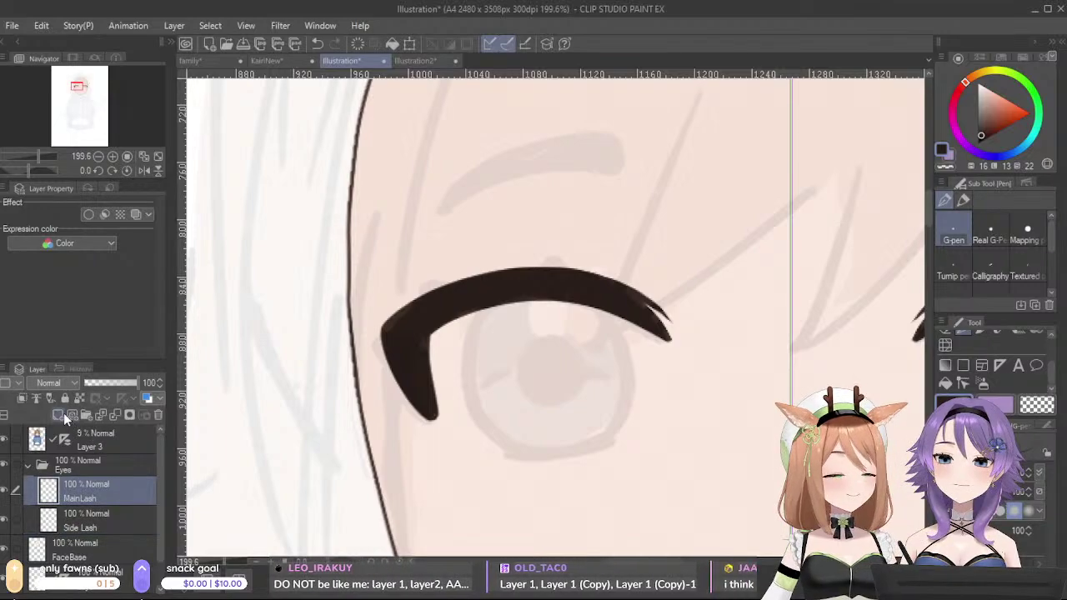
- Add a new layer above MainLash and start outlining a small pointed spike on the lash's outer upper edge
{"action": "left_click", "coordinate": [64, 413]}
{"action": "left_click_drag", "start_coordinate": [418, 297], "coordinate": [414, 288]}
{"action": "key", "text": "ctrl+z"}
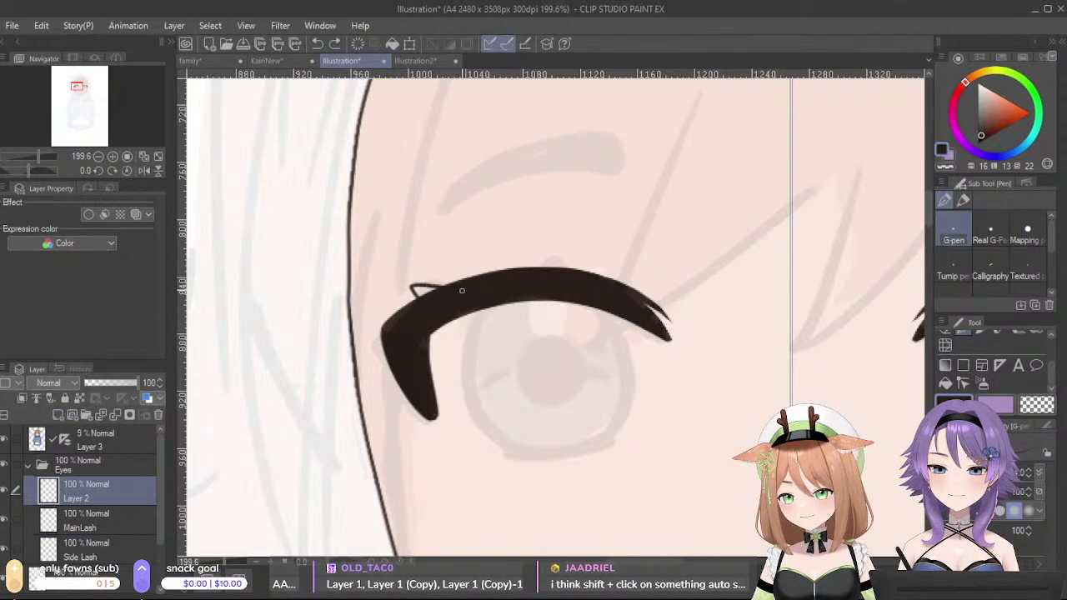
- Lower MainLash's opacity to 29% and complete the outer spike as a solid dark-brown shape on the layer above
{"action": "left_click", "coordinate": [92, 518]}
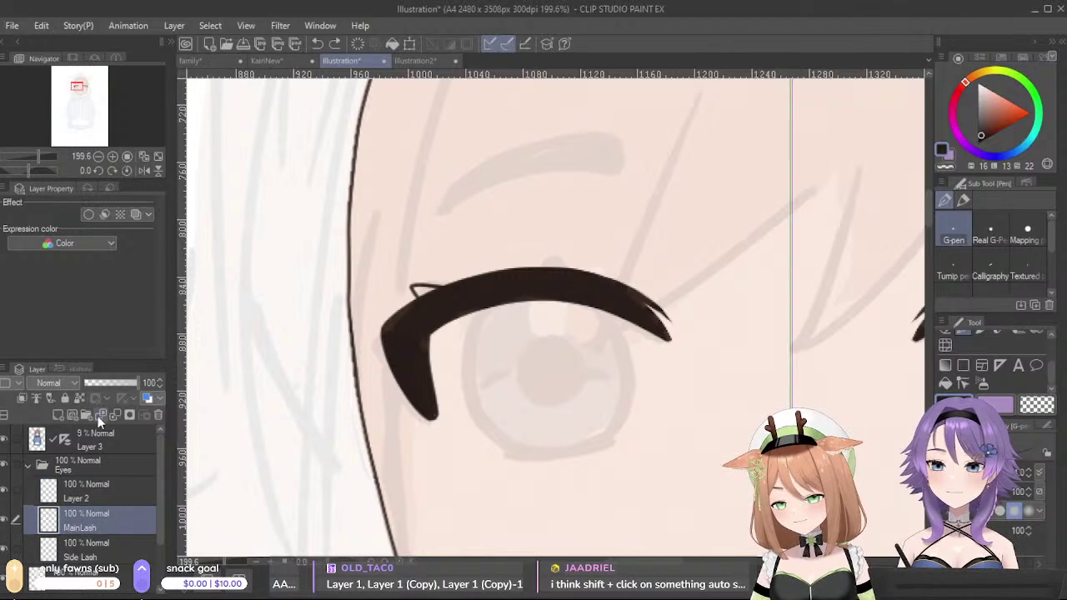
{"action": "left_click", "coordinate": [101, 383]}
{"action": "left_click", "coordinate": [112, 491]}
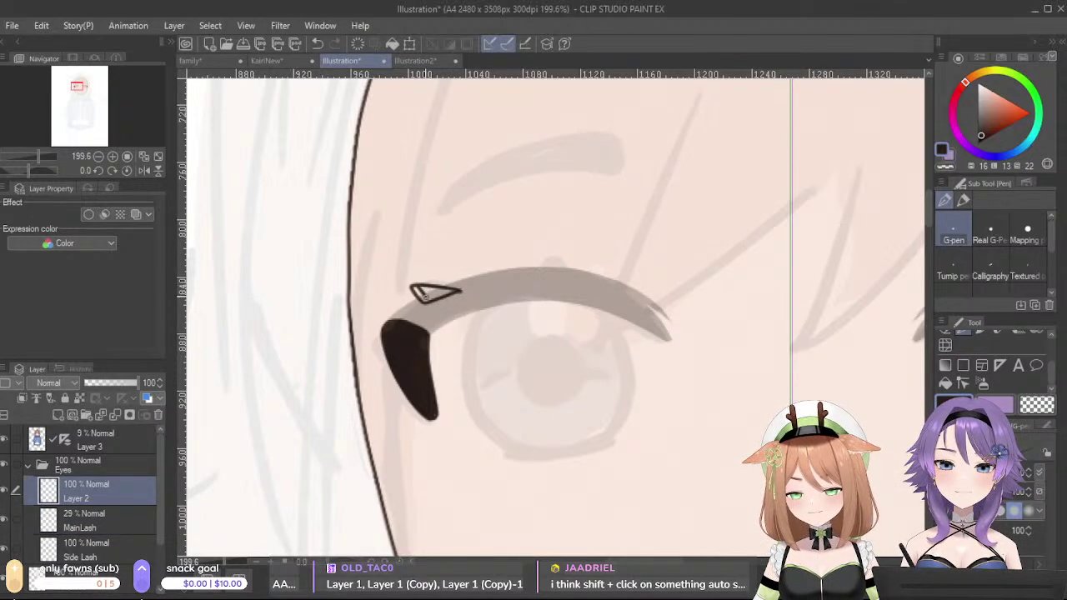
{"action": "key", "text": "ctrl+z"}
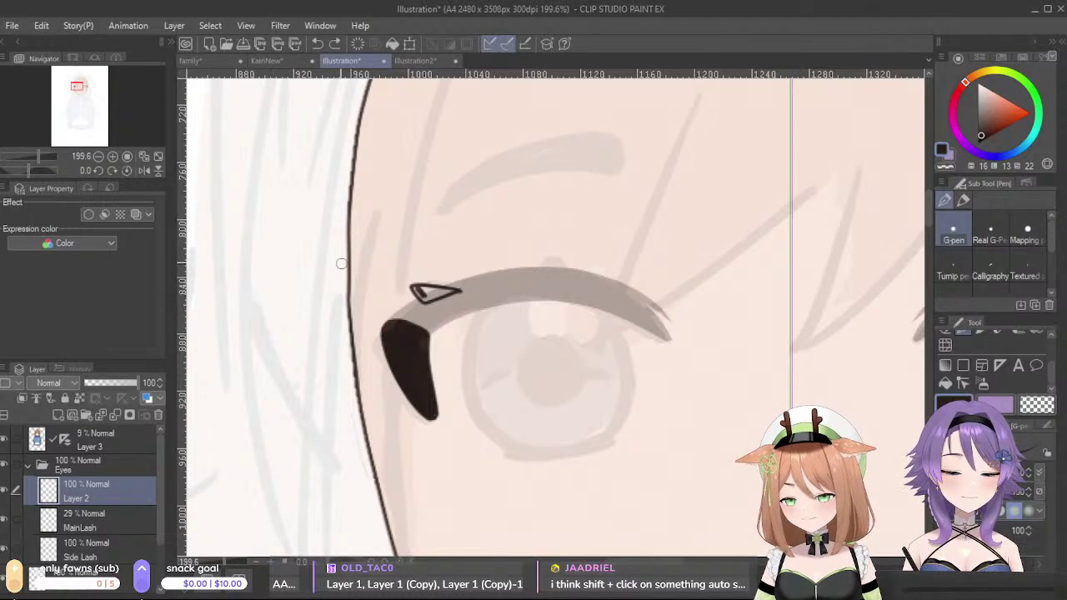
{"action": "left_click_drag", "start_coordinate": [414, 288], "coordinate": [478, 287]}
{"action": "key", "text": "c"}
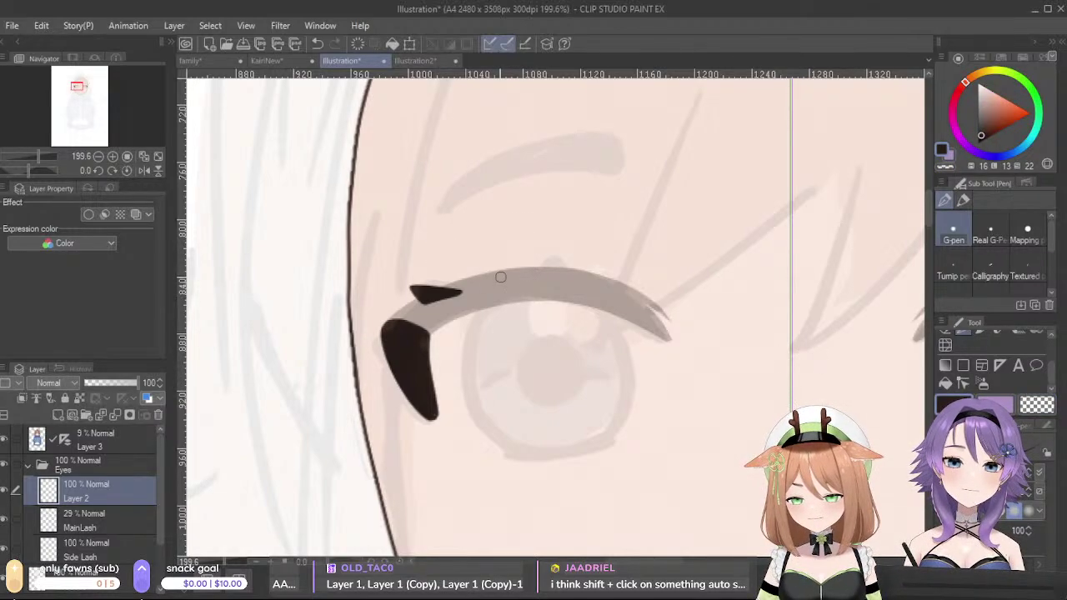
- Try two more triangular spikes on the outer spike's layer, check them with MainLash at 100% opacity, and undo them
{"action": "mouse_move", "coordinate": [506, 276]}
{"action": "left_mouse_down"}
{"action": "mouse_move", "coordinate": [524, 262]}
{"action": "mouse_move", "coordinate": [534, 279]}
{"action": "mouse_move", "coordinate": [504, 282]}
{"action": "mouse_move", "coordinate": [523, 258]}
{"action": "mouse_move", "coordinate": [532, 284]}
{"action": "mouse_move", "coordinate": [550, 287]}
{"action": "left_mouse_up"}
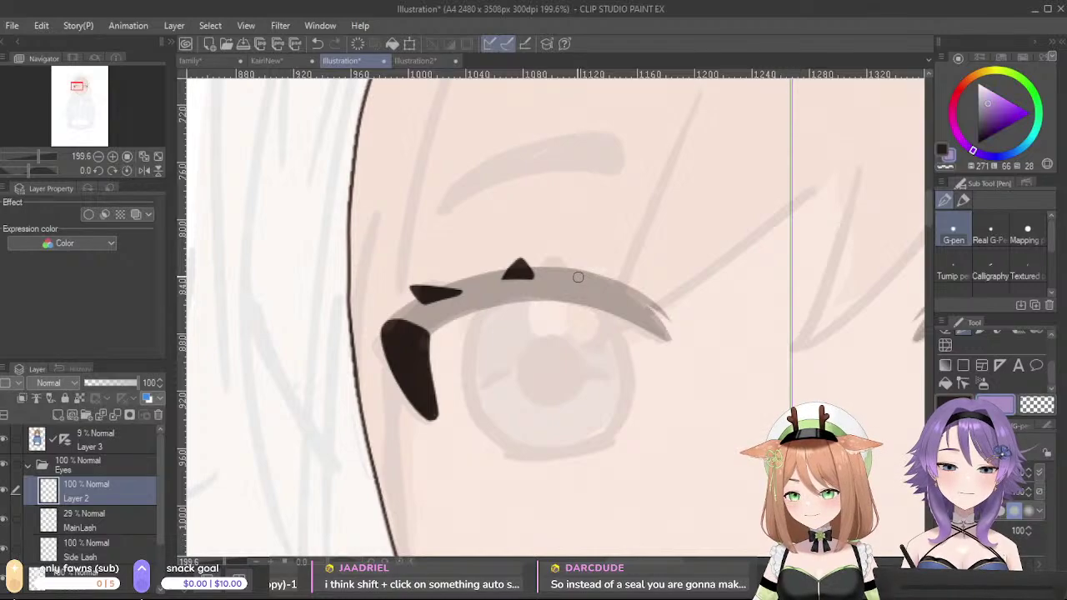
{"action": "mouse_move", "coordinate": [583, 280]}
{"action": "left_mouse_down"}
{"action": "mouse_move", "coordinate": [602, 264]}
{"action": "mouse_move", "coordinate": [608, 284]}
{"action": "mouse_move", "coordinate": [597, 268]}
{"action": "left_mouse_up"}
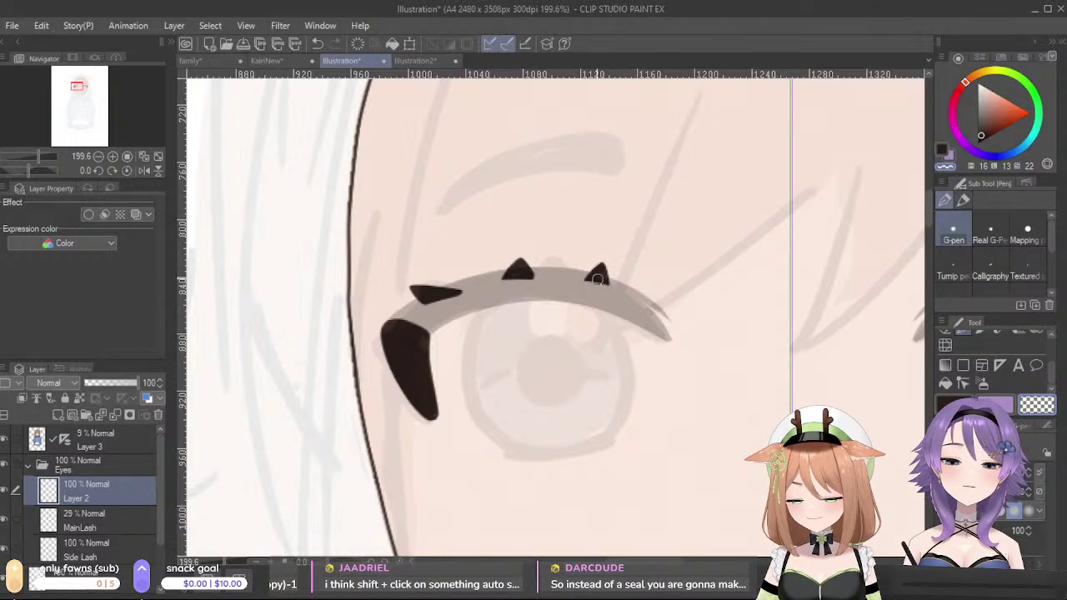
{"action": "left_click", "coordinate": [84, 521]}
{"action": "left_click_drag", "start_coordinate": [100, 382], "coordinate": [140, 381]}
{"action": "scroll", "coordinate": [575, 324], "scroll_direction": "down", "scroll_amount": 5}
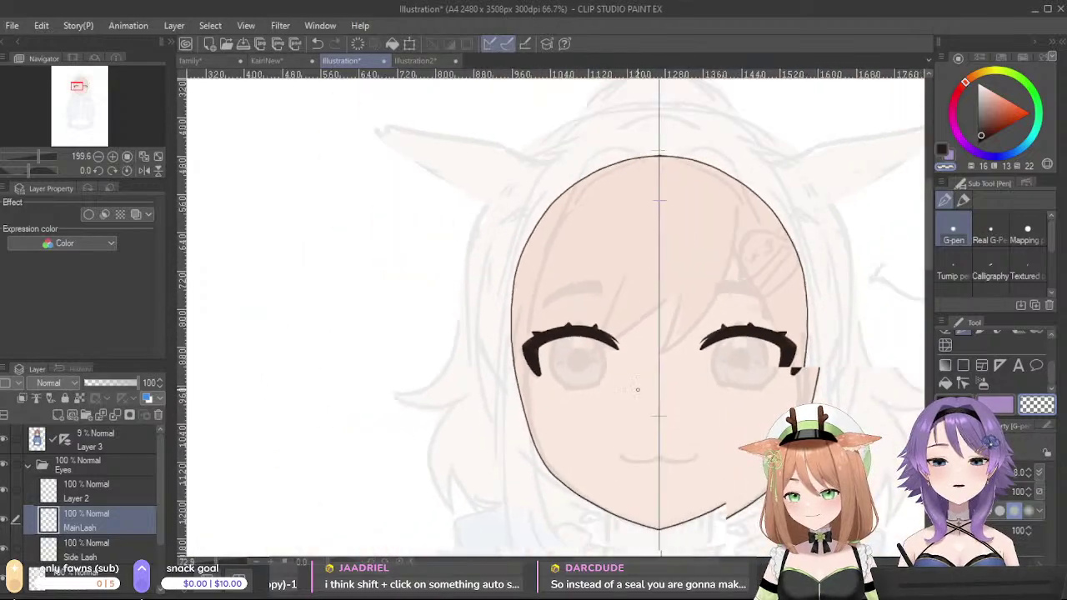
{"action": "scroll", "coordinate": [650, 392], "scroll_direction": "up", "scroll_amount": 4}
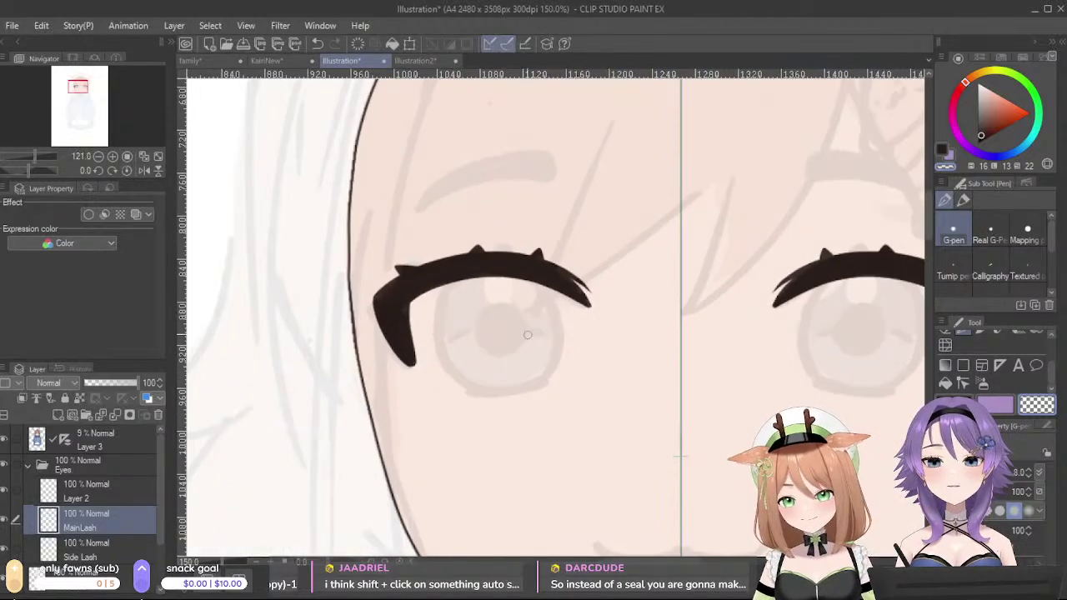
{"action": "left_click", "coordinate": [110, 489]}
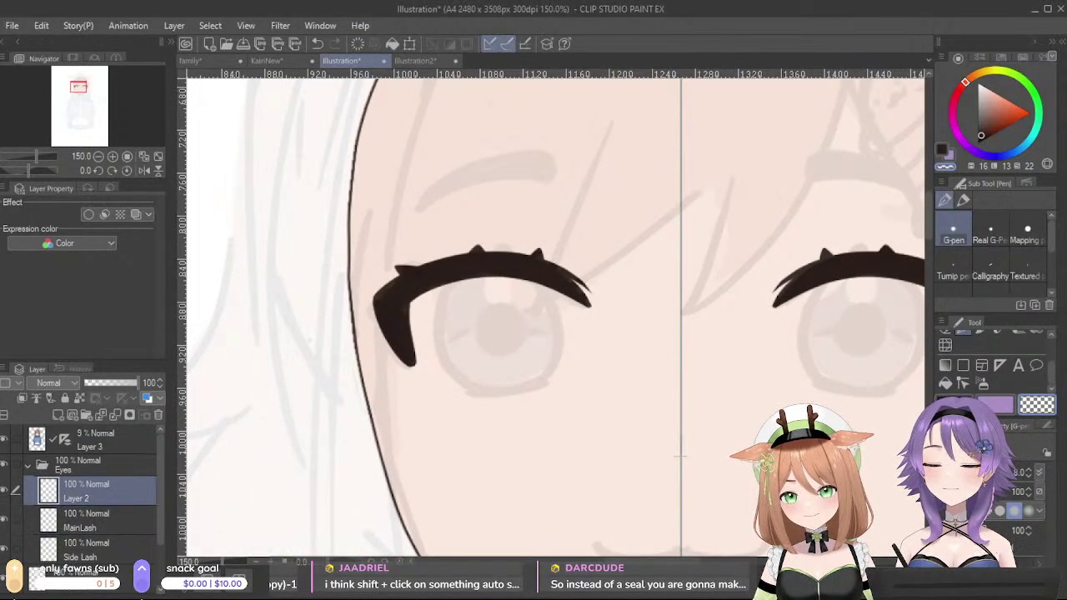
{"action": "key", "text": "ctrl+z"}
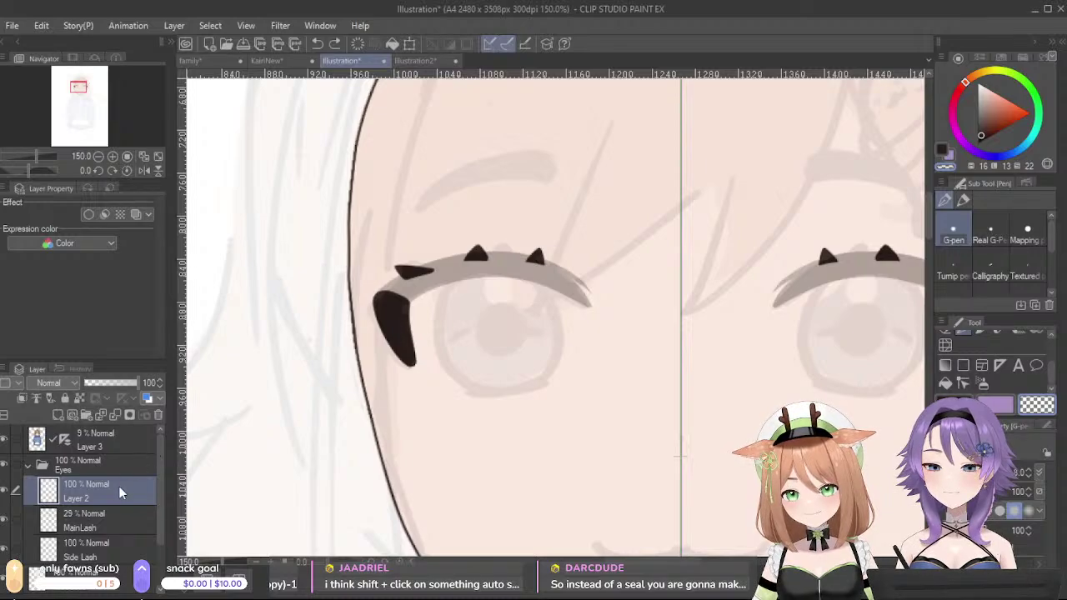
- Add a separate layer above the outer spike's layer and draw a solid dark-brown triangular spike at the lash's upper middle
{"action": "left_click", "coordinate": [58, 415]}
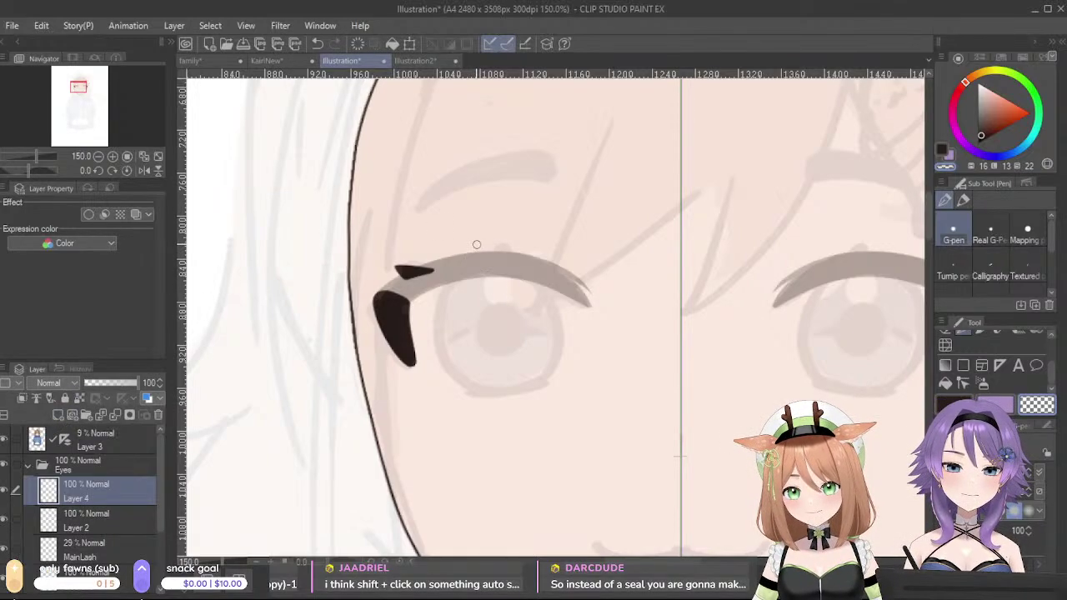
{"action": "key", "text": "x"}
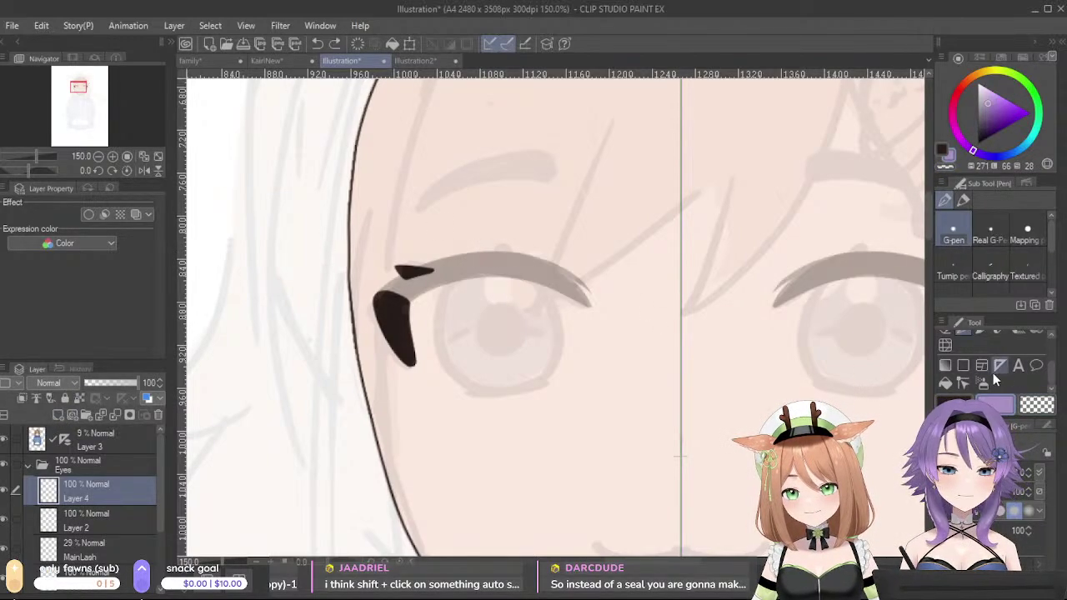
{"action": "key", "text": "x"}
{"action": "mouse_move", "coordinate": [465, 259]}
{"action": "left_mouse_down"}
{"action": "mouse_move", "coordinate": [470, 248]}
{"action": "mouse_move", "coordinate": [479, 257]}
{"action": "left_mouse_up"}
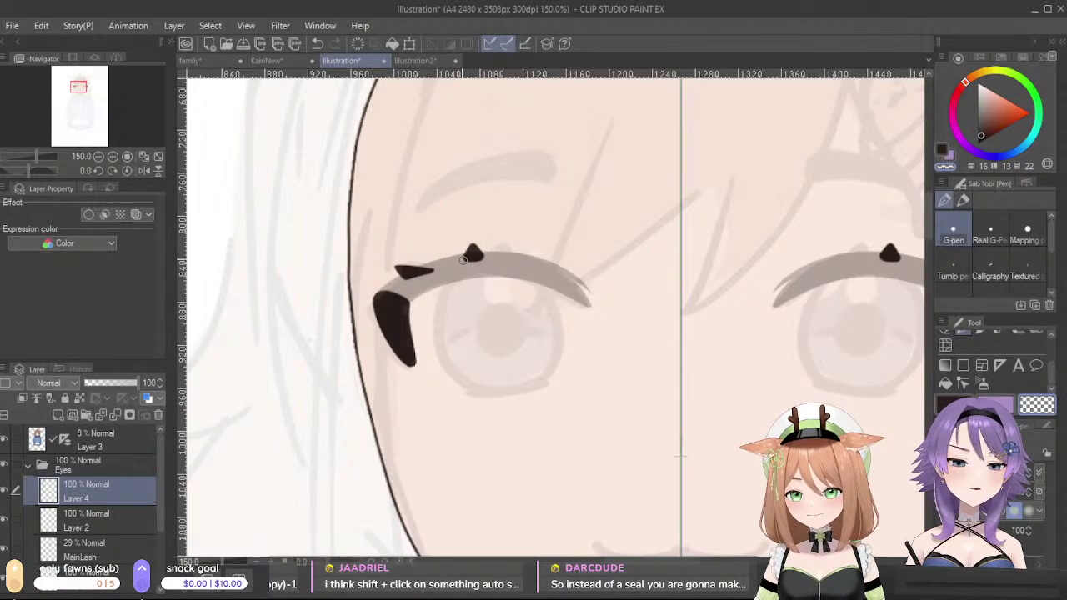
- Erase the edges of the lash's upper-middle spike into a crisp triangle and shorten the outer spike on Layer 2
{"action": "key", "text": "c"}
{"action": "mouse_move", "coordinate": [469, 240]}
{"action": "left_mouse_down"}
{"action": "mouse_move", "coordinate": [461, 252]}
{"action": "mouse_move", "coordinate": [488, 253]}
{"action": "left_mouse_up"}
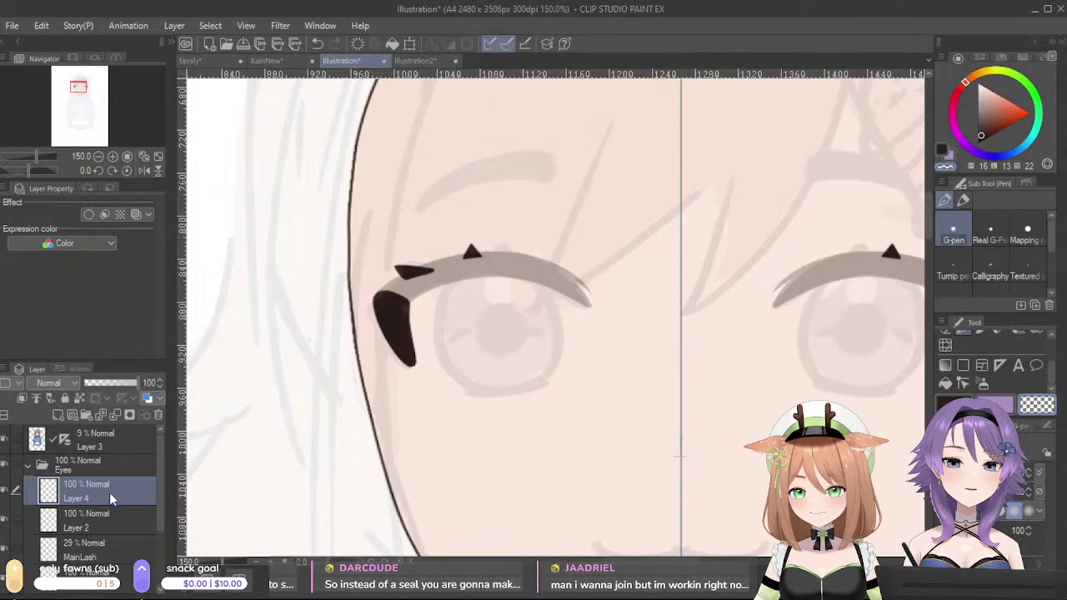
{"action": "left_click", "coordinate": [92, 520]}
{"action": "key", "text": "ctrl+z"}
{"action": "left_click_drag", "start_coordinate": [400, 262], "coordinate": [432, 267]}
{"action": "key", "text": "ctrl+z"}
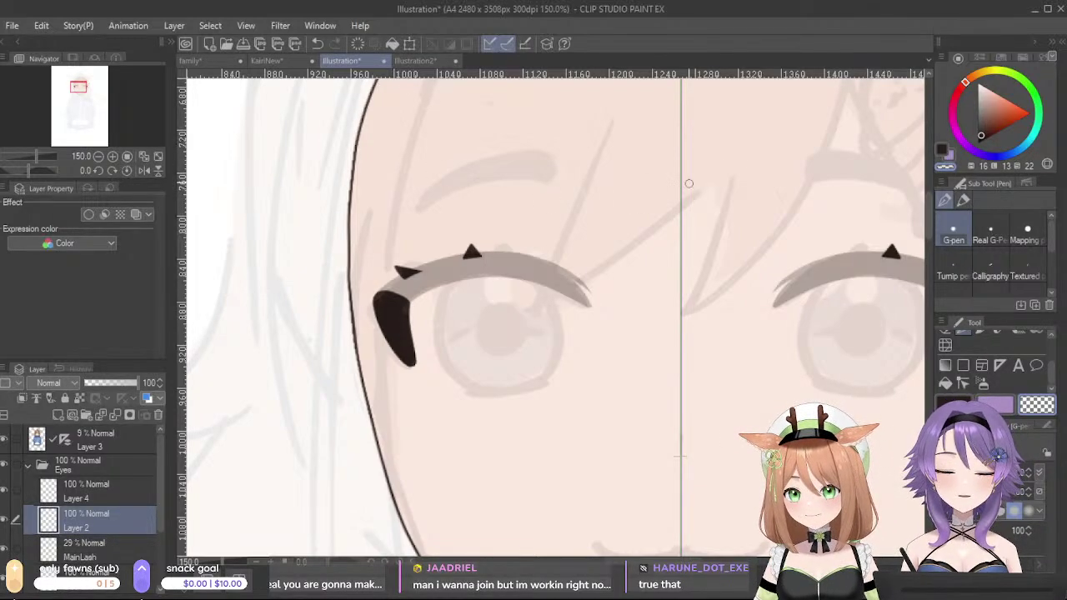
- Add a new layer above Layer 4 and draw a solid dark-brown triangular spike on the lash's inner upper edge
{"action": "left_click", "coordinate": [91, 500]}
{"action": "left_click", "coordinate": [58, 414]}
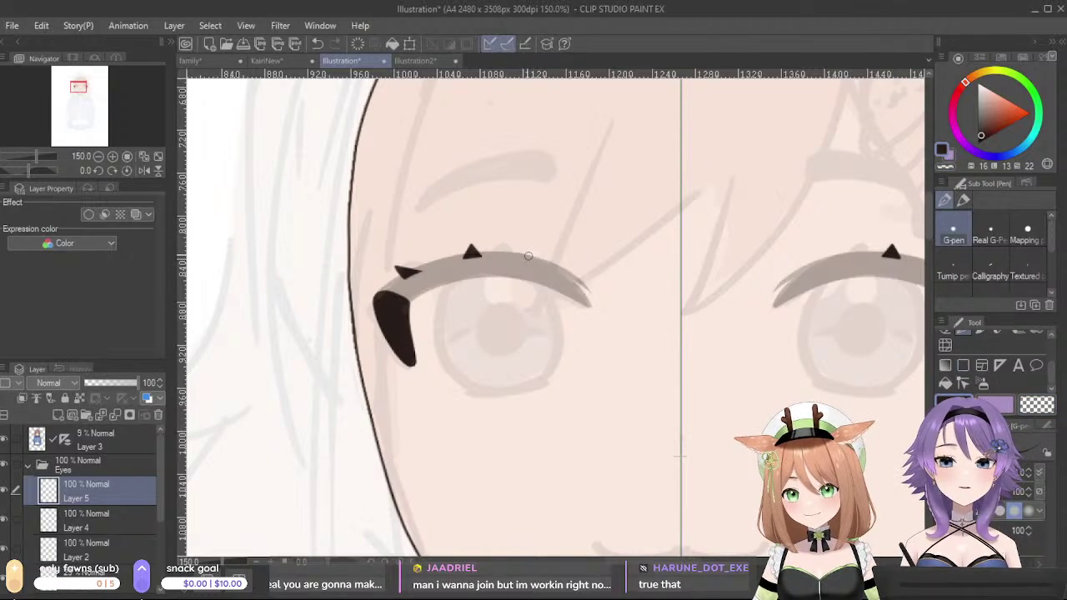
{"action": "mouse_move", "coordinate": [529, 257]}
{"action": "left_mouse_down"}
{"action": "mouse_move", "coordinate": [538, 250]}
{"action": "mouse_move", "coordinate": [548, 268]}
{"action": "mouse_move", "coordinate": [519, 257]}
{"action": "mouse_move", "coordinate": [540, 254]}
{"action": "mouse_move", "coordinate": [526, 263]}
{"action": "left_mouse_up"}
{"action": "key", "text": "c"}
{"action": "key", "text": "ctrl+z"}
{"action": "key", "text": "ctrl+z"}
{"action": "key", "text": "ctrl+z"}
{"action": "key", "text": "ctrl+z"}
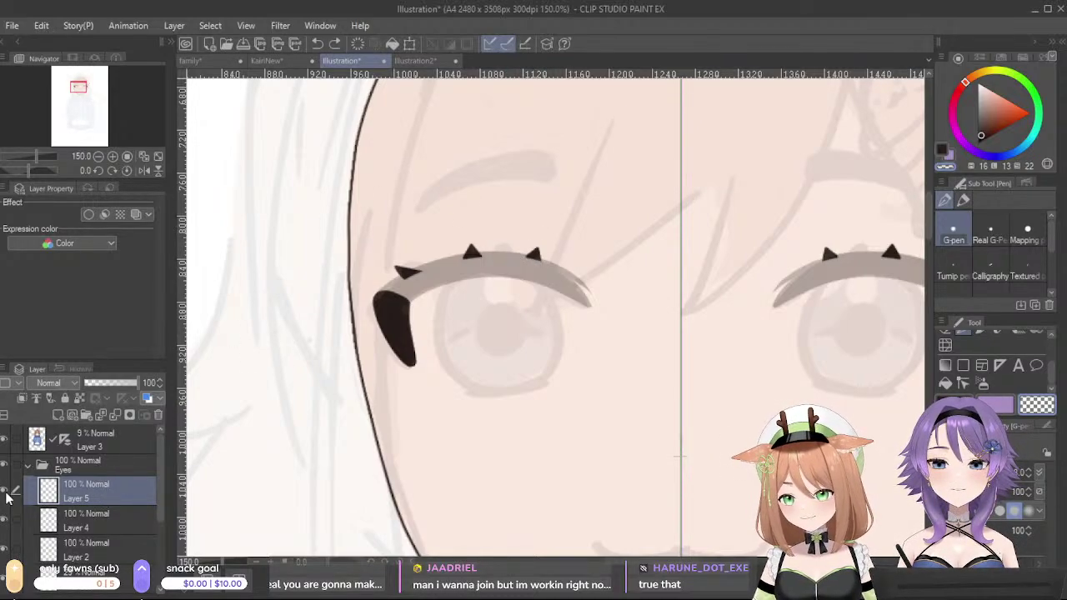
- Restore MainLash's opacity to 100% and check the spiked lashes against the whole face and figure
{"action": "left_click", "coordinate": [91, 571]}
{"action": "left_click_drag", "start_coordinate": [111, 384], "coordinate": [173, 384]}
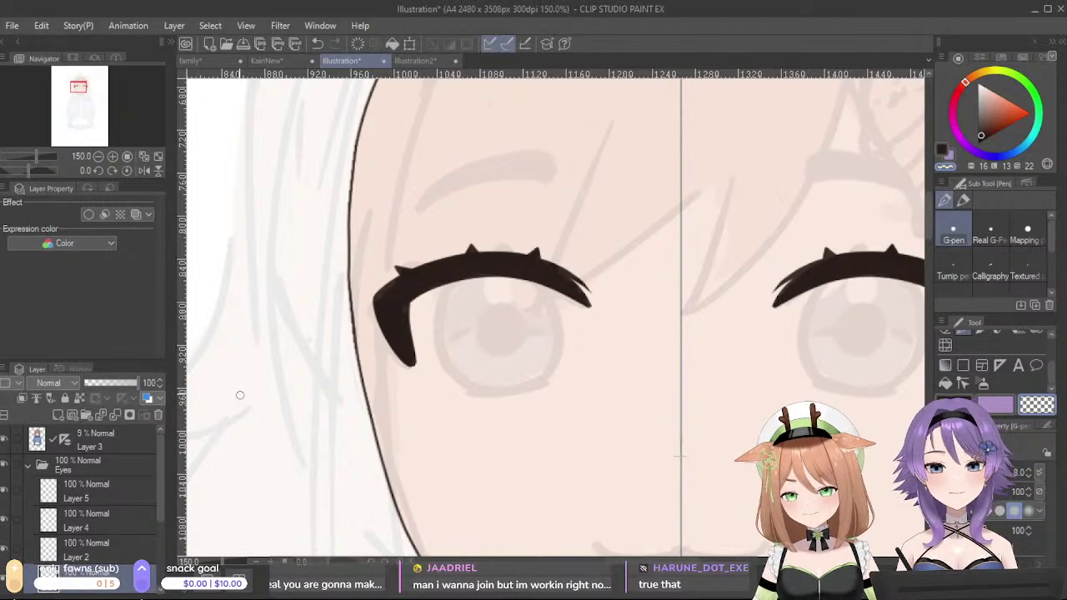
{"action": "scroll", "coordinate": [240, 395], "scroll_direction": "down", "scroll_amount": 1}
{"action": "scroll", "coordinate": [583, 447], "scroll_direction": "down", "scroll_amount": 3}
{"action": "left_click_drag", "start_coordinate": [590, 444], "coordinate": [658, 355]}
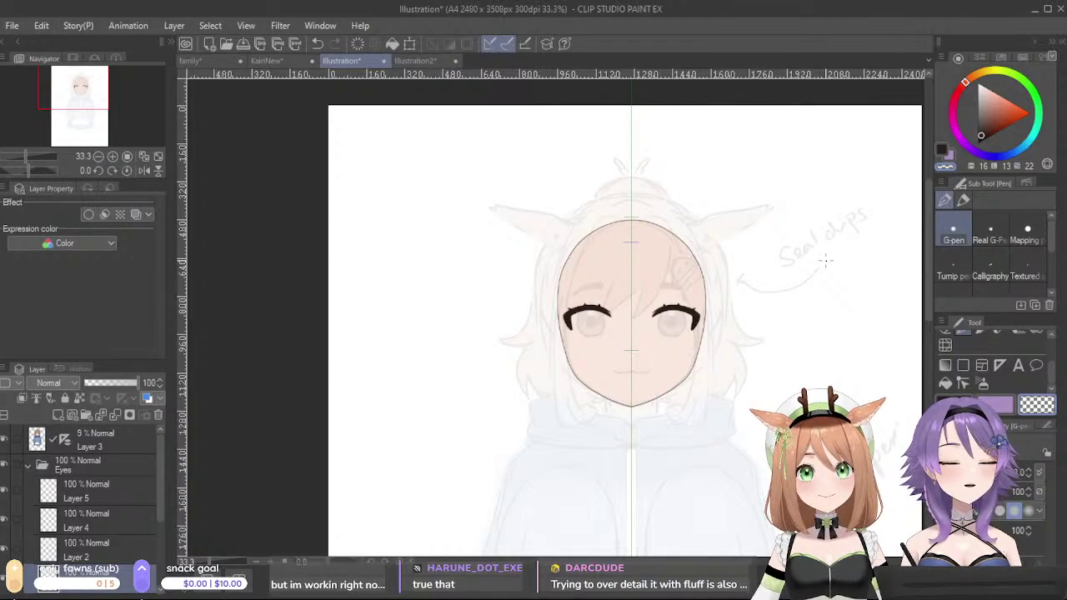
{"action": "scroll", "coordinate": [357, 300], "scroll_direction": "down", "scroll_amount": 5}
{"action": "scroll", "coordinate": [430, 366], "scroll_direction": "up", "scroll_amount": 2}
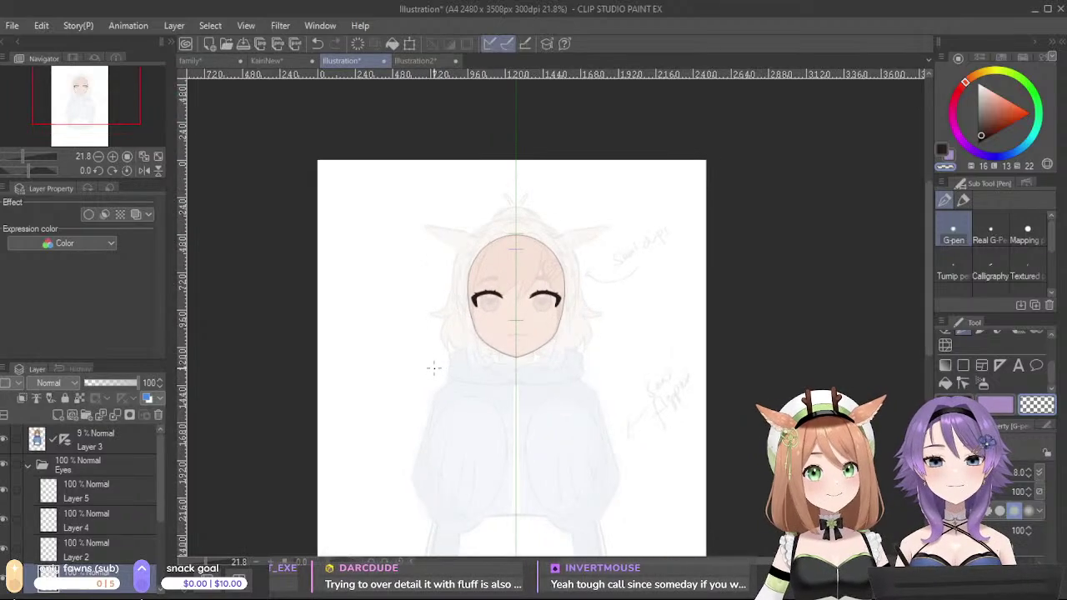
{"action": "scroll", "coordinate": [433, 357], "scroll_direction": "up", "scroll_amount": 3}
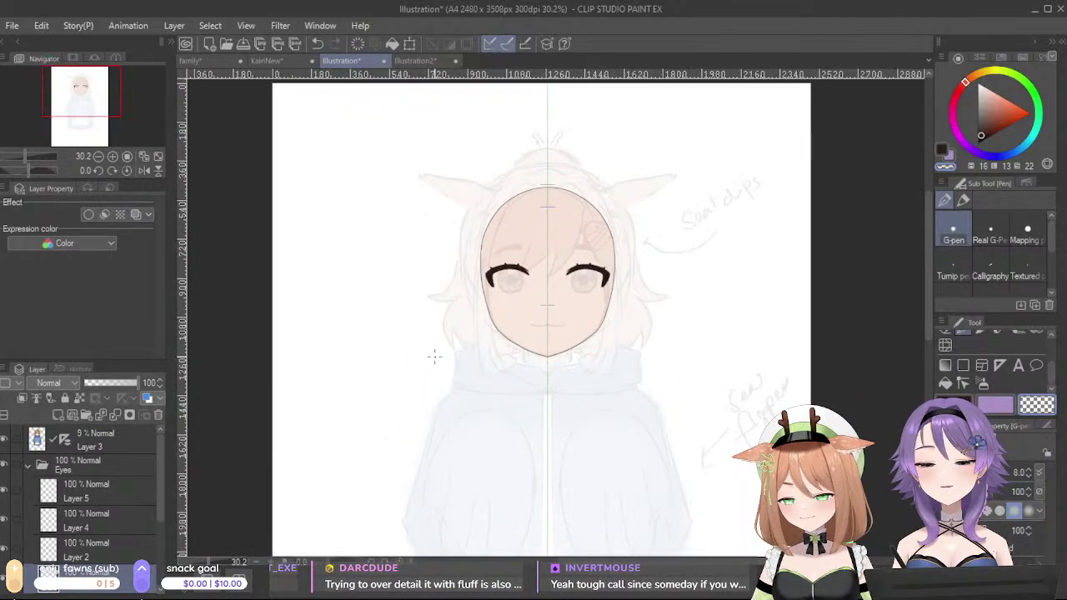
{"action": "scroll", "coordinate": [534, 373], "scroll_direction": "up", "scroll_amount": 3}
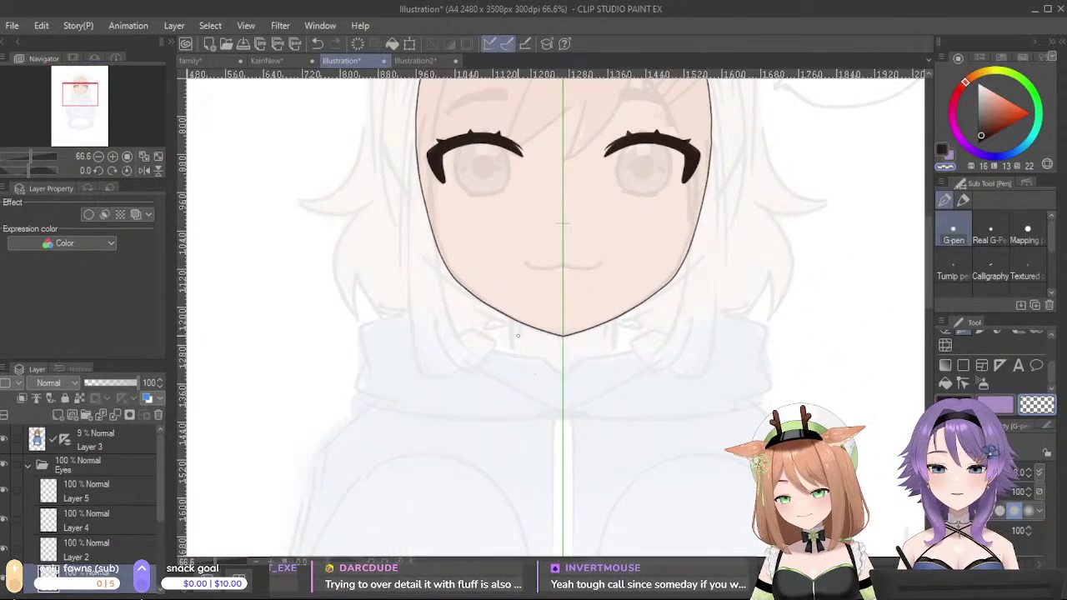
{"action": "left_click_drag", "start_coordinate": [504, 323], "coordinate": [490, 528]}
- Rename the three spike layers: Layer 5 as L1, Layer 4 as L2 and Layer 2 as L3
{"action": "left_click", "coordinate": [136, 495]}
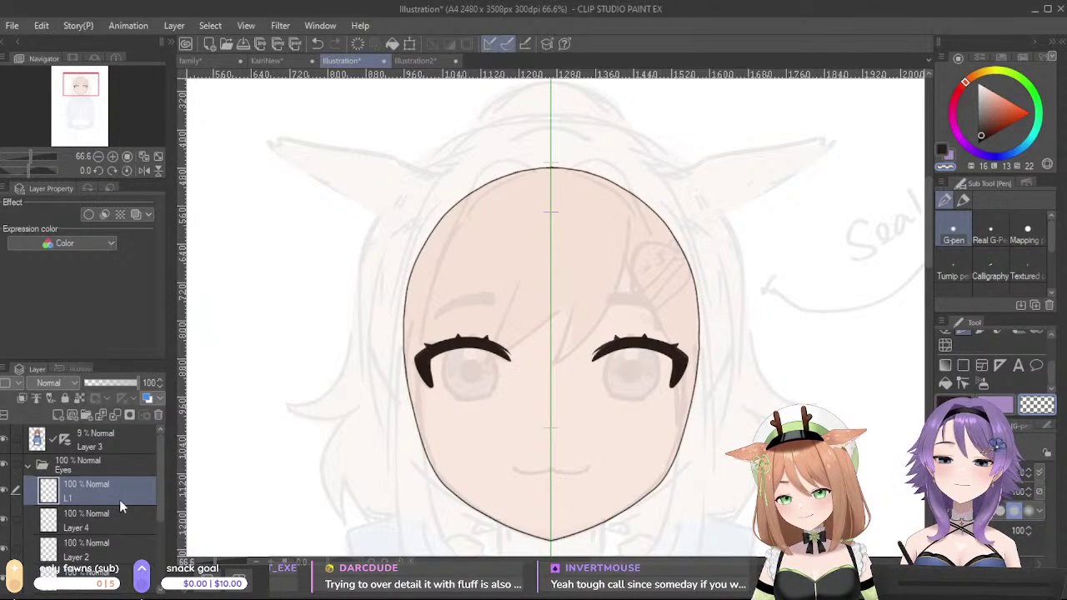
{"action": "left_click", "coordinate": [117, 520]}
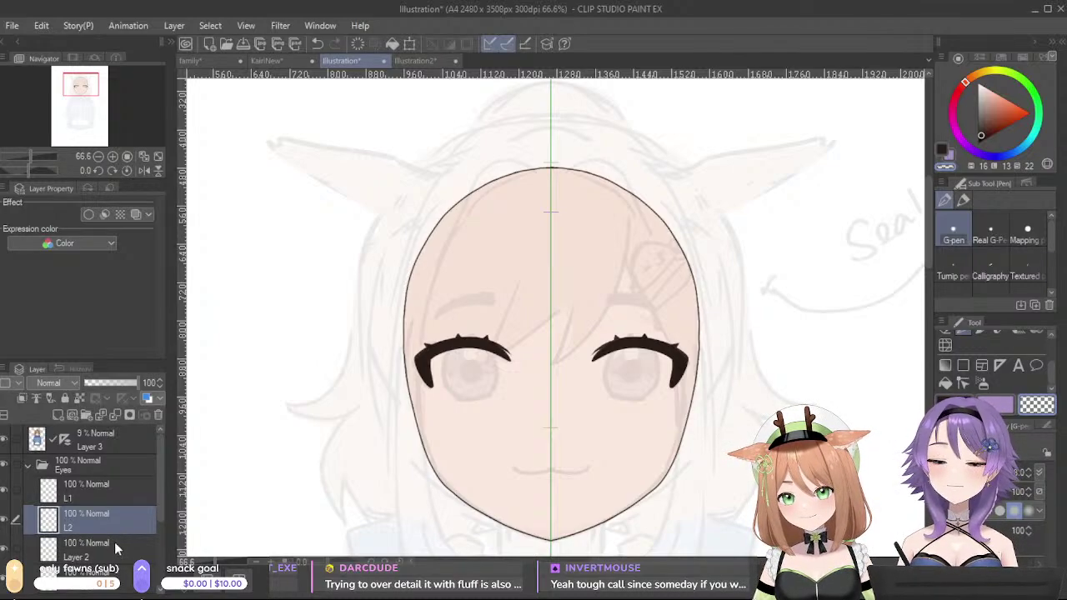
{"action": "left_click", "coordinate": [115, 549]}
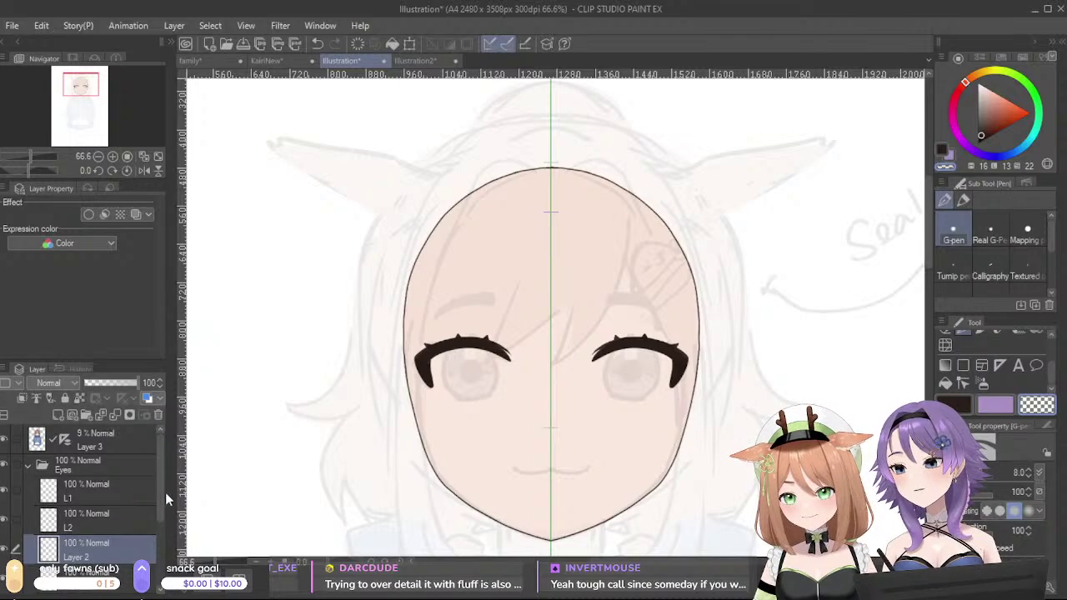
{"action": "left_click", "coordinate": [360, 509]}
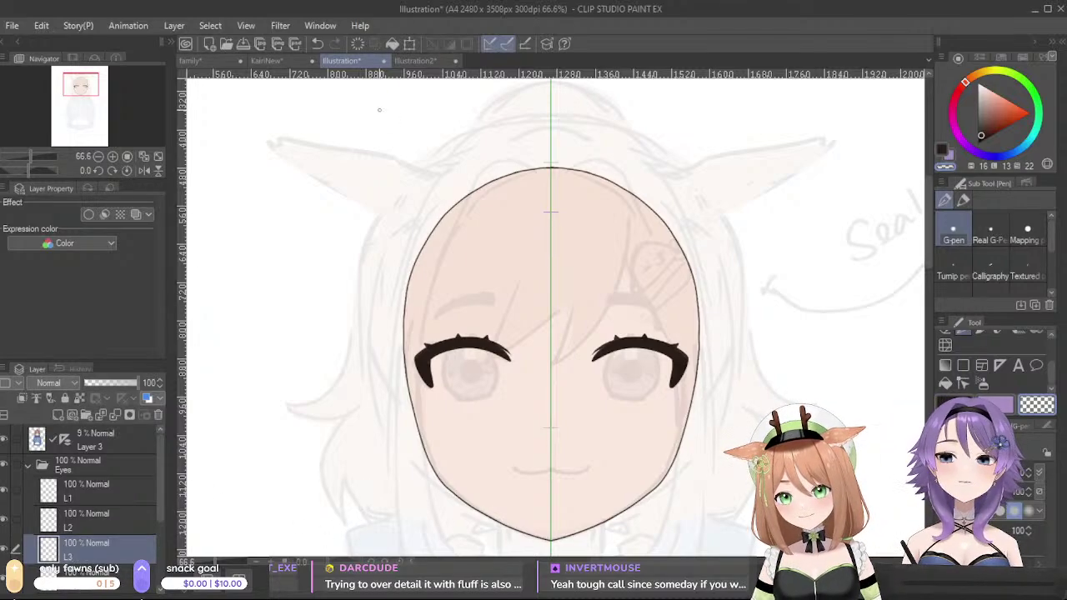
- Switch to the KairiNew illustration and examine its finished eyes and the lash layers inside the EyesL folder
{"action": "left_click", "coordinate": [268, 62]}
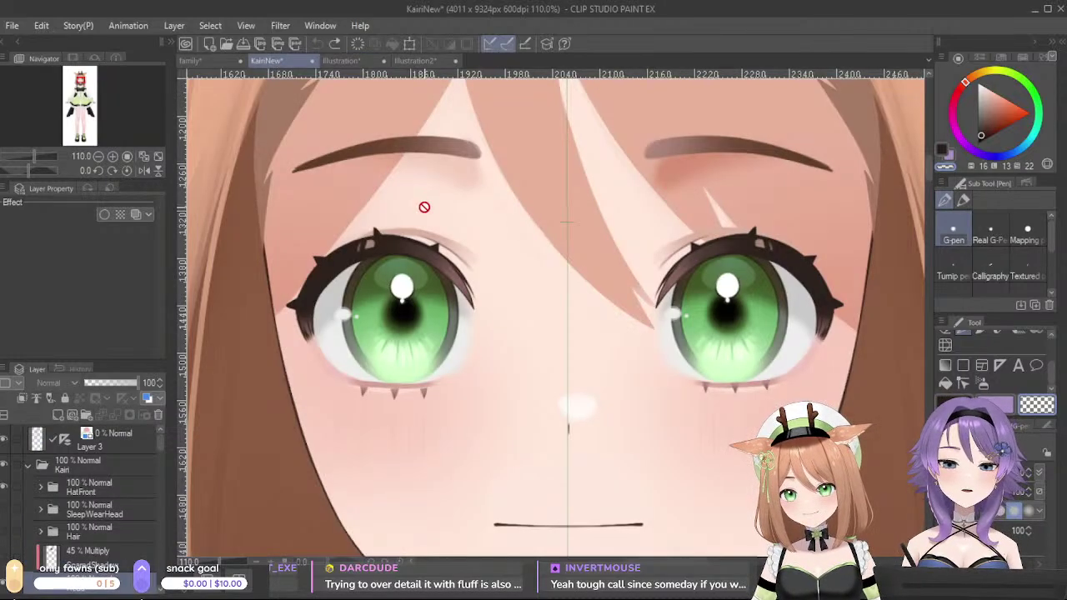
{"action": "scroll", "coordinate": [424, 205], "scroll_direction": "down", "scroll_amount": 2}
{"action": "scroll", "coordinate": [403, 364], "scroll_direction": "up", "scroll_amount": 5}
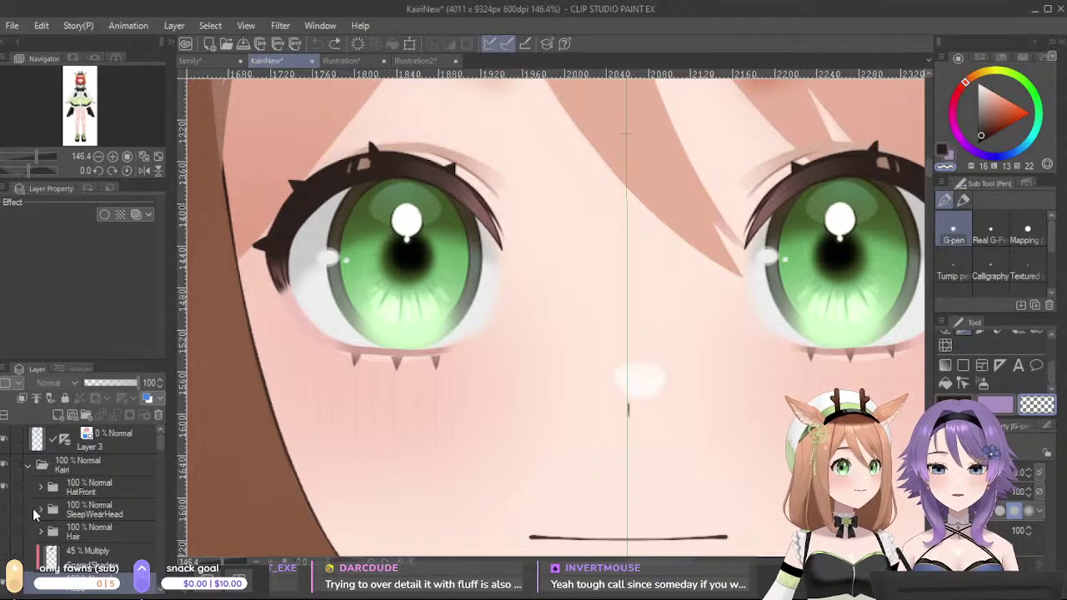
{"action": "scroll", "coordinate": [621, 329], "scroll_direction": "down", "scroll_amount": 3}
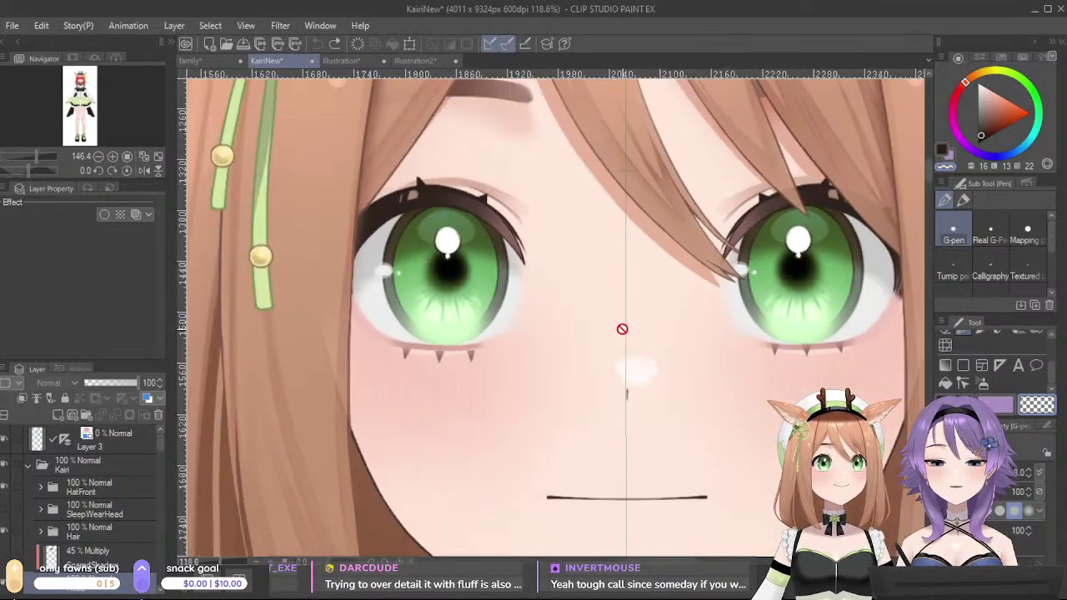
{"action": "scroll", "coordinate": [92, 492], "scroll_direction": "down", "scroll_amount": 5}
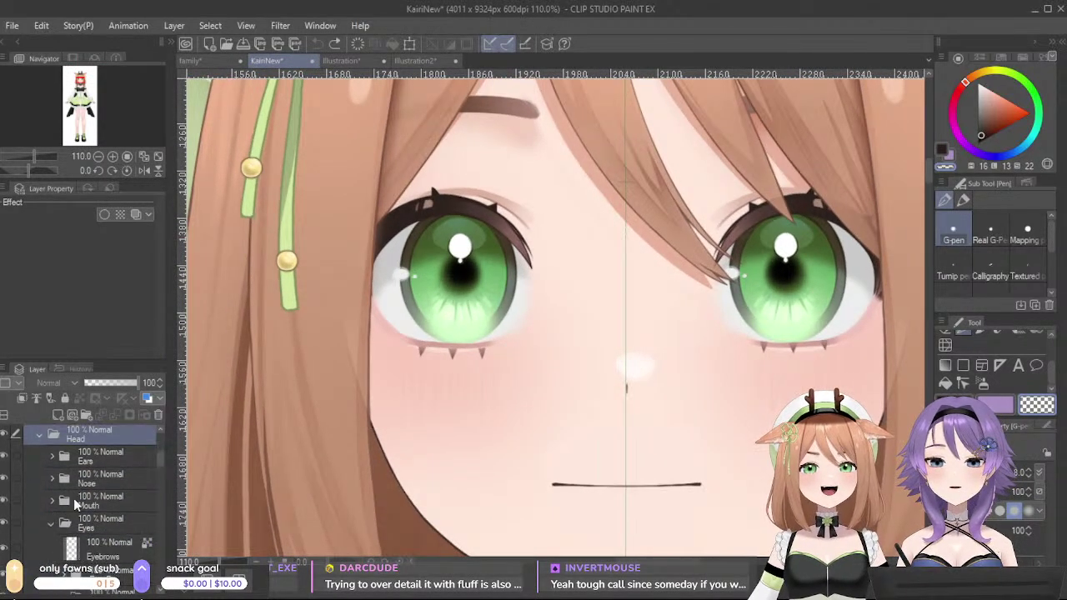
{"action": "scroll", "coordinate": [104, 509], "scroll_direction": "down", "scroll_amount": 2}
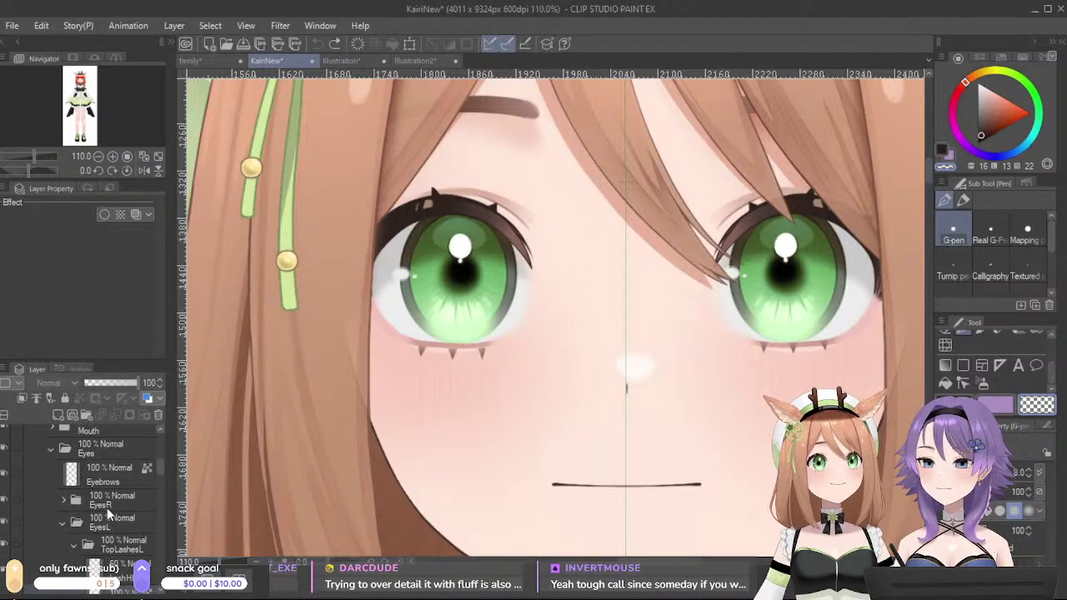
{"action": "scroll", "coordinate": [94, 547], "scroll_direction": "down", "scroll_amount": 5}
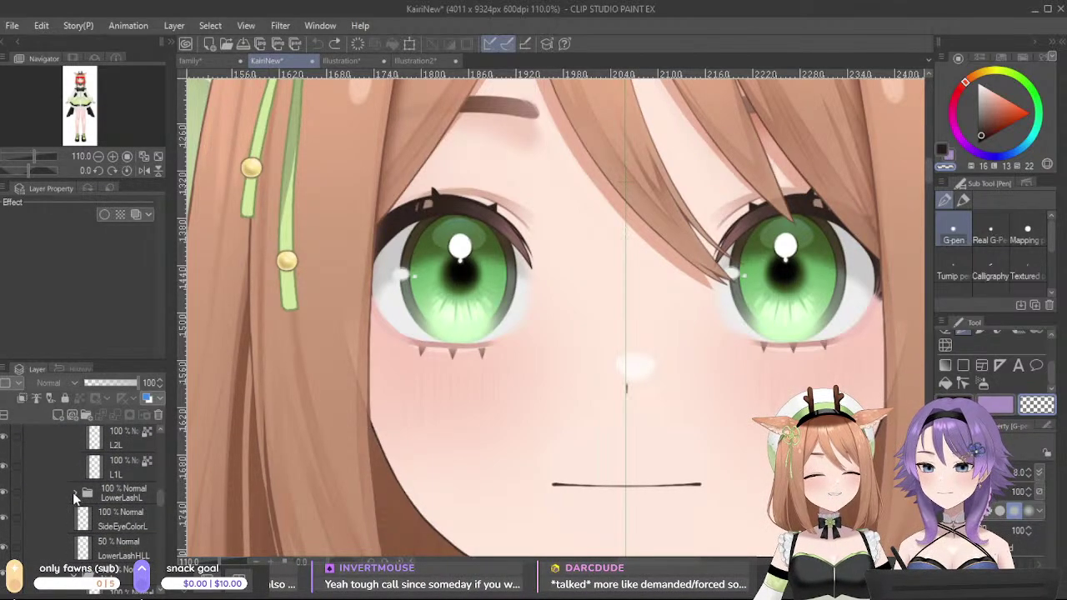
{"action": "scroll", "coordinate": [133, 540], "scroll_direction": "up", "scroll_amount": 7}
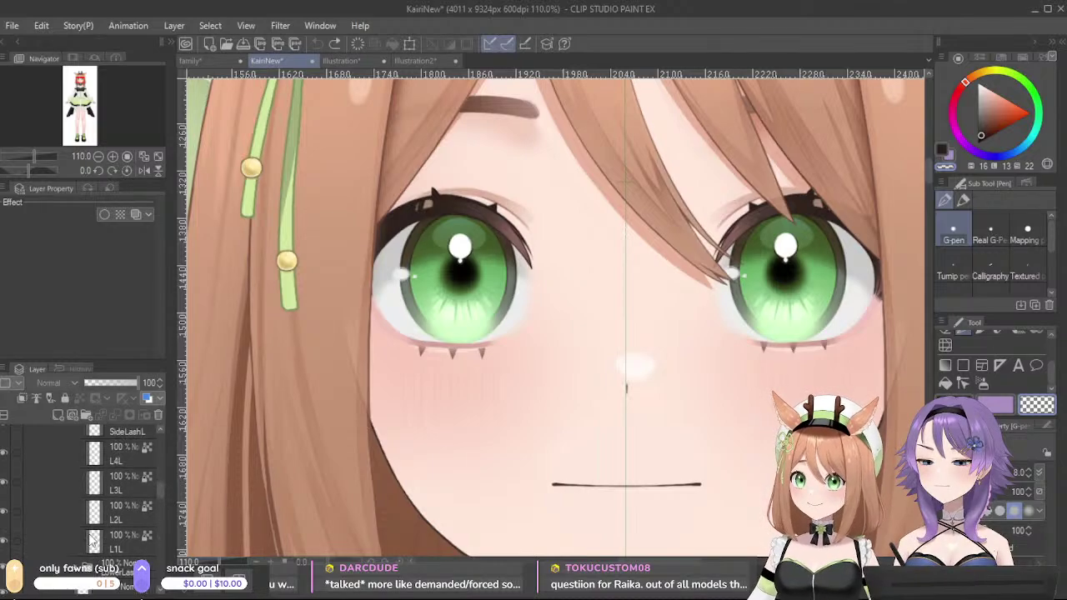
{"action": "scroll", "coordinate": [92, 533], "scroll_direction": "up", "scroll_amount": 3}
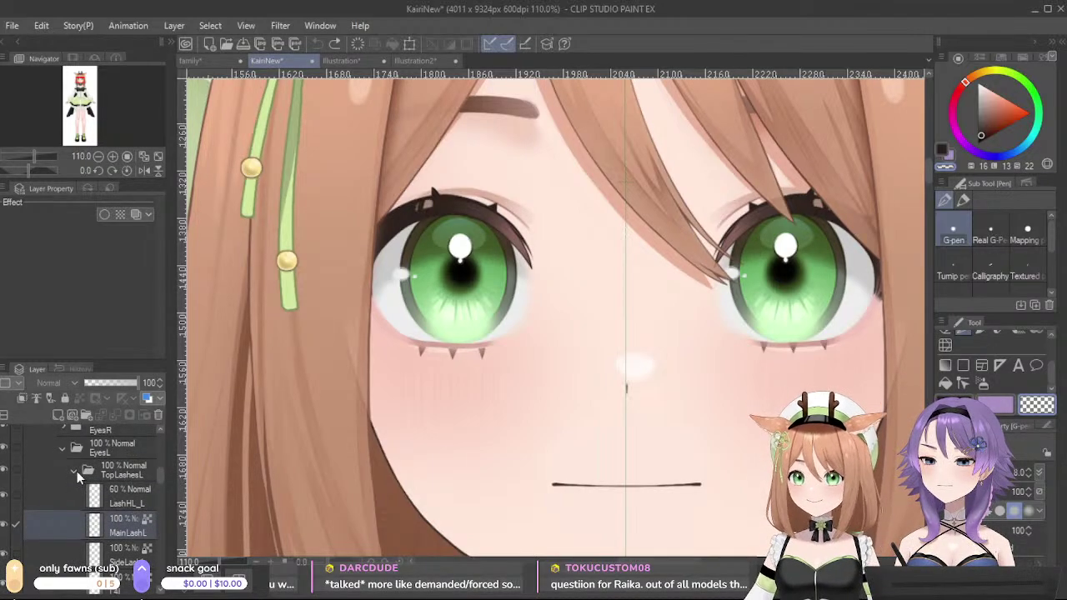
- Copy the IrisL folder from KairiNew's EyesL folder and paste it into the Illustration document's Eyes folder
{"action": "left_click", "coordinate": [75, 470]}
{"action": "scroll", "coordinate": [102, 527], "scroll_direction": "down", "scroll_amount": 1}
{"action": "left_click", "coordinate": [112, 543]}
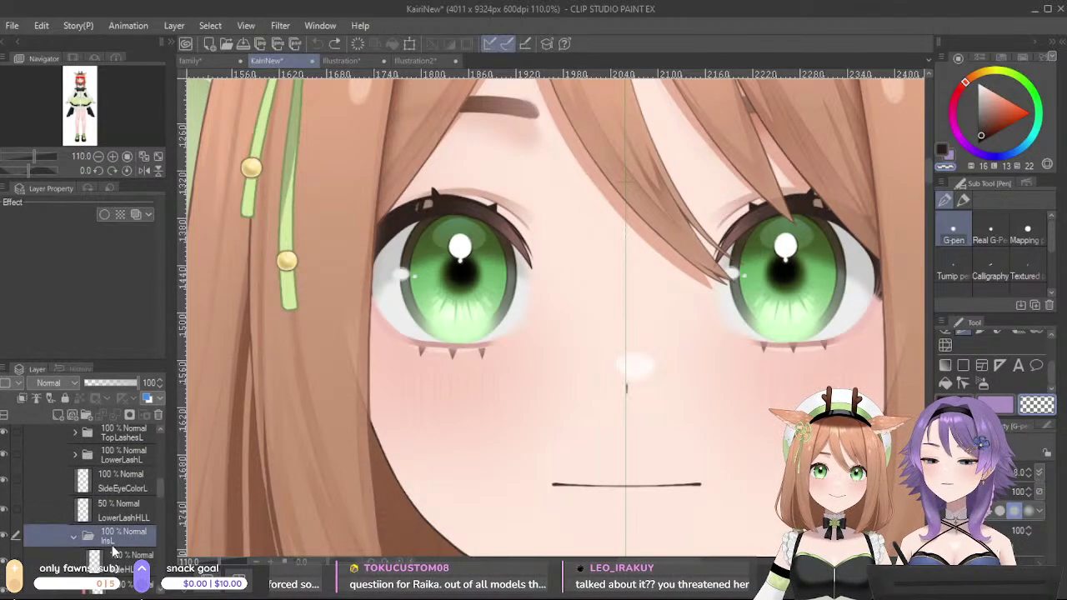
{"action": "left_click", "coordinate": [4, 539]}
{"action": "left_click", "coordinate": [4, 539]}
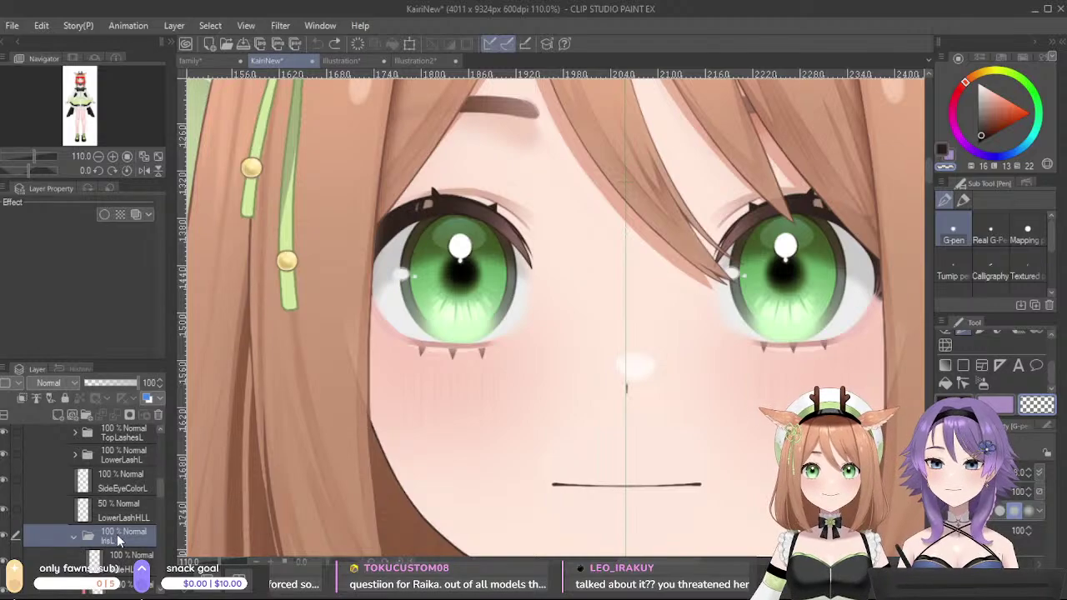
{"action": "left_click", "coordinate": [357, 60]}
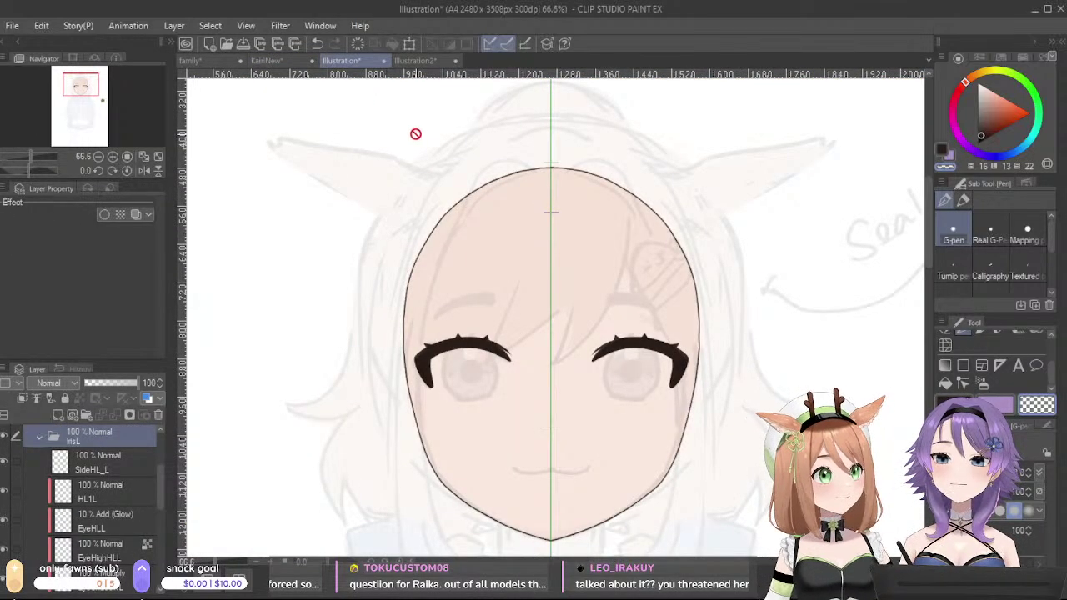
- Move the pasted green iris into view on the canvas, just left of the face, with the Move layer tool
{"action": "scroll", "coordinate": [742, 409], "scroll_direction": "down", "scroll_amount": 2}
{"action": "scroll", "coordinate": [742, 409], "scroll_direction": "up", "scroll_amount": 1}
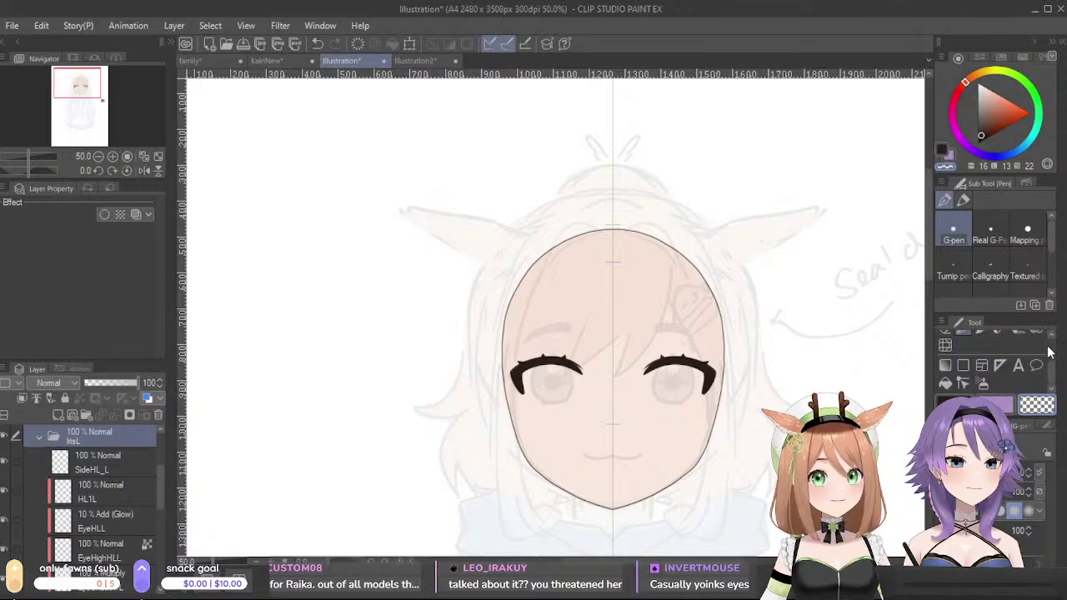
{"action": "scroll", "coordinate": [1016, 368], "scroll_direction": "up", "scroll_amount": 2}
{"action": "left_click", "coordinate": [1036, 338]}
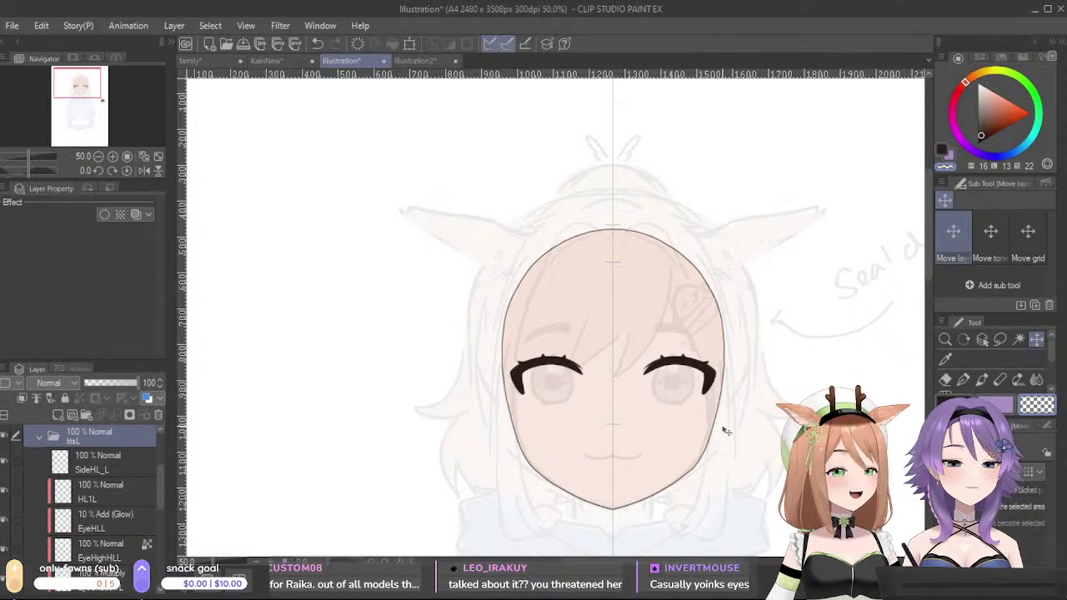
{"action": "left_click_drag", "start_coordinate": [746, 456], "coordinate": [473, 336]}
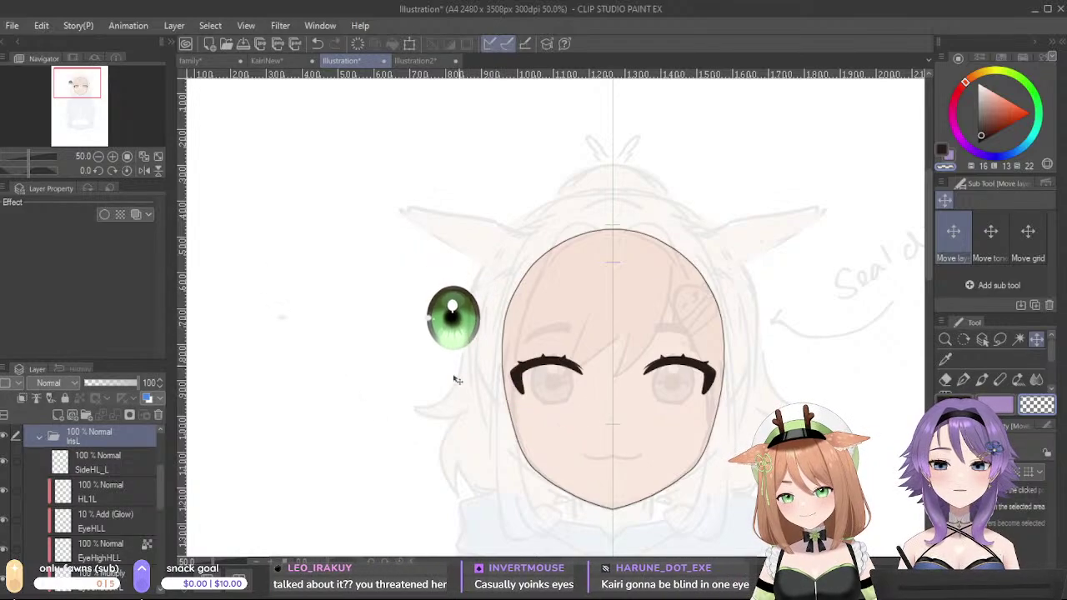
- Erase the stray highlight mark far from the iris on the SideHL_L layer inside the IrisL folder
{"action": "left_click", "coordinate": [39, 437]}
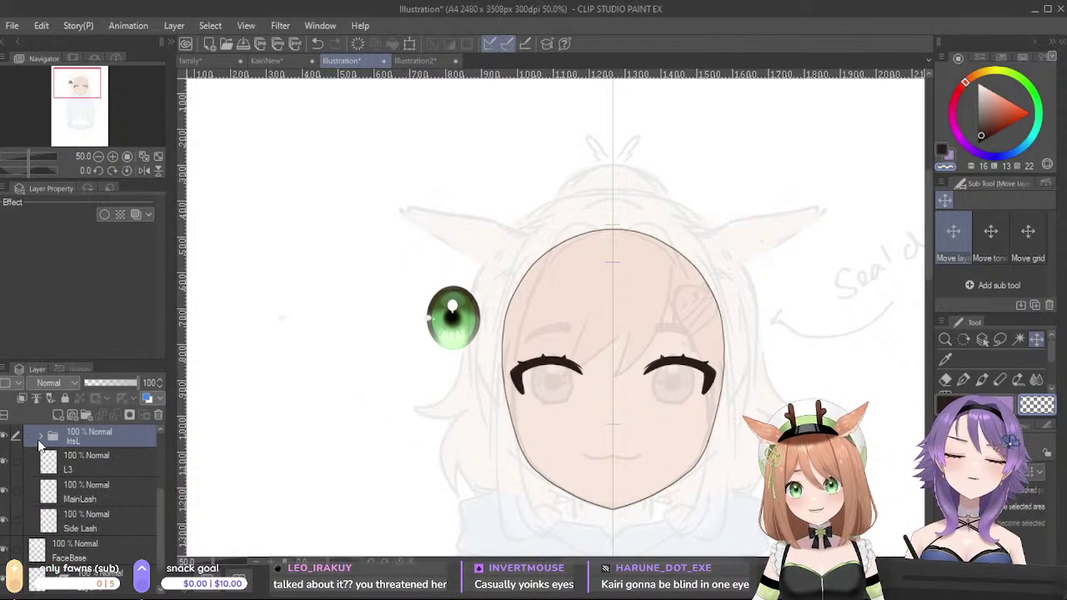
{"action": "scroll", "coordinate": [72, 481], "scroll_direction": "down", "scroll_amount": 1}
{"action": "scroll", "coordinate": [96, 460], "scroll_direction": "up", "scroll_amount": 1}
{"action": "left_click", "coordinate": [86, 471]}
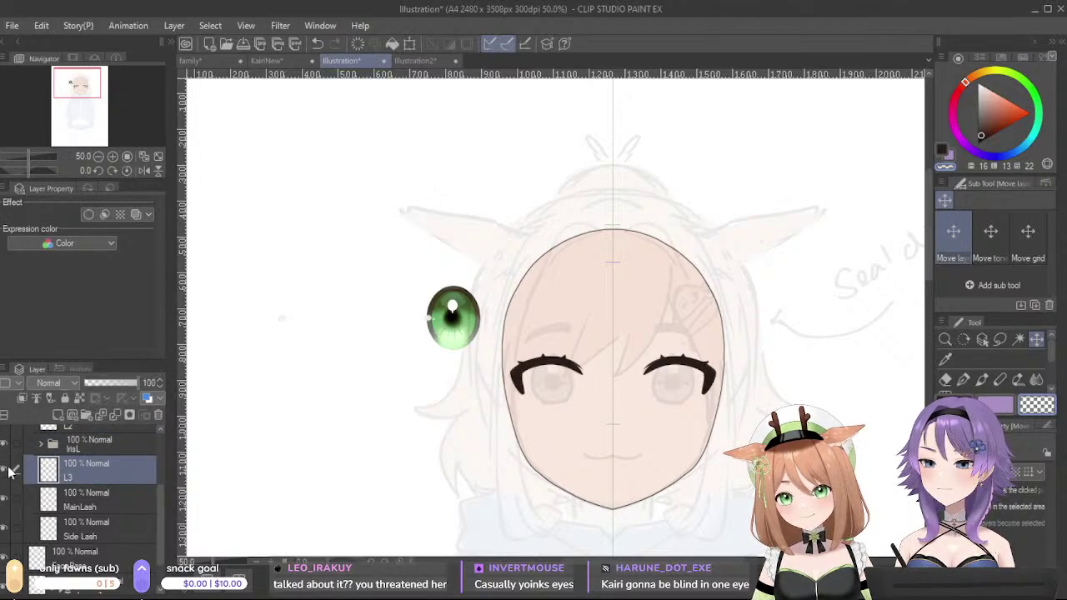
{"action": "scroll", "coordinate": [10, 472], "scroll_direction": "up", "scroll_amount": 2}
{"action": "scroll", "coordinate": [63, 507], "scroll_direction": "down", "scroll_amount": 1}
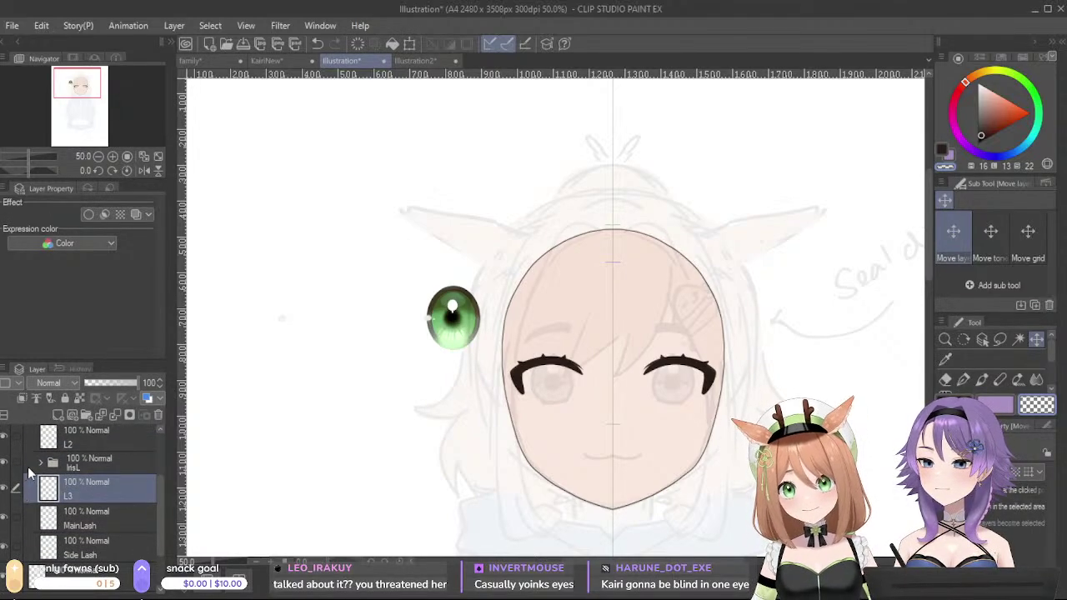
{"action": "scroll", "coordinate": [26, 467], "scroll_direction": "up", "scroll_amount": 2}
{"action": "left_click", "coordinate": [59, 548]}
{"action": "left_click", "coordinate": [38, 548]}
{"action": "scroll", "coordinate": [67, 516], "scroll_direction": "down", "scroll_amount": 3}
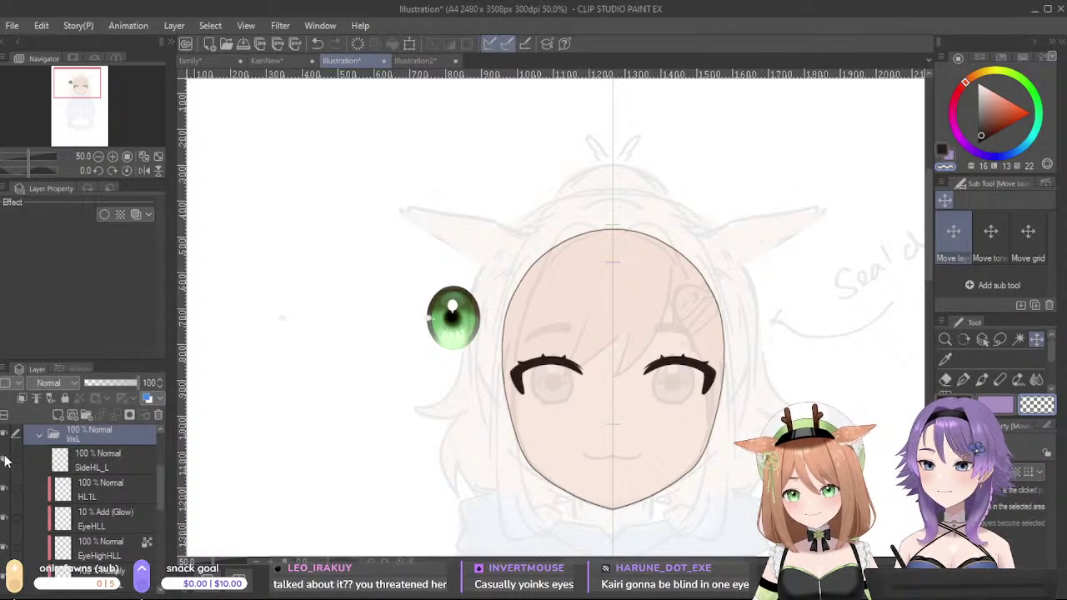
{"action": "left_click", "coordinate": [96, 458]}
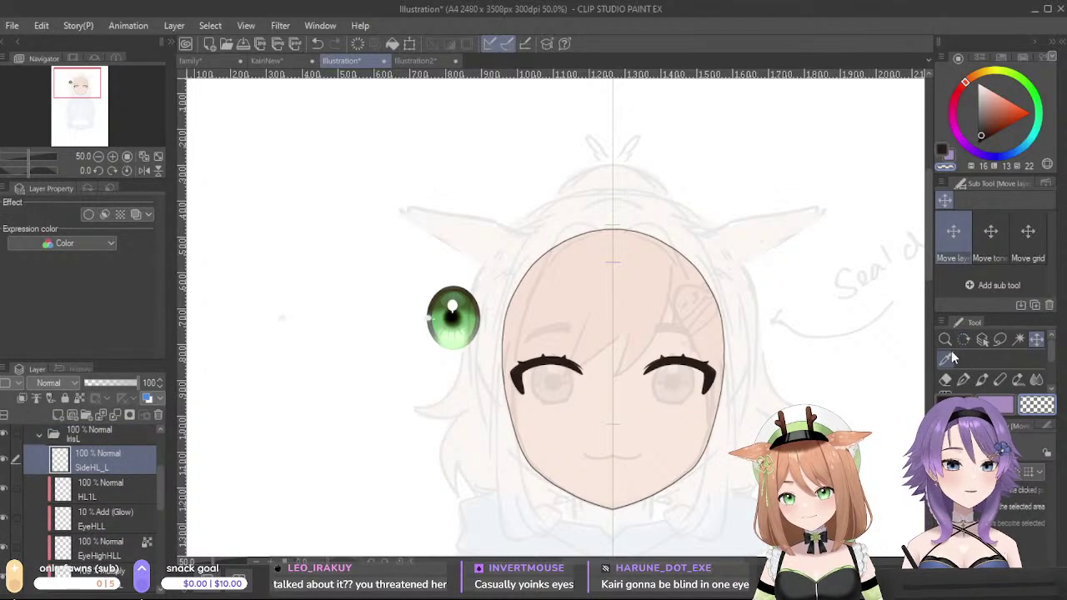
{"action": "left_click", "coordinate": [945, 379]}
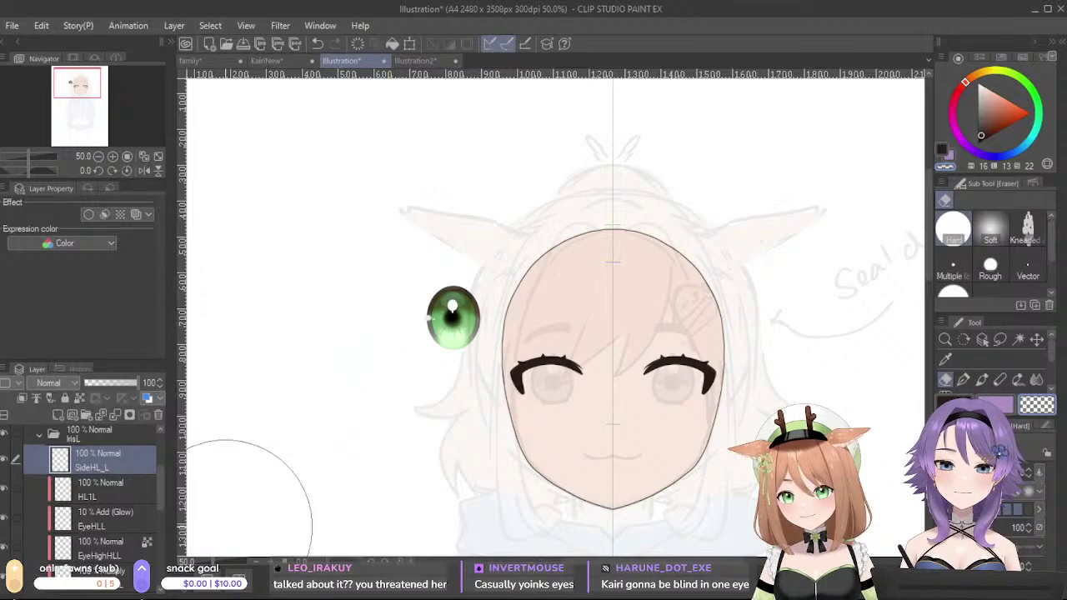
- Move the IrisL folder onto the sketched eye on the near side of the face and scale it down to fit under the lashes
{"action": "scroll", "coordinate": [101, 499], "scroll_direction": "up", "scroll_amount": 1}
{"action": "left_click", "coordinate": [46, 472]}
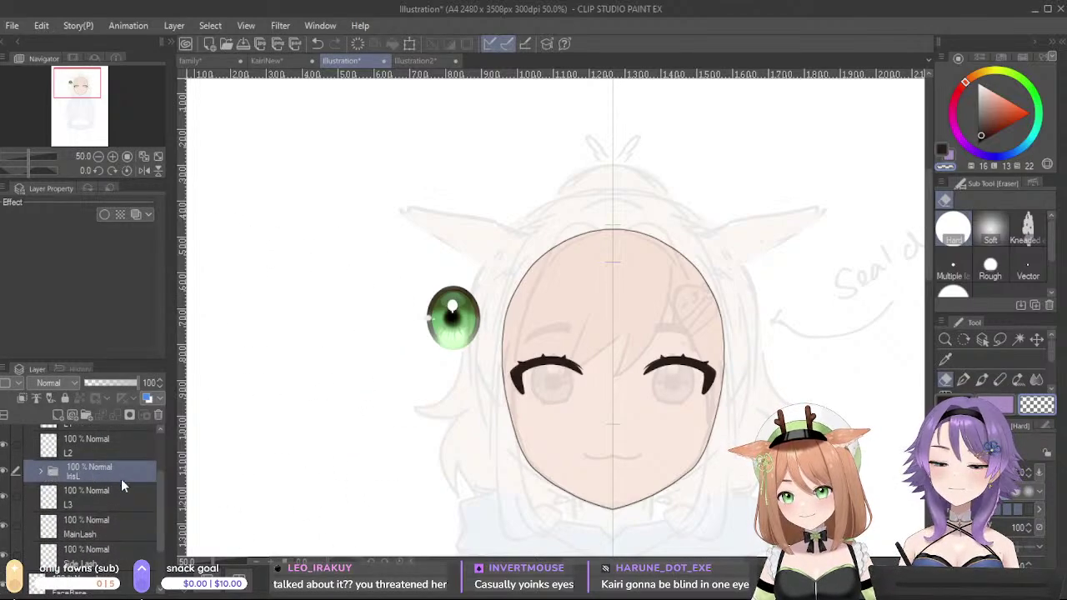
{"action": "left_click", "coordinate": [1035, 340]}
{"action": "left_click_drag", "start_coordinate": [444, 354], "coordinate": [545, 408]}
{"action": "key", "text": "ctrl+t"}
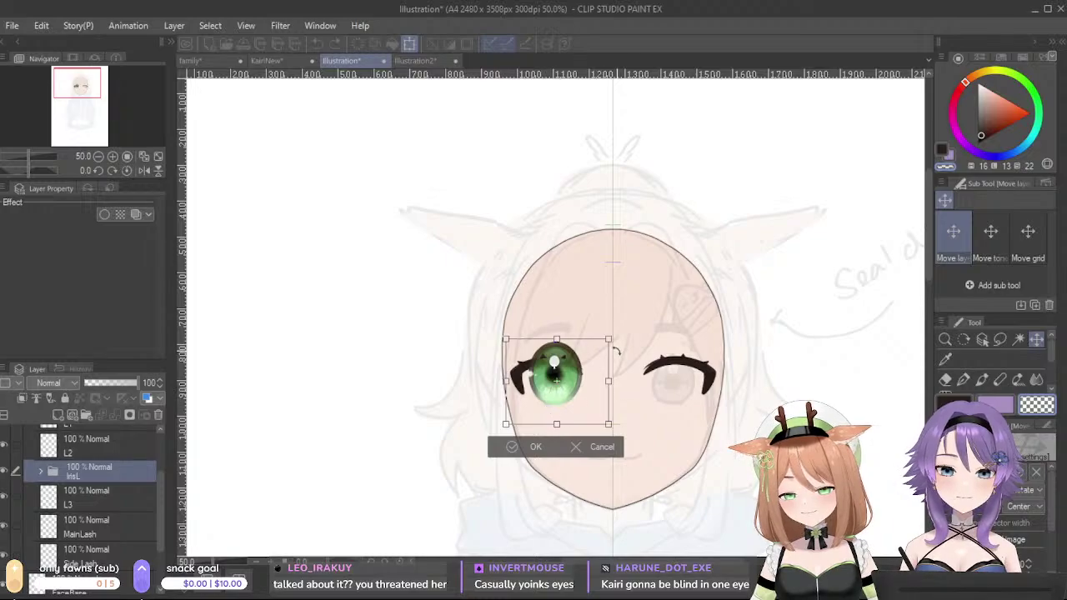
{"action": "left_click_drag", "start_coordinate": [611, 341], "coordinate": [589, 373]}
{"action": "mouse_move", "coordinate": [552, 412]}
{"action": "left_mouse_down"}
{"action": "mouse_move", "coordinate": [564, 403]}
{"action": "mouse_move", "coordinate": [563, 412]}
{"action": "left_mouse_up"}
{"action": "left_click", "coordinate": [531, 445]}
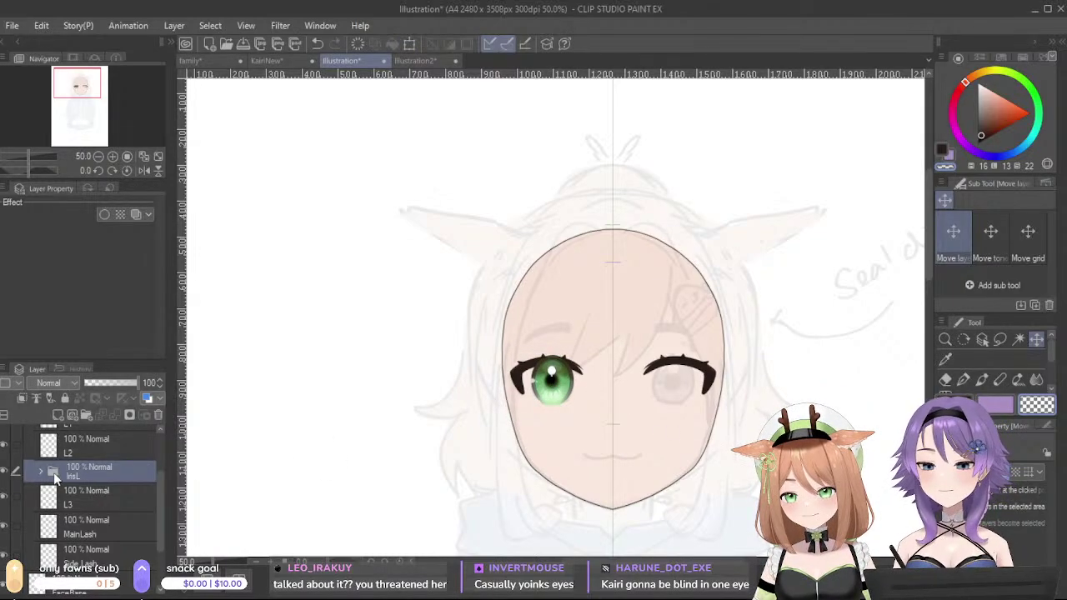
- Duplicate the IrisL folder and place the copy on the opposite eye beneath its lashes
{"action": "scroll", "coordinate": [56, 472], "scroll_direction": "up", "scroll_amount": 3}
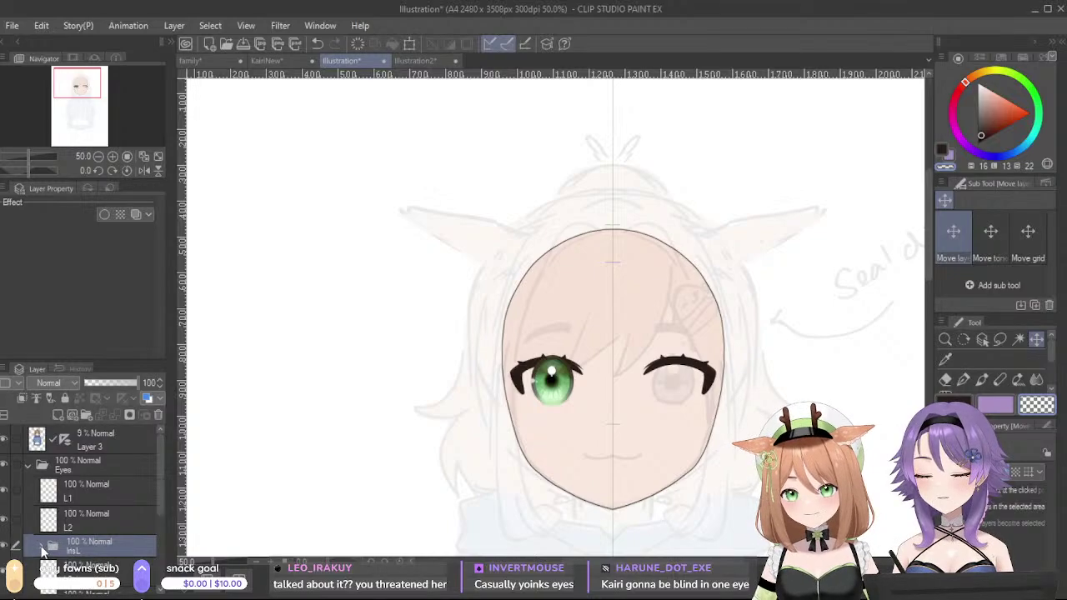
{"action": "key", "text": "ctrl+v"}
{"action": "left_click_drag", "start_coordinate": [577, 408], "coordinate": [699, 414]}
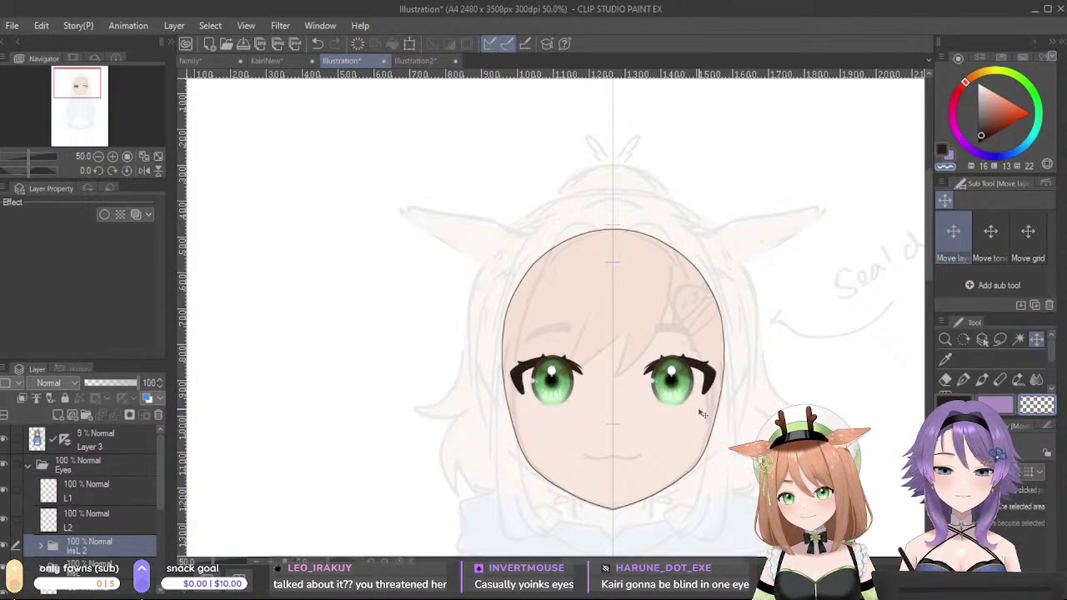
- Move the IrisL 2 and IrisL folders together below the Side Lash layer in the Eyes folder
{"action": "scroll", "coordinate": [688, 434], "scroll_direction": "down", "scroll_amount": 1}
{"action": "scroll", "coordinate": [642, 430], "scroll_direction": "up", "scroll_amount": 2}
{"action": "scroll", "coordinate": [57, 534], "scroll_direction": "down", "scroll_amount": 2}
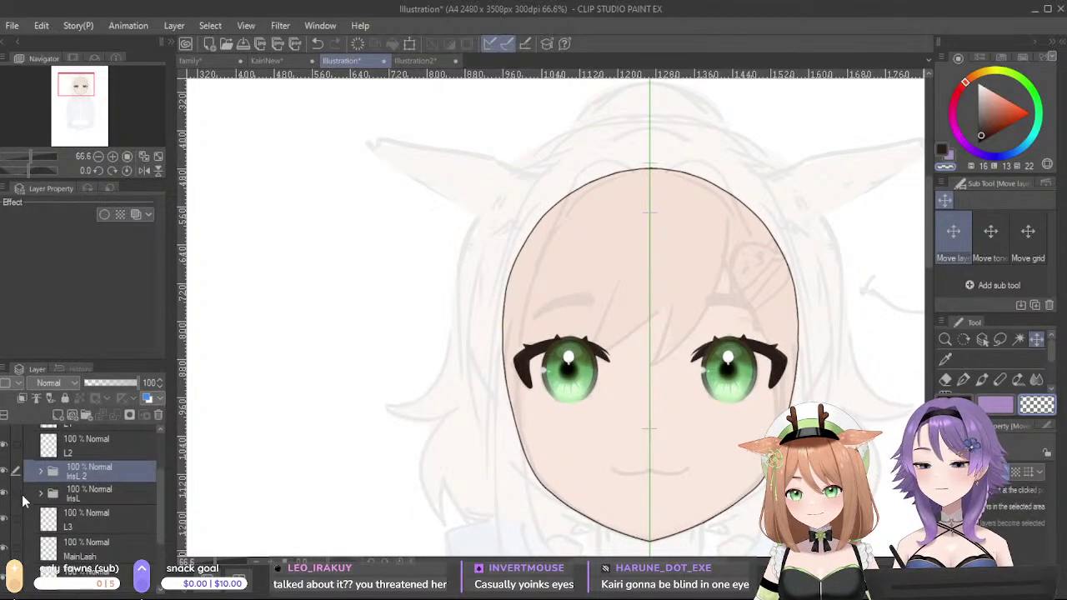
{"action": "left_click", "coordinate": [13, 495]}
{"action": "left_click_drag", "start_coordinate": [120, 477], "coordinate": [144, 510]}
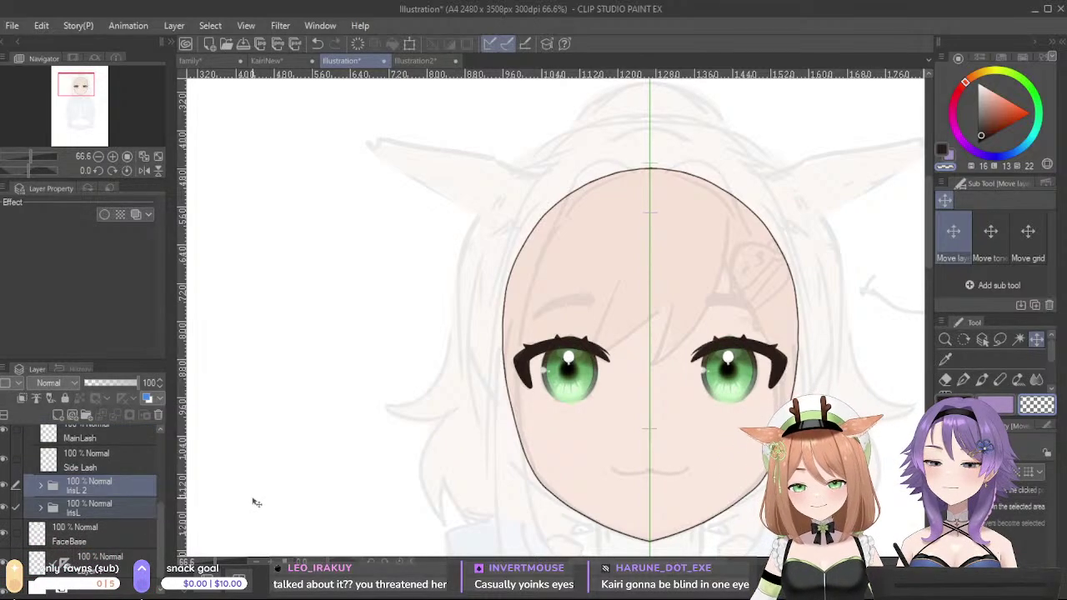
{"action": "scroll", "coordinate": [775, 387], "scroll_direction": "down", "scroll_amount": 4}
{"action": "scroll", "coordinate": [720, 371], "scroll_direction": "up", "scroll_amount": 4}
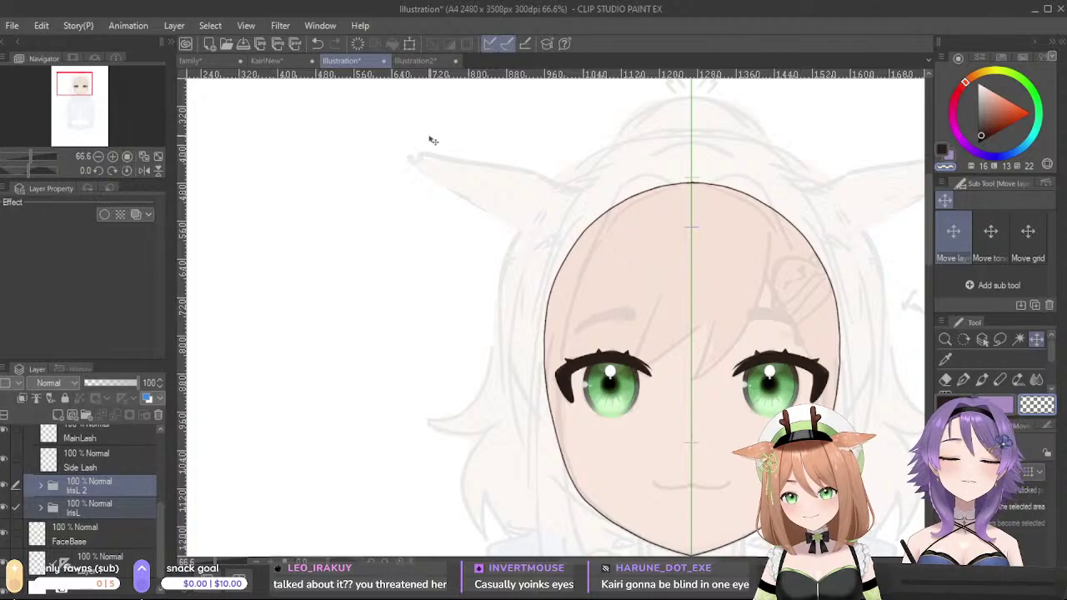
- Check the finished eye in KairiNew, return to Illustration, and clip both iris folders to a new layer placed directly beneath them
{"action": "left_click", "coordinate": [286, 57]}
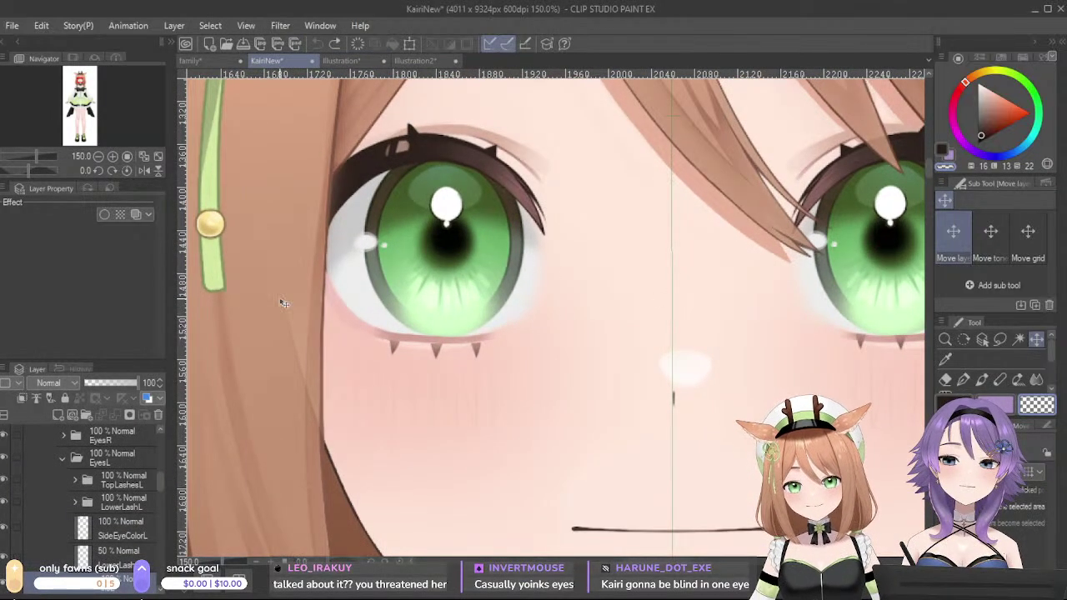
{"action": "scroll", "coordinate": [465, 203], "scroll_direction": "up", "scroll_amount": 1}
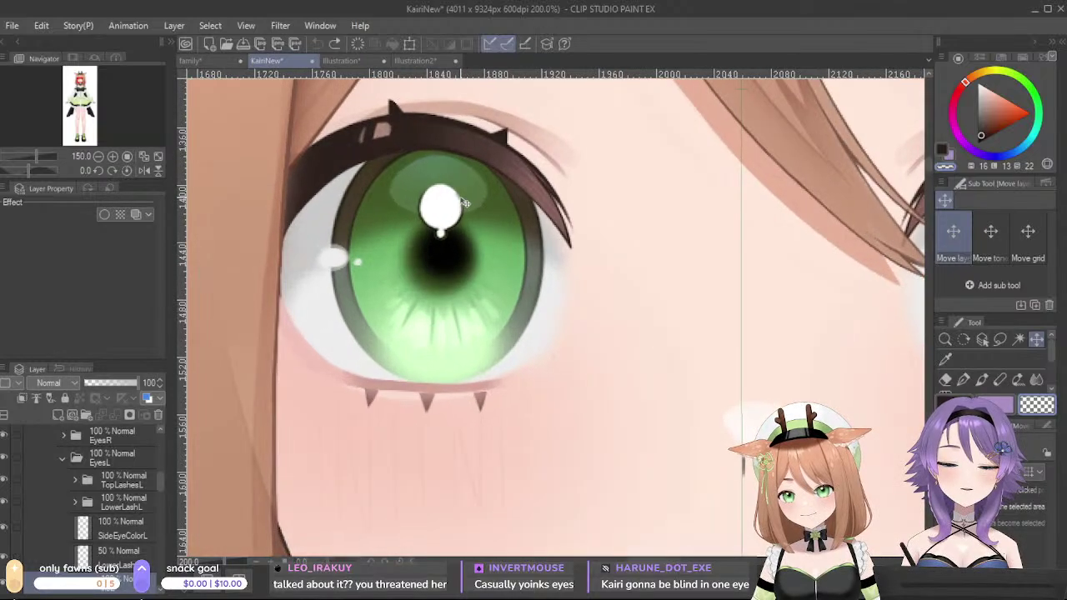
{"action": "left_click", "coordinate": [356, 61]}
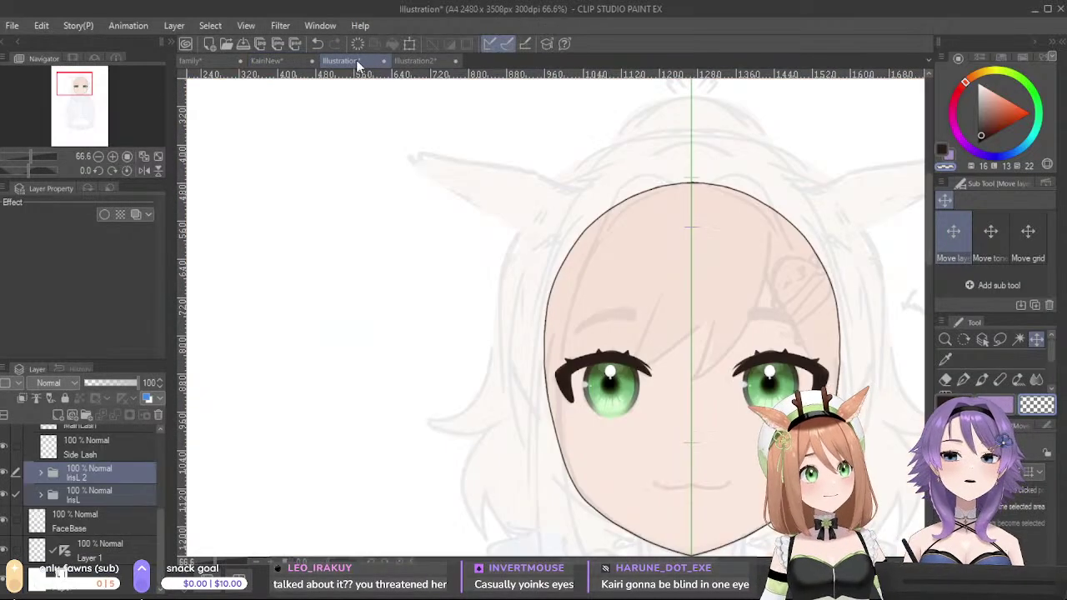
{"action": "scroll", "coordinate": [638, 392], "scroll_direction": "up", "scroll_amount": 3}
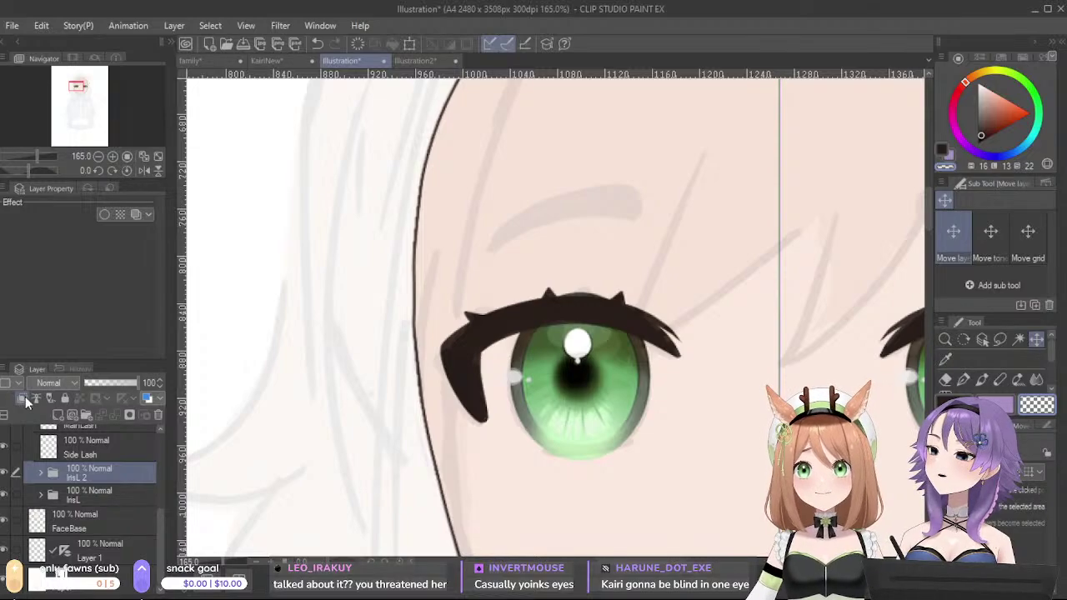
{"action": "left_click", "coordinate": [95, 495]}
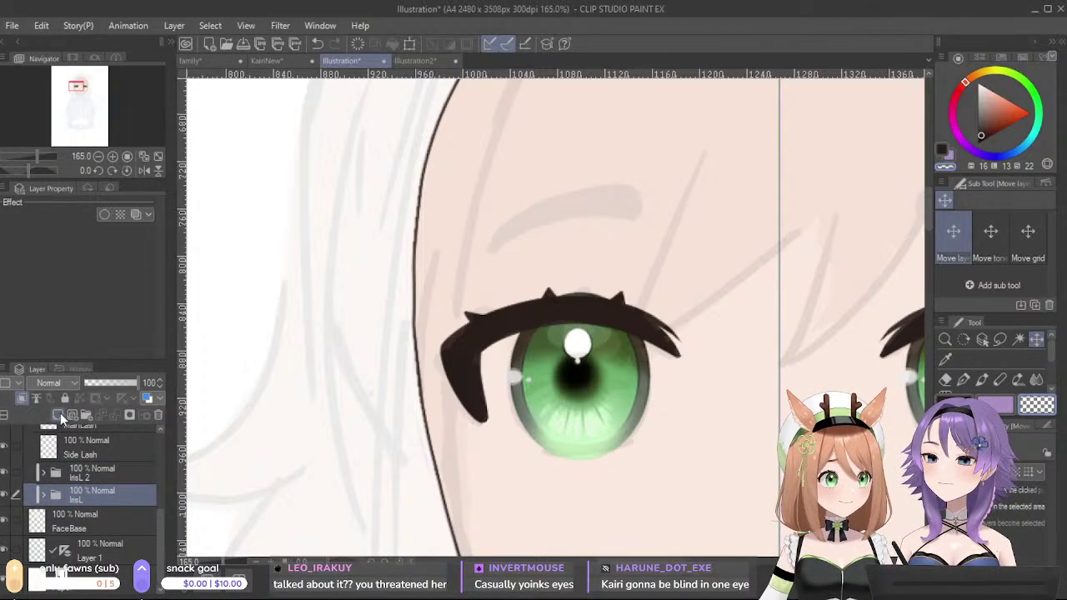
{"action": "left_click", "coordinate": [59, 414]}
{"action": "left_click_drag", "start_coordinate": [87, 498], "coordinate": [89, 546]}
{"action": "scroll", "coordinate": [673, 447], "scroll_direction": "down", "scroll_amount": 2}
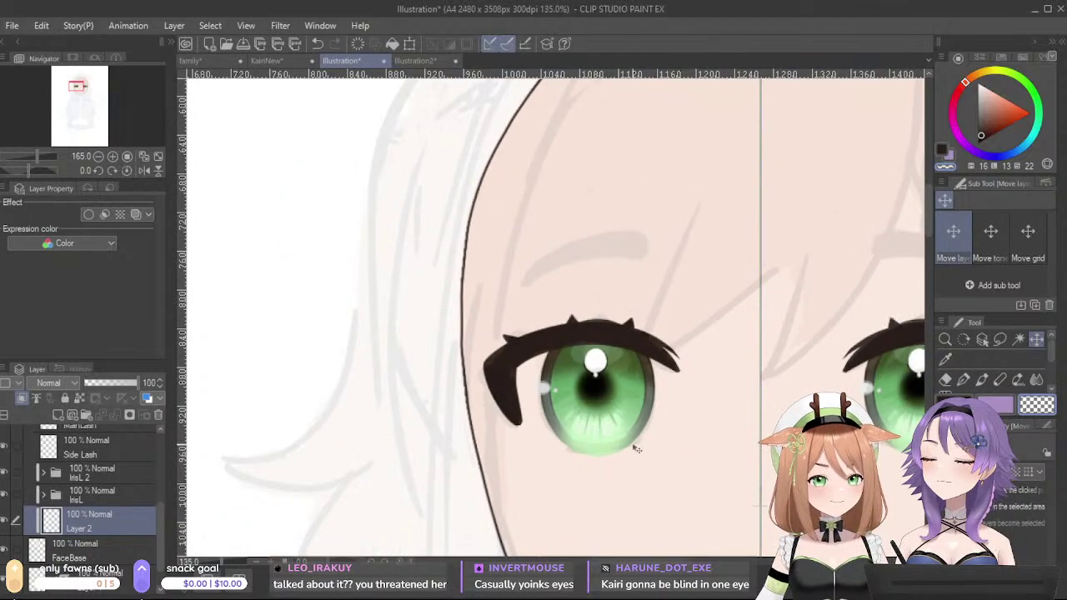
{"action": "left_click", "coordinate": [22, 400]}
{"action": "scroll", "coordinate": [562, 453], "scroll_direction": "down", "scroll_amount": 3}
{"action": "scroll", "coordinate": [672, 442], "scroll_direction": "up", "scroll_amount": 3}
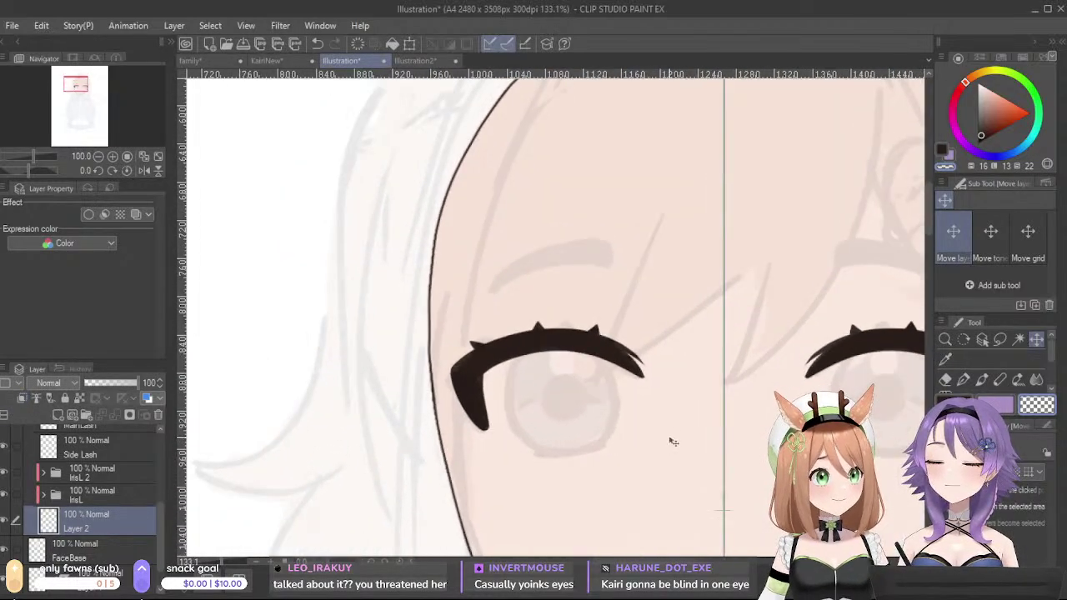
{"action": "scroll", "coordinate": [673, 442], "scroll_direction": "up", "scroll_amount": 2}
- Sample the off-white eye colour from the KairiNew illustration and choose the Soft airbrush back in the Illustration document
{"action": "left_click_drag", "start_coordinate": [689, 445], "coordinate": [587, 353]}
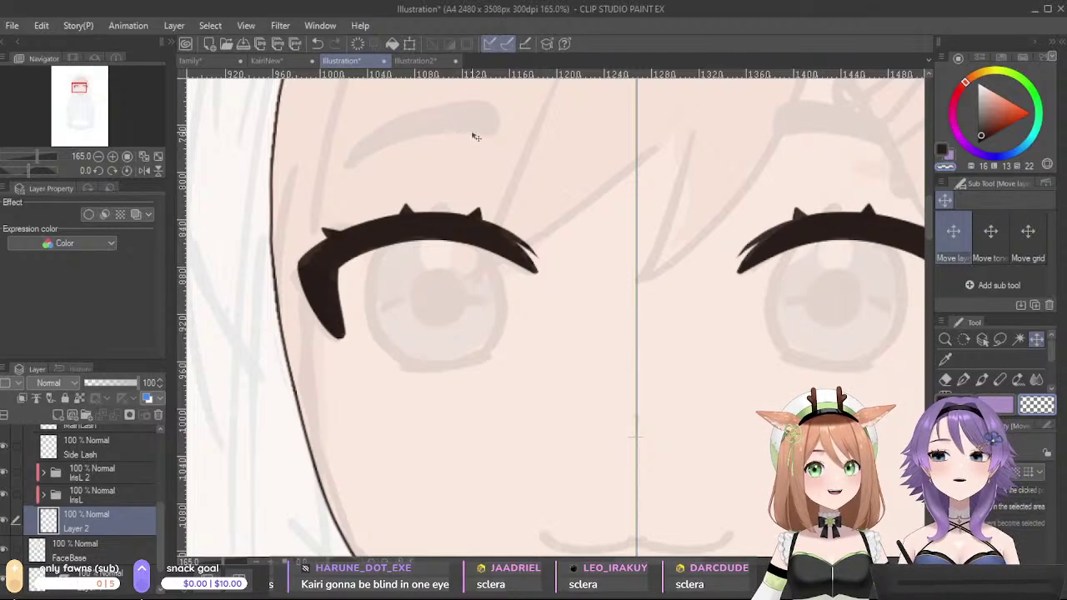
{"action": "left_click", "coordinate": [284, 61]}
{"action": "left_click", "coordinate": [317, 314], "text": "alt"}
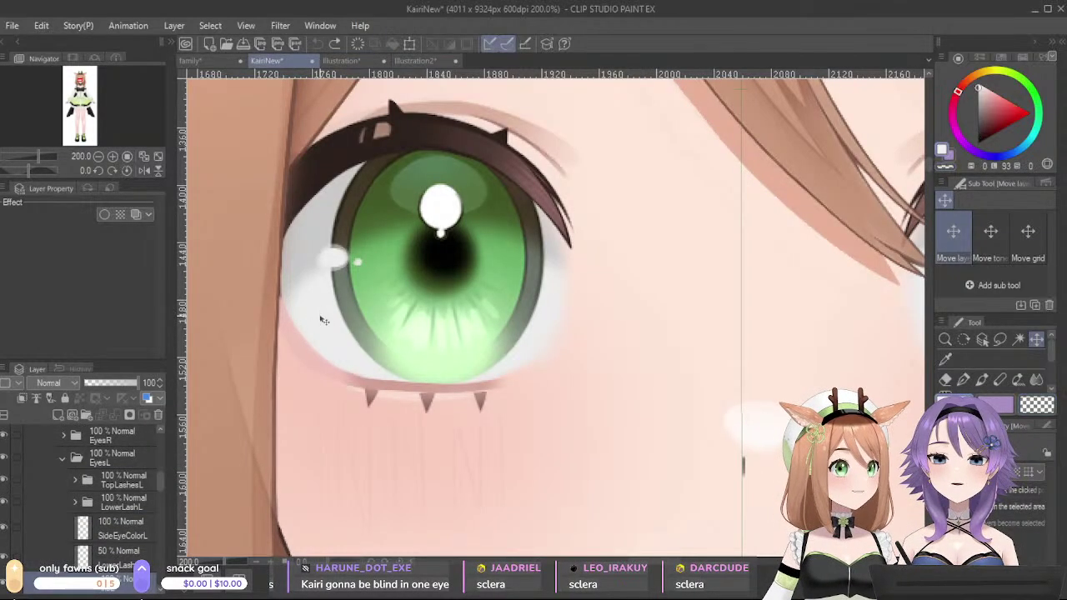
{"action": "left_click", "coordinate": [342, 60]}
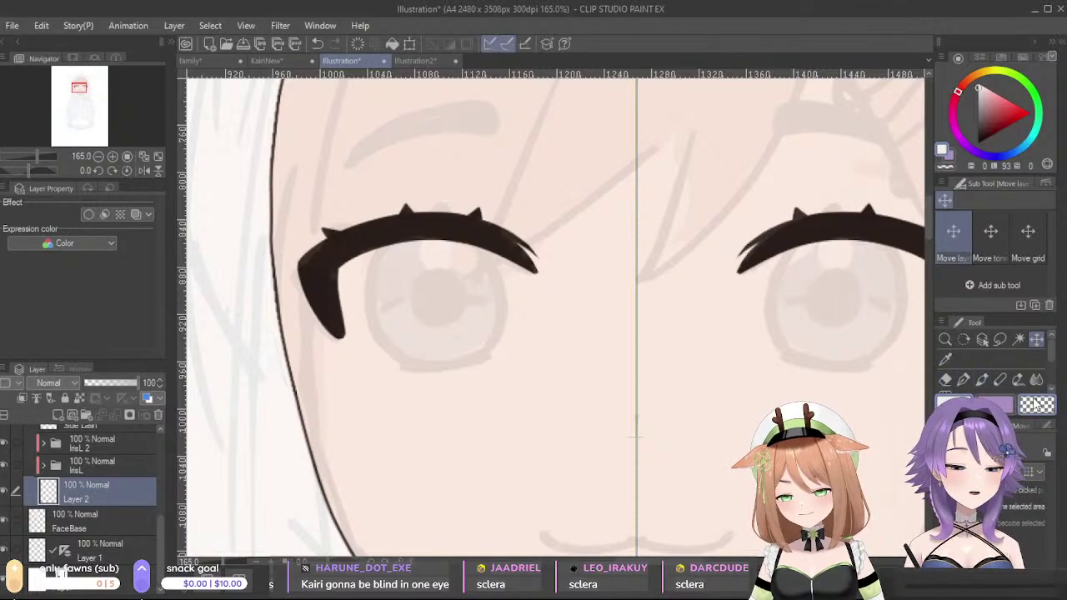
{"action": "left_click_drag", "start_coordinate": [1052, 360], "coordinate": [1053, 381]}
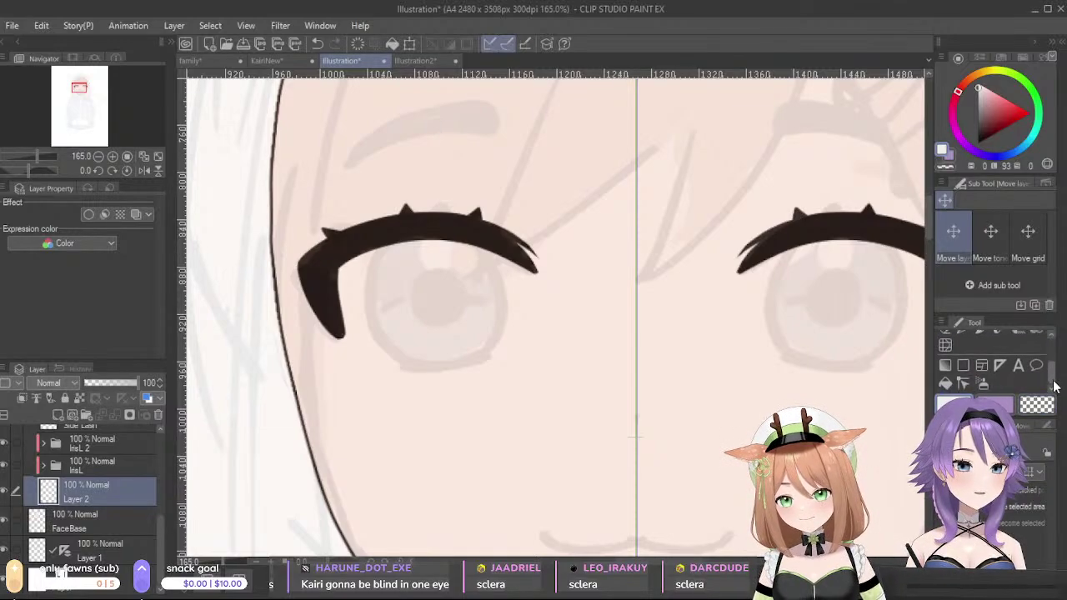
{"action": "left_click", "coordinate": [983, 382]}
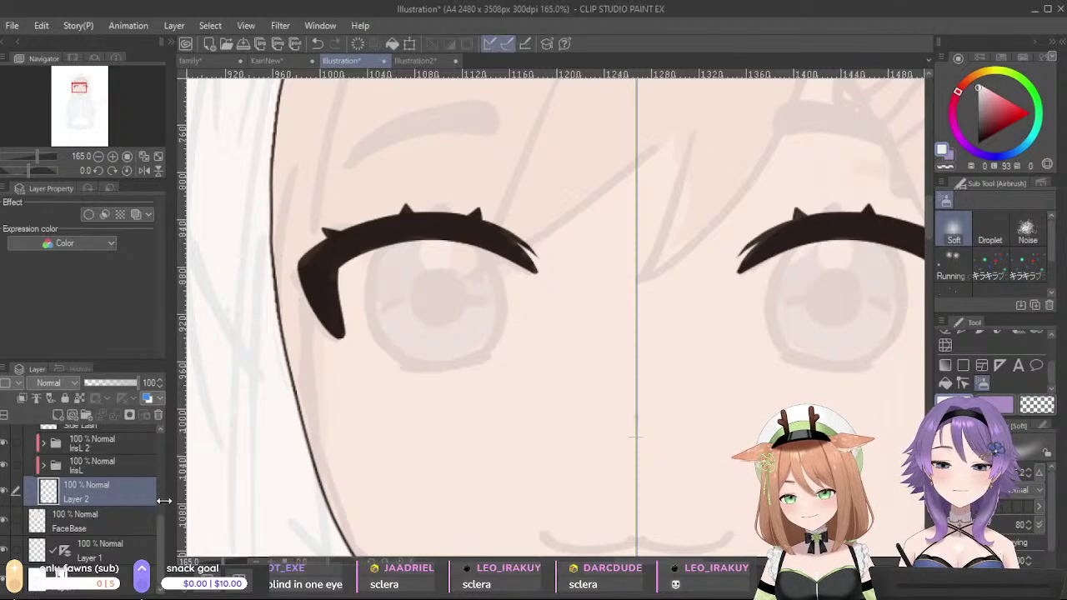
- Hide the faded sketch layer and airbrush soft off-white scleras under the lashes of both eyes on Layer 2, covering the whole iris area
{"action": "left_click_drag", "start_coordinate": [160, 519], "coordinate": [160, 435]}
{"action": "left_click", "coordinate": [4, 440]}
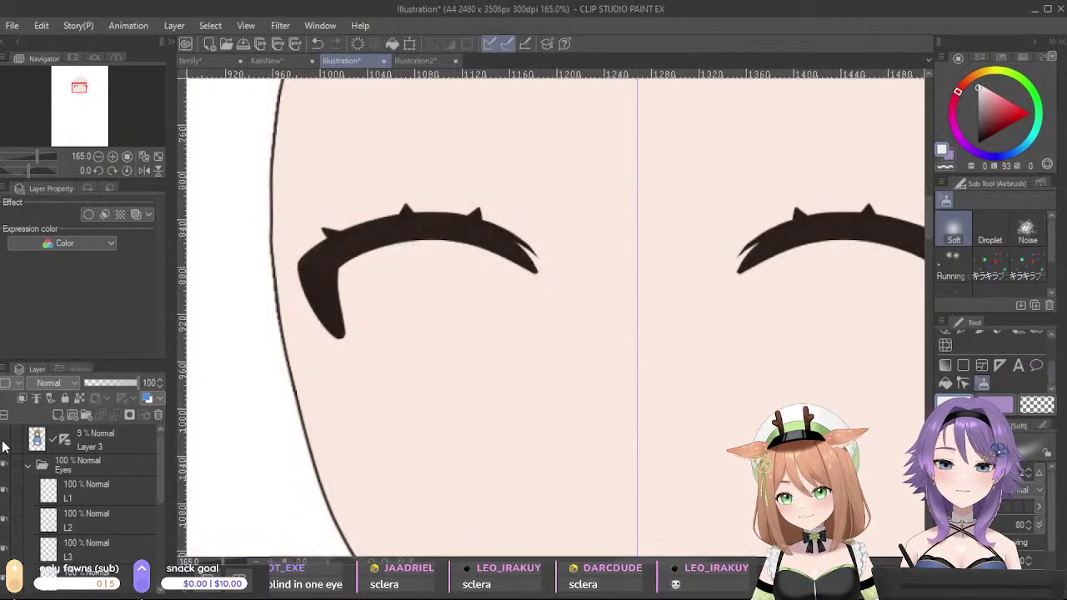
{"action": "mouse_move", "coordinate": [385, 279]}
{"action": "left_mouse_down"}
{"action": "mouse_move", "coordinate": [358, 268]}
{"action": "mouse_move", "coordinate": [356, 322]}
{"action": "mouse_move", "coordinate": [353, 245]}
{"action": "left_mouse_up"}
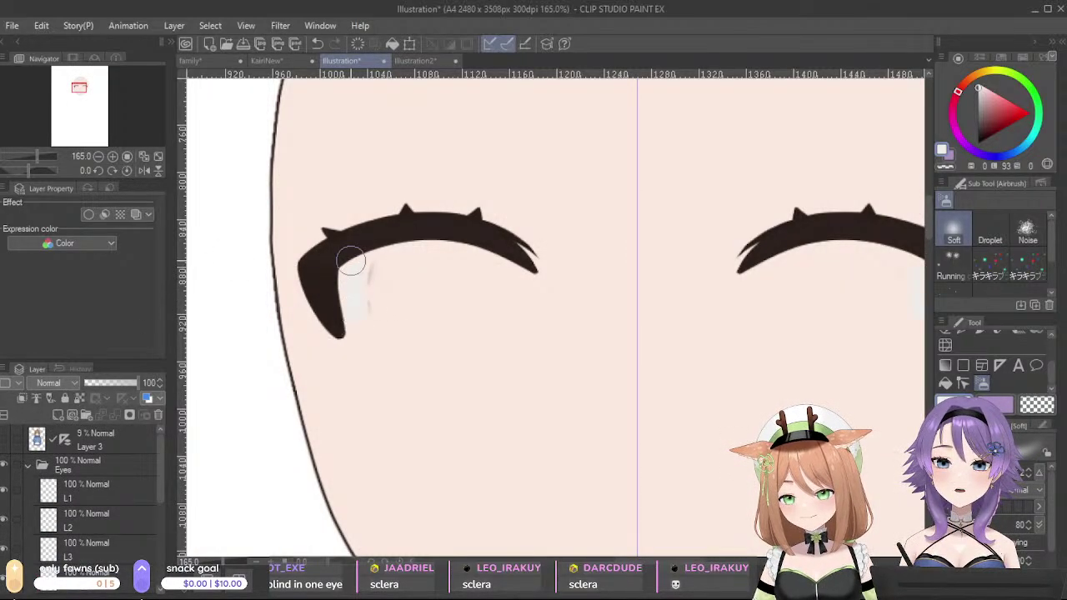
{"action": "key", "text": "ctrl+z"}
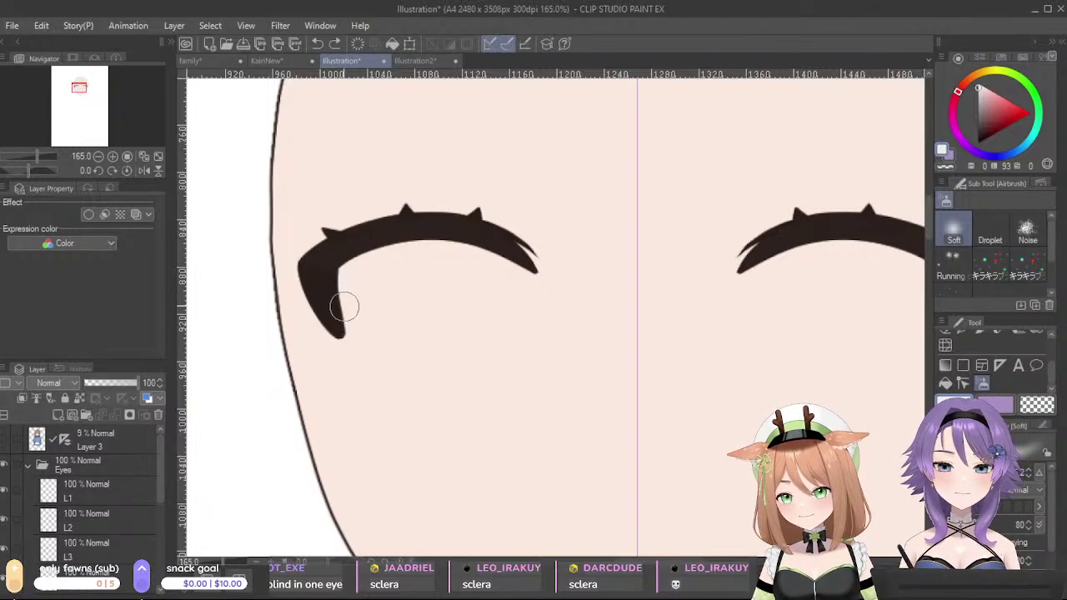
{"action": "mouse_move", "coordinate": [344, 293]}
{"action": "left_mouse_down"}
{"action": "mouse_move", "coordinate": [358, 331]}
{"action": "mouse_move", "coordinate": [349, 278]}
{"action": "mouse_move", "coordinate": [359, 263]}
{"action": "mouse_move", "coordinate": [379, 316]}
{"action": "mouse_move", "coordinate": [347, 276]}
{"action": "mouse_move", "coordinate": [371, 258]}
{"action": "mouse_move", "coordinate": [352, 260]}
{"action": "mouse_move", "coordinate": [429, 234]}
{"action": "mouse_move", "coordinate": [418, 238]}
{"action": "mouse_move", "coordinate": [468, 244]}
{"action": "mouse_move", "coordinate": [436, 241]}
{"action": "mouse_move", "coordinate": [523, 278]}
{"action": "left_mouse_up"}
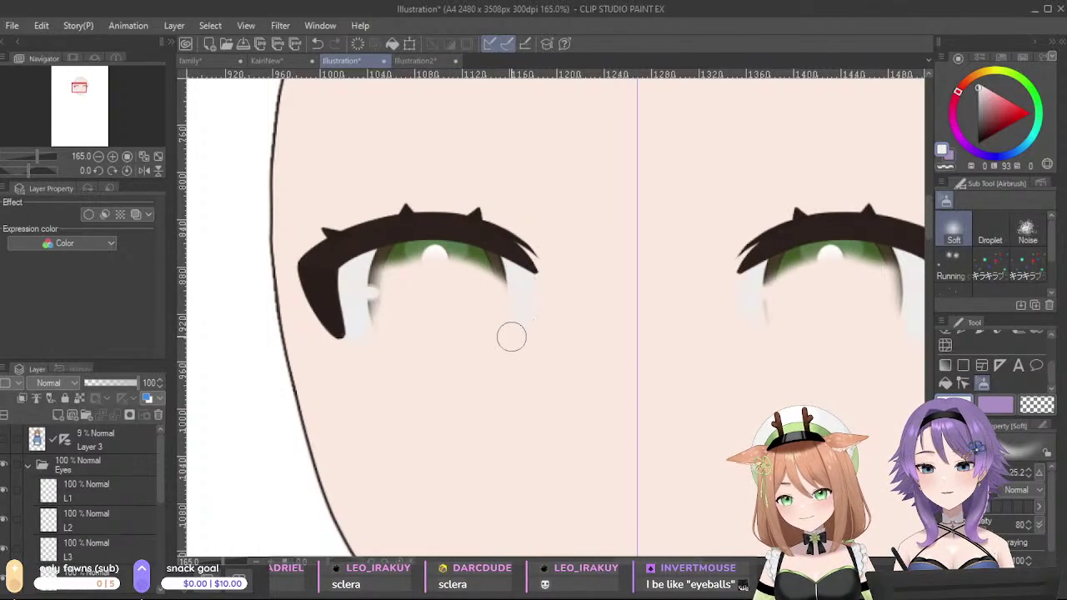
{"action": "left_click_drag", "start_coordinate": [513, 335], "coordinate": [437, 350]}
{"action": "mouse_move", "coordinate": [371, 349]}
{"action": "left_mouse_down"}
{"action": "mouse_move", "coordinate": [394, 274]}
{"action": "mouse_move", "coordinate": [408, 348]}
{"action": "mouse_move", "coordinate": [383, 334]}
{"action": "mouse_move", "coordinate": [407, 301]}
{"action": "mouse_move", "coordinate": [434, 342]}
{"action": "mouse_move", "coordinate": [467, 350]}
{"action": "mouse_move", "coordinate": [457, 254]}
{"action": "mouse_move", "coordinate": [507, 293]}
{"action": "left_mouse_up"}
{"action": "left_click_drag", "start_coordinate": [400, 241], "coordinate": [425, 258]}
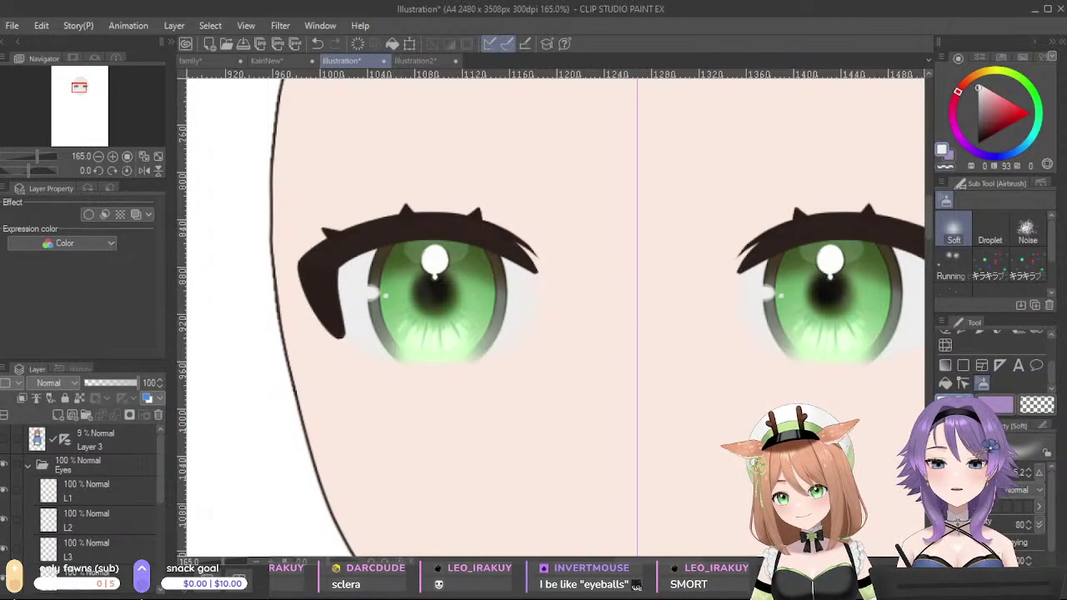
- Try moving the IrisL and IrisL 2 folders together within the clipped eye whites, and undo the move
{"action": "left_click_drag", "start_coordinate": [160, 481], "coordinate": [171, 545]}
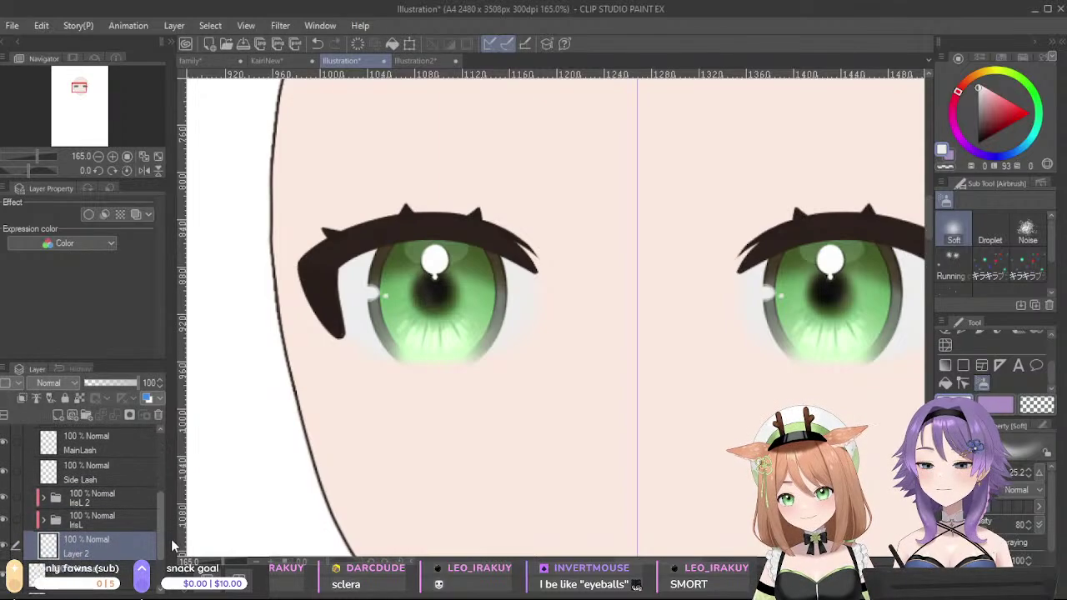
{"action": "left_click", "coordinate": [54, 499]}
{"action": "left_click", "coordinate": [26, 520], "text": "ctrl"}
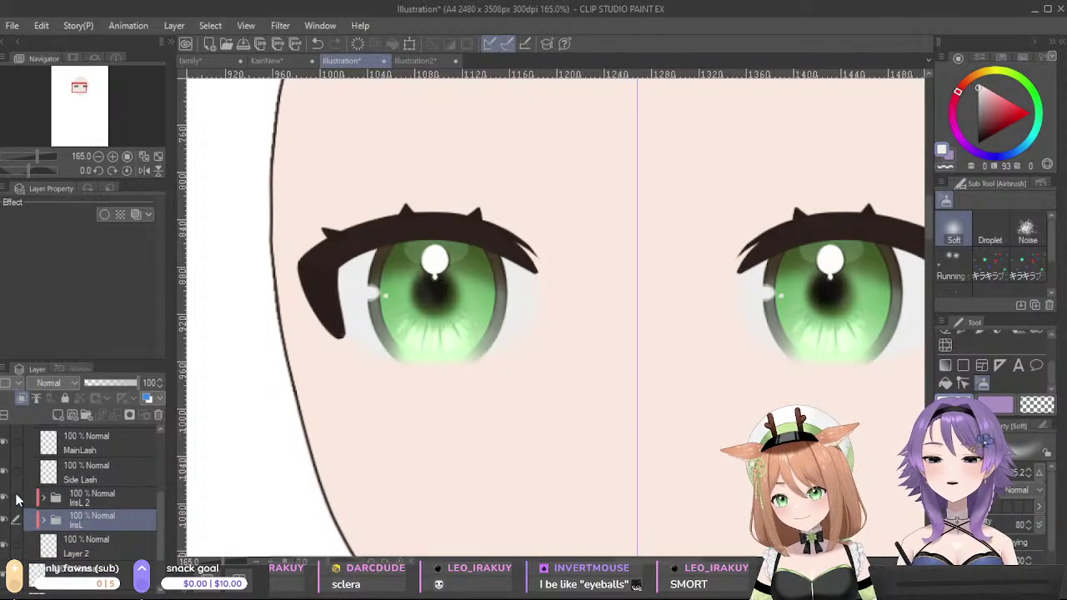
{"action": "mouse_move", "coordinate": [1052, 370]}
{"action": "left_mouse_down"}
{"action": "mouse_move", "coordinate": [1052, 351]}
{"action": "mouse_move", "coordinate": [1056, 361]}
{"action": "left_mouse_up"}
{"action": "scroll", "coordinate": [1055, 367], "scroll_direction": "up", "scroll_amount": 2}
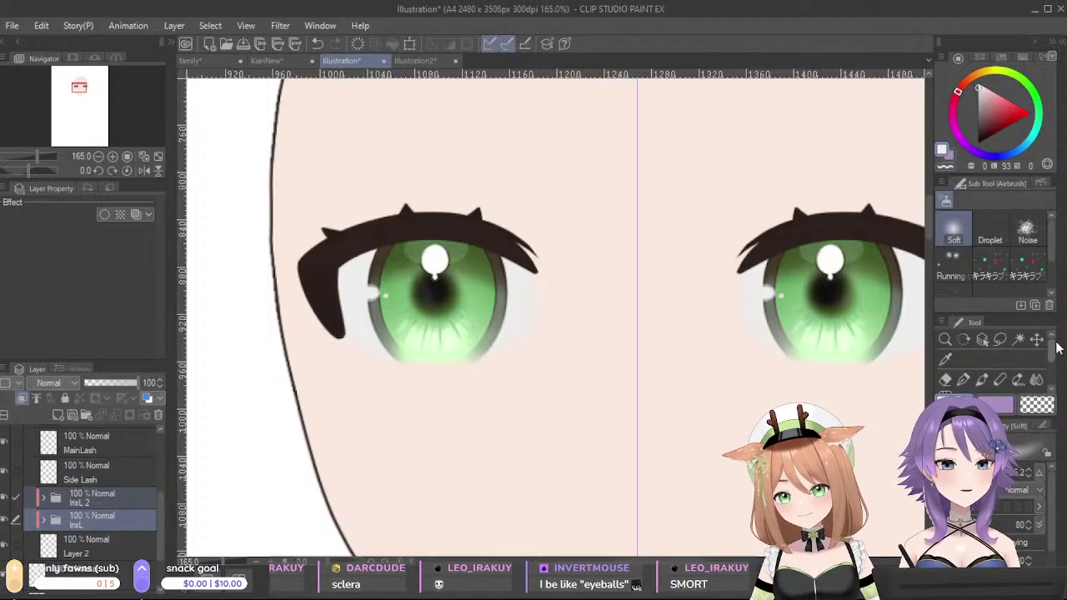
{"action": "left_click", "coordinate": [1036, 339]}
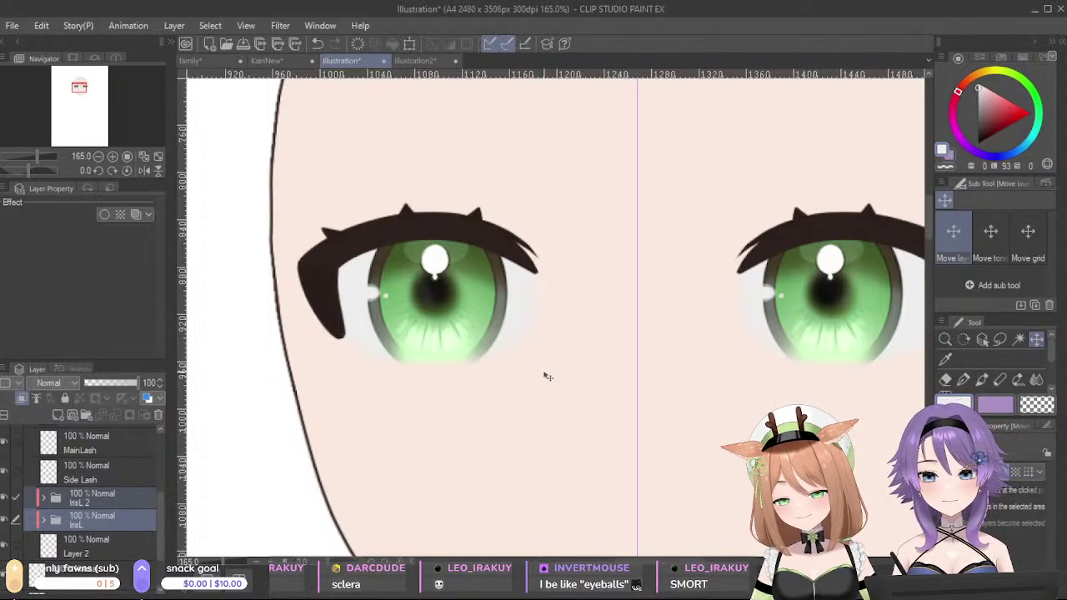
{"action": "left_click_drag", "start_coordinate": [738, 388], "coordinate": [756, 437]}
{"action": "left_click_drag", "start_coordinate": [796, 474], "coordinate": [796, 429]}
{"action": "key", "text": "ctrl+z"}
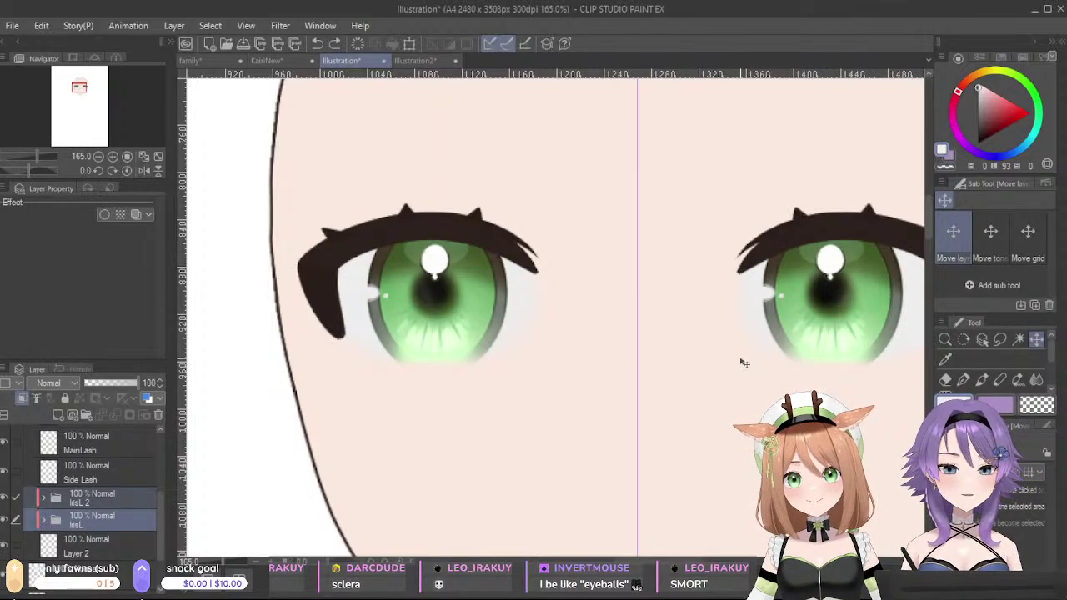
- Show the faded sketch on Layer 3 again and check both eyes against it
{"action": "key", "text": "ctrl+0"}
{"action": "key", "text": "ctrl+alt+0"}
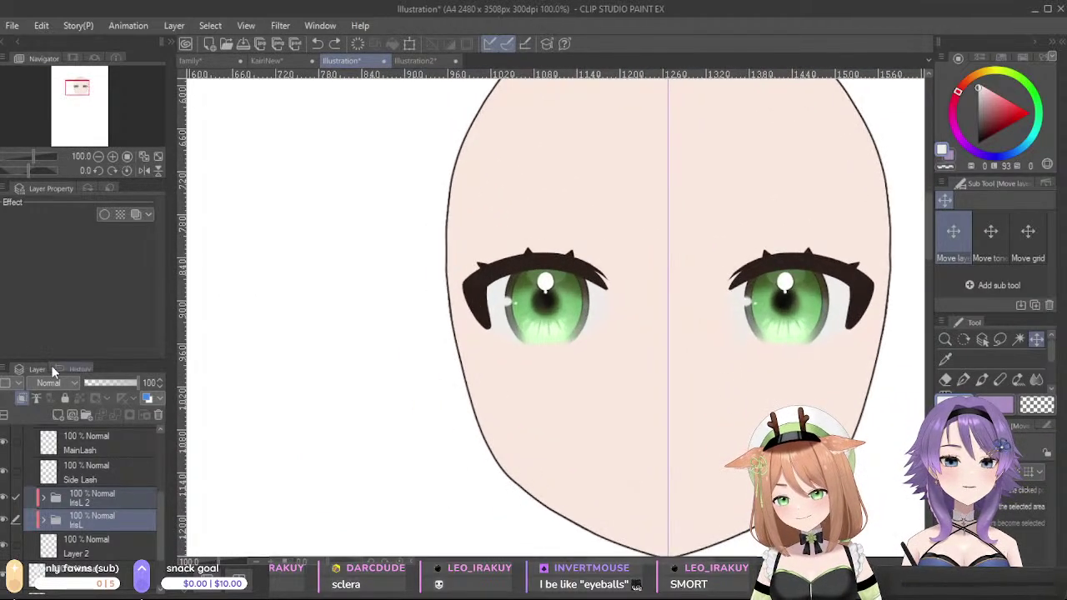
{"action": "scroll", "coordinate": [30, 471], "scroll_direction": "up", "scroll_amount": 5}
{"action": "left_click", "coordinate": [4, 447]}
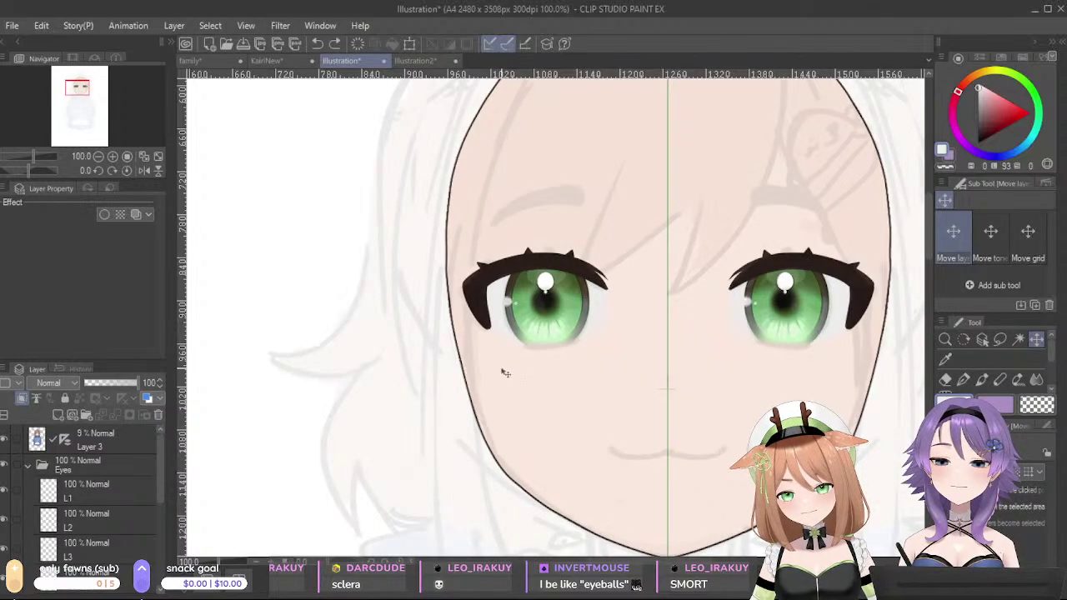
{"action": "scroll", "coordinate": [664, 364], "scroll_direction": "up", "scroll_amount": 5}
{"action": "scroll", "coordinate": [664, 364], "scroll_direction": "down", "scroll_amount": 5}
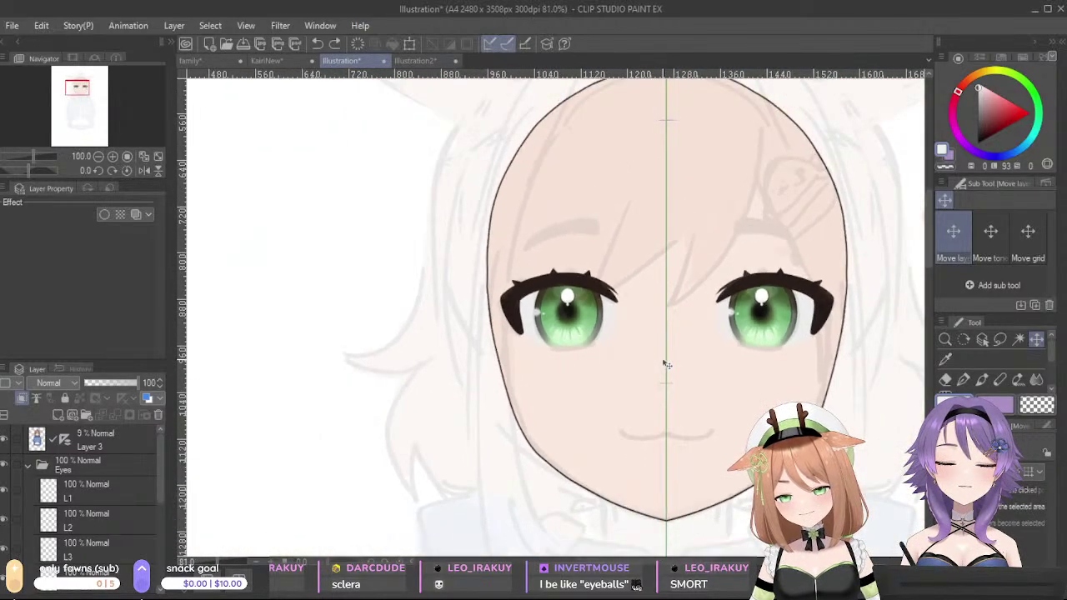
{"action": "scroll", "coordinate": [664, 363], "scroll_direction": "up", "scroll_amount": 4}
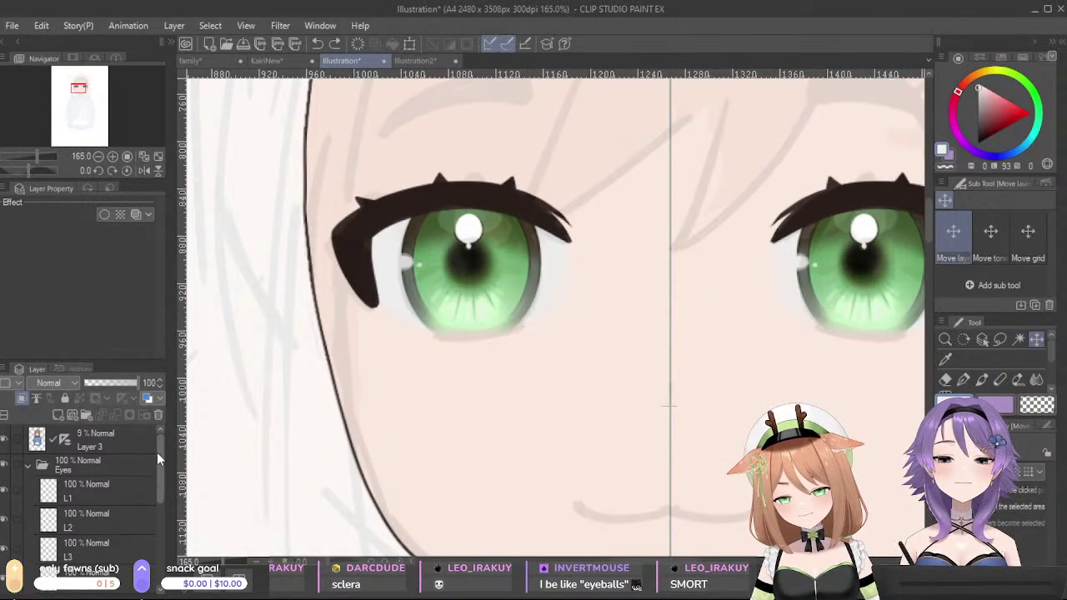
- Switch to the Illustration2 document and add a new layer directly above the Paper layer
{"action": "left_click", "coordinate": [412, 61]}
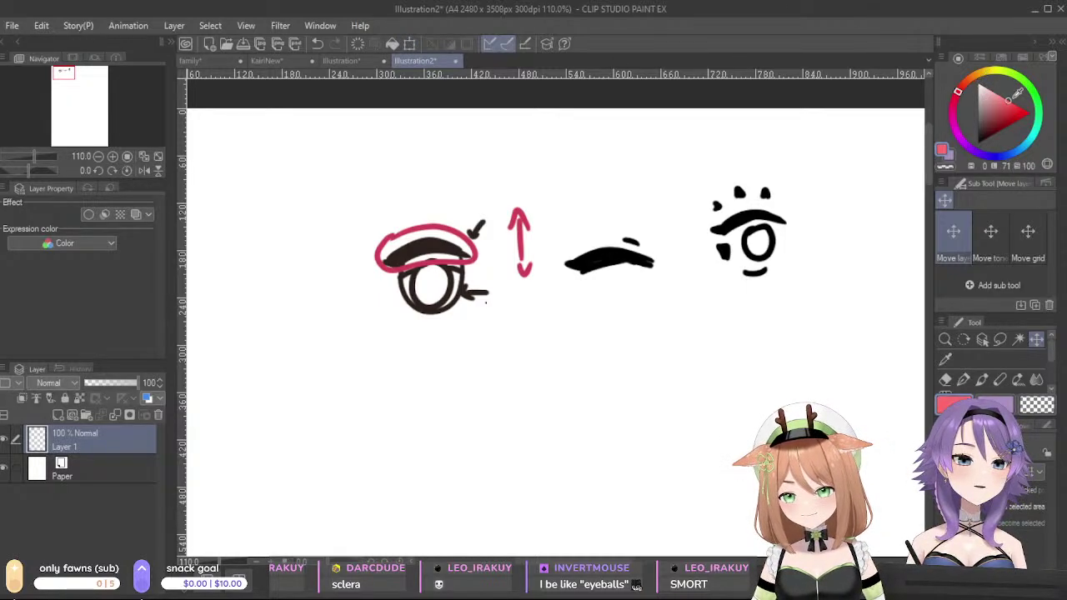
{"action": "left_click_drag", "start_coordinate": [1019, 78], "coordinate": [1012, 81]}
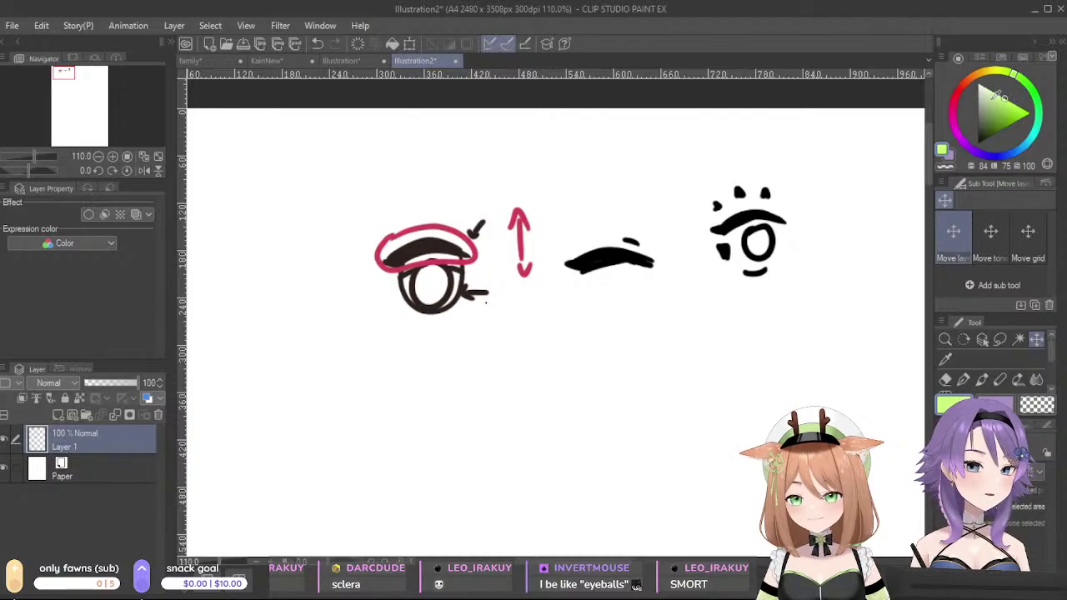
{"action": "left_click", "coordinate": [102, 467]}
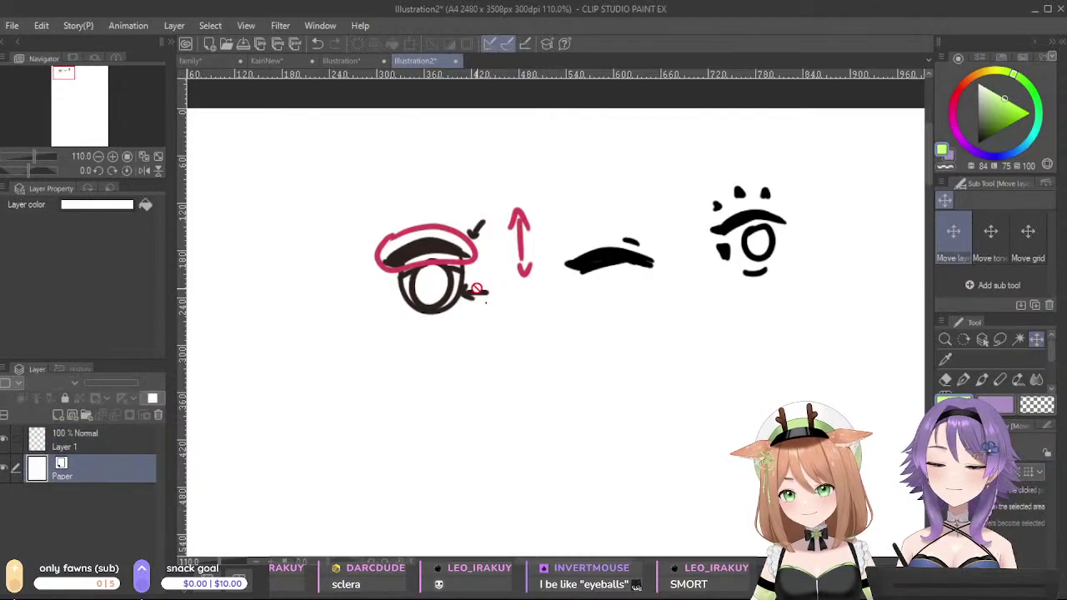
{"action": "left_click", "coordinate": [57, 415]}
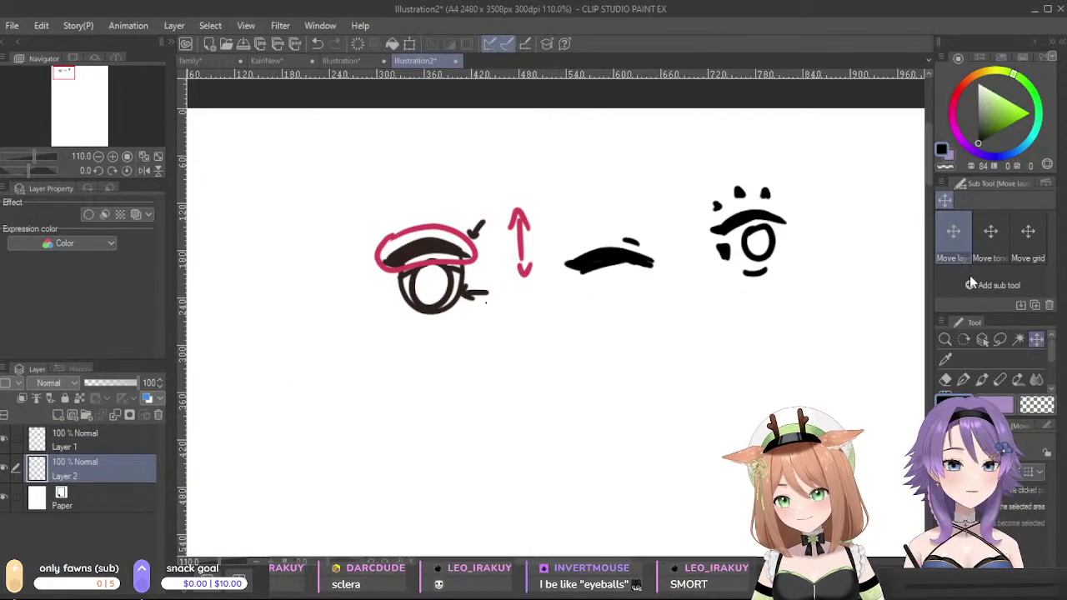
- Fill the whole of Layer 2 with neutral mid-grey (luminosity 43, saturation 0) behind the eye sketches
{"action": "scroll", "coordinate": [1052, 398], "scroll_direction": "down", "scroll_amount": 1}
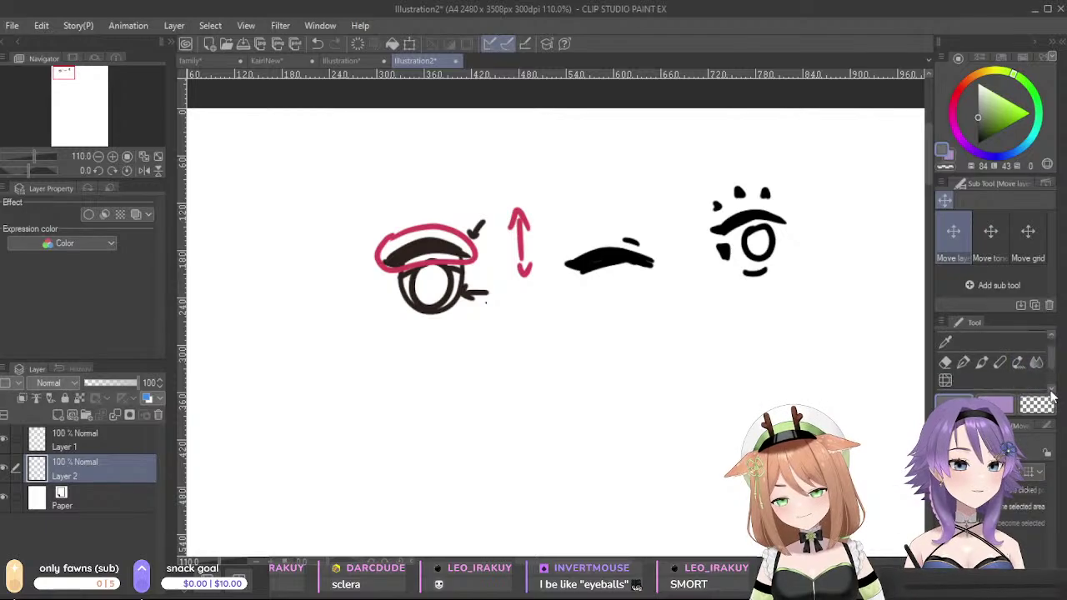
{"action": "left_click", "coordinate": [945, 364]}
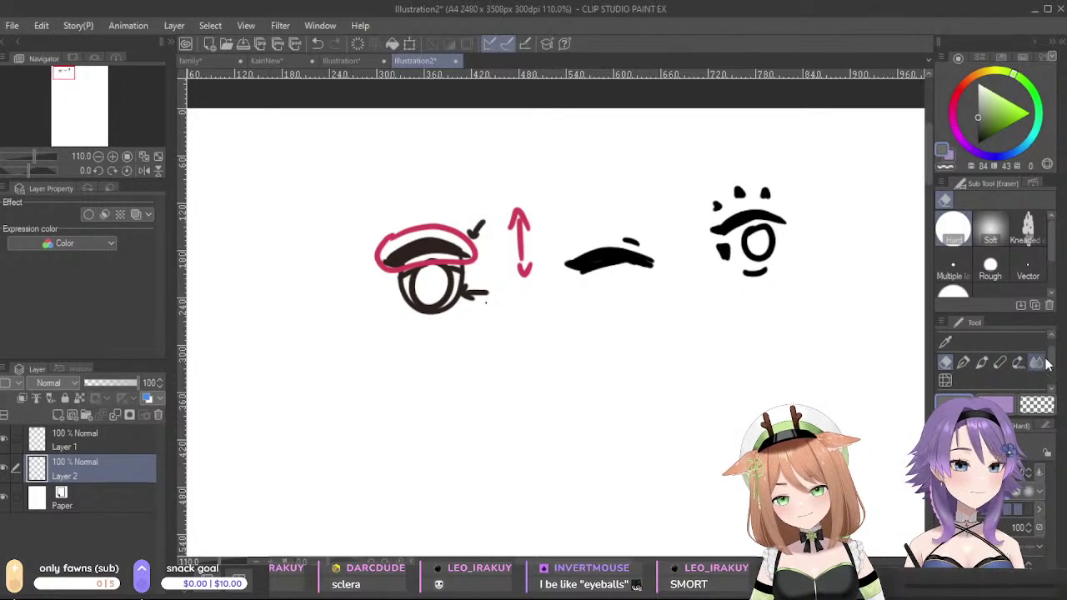
{"action": "left_click", "coordinate": [1040, 364]}
{"action": "scroll", "coordinate": [1051, 375], "scroll_direction": "down", "scroll_amount": 1}
{"action": "left_click", "coordinate": [945, 383]}
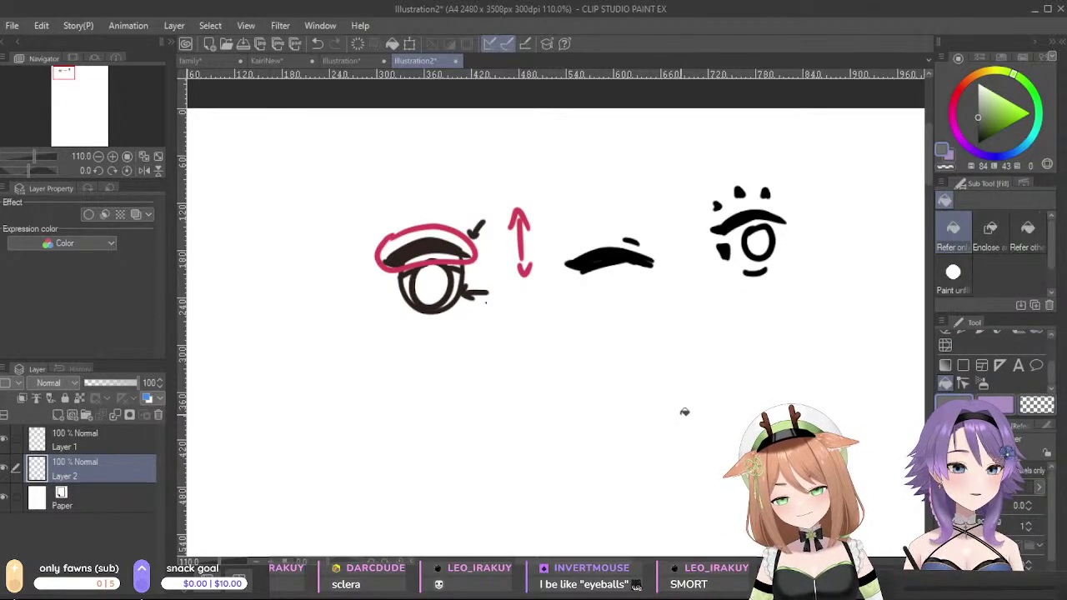
{"action": "left_click", "coordinate": [683, 409]}
{"action": "scroll", "coordinate": [726, 345], "scroll_direction": "down", "scroll_amount": 3}
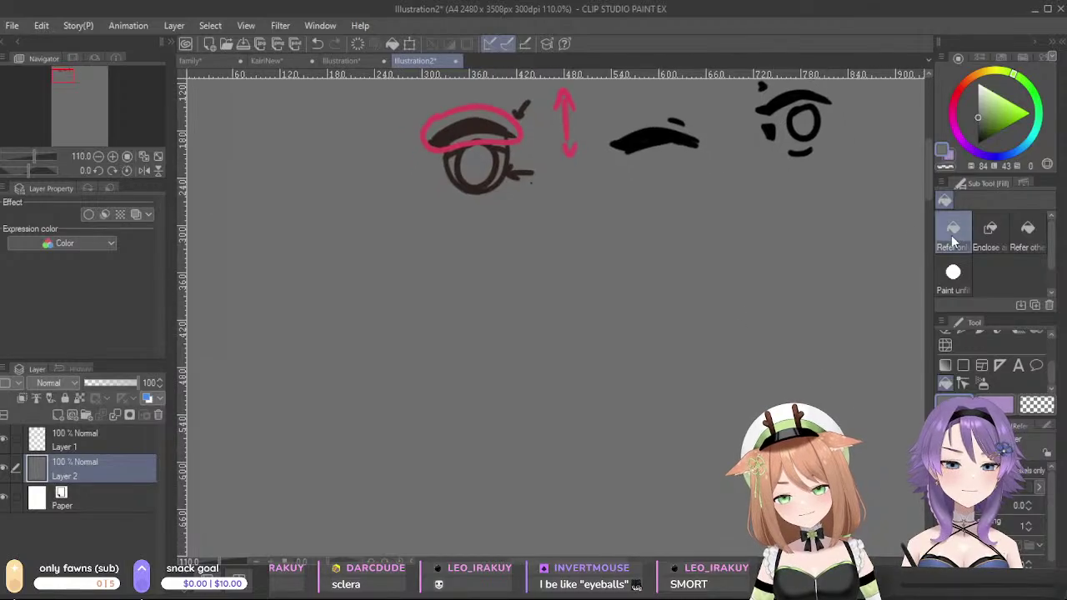
- Add a layer above the grey backdrop and paint a solid white egg-shaped sclera on it with the Soft airbrush, below the eye sketches
{"action": "left_click", "coordinate": [58, 414]}
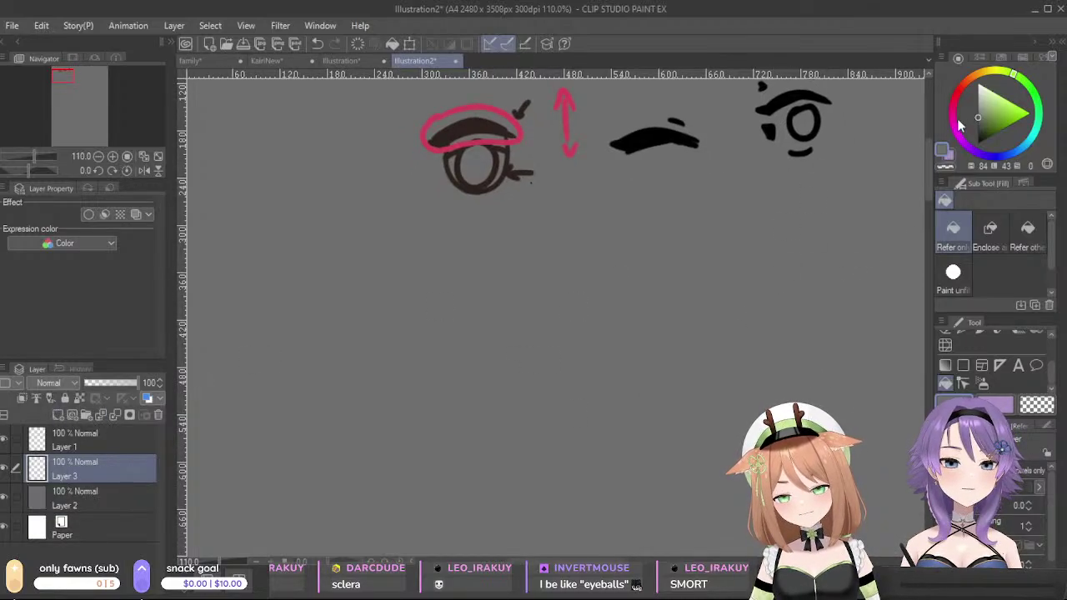
{"action": "left_click", "coordinate": [964, 383]}
{"action": "mouse_move", "coordinate": [540, 310]}
{"action": "left_mouse_down"}
{"action": "mouse_move", "coordinate": [502, 355]}
{"action": "mouse_move", "coordinate": [533, 358]}
{"action": "left_mouse_up"}
{"action": "key", "text": "ctrl+z"}
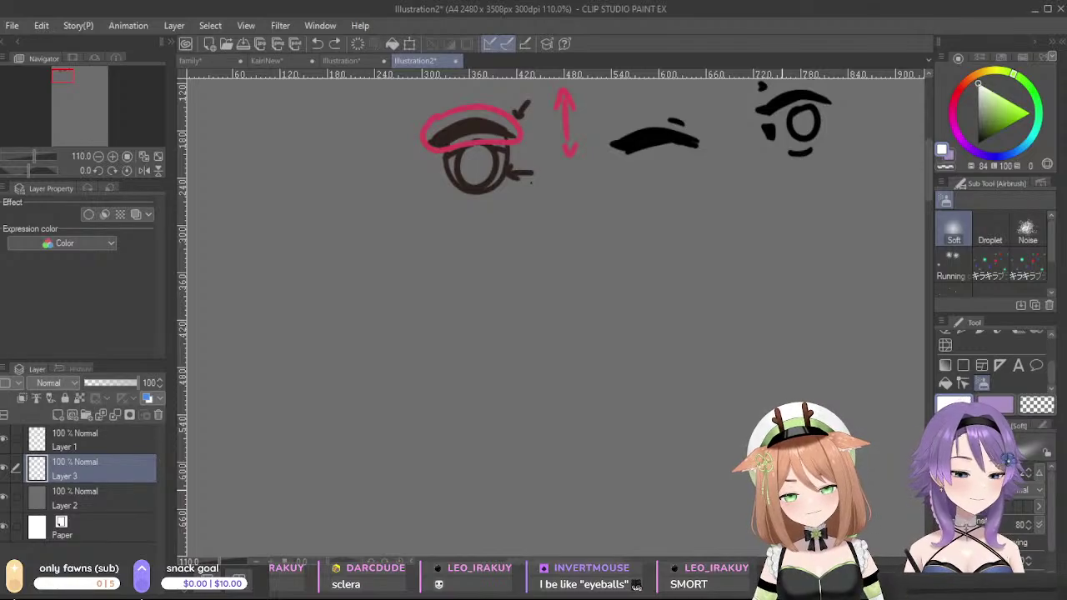
{"action": "mouse_move", "coordinate": [564, 324]}
{"action": "left_mouse_down"}
{"action": "mouse_move", "coordinate": [597, 373]}
{"action": "mouse_move", "coordinate": [527, 321]}
{"action": "mouse_move", "coordinate": [510, 378]}
{"action": "mouse_move", "coordinate": [542, 421]}
{"action": "mouse_move", "coordinate": [560, 361]}
{"action": "mouse_move", "coordinate": [526, 338]}
{"action": "mouse_move", "coordinate": [530, 406]}
{"action": "mouse_move", "coordinate": [526, 346]}
{"action": "mouse_move", "coordinate": [555, 387]}
{"action": "mouse_move", "coordinate": [560, 349]}
{"action": "mouse_move", "coordinate": [587, 380]}
{"action": "mouse_move", "coordinate": [559, 330]}
{"action": "left_mouse_up"}
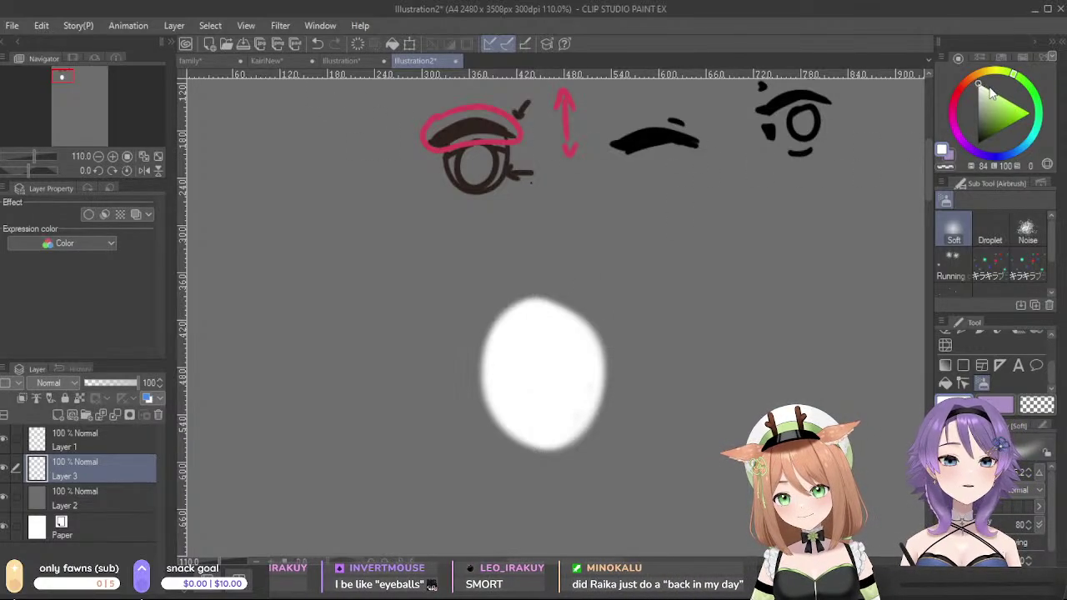
{"action": "left_click", "coordinate": [981, 73]}
{"action": "left_click", "coordinate": [997, 100]}
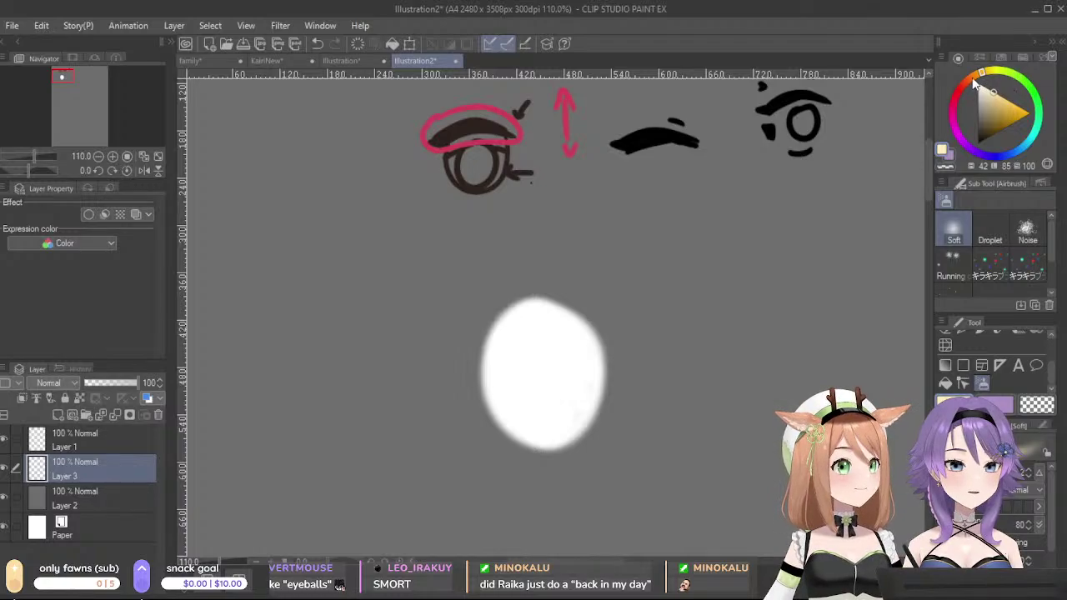
{"action": "left_click_drag", "start_coordinate": [976, 78], "coordinate": [968, 80]}
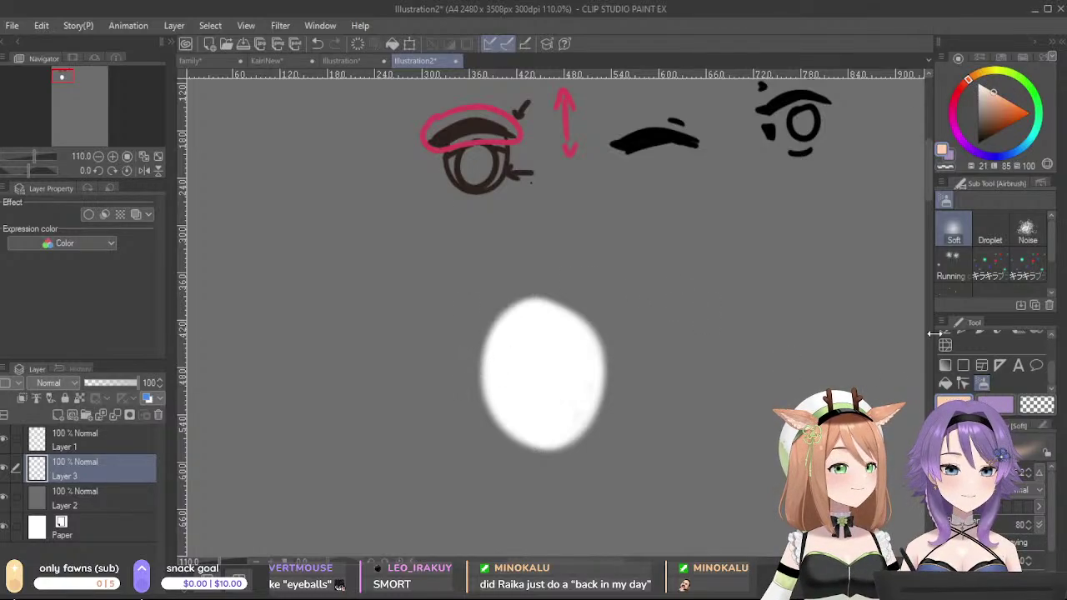
- Choose the G-pen with black as the drawing colour for Layer 3
{"action": "left_click", "coordinate": [1035, 365]}
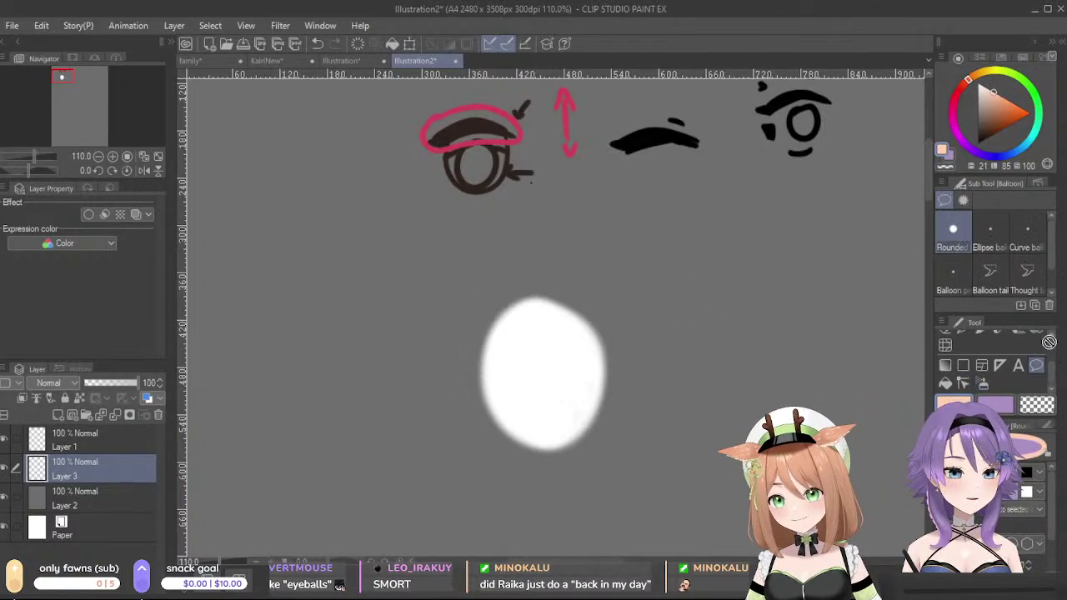
{"action": "scroll", "coordinate": [1002, 363], "scroll_direction": "up", "scroll_amount": 2}
{"action": "left_click", "coordinate": [963, 379]}
{"action": "left_click", "coordinate": [978, 143]}
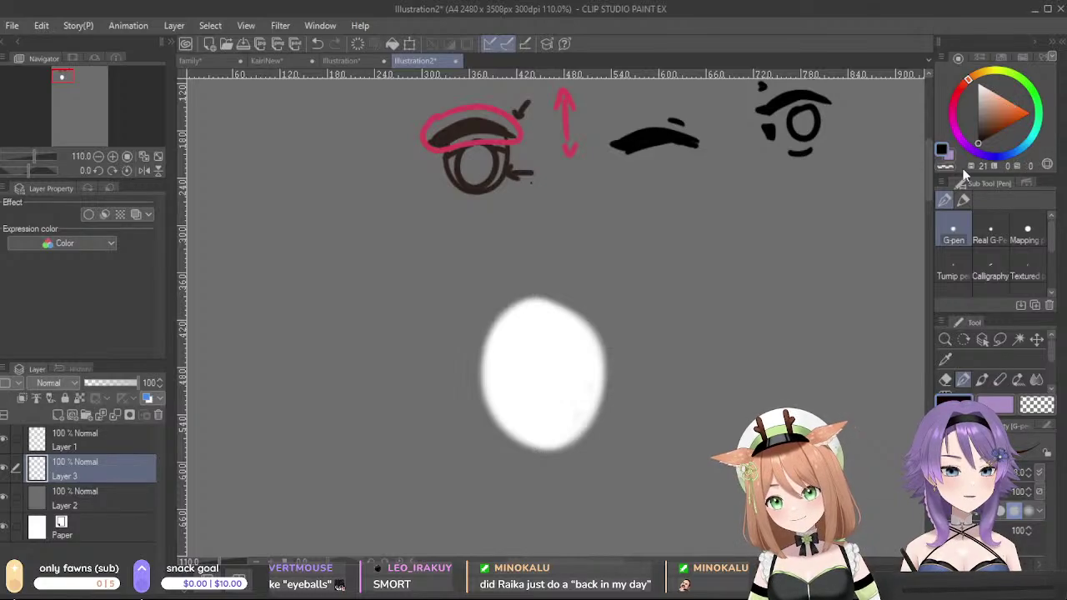
- Draw a thick black upper lash line across the upper part of the white eyeball shape on Layer 3
{"action": "mouse_move", "coordinate": [434, 333]}
{"action": "left_mouse_down"}
{"action": "mouse_move", "coordinate": [480, 350]}
{"action": "mouse_move", "coordinate": [493, 332]}
{"action": "mouse_move", "coordinate": [588, 336]}
{"action": "left_mouse_up"}
{"action": "left_click_drag", "start_coordinate": [517, 330], "coordinate": [618, 353]}
{"action": "left_click_drag", "start_coordinate": [560, 332], "coordinate": [610, 350]}
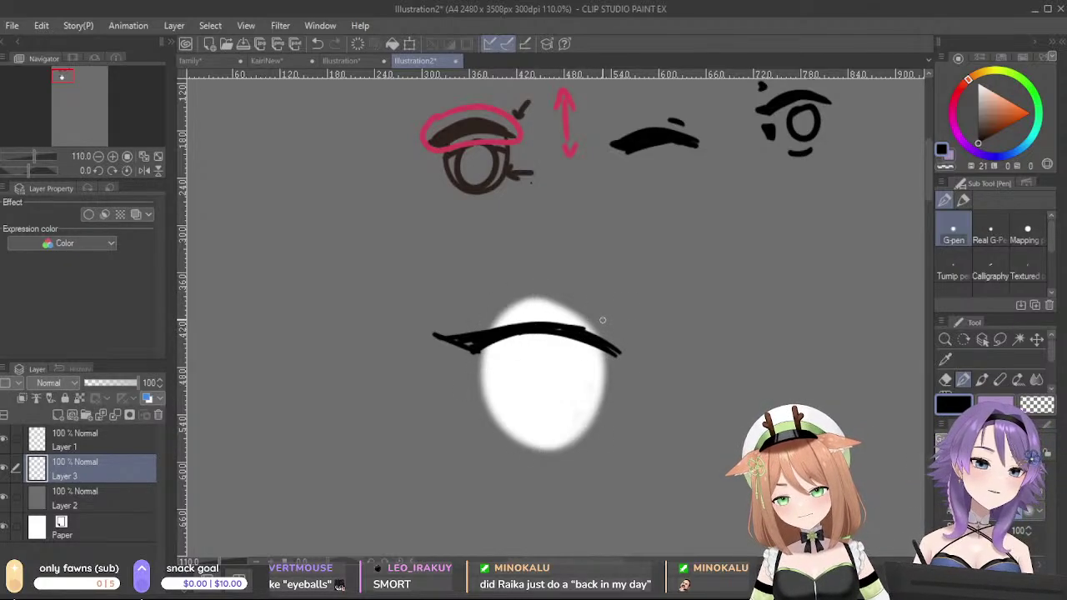
- Try painting wide light-peach skin bands above and below the white eyeball shape, and undo both strokes
{"action": "left_click", "coordinate": [985, 87]}
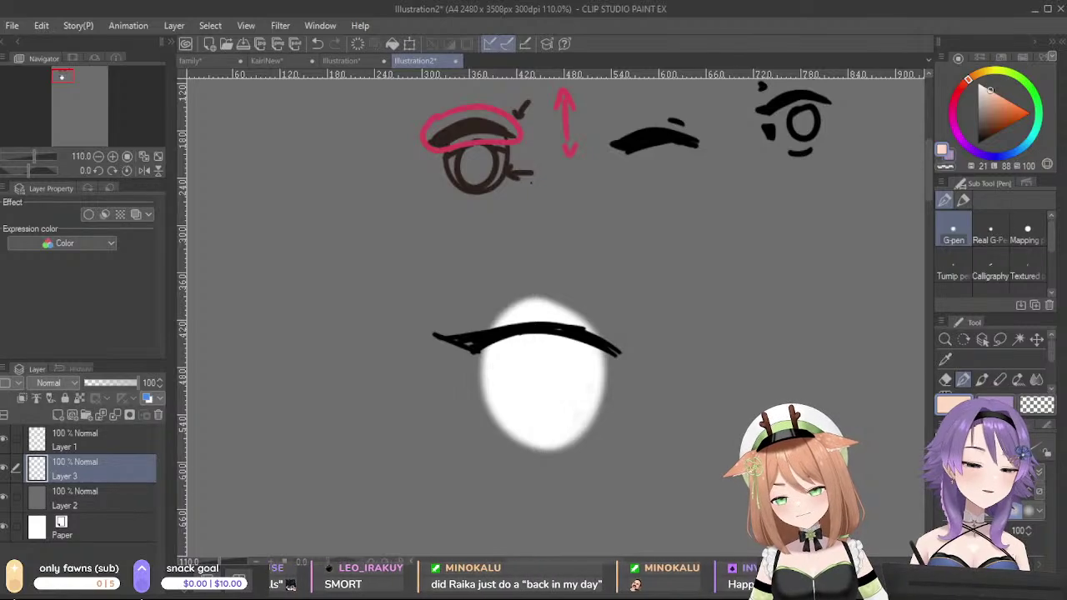
{"action": "left_click", "coordinate": [480, 285]}
{"action": "mouse_move", "coordinate": [500, 282]}
{"action": "left_mouse_down"}
{"action": "mouse_move", "coordinate": [566, 280]}
{"action": "mouse_move", "coordinate": [608, 291]}
{"action": "left_mouse_up"}
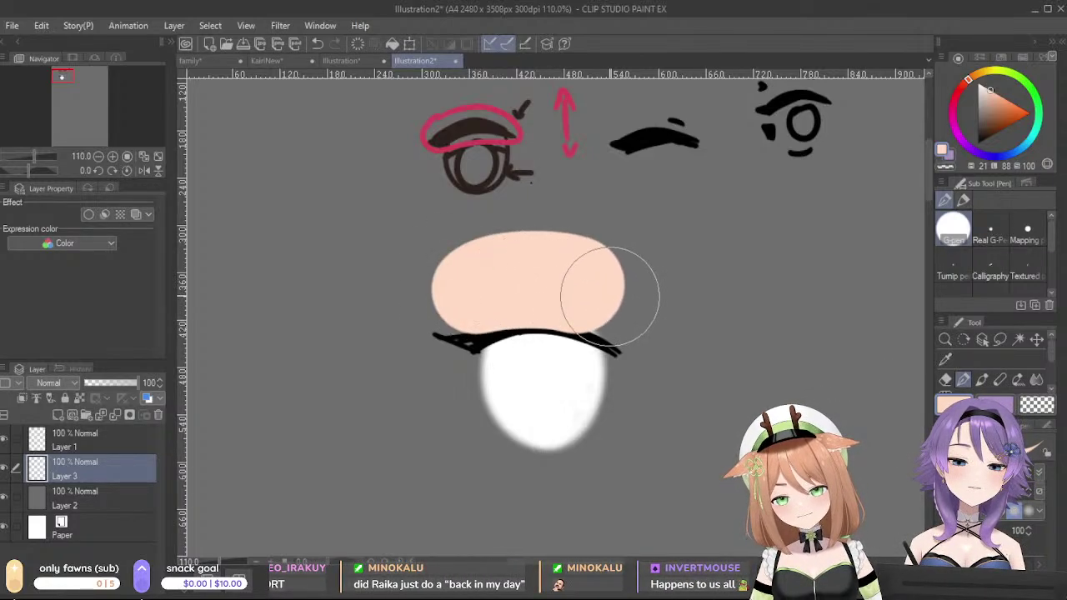
{"action": "mouse_move", "coordinate": [466, 465]}
{"action": "left_mouse_down"}
{"action": "mouse_move", "coordinate": [544, 468]}
{"action": "mouse_move", "coordinate": [664, 455]}
{"action": "left_mouse_up"}
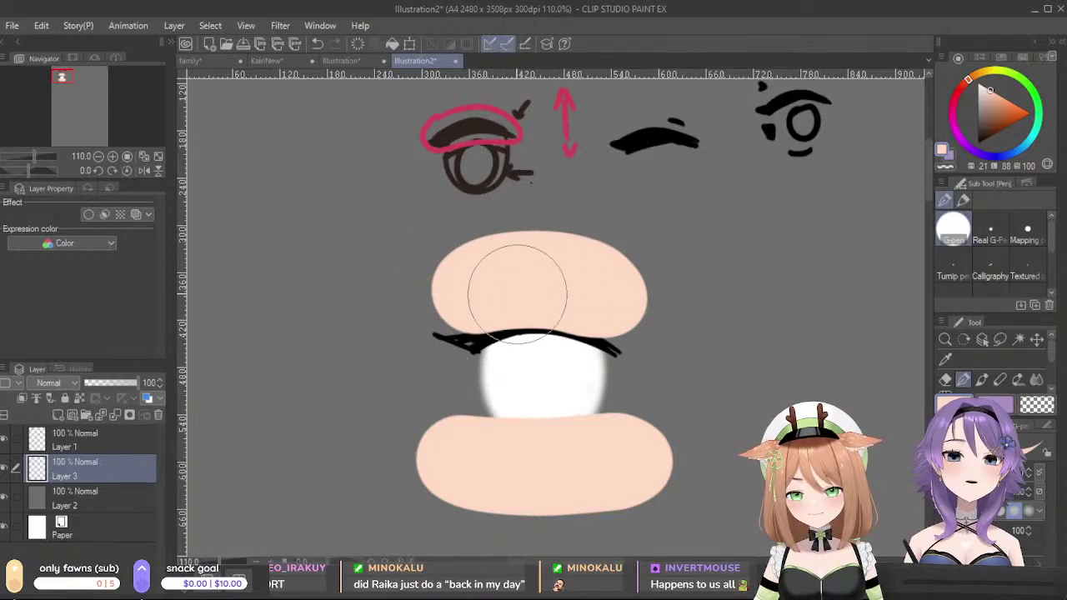
{"action": "key", "text": "ctrl+z"}
{"action": "key", "text": "ctrl+z"}
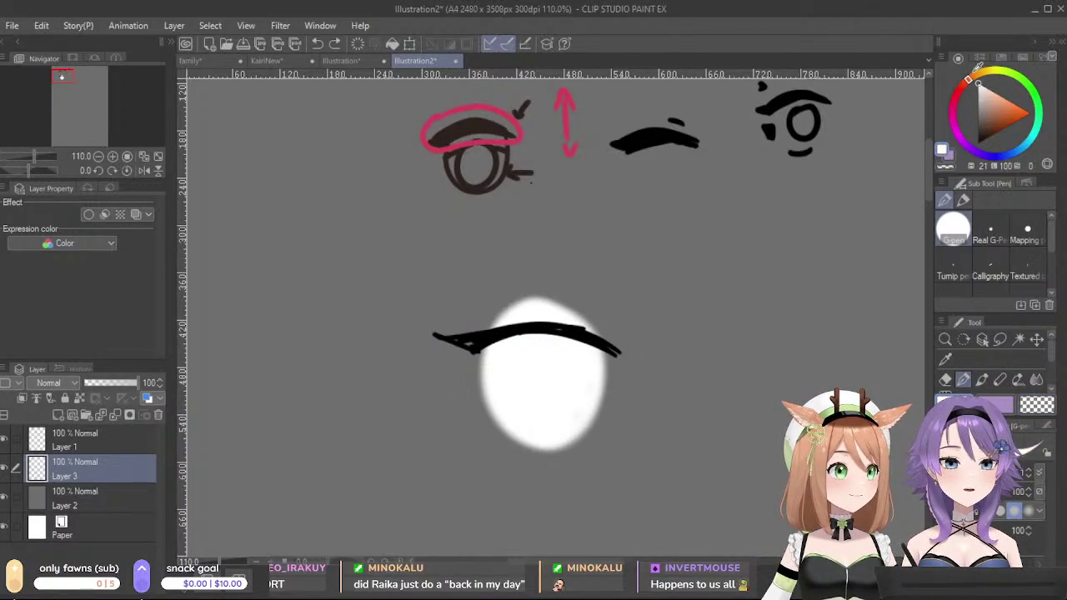
- Erase the white showing above the black lash line with the Soft airbrush in transparent colour
{"action": "scroll", "coordinate": [1048, 359], "scroll_direction": "down", "scroll_amount": 3}
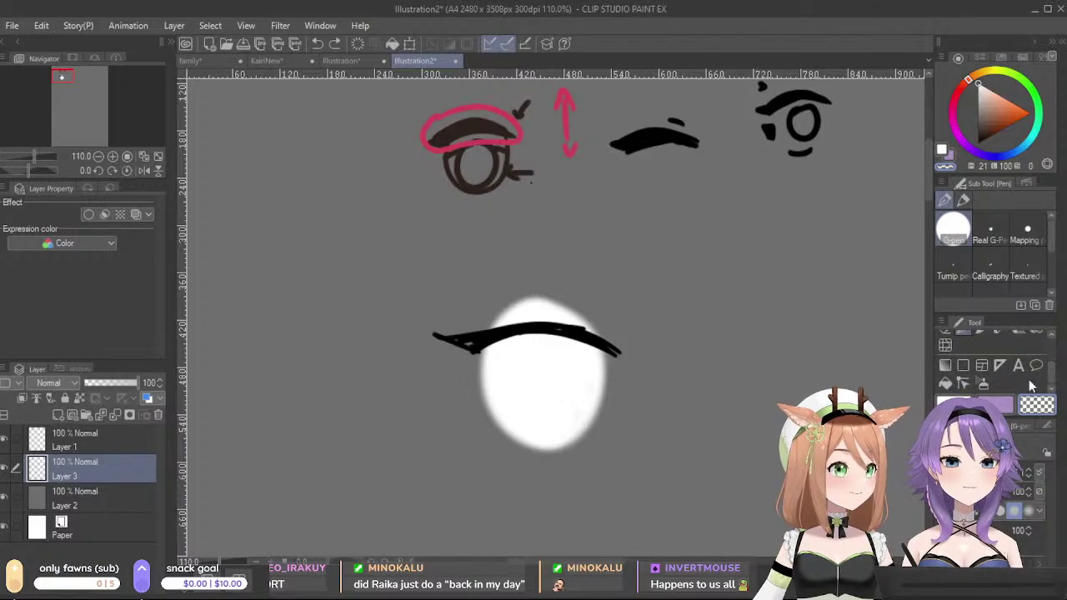
{"action": "left_click", "coordinate": [982, 383]}
{"action": "mouse_move", "coordinate": [508, 309]}
{"action": "left_mouse_down"}
{"action": "mouse_move", "coordinate": [489, 309]}
{"action": "mouse_move", "coordinate": [554, 300]}
{"action": "left_mouse_up"}
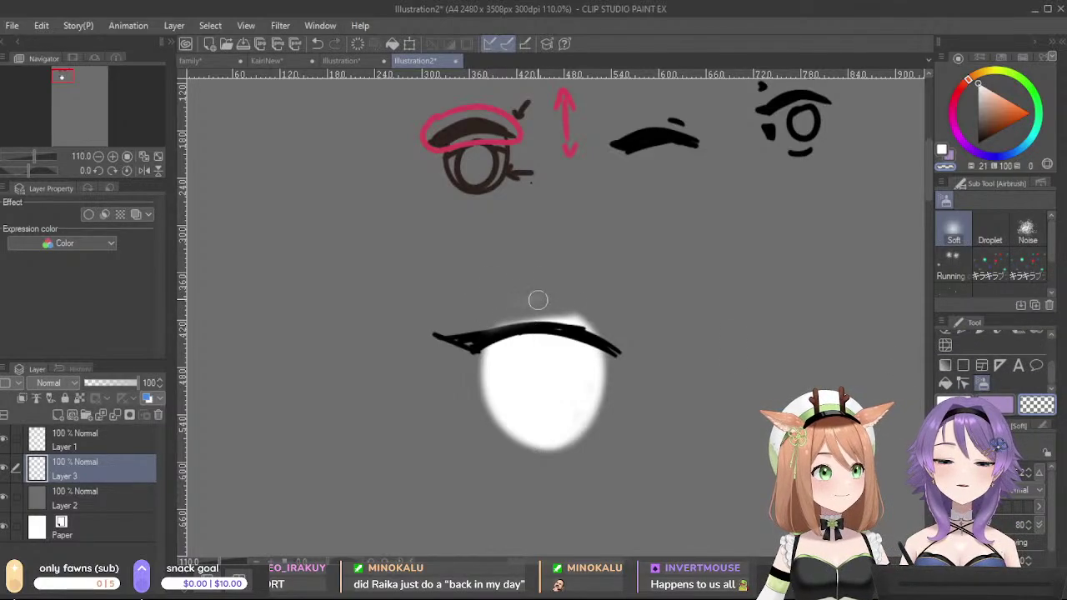
{"action": "left_click_drag", "start_coordinate": [494, 315], "coordinate": [518, 304]}
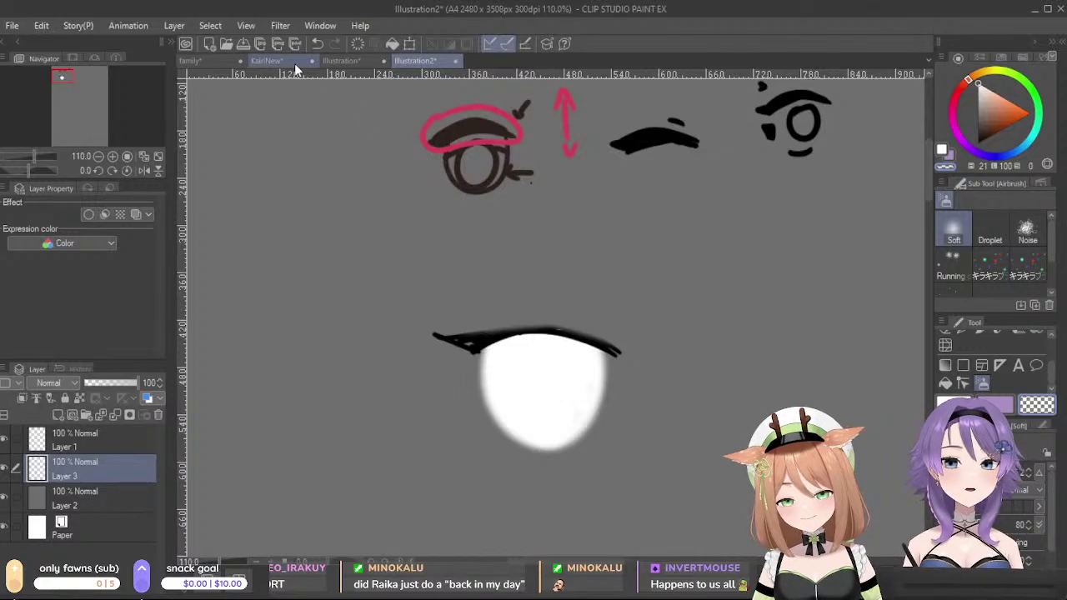
- Switch to the Illustration document and paint the eye white on Layer 2 beneath the iris folders
{"action": "left_click", "coordinate": [340, 62]}
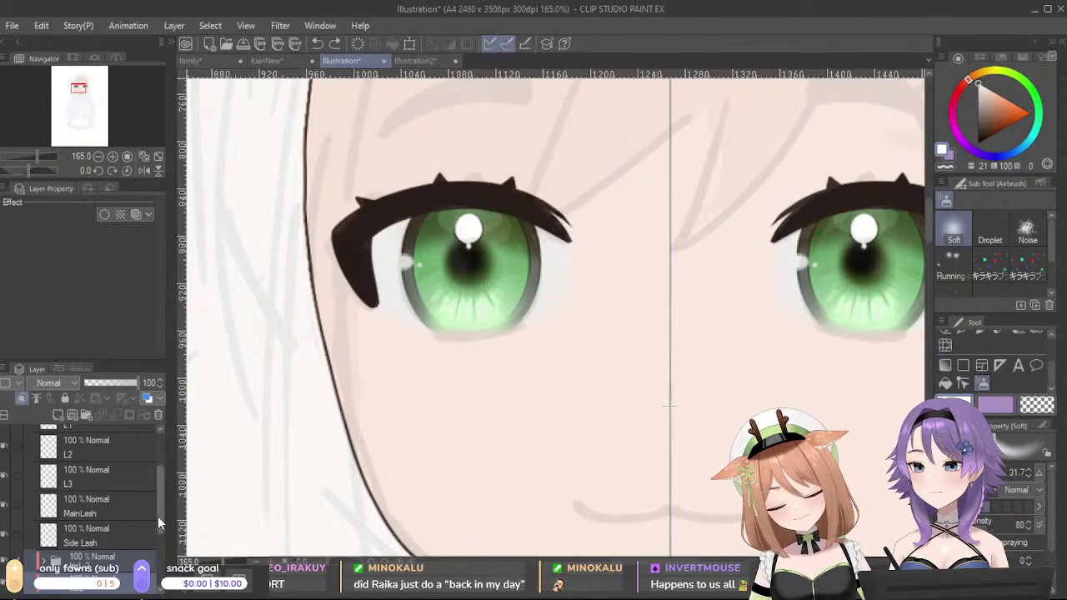
{"action": "scroll", "coordinate": [157, 516], "scroll_direction": "down", "scroll_amount": 2}
{"action": "left_click", "coordinate": [92, 530]}
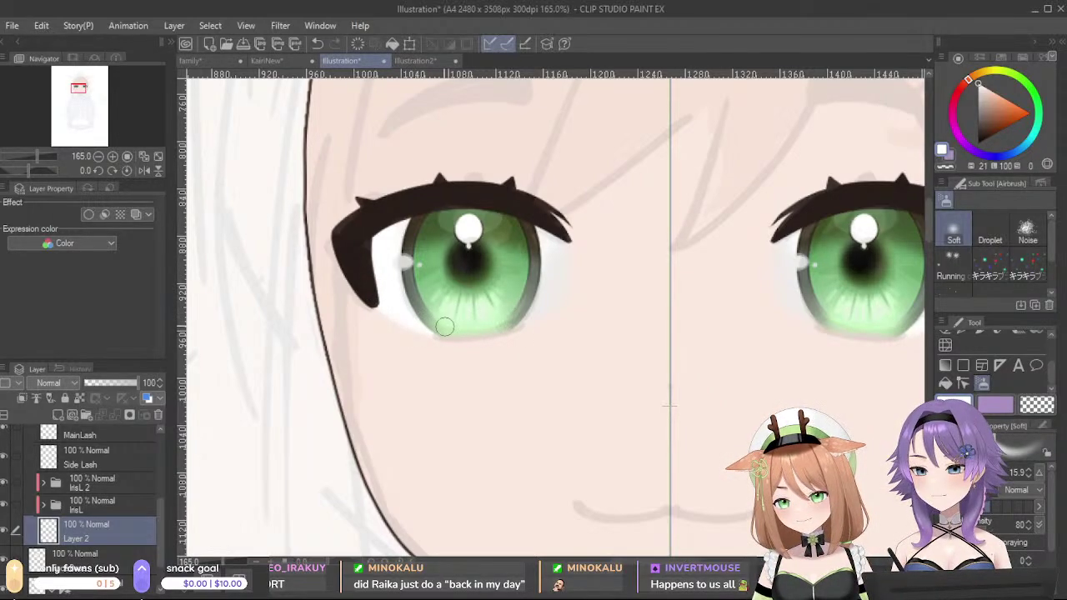
- Lower the opacity of the reference sketch on Layer 3 to 4%
{"action": "scroll", "coordinate": [156, 500], "scroll_direction": "up", "scroll_amount": 3}
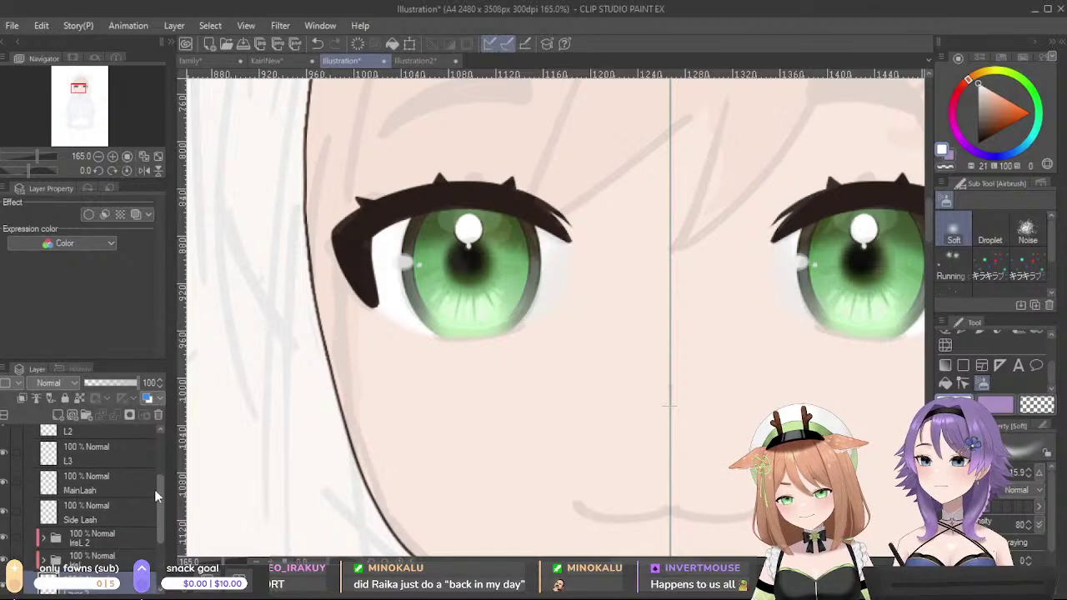
{"action": "left_click", "coordinate": [125, 433]}
{"action": "left_click", "coordinate": [86, 381]}
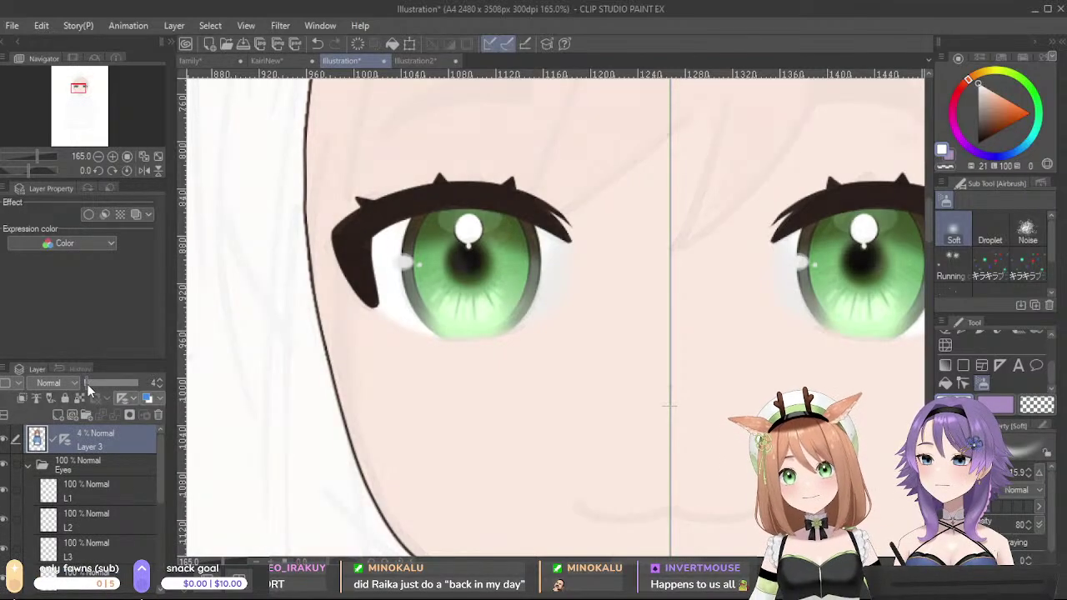
- Refine the eye whites around the irises on Layer 2 and rename that layer White
{"action": "scroll", "coordinate": [161, 504], "scroll_direction": "down", "scroll_amount": 1}
{"action": "scroll", "coordinate": [161, 503], "scroll_direction": "down", "scroll_amount": 4}
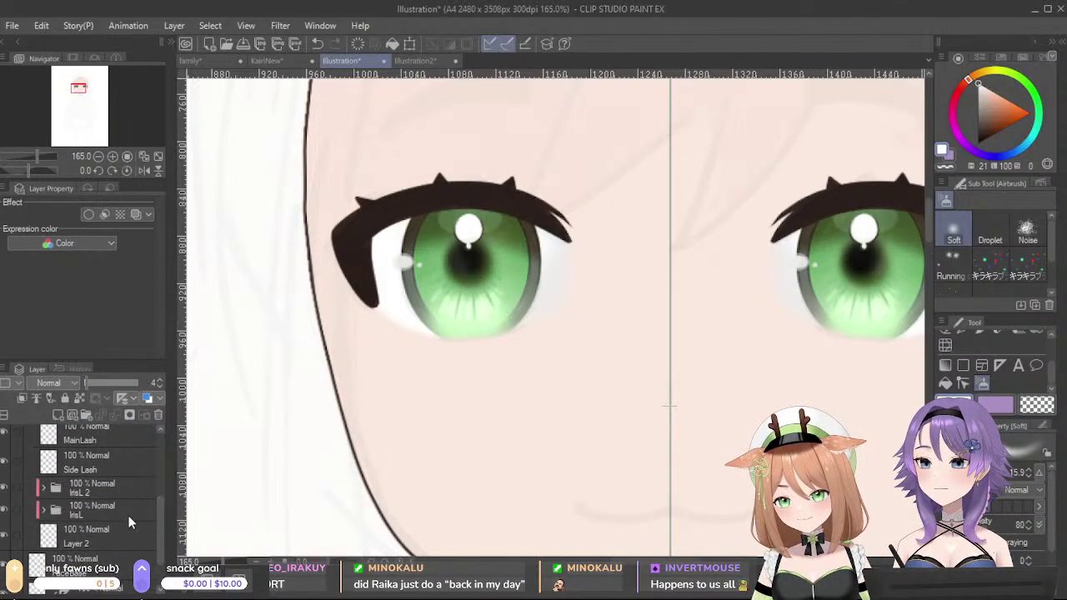
{"action": "left_click", "coordinate": [100, 535]}
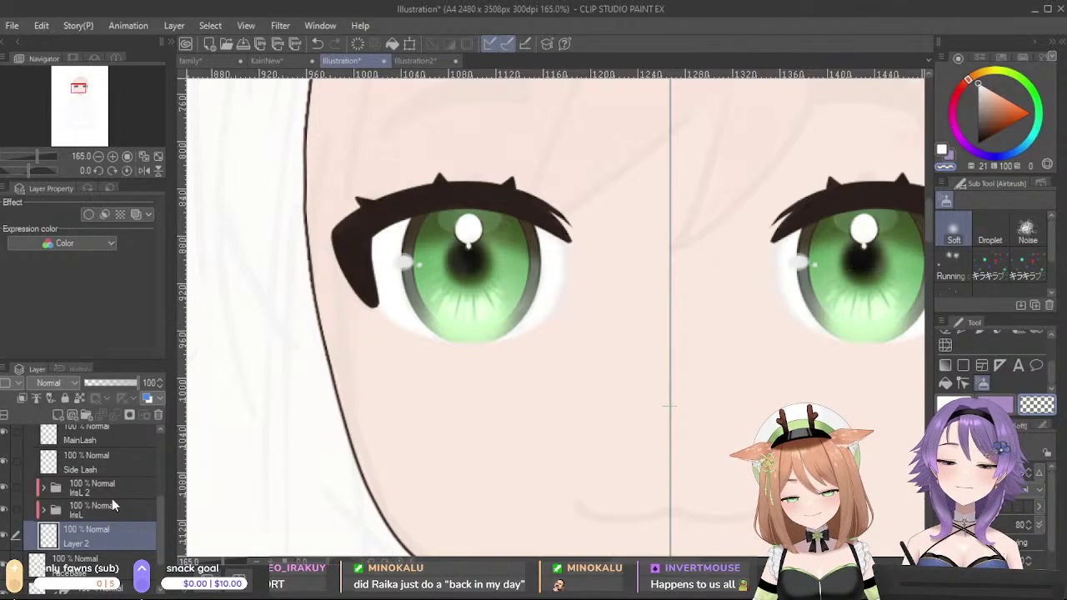
{"action": "type", "text": "White"}
{"action": "key", "text": "Return"}
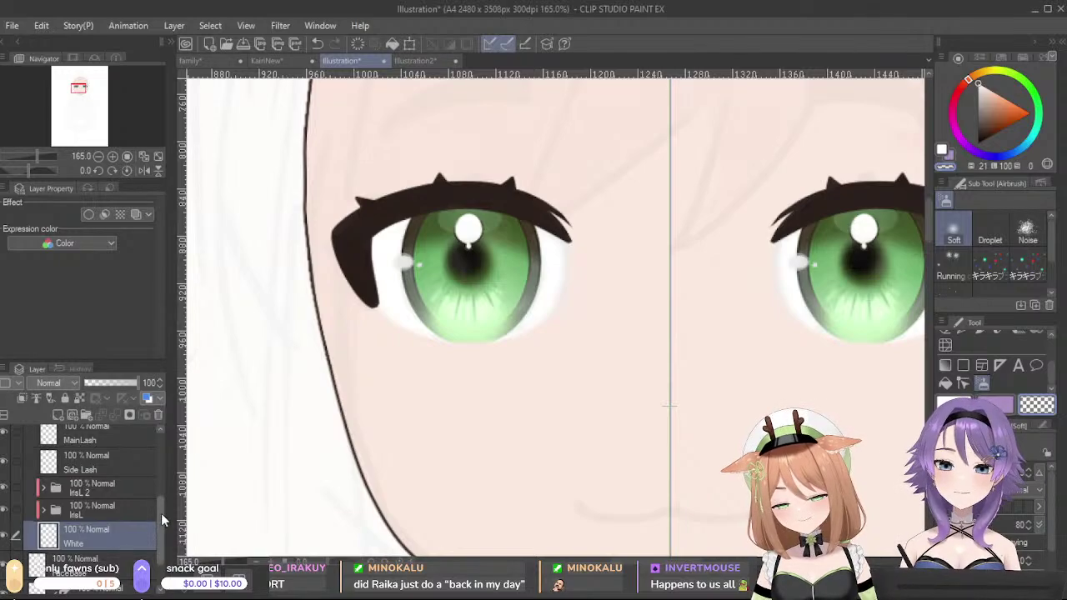
- Hide the reference sketch on Layer 3 and check the eyes on the whole face
{"action": "left_click_drag", "start_coordinate": [161, 512], "coordinate": [160, 445]}
{"action": "left_click", "coordinate": [4, 440]}
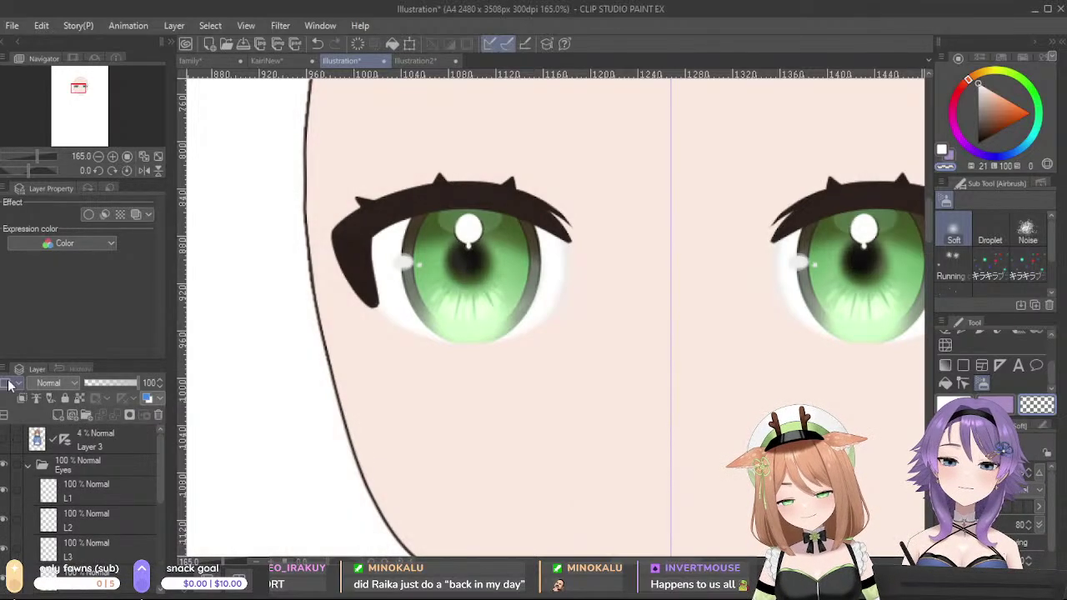
{"action": "scroll", "coordinate": [609, 316], "scroll_direction": "down", "scroll_amount": 5}
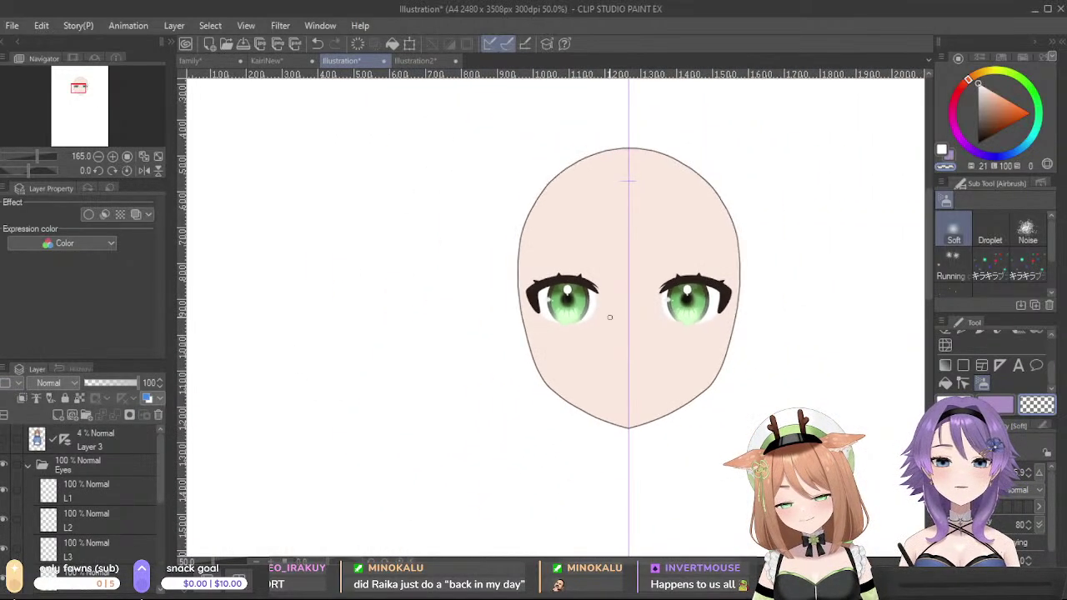
{"action": "scroll", "coordinate": [609, 316], "scroll_direction": "up", "scroll_amount": 5}
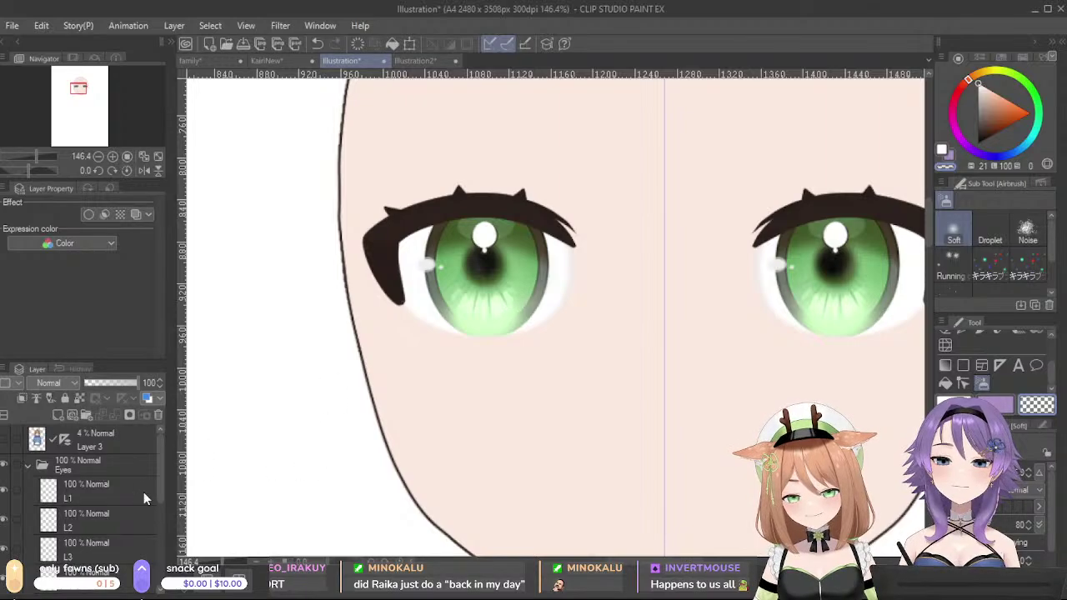
- Consult the eye in the KairiNew document and create a clipped layer named Sclera Shadow above the White layer
{"action": "left_click_drag", "start_coordinate": [159, 479], "coordinate": [165, 546]}
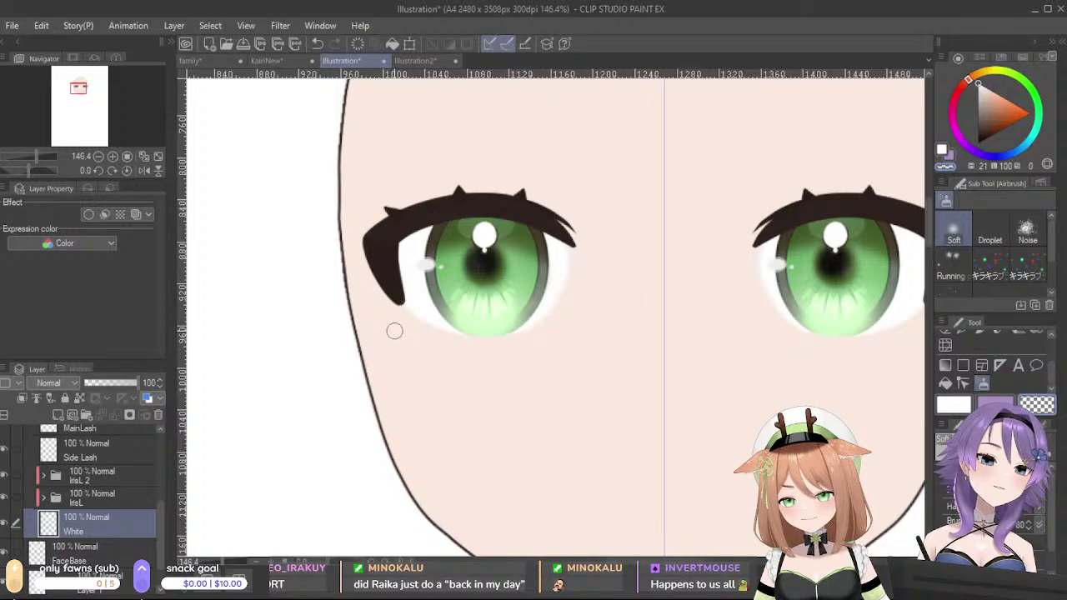
{"action": "left_click", "coordinate": [273, 60]}
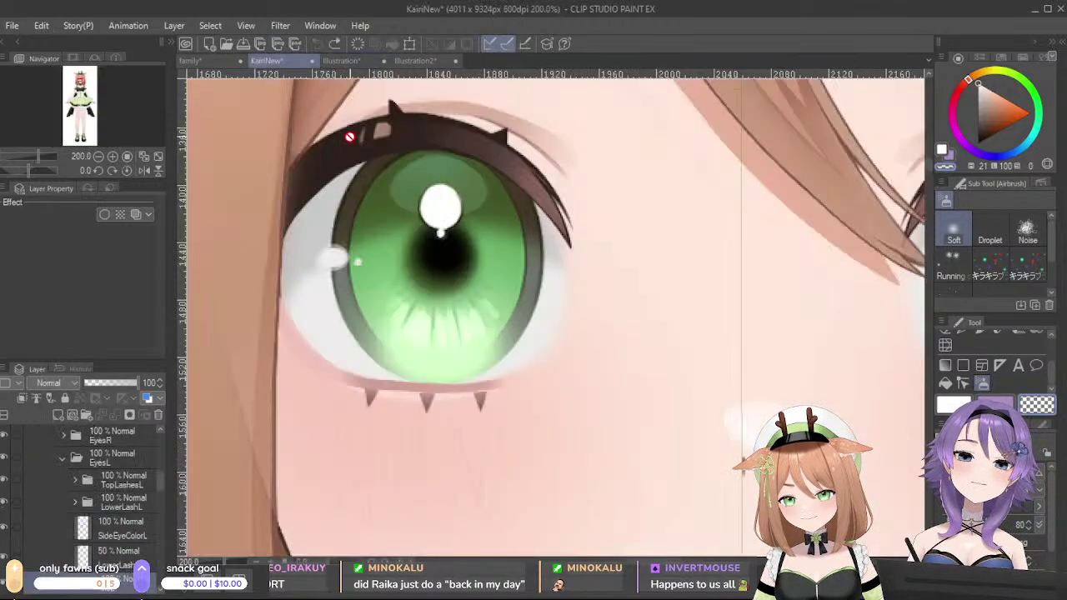
{"action": "left_click", "coordinate": [415, 61]}
{"action": "left_click", "coordinate": [347, 63]}
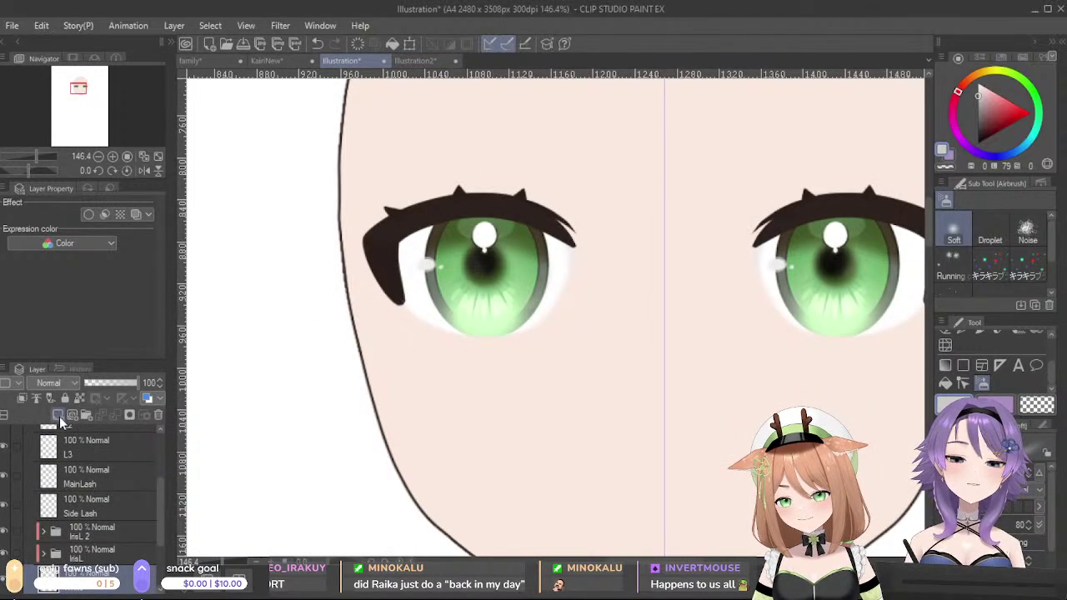
{"action": "left_click", "coordinate": [58, 416]}
{"action": "scroll", "coordinate": [138, 530], "scroll_direction": "down", "scroll_amount": 3}
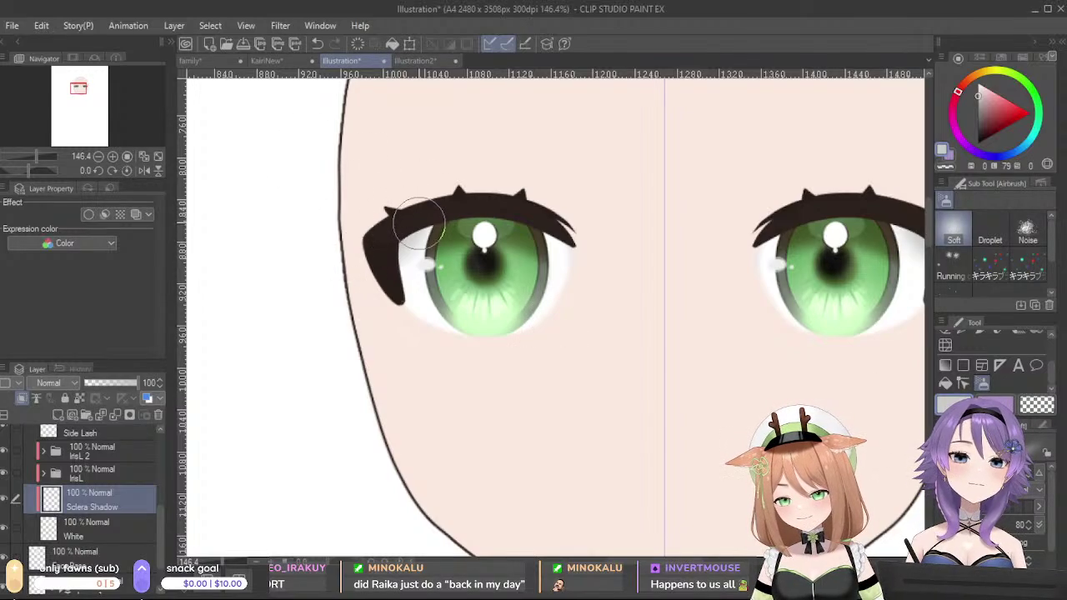
- Airbrush a soft light-grey shadow across the upper eye whites beneath the lashes on the Sclera Shadow layer
{"action": "left_click_drag", "start_coordinate": [407, 249], "coordinate": [464, 215]}
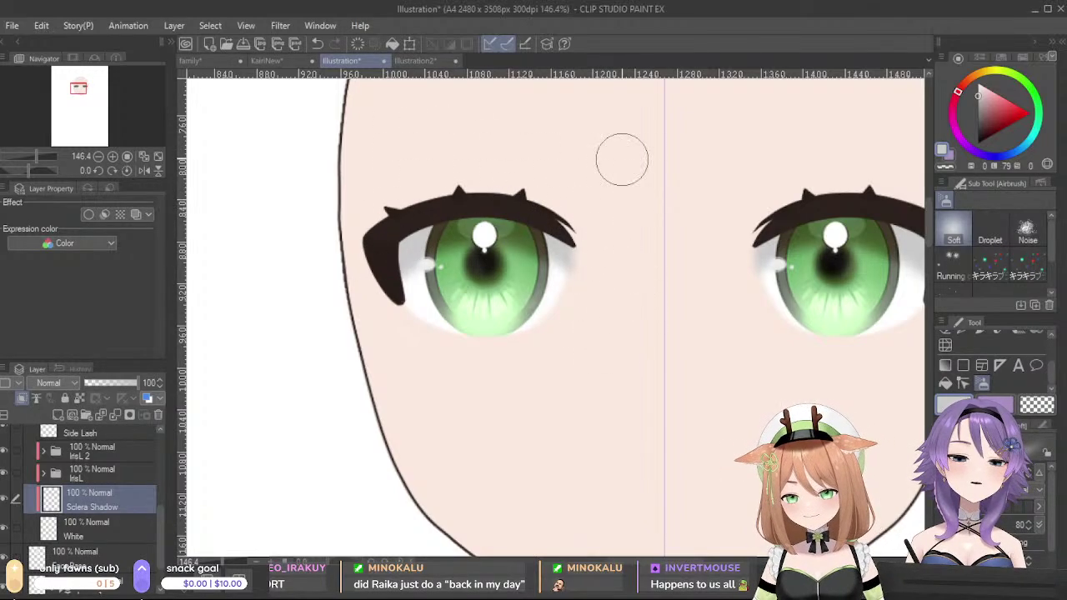
{"action": "scroll", "coordinate": [621, 159], "scroll_direction": "down", "scroll_amount": 8}
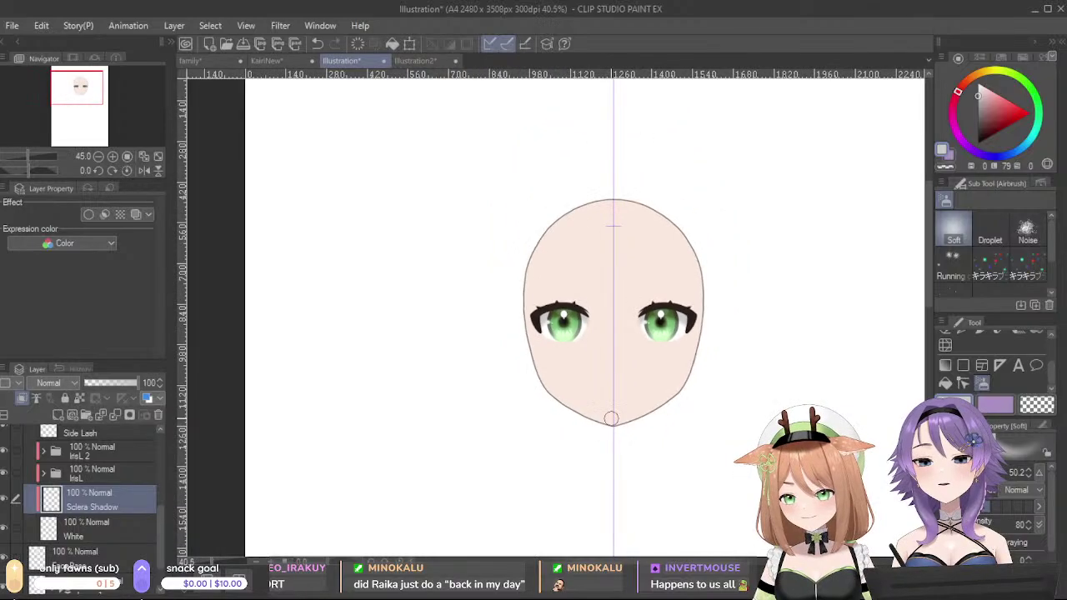
{"action": "scroll", "coordinate": [611, 418], "scroll_direction": "up", "scroll_amount": 6}
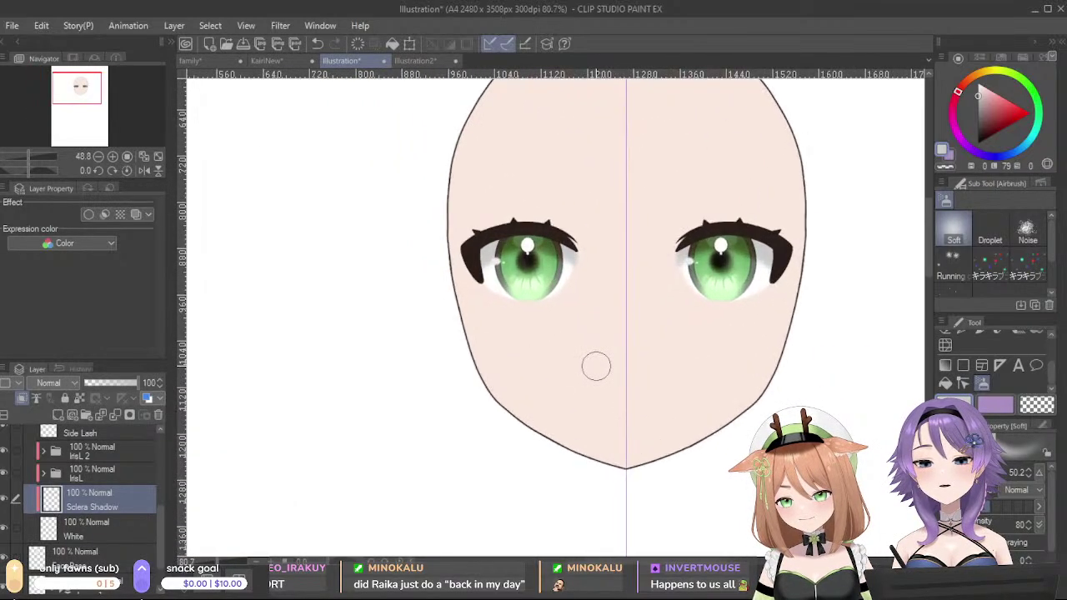
{"action": "scroll", "coordinate": [595, 367], "scroll_direction": "up", "scroll_amount": 3}
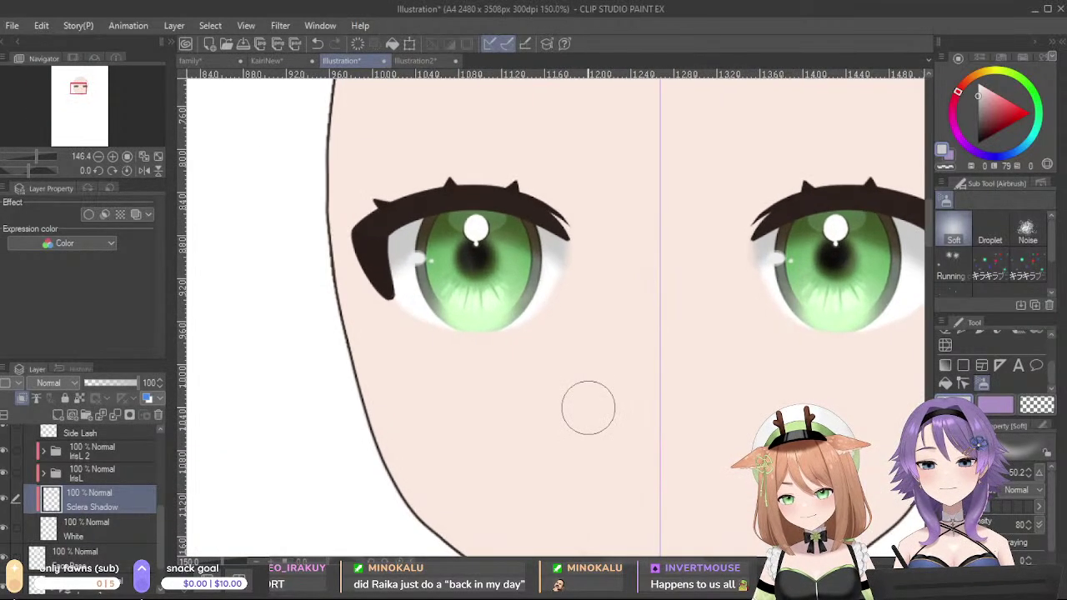
- Compare the eye with the KairiNew document and select the Side Lash layer in the Illustration document
{"action": "left_click", "coordinate": [293, 62]}
{"action": "left_click", "coordinate": [360, 60]}
{"action": "scroll", "coordinate": [352, 506], "scroll_direction": "up", "scroll_amount": 3}
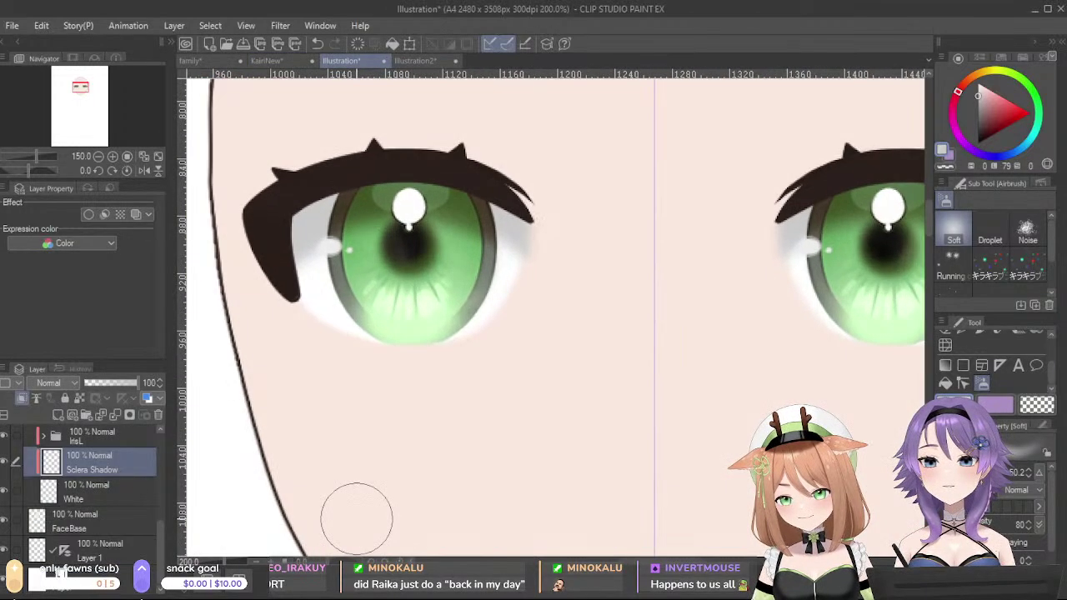
{"action": "scroll", "coordinate": [346, 358], "scroll_direction": "up", "scroll_amount": 3}
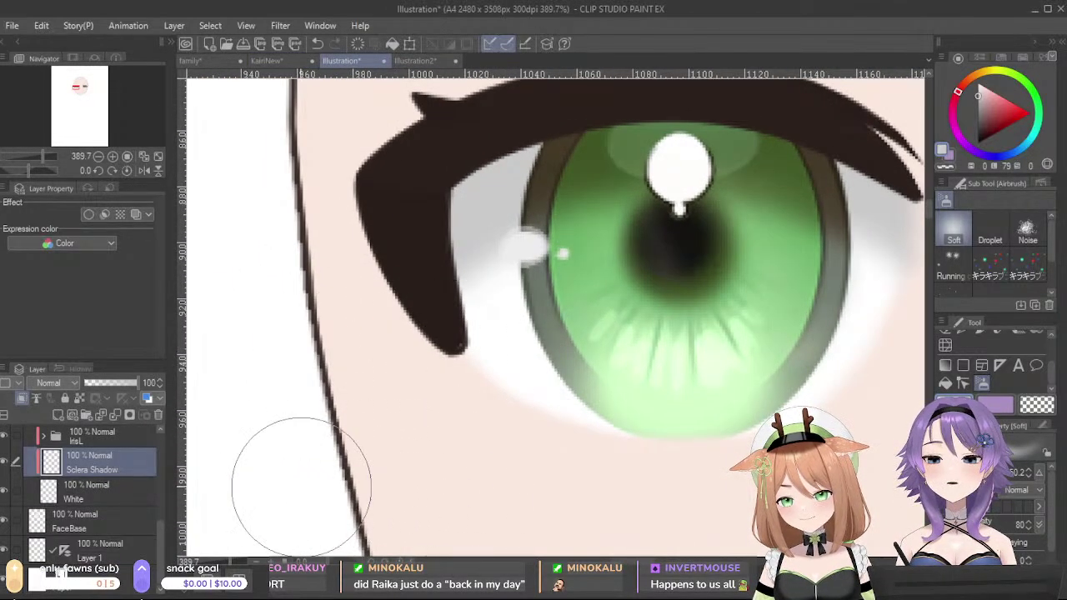
{"action": "scroll", "coordinate": [126, 490], "scroll_direction": "up", "scroll_amount": 3}
{"action": "scroll", "coordinate": [112, 508], "scroll_direction": "up", "scroll_amount": 2}
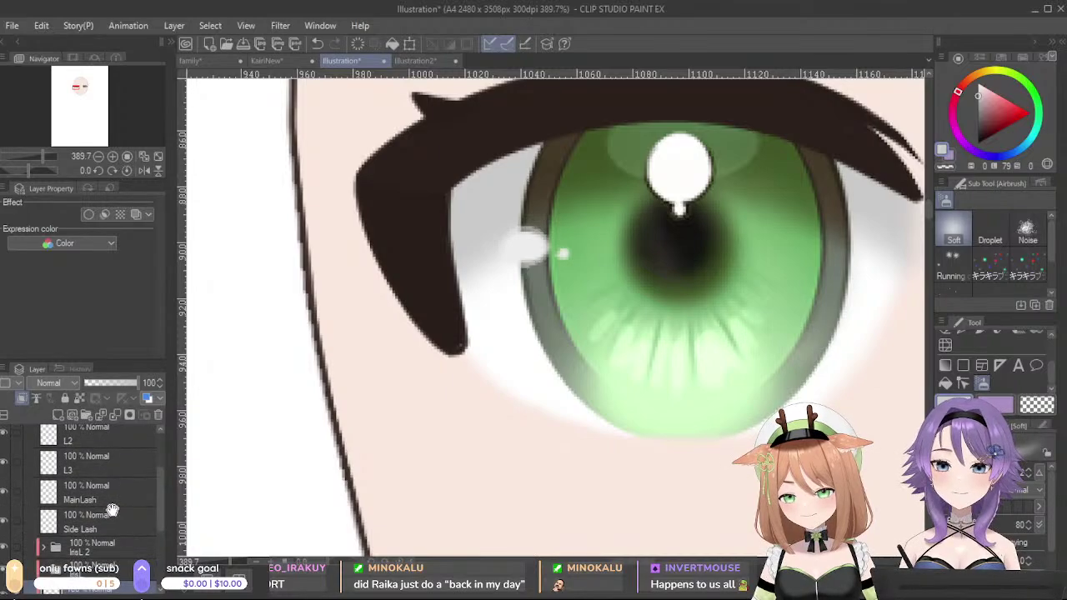
{"action": "left_click", "coordinate": [143, 512]}
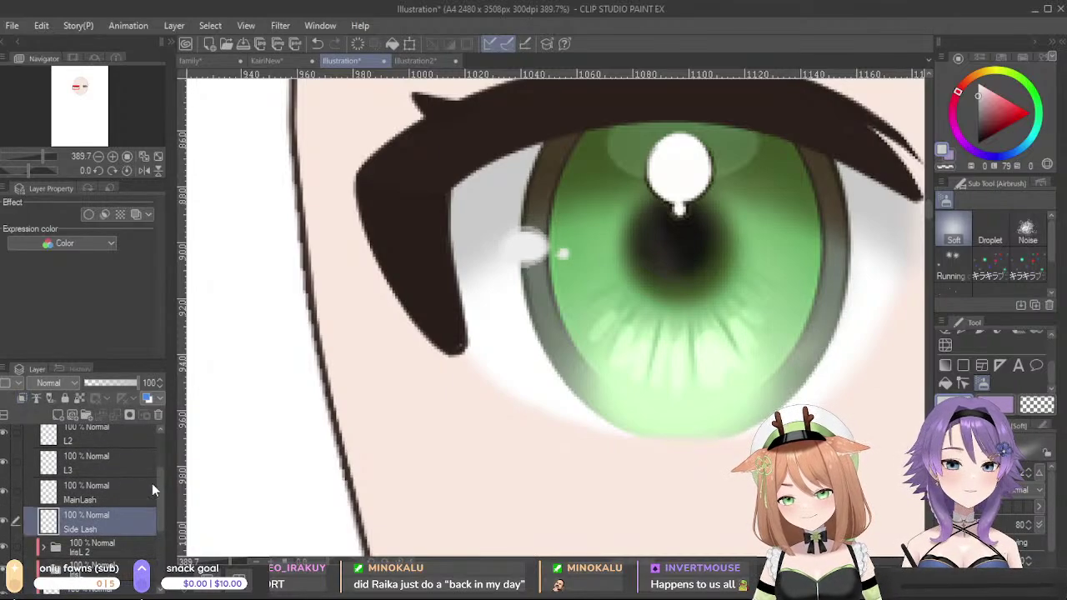
- Trim the outer edge of the side lash with a smaller G-pen brush, undoing the unwanted strokes
{"action": "left_click", "coordinate": [946, 367]}
{"action": "left_click_drag", "start_coordinate": [1053, 376], "coordinate": [1050, 341]}
{"action": "left_click", "coordinate": [964, 376]}
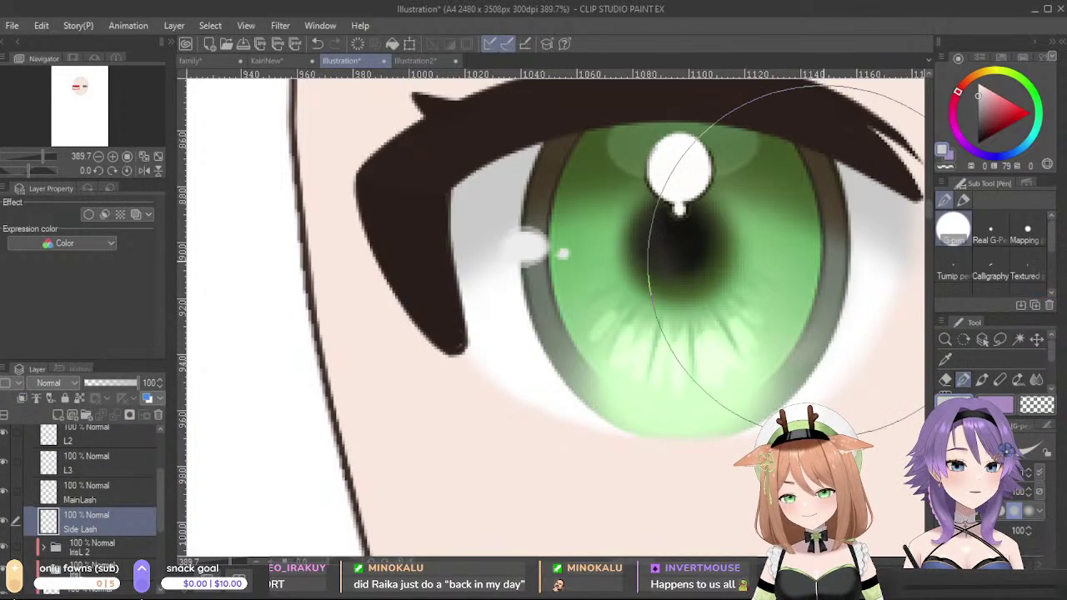
{"action": "key", "text": "["}
{"action": "key", "text": "["}
{"action": "mouse_move", "coordinate": [350, 174]}
{"action": "left_mouse_down"}
{"action": "mouse_move", "coordinate": [369, 287]}
{"action": "mouse_move", "coordinate": [371, 265]}
{"action": "left_mouse_up"}
{"action": "key", "text": "ctrl+z"}
{"action": "key", "text": "ctrl+z"}
{"action": "left_click_drag", "start_coordinate": [350, 181], "coordinate": [411, 355]}
{"action": "mouse_move", "coordinate": [353, 201]}
{"action": "left_mouse_down"}
{"action": "mouse_move", "coordinate": [440, 373]}
{"action": "mouse_move", "coordinate": [464, 392]}
{"action": "mouse_move", "coordinate": [425, 363]}
{"action": "left_mouse_up"}
{"action": "key", "text": "ctrl+z"}
- Try further reshaping strokes on the side lash and its lower tip, undoing each one
{"action": "mouse_move", "coordinate": [353, 200]}
{"action": "left_mouse_down"}
{"action": "mouse_move", "coordinate": [440, 373]}
{"action": "mouse_move", "coordinate": [415, 268]}
{"action": "left_mouse_up"}
{"action": "key", "text": "ctrl+z"}
{"action": "mouse_move", "coordinate": [437, 348]}
{"action": "left_mouse_down"}
{"action": "mouse_move", "coordinate": [423, 289]}
{"action": "mouse_move", "coordinate": [468, 381]}
{"action": "left_mouse_up"}
{"action": "key", "text": "ctrl+z"}
{"action": "mouse_move", "coordinate": [426, 302]}
{"action": "left_mouse_down"}
{"action": "mouse_move", "coordinate": [469, 377]}
{"action": "mouse_move", "coordinate": [454, 361]}
{"action": "left_mouse_up"}
{"action": "key", "text": "ctrl+z"}
- Sample the lash's dark brown and extend the lower tip of the side lash, undoing the extra stroke
{"action": "left_click", "coordinate": [419, 258], "text": "alt"}
{"action": "mouse_move", "coordinate": [410, 260]}
{"action": "left_mouse_down"}
{"action": "mouse_move", "coordinate": [459, 348]}
{"action": "mouse_move", "coordinate": [450, 348]}
{"action": "left_mouse_up"}
{"action": "mouse_move", "coordinate": [431, 312]}
{"action": "left_mouse_down"}
{"action": "mouse_move", "coordinate": [463, 359]}
{"action": "mouse_move", "coordinate": [459, 348]}
{"action": "left_mouse_up"}
{"action": "key", "text": "ctrl+z"}
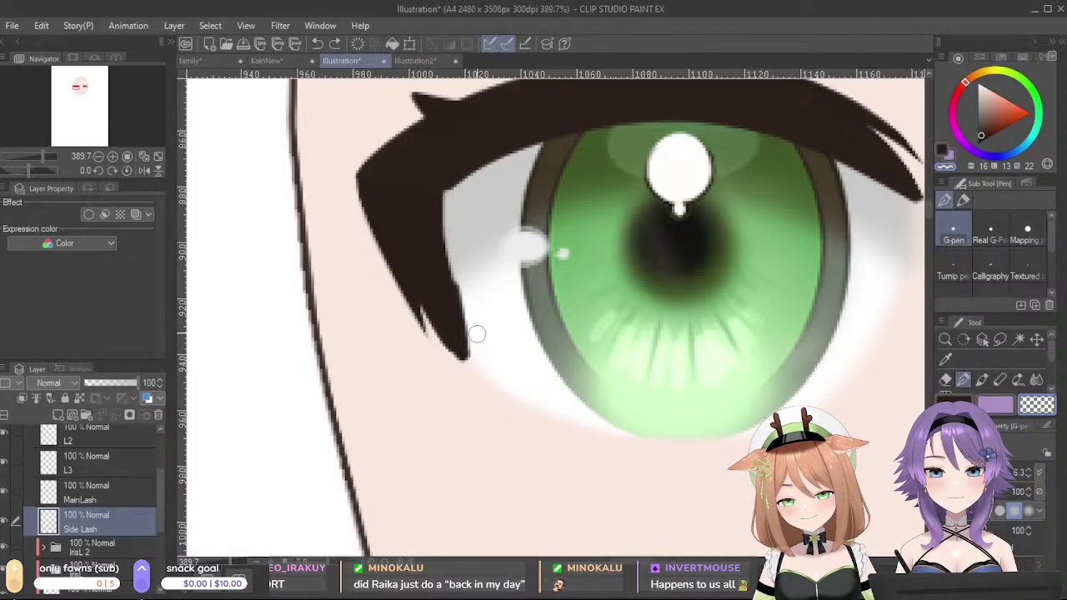
- Trim the inner edge of the side lash into a smooth curve ending in a sharp tip
{"action": "left_click_drag", "start_coordinate": [451, 190], "coordinate": [467, 342]}
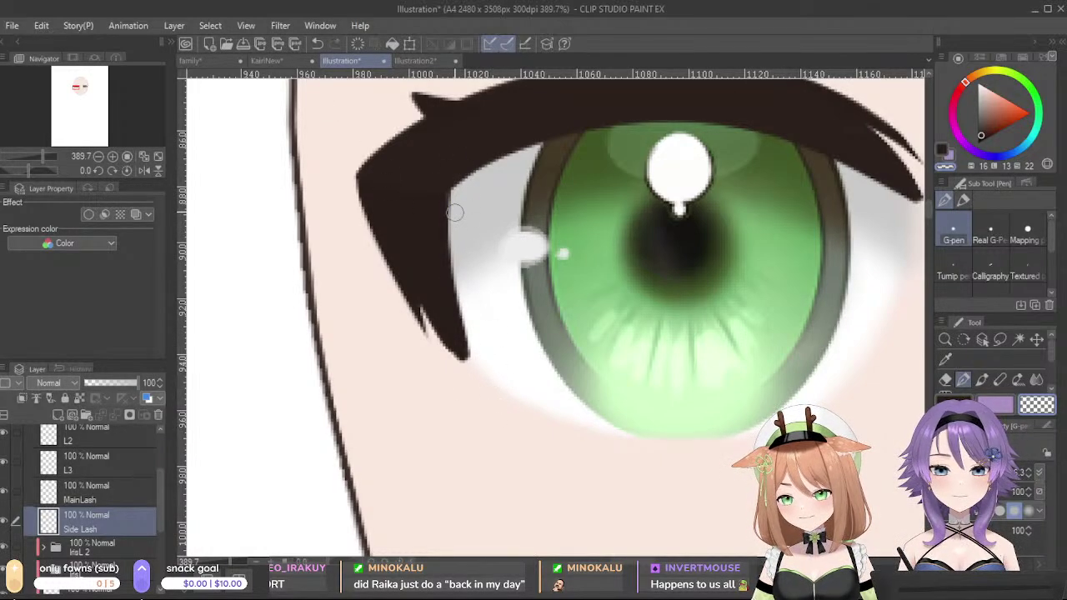
{"action": "left_click_drag", "start_coordinate": [454, 193], "coordinate": [465, 358]}
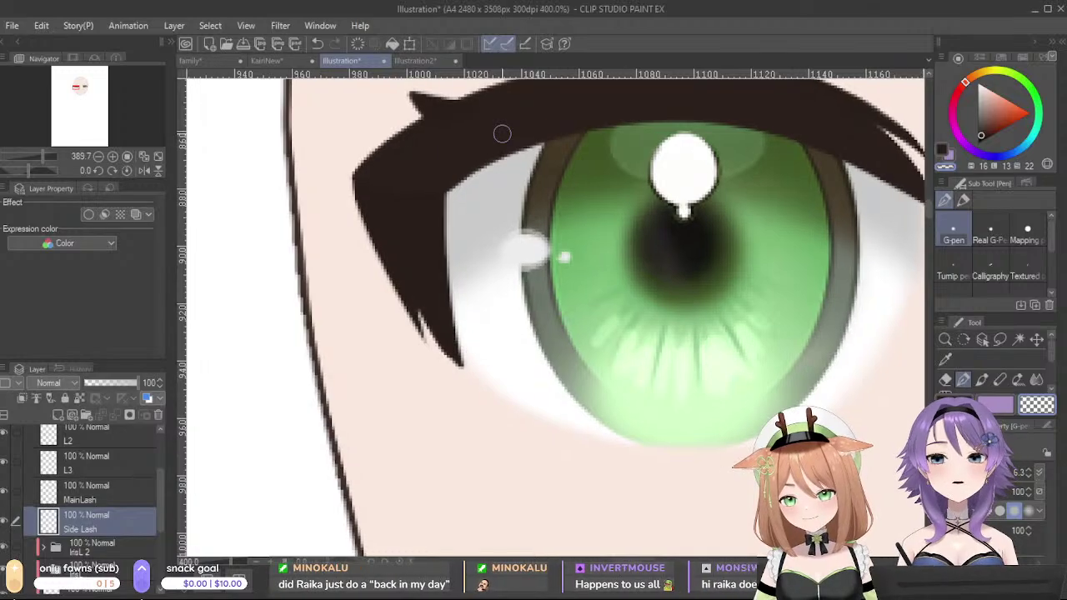
{"action": "scroll", "coordinate": [575, 260], "scroll_direction": "down", "scroll_amount": 7}
{"action": "scroll", "coordinate": [678, 307], "scroll_direction": "down", "scroll_amount": 3}
{"action": "scroll", "coordinate": [697, 410], "scroll_direction": "up", "scroll_amount": 3}
{"action": "scroll", "coordinate": [696, 391], "scroll_direction": "down", "scroll_amount": 2}
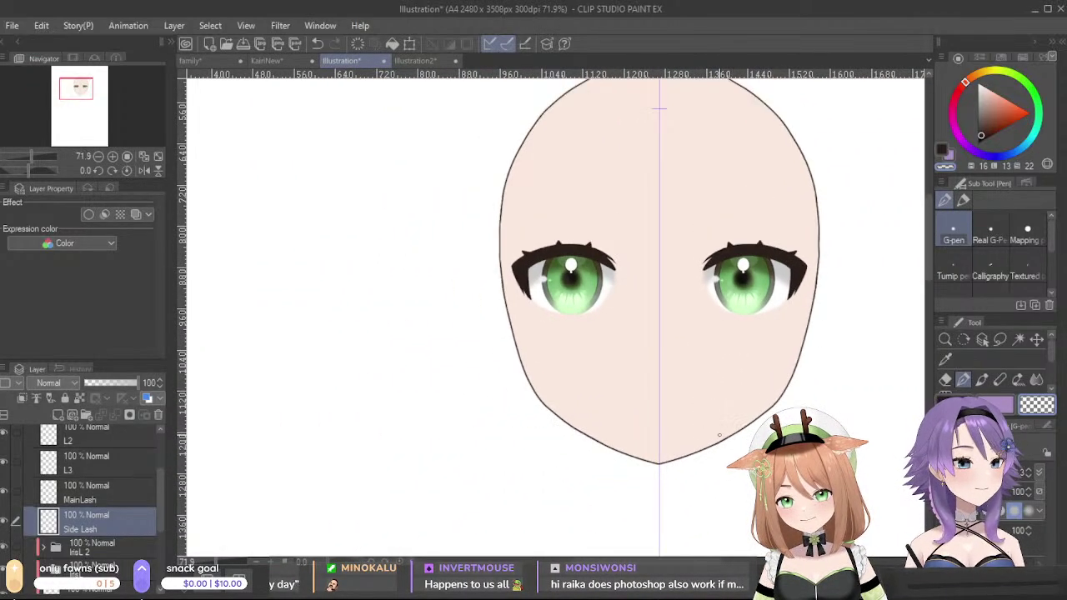
- Examine both finished eyes and their lashes on the face, from the full head down to the iris details
{"action": "scroll", "coordinate": [699, 431], "scroll_direction": "up", "scroll_amount": 2}
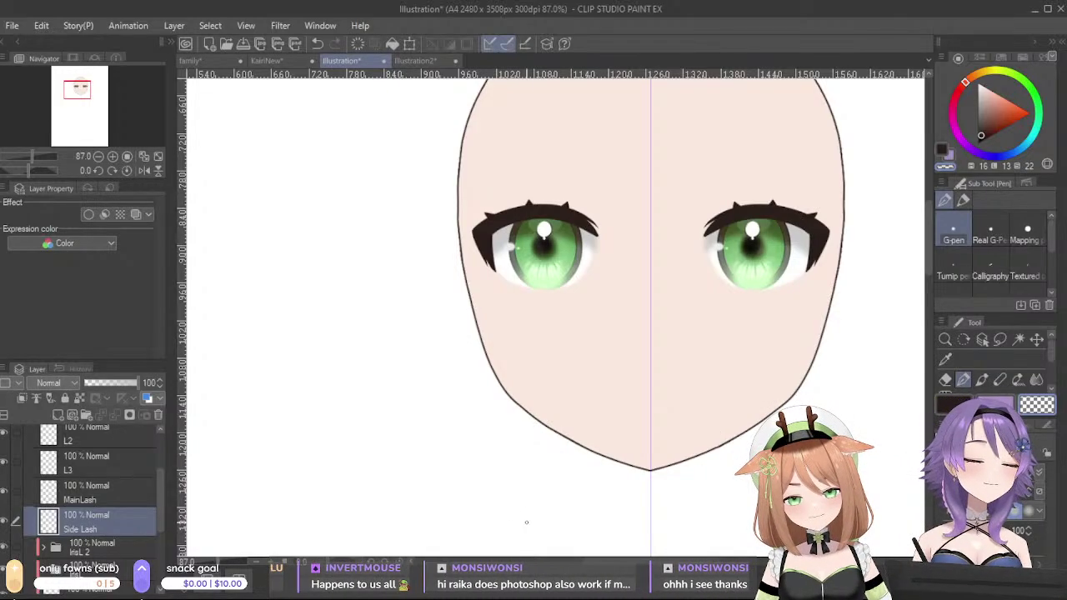
{"action": "scroll", "coordinate": [556, 507], "scroll_direction": "down", "scroll_amount": 6}
{"action": "scroll", "coordinate": [557, 503], "scroll_direction": "up", "scroll_amount": 7}
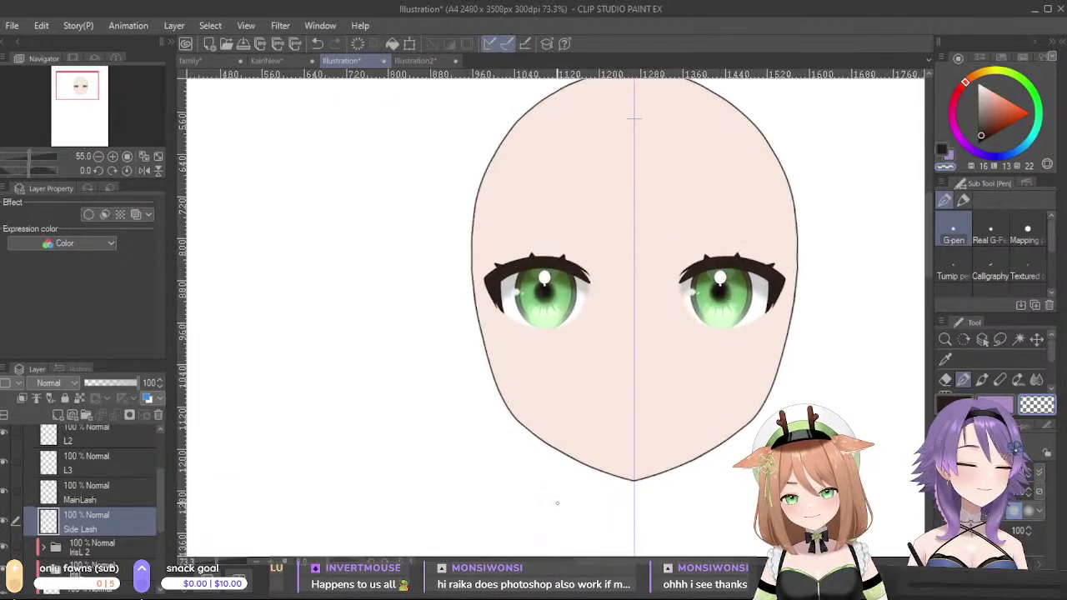
{"action": "left_click_drag", "start_coordinate": [692, 396], "coordinate": [612, 453]}
{"action": "left_click_drag", "start_coordinate": [781, 465], "coordinate": [749, 507]}
{"action": "scroll", "coordinate": [575, 463], "scroll_direction": "down", "scroll_amount": 2}
{"action": "scroll", "coordinate": [528, 442], "scroll_direction": "up", "scroll_amount": 5}
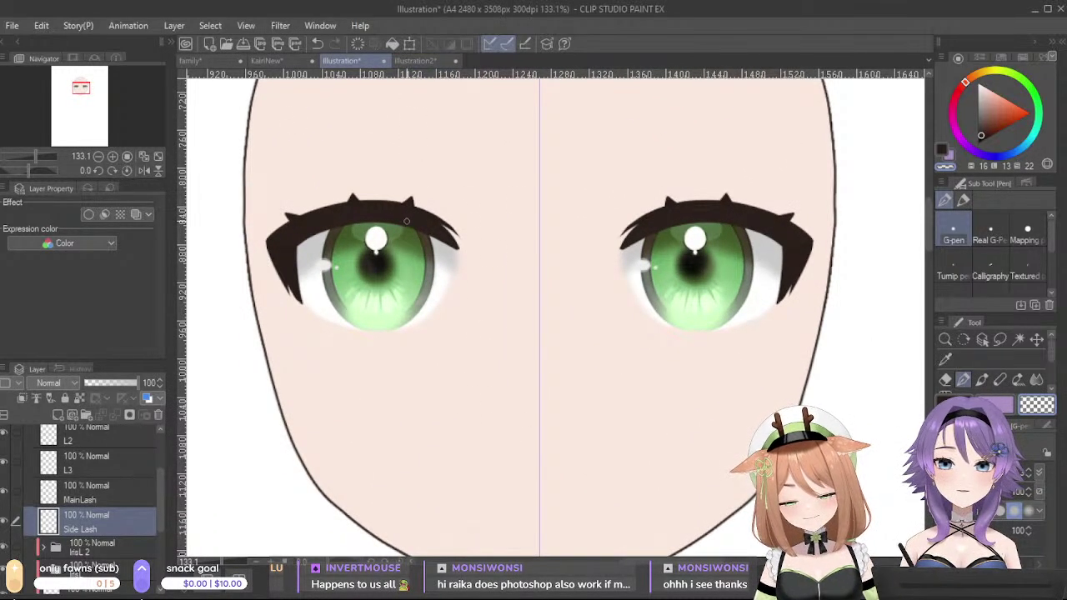
{"action": "left_click", "coordinate": [423, 62]}
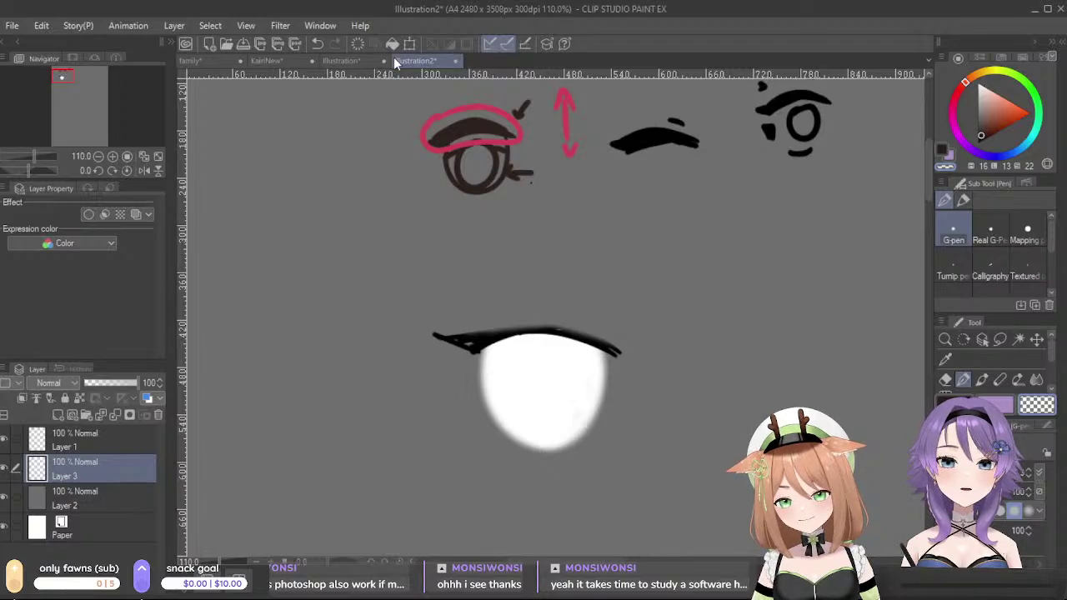
{"action": "left_click", "coordinate": [350, 61]}
{"action": "scroll", "coordinate": [375, 306], "scroll_direction": "up", "scroll_amount": 10}
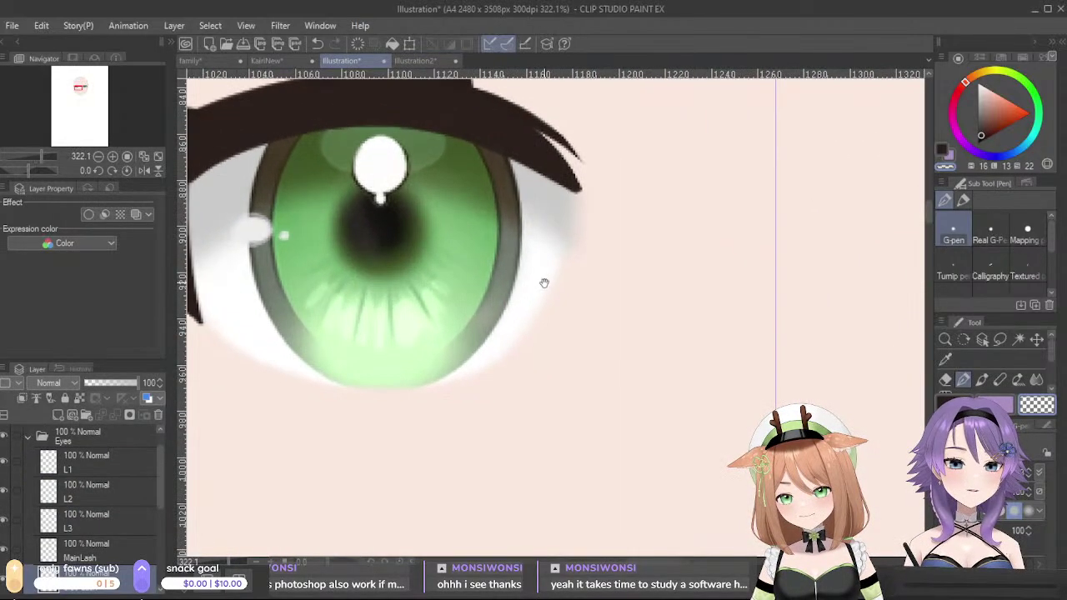
{"action": "left_click_drag", "start_coordinate": [545, 281], "coordinate": [637, 338]}
{"action": "scroll", "coordinate": [637, 338], "scroll_direction": "up", "scroll_amount": 5}
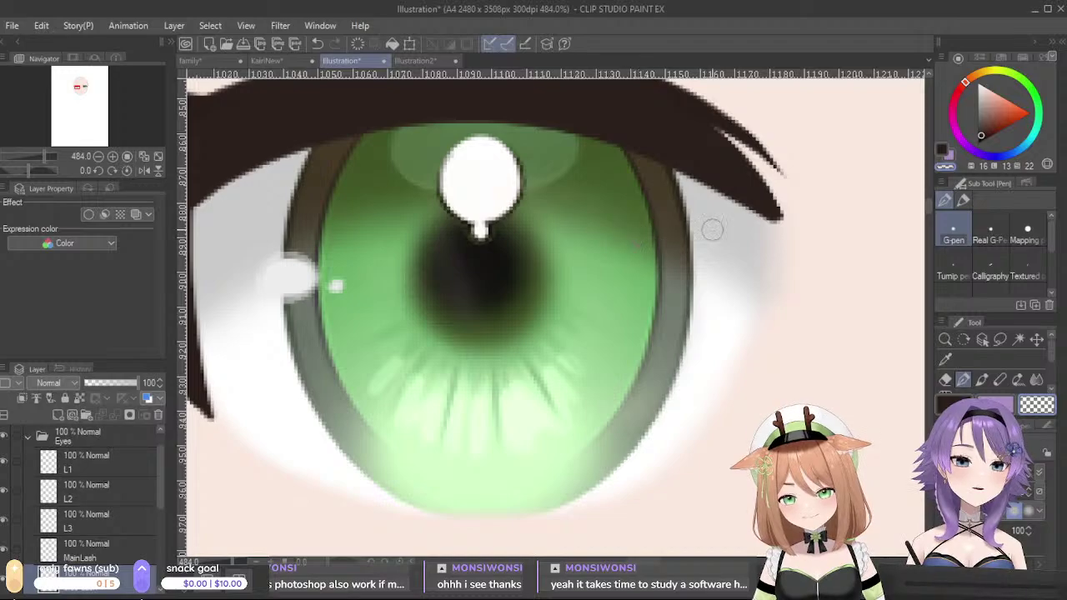
- In the Illustration2 sketch document, paint a solid salmon oval iris beside the sketched eye with a much larger G-pen
{"action": "left_click", "coordinate": [429, 62]}
{"action": "scroll", "coordinate": [726, 250], "scroll_direction": "up", "scroll_amount": 5}
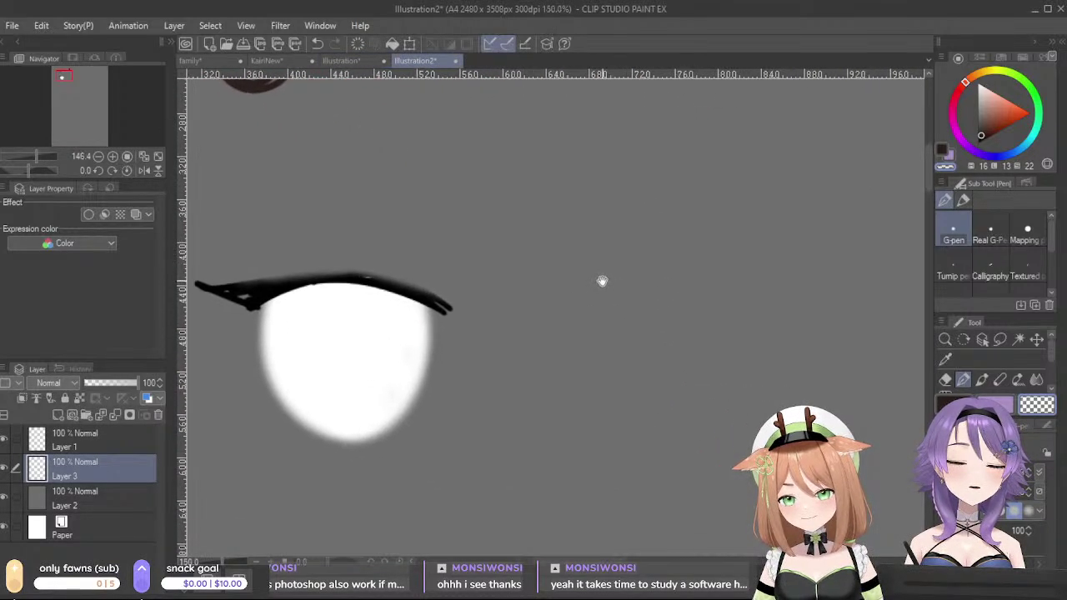
{"action": "left_click", "coordinate": [1008, 98]}
{"action": "left_click_drag", "start_coordinate": [1002, 104], "coordinate": [1002, 98]}
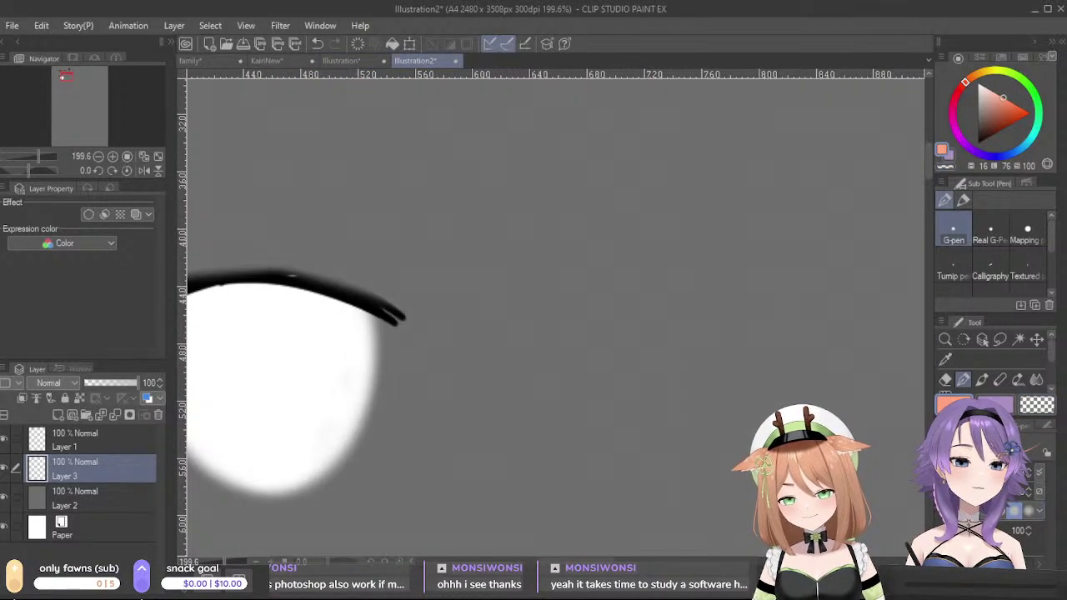
{"action": "left_click", "coordinate": [1005, 472]}
{"action": "left_click", "coordinate": [997, 472]}
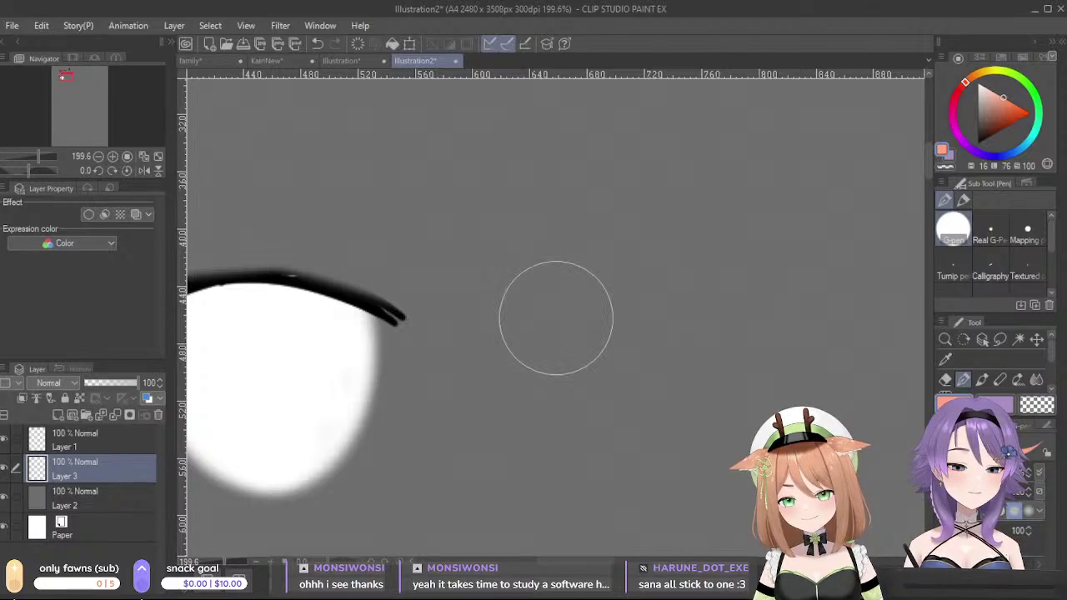
{"action": "mouse_move", "coordinate": [662, 250]}
{"action": "left_mouse_down"}
{"action": "mouse_move", "coordinate": [701, 311]}
{"action": "mouse_move", "coordinate": [715, 267]}
{"action": "mouse_move", "coordinate": [695, 234]}
{"action": "mouse_move", "coordinate": [677, 247]}
{"action": "mouse_move", "coordinate": [676, 262]}
{"action": "mouse_move", "coordinate": [709, 250]}
{"action": "left_mouse_up"}
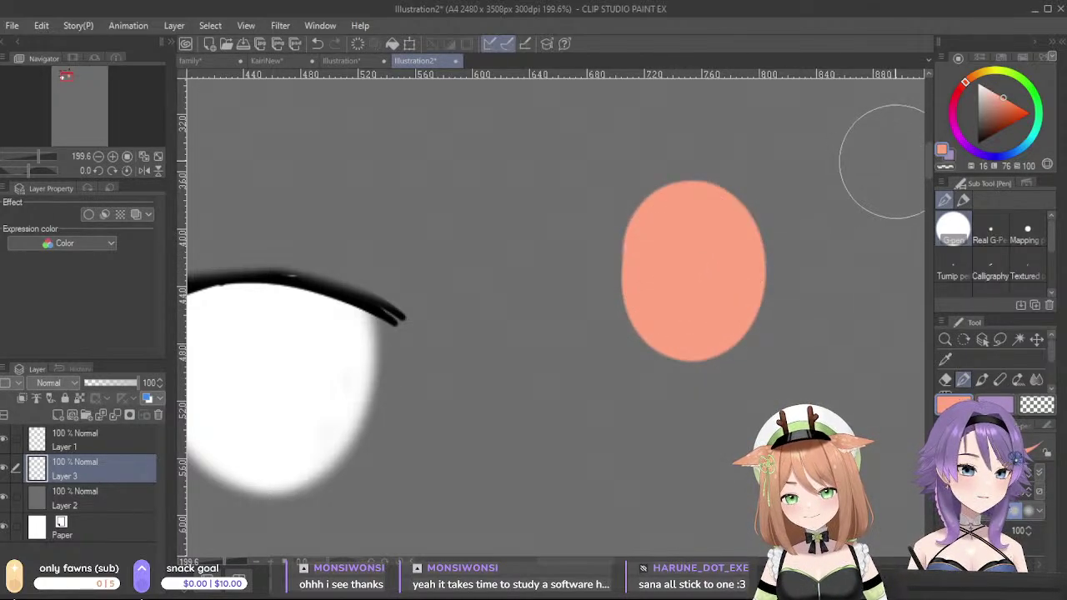
- Lock the iris layer's transparent pixels and try a darker shading stroke on the oval's upper edge, undoing the stroke
{"action": "left_click", "coordinate": [999, 102]}
{"action": "left_click", "coordinate": [80, 398]}
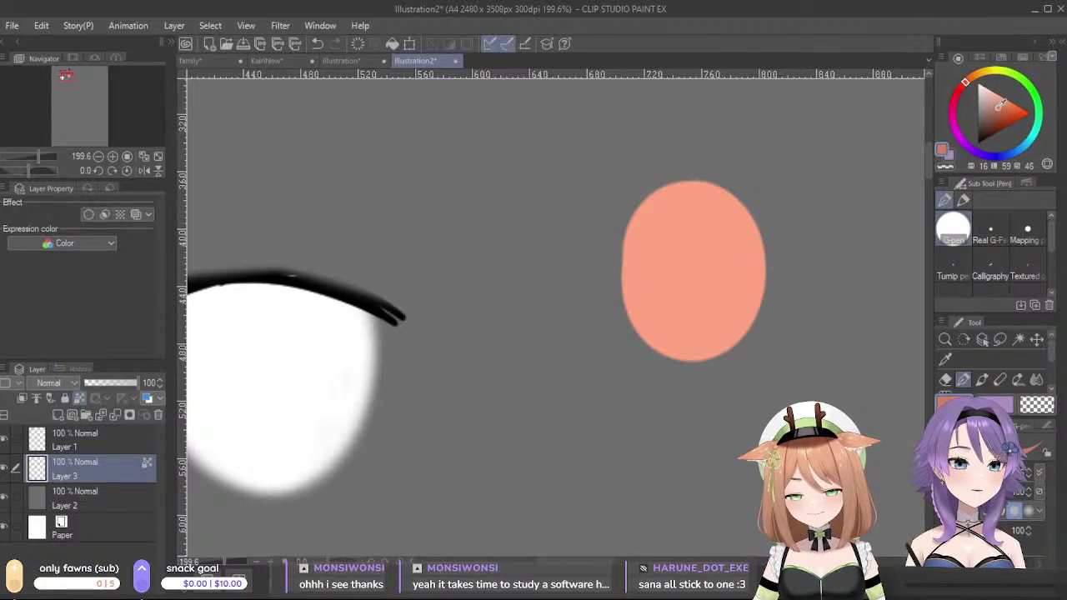
{"action": "mouse_move", "coordinate": [624, 191]}
{"action": "left_mouse_down"}
{"action": "mouse_move", "coordinate": [605, 230]}
{"action": "mouse_move", "coordinate": [631, 209]}
{"action": "left_mouse_up"}
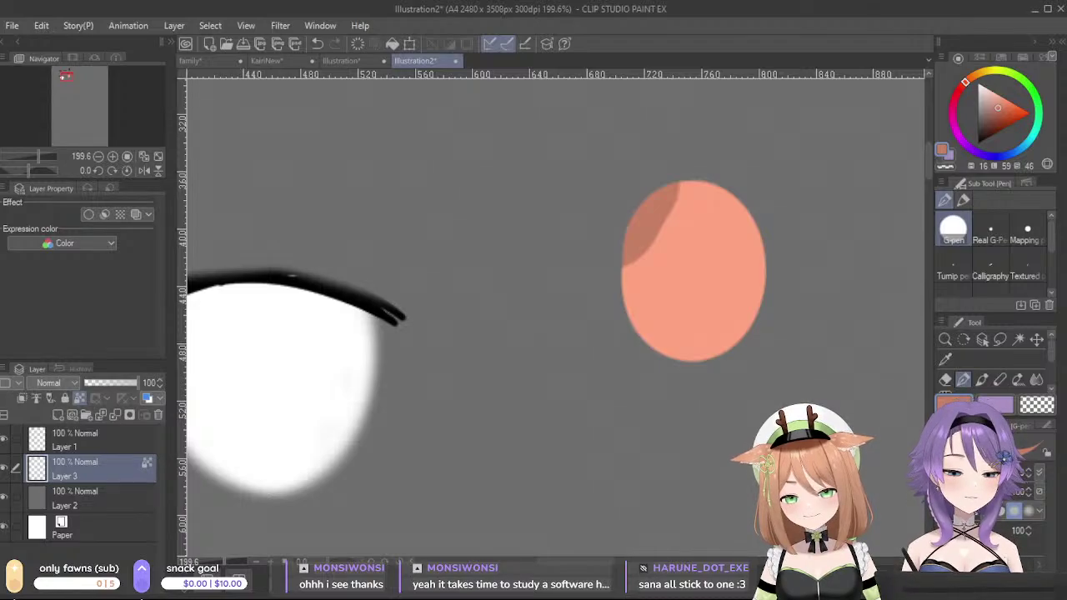
{"action": "key", "text": "ctrl+z"}
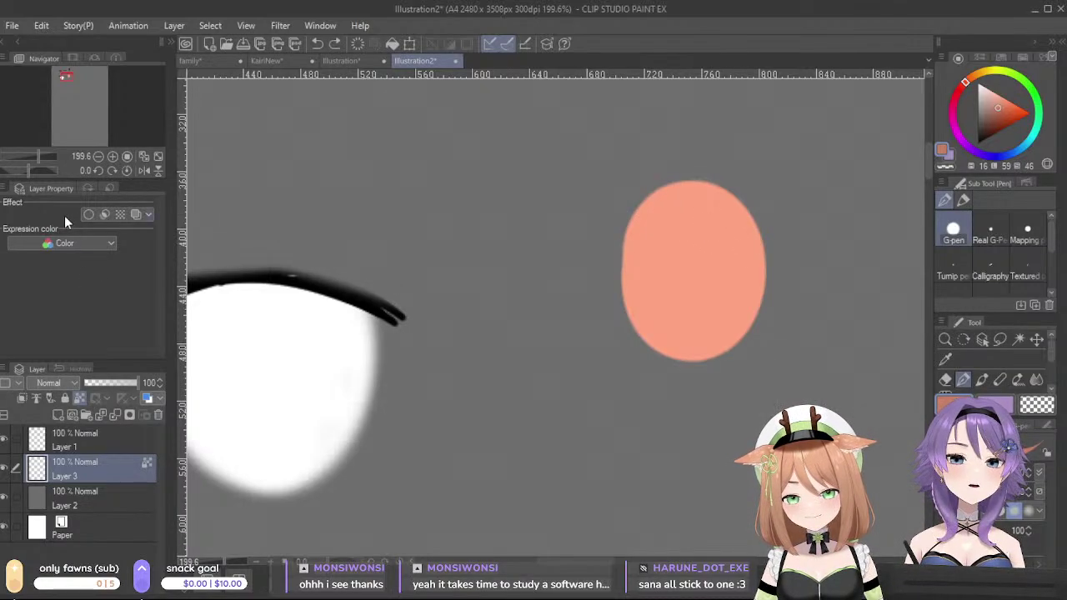
- Apply a border effect to the iris layer with an edge thickness of 8.7 and a reddish-brown edge color
{"action": "left_click", "coordinate": [89, 214]}
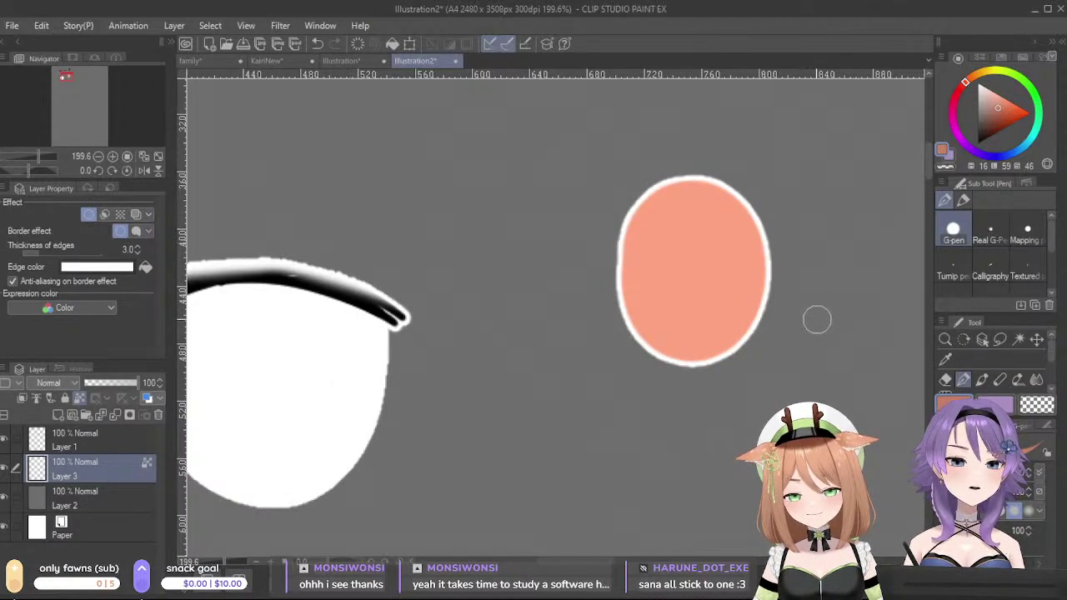
{"action": "left_click", "coordinate": [49, 250]}
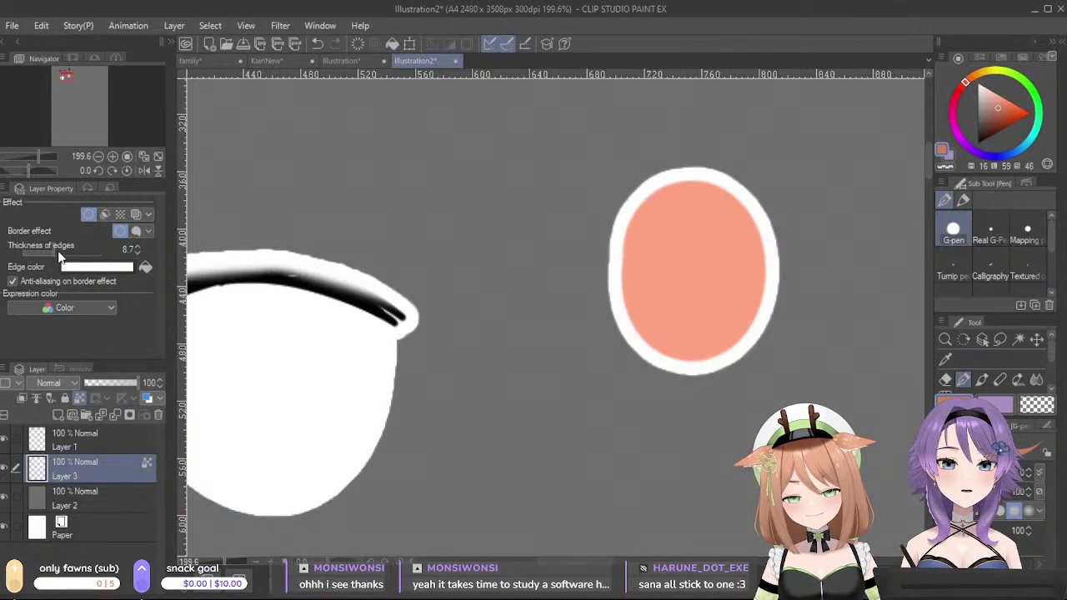
{"action": "left_click_drag", "start_coordinate": [1002, 105], "coordinate": [998, 111]}
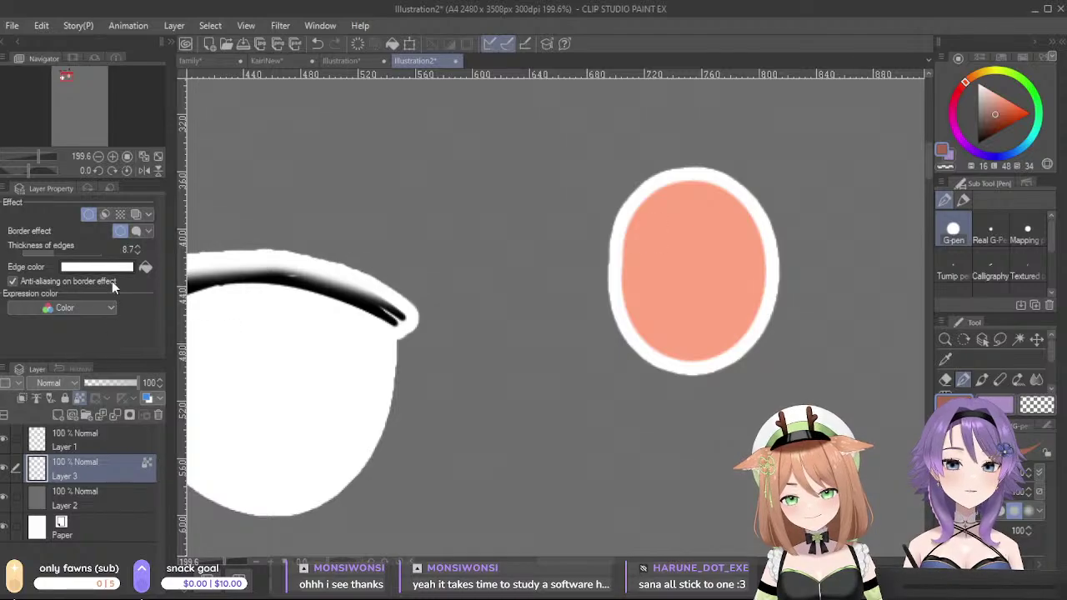
{"action": "left_click", "coordinate": [145, 267]}
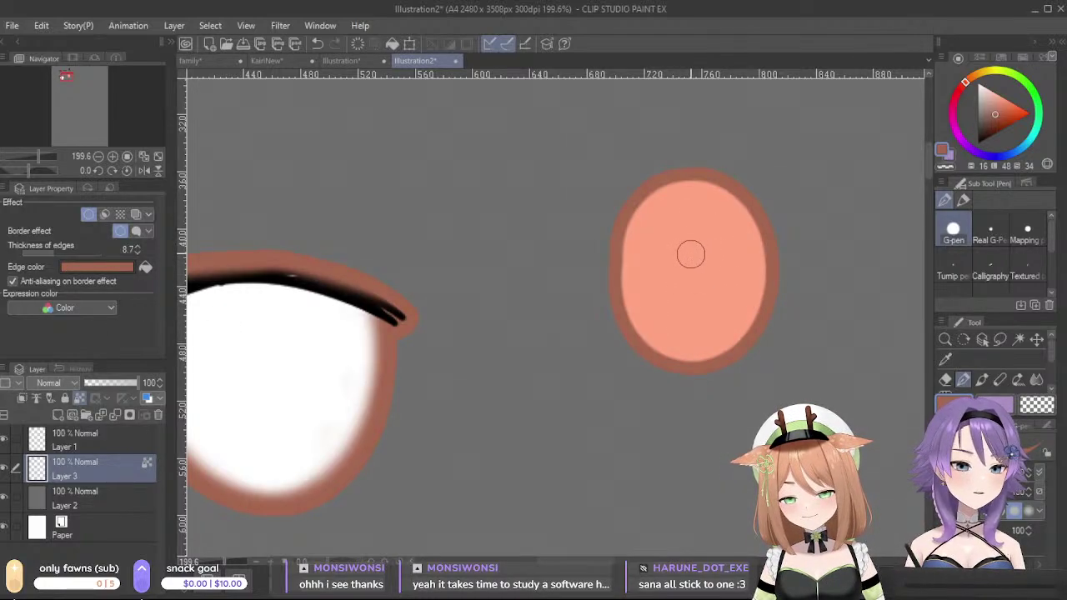
- Paint a small dark brown oval pupil at the iris's center on a new layer, undoing the extra stroke
{"action": "left_click_drag", "start_coordinate": [688, 247], "coordinate": [606, 318]}
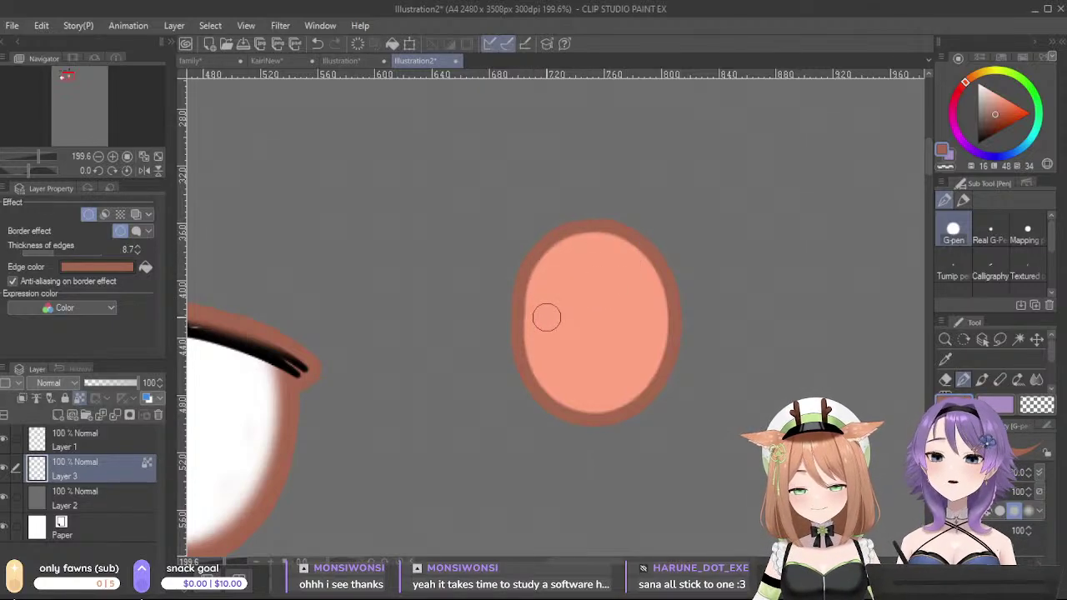
{"action": "left_click", "coordinate": [57, 415]}
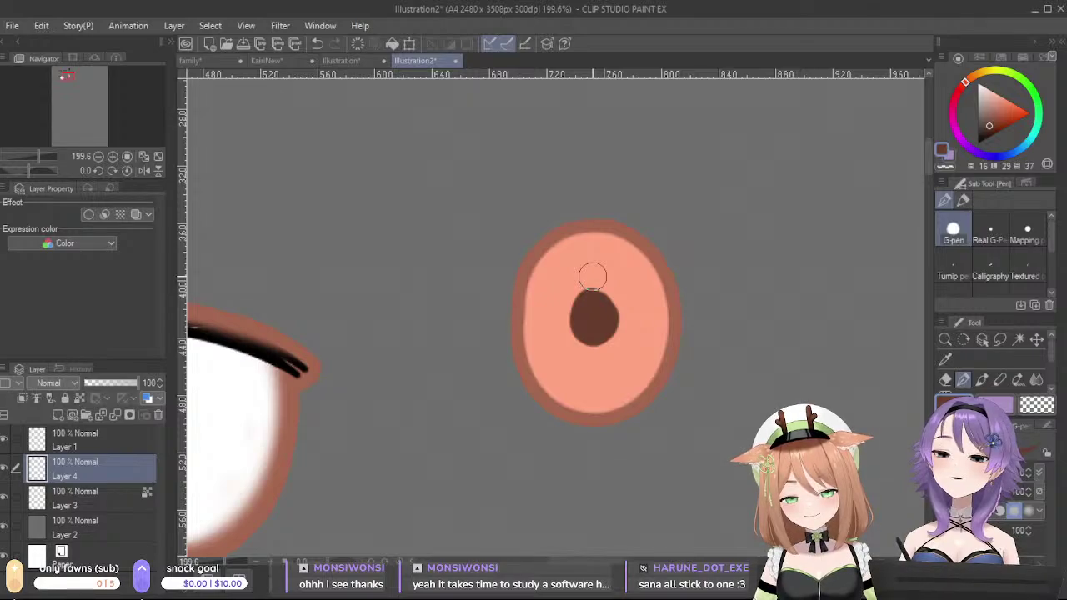
{"action": "key", "text": "ctrl+z"}
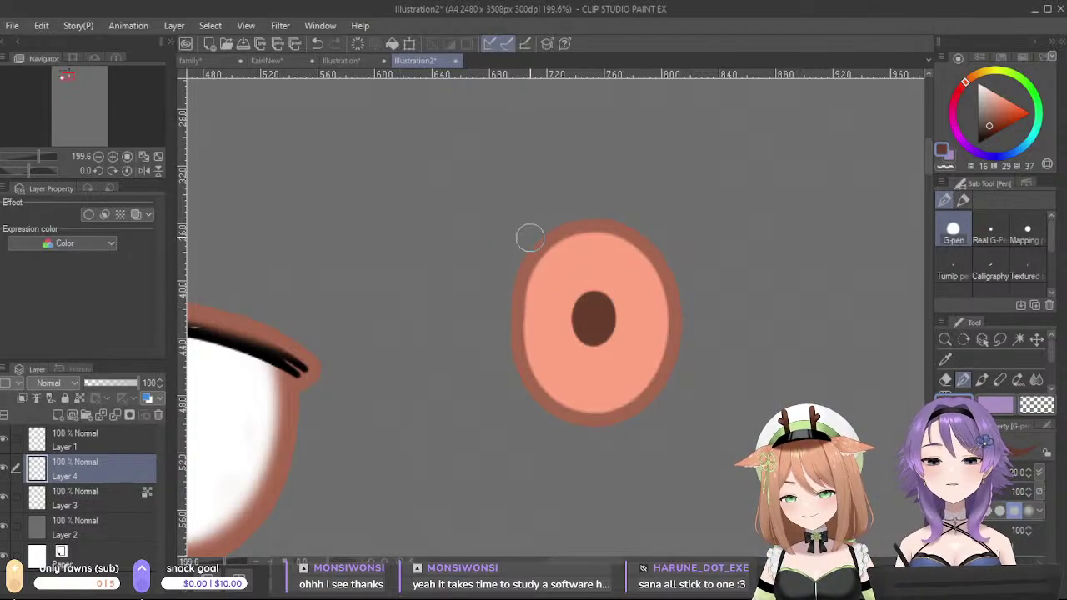
- Add two new layers above the pupil and make the lower one a clipping layer in Multiply mode
{"action": "double_click", "coordinate": [57, 415]}
{"action": "left_click_drag", "start_coordinate": [90, 510], "coordinate": [90, 511]}
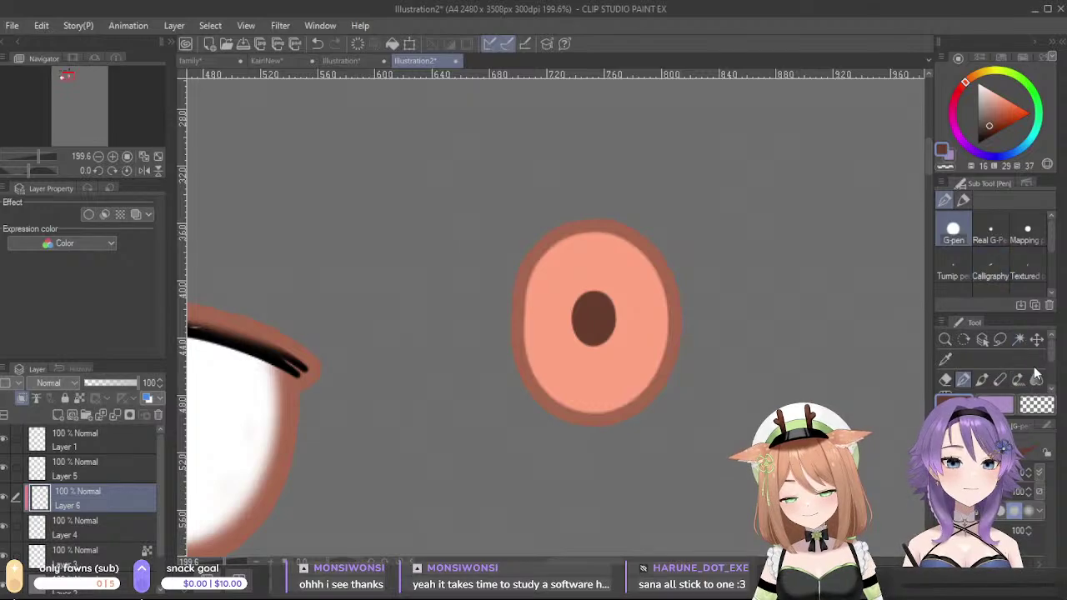
{"action": "left_click", "coordinate": [90, 187]}
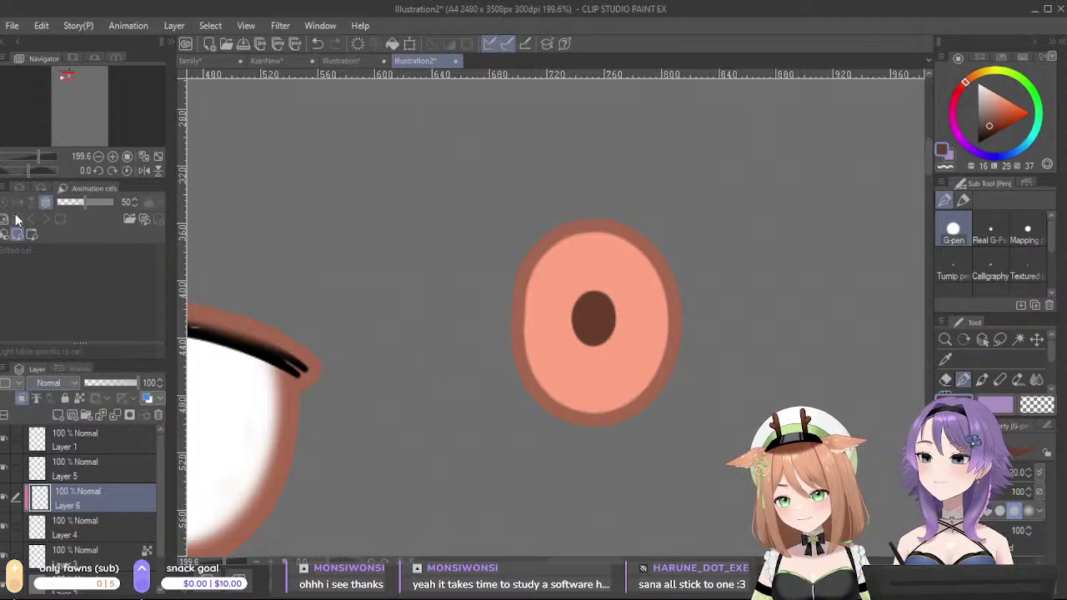
{"action": "left_click", "coordinate": [19, 189]}
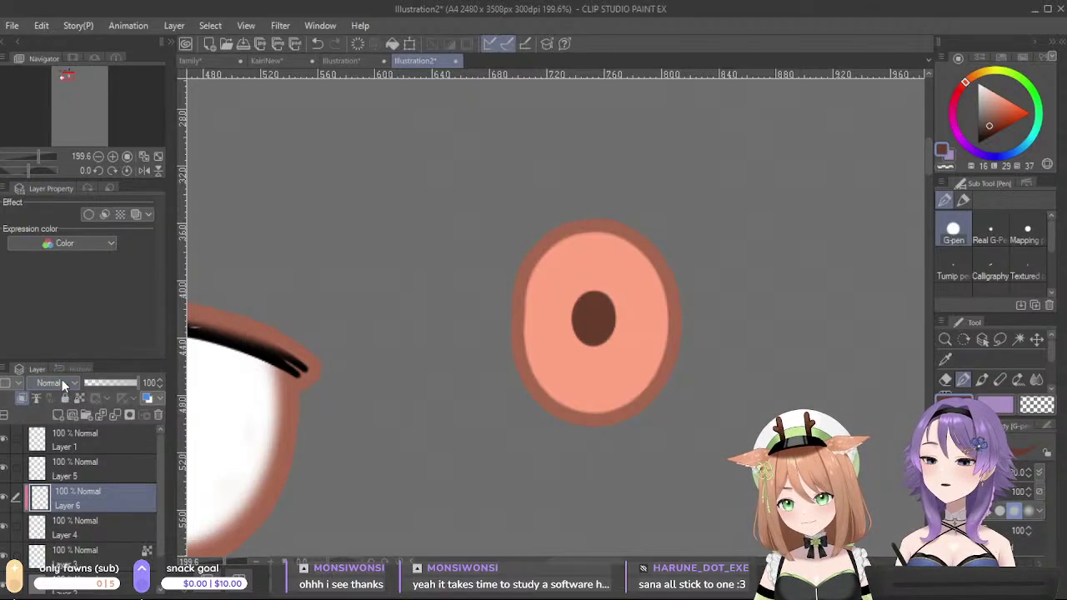
{"action": "left_click", "coordinate": [62, 31]}
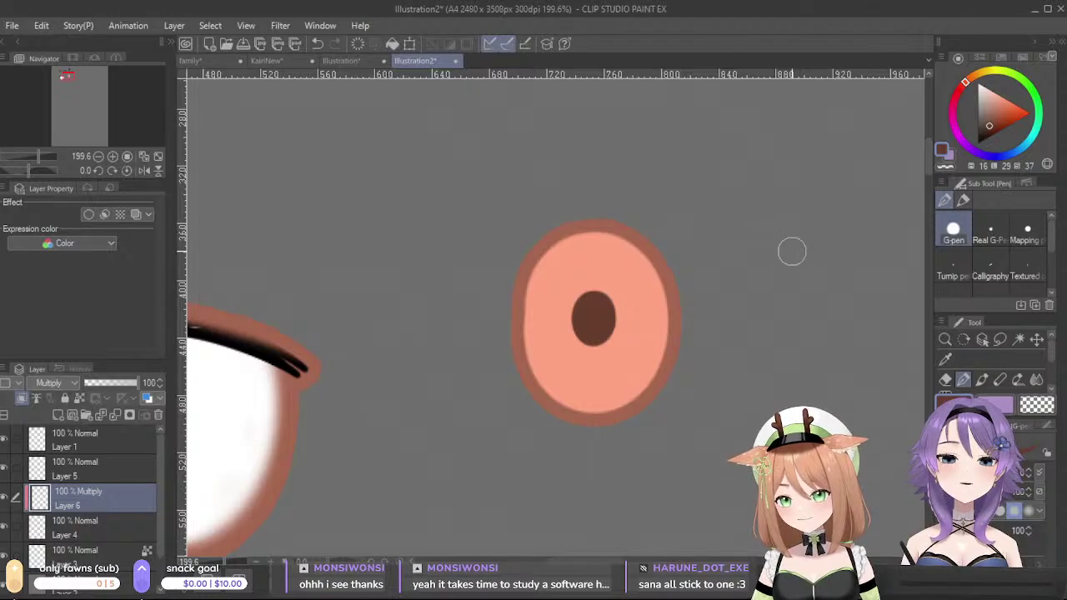
- Move the Multiply layer beneath the pupil layer and airbrush a soft brown shadow over the iris's upper half at 53% layer opacity
{"action": "left_click_drag", "start_coordinate": [1050, 358], "coordinate": [1051, 383]}
{"action": "left_click", "coordinate": [982, 384]}
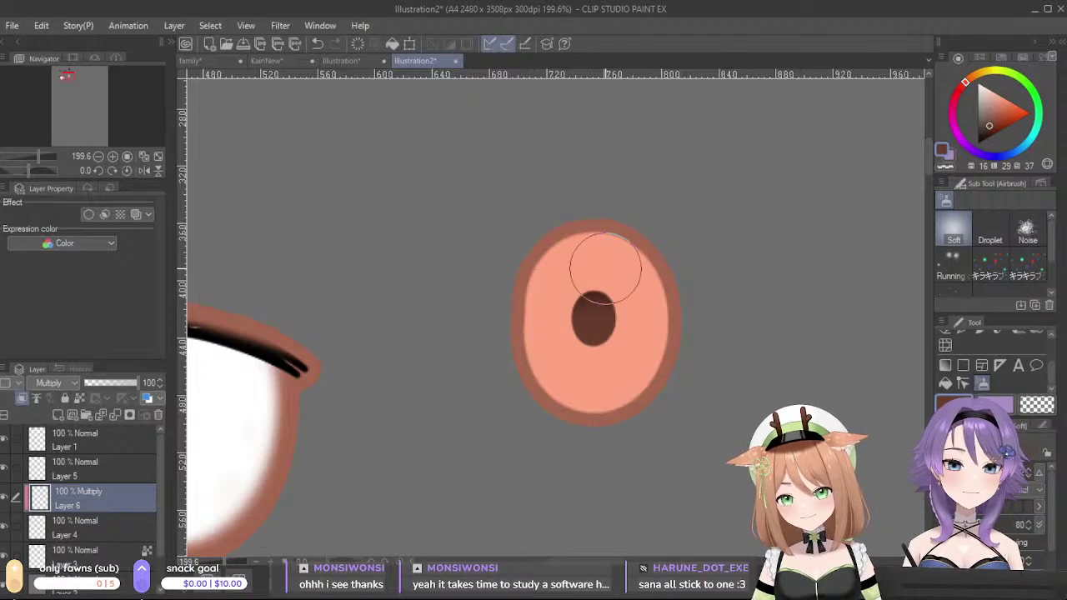
{"action": "left_click_drag", "start_coordinate": [120, 503], "coordinate": [129, 541]}
{"action": "mouse_move", "coordinate": [470, 307]}
{"action": "left_mouse_down"}
{"action": "mouse_move", "coordinate": [542, 275]}
{"action": "mouse_move", "coordinate": [521, 267]}
{"action": "mouse_move", "coordinate": [539, 250]}
{"action": "mouse_move", "coordinate": [660, 246]}
{"action": "mouse_move", "coordinate": [553, 247]}
{"action": "mouse_move", "coordinate": [648, 278]}
{"action": "left_mouse_up"}
{"action": "mouse_move", "coordinate": [496, 309]}
{"action": "left_mouse_down"}
{"action": "mouse_move", "coordinate": [538, 279]}
{"action": "mouse_move", "coordinate": [600, 274]}
{"action": "mouse_move", "coordinate": [531, 280]}
{"action": "mouse_move", "coordinate": [678, 291]}
{"action": "mouse_move", "coordinate": [614, 265]}
{"action": "mouse_move", "coordinate": [671, 286]}
{"action": "left_mouse_up"}
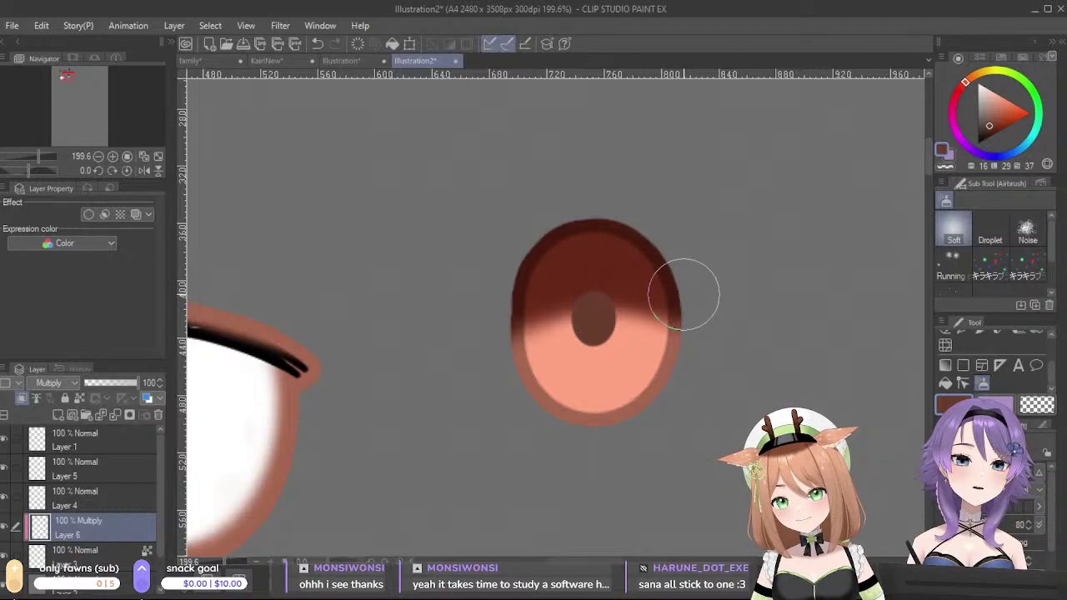
{"action": "left_click_drag", "start_coordinate": [92, 385], "coordinate": [113, 380]}
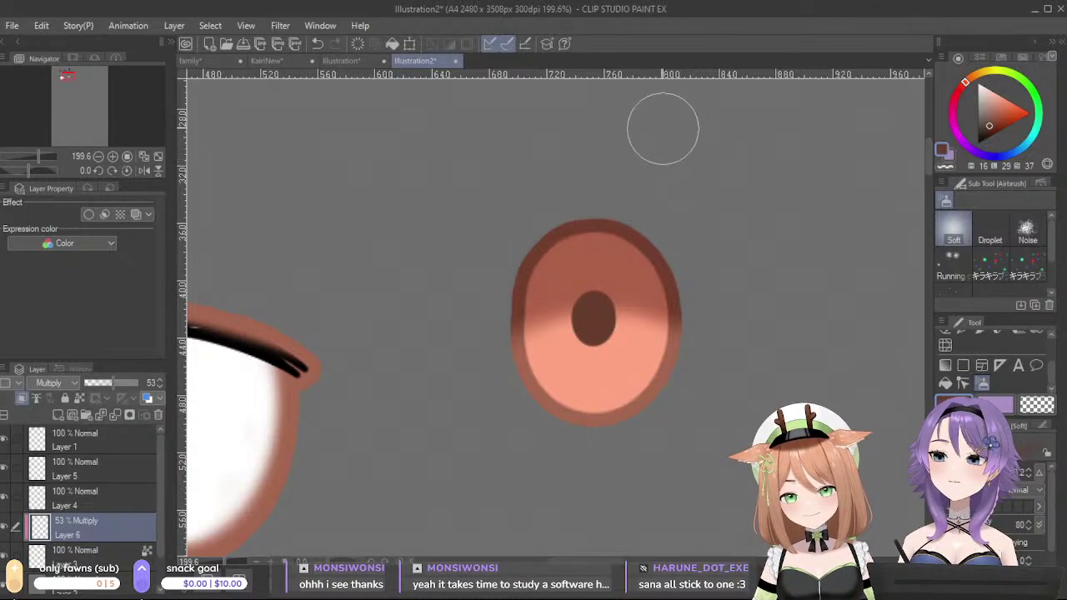
- Check the KairiNew reference eye and airbrush a salmon highlight on the upper iris on a new layer at 40% opacity
{"action": "left_click", "coordinate": [290, 62]}
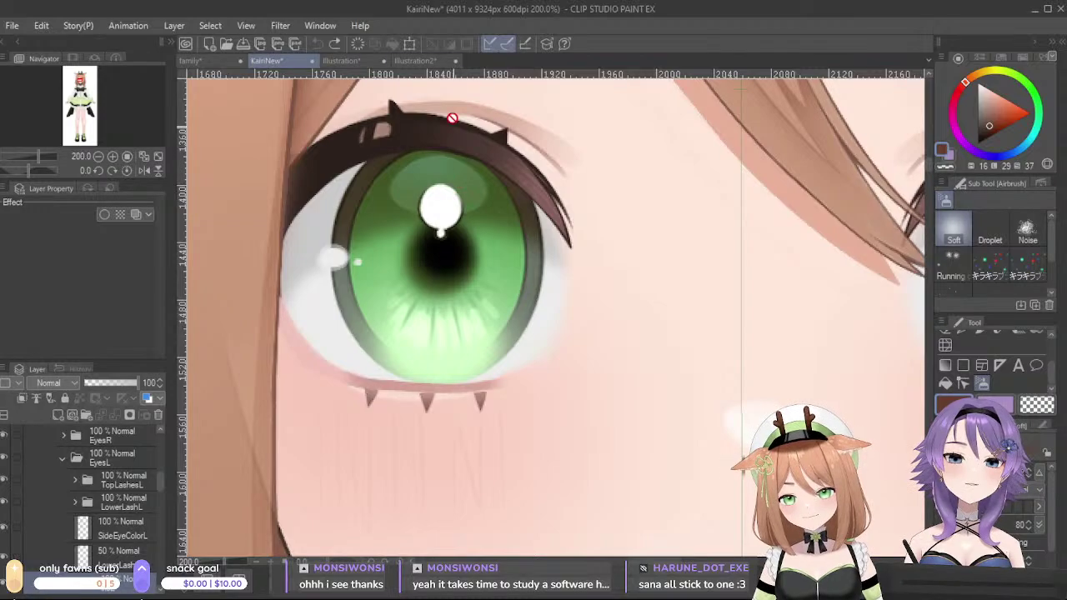
{"action": "left_click", "coordinate": [421, 60]}
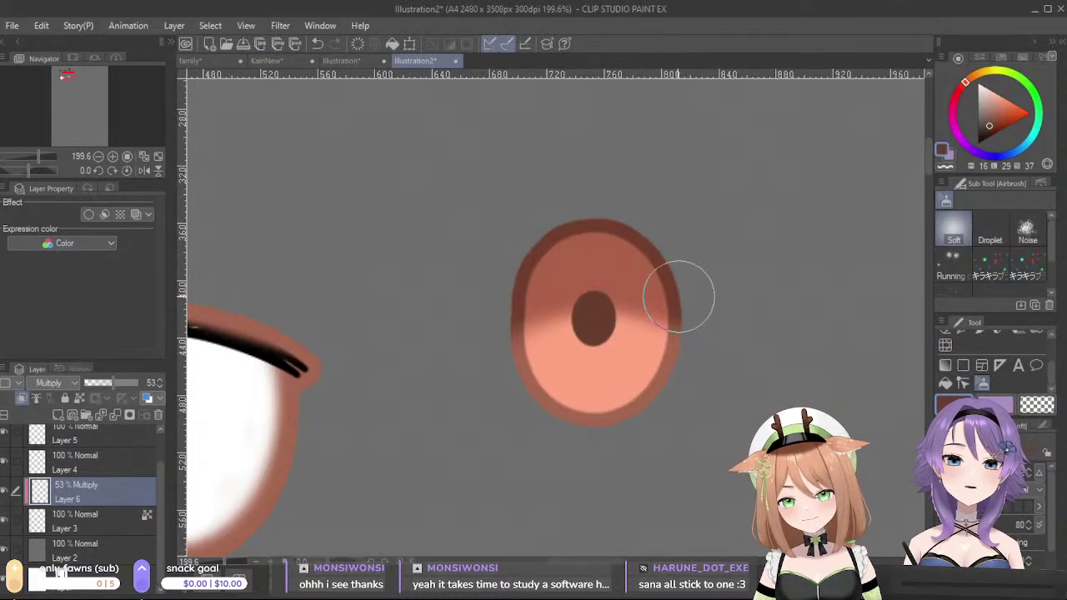
{"action": "left_click", "coordinate": [58, 414]}
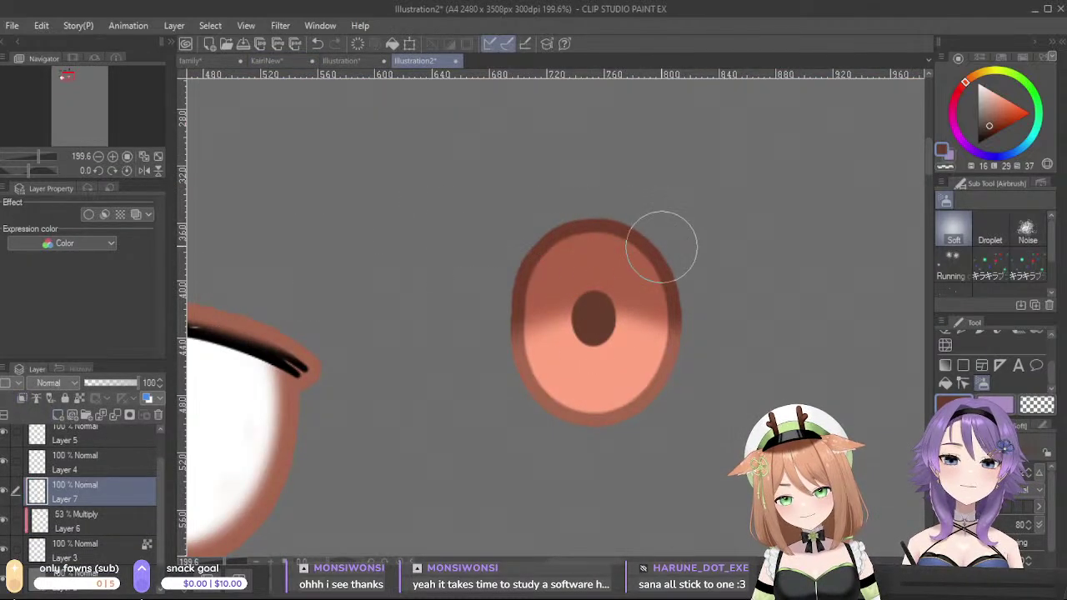
{"action": "left_click", "coordinate": [610, 358], "text": "alt"}
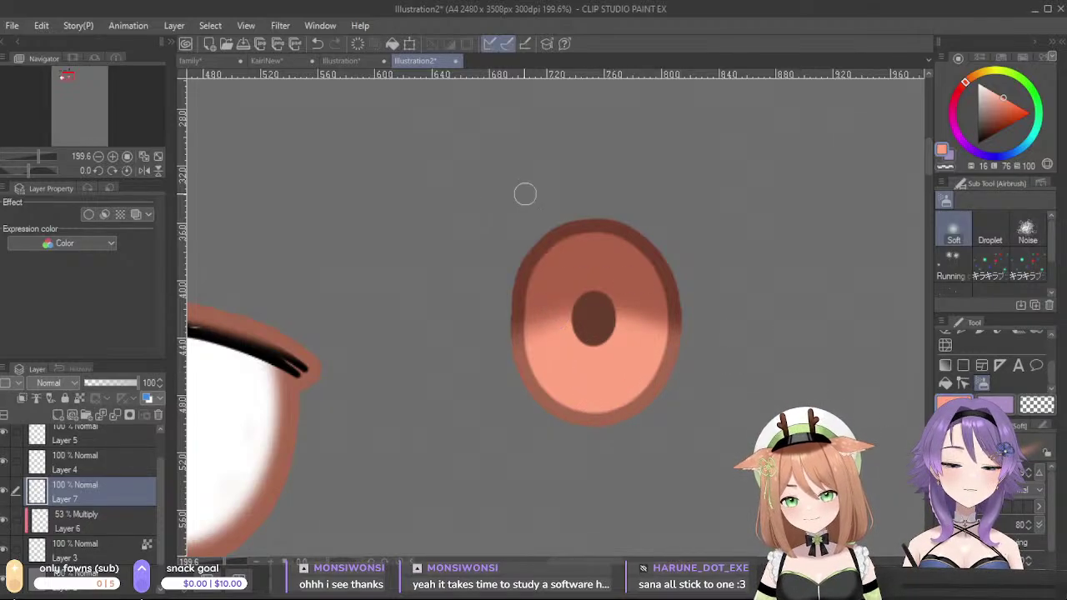
{"action": "mouse_move", "coordinate": [570, 270]}
{"action": "left_mouse_down"}
{"action": "mouse_move", "coordinate": [620, 265]}
{"action": "mouse_move", "coordinate": [563, 262]}
{"action": "mouse_move", "coordinate": [581, 259]}
{"action": "left_mouse_up"}
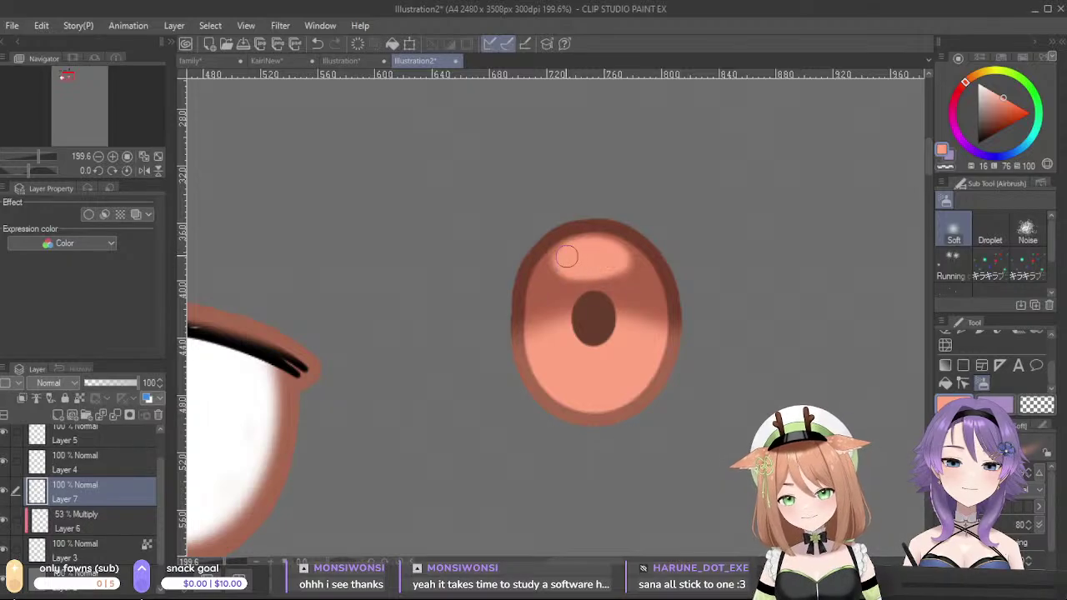
{"action": "mouse_move", "coordinate": [108, 383]}
{"action": "left_mouse_down"}
{"action": "mouse_move", "coordinate": [98, 381]}
{"action": "mouse_move", "coordinate": [106, 384]}
{"action": "left_mouse_up"}
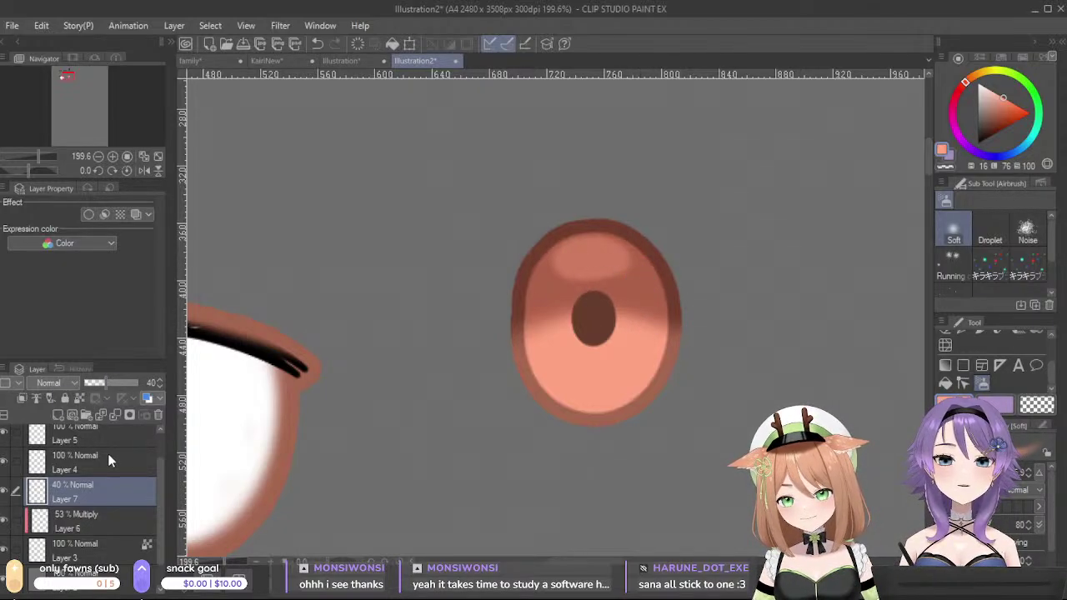
- Paint a white round highlight on the upper iris and a small one on its left border with the G-pen on a new layer
{"action": "left_click", "coordinate": [57, 414]}
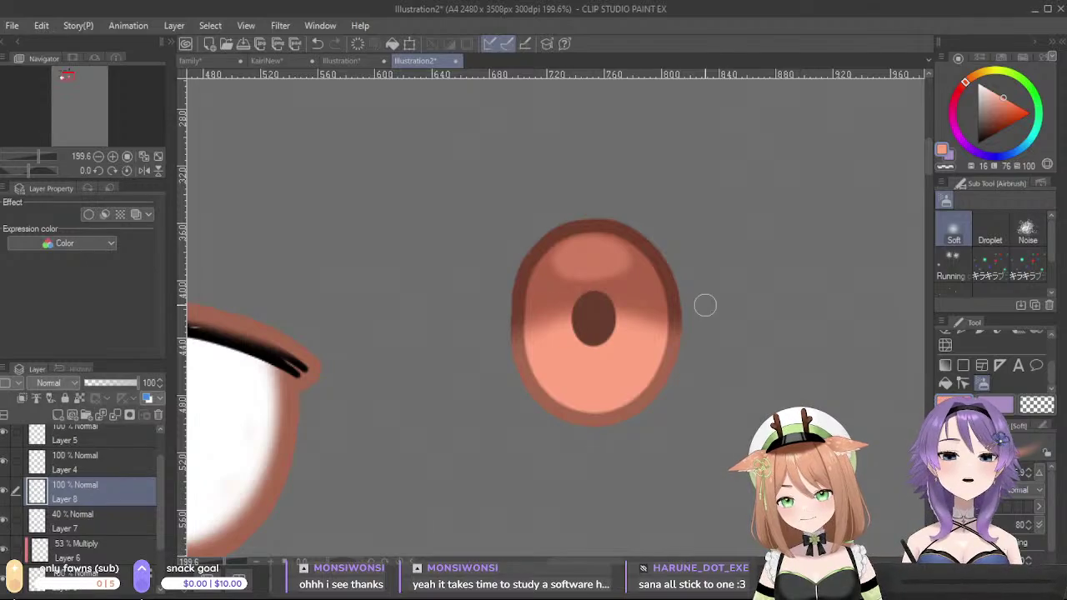
{"action": "left_click", "coordinate": [979, 85]}
{"action": "left_click_drag", "start_coordinate": [586, 261], "coordinate": [595, 275]}
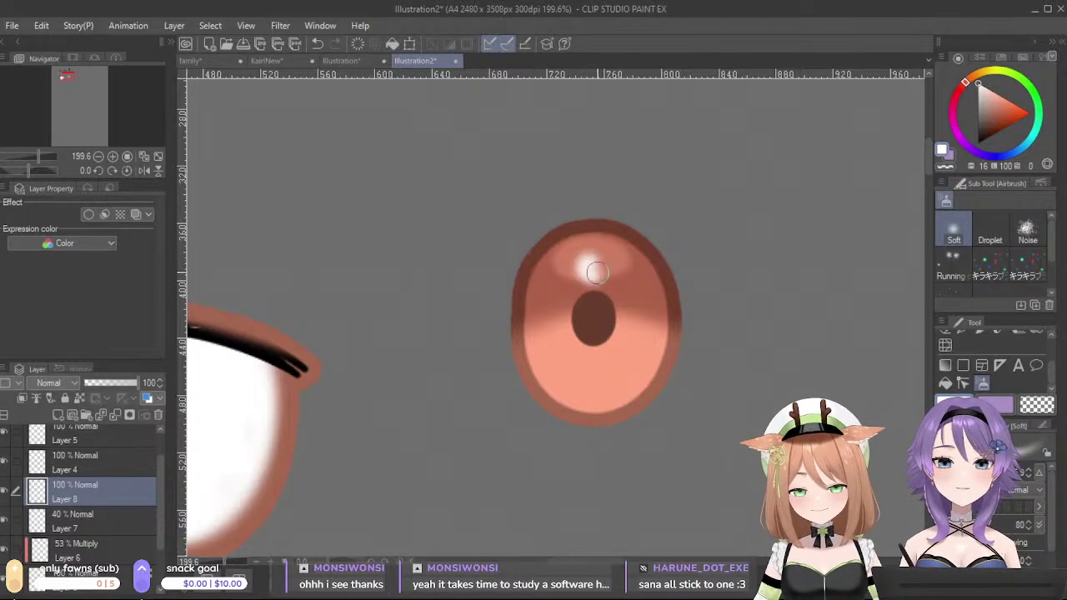
{"action": "key", "text": "ctrl+z"}
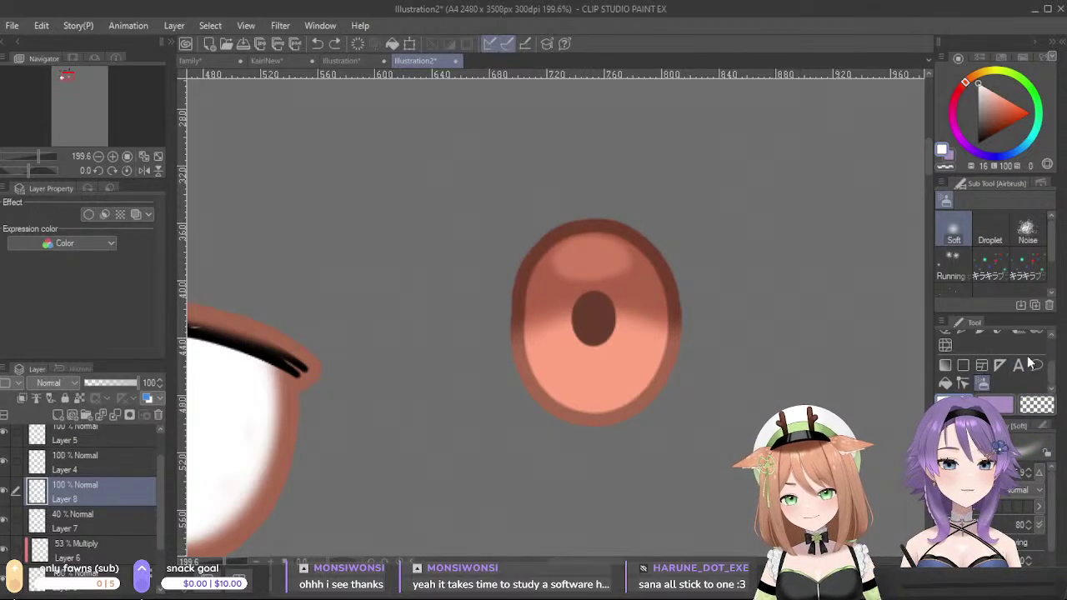
{"action": "left_click_drag", "start_coordinate": [1050, 374], "coordinate": [1051, 345]}
{"action": "left_click", "coordinate": [963, 378]}
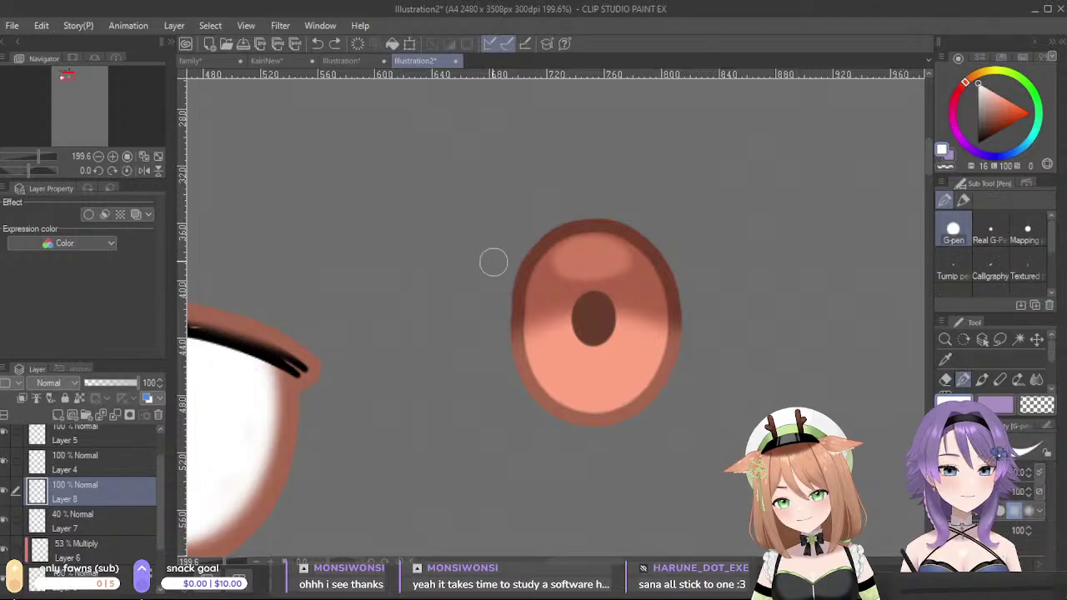
{"action": "left_click_drag", "start_coordinate": [587, 260], "coordinate": [592, 266]}
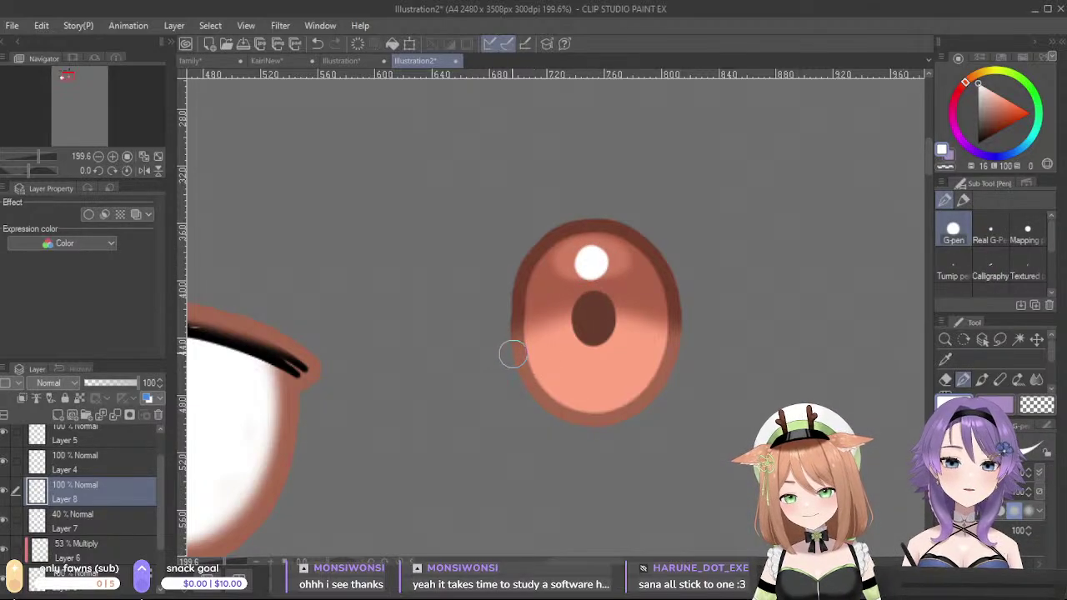
{"action": "left_click_drag", "start_coordinate": [498, 342], "coordinate": [513, 333]}
{"action": "key", "text": "ctrl+z"}
- Add a new layer directly above the 40% highlight layer and set its blending mode to Add (Glow)
{"action": "left_click", "coordinate": [100, 520]}
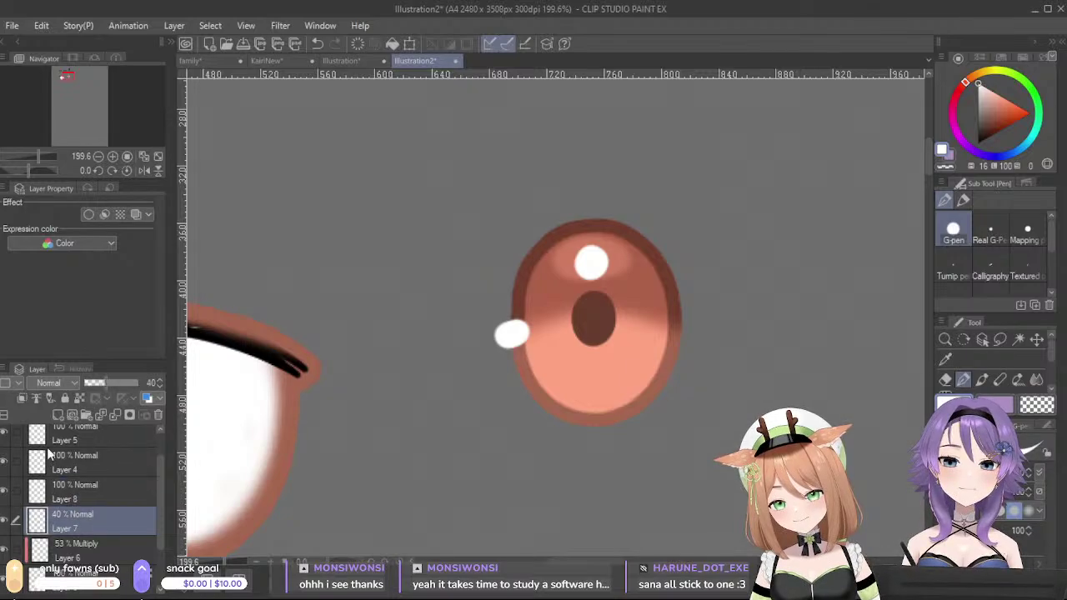
{"action": "left_click", "coordinate": [57, 414]}
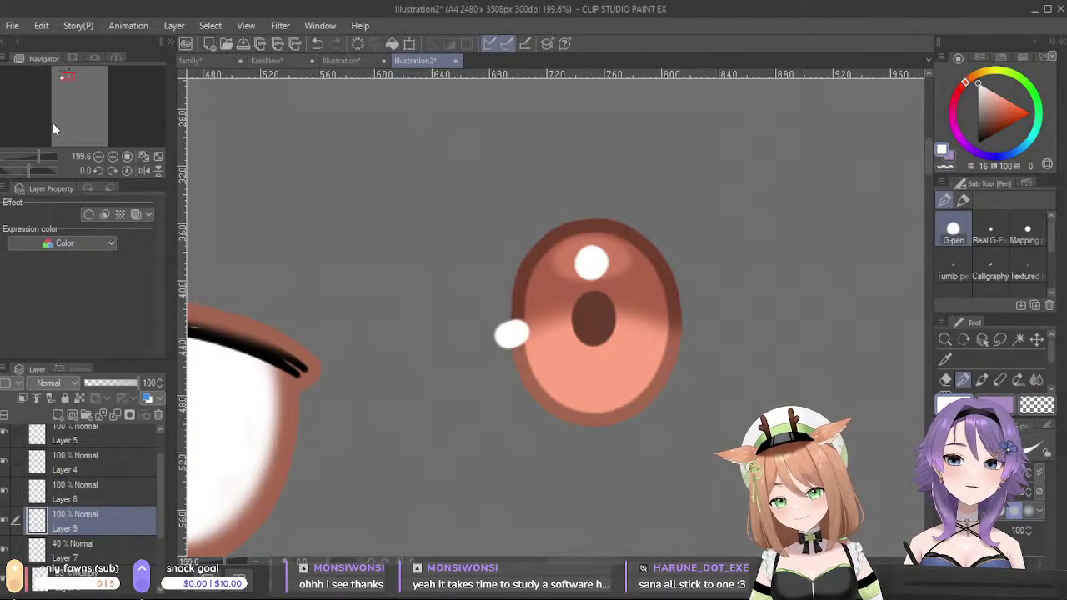
{"action": "left_click", "coordinate": [64, 153]}
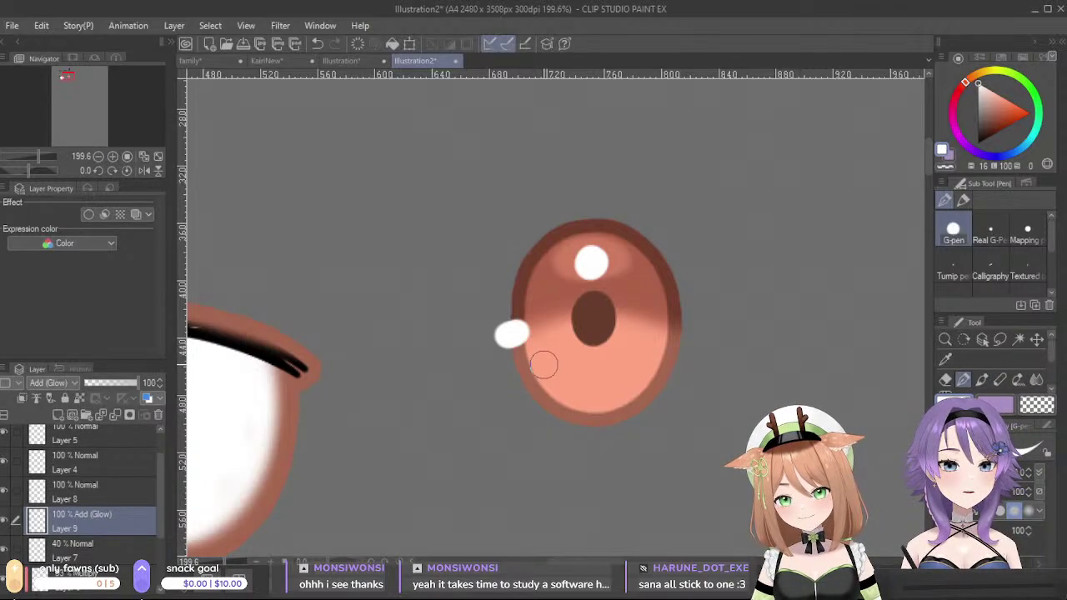
- Sample the iris's reddish brown and airbrush a curved glow across the lower iris beneath the pupil on the Add (Glow) layer
{"action": "left_click", "coordinate": [555, 312], "text": "alt"}
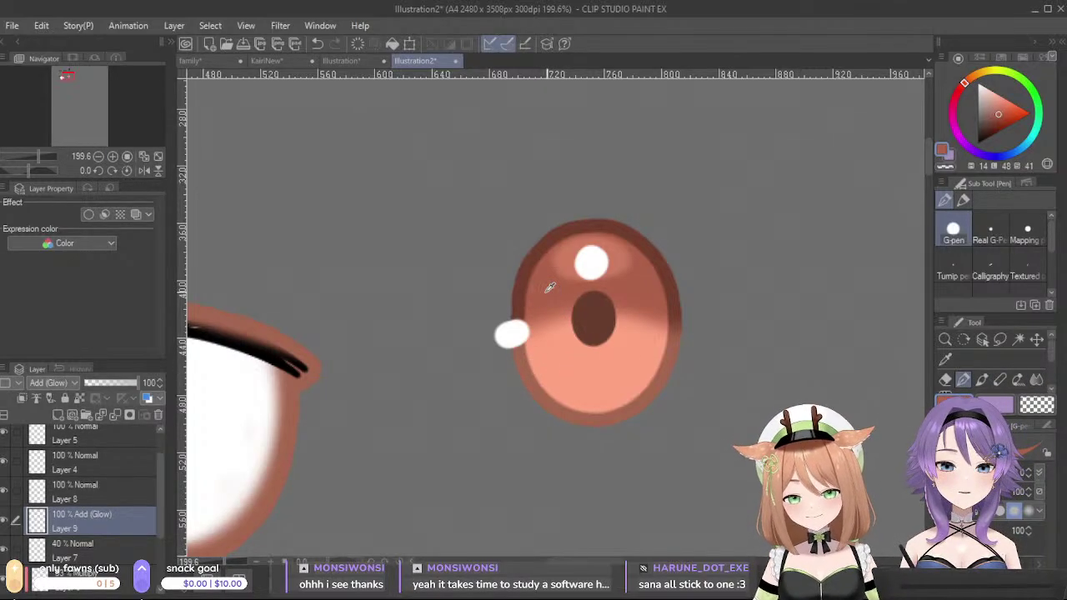
{"action": "scroll", "coordinate": [1051, 358], "scroll_direction": "down", "scroll_amount": 2}
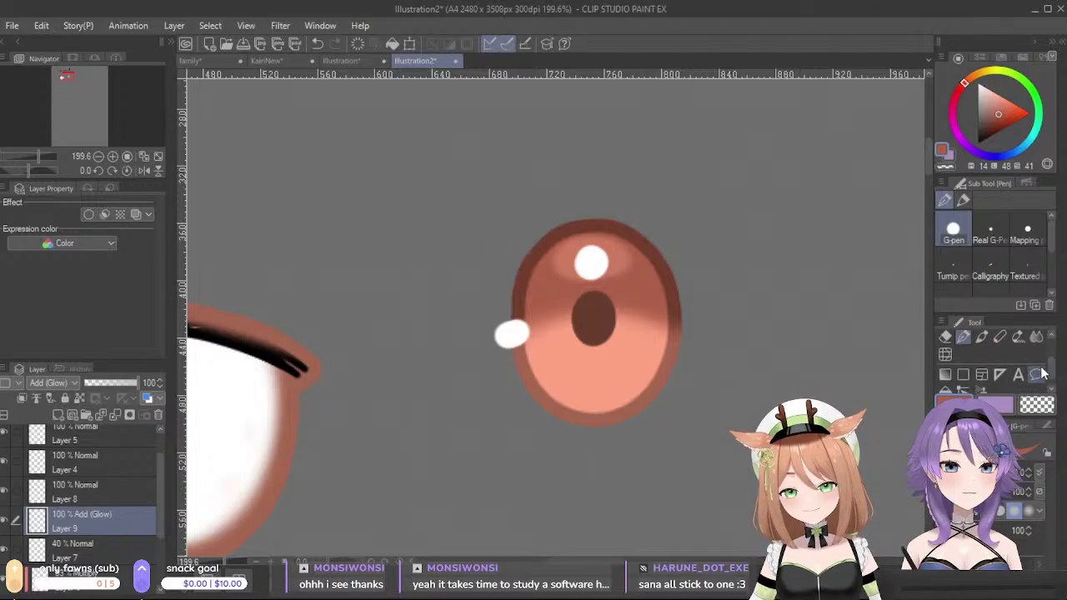
{"action": "left_click", "coordinate": [982, 388]}
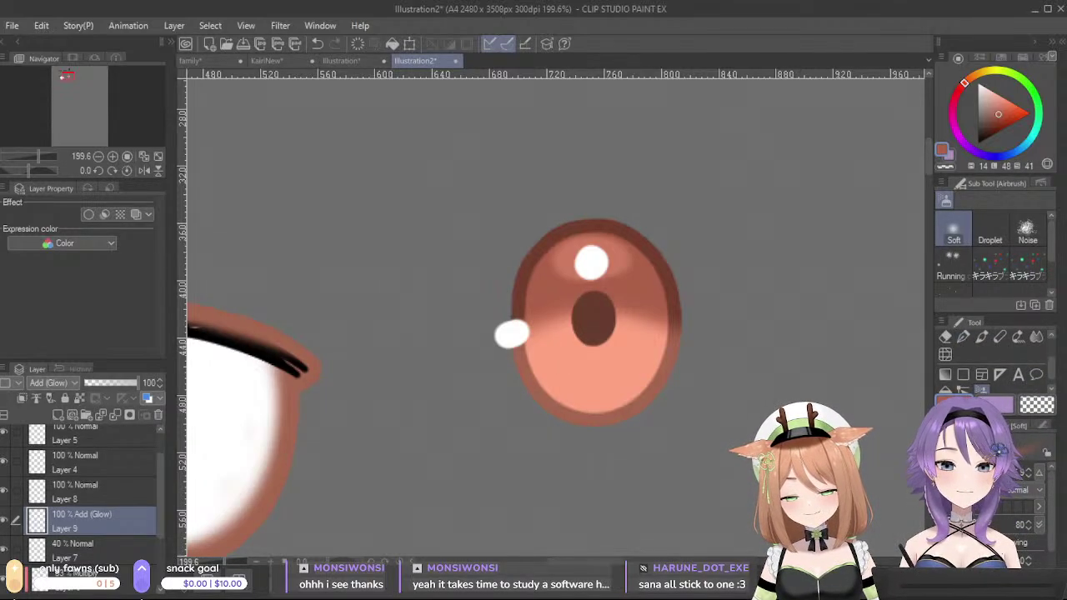
{"action": "left_click", "coordinate": [994, 472]}
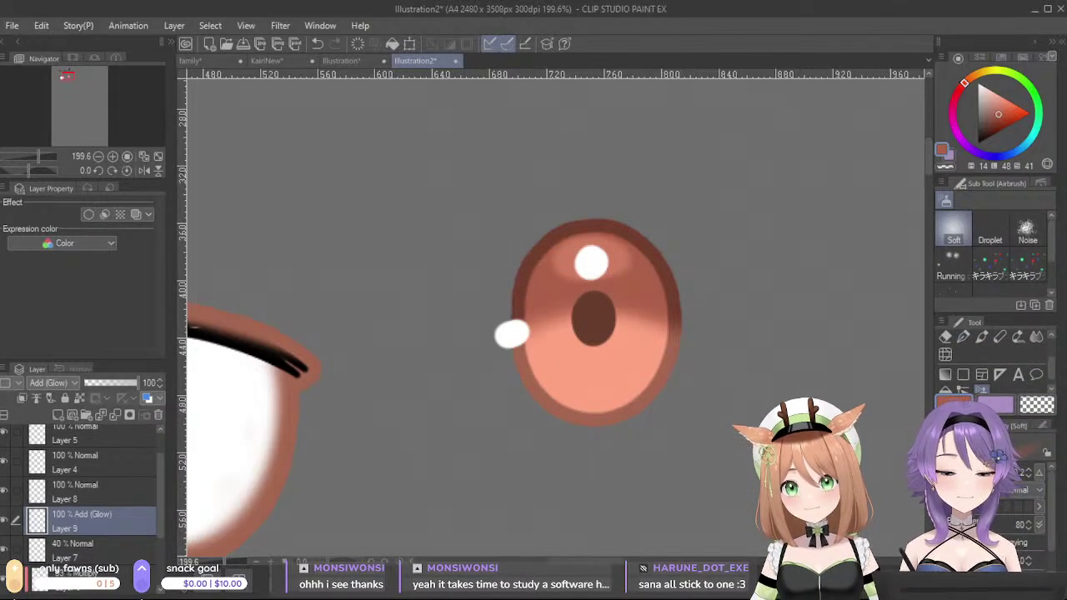
{"action": "mouse_move", "coordinate": [578, 356]}
{"action": "left_mouse_down"}
{"action": "mouse_move", "coordinate": [615, 382]}
{"action": "mouse_move", "coordinate": [570, 357]}
{"action": "mouse_move", "coordinate": [573, 376]}
{"action": "mouse_move", "coordinate": [579, 351]}
{"action": "mouse_move", "coordinate": [581, 370]}
{"action": "mouse_move", "coordinate": [626, 331]}
{"action": "mouse_move", "coordinate": [638, 354]}
{"action": "mouse_move", "coordinate": [568, 364]}
{"action": "mouse_move", "coordinate": [556, 353]}
{"action": "mouse_move", "coordinate": [628, 363]}
{"action": "mouse_move", "coordinate": [634, 335]}
{"action": "left_mouse_up"}
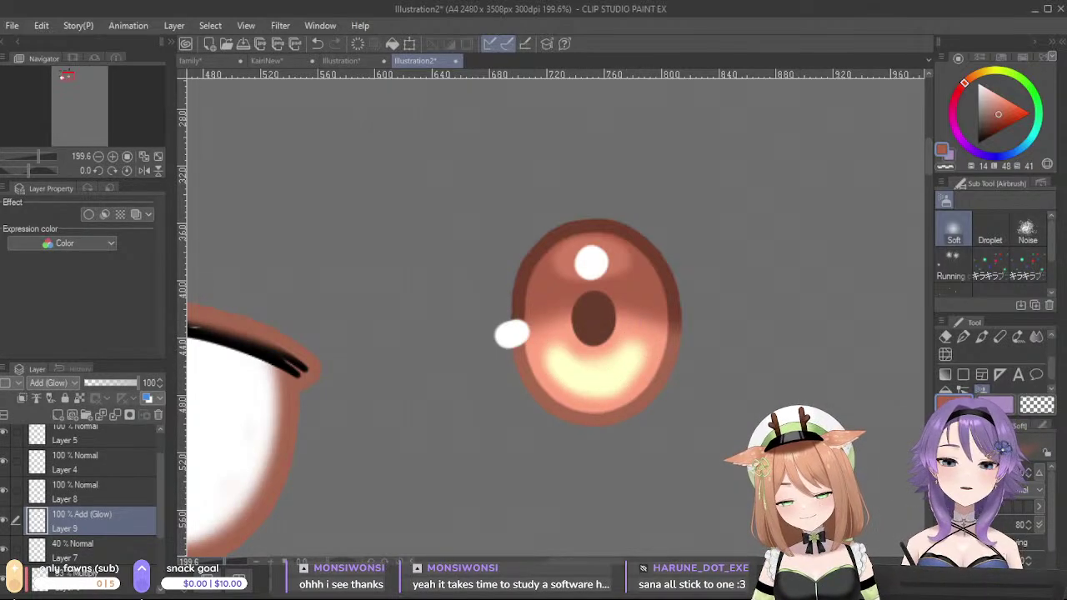
- Cut thin streaks radiating from the pupil into the lower iris glow using a small flat marker with transparent colour
{"action": "scroll", "coordinate": [1051, 379], "scroll_direction": "up", "scroll_amount": 2}
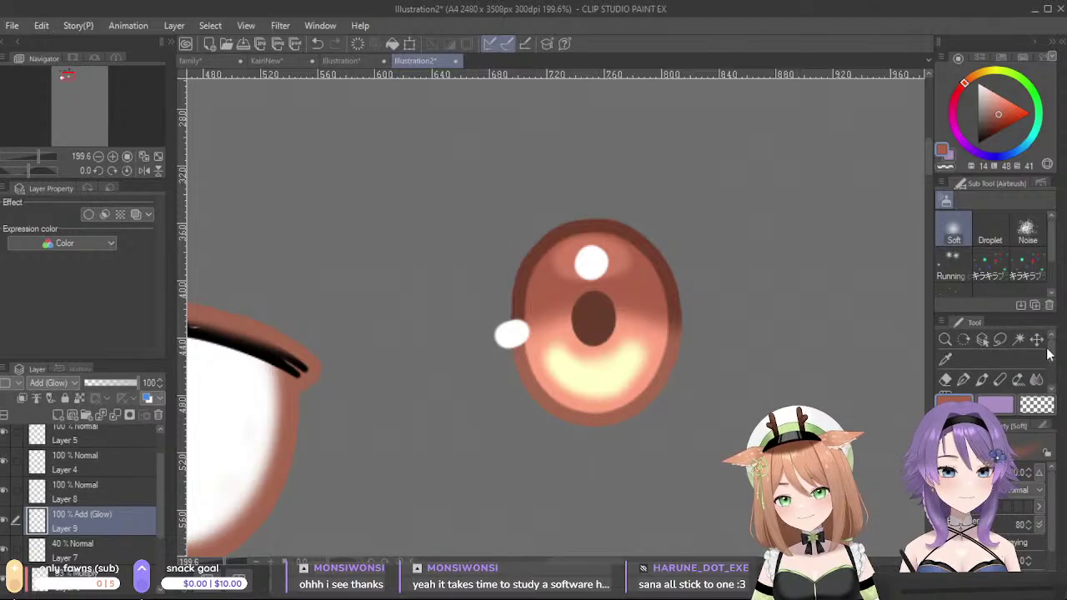
{"action": "left_click", "coordinate": [963, 379]}
{"action": "left_click", "coordinate": [962, 200]}
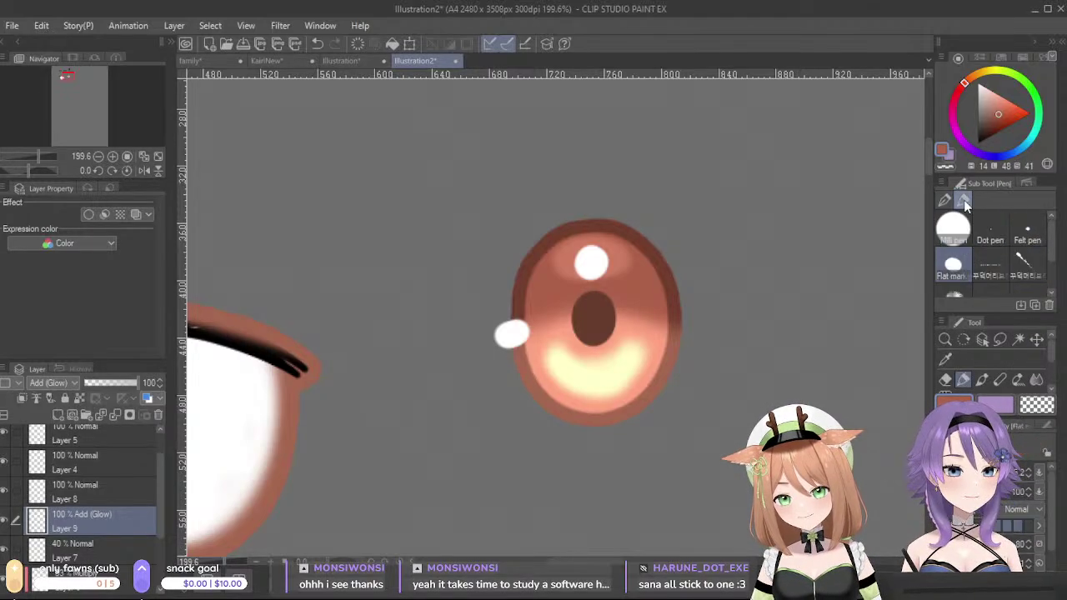
{"action": "left_click", "coordinate": [987, 473]}
{"action": "mouse_move", "coordinate": [566, 335]}
{"action": "left_mouse_down"}
{"action": "mouse_move", "coordinate": [547, 382]}
{"action": "mouse_move", "coordinate": [574, 350]}
{"action": "left_mouse_up"}
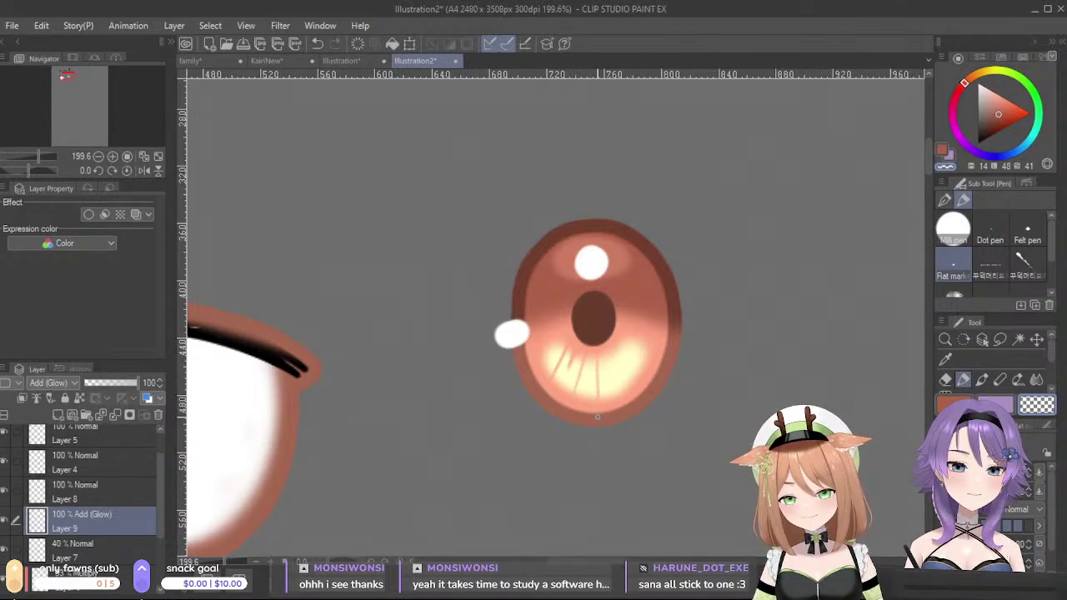
{"action": "left_click_drag", "start_coordinate": [597, 399], "coordinate": [594, 359]}
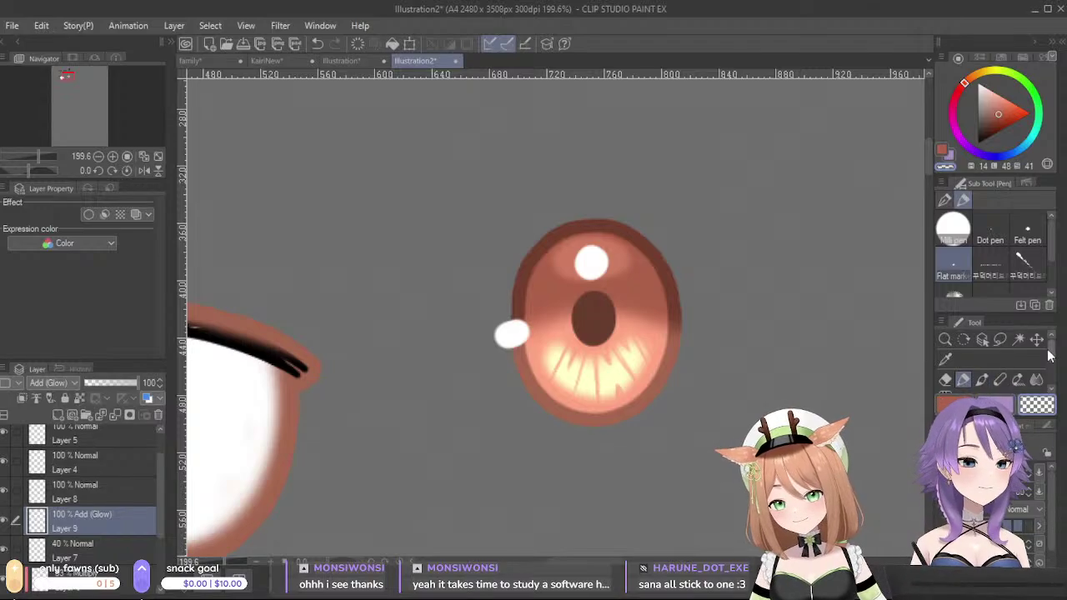
- Soften the streaked glow on the lower iris with a large soft airbrush in transparent colour and review the whole eye
{"action": "scroll", "coordinate": [986, 382], "scroll_direction": "down", "scroll_amount": 2}
{"action": "left_click", "coordinate": [983, 382]}
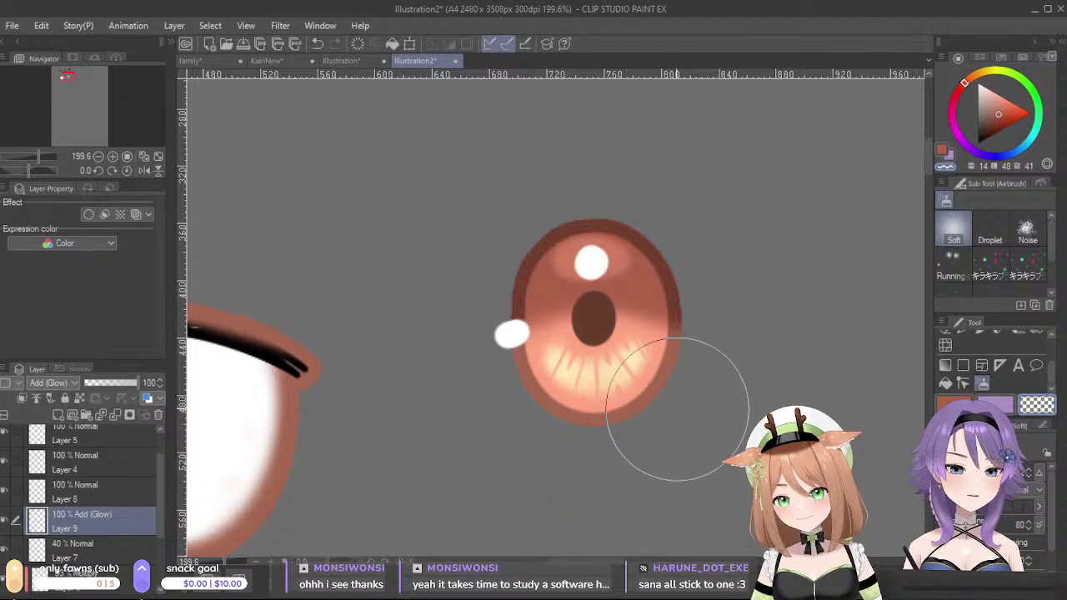
{"action": "scroll", "coordinate": [757, 245], "scroll_direction": "down", "scroll_amount": 4}
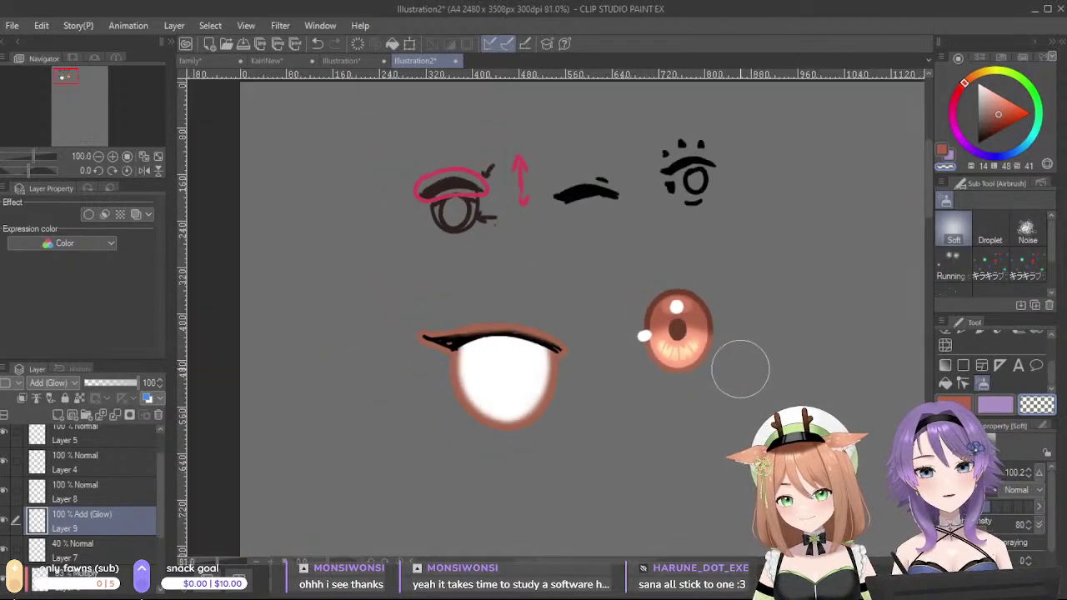
{"action": "scroll", "coordinate": [738, 362], "scroll_direction": "up", "scroll_amount": 2}
{"action": "scroll", "coordinate": [699, 355], "scroll_direction": "up", "scroll_amount": 3}
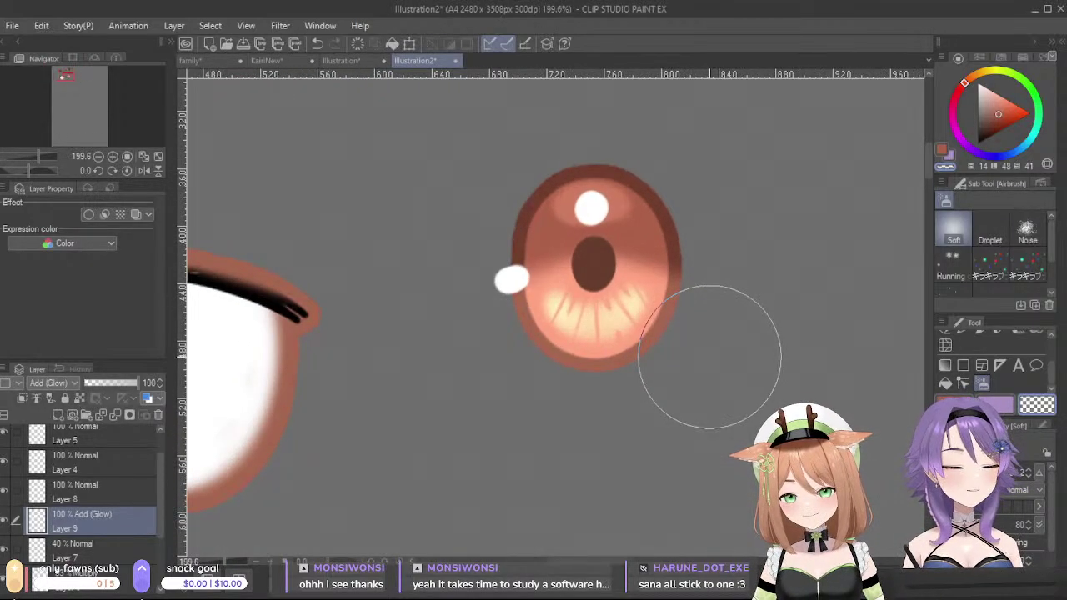
{"action": "scroll", "coordinate": [691, 424], "scroll_direction": "up", "scroll_amount": 1}
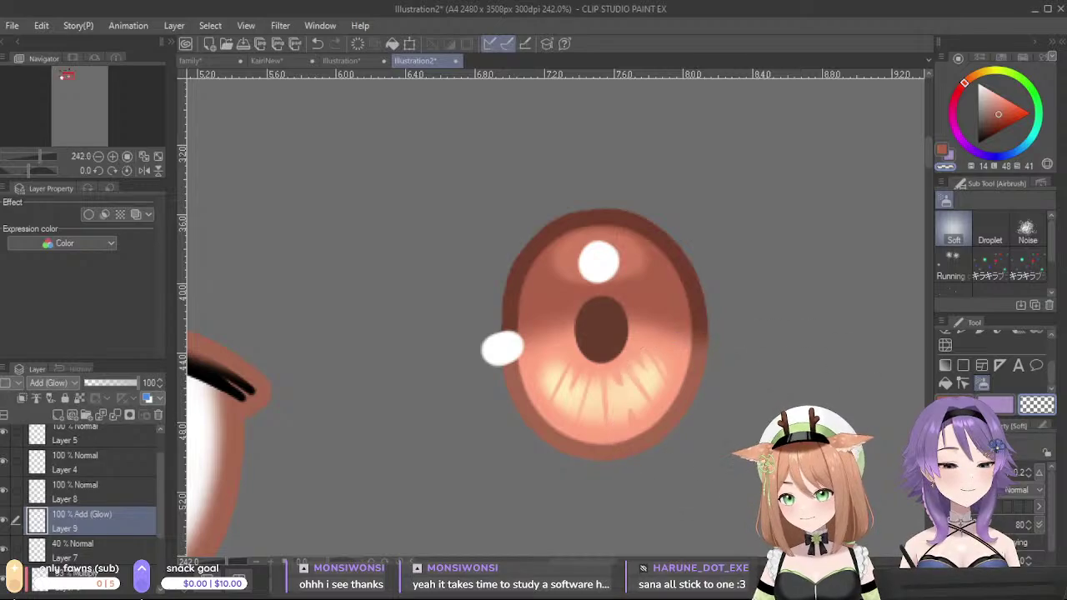
{"action": "left_click_drag", "start_coordinate": [697, 389], "coordinate": [738, 367]}
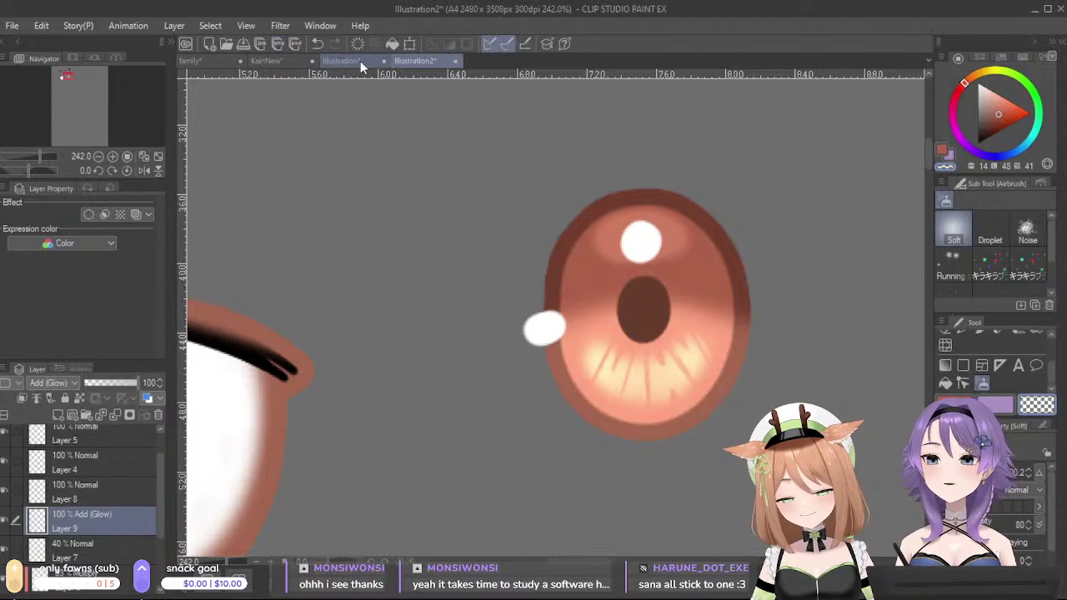
- Examine the finished eyes in the KairiNew, Illustration and family documents as comparison for the new iris
{"action": "left_click", "coordinate": [266, 60]}
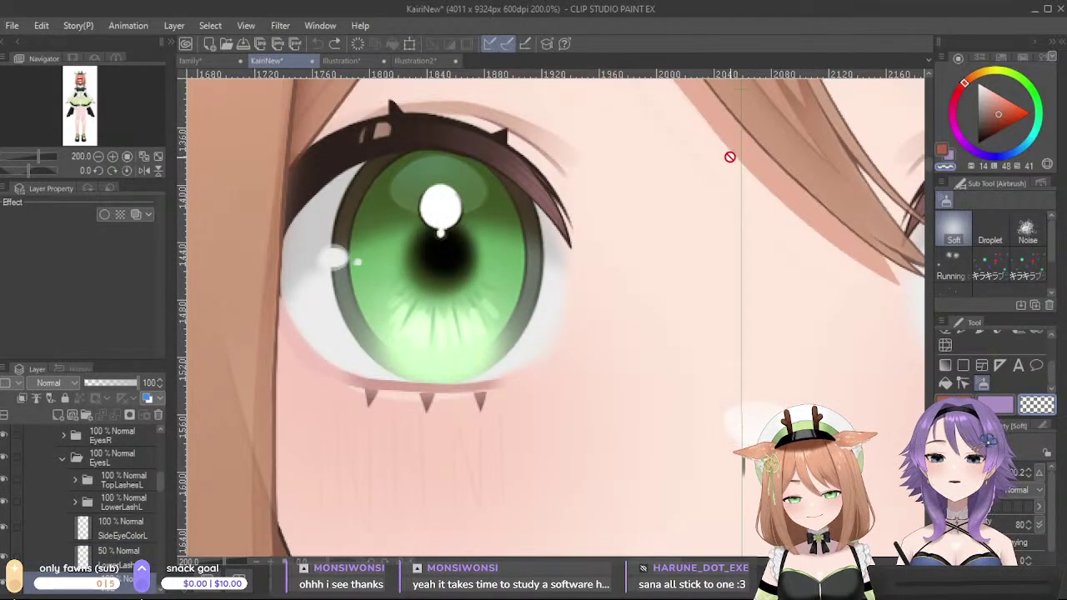
{"action": "left_click", "coordinate": [341, 60]}
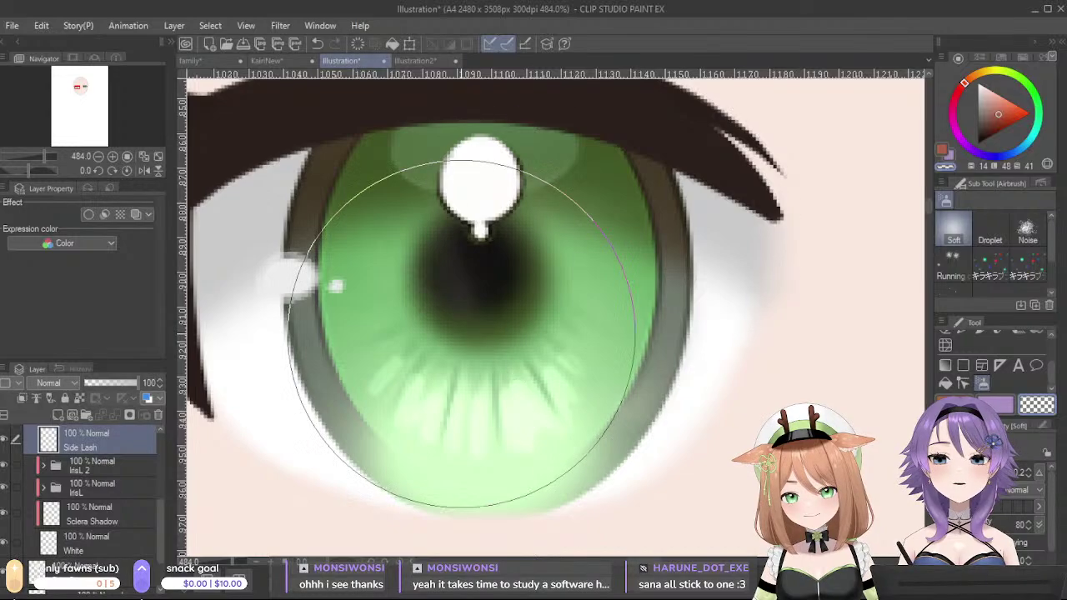
{"action": "scroll", "coordinate": [537, 301], "scroll_direction": "down", "scroll_amount": 2}
{"action": "scroll", "coordinate": [662, 333], "scroll_direction": "down", "scroll_amount": 3}
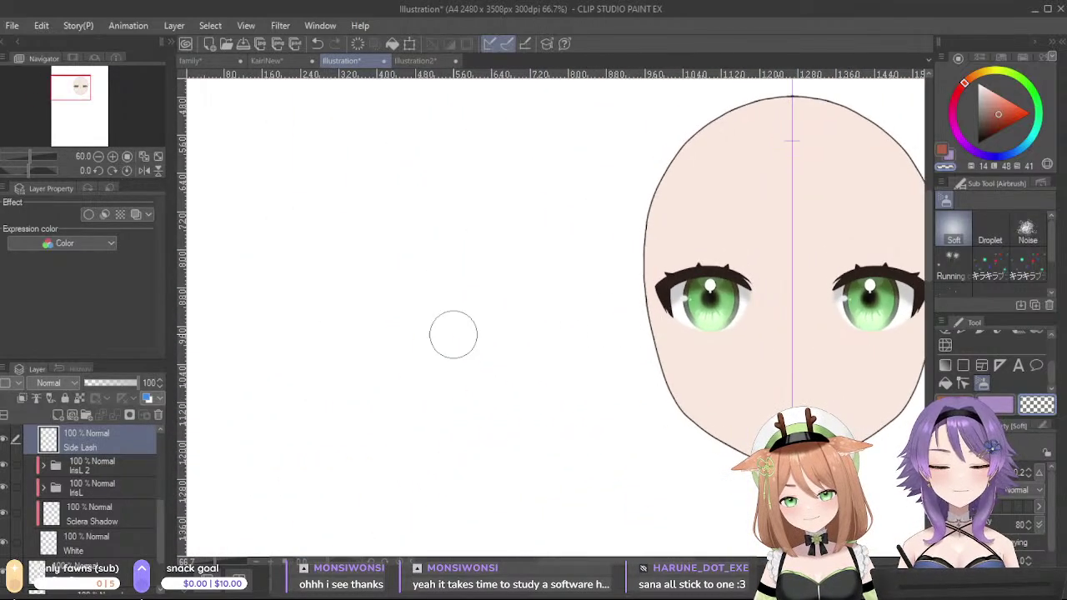
{"action": "scroll", "coordinate": [691, 325], "scroll_direction": "up", "scroll_amount": 3}
{"action": "scroll", "coordinate": [692, 325], "scroll_direction": "up", "scroll_amount": 1}
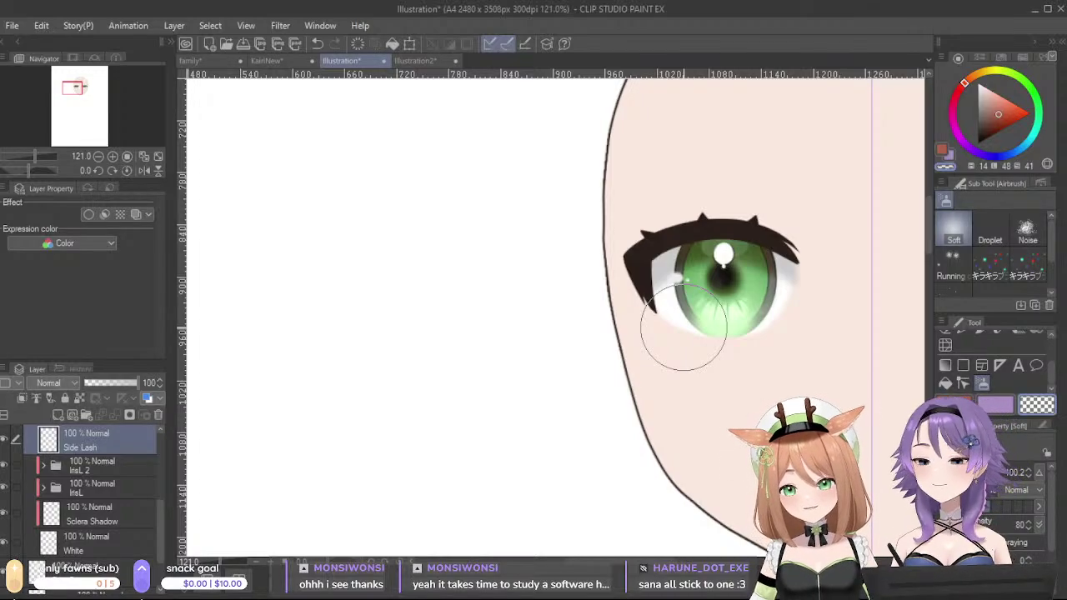
{"action": "scroll", "coordinate": [719, 409], "scroll_direction": "down", "scroll_amount": 4}
{"action": "left_click_drag", "start_coordinate": [829, 431], "coordinate": [650, 473]}
{"action": "scroll", "coordinate": [646, 453], "scroll_direction": "up", "scroll_amount": 5}
{"action": "scroll", "coordinate": [641, 450], "scroll_direction": "up", "scroll_amount": 1}
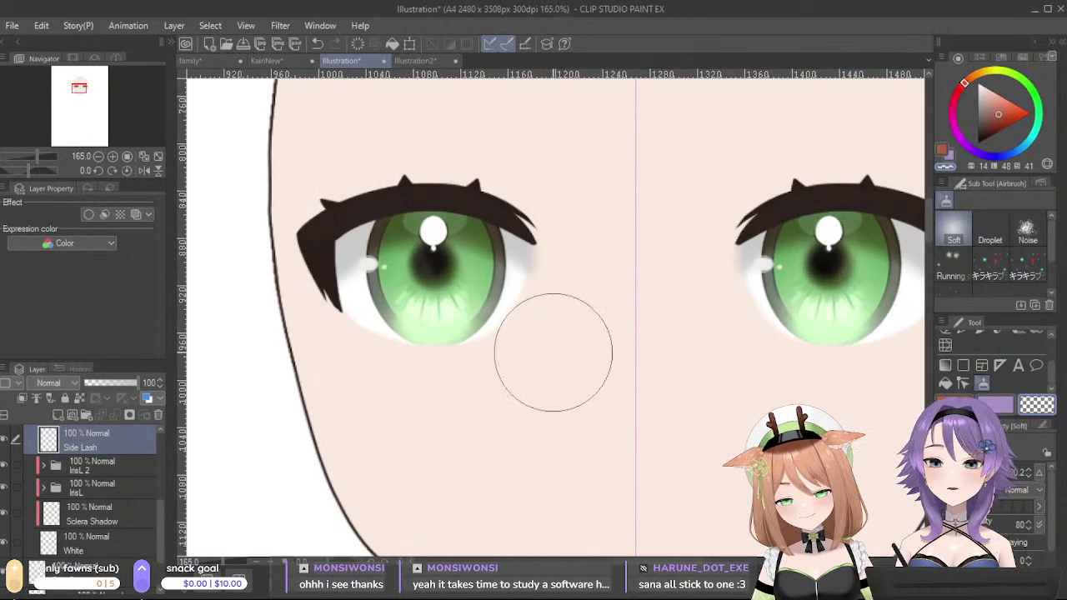
{"action": "left_click", "coordinate": [204, 61]}
{"action": "scroll", "coordinate": [504, 375], "scroll_direction": "up", "scroll_amount": 5}
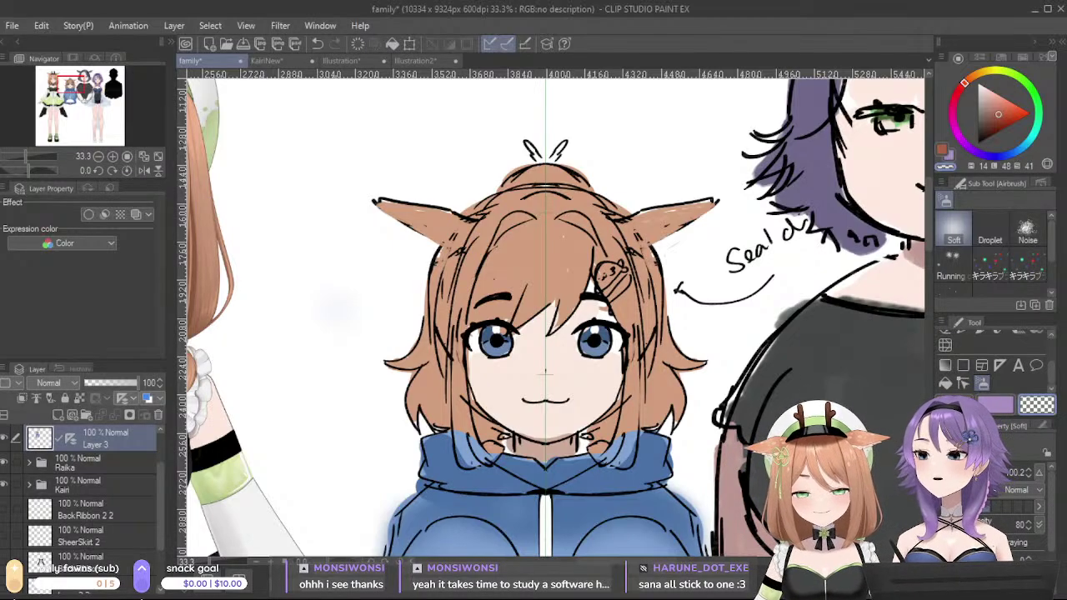
- Return to the Illustration document, expand the IrisL folder and inspect IrisCircleL, EyeLowHLL and the layer beneath them
{"action": "left_click", "coordinate": [351, 62]}
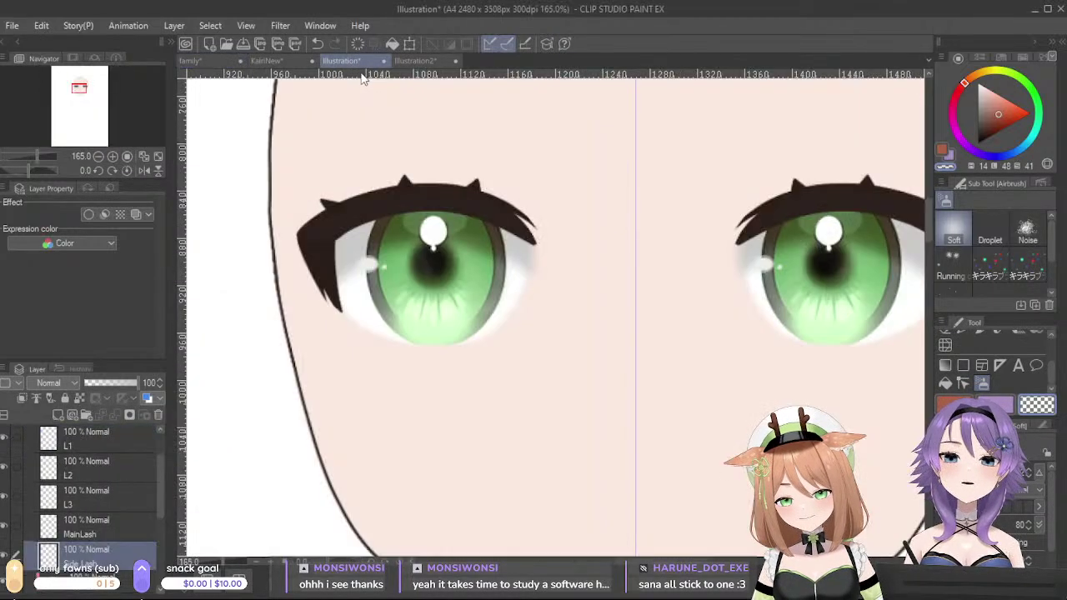
{"action": "left_click_drag", "start_coordinate": [715, 251], "coordinate": [721, 334]}
{"action": "left_click_drag", "start_coordinate": [650, 400], "coordinate": [633, 319]}
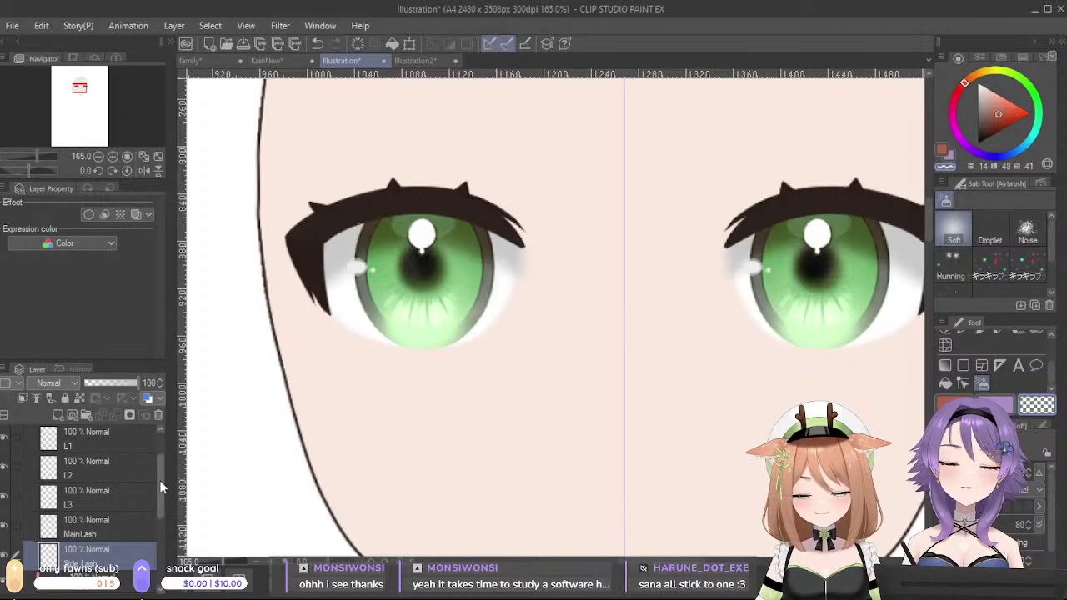
{"action": "scroll", "coordinate": [159, 480], "scroll_direction": "down", "scroll_amount": 2}
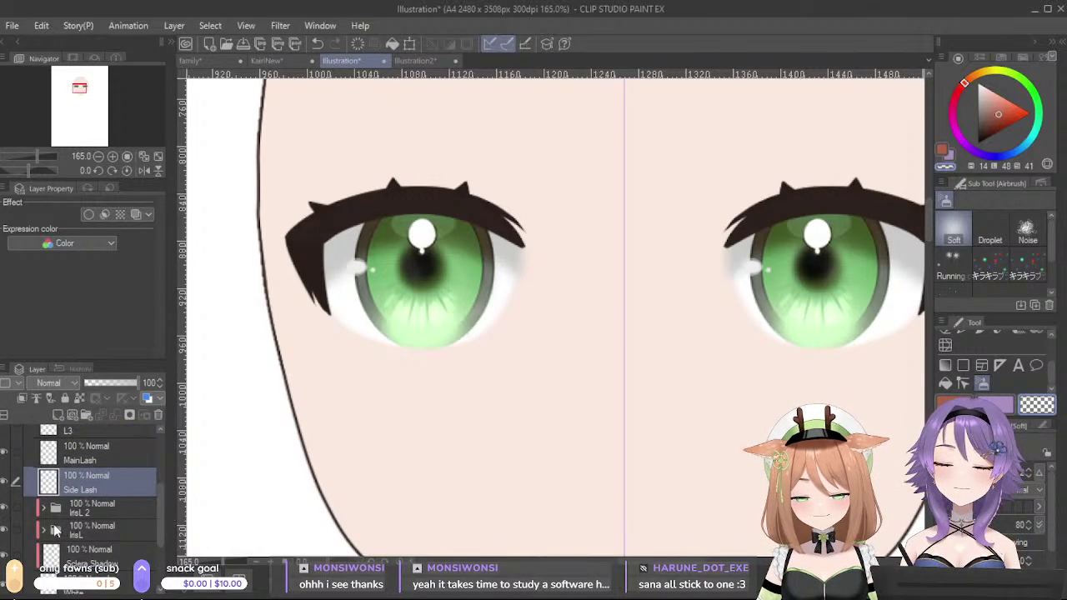
{"action": "left_click", "coordinate": [62, 535]}
{"action": "left_click", "coordinate": [44, 530]}
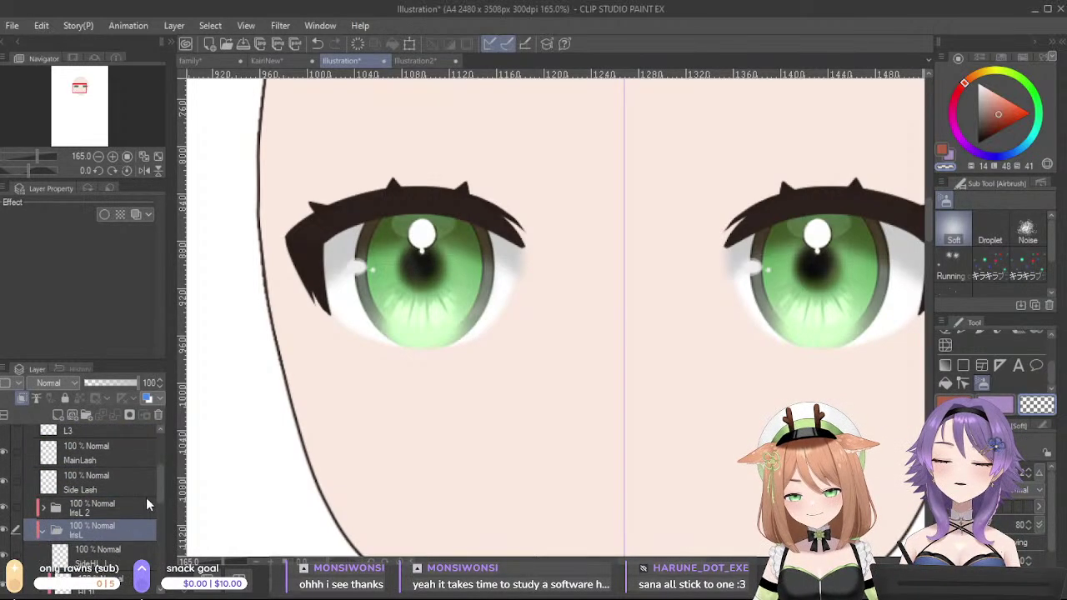
{"action": "left_click_drag", "start_coordinate": [160, 493], "coordinate": [166, 540]}
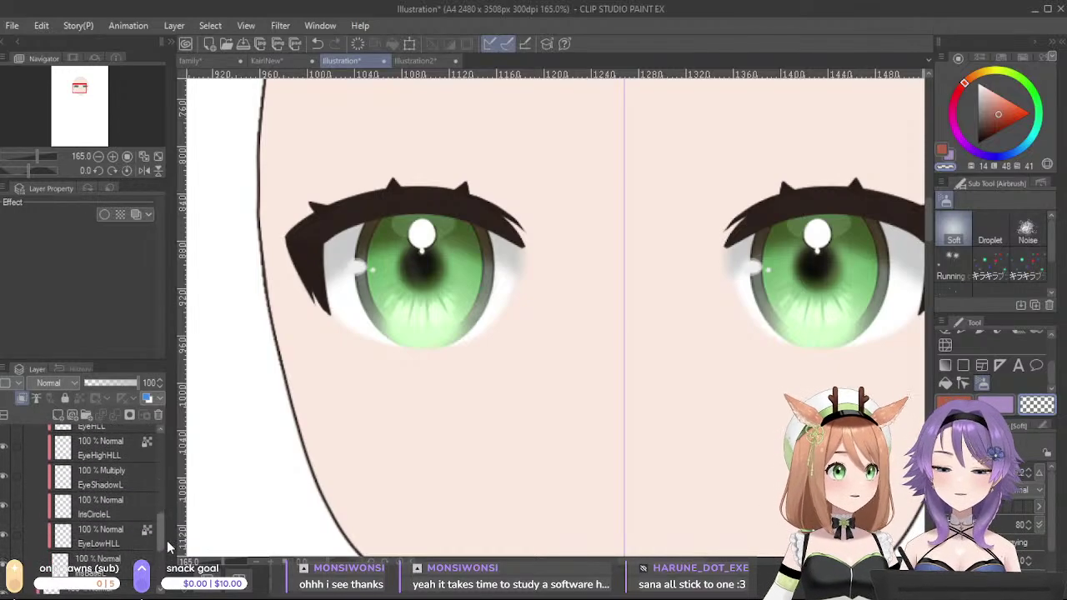
{"action": "left_click", "coordinate": [95, 509]}
{"action": "left_click", "coordinate": [89, 539]}
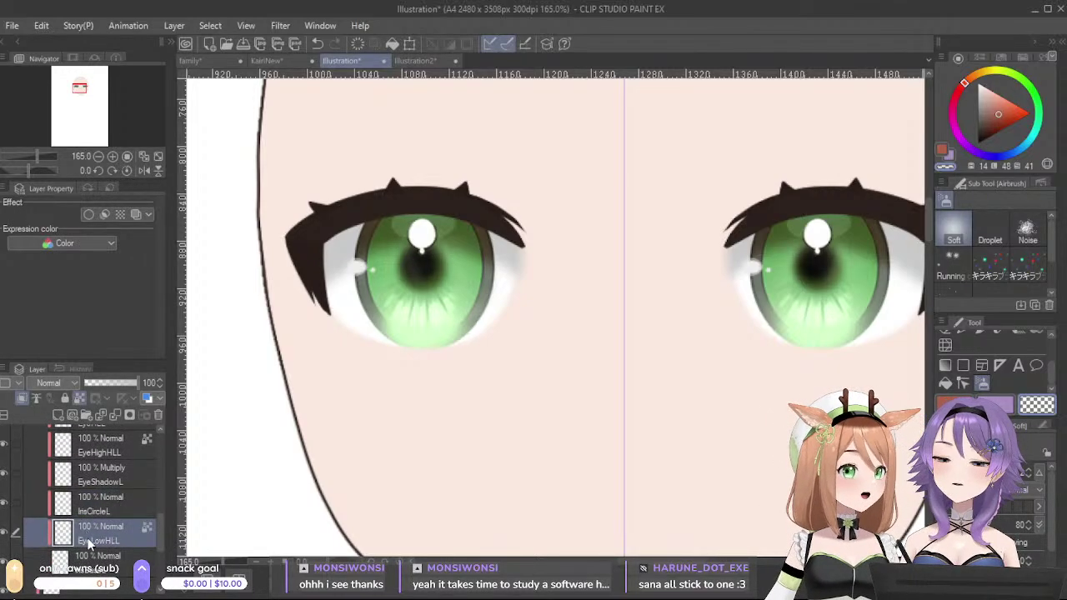
{"action": "left_click", "coordinate": [113, 568]}
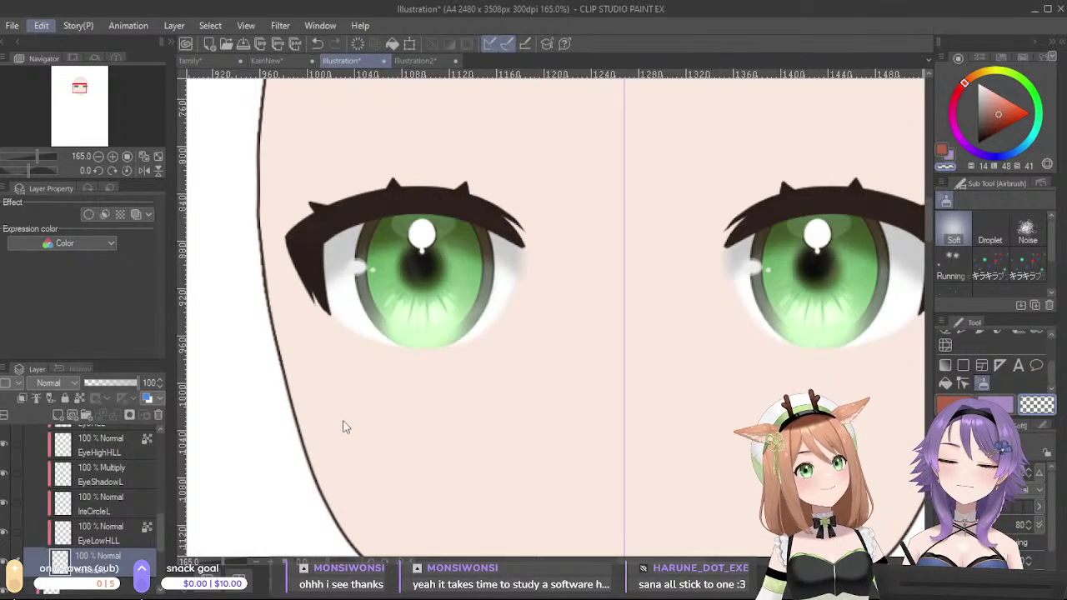
- Shift the hue of the left eye's base iris layer to a muted blue with the Hue/Saturation/Luminosity correction
{"action": "left_click", "coordinate": [353, 390]}
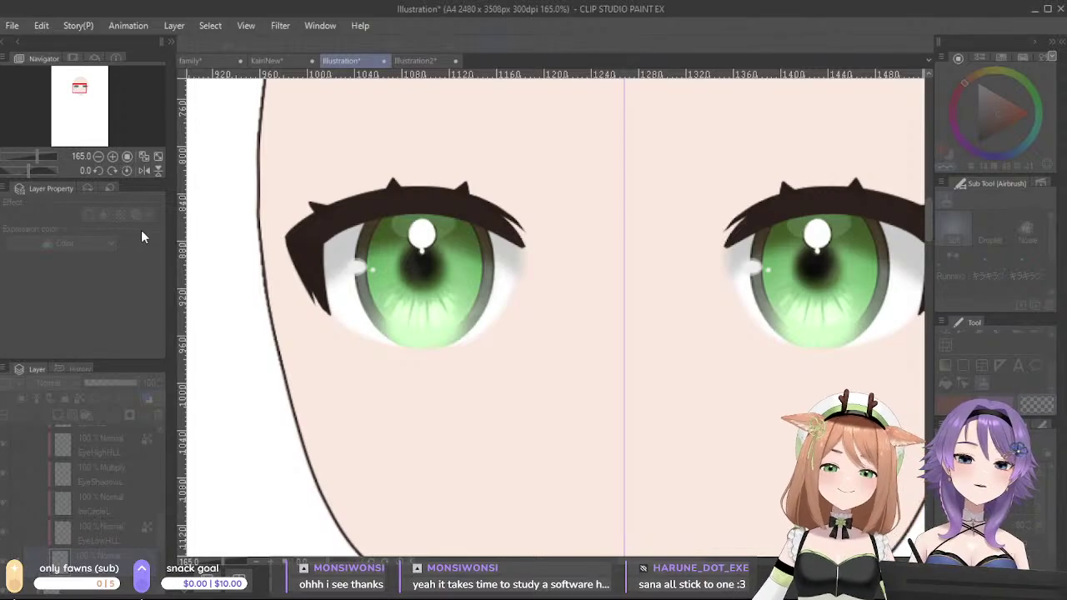
{"action": "left_click_drag", "start_coordinate": [201, 224], "coordinate": [209, 223]}
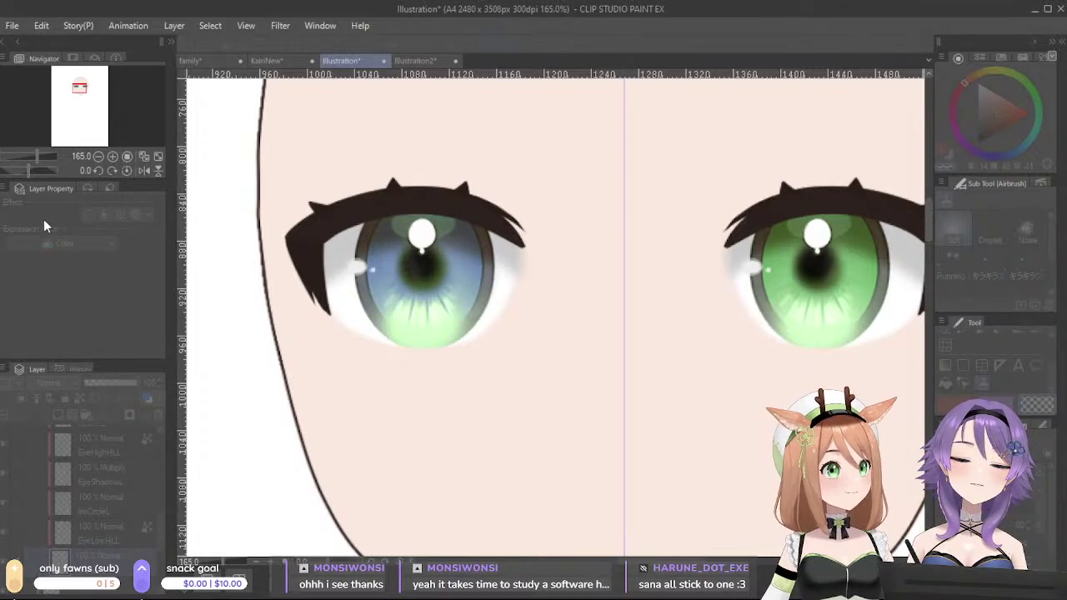
{"action": "left_click_drag", "start_coordinate": [91, 215], "coordinate": [183, 222]}
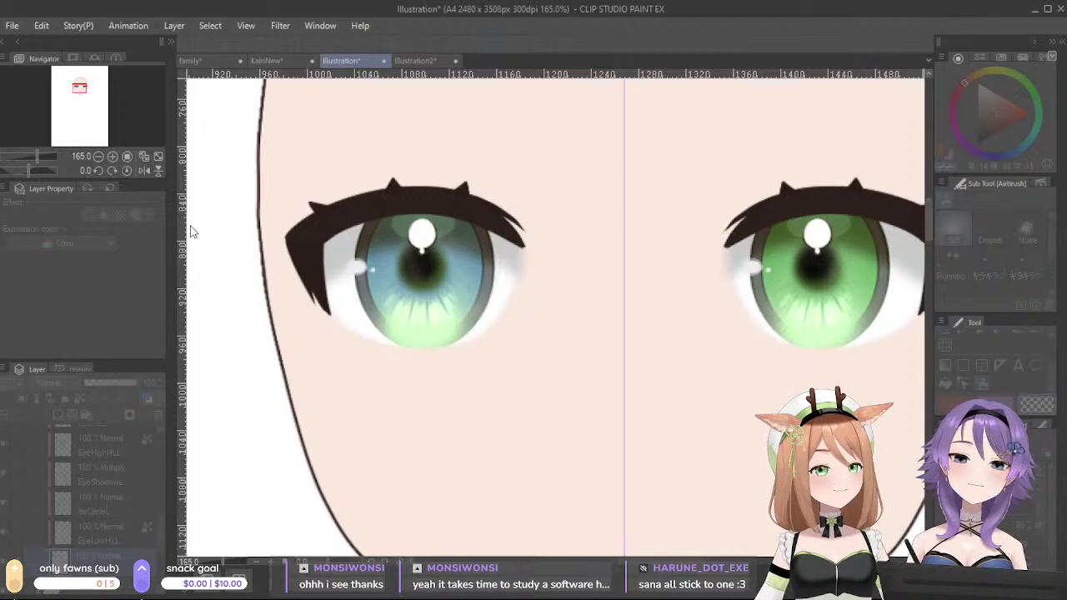
{"action": "key", "text": "Return"}
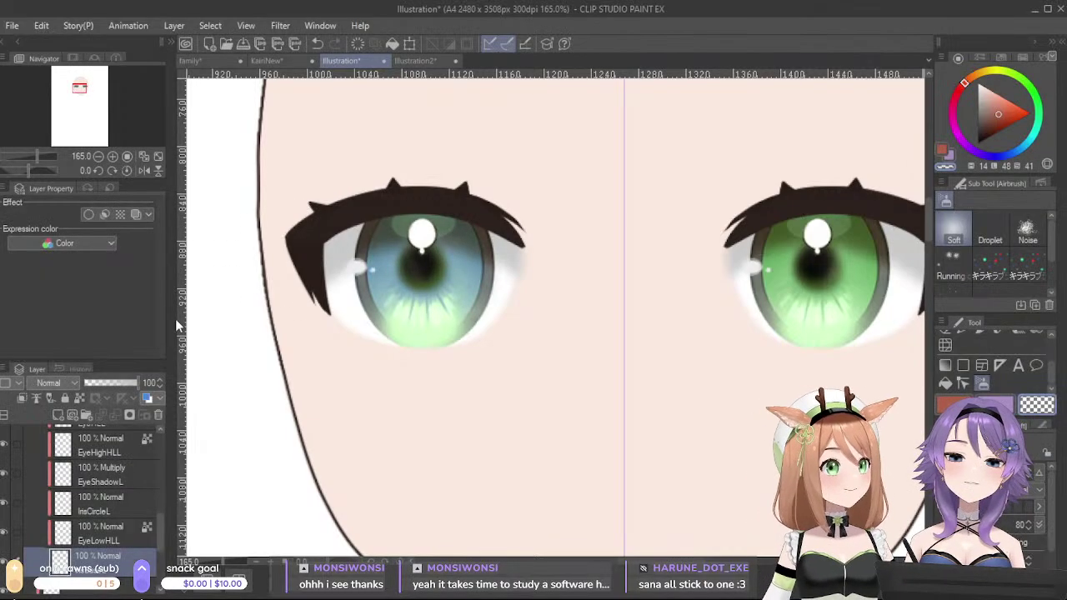
- Recolour the lower iris glow on EyeLowHLL light blue by adjusting its hue
{"action": "left_click", "coordinate": [122, 532]}
{"action": "left_click", "coordinate": [5, 534]}
{"action": "left_click", "coordinate": [5, 534]}
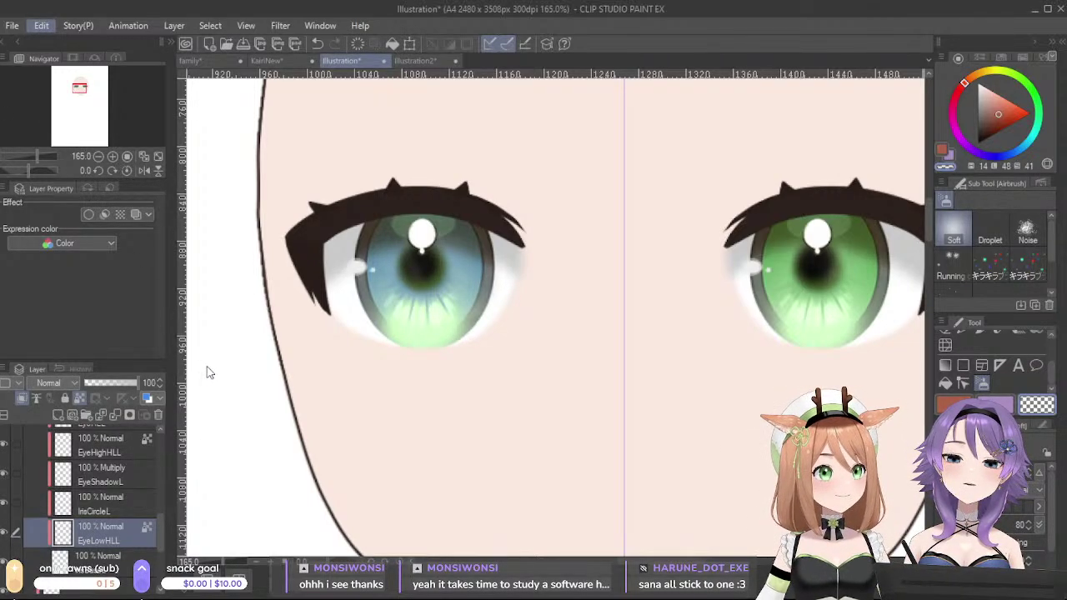
{"action": "key", "text": "Tab"}
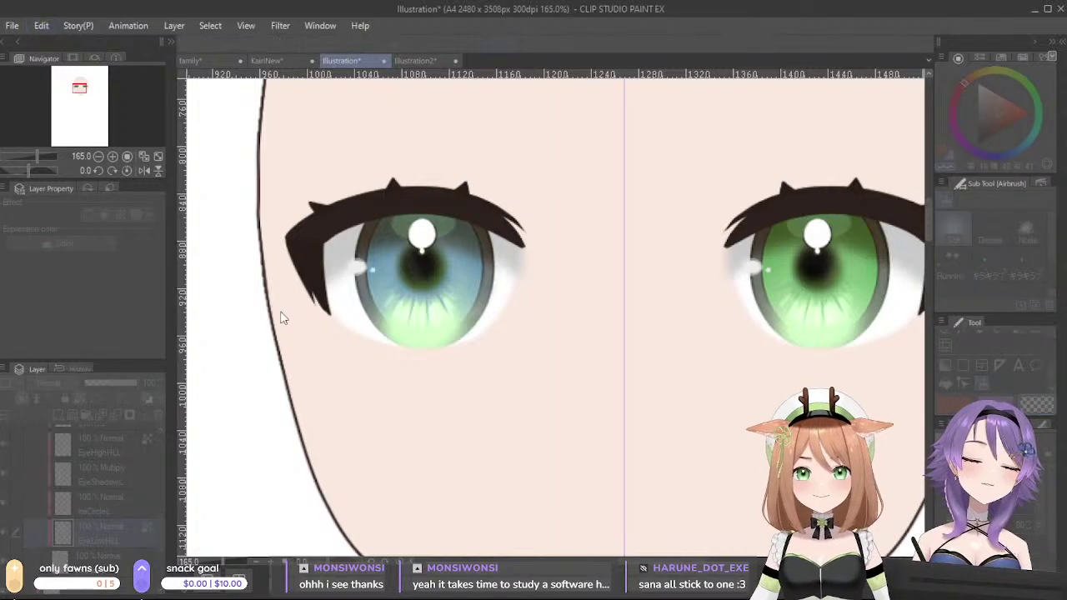
{"action": "left_click_drag", "start_coordinate": [206, 225], "coordinate": [191, 225]}
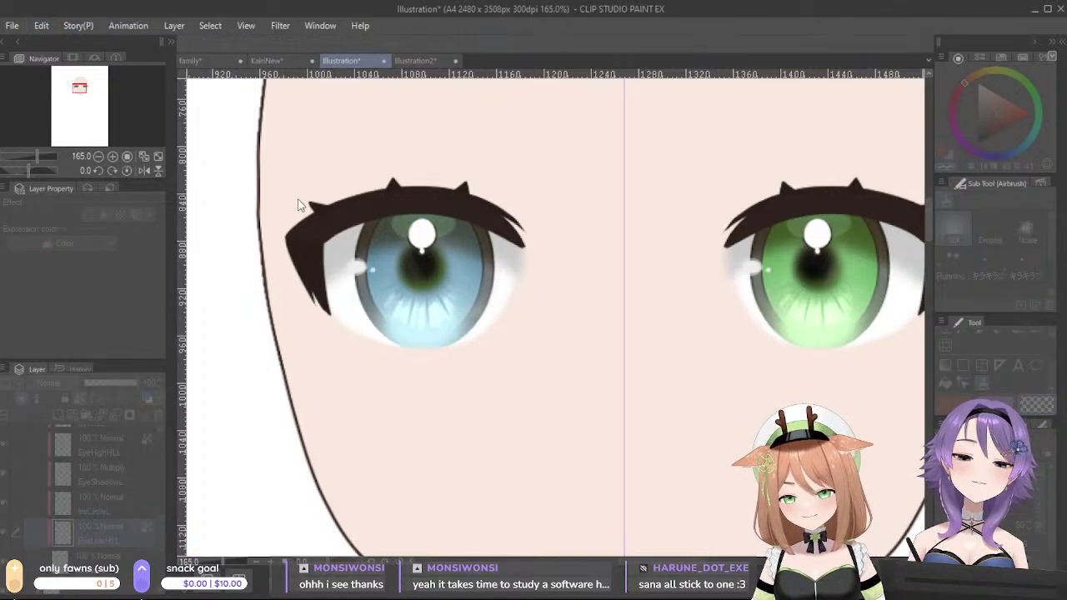
{"action": "key", "text": "Tab"}
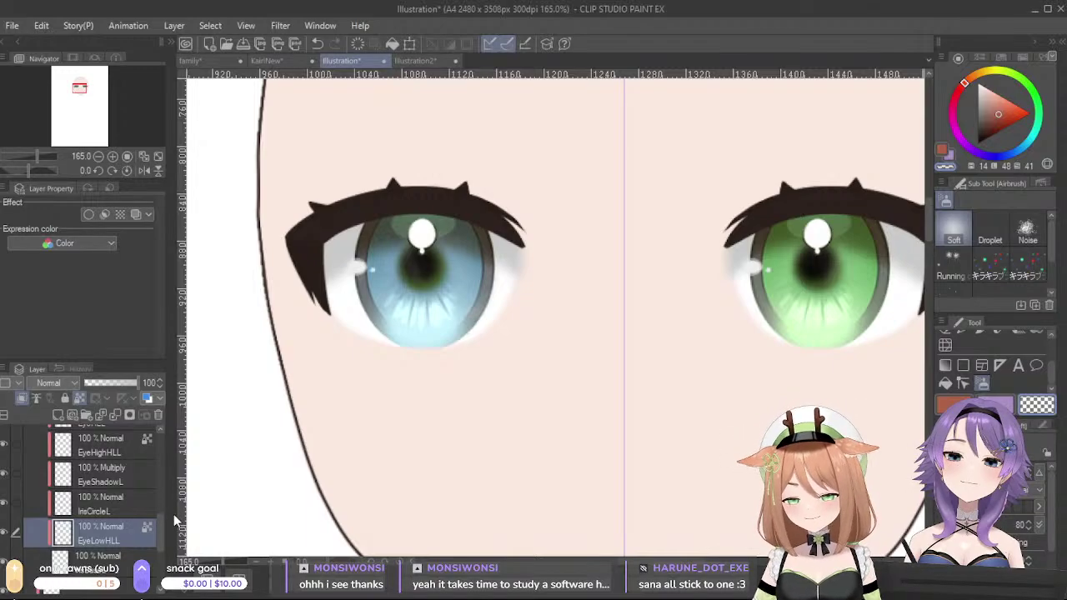
- Adjust the hue of the upper iris highlight on EyeHighHLL to match the blue iris
{"action": "scroll", "coordinate": [165, 488], "scroll_direction": "up", "scroll_amount": 3}
{"action": "scroll", "coordinate": [165, 489], "scroll_direction": "down", "scroll_amount": 3}
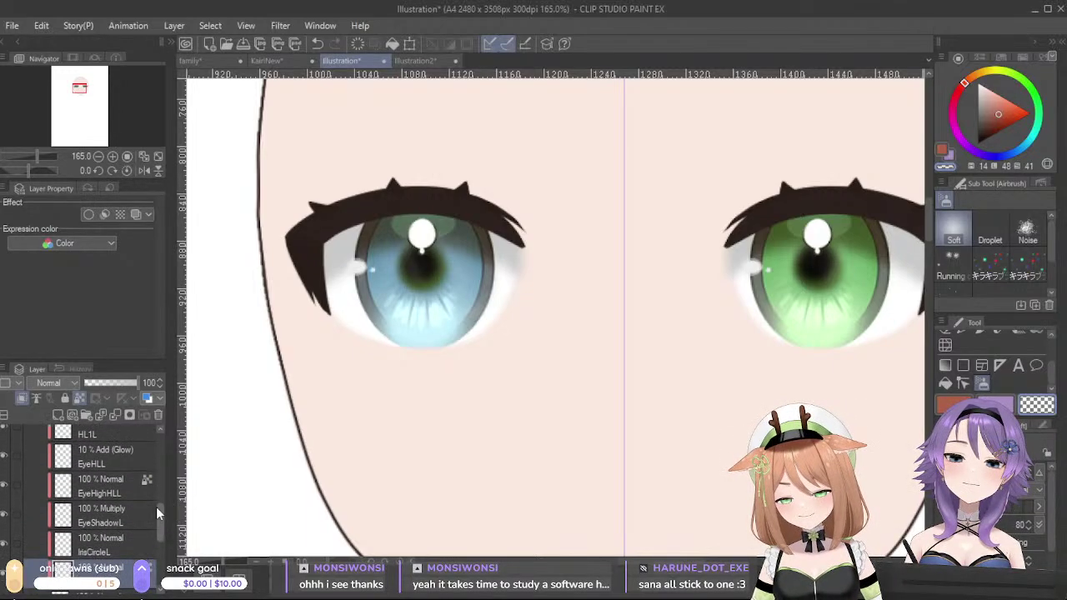
{"action": "left_click", "coordinate": [4, 486]}
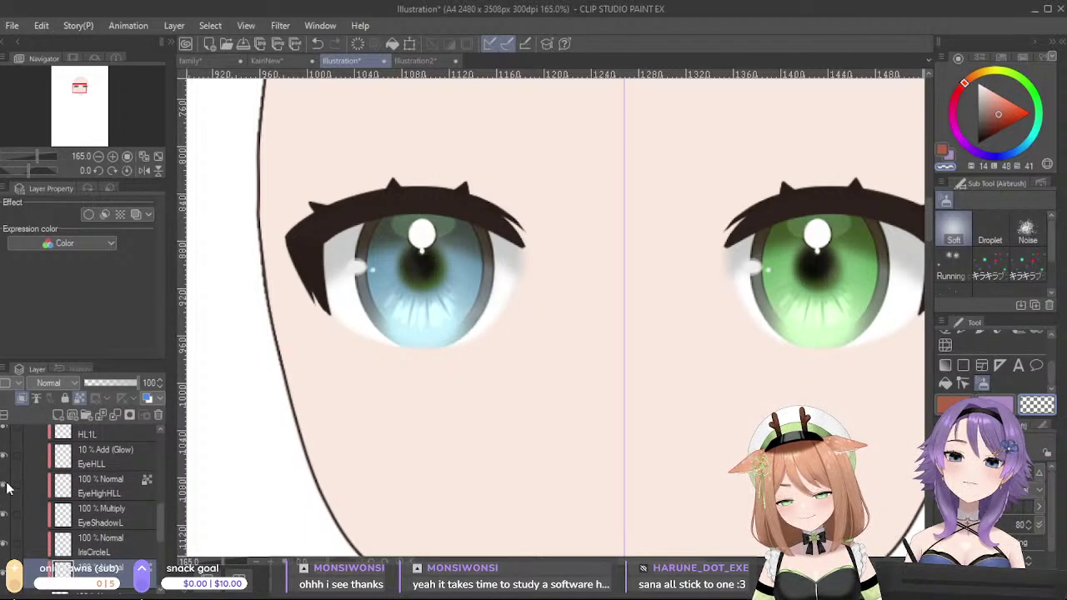
{"action": "left_click", "coordinate": [115, 477]}
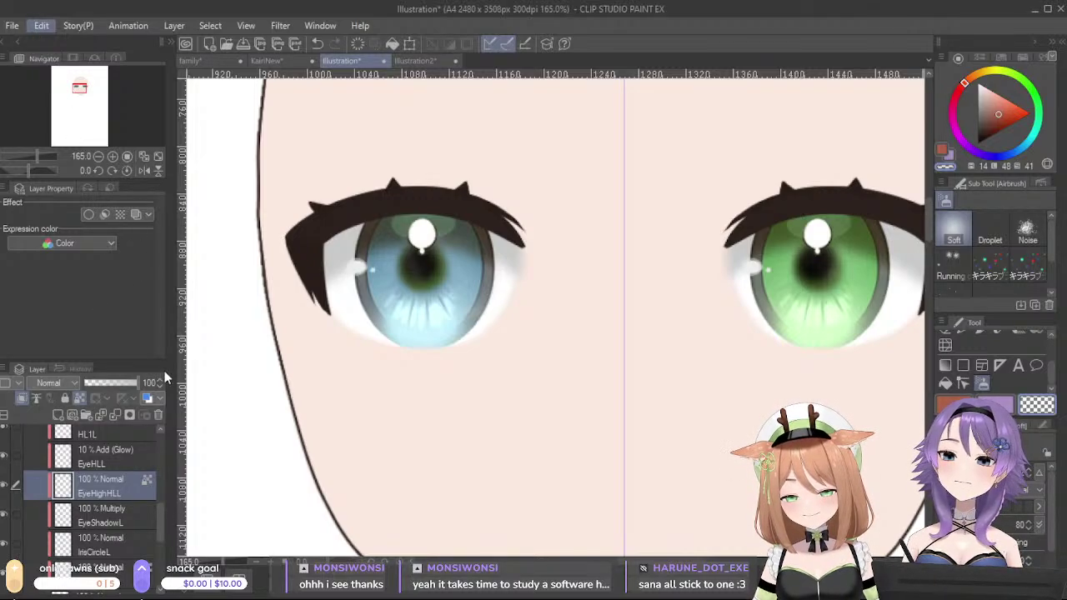
{"action": "left_click", "coordinate": [329, 394]}
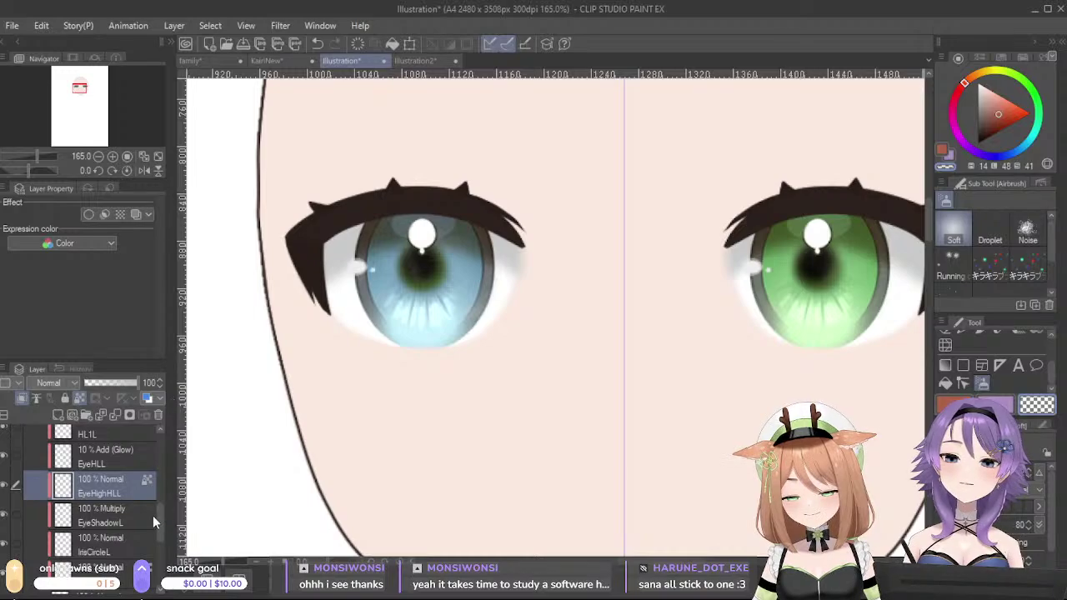
- Shift the hue of the pupil's soft edge on IrisCircleL towards blue-green and review both eyes
{"action": "left_click", "coordinate": [142, 542]}
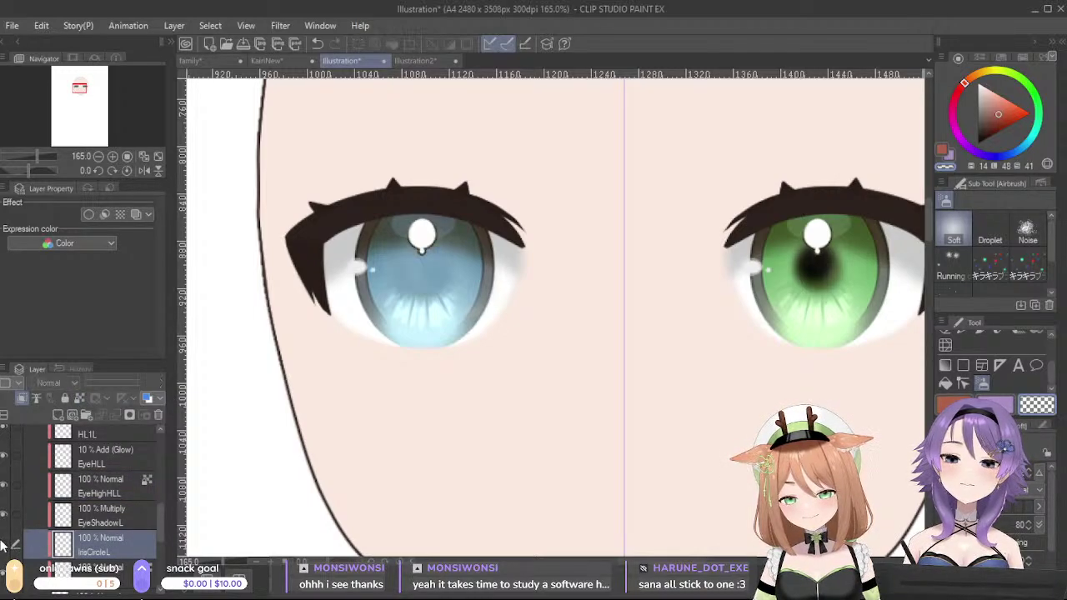
{"action": "left_click", "coordinate": [3, 541]}
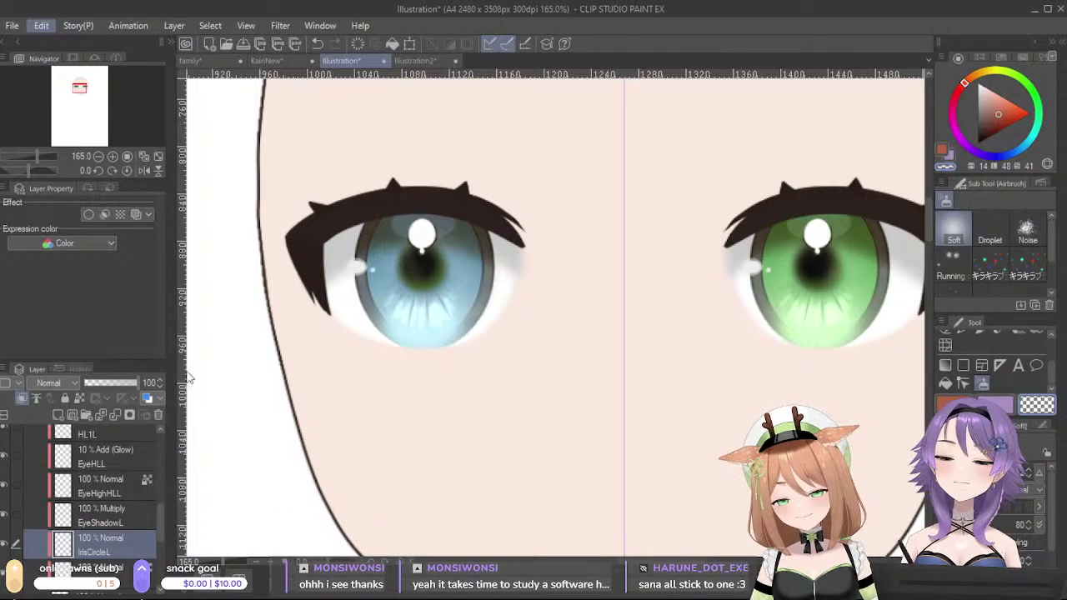
{"action": "left_click", "coordinate": [336, 400]}
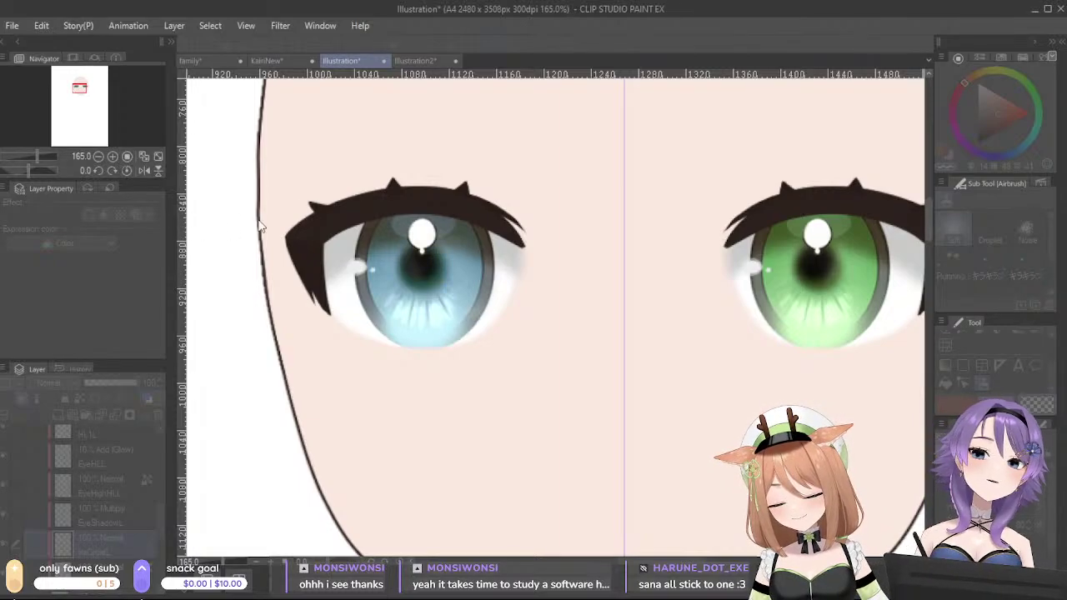
{"action": "key", "text": "Tab"}
{"action": "scroll", "coordinate": [398, 230], "scroll_direction": "down", "scroll_amount": 18}
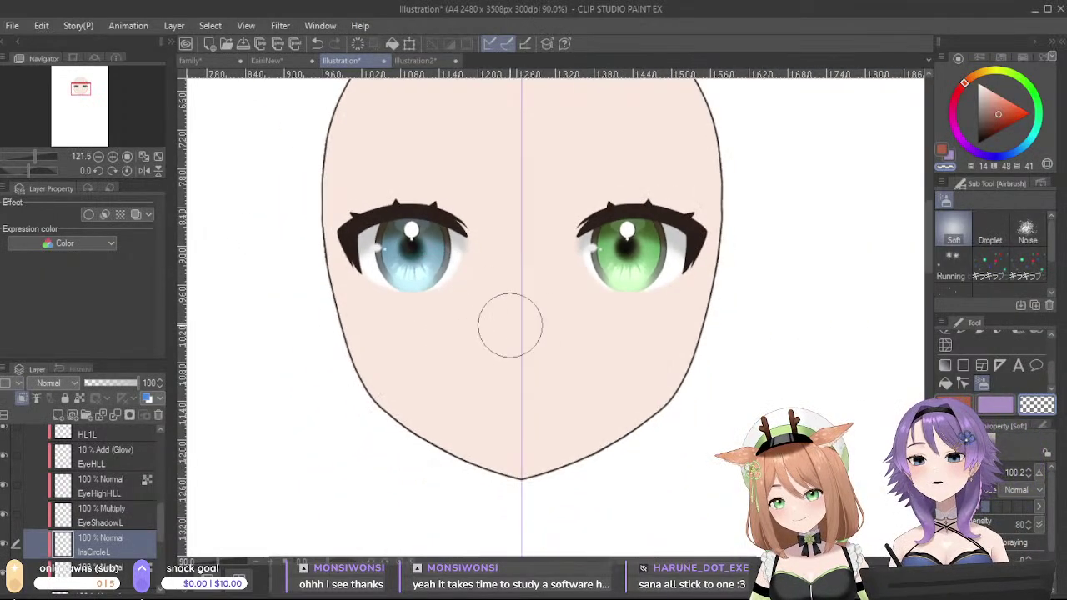
{"action": "scroll", "coordinate": [583, 458], "scroll_direction": "up", "scroll_amount": 7}
{"action": "scroll", "coordinate": [580, 458], "scroll_direction": "up", "scroll_amount": 5}
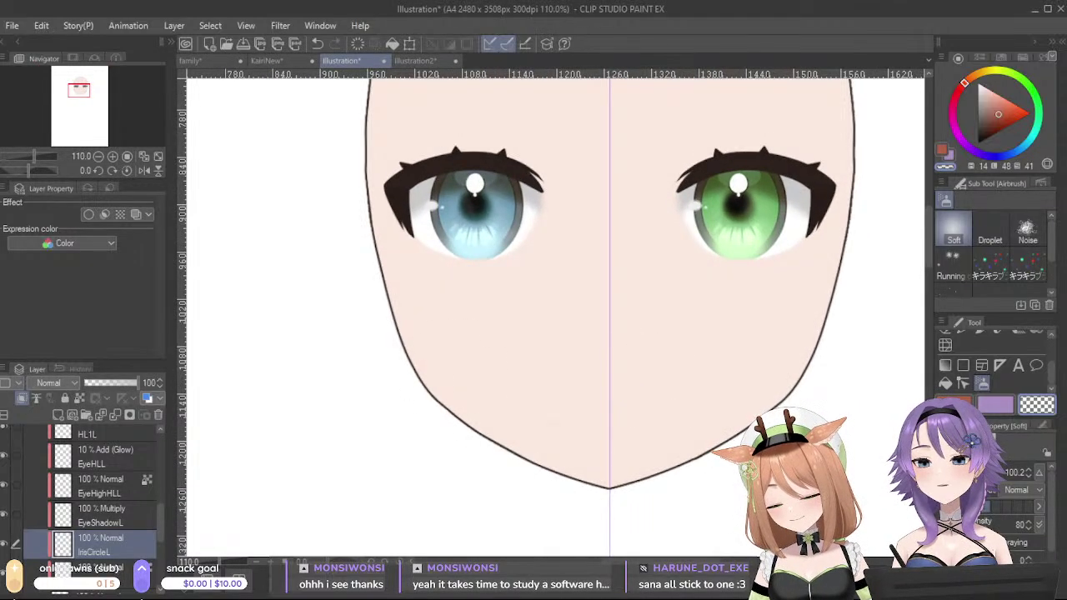
- Collapse the IrisL folder and delete the IrisL 2 folder holding the green right iris
{"action": "scroll", "coordinate": [85, 482], "scroll_direction": "up", "scroll_amount": 3}
{"action": "left_click", "coordinate": [42, 502]}
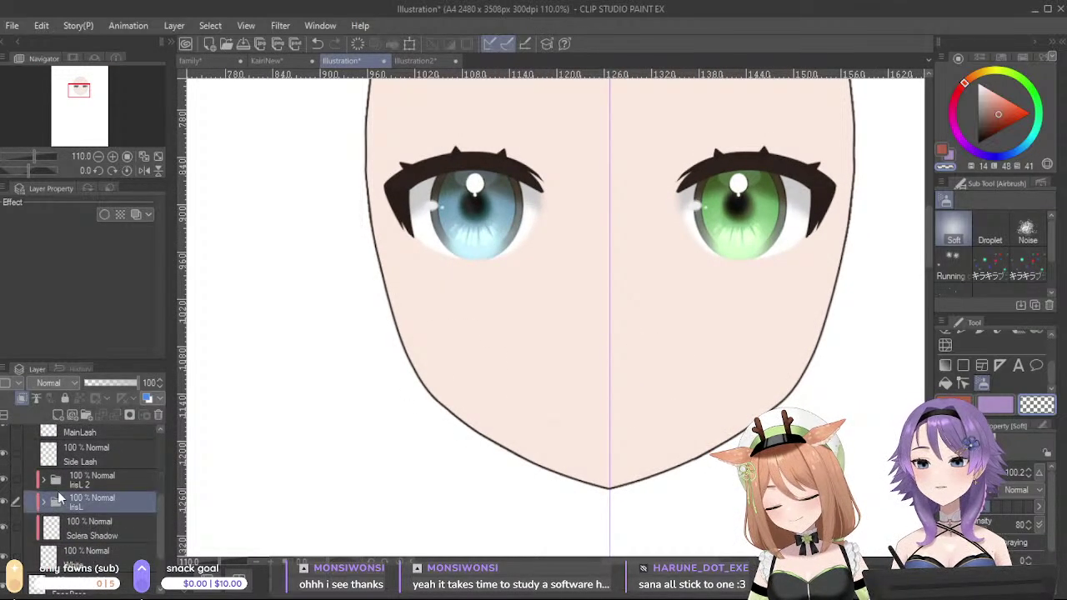
{"action": "left_click", "coordinate": [87, 480]}
{"action": "left_click", "coordinate": [158, 415]}
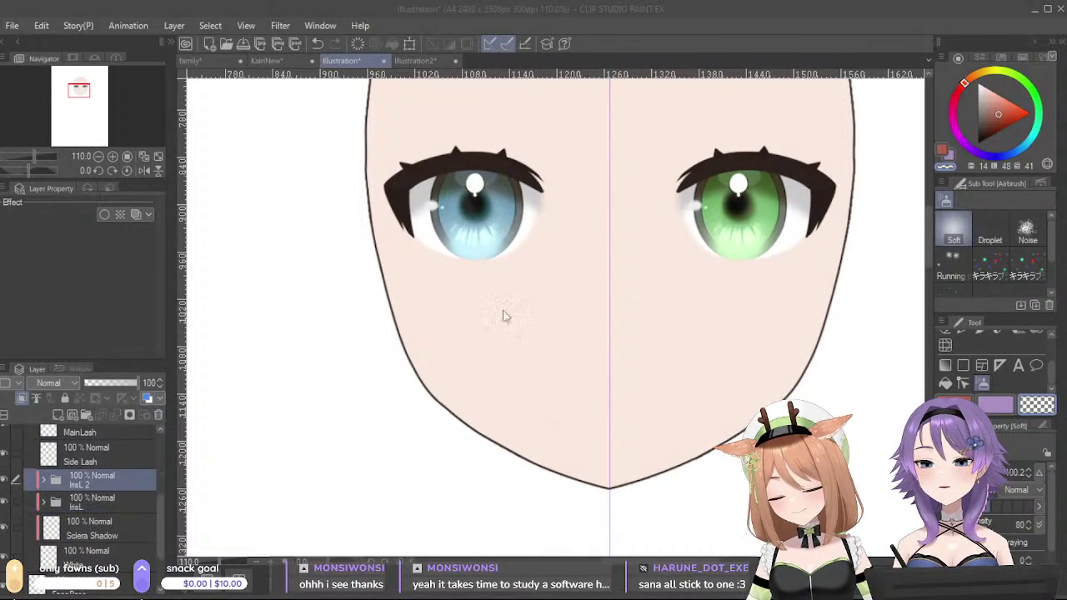
{"action": "left_click", "coordinate": [661, 238]}
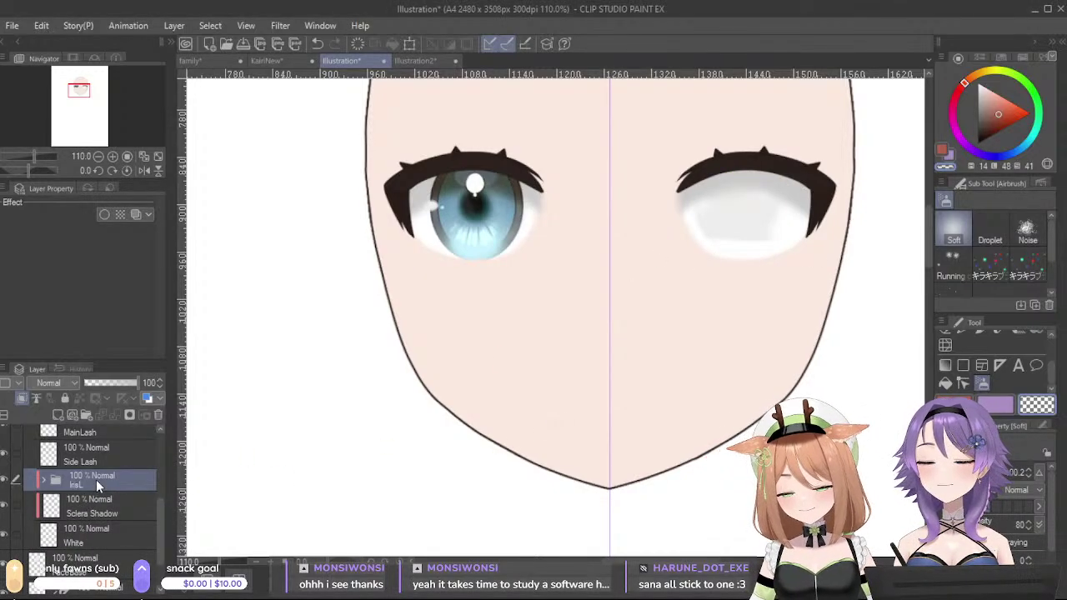
- Duplicate the blue IrisL folder and move the copy horizontally into the right eye
{"action": "key", "text": "ctrl+c"}
{"action": "key", "text": "ctrl+v"}
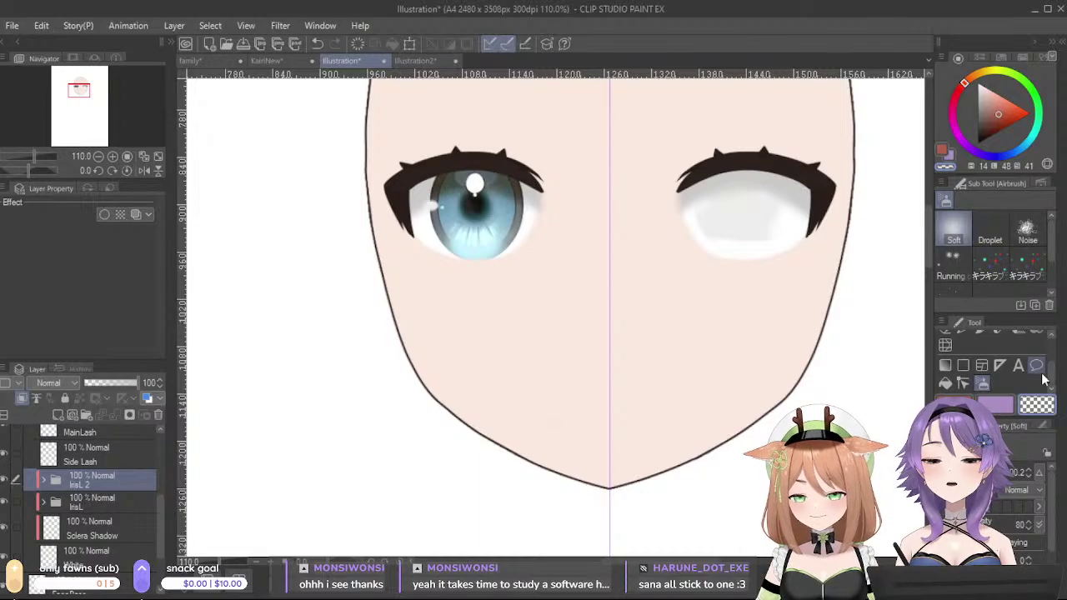
{"action": "scroll", "coordinate": [1018, 382], "scroll_direction": "up", "scroll_amount": 2}
{"action": "left_click", "coordinate": [1036, 338]}
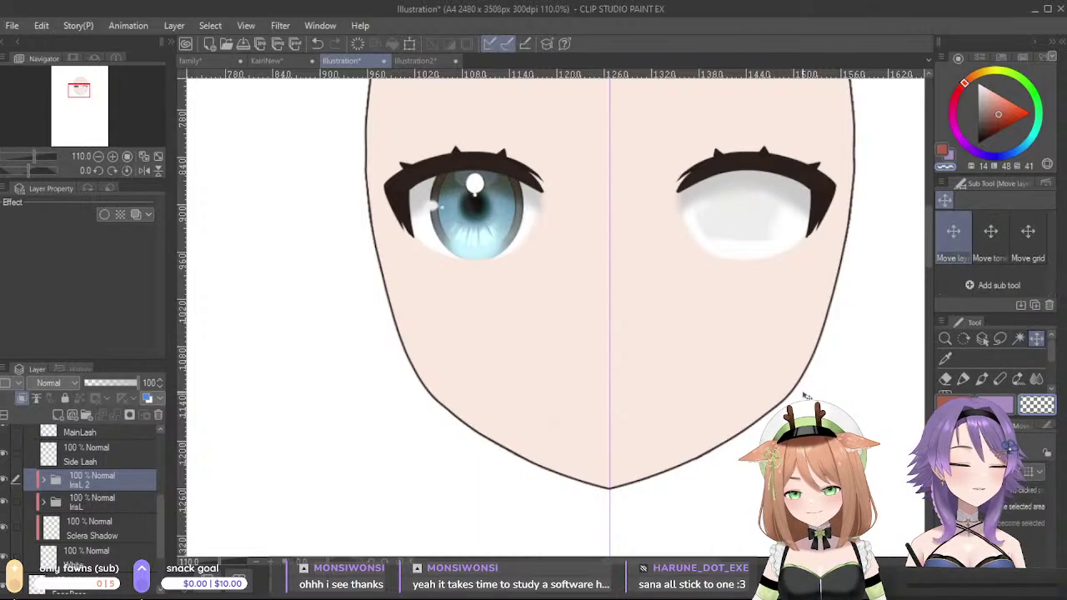
{"action": "left_click_drag", "start_coordinate": [609, 352], "coordinate": [876, 365]}
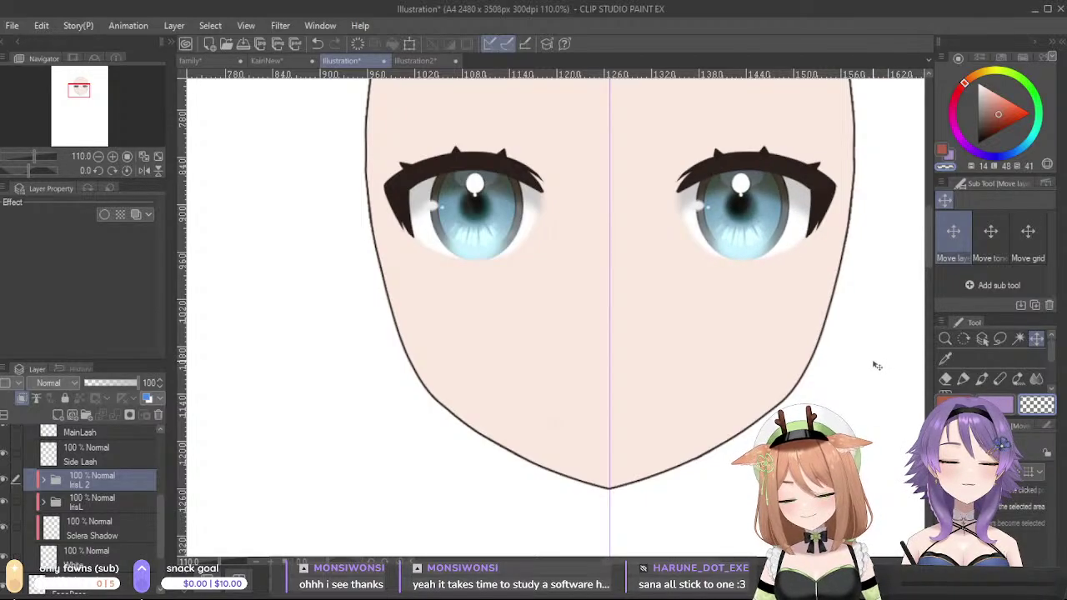
- Hide both iris folders, airbrush the grey centres of the sclera solid white on the White layer, and show the irises again
{"action": "left_click", "coordinate": [7, 481]}
{"action": "left_click", "coordinate": [7, 501]}
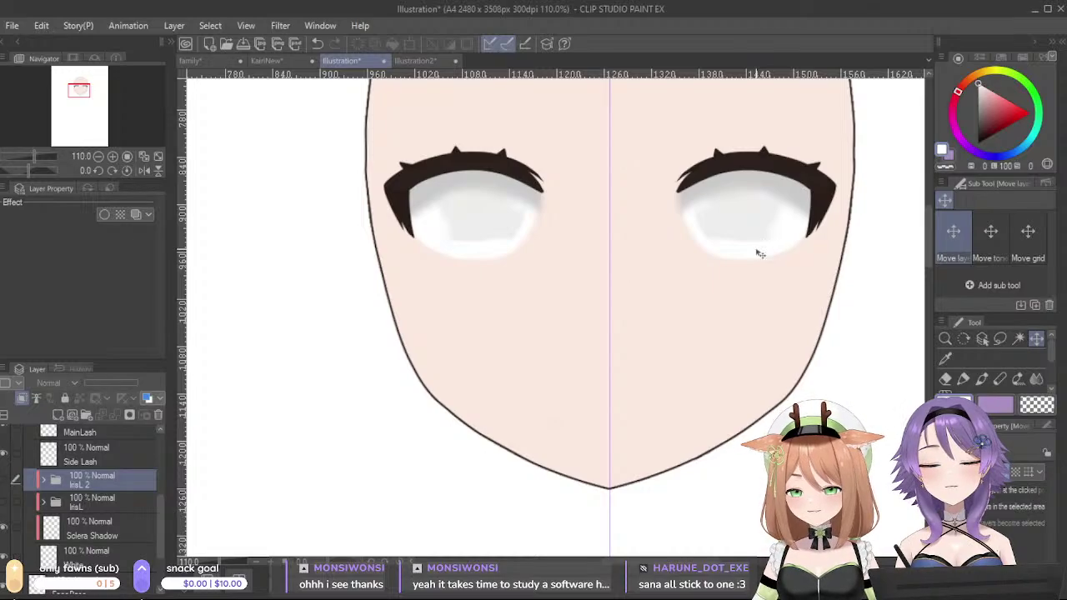
{"action": "scroll", "coordinate": [1048, 366], "scroll_direction": "down", "scroll_amount": 2}
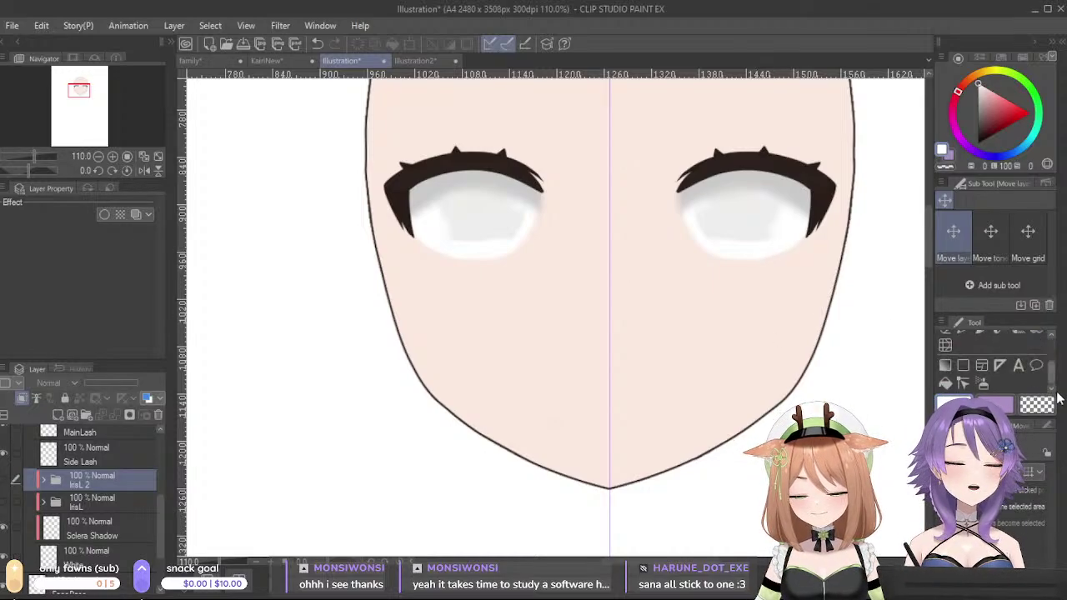
{"action": "left_click", "coordinate": [981, 382]}
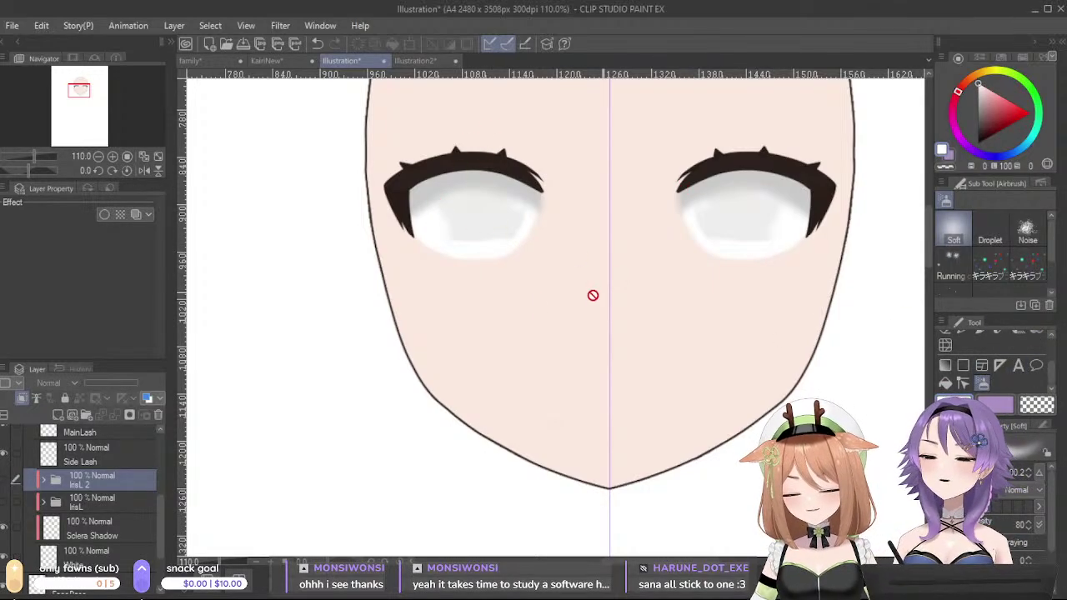
{"action": "left_click", "coordinate": [91, 550]}
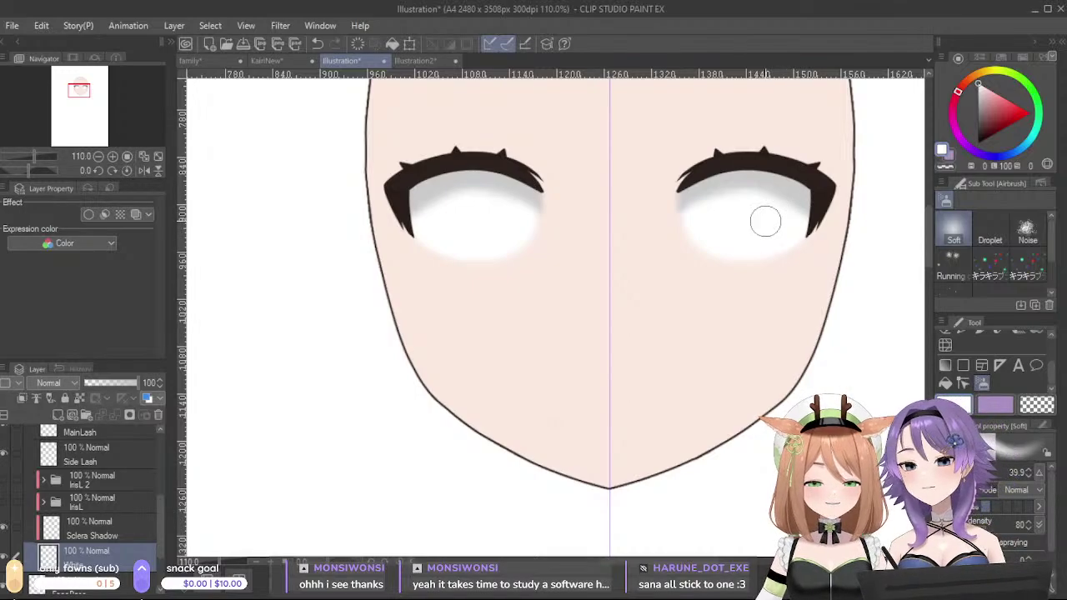
{"action": "left_click", "coordinate": [4, 501]}
{"action": "left_click", "coordinate": [4, 480]}
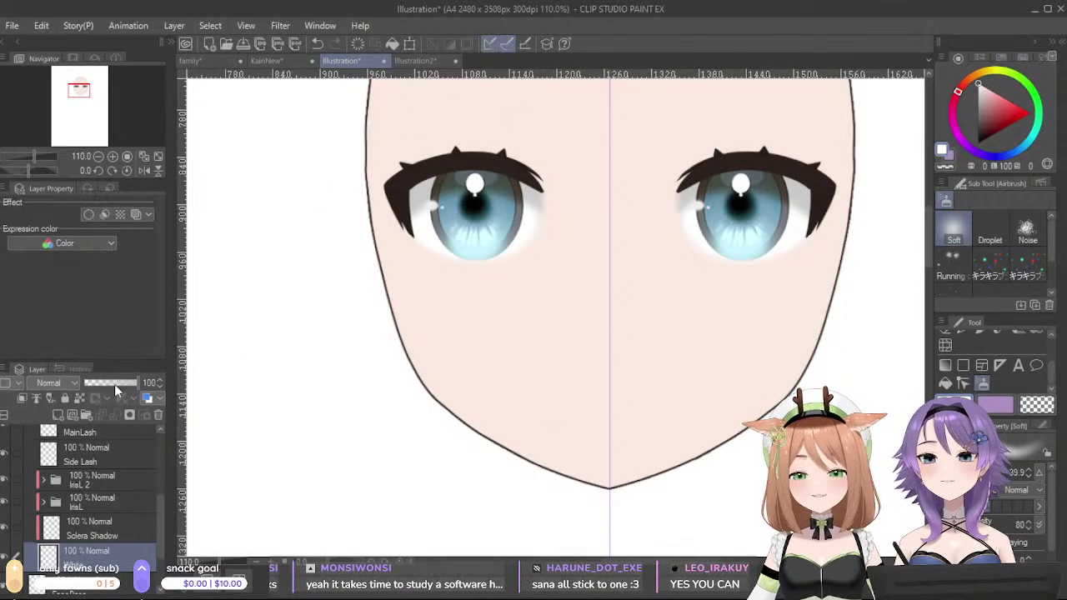
- Sample the reddish-brown inner lash colour from the eye in the KairiNew document and return to the Illustration document
{"action": "scroll", "coordinate": [377, 439], "scroll_direction": "down", "scroll_amount": 4}
{"action": "scroll", "coordinate": [450, 431], "scroll_direction": "down", "scroll_amount": 5}
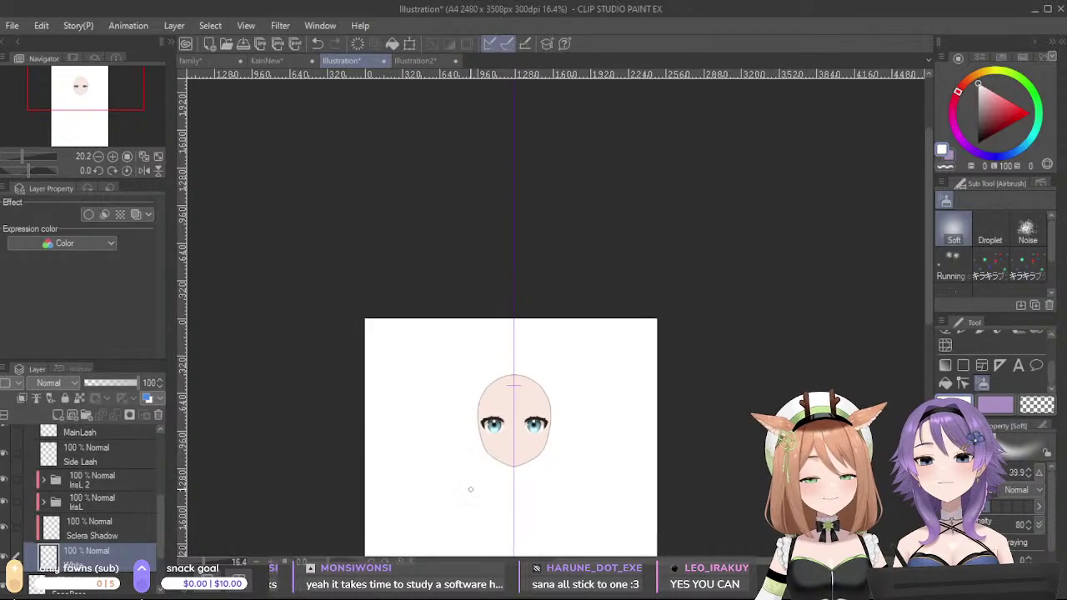
{"action": "scroll", "coordinate": [469, 490], "scroll_direction": "up", "scroll_amount": 2}
{"action": "scroll", "coordinate": [488, 469], "scroll_direction": "up", "scroll_amount": 6}
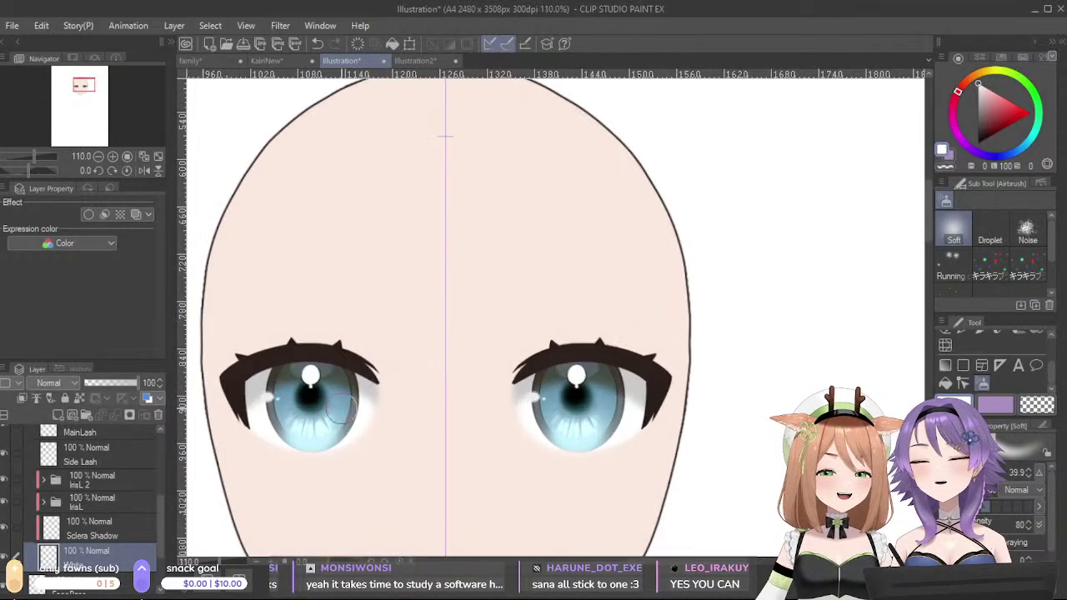
{"action": "left_click_drag", "start_coordinate": [339, 414], "coordinate": [469, 414]}
{"action": "scroll", "coordinate": [469, 414], "scroll_direction": "up", "scroll_amount": 2}
{"action": "left_click", "coordinate": [275, 58]}
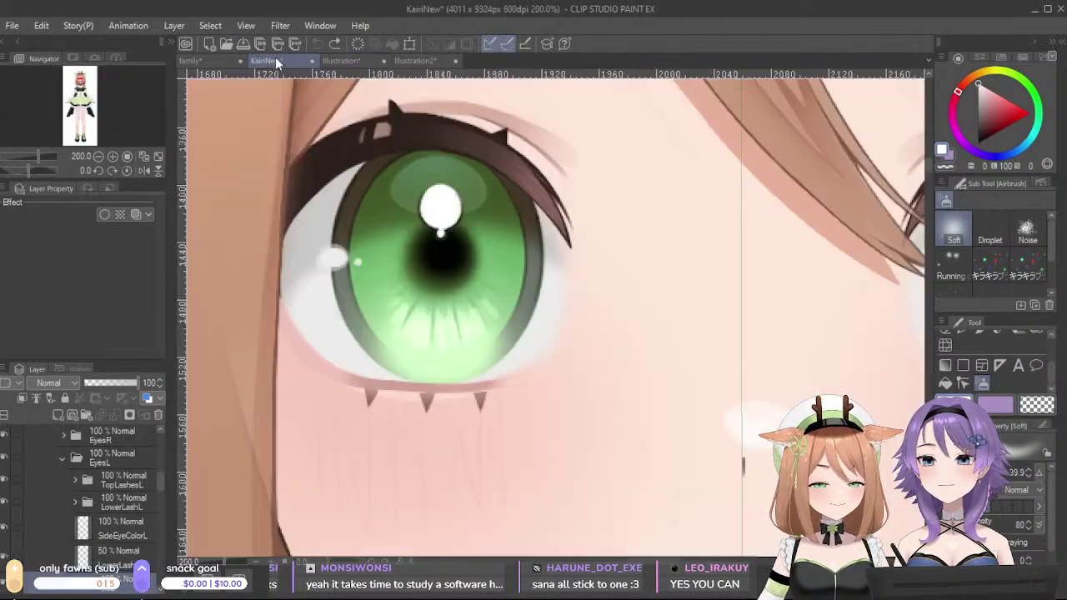
{"action": "mouse_move", "coordinate": [510, 181]}
{"action": "left_mouse_down"}
{"action": "mouse_move", "coordinate": [395, 147]}
{"action": "mouse_move", "coordinate": [507, 148]}
{"action": "mouse_move", "coordinate": [526, 183]}
{"action": "left_mouse_up"}
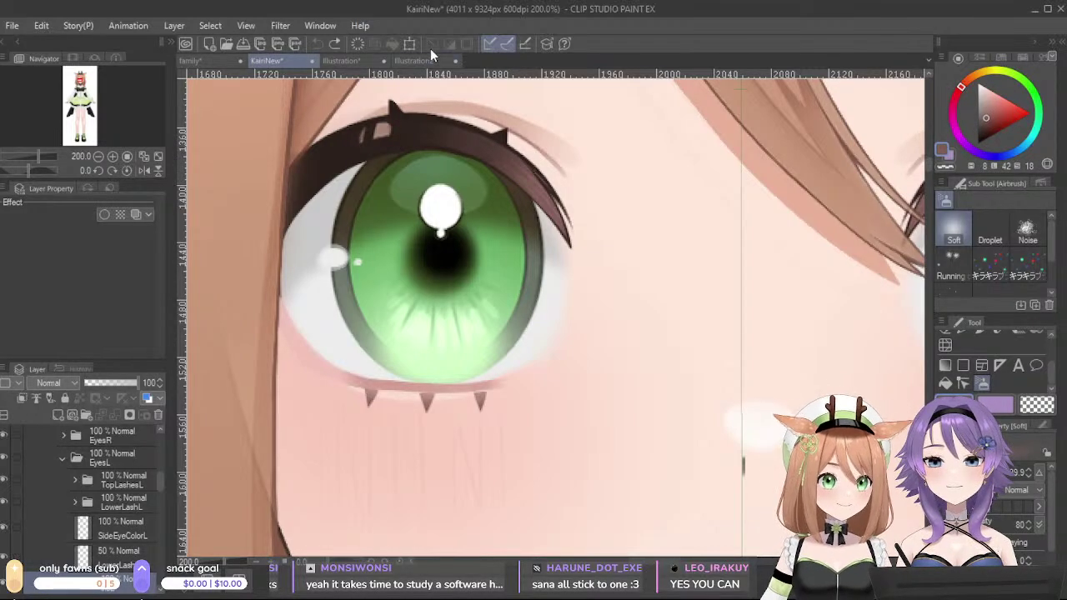
{"action": "left_click", "coordinate": [345, 60]}
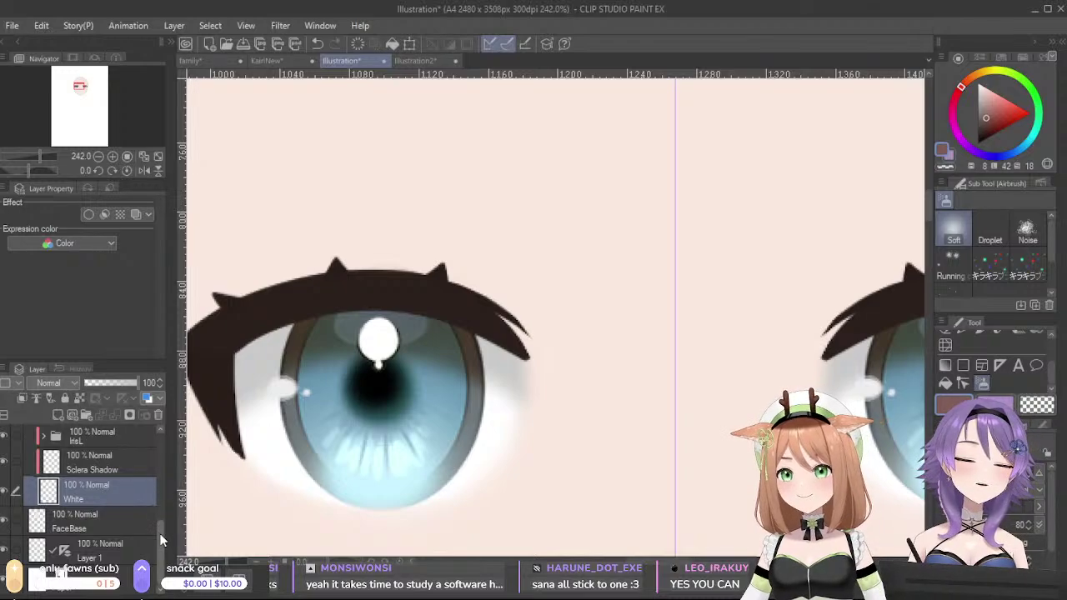
- Lock the transparent pixels of MainLash and airbrush a soft reddish-brown gradient onto the inner ends of the lashes
{"action": "left_click_drag", "start_coordinate": [159, 535], "coordinate": [153, 483]}
{"action": "left_click", "coordinate": [110, 509]}
{"action": "left_click", "coordinate": [79, 398]}
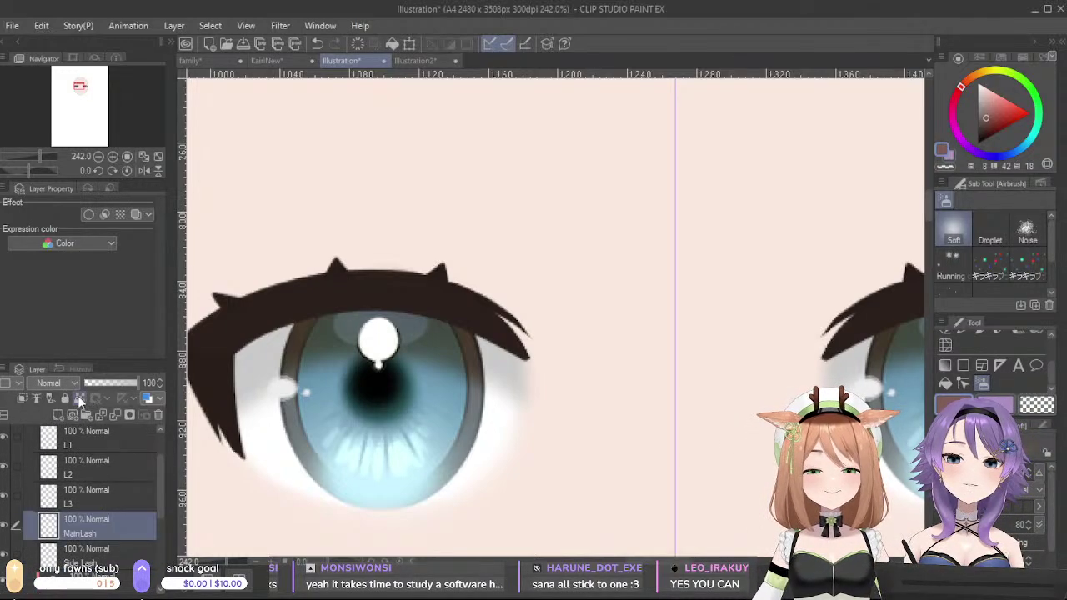
{"action": "mouse_move", "coordinate": [528, 356]}
{"action": "left_mouse_down"}
{"action": "mouse_move", "coordinate": [510, 336]}
{"action": "mouse_move", "coordinate": [548, 386]}
{"action": "mouse_move", "coordinate": [495, 336]}
{"action": "mouse_move", "coordinate": [507, 352]}
{"action": "mouse_move", "coordinate": [430, 300]}
{"action": "mouse_move", "coordinate": [554, 351]}
{"action": "left_mouse_up"}
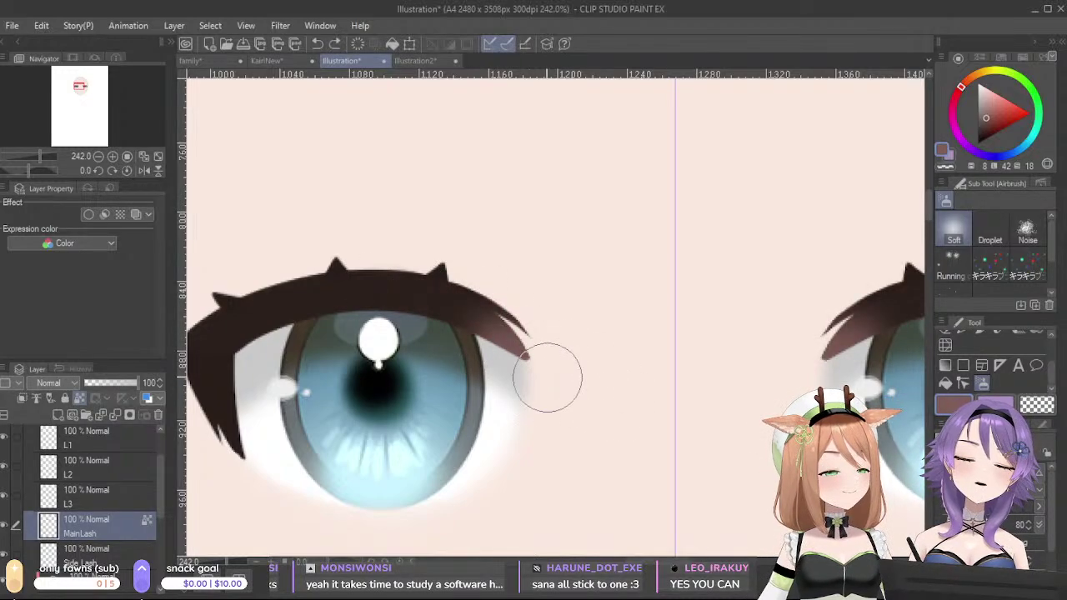
- Refine the inner tip of the left eye's MainLash with the Flat marker, trimming its edge and touching it up with the sampled reddish-brown
{"action": "mouse_move", "coordinate": [687, 440]}
{"action": "left_mouse_down"}
{"action": "mouse_move", "coordinate": [660, 300]}
{"action": "mouse_move", "coordinate": [721, 328]}
{"action": "mouse_move", "coordinate": [681, 374]}
{"action": "mouse_move", "coordinate": [471, 386]}
{"action": "mouse_move", "coordinate": [600, 376]}
{"action": "left_mouse_up"}
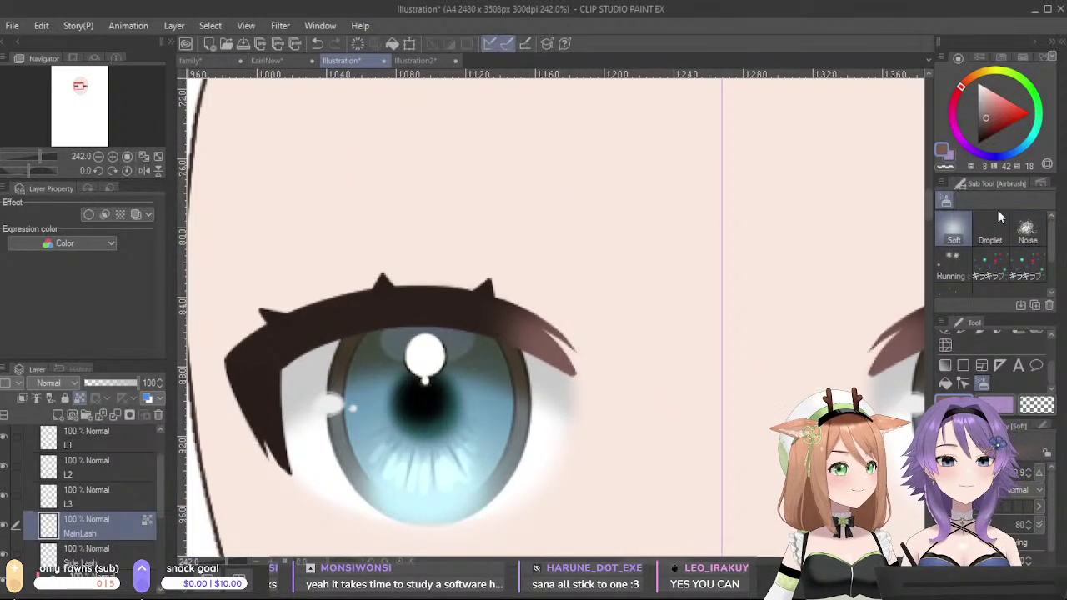
{"action": "scroll", "coordinate": [617, 383], "scroll_direction": "up", "scroll_amount": 3}
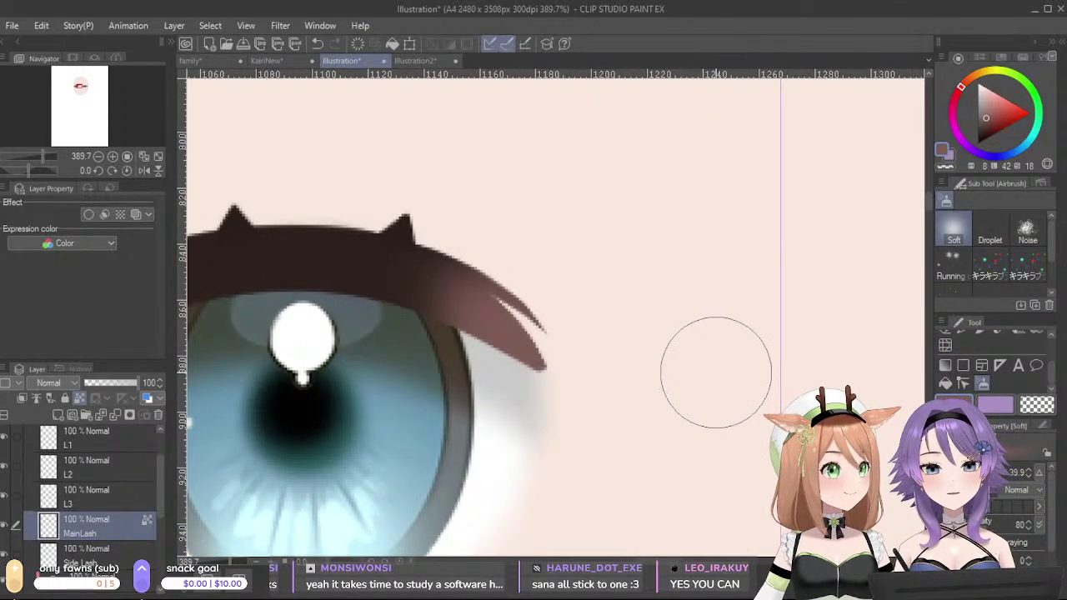
{"action": "left_click", "coordinate": [360, 271], "text": "alt"}
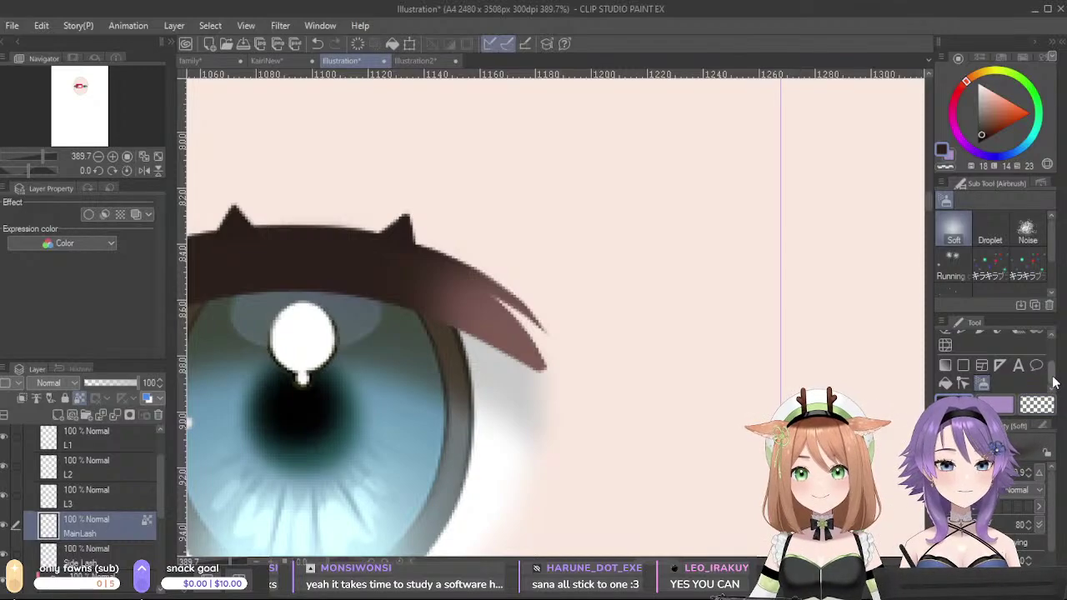
{"action": "scroll", "coordinate": [991, 359], "scroll_direction": "up", "scroll_amount": 2}
{"action": "left_click", "coordinate": [963, 380]}
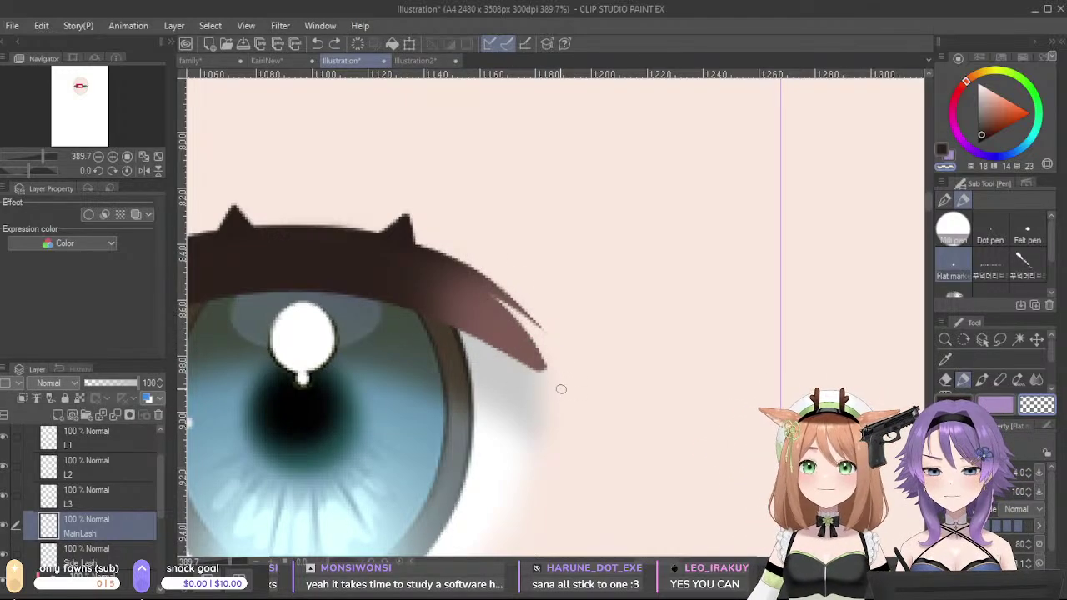
{"action": "mouse_move", "coordinate": [550, 375]}
{"action": "left_mouse_down"}
{"action": "mouse_move", "coordinate": [524, 343]}
{"action": "mouse_move", "coordinate": [536, 355]}
{"action": "left_mouse_up"}
{"action": "key", "text": "ctrl+z"}
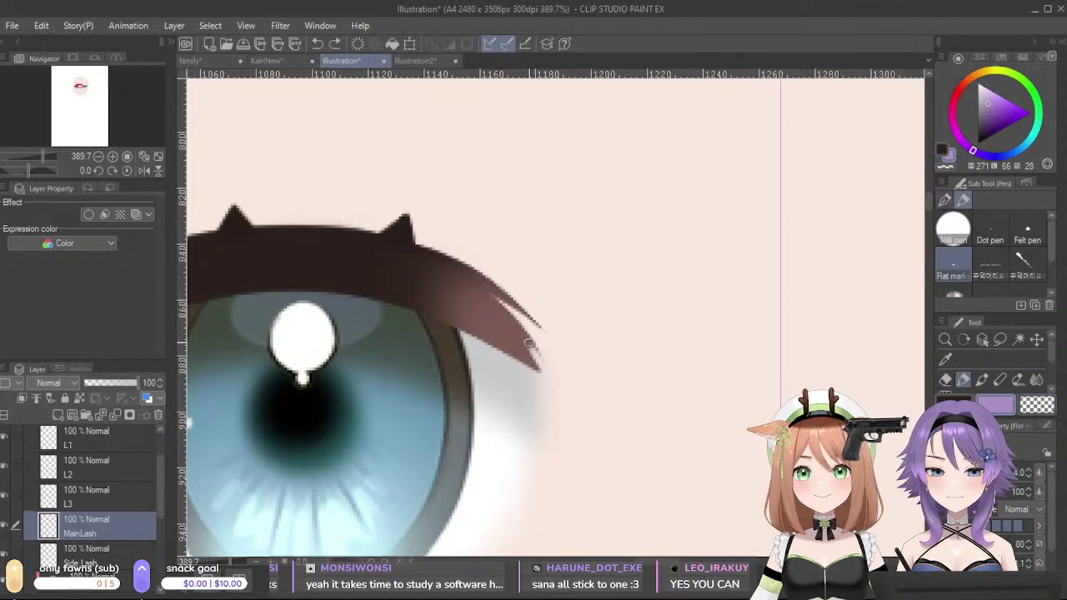
{"action": "left_click", "coordinate": [515, 347], "text": "alt"}
{"action": "left_click_drag", "start_coordinate": [531, 345], "coordinate": [549, 371]}
{"action": "key", "text": "c"}
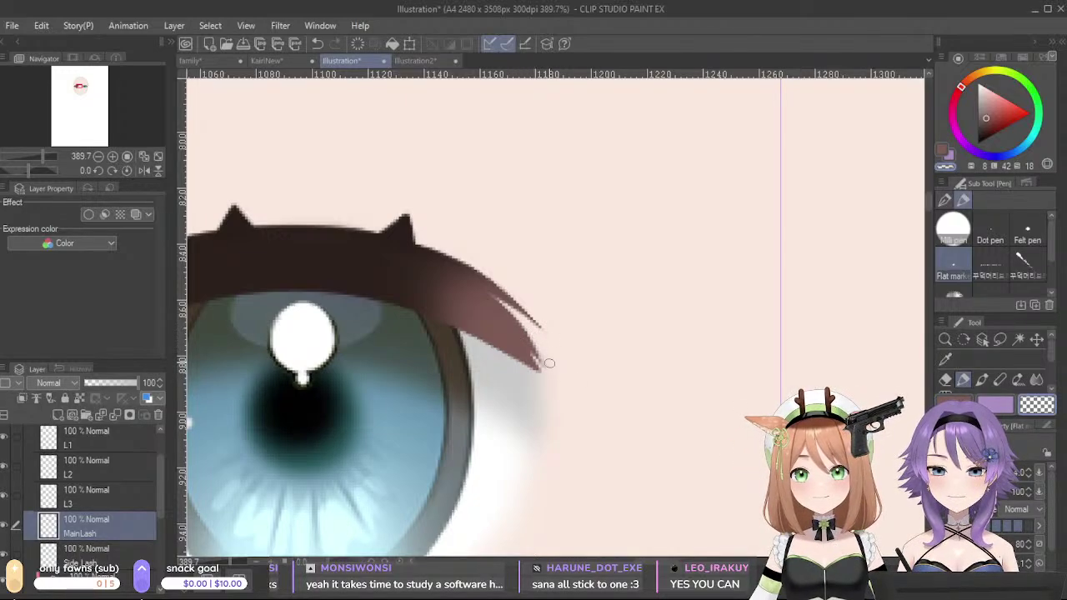
{"action": "left_click", "coordinate": [82, 398]}
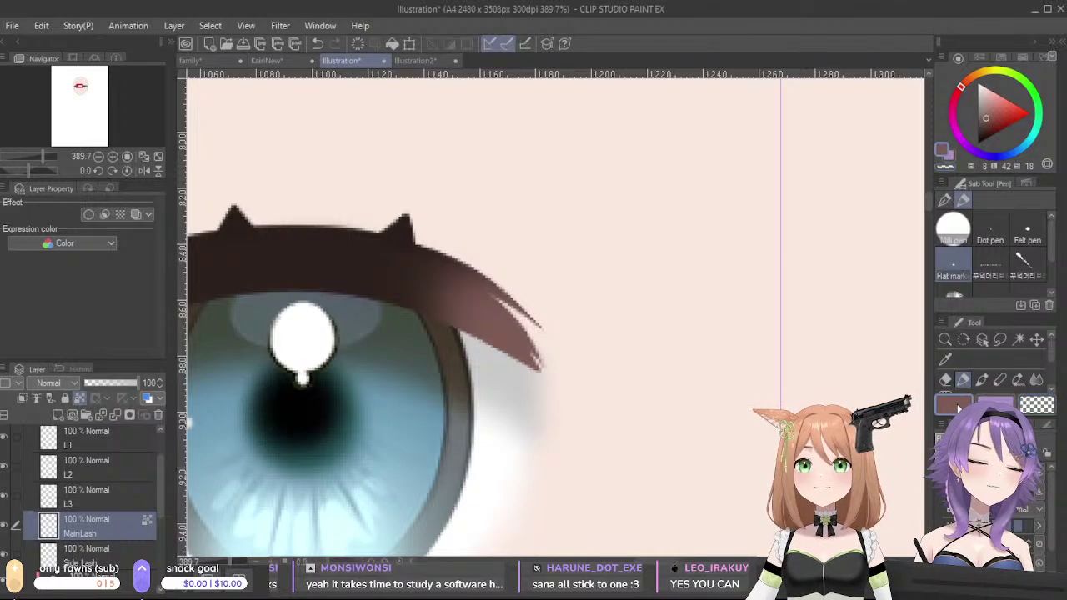
- Sample the dark lash brown and draw fine strands with the Flat marker into the reddish inner end of the left eye's MainLash
{"action": "left_click", "coordinate": [326, 262], "text": "alt"}
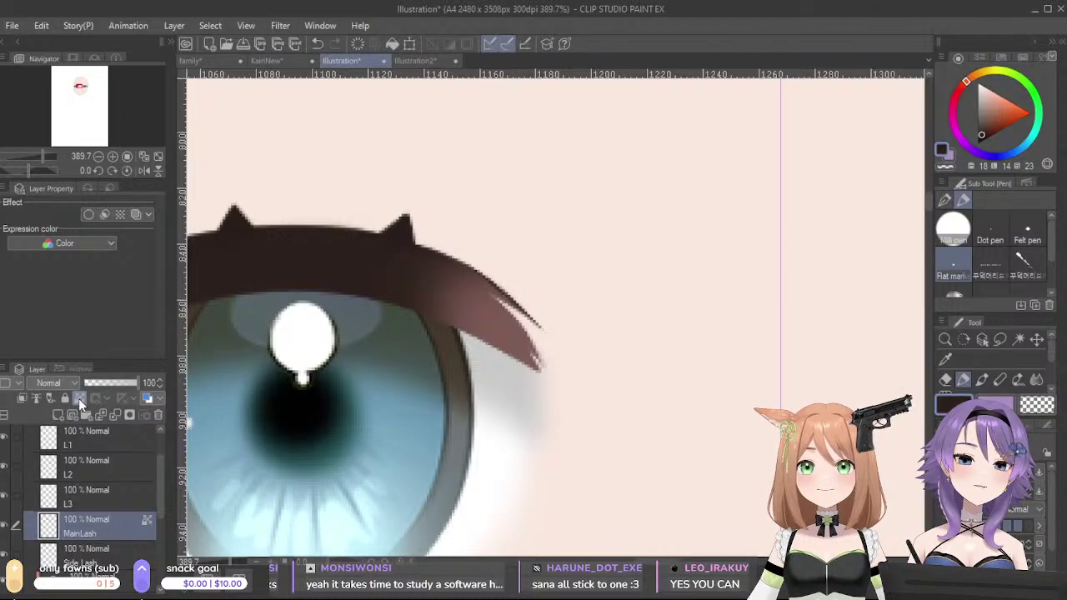
{"action": "left_click", "coordinate": [79, 400]}
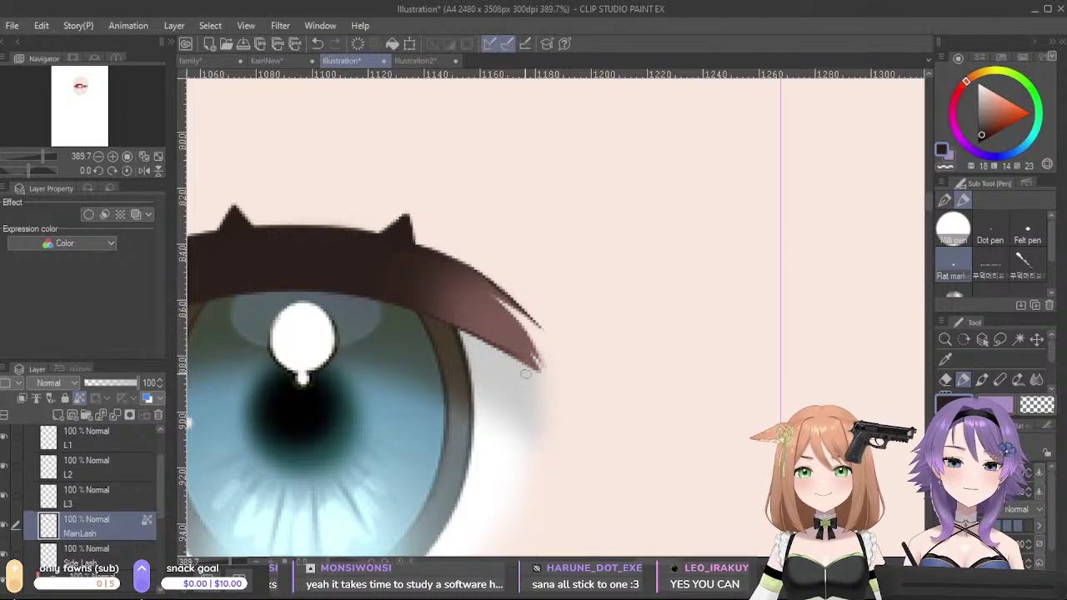
{"action": "mouse_move", "coordinate": [428, 315]}
{"action": "left_mouse_down"}
{"action": "mouse_move", "coordinate": [556, 386]}
{"action": "mouse_move", "coordinate": [522, 340]}
{"action": "left_mouse_up"}
{"action": "key", "text": "ctrl+z"}
{"action": "key", "text": "ctrl+z"}
{"action": "left_click_drag", "start_coordinate": [541, 375], "coordinate": [506, 313]}
{"action": "left_click_drag", "start_coordinate": [459, 267], "coordinate": [533, 339]}
{"action": "key", "text": "ctrl+z"}
{"action": "mouse_move", "coordinate": [481, 294]}
{"action": "left_mouse_down"}
{"action": "mouse_move", "coordinate": [535, 349]}
{"action": "mouse_move", "coordinate": [556, 343]}
{"action": "left_mouse_up"}
{"action": "mouse_move", "coordinate": [514, 258]}
{"action": "left_mouse_down"}
{"action": "mouse_move", "coordinate": [707, 310]}
{"action": "mouse_move", "coordinate": [697, 302]}
{"action": "left_mouse_up"}
{"action": "left_click_drag", "start_coordinate": [688, 343], "coordinate": [654, 314]}
{"action": "mouse_move", "coordinate": [510, 289]}
{"action": "left_mouse_down"}
{"action": "mouse_move", "coordinate": [596, 307]}
{"action": "mouse_move", "coordinate": [546, 307]}
{"action": "mouse_move", "coordinate": [540, 297]}
{"action": "mouse_move", "coordinate": [605, 314]}
{"action": "left_mouse_up"}
{"action": "key", "text": "ctrl+z"}
{"action": "left_click_drag", "start_coordinate": [528, 300], "coordinate": [595, 315]}
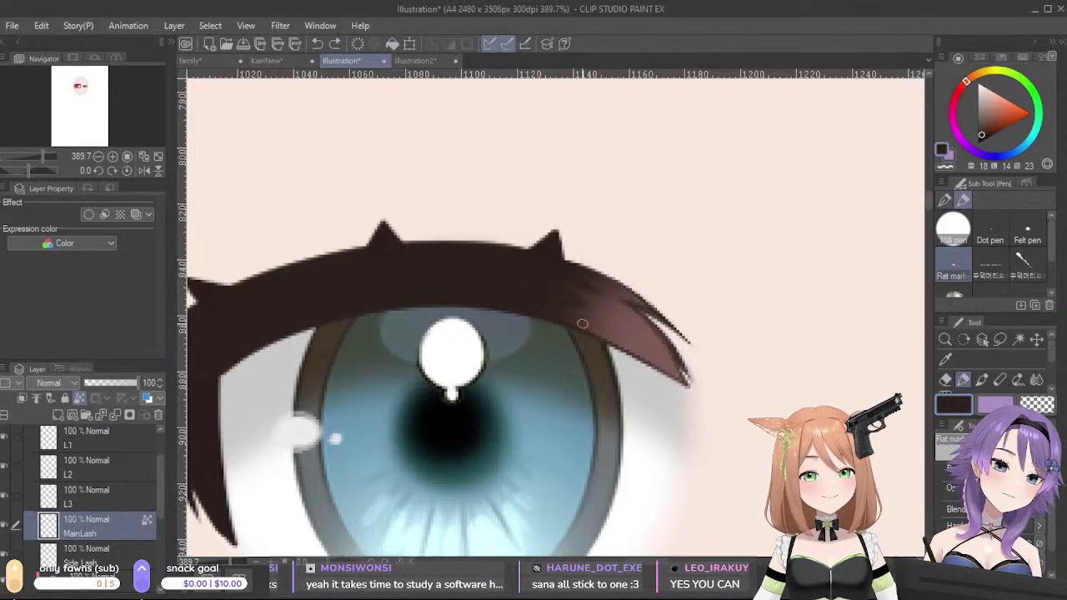
{"action": "key", "text": "ctrl+z"}
{"action": "mouse_move", "coordinate": [572, 323]}
{"action": "left_mouse_down"}
{"action": "mouse_move", "coordinate": [647, 350]}
{"action": "mouse_move", "coordinate": [688, 381]}
{"action": "left_mouse_up"}
{"action": "key", "text": "ctrl+z"}
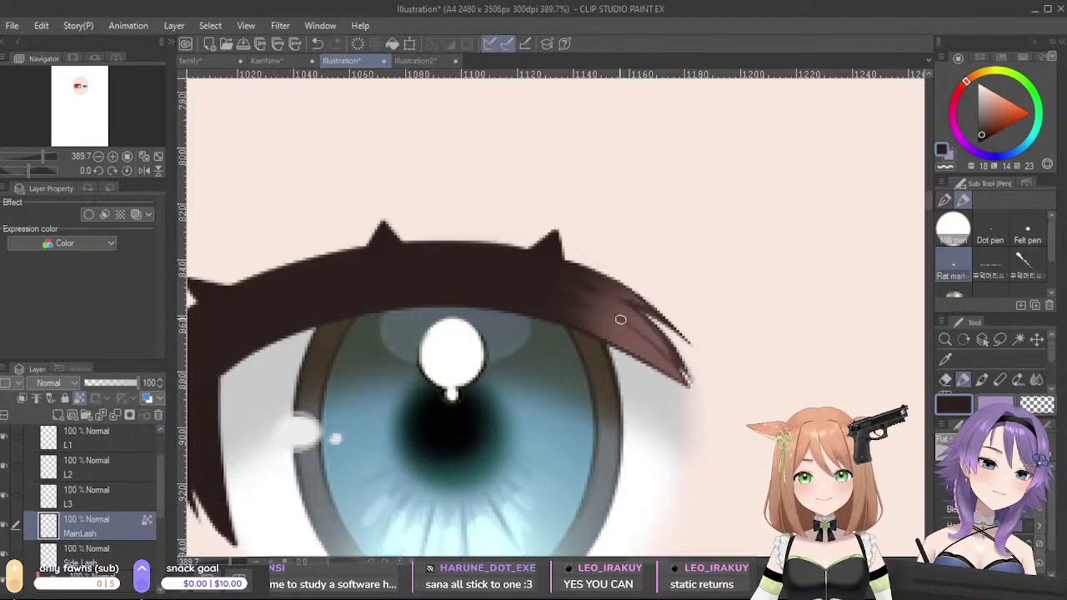
- Sample the reddish-brown from the inner lash and softly blend the dark strands with the Soft airbrush
{"action": "left_click", "coordinate": [615, 336], "text": "alt"}
{"action": "scroll", "coordinate": [979, 387], "scroll_direction": "down", "scroll_amount": 3}
{"action": "left_click", "coordinate": [980, 388]}
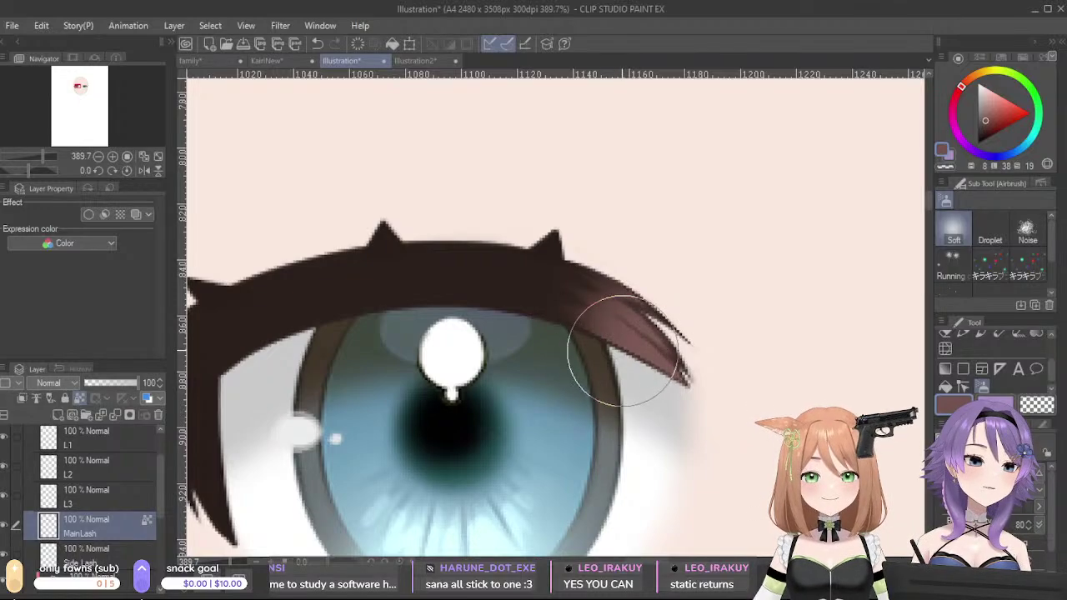
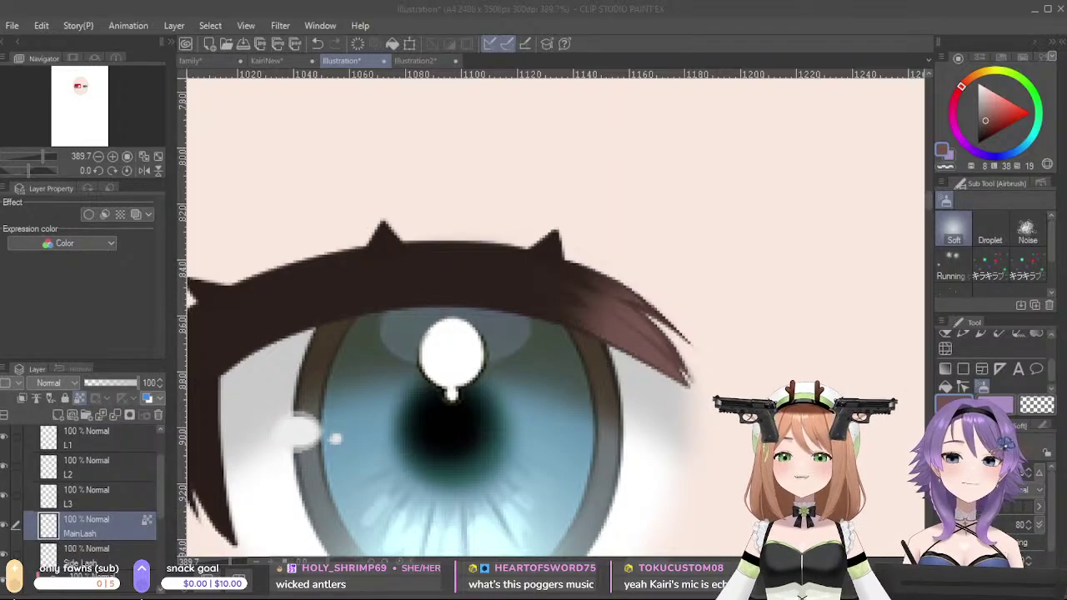
- Look at the character art in the family document and the eye in Illustration2, and return to the Illustration document
{"action": "key", "text": "alt+Tab"}
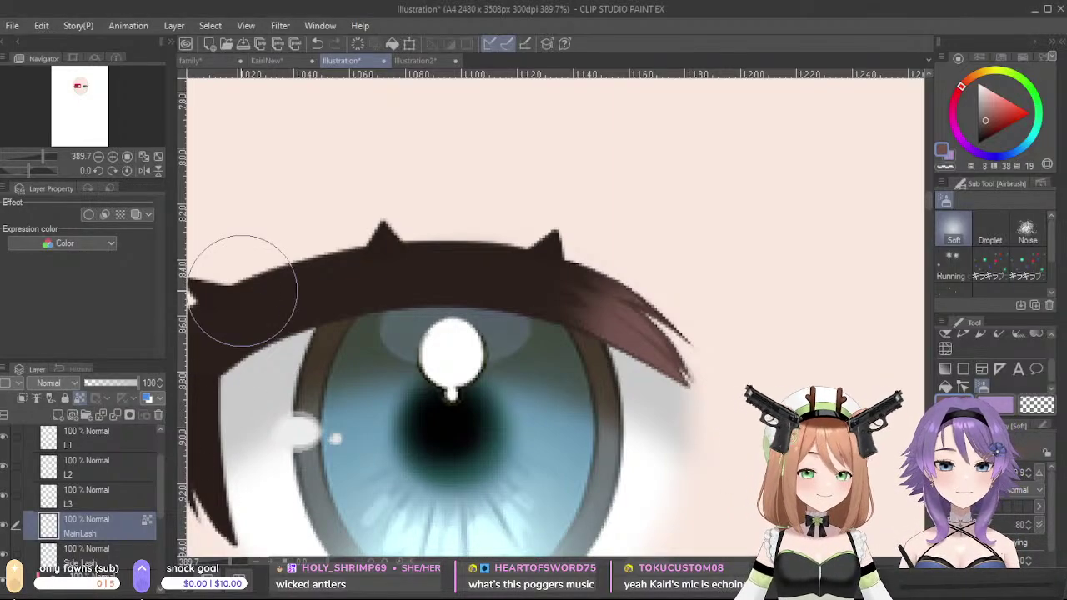
{"action": "left_click_drag", "start_coordinate": [705, 302], "coordinate": [864, 213]}
{"action": "left_click", "coordinate": [206, 59]}
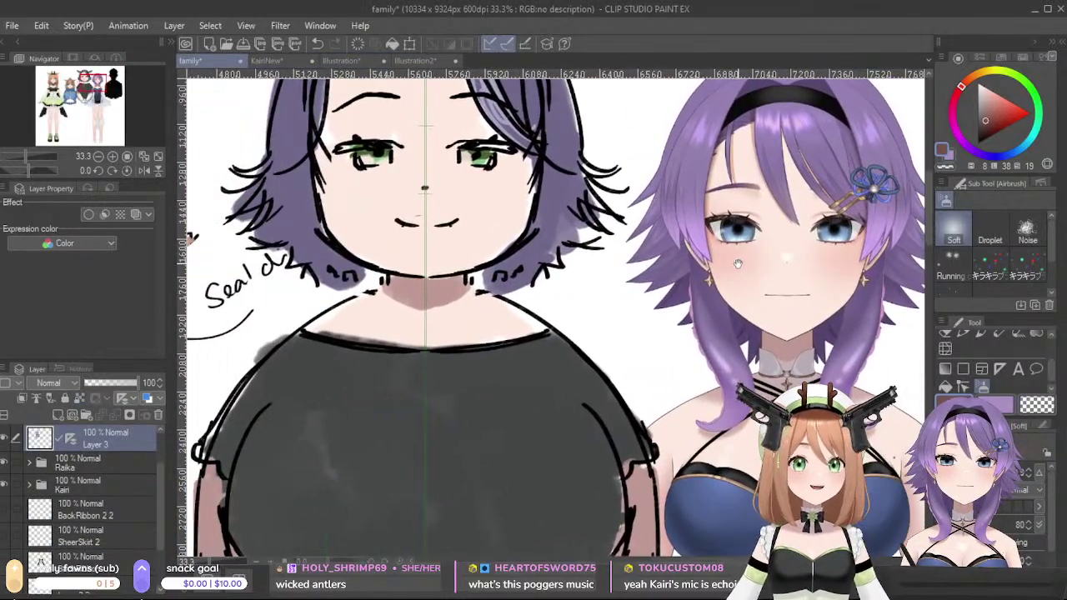
{"action": "left_click", "coordinate": [413, 61]}
{"action": "left_click_drag", "start_coordinate": [476, 289], "coordinate": [692, 226]}
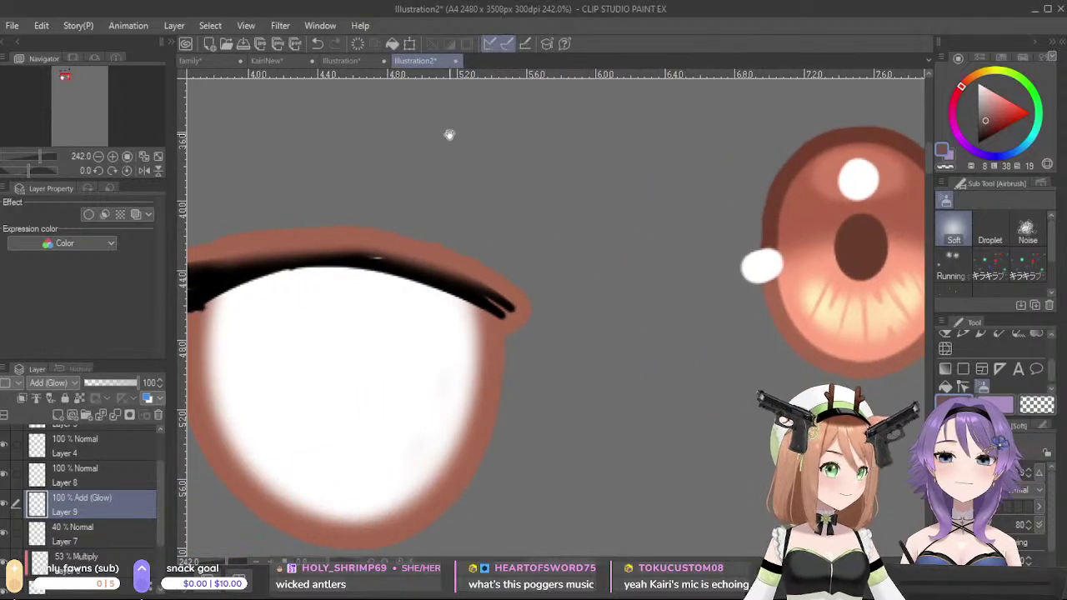
{"action": "left_click", "coordinate": [333, 60]}
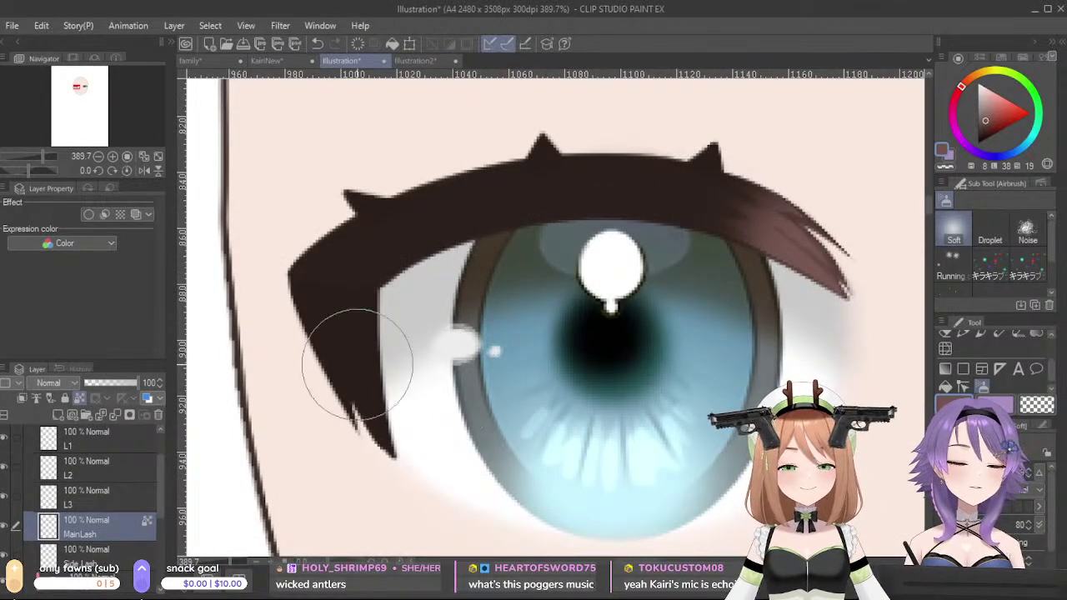
- Lock the transparent pixels of Side Lash and airbrush a soft reddish-brown gradient onto the lower ends of the outer lashes
{"action": "left_click", "coordinate": [127, 556]}
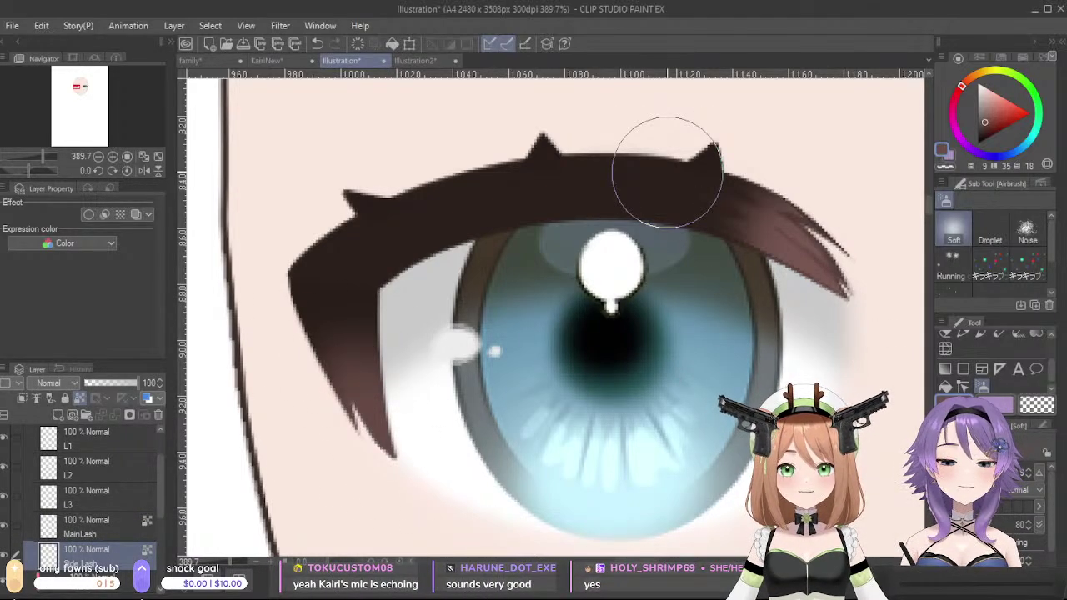
{"action": "scroll", "coordinate": [667, 173], "scroll_direction": "down", "scroll_amount": 5}
{"action": "left_click_drag", "start_coordinate": [809, 416], "coordinate": [677, 416]}
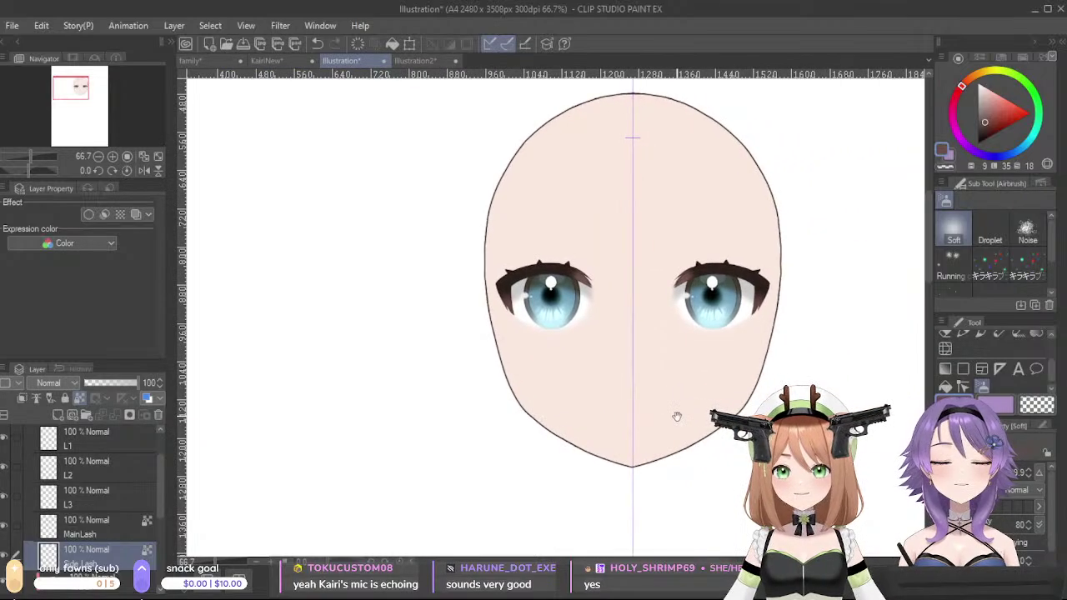
{"action": "scroll", "coordinate": [676, 416], "scroll_direction": "down", "scroll_amount": 2}
{"action": "scroll", "coordinate": [676, 411], "scroll_direction": "down", "scroll_amount": 1}
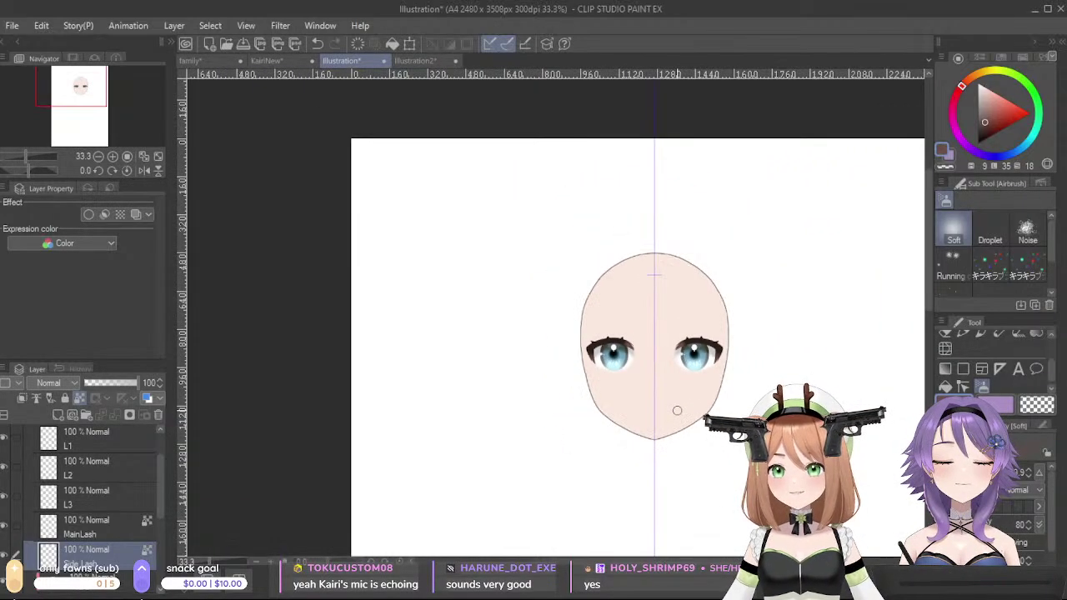
{"action": "scroll", "coordinate": [677, 411], "scroll_direction": "up", "scroll_amount": 5}
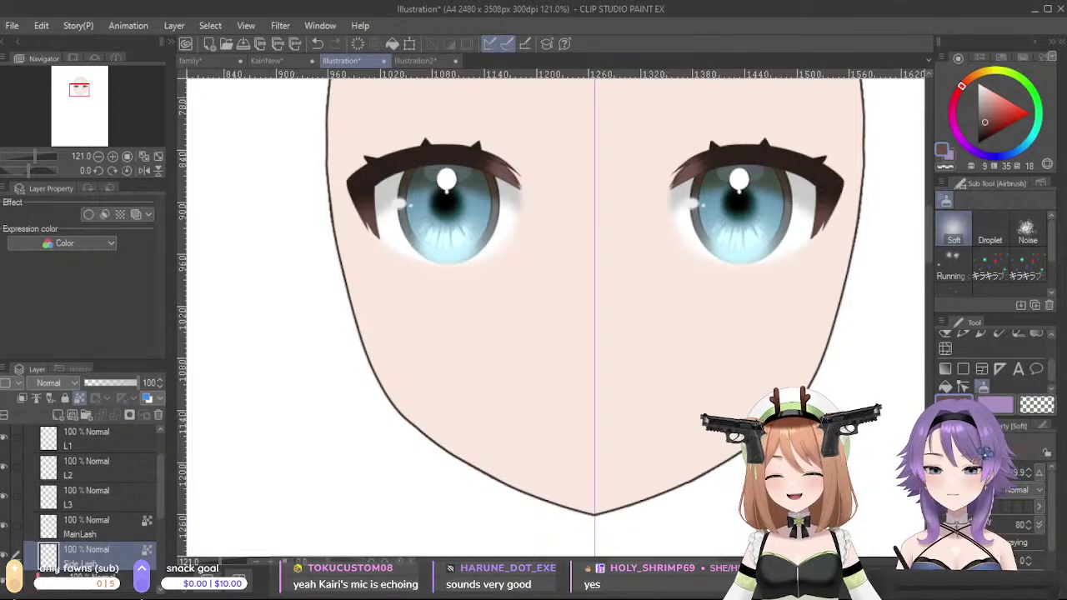
{"action": "scroll", "coordinate": [556, 492], "scroll_direction": "down", "scroll_amount": 6}
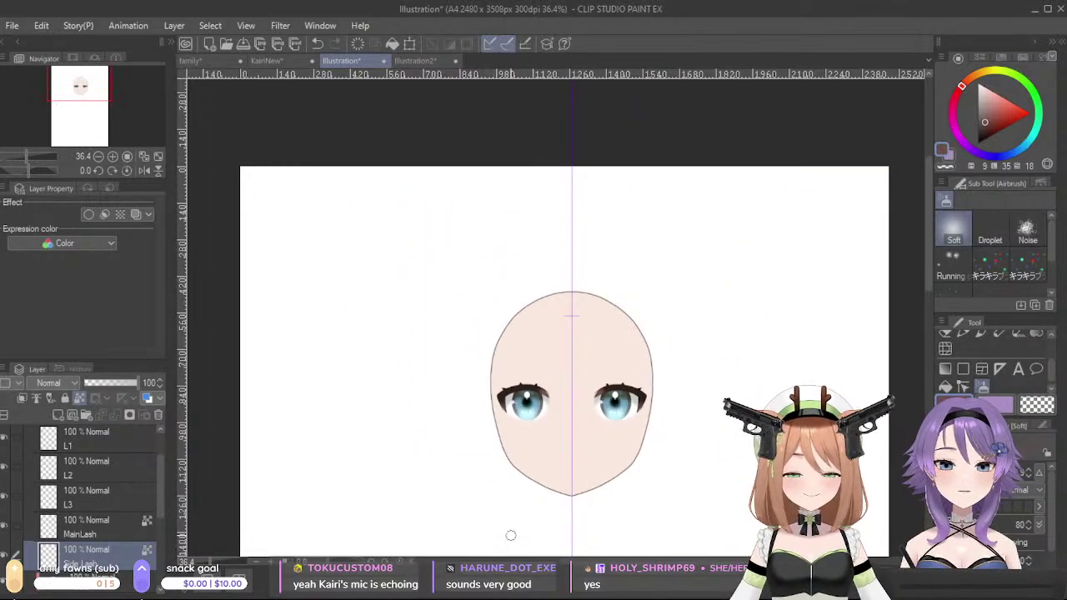
{"action": "scroll", "coordinate": [509, 538], "scroll_direction": "down", "scroll_amount": 2}
{"action": "scroll", "coordinate": [561, 489], "scroll_direction": "up", "scroll_amount": 5}
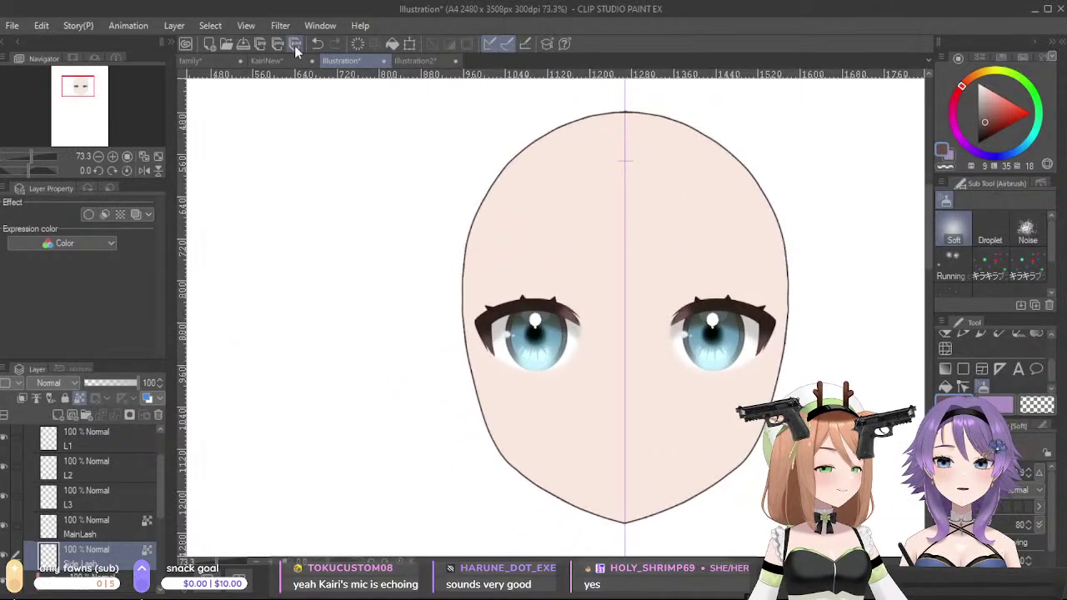
- Copy the LowerLashL folder from the KairiNew document and paste it into the Illustration document above Side Lash
{"action": "left_click", "coordinate": [283, 61]}
{"action": "scroll", "coordinate": [375, 367], "scroll_direction": "down", "scroll_amount": 3}
{"action": "scroll", "coordinate": [393, 380], "scroll_direction": "down", "scroll_amount": 2}
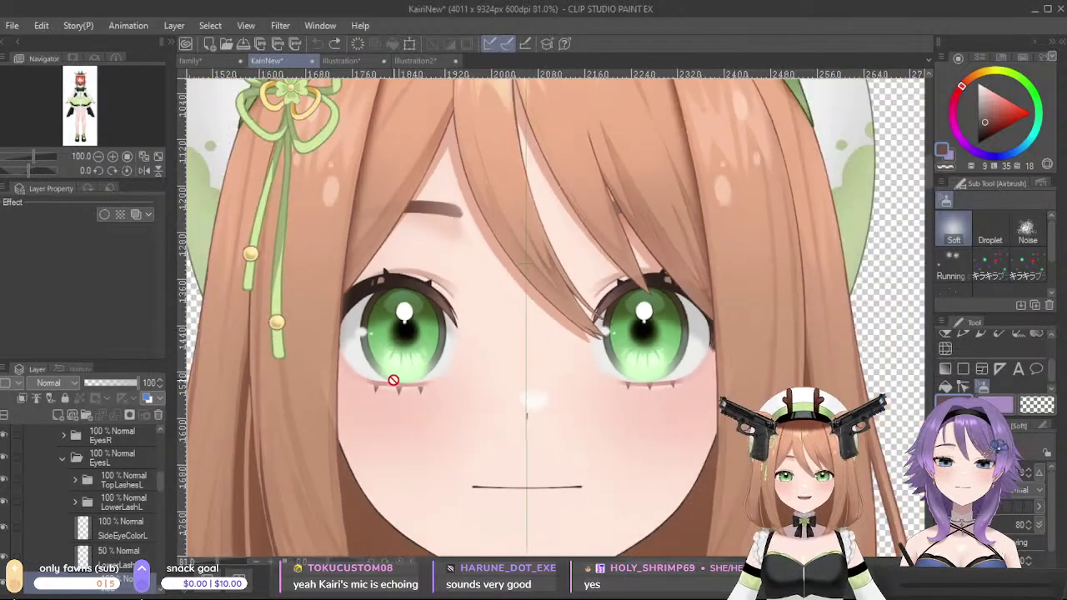
{"action": "scroll", "coordinate": [383, 377], "scroll_direction": "up", "scroll_amount": 6}
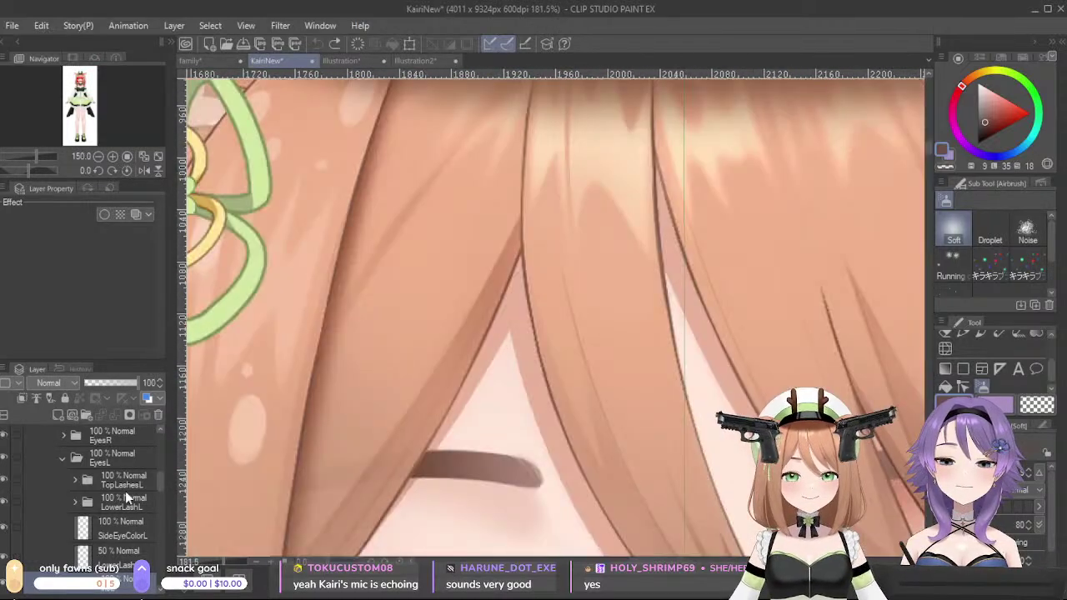
{"action": "scroll", "coordinate": [108, 484], "scroll_direction": "down", "scroll_amount": 2}
{"action": "left_click", "coordinate": [109, 451]}
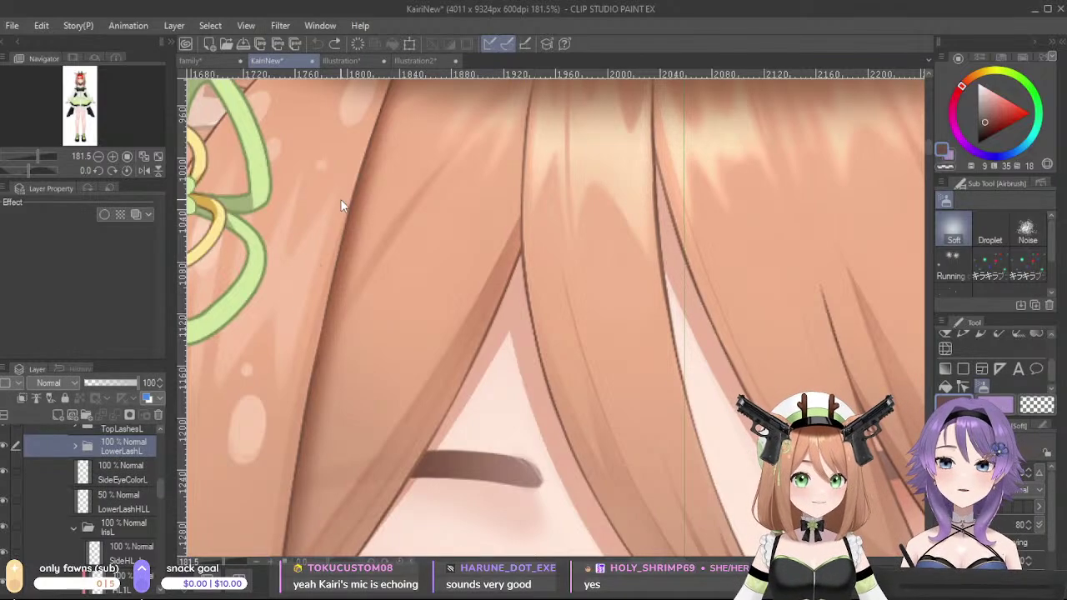
{"action": "left_click", "coordinate": [342, 61]}
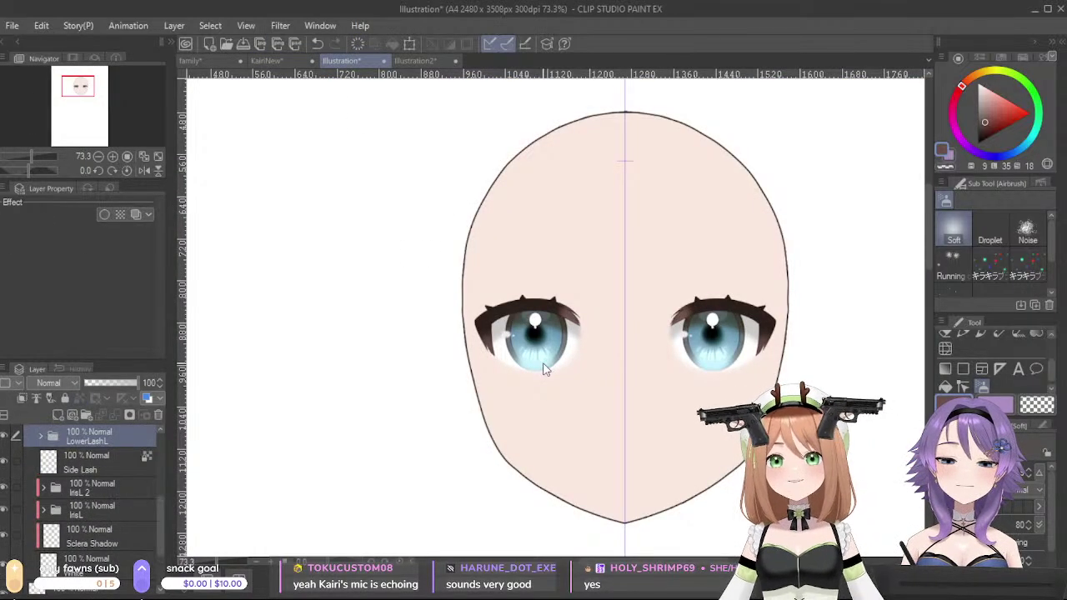
- Move the pasted LowerLashL folder down so the lower lashes sit along the bottom edge of the left iris
{"action": "scroll", "coordinate": [638, 355], "scroll_direction": "down", "scroll_amount": 5}
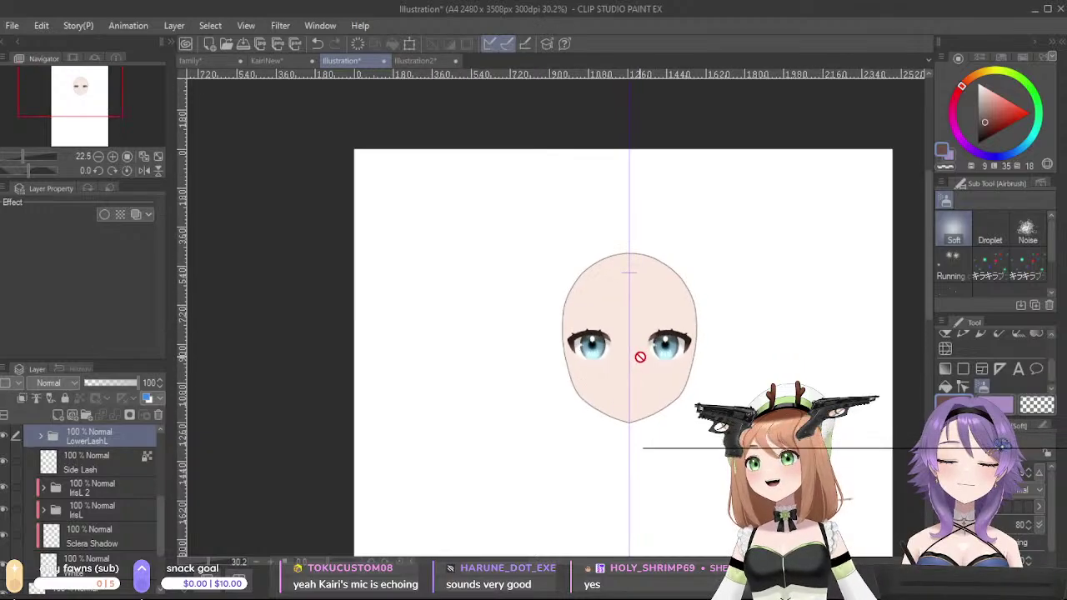
{"action": "scroll", "coordinate": [639, 356], "scroll_direction": "up", "scroll_amount": 3}
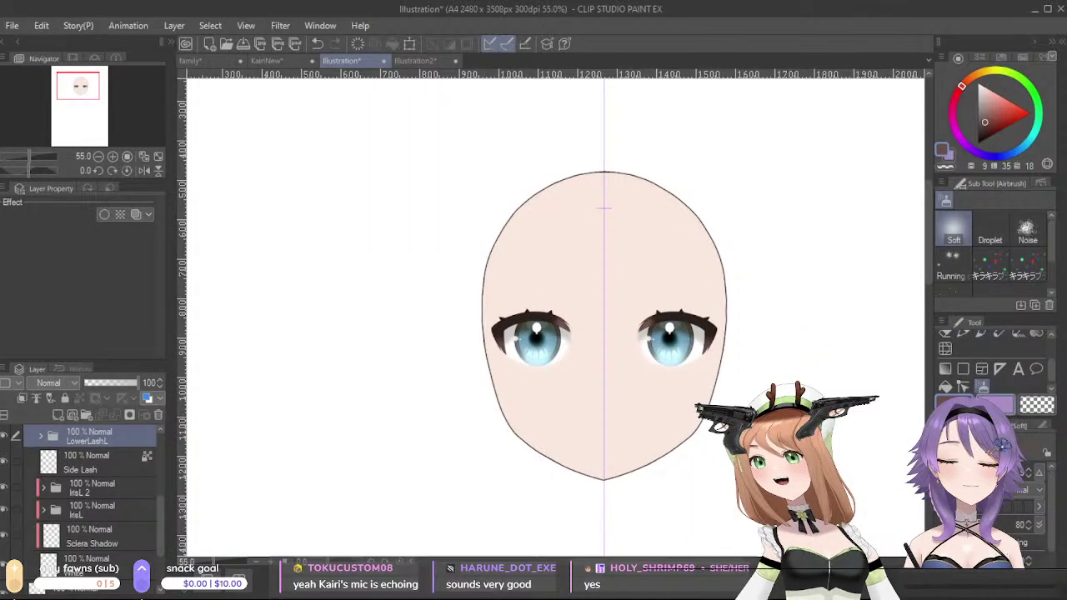
{"action": "scroll", "coordinate": [992, 367], "scroll_direction": "up", "scroll_amount": 2}
{"action": "scroll", "coordinate": [991, 363], "scroll_direction": "up", "scroll_amount": 1}
{"action": "left_click", "coordinate": [1035, 339]}
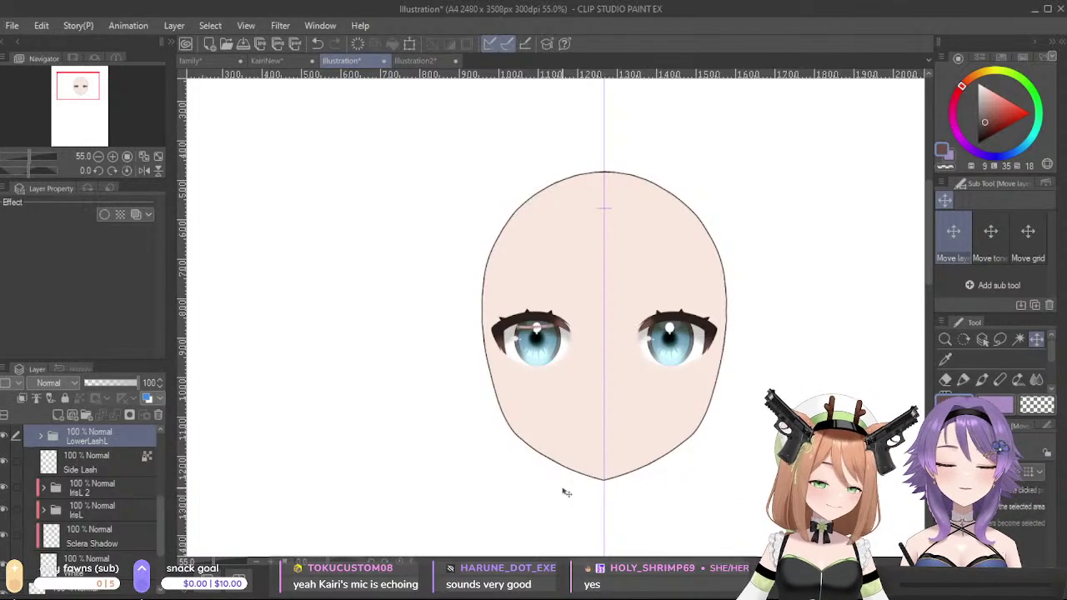
{"action": "left_click_drag", "start_coordinate": [564, 521], "coordinate": [567, 530]}
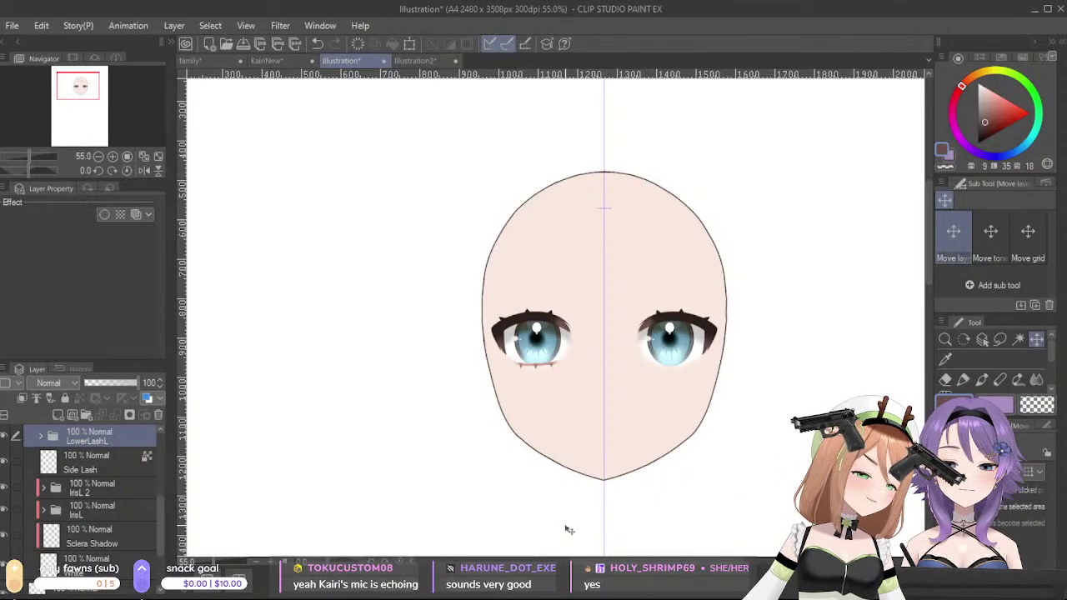
{"action": "scroll", "coordinate": [567, 388], "scroll_direction": "up", "scroll_amount": 5}
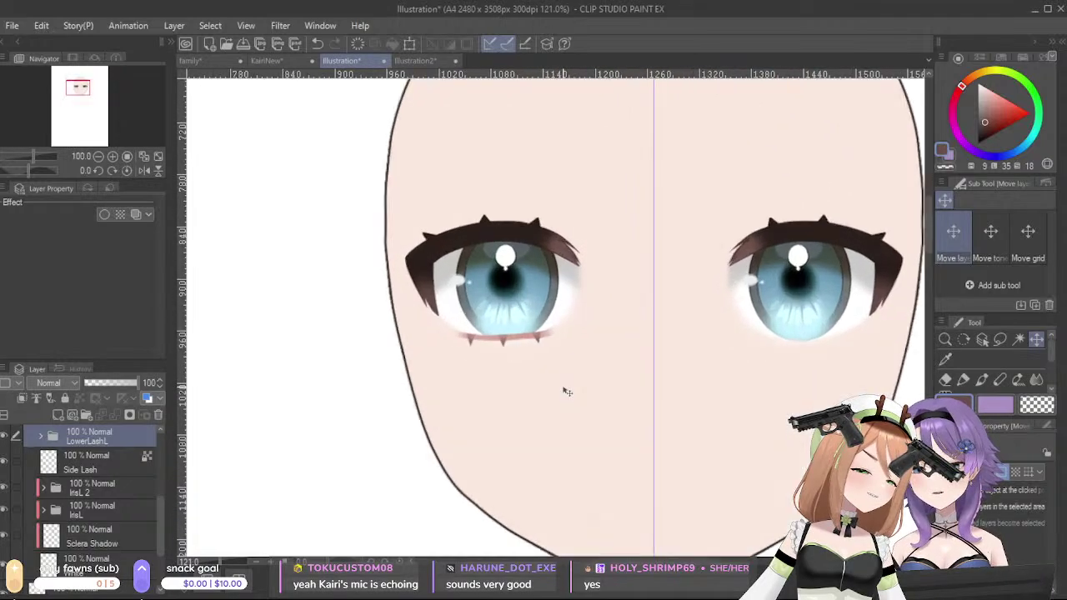
{"action": "scroll", "coordinate": [566, 392], "scroll_direction": "up", "scroll_amount": 1}
{"action": "left_click_drag", "start_coordinate": [765, 457], "coordinate": [718, 456]}
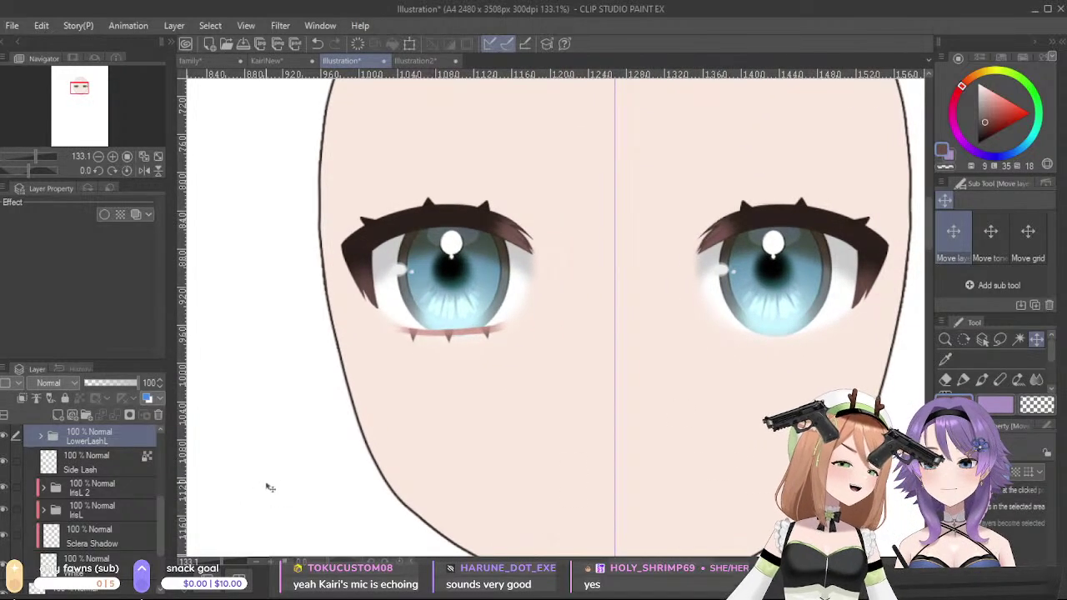
- Duplicate the LowerLashL folder and move the copy horizontally beneath the right iris
{"action": "key", "text": "ctrl+c"}
{"action": "key", "text": "ctrl+v"}
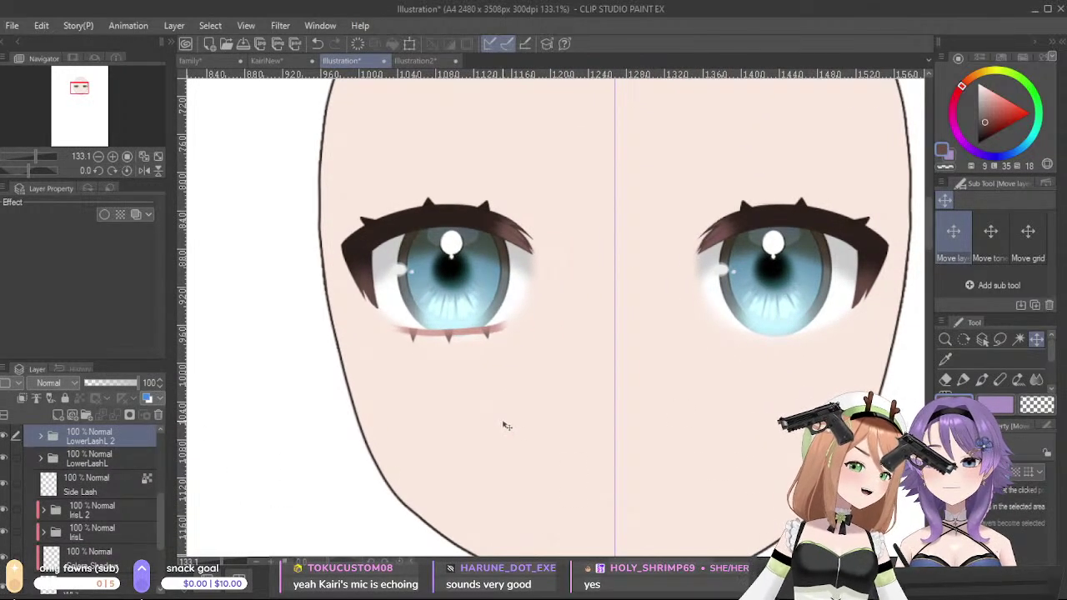
{"action": "left_click_drag", "start_coordinate": [503, 422], "coordinate": [829, 427]}
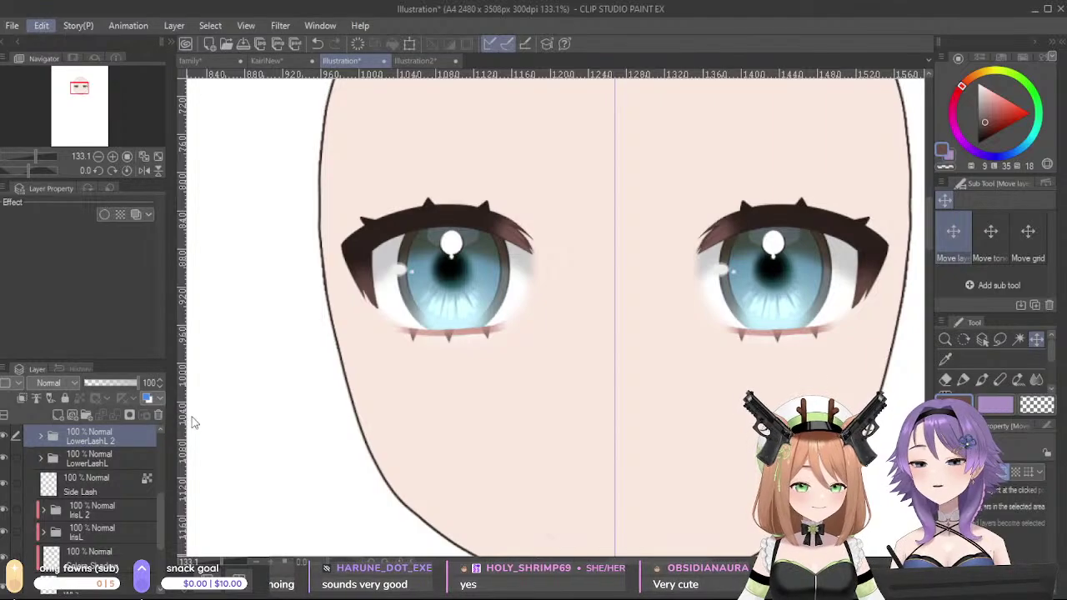
- Apply a free transform to the LowerLashL 2 folder beneath the right iris
{"action": "key", "text": "ctrl+t"}
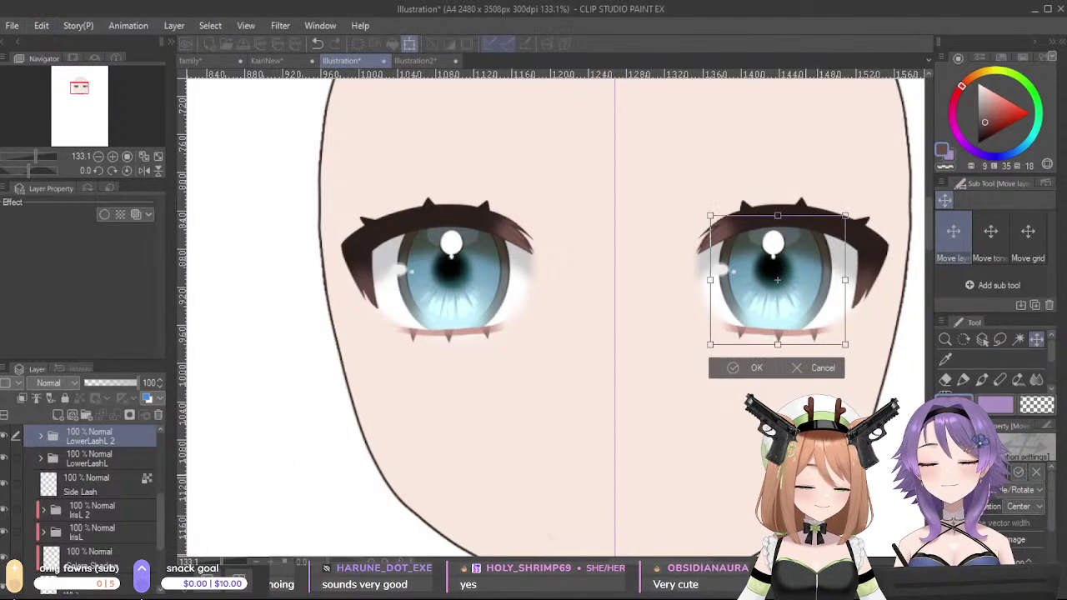
{"action": "left_click", "coordinate": [750, 368]}
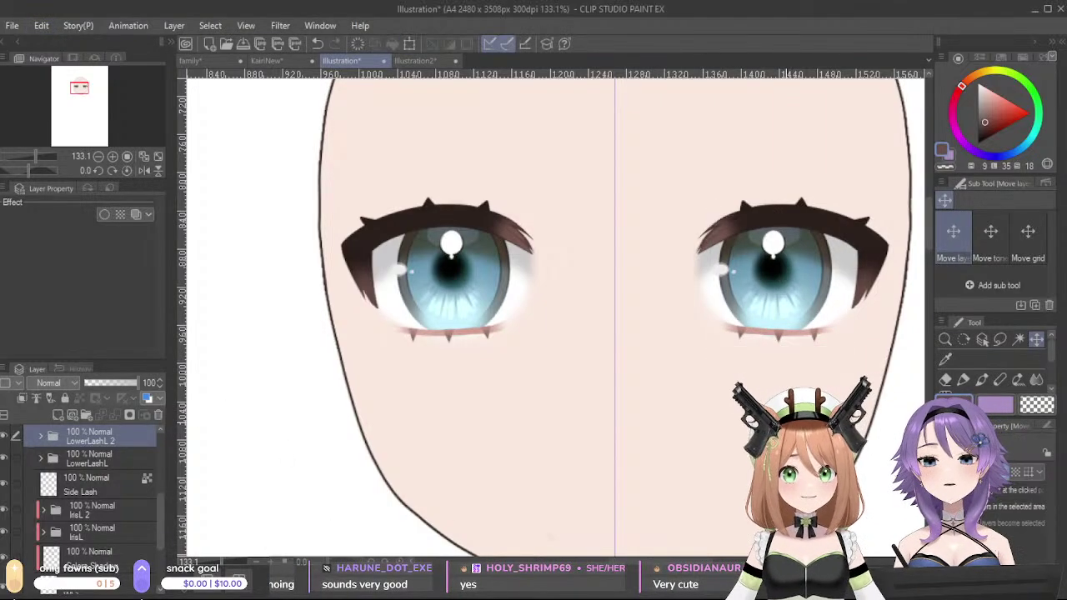
{"action": "scroll", "coordinate": [749, 400], "scroll_direction": "down", "scroll_amount": 5}
{"action": "left_click_drag", "start_coordinate": [816, 532], "coordinate": [746, 438]}
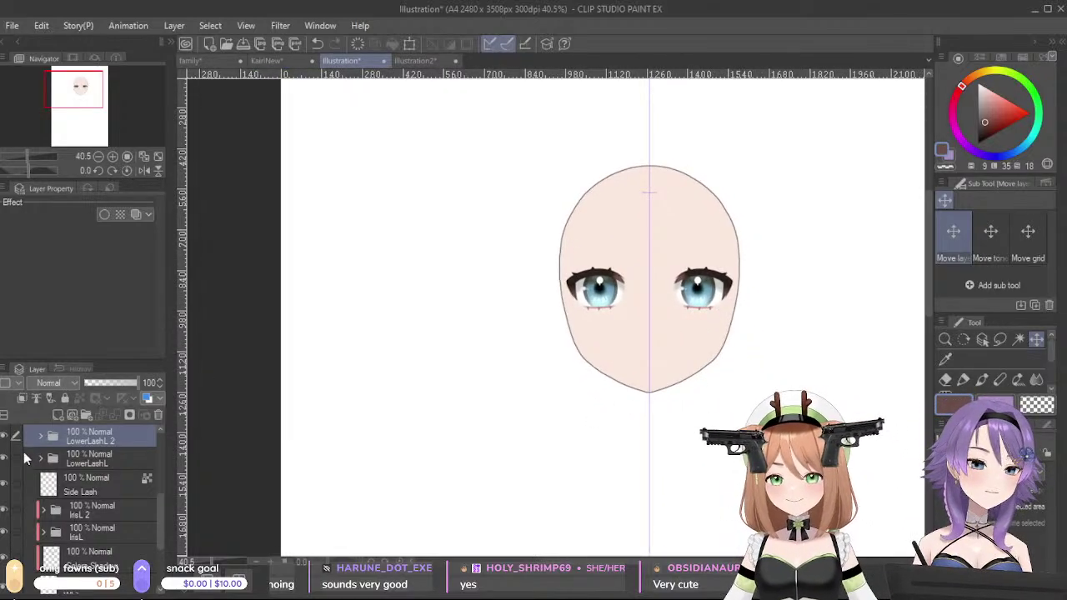
- Add a new layer above L1 inside the Eyes folder and name it Eyebrows
{"action": "scroll", "coordinate": [71, 492], "scroll_direction": "up", "scroll_amount": 5}
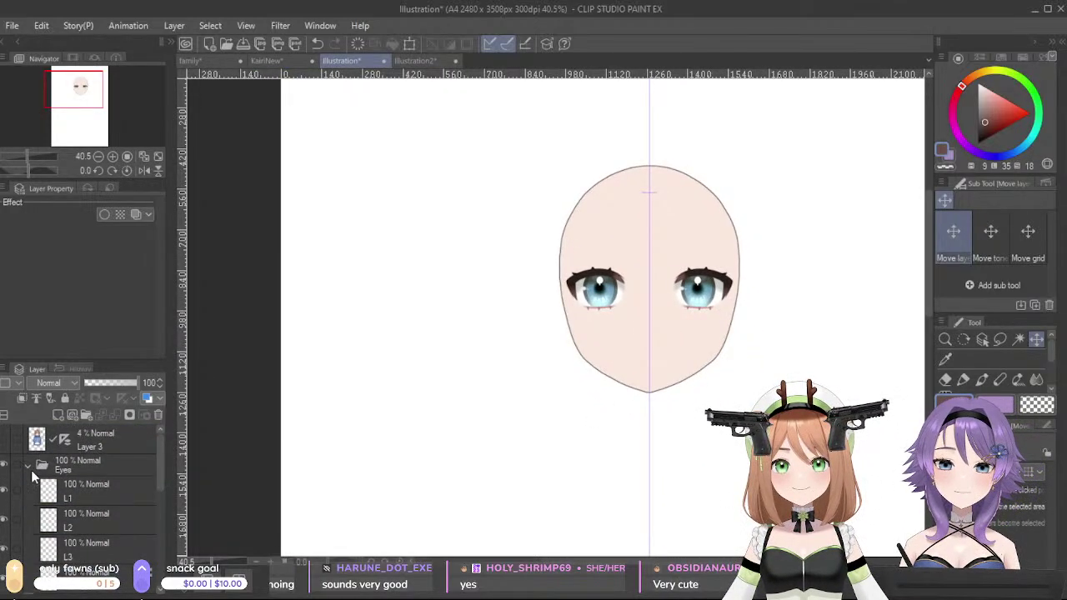
{"action": "left_click", "coordinate": [79, 488]}
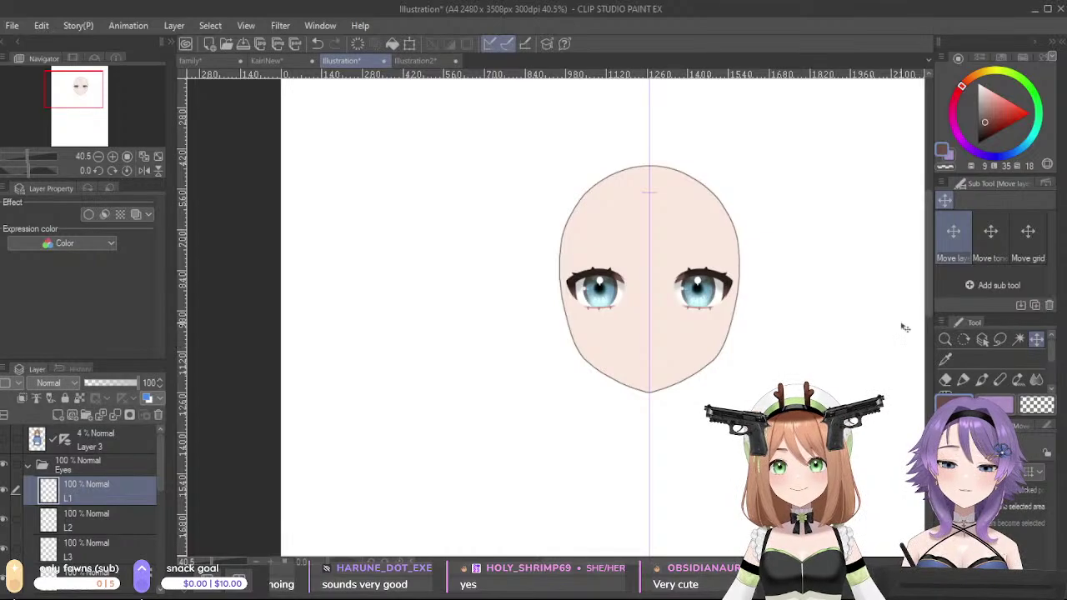
{"action": "scroll", "coordinate": [667, 334], "scroll_direction": "up", "scroll_amount": 6}
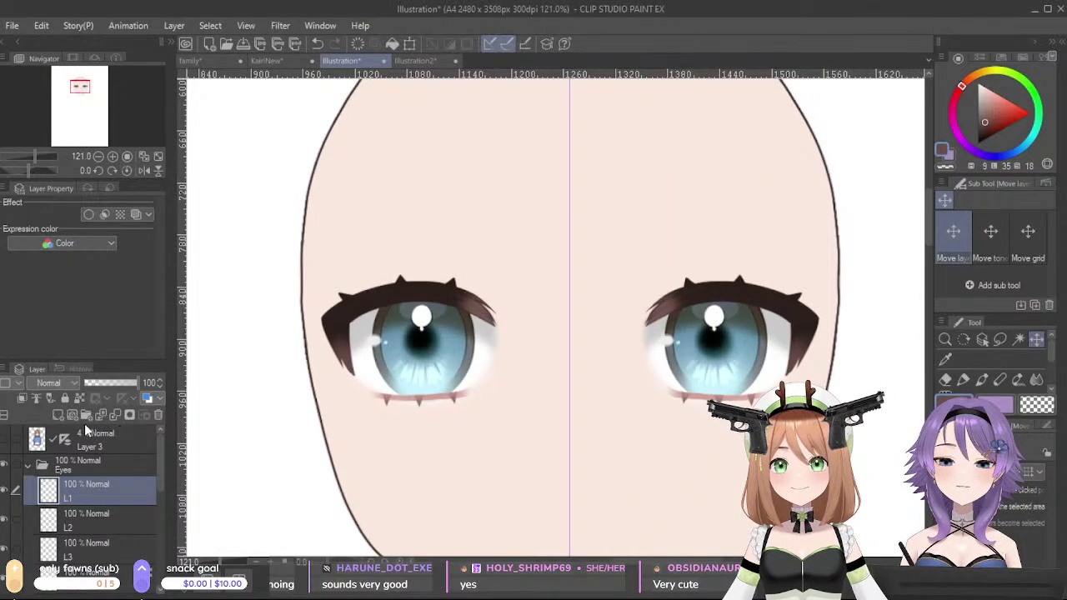
{"action": "left_click", "coordinate": [57, 416]}
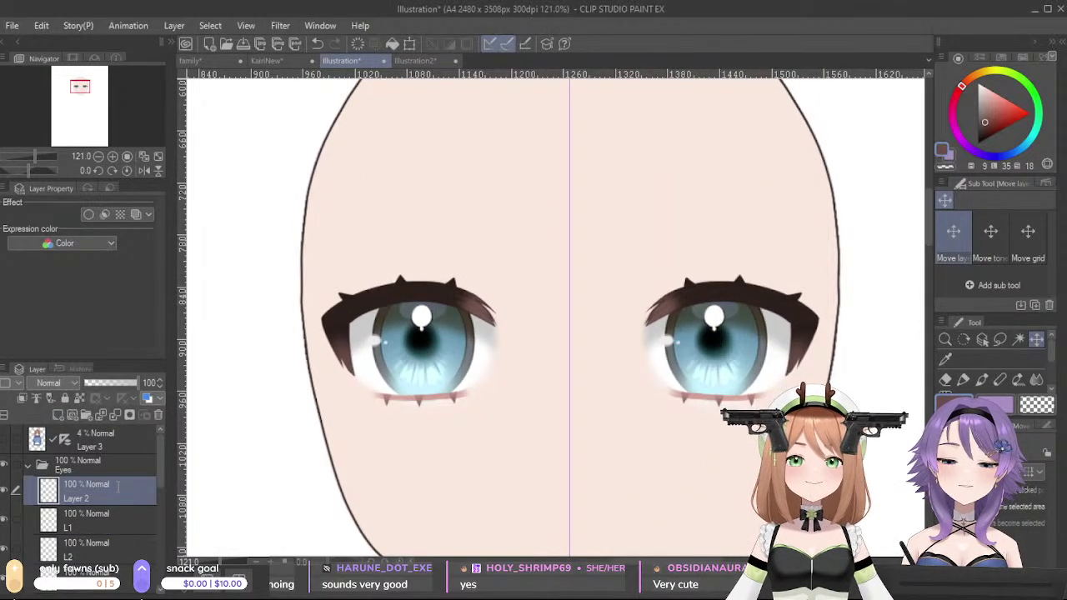
{"action": "double_click", "coordinate": [117, 490]}
{"action": "type", "text": "Eyebrows"}
{"action": "key", "text": "Return"}
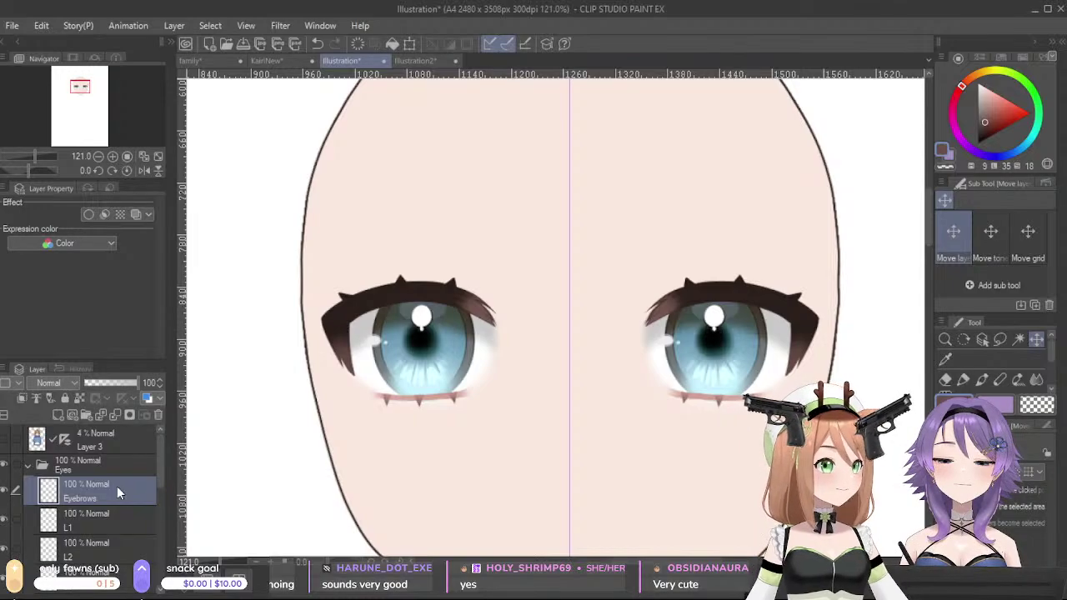
- Sample the brown of the character's eyebrow in the KairiNew document and return to the Illustration document
{"action": "scroll", "coordinate": [116, 485], "scroll_direction": "down", "scroll_amount": 5}
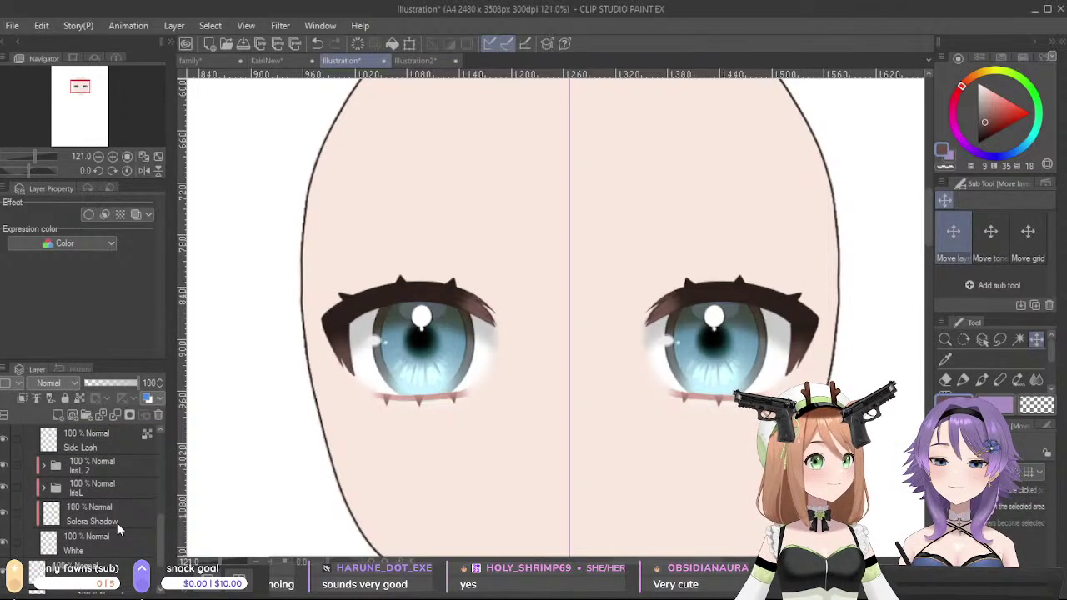
{"action": "scroll", "coordinate": [108, 538], "scroll_direction": "down", "scroll_amount": 1}
{"action": "scroll", "coordinate": [110, 505], "scroll_direction": "up", "scroll_amount": 6}
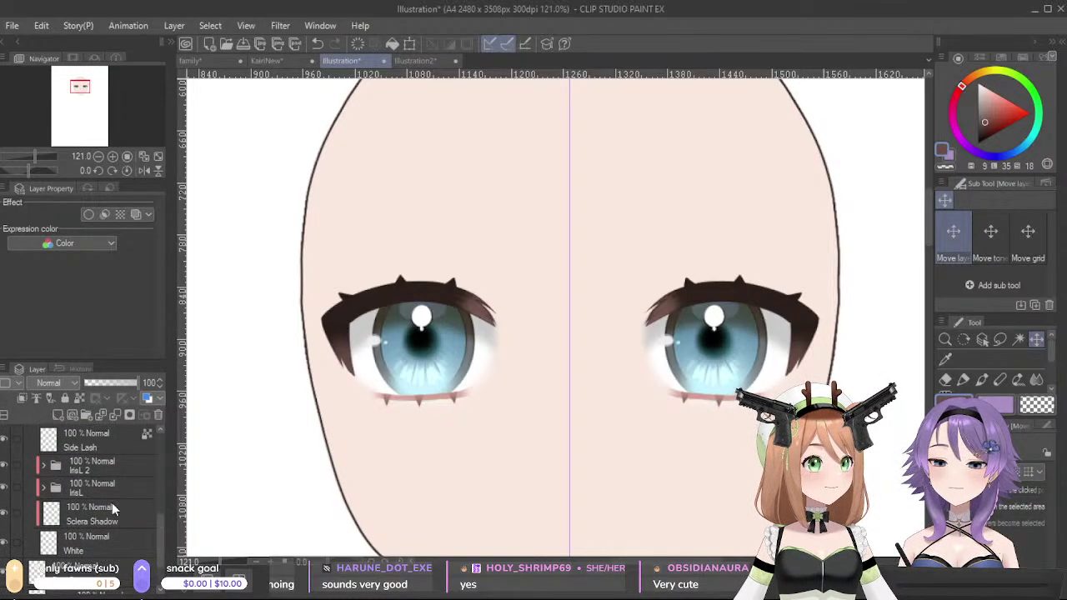
{"action": "scroll", "coordinate": [117, 508], "scroll_direction": "up", "scroll_amount": 3}
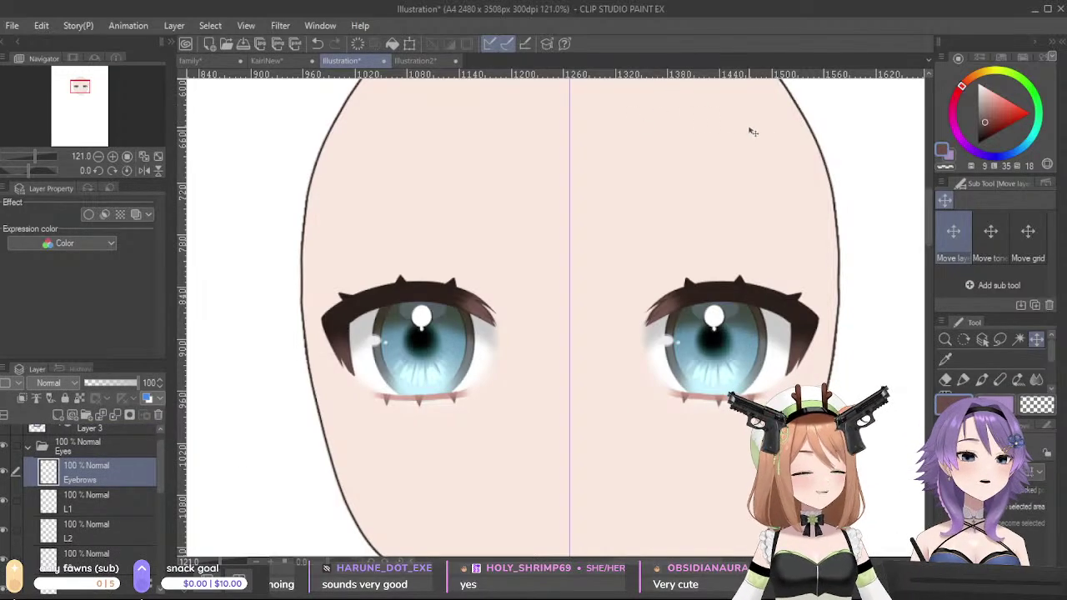
{"action": "left_click", "coordinate": [280, 61]}
{"action": "left_click_drag", "start_coordinate": [763, 276], "coordinate": [938, 447]}
{"action": "left_click_drag", "start_coordinate": [673, 489], "coordinate": [620, 184]}
{"action": "left_click", "coordinate": [566, 325], "text": "alt"}
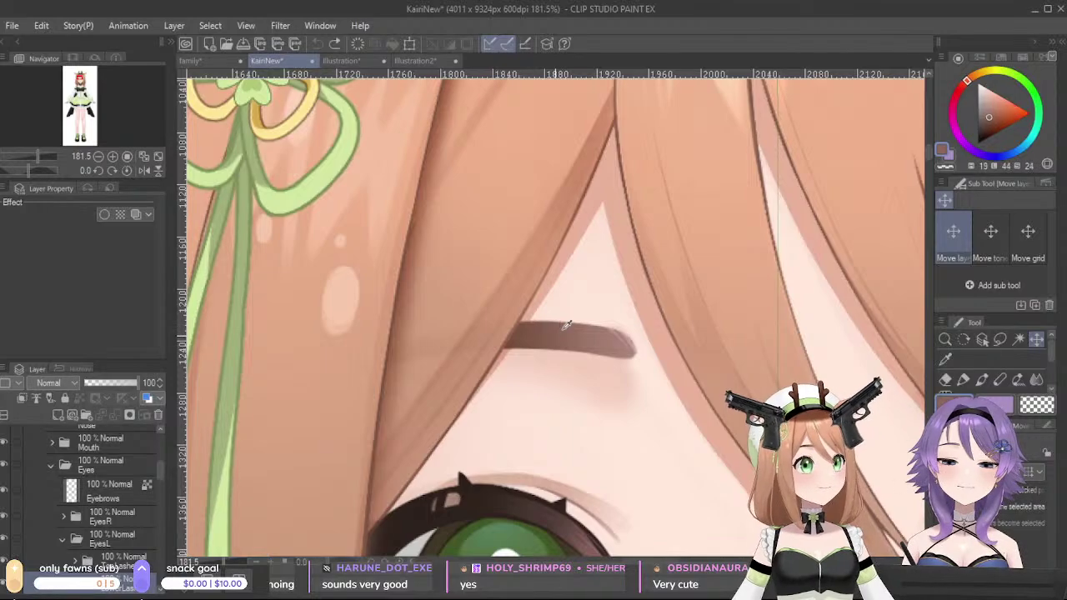
{"action": "left_click", "coordinate": [341, 61]}
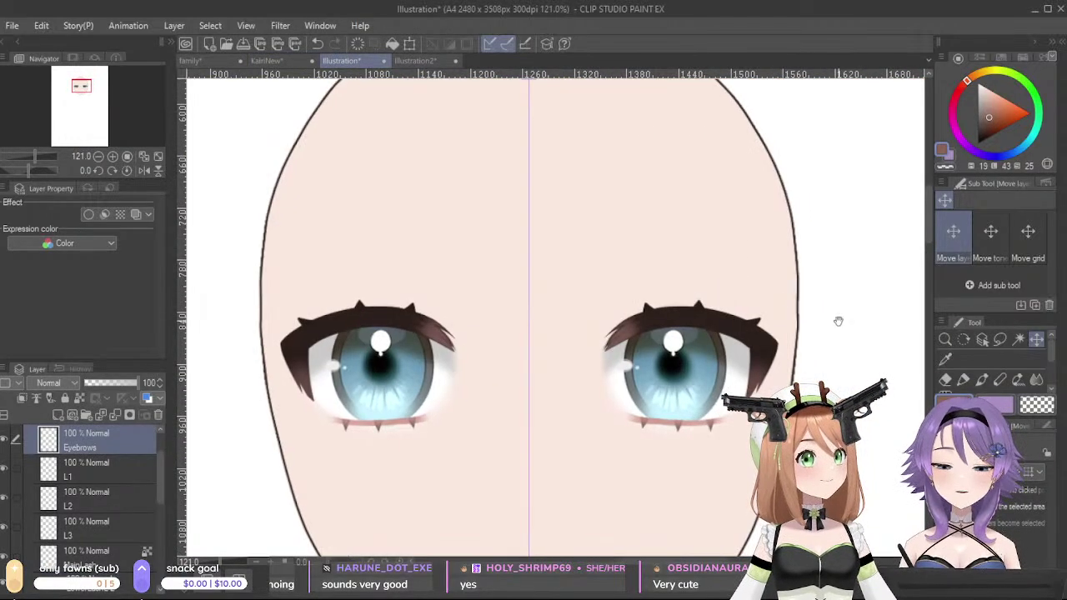
- Draw a pair of thin arched eyebrows above the eyes on the Eyebrows layer with the Flat marker, redoing unsatisfactory strokes
{"action": "left_click", "coordinate": [964, 380]}
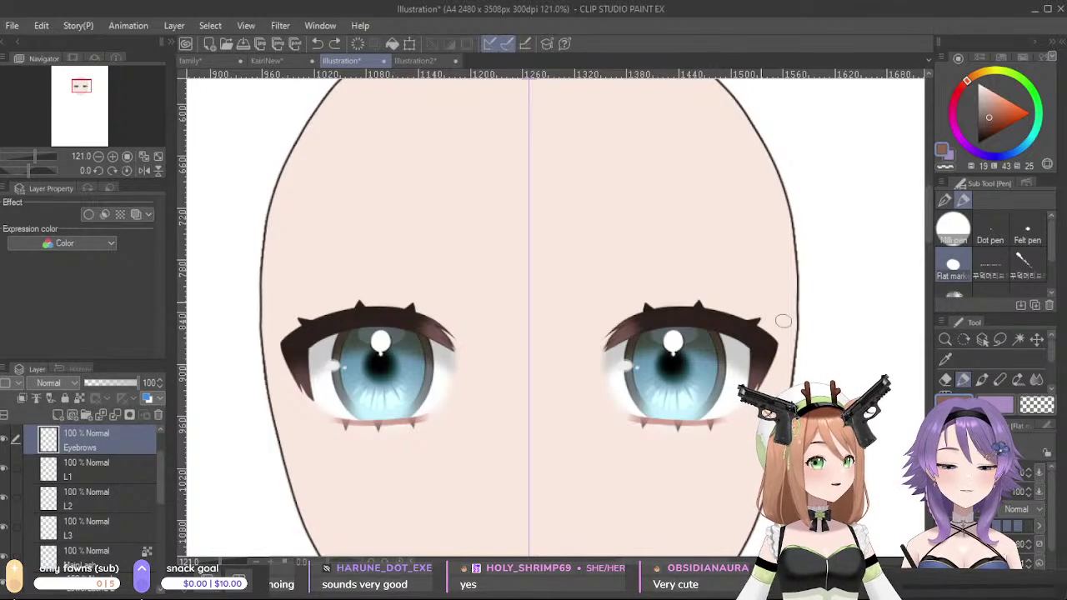
{"action": "left_click_drag", "start_coordinate": [597, 242], "coordinate": [762, 247]}
{"action": "key", "text": "ctrl+z"}
{"action": "left_click_drag", "start_coordinate": [602, 231], "coordinate": [725, 237]}
{"action": "key", "text": "ctrl+z"}
{"action": "key", "text": "ctrl+z"}
{"action": "left_click_drag", "start_coordinate": [605, 243], "coordinate": [737, 250]}
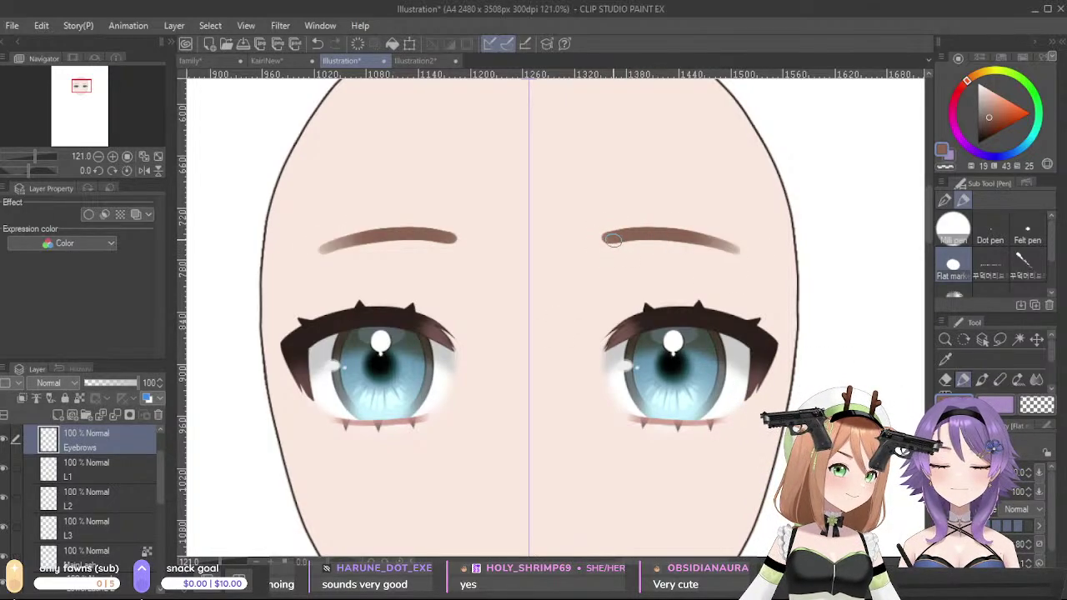
- Thicken the mirrored eyebrows and extend their outer ends downward into long tapered tails
{"action": "left_click_drag", "start_coordinate": [604, 240], "coordinate": [731, 237]}
{"action": "key", "text": "ctrl+z"}
{"action": "left_click_drag", "start_coordinate": [600, 240], "coordinate": [694, 235]}
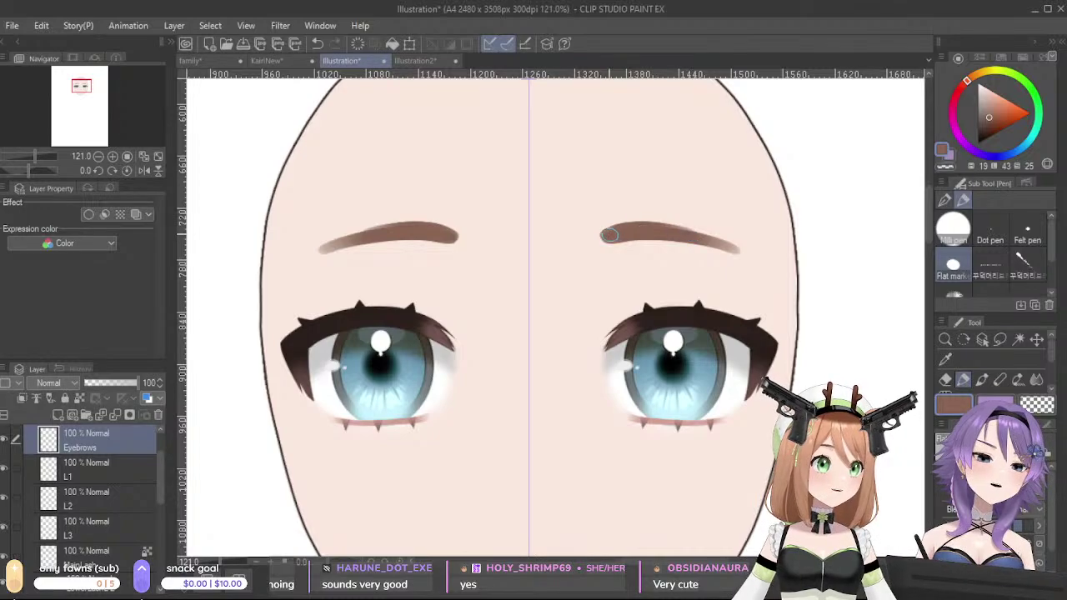
{"action": "mouse_move", "coordinate": [607, 237]}
{"action": "left_mouse_down"}
{"action": "mouse_move", "coordinate": [704, 227]}
{"action": "mouse_move", "coordinate": [645, 225]}
{"action": "mouse_move", "coordinate": [743, 245]}
{"action": "left_mouse_up"}
{"action": "key", "text": "ctrl+z"}
{"action": "key", "text": "ctrl+z"}
{"action": "left_click_drag", "start_coordinate": [647, 233], "coordinate": [767, 263]}
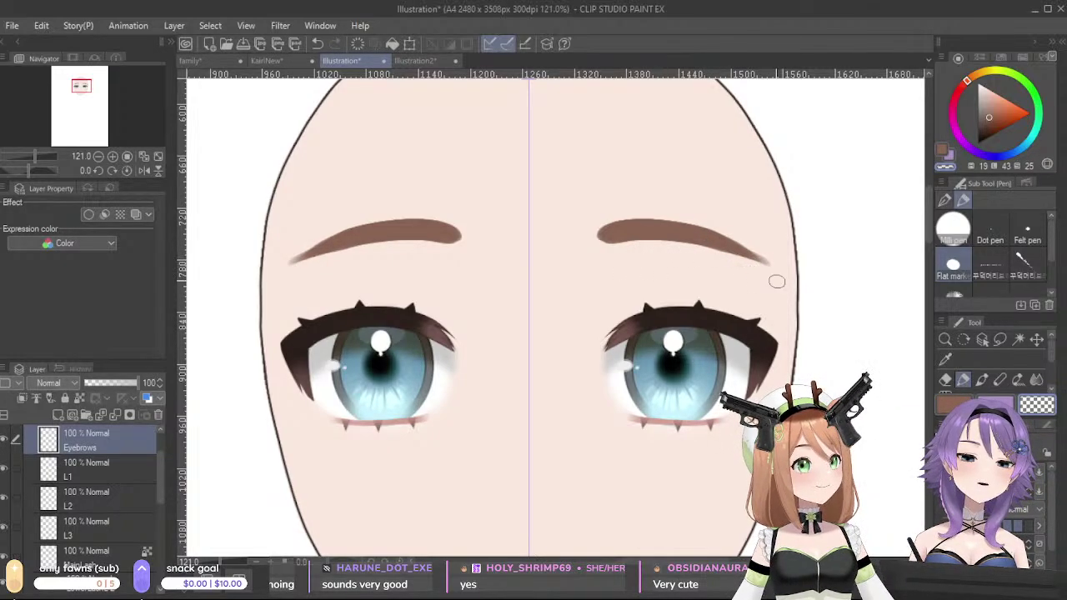
- Trim the eyebrow edges with the transparent color to sharpen the outer tips and clean up the rounded inner ends
{"action": "mouse_move", "coordinate": [655, 248]}
{"action": "left_mouse_down"}
{"action": "mouse_move", "coordinate": [731, 255]}
{"action": "mouse_move", "coordinate": [769, 277]}
{"action": "left_mouse_up"}
{"action": "key", "text": "ctrl+z"}
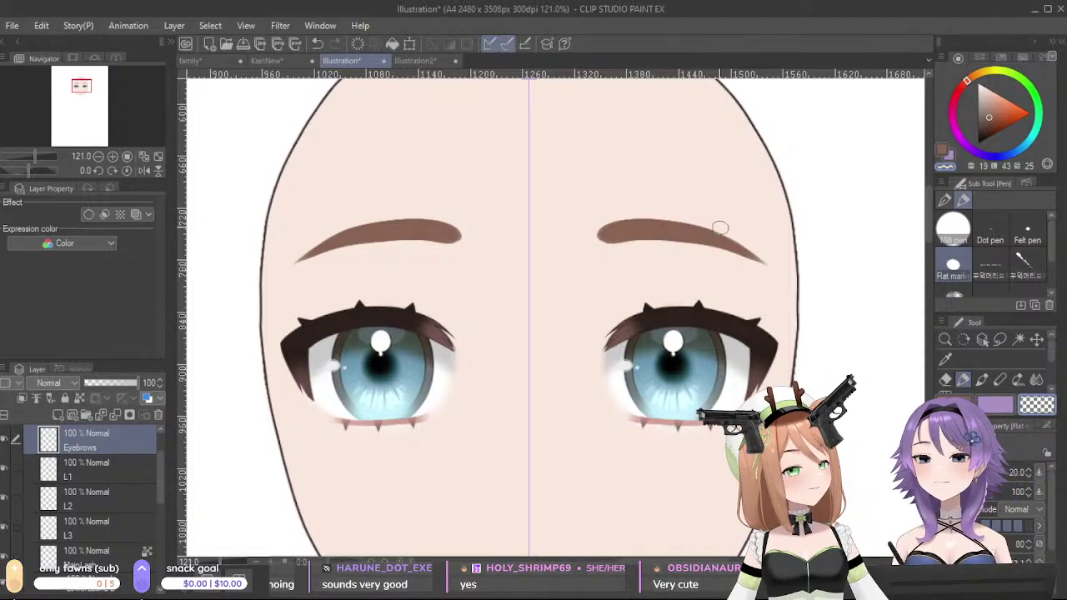
{"action": "left_click_drag", "start_coordinate": [874, 297], "coordinate": [986, 203]}
{"action": "left_click_drag", "start_coordinate": [765, 247], "coordinate": [641, 363]}
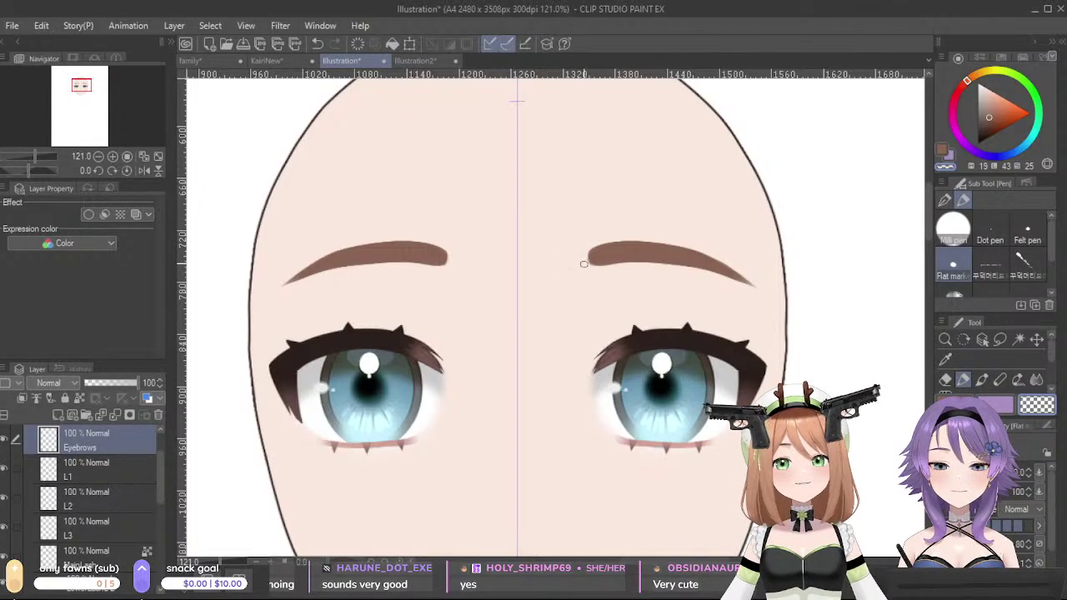
{"action": "left_click_drag", "start_coordinate": [767, 307], "coordinate": [812, 252]}
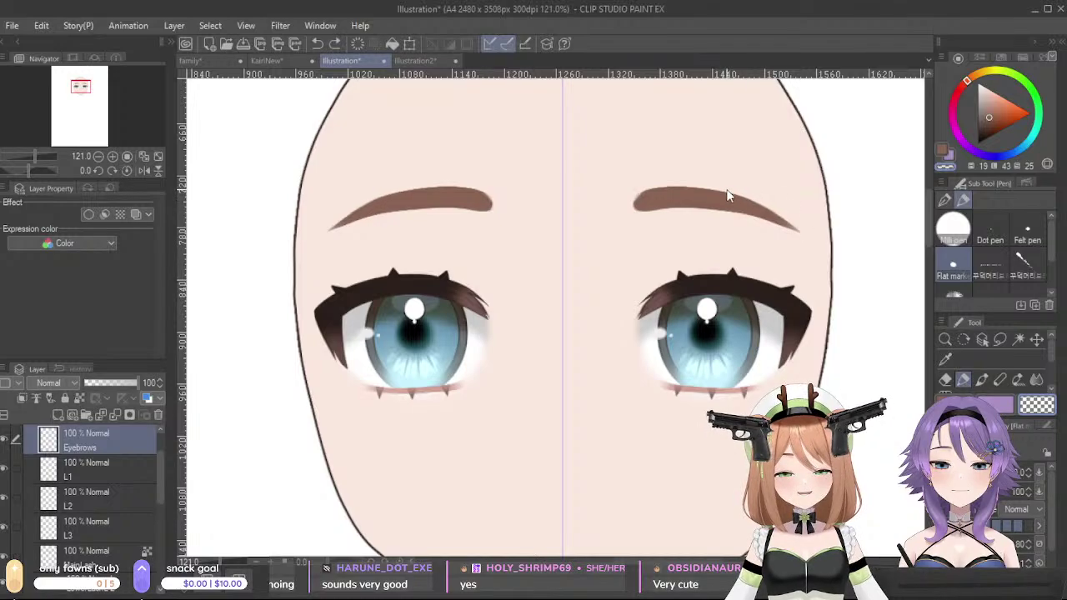
{"action": "left_click_drag", "start_coordinate": [748, 200], "coordinate": [801, 228]}
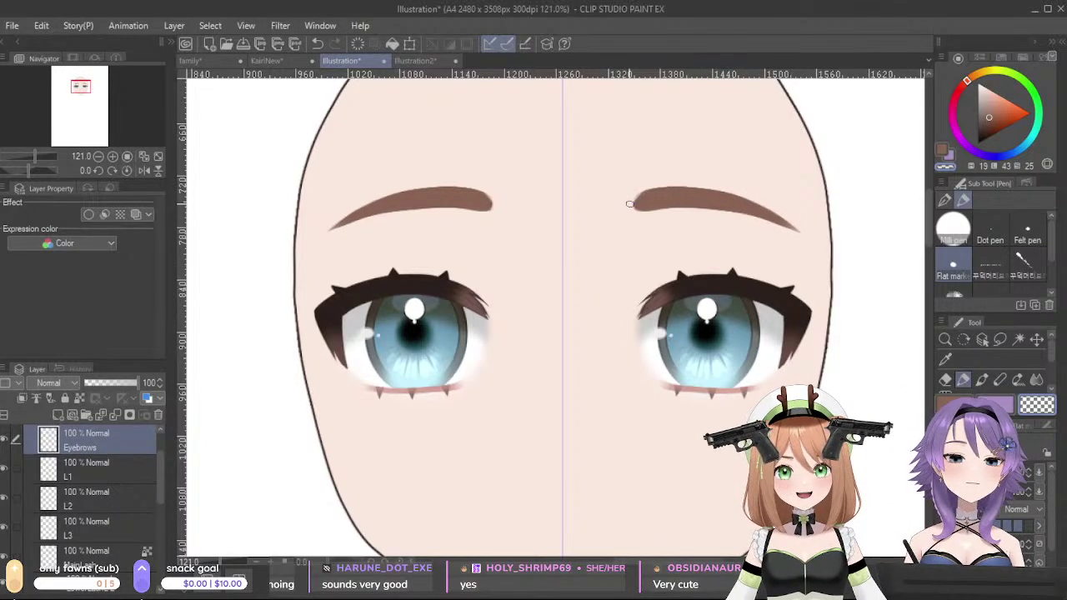
- Lock the transparent pixels of Eyebrows and softly airbrush the sampled skin color onto the inner ends of both brows
{"action": "left_click", "coordinate": [581, 252], "text": "alt"}
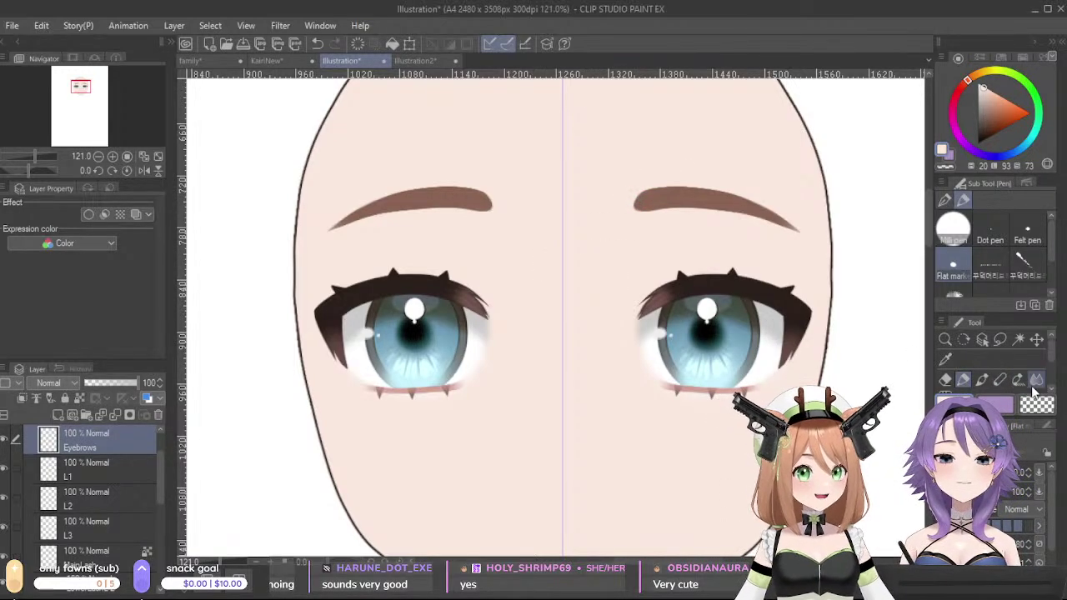
{"action": "left_click", "coordinate": [80, 395]}
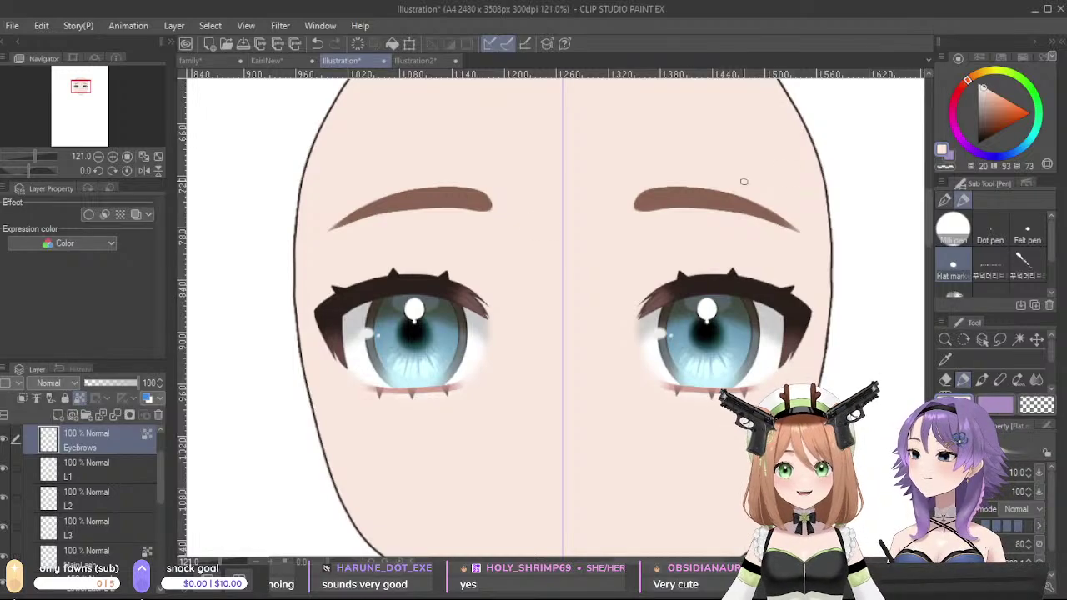
{"action": "left_click", "coordinate": [1053, 366]}
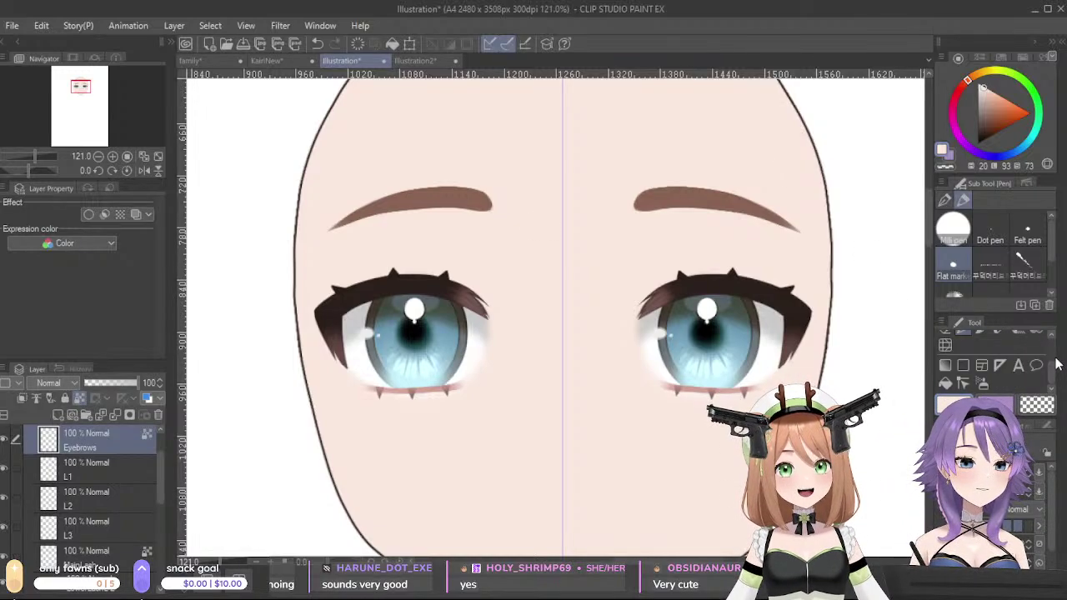
{"action": "left_click", "coordinate": [983, 383]}
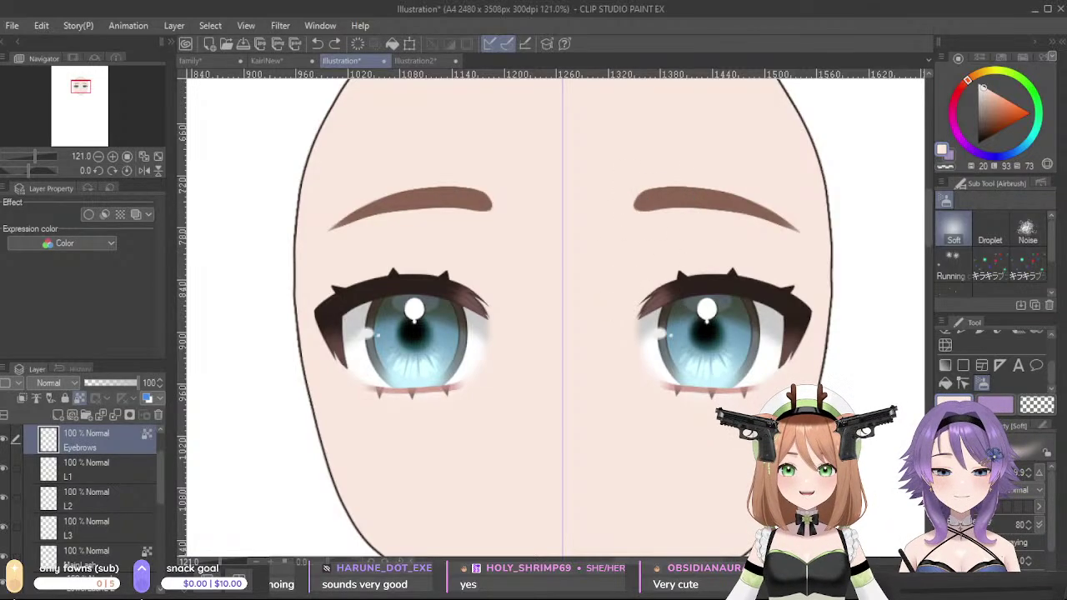
{"action": "left_click_drag", "start_coordinate": [629, 202], "coordinate": [634, 219]}
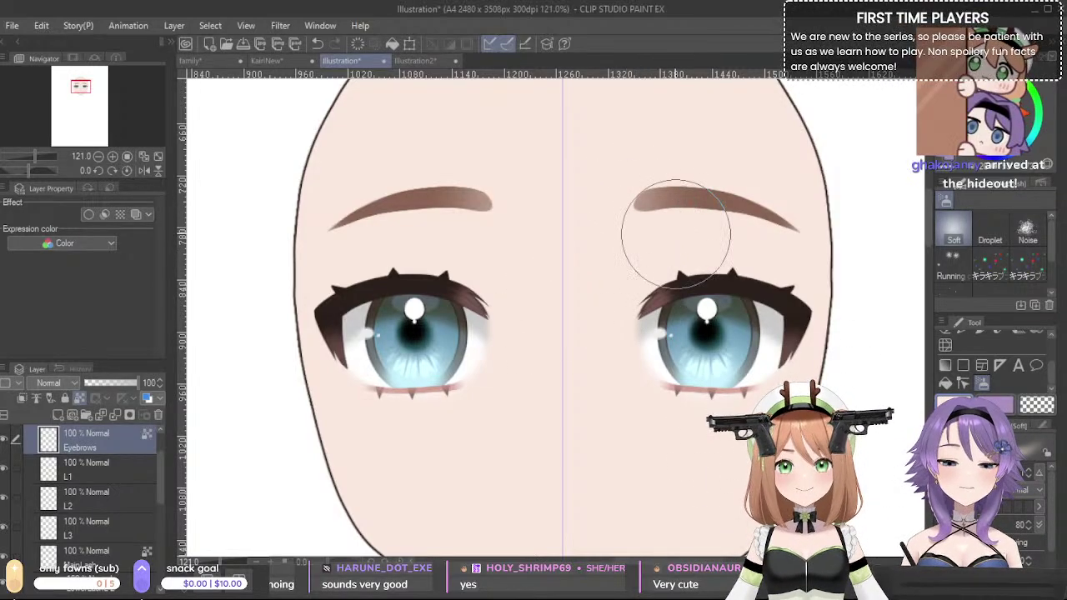
- Examine the eyebrows on the whole face and compare them with the brow and its shading in the KairiNew document
{"action": "scroll", "coordinate": [659, 250], "scroll_direction": "down", "scroll_amount": 6}
{"action": "scroll", "coordinate": [779, 381], "scroll_direction": "down", "scroll_amount": 1}
{"action": "left_click_drag", "start_coordinate": [807, 394], "coordinate": [691, 338]}
{"action": "scroll", "coordinate": [549, 233], "scroll_direction": "up", "scroll_amount": 2}
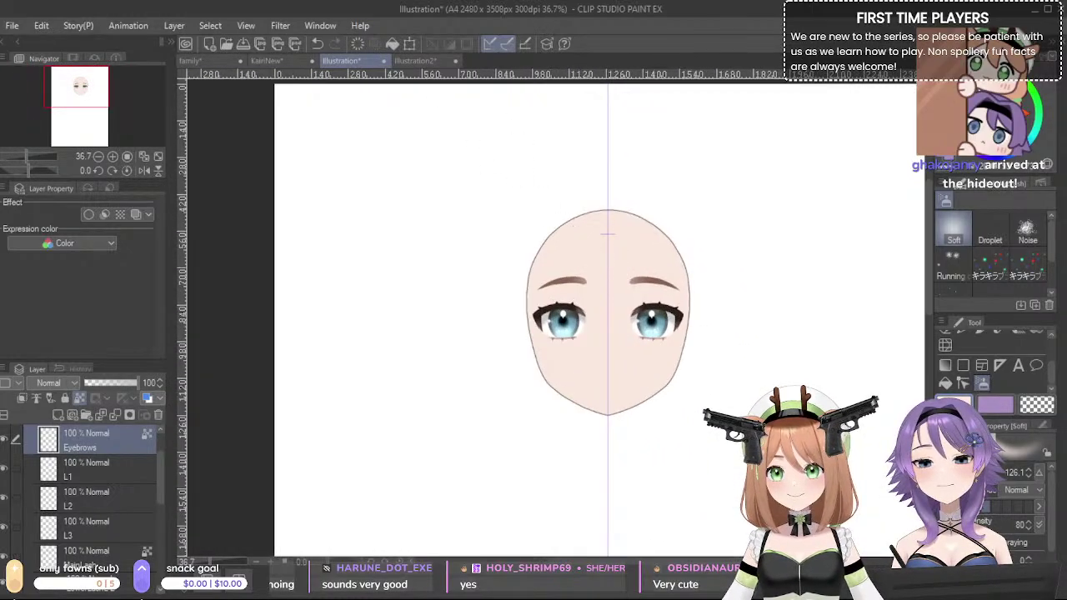
{"action": "left_click", "coordinate": [262, 61]}
{"action": "scroll", "coordinate": [656, 316], "scroll_direction": "down", "scroll_amount": 5}
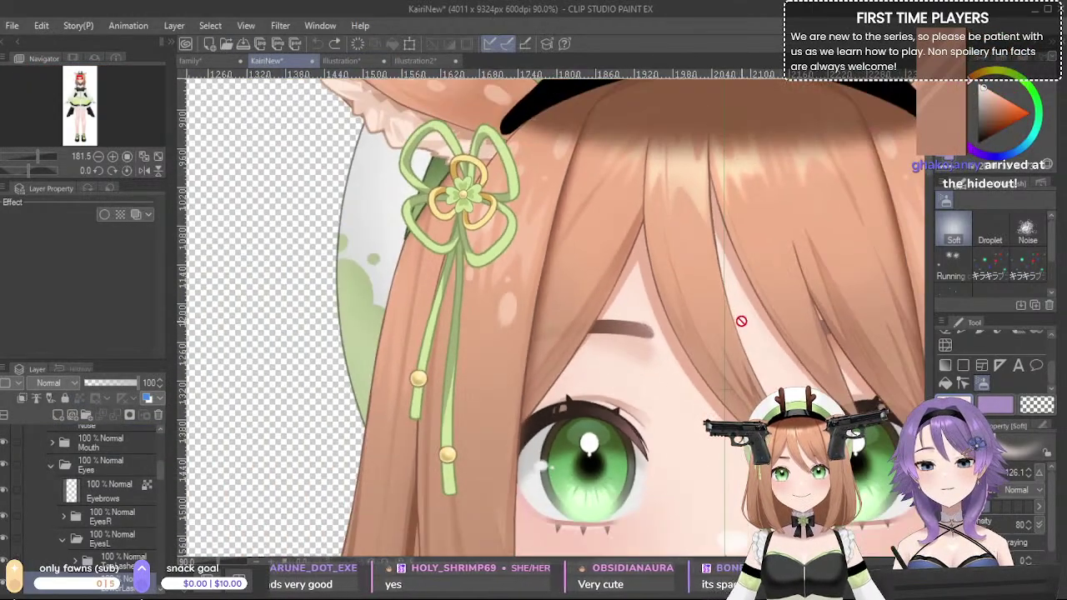
{"action": "scroll", "coordinate": [680, 255], "scroll_direction": "up", "scroll_amount": 2}
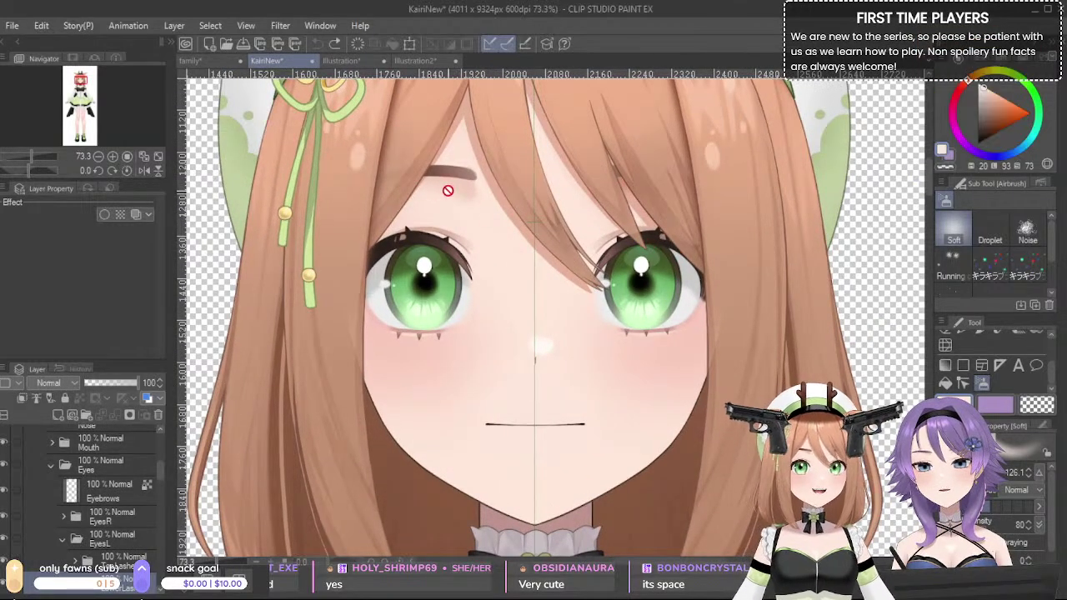
{"action": "left_click", "coordinate": [341, 60]}
{"action": "scroll", "coordinate": [701, 326], "scroll_direction": "up", "scroll_amount": 4}
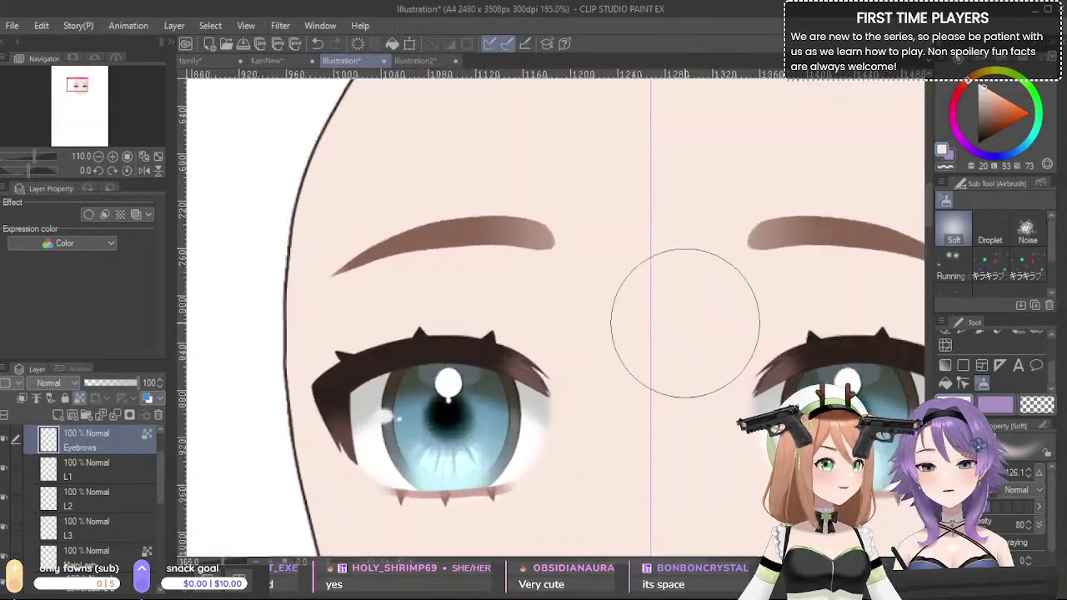
- Add a new layer directly beneath Eyebrows and name it EyebrowShadow
{"action": "left_click", "coordinate": [59, 415]}
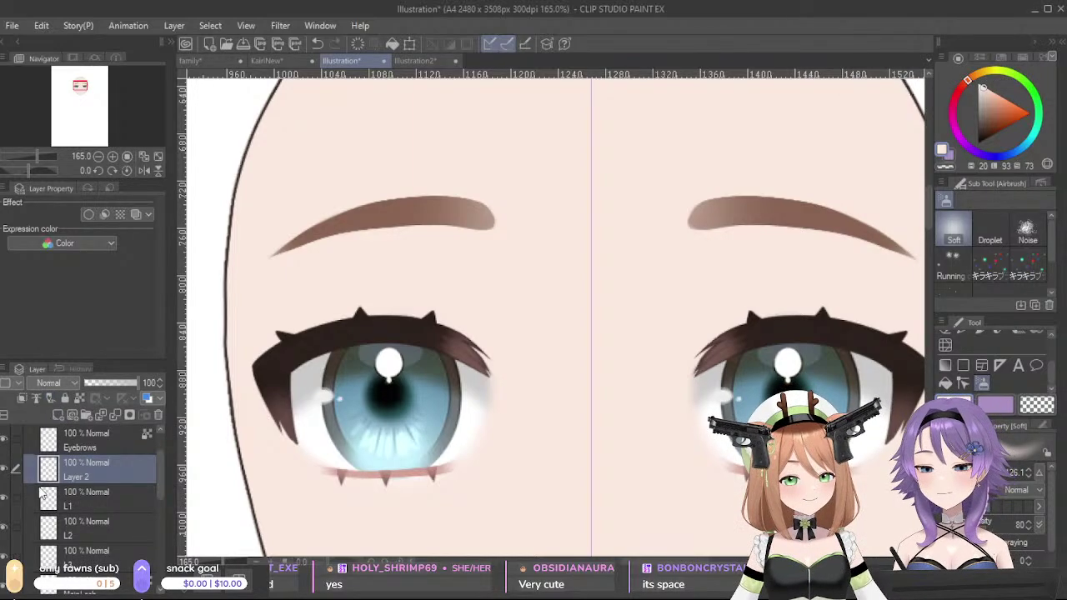
{"action": "type", "text": "EyebrowShadow"}
{"action": "key", "text": "Return"}
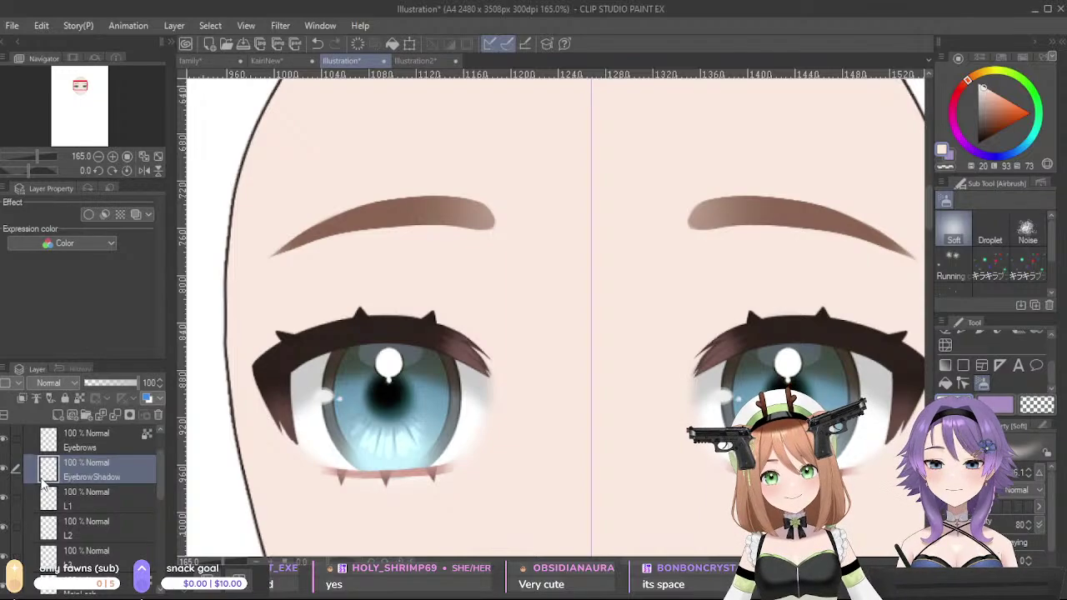
- Sample the brow shadow color from the KairiNew document and softly airbrush it beneath the inner half of both eyebrows on EyebrowShadow
{"action": "left_click", "coordinate": [267, 61]}
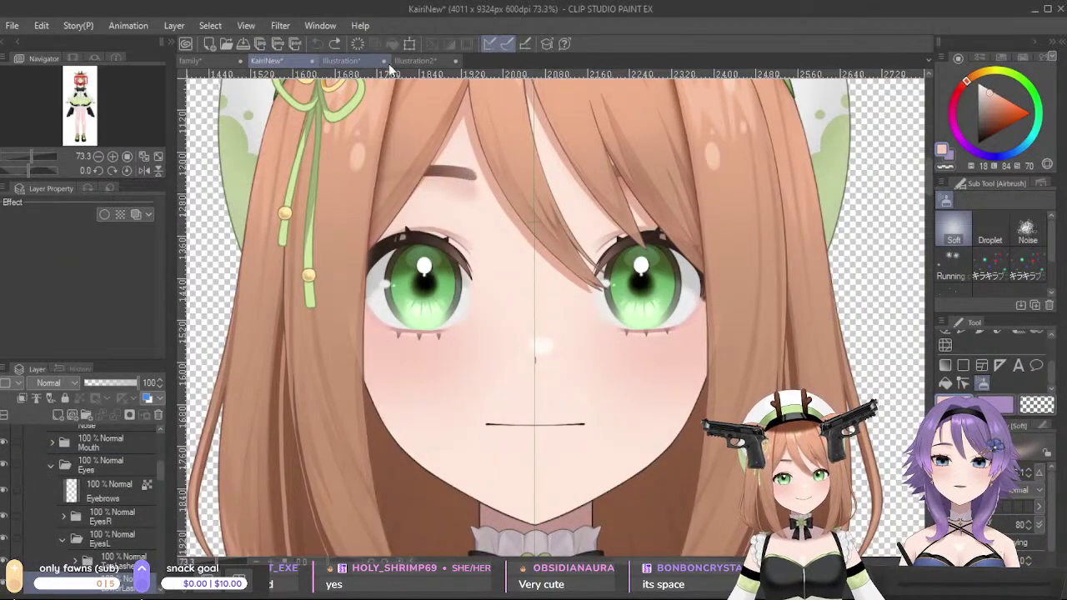
{"action": "left_click", "coordinate": [342, 61]}
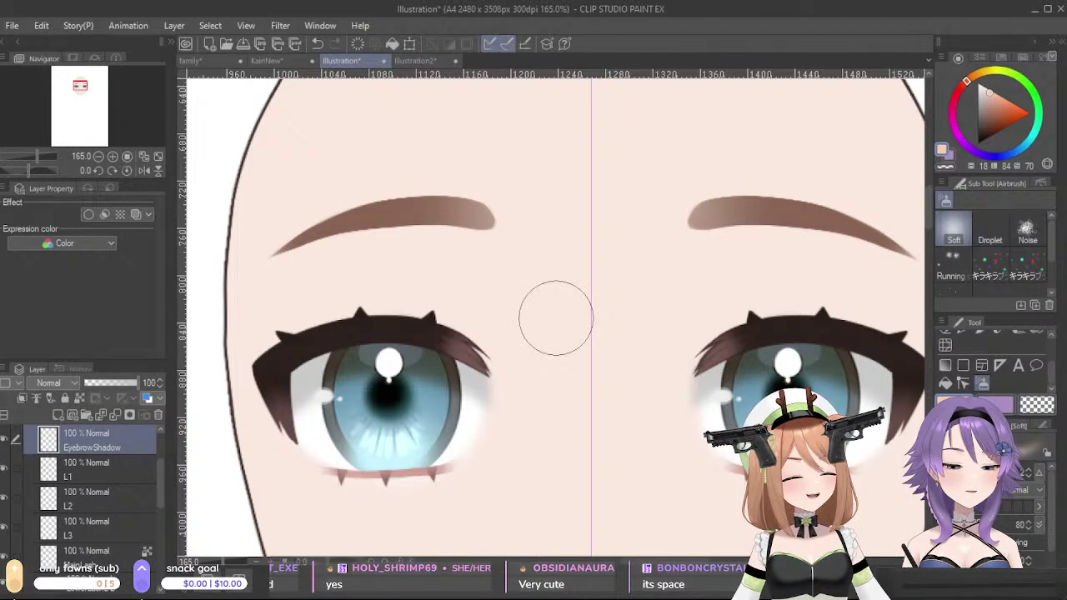
{"action": "mouse_move", "coordinate": [384, 226]}
{"action": "left_mouse_down"}
{"action": "mouse_move", "coordinate": [489, 229]}
{"action": "mouse_move", "coordinate": [400, 230]}
{"action": "left_mouse_up"}
{"action": "key", "text": "ctrl+z"}
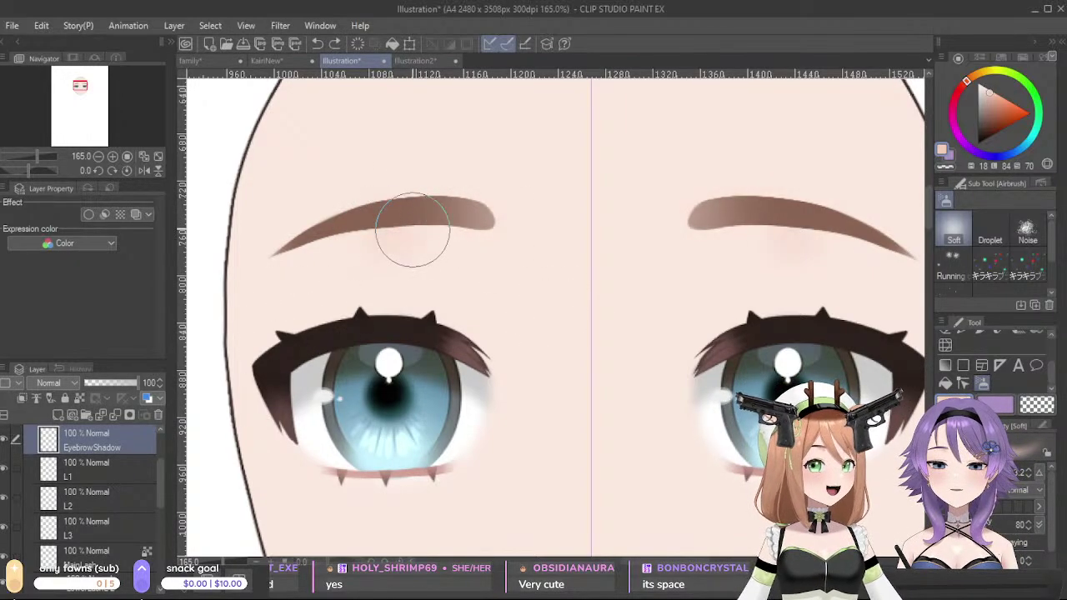
{"action": "key", "text": "ctrl+y"}
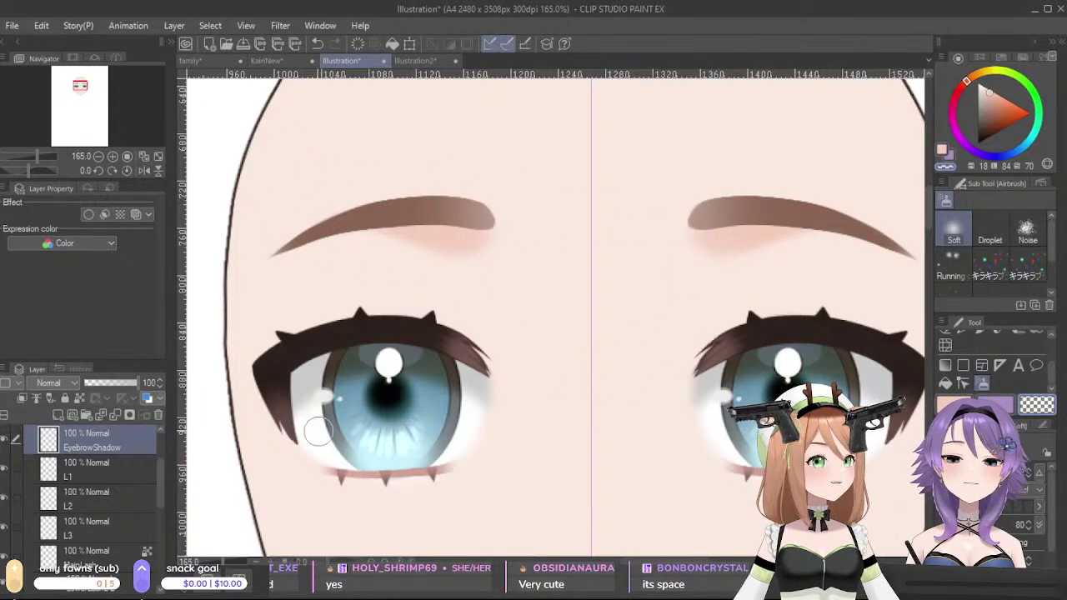
- Add a new layer directly beneath EyebrowShadow and sample the eyelid crease color from the KairiNew document
{"action": "left_click", "coordinate": [88, 464]}
{"action": "left_click", "coordinate": [58, 415]}
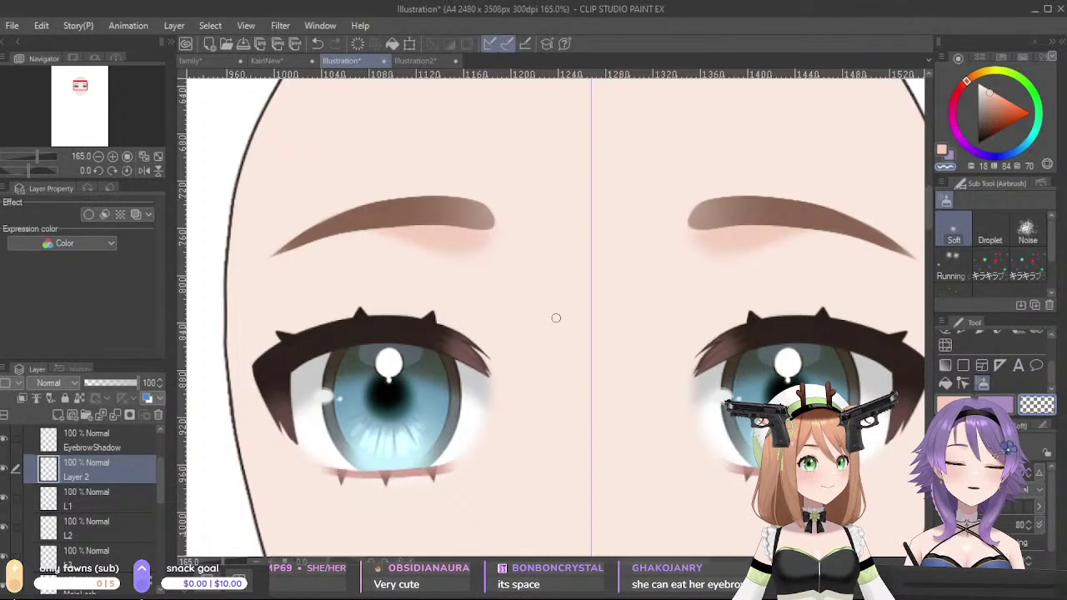
{"action": "left_click", "coordinate": [267, 61]}
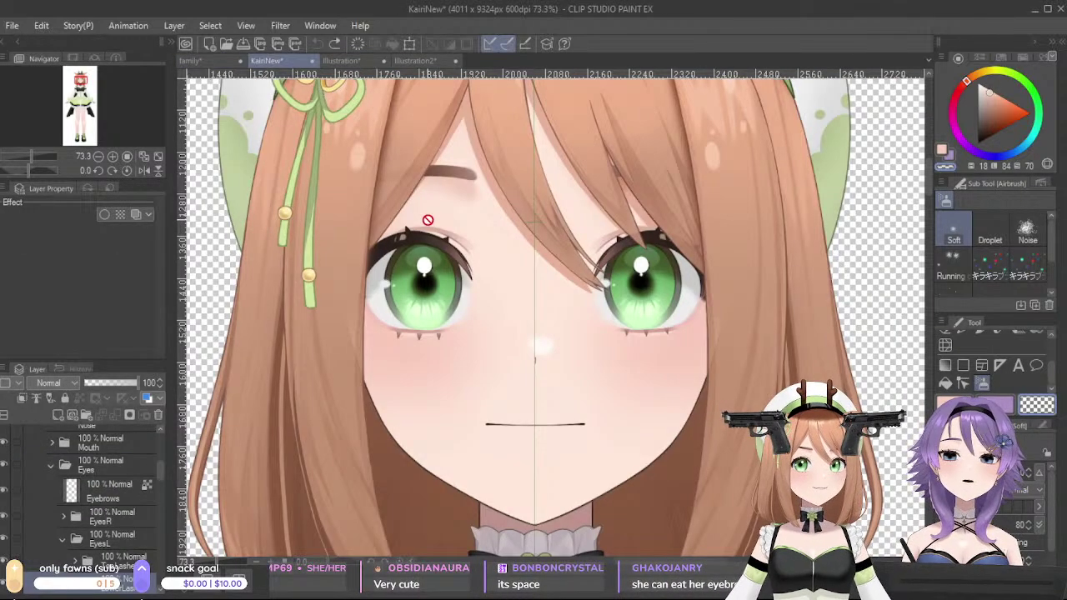
{"action": "left_click", "coordinate": [456, 235], "text": "alt"}
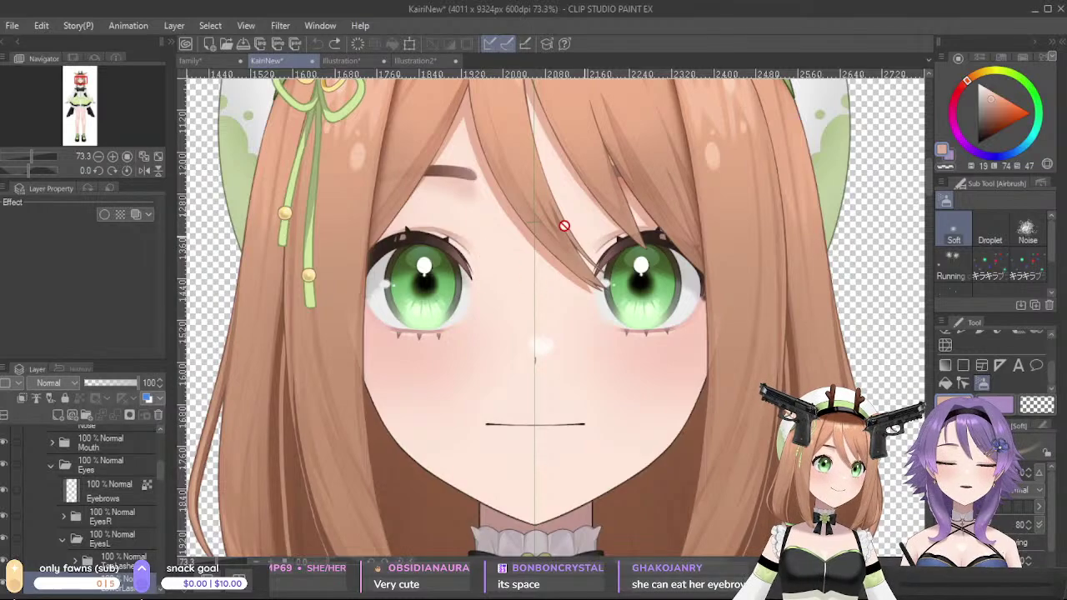
{"action": "left_click", "coordinate": [332, 60]}
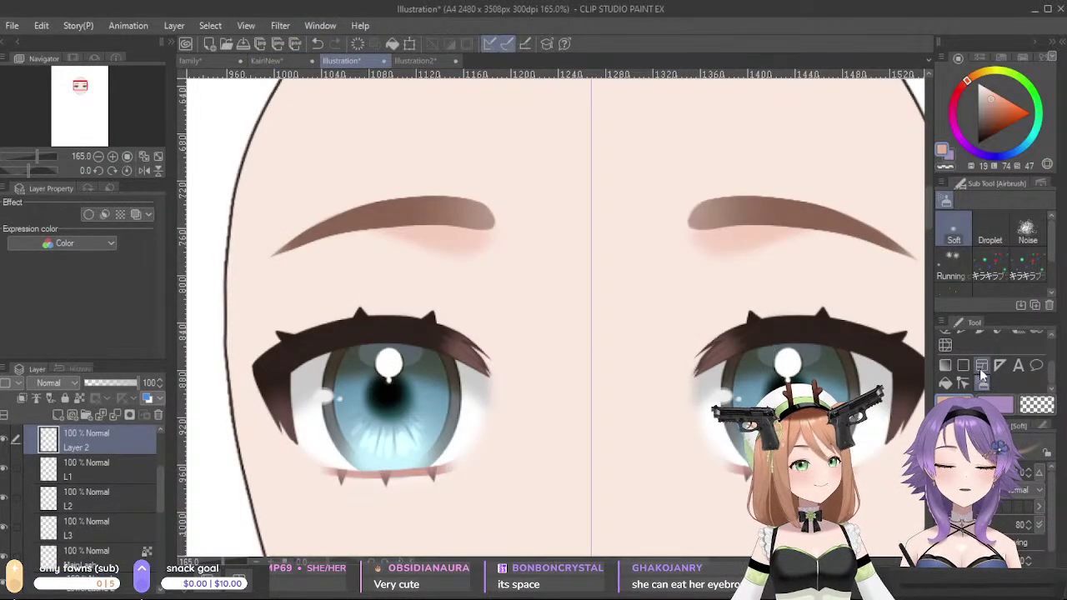
- Move the new layer directly beneath MainLash and draw a curved eyelid crease above both upper lashes with the Flat marker pen
{"action": "scroll", "coordinate": [1056, 365], "scroll_direction": "up", "scroll_amount": 2}
{"action": "scroll", "coordinate": [1056, 365], "scroll_direction": "down", "scroll_amount": 1}
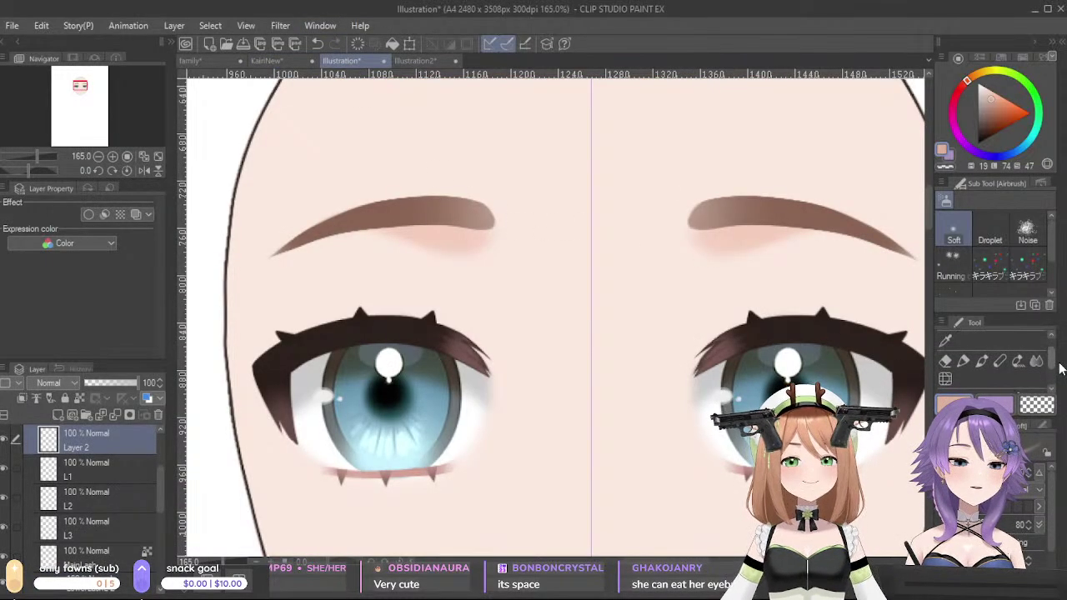
{"action": "left_click", "coordinate": [962, 357]}
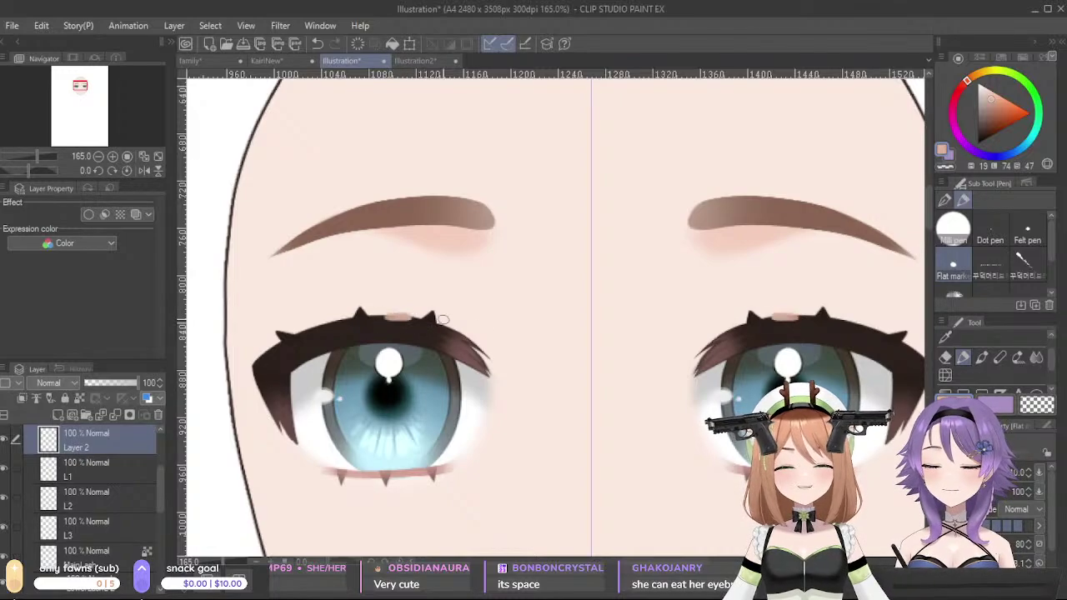
{"action": "left_click_drag", "start_coordinate": [102, 449], "coordinate": [118, 550]}
{"action": "left_click_drag", "start_coordinate": [362, 313], "coordinate": [489, 334]}
{"action": "key", "text": "ctrl+z"}
{"action": "mouse_move", "coordinate": [364, 314]}
{"action": "left_mouse_down"}
{"action": "mouse_move", "coordinate": [421, 307]}
{"action": "mouse_move", "coordinate": [493, 332]}
{"action": "left_mouse_up"}
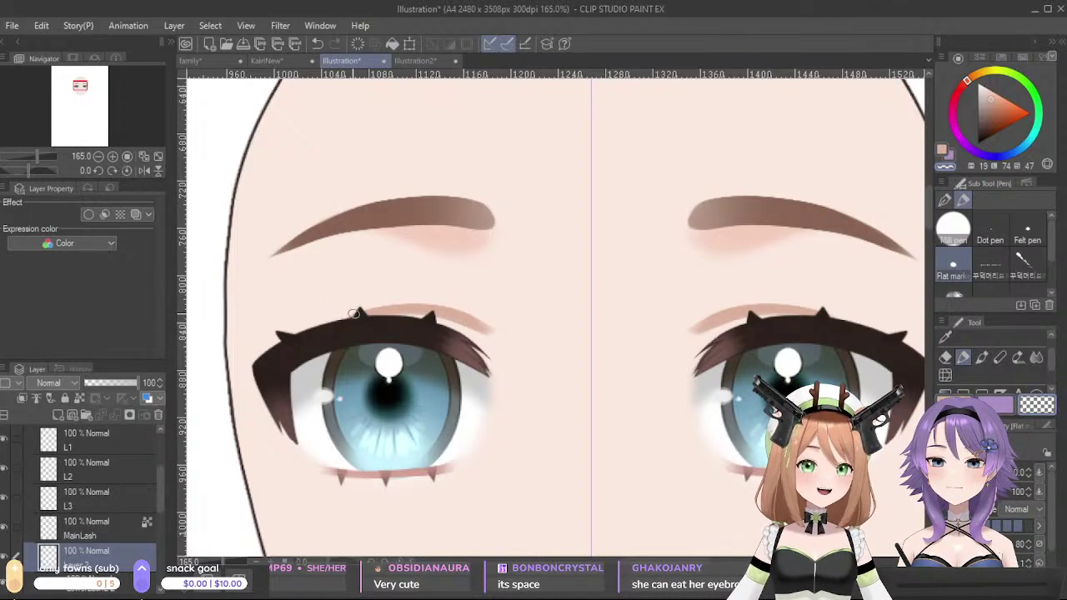
- Trim the edges of the eyelid creases with the transparent color to make them thinner and more tapered
{"action": "left_click_drag", "start_coordinate": [369, 312], "coordinate": [473, 309]}
{"action": "key", "text": "ctrl+z"}
{"action": "left_click_drag", "start_coordinate": [360, 318], "coordinate": [410, 307]}
{"action": "key", "text": "ctrl+z"}
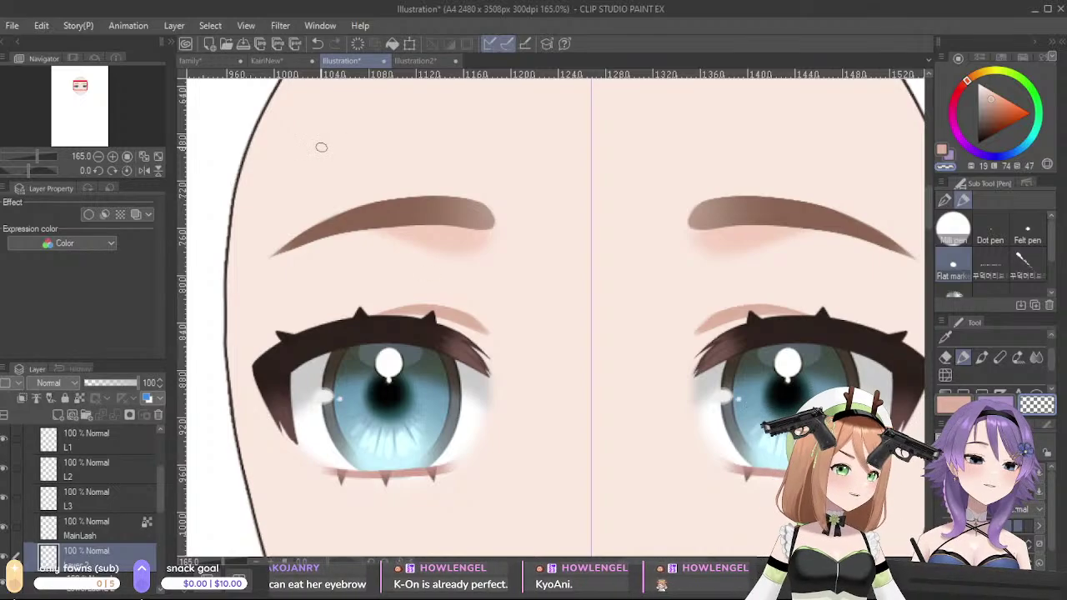
- Compare the eyelid creases with the KairiNew document and set the crease layer's opacity to 50%
{"action": "scroll", "coordinate": [325, 275], "scroll_direction": "down", "scroll_amount": 6}
{"action": "left_click_drag", "start_coordinate": [498, 392], "coordinate": [686, 366]}
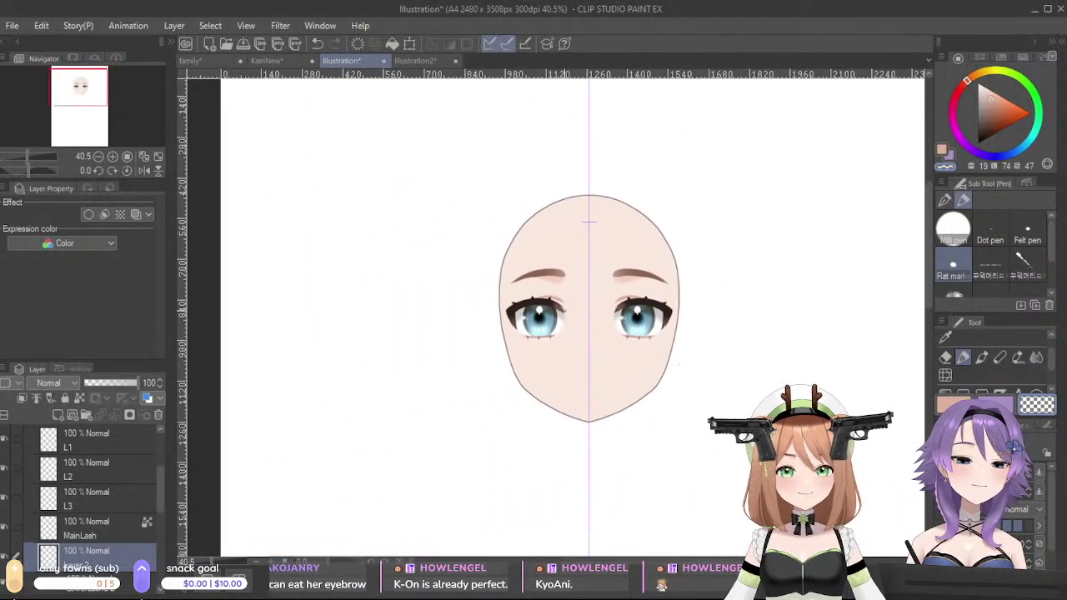
{"action": "left_click", "coordinate": [275, 60]}
{"action": "left_click", "coordinate": [338, 60]}
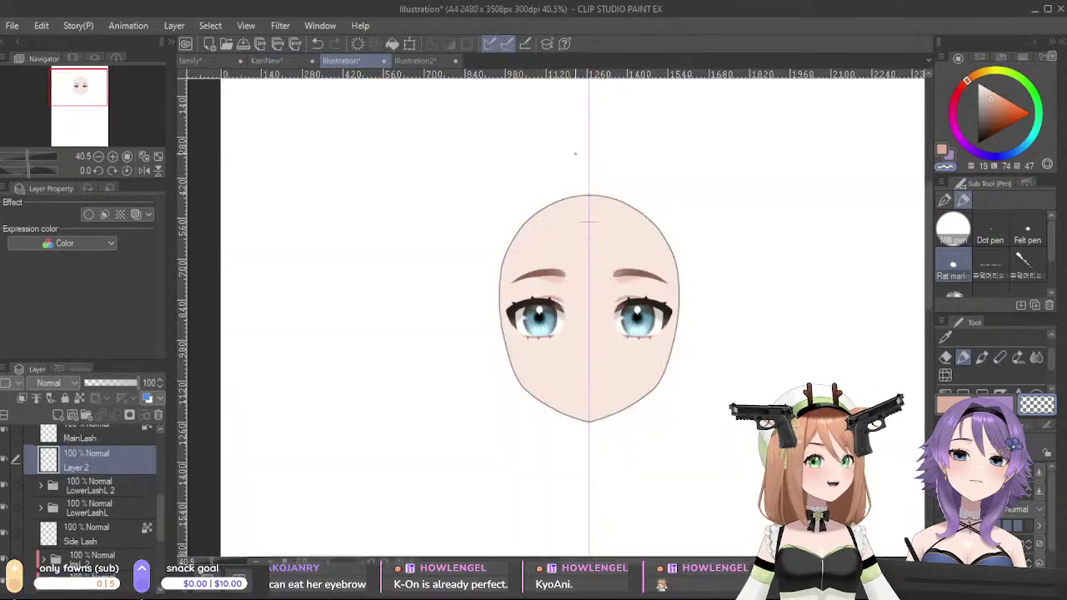
{"action": "scroll", "coordinate": [608, 287], "scroll_direction": "down", "scroll_amount": 3}
{"action": "scroll", "coordinate": [608, 287], "scroll_direction": "up", "scroll_amount": 5}
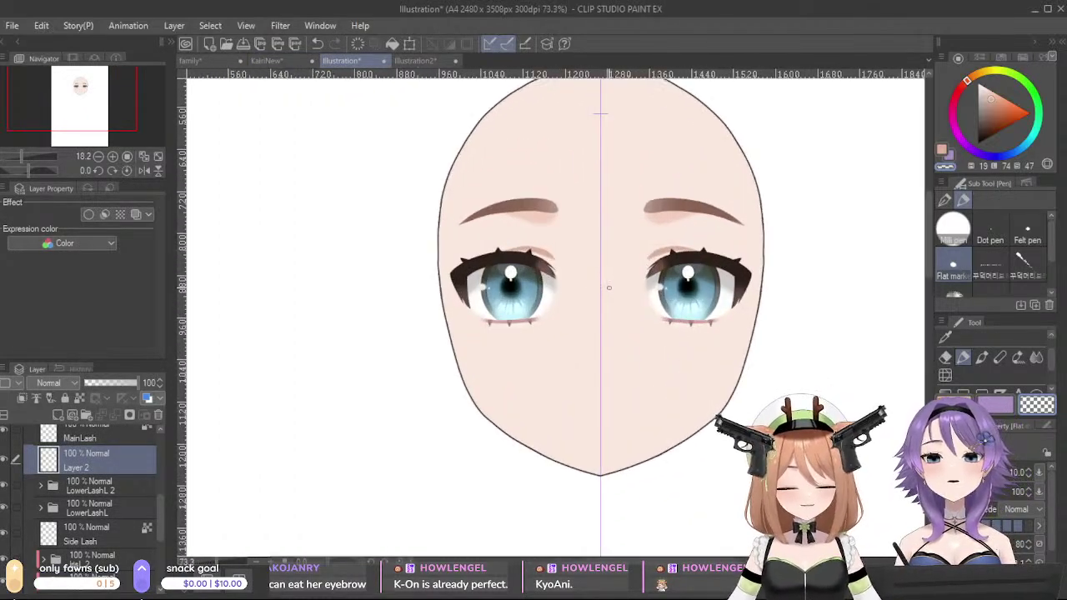
{"action": "scroll", "coordinate": [609, 287], "scroll_direction": "up", "scroll_amount": 4}
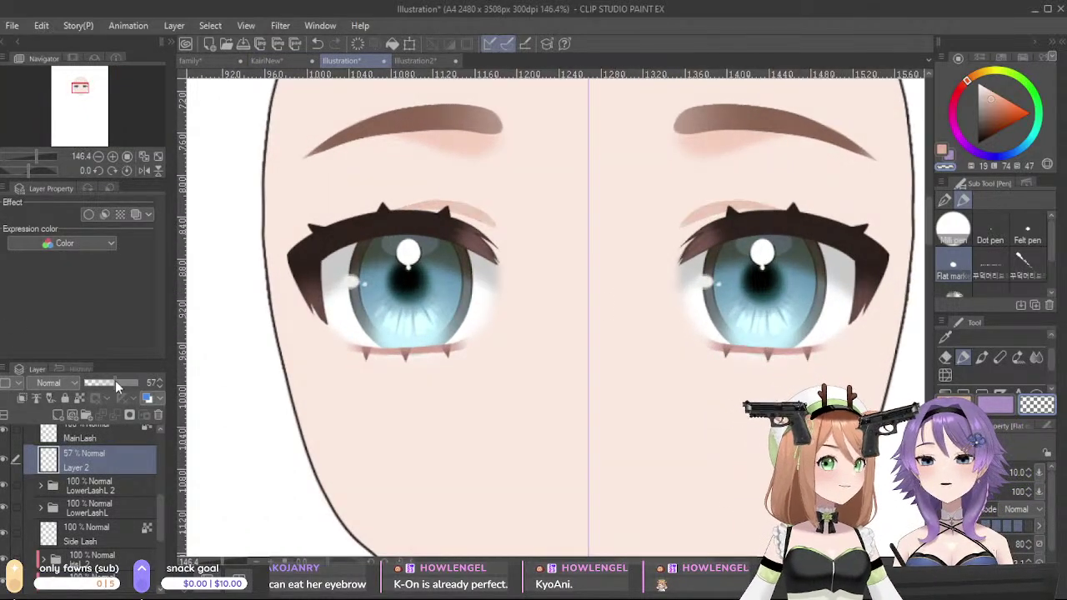
{"action": "left_click_drag", "start_coordinate": [115, 380], "coordinate": [111, 382]}
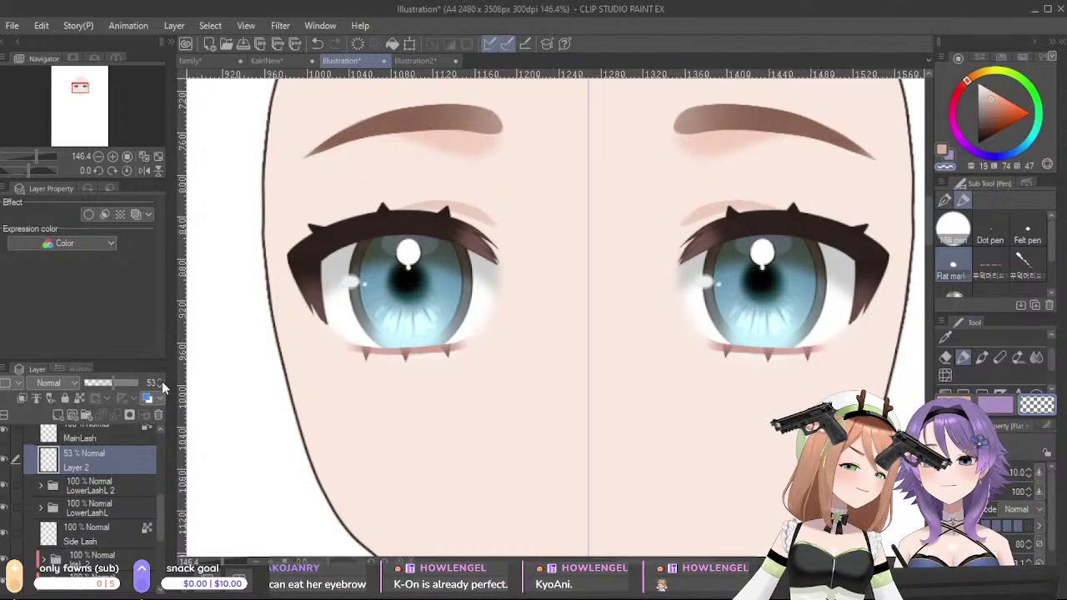
{"action": "scroll", "coordinate": [616, 275], "scroll_direction": "down", "scroll_amount": 4}
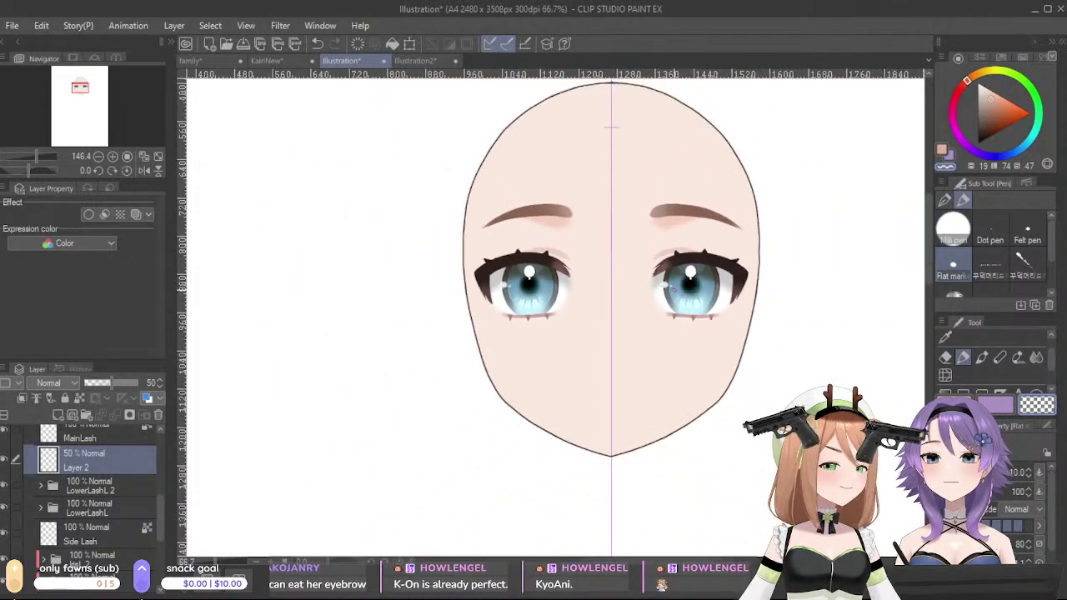
- Add a new layer directly above MainLash and clip it to the lash
{"action": "scroll", "coordinate": [616, 275], "scroll_direction": "up", "scroll_amount": 4}
{"action": "scroll", "coordinate": [616, 275], "scroll_direction": "up", "scroll_amount": 1}
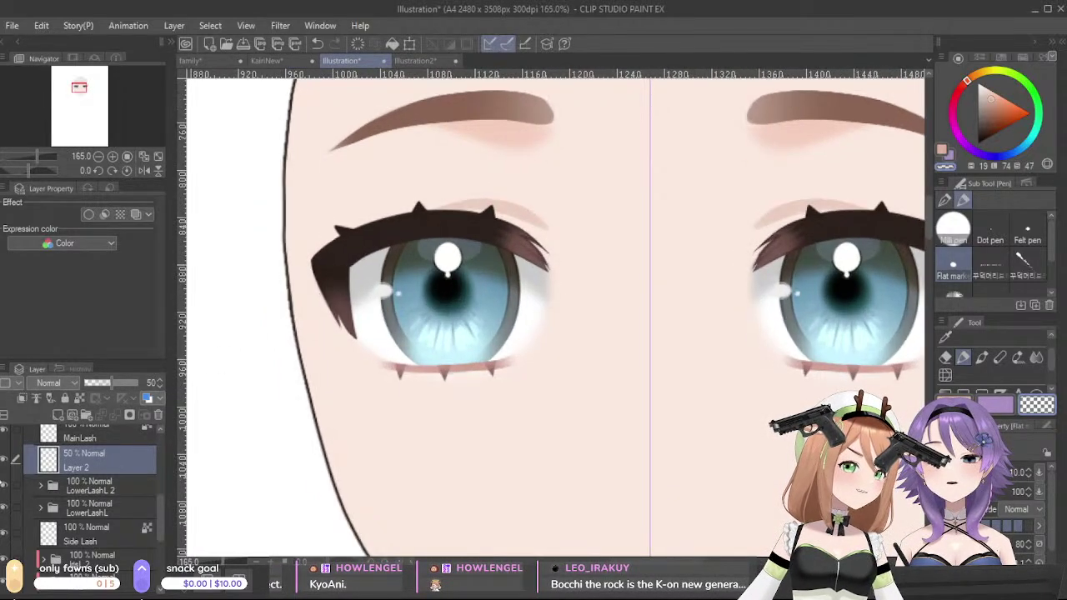
{"action": "scroll", "coordinate": [77, 510], "scroll_direction": "up", "scroll_amount": 2}
{"action": "left_click", "coordinate": [76, 487]}
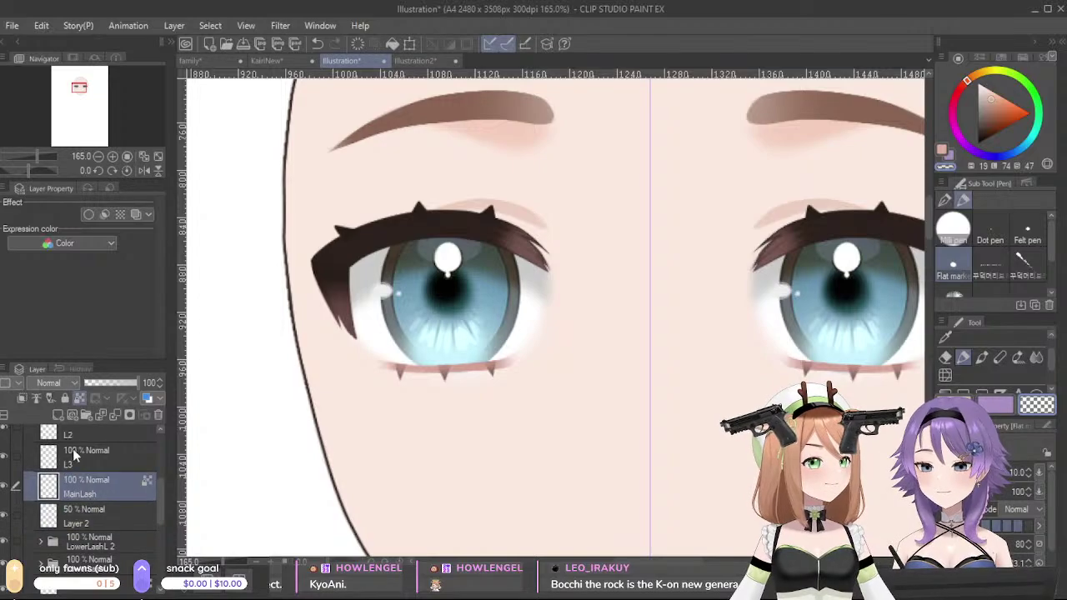
{"action": "left_click", "coordinate": [57, 414]}
{"action": "scroll", "coordinate": [263, 435], "scroll_direction": "up", "scroll_amount": 3}
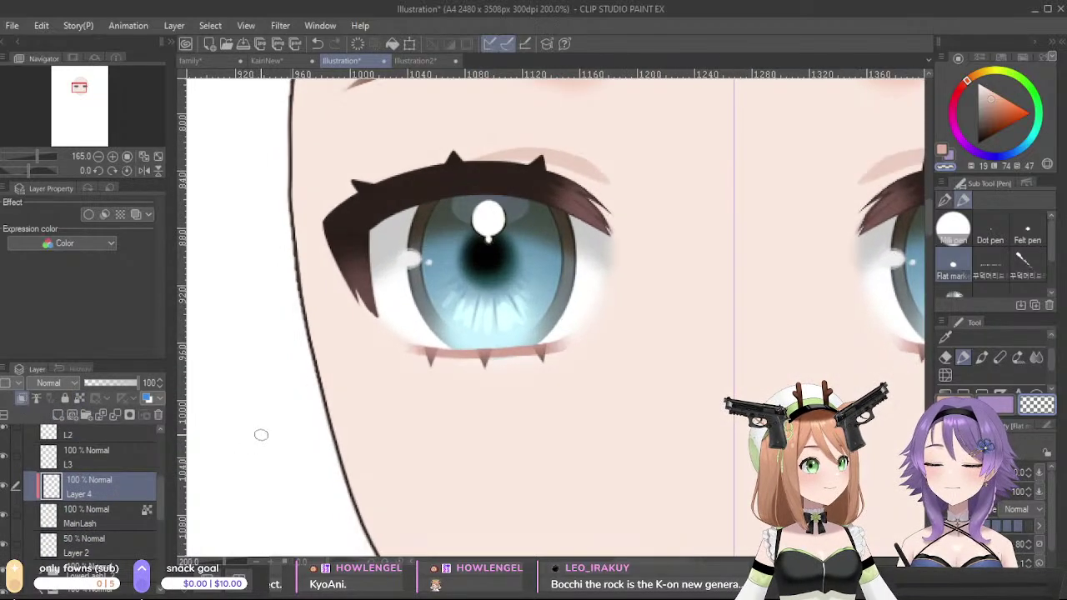
- Sample the lighter brown from the inner lash and paint a slanted highlight patch on the upper lash above the iris
{"action": "left_click_drag", "start_coordinate": [562, 275], "coordinate": [495, 572]}
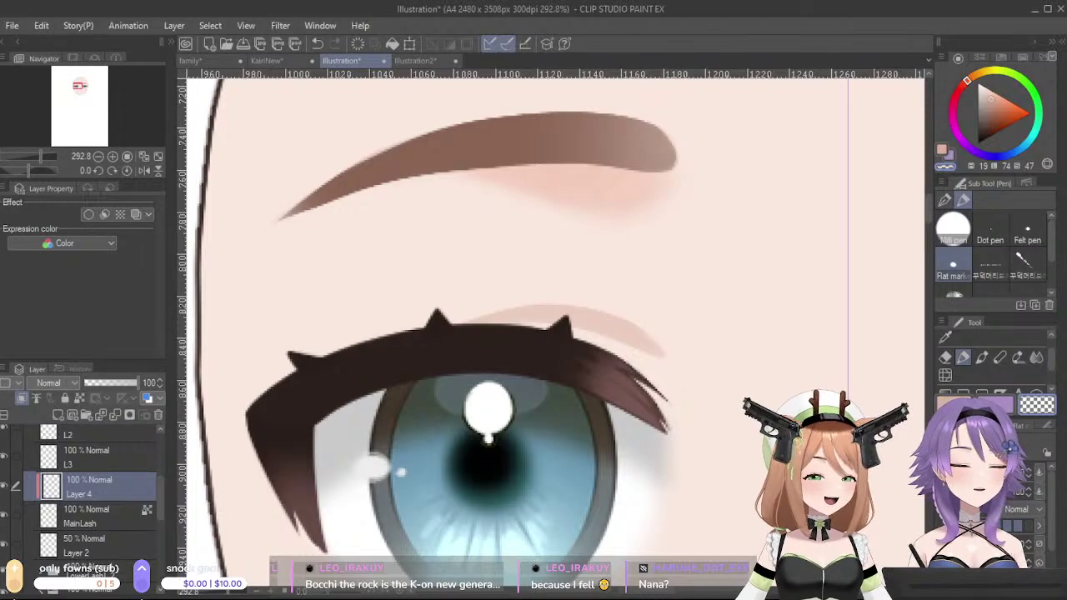
{"action": "scroll", "coordinate": [527, 124], "scroll_direction": "down", "scroll_amount": 1}
{"action": "scroll", "coordinate": [530, 150], "scroll_direction": "down", "scroll_amount": 2}
{"action": "scroll", "coordinate": [537, 163], "scroll_direction": "up", "scroll_amount": 4}
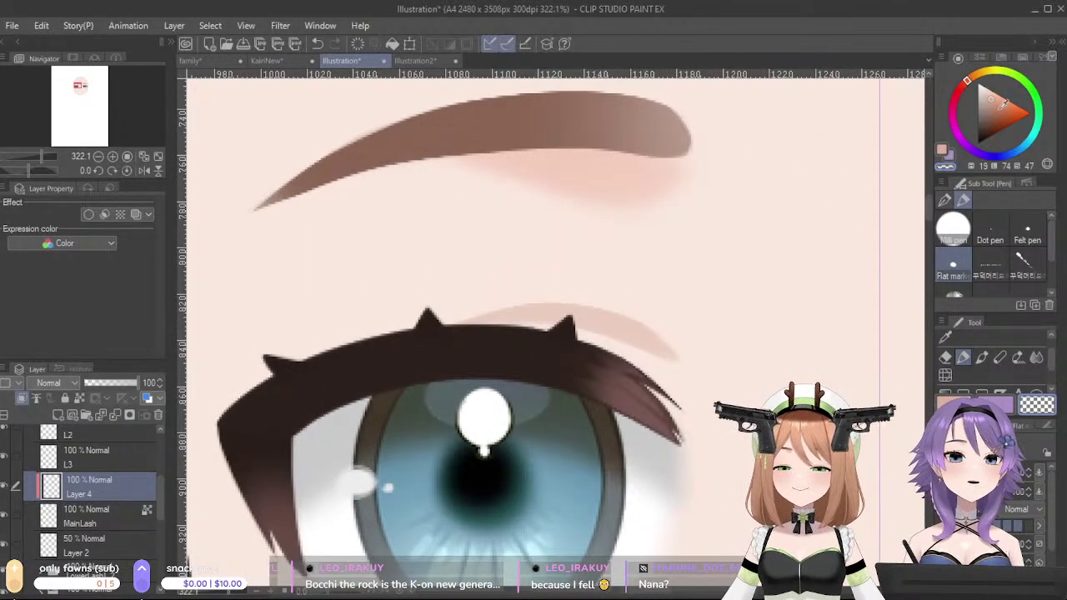
{"action": "left_click", "coordinate": [592, 377], "text": "alt"}
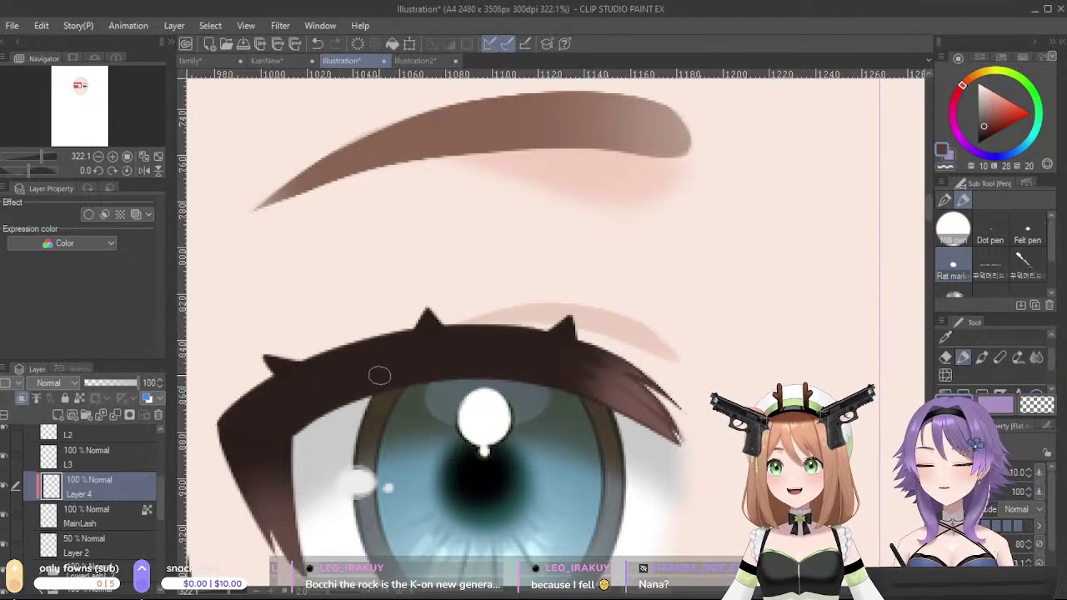
{"action": "mouse_move", "coordinate": [377, 374]}
{"action": "left_mouse_down"}
{"action": "mouse_move", "coordinate": [400, 359]}
{"action": "mouse_move", "coordinate": [387, 356]}
{"action": "mouse_move", "coordinate": [380, 365]}
{"action": "mouse_move", "coordinate": [421, 366]}
{"action": "mouse_move", "coordinate": [425, 358]}
{"action": "mouse_move", "coordinate": [379, 367]}
{"action": "mouse_move", "coordinate": [422, 352]}
{"action": "mouse_move", "coordinate": [406, 349]}
{"action": "mouse_move", "coordinate": [441, 348]}
{"action": "mouse_move", "coordinate": [426, 355]}
{"action": "mouse_move", "coordinate": [460, 362]}
{"action": "mouse_move", "coordinate": [425, 350]}
{"action": "mouse_move", "coordinate": [481, 354]}
{"action": "left_mouse_up"}
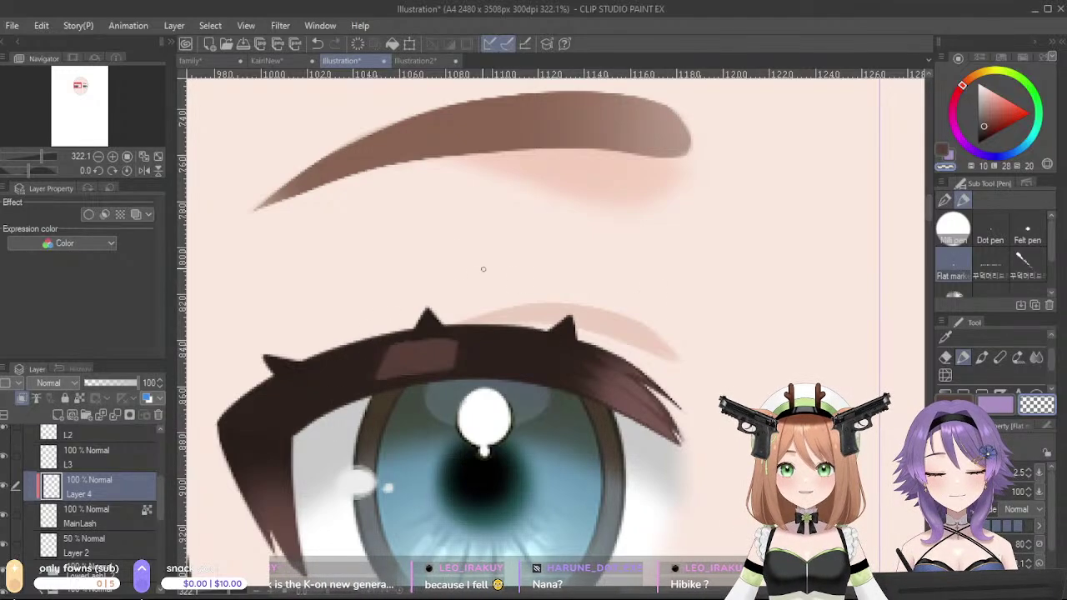
- Cut thin slanted gaps and a small notch into the lash highlight to split it into separate strips
{"action": "key", "text": "ctrl+z"}
{"action": "left_click_drag", "start_coordinate": [413, 341], "coordinate": [382, 408]}
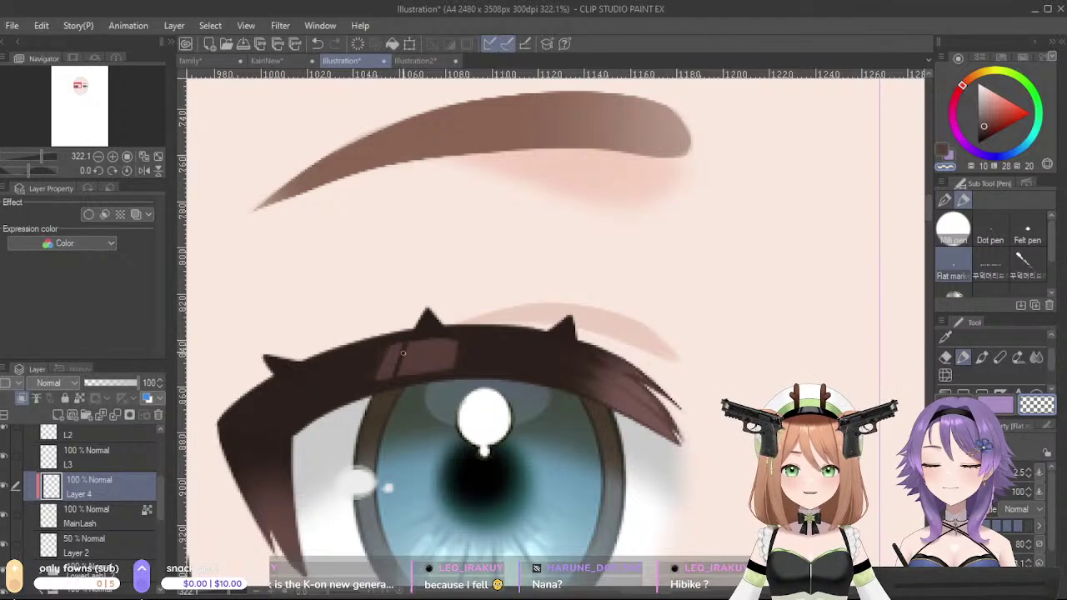
{"action": "key", "text": "ctrl+z"}
{"action": "left_click_drag", "start_coordinate": [424, 331], "coordinate": [432, 343]}
{"action": "key", "text": "ctrl+z"}
{"action": "left_click_drag", "start_coordinate": [432, 332], "coordinate": [430, 341]}
{"action": "left_click", "coordinate": [425, 372], "text": "alt"}
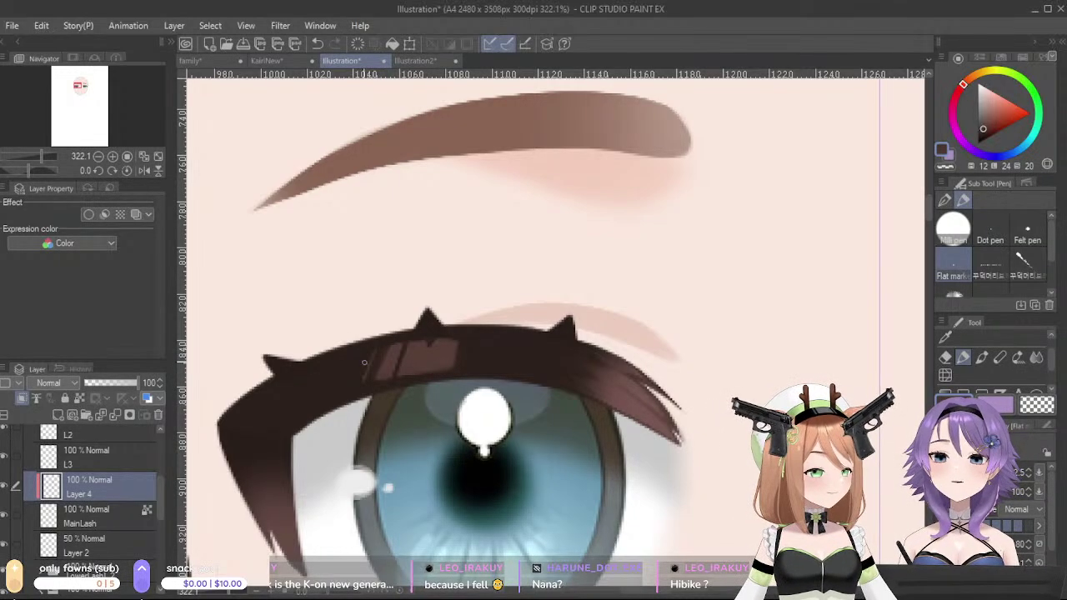
- Check the lash highlights on the whole face and rename the clipped layer as MainLashHL
{"action": "scroll", "coordinate": [371, 367], "scroll_direction": "down", "scroll_amount": 6}
{"action": "scroll", "coordinate": [600, 428], "scroll_direction": "down", "scroll_amount": 2}
{"action": "left_click_drag", "start_coordinate": [588, 430], "coordinate": [577, 354]}
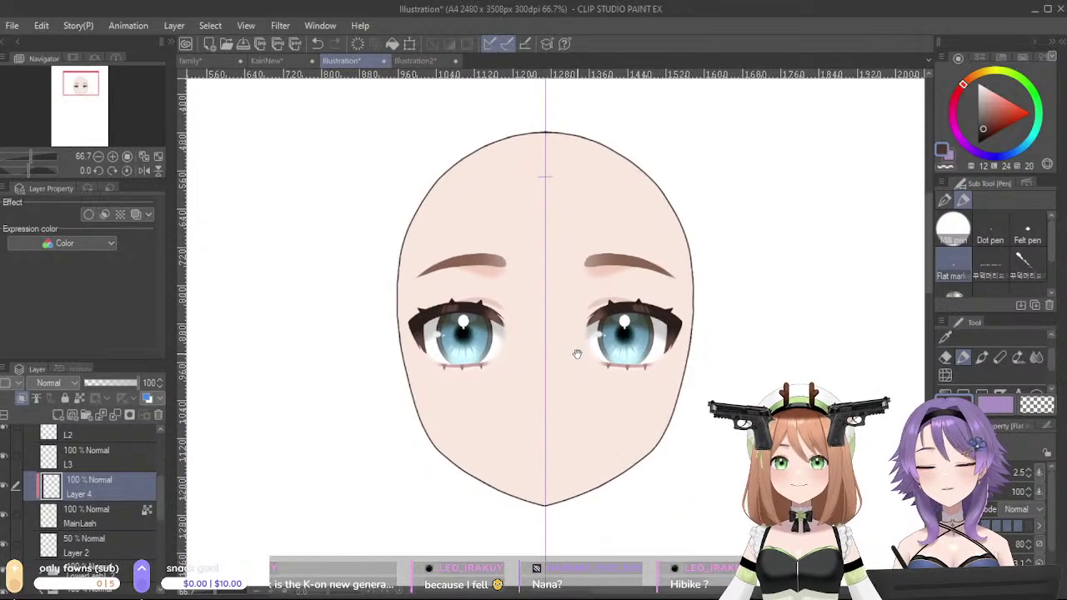
{"action": "scroll", "coordinate": [576, 354], "scroll_direction": "up", "scroll_amount": 2}
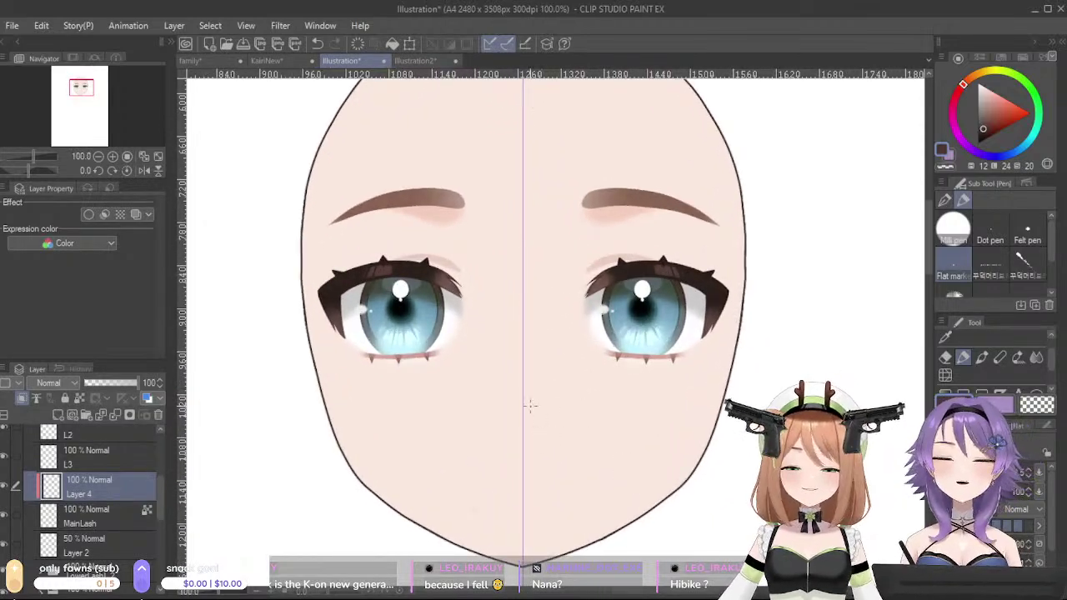
{"action": "scroll", "coordinate": [530, 409], "scroll_direction": "up", "scroll_amount": 2}
{"action": "scroll", "coordinate": [431, 314], "scroll_direction": "down", "scroll_amount": 1}
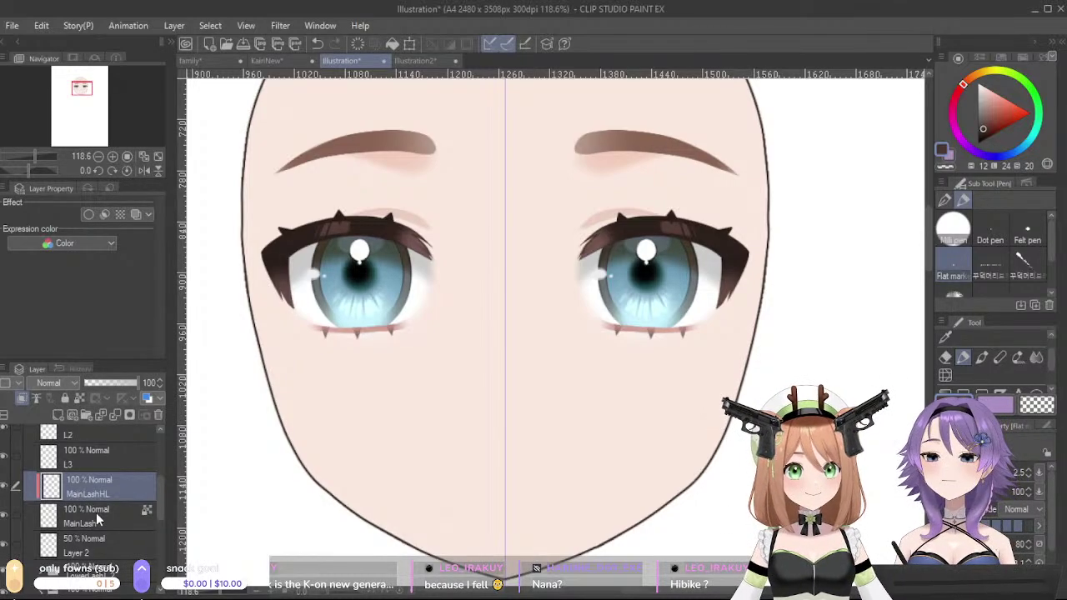
- Review the layers inside the Eyes folder and toggle the visibility of LowerLashL 2 to check its contents
{"action": "scroll", "coordinate": [96, 513], "scroll_direction": "up", "scroll_amount": 3}
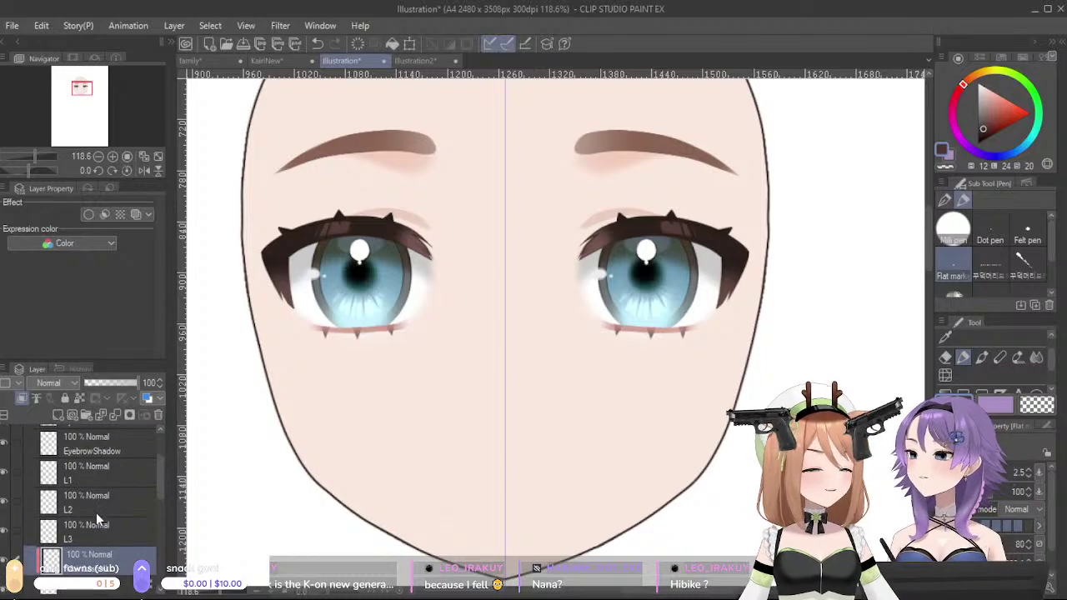
{"action": "scroll", "coordinate": [95, 512], "scroll_direction": "up", "scroll_amount": 1}
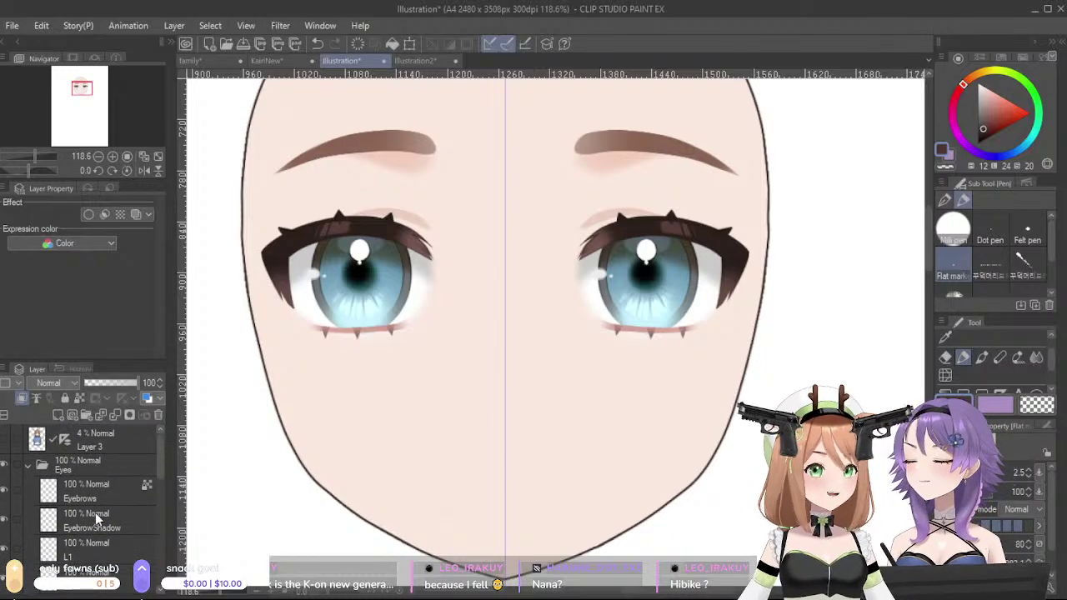
{"action": "left_click", "coordinate": [27, 467]}
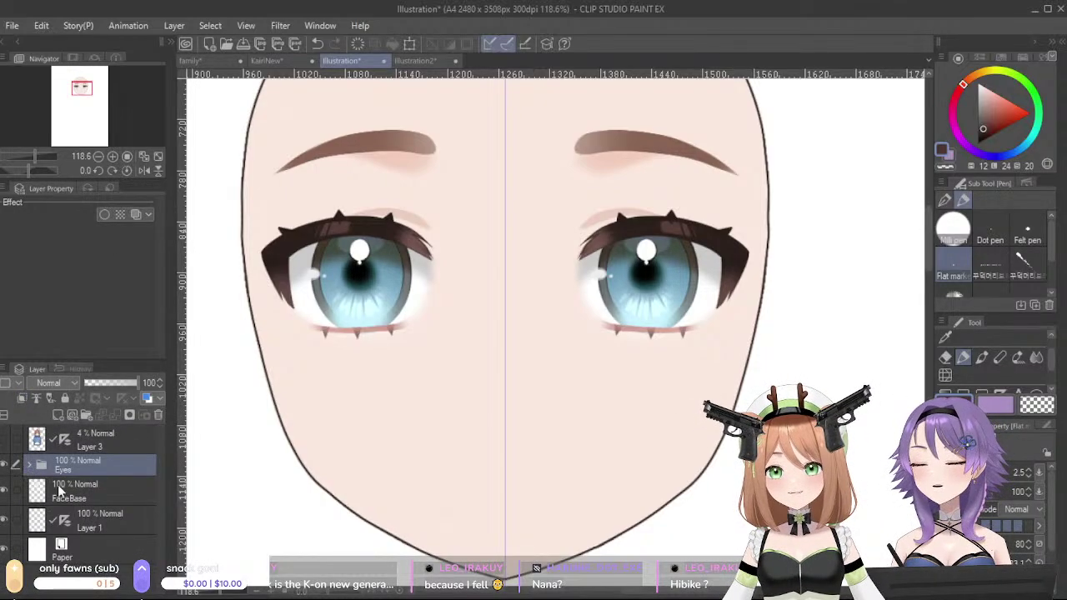
{"action": "left_click", "coordinate": [30, 463]}
{"action": "scroll", "coordinate": [58, 492], "scroll_direction": "down", "scroll_amount": 4}
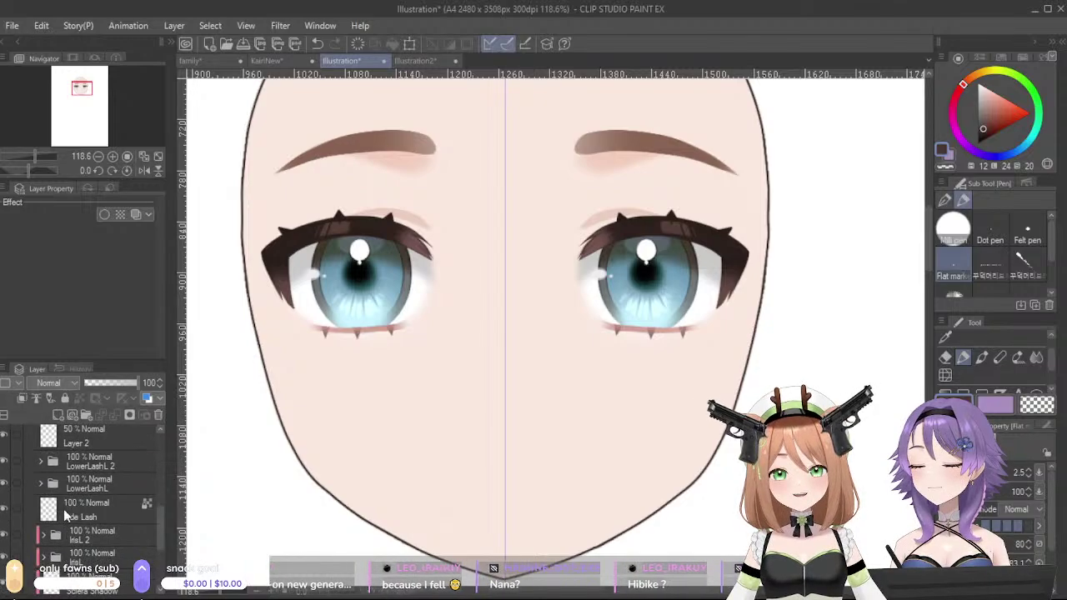
{"action": "left_click", "coordinate": [4, 462]}
{"action": "left_click", "coordinate": [3, 462]}
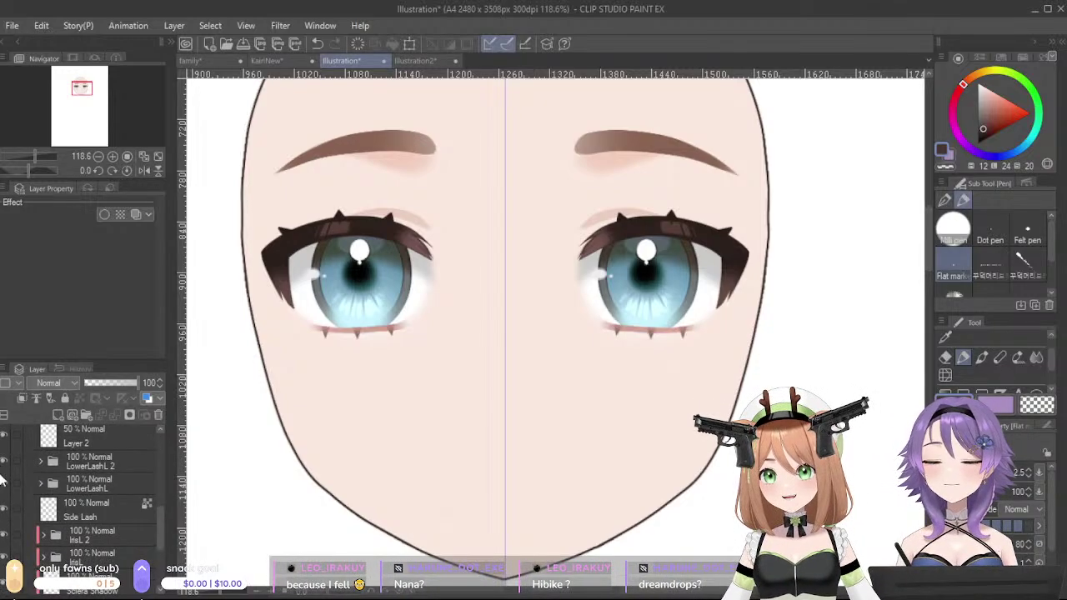
- Rename the lower-lash folders as LowerLashL and LowerLashR, and the IrisL 2 folder as IrisR
{"action": "left_click", "coordinate": [109, 465]}
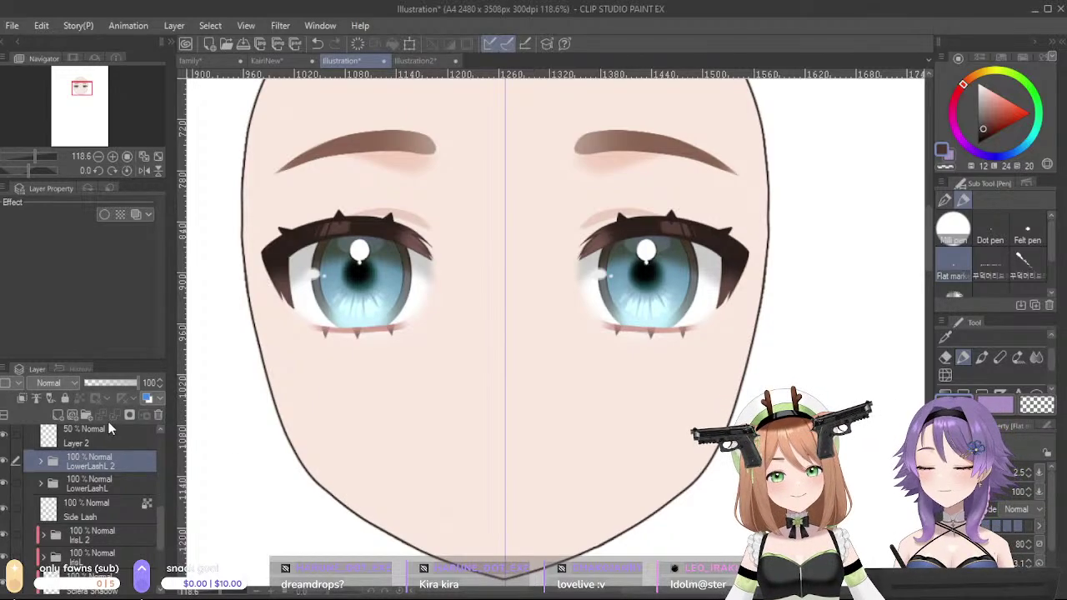
{"action": "left_click", "coordinate": [134, 487]}
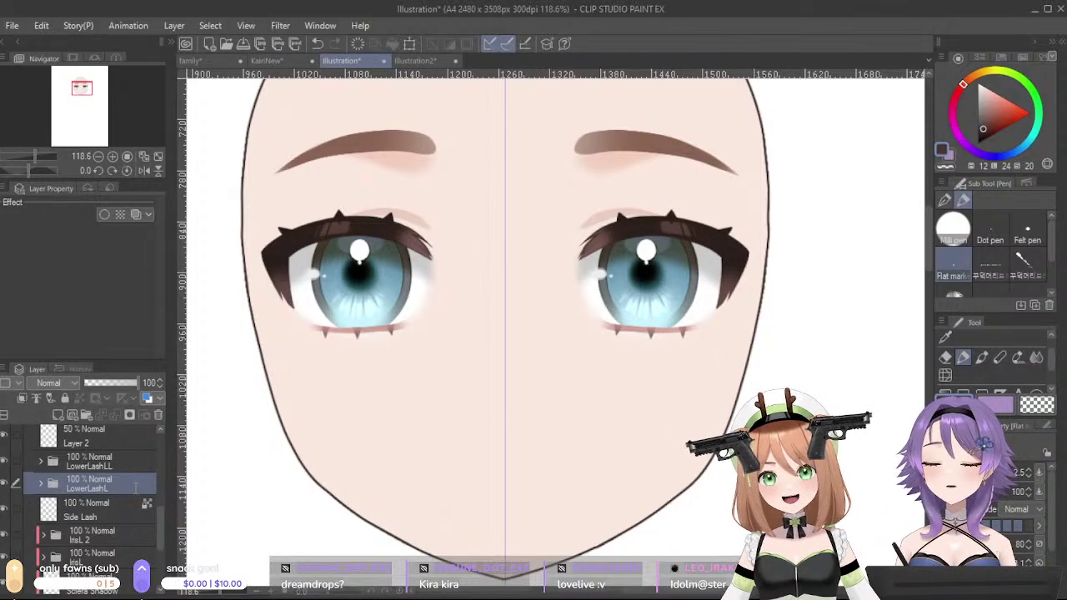
{"action": "left_click", "coordinate": [106, 537]}
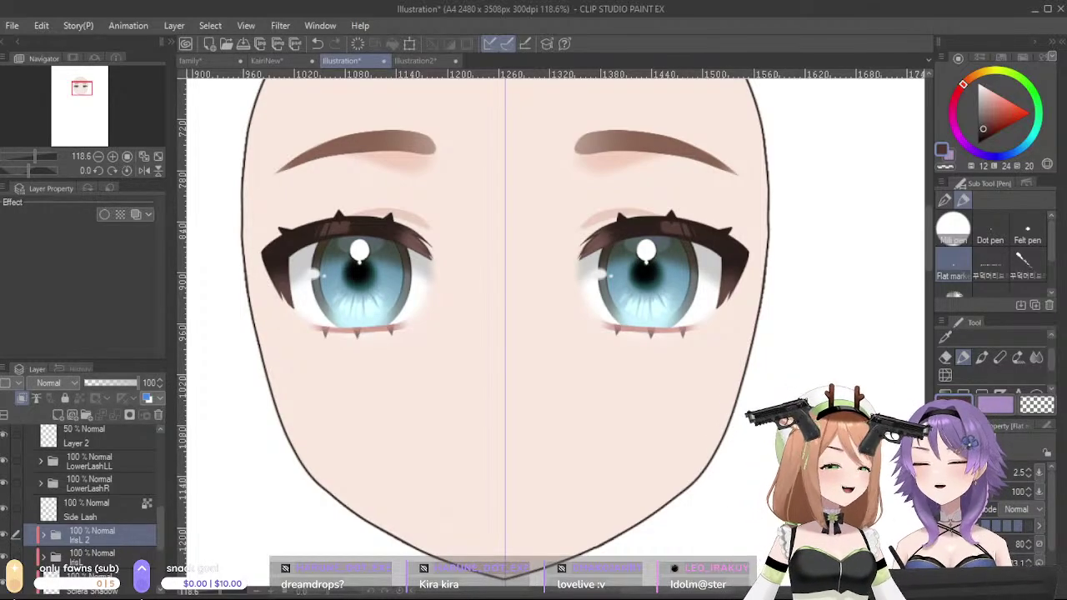
{"action": "left_click", "coordinate": [120, 463]}
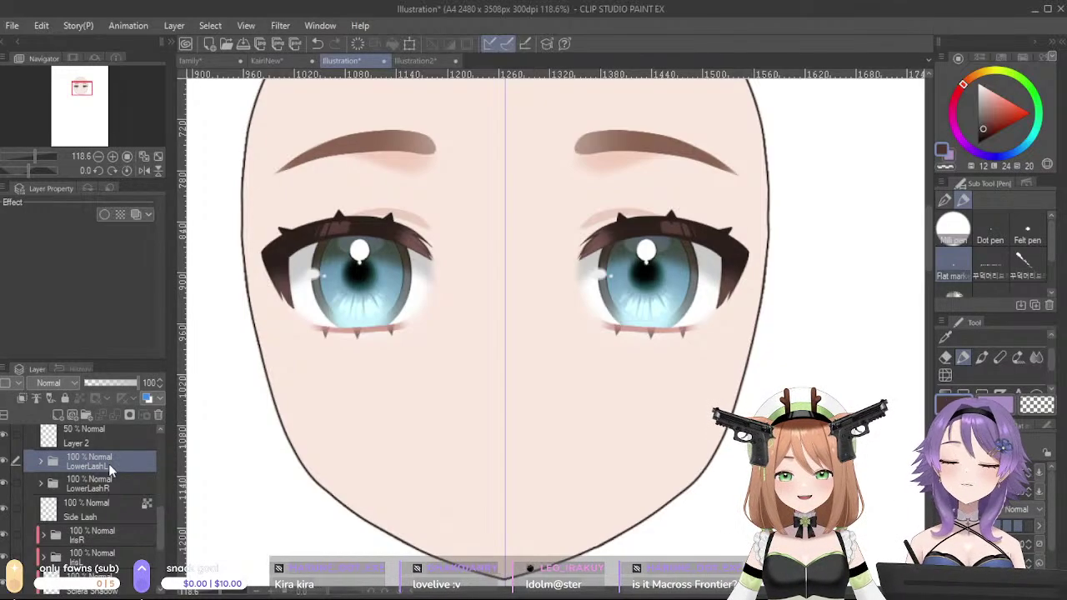
- Toggle the upper iris folder's visibility to check its side, and rename the two iris folders as IrisL and IrisR
{"action": "left_click", "coordinate": [50, 534]}
{"action": "left_click", "coordinate": [4, 534]}
{"action": "left_click", "coordinate": [4, 534]}
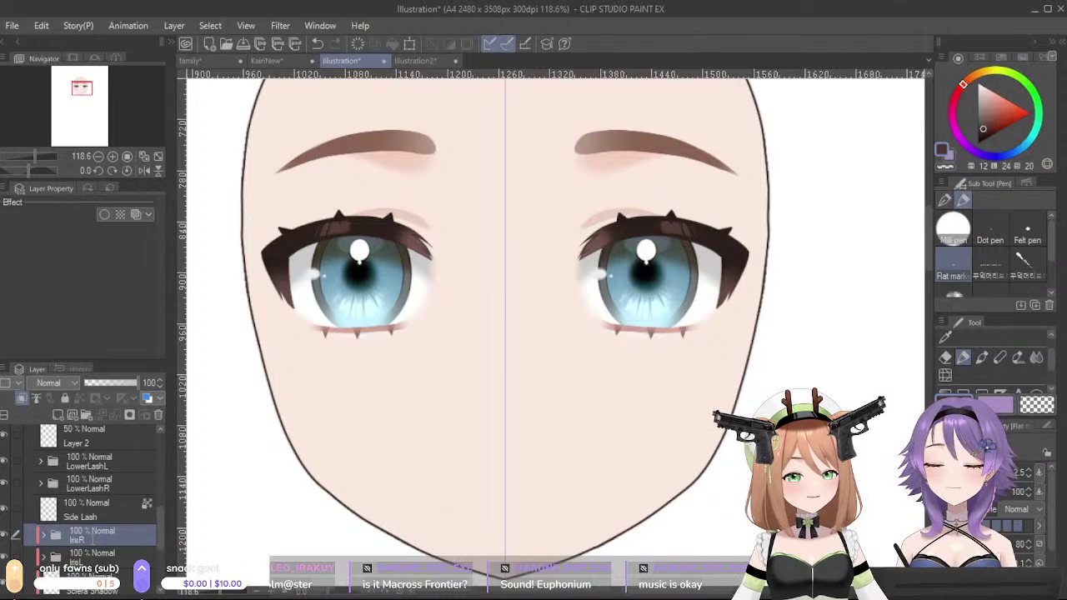
{"action": "key", "text": "BackSpace"}
{"action": "type", "text": "L"}
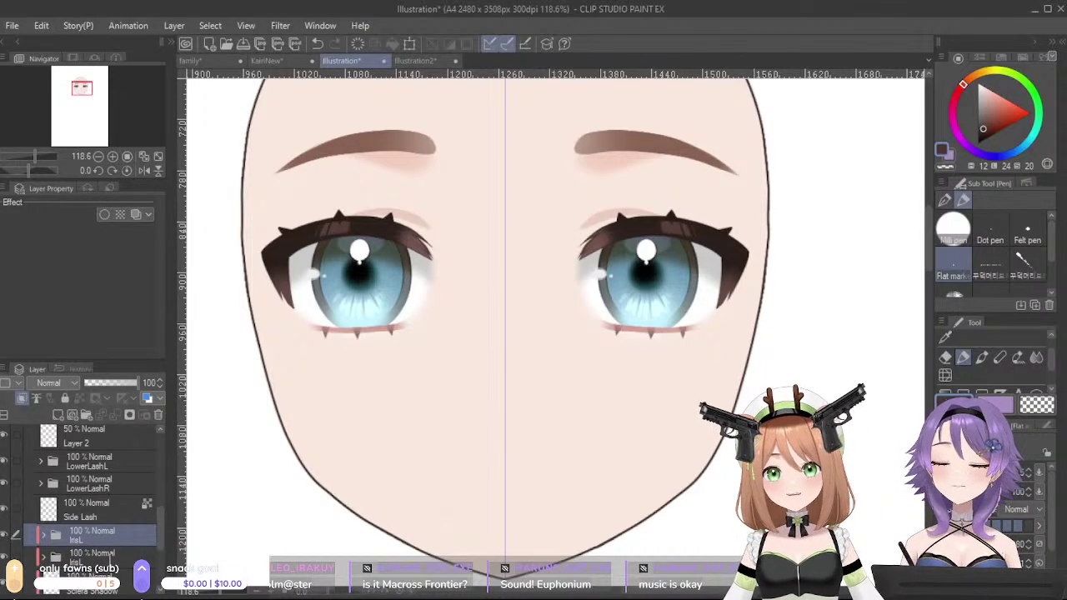
- Collapse the Eyes folder and add a new layer directly above FaceBase
{"action": "scroll", "coordinate": [381, 326], "scroll_direction": "down", "scroll_amount": 5}
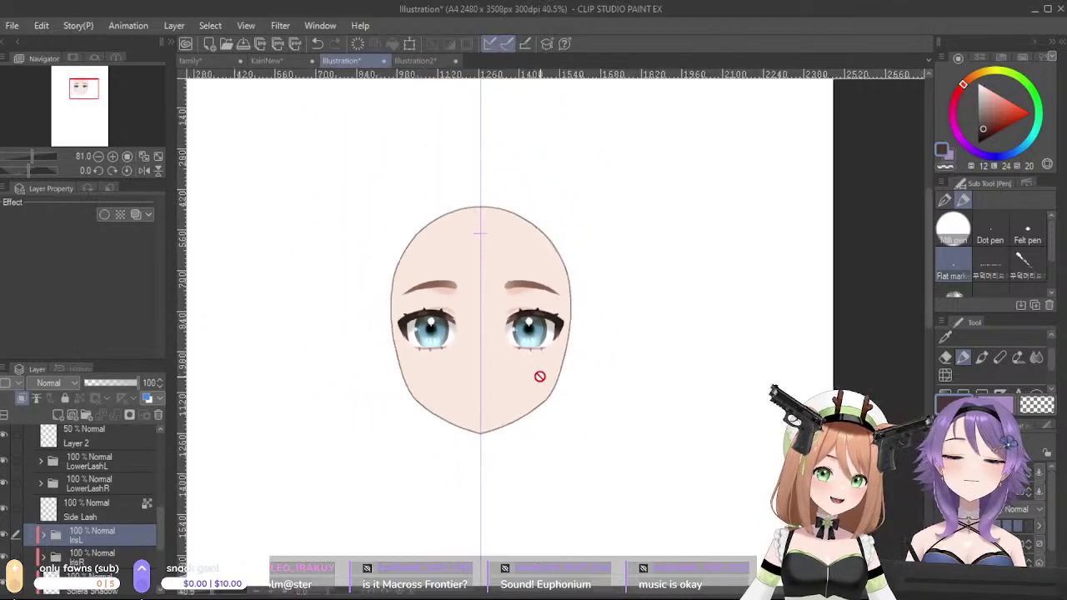
{"action": "scroll", "coordinate": [511, 424], "scroll_direction": "up", "scroll_amount": 3}
{"action": "left_click_drag", "start_coordinate": [701, 364], "coordinate": [537, 485]}
{"action": "scroll", "coordinate": [99, 507], "scroll_direction": "up", "scroll_amount": 3}
{"action": "scroll", "coordinate": [98, 504], "scroll_direction": "up", "scroll_amount": 3}
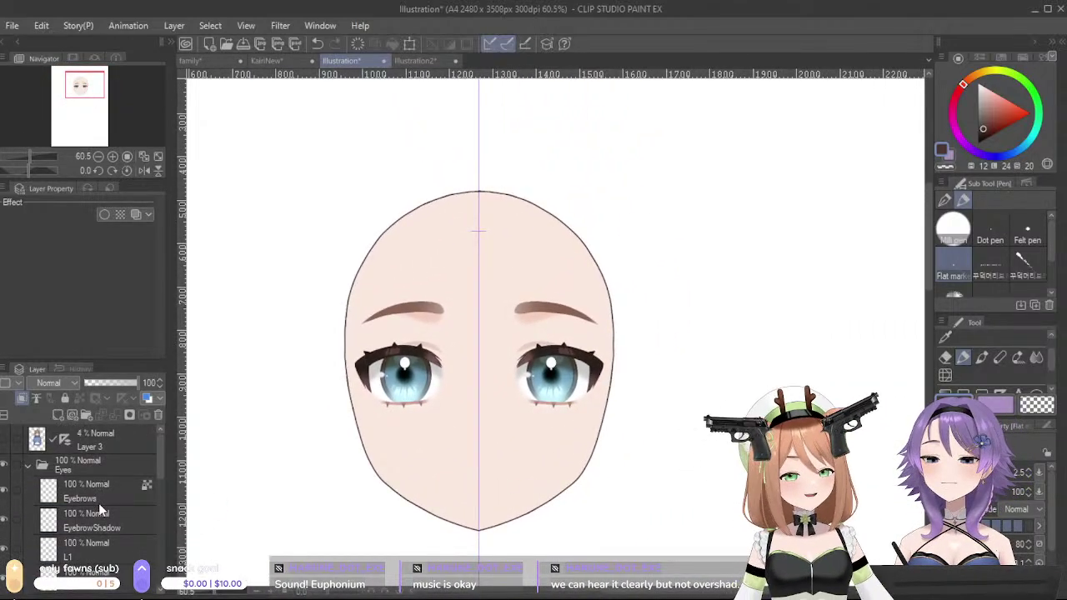
{"action": "left_click", "coordinate": [32, 463]}
{"action": "left_click", "coordinate": [79, 500]}
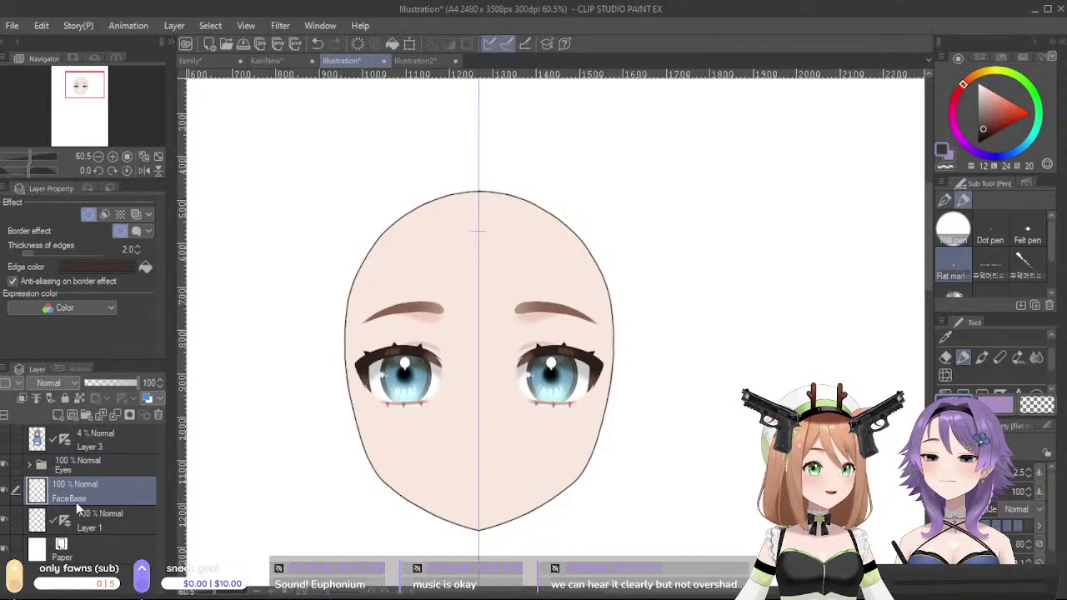
{"action": "left_click", "coordinate": [60, 420]}
{"action": "scroll", "coordinate": [358, 450], "scroll_direction": "up", "scroll_amount": 1}
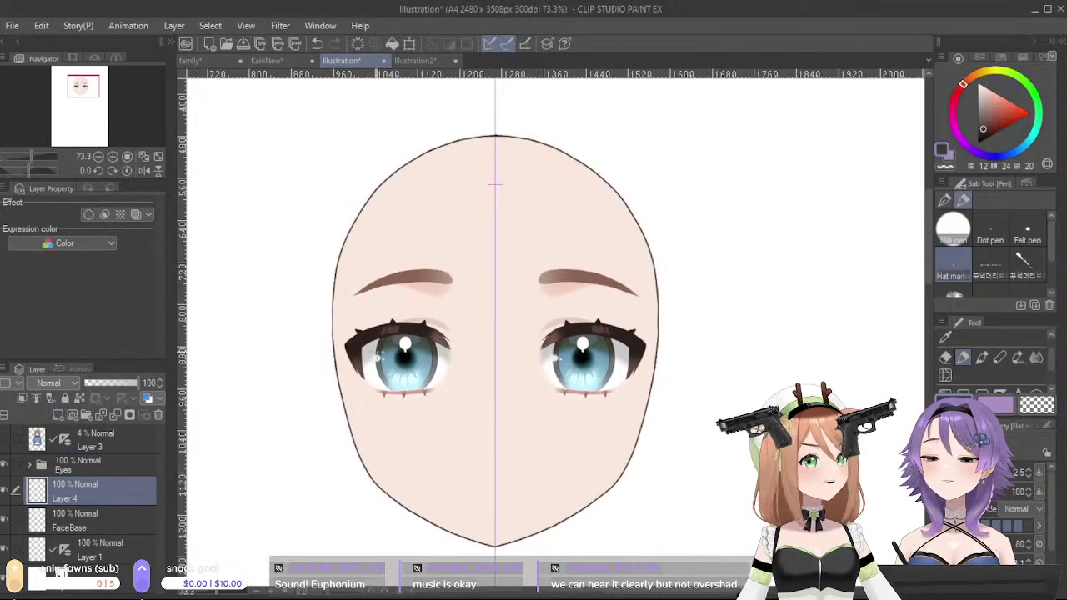
- Switch to the KairiNew illustration and examine its nose and mouth up close as a reference
{"action": "left_click", "coordinate": [266, 61]}
{"action": "scroll", "coordinate": [321, 420], "scroll_direction": "down", "scroll_amount": 3}
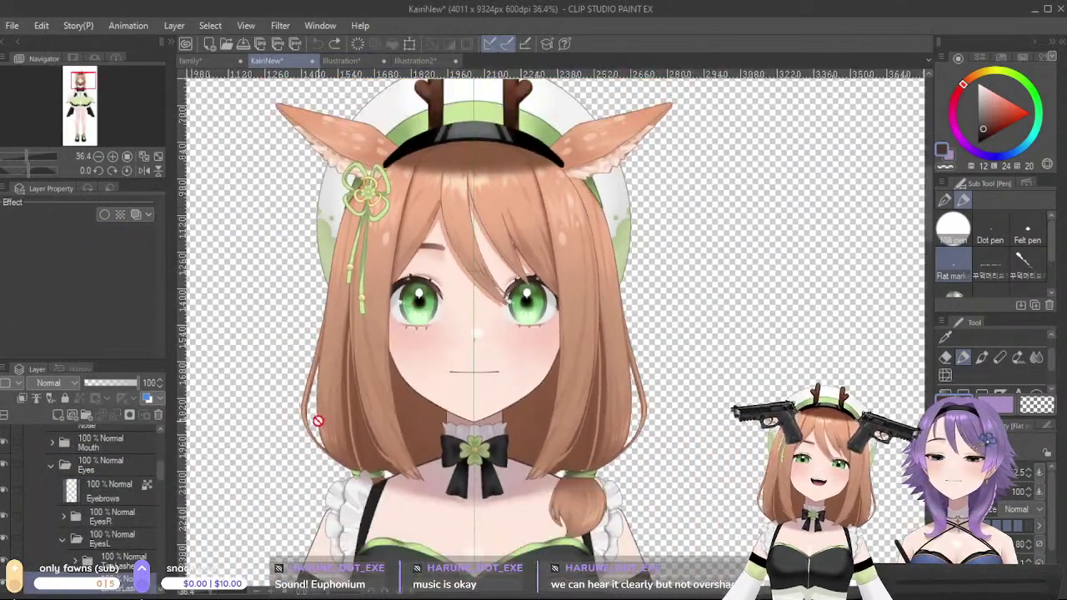
{"action": "scroll", "coordinate": [321, 420], "scroll_direction": "up", "scroll_amount": 3}
{"action": "scroll", "coordinate": [445, 364], "scroll_direction": "up", "scroll_amount": 5}
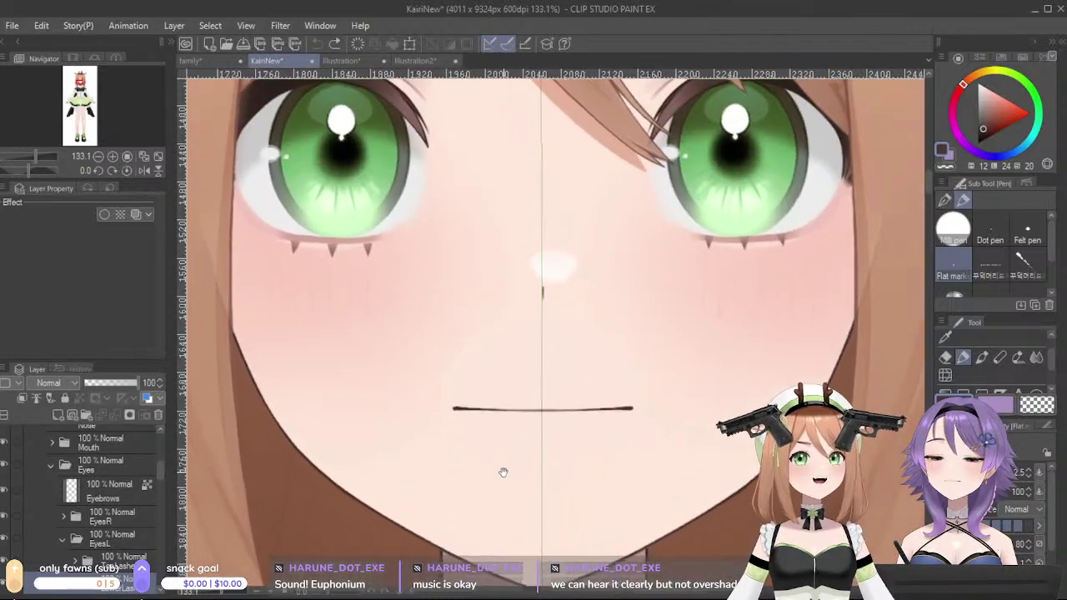
{"action": "left_click_drag", "start_coordinate": [504, 473], "coordinate": [500, 475]}
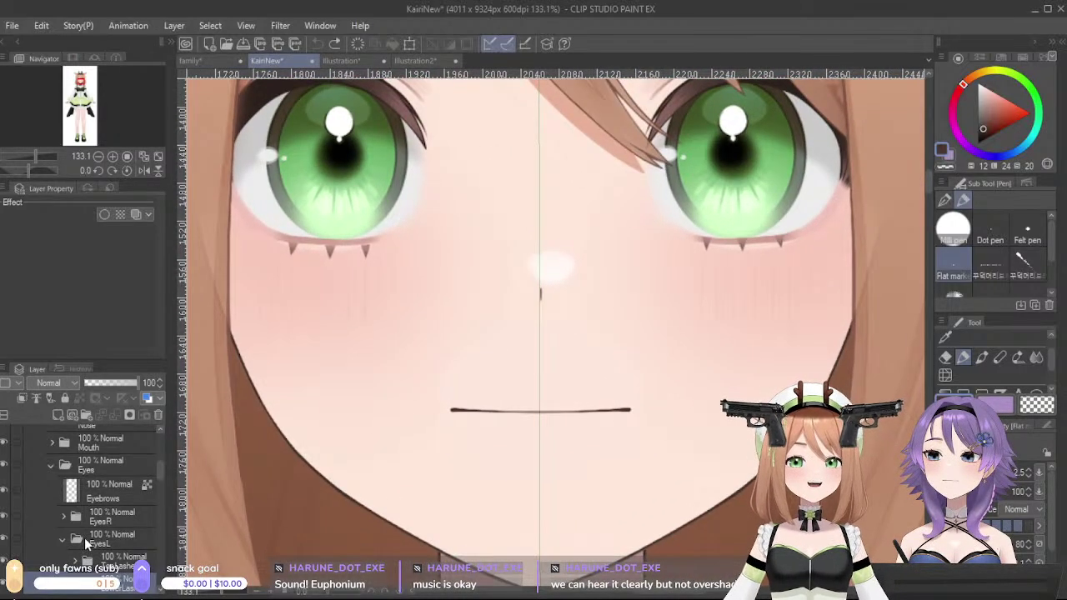
- Review how the Eyes, Nose and Mouth folders are organised inside KairiNew's Head folder, and return to Illustration
{"action": "scroll", "coordinate": [84, 537], "scroll_direction": "down", "scroll_amount": 2}
{"action": "left_click", "coordinate": [108, 527]}
{"action": "scroll", "coordinate": [108, 528], "scroll_direction": "down", "scroll_amount": 3}
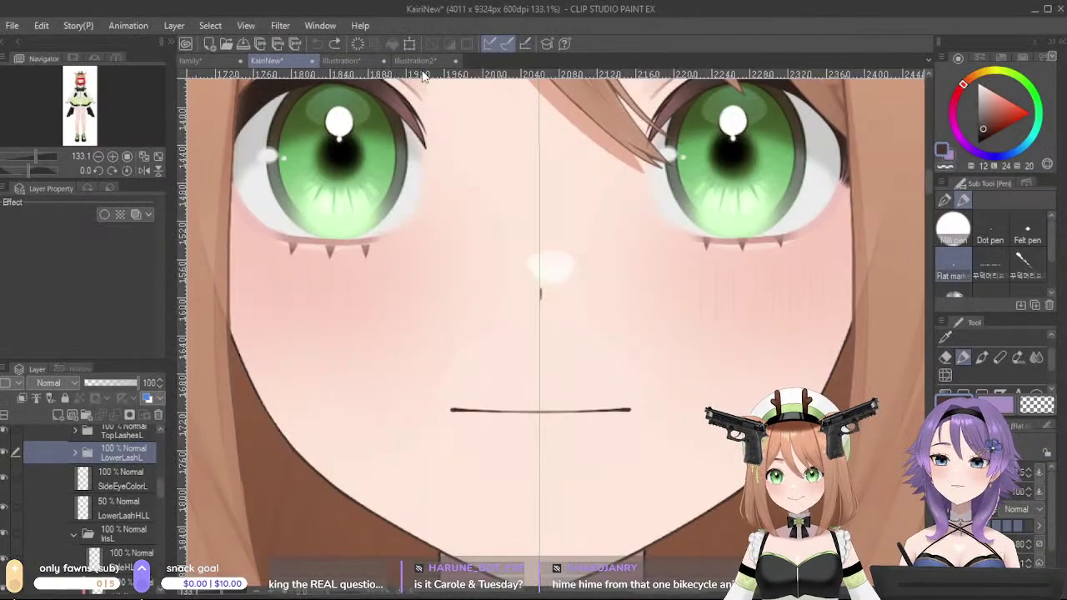
{"action": "left_click_drag", "start_coordinate": [529, 382], "coordinate": [605, 315]}
{"action": "scroll", "coordinate": [140, 513], "scroll_direction": "down", "scroll_amount": 5}
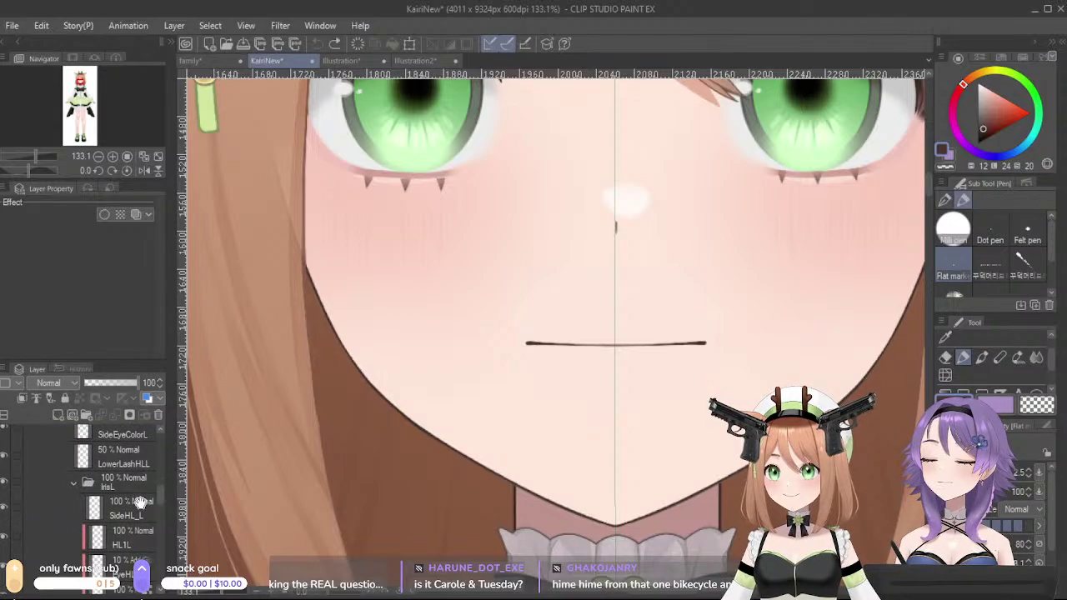
{"action": "scroll", "coordinate": [119, 508], "scroll_direction": "up", "scroll_amount": 8}
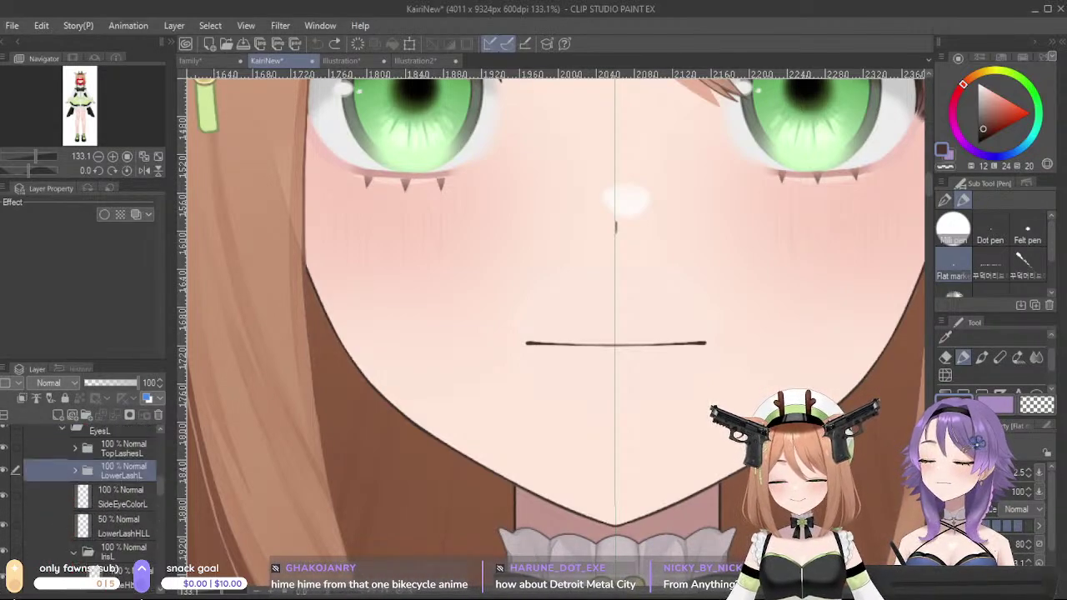
{"action": "left_click", "coordinate": [63, 534]}
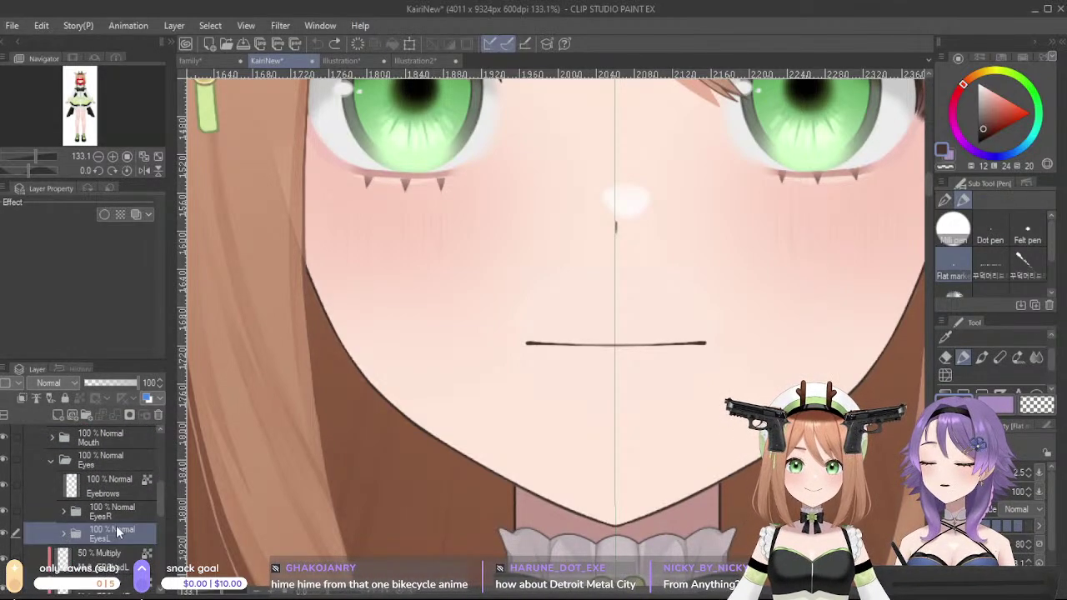
{"action": "left_click", "coordinate": [53, 460]}
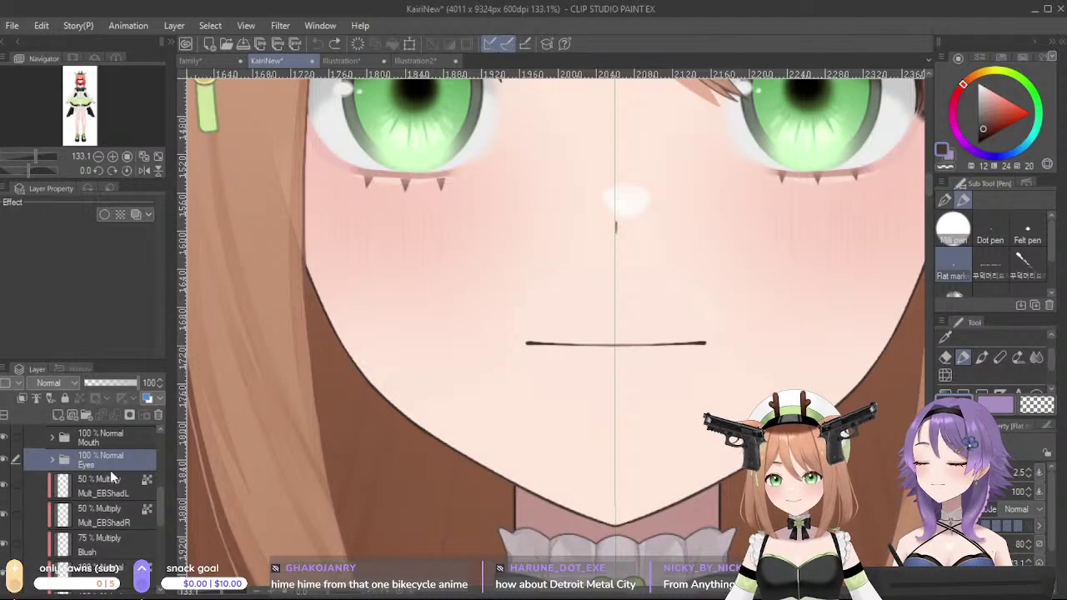
{"action": "scroll", "coordinate": [127, 554], "scroll_direction": "up", "scroll_amount": 2}
{"action": "scroll", "coordinate": [127, 554], "scroll_direction": "up", "scroll_amount": 2}
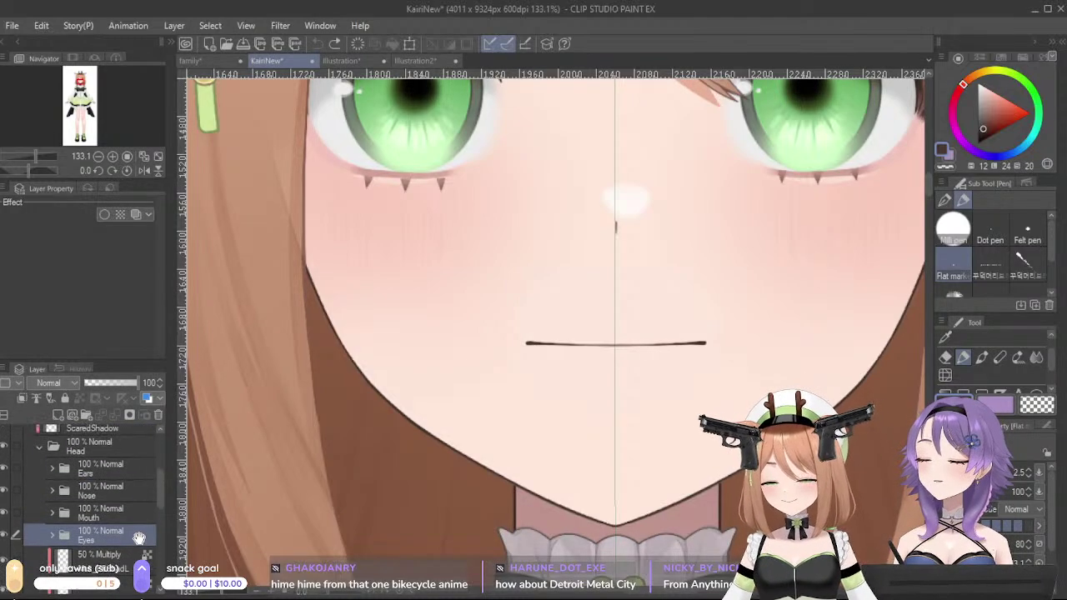
{"action": "left_click", "coordinate": [340, 61]}
- Delete the empty layer between the Eyes folder and FaceBase
{"action": "left_click_drag", "start_coordinate": [685, 304], "coordinate": [688, 299]}
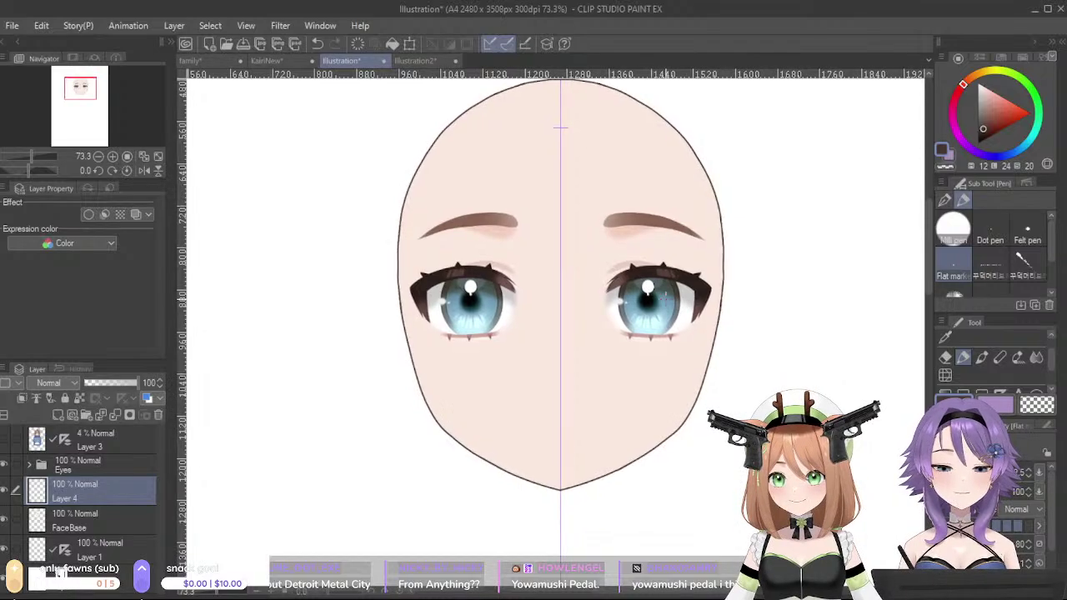
{"action": "scroll", "coordinate": [665, 297], "scroll_direction": "up", "scroll_amount": 7}
{"action": "left_click_drag", "start_coordinate": [639, 377], "coordinate": [690, 310]}
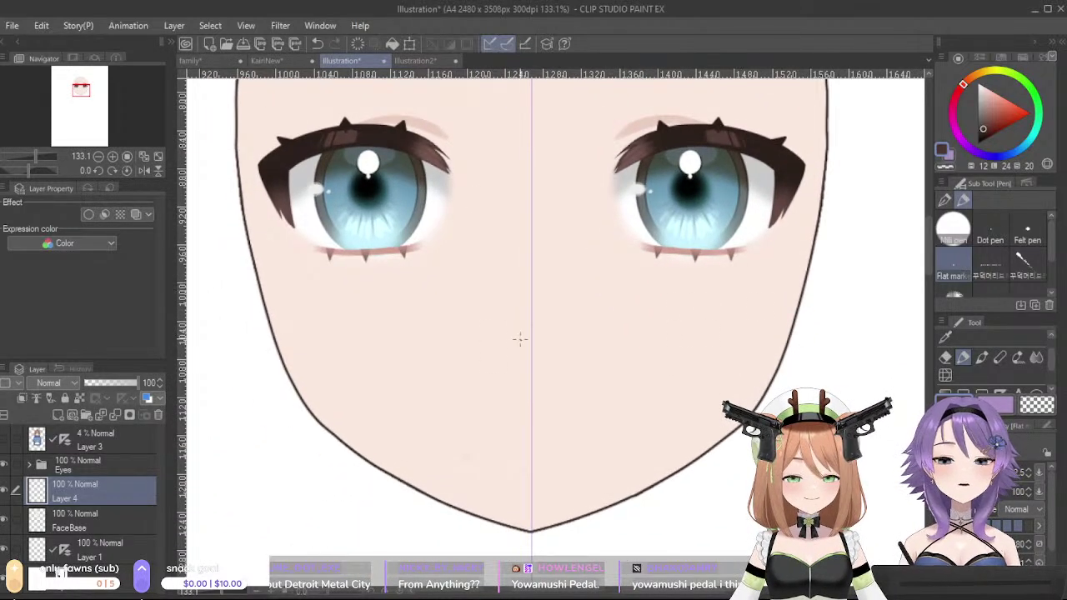
{"action": "left_click", "coordinate": [111, 467]}
{"action": "left_click", "coordinate": [112, 488]}
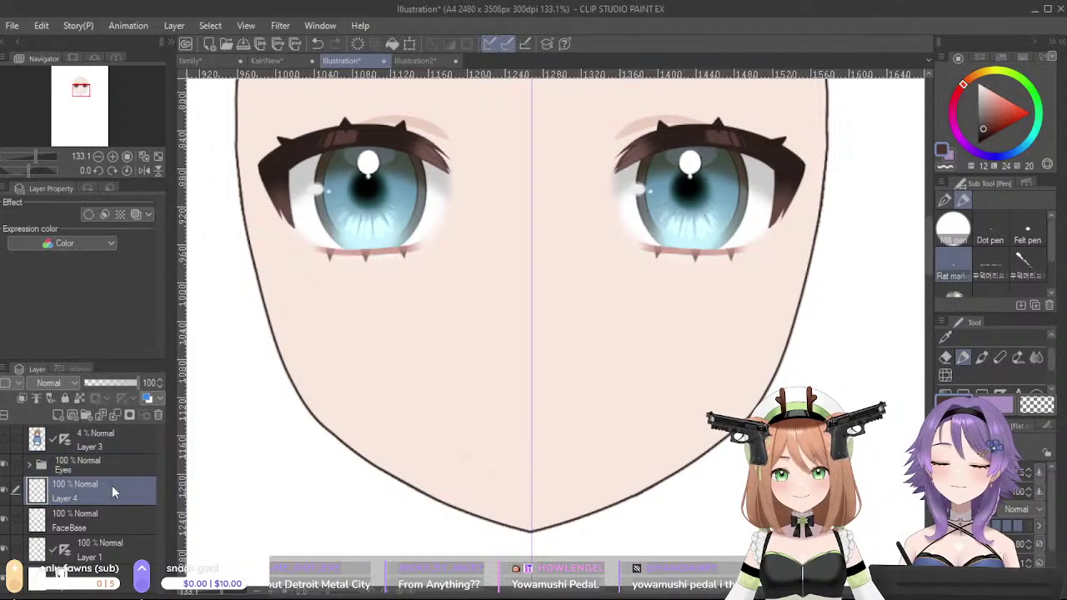
{"action": "left_click", "coordinate": [159, 414]}
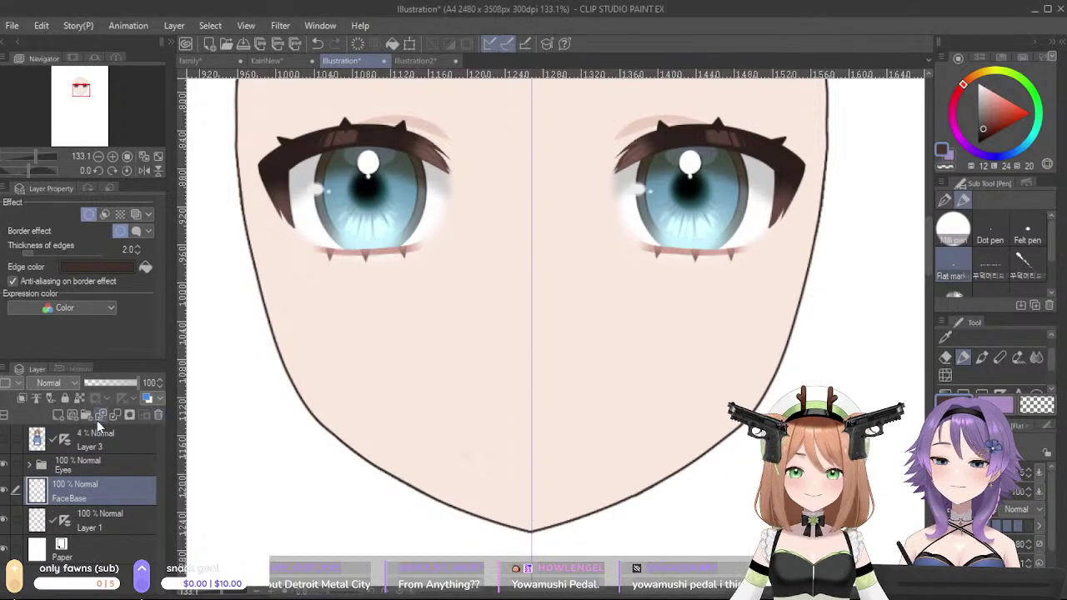
- Create a layer folder named Nose directly above the FaceBase layer
{"action": "left_click", "coordinate": [104, 470]}
{"action": "left_click", "coordinate": [98, 482]}
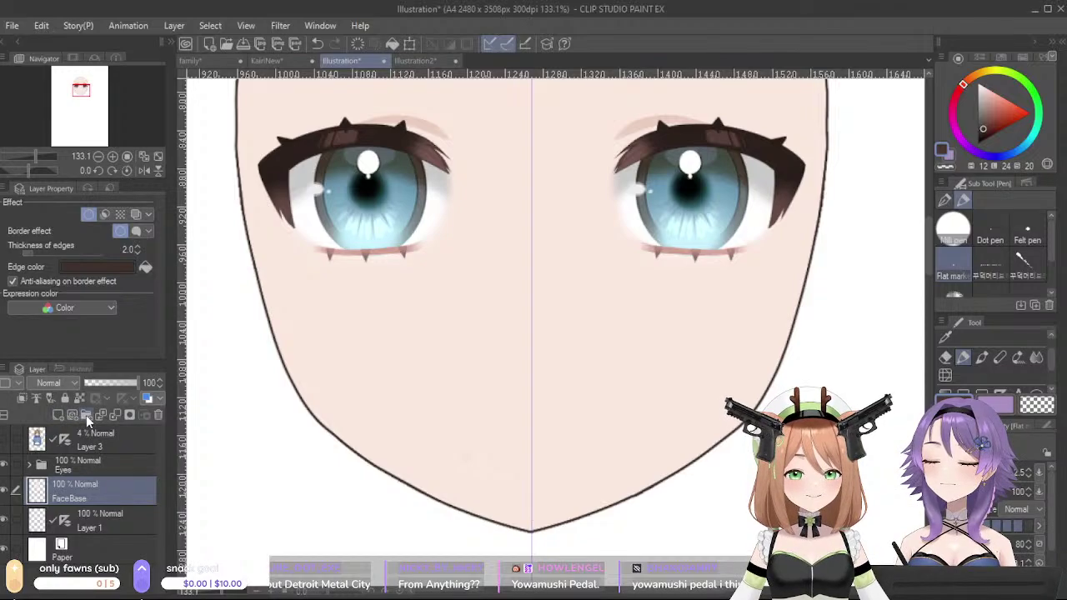
{"action": "left_click", "coordinate": [85, 415]}
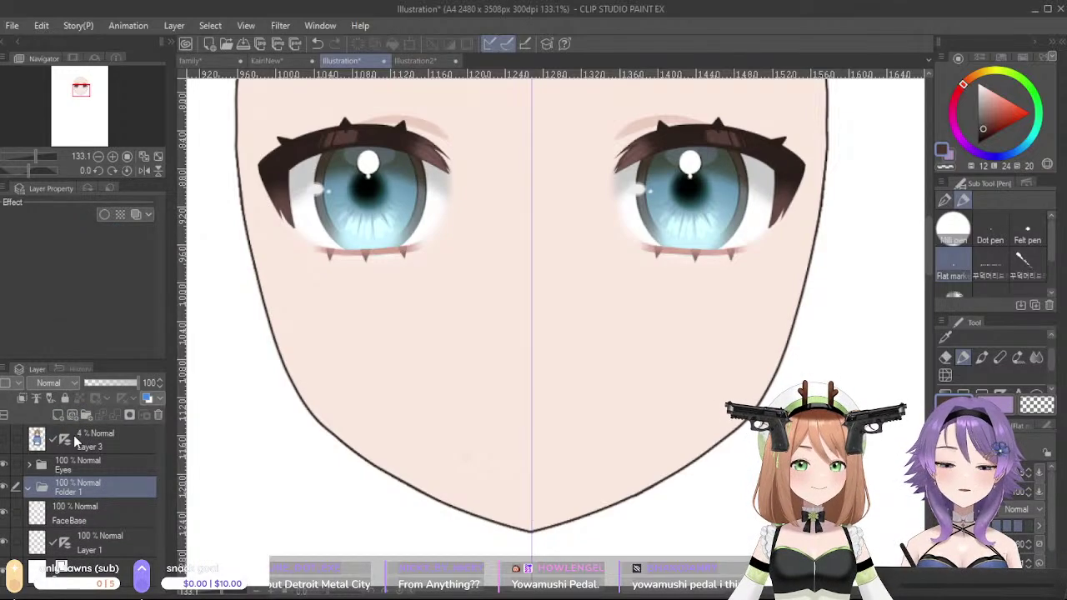
{"action": "type", "text": "Nose"}
{"action": "key", "text": "Return"}
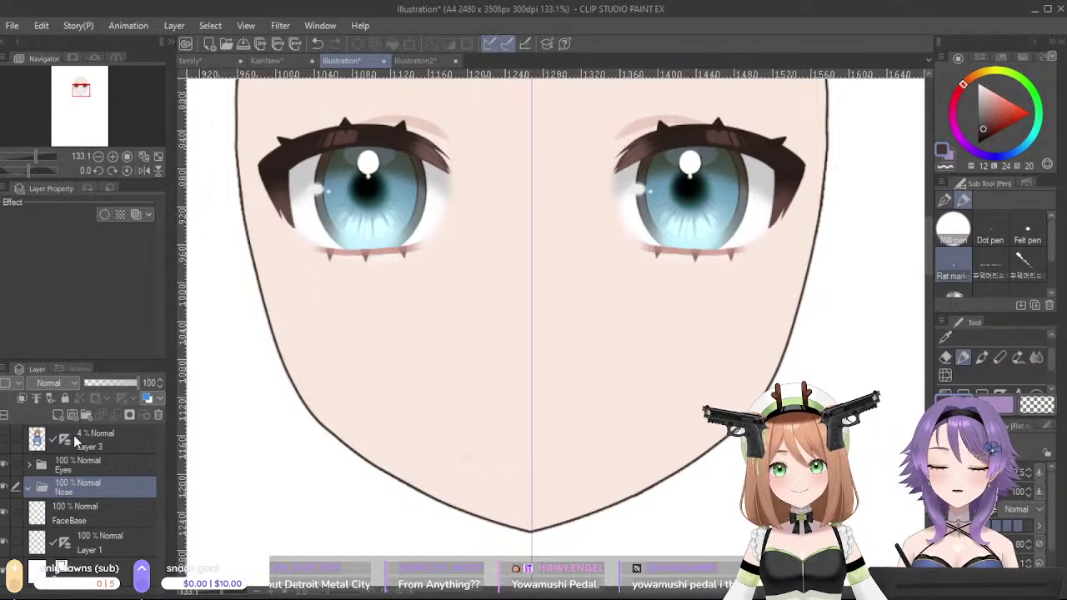
- Sample the face outline's dark brown and draw a short tapered nose line on the centre line, on a new layer inside the Nose folder
{"action": "left_click", "coordinate": [246, 193], "text": "alt"}
{"action": "left_click", "coordinate": [247, 190], "text": "alt"}
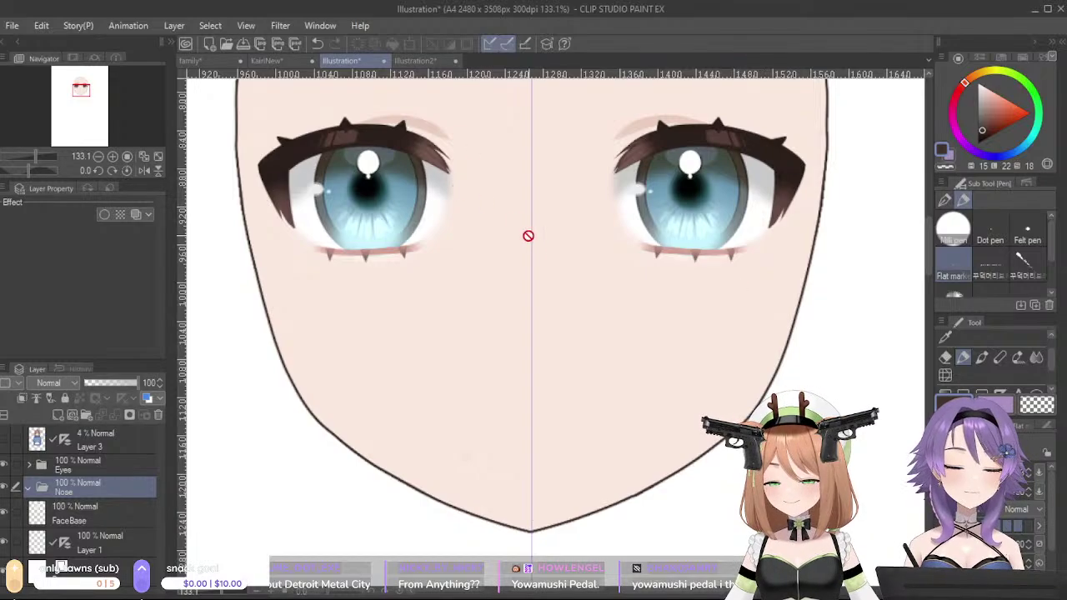
{"action": "left_click", "coordinate": [58, 415]}
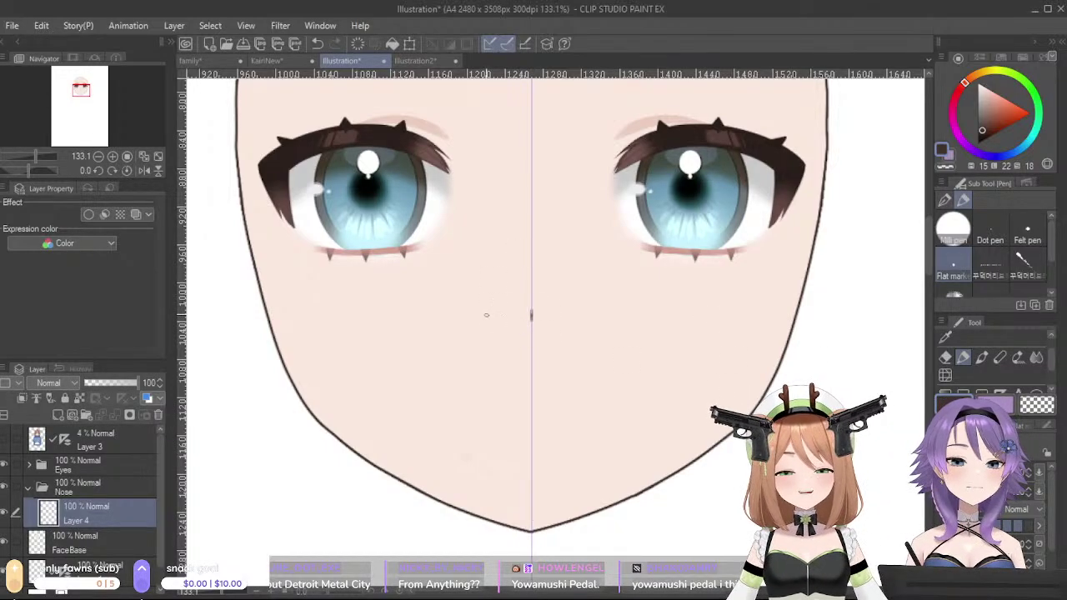
{"action": "key", "text": "ctrl+z"}
{"action": "left_click_drag", "start_coordinate": [531, 314], "coordinate": [532, 324]}
{"action": "key", "text": "c"}
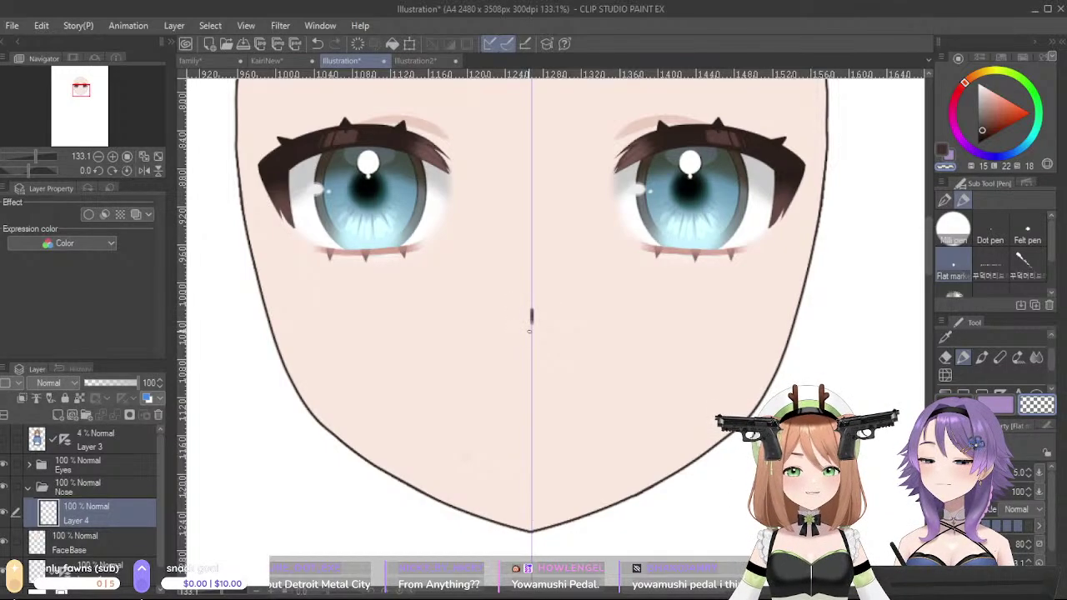
{"action": "key", "text": "ctrl+z"}
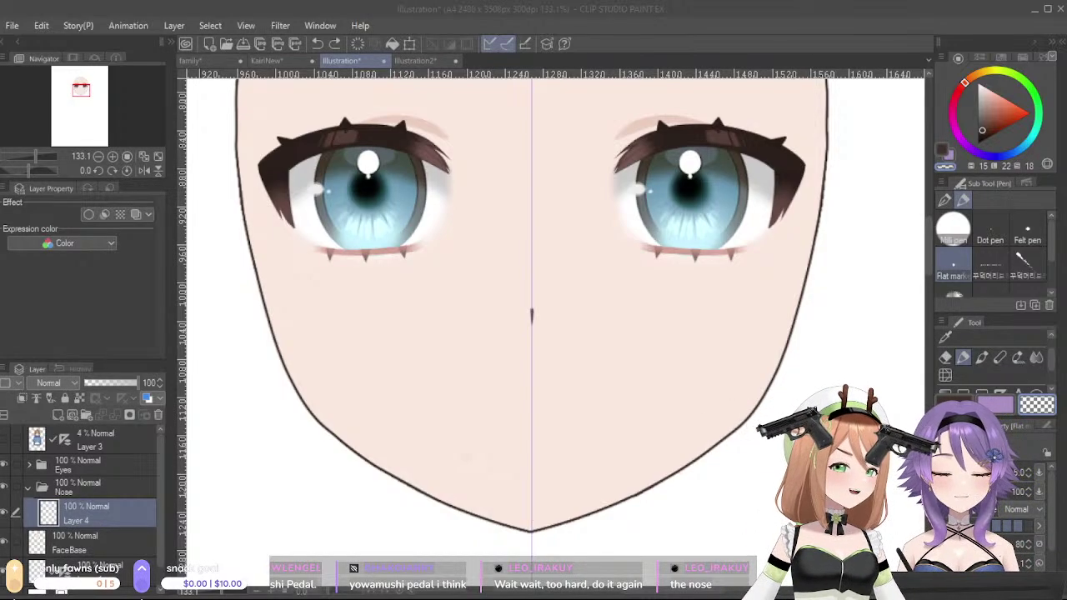
{"action": "left_click", "coordinate": [453, 447]}
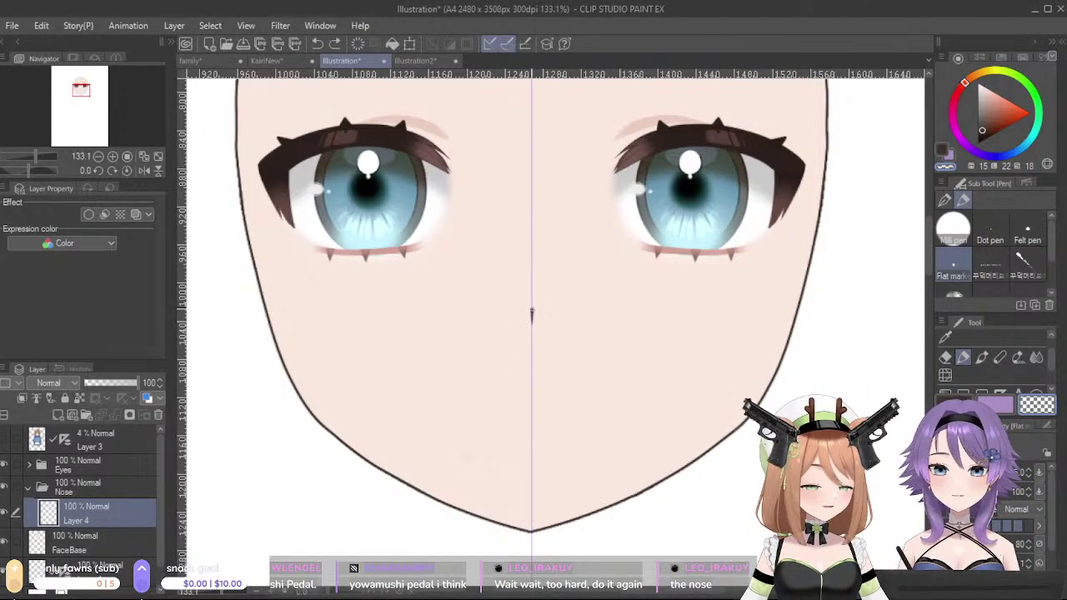
- Sample the off-white of the nose highlight in the KairiNew illustration and return to Illustration
{"action": "left_click", "coordinate": [276, 61]}
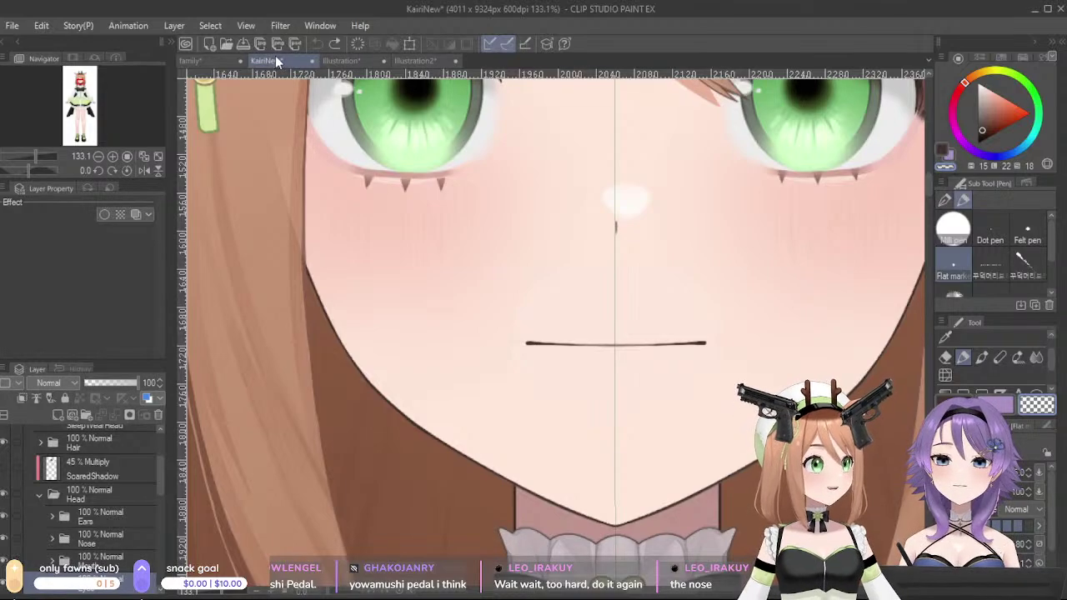
{"action": "left_click", "coordinate": [635, 200], "text": "alt"}
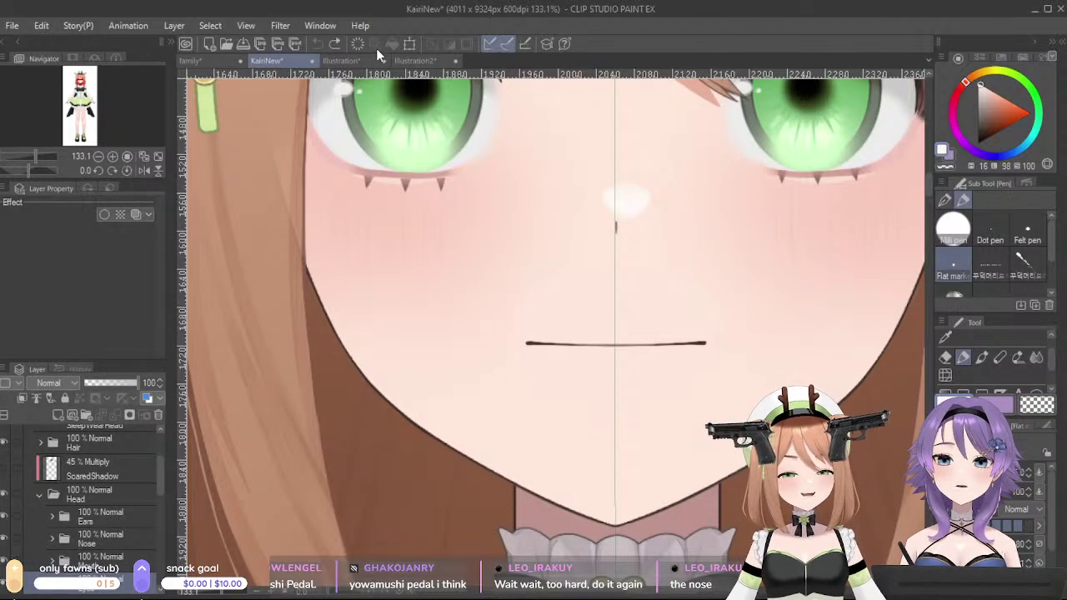
{"action": "left_click", "coordinate": [365, 61]}
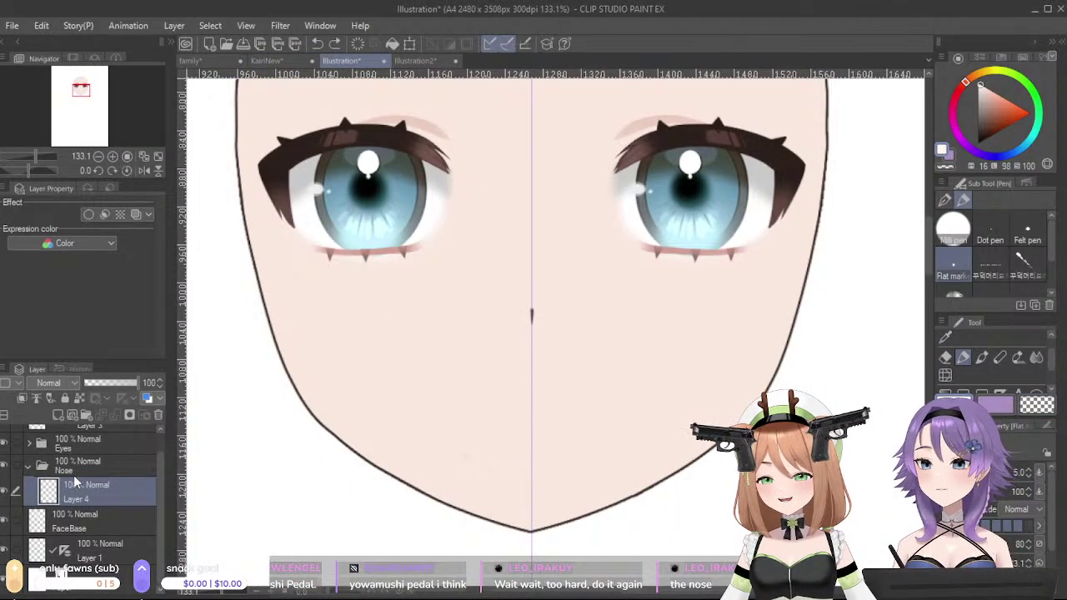
- Rename the nose stroke's layer as NoseLine and add a new layer above it in the Nose folder
{"action": "type", "text": "NoseLine"}
{"action": "key", "text": "Return"}
{"action": "left_click", "coordinate": [60, 415]}
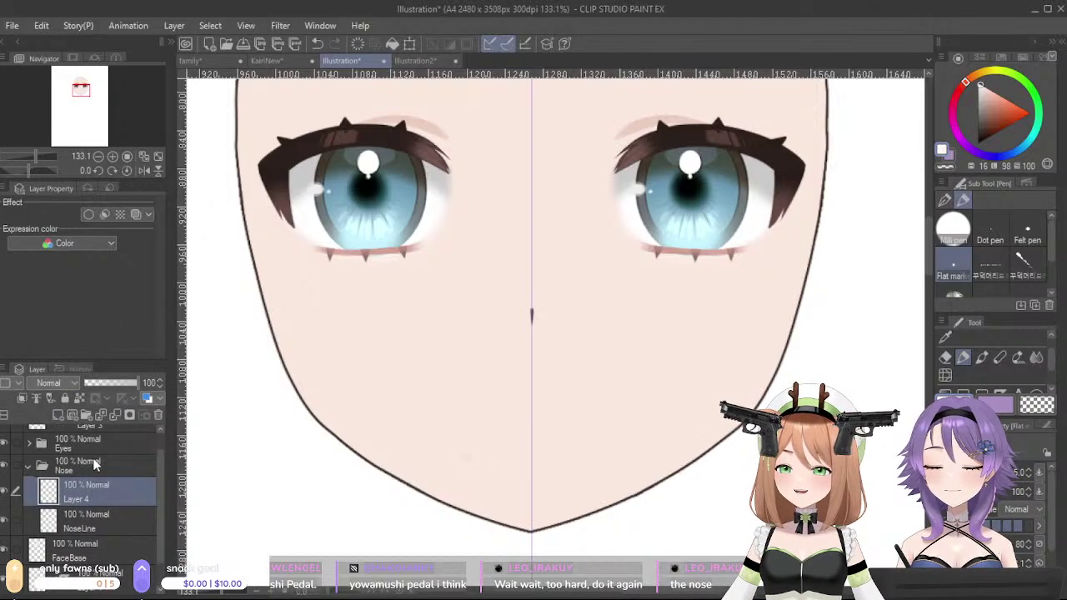
- Name the new layer Nose Highlight and paint a small rounded off-white highlight just above the nose line, centred on the symmetry axis
{"action": "type", "text": "Nose Highlight"}
{"action": "key", "text": "Return"}
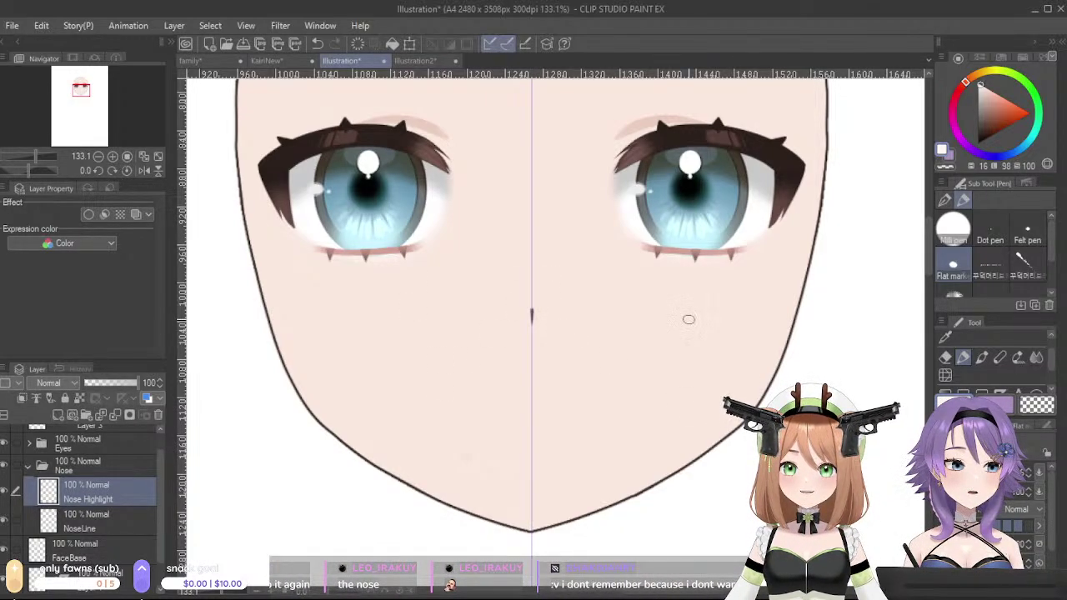
{"action": "mouse_move", "coordinate": [517, 272]}
{"action": "left_mouse_down"}
{"action": "mouse_move", "coordinate": [521, 288]}
{"action": "mouse_move", "coordinate": [539, 293]}
{"action": "mouse_move", "coordinate": [514, 292]}
{"action": "mouse_move", "coordinate": [535, 297]}
{"action": "left_mouse_up"}
{"action": "key", "text": "ctrl+z"}
{"action": "key", "text": "ctrl+z"}
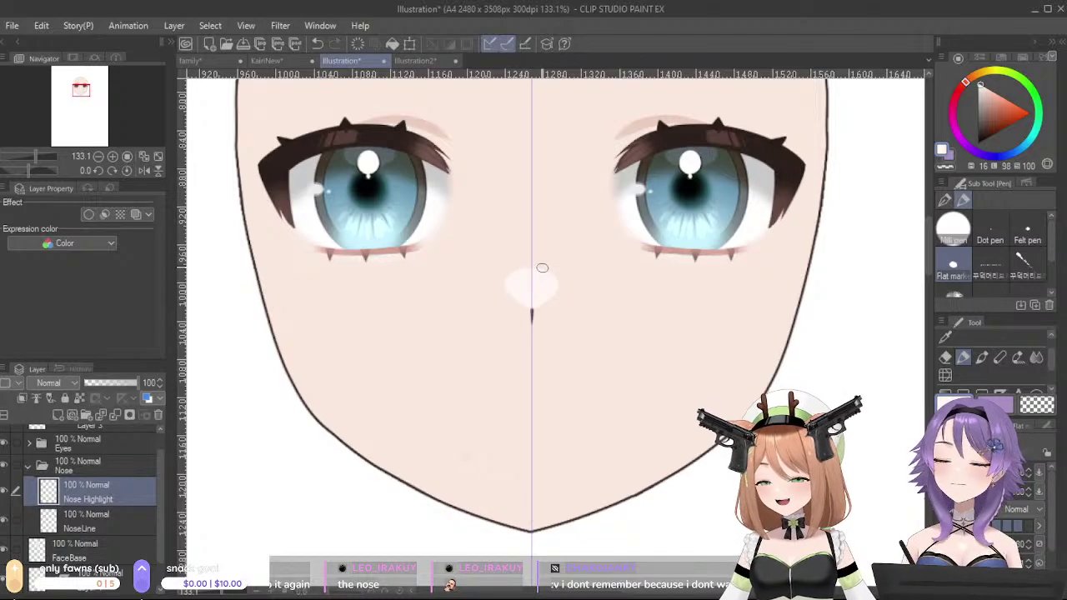
- Examine the nose highlight's size and placement against the whole face from several zoom distances
{"action": "scroll", "coordinate": [492, 283], "scroll_direction": "down", "scroll_amount": 9}
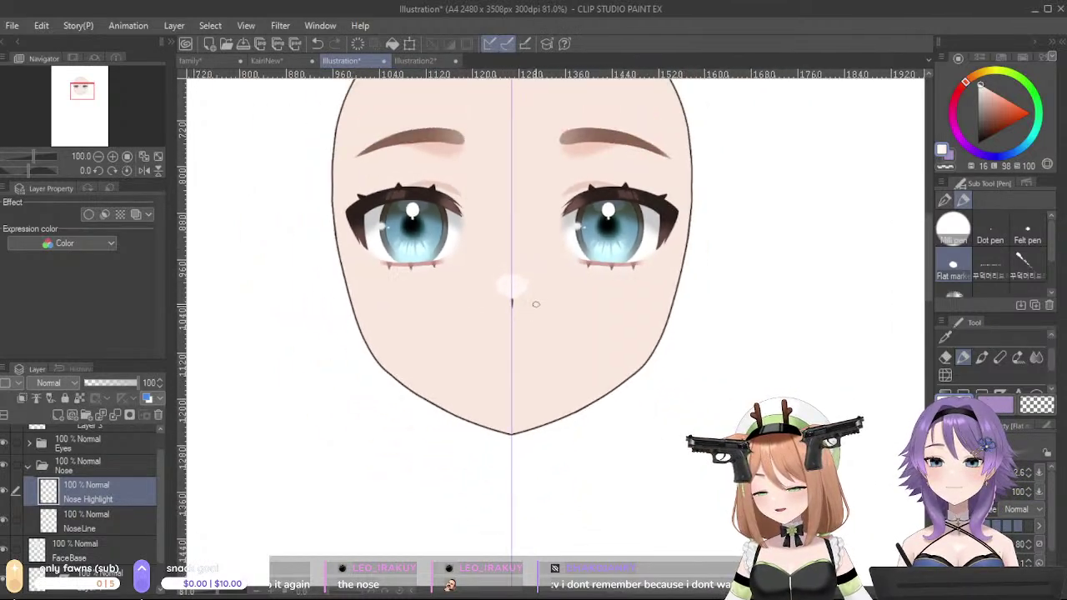
{"action": "left_click_drag", "start_coordinate": [607, 287], "coordinate": [677, 335]}
{"action": "scroll", "coordinate": [677, 334], "scroll_direction": "up", "scroll_amount": 3}
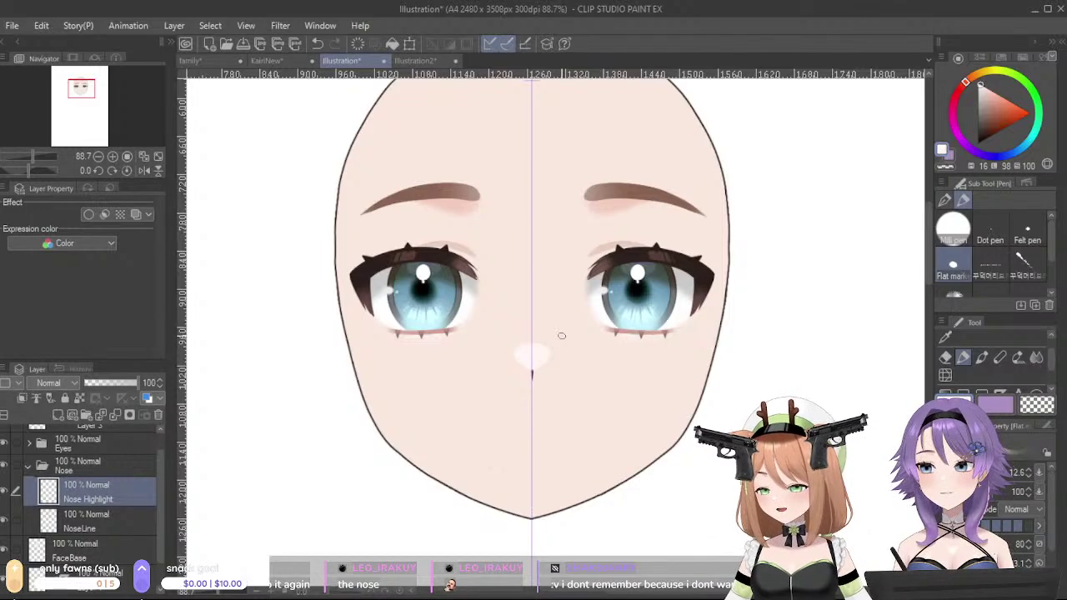
{"action": "scroll", "coordinate": [560, 335], "scroll_direction": "up", "scroll_amount": 2}
{"action": "scroll", "coordinate": [561, 335], "scroll_direction": "down", "scroll_amount": 1}
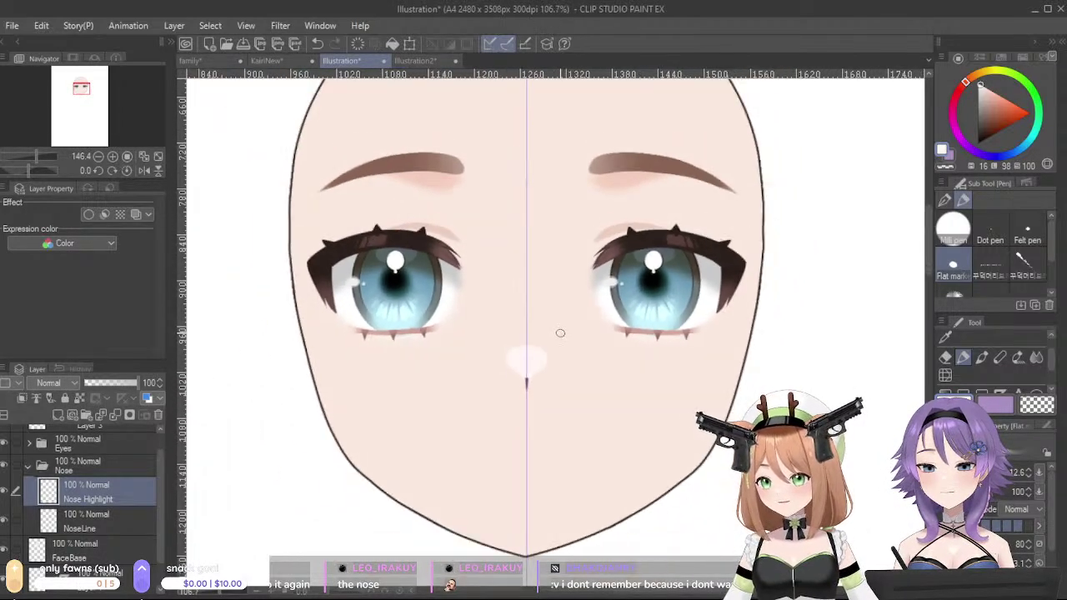
{"action": "scroll", "coordinate": [560, 334], "scroll_direction": "up", "scroll_amount": 1}
{"action": "scroll", "coordinate": [559, 333], "scroll_direction": "down", "scroll_amount": 4}
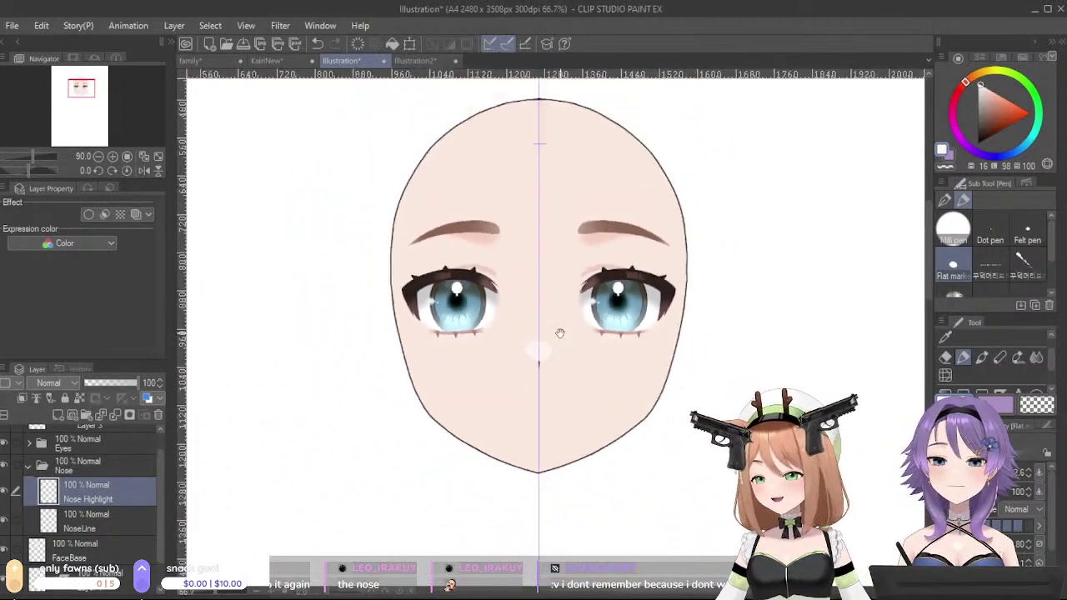
{"action": "scroll", "coordinate": [395, 233], "scroll_direction": "up", "scroll_amount": 2}
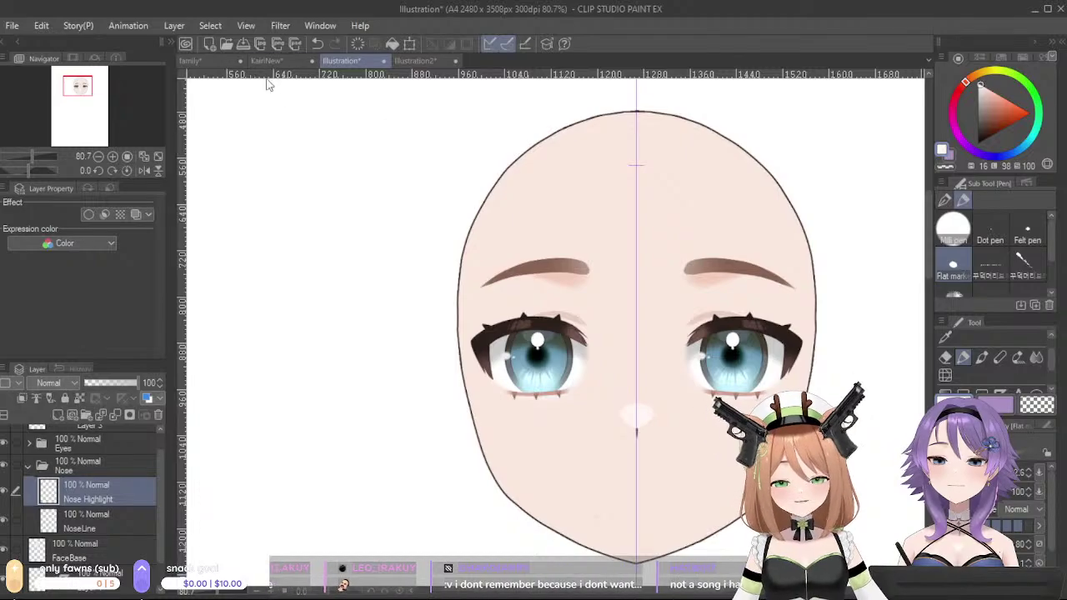
- Copy the Mouth folder from the KairiNew illustration and paste it into Illustration
{"action": "left_click", "coordinate": [267, 58]}
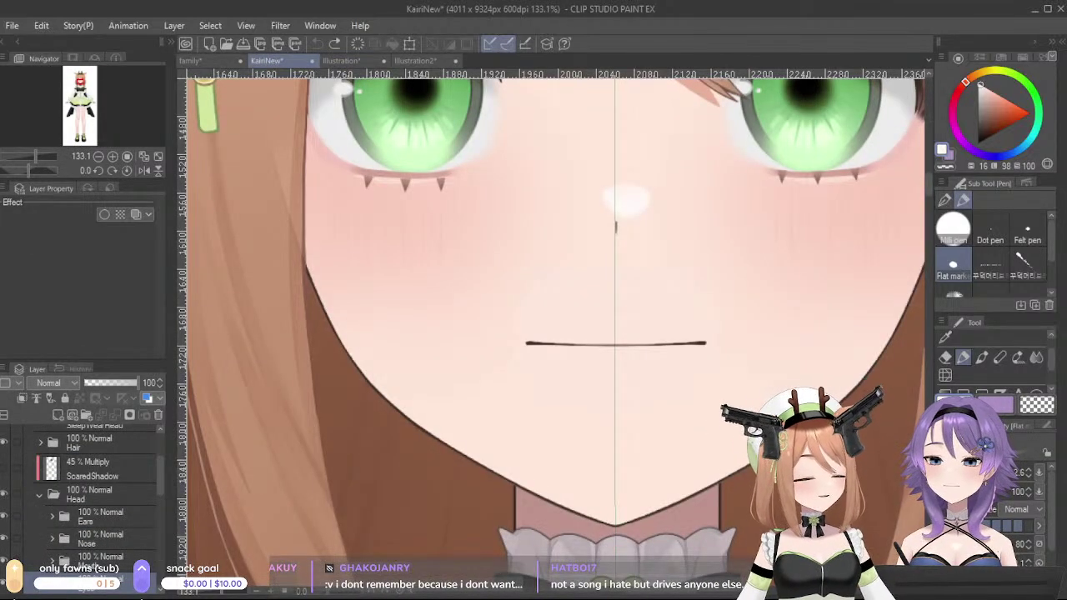
{"action": "scroll", "coordinate": [88, 522], "scroll_direction": "down", "scroll_amount": 1}
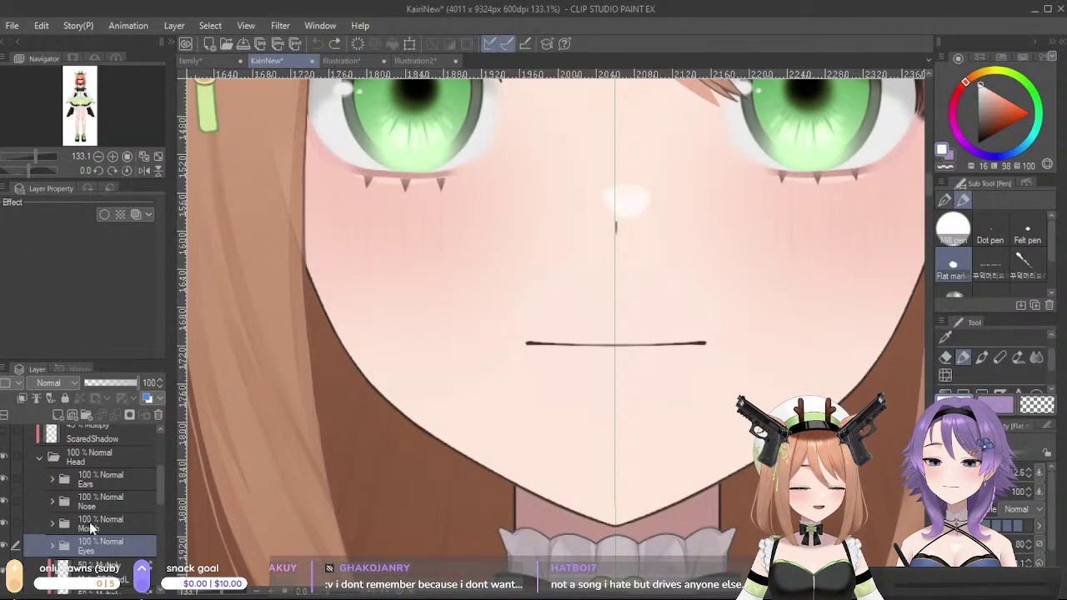
{"action": "left_click", "coordinate": [89, 521]}
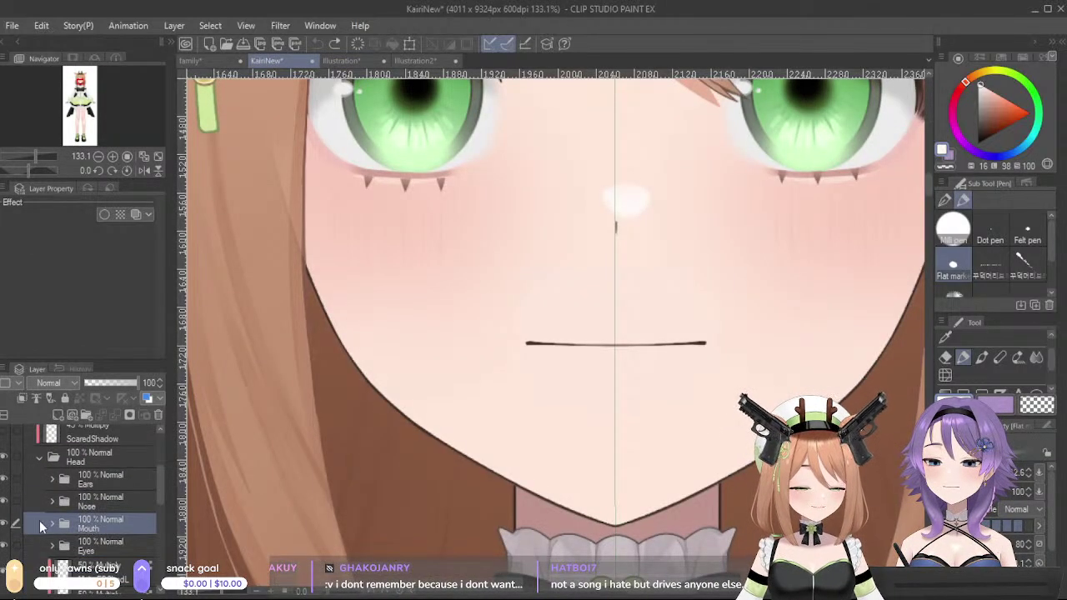
{"action": "left_click", "coordinate": [352, 62]}
- Move the mouth onto the lower face, centred below the nose, and place the Mouth folder between the Nose folder and FaceBase
{"action": "scroll", "coordinate": [728, 450], "scroll_direction": "down", "scroll_amount": 6}
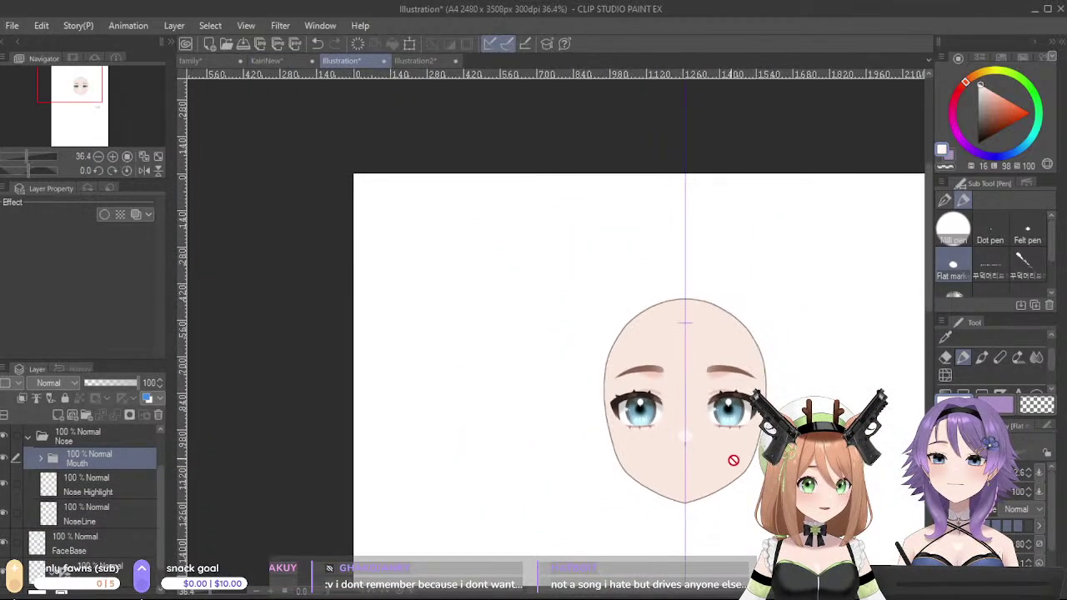
{"action": "left_click_drag", "start_coordinate": [824, 502], "coordinate": [734, 426]}
{"action": "scroll", "coordinate": [692, 437], "scroll_direction": "up", "scroll_amount": 1}
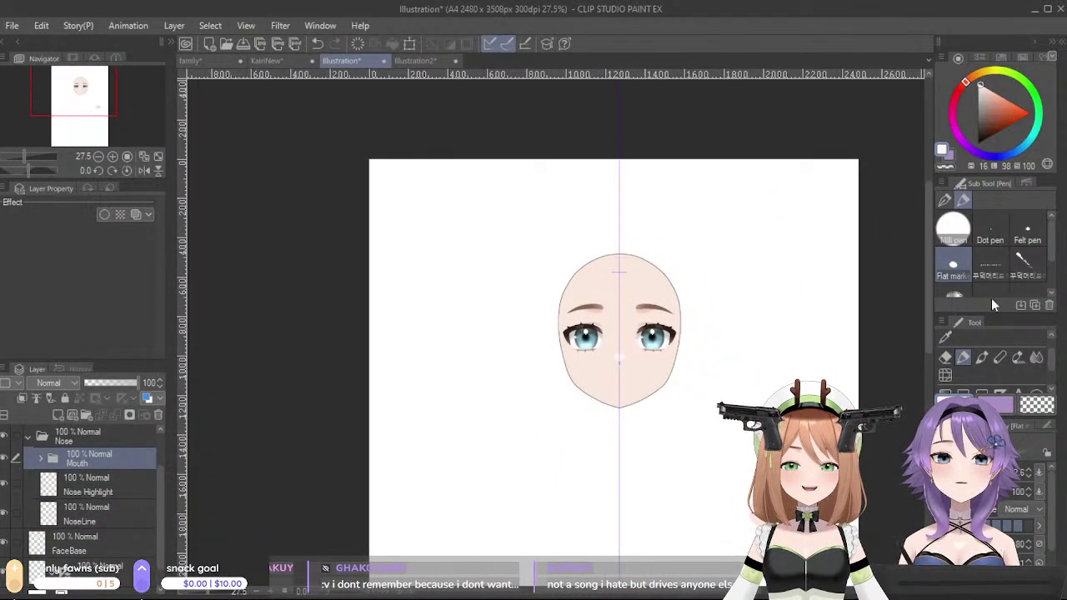
{"action": "scroll", "coordinate": [975, 380], "scroll_direction": "down", "scroll_amount": 1}
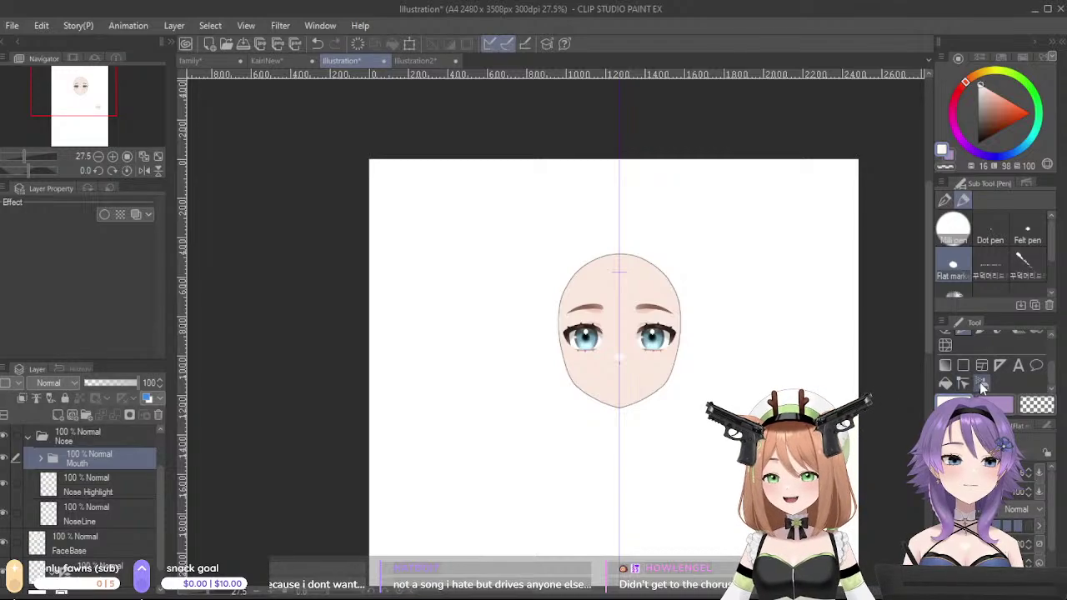
{"action": "scroll", "coordinate": [979, 382], "scroll_direction": "up", "scroll_amount": 1}
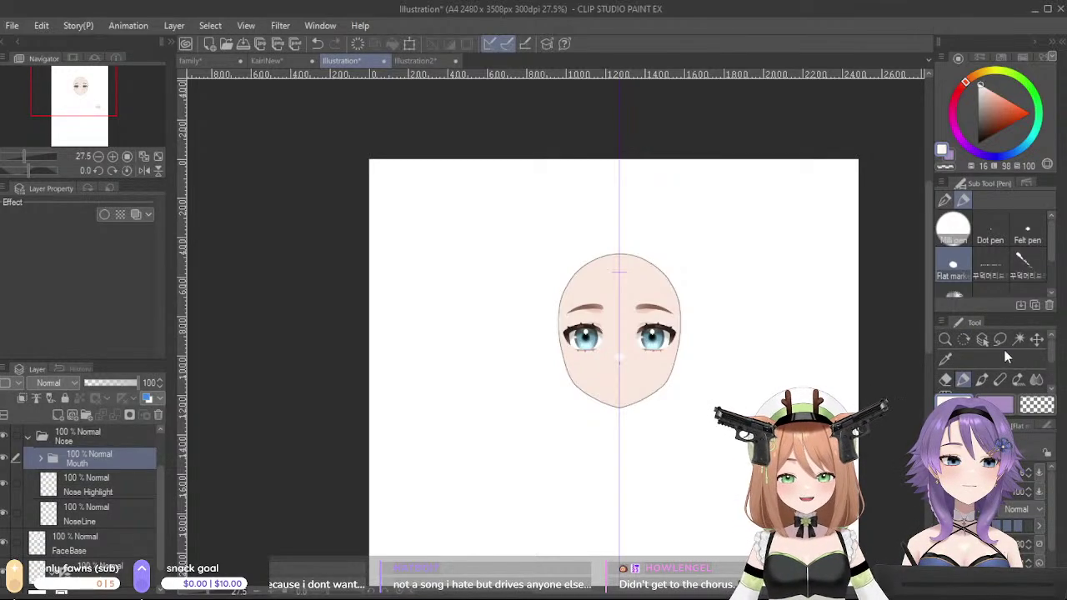
{"action": "left_click", "coordinate": [1036, 339]}
{"action": "left_click_drag", "start_coordinate": [728, 468], "coordinate": [609, 376]}
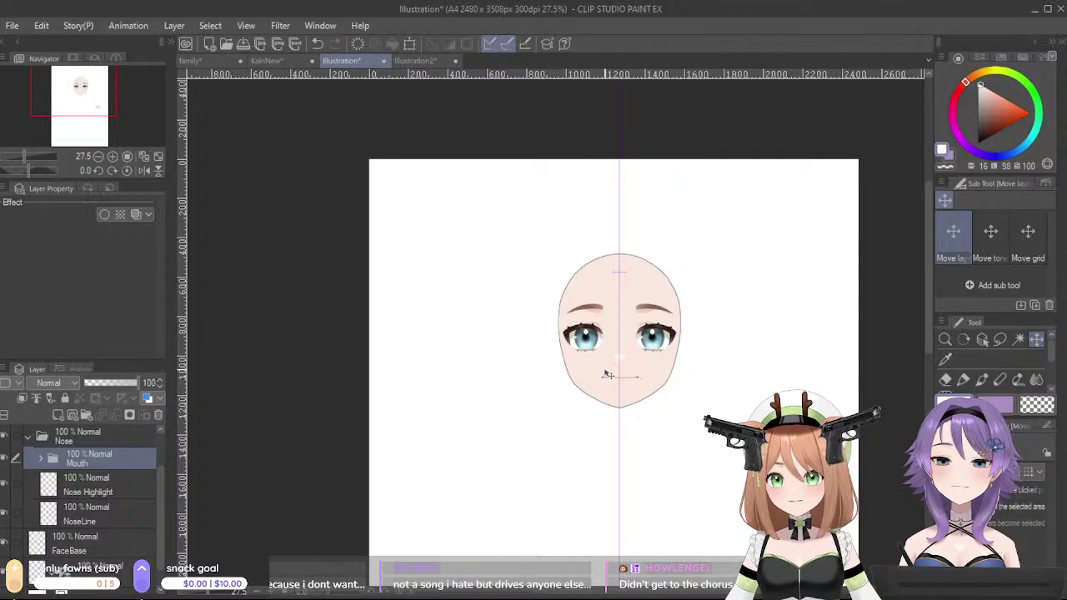
{"action": "scroll", "coordinate": [607, 374], "scroll_direction": "up", "scroll_amount": 5}
{"action": "left_click_drag", "start_coordinate": [588, 376], "coordinate": [586, 373]}
{"action": "left_click_drag", "start_coordinate": [86, 460], "coordinate": [79, 536]}
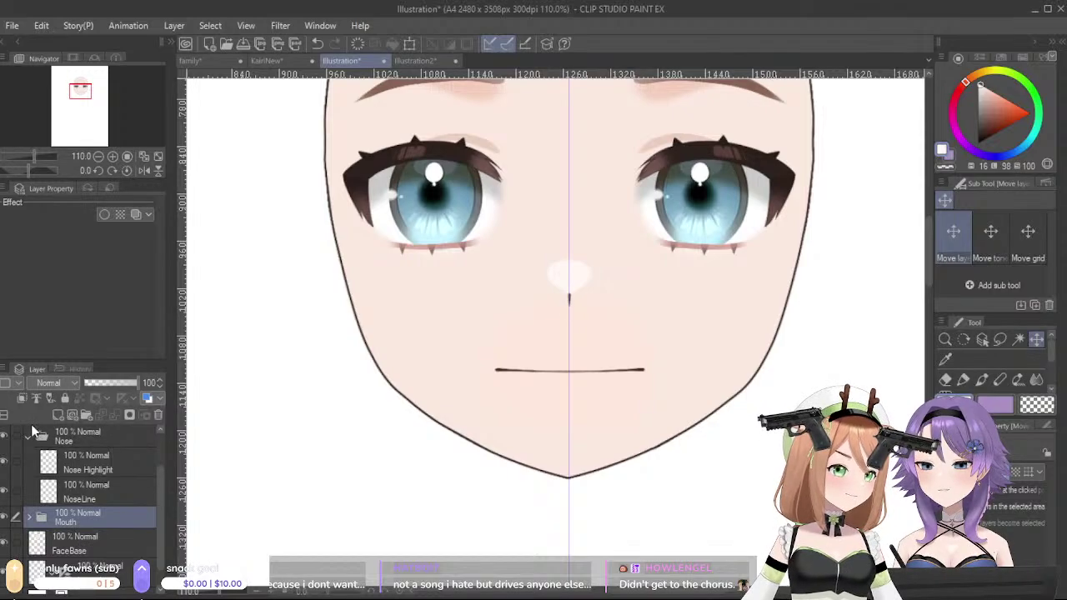
- Scale the mouth down to about 82% and reposition it centred on the face's symmetry line
{"action": "key", "text": "ctrl+t"}
{"action": "left_click_drag", "start_coordinate": [656, 299], "coordinate": [623, 325]}
{"action": "left_click_drag", "start_coordinate": [584, 411], "coordinate": [598, 404]}
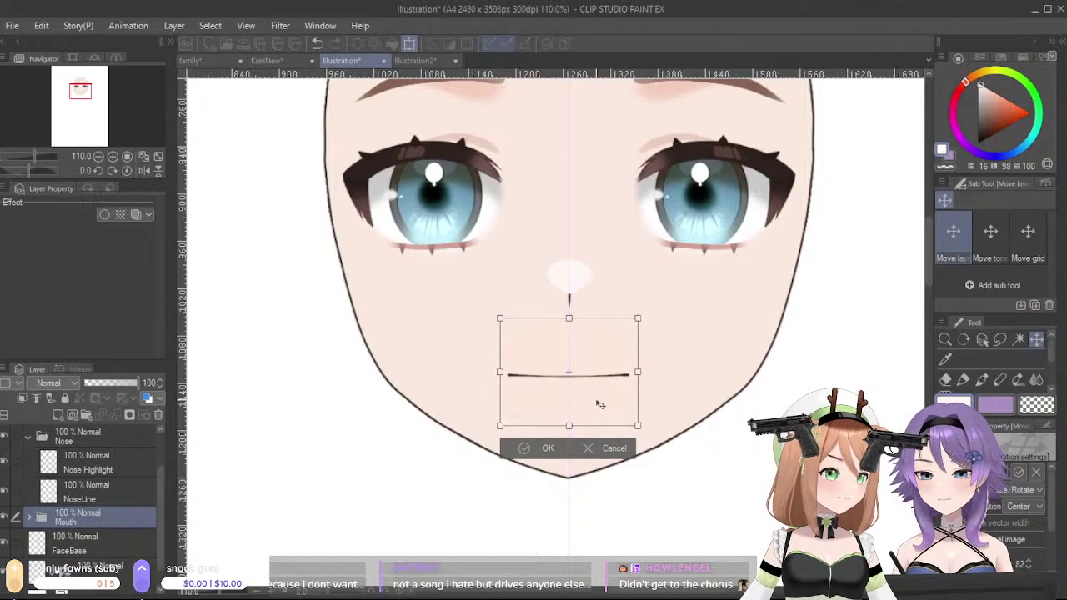
{"action": "left_click", "coordinate": [546, 454]}
- Try recolouring the nose highlight with the pink sampled from below the eyebrow, locking the Nose Highlight layer's transparent pixels
{"action": "scroll", "coordinate": [705, 495], "scroll_direction": "up", "scroll_amount": 4}
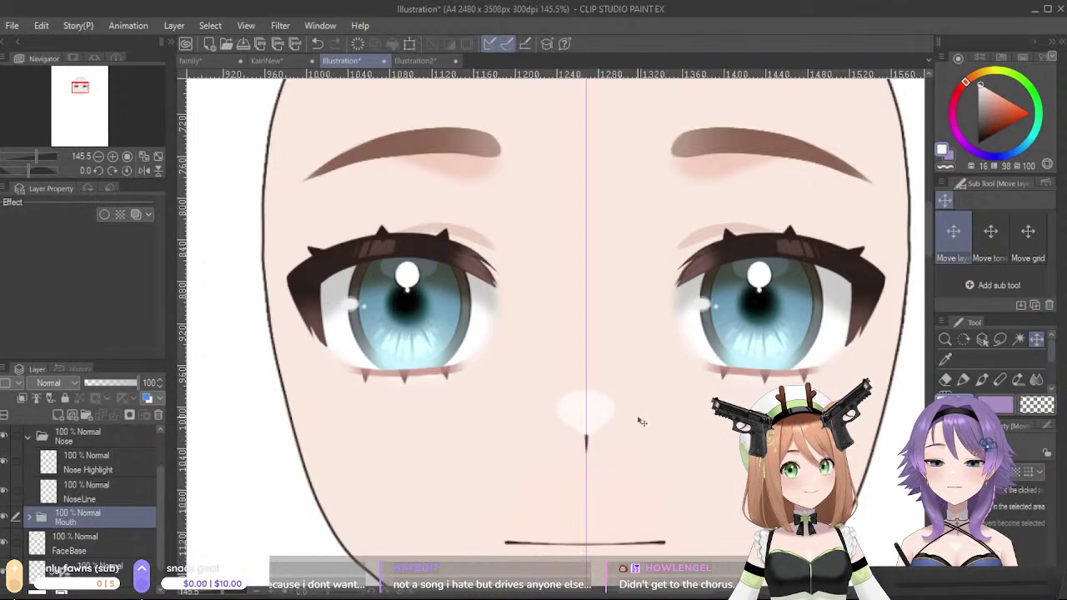
{"action": "left_click", "coordinate": [136, 470]}
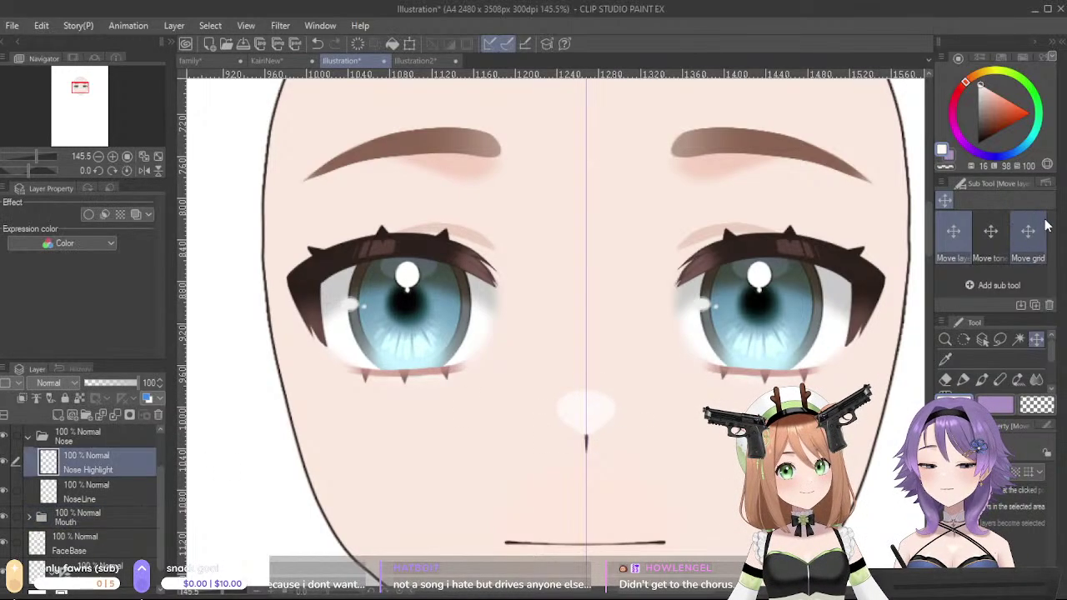
{"action": "left_click", "coordinate": [714, 168], "text": "alt"}
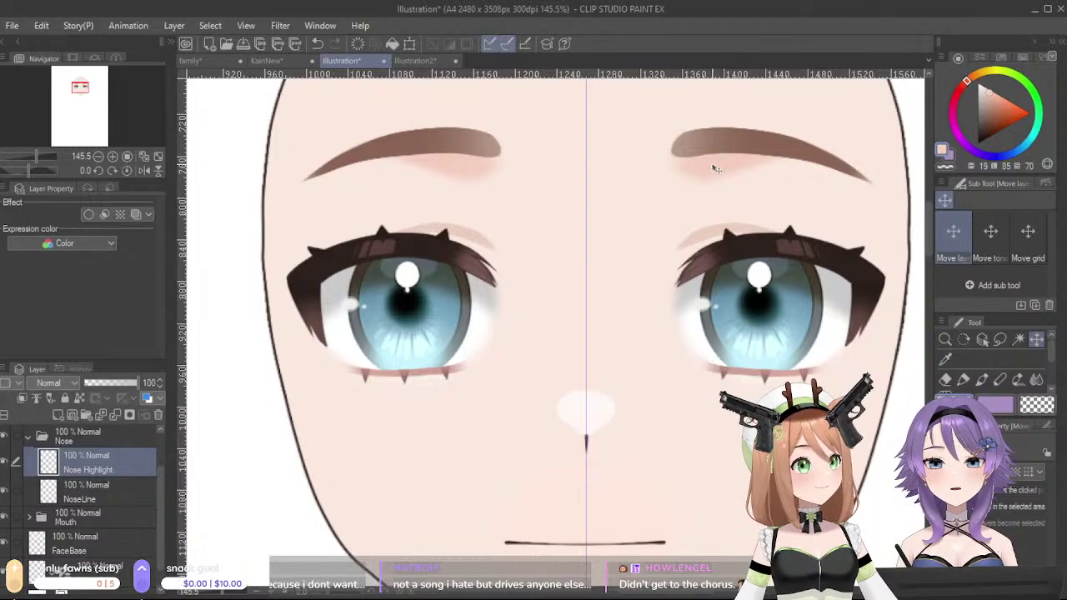
{"action": "left_click", "coordinate": [963, 379]}
{"action": "key", "text": "ctrl+z"}
{"action": "mouse_move", "coordinate": [573, 376]}
{"action": "left_mouse_down"}
{"action": "mouse_move", "coordinate": [578, 433]}
{"action": "mouse_move", "coordinate": [583, 404]}
{"action": "mouse_move", "coordinate": [594, 425]}
{"action": "mouse_move", "coordinate": [579, 421]}
{"action": "left_mouse_up"}
{"action": "left_click", "coordinate": [80, 398]}
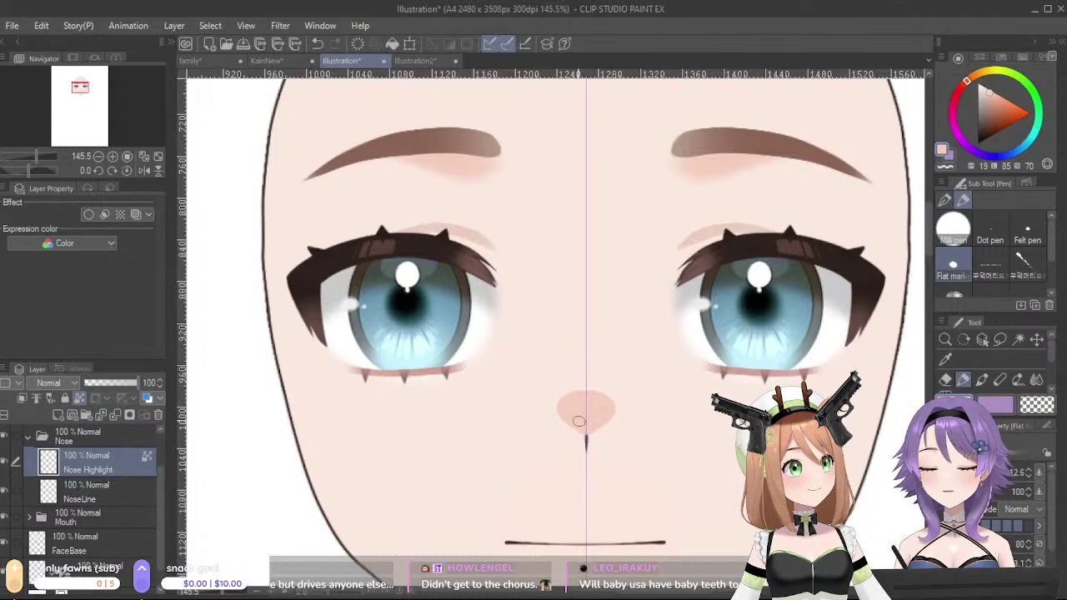
{"action": "scroll", "coordinate": [578, 421], "scroll_direction": "down", "scroll_amount": 4}
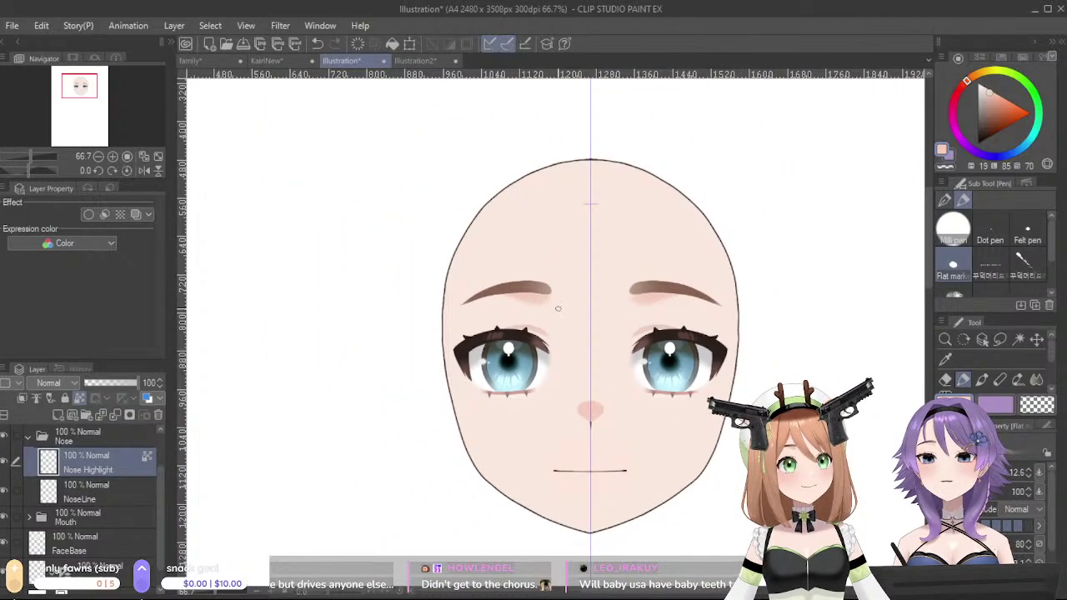
{"action": "scroll", "coordinate": [583, 415], "scroll_direction": "up", "scroll_amount": 5}
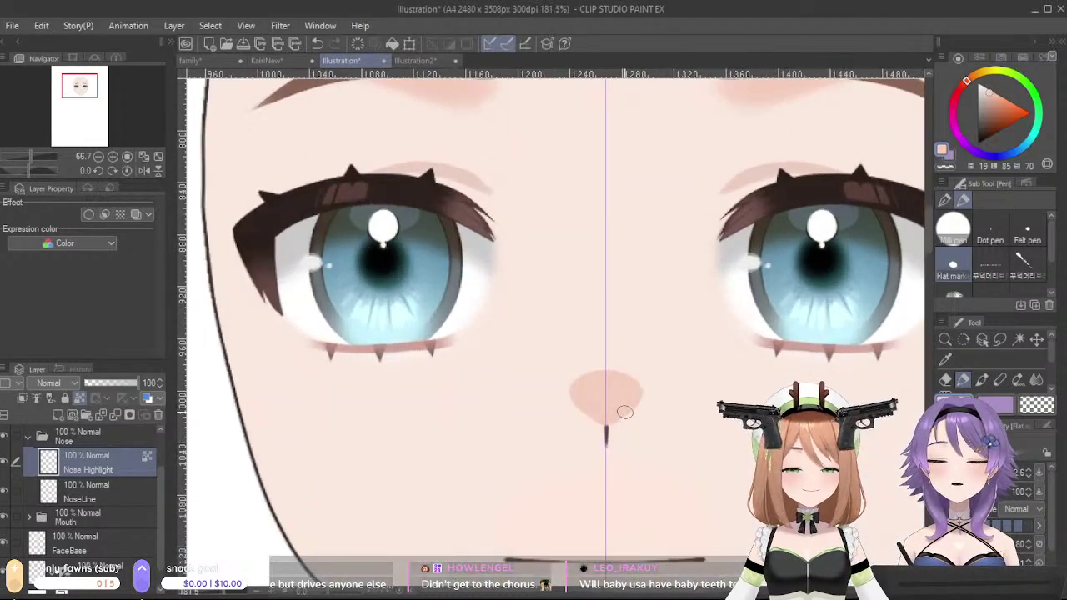
{"action": "mouse_move", "coordinate": [605, 372]}
{"action": "left_mouse_down"}
{"action": "mouse_move", "coordinate": [593, 406]}
{"action": "mouse_move", "coordinate": [560, 433]}
{"action": "left_mouse_up"}
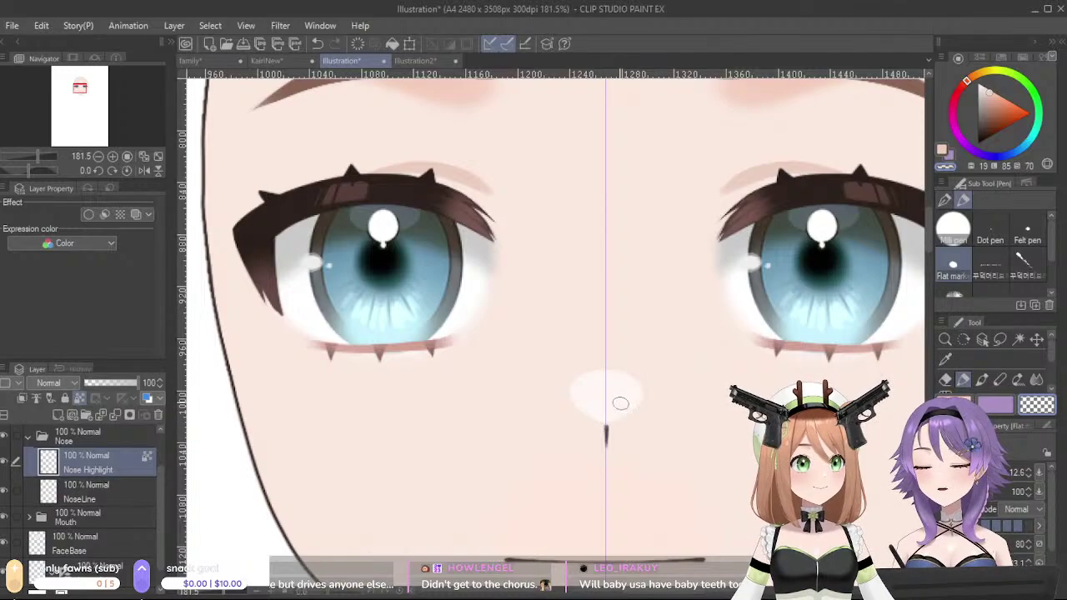
- Collapse the Nose folder and hide the FaceBase layer to isolate the mouth parts
{"action": "scroll", "coordinate": [619, 403], "scroll_direction": "down", "scroll_amount": 10}
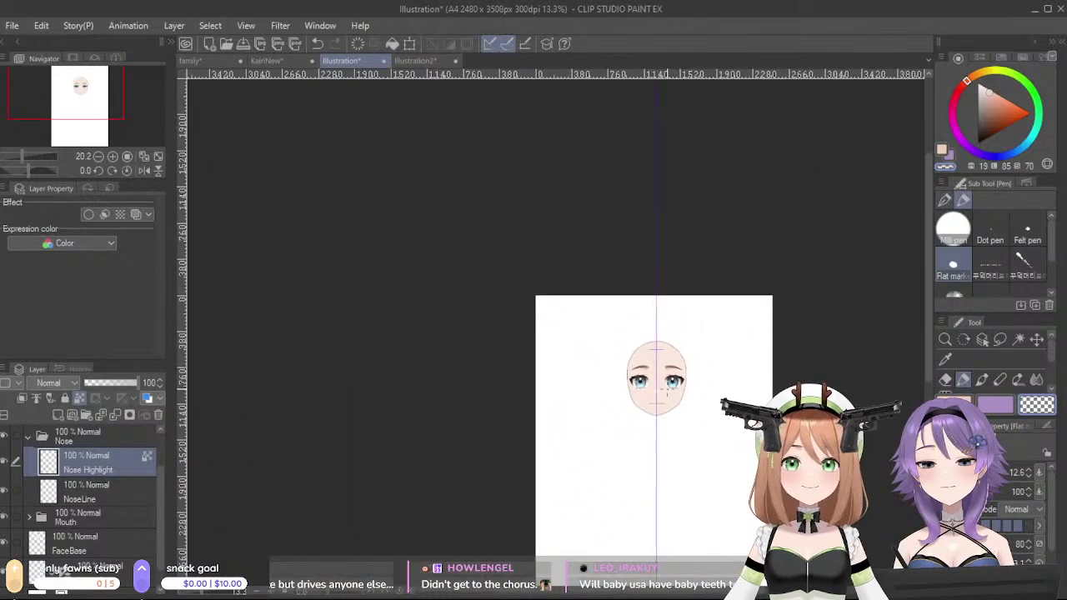
{"action": "scroll", "coordinate": [667, 389], "scroll_direction": "up", "scroll_amount": 6}
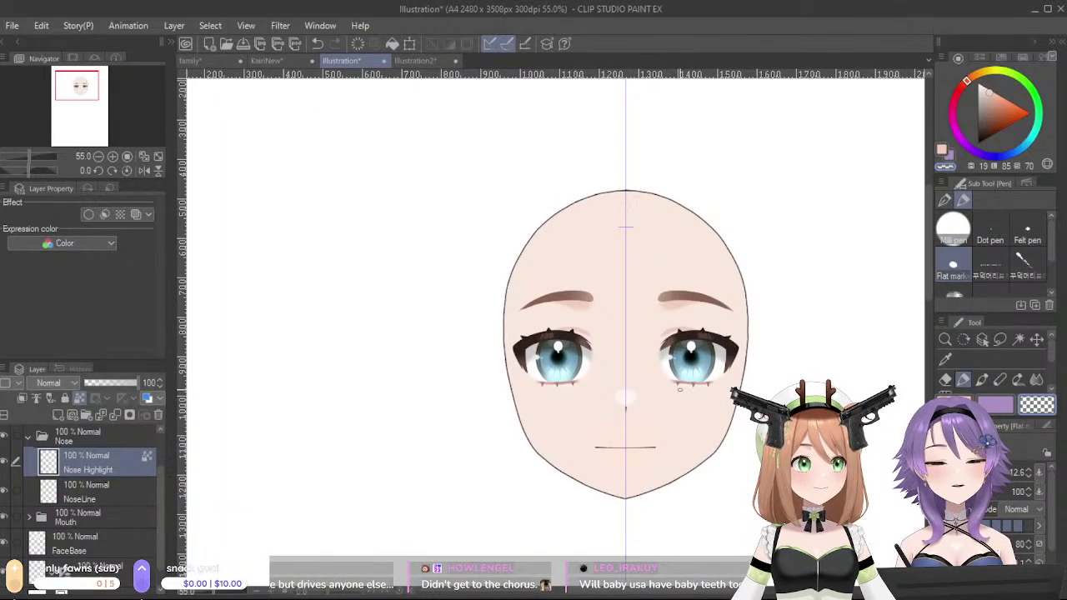
{"action": "scroll", "coordinate": [728, 440], "scroll_direction": "up", "scroll_amount": 4}
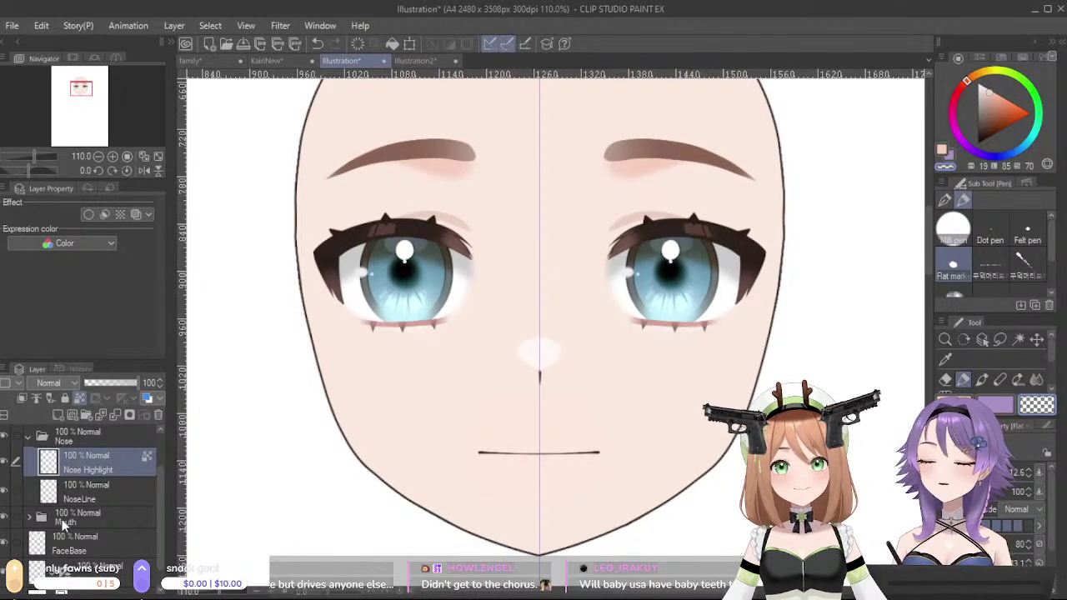
{"action": "left_click", "coordinate": [28, 437]}
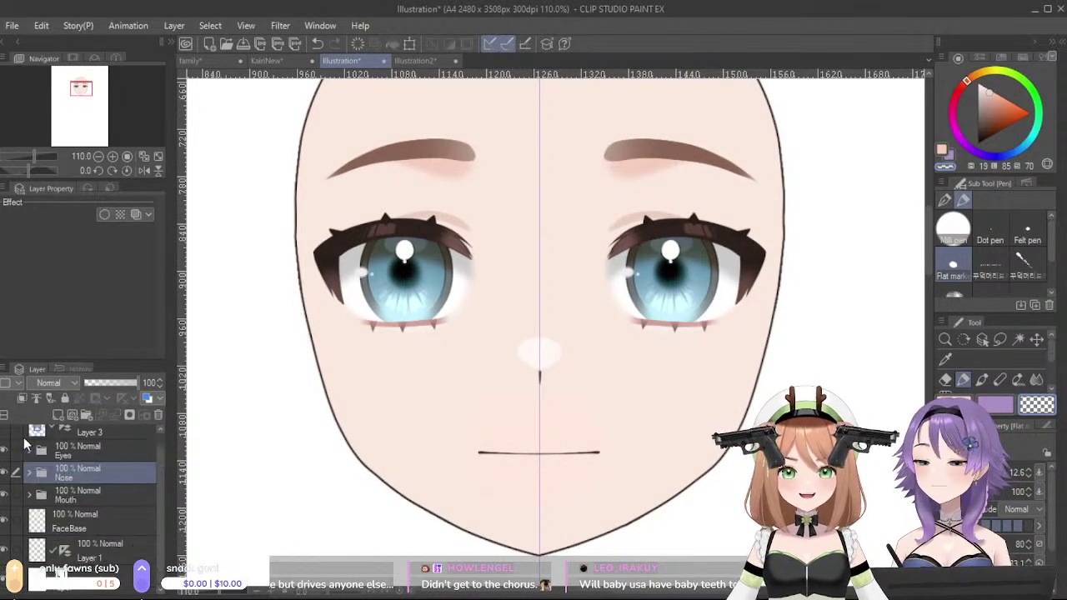
{"action": "left_click", "coordinate": [4, 521]}
{"action": "scroll", "coordinate": [247, 517], "scroll_direction": "up", "scroll_amount": 6}
{"action": "left_click_drag", "start_coordinate": [820, 519], "coordinate": [686, 472]}
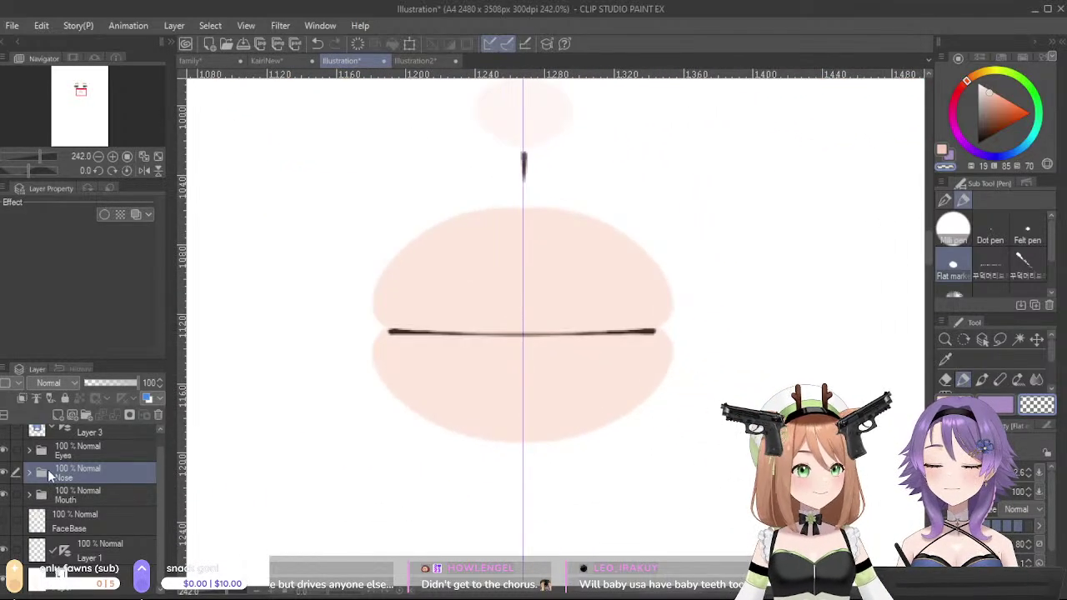
- Expand the Mouth folder and toggle the LipTop and LipBot layers to inspect the lip lines over the mouth covers, leaving both hidden
{"action": "left_click", "coordinate": [30, 497]}
{"action": "scroll", "coordinate": [609, 461], "scroll_direction": "down", "scroll_amount": 2}
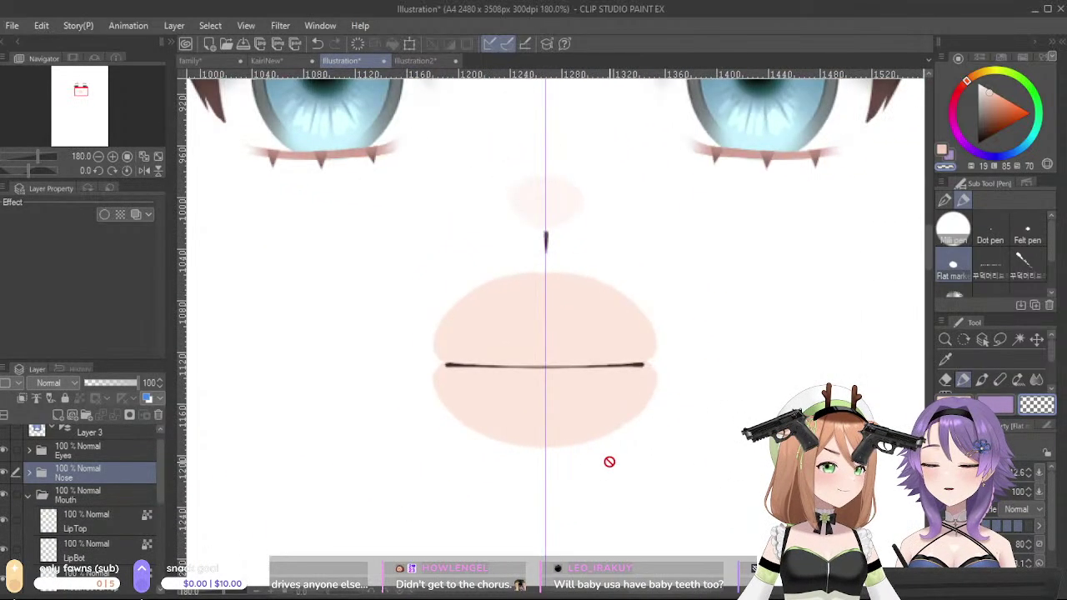
{"action": "scroll", "coordinate": [608, 462], "scroll_direction": "down", "scroll_amount": 1}
{"action": "scroll", "coordinate": [347, 491], "scroll_direction": "up", "scroll_amount": 2}
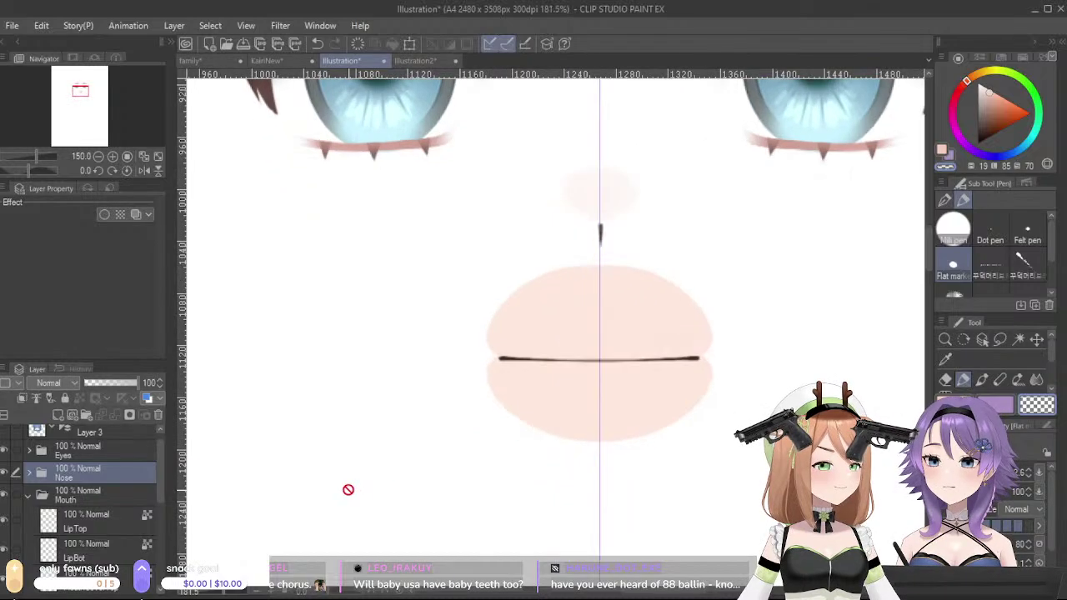
{"action": "scroll", "coordinate": [133, 510], "scroll_direction": "down", "scroll_amount": 3}
{"action": "scroll", "coordinate": [55, 510], "scroll_direction": "up", "scroll_amount": 1}
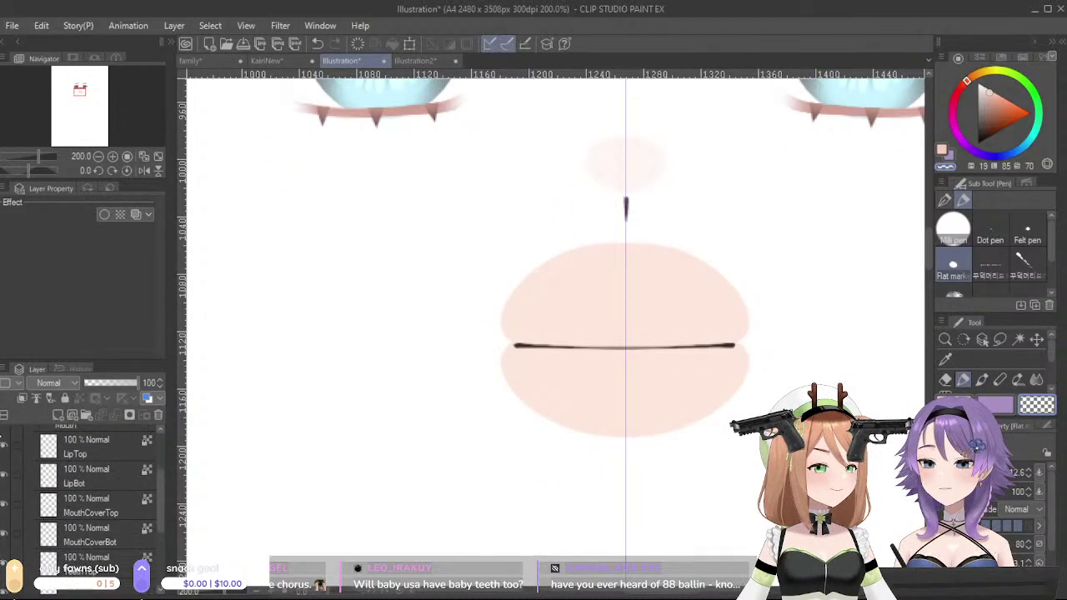
{"action": "left_click", "coordinate": [4, 477]}
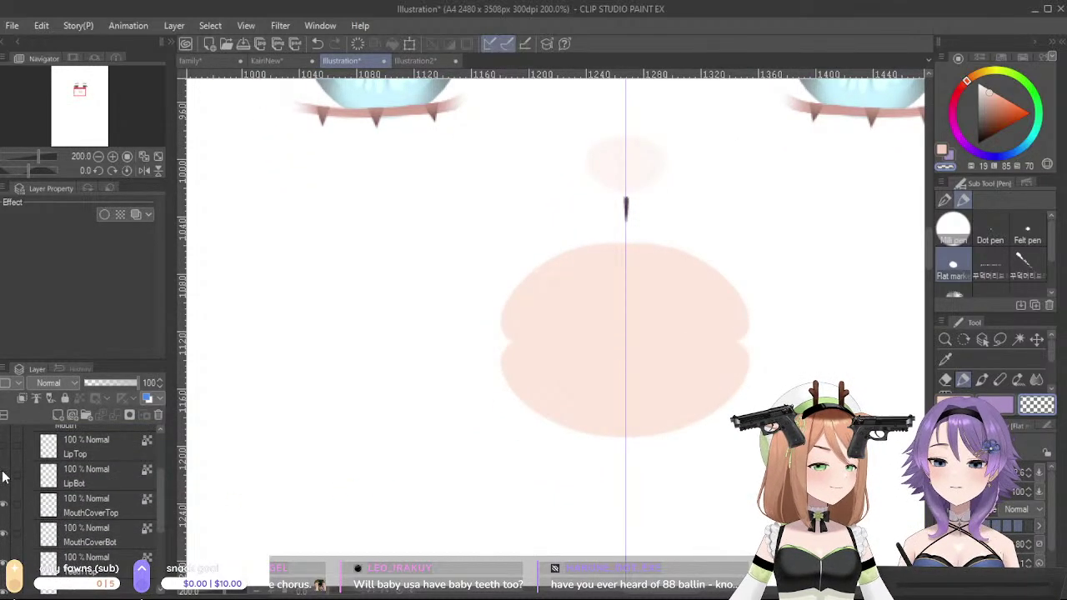
{"action": "left_click", "coordinate": [3, 477]}
{"action": "left_click", "coordinate": [3, 475]}
{"action": "left_click", "coordinate": [3, 477]}
{"action": "left_click", "coordinate": [2, 449]}
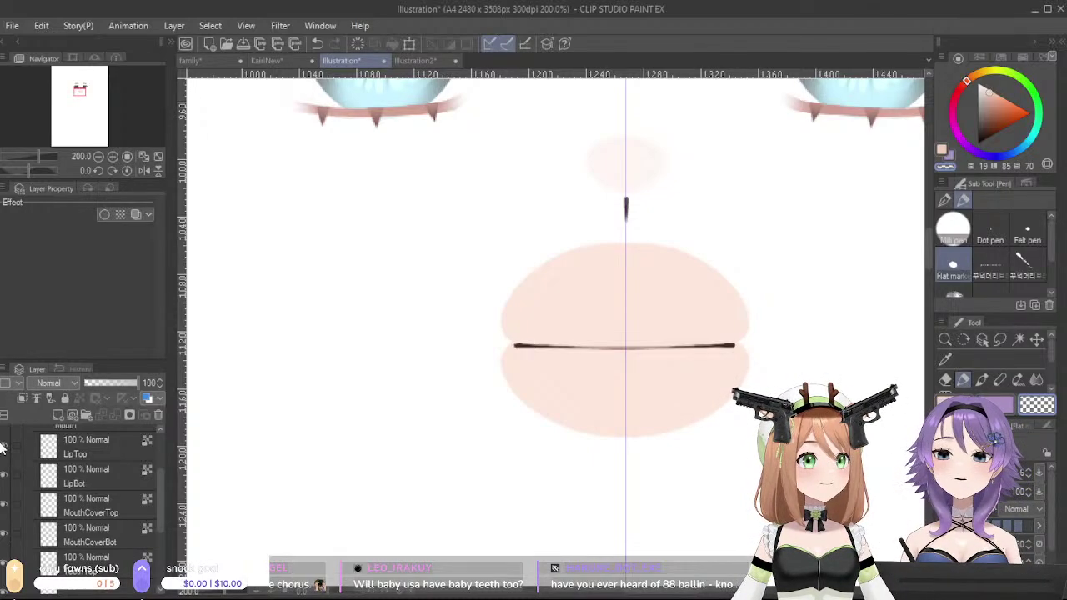
{"action": "left_click", "coordinate": [3, 450]}
{"action": "left_click", "coordinate": [3, 477]}
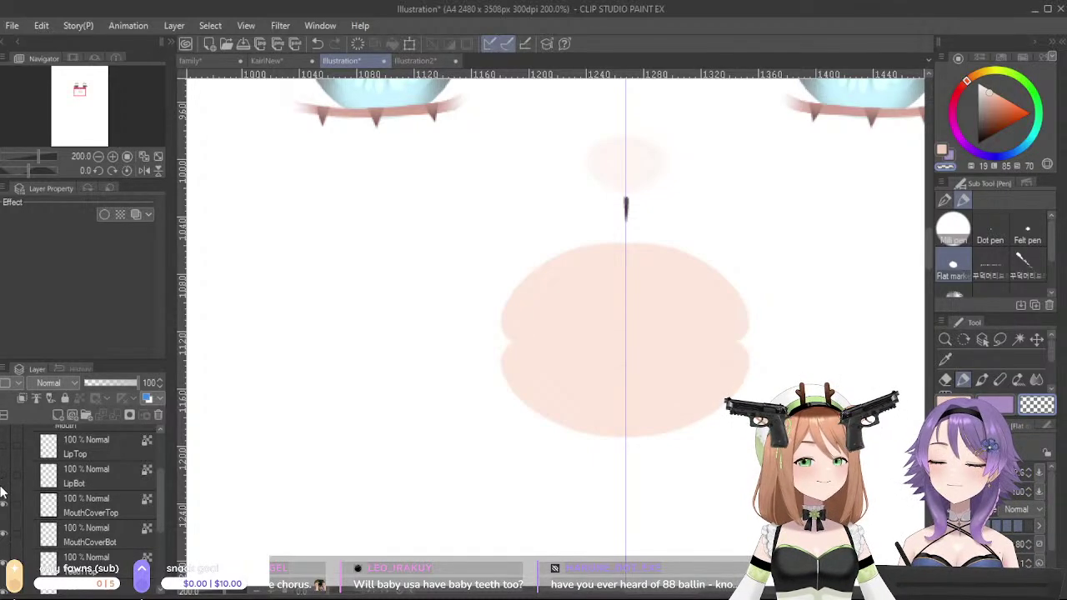
- Toggle the MouthCoverTop and MouthCoverBot layers in turn to examine how each cover closes the mouth, leaving both shown
{"action": "scroll", "coordinate": [5, 500], "scroll_direction": "down", "scroll_amount": 1}
{"action": "left_click", "coordinate": [3, 470]}
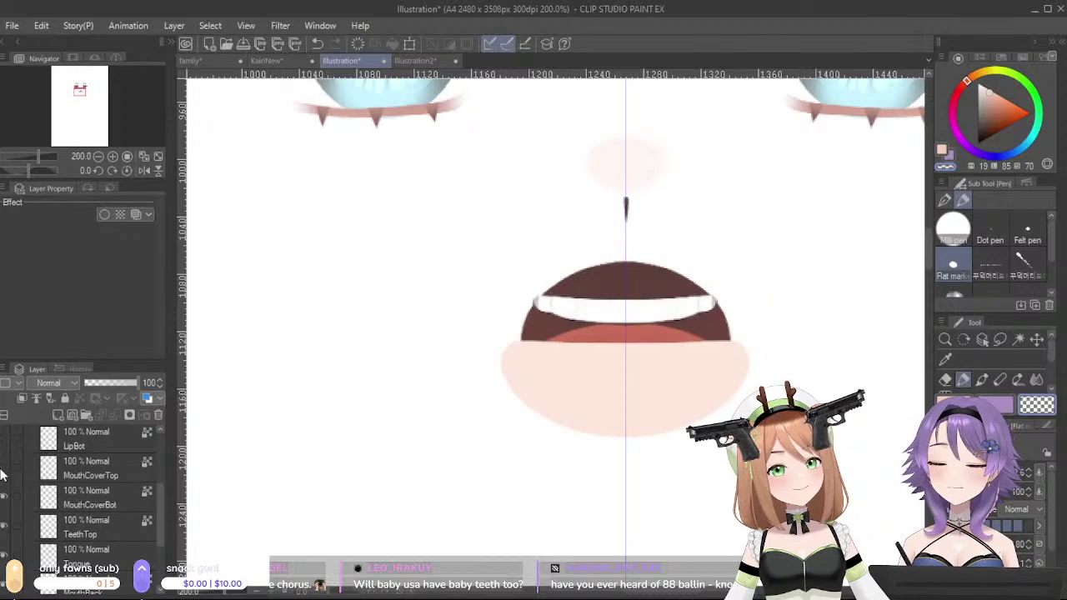
{"action": "left_click", "coordinate": [3, 470]}
{"action": "left_click", "coordinate": [4, 468]}
{"action": "left_click", "coordinate": [3, 468]}
{"action": "left_click", "coordinate": [2, 498]}
{"action": "left_click", "coordinate": [1, 479]}
{"action": "left_click", "coordinate": [1, 498]}
{"action": "left_click", "coordinate": [1, 478]}
{"action": "left_click", "coordinate": [3, 497]}
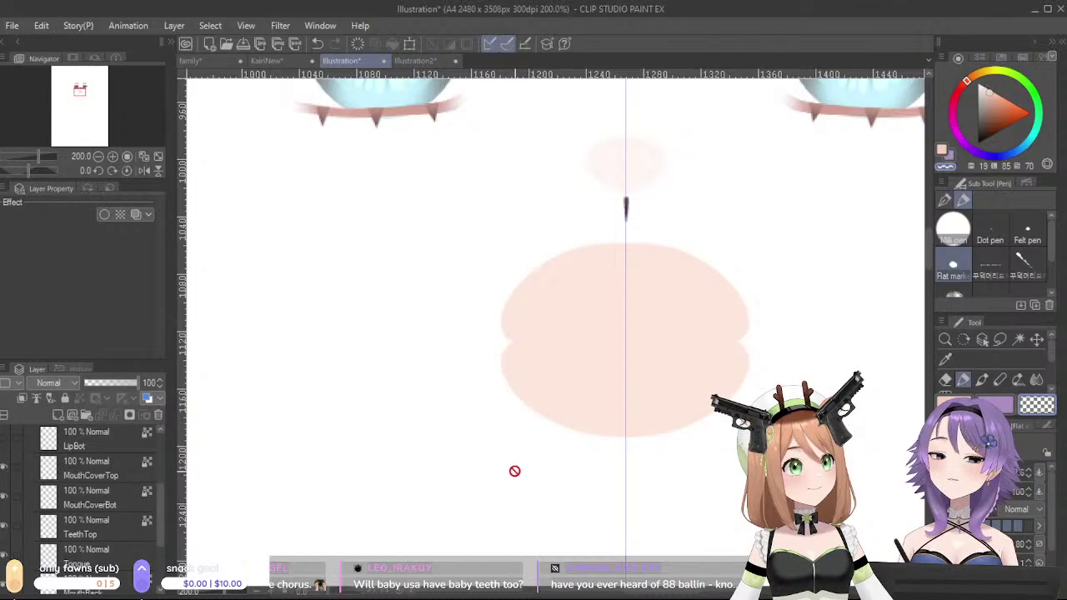
{"action": "scroll", "coordinate": [514, 469], "scroll_direction": "down", "scroll_amount": 3}
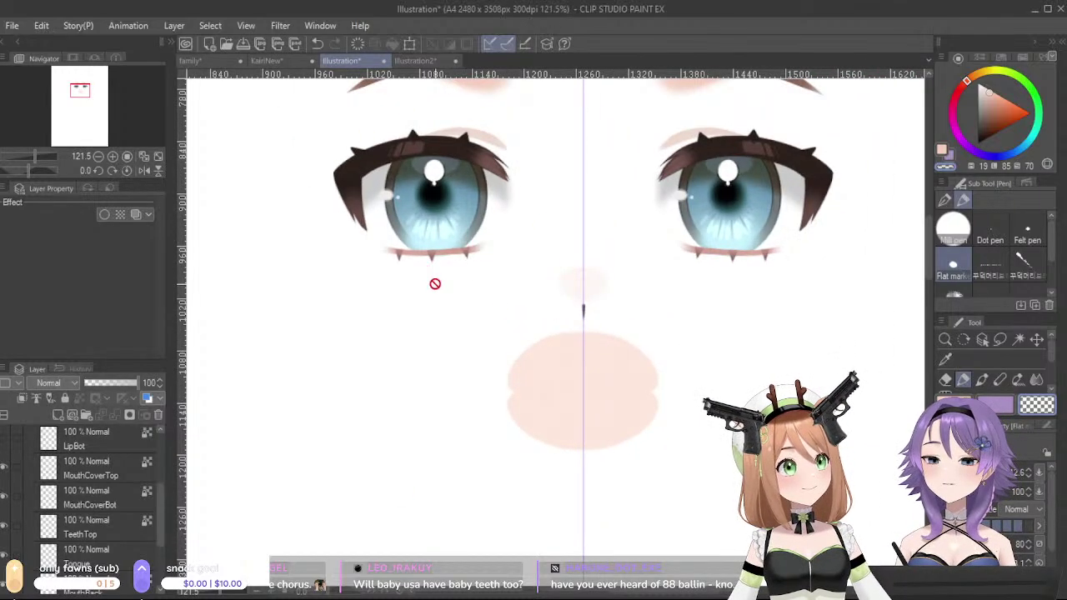
{"action": "scroll", "coordinate": [650, 510], "scroll_direction": "up", "scroll_amount": 2}
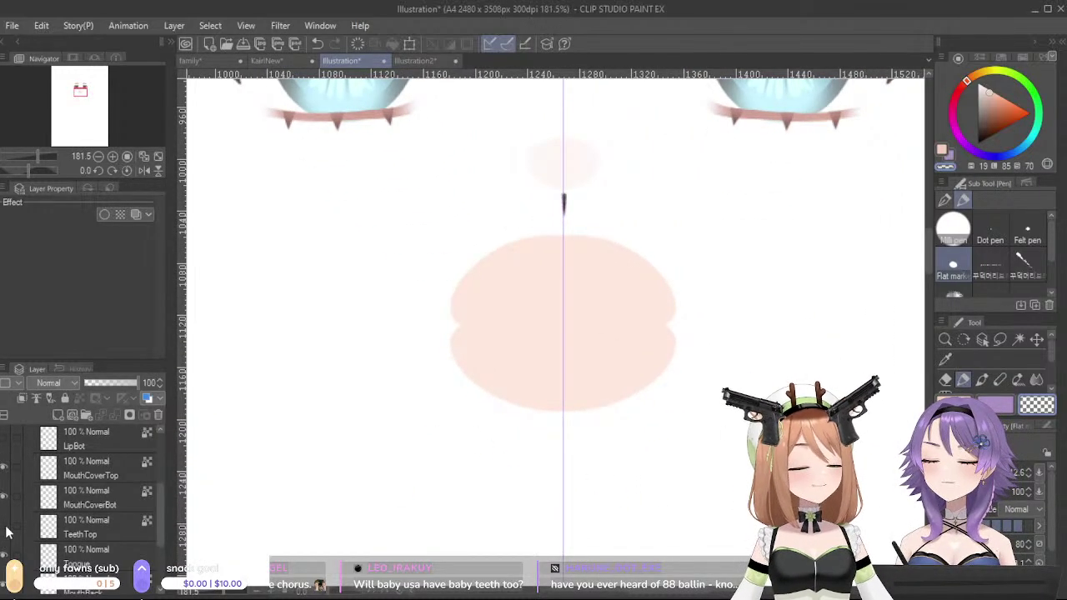
- Hide MouthCoverBot and MouthCoverTop, switching them alternately to compare the half-open and fully open mouth shapes, leaving both hidden
{"action": "left_click", "coordinate": [4, 497]}
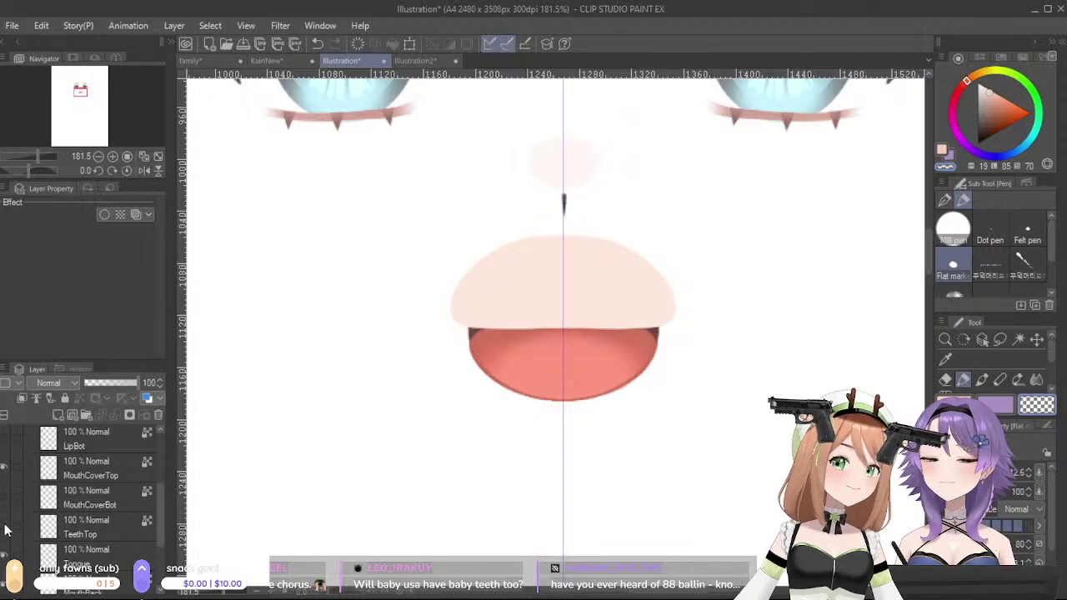
{"action": "left_click", "coordinate": [4, 469]}
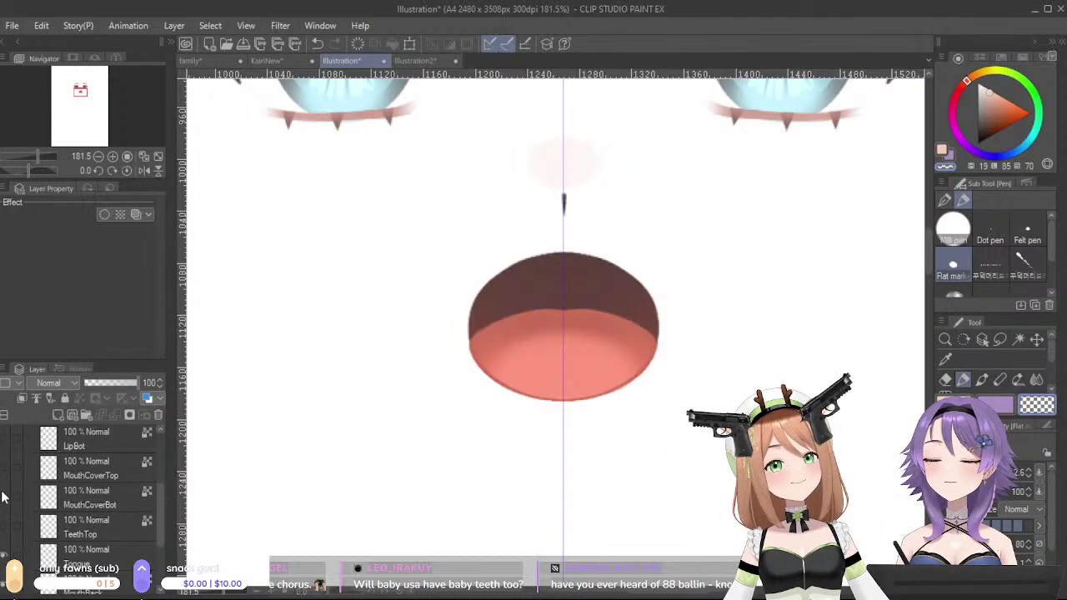
{"action": "left_click", "coordinate": [4, 497]}
{"action": "left_click", "coordinate": [4, 471]}
{"action": "left_click", "coordinate": [4, 497]}
{"action": "left_click", "coordinate": [4, 469]}
{"action": "left_click", "coordinate": [4, 497]}
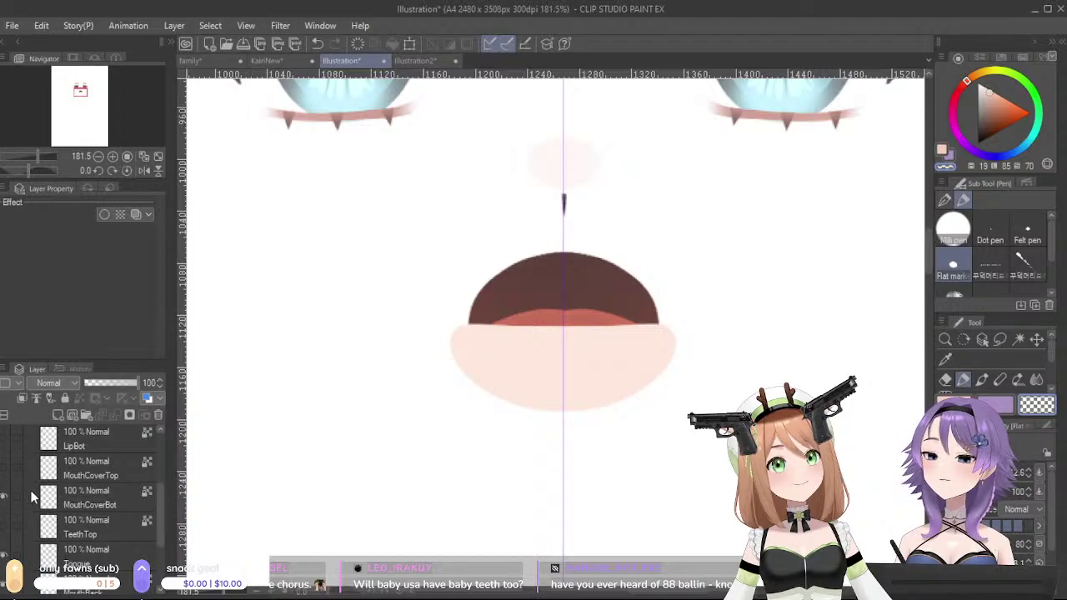
{"action": "scroll", "coordinate": [226, 412], "scroll_direction": "down", "scroll_amount": 2}
{"action": "scroll", "coordinate": [549, 354], "scroll_direction": "up", "scroll_amount": 2}
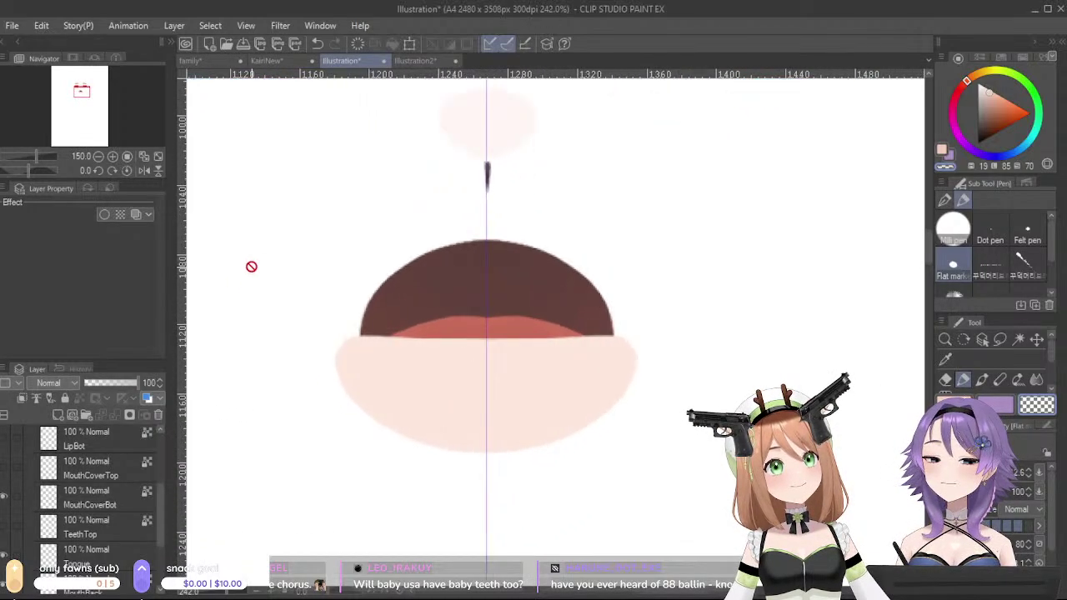
{"action": "left_click", "coordinate": [5, 498]}
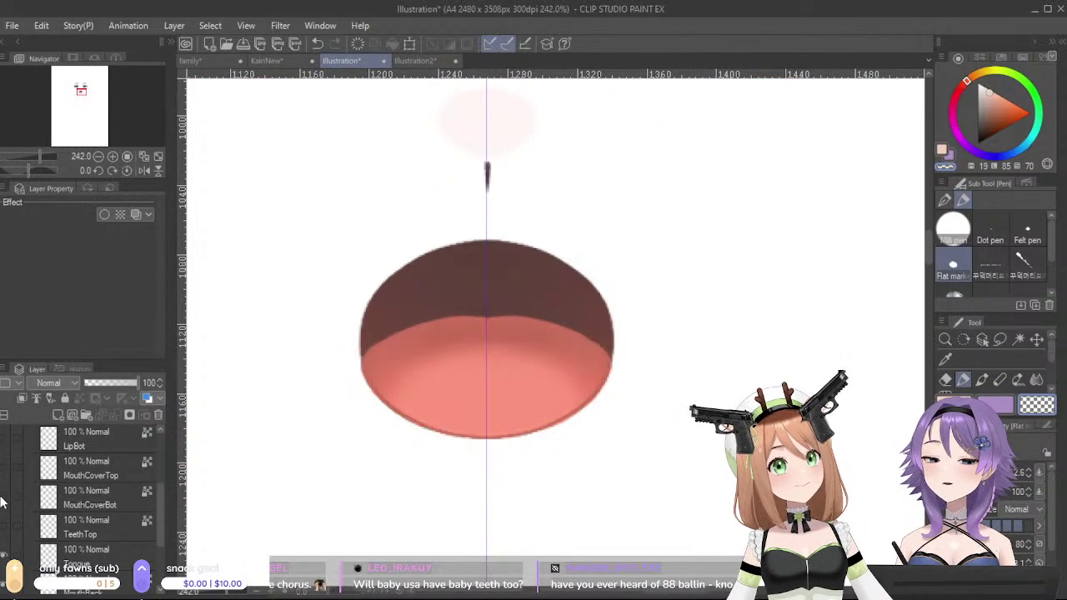
- Toggle the TeethTop and MouthCoverBot layers to examine the upper teeth inside the open mouth, leaving both hidden
{"action": "scroll", "coordinate": [267, 492], "scroll_direction": "up", "scroll_amount": 3}
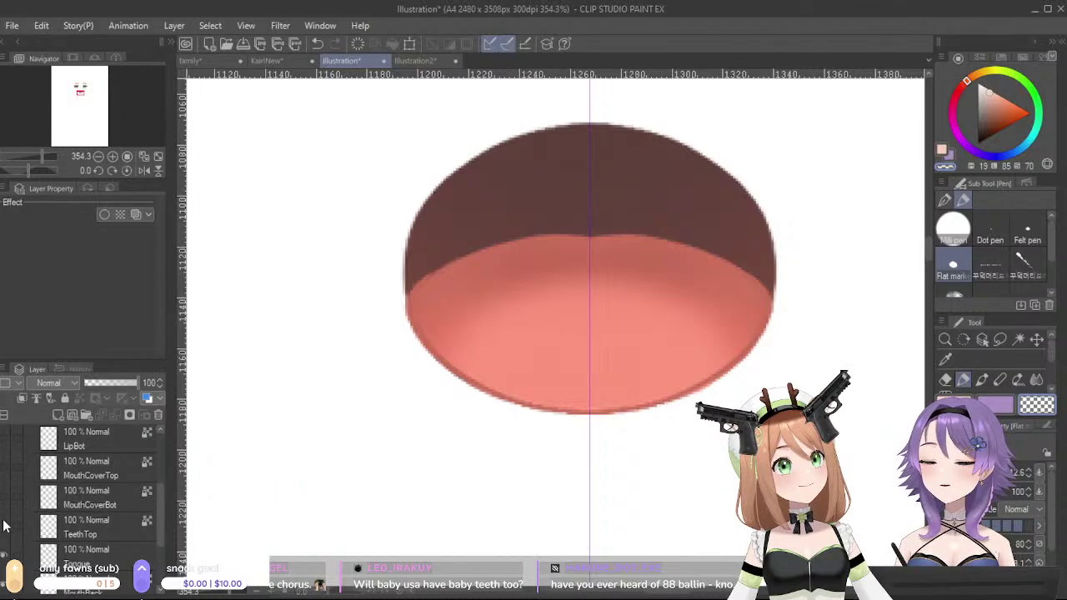
{"action": "scroll", "coordinate": [6, 538], "scroll_direction": "down", "scroll_amount": 1}
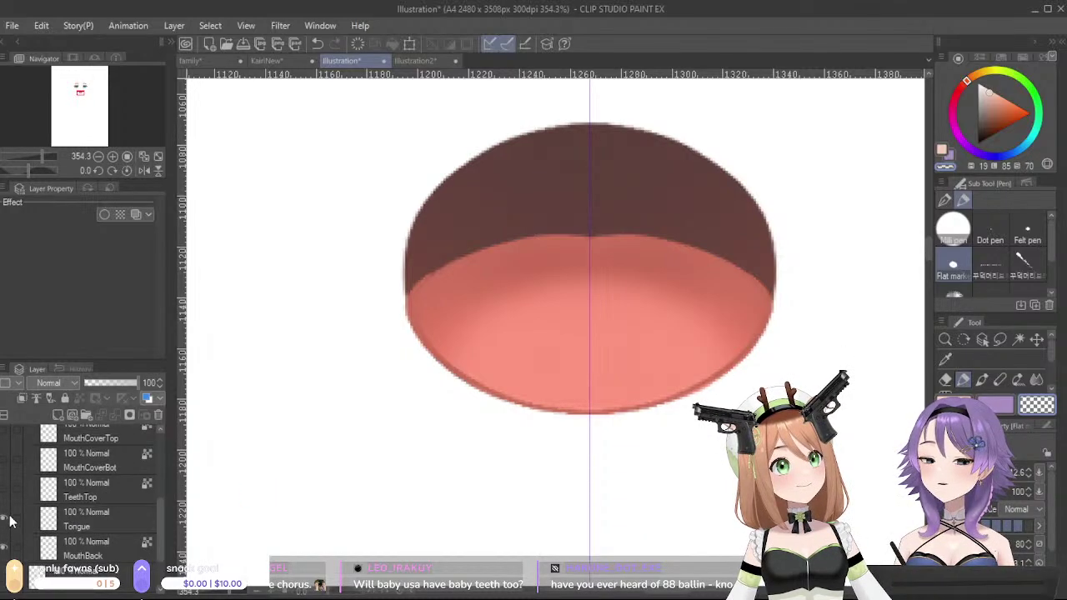
{"action": "left_click", "coordinate": [6, 491]}
{"action": "left_click", "coordinate": [6, 492]}
{"action": "left_click", "coordinate": [5, 461]}
{"action": "left_click", "coordinate": [5, 461]}
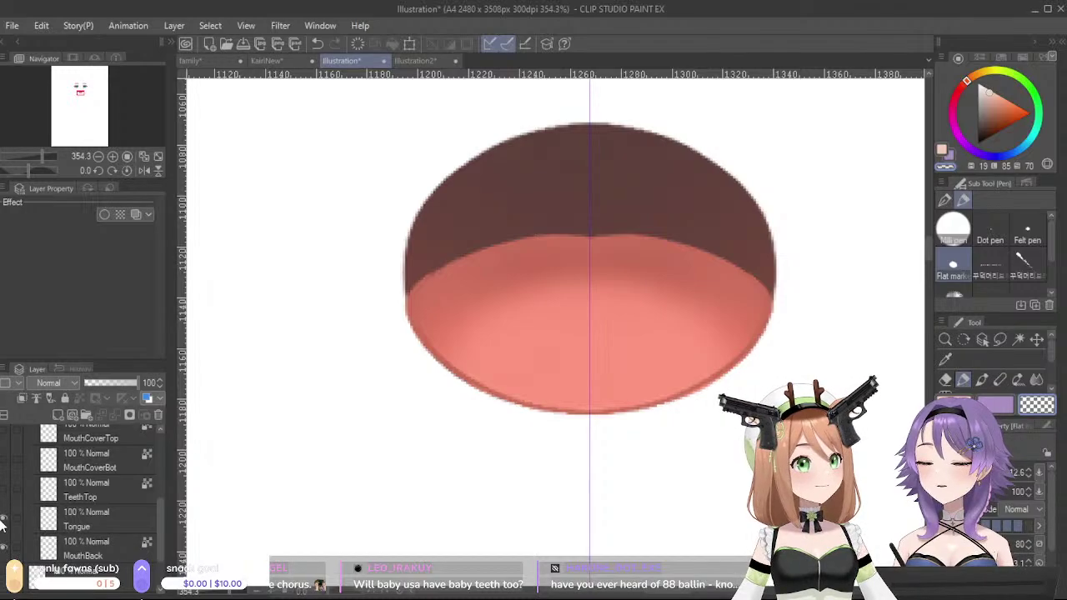
{"action": "scroll", "coordinate": [3, 523], "scroll_direction": "up", "scroll_amount": 1}
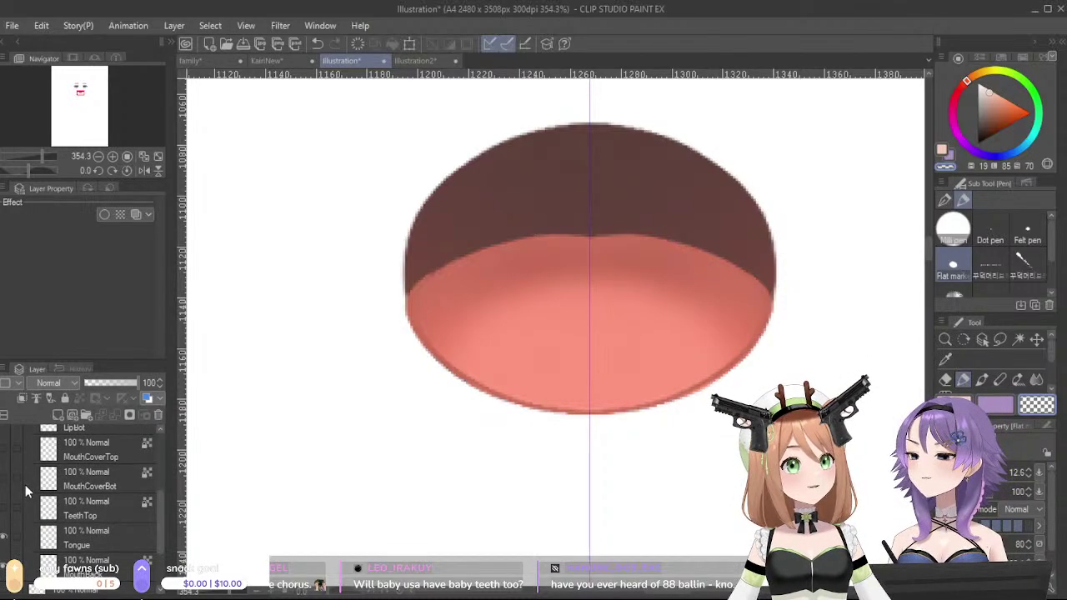
{"action": "scroll", "coordinate": [26, 489], "scroll_direction": "down", "scroll_amount": 1}
{"action": "scroll", "coordinate": [26, 490], "scroll_direction": "up", "scroll_amount": 1}
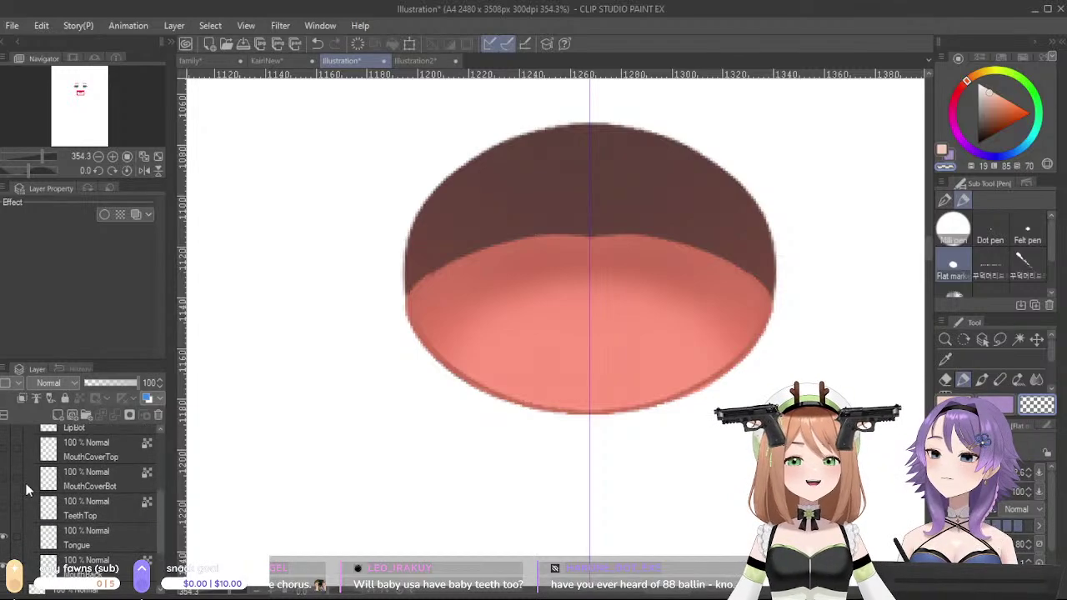
{"action": "left_click", "coordinate": [5, 507]}
{"action": "left_click", "coordinate": [5, 507]}
{"action": "left_click", "coordinate": [5, 508]}
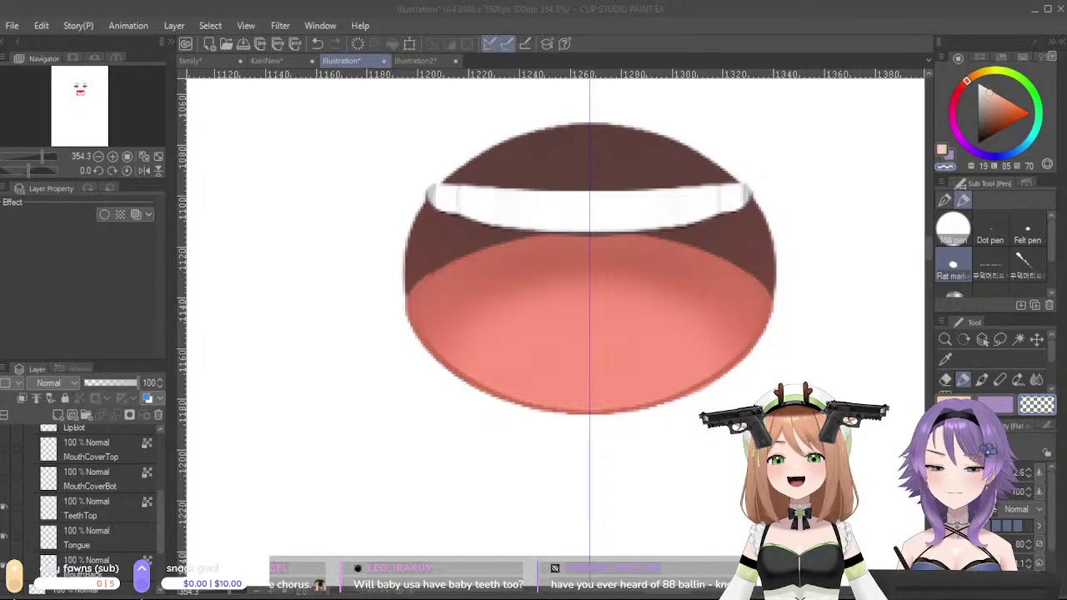
{"action": "left_click", "coordinate": [4, 510]}
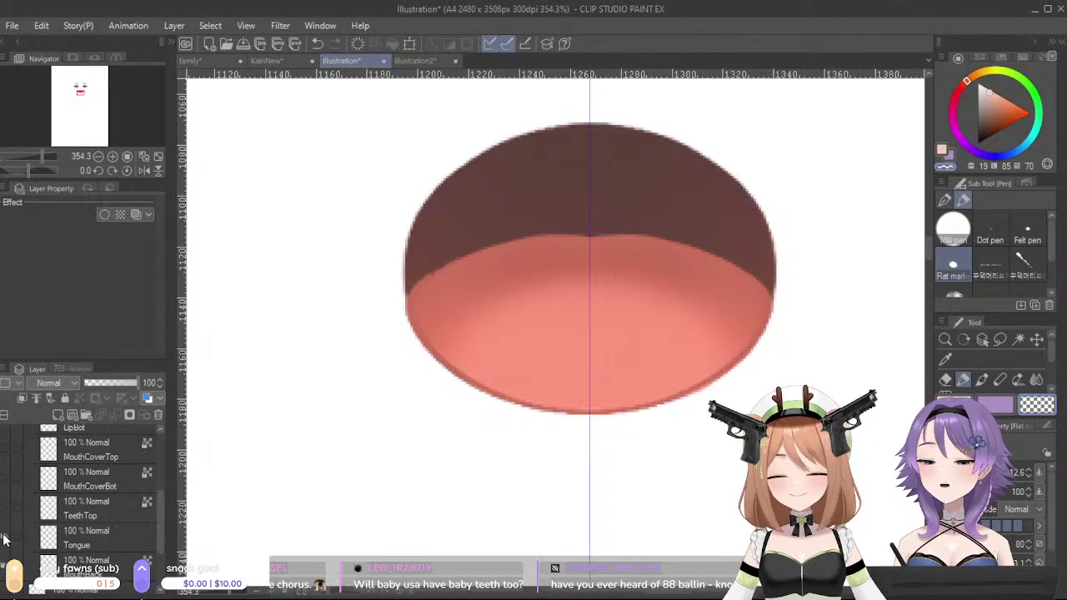
- Toggle the Tongue and MouthBack layers to examine the tongue and inner mouth shading, leaving both shown
{"action": "left_click", "coordinate": [5, 540]}
{"action": "left_click", "coordinate": [4, 540]}
{"action": "left_click", "coordinate": [4, 540]}
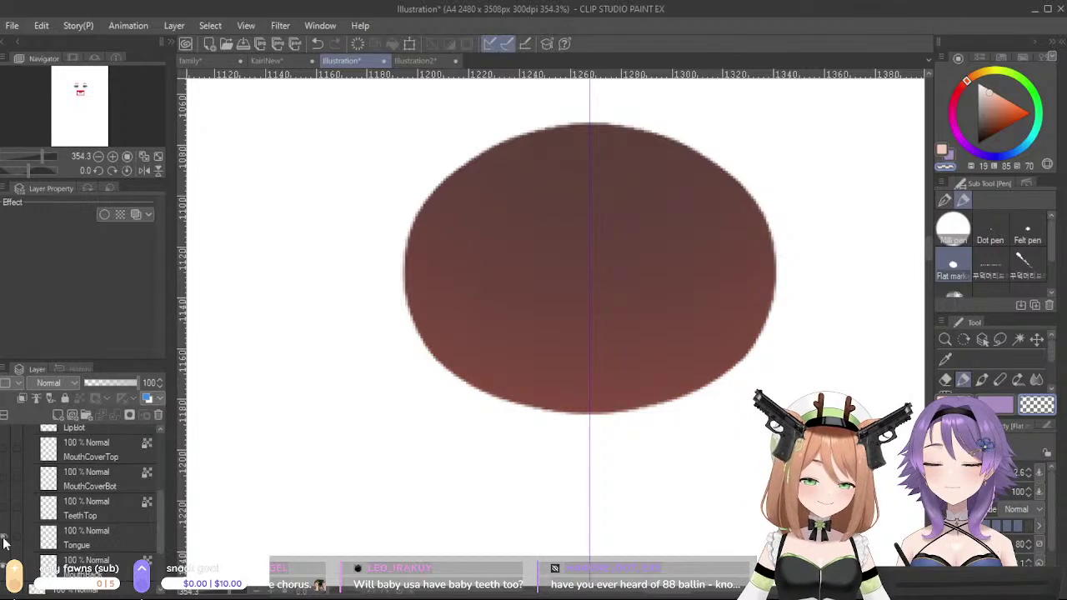
{"action": "left_click", "coordinate": [4, 540]}
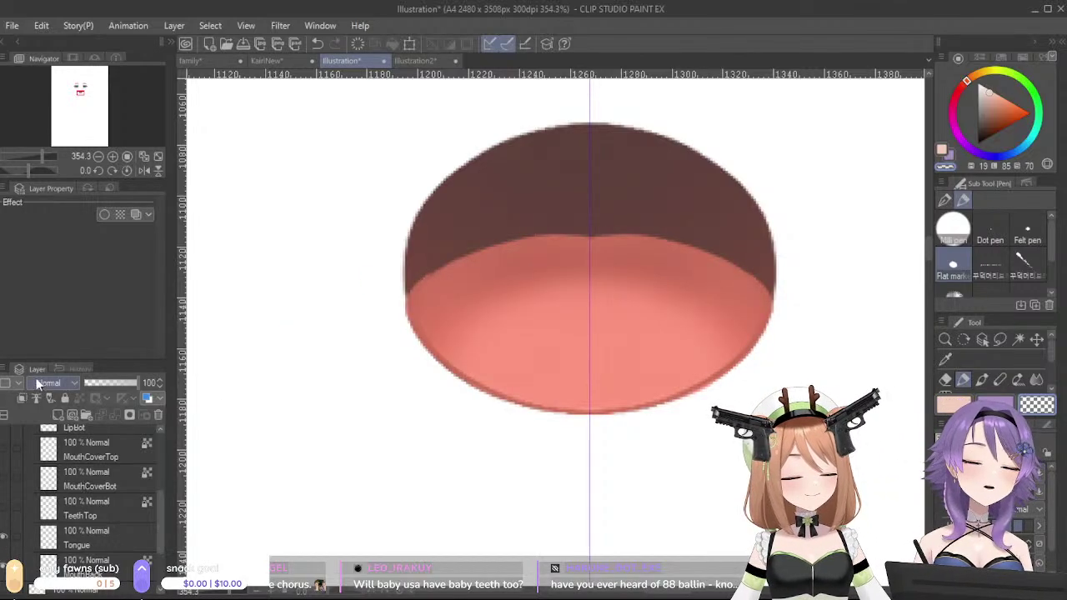
{"action": "left_click", "coordinate": [4, 540]}
{"action": "left_click", "coordinate": [4, 540]}
{"action": "left_click", "coordinate": [4, 569]}
{"action": "left_click", "coordinate": [4, 568]}
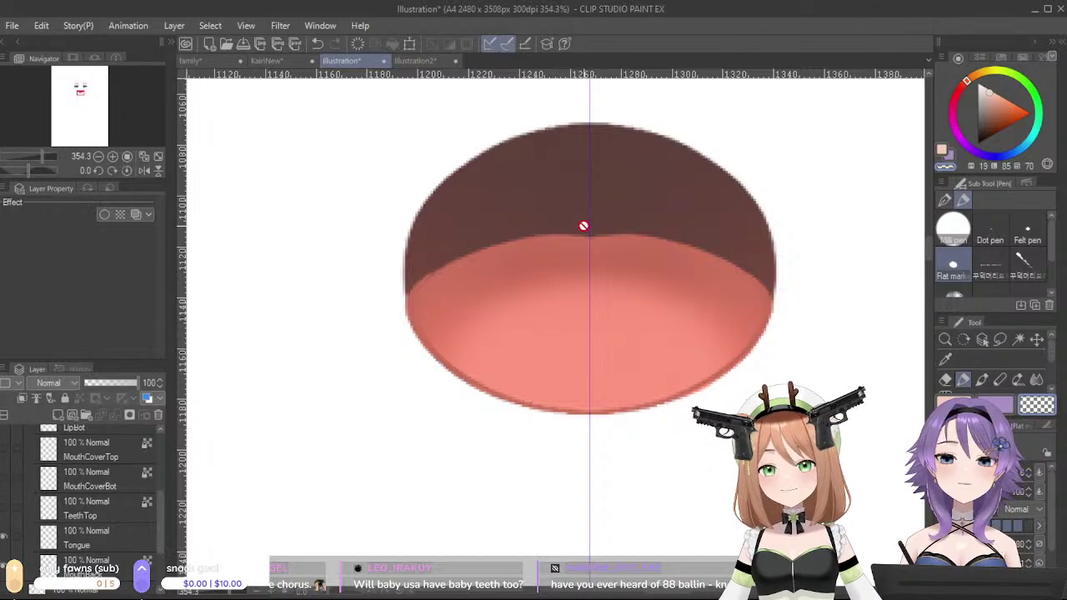
{"action": "left_click", "coordinate": [5, 540]}
{"action": "left_click", "coordinate": [5, 540]}
{"action": "left_click", "coordinate": [5, 540]}
{"action": "left_click", "coordinate": [5, 540]}
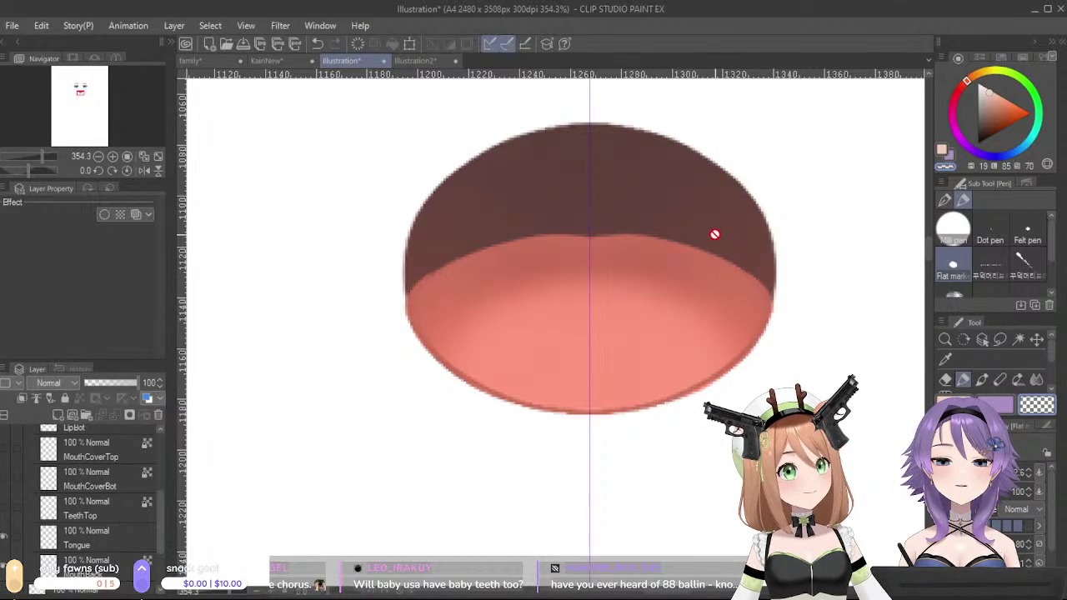
- Show the TeethTop, MouthCoverBot, MouthCoverTop, LipBot, LipTop and FaceBase layers again to restore the closed mouth on the face
{"action": "left_click", "coordinate": [5, 508]}
{"action": "left_click", "coordinate": [5, 478]}
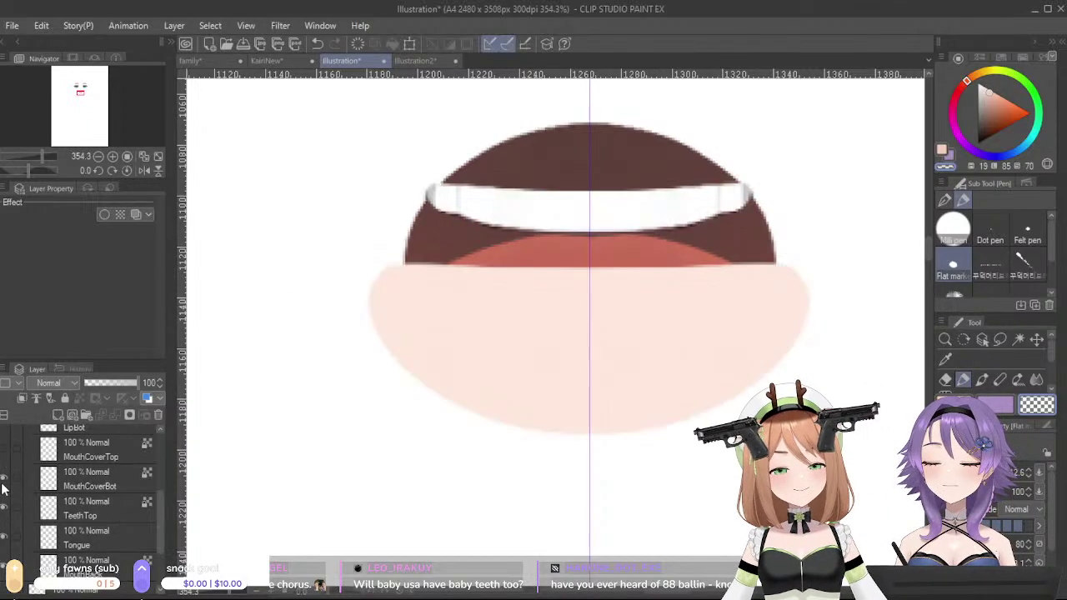
{"action": "left_click", "coordinate": [5, 449]}
{"action": "scroll", "coordinate": [5, 471], "scroll_direction": "up", "scroll_amount": 1}
{"action": "left_click", "coordinate": [5, 475]}
{"action": "scroll", "coordinate": [5, 473], "scroll_direction": "up", "scroll_amount": 1}
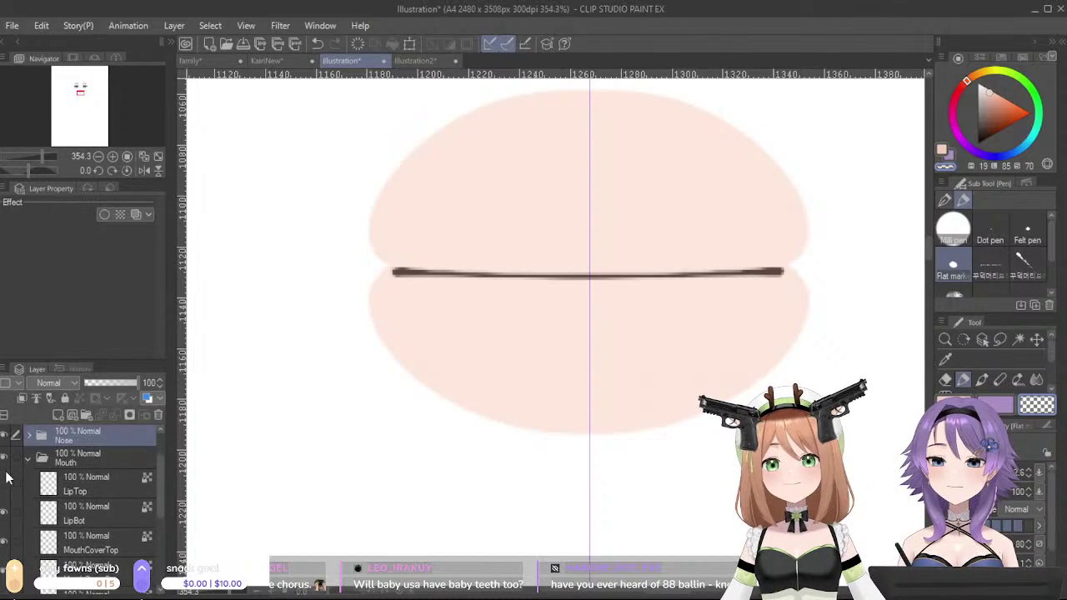
{"action": "left_click", "coordinate": [3, 483]}
{"action": "scroll", "coordinate": [27, 489], "scroll_direction": "down", "scroll_amount": 3}
{"action": "scroll", "coordinate": [27, 493], "scroll_direction": "down", "scroll_amount": 1}
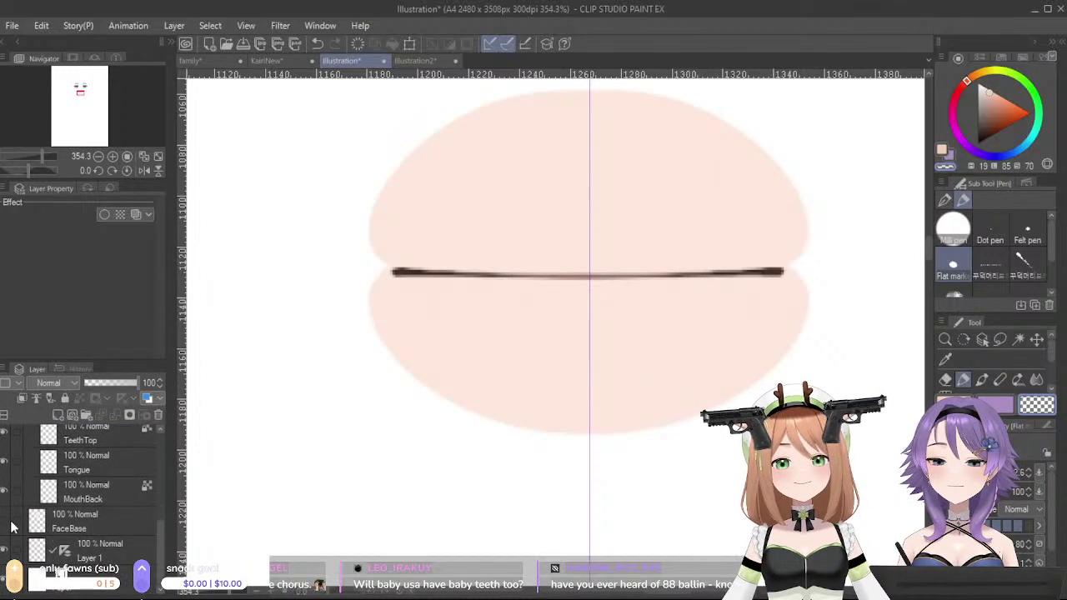
{"action": "scroll", "coordinate": [559, 400], "scroll_direction": "down", "scroll_amount": 8}
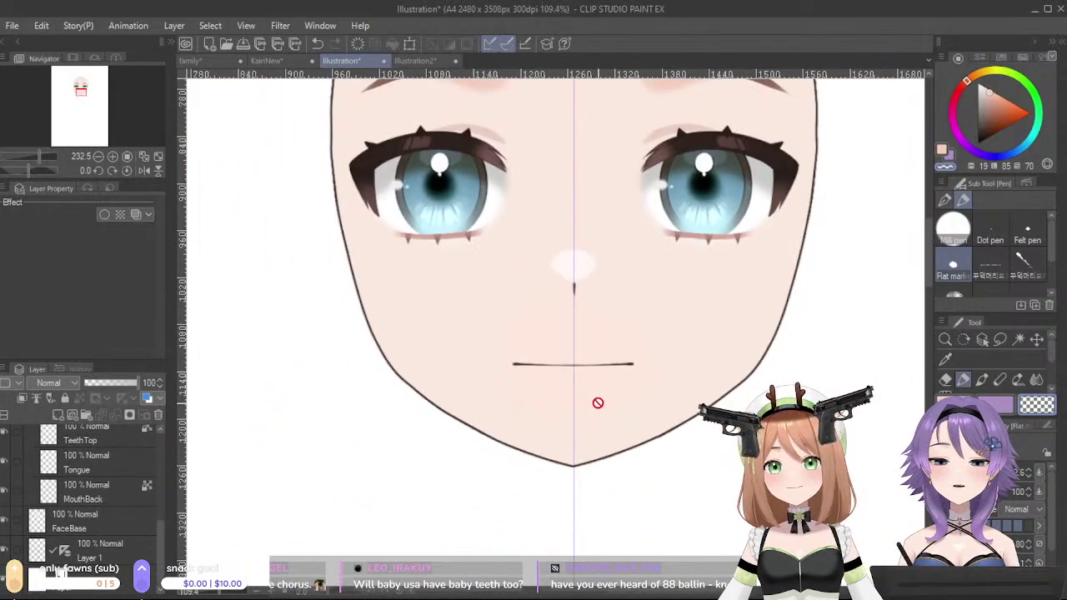
- Examine the whole face from far and near to judge the closed mouth's placement and proportions
{"action": "scroll", "coordinate": [628, 472], "scroll_direction": "down", "scroll_amount": 4}
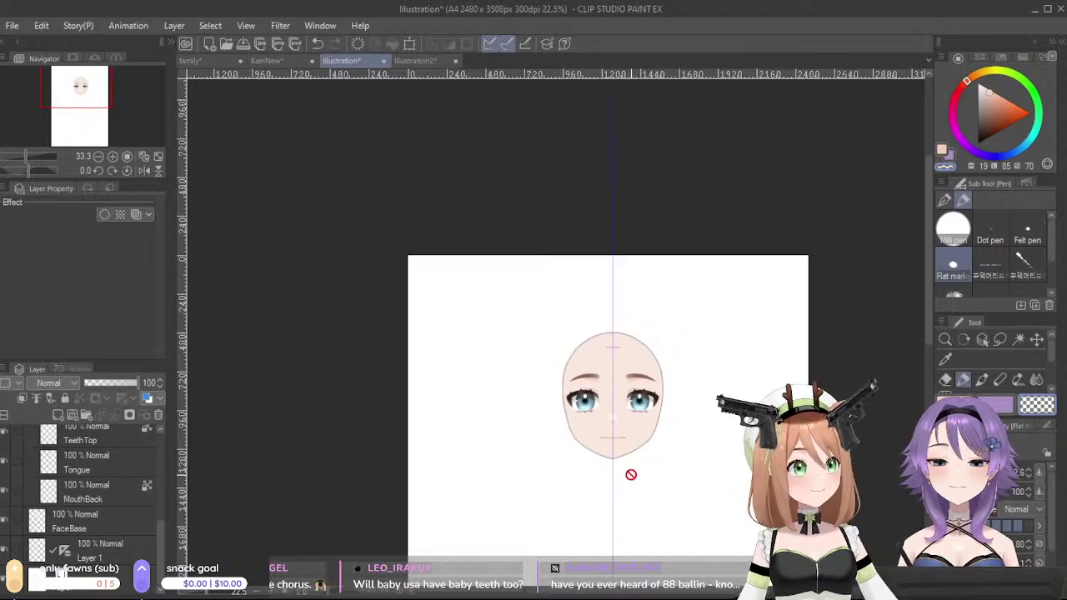
{"action": "scroll", "coordinate": [630, 474], "scroll_direction": "up", "scroll_amount": 7}
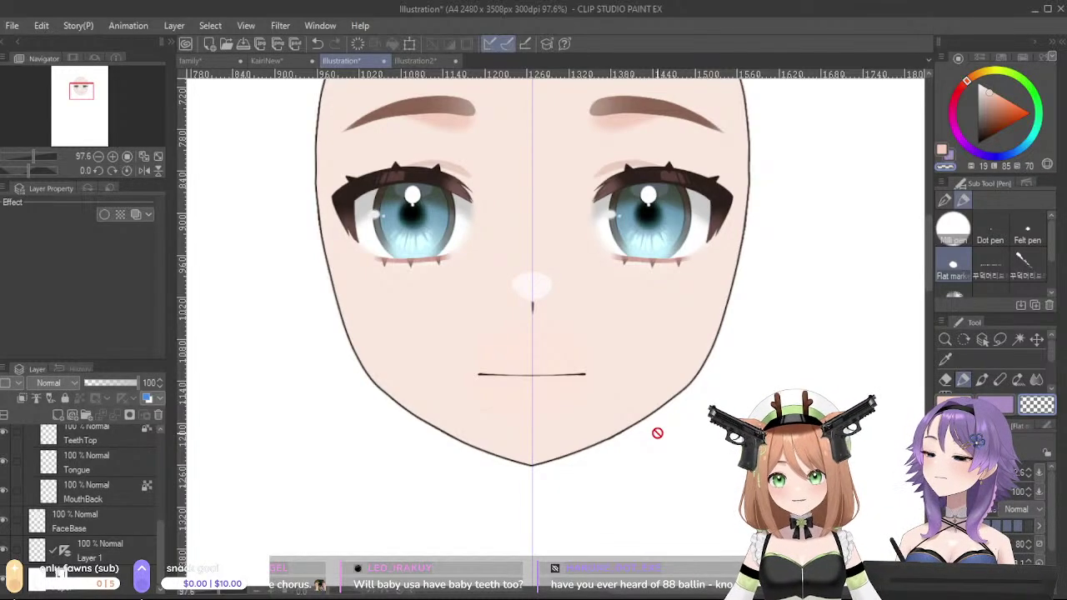
{"action": "scroll", "coordinate": [457, 474], "scroll_direction": "down", "scroll_amount": 1}
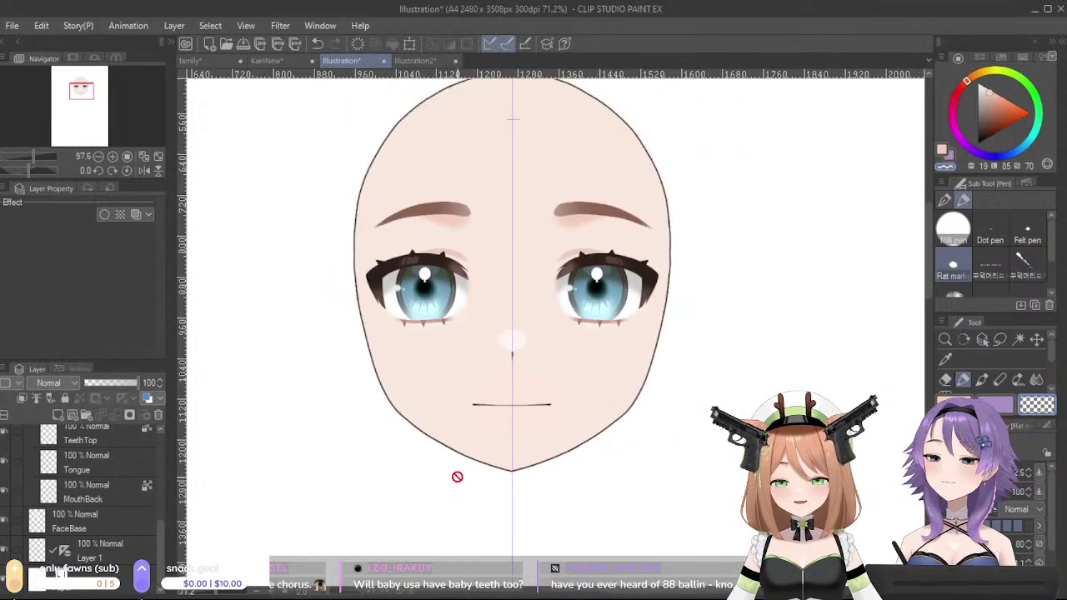
{"action": "scroll", "coordinate": [517, 433], "scroll_direction": "up", "scroll_amount": 1}
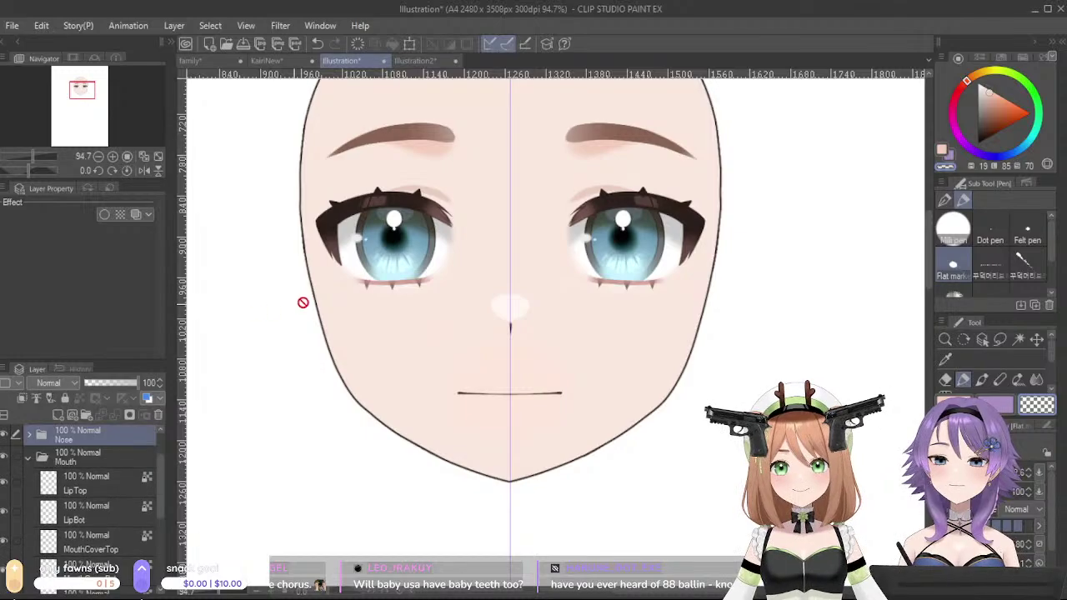
{"action": "scroll", "coordinate": [325, 300], "scroll_direction": "up", "scroll_amount": 3}
{"action": "scroll", "coordinate": [103, 501], "scroll_direction": "down", "scroll_amount": 2}
{"action": "scroll", "coordinate": [102, 502], "scroll_direction": "up", "scroll_amount": 5}
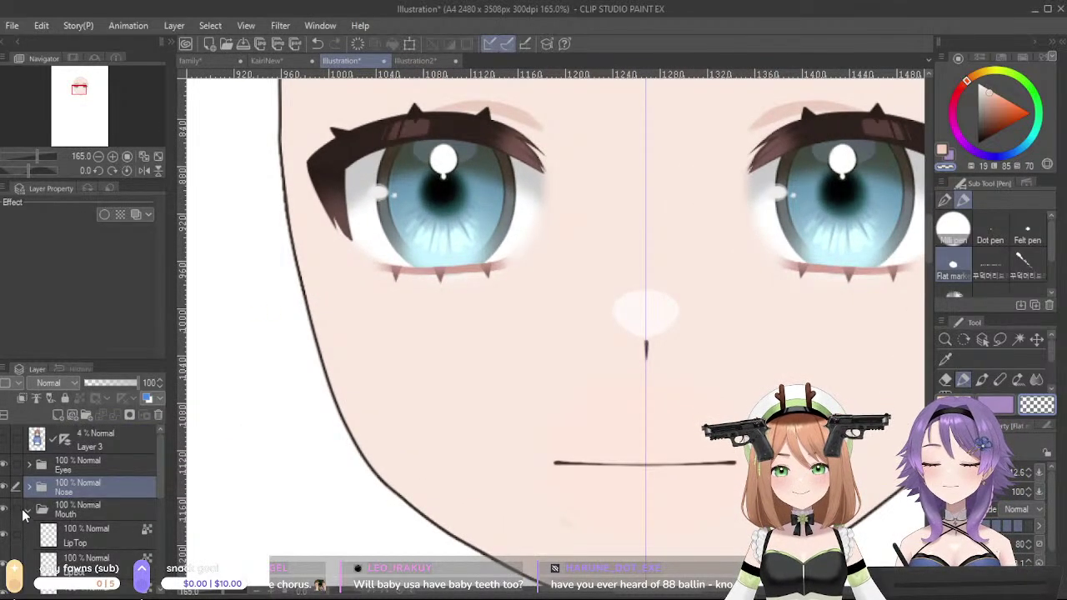
- Collapse the Mouth folder and clip the Mouth, Nose and Eyes folders to the FaceBase layer below
{"action": "left_click", "coordinate": [26, 508]}
{"action": "left_click", "coordinate": [61, 504]}
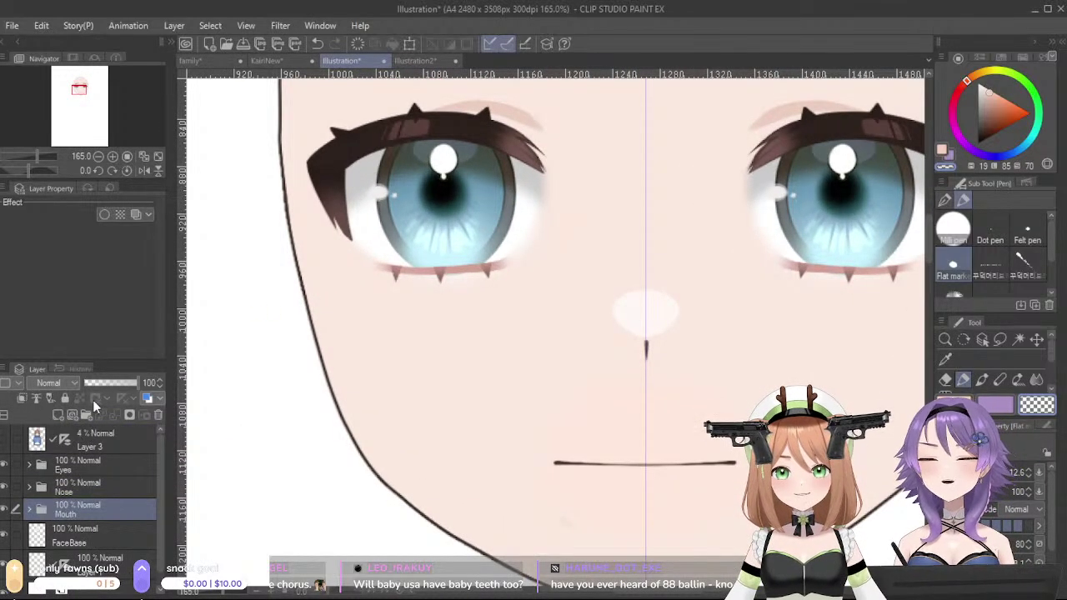
{"action": "left_click", "coordinate": [25, 400]}
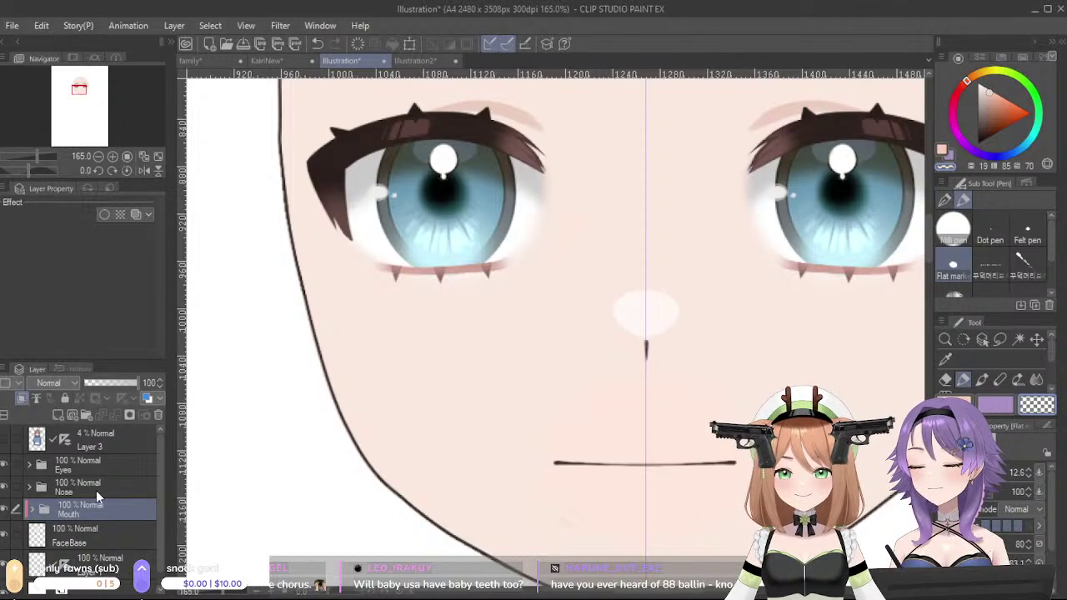
{"action": "left_click", "coordinate": [97, 496]}
{"action": "left_click", "coordinate": [23, 399]}
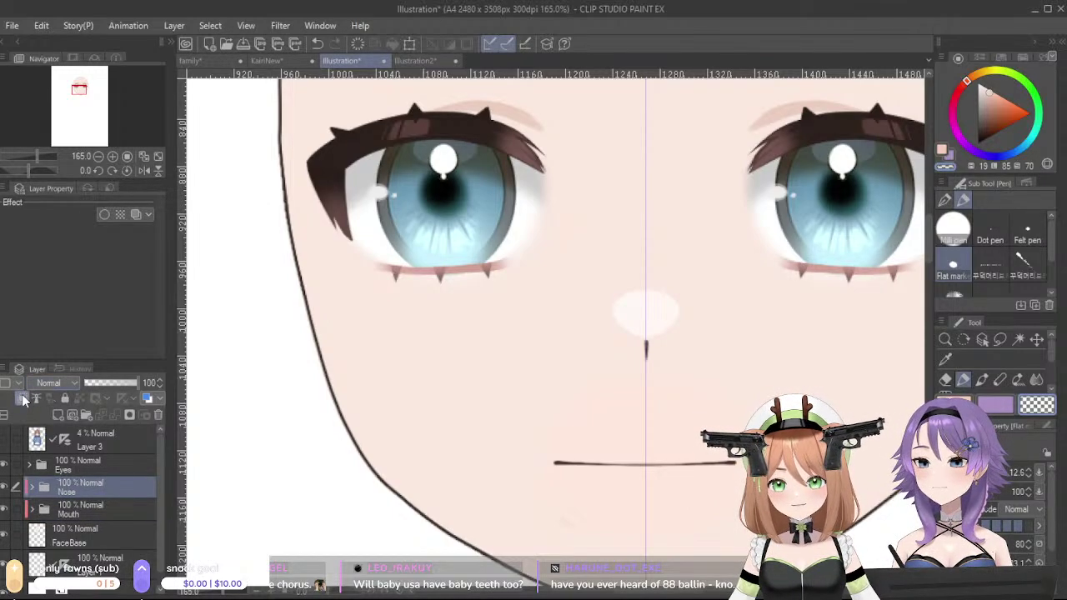
{"action": "left_click", "coordinate": [60, 469]}
{"action": "left_click", "coordinate": [22, 400]}
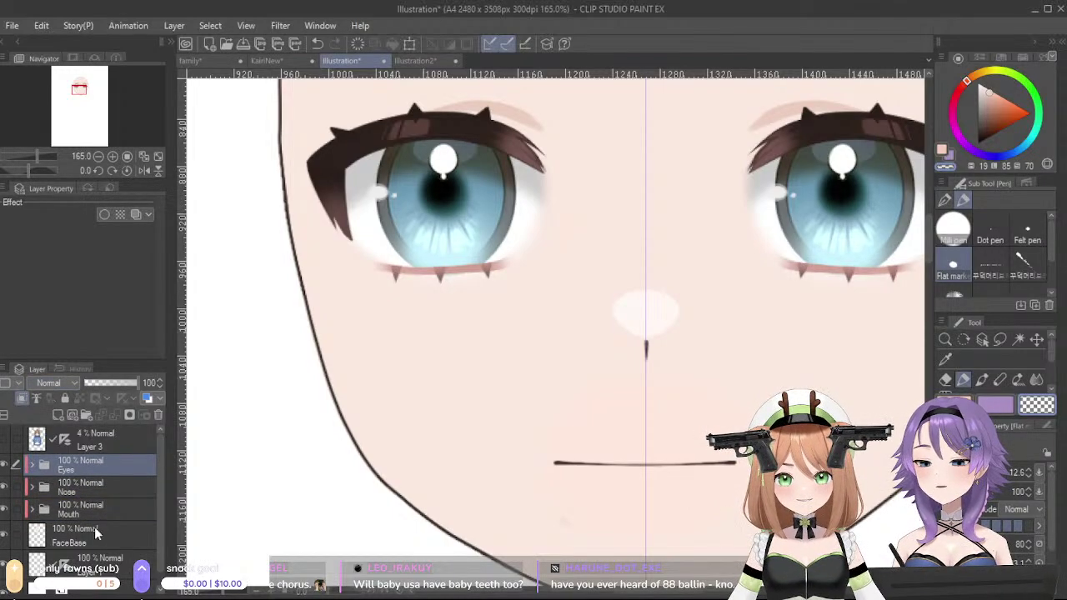
- Select the FaceBase layer and sample the face's skin colour from the forehead
{"action": "left_click", "coordinate": [95, 537]}
{"action": "scroll", "coordinate": [195, 450], "scroll_direction": "down", "scroll_amount": 3}
{"action": "scroll", "coordinate": [241, 400], "scroll_direction": "up", "scroll_amount": 2}
{"action": "scroll", "coordinate": [333, 320], "scroll_direction": "up", "scroll_amount": 1}
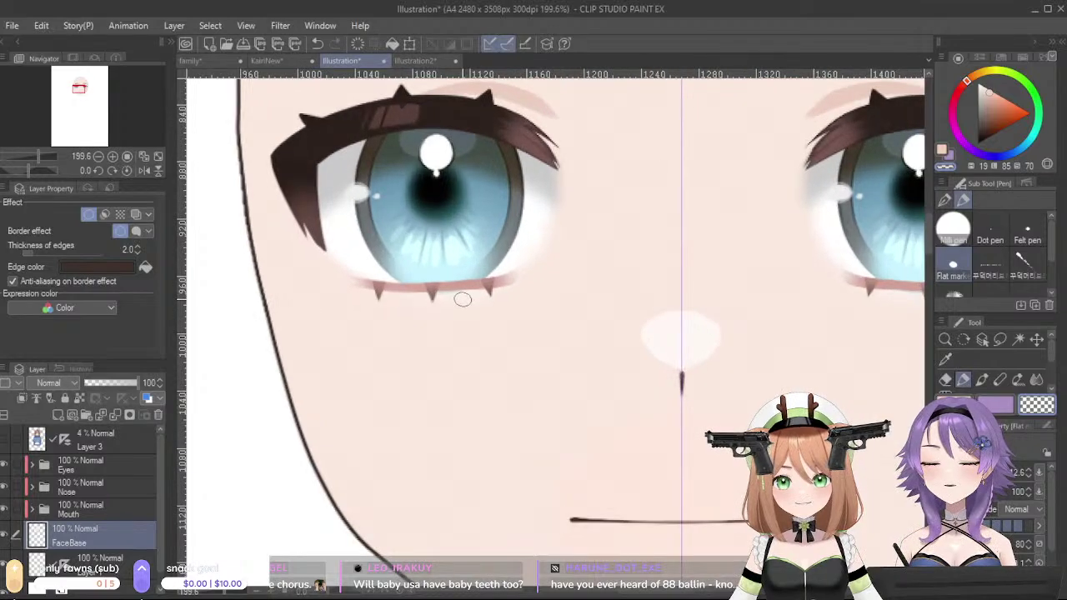
{"action": "scroll", "coordinate": [463, 297], "scroll_direction": "down", "scroll_amount": 1}
{"action": "left_click_drag", "start_coordinate": [660, 297], "coordinate": [671, 495]}
{"action": "left_click", "coordinate": [477, 164], "text": "alt"}
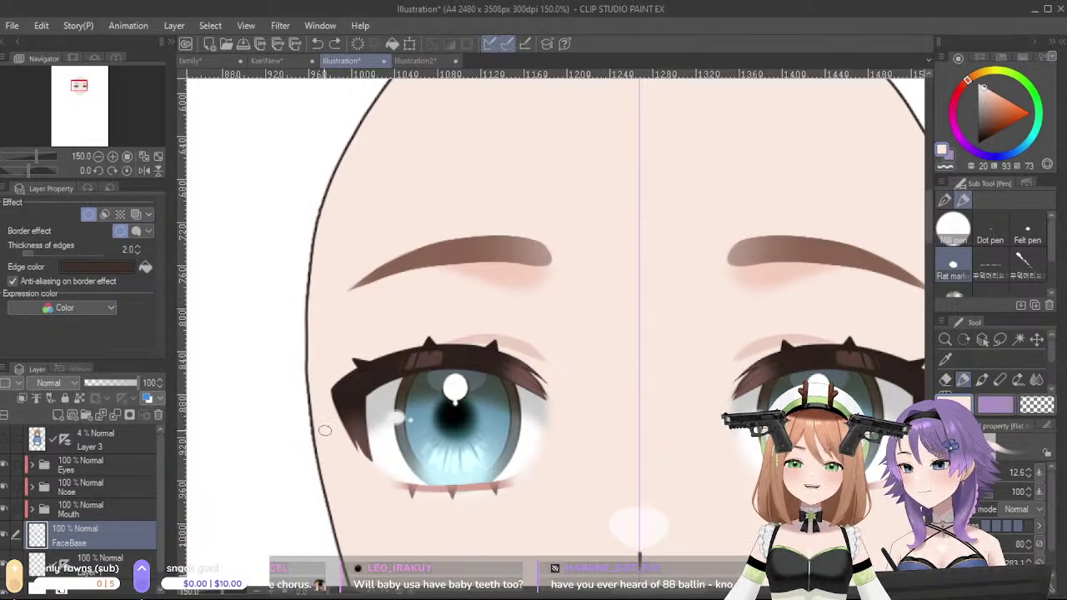
- Try to reshape the FaceBase contour beside the eye with short skin-coloured and transparent pen strokes
{"action": "left_click_drag", "start_coordinate": [315, 282], "coordinate": [321, 446]}
{"action": "key", "text": "ctrl+z"}
{"action": "left_click_drag", "start_coordinate": [311, 313], "coordinate": [330, 489]}
{"action": "key", "text": "ctrl+z"}
{"action": "key", "text": "c"}
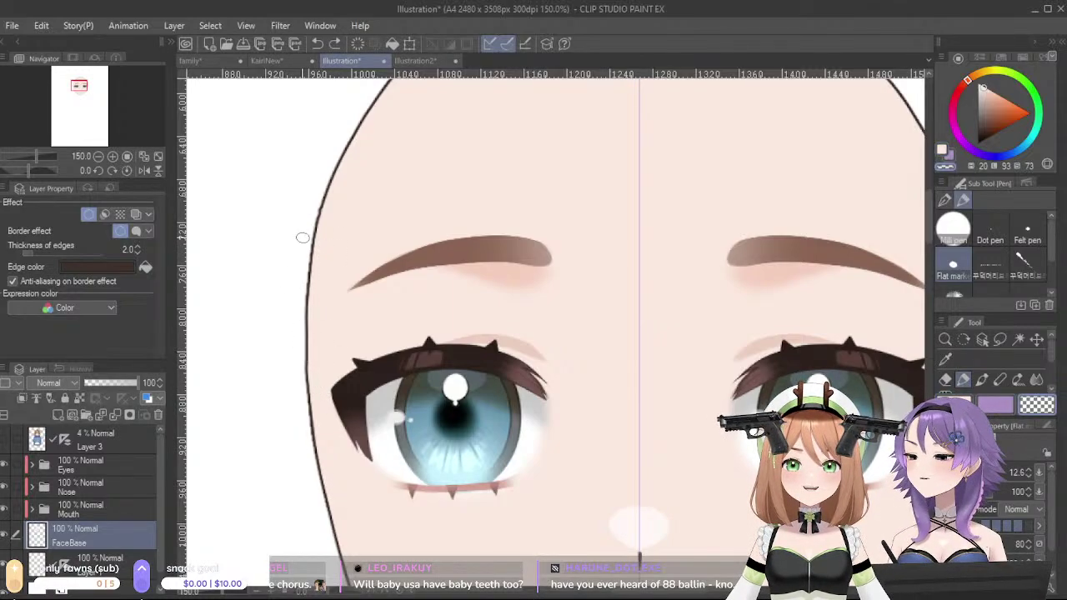
{"action": "left_click_drag", "start_coordinate": [316, 215], "coordinate": [310, 262]}
{"action": "key", "text": "ctrl+z"}
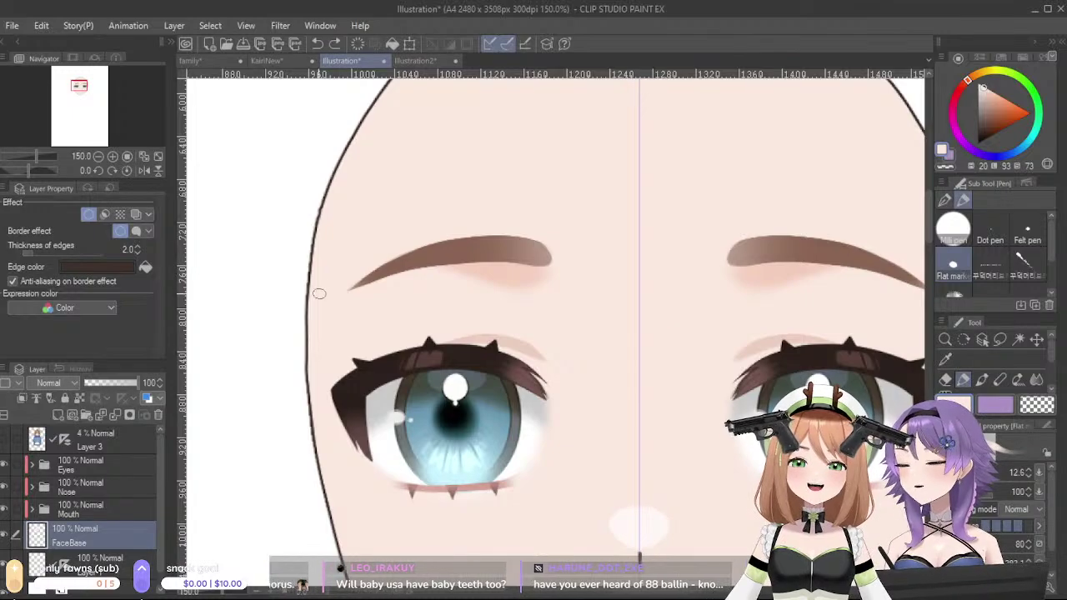
{"action": "left_click_drag", "start_coordinate": [309, 280], "coordinate": [323, 474]}
{"action": "key", "text": "ctrl+z"}
- Smooth the FaceBase side contour from temple to cheek, alternating skin-coloured and transparent Flat marker strokes
{"action": "left_click_drag", "start_coordinate": [314, 387], "coordinate": [323, 475]}
{"action": "left_click_drag", "start_coordinate": [465, 262], "coordinate": [510, 454]}
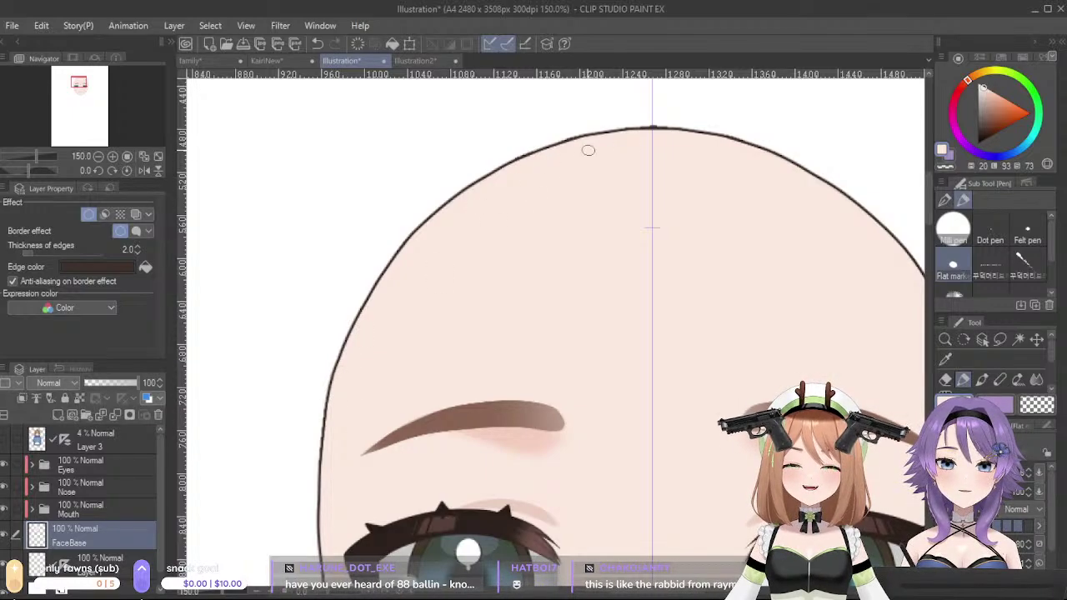
{"action": "left_click_drag", "start_coordinate": [684, 316], "coordinate": [631, 172]}
{"action": "mouse_move", "coordinate": [651, 297]}
{"action": "left_mouse_down"}
{"action": "mouse_move", "coordinate": [626, 192]}
{"action": "mouse_move", "coordinate": [647, 275]}
{"action": "left_mouse_up"}
{"action": "left_click_drag", "start_coordinate": [436, 316], "coordinate": [423, 303]}
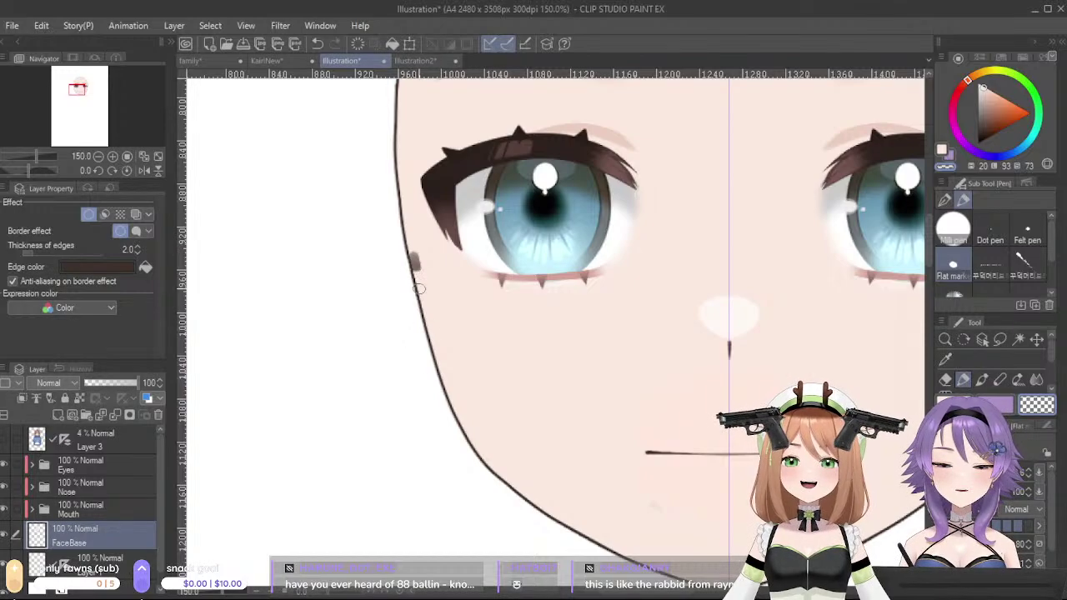
{"action": "left_click_drag", "start_coordinate": [424, 149], "coordinate": [457, 358]}
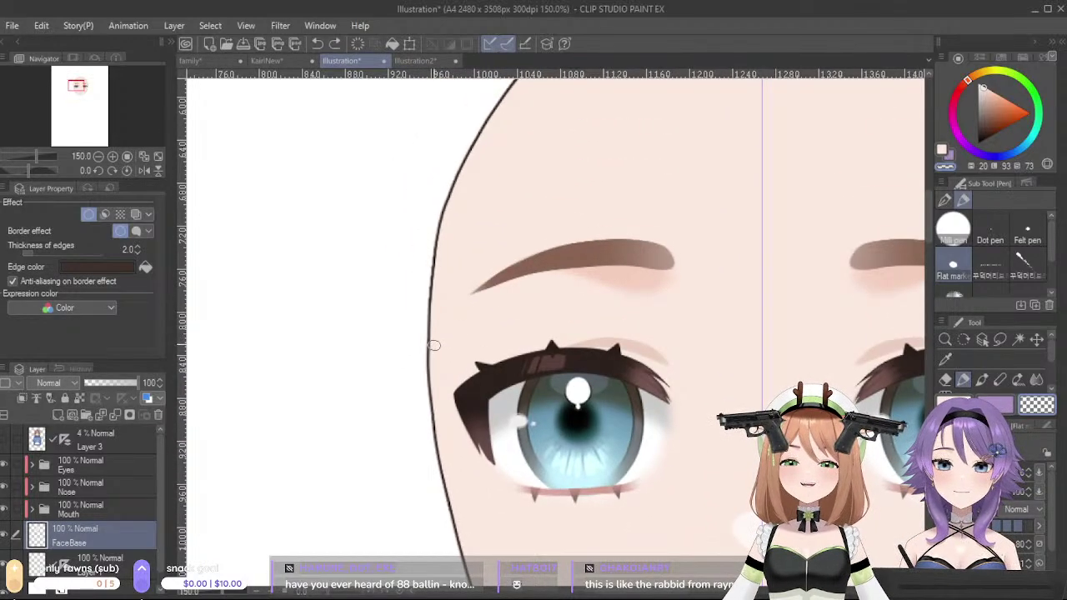
{"action": "key", "text": "x"}
{"action": "key", "text": "x"}
{"action": "key", "text": "c"}
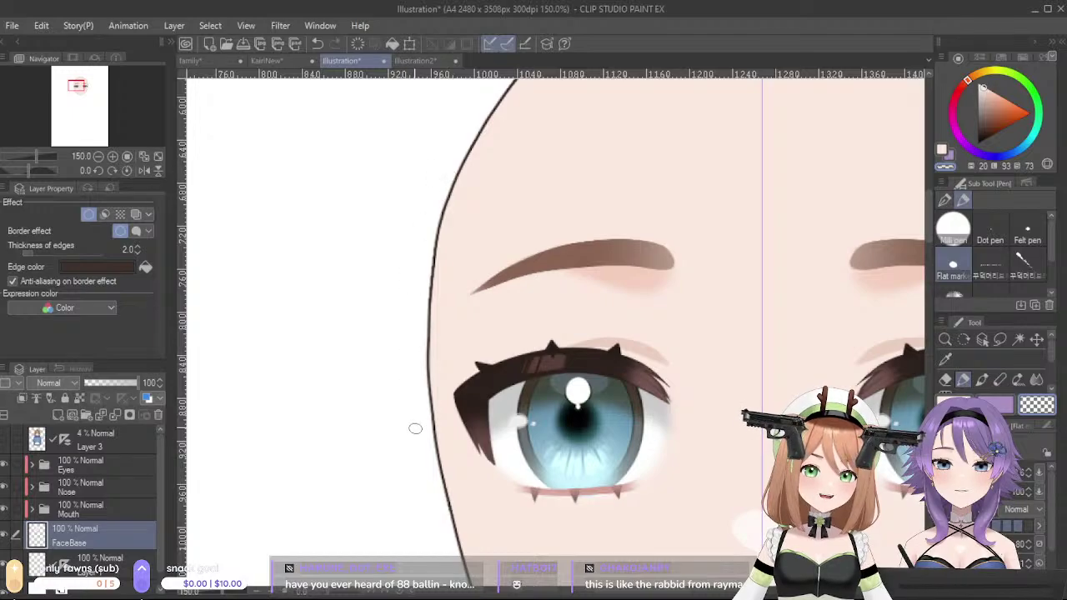
{"action": "left_click_drag", "start_coordinate": [434, 236], "coordinate": [431, 509]}
{"action": "key", "text": "ctrl+z"}
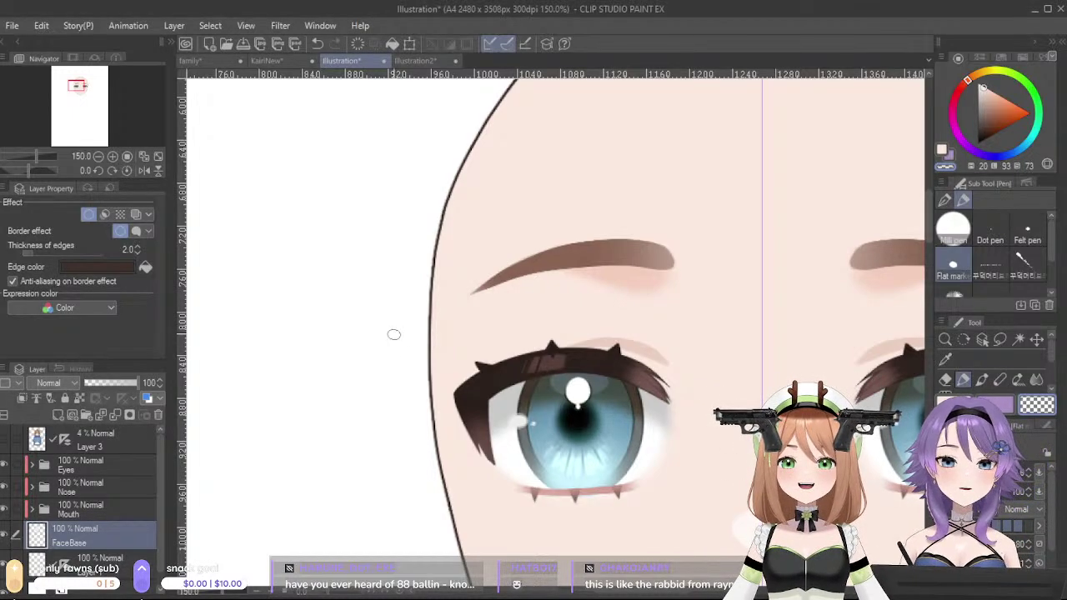
- Sample the pink blush colour from the cheek in the KairiNew document and return to the Illustration document
{"action": "left_click_drag", "start_coordinate": [684, 521], "coordinate": [527, 286]}
{"action": "left_click", "coordinate": [271, 61]}
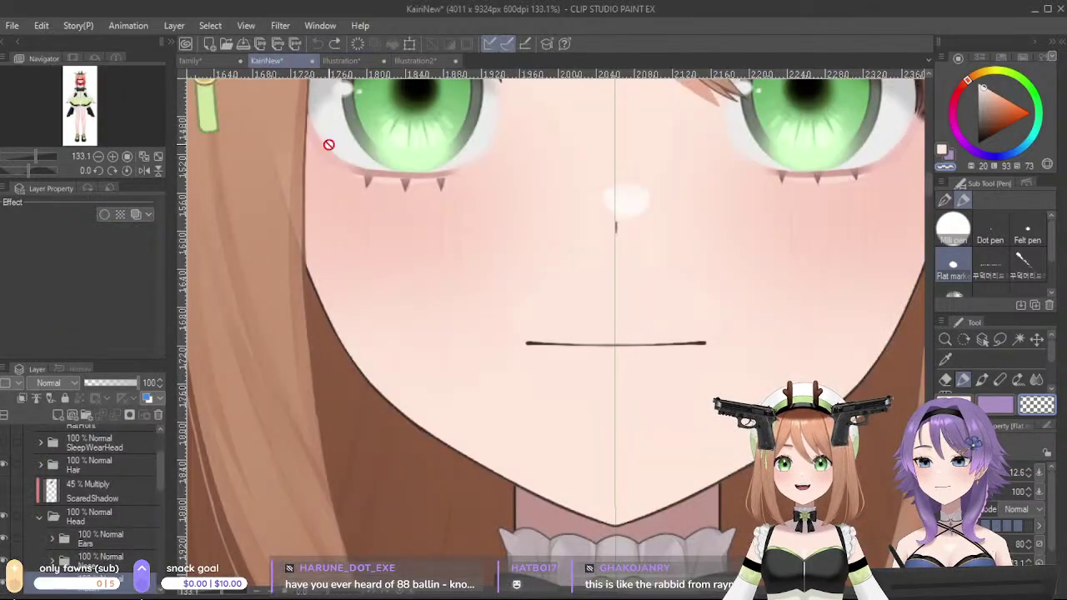
{"action": "left_click", "coordinate": [359, 197], "text": "alt"}
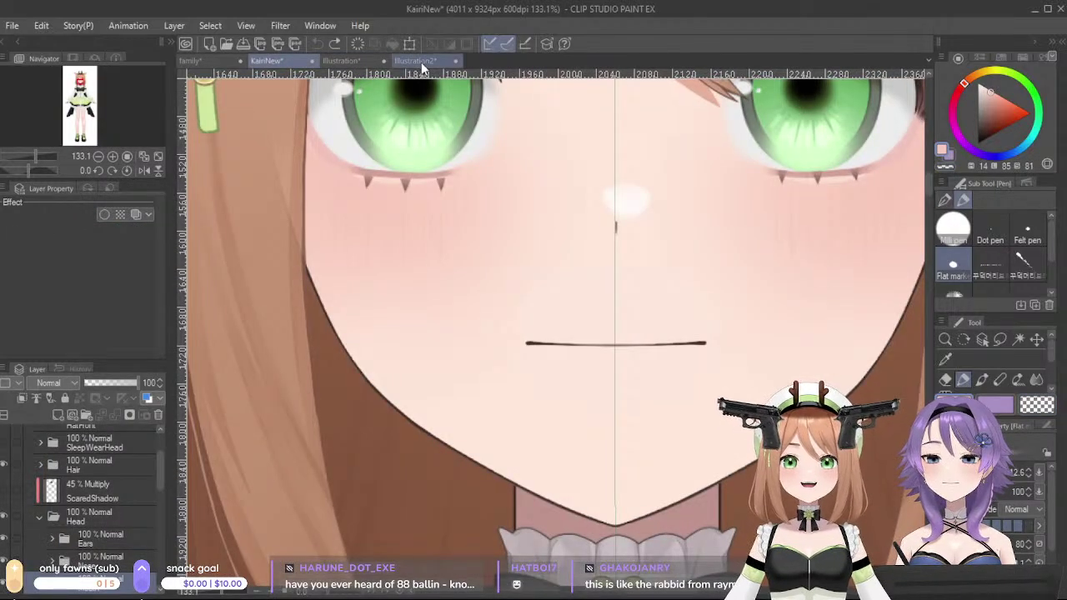
{"action": "left_click", "coordinate": [417, 61]}
{"action": "left_click", "coordinate": [358, 61]}
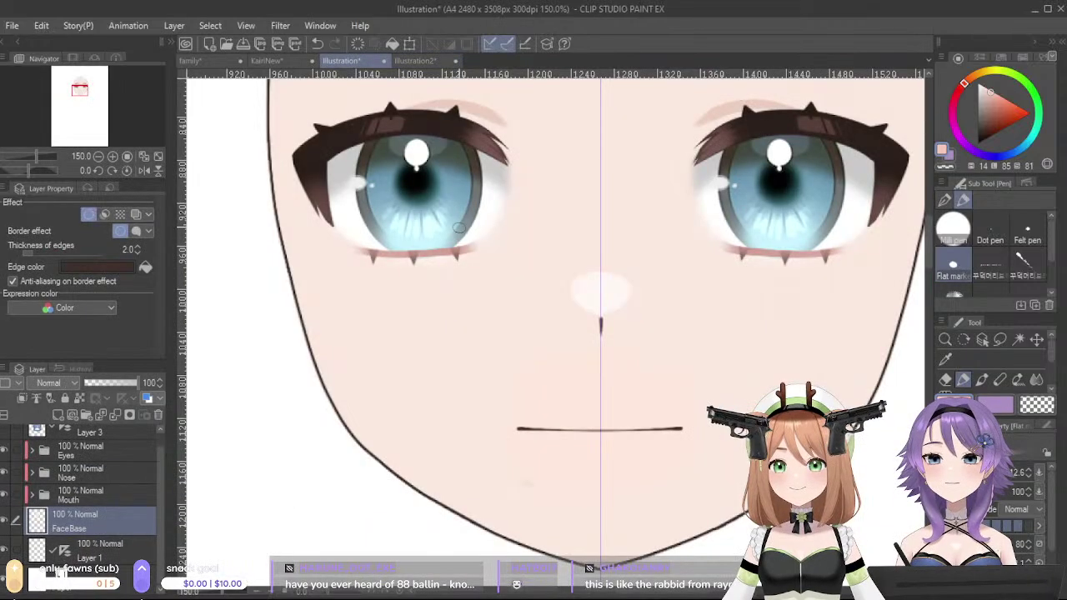
- Add a layer clipped above FaceBase and paint blush beneath both eyes with the Soft airbrush at size 158.8
{"action": "left_click", "coordinate": [57, 415]}
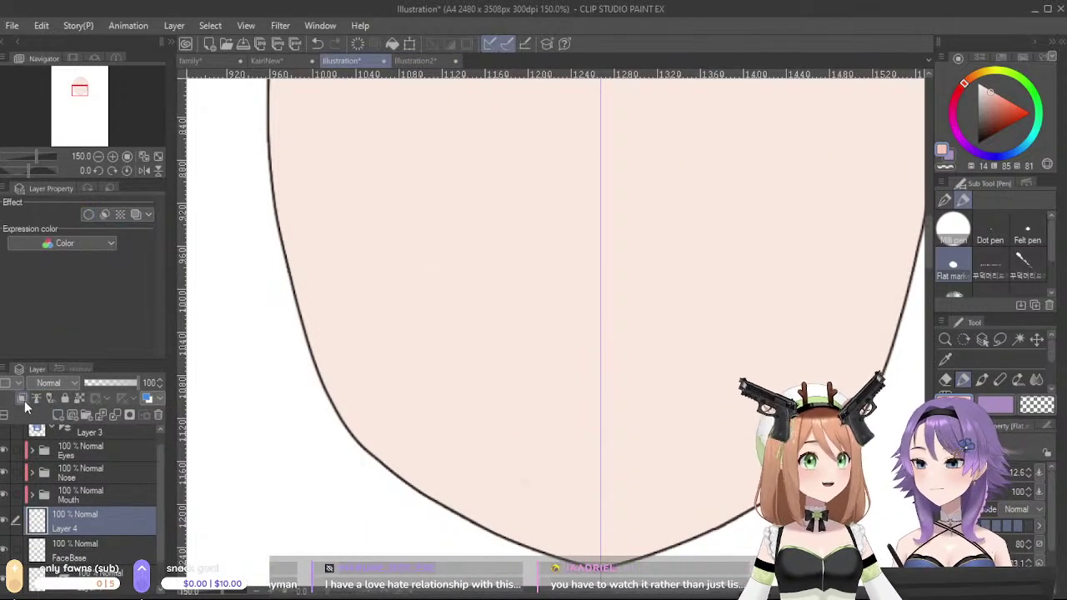
{"action": "scroll", "coordinate": [1049, 357], "scroll_direction": "down", "scroll_amount": 2}
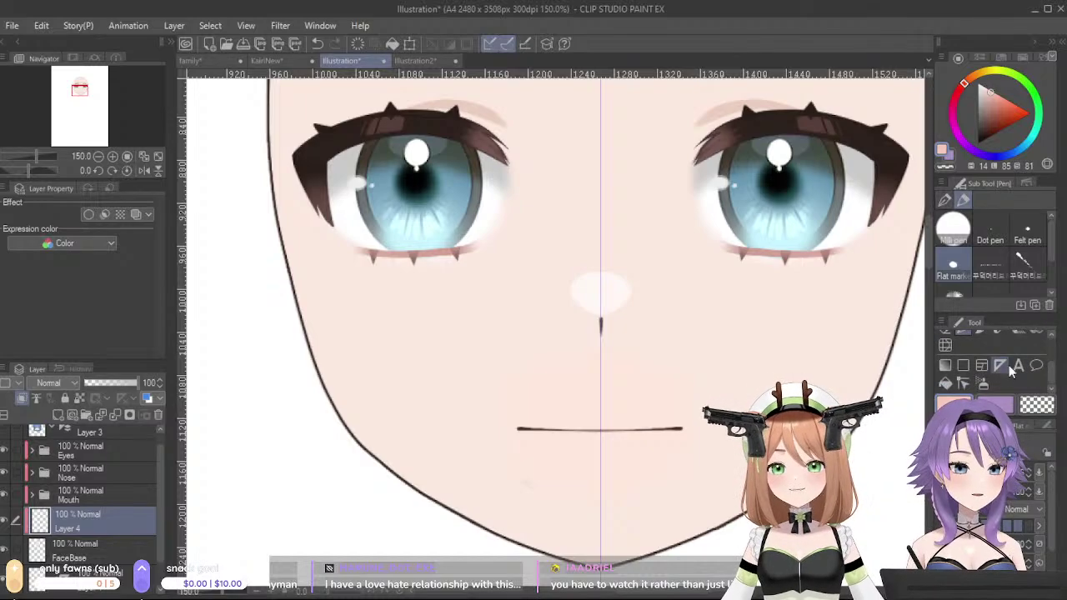
{"action": "left_click", "coordinate": [981, 384]}
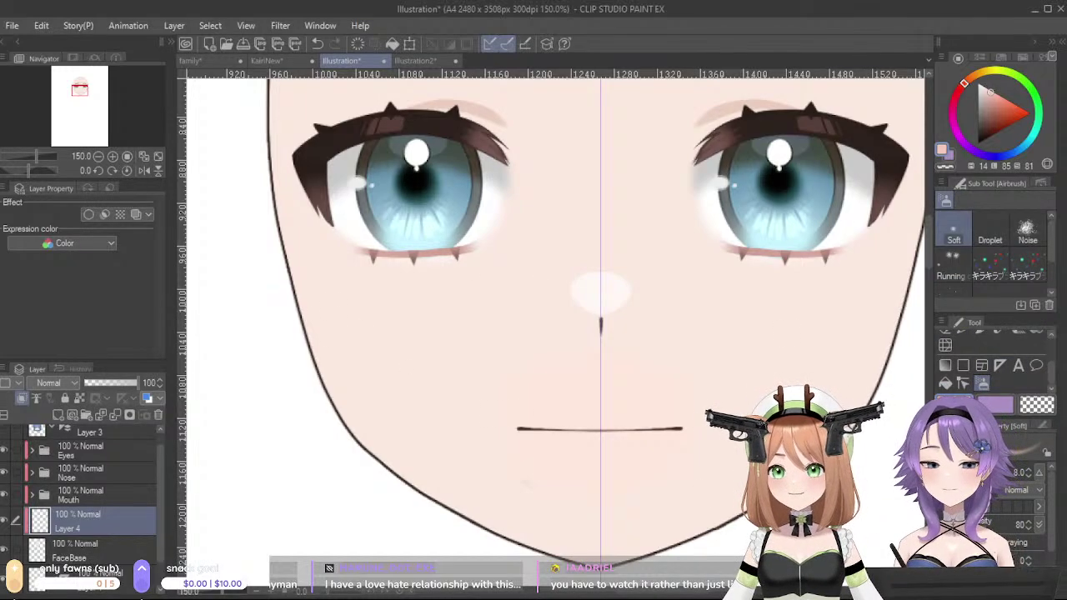
{"action": "left_click_drag", "start_coordinate": [345, 250], "coordinate": [334, 250]}
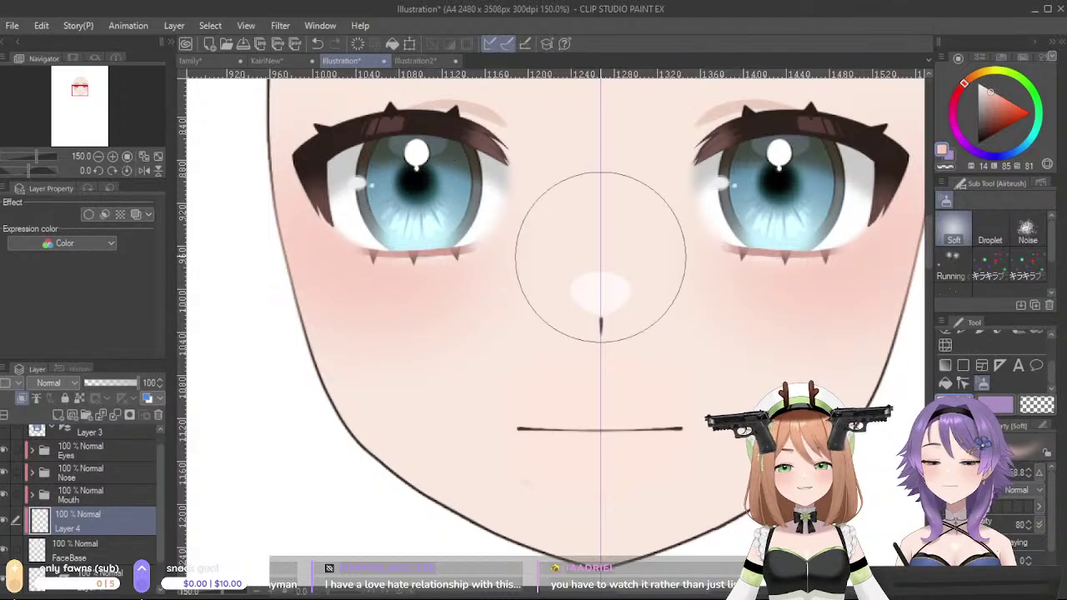
{"action": "scroll", "coordinate": [484, 225], "scroll_direction": "down", "scroll_amount": 1}
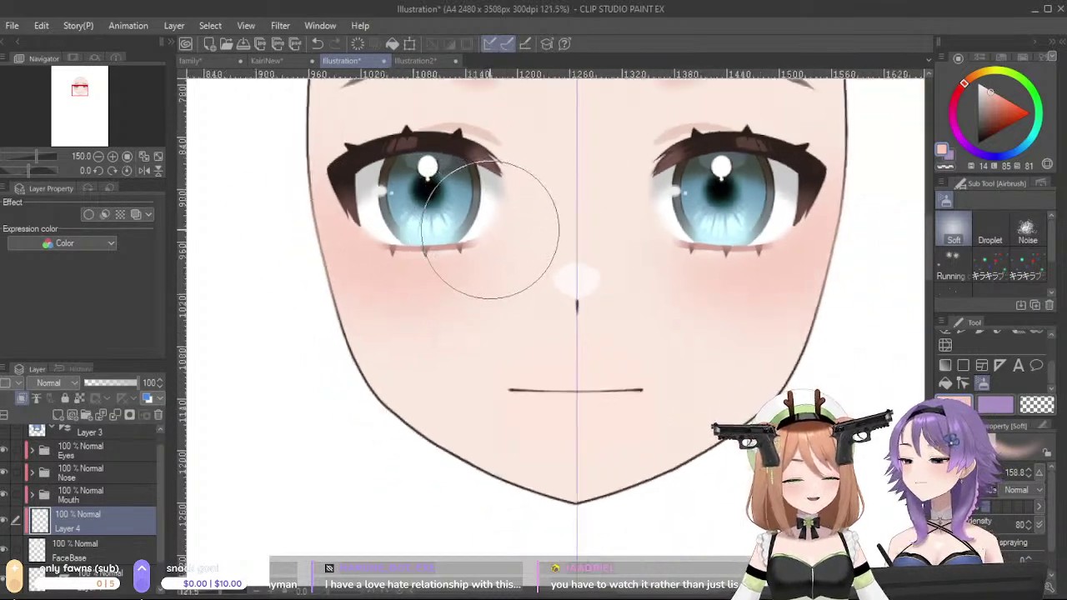
{"action": "scroll", "coordinate": [490, 230], "scroll_direction": "down", "scroll_amount": 2}
{"action": "left_click_drag", "start_coordinate": [566, 255], "coordinate": [646, 274]}
{"action": "left_click_drag", "start_coordinate": [473, 270], "coordinate": [420, 360]}
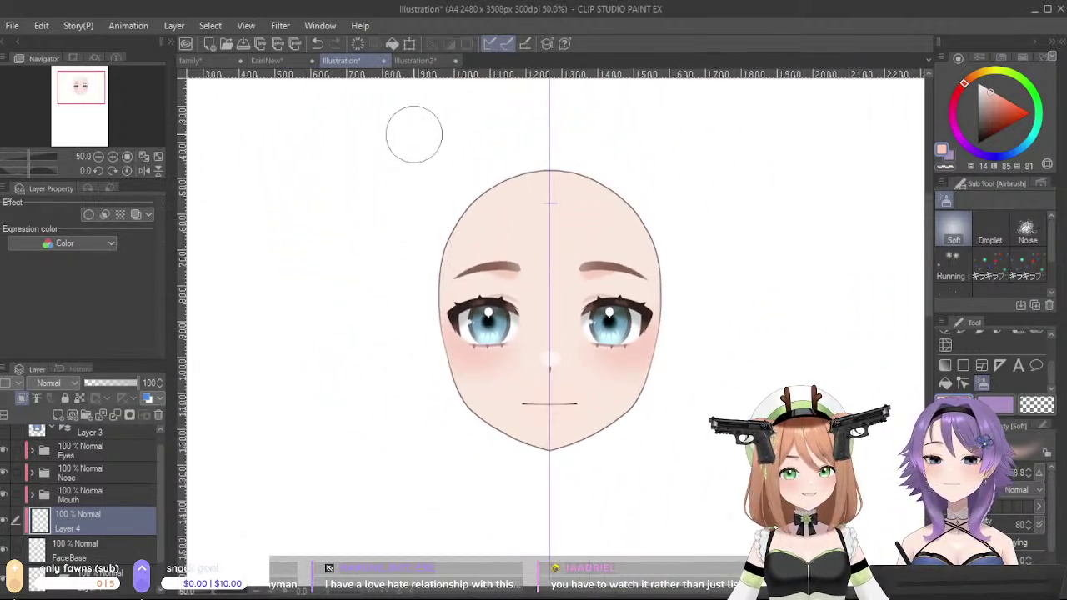
- Compare the face in the Illustration document with the finished character's face in the KairiNew document
{"action": "left_click", "coordinate": [269, 60]}
{"action": "scroll", "coordinate": [533, 281], "scroll_direction": "down", "scroll_amount": 3}
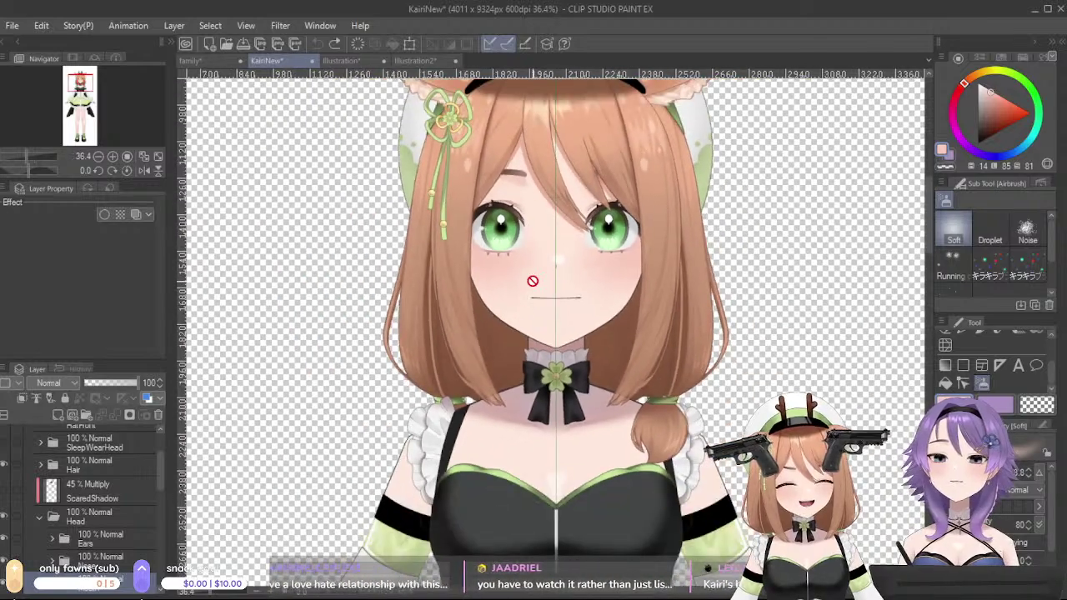
{"action": "scroll", "coordinate": [446, 185], "scroll_direction": "down", "scroll_amount": 1}
{"action": "left_click", "coordinate": [358, 63]}
{"action": "scroll", "coordinate": [504, 240], "scroll_direction": "down", "scroll_amount": 1}
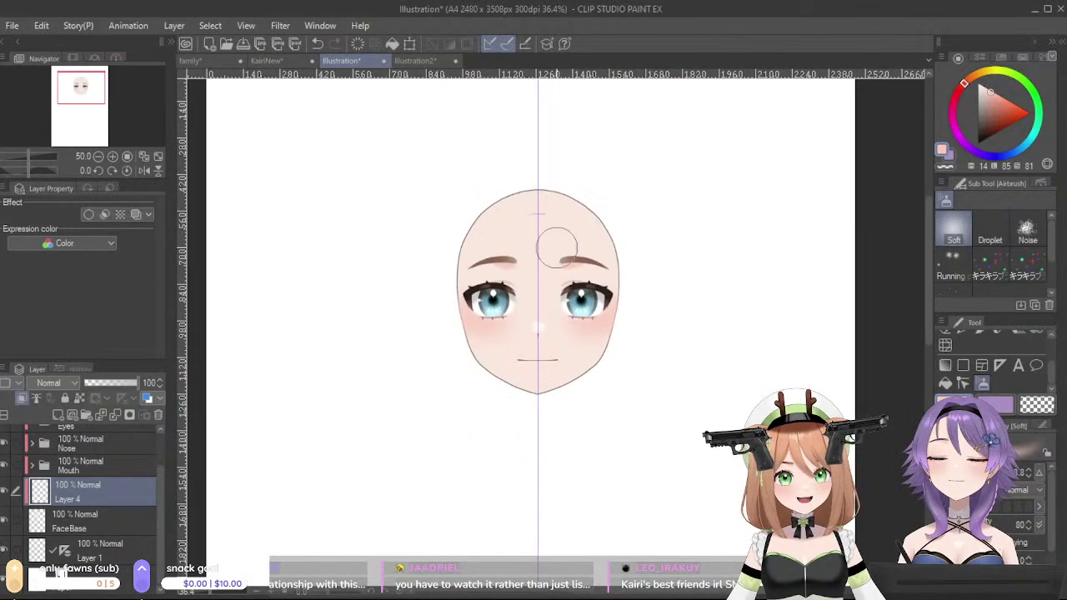
{"action": "scroll", "coordinate": [465, 239], "scroll_direction": "up", "scroll_amount": 2}
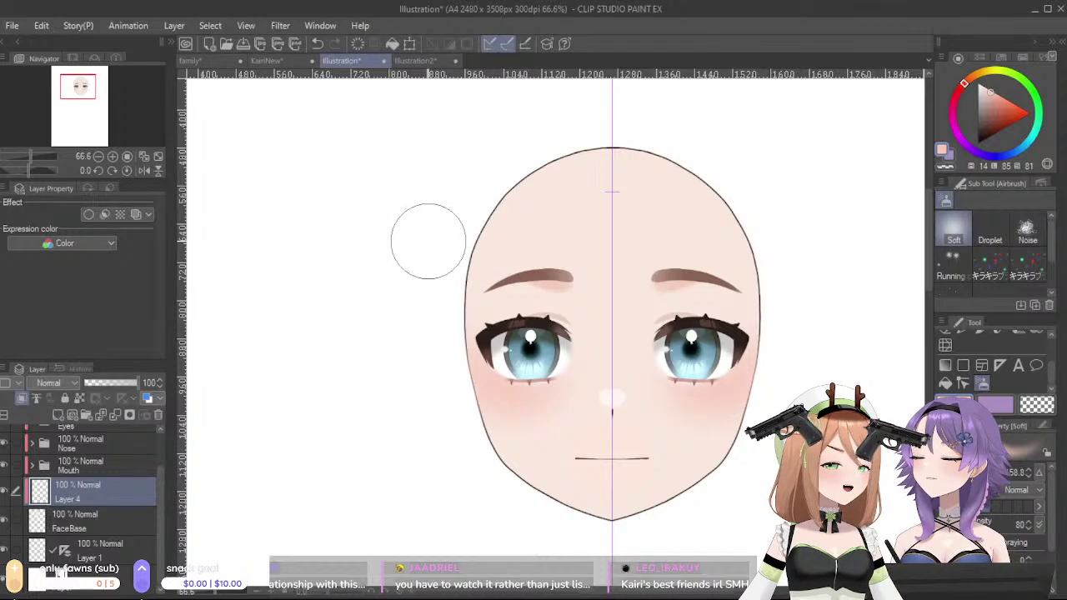
{"action": "scroll", "coordinate": [565, 454], "scroll_direction": "up", "scroll_amount": 3}
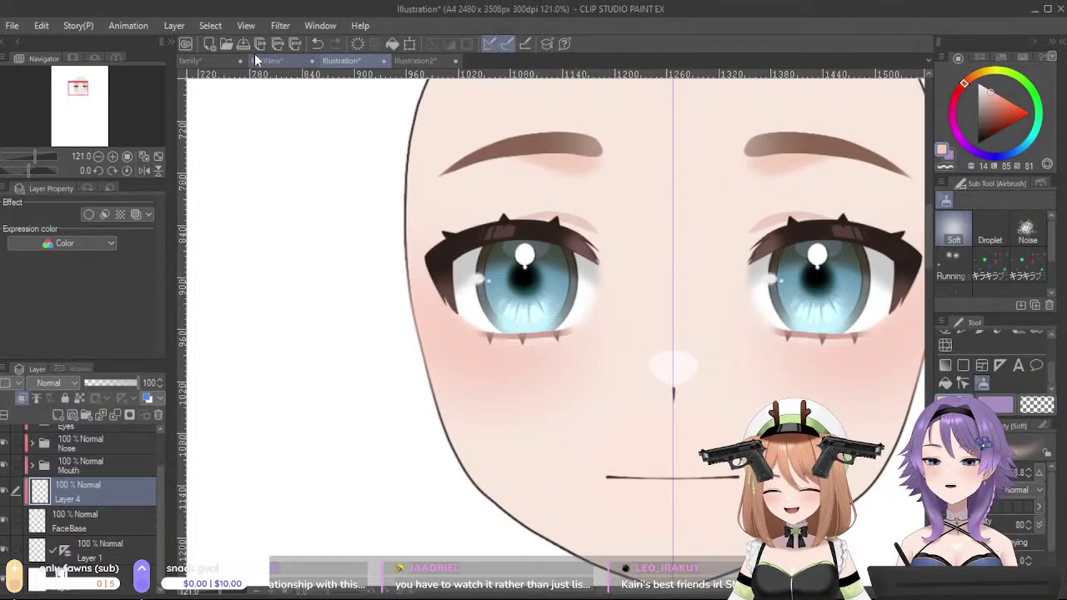
- Copy the Blush layer from the KairiNew document into the Illustration document
{"action": "left_click", "coordinate": [258, 61]}
{"action": "scroll", "coordinate": [65, 497], "scroll_direction": "up", "scroll_amount": 4}
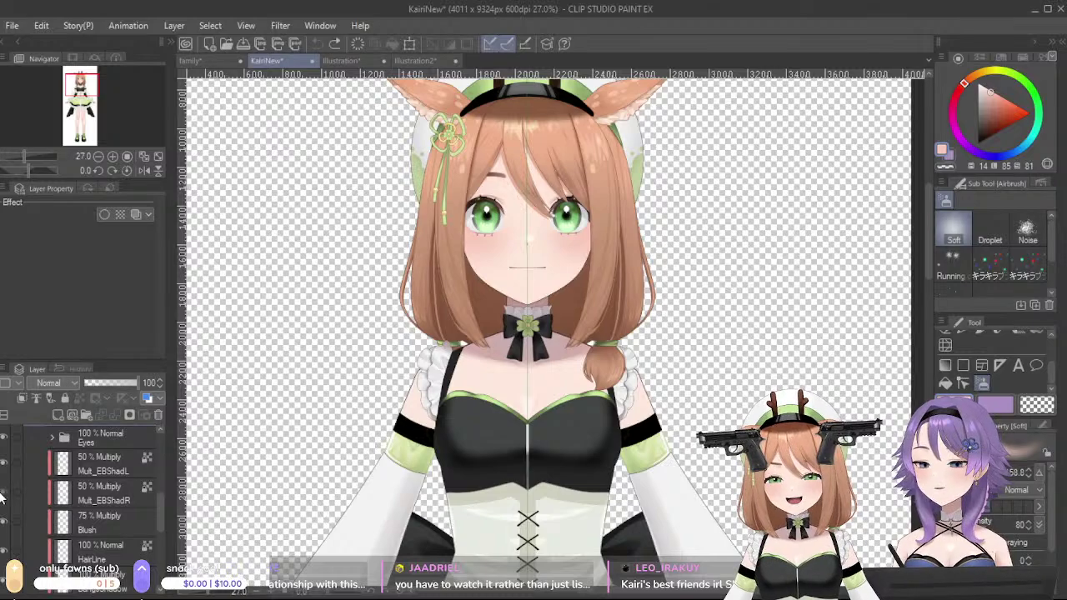
{"action": "scroll", "coordinate": [75, 528], "scroll_direction": "down", "scroll_amount": 2}
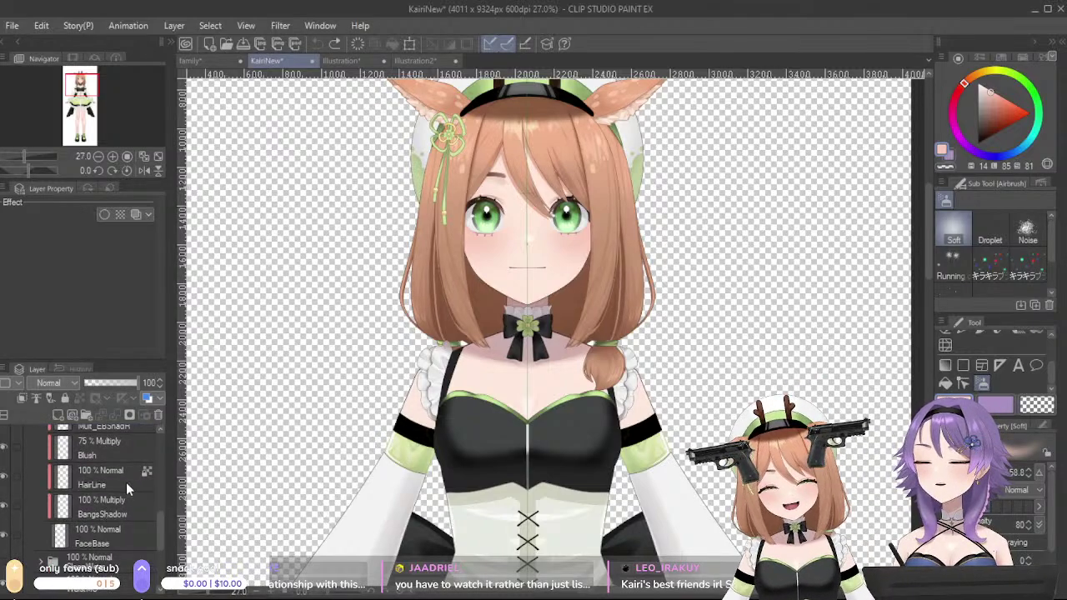
{"action": "left_click", "coordinate": [113, 458]}
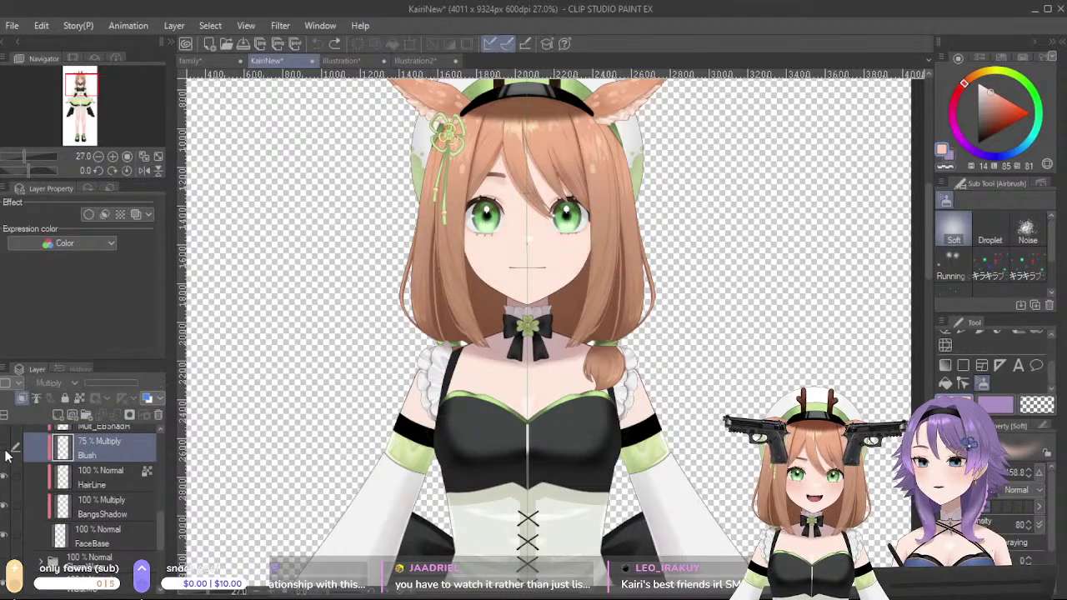
{"action": "left_click", "coordinate": [359, 62]}
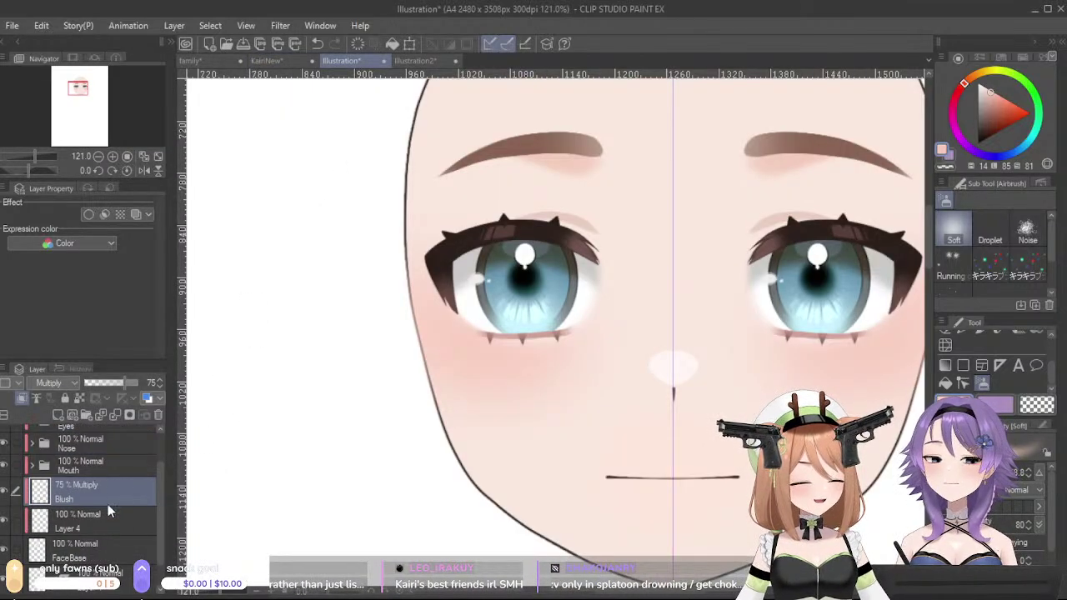
- Delete Layer 4, which sits between the Blush and FaceBase layers
{"action": "left_click", "coordinate": [107, 518]}
{"action": "left_click", "coordinate": [157, 415]}
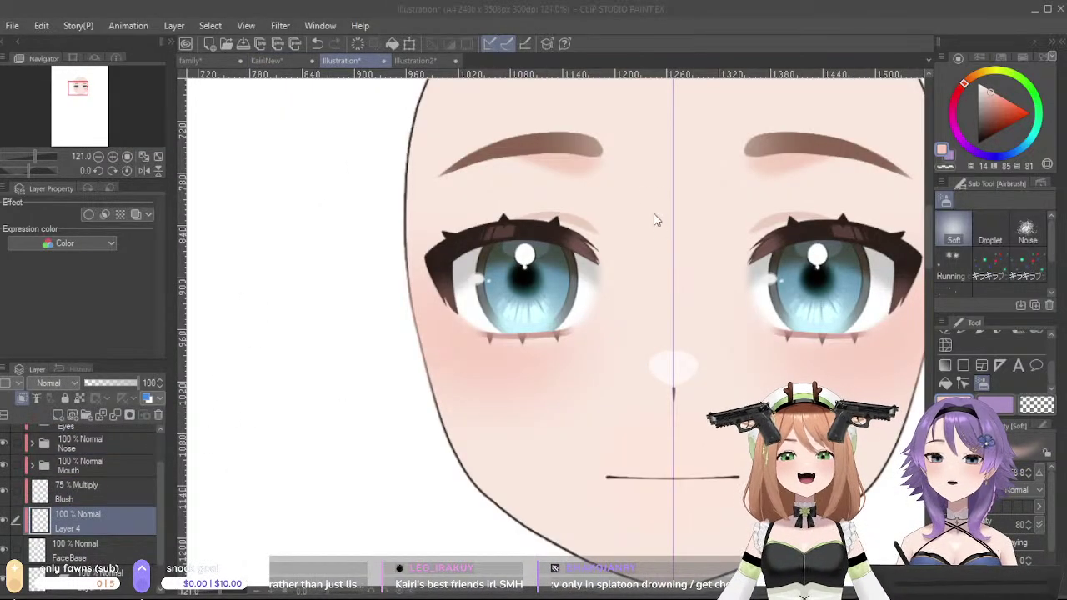
{"action": "scroll", "coordinate": [683, 416], "scroll_direction": "down", "scroll_amount": 2}
{"action": "scroll", "coordinate": [683, 421], "scroll_direction": "down", "scroll_amount": 5}
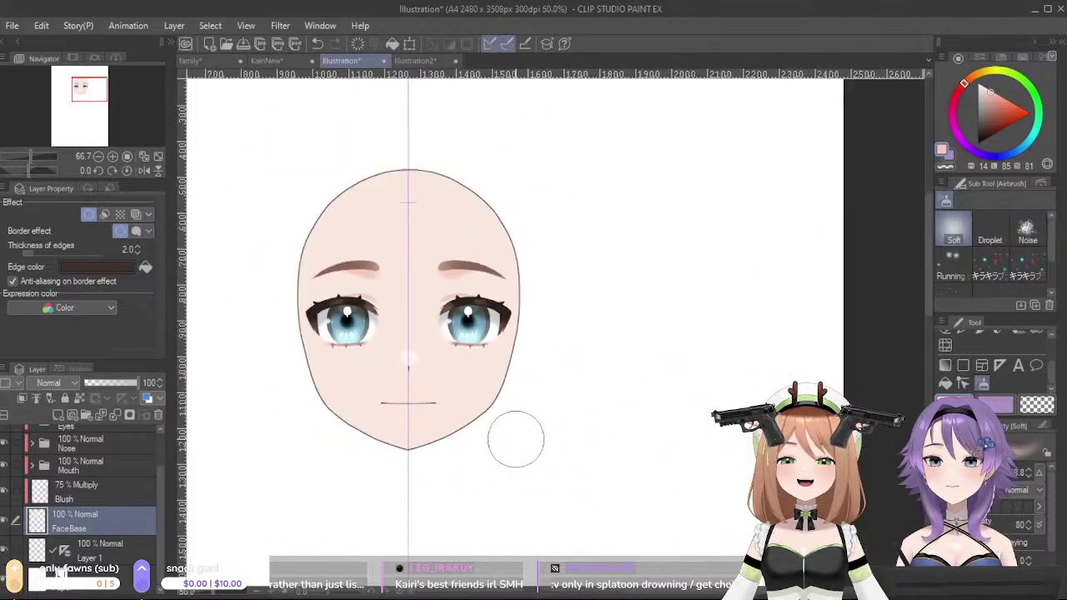
{"action": "left_click_drag", "start_coordinate": [622, 414], "coordinate": [621, 432]}
- Unclip the Blush layer and move the pasted blush up towards the face
{"action": "left_click", "coordinate": [92, 492]}
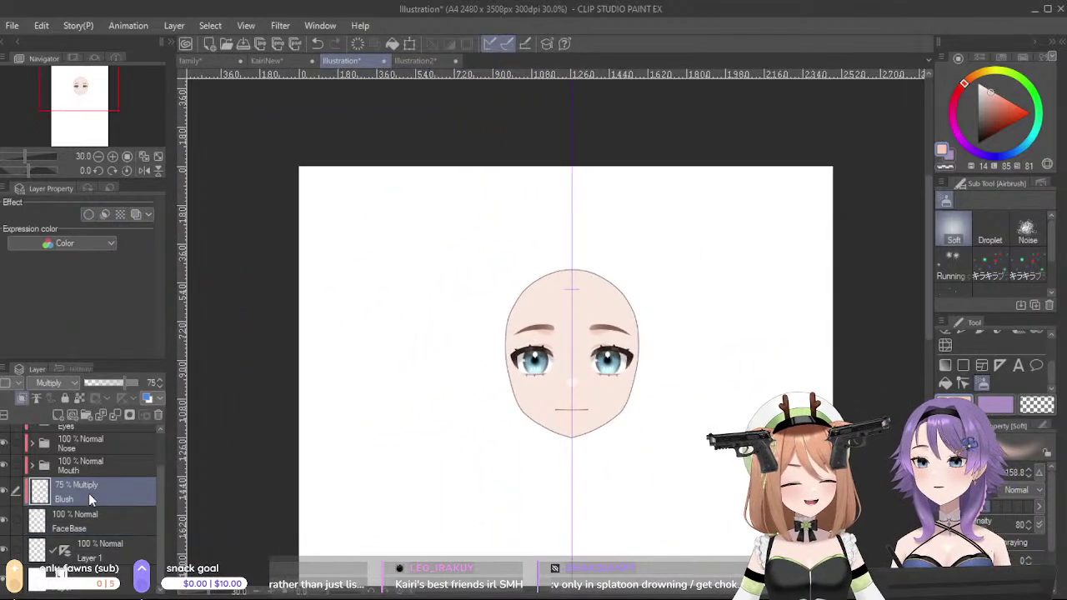
{"action": "left_click", "coordinate": [23, 398]}
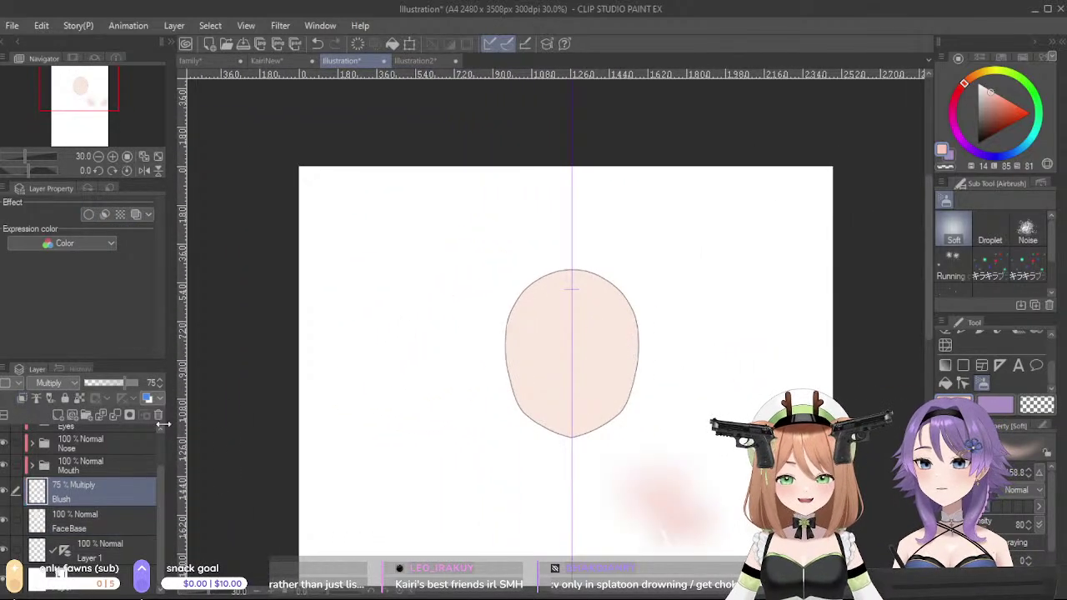
{"action": "scroll", "coordinate": [599, 486], "scroll_direction": "down", "scroll_amount": 1}
{"action": "left_click_drag", "start_coordinate": [634, 570], "coordinate": [617, 512]}
{"action": "scroll", "coordinate": [1002, 386], "scroll_direction": "up", "scroll_amount": 2}
{"action": "scroll", "coordinate": [1007, 380], "scroll_direction": "up", "scroll_amount": 1}
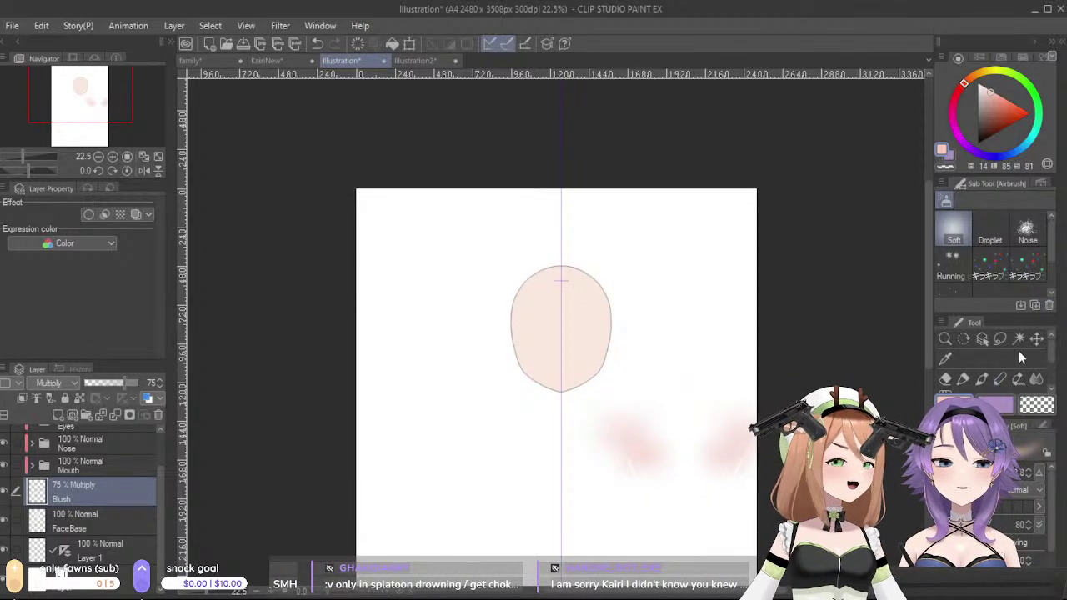
{"action": "left_click", "coordinate": [1036, 337]}
{"action": "left_click_drag", "start_coordinate": [659, 457], "coordinate": [581, 388]}
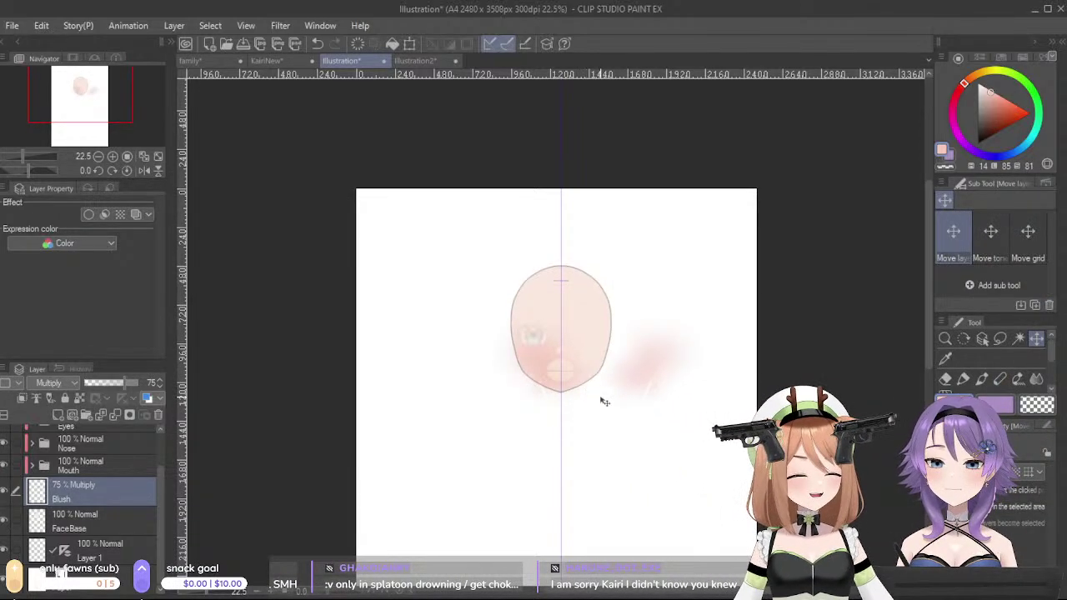
- Scale the blush down to sit over both cheeks and clip the Blush layer to the face again
{"action": "key", "text": "ctrl+t"}
{"action": "left_click_drag", "start_coordinate": [702, 317], "coordinate": [595, 345]}
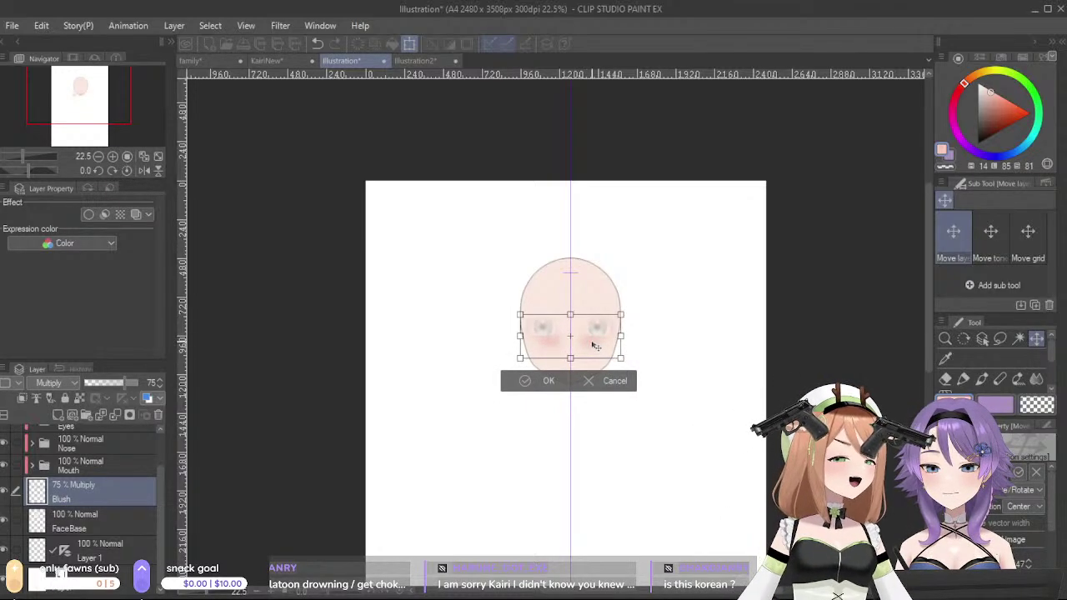
{"action": "mouse_move", "coordinate": [622, 359]}
{"action": "left_mouse_down"}
{"action": "mouse_move", "coordinate": [635, 363]}
{"action": "mouse_move", "coordinate": [595, 352]}
{"action": "mouse_move", "coordinate": [637, 366]}
{"action": "mouse_move", "coordinate": [626, 345]}
{"action": "left_mouse_up"}
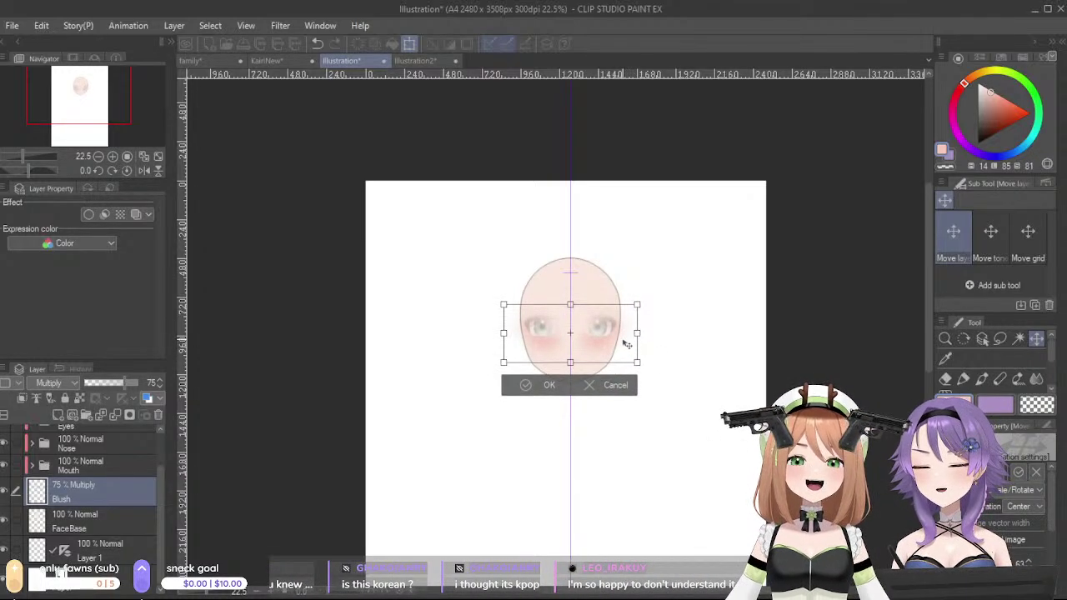
{"action": "left_click", "coordinate": [534, 388]}
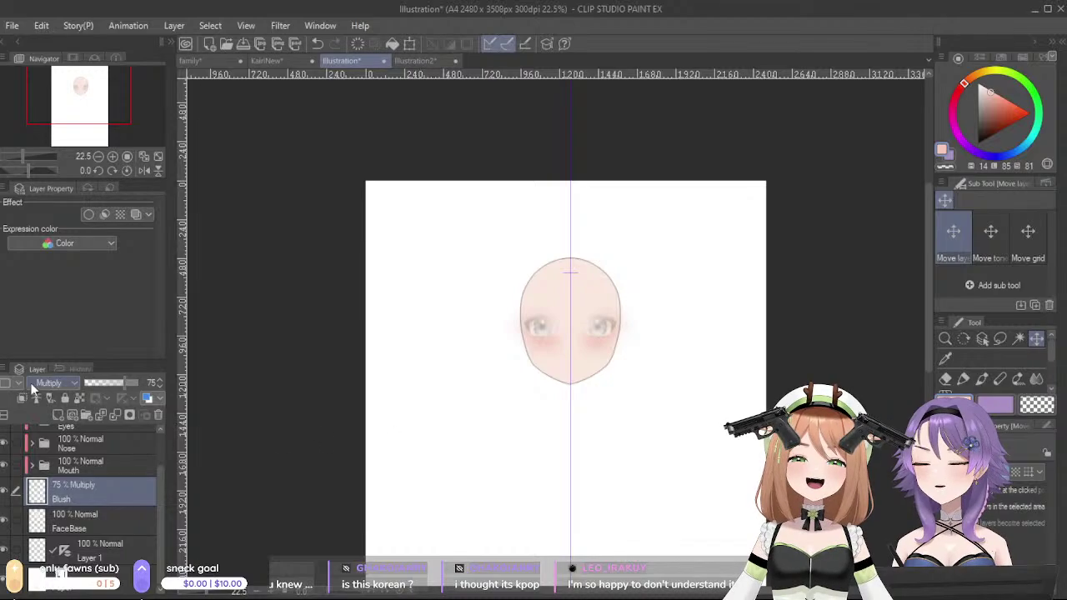
{"action": "scroll", "coordinate": [475, 326], "scroll_direction": "up", "scroll_amount": 2}
{"action": "scroll", "coordinate": [686, 434], "scroll_direction": "up", "scroll_amount": 6}
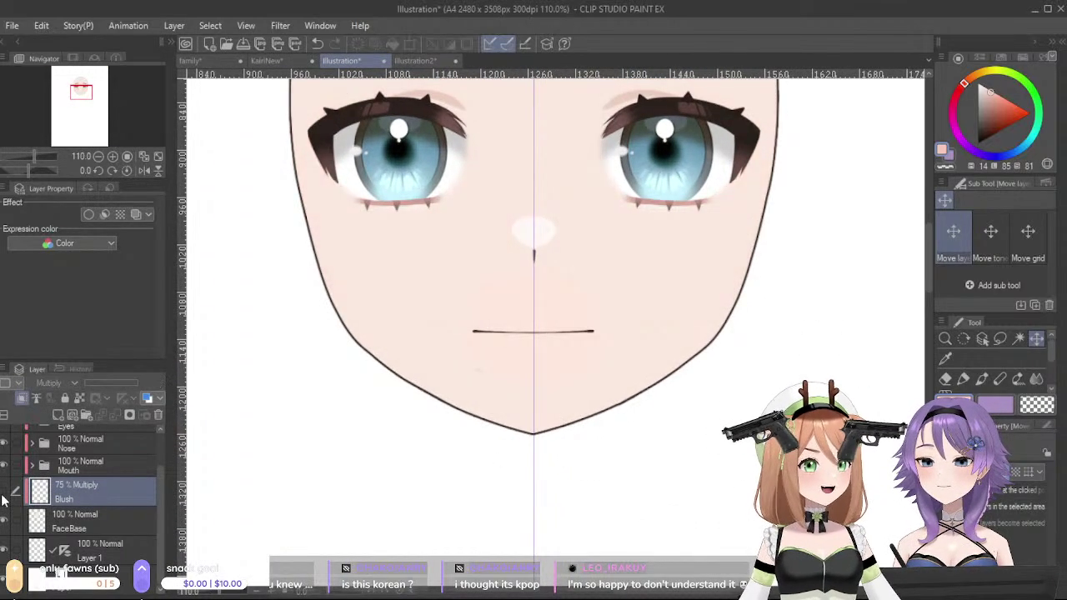
{"action": "scroll", "coordinate": [1055, 375], "scroll_direction": "down", "scroll_amount": 2}
{"action": "left_click", "coordinate": [982, 383]}
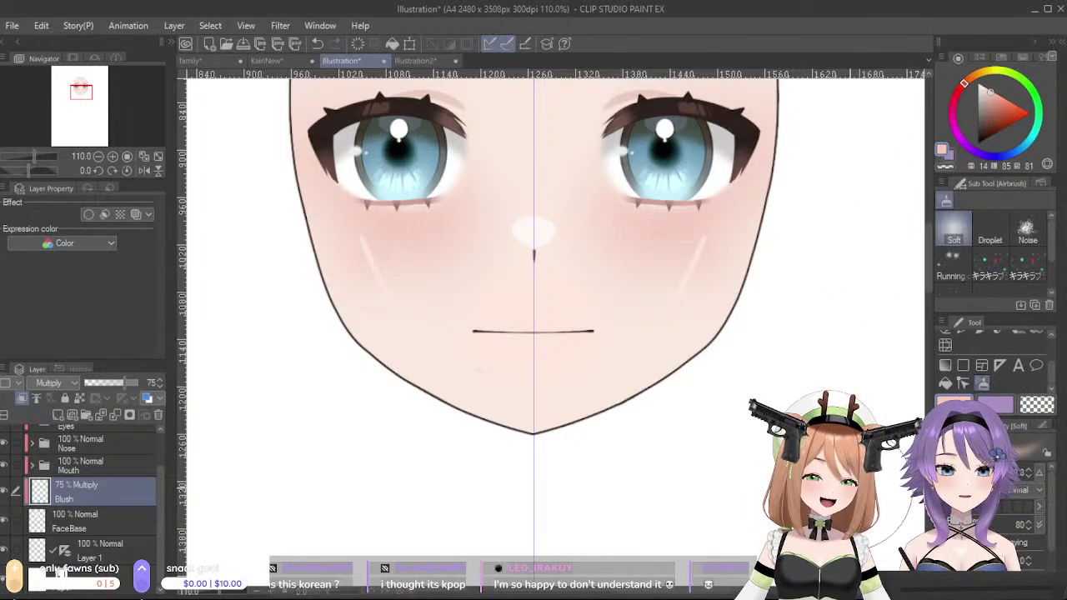
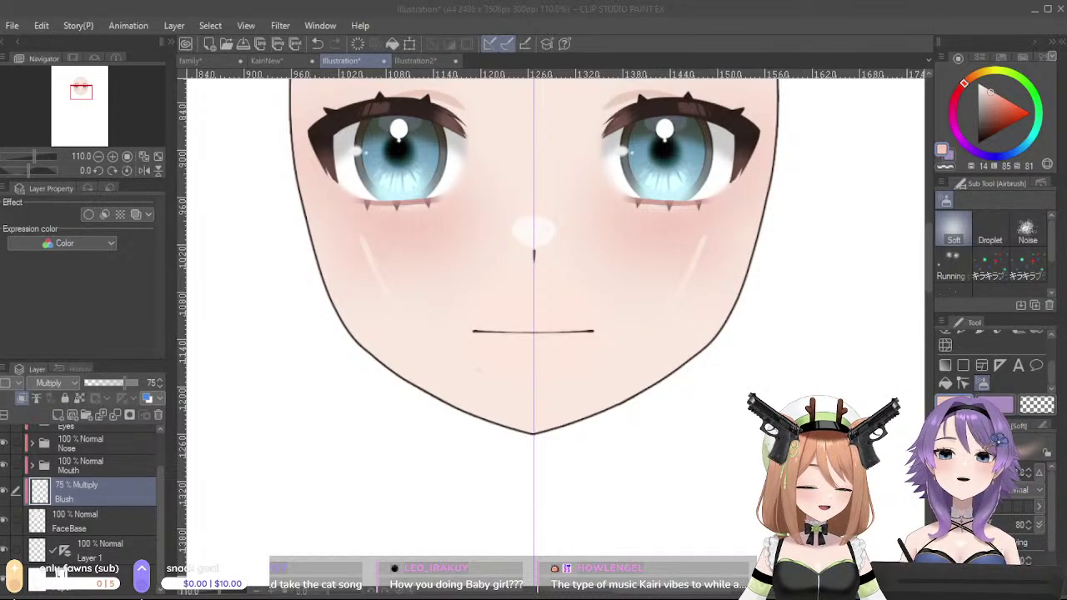
{"action": "left_click", "coordinate": [360, 26]}
{"action": "left_click_drag", "start_coordinate": [350, 285], "coordinate": [358, 329]}
{"action": "key", "text": "ctrl+z"}
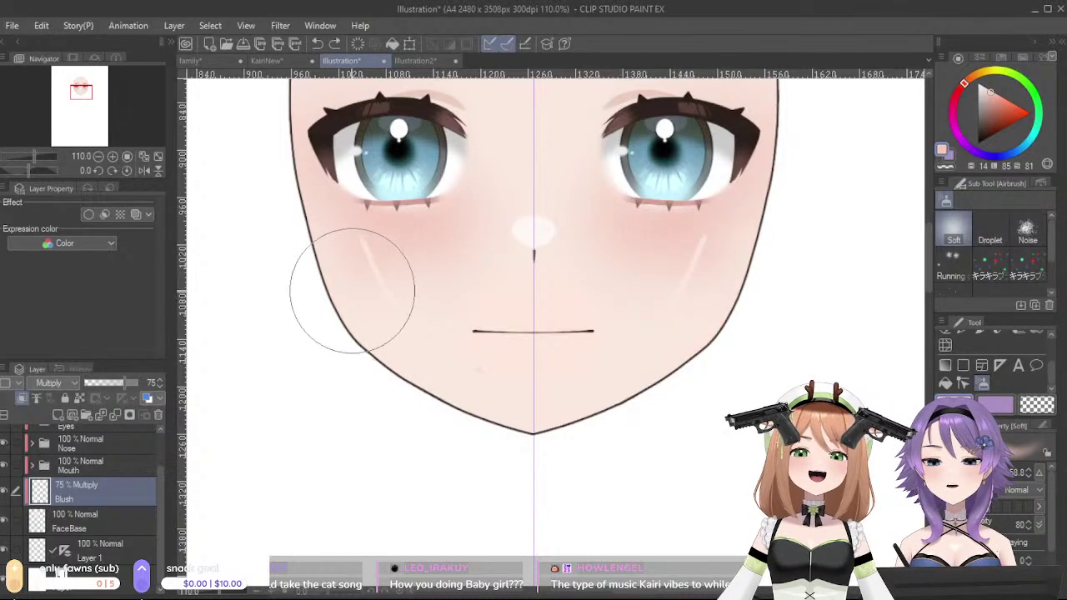
- Enlarge the blush until its light streaks fall outside the face outline, and centre it on the symmetry line
{"action": "key", "text": "ctrl+t"}
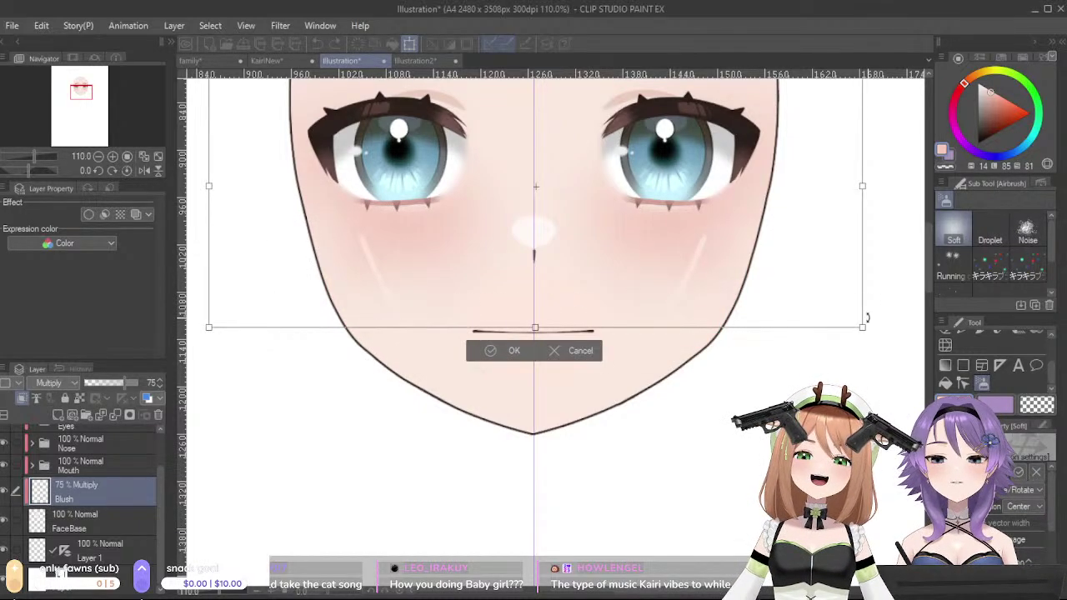
{"action": "left_click_drag", "start_coordinate": [862, 329], "coordinate": [994, 384]}
{"action": "left_click_drag", "start_coordinate": [786, 326], "coordinate": [685, 259]}
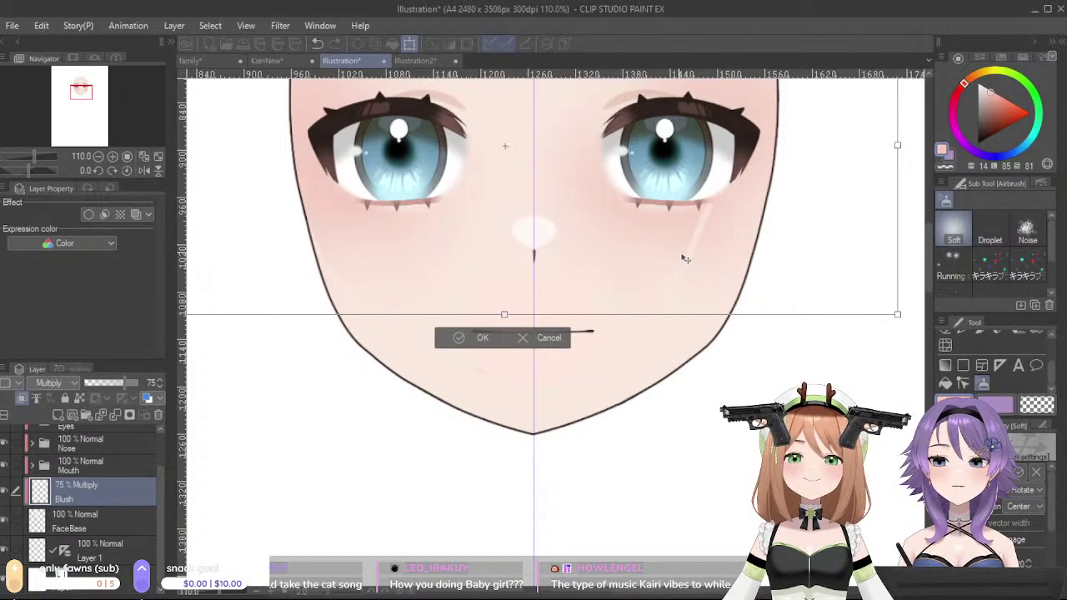
{"action": "left_click_drag", "start_coordinate": [894, 318], "coordinate": [996, 365]}
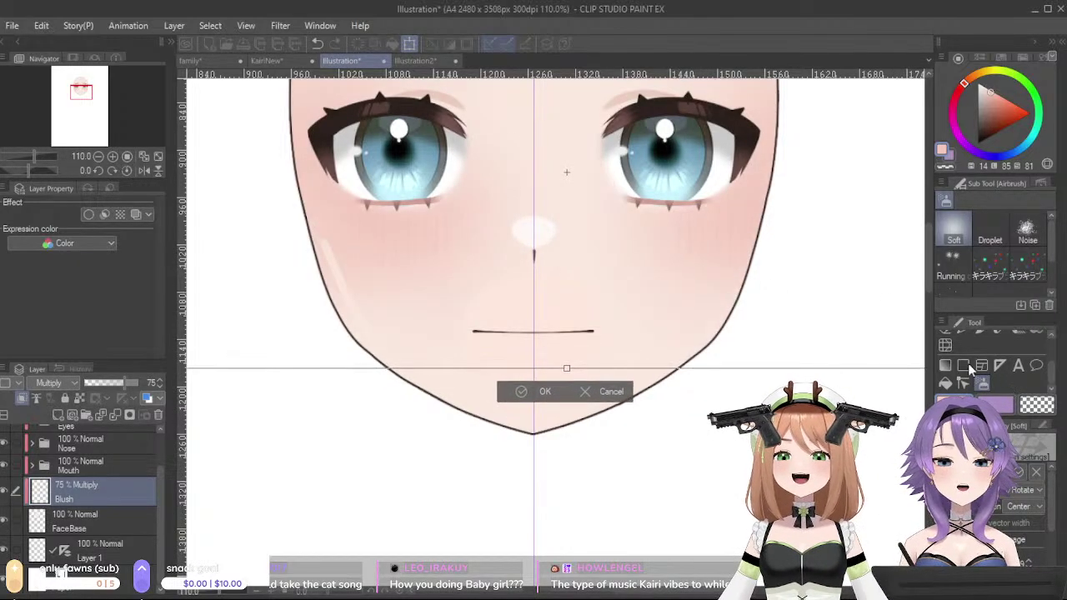
{"action": "mouse_move", "coordinate": [733, 298]}
{"action": "left_mouse_down"}
{"action": "mouse_move", "coordinate": [701, 279]}
{"action": "mouse_move", "coordinate": [737, 308]}
{"action": "left_mouse_up"}
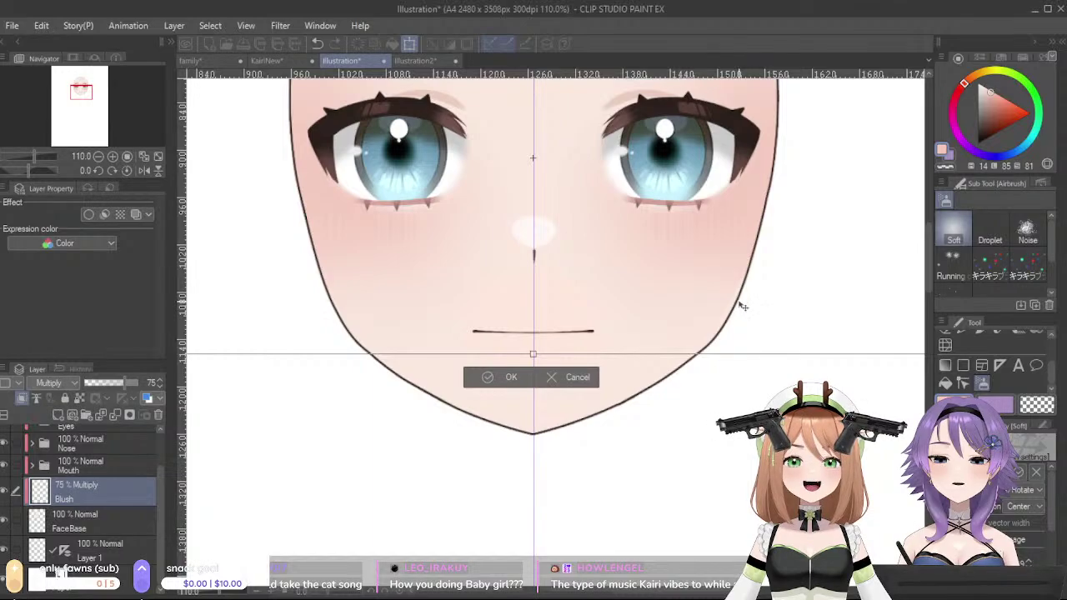
{"action": "left_click_drag", "start_coordinate": [600, 324], "coordinate": [599, 323]}
{"action": "left_click", "coordinate": [488, 376]}
- Examine the resized blush at several view sizes and compare it with the KairiNew character
{"action": "left_click_drag", "start_coordinate": [686, 376], "coordinate": [704, 562]}
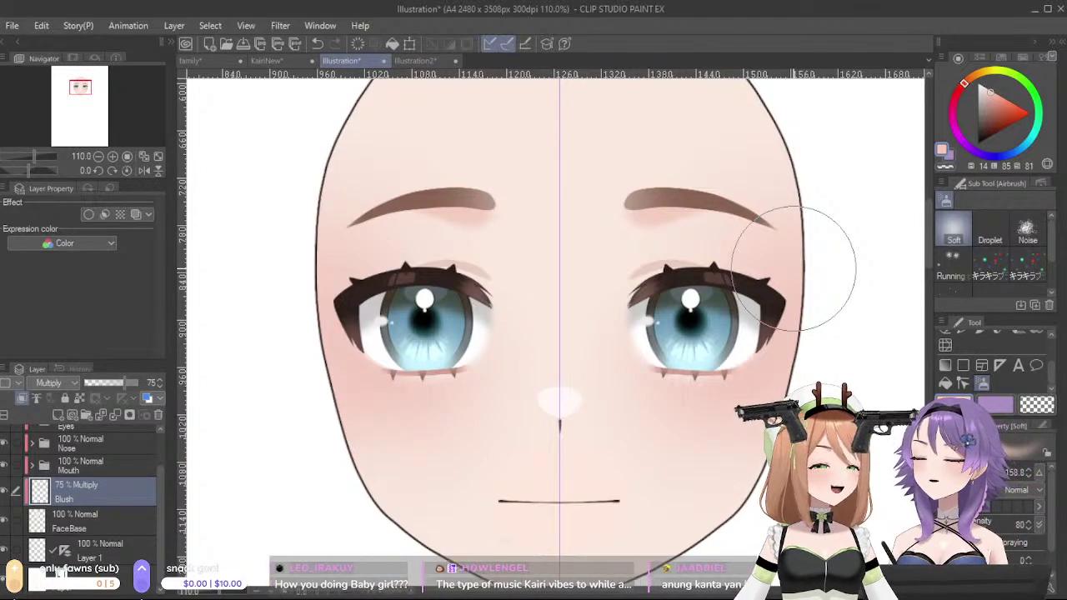
{"action": "scroll", "coordinate": [793, 266], "scroll_direction": "down", "scroll_amount": 5}
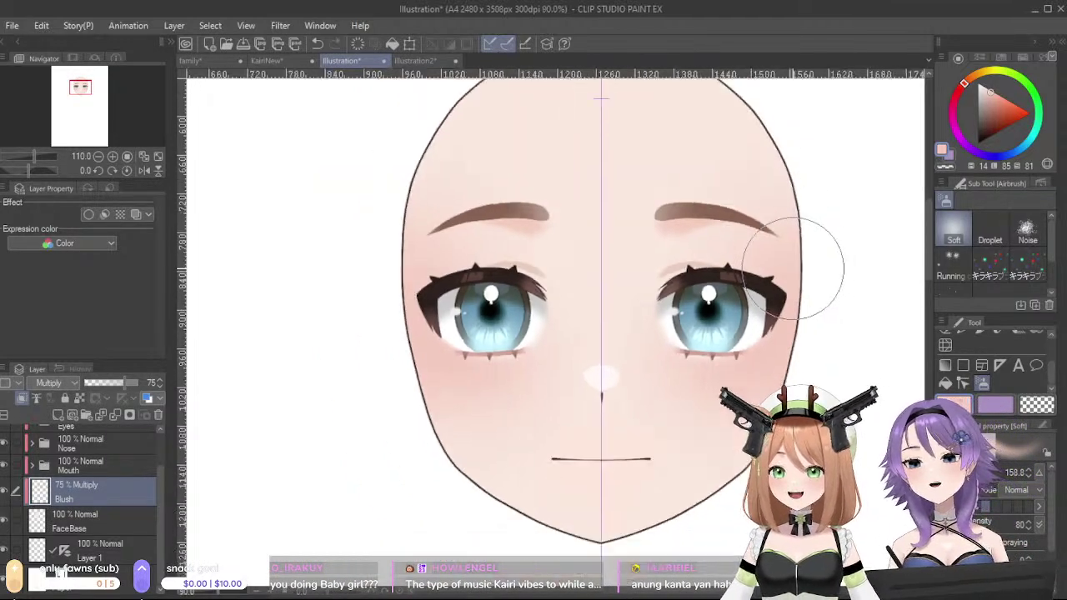
{"action": "scroll", "coordinate": [823, 374], "scroll_direction": "up", "scroll_amount": 4}
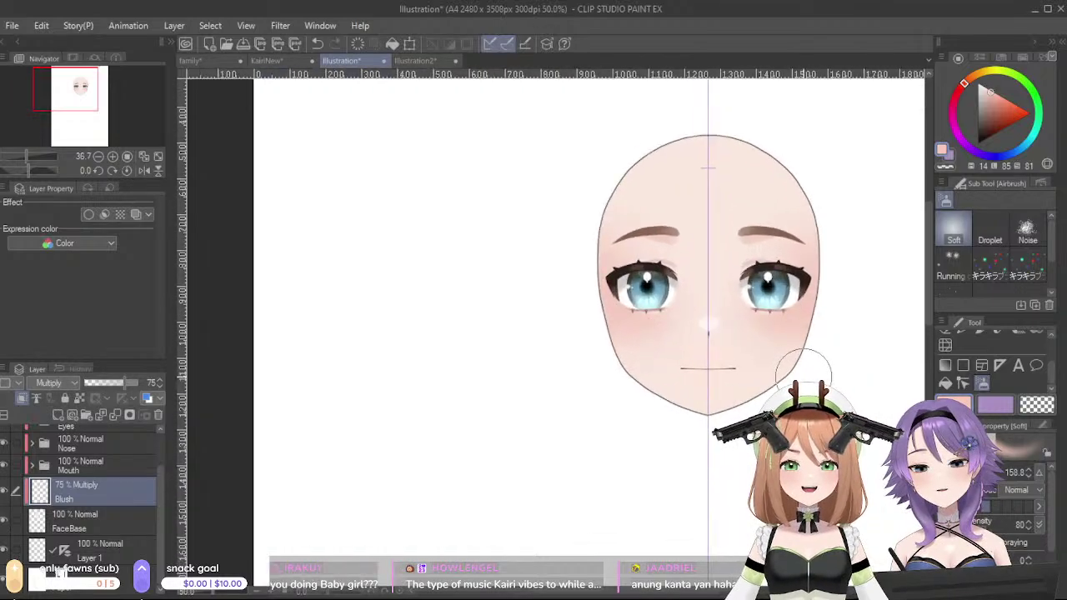
{"action": "scroll", "coordinate": [785, 369], "scroll_direction": "down", "scroll_amount": 1}
{"action": "scroll", "coordinate": [584, 163], "scroll_direction": "down", "scroll_amount": 1}
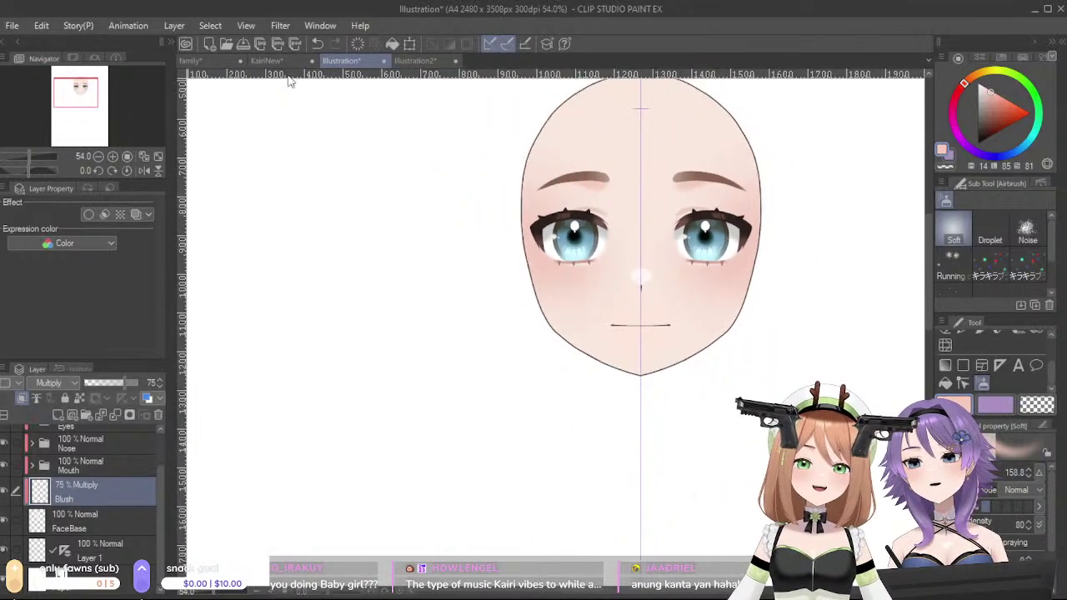
{"action": "left_click", "coordinate": [286, 61]}
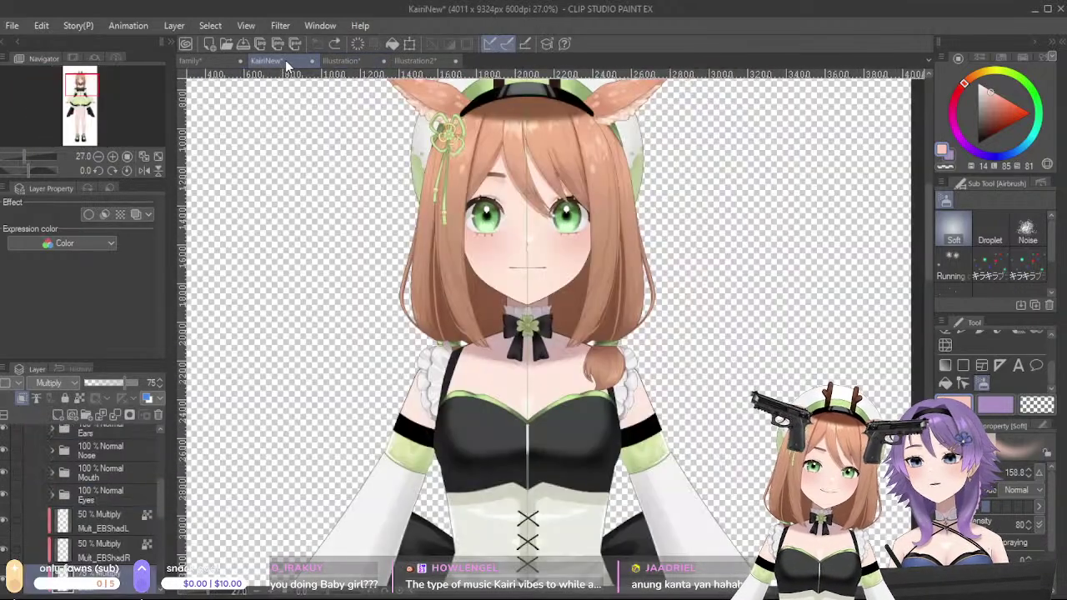
{"action": "left_click", "coordinate": [341, 61]}
- Create a new layer folder above the Eyes folder and name it BabyUsa
{"action": "scroll", "coordinate": [117, 499], "scroll_direction": "up", "scroll_amount": 2}
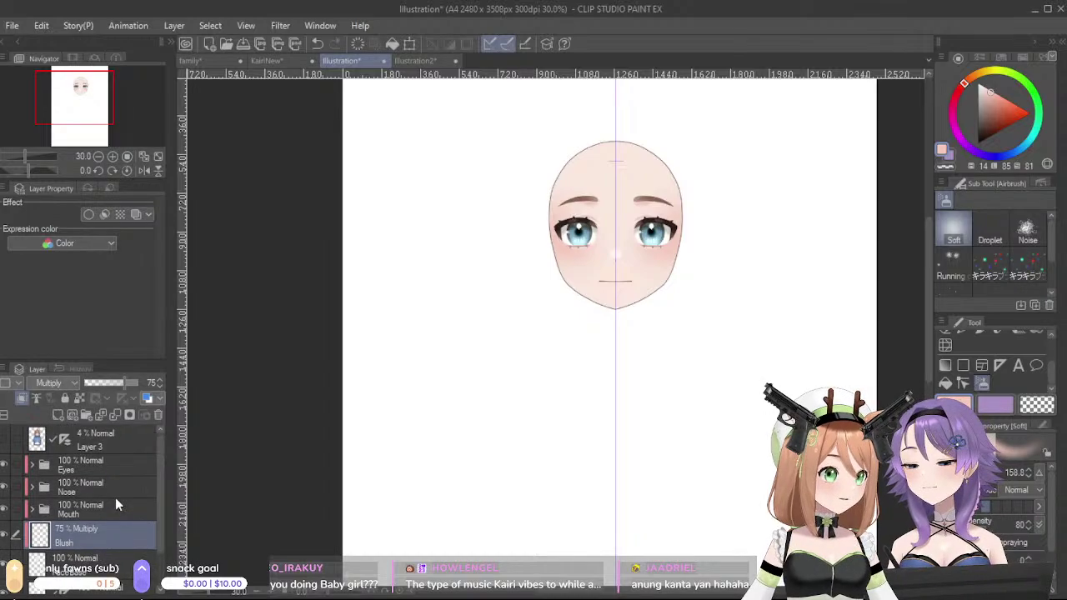
{"action": "left_click", "coordinate": [96, 463]}
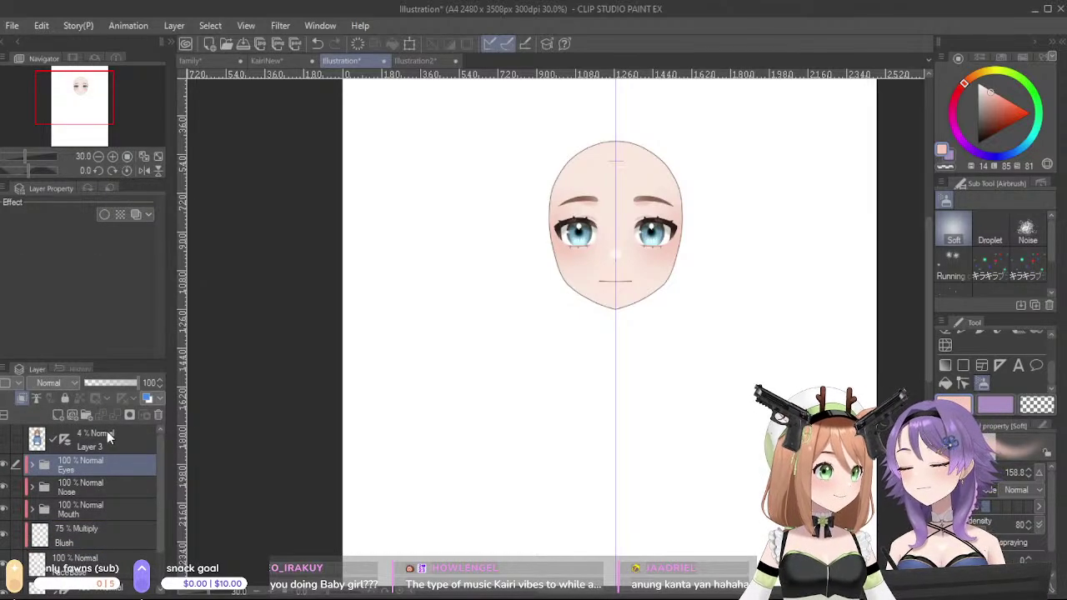
{"action": "left_click", "coordinate": [86, 416]}
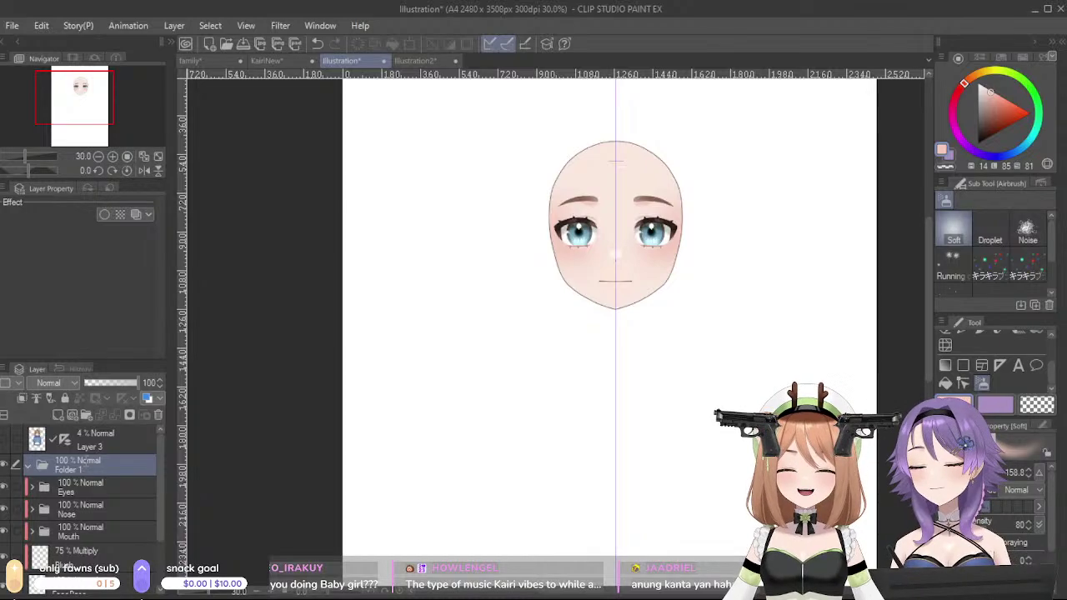
{"action": "type", "text": "BabyUsa"}
{"action": "key", "text": "Return"}
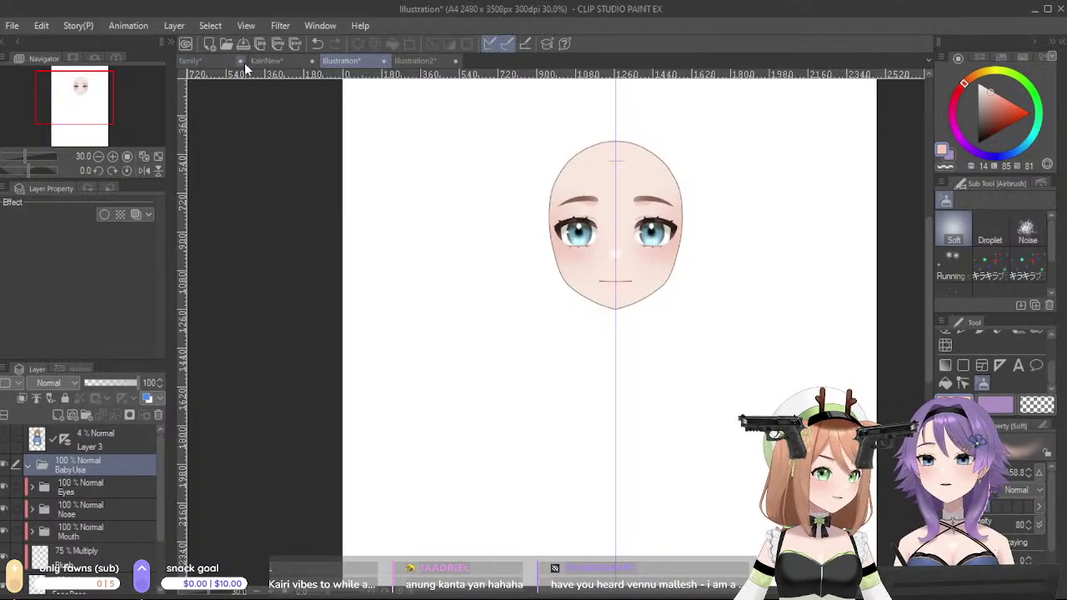
- Try to paste the BabyUsa folder into the family document and check what was brought over
{"action": "left_click", "coordinate": [199, 59]}
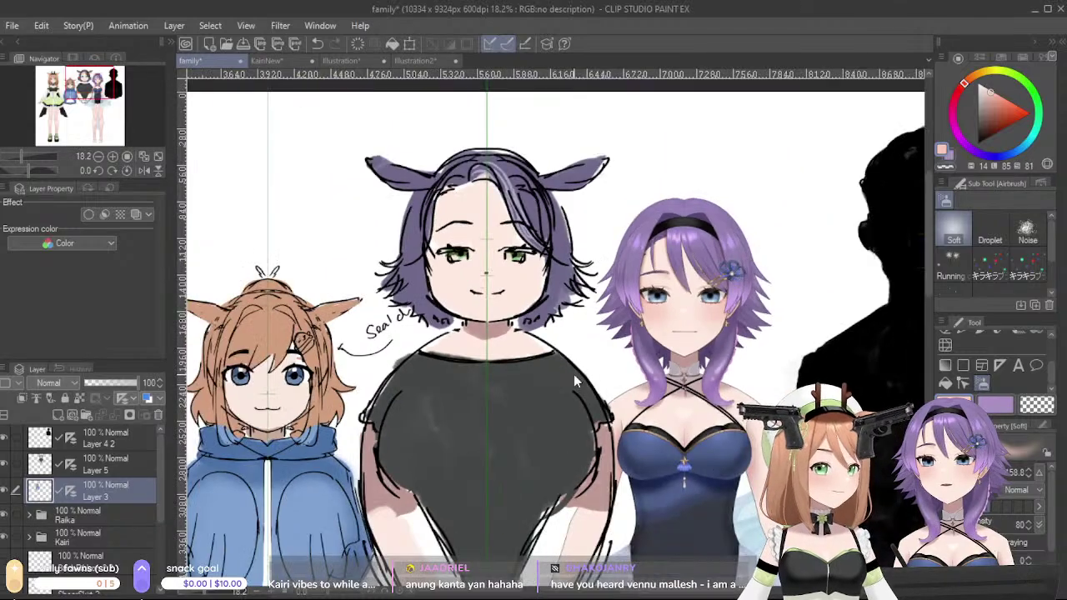
{"action": "key", "text": "ctrl+v"}
{"action": "left_click_drag", "start_coordinate": [365, 373], "coordinate": [714, 311]}
{"action": "scroll", "coordinate": [683, 413], "scroll_direction": "down", "scroll_amount": 2}
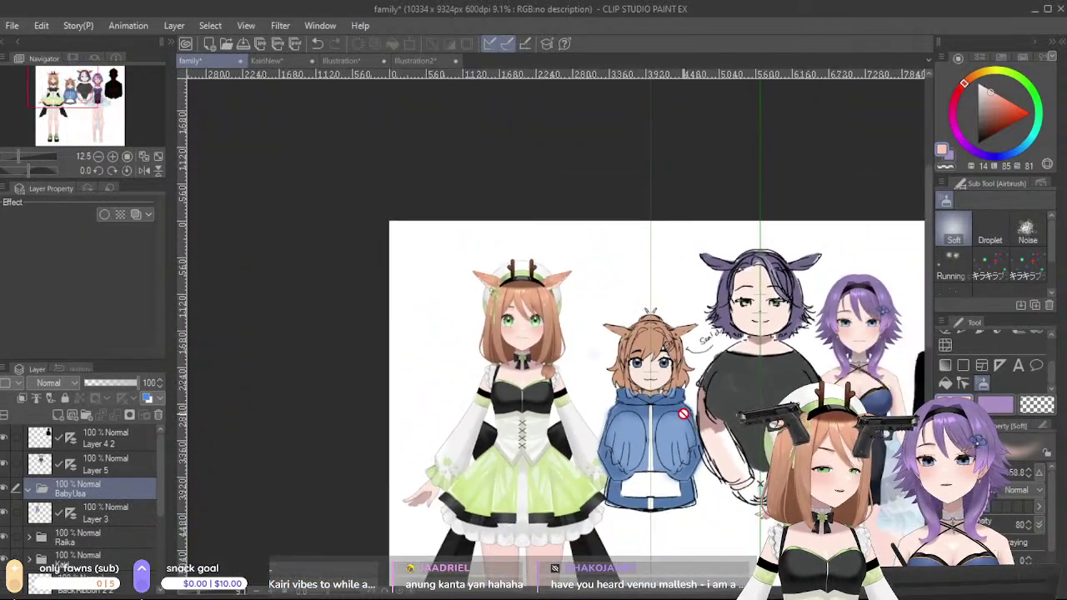
{"action": "scroll", "coordinate": [683, 413], "scroll_direction": "down", "scroll_amount": 1}
{"action": "left_click_drag", "start_coordinate": [698, 435], "coordinate": [525, 393]}
{"action": "scroll", "coordinate": [539, 382], "scroll_direction": "down", "scroll_amount": 1}
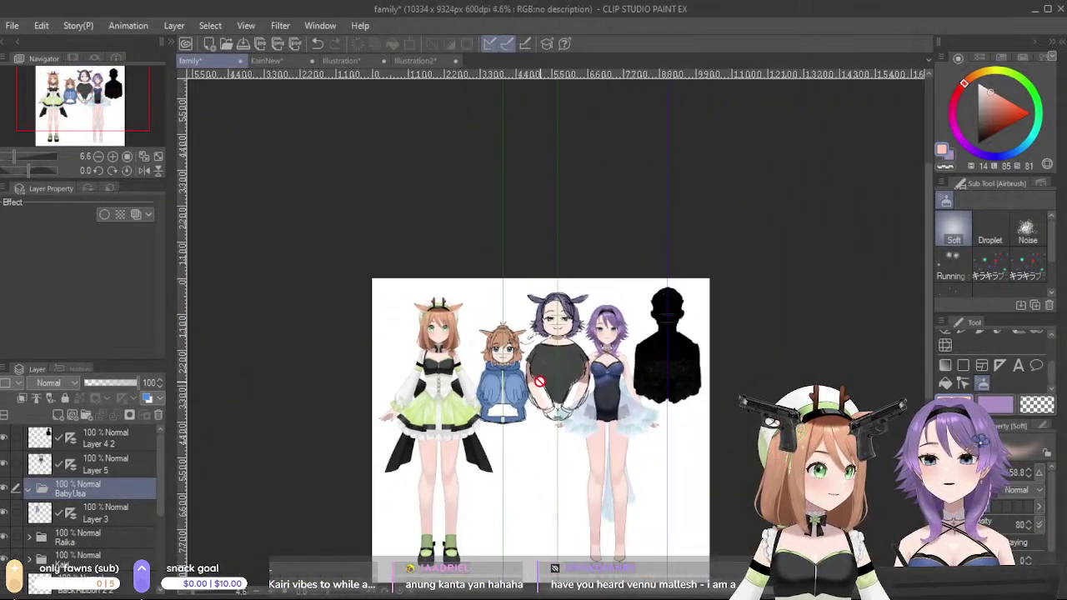
{"action": "scroll", "coordinate": [540, 381], "scroll_direction": "down", "scroll_amount": 3}
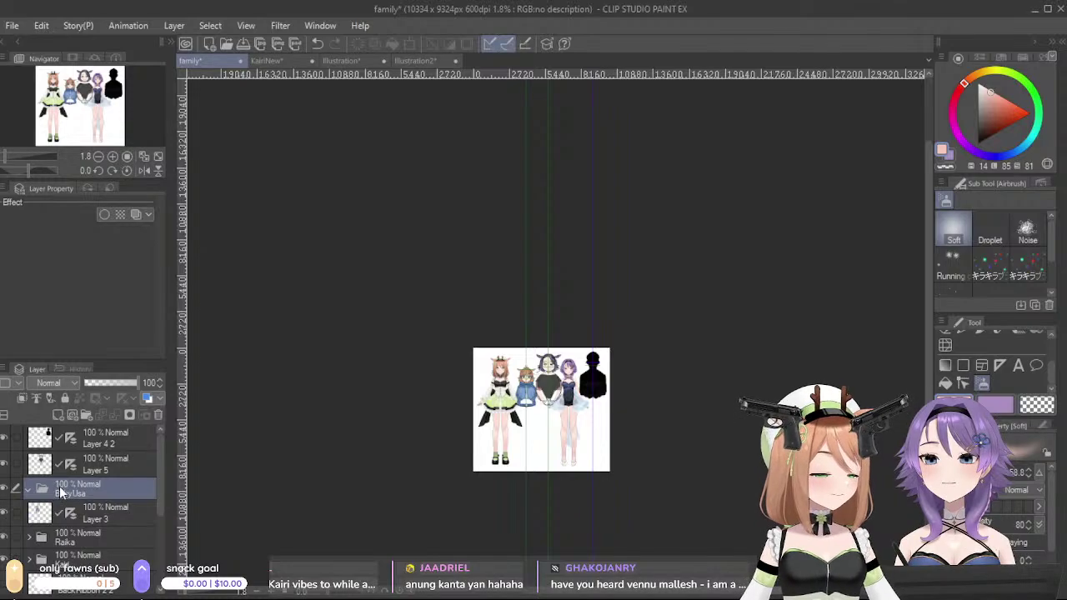
- In the Illustration document, move the Eyes, Nose, Mouth, Blush and face base layers into the BabyUsa folder and collapse it
{"action": "left_click", "coordinate": [370, 63]}
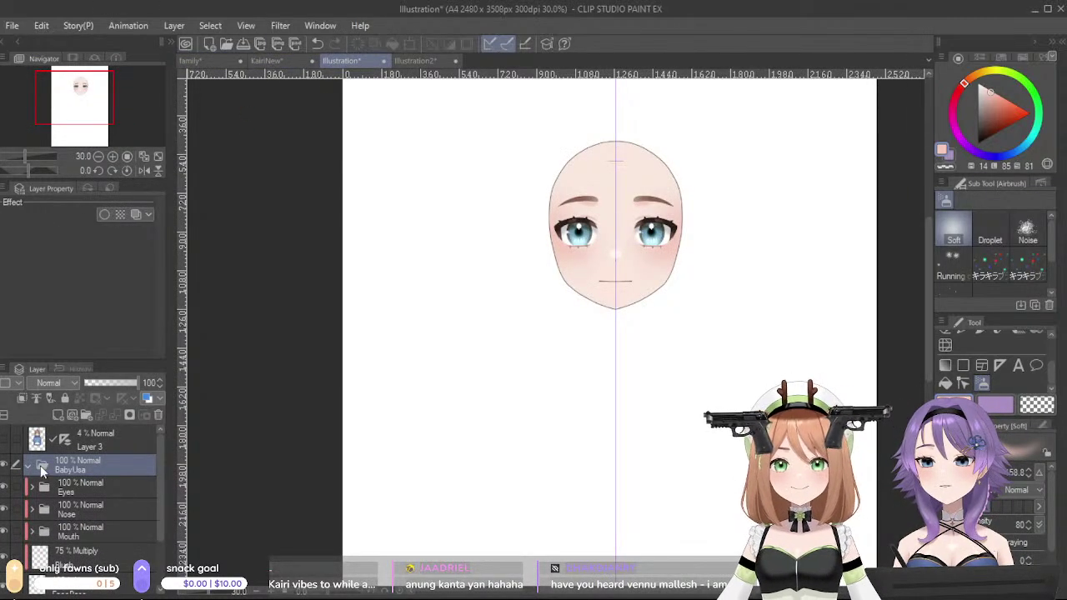
{"action": "left_click", "coordinate": [38, 488]}
{"action": "left_click_drag", "start_coordinate": [14, 507], "coordinate": [15, 584]}
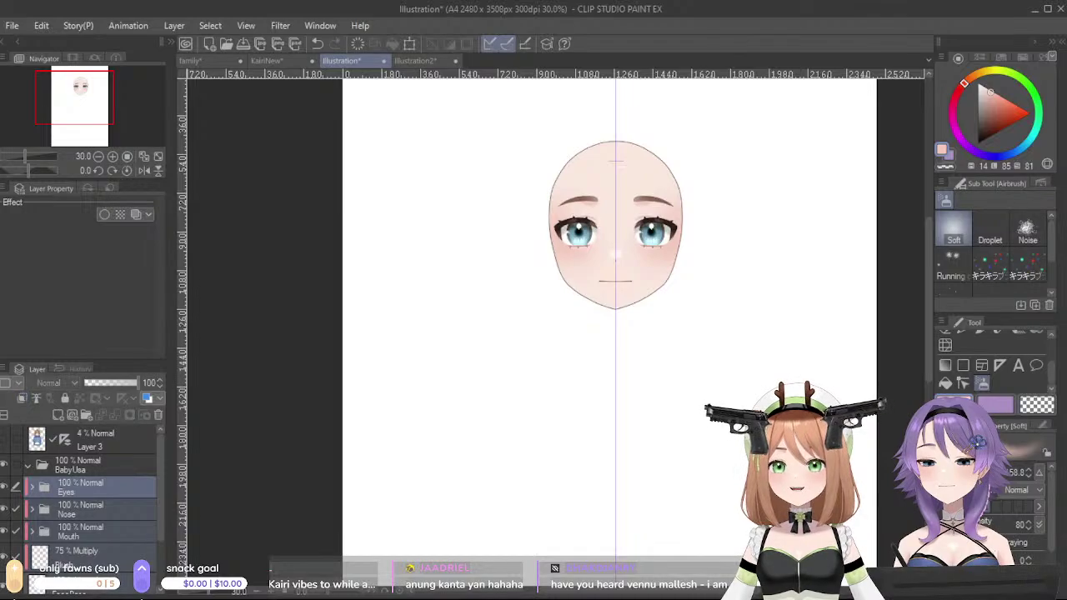
{"action": "scroll", "coordinate": [130, 487], "scroll_direction": "down", "scroll_amount": 2}
{"action": "scroll", "coordinate": [128, 475], "scroll_direction": "down", "scroll_amount": 1}
{"action": "scroll", "coordinate": [116, 493], "scroll_direction": "up", "scroll_amount": 4}
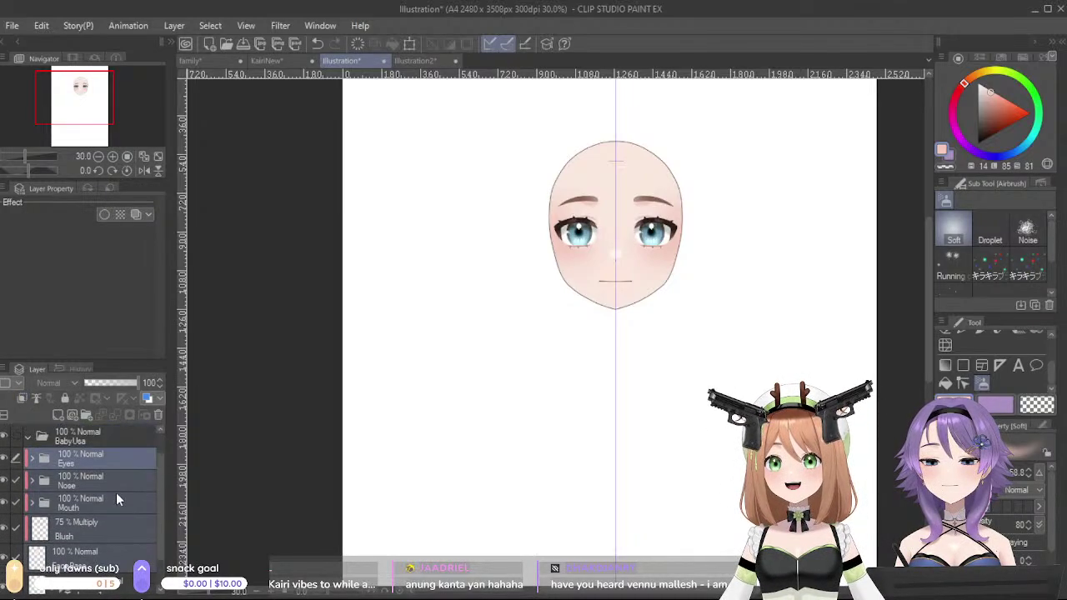
{"action": "left_click_drag", "start_coordinate": [119, 474], "coordinate": [124, 458]}
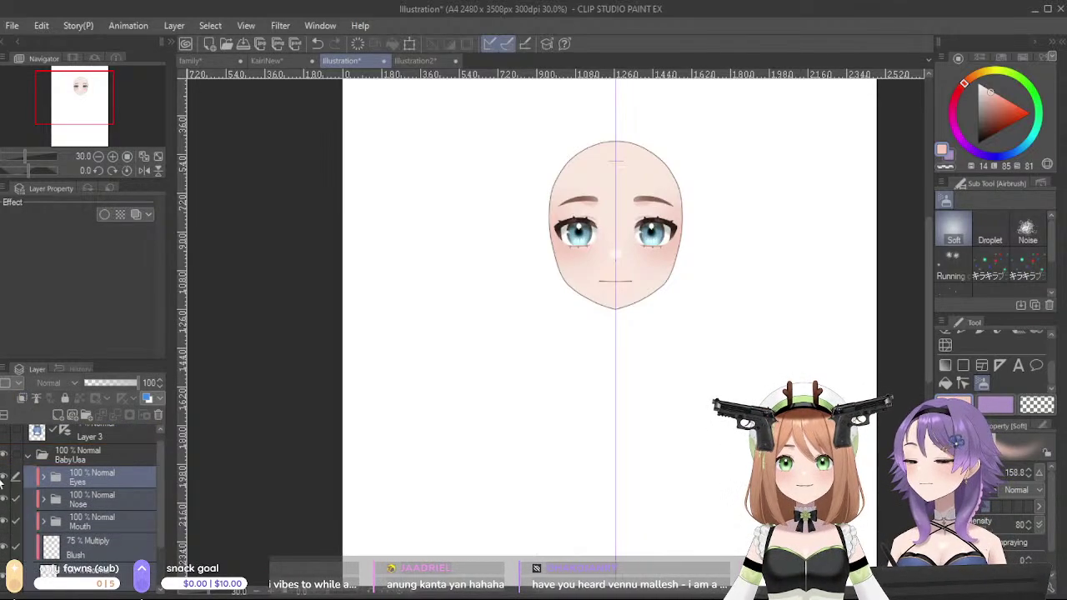
{"action": "left_click", "coordinate": [31, 456]}
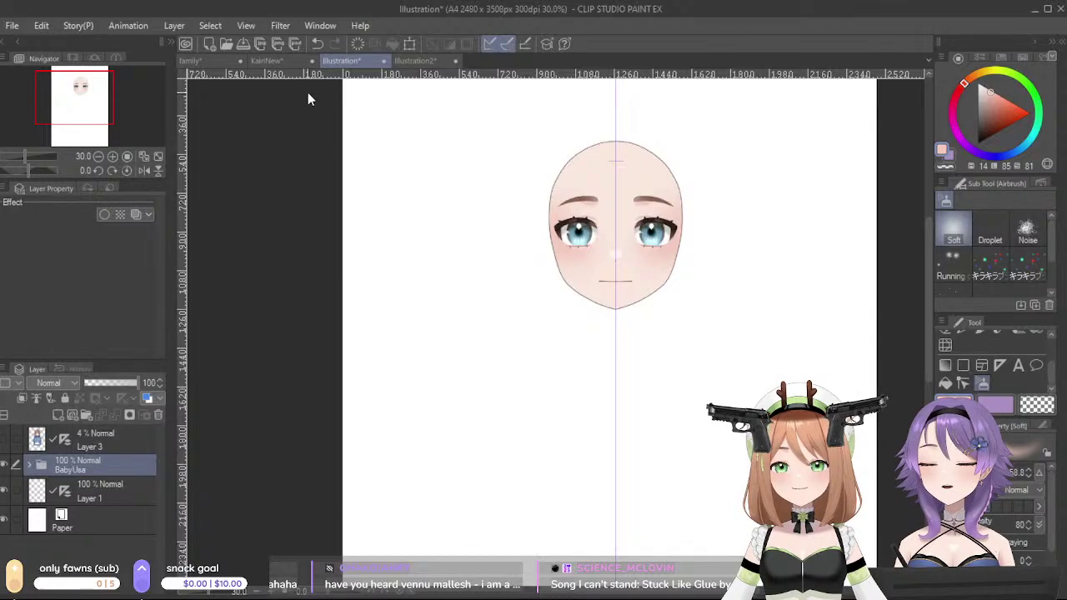
{"action": "left_click", "coordinate": [268, 62]}
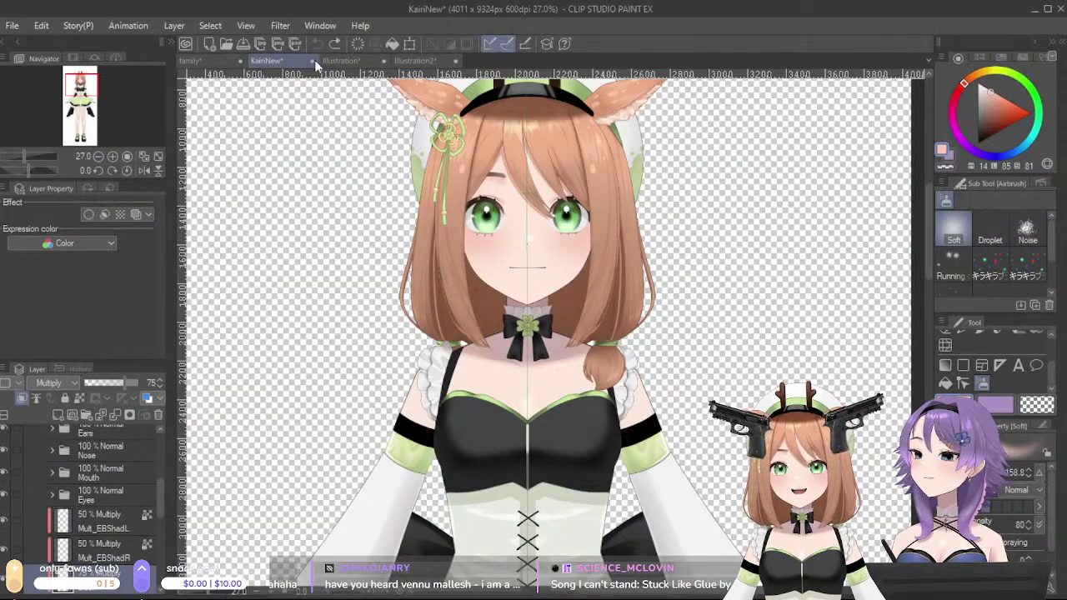
{"action": "key", "text": "ctrl+v"}
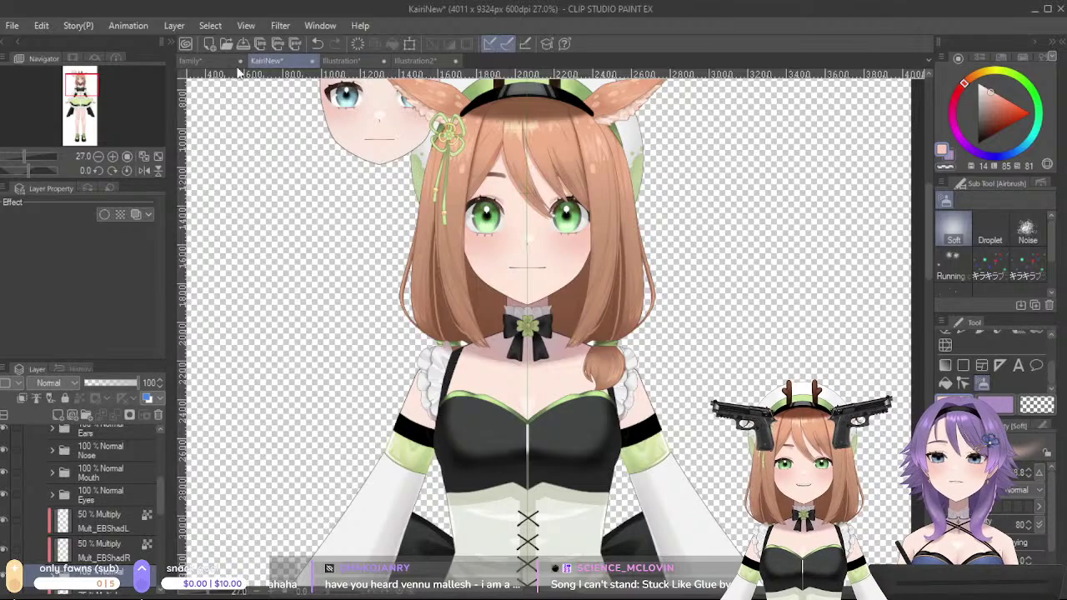
{"action": "key", "text": "ctrl+z"}
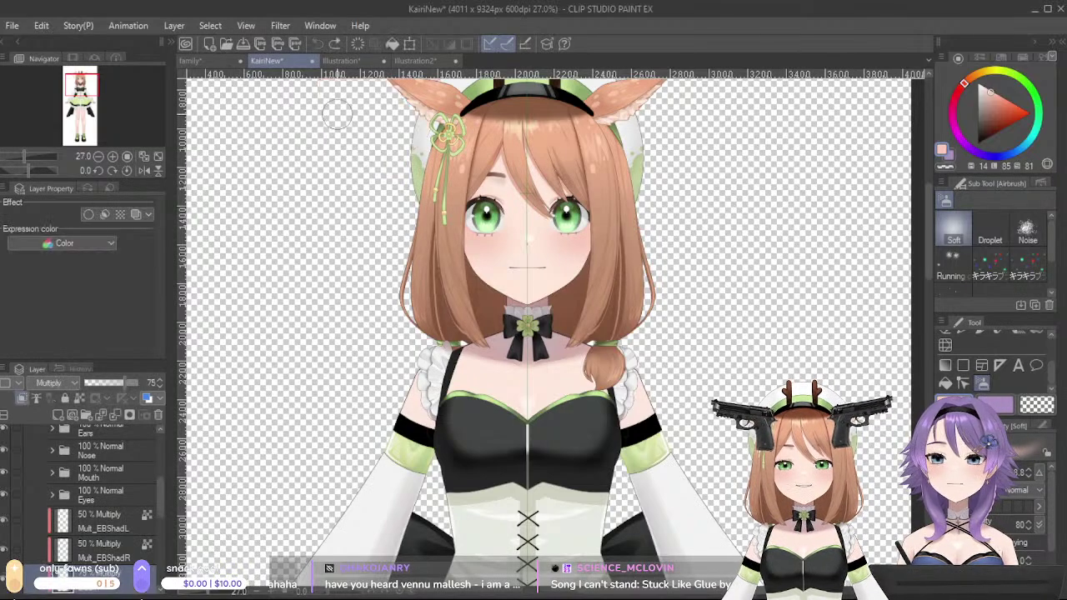
- Switch to the family document and paste the filled BabyUsa folder above Layer 3
{"action": "left_click", "coordinate": [206, 60]}
{"action": "scroll", "coordinate": [664, 381], "scroll_direction": "up", "scroll_amount": 1}
{"action": "left_click_drag", "start_coordinate": [664, 381], "coordinate": [693, 428]}
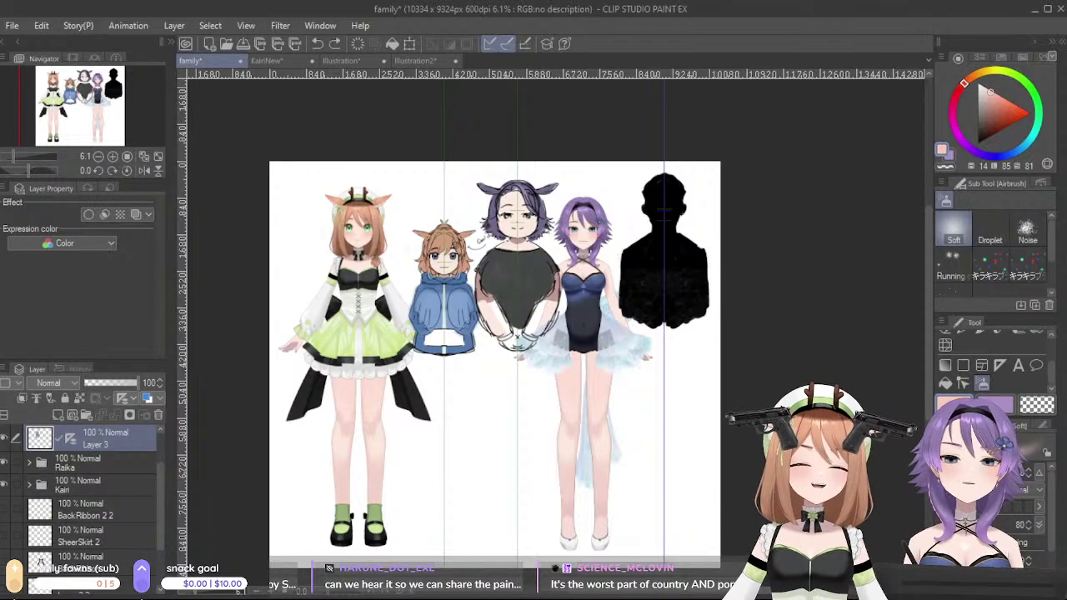
{"action": "scroll", "coordinate": [414, 395], "scroll_direction": "up", "scroll_amount": 3}
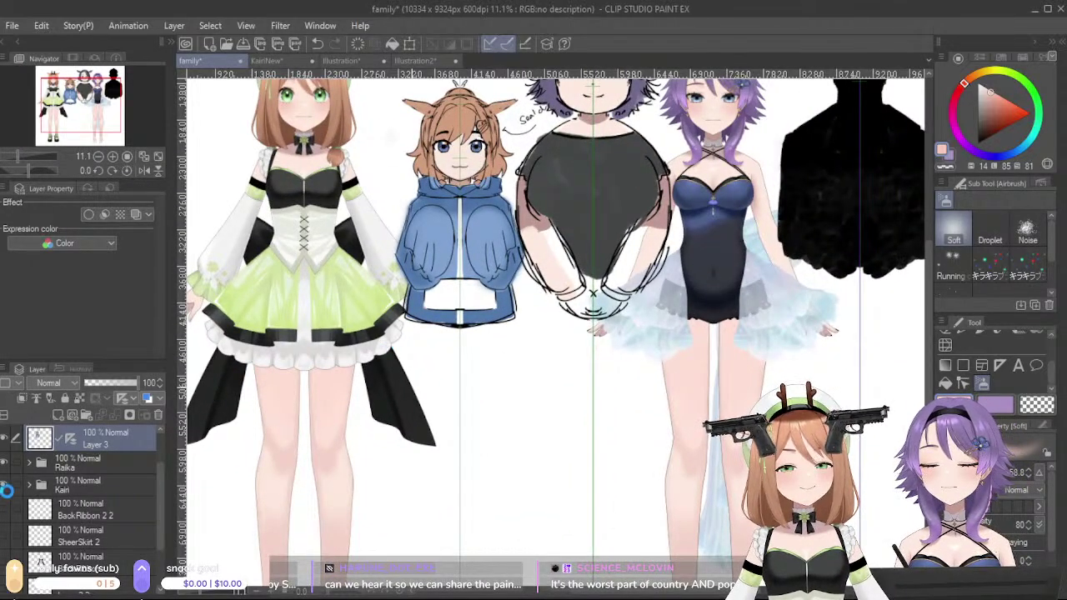
{"action": "scroll", "coordinate": [302, 395], "scroll_direction": "up", "scroll_amount": 2}
{"action": "scroll", "coordinate": [308, 391], "scroll_direction": "down", "scroll_amount": 4}
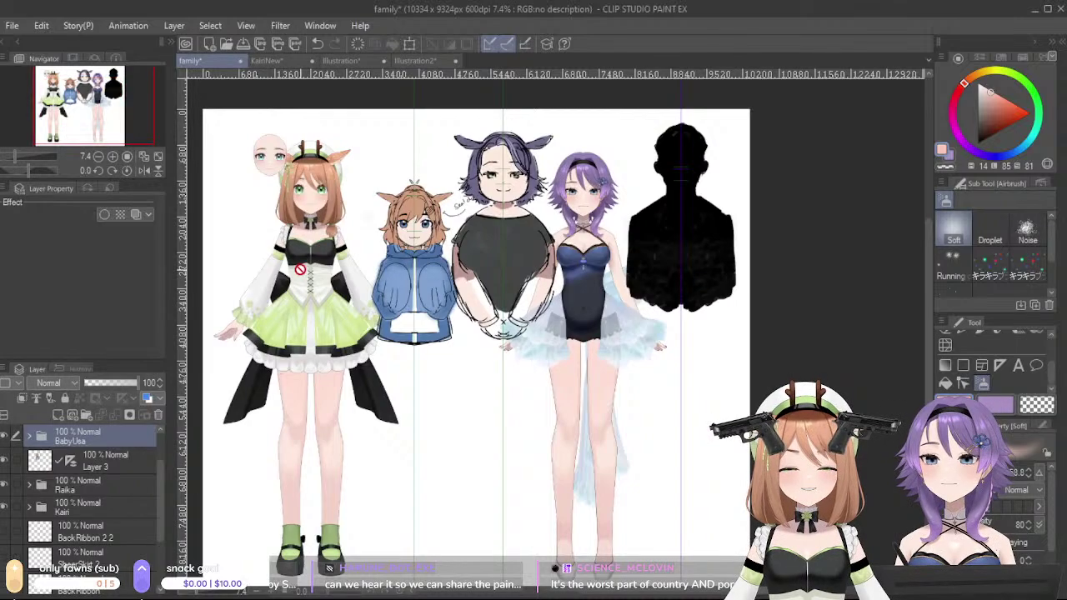
- Move and enlarge the pasted BabyUsa face to cover the blue-hoodie character's face, centred on its symmetry line, and apply the transformation
{"action": "key", "text": "ctrl+t"}
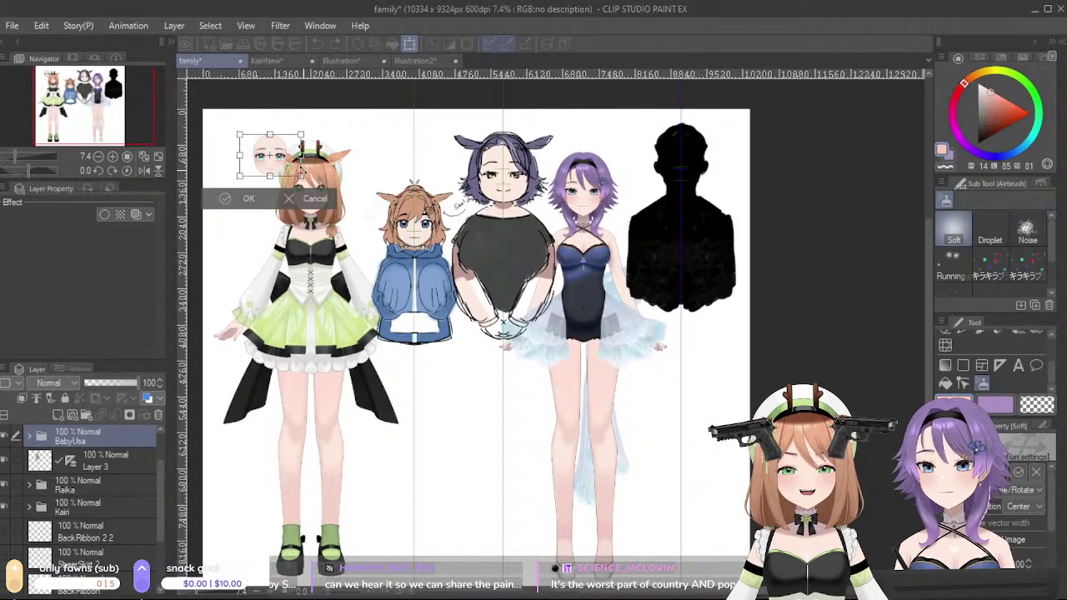
{"action": "mouse_move", "coordinate": [301, 174]}
{"action": "left_mouse_down"}
{"action": "mouse_move", "coordinate": [302, 185]}
{"action": "mouse_move", "coordinate": [433, 234]}
{"action": "left_mouse_up"}
{"action": "scroll", "coordinate": [414, 242], "scroll_direction": "up", "scroll_amount": 3}
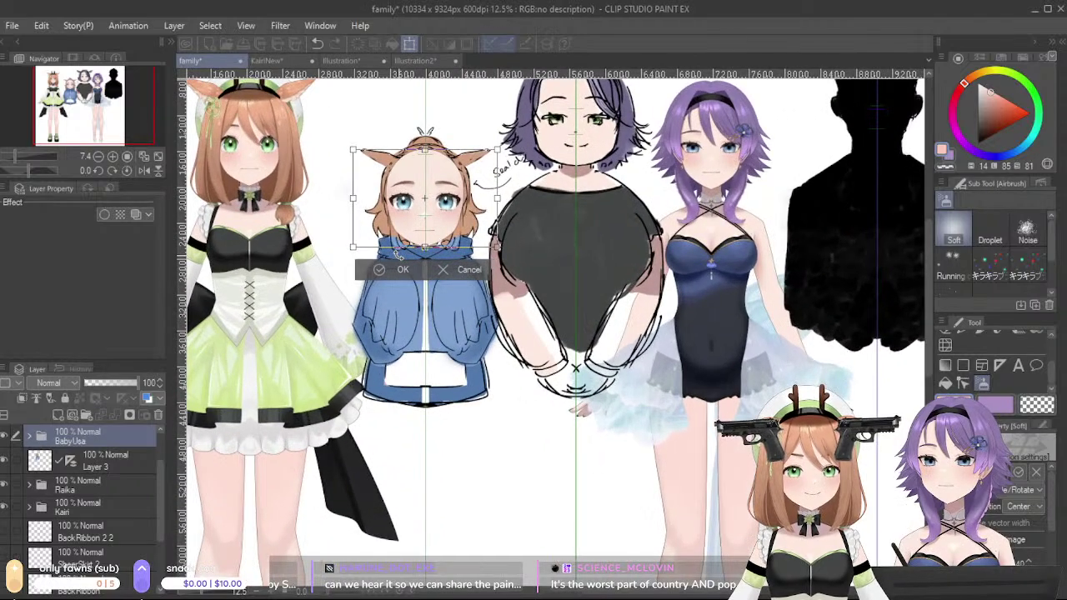
{"action": "mouse_move", "coordinate": [514, 241]}
{"action": "left_mouse_down"}
{"action": "mouse_move", "coordinate": [464, 201]}
{"action": "mouse_move", "coordinate": [468, 214]}
{"action": "left_mouse_up"}
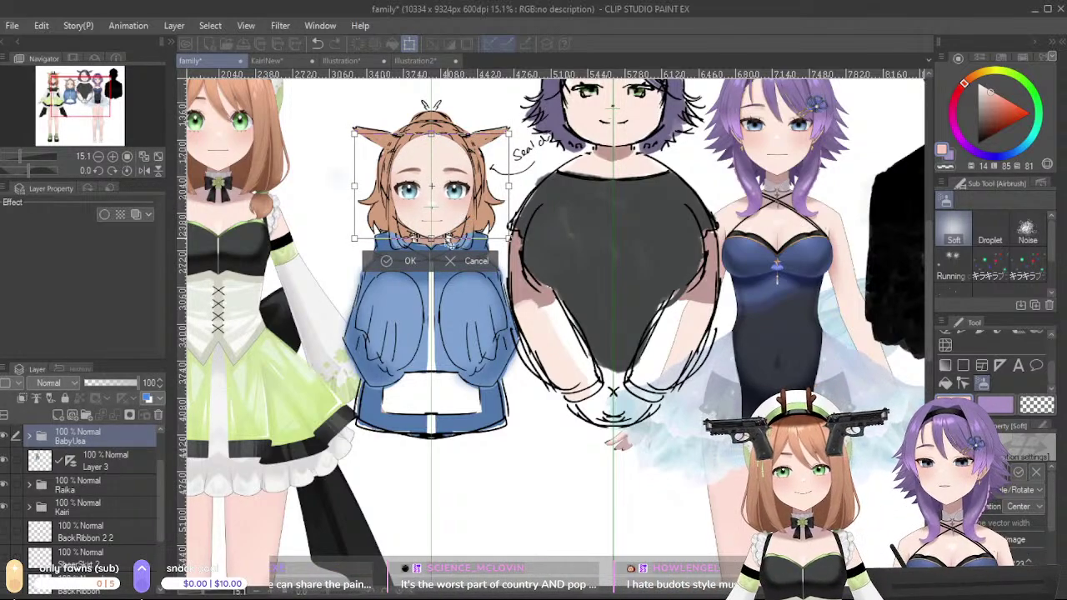
{"action": "left_click", "coordinate": [405, 261]}
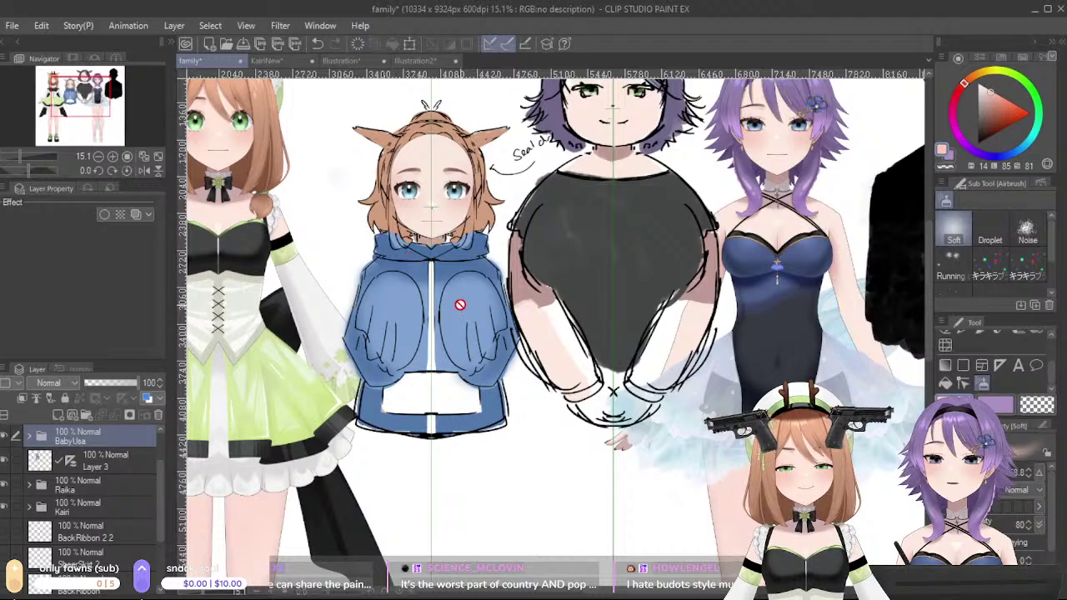
- Examine the placed BabyUsa face beside the other family characters at several view sizes
{"action": "scroll", "coordinate": [442, 353], "scroll_direction": "down", "scroll_amount": 5}
{"action": "scroll", "coordinate": [441, 353], "scroll_direction": "up", "scroll_amount": 2}
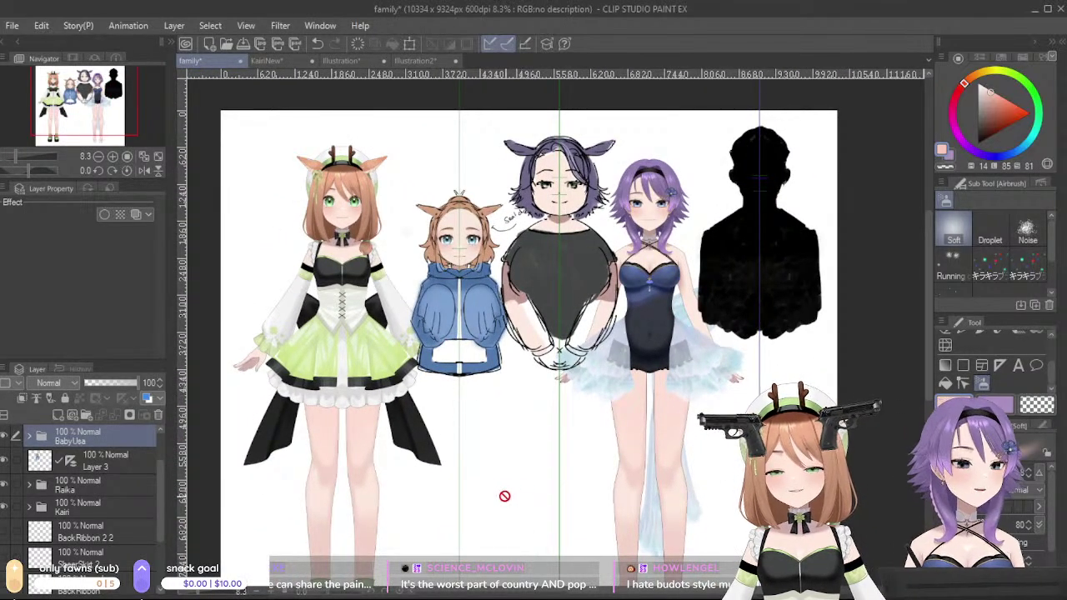
{"action": "scroll", "coordinate": [500, 495], "scroll_direction": "down", "scroll_amount": 1}
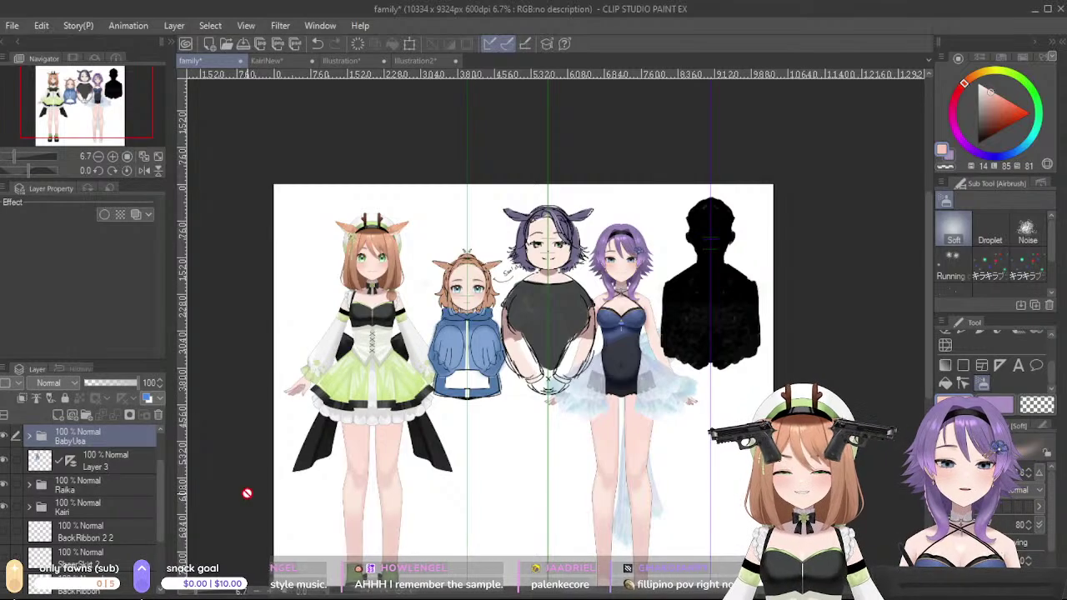
{"action": "scroll", "coordinate": [510, 349], "scroll_direction": "up", "scroll_amount": 2}
{"action": "left_click_drag", "start_coordinate": [431, 350], "coordinate": [528, 408]}
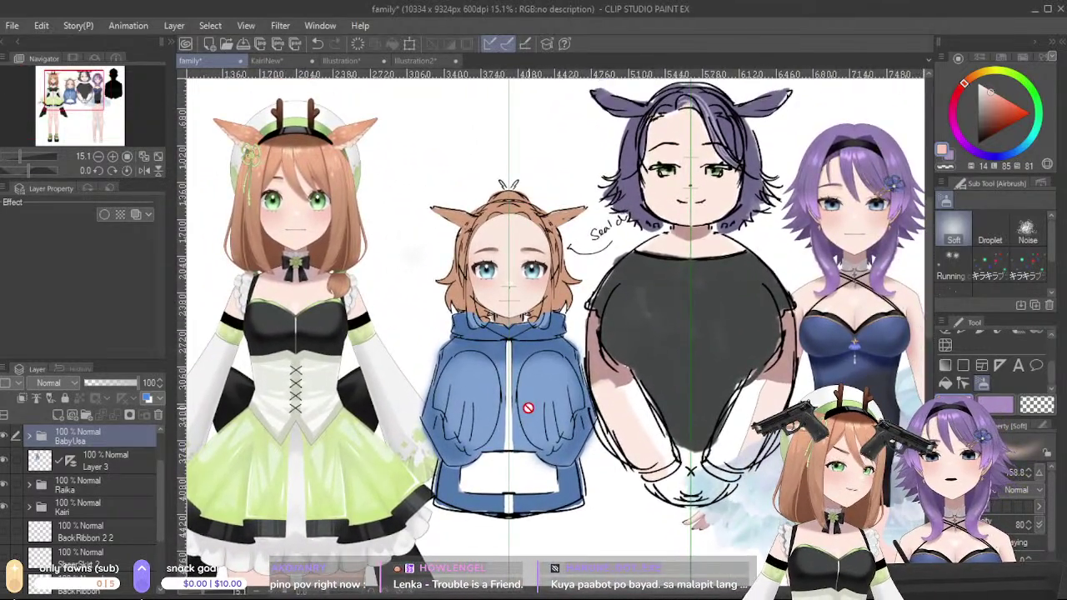
{"action": "scroll", "coordinate": [528, 407], "scroll_direction": "down", "scroll_amount": 1}
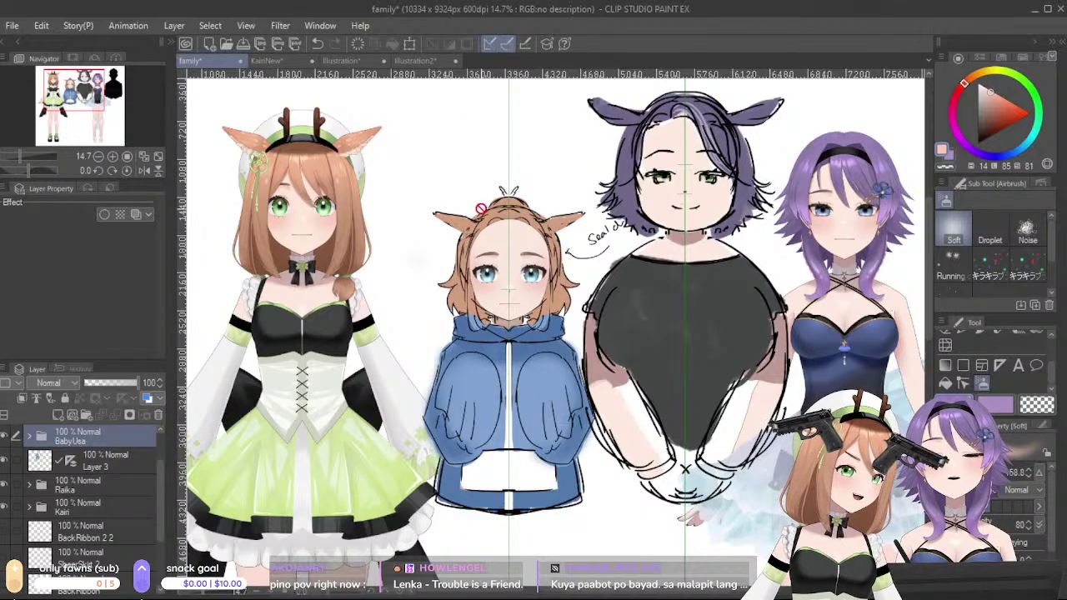
- Switch to the Illustration document and show the Layer 3 sketch over the face
{"action": "left_click", "coordinate": [349, 61]}
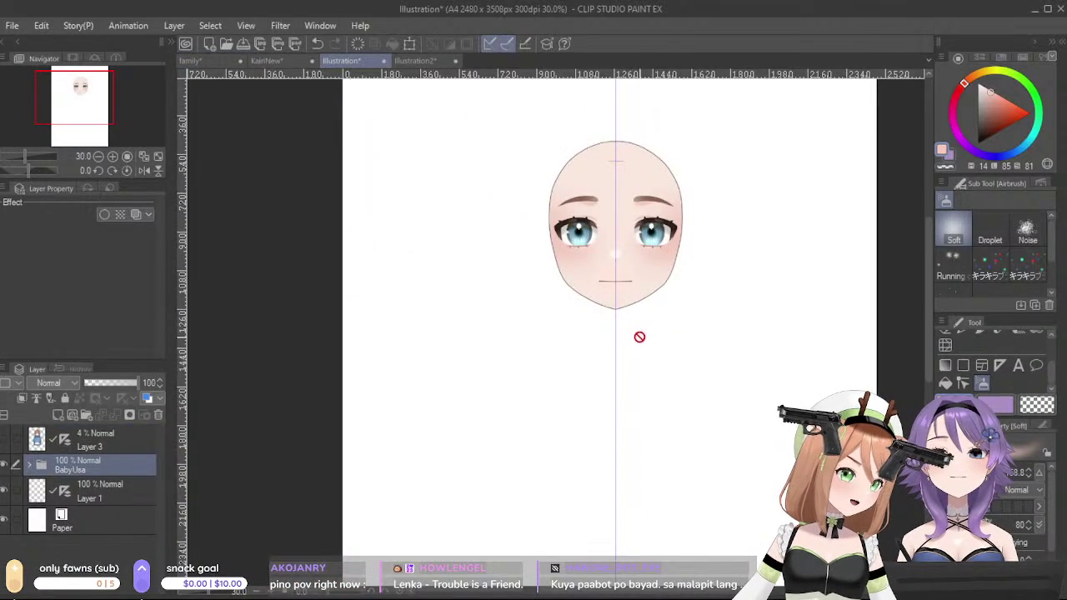
{"action": "scroll", "coordinate": [608, 296], "scroll_direction": "up", "scroll_amount": 2}
{"action": "scroll", "coordinate": [691, 222], "scroll_direction": "up", "scroll_amount": 1}
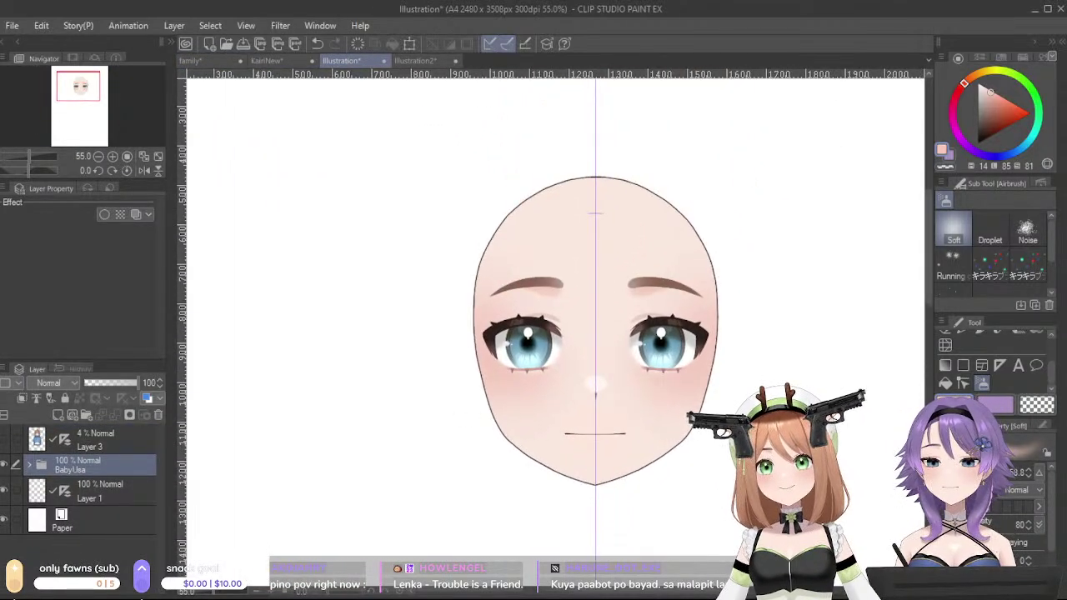
{"action": "left_click", "coordinate": [5, 441]}
{"action": "scroll", "coordinate": [484, 340], "scroll_direction": "up", "scroll_amount": 2}
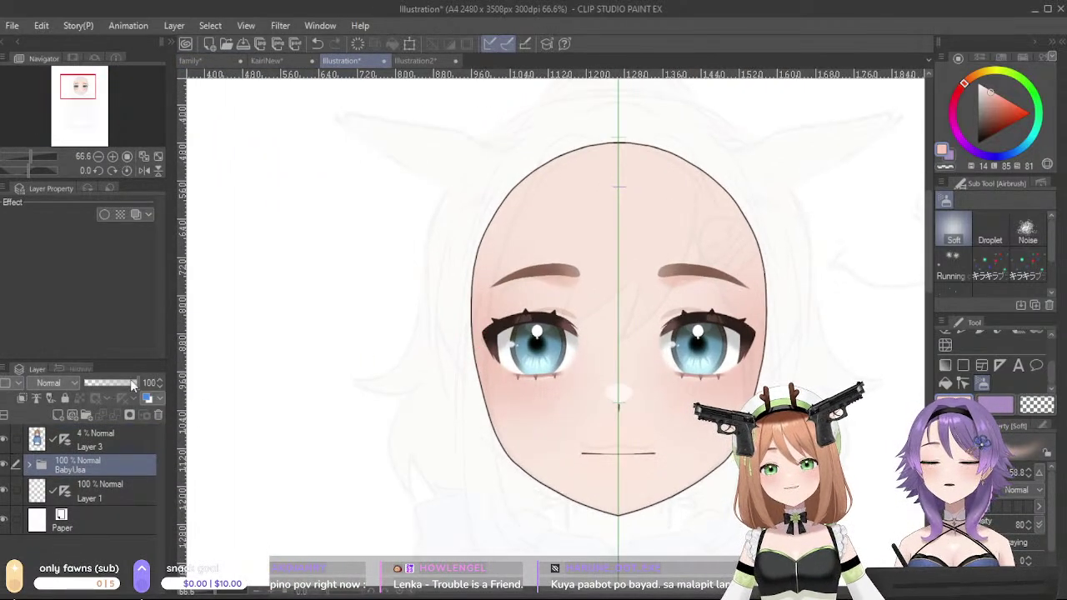
- Raise Layer 3 to 100% opacity to sample the sketch's brown hair colour, and set the layer's opacity to 28%
{"action": "left_click", "coordinate": [106, 442]}
{"action": "left_click_drag", "start_coordinate": [101, 380], "coordinate": [163, 383]}
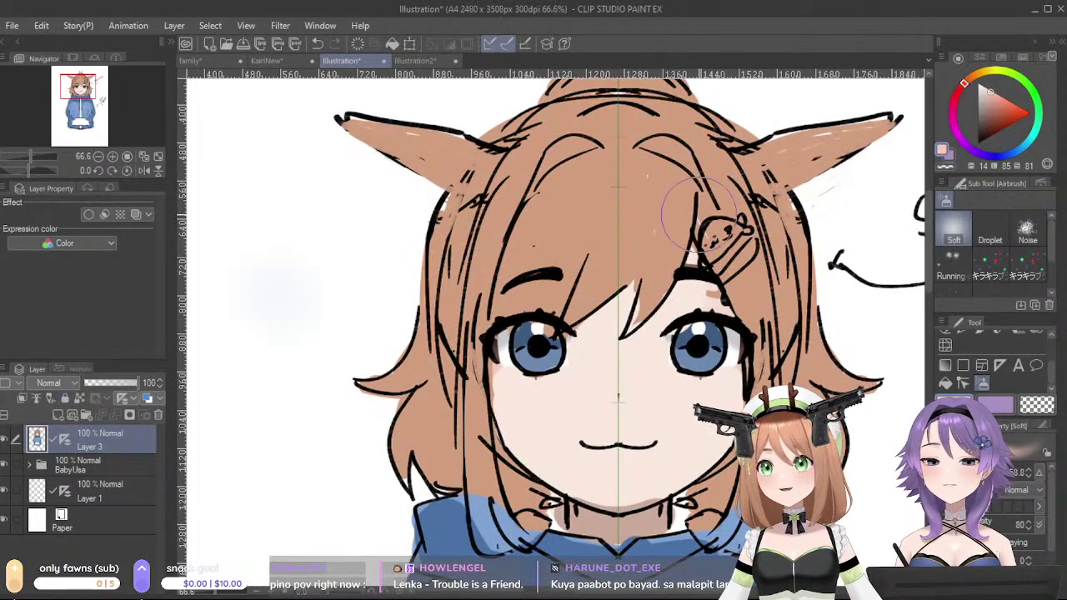
{"action": "left_click", "coordinate": [621, 223], "text": "alt"}
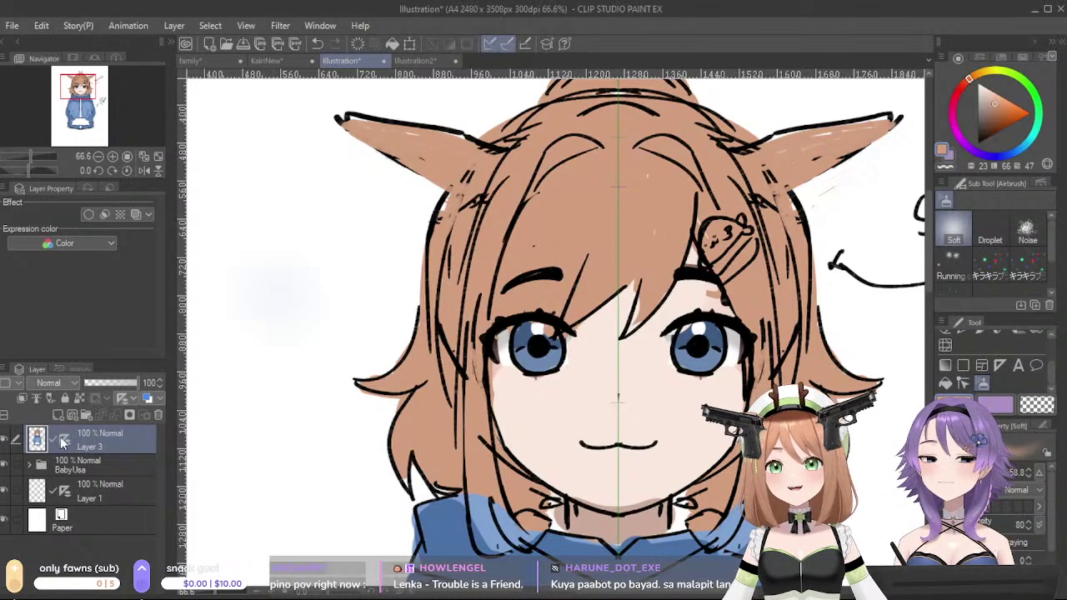
{"action": "left_click_drag", "start_coordinate": [107, 386], "coordinate": [99, 384]}
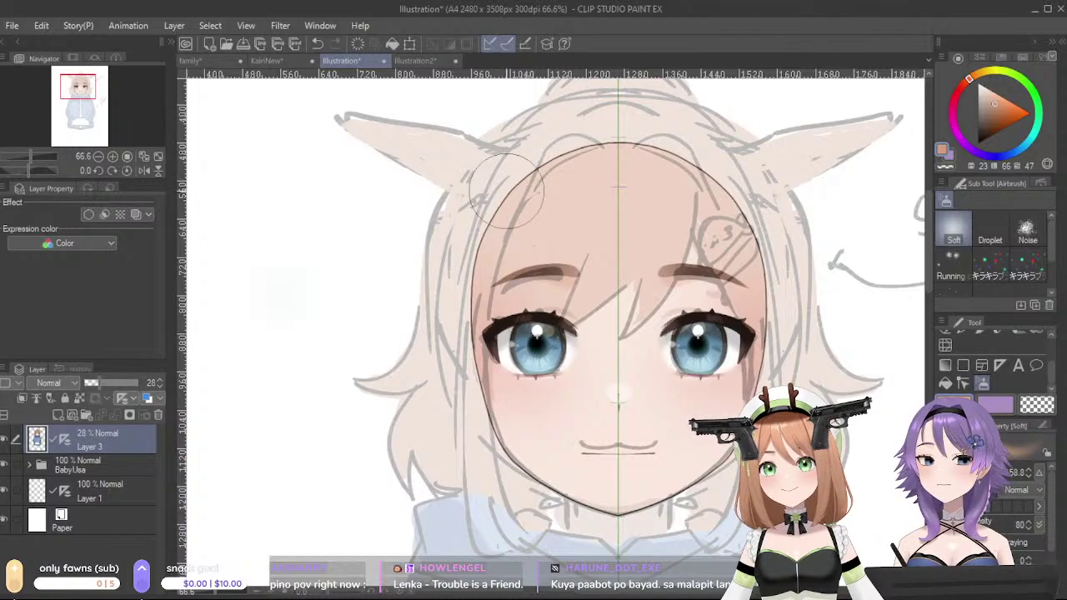
- Create a layer folder named Bangs above Layer 3 and add a new raster layer inside it
{"action": "scroll", "coordinate": [490, 171], "scroll_direction": "up", "scroll_amount": 1}
{"action": "left_click", "coordinate": [80, 416]}
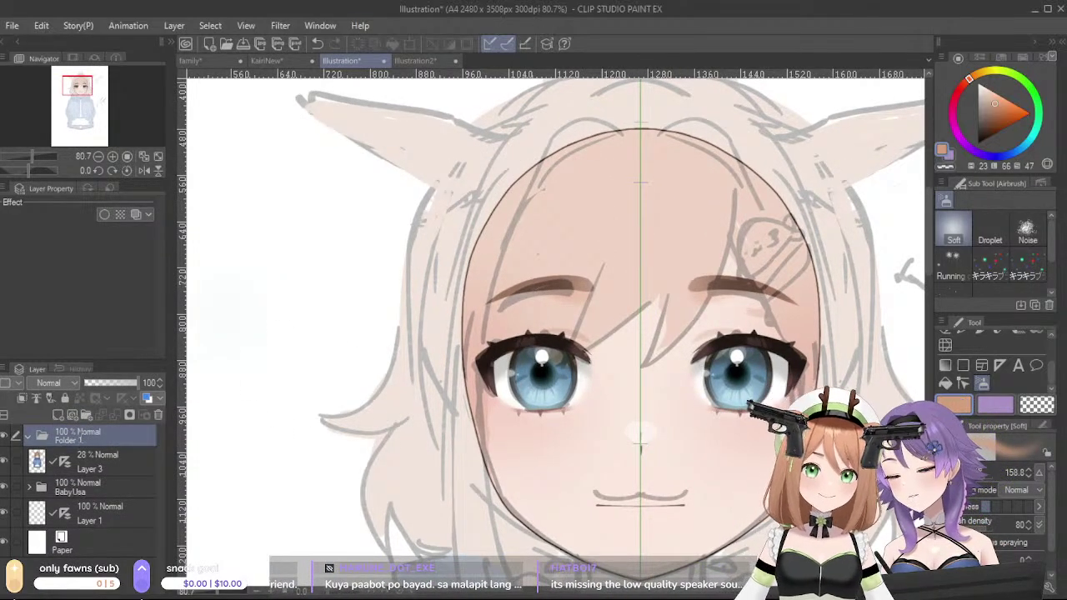
{"action": "double_click", "coordinate": [79, 440]}
{"action": "type", "text": "Bangs"}
{"action": "key", "text": "Return"}
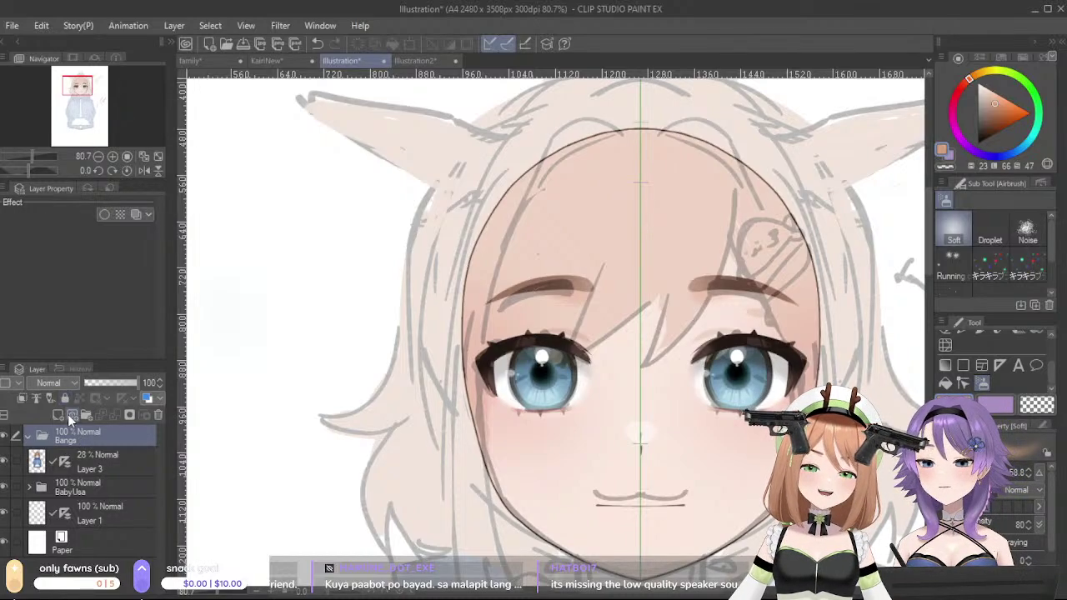
{"action": "left_click", "coordinate": [60, 415]}
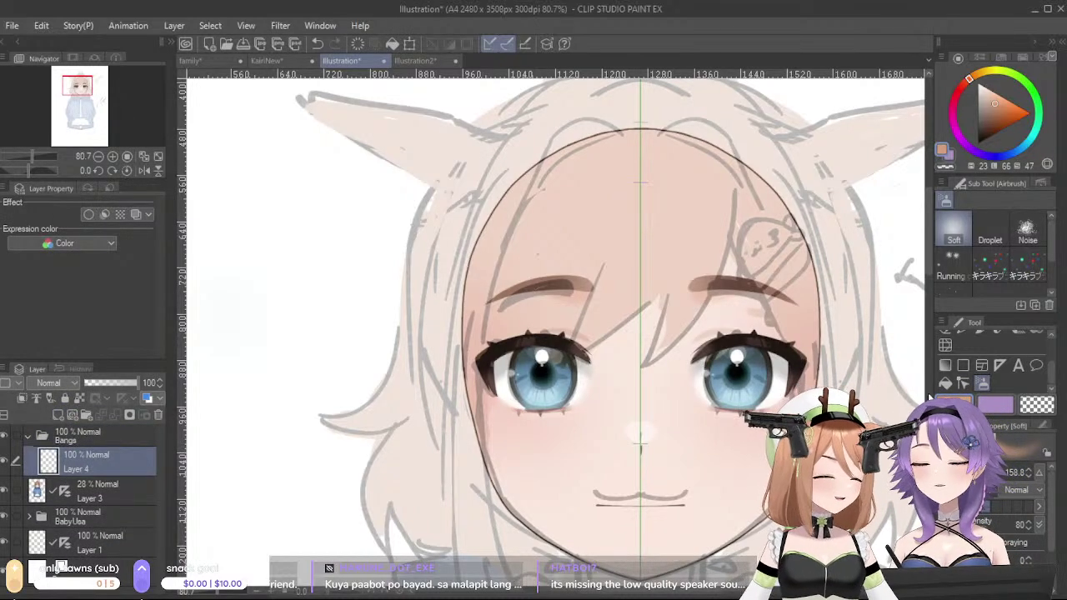
- Outline the central bang lock on Layer 4 with the G-pen in the sampled hair colour, following the sketch to two pointed tips
{"action": "scroll", "coordinate": [855, 341], "scroll_direction": "up", "scroll_amount": 2}
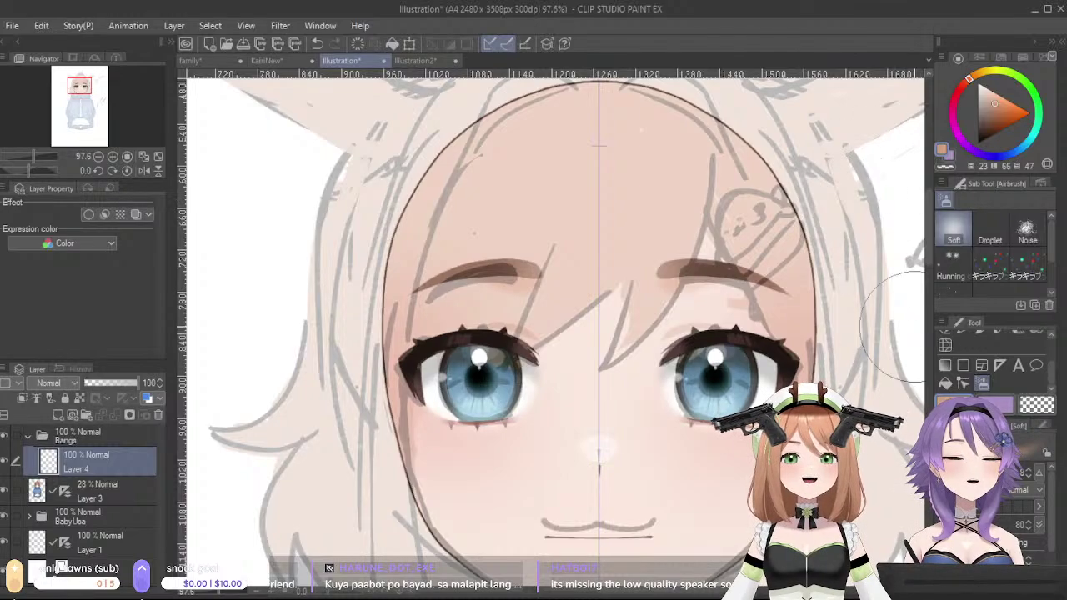
{"action": "left_click_drag", "start_coordinate": [1050, 377], "coordinate": [1050, 352]}
{"action": "left_click", "coordinate": [963, 374]}
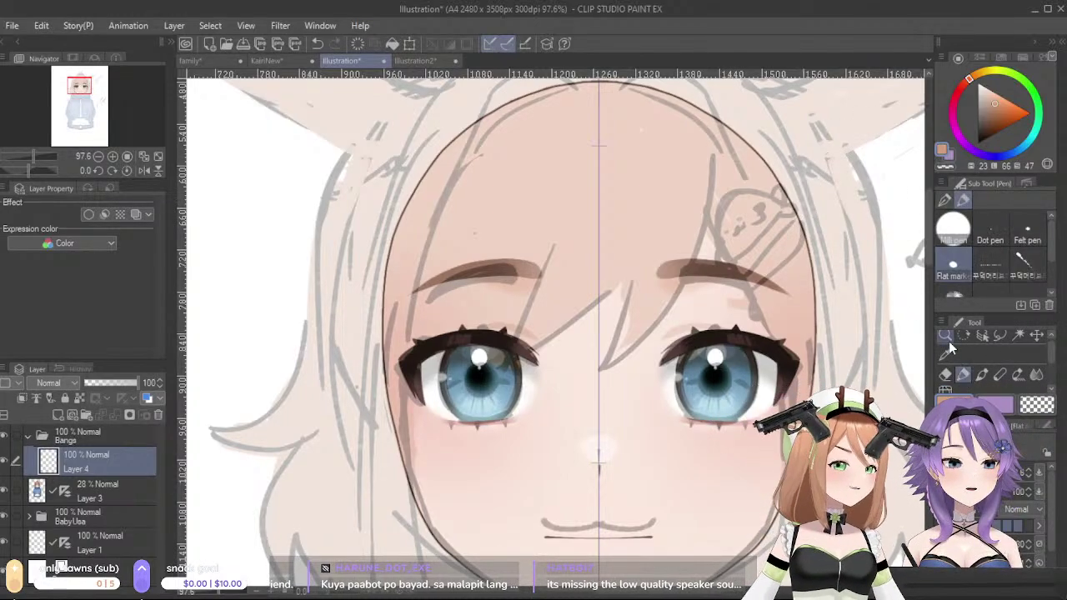
{"action": "left_click", "coordinate": [944, 200]}
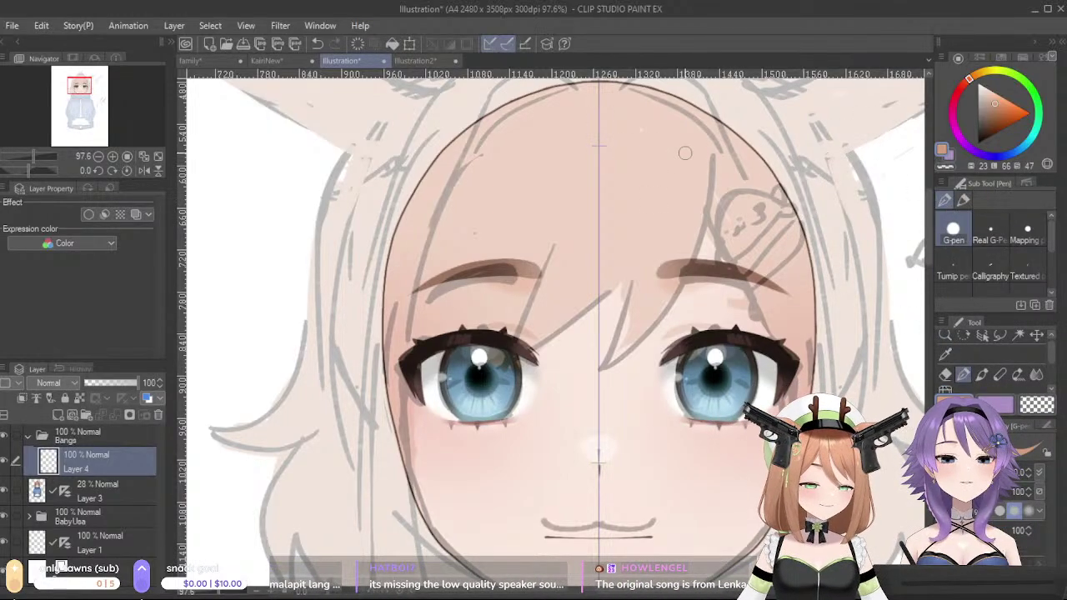
{"action": "mouse_move", "coordinate": [621, 88]}
{"action": "left_mouse_down"}
{"action": "mouse_move", "coordinate": [665, 109]}
{"action": "mouse_move", "coordinate": [704, 144]}
{"action": "mouse_move", "coordinate": [707, 176]}
{"action": "left_mouse_up"}
{"action": "key", "text": "ctrl+z"}
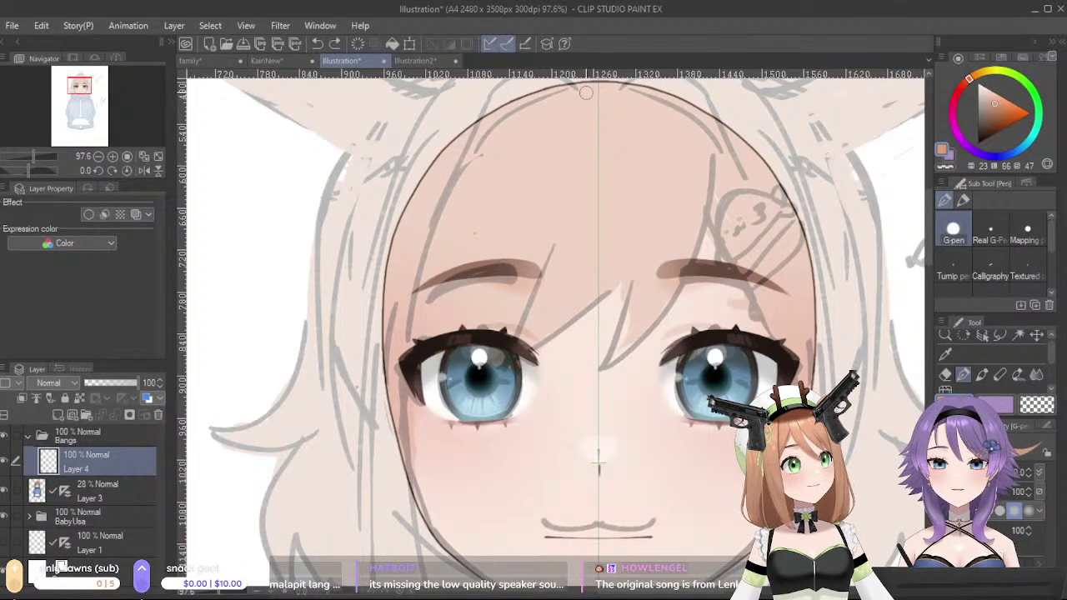
{"action": "mouse_move", "coordinate": [575, 105]}
{"action": "left_mouse_down"}
{"action": "mouse_move", "coordinate": [609, 94]}
{"action": "mouse_move", "coordinate": [672, 111]}
{"action": "mouse_move", "coordinate": [711, 151]}
{"action": "mouse_move", "coordinate": [719, 194]}
{"action": "mouse_move", "coordinate": [663, 320]}
{"action": "mouse_move", "coordinate": [590, 377]}
{"action": "mouse_move", "coordinate": [624, 317]}
{"action": "mouse_move", "coordinate": [643, 215]}
{"action": "mouse_move", "coordinate": [639, 241]}
{"action": "left_mouse_up"}
{"action": "mouse_move", "coordinate": [589, 104]}
{"action": "left_mouse_down"}
{"action": "mouse_move", "coordinate": [558, 140]}
{"action": "mouse_move", "coordinate": [538, 265]}
{"action": "left_mouse_up"}
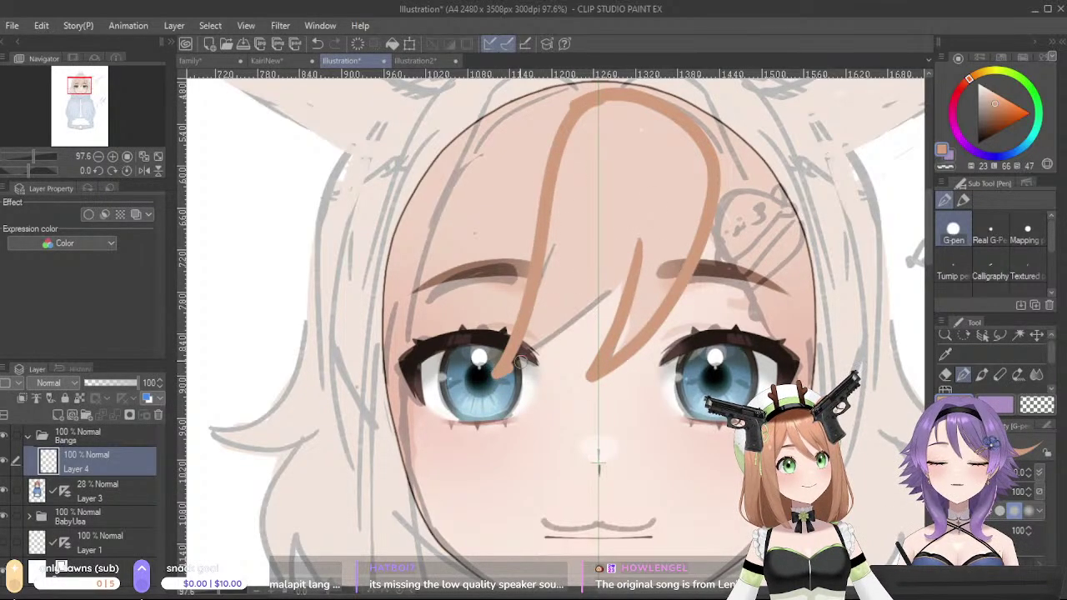
{"action": "mouse_move", "coordinate": [514, 364]}
{"action": "left_mouse_down"}
{"action": "mouse_move", "coordinate": [613, 301]}
{"action": "mouse_move", "coordinate": [639, 247]}
{"action": "left_mouse_up"}
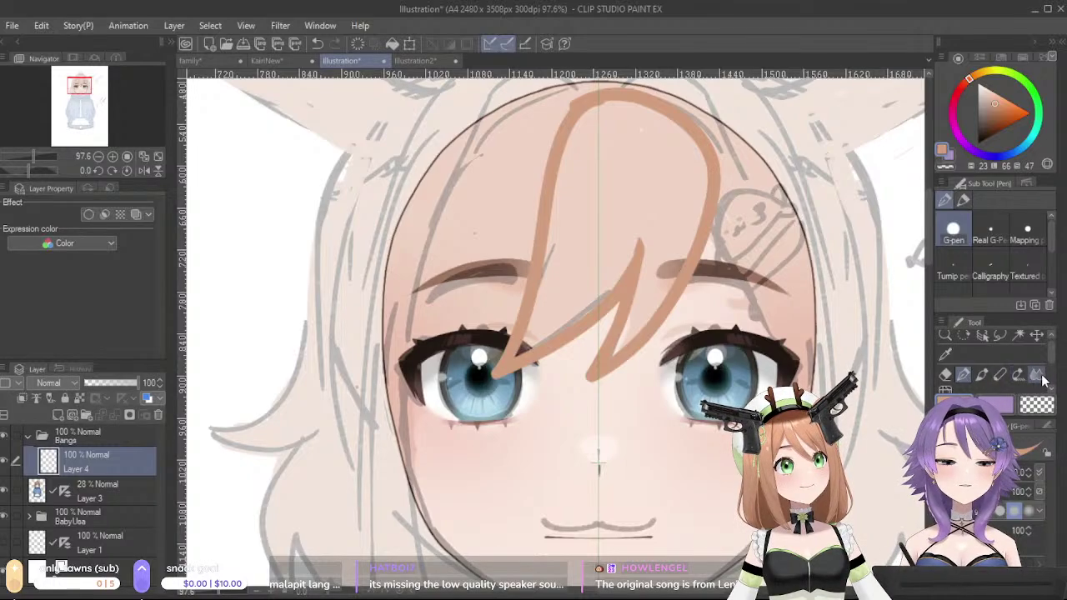
- Fill the outlined central bang lock on Layer 4 with the hair colour
{"action": "left_click_drag", "start_coordinate": [1050, 347], "coordinate": [1055, 372]}
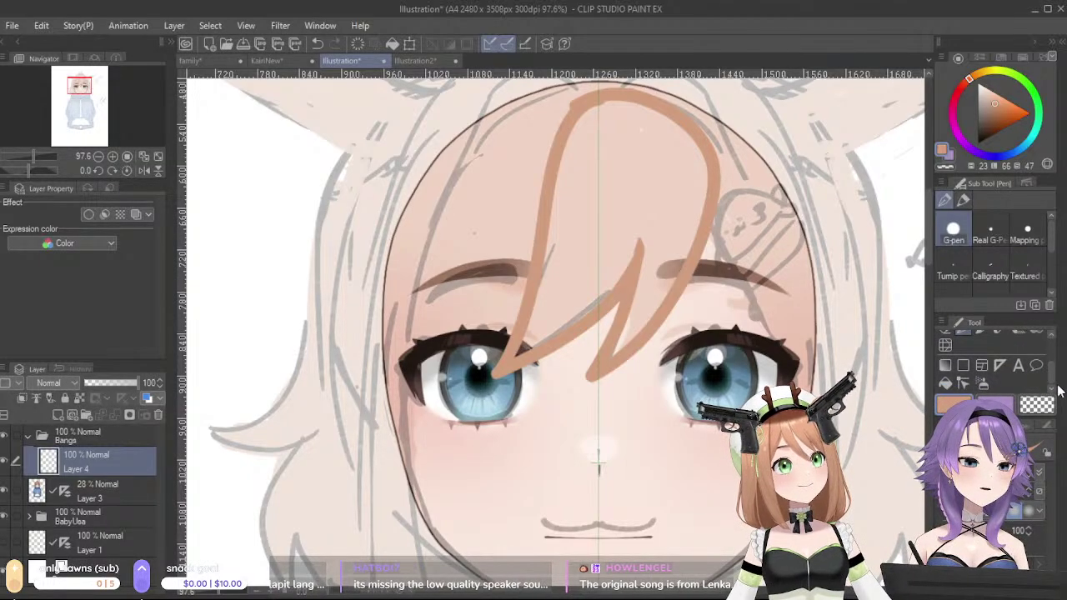
{"action": "left_click", "coordinate": [945, 382]}
{"action": "left_click", "coordinate": [605, 155]}
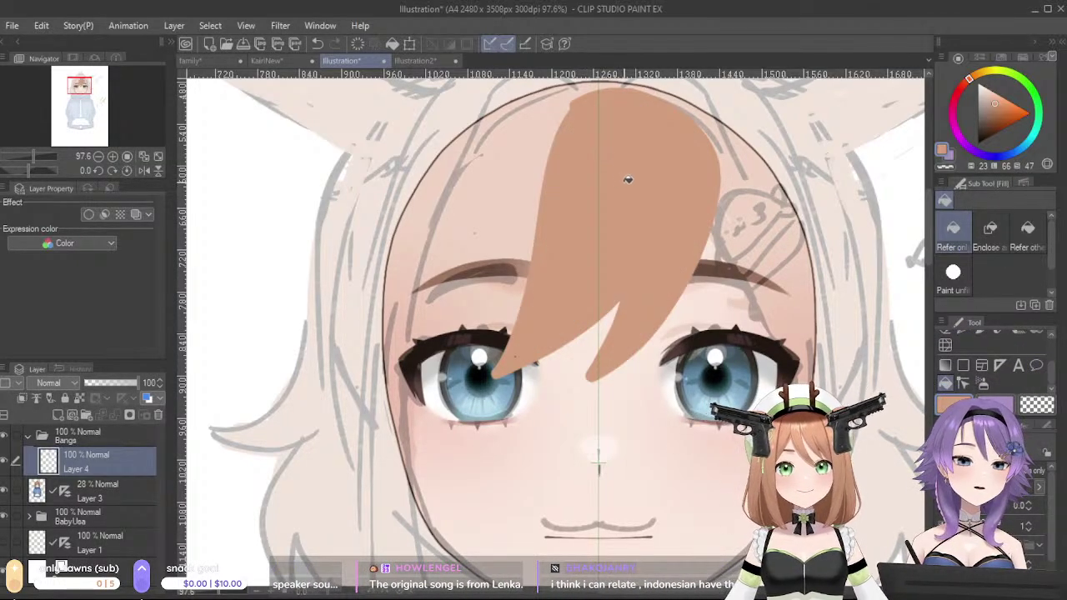
- Trim both outer edges of the central bang lock with the G-pen in transparent colour to match the sketch
{"action": "scroll", "coordinate": [1056, 377], "scroll_direction": "up", "scroll_amount": 3}
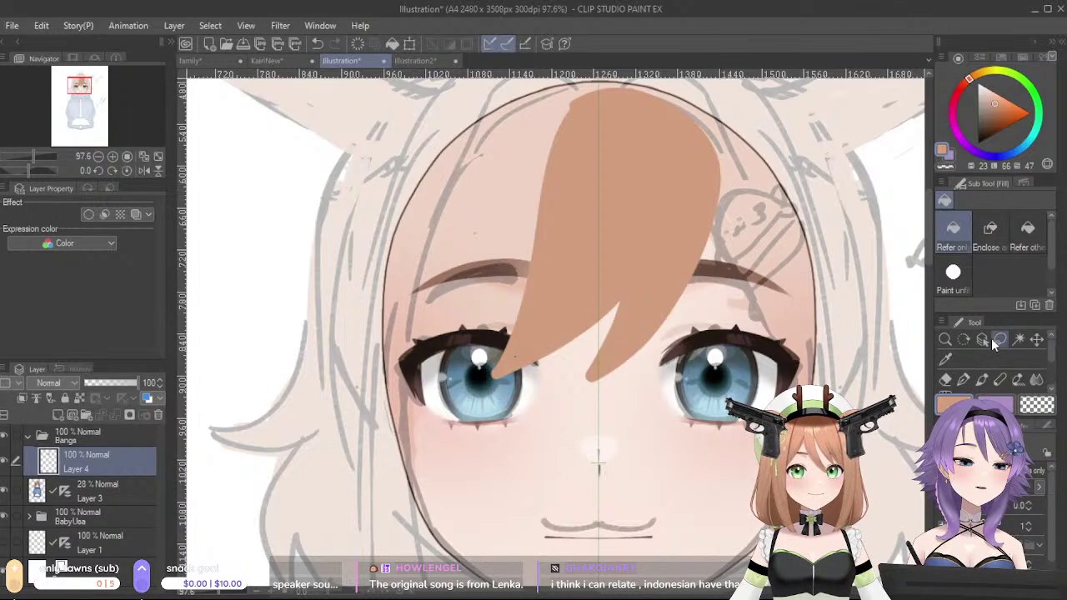
{"action": "left_click", "coordinate": [946, 380]}
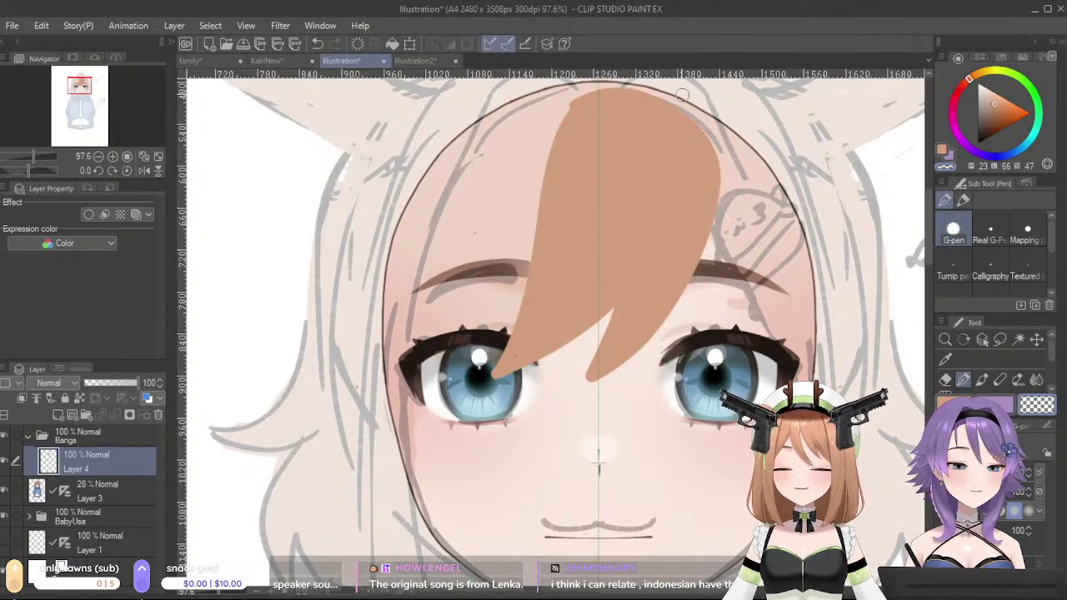
{"action": "mouse_move", "coordinate": [711, 222]}
{"action": "left_mouse_down"}
{"action": "mouse_move", "coordinate": [668, 315]}
{"action": "mouse_move", "coordinate": [615, 377]}
{"action": "mouse_move", "coordinate": [544, 416]}
{"action": "left_mouse_up"}
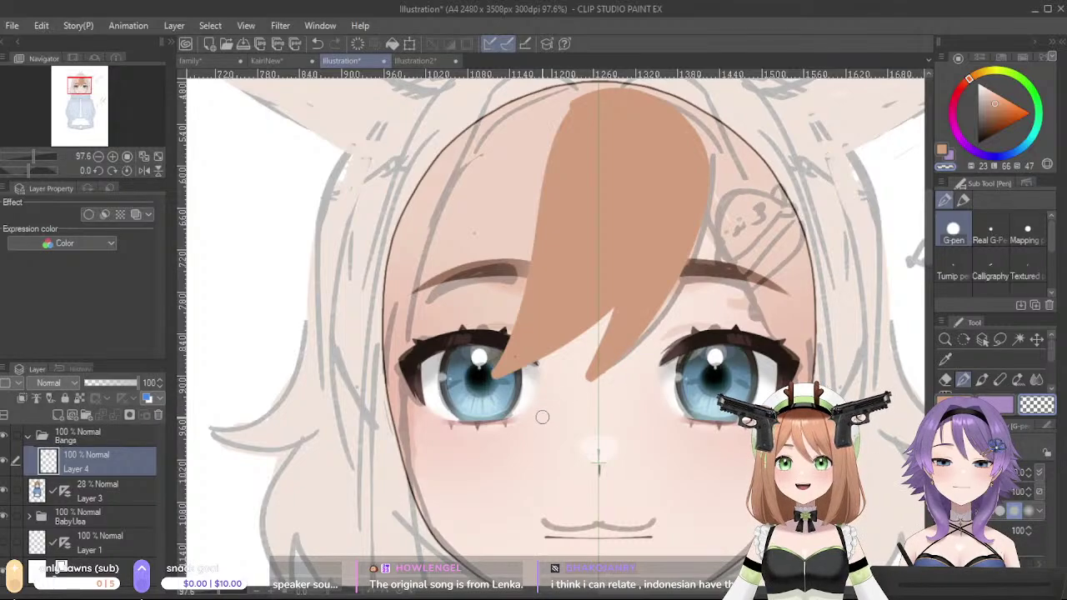
{"action": "key", "text": "ctrl+z"}
{"action": "mouse_move", "coordinate": [658, 92]}
{"action": "left_mouse_down"}
{"action": "mouse_move", "coordinate": [721, 179]}
{"action": "mouse_move", "coordinate": [669, 313]}
{"action": "mouse_move", "coordinate": [580, 397]}
{"action": "mouse_move", "coordinate": [525, 420]}
{"action": "left_mouse_up"}
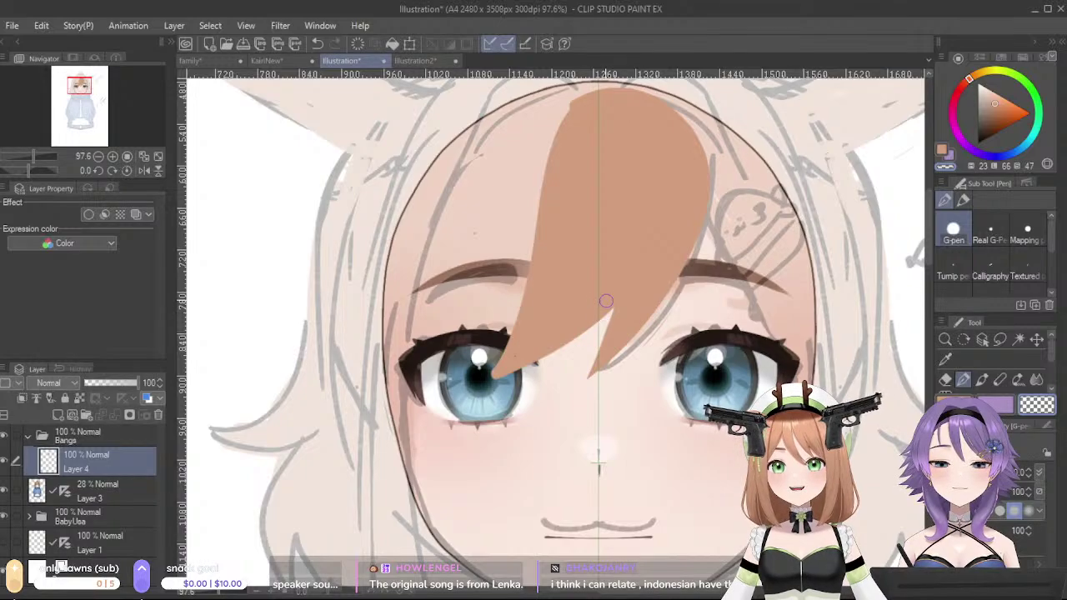
{"action": "mouse_move", "coordinate": [553, 143]}
{"action": "left_mouse_down"}
{"action": "mouse_move", "coordinate": [512, 353]}
{"action": "mouse_move", "coordinate": [441, 427]}
{"action": "left_mouse_up"}
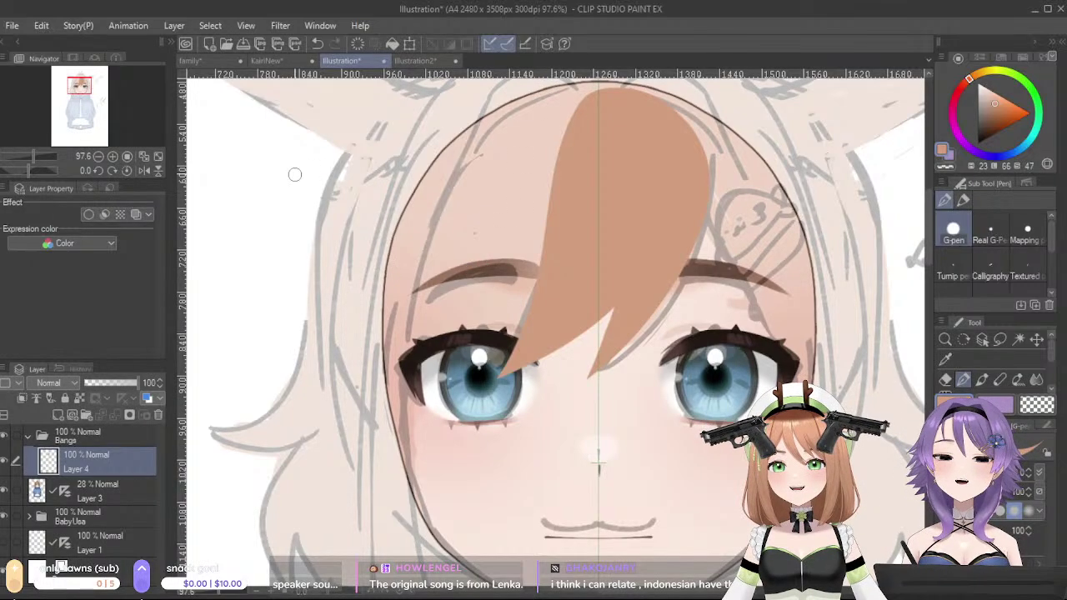
- Sample a hair colour from the bangs in the KairiNew document and give Layer 4 a border effect in that edge colour
{"action": "left_click", "coordinate": [260, 60]}
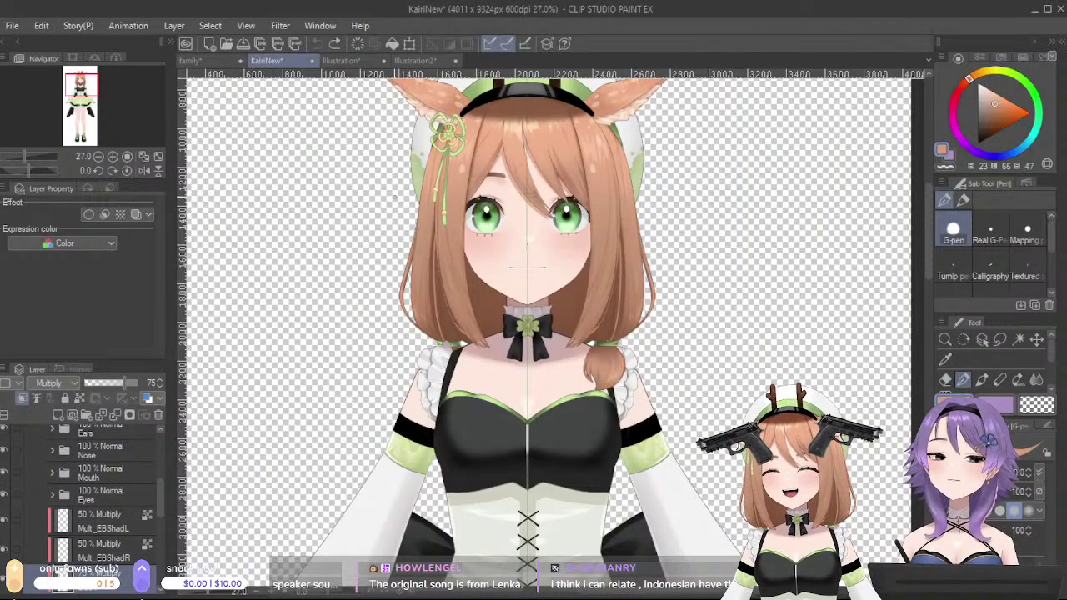
{"action": "scroll", "coordinate": [531, 212], "scroll_direction": "up", "scroll_amount": 5}
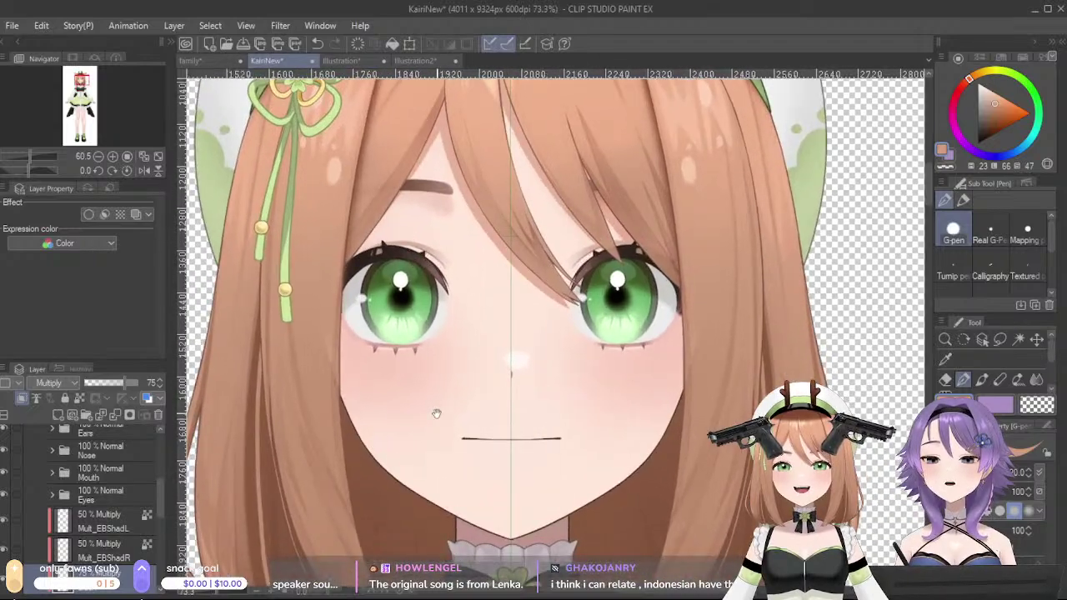
{"action": "left_click", "coordinate": [551, 262], "text": "alt"}
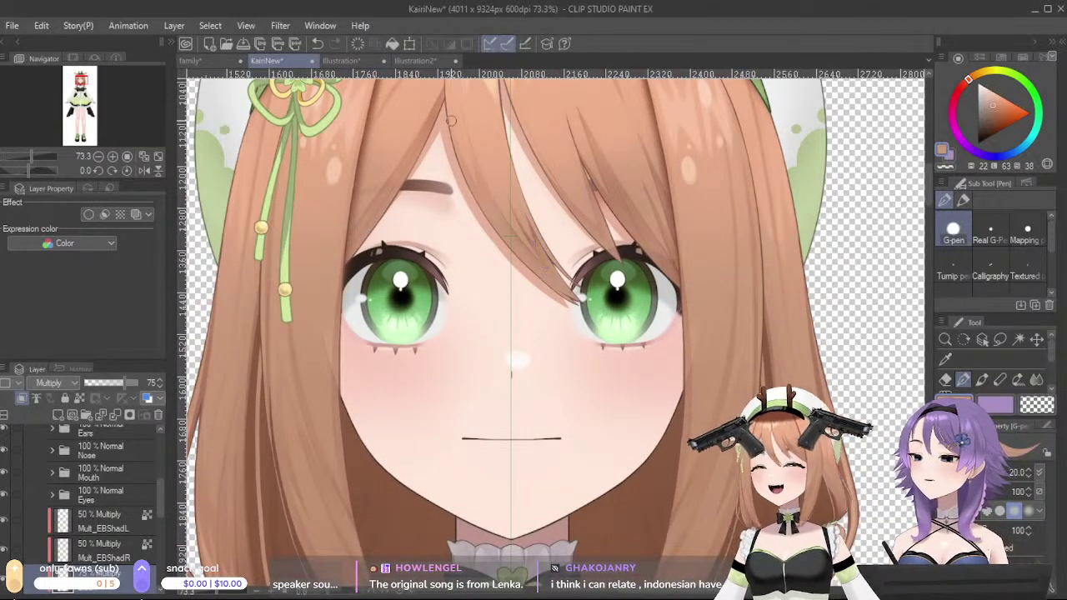
{"action": "left_click", "coordinate": [344, 61]}
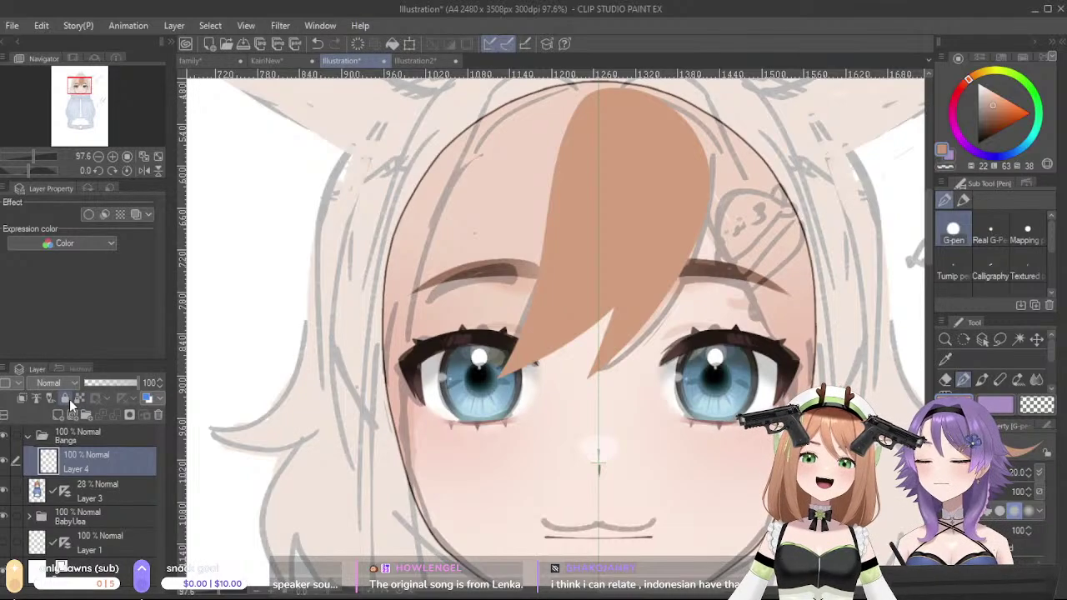
{"action": "left_click", "coordinate": [87, 214]}
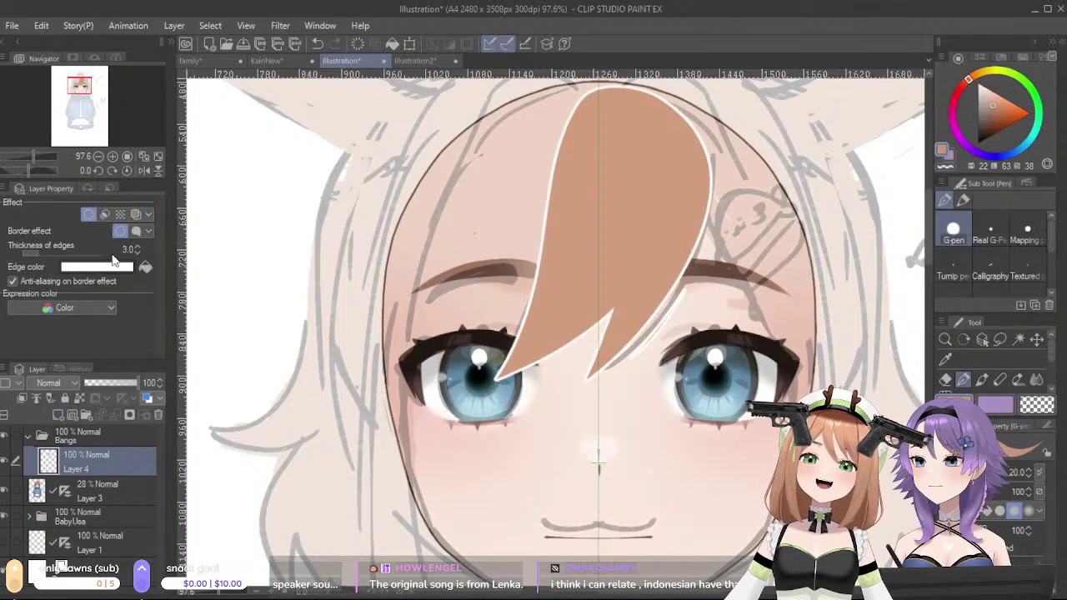
{"action": "left_click", "coordinate": [145, 268]}
{"action": "left_click_drag", "start_coordinate": [95, 383], "coordinate": [171, 384]}
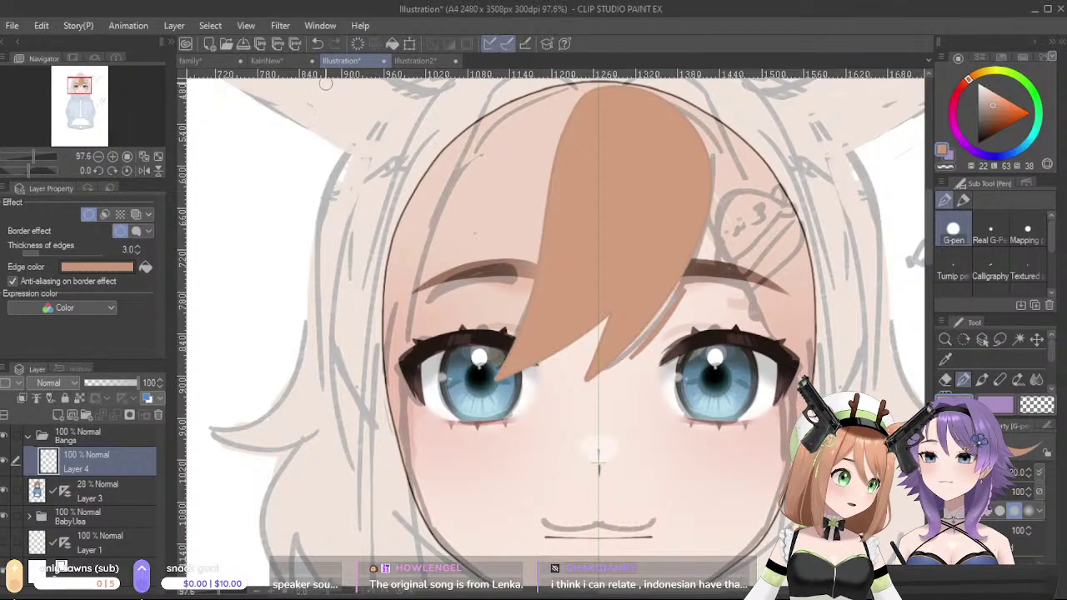
- Sample the darker brown of the bang strands in the KairiNew document and apply it as Layer 4's edge colour
{"action": "left_click", "coordinate": [284, 61]}
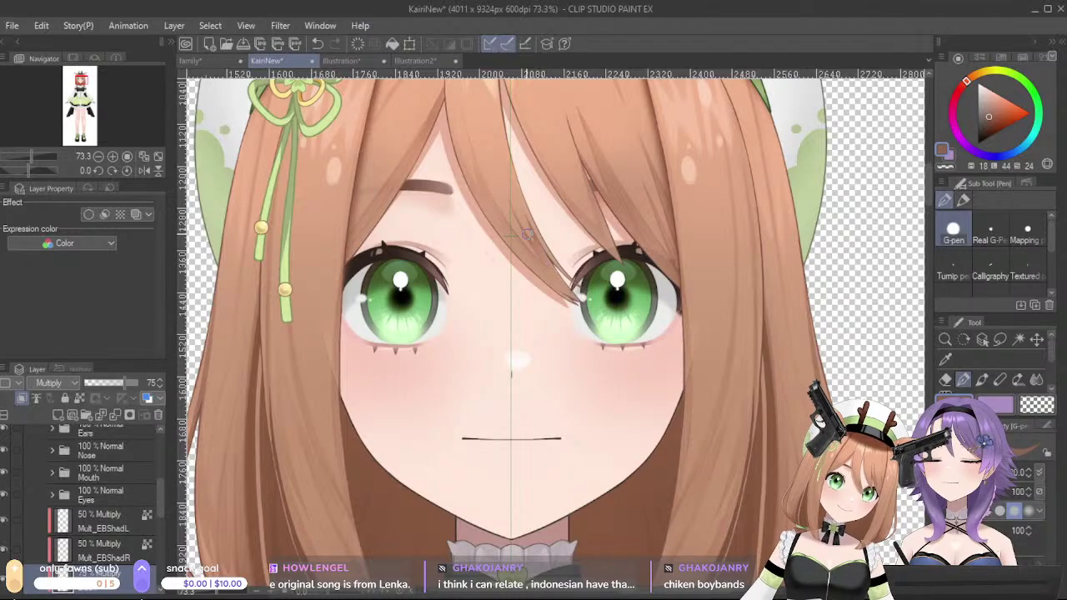
{"action": "left_click", "coordinate": [550, 258], "text": "alt"}
{"action": "left_click", "coordinate": [553, 252], "text": "alt"}
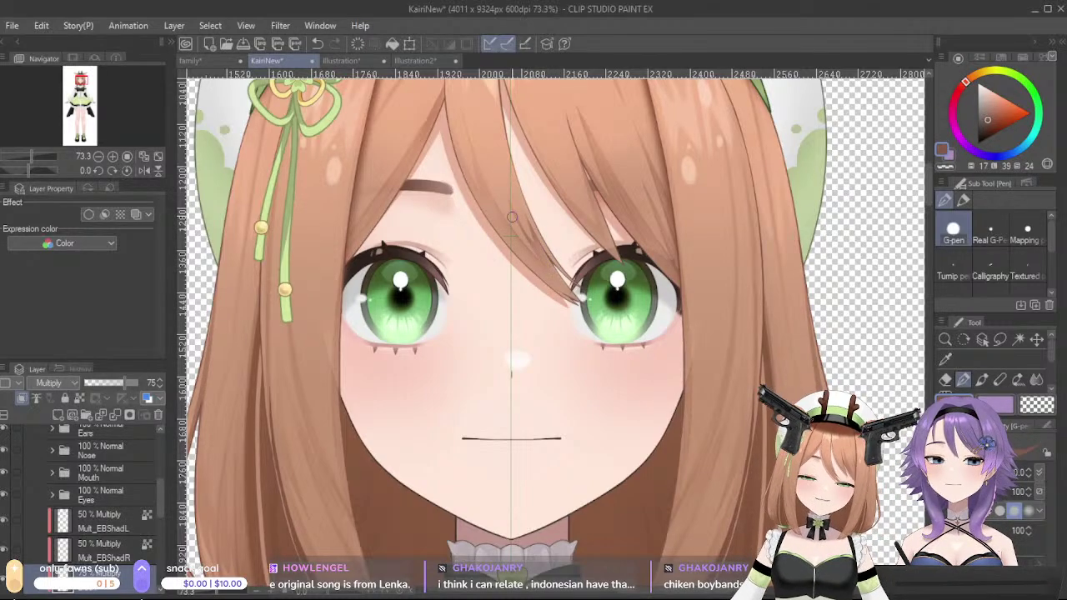
{"action": "left_click", "coordinate": [342, 61]}
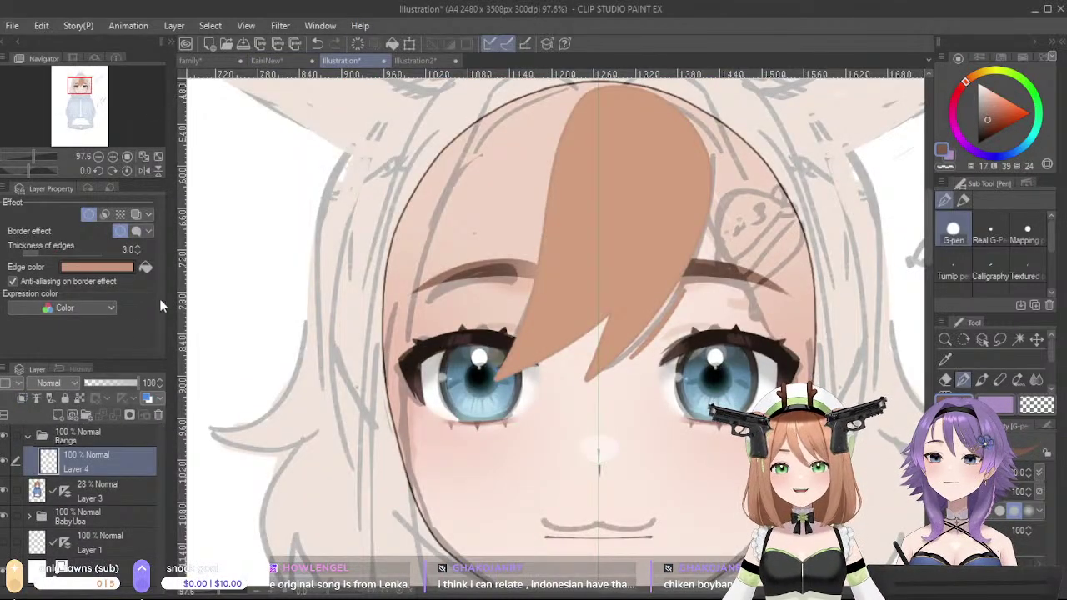
{"action": "left_click", "coordinate": [145, 266]}
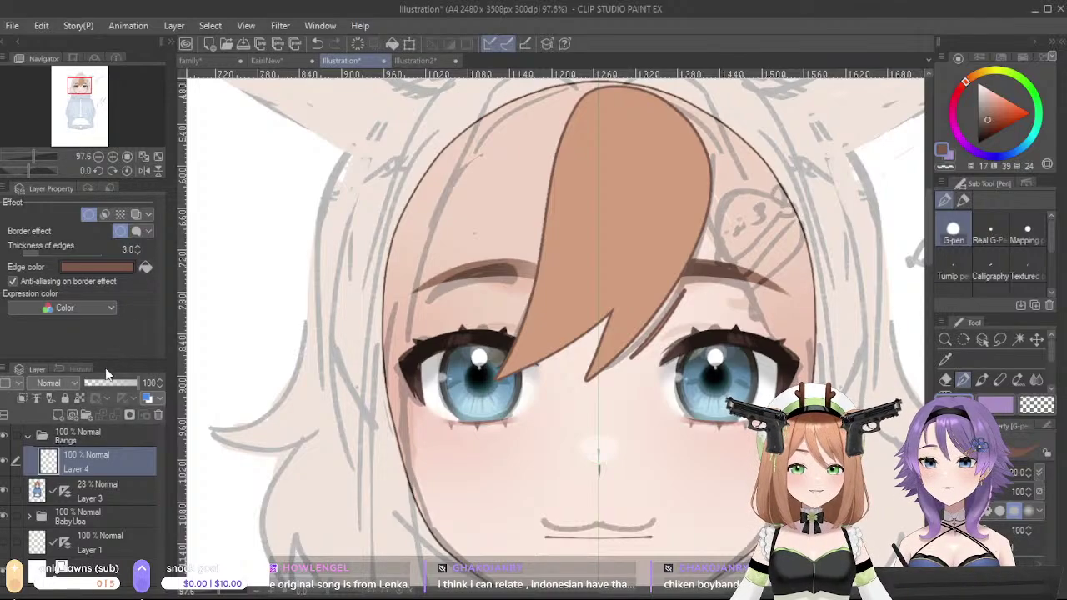
- Set the edge thickness of Layer 4's border effect to 1.0
{"action": "left_click", "coordinate": [136, 253]}
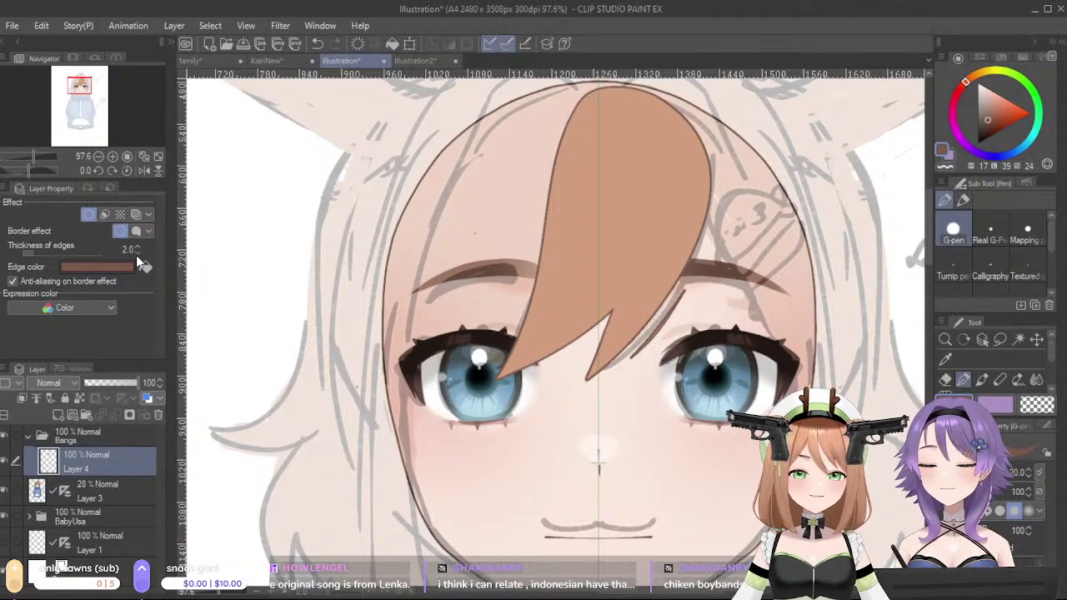
{"action": "left_click", "coordinate": [136, 252]}
{"action": "left_click", "coordinate": [137, 246]}
{"action": "left_click", "coordinate": [137, 252]}
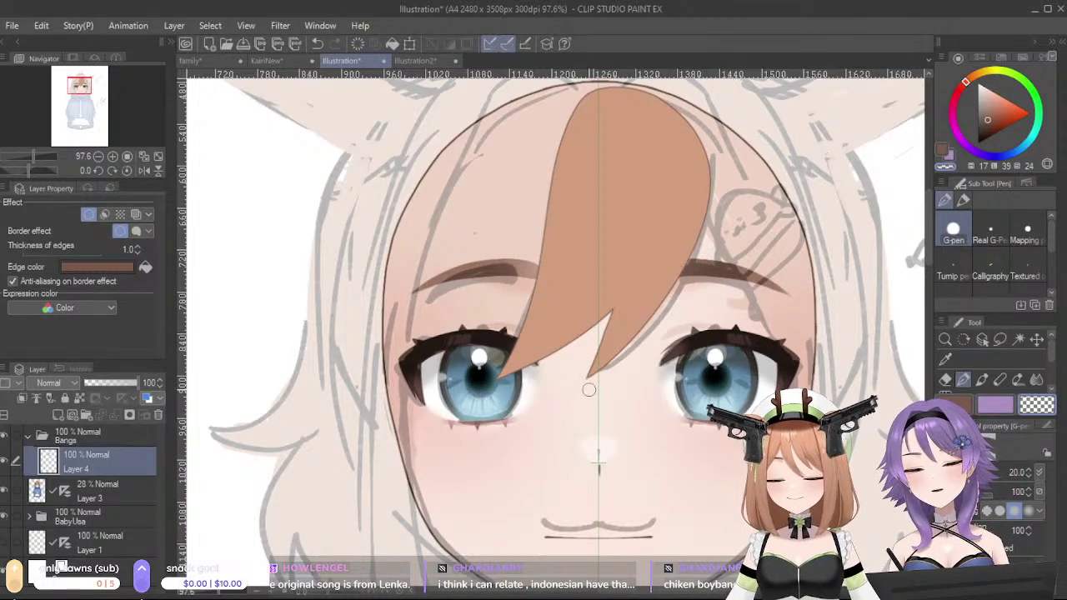
- Try to trim the outer edge and small tip of the central bang lock with the transparent G-pen
{"action": "mouse_move", "coordinate": [582, 385]}
{"action": "left_mouse_down"}
{"action": "mouse_move", "coordinate": [619, 357]}
{"action": "mouse_move", "coordinate": [687, 259]}
{"action": "mouse_move", "coordinate": [711, 194]}
{"action": "mouse_move", "coordinate": [711, 149]}
{"action": "left_mouse_up"}
{"action": "key", "text": "ctrl+z"}
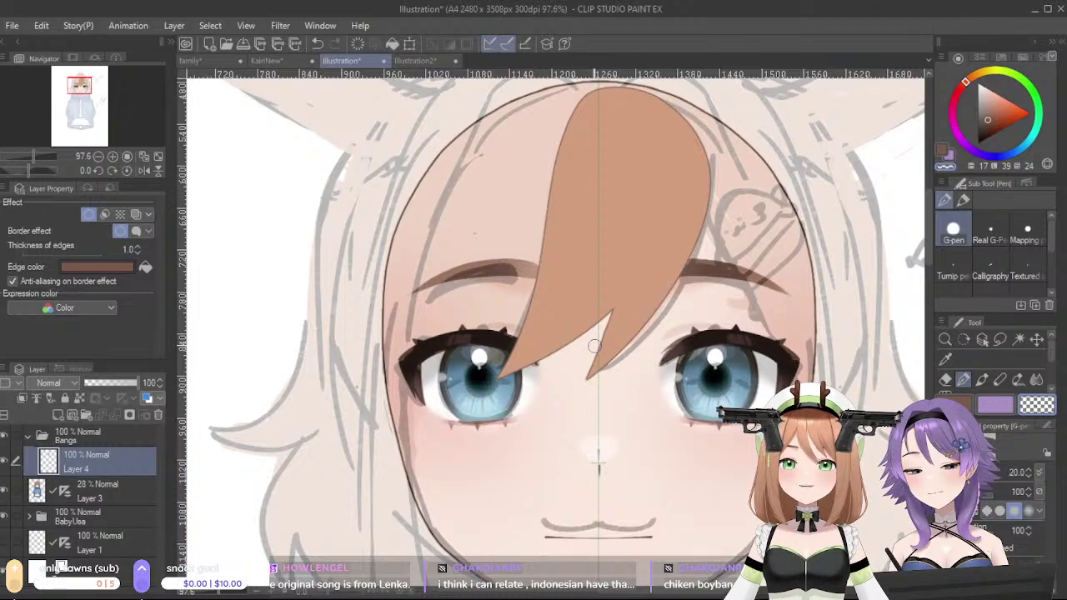
{"action": "left_click_drag", "start_coordinate": [575, 391], "coordinate": [608, 315]}
{"action": "key", "text": "ctrl+z"}
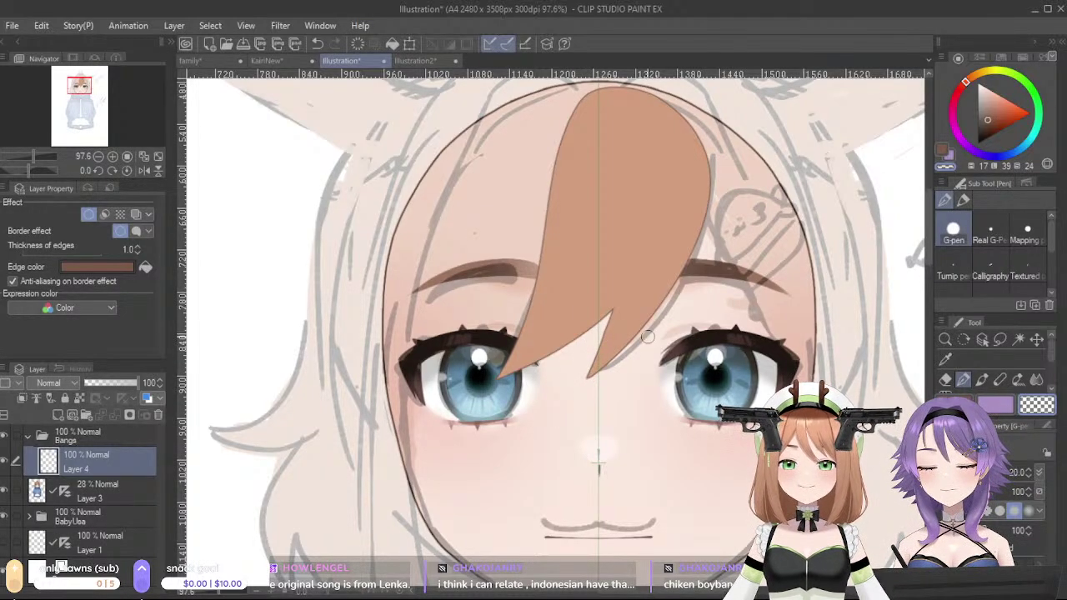
- Duplicate Layer 4 inside the Bangs folder and make the lower of the two copies active
{"action": "left_click_drag", "start_coordinate": [570, 194], "coordinate": [602, 271]}
{"action": "left_click_drag", "start_coordinate": [805, 257], "coordinate": [815, 150]}
{"action": "left_click_drag", "start_coordinate": [557, 174], "coordinate": [596, 220]}
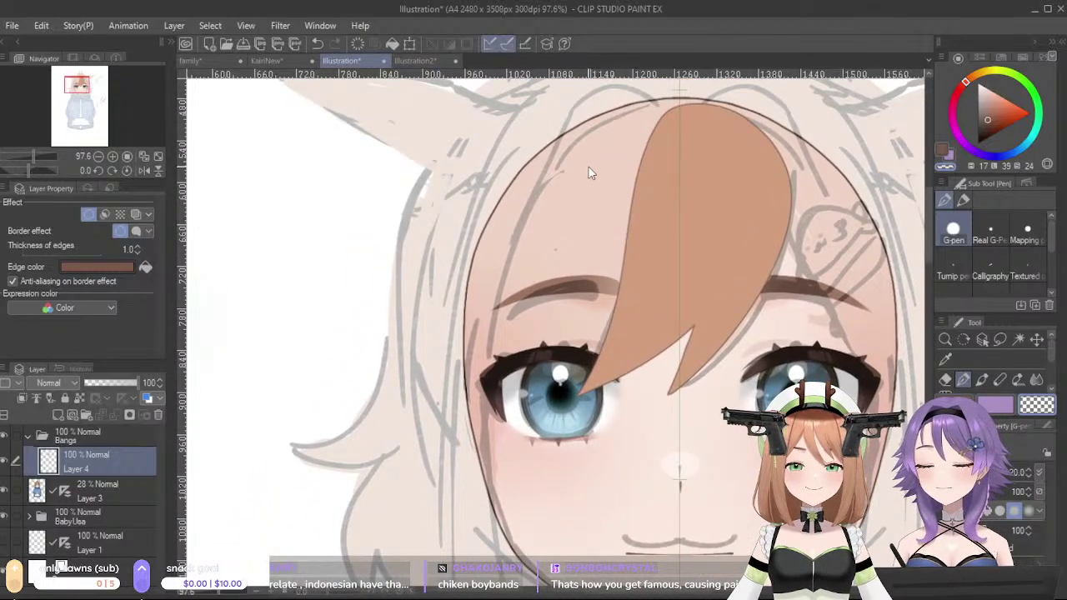
{"action": "key", "text": "ctrl+shift+n"}
{"action": "left_click", "coordinate": [133, 490]}
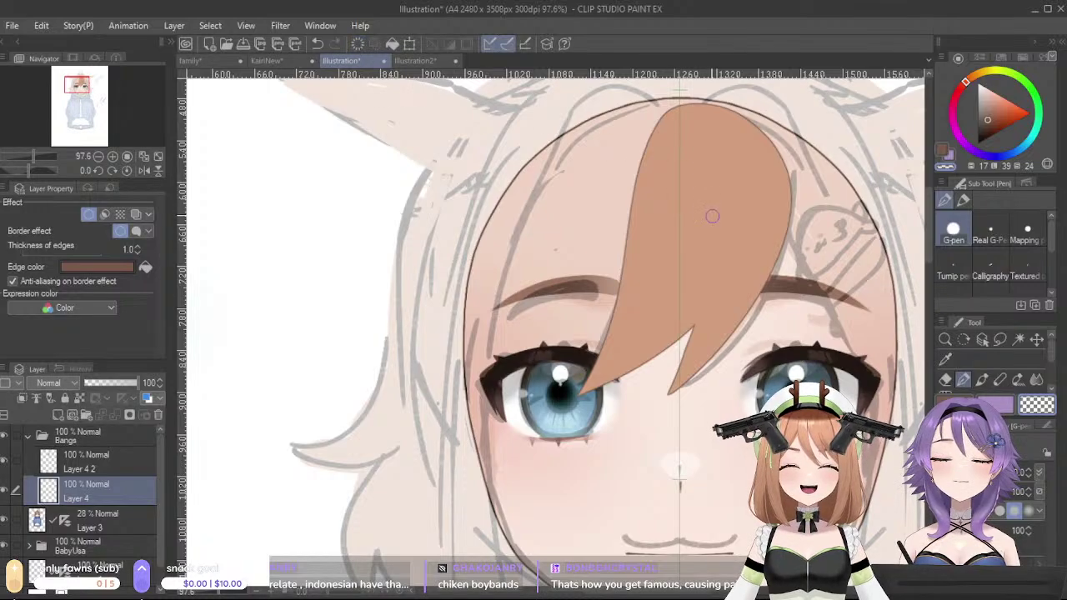
- Sample the lock's hair colour and outline a side bang lock with two tips over the left half of the forehead
{"action": "left_click", "coordinate": [634, 129], "text": "alt"}
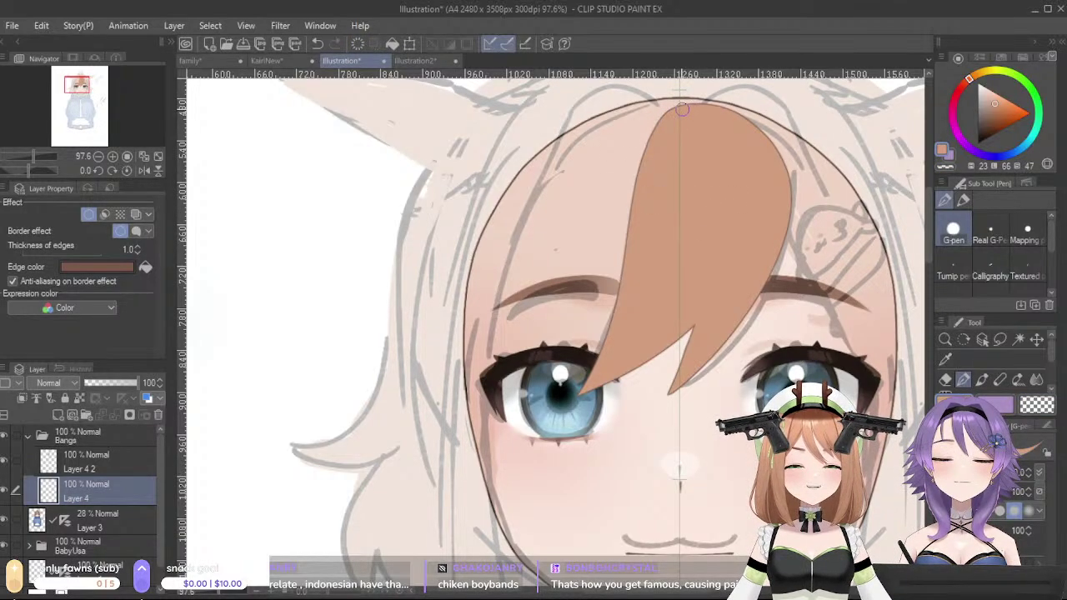
{"action": "mouse_move", "coordinate": [680, 104]}
{"action": "left_mouse_down"}
{"action": "mouse_move", "coordinate": [630, 112]}
{"action": "mouse_move", "coordinate": [557, 147]}
{"action": "mouse_move", "coordinate": [490, 221]}
{"action": "mouse_move", "coordinate": [469, 285]}
{"action": "mouse_move", "coordinate": [474, 388]}
{"action": "mouse_move", "coordinate": [557, 294]}
{"action": "mouse_move", "coordinate": [669, 105]}
{"action": "left_mouse_up"}
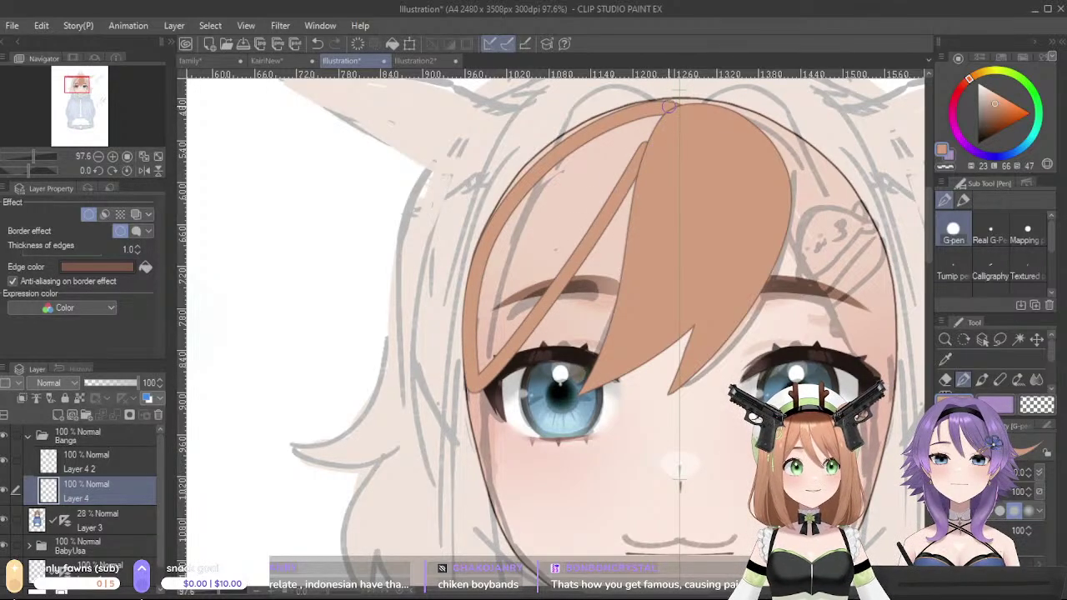
{"action": "mouse_move", "coordinate": [619, 282]}
{"action": "left_mouse_down"}
{"action": "mouse_move", "coordinate": [554, 358]}
{"action": "mouse_move", "coordinate": [572, 272]}
{"action": "left_mouse_up"}
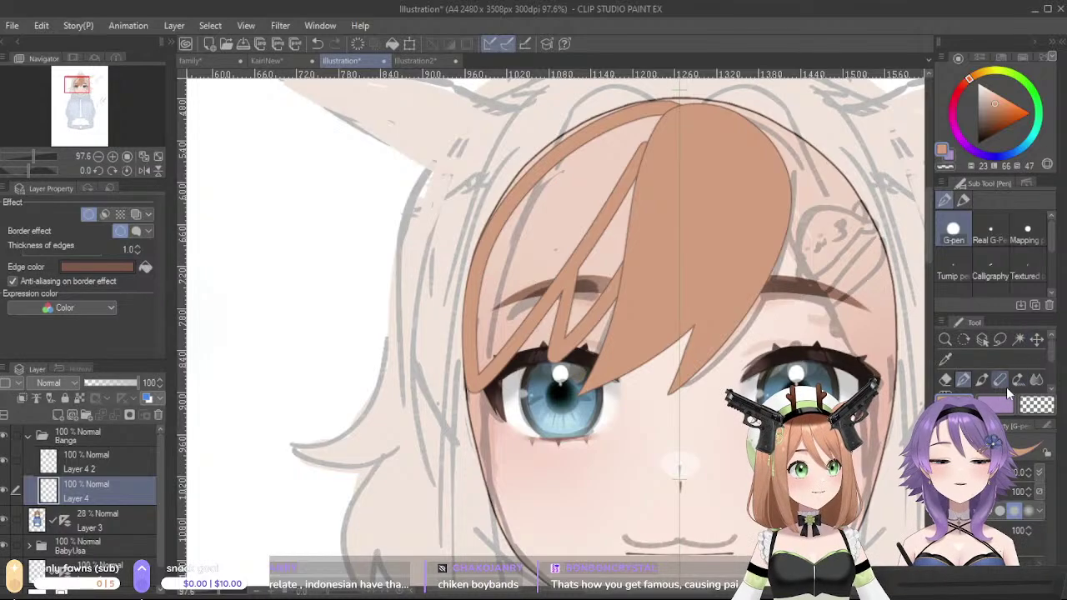
- Try to fill the outlined side bang lock on Layer 4 with the hair colour
{"action": "left_click_drag", "start_coordinate": [1050, 358], "coordinate": [1051, 387]}
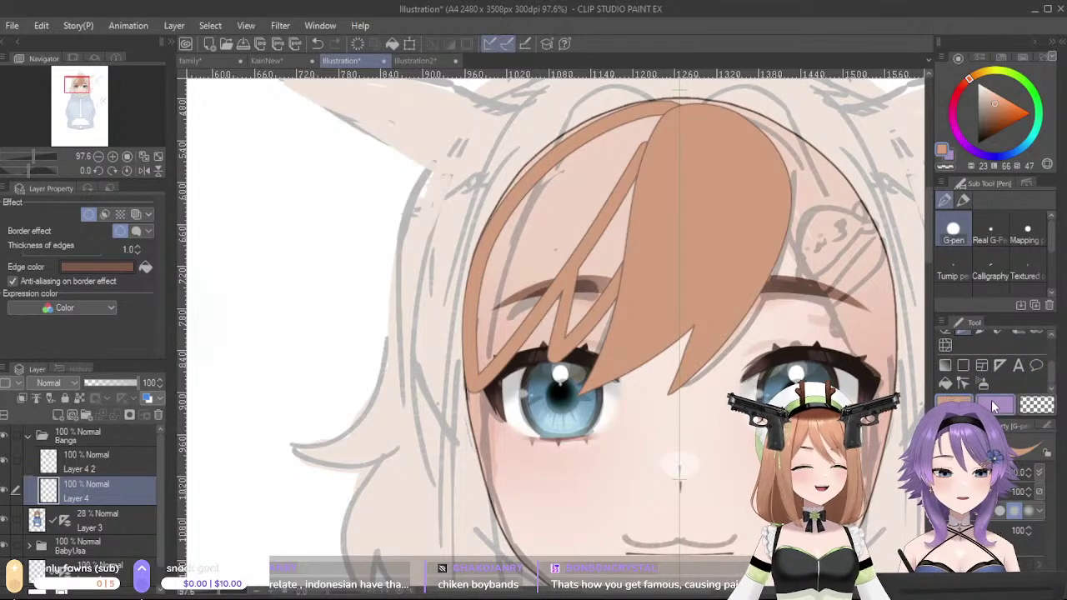
{"action": "left_click", "coordinate": [945, 383]}
{"action": "left_click", "coordinate": [512, 208]}
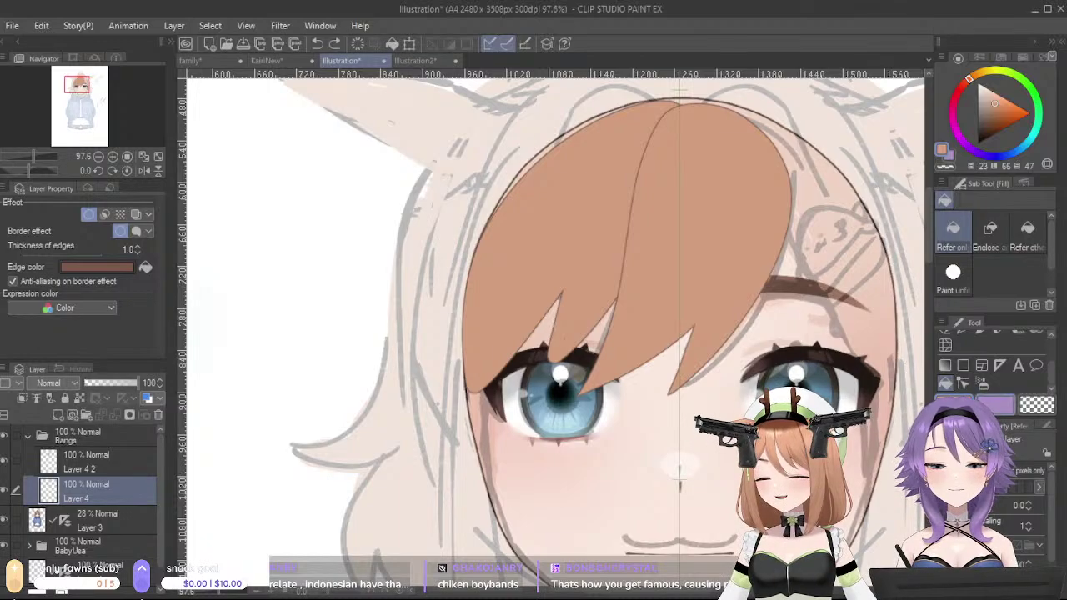
{"action": "key", "text": "ctrl+z"}
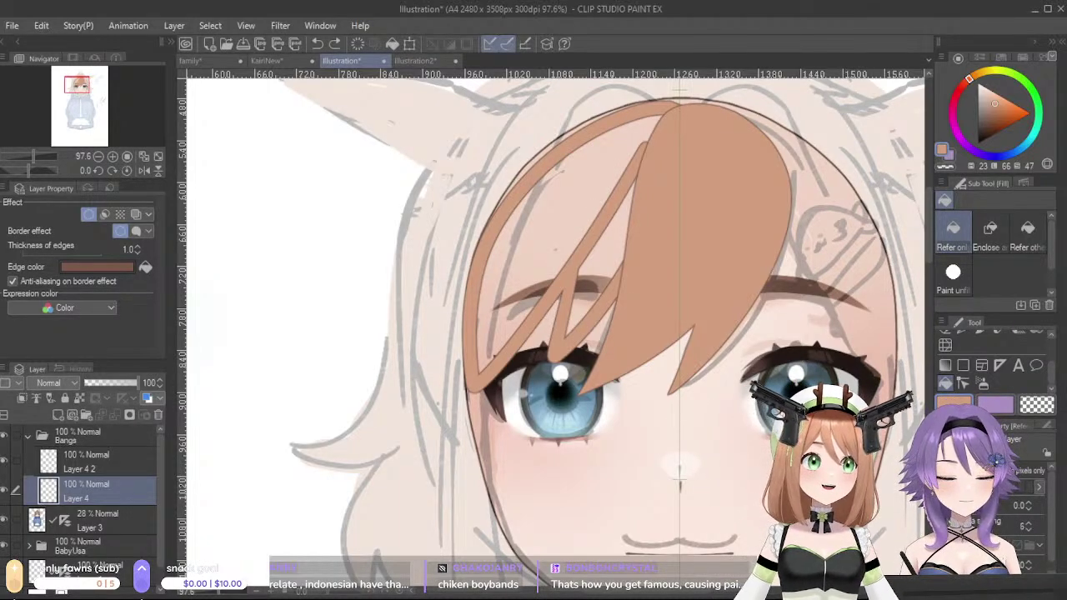
- Fill the outlined side bang lock on Layer 4 with the hair colour and touch up its upper end with the transparent G-pen
{"action": "left_click", "coordinate": [583, 232]}
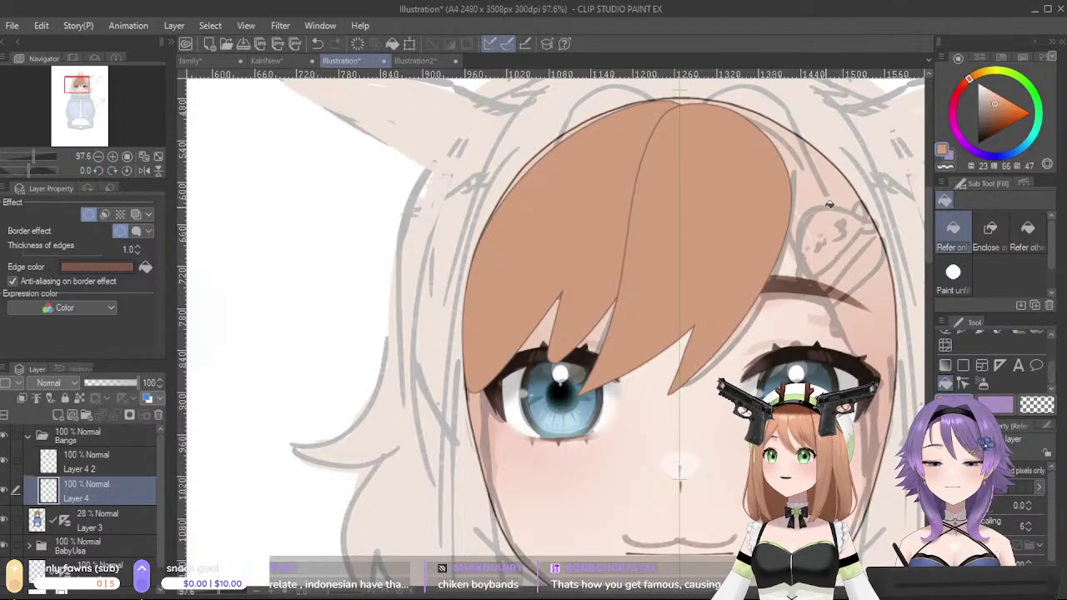
{"action": "scroll", "coordinate": [1050, 385], "scroll_direction": "up", "scroll_amount": 2}
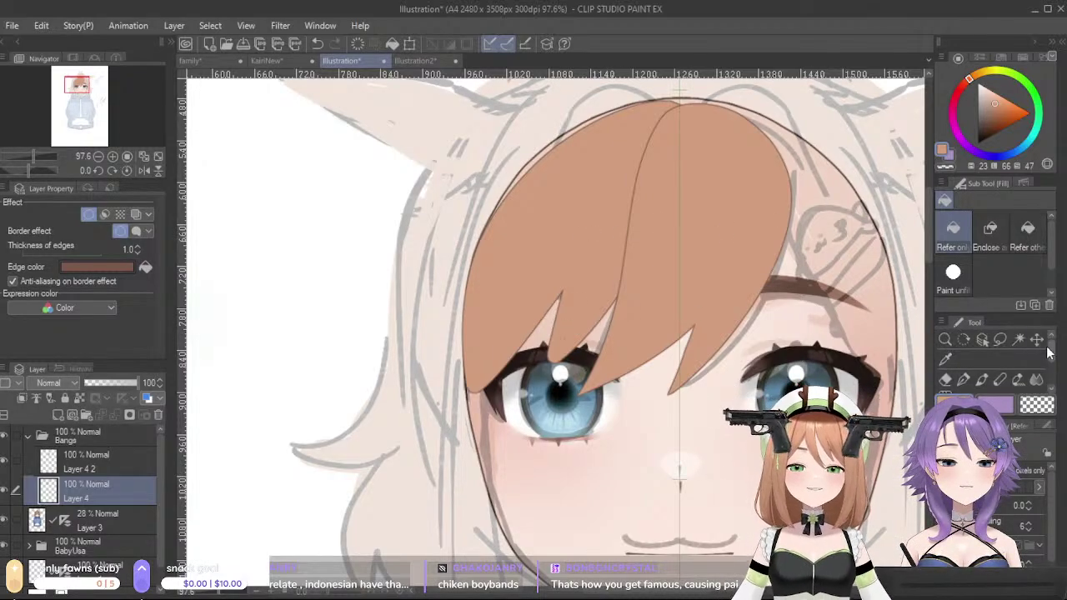
{"action": "left_click", "coordinate": [963, 380]}
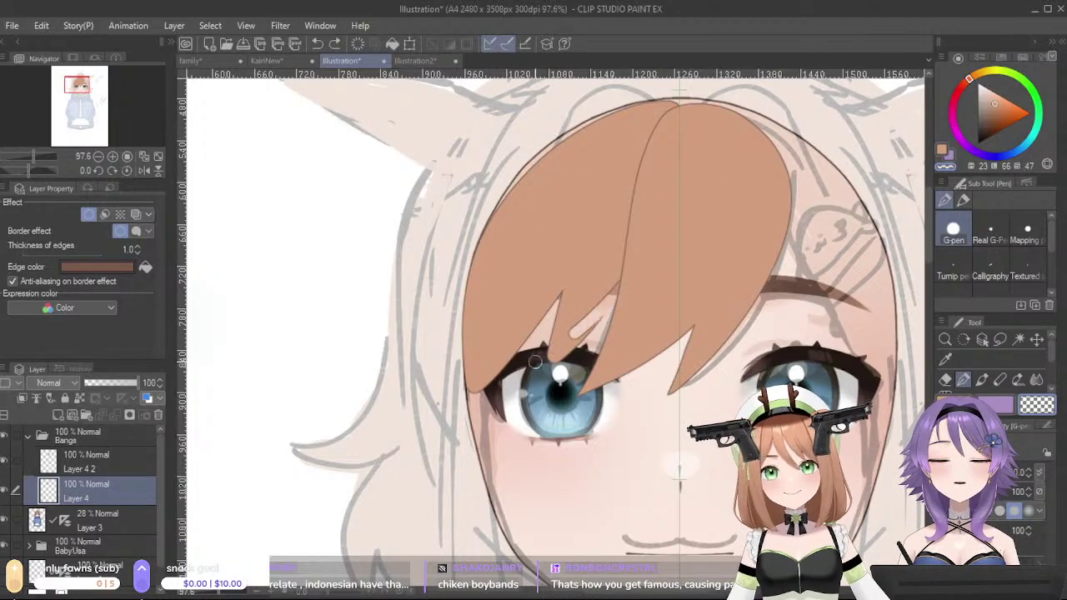
{"action": "key", "text": "ctrl+z"}
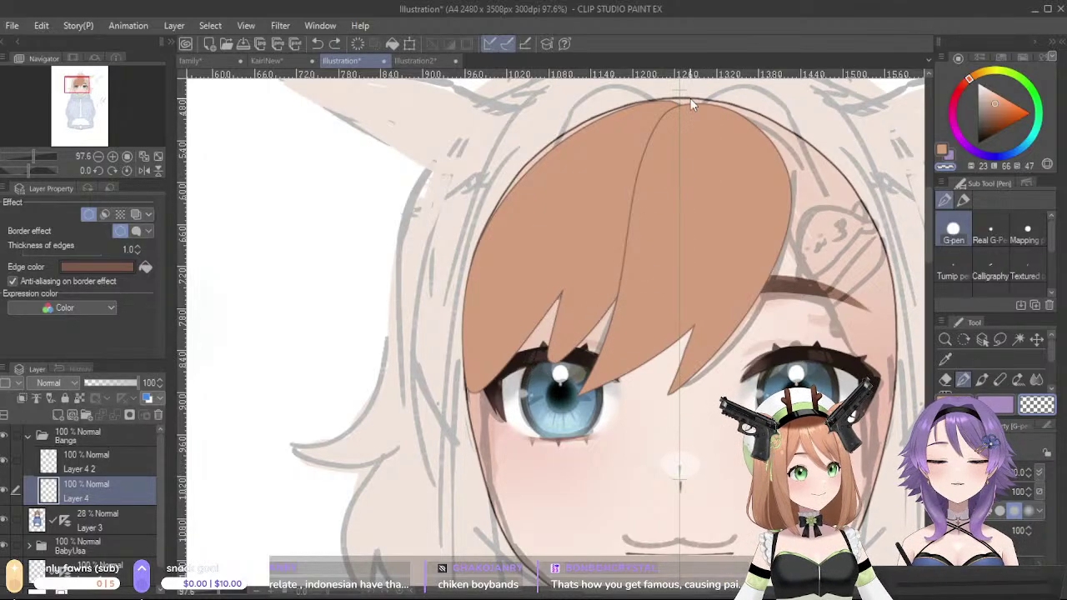
{"action": "mouse_move", "coordinate": [622, 265]}
{"action": "left_mouse_down"}
{"action": "mouse_move", "coordinate": [532, 372]}
{"action": "mouse_move", "coordinate": [620, 292]}
{"action": "left_mouse_up"}
{"action": "key", "text": "ctrl+z"}
{"action": "left_click_drag", "start_coordinate": [684, 95], "coordinate": [679, 103]}
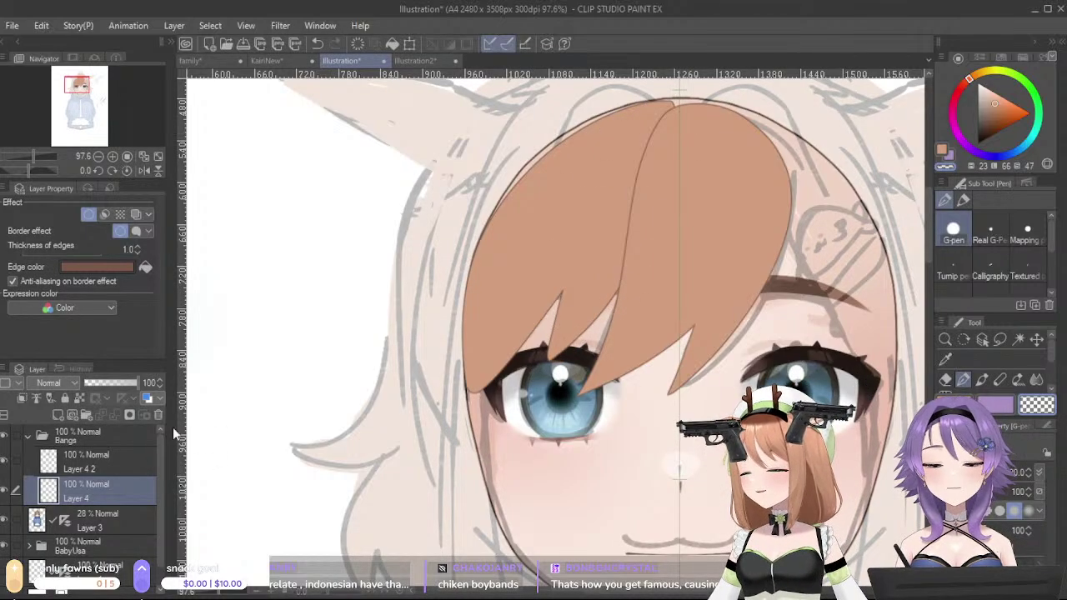
- Reshape the side lock's inner tip and the notch beside it on Layer 4 with the G-pen, lengthening the tip over the eye
{"action": "left_click", "coordinate": [123, 456]}
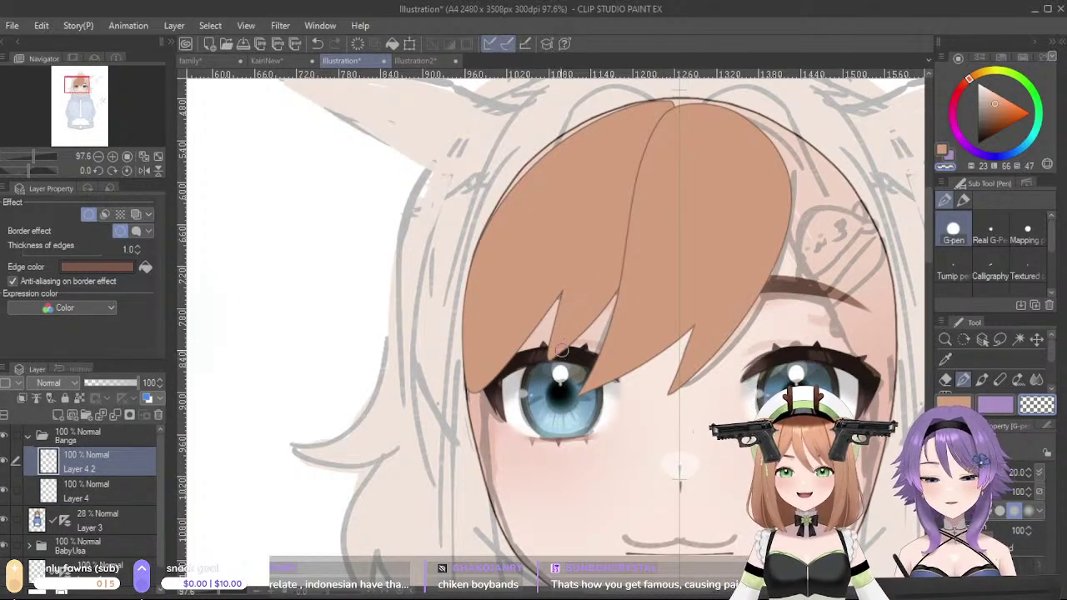
{"action": "key", "text": "alt+bracketleft"}
{"action": "left_click_drag", "start_coordinate": [574, 291], "coordinate": [562, 354]}
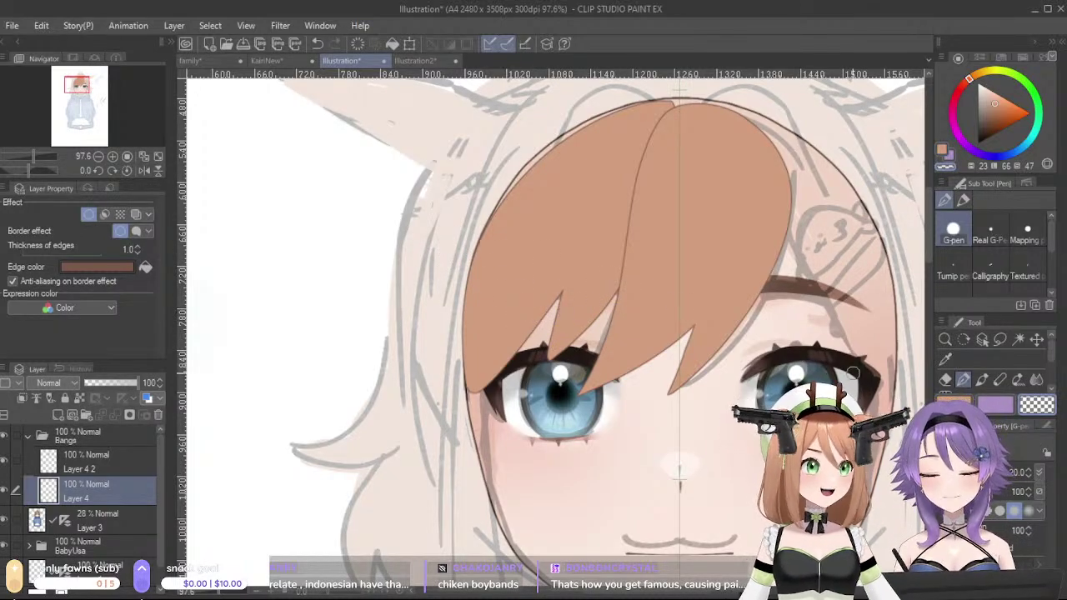
{"action": "key", "text": "c"}
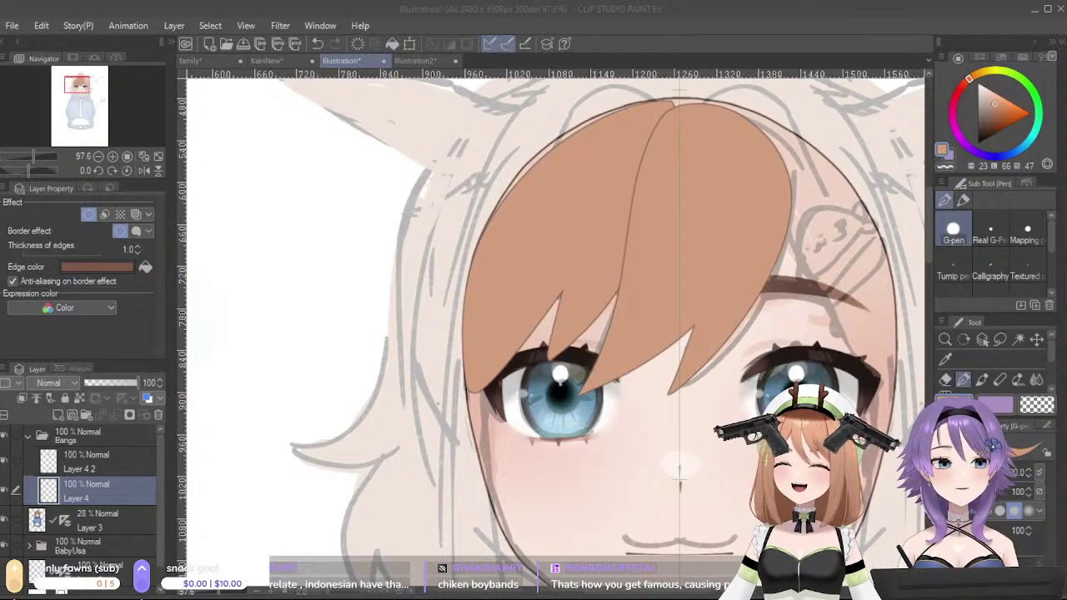
{"action": "mouse_move", "coordinate": [555, 295]}
{"action": "left_mouse_down"}
{"action": "mouse_move", "coordinate": [575, 280]}
{"action": "mouse_move", "coordinate": [561, 324]}
{"action": "mouse_move", "coordinate": [561, 297]}
{"action": "mouse_move", "coordinate": [556, 305]}
{"action": "mouse_move", "coordinate": [541, 368]}
{"action": "mouse_move", "coordinate": [610, 301]}
{"action": "left_mouse_up"}
{"action": "key", "text": "ctrl+z"}
{"action": "mouse_move", "coordinate": [544, 367]}
{"action": "left_mouse_down"}
{"action": "mouse_move", "coordinate": [609, 321]}
{"action": "mouse_move", "coordinate": [668, 224]}
{"action": "mouse_move", "coordinate": [680, 126]}
{"action": "mouse_move", "coordinate": [671, 107]}
{"action": "mouse_move", "coordinate": [620, 217]}
{"action": "mouse_move", "coordinate": [590, 330]}
{"action": "left_mouse_up"}
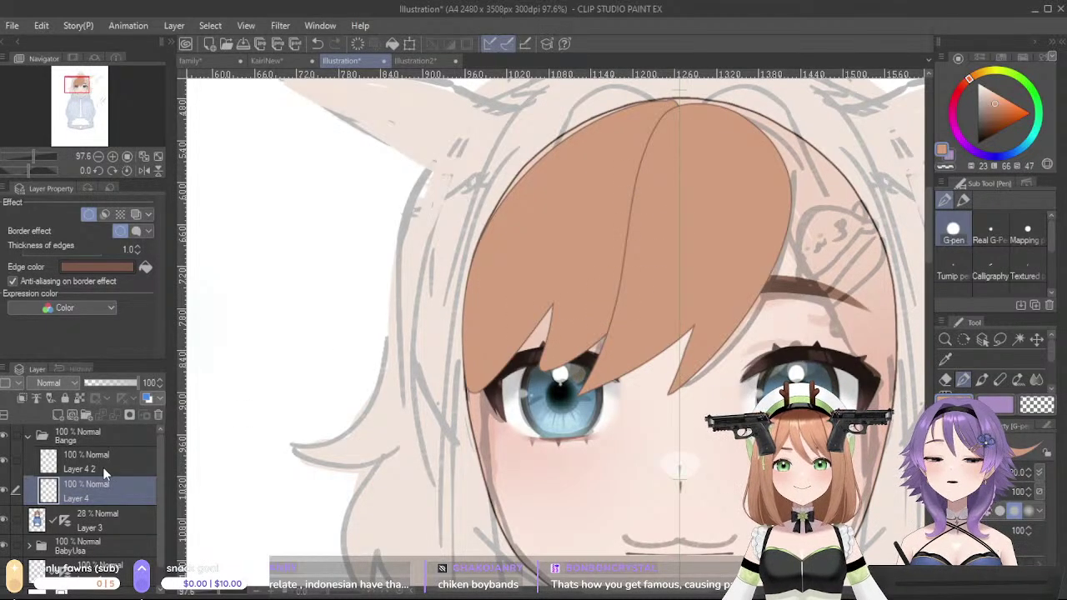
- Make Layer 4 2 active and nudge the central bang lock slightly upward with the Move layer tool
{"action": "key", "text": "alt+bracketright"}
{"action": "left_click", "coordinate": [1036, 340]}
{"action": "left_click_drag", "start_coordinate": [760, 289], "coordinate": [760, 285]}
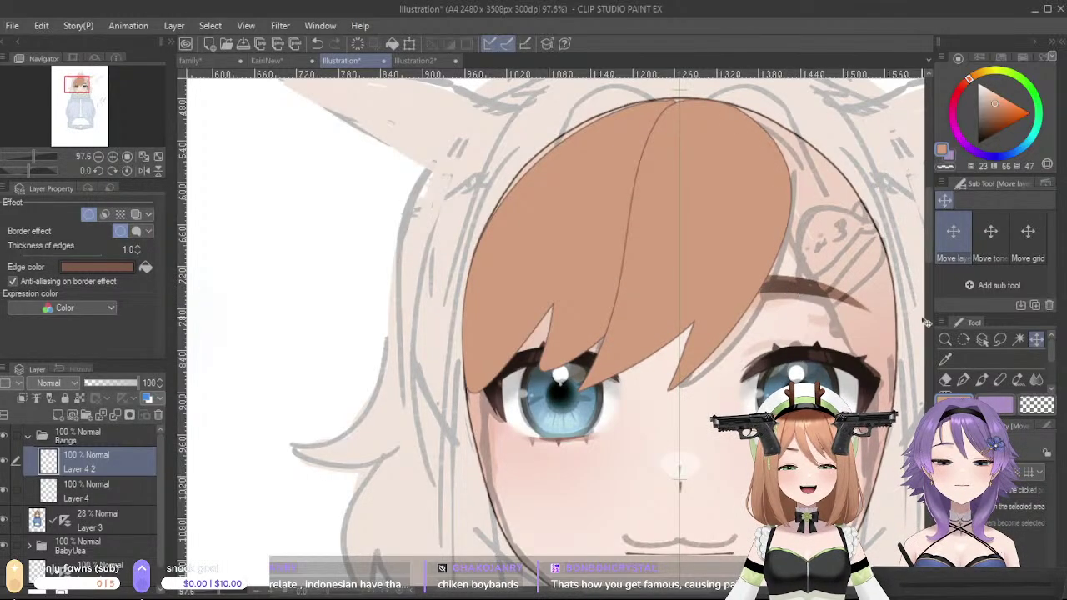
- Hide Layer 4 2 and extend the side lock on Layer 4 into a smooth rounded inner edge with a sharper inner tip
{"action": "left_click", "coordinate": [92, 490]}
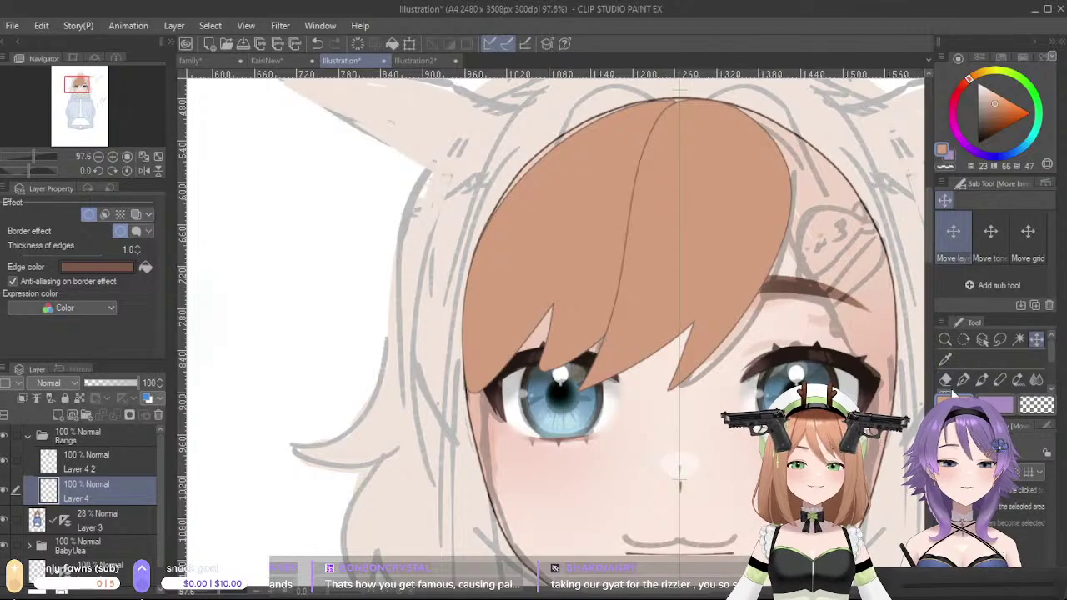
{"action": "key", "text": "p"}
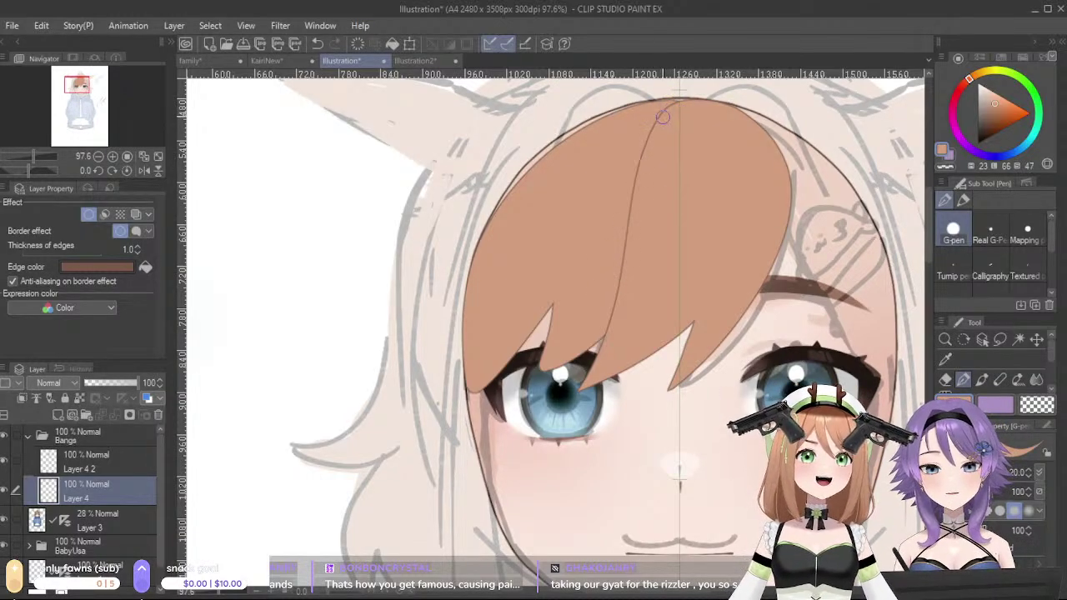
{"action": "left_click", "coordinate": [6, 459]}
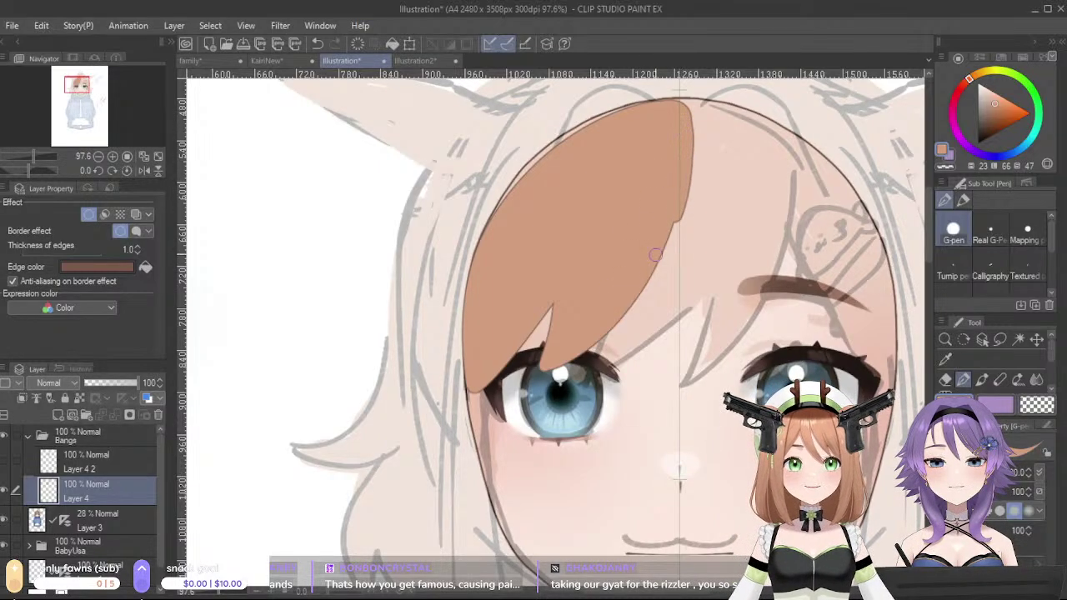
{"action": "key", "text": "ctrl+z"}
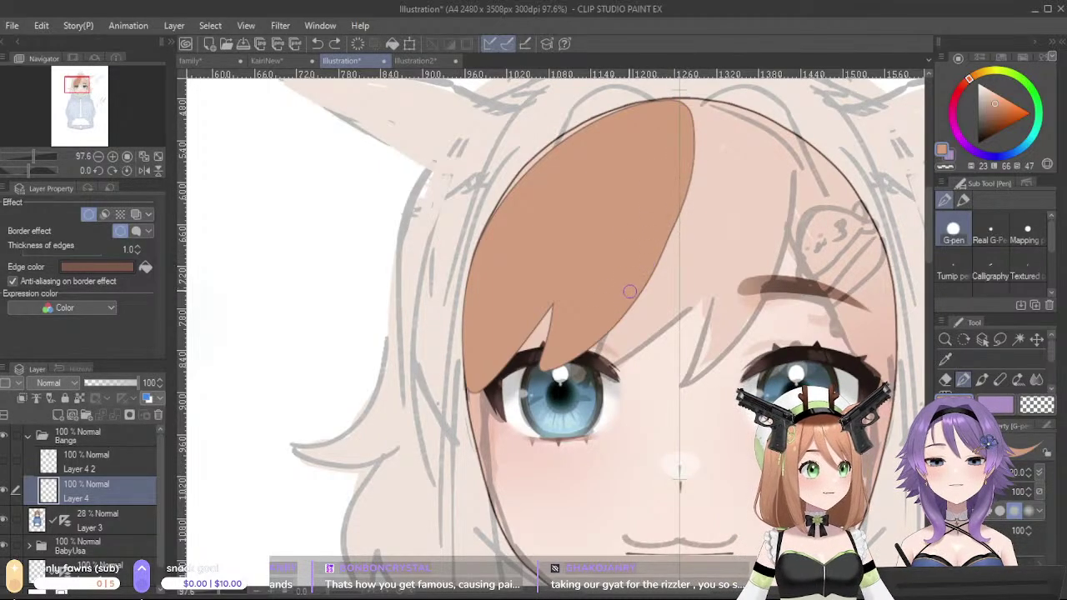
{"action": "mouse_move", "coordinate": [685, 121]}
{"action": "left_mouse_down"}
{"action": "mouse_move", "coordinate": [687, 165]}
{"action": "mouse_move", "coordinate": [661, 257]}
{"action": "mouse_move", "coordinate": [623, 314]}
{"action": "mouse_move", "coordinate": [553, 374]}
{"action": "mouse_move", "coordinate": [529, 379]}
{"action": "mouse_move", "coordinate": [569, 278]}
{"action": "mouse_move", "coordinate": [537, 362]}
{"action": "mouse_move", "coordinate": [707, 197]}
{"action": "left_mouse_up"}
{"action": "key", "text": "ctrl+z"}
{"action": "key", "text": "c"}
{"action": "key", "text": "ctrl+z"}
{"action": "mouse_move", "coordinate": [702, 156]}
{"action": "left_mouse_down"}
{"action": "mouse_move", "coordinate": [630, 287]}
{"action": "mouse_move", "coordinate": [525, 386]}
{"action": "left_mouse_up"}
{"action": "key", "text": "ctrl+z"}
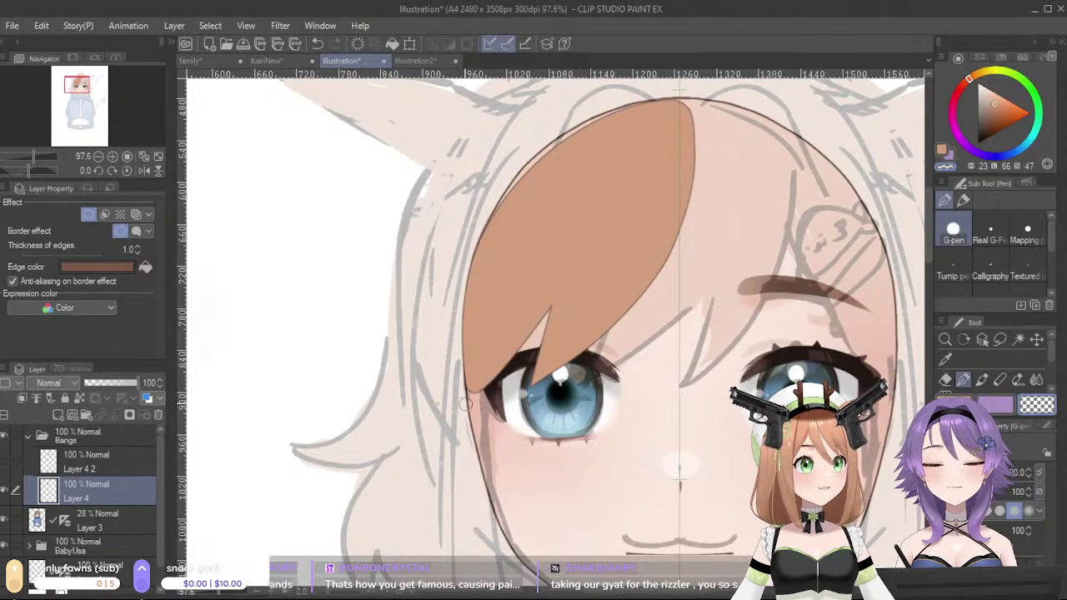
- Trim the side lock's outer edge along the head outline with the transparent G-pen, from the upper forehead down to the outer tip
{"action": "left_click_drag", "start_coordinate": [505, 196], "coordinate": [452, 388]}
{"action": "key", "text": "ctrl+z"}
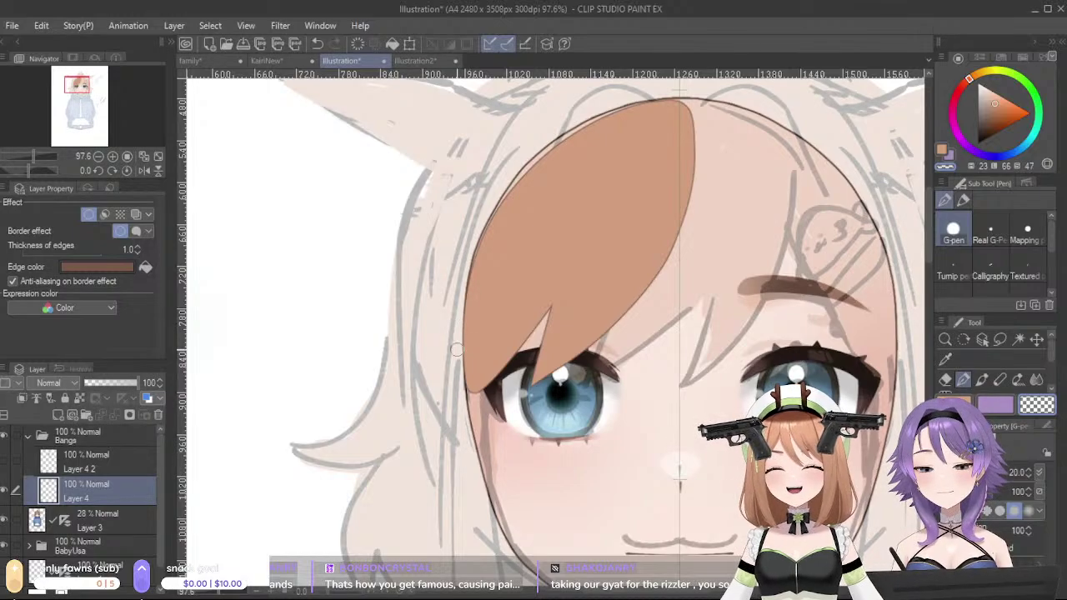
{"action": "key", "text": "ctrl+z"}
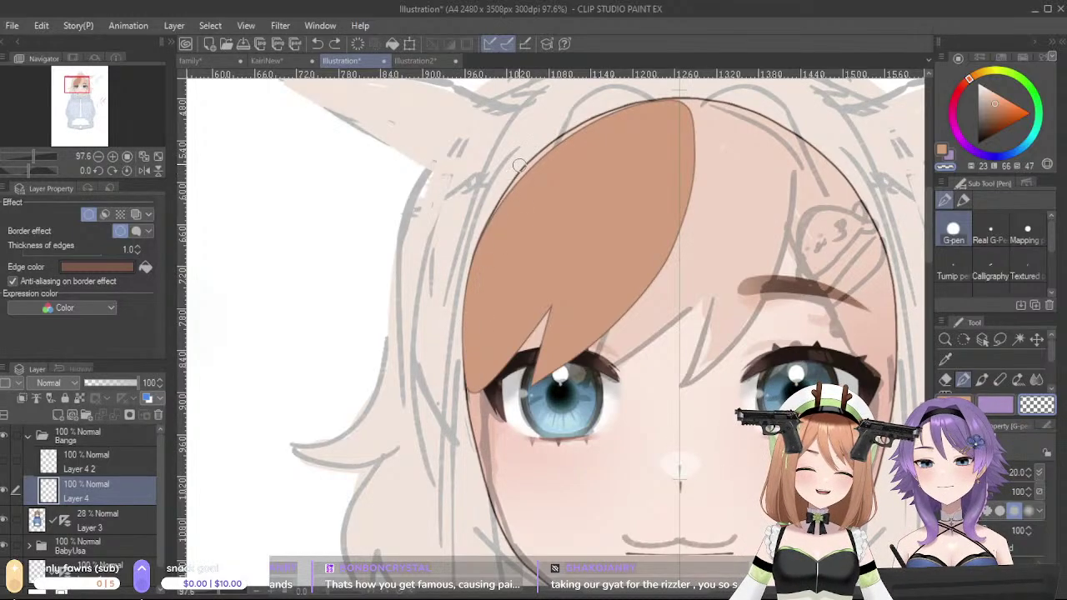
{"action": "mouse_move", "coordinate": [518, 166]}
{"action": "left_mouse_down"}
{"action": "mouse_move", "coordinate": [472, 257]}
{"action": "mouse_move", "coordinate": [476, 393]}
{"action": "left_mouse_up"}
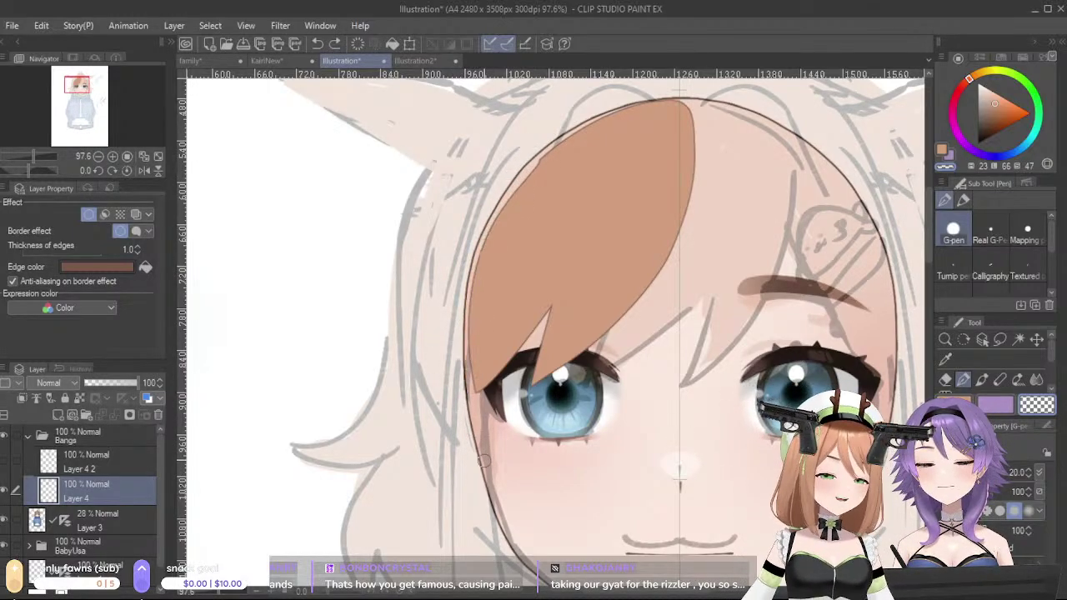
- Show Layer 4 2 again and hide the Layer 3 sketch to see the bangs on the clean face
{"action": "left_click", "coordinate": [5, 462]}
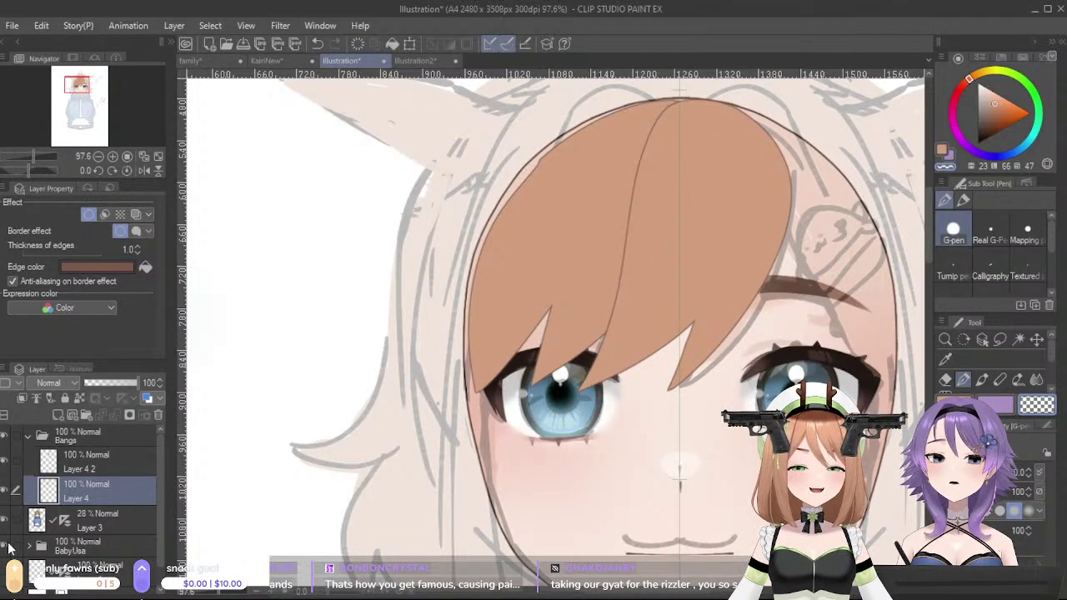
{"action": "left_click", "coordinate": [6, 522]}
{"action": "left_click_drag", "start_coordinate": [839, 434], "coordinate": [757, 341]}
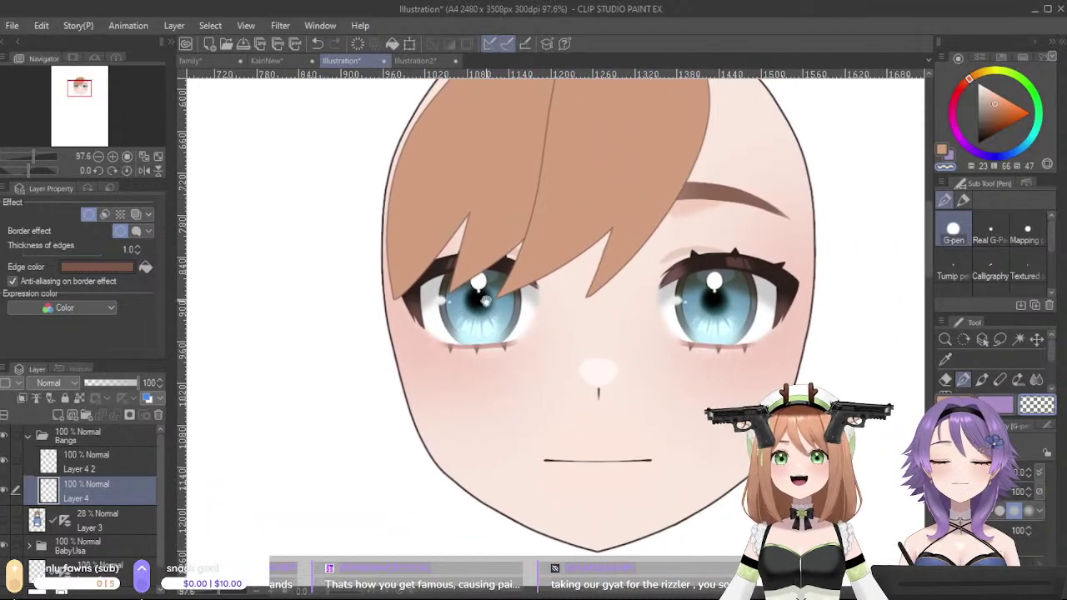
- Hide the BabyUsa folder in the family document, sample the green-dressed character's lighter bangs colour, and return to Illustration
{"action": "left_click", "coordinate": [273, 61]}
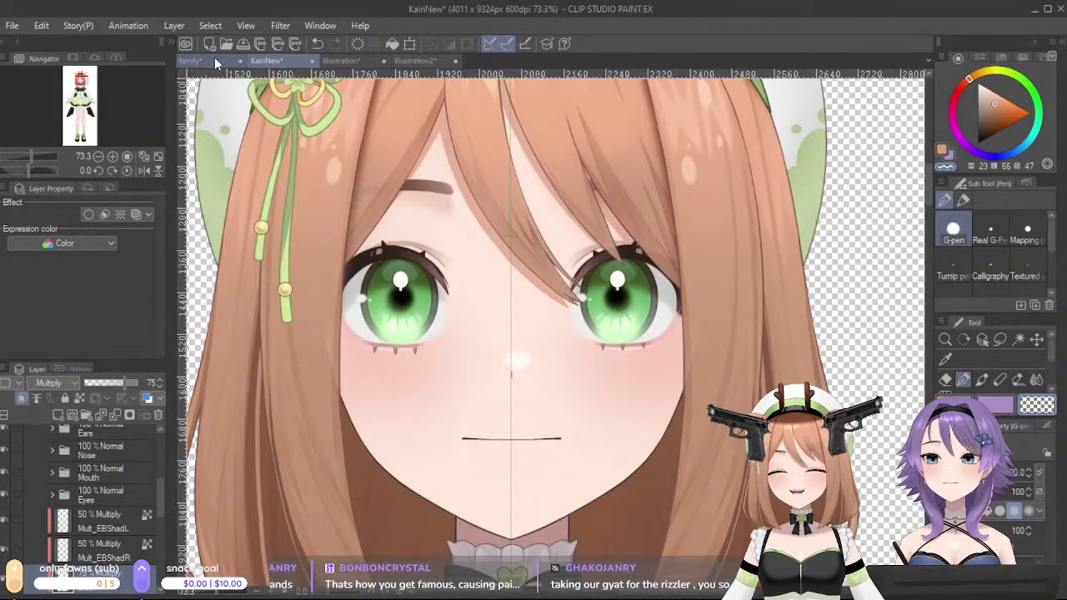
{"action": "left_click", "coordinate": [190, 61]}
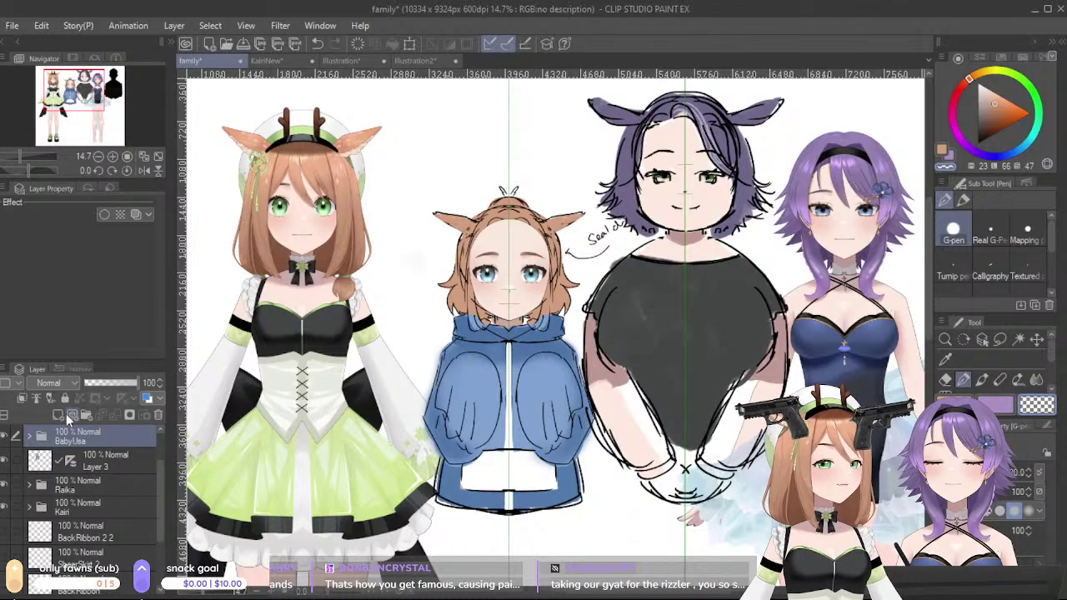
{"action": "left_click", "coordinate": [13, 437]}
{"action": "left_click", "coordinate": [301, 202], "text": "alt"}
{"action": "left_click", "coordinate": [302, 162], "text": "alt"}
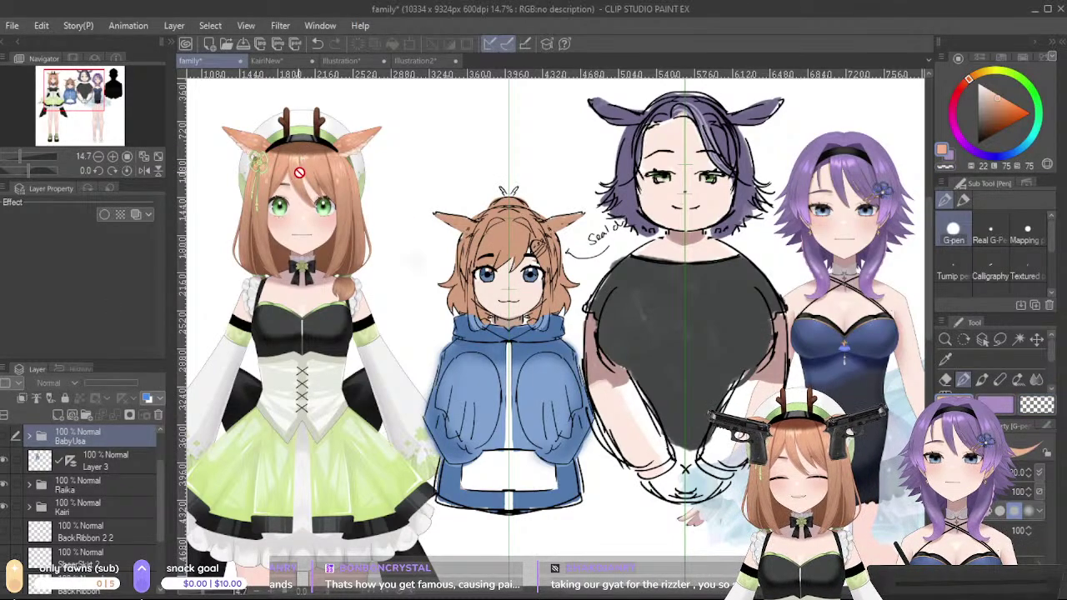
{"action": "left_click", "coordinate": [339, 61]}
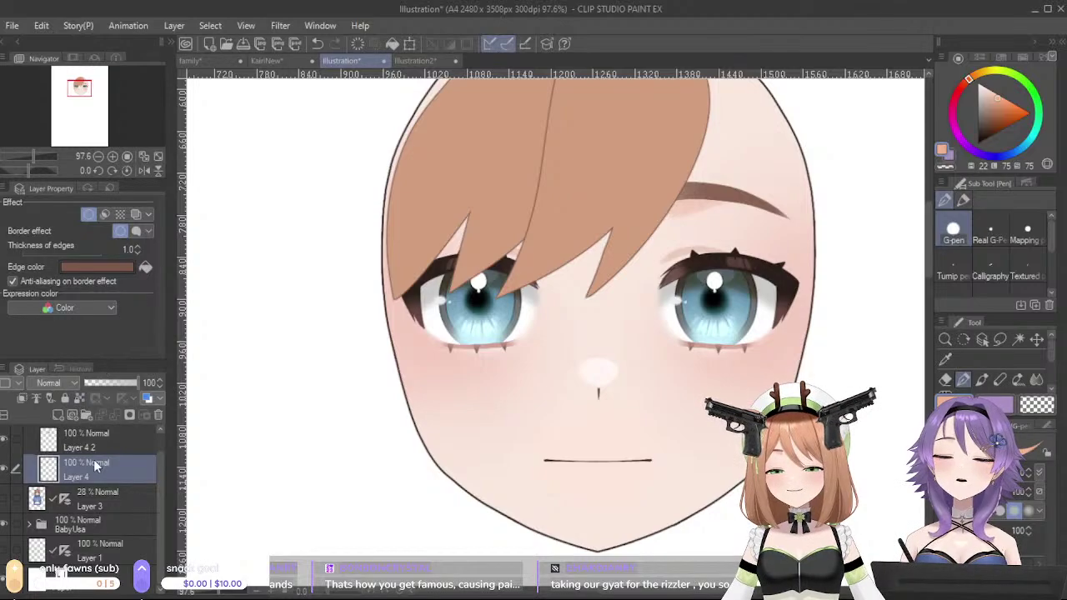
- Lock transparent pixels on Layer 4 and shade the upper part of the side lock with the lighter colour using the Soft airbrush
{"action": "scroll", "coordinate": [155, 480], "scroll_direction": "up", "scroll_amount": 1}
{"action": "left_click", "coordinate": [80, 399]}
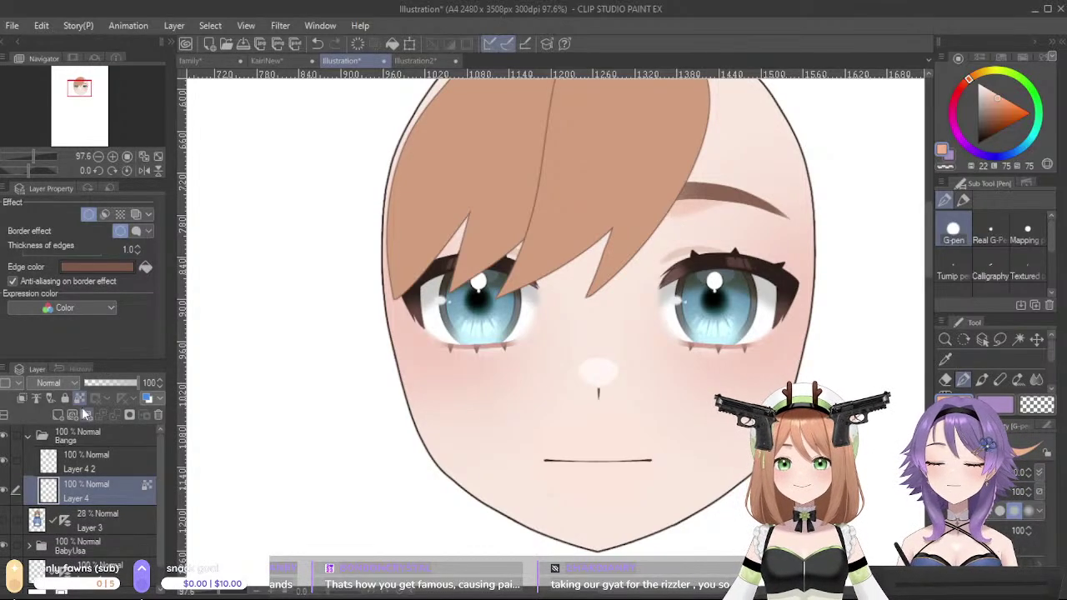
{"action": "left_click_drag", "start_coordinate": [813, 260], "coordinate": [746, 381]}
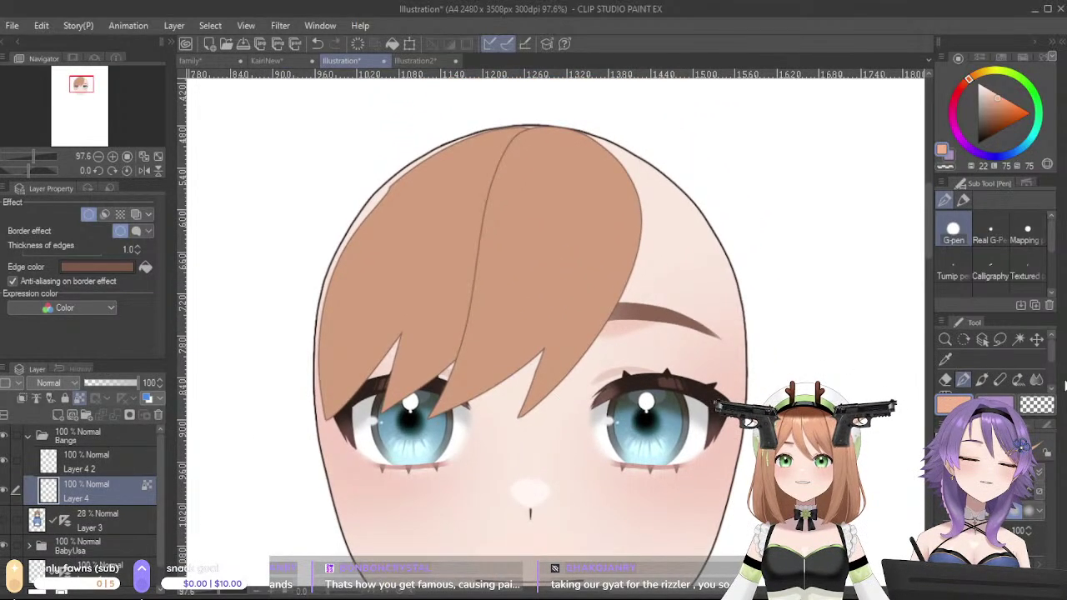
{"action": "scroll", "coordinate": [1052, 355], "scroll_direction": "down", "scroll_amount": 2}
{"action": "left_click", "coordinate": [982, 382]}
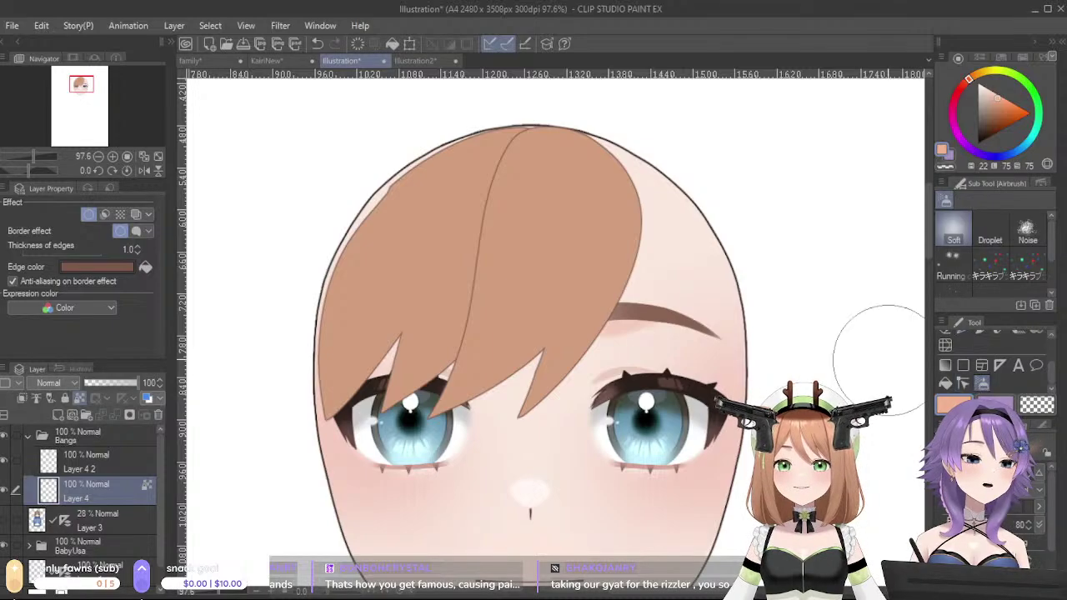
{"action": "mouse_move", "coordinate": [534, 173]}
{"action": "left_mouse_down"}
{"action": "mouse_move", "coordinate": [529, 141]}
{"action": "mouse_move", "coordinate": [555, 144]}
{"action": "left_mouse_up"}
{"action": "left_click", "coordinate": [319, 44]}
{"action": "mouse_move", "coordinate": [508, 180]}
{"action": "left_mouse_down"}
{"action": "mouse_move", "coordinate": [469, 162]}
{"action": "mouse_move", "coordinate": [496, 126]}
{"action": "mouse_move", "coordinate": [541, 104]}
{"action": "mouse_move", "coordinate": [504, 136]}
{"action": "mouse_move", "coordinate": [468, 145]}
{"action": "mouse_move", "coordinate": [469, 185]}
{"action": "mouse_move", "coordinate": [445, 227]}
{"action": "mouse_move", "coordinate": [478, 220]}
{"action": "mouse_move", "coordinate": [493, 177]}
{"action": "left_mouse_up"}
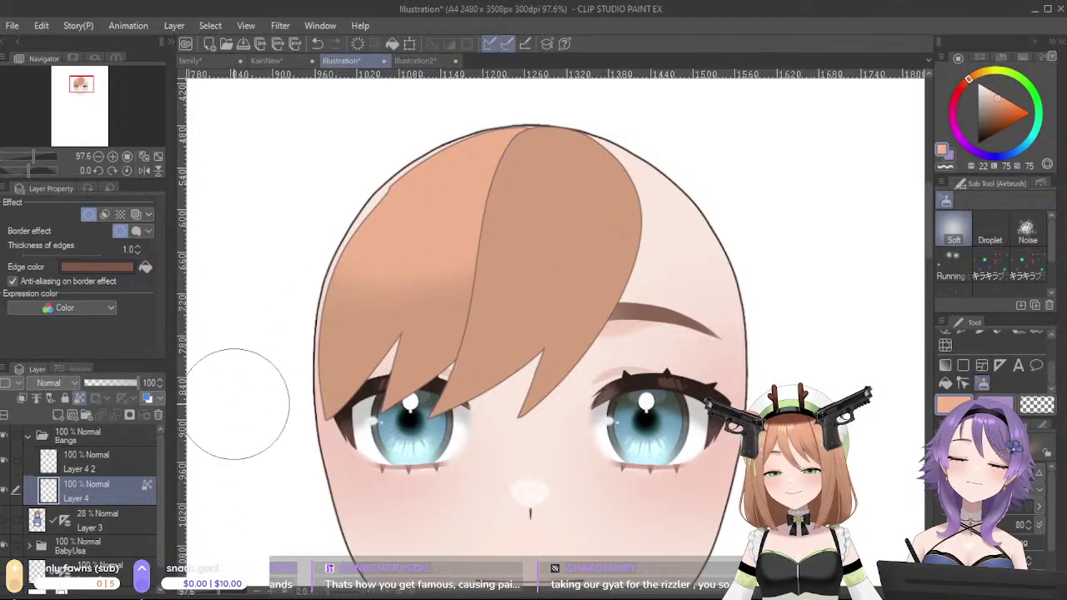
- Lock transparent pixels on Layer 4 2 and airbrush the lighter colour over the upper part of the central lock
{"action": "left_click", "coordinate": [121, 453]}
{"action": "mouse_move", "coordinate": [547, 178]}
{"action": "left_mouse_down"}
{"action": "mouse_move", "coordinate": [553, 119]}
{"action": "mouse_move", "coordinate": [550, 145]}
{"action": "mouse_move", "coordinate": [578, 157]}
{"action": "left_mouse_up"}
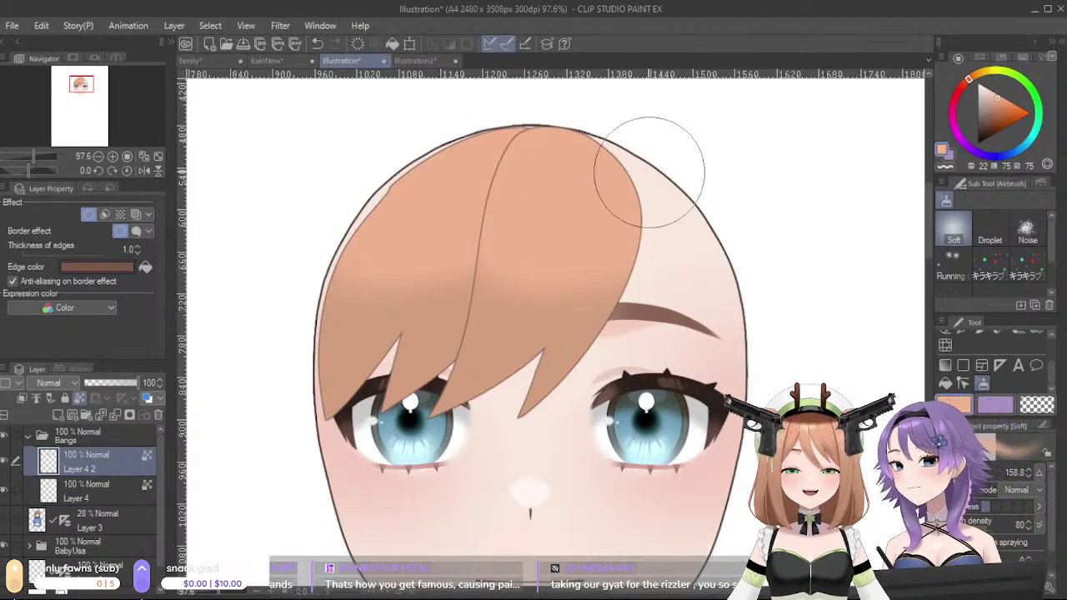
{"action": "mouse_move", "coordinate": [783, 353]}
{"action": "left_mouse_down"}
{"action": "mouse_move", "coordinate": [867, 236]}
{"action": "mouse_move", "coordinate": [756, 350]}
{"action": "left_mouse_up"}
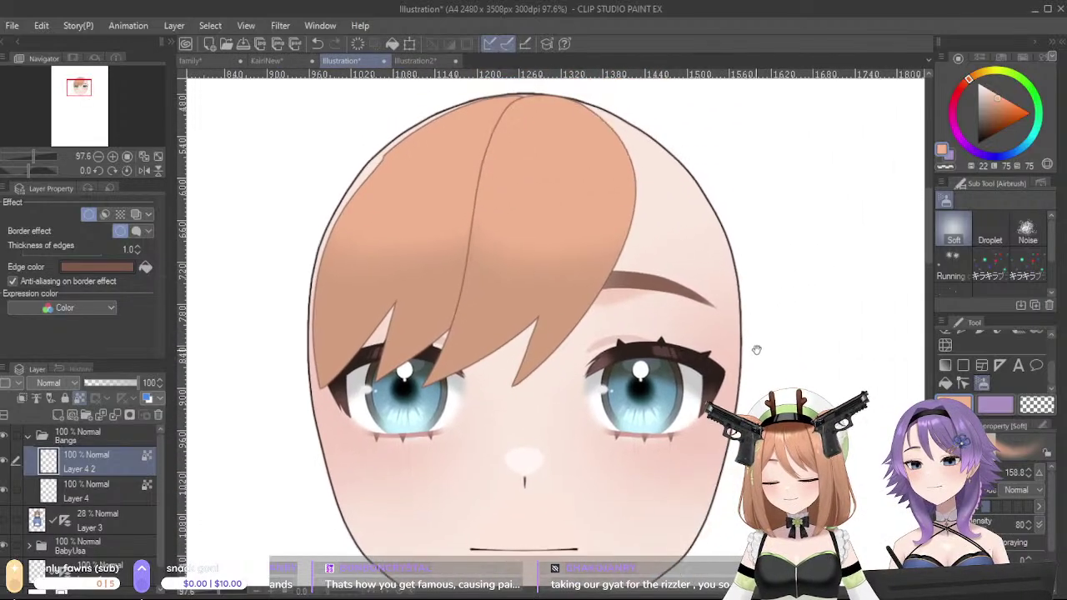
- Unlock transparent pixels on Layer 4, smooth the side lock's upper outer edge with the G-pen, and make the Bangs folder active
{"action": "left_click", "coordinate": [92, 490]}
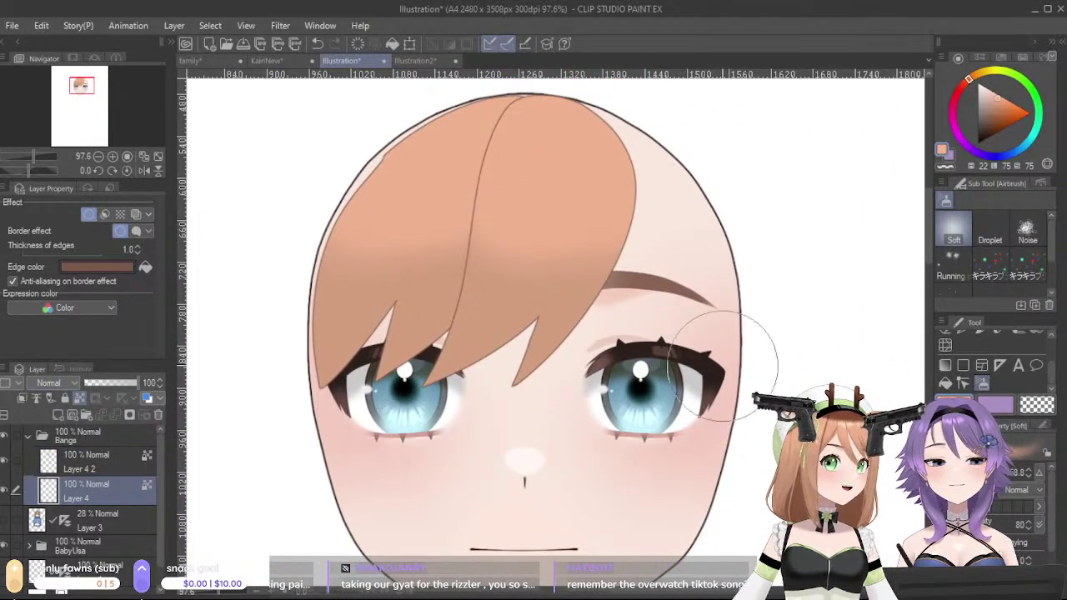
{"action": "scroll", "coordinate": [977, 379], "scroll_direction": "up", "scroll_amount": 2}
{"action": "left_click", "coordinate": [963, 379]}
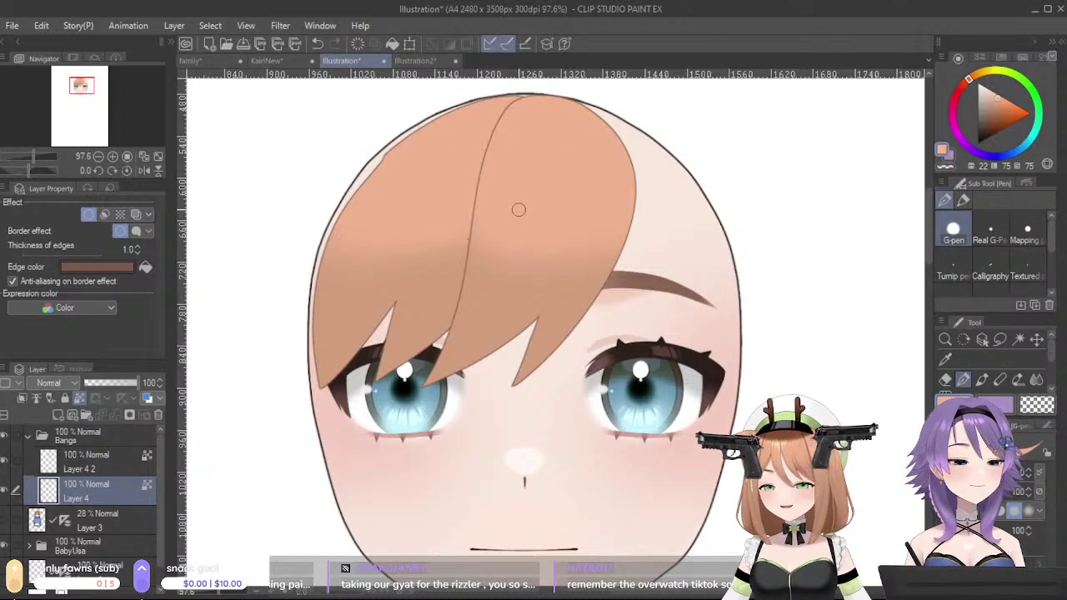
{"action": "key", "text": "ctrl+z"}
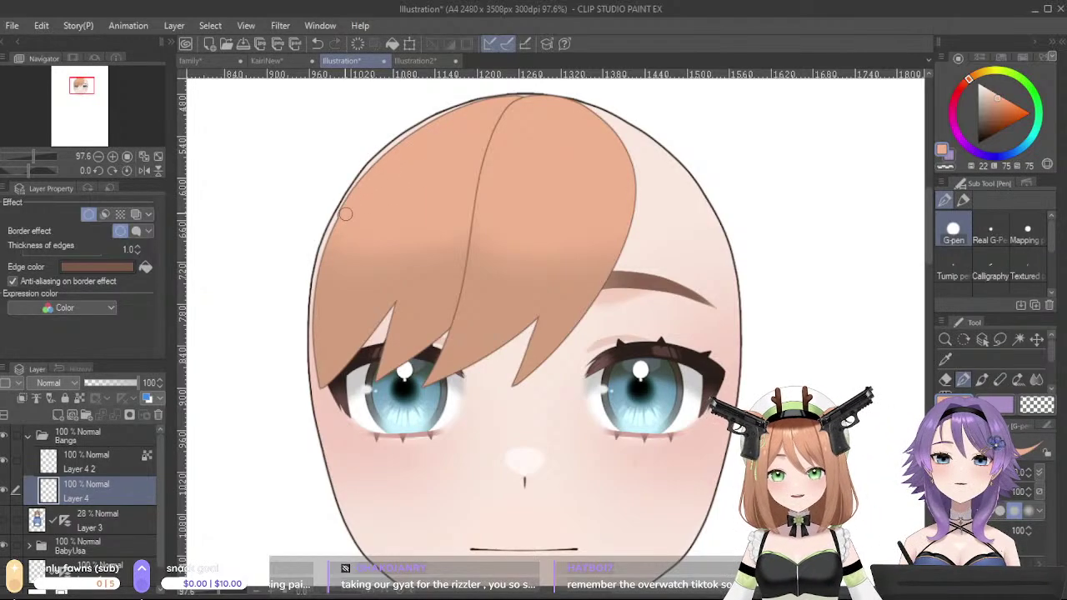
{"action": "left_click_drag", "start_coordinate": [378, 166], "coordinate": [346, 205]}
{"action": "left_click_drag", "start_coordinate": [391, 158], "coordinate": [337, 229]}
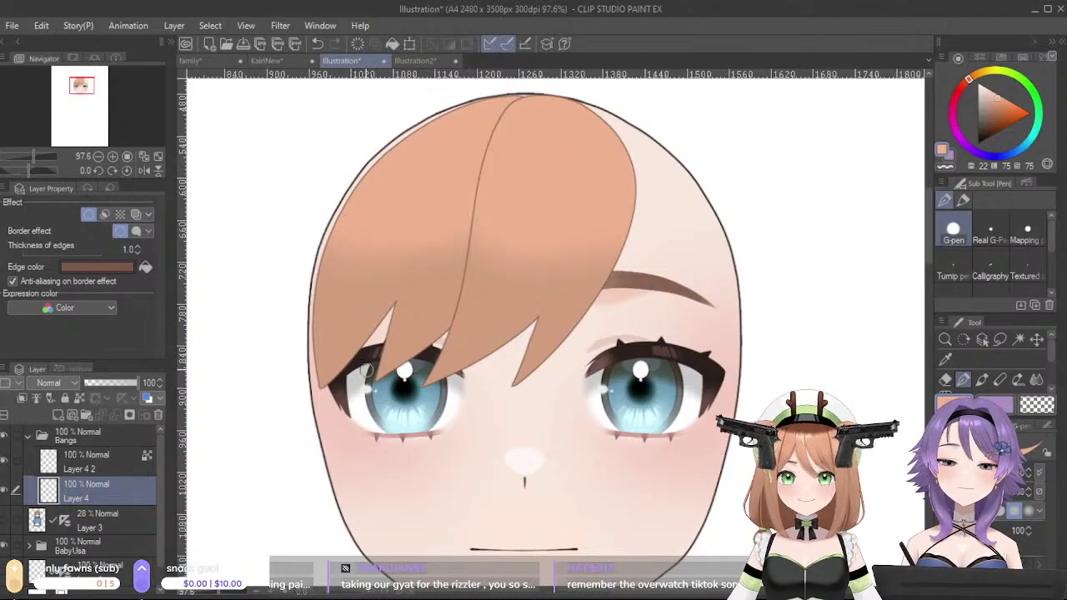
{"action": "left_click", "coordinate": [104, 439]}
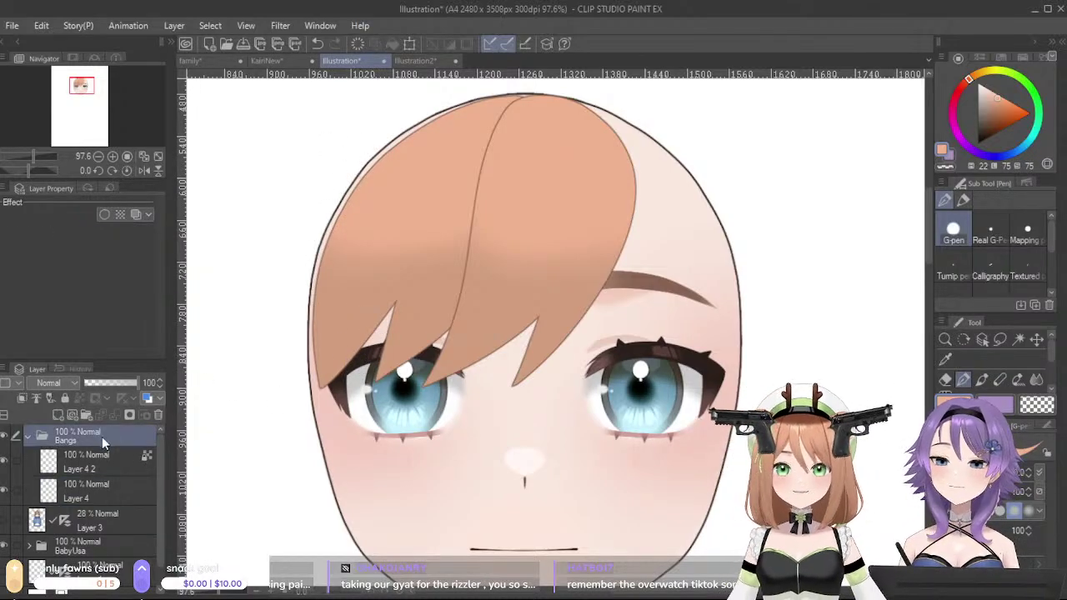
- Shift the whole Bangs folder slightly so the side lock's outer edge lines up with the head outline
{"action": "left_click", "coordinate": [1036, 340]}
{"action": "left_click_drag", "start_coordinate": [562, 379], "coordinate": [560, 376]}
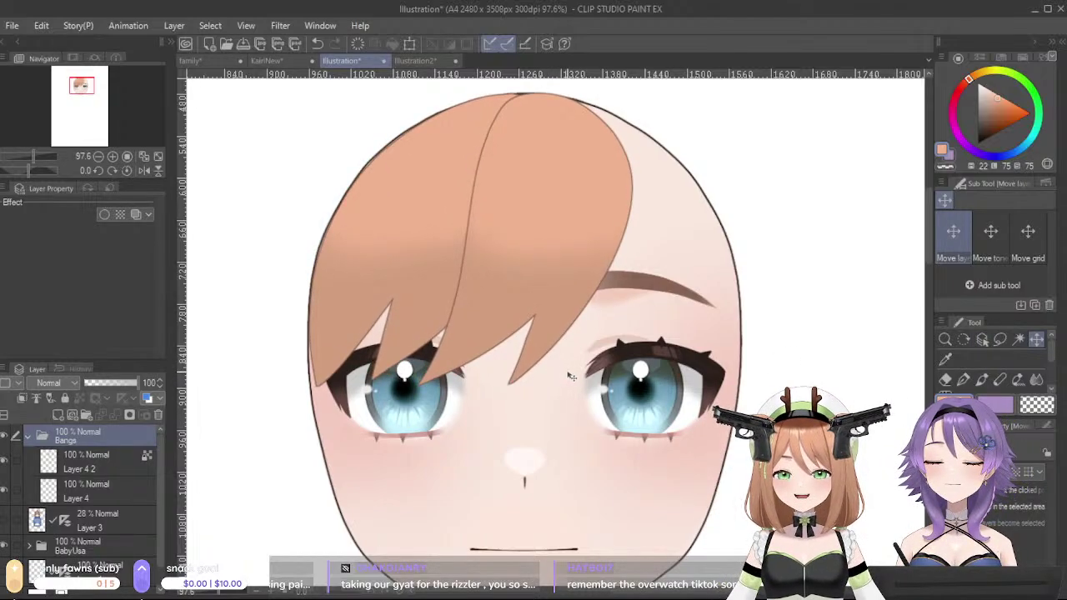
{"action": "left_click_drag", "start_coordinate": [742, 343], "coordinate": [765, 325]}
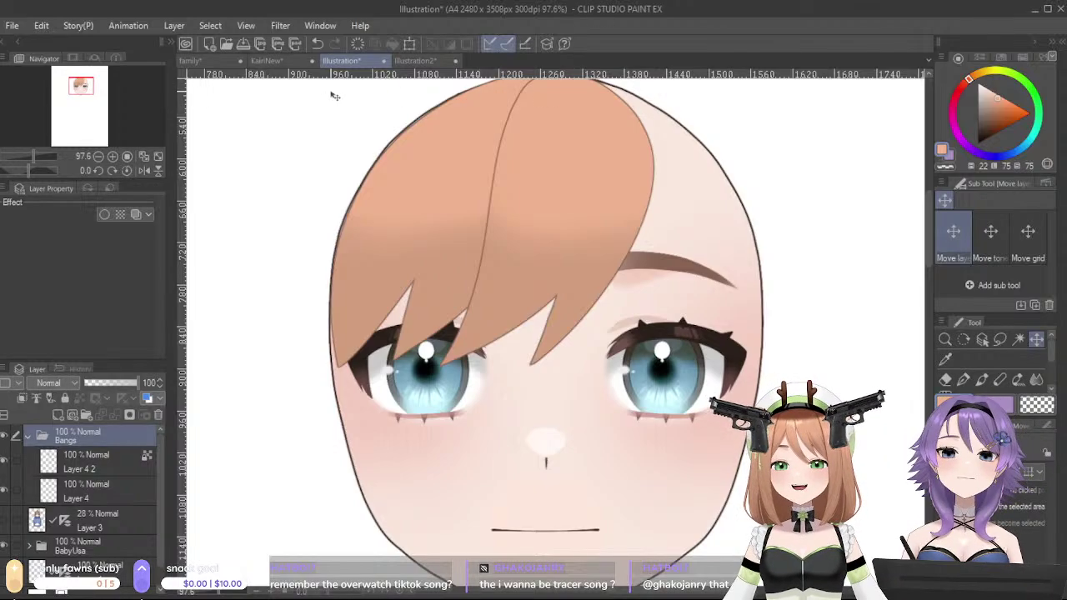
- Sample the darker bangs shading colour from the KairiNew document and return to the Illustration document
{"action": "left_click", "coordinate": [278, 61]}
{"action": "left_click", "coordinate": [545, 258], "text": "alt"}
{"action": "left_click", "coordinate": [416, 62]}
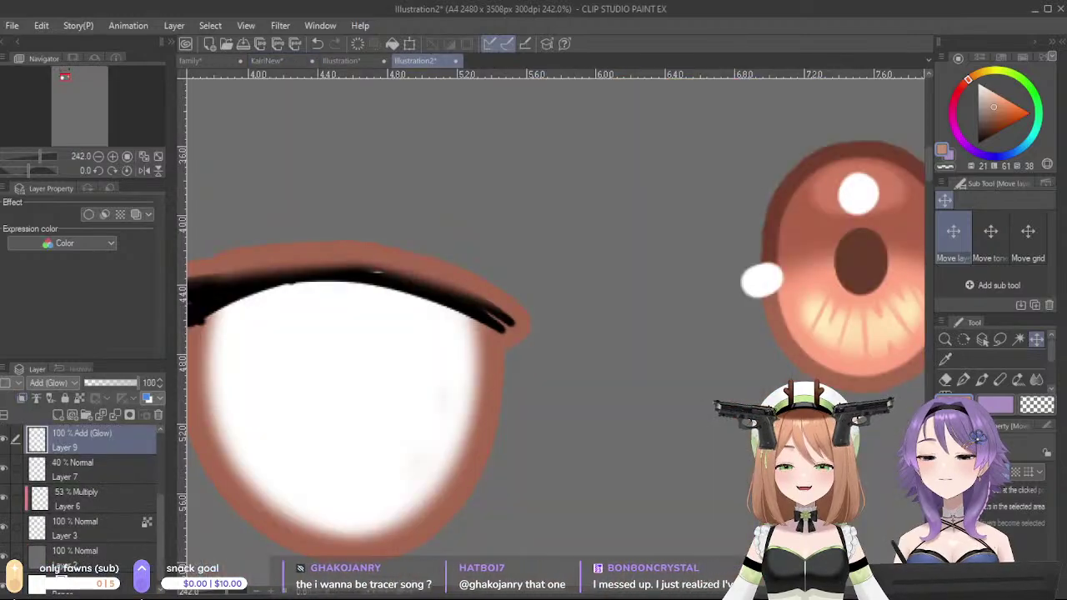
{"action": "left_click", "coordinate": [354, 62]}
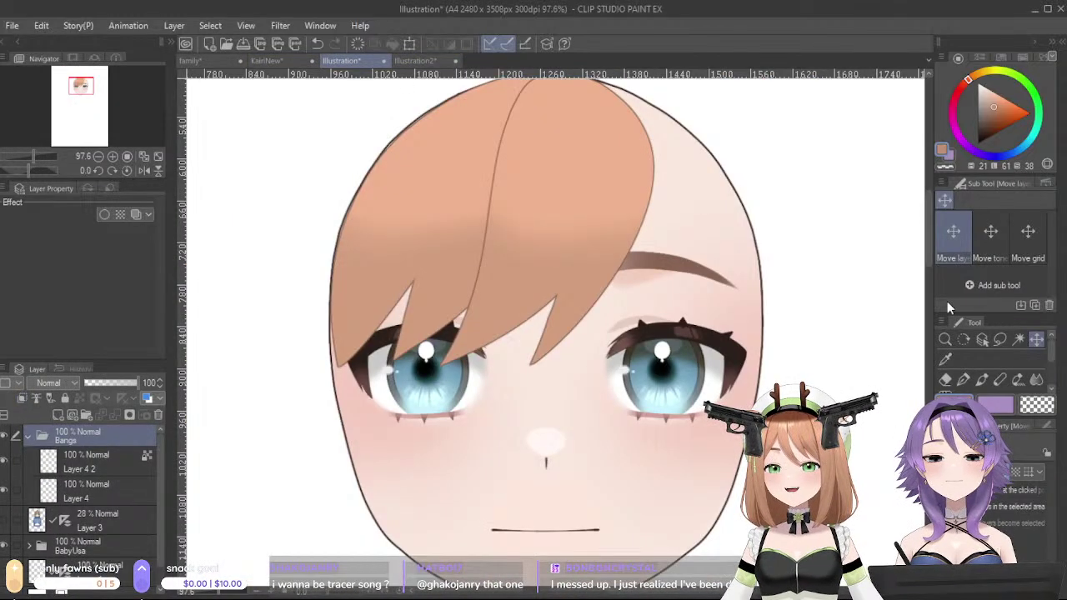
- Shade the lower part of the central lock on Layer 4 2 with the darker colour using the Soft airbrush
{"action": "scroll", "coordinate": [1052, 363], "scroll_direction": "down", "scroll_amount": 2}
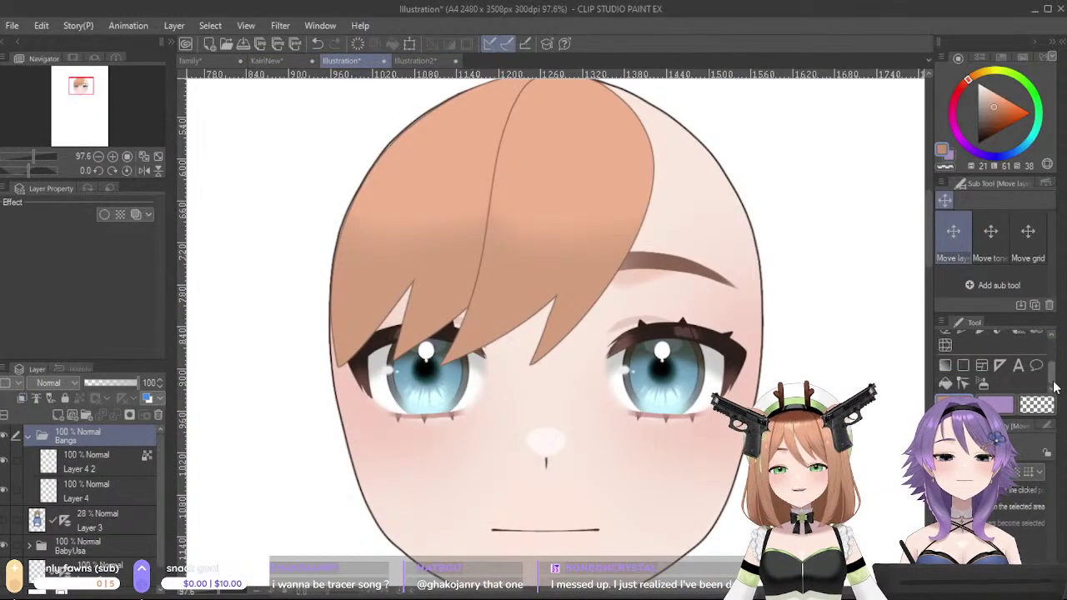
{"action": "left_click", "coordinate": [982, 383]}
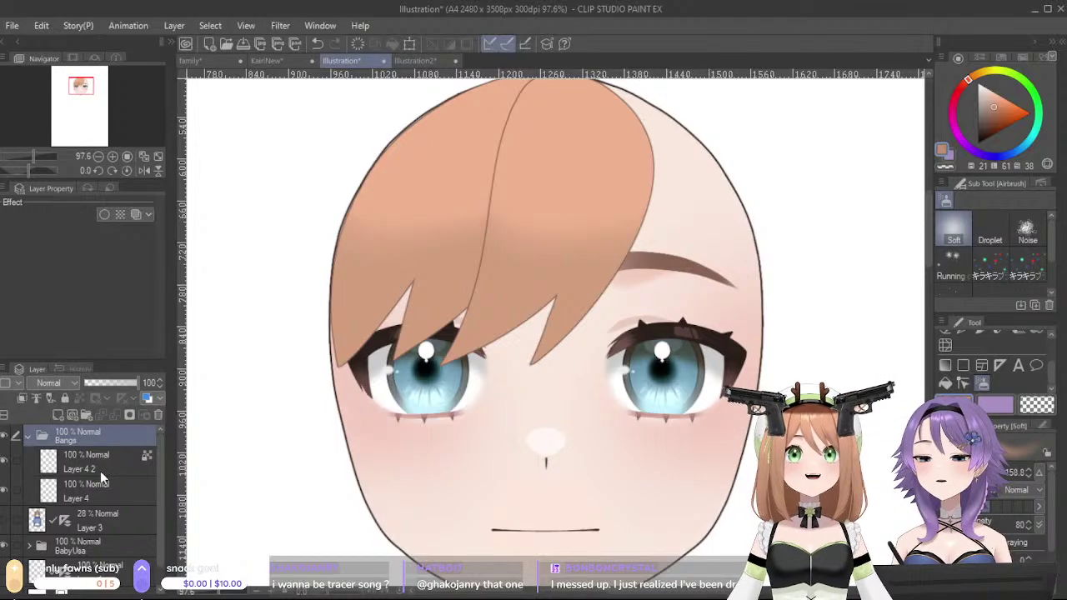
{"action": "left_click", "coordinate": [80, 483]}
{"action": "left_click", "coordinate": [87, 454]}
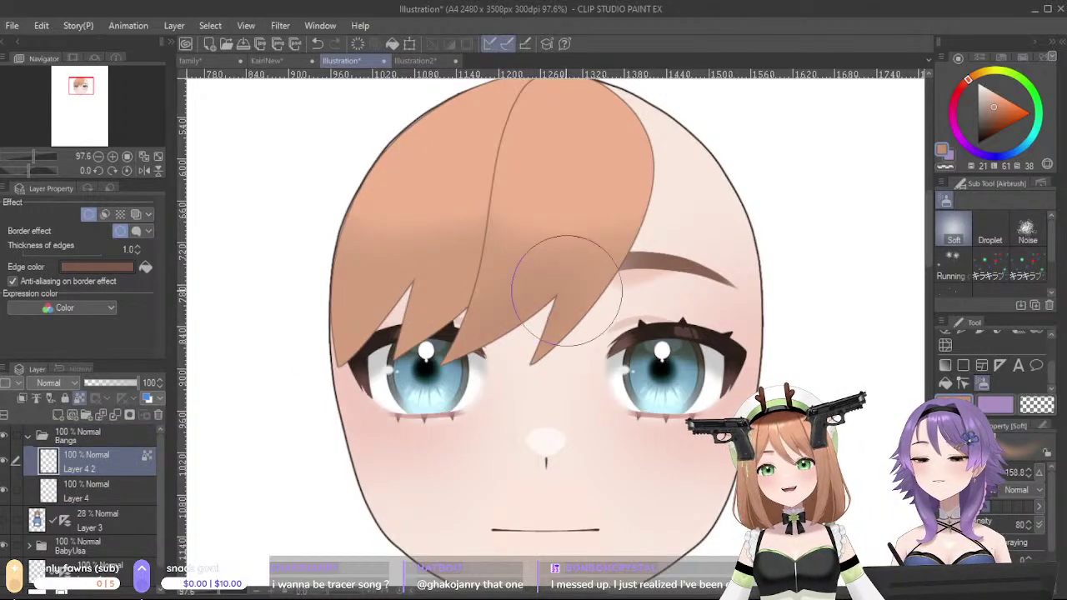
{"action": "left_click_drag", "start_coordinate": [507, 294], "coordinate": [555, 306]}
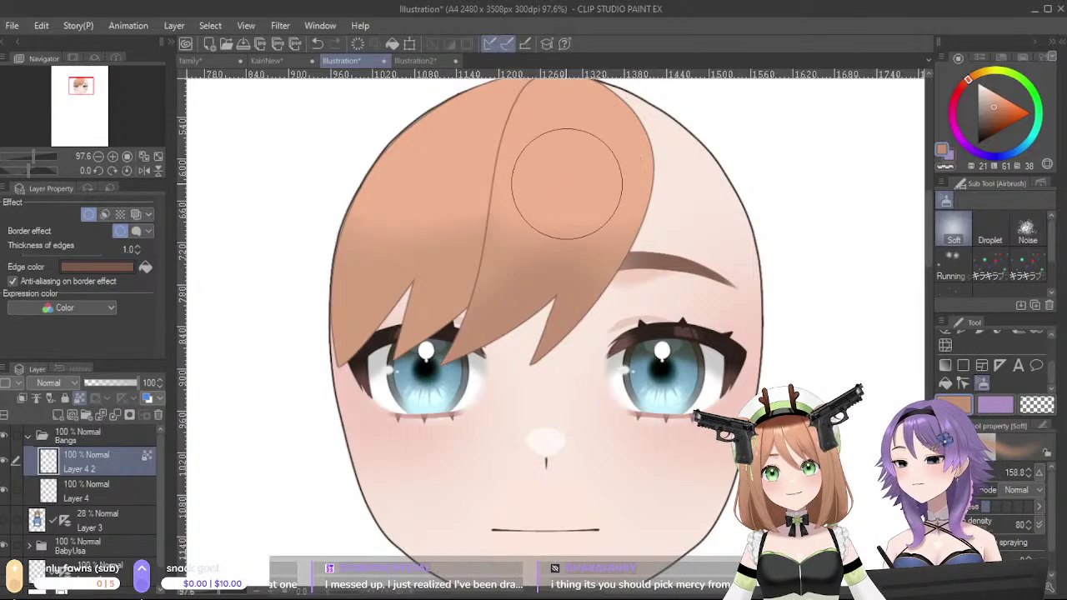
- Sample the side lock's mid tone and airbrush it over the central lock's shading near the parting line
{"action": "left_click", "coordinate": [389, 279], "text": "alt"}
{"action": "left_click_drag", "start_coordinate": [378, 288], "coordinate": [378, 292]}
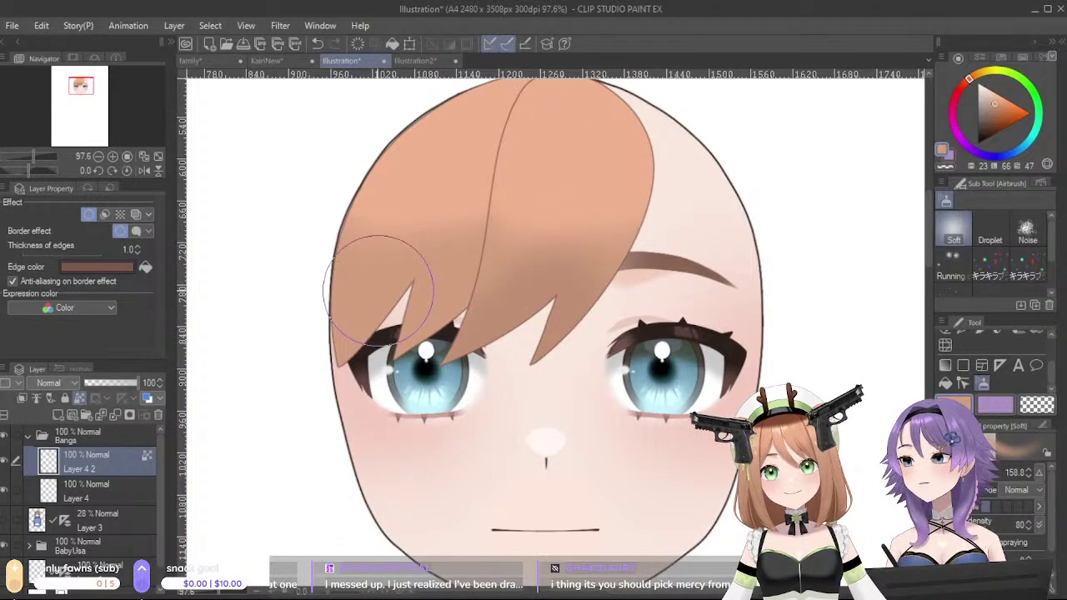
{"action": "scroll", "coordinate": [451, 286], "scroll_direction": "up", "scroll_amount": 3}
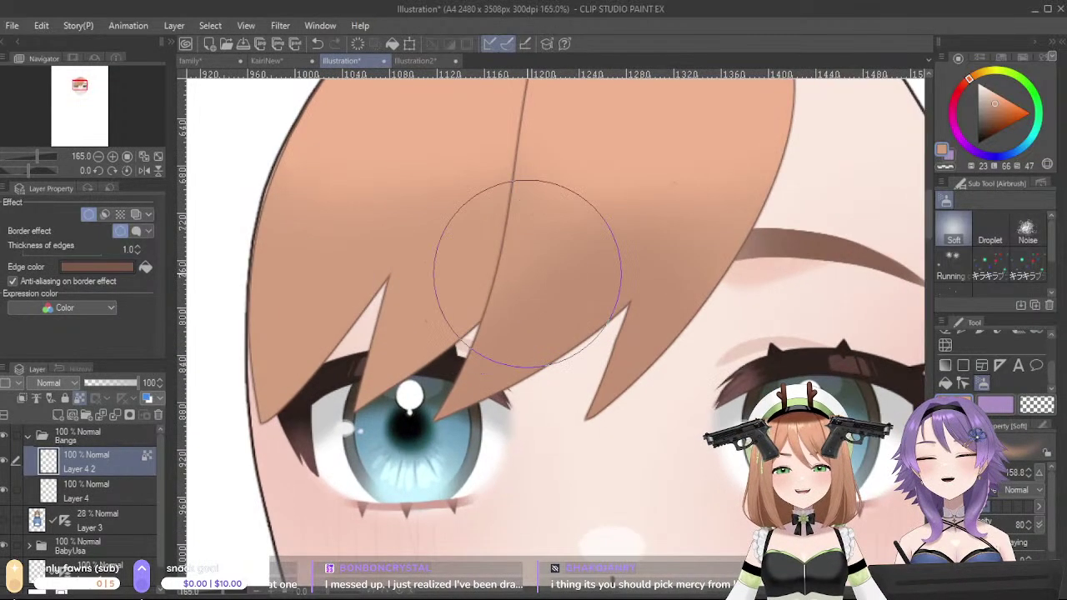
- Switch to the Flat marker pen and set its brush size to 31.7
{"action": "left_click", "coordinate": [956, 326]}
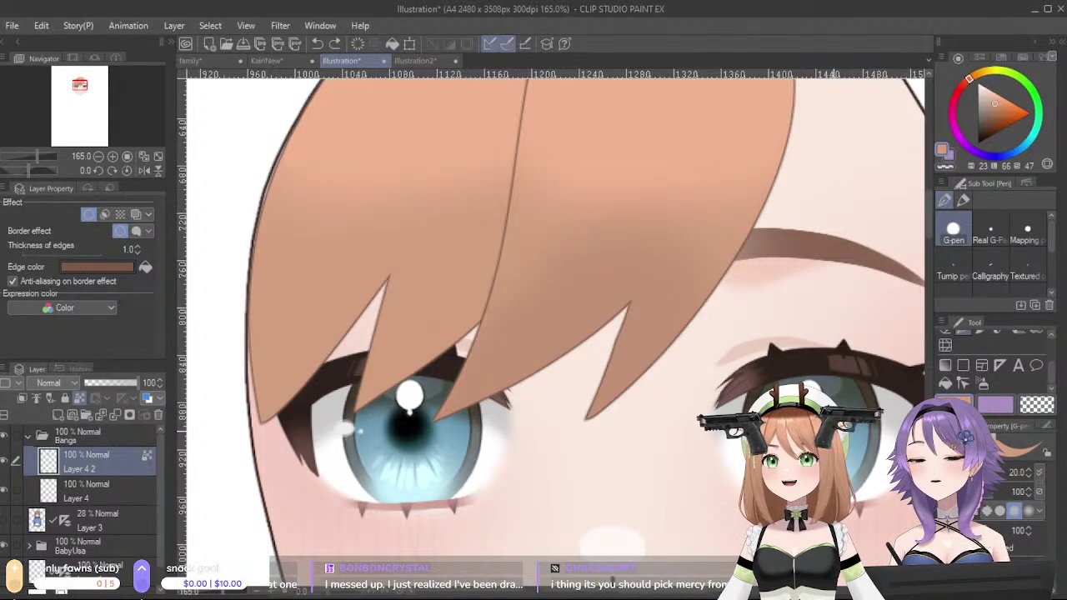
{"action": "left_click", "coordinate": [978, 331]}
{"action": "left_click", "coordinate": [964, 330]}
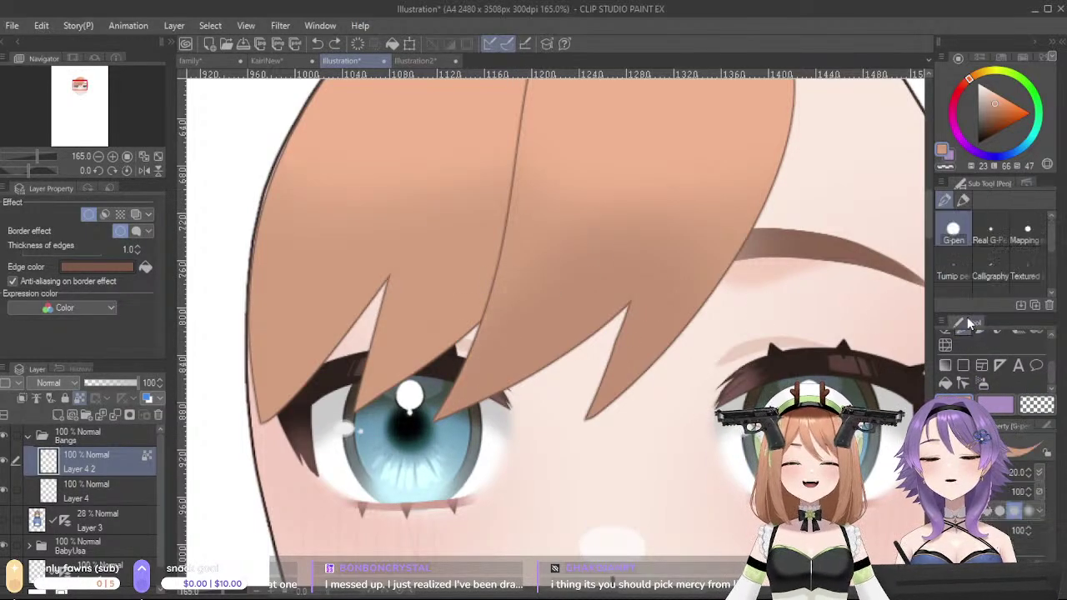
{"action": "left_click", "coordinate": [962, 200]}
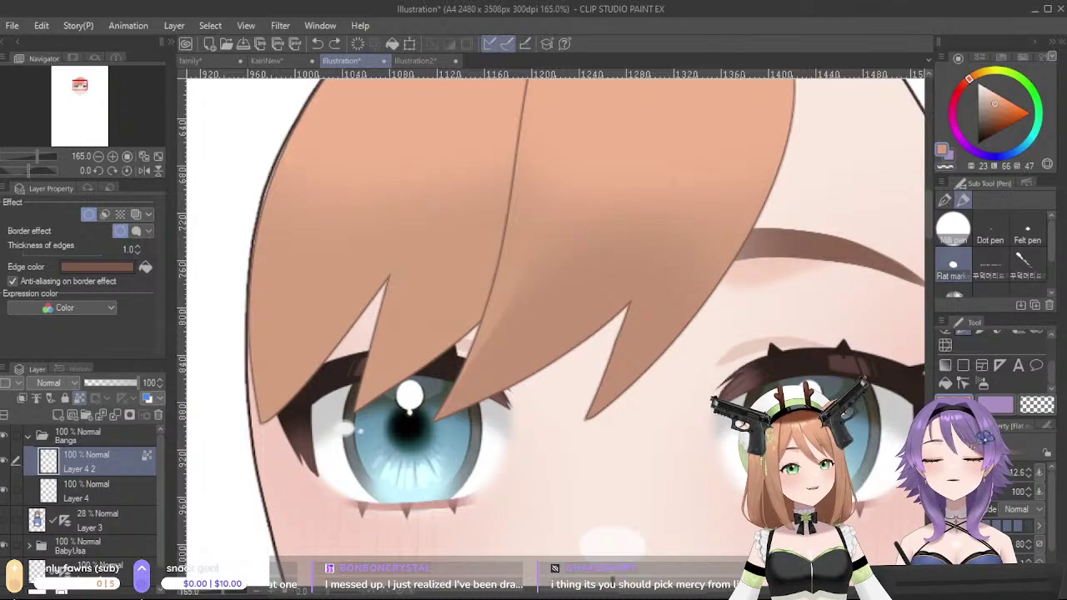
{"action": "key", "text": "bracketright"}
{"action": "key", "text": "bracketright"}
{"action": "key", "text": "bracketright"}
{"action": "key", "text": "bracketright"}
{"action": "left_click_drag", "start_coordinate": [541, 281], "coordinate": [441, 402]}
{"action": "key", "text": "ctrl+z"}
{"action": "key", "text": "ctrl+z"}
{"action": "mouse_move", "coordinate": [555, 252]}
{"action": "left_mouse_down"}
{"action": "mouse_move", "coordinate": [522, 317]}
{"action": "mouse_move", "coordinate": [441, 408]}
{"action": "left_mouse_up"}
{"action": "key", "text": "ctrl+z"}
{"action": "left_click_drag", "start_coordinate": [542, 283], "coordinate": [465, 392]}
{"action": "key", "text": "ctrl+z"}
- Paint a broad mid-tone strand from the central lock's inner tip up into its shaded area
{"action": "left_click_drag", "start_coordinate": [541, 257], "coordinate": [498, 331]}
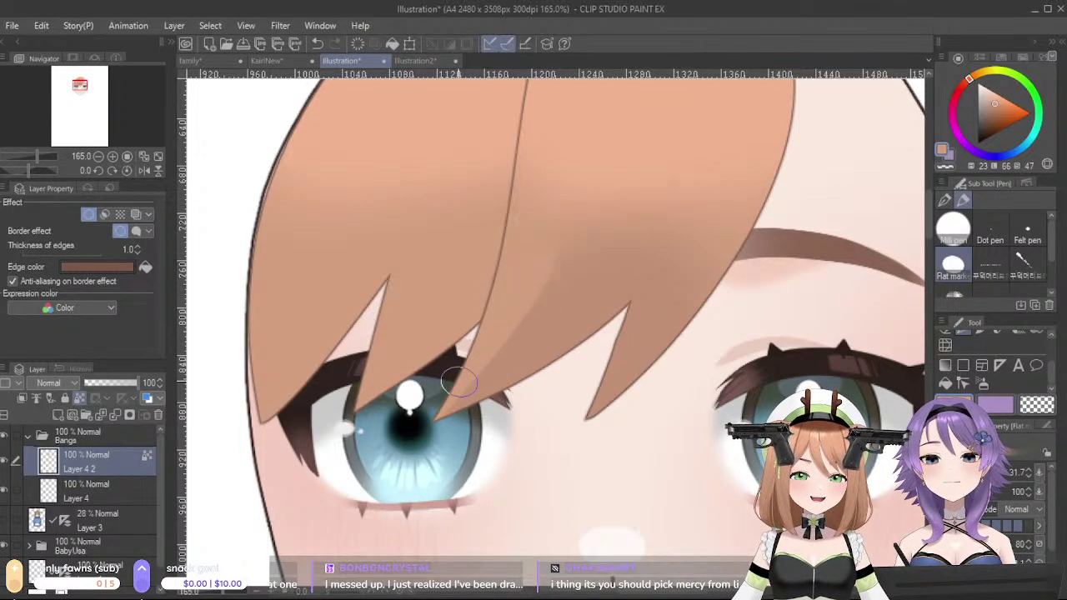
{"action": "mouse_move", "coordinate": [497, 353]}
{"action": "left_mouse_down"}
{"action": "mouse_move", "coordinate": [584, 207]}
{"action": "mouse_move", "coordinate": [442, 391]}
{"action": "left_mouse_up"}
{"action": "key", "text": "ctrl+z"}
{"action": "left_click_drag", "start_coordinate": [494, 338], "coordinate": [558, 249]}
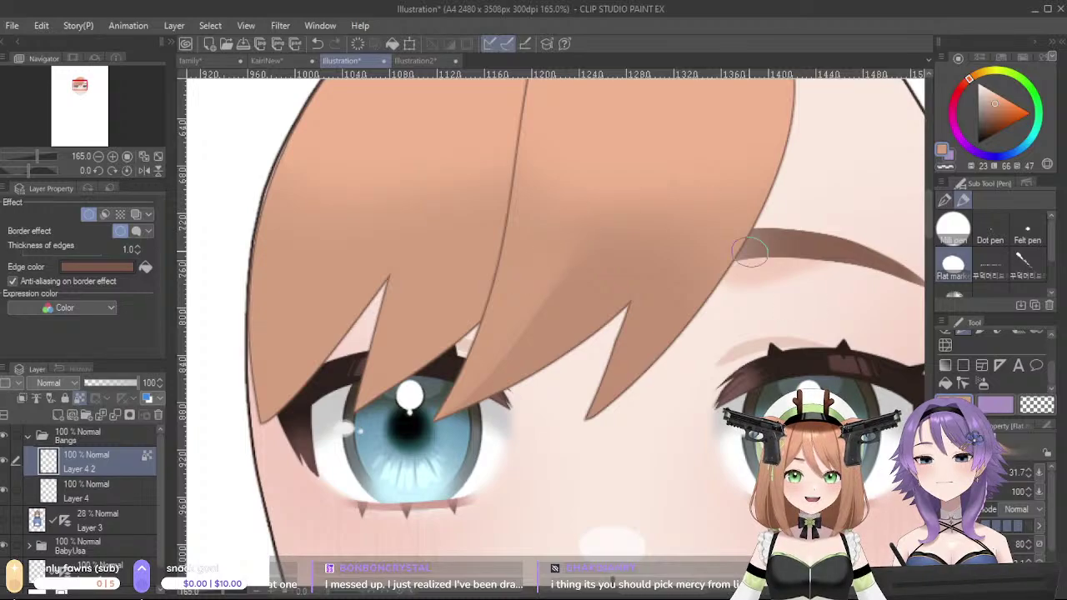
- Reduce the brush size to 10 and paint thin tapered strands rising through the central lock's shadow
{"action": "key", "text": "bracketright"}
{"action": "key", "text": "bracketright"}
{"action": "key", "text": "bracketleft"}
{"action": "key", "text": "bracketleft"}
{"action": "key", "text": "bracketleft"}
{"action": "key", "text": "bracketleft"}
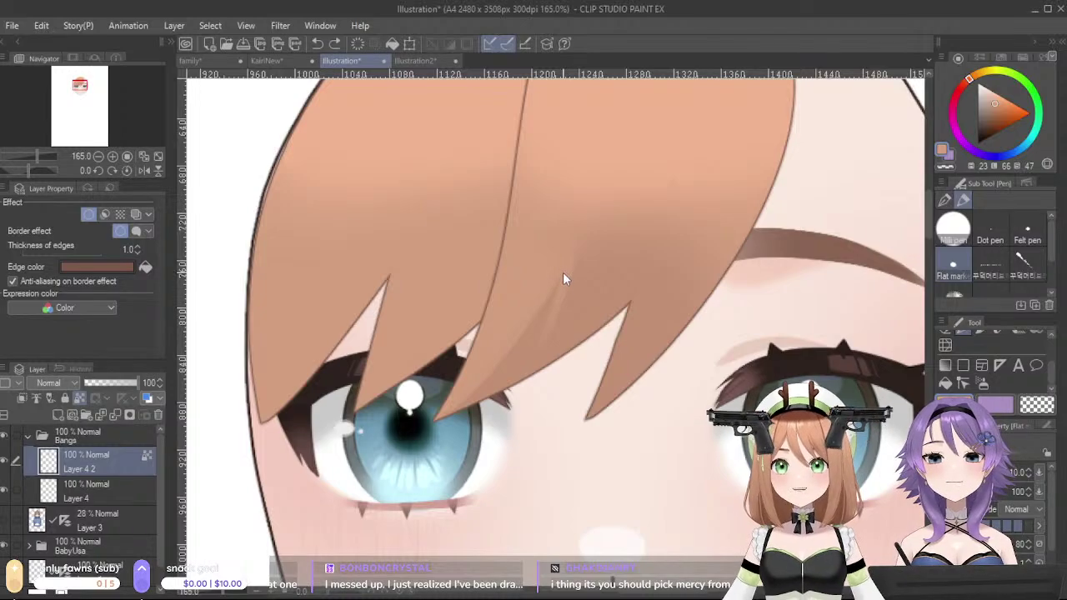
{"action": "left_click_drag", "start_coordinate": [546, 332], "coordinate": [637, 227]}
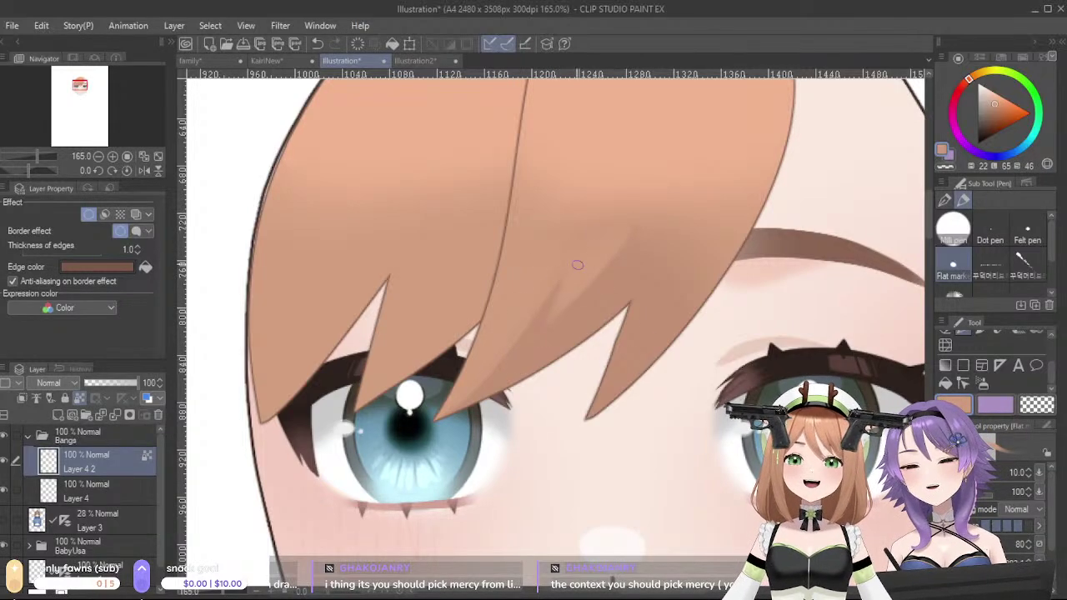
- Paint a light tapered strand near the central lock's outer edge and a darker strand beside it using sampled hair colours
{"action": "left_click_drag", "start_coordinate": [686, 300], "coordinate": [727, 190]}
{"action": "key", "text": "ctrl+z"}
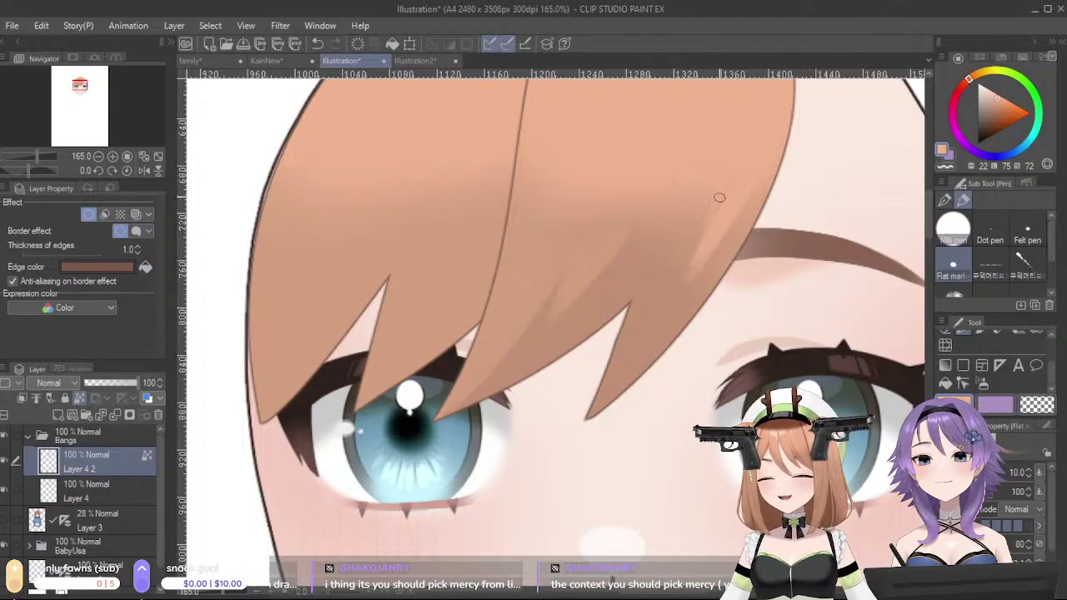
{"action": "left_click", "coordinate": [668, 314], "text": "alt"}
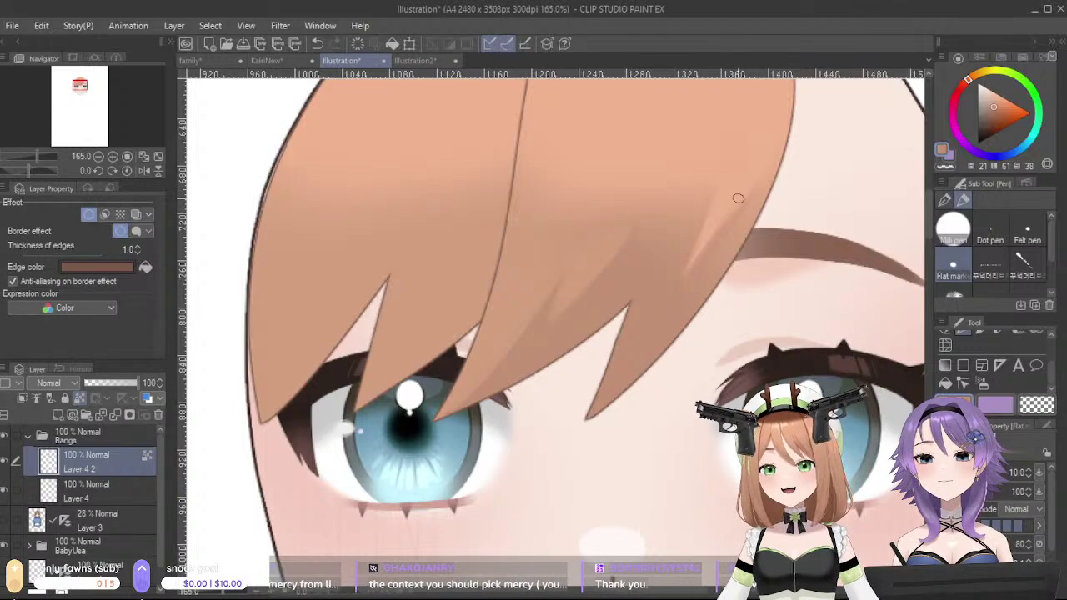
{"action": "left_click_drag", "start_coordinate": [762, 163], "coordinate": [738, 208]}
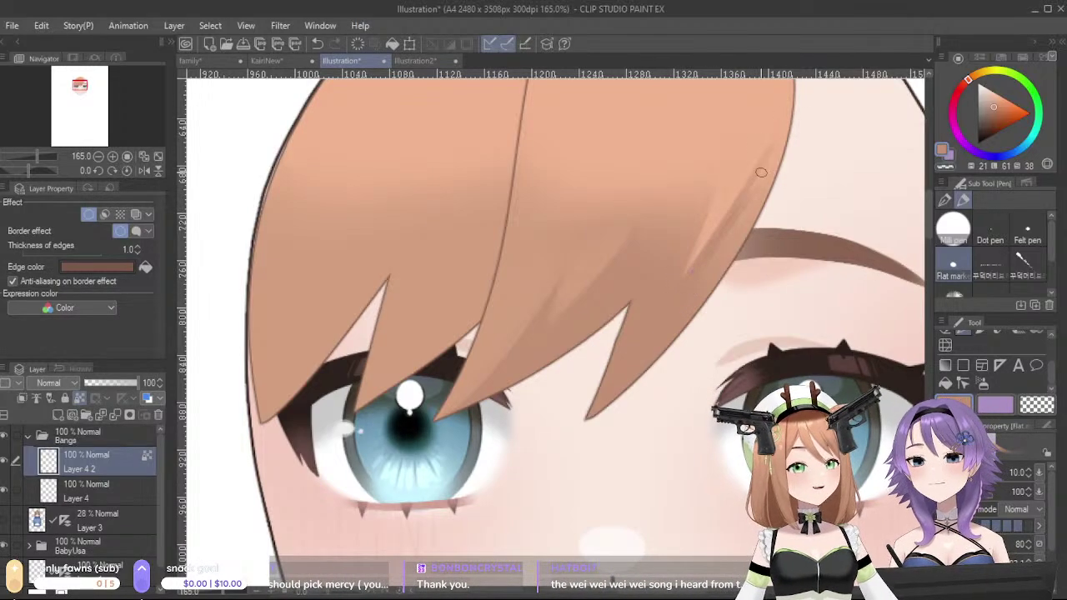
{"action": "left_click_drag", "start_coordinate": [775, 146], "coordinate": [733, 231]}
{"action": "key", "text": "ctrl+z"}
{"action": "mouse_move", "coordinate": [747, 167]}
{"action": "left_mouse_down"}
{"action": "mouse_move", "coordinate": [730, 243]}
{"action": "mouse_move", "coordinate": [692, 317]}
{"action": "left_mouse_up"}
{"action": "key", "text": "ctrl+z"}
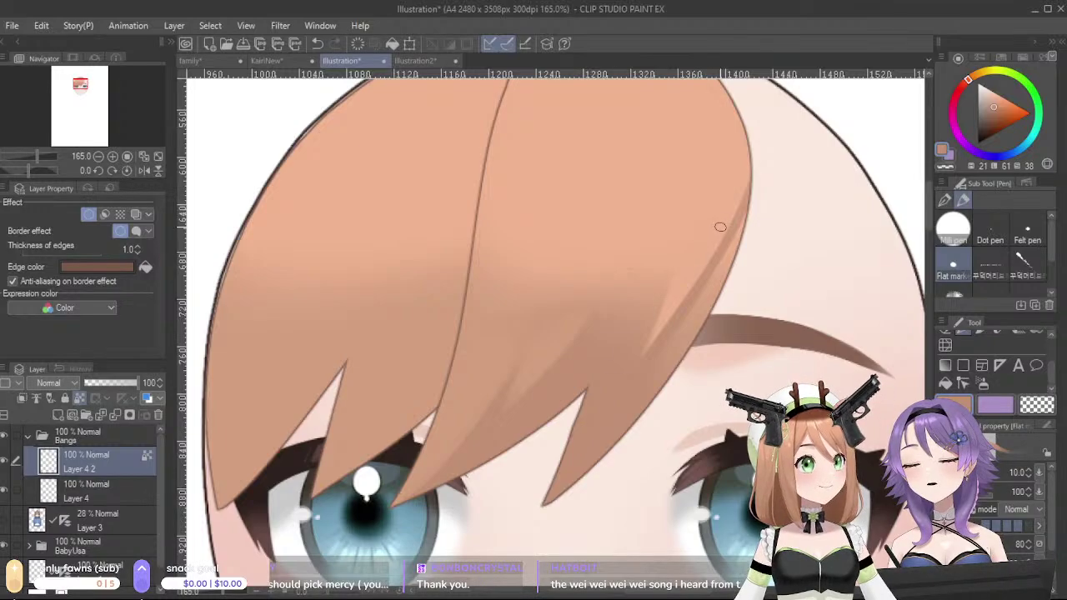
- Sample the light hair colour and trim the upper end of the dark strand along the central lock's outer edge
{"action": "left_click", "coordinate": [727, 199], "text": "alt"}
{"action": "left_click_drag", "start_coordinate": [748, 159], "coordinate": [718, 254]}
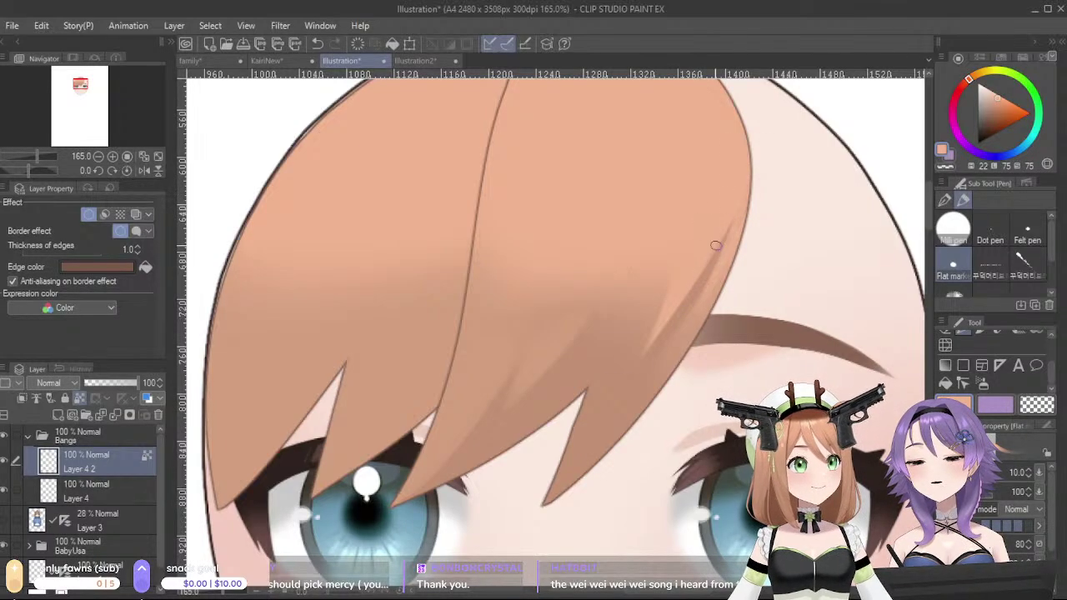
{"action": "scroll", "coordinate": [721, 208], "scroll_direction": "up", "scroll_amount": 3}
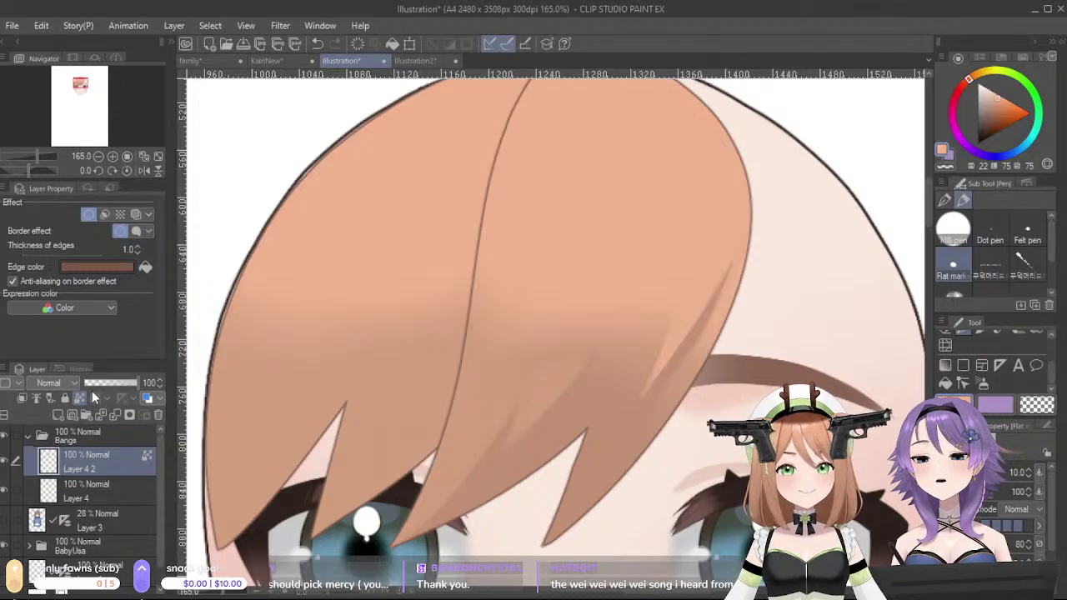
{"action": "scroll", "coordinate": [628, 214], "scroll_direction": "up", "scroll_amount": 3}
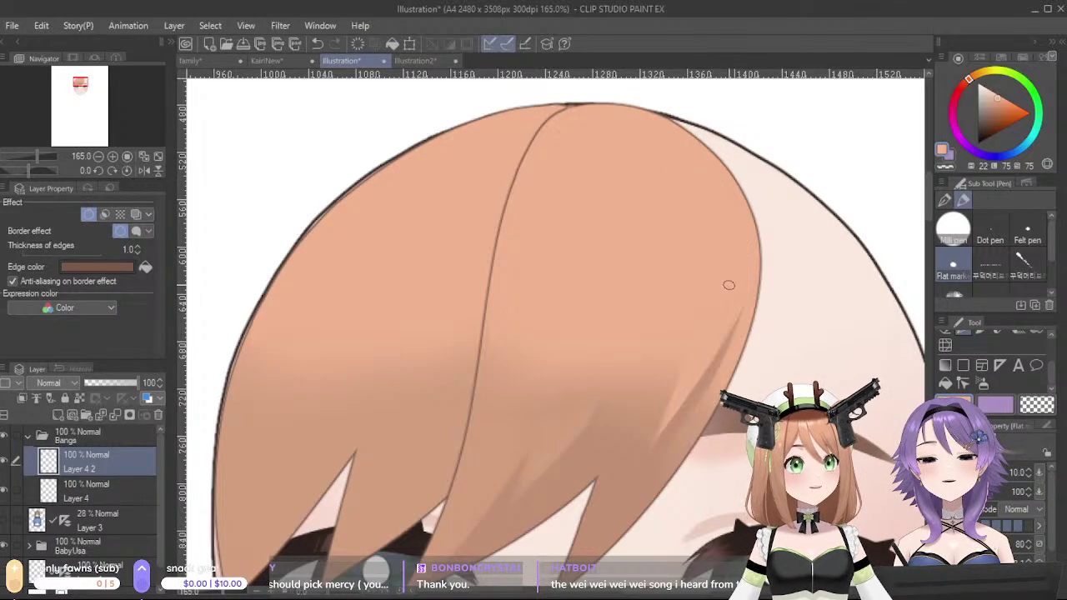
{"action": "left_click_drag", "start_coordinate": [726, 295], "coordinate": [706, 151]}
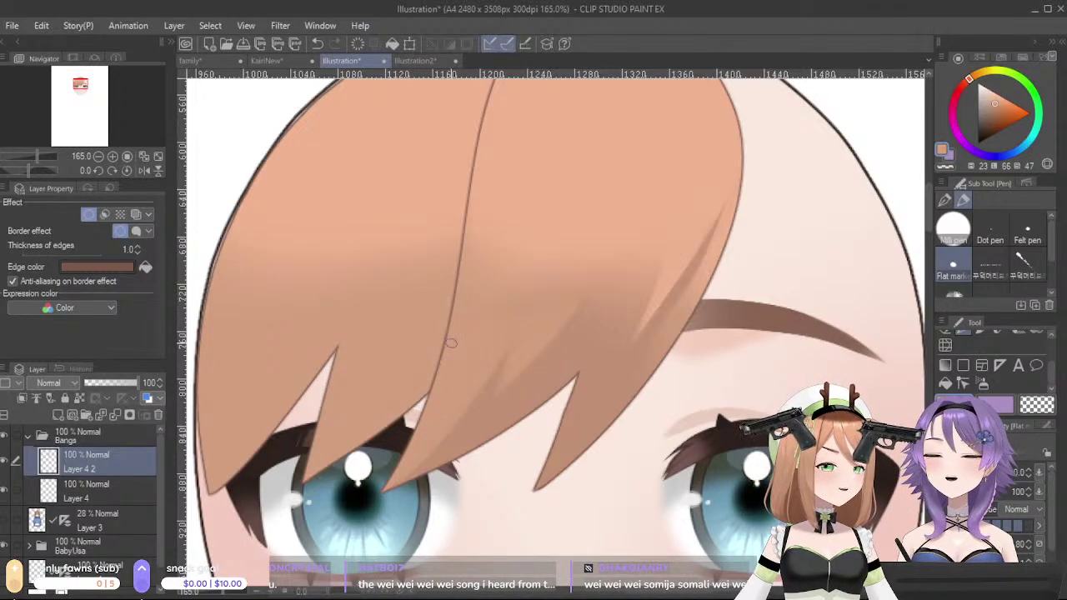
- Blend the central lock's shading beside the parting line with hair tones sampled next to it
{"action": "left_click", "coordinate": [470, 284], "text": "alt"}
{"action": "left_click_drag", "start_coordinate": [469, 256], "coordinate": [463, 316]}
{"action": "left_click", "coordinate": [476, 218], "text": "alt"}
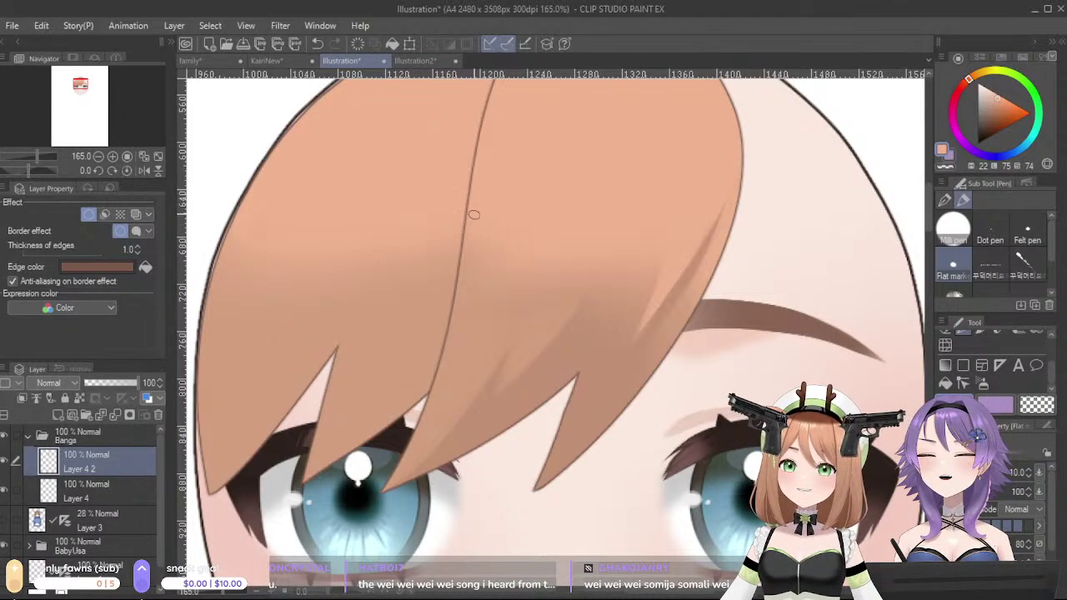
{"action": "mouse_move", "coordinate": [573, 474]}
{"action": "left_mouse_down"}
{"action": "mouse_move", "coordinate": [700, 428]}
{"action": "mouse_move", "coordinate": [580, 436]}
{"action": "left_mouse_up"}
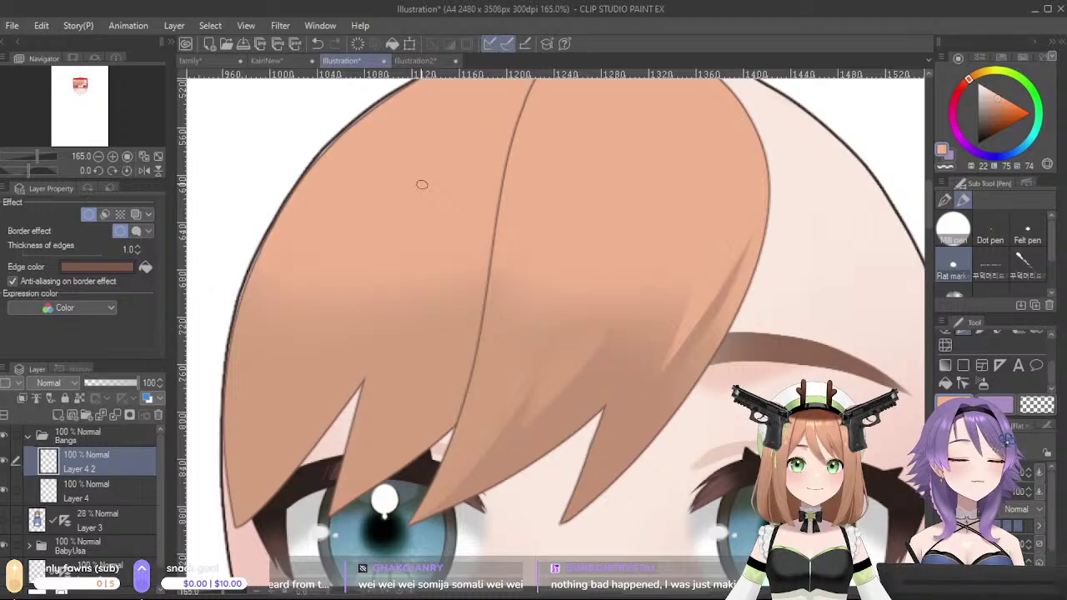
- Sample the strand shadow colour from the bangs in the KairiNew document and return to the Illustration document
{"action": "left_click", "coordinate": [277, 58]}
{"action": "left_click_drag", "start_coordinate": [473, 188], "coordinate": [498, 275]}
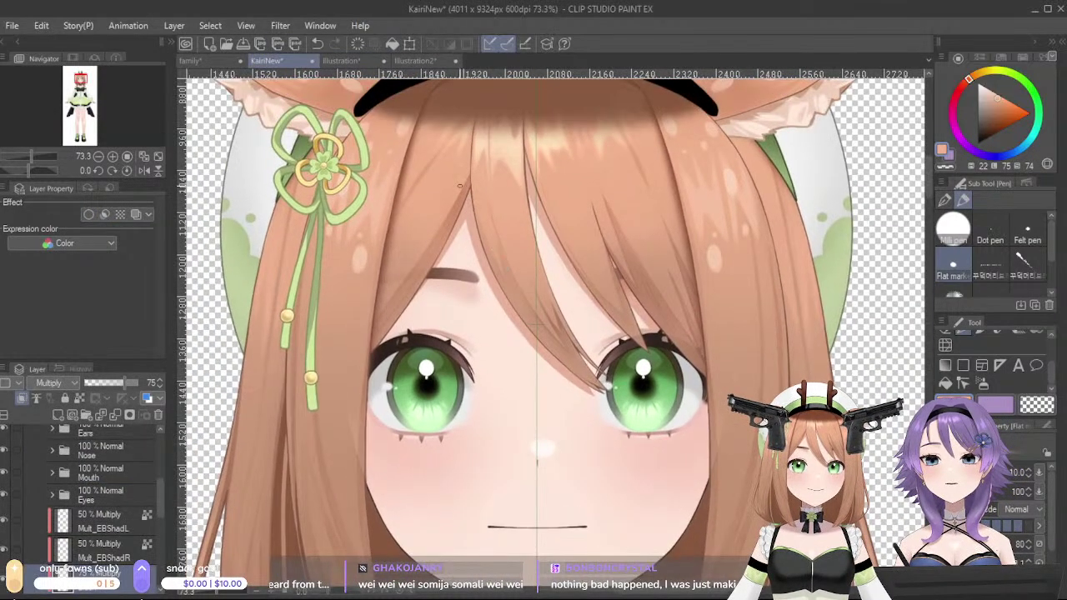
{"action": "left_click", "coordinate": [463, 194], "text": "alt"}
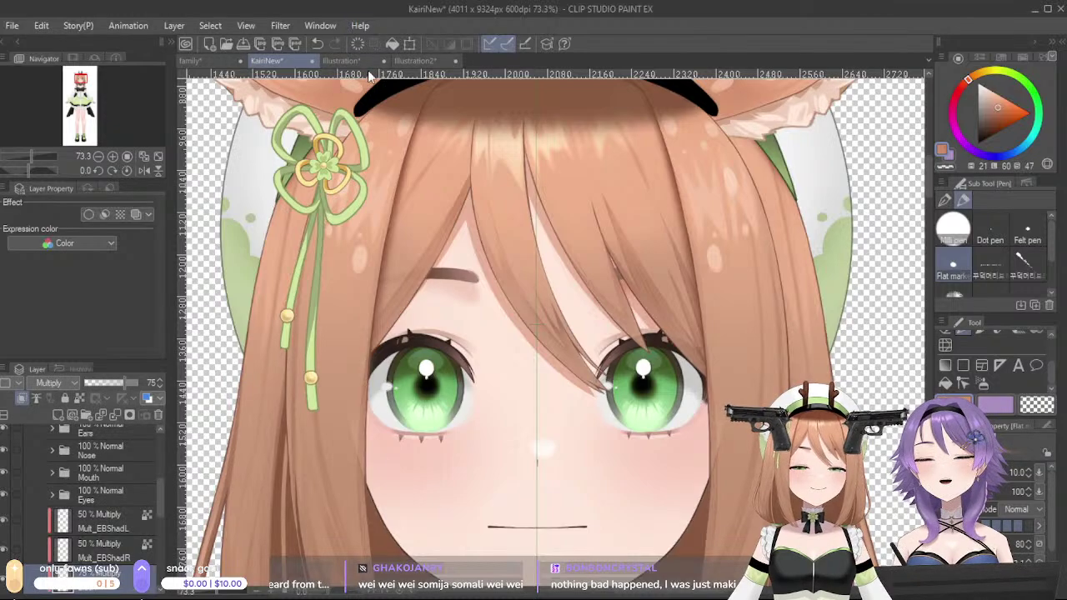
{"action": "left_click", "coordinate": [340, 61]}
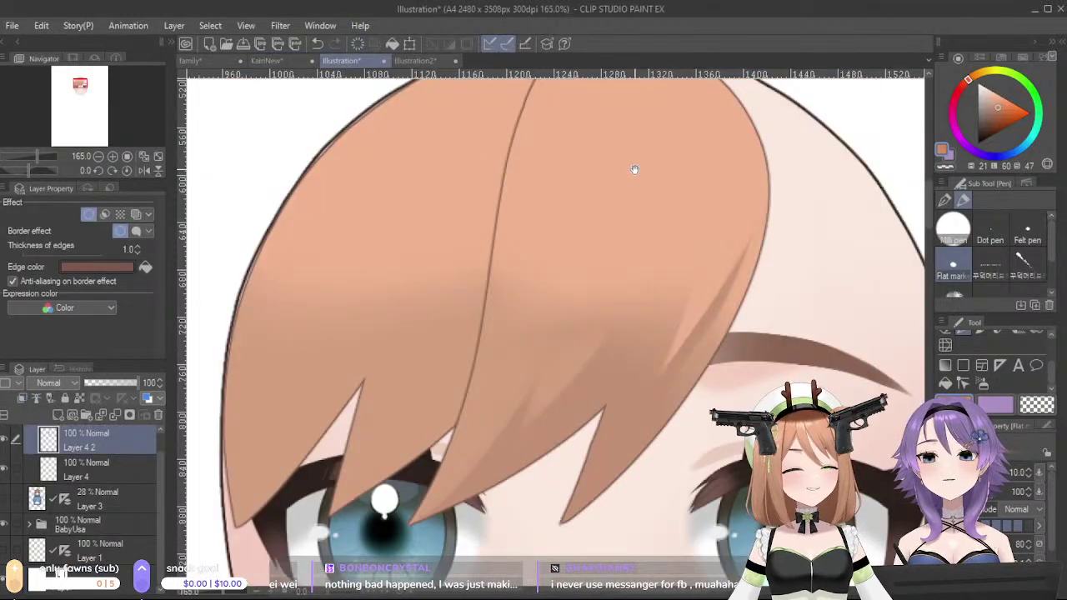
- Add a new layer above Layer 4 2 and clip it to the central lock
{"action": "left_click_drag", "start_coordinate": [621, 153], "coordinate": [636, 231]}
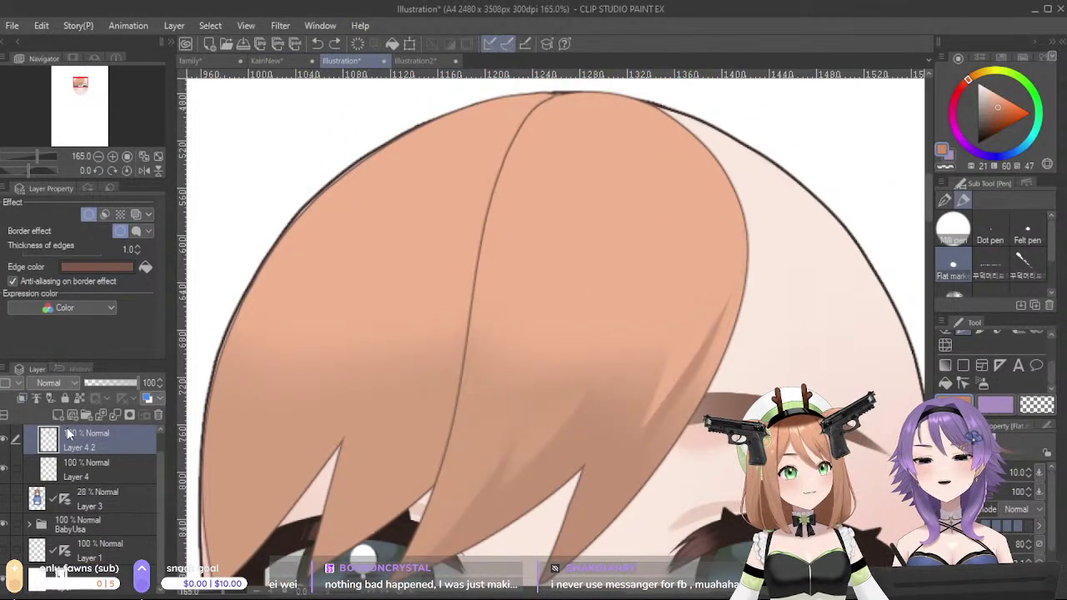
{"action": "left_click", "coordinate": [58, 415]}
{"action": "left_click", "coordinate": [23, 398]}
{"action": "left_click_drag", "start_coordinate": [675, 272], "coordinate": [676, 220]}
{"action": "mouse_move", "coordinate": [640, 97]}
{"action": "left_mouse_down"}
{"action": "mouse_move", "coordinate": [669, 169]}
{"action": "mouse_move", "coordinate": [595, 305]}
{"action": "left_mouse_up"}
{"action": "key", "text": "ctrl+z"}
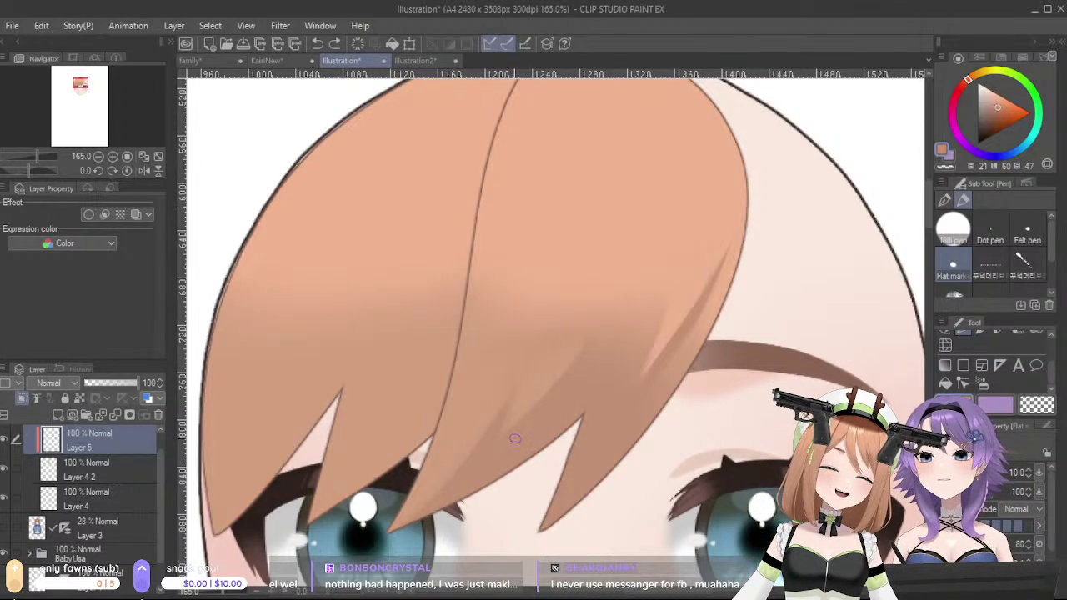
- Set the clipped layer to Multiply and paint a curved strand shadow down the central lock with its sampled shadow colour
{"action": "left_click", "coordinate": [473, 438], "text": "alt"}
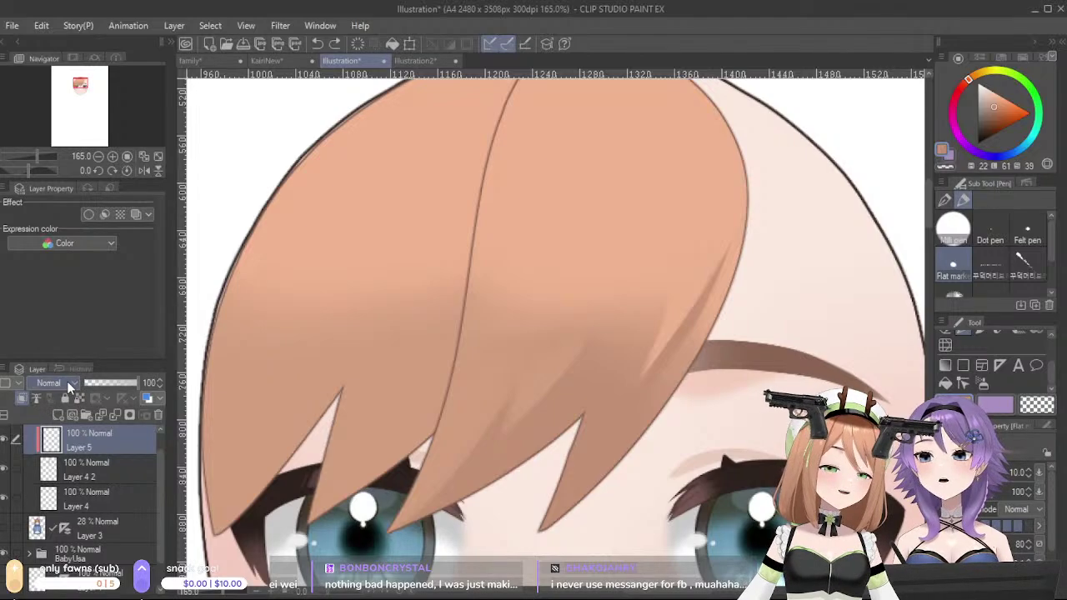
{"action": "left_click", "coordinate": [55, 34]}
{"action": "mouse_move", "coordinate": [662, 97]}
{"action": "left_mouse_down"}
{"action": "mouse_move", "coordinate": [649, 261]}
{"action": "mouse_move", "coordinate": [515, 469]}
{"action": "left_mouse_up"}
{"action": "key", "text": "ctrl+z"}
{"action": "mouse_move", "coordinate": [663, 100]}
{"action": "left_mouse_down"}
{"action": "mouse_move", "coordinate": [613, 350]}
{"action": "mouse_move", "coordinate": [567, 429]}
{"action": "left_mouse_up"}
- Refine the strand shadow's thickness and extend its lower end in a taper along the central lock's bottom edge
{"action": "left_click_drag", "start_coordinate": [618, 350], "coordinate": [526, 462]}
{"action": "key", "text": "ctrl+z"}
{"action": "mouse_move", "coordinate": [664, 198]}
{"action": "left_mouse_down"}
{"action": "mouse_move", "coordinate": [602, 346]}
{"action": "mouse_move", "coordinate": [478, 490]}
{"action": "left_mouse_up"}
{"action": "key", "text": "ctrl+z"}
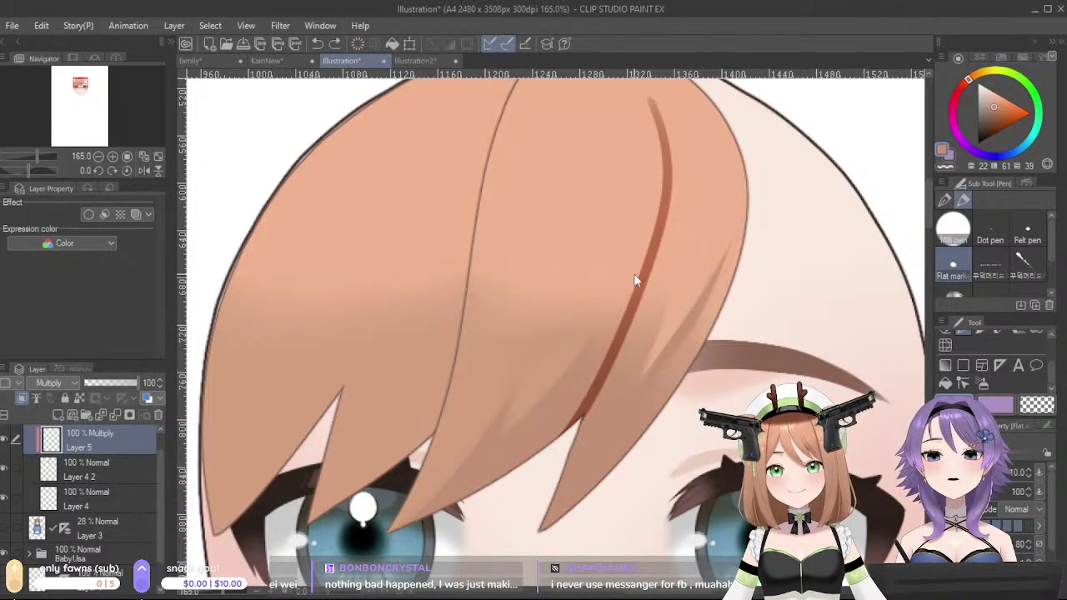
{"action": "left_click_drag", "start_coordinate": [660, 215], "coordinate": [483, 490]}
{"action": "key", "text": "ctrl+z"}
{"action": "mouse_move", "coordinate": [633, 288]}
{"action": "left_mouse_down"}
{"action": "mouse_move", "coordinate": [542, 433]}
{"action": "mouse_move", "coordinate": [457, 510]}
{"action": "mouse_move", "coordinate": [595, 376]}
{"action": "mouse_move", "coordinate": [498, 480]}
{"action": "left_mouse_up"}
{"action": "key", "text": "ctrl+z"}
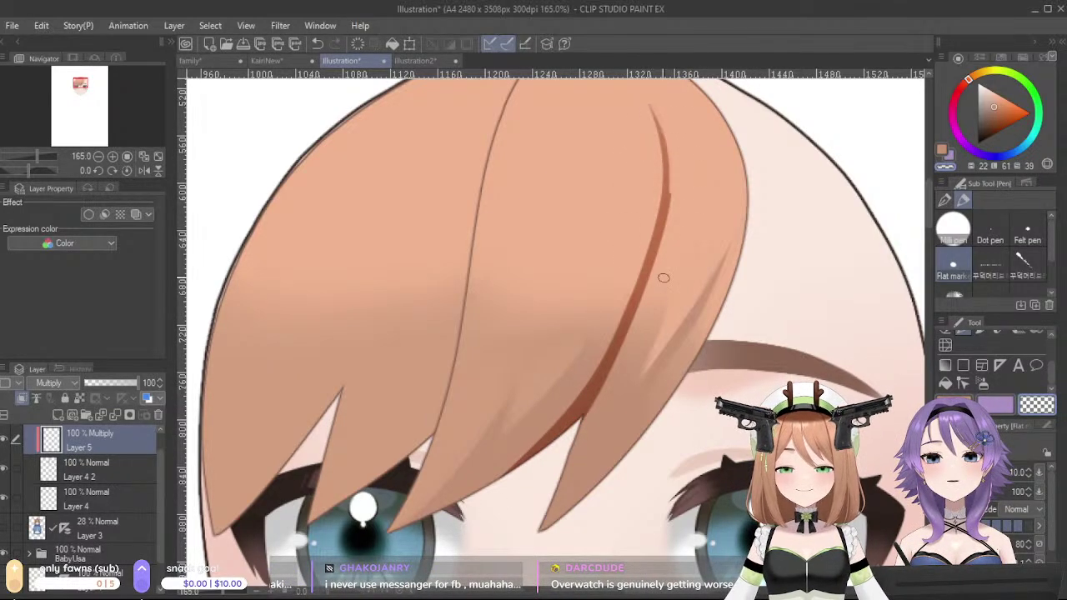
- Redraw the upper end of the central lock's strand shadow as a thin taper and lower Layer 5's opacity to 32
{"action": "left_click_drag", "start_coordinate": [650, 107], "coordinate": [673, 245]}
{"action": "key", "text": "ctrl+z"}
{"action": "key", "text": "ctrl+z"}
{"action": "left_click_drag", "start_coordinate": [651, 105], "coordinate": [675, 247]}
{"action": "left_click_drag", "start_coordinate": [678, 161], "coordinate": [630, 355]}
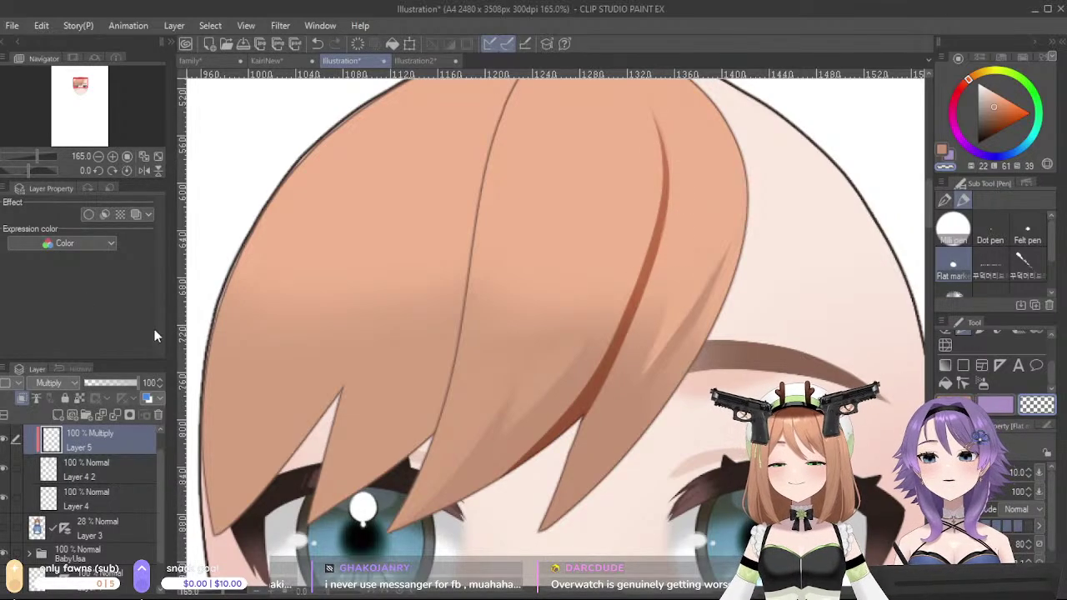
{"action": "left_click", "coordinate": [101, 384]}
{"action": "left_click_drag", "start_coordinate": [717, 273], "coordinate": [747, 260]}
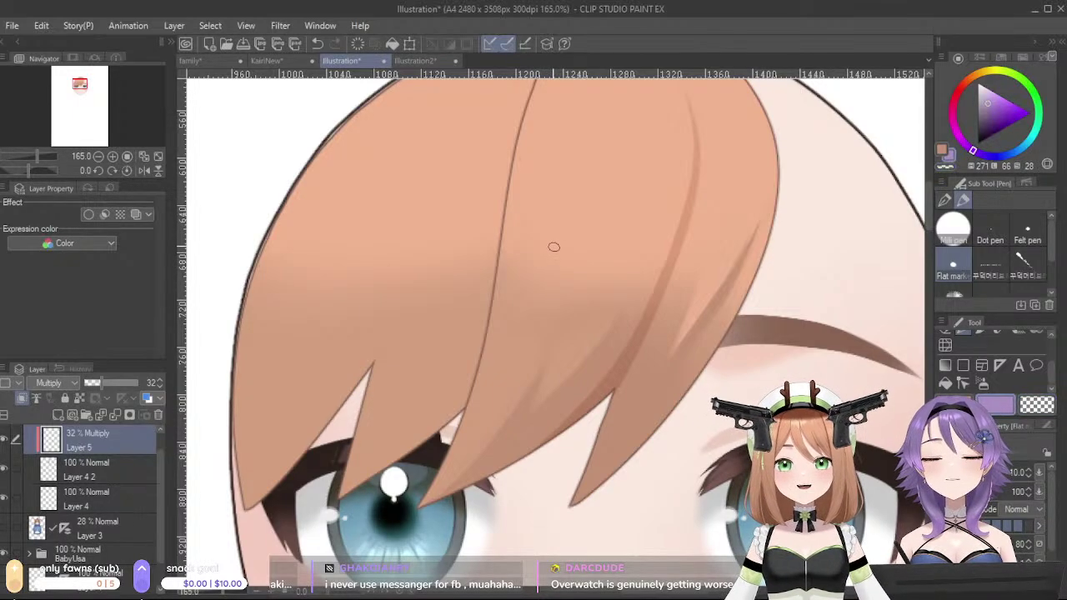
- Try a second long strand shadow beside the parting line on the central lock and check the hair at full-face scale
{"action": "left_click_drag", "start_coordinate": [567, 123], "coordinate": [463, 426]}
{"action": "key", "text": "ctrl+z"}
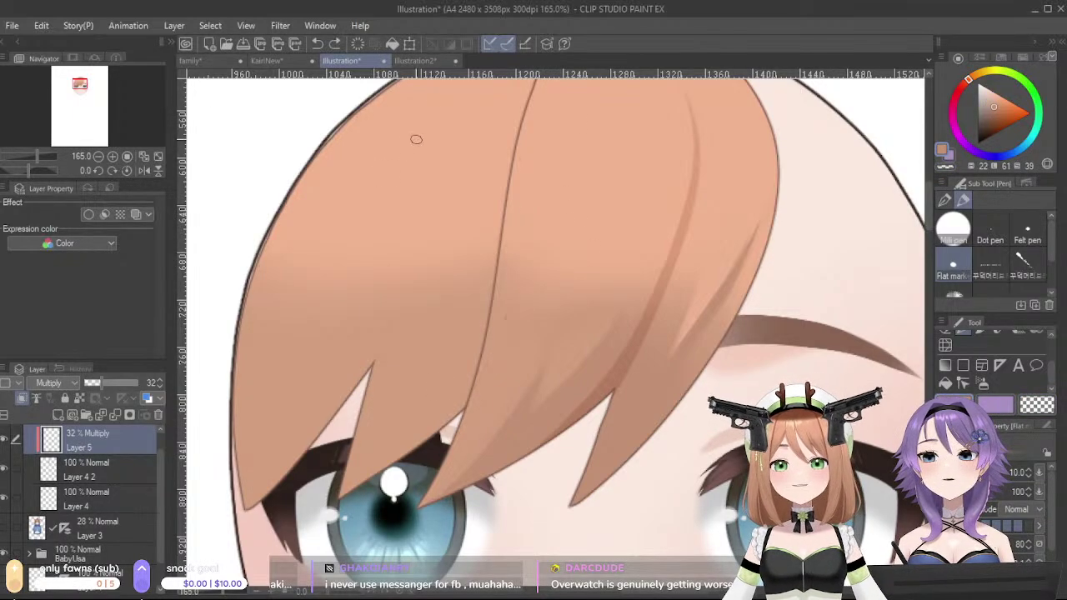
{"action": "scroll", "coordinate": [650, 337], "scroll_direction": "down", "scroll_amount": 7}
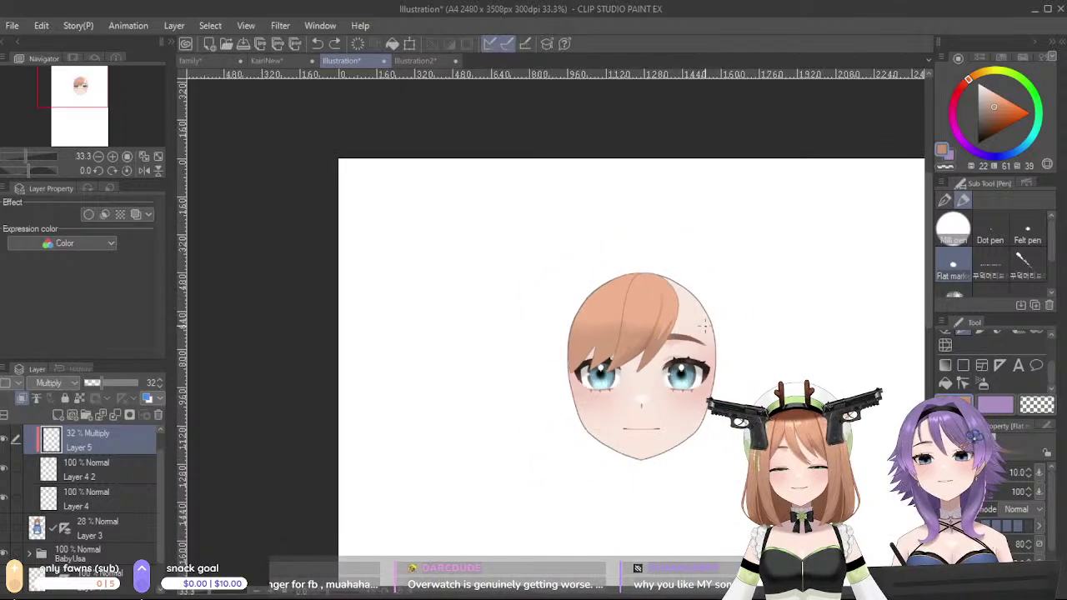
{"action": "scroll", "coordinate": [703, 328], "scroll_direction": "up", "scroll_amount": 3}
{"action": "scroll", "coordinate": [703, 326], "scroll_direction": "up", "scroll_amount": 1}
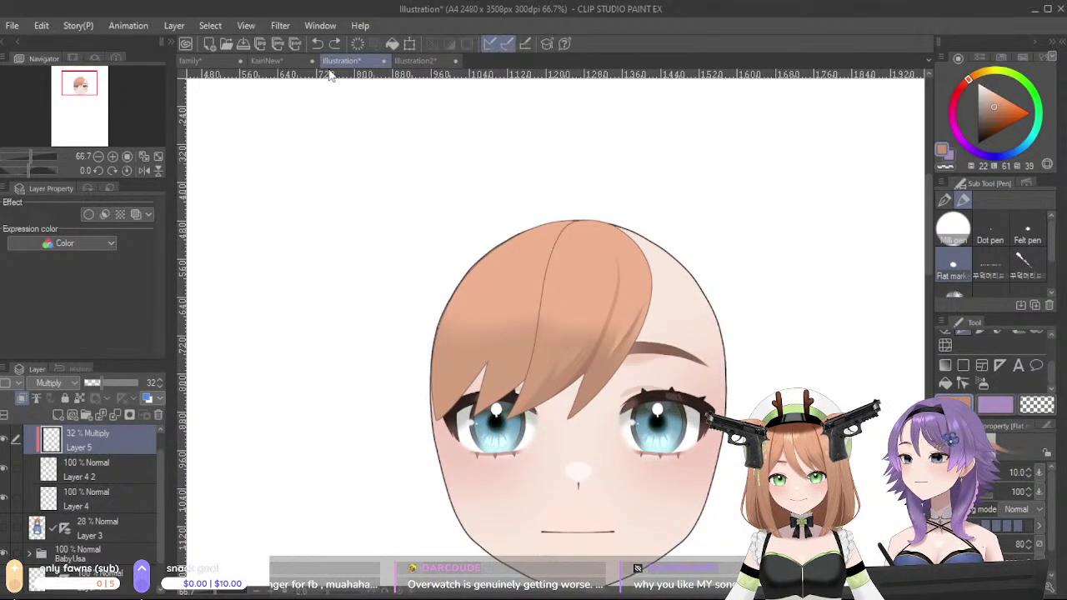
- Sample a darker hair shadow tone from the side hair in the KairiNew document and return to the Illustration document
{"action": "left_click", "coordinate": [285, 60]}
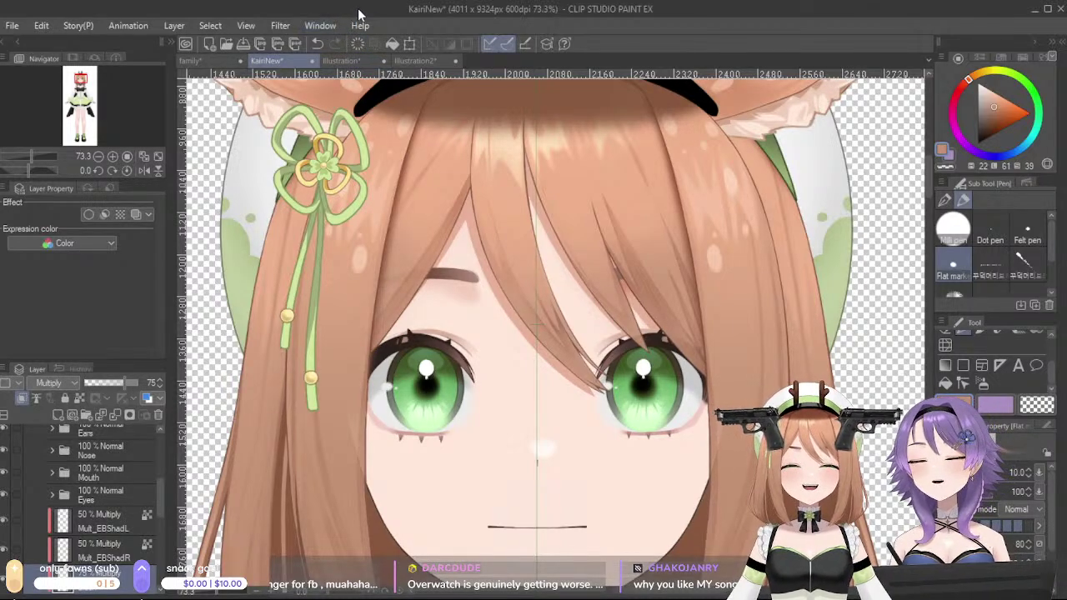
{"action": "left_click", "coordinate": [527, 171], "text": "alt"}
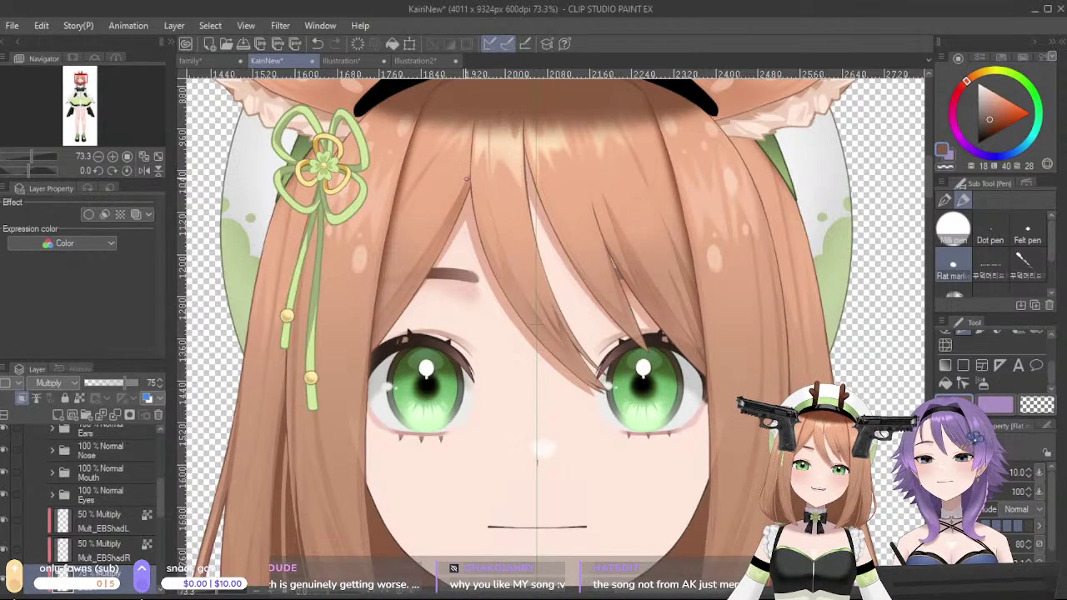
{"action": "left_click", "coordinate": [406, 262], "text": "alt"}
{"action": "left_click", "coordinate": [446, 253], "text": "alt"}
{"action": "left_click", "coordinate": [375, 334], "text": "alt"}
{"action": "left_click", "coordinate": [300, 409], "text": "alt"}
{"action": "left_click", "coordinate": [300, 405], "text": "alt"}
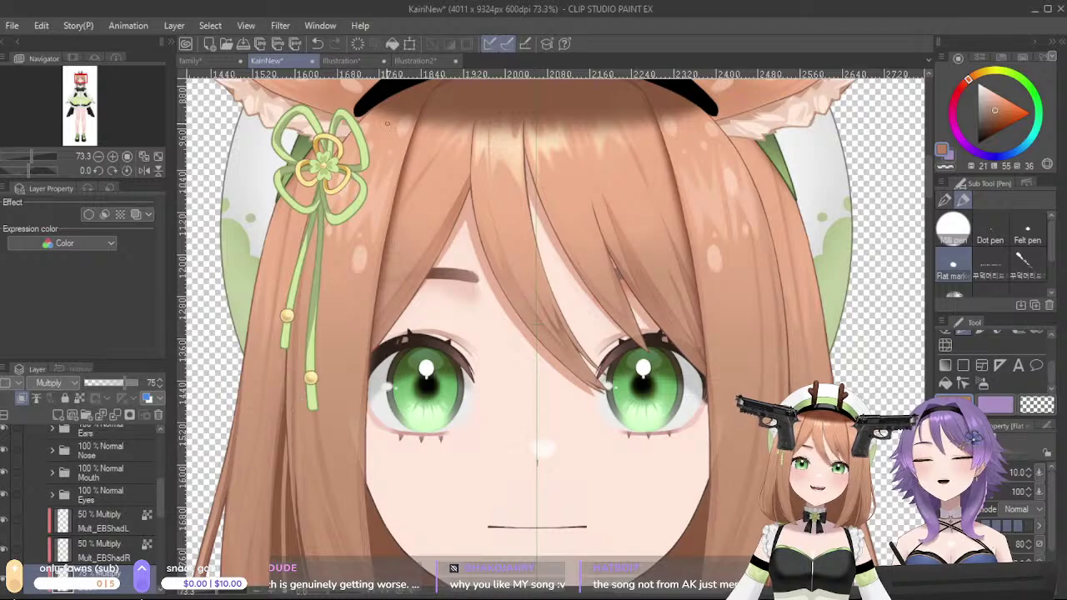
{"action": "left_click", "coordinate": [342, 61]}
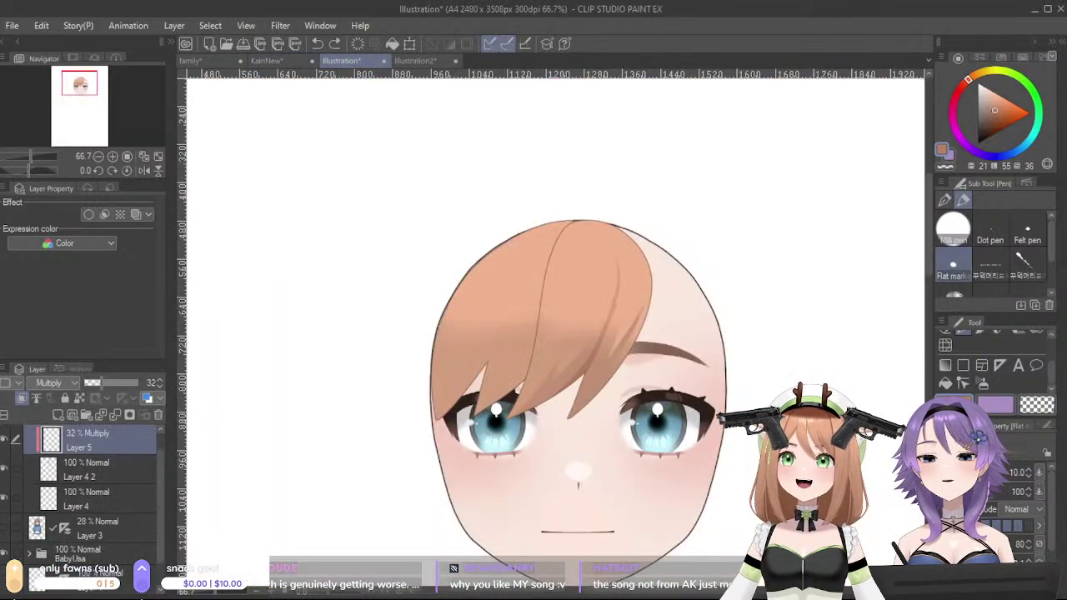
- Delete the Multiply shadow layer, Layer 5, from above Layer 4 2
{"action": "left_click", "coordinate": [160, 398]}
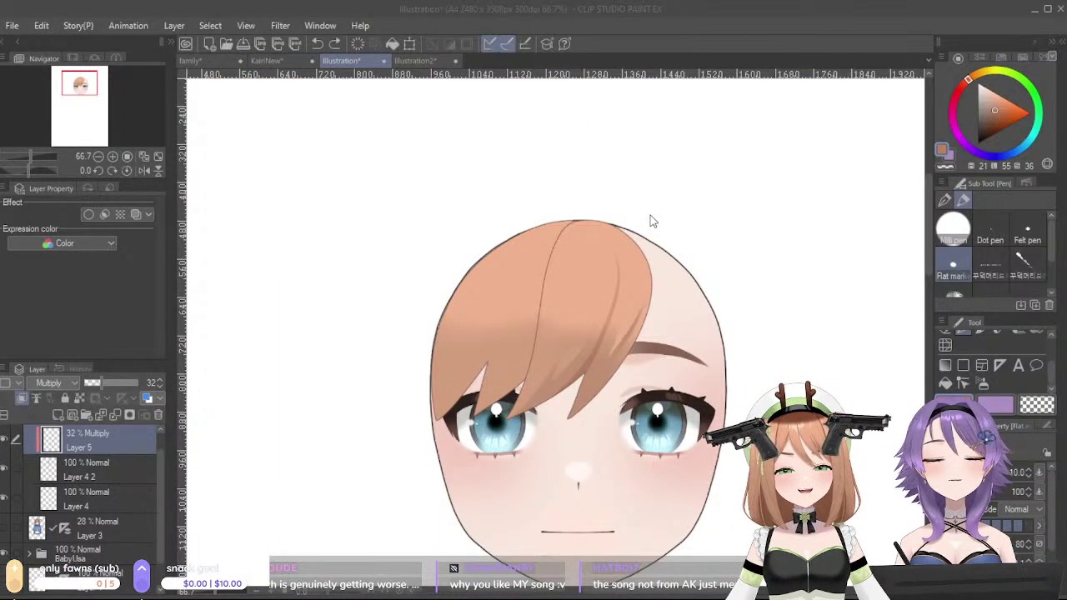
{"action": "left_click", "coordinate": [688, 232]}
{"action": "scroll", "coordinate": [619, 285], "scroll_direction": "up", "scroll_amount": 1}
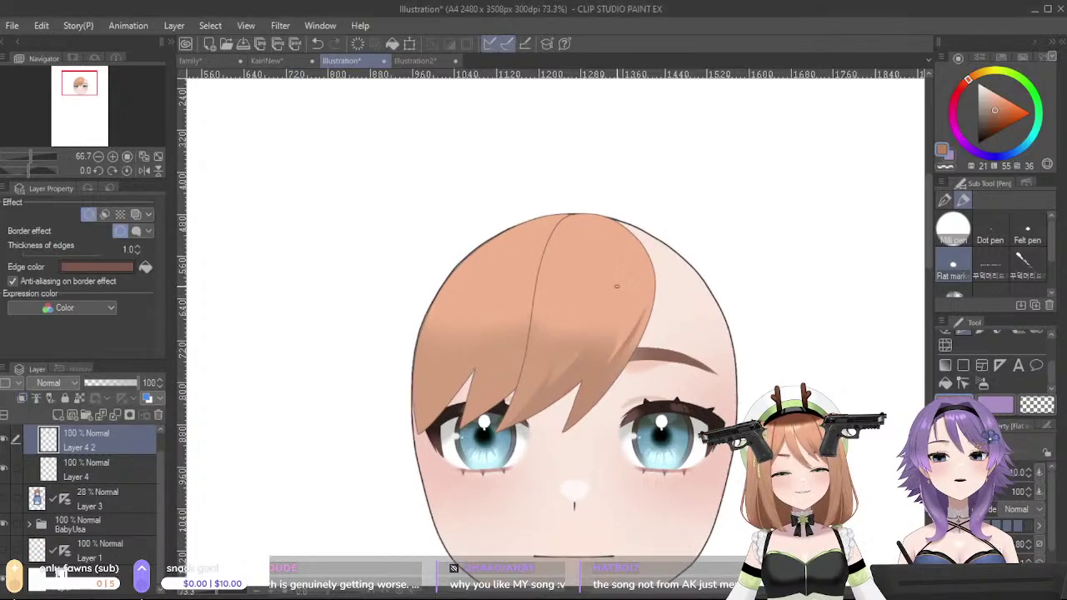
- Try painting a long curved strand shadow down the central lock directly on Layer 4 2
{"action": "scroll", "coordinate": [617, 287], "scroll_direction": "up", "scroll_amount": 4}
{"action": "left_click_drag", "start_coordinate": [601, 313], "coordinate": [622, 245]}
{"action": "left_click_drag", "start_coordinate": [630, 169], "coordinate": [501, 456]}
{"action": "key", "text": "ctrl+z"}
{"action": "left_click_drag", "start_coordinate": [637, 183], "coordinate": [502, 456]}
{"action": "key", "text": "ctrl+z"}
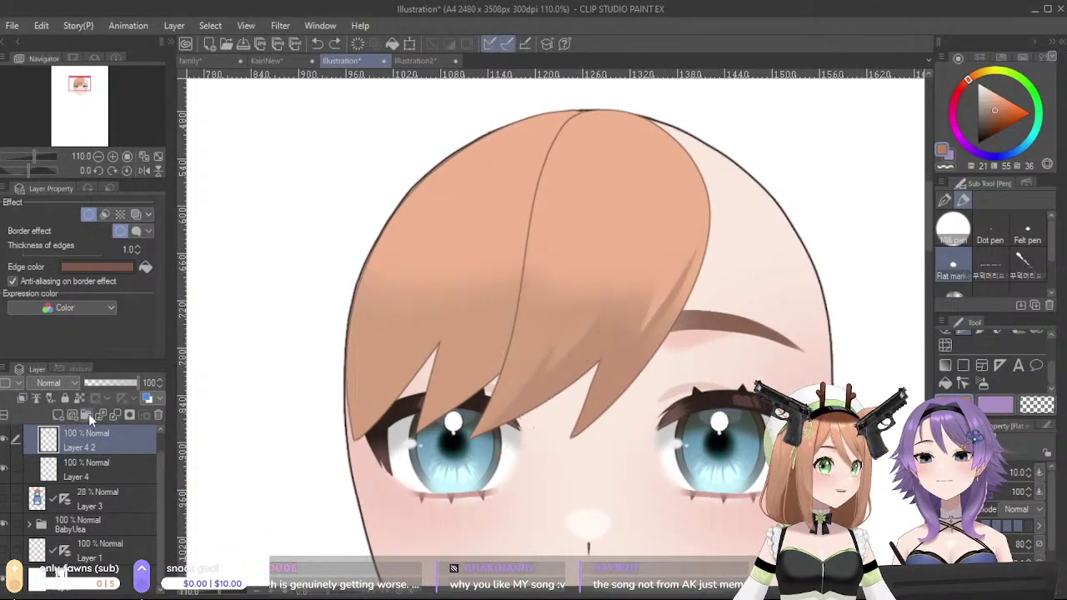
- Lock Layer 4 2's transparent pixels and paint a curved strand shadow down the central lock to the notch between its tips
{"action": "left_click", "coordinate": [79, 399]}
{"action": "mouse_move", "coordinate": [639, 152]}
{"action": "left_mouse_down"}
{"action": "mouse_move", "coordinate": [629, 294]}
{"action": "mouse_move", "coordinate": [555, 381]}
{"action": "left_mouse_up"}
{"action": "key", "text": "ctrl+z"}
{"action": "left_click_drag", "start_coordinate": [638, 171], "coordinate": [560, 383]}
{"action": "key", "text": "ctrl+z"}
{"action": "left_click_drag", "start_coordinate": [646, 173], "coordinate": [600, 365]}
{"action": "key", "text": "ctrl+z"}
{"action": "left_click_drag", "start_coordinate": [643, 177], "coordinate": [600, 358]}
{"action": "key", "text": "ctrl+z"}
{"action": "mouse_move", "coordinate": [643, 167]}
{"action": "left_mouse_down"}
{"action": "mouse_move", "coordinate": [653, 236]}
{"action": "mouse_move", "coordinate": [491, 426]}
{"action": "mouse_move", "coordinate": [609, 342]}
{"action": "mouse_move", "coordinate": [495, 428]}
{"action": "left_mouse_up"}
{"action": "key", "text": "ctrl+z"}
{"action": "key", "text": "ctrl+z"}
{"action": "key", "text": "ctrl+z"}
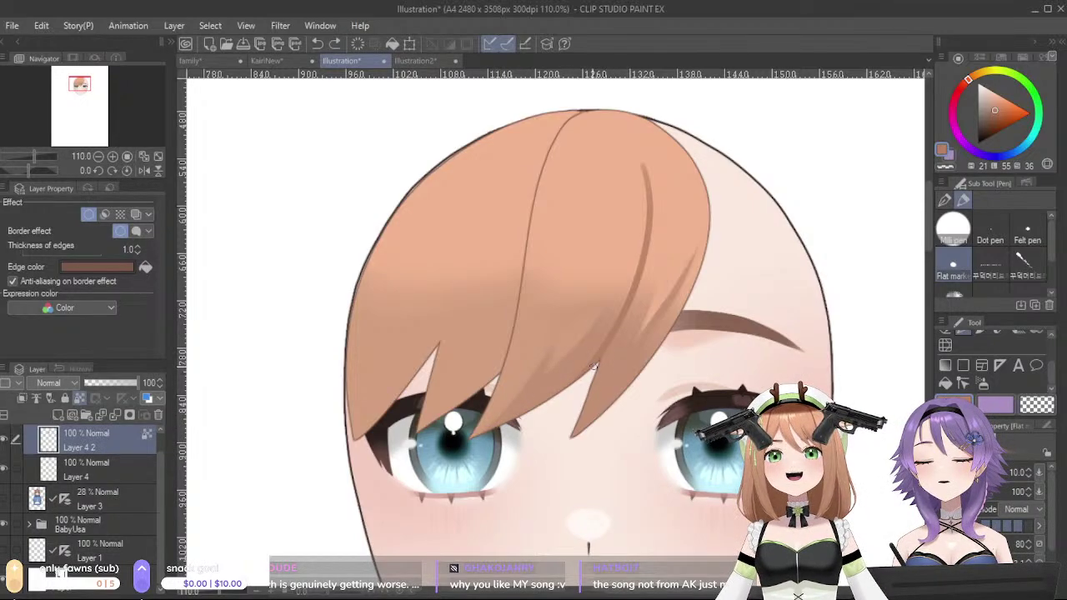
- Extend the strand shadow from the notch along the central lock's lower edge toward its tip
{"action": "left_click_drag", "start_coordinate": [575, 377], "coordinate": [472, 435]}
{"action": "key", "text": "ctrl+z"}
{"action": "left_click_drag", "start_coordinate": [602, 350], "coordinate": [476, 443]}
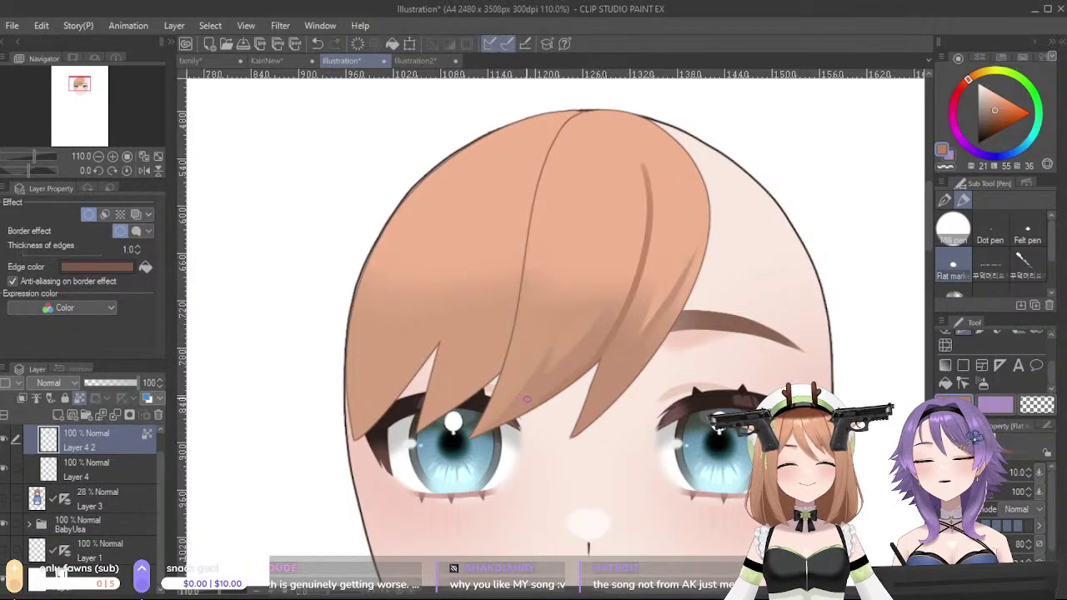
{"action": "mouse_move", "coordinate": [554, 347]}
{"action": "left_mouse_down"}
{"action": "mouse_move", "coordinate": [502, 423]}
{"action": "mouse_move", "coordinate": [537, 377]}
{"action": "left_mouse_up"}
{"action": "key", "text": "ctrl+z"}
{"action": "key", "text": "ctrl+z"}
{"action": "key", "text": "ctrl+z"}
{"action": "left_click", "coordinate": [550, 389], "text": "alt"}
{"action": "key", "text": "ctrl+z"}
{"action": "key", "text": "ctrl+z"}
- Thin the strand shadow's upper end with the sampled hair base colour and rework its middle with the sampled shadow tone
{"action": "left_click", "coordinate": [637, 220], "text": "alt"}
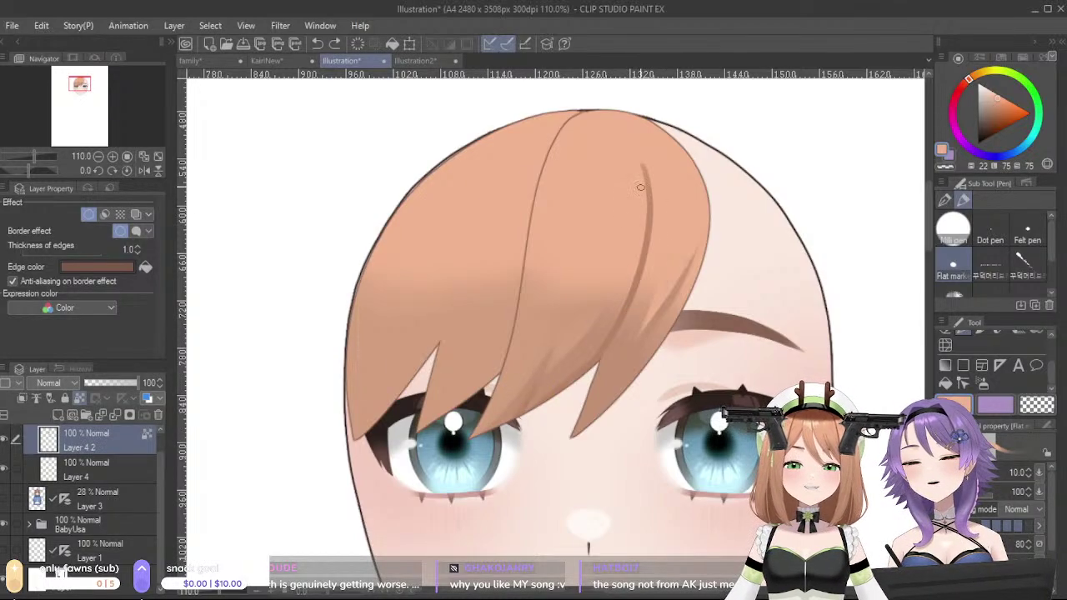
{"action": "left_click_drag", "start_coordinate": [639, 161], "coordinate": [638, 209]}
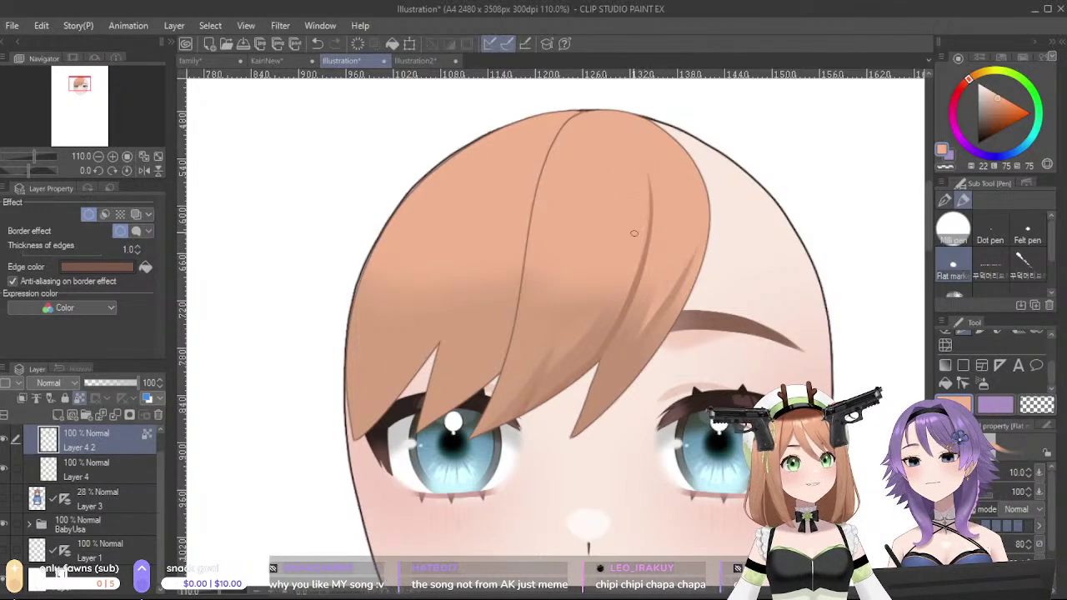
{"action": "left_click", "coordinate": [615, 293], "text": "alt"}
{"action": "left_click_drag", "start_coordinate": [639, 179], "coordinate": [627, 285]}
{"action": "key", "text": "ctrl+z"}
{"action": "key", "text": "ctrl+z"}
{"action": "left_click_drag", "start_coordinate": [648, 188], "coordinate": [605, 337]}
{"action": "key", "text": "ctrl+z"}
{"action": "key", "text": "ctrl+z"}
{"action": "mouse_move", "coordinate": [647, 221]}
{"action": "left_mouse_down"}
{"action": "mouse_move", "coordinate": [628, 293]}
{"action": "mouse_move", "coordinate": [621, 287]}
{"action": "left_mouse_up"}
{"action": "key", "text": "ctrl+z"}
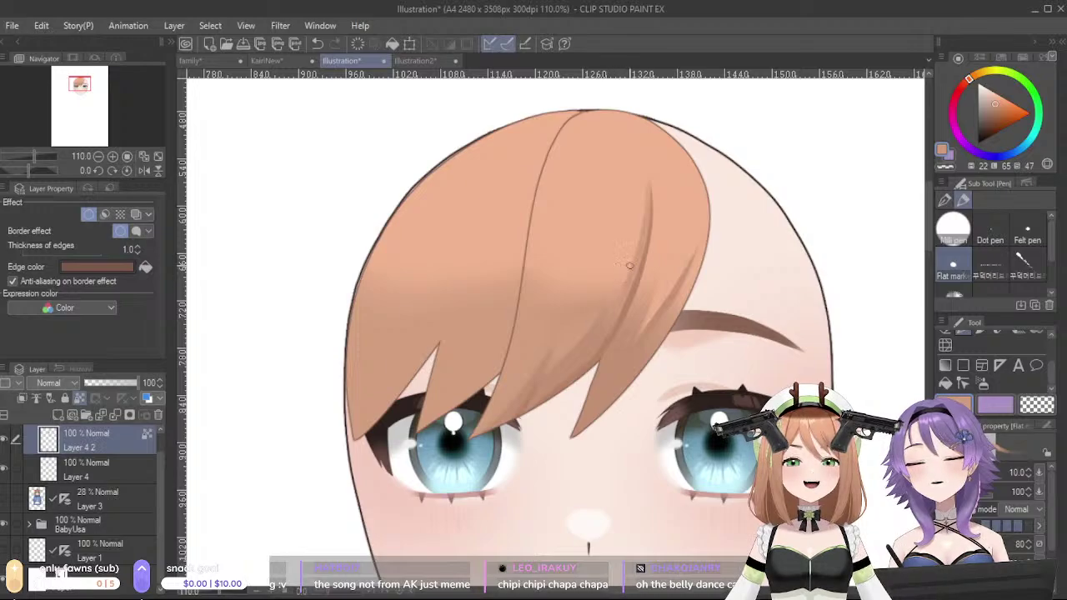
{"action": "left_click_drag", "start_coordinate": [657, 214], "coordinate": [656, 275]}
{"action": "key", "text": "ctrl+z"}
- Trim the strand shadow's inner edge with sampled light hair colours so its upper half tapers smoothly
{"action": "left_click", "coordinate": [636, 210], "text": "alt"}
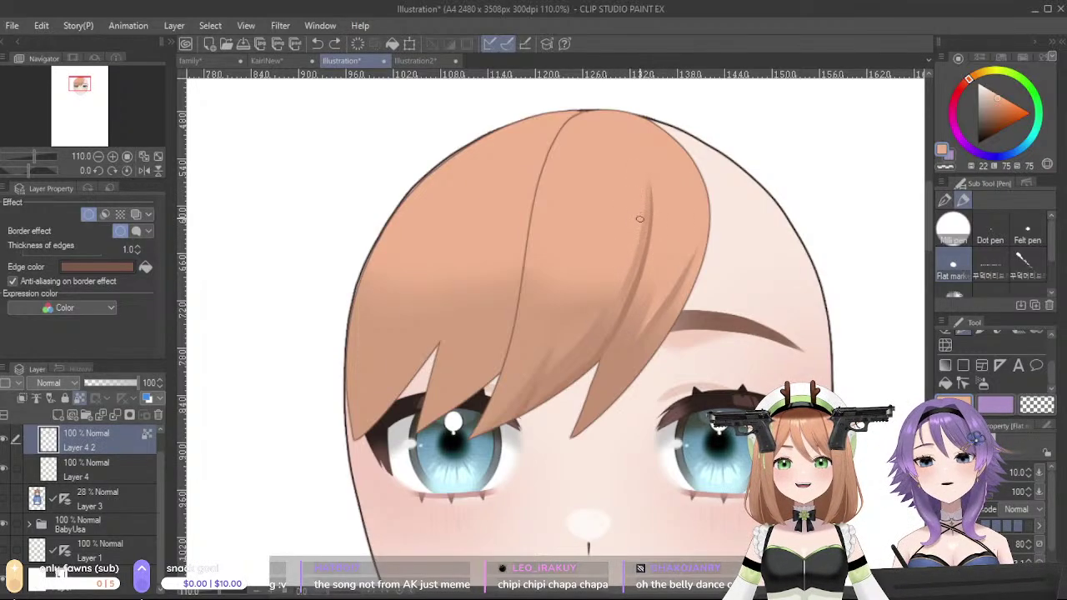
{"action": "left_click", "coordinate": [643, 231], "text": "alt"}
{"action": "left_click_drag", "start_coordinate": [646, 204], "coordinate": [623, 282]}
{"action": "left_click_drag", "start_coordinate": [644, 227], "coordinate": [626, 275]}
{"action": "key", "text": "ctrl+z"}
{"action": "left_click", "coordinate": [605, 199], "text": "alt"}
{"action": "mouse_move", "coordinate": [641, 168]}
{"action": "left_mouse_down"}
{"action": "mouse_move", "coordinate": [622, 276]}
{"action": "mouse_move", "coordinate": [648, 166]}
{"action": "mouse_move", "coordinate": [636, 247]}
{"action": "left_mouse_up"}
{"action": "key", "text": "ctrl+z"}
{"action": "left_click_drag", "start_coordinate": [646, 172], "coordinate": [624, 281]}
{"action": "left_click_drag", "start_coordinate": [640, 191], "coordinate": [612, 282]}
{"action": "left_click_drag", "start_coordinate": [638, 223], "coordinate": [622, 264]}
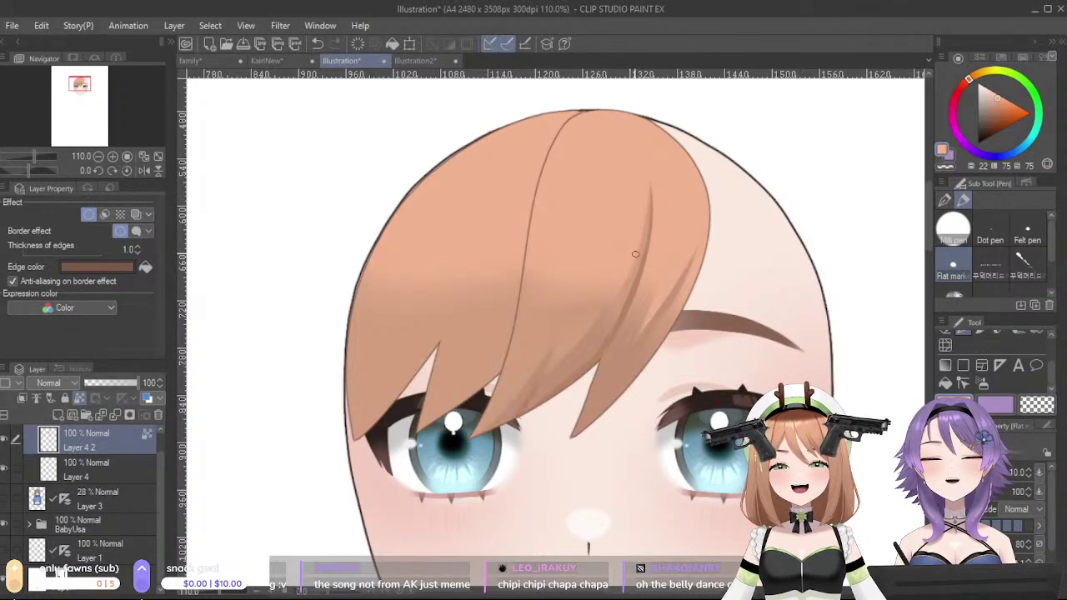
- Paint small pointed light and shadow streaks beside the parting line where the central lock's gradient begins, using sampled hair colours
{"action": "left_click", "coordinate": [560, 285], "text": "alt"}
{"action": "left_click", "coordinate": [557, 266], "text": "alt"}
{"action": "left_click_drag", "start_coordinate": [542, 243], "coordinate": [528, 290]}
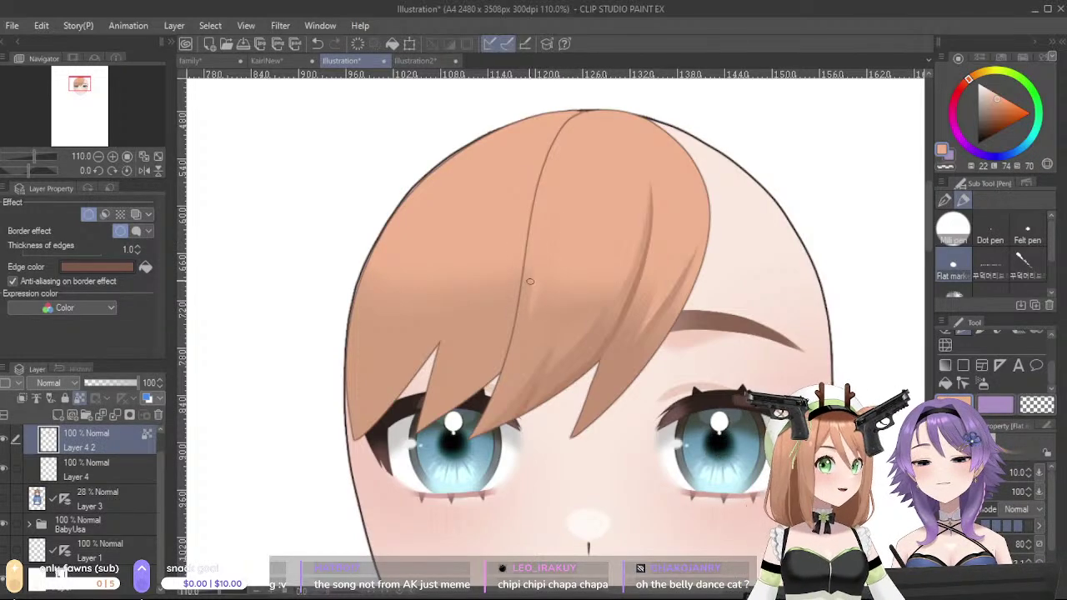
{"action": "key", "text": "ctrl+z"}
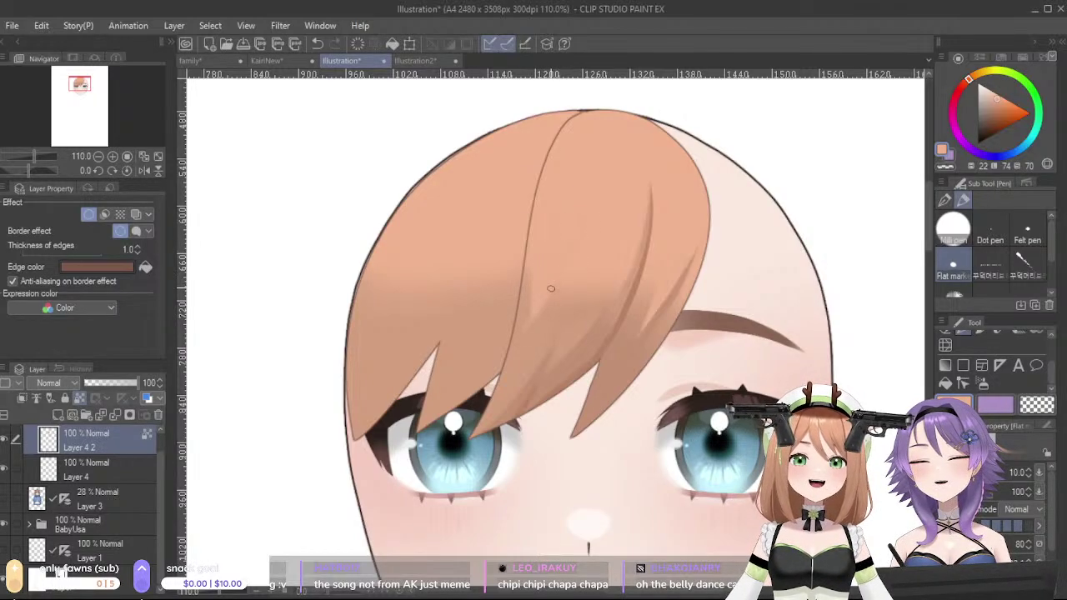
{"action": "left_click", "coordinate": [528, 340], "text": "alt"}
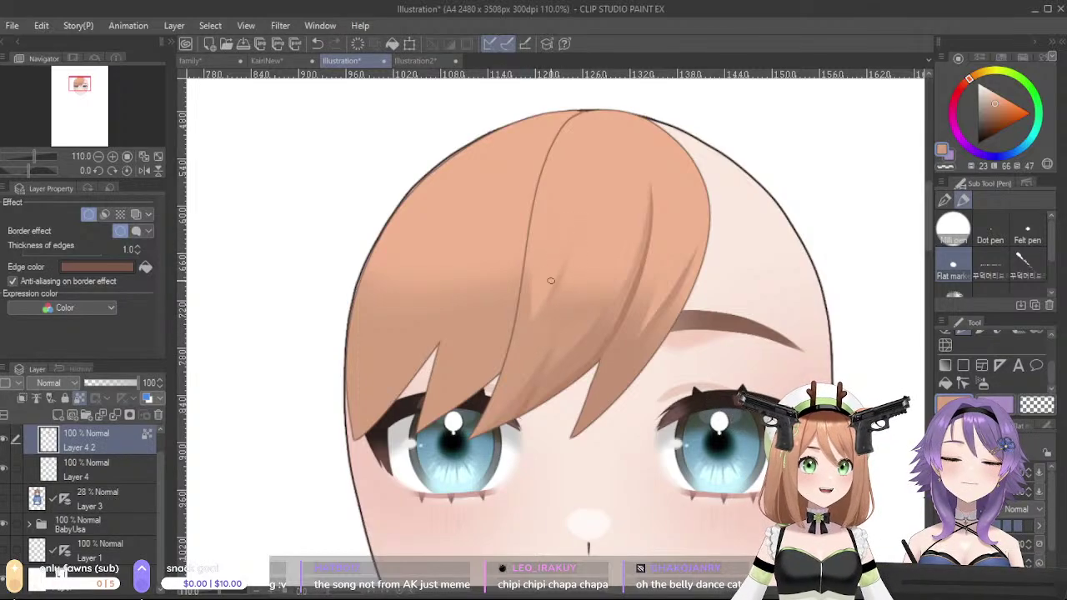
{"action": "left_click", "coordinate": [569, 246], "text": "alt"}
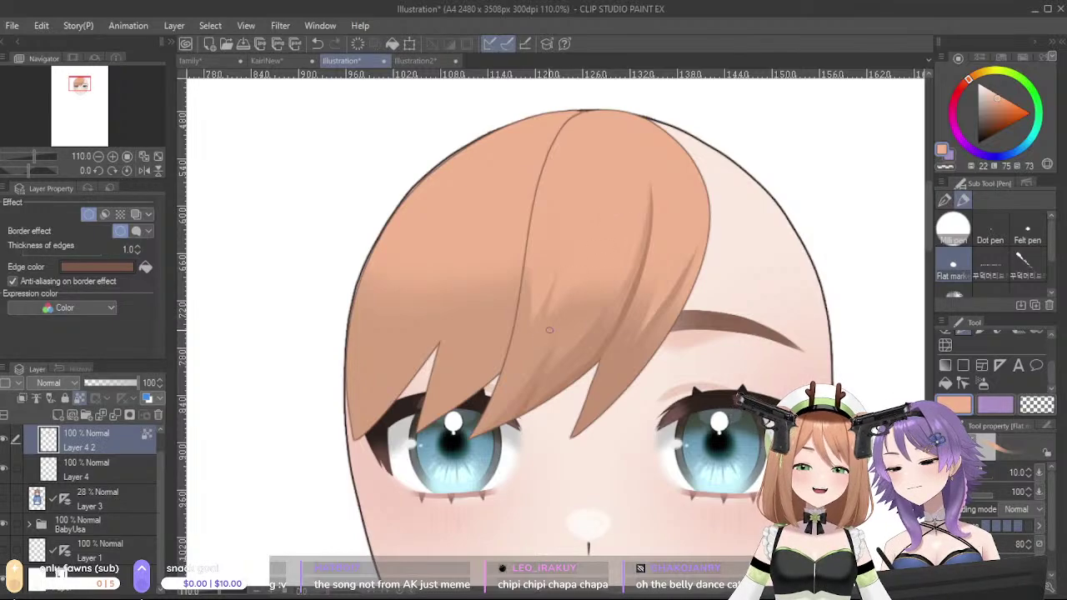
- Continue the pointed light and shadow streaks across the middle of the central lock with sampled hair colours
{"action": "left_click", "coordinate": [537, 327], "text": "alt"}
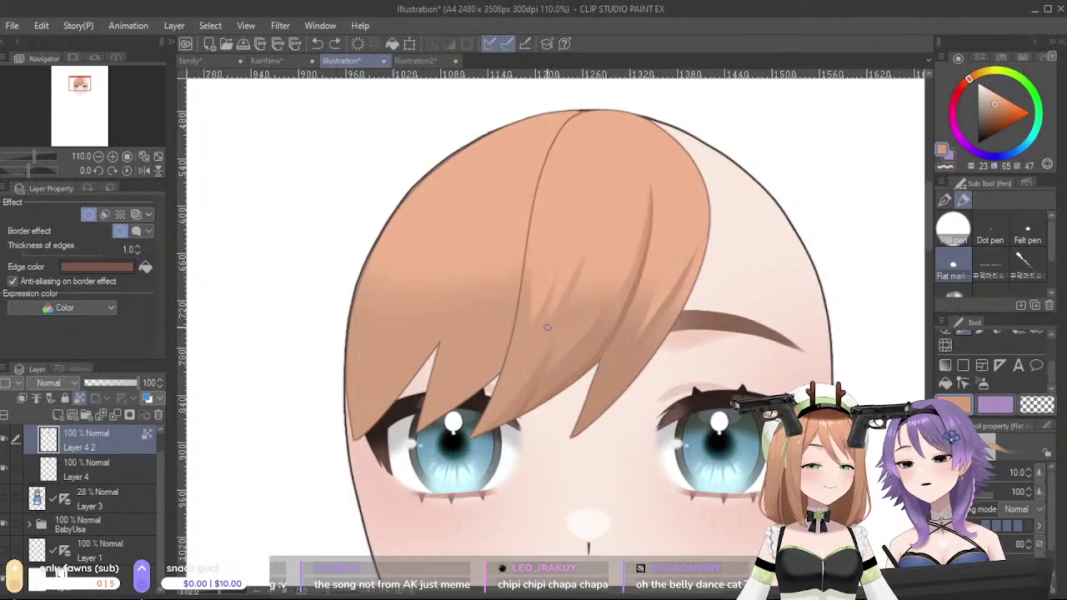
{"action": "left_click", "coordinate": [593, 243], "text": "alt"}
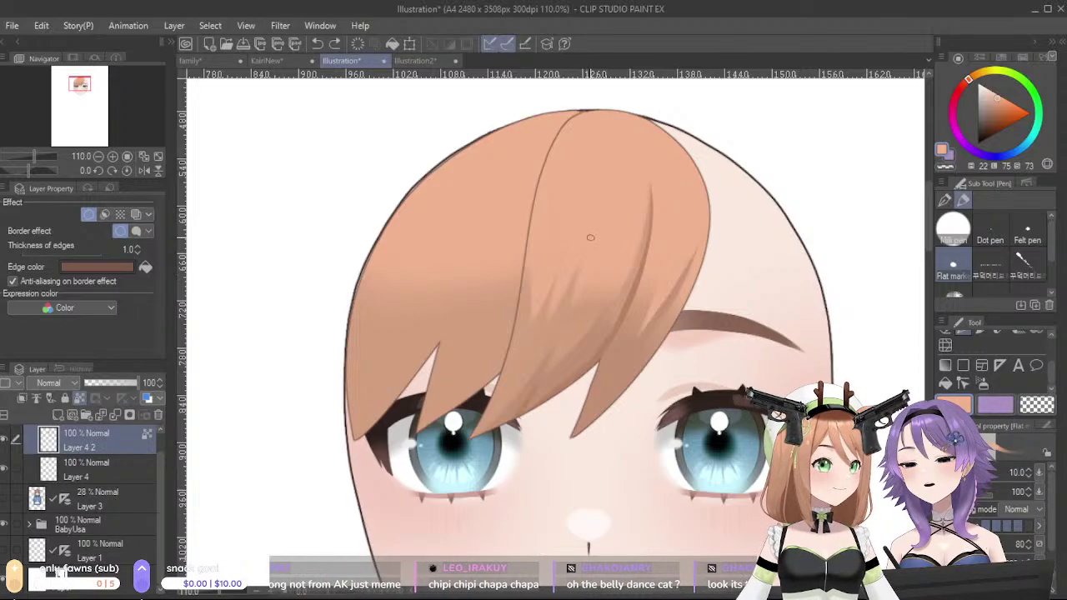
{"action": "left_click_drag", "start_coordinate": [573, 314], "coordinate": [572, 296]}
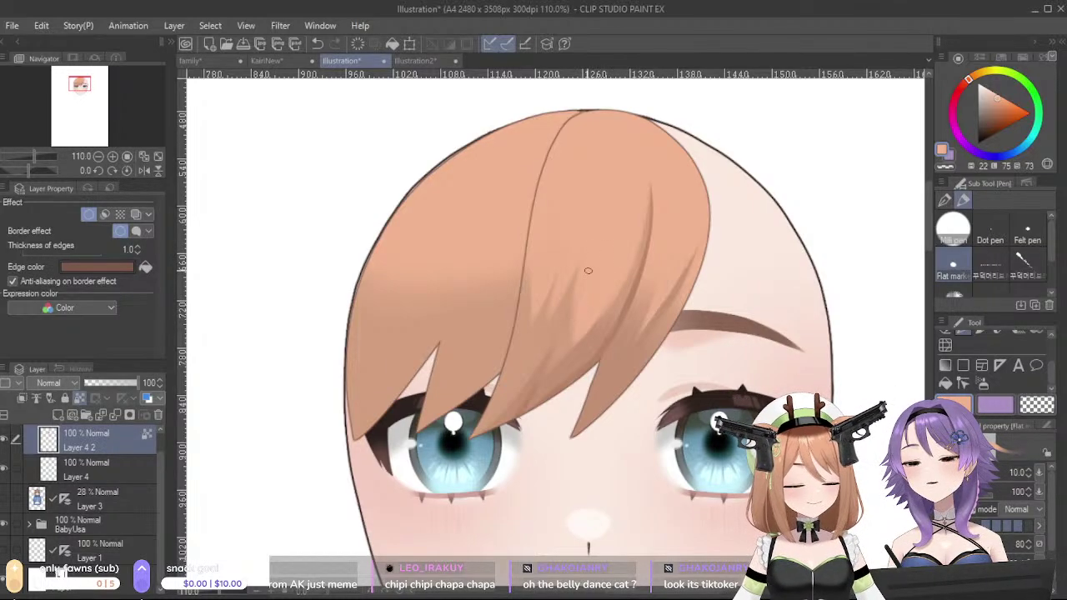
{"action": "left_click", "coordinate": [568, 310], "text": "alt"}
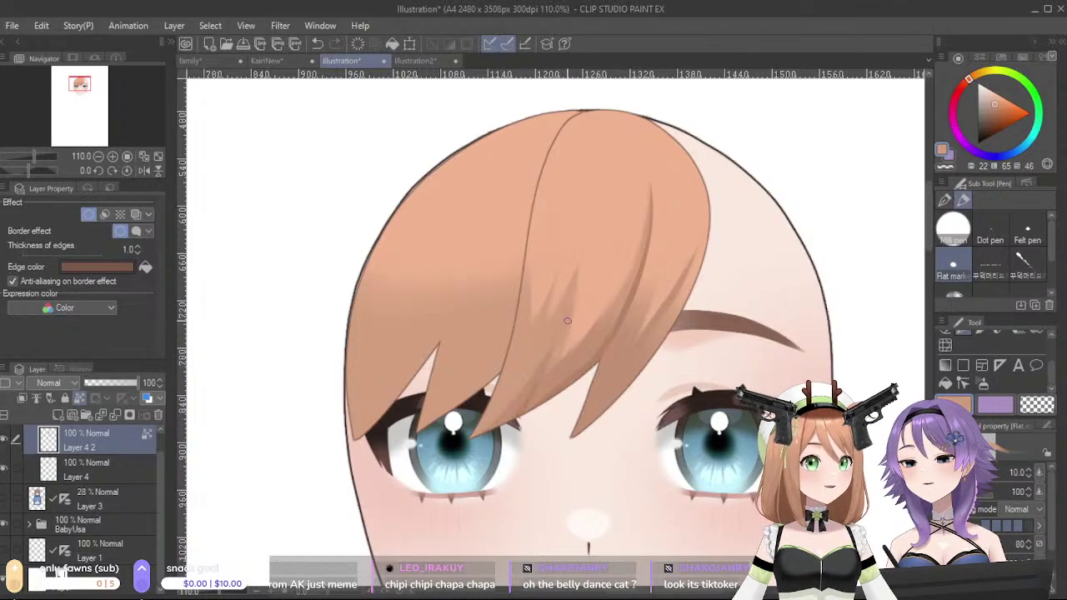
{"action": "key", "text": "ctrl+z"}
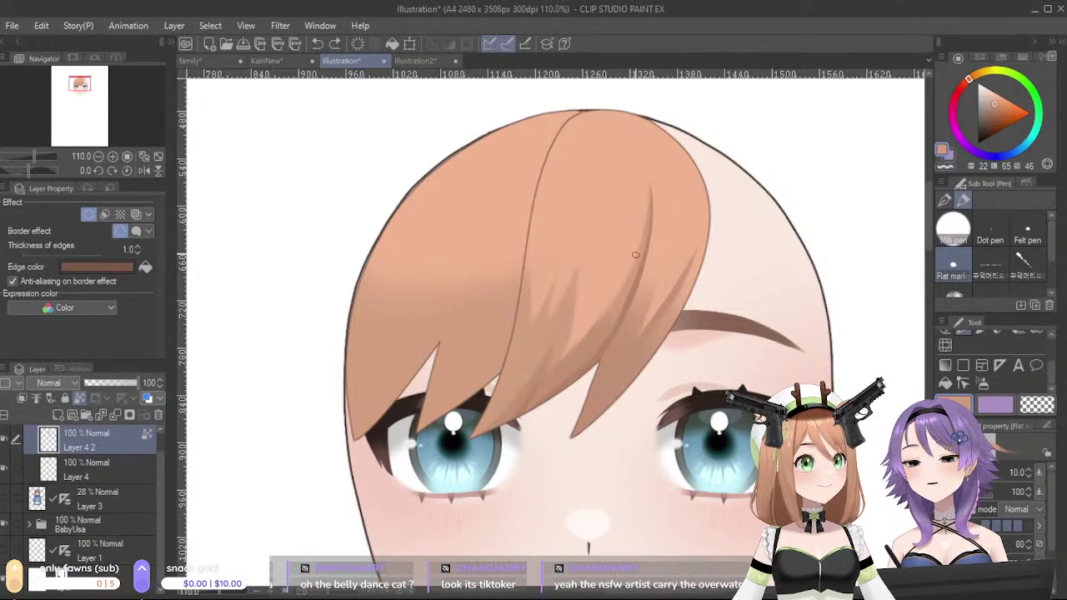
{"action": "key", "text": "ctrl+z"}
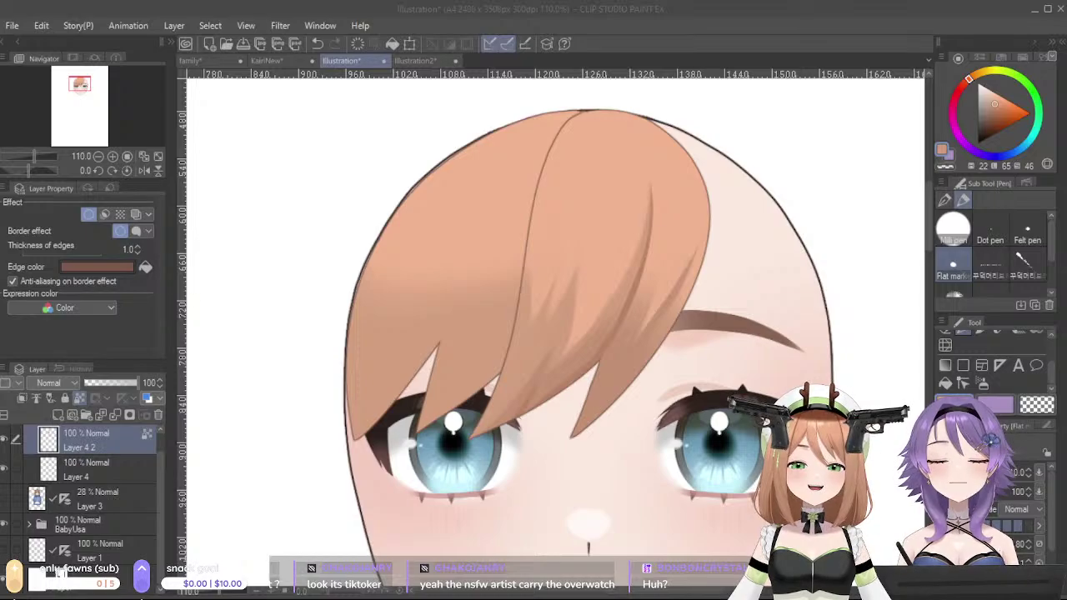
- Paint a thin shadow along the central lock's right outer edge, from the crown down toward the lower tip
{"action": "key", "text": "alt+Tab"}
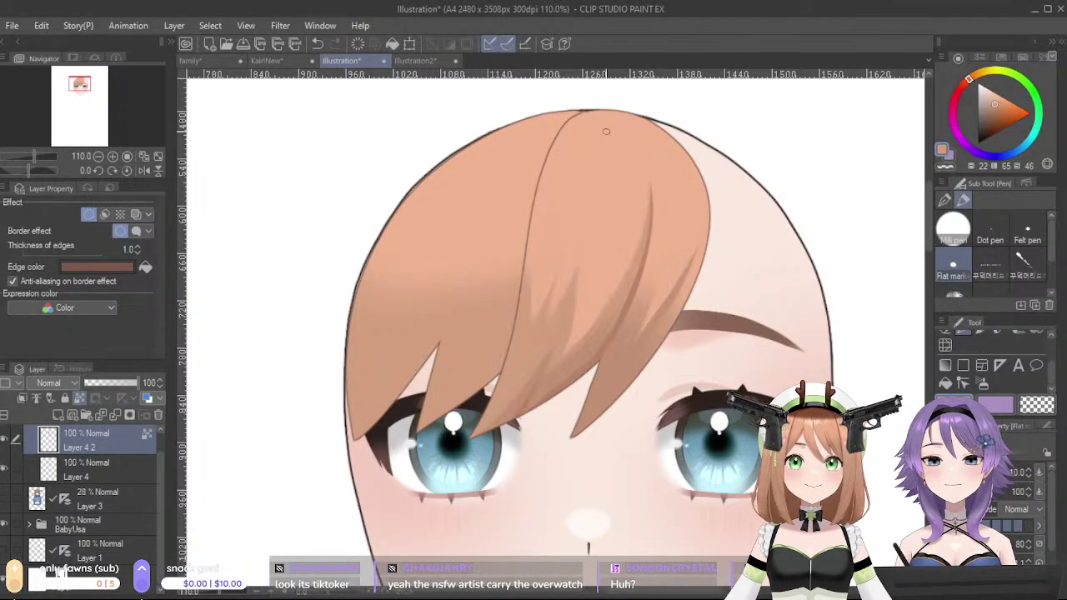
{"action": "key", "text": "ctrl+z"}
{"action": "mouse_move", "coordinate": [641, 117]}
{"action": "left_mouse_down"}
{"action": "mouse_move", "coordinate": [692, 230]}
{"action": "mouse_move", "coordinate": [691, 186]}
{"action": "mouse_move", "coordinate": [697, 250]}
{"action": "left_mouse_up"}
{"action": "key", "text": "ctrl+z"}
{"action": "key", "text": "ctrl+z"}
{"action": "left_click_drag", "start_coordinate": [646, 118], "coordinate": [698, 268]}
{"action": "left_click_drag", "start_coordinate": [701, 167], "coordinate": [659, 330]}
{"action": "key", "text": "ctrl+z"}
{"action": "mouse_move", "coordinate": [703, 198]}
{"action": "left_mouse_down"}
{"action": "mouse_move", "coordinate": [679, 298]}
{"action": "mouse_move", "coordinate": [638, 380]}
{"action": "left_mouse_up"}
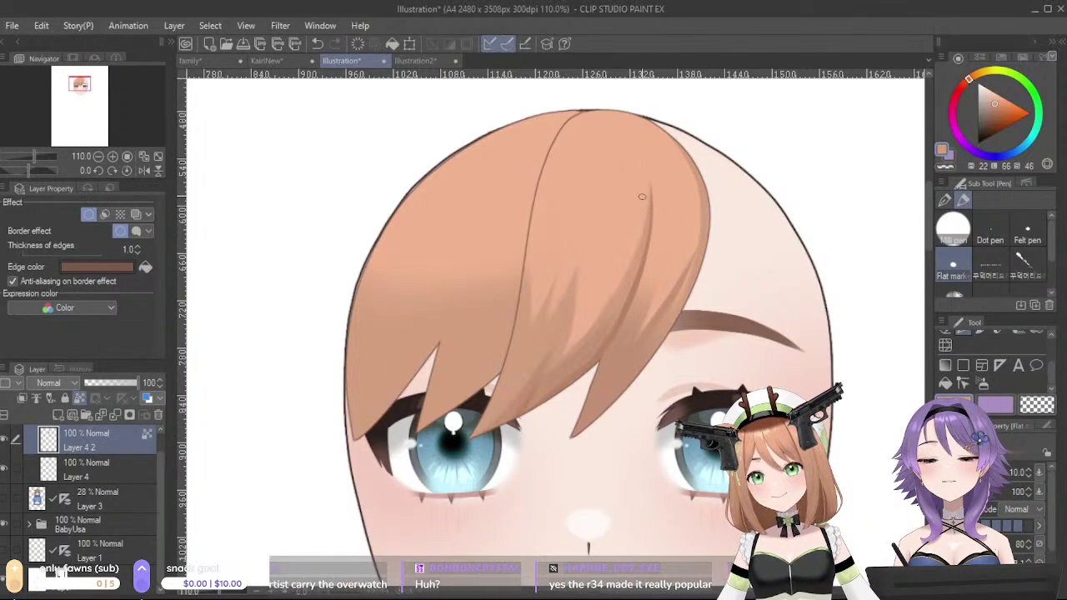
- Extend the central strand shadow up toward the crown and thin its upper end with the sampled hair base colour
{"action": "key", "text": "ctrl+z"}
{"action": "mouse_move", "coordinate": [635, 124]}
{"action": "left_mouse_down"}
{"action": "mouse_move", "coordinate": [652, 149]}
{"action": "mouse_move", "coordinate": [652, 242]}
{"action": "left_mouse_up"}
{"action": "key", "text": "ctrl+z"}
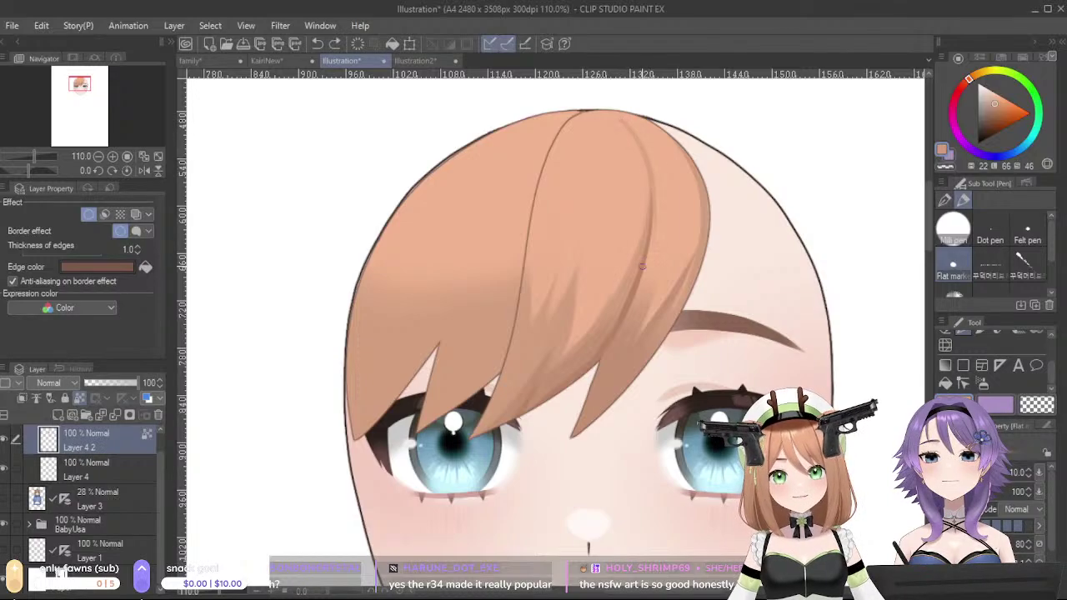
{"action": "left_click_drag", "start_coordinate": [633, 128], "coordinate": [648, 272]}
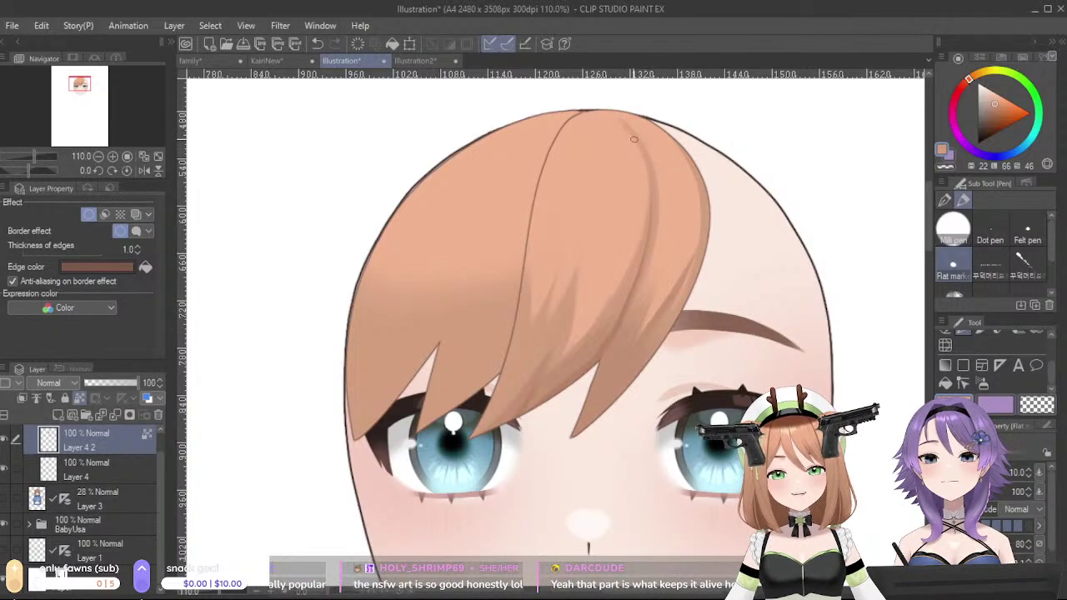
{"action": "left_click_drag", "start_coordinate": [628, 133], "coordinate": [660, 266]}
{"action": "key", "text": "ctrl+z"}
{"action": "left_click", "coordinate": [662, 159], "text": "alt"}
{"action": "mouse_move", "coordinate": [623, 119]}
{"action": "left_mouse_down"}
{"action": "mouse_move", "coordinate": [658, 210]}
{"action": "mouse_move", "coordinate": [616, 111]}
{"action": "mouse_move", "coordinate": [663, 218]}
{"action": "mouse_move", "coordinate": [619, 118]}
{"action": "mouse_move", "coordinate": [663, 201]}
{"action": "mouse_move", "coordinate": [627, 125]}
{"action": "mouse_move", "coordinate": [636, 284]}
{"action": "left_mouse_up"}
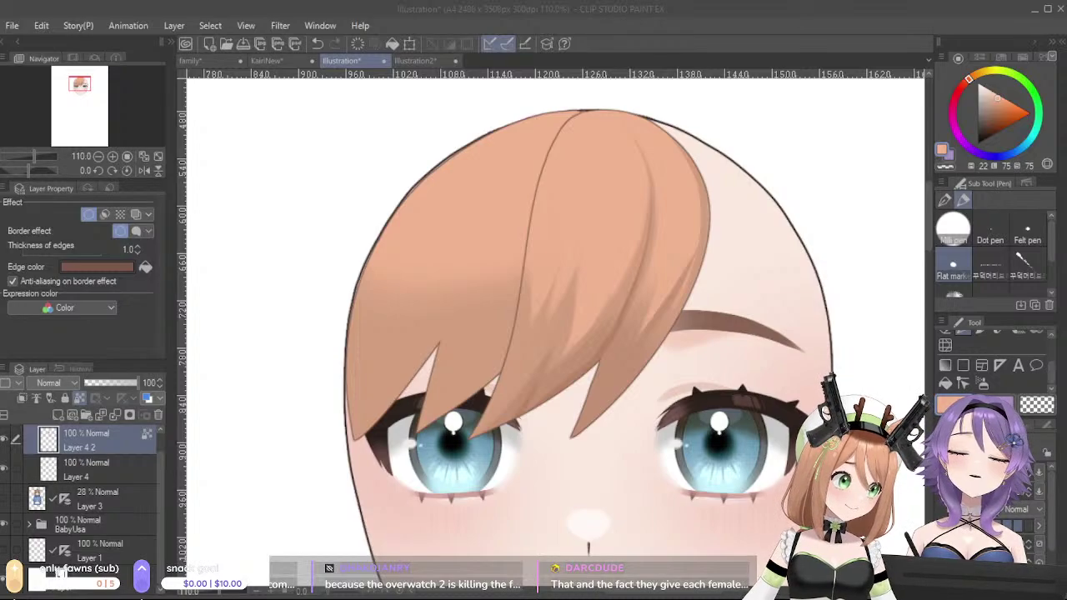
{"action": "left_click", "coordinate": [340, 17]}
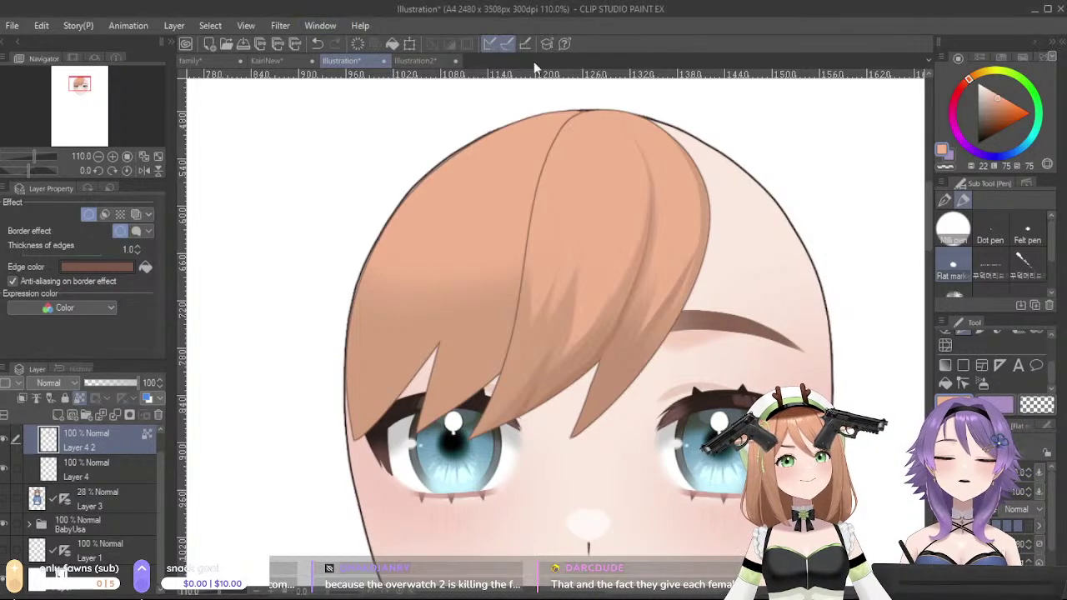
- Undo the last strand shadow strokes and repaint the shadow's tapered upper end near the crown in the light hair colour
{"action": "key", "text": "ctrl+z"}
{"action": "key", "text": "ctrl+z"}
{"action": "left_click_drag", "start_coordinate": [644, 150], "coordinate": [653, 211]}
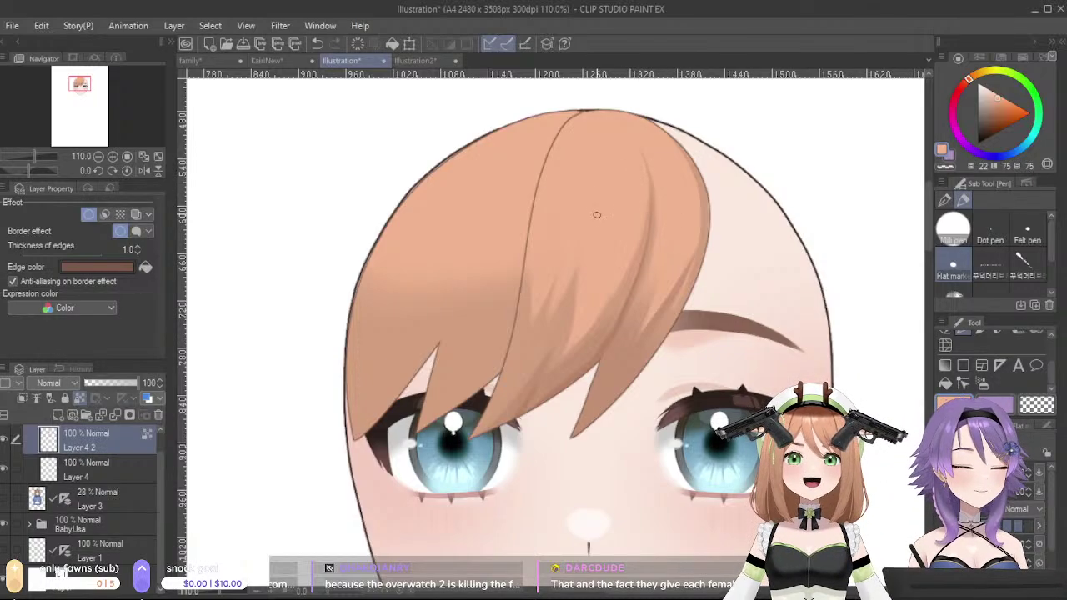
- Paint a narrow shadow along the right edge of the central lock's rightmost tip with a sampled darker hair colour
{"action": "left_click", "coordinate": [627, 356], "text": "alt"}
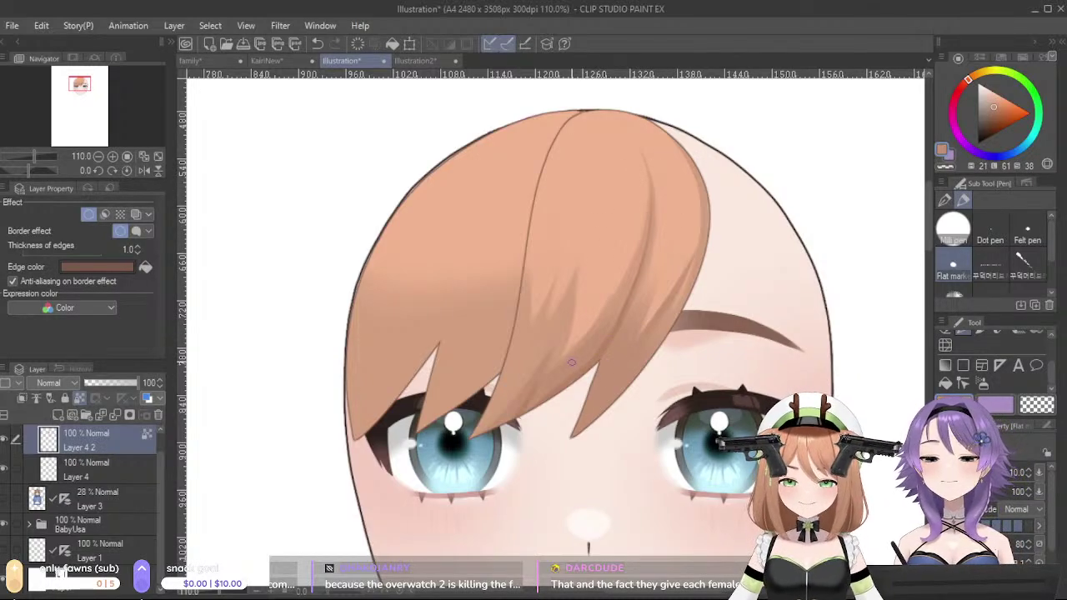
{"action": "key", "text": "ctrl+z"}
{"action": "left_click", "coordinate": [649, 319], "text": "alt"}
{"action": "key", "text": "ctrl+z"}
{"action": "mouse_move", "coordinate": [567, 436]}
{"action": "left_mouse_down"}
{"action": "mouse_move", "coordinate": [651, 321]}
{"action": "mouse_move", "coordinate": [660, 331]}
{"action": "left_mouse_up"}
{"action": "key", "text": "ctrl+z"}
{"action": "left_click_drag", "start_coordinate": [570, 440], "coordinate": [654, 315]}
{"action": "key", "text": "ctrl+z"}
{"action": "mouse_move", "coordinate": [573, 435]}
{"action": "left_mouse_down"}
{"action": "mouse_move", "coordinate": [641, 339]}
{"action": "mouse_move", "coordinate": [550, 446]}
{"action": "left_mouse_up"}
{"action": "key", "text": "ctrl+z"}
{"action": "key", "text": "ctrl+z"}
{"action": "left_click", "coordinate": [634, 359], "text": "alt"}
{"action": "key", "text": "ctrl+z"}
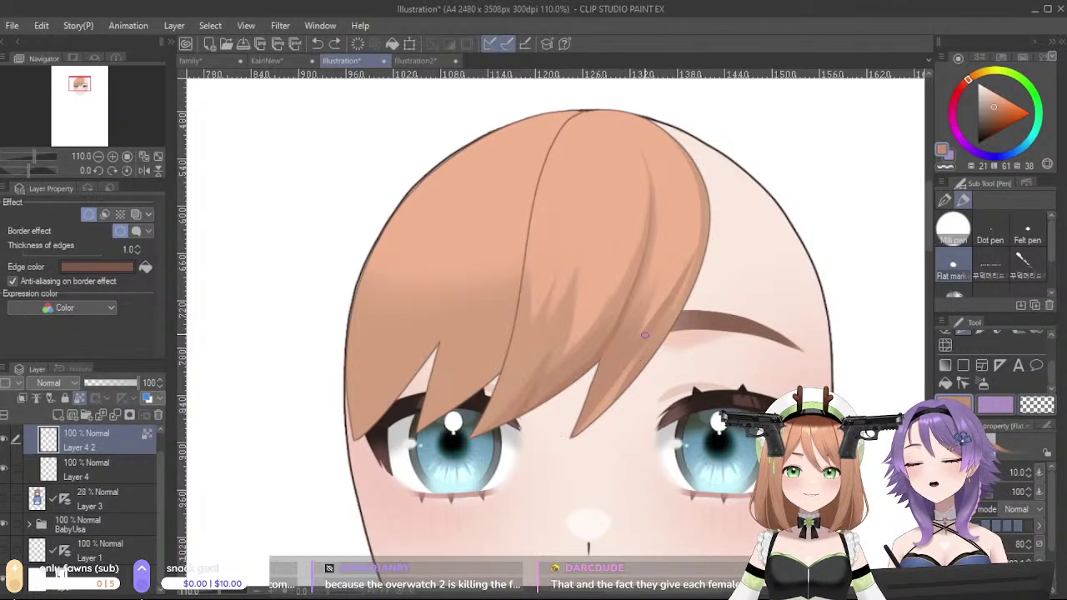
{"action": "left_click_drag", "start_coordinate": [645, 328], "coordinate": [557, 444]}
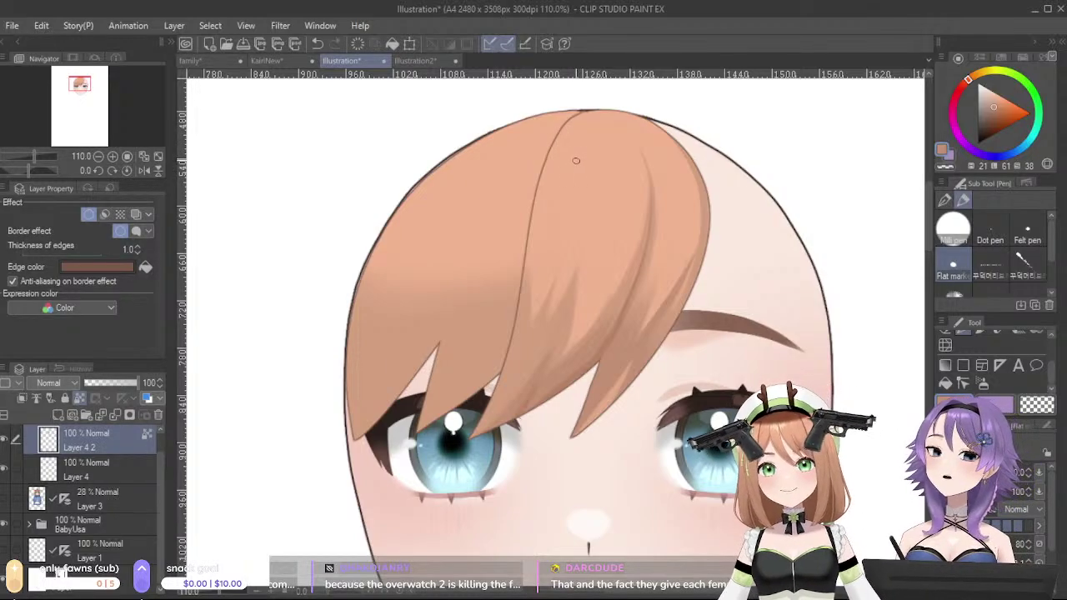
- Shade the central lock's middle tip with fine light and shadow streaks in sampled hair colours
{"action": "left_click", "coordinate": [582, 225], "text": "alt"}
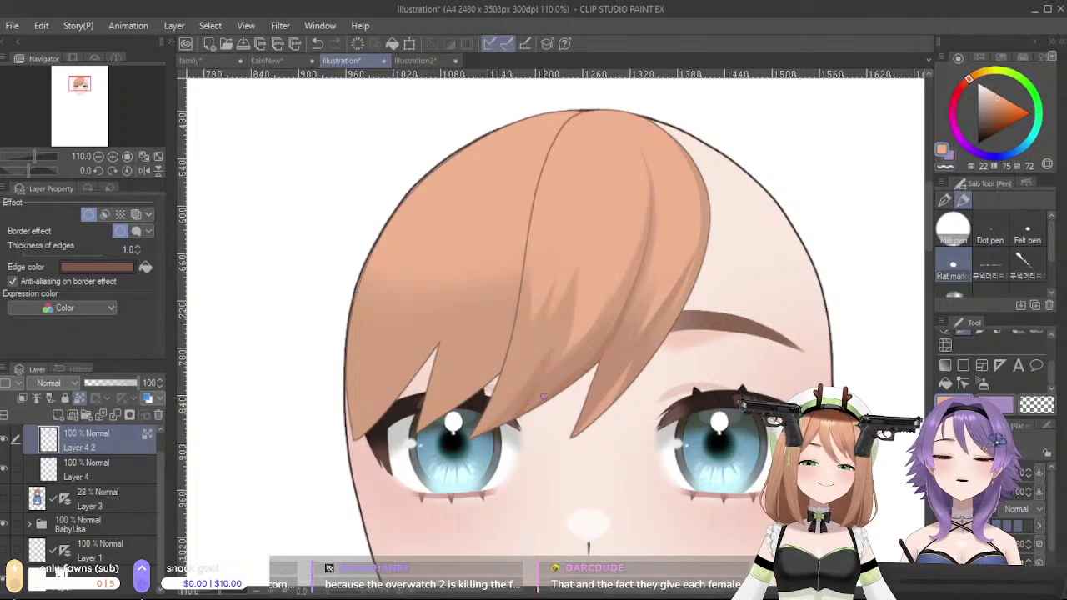
{"action": "left_click", "coordinate": [587, 365], "text": "alt"}
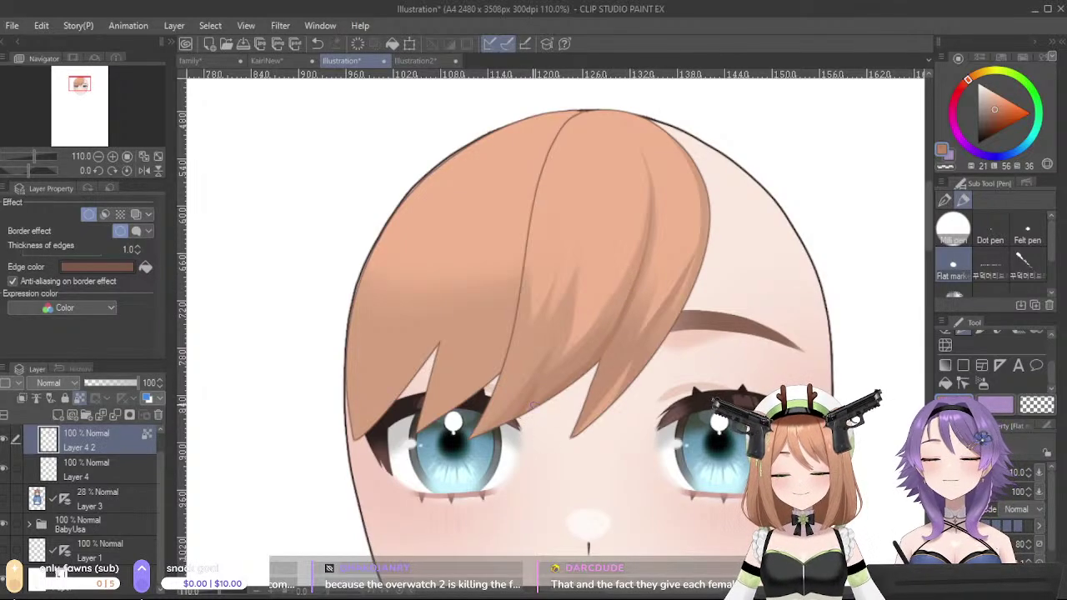
{"action": "left_click_drag", "start_coordinate": [607, 112], "coordinate": [655, 181]}
{"action": "key", "text": "ctrl+z"}
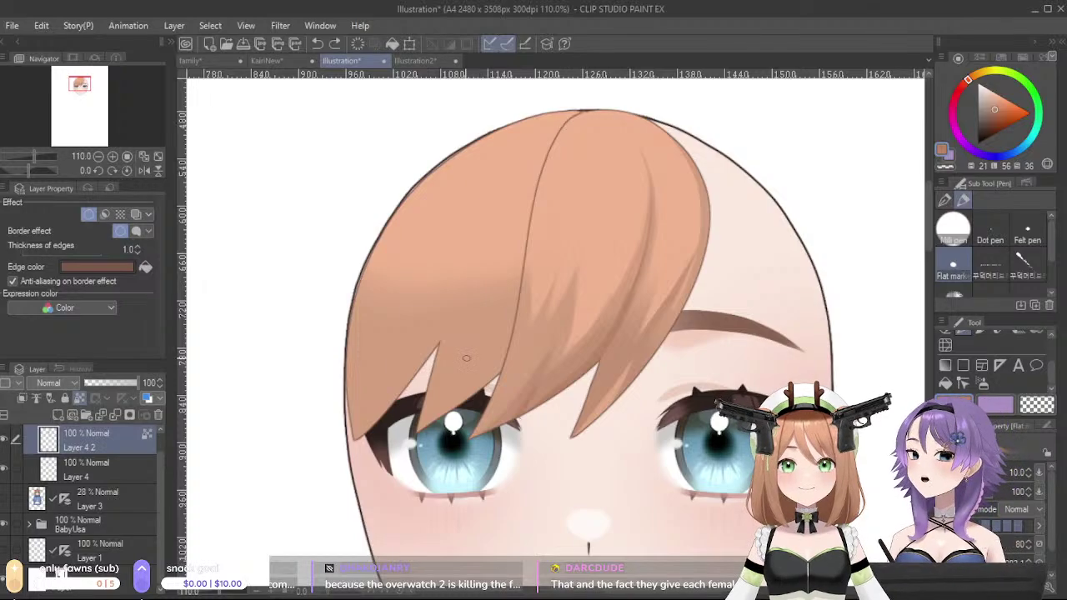
{"action": "left_click_drag", "start_coordinate": [743, 382], "coordinate": [721, 364]}
{"action": "left_click", "coordinate": [587, 375], "text": "alt"}
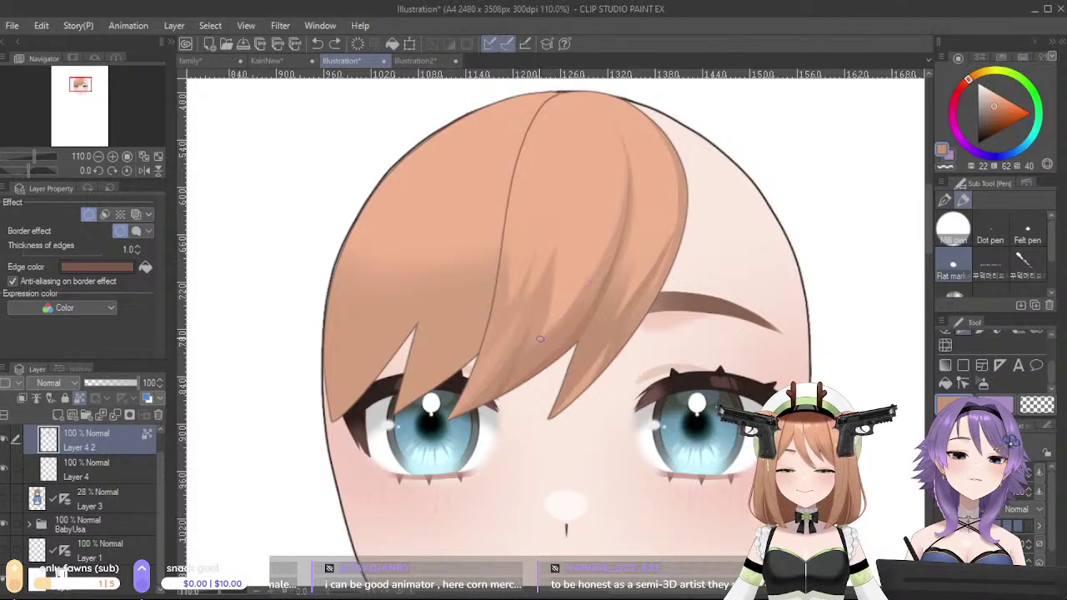
{"action": "key", "text": "ctrl+z"}
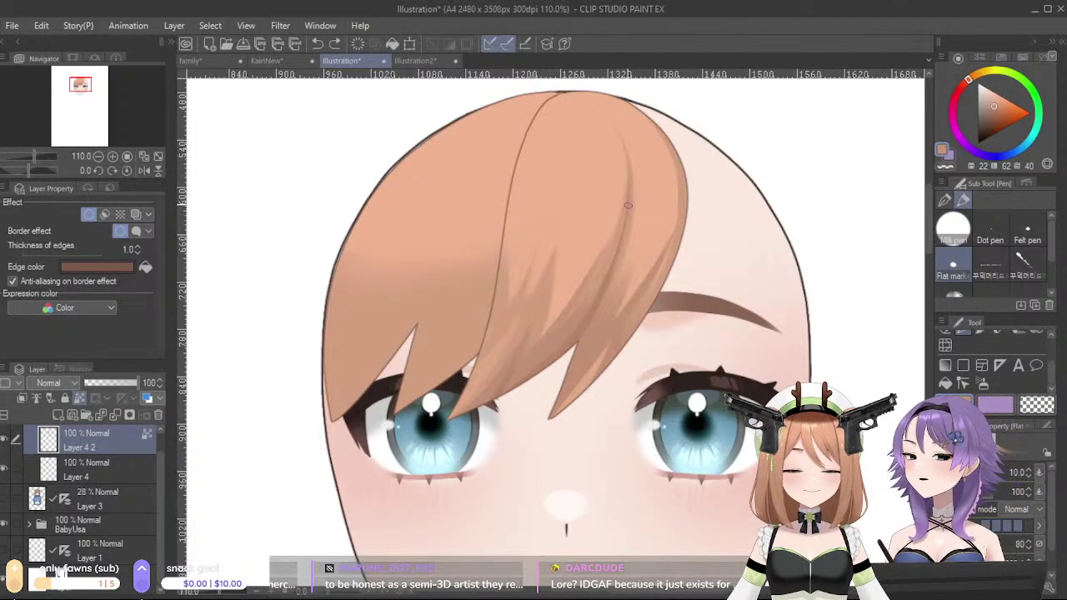
- Paint a thin tapering shadow strand from the crown down beside the parting line on the central lock
{"action": "left_click_drag", "start_coordinate": [564, 100], "coordinate": [575, 233]}
{"action": "key", "text": "ctrl+z"}
{"action": "left_click_drag", "start_coordinate": [561, 99], "coordinate": [524, 245]}
{"action": "key", "text": "ctrl+z"}
{"action": "key", "text": "ctrl+z"}
{"action": "mouse_move", "coordinate": [563, 94]}
{"action": "left_mouse_down"}
{"action": "mouse_move", "coordinate": [515, 233]}
{"action": "mouse_move", "coordinate": [548, 100]}
{"action": "mouse_move", "coordinate": [519, 209]}
{"action": "left_mouse_up"}
{"action": "key", "text": "ctrl+z"}
{"action": "left_click_drag", "start_coordinate": [561, 97], "coordinate": [519, 230]}
{"action": "key", "text": "ctrl+z"}
{"action": "key", "text": "ctrl+z"}
{"action": "mouse_move", "coordinate": [554, 102]}
{"action": "left_mouse_down"}
{"action": "mouse_move", "coordinate": [515, 203]}
{"action": "mouse_move", "coordinate": [519, 240]}
{"action": "left_mouse_up"}
{"action": "key", "text": "ctrl+z"}
{"action": "key", "text": "ctrl+z"}
{"action": "left_click_drag", "start_coordinate": [558, 102], "coordinate": [523, 245]}
{"action": "key", "text": "ctrl+z"}
{"action": "left_click_drag", "start_coordinate": [558, 100], "coordinate": [529, 220]}
{"action": "key", "text": "ctrl+z"}
{"action": "left_click_drag", "start_coordinate": [545, 155], "coordinate": [527, 230]}
{"action": "left_click", "coordinate": [538, 303], "text": "alt"}
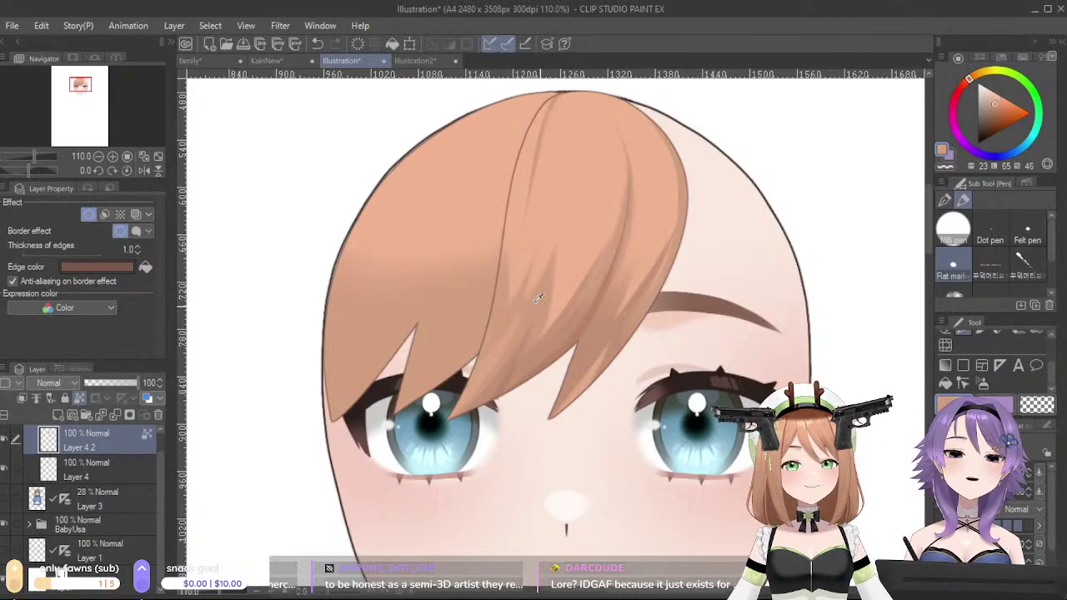
{"action": "key", "text": "ctrl+z"}
{"action": "mouse_move", "coordinate": [553, 102]}
{"action": "left_mouse_down"}
{"action": "mouse_move", "coordinate": [526, 204]}
{"action": "mouse_move", "coordinate": [625, 184]}
{"action": "mouse_move", "coordinate": [614, 131]}
{"action": "mouse_move", "coordinate": [623, 177]}
{"action": "left_mouse_up"}
{"action": "key", "text": "ctrl+z"}
{"action": "key", "text": "ctrl+z"}
{"action": "key", "text": "ctrl+z"}
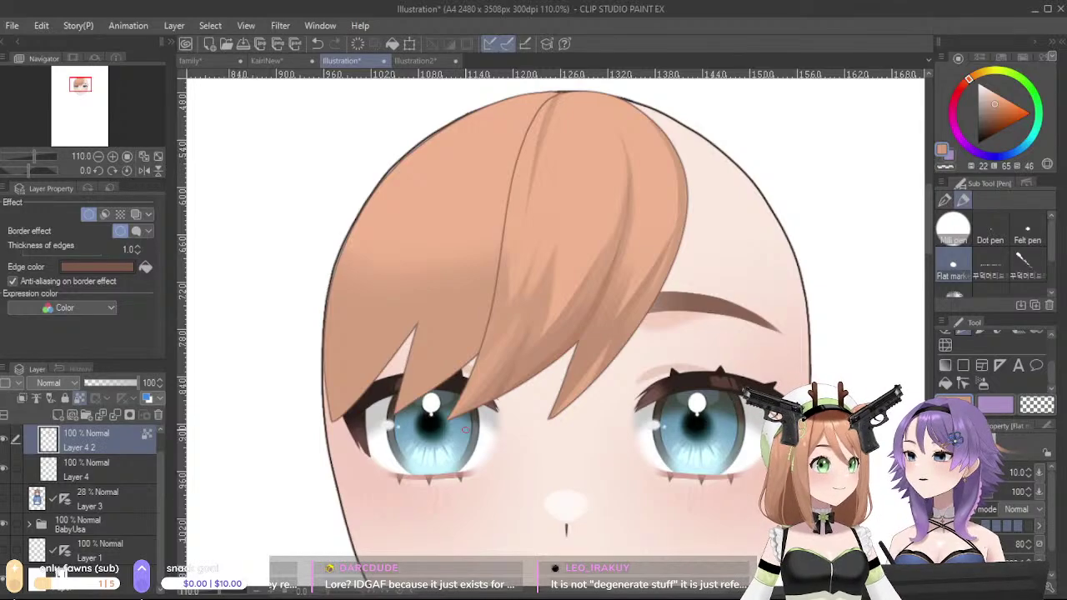
- Compare Layer 4 and Layer 4 2 by hiding and showing each one, then keep Layer 4 2 selected
{"action": "mouse_move", "coordinate": [685, 195]}
{"action": "left_mouse_down"}
{"action": "mouse_move", "coordinate": [759, 230]}
{"action": "mouse_move", "coordinate": [738, 245]}
{"action": "left_mouse_up"}
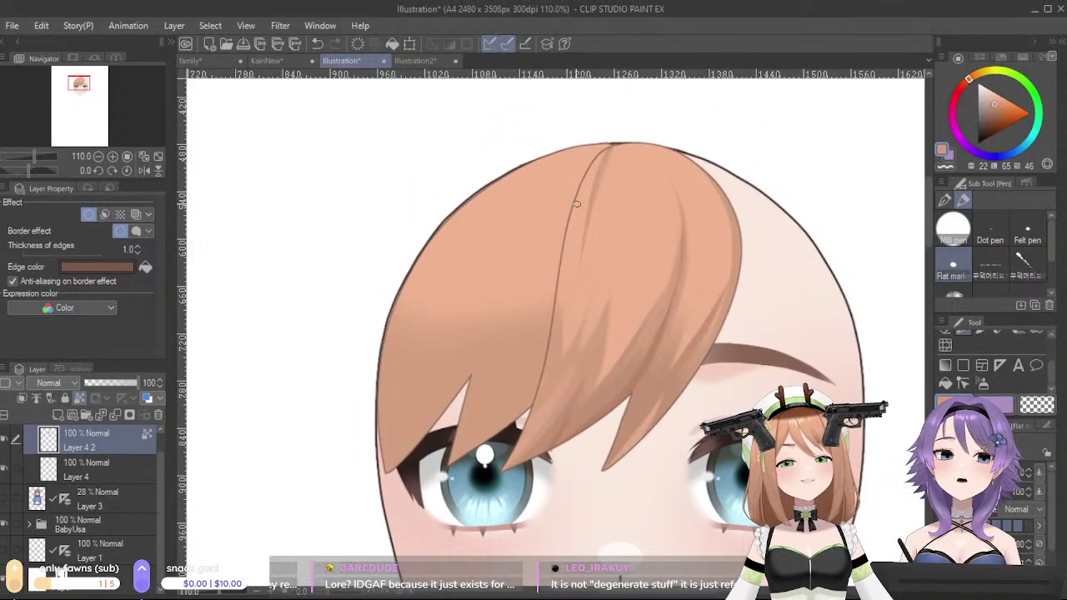
{"action": "left_click", "coordinate": [87, 468]}
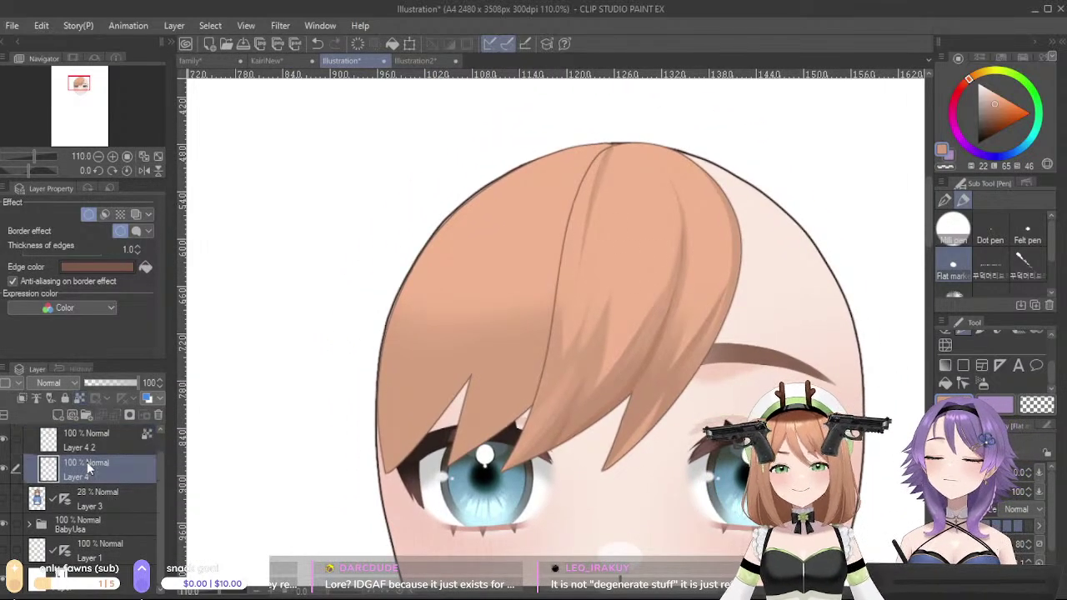
{"action": "left_click", "coordinate": [4, 470]}
{"action": "left_click", "coordinate": [3, 470]}
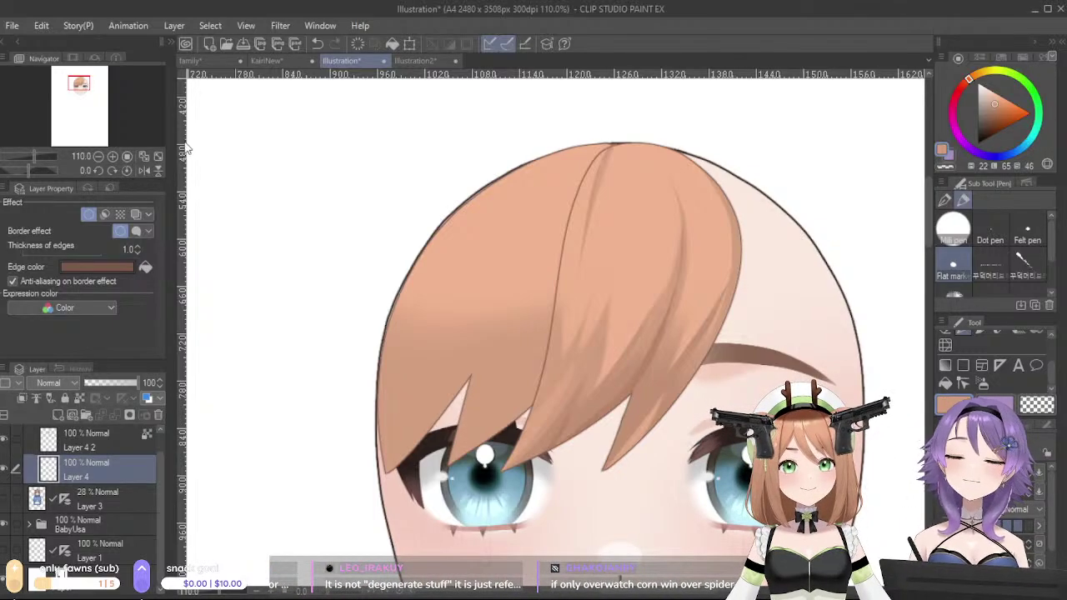
{"action": "left_click", "coordinate": [4, 472]}
{"action": "left_click", "coordinate": [4, 471]}
{"action": "left_click", "coordinate": [8, 442]}
{"action": "left_click", "coordinate": [4, 440]}
{"action": "left_click", "coordinate": [4, 441]}
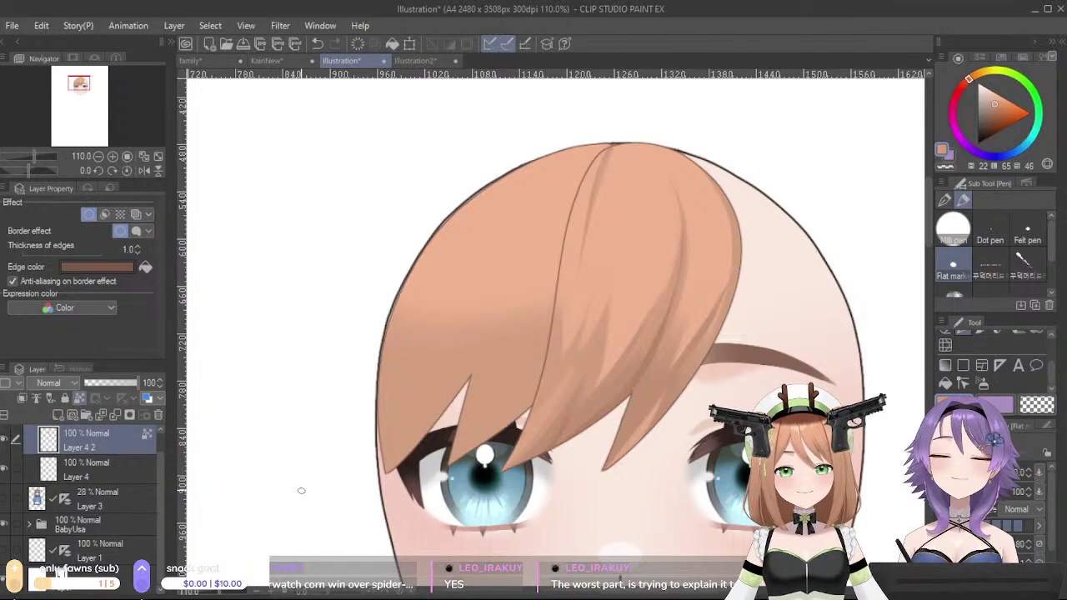
- Add a new raster layer above Layer 4 2 and merge it down to bake in the border effect
{"action": "left_click", "coordinate": [709, 325], "text": "alt"}
{"action": "left_click", "coordinate": [713, 315], "text": "alt"}
{"action": "left_click", "coordinate": [624, 236], "text": "alt"}
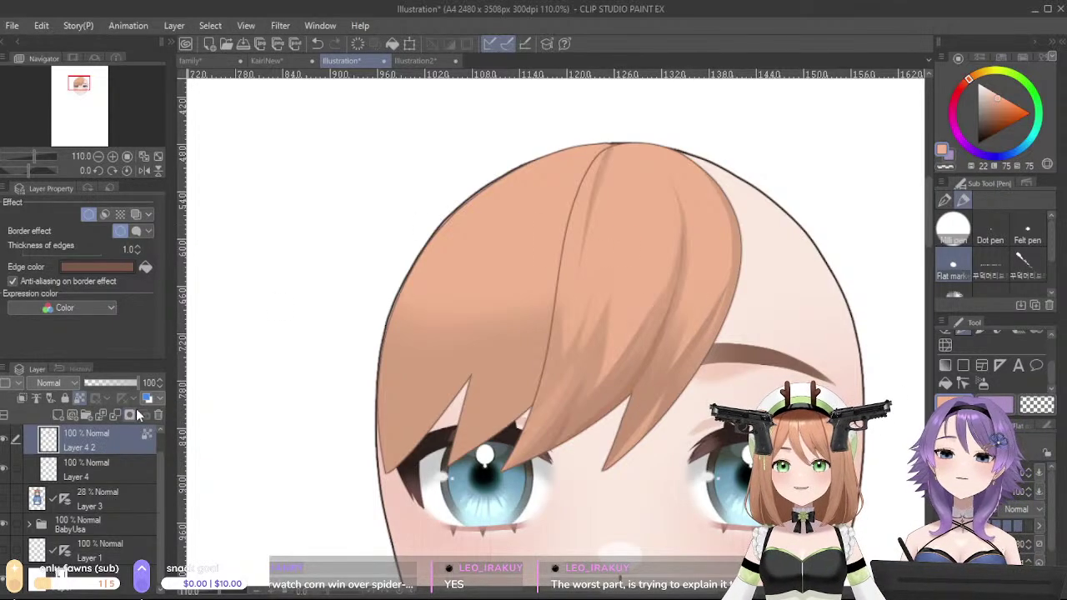
{"action": "left_click", "coordinate": [58, 415]}
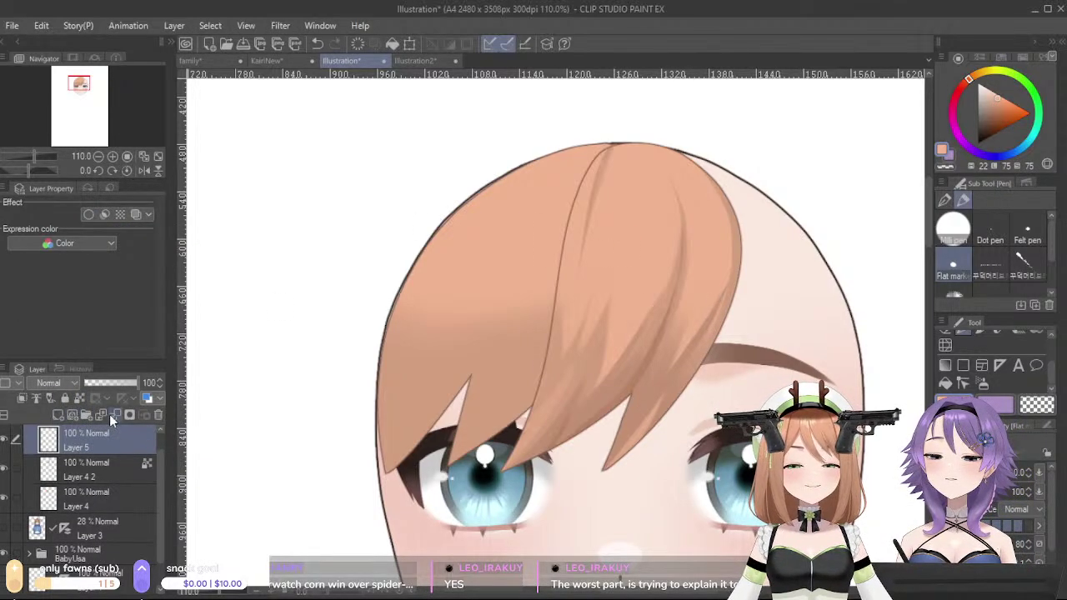
{"action": "left_click", "coordinate": [109, 415]}
- Paint over the upper part of the parting line with sampled hair colours so the two locks blend near the crown
{"action": "left_click", "coordinate": [578, 159], "text": "alt"}
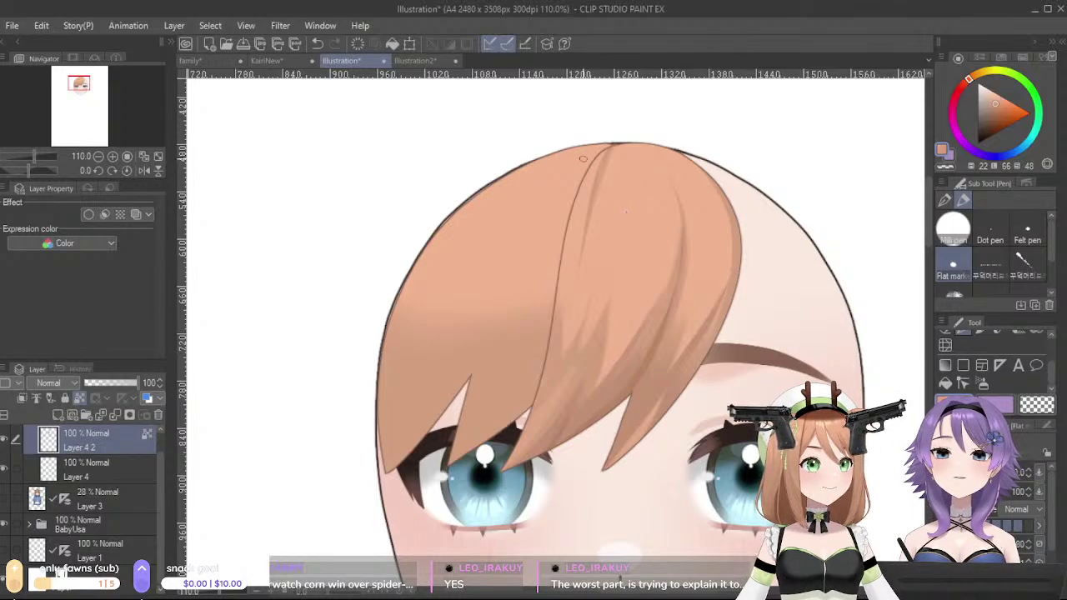
{"action": "left_click", "coordinate": [582, 194], "text": "alt"}
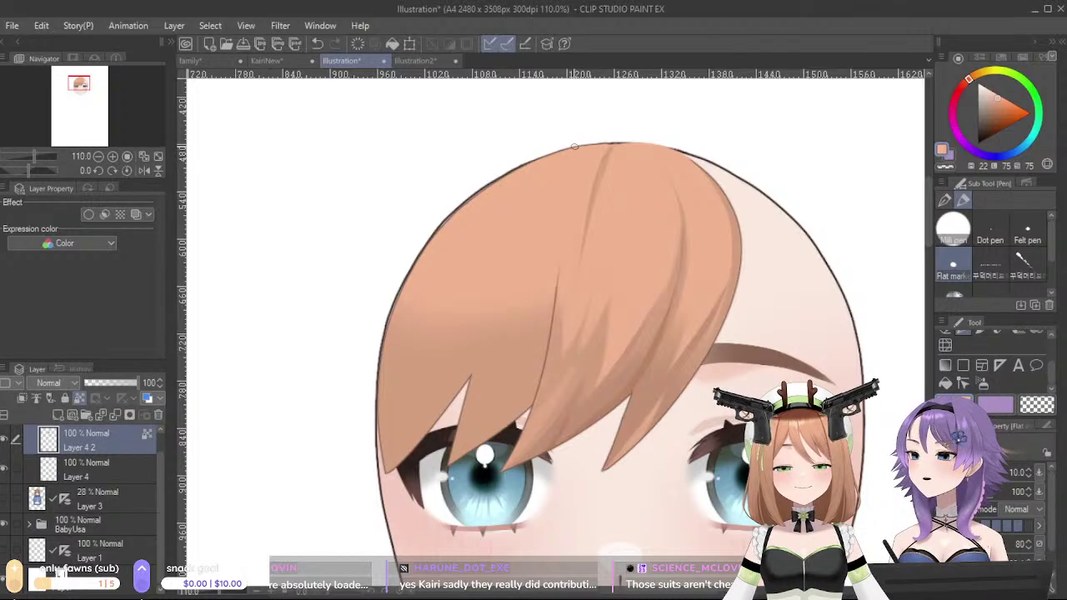
{"action": "key", "text": "ctrl+z"}
- Select Layer 4 and lock its transparent pixels
{"action": "left_click_drag", "start_coordinate": [665, 335], "coordinate": [589, 193]}
{"action": "left_click_drag", "start_coordinate": [699, 285], "coordinate": [786, 334]}
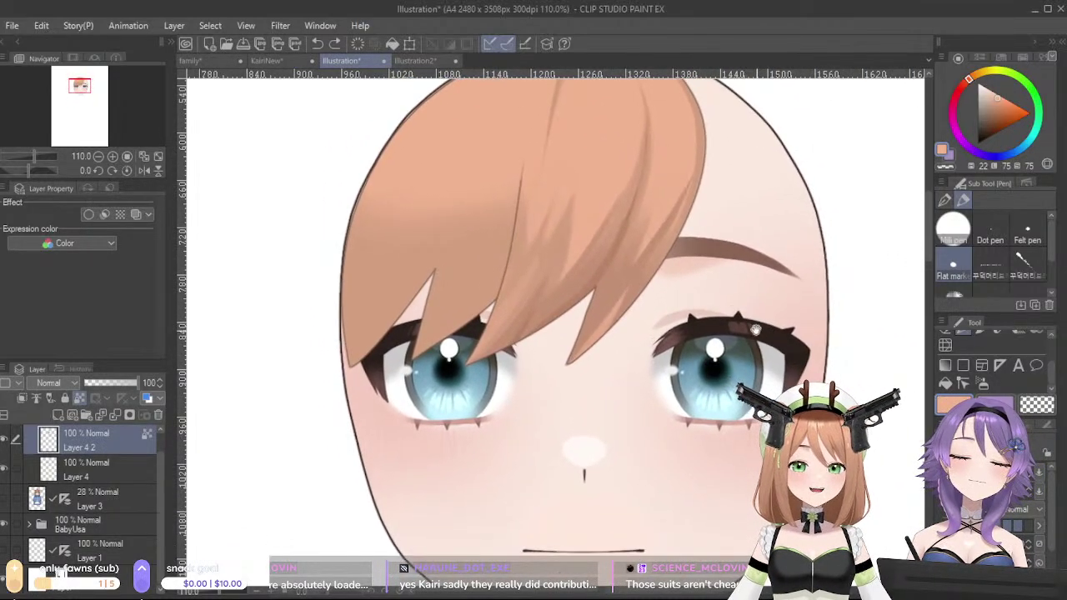
{"action": "left_click", "coordinate": [127, 472]}
{"action": "left_click_drag", "start_coordinate": [491, 278], "coordinate": [505, 327]}
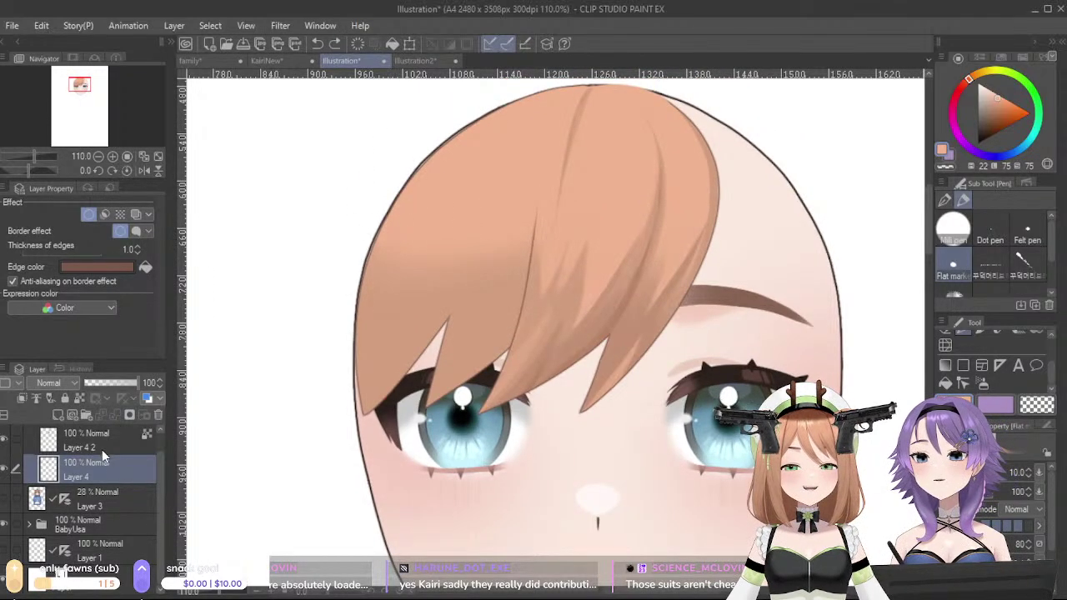
{"action": "left_click", "coordinate": [79, 397]}
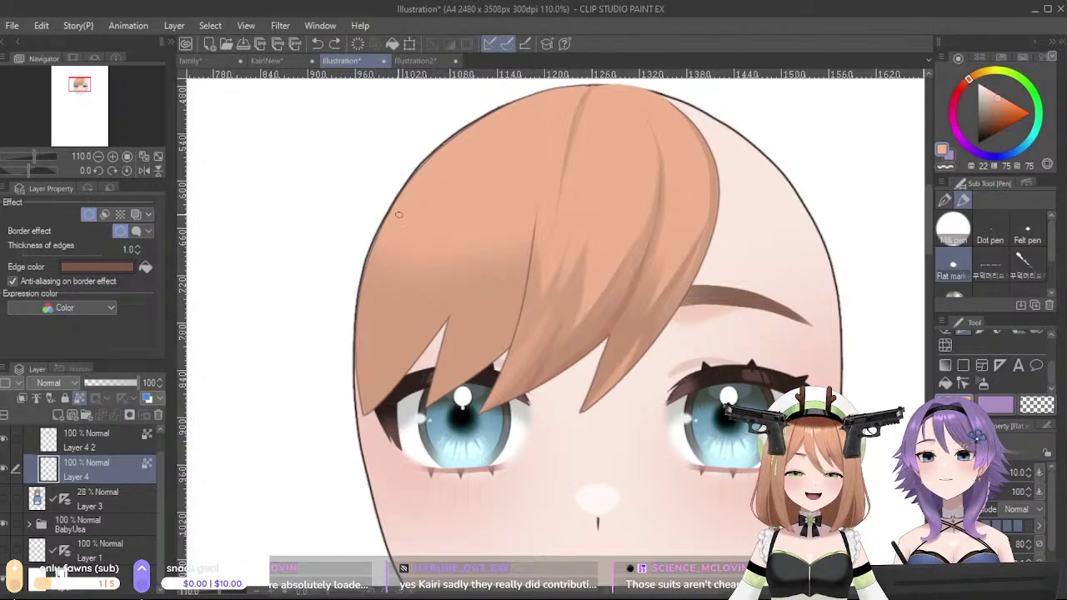
- Paint pointed light and shadow streaks along the left bang lock's outer side, where its gradient begins, using sampled hair colours
{"action": "mouse_move", "coordinate": [391, 223]}
{"action": "left_mouse_down"}
{"action": "mouse_move", "coordinate": [382, 302]}
{"action": "mouse_move", "coordinate": [422, 223]}
{"action": "mouse_move", "coordinate": [409, 260]}
{"action": "left_mouse_up"}
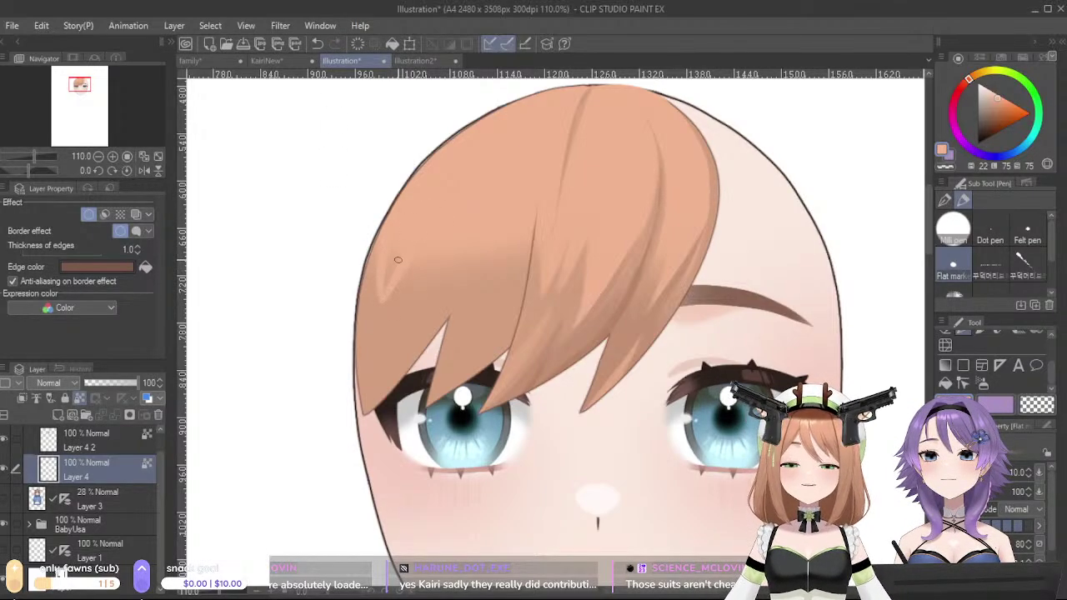
{"action": "left_click", "coordinate": [381, 316], "text": "alt"}
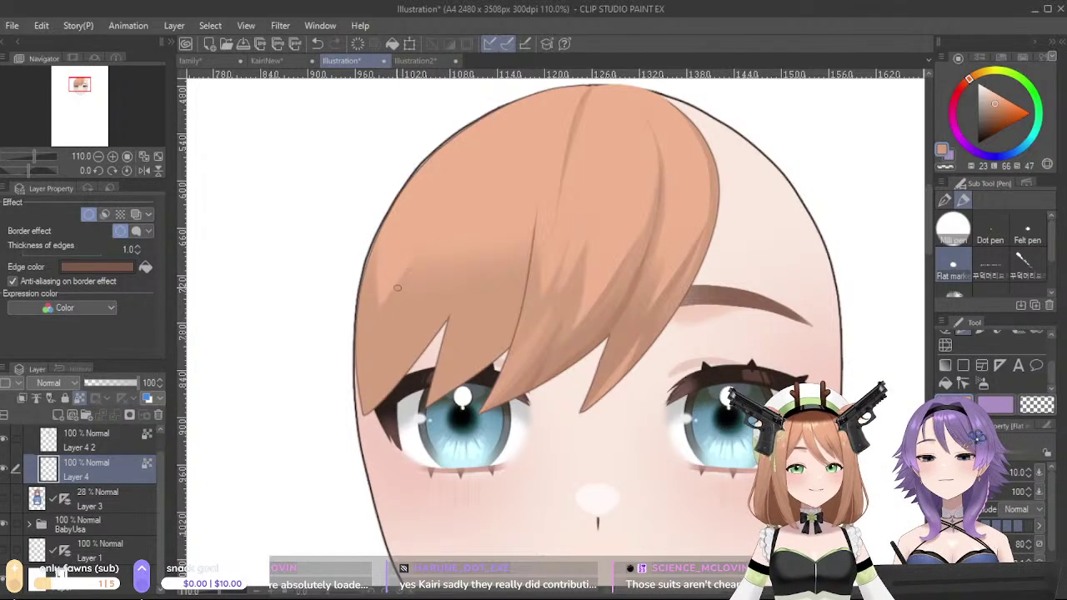
{"action": "left_click", "coordinate": [454, 199], "text": "alt"}
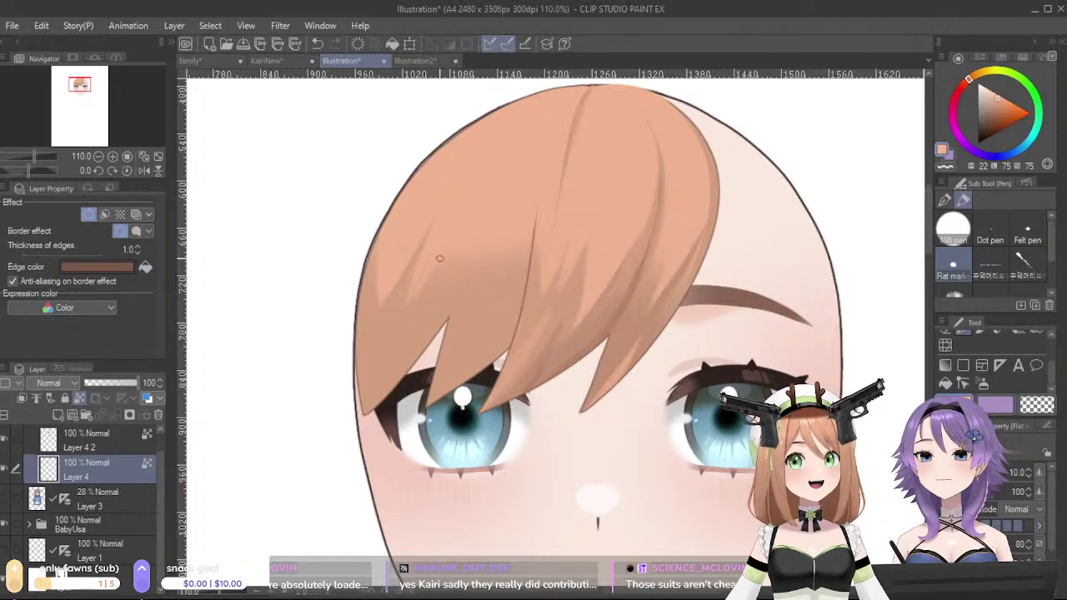
{"action": "left_click", "coordinate": [425, 321], "text": "alt"}
{"action": "left_click_drag", "start_coordinate": [442, 260], "coordinate": [418, 294]}
{"action": "key", "text": "ctrl+z"}
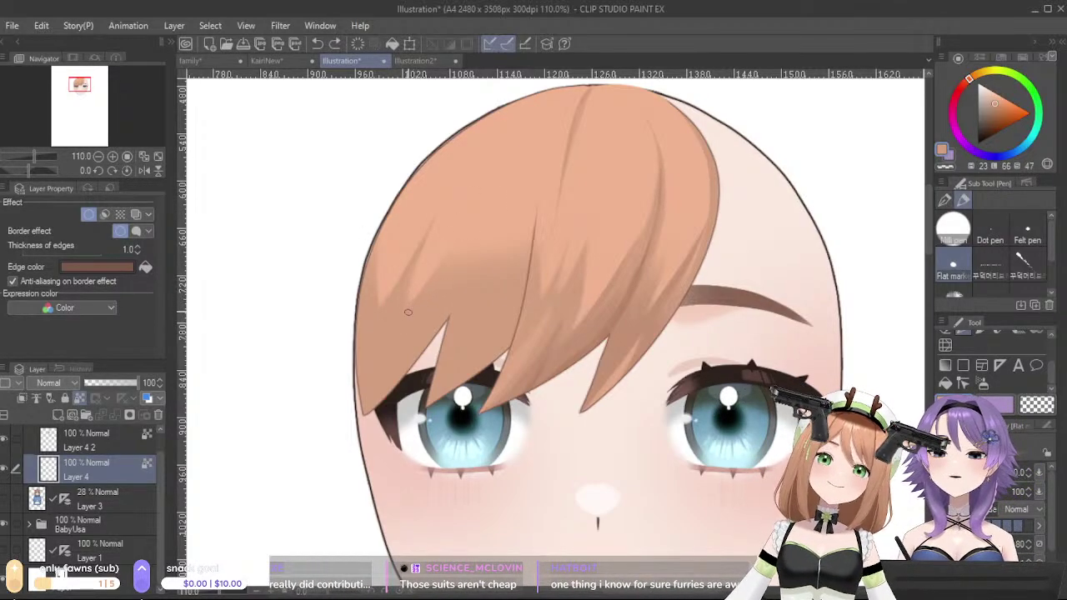
{"action": "left_click_drag", "start_coordinate": [445, 259], "coordinate": [418, 293]}
{"action": "key", "text": "ctrl+z"}
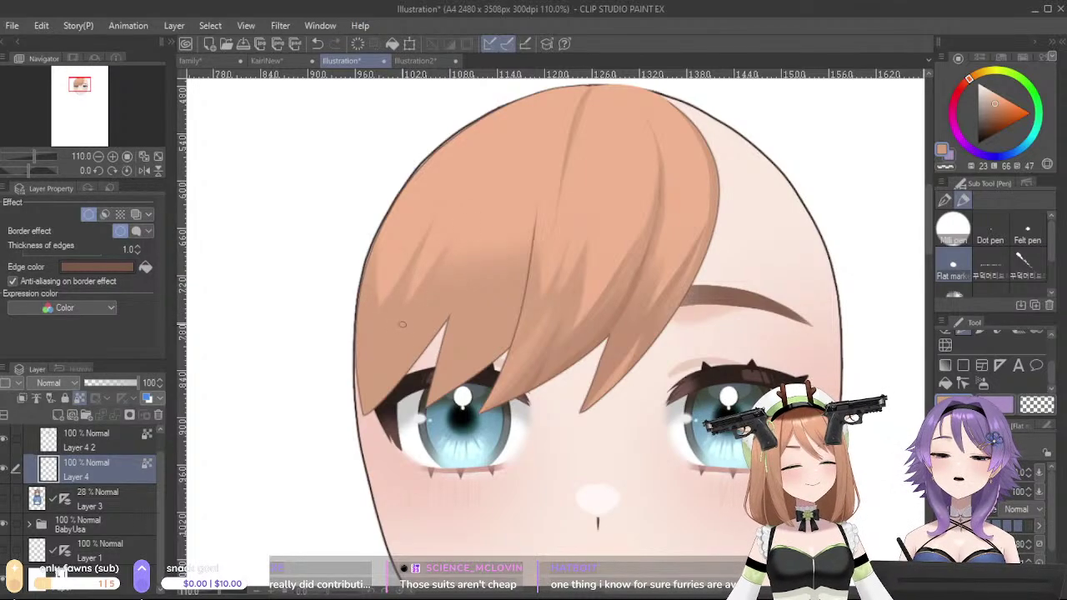
{"action": "key", "text": "ctrl+z"}
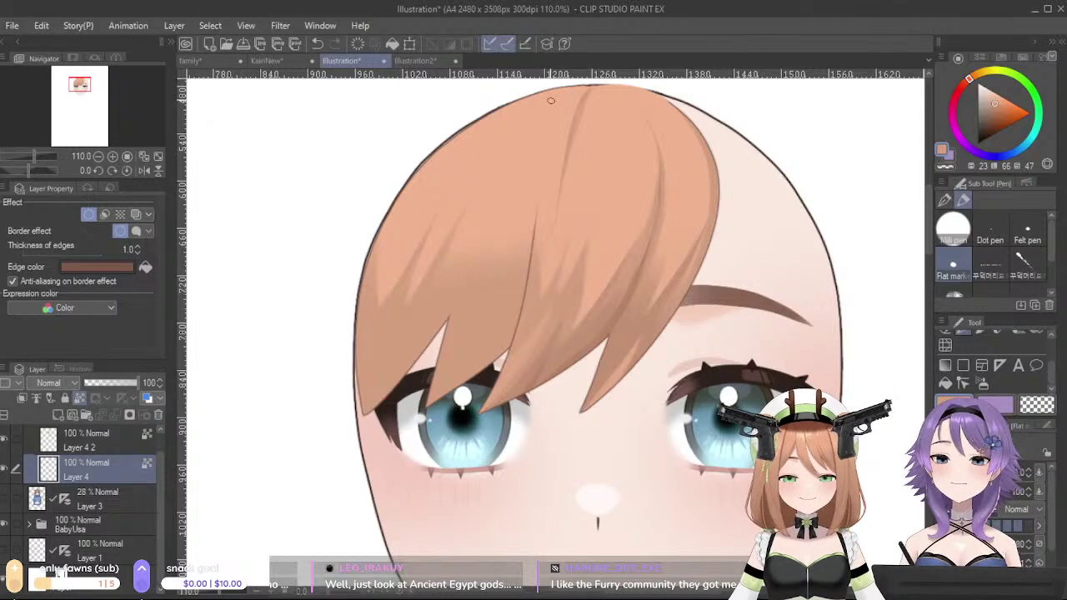
- Continue the pointed light and shadow streaks across the left bang lock up to the remaining parting line
{"action": "left_click", "coordinate": [493, 233], "text": "alt"}
{"action": "key", "text": "ctrl+z"}
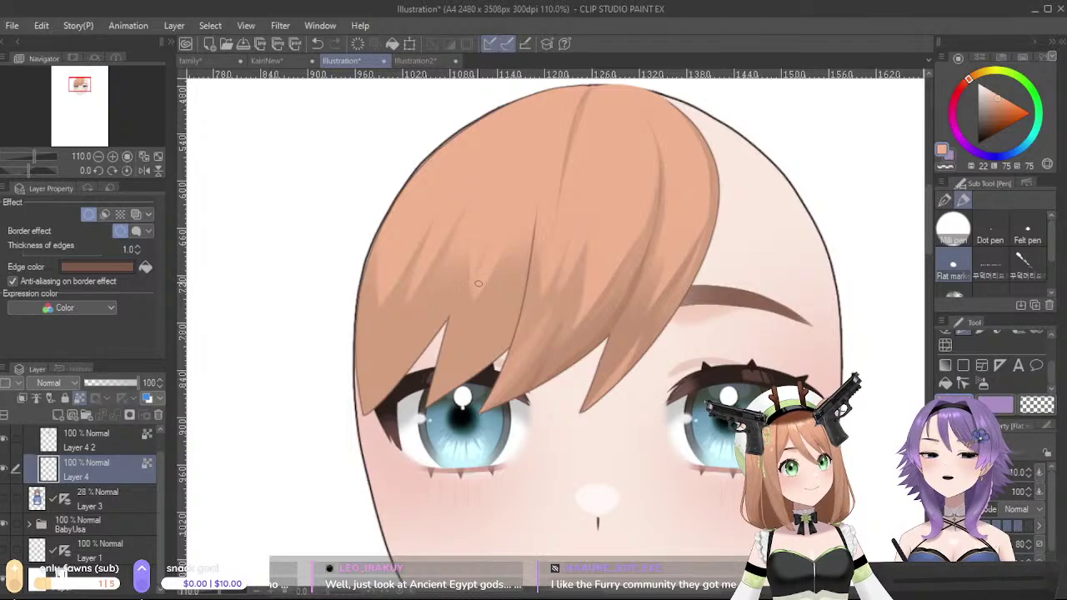
{"action": "left_click", "coordinate": [475, 308], "text": "alt"}
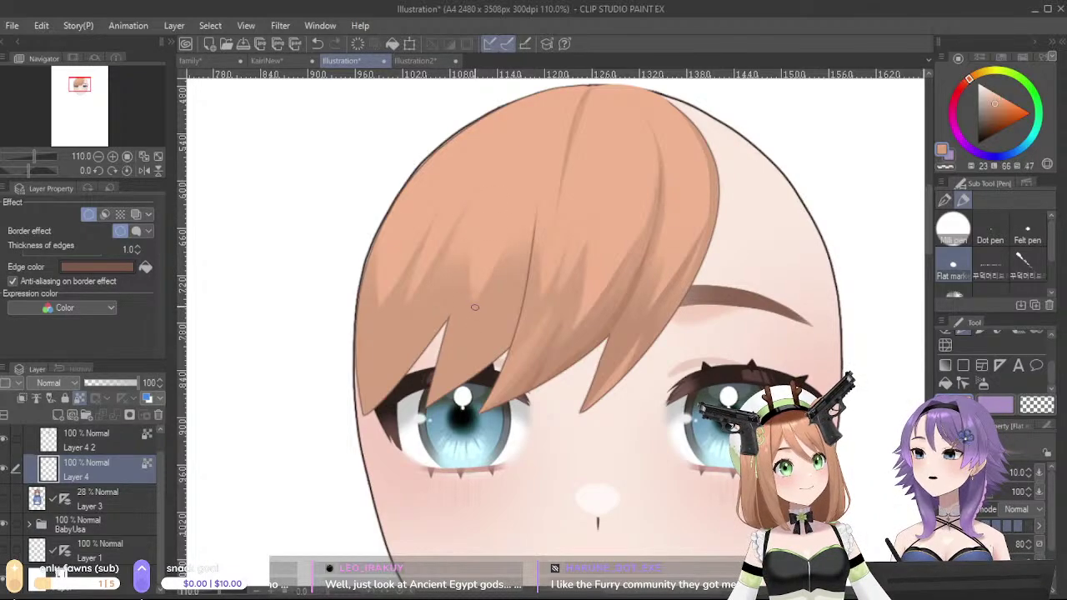
{"action": "left_click_drag", "start_coordinate": [483, 292], "coordinate": [512, 234]}
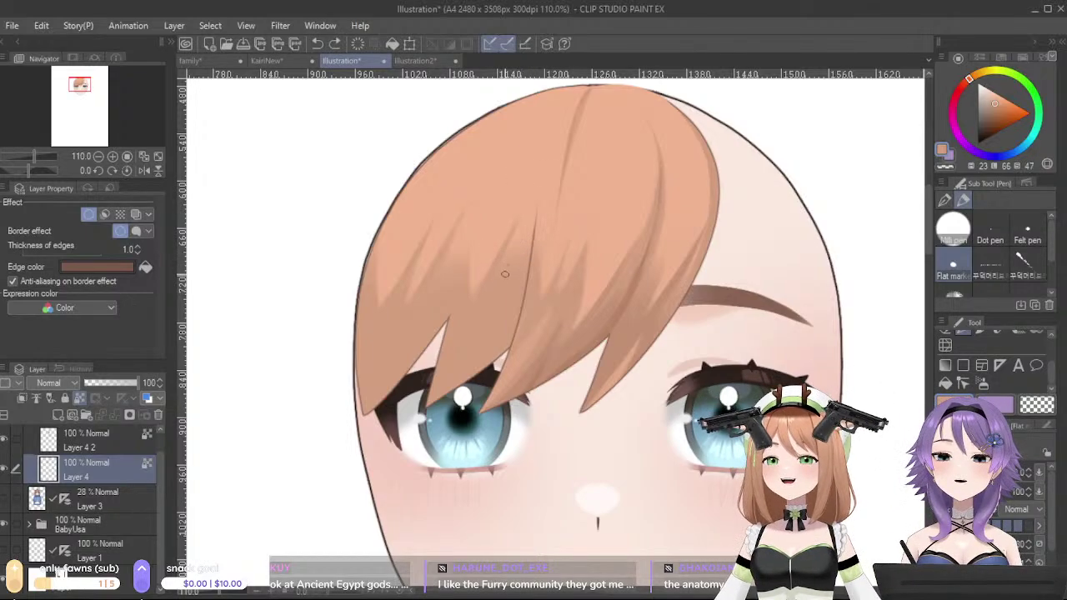
{"action": "left_click_drag", "start_coordinate": [516, 209], "coordinate": [500, 262]}
{"action": "key", "text": "ctrl+z"}
{"action": "left_click", "coordinate": [510, 209], "text": "alt"}
{"action": "left_click_drag", "start_coordinate": [520, 190], "coordinate": [505, 276]}
{"action": "key", "text": "ctrl+z"}
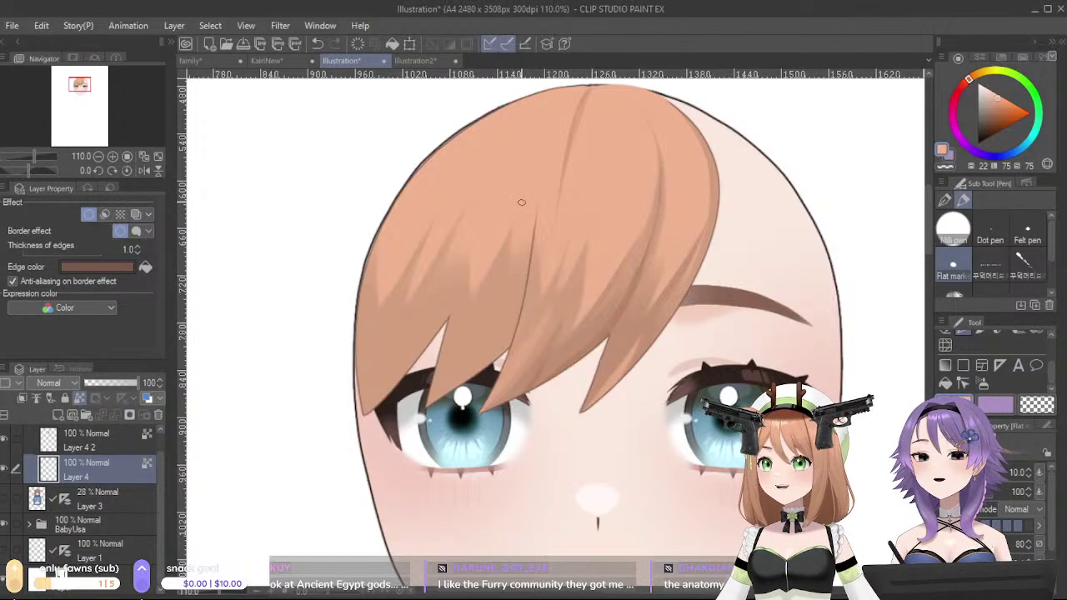
- Refine the upper ends of the streaks in the middle of the left bang lock with the light hair colour
{"action": "left_click_drag", "start_coordinate": [461, 210], "coordinate": [450, 258]}
{"action": "key", "text": "ctrl+z"}
{"action": "left_click_drag", "start_coordinate": [478, 191], "coordinate": [471, 222]}
{"action": "key", "text": "ctrl+z"}
{"action": "key", "text": "ctrl+z"}
{"action": "left_click_drag", "start_coordinate": [409, 236], "coordinate": [401, 253]}
{"action": "key", "text": "ctrl+z"}
{"action": "mouse_move", "coordinate": [442, 181]}
{"action": "left_mouse_down"}
{"action": "mouse_move", "coordinate": [421, 258]}
{"action": "mouse_move", "coordinate": [446, 184]}
{"action": "mouse_move", "coordinate": [444, 236]}
{"action": "left_mouse_up"}
{"action": "key", "text": "ctrl+z"}
{"action": "left_click", "coordinate": [468, 218]}
{"action": "key", "text": "ctrl+z"}
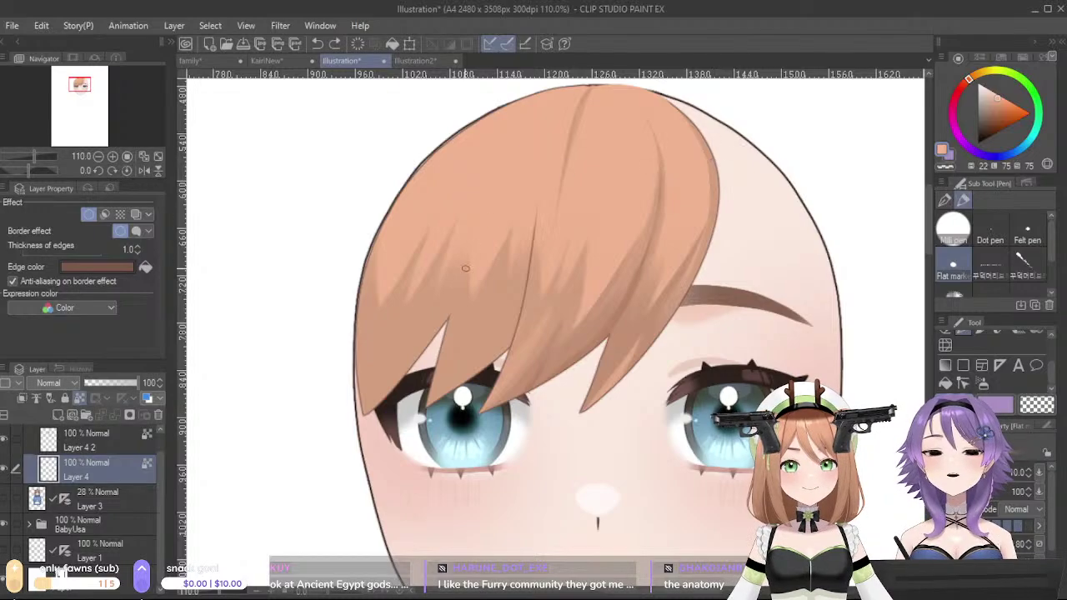
- Paint a sampled darker shadow along the left bang lock's outer tip, from the notch down to the point
{"action": "left_click", "coordinate": [610, 325], "text": "alt"}
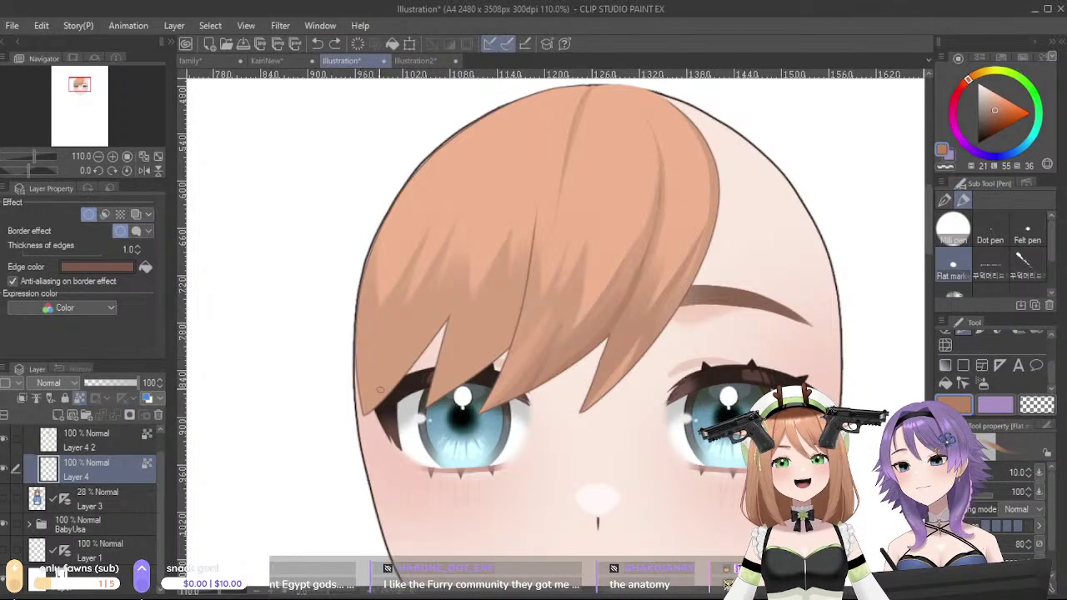
{"action": "left_click_drag", "start_coordinate": [369, 411], "coordinate": [413, 362]}
{"action": "key", "text": "ctrl+z"}
{"action": "left_click_drag", "start_coordinate": [448, 320], "coordinate": [364, 398]}
{"action": "key", "text": "ctrl+z"}
{"action": "left_click_drag", "start_coordinate": [447, 320], "coordinate": [369, 415]}
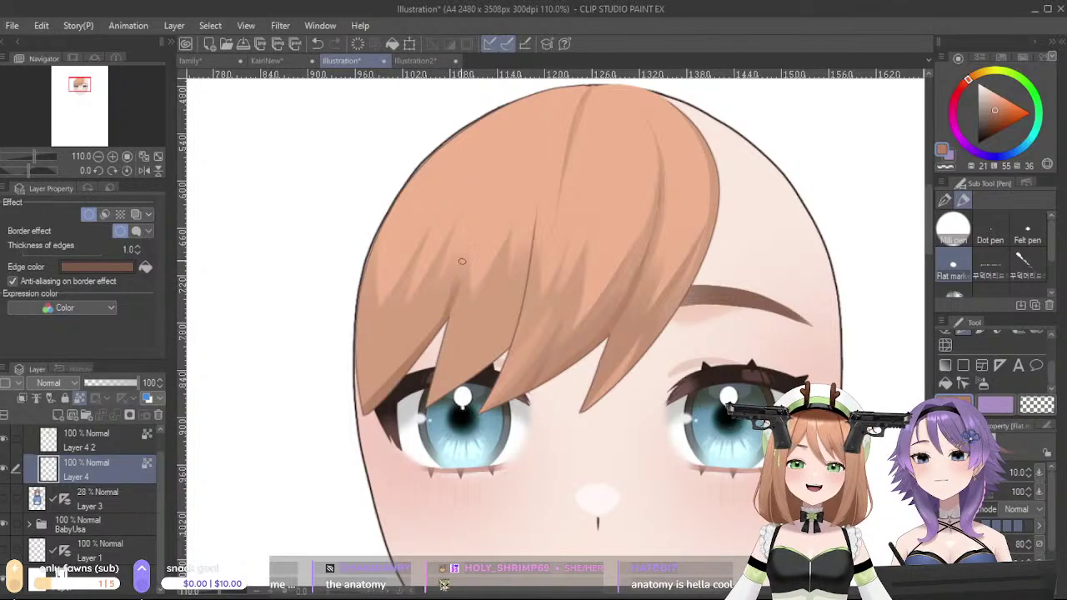
- Deepen the shadow along the notch-side edge of the left bang lock's outer tip using sampled hair colours
{"action": "left_click", "coordinate": [459, 299], "text": "alt"}
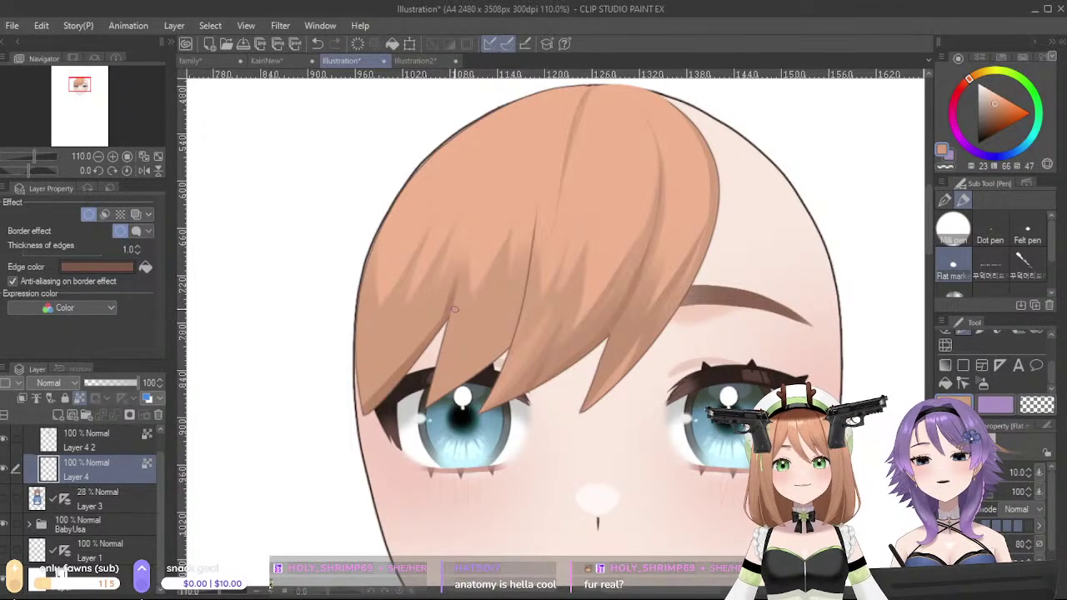
{"action": "left_click", "coordinate": [447, 308], "text": "alt"}
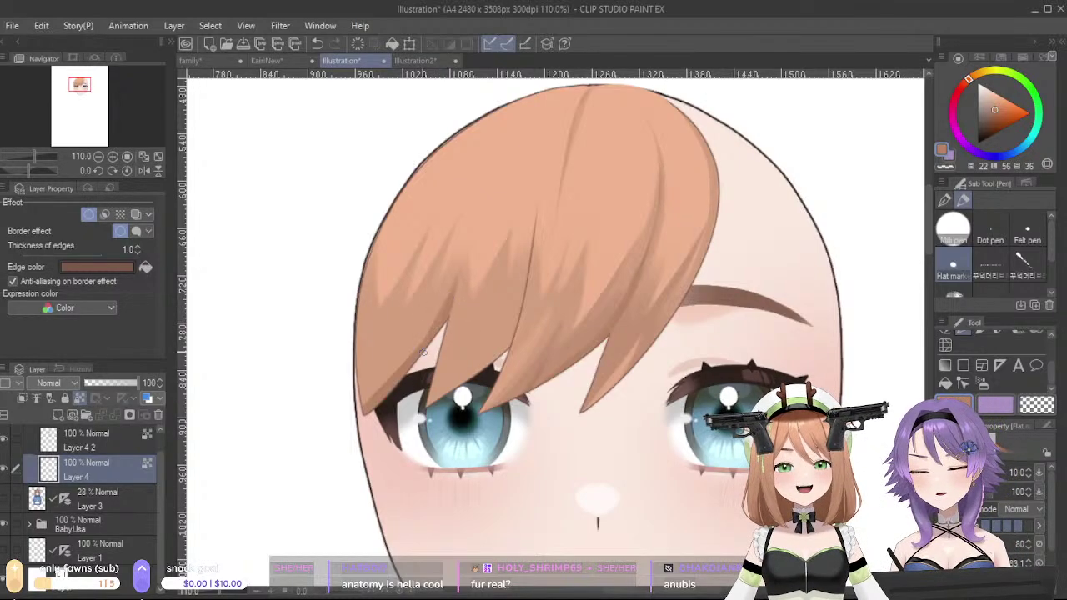
{"action": "key", "text": "ctrl+z"}
{"action": "left_click_drag", "start_coordinate": [408, 376], "coordinate": [385, 405]}
{"action": "left_click_drag", "start_coordinate": [457, 283], "coordinate": [343, 442]}
{"action": "key", "text": "ctrl+z"}
{"action": "left_click_drag", "start_coordinate": [455, 286], "coordinate": [377, 419]}
{"action": "key", "text": "ctrl+z"}
{"action": "left_click_drag", "start_coordinate": [445, 310], "coordinate": [392, 373]}
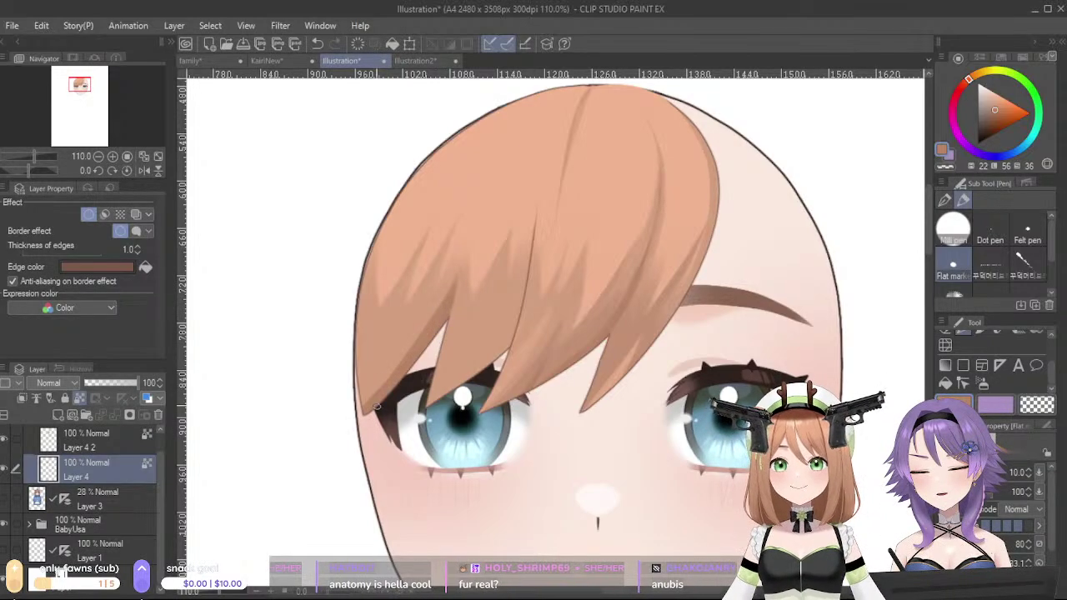
- Blend a lighter sampled hair colour from the top of the notch down toward the left bang lock's outer point
{"action": "left_click", "coordinate": [443, 287], "text": "alt"}
{"action": "mouse_move", "coordinate": [453, 284]}
{"action": "left_mouse_down"}
{"action": "mouse_move", "coordinate": [331, 463]}
{"action": "mouse_move", "coordinate": [355, 427]}
{"action": "left_mouse_up"}
{"action": "key", "text": "ctrl+z"}
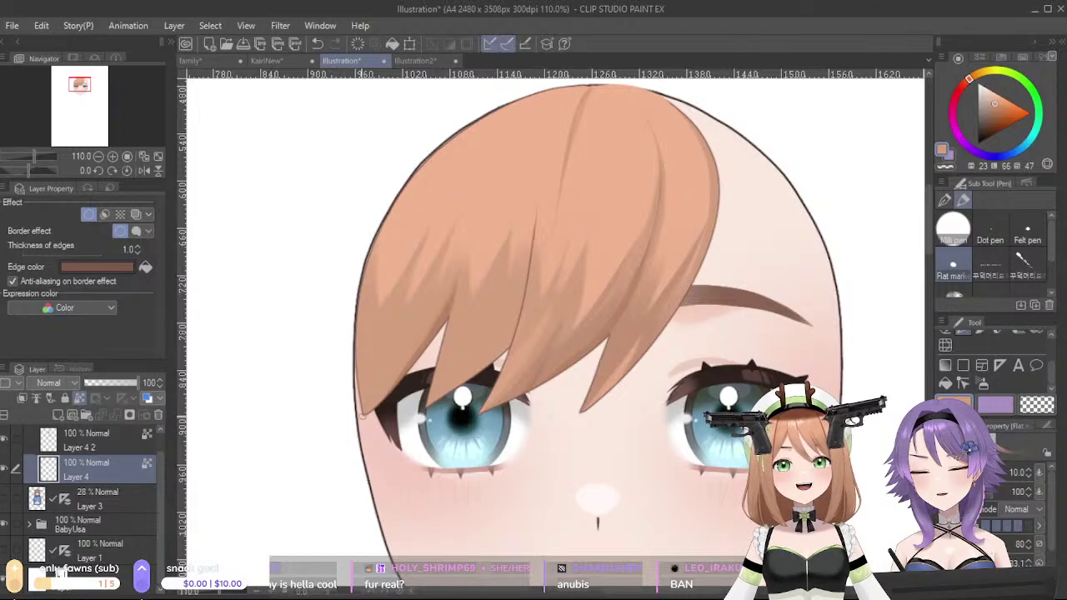
{"action": "left_click_drag", "start_coordinate": [452, 285], "coordinate": [398, 385]}
{"action": "key", "text": "ctrl+z"}
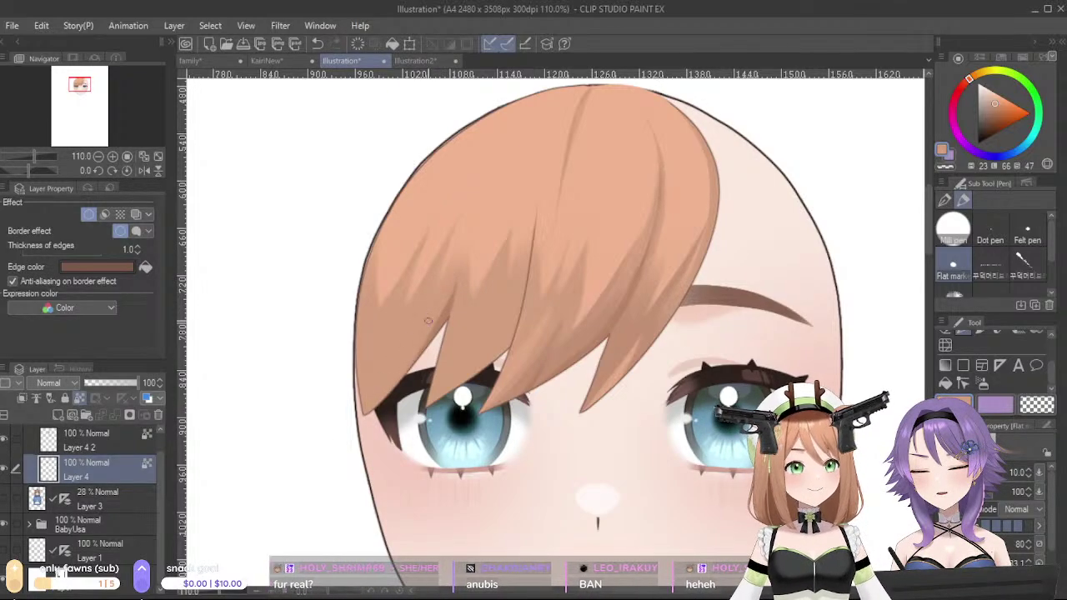
{"action": "left_click_drag", "start_coordinate": [457, 279], "coordinate": [394, 388]}
- Paint a sampled darker shadow on the left lock's second strand, along its edge beside the parting line
{"action": "left_click", "coordinate": [443, 315], "text": "alt"}
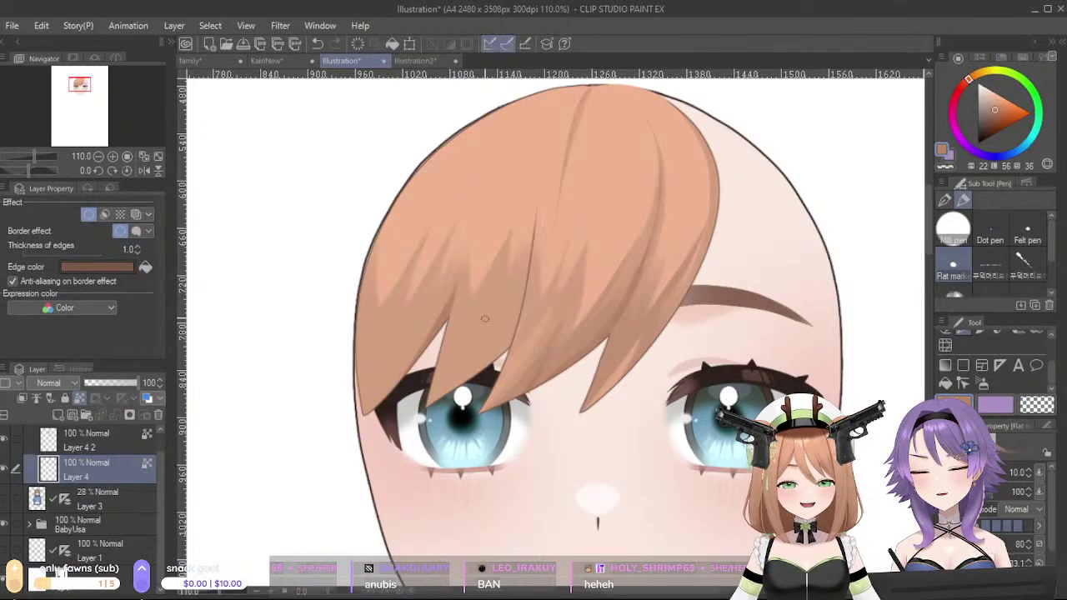
{"action": "key", "text": "ctrl+z"}
{"action": "left_click_drag", "start_coordinate": [525, 270], "coordinate": [463, 382]}
{"action": "key", "text": "ctrl+z"}
{"action": "left_click_drag", "start_coordinate": [515, 325], "coordinate": [465, 375]}
{"action": "left_click_drag", "start_coordinate": [525, 282], "coordinate": [448, 388]}
{"action": "key", "text": "ctrl+z"}
{"action": "left_click_drag", "start_coordinate": [521, 304], "coordinate": [459, 384]}
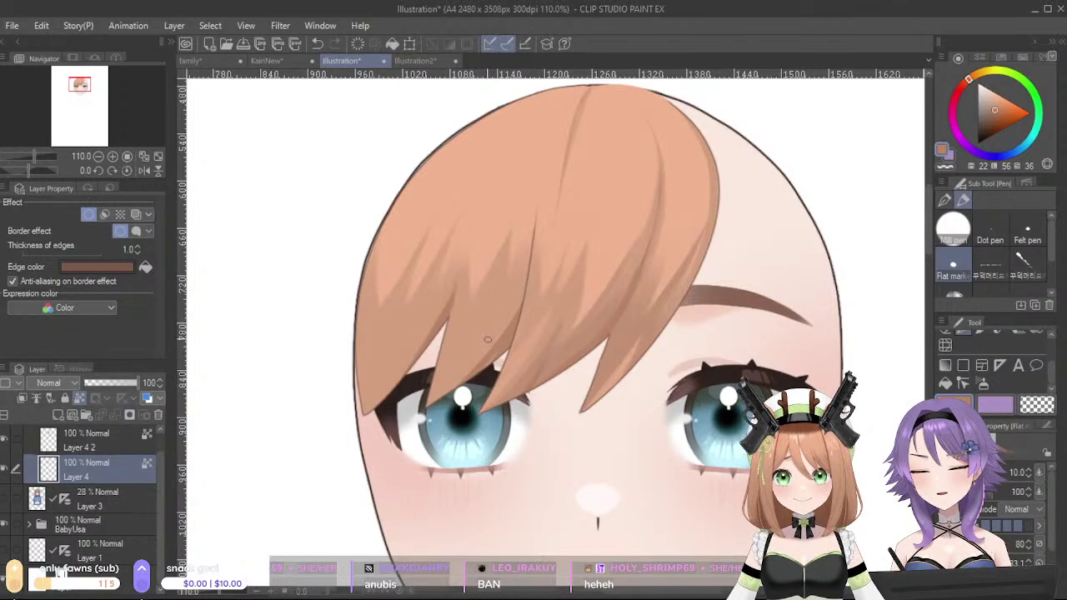
- Paint a light streak along the second strand's notch-side edge, from its point upward, with a sampled light hair colour
{"action": "left_click_drag", "start_coordinate": [436, 399], "coordinate": [462, 349]}
{"action": "key", "text": "ctrl+z"}
{"action": "left_click", "coordinate": [532, 360], "text": "alt"}
{"action": "left_click_drag", "start_coordinate": [430, 390], "coordinate": [454, 311]}
{"action": "key", "text": "ctrl+z"}
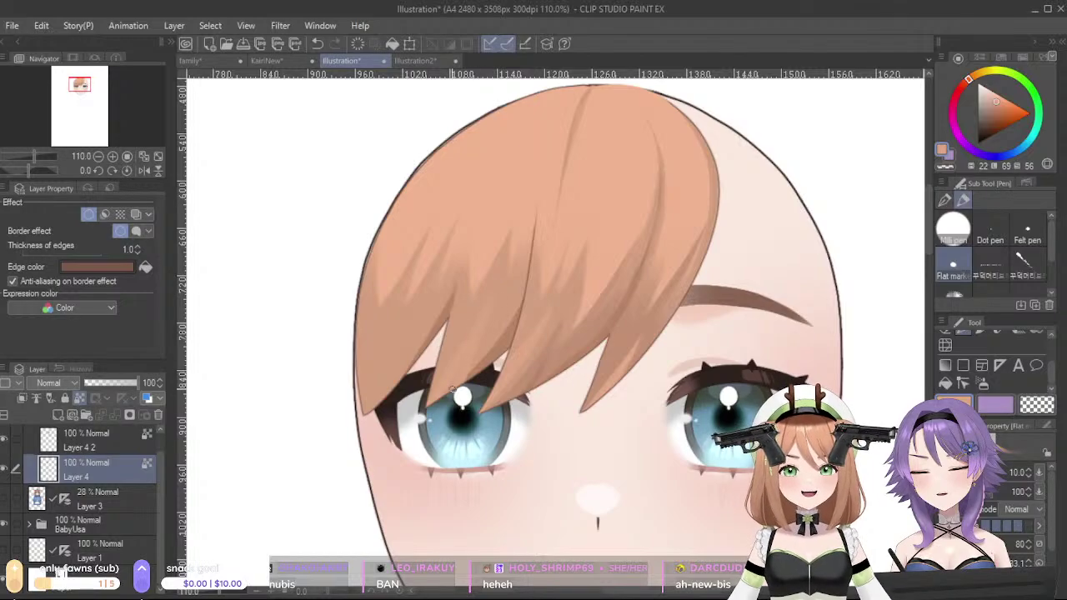
- Refine the streaks running down the middle of the second strand with sampled mid-tone hair colours
{"action": "left_click", "coordinate": [473, 311], "text": "alt"}
{"action": "key", "text": "ctrl+z"}
{"action": "left_click", "coordinate": [509, 340], "text": "alt"}
{"action": "key", "text": "ctrl+z"}
{"action": "left_click_drag", "start_coordinate": [471, 328], "coordinate": [439, 380]}
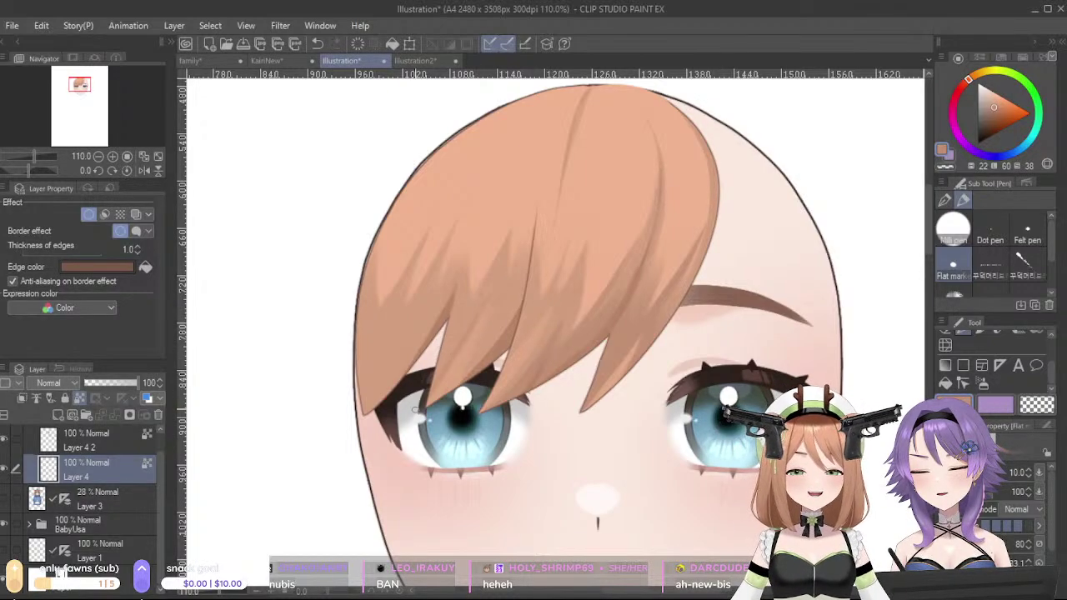
{"action": "key", "text": "ctrl+z"}
{"action": "left_click_drag", "start_coordinate": [476, 313], "coordinate": [443, 365]}
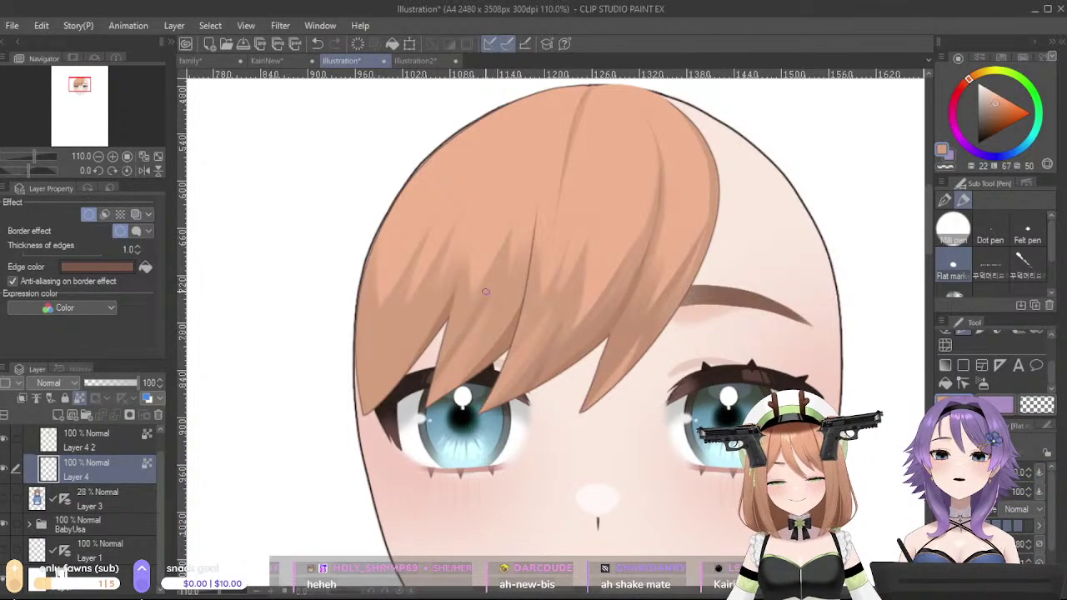
{"action": "key", "text": "ctrl+z"}
{"action": "left_click", "coordinate": [478, 295], "text": "alt"}
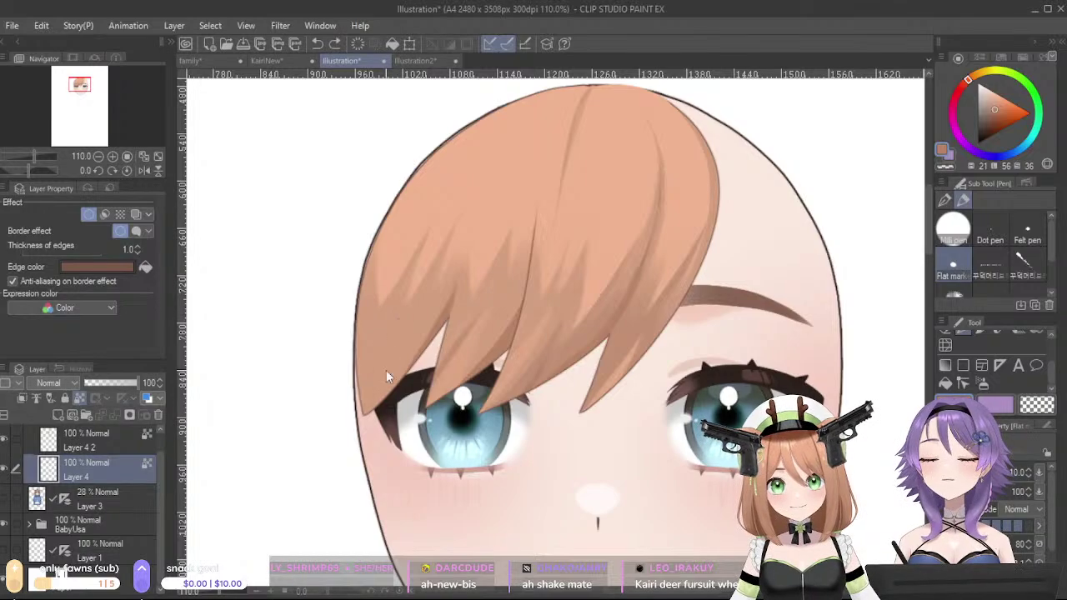
{"action": "left_click_drag", "start_coordinate": [362, 411], "coordinate": [373, 249]}
{"action": "key", "text": "ctrl+z"}
{"action": "left_click_drag", "start_coordinate": [361, 407], "coordinate": [370, 312]}
{"action": "key", "text": "ctrl+z"}
- Liquify the left bang lock on Layer 4, pushing its crown and outer edge slightly beyond the head outline
{"action": "scroll", "coordinate": [373, 173], "scroll_direction": "down", "scroll_amount": 5}
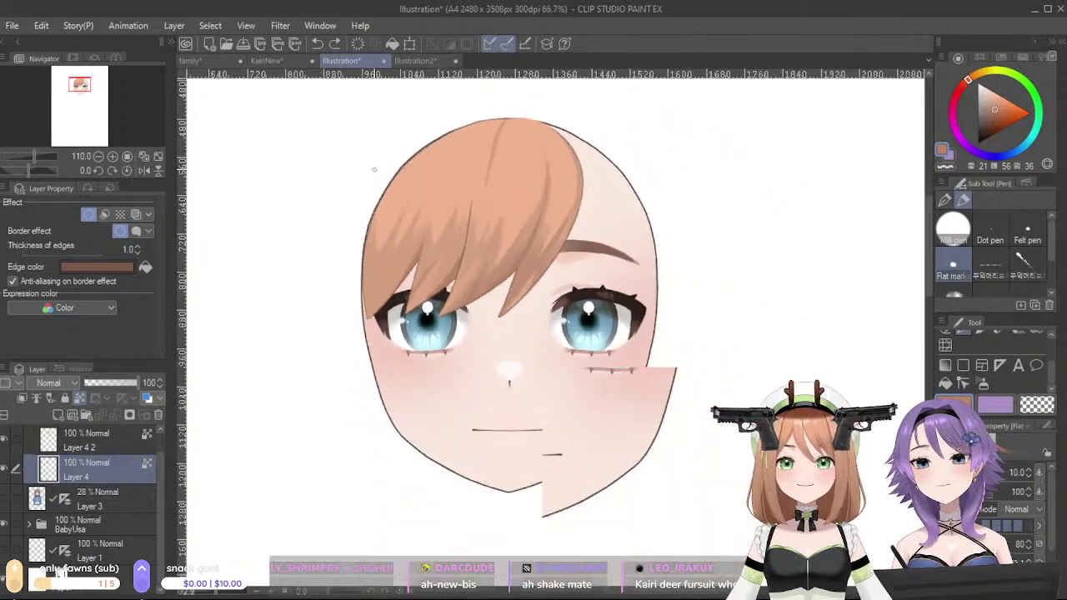
{"action": "left_click_drag", "start_coordinate": [568, 353], "coordinate": [634, 407]}
{"action": "scroll", "coordinate": [635, 406], "scroll_direction": "up", "scroll_amount": 3}
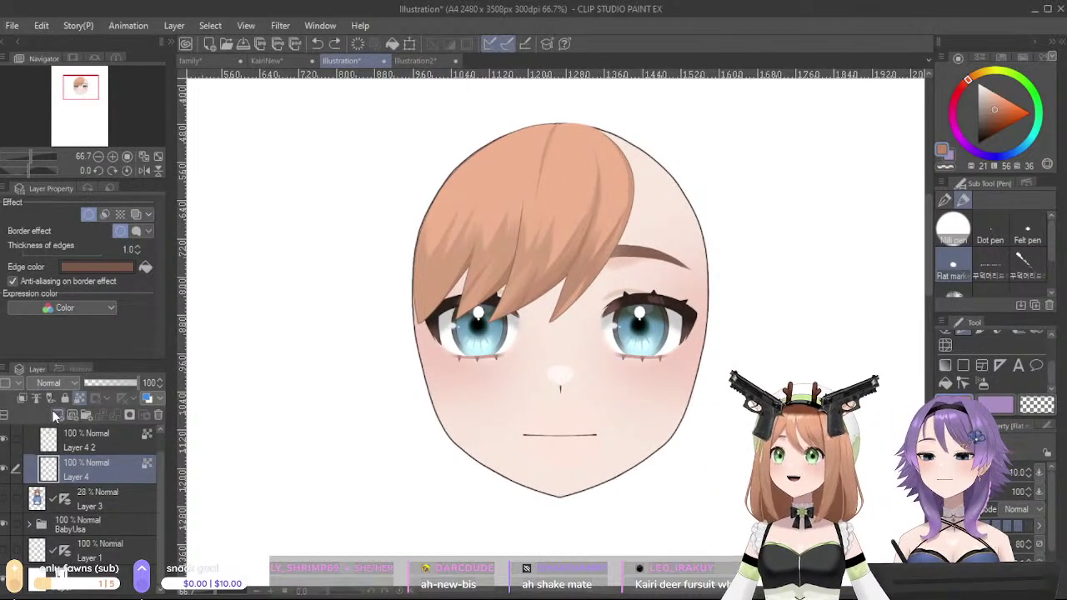
{"action": "scroll", "coordinate": [496, 431], "scroll_direction": "up", "scroll_amount": 2}
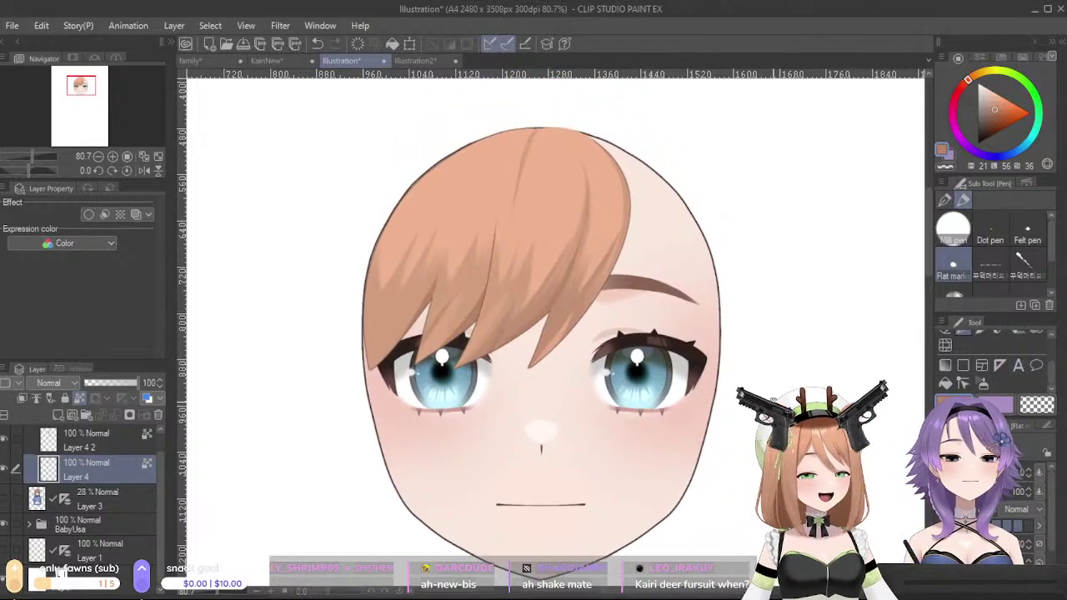
{"action": "left_click_drag", "start_coordinate": [550, 334], "coordinate": [591, 384]}
{"action": "left_click_drag", "start_coordinate": [1052, 370], "coordinate": [1052, 360]}
{"action": "scroll", "coordinate": [1052, 358], "scroll_direction": "down", "scroll_amount": 3}
{"action": "left_click", "coordinate": [944, 369]}
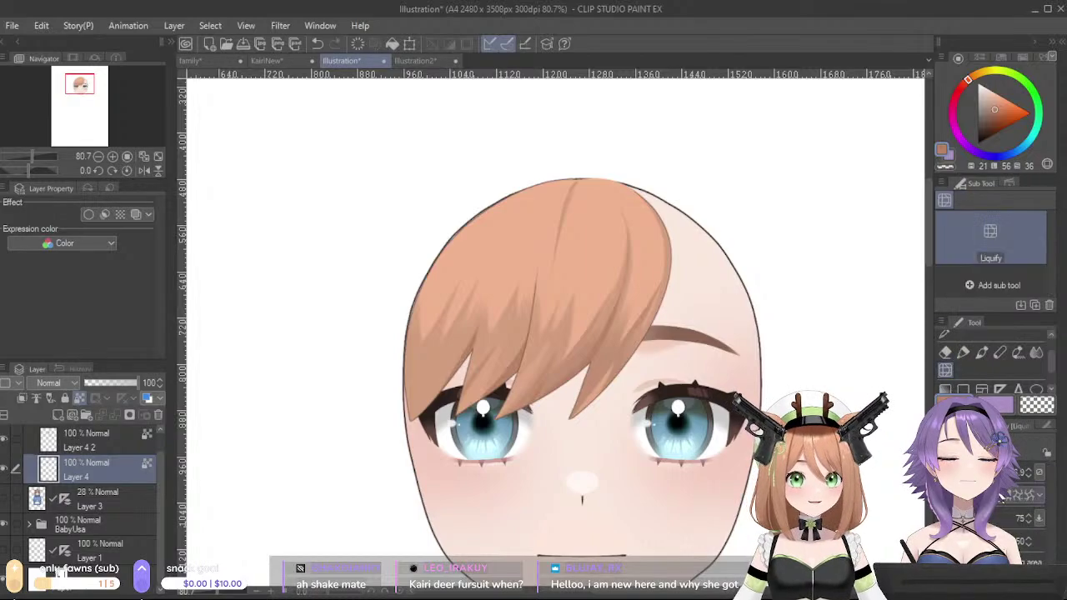
{"action": "key", "text": "bracketleft"}
{"action": "left_click_drag", "start_coordinate": [636, 201], "coordinate": [615, 209]}
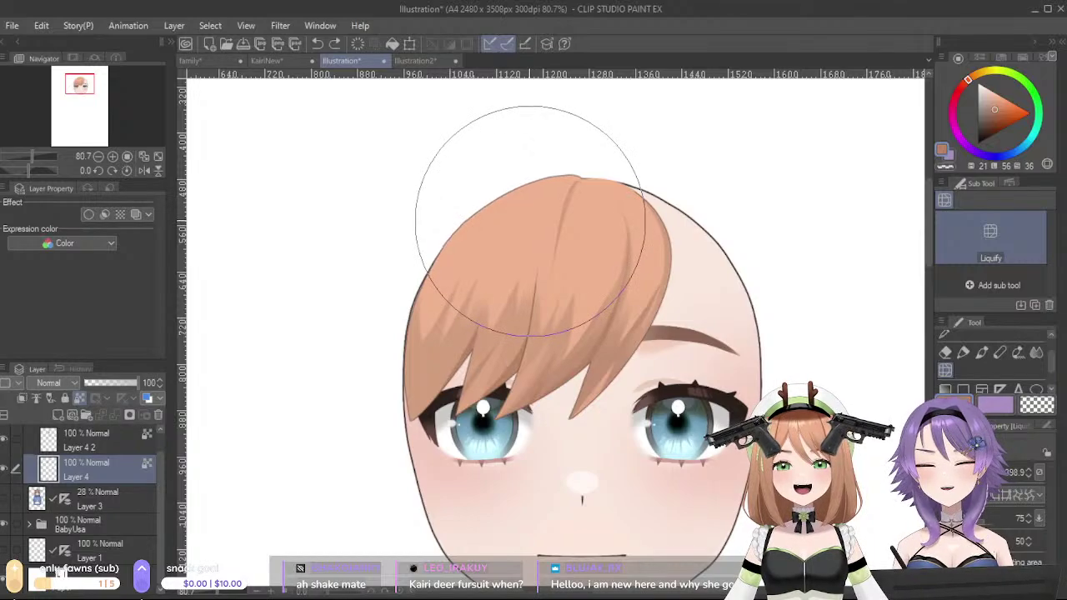
{"action": "mouse_move", "coordinate": [443, 261]}
{"action": "left_mouse_down"}
{"action": "mouse_move", "coordinate": [417, 270]}
{"action": "mouse_move", "coordinate": [396, 316]}
{"action": "left_mouse_up"}
{"action": "key", "text": "ctrl+z"}
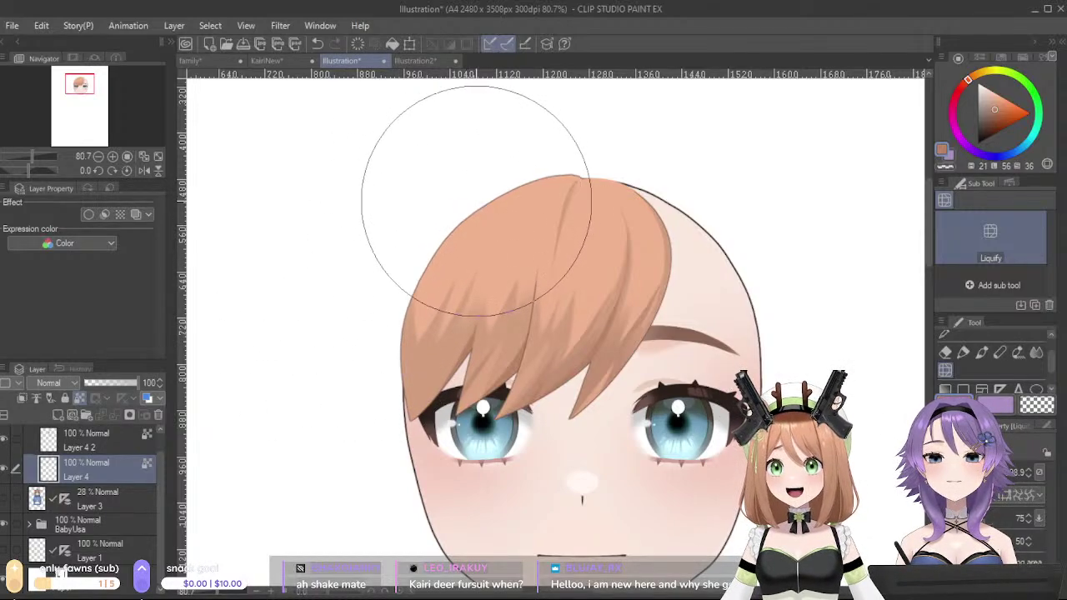
- Liquify the crown of the Layer 4 2 bang lock upward and reshape Layer 4's crown to meet it smoothly
{"action": "left_click", "coordinate": [131, 445]}
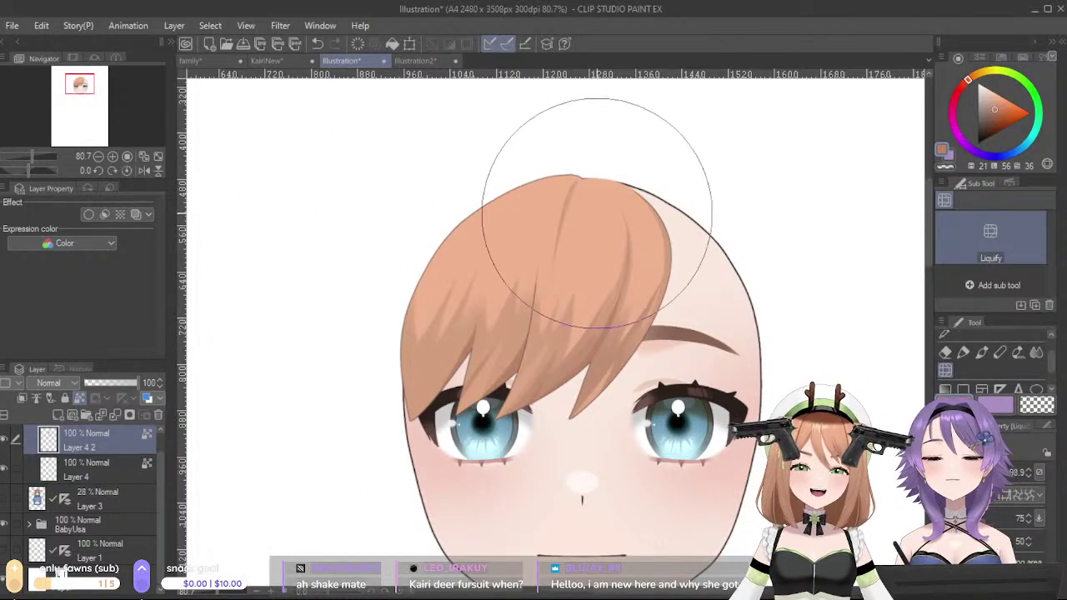
{"action": "left_click_drag", "start_coordinate": [595, 225], "coordinate": [591, 226]}
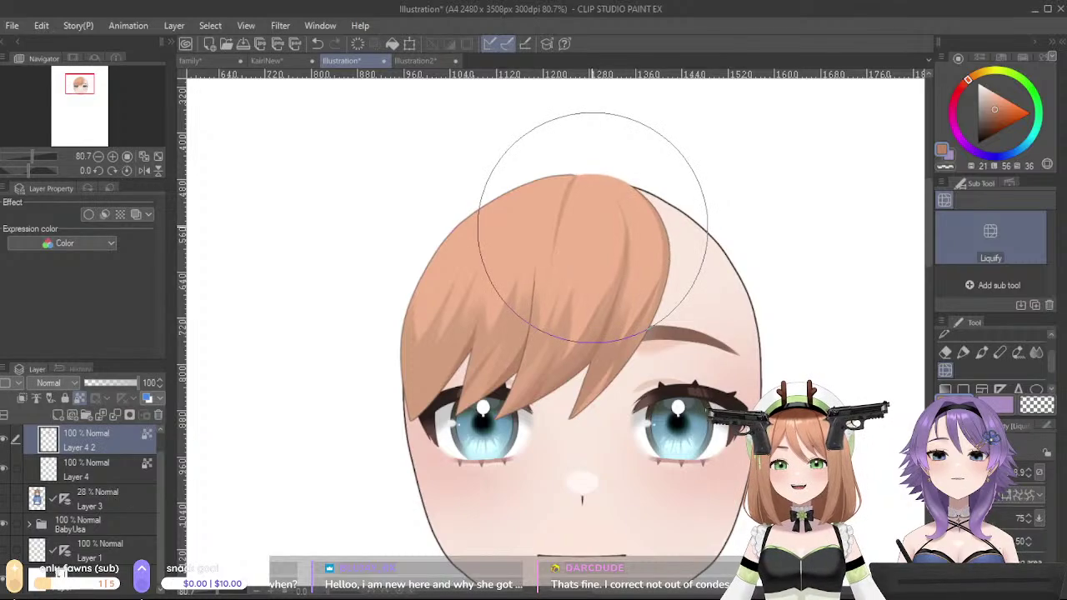
{"action": "mouse_move", "coordinate": [797, 411]}
{"action": "left_mouse_down"}
{"action": "mouse_move", "coordinate": [872, 334]}
{"action": "mouse_move", "coordinate": [844, 320]}
{"action": "mouse_move", "coordinate": [840, 343]}
{"action": "left_mouse_up"}
{"action": "left_click_drag", "start_coordinate": [727, 282], "coordinate": [707, 341]}
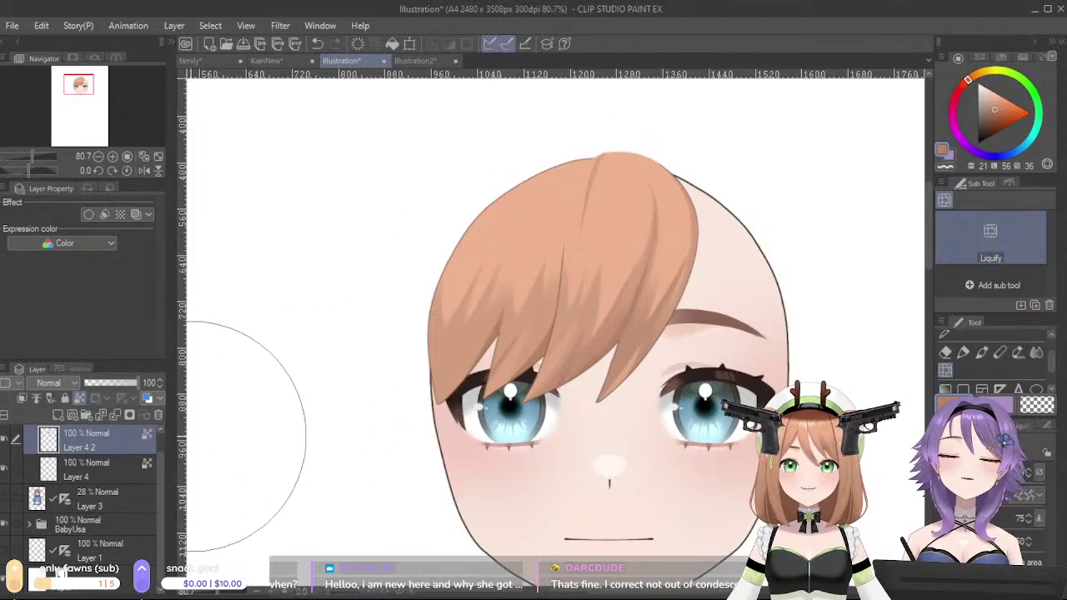
{"action": "left_click", "coordinate": [108, 470]}
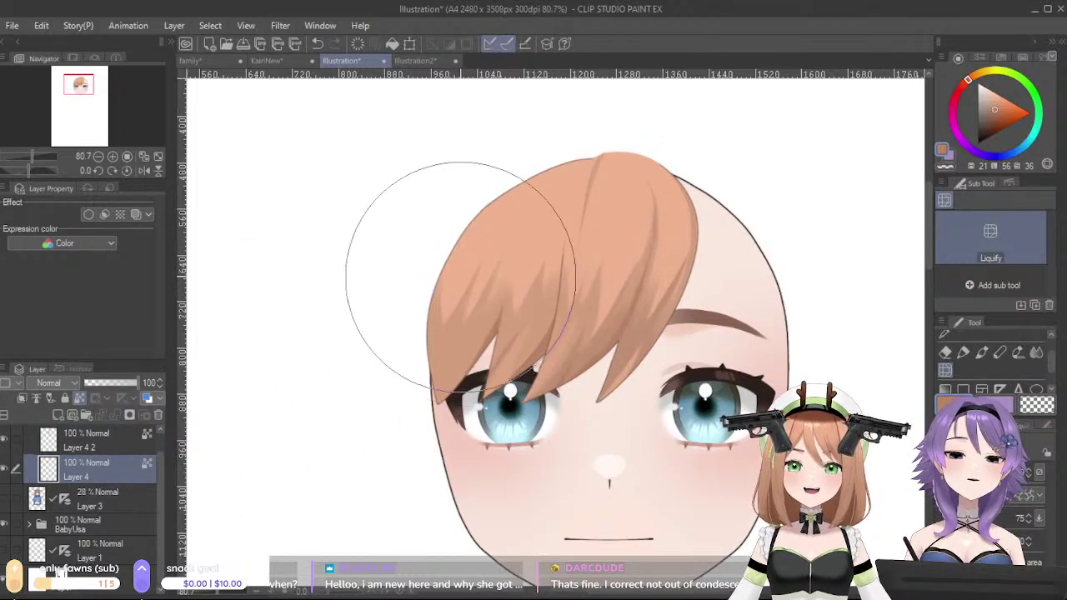
{"action": "left_click_drag", "start_coordinate": [499, 232], "coordinate": [548, 226]}
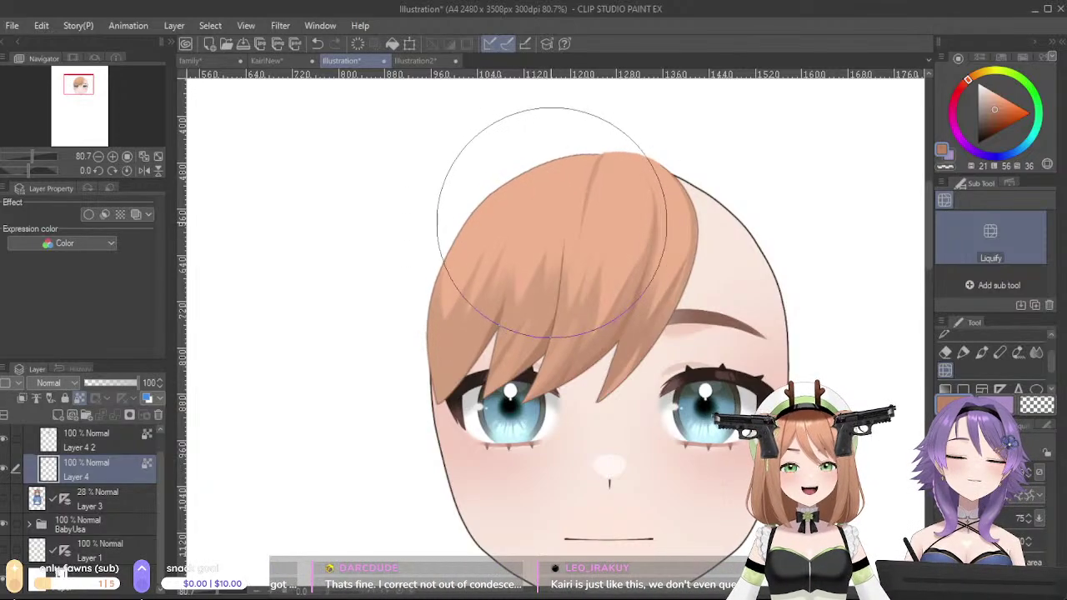
- Compare the bangs with the KairiNew hair and the BabyUsa sketch in the family document, then return to the Illustration document
{"action": "scroll", "coordinate": [474, 142], "scroll_direction": "down", "scroll_amount": 4}
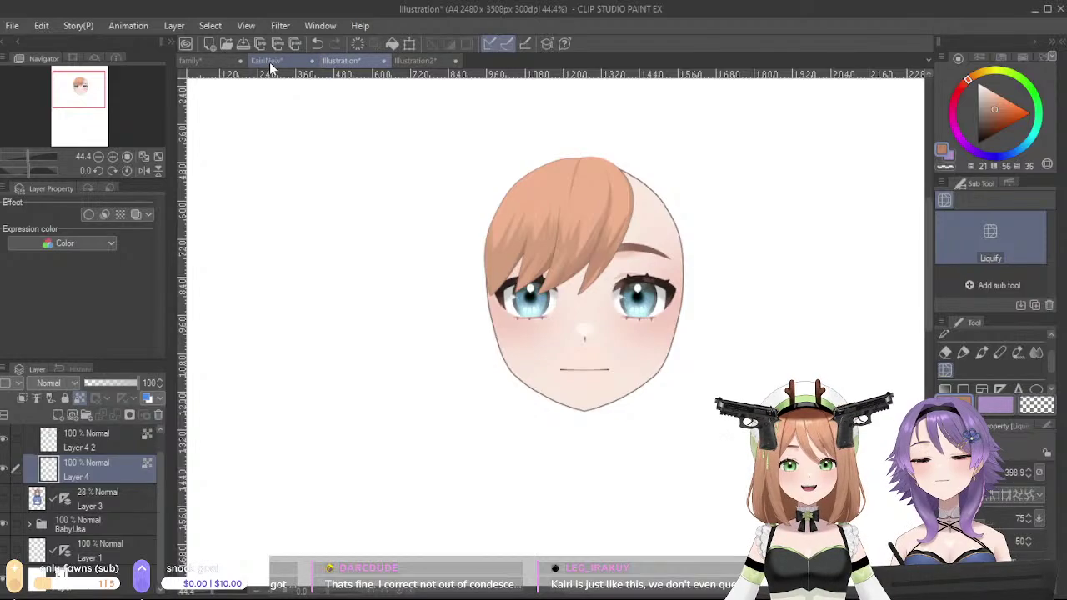
{"action": "left_click", "coordinate": [269, 62]}
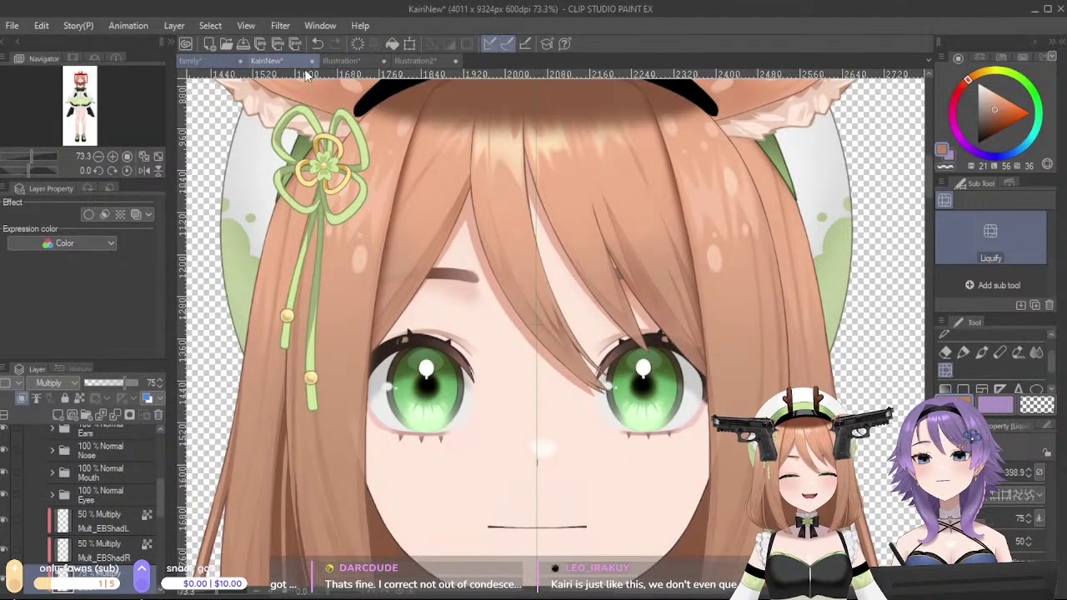
{"action": "left_click_drag", "start_coordinate": [231, 67], "coordinate": [405, 85]}
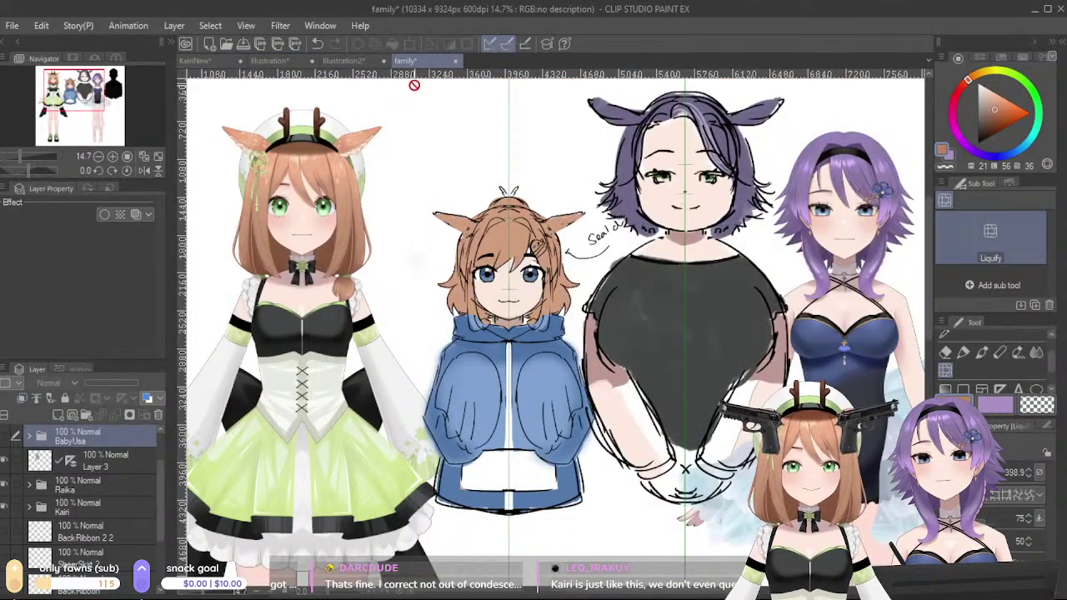
{"action": "scroll", "coordinate": [434, 134], "scroll_direction": "down", "scroll_amount": 2}
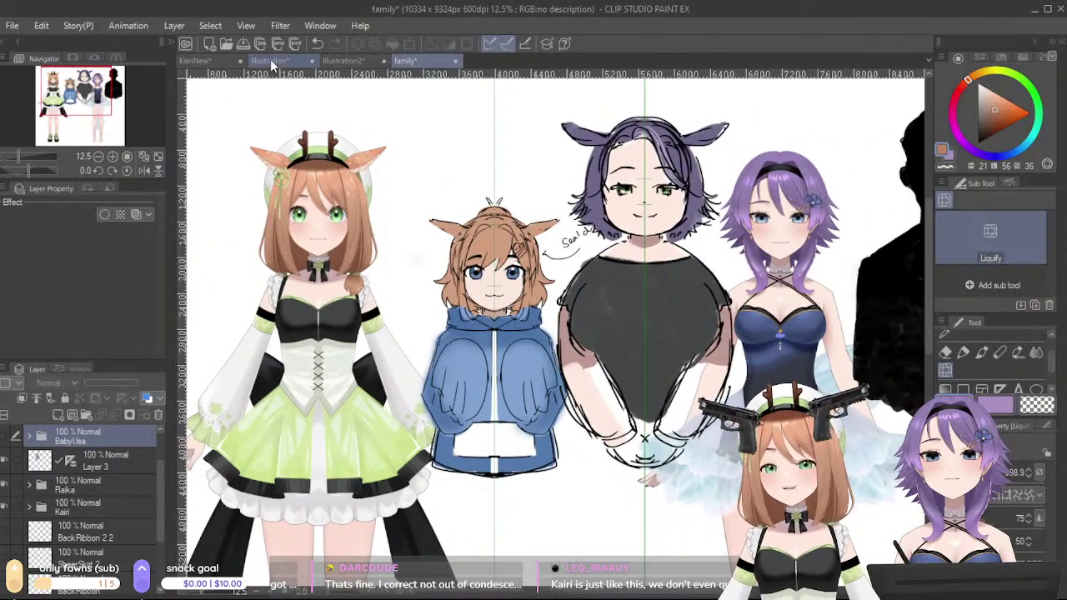
{"action": "scroll", "coordinate": [450, 226], "scroll_direction": "up", "scroll_amount": 5}
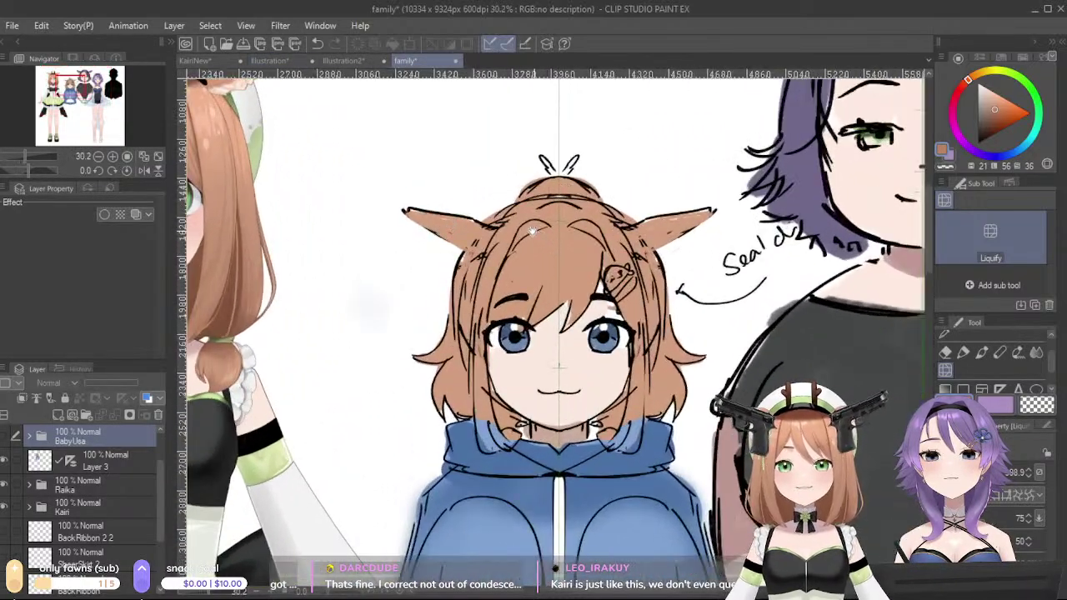
{"action": "left_click_drag", "start_coordinate": [532, 231], "coordinate": [451, 185]}
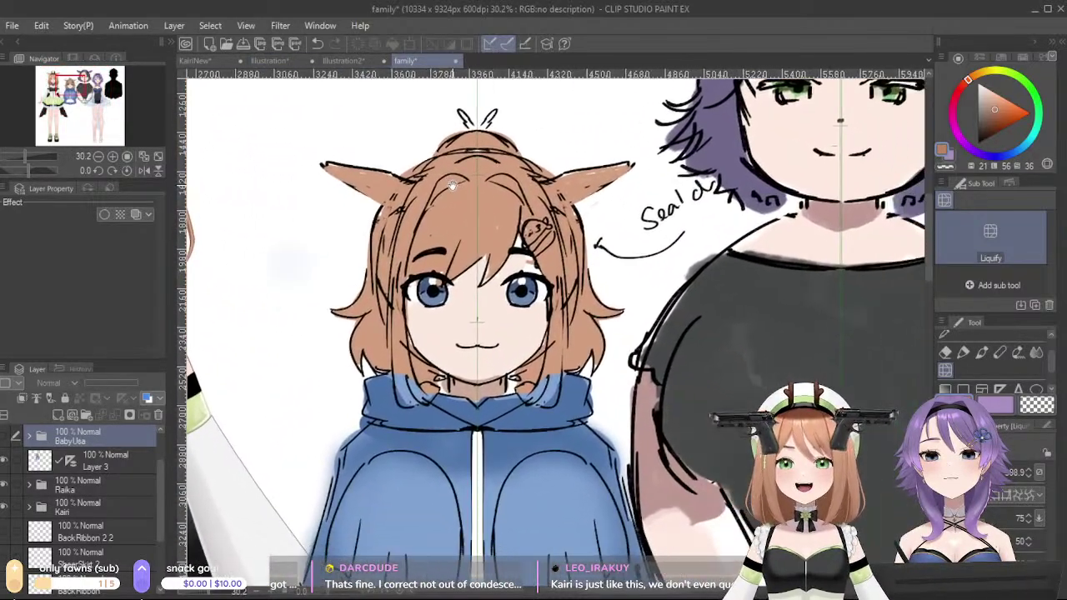
{"action": "left_click", "coordinate": [263, 61]}
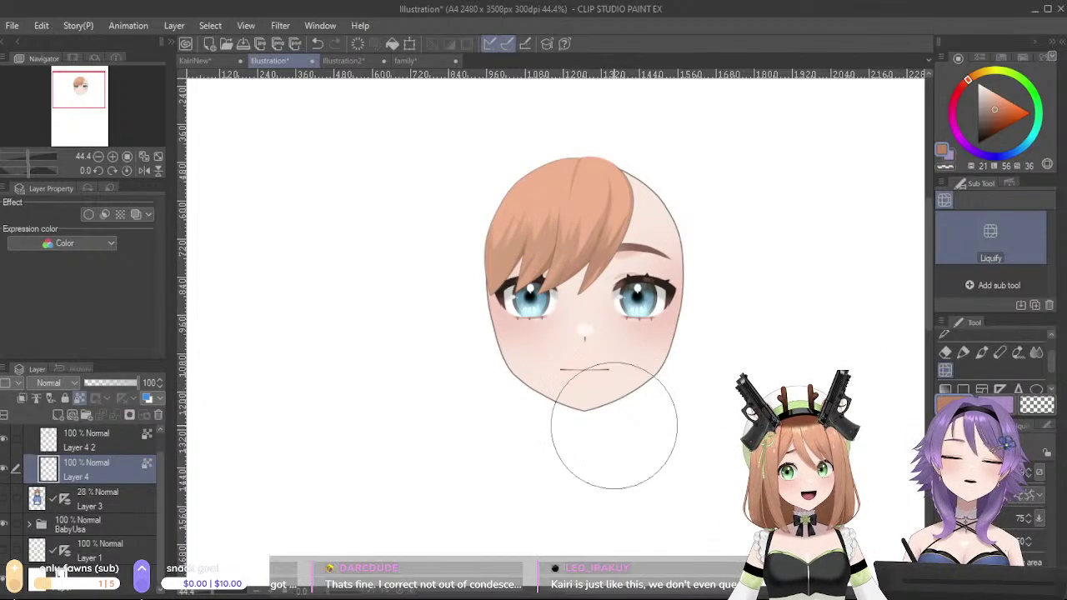
- Switch back to the Flat marker and add a new raster layer directly above Layer 3, beneath the two bang layers
{"action": "scroll", "coordinate": [614, 419], "scroll_direction": "up", "scroll_amount": 4}
{"action": "scroll", "coordinate": [717, 279], "scroll_direction": "up", "scroll_amount": 1}
{"action": "left_click_drag", "start_coordinate": [669, 213], "coordinate": [681, 477]}
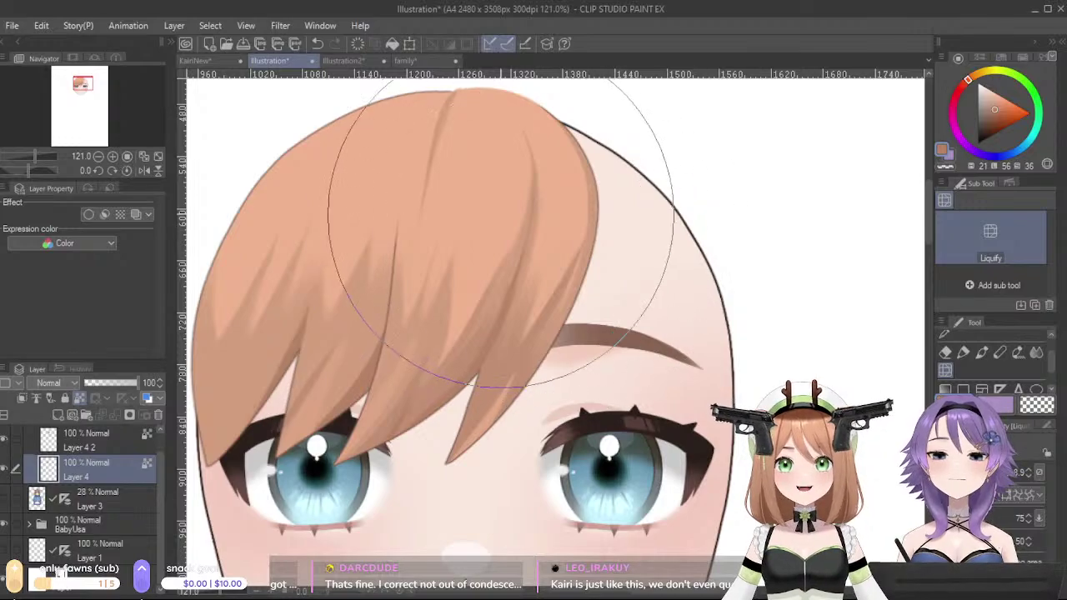
{"action": "left_click", "coordinate": [961, 353]}
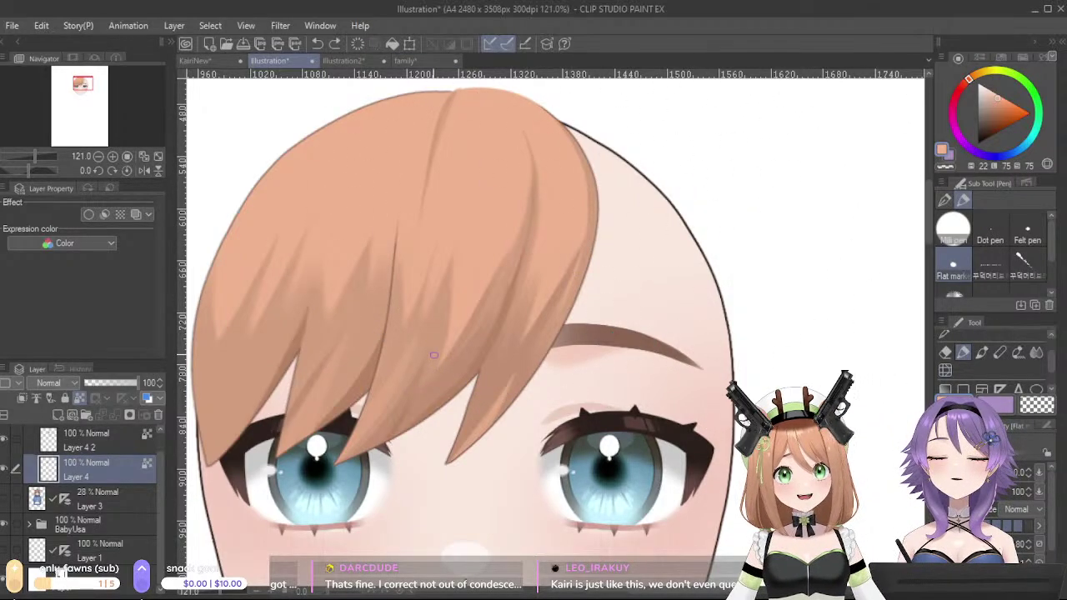
{"action": "left_click", "coordinate": [99, 500]}
{"action": "left_click", "coordinate": [58, 414]}
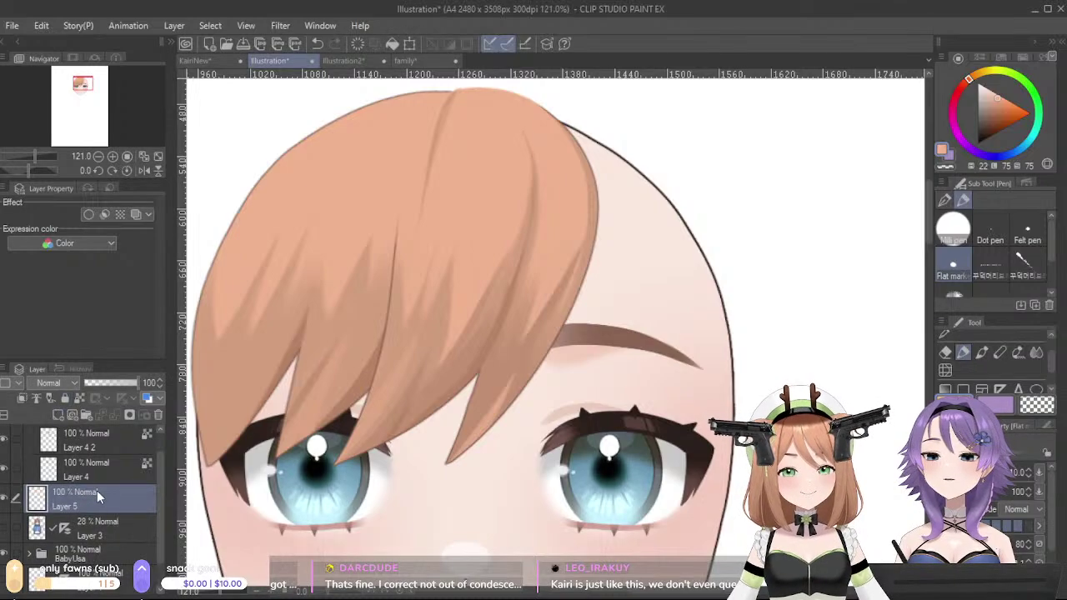
- Rename the three bang layers B1, B2 and B3 from top to bottom
{"action": "left_click", "coordinate": [102, 447]}
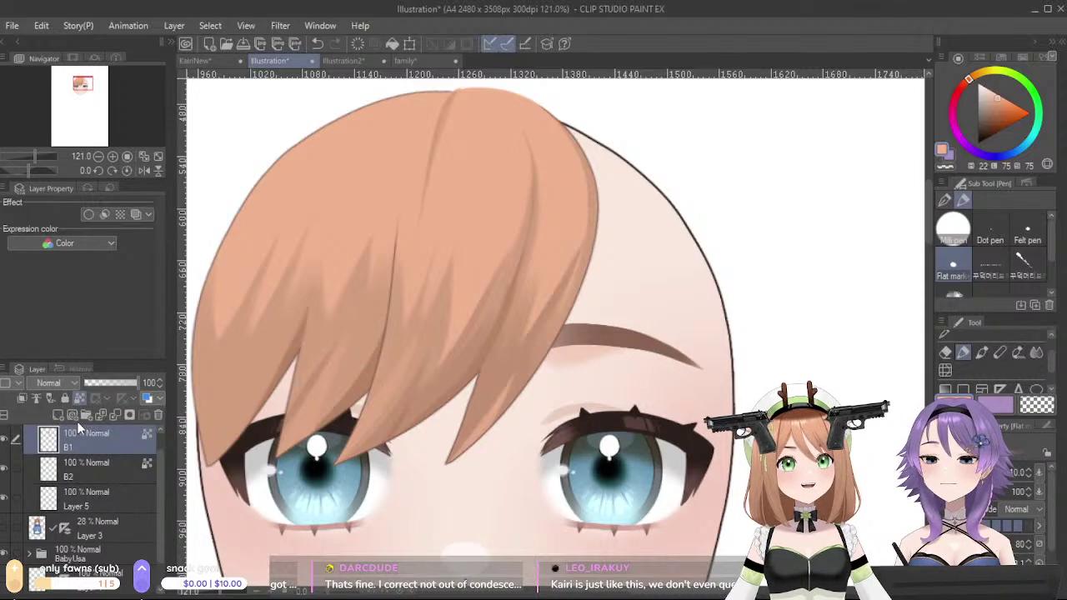
{"action": "left_click", "coordinate": [117, 504]}
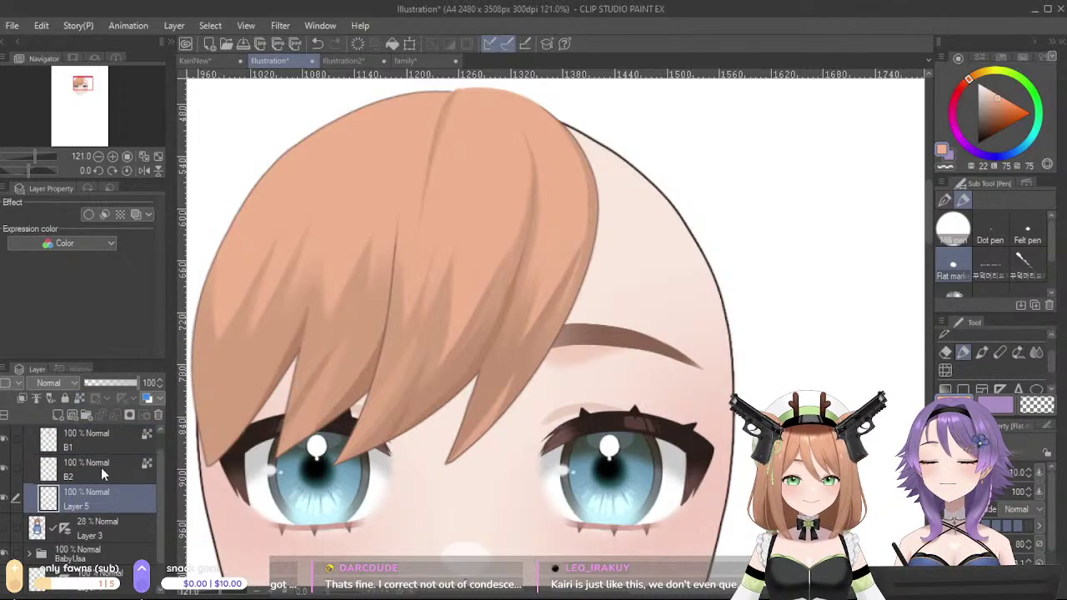
{"action": "type", "text": "B3"}
{"action": "key", "text": "Return"}
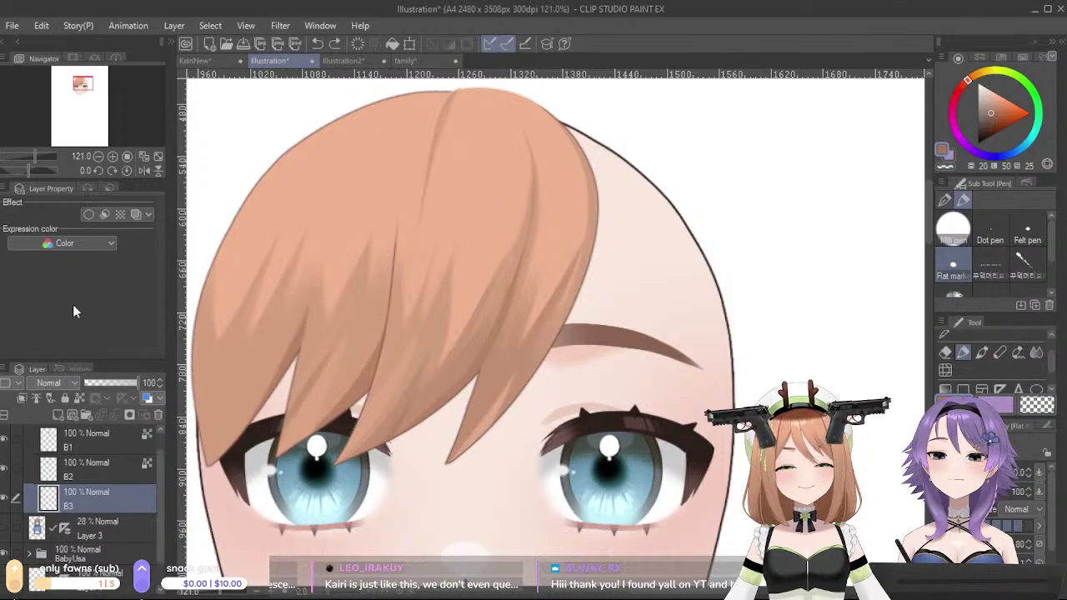
- Give layer B3 a brown 3.0 border effect and outline a bang lock over the bare side of the forehead with the G-pen
{"action": "left_click", "coordinate": [88, 215]}
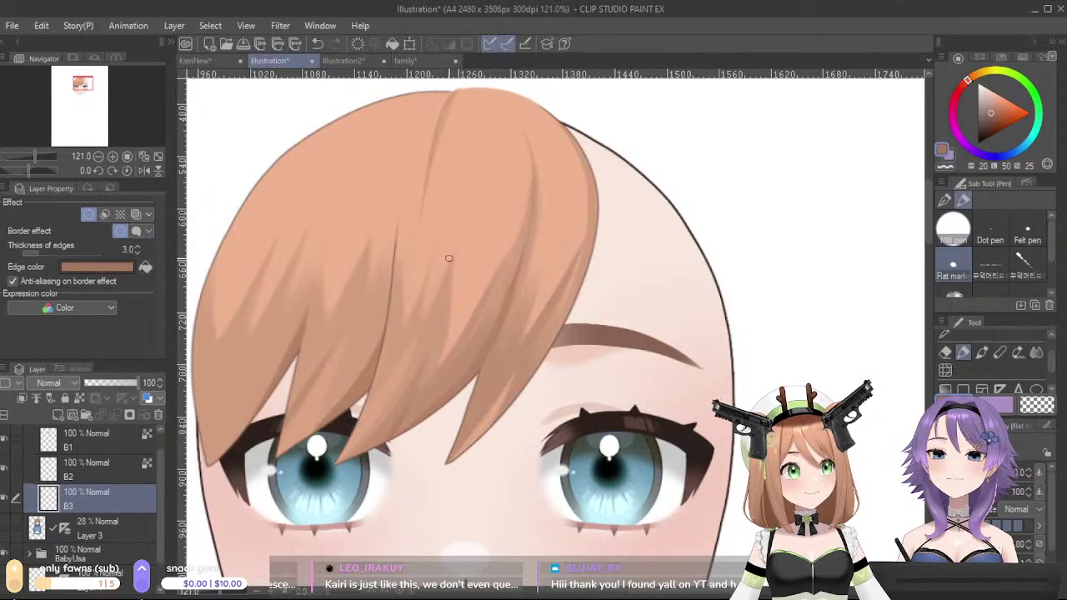
{"action": "left_click_drag", "start_coordinate": [595, 237], "coordinate": [610, 258]}
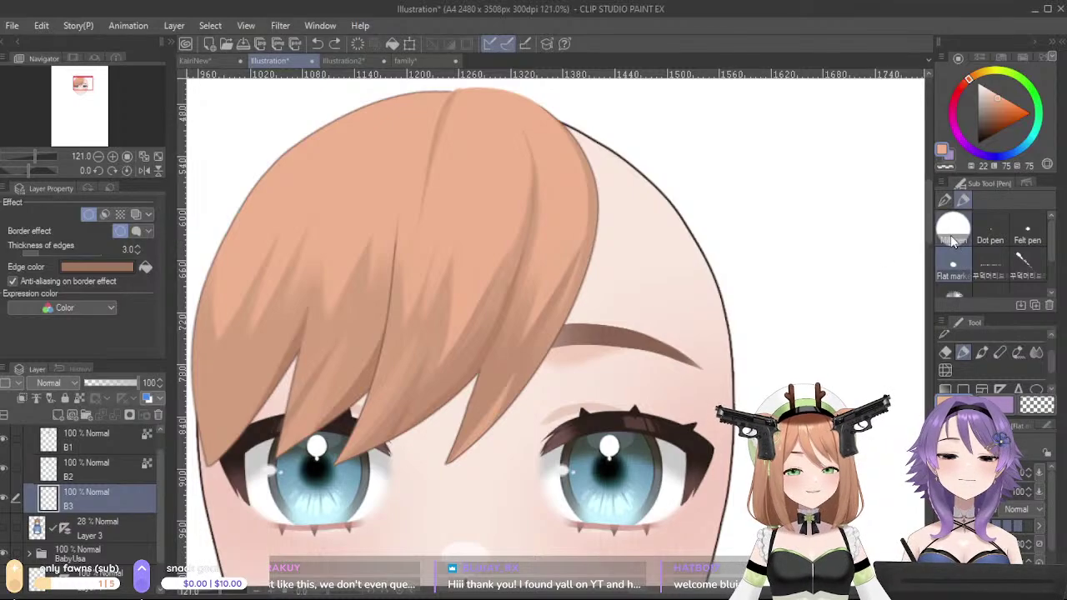
{"action": "left_click", "coordinate": [944, 200]}
{"action": "left_click", "coordinate": [953, 232]}
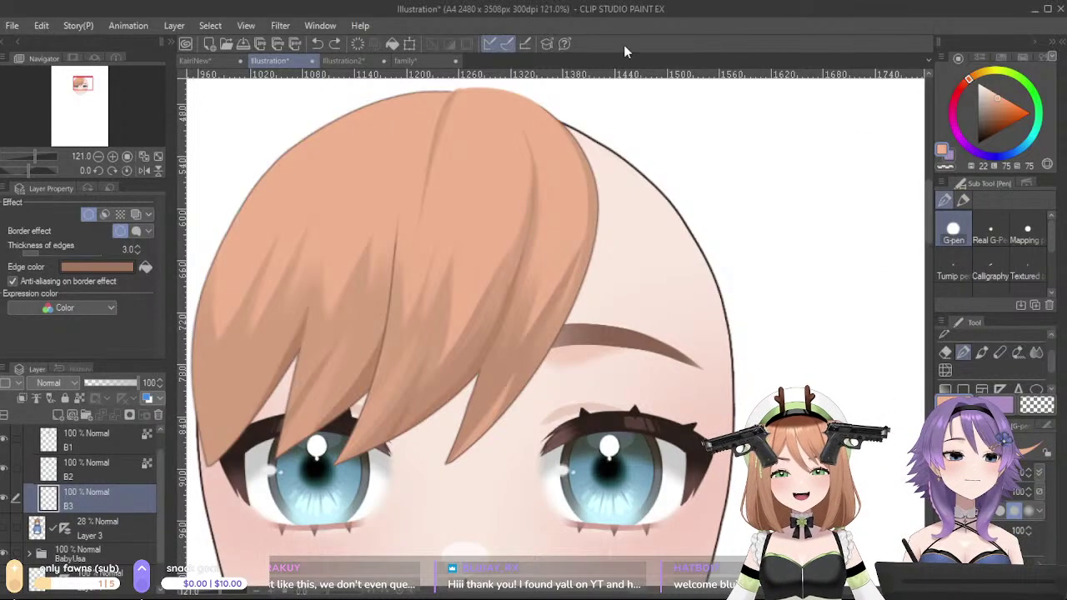
{"action": "left_click_drag", "start_coordinate": [599, 238], "coordinate": [698, 382]}
{"action": "mouse_move", "coordinate": [735, 350]}
{"action": "left_mouse_down"}
{"action": "mouse_move", "coordinate": [683, 233]}
{"action": "mouse_move", "coordinate": [657, 200]}
{"action": "left_mouse_up"}
{"action": "mouse_move", "coordinate": [566, 116]}
{"action": "left_mouse_down"}
{"action": "mouse_move", "coordinate": [701, 247]}
{"action": "mouse_move", "coordinate": [746, 374]}
{"action": "mouse_move", "coordinate": [623, 237]}
{"action": "left_mouse_up"}
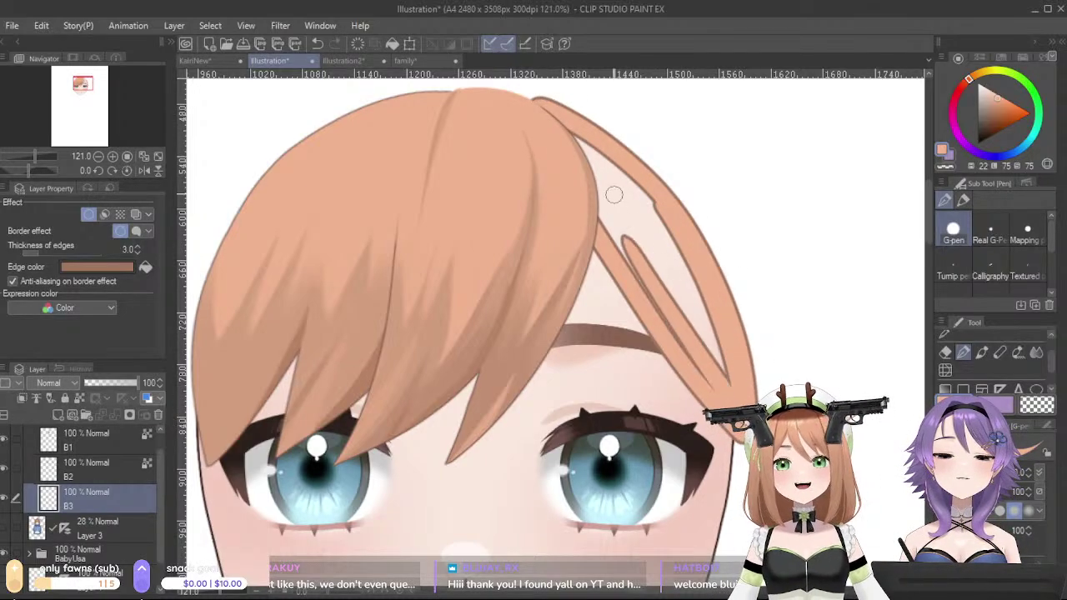
- Fill the B3 lock with the light hair colour and trim its outer edge with transparent colour into a smooth curve
{"action": "left_click_drag", "start_coordinate": [552, 120], "coordinate": [623, 240]}
{"action": "left_click_drag", "start_coordinate": [550, 115], "coordinate": [669, 262]}
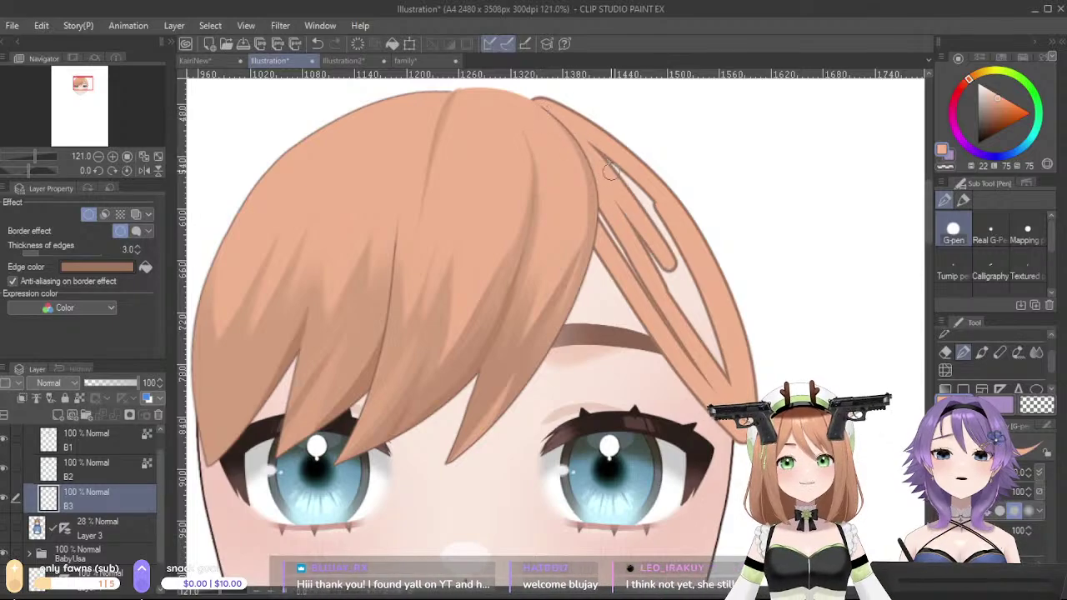
{"action": "left_click_drag", "start_coordinate": [581, 138], "coordinate": [675, 260]}
{"action": "mouse_move", "coordinate": [618, 173]}
{"action": "left_mouse_down"}
{"action": "mouse_move", "coordinate": [708, 344]}
{"action": "mouse_move", "coordinate": [592, 164]}
{"action": "mouse_move", "coordinate": [663, 313]}
{"action": "left_mouse_up"}
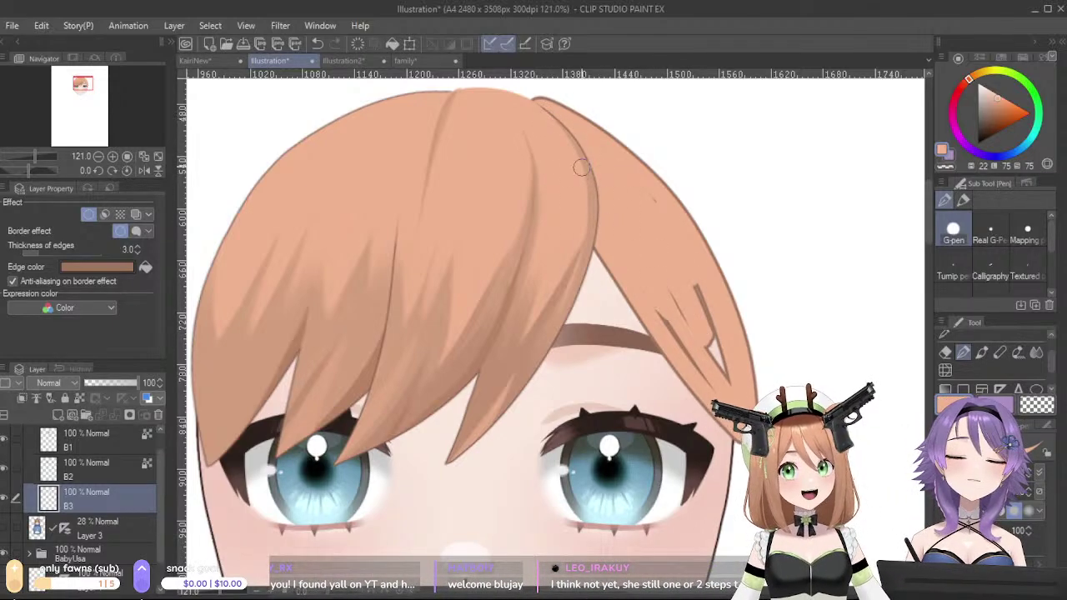
{"action": "key", "text": "ctrl+z"}
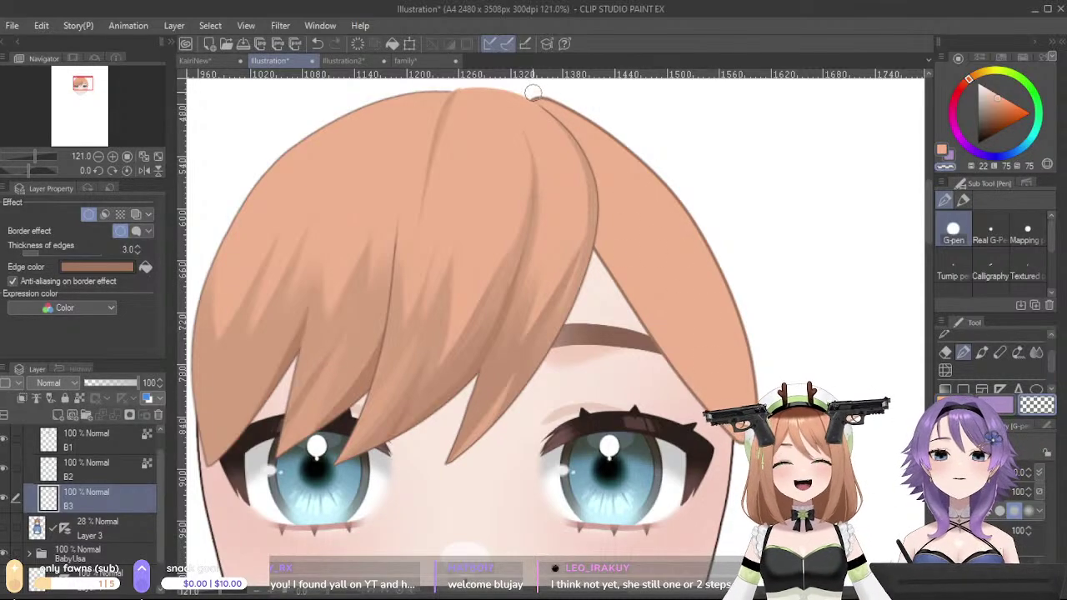
{"action": "key", "text": "ctrl+z"}
{"action": "mouse_move", "coordinate": [575, 106]}
{"action": "left_mouse_down"}
{"action": "mouse_move", "coordinate": [683, 195]}
{"action": "mouse_move", "coordinate": [729, 270]}
{"action": "mouse_move", "coordinate": [736, 330]}
{"action": "left_mouse_up"}
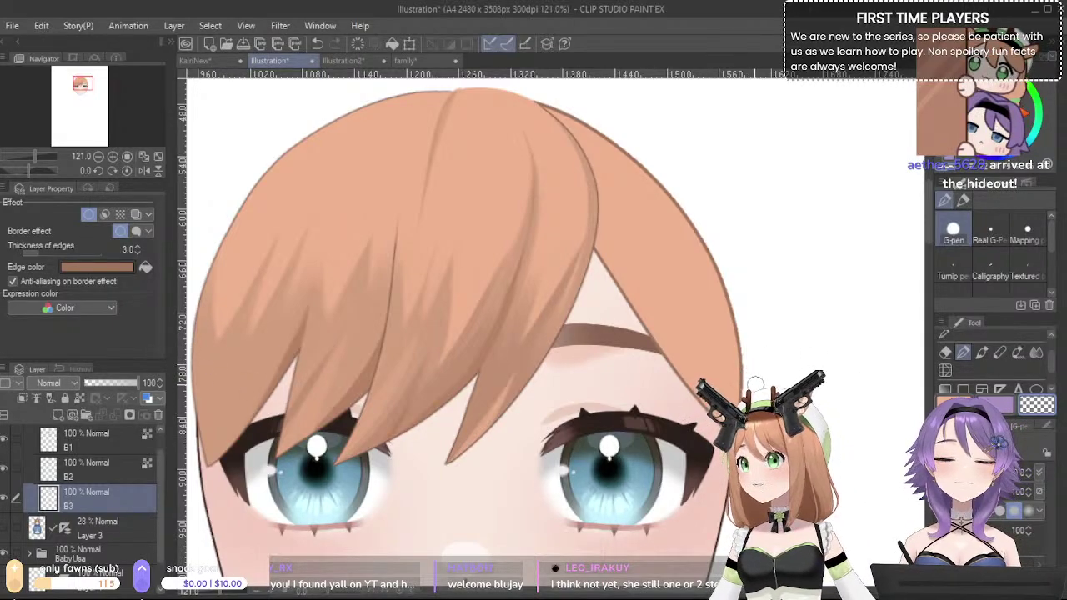
- Reduce B3's border thickness to 2.0 and redraw the lock's outer curve so it rounds out from the crown
{"action": "left_click", "coordinate": [137, 253]}
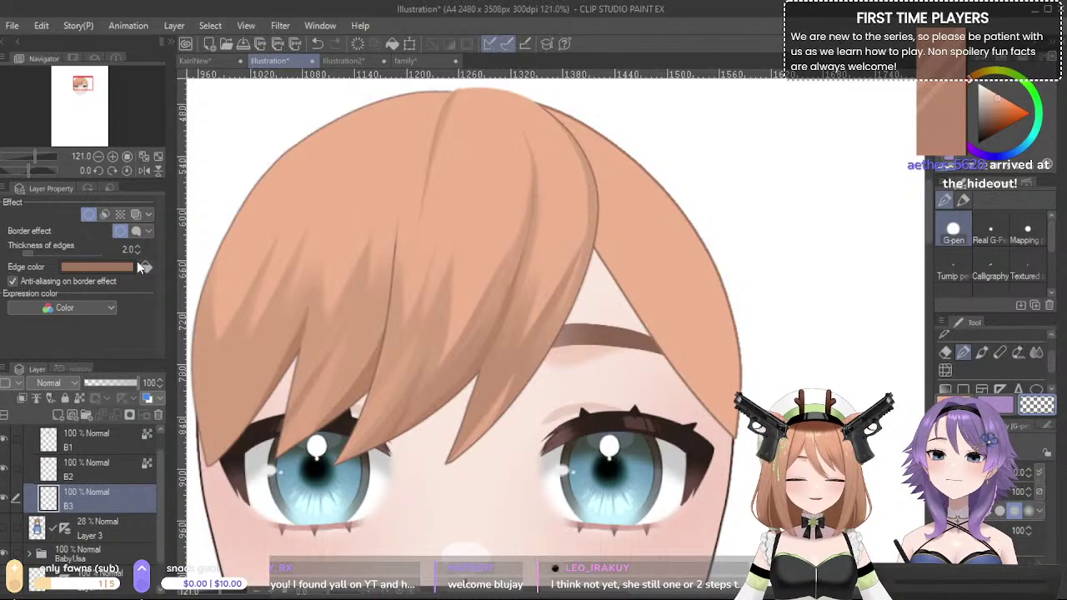
{"action": "mouse_move", "coordinate": [745, 384]}
{"action": "left_mouse_down"}
{"action": "mouse_move", "coordinate": [788, 328]}
{"action": "mouse_move", "coordinate": [865, 325]}
{"action": "mouse_move", "coordinate": [818, 437]}
{"action": "mouse_move", "coordinate": [842, 386]}
{"action": "mouse_move", "coordinate": [811, 405]}
{"action": "left_mouse_up"}
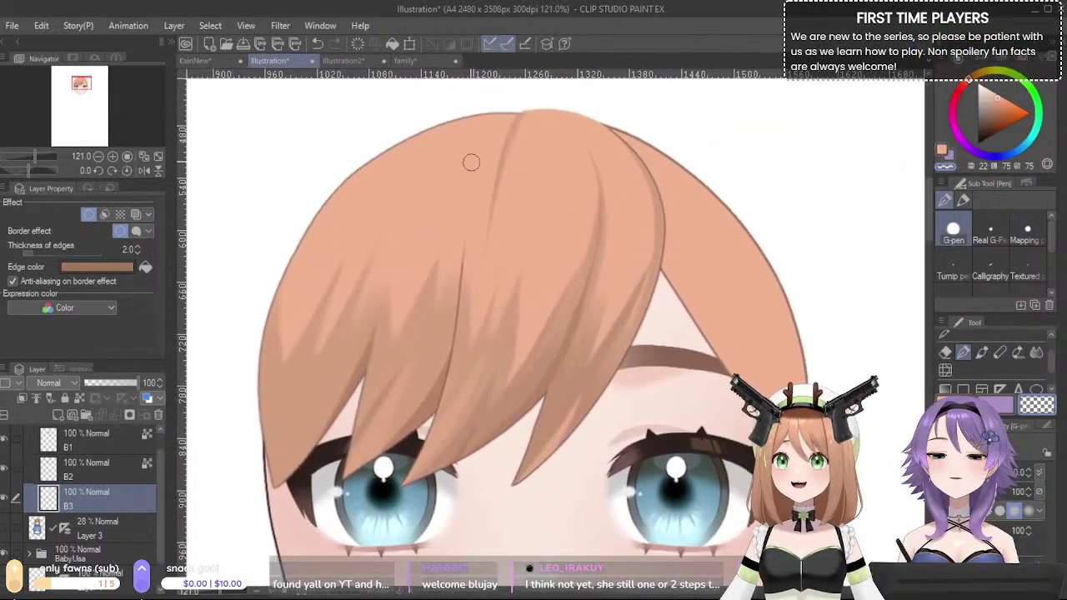
{"action": "left_click_drag", "start_coordinate": [591, 130], "coordinate": [727, 215]}
{"action": "key", "text": "ctrl+z"}
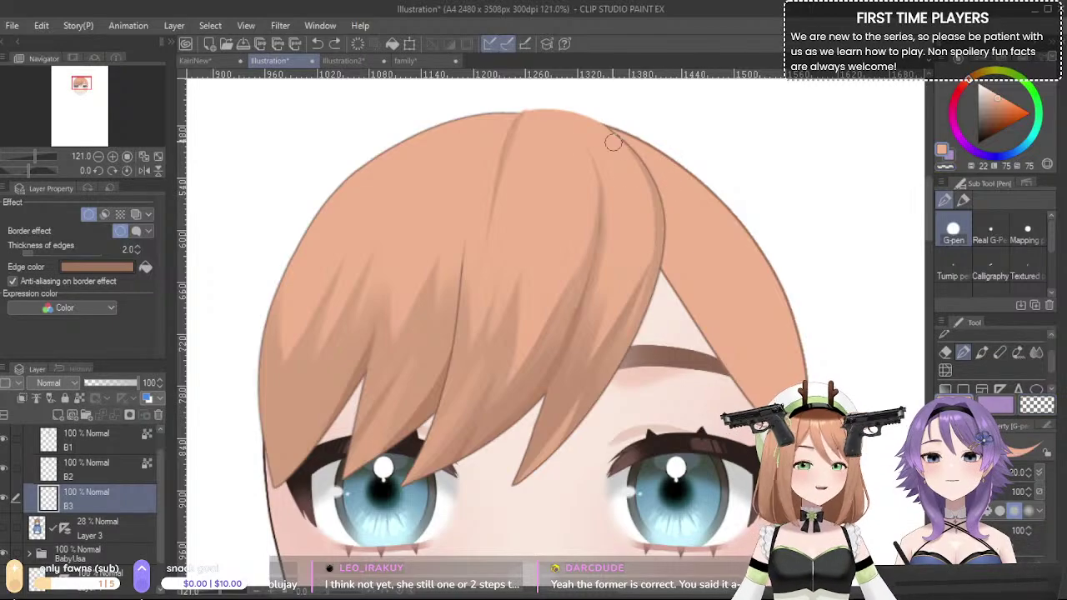
{"action": "mouse_move", "coordinate": [577, 126]}
{"action": "left_mouse_down"}
{"action": "mouse_move", "coordinate": [682, 155]}
{"action": "mouse_move", "coordinate": [754, 240]}
{"action": "left_mouse_up"}
{"action": "key", "text": "ctrl+z"}
{"action": "mouse_move", "coordinate": [585, 127]}
{"action": "left_mouse_down"}
{"action": "mouse_move", "coordinate": [657, 145]}
{"action": "mouse_move", "coordinate": [746, 220]}
{"action": "mouse_move", "coordinate": [804, 349]}
{"action": "left_mouse_up"}
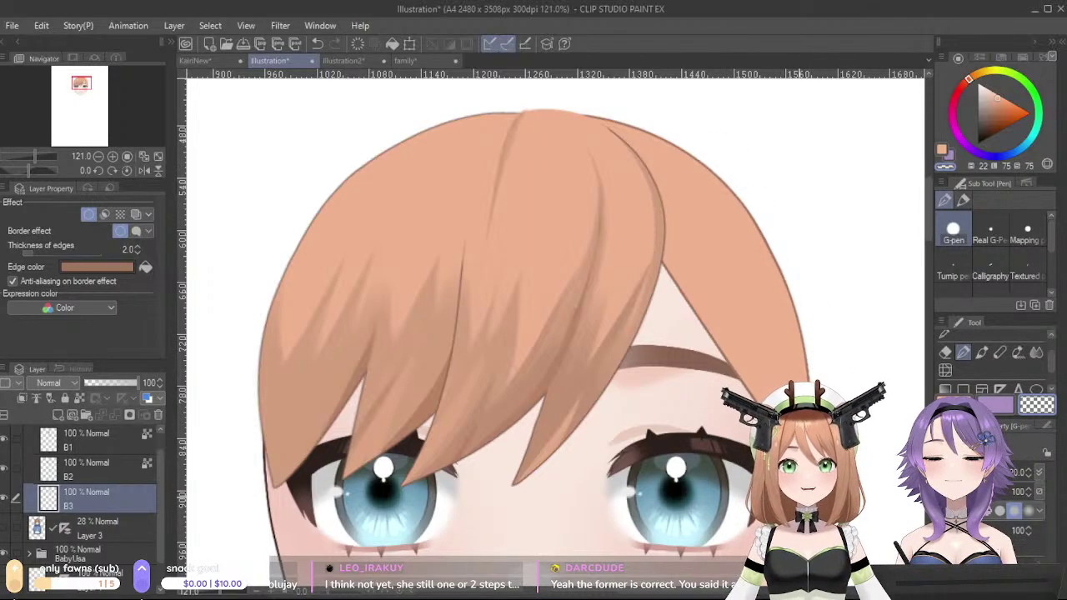
- Lock B3's transparent pixels and shade the lower part of the lock with the Soft airbrush in the sampled hair shadow tone
{"action": "mouse_move", "coordinate": [648, 362]}
{"action": "left_mouse_down"}
{"action": "mouse_move", "coordinate": [658, 271]}
{"action": "mouse_move", "coordinate": [640, 344]}
{"action": "left_mouse_up"}
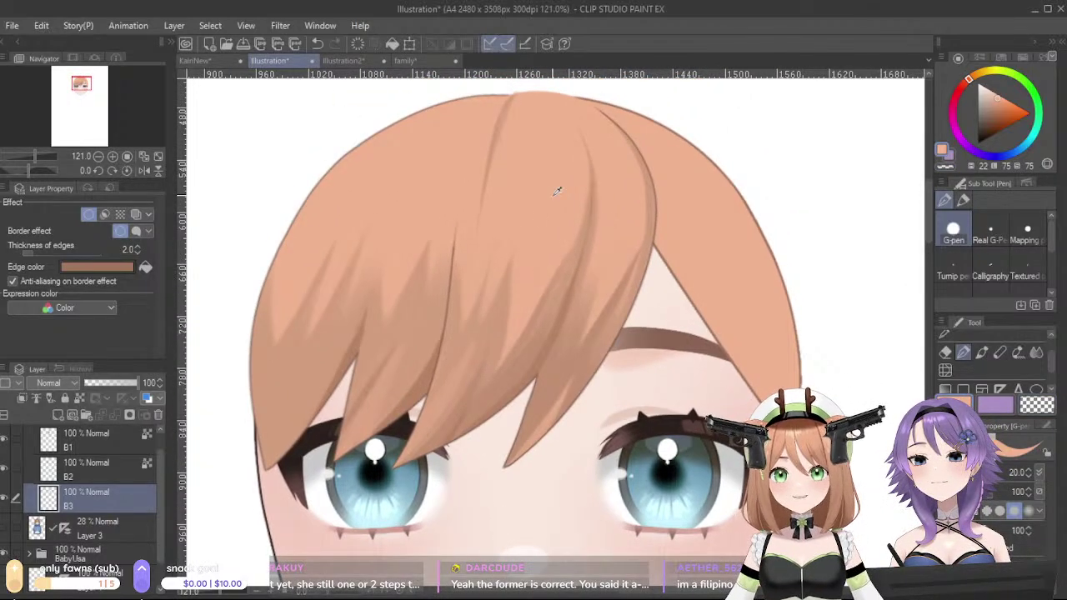
{"action": "left_click", "coordinate": [455, 336], "text": "alt"}
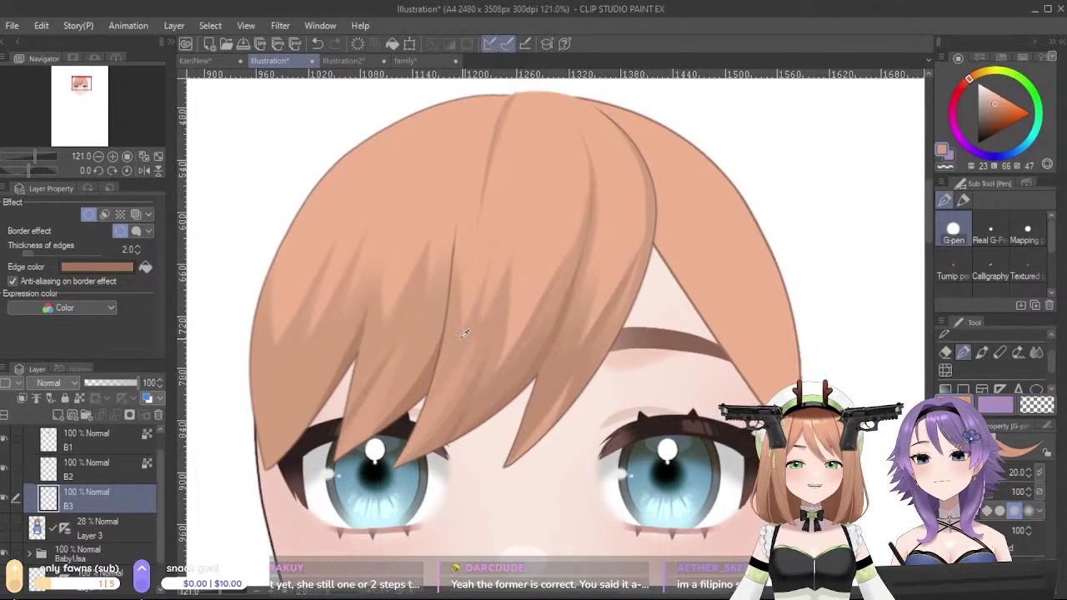
{"action": "left_click", "coordinate": [79, 397]}
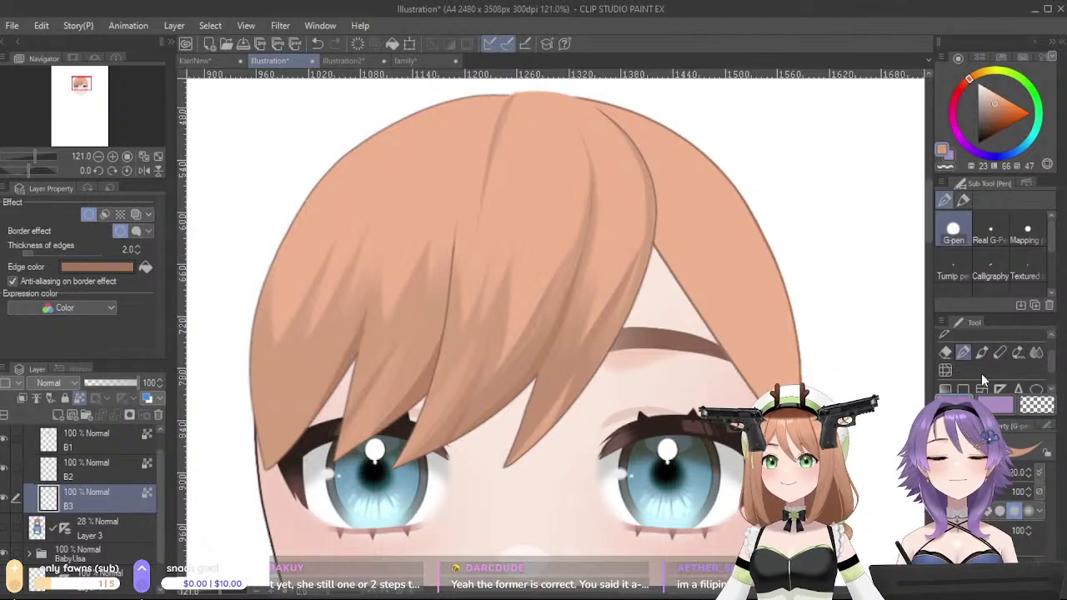
{"action": "scroll", "coordinate": [1052, 371], "scroll_direction": "down", "scroll_amount": 1}
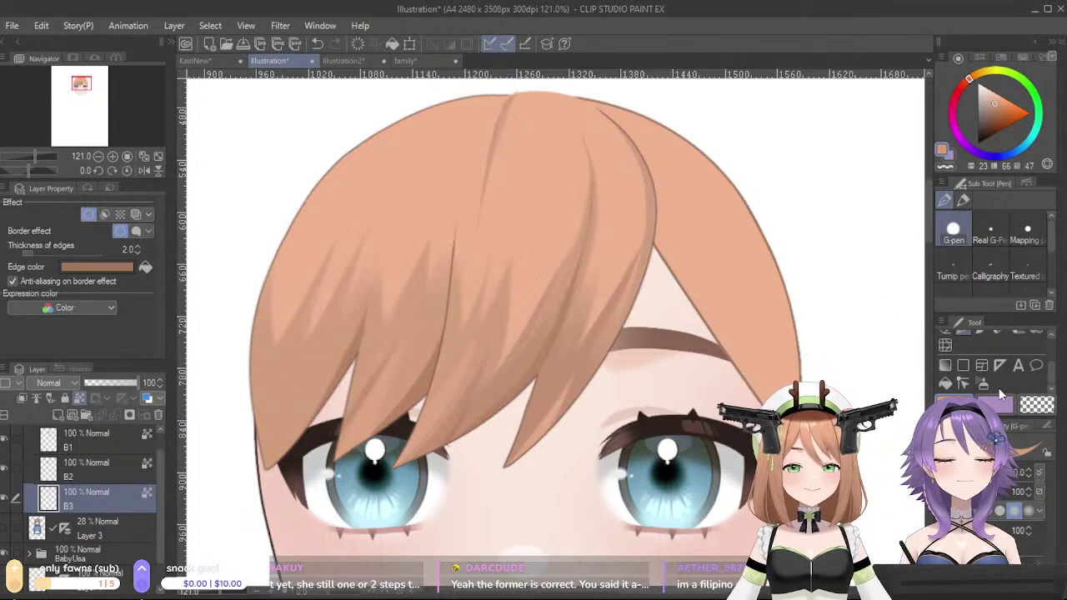
{"action": "left_click", "coordinate": [982, 382]}
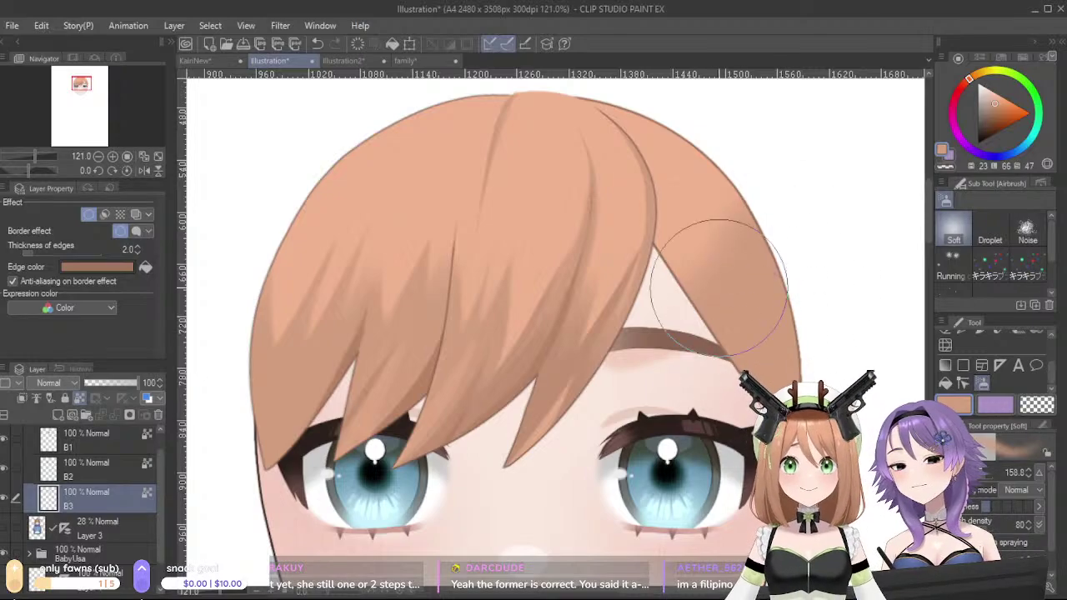
- Paint light pointed streaks in the sampled base hair colour into the B3 lock's shading with the Flat marker
{"action": "left_click", "coordinate": [553, 188], "text": "alt"}
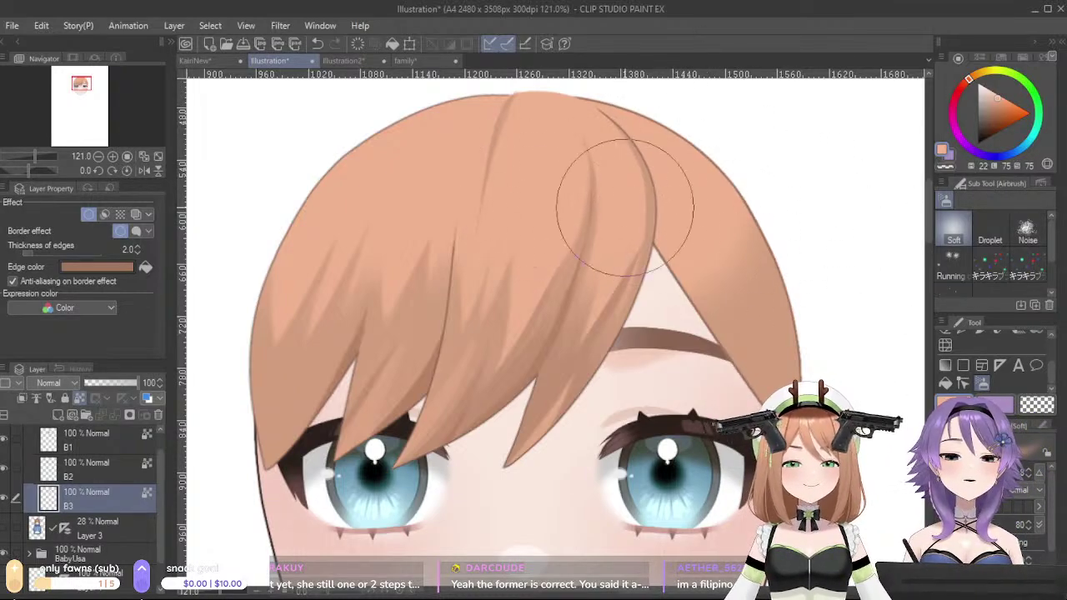
{"action": "scroll", "coordinate": [988, 371], "scroll_direction": "up", "scroll_amount": 2}
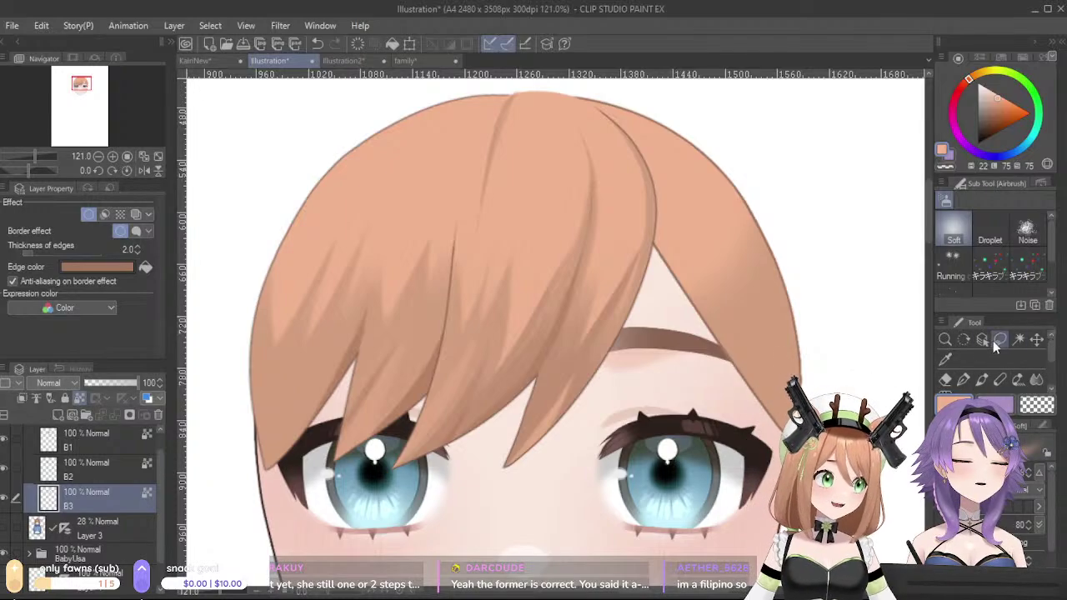
{"action": "left_click", "coordinate": [962, 381]}
{"action": "left_click", "coordinate": [962, 200]}
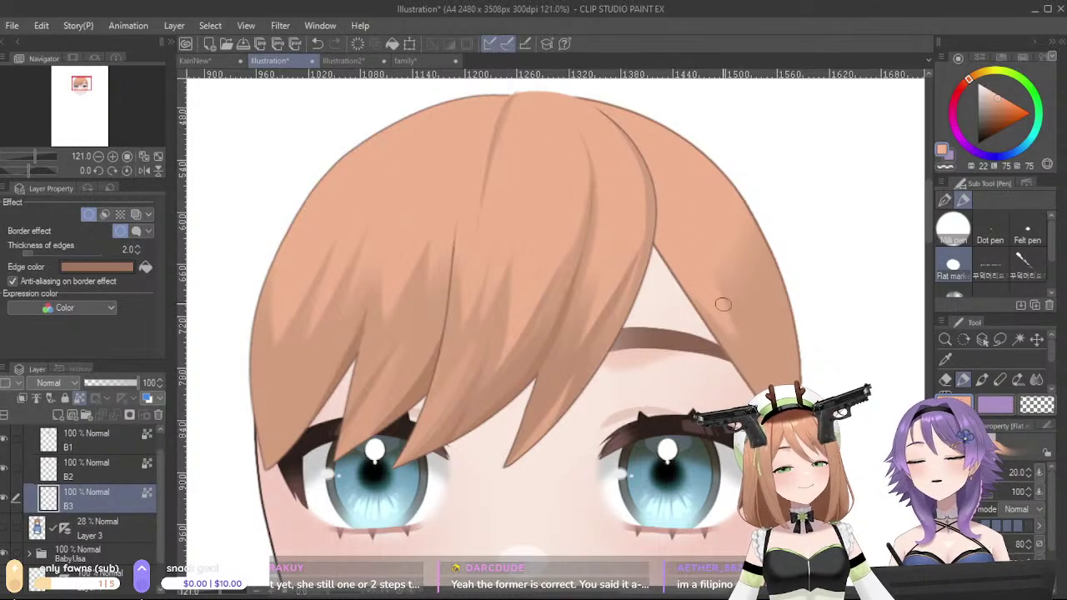
{"action": "left_click", "coordinate": [750, 337], "text": "alt"}
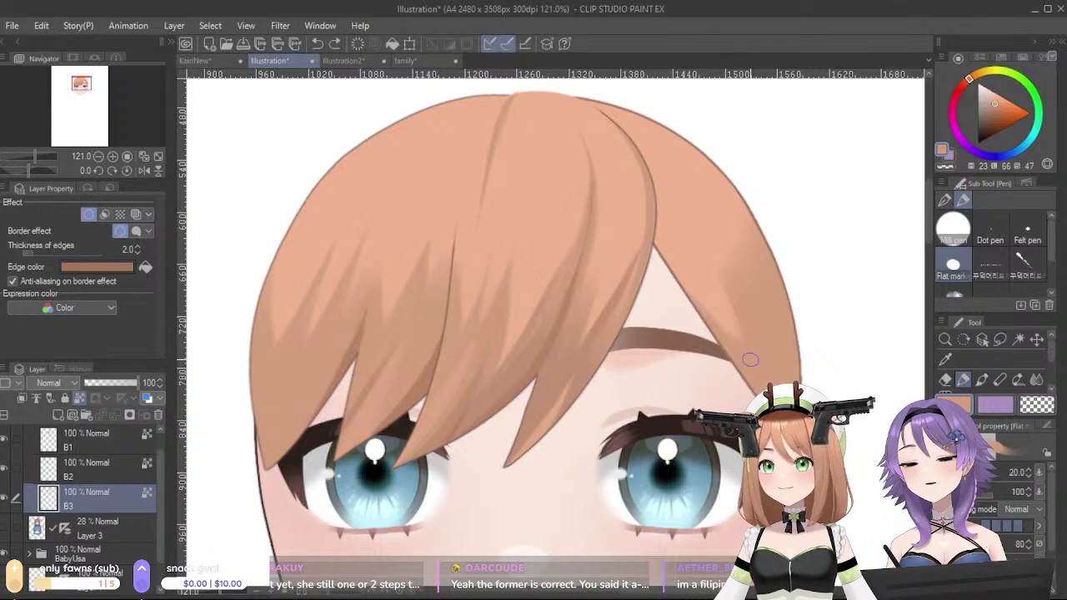
{"action": "left_click", "coordinate": [670, 190], "text": "alt"}
{"action": "left_click_drag", "start_coordinate": [671, 180], "coordinate": [733, 302]}
{"action": "left_click_drag", "start_coordinate": [698, 193], "coordinate": [748, 319]}
{"action": "left_click_drag", "start_coordinate": [718, 190], "coordinate": [750, 309]}
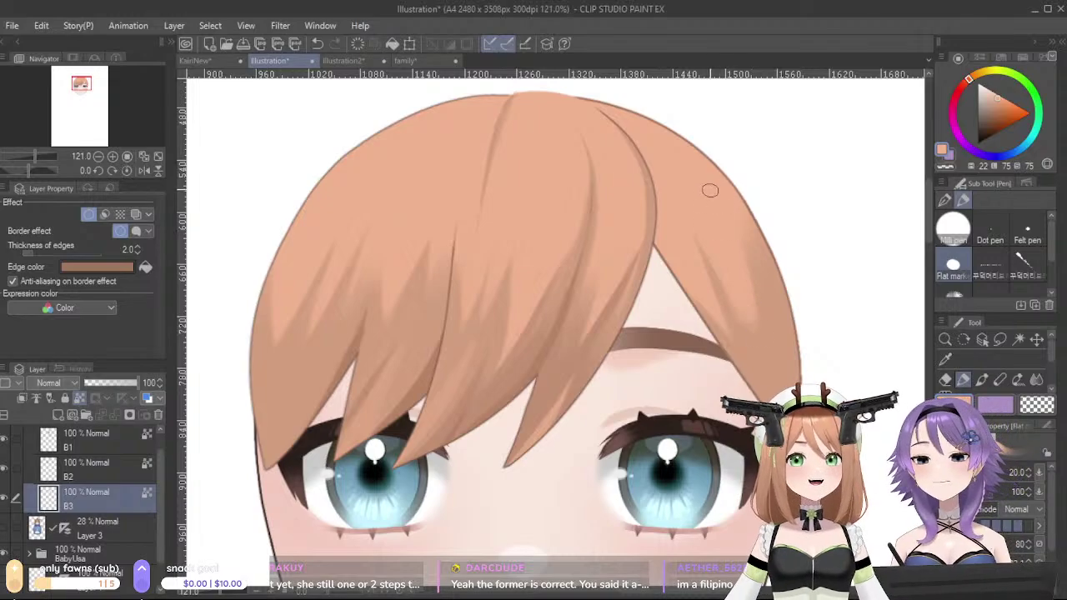
- Sample the hair shadow tone and paint a tapered shadow band from the crown down the outer side of the B3 lock
{"action": "left_click", "coordinate": [775, 347], "text": "alt"}
{"action": "left_click_drag", "start_coordinate": [778, 354], "coordinate": [709, 170]}
{"action": "key", "text": "ctrl+z"}
{"action": "left_click_drag", "start_coordinate": [592, 107], "coordinate": [761, 324]}
{"action": "key", "text": "ctrl+z"}
{"action": "mouse_move", "coordinate": [581, 97]}
{"action": "left_mouse_down"}
{"action": "mouse_move", "coordinate": [719, 181]}
{"action": "mouse_move", "coordinate": [743, 229]}
{"action": "left_mouse_up"}
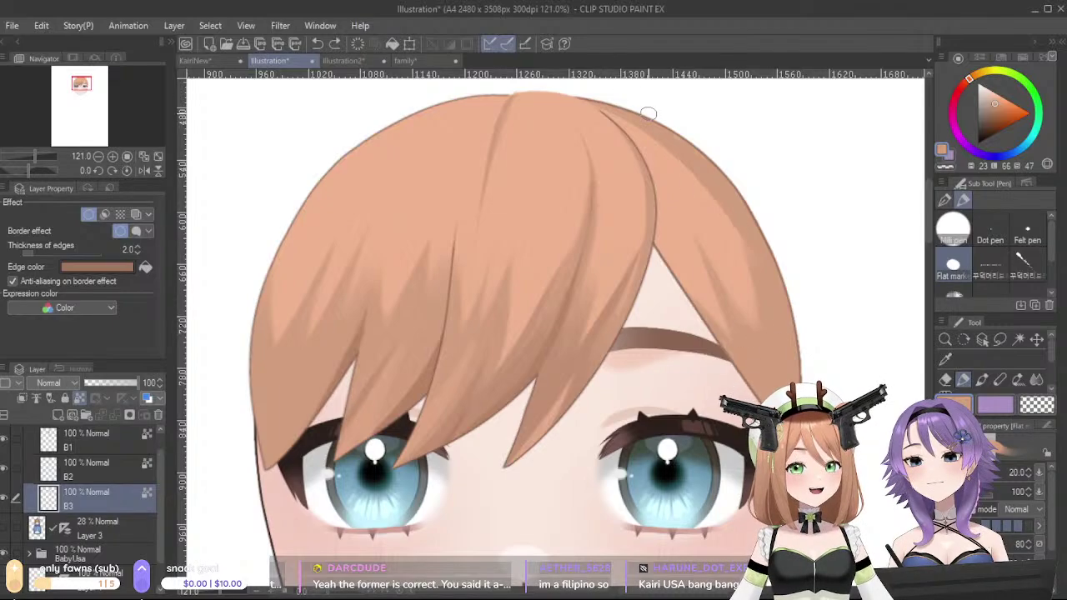
{"action": "left_click_drag", "start_coordinate": [602, 105], "coordinate": [750, 295]}
{"action": "key", "text": "ctrl+z"}
{"action": "left_click_drag", "start_coordinate": [694, 160], "coordinate": [749, 282]}
{"action": "key", "text": "ctrl+z"}
{"action": "left_click_drag", "start_coordinate": [681, 162], "coordinate": [747, 246]}
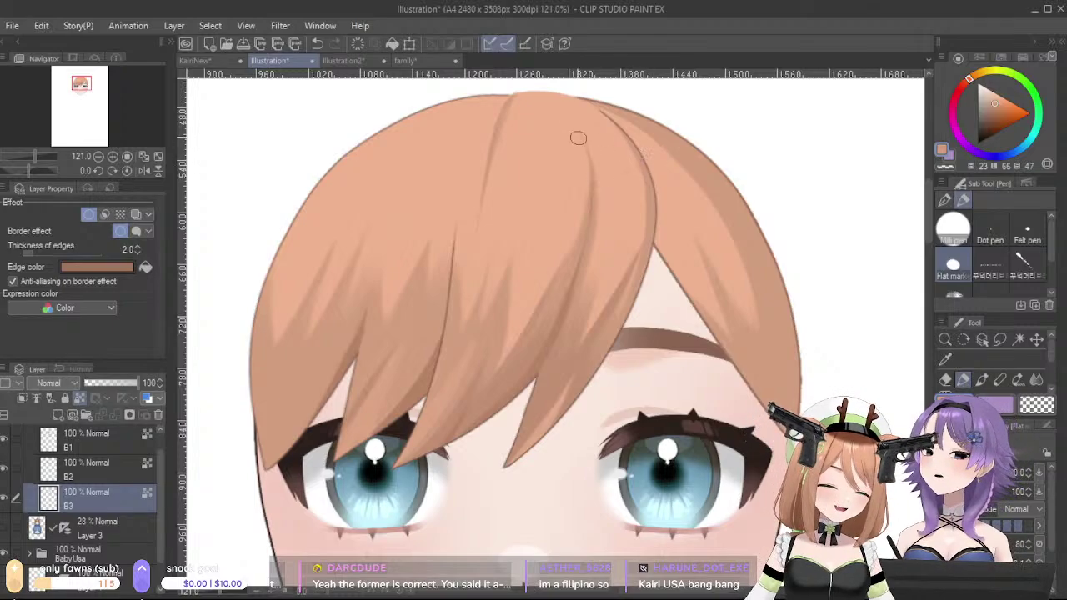
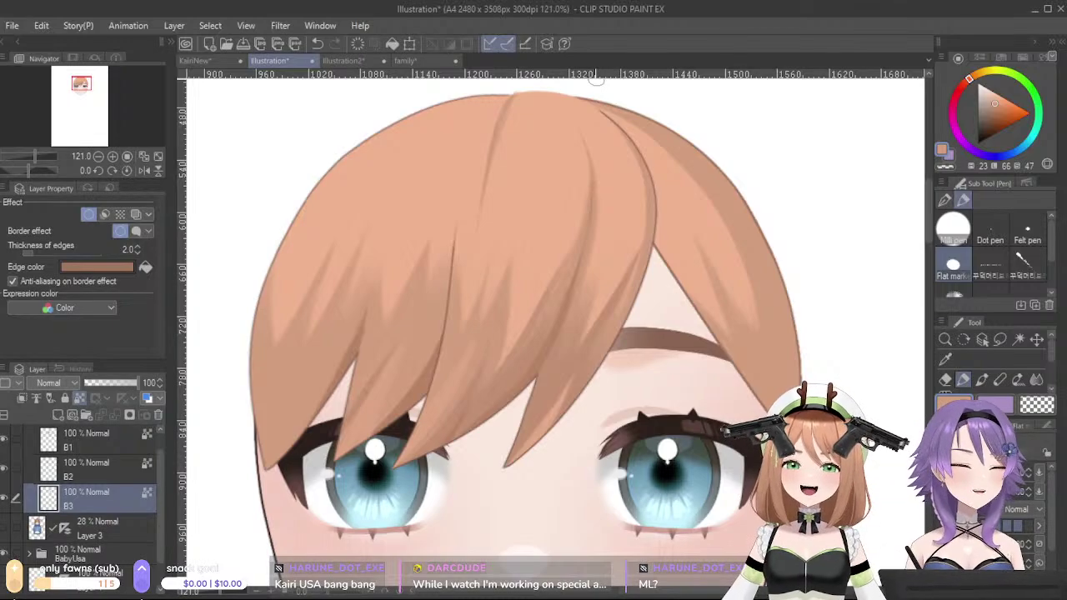
- Paint a darker tapered strand line along the B3 lock's shadow band from the crown toward the tip
{"action": "left_click_drag", "start_coordinate": [756, 248], "coordinate": [776, 248]}
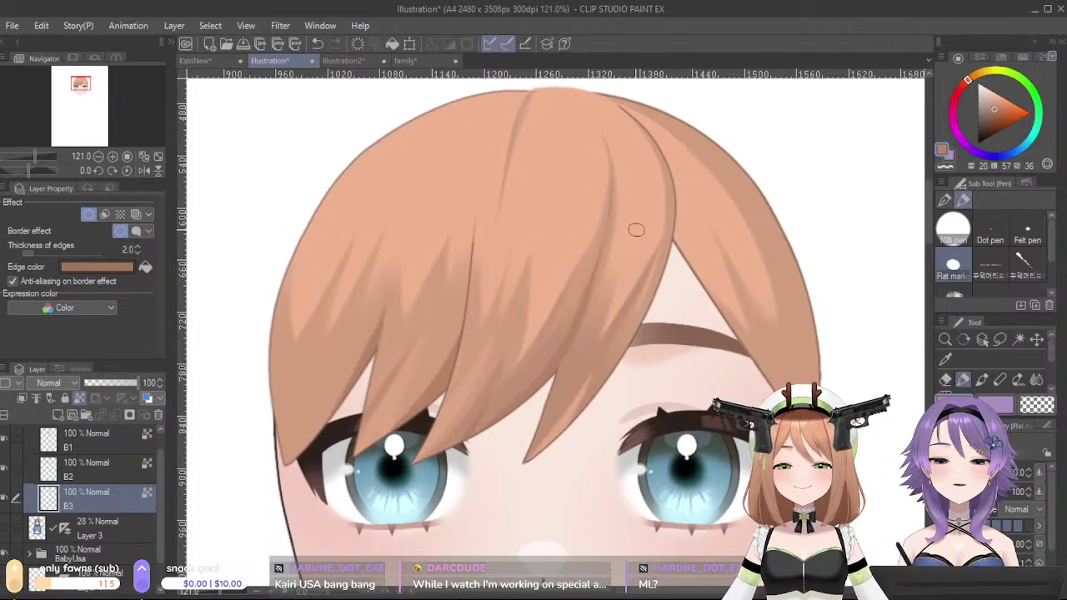
{"action": "left_click_drag", "start_coordinate": [623, 106], "coordinate": [791, 285]}
{"action": "key", "text": "ctrl+z"}
{"action": "left_click_drag", "start_coordinate": [618, 103], "coordinate": [692, 150]}
{"action": "key", "text": "ctrl+z"}
{"action": "mouse_move", "coordinate": [622, 103]}
{"action": "left_mouse_down"}
{"action": "mouse_move", "coordinate": [674, 133]}
{"action": "mouse_move", "coordinate": [785, 284]}
{"action": "left_mouse_up"}
{"action": "key", "text": "ctrl+z"}
{"action": "left_click_drag", "start_coordinate": [625, 100], "coordinate": [798, 348]}
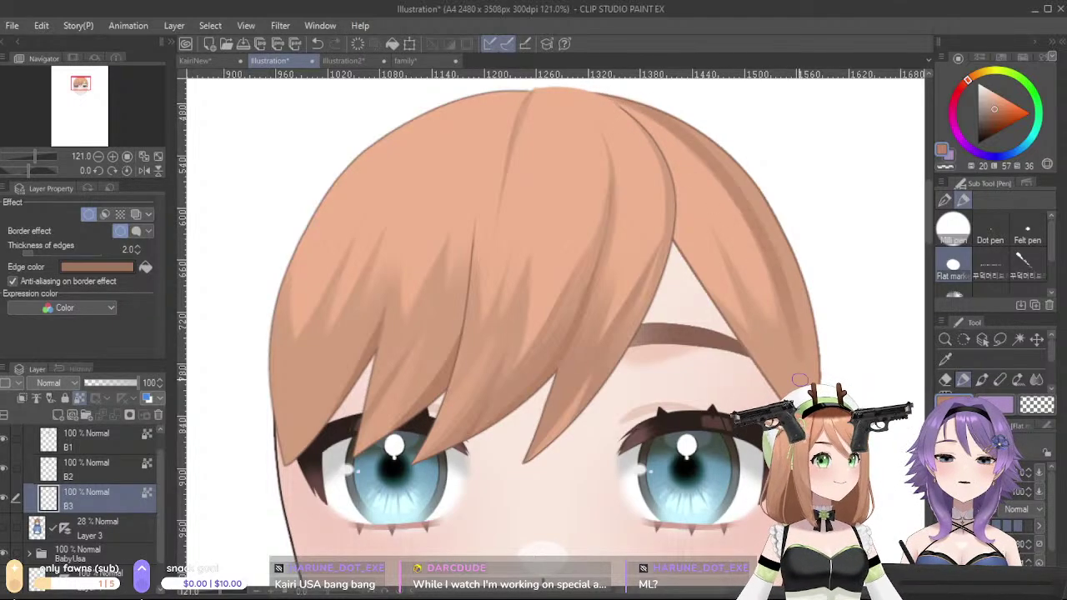
{"action": "left_click_drag", "start_coordinate": [763, 243], "coordinate": [790, 341]}
{"action": "key", "text": "ctrl+z"}
{"action": "left_click_drag", "start_coordinate": [757, 229], "coordinate": [791, 338]}
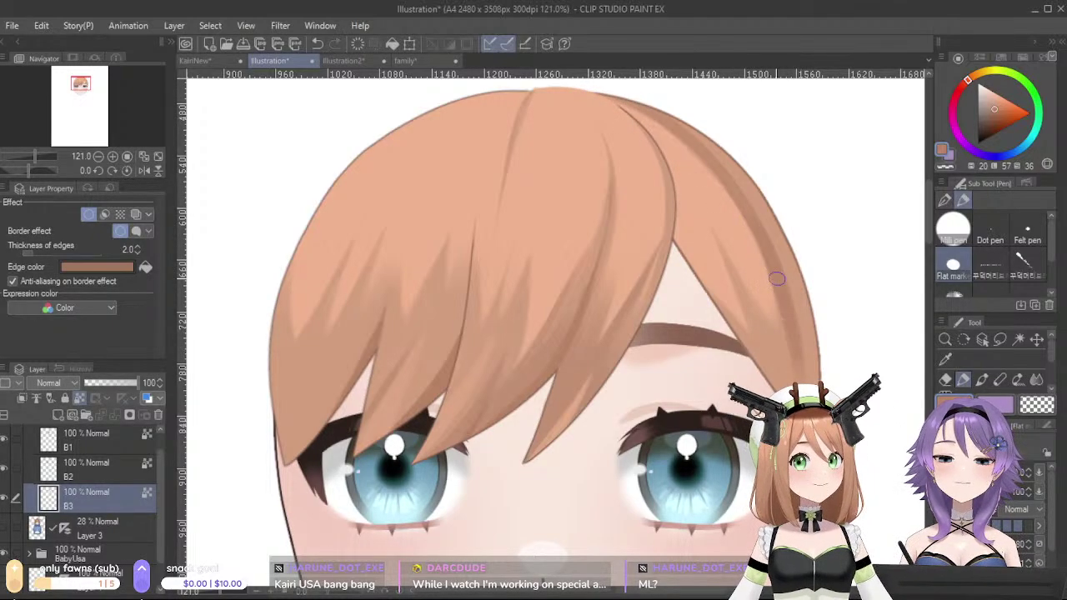
- Thin the dark strand line on the B3 lock by painting over its outer side with the sampled shadow tone
{"action": "left_click", "coordinate": [789, 272], "text": "alt"}
{"action": "left_click_drag", "start_coordinate": [627, 86], "coordinate": [743, 206]}
{"action": "key", "text": "ctrl+z"}
{"action": "key", "text": "ctrl+z"}
{"action": "key", "text": "ctrl+y"}
{"action": "mouse_move", "coordinate": [639, 97]}
{"action": "left_mouse_down"}
{"action": "mouse_move", "coordinate": [767, 228]}
{"action": "mouse_move", "coordinate": [797, 343]}
{"action": "left_mouse_up"}
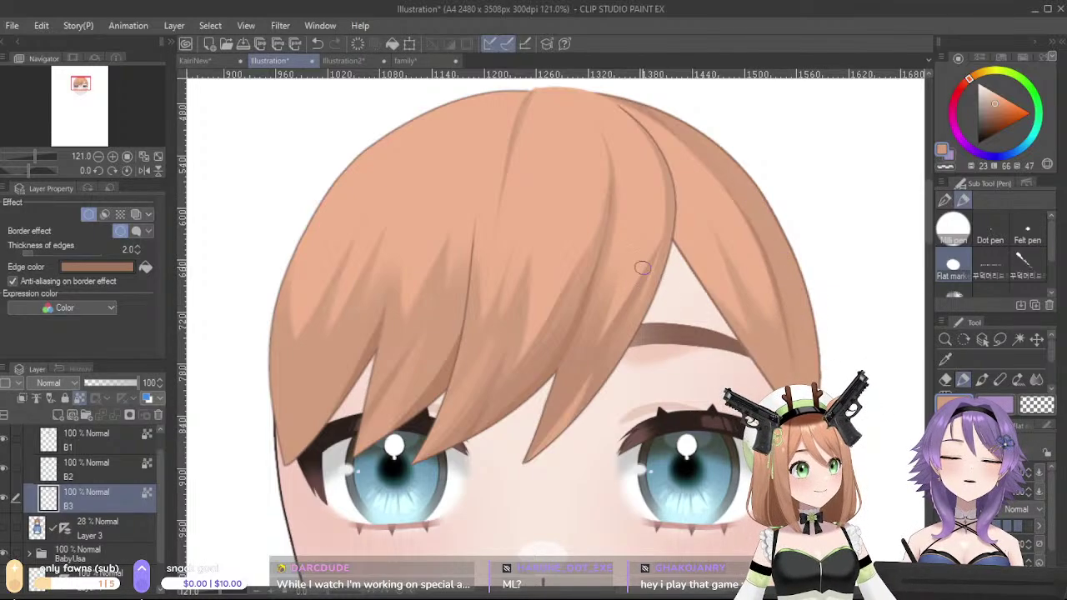
- Add dark accents near the tip of the B3 lock and touch them up with the sampled shadow tone
{"action": "left_click", "coordinate": [560, 356], "text": "alt"}
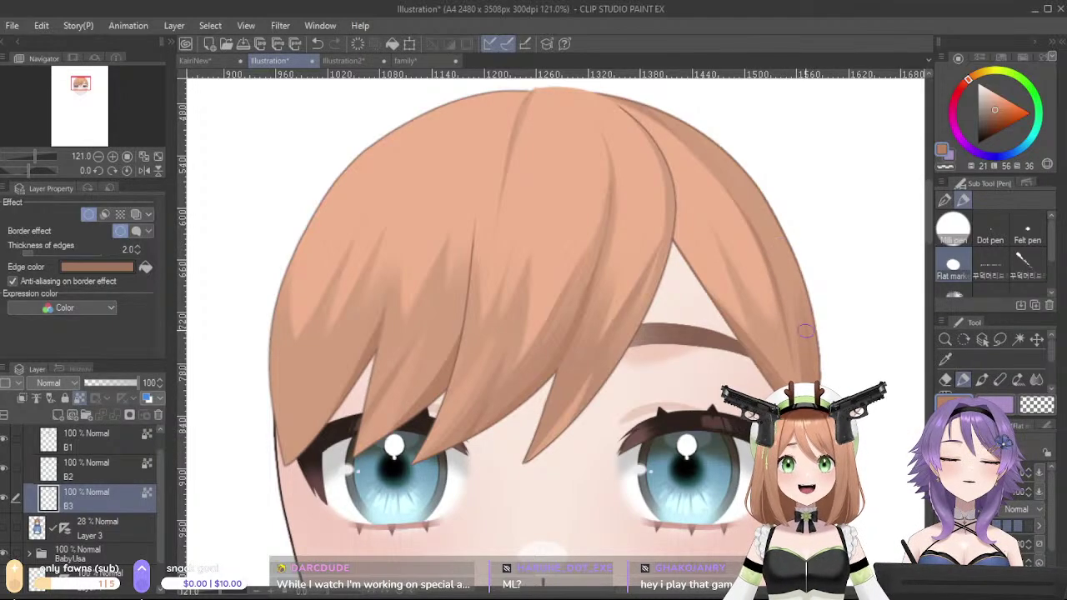
{"action": "left_click", "coordinate": [771, 248], "text": "alt"}
{"action": "left_click_drag", "start_coordinate": [795, 308], "coordinate": [800, 342]}
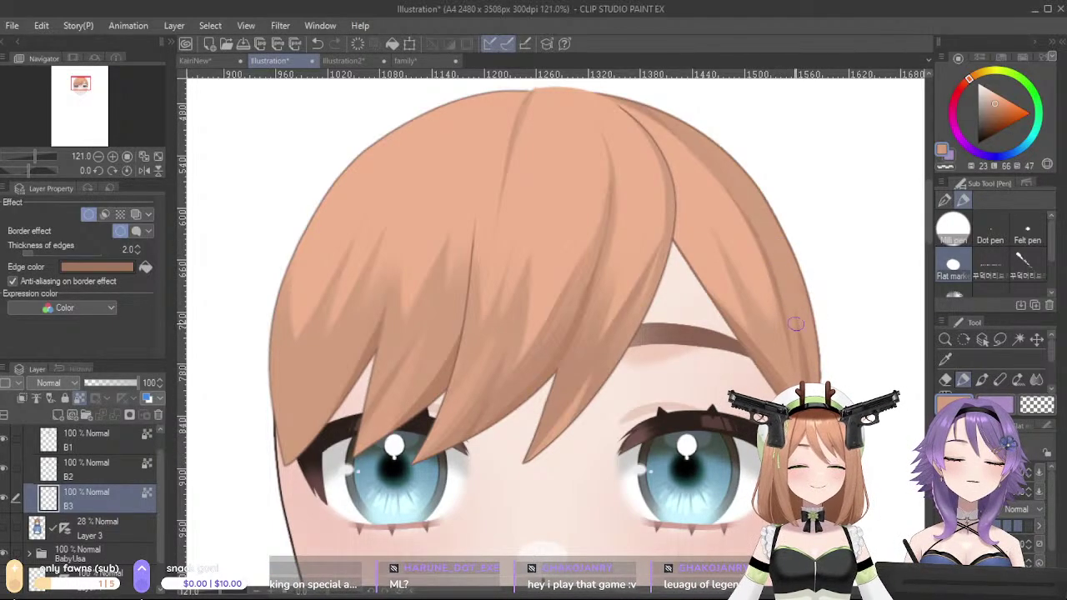
- Show the Layer 3 sketch to compare the painted bangs with the design across the whole head
{"action": "left_click_drag", "start_coordinate": [748, 400], "coordinate": [782, 297]}
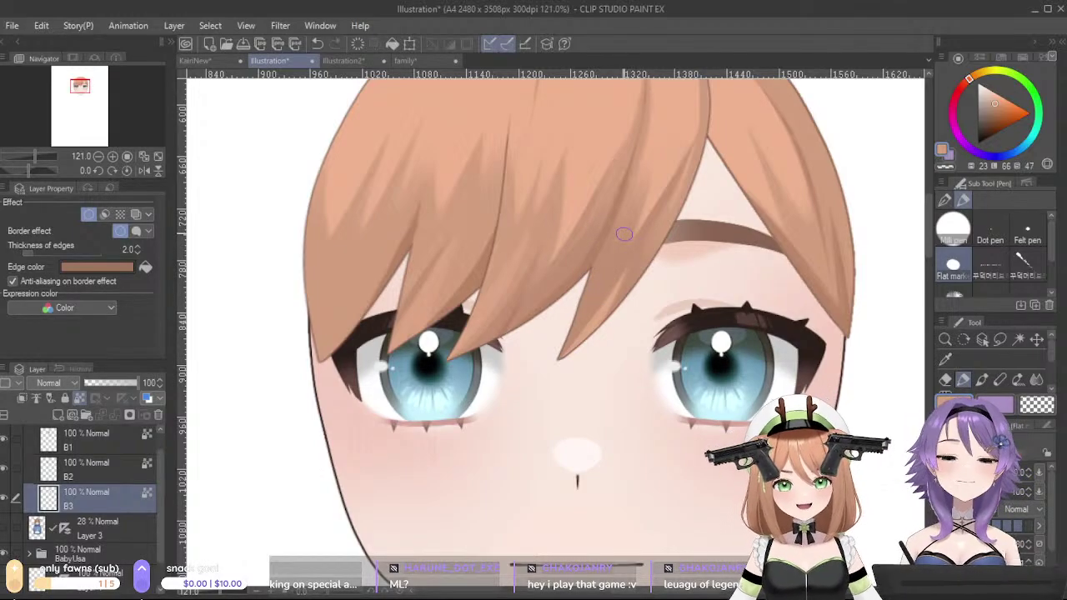
{"action": "scroll", "coordinate": [534, 213], "scroll_direction": "down", "scroll_amount": 3}
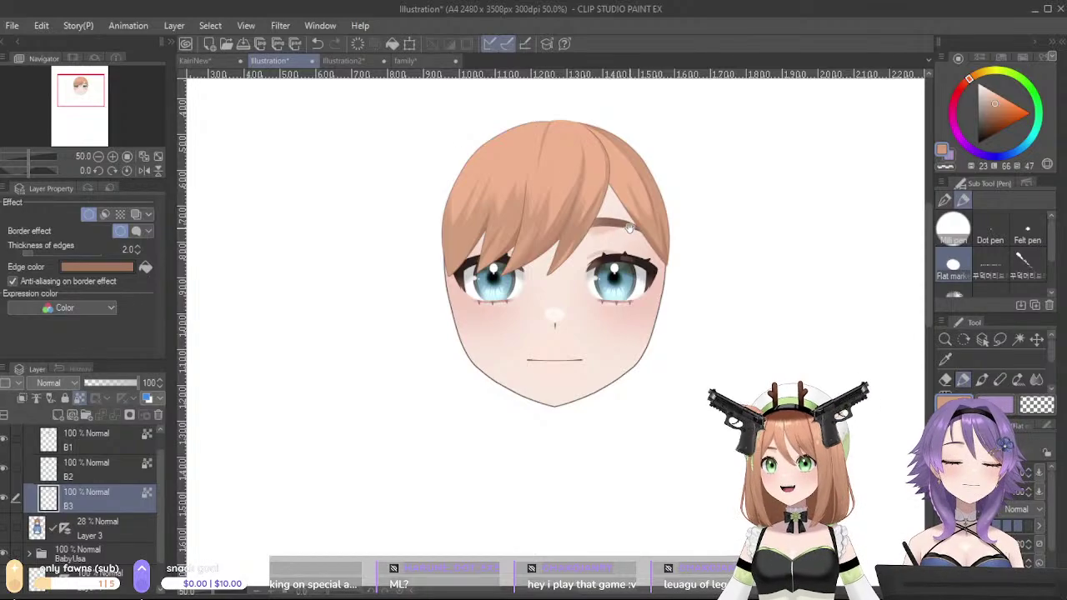
{"action": "left_click_drag", "start_coordinate": [700, 259], "coordinate": [744, 296]}
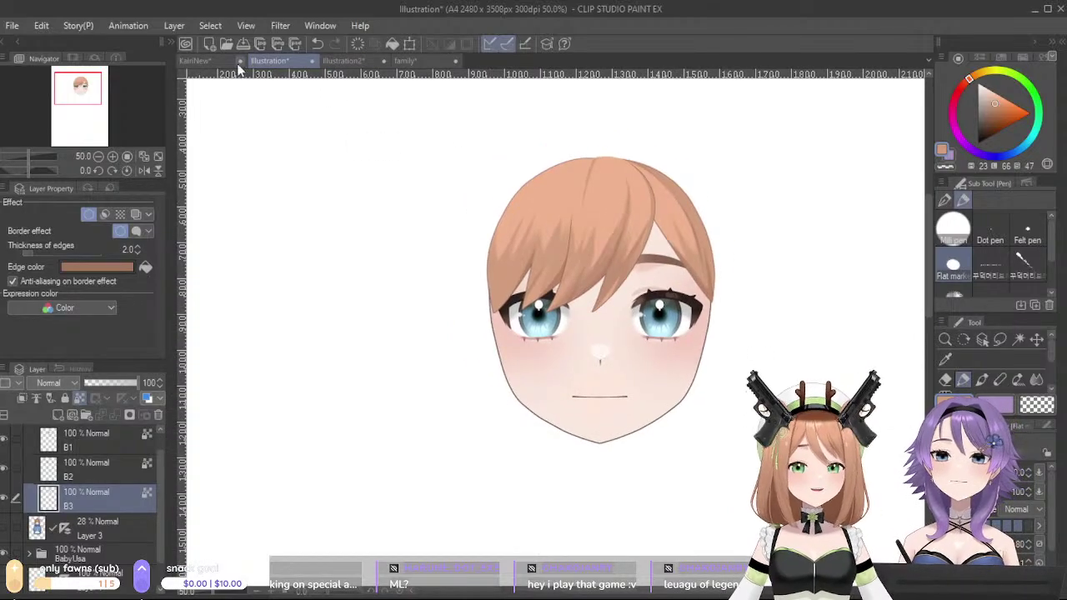
{"action": "left_click", "coordinate": [3, 529]}
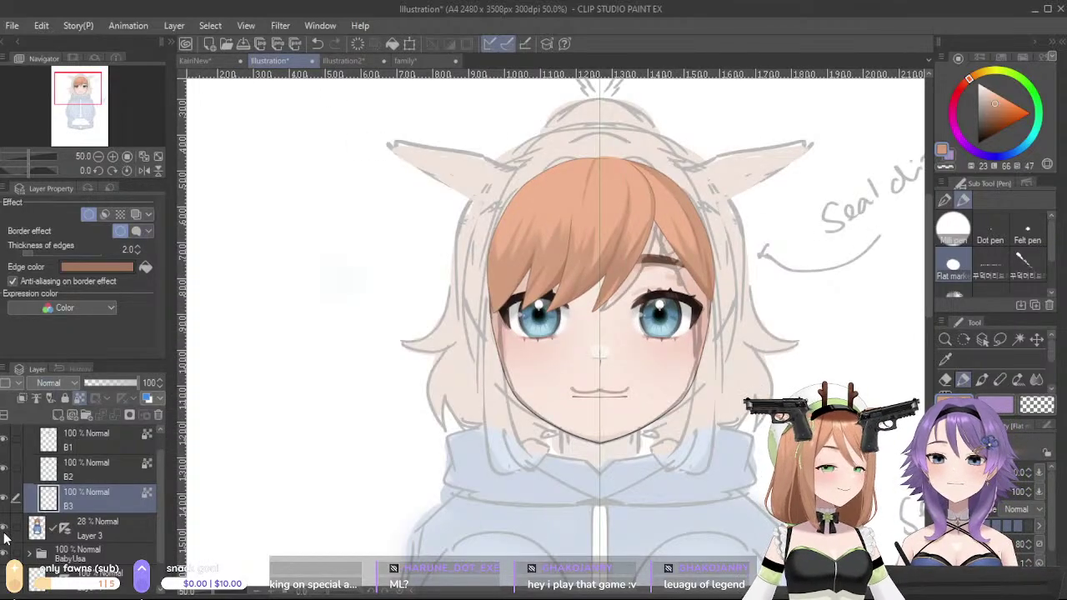
- Collapse the Bangs folder and create a FrontHair folder above it containing a new layer
{"action": "left_click_drag", "start_coordinate": [772, 374], "coordinate": [821, 375]}
{"action": "left_click_drag", "start_coordinate": [622, 293], "coordinate": [723, 350]}
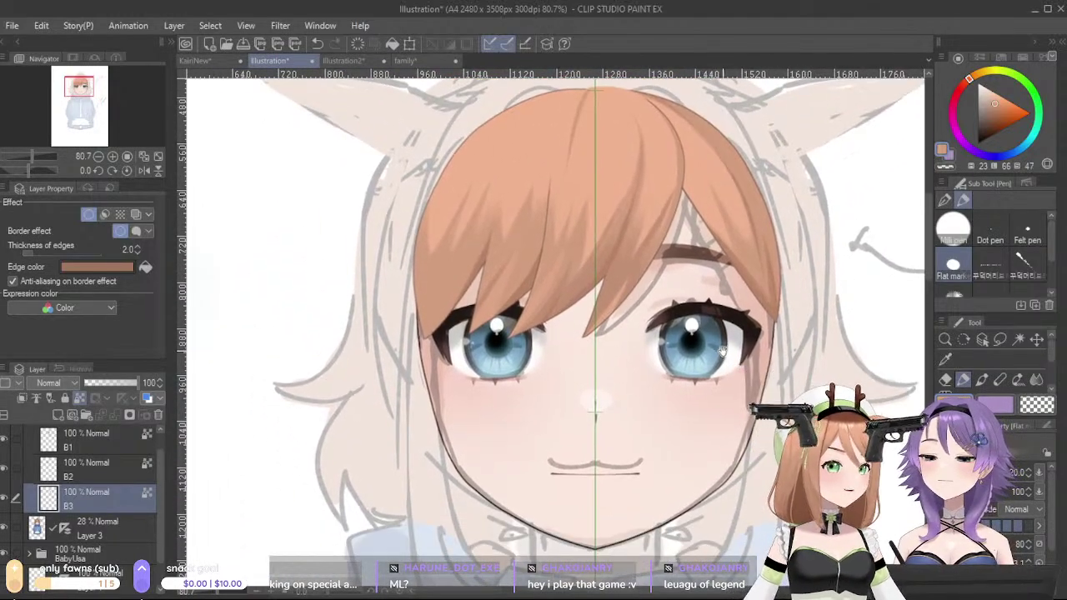
{"action": "left_click", "coordinate": [508, 127], "text": "alt"}
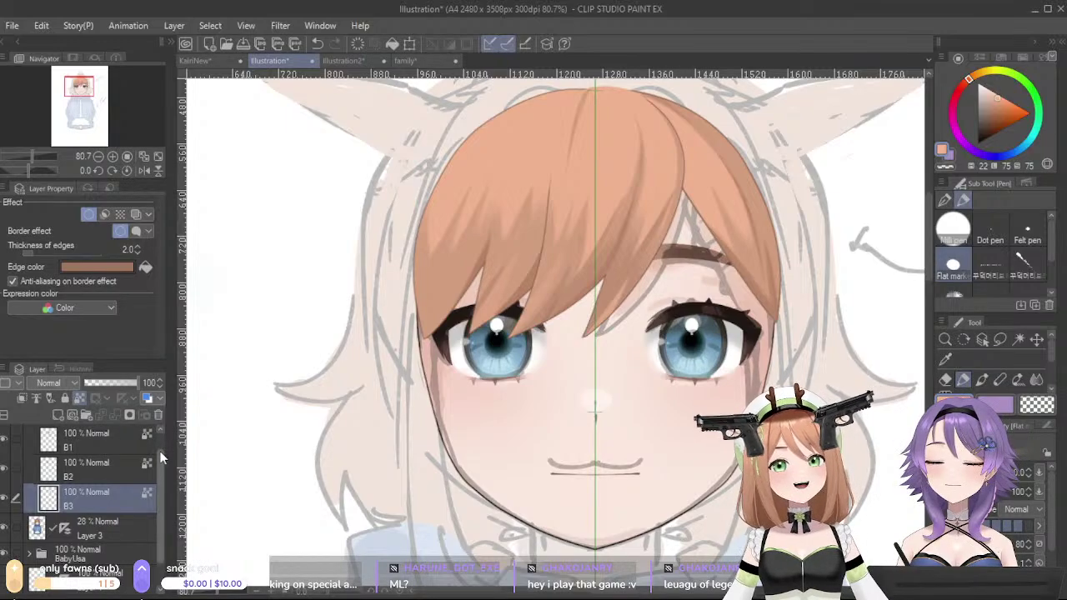
{"action": "scroll", "coordinate": [104, 460], "scroll_direction": "up", "scroll_amount": 1}
{"action": "left_click", "coordinate": [83, 435]}
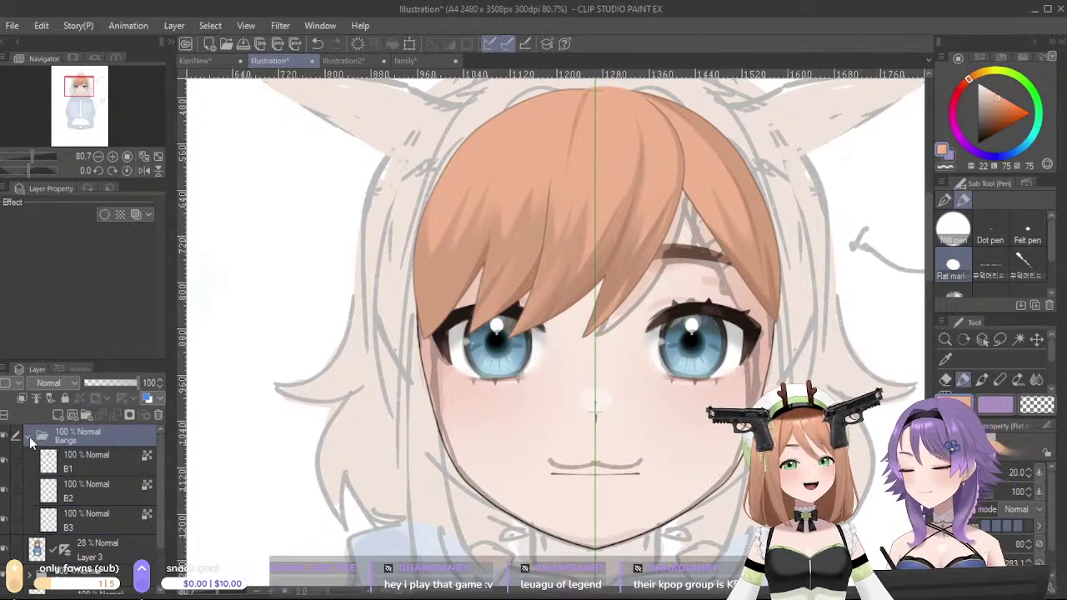
{"action": "left_click", "coordinate": [30, 436]}
{"action": "left_click", "coordinate": [85, 414]}
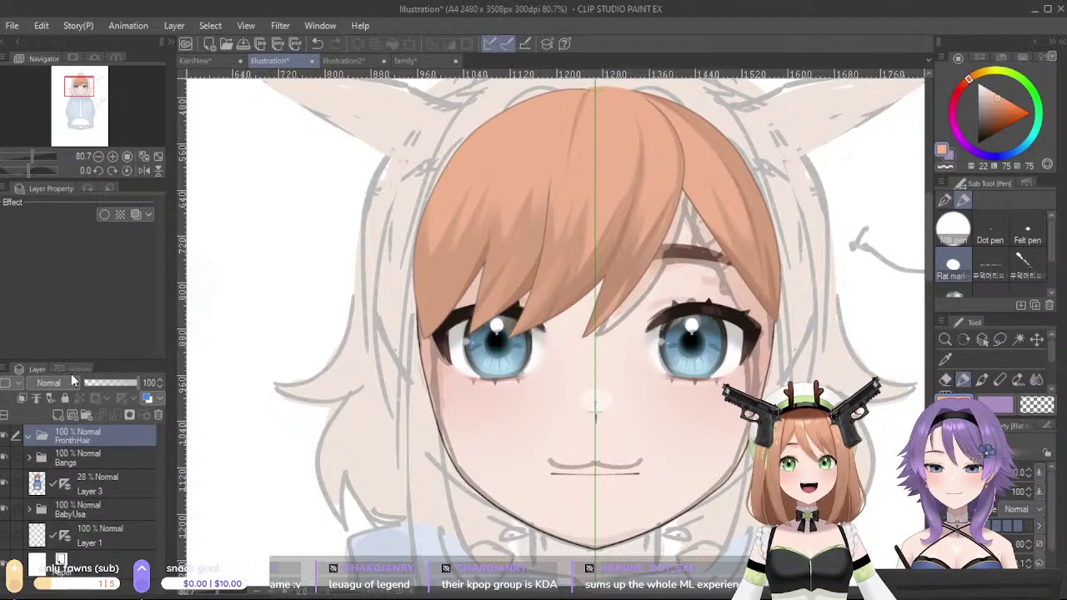
{"action": "left_click", "coordinate": [59, 415]}
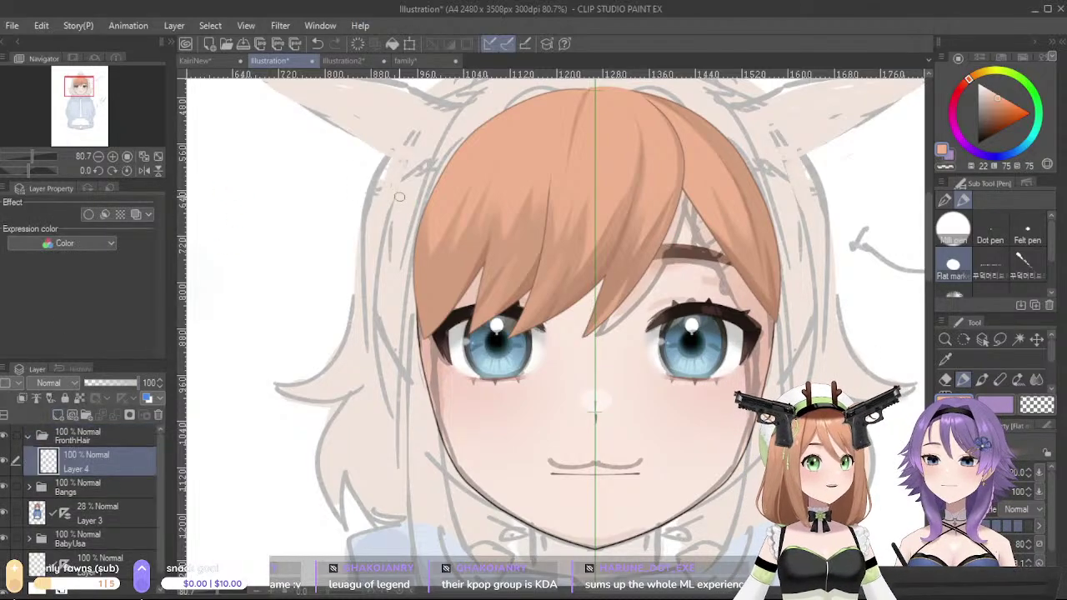
- Add a border effect to Layer 4 with the sampled dark hair brown as edge colour, and resample the light hair tone for painting
{"action": "left_click", "coordinate": [615, 275], "text": "alt"}
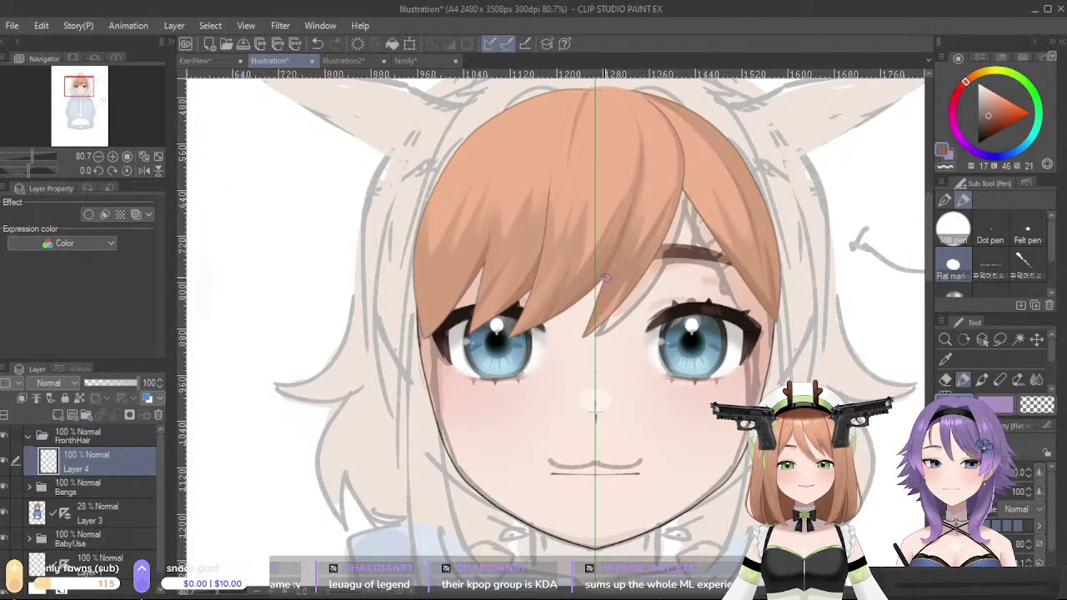
{"action": "left_click", "coordinate": [90, 216]}
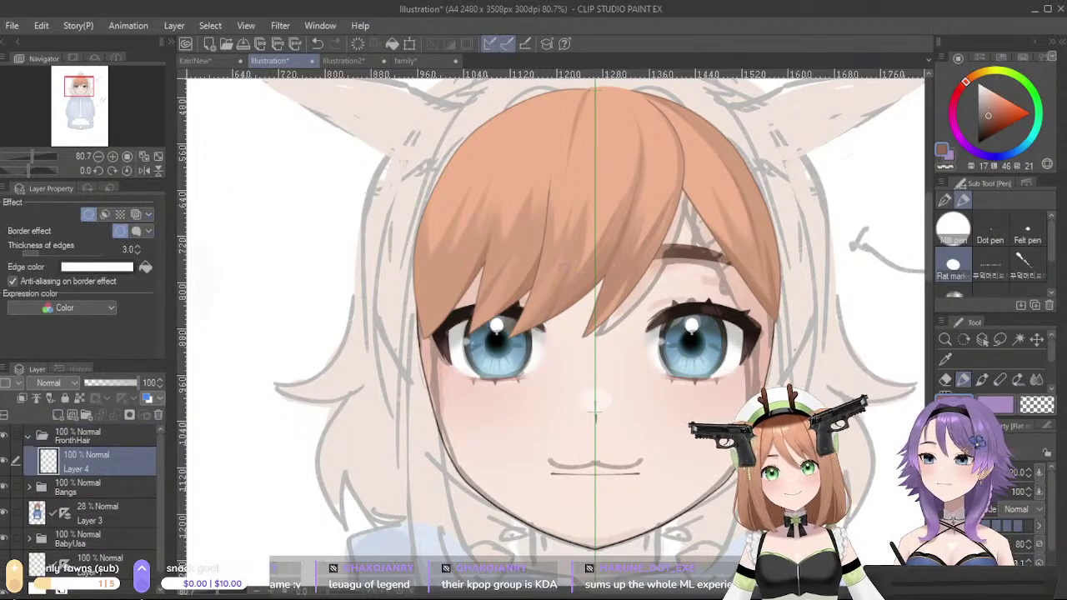
{"action": "left_click", "coordinate": [144, 268]}
{"action": "left_click", "coordinate": [532, 125], "text": "alt"}
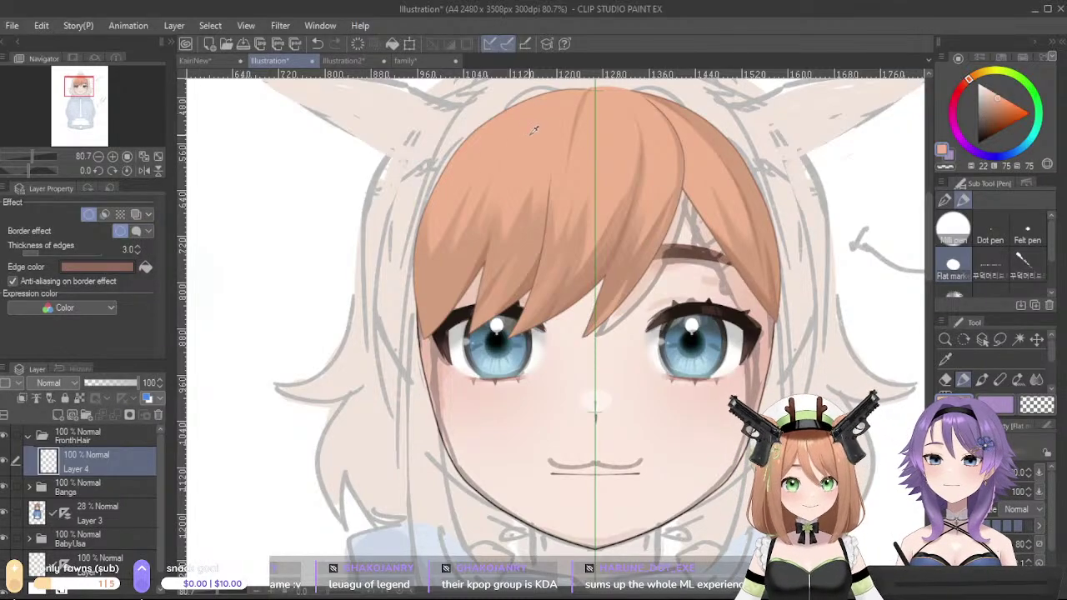
{"action": "left_click_drag", "start_coordinate": [548, 197], "coordinate": [586, 227]}
{"action": "mouse_move", "coordinate": [607, 115]}
{"action": "left_mouse_down"}
{"action": "mouse_move", "coordinate": [540, 105]}
{"action": "mouse_move", "coordinate": [500, 148]}
{"action": "mouse_move", "coordinate": [468, 213]}
{"action": "mouse_move", "coordinate": [452, 297]}
{"action": "left_mouse_up"}
{"action": "key", "text": "ctrl+z"}
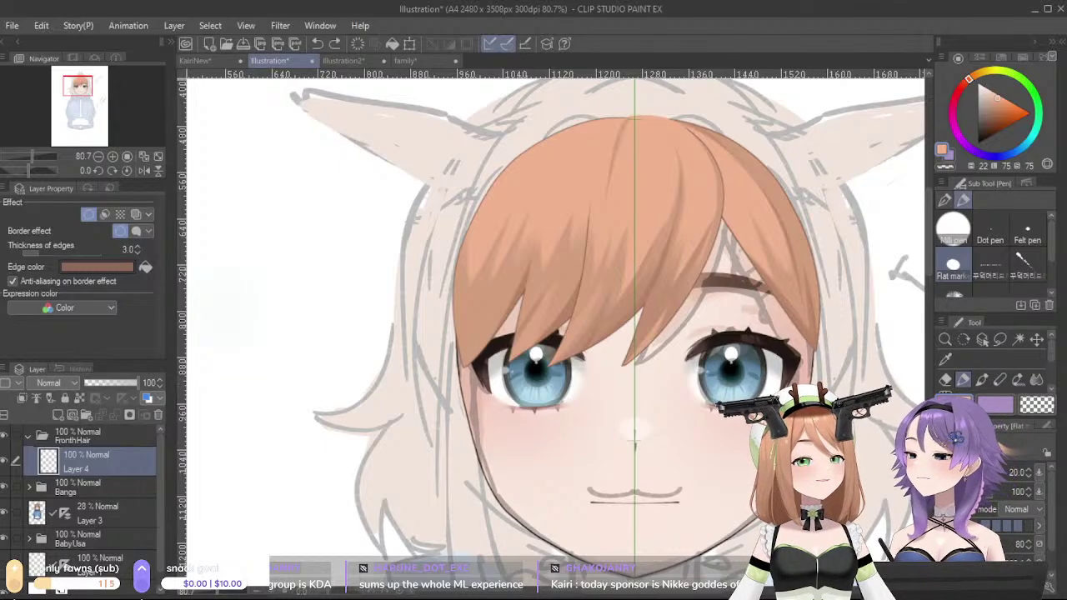
{"action": "left_click", "coordinate": [115, 573]}
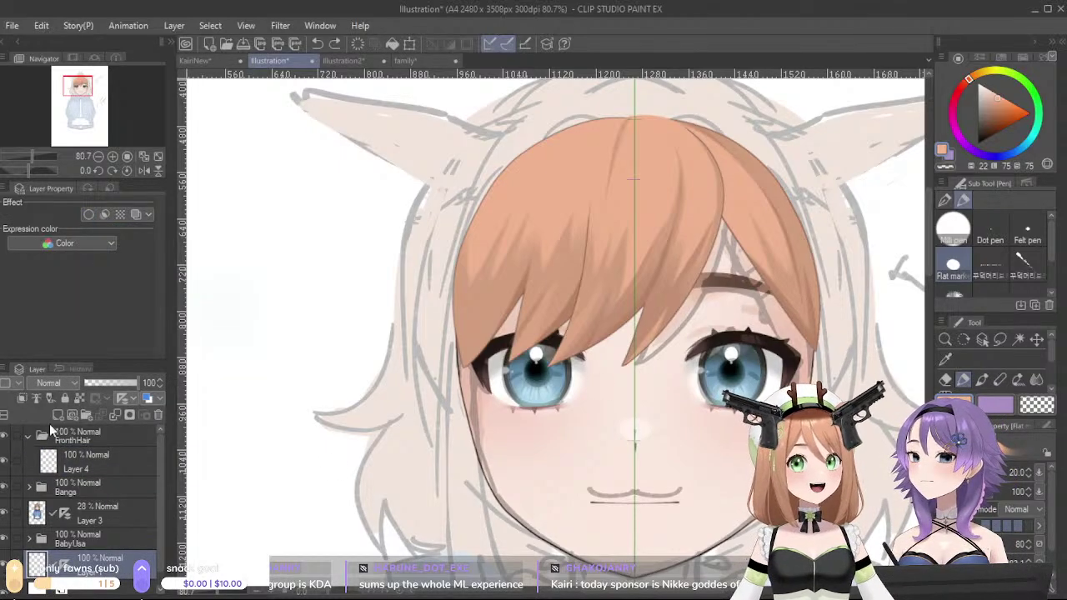
{"action": "left_click", "coordinate": [86, 460]}
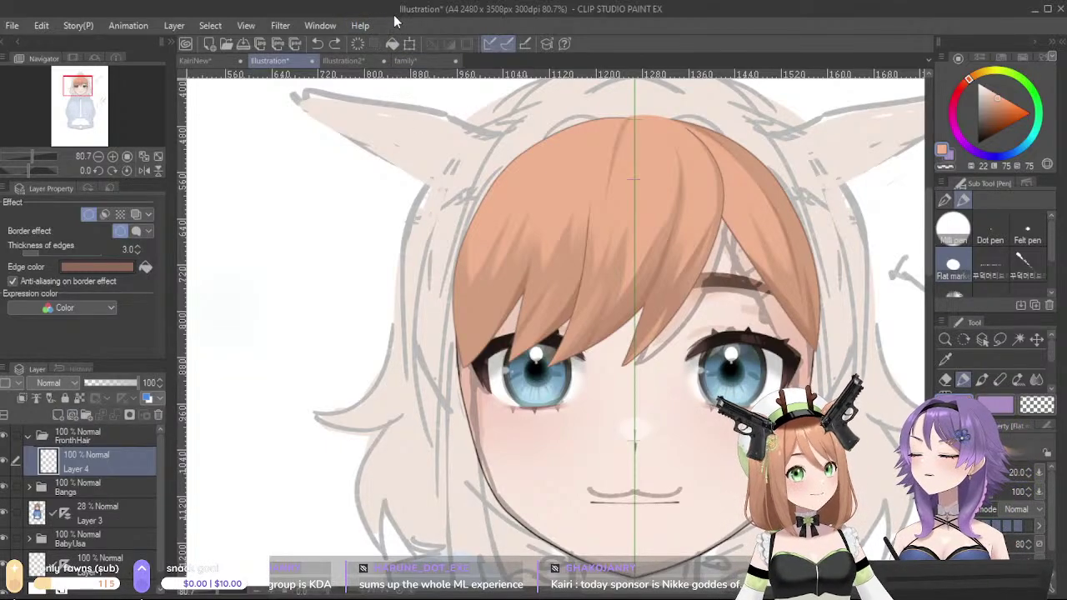
- Paint mirrored front locks on Layer 4, arching from the centre parting down along the outer sides of the bangs
{"action": "mouse_move", "coordinate": [609, 122]}
{"action": "left_mouse_down"}
{"action": "mouse_move", "coordinate": [563, 102]}
{"action": "mouse_move", "coordinate": [510, 142]}
{"action": "mouse_move", "coordinate": [458, 346]}
{"action": "left_mouse_up"}
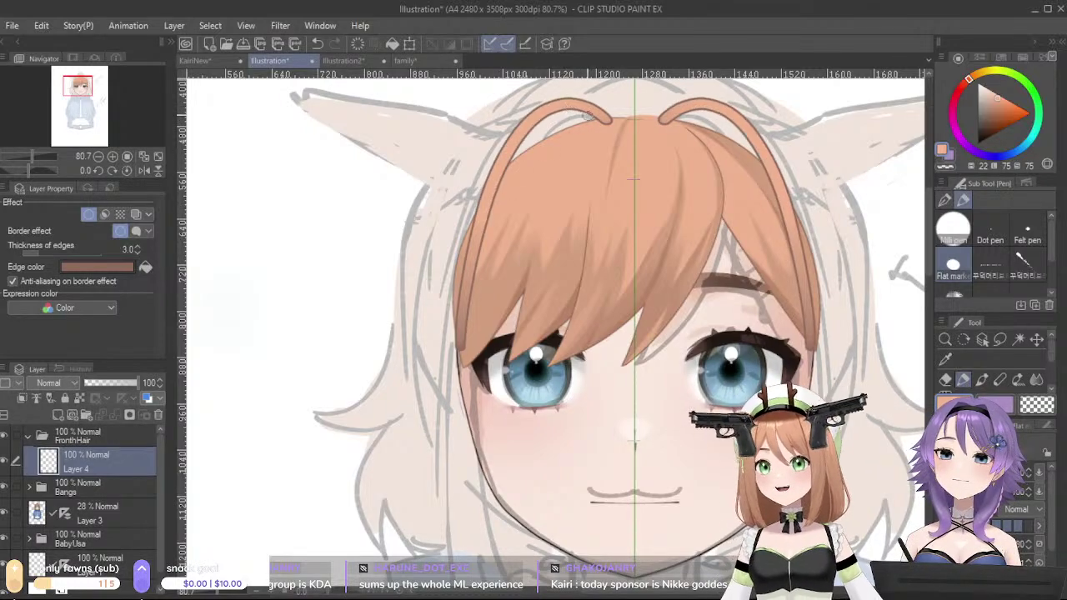
{"action": "mouse_move", "coordinate": [605, 117]}
{"action": "left_mouse_down"}
{"action": "mouse_move", "coordinate": [573, 111]}
{"action": "mouse_move", "coordinate": [533, 131]}
{"action": "mouse_move", "coordinate": [476, 273]}
{"action": "left_mouse_up"}
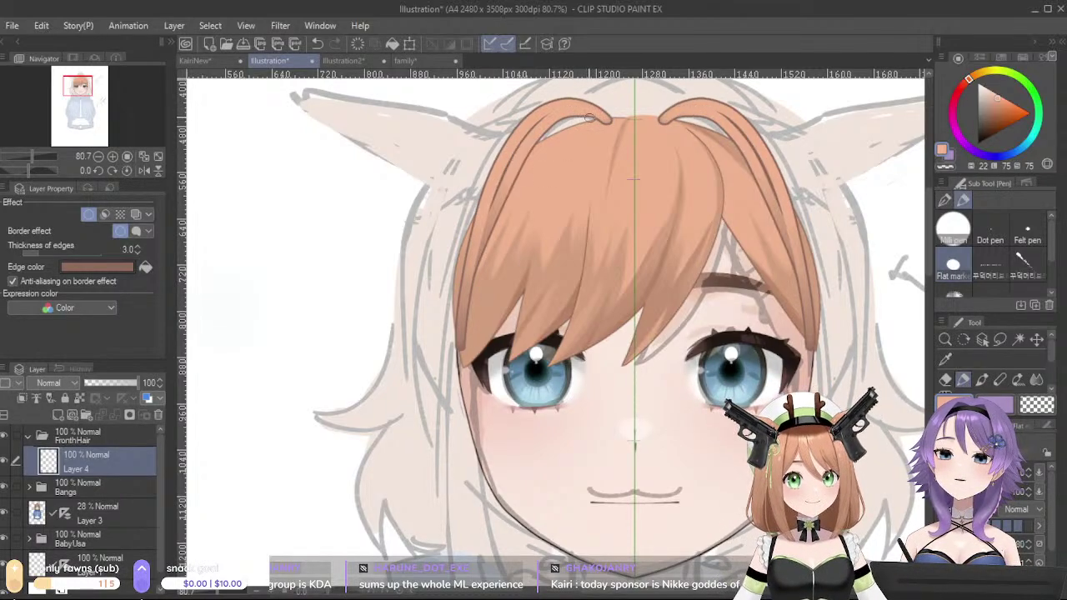
{"action": "mouse_move", "coordinate": [583, 108]}
{"action": "left_mouse_down"}
{"action": "mouse_move", "coordinate": [538, 125]}
{"action": "mouse_move", "coordinate": [490, 240]}
{"action": "left_mouse_up"}
{"action": "mouse_move", "coordinate": [585, 108]}
{"action": "left_mouse_down"}
{"action": "mouse_move", "coordinate": [538, 143]}
{"action": "mouse_move", "coordinate": [490, 302]}
{"action": "mouse_move", "coordinate": [514, 562]}
{"action": "left_mouse_up"}
{"action": "mouse_move", "coordinate": [622, 356]}
{"action": "left_mouse_down"}
{"action": "mouse_move", "coordinate": [650, 277]}
{"action": "mouse_move", "coordinate": [674, 318]}
{"action": "left_mouse_up"}
{"action": "key", "text": "ctrl+z"}
- Extend the inner edge of the mirrored front locks in one long strand past the cheeks to below the jaw
{"action": "left_click_drag", "start_coordinate": [636, 159], "coordinate": [646, 184]}
{"action": "left_click_drag", "start_coordinate": [665, 105], "coordinate": [672, 111]}
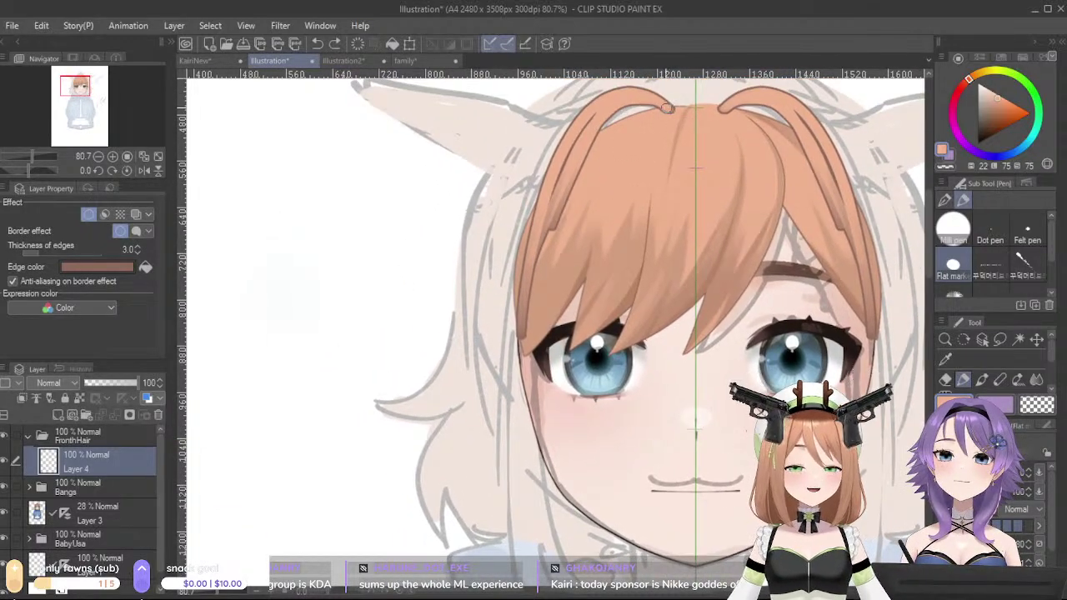
{"action": "left_click_drag", "start_coordinate": [583, 175], "coordinate": [535, 333]}
{"action": "left_click_drag", "start_coordinate": [538, 441], "coordinate": [570, 588]}
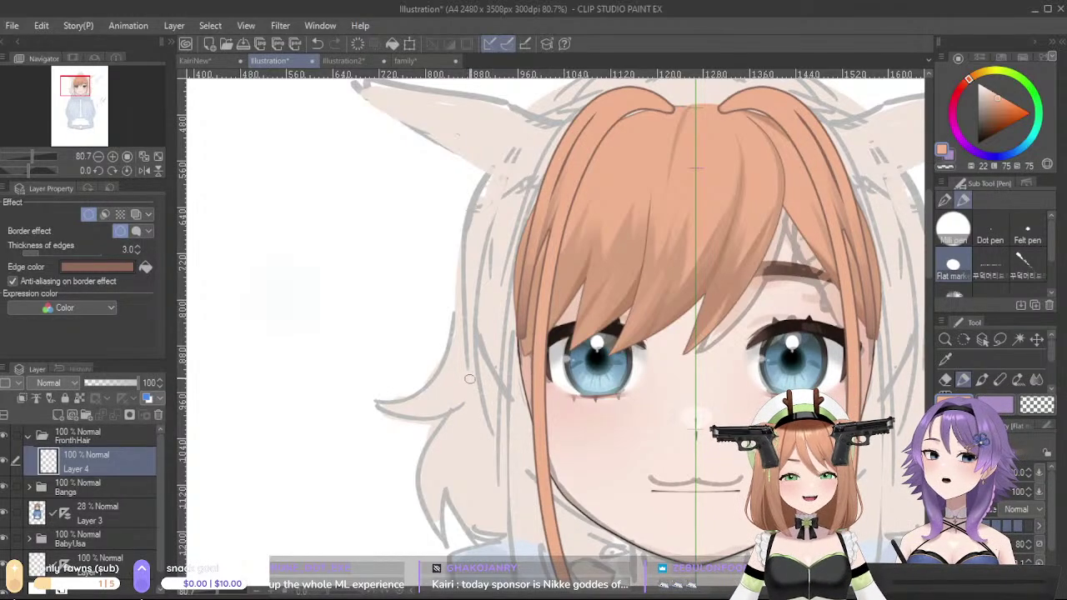
- Widen the front locks outward with a smoother outer contour from the crown down to eye level
{"action": "left_click_drag", "start_coordinate": [595, 139], "coordinate": [633, 281]}
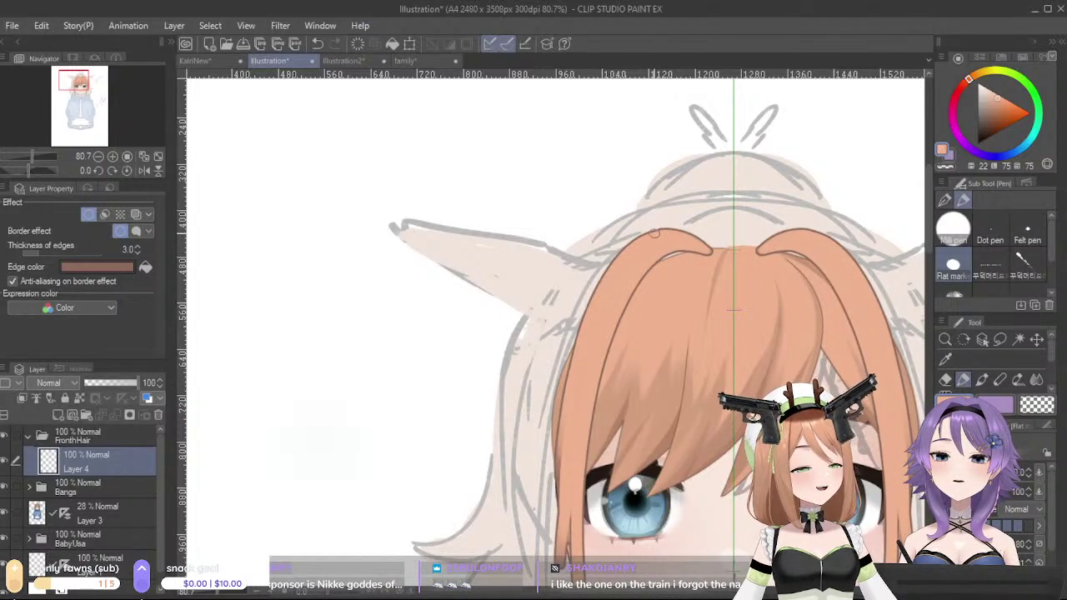
{"action": "mouse_move", "coordinate": [657, 233]}
{"action": "left_mouse_down"}
{"action": "mouse_move", "coordinate": [598, 270]}
{"action": "mouse_move", "coordinate": [552, 380]}
{"action": "left_mouse_up"}
{"action": "key", "text": "ctrl+z"}
{"action": "mouse_move", "coordinate": [683, 232]}
{"action": "left_mouse_down"}
{"action": "mouse_move", "coordinate": [664, 231]}
{"action": "mouse_move", "coordinate": [609, 267]}
{"action": "mouse_move", "coordinate": [673, 232]}
{"action": "mouse_move", "coordinate": [619, 251]}
{"action": "mouse_move", "coordinate": [563, 369]}
{"action": "mouse_move", "coordinate": [544, 478]}
{"action": "left_mouse_up"}
{"action": "key", "text": "ctrl+z"}
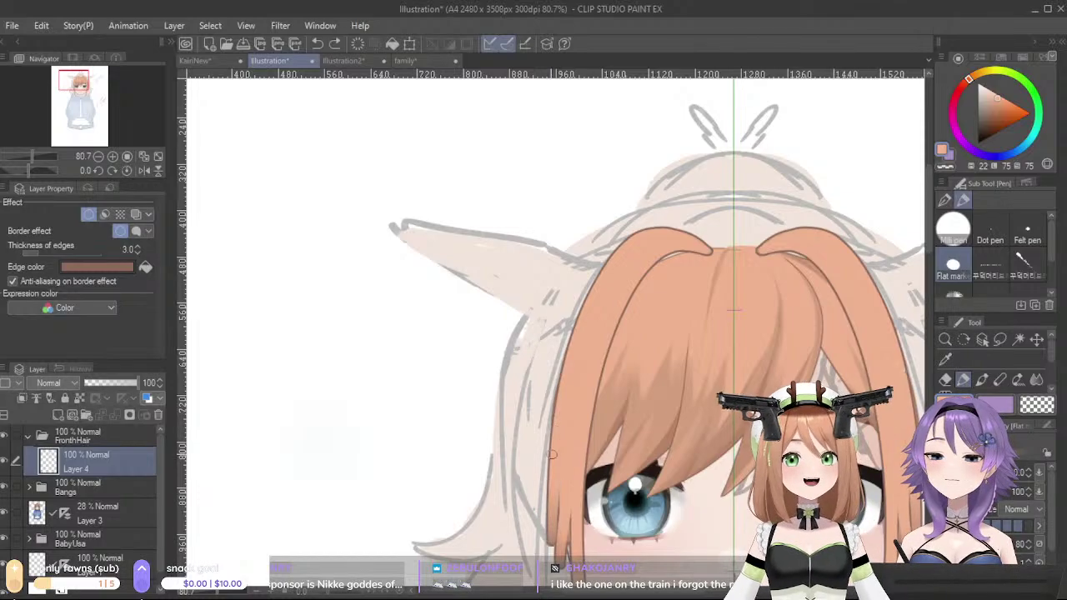
{"action": "key", "text": "ctrl+z"}
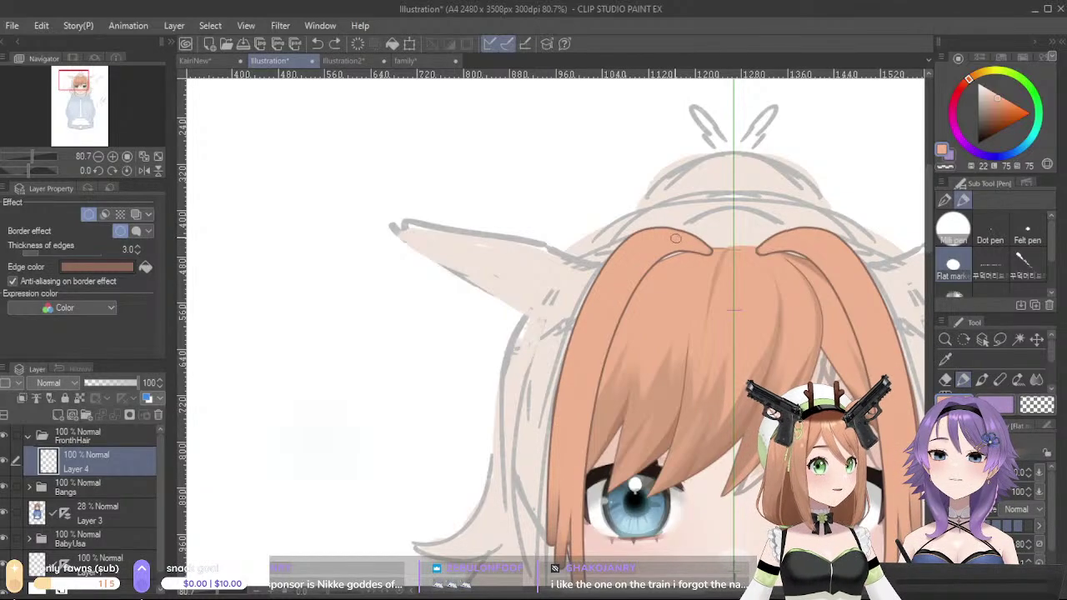
{"action": "scroll", "coordinate": [632, 291], "scroll_direction": "down", "scroll_amount": 2}
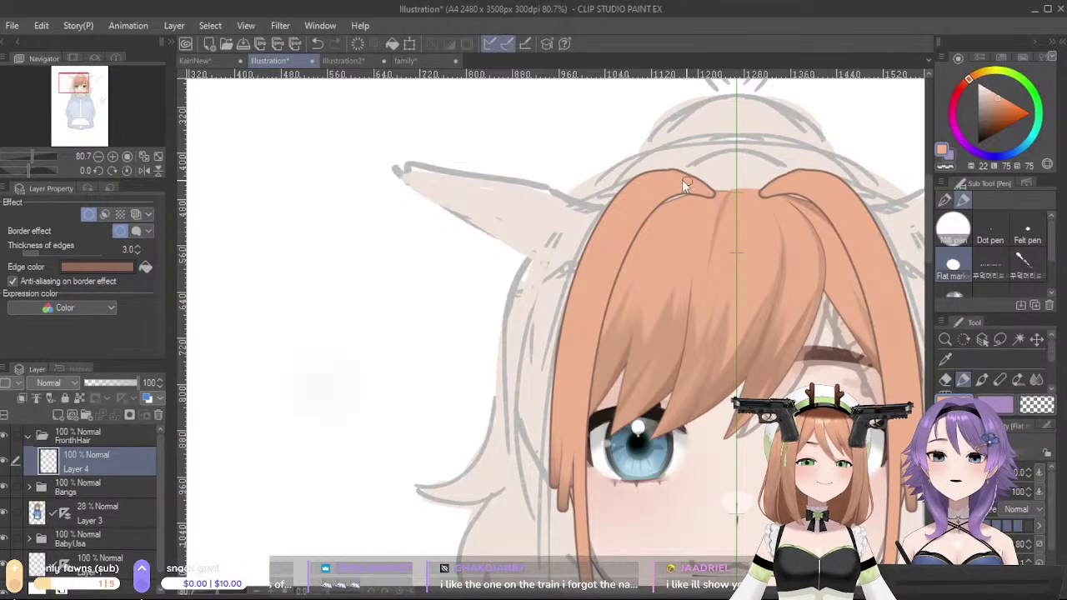
{"action": "scroll", "coordinate": [669, 177], "scroll_direction": "down", "scroll_amount": 2}
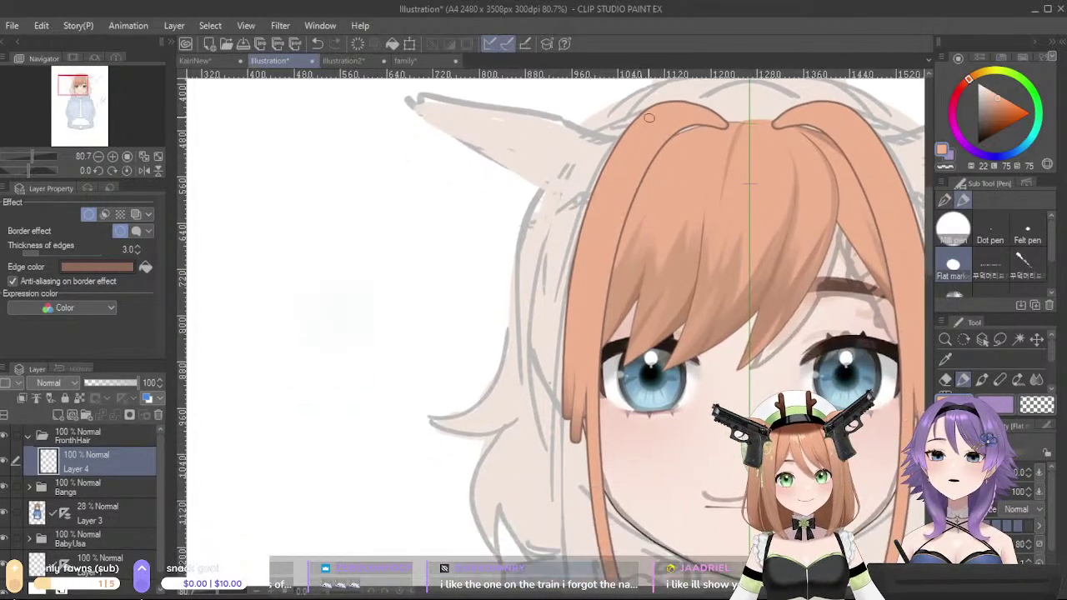
- Extend the outer edge of the front locks from eye level down toward the hoodie collar
{"action": "left_click_drag", "start_coordinate": [580, 399], "coordinate": [576, 500]}
{"action": "mouse_move", "coordinate": [631, 273]}
{"action": "left_mouse_down"}
{"action": "mouse_move", "coordinate": [605, 240]}
{"action": "mouse_move", "coordinate": [594, 250]}
{"action": "left_mouse_up"}
{"action": "key", "text": "ctrl+z"}
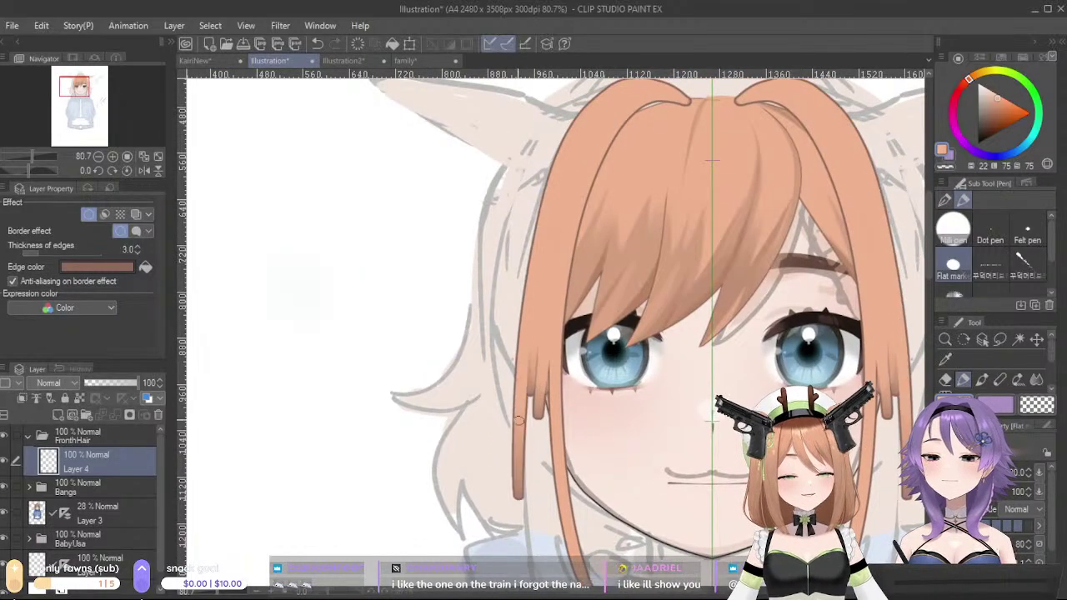
{"action": "mouse_move", "coordinate": [587, 99]}
{"action": "left_mouse_down"}
{"action": "mouse_move", "coordinate": [562, 150]}
{"action": "mouse_move", "coordinate": [520, 367]}
{"action": "mouse_move", "coordinate": [512, 533]}
{"action": "mouse_move", "coordinate": [523, 585]}
{"action": "left_mouse_up"}
{"action": "left_click_drag", "start_coordinate": [546, 407], "coordinate": [523, 277]}
- Fill the front locks solidly with the hair colour between their inner and outer edges down to the hoodie collar
{"action": "mouse_move", "coordinate": [515, 229]}
{"action": "left_mouse_down"}
{"action": "mouse_move", "coordinate": [521, 202]}
{"action": "mouse_move", "coordinate": [530, 390]}
{"action": "left_mouse_up"}
{"action": "left_click_drag", "start_coordinate": [522, 226], "coordinate": [522, 408]}
{"action": "mouse_move", "coordinate": [506, 242]}
{"action": "left_mouse_down"}
{"action": "mouse_move", "coordinate": [533, 433]}
{"action": "mouse_move", "coordinate": [514, 318]}
{"action": "mouse_move", "coordinate": [527, 257]}
{"action": "mouse_move", "coordinate": [513, 358]}
{"action": "mouse_move", "coordinate": [528, 471]}
{"action": "left_mouse_up"}
{"action": "left_click_drag", "start_coordinate": [518, 383], "coordinate": [531, 466]}
{"action": "left_click_drag", "start_coordinate": [510, 374], "coordinate": [525, 475]}
{"action": "left_click_drag", "start_coordinate": [506, 313], "coordinate": [515, 471]}
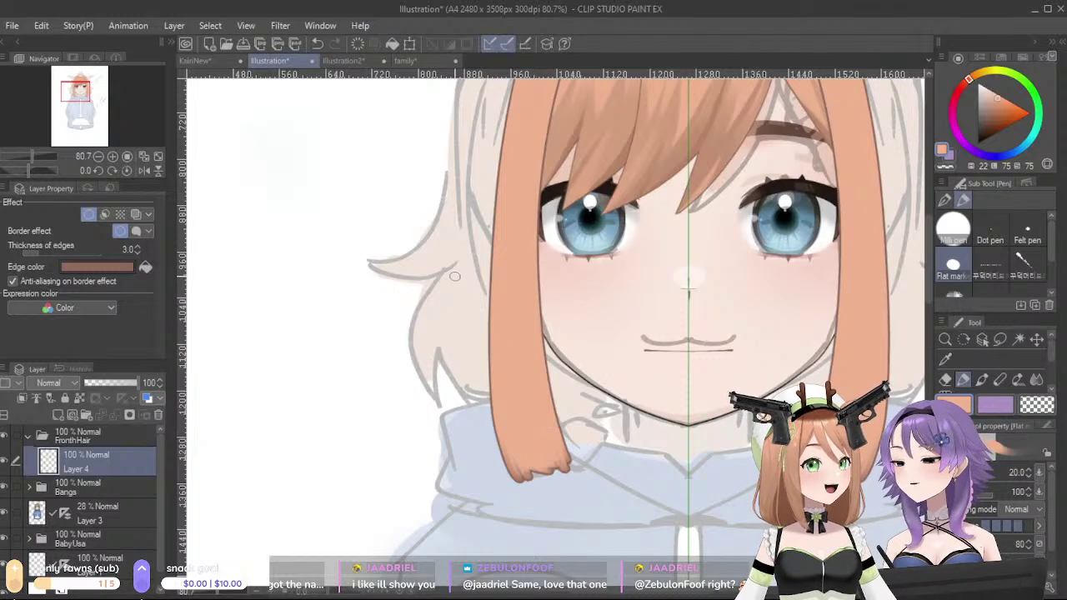
- Reshape the lower ends of the front locks into blunt tips at the hoodie collar
{"action": "key", "text": "ctrl+z"}
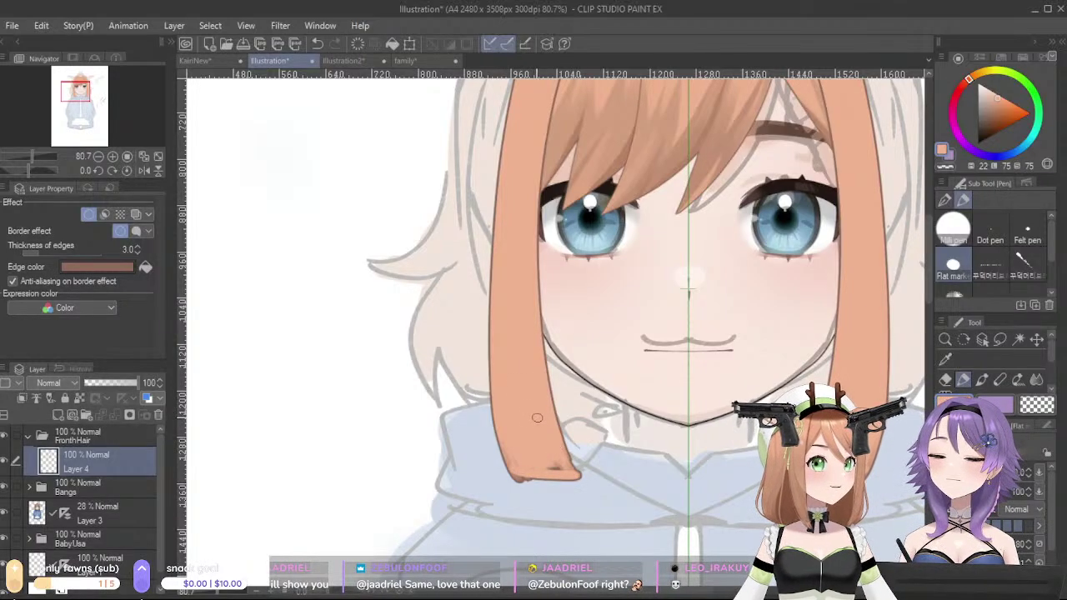
{"action": "left_click_drag", "start_coordinate": [536, 397], "coordinate": [438, 491]}
{"action": "mouse_move", "coordinate": [481, 429]}
{"action": "left_mouse_down"}
{"action": "mouse_move", "coordinate": [469, 439]}
{"action": "mouse_move", "coordinate": [478, 487]}
{"action": "left_mouse_up"}
{"action": "left_click_drag", "start_coordinate": [437, 383], "coordinate": [423, 312]}
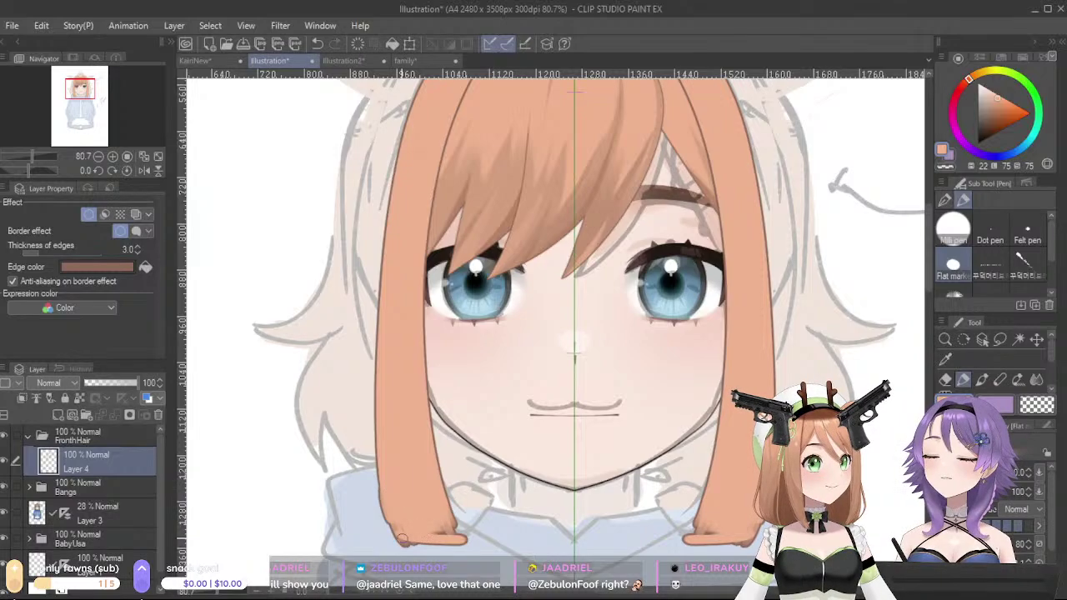
{"action": "key", "text": "ctrl+z"}
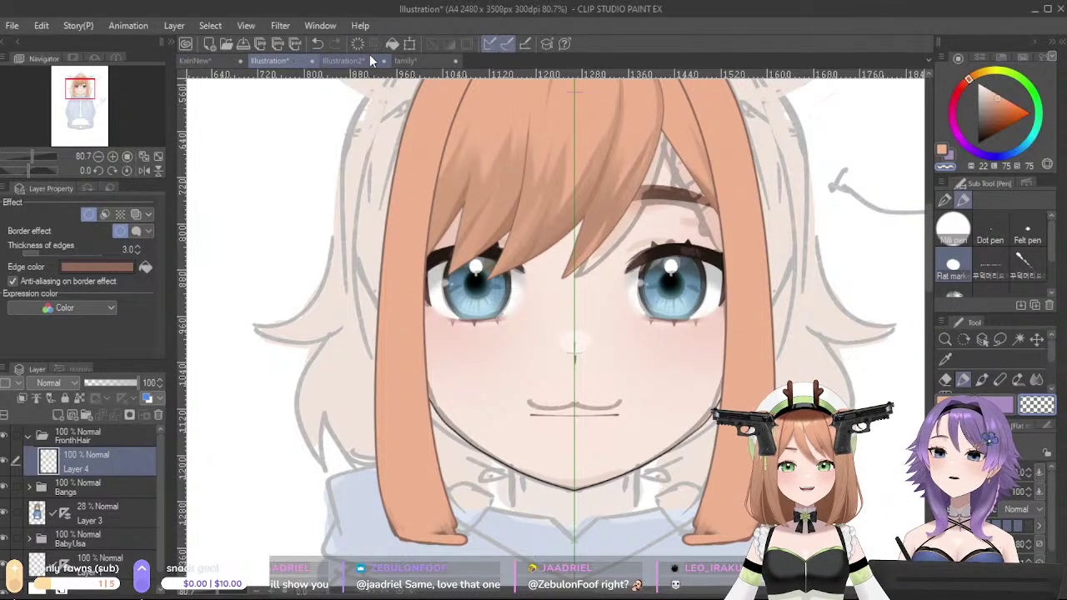
- Check how the side locks end in the KairiNew document and return to the Illustration document
{"action": "left_click", "coordinate": [208, 60]}
{"action": "left_click_drag", "start_coordinate": [474, 406], "coordinate": [482, 119]}
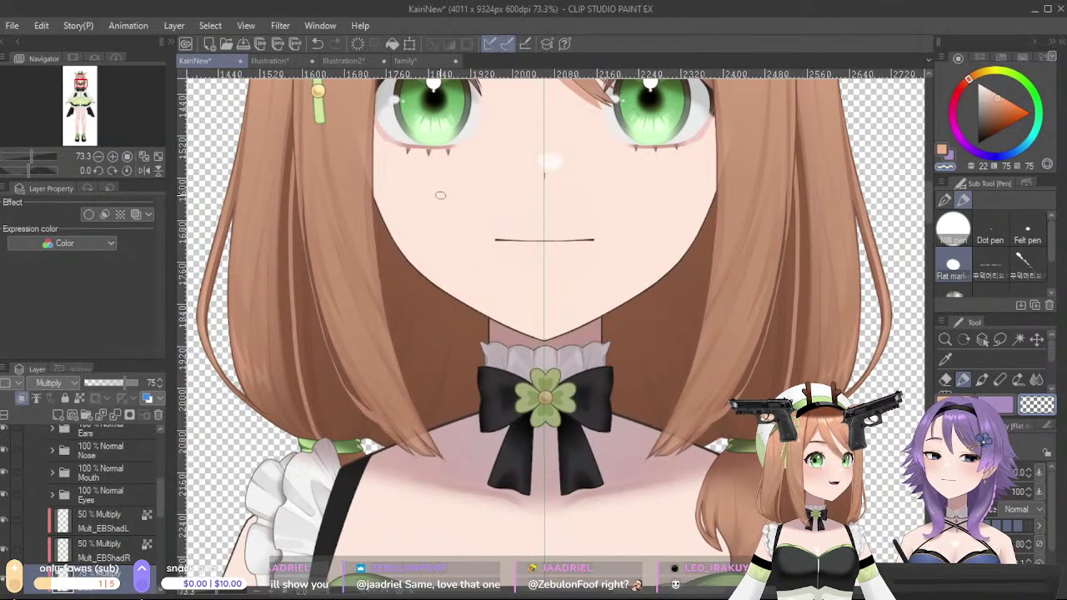
{"action": "left_click", "coordinate": [343, 60]}
{"action": "left_click", "coordinate": [283, 62]}
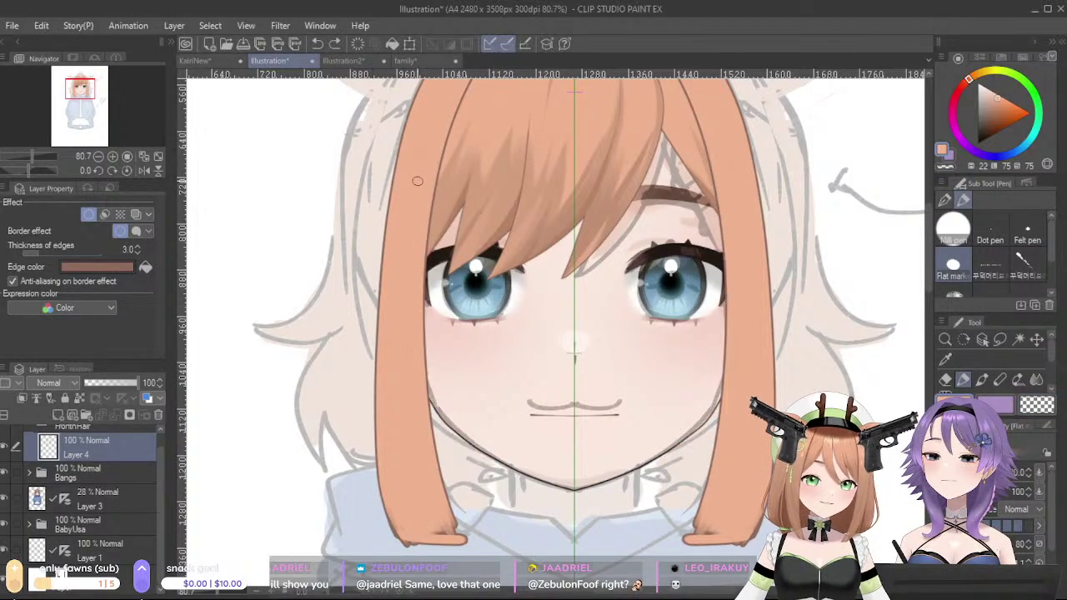
- Trim and smooth the front locks' tips into a clean, slightly slanted edge, erasing the uneven bits with transparent colour
{"action": "left_click_drag", "start_coordinate": [446, 540], "coordinate": [448, 533]}
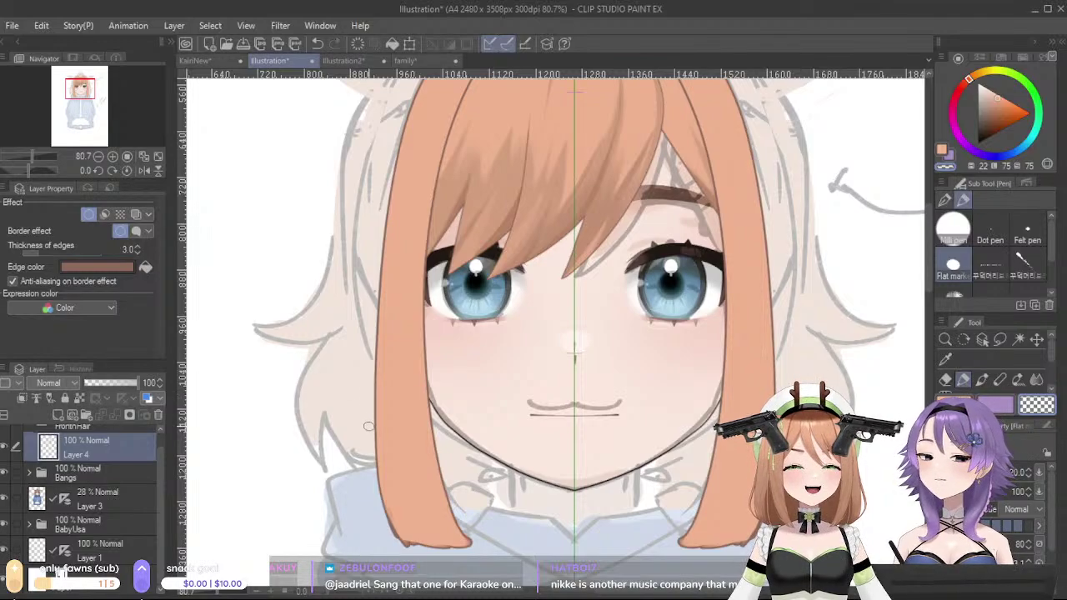
{"action": "key", "text": "ctrl+z"}
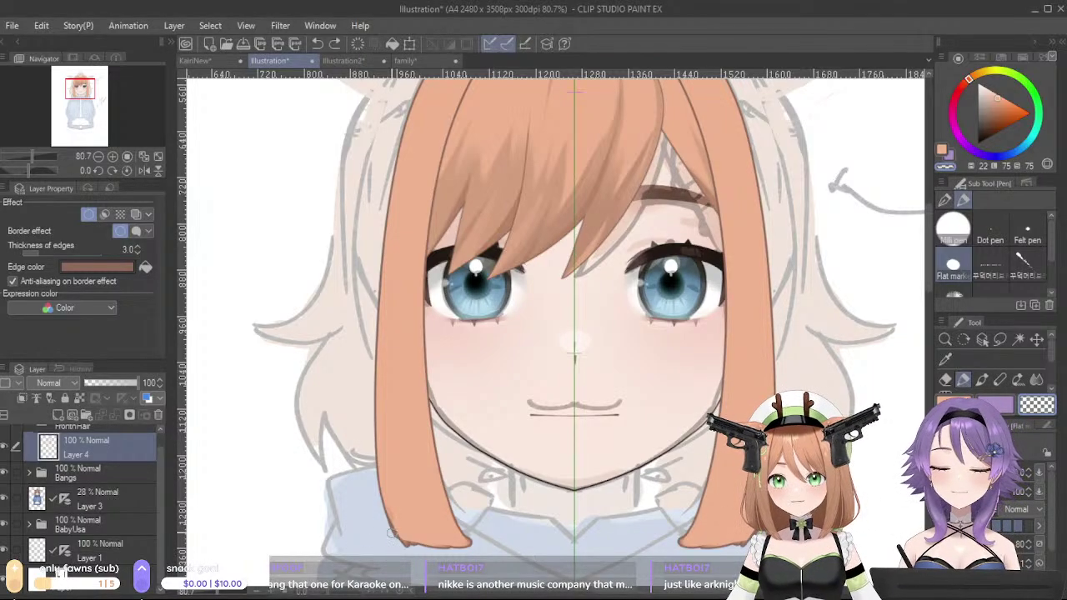
{"action": "left_click_drag", "start_coordinate": [387, 459], "coordinate": [401, 534]}
{"action": "key", "text": "ctrl+z"}
{"action": "key", "text": "c"}
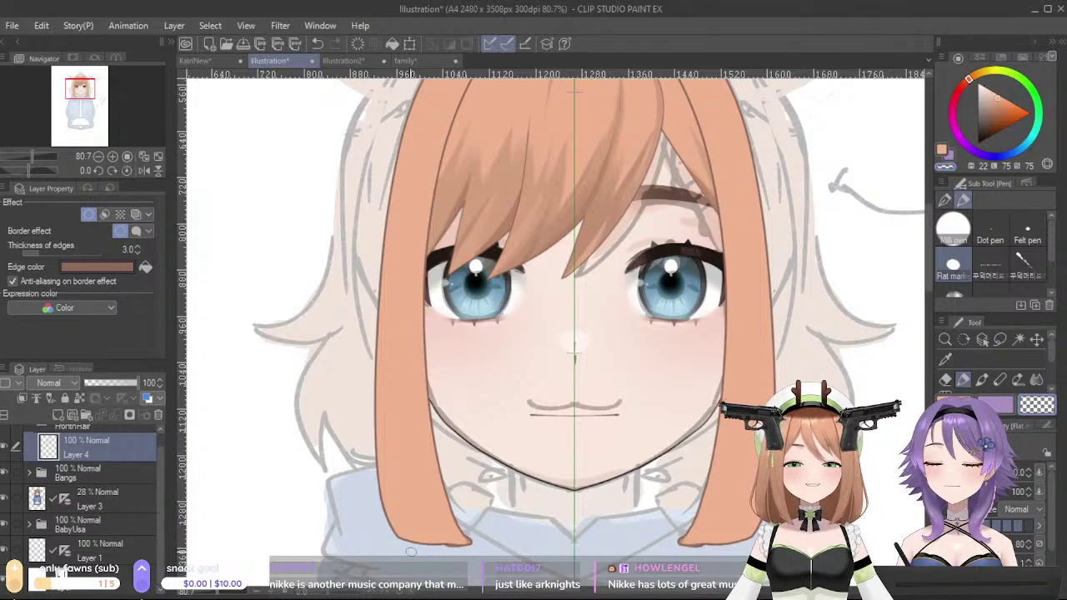
{"action": "key", "text": "ctrl+z"}
{"action": "key", "text": "ctrl+z"}
{"action": "key", "text": "ctrl+z"}
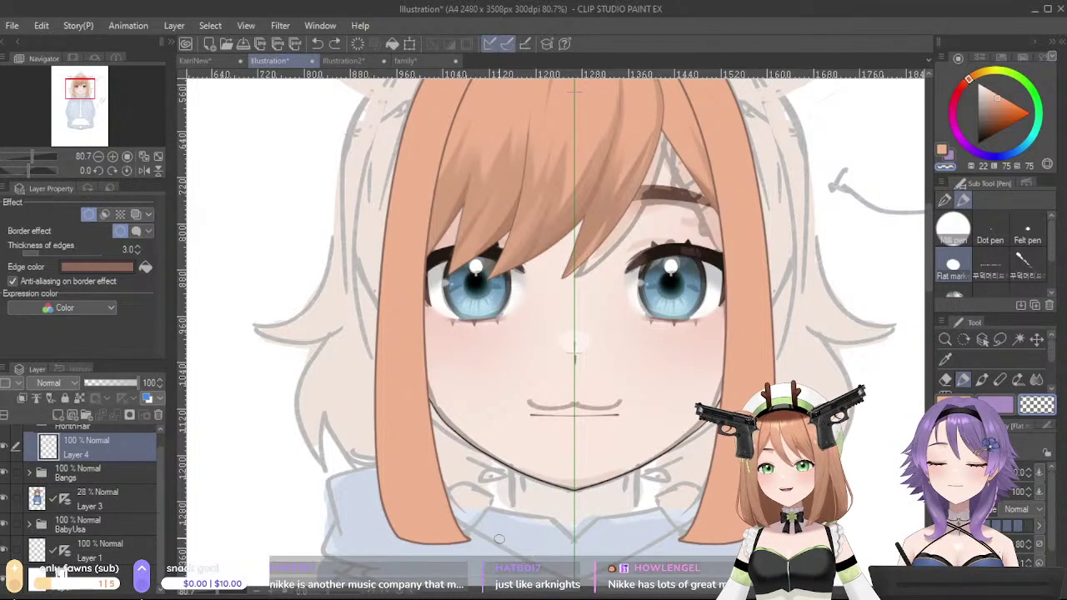
{"action": "mouse_move", "coordinate": [402, 531]}
{"action": "left_mouse_down"}
{"action": "mouse_move", "coordinate": [392, 450]}
{"action": "mouse_move", "coordinate": [409, 545]}
{"action": "left_mouse_up"}
{"action": "key", "text": "ctrl+z"}
{"action": "left_click_drag", "start_coordinate": [391, 452], "coordinate": [408, 543]}
{"action": "key", "text": "ctrl+z"}
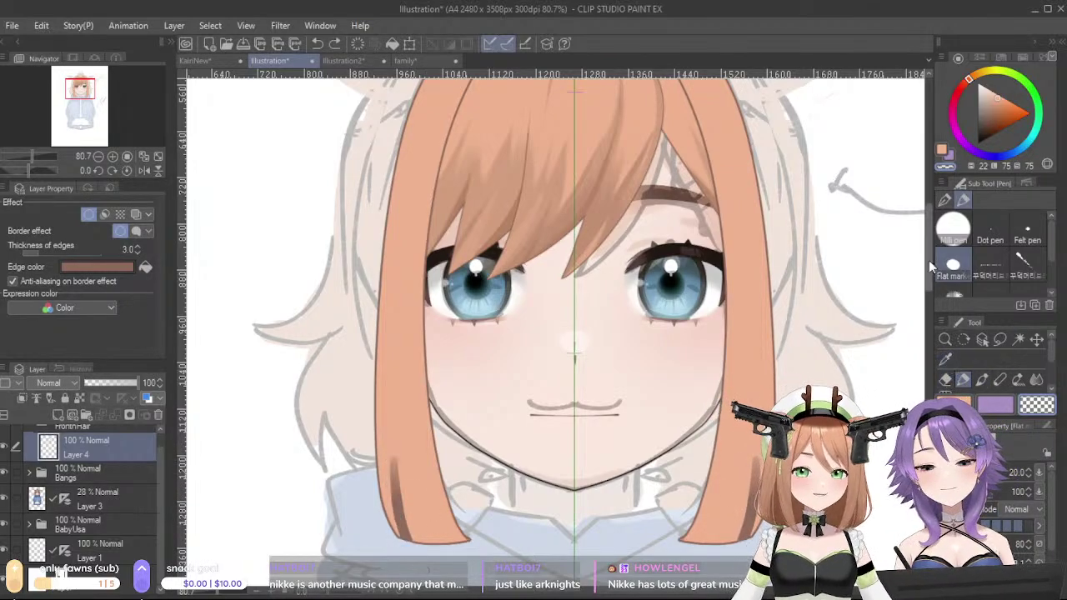
- Switch to the G-pen and cut a narrow slit into the outer side of the front locks' tips with transparent colour
{"action": "left_click", "coordinate": [944, 200]}
{"action": "key", "text": "ctrl+z"}
{"action": "left_click_drag", "start_coordinate": [393, 452], "coordinate": [409, 546]}
{"action": "key", "text": "ctrl+z"}
{"action": "left_click_drag", "start_coordinate": [394, 452], "coordinate": [408, 546]}
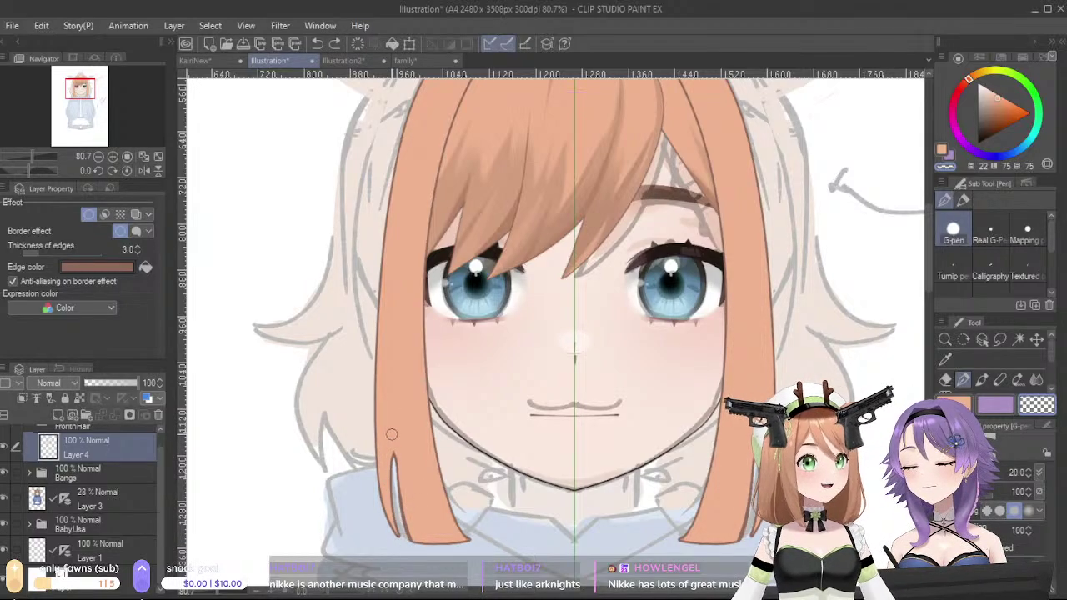
{"action": "left_click_drag", "start_coordinate": [393, 452], "coordinate": [404, 538]}
{"action": "key", "text": "c"}
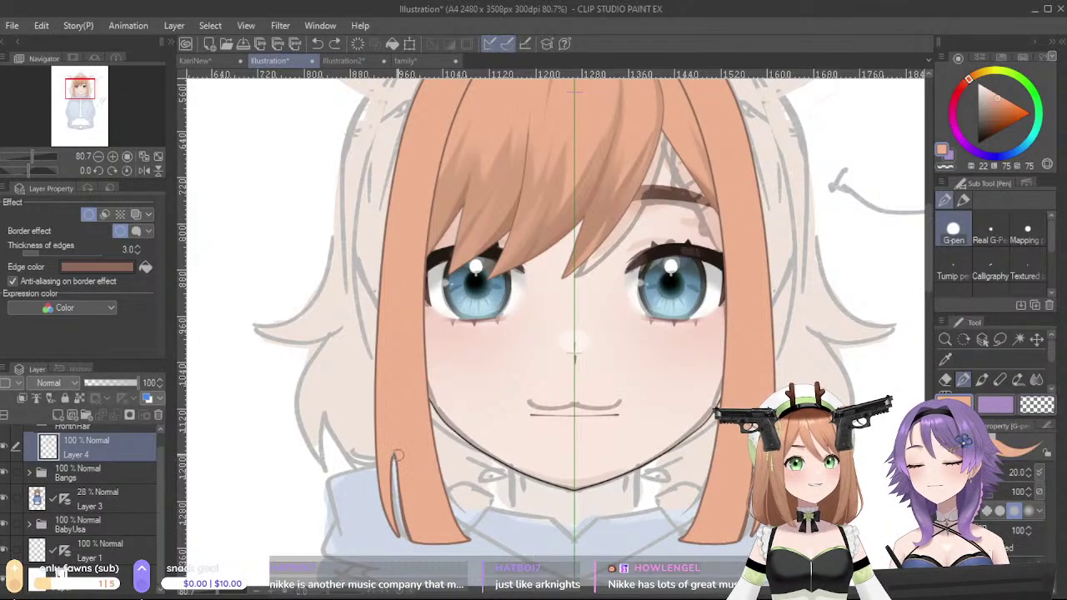
- Paint over the long slit in the front locks' outer tips with the hair orange, keeping only a short notch
{"action": "left_click_drag", "start_coordinate": [392, 454], "coordinate": [405, 528]}
{"action": "left_click_drag", "start_coordinate": [392, 463], "coordinate": [398, 510]}
{"action": "key", "text": "ctrl+z"}
{"action": "mouse_move", "coordinate": [393, 454]}
{"action": "left_mouse_down"}
{"action": "mouse_move", "coordinate": [404, 493]}
{"action": "mouse_move", "coordinate": [393, 459]}
{"action": "mouse_move", "coordinate": [406, 538]}
{"action": "mouse_move", "coordinate": [404, 513]}
{"action": "mouse_move", "coordinate": [405, 546]}
{"action": "left_mouse_up"}
{"action": "key", "text": "c"}
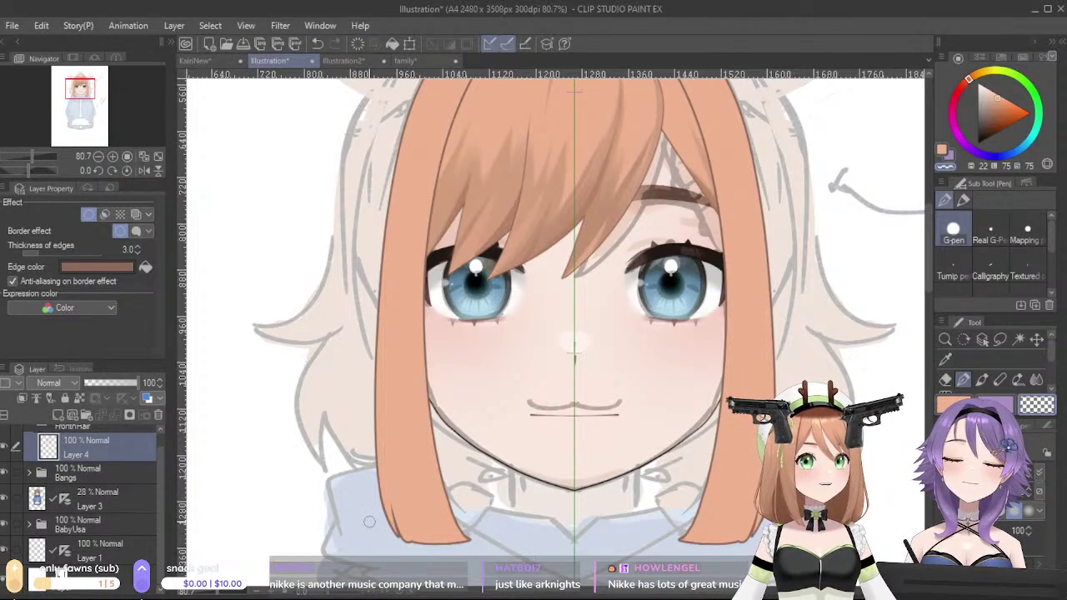
- Compare the front locks with the Bangs folder hidden and shown, and trim their inner top ends with transparent colour
{"action": "mouse_move", "coordinate": [677, 381]}
{"action": "left_mouse_down"}
{"action": "mouse_move", "coordinate": [645, 406]}
{"action": "mouse_move", "coordinate": [639, 502]}
{"action": "mouse_move", "coordinate": [669, 439]}
{"action": "left_mouse_up"}
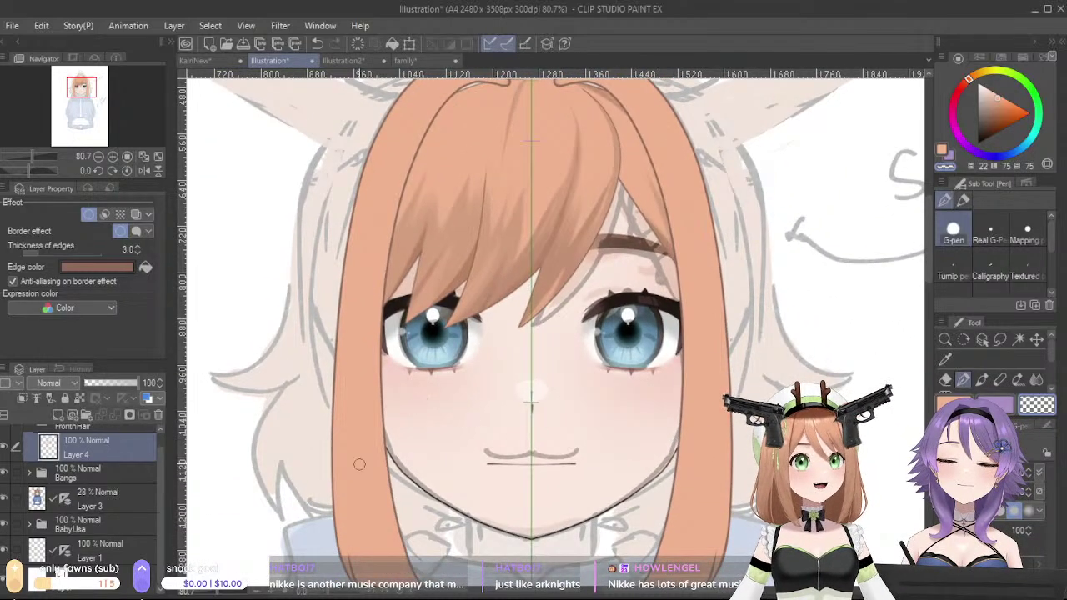
{"action": "left_click", "coordinate": [5, 476]}
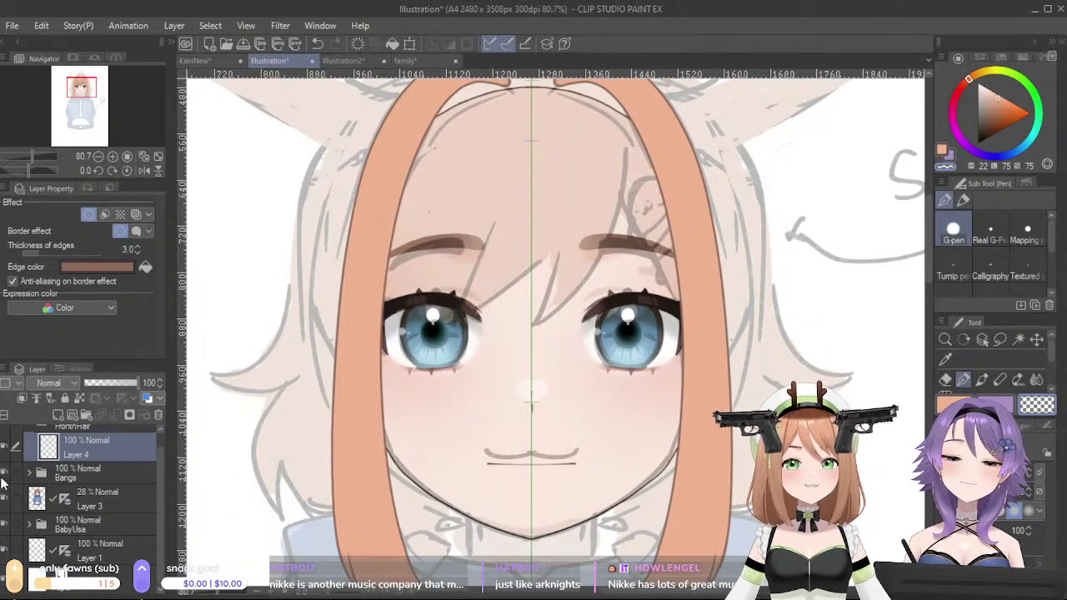
{"action": "left_click", "coordinate": [4, 475]}
{"action": "left_click_drag", "start_coordinate": [330, 215], "coordinate": [349, 306]}
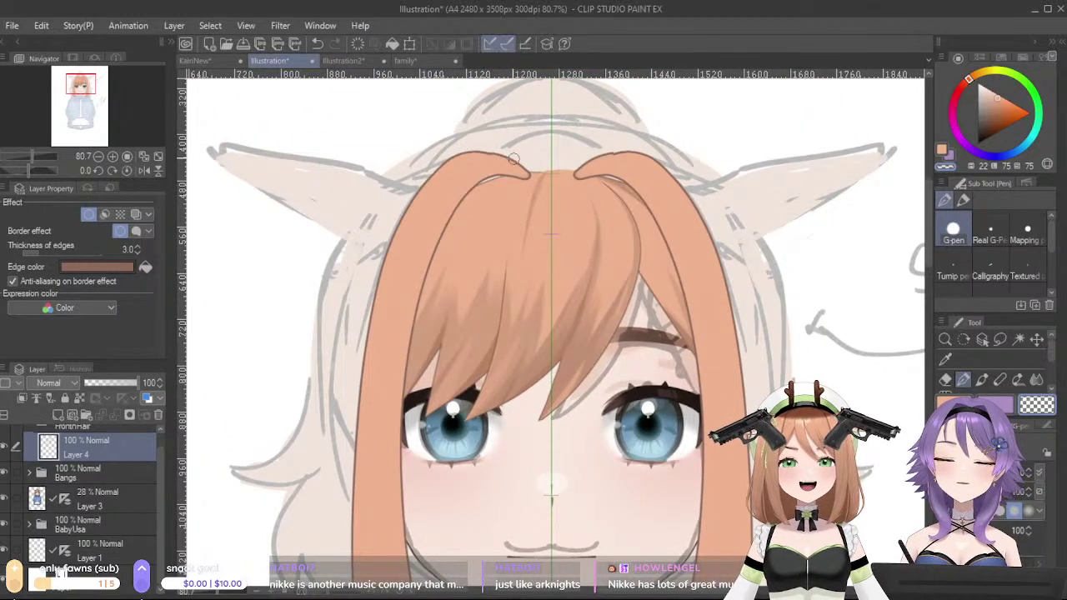
{"action": "left_click_drag", "start_coordinate": [478, 162], "coordinate": [530, 178]}
{"action": "key", "text": "ctrl+z"}
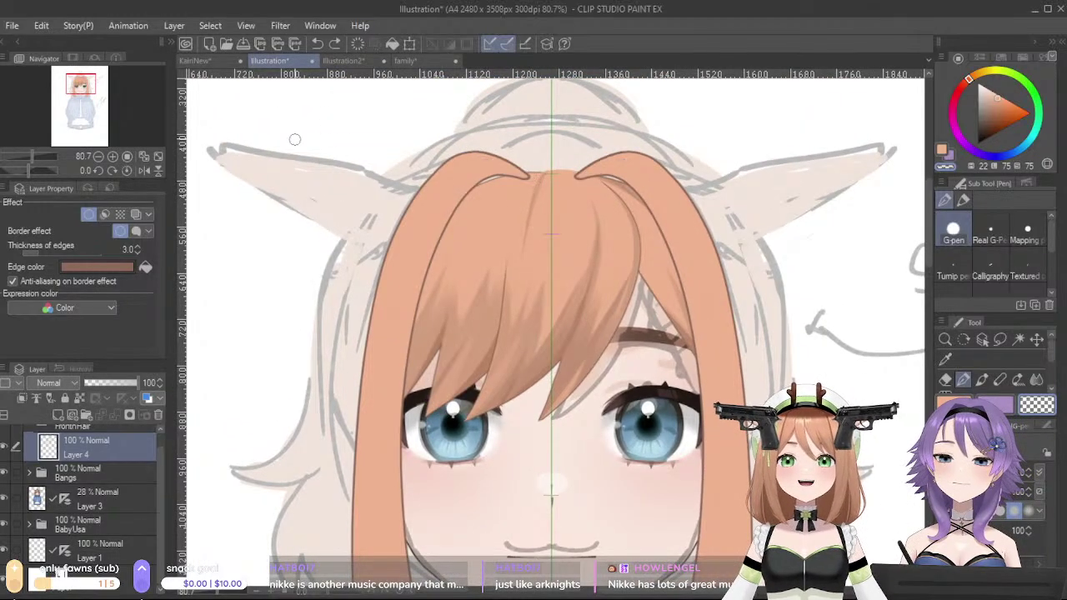
- Thin the front locks' border effect to 2.0 and sample the darker orange from the bangs' shading
{"action": "left_click", "coordinate": [138, 253]}
{"action": "left_click_drag", "start_coordinate": [455, 399], "coordinate": [394, 318]}
{"action": "left_click", "coordinate": [448, 247], "text": "alt"}
{"action": "left_click_drag", "start_coordinate": [437, 349], "coordinate": [492, 258]}
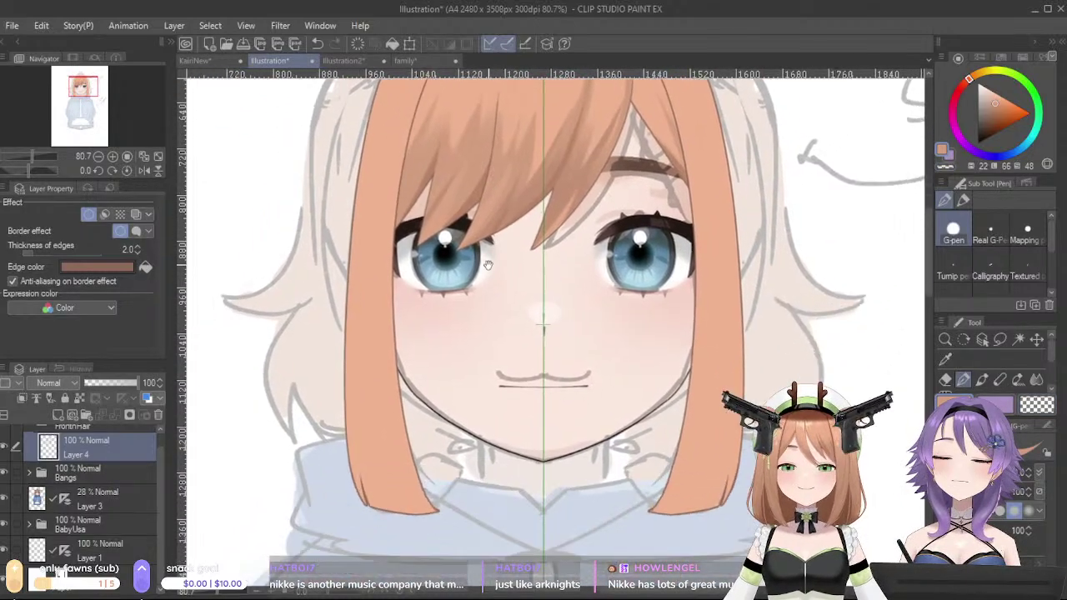
- Look at the KairiNew and Illustration2 documents for reference and return to the Illustration document
{"action": "left_click", "coordinate": [220, 64]}
{"action": "left_click_drag", "start_coordinate": [442, 219], "coordinate": [415, 276]}
{"action": "left_click", "coordinate": [344, 62]}
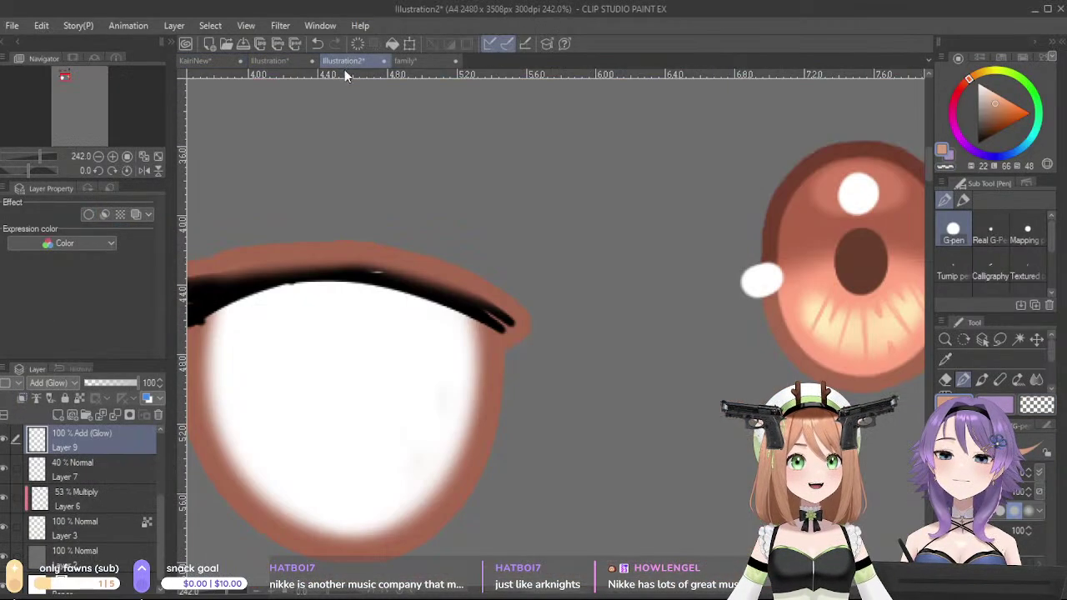
{"action": "left_click", "coordinate": [287, 61]}
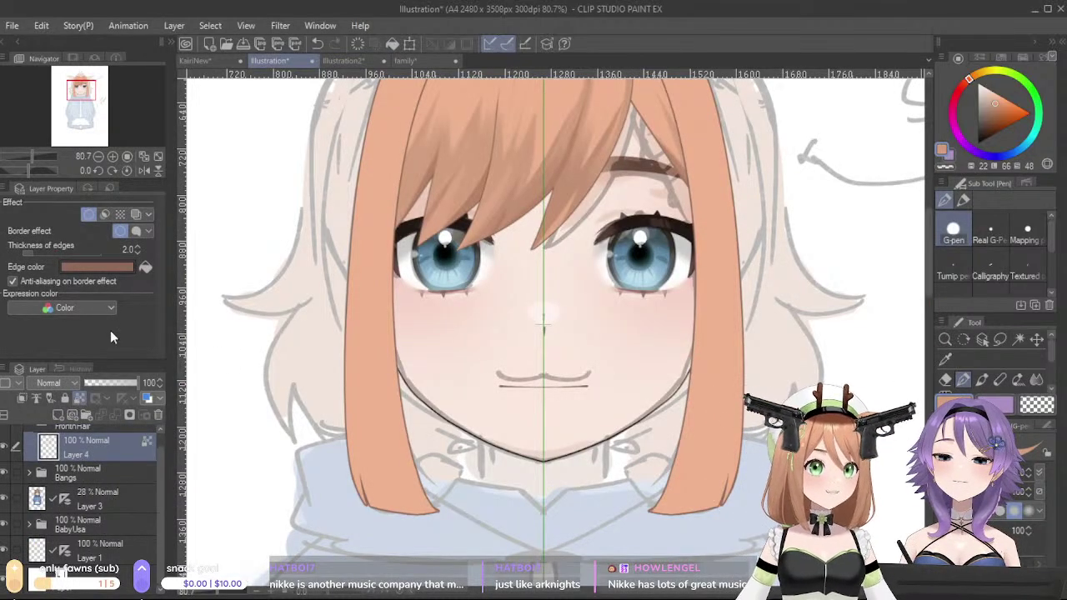
- Shade the middle and lower parts of the front locks with the Soft airbrush in the darker orange, keeping transparent pixels locked
{"action": "left_click", "coordinate": [1018, 338]}
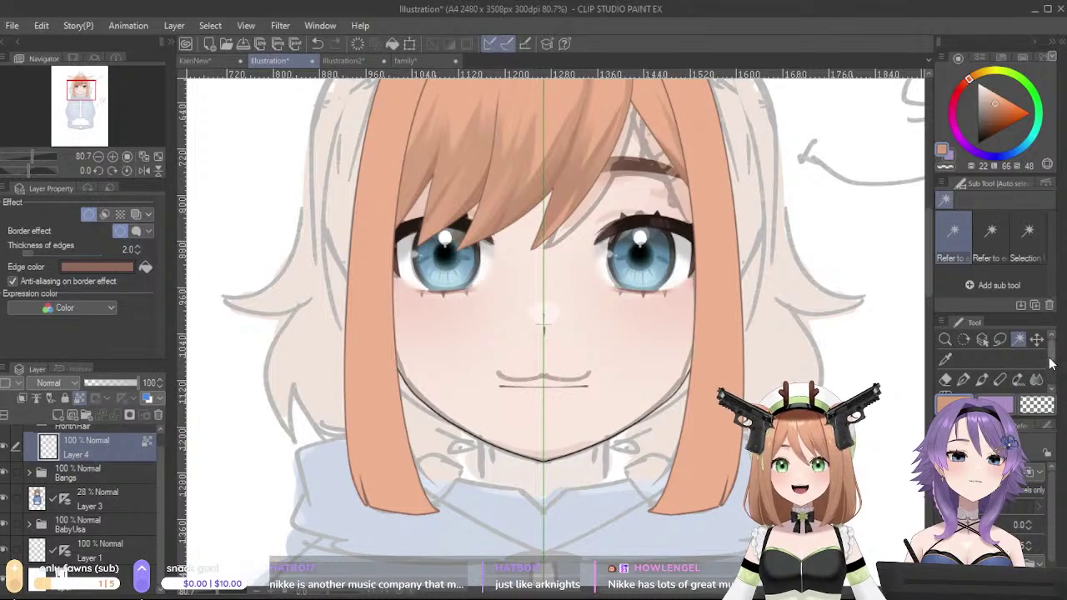
{"action": "left_click_drag", "start_coordinate": [1050, 361], "coordinate": [1052, 386]}
{"action": "left_click", "coordinate": [983, 384]}
{"action": "left_click_drag", "start_coordinate": [361, 255], "coordinate": [393, 438]}
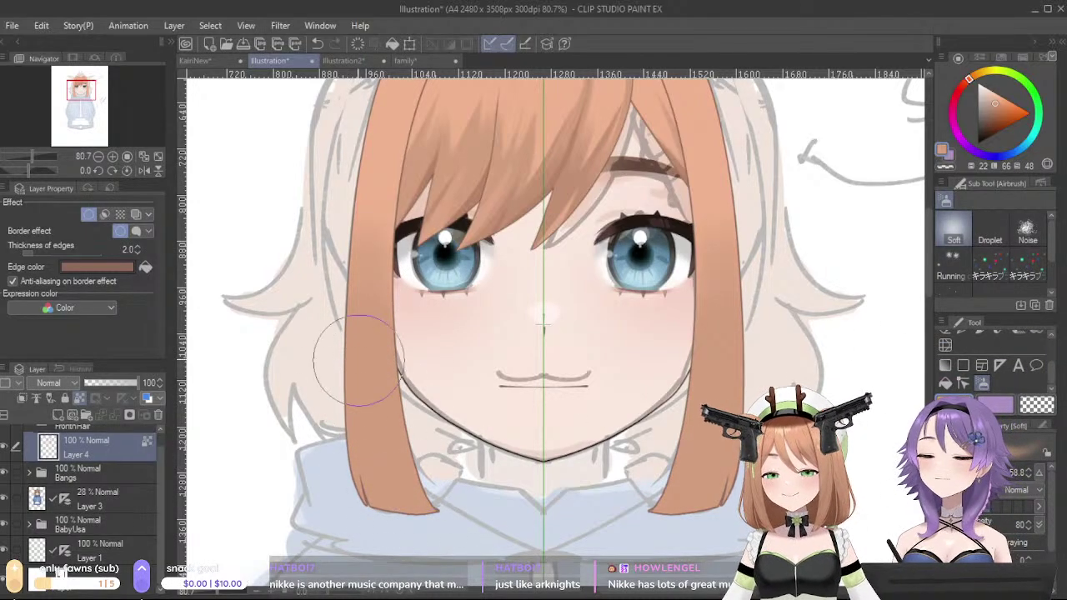
{"action": "mouse_move", "coordinate": [437, 337]}
{"action": "left_mouse_down"}
{"action": "mouse_move", "coordinate": [573, 579]}
{"action": "mouse_move", "coordinate": [461, 365]}
{"action": "left_mouse_up"}
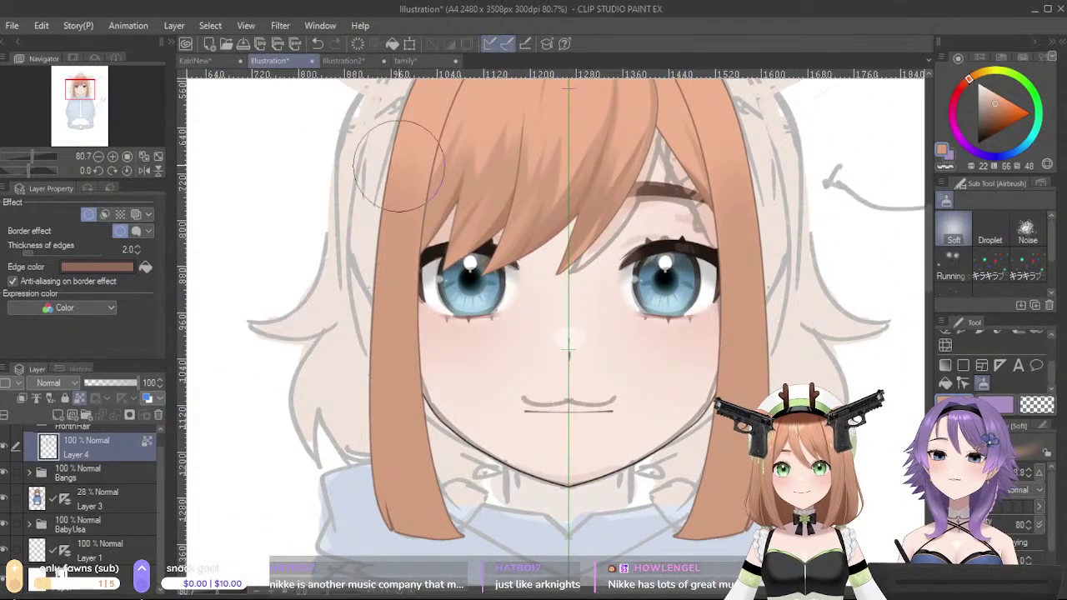
{"action": "left_click_drag", "start_coordinate": [604, 353], "coordinate": [606, 386]}
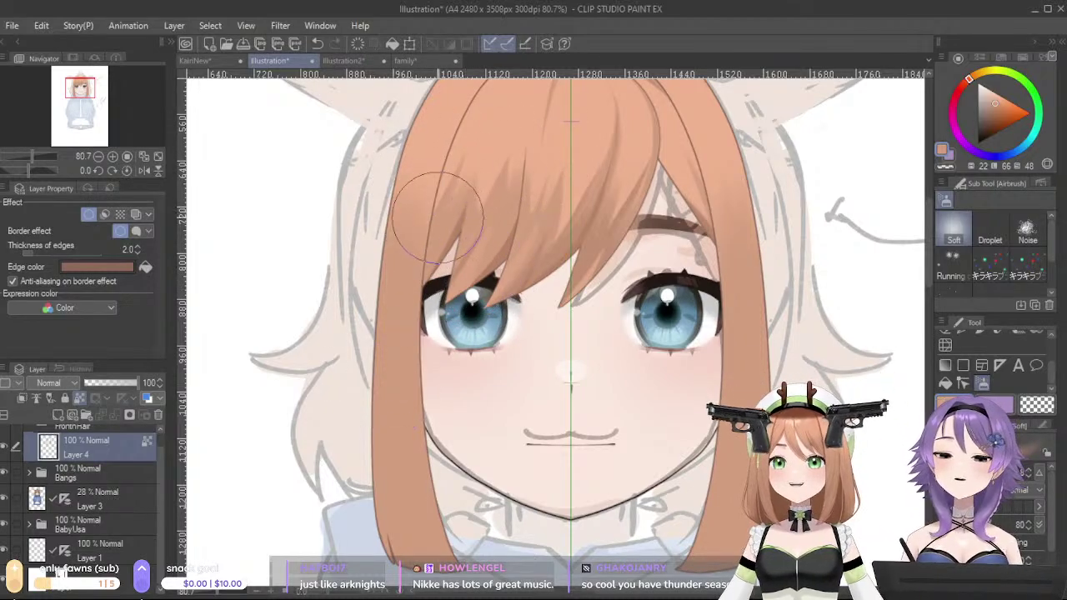
{"action": "left_click_drag", "start_coordinate": [530, 333], "coordinate": [531, 390]}
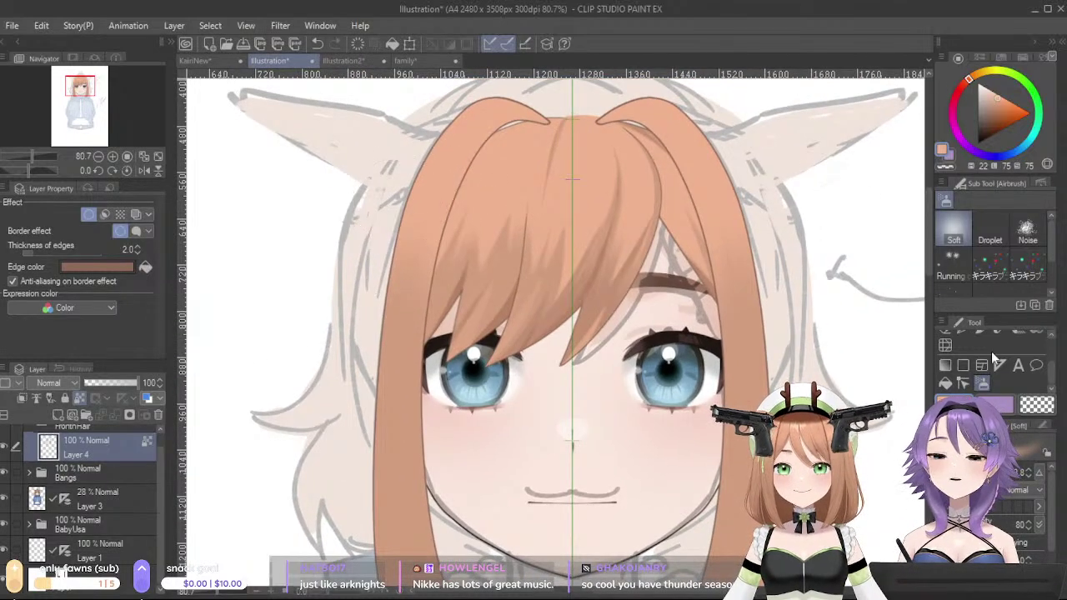
- Paint strand streaks into the front locks' shading transition with the Flat marker, alternating sampled light and dark orange
{"action": "scroll", "coordinate": [991, 358], "scroll_direction": "up", "scroll_amount": 3}
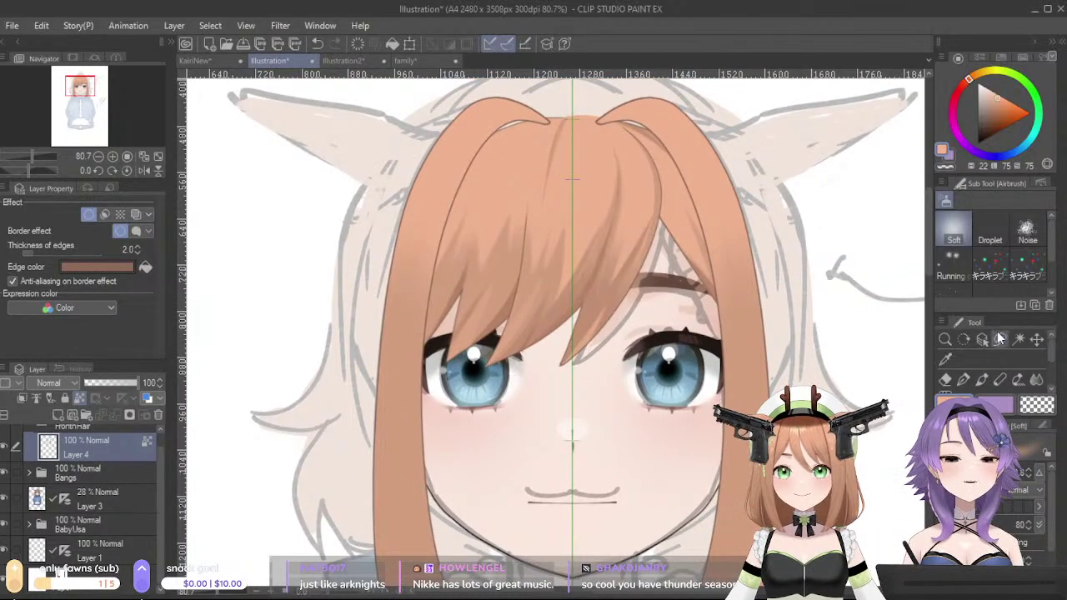
{"action": "left_click", "coordinate": [963, 380]}
{"action": "left_click", "coordinate": [962, 200]}
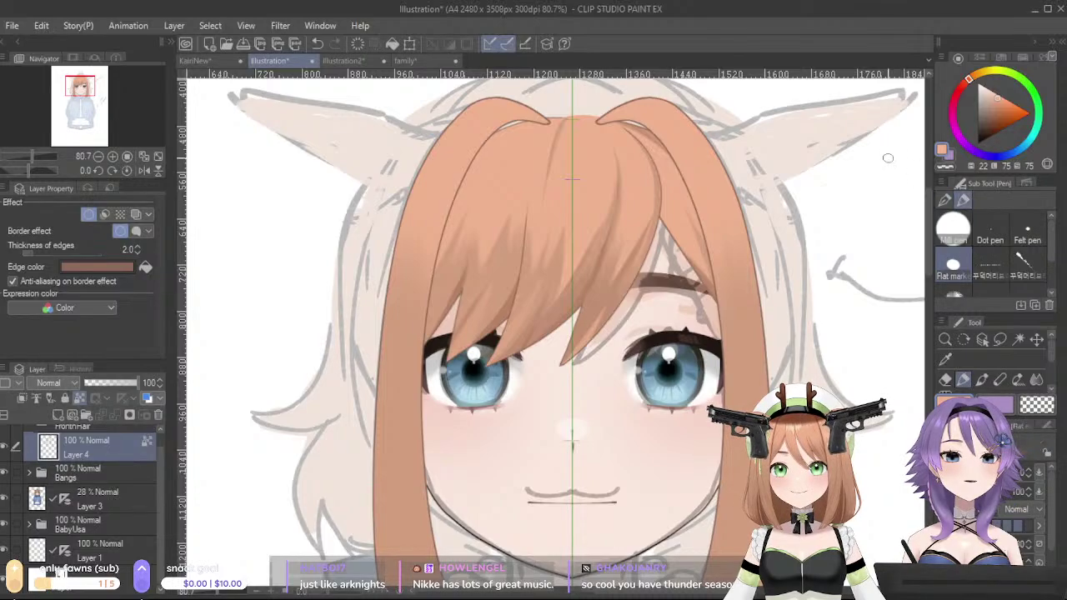
{"action": "left_click_drag", "start_coordinate": [412, 246], "coordinate": [397, 345]}
{"action": "left_click", "coordinate": [398, 335], "text": "alt"}
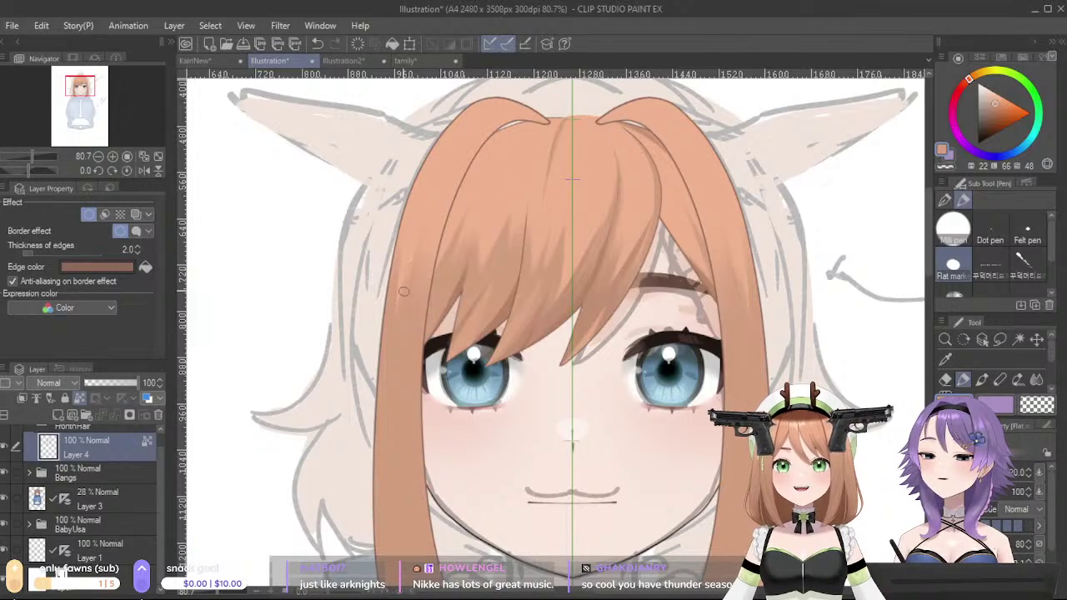
{"action": "left_click_drag", "start_coordinate": [427, 202], "coordinate": [411, 322]}
{"action": "key", "text": "ctrl+z"}
{"action": "left_click", "coordinate": [422, 219], "text": "alt"}
{"action": "left_click_drag", "start_coordinate": [417, 256], "coordinate": [414, 279]}
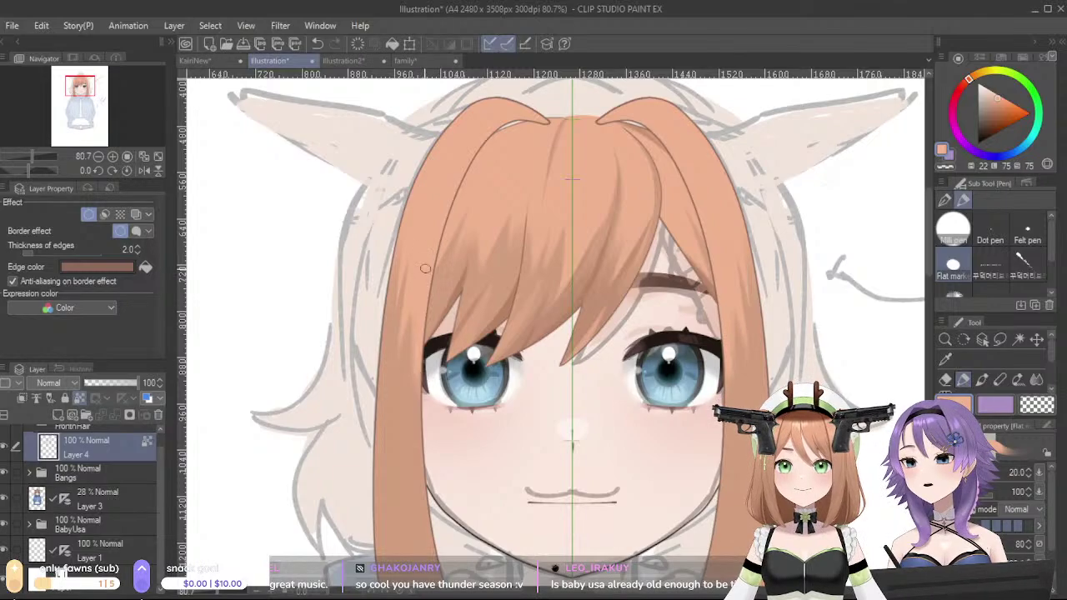
- Shade the middle and lower lengths of both side locks in a darker hair tone with the Soft airbrush
{"action": "left_click_drag", "start_coordinate": [562, 419], "coordinate": [541, 339]}
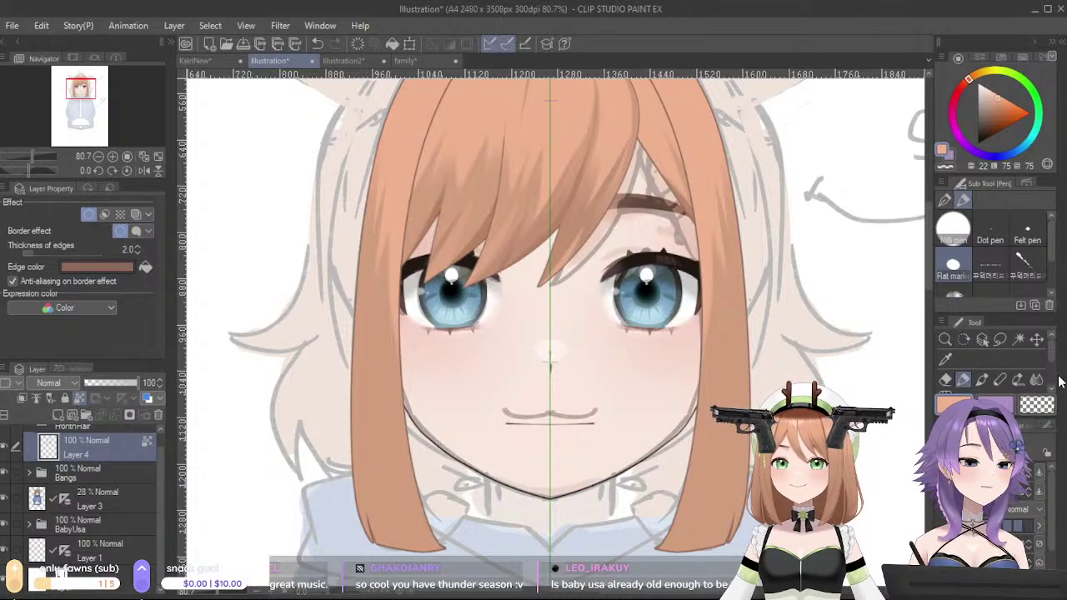
{"action": "scroll", "coordinate": [1050, 365], "scroll_direction": "down", "scroll_amount": 3}
{"action": "left_click", "coordinate": [982, 382]}
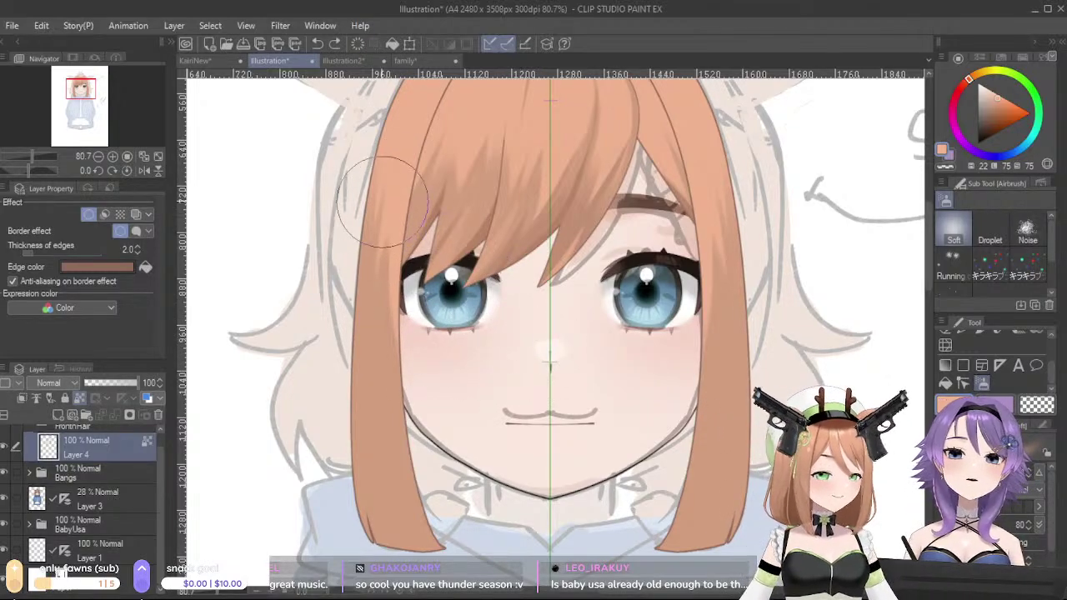
{"action": "key", "text": "space"}
{"action": "mouse_move", "coordinate": [568, 317]}
{"action": "left_mouse_down"}
{"action": "mouse_move", "coordinate": [560, 331]}
{"action": "mouse_move", "coordinate": [580, 272]}
{"action": "mouse_move", "coordinate": [518, 309]}
{"action": "left_mouse_up"}
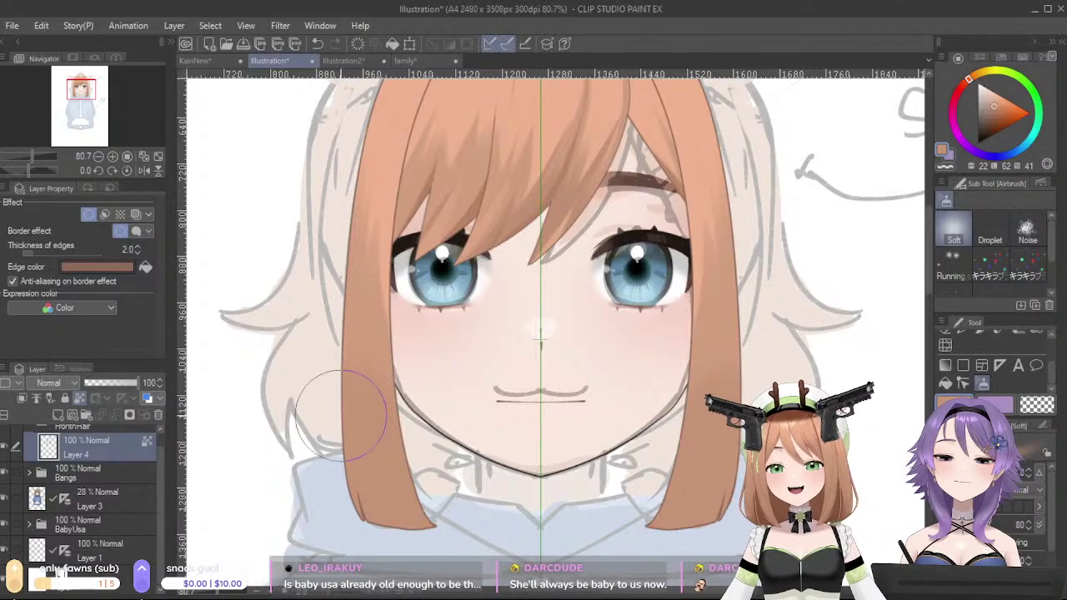
{"action": "mouse_move", "coordinate": [498, 217]}
{"action": "left_mouse_down"}
{"action": "mouse_move", "coordinate": [514, 295]}
{"action": "mouse_move", "coordinate": [485, 218]}
{"action": "left_mouse_up"}
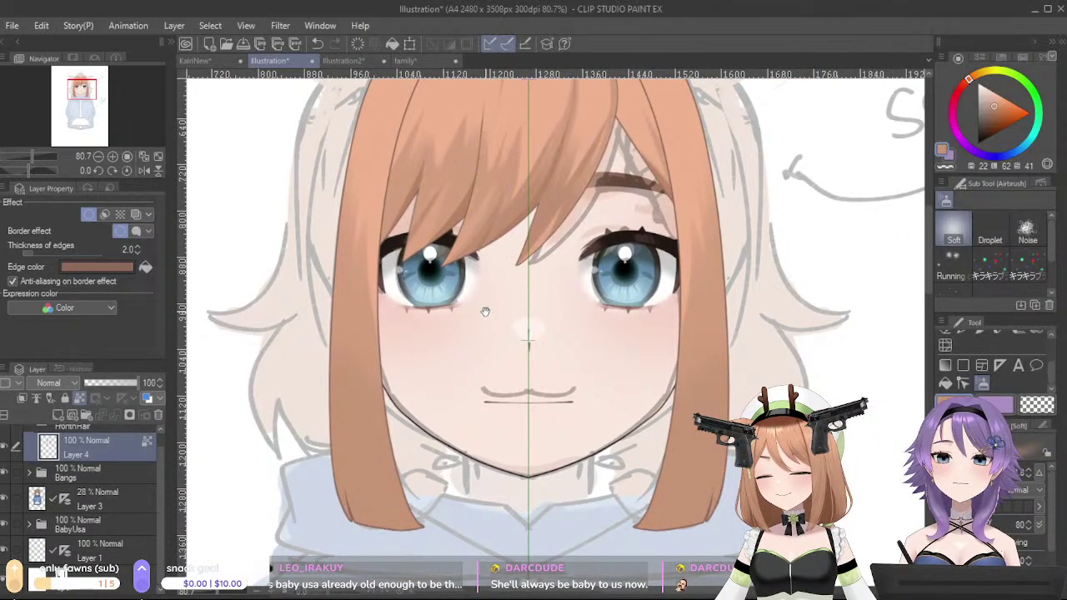
{"action": "left_click_drag", "start_coordinate": [484, 305], "coordinate": [490, 401]}
- Sample the light hair colour from the bangs and airbrush it softly over the lower ends of both side locks
{"action": "left_click", "coordinate": [450, 174], "text": "alt"}
{"action": "left_click_drag", "start_coordinate": [467, 367], "coordinate": [469, 183]}
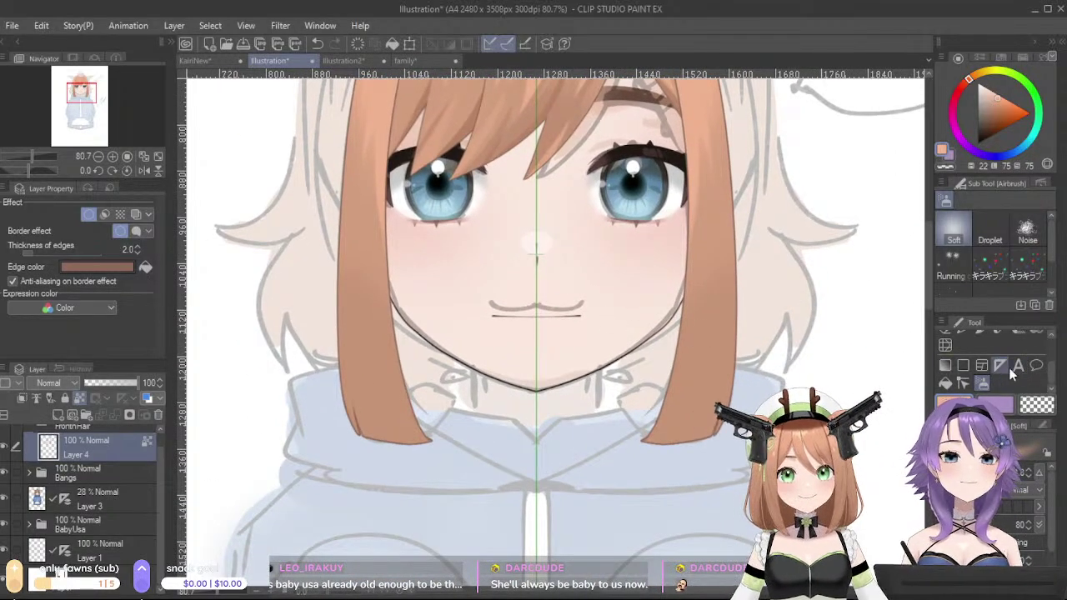
{"action": "mouse_move", "coordinate": [442, 475]}
{"action": "left_mouse_down"}
{"action": "mouse_move", "coordinate": [374, 317]}
{"action": "mouse_move", "coordinate": [357, 435]}
{"action": "left_mouse_up"}
{"action": "key", "text": "ctrl+z"}
{"action": "key", "text": "ctrl+z"}
{"action": "key", "text": "ctrl+z"}
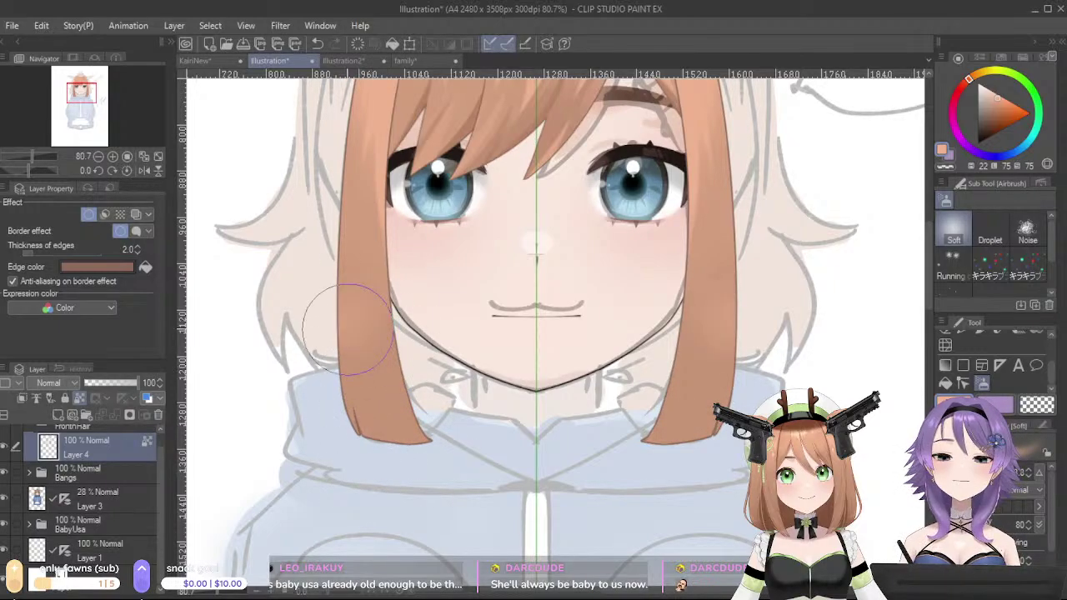
{"action": "left_click_drag", "start_coordinate": [339, 332], "coordinate": [342, 358]}
{"action": "key", "text": "ctrl+z"}
{"action": "left_click_drag", "start_coordinate": [433, 453], "coordinate": [348, 434]}
{"action": "mouse_move", "coordinate": [338, 351]}
{"action": "left_mouse_down"}
{"action": "mouse_move", "coordinate": [357, 339]}
{"action": "mouse_move", "coordinate": [407, 392]}
{"action": "left_mouse_up"}
{"action": "key", "text": "ctrl+z"}
{"action": "key", "text": "ctrl+z"}
{"action": "mouse_move", "coordinate": [338, 343]}
{"action": "left_mouse_down"}
{"action": "mouse_move", "coordinate": [348, 370]}
{"action": "mouse_move", "coordinate": [387, 380]}
{"action": "mouse_move", "coordinate": [356, 383]}
{"action": "mouse_move", "coordinate": [434, 390]}
{"action": "left_mouse_up"}
{"action": "key", "text": "ctrl+z"}
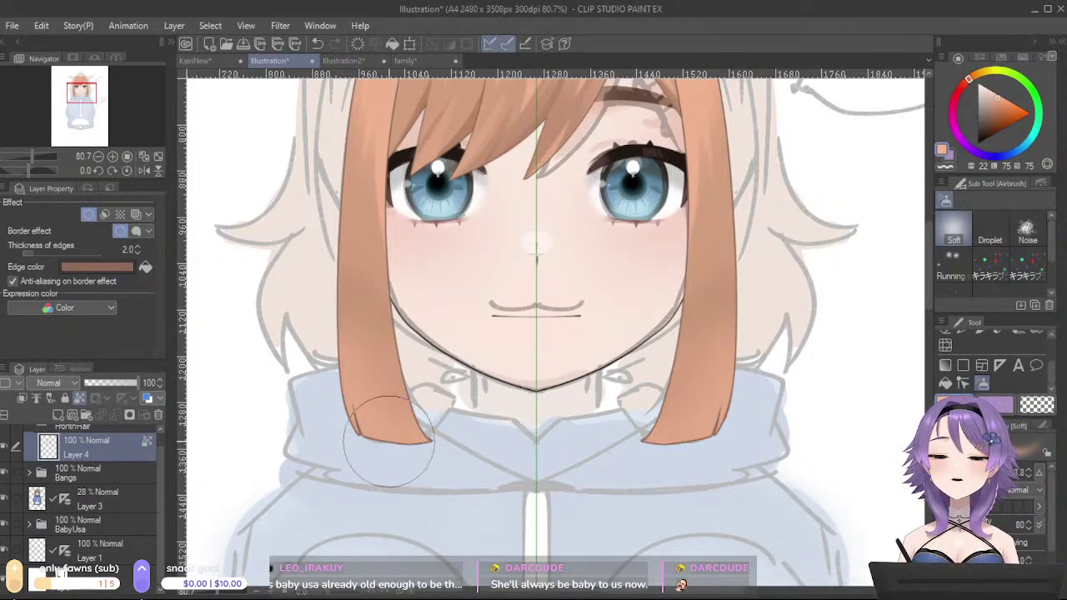
{"action": "left_click_drag", "start_coordinate": [600, 313], "coordinate": [619, 408]}
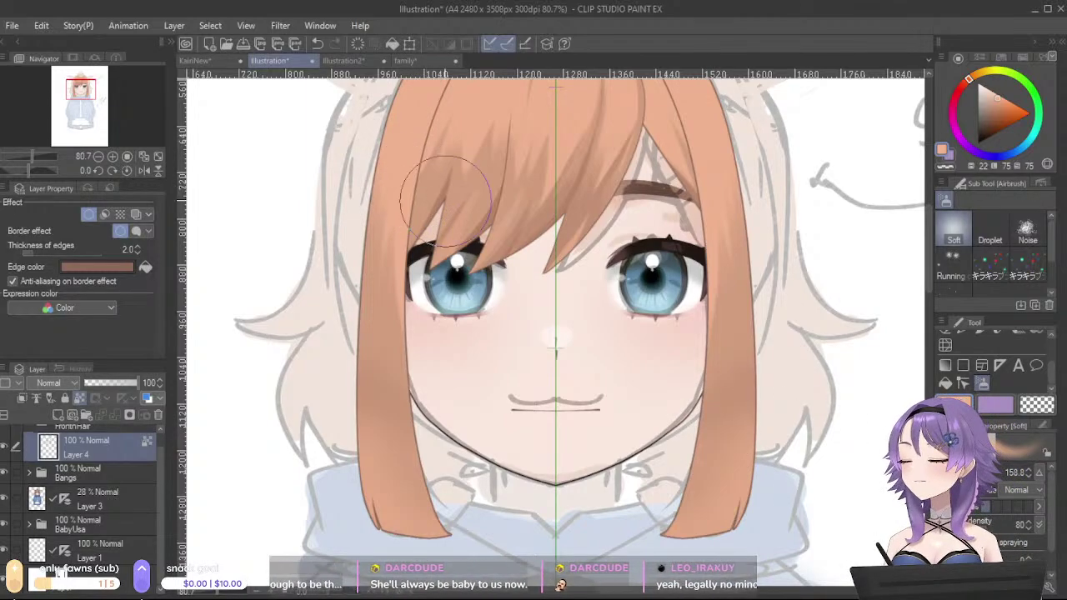
{"action": "left_click_drag", "start_coordinate": [703, 422], "coordinate": [677, 485]}
{"action": "left_click_drag", "start_coordinate": [710, 402], "coordinate": [749, 481]}
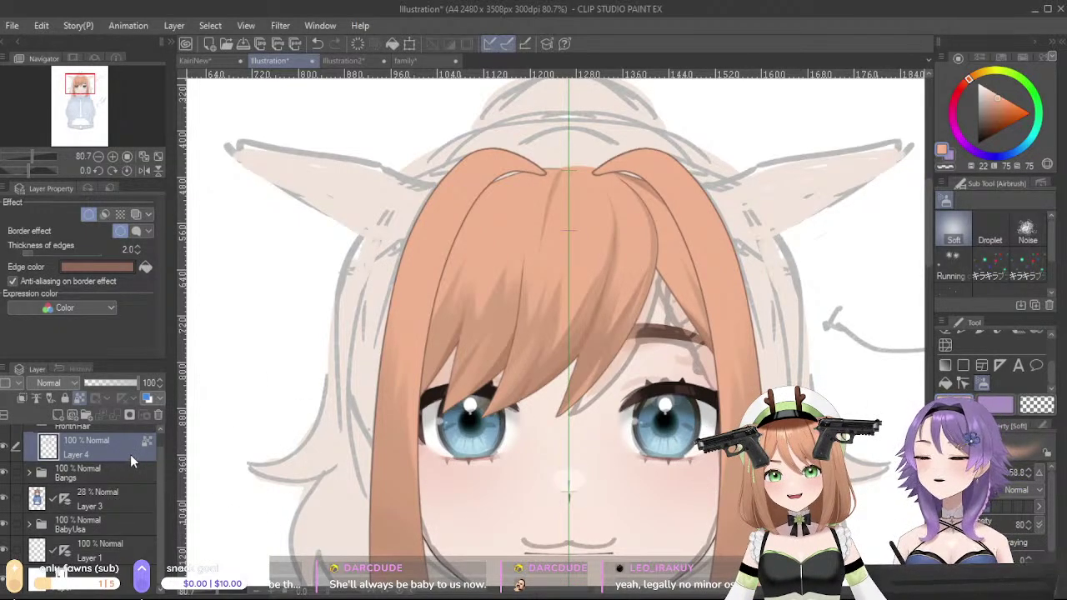
{"action": "mouse_move", "coordinate": [129, 454]}
{"action": "left_mouse_down"}
{"action": "mouse_move", "coordinate": [136, 500]}
{"action": "mouse_move", "coordinate": [127, 452]}
{"action": "mouse_move", "coordinate": [138, 459]}
{"action": "mouse_move", "coordinate": [136, 450]}
{"action": "mouse_move", "coordinate": [125, 460]}
{"action": "mouse_move", "coordinate": [133, 442]}
{"action": "left_mouse_up"}
{"action": "key", "text": "ctrl+z"}
{"action": "key", "text": "ctrl+z"}
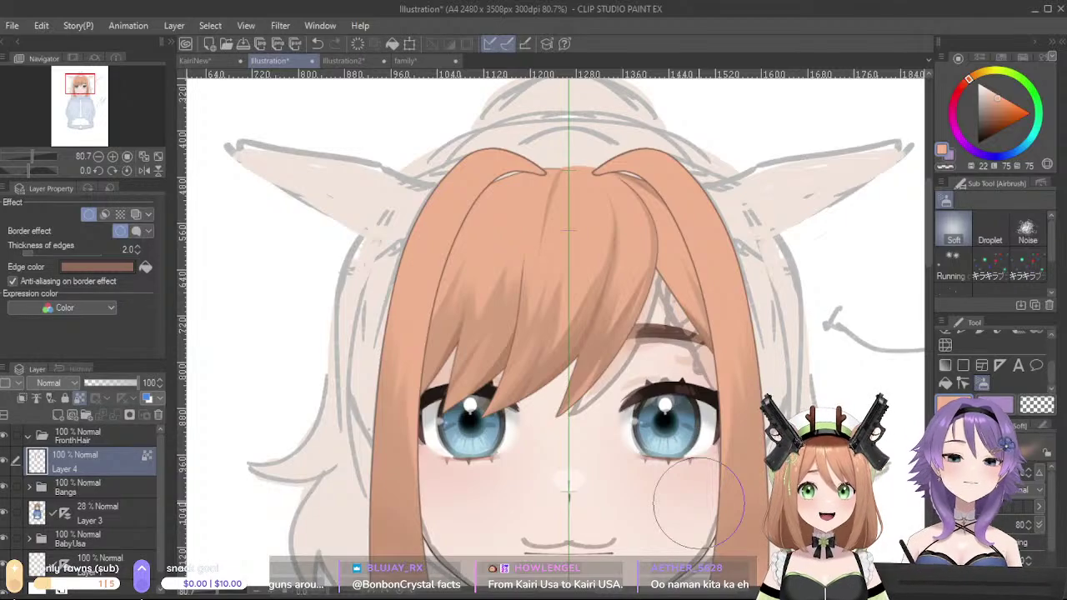
- With the Flat marker pen, paint thin strand strokes in sampled dark and light tones where the side locks' lower shading fades
{"action": "left_click_drag", "start_coordinate": [566, 355], "coordinate": [591, 176]}
{"action": "mouse_move", "coordinate": [623, 258]}
{"action": "left_mouse_down"}
{"action": "mouse_move", "coordinate": [650, 359]}
{"action": "mouse_move", "coordinate": [647, 259]}
{"action": "mouse_move", "coordinate": [618, 278]}
{"action": "left_mouse_up"}
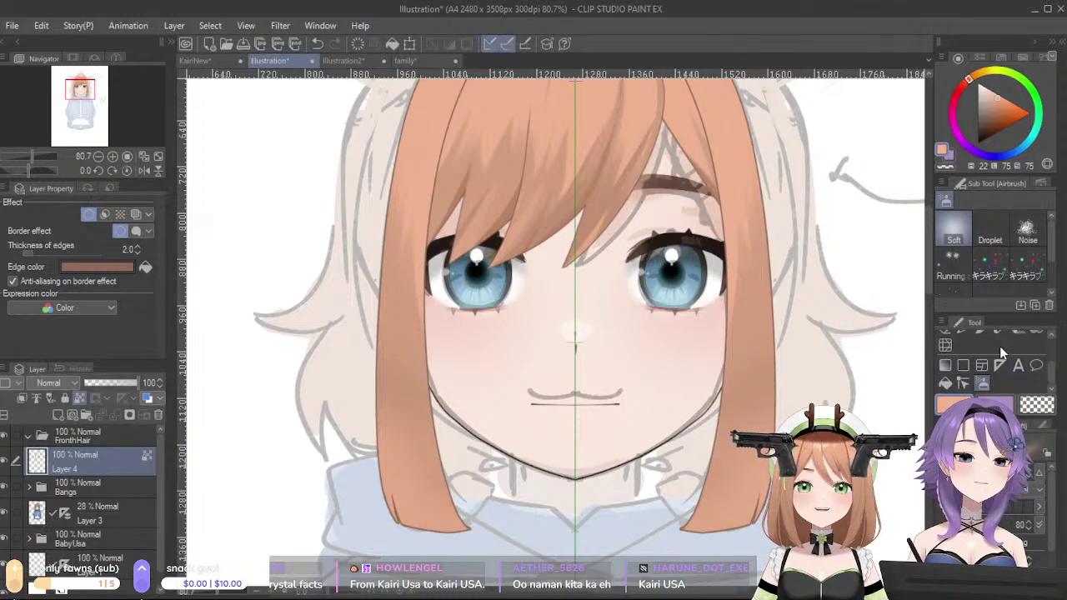
{"action": "left_click", "coordinate": [958, 332]}
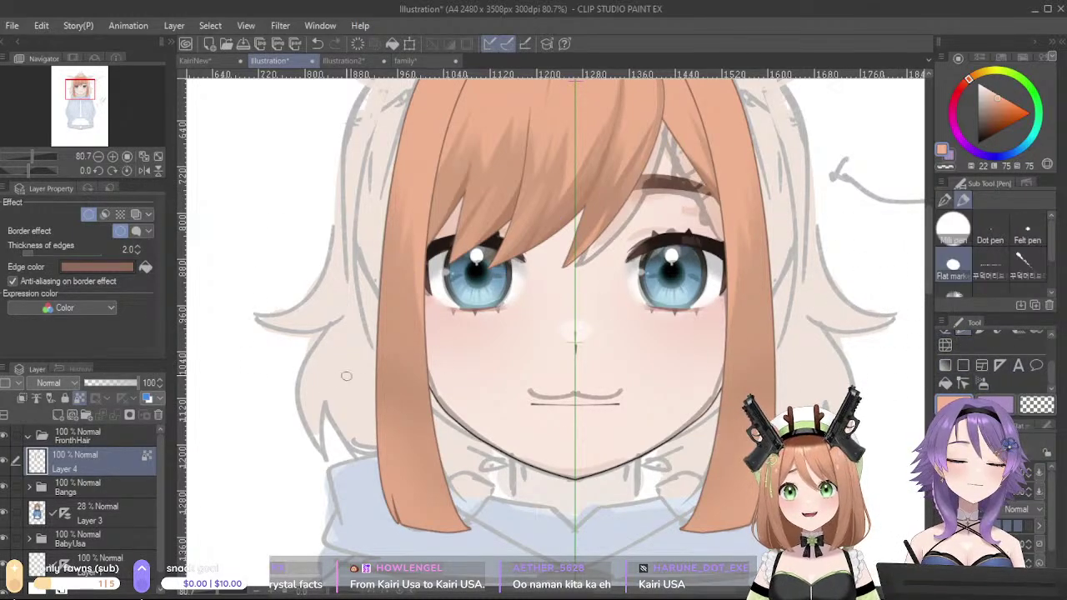
{"action": "left_click", "coordinate": [406, 426], "text": "alt"}
{"action": "left_click_drag", "start_coordinate": [394, 416], "coordinate": [396, 448]}
{"action": "key", "text": "ctrl+z"}
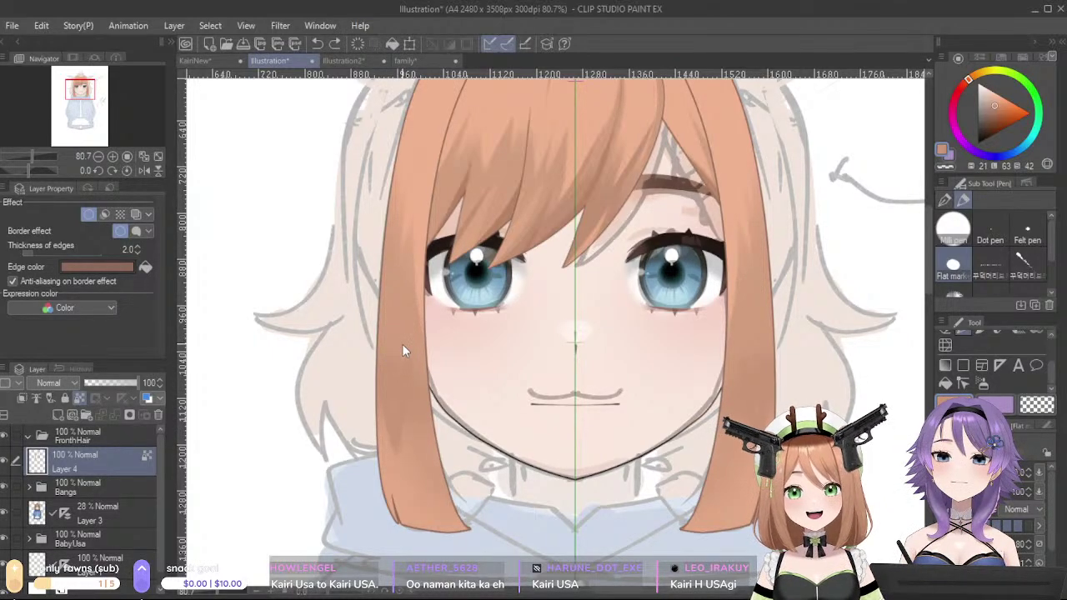
{"action": "key", "text": "ctrl+z"}
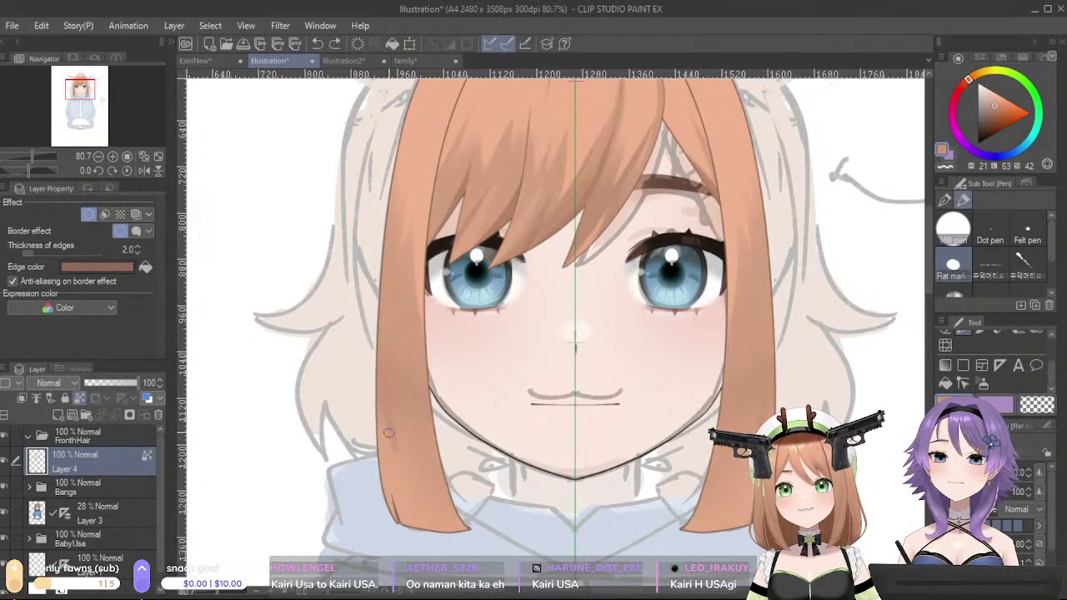
{"action": "left_click_drag", "start_coordinate": [397, 457], "coordinate": [395, 429]}
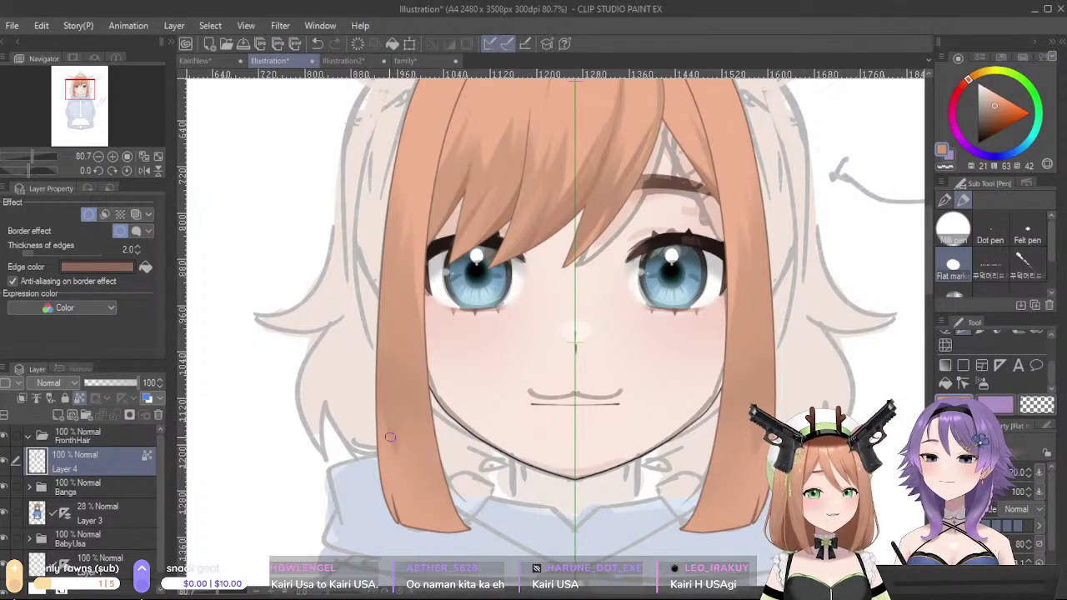
{"action": "left_click", "coordinate": [399, 464], "text": "alt"}
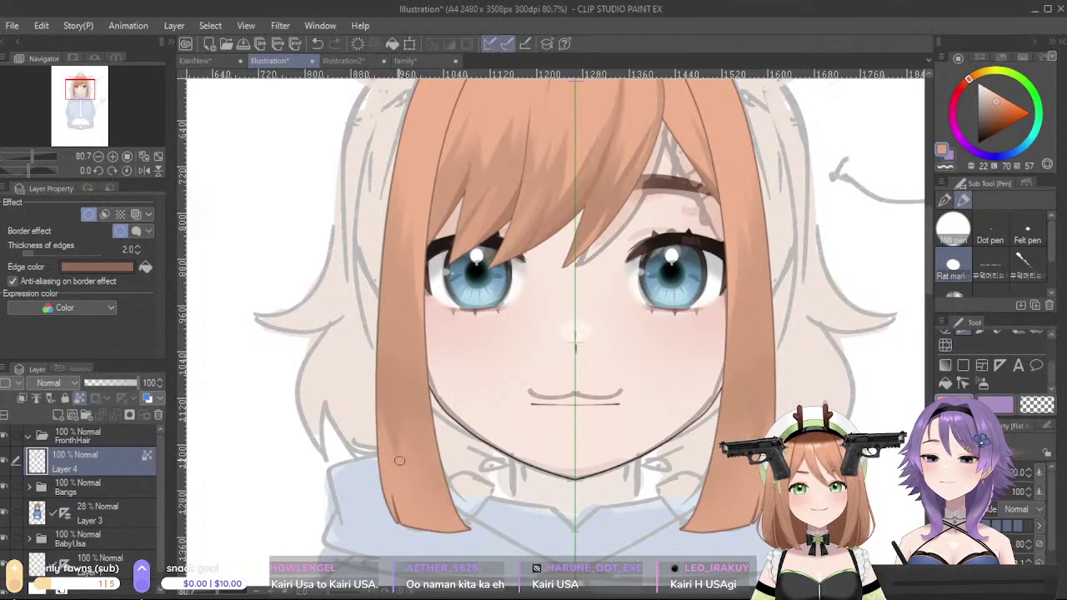
{"action": "left_click", "coordinate": [405, 388], "text": "alt"}
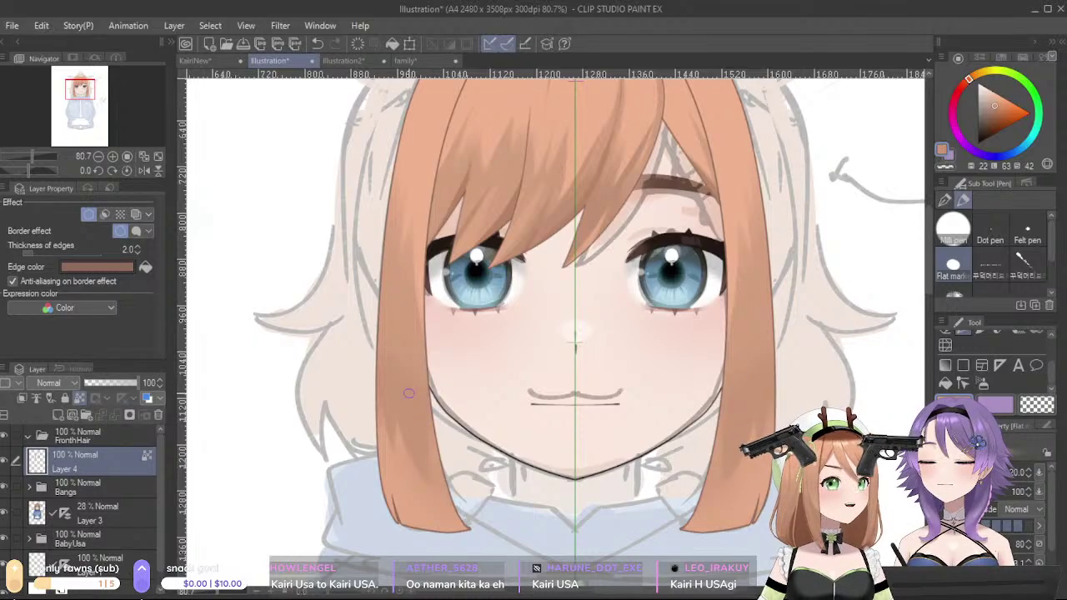
- Refine the strand shading near the cut ends of both side locks using tones sampled from the surrounding hair
{"action": "left_click", "coordinate": [418, 499], "text": "alt"}
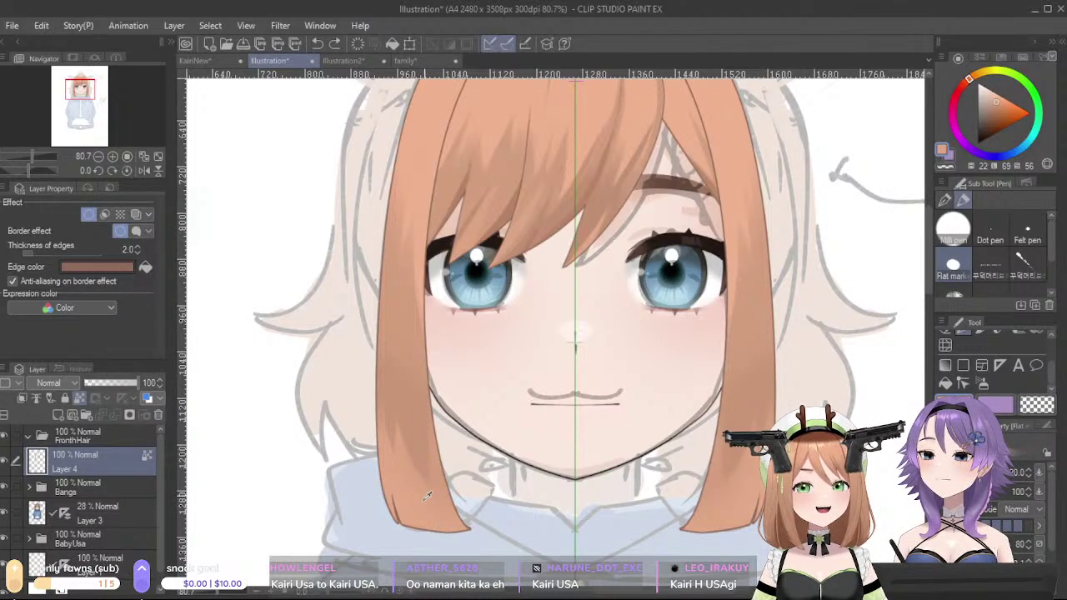
{"action": "left_click", "coordinate": [425, 497], "text": "alt"}
{"action": "left_click_drag", "start_coordinate": [425, 489], "coordinate": [431, 395]}
{"action": "left_click", "coordinate": [428, 478], "text": "alt"}
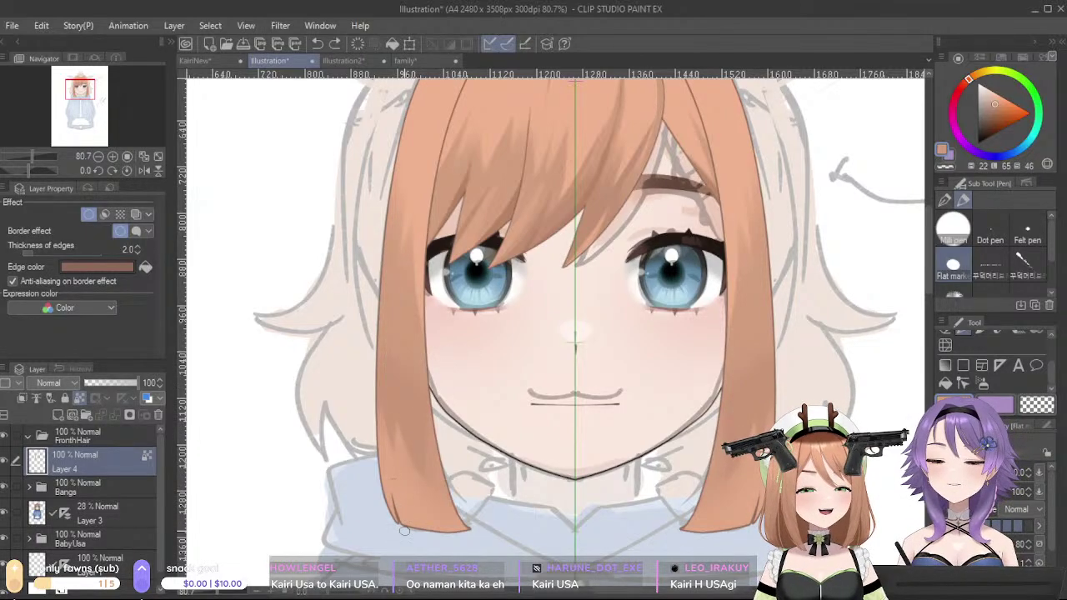
{"action": "left_click", "coordinate": [420, 487], "text": "alt"}
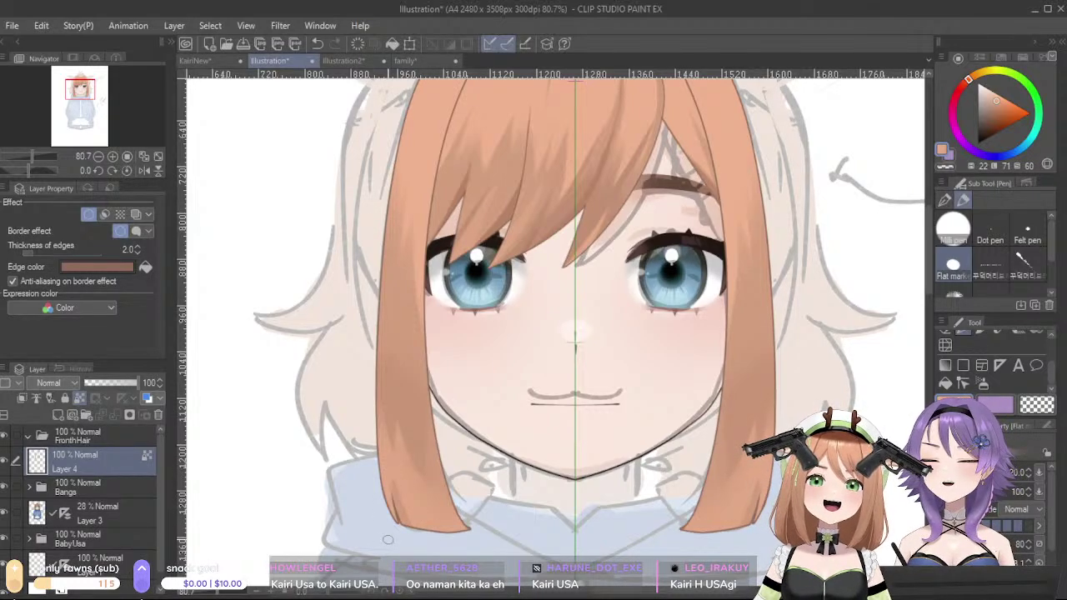
{"action": "left_click", "coordinate": [406, 510], "text": "alt"}
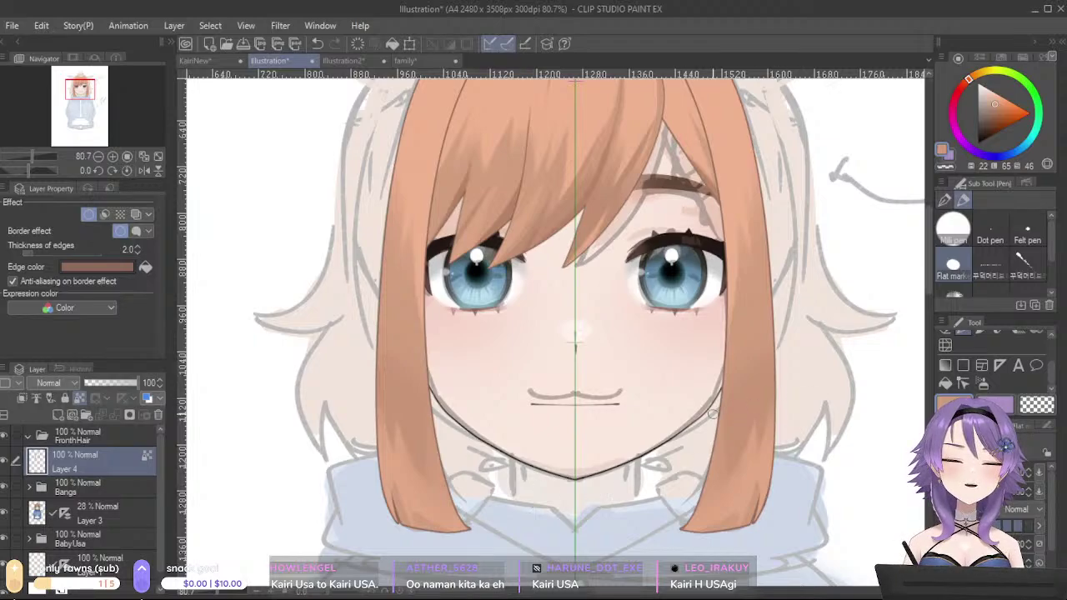
{"action": "left_click", "coordinate": [420, 505], "text": "alt"}
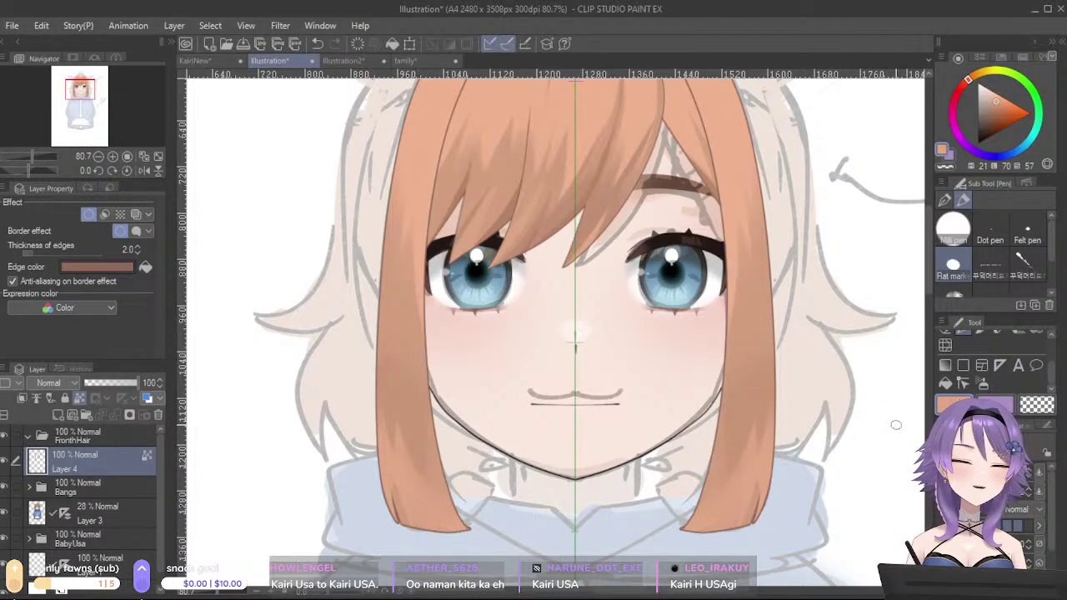
- Hide the sketch on Layer 3 and check the side locks by switching Layer 4 off and on again
{"action": "key", "text": "b"}
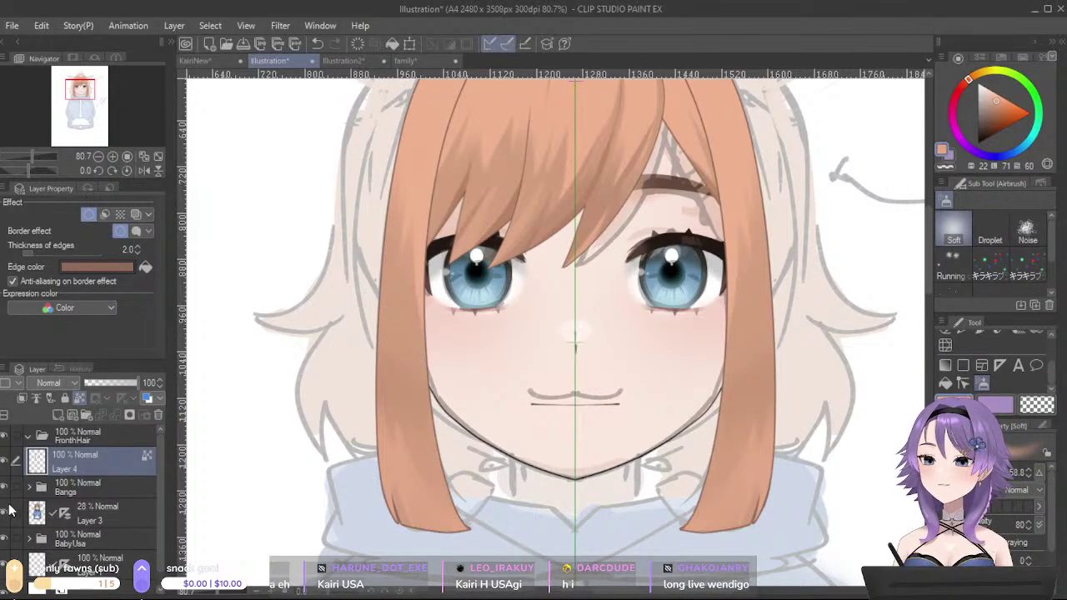
{"action": "left_click", "coordinate": [4, 512]}
{"action": "scroll", "coordinate": [721, 408], "scroll_direction": "down", "scroll_amount": 6}
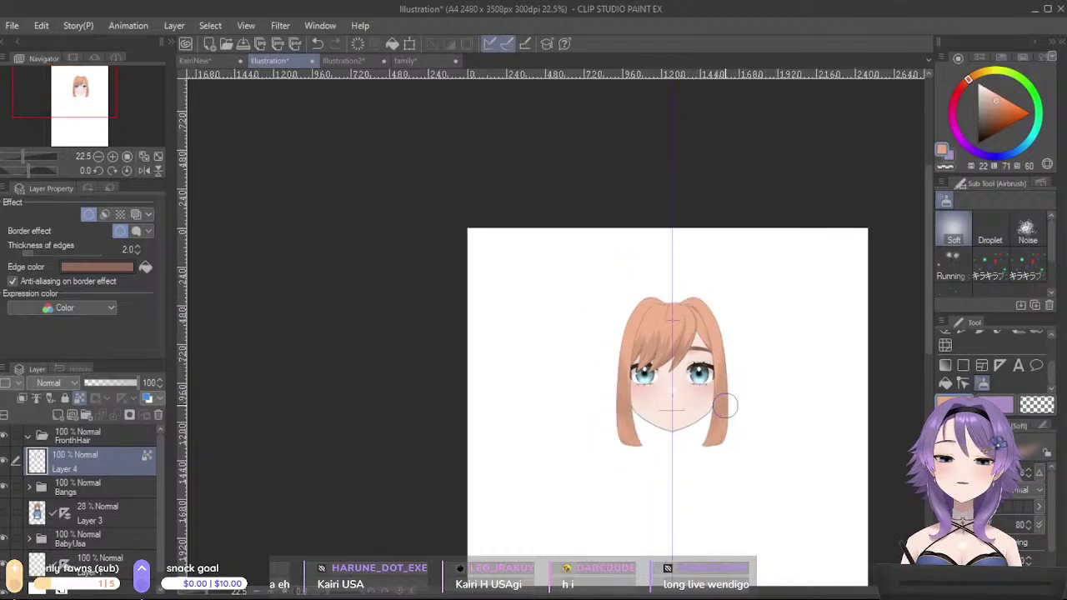
{"action": "scroll", "coordinate": [724, 406], "scroll_direction": "up", "scroll_amount": 7}
{"action": "scroll", "coordinate": [426, 298], "scroll_direction": "up", "scroll_amount": 1}
{"action": "left_click_drag", "start_coordinate": [611, 227], "coordinate": [484, 520]}
{"action": "scroll", "coordinate": [495, 388], "scroll_direction": "up", "scroll_amount": 4}
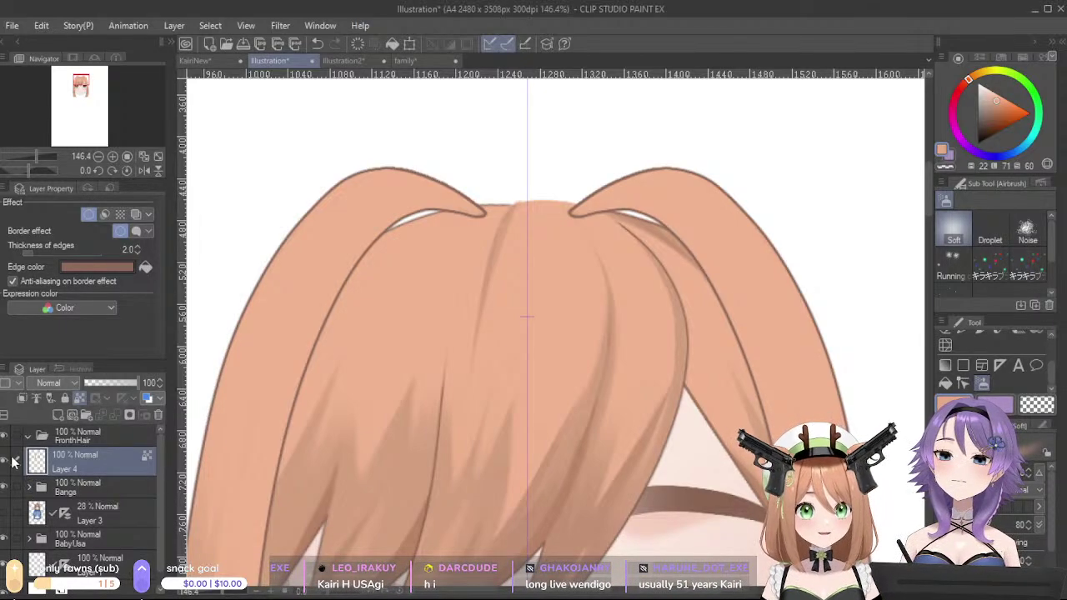
{"action": "left_click", "coordinate": [5, 462]}
{"action": "left_click", "coordinate": [5, 462]}
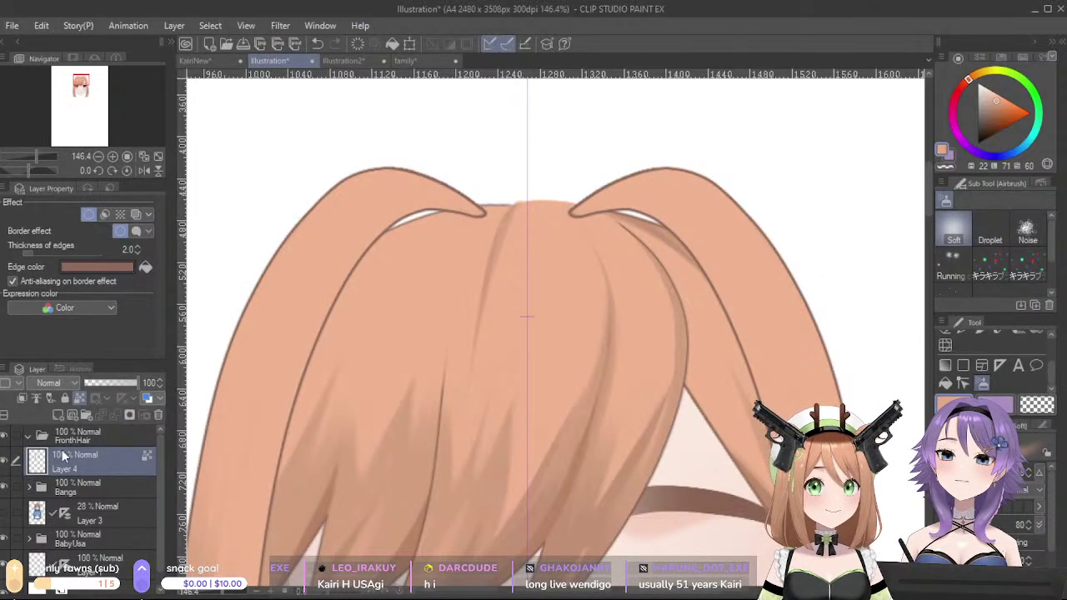
- Bake the border effect into Layer 4 by merging a new empty layer with it, and lock its transparent pixels
{"action": "left_click", "coordinate": [58, 415]}
{"action": "left_click", "coordinate": [115, 416]}
{"action": "left_click", "coordinate": [78, 399]}
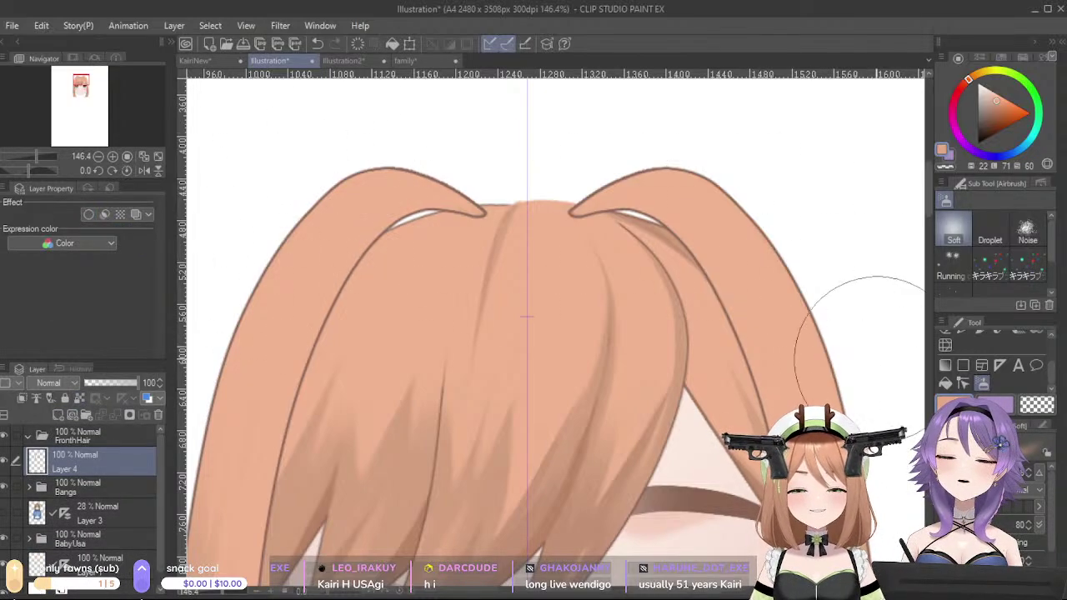
- Airbrush sampled hair colour over the outline at the side locks' inner tips so they blend into the bangs at the parting
{"action": "left_click", "coordinate": [492, 273], "text": "alt"}
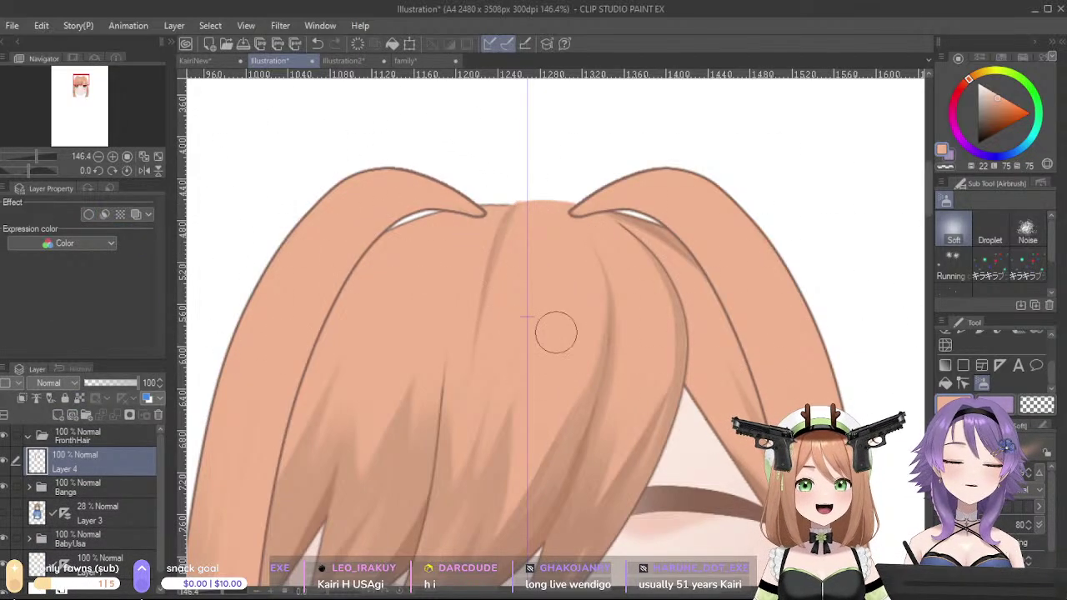
{"action": "left_click_drag", "start_coordinate": [489, 226], "coordinate": [481, 230]}
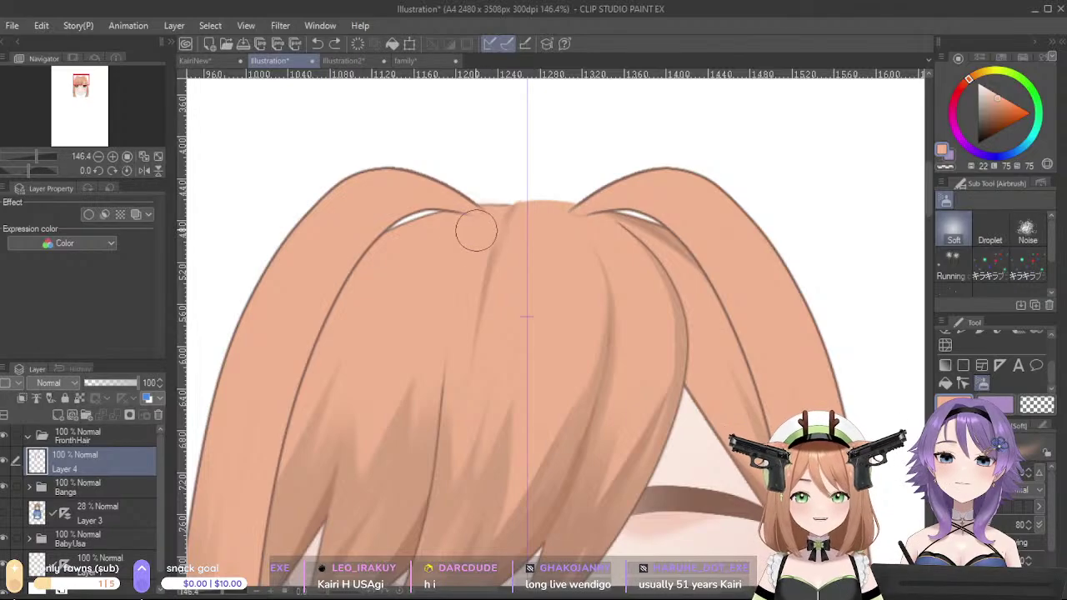
{"action": "key", "text": "ctrl+z"}
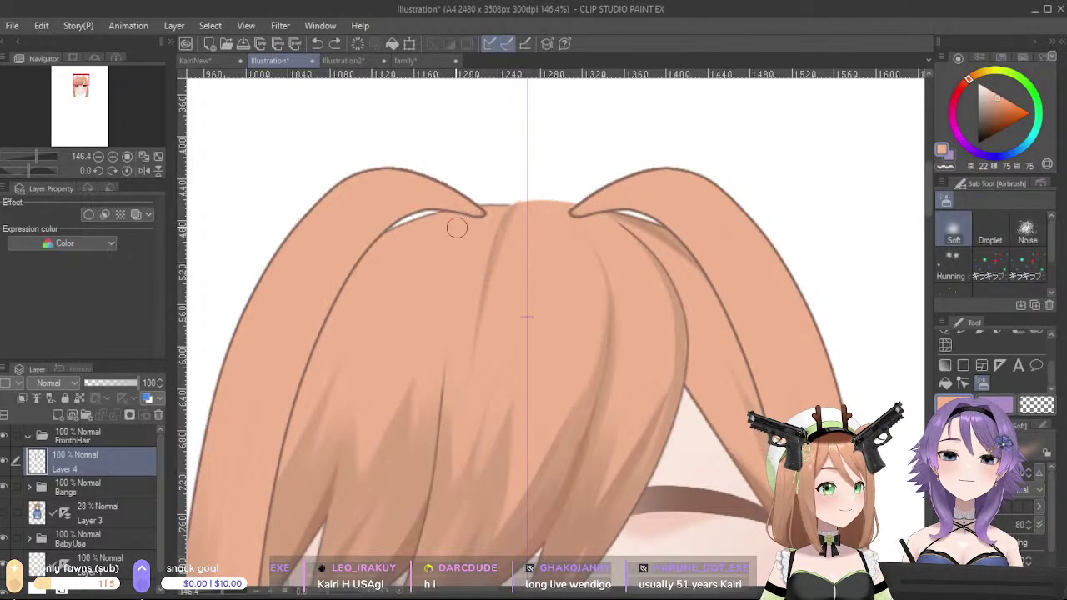
{"action": "left_click_drag", "start_coordinate": [485, 222], "coordinate": [487, 219]}
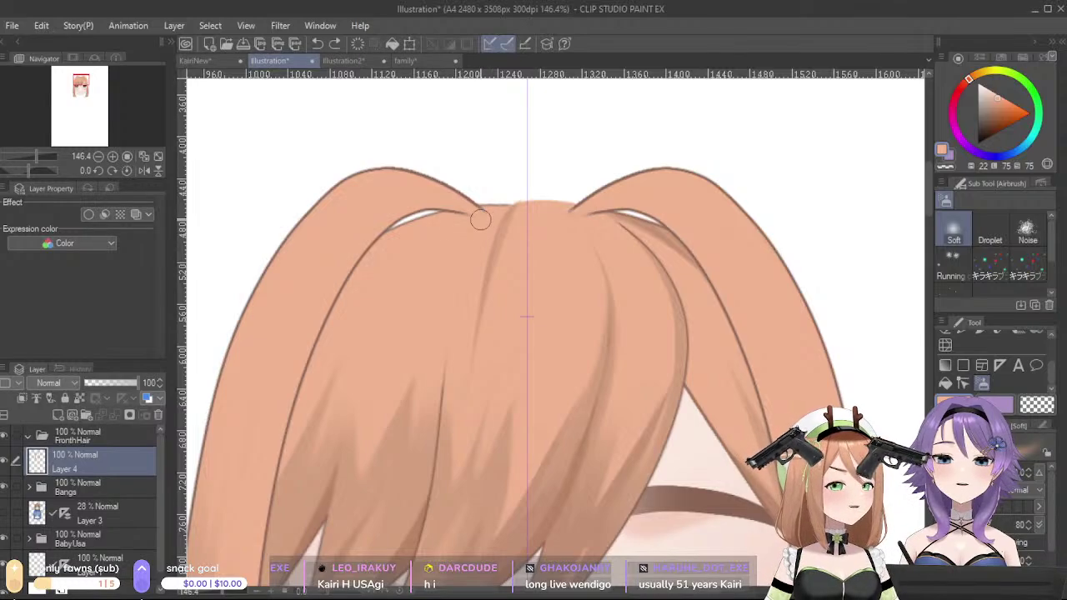
{"action": "key", "text": "ctrl+z"}
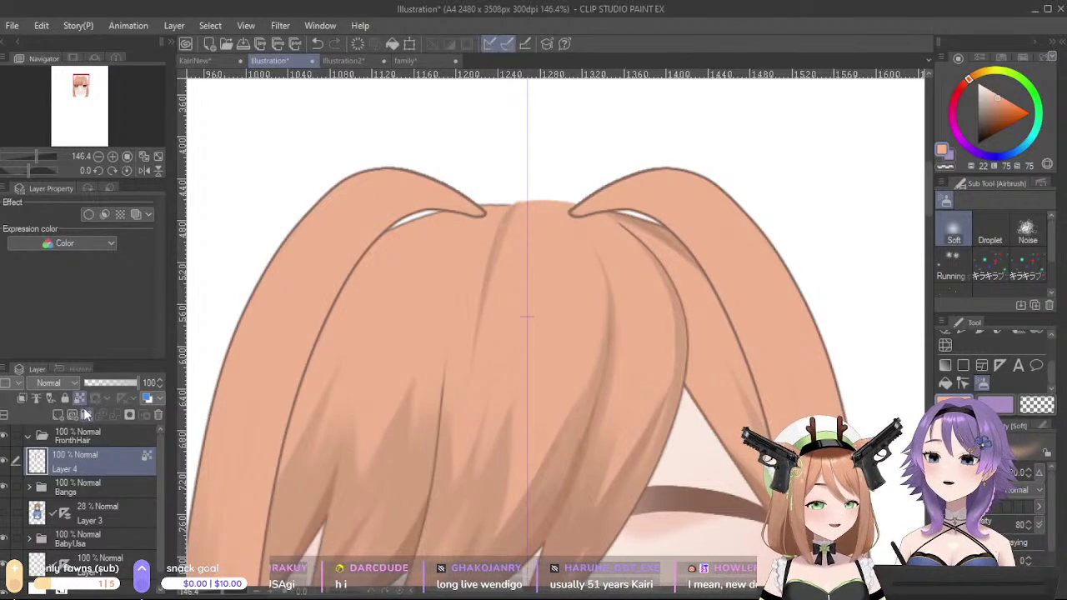
{"action": "mouse_move", "coordinate": [486, 220]}
{"action": "left_mouse_down"}
{"action": "mouse_move", "coordinate": [469, 216]}
{"action": "mouse_move", "coordinate": [486, 219]}
{"action": "left_mouse_up"}
{"action": "key", "text": "ctrl+z"}
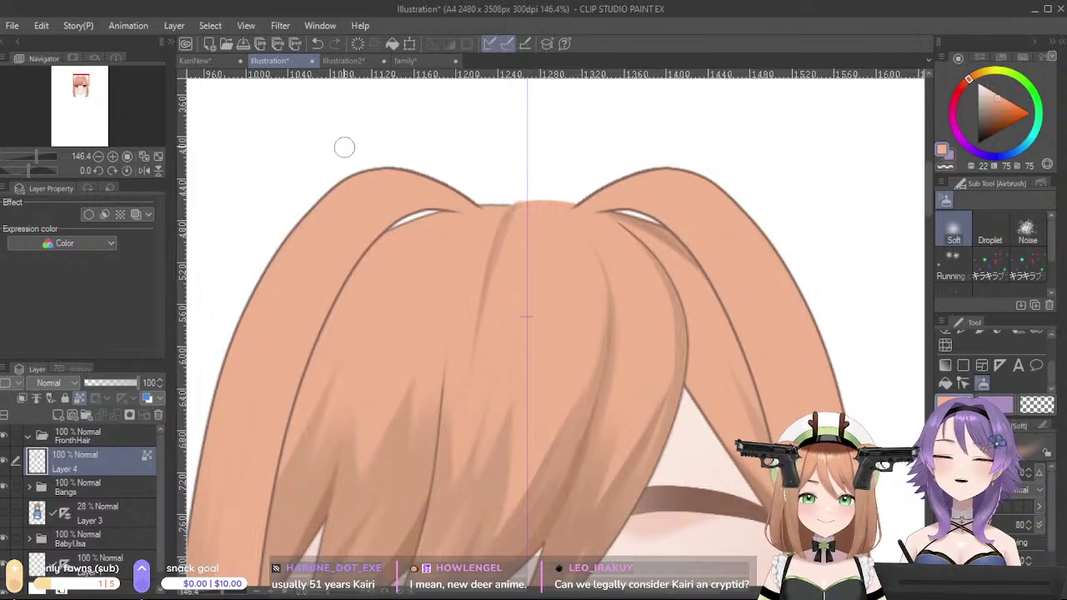
{"action": "scroll", "coordinate": [488, 340], "scroll_direction": "down", "scroll_amount": 5}
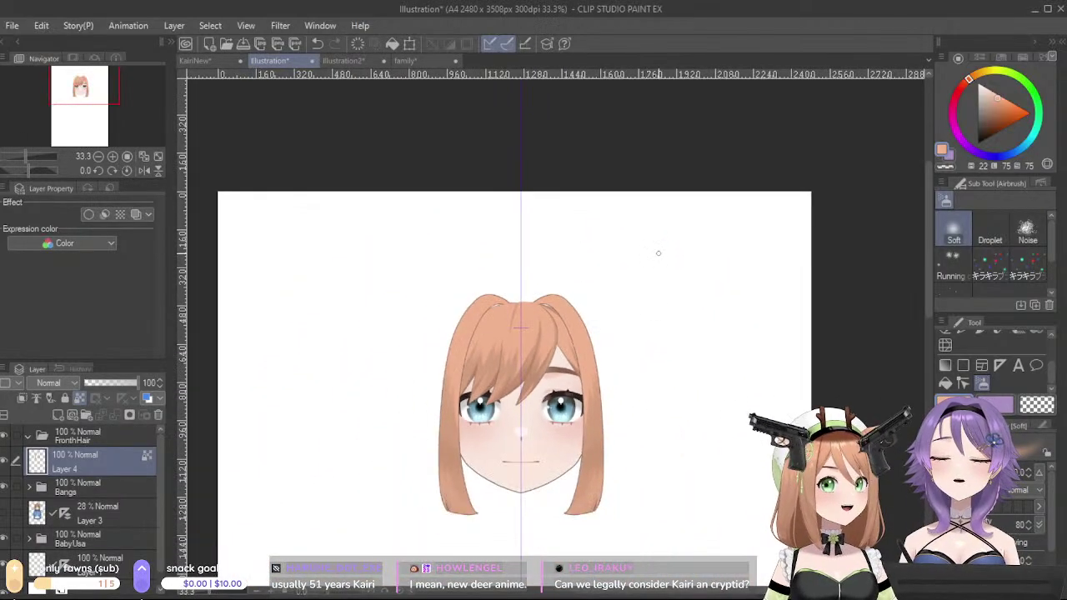
{"action": "scroll", "coordinate": [668, 243], "scroll_direction": "down", "scroll_amount": 1}
{"action": "scroll", "coordinate": [632, 236], "scroll_direction": "up", "scroll_amount": 5}
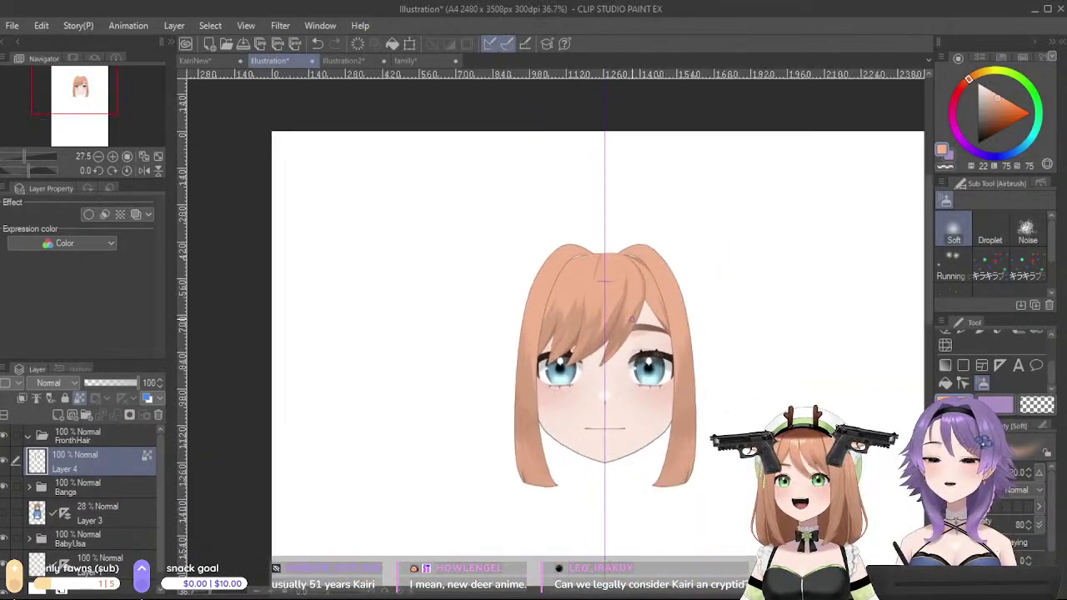
- Move Layer 4 with the side locks into the FronthHair folder
{"action": "scroll", "coordinate": [632, 237], "scroll_direction": "down", "scroll_amount": 1}
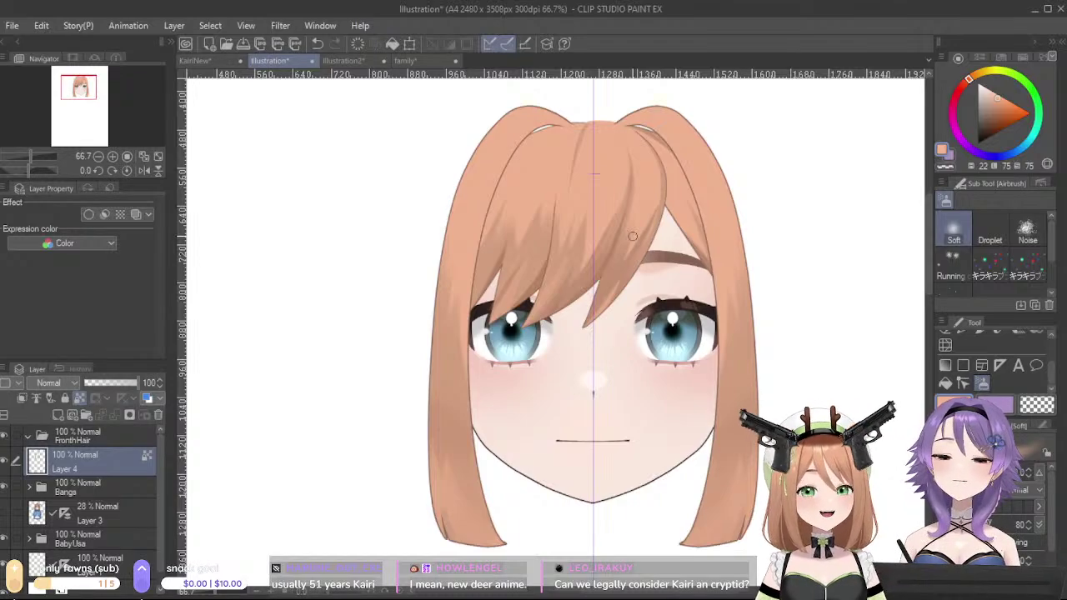
{"action": "scroll", "coordinate": [633, 236], "scroll_direction": "up", "scroll_amount": 4}
{"action": "scroll", "coordinate": [592, 340], "scroll_direction": "up", "scroll_amount": 3}
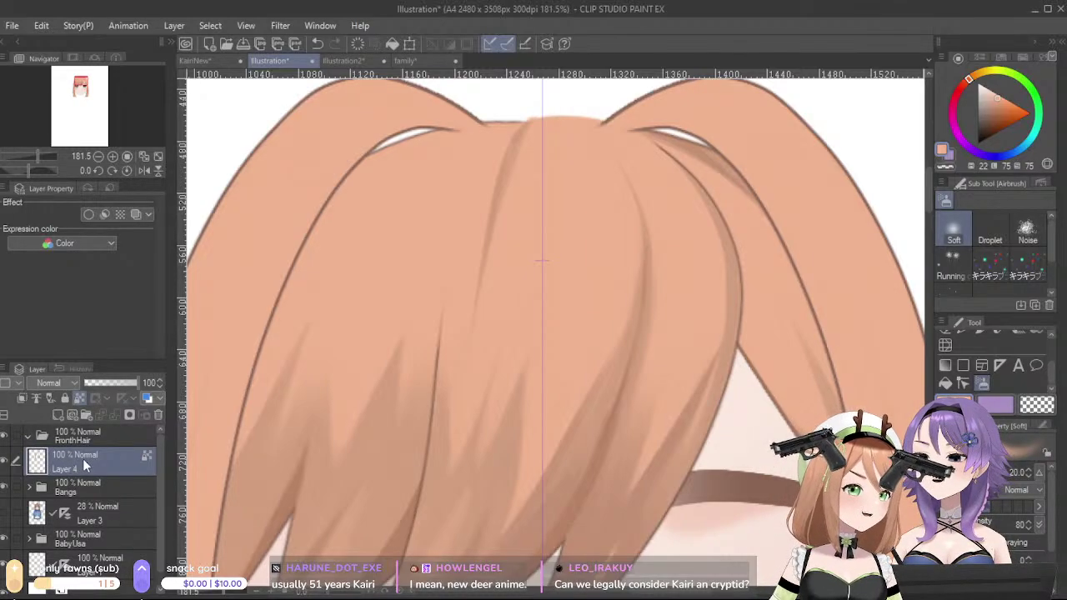
{"action": "left_click_drag", "start_coordinate": [83, 458], "coordinate": [85, 447]}
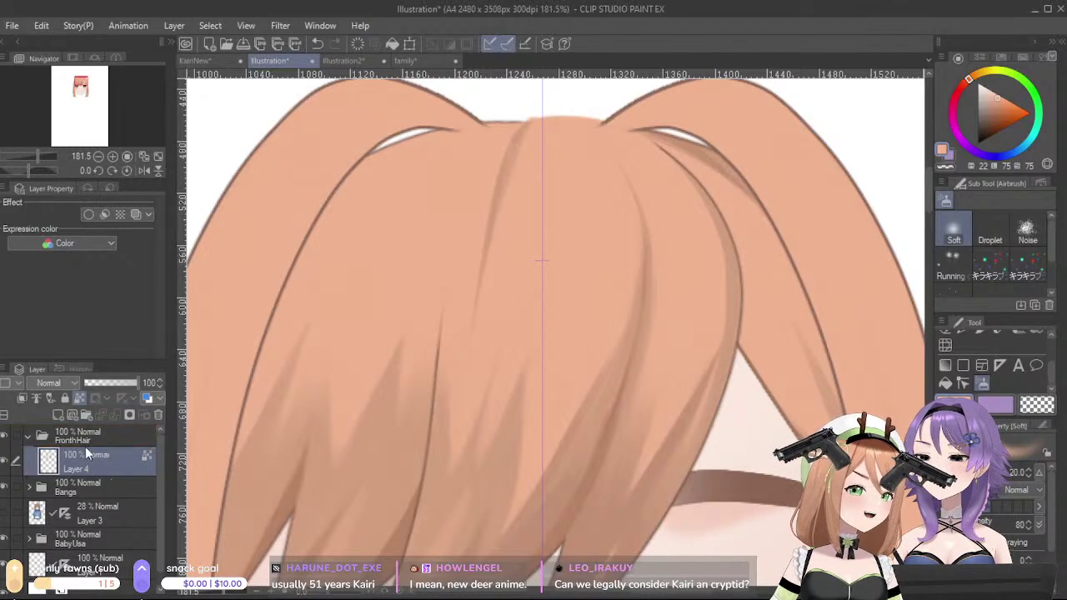
- Try to erase the raised hair edge at the top of the parting on layer B1 with a transparent Flat marker
{"action": "left_click", "coordinate": [31, 487]}
{"action": "left_click", "coordinate": [94, 514]}
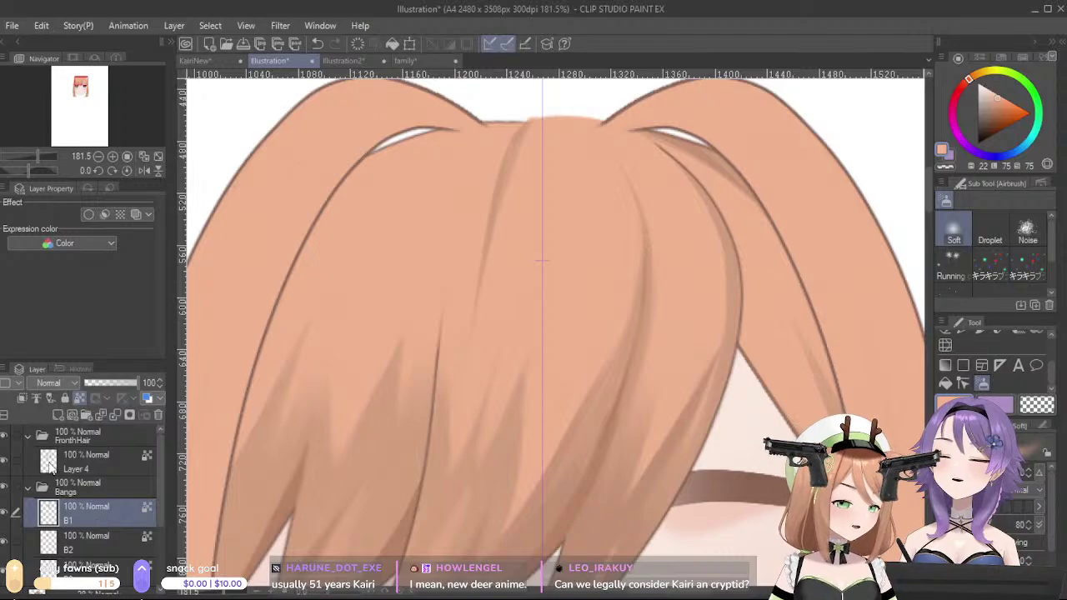
{"action": "left_click_drag", "start_coordinate": [502, 323], "coordinate": [527, 485]}
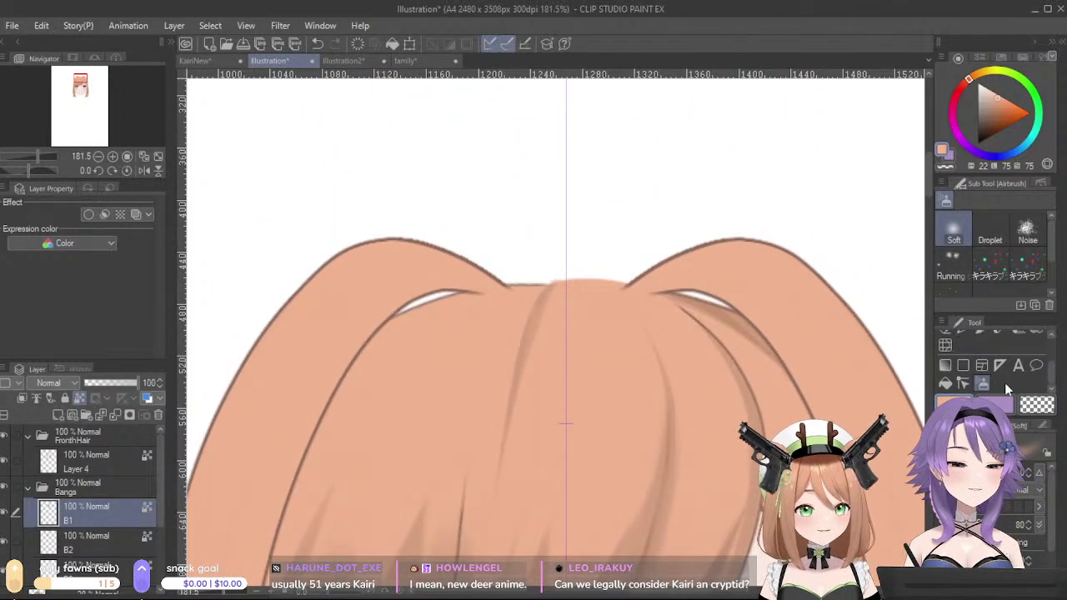
{"action": "key", "text": "p"}
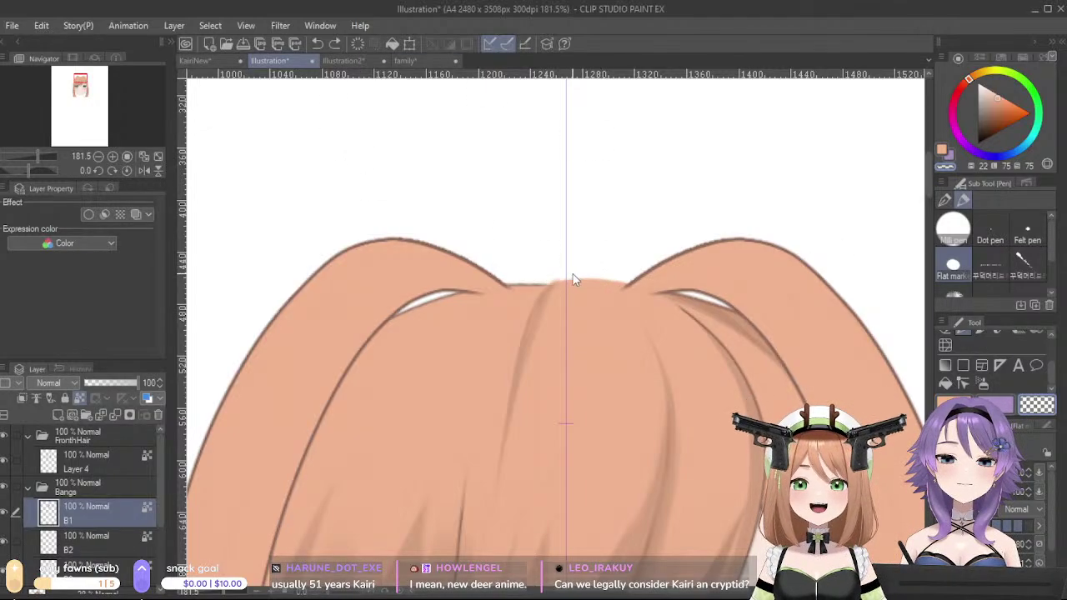
{"action": "key", "text": "ctrl+z"}
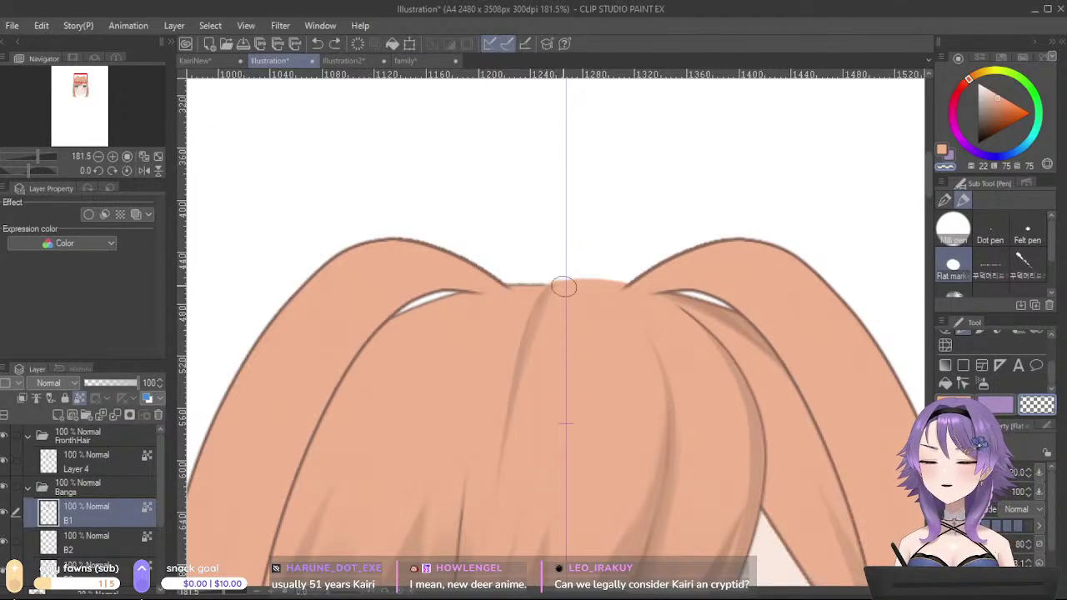
{"action": "left_click_drag", "start_coordinate": [571, 275], "coordinate": [635, 314]}
{"action": "key", "text": "ctrl+z"}
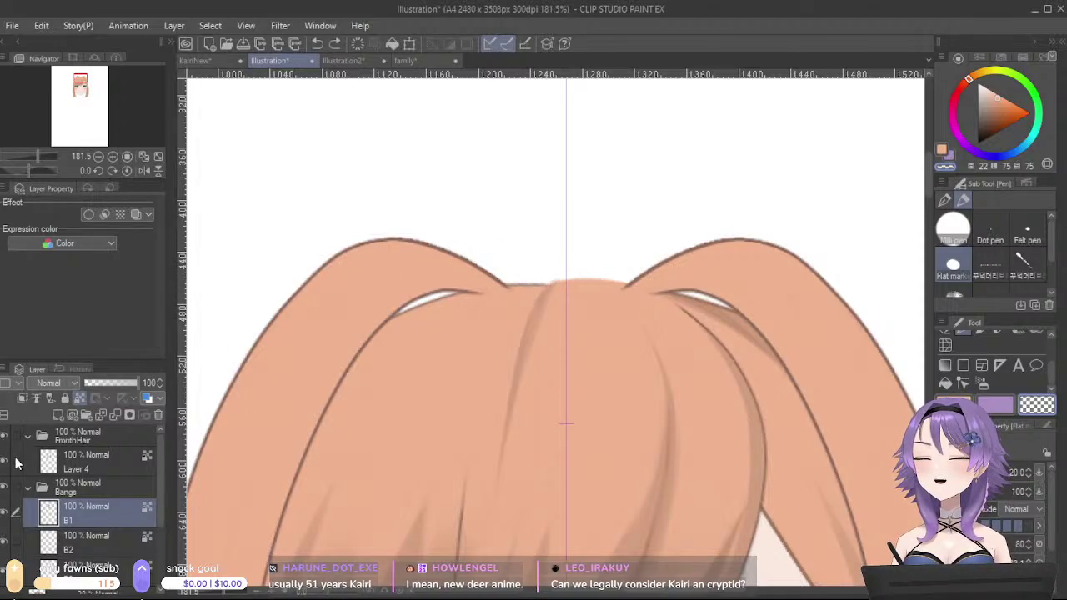
- Rename Layer 4 as SideHair
{"action": "scroll", "coordinate": [165, 516], "scroll_direction": "down", "scroll_amount": 3}
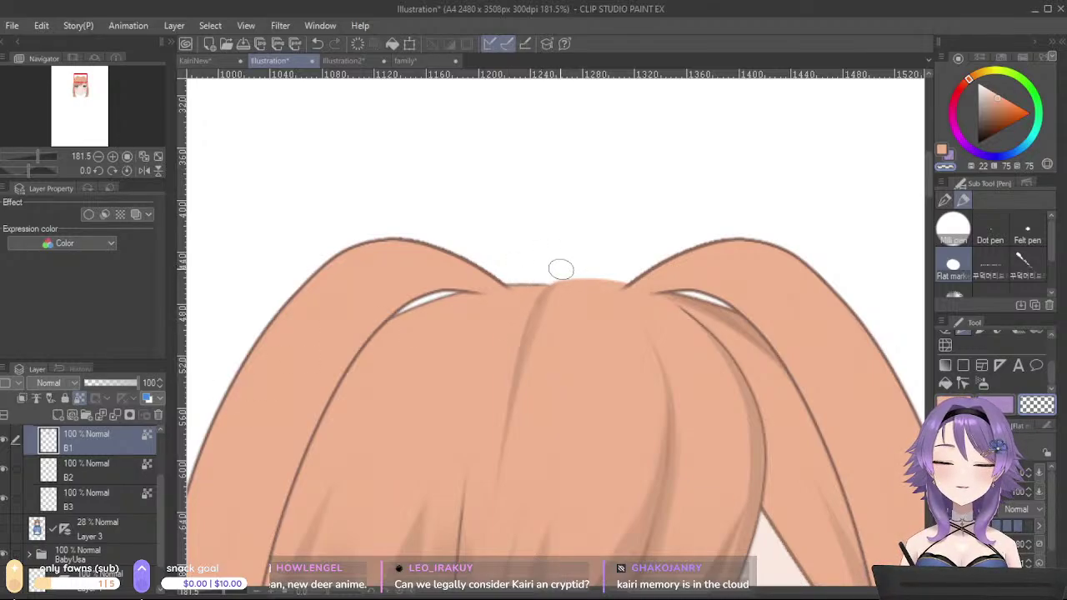
{"action": "scroll", "coordinate": [158, 502], "scroll_direction": "up", "scroll_amount": 3}
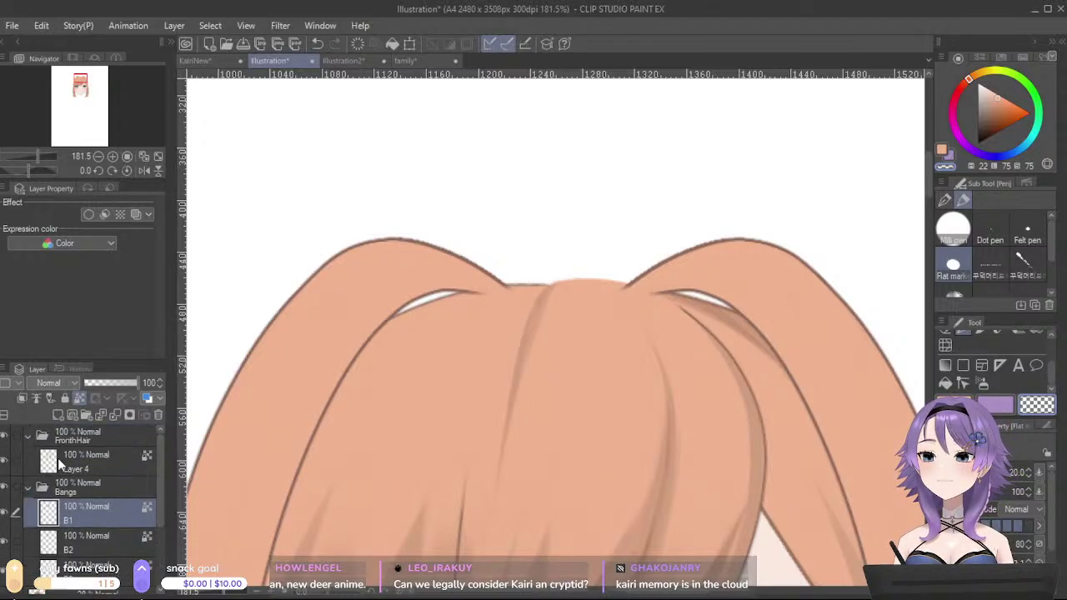
{"action": "left_click", "coordinate": [15, 461]}
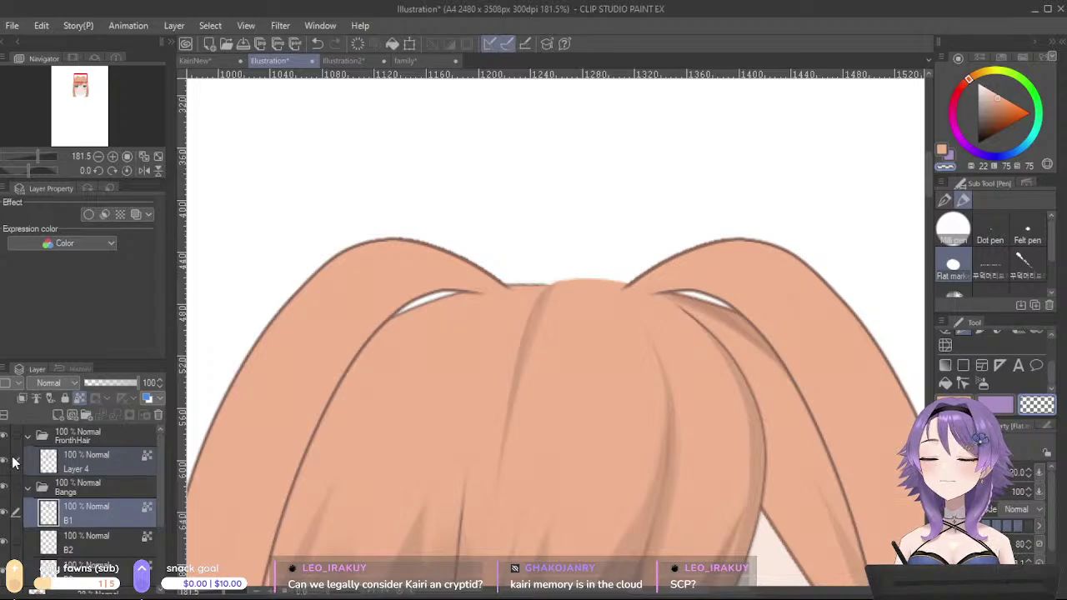
{"action": "left_click", "coordinate": [93, 472]}
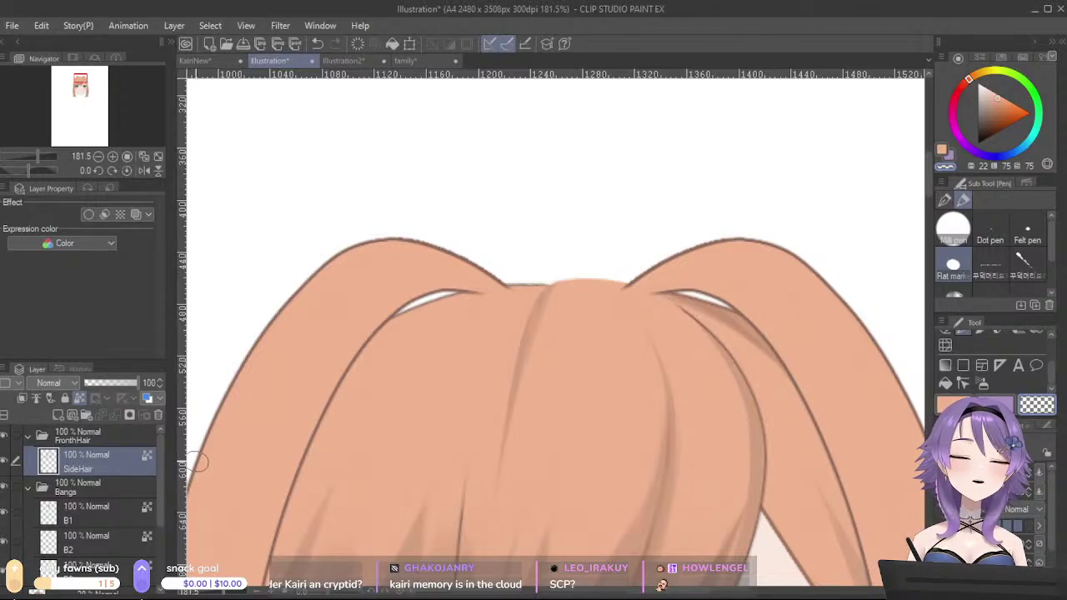
- Try to paint a darker brown shadow under the top fold of the side lock on the image's left with the Flat marker
{"action": "scroll", "coordinate": [507, 381], "scroll_direction": "down", "scroll_amount": 5}
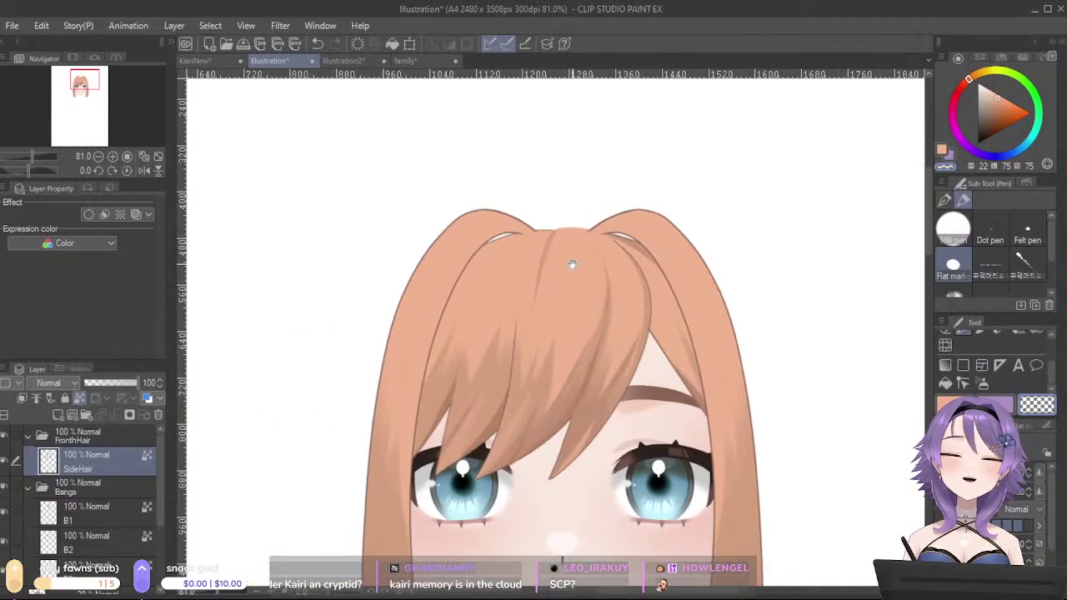
{"action": "left_click_drag", "start_coordinate": [580, 255], "coordinate": [644, 156]}
{"action": "scroll", "coordinate": [645, 275], "scroll_direction": "down", "scroll_amount": 1}
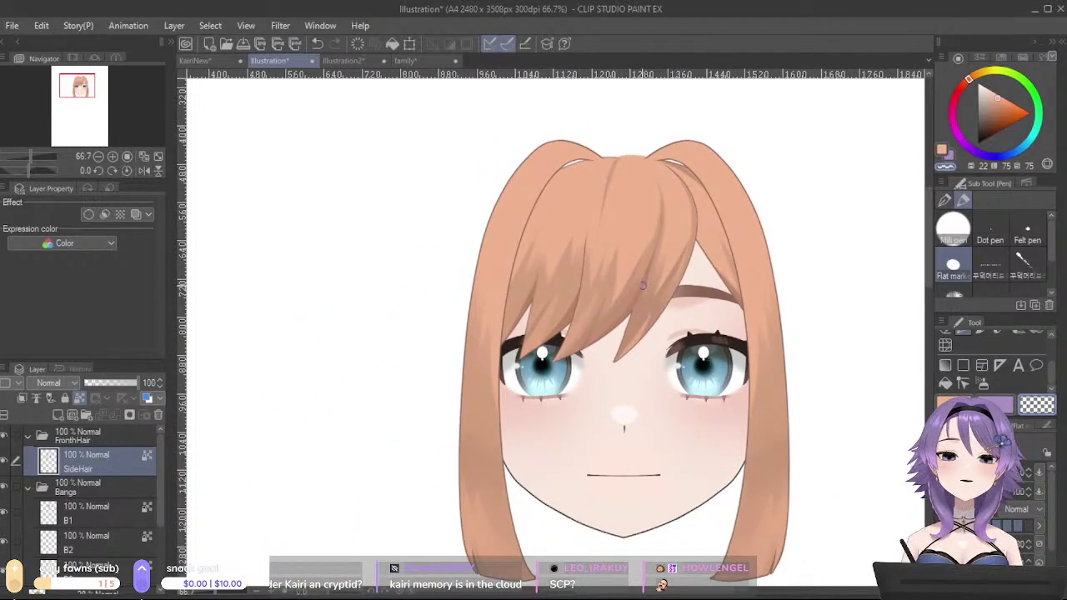
{"action": "scroll", "coordinate": [584, 238], "scroll_direction": "down", "scroll_amount": 2}
{"action": "scroll", "coordinate": [581, 235], "scroll_direction": "up", "scroll_amount": 1}
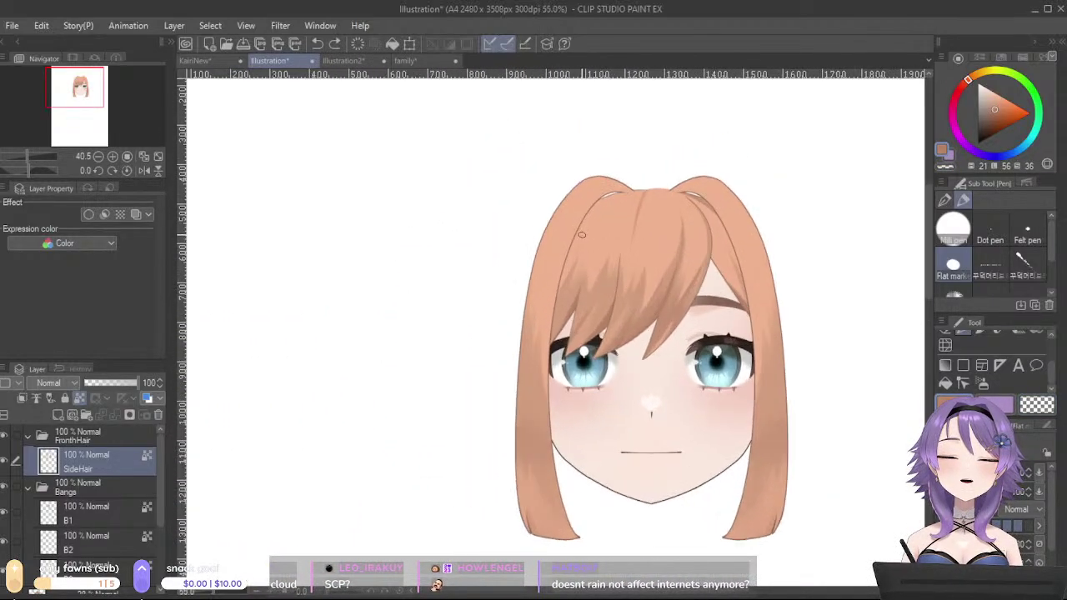
{"action": "scroll", "coordinate": [581, 235], "scroll_direction": "up", "scroll_amount": 6}
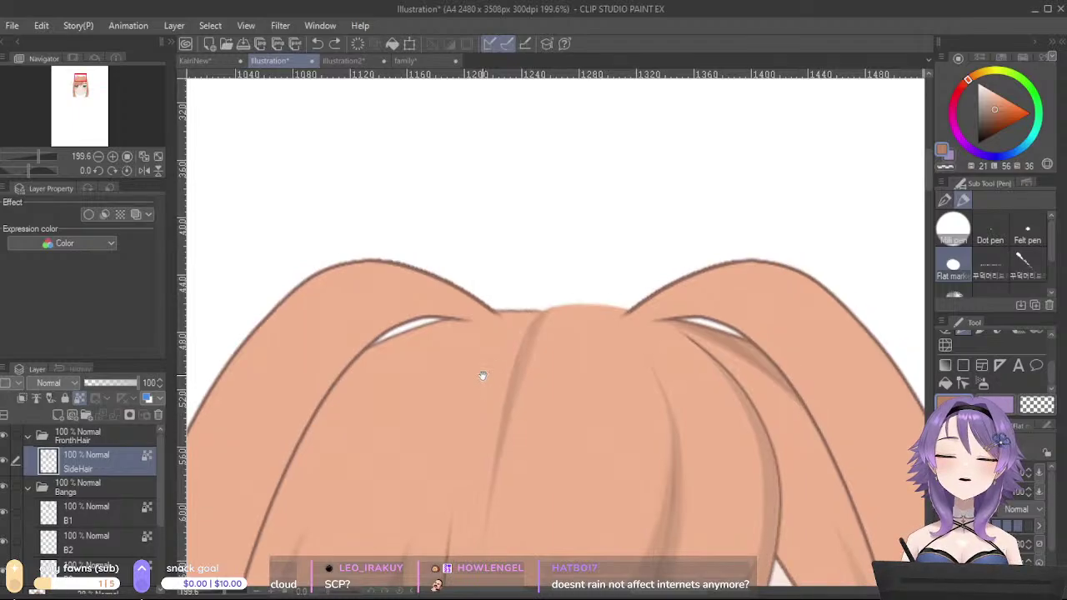
{"action": "left_click_drag", "start_coordinate": [363, 453], "coordinate": [455, 342]}
{"action": "left_click_drag", "start_coordinate": [511, 175], "coordinate": [441, 265]}
{"action": "key", "text": "ctrl+z"}
{"action": "left_click_drag", "start_coordinate": [517, 178], "coordinate": [428, 286]}
{"action": "key", "text": "ctrl+z"}
{"action": "key", "text": "ctrl+z"}
{"action": "left_click_drag", "start_coordinate": [503, 175], "coordinate": [430, 300]}
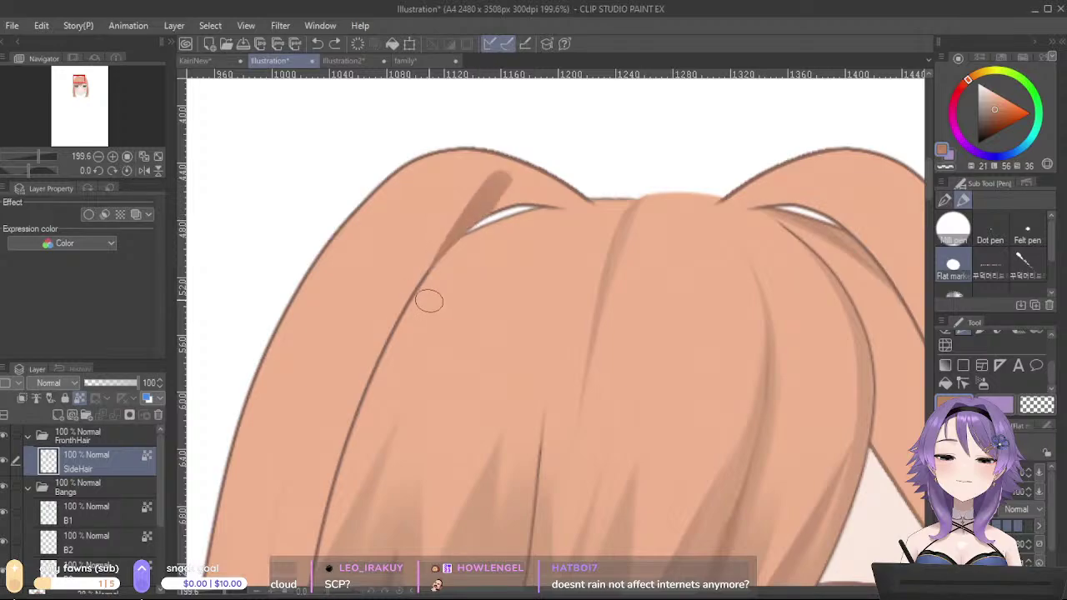
{"action": "mouse_move", "coordinate": [492, 198]}
{"action": "left_mouse_down"}
{"action": "mouse_move", "coordinate": [535, 184]}
{"action": "mouse_move", "coordinate": [573, 210]}
{"action": "left_mouse_up"}
{"action": "key", "text": "ctrl+z"}
{"action": "mouse_move", "coordinate": [498, 182]}
{"action": "left_mouse_down"}
{"action": "mouse_move", "coordinate": [533, 206]}
{"action": "mouse_move", "coordinate": [432, 258]}
{"action": "left_mouse_up"}
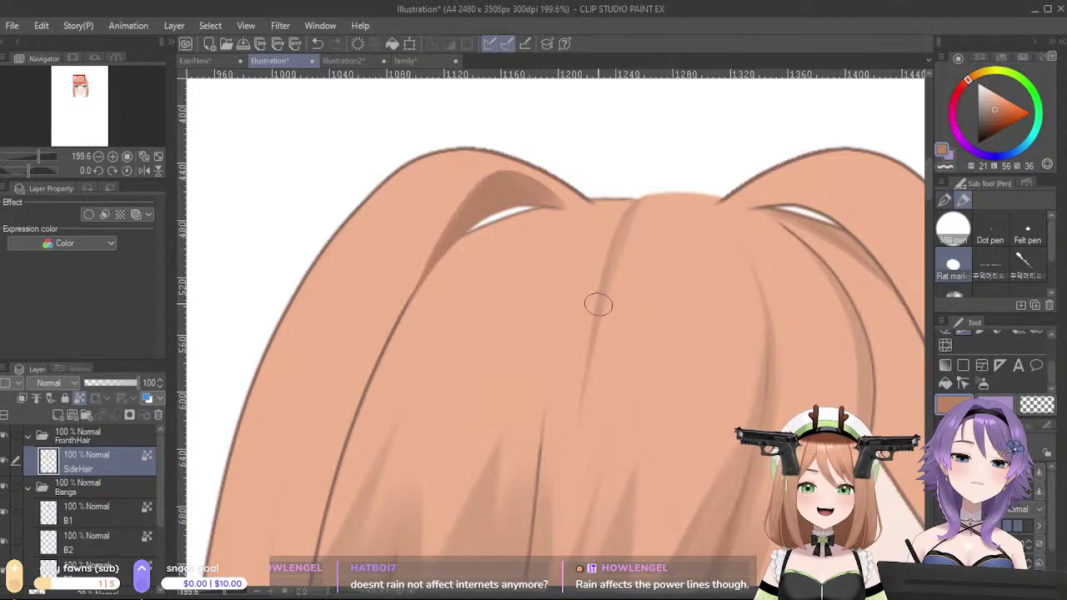
- Show the Layer 3 sketch with its symmetry ruler and undo the one-sided shadow strokes
{"action": "scroll", "coordinate": [161, 487], "scroll_direction": "down", "scroll_amount": 3}
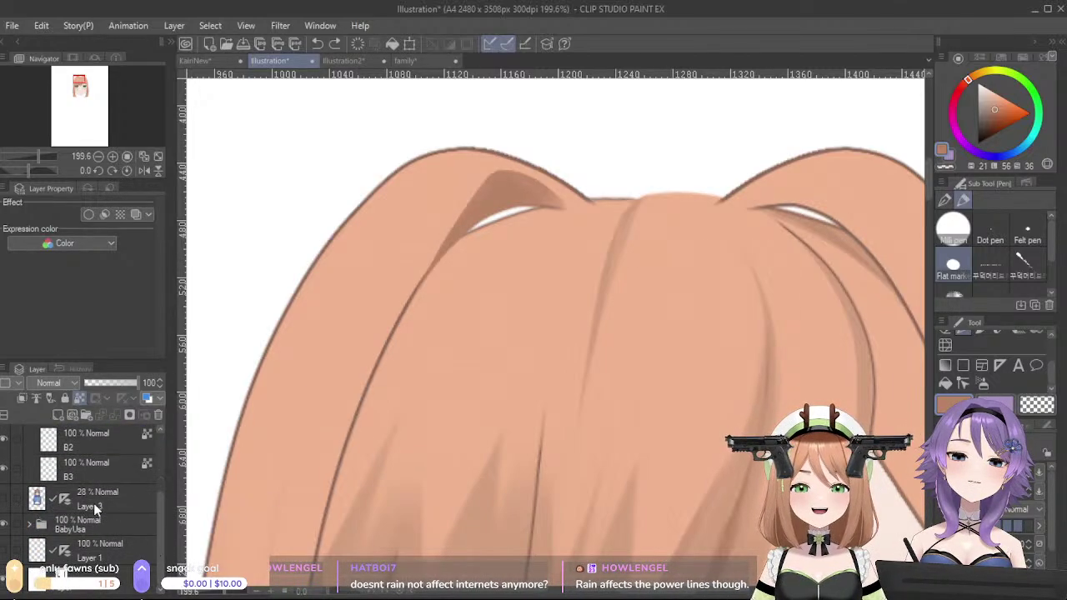
{"action": "left_click", "coordinate": [4, 500]}
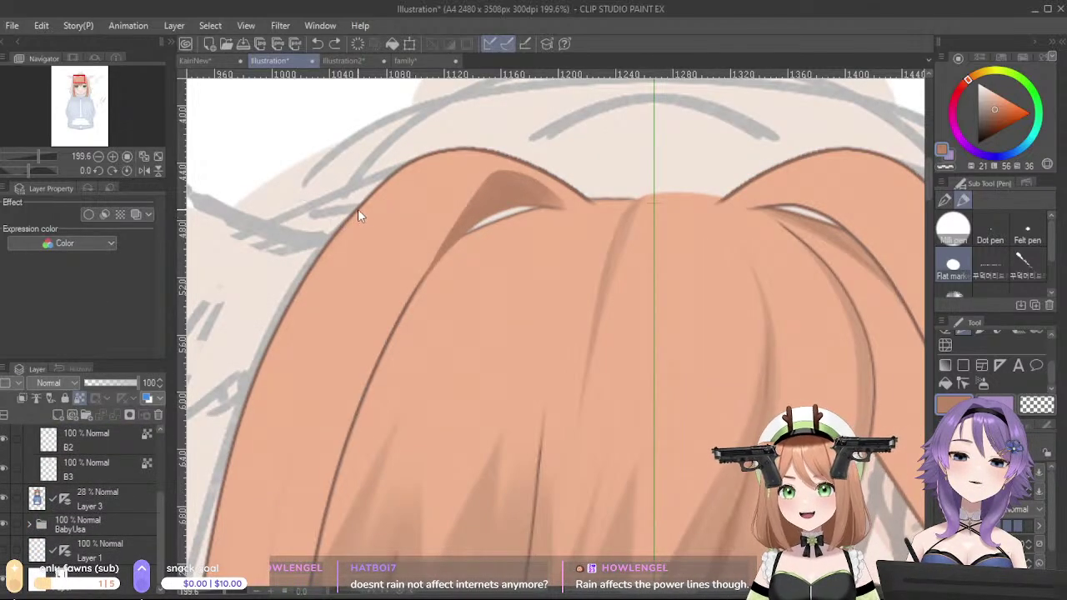
{"action": "key", "text": "ctrl+z"}
{"action": "key", "text": "ctrl+z"}
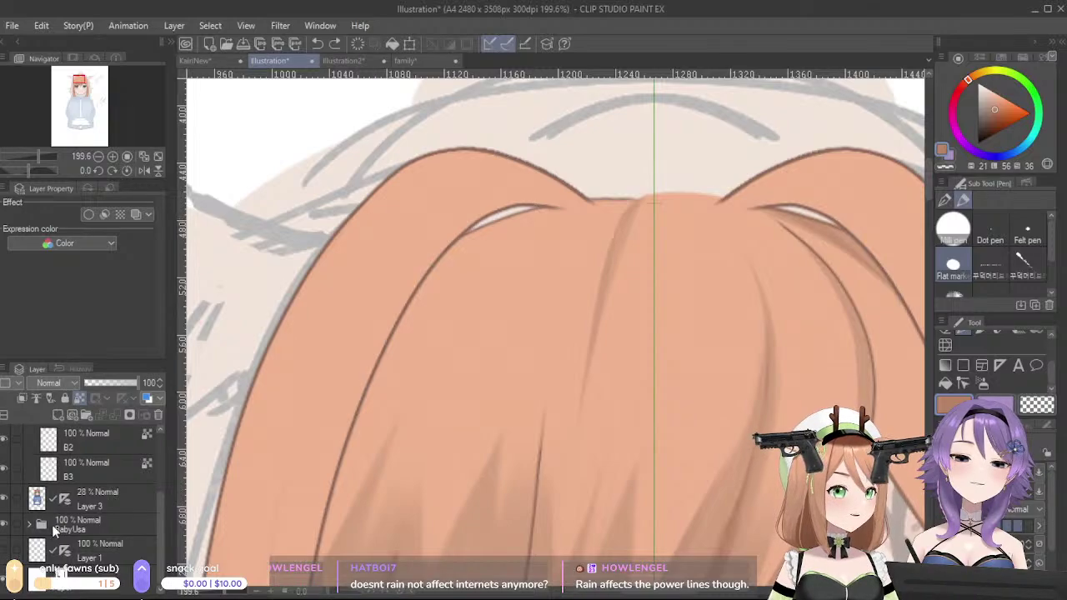
- Paint mirrored brown shadows under the top folds of both side locks, tapering down along the edges of the bangs
{"action": "mouse_move", "coordinate": [540, 207]}
{"action": "left_mouse_down"}
{"action": "mouse_move", "coordinate": [495, 200]}
{"action": "mouse_move", "coordinate": [341, 452]}
{"action": "left_mouse_up"}
{"action": "key", "text": "ctrl+z"}
{"action": "key", "text": "ctrl+y"}
{"action": "key", "text": "ctrl+y"}
{"action": "key", "text": "ctrl+y"}
{"action": "key", "text": "ctrl+y"}
{"action": "key", "text": "ctrl+y"}
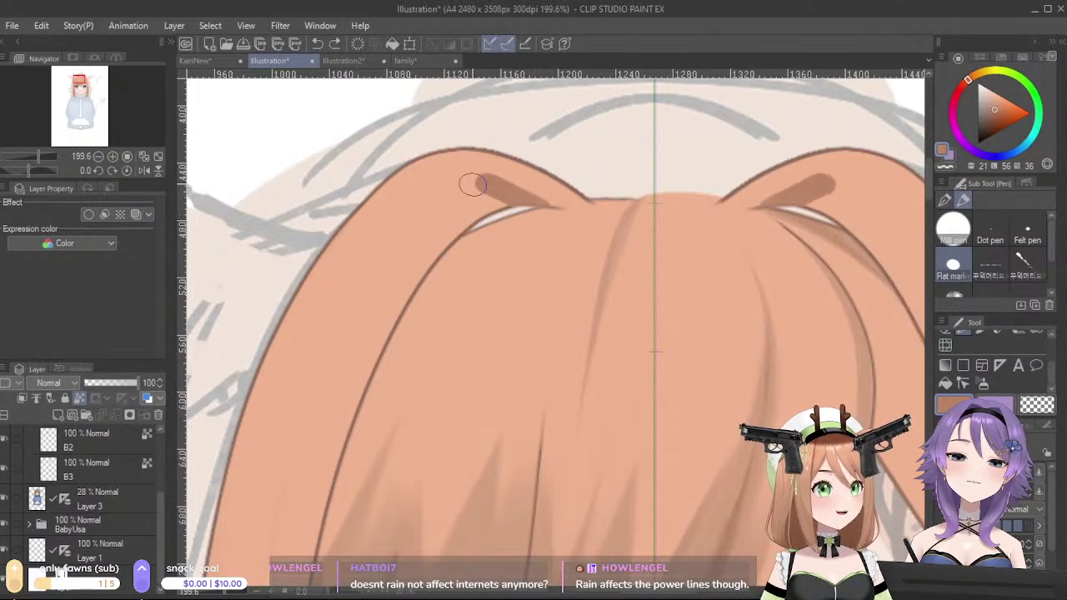
{"action": "key", "text": "ctrl+z"}
{"action": "mouse_move", "coordinate": [400, 312]}
{"action": "left_mouse_down"}
{"action": "mouse_move", "coordinate": [487, 184]}
{"action": "mouse_move", "coordinate": [472, 190]}
{"action": "mouse_move", "coordinate": [392, 334]}
{"action": "mouse_move", "coordinate": [330, 508]}
{"action": "left_mouse_up"}
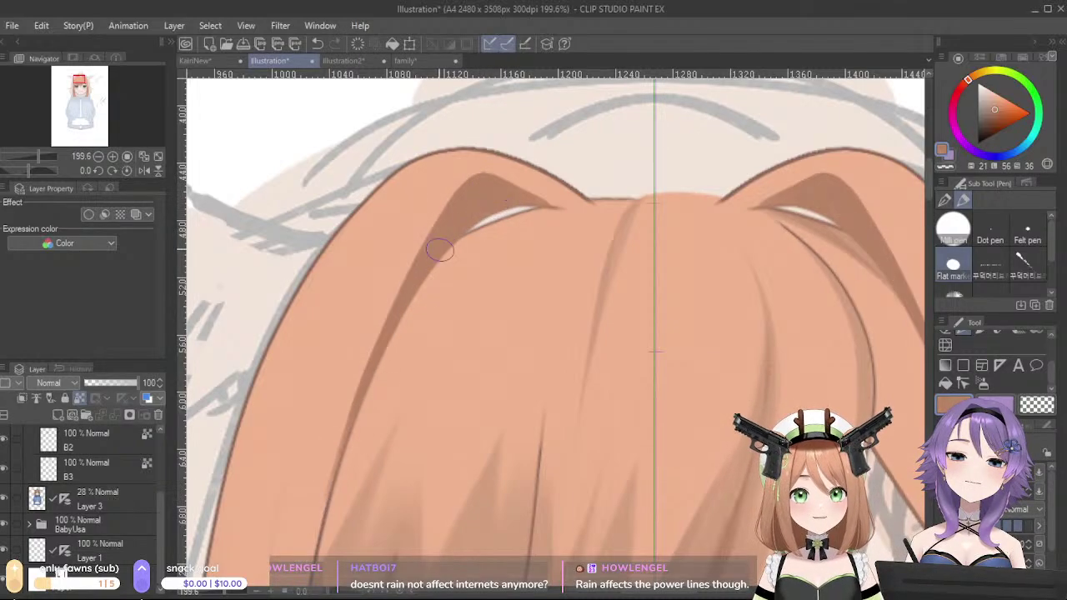
{"action": "mouse_move", "coordinate": [490, 184]}
{"action": "left_mouse_down"}
{"action": "mouse_move", "coordinate": [536, 203]}
{"action": "mouse_move", "coordinate": [557, 228]}
{"action": "mouse_move", "coordinate": [482, 184]}
{"action": "mouse_move", "coordinate": [553, 216]}
{"action": "left_mouse_up"}
{"action": "key", "text": "ctrl+z"}
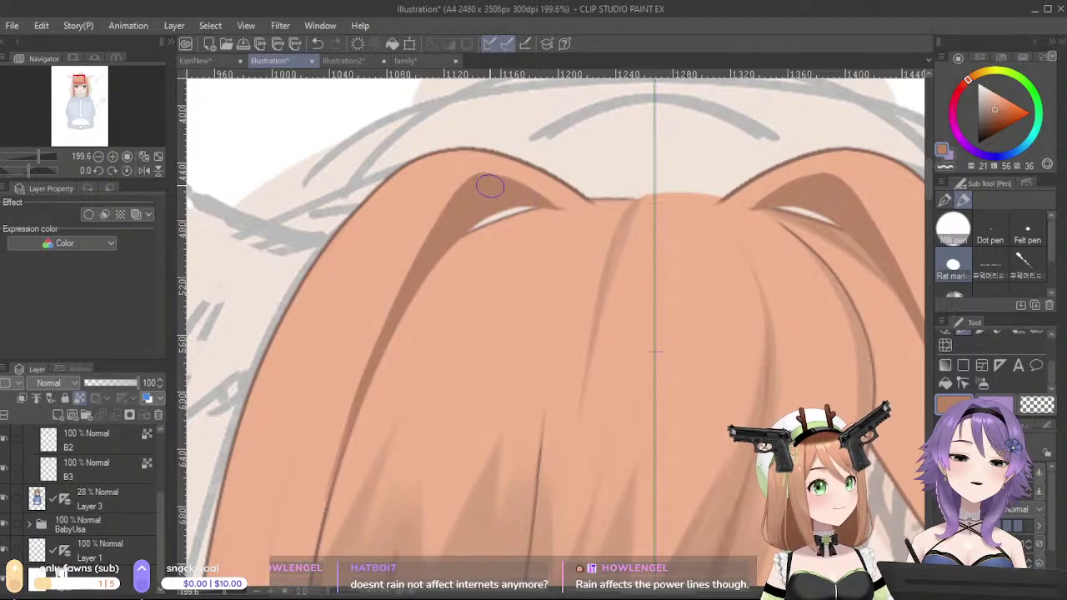
- Sample the dark outline colour and deepen the inner edge of the side-lock shadows where they meet the bangs
{"action": "left_click", "coordinate": [401, 167], "text": "alt"}
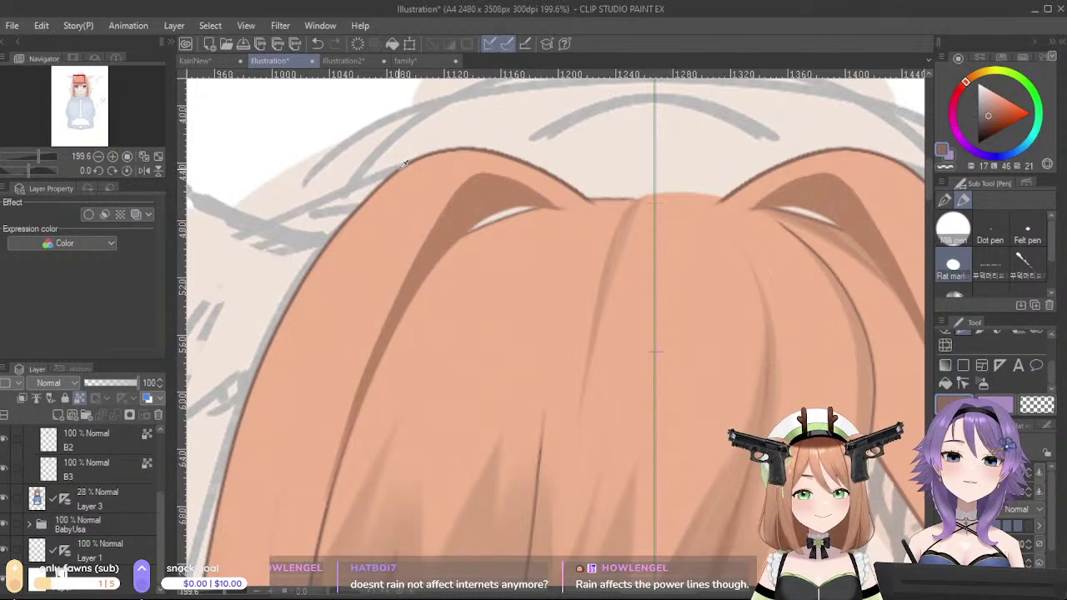
{"action": "left_click", "coordinate": [402, 166], "text": "alt"}
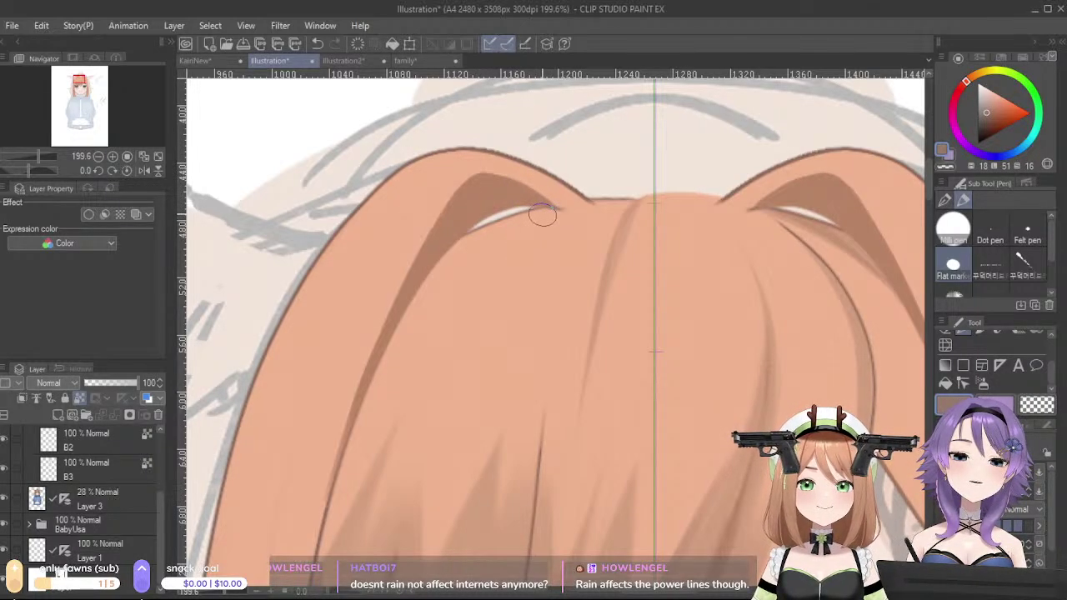
{"action": "left_click", "coordinate": [495, 146], "text": "alt"}
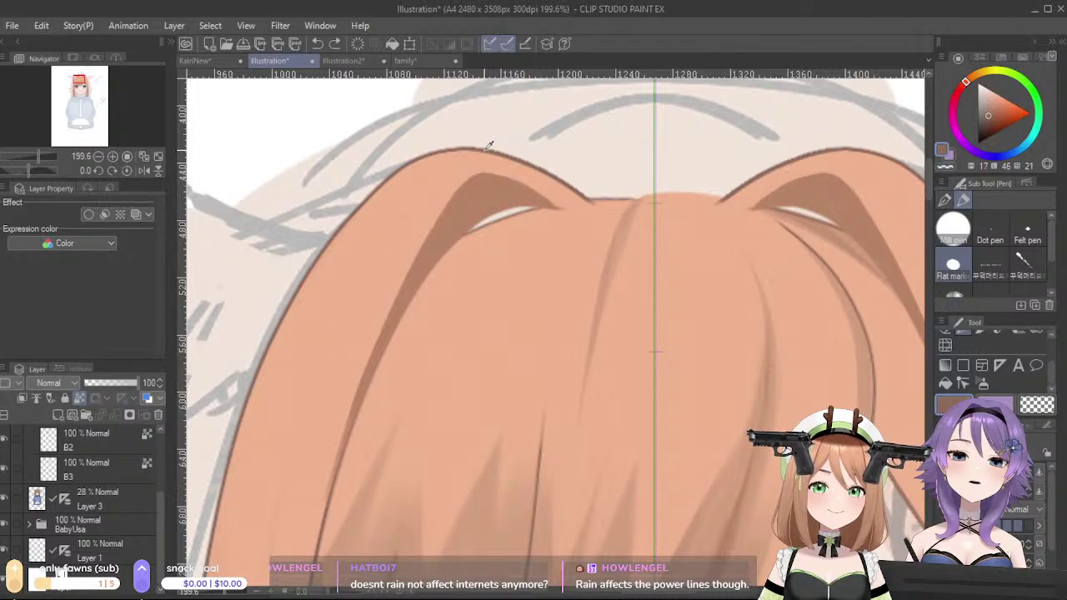
{"action": "left_click_drag", "start_coordinate": [552, 213], "coordinate": [520, 214]}
{"action": "key", "text": "ctrl+z"}
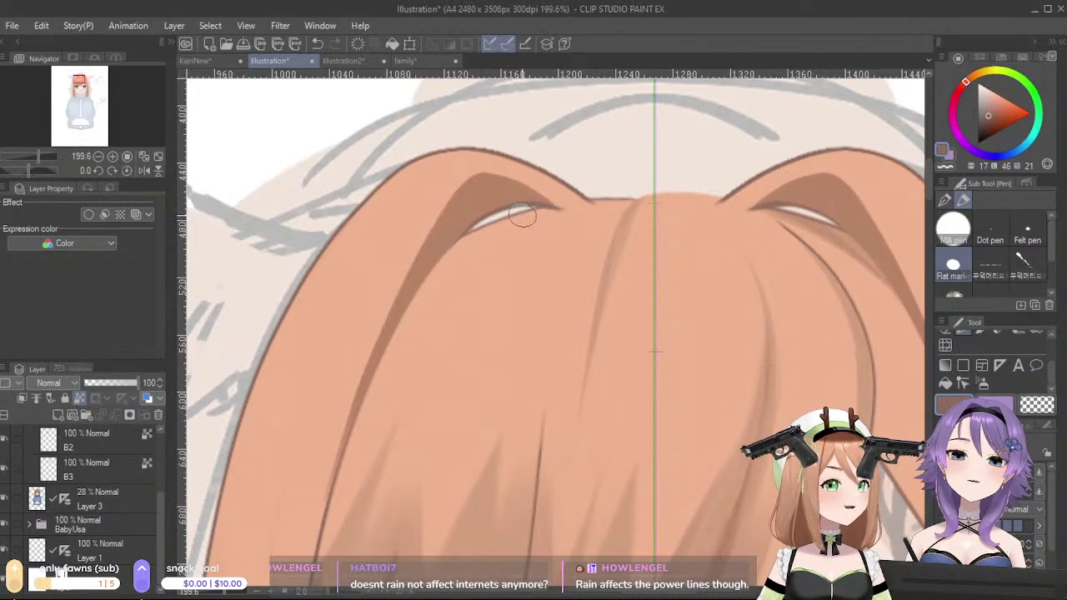
{"action": "mouse_move", "coordinate": [502, 218]}
{"action": "left_mouse_down"}
{"action": "mouse_move", "coordinate": [414, 302]}
{"action": "mouse_move", "coordinate": [359, 399]}
{"action": "left_mouse_up"}
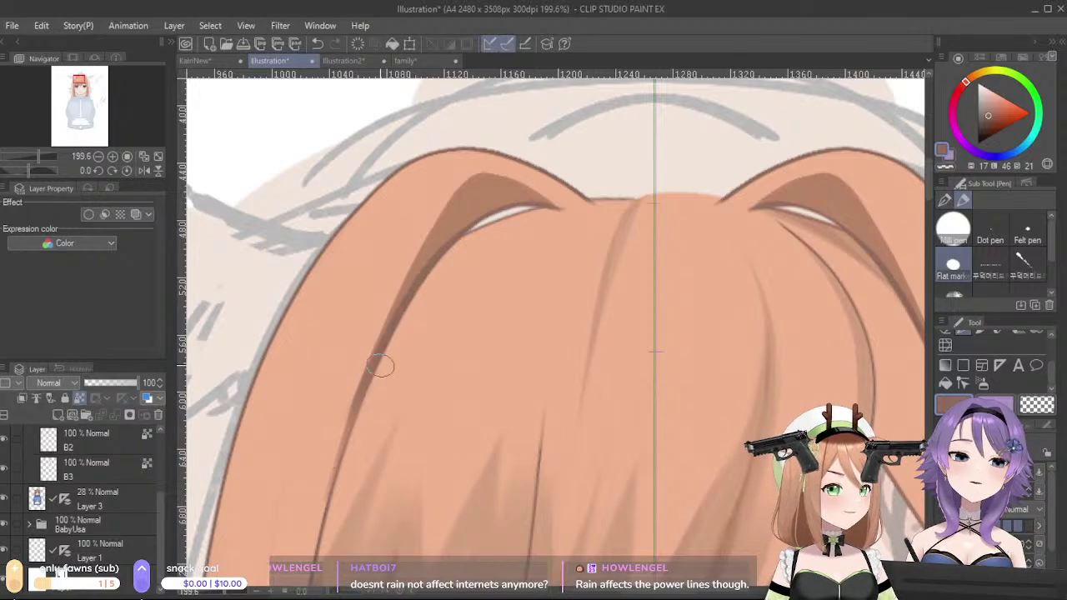
{"action": "key", "text": "ctrl+z"}
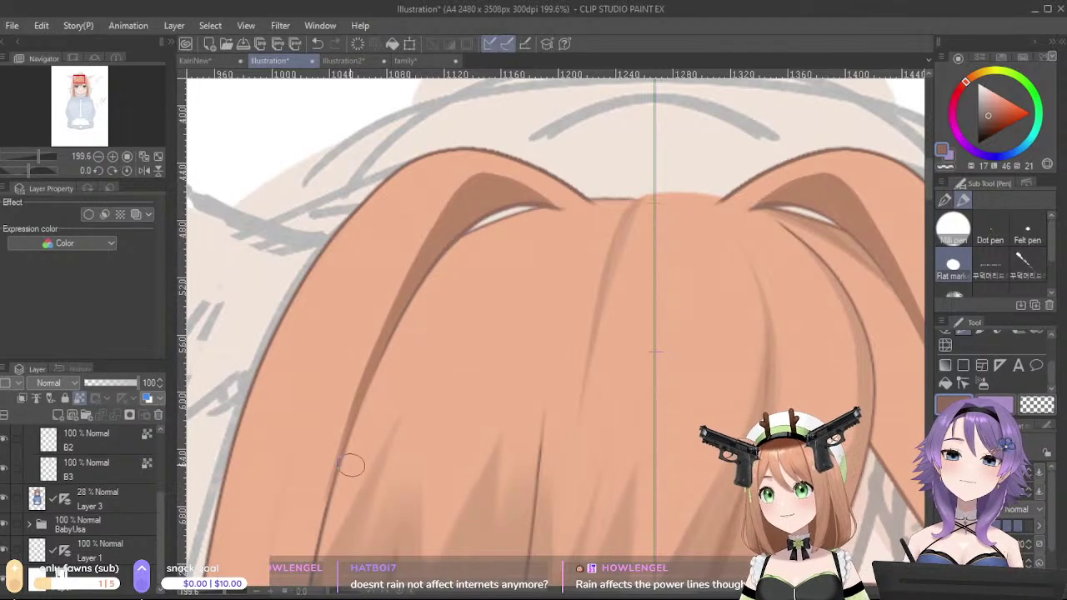
{"action": "left_click_drag", "start_coordinate": [389, 360], "coordinate": [349, 470]}
- Sample the light hair colour and trim the outer edge of both fold shadows into a narrower, tapered shape
{"action": "left_click", "coordinate": [317, 375], "text": "alt"}
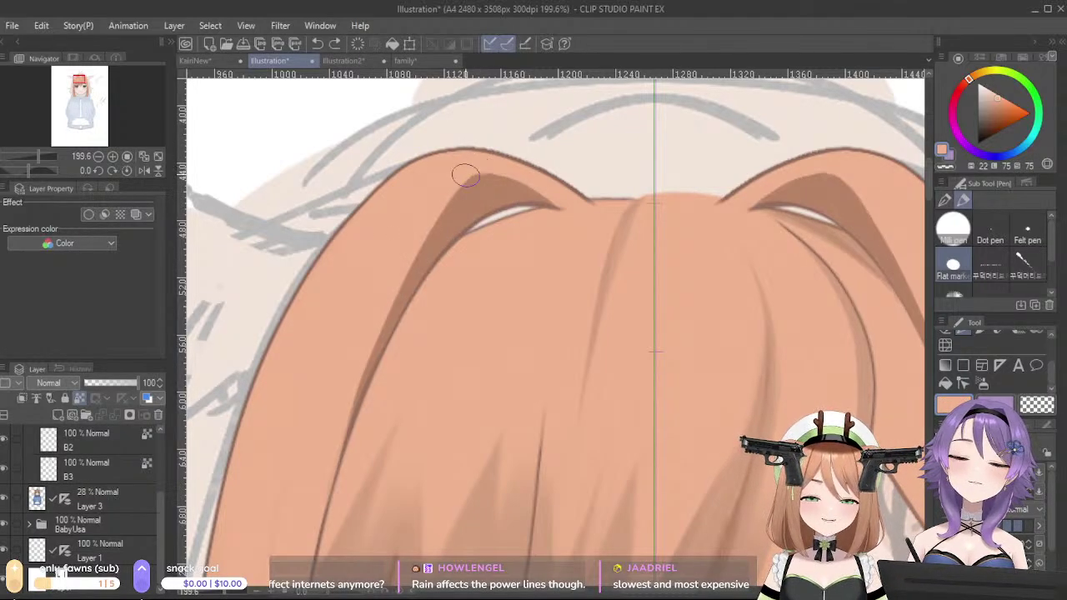
{"action": "left_click_drag", "start_coordinate": [440, 197], "coordinate": [309, 491]}
{"action": "key", "text": "ctrl+z"}
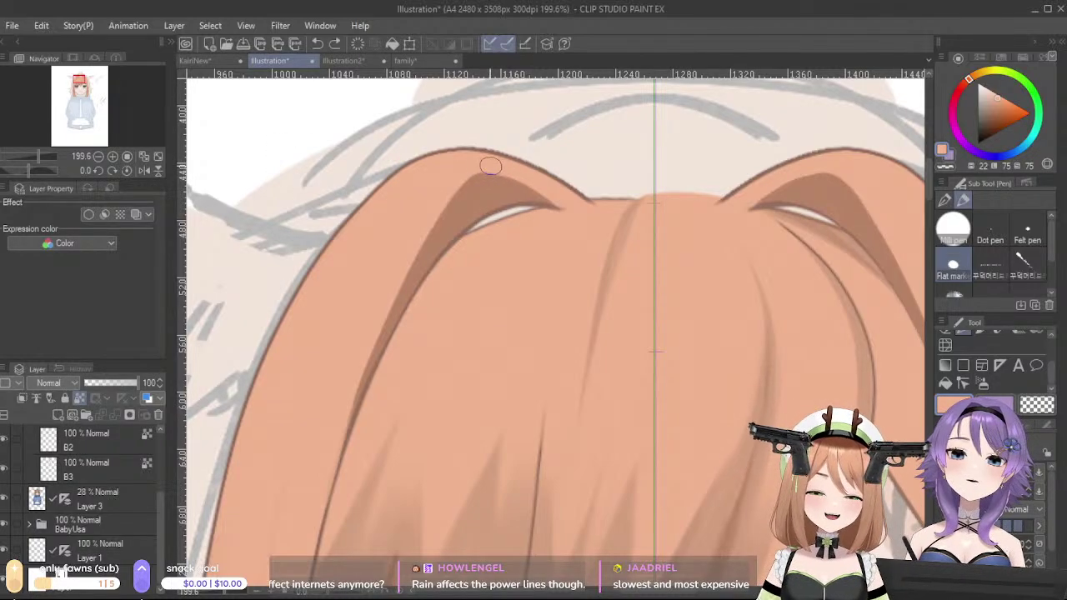
{"action": "left_click_drag", "start_coordinate": [475, 168], "coordinate": [328, 462]}
{"action": "key", "text": "ctrl+z"}
{"action": "left_click_drag", "start_coordinate": [471, 178], "coordinate": [330, 438]}
{"action": "key", "text": "ctrl+z"}
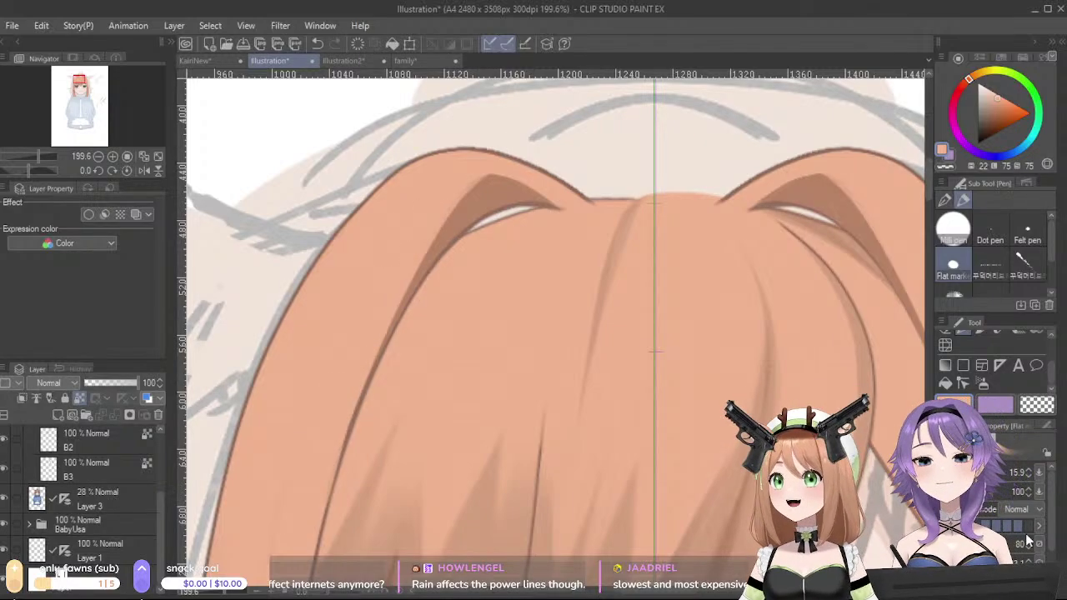
{"action": "scroll", "coordinate": [742, 233], "scroll_direction": "down", "scroll_amount": 10}
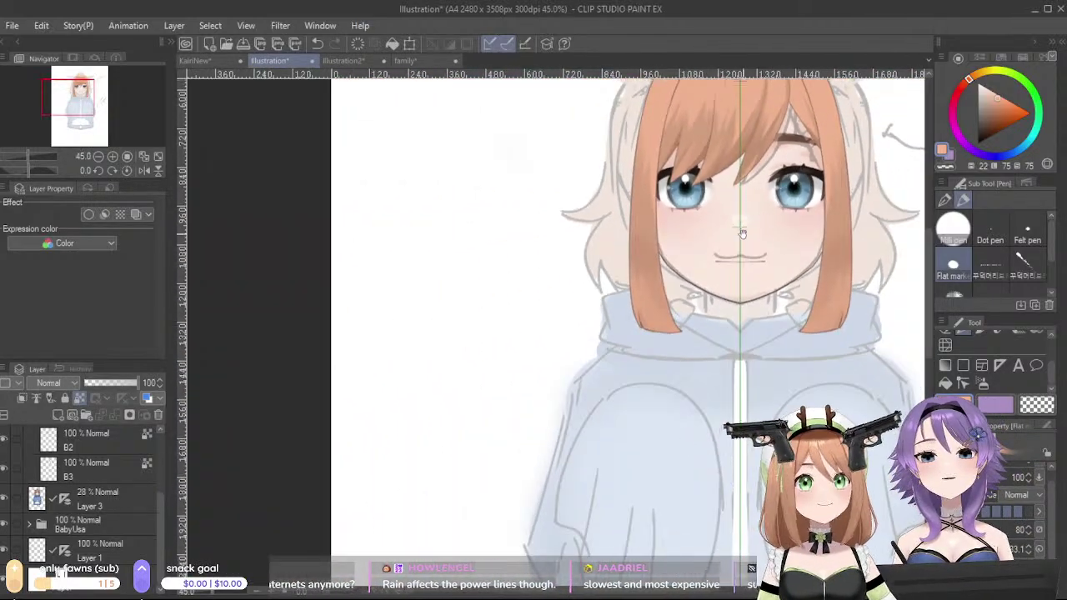
{"action": "left_click_drag", "start_coordinate": [742, 234], "coordinate": [642, 415]}
{"action": "scroll", "coordinate": [615, 308], "scroll_direction": "down", "scroll_amount": 1}
{"action": "scroll", "coordinate": [615, 304], "scroll_direction": "up", "scroll_amount": 3}
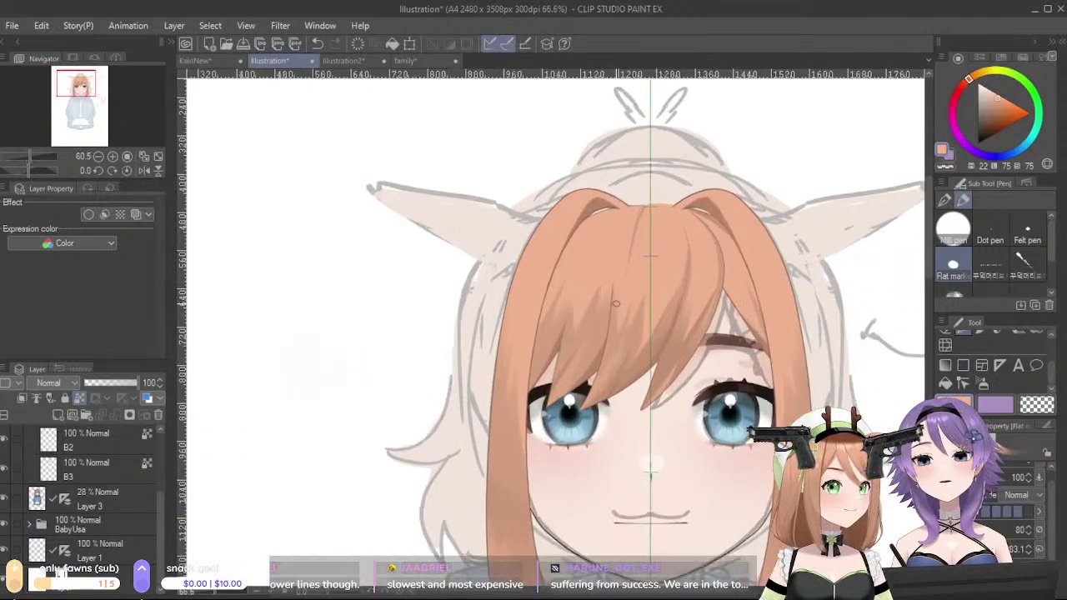
- Examine the shaded bangs and side locks over the face at close and distant zoom levels
{"action": "scroll", "coordinate": [617, 300], "scroll_direction": "up", "scroll_amount": 6}
{"action": "scroll", "coordinate": [625, 287], "scroll_direction": "down", "scroll_amount": 5}
{"action": "scroll", "coordinate": [629, 284], "scroll_direction": "down", "scroll_amount": 1}
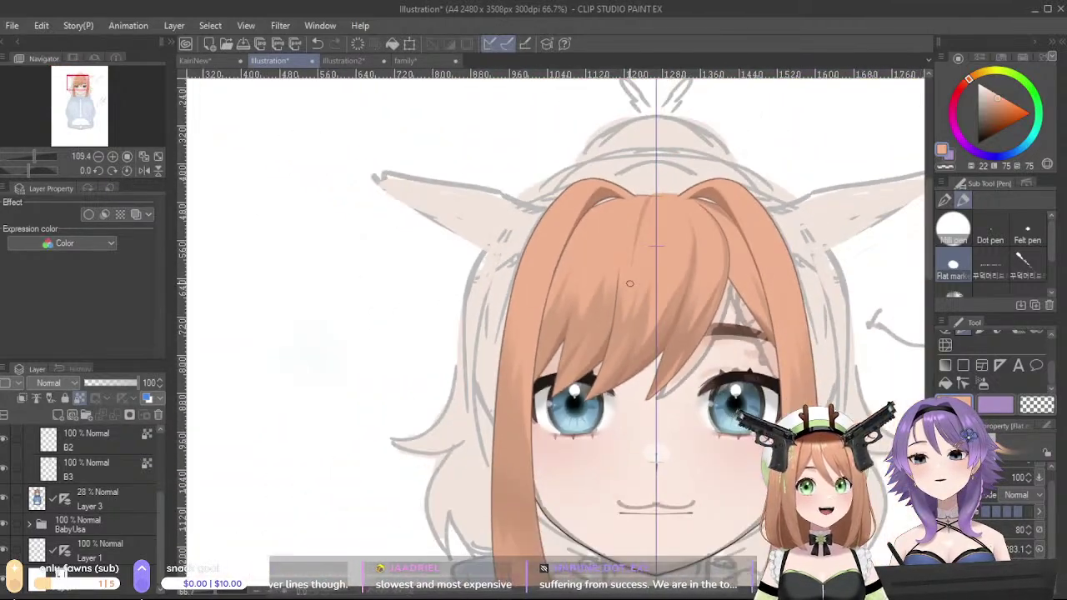
{"action": "scroll", "coordinate": [629, 283], "scroll_direction": "down", "scroll_amount": 3}
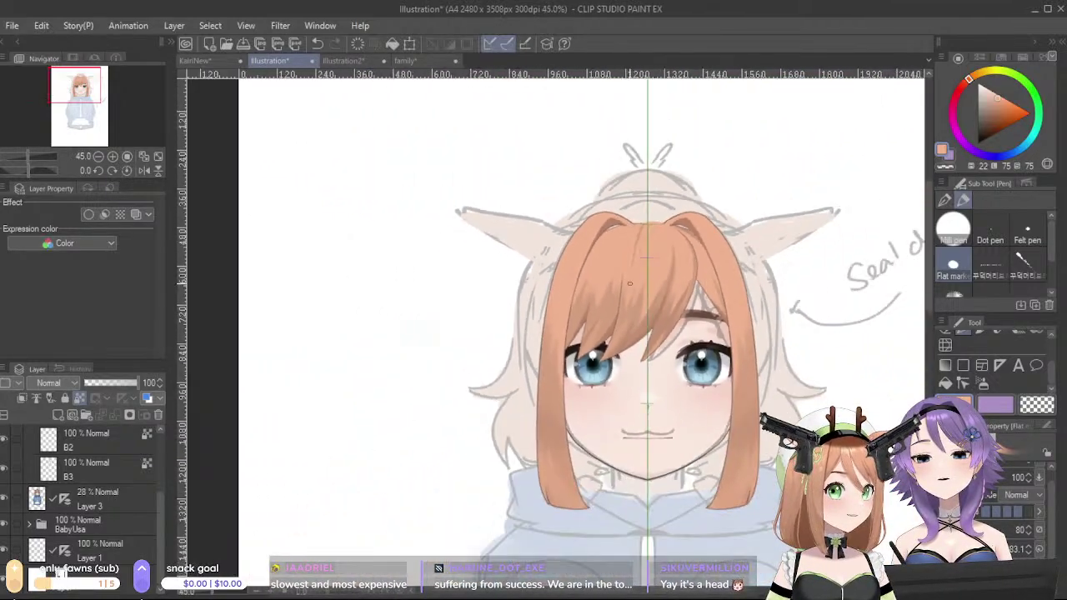
{"action": "scroll", "coordinate": [629, 283], "scroll_direction": "down", "scroll_amount": 1}
{"action": "scroll", "coordinate": [630, 284], "scroll_direction": "up", "scroll_amount": 2}
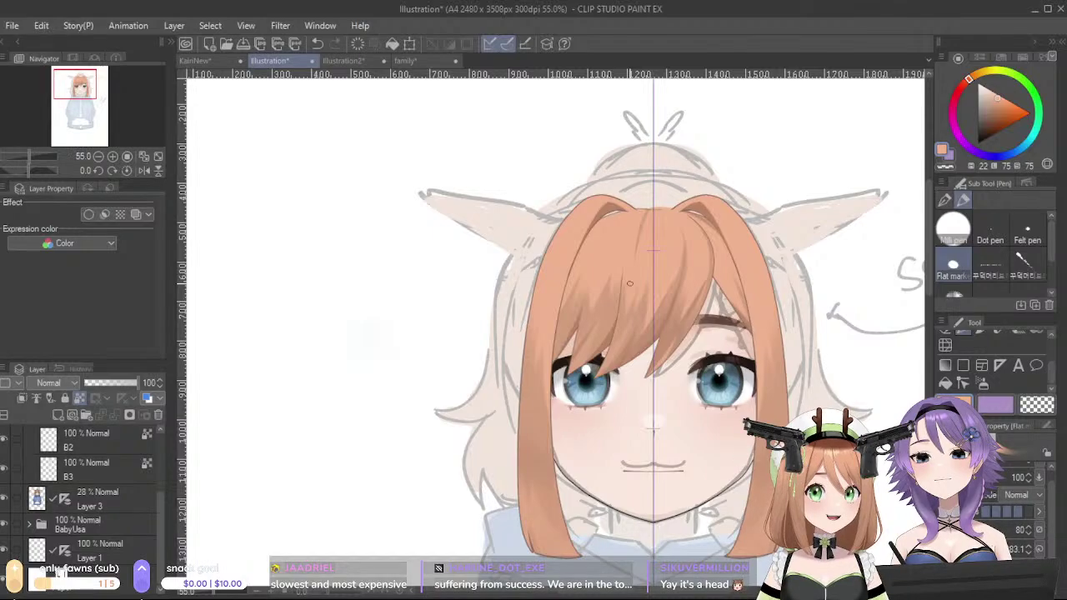
{"action": "scroll", "coordinate": [629, 283], "scroll_direction": "up", "scroll_amount": 1}
{"action": "scroll", "coordinate": [629, 284], "scroll_direction": "up", "scroll_amount": 1}
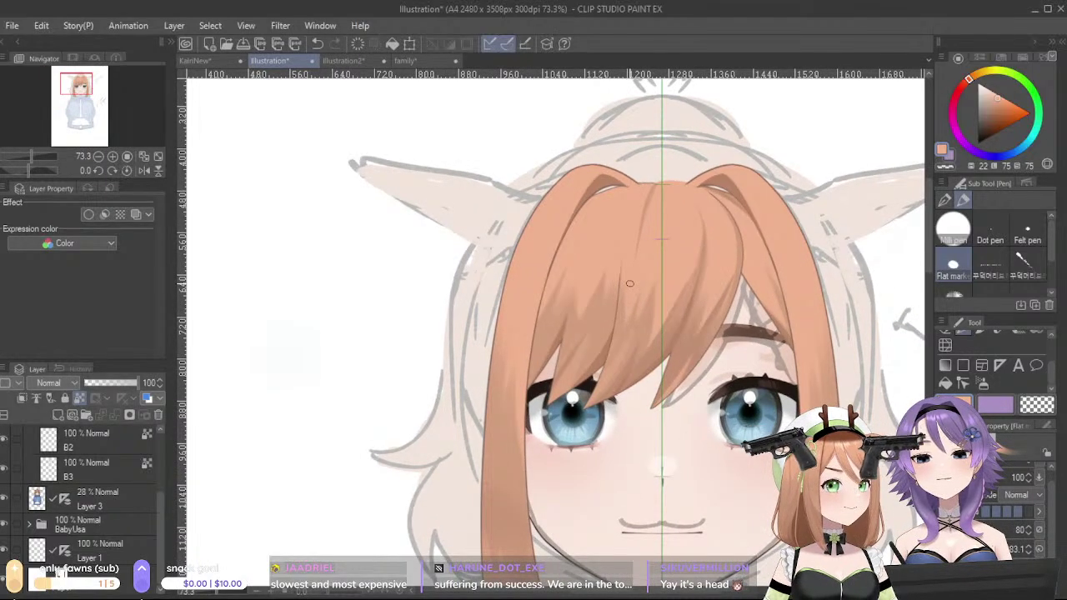
- Copy the Ears folder from the KairiNew document and paste it into the Illustration document
{"action": "left_click", "coordinate": [223, 60]}
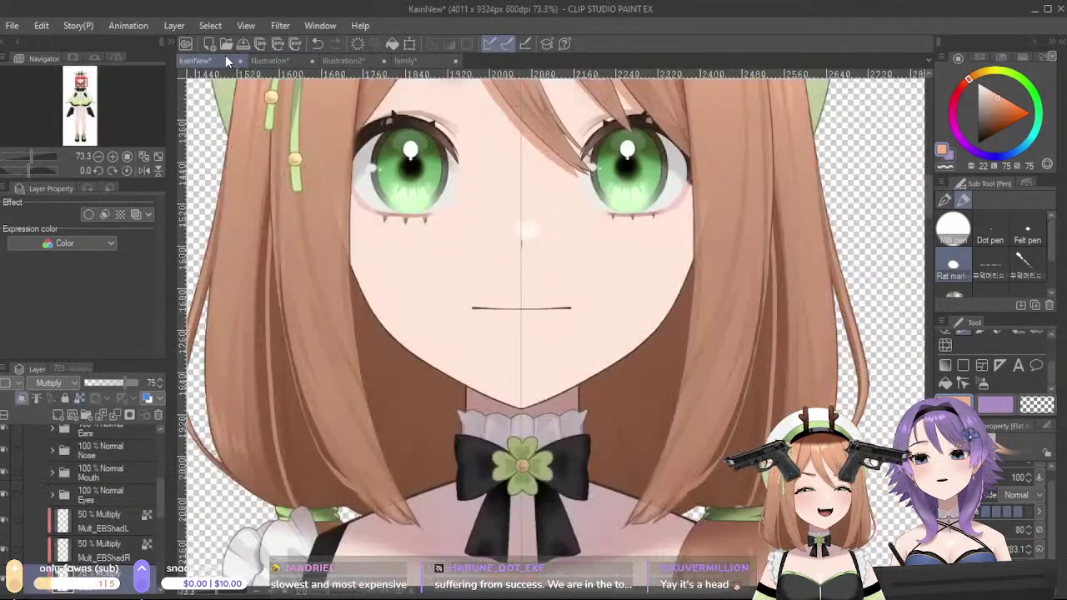
{"action": "scroll", "coordinate": [500, 192], "scroll_direction": "down", "scroll_amount": 2}
{"action": "scroll", "coordinate": [62, 522], "scroll_direction": "up", "scroll_amount": 2}
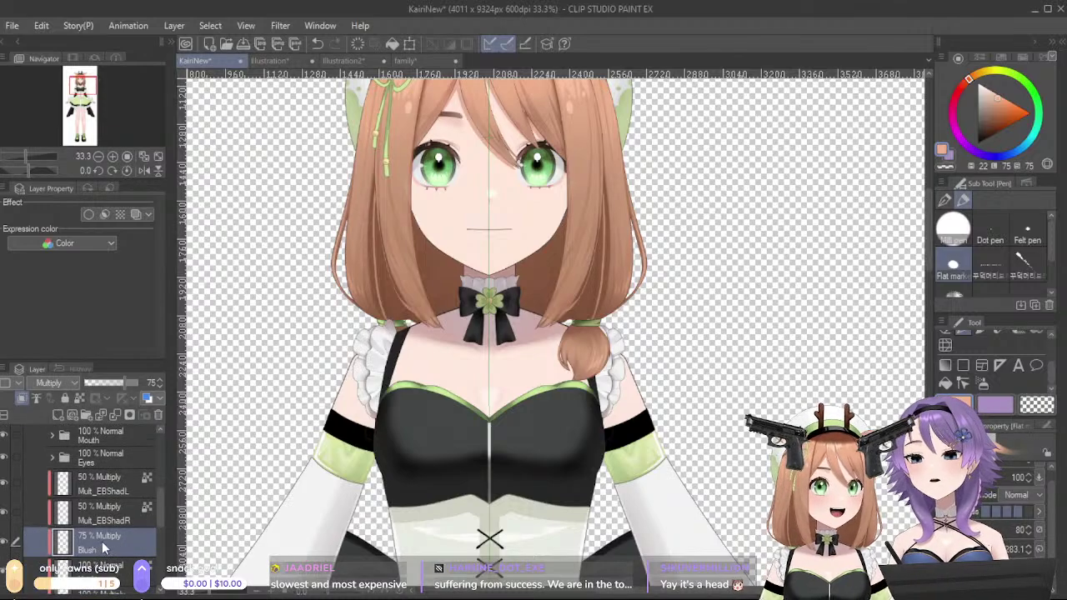
{"action": "left_click", "coordinate": [102, 465]}
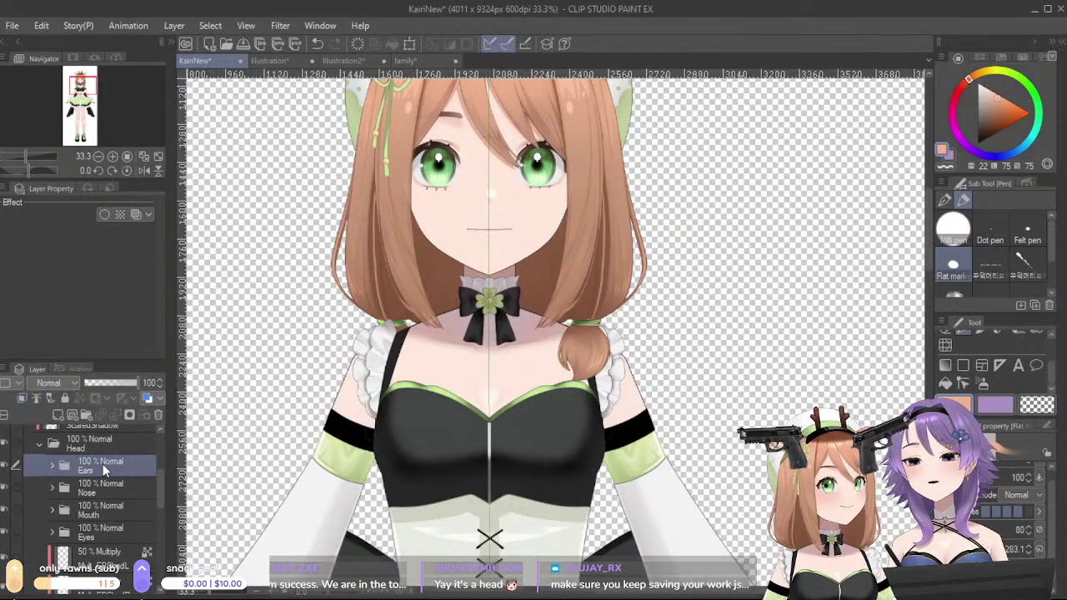
{"action": "left_click", "coordinate": [340, 60]}
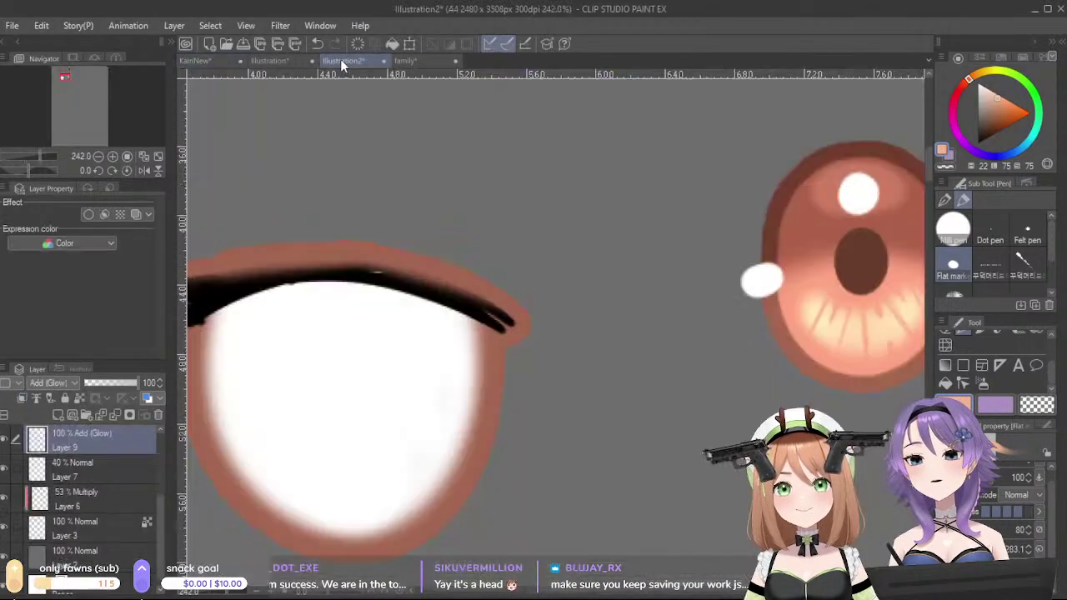
{"action": "left_click", "coordinate": [284, 63]}
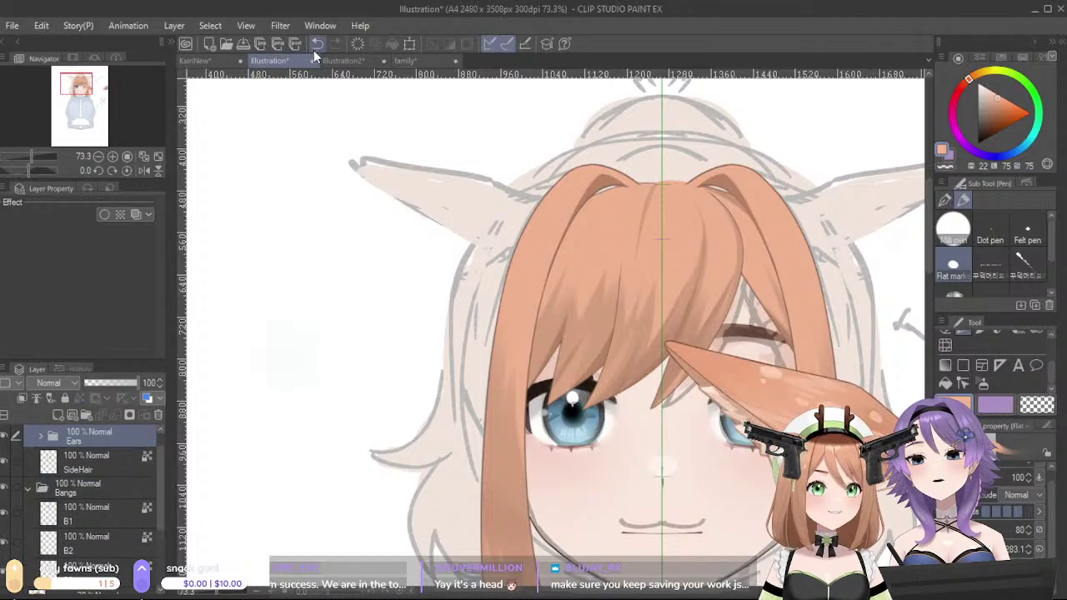
- Scale the pasted ears down and centre them on the symmetry line, roughly over the sketched ears on both sides of the head
{"action": "scroll", "coordinate": [591, 497], "scroll_direction": "down", "scroll_amount": 4}
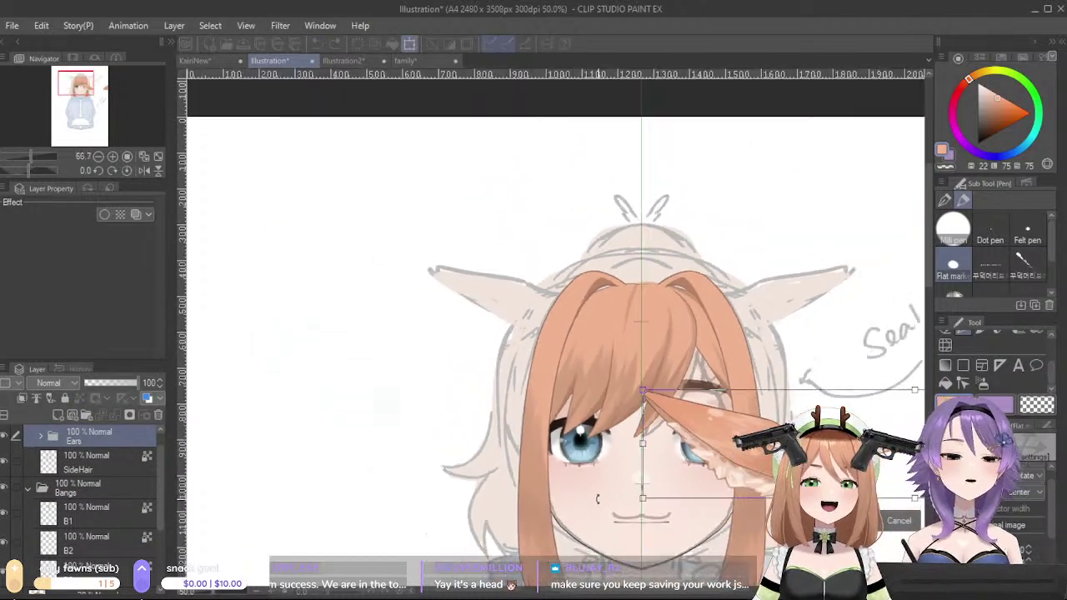
{"action": "key", "text": "ctrl+t"}
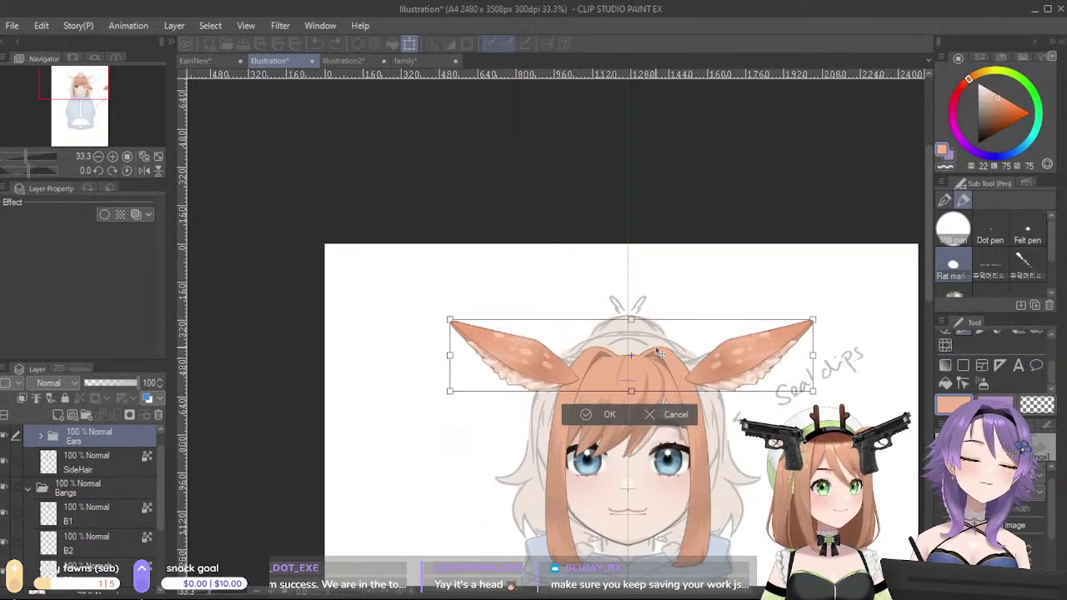
{"action": "scroll", "coordinate": [648, 367], "scroll_direction": "up", "scroll_amount": 2}
{"action": "left_click_drag", "start_coordinate": [618, 296], "coordinate": [609, 333]}
{"action": "left_click_drag", "start_coordinate": [669, 376], "coordinate": [657, 365]}
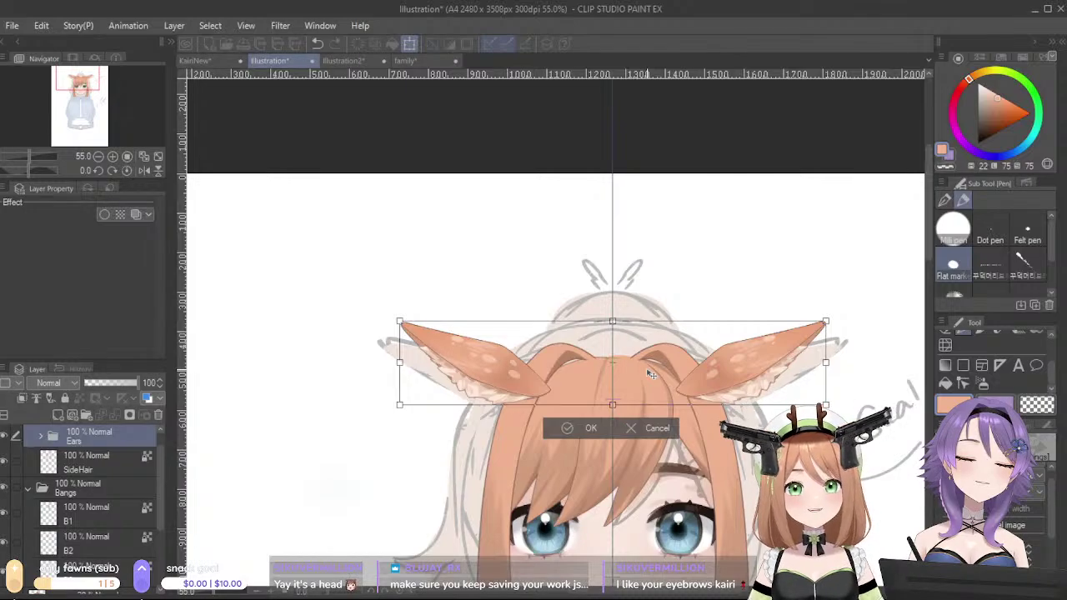
{"action": "left_click", "coordinate": [567, 429]}
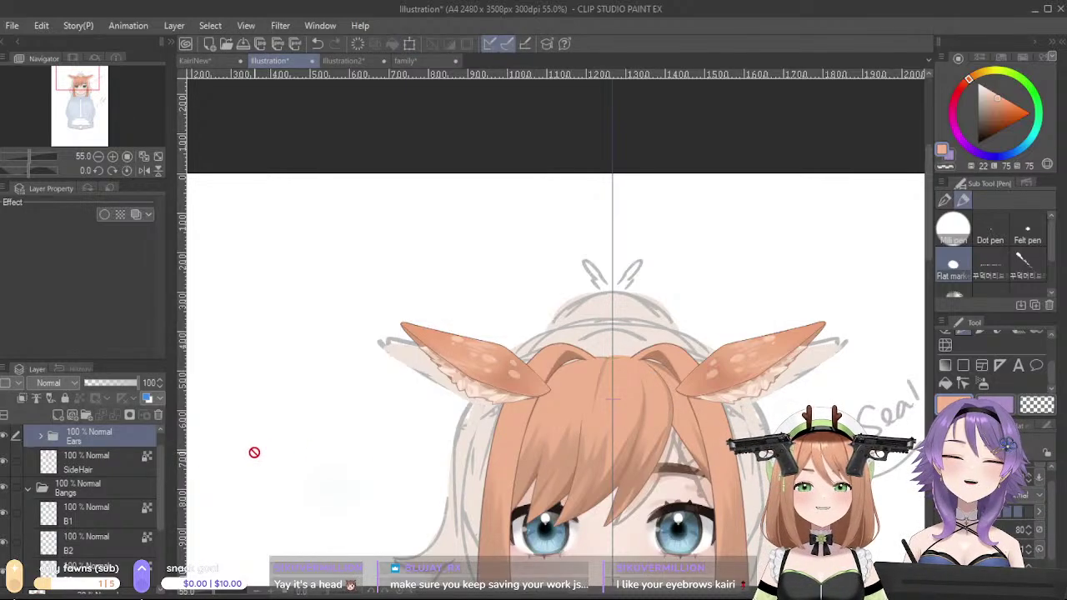
- Move the Ears folder between Layer 3 and the BabyUsa folder so the ears sit behind the hair, and save the illustration
{"action": "left_click_drag", "start_coordinate": [103, 437], "coordinate": [94, 583]}
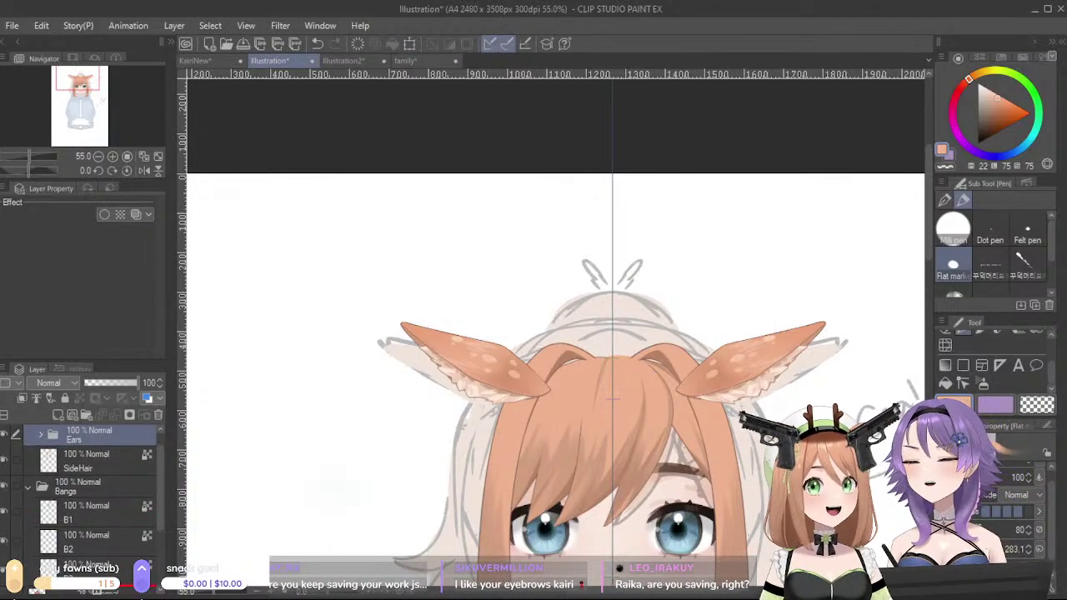
{"action": "scroll", "coordinate": [103, 466], "scroll_direction": "down", "scroll_amount": 3}
{"action": "left_click", "coordinate": [125, 527]}
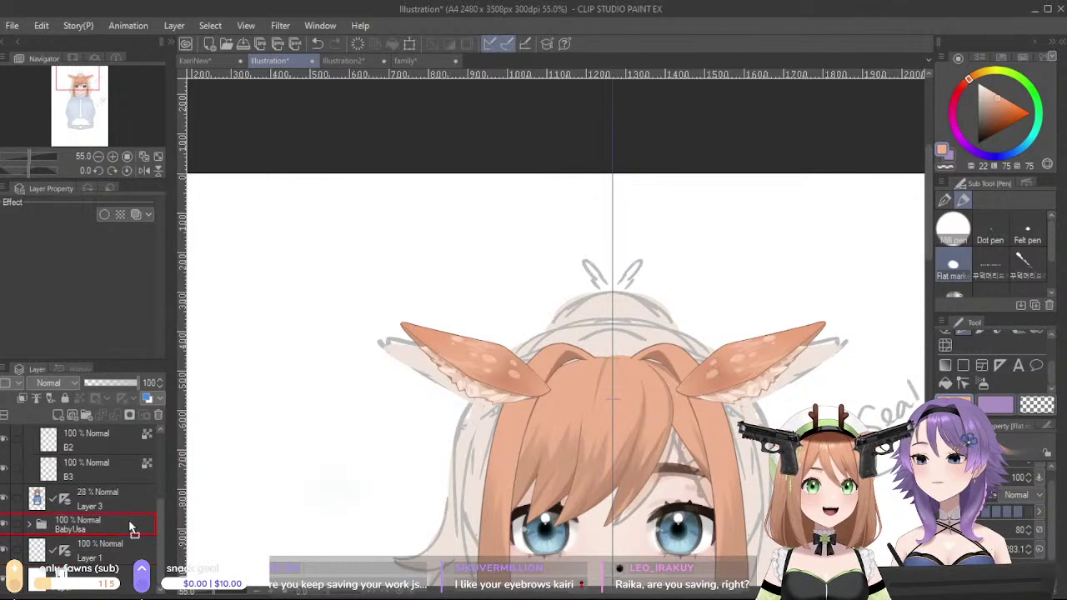
{"action": "left_click_drag", "start_coordinate": [143, 511], "coordinate": [144, 512]}
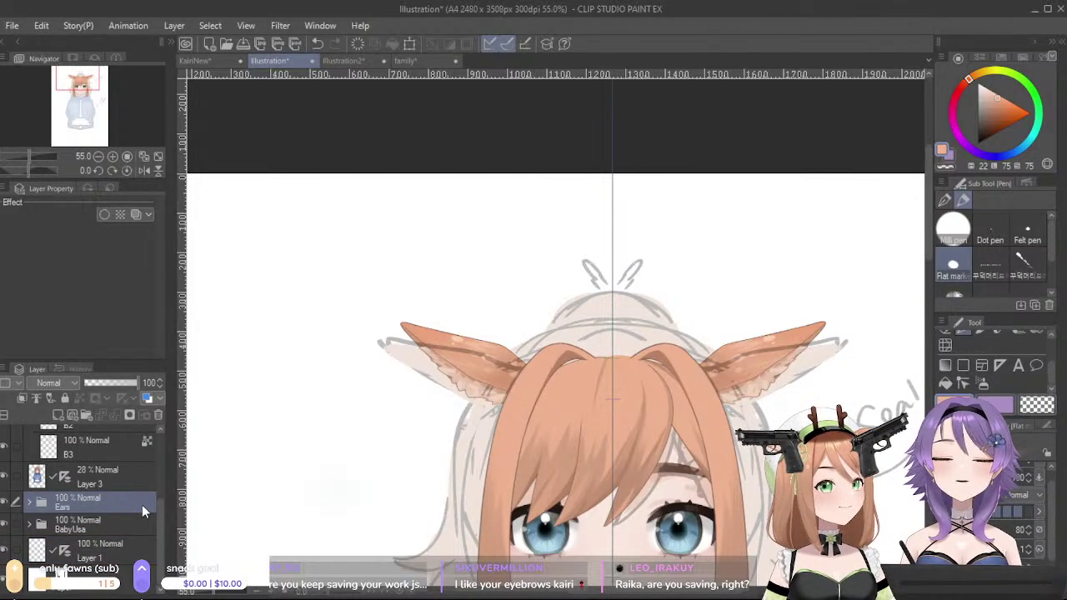
{"action": "left_click", "coordinate": [40, 131]}
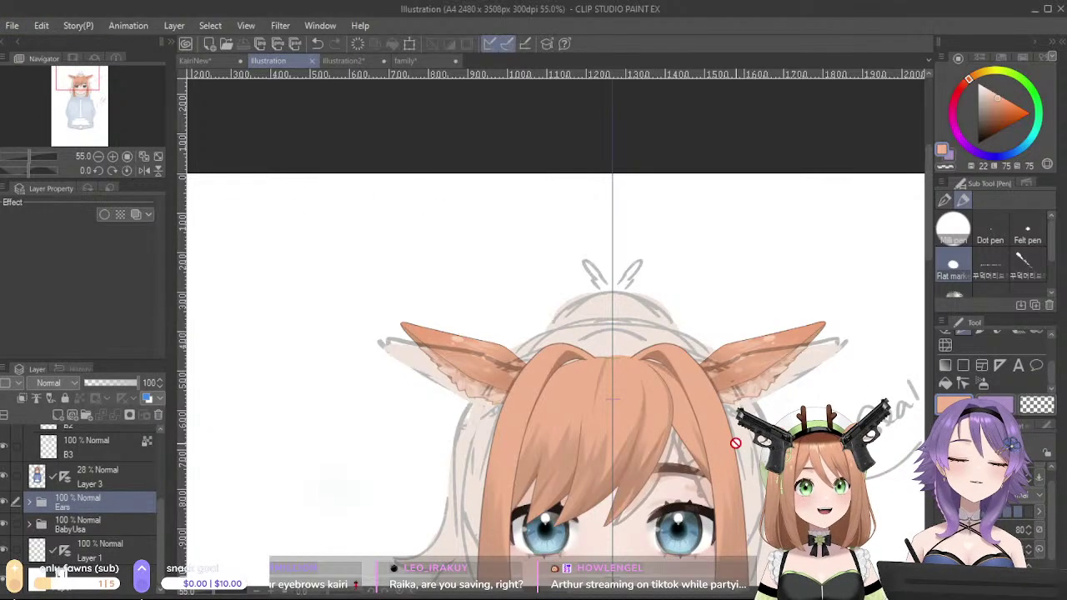
- Hide the Layer 3 sketch to examine the coloured head with its ears from several distances, and show the sketch again
{"action": "scroll", "coordinate": [707, 482], "scroll_direction": "down", "scroll_amount": 4}
{"action": "scroll", "coordinate": [707, 482], "scroll_direction": "up", "scroll_amount": 5}
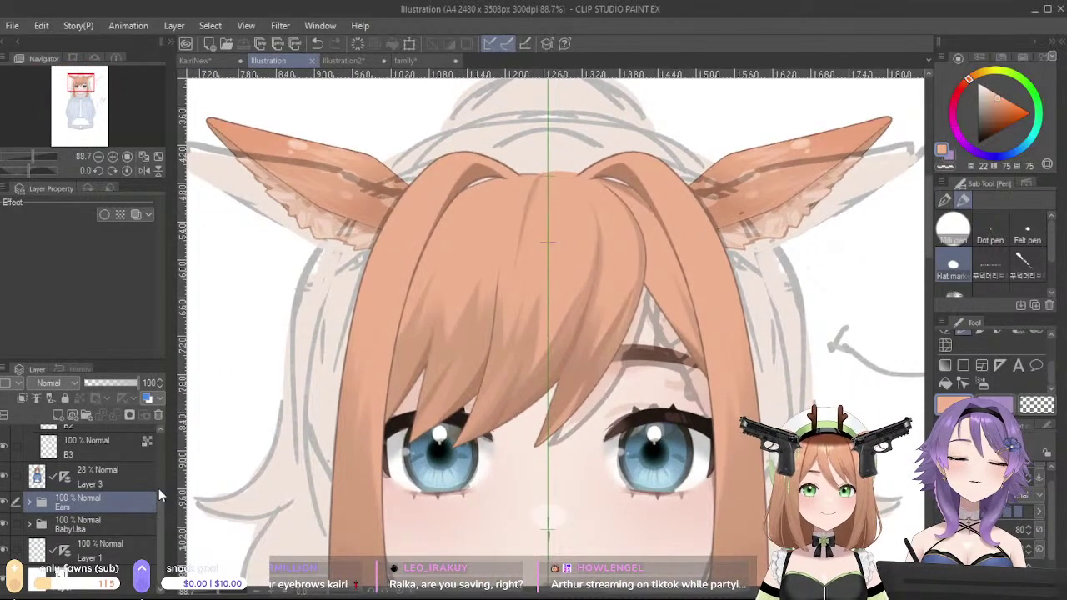
{"action": "scroll", "coordinate": [60, 517], "scroll_direction": "up", "scroll_amount": 1}
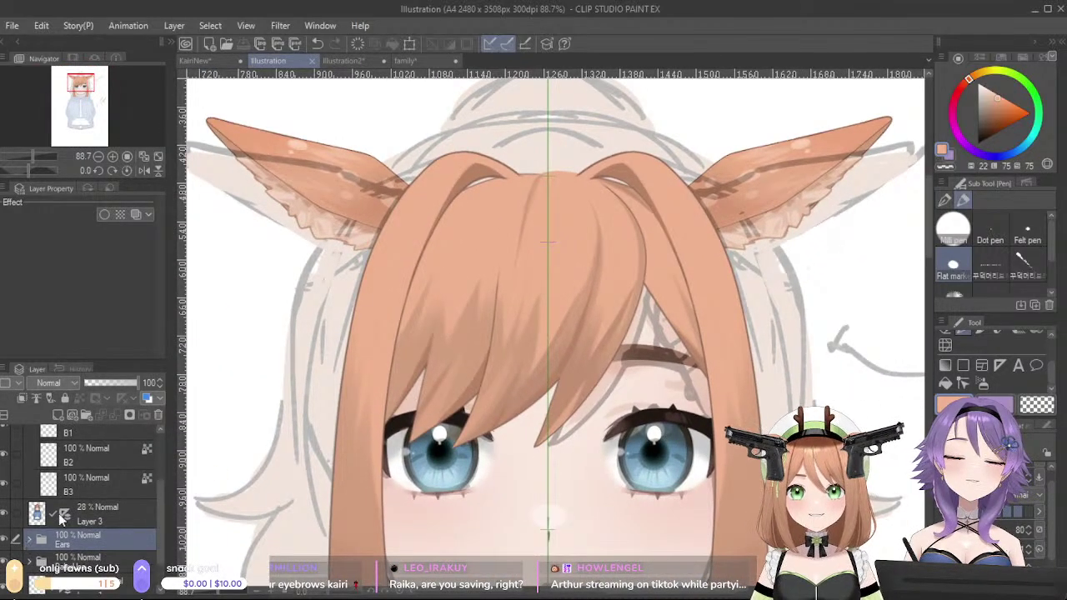
{"action": "left_click", "coordinate": [4, 515]}
{"action": "scroll", "coordinate": [428, 505], "scroll_direction": "down", "scroll_amount": 1}
{"action": "left_click_drag", "start_coordinate": [417, 506], "coordinate": [481, 373]}
{"action": "scroll", "coordinate": [538, 376], "scroll_direction": "down", "scroll_amount": 1}
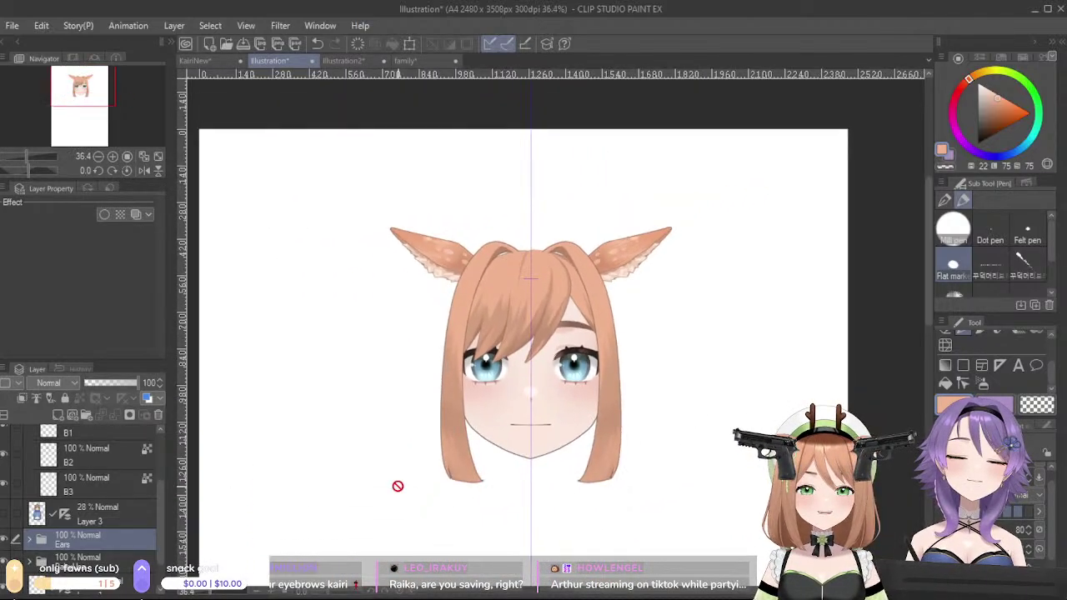
{"action": "scroll", "coordinate": [574, 369], "scroll_direction": "down", "scroll_amount": 2}
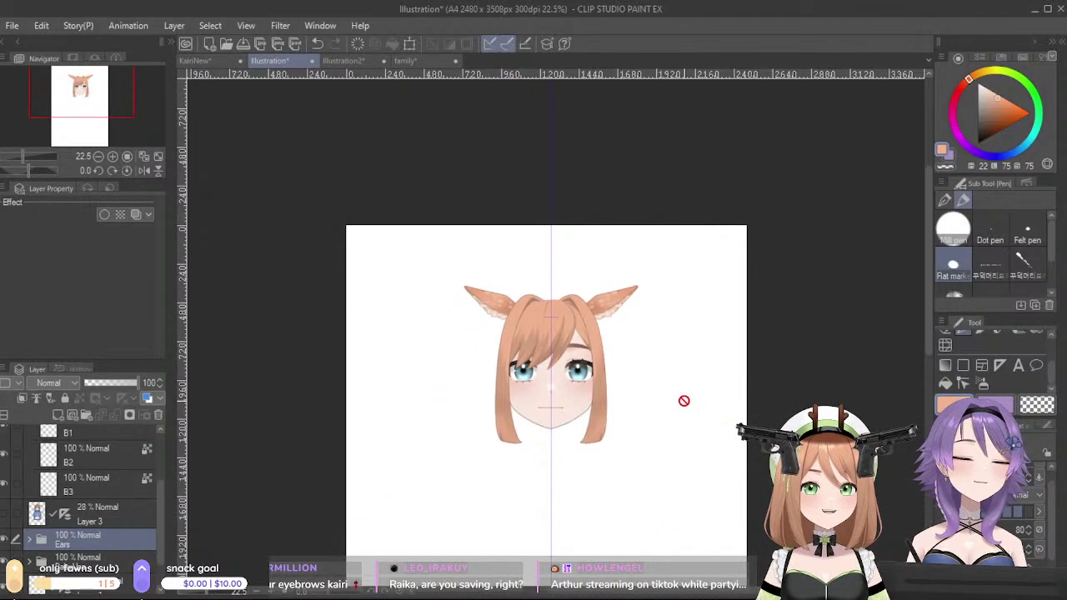
{"action": "scroll", "coordinate": [576, 443], "scroll_direction": "up", "scroll_amount": 5}
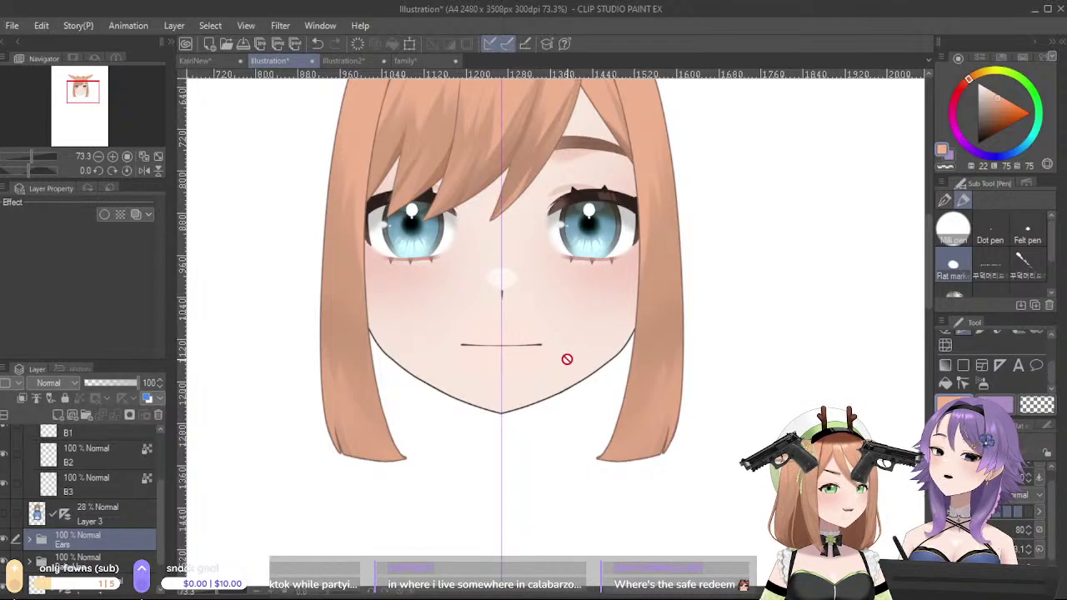
{"action": "scroll", "coordinate": [572, 359], "scroll_direction": "down", "scroll_amount": 5}
{"action": "scroll", "coordinate": [567, 419], "scroll_direction": "up", "scroll_amount": 2}
{"action": "scroll", "coordinate": [552, 425], "scroll_direction": "up", "scroll_amount": 1}
{"action": "left_click_drag", "start_coordinate": [692, 309], "coordinate": [596, 479]}
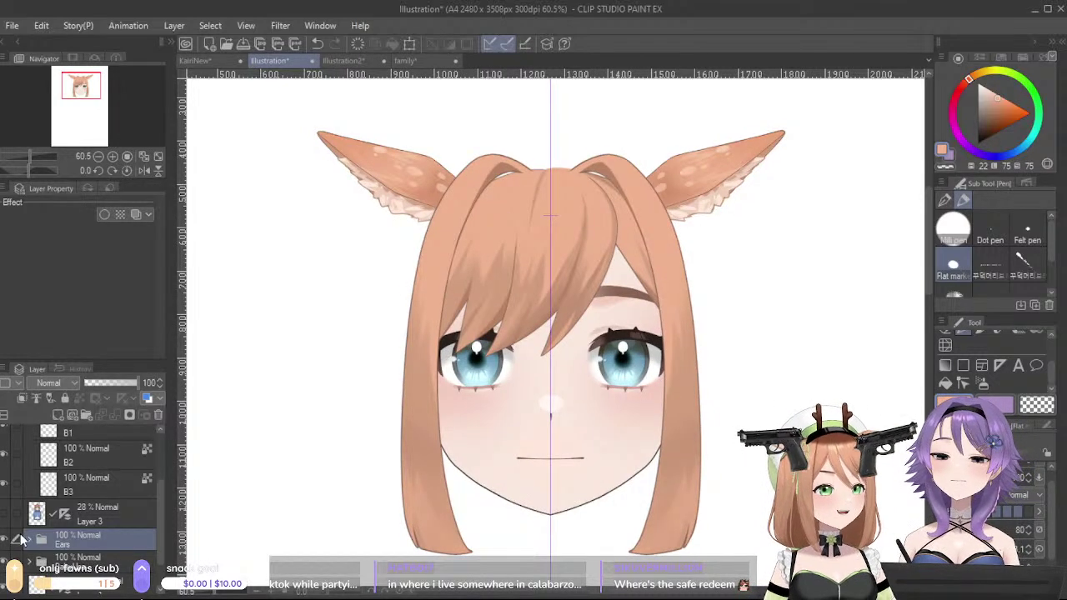
{"action": "left_click", "coordinate": [5, 514]}
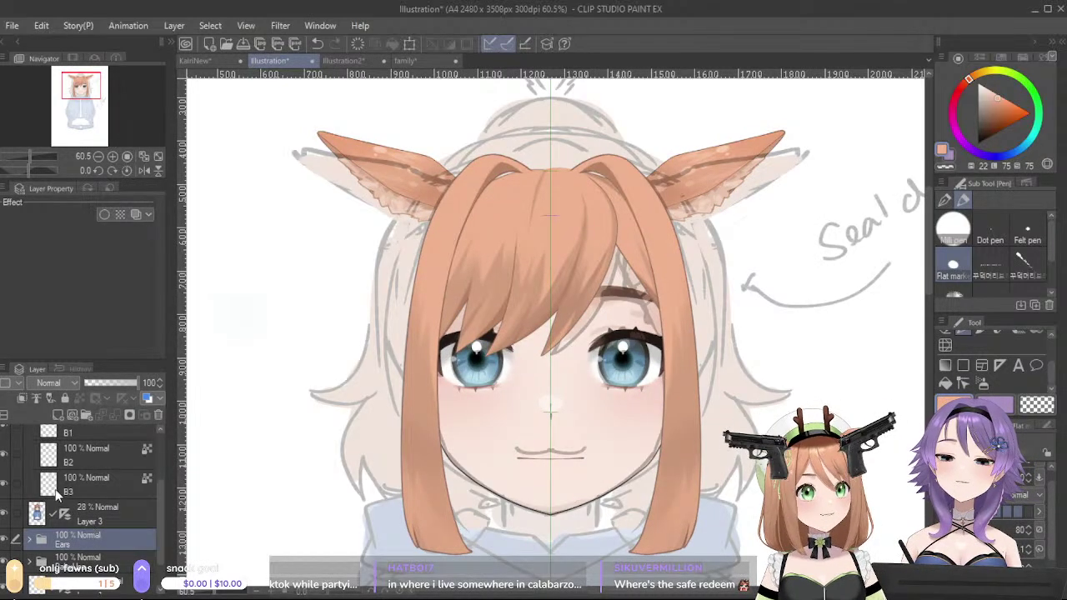
- Add a new raster layer and a folder named Backhair beneath the BabyUsa folder
{"action": "left_click", "coordinate": [90, 556]}
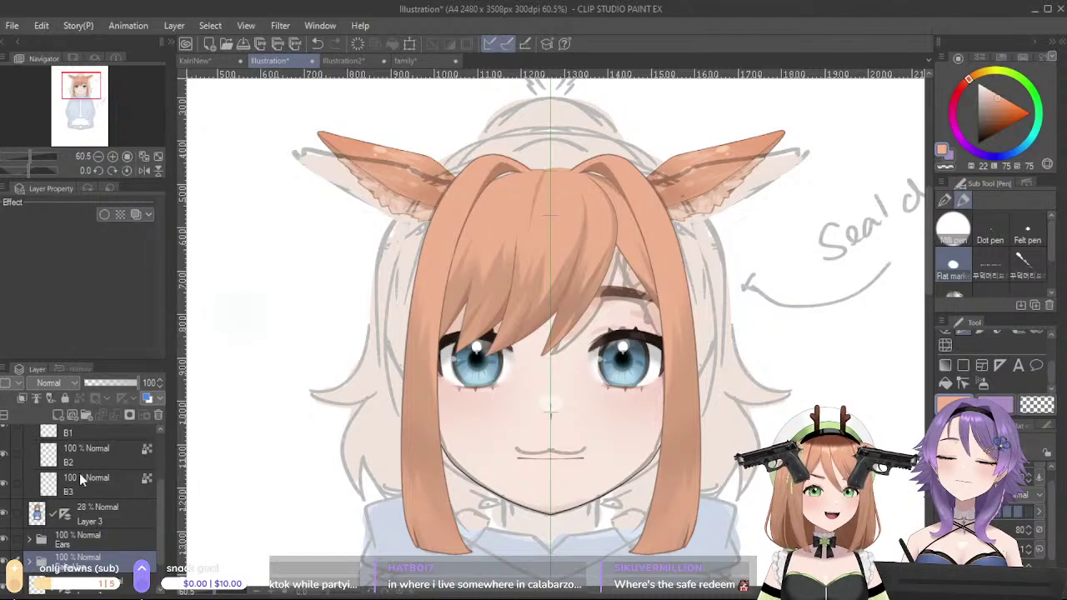
{"action": "left_click", "coordinate": [4, 561]}
{"action": "left_click", "coordinate": [4, 562]}
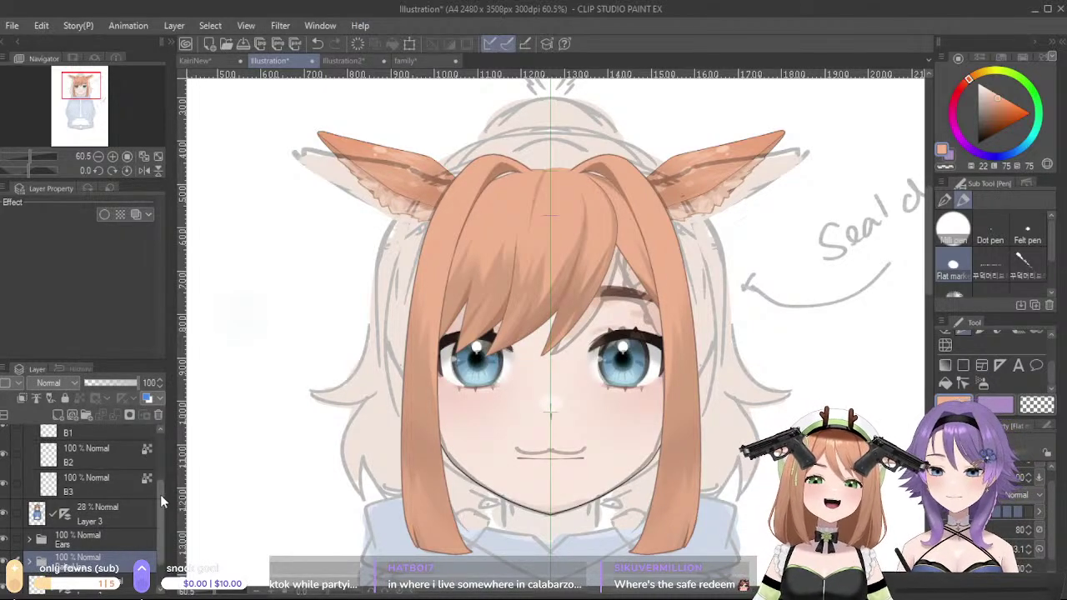
{"action": "left_click", "coordinate": [73, 415]}
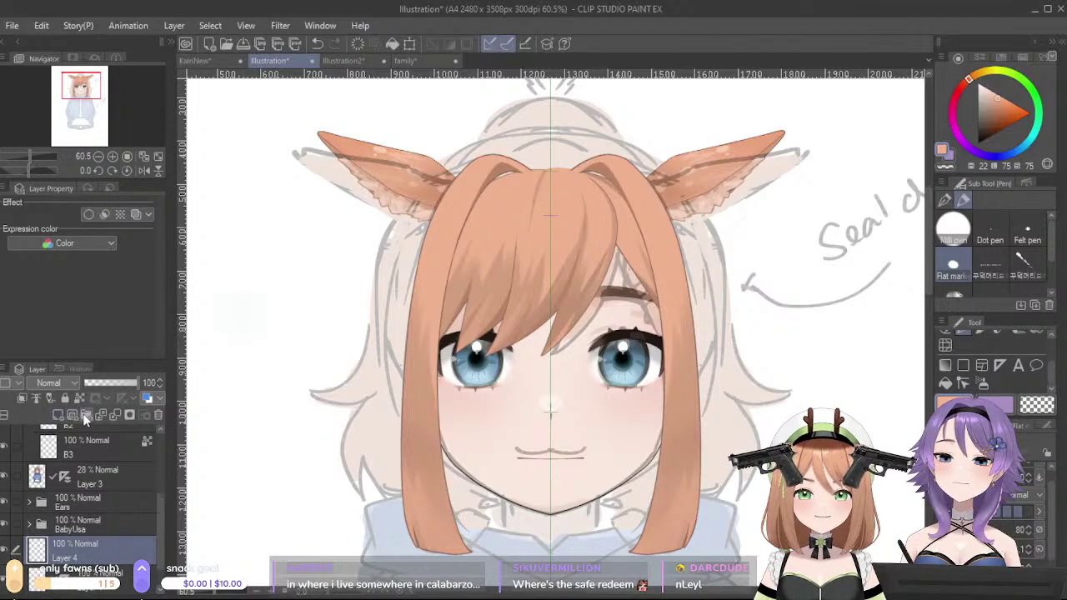
{"action": "left_click", "coordinate": [85, 416]}
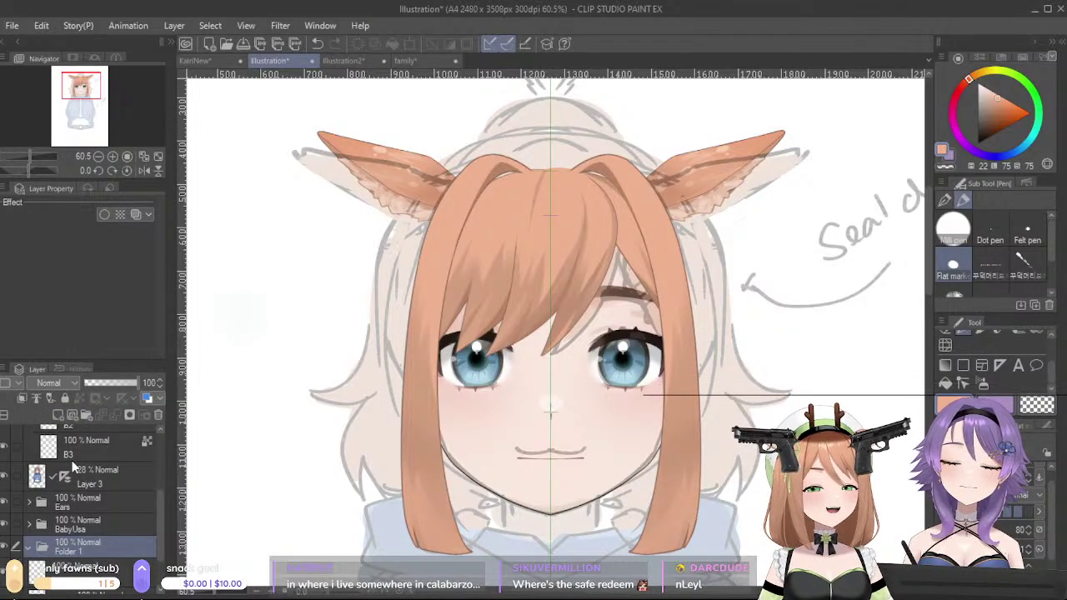
{"action": "left_click_drag", "start_coordinate": [72, 460], "coordinate": [109, 444]}
{"action": "left_click_drag", "start_coordinate": [160, 504], "coordinate": [162, 444]}
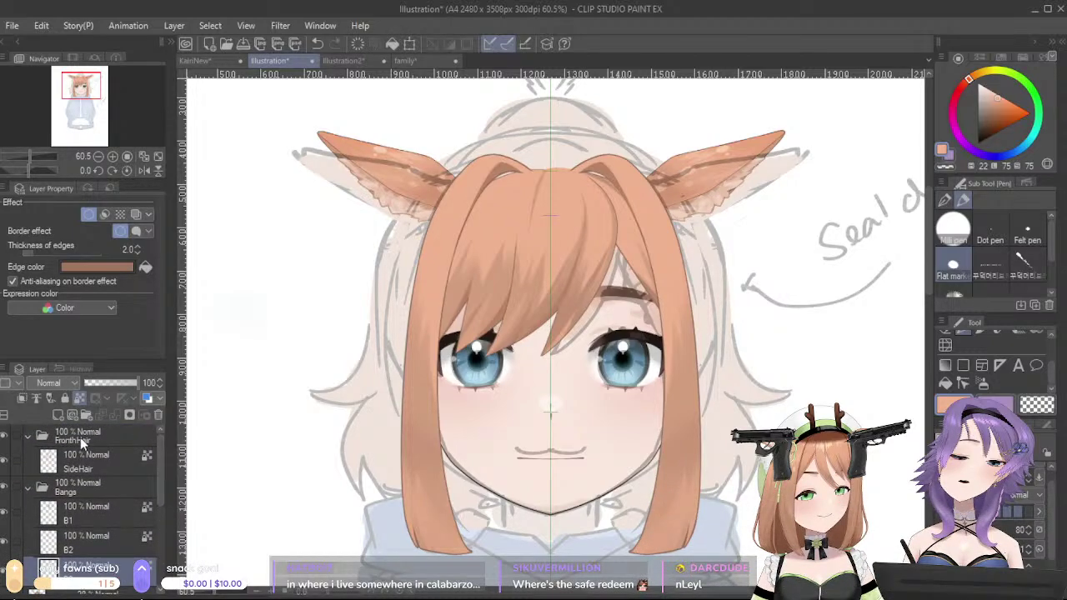
- Collapse the front hair and Bangs folders, move Layer 4 into the Backhair folder, and save the illustration
{"action": "left_click", "coordinate": [30, 435]}
{"action": "left_click", "coordinate": [29, 457]}
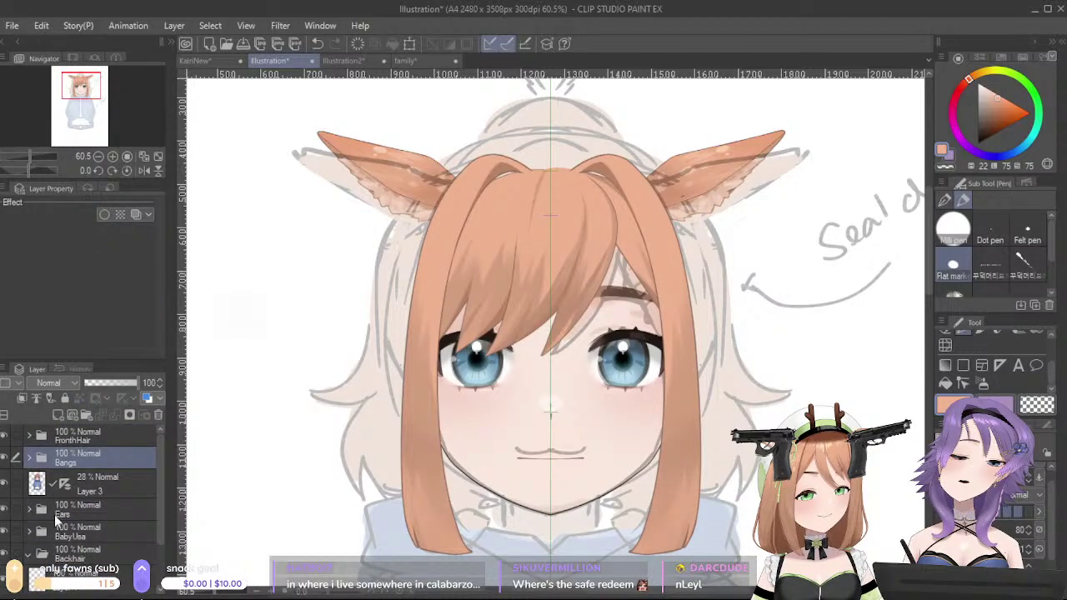
{"action": "left_click", "coordinate": [70, 535]}
{"action": "left_click", "coordinate": [75, 559]}
{"action": "left_click_drag", "start_coordinate": [74, 573], "coordinate": [81, 547]}
{"action": "scroll", "coordinate": [83, 567], "scroll_direction": "down", "scroll_amount": 1}
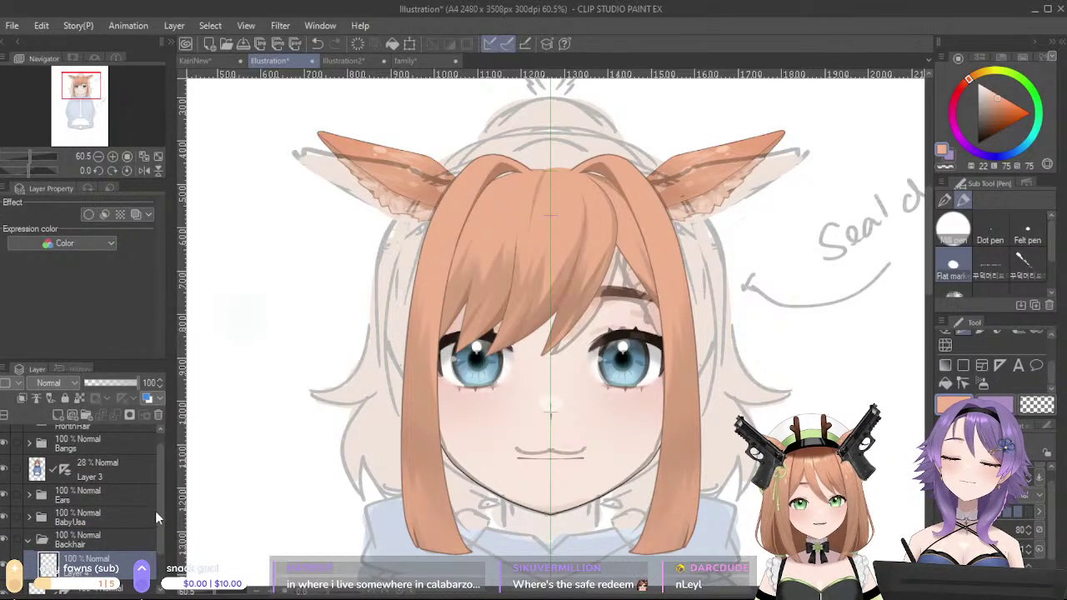
{"action": "scroll", "coordinate": [155, 511], "scroll_direction": "down", "scroll_amount": 3}
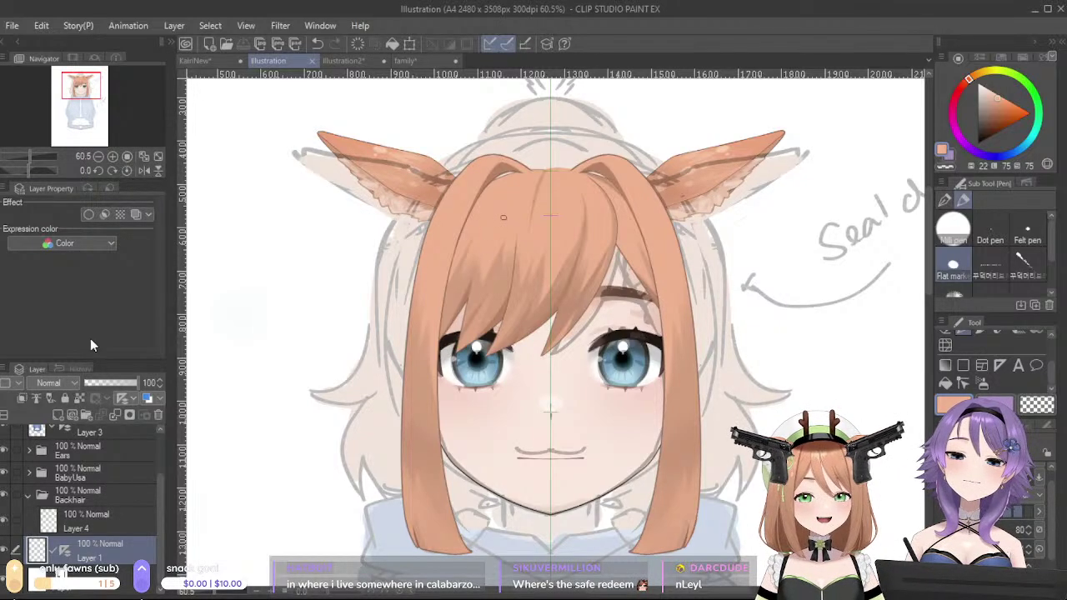
- Paint the mirrored orange back hair base on Layer 4, following the sketch from the crown down behind both side locks to cheek level
{"action": "left_click", "coordinate": [82, 527]}
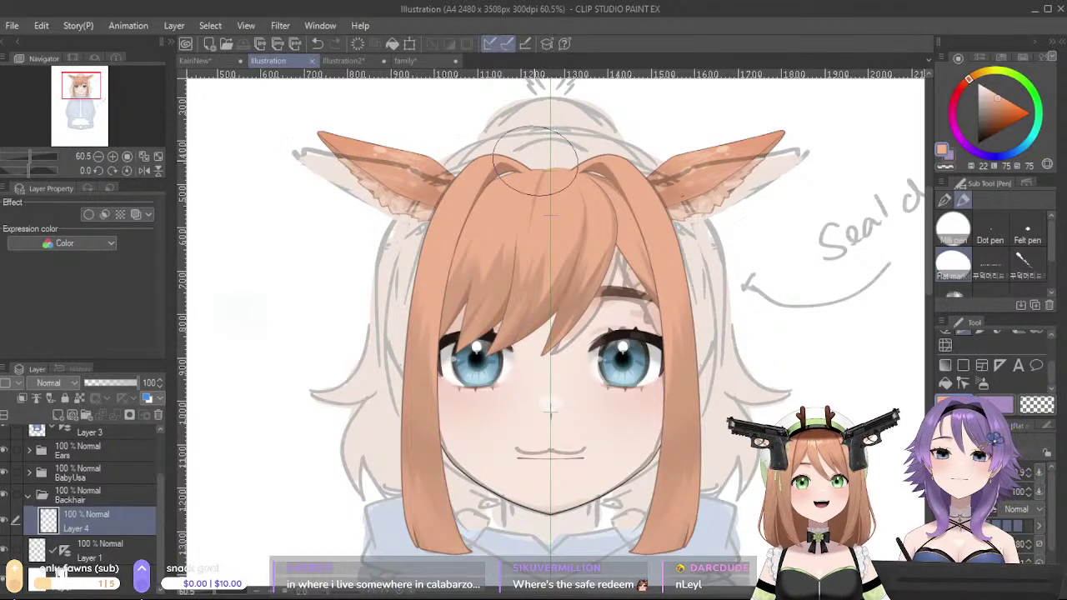
{"action": "left_click_drag", "start_coordinate": [498, 202], "coordinate": [498, 203]}
{"action": "key", "text": "ctrl+z"}
{"action": "mouse_move", "coordinate": [551, 158]}
{"action": "left_mouse_down"}
{"action": "mouse_move", "coordinate": [524, 198]}
{"action": "mouse_move", "coordinate": [531, 162]}
{"action": "mouse_move", "coordinate": [498, 187]}
{"action": "mouse_move", "coordinate": [503, 165]}
{"action": "mouse_move", "coordinate": [475, 177]}
{"action": "mouse_move", "coordinate": [454, 253]}
{"action": "left_mouse_up"}
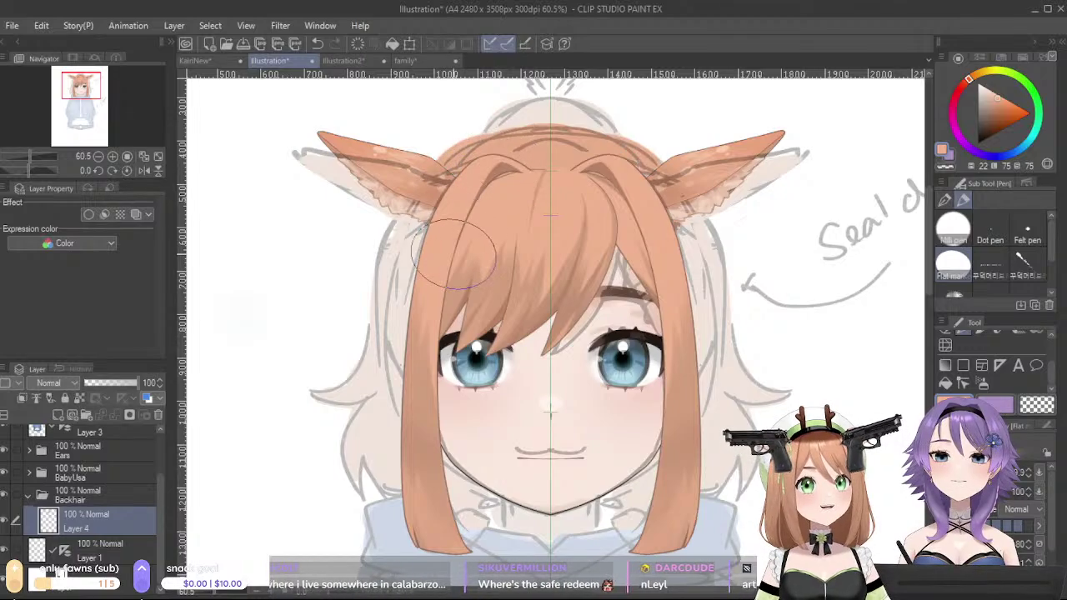
{"action": "key", "text": "ctrl+z"}
{"action": "mouse_move", "coordinate": [510, 168]}
{"action": "left_mouse_down"}
{"action": "mouse_move", "coordinate": [494, 176]}
{"action": "mouse_move", "coordinate": [487, 205]}
{"action": "mouse_move", "coordinate": [454, 216]}
{"action": "mouse_move", "coordinate": [421, 259]}
{"action": "mouse_move", "coordinate": [409, 308]}
{"action": "mouse_move", "coordinate": [417, 354]}
{"action": "left_mouse_up"}
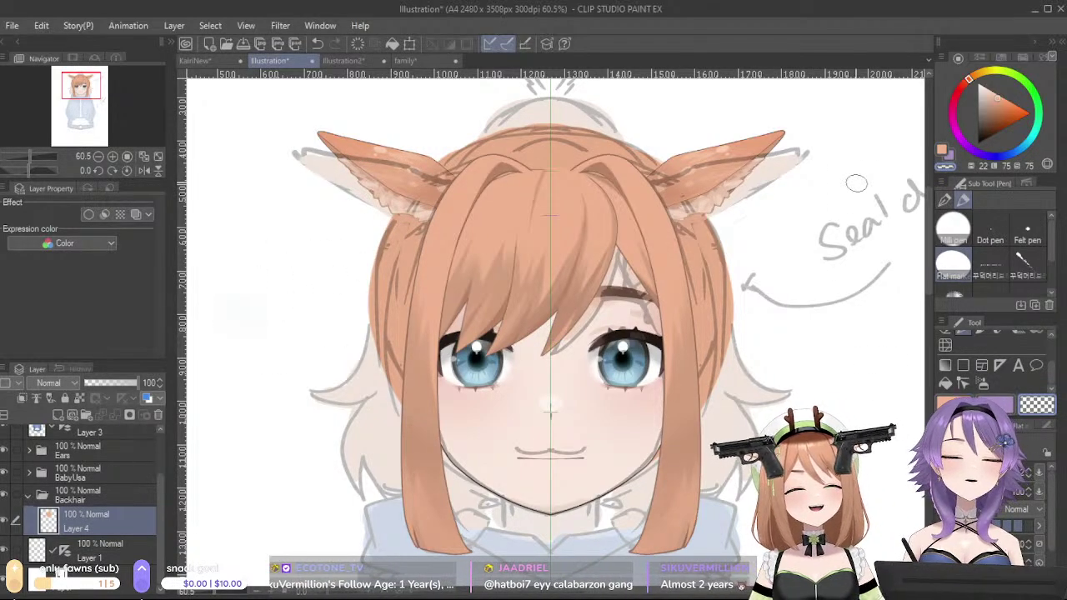
- Give Layer 4 a border effect about 2.1 thick in the brown sampled from the bangs' shading
{"action": "left_click", "coordinate": [466, 223], "text": "alt"}
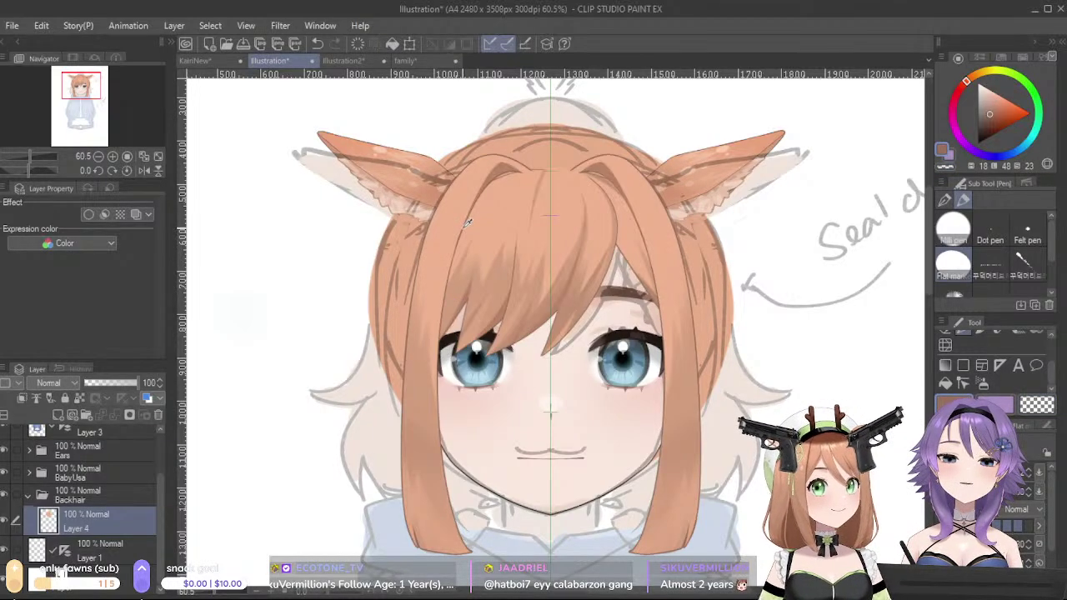
{"action": "left_click", "coordinate": [88, 214]}
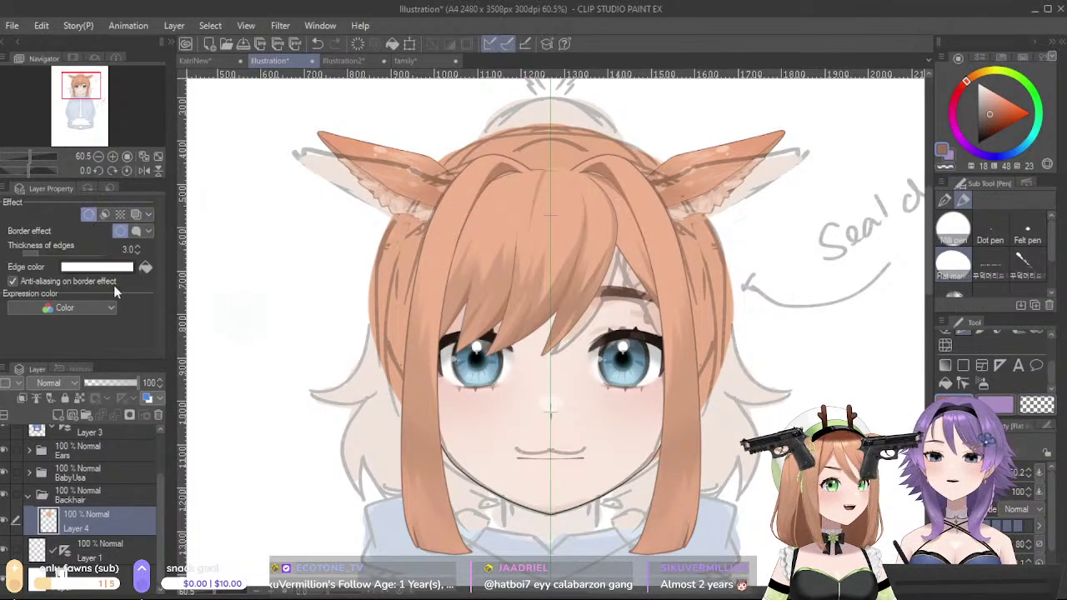
{"action": "left_click", "coordinate": [143, 269]}
{"action": "left_click_drag", "start_coordinate": [40, 255], "coordinate": [34, 256]}
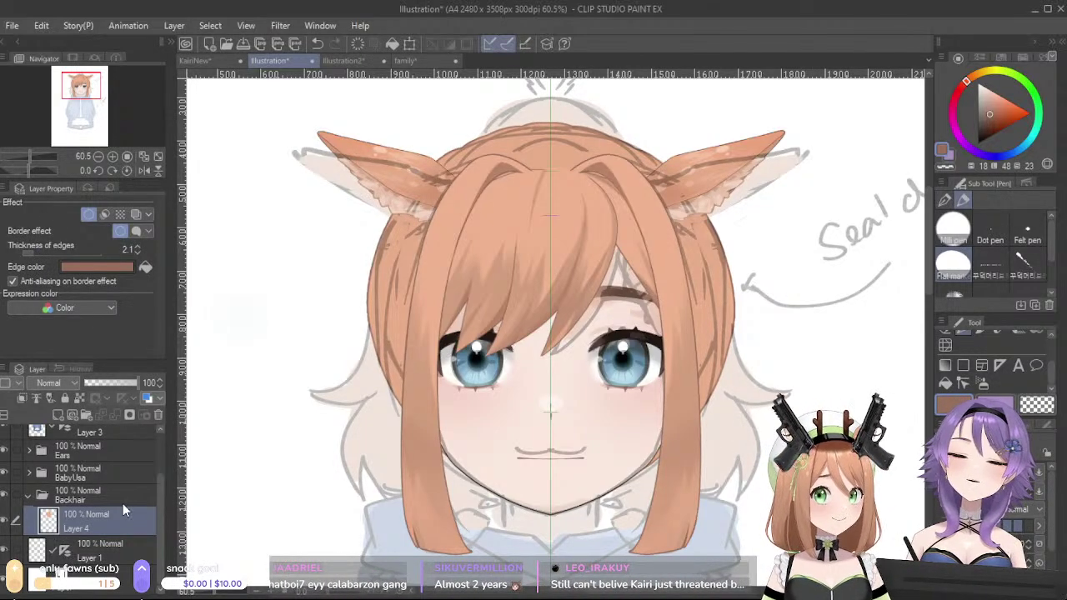
- Hide the Layer 3 sketch and switch back to the orange base colour of the hair
{"action": "scroll", "coordinate": [160, 475], "scroll_direction": "up", "scroll_amount": 2}
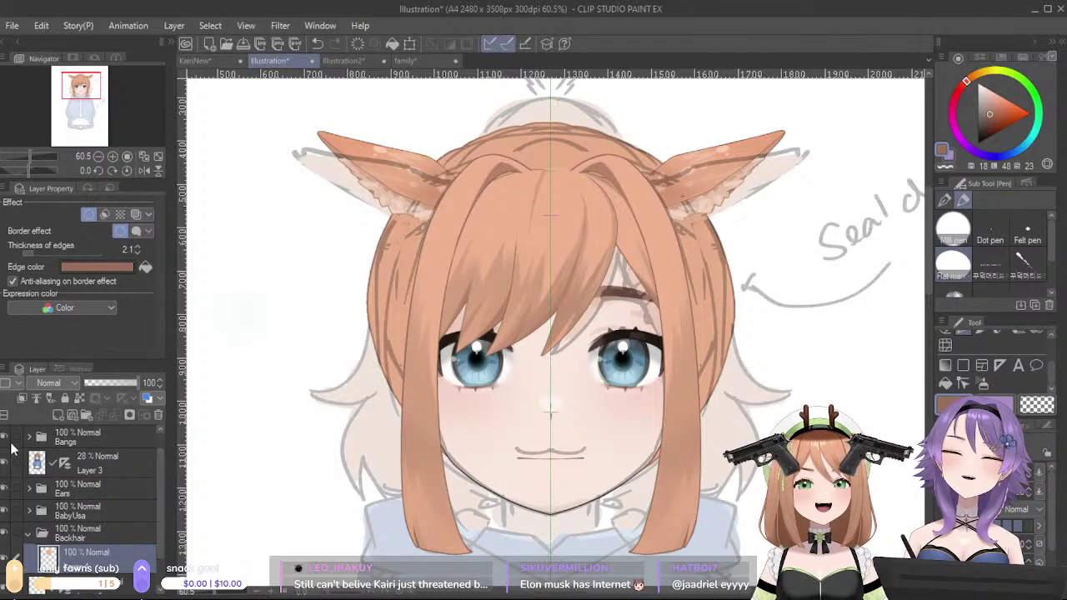
{"action": "left_click", "coordinate": [5, 464]}
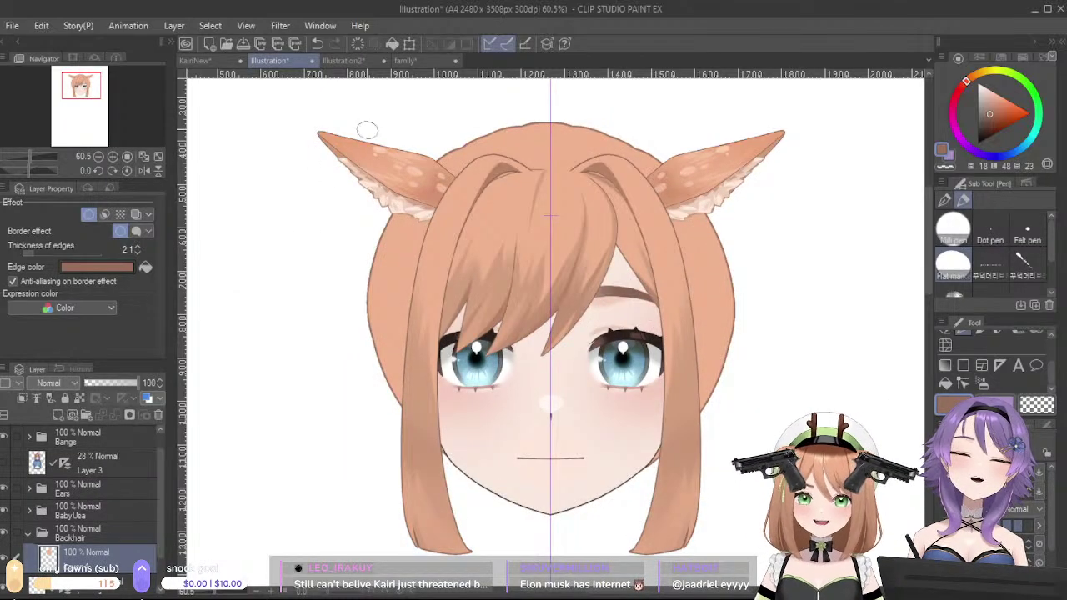
{"action": "left_click", "coordinate": [542, 118], "text": "alt"}
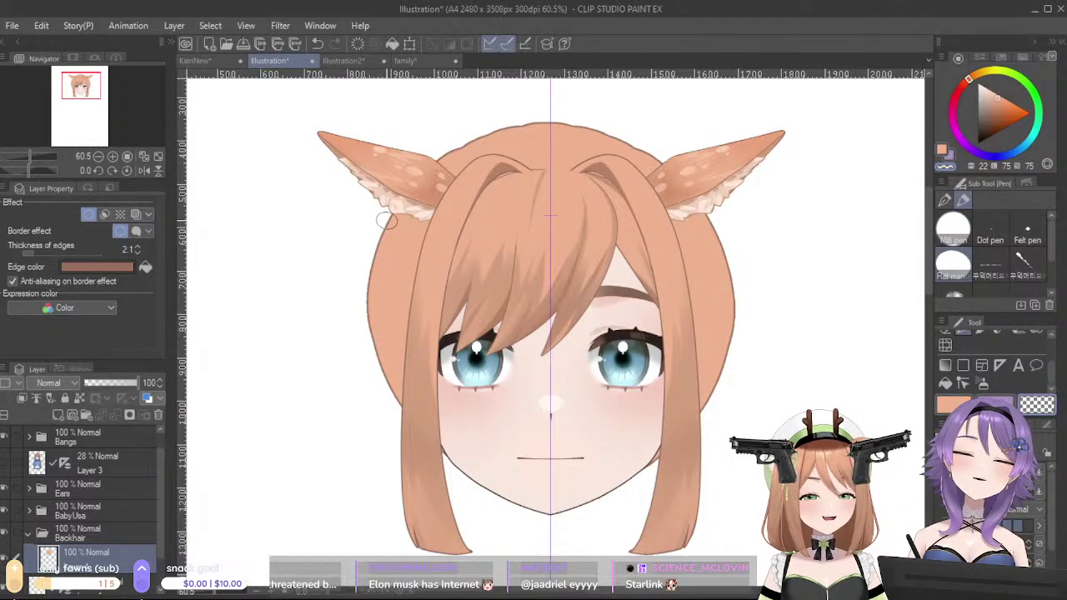
{"action": "left_click_drag", "start_coordinate": [361, 292], "coordinate": [362, 346]}
{"action": "key", "text": "ctrl+z"}
{"action": "left_click_drag", "start_coordinate": [362, 264], "coordinate": [360, 348]}
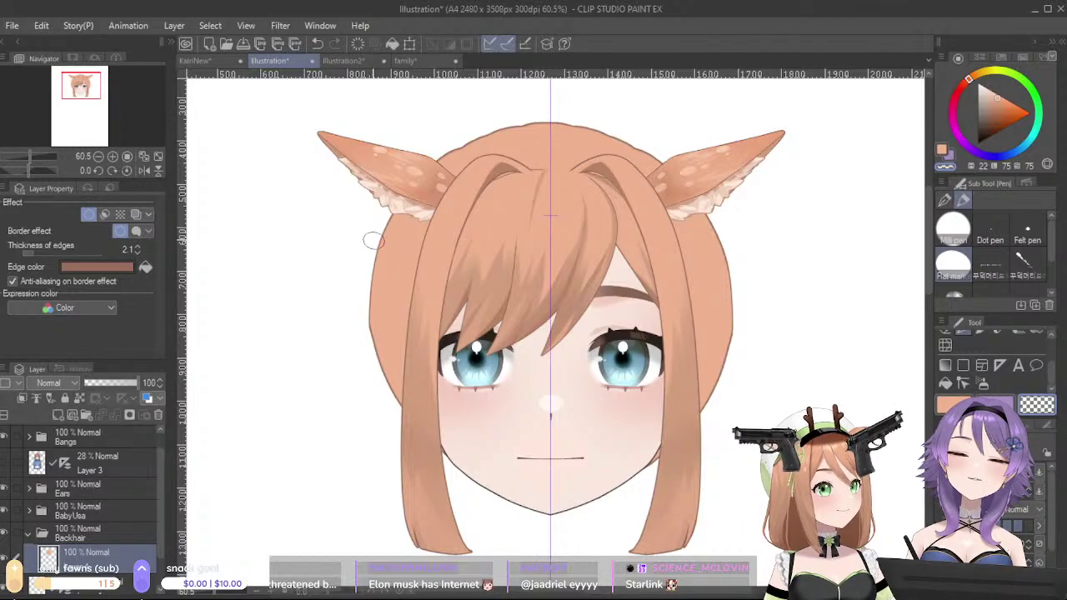
{"action": "mouse_move", "coordinate": [362, 267]}
{"action": "left_mouse_down"}
{"action": "mouse_move", "coordinate": [376, 363]}
{"action": "mouse_move", "coordinate": [409, 428]}
{"action": "left_mouse_up"}
{"action": "key", "text": "ctrl+z"}
{"action": "key", "text": "ctrl+z"}
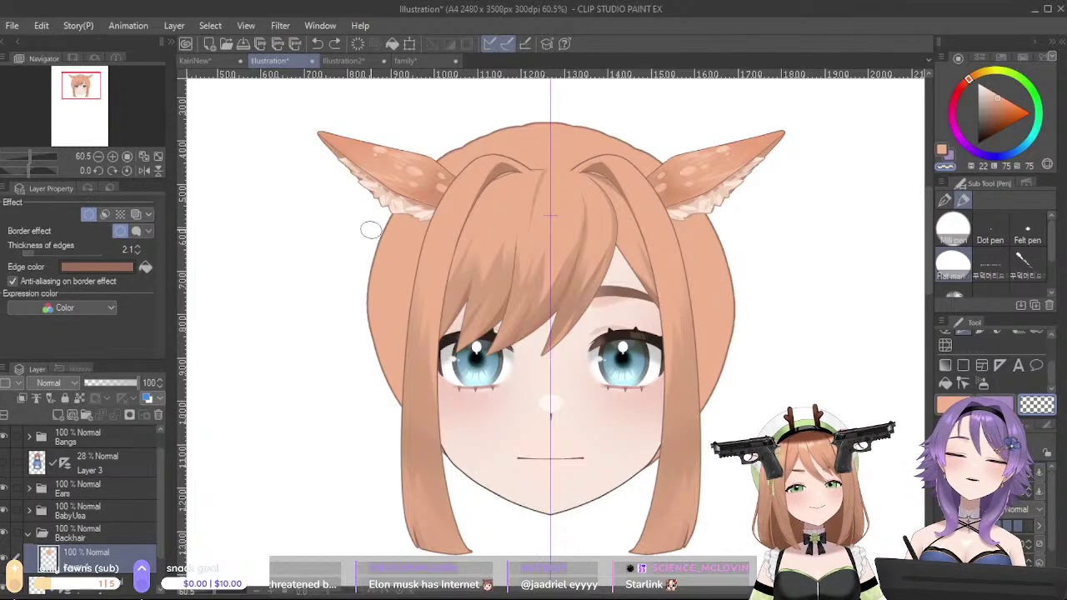
{"action": "left_click_drag", "start_coordinate": [361, 310], "coordinate": [371, 379]}
{"action": "key", "text": "ctrl+z"}
- Trim both outer sides of the back hair with the G-pen for a slightly narrower contour from ear to cheek
{"action": "left_click", "coordinate": [948, 200]}
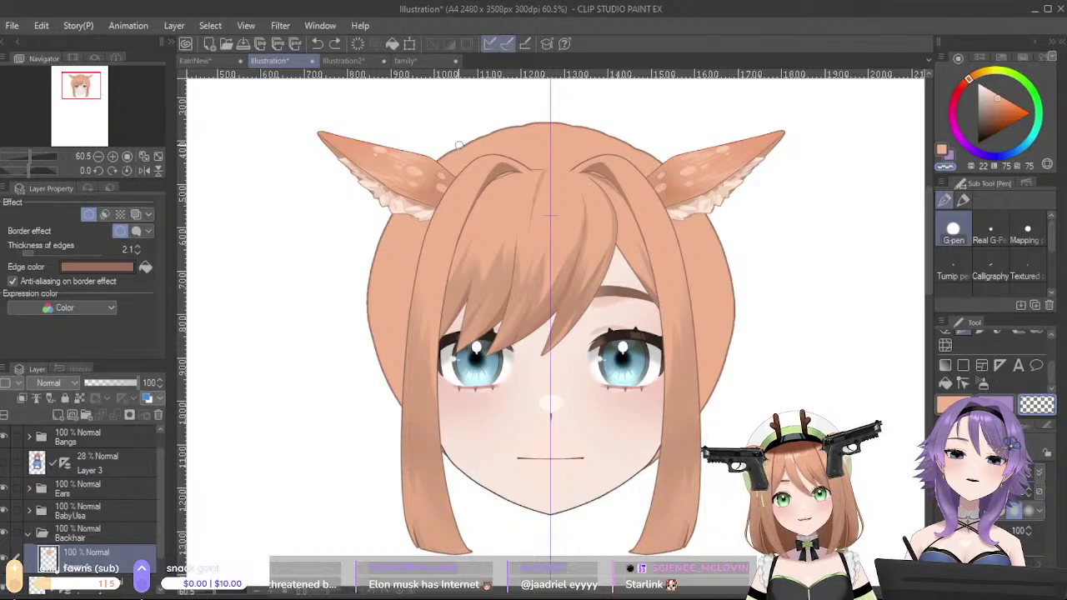
{"action": "key", "text": "ctrl+z"}
{"action": "mouse_move", "coordinate": [382, 231]}
{"action": "left_mouse_down"}
{"action": "mouse_move", "coordinate": [364, 316]}
{"action": "mouse_move", "coordinate": [396, 405]}
{"action": "left_mouse_up"}
{"action": "key", "text": "ctrl+z"}
{"action": "left_click_drag", "start_coordinate": [371, 257], "coordinate": [391, 406]}
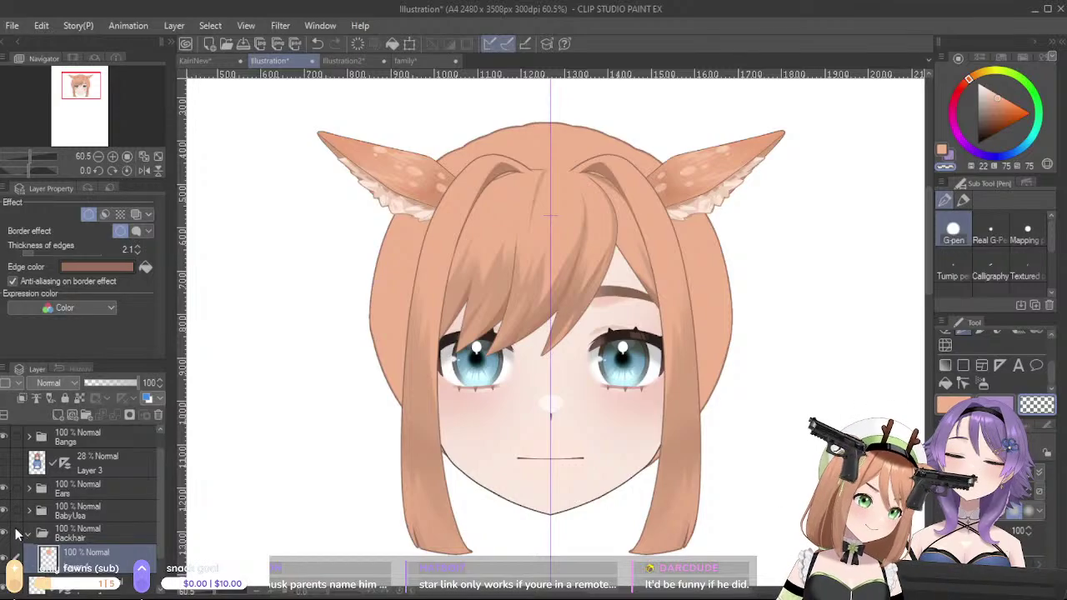
- Hide the Ears folder and reshape the crown of the back hair into a higher, softly scalloped outline
{"action": "left_click", "coordinate": [4, 489]}
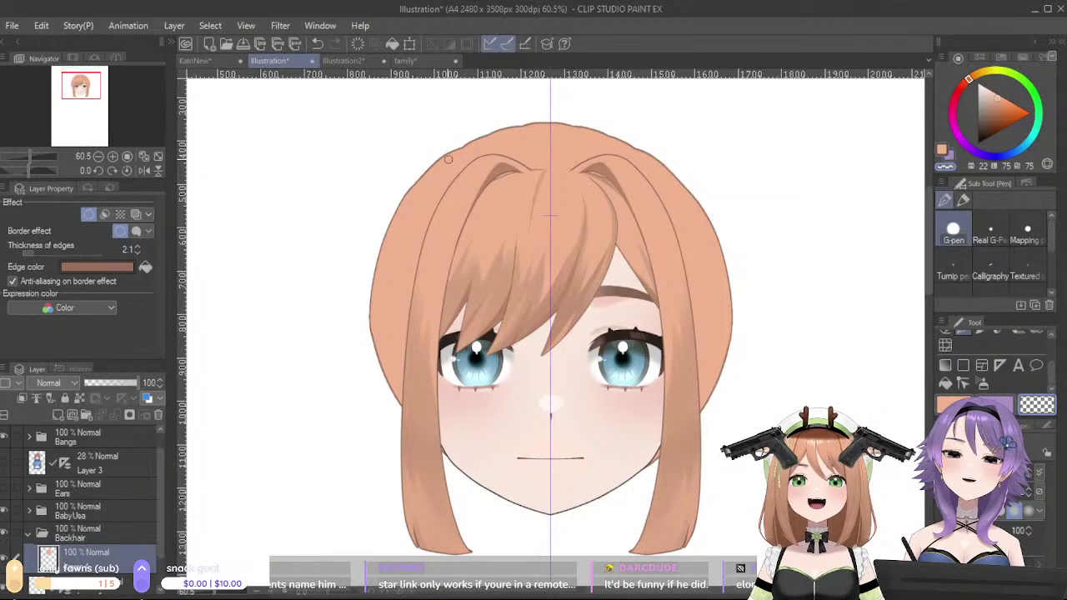
{"action": "key", "text": "c"}
{"action": "mouse_move", "coordinate": [419, 184]}
{"action": "left_mouse_down"}
{"action": "mouse_move", "coordinate": [461, 152]}
{"action": "mouse_move", "coordinate": [423, 177]}
{"action": "left_mouse_up"}
{"action": "key", "text": "ctrl+z"}
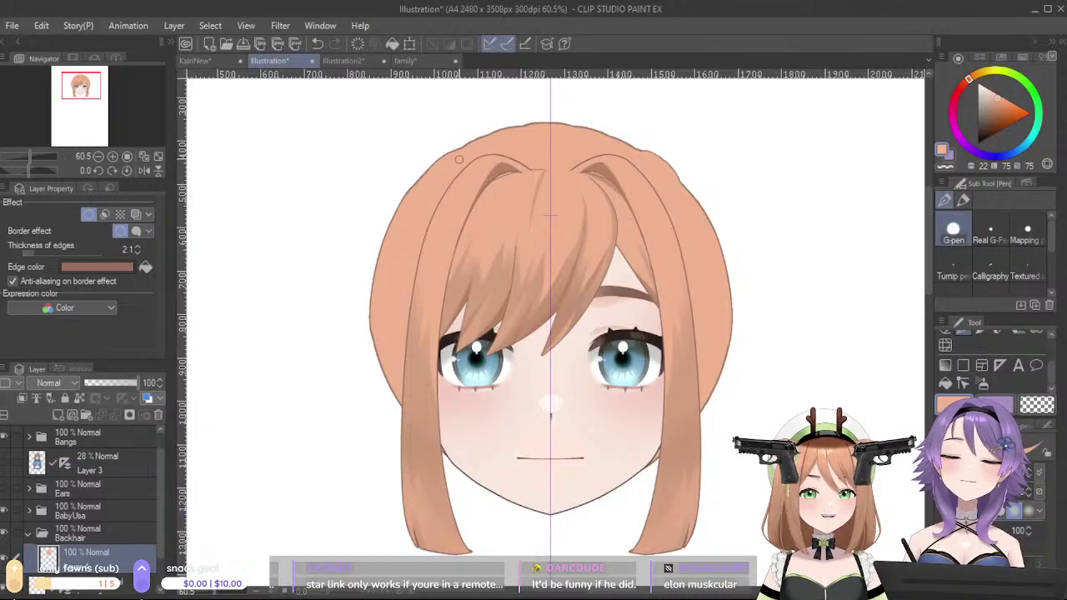
{"action": "mouse_move", "coordinate": [467, 147]}
{"action": "left_mouse_down"}
{"action": "mouse_move", "coordinate": [492, 142]}
{"action": "mouse_move", "coordinate": [461, 155]}
{"action": "mouse_move", "coordinate": [503, 142]}
{"action": "mouse_move", "coordinate": [492, 133]}
{"action": "mouse_move", "coordinate": [530, 132]}
{"action": "mouse_move", "coordinate": [481, 141]}
{"action": "mouse_move", "coordinate": [506, 129]}
{"action": "mouse_move", "coordinate": [558, 127]}
{"action": "mouse_move", "coordinate": [511, 131]}
{"action": "mouse_move", "coordinate": [538, 121]}
{"action": "mouse_move", "coordinate": [568, 125]}
{"action": "left_mouse_up"}
{"action": "key", "text": "ctrl+z"}
{"action": "key", "text": "ctrl+z"}
{"action": "key", "text": "ctrl+z"}
{"action": "key", "text": "ctrl+z"}
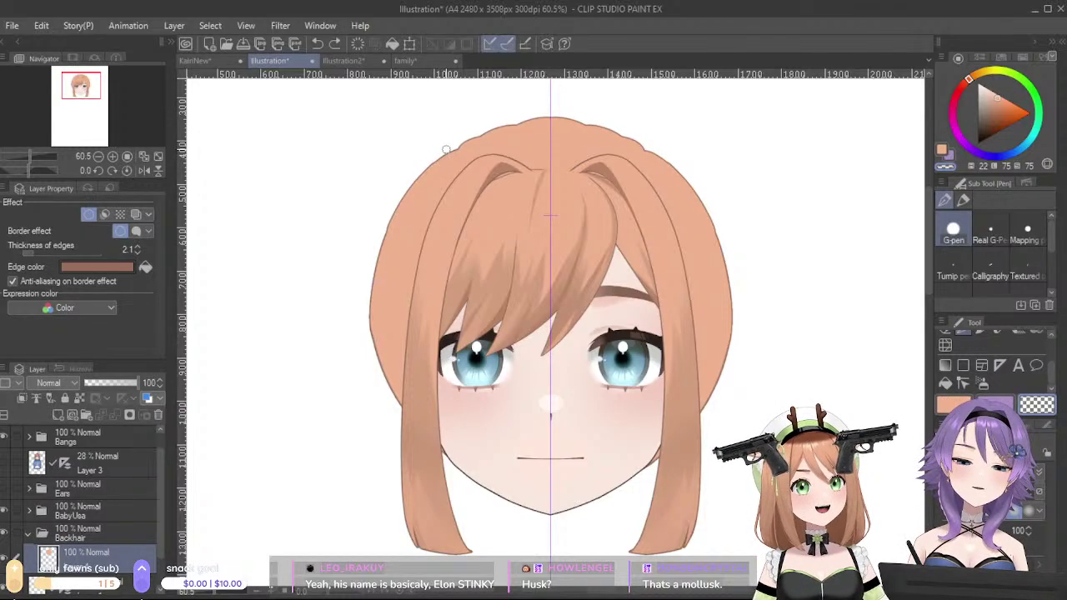
- Continue the scalloped contour down both sides of the back hair and erase the excess hair outside it to cheek level
{"action": "left_click_drag", "start_coordinate": [410, 188], "coordinate": [408, 191]}
{"action": "key", "text": "ctrl+z"}
{"action": "mouse_move", "coordinate": [442, 155]}
{"action": "left_mouse_down"}
{"action": "mouse_move", "coordinate": [373, 245]}
{"action": "mouse_move", "coordinate": [369, 352]}
{"action": "left_mouse_up"}
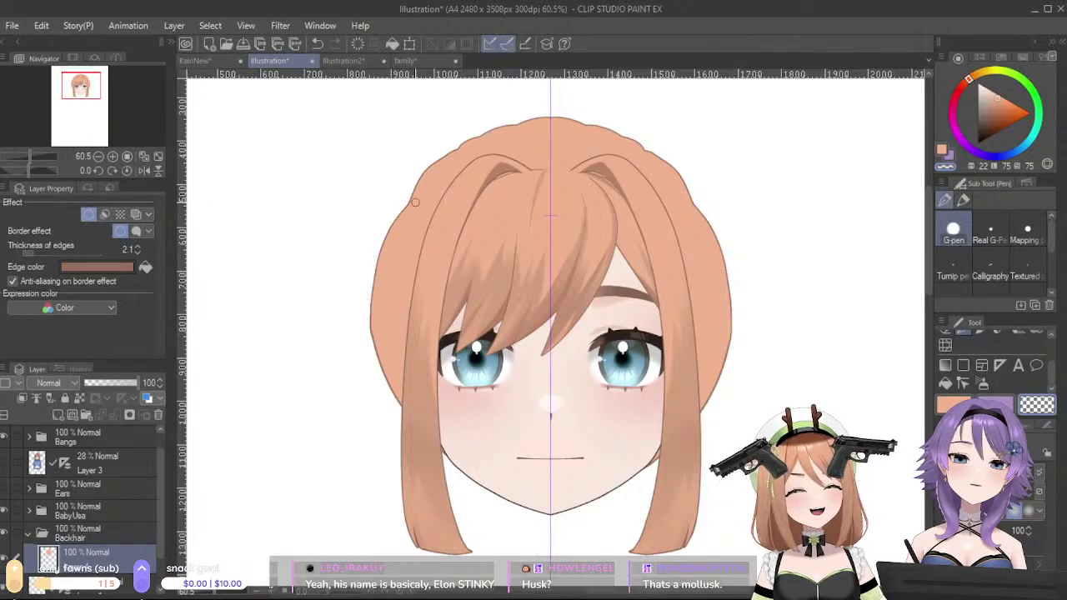
{"action": "left_click_drag", "start_coordinate": [425, 179], "coordinate": [407, 214]}
{"action": "key", "text": "ctrl+z"}
{"action": "mouse_move", "coordinate": [433, 169]}
{"action": "left_mouse_down"}
{"action": "mouse_move", "coordinate": [385, 271]}
{"action": "mouse_move", "coordinate": [413, 213]}
{"action": "mouse_move", "coordinate": [396, 222]}
{"action": "mouse_move", "coordinate": [380, 326]}
{"action": "left_mouse_up"}
{"action": "key", "text": "ctrl+z"}
{"action": "key", "text": "ctrl+z"}
{"action": "key", "text": "c"}
{"action": "mouse_move", "coordinate": [406, 202]}
{"action": "left_mouse_down"}
{"action": "mouse_move", "coordinate": [392, 223]}
{"action": "mouse_move", "coordinate": [379, 353]}
{"action": "mouse_move", "coordinate": [402, 400]}
{"action": "left_mouse_up"}
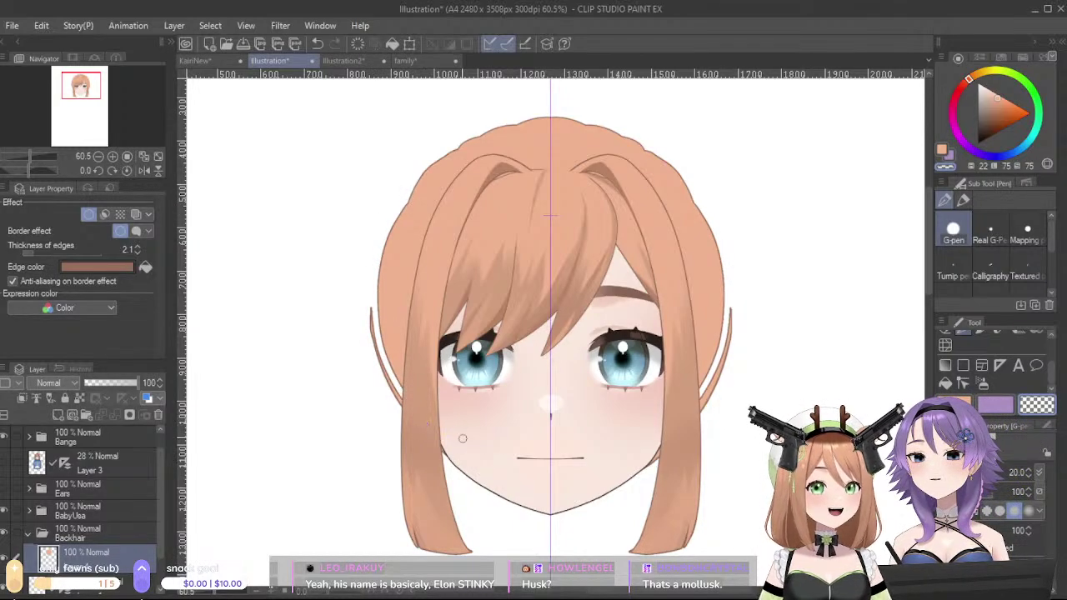
{"action": "key", "text": "ctrl+z"}
{"action": "key", "text": "ctrl+z"}
{"action": "key", "text": "ctrl+z"}
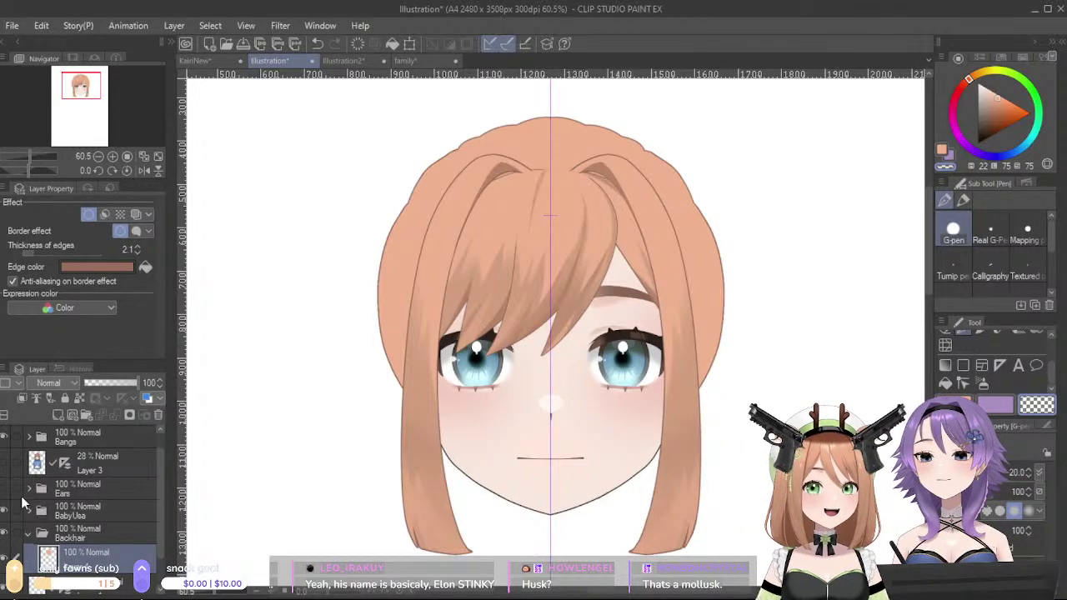
- Hide the BabyUsa folder, clear the stray slivers below the jaw and trim the back hair's lower edge to a taper
{"action": "left_click", "coordinate": [5, 512]}
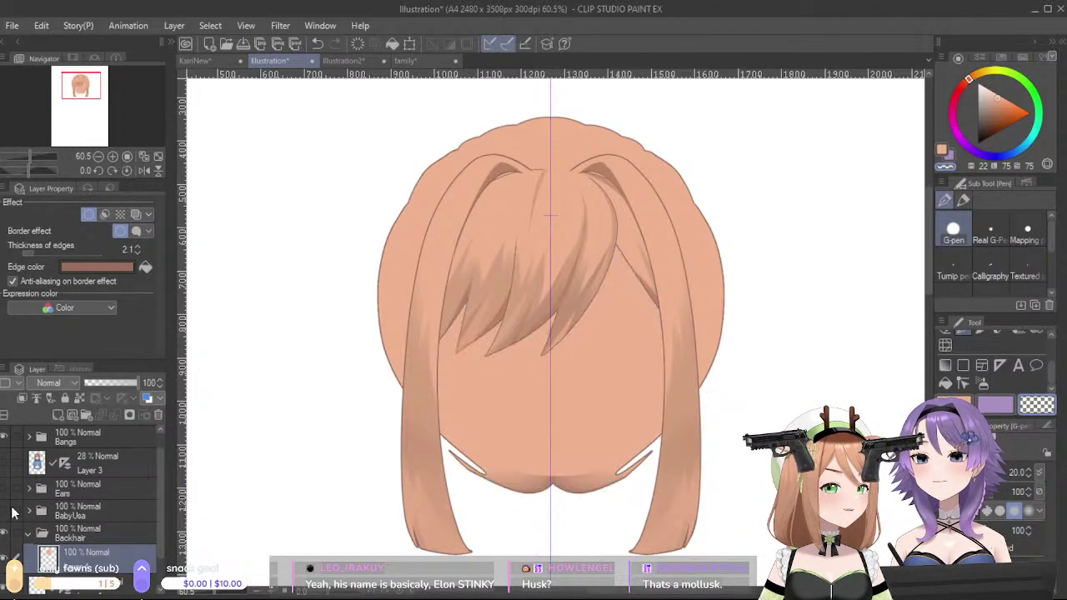
{"action": "left_click_drag", "start_coordinate": [449, 452], "coordinate": [502, 493]}
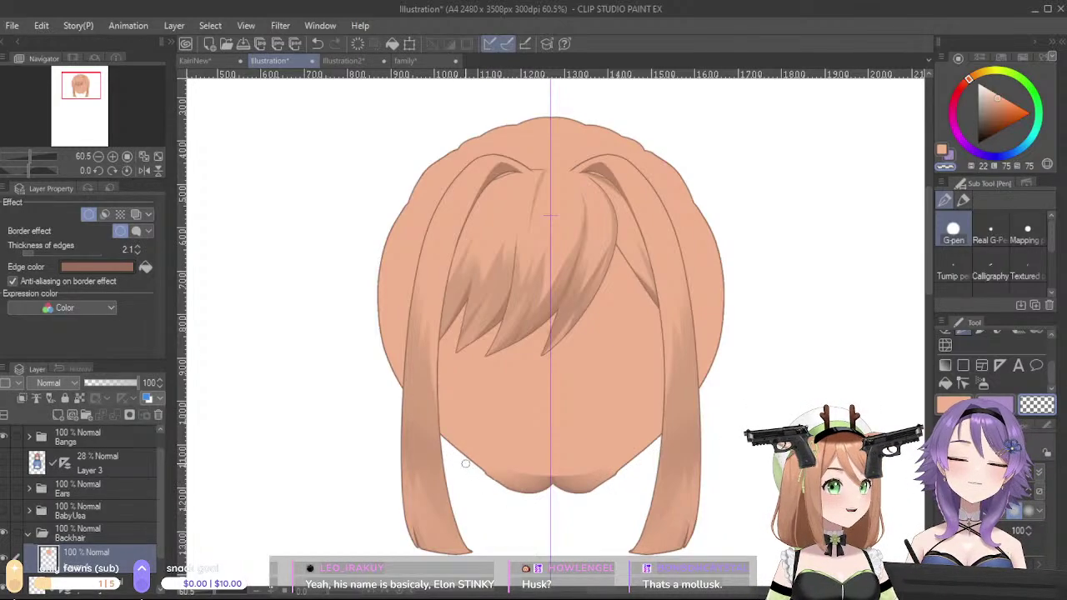
{"action": "mouse_move", "coordinate": [500, 477]}
{"action": "left_mouse_down"}
{"action": "mouse_move", "coordinate": [525, 501]}
{"action": "mouse_move", "coordinate": [502, 462]}
{"action": "mouse_move", "coordinate": [537, 497]}
{"action": "mouse_move", "coordinate": [518, 476]}
{"action": "left_mouse_up"}
{"action": "key", "text": "ctrl+z"}
{"action": "key", "text": "c"}
{"action": "key", "text": "ctrl+z"}
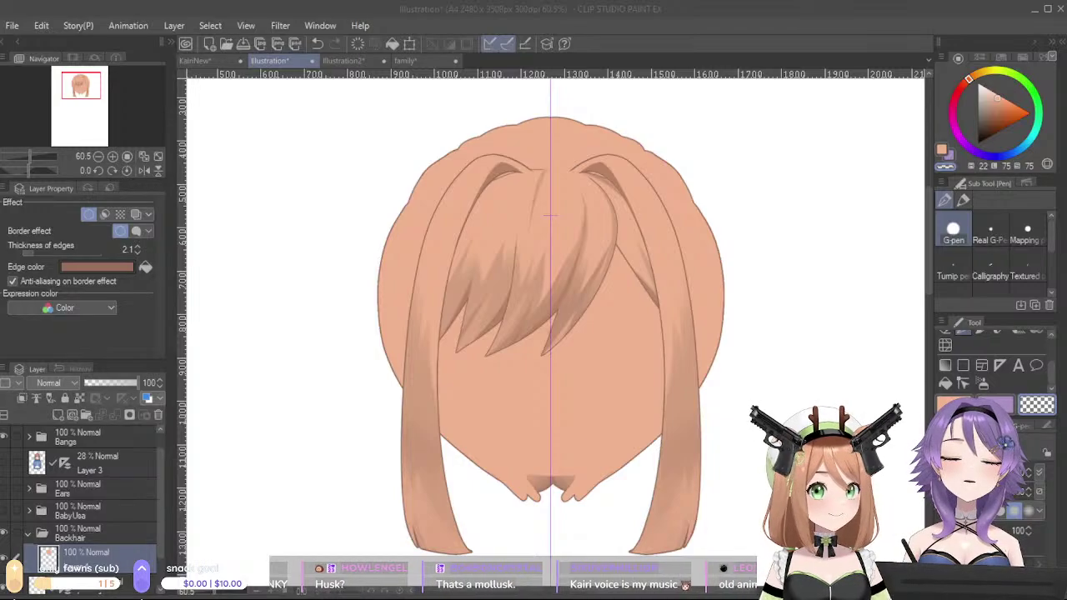
{"action": "key", "text": "alt+Tab"}
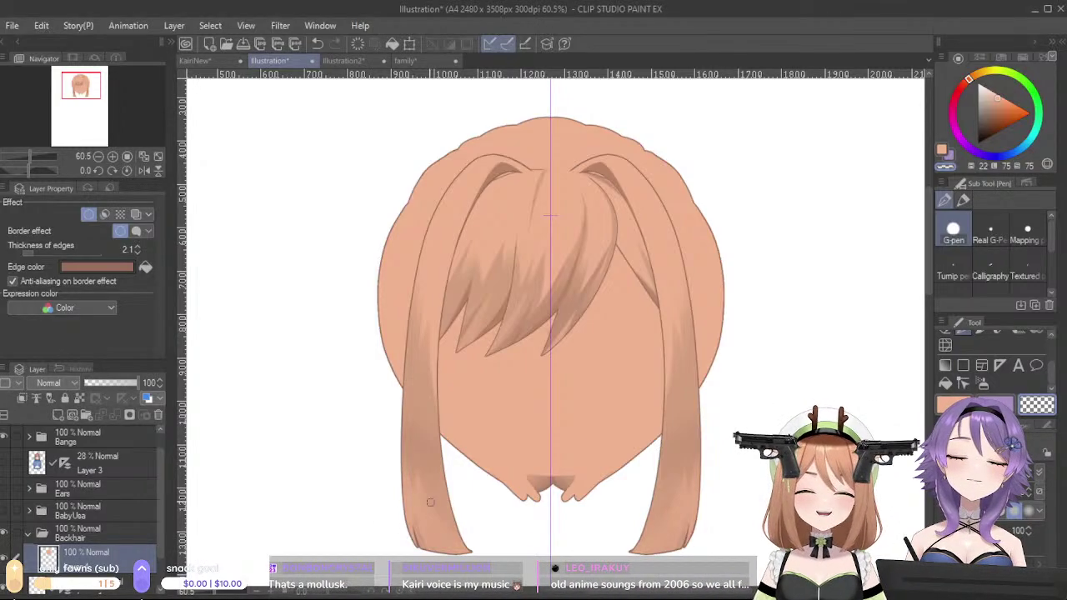
- Fill the shaded gap at the bottom centre of the back hair and carve small pointed tips on both sides
{"action": "mouse_move", "coordinate": [467, 445]}
{"action": "left_mouse_down"}
{"action": "mouse_move", "coordinate": [500, 480]}
{"action": "mouse_move", "coordinate": [481, 450]}
{"action": "mouse_move", "coordinate": [479, 461]}
{"action": "mouse_move", "coordinate": [534, 499]}
{"action": "left_mouse_up"}
{"action": "key", "text": "ctrl+z"}
{"action": "key", "text": "c"}
{"action": "key", "text": "c"}
{"action": "key", "text": "ctrl+z"}
{"action": "key", "text": "c"}
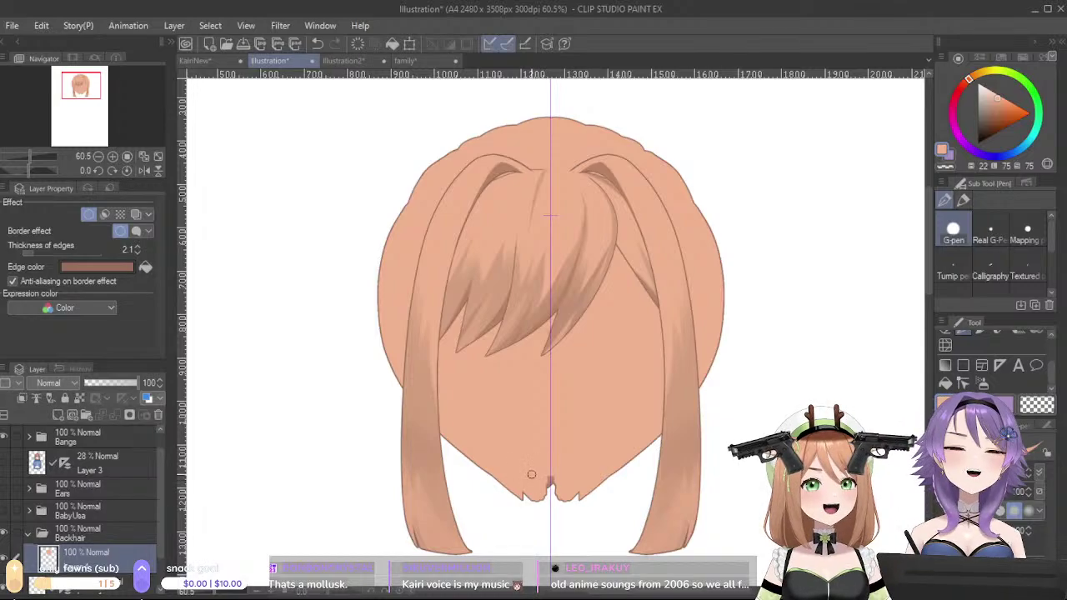
{"action": "left_click_drag", "start_coordinate": [534, 501], "coordinate": [553, 465]}
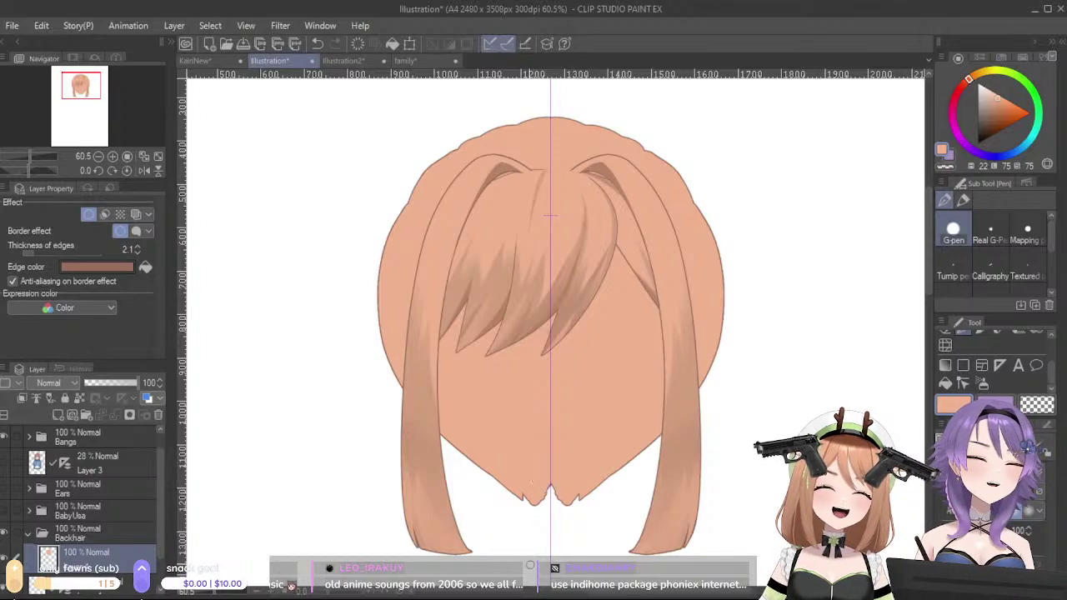
{"action": "left_click_drag", "start_coordinate": [530, 513], "coordinate": [537, 507]}
{"action": "key", "text": "ctrl+z"}
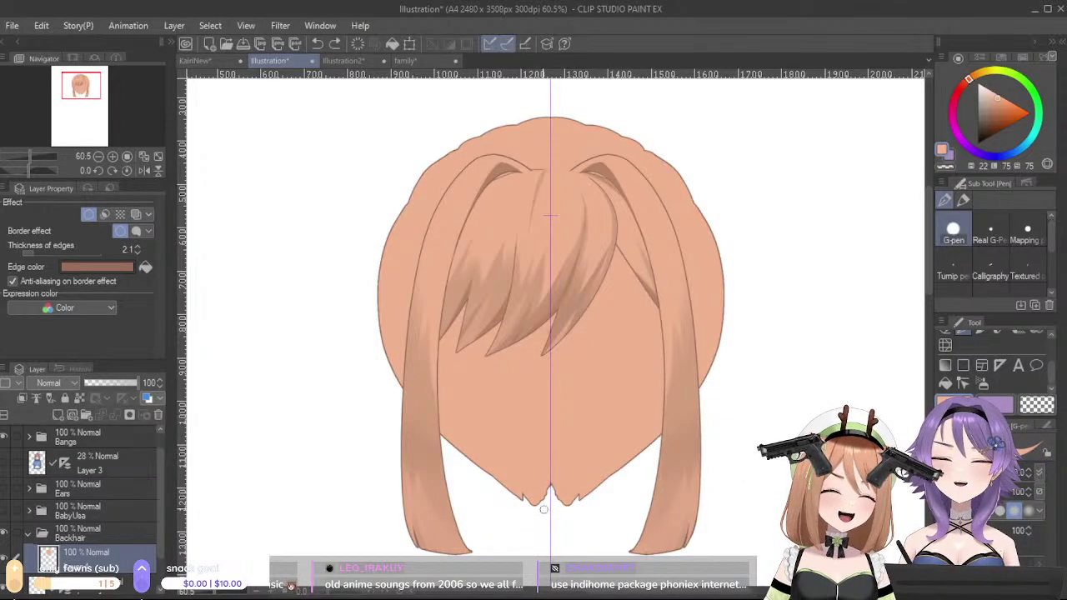
- Refine the bottom of the back hair into fine jagged tips and close the notch on the centre line
{"action": "left_click", "coordinate": [540, 507], "text": "alt"}
{"action": "key", "text": "x"}
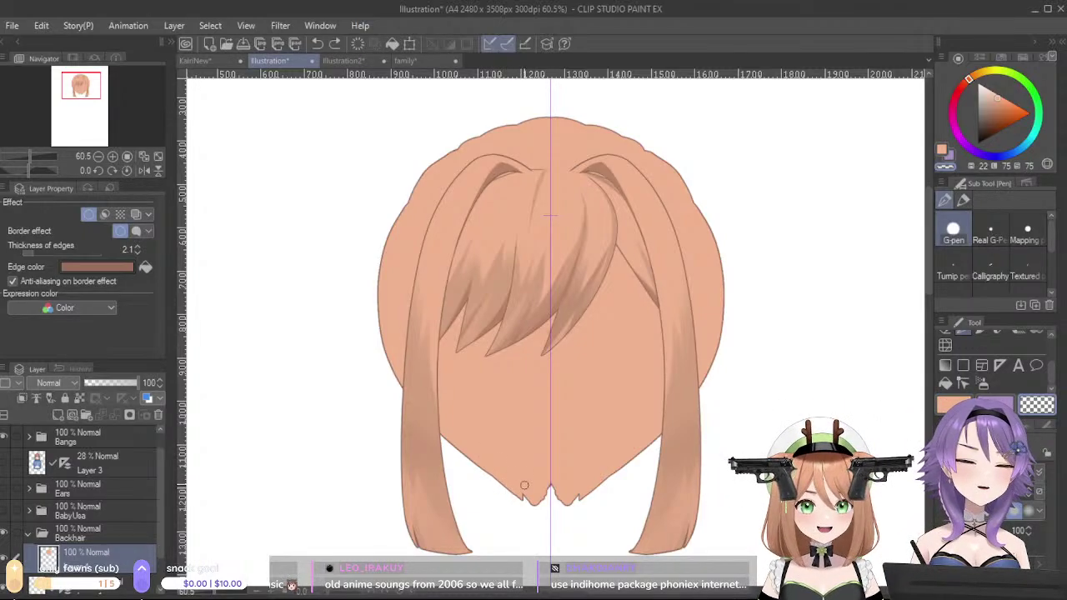
{"action": "key", "text": "ctrl+z"}
{"action": "key", "text": "ctrl+y"}
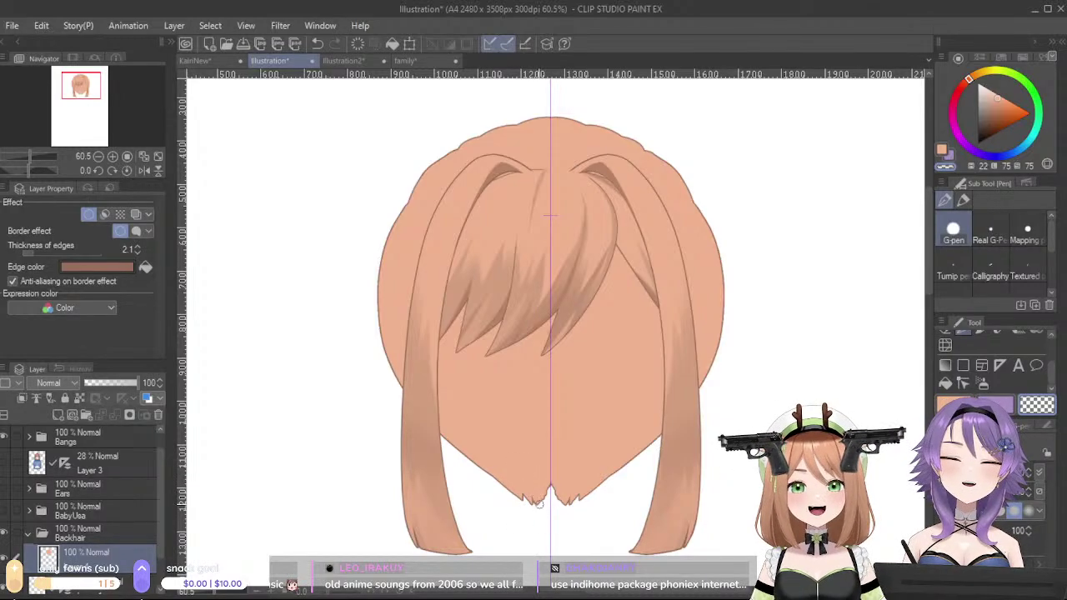
{"action": "key", "text": "c"}
{"action": "left_click_drag", "start_coordinate": [541, 500], "coordinate": [550, 524]}
{"action": "key", "text": "ctrl+z"}
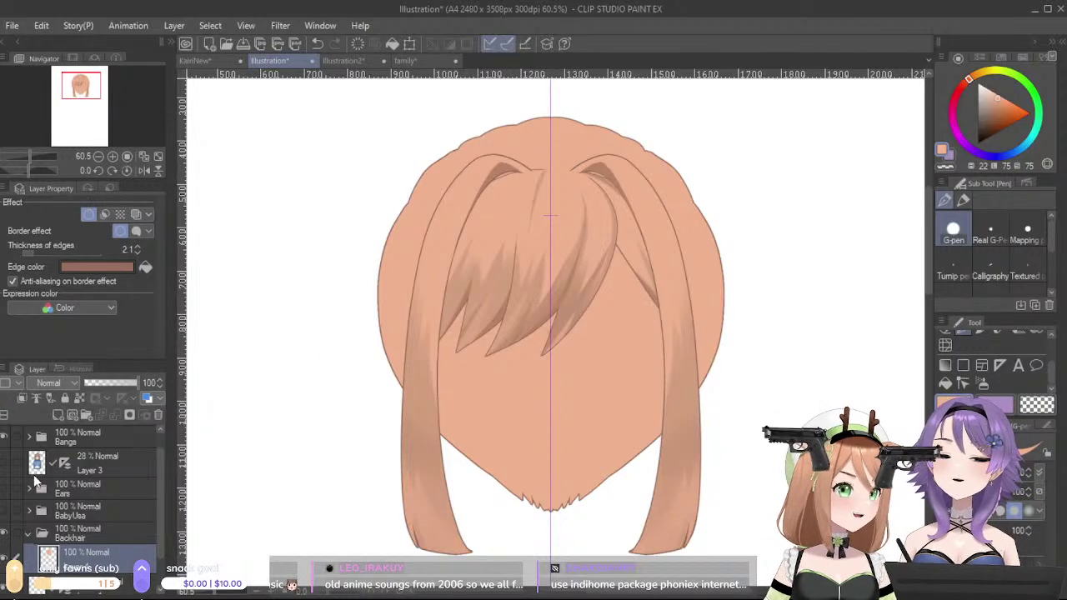
- Compare the back hair with the Layer 3 sketch, hide the sketch and show the BabyUsa folder again
{"action": "left_click", "coordinate": [5, 470]}
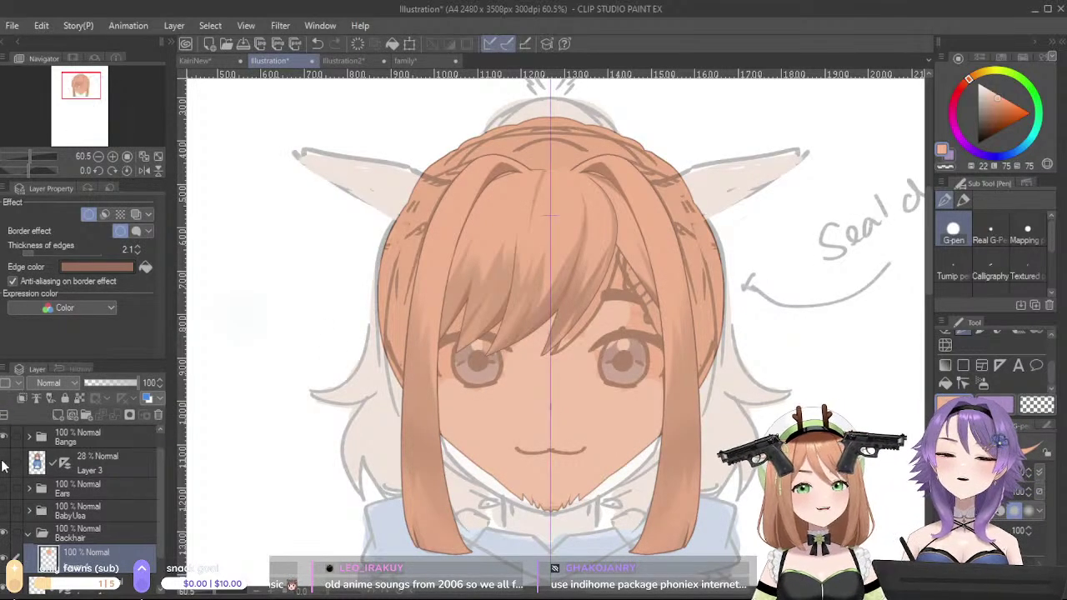
{"action": "left_click", "coordinate": [6, 469]}
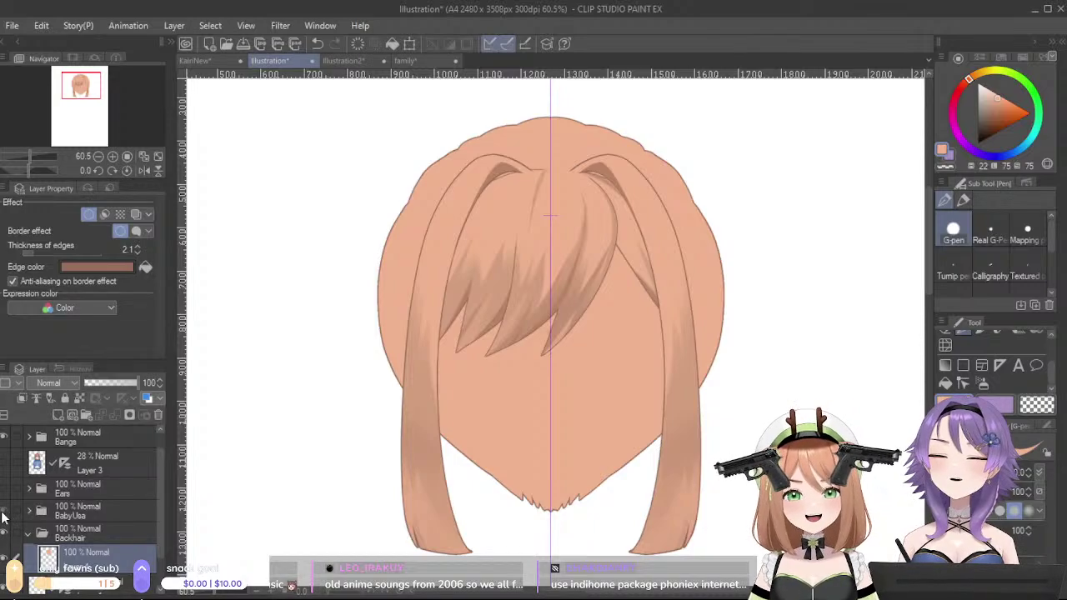
{"action": "left_click", "coordinate": [5, 512]}
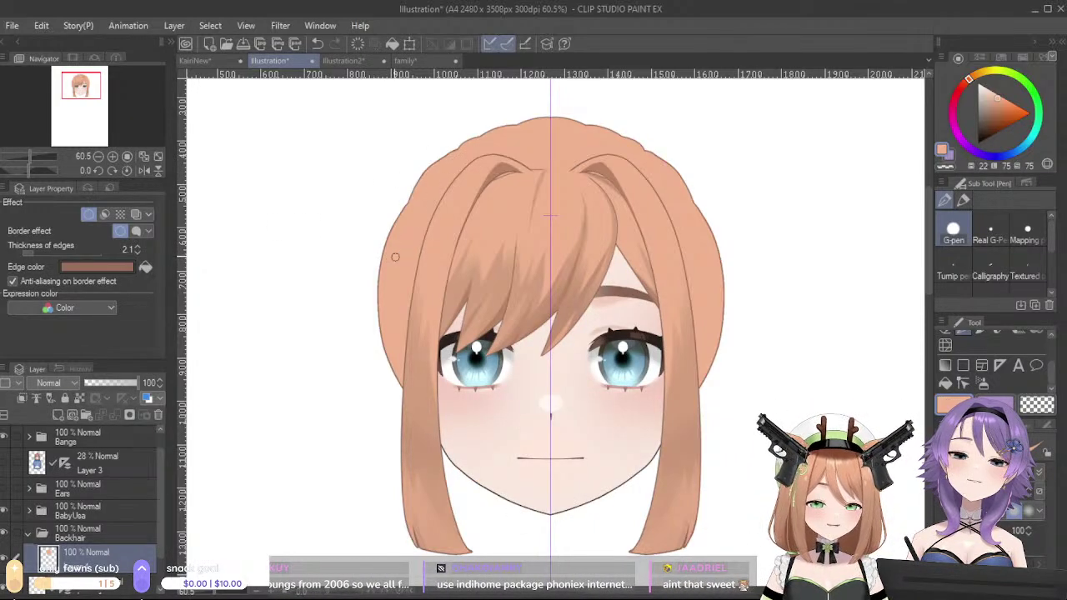
- Pick a muted dark red and try shading the back hair on Layer 4 with the Soft airbrush
{"action": "left_click", "coordinate": [998, 109]}
{"action": "left_click_drag", "start_coordinate": [997, 109], "coordinate": [996, 115]}
{"action": "left_click", "coordinate": [962, 85]}
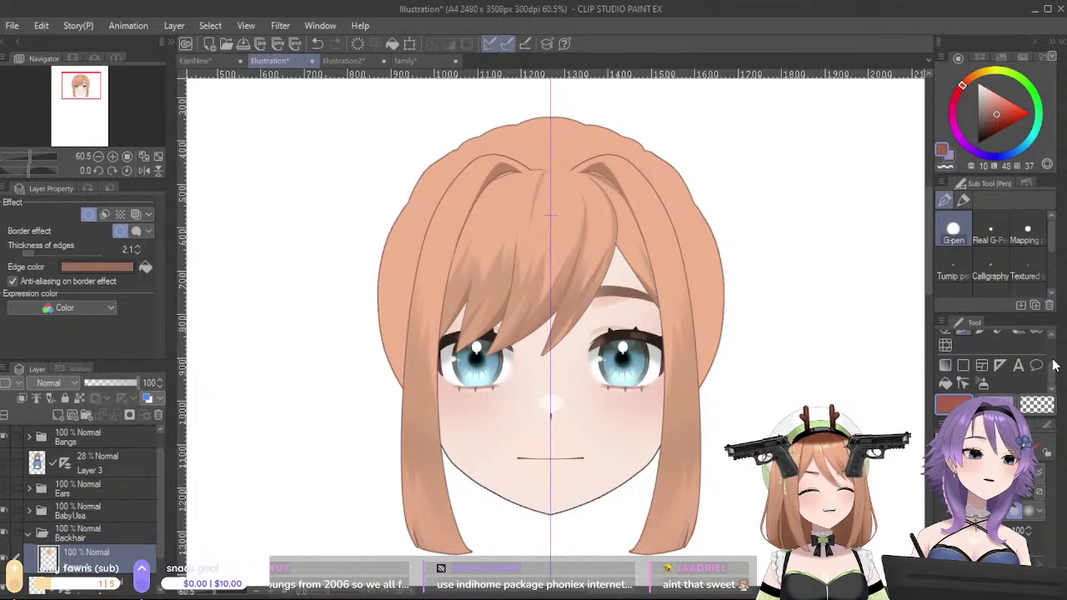
{"action": "scroll", "coordinate": [1052, 334], "scroll_direction": "up", "scroll_amount": 2}
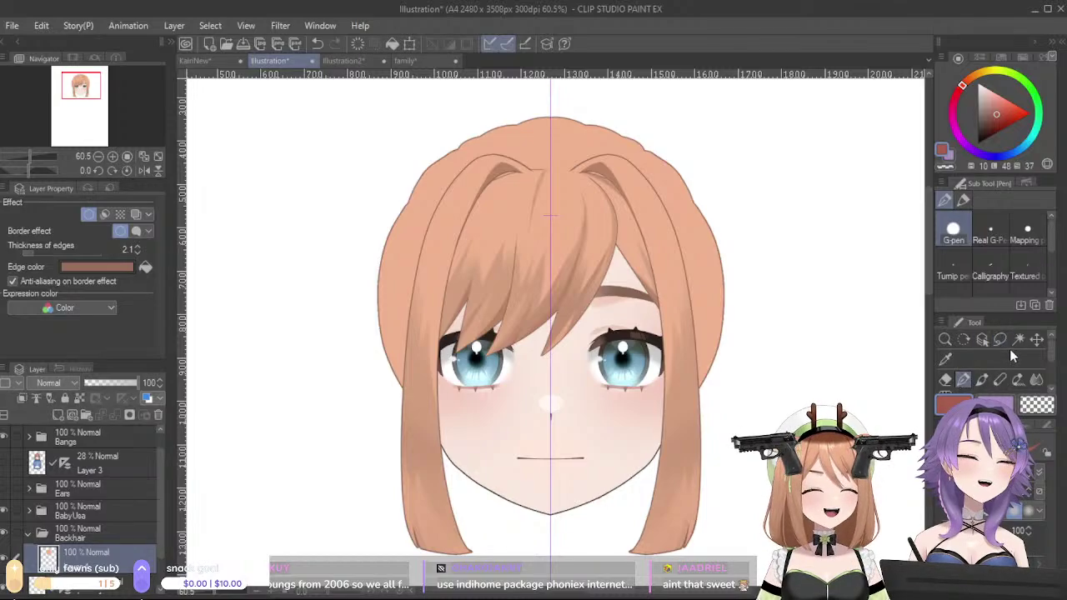
{"action": "scroll", "coordinate": [983, 380], "scroll_direction": "down", "scroll_amount": 2}
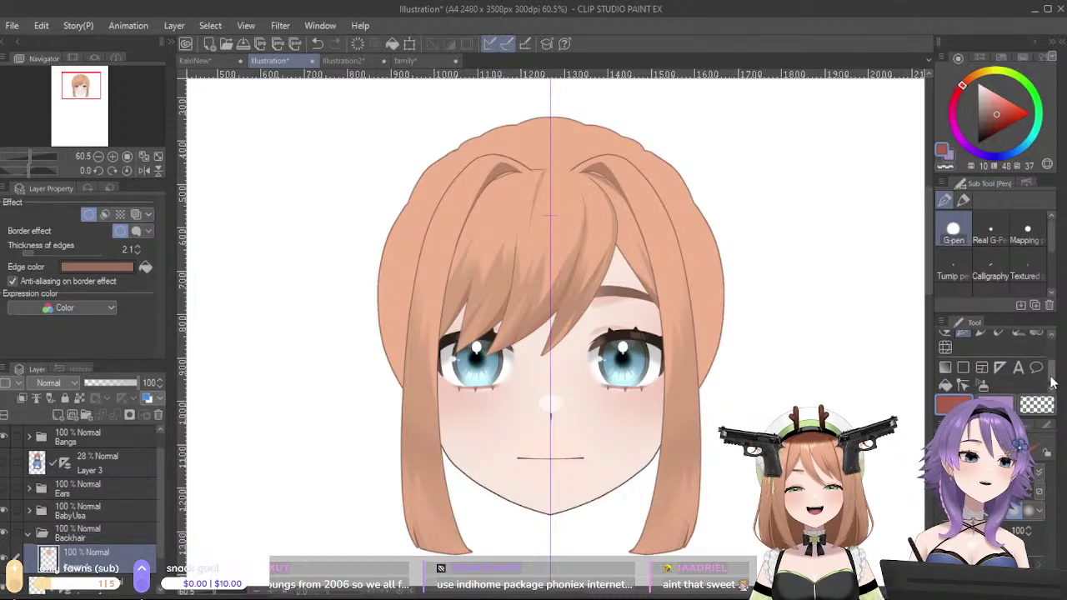
{"action": "left_click", "coordinate": [982, 382]}
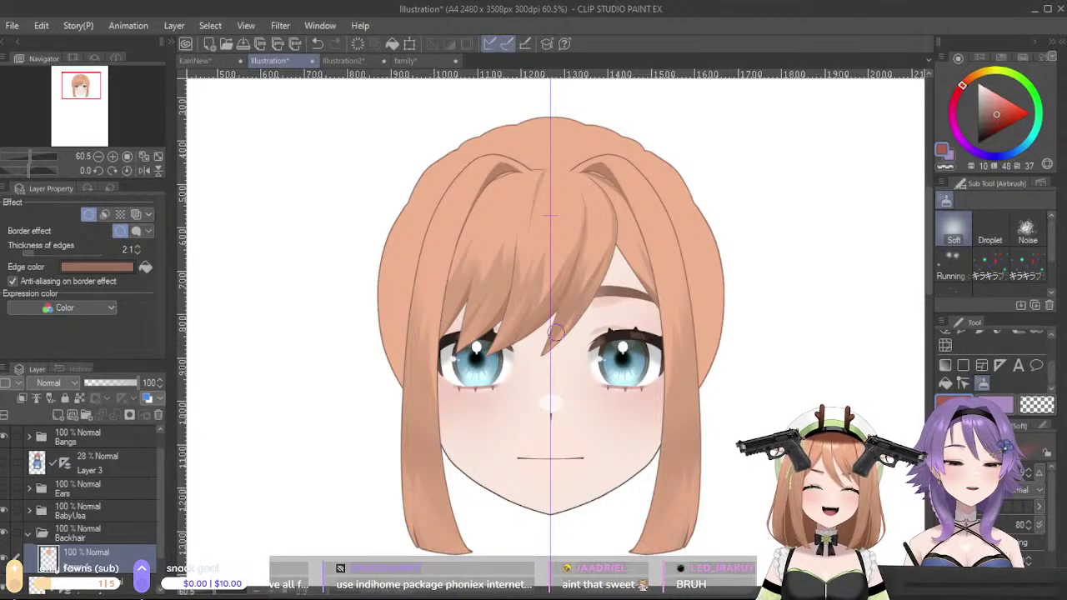
{"action": "left_click", "coordinate": [993, 113]}
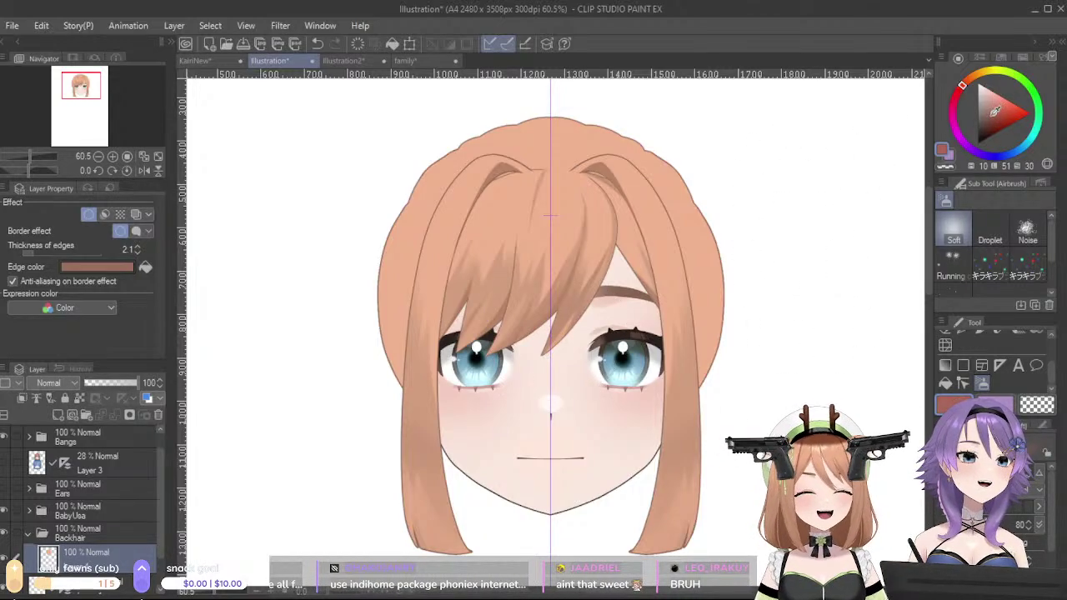
{"action": "left_click_drag", "start_coordinate": [486, 229], "coordinate": [412, 199]}
{"action": "key", "text": "ctrl+z"}
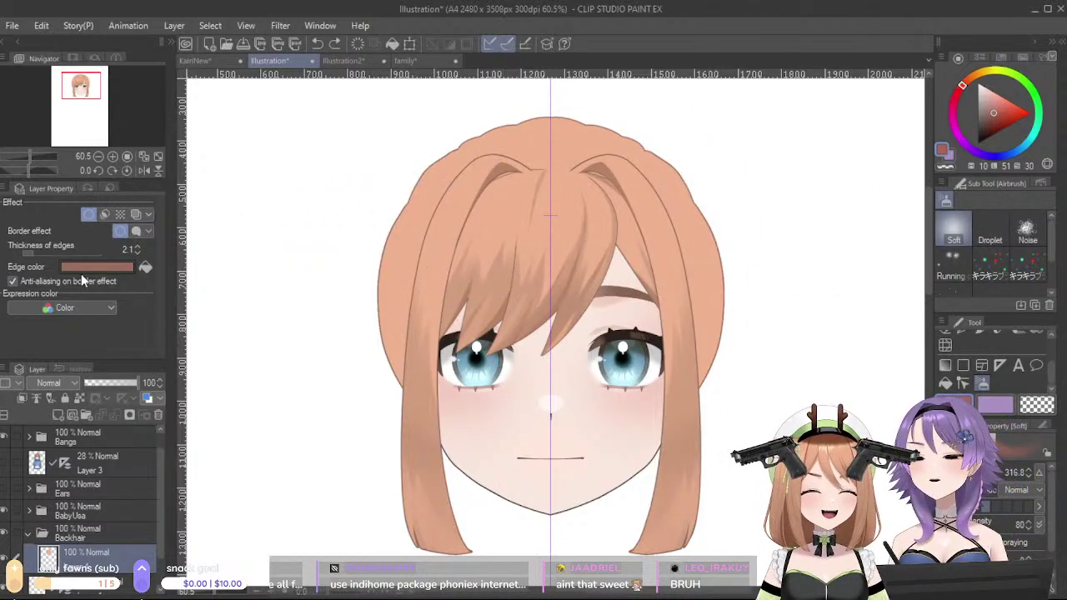
- Lock the transparent pixels of Layer 4 and airbrush dark red shading on the back hair beside the front strands
{"action": "left_click", "coordinate": [112, 157]}
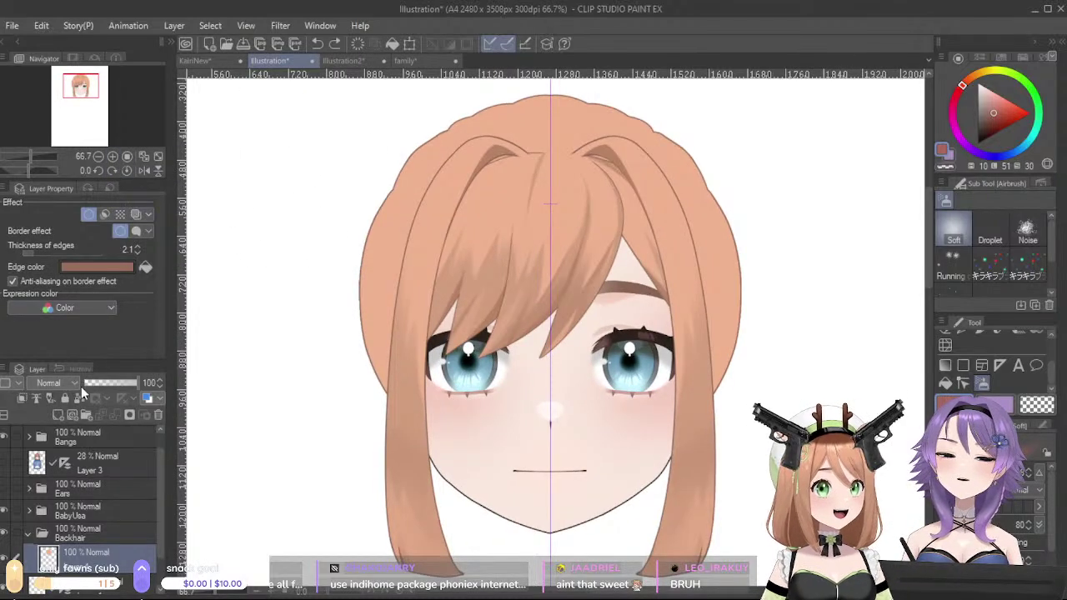
{"action": "left_click", "coordinate": [81, 399]}
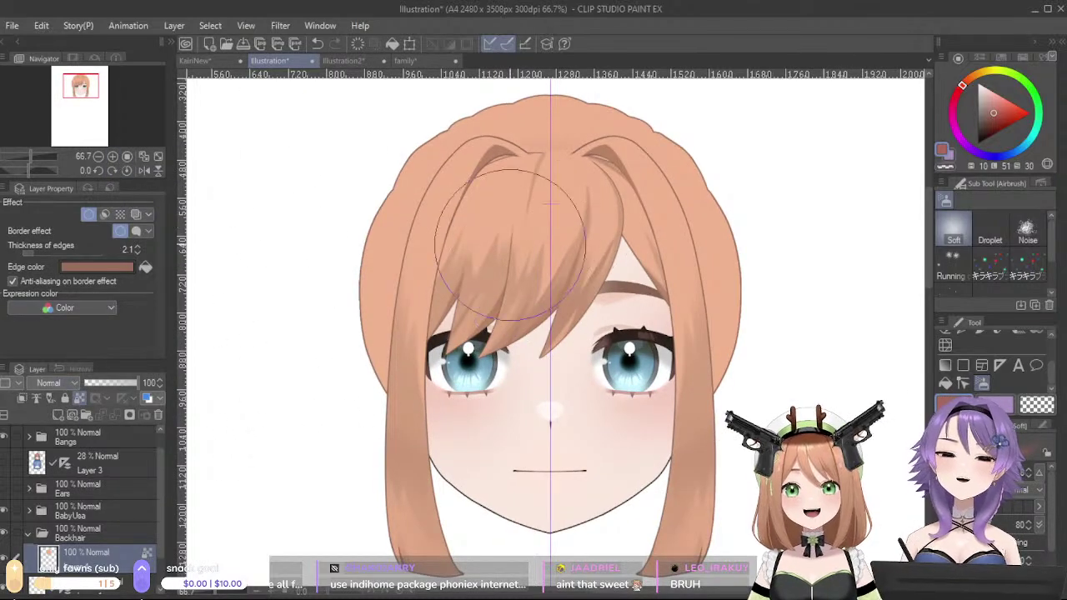
{"action": "mouse_move", "coordinate": [482, 228]}
{"action": "left_mouse_down"}
{"action": "mouse_move", "coordinate": [507, 252]}
{"action": "mouse_move", "coordinate": [497, 292]}
{"action": "mouse_move", "coordinate": [510, 231]}
{"action": "mouse_move", "coordinate": [446, 309]}
{"action": "left_mouse_up"}
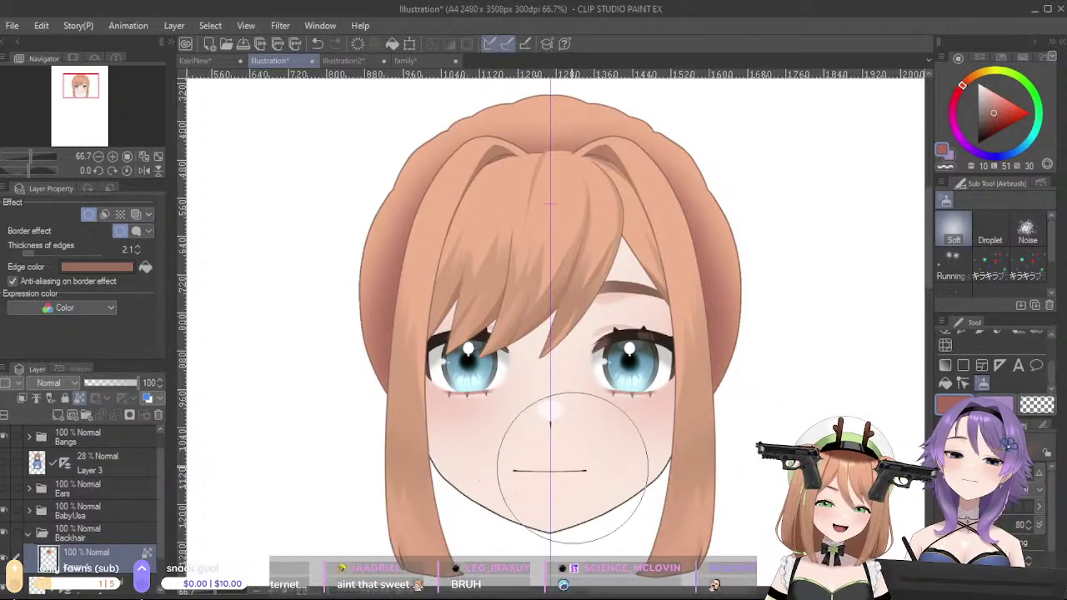
- Soften the back hair's shading with sampled brown tones and lighten its outer edges with the sampled base orange
{"action": "left_click", "coordinate": [491, 154], "text": "alt"}
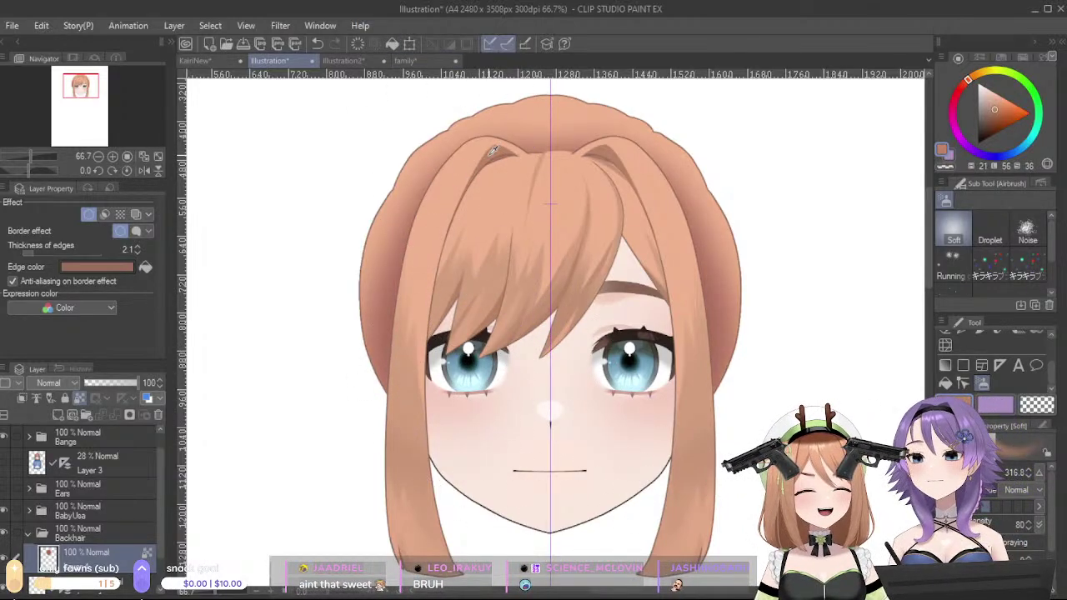
{"action": "mouse_move", "coordinate": [330, 392]}
{"action": "left_mouse_down"}
{"action": "mouse_move", "coordinate": [451, 161]}
{"action": "mouse_move", "coordinate": [500, 107]}
{"action": "left_mouse_up"}
{"action": "left_click", "coordinate": [515, 110], "text": "alt"}
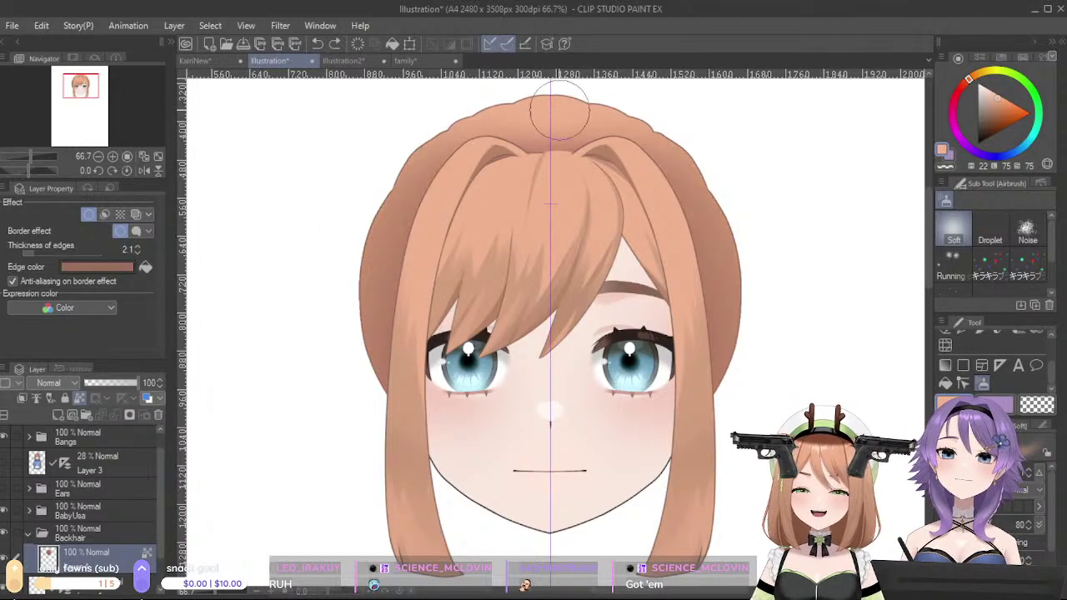
{"action": "left_click_drag", "start_coordinate": [372, 250], "coordinate": [362, 337]}
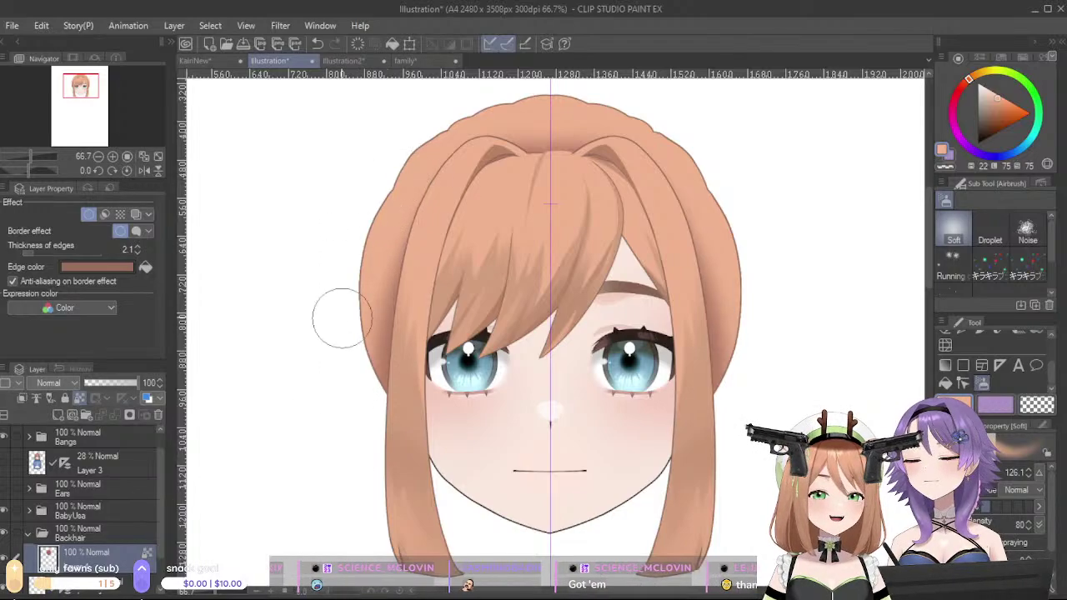
{"action": "left_click", "coordinate": [387, 340], "text": "alt"}
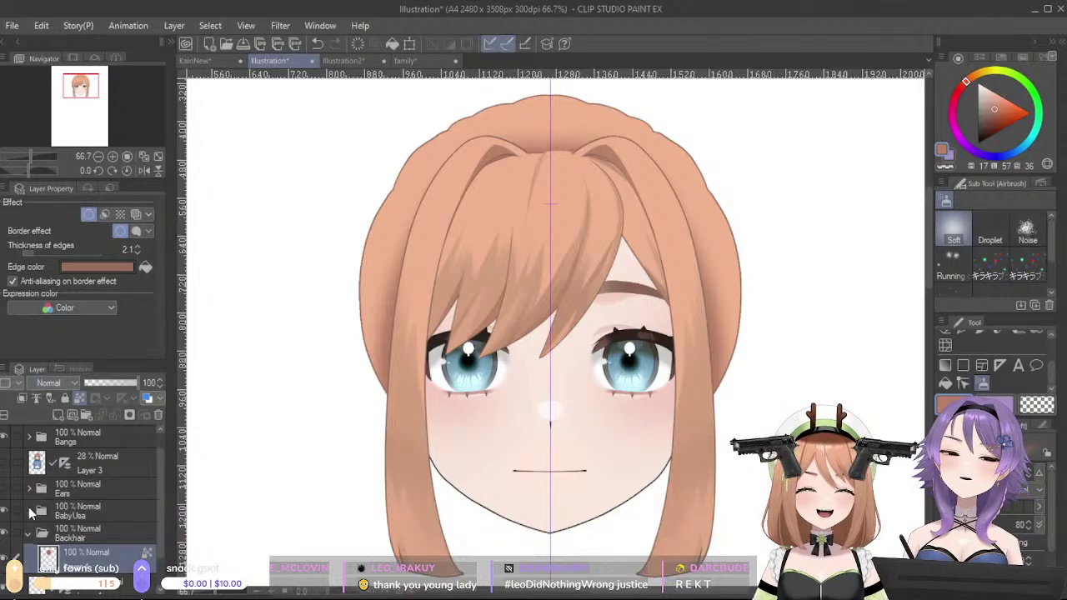
- Hide the BabyUsa folder and fill the inner back hair behind the face with the sampled dark red
{"action": "left_click", "coordinate": [5, 513]}
{"action": "left_click", "coordinate": [453, 388], "text": "alt"}
{"action": "left_click_drag", "start_coordinate": [460, 375], "coordinate": [549, 507]}
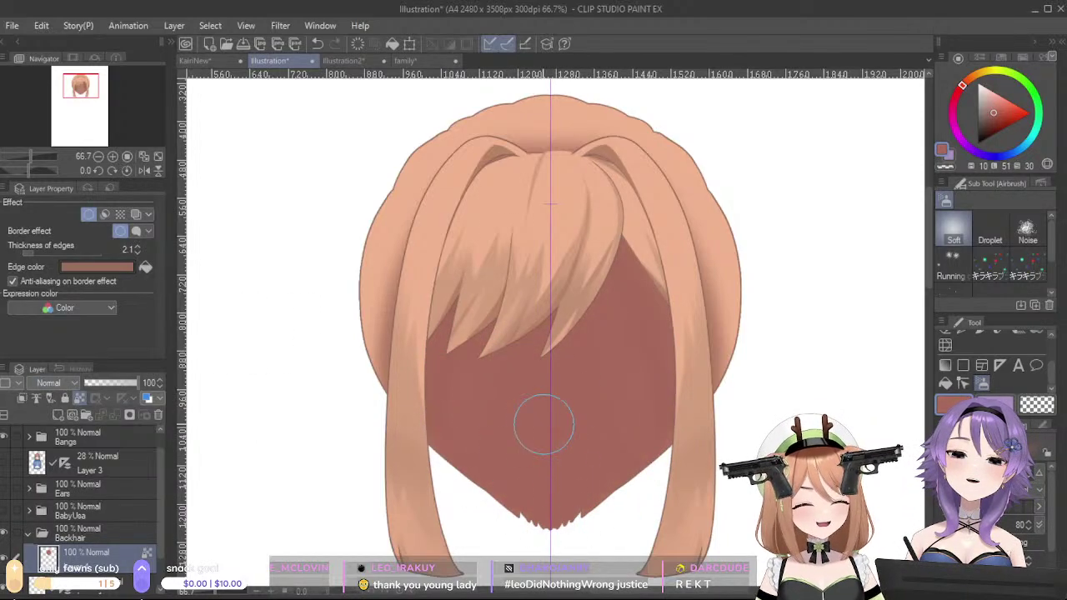
{"action": "left_click", "coordinate": [4, 565]}
{"action": "left_click", "coordinate": [4, 565]}
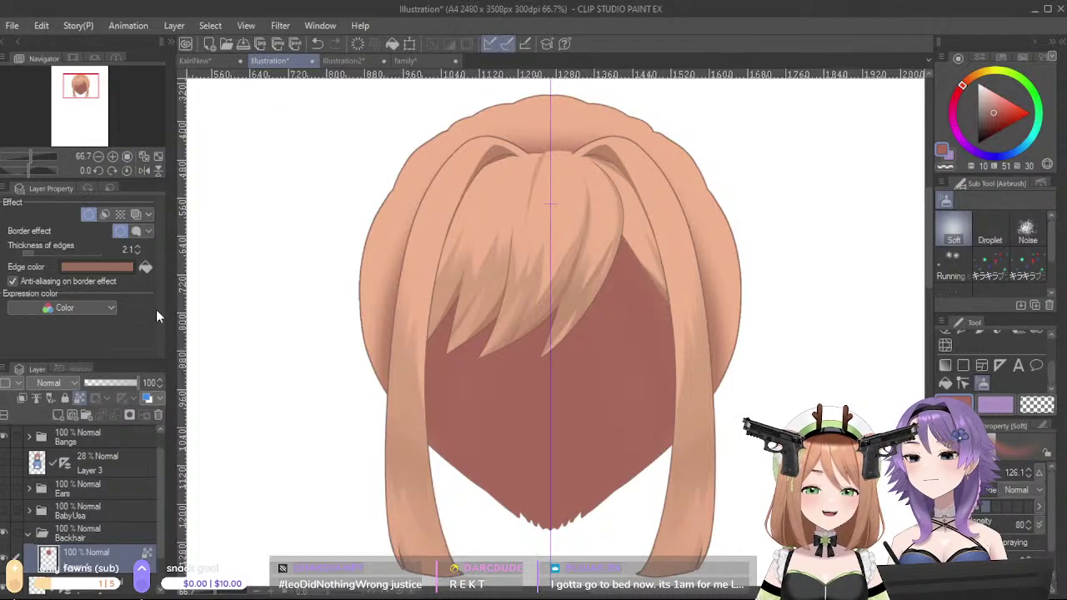
- Change the back hair's border colour to a darker red and show the Ears and BabyUsa folders
{"action": "left_click", "coordinate": [993, 121]}
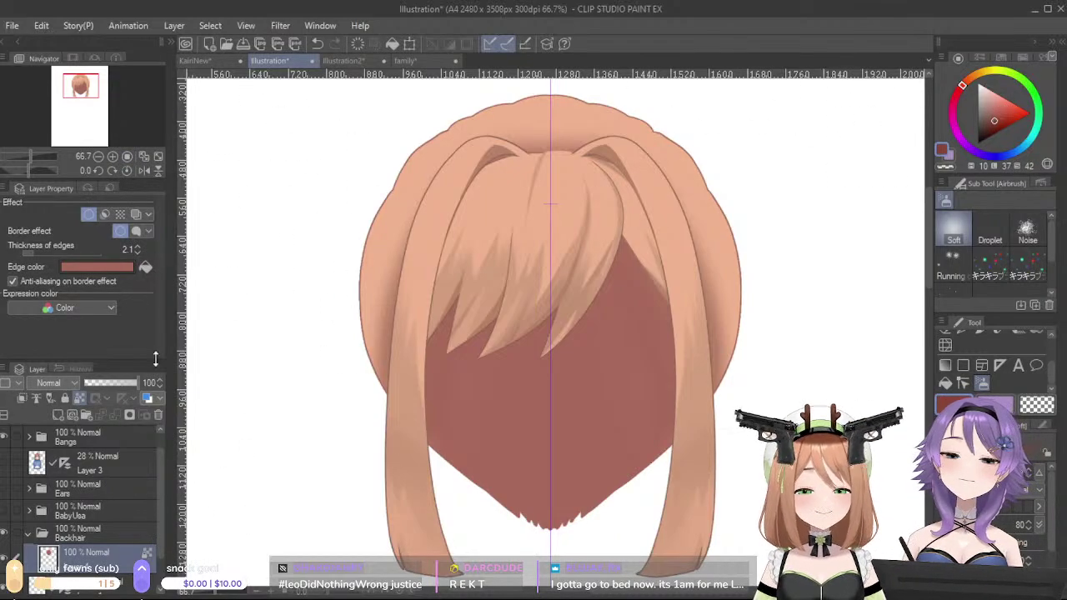
{"action": "left_click", "coordinate": [147, 268]}
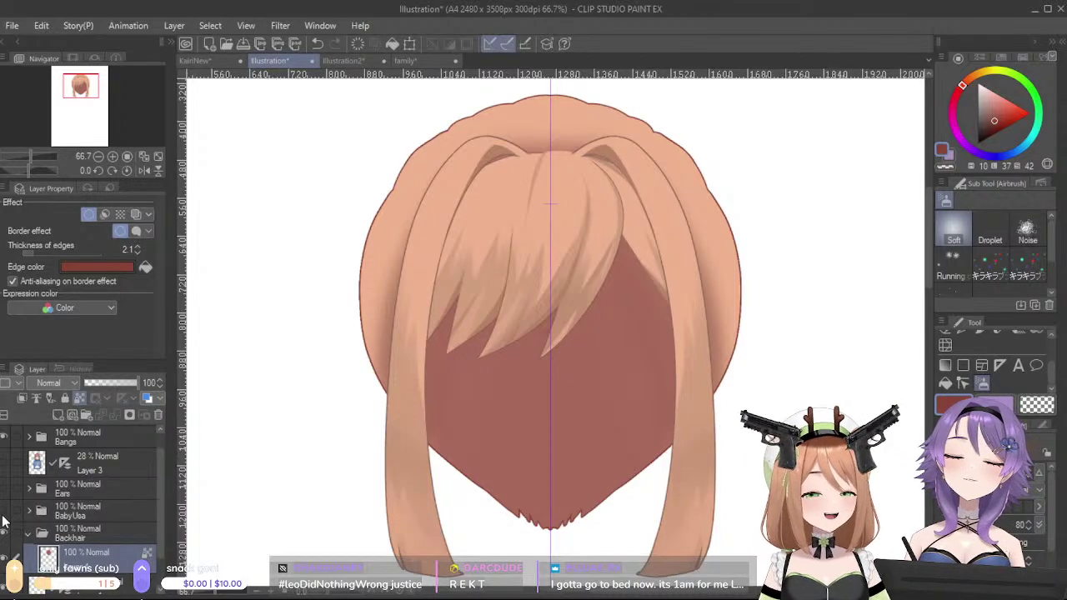
{"action": "left_click", "coordinate": [4, 489]}
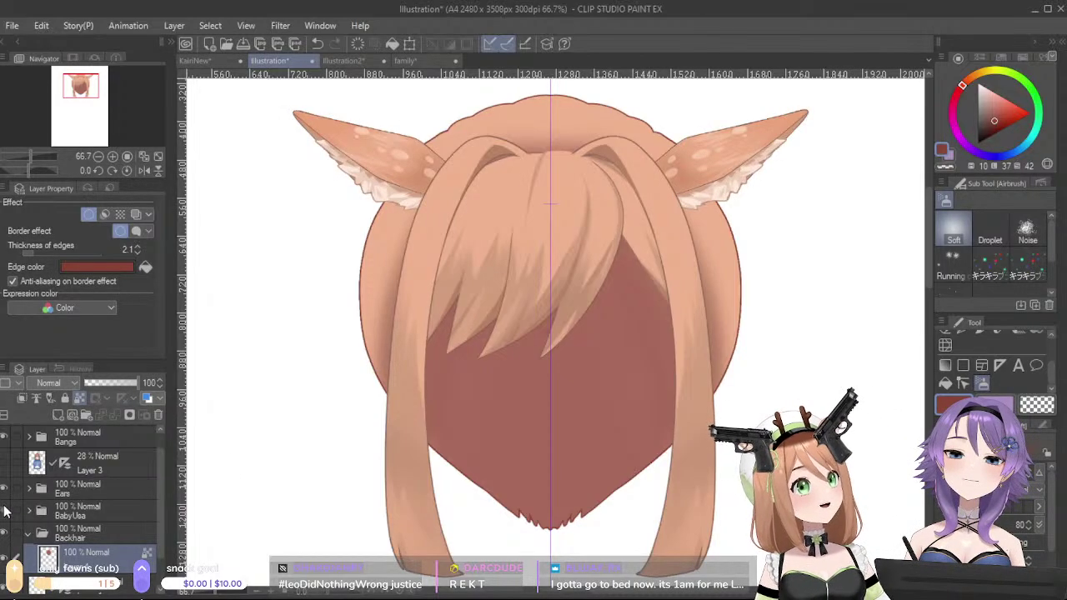
{"action": "left_click", "coordinate": [4, 510]}
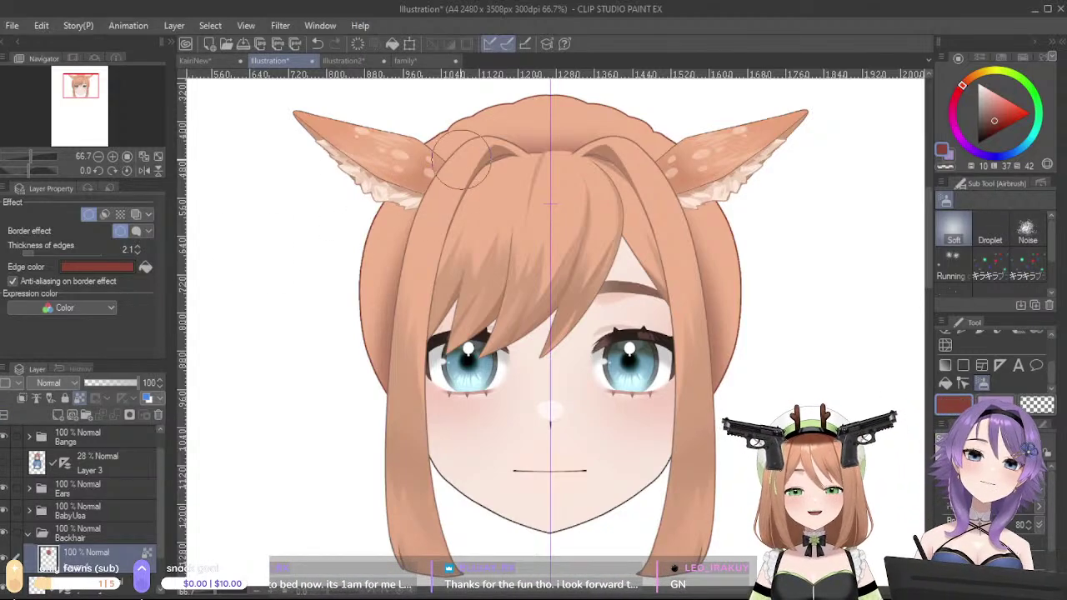
- Switch to the Flat marker and paint a darker fold down from the notch beside the crown's centre, using sampled hair tones
{"action": "left_click", "coordinate": [520, 125], "text": "alt"}
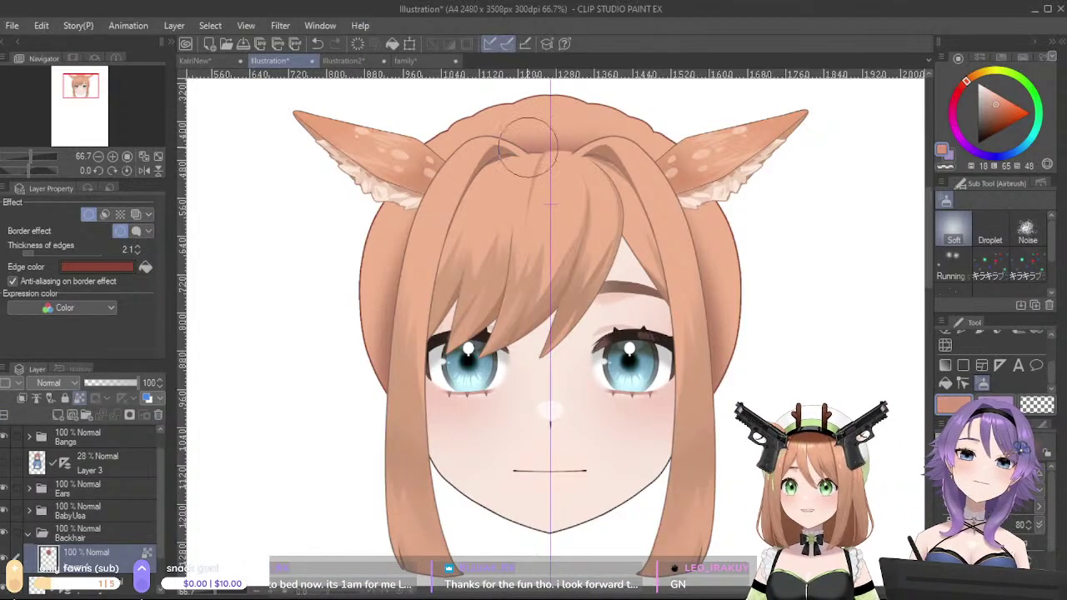
{"action": "left_click", "coordinate": [944, 382]}
{"action": "left_click_drag", "start_coordinate": [1053, 376], "coordinate": [1053, 342]}
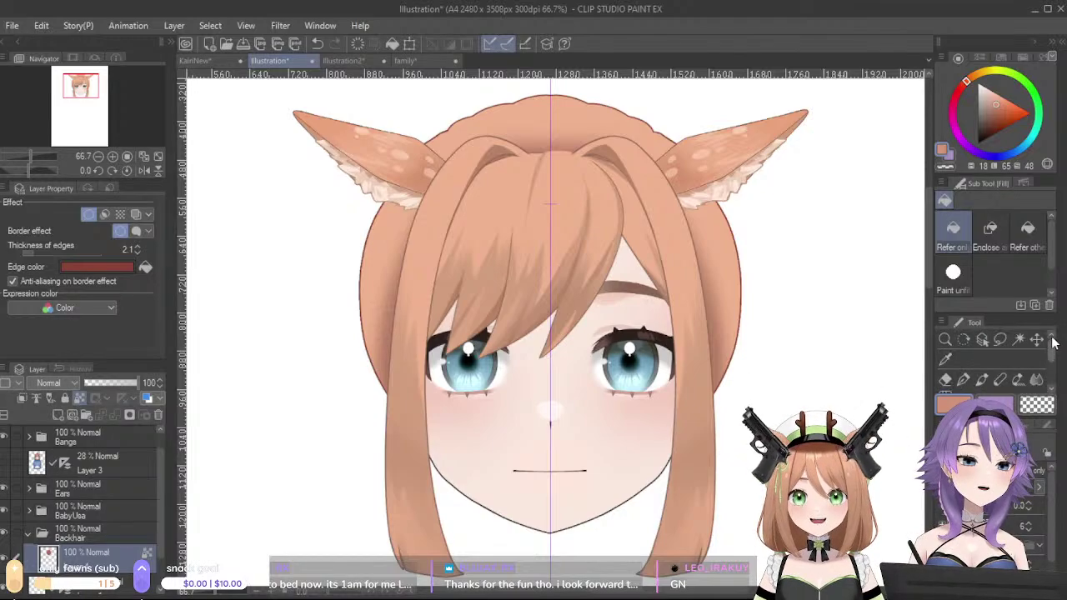
{"action": "left_click", "coordinate": [963, 380]}
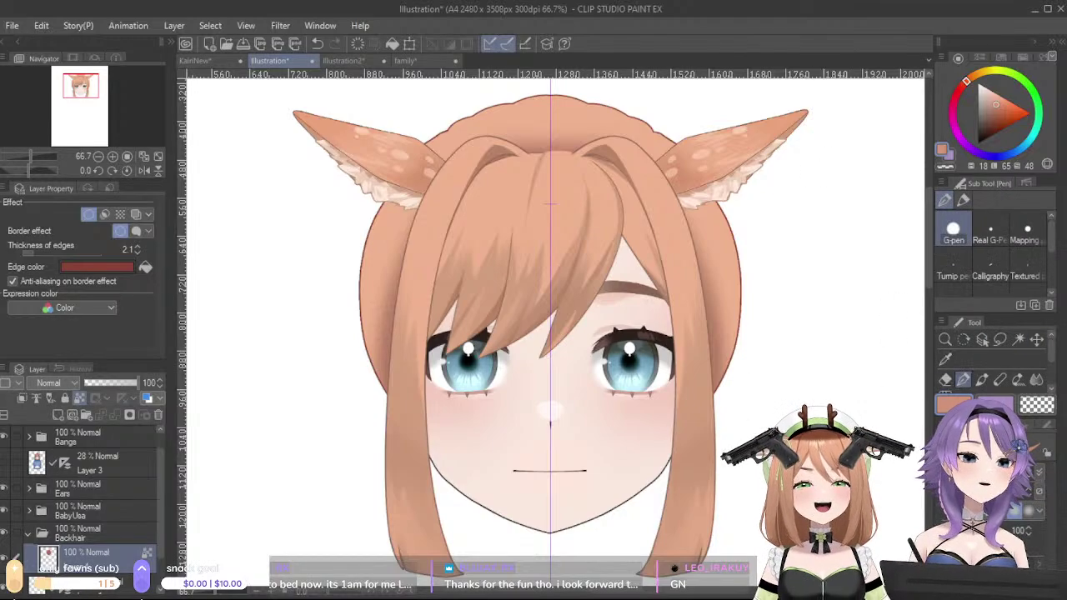
{"action": "left_click", "coordinate": [962, 200]}
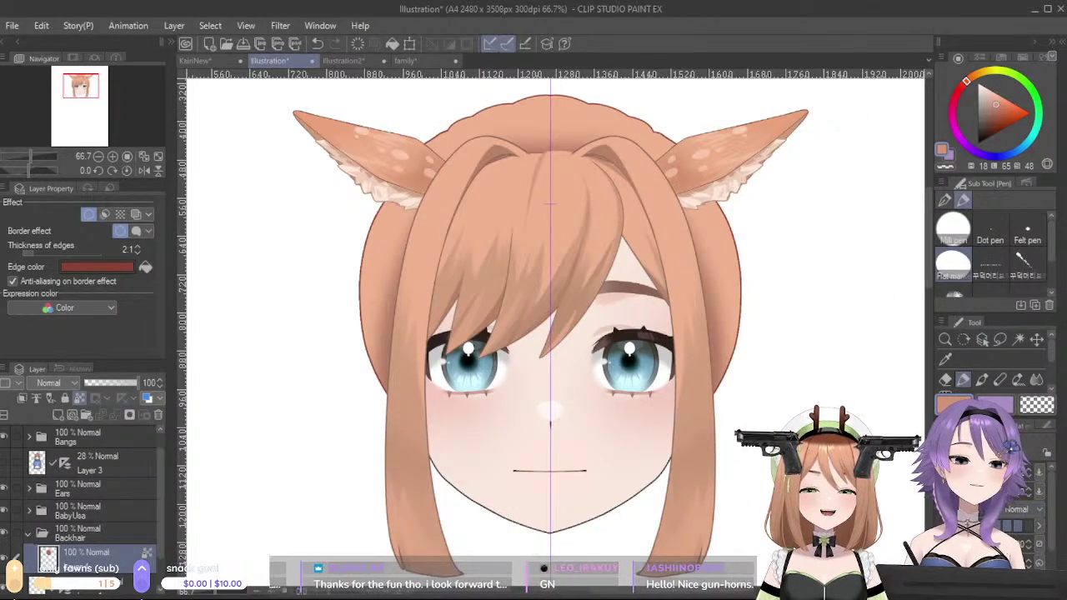
{"action": "left_click", "coordinate": [952, 265]}
{"action": "left_click", "coordinate": [556, 333], "text": "alt"}
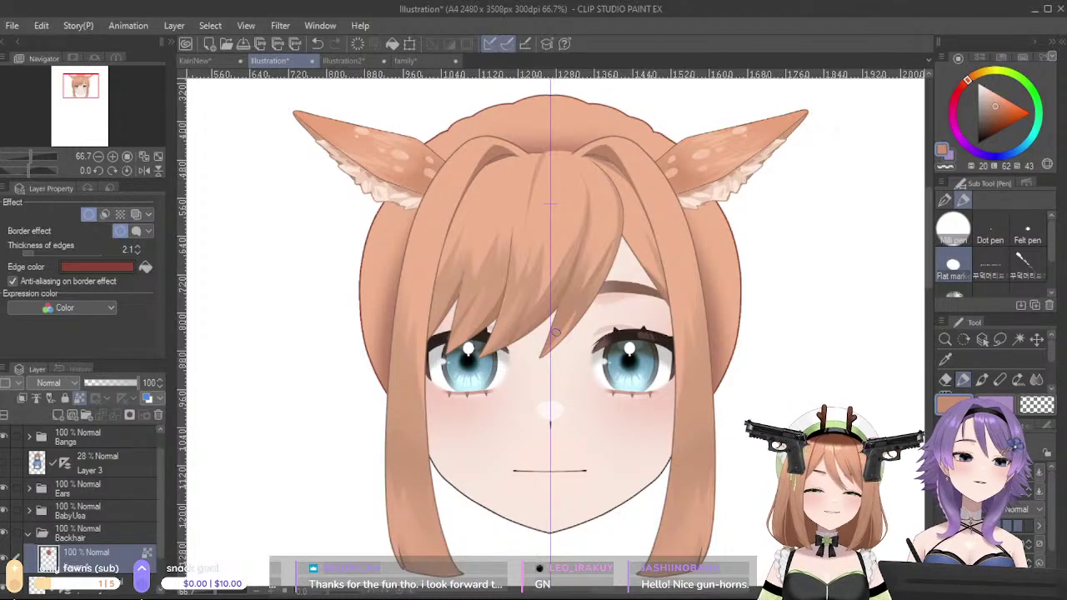
{"action": "left_click_drag", "start_coordinate": [513, 102], "coordinate": [515, 131]}
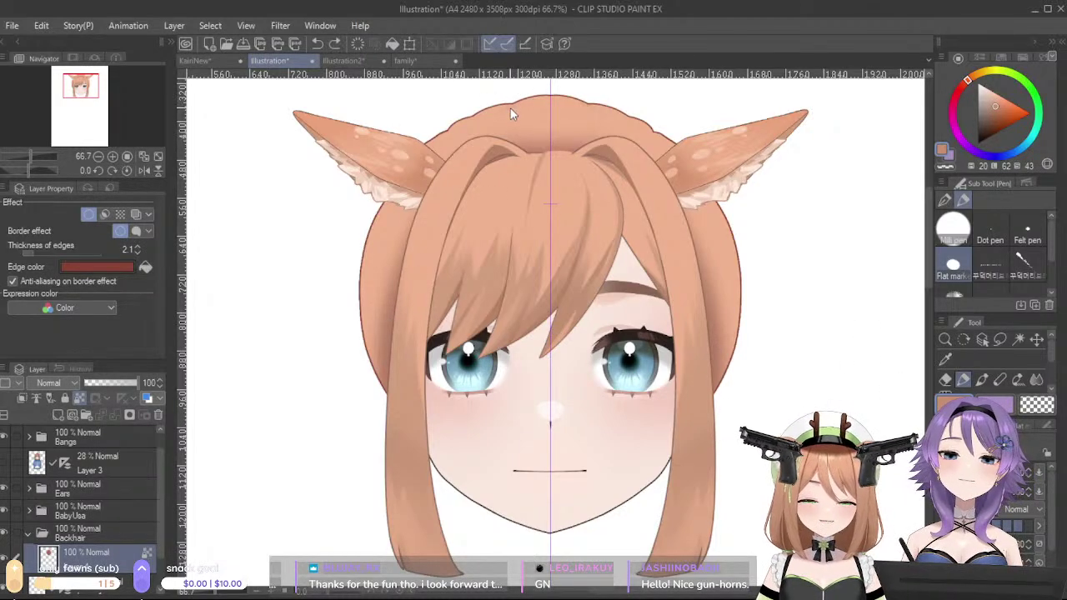
{"action": "left_click", "coordinate": [534, 116], "text": "alt"}
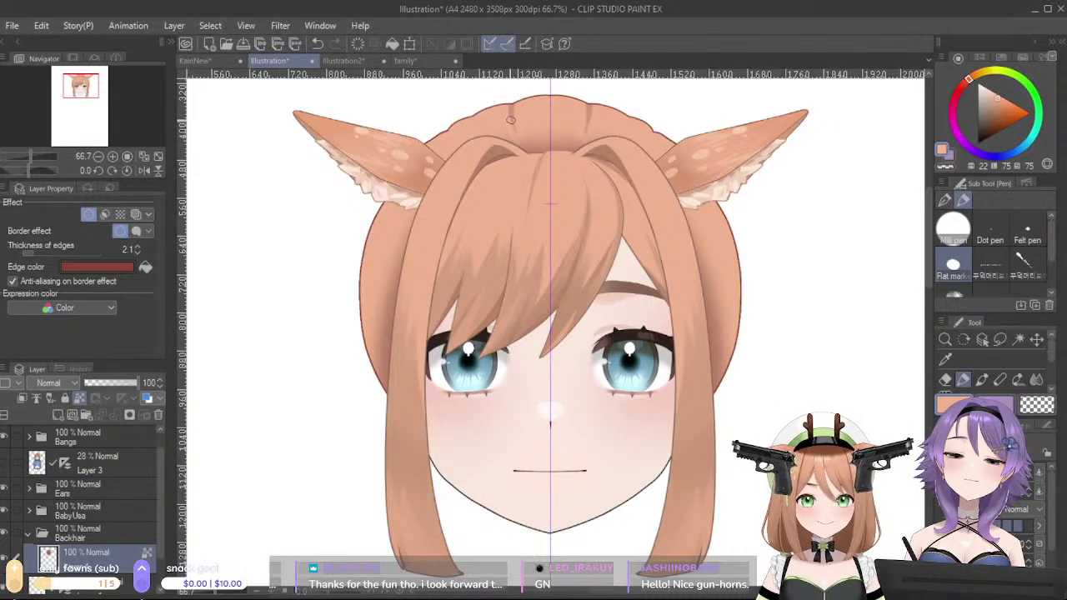
- Paint fine alternating dark and light strands at the centre of the crown with sampled shadow and base tones
{"action": "left_click", "coordinate": [532, 140], "text": "alt"}
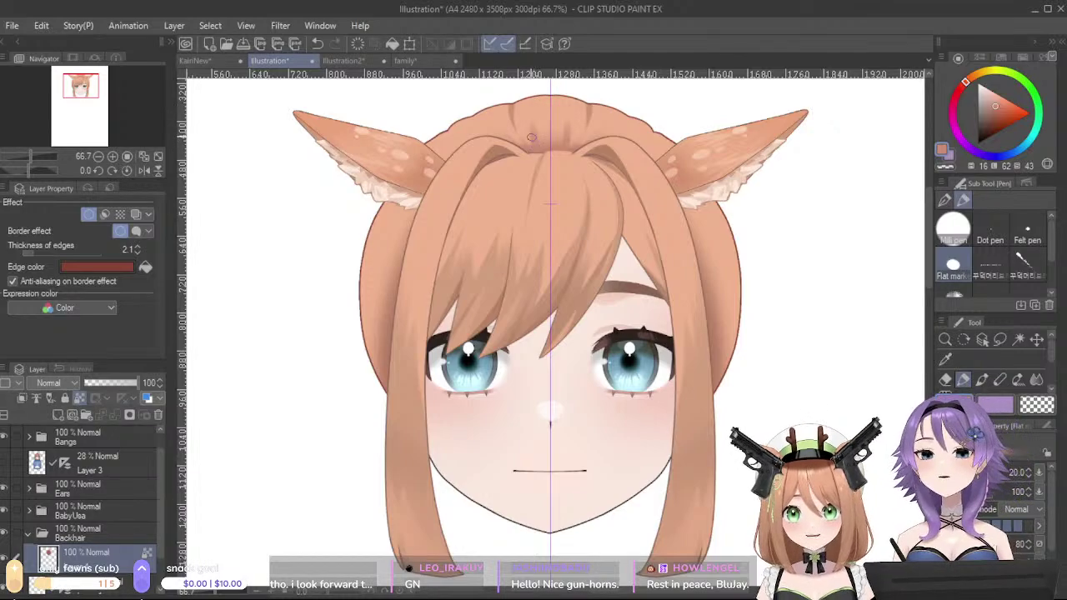
{"action": "left_click", "coordinate": [532, 117], "text": "alt"}
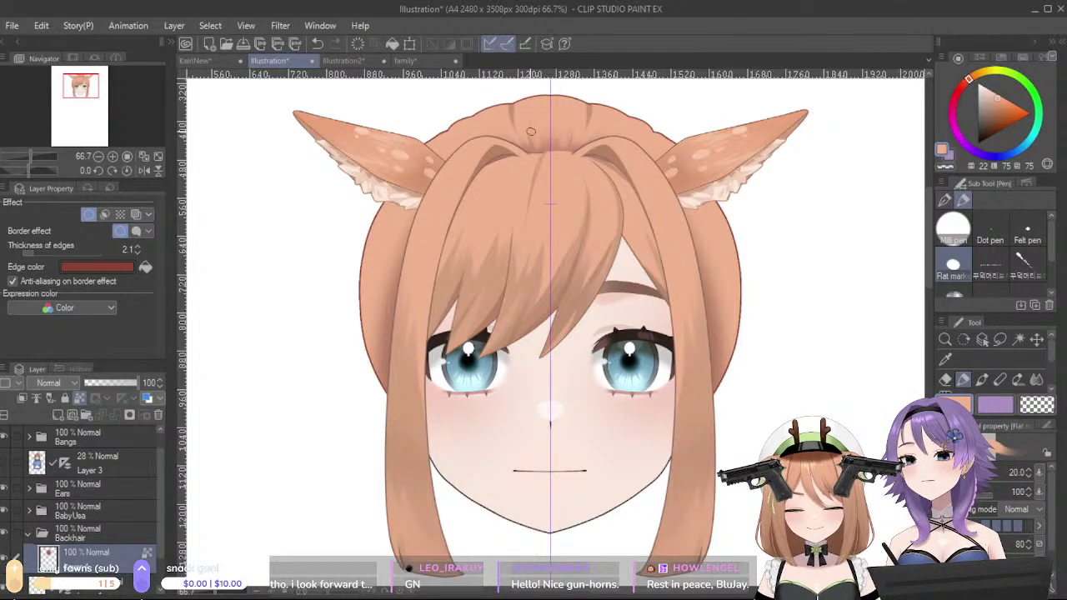
{"action": "left_click", "coordinate": [545, 145], "text": "alt"}
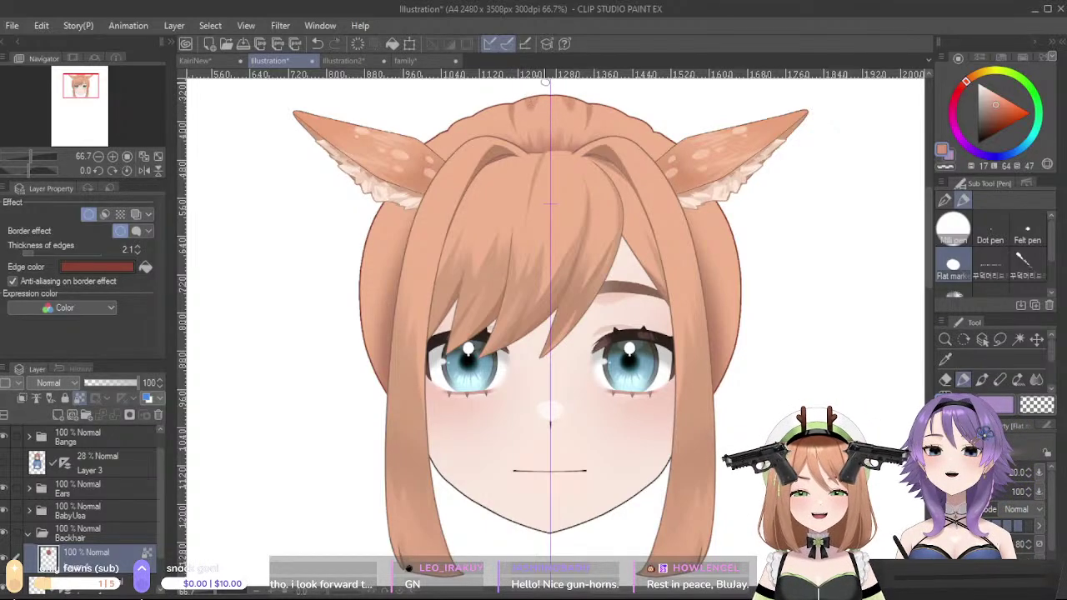
{"action": "left_click", "coordinate": [535, 107], "text": "alt"}
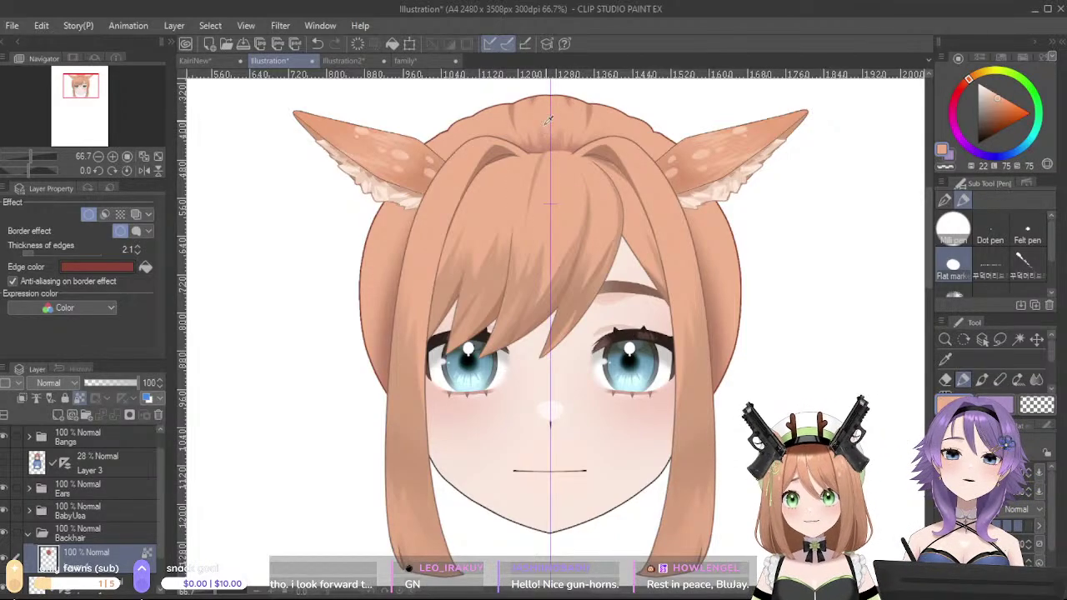
{"action": "left_click", "coordinate": [541, 153], "text": "alt"}
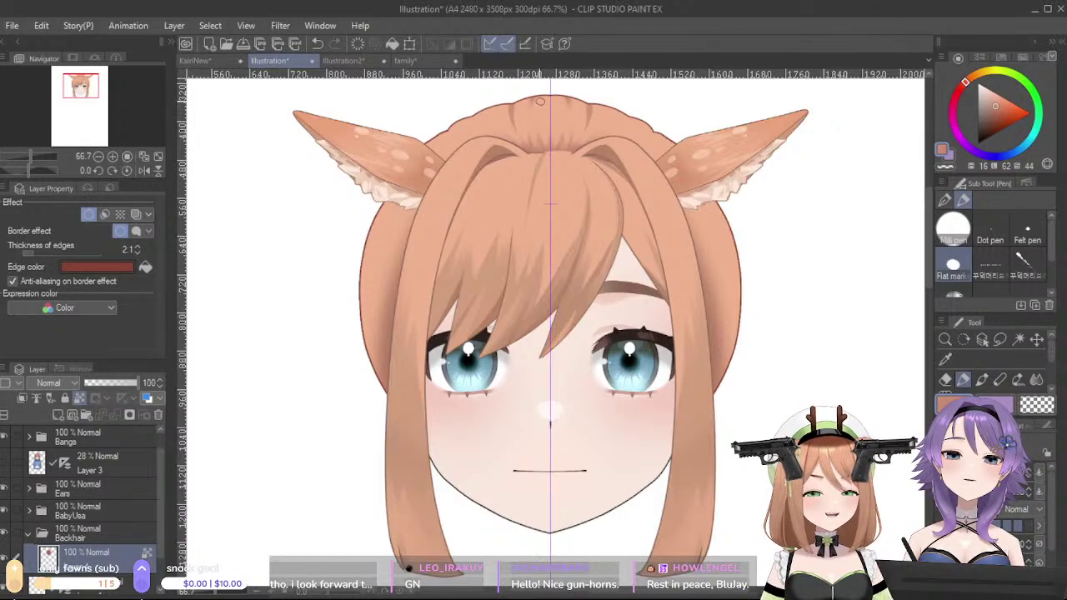
- Paint a darker fold at the next outer notch of the crown, blend it with base orange, and undo the last stroke
{"action": "left_click_drag", "start_coordinate": [473, 116], "coordinate": [481, 135]}
{"action": "left_click", "coordinate": [490, 107], "text": "alt"}
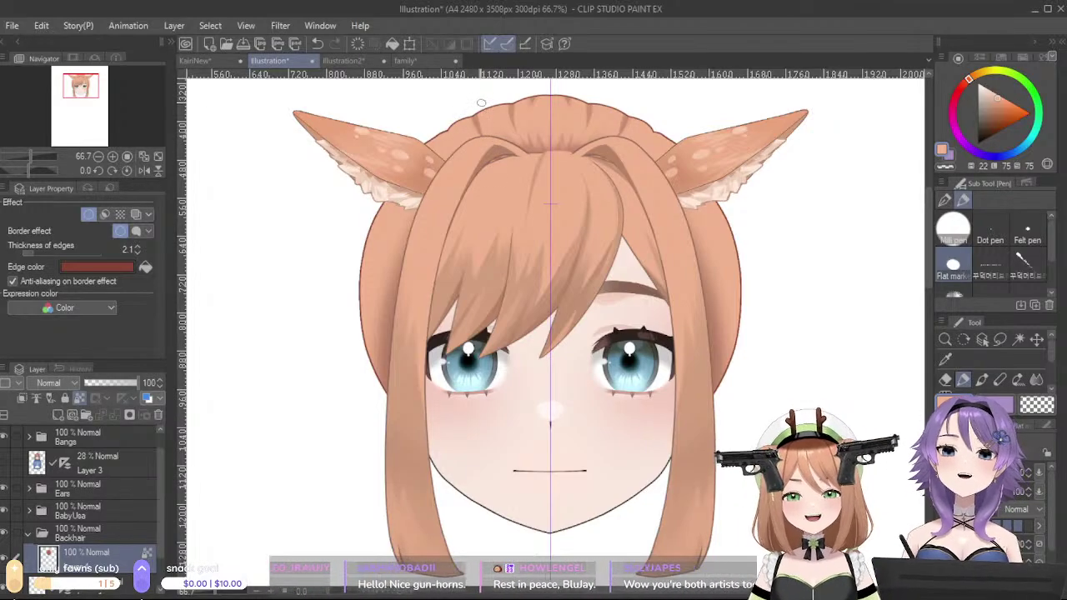
{"action": "left_click", "coordinate": [540, 143], "text": "alt"}
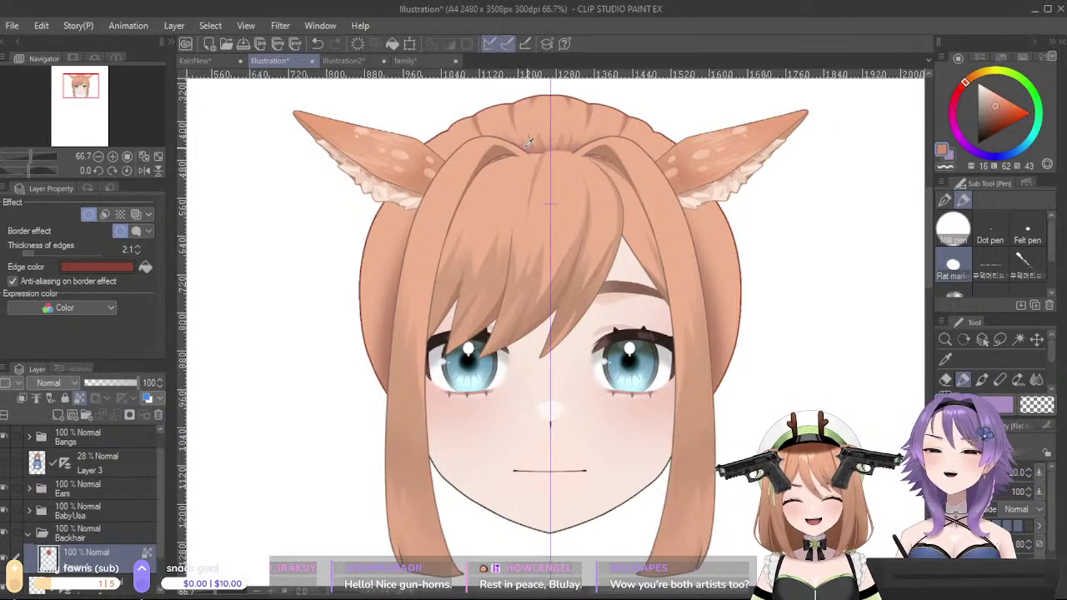
{"action": "key", "text": "ctrl+z"}
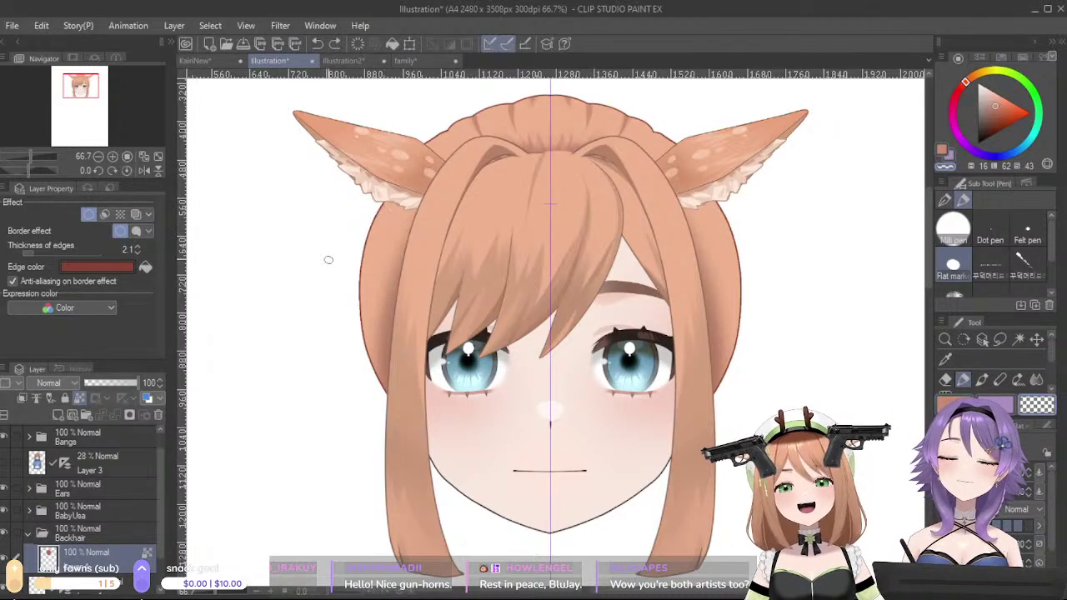
- Carve the outer side edges of the back hair into soft scallops using the G-pen with transparent colour
{"action": "scroll", "coordinate": [157, 514], "scroll_direction": "down", "scroll_amount": 1}
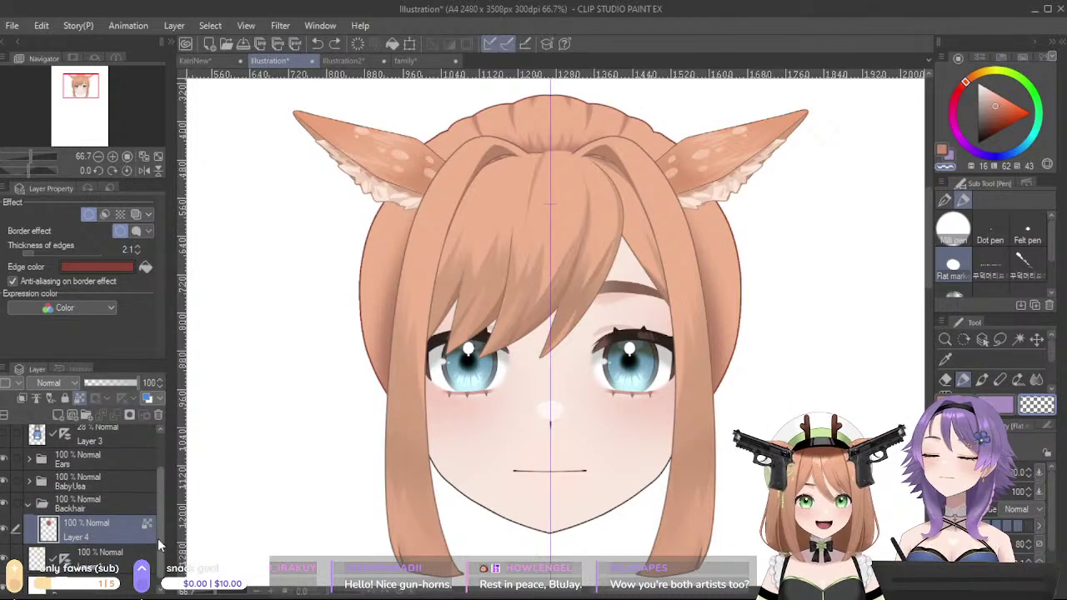
{"action": "left_click", "coordinate": [944, 200]}
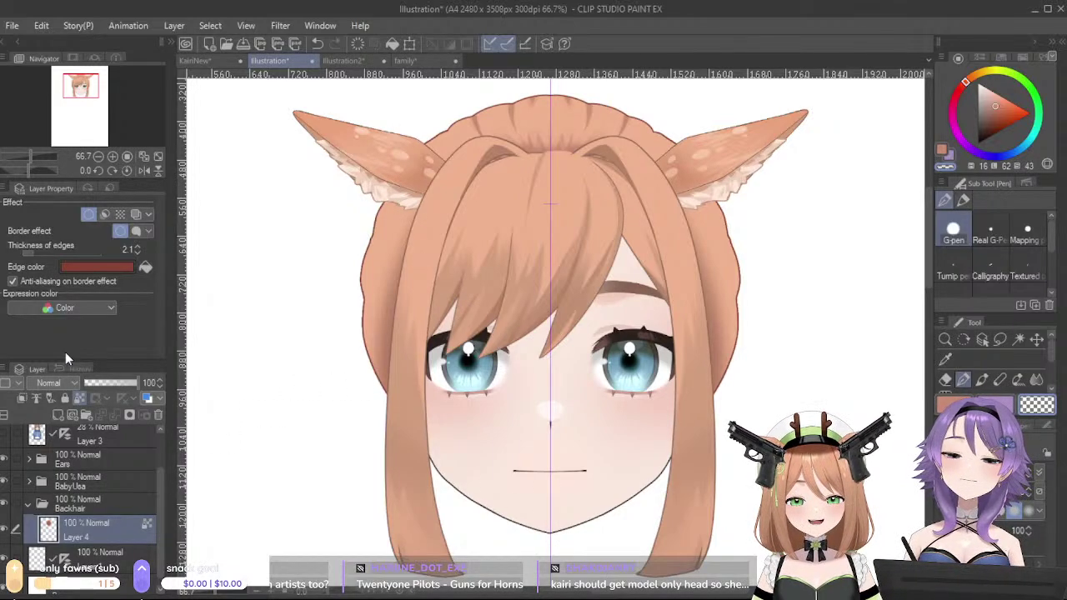
- Switch to the Flat marker and paint a darker fold inward from the back hair's upper side notch using sampled crown shadow and base tones
{"action": "left_click", "coordinate": [536, 103], "text": "alt"}
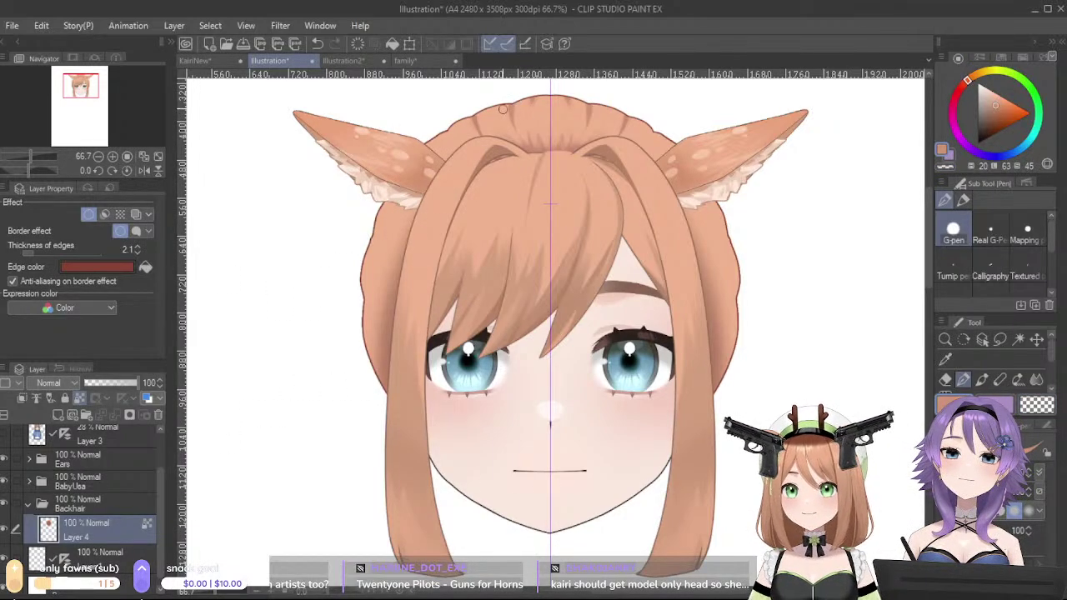
{"action": "left_click", "coordinate": [964, 200]}
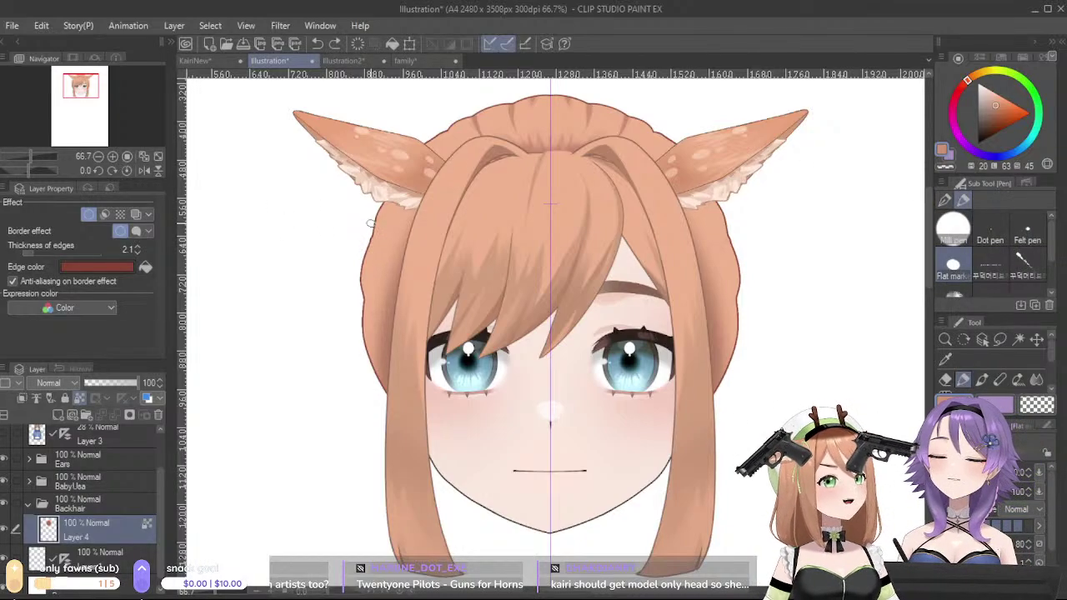
{"action": "left_click_drag", "start_coordinate": [370, 250], "coordinate": [383, 259]}
{"action": "left_click", "coordinate": [395, 225], "text": "alt"}
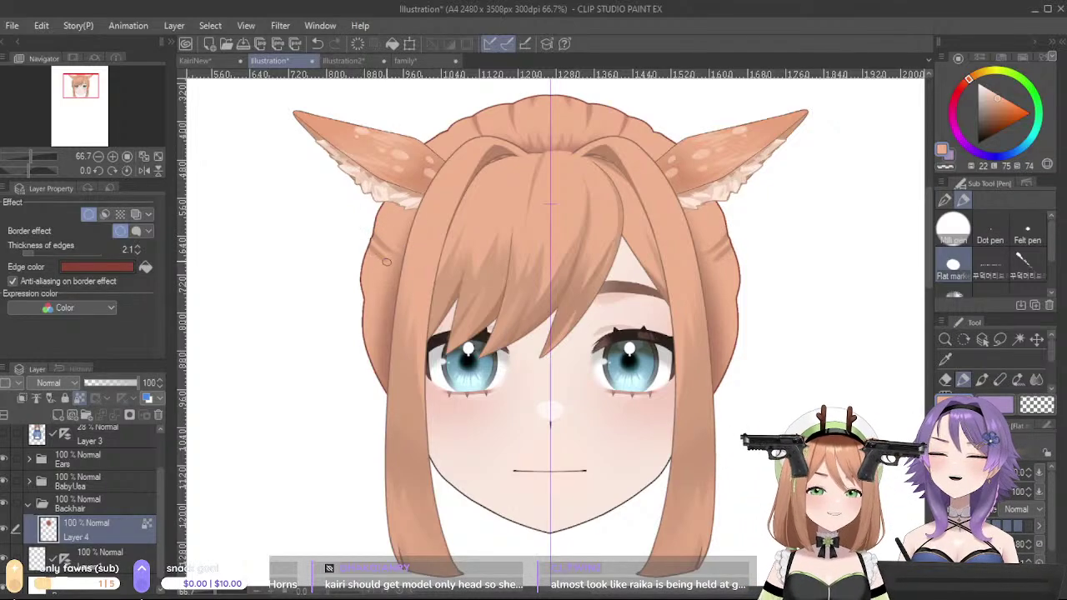
- Paint a fold on the back hair's middle side scallop and blend it with sampled base orange, undoing one stroke
{"action": "left_click", "coordinate": [385, 283], "text": "alt"}
{"action": "left_click_drag", "start_coordinate": [385, 283], "coordinate": [390, 285]}
{"action": "key", "text": "ctrl+z"}
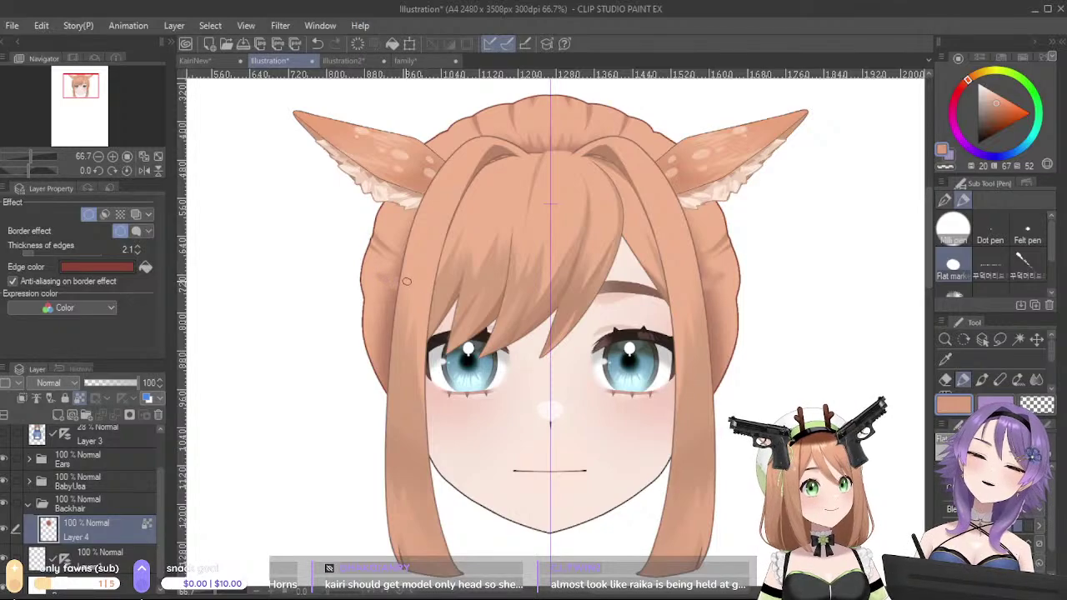
{"action": "left_click", "coordinate": [374, 277], "text": "alt"}
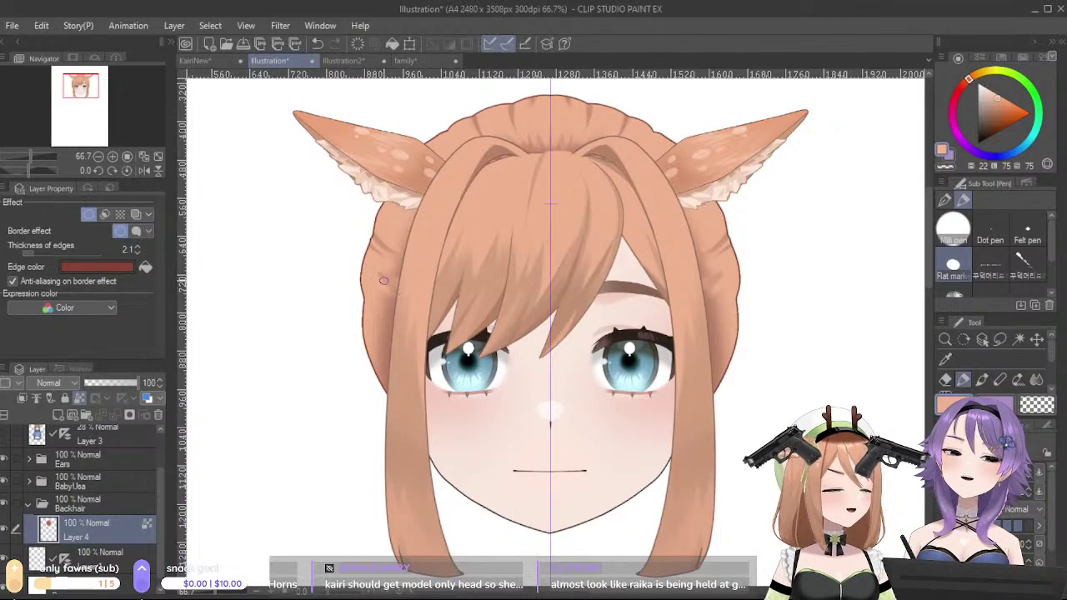
{"action": "left_click_drag", "start_coordinate": [379, 264], "coordinate": [377, 258]}
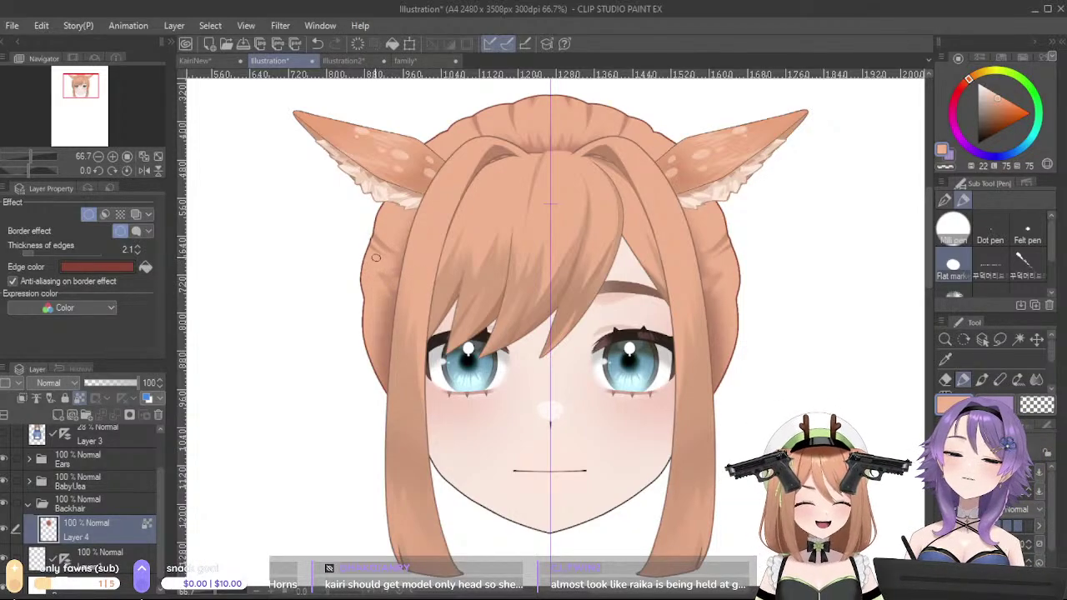
- Shade darker folds along the back hair's lower side scallop with sampled shadow and base tones, undoing one stroke
{"action": "left_click", "coordinate": [381, 305], "text": "alt"}
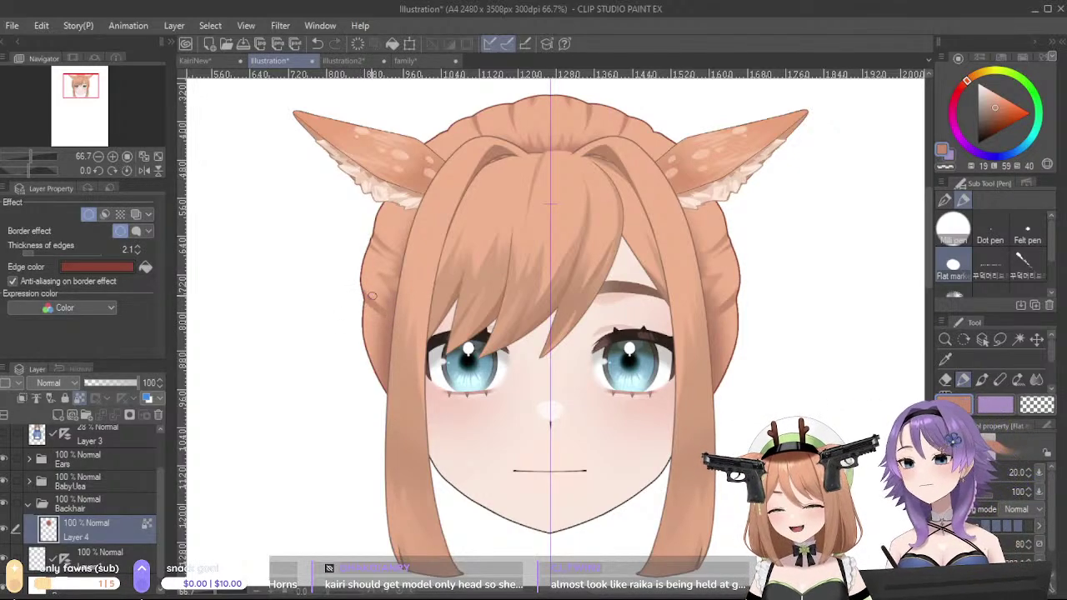
{"action": "mouse_move", "coordinate": [360, 302]}
{"action": "left_mouse_down"}
{"action": "mouse_move", "coordinate": [386, 336]}
{"action": "mouse_move", "coordinate": [393, 330]}
{"action": "mouse_move", "coordinate": [360, 328]}
{"action": "mouse_move", "coordinate": [381, 370]}
{"action": "left_mouse_up"}
{"action": "left_click", "coordinate": [372, 331], "text": "alt"}
{"action": "key", "text": "ctrl+z"}
{"action": "left_click", "coordinate": [369, 299], "text": "alt"}
{"action": "left_click", "coordinate": [388, 351], "text": "alt"}
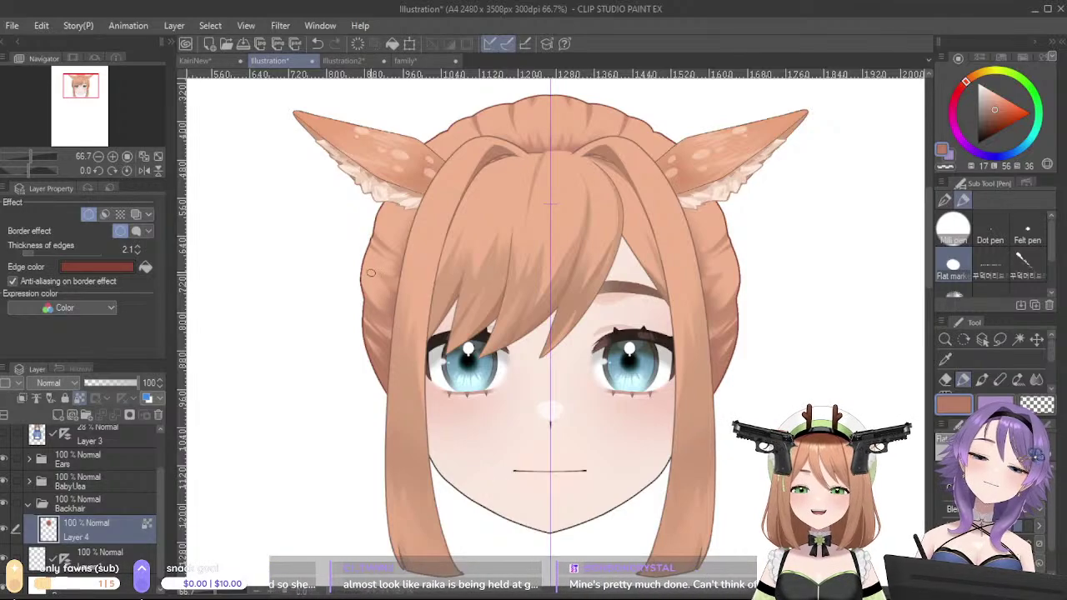
- Refine the strands between the upper and middle side folds with sampled hair tones, and undo the last stroke
{"action": "left_click", "coordinate": [385, 291], "text": "alt"}
{"action": "left_click", "coordinate": [373, 240], "text": "alt"}
{"action": "left_click", "coordinate": [382, 236], "text": "alt"}
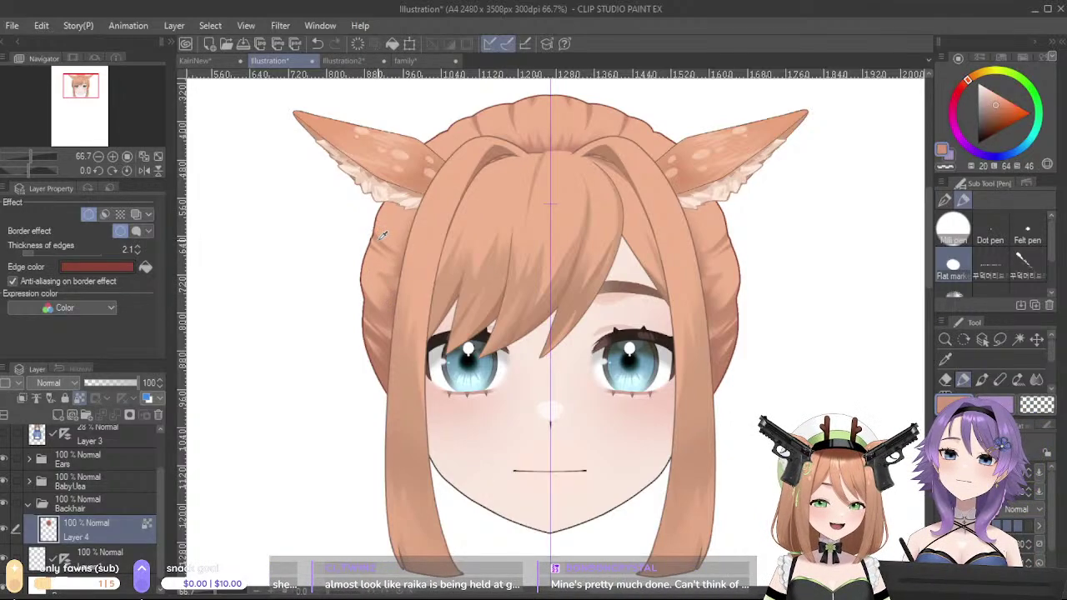
{"action": "left_click_drag", "start_coordinate": [364, 269], "coordinate": [381, 294]}
{"action": "left_click", "coordinate": [375, 266], "text": "alt"}
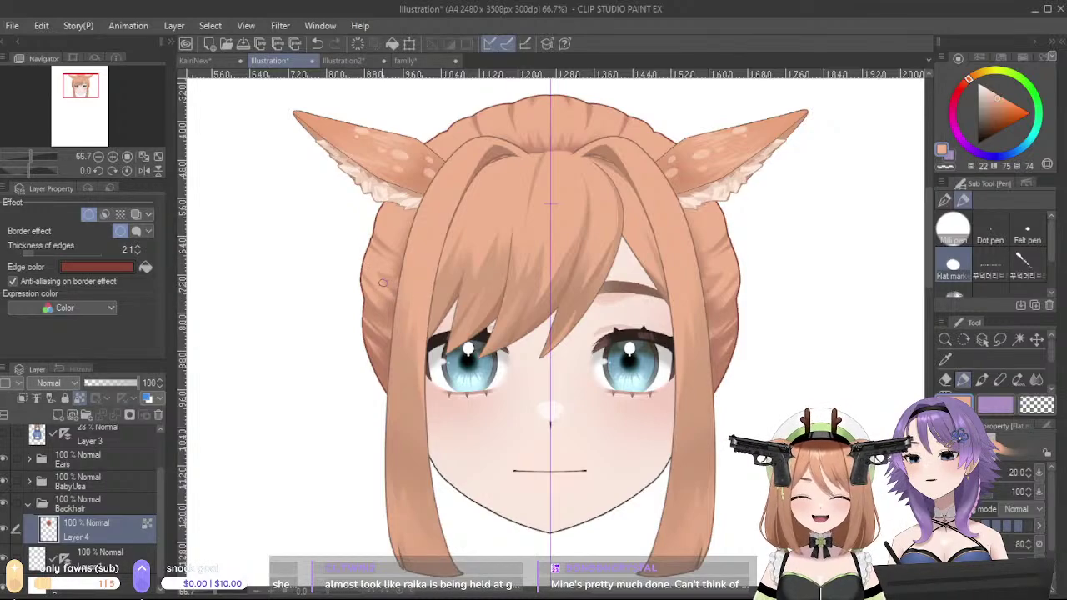
{"action": "key", "text": "ctrl+z"}
{"action": "left_click", "coordinate": [391, 307], "text": "alt"}
{"action": "left_click_drag", "start_coordinate": [387, 205], "coordinate": [410, 223]}
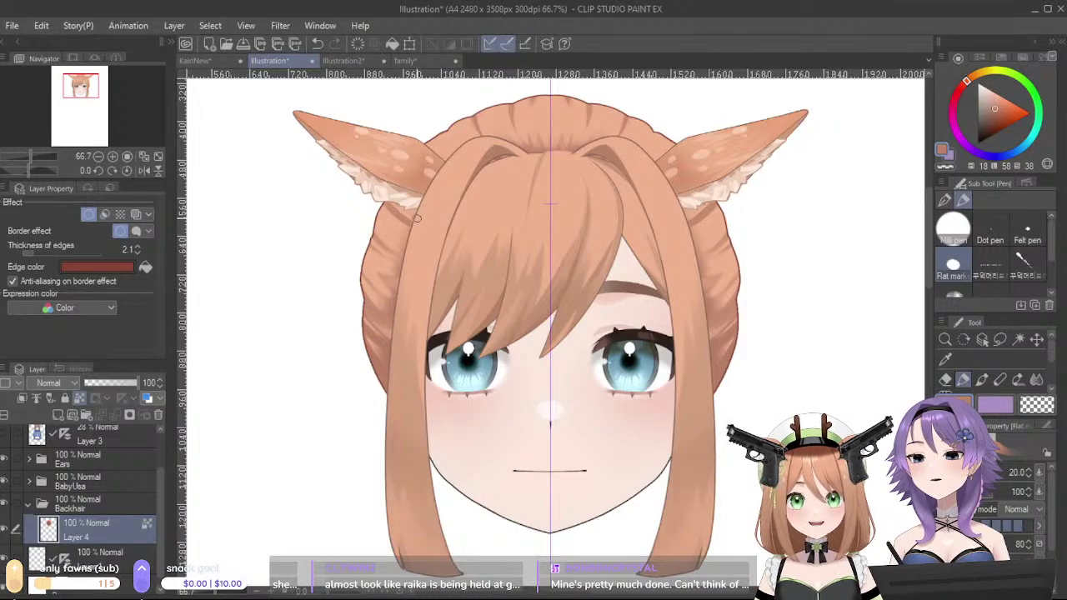
{"action": "key", "text": "ctrl+z"}
- Hide the BabyUsa folder and paint folds in the back hair below the ear using sampled crown shadow and base tones
{"action": "left_click", "coordinate": [537, 144], "text": "alt"}
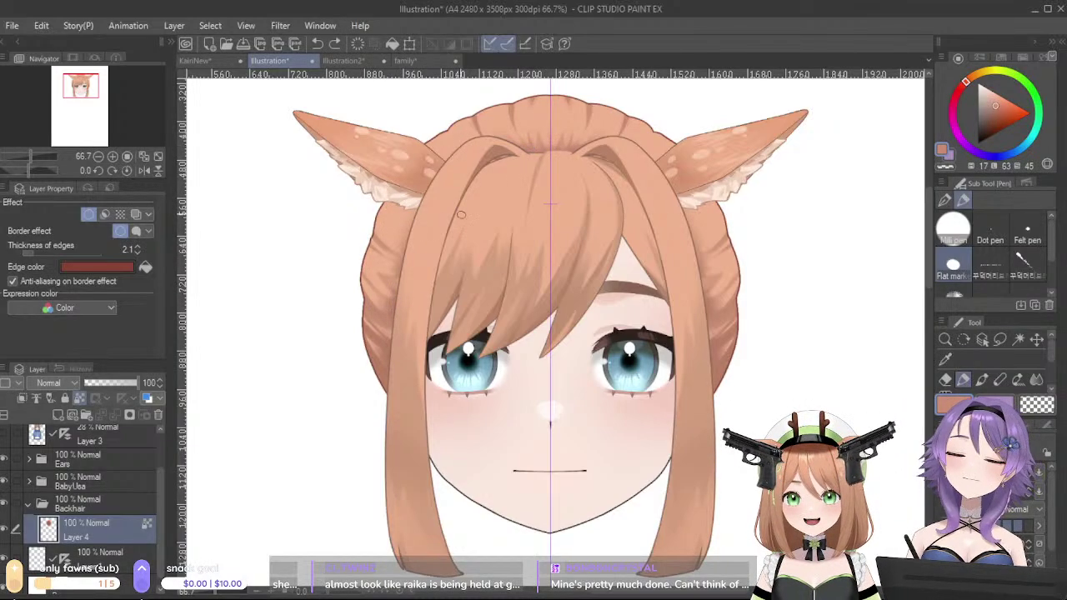
{"action": "left_click", "coordinate": [5, 482]}
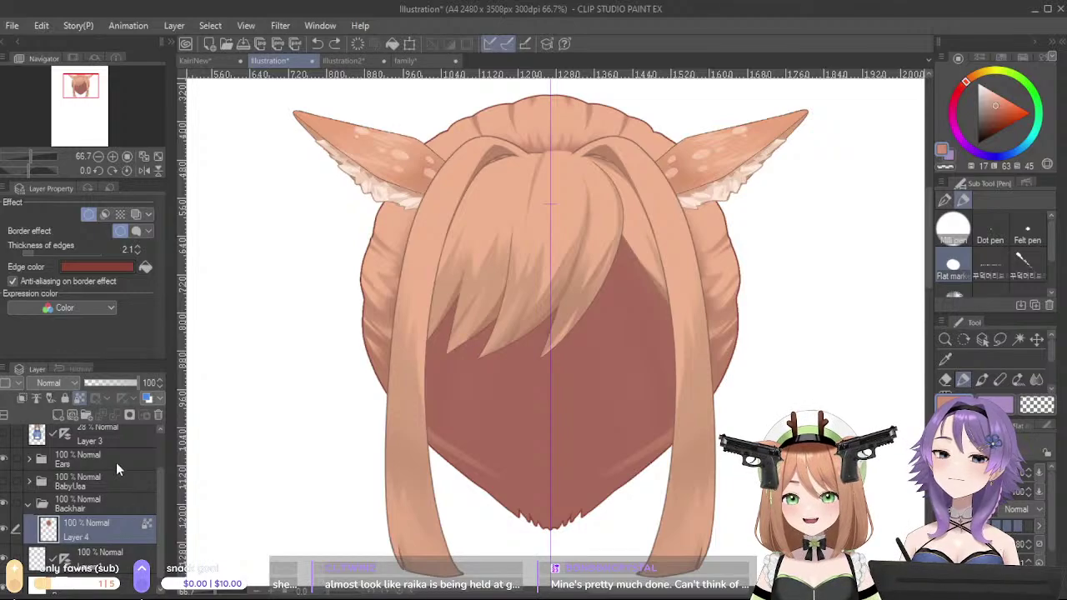
{"action": "left_click_drag", "start_coordinate": [386, 206], "coordinate": [406, 227]}
{"action": "key", "text": "ctrl+z"}
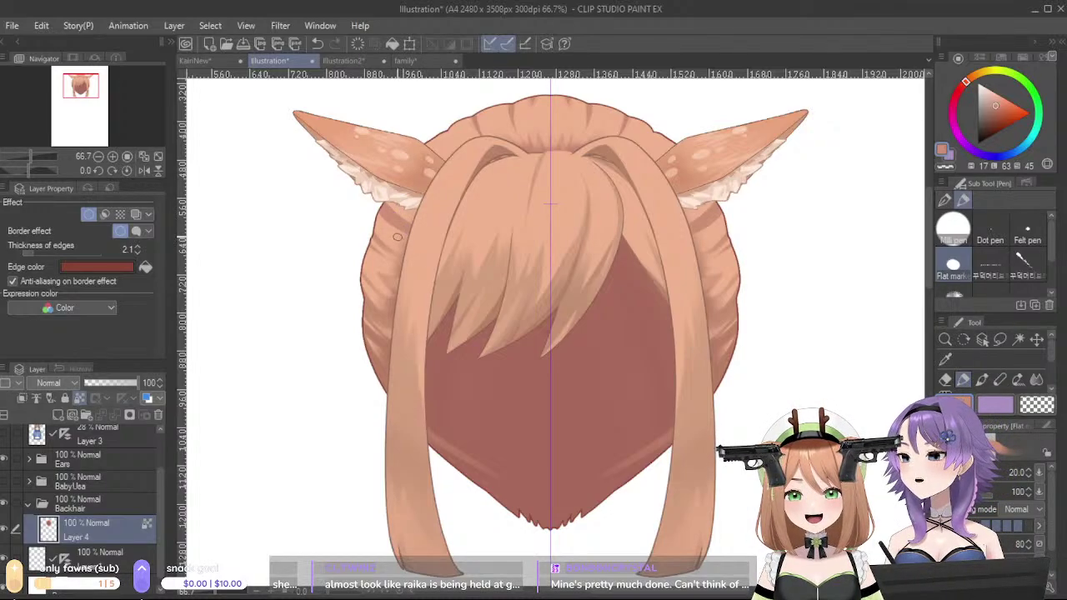
{"action": "left_click", "coordinate": [390, 236], "text": "alt"}
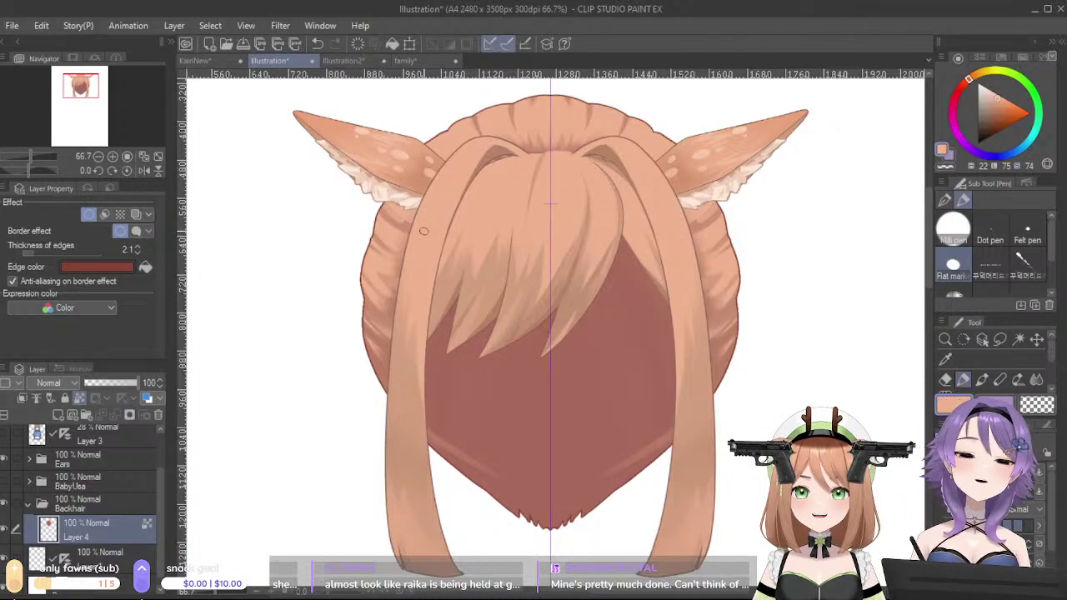
{"action": "key", "text": "ctrl+z"}
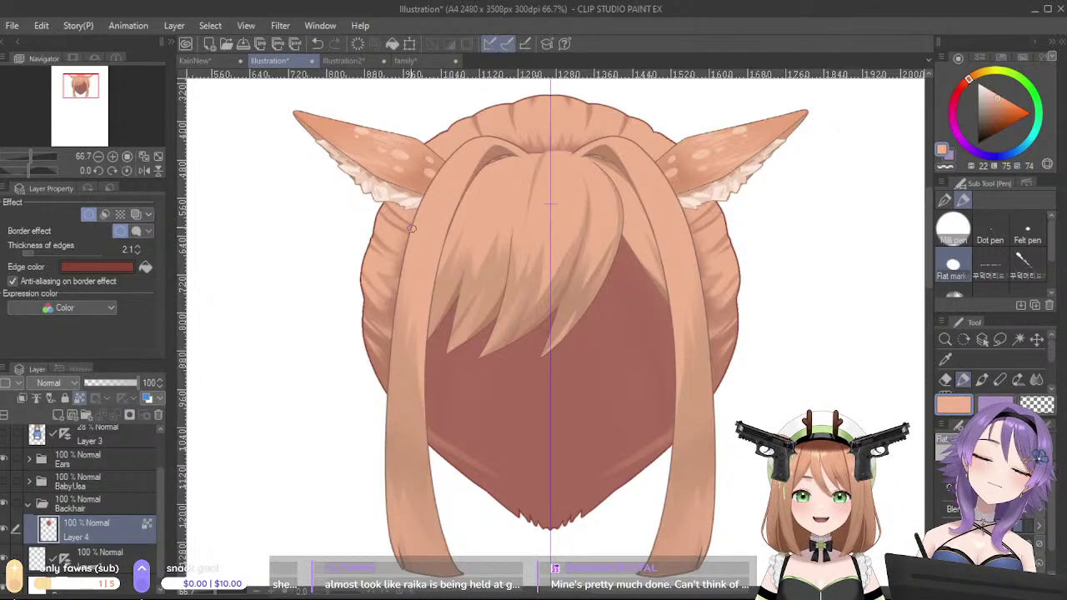
- Paint fold strands at the outer end of the crown beside the ear with sampled shadow and base tones
{"action": "left_click", "coordinate": [402, 277], "text": "alt"}
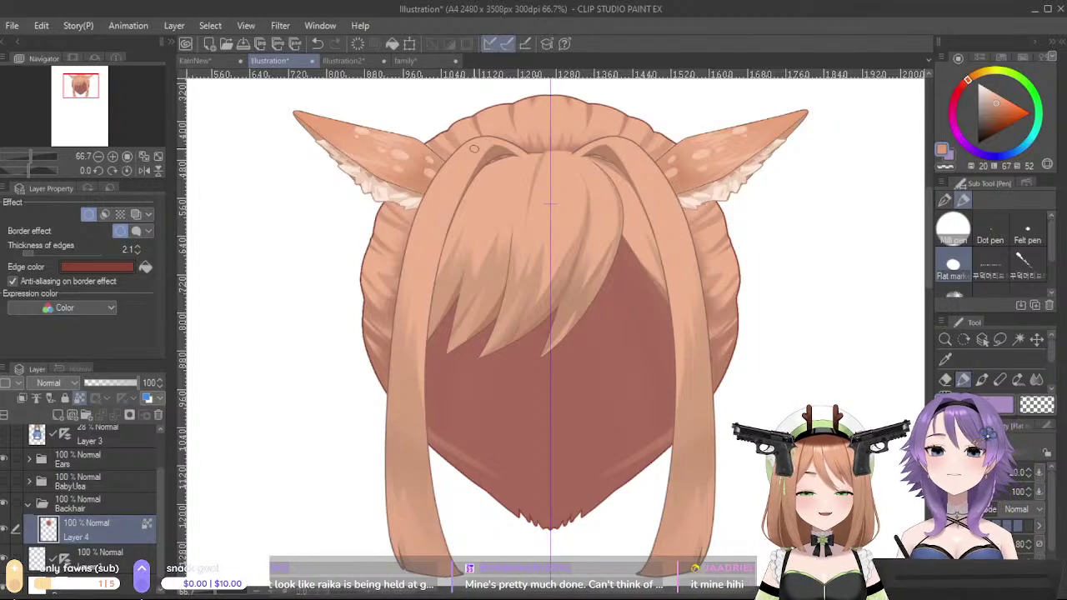
{"action": "left_click", "coordinate": [467, 130], "text": "alt"}
{"action": "left_click_drag", "start_coordinate": [429, 143], "coordinate": [456, 150]}
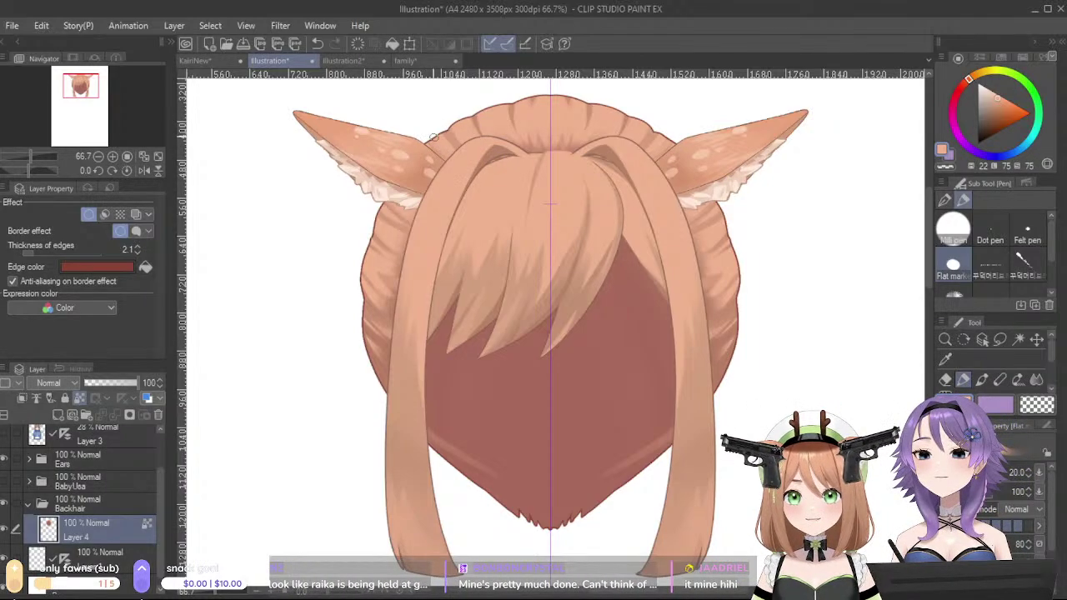
- Hide the FronthHair and Bangs folders to expose the whole back hair
{"action": "left_click_drag", "start_coordinate": [157, 475], "coordinate": [156, 436]}
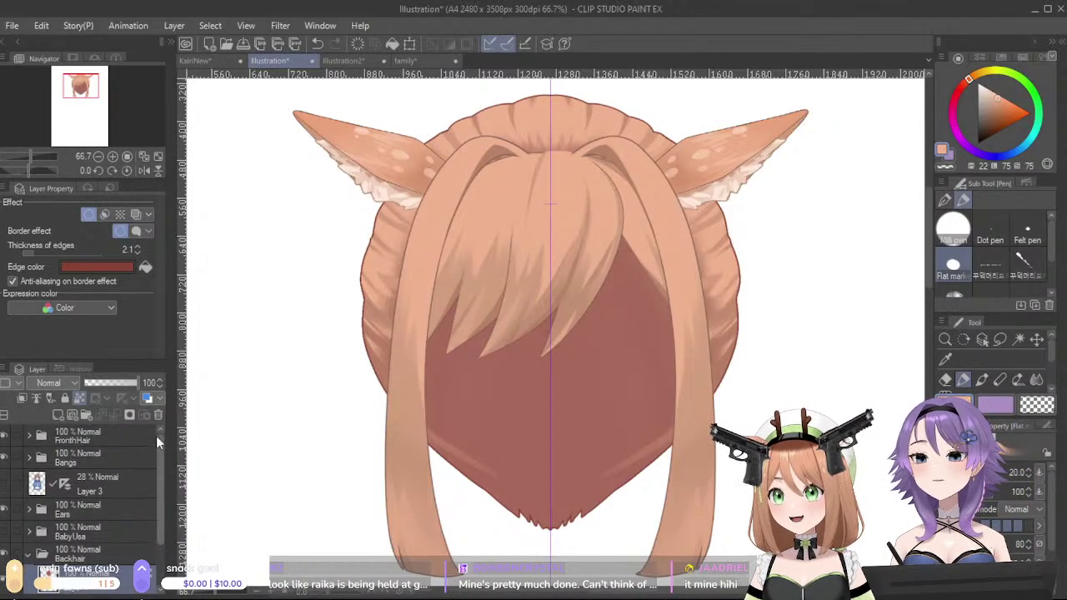
{"action": "left_click", "coordinate": [7, 441]}
{"action": "left_click", "coordinate": [6, 456]}
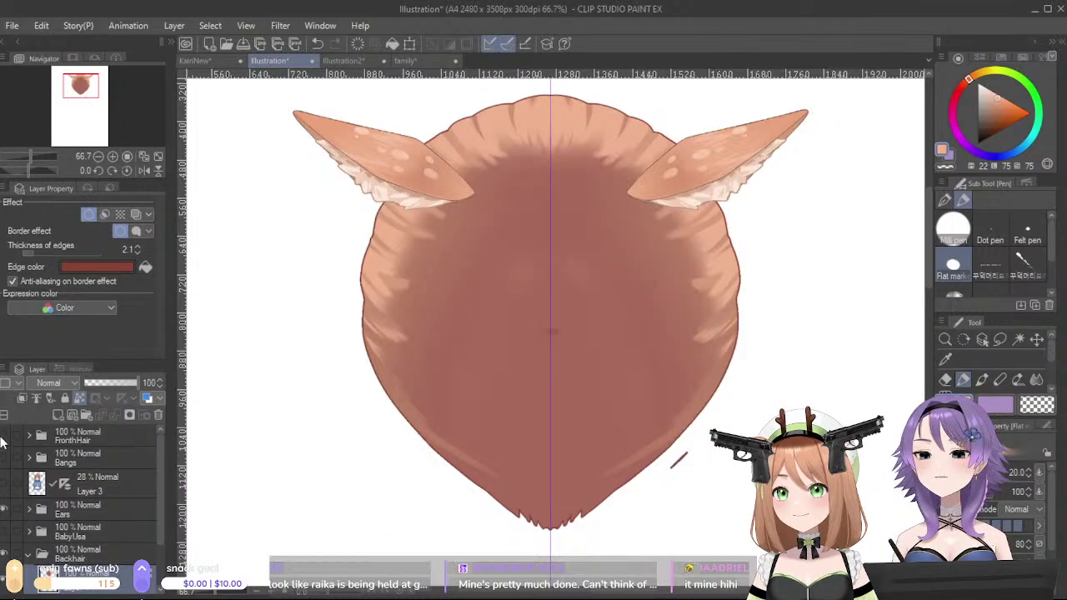
- Paint the inner tips of the middle side folds into the dark interior, alternating sampled shadow and base tones
{"action": "left_click", "coordinate": [437, 287], "text": "alt"}
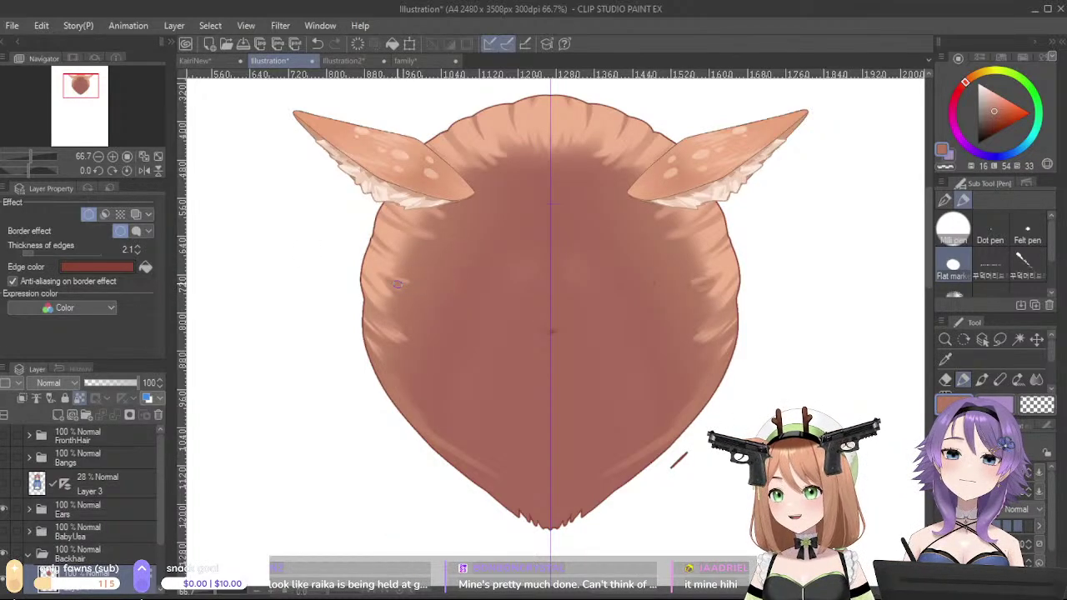
{"action": "left_click", "coordinate": [377, 258], "text": "alt"}
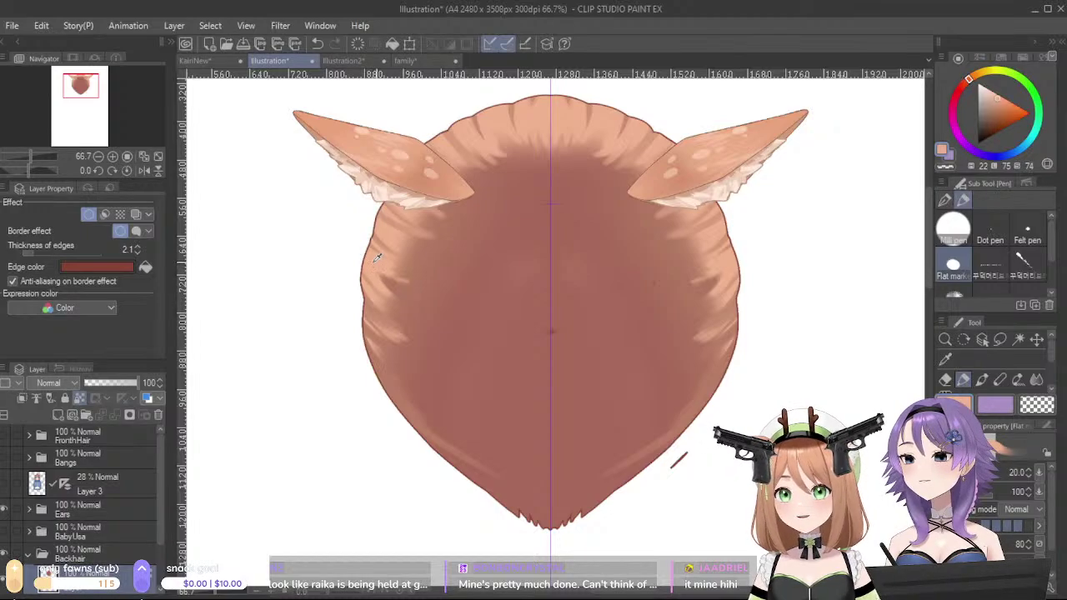
{"action": "left_click", "coordinate": [403, 280], "text": "alt"}
{"action": "left_click", "coordinate": [402, 280], "text": "alt"}
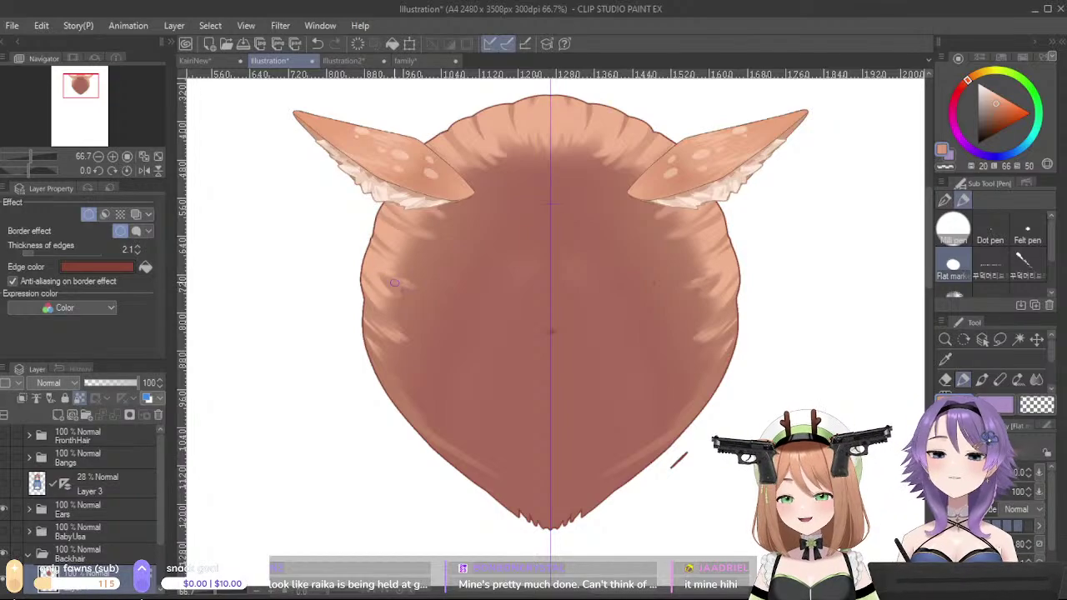
{"action": "left_click", "coordinate": [415, 285], "text": "alt"}
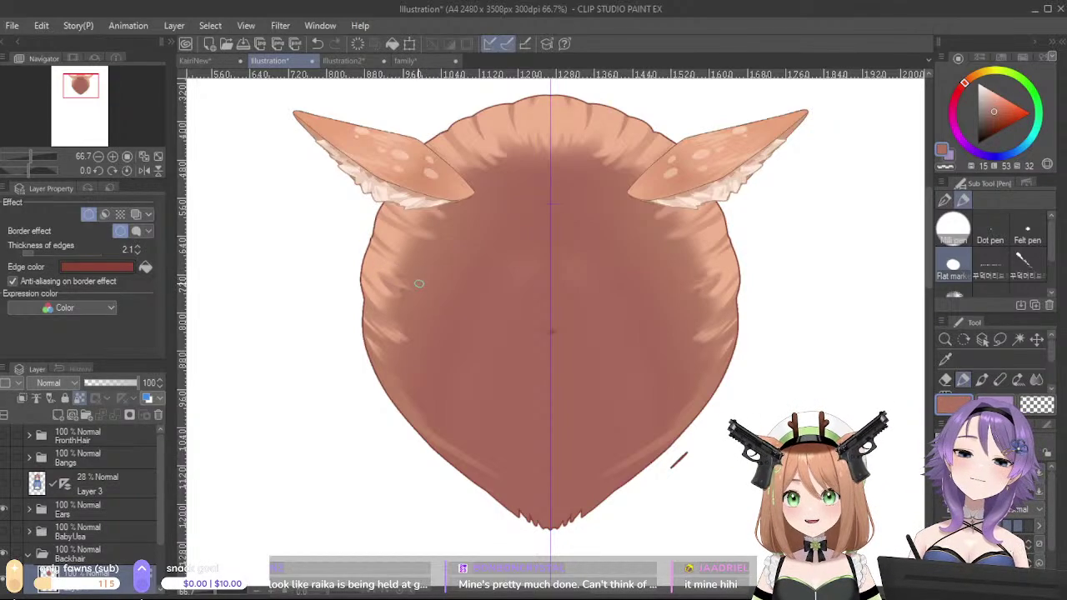
{"action": "left_click", "coordinate": [457, 249], "text": "alt"}
{"action": "key", "text": "ctrl+z"}
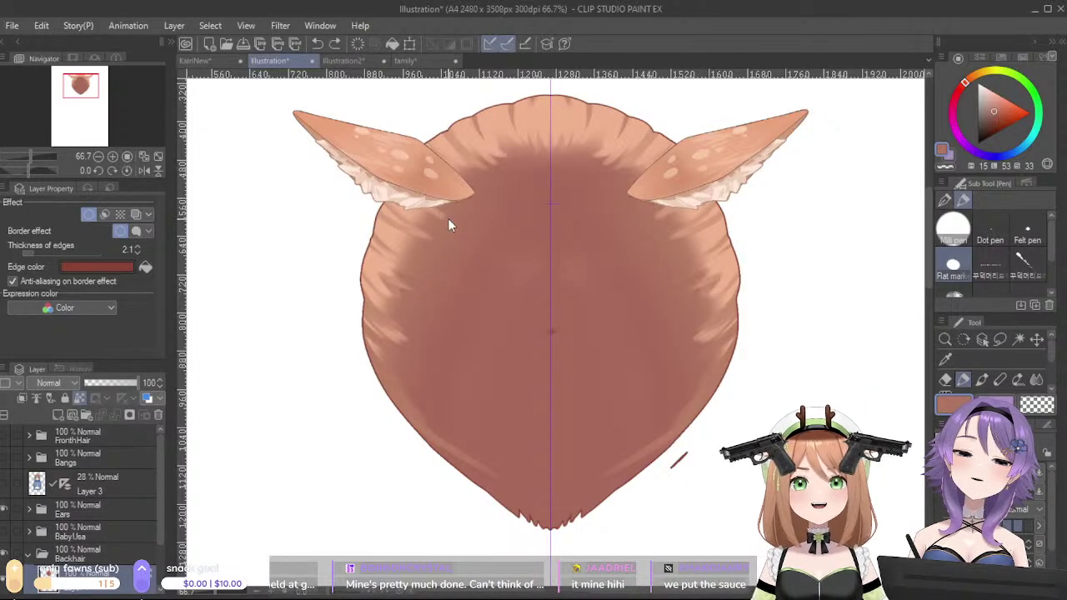
- Paint dark strand tips into the inner edge of the hair below the ear with sampled tones, undoing unwanted strokes
{"action": "mouse_move", "coordinate": [430, 217]}
{"action": "left_mouse_down"}
{"action": "mouse_move", "coordinate": [461, 230]}
{"action": "mouse_move", "coordinate": [432, 220]}
{"action": "mouse_move", "coordinate": [435, 230]}
{"action": "left_mouse_up"}
{"action": "left_click", "coordinate": [415, 211], "text": "alt"}
{"action": "left_click", "coordinate": [441, 244], "text": "alt"}
{"action": "key", "text": "ctrl+z"}
{"action": "left_click", "coordinate": [463, 216], "text": "alt"}
{"action": "key", "text": "ctrl+z"}
{"action": "key", "text": "ctrl+z"}
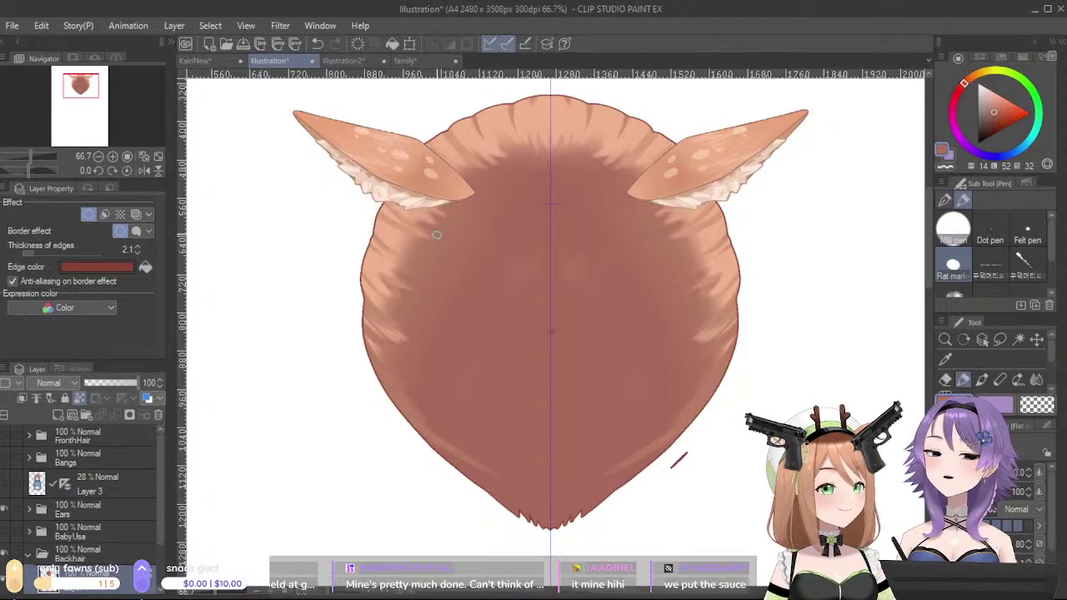
{"action": "key", "text": "ctrl+z"}
{"action": "left_click_drag", "start_coordinate": [417, 221], "coordinate": [436, 227]}
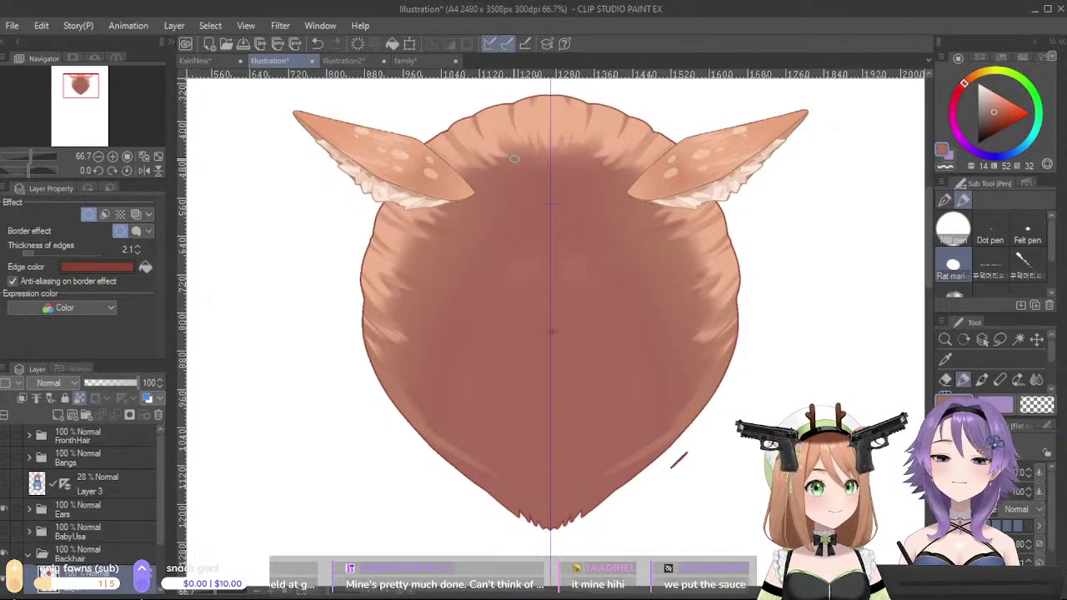
{"action": "key", "text": "ctrl+z"}
- Paint dark strands into the crown's inner edge beside the centre and soften them with sampled light orange tones
{"action": "left_click_drag", "start_coordinate": [489, 151], "coordinate": [505, 173]}
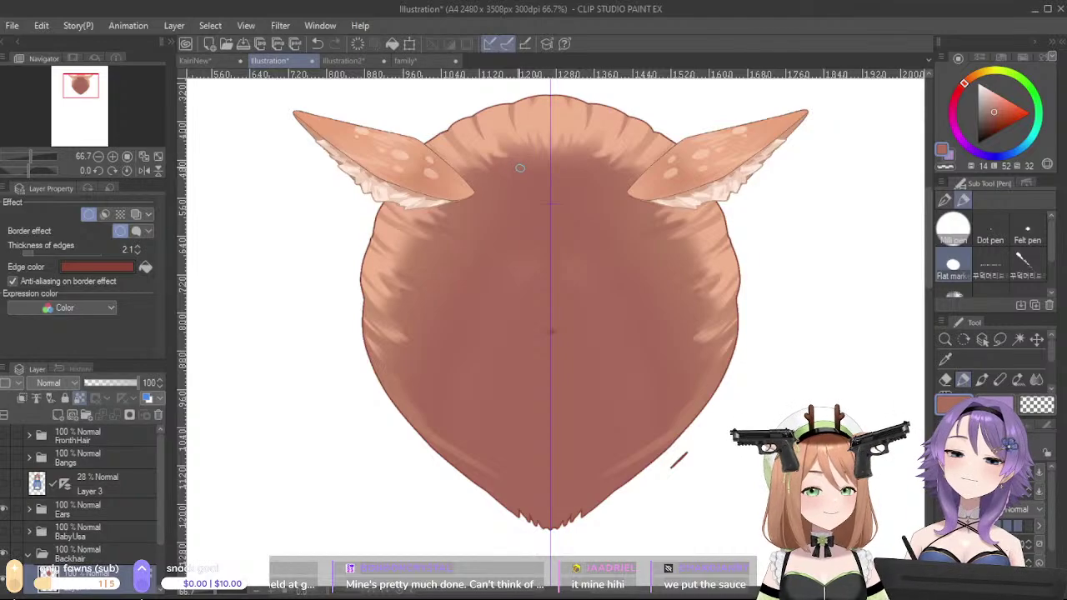
{"action": "left_click", "coordinate": [523, 166], "text": "alt"}
{"action": "key", "text": "ctrl+z"}
{"action": "left_click_drag", "start_coordinate": [500, 140], "coordinate": [505, 150]}
{"action": "left_click", "coordinate": [503, 144], "text": "alt"}
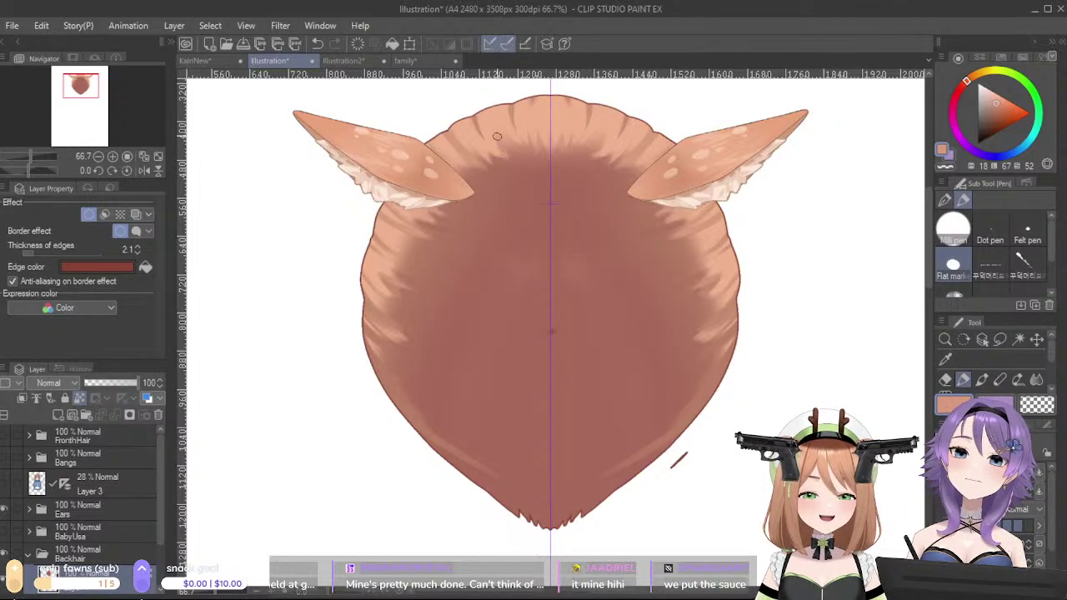
{"action": "left_click", "coordinate": [498, 116], "text": "alt"}
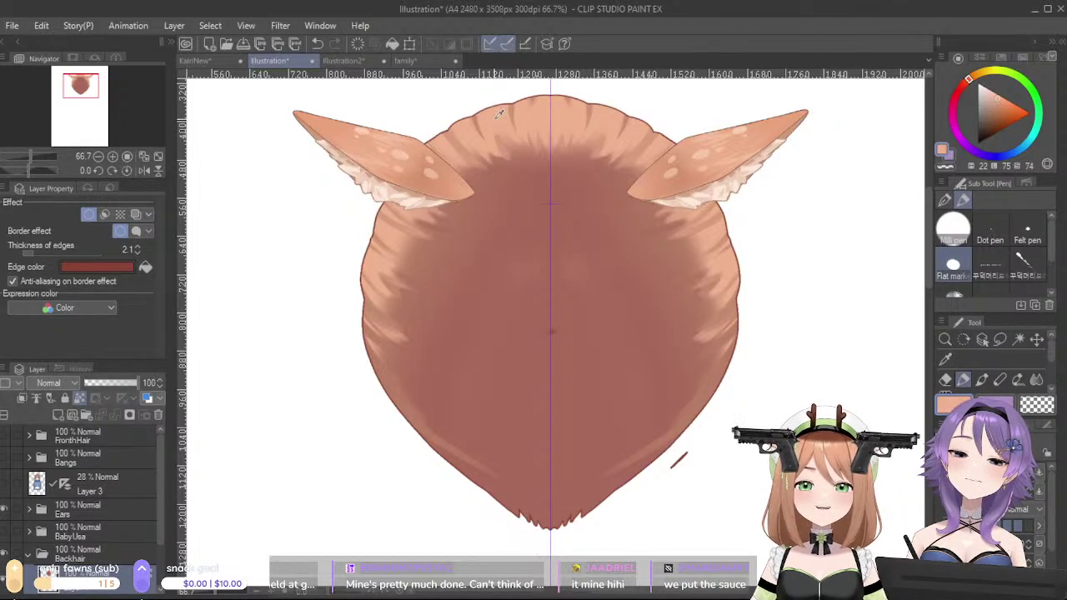
- Paint dark strand tips into the crown's inner edge near the ear, alternating sampled dark brown and light orange tones
{"action": "left_click", "coordinate": [506, 164], "text": "alt"}
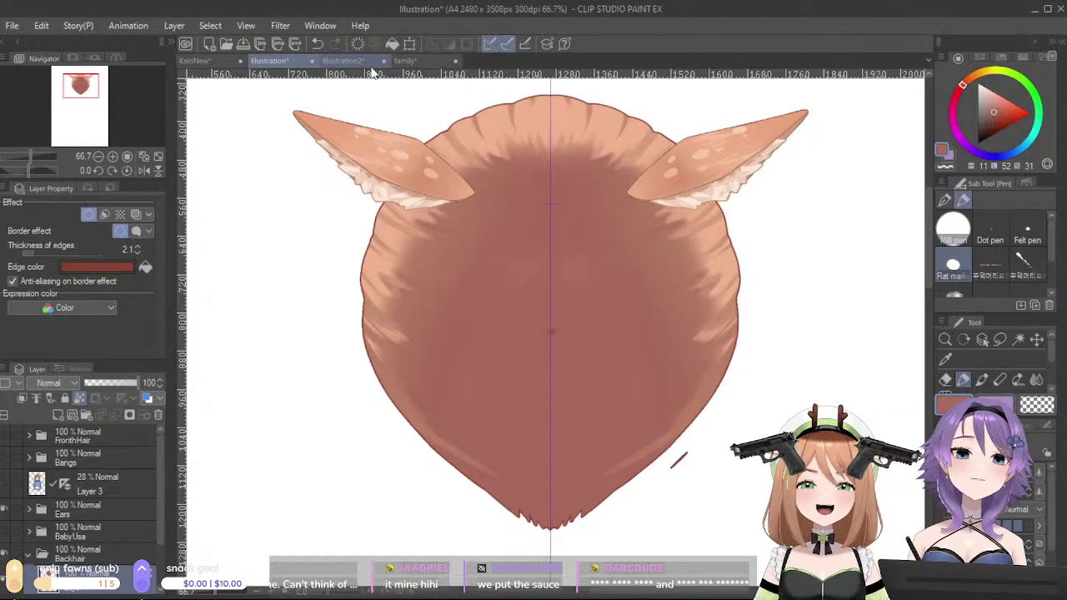
{"action": "left_click", "coordinate": [487, 153], "text": "alt"}
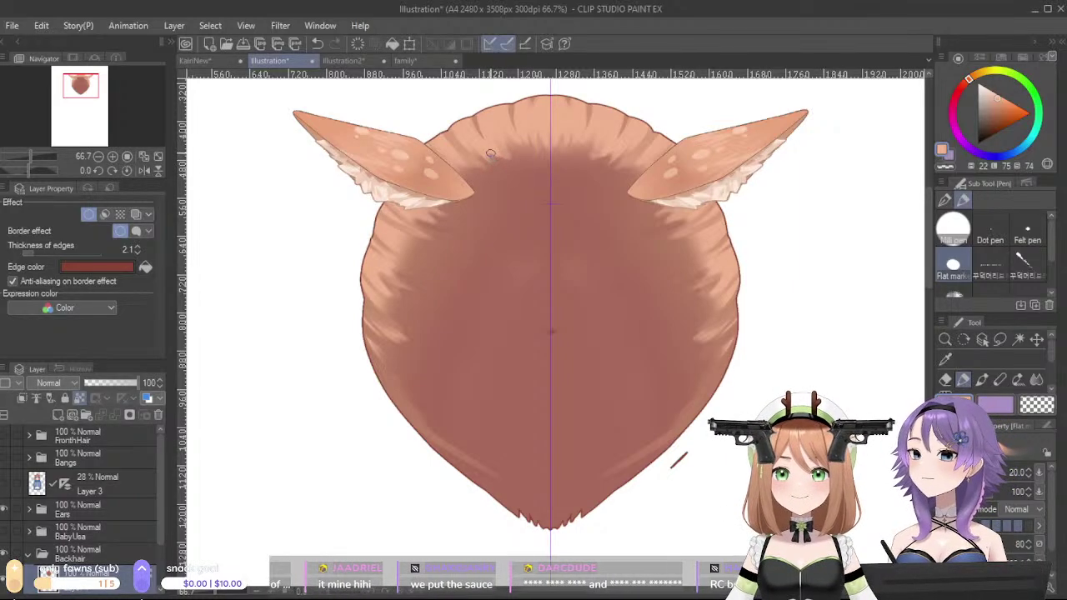
{"action": "left_click", "coordinate": [487, 142], "text": "alt"}
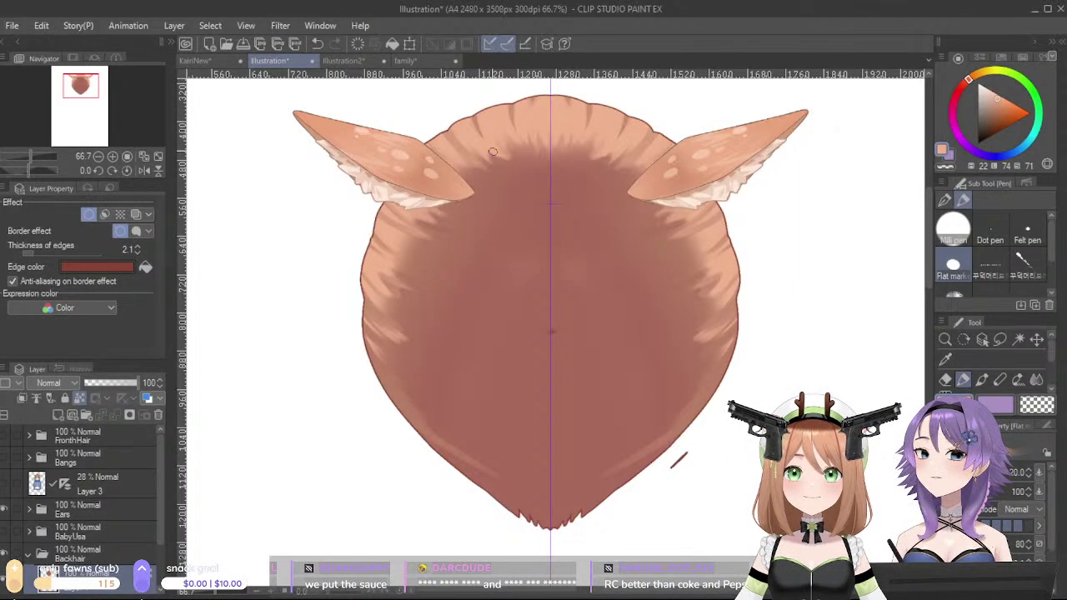
{"action": "left_click", "coordinate": [515, 171], "text": "alt"}
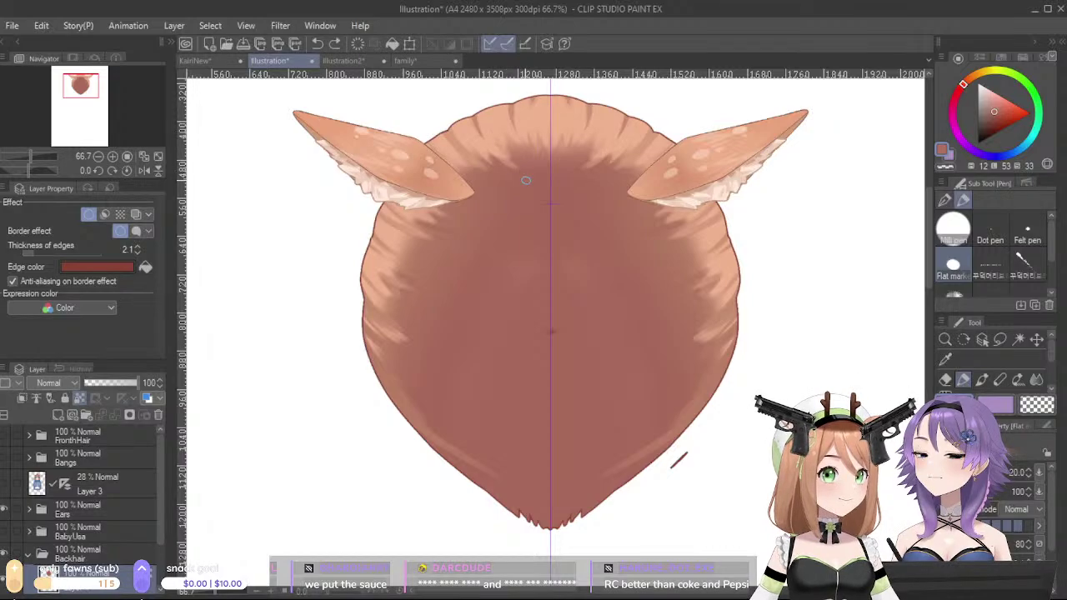
{"action": "left_click", "coordinate": [520, 177], "text": "alt"}
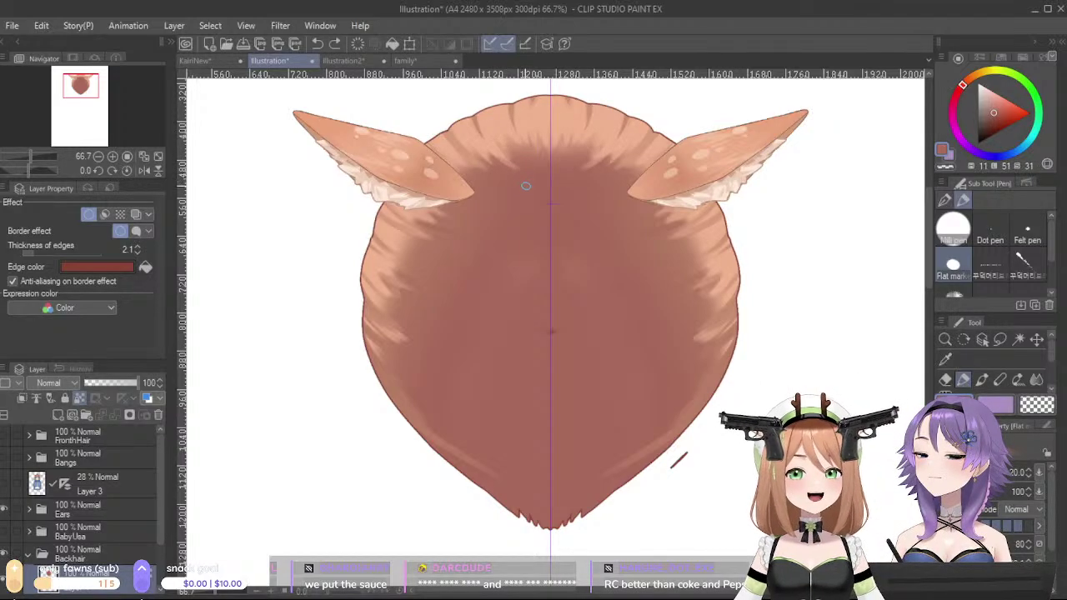
{"action": "key", "text": "ctrl+z"}
{"action": "left_click_drag", "start_coordinate": [502, 147], "coordinate": [517, 176]}
{"action": "key", "text": "ctrl+y"}
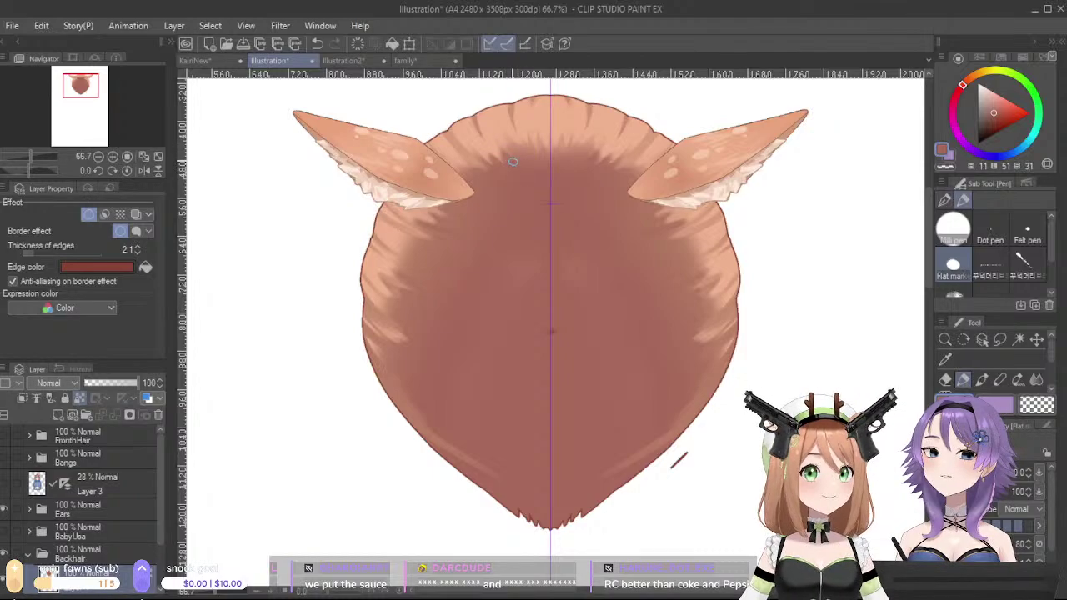
- Paint dark pointed strands into the crown's inner edge closer to the centre with sampled tones, undoing unwanted strokes
{"action": "left_click", "coordinate": [498, 134], "text": "alt"}
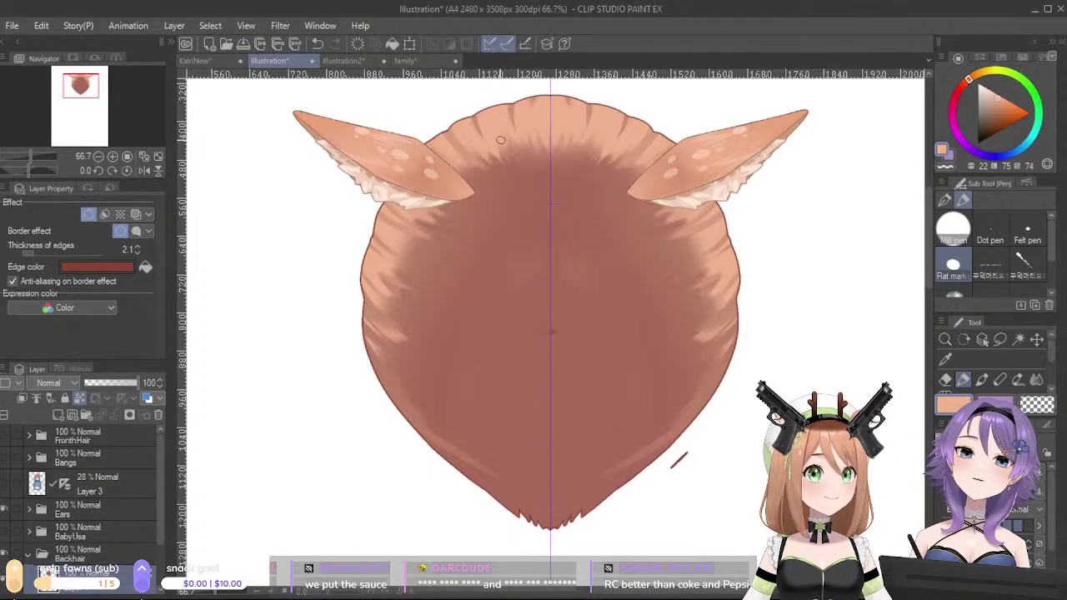
{"action": "left_click", "coordinate": [521, 155], "text": "alt"}
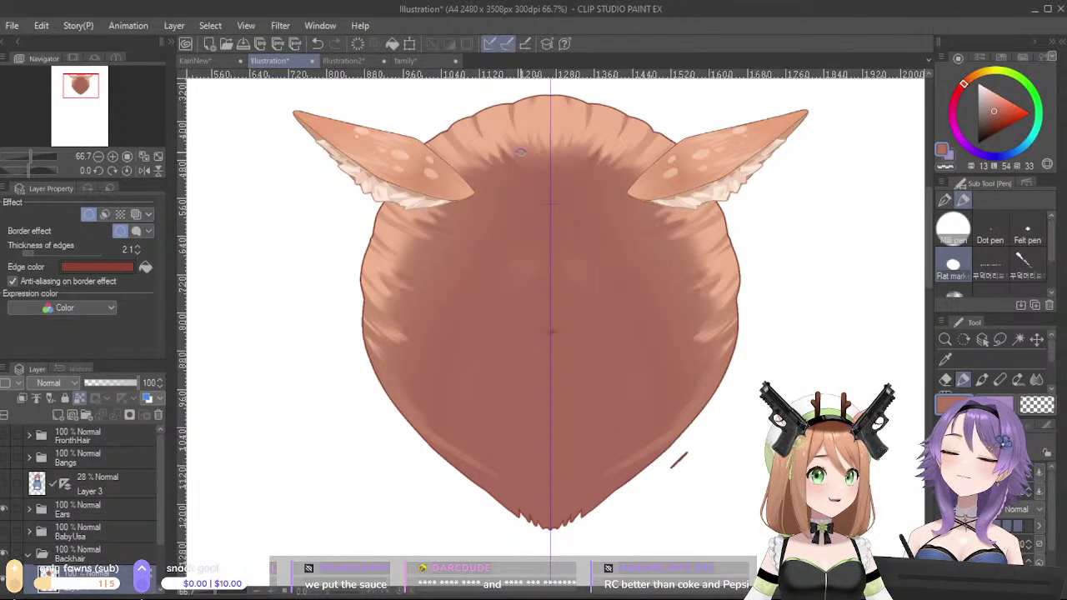
{"action": "left_click", "coordinate": [531, 177], "text": "alt"}
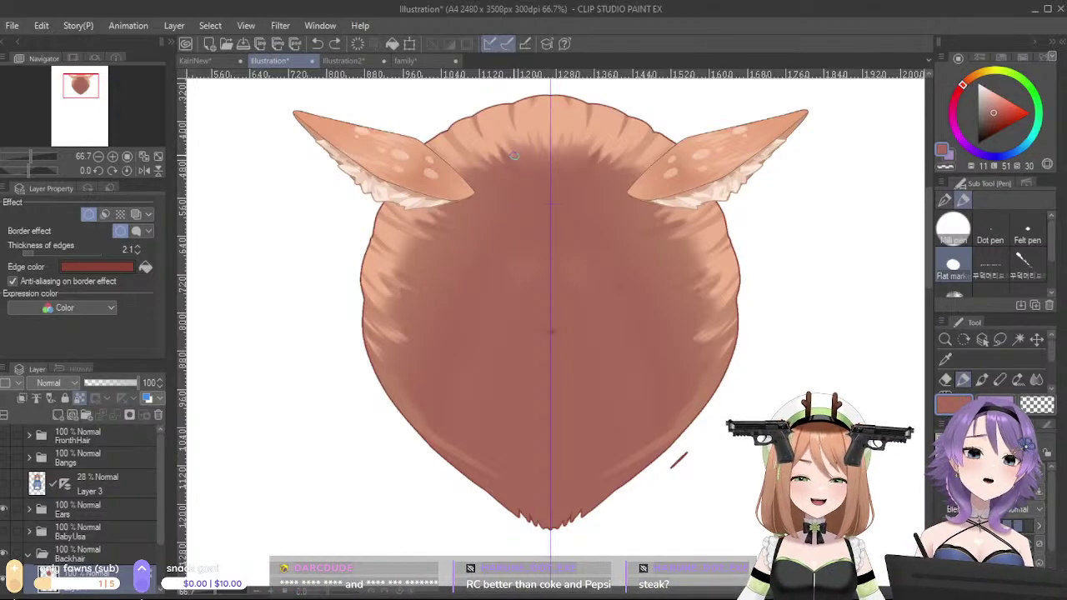
{"action": "left_click", "coordinate": [517, 154], "text": "alt"}
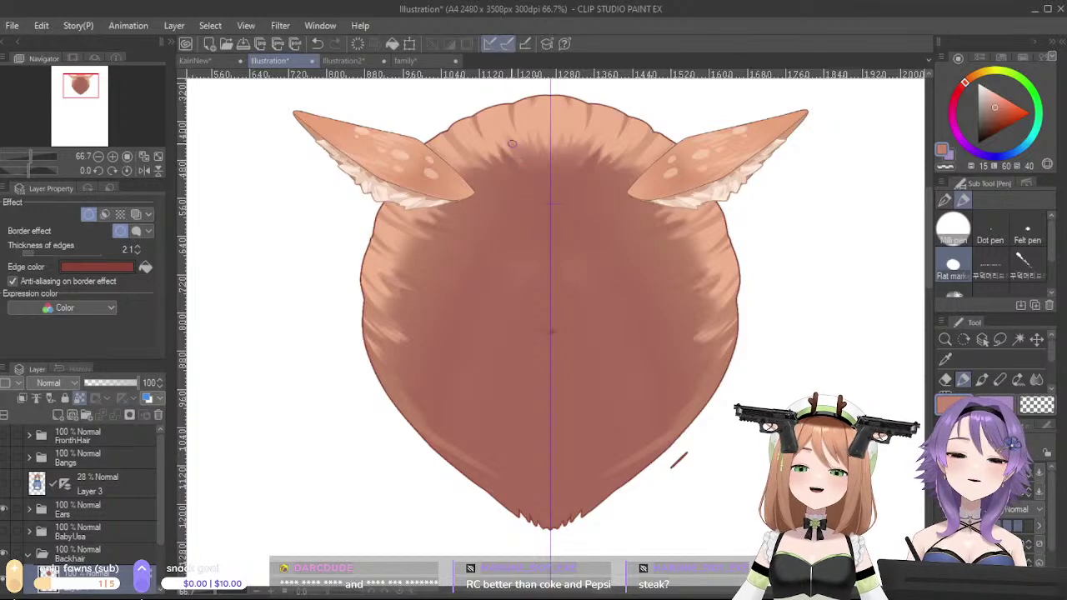
{"action": "key", "text": "ctrl+z"}
{"action": "key", "text": "ctrl+z"}
{"action": "left_click_drag", "start_coordinate": [486, 109], "coordinate": [514, 167]}
{"action": "key", "text": "ctrl+z"}
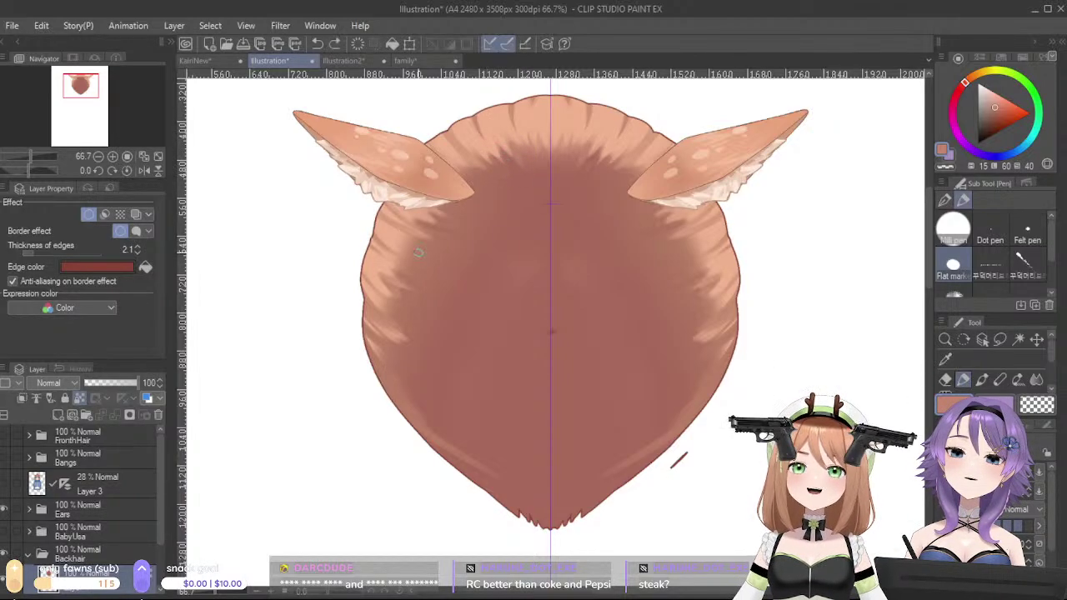
- Touch up the inner hair edge below the ear and along the side folds with sampled light and dark tones
{"action": "left_click", "coordinate": [421, 209], "text": "alt"}
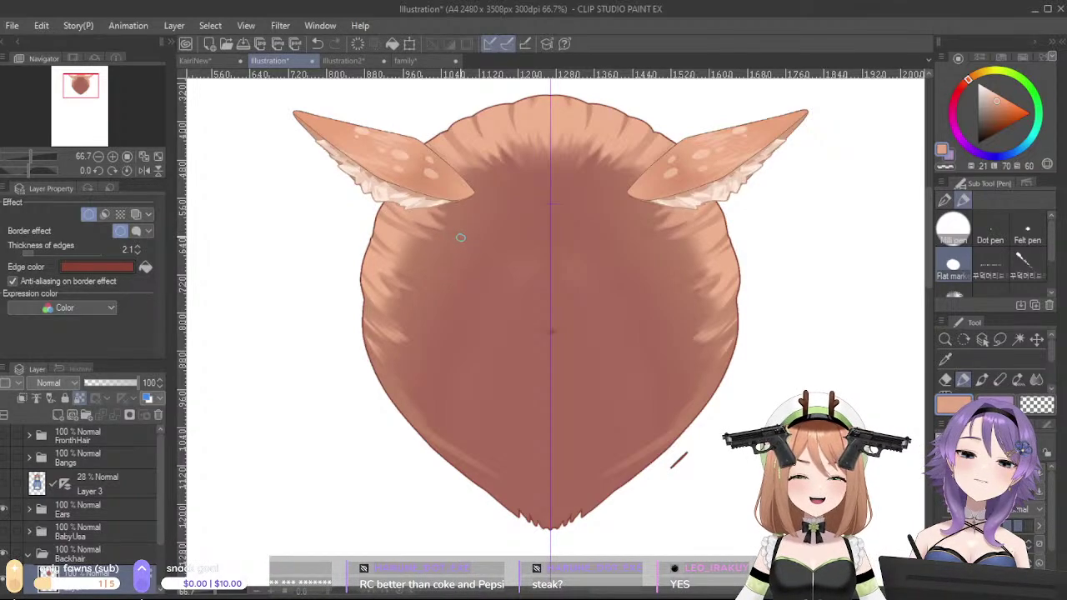
{"action": "left_click", "coordinate": [460, 239], "text": "alt"}
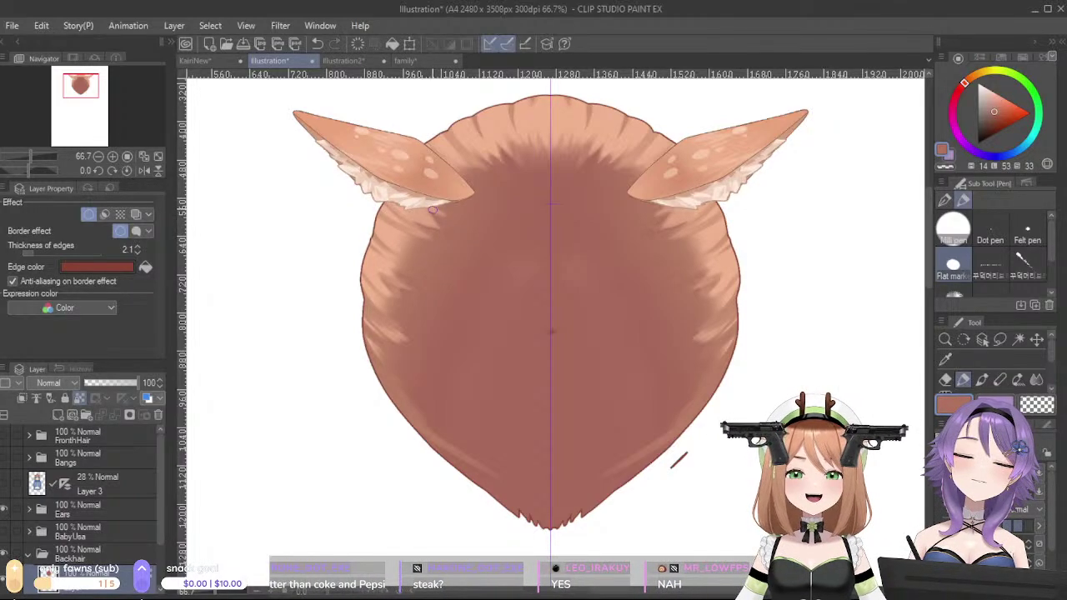
{"action": "left_click", "coordinate": [379, 260], "text": "alt"}
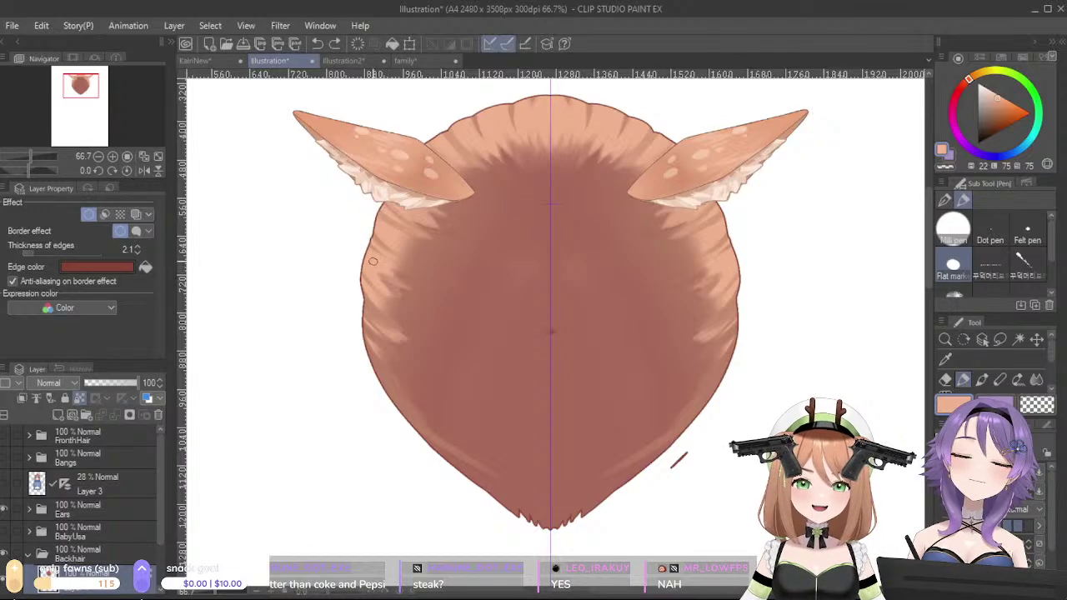
{"action": "left_click", "coordinate": [409, 315], "text": "alt"}
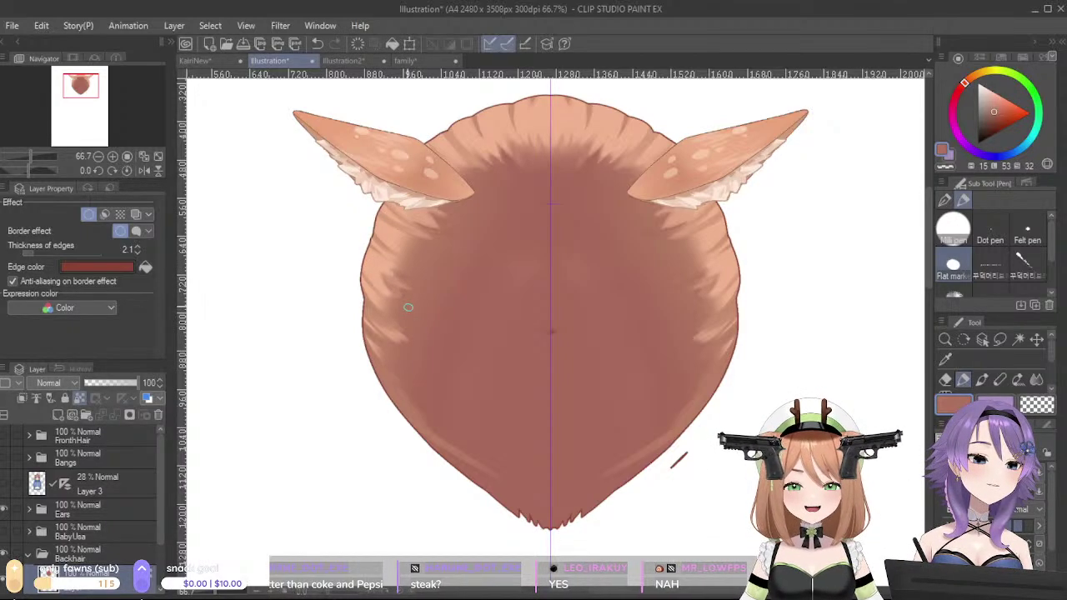
{"action": "left_click_drag", "start_coordinate": [394, 281], "coordinate": [400, 292]}
{"action": "key", "text": "ctrl+z"}
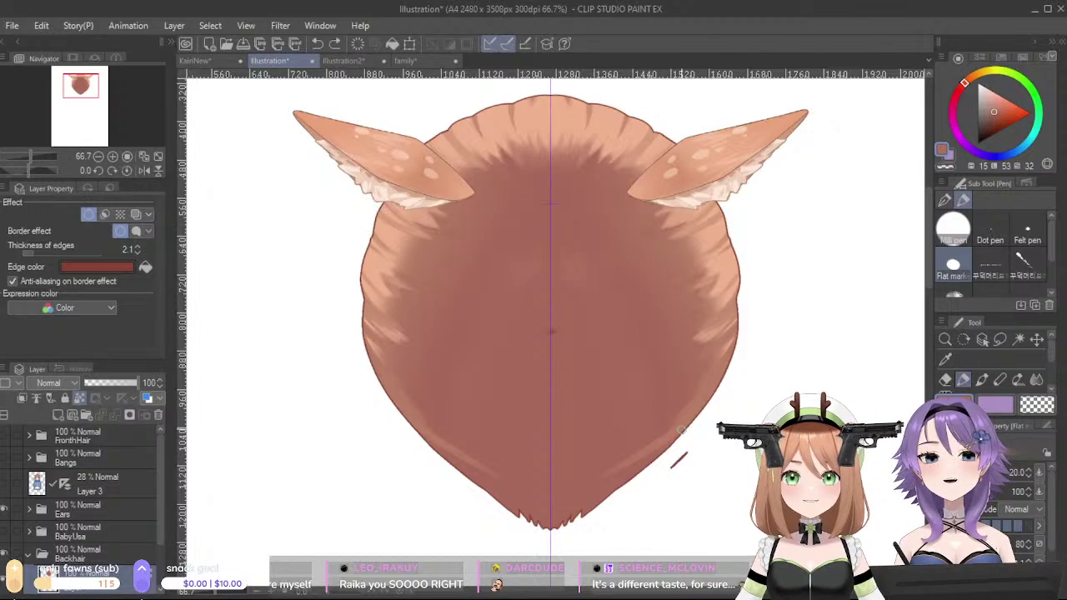
- Erase the stray mark outside the lower hair edge and touch up the lowest side fold with the flat marker
{"action": "key", "text": "e"}
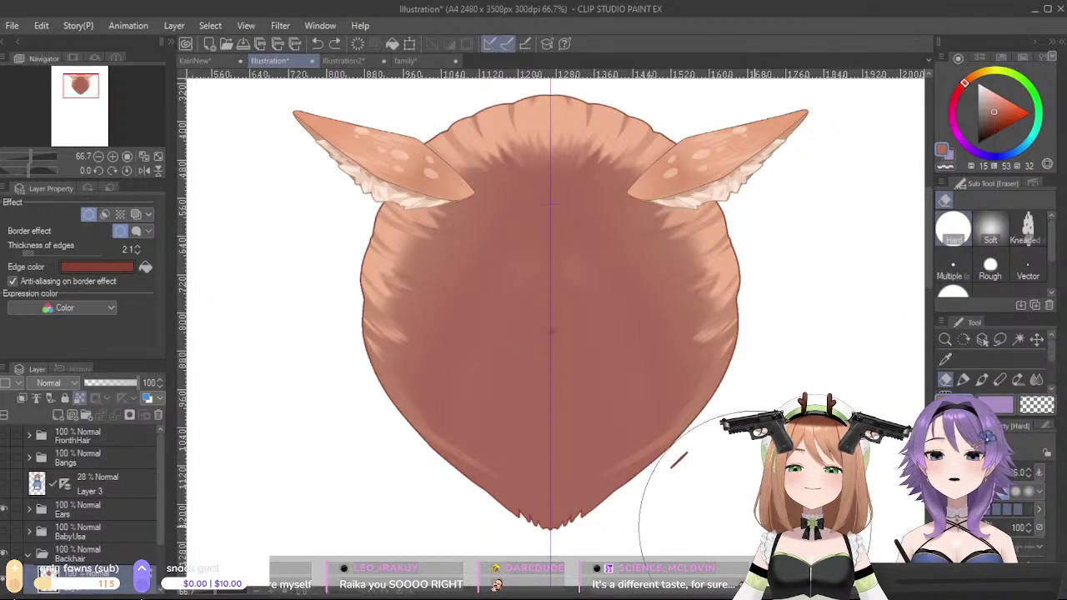
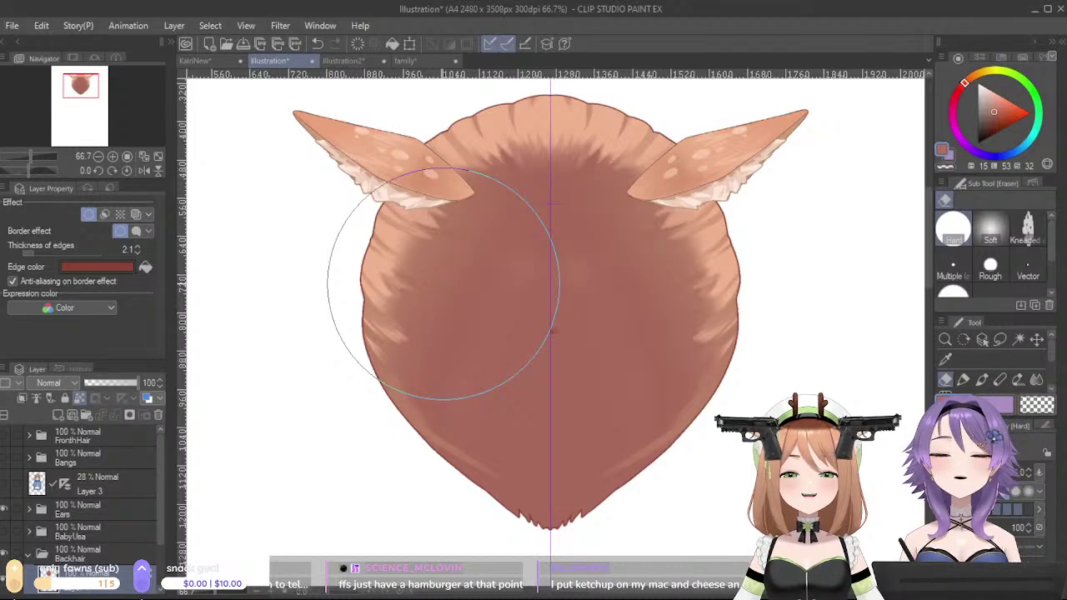
{"action": "left_click", "coordinate": [962, 380]}
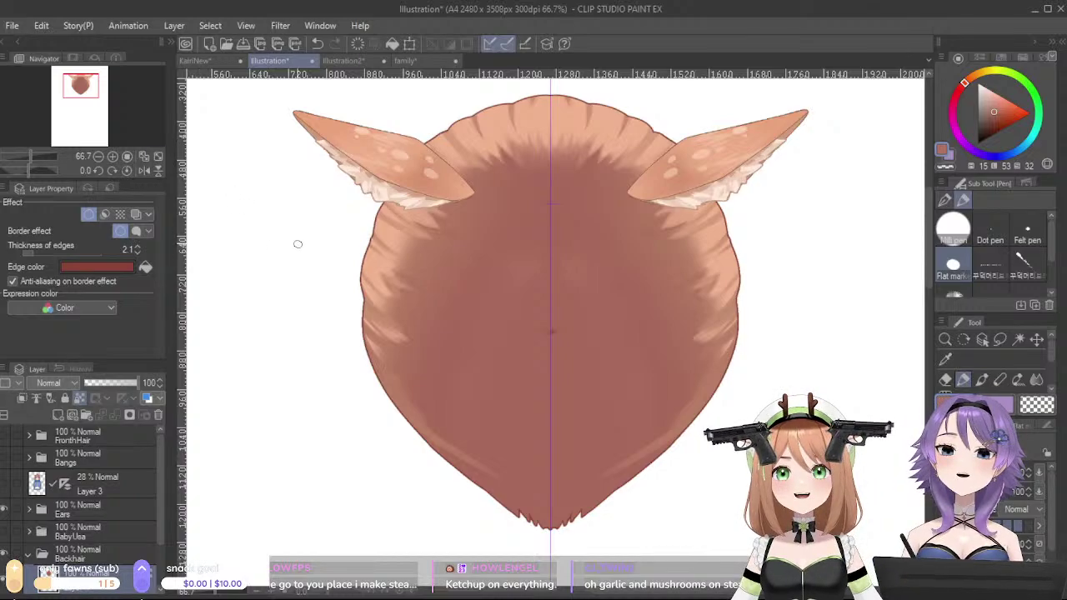
{"action": "mouse_move", "coordinate": [408, 336]}
{"action": "left_mouse_down"}
{"action": "mouse_move", "coordinate": [369, 300]}
{"action": "mouse_move", "coordinate": [414, 342]}
{"action": "mouse_move", "coordinate": [382, 321]}
{"action": "left_mouse_up"}
{"action": "key", "text": "ctrl+z"}
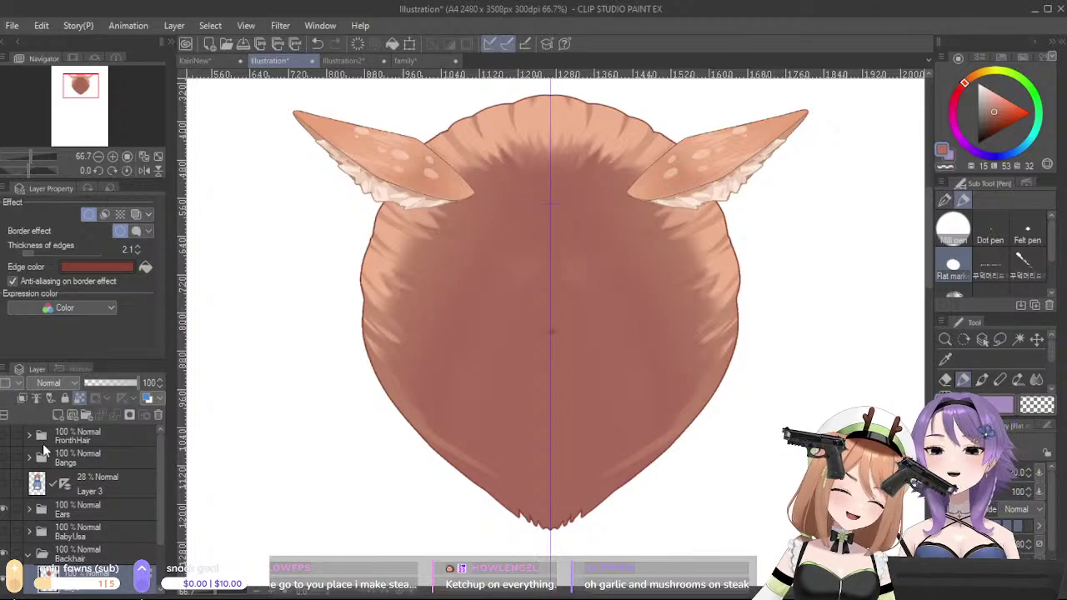
- Show the Bangs, FronthHair and BabyUsa folders, briefly checking the hair against the Layer 3 sketch
{"action": "left_click", "coordinate": [6, 465]}
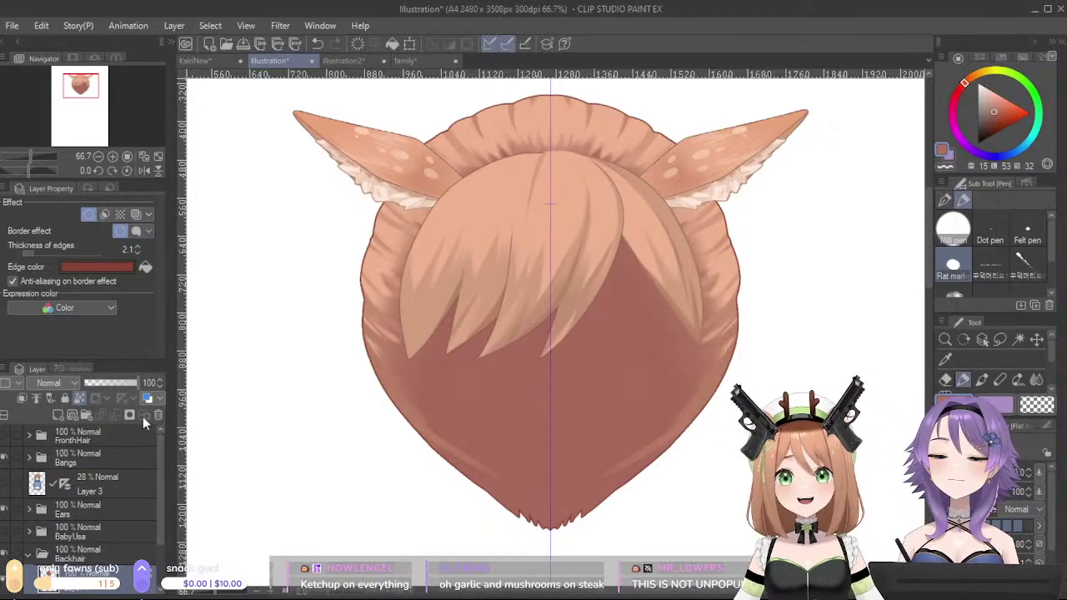
{"action": "left_click", "coordinate": [6, 436]}
{"action": "left_click", "coordinate": [5, 484]}
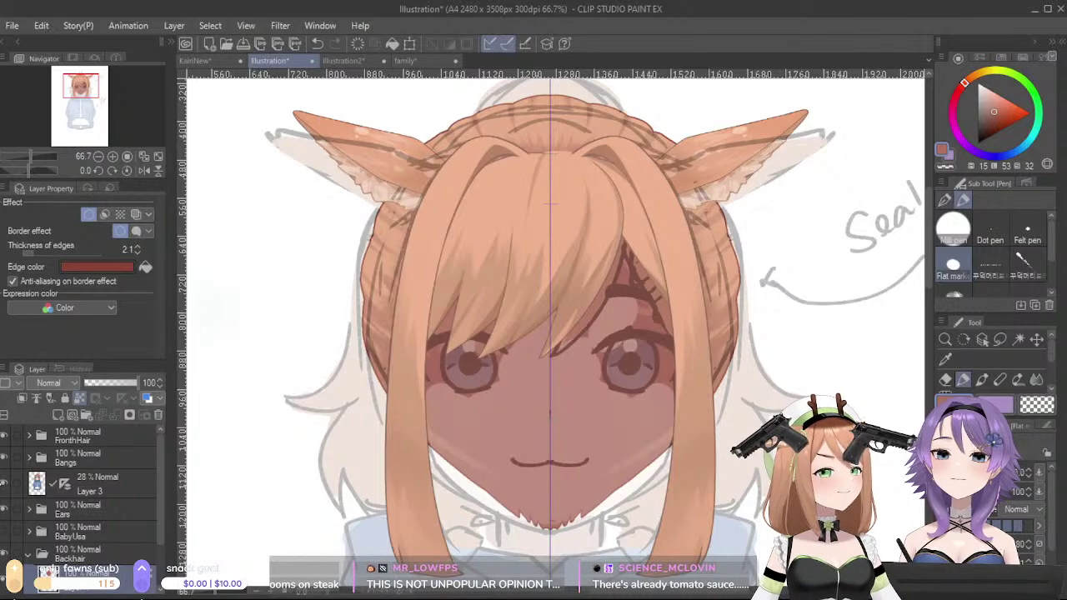
{"action": "left_click", "coordinate": [7, 483]}
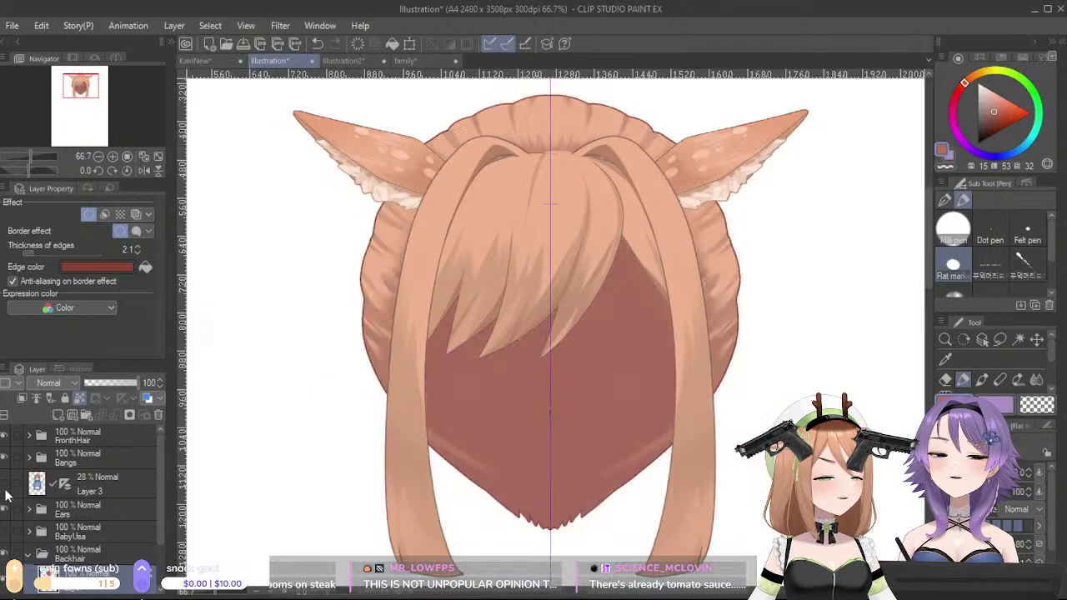
{"action": "left_click", "coordinate": [5, 532]}
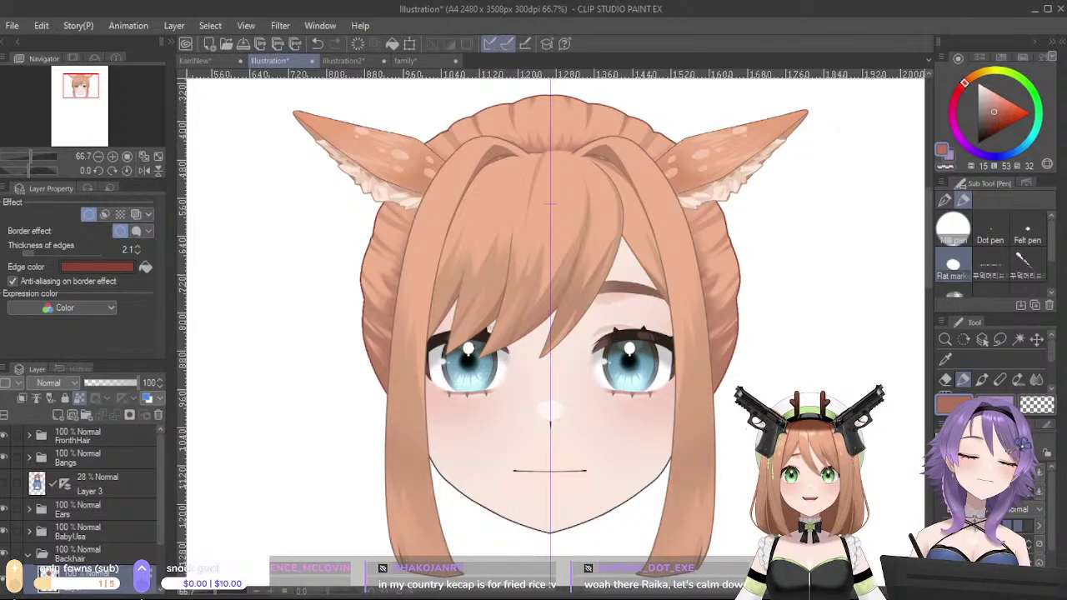
- Review the character designs in the KairiNew, family and Illustration2 documents, and return to the Illustration document
{"action": "left_click", "coordinate": [208, 61]}
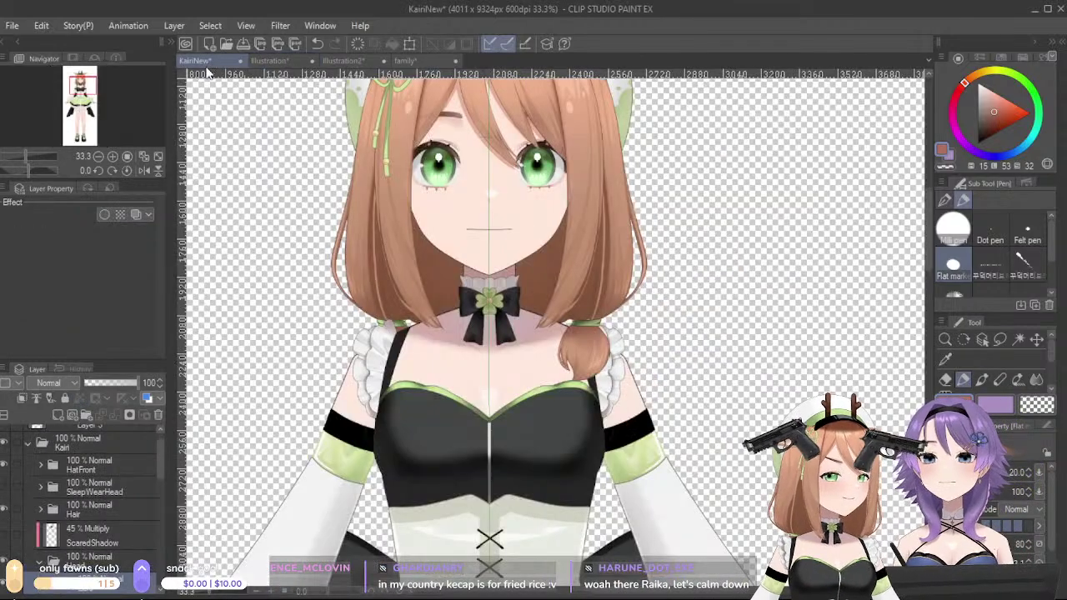
{"action": "left_click", "coordinate": [405, 62]}
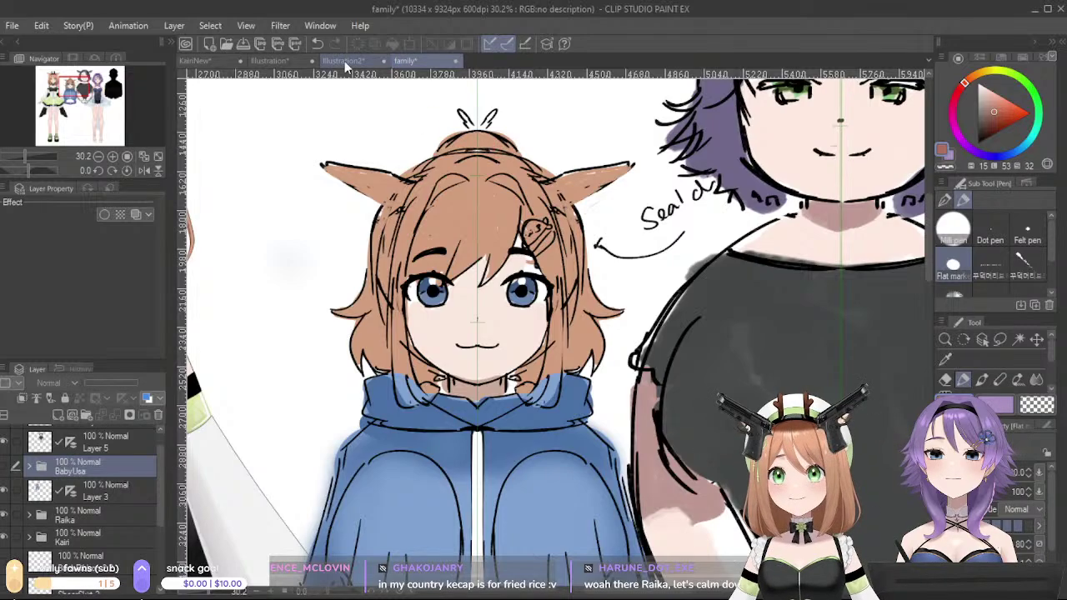
{"action": "left_click", "coordinate": [349, 62]}
{"action": "left_click", "coordinate": [276, 61]}
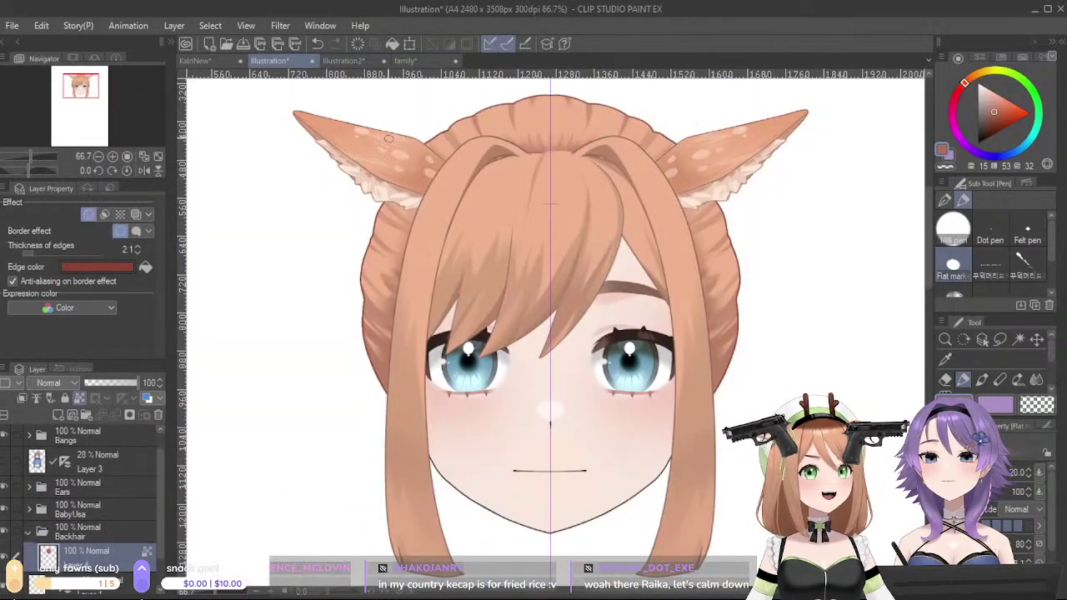
- Empty Layer 4 2 in the Backhair folder and paint a rounded bun above the crown in the sampled light orange
{"action": "left_click", "coordinate": [532, 122], "text": "alt"}
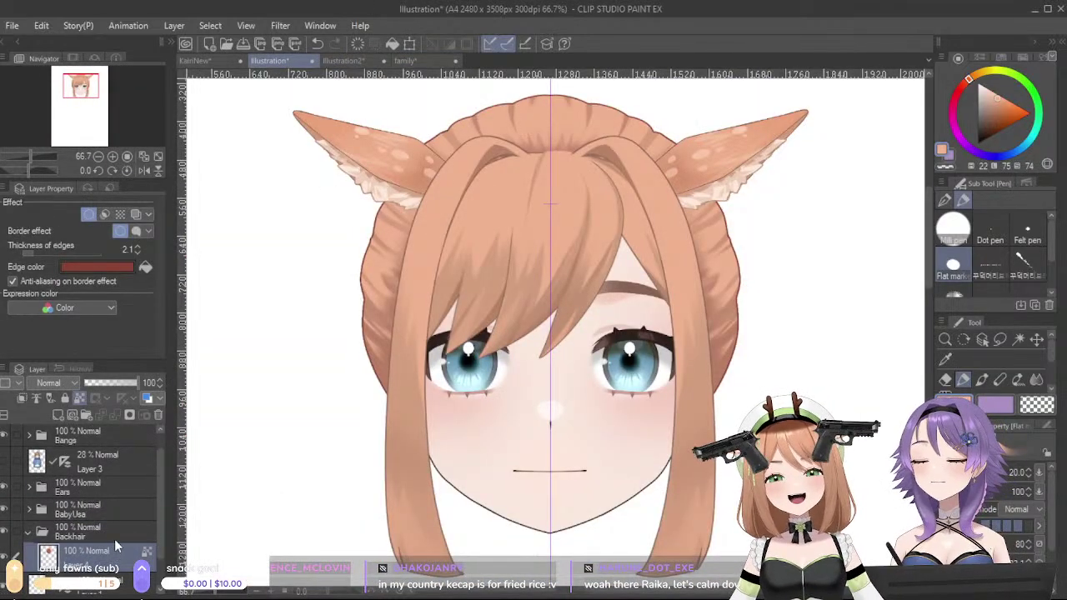
{"action": "scroll", "coordinate": [163, 529], "scroll_direction": "down", "scroll_amount": 2}
{"action": "left_click", "coordinate": [133, 550]}
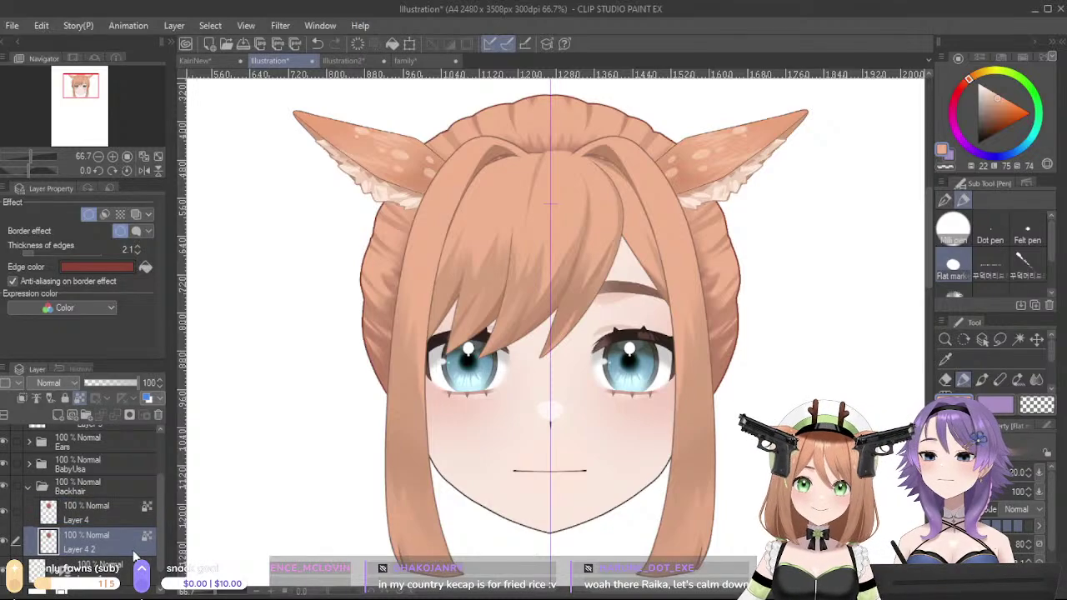
{"action": "scroll", "coordinate": [528, 143], "scroll_direction": "up", "scroll_amount": 1}
{"action": "key", "text": "ctrl+z"}
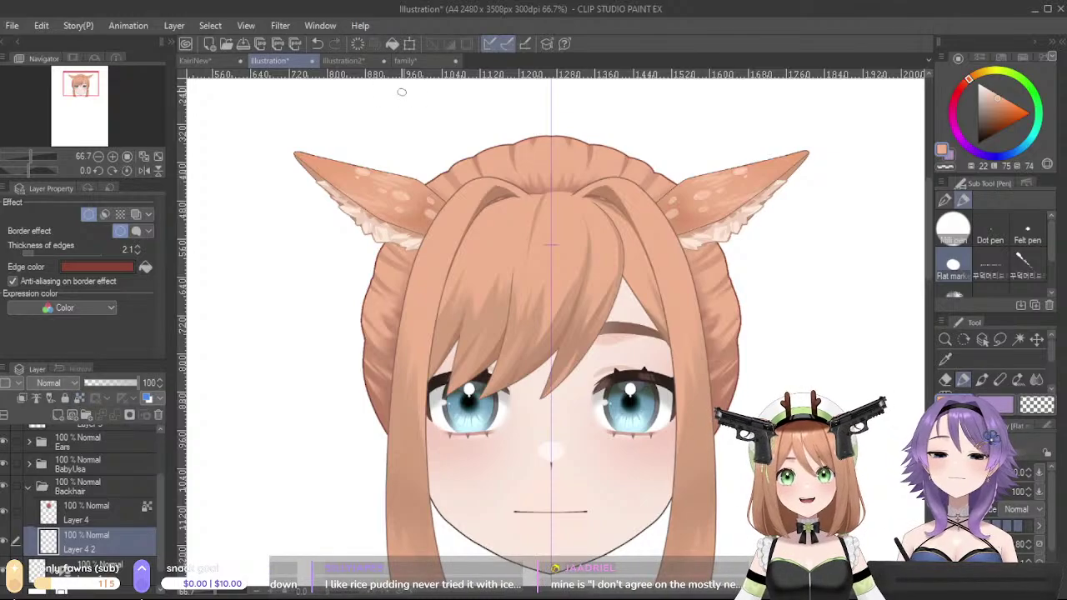
{"action": "mouse_move", "coordinate": [510, 144]}
{"action": "left_mouse_down"}
{"action": "mouse_move", "coordinate": [557, 108]}
{"action": "mouse_move", "coordinate": [505, 146]}
{"action": "mouse_move", "coordinate": [638, 152]}
{"action": "mouse_move", "coordinate": [575, 115]}
{"action": "left_mouse_up"}
{"action": "key", "text": "ctrl+z"}
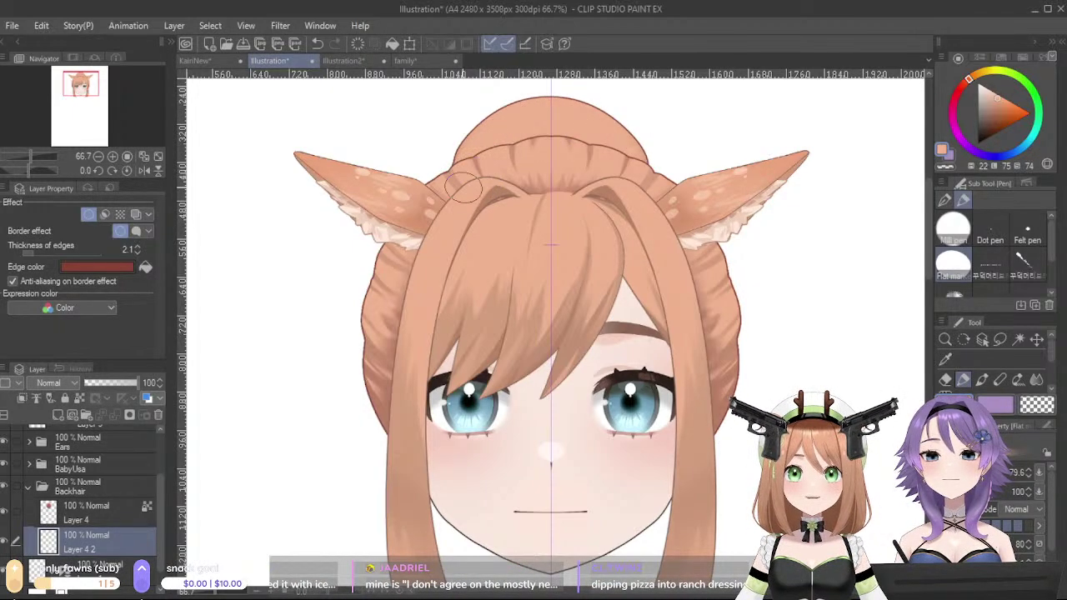
- Paint a mirrored outward-curling strand beside the back hair at eye level and trim its upper edge with transparent colour
{"action": "mouse_move", "coordinate": [379, 362]}
{"action": "left_mouse_down"}
{"action": "mouse_move", "coordinate": [345, 400]}
{"action": "mouse_move", "coordinate": [286, 381]}
{"action": "mouse_move", "coordinate": [463, 310]}
{"action": "left_mouse_up"}
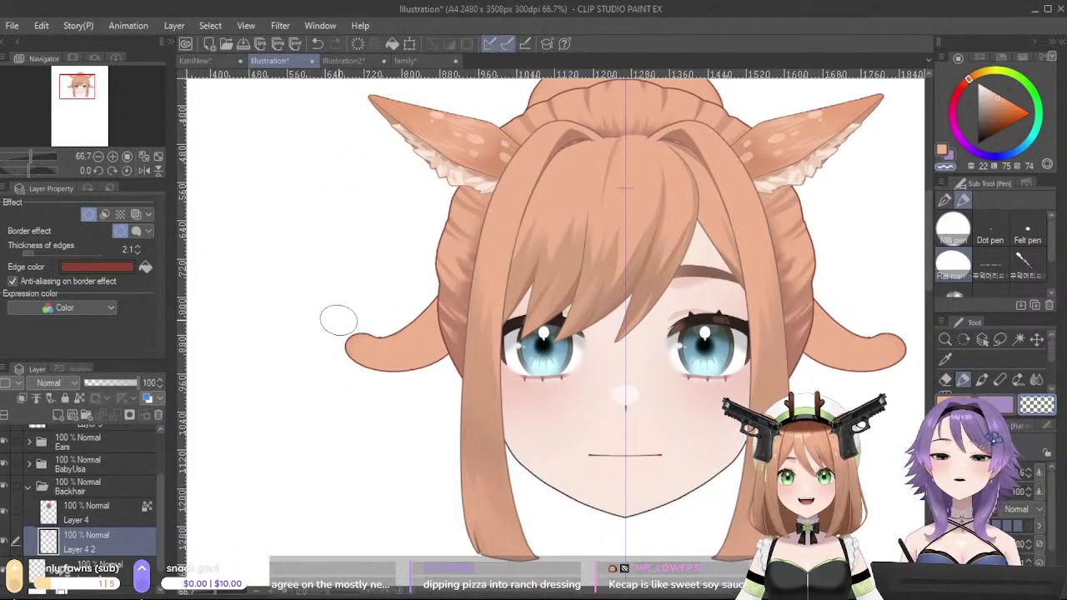
{"action": "key", "text": "ctrl+z"}
{"action": "left_click_drag", "start_coordinate": [329, 325], "coordinate": [421, 306]}
{"action": "key", "text": "ctrl+z"}
{"action": "key", "text": "ctrl+z"}
{"action": "key", "text": "ctrl+y"}
{"action": "key", "text": "ctrl+z"}
{"action": "key", "text": "ctrl+y"}
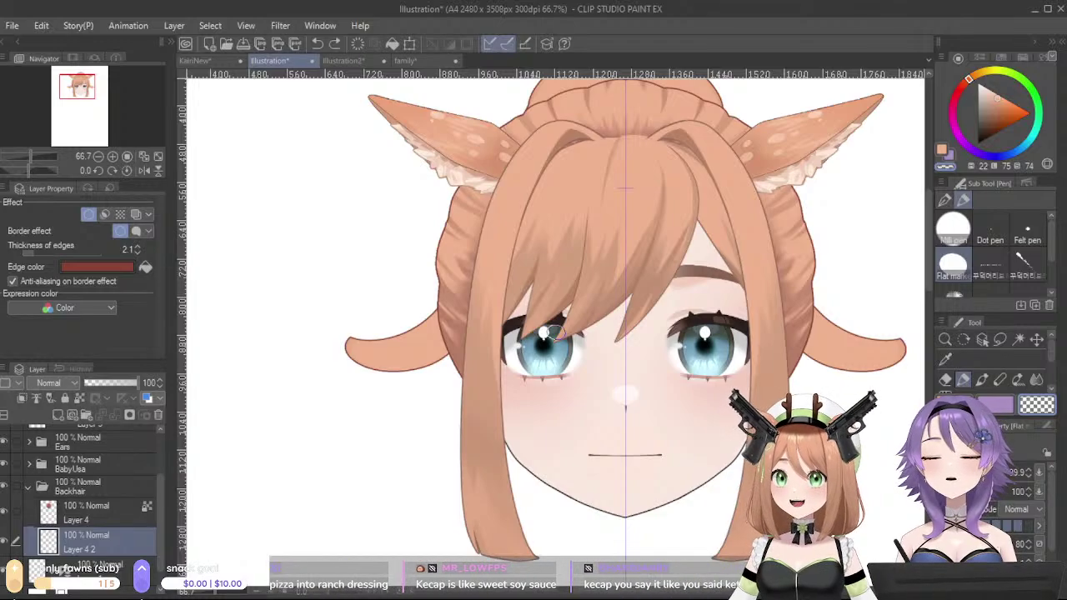
- Reshape the mirrored outward-curling strands beside the back hair into slim pointed flicks, cutting away their lower part with the G-pen in transparent colour
{"action": "left_click_drag", "start_coordinate": [349, 330], "coordinate": [400, 379]}
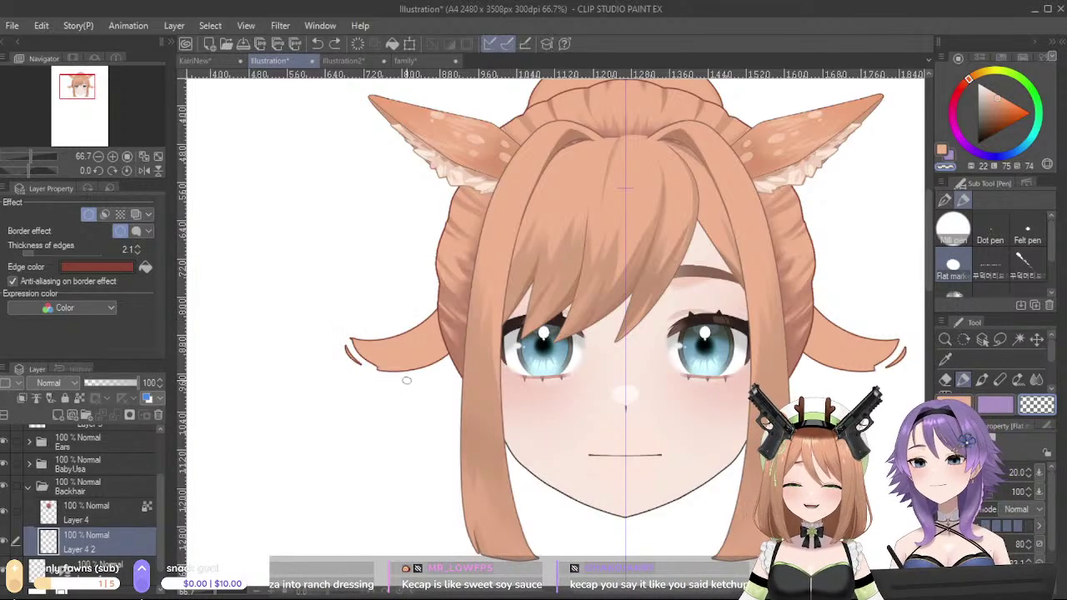
{"action": "key", "text": "ctrl+z"}
{"action": "left_click", "coordinate": [944, 200]}
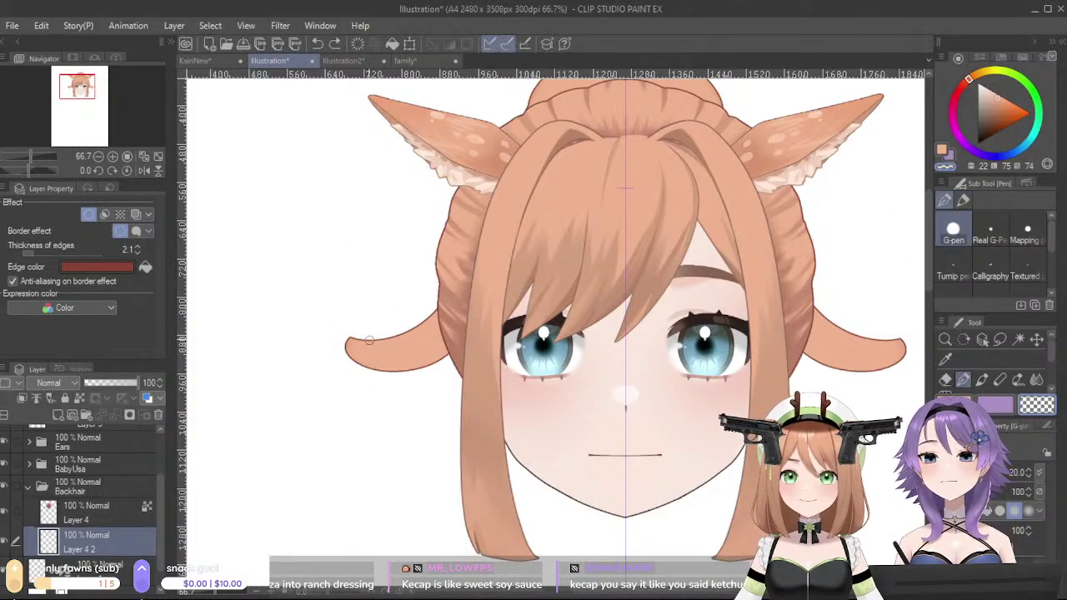
{"action": "left_click_drag", "start_coordinate": [351, 343], "coordinate": [440, 374]}
{"action": "key", "text": "ctrl+z"}
{"action": "mouse_move", "coordinate": [346, 334]}
{"action": "left_mouse_down"}
{"action": "mouse_move", "coordinate": [416, 362]}
{"action": "mouse_move", "coordinate": [482, 327]}
{"action": "left_mouse_up"}
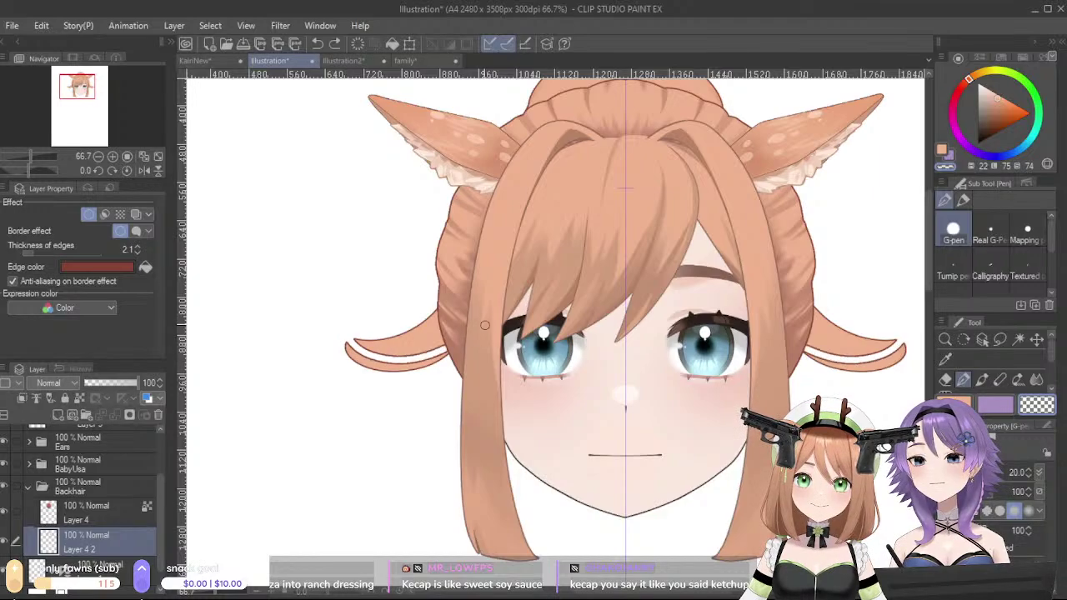
{"action": "key", "text": "ctrl+z"}
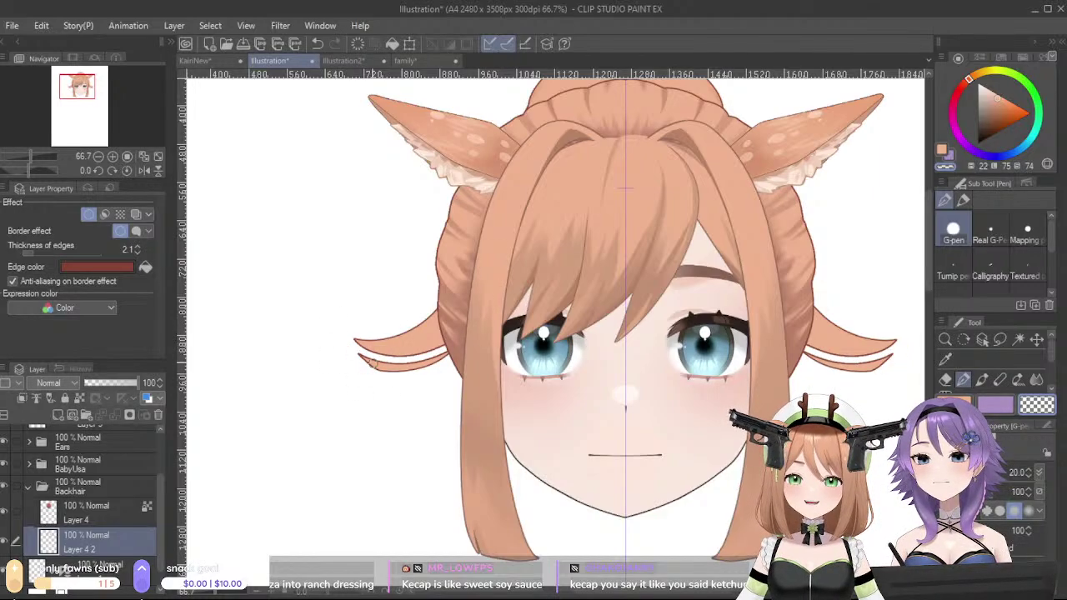
{"action": "left_click_drag", "start_coordinate": [343, 351], "coordinate": [424, 366]}
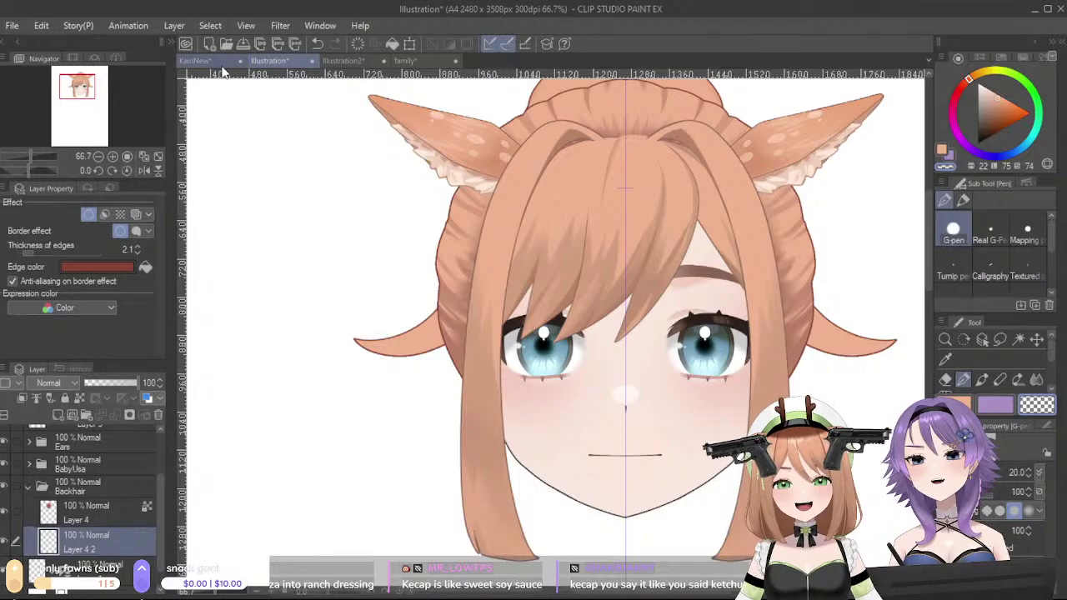
- Close the Illustration2 document, check the character's hair in the family document, and return to the Illustration document
{"action": "left_click", "coordinate": [361, 62]}
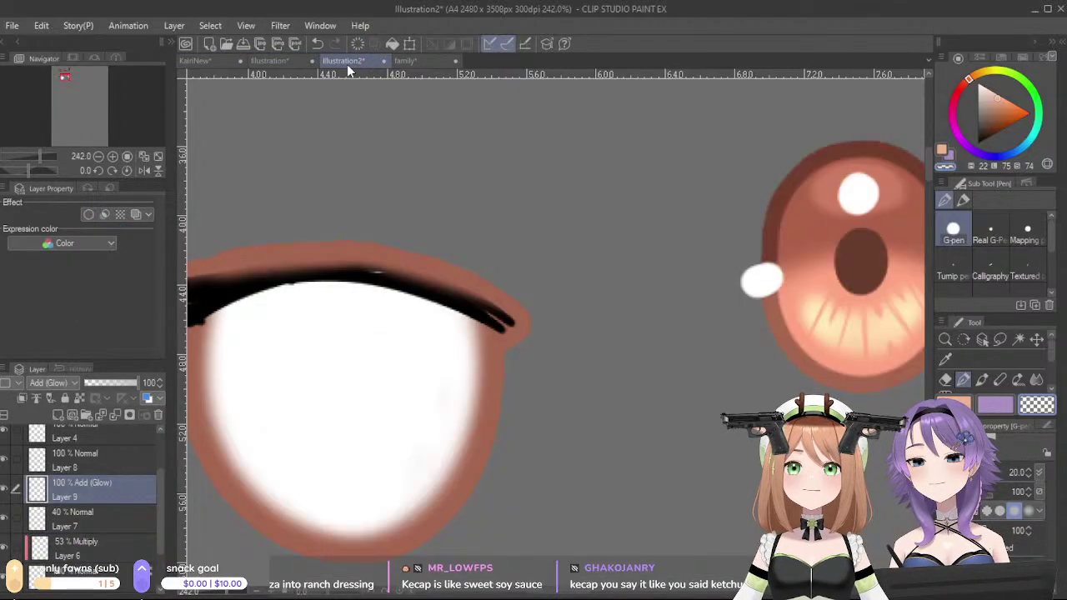
{"action": "left_click", "coordinate": [384, 61]}
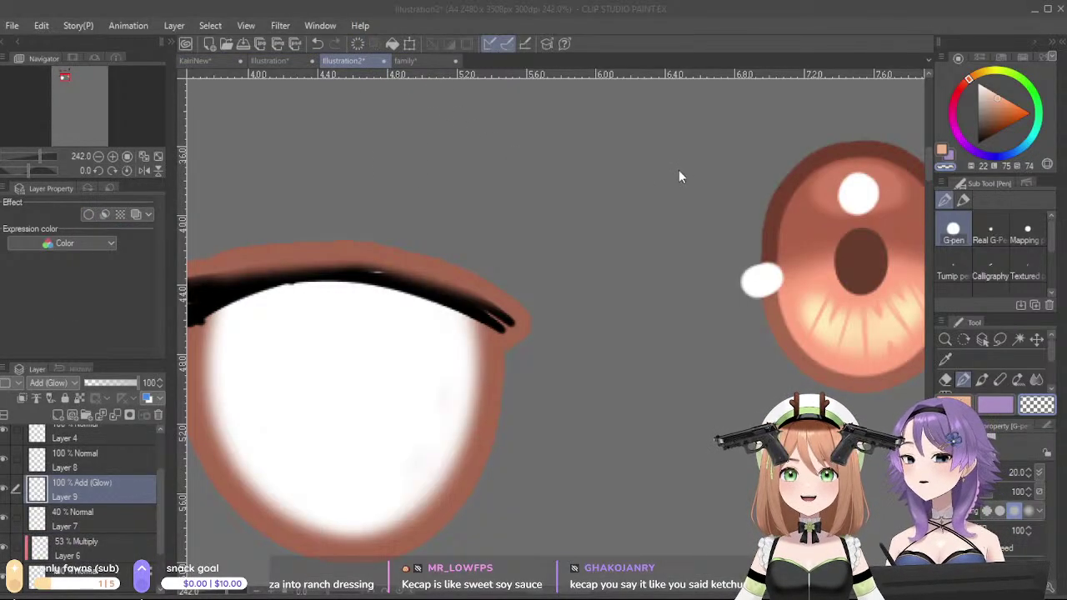
{"action": "left_click", "coordinate": [678, 230]}
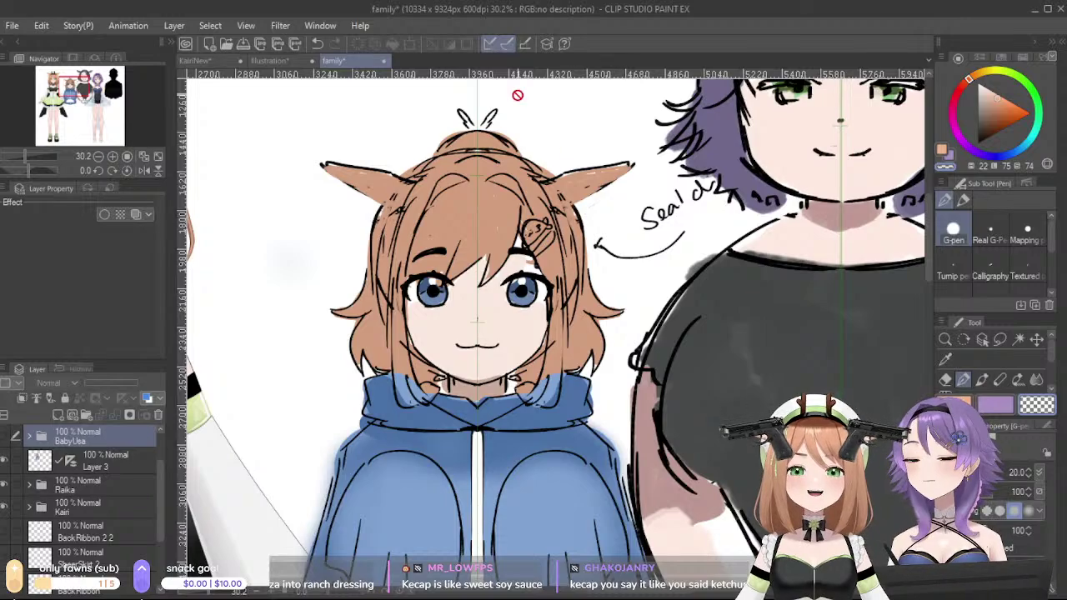
{"action": "left_click", "coordinate": [269, 61]}
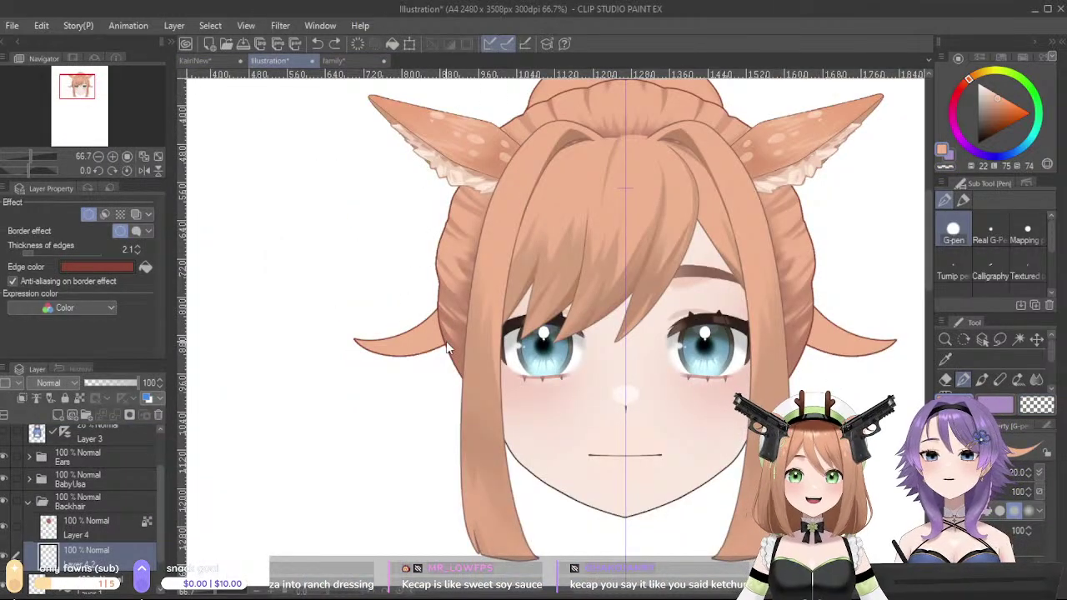
- Outline a mirrored, outward-curving lock below the side flick, ending in a sharp point near mouth level and turning back up inside
{"action": "mouse_move", "coordinate": [437, 348]}
{"action": "left_mouse_down"}
{"action": "mouse_move", "coordinate": [386, 409]}
{"action": "mouse_move", "coordinate": [389, 468]}
{"action": "left_mouse_up"}
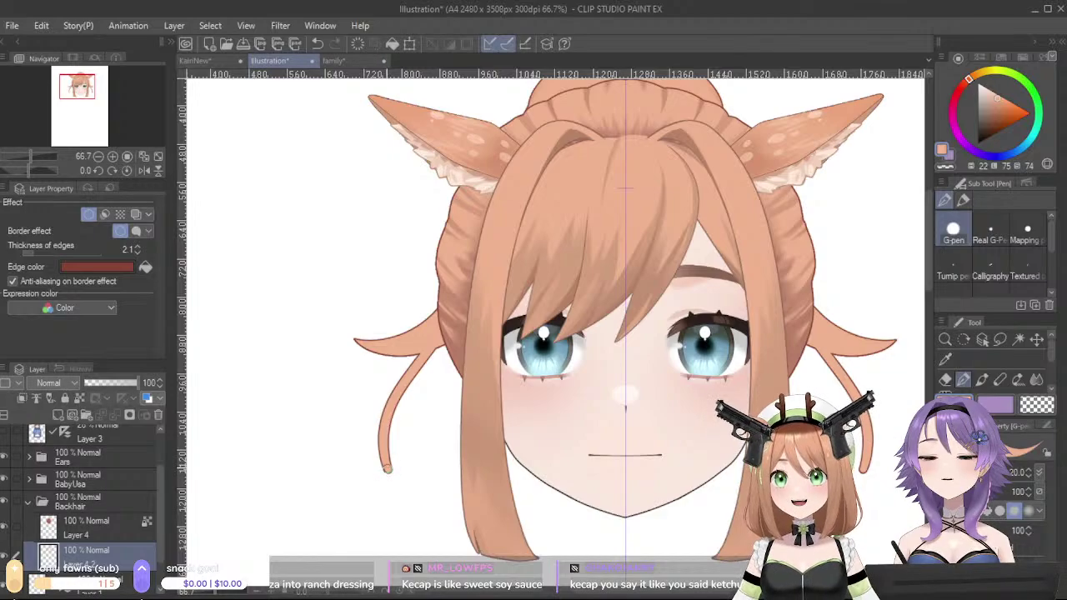
{"action": "key", "text": "ctrl+z"}
{"action": "mouse_move", "coordinate": [440, 329]}
{"action": "left_mouse_down"}
{"action": "mouse_move", "coordinate": [384, 430]}
{"action": "mouse_move", "coordinate": [414, 486]}
{"action": "mouse_move", "coordinate": [416, 392]}
{"action": "left_mouse_up"}
{"action": "key", "text": "ctrl+z"}
{"action": "mouse_move", "coordinate": [412, 486]}
{"action": "left_mouse_down"}
{"action": "mouse_move", "coordinate": [428, 405]}
{"action": "mouse_move", "coordinate": [445, 393]}
{"action": "mouse_move", "coordinate": [418, 435]}
{"action": "mouse_move", "coordinate": [423, 525]}
{"action": "left_mouse_up"}
{"action": "key", "text": "c"}
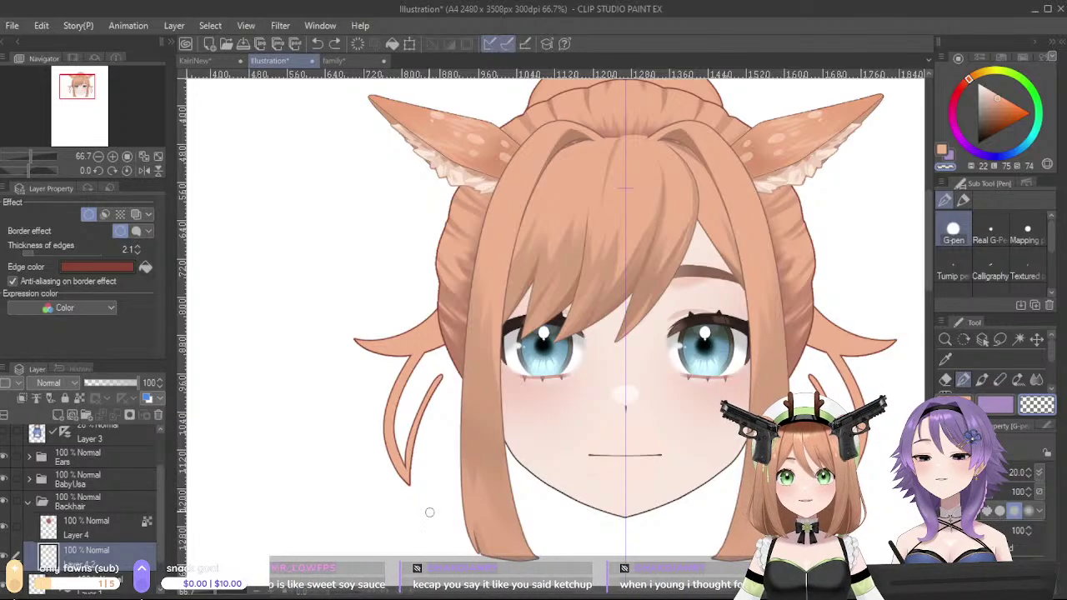
{"action": "left_click_drag", "start_coordinate": [436, 380], "coordinate": [425, 413]}
{"action": "key", "text": "ctrl+z"}
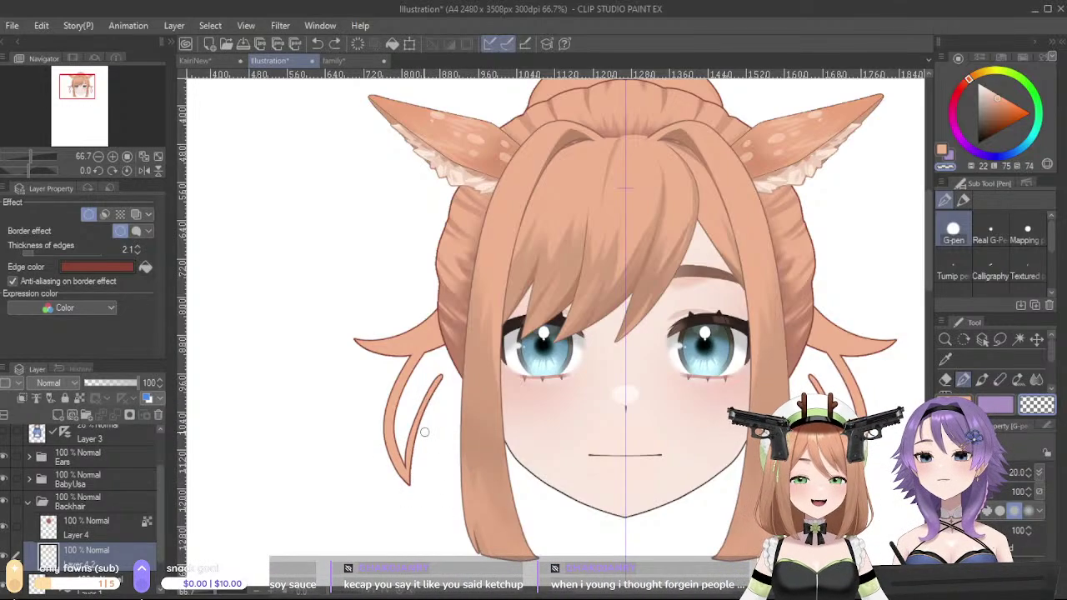
- Continue the mirrored back hair outline from inside the pointed lock down behind the front strands to the centre line below the chin
{"action": "mouse_move", "coordinate": [439, 373]}
{"action": "left_mouse_down"}
{"action": "mouse_move", "coordinate": [419, 481]}
{"action": "mouse_move", "coordinate": [427, 515]}
{"action": "left_mouse_up"}
{"action": "key", "text": "ctrl+z"}
{"action": "mouse_move", "coordinate": [433, 385]}
{"action": "left_mouse_down"}
{"action": "mouse_move", "coordinate": [423, 480]}
{"action": "mouse_move", "coordinate": [469, 526]}
{"action": "mouse_move", "coordinate": [496, 531]}
{"action": "mouse_move", "coordinate": [470, 465]}
{"action": "mouse_move", "coordinate": [500, 537]}
{"action": "mouse_move", "coordinate": [473, 488]}
{"action": "mouse_move", "coordinate": [498, 530]}
{"action": "mouse_move", "coordinate": [616, 544]}
{"action": "mouse_move", "coordinate": [539, 487]}
{"action": "mouse_move", "coordinate": [477, 477]}
{"action": "left_mouse_up"}
{"action": "key", "text": "ctrl+z"}
{"action": "left_click_drag", "start_coordinate": [481, 519], "coordinate": [461, 485]}
{"action": "key", "text": "ctrl+z"}
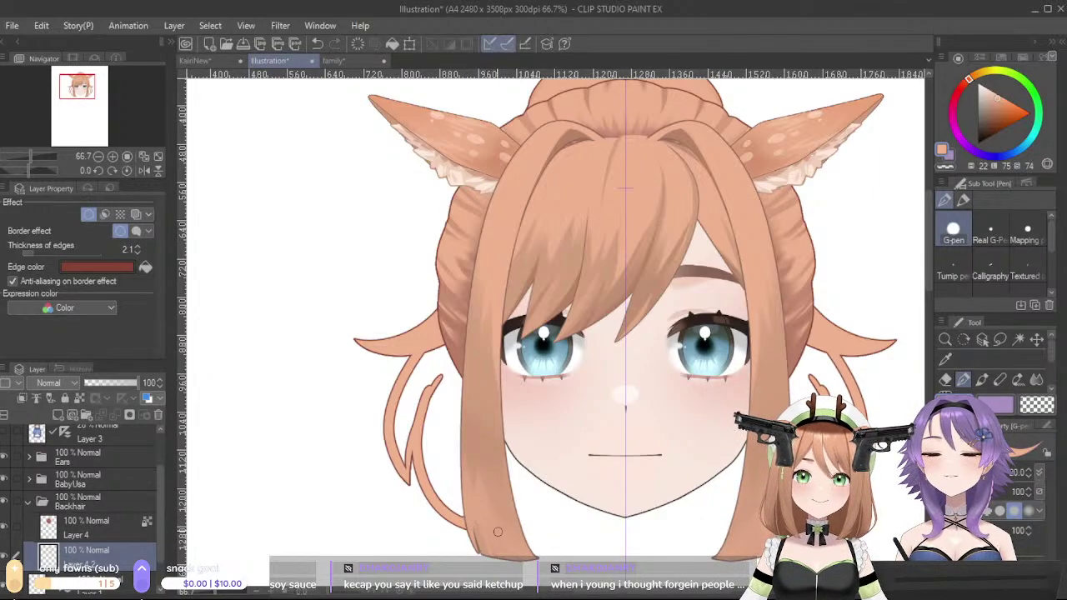
{"action": "left_click_drag", "start_coordinate": [524, 538], "coordinate": [625, 564]}
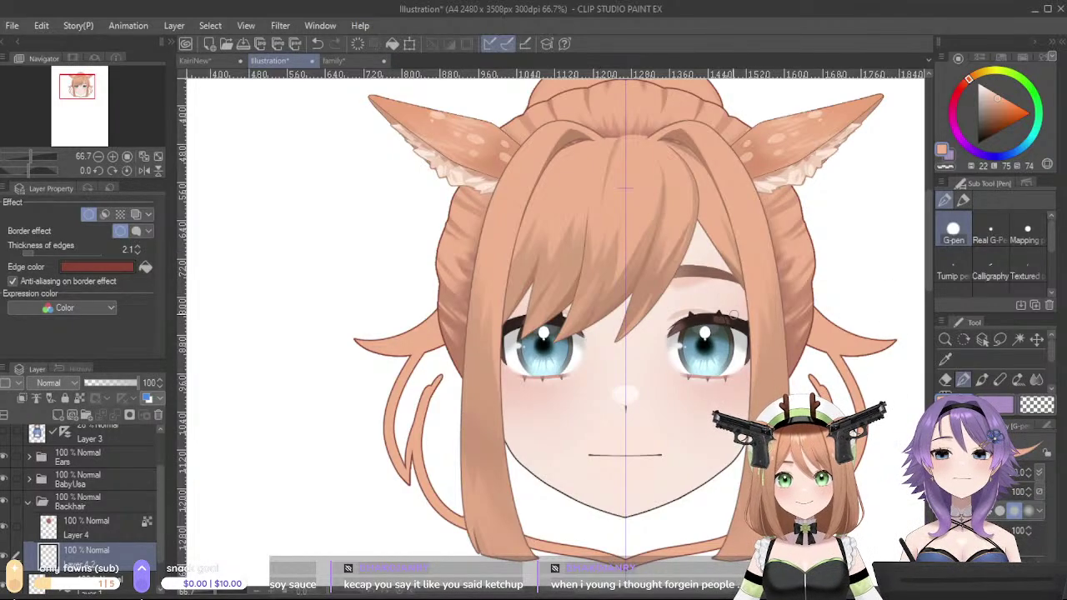
- Fill the outlined lower back hair on Layer 4 2 with the light orange using the Fill tool
{"action": "left_click", "coordinate": [1037, 404]}
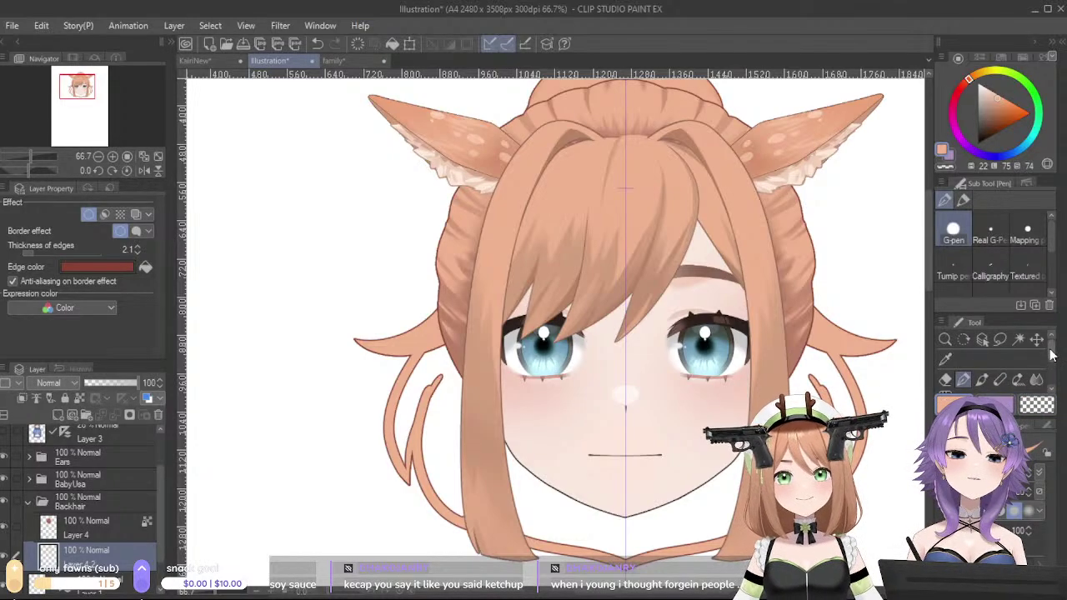
{"action": "scroll", "coordinate": [1052, 364], "scroll_direction": "down", "scroll_amount": 1}
{"action": "left_click_drag", "start_coordinate": [1052, 364], "coordinate": [1052, 362]}
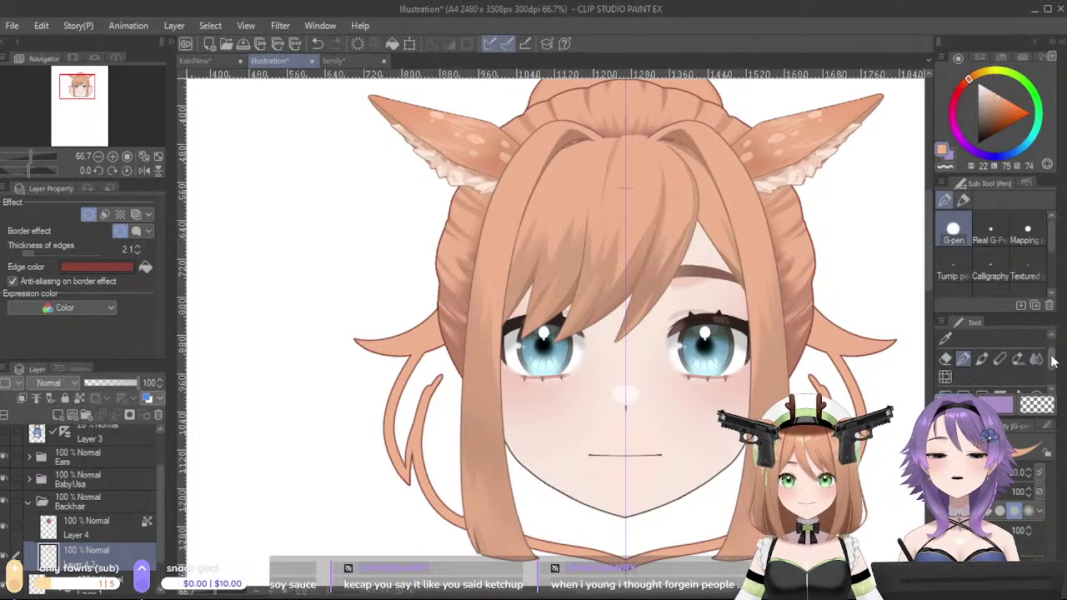
{"action": "scroll", "coordinate": [1061, 393], "scroll_direction": "down", "scroll_amount": 2}
{"action": "scroll", "coordinate": [1060, 358], "scroll_direction": "up", "scroll_amount": 2}
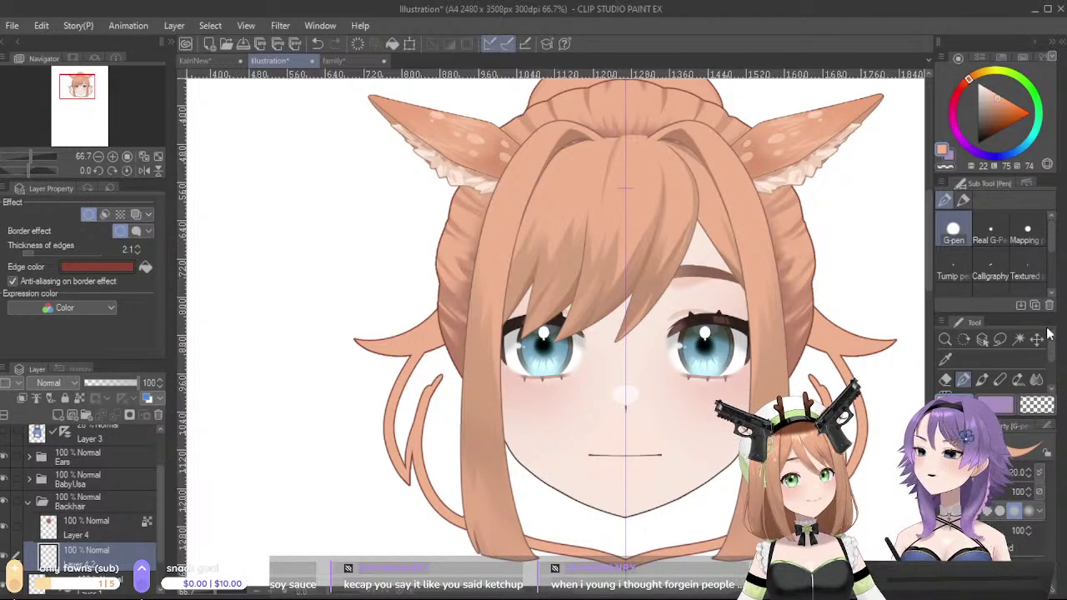
{"action": "scroll", "coordinate": [1054, 372], "scroll_direction": "down", "scroll_amount": 2}
{"action": "scroll", "coordinate": [1054, 372], "scroll_direction": "down", "scroll_amount": 1}
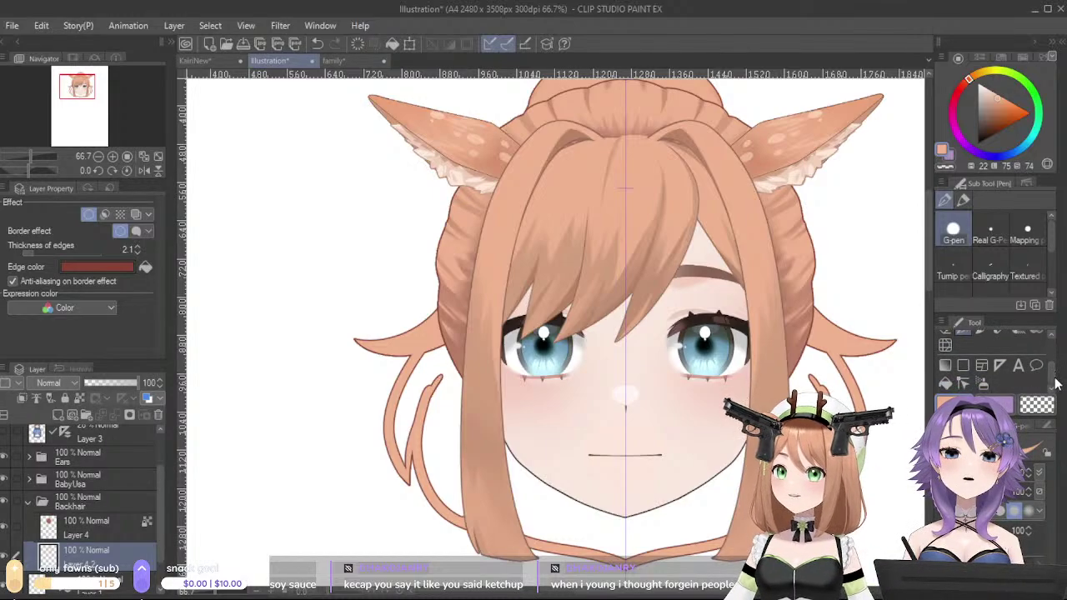
{"action": "left_click", "coordinate": [945, 383]}
{"action": "left_click", "coordinate": [598, 525]}
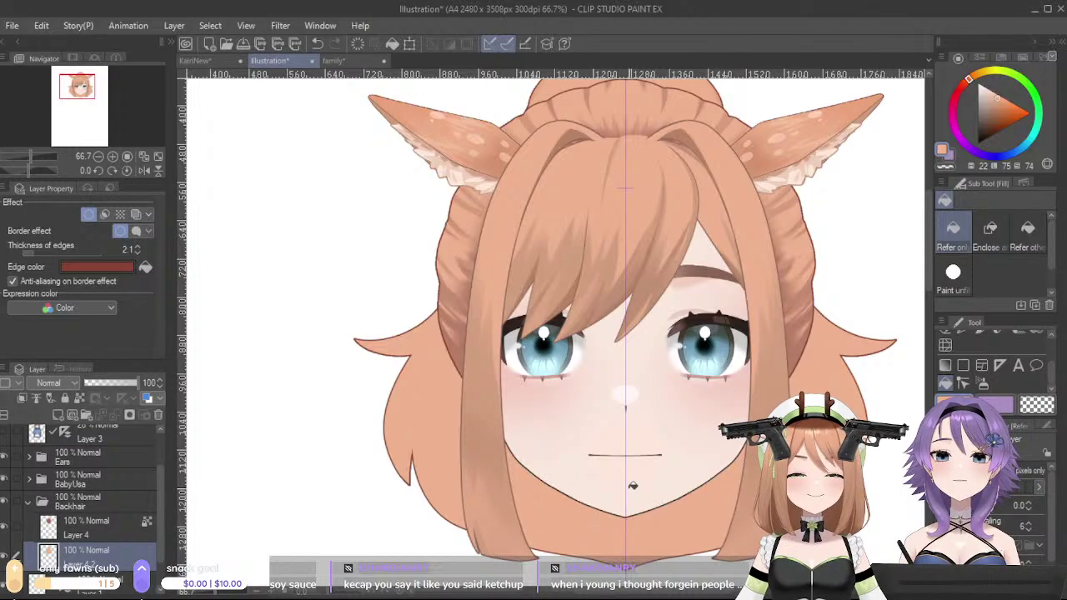
{"action": "left_click_drag", "start_coordinate": [619, 463], "coordinate": [653, 584]}
{"action": "left_click_drag", "start_coordinate": [905, 490], "coordinate": [809, 343]}
{"action": "mouse_move", "coordinate": [827, 404]}
{"action": "left_mouse_down"}
{"action": "mouse_move", "coordinate": [812, 364]}
{"action": "mouse_move", "coordinate": [827, 418]}
{"action": "left_mouse_up"}
- Check the hair in the family document, return to Illustration, and round the back hair's lower edge below the chin with the G-pen
{"action": "left_click", "coordinate": [341, 61]}
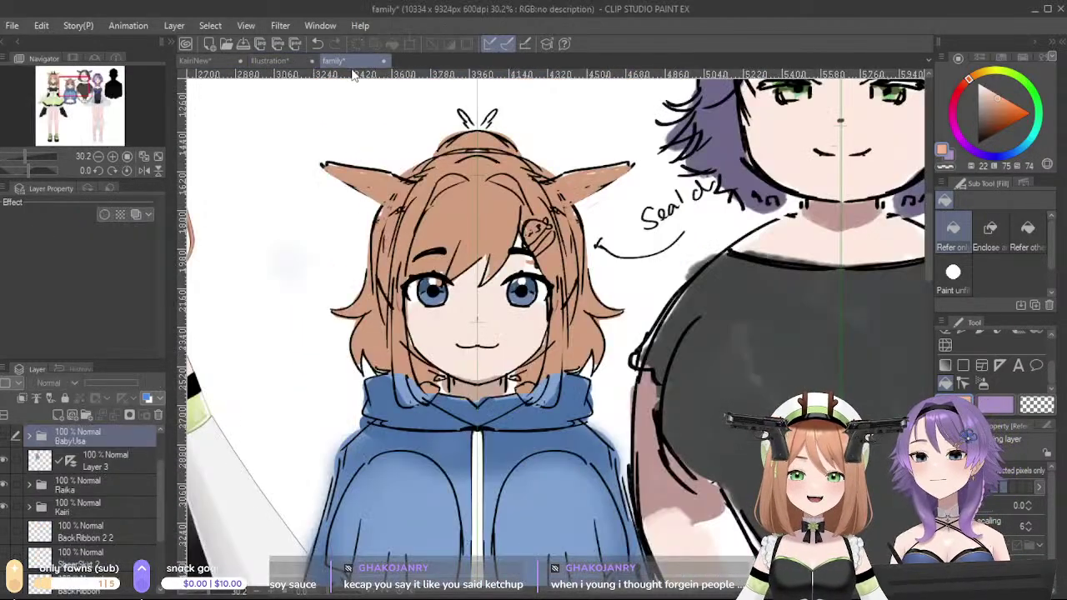
{"action": "left_click", "coordinate": [270, 61]}
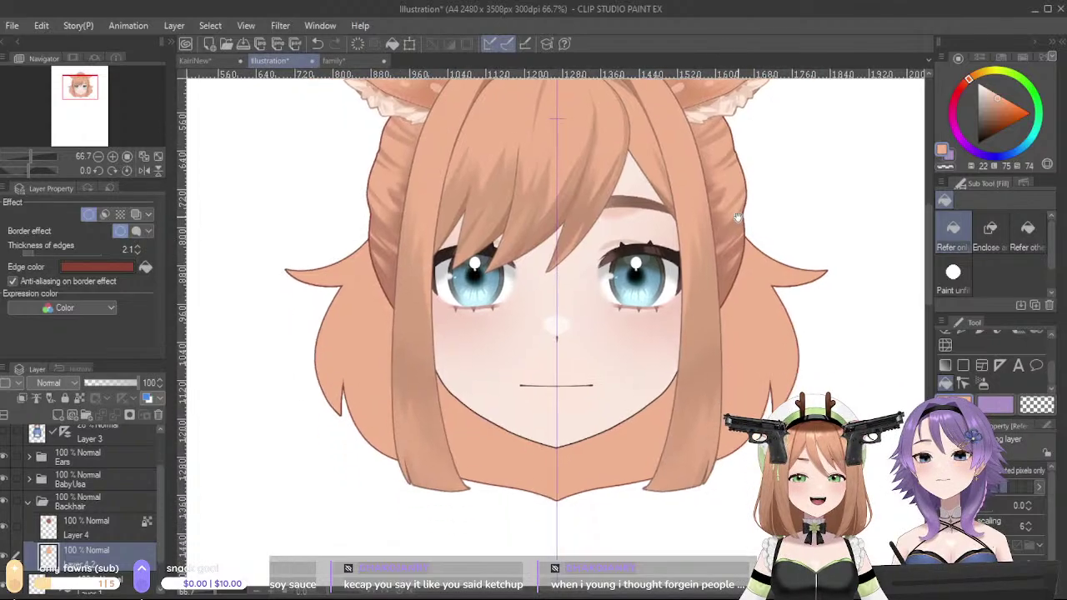
{"action": "scroll", "coordinate": [1041, 374], "scroll_direction": "up", "scroll_amount": 3}
{"action": "left_click", "coordinate": [963, 380]}
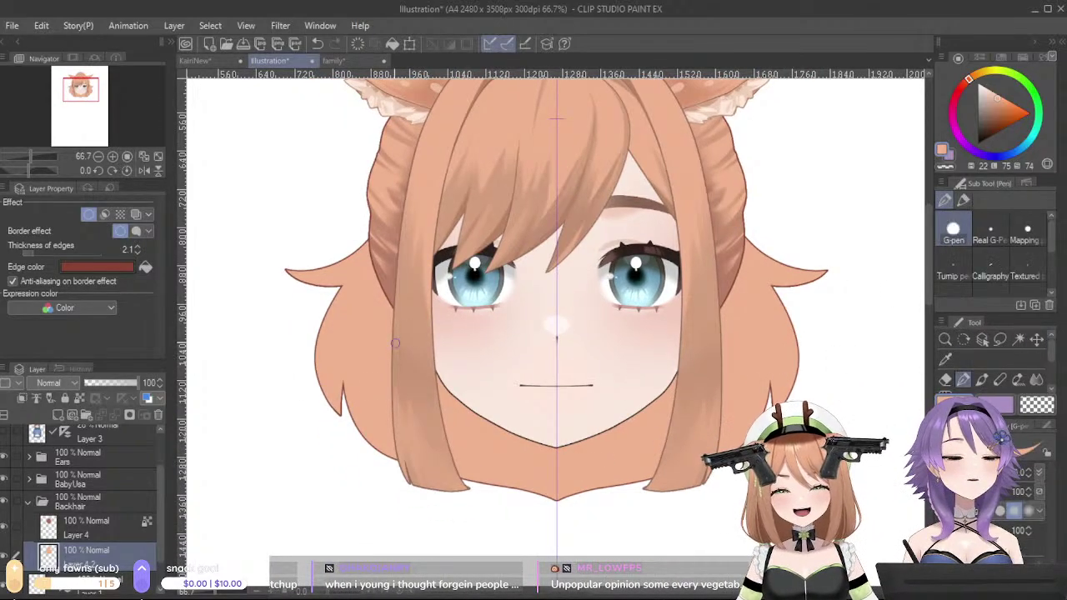
{"action": "left_click_drag", "start_coordinate": [458, 488], "coordinate": [556, 502]}
{"action": "key", "text": "ctrl+z"}
{"action": "mouse_move", "coordinate": [465, 483]}
{"action": "left_mouse_down"}
{"action": "mouse_move", "coordinate": [571, 504]}
{"action": "mouse_move", "coordinate": [516, 491]}
{"action": "mouse_move", "coordinate": [558, 499]}
{"action": "mouse_move", "coordinate": [541, 491]}
{"action": "left_mouse_up"}
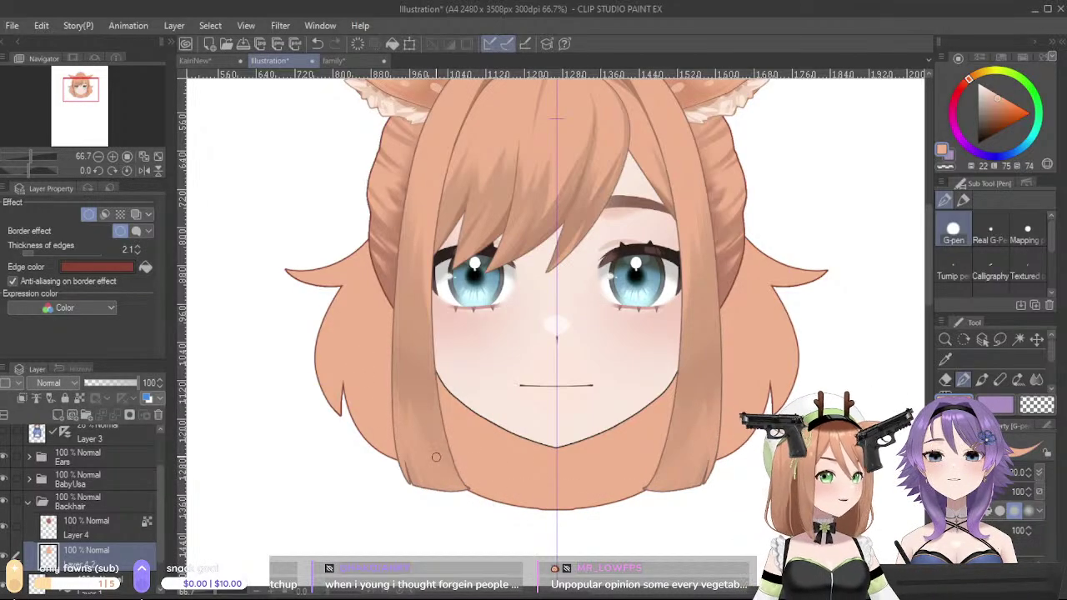
{"action": "key", "text": "ctrl+y"}
{"action": "key", "text": "ctrl+y"}
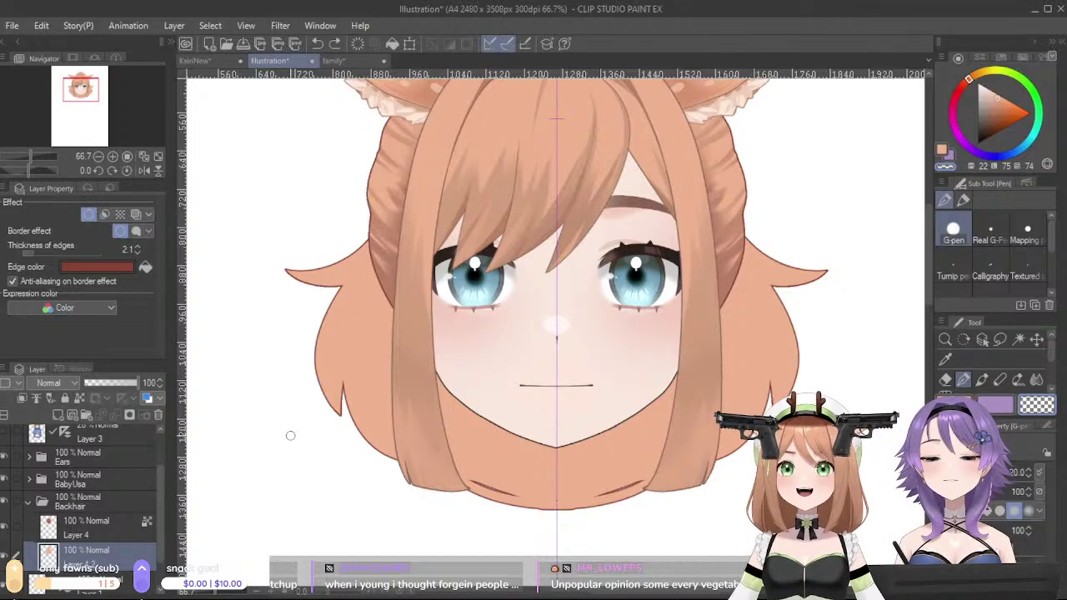
- Hide the FronthHair folder and paint over the leftover gaps in the lower back hair with light orange
{"action": "scroll", "coordinate": [94, 453], "scroll_direction": "up", "scroll_amount": 2}
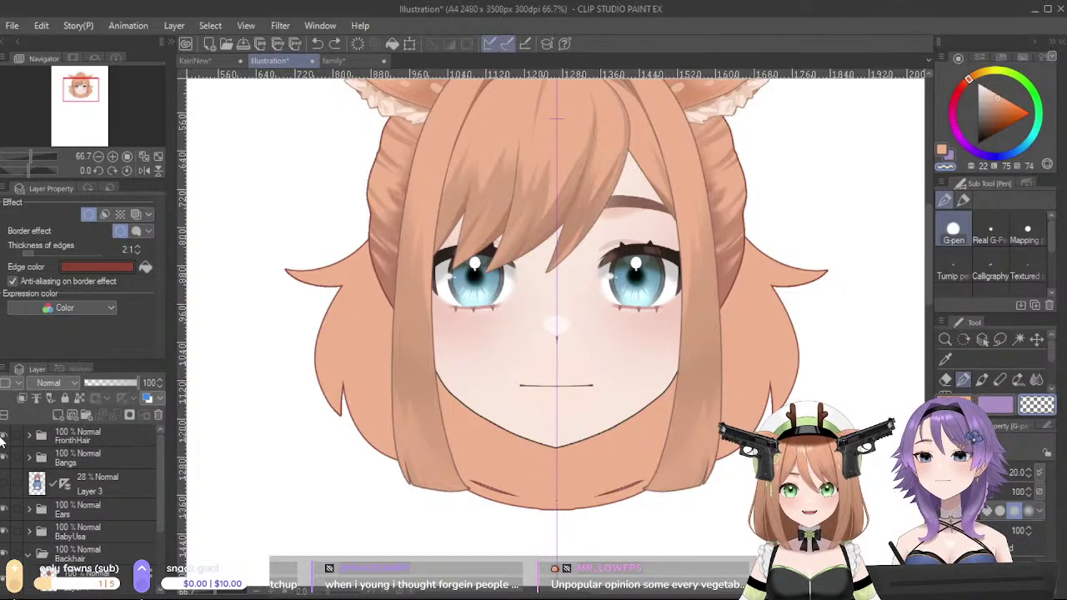
{"action": "left_click", "coordinate": [3, 436]}
{"action": "left_click_drag", "start_coordinate": [394, 399], "coordinate": [429, 434]}
{"action": "key", "text": "ctrl+z"}
{"action": "left_click", "coordinate": [434, 422], "text": "alt"}
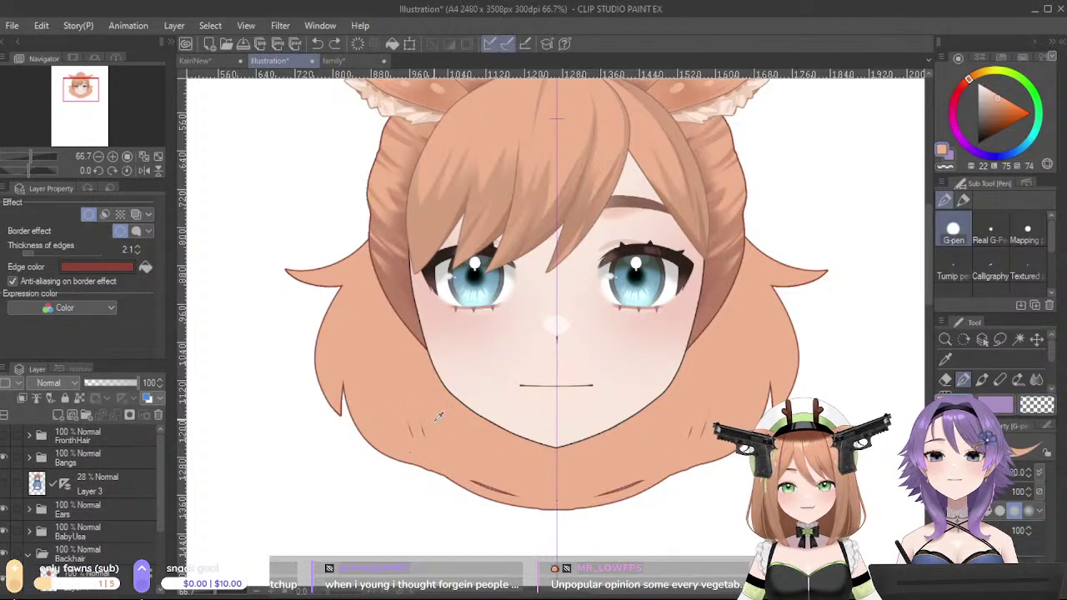
{"action": "left_click_drag", "start_coordinate": [471, 477], "coordinate": [504, 489]}
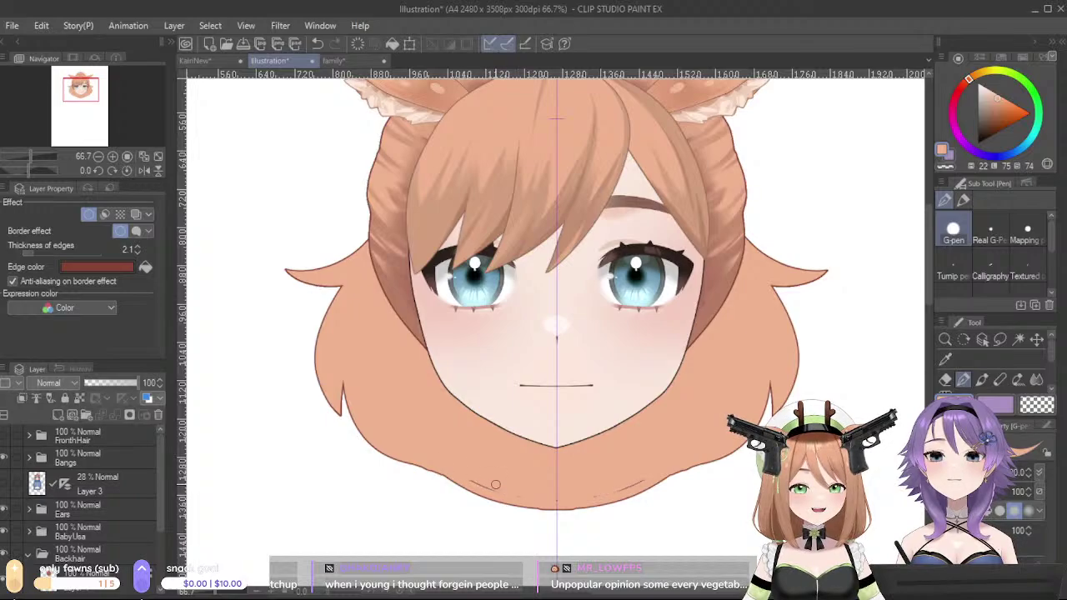
- Cut a second mirrored notch into the lower back hair beside the pointed lock using transparent colour
{"action": "key", "text": "c"}
{"action": "mouse_move", "coordinate": [397, 459]}
{"action": "left_mouse_down"}
{"action": "mouse_move", "coordinate": [382, 410]}
{"action": "mouse_move", "coordinate": [399, 461]}
{"action": "left_mouse_up"}
{"action": "key", "text": "ctrl+z"}
{"action": "left_click_drag", "start_coordinate": [383, 391], "coordinate": [408, 463]}
{"action": "key", "text": "ctrl+z"}
{"action": "key", "text": "c"}
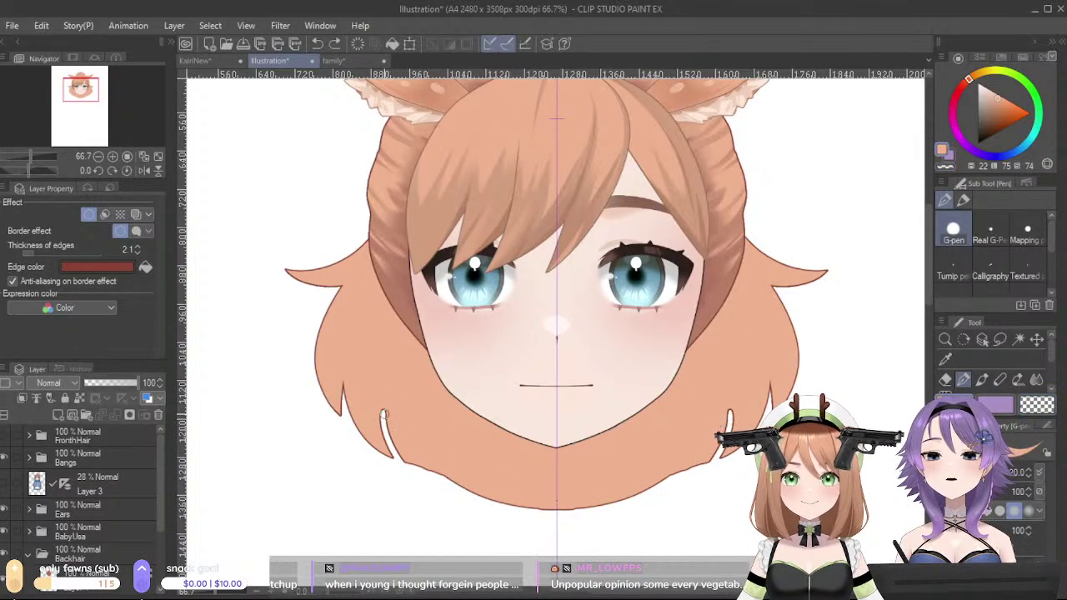
- Narrow the new notch and paint the back hair's lower edge into a fuller, smooth curve from the notch to below the chin
{"action": "mouse_move", "coordinate": [396, 454]}
{"action": "left_mouse_down"}
{"action": "mouse_move", "coordinate": [453, 500]}
{"action": "mouse_move", "coordinate": [548, 527]}
{"action": "left_mouse_up"}
{"action": "key", "text": "ctrl+z"}
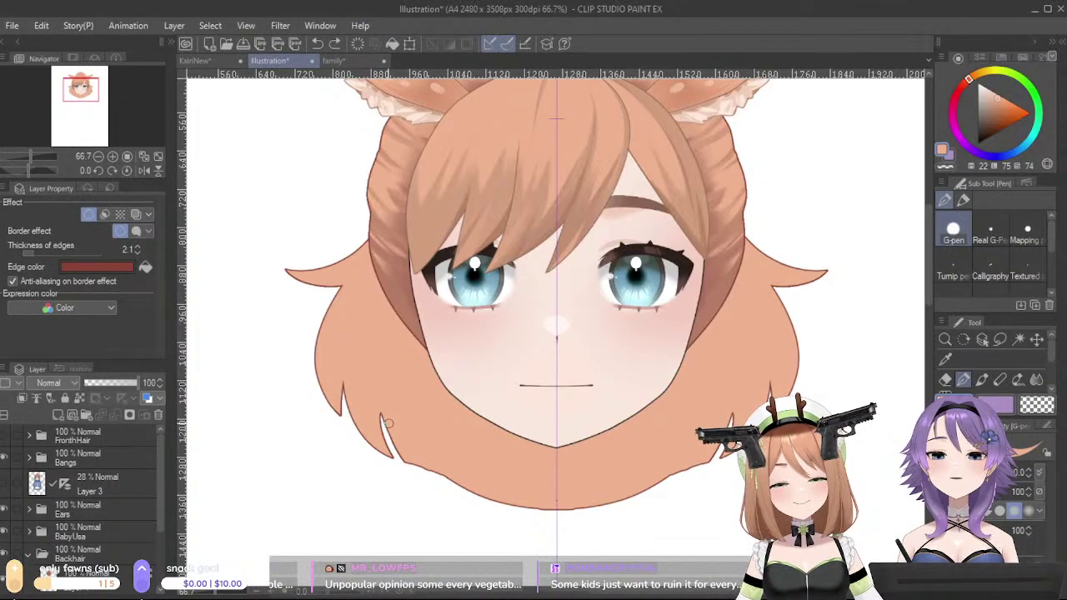
{"action": "mouse_move", "coordinate": [390, 430]}
{"action": "left_mouse_down"}
{"action": "mouse_move", "coordinate": [433, 477]}
{"action": "mouse_move", "coordinate": [465, 495]}
{"action": "left_mouse_up"}
{"action": "key", "text": "ctrl+z"}
{"action": "mouse_move", "coordinate": [386, 414]}
{"action": "left_mouse_down"}
{"action": "mouse_move", "coordinate": [397, 444]}
{"action": "mouse_move", "coordinate": [462, 497]}
{"action": "mouse_move", "coordinate": [538, 507]}
{"action": "left_mouse_up"}
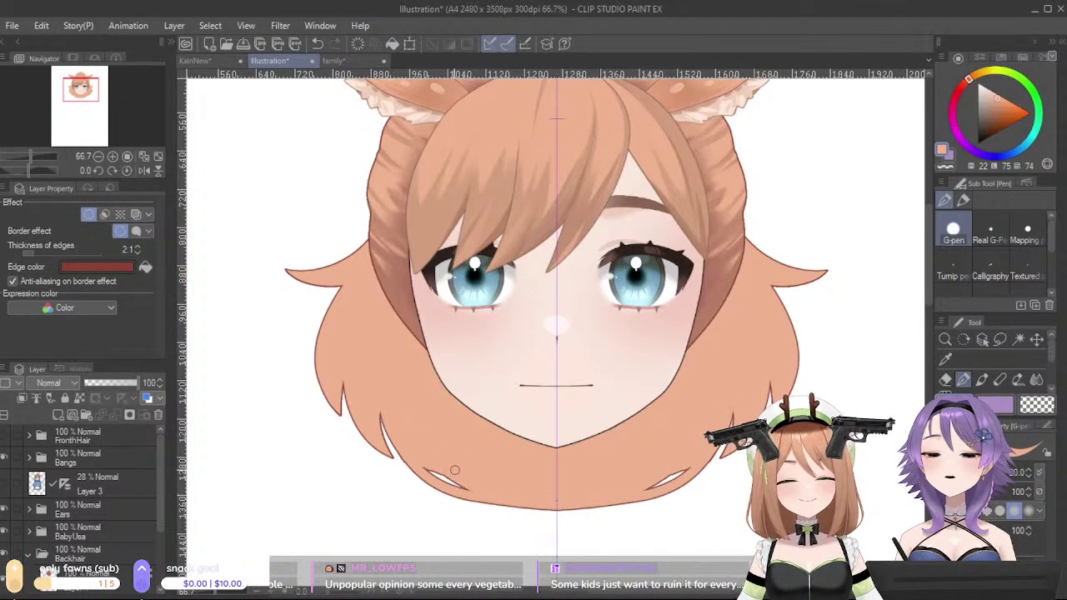
{"action": "key", "text": "ctrl+z"}
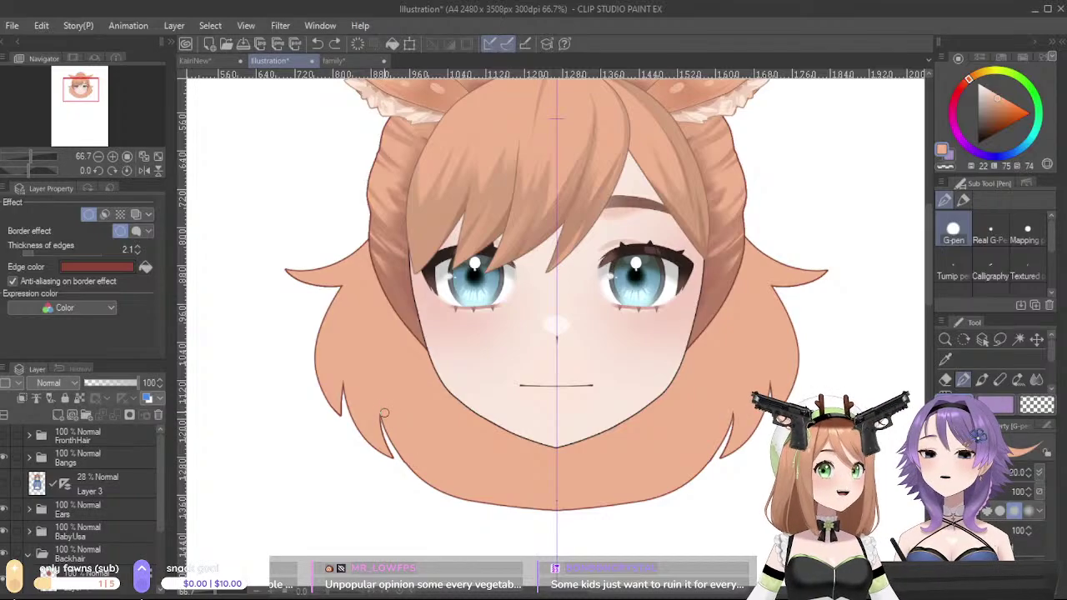
{"action": "mouse_move", "coordinate": [396, 451]}
{"action": "left_mouse_down"}
{"action": "mouse_move", "coordinate": [428, 487]}
{"action": "mouse_move", "coordinate": [556, 512]}
{"action": "left_mouse_up"}
{"action": "key", "text": "ctrl+z"}
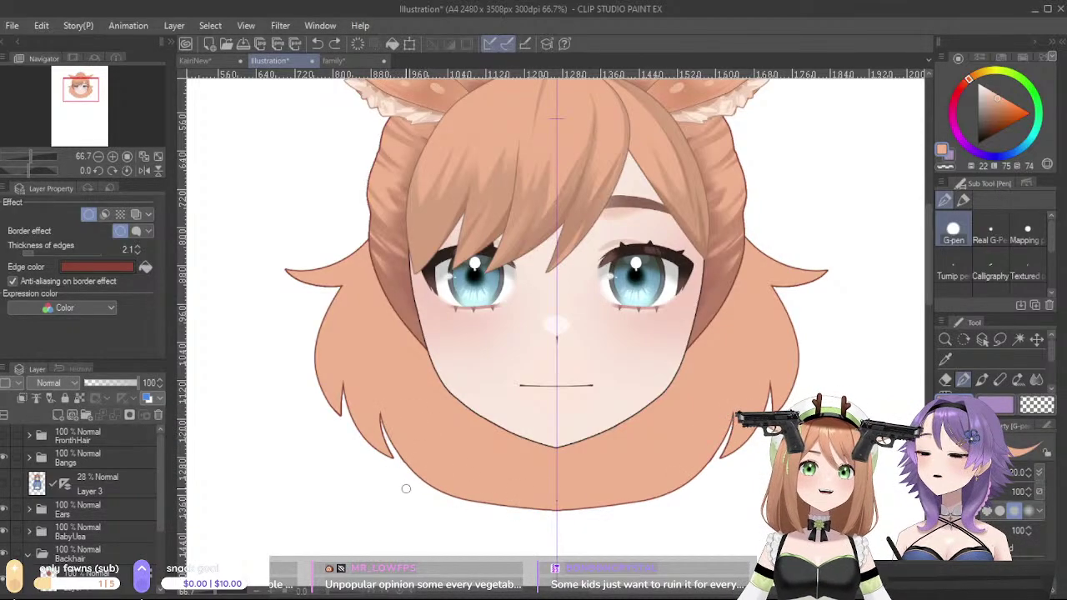
{"action": "mouse_move", "coordinate": [467, 463]}
{"action": "left_mouse_down"}
{"action": "mouse_move", "coordinate": [457, 559]}
{"action": "mouse_move", "coordinate": [522, 567]}
{"action": "mouse_move", "coordinate": [460, 486]}
{"action": "left_mouse_up"}
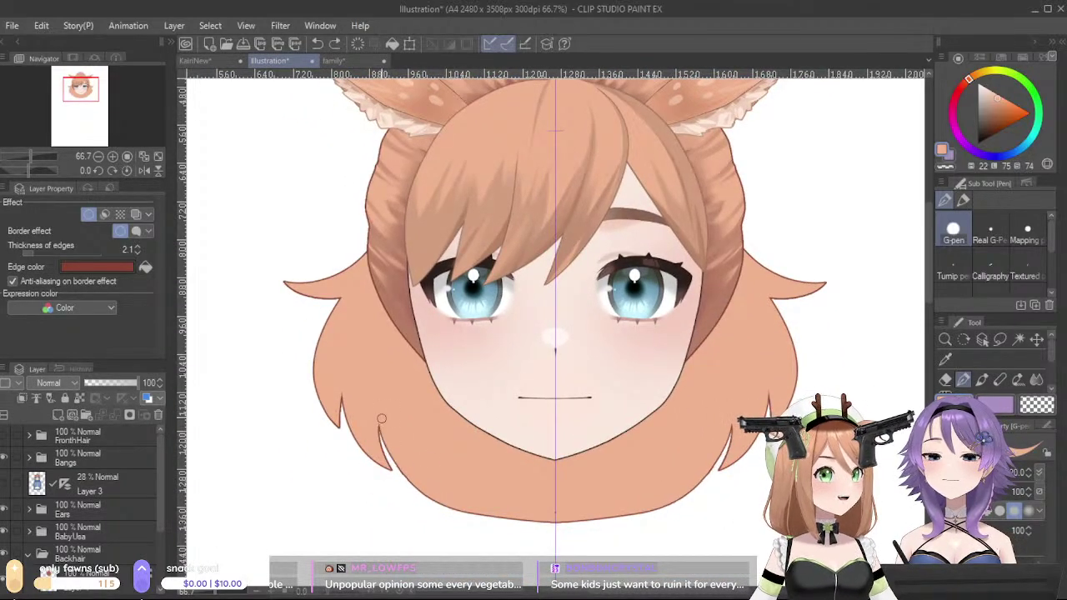
{"action": "mouse_move", "coordinate": [444, 503]}
{"action": "left_mouse_down"}
{"action": "mouse_move", "coordinate": [493, 531]}
{"action": "mouse_move", "coordinate": [502, 570]}
{"action": "mouse_move", "coordinate": [487, 513]}
{"action": "left_mouse_up"}
{"action": "key", "text": "ctrl+z"}
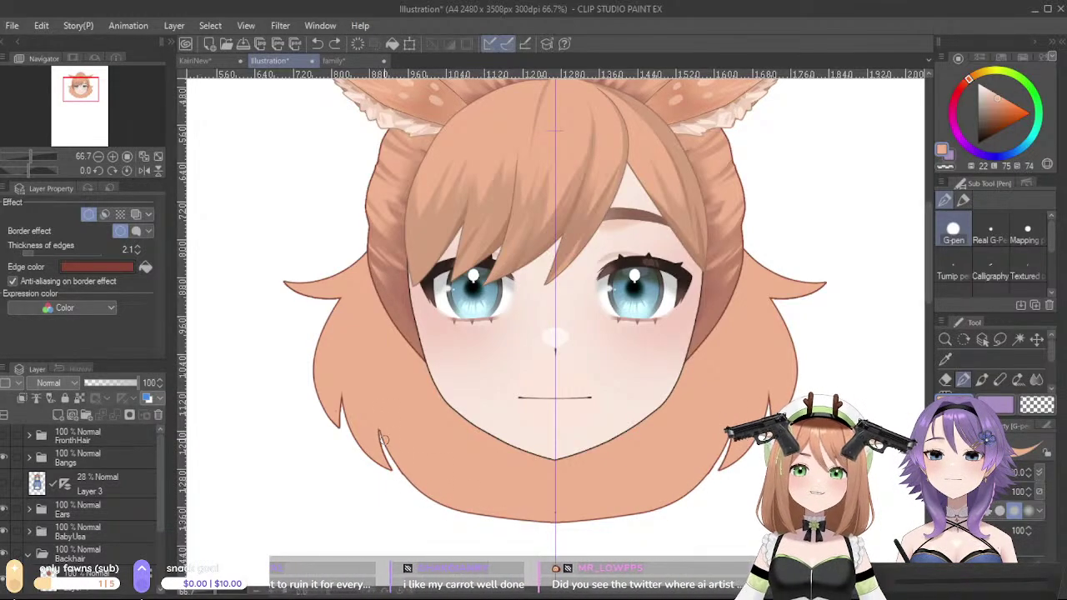
{"action": "key", "text": "ctrl+z"}
- Try trimming the back hair's mirrored side flicks and redrawing their tips as upward curls
{"action": "key", "text": "c"}
{"action": "mouse_move", "coordinate": [281, 282]}
{"action": "left_mouse_down"}
{"action": "mouse_move", "coordinate": [315, 296]}
{"action": "mouse_move", "coordinate": [303, 296]}
{"action": "mouse_move", "coordinate": [308, 284]}
{"action": "mouse_move", "coordinate": [328, 299]}
{"action": "mouse_move", "coordinate": [321, 278]}
{"action": "mouse_move", "coordinate": [302, 288]}
{"action": "mouse_move", "coordinate": [346, 288]}
{"action": "left_mouse_up"}
{"action": "key", "text": "ctrl+z"}
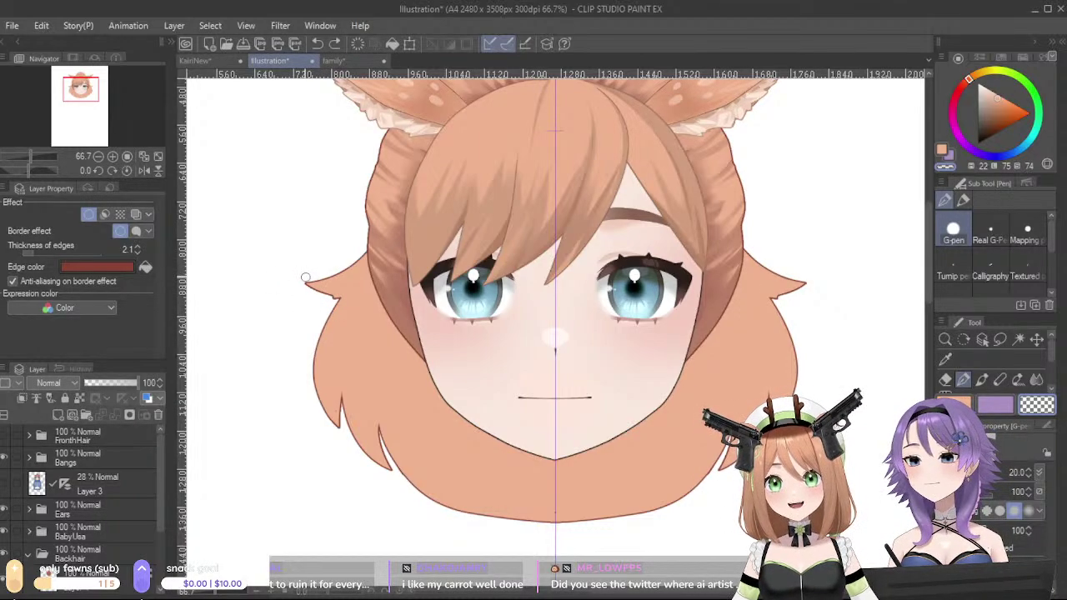
{"action": "mouse_move", "coordinate": [303, 259]}
{"action": "left_mouse_down"}
{"action": "mouse_move", "coordinate": [344, 298]}
{"action": "mouse_move", "coordinate": [293, 289]}
{"action": "mouse_move", "coordinate": [337, 296]}
{"action": "left_mouse_up"}
{"action": "key", "text": "ctrl+z"}
{"action": "key", "text": "ctrl+z"}
{"action": "key", "text": "ctrl+z"}
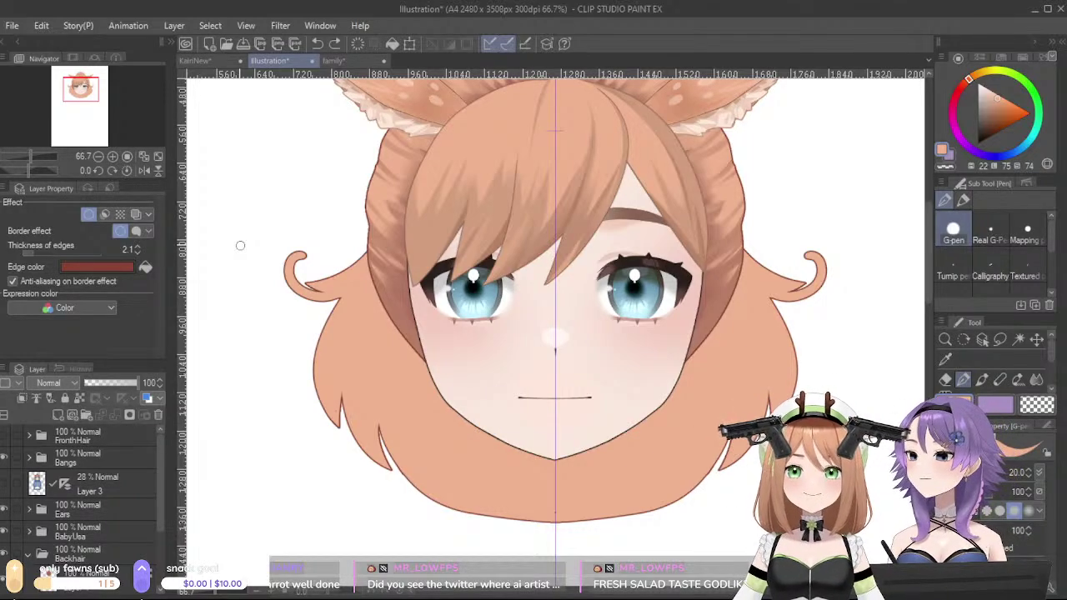
{"action": "key", "text": "ctrl+z"}
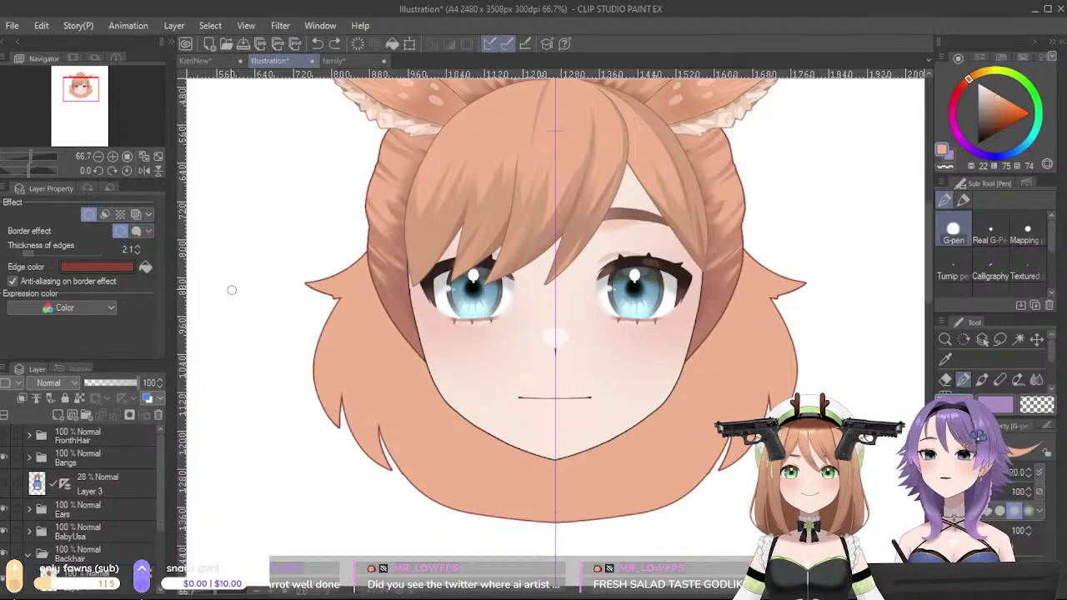
- Redraw the back hair's mirrored side flicks as longer, gently curved points using the G-pen
{"action": "left_click_drag", "start_coordinate": [292, 289], "coordinate": [325, 294]}
{"action": "key", "text": "ctrl+z"}
{"action": "key", "text": "ctrl+z"}
{"action": "key", "text": "ctrl+y"}
{"action": "key", "text": "ctrl+z"}
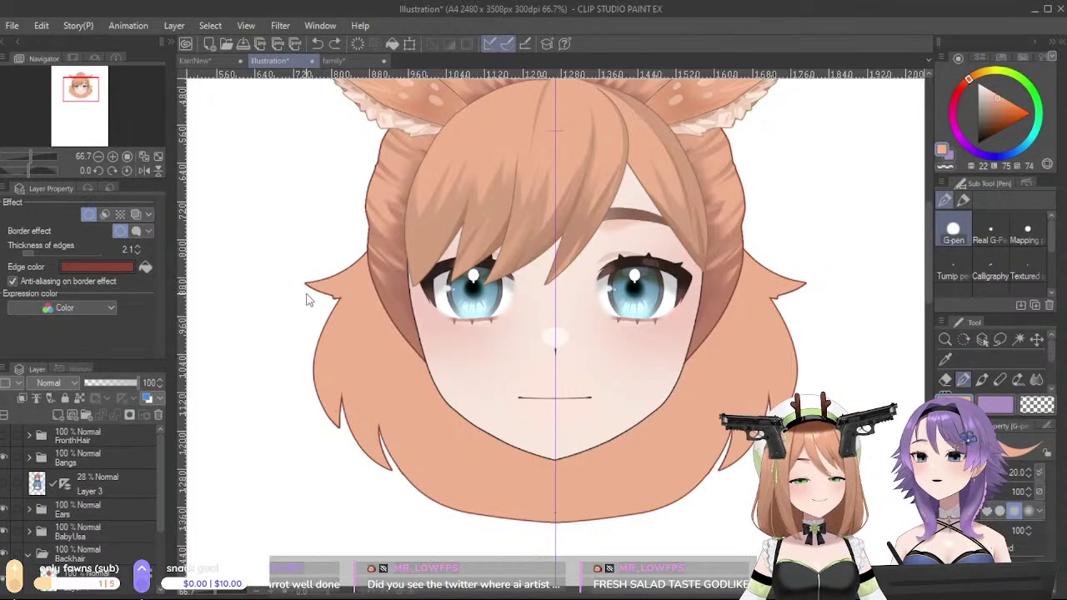
{"action": "key", "text": "ctrl+y"}
{"action": "key", "text": "ctrl+z"}
{"action": "key", "text": "ctrl+y"}
{"action": "mouse_move", "coordinate": [285, 290]}
{"action": "left_mouse_down"}
{"action": "mouse_move", "coordinate": [350, 272]}
{"action": "mouse_move", "coordinate": [296, 295]}
{"action": "mouse_move", "coordinate": [279, 288]}
{"action": "mouse_move", "coordinate": [308, 302]}
{"action": "mouse_move", "coordinate": [334, 274]}
{"action": "mouse_move", "coordinate": [254, 276]}
{"action": "mouse_move", "coordinate": [301, 281]}
{"action": "mouse_move", "coordinate": [362, 248]}
{"action": "left_mouse_up"}
{"action": "key", "text": "c"}
{"action": "mouse_move", "coordinate": [260, 279]}
{"action": "left_mouse_down"}
{"action": "mouse_move", "coordinate": [313, 282]}
{"action": "mouse_move", "coordinate": [357, 250]}
{"action": "left_mouse_up"}
{"action": "key", "text": "ctrl+z"}
{"action": "mouse_move", "coordinate": [273, 285]}
{"action": "left_mouse_down"}
{"action": "mouse_move", "coordinate": [331, 276]}
{"action": "mouse_move", "coordinate": [364, 249]}
{"action": "left_mouse_up"}
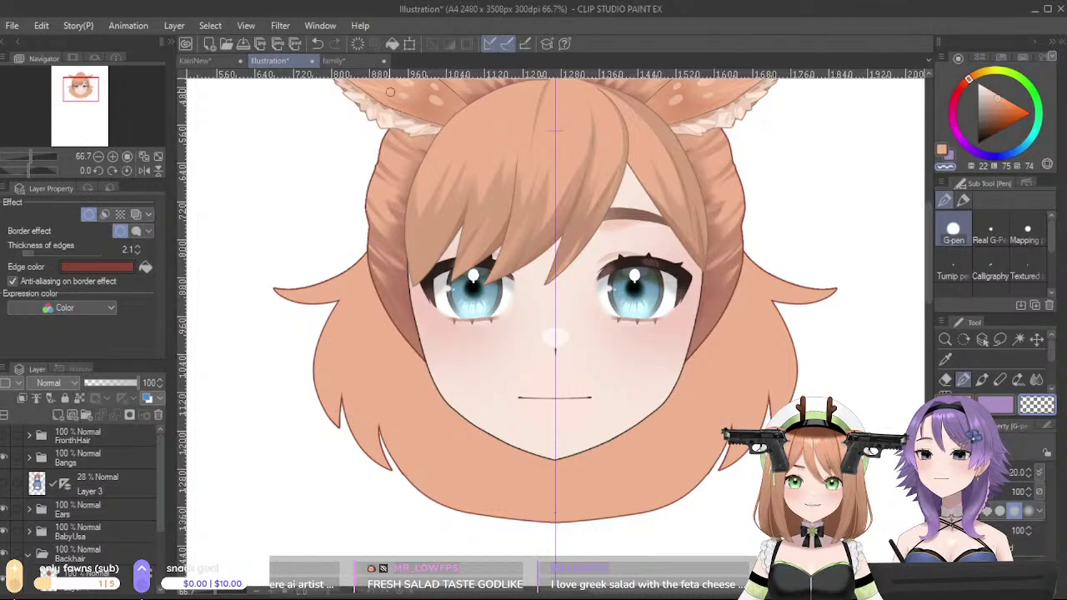
- Cut a third mirrored notch into the lower back hair, closer to the chin, with transparent colour
{"action": "left_click_drag", "start_coordinate": [648, 176], "coordinate": [600, 167]}
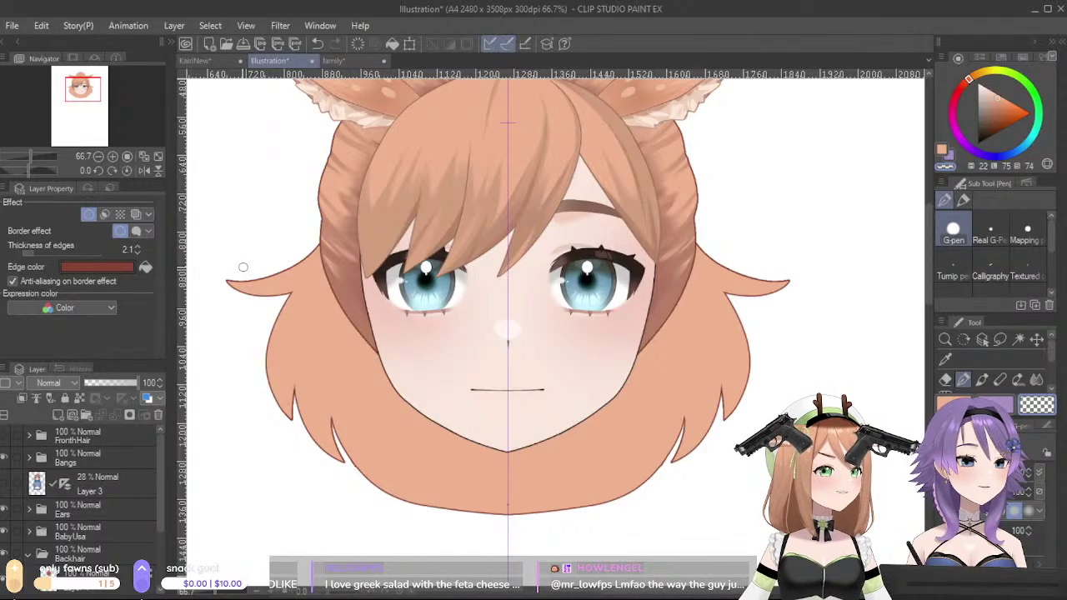
{"action": "mouse_move", "coordinate": [550, 379]}
{"action": "left_mouse_down"}
{"action": "mouse_move", "coordinate": [639, 430]}
{"action": "mouse_move", "coordinate": [607, 526]}
{"action": "mouse_move", "coordinate": [625, 351]}
{"action": "left_mouse_up"}
{"action": "left_click_drag", "start_coordinate": [384, 408], "coordinate": [525, 510]}
{"action": "key", "text": "ctrl+z"}
{"action": "left_click_drag", "start_coordinate": [403, 439], "coordinate": [521, 526]}
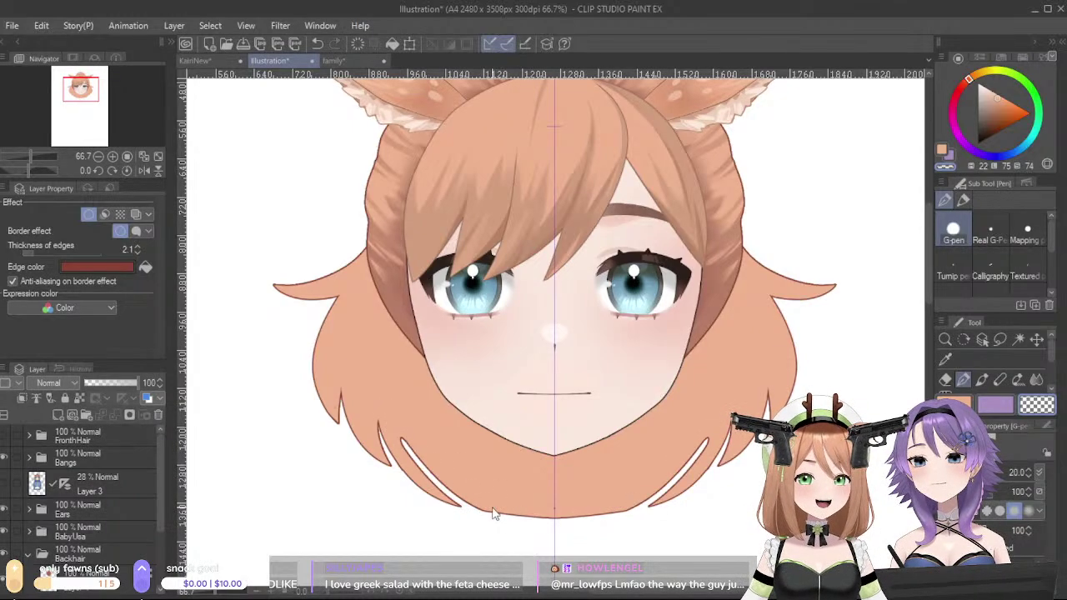
{"action": "key", "text": "ctrl+z"}
{"action": "left_click_drag", "start_coordinate": [423, 464], "coordinate": [462, 517]}
{"action": "key", "text": "ctrl+z"}
{"action": "key", "text": "ctrl+z"}
{"action": "left_click_drag", "start_coordinate": [428, 456], "coordinate": [460, 507]}
- Paint the back hair's lower edge in light orange from the new notch down towards the centre below the chin
{"action": "key", "text": "c"}
{"action": "left_click_drag", "start_coordinate": [426, 455], "coordinate": [471, 496]}
{"action": "key", "text": "ctrl+z"}
{"action": "mouse_move", "coordinate": [430, 458]}
{"action": "left_mouse_down"}
{"action": "mouse_move", "coordinate": [465, 507]}
{"action": "mouse_move", "coordinate": [496, 522]}
{"action": "mouse_move", "coordinate": [544, 522]}
{"action": "mouse_move", "coordinate": [433, 469]}
{"action": "mouse_move", "coordinate": [487, 514]}
{"action": "mouse_move", "coordinate": [533, 522]}
{"action": "mouse_move", "coordinate": [566, 509]}
{"action": "left_mouse_up"}
{"action": "key", "text": "ctrl+z"}
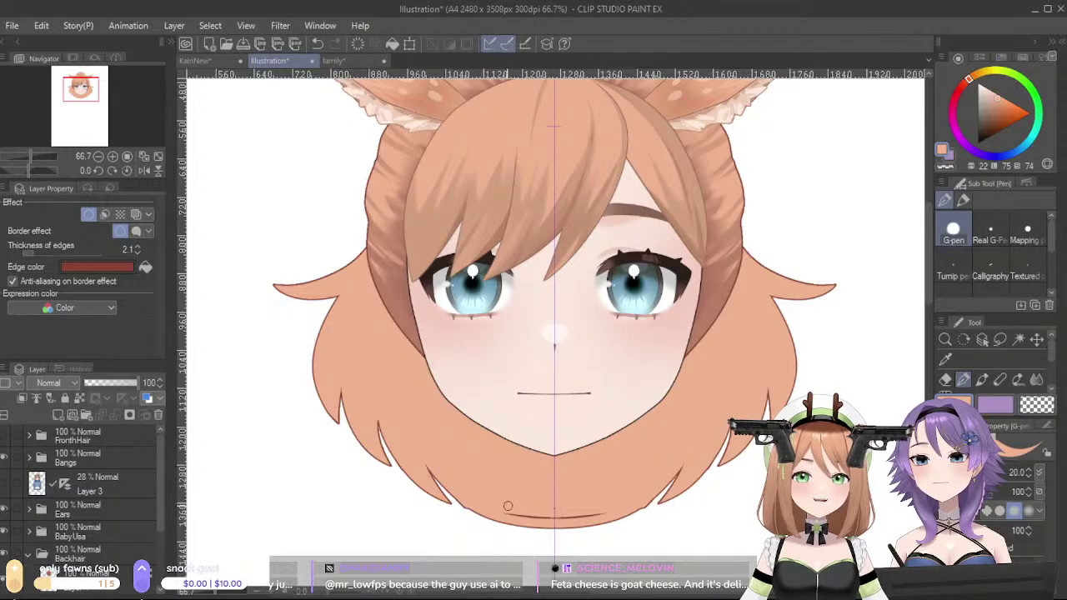
{"action": "key", "text": "ctrl+z"}
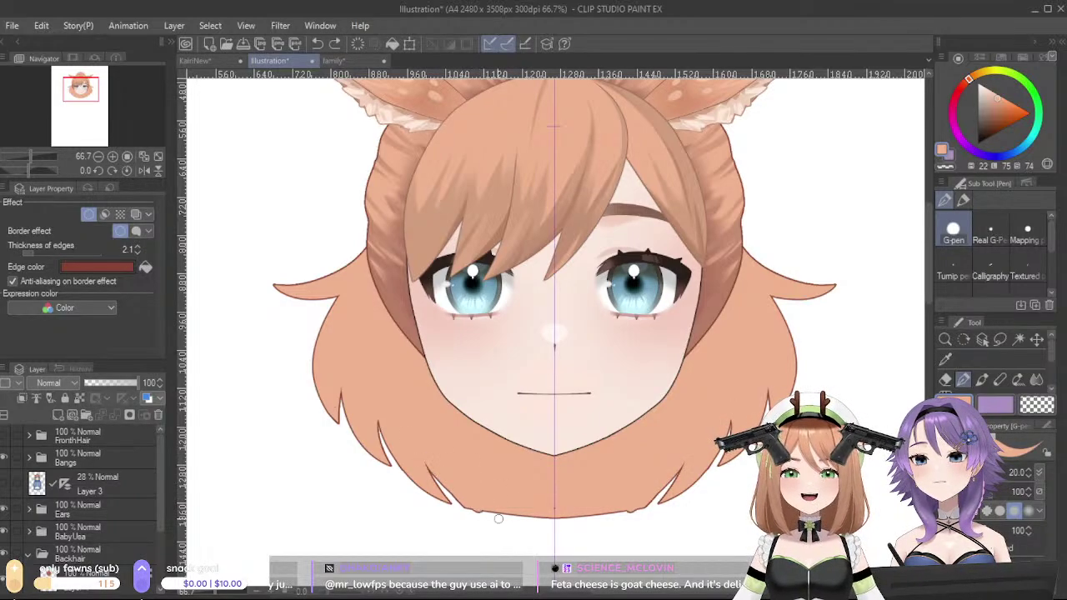
{"action": "mouse_move", "coordinate": [427, 458]}
{"action": "left_mouse_down"}
{"action": "mouse_move", "coordinate": [480, 513]}
{"action": "mouse_move", "coordinate": [542, 543]}
{"action": "mouse_move", "coordinate": [479, 503]}
{"action": "mouse_move", "coordinate": [520, 522]}
{"action": "mouse_move", "coordinate": [507, 512]}
{"action": "mouse_move", "coordinate": [554, 543]}
{"action": "mouse_move", "coordinate": [529, 508]}
{"action": "mouse_move", "coordinate": [534, 533]}
{"action": "left_mouse_up"}
- Cut a small mirrored notch into the lower edge on each side of the centre line and narrow it
{"action": "key", "text": "c"}
{"action": "key", "text": "ctrl+z"}
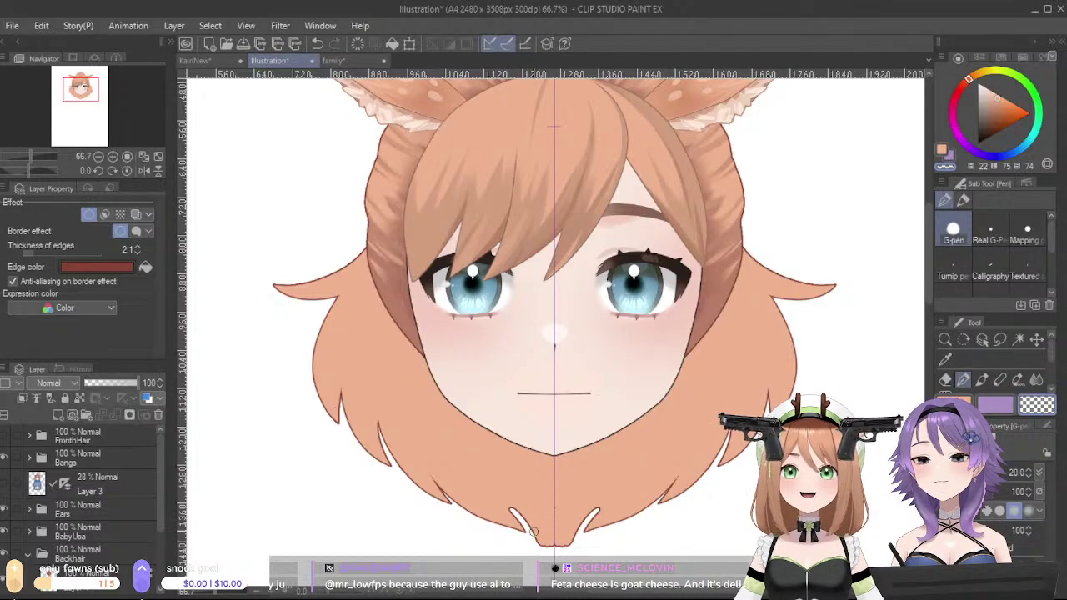
{"action": "left_click_drag", "start_coordinate": [490, 496], "coordinate": [537, 540]}
{"action": "key", "text": "ctrl+z"}
{"action": "key", "text": "c"}
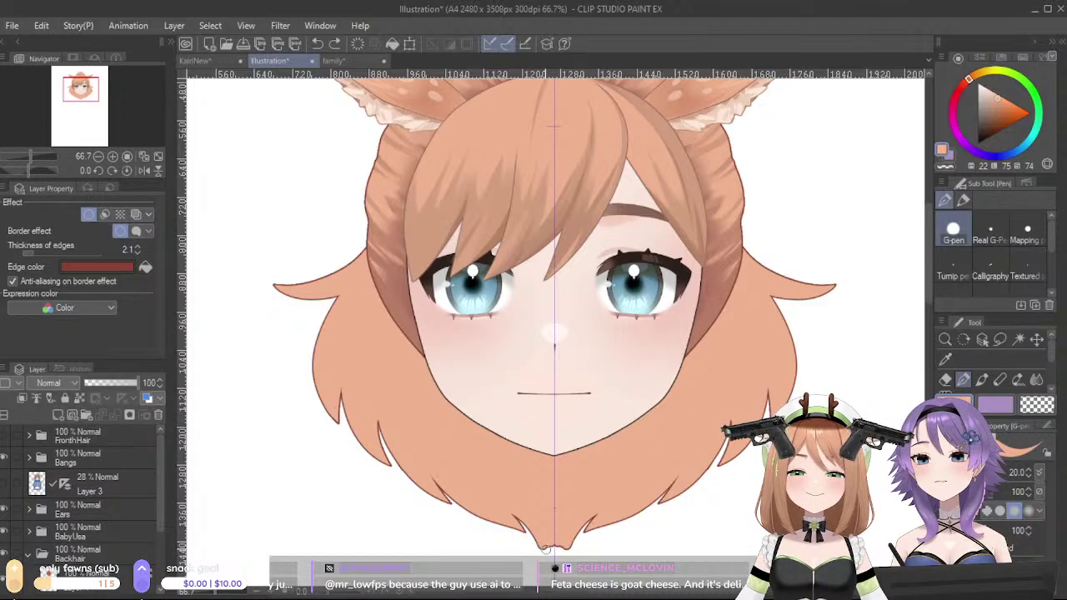
- Shape the blunt bottom centre of the back hair into a single pointed tip
{"action": "left_click_drag", "start_coordinate": [544, 549], "coordinate": [544, 556]}
{"action": "key", "text": "ctrl+z"}
{"action": "key", "text": "c"}
{"action": "left_click_drag", "start_coordinate": [529, 519], "coordinate": [542, 533]}
{"action": "key", "text": "ctrl+z"}
{"action": "key", "text": "c"}
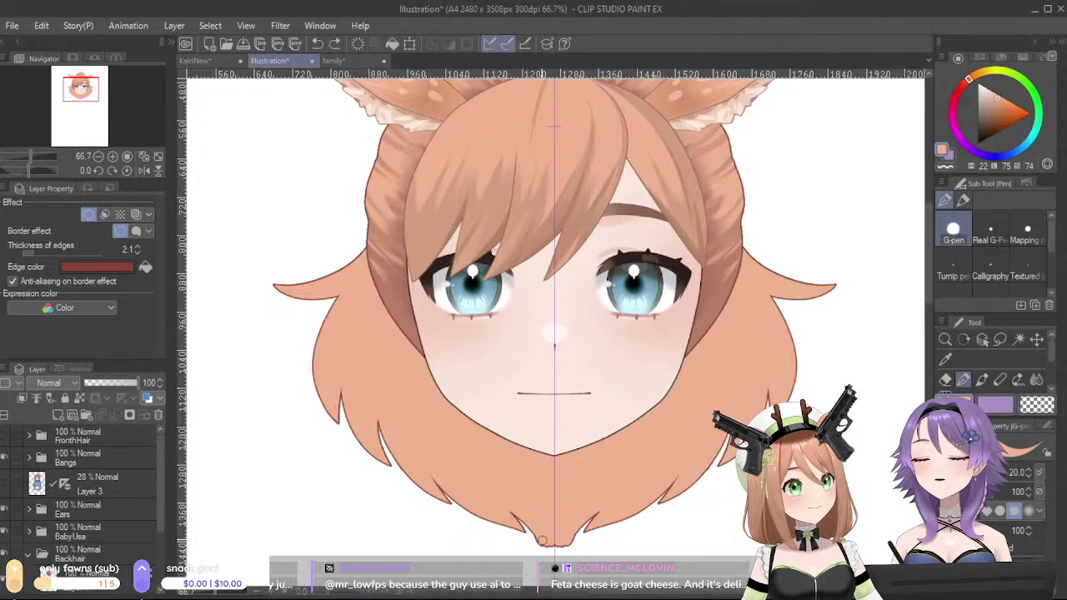
{"action": "left_click_drag", "start_coordinate": [550, 553], "coordinate": [552, 558]}
{"action": "key", "text": "c"}
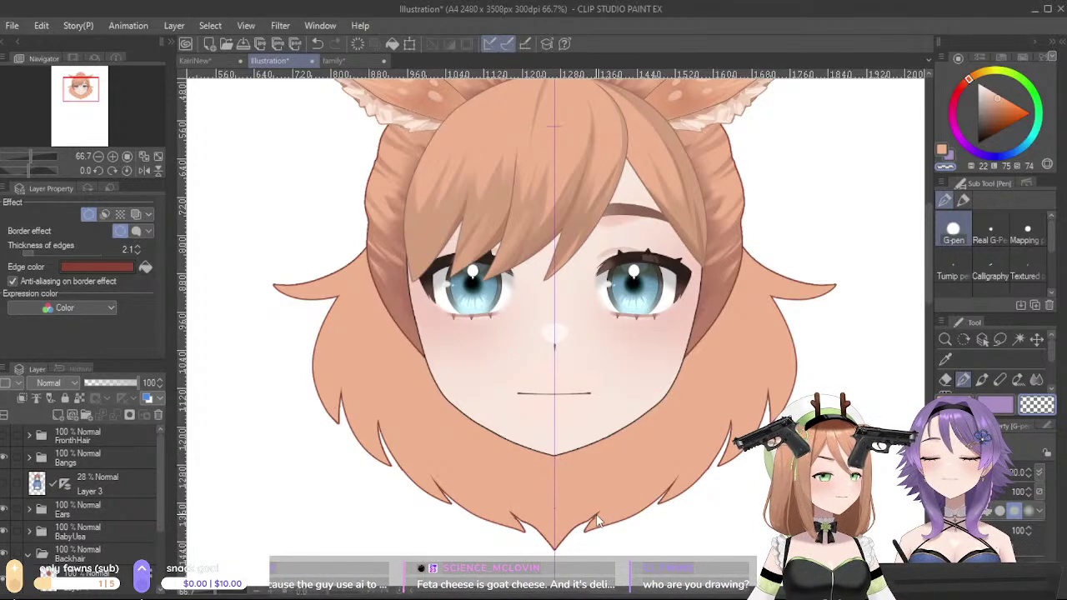
- Slim the notches beside the central tip and smooth the hair edge running down to the point
{"action": "key", "text": "ctrl+z"}
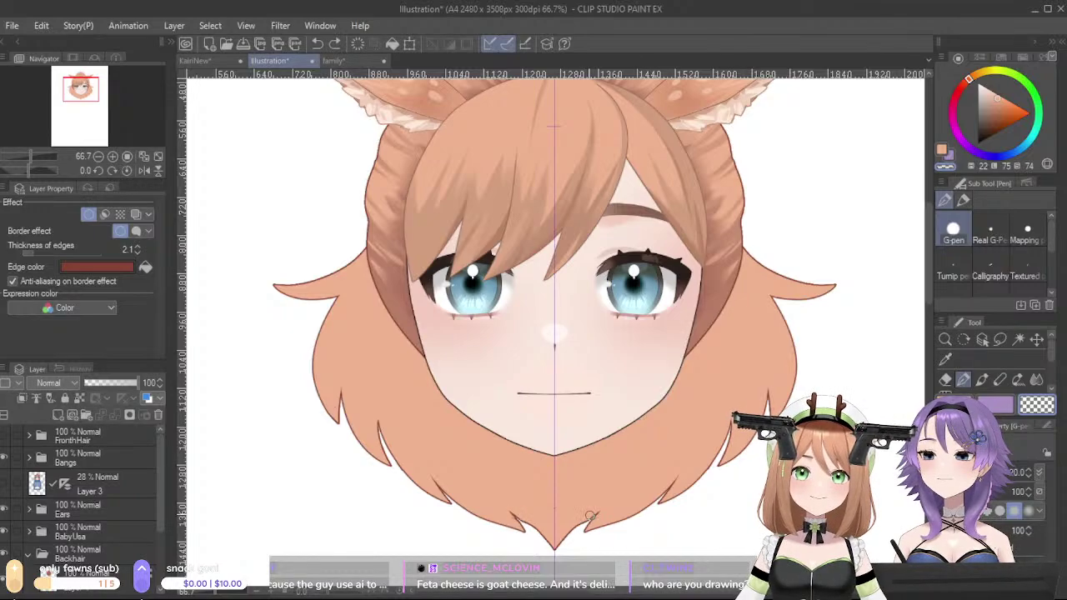
{"action": "mouse_move", "coordinate": [602, 508]}
{"action": "left_mouse_down"}
{"action": "mouse_move", "coordinate": [556, 542]}
{"action": "mouse_move", "coordinate": [602, 512]}
{"action": "mouse_move", "coordinate": [555, 539]}
{"action": "mouse_move", "coordinate": [611, 488]}
{"action": "left_mouse_up"}
{"action": "key", "text": "ctrl+z"}
{"action": "left_click_drag", "start_coordinate": [556, 537], "coordinate": [624, 488]}
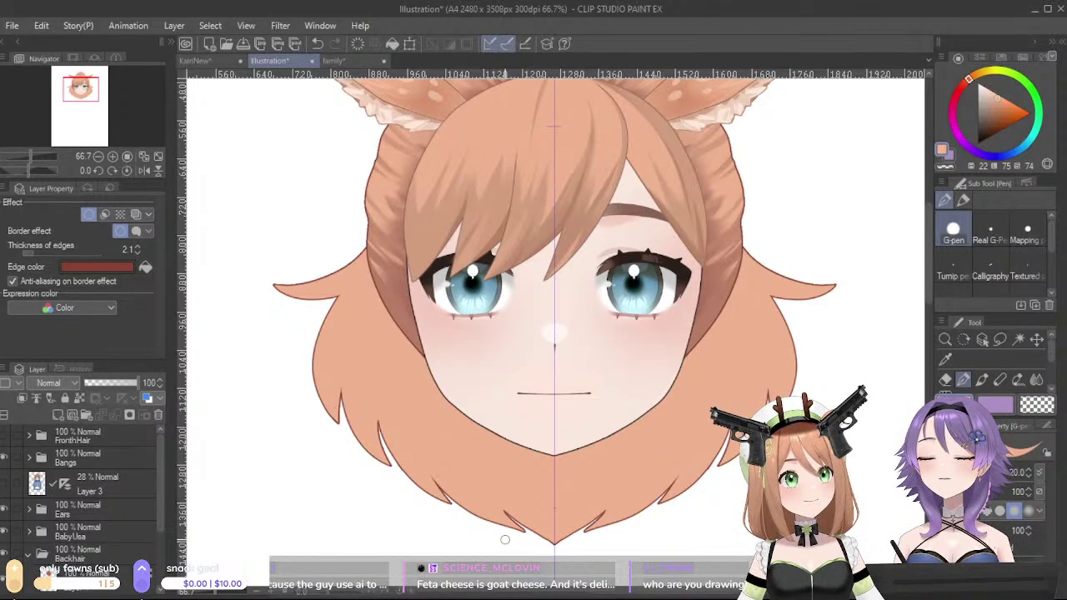
- Compare the head with the characters in the KairiNew and family documents and return to Illustration
{"action": "left_click_drag", "start_coordinate": [534, 359], "coordinate": [655, 494]}
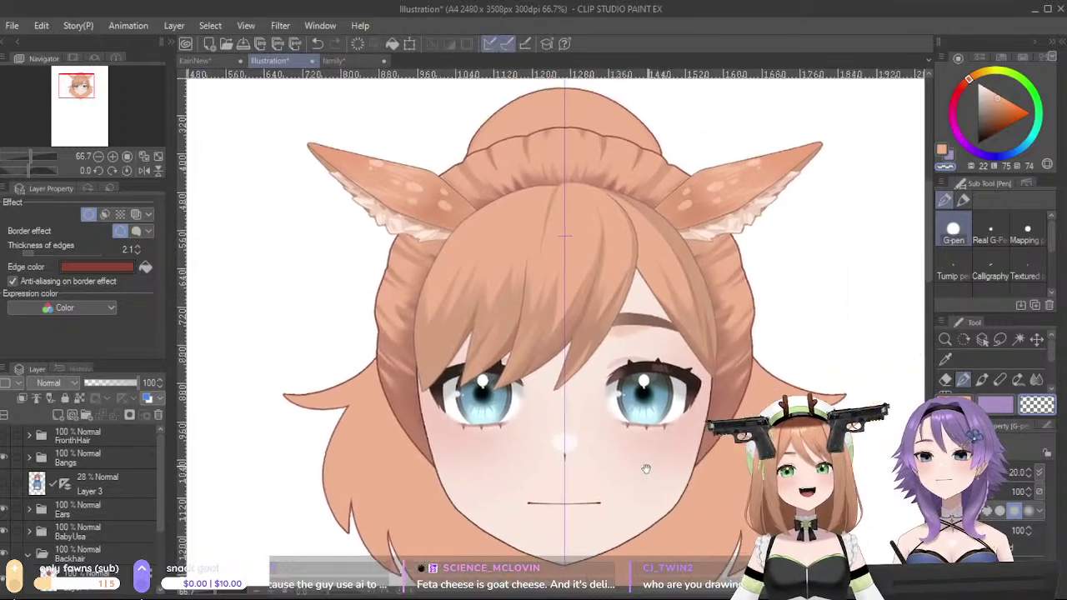
{"action": "left_click", "coordinate": [199, 61]}
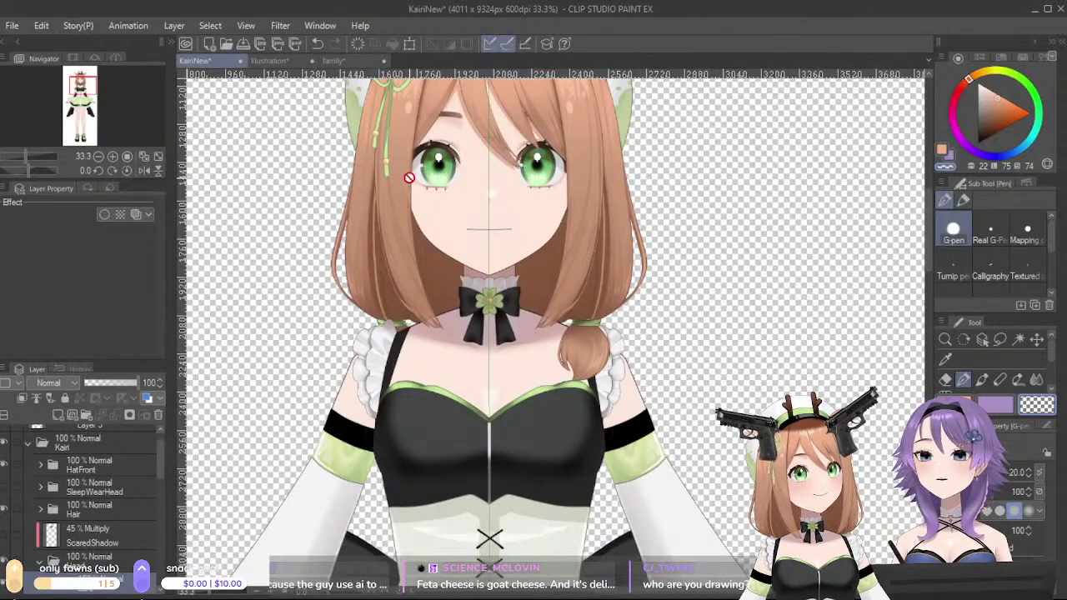
{"action": "left_click", "coordinate": [333, 60]}
{"action": "left_click_drag", "start_coordinate": [520, 318], "coordinate": [592, 329]}
{"action": "left_click", "coordinate": [275, 61]}
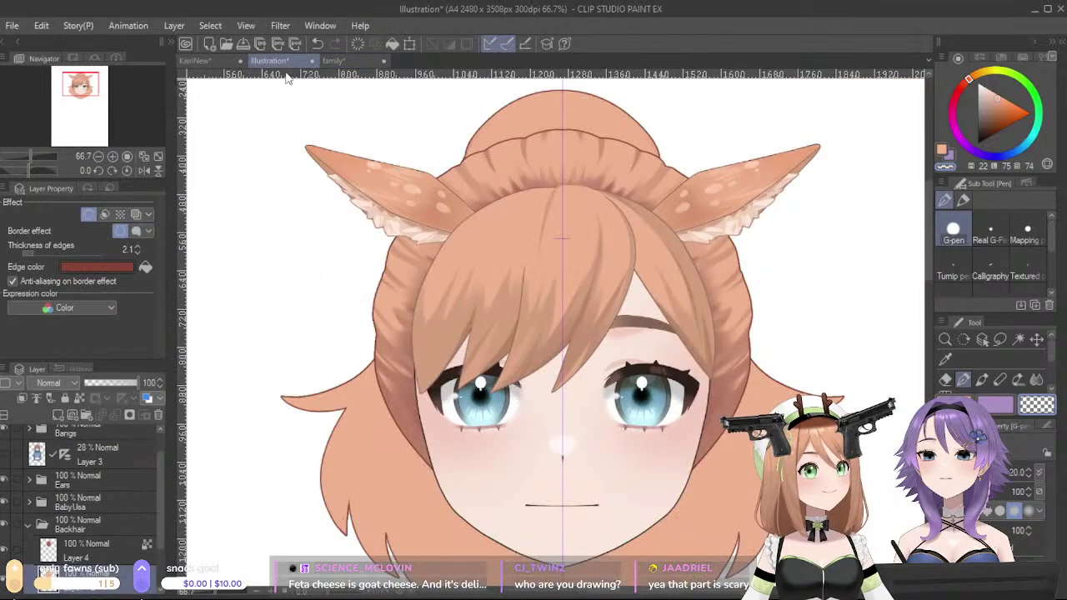
- Show the FronthHair folder and check the hair against the KairiNew document before returning to Illustration
{"action": "left_click_drag", "start_coordinate": [536, 447], "coordinate": [596, 330]}
{"action": "scroll", "coordinate": [87, 471], "scroll_direction": "up", "scroll_amount": 1}
{"action": "left_click", "coordinate": [3, 439]}
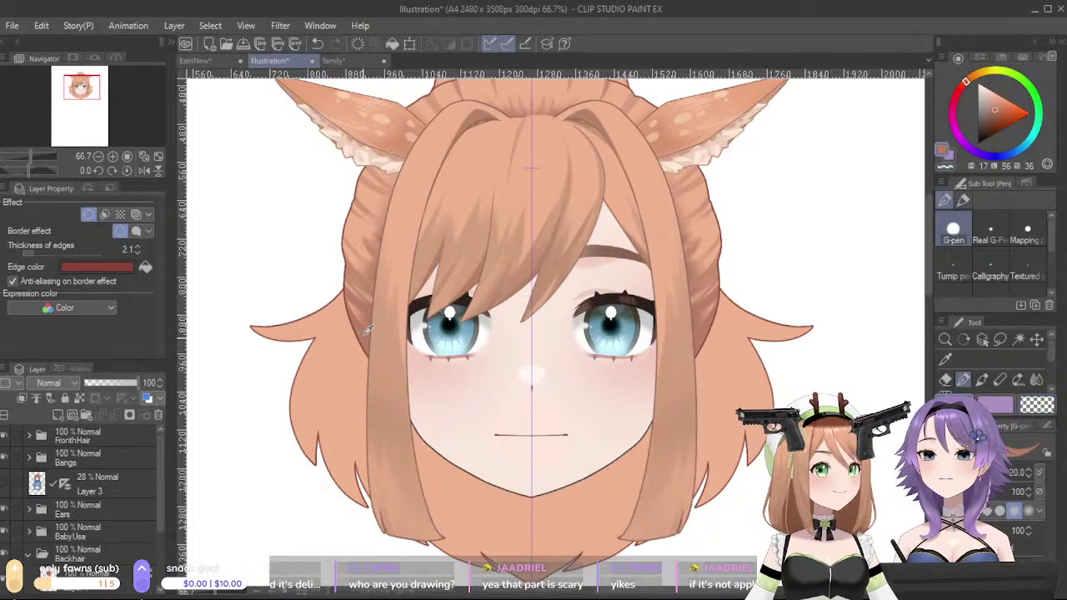
{"action": "scroll", "coordinate": [125, 491], "scroll_direction": "up", "scroll_amount": 2}
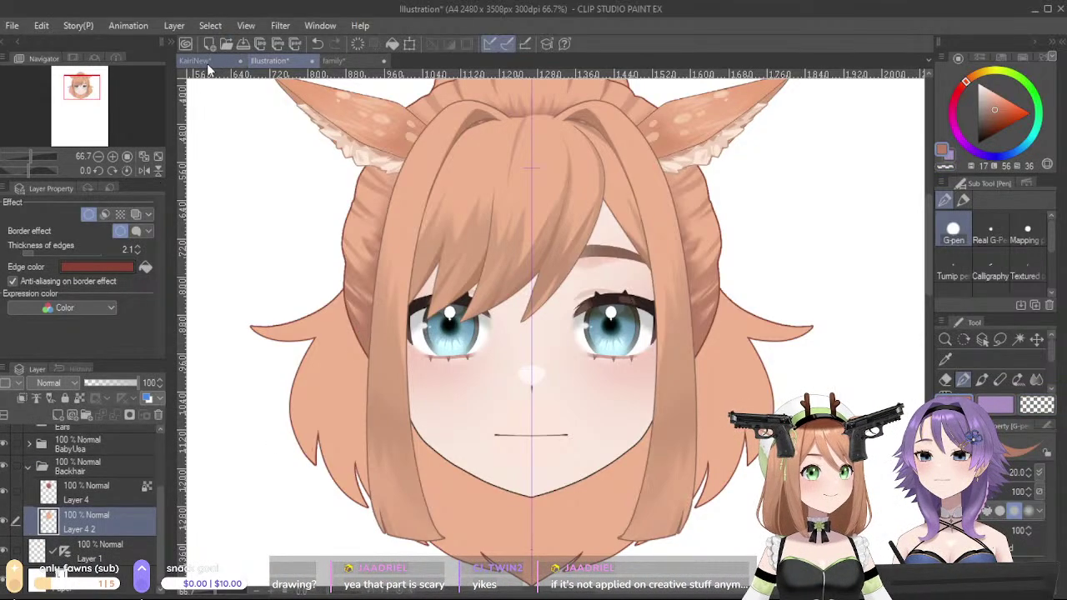
{"action": "left_click", "coordinate": [195, 61]}
{"action": "left_click", "coordinate": [269, 61]}
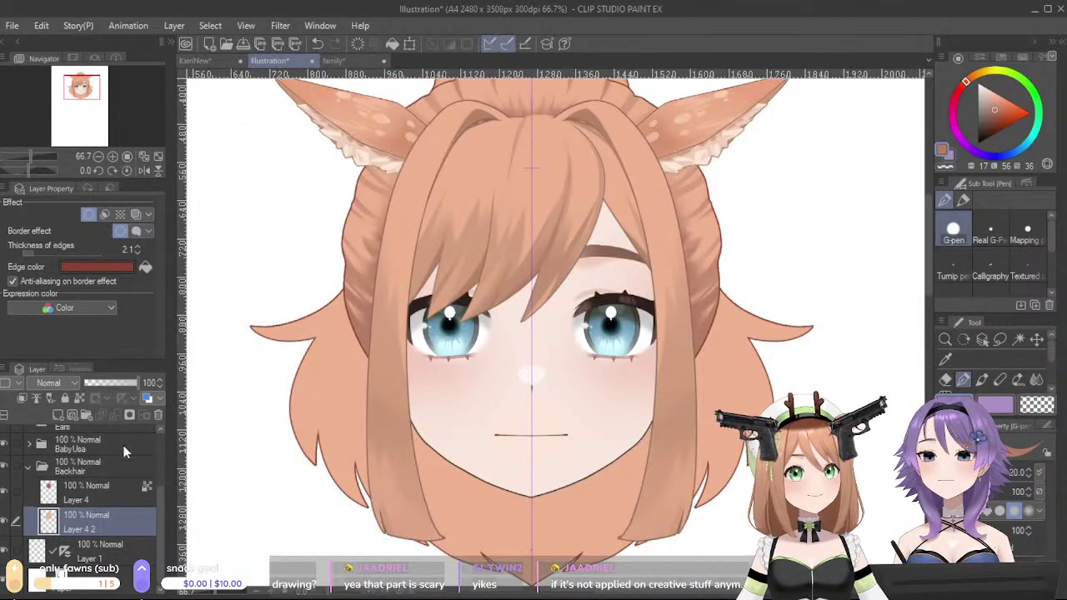
- Lock transparent pixels on Layer 4 2 and airbrush a sampled darker orange shadow behind the face and at the bun's base
{"action": "left_click", "coordinate": [1035, 339]}
{"action": "left_click_drag", "start_coordinate": [1051, 358], "coordinate": [1053, 387]}
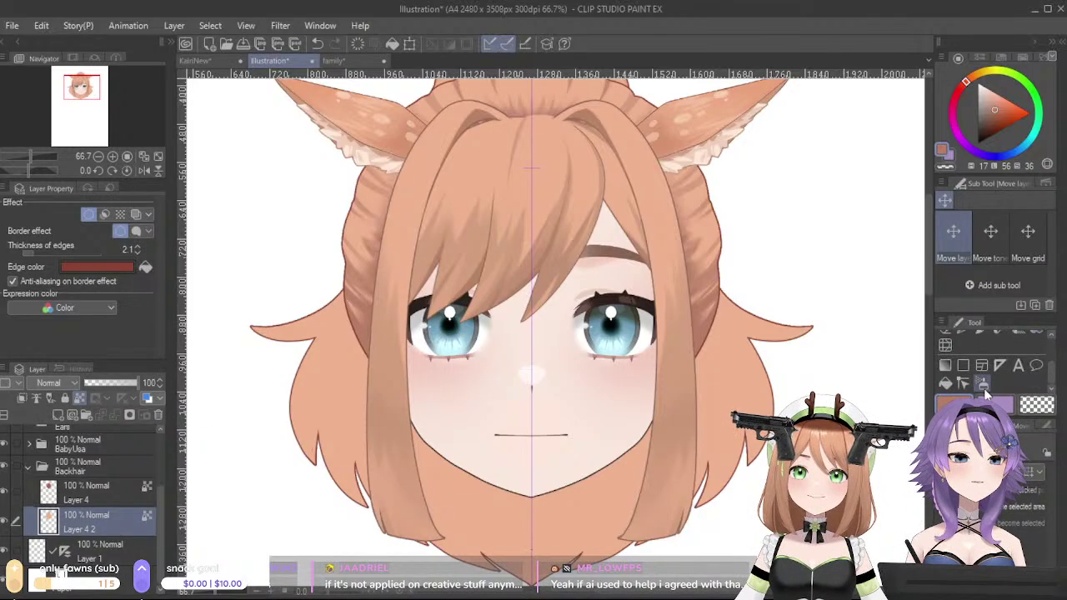
{"action": "left_click", "coordinate": [982, 384]}
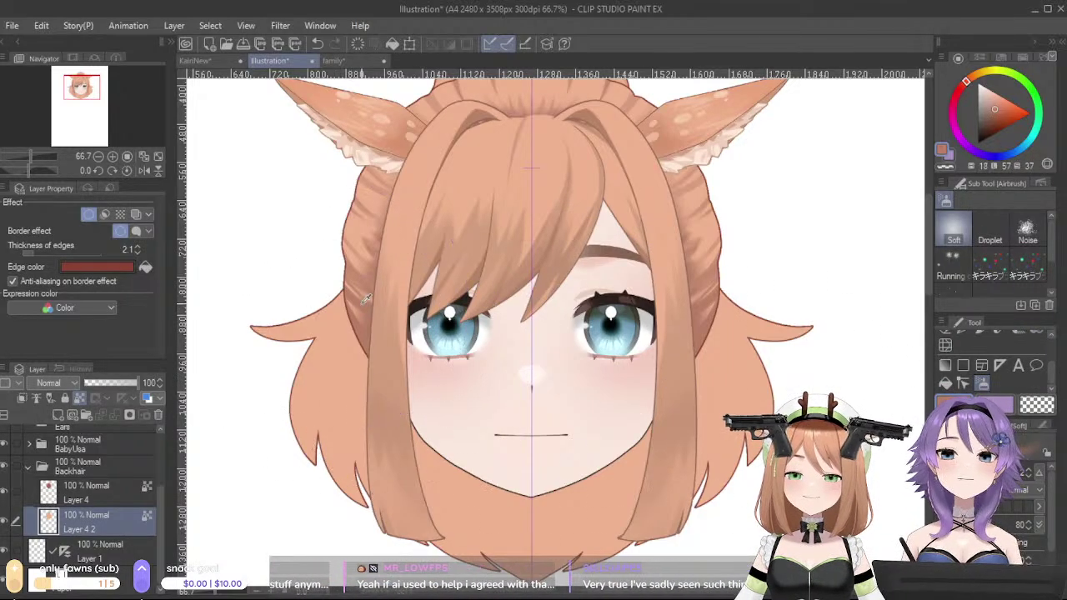
{"action": "left_click", "coordinate": [371, 324], "text": "alt"}
{"action": "mouse_move", "coordinate": [467, 508]}
{"action": "left_mouse_down"}
{"action": "mouse_move", "coordinate": [526, 513]}
{"action": "mouse_move", "coordinate": [530, 436]}
{"action": "mouse_move", "coordinate": [491, 417]}
{"action": "mouse_move", "coordinate": [484, 313]}
{"action": "mouse_move", "coordinate": [529, 276]}
{"action": "left_mouse_up"}
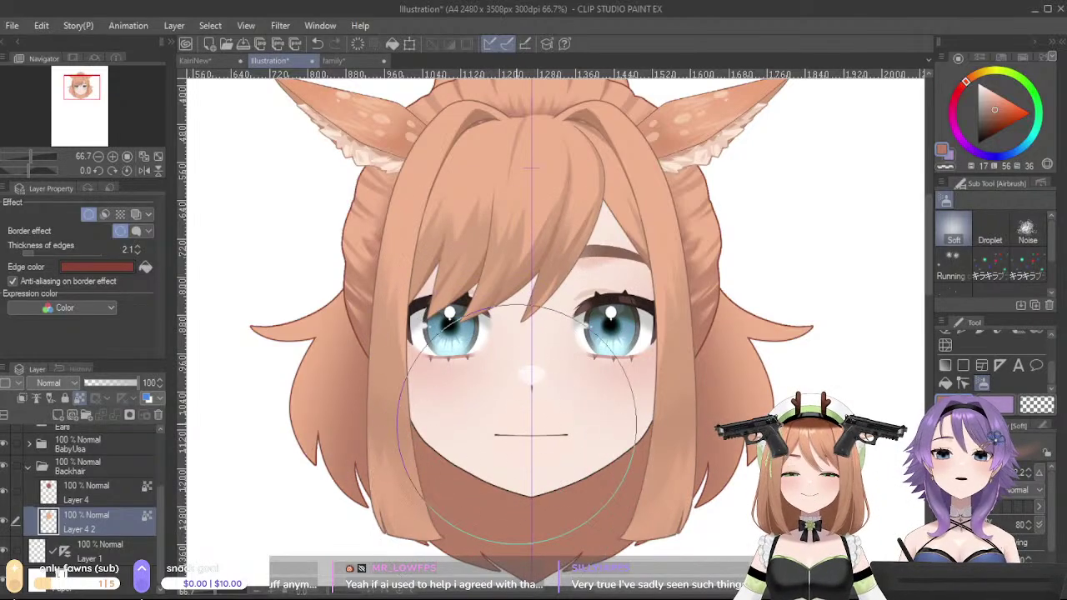
{"action": "left_click_drag", "start_coordinate": [514, 206], "coordinate": [525, 335]}
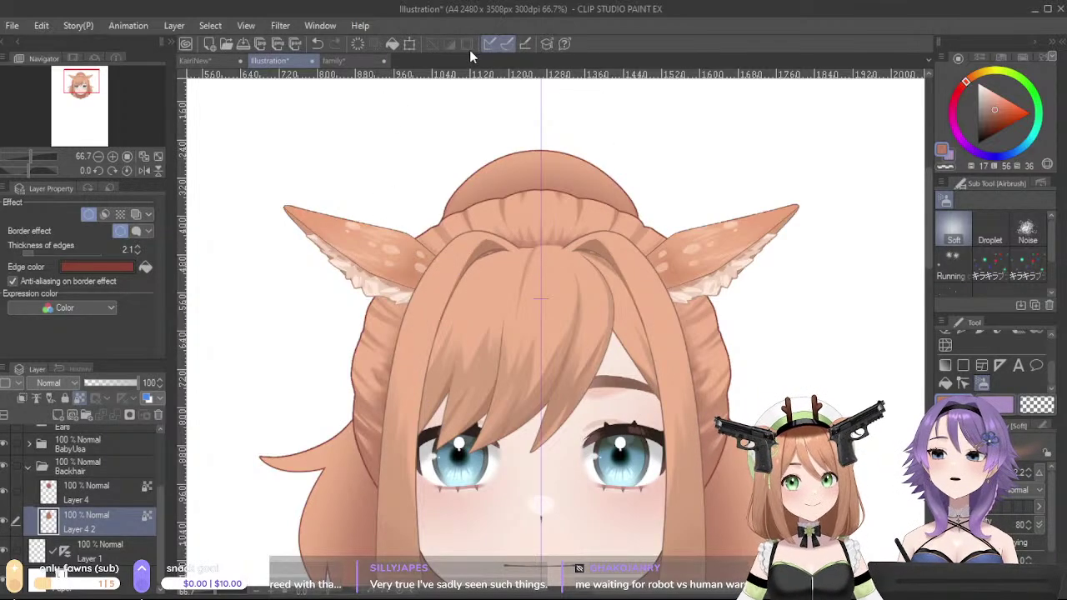
{"action": "left_click_drag", "start_coordinate": [708, 338], "coordinate": [755, 321]}
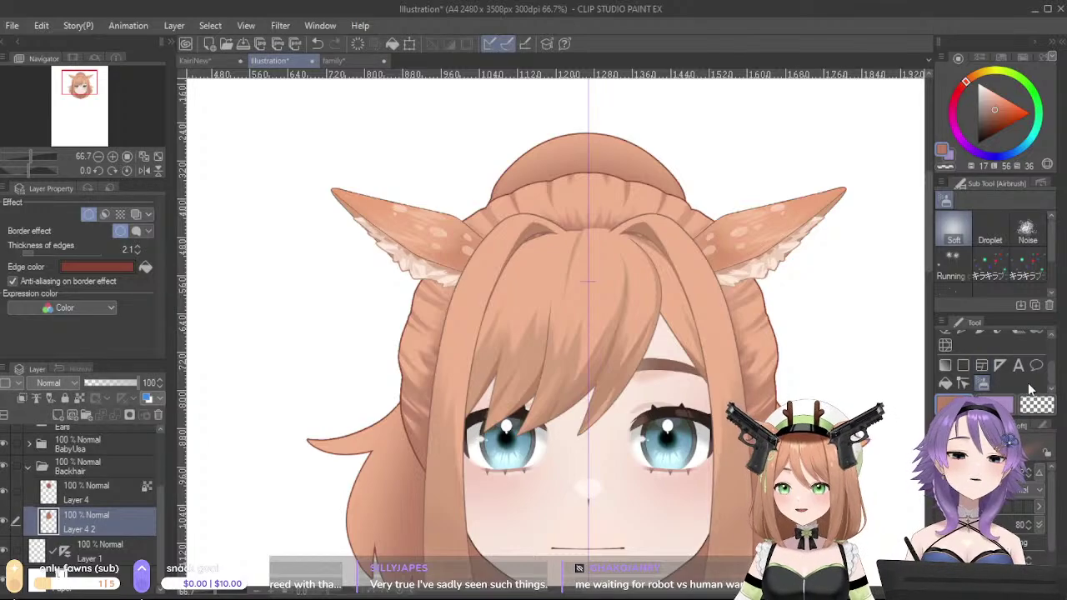
- Unlock transparent pixels on Layer 4 2 and reshape the bun's outline into soft mirrored scallops with the G-pen in sampled light orange
{"action": "scroll", "coordinate": [1050, 375], "scroll_direction": "up", "scroll_amount": 2}
{"action": "left_click", "coordinate": [963, 380]}
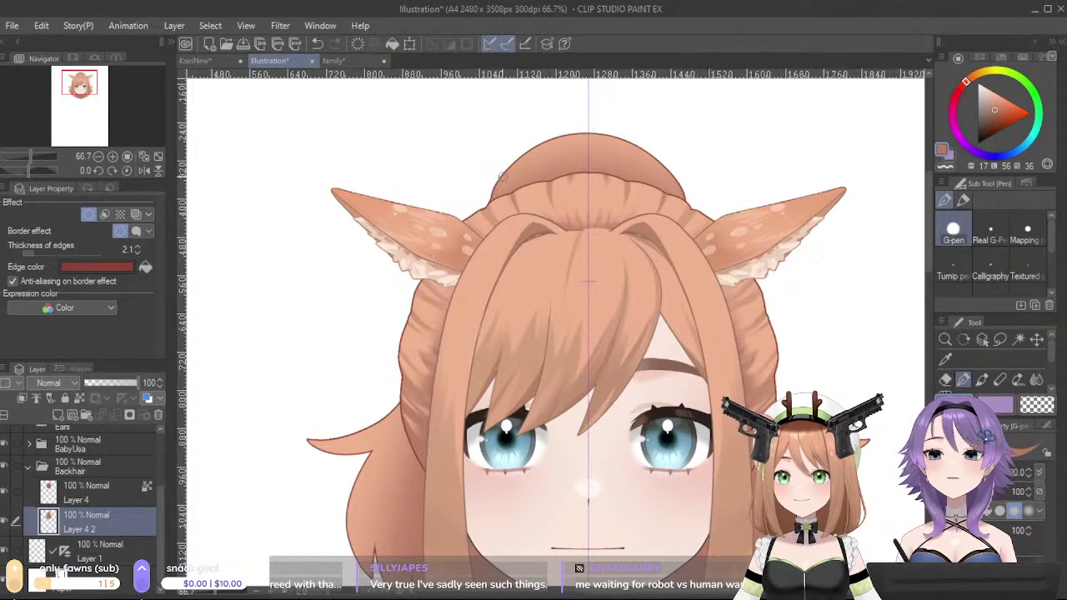
{"action": "left_click_drag", "start_coordinate": [497, 176], "coordinate": [532, 149]}
{"action": "key", "text": "ctrl+z"}
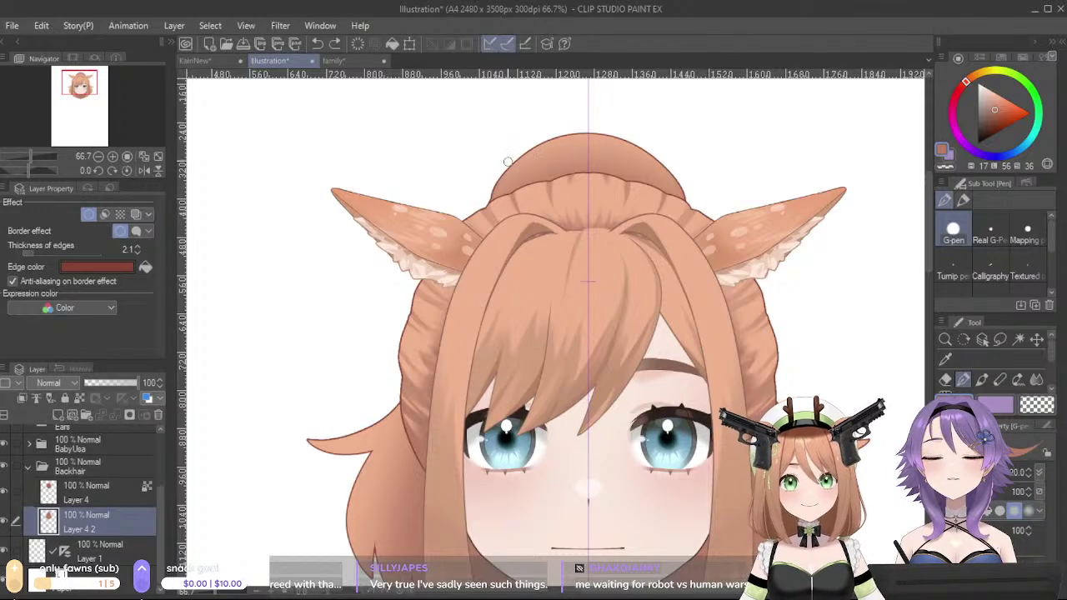
{"action": "left_click", "coordinate": [370, 438], "text": "alt"}
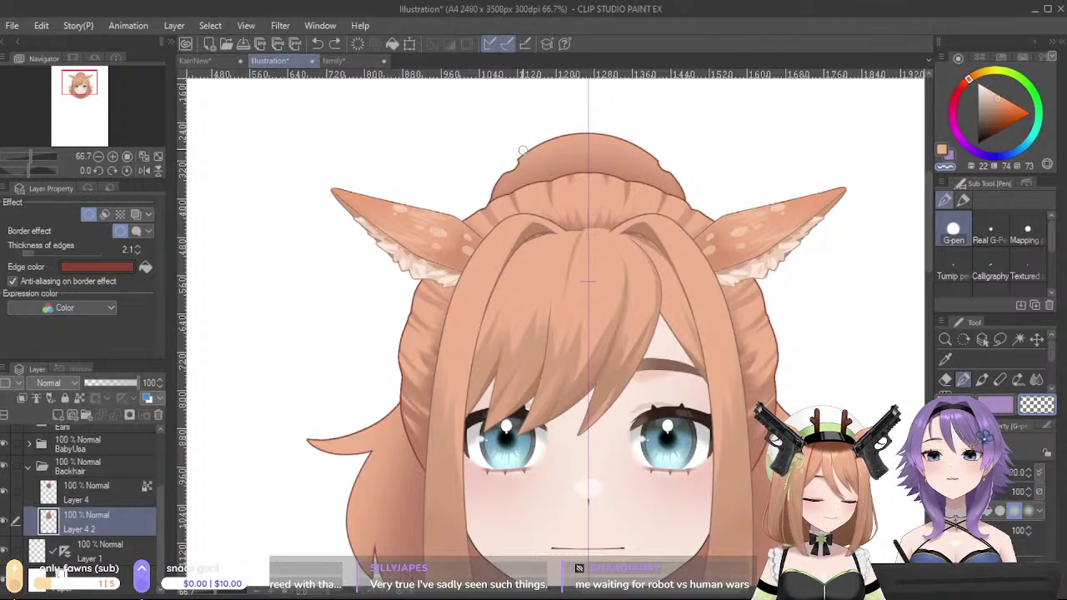
{"action": "left_click_drag", "start_coordinate": [788, 296], "coordinate": [791, 237]}
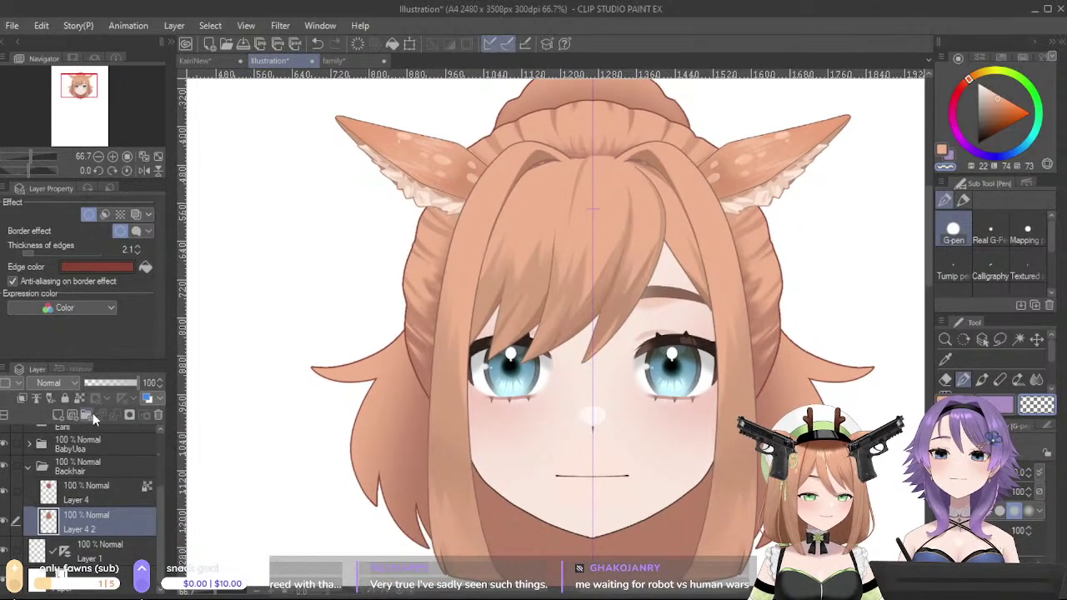
{"action": "scroll", "coordinate": [492, 259], "scroll_direction": "up", "scroll_amount": 2}
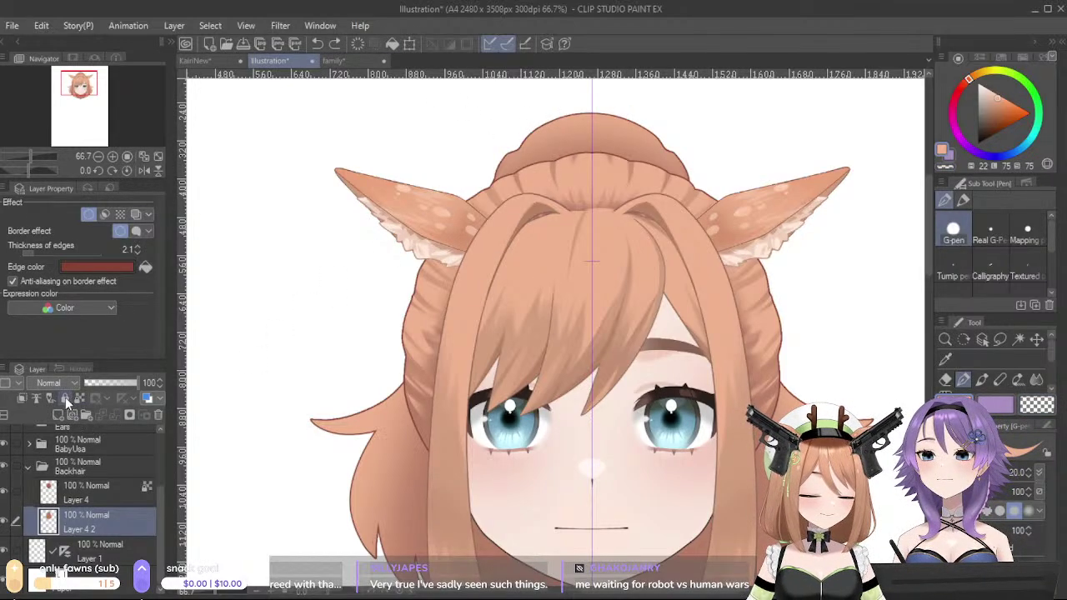
- Lock transparent pixels on Layer 4 2 and paint pointed light orange streaks across the upper part of the bun
{"action": "mouse_move", "coordinate": [533, 123]}
{"action": "left_mouse_down"}
{"action": "mouse_move", "coordinate": [558, 155]}
{"action": "mouse_move", "coordinate": [572, 151]}
{"action": "left_mouse_up"}
{"action": "key", "text": "ctrl+z"}
{"action": "mouse_move", "coordinate": [575, 128]}
{"action": "left_mouse_down"}
{"action": "mouse_move", "coordinate": [579, 146]}
{"action": "mouse_move", "coordinate": [550, 123]}
{"action": "mouse_move", "coordinate": [564, 144]}
{"action": "left_mouse_up"}
{"action": "key", "text": "ctrl+z"}
{"action": "key", "text": "ctrl+z"}
{"action": "key", "text": "ctrl+z"}
{"action": "left_click", "coordinate": [80, 398]}
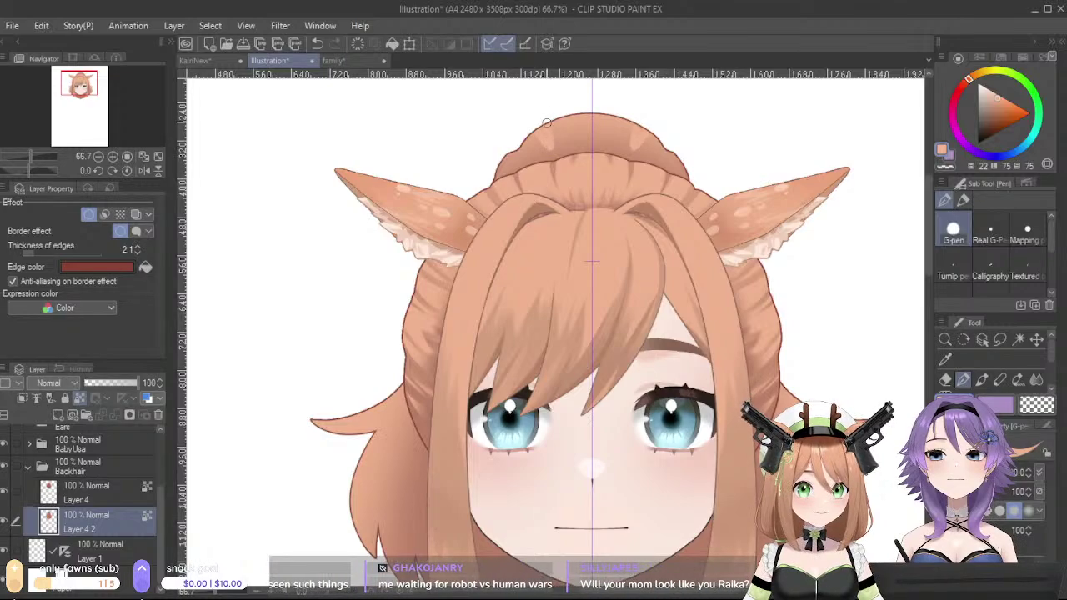
{"action": "mouse_move", "coordinate": [564, 126]}
{"action": "left_mouse_down"}
{"action": "mouse_move", "coordinate": [568, 146]}
{"action": "mouse_move", "coordinate": [577, 131]}
{"action": "mouse_move", "coordinate": [606, 142]}
{"action": "left_mouse_up"}
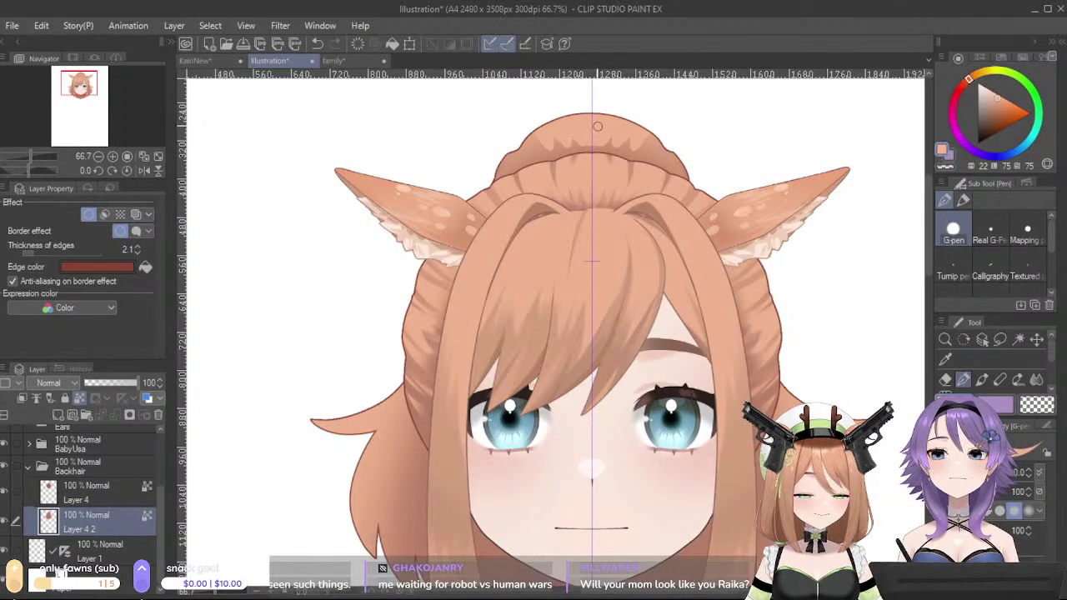
{"action": "left_click", "coordinate": [554, 151], "text": "alt"}
{"action": "key", "text": "ctrl+z"}
{"action": "left_click_drag", "start_coordinate": [538, 136], "coordinate": [557, 146]}
{"action": "key", "text": "ctrl+z"}
- Soften the pointed streaks on the bun into a smooth shadow using the Soft airbrush in a sampled darker orange
{"action": "left_click", "coordinate": [555, 152], "text": "alt"}
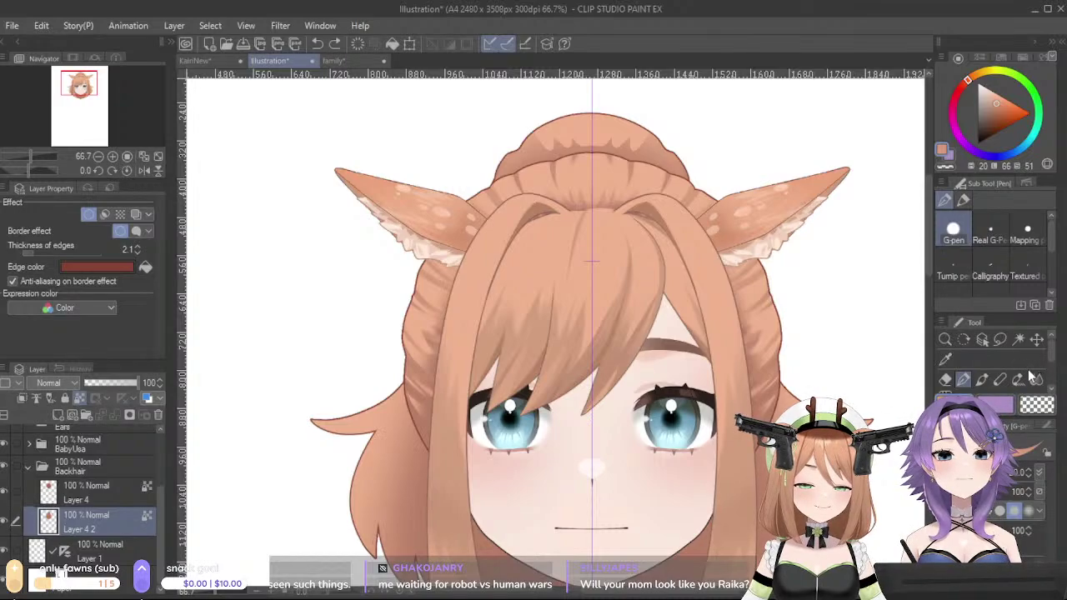
{"action": "left_click_drag", "start_coordinate": [1053, 357], "coordinate": [1055, 381]}
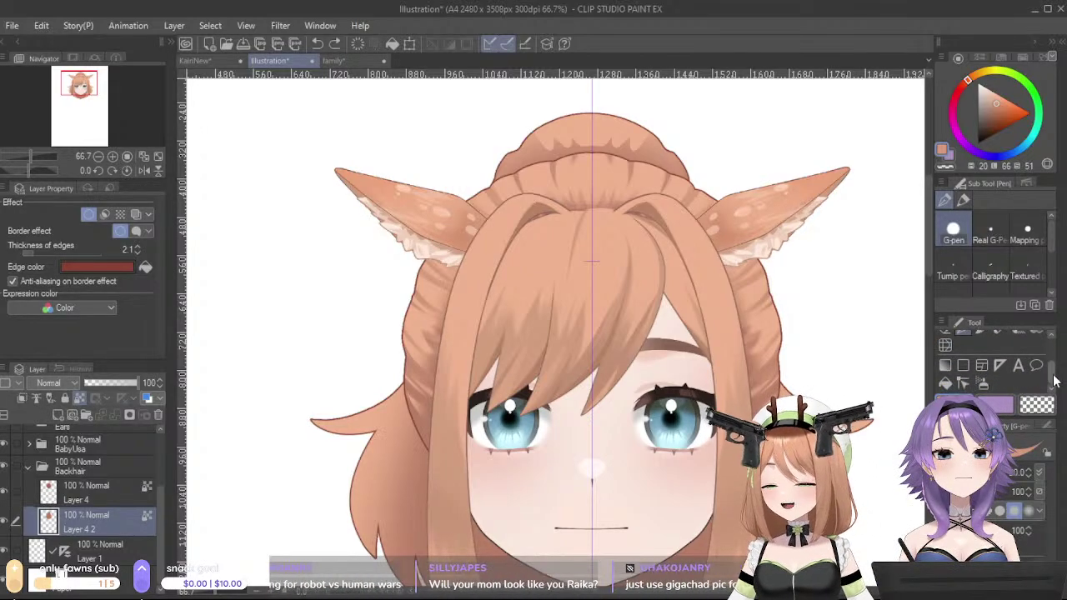
{"action": "left_click", "coordinate": [982, 383]}
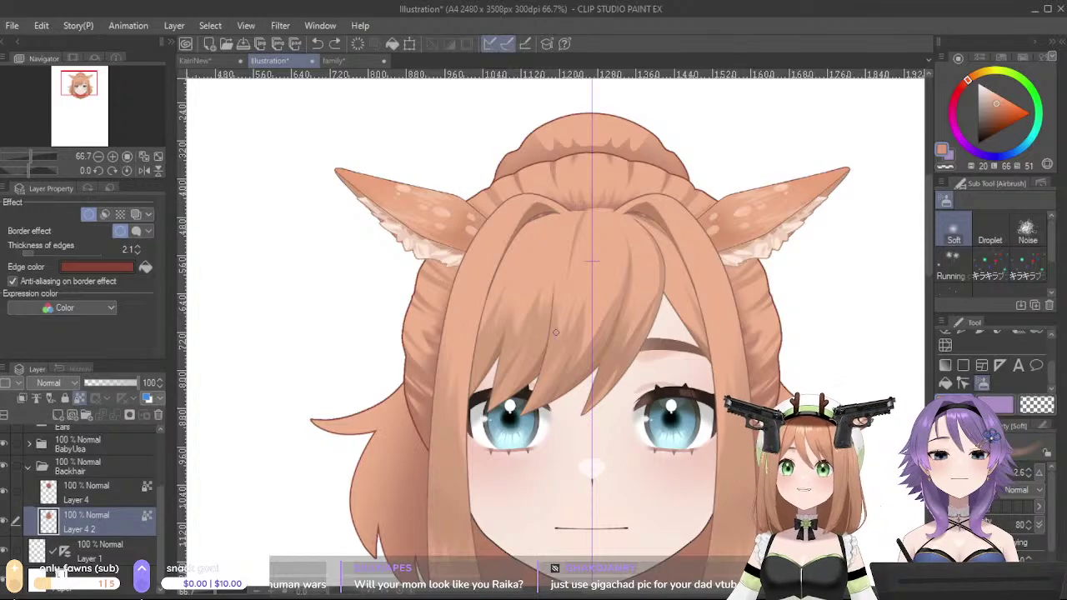
{"action": "left_click", "coordinate": [515, 161], "text": "alt"}
{"action": "left_click_drag", "start_coordinate": [514, 164], "coordinate": [507, 145]}
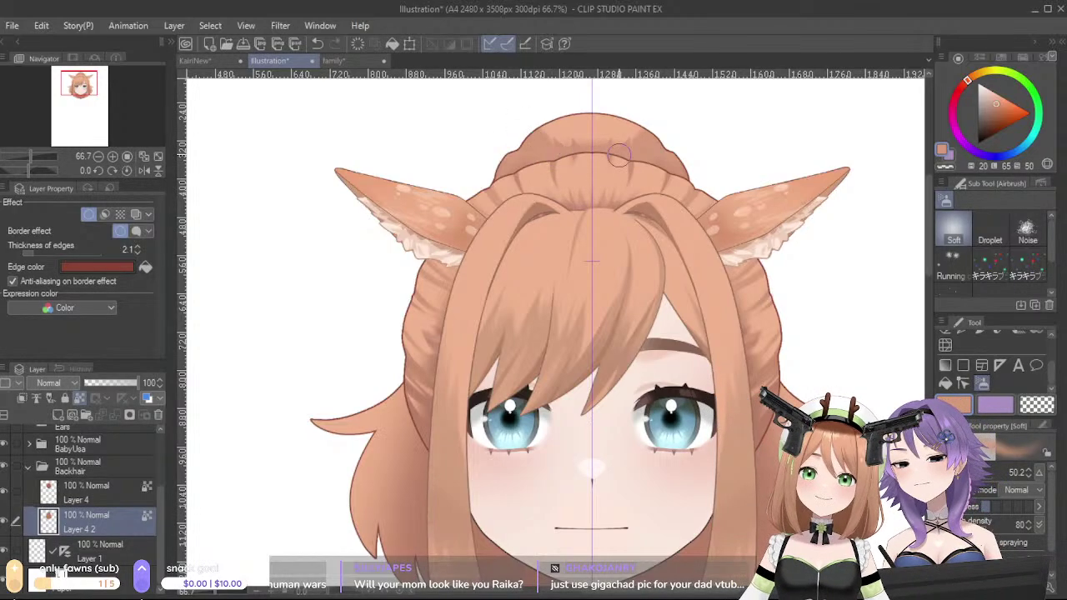
- Switch to the family document, examine the purple-haired adult and child sketches within the lineup, and return to Illustration
{"action": "left_click", "coordinate": [333, 61]}
{"action": "left_click_drag", "start_coordinate": [804, 193], "coordinate": [622, 260]}
{"action": "left_click_drag", "start_coordinate": [741, 157], "coordinate": [645, 265]}
{"action": "left_click_drag", "start_coordinate": [784, 298], "coordinate": [609, 295]}
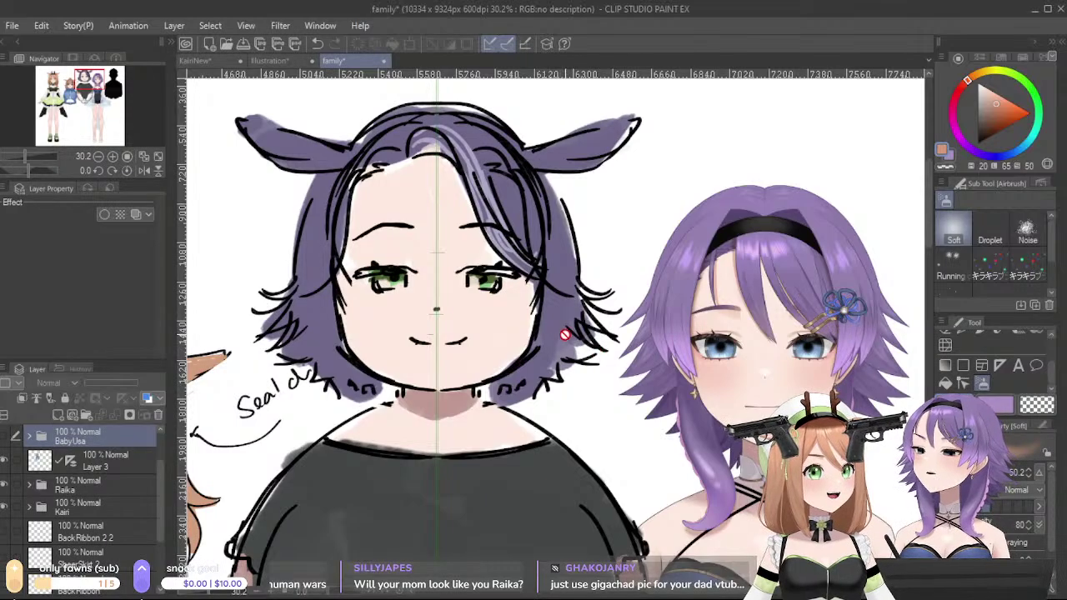
{"action": "left_click_drag", "start_coordinate": [532, 453], "coordinate": [693, 438]}
{"action": "mouse_move", "coordinate": [472, 488]}
{"action": "left_mouse_down"}
{"action": "mouse_move", "coordinate": [792, 409]}
{"action": "mouse_move", "coordinate": [608, 454]}
{"action": "left_mouse_up"}
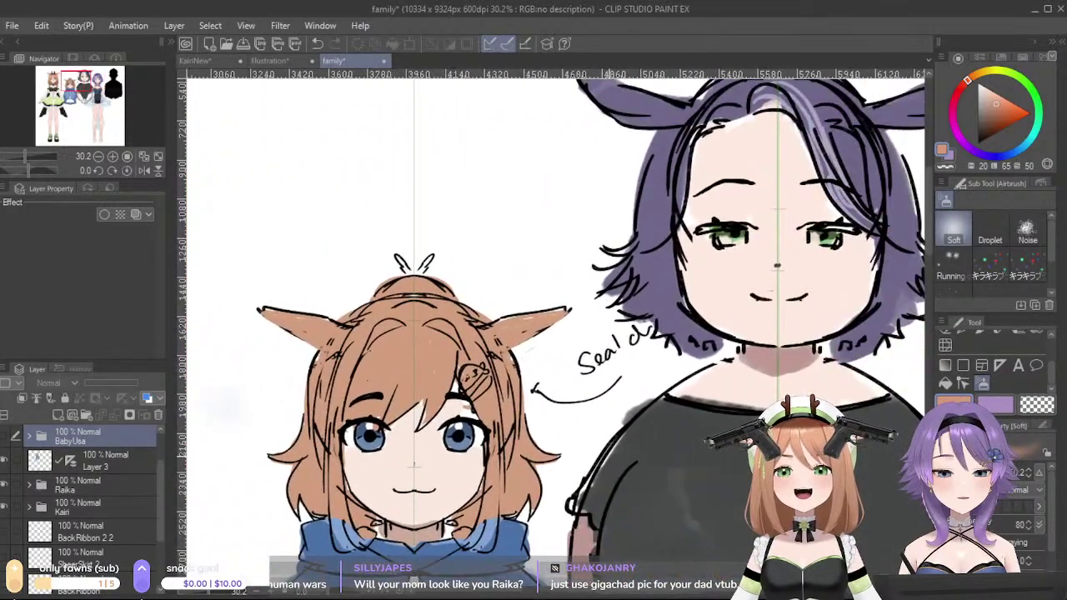
{"action": "scroll", "coordinate": [608, 454], "scroll_direction": "down", "scroll_amount": 1}
{"action": "scroll", "coordinate": [333, 516], "scroll_direction": "down", "scroll_amount": 8}
{"action": "left_click_drag", "start_coordinate": [390, 520], "coordinate": [427, 390]}
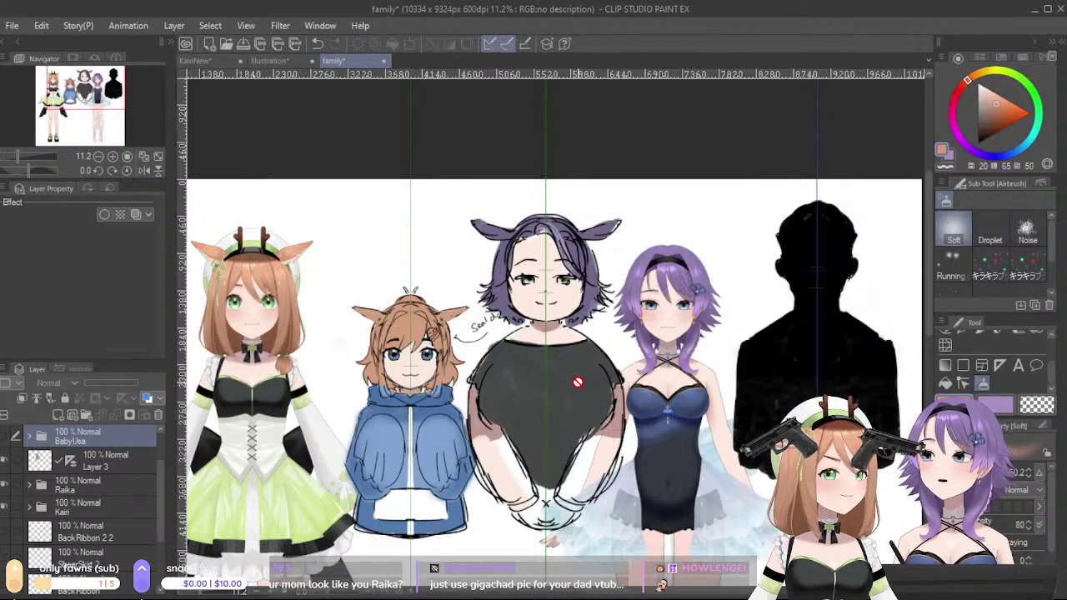
{"action": "scroll", "coordinate": [577, 372], "scroll_direction": "up", "scroll_amount": 5}
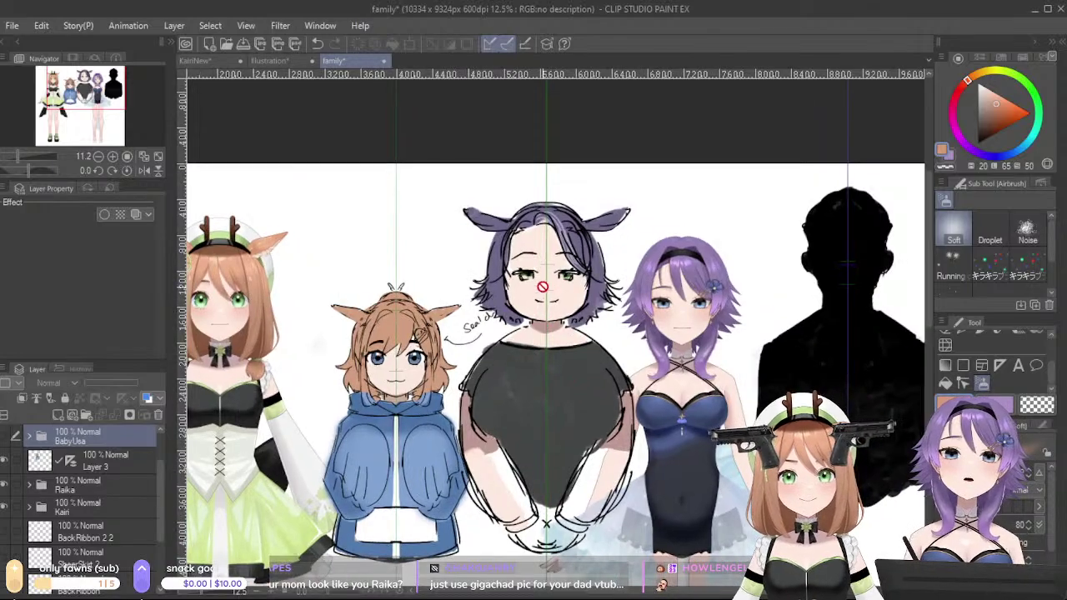
{"action": "scroll", "coordinate": [566, 307], "scroll_direction": "up", "scroll_amount": 1}
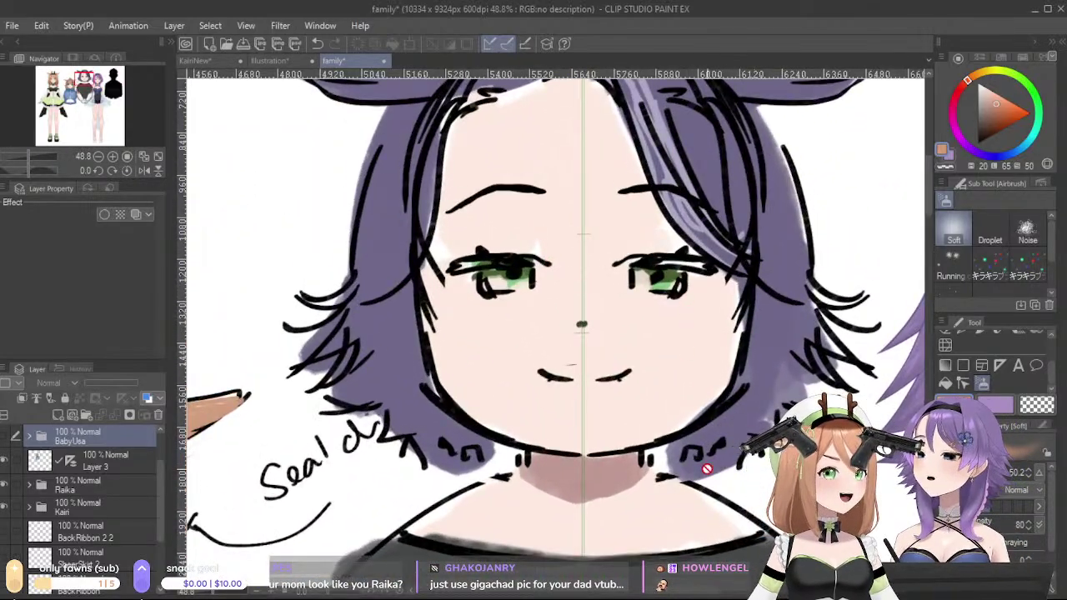
{"action": "scroll", "coordinate": [706, 469], "scroll_direction": "down", "scroll_amount": 2}
{"action": "left_click", "coordinate": [274, 61]}
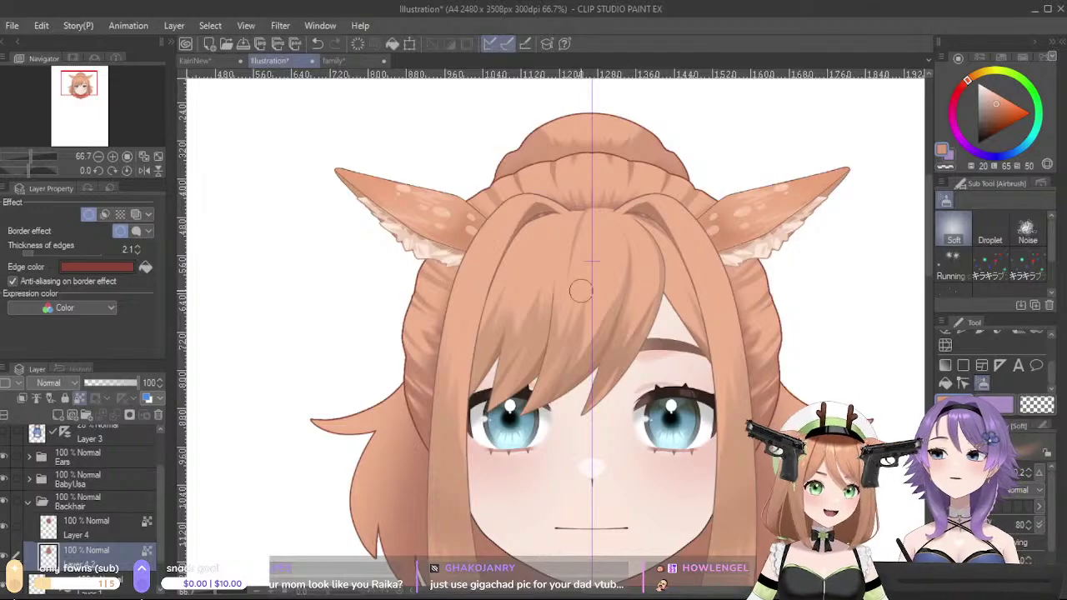
- Switch from the airbrush to the Flat marker pen for detailing the back hair on Layer 4 2
{"action": "scroll", "coordinate": [634, 404], "scroll_direction": "down", "scroll_amount": 3}
{"action": "scroll", "coordinate": [609, 431], "scroll_direction": "up", "scroll_amount": 3}
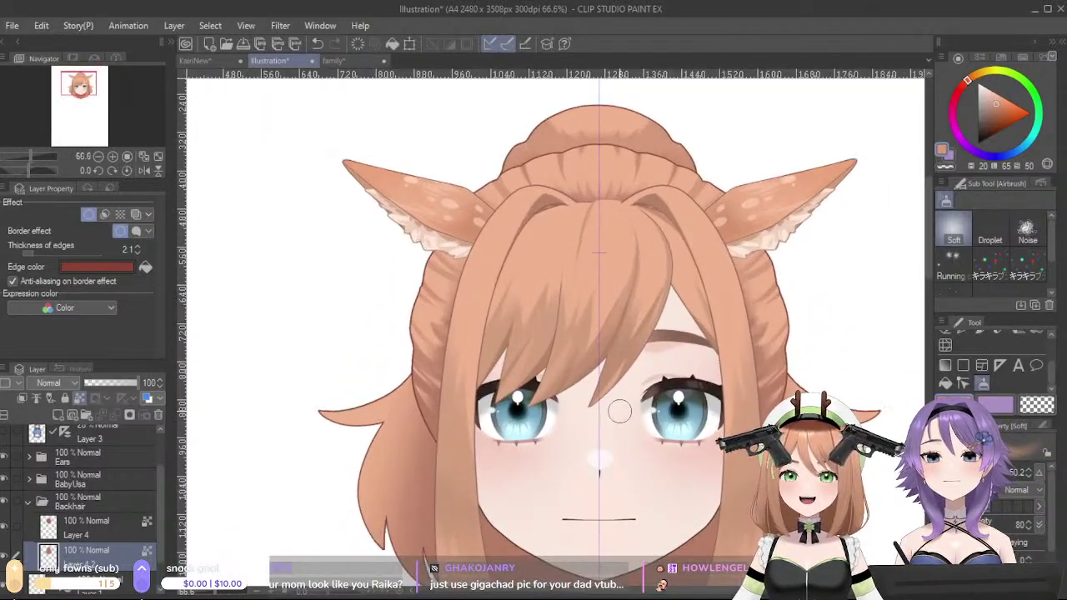
{"action": "scroll", "coordinate": [618, 411], "scroll_direction": "up", "scroll_amount": 1}
{"action": "left_click_drag", "start_coordinate": [575, 340], "coordinate": [604, 419]}
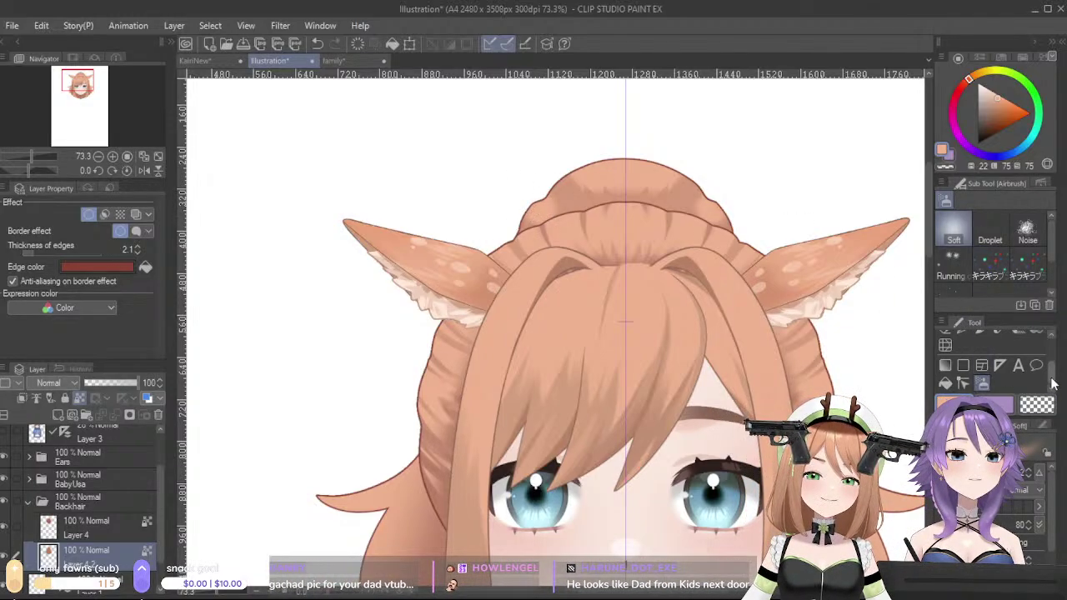
{"action": "key", "text": "p"}
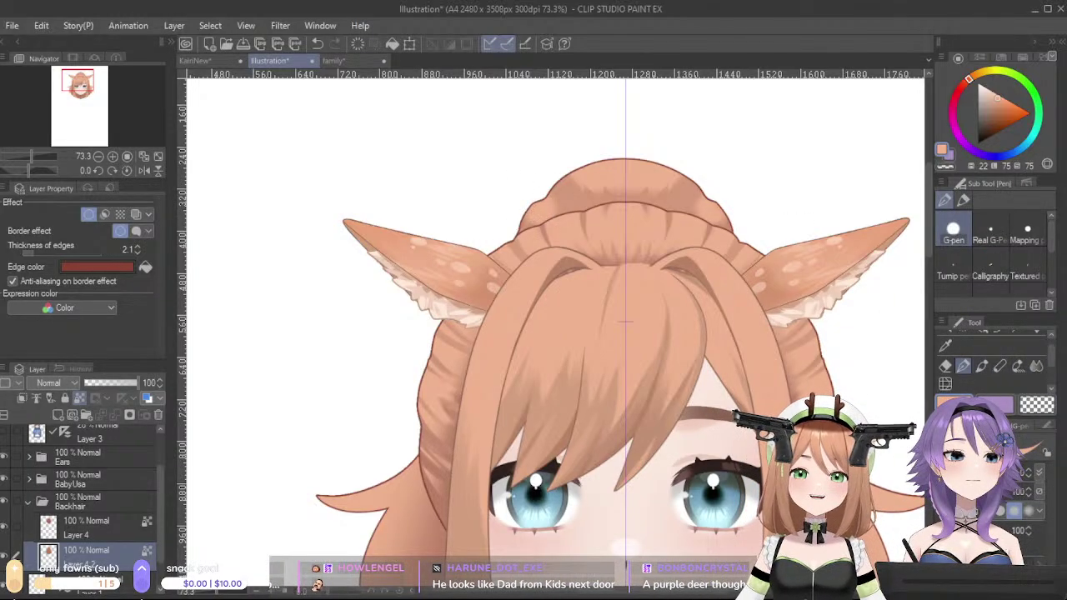
{"action": "scroll", "coordinate": [997, 335], "scroll_direction": "up", "scroll_amount": 1}
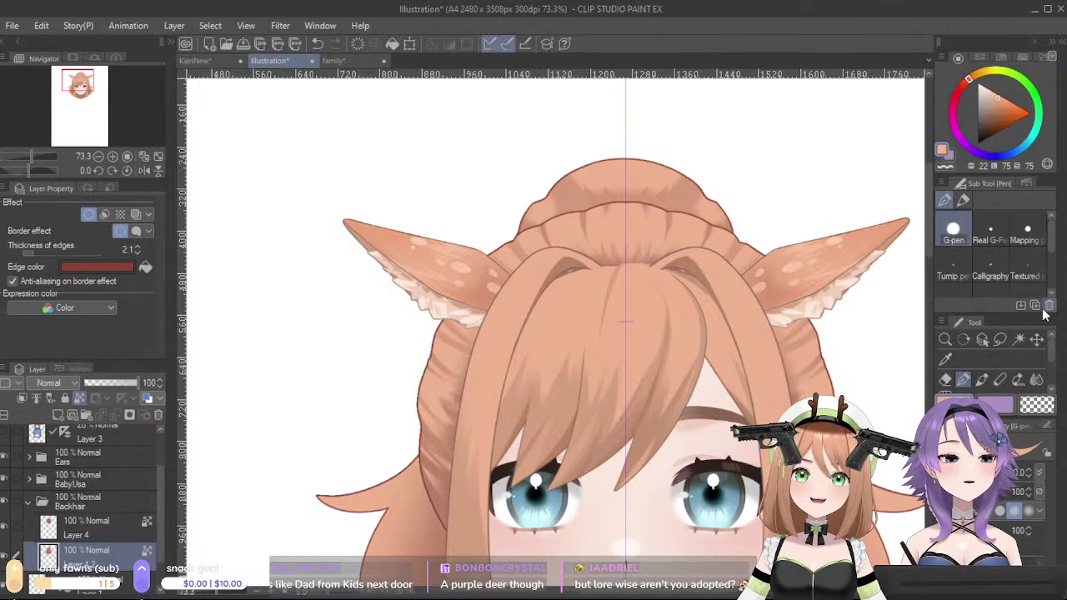
{"action": "left_click", "coordinate": [962, 200]}
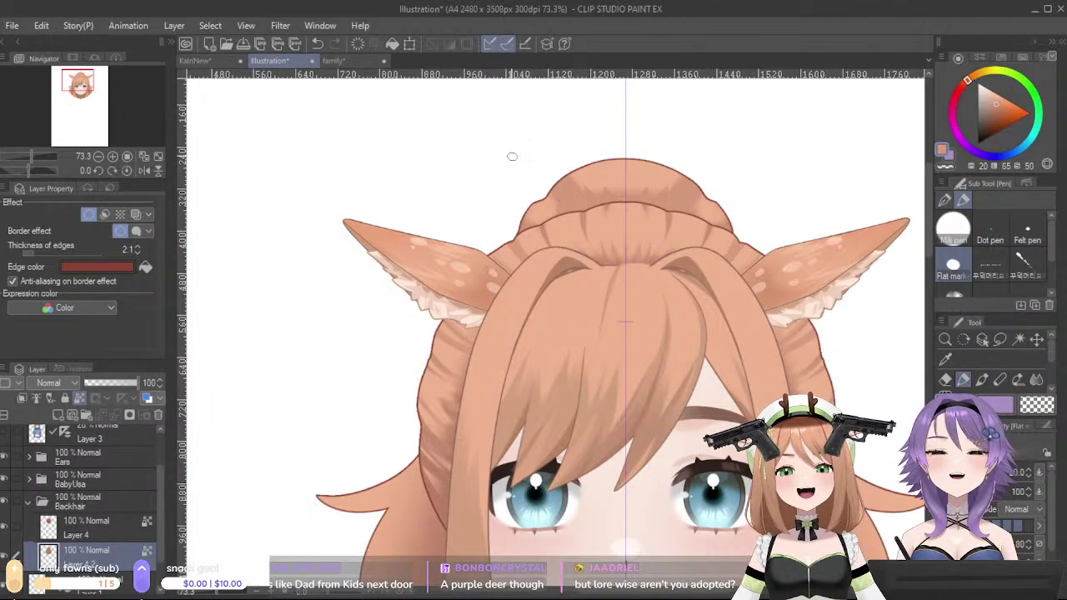
- Compare the full character lineup in the family document again and return to Illustration
{"action": "left_click", "coordinate": [337, 60]}
{"action": "left_click_drag", "start_coordinate": [822, 267], "coordinate": [497, 307]}
{"action": "scroll", "coordinate": [454, 314], "scroll_direction": "down", "scroll_amount": 6}
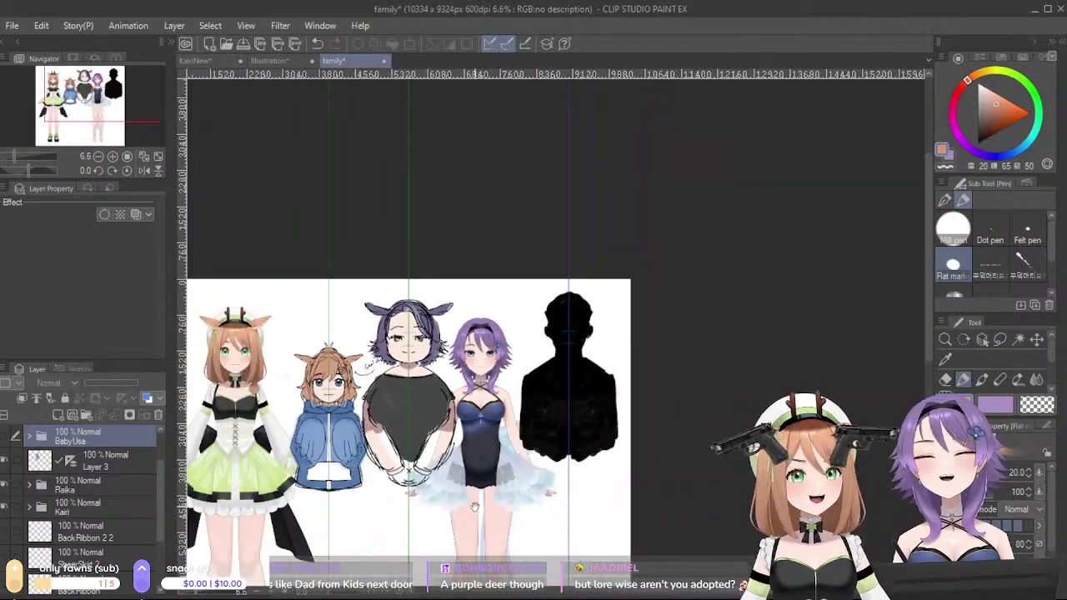
{"action": "scroll", "coordinate": [646, 488], "scroll_direction": "up", "scroll_amount": 4}
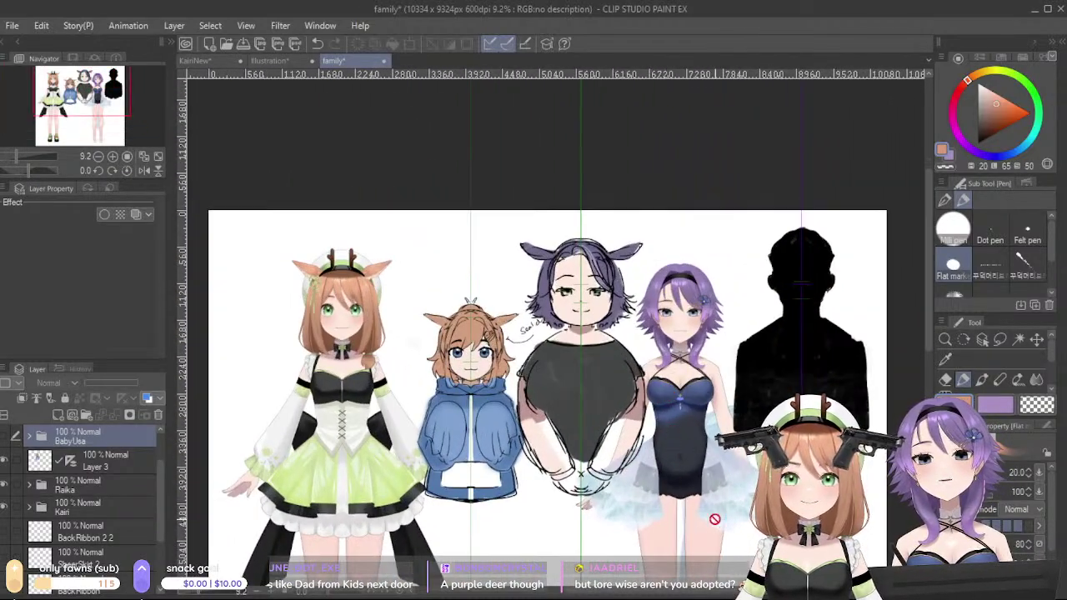
{"action": "scroll", "coordinate": [657, 403], "scroll_direction": "up", "scroll_amount": 1}
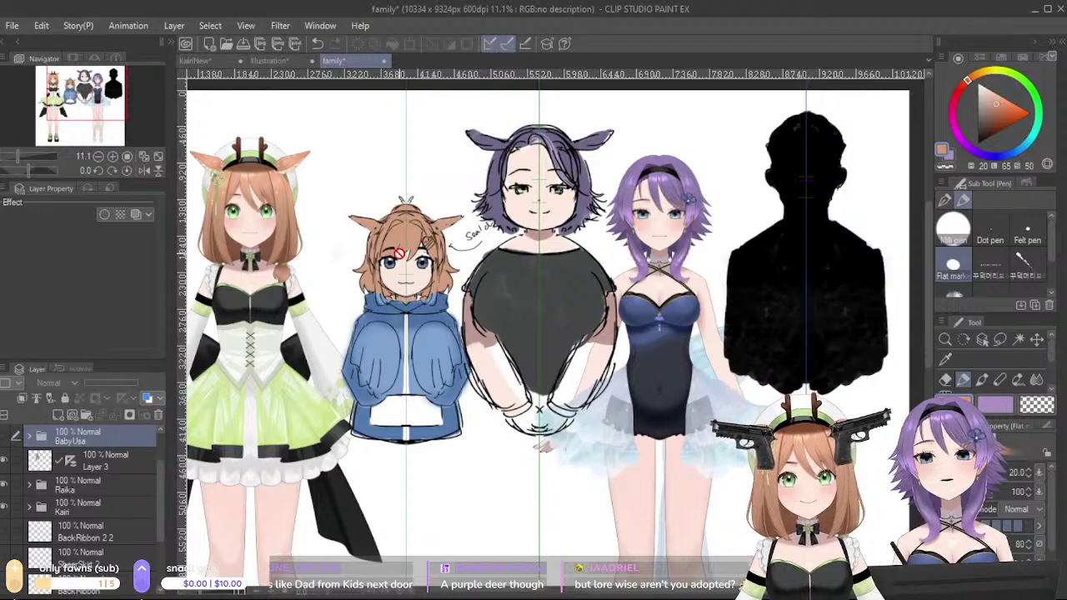
{"action": "left_click", "coordinate": [268, 62]}
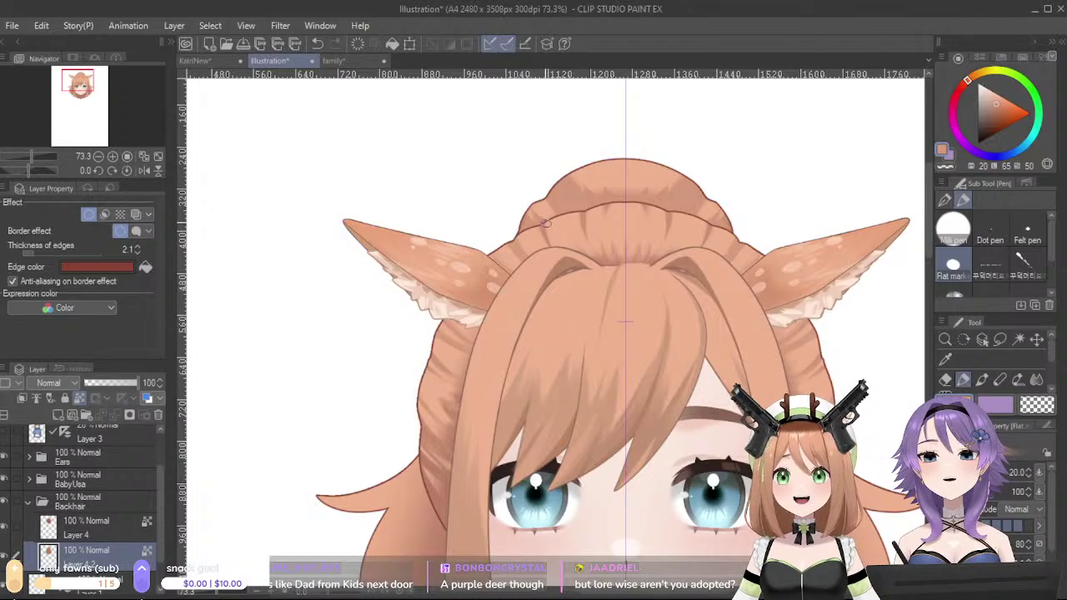
- Retouch the small folds at the bun's lower sides with the Flat marker in sampled oranges
{"action": "left_click", "coordinate": [538, 188], "text": "alt"}
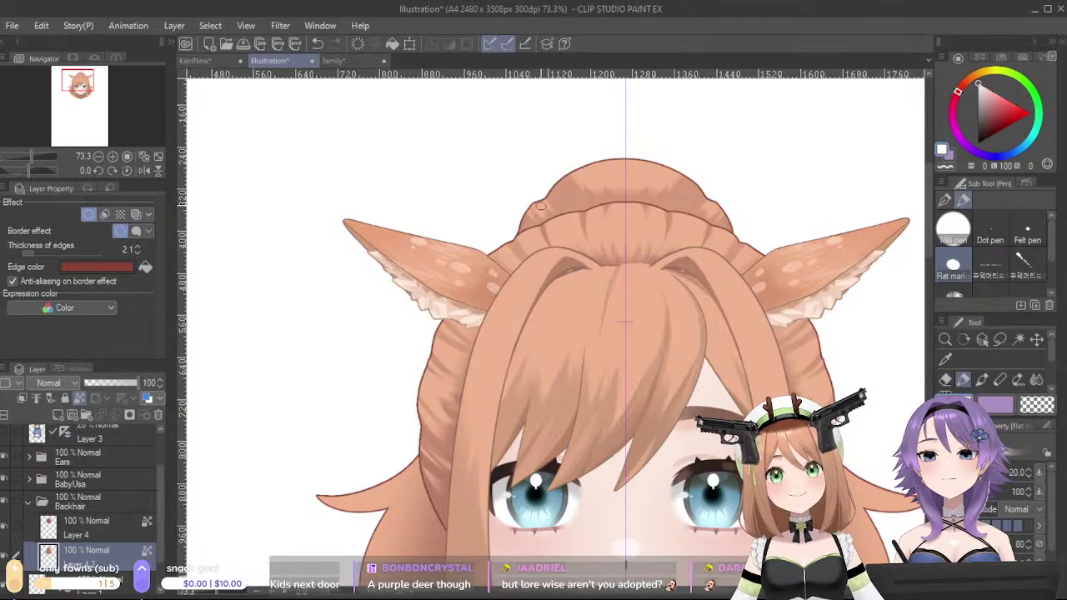
{"action": "key", "text": "x"}
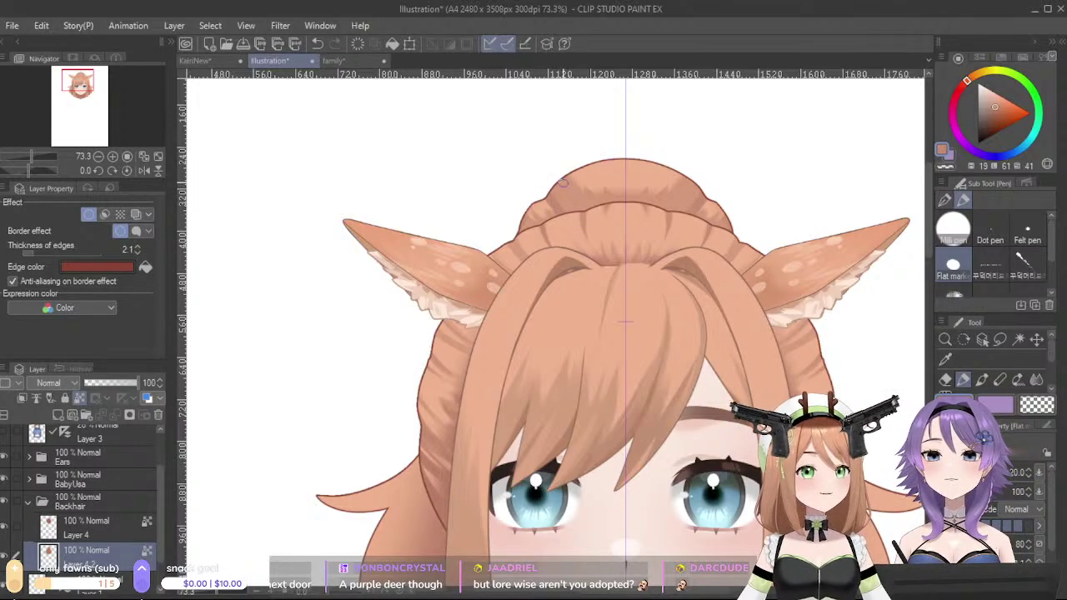
{"action": "left_click", "coordinate": [566, 184], "text": "alt"}
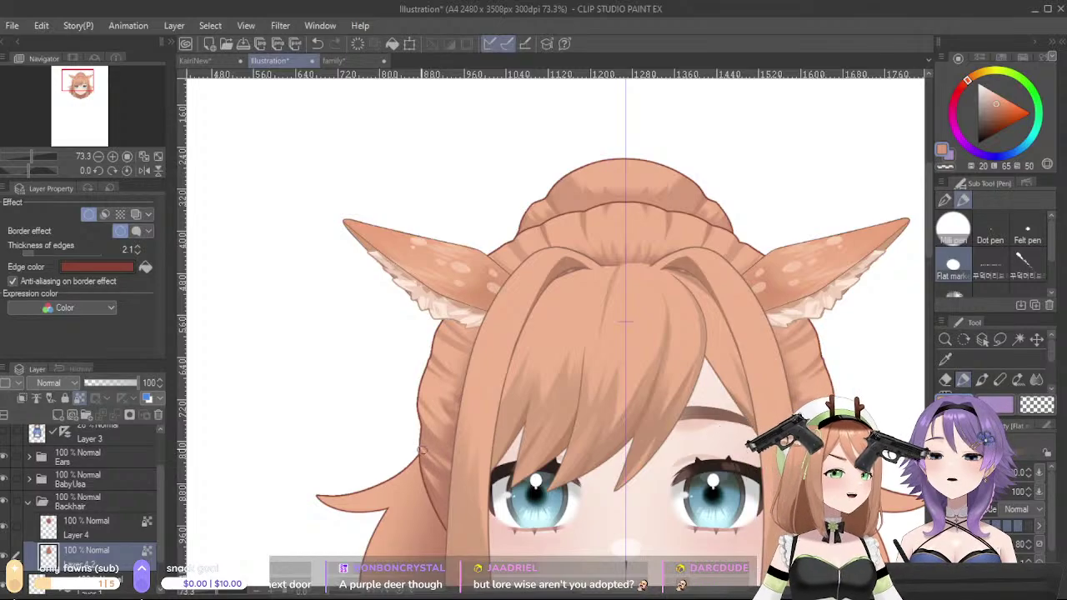
{"action": "mouse_move", "coordinate": [739, 383]}
{"action": "left_mouse_down"}
{"action": "mouse_move", "coordinate": [714, 298]}
{"action": "mouse_move", "coordinate": [755, 292]}
{"action": "mouse_move", "coordinate": [750, 219]}
{"action": "mouse_move", "coordinate": [758, 393]}
{"action": "mouse_move", "coordinate": [742, 167]}
{"action": "left_mouse_up"}
{"action": "left_click_drag", "start_coordinate": [459, 301], "coordinate": [498, 333]}
{"action": "left_click", "coordinate": [468, 393], "text": "alt"}
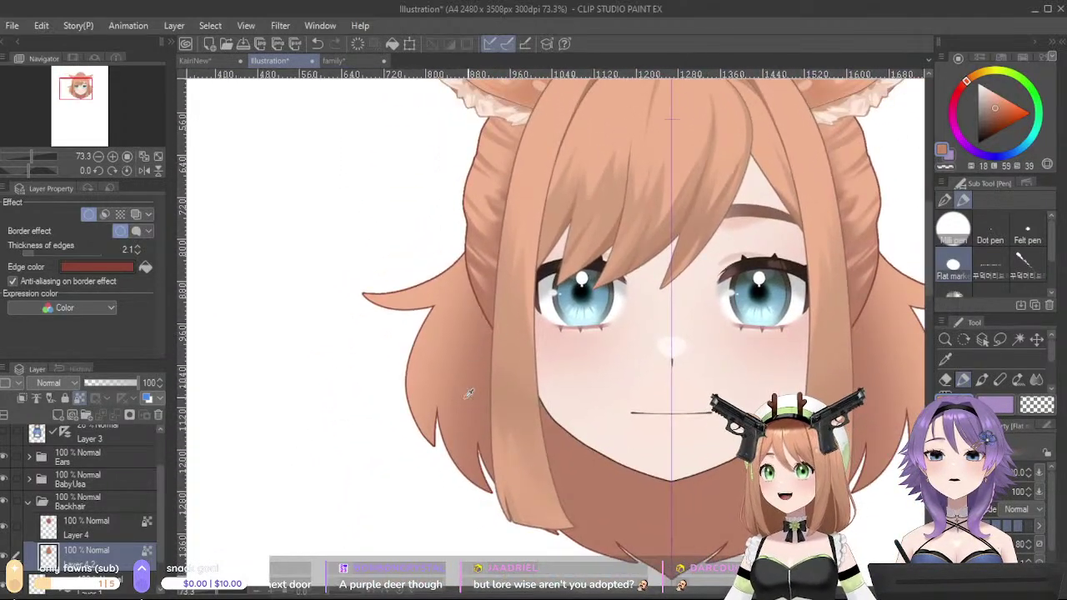
{"action": "mouse_move", "coordinate": [370, 298]}
{"action": "left_mouse_down"}
{"action": "mouse_move", "coordinate": [437, 301]}
{"action": "mouse_move", "coordinate": [462, 277]}
{"action": "left_mouse_up"}
{"action": "key", "text": "ctrl+z"}
{"action": "left_click_drag", "start_coordinate": [401, 313], "coordinate": [465, 272]}
{"action": "key", "text": "ctrl+z"}
{"action": "key", "text": "ctrl+z"}
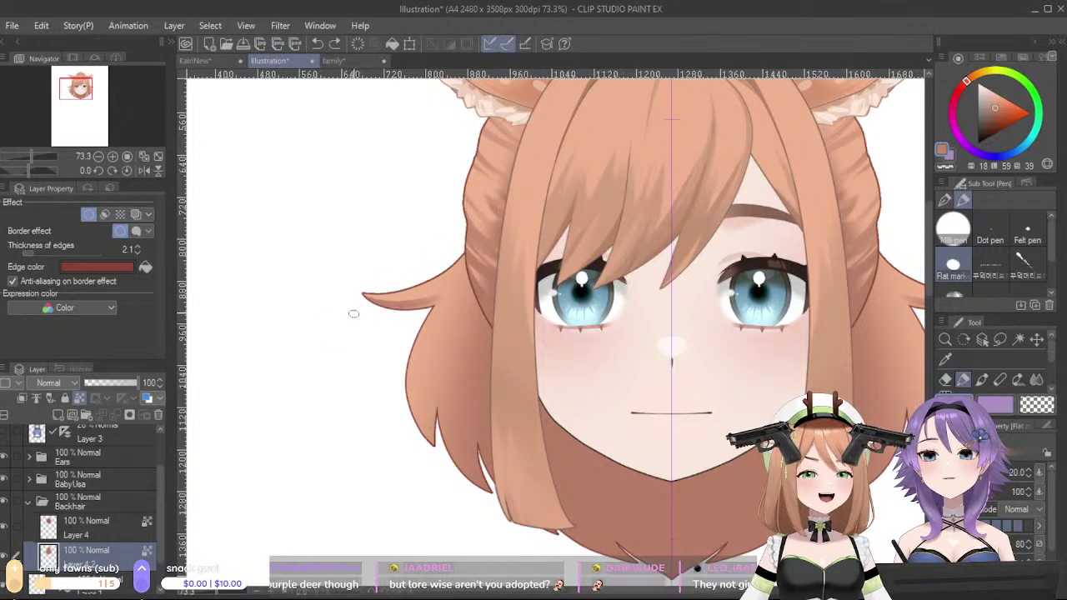
{"action": "key", "text": "ctrl+z"}
{"action": "key", "text": "ctrl+y"}
{"action": "key", "text": "ctrl+z"}
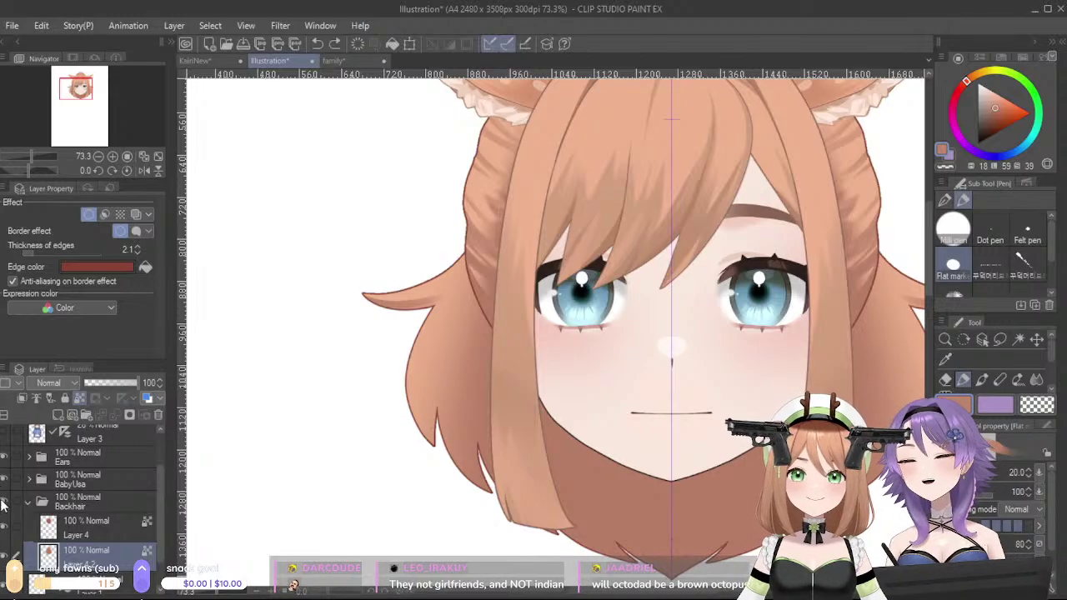
- Hide the ruffled braid in front of the back hair to expose the upper side strands
{"action": "left_click", "coordinate": [5, 499]}
{"action": "left_click", "coordinate": [5, 501]}
{"action": "left_click", "coordinate": [5, 502]}
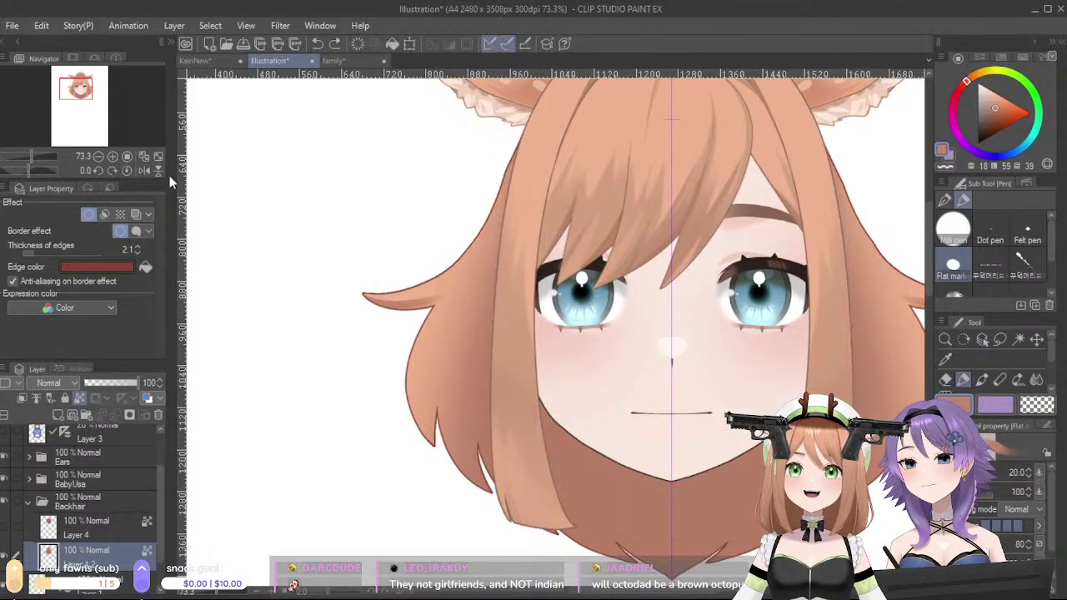
{"action": "left_click", "coordinate": [468, 261], "text": "alt"}
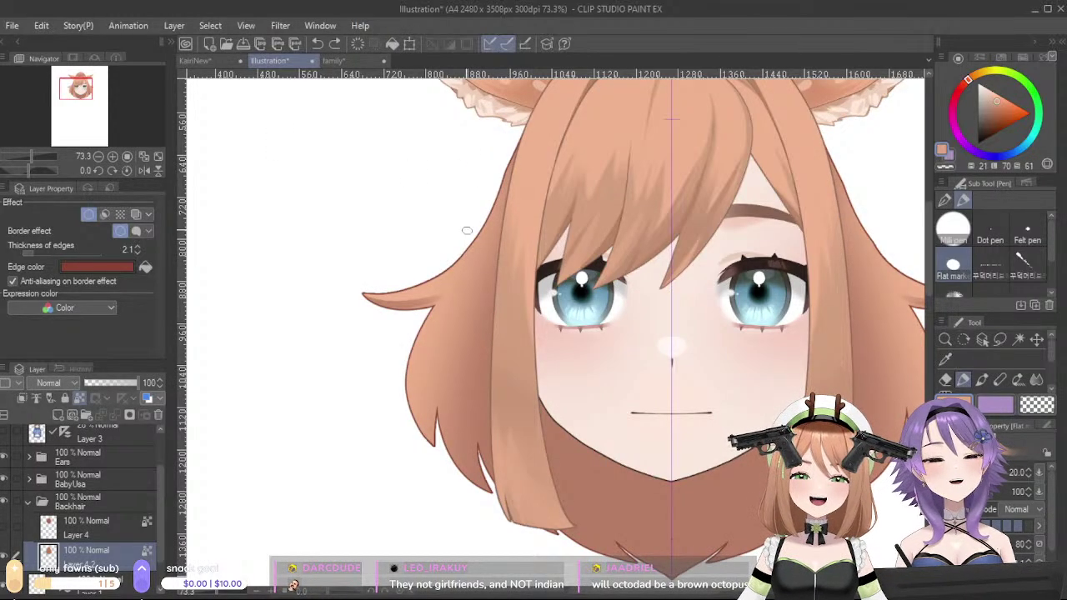
{"action": "left_click_drag", "start_coordinate": [511, 142], "coordinate": [500, 203]}
{"action": "mouse_move", "coordinate": [507, 161]}
{"action": "left_mouse_down"}
{"action": "mouse_move", "coordinate": [469, 275]}
{"action": "mouse_move", "coordinate": [486, 203]}
{"action": "left_mouse_up"}
{"action": "key", "text": "ctrl+z"}
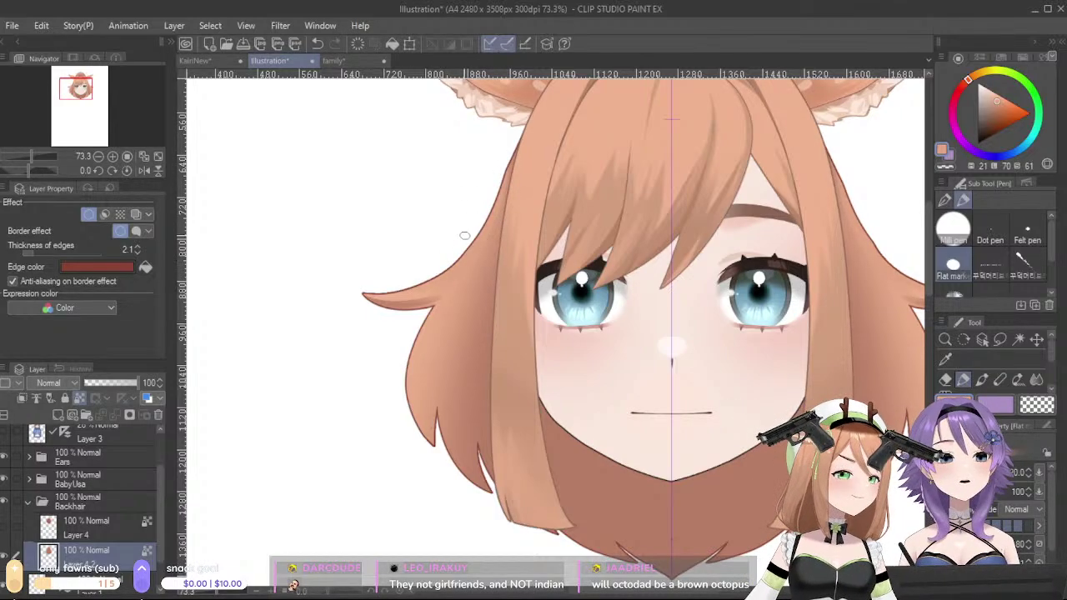
{"action": "key", "text": "ctrl+z"}
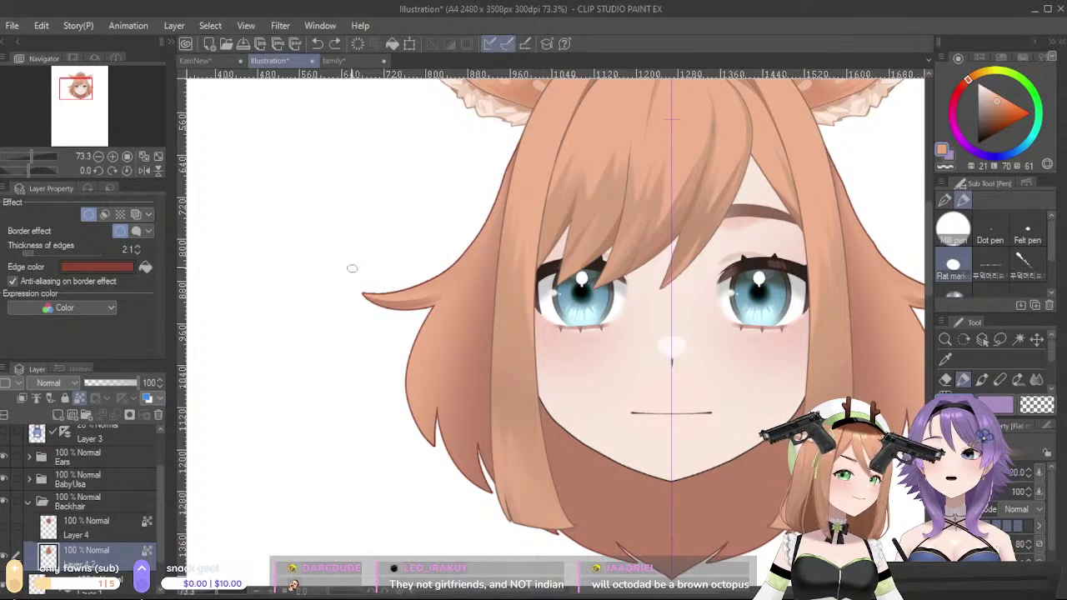
- Shade the back hair's outward-flicked strand with Flat marker strokes in oranges sampled from the hair
{"action": "left_click", "coordinate": [406, 296], "text": "alt"}
{"action": "left_click", "coordinate": [405, 296], "text": "alt"}
{"action": "left_click", "coordinate": [404, 296], "text": "alt"}
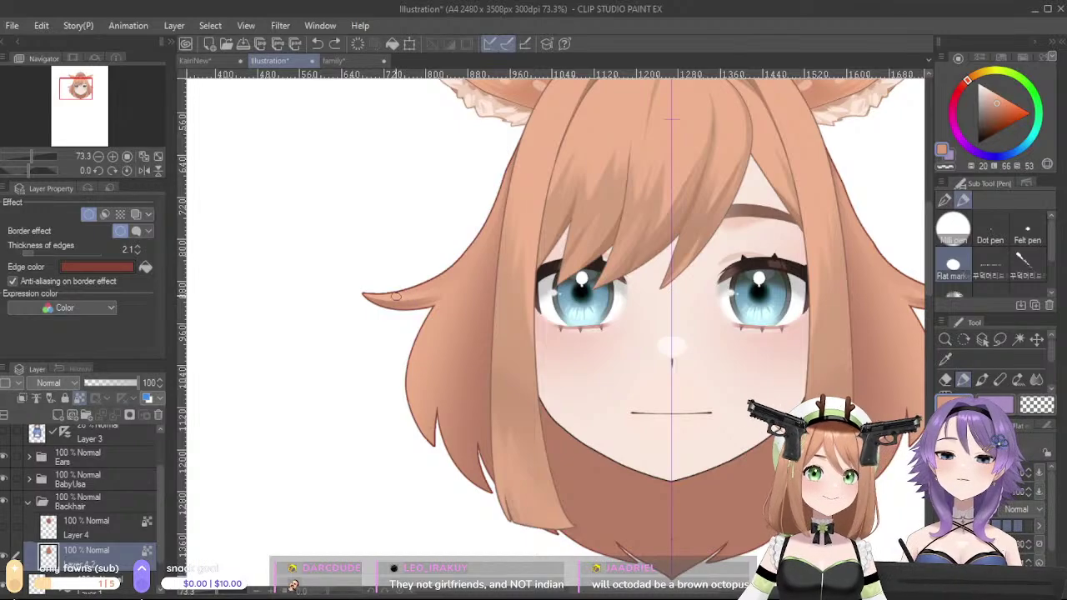
{"action": "left_click", "coordinate": [402, 297], "text": "alt"}
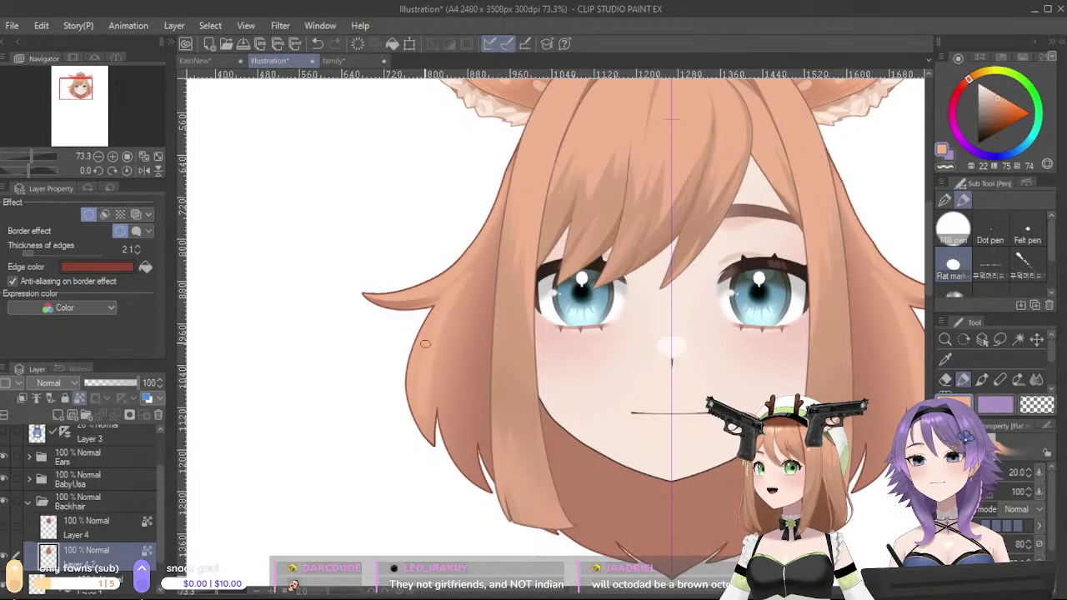
{"action": "key", "text": "ctrl+z"}
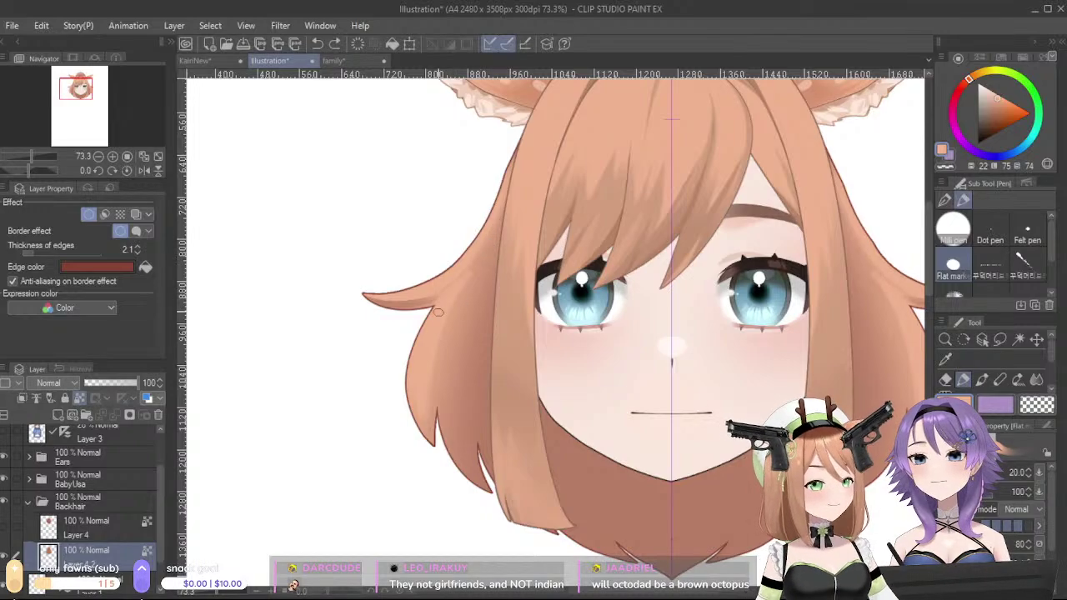
{"action": "left_click", "coordinate": [403, 302], "text": "alt"}
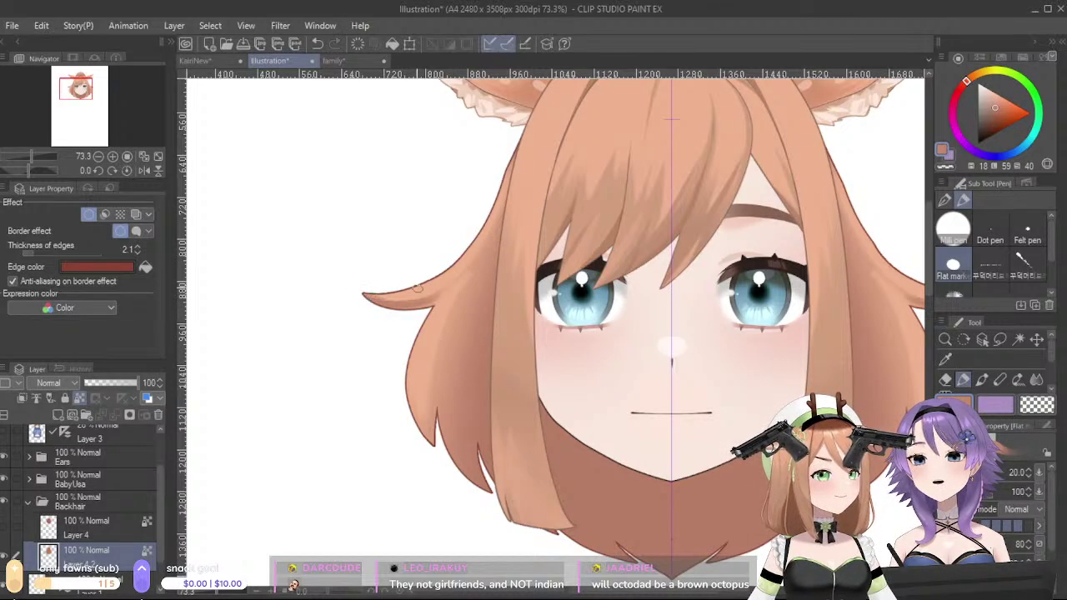
{"action": "mouse_move", "coordinate": [367, 300]}
{"action": "left_mouse_down"}
{"action": "mouse_move", "coordinate": [438, 290]}
{"action": "mouse_move", "coordinate": [409, 311]}
{"action": "mouse_move", "coordinate": [454, 285]}
{"action": "left_mouse_up"}
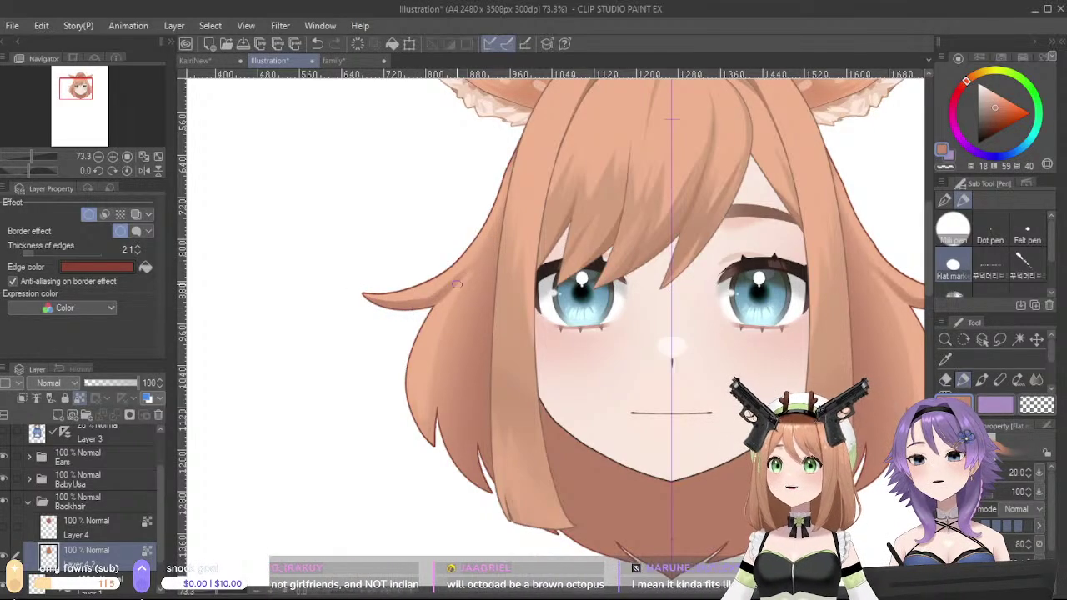
{"action": "left_click", "coordinate": [414, 293], "text": "alt"}
{"action": "key", "text": "ctrl+z"}
{"action": "left_click_drag", "start_coordinate": [418, 297], "coordinate": [471, 265]}
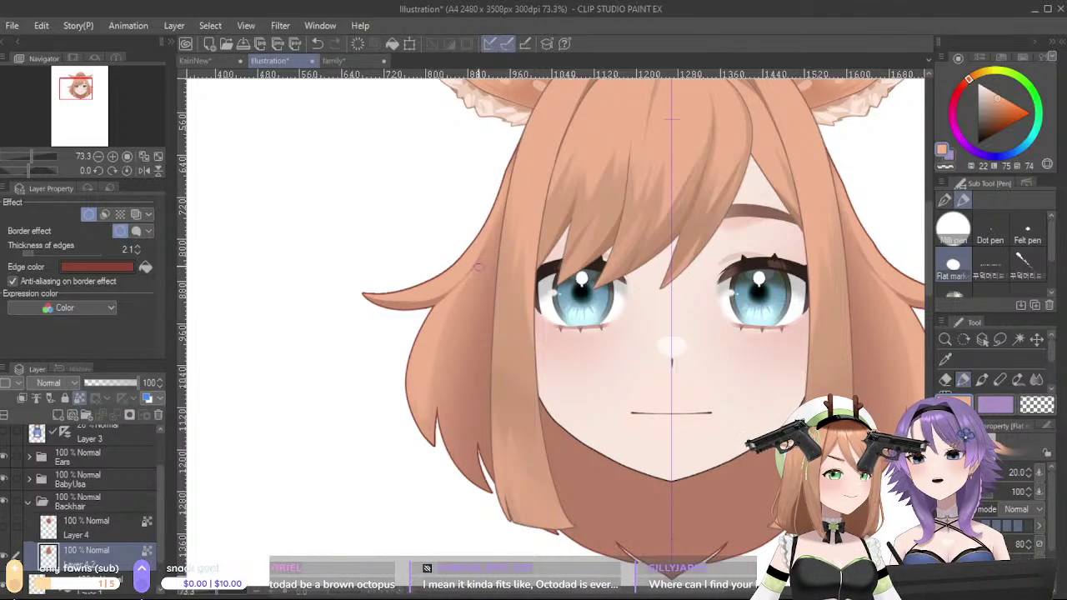
- Add light strand lines to the rounded side lobe below the flick, using sampled light orange
{"action": "left_click", "coordinate": [482, 265], "text": "alt"}
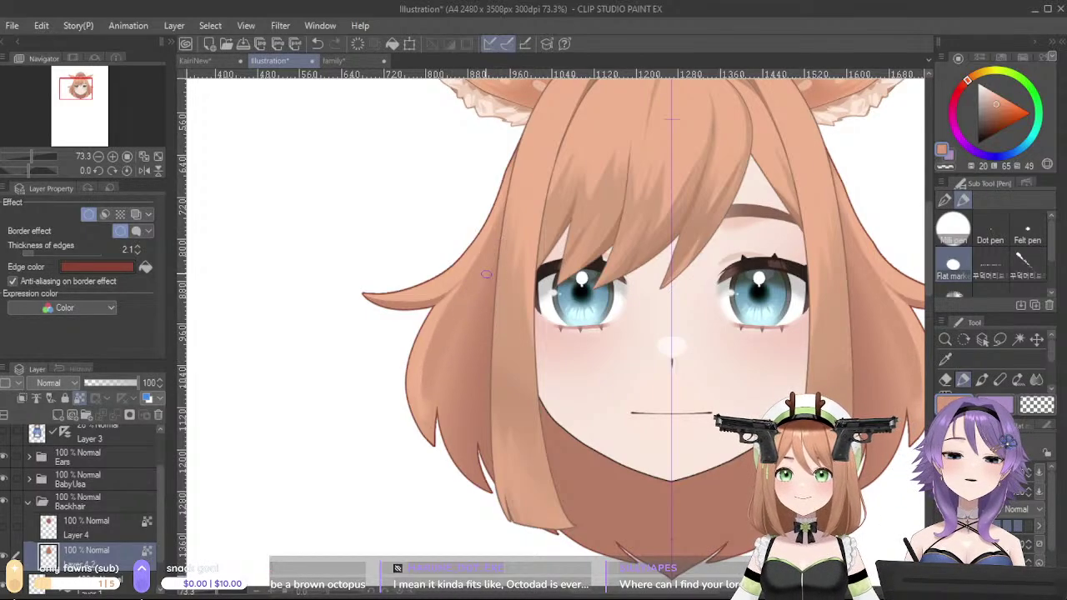
{"action": "left_click", "coordinate": [416, 360], "text": "alt"}
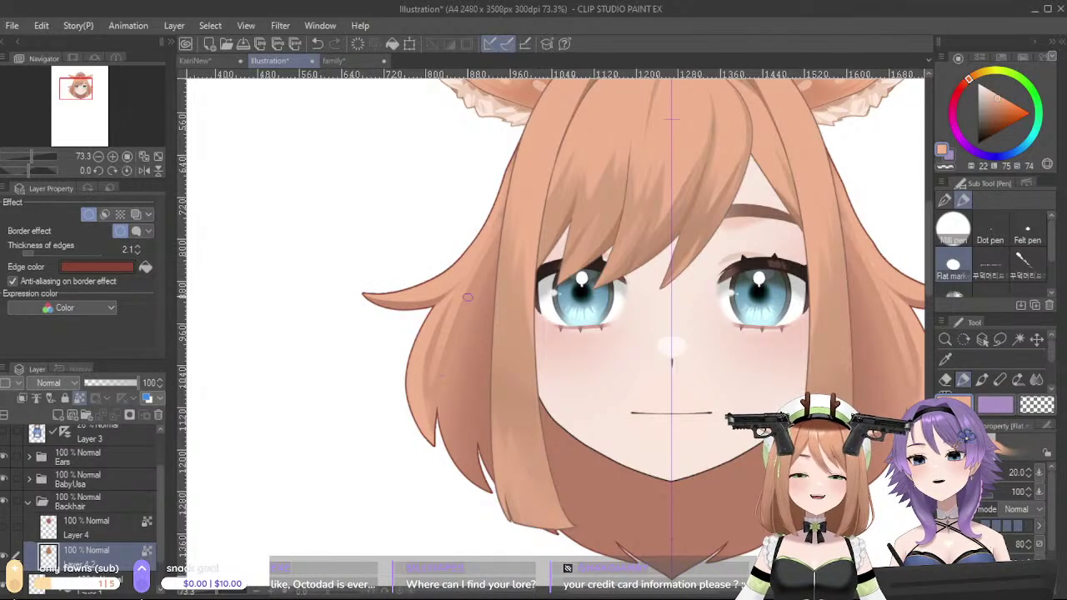
{"action": "left_click_drag", "start_coordinate": [433, 359], "coordinate": [428, 388]}
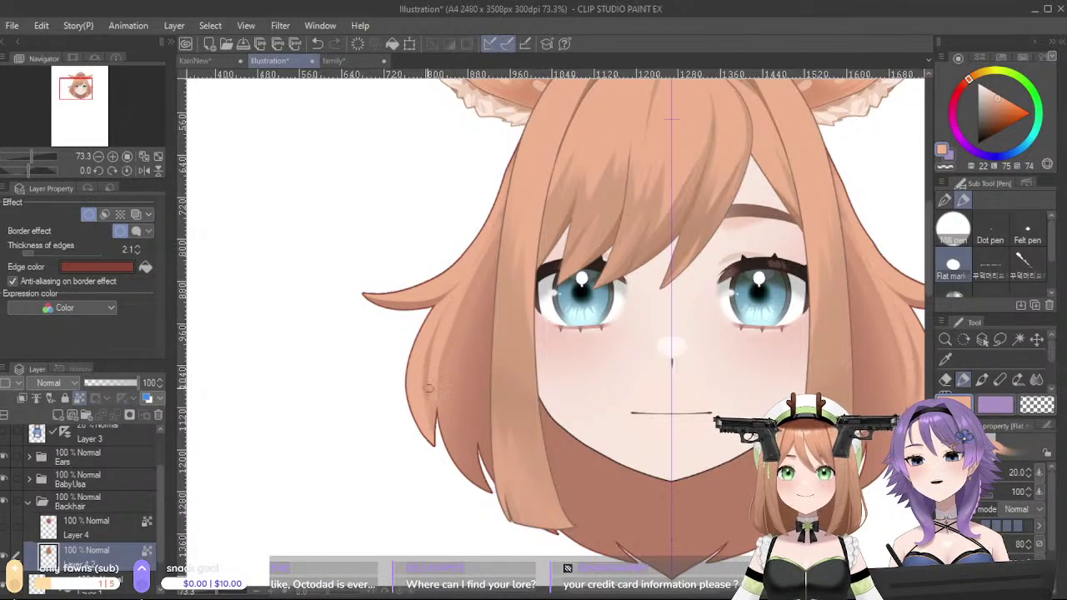
{"action": "left_click", "coordinate": [475, 341], "text": "alt"}
{"action": "left_click", "coordinate": [492, 219], "text": "alt"}
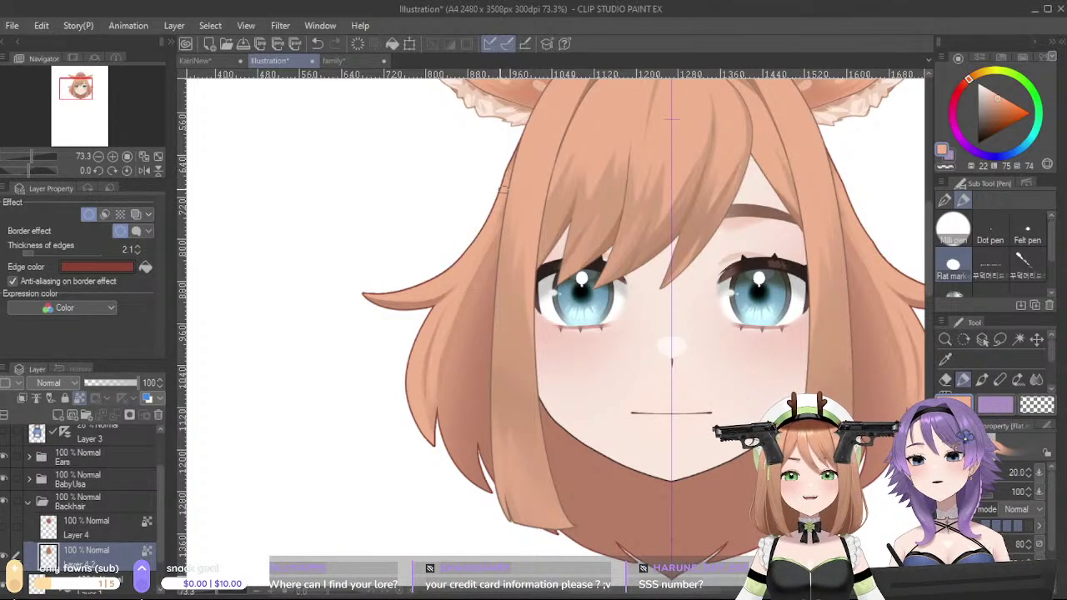
- Rework the upper side hair above the flick with a sampled light orange stroke
{"action": "left_click", "coordinate": [503, 213], "text": "alt"}
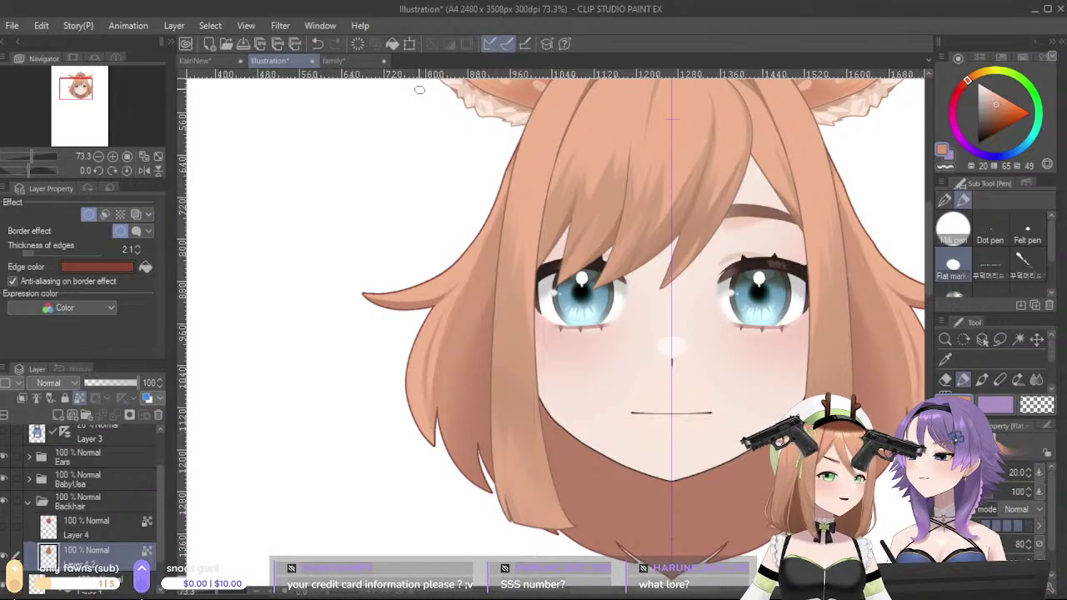
{"action": "key", "text": "ctrl+z"}
{"action": "left_click", "coordinate": [471, 257], "text": "alt"}
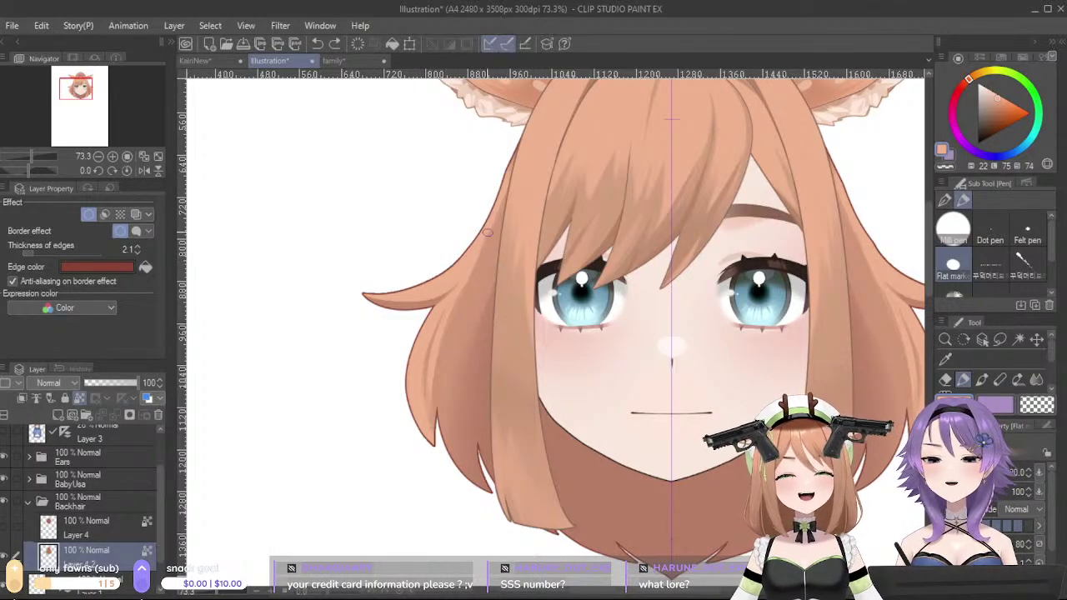
{"action": "left_click_drag", "start_coordinate": [493, 220], "coordinate": [484, 236]}
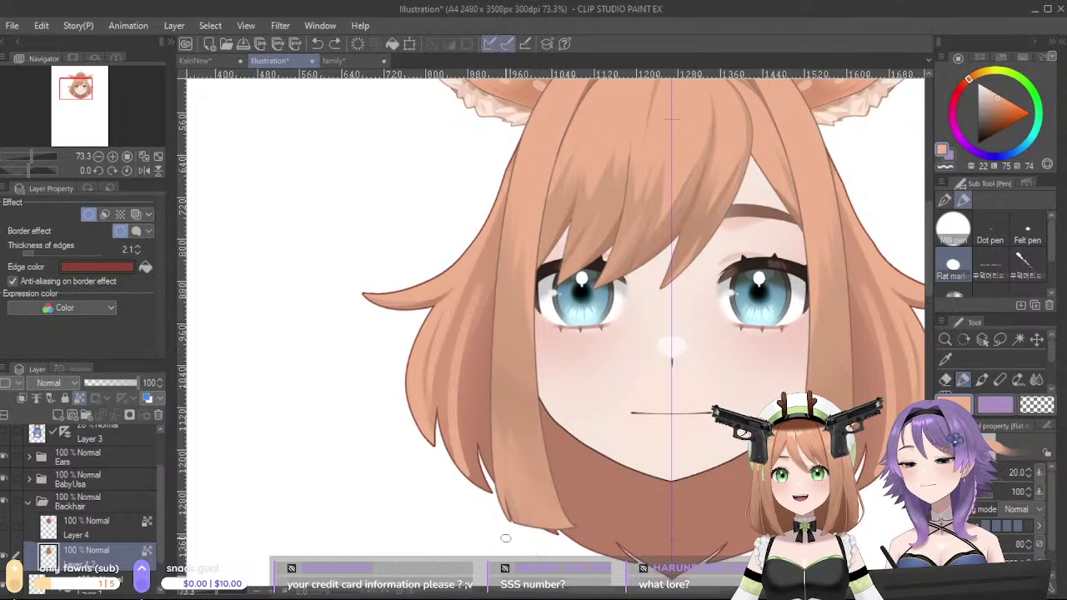
- Paint darker strand streaks in the back hair next to the long front side lock, using sampled tones
{"action": "left_click_drag", "start_coordinate": [528, 405], "coordinate": [445, 548]}
{"action": "left_click_drag", "start_coordinate": [519, 448], "coordinate": [498, 401]}
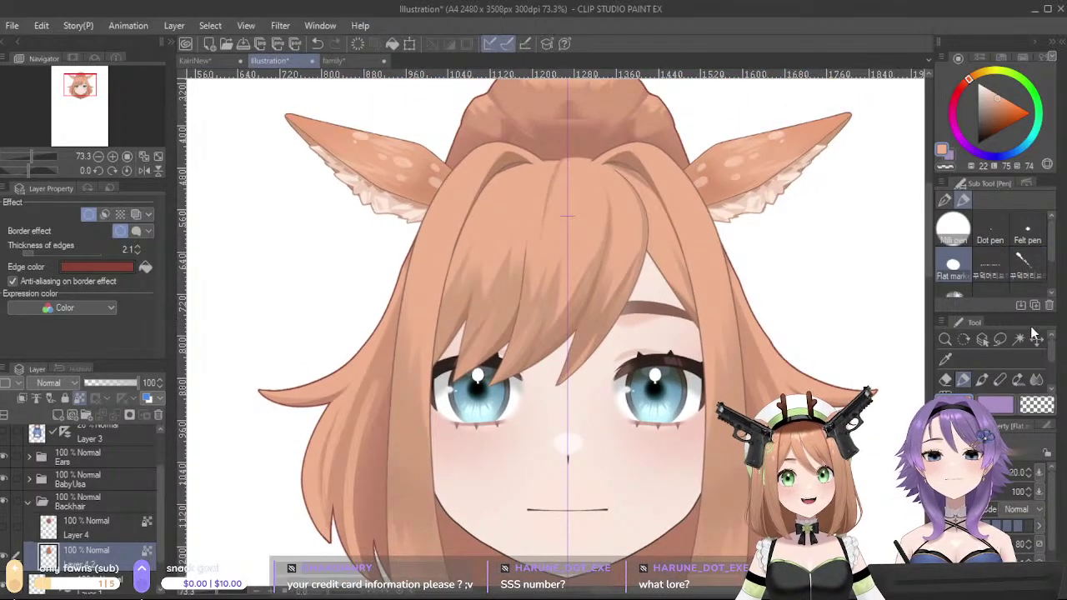
{"action": "left_click_drag", "start_coordinate": [422, 453], "coordinate": [459, 366]}
{"action": "left_click", "coordinate": [413, 276], "text": "alt"}
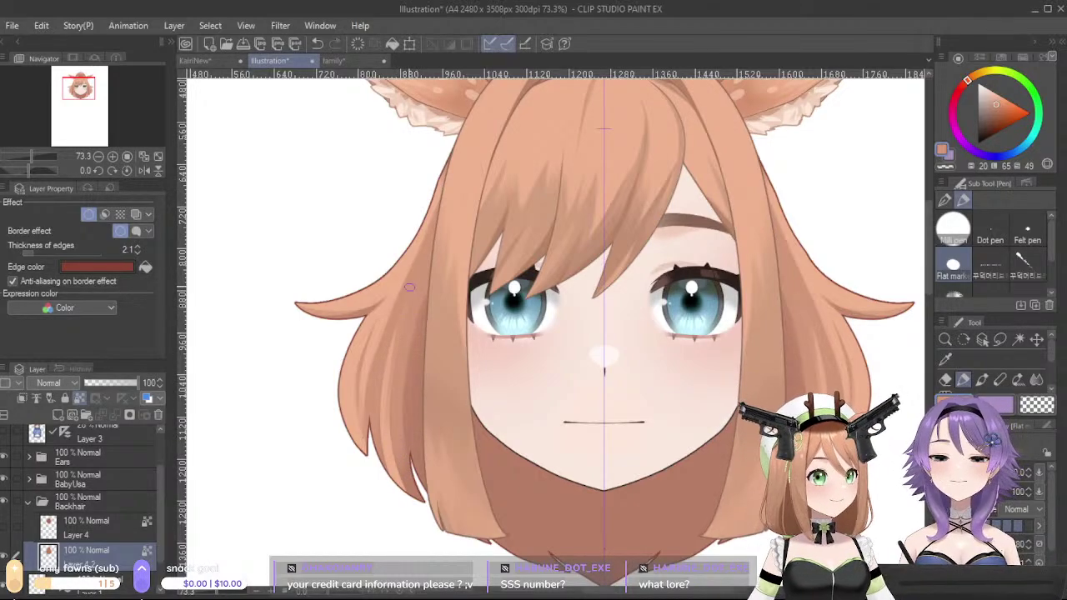
{"action": "left_click", "coordinate": [412, 362], "text": "alt"}
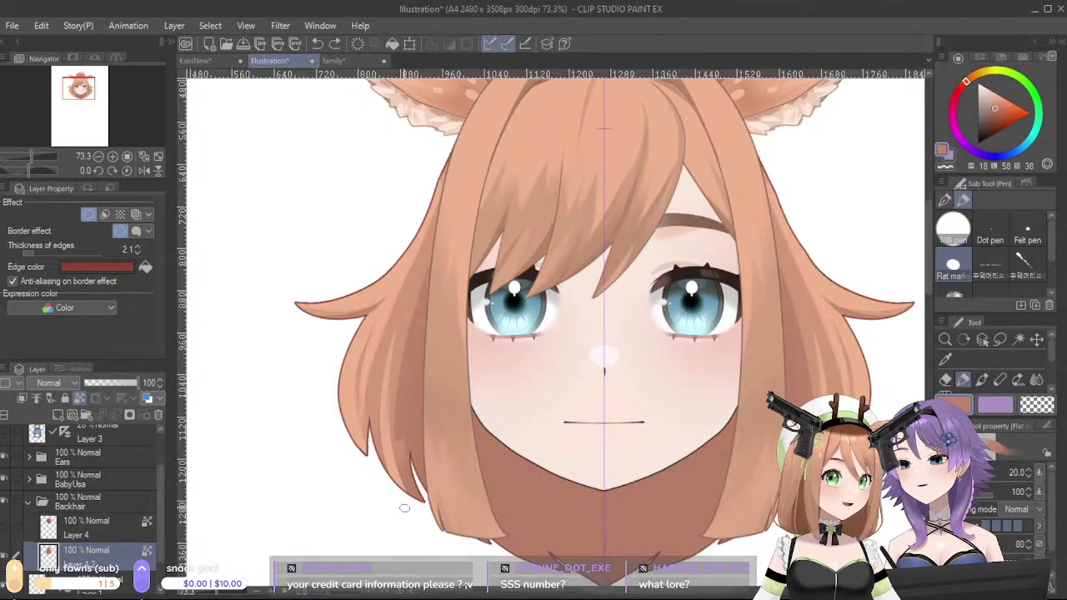
{"action": "mouse_move", "coordinate": [432, 273]}
{"action": "left_mouse_down"}
{"action": "mouse_move", "coordinate": [402, 440]}
{"action": "mouse_move", "coordinate": [424, 535]}
{"action": "left_mouse_up"}
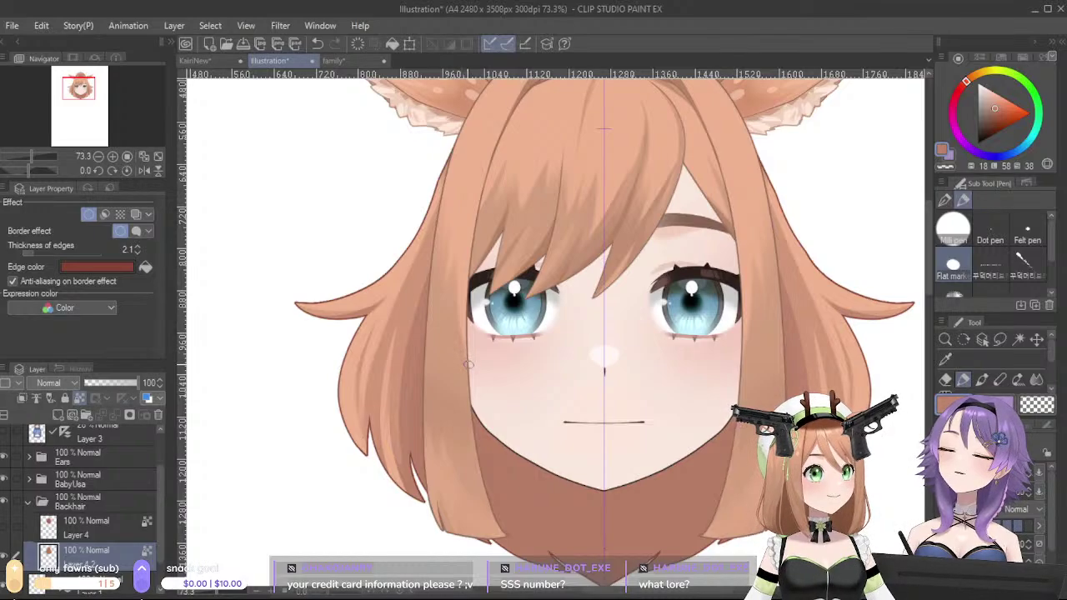
{"action": "key", "text": "ctrl+z"}
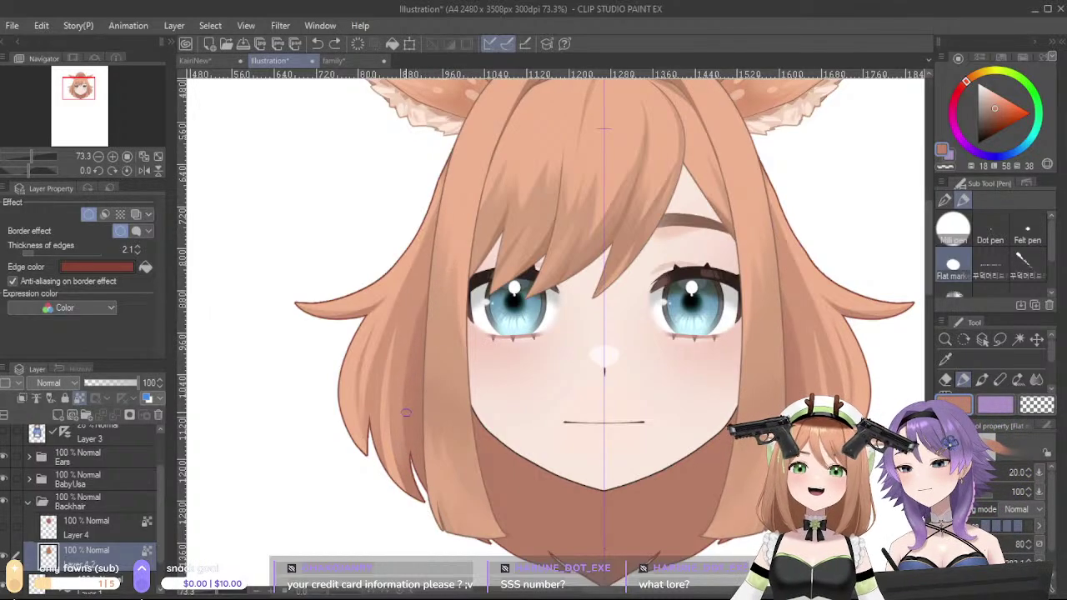
{"action": "key", "text": "ctrl+z"}
{"action": "mouse_move", "coordinate": [445, 264]}
{"action": "left_mouse_down"}
{"action": "mouse_move", "coordinate": [393, 421]}
{"action": "mouse_move", "coordinate": [409, 517]}
{"action": "left_mouse_up"}
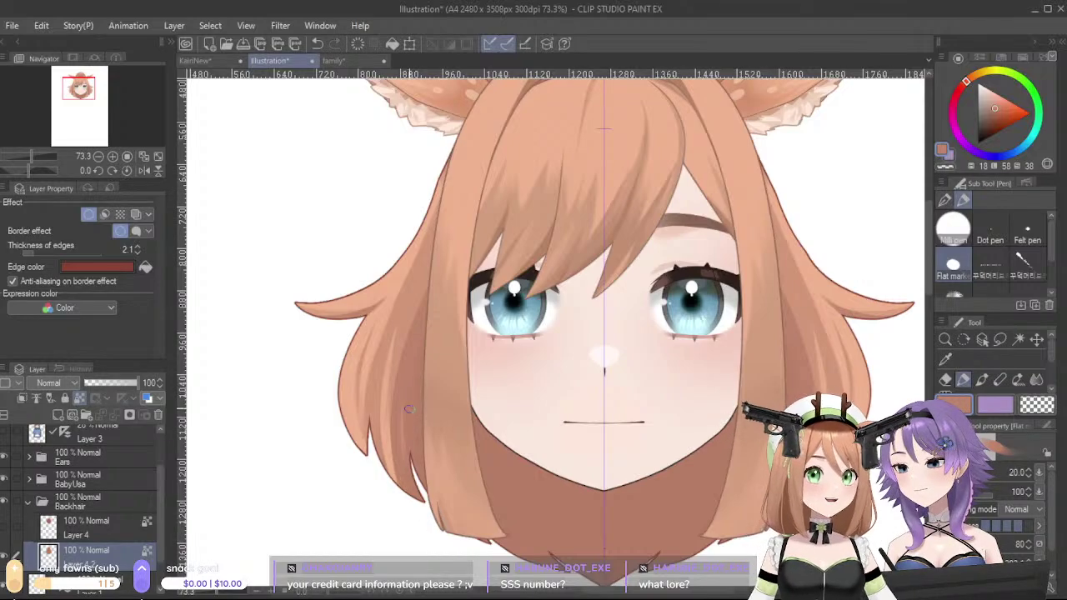
{"action": "key", "text": "ctrl+z"}
{"action": "key", "text": "ctrl+y"}
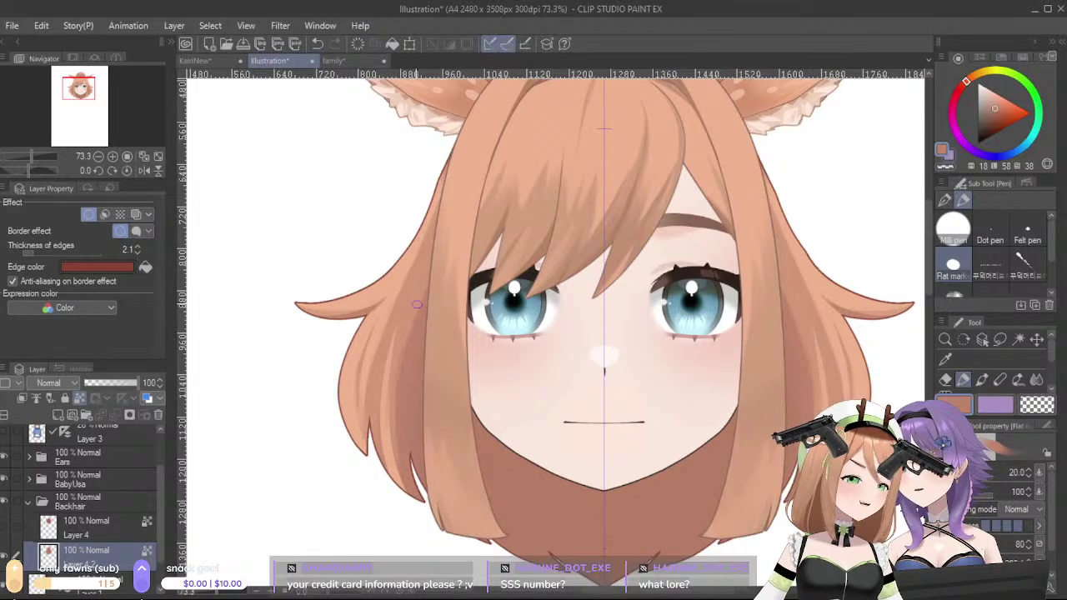
- Refine the shadow beside the front side lock with alternating sampled mid and dark orange strokes
{"action": "left_click", "coordinate": [408, 279], "text": "alt"}
{"action": "left_click_drag", "start_coordinate": [409, 320], "coordinate": [420, 429]}
{"action": "left_click_drag", "start_coordinate": [424, 287], "coordinate": [423, 393]}
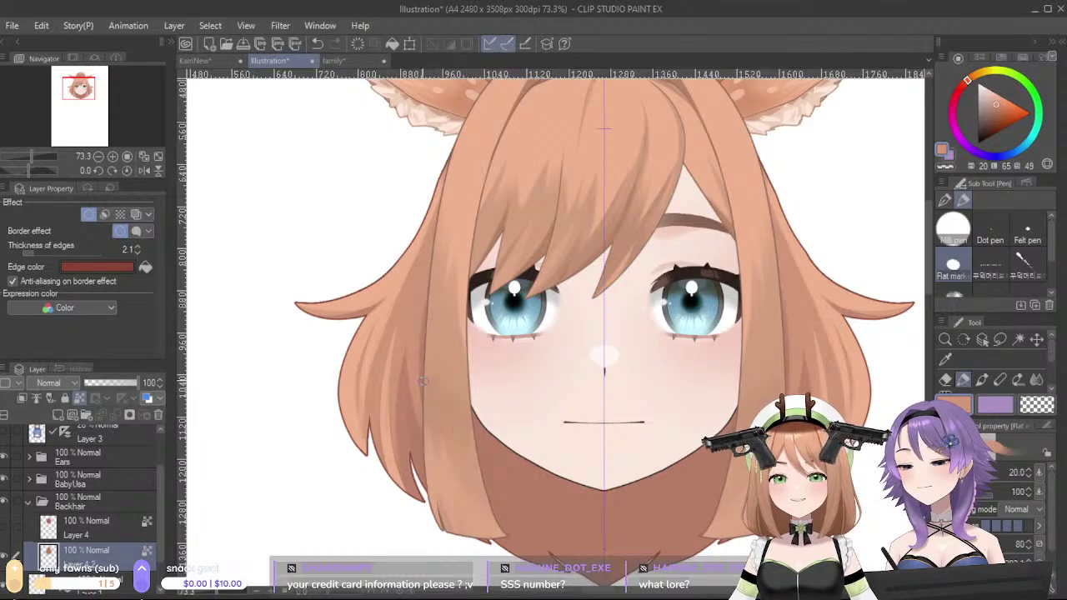
{"action": "left_click", "coordinate": [411, 421], "text": "alt"}
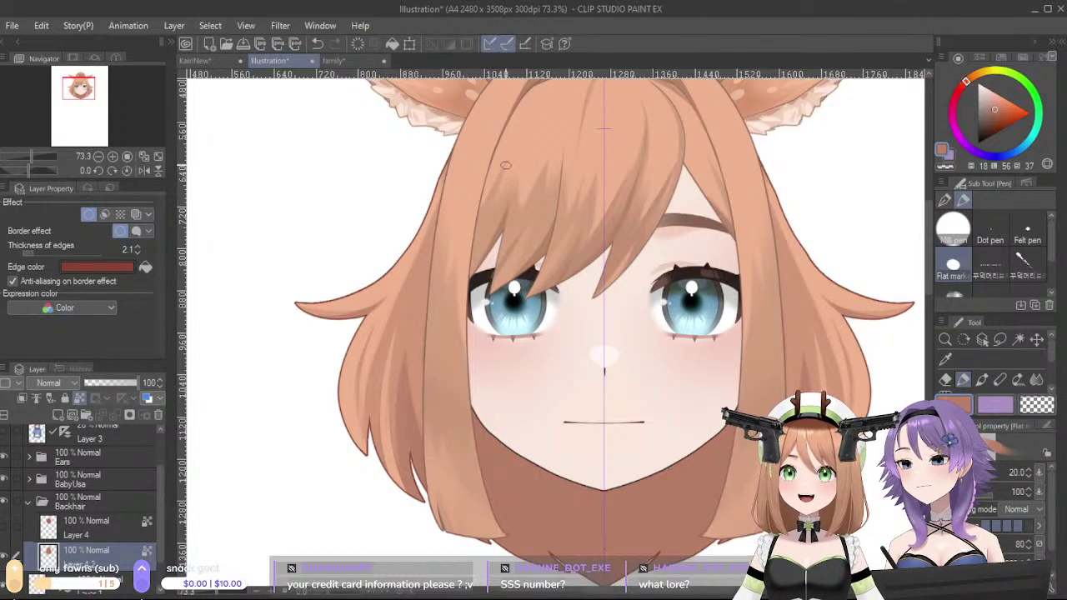
{"action": "key", "text": "ctrl+z"}
{"action": "mouse_move", "coordinate": [426, 276]}
{"action": "left_mouse_down"}
{"action": "mouse_move", "coordinate": [415, 388]}
{"action": "mouse_move", "coordinate": [419, 432]}
{"action": "left_mouse_up"}
{"action": "key", "text": "ctrl+z"}
{"action": "mouse_move", "coordinate": [426, 322]}
{"action": "left_mouse_down"}
{"action": "mouse_move", "coordinate": [422, 445]}
{"action": "mouse_move", "coordinate": [420, 385]}
{"action": "left_mouse_up"}
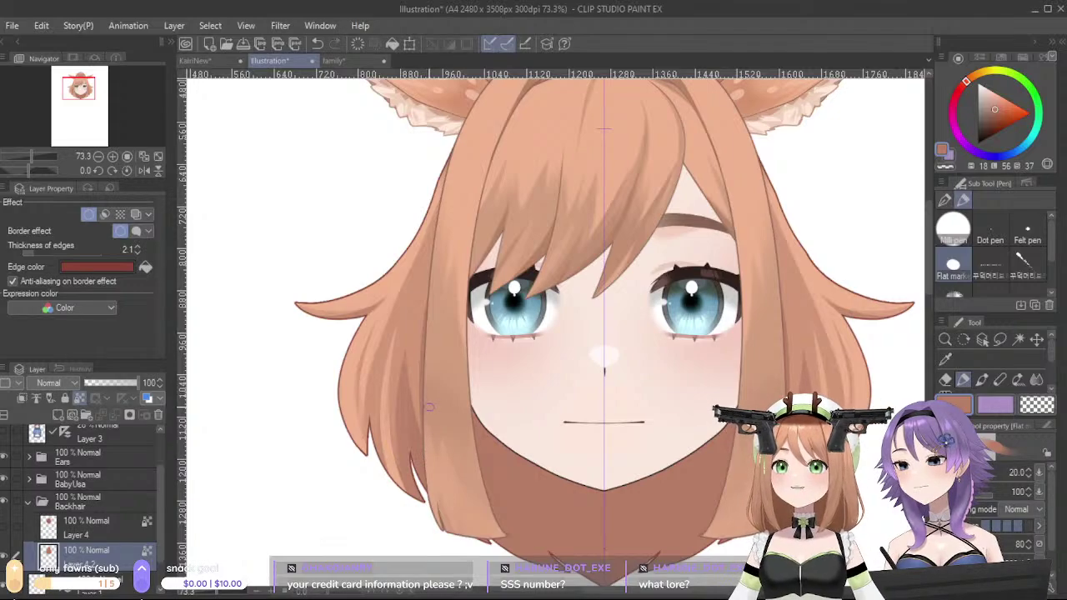
- Mix a darker red-brown and draw long mirrored shadow strands in the back hair below the jaw
{"action": "left_click_drag", "start_coordinate": [632, 150], "coordinate": [590, 258]}
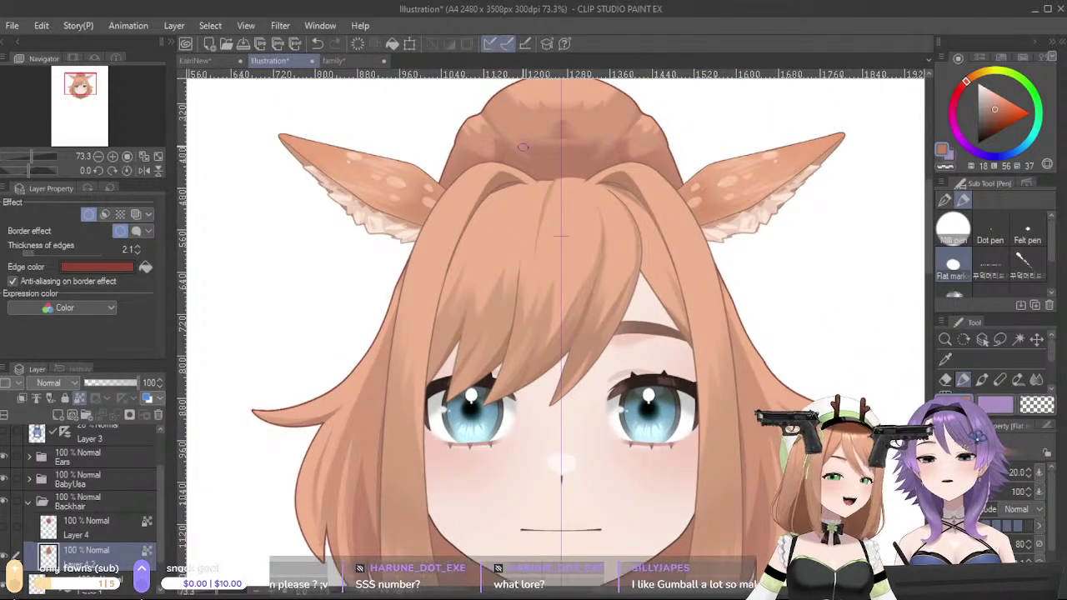
{"action": "left_click_drag", "start_coordinate": [553, 340], "coordinate": [509, 183]}
{"action": "left_click", "coordinate": [414, 176], "text": "alt"}
{"action": "left_click", "coordinate": [415, 177], "text": "alt"}
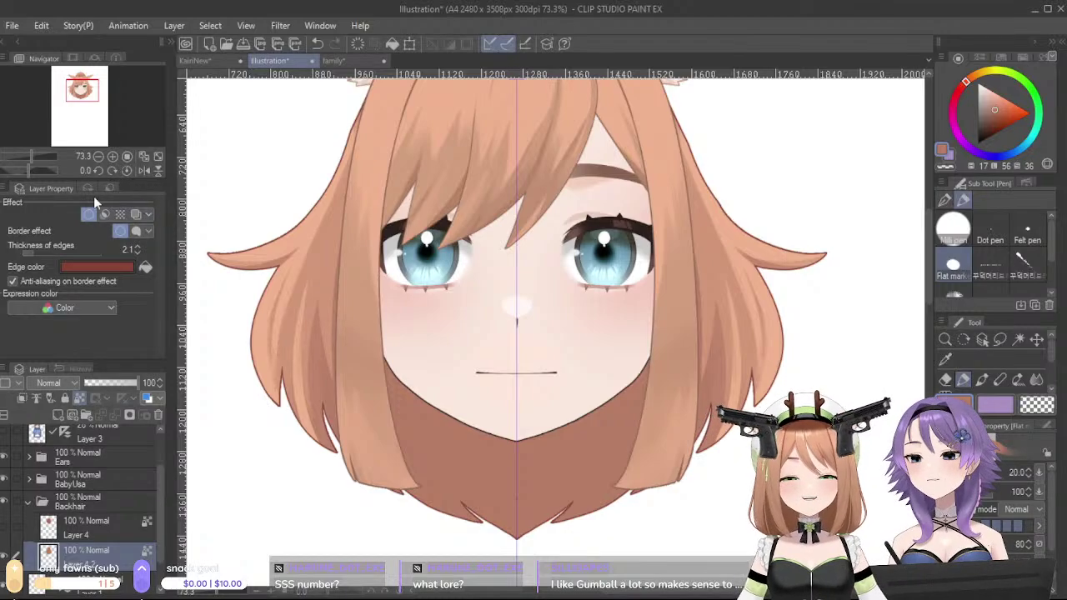
{"action": "left_click_drag", "start_coordinate": [998, 109], "coordinate": [965, 100]}
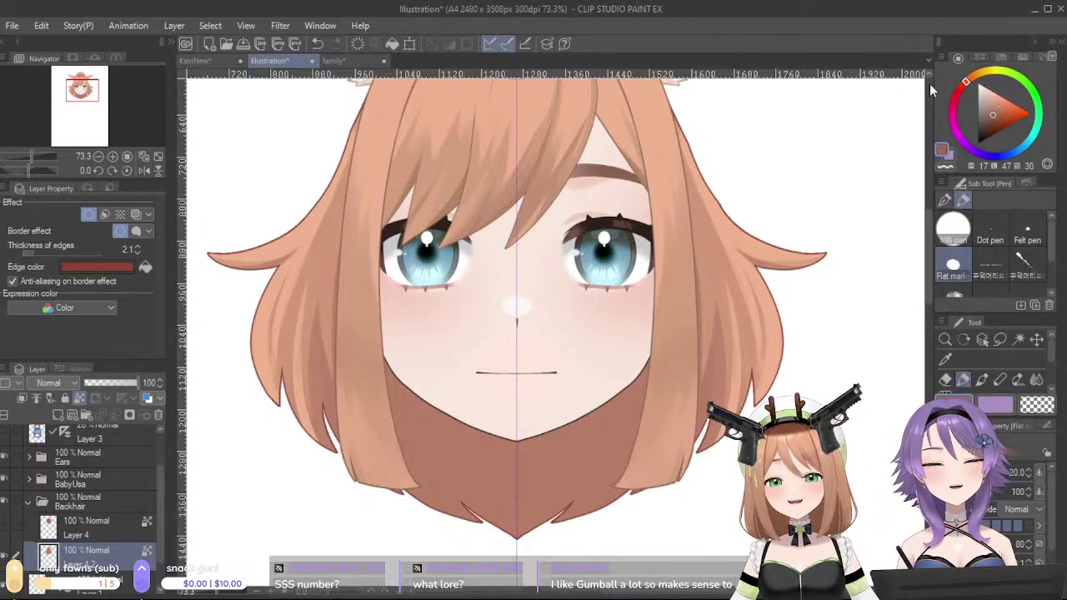
{"action": "left_click_drag", "start_coordinate": [411, 343], "coordinate": [500, 538]}
{"action": "key", "text": "ctrl+z"}
{"action": "left_click_drag", "start_coordinate": [418, 317], "coordinate": [533, 570]}
{"action": "key", "text": "ctrl+z"}
{"action": "left_click_drag", "start_coordinate": [407, 366], "coordinate": [525, 571]}
- Even out the back hair between the dark strand and the side lock with a sampled mid tone
{"action": "left_click_drag", "start_coordinate": [432, 469], "coordinate": [468, 521]}
{"action": "key", "text": "ctrl+z"}
{"action": "left_click", "coordinate": [457, 463], "text": "alt"}
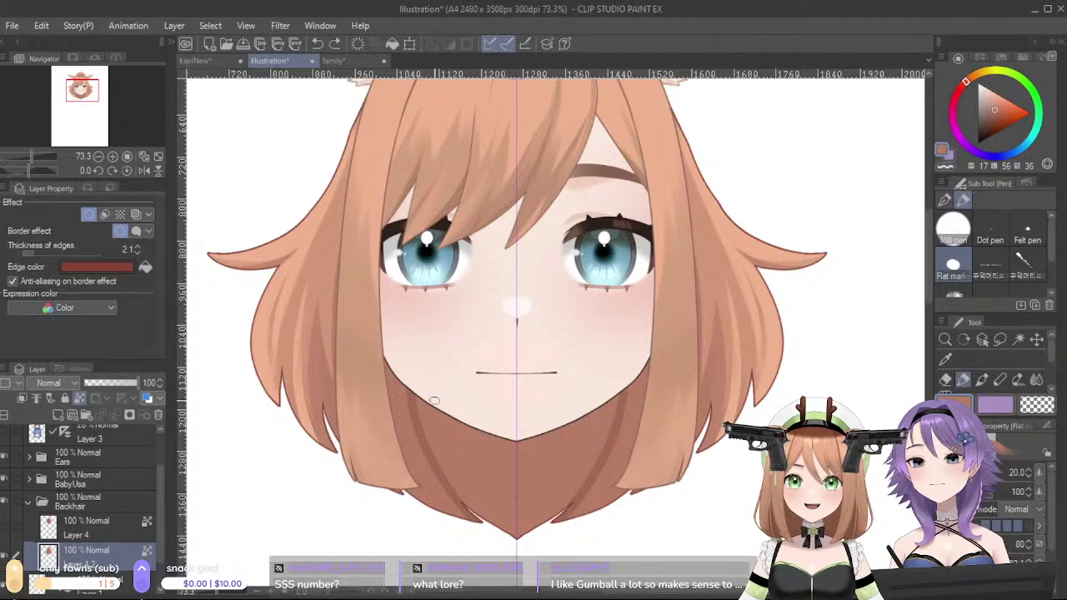
{"action": "left_click_drag", "start_coordinate": [414, 263], "coordinate": [453, 423]}
{"action": "left_click_drag", "start_coordinate": [409, 368], "coordinate": [431, 456]}
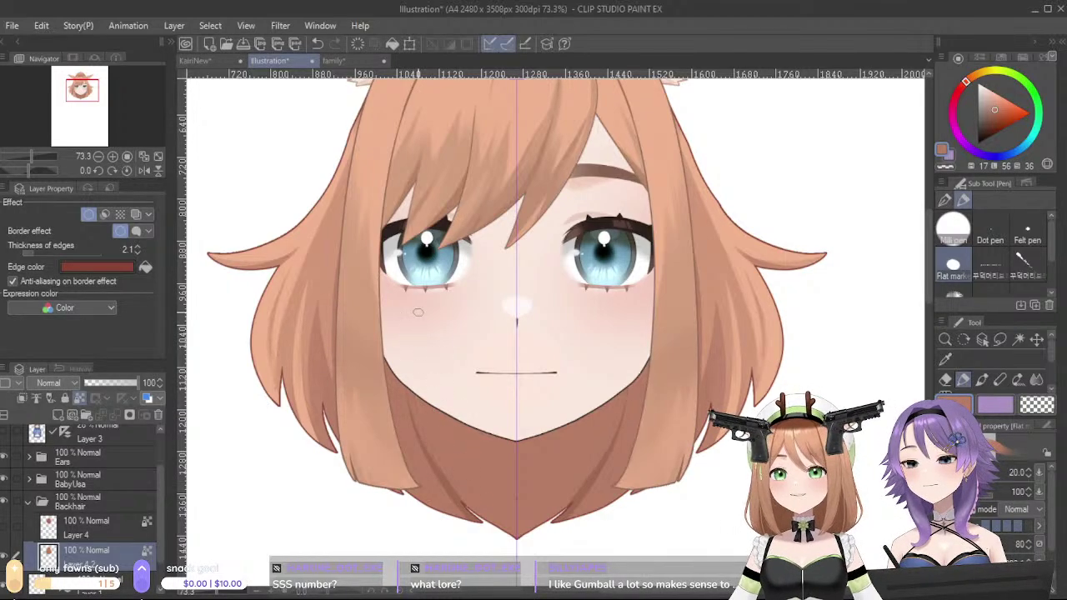
- Add a second dark strand line closer to the chin and trim it with the sampled base tone
{"action": "left_click", "coordinate": [580, 489], "text": "alt"}
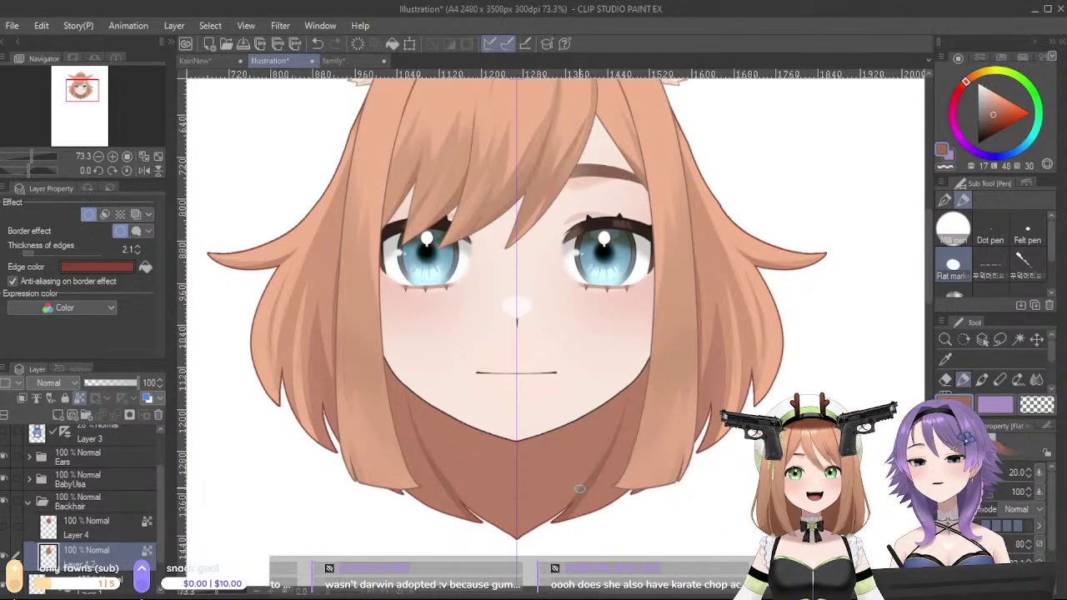
{"action": "left_click_drag", "start_coordinate": [432, 427], "coordinate": [490, 519]}
{"action": "key", "text": "ctrl+z"}
{"action": "key", "text": "ctrl+z"}
{"action": "left_click_drag", "start_coordinate": [455, 465], "coordinate": [496, 517]}
{"action": "key", "text": "ctrl+z"}
{"action": "left_click", "coordinate": [468, 487], "text": "alt"}
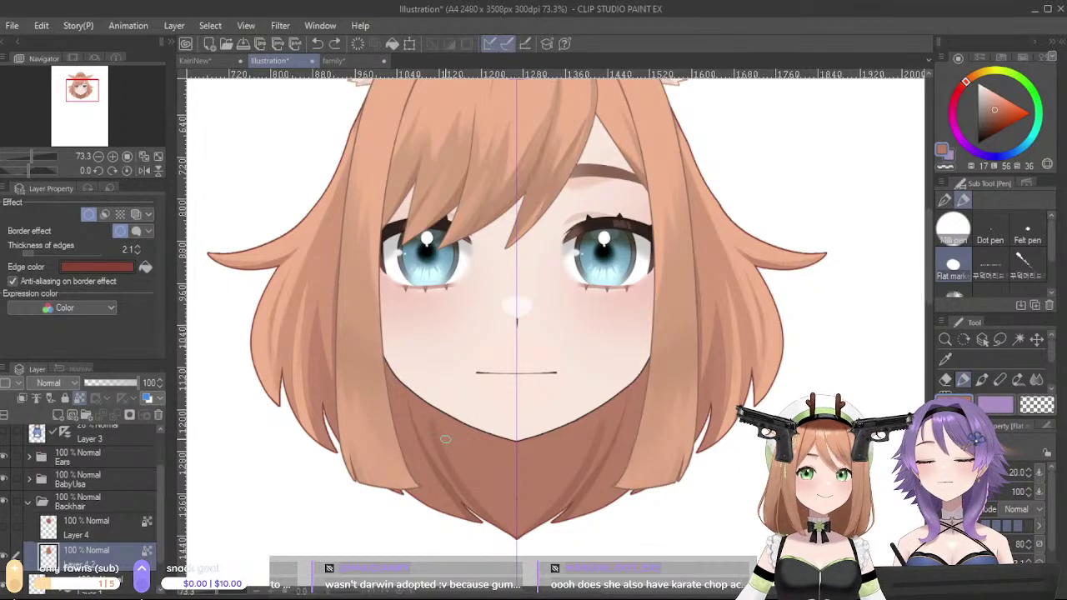
{"action": "left_click_drag", "start_coordinate": [449, 440], "coordinate": [475, 483]}
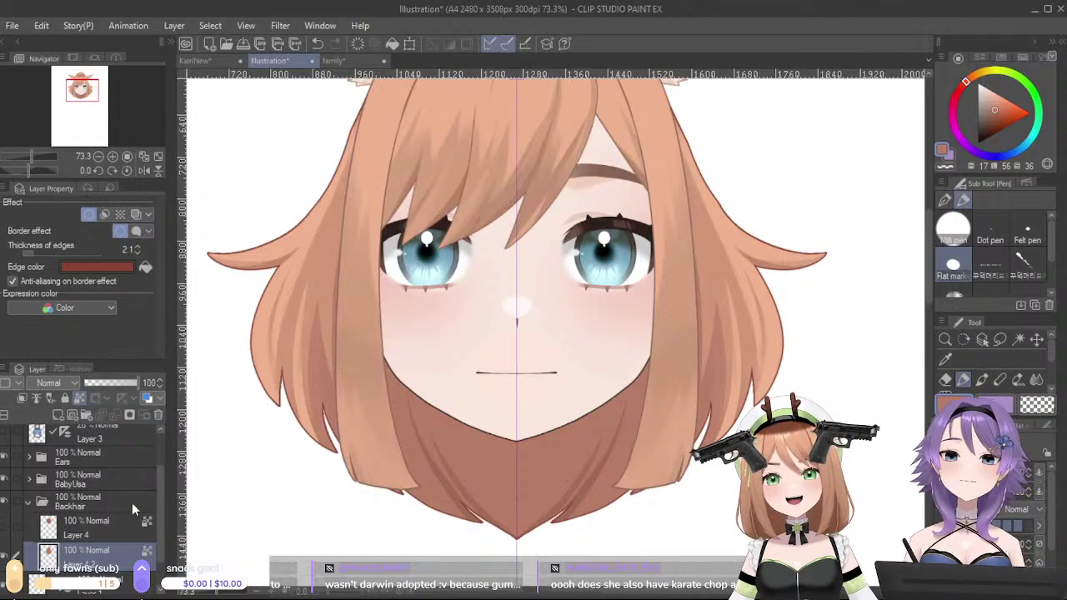
- Show the ruffled braid on Layer 4 again and check the whole head at 30% zoom
{"action": "left_click", "coordinate": [4, 529]}
{"action": "left_click_drag", "start_coordinate": [442, 310], "coordinate": [480, 480]}
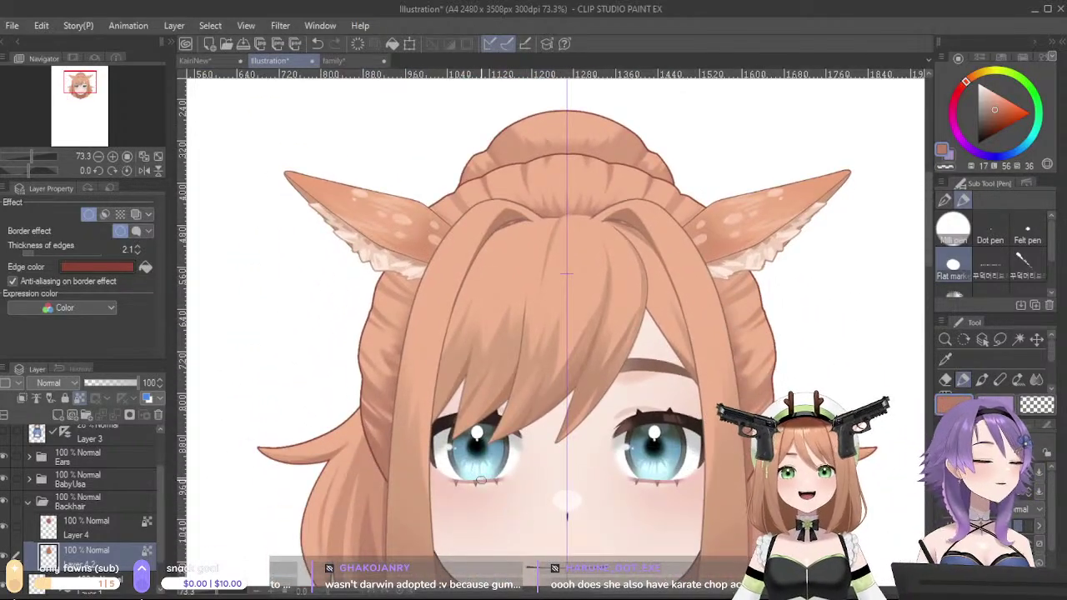
{"action": "scroll", "coordinate": [596, 385], "scroll_direction": "down", "scroll_amount": 5}
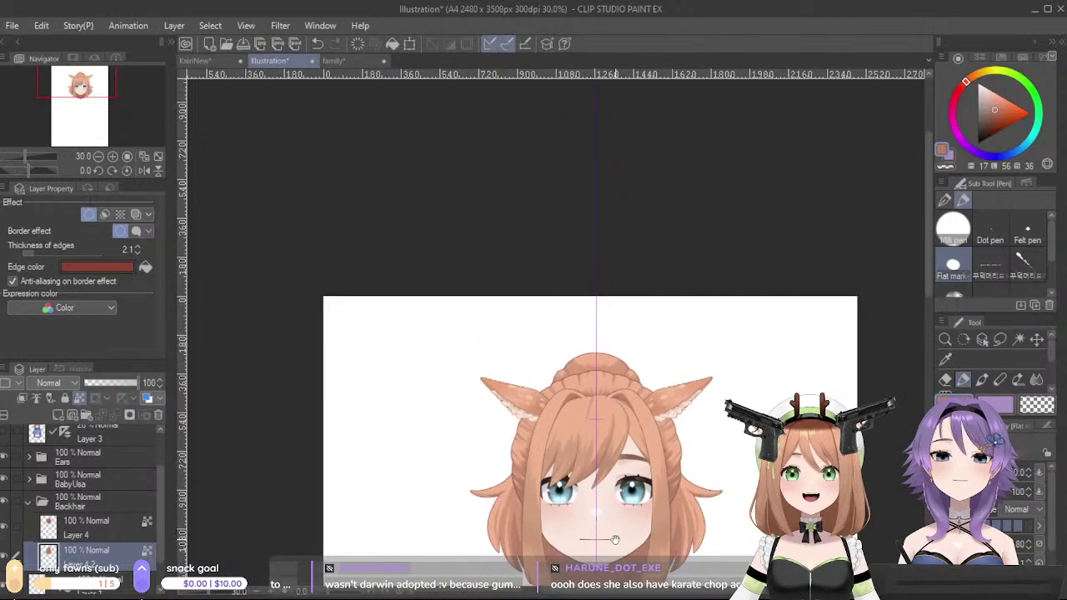
- Paint darker shading on the back hair beneath the chin, using brown tones sampled from the hair
{"action": "scroll", "coordinate": [588, 418], "scroll_direction": "up", "scroll_amount": 5}
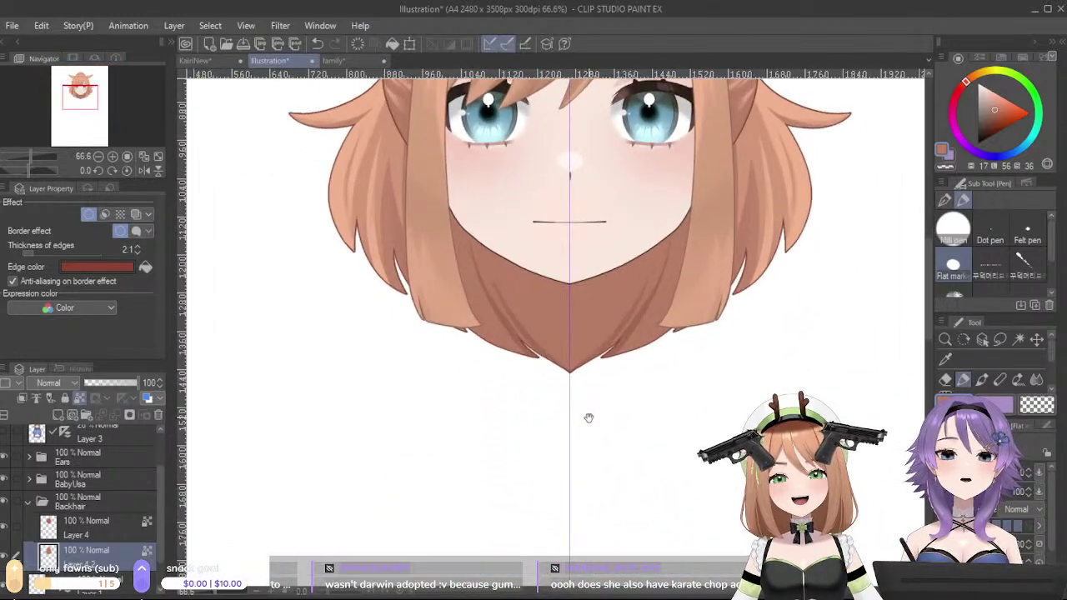
{"action": "left_click", "coordinate": [517, 329], "text": "alt"}
{"action": "left_click_drag", "start_coordinate": [551, 307], "coordinate": [603, 432]}
{"action": "left_click_drag", "start_coordinate": [547, 354], "coordinate": [521, 433]}
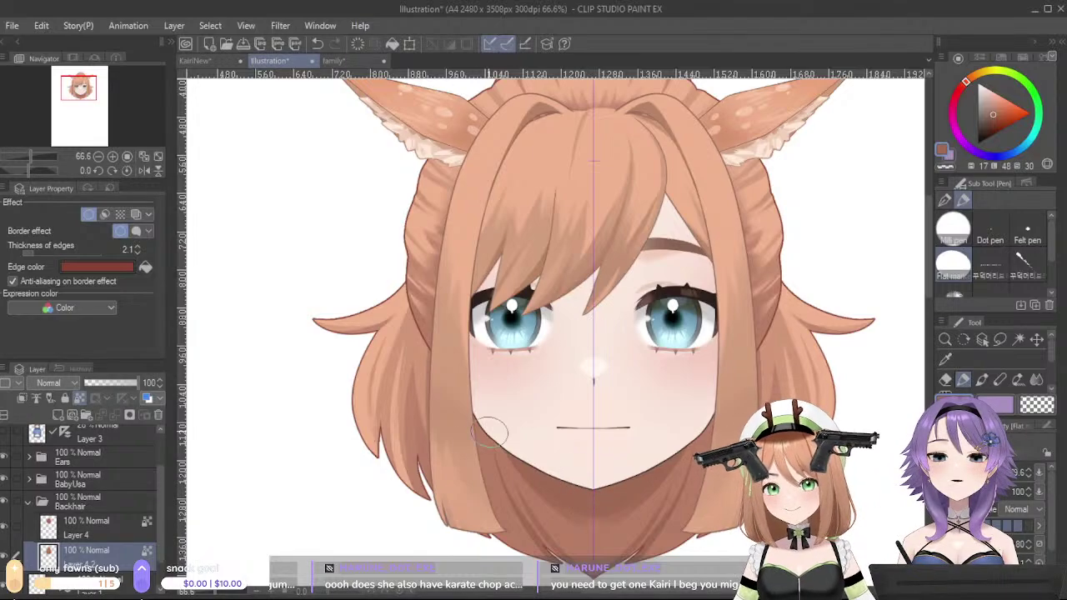
{"action": "left_click", "coordinate": [567, 532], "text": "alt"}
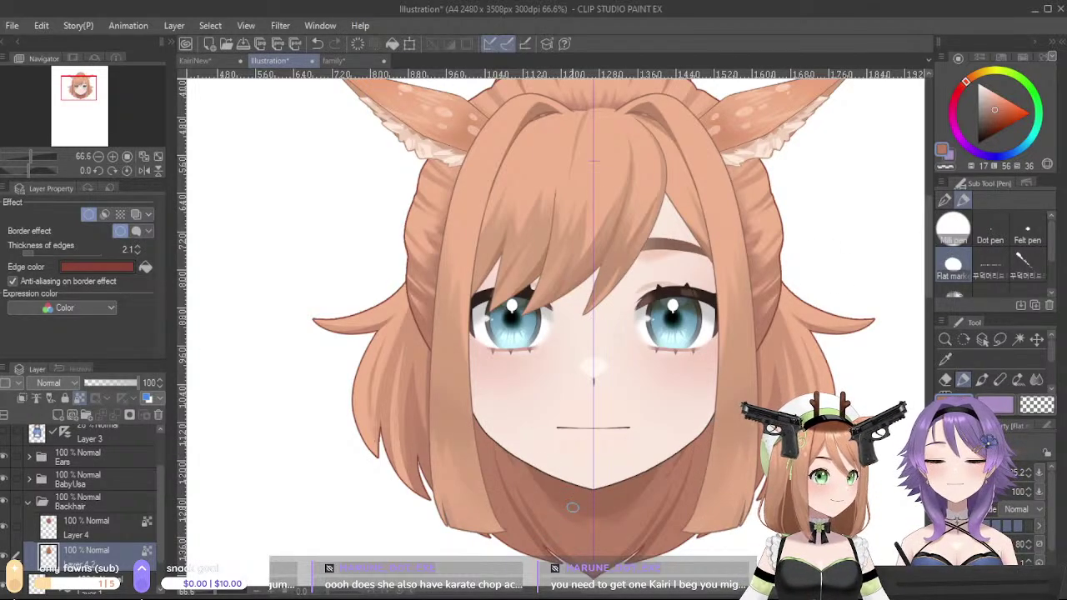
{"action": "left_click_drag", "start_coordinate": [531, 470], "coordinate": [581, 515]}
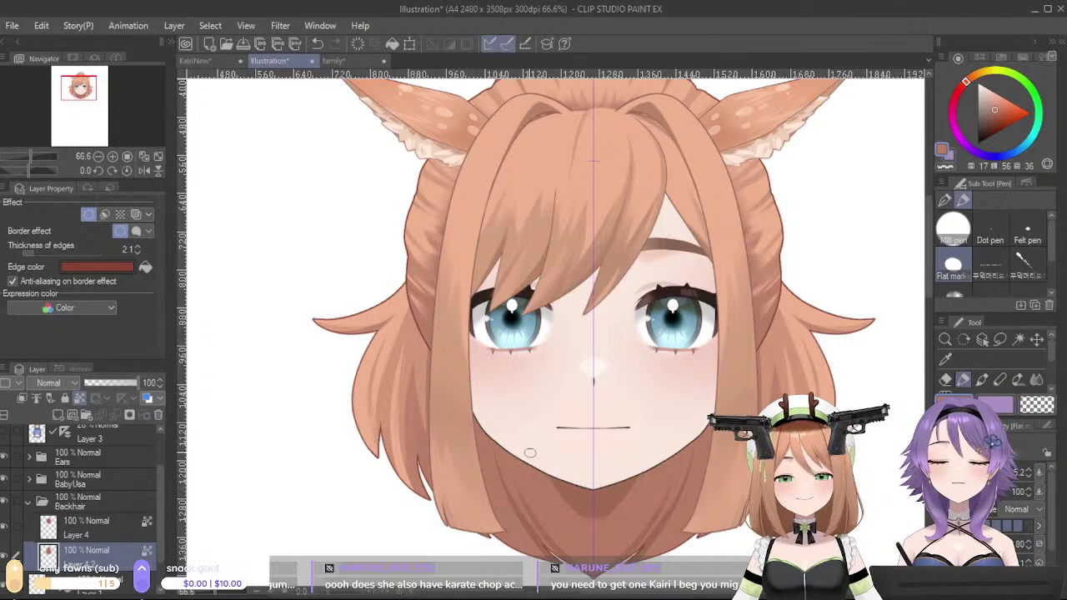
{"action": "left_click_drag", "start_coordinate": [553, 481], "coordinate": [581, 512]}
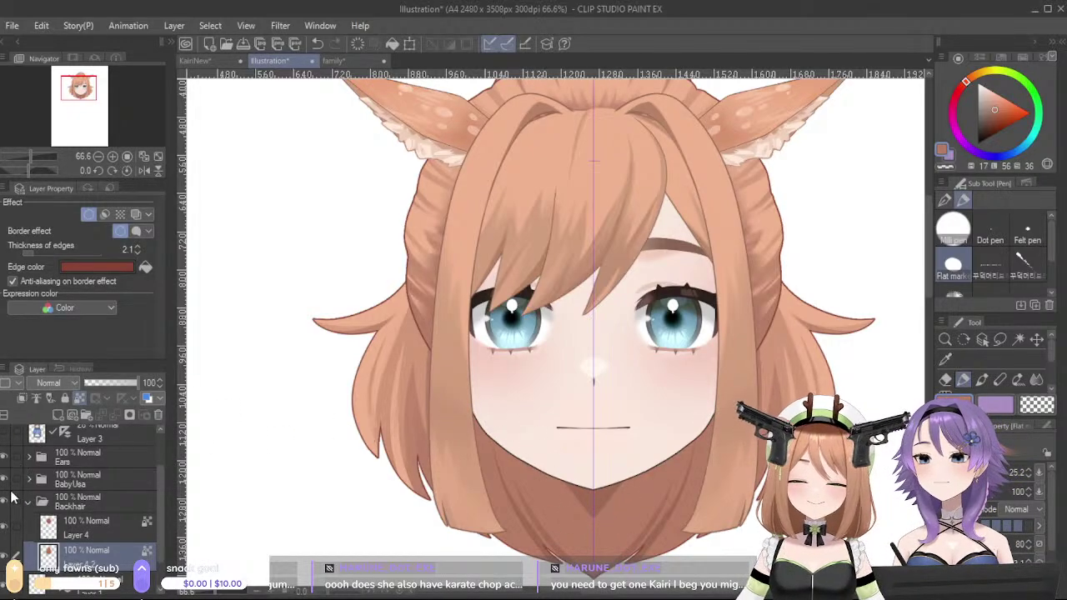
- Hide the BabyUsa folder and Layer 4 in the Backhair folder, keeping the ears shown, to expose the inner back hair
{"action": "left_click", "coordinate": [12, 482]}
{"action": "left_click", "coordinate": [4, 479]}
{"action": "left_click", "coordinate": [5, 463]}
{"action": "left_click", "coordinate": [4, 457]}
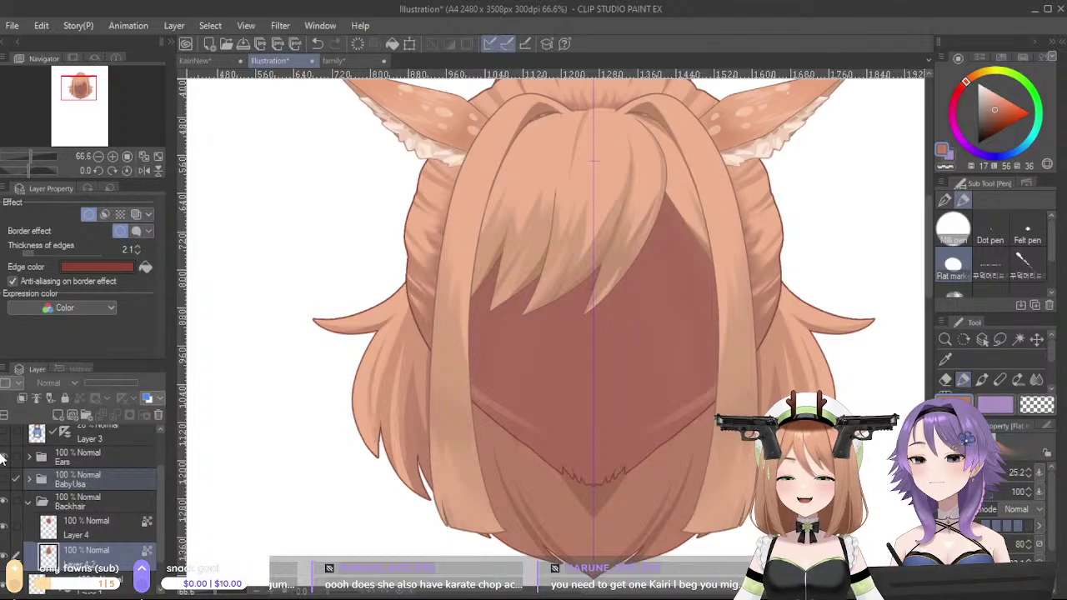
{"action": "left_click", "coordinate": [4, 527]}
- Cover the centre of the exposed inner back hair with the sampled dark brown shadow color
{"action": "left_click", "coordinate": [539, 399], "text": "alt"}
{"action": "mouse_move", "coordinate": [548, 288]}
{"action": "left_mouse_down"}
{"action": "mouse_move", "coordinate": [553, 407]}
{"action": "mouse_move", "coordinate": [557, 364]}
{"action": "left_mouse_up"}
{"action": "mouse_move", "coordinate": [581, 275]}
{"action": "left_mouse_down"}
{"action": "mouse_move", "coordinate": [573, 448]}
{"action": "mouse_move", "coordinate": [621, 295]}
{"action": "left_mouse_up"}
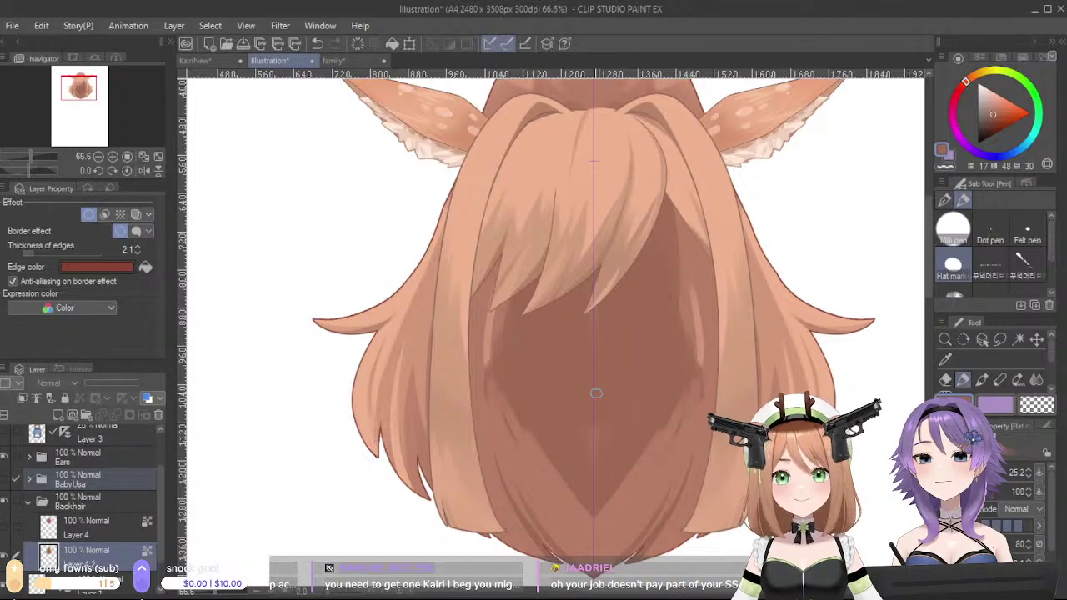
- Paint the sides of the inner back hair in the sampled lighter brown, shaping the dark centre into a smooth pointed oval
{"action": "left_click", "coordinate": [477, 326], "text": "alt"}
{"action": "mouse_move", "coordinate": [513, 237]}
{"action": "left_mouse_down"}
{"action": "mouse_move", "coordinate": [489, 372]}
{"action": "mouse_move", "coordinate": [508, 333]}
{"action": "mouse_move", "coordinate": [518, 422]}
{"action": "left_mouse_up"}
{"action": "key", "text": "ctrl+z"}
{"action": "left_click_drag", "start_coordinate": [509, 379], "coordinate": [520, 412]}
{"action": "left_click_drag", "start_coordinate": [511, 238], "coordinate": [523, 425]}
{"action": "left_click", "coordinate": [559, 412], "text": "alt"}
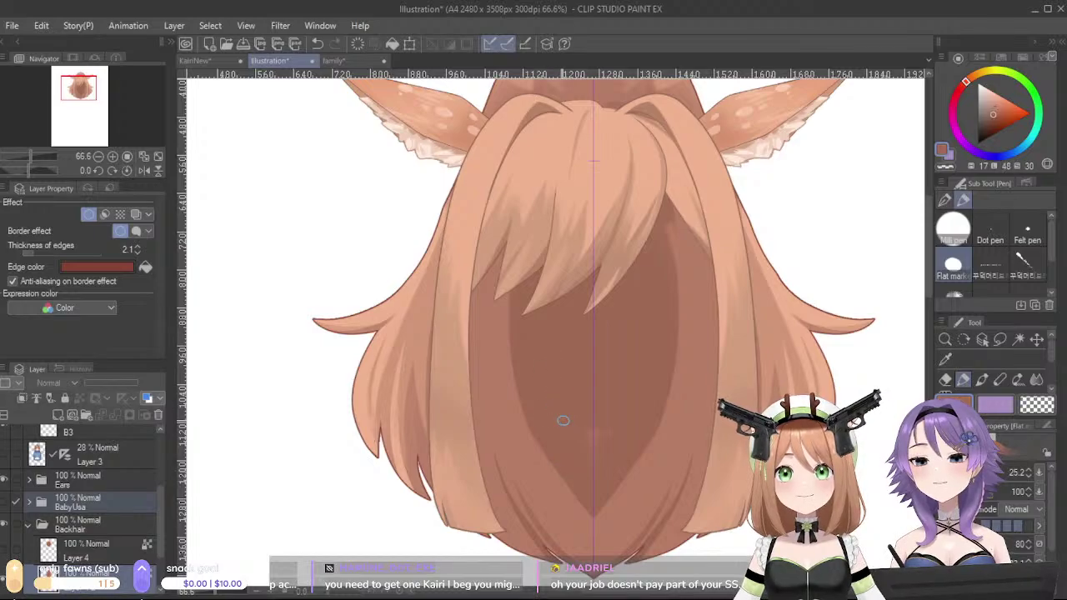
{"action": "key", "text": "ctrl+z"}
{"action": "left_click_drag", "start_coordinate": [506, 288], "coordinate": [519, 459]}
{"action": "key", "text": "ctrl+z"}
{"action": "left_click_drag", "start_coordinate": [559, 133], "coordinate": [538, 244]}
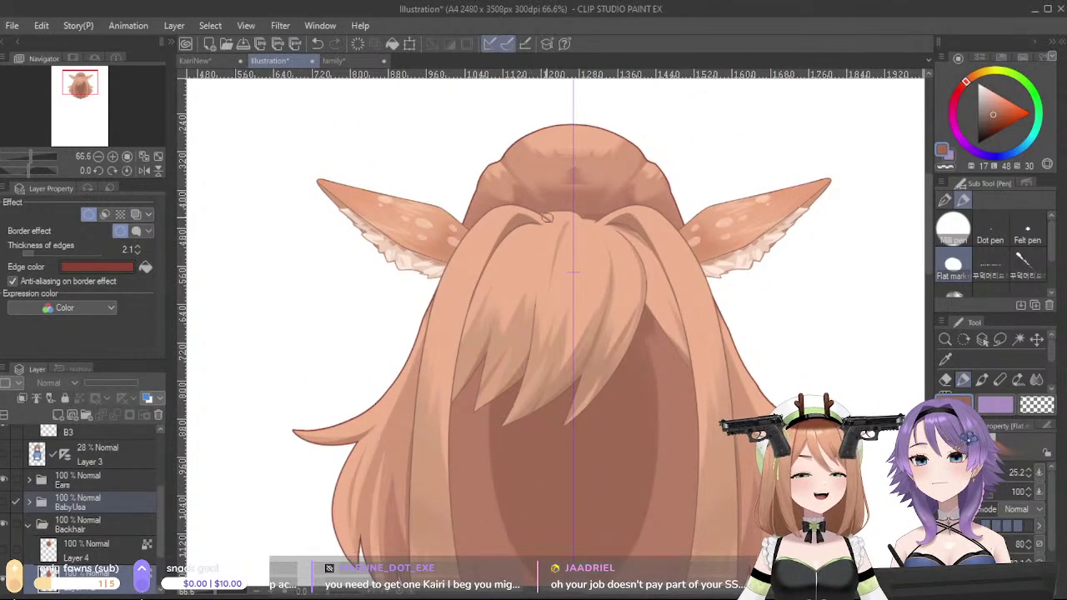
{"action": "key", "text": "ctrl+z"}
{"action": "left_click_drag", "start_coordinate": [504, 331], "coordinate": [493, 517]}
{"action": "left_click_drag", "start_coordinate": [507, 475], "coordinate": [526, 343]}
{"action": "left_click_drag", "start_coordinate": [508, 272], "coordinate": [516, 468]}
{"action": "key", "text": "ctrl+z"}
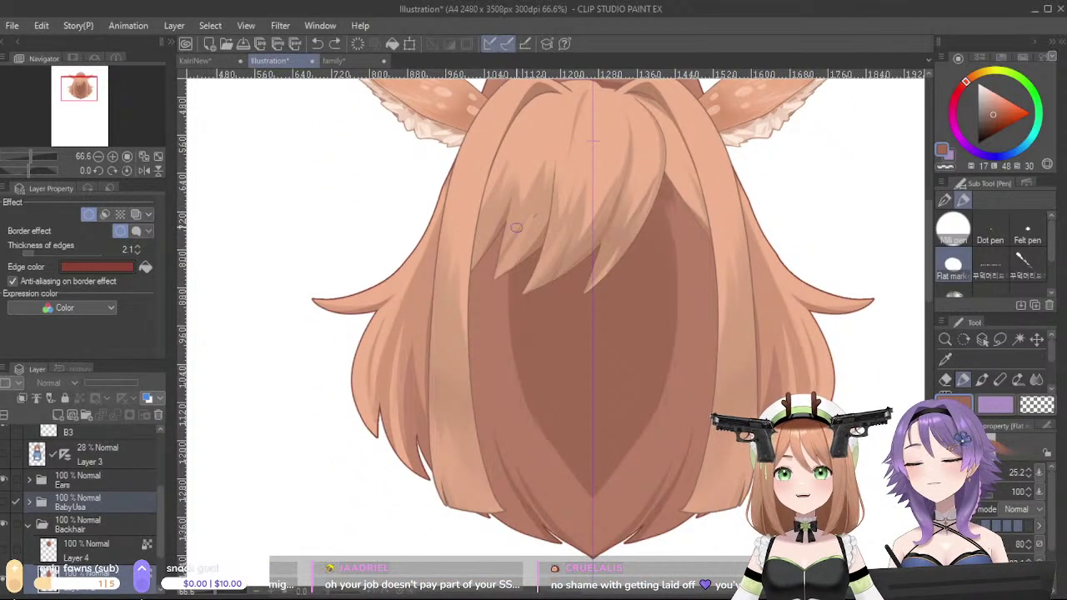
- Widen the dark centre of the back hair and refine its lower edge with strand strokes in the sampled lighter brown
{"action": "left_click_drag", "start_coordinate": [521, 215], "coordinate": [547, 477]}
{"action": "left_click_drag", "start_coordinate": [509, 311], "coordinate": [538, 474]}
{"action": "key", "text": "ctrl+z"}
{"action": "left_click_drag", "start_coordinate": [515, 285], "coordinate": [510, 360]}
{"action": "left_click_drag", "start_coordinate": [517, 308], "coordinate": [546, 471]}
{"action": "left_click", "coordinate": [480, 353], "text": "alt"}
{"action": "left_click_drag", "start_coordinate": [492, 300], "coordinate": [551, 485]}
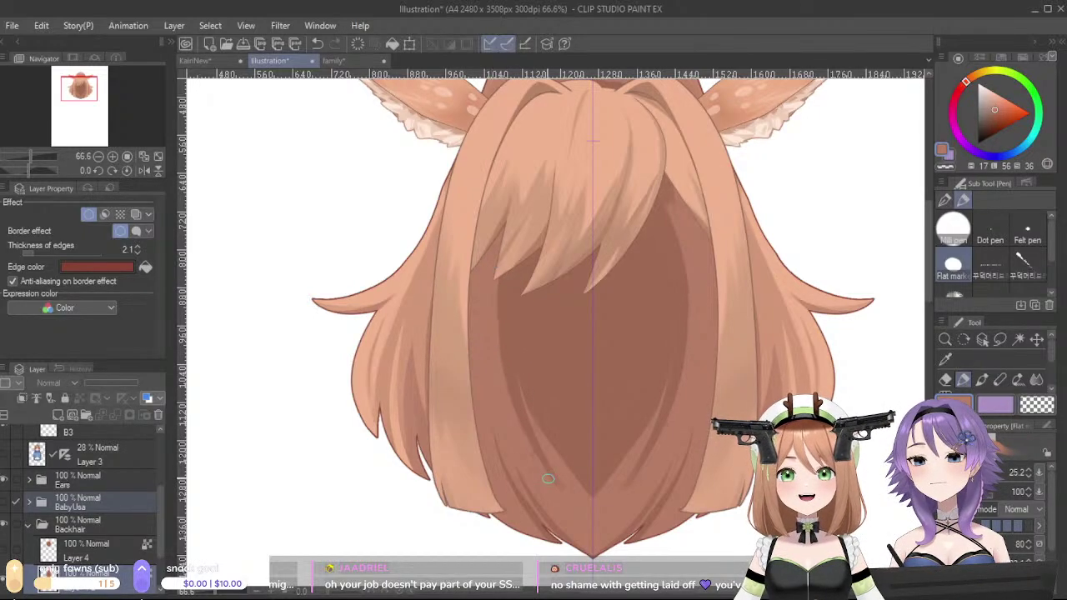
{"action": "left_click_drag", "start_coordinate": [526, 437], "coordinate": [554, 480]}
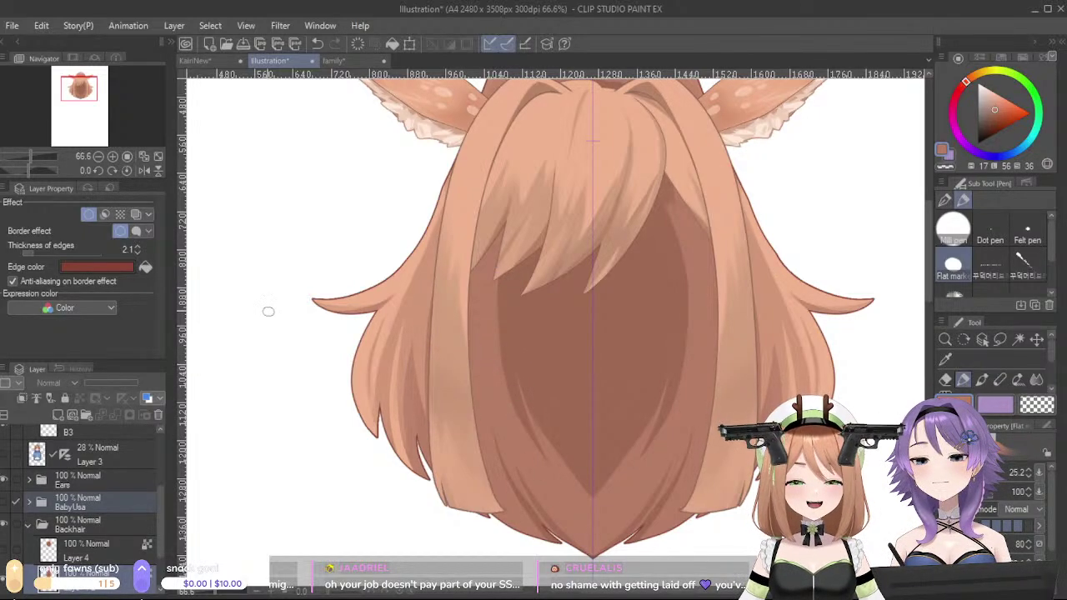
- Show Layer 4 and the BabyUsa folder again, briefly comparing the head with the Layer 3 sketch
{"action": "left_click", "coordinate": [4, 550]}
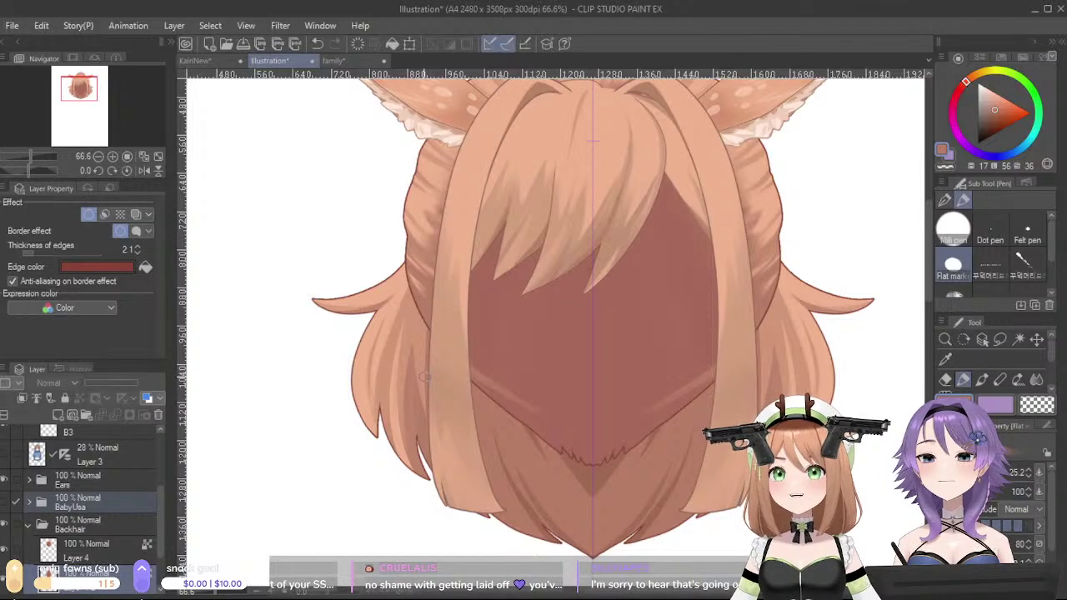
{"action": "left_click", "coordinate": [3, 453]}
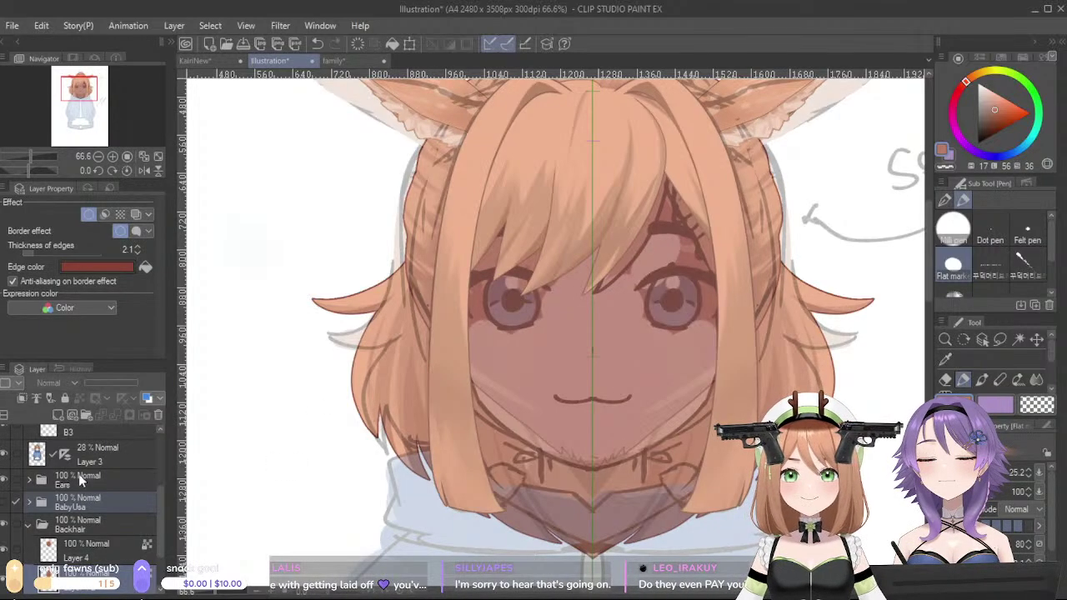
{"action": "left_click", "coordinate": [4, 455]}
{"action": "left_click", "coordinate": [3, 502]}
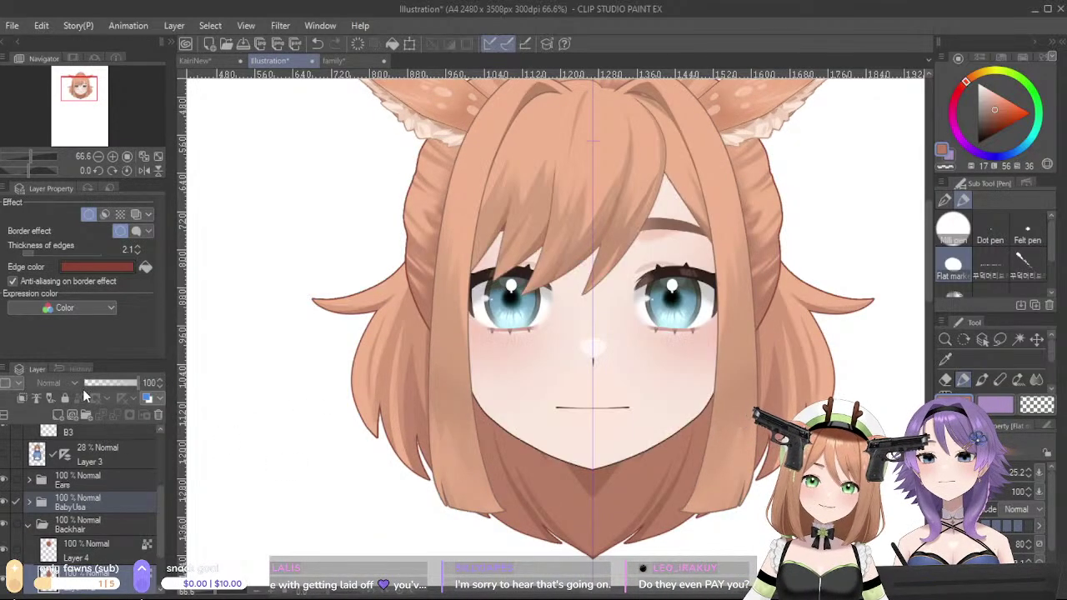
{"action": "scroll", "coordinate": [479, 483], "scroll_direction": "down", "scroll_amount": 2}
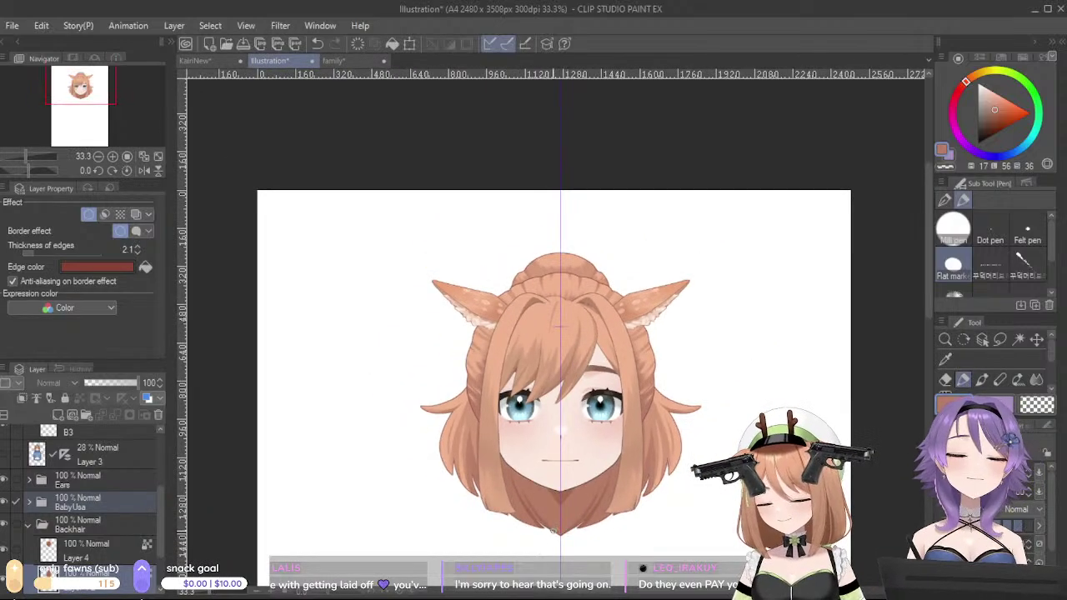
{"action": "scroll", "coordinate": [623, 497], "scroll_direction": "down", "scroll_amount": 1}
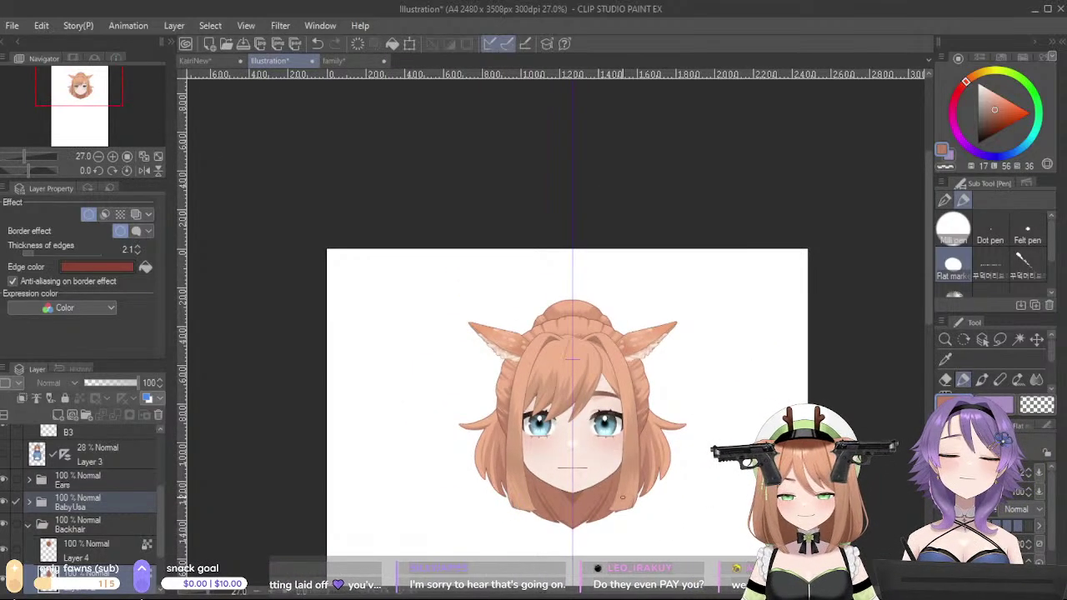
{"action": "scroll", "coordinate": [623, 498], "scroll_direction": "up", "scroll_amount": 4}
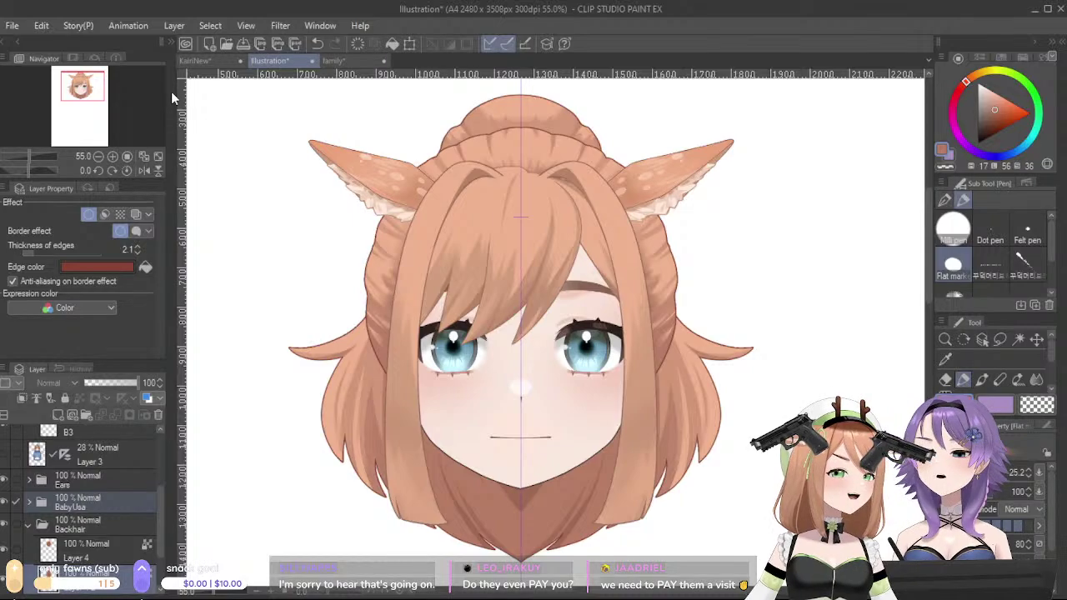
- Sample the shaded neck skin color from the KairiNew drawing and return to the Illustration document
{"action": "left_click", "coordinate": [195, 62]}
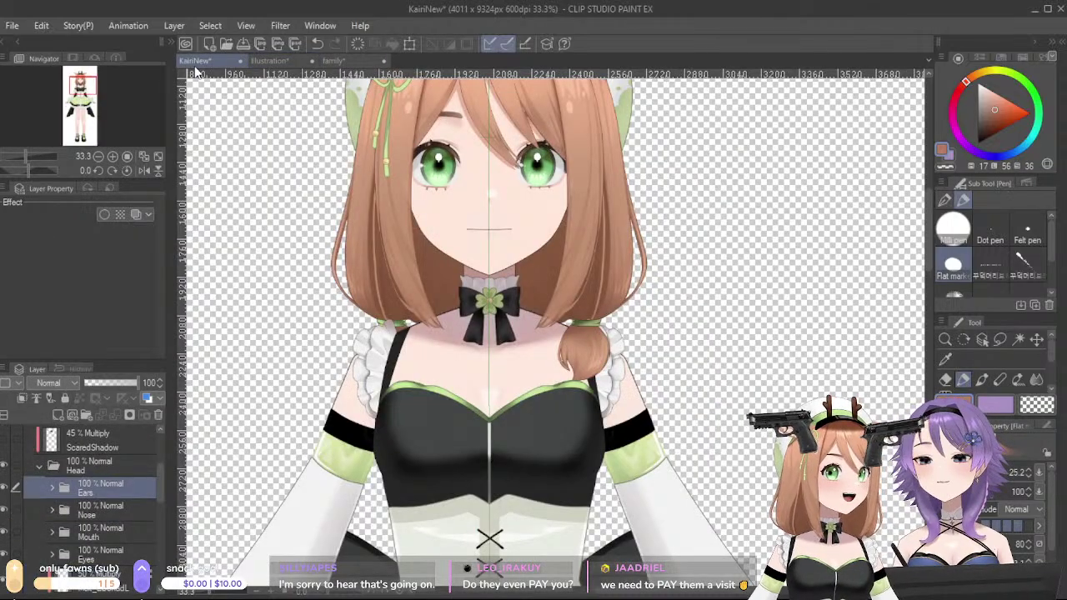
{"action": "scroll", "coordinate": [487, 279], "scroll_direction": "up", "scroll_amount": 5}
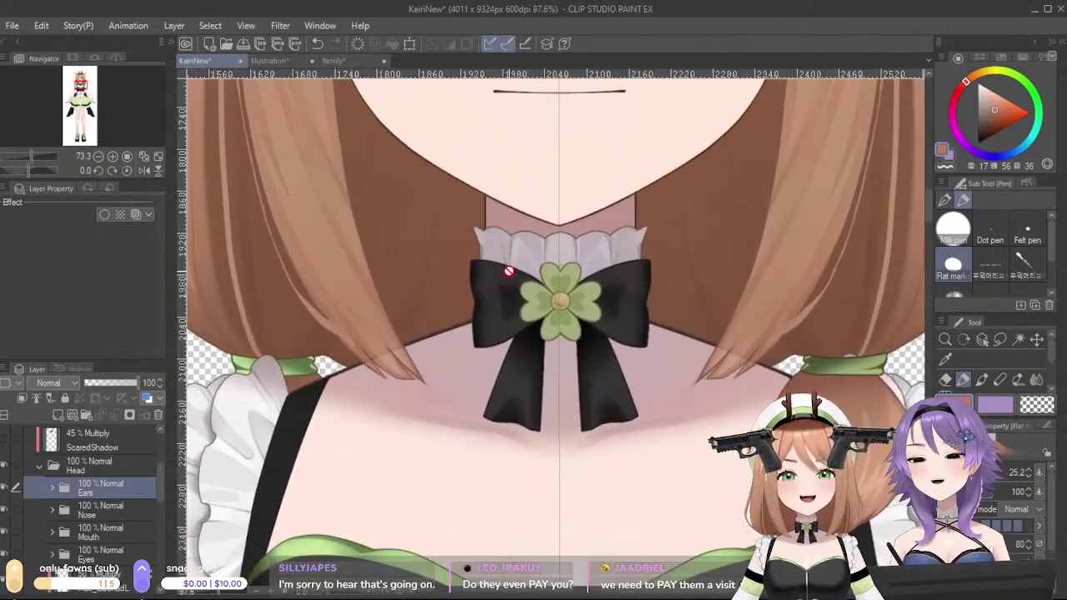
{"action": "left_click", "coordinate": [605, 222], "text": "alt"}
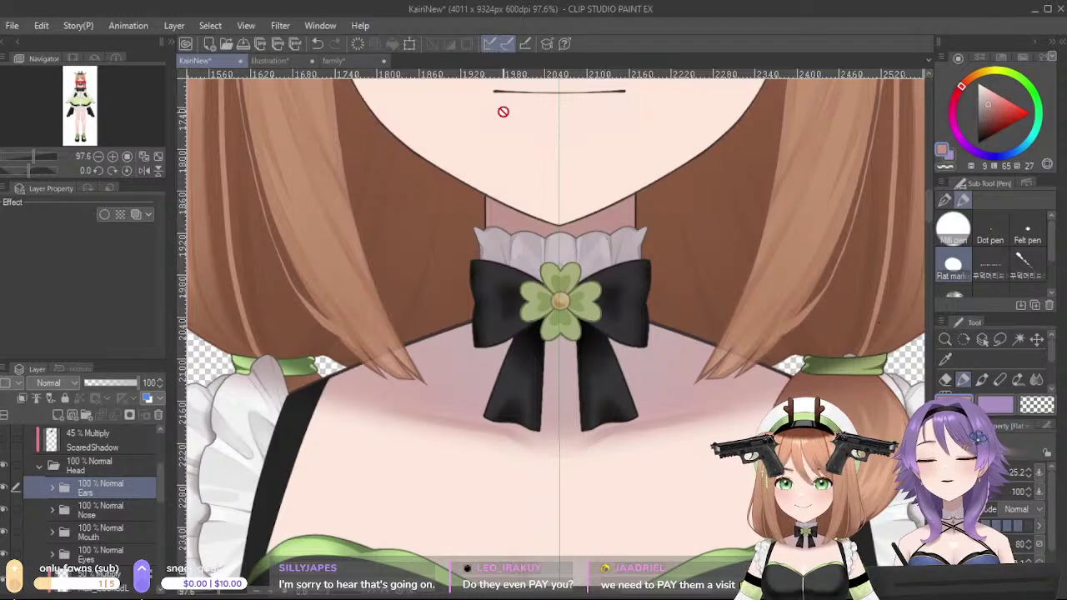
{"action": "left_click", "coordinate": [269, 63]}
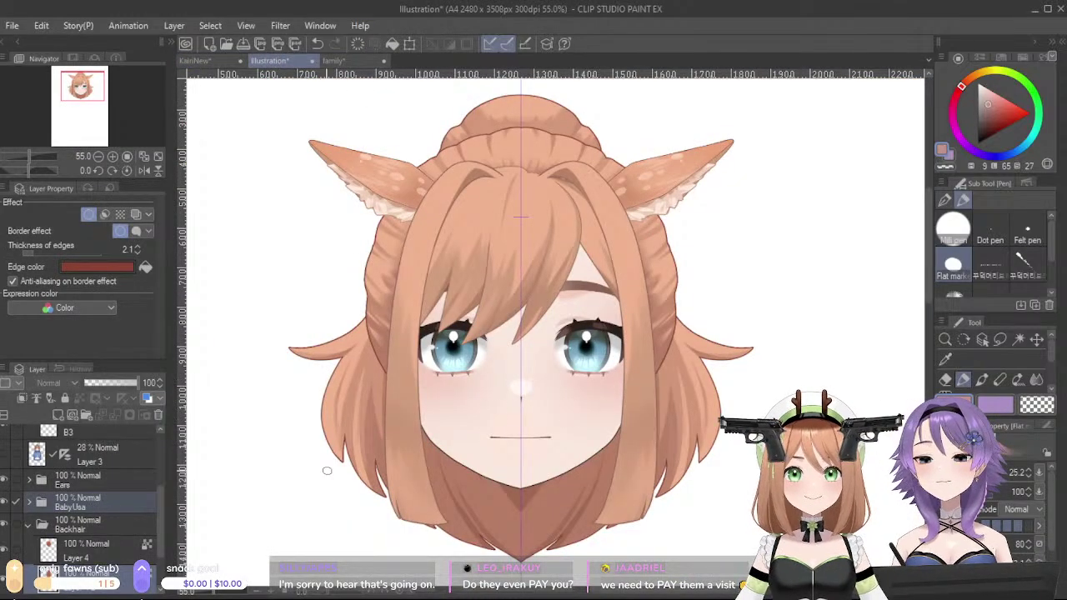
- Collapse the Backhair folder and add a new layer named Neck directly above it
{"action": "left_click", "coordinate": [33, 527]}
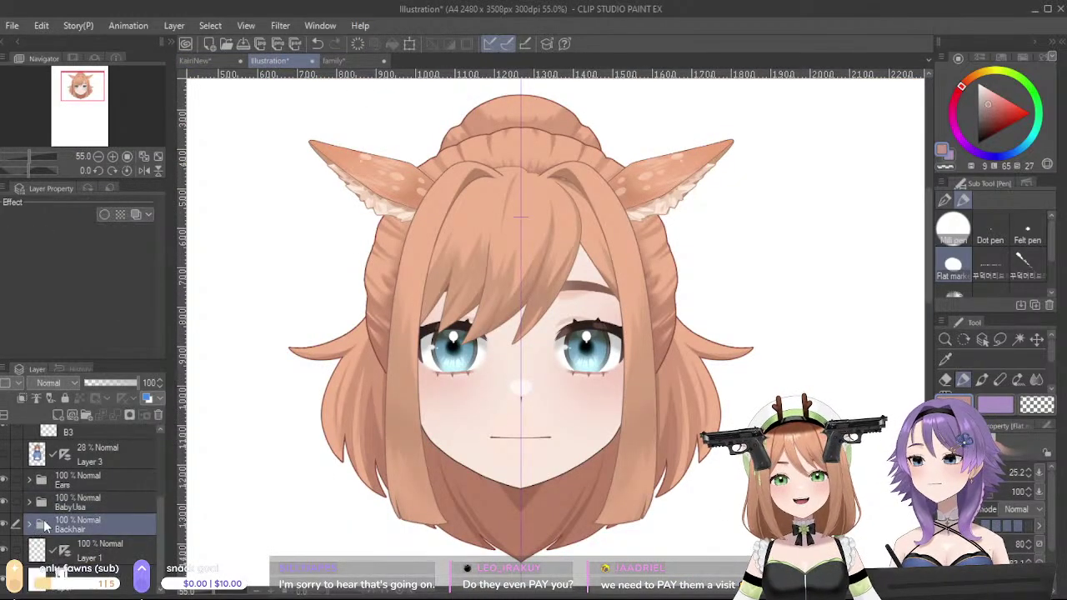
{"action": "left_click", "coordinate": [57, 416]}
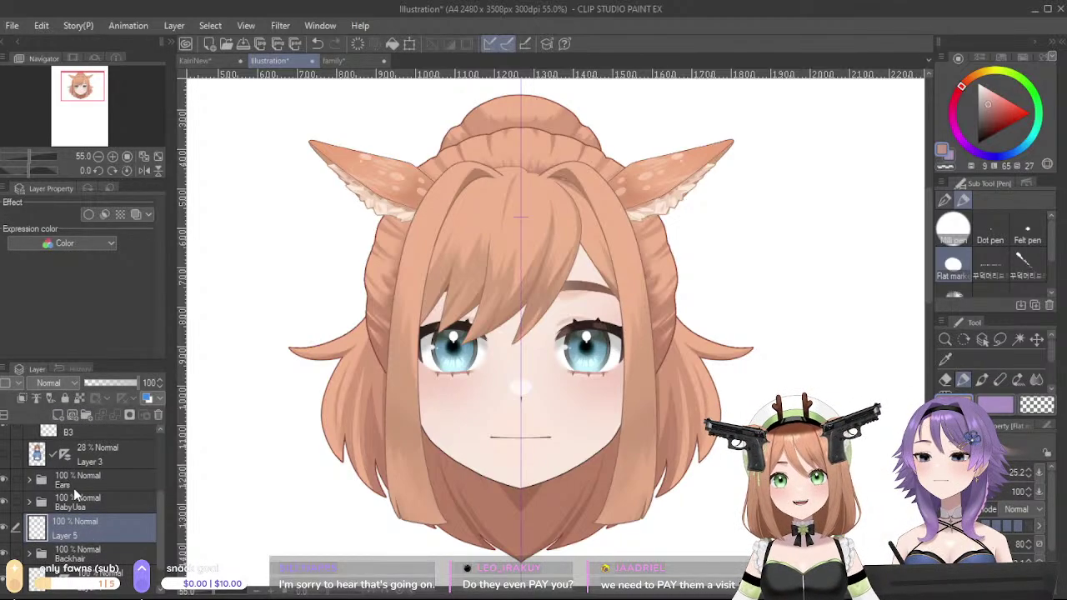
{"action": "type", "text": "Neck"}
{"action": "key", "text": "Return"}
{"action": "left_click_drag", "start_coordinate": [531, 482], "coordinate": [556, 340]}
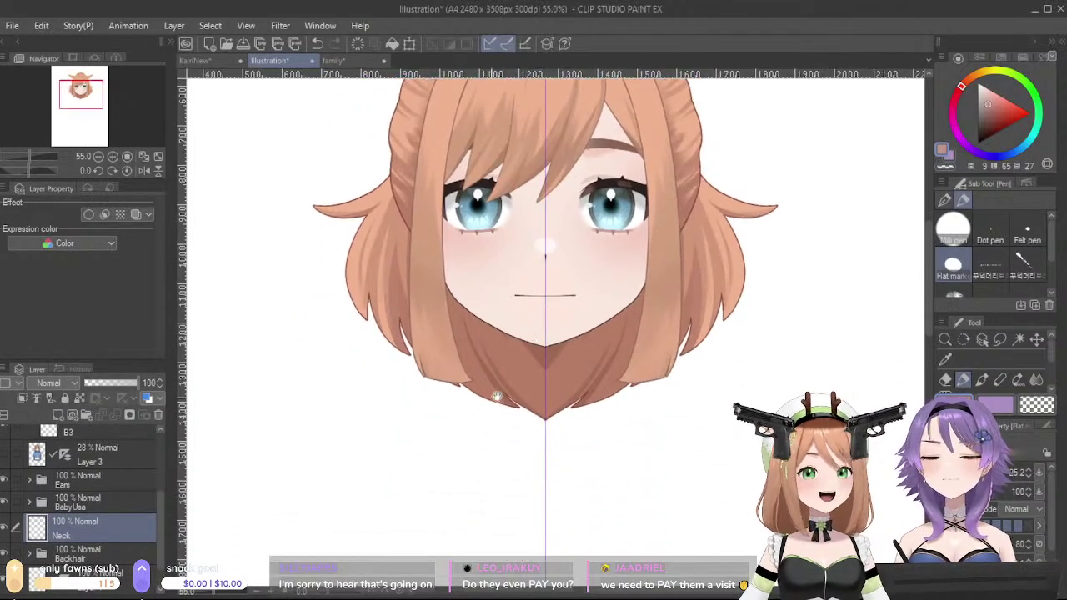
- Paint a symmetrical neck below the chin with the brush enlarged to 100.2, checking it against the KairiNew neck and Layer 3 sketch
{"action": "left_click", "coordinate": [225, 64]}
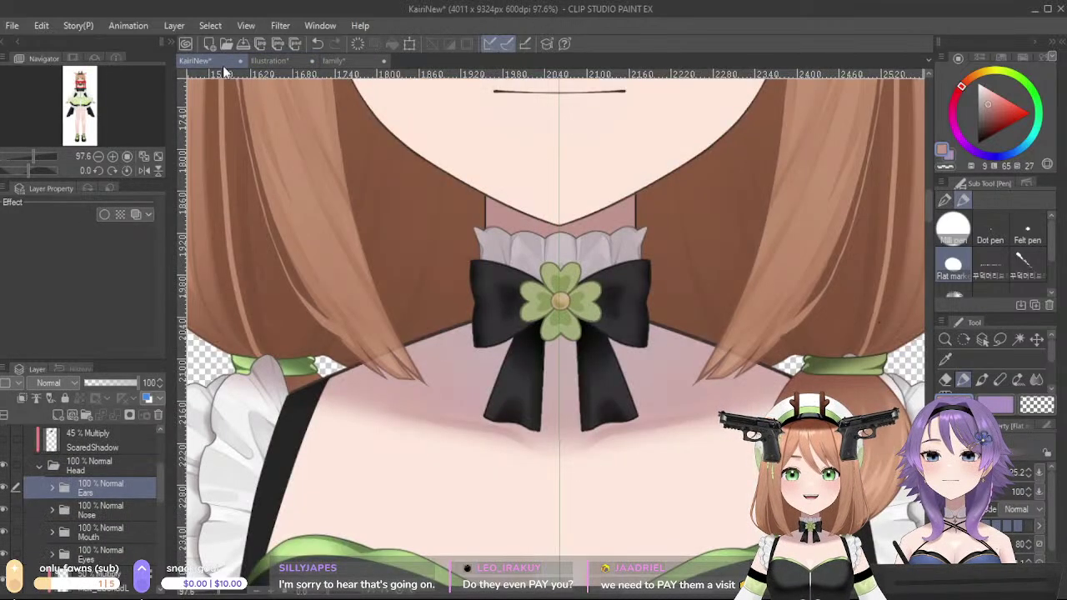
{"action": "left_click", "coordinate": [275, 62]}
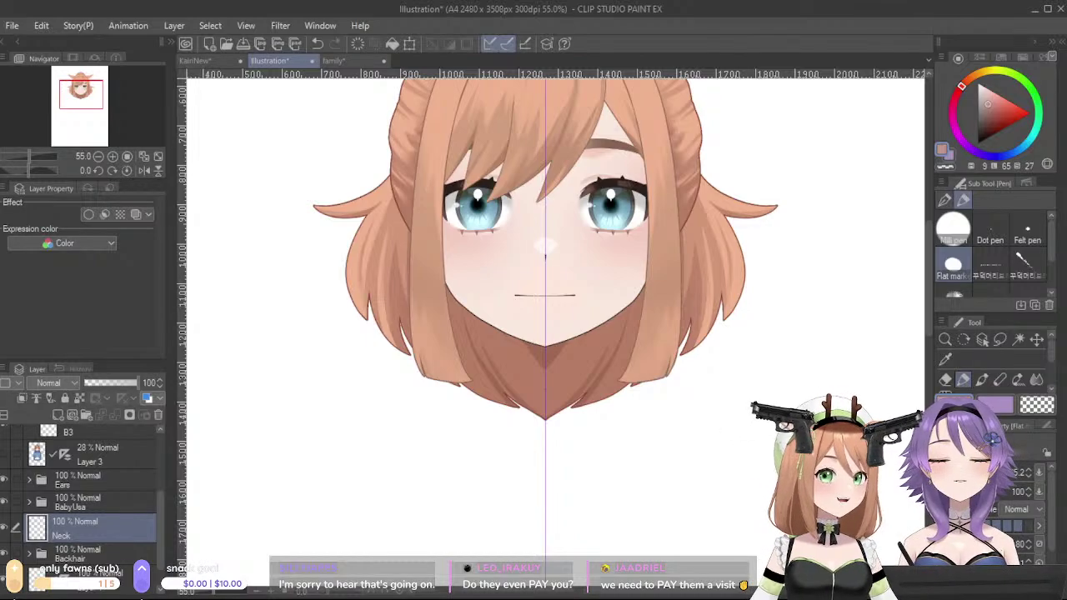
{"action": "key", "text": "bracketright"}
{"action": "key", "text": "bracketright"}
{"action": "key", "text": "bracketright"}
{"action": "key", "text": "bracketright"}
{"action": "key", "text": "bracketright"}
{"action": "key", "text": "bracketright"}
{"action": "key", "text": "bracketright"}
{"action": "key", "text": "bracketright"}
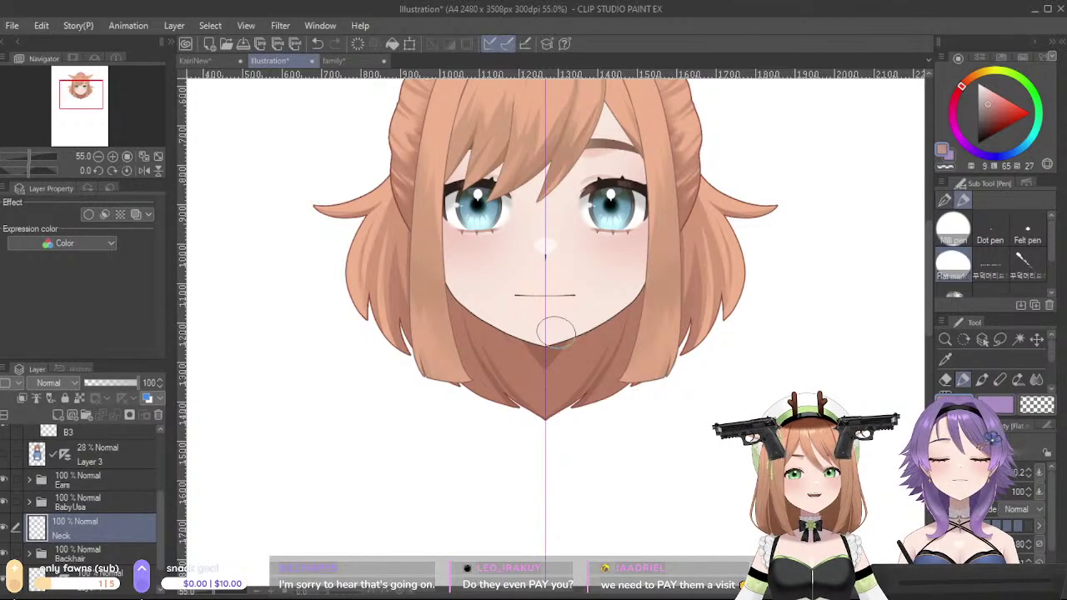
{"action": "mouse_move", "coordinate": [524, 323]}
{"action": "left_mouse_down"}
{"action": "mouse_move", "coordinate": [522, 402]}
{"action": "mouse_move", "coordinate": [542, 374]}
{"action": "left_mouse_up"}
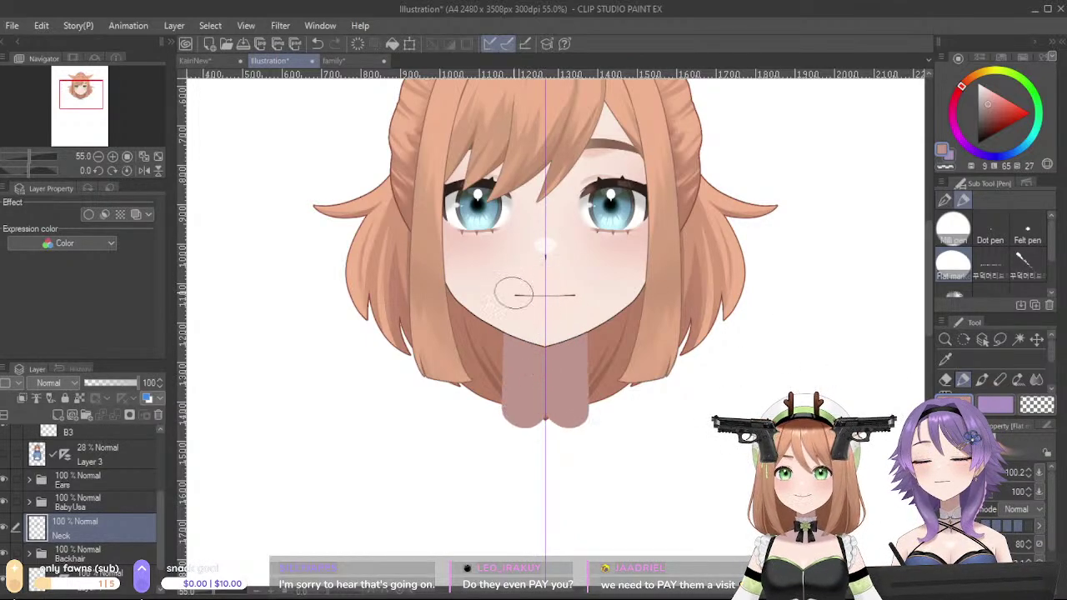
{"action": "left_click", "coordinate": [7, 454]}
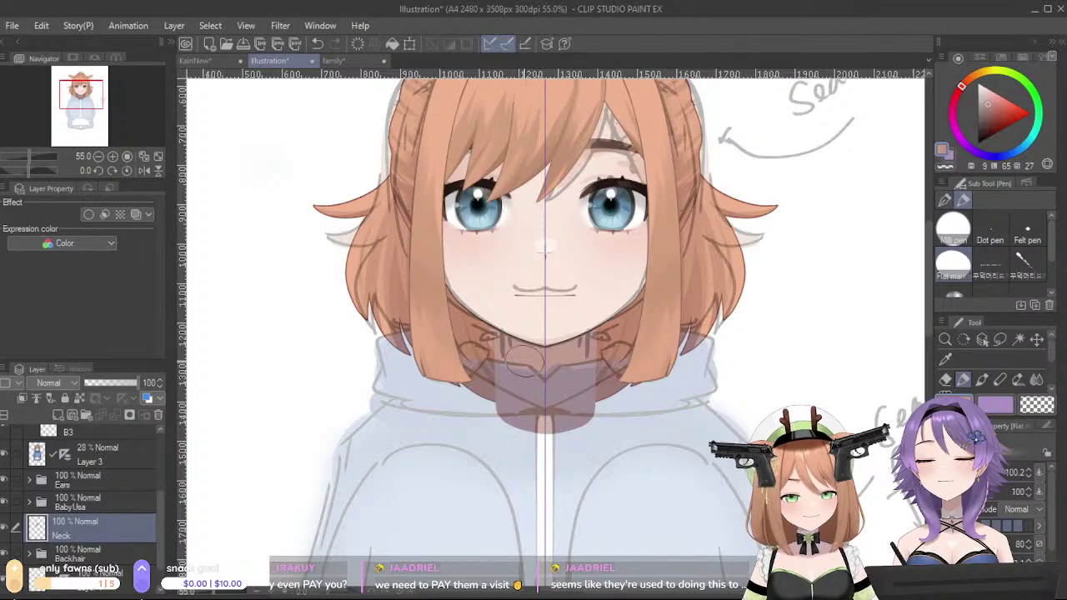
{"action": "left_click", "coordinate": [4, 455]}
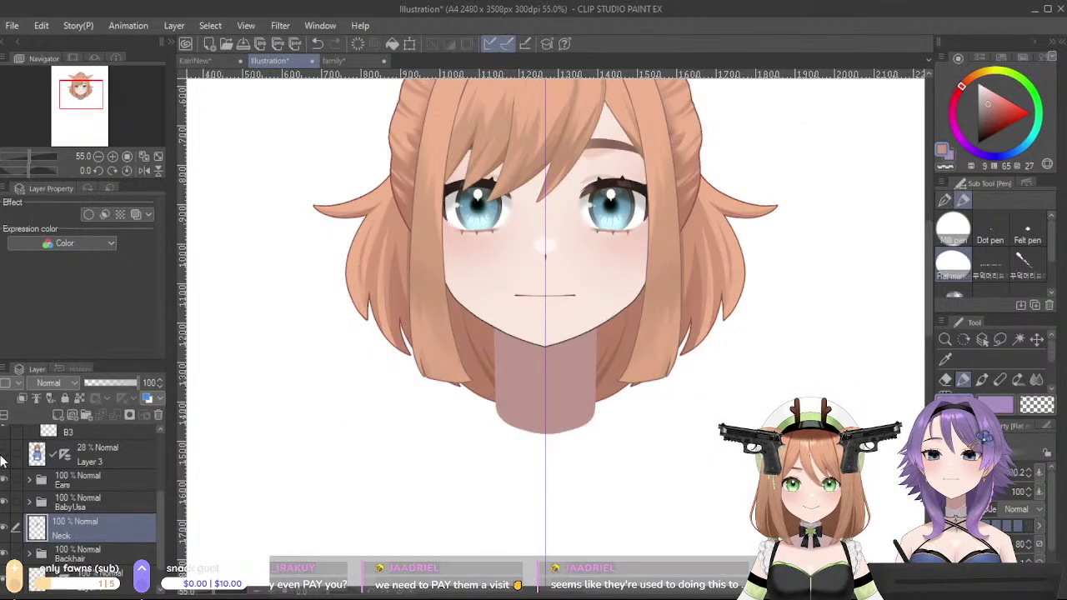
- Trim the lower end of the neck to a flatter edge using transparent color
{"action": "left_click_drag", "start_coordinate": [493, 433], "coordinate": [592, 435]}
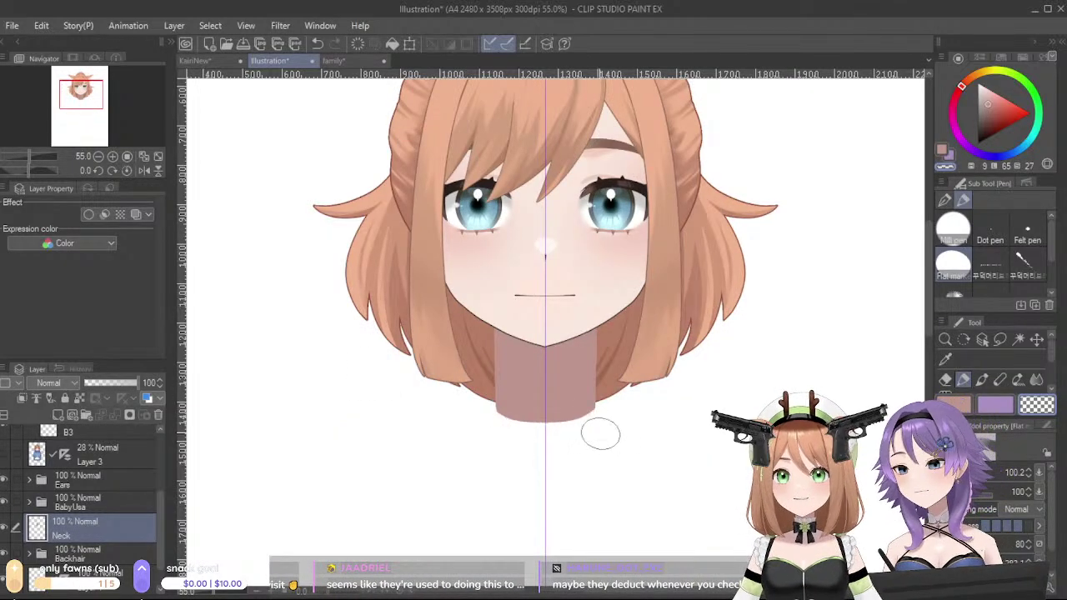
{"action": "mouse_move", "coordinate": [477, 413]}
{"action": "left_mouse_down"}
{"action": "mouse_move", "coordinate": [524, 433]}
{"action": "mouse_move", "coordinate": [620, 414]}
{"action": "left_mouse_up"}
{"action": "key", "text": "ctrl+z"}
{"action": "left_click_drag", "start_coordinate": [487, 419], "coordinate": [626, 419]}
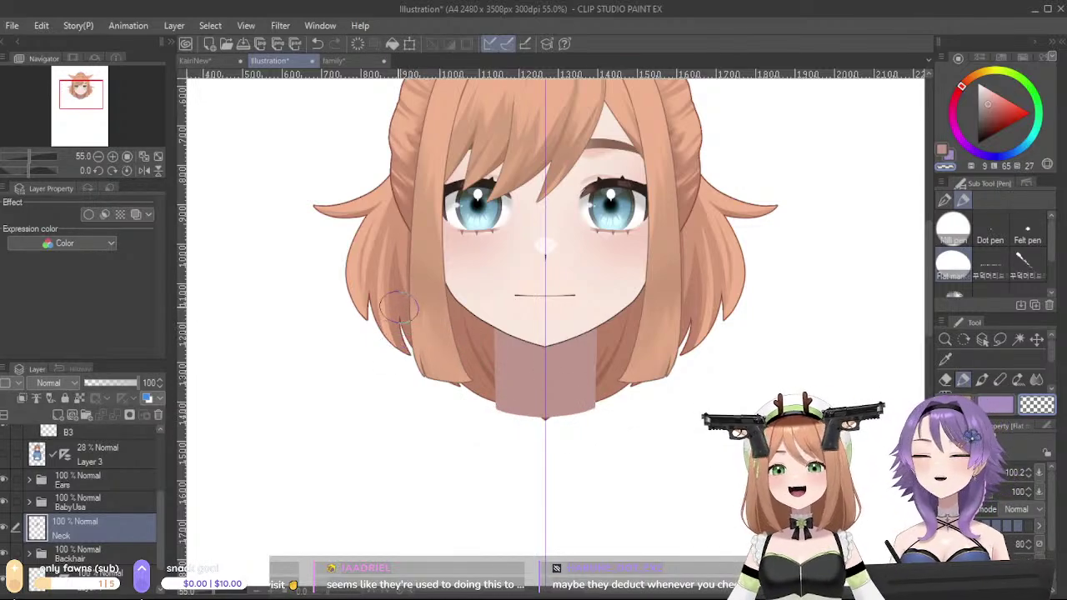
- Add a border effect to the Neck layer using the sampled dark outline color as edge color and an edge thickness of 2.0
{"action": "left_click", "coordinate": [605, 311], "text": "alt"}
{"action": "left_click", "coordinate": [604, 317], "text": "alt"}
{"action": "left_click", "coordinate": [604, 318], "text": "alt"}
{"action": "left_click", "coordinate": [604, 317], "text": "alt"}
{"action": "left_click", "coordinate": [604, 318], "text": "alt"}
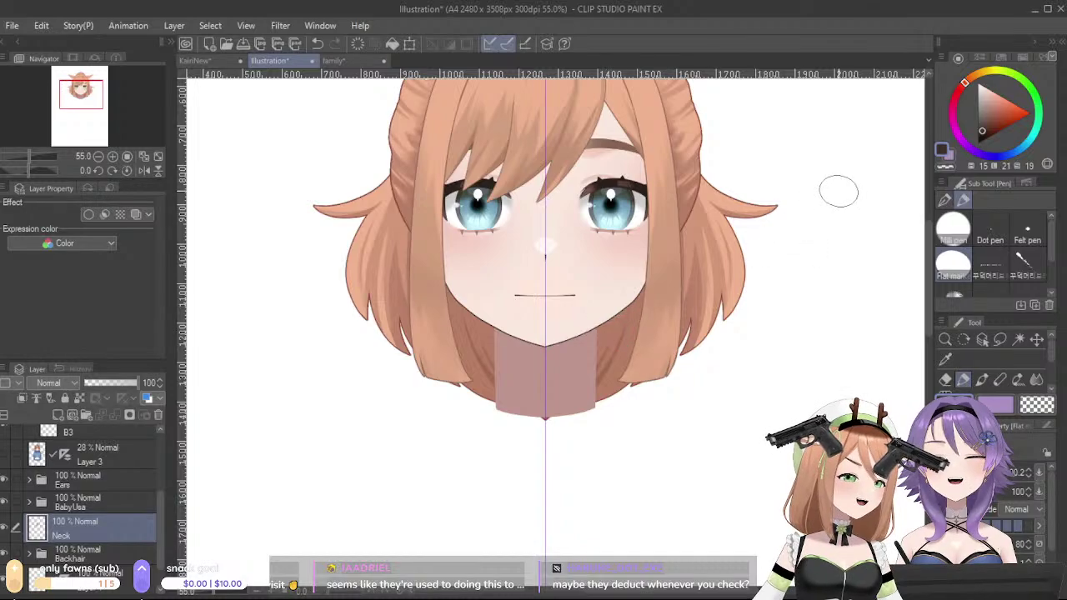
{"action": "left_click", "coordinate": [88, 215]}
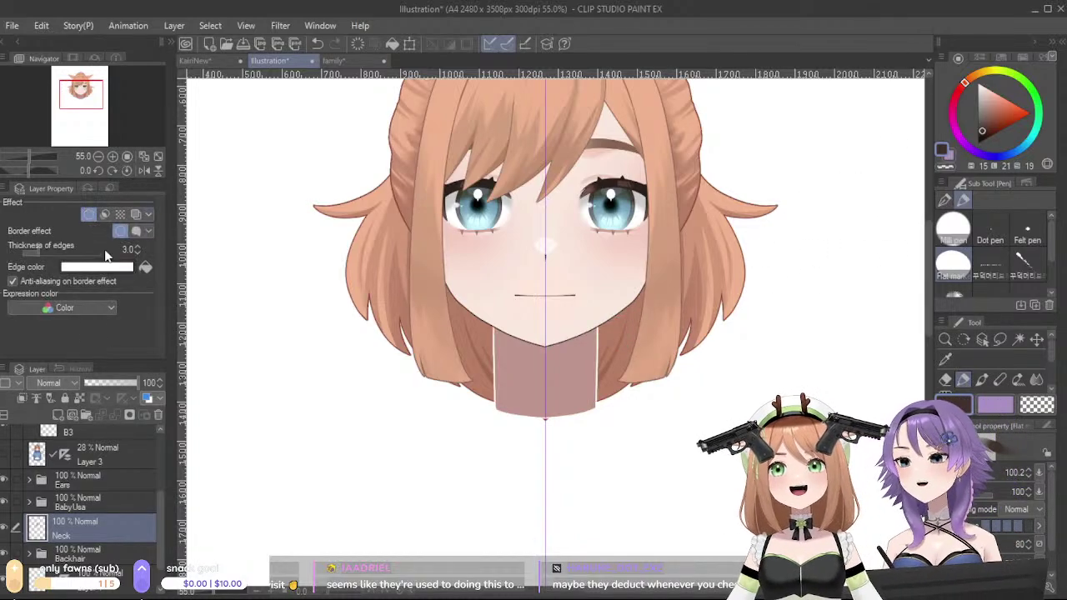
{"action": "left_click", "coordinate": [151, 267]}
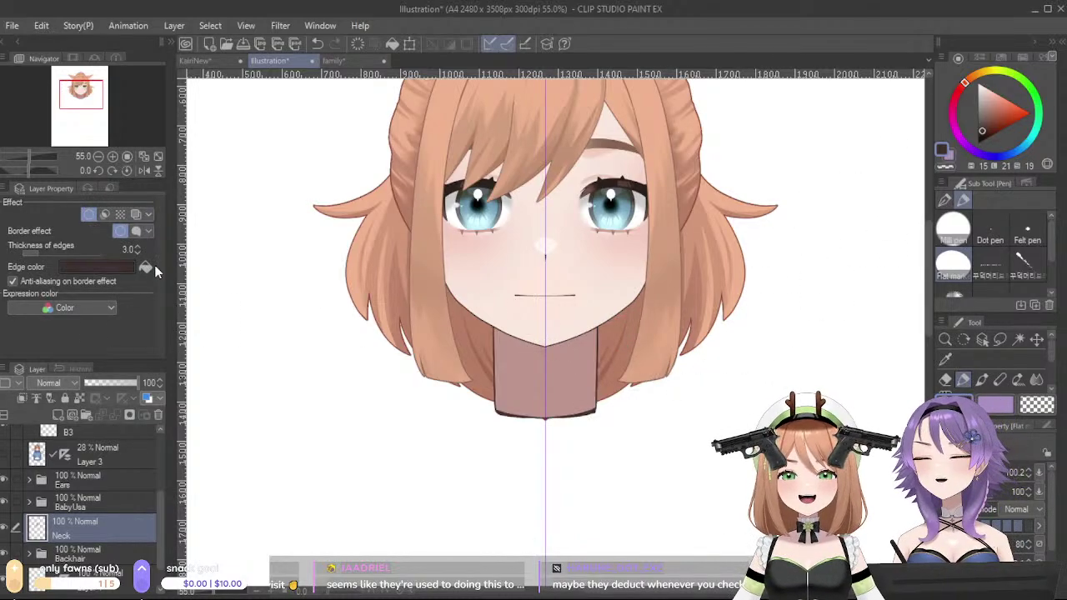
{"action": "mouse_move", "coordinate": [518, 310]}
{"action": "left_mouse_down"}
{"action": "mouse_move", "coordinate": [565, 519]}
{"action": "mouse_move", "coordinate": [511, 321]}
{"action": "left_mouse_up"}
{"action": "left_click", "coordinate": [136, 252]}
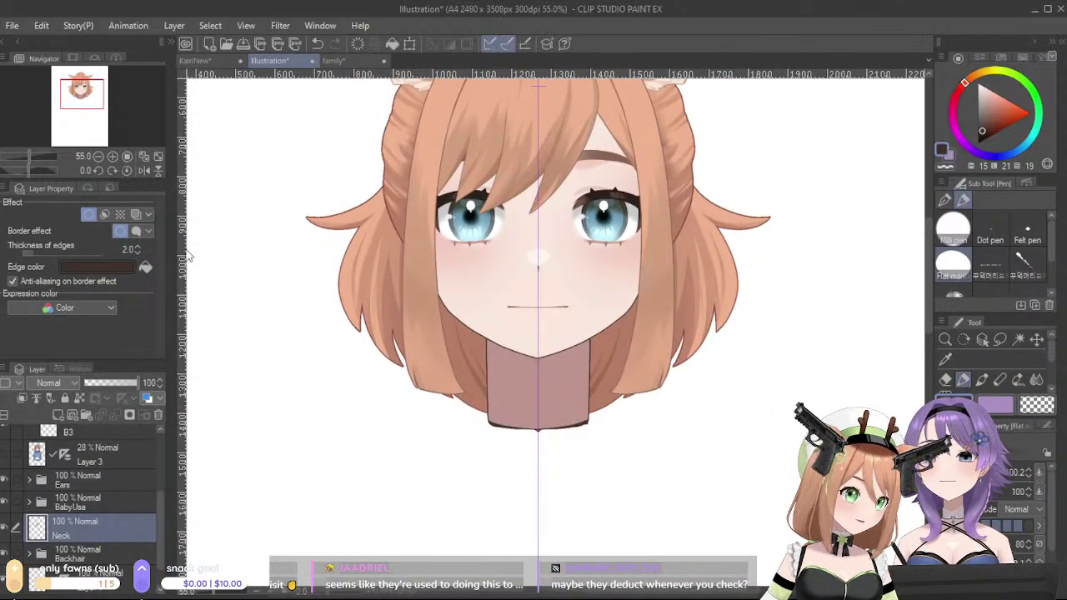
- Trim the thick dark outline from the neck's lower edge using a smaller brush with transparent color
{"action": "scroll", "coordinate": [232, 325], "scroll_direction": "up", "scroll_amount": 1}
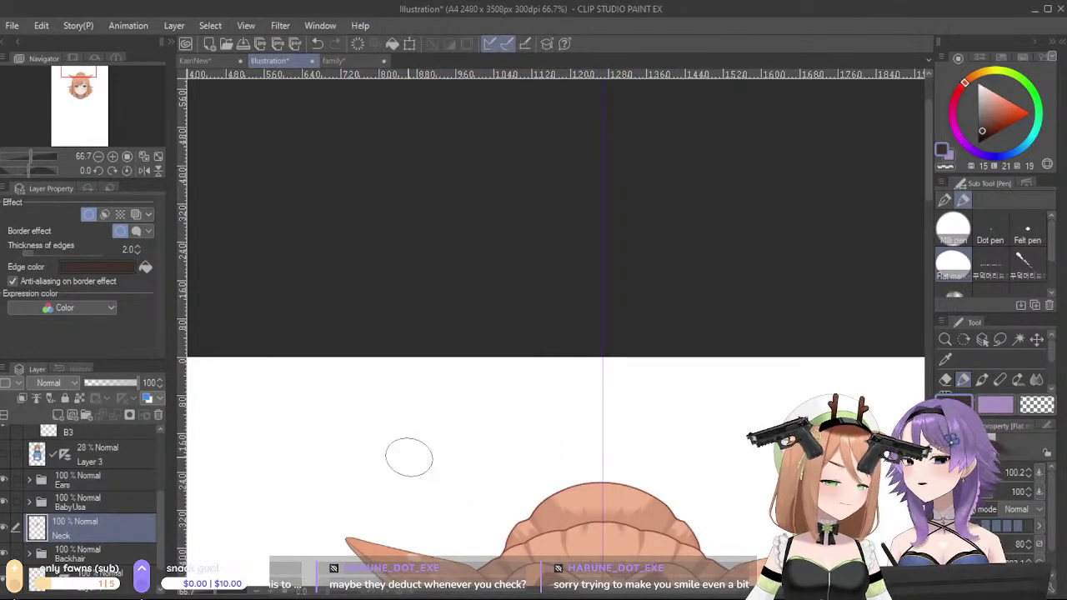
{"action": "left_click_drag", "start_coordinate": [622, 483], "coordinate": [550, 198]}
{"action": "left_click_drag", "start_coordinate": [547, 533], "coordinate": [530, 188]}
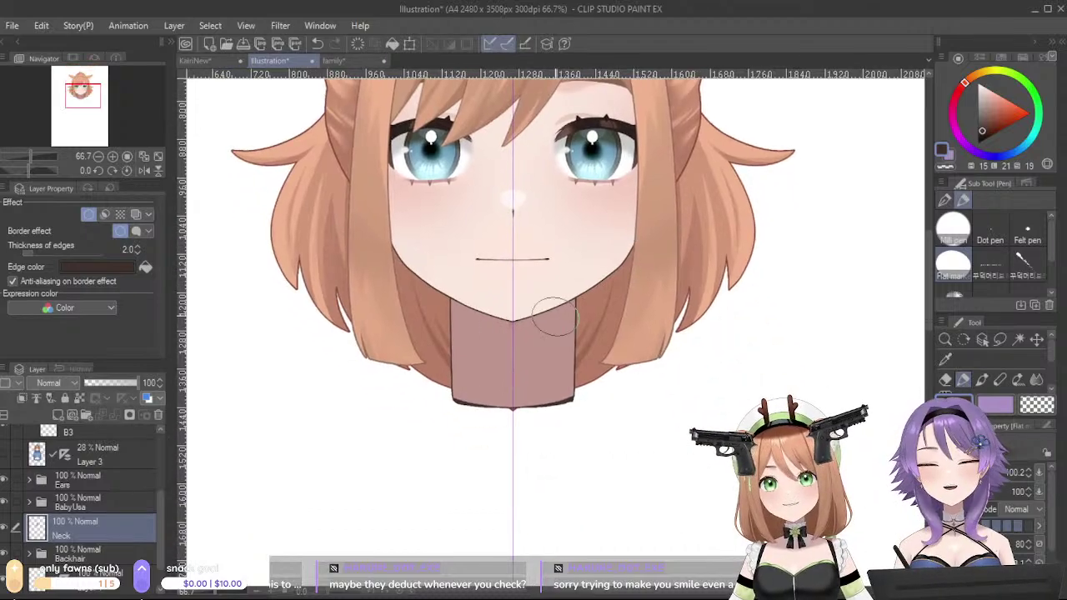
{"action": "left_click_drag", "start_coordinate": [575, 333], "coordinate": [552, 333]}
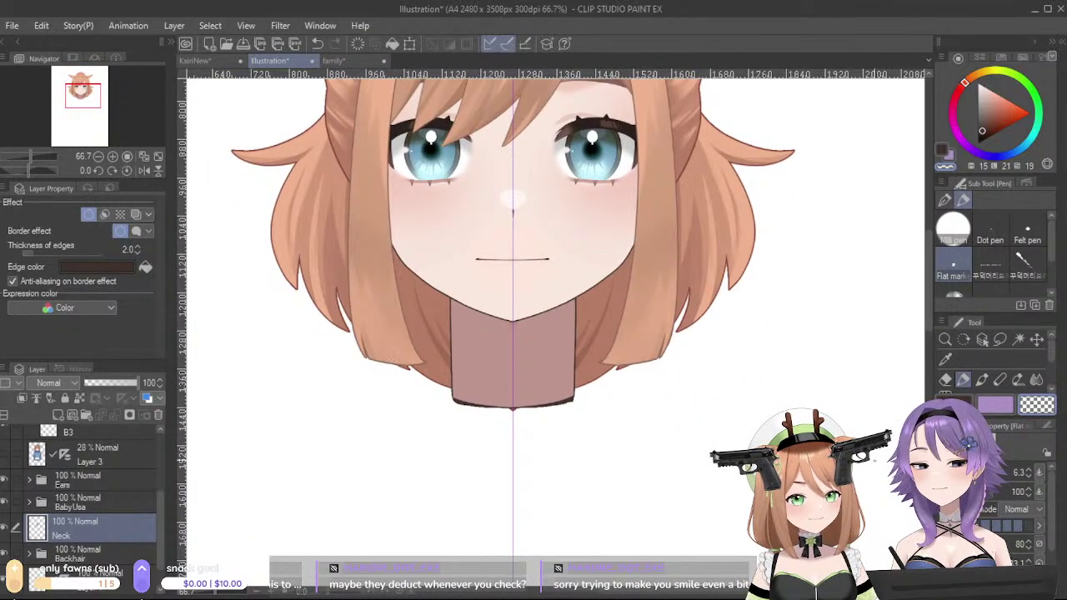
{"action": "left_click_drag", "start_coordinate": [547, 332], "coordinate": [557, 332]}
{"action": "left_click_drag", "start_coordinate": [448, 398], "coordinate": [502, 420]}
{"action": "mouse_move", "coordinate": [441, 395]}
{"action": "left_mouse_down"}
{"action": "mouse_move", "coordinate": [560, 427]}
{"action": "mouse_move", "coordinate": [434, 395]}
{"action": "mouse_move", "coordinate": [557, 413]}
{"action": "left_mouse_up"}
{"action": "key", "text": "ctrl+z"}
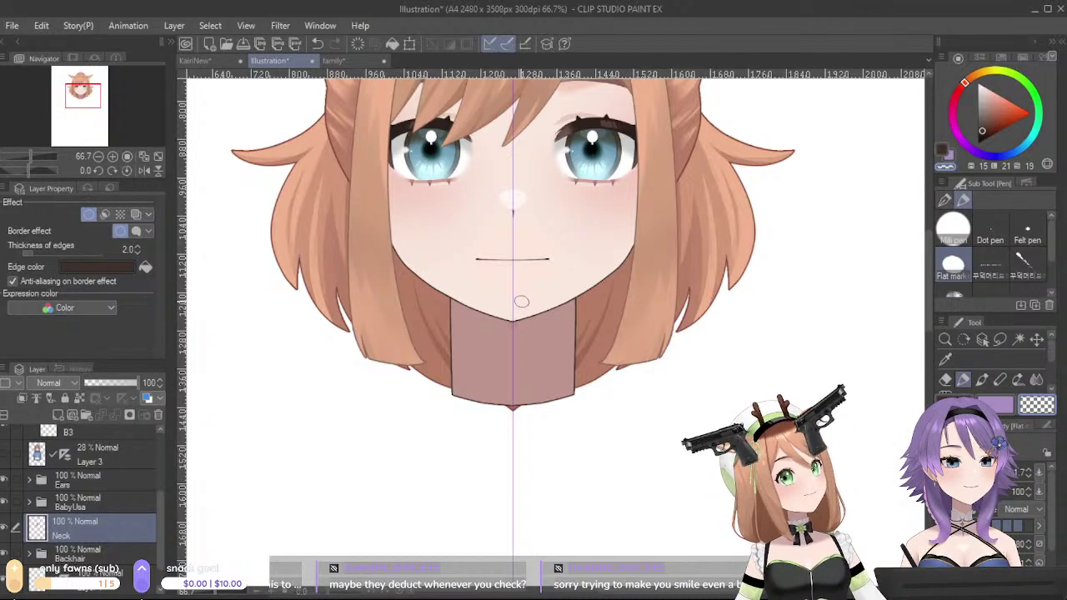
- Examine how the outlined neck looks together with the whole head
{"action": "scroll", "coordinate": [357, 424], "scroll_direction": "down", "scroll_amount": 5}
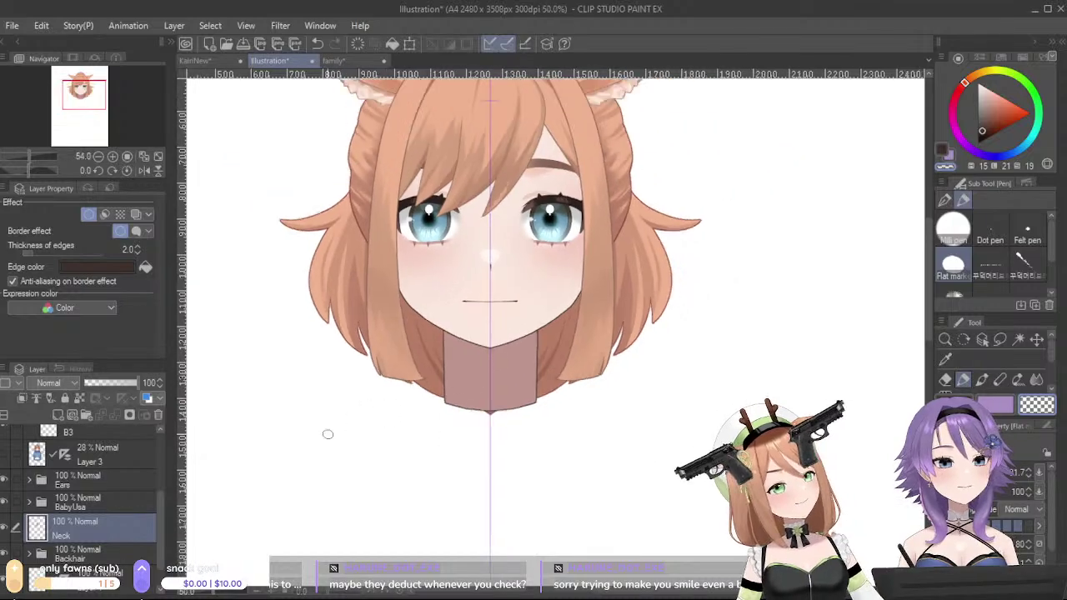
{"action": "scroll", "coordinate": [404, 393], "scroll_direction": "up", "scroll_amount": 4}
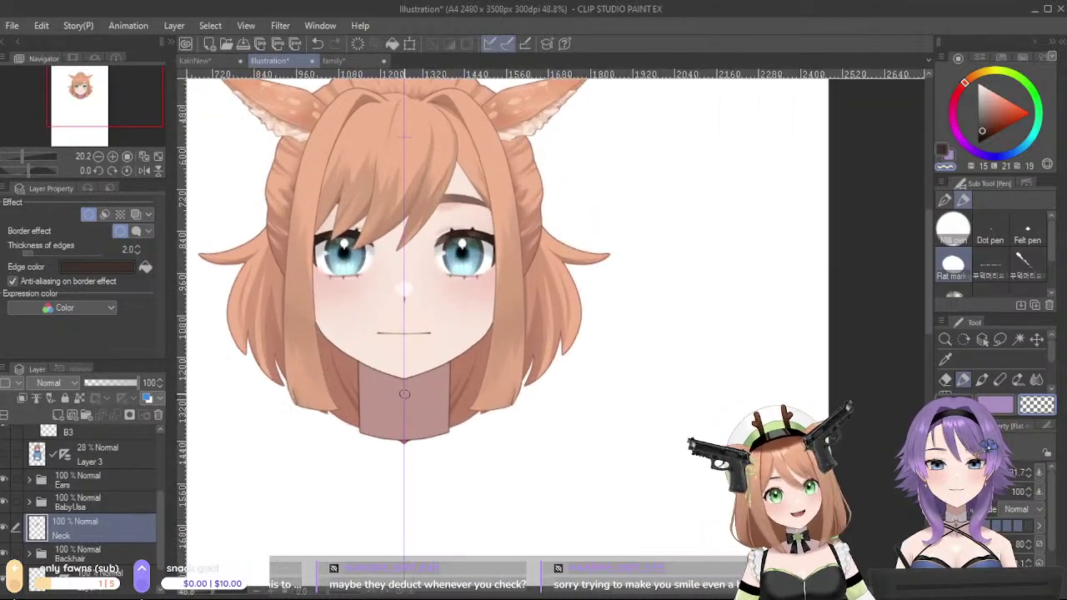
{"action": "scroll", "coordinate": [667, 423], "scroll_direction": "down", "scroll_amount": 2}
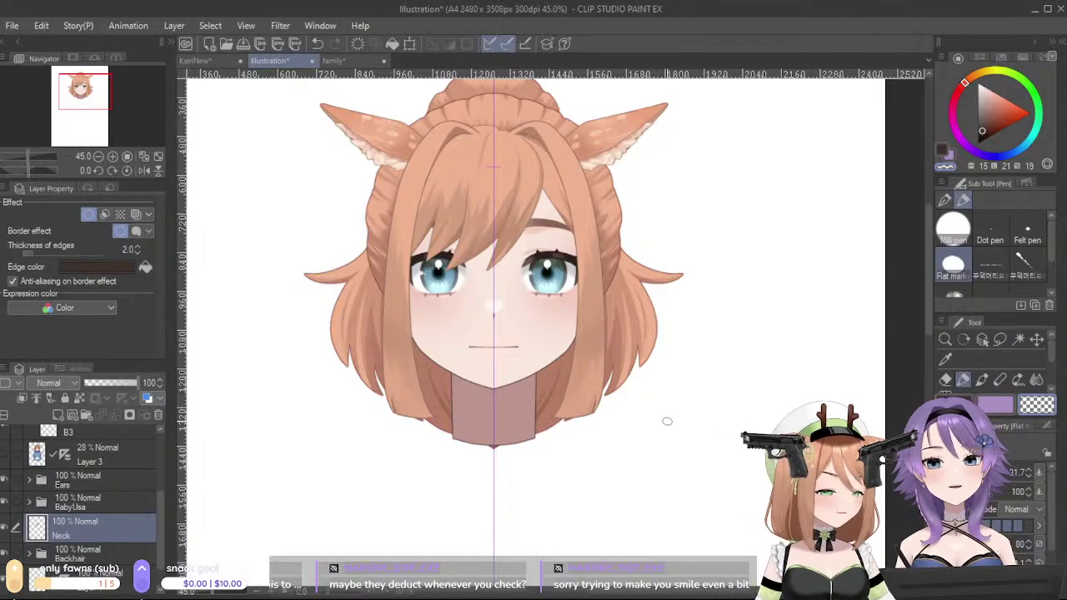
{"action": "scroll", "coordinate": [667, 417], "scroll_direction": "down", "scroll_amount": 3}
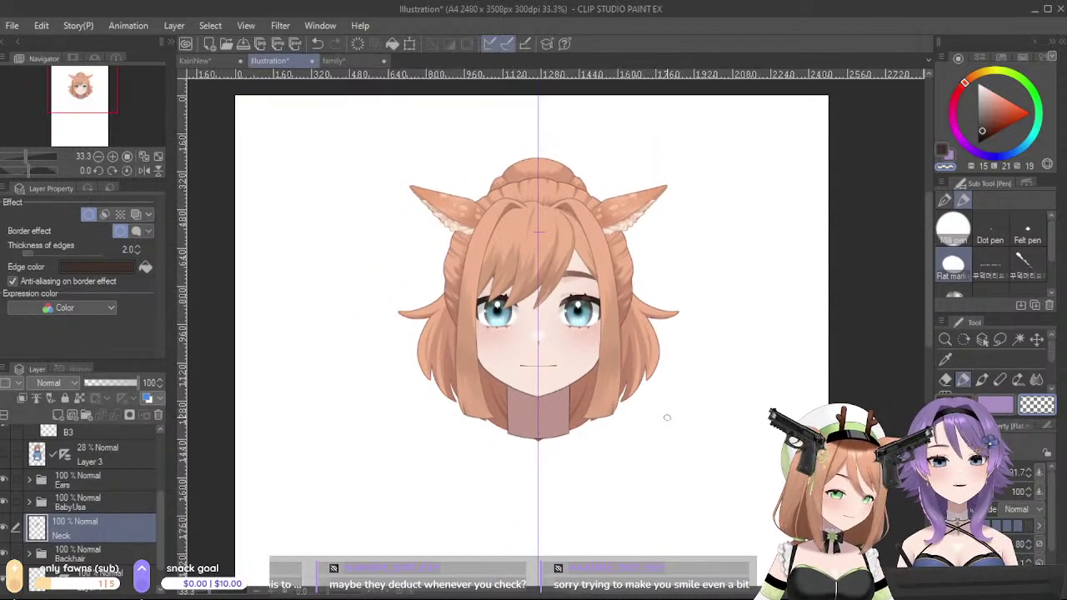
{"action": "scroll", "coordinate": [667, 418], "scroll_direction": "up", "scroll_amount": 4}
{"action": "scroll", "coordinate": [667, 416], "scroll_direction": "down", "scroll_amount": 1}
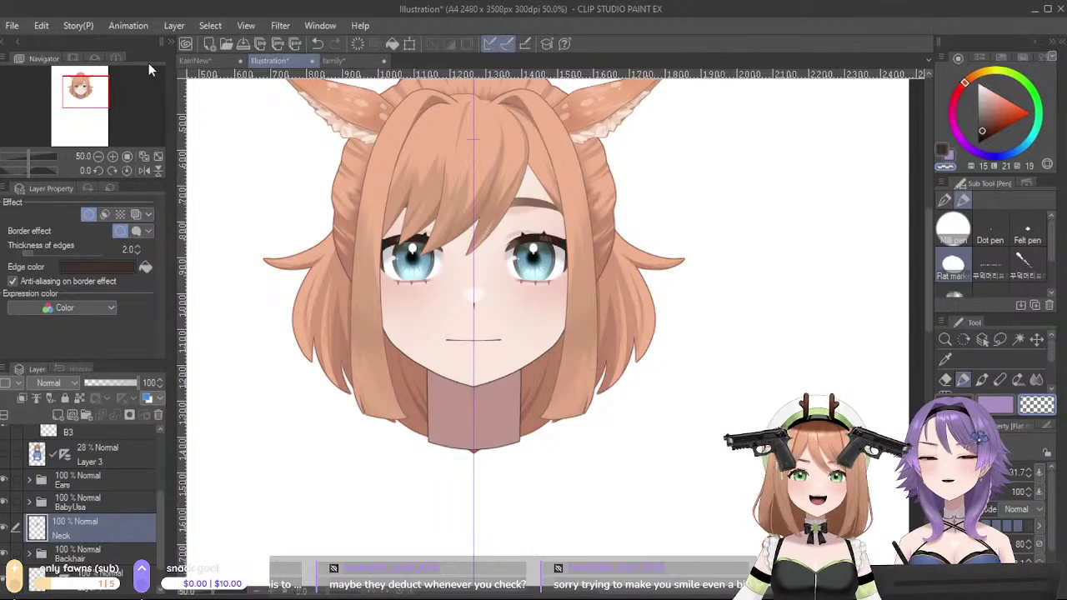
- Hide bang layer B1, sample a darker shade from the bangs and make layer B2 active
{"action": "scroll", "coordinate": [446, 197], "scroll_direction": "up", "scroll_amount": 1}
{"action": "left_click_drag", "start_coordinate": [469, 204], "coordinate": [540, 251]}
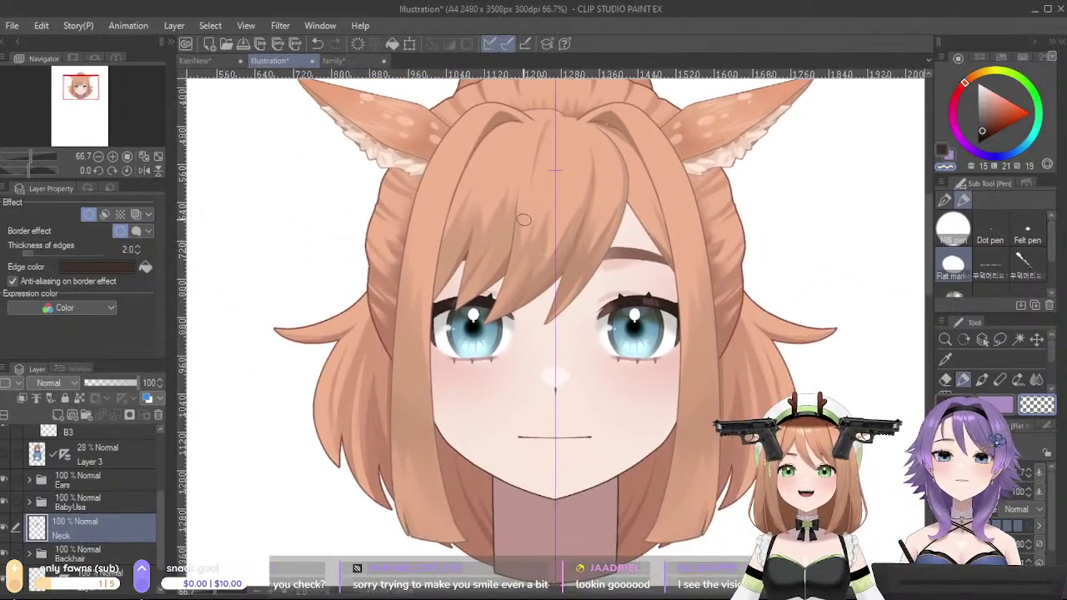
{"action": "left_click", "coordinate": [493, 164], "text": "alt"}
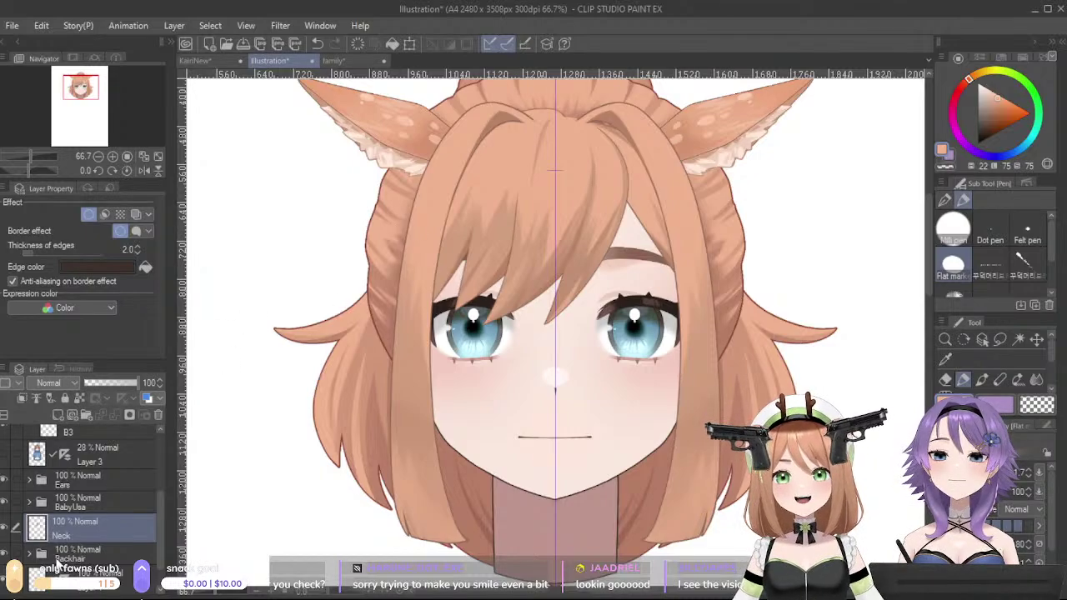
{"action": "scroll", "coordinate": [101, 509], "scroll_direction": "up", "scroll_amount": 4}
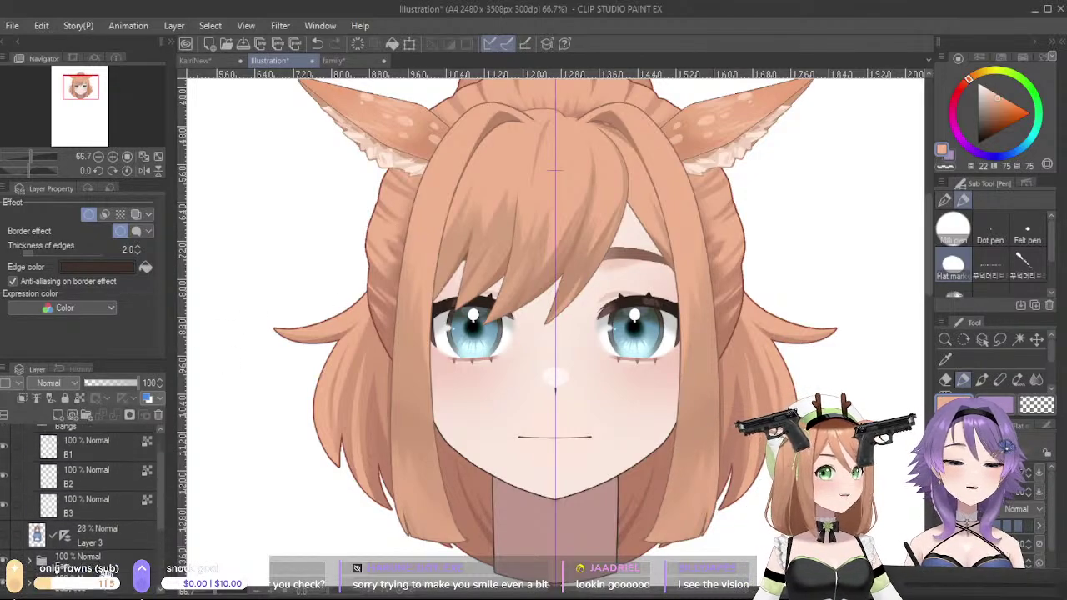
{"action": "left_click", "coordinate": [75, 490]}
{"action": "left_click", "coordinate": [5, 482]}
{"action": "left_click", "coordinate": [5, 483]}
{"action": "left_click", "coordinate": [5, 483]}
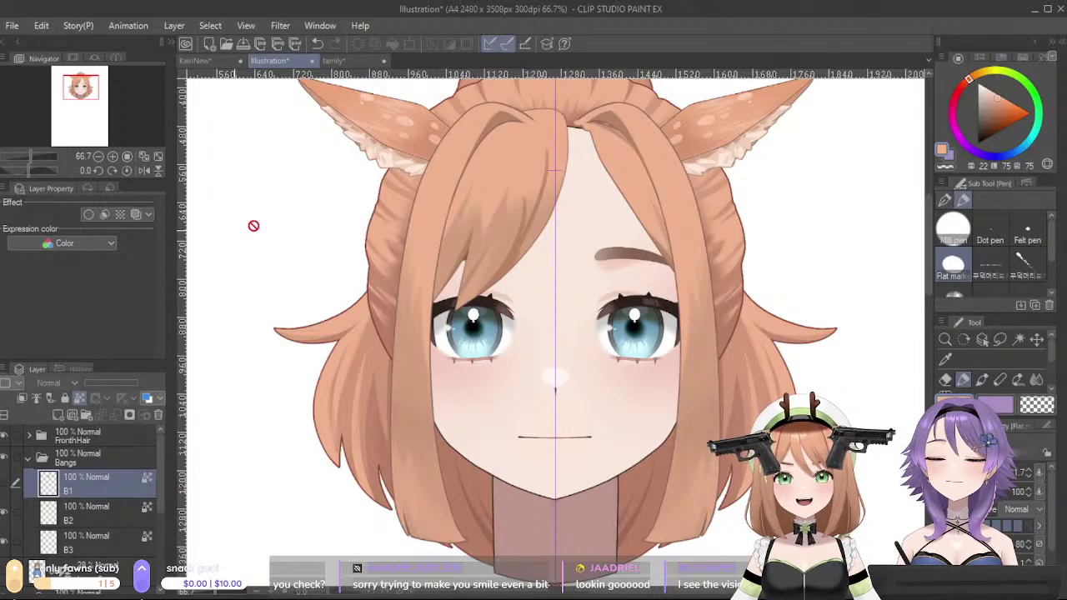
{"action": "left_click", "coordinate": [492, 265], "text": "alt"}
{"action": "left_click", "coordinate": [116, 510]}
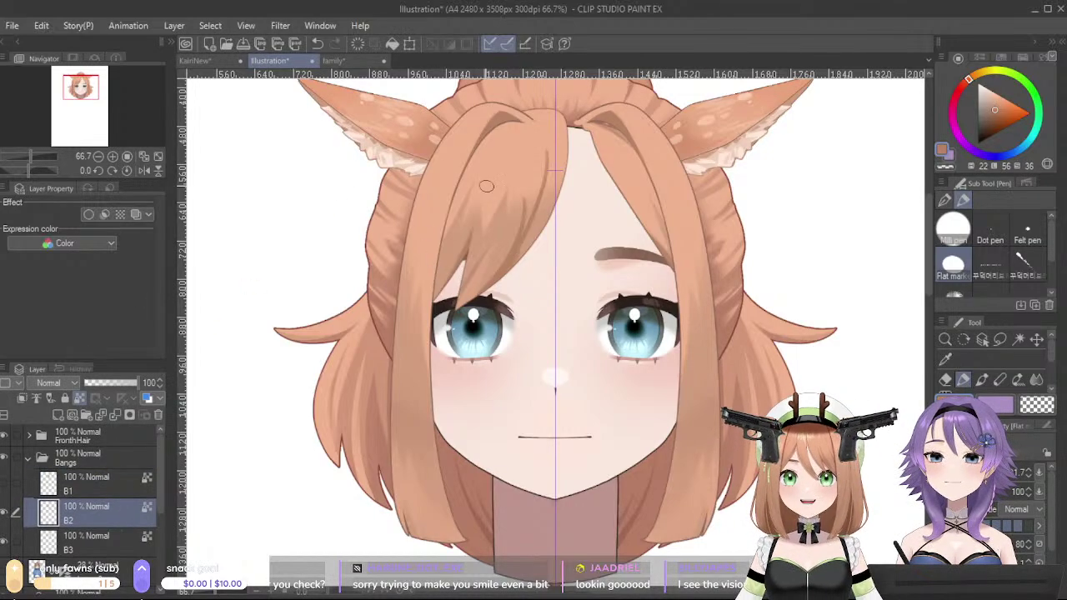
- Try shading the inner edge of the B2 bang from the parting downward with sampled darker and lighter hair colors
{"action": "left_click_drag", "start_coordinate": [552, 112], "coordinate": [543, 185]}
{"action": "key", "text": "ctrl+z"}
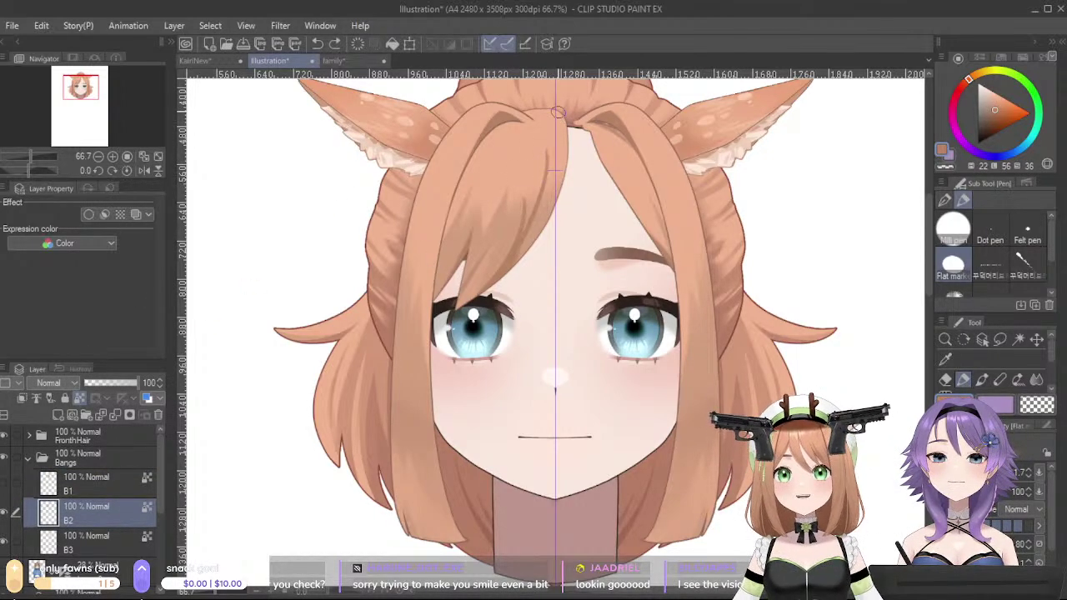
{"action": "left_click_drag", "start_coordinate": [555, 110], "coordinate": [543, 237]}
{"action": "key", "text": "ctrl+z"}
{"action": "mouse_move", "coordinate": [552, 108]}
{"action": "left_mouse_down"}
{"action": "mouse_move", "coordinate": [559, 157]}
{"action": "mouse_move", "coordinate": [517, 283]}
{"action": "left_mouse_up"}
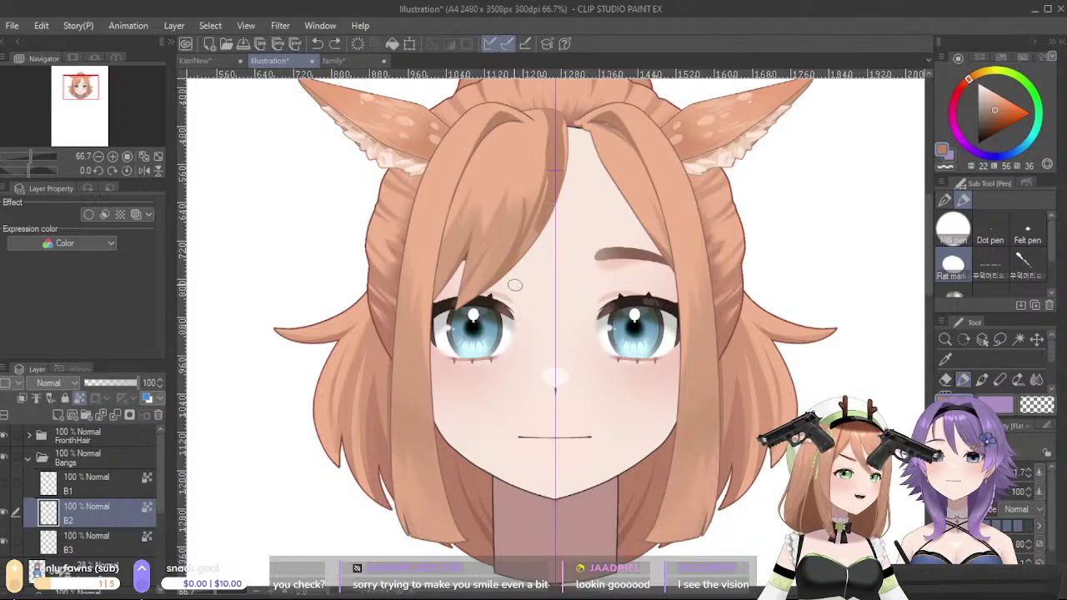
{"action": "left_click_drag", "start_coordinate": [556, 153], "coordinate": [525, 249]}
{"action": "left_click_drag", "start_coordinate": [551, 115], "coordinate": [550, 188]}
{"action": "key", "text": "ctrl+z"}
{"action": "key", "text": "ctrl+z"}
{"action": "key", "text": "ctrl+z"}
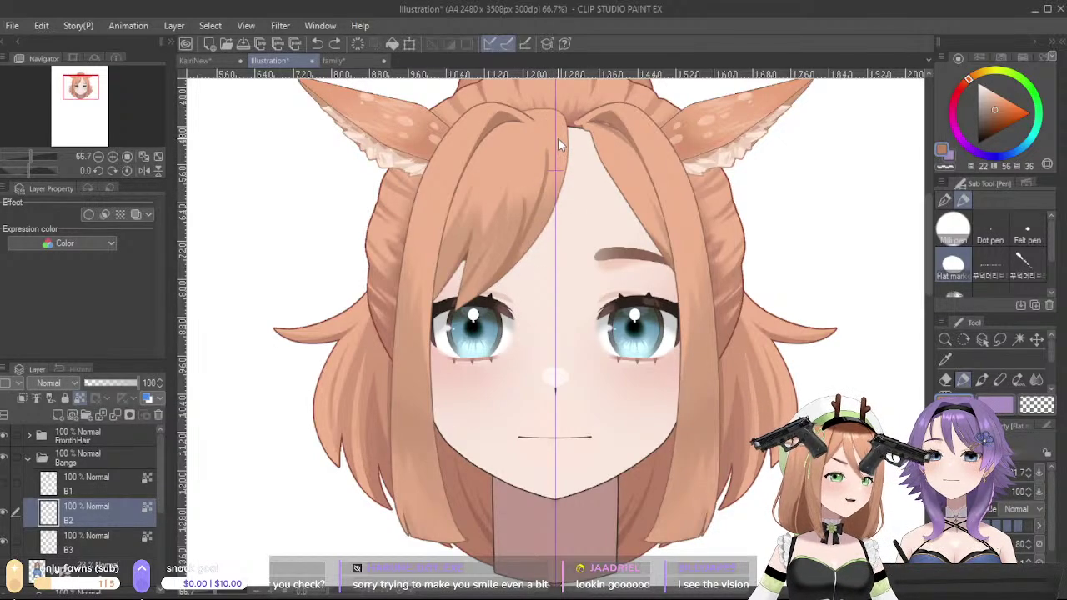
{"action": "left_click", "coordinate": [526, 145], "text": "alt"}
{"action": "left_click_drag", "start_coordinate": [538, 127], "coordinate": [539, 200]}
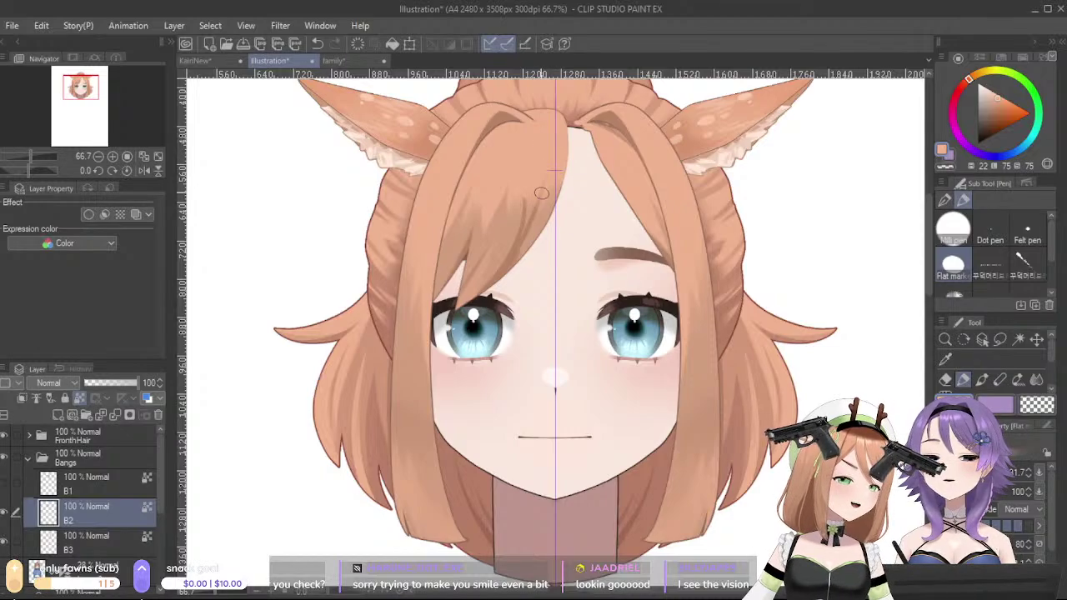
{"action": "key", "text": "ctrl+z"}
- Paint darker shading strokes up the inner edge of the B2 bang with a sampled hair shade, comparing it with layer B1
{"action": "left_click", "coordinate": [502, 226], "text": "alt"}
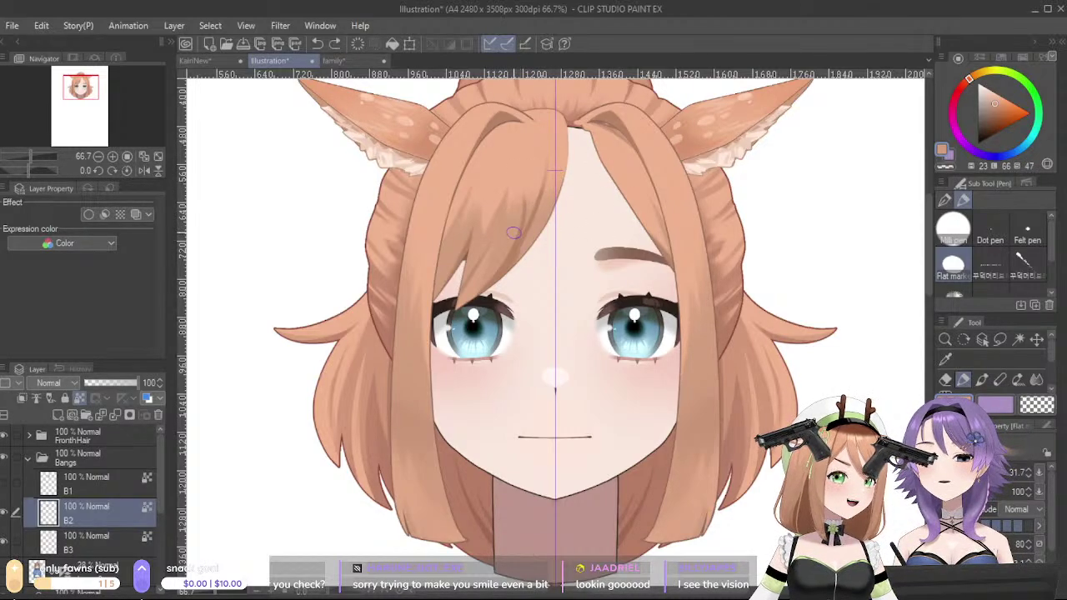
{"action": "left_click", "coordinate": [4, 492]}
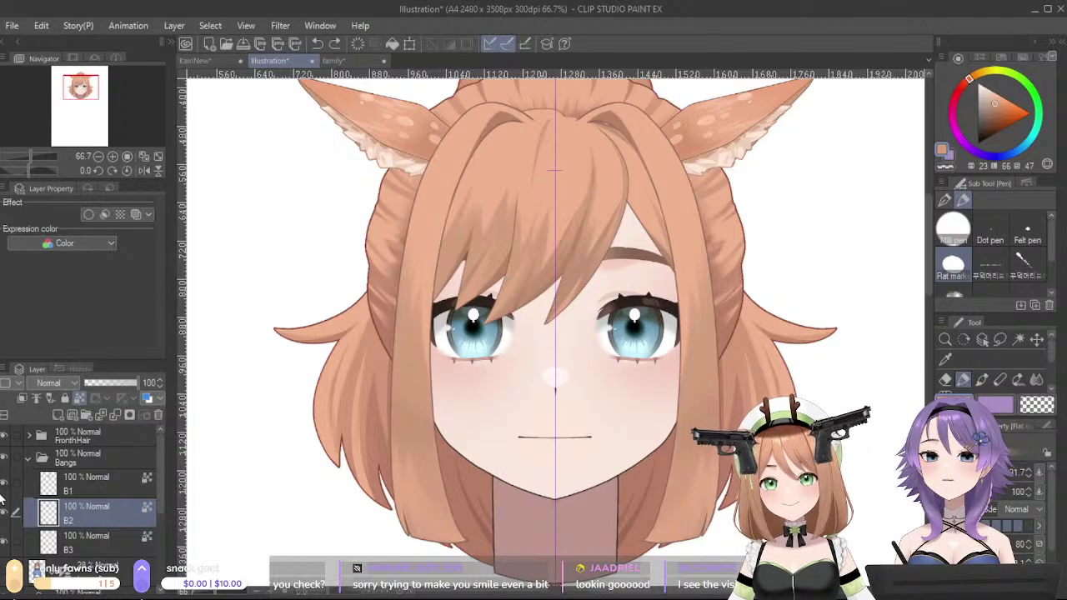
{"action": "left_click", "coordinate": [4, 494]}
{"action": "left_click", "coordinate": [522, 276], "text": "alt"}
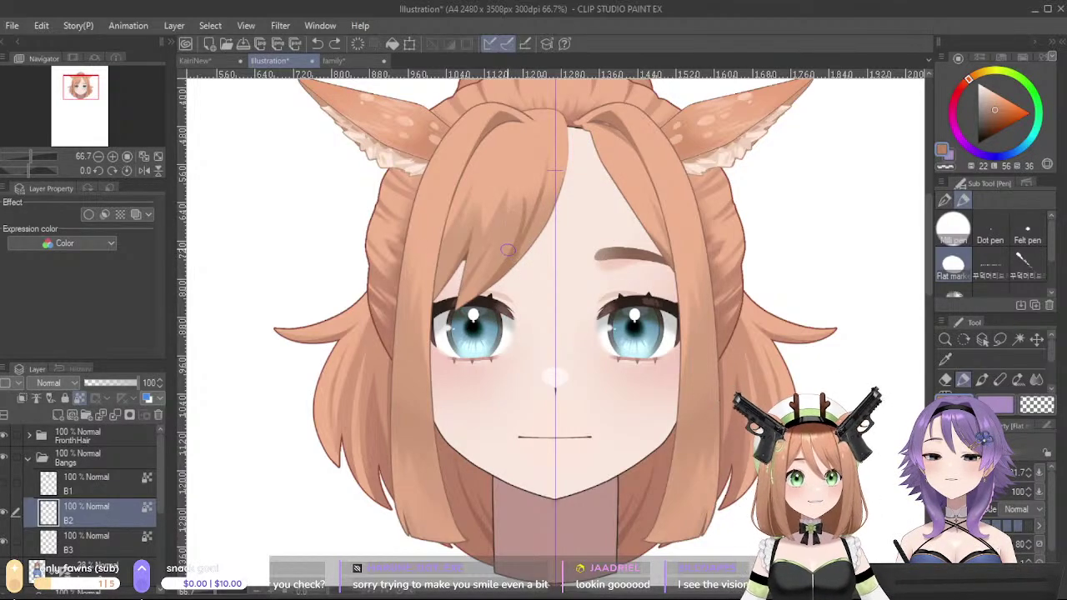
{"action": "left_click_drag", "start_coordinate": [524, 251], "coordinate": [554, 173]}
{"action": "left_click_drag", "start_coordinate": [533, 234], "coordinate": [553, 165]}
{"action": "left_click_drag", "start_coordinate": [545, 214], "coordinate": [556, 169]}
{"action": "key", "text": "ctrl+z"}
{"action": "left_click_drag", "start_coordinate": [519, 249], "coordinate": [544, 174]}
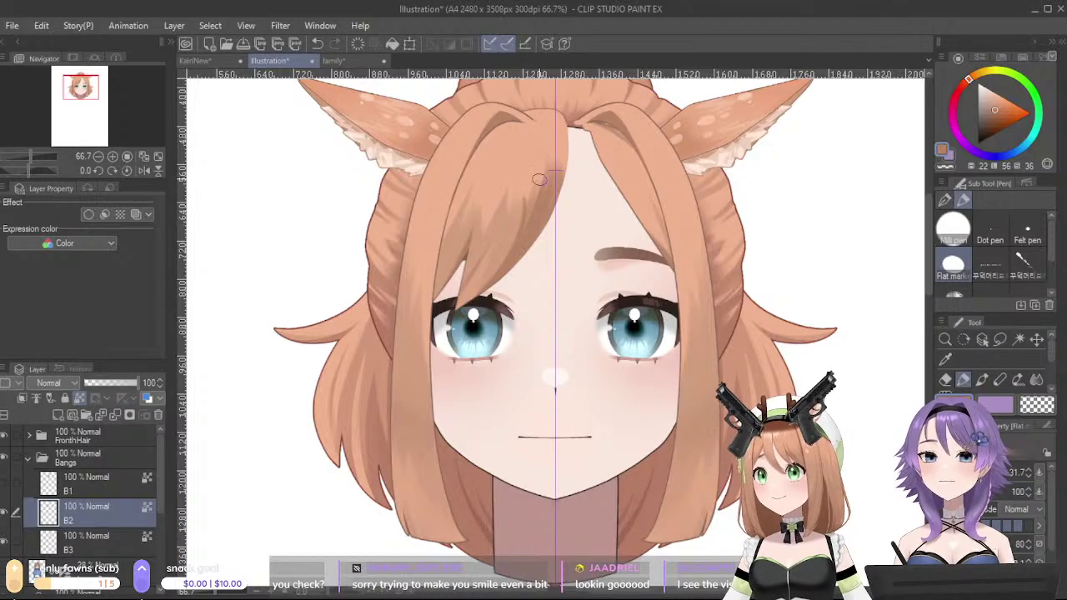
{"action": "left_click_drag", "start_coordinate": [533, 218], "coordinate": [550, 168]}
{"action": "key", "text": "ctrl+z"}
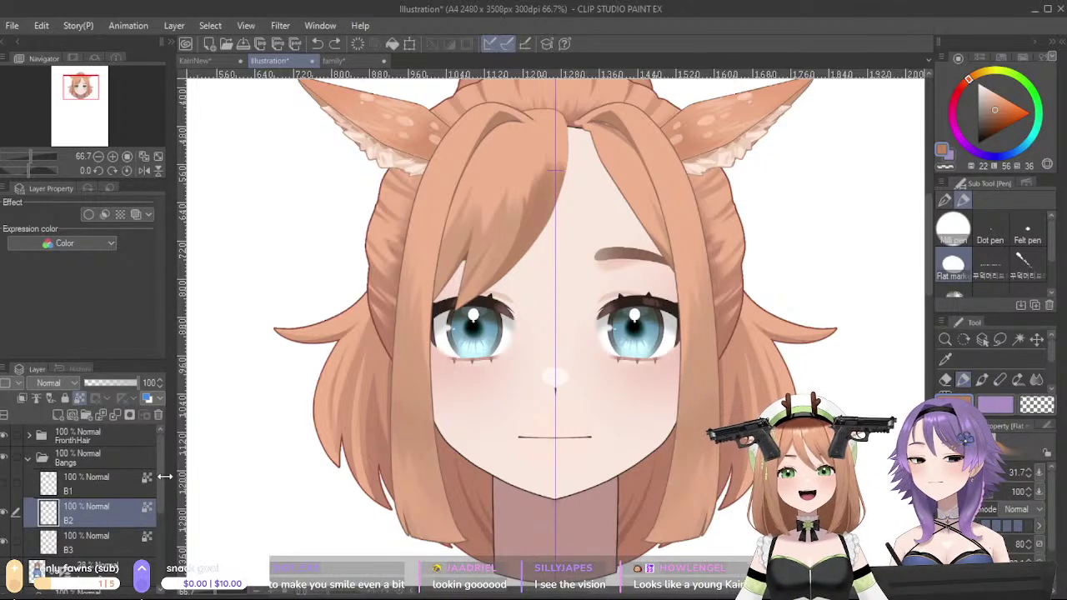
- Hide the Backhair folder, toggling the visibility of the Ears and BabyUsa folders to check their contents, and return to the Bangs layers
{"action": "scroll", "coordinate": [159, 477], "scroll_direction": "down", "scroll_amount": 5}
{"action": "left_click", "coordinate": [3, 454]}
{"action": "left_click", "coordinate": [4, 453]}
{"action": "left_click", "coordinate": [5, 473]}
{"action": "left_click", "coordinate": [4, 473]}
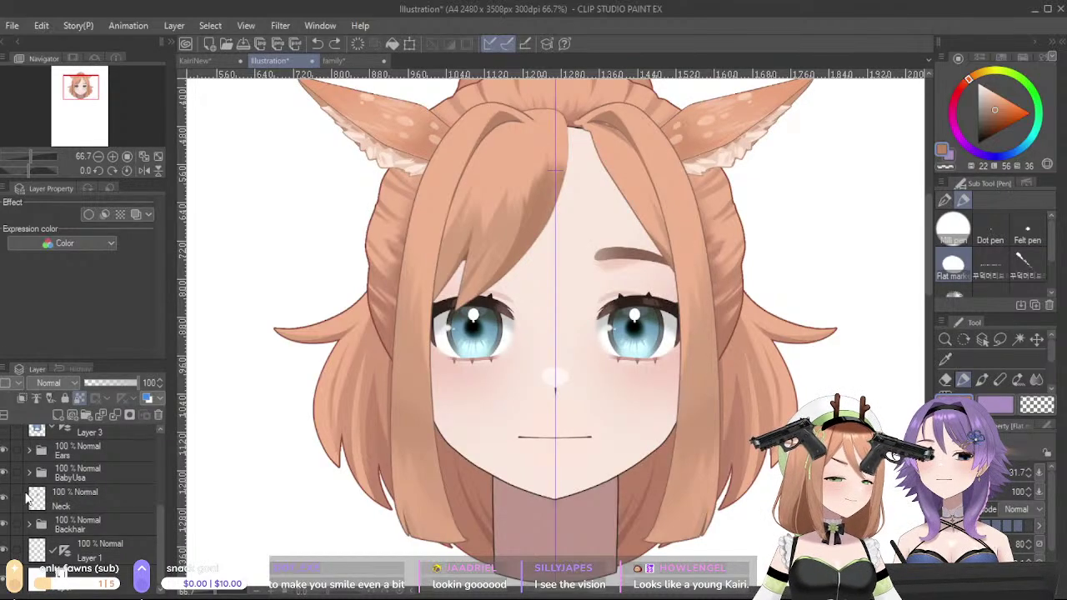
{"action": "scroll", "coordinate": [107, 484], "scroll_direction": "up", "scroll_amount": 4}
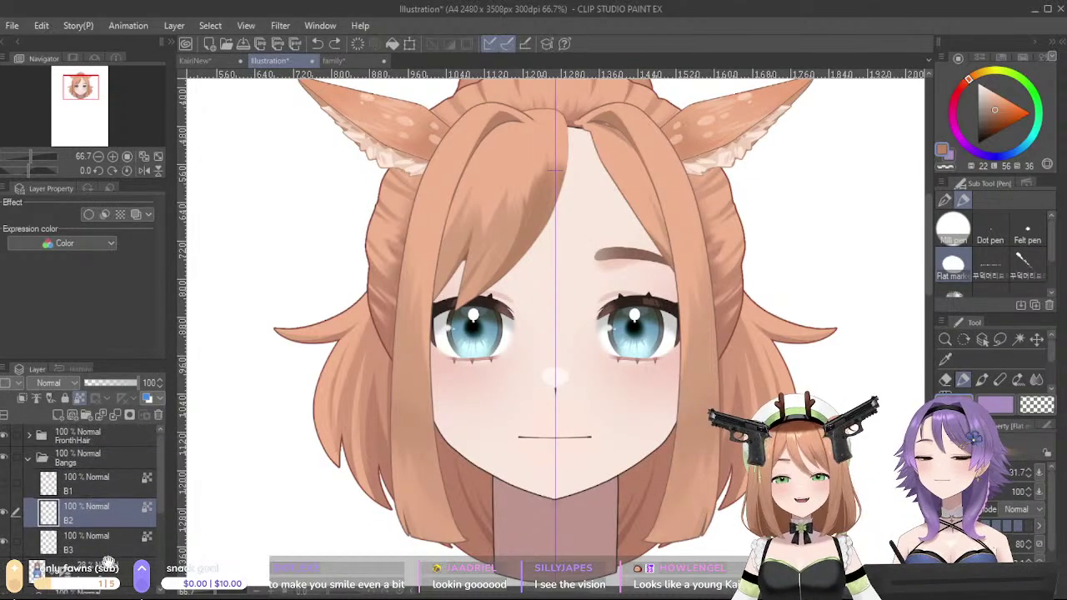
{"action": "scroll", "coordinate": [112, 500], "scroll_direction": "down", "scroll_amount": 3}
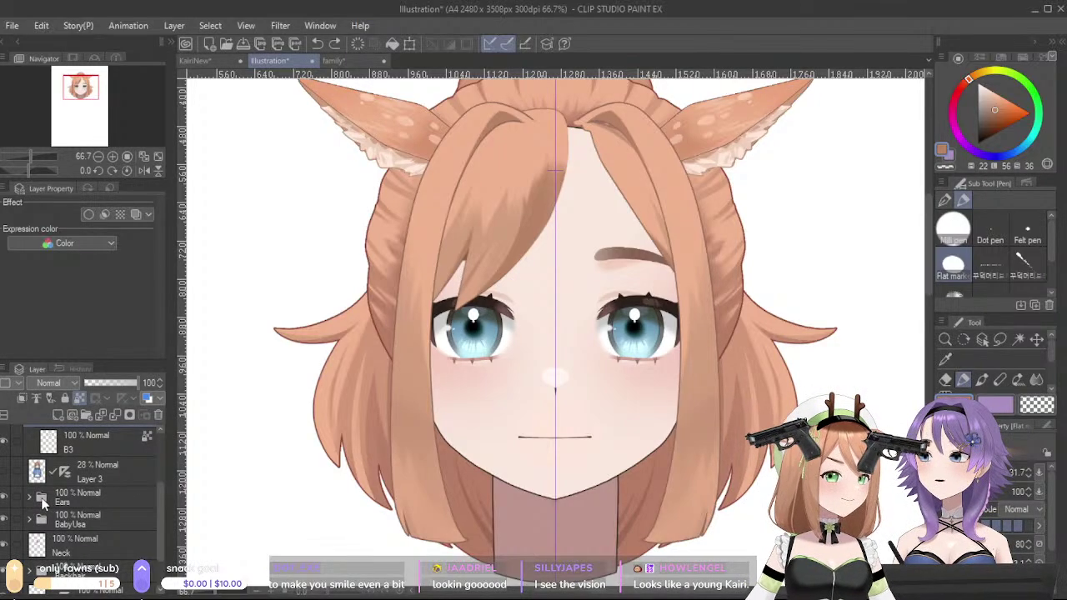
{"action": "scroll", "coordinate": [107, 542], "scroll_direction": "down", "scroll_amount": 1}
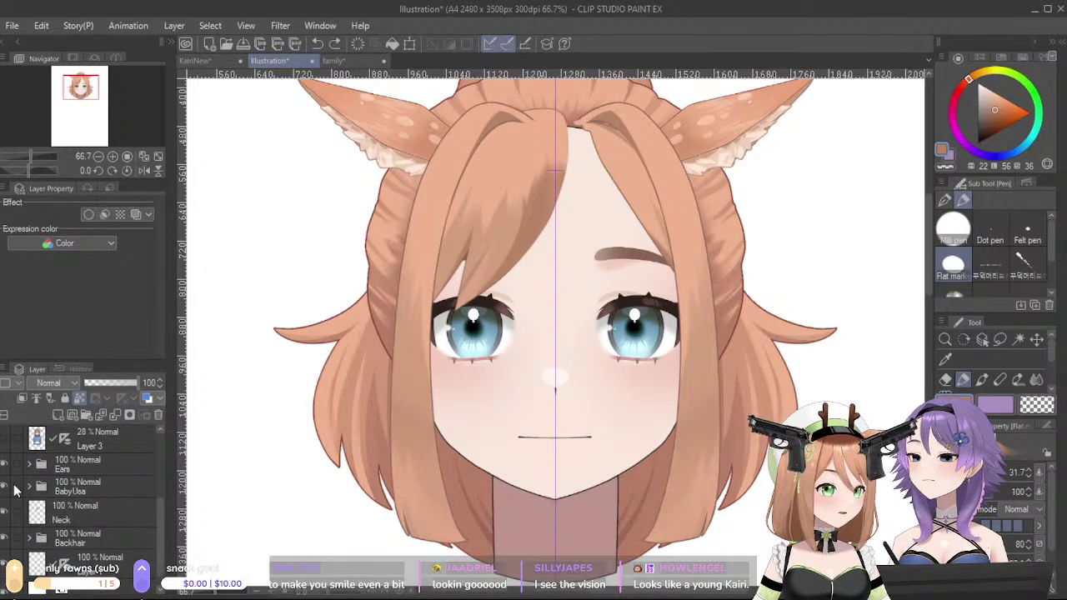
{"action": "left_click", "coordinate": [5, 469]}
{"action": "left_click", "coordinate": [5, 470]}
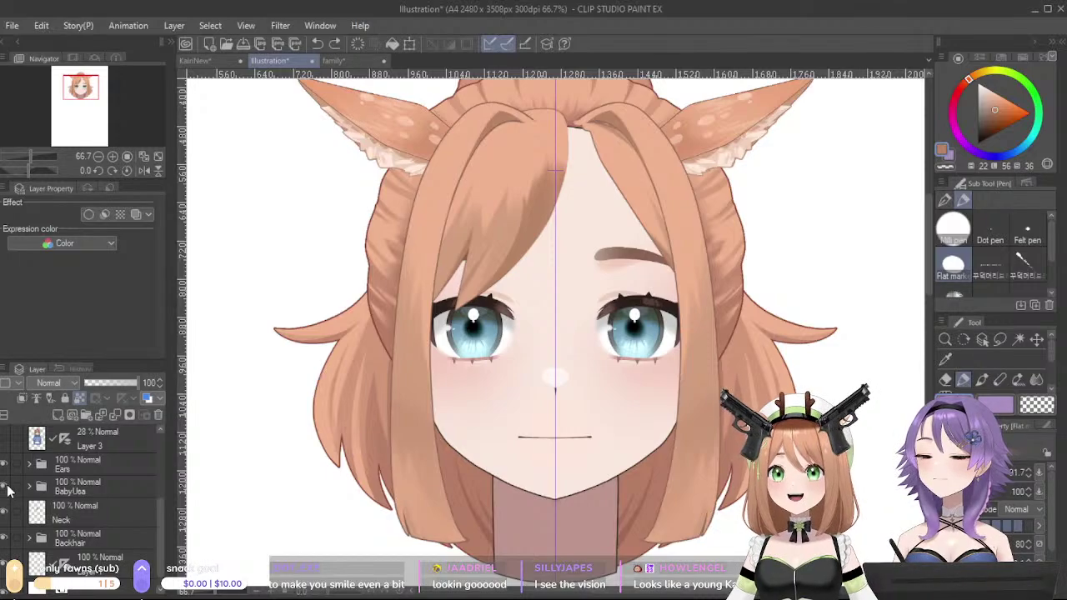
{"action": "left_click", "coordinate": [5, 487]}
{"action": "left_click", "coordinate": [5, 487]}
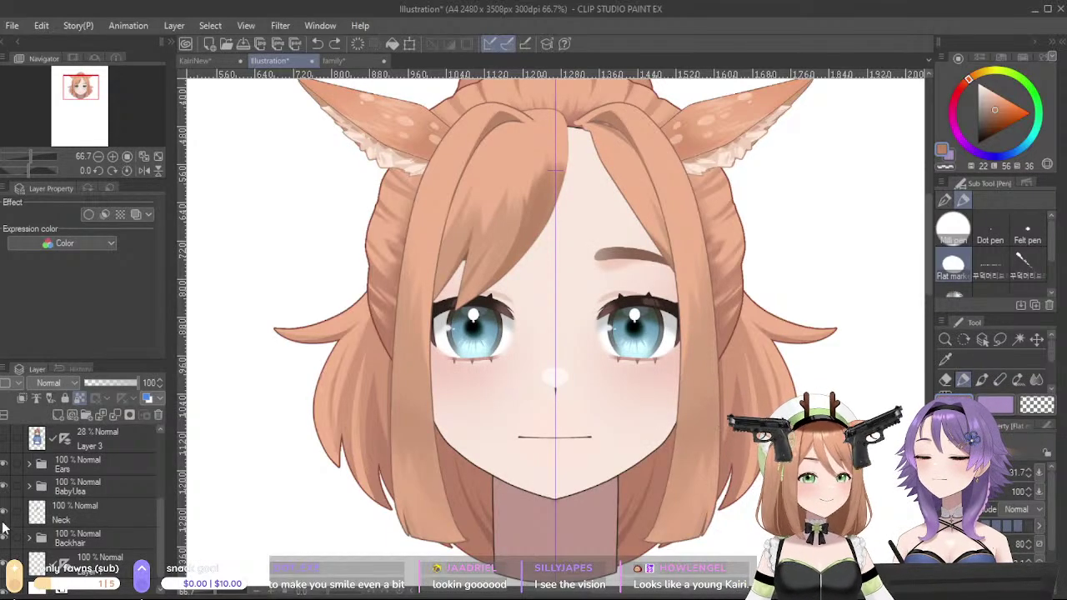
{"action": "left_click", "coordinate": [5, 538]}
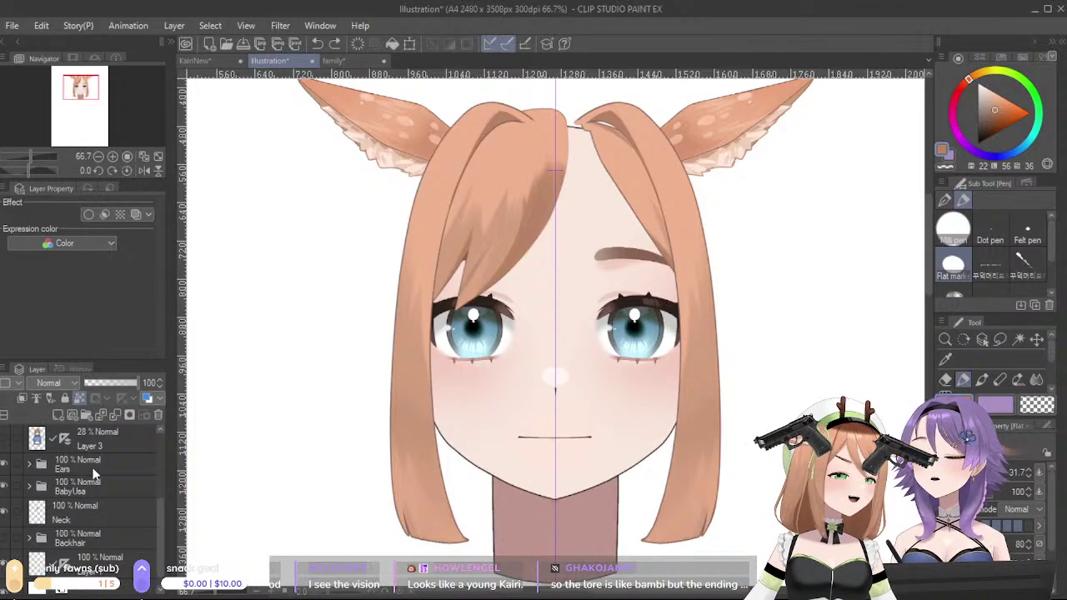
{"action": "scroll", "coordinate": [79, 468], "scroll_direction": "up", "scroll_amount": 4}
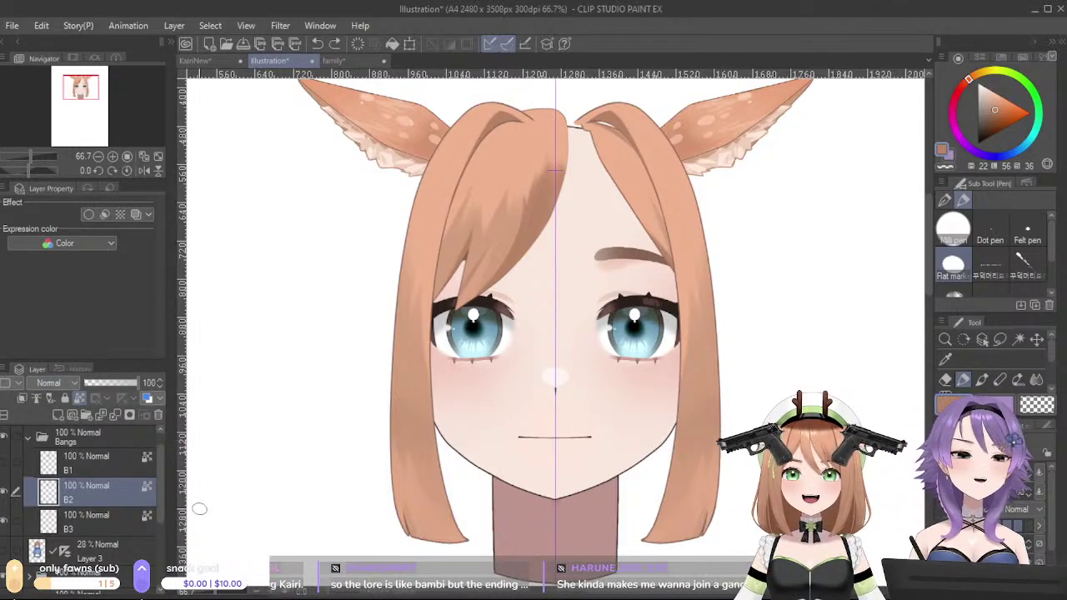
- Try adding shading strokes along the inner edge and parting of the B2 bang, and undo them
{"action": "left_click", "coordinate": [4, 498]}
{"action": "left_click", "coordinate": [4, 498]}
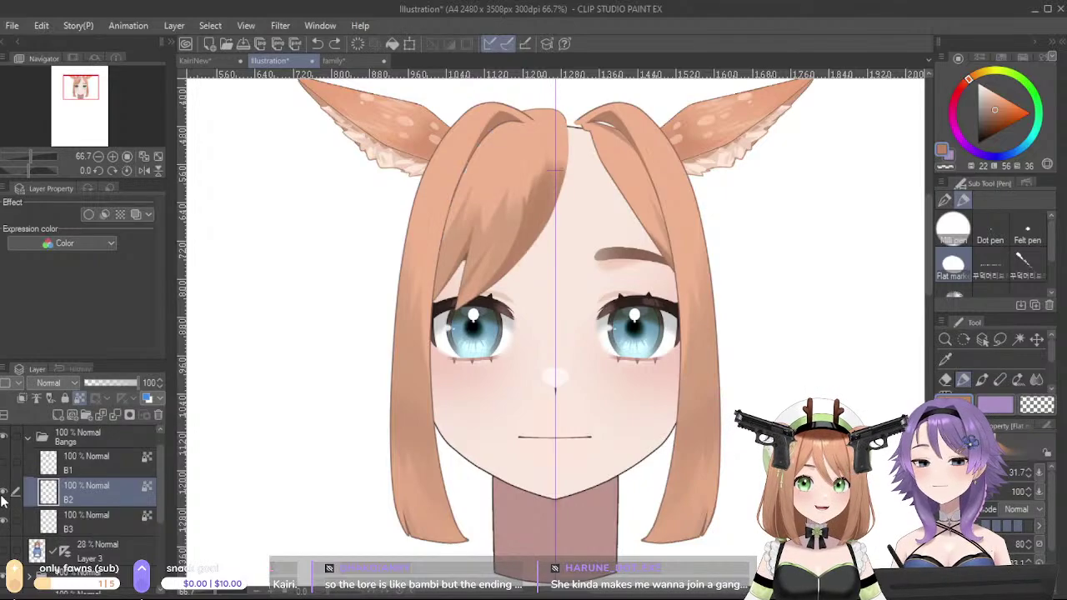
{"action": "mouse_move", "coordinate": [517, 203]}
{"action": "left_mouse_down"}
{"action": "mouse_move", "coordinate": [509, 238]}
{"action": "mouse_move", "coordinate": [523, 179]}
{"action": "mouse_move", "coordinate": [499, 250]}
{"action": "left_mouse_up"}
{"action": "key", "text": "ctrl+z"}
{"action": "mouse_move", "coordinate": [532, 148]}
{"action": "left_mouse_down"}
{"action": "mouse_move", "coordinate": [498, 254]}
{"action": "mouse_move", "coordinate": [528, 159]}
{"action": "mouse_move", "coordinate": [523, 192]}
{"action": "mouse_move", "coordinate": [560, 125]}
{"action": "mouse_move", "coordinate": [543, 153]}
{"action": "left_mouse_up"}
{"action": "key", "text": "ctrl+z"}
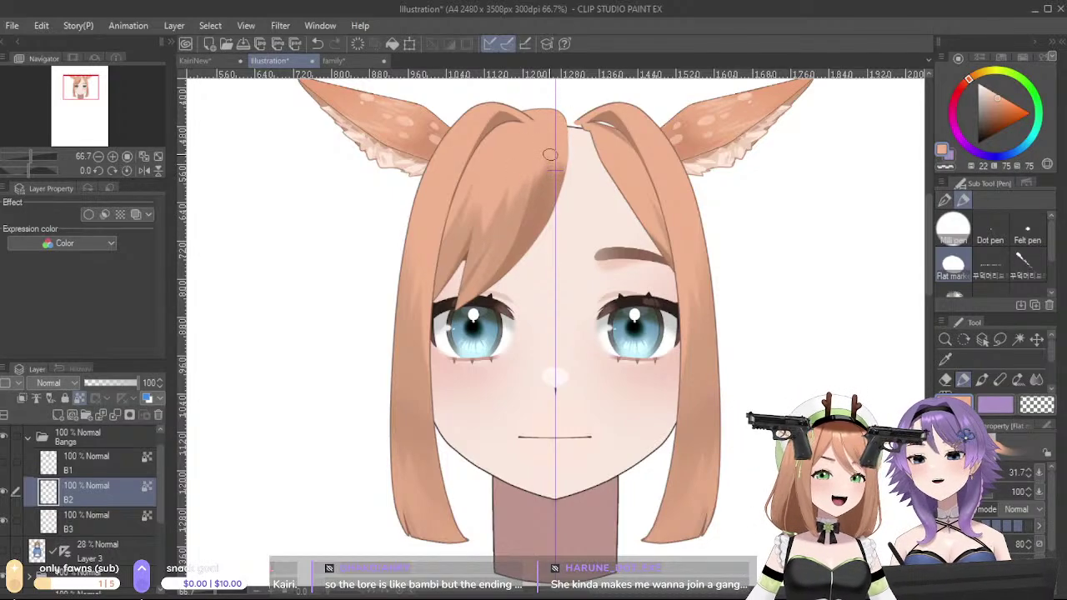
- Make bang layer B1 and the Backhair folder visible again to see the full hairstyle
{"action": "left_click", "coordinate": [3, 464]}
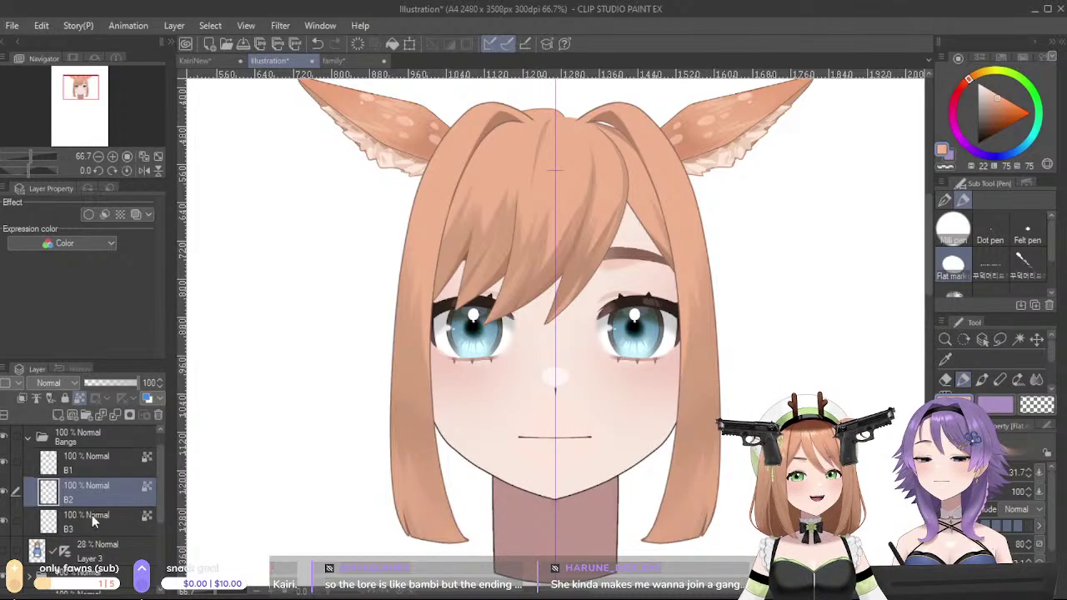
{"action": "scroll", "coordinate": [159, 503], "scroll_direction": "down", "scroll_amount": 3}
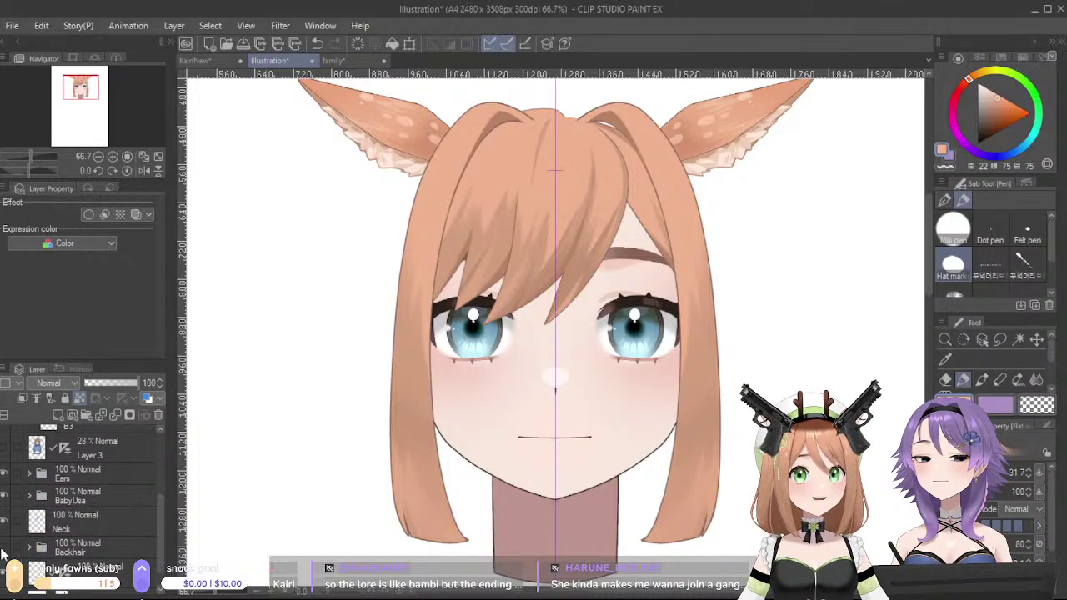
{"action": "left_click", "coordinate": [4, 547]}
{"action": "left_click_drag", "start_coordinate": [382, 436], "coordinate": [382, 487]}
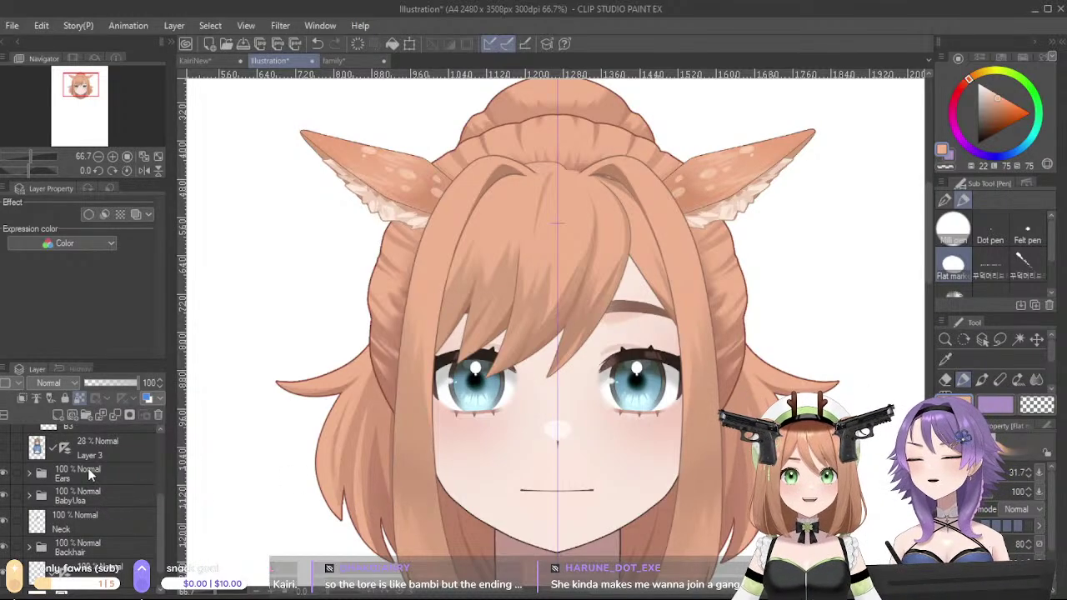
- Nudge the B2 bang slightly with the Move layer tool, and make layer B1 active
{"action": "left_click_drag", "start_coordinate": [157, 506], "coordinate": [158, 456]}
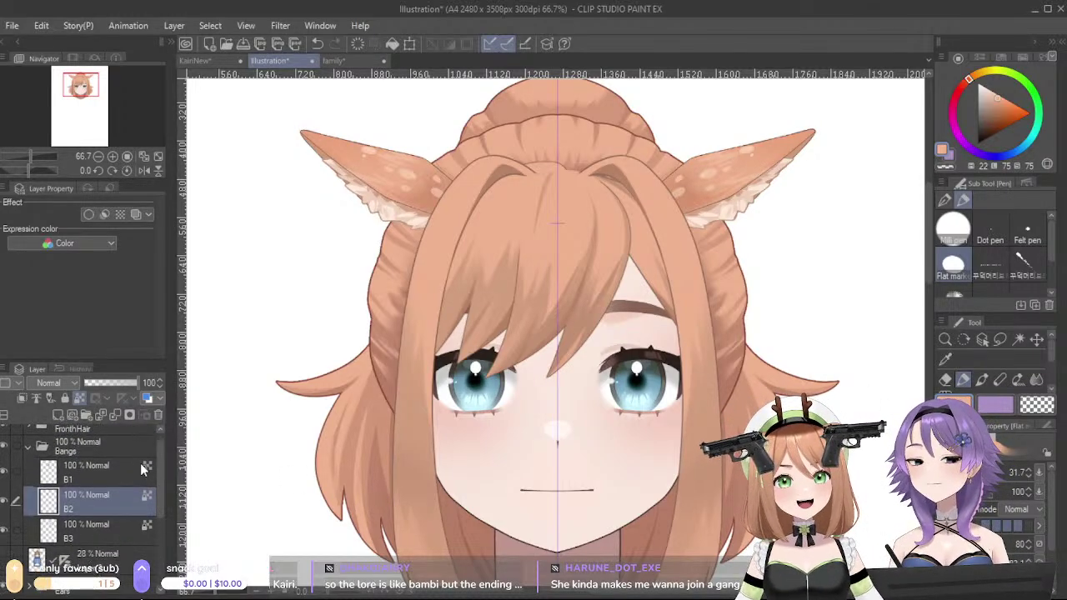
{"action": "left_click", "coordinate": [107, 483]}
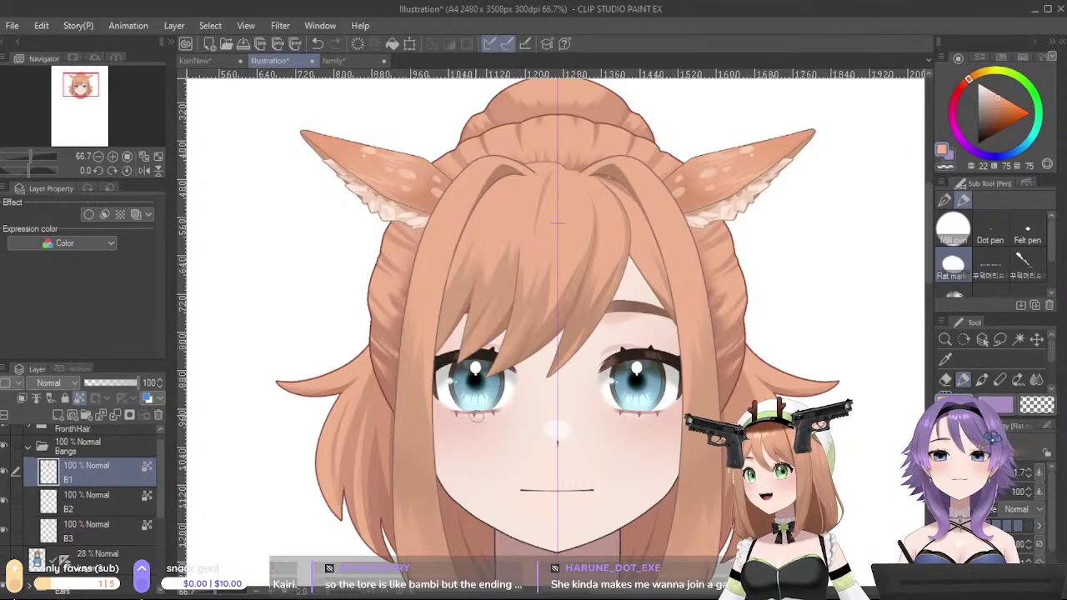
{"action": "left_click", "coordinate": [88, 504]}
{"action": "left_click", "coordinate": [1034, 340]}
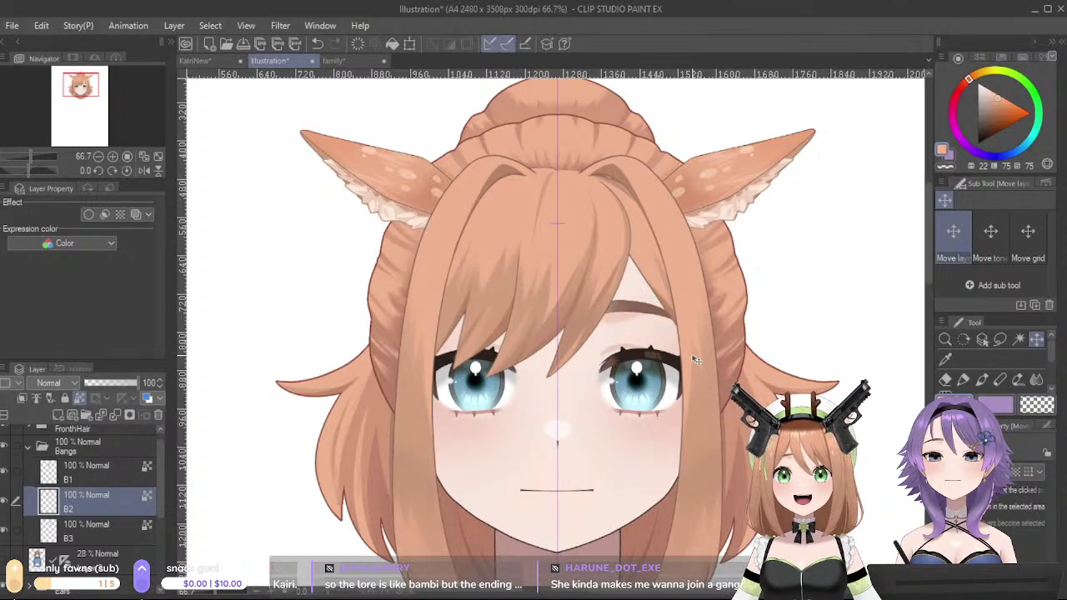
{"action": "left_click", "coordinate": [111, 475]}
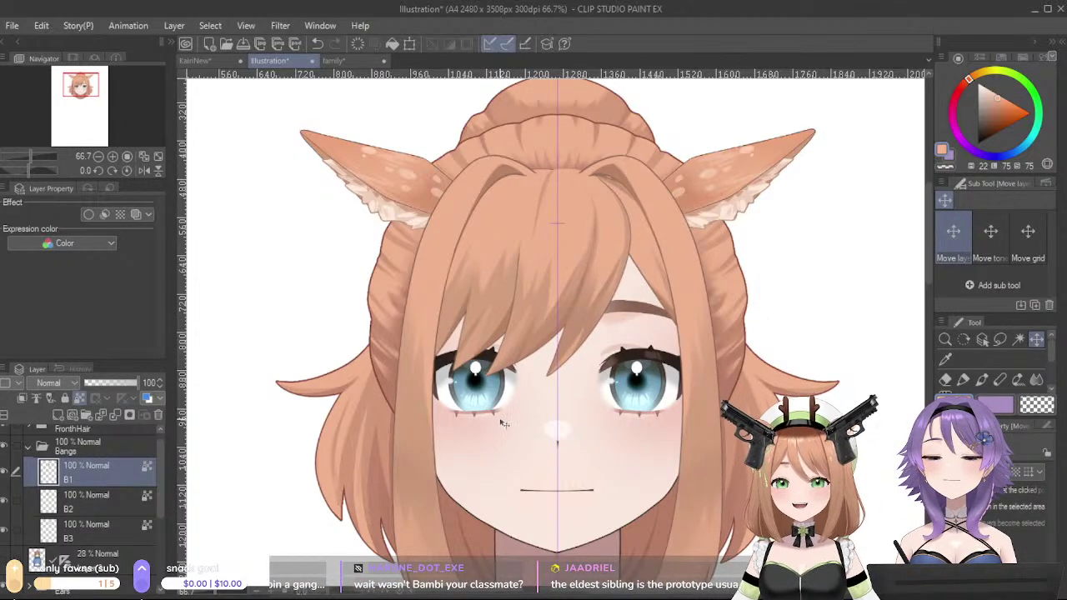
- Move the FronthHair folder's hair strands slightly upward with the Move layer tool, checking layer B3 and returning to the folder
{"action": "left_click", "coordinate": [125, 430]}
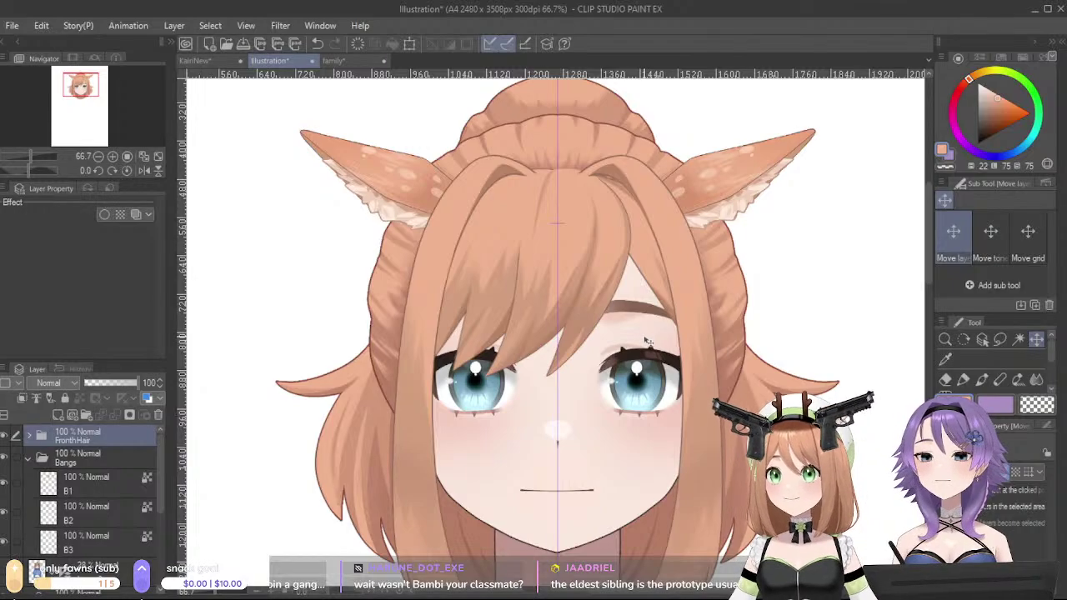
{"action": "mouse_move", "coordinate": [648, 340]}
{"action": "left_mouse_down"}
{"action": "mouse_move", "coordinate": [647, 329]}
{"action": "mouse_move", "coordinate": [651, 336]}
{"action": "left_mouse_up"}
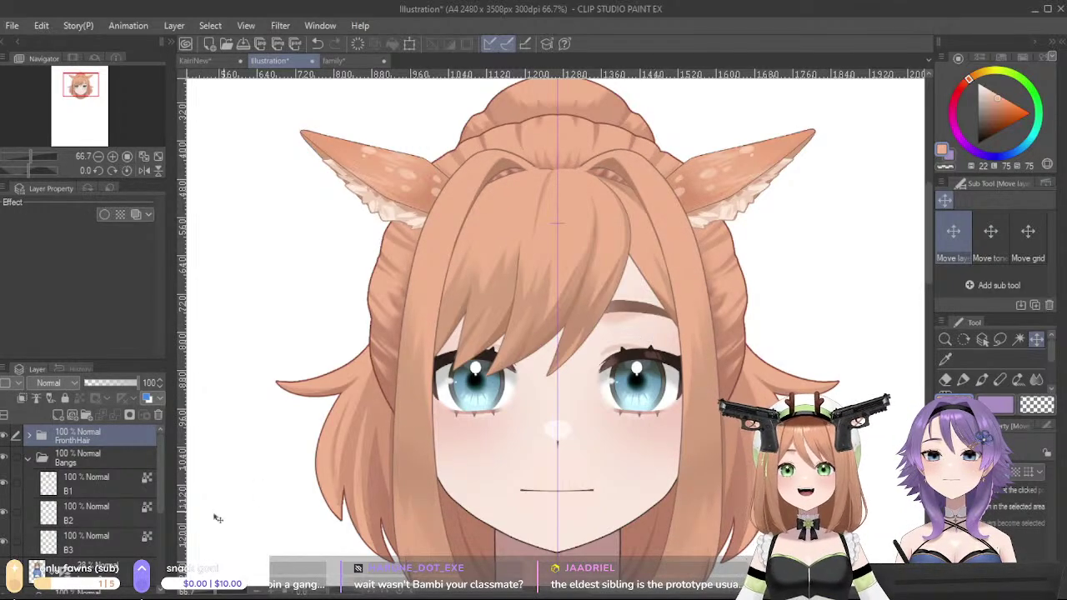
{"action": "left_click", "coordinate": [125, 539]}
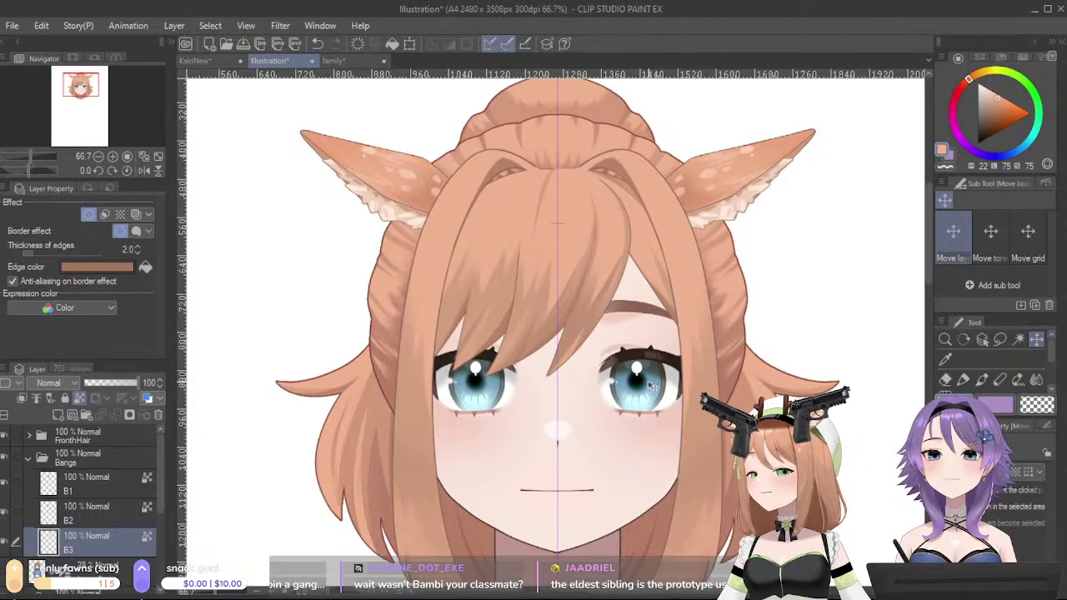
{"action": "left_click", "coordinate": [108, 436]}
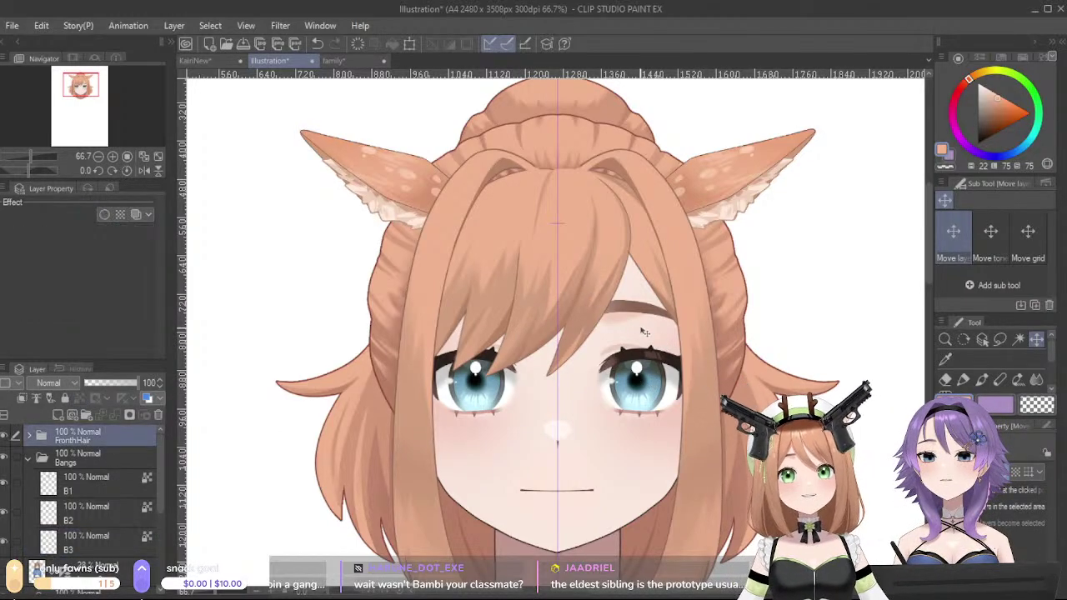
- Compare the FronthHair placement before and after the move by repeatedly undoing and redoing it, and toggle the folder's visibility
{"action": "key", "text": "ctrl+z"}
{"action": "key", "text": "ctrl+y"}
{"action": "key", "text": "ctrl+z"}
{"action": "key", "text": "ctrl+y"}
{"action": "key", "text": "ctrl+z"}
{"action": "key", "text": "ctrl+y"}
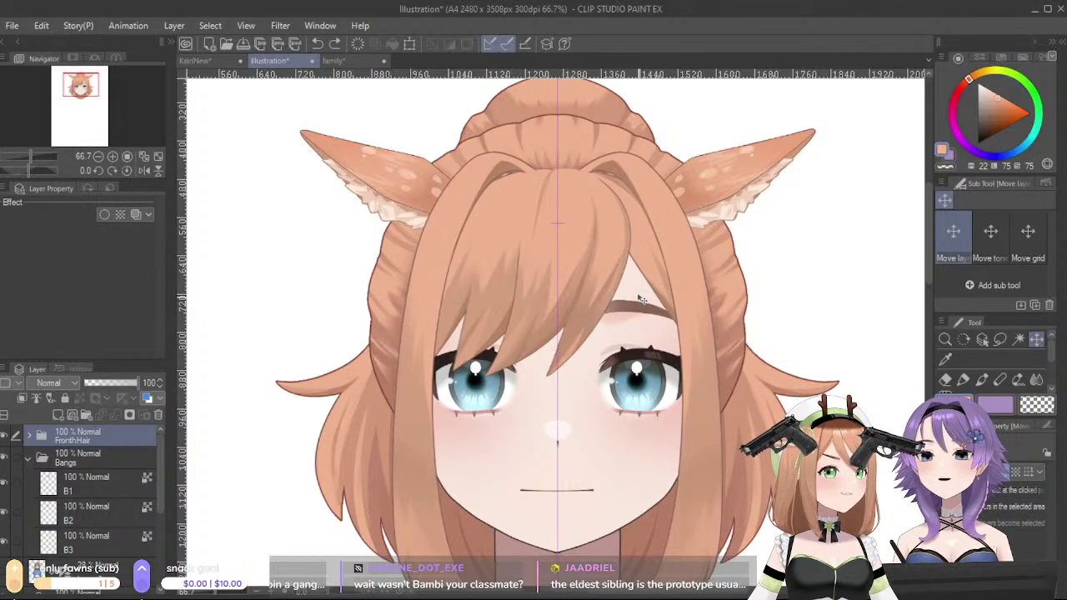
{"action": "key", "text": "ctrl+z"}
{"action": "key", "text": "ctrl+y"}
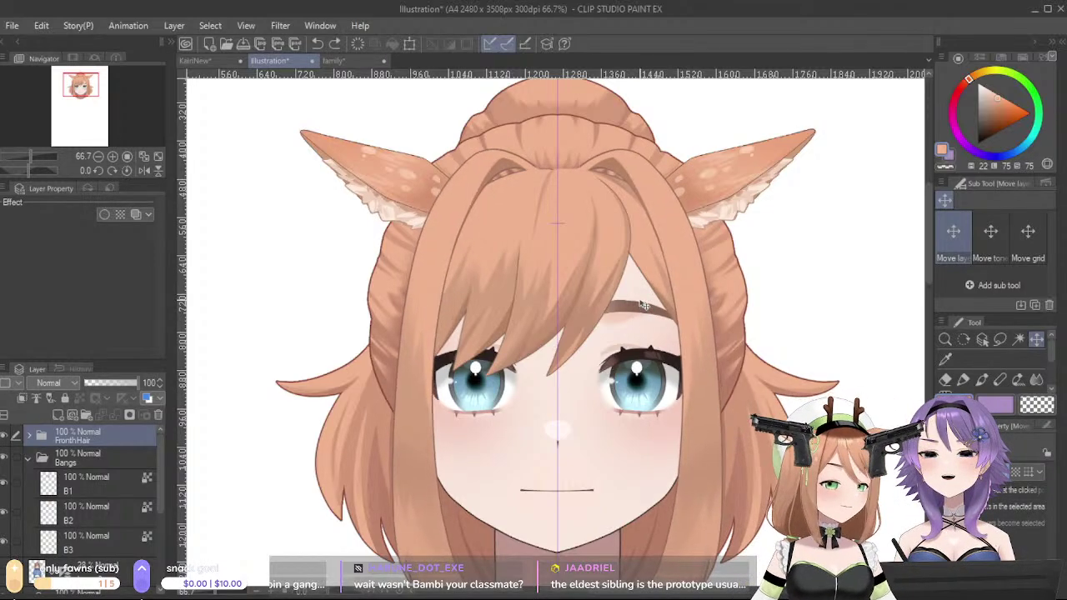
{"action": "key", "text": "ctrl+z"}
{"action": "key", "text": "ctrl+y"}
{"action": "key", "text": "ctrl+z"}
{"action": "key", "text": "ctrl+y"}
{"action": "key", "text": "ctrl+z"}
{"action": "key", "text": "ctrl+y"}
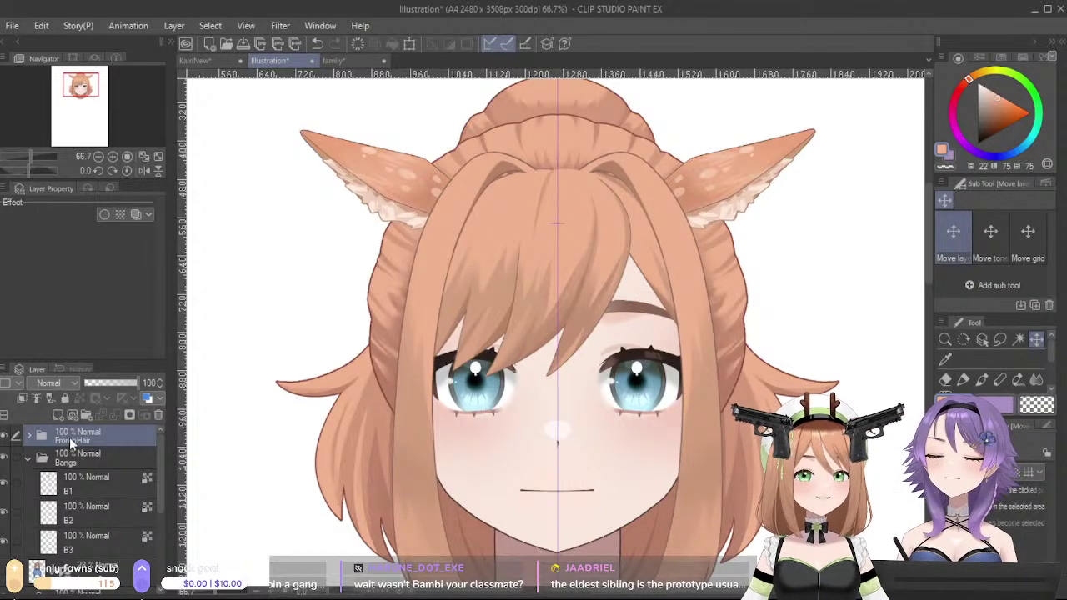
{"action": "left_click", "coordinate": [4, 435]}
{"action": "left_click", "coordinate": [4, 435]}
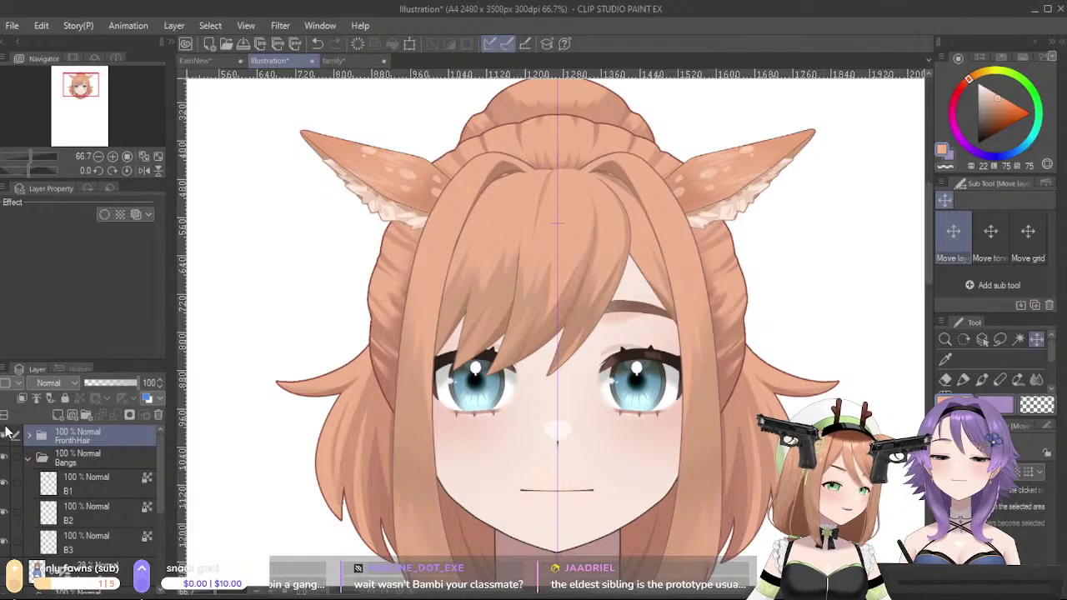
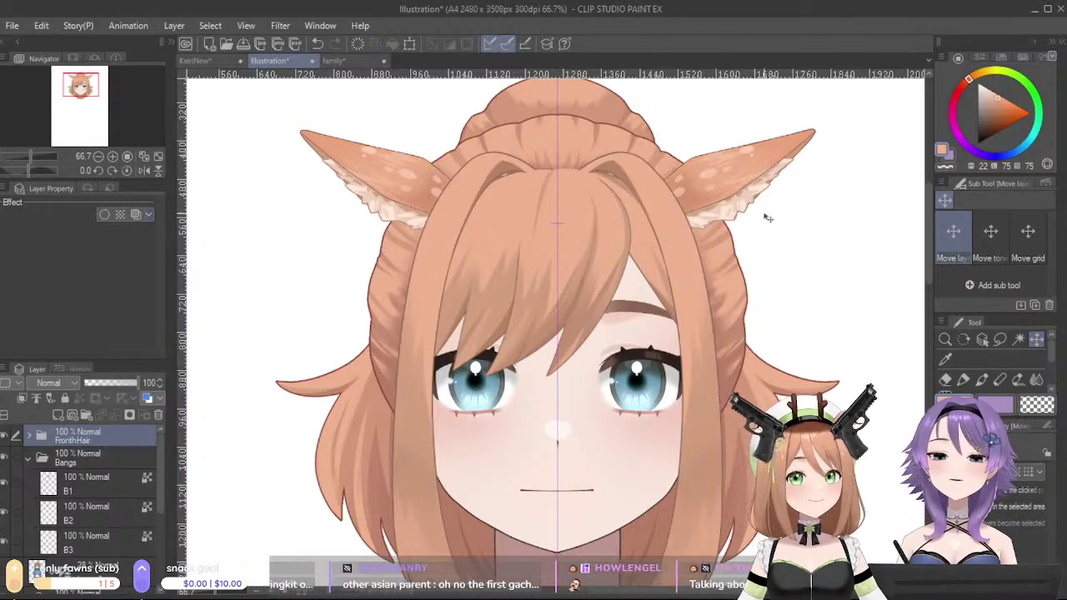
- Sample the dark red outline shade of the back hair, switch to the pen and add a BackHair layer below B3
{"action": "right_click", "coordinate": [747, 343]}
{"action": "right_click", "coordinate": [747, 345]}
{"action": "right_click", "coordinate": [746, 345]}
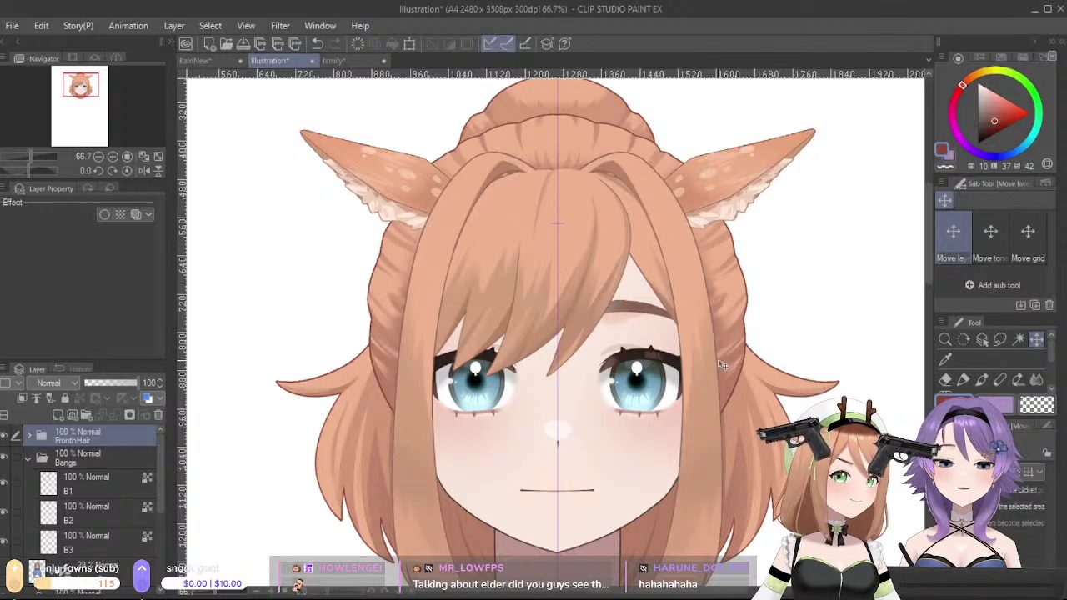
{"action": "left_click", "coordinate": [962, 380]}
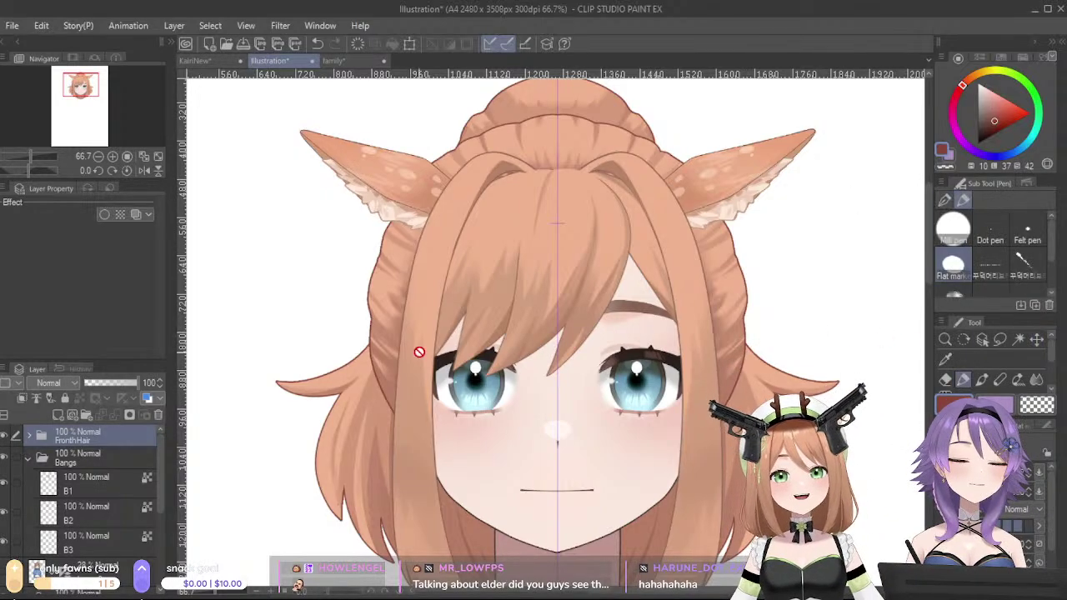
{"action": "left_click", "coordinate": [85, 566]}
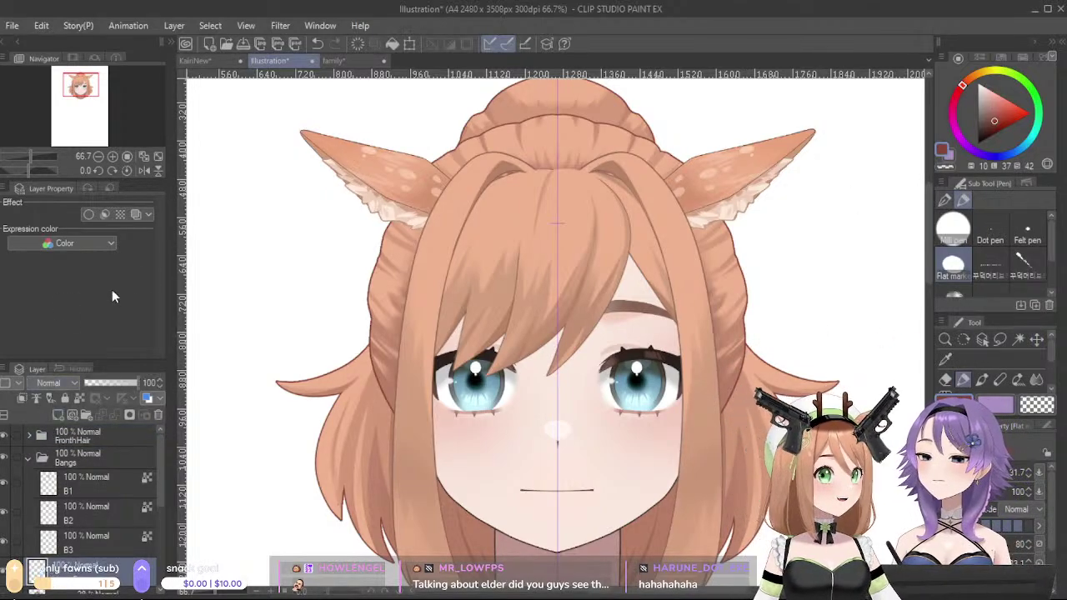
{"action": "left_click_drag", "start_coordinate": [92, 550], "coordinate": [94, 551]}
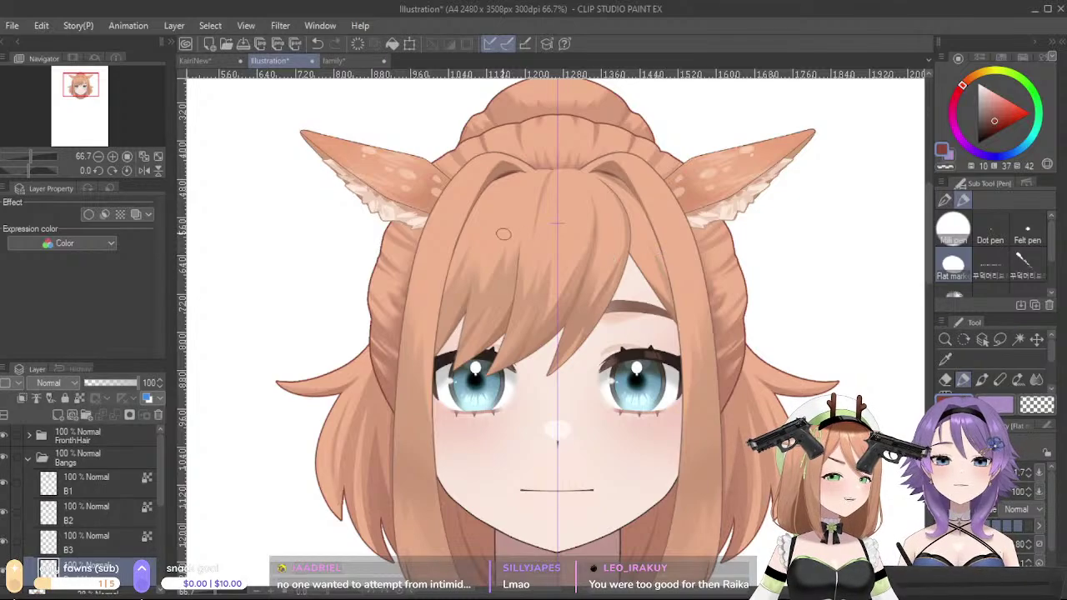
- Add a new layer above B1 in the Bangs folder and set its blending mode to Add (Glow)
{"action": "left_click", "coordinate": [73, 485]}
{"action": "left_click", "coordinate": [58, 414]}
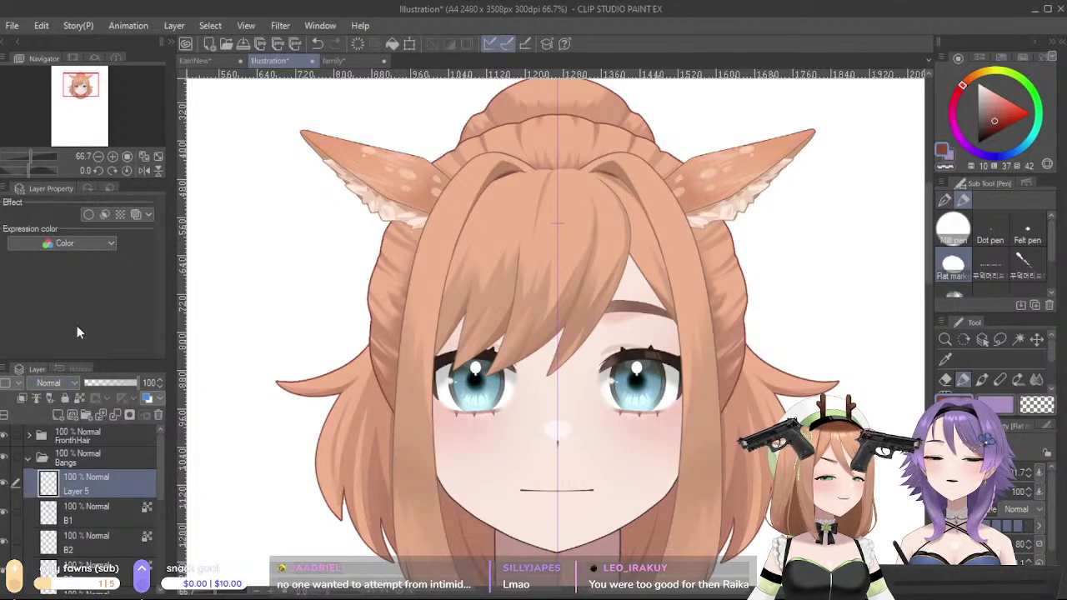
{"action": "left_click_drag", "start_coordinate": [158, 465], "coordinate": [147, 516]}
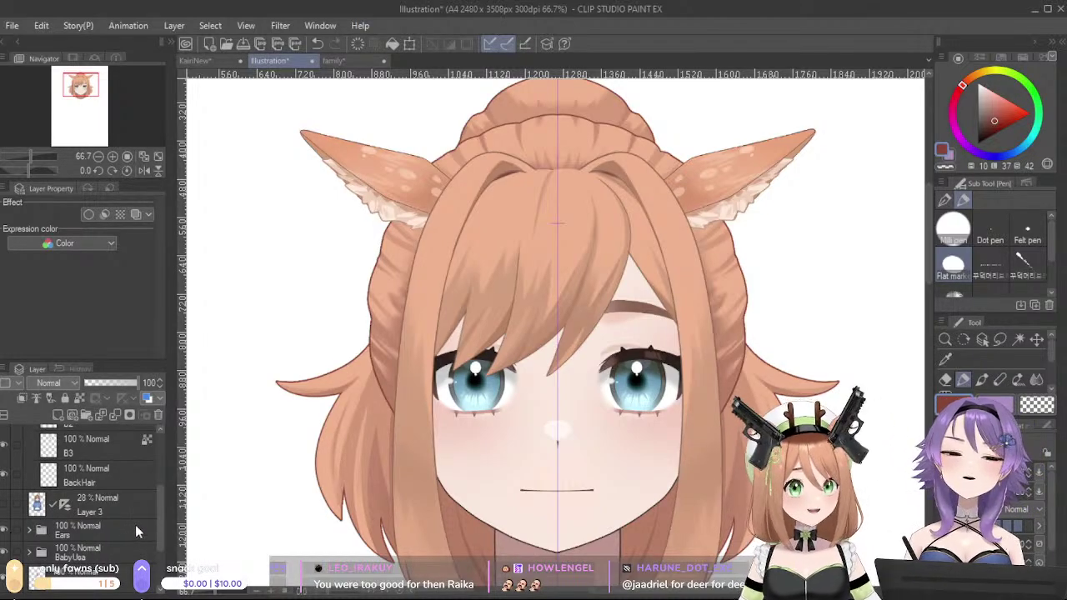
{"action": "scroll", "coordinate": [159, 532], "scroll_direction": "down", "scroll_amount": 3}
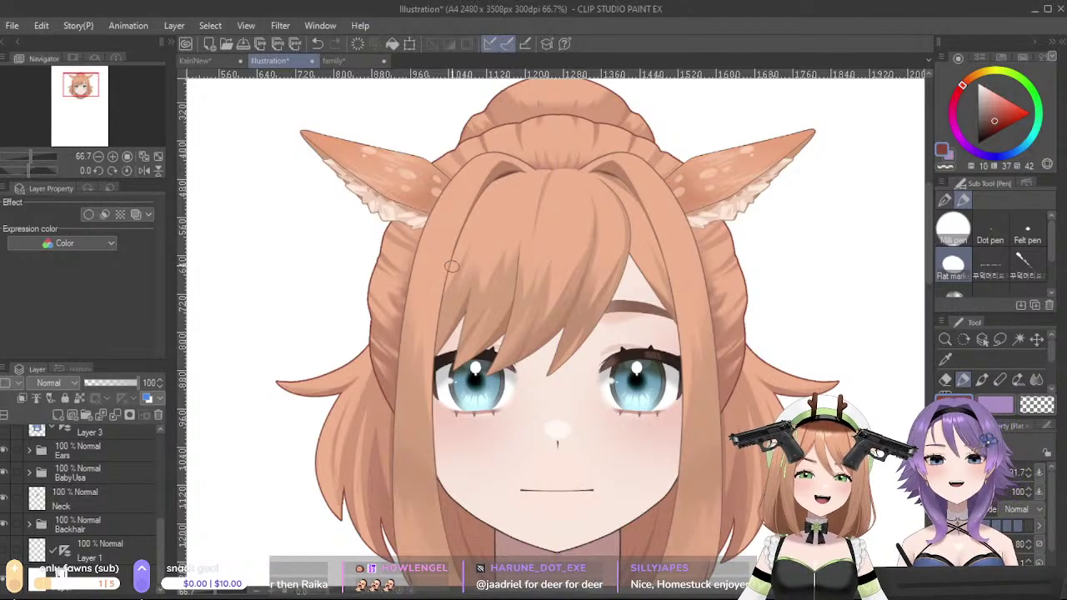
{"action": "scroll", "coordinate": [151, 517], "scroll_direction": "up", "scroll_amount": 5}
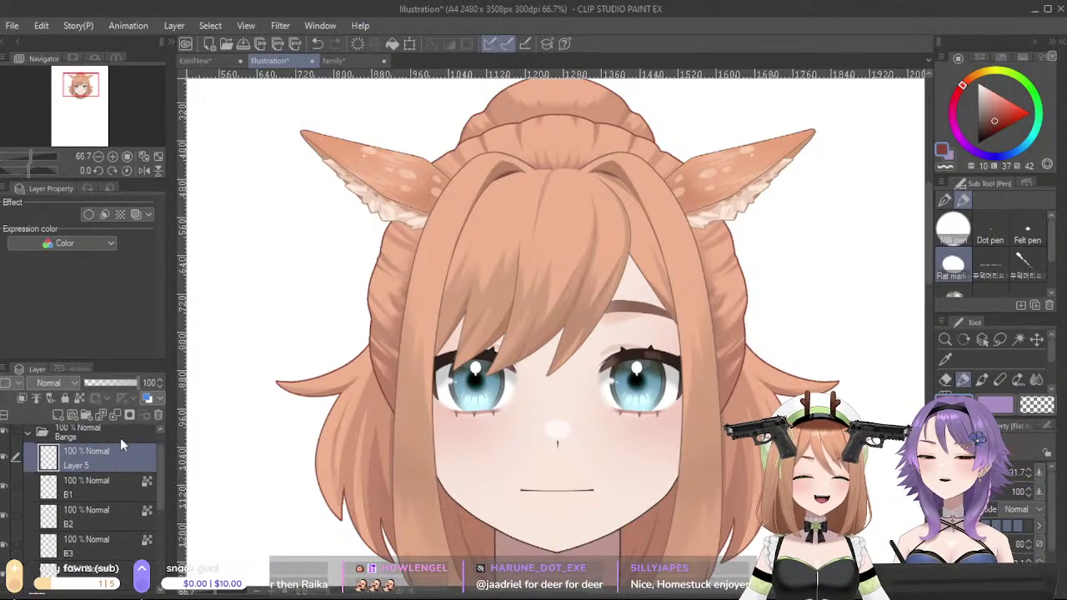
{"action": "left_click", "coordinate": [50, 175]}
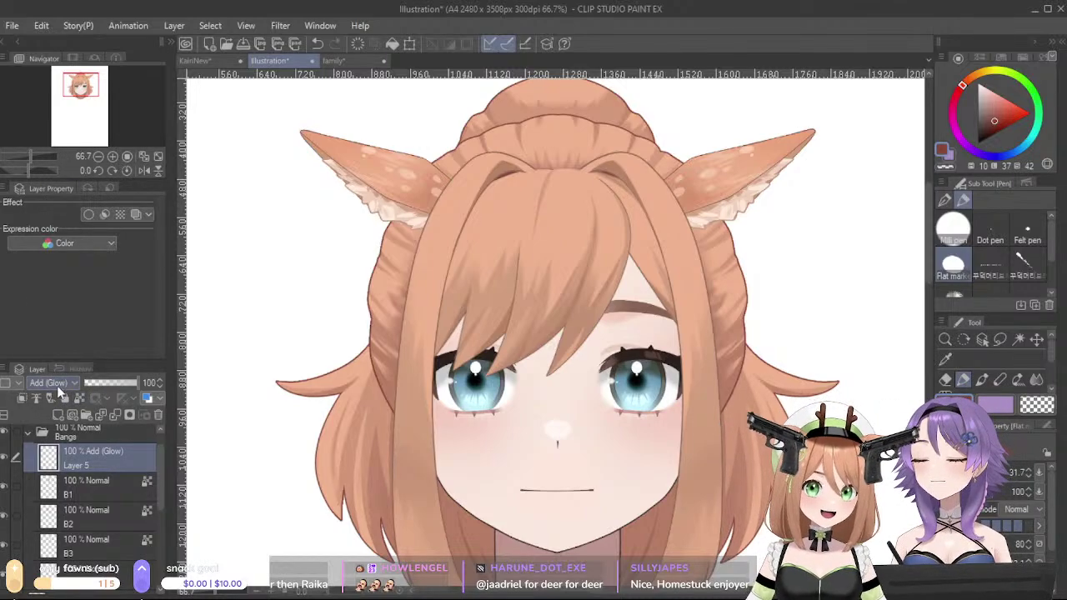
- Sample a reddish-brown hair shade, clip the glow layer to B1 and paint a highlight across the bang with the Soft airbrush
{"action": "left_click", "coordinate": [386, 387], "text": "alt"}
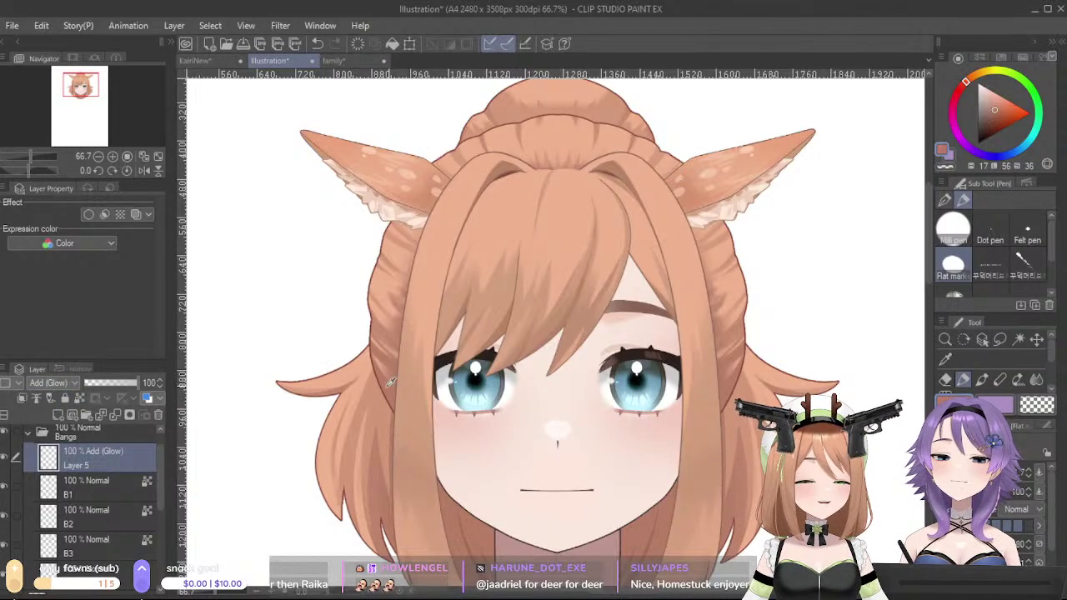
{"action": "left_click", "coordinate": [80, 397]}
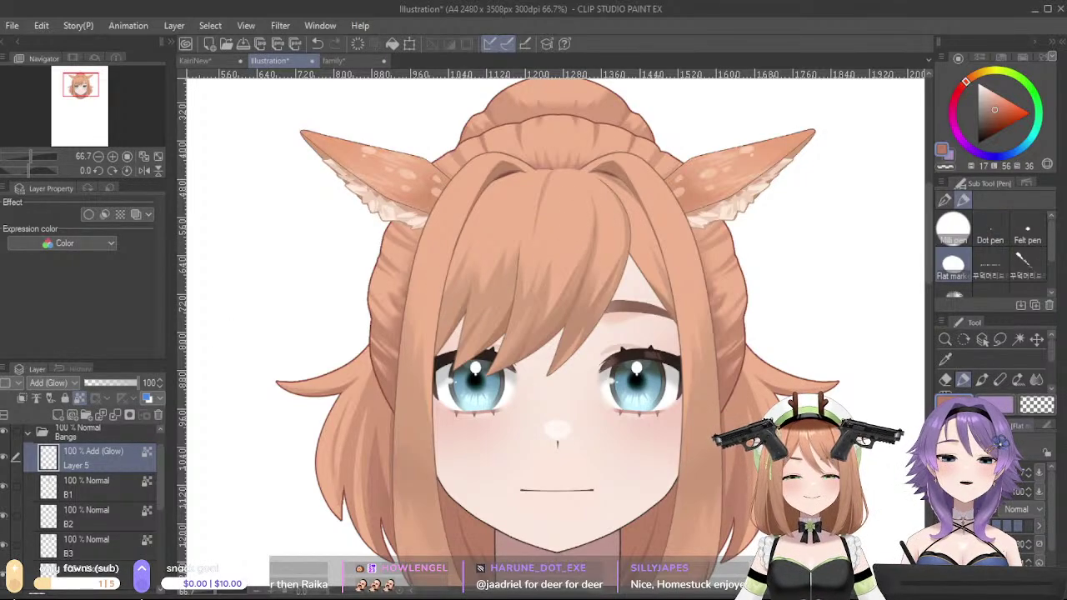
{"action": "scroll", "coordinate": [1052, 354], "scroll_direction": "down", "scroll_amount": 2}
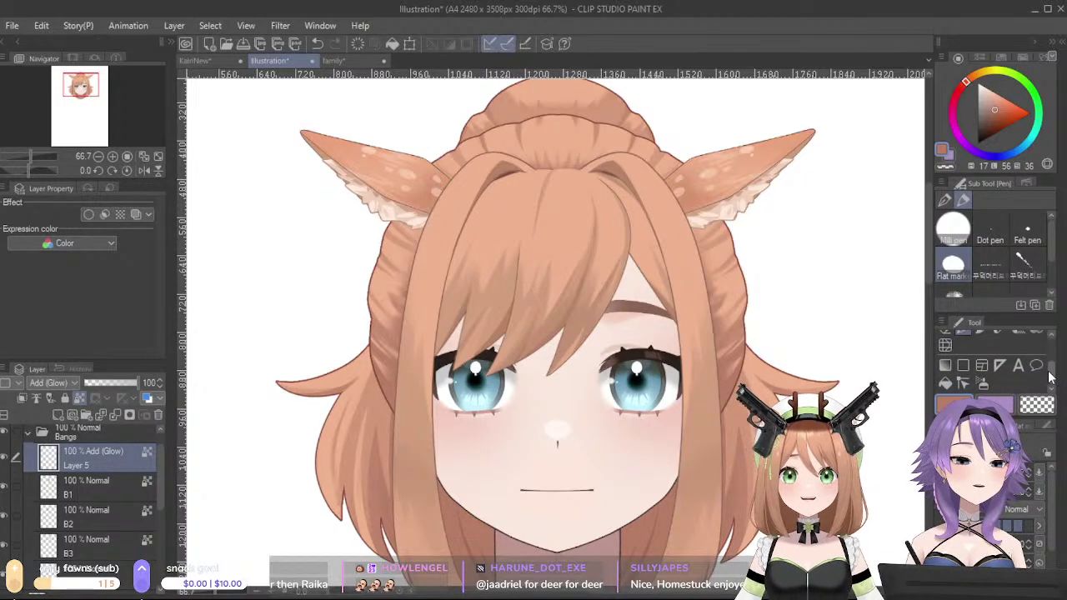
{"action": "left_click", "coordinate": [981, 381]}
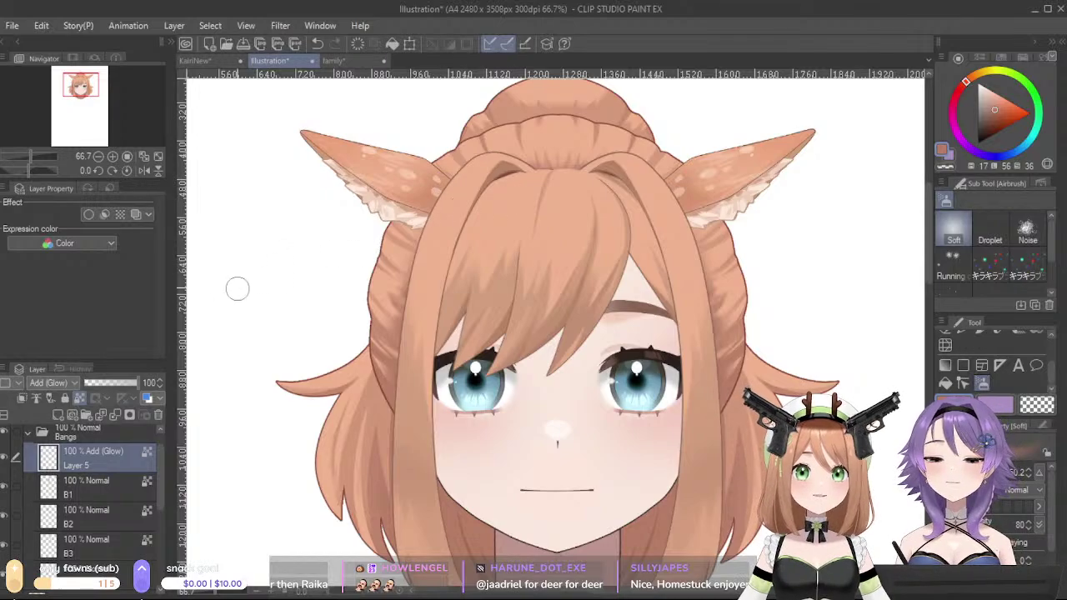
{"action": "left_click", "coordinate": [21, 398]}
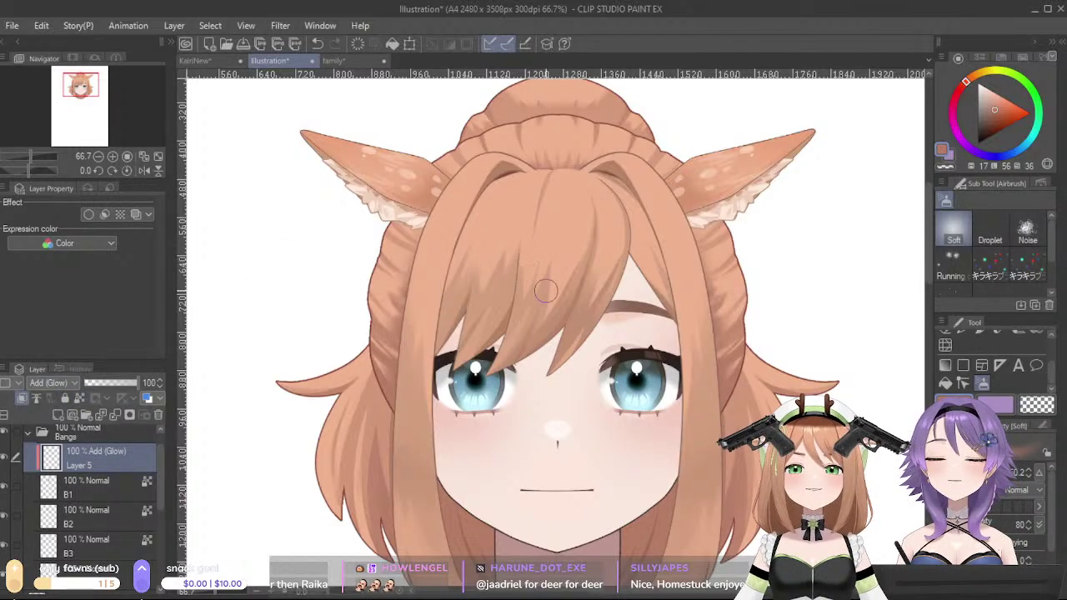
{"action": "mouse_move", "coordinate": [570, 225]}
{"action": "left_mouse_down"}
{"action": "mouse_move", "coordinate": [525, 248]}
{"action": "mouse_move", "coordinate": [521, 229]}
{"action": "mouse_move", "coordinate": [534, 222]}
{"action": "mouse_move", "coordinate": [571, 223]}
{"action": "mouse_move", "coordinate": [581, 238]}
{"action": "mouse_move", "coordinate": [605, 220]}
{"action": "mouse_move", "coordinate": [610, 228]}
{"action": "mouse_move", "coordinate": [607, 211]}
{"action": "mouse_move", "coordinate": [614, 235]}
{"action": "mouse_move", "coordinate": [600, 221]}
{"action": "mouse_move", "coordinate": [594, 244]}
{"action": "mouse_move", "coordinate": [598, 215]}
{"action": "left_mouse_up"}
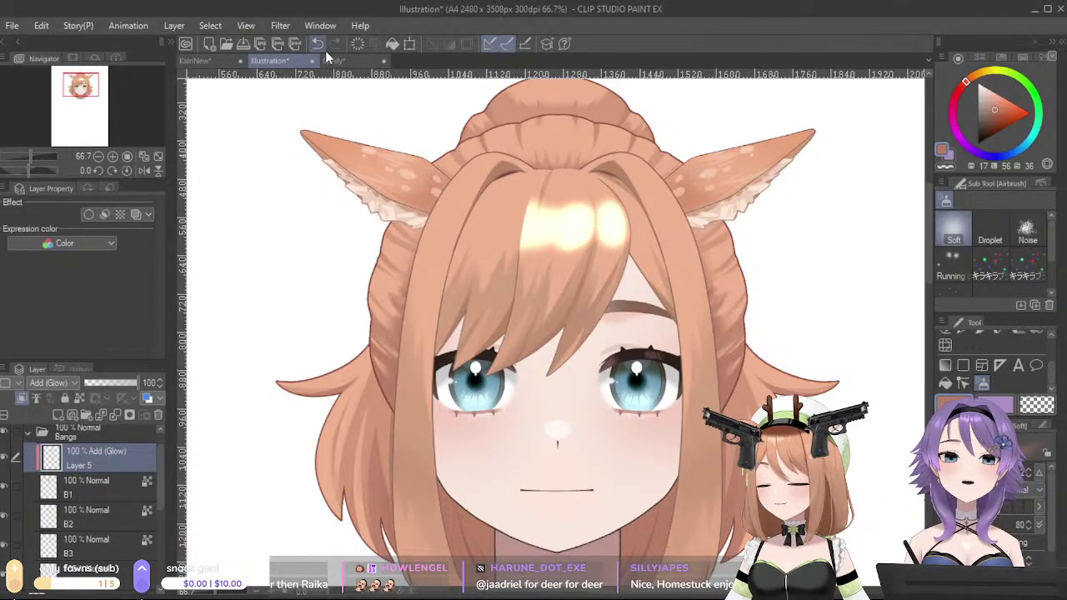
- Examine the finished character's hair in the KairiNew document, and bring up the family document as a reference
{"action": "left_click", "coordinate": [209, 61]}
{"action": "scroll", "coordinate": [402, 216], "scroll_direction": "up", "scroll_amount": 10}
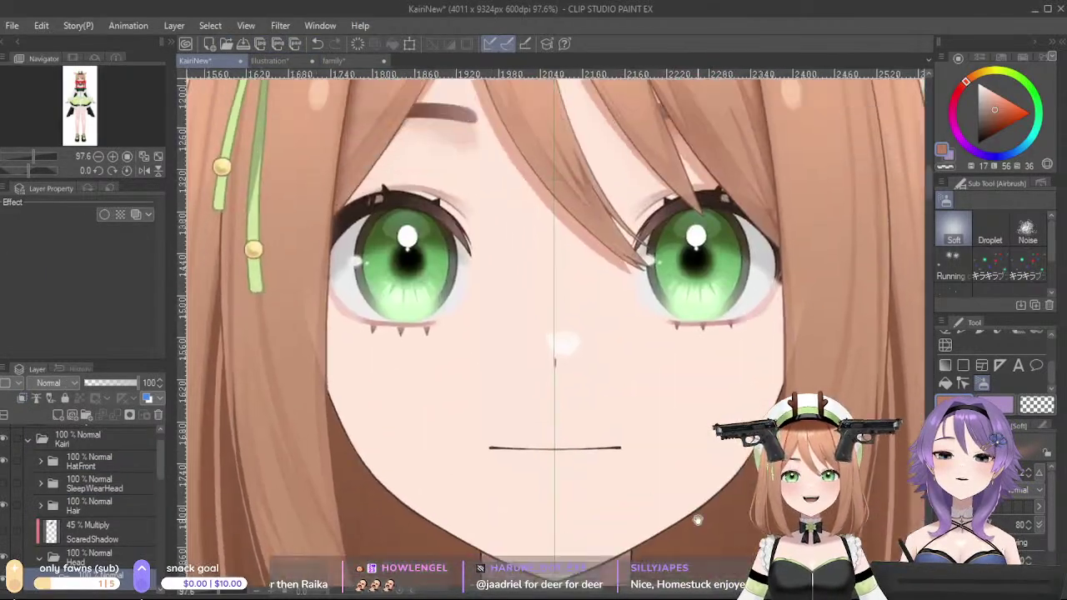
{"action": "left_click", "coordinate": [342, 61]}
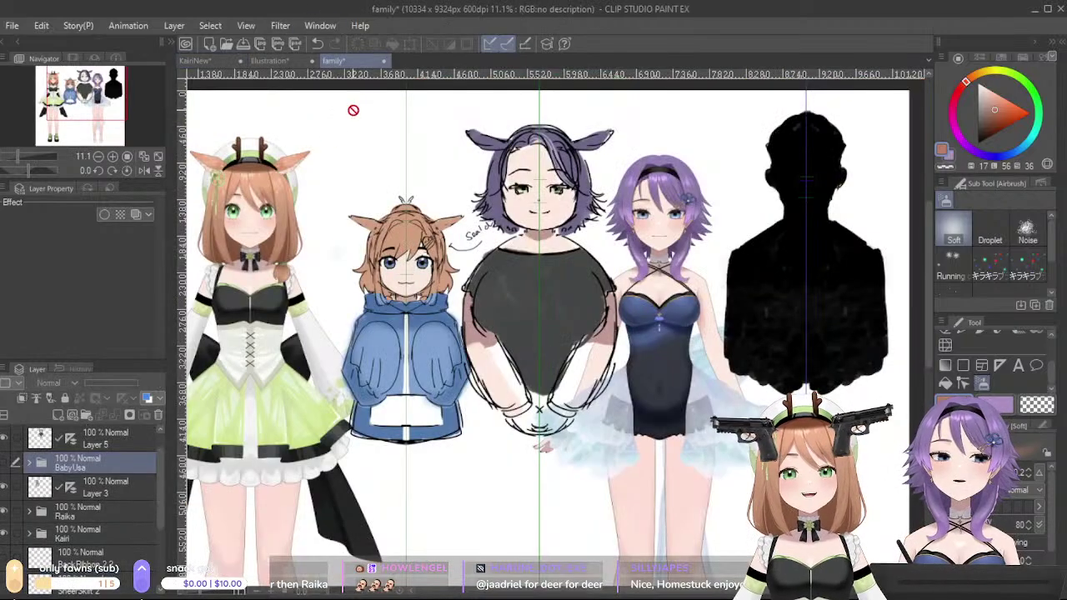
- Compare the bang highlights in the KairiNew document with those in the Illustration document, ending on the Illustration document
{"action": "left_click", "coordinate": [270, 61]}
{"action": "left_click_drag", "start_coordinate": [106, 377], "coordinate": [108, 387]}
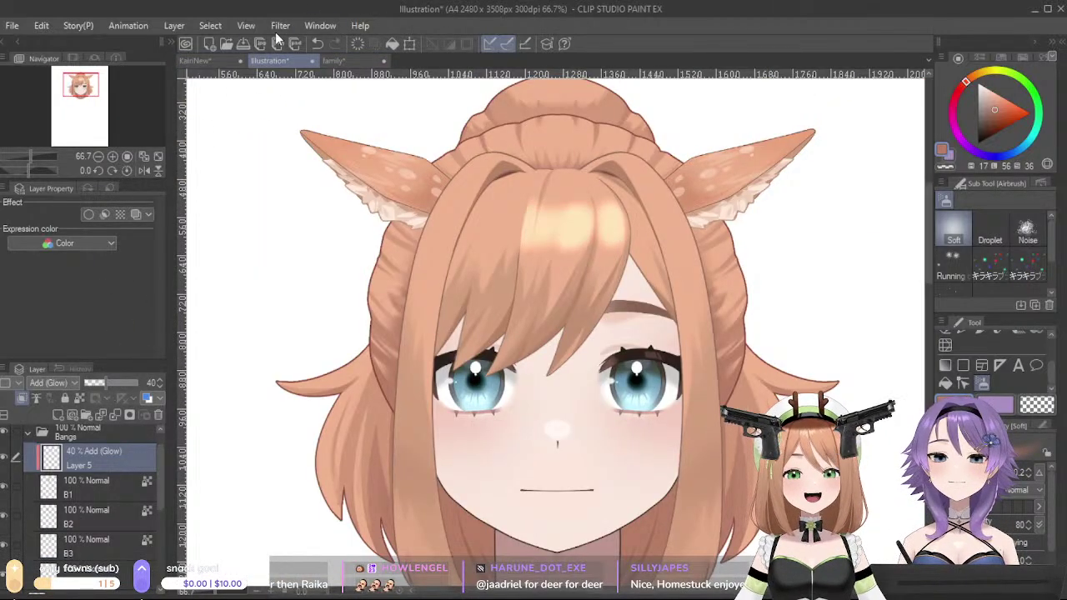
{"action": "left_click", "coordinate": [218, 61]}
{"action": "scroll", "coordinate": [528, 274], "scroll_direction": "up", "scroll_amount": 2}
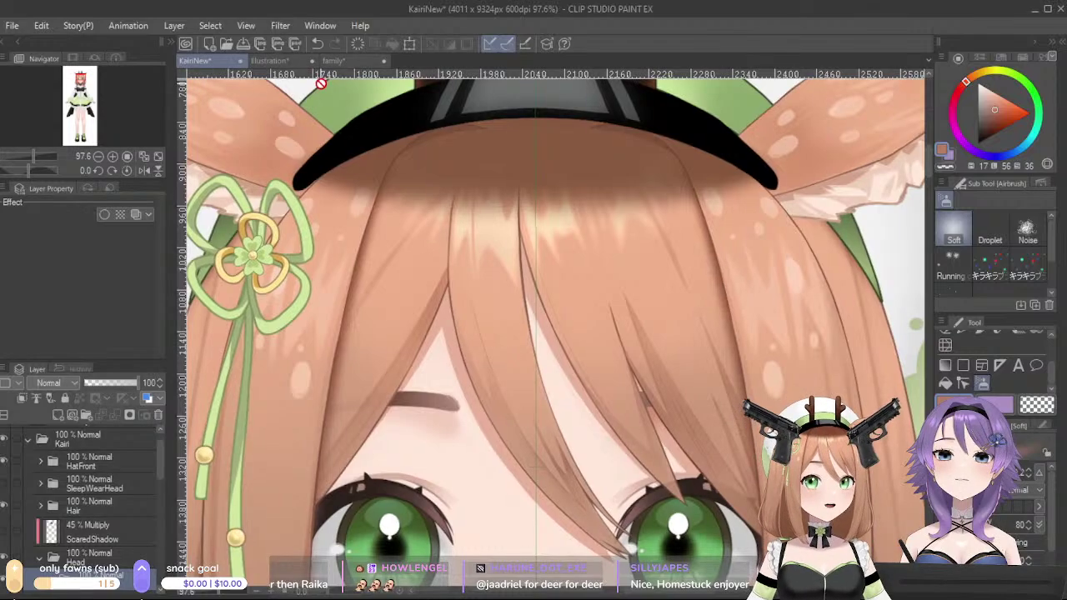
{"action": "left_click", "coordinate": [289, 63]}
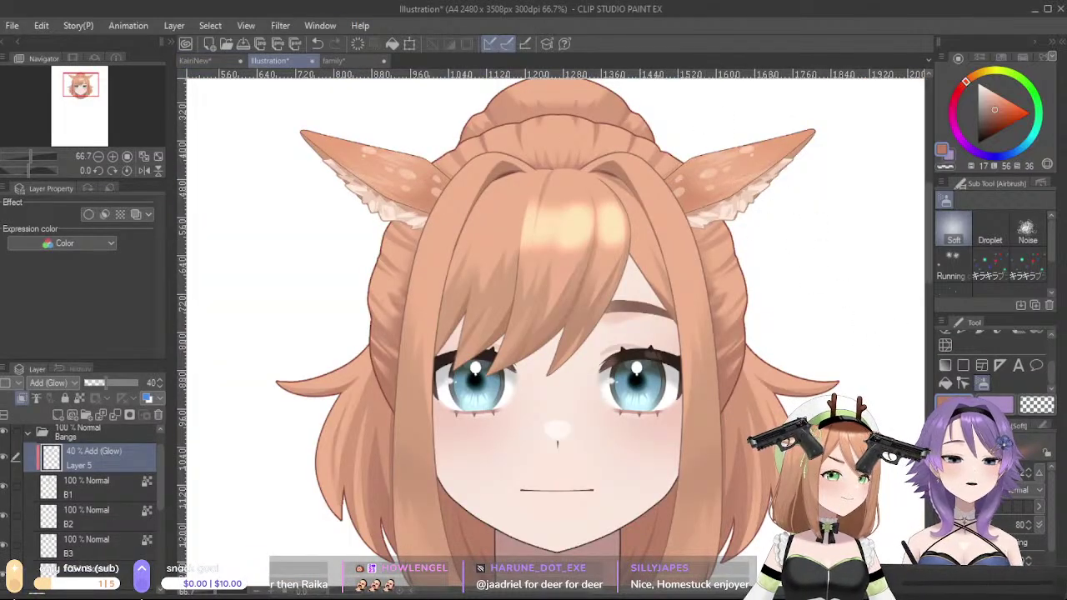
- Switch to the Flat marker pen with a smaller brush and the transparent colour for erasing on the glow layer
{"action": "scroll", "coordinate": [1059, 359], "scroll_direction": "up", "scroll_amount": 2}
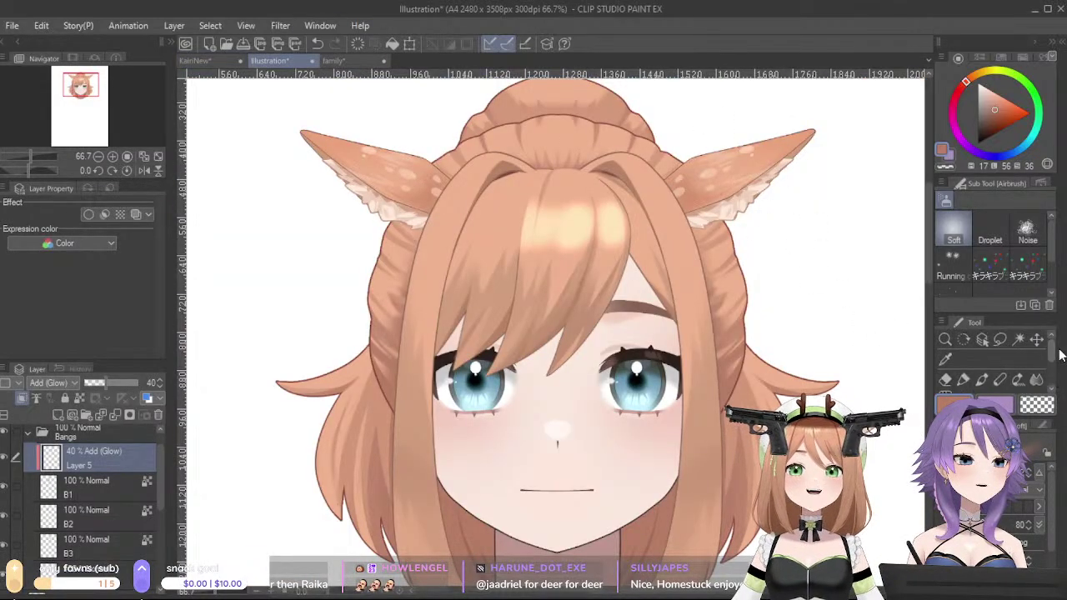
{"action": "left_click_drag", "start_coordinate": [1060, 350], "coordinate": [1059, 369]}
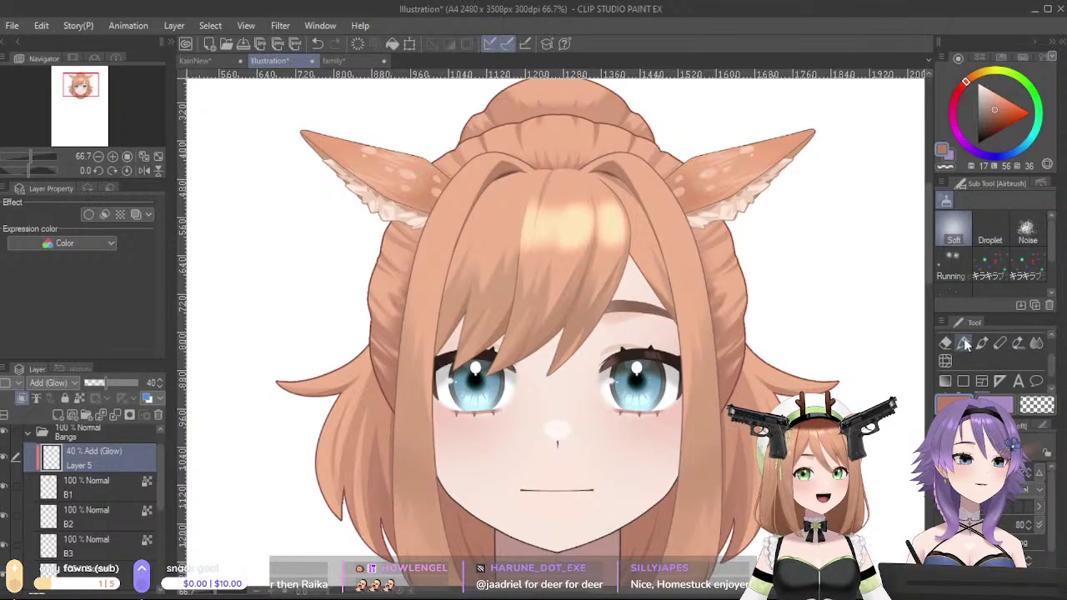
{"action": "left_click", "coordinate": [963, 343]}
{"action": "left_click_drag", "start_coordinate": [540, 188], "coordinate": [530, 208]}
{"action": "key", "text": "ctrl+z"}
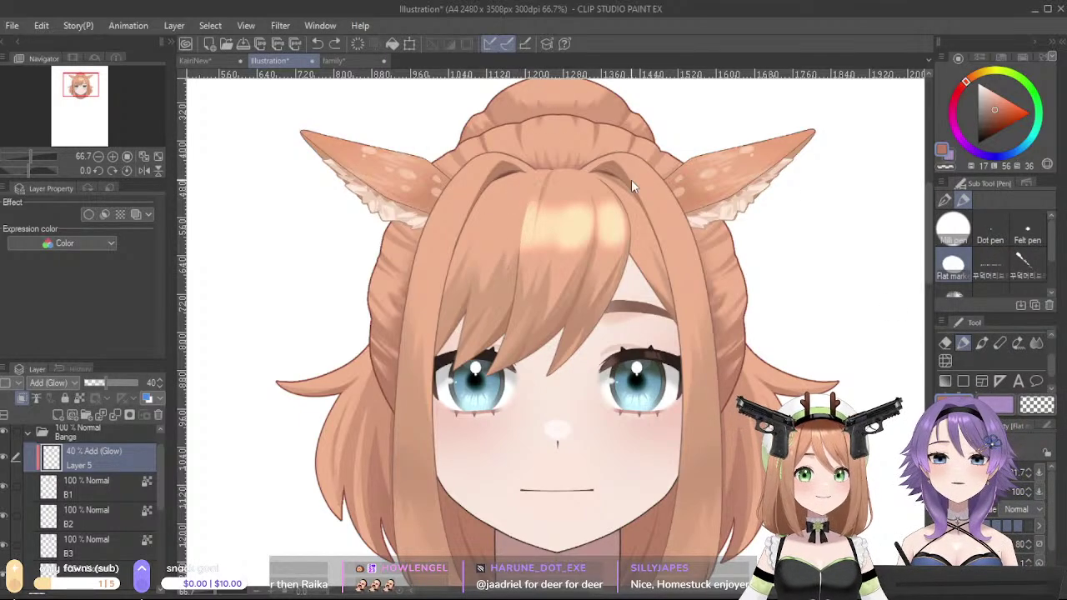
{"action": "key", "text": "["}
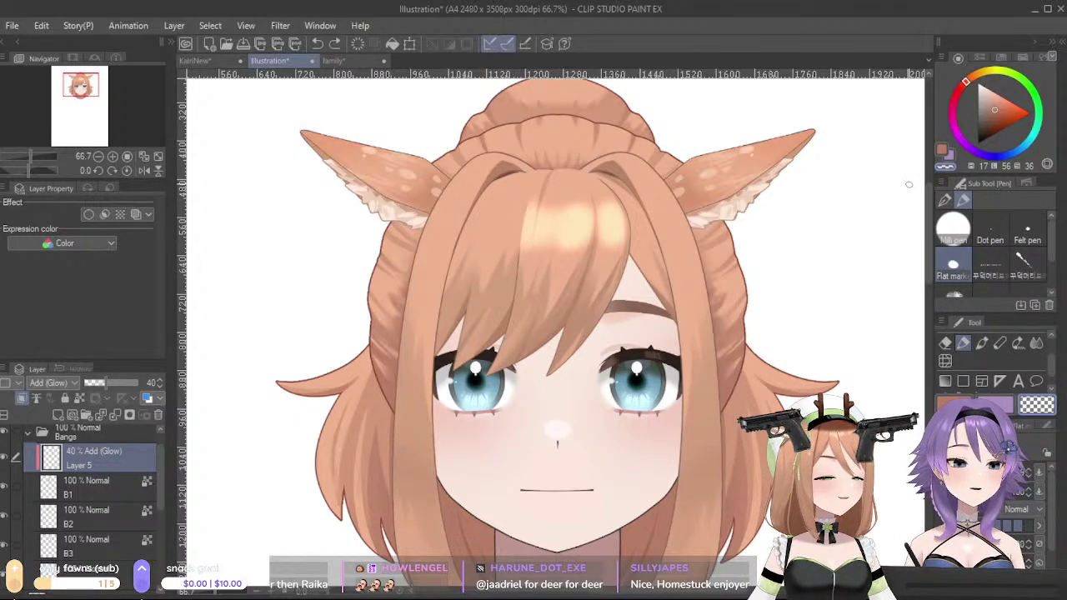
- Erase a thin strand gap near the left edge of the glow highlight on the B1 bang
{"action": "left_click_drag", "start_coordinate": [554, 180], "coordinate": [539, 198]}
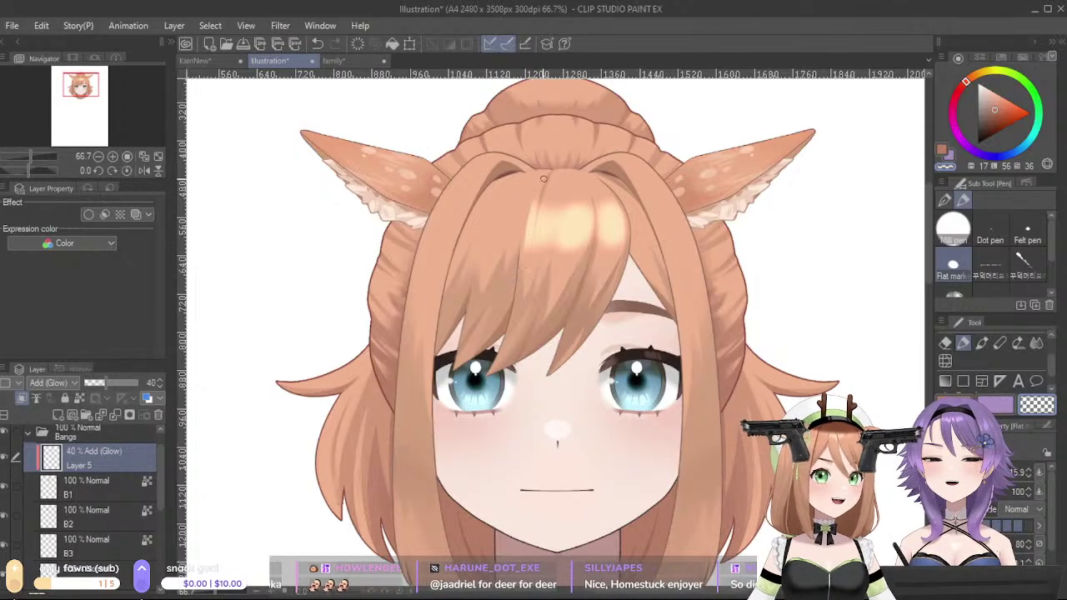
{"action": "key", "text": "ctrl+z"}
{"action": "left_click_drag", "start_coordinate": [539, 201], "coordinate": [529, 247]}
{"action": "key", "text": "ctrl+z"}
{"action": "key", "text": "ctrl+y"}
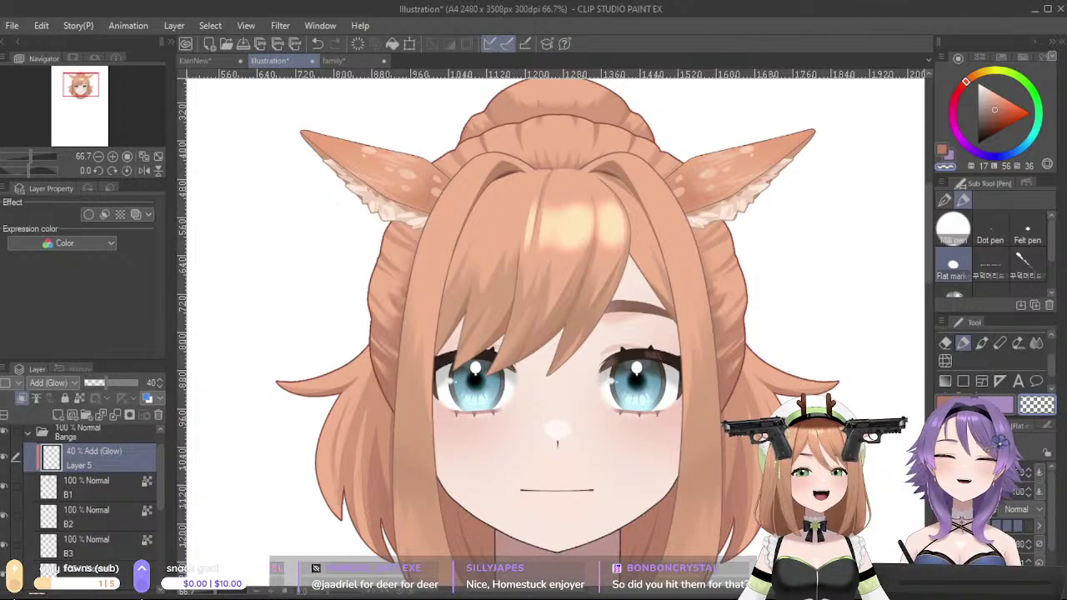
{"action": "key", "text": "ctrl+z"}
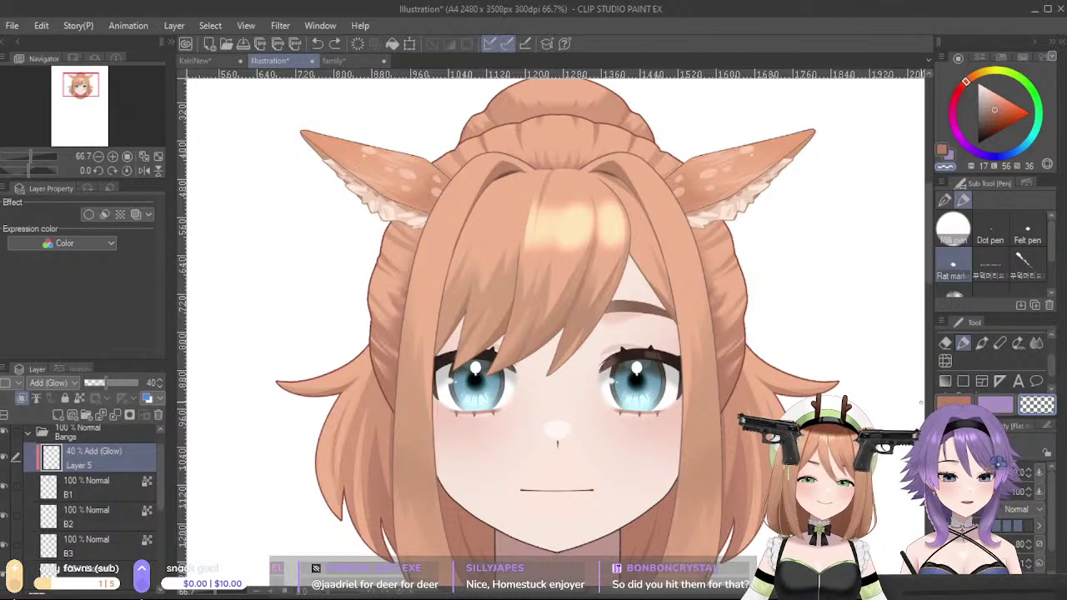
{"action": "key", "text": "ctrl+z"}
{"action": "mouse_move", "coordinate": [544, 198]}
{"action": "left_mouse_down"}
{"action": "mouse_move", "coordinate": [532, 247]}
{"action": "mouse_move", "coordinate": [544, 191]}
{"action": "left_mouse_up"}
{"action": "key", "text": "ctrl+z"}
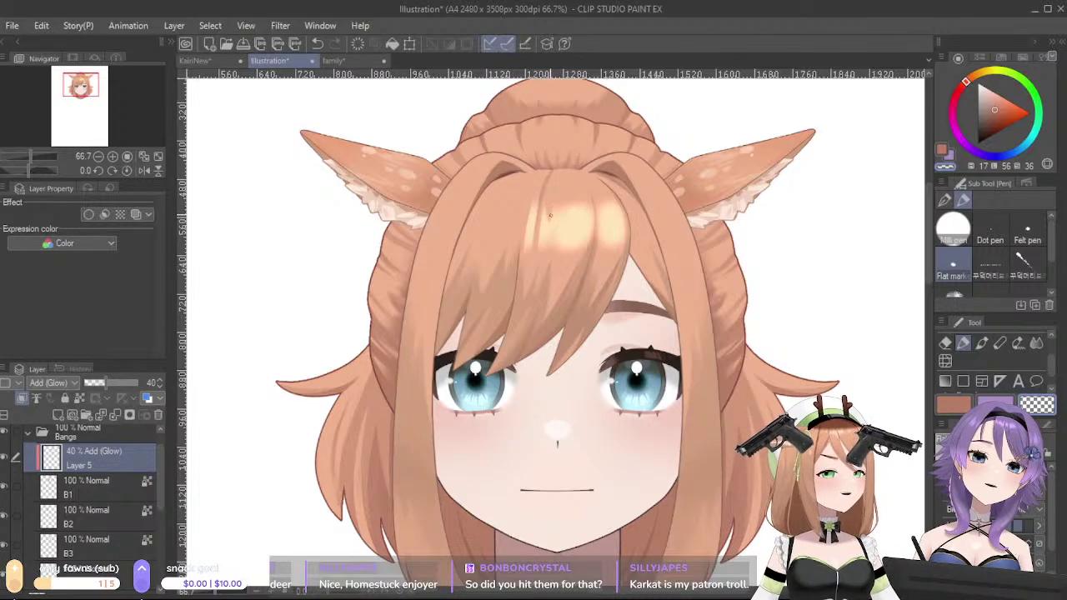
- Cut a second narrow strand gap into the B1 highlight, just beside the first one
{"action": "key", "text": "ctrl+z"}
{"action": "mouse_move", "coordinate": [553, 255]}
{"action": "left_mouse_down"}
{"action": "mouse_move", "coordinate": [569, 196]}
{"action": "mouse_move", "coordinate": [556, 209]}
{"action": "left_mouse_up"}
{"action": "key", "text": "ctrl+z"}
{"action": "key", "text": "ctrl+z"}
{"action": "key", "text": "ctrl+z"}
{"action": "key", "text": "ctrl+y"}
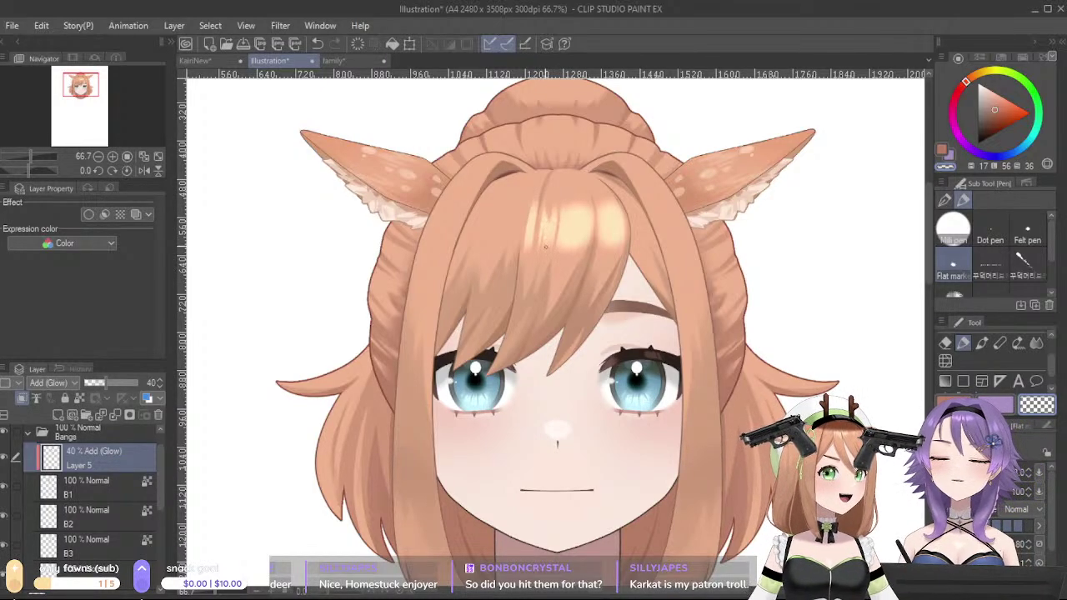
{"action": "key", "text": "ctrl+z"}
{"action": "key", "text": "ctrl+z"}
{"action": "key", "text": "ctrl+y"}
{"action": "key", "text": "ctrl+y"}
- Erase short tapered gaps through the middle of the B1 highlight to break it into strands
{"action": "left_click_drag", "start_coordinate": [595, 214], "coordinate": [594, 245]}
{"action": "key", "text": "ctrl+z"}
{"action": "left_click_drag", "start_coordinate": [592, 207], "coordinate": [589, 246]}
{"action": "key", "text": "ctrl+z"}
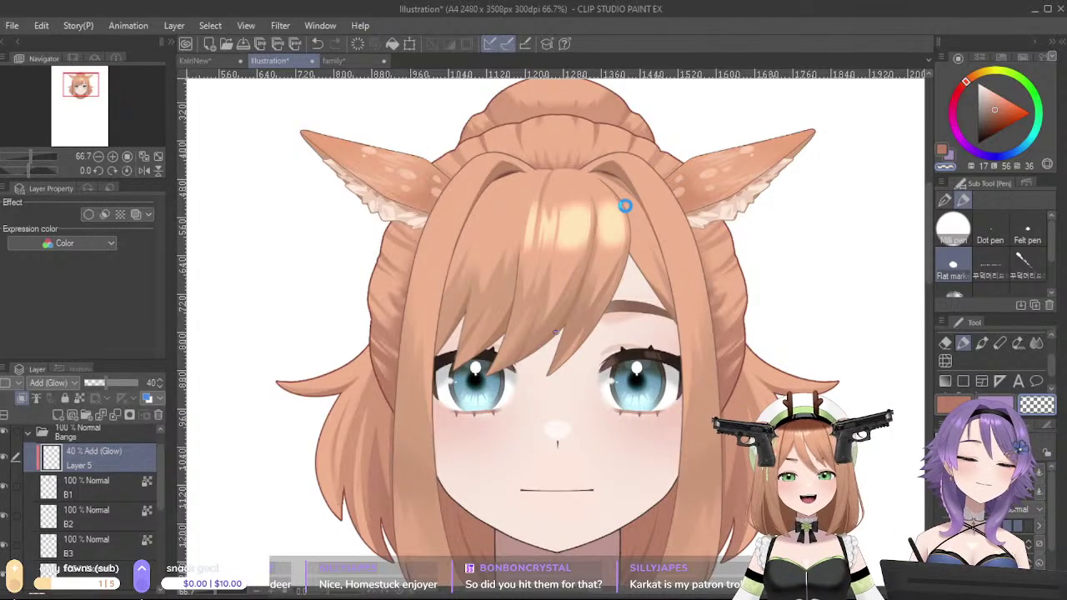
{"action": "key", "text": "ctrl+z"}
{"action": "mouse_move", "coordinate": [567, 204]}
{"action": "left_mouse_down"}
{"action": "mouse_move", "coordinate": [554, 276]}
{"action": "mouse_move", "coordinate": [573, 231]}
{"action": "left_mouse_up"}
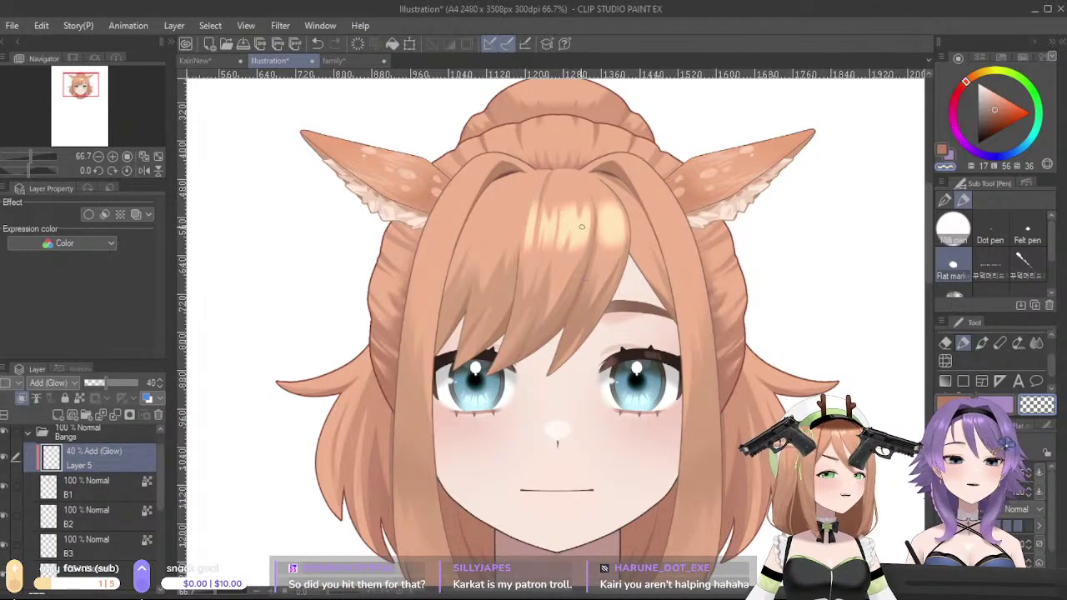
- Carve strand gaps into the right part of the B1 highlight and resample the reddish-brown hair colour
{"action": "left_click", "coordinate": [581, 226], "text": "alt"}
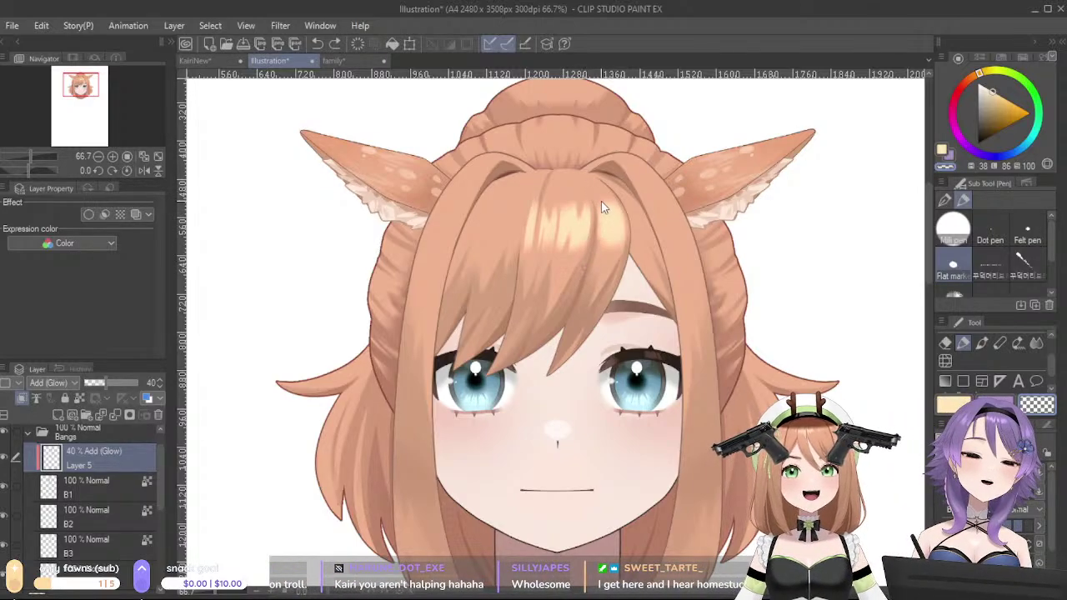
{"action": "left_click_drag", "start_coordinate": [579, 257], "coordinate": [579, 261]}
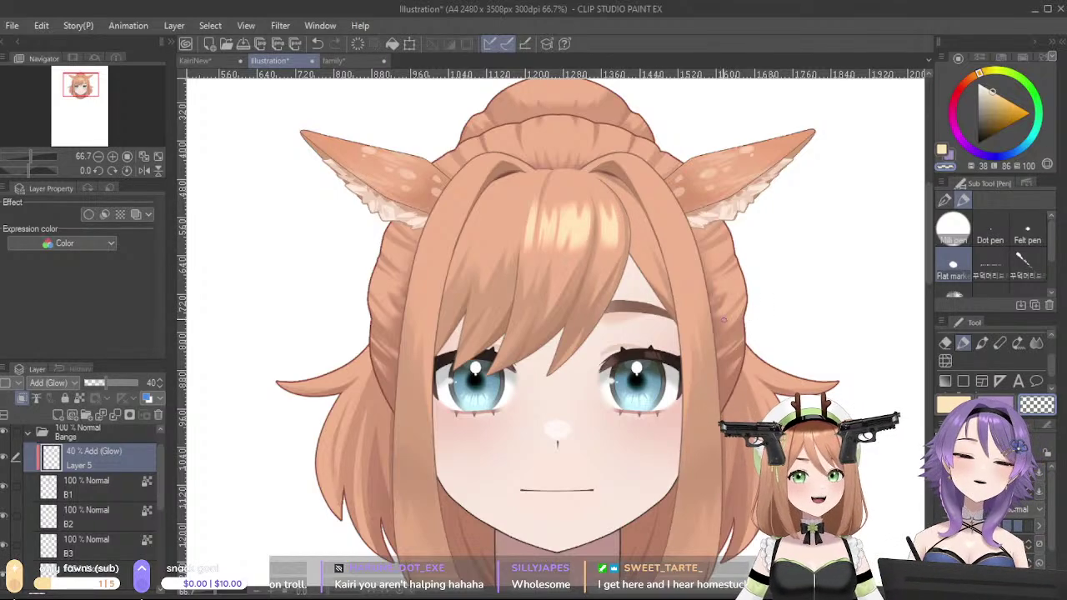
{"action": "left_click", "coordinate": [722, 308], "text": "alt"}
{"action": "key", "text": "ctrl+z"}
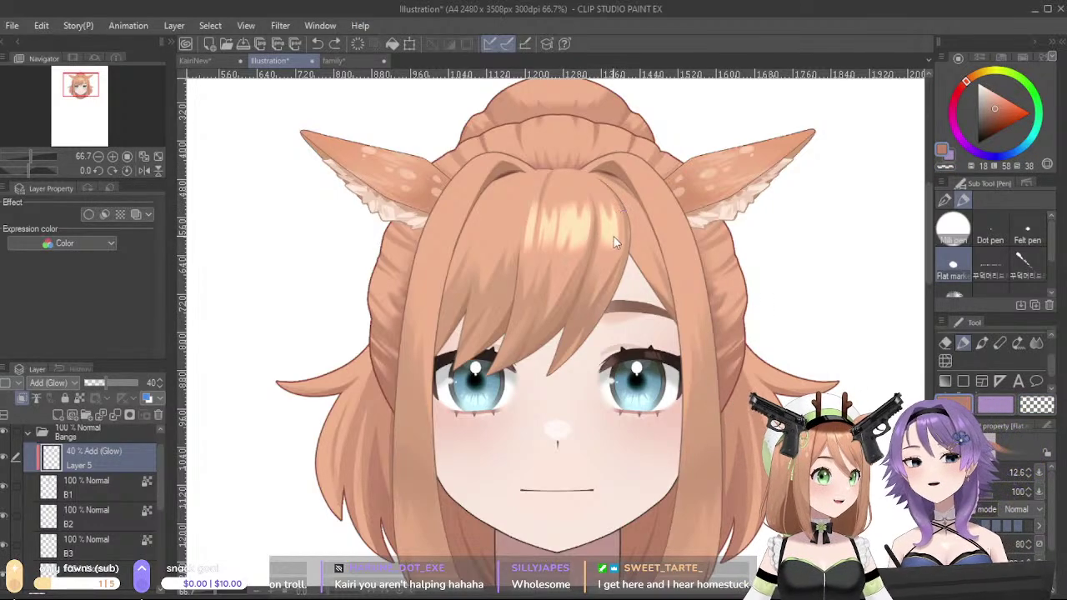
{"action": "key", "text": "c"}
{"action": "left_click_drag", "start_coordinate": [608, 245], "coordinate": [618, 230]}
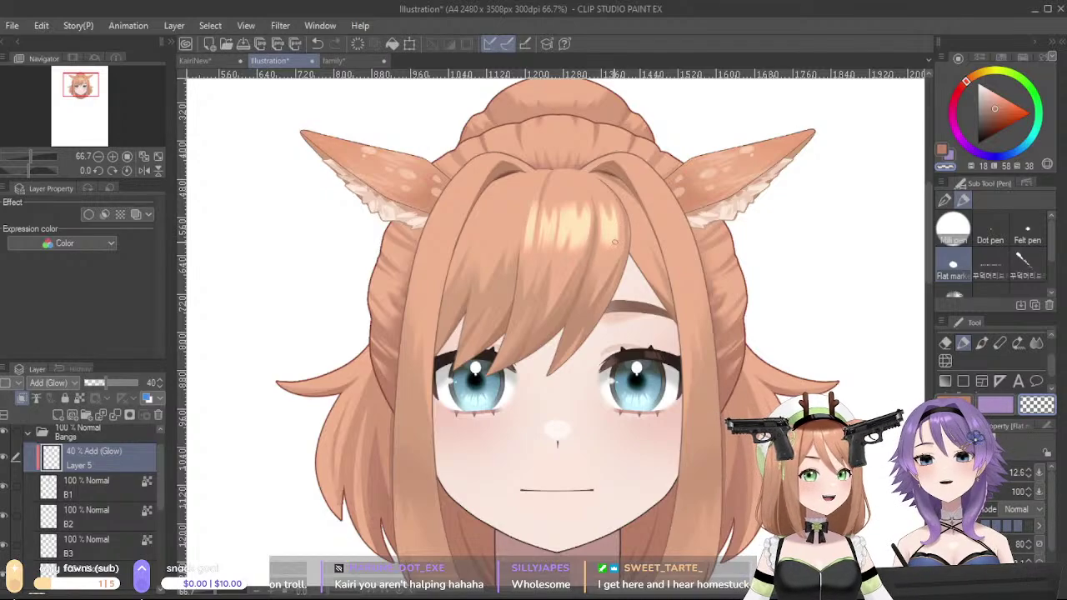
- Soften the edges of the carved B1 highlight with the Soft airbrush and check the whole head
{"action": "scroll", "coordinate": [1056, 381], "scroll_direction": "down", "scroll_amount": 1}
{"action": "left_click", "coordinate": [982, 382]}
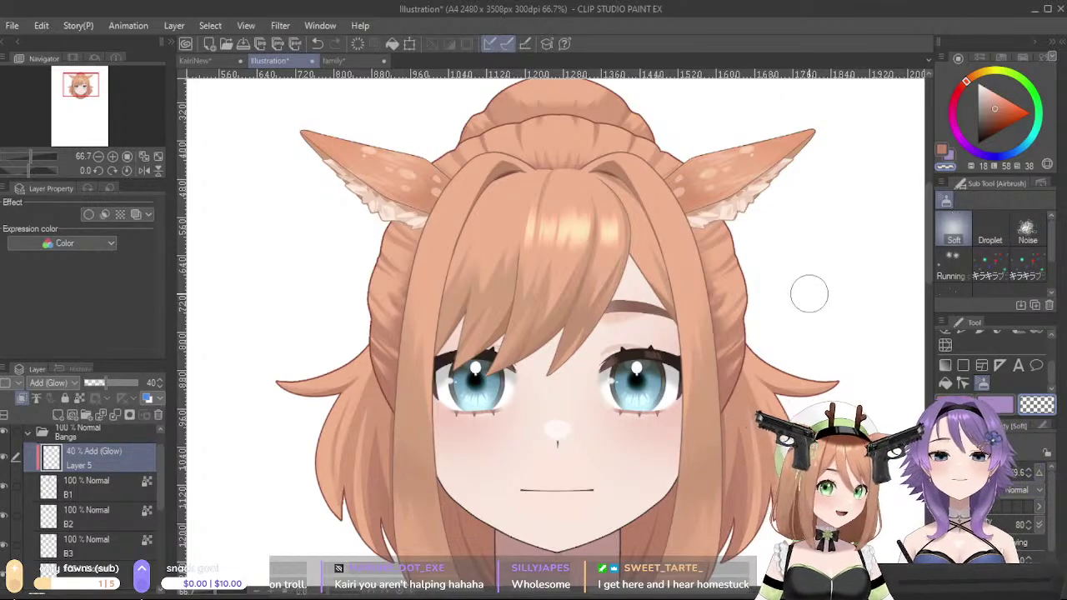
{"action": "scroll", "coordinate": [805, 232], "scroll_direction": "down", "scroll_amount": 5}
{"action": "left_click_drag", "start_coordinate": [758, 325], "coordinate": [627, 334]}
- Set up a 40% Add (Glow) layer clipped to B2 and airbrush a soft highlight across the left bang section
{"action": "scroll", "coordinate": [625, 333], "scroll_direction": "up", "scroll_amount": 6}
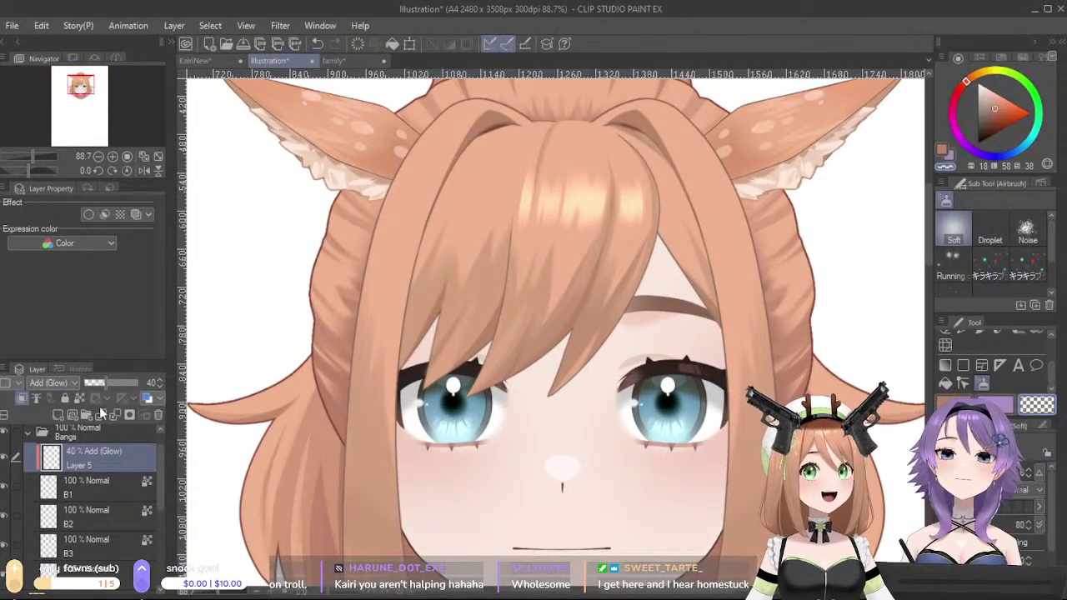
{"action": "left_click_drag", "start_coordinate": [107, 456], "coordinate": [110, 489]}
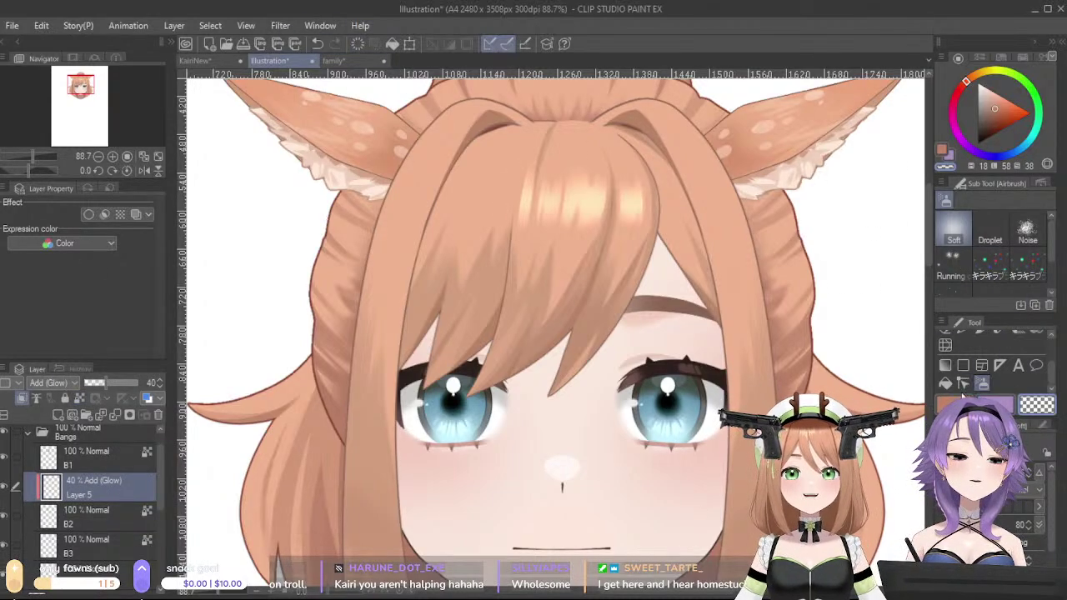
{"action": "left_click_drag", "start_coordinate": [479, 204], "coordinate": [510, 140]}
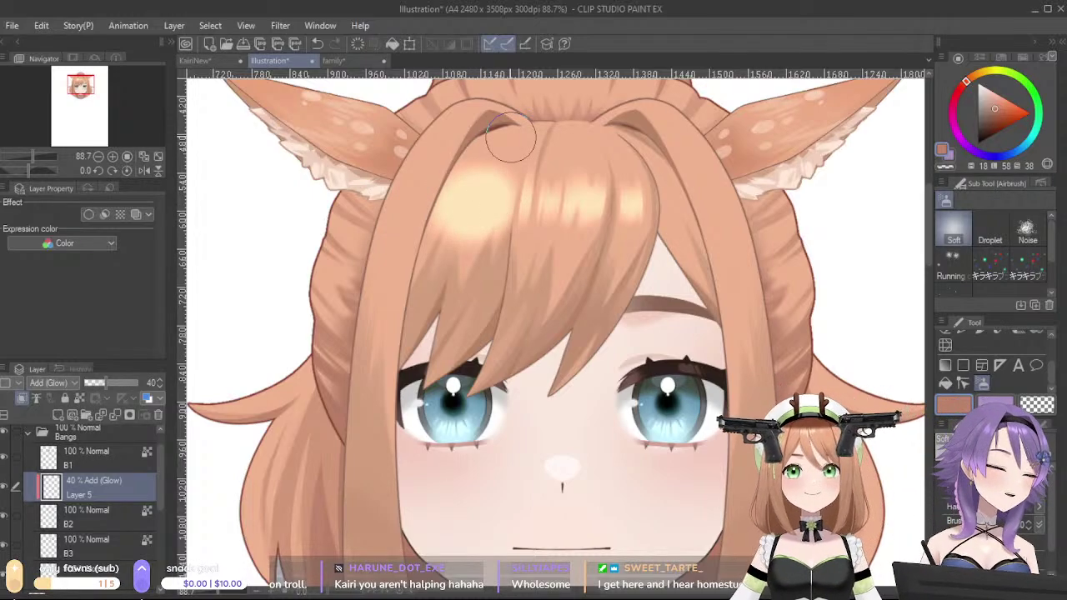
- Erase strand gaps along the sides of the B2 highlight with the Flat marker pen in transparent colour
{"action": "left_click_drag", "start_coordinate": [1054, 378], "coordinate": [1057, 361]}
{"action": "scroll", "coordinate": [1057, 365], "scroll_direction": "down", "scroll_amount": 1}
{"action": "left_click", "coordinate": [963, 356]}
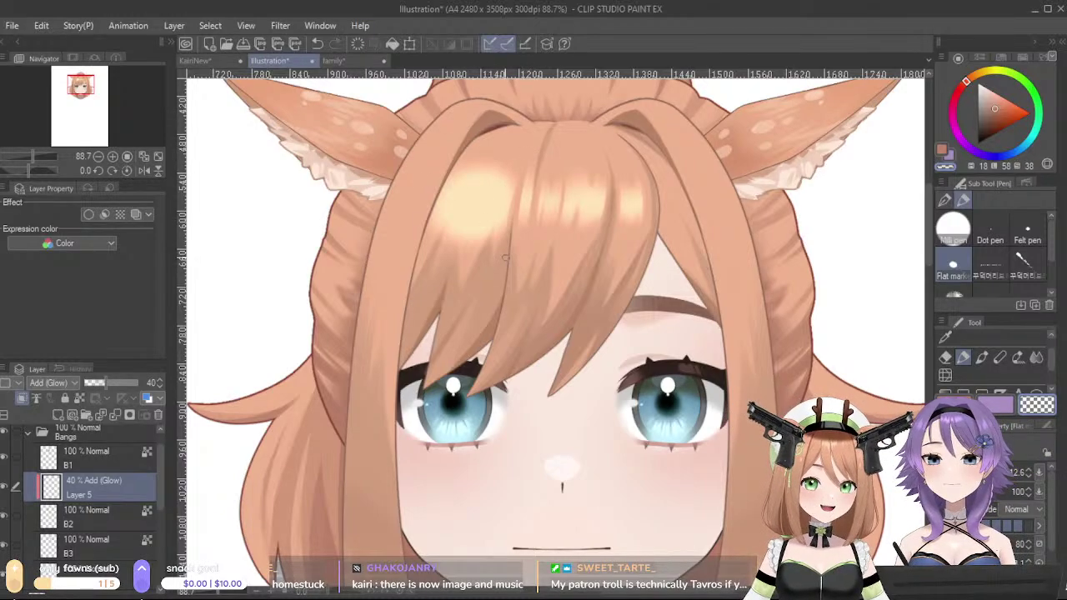
{"action": "left_click_drag", "start_coordinate": [503, 176], "coordinate": [484, 236]}
{"action": "key", "text": "ctrl+z"}
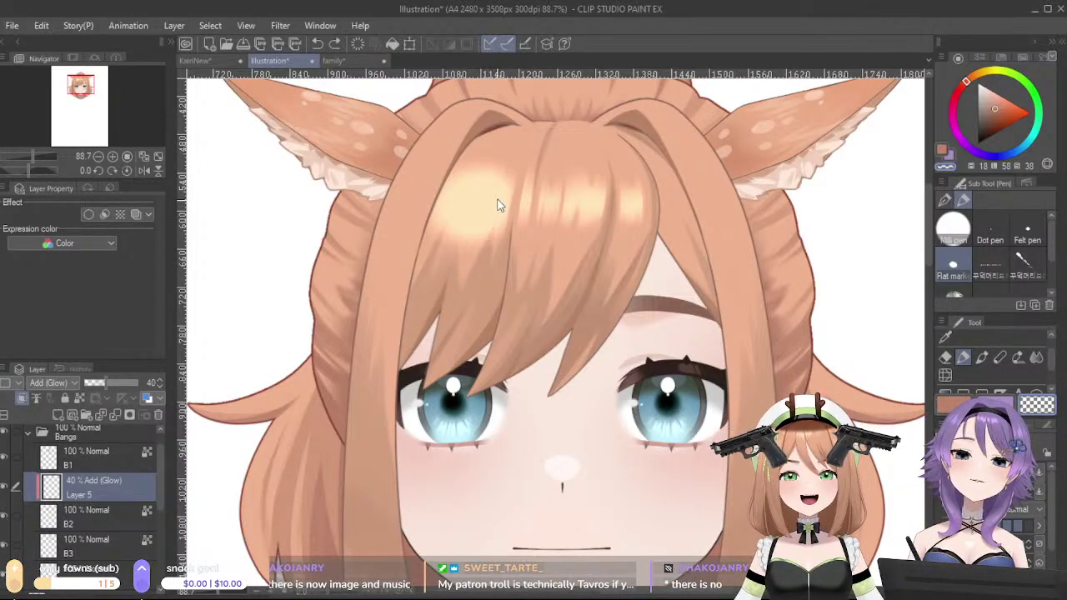
{"action": "mouse_move", "coordinate": [507, 177]}
{"action": "left_mouse_down"}
{"action": "mouse_move", "coordinate": [488, 242]}
{"action": "mouse_move", "coordinate": [490, 234]}
{"action": "left_mouse_up"}
{"action": "key", "text": "ctrl+z"}
{"action": "mouse_move", "coordinate": [474, 167]}
{"action": "left_mouse_down"}
{"action": "mouse_move", "coordinate": [417, 275]}
{"action": "mouse_move", "coordinate": [464, 158]}
{"action": "mouse_move", "coordinate": [418, 247]}
{"action": "left_mouse_up"}
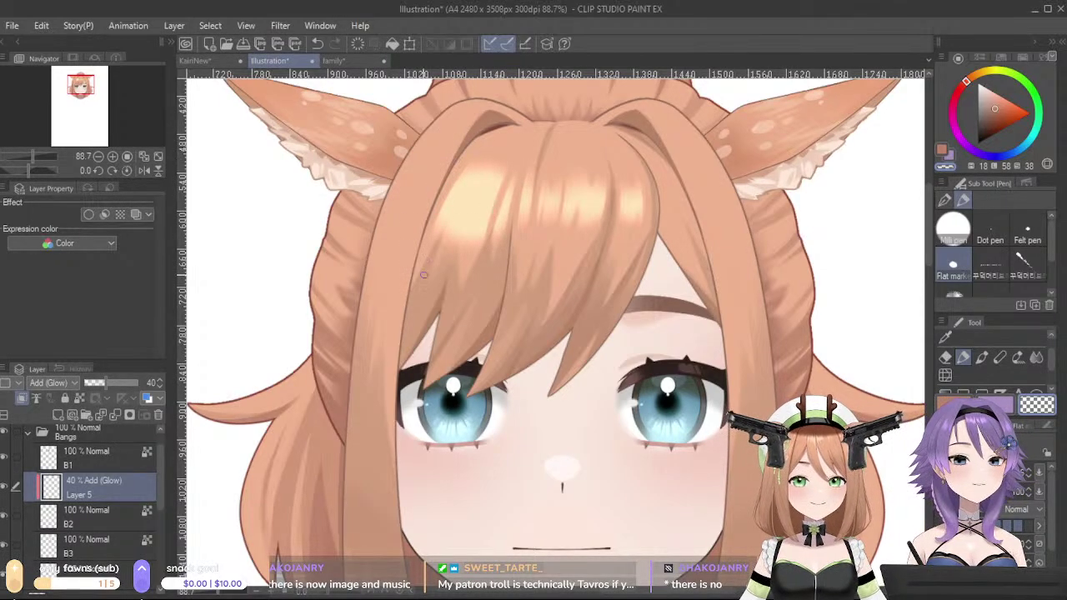
- Carve tapered strand notches into the lower left and middle of the B2 highlight
{"action": "left_click_drag", "start_coordinate": [443, 230], "coordinate": [465, 192]}
{"action": "key", "text": "ctrl+z"}
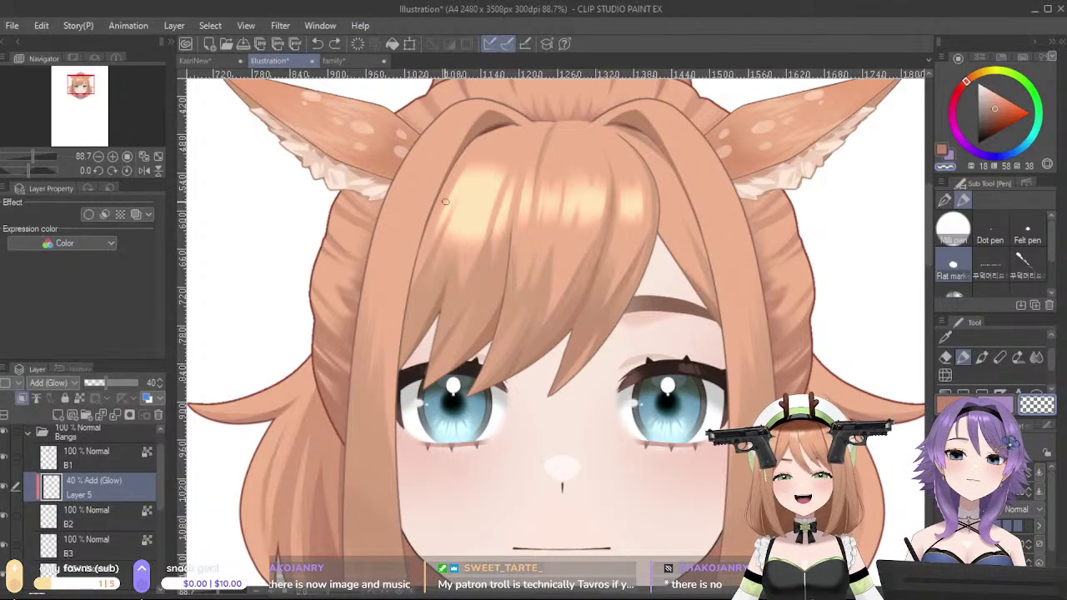
{"action": "left_click_drag", "start_coordinate": [469, 190], "coordinate": [454, 222]}
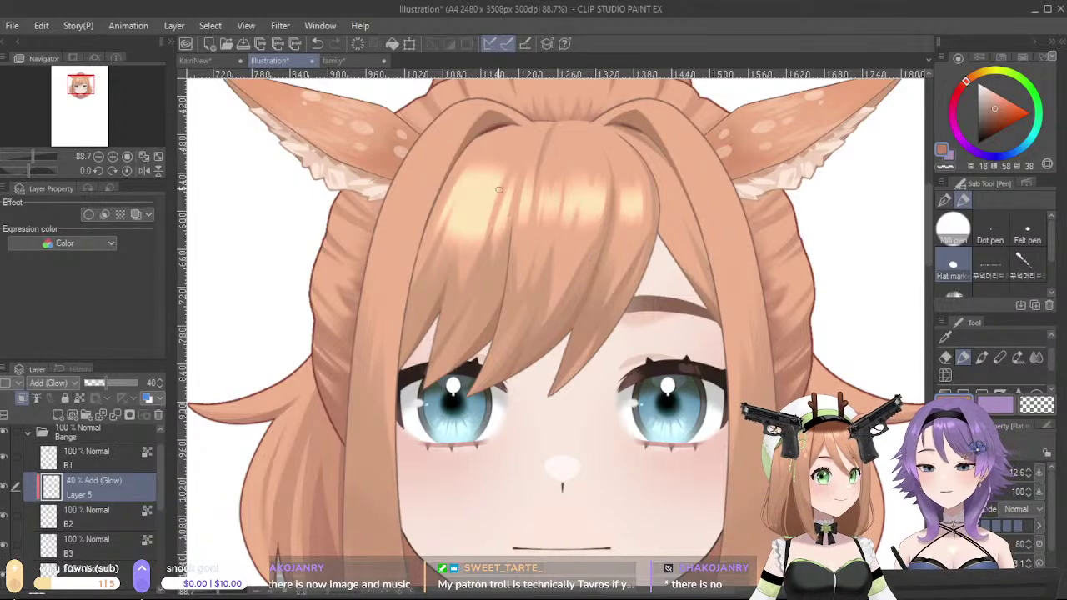
{"action": "key", "text": "ctrl+z"}
{"action": "left_click", "coordinate": [1039, 406]}
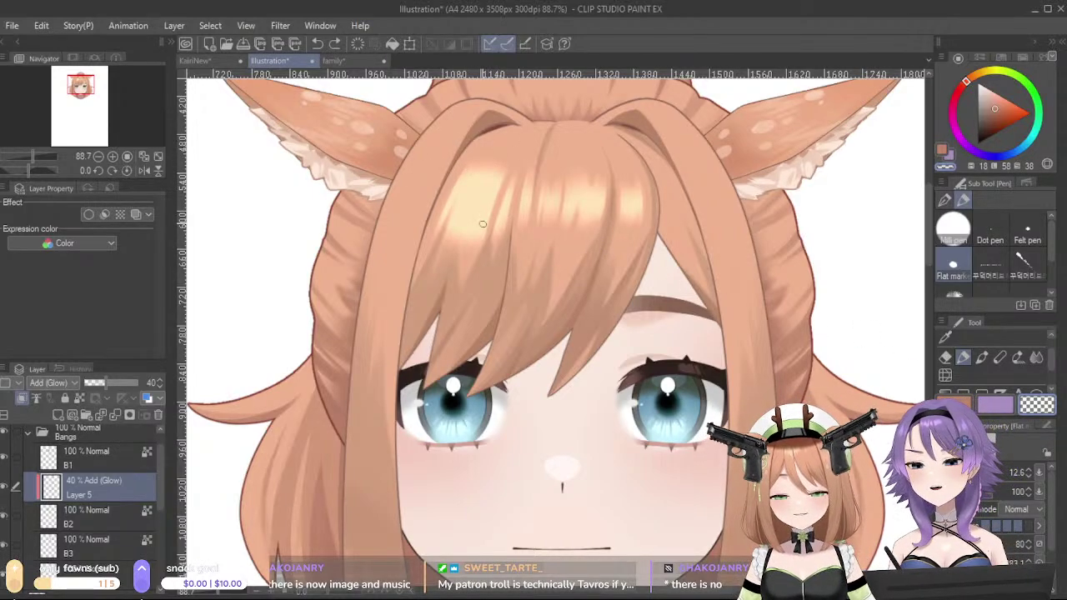
{"action": "key", "text": "ctrl+z"}
{"action": "left_click_drag", "start_coordinate": [502, 188], "coordinate": [475, 243]}
{"action": "key", "text": "ctrl+z"}
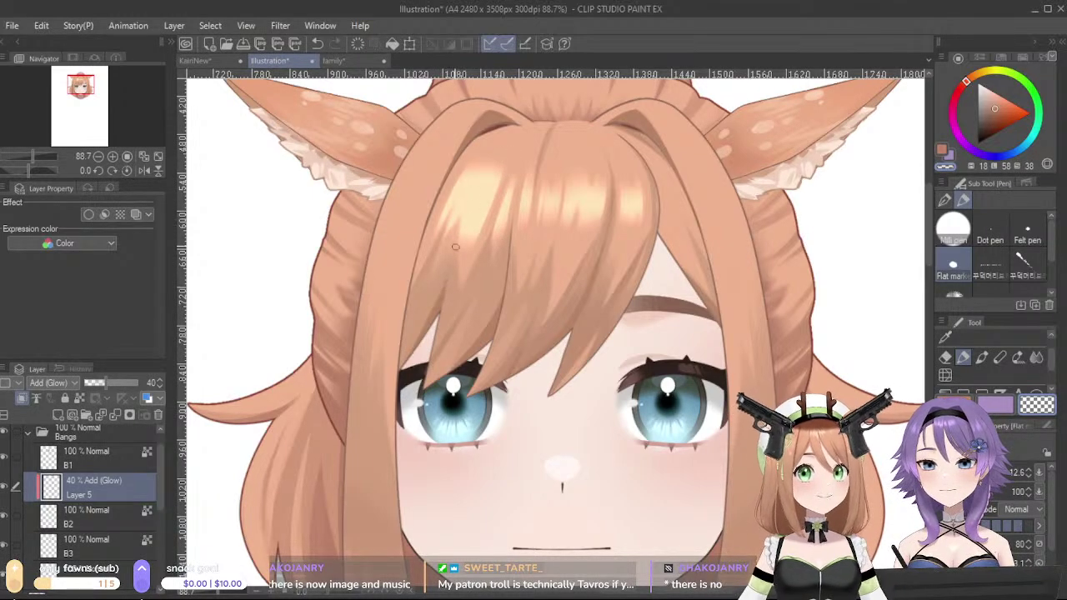
{"action": "key", "text": "ctrl+z"}
{"action": "left_click_drag", "start_coordinate": [454, 227], "coordinate": [449, 250]}
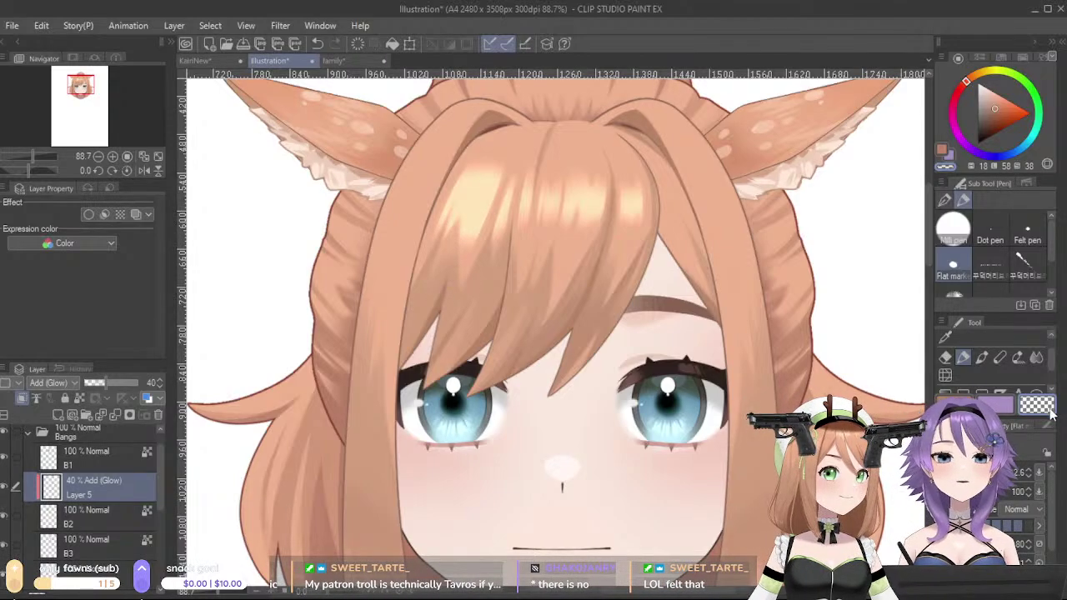
- Soften the B2 highlight with the transparent Soft airbrush and merge the glow layer down into B2
{"action": "scroll", "coordinate": [1050, 369], "scroll_direction": "down", "scroll_amount": 2}
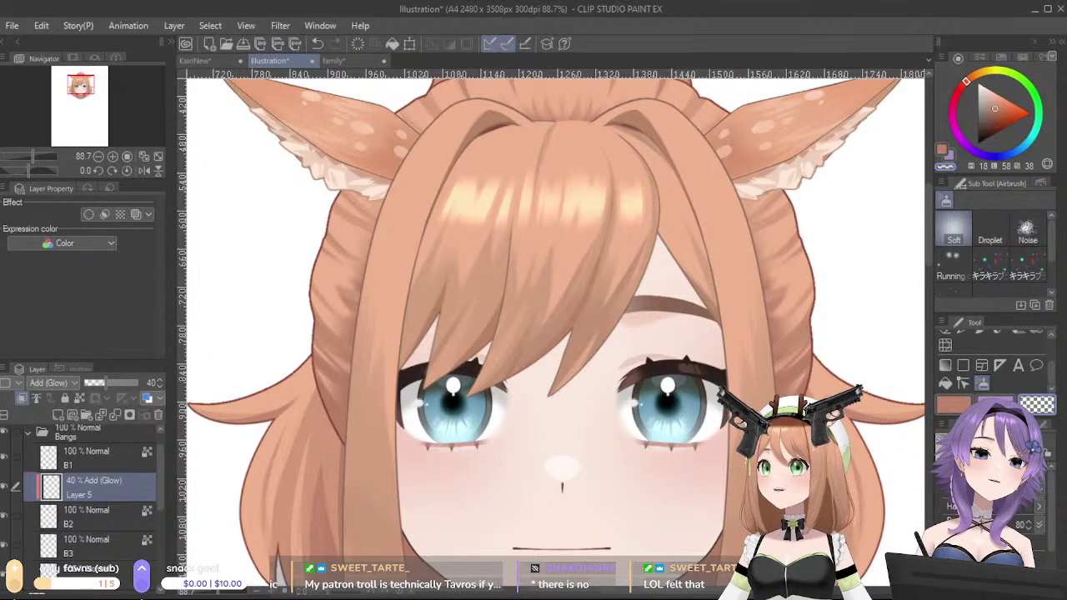
{"action": "scroll", "coordinate": [631, 136], "scroll_direction": "down", "scroll_amount": 2}
{"action": "scroll", "coordinate": [629, 136], "scroll_direction": "up", "scroll_amount": 1}
{"action": "scroll", "coordinate": [654, 137], "scroll_direction": "down", "scroll_amount": 2}
{"action": "scroll", "coordinate": [661, 138], "scroll_direction": "down", "scroll_amount": 2}
{"action": "left_click_drag", "start_coordinate": [690, 182], "coordinate": [666, 471]}
{"action": "scroll", "coordinate": [659, 436], "scroll_direction": "up", "scroll_amount": 2}
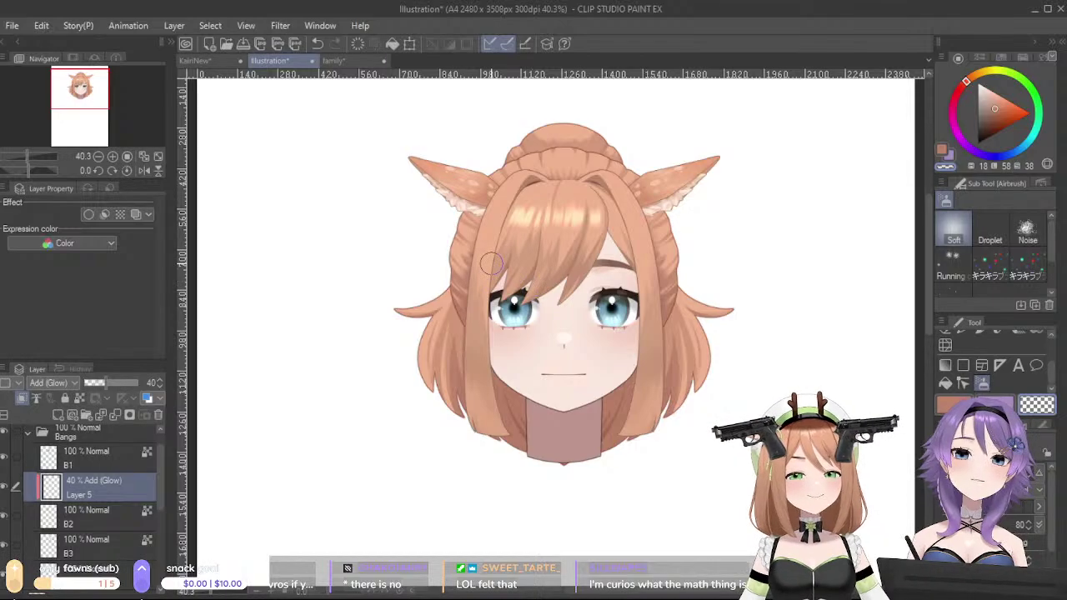
{"action": "left_click", "coordinate": [98, 415]}
- Open the front hair folder above Bangs and select its SideHair layer
{"action": "scroll", "coordinate": [559, 286], "scroll_direction": "up", "scroll_amount": 2}
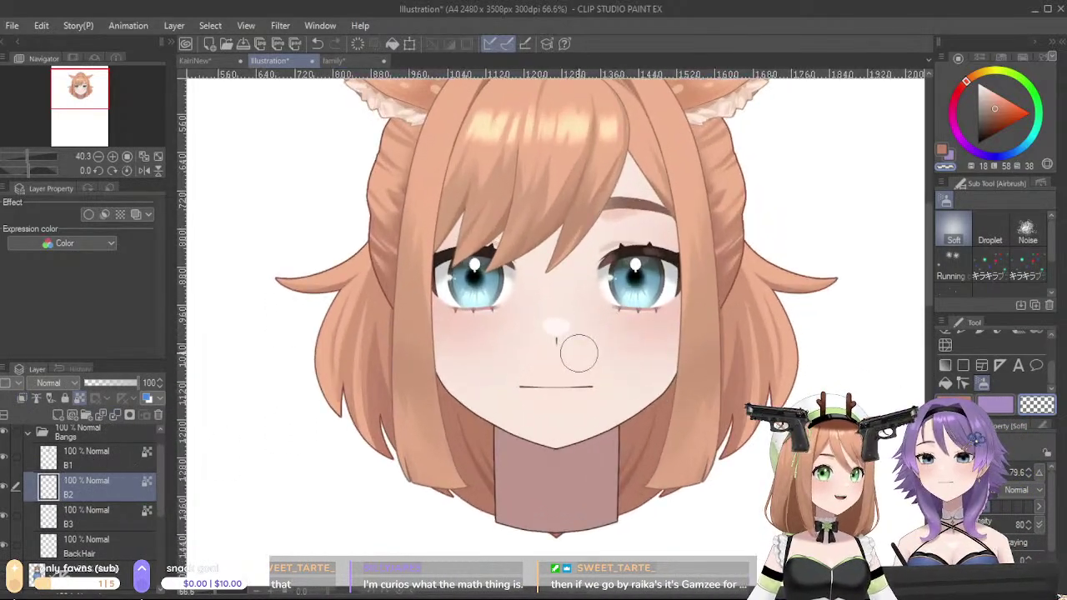
{"action": "left_click_drag", "start_coordinate": [572, 345], "coordinate": [496, 477]}
{"action": "scroll", "coordinate": [50, 530], "scroll_direction": "up", "scroll_amount": 1}
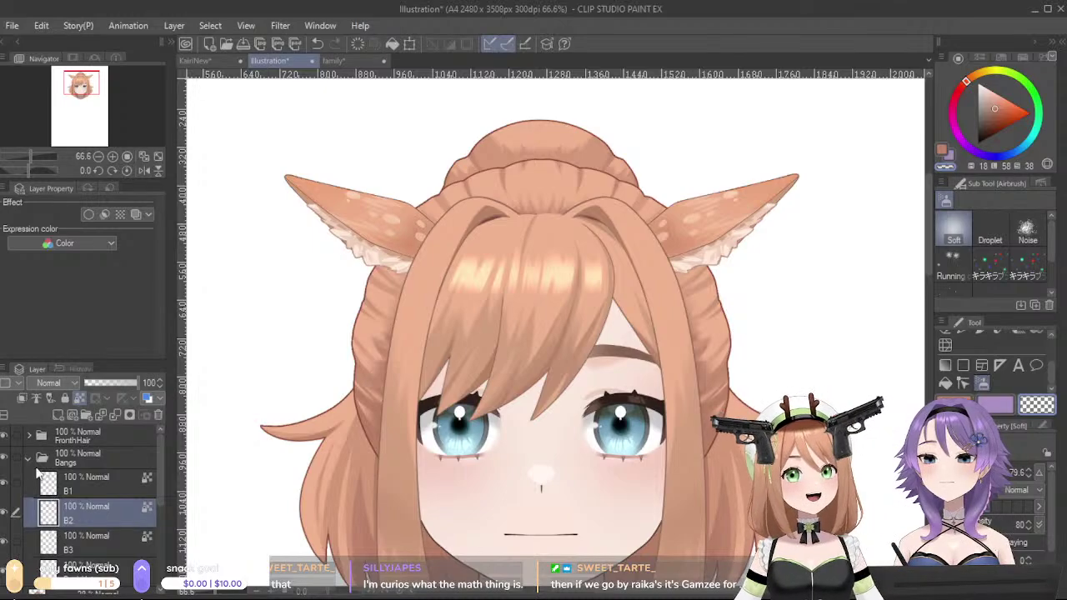
{"action": "left_click", "coordinate": [30, 435]}
{"action": "left_click", "coordinate": [91, 456]}
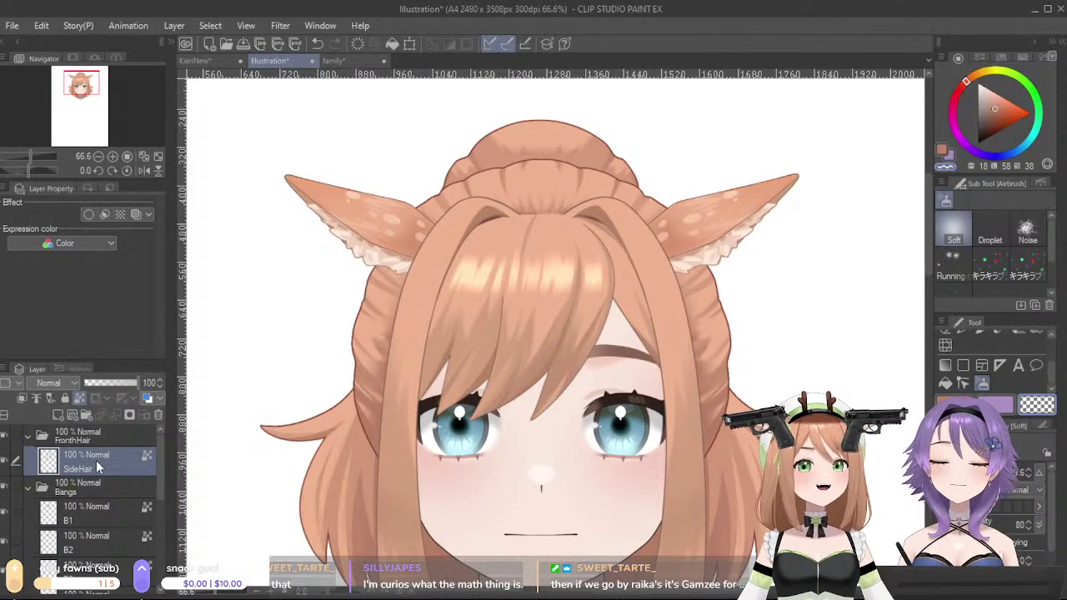
- Paste the 40% Add (Glow) layer clipped above the SideHair layer
{"action": "key", "text": "ctrl+v"}
{"action": "scroll", "coordinate": [434, 425], "scroll_direction": "up", "scroll_amount": 3}
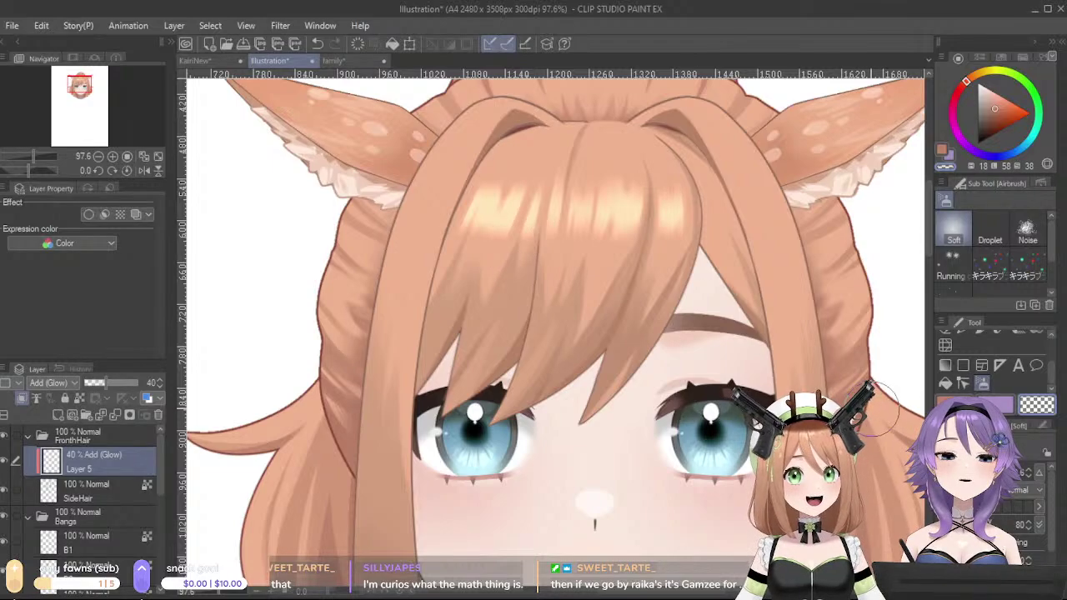
{"action": "mouse_move", "coordinate": [423, 170]}
{"action": "left_mouse_down"}
{"action": "mouse_move", "coordinate": [408, 214]}
{"action": "mouse_move", "coordinate": [450, 169]}
{"action": "mouse_move", "coordinate": [428, 219]}
{"action": "left_mouse_up"}
{"action": "key", "text": "ctrl+z"}
{"action": "key", "text": "ctrl+z"}
{"action": "key", "text": "ctrl+z"}
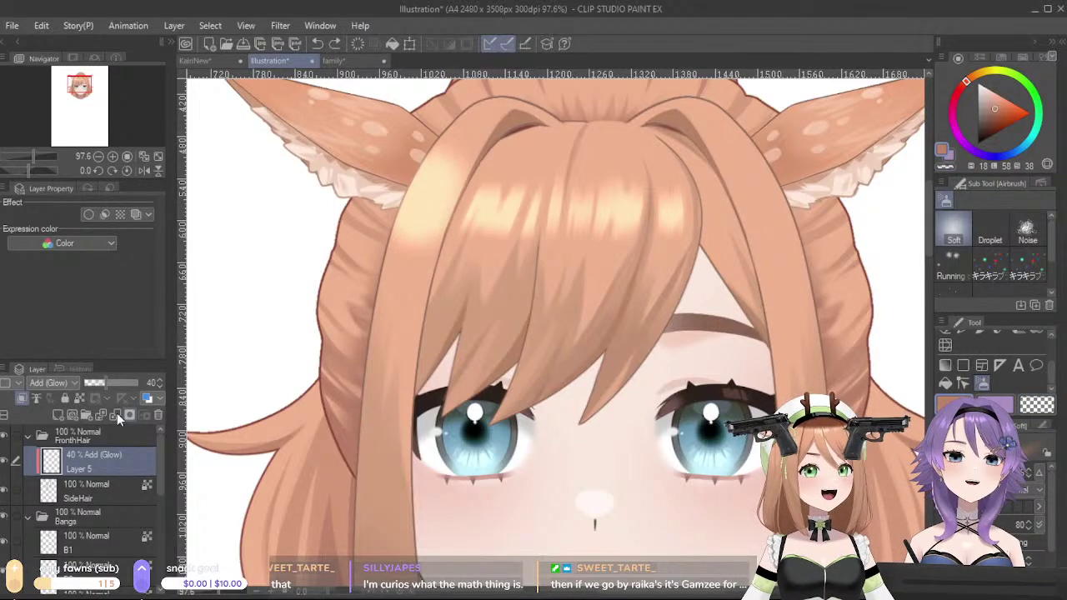
- Turn on Layer 1's symmetry ruler and airbrush a soft glow band across the upper side hair on both sides
{"action": "scroll", "coordinate": [117, 458], "scroll_direction": "down", "scroll_amount": 5}
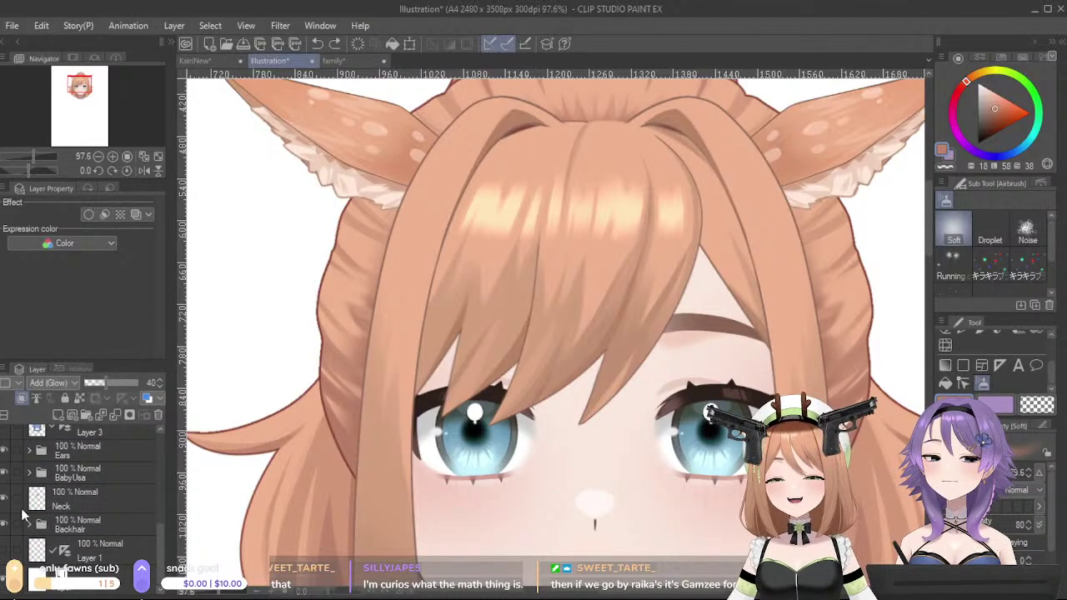
{"action": "left_click", "coordinate": [5, 550]}
{"action": "mouse_move", "coordinate": [442, 199]}
{"action": "left_mouse_down"}
{"action": "mouse_move", "coordinate": [435, 217]}
{"action": "mouse_move", "coordinate": [445, 171]}
{"action": "mouse_move", "coordinate": [422, 218]}
{"action": "left_mouse_up"}
- Switch to the Flat marker pen in transparent colour and try erasing along the outer edge of the side hair highlight
{"action": "scroll", "coordinate": [1053, 385], "scroll_direction": "up", "scroll_amount": 2}
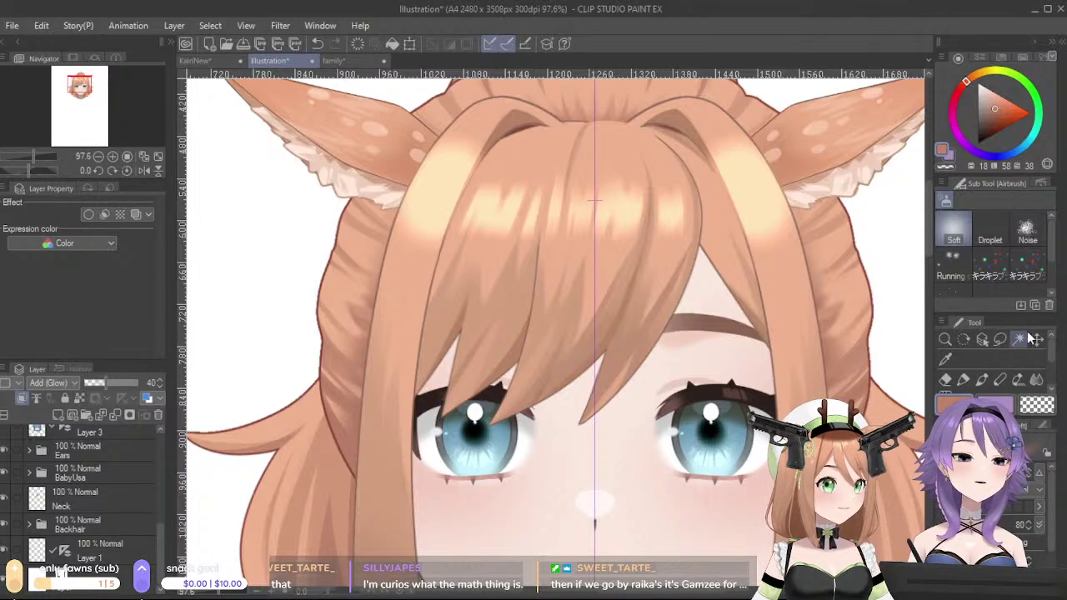
{"action": "left_click", "coordinate": [962, 380]}
{"action": "left_click_drag", "start_coordinate": [473, 118], "coordinate": [426, 161]}
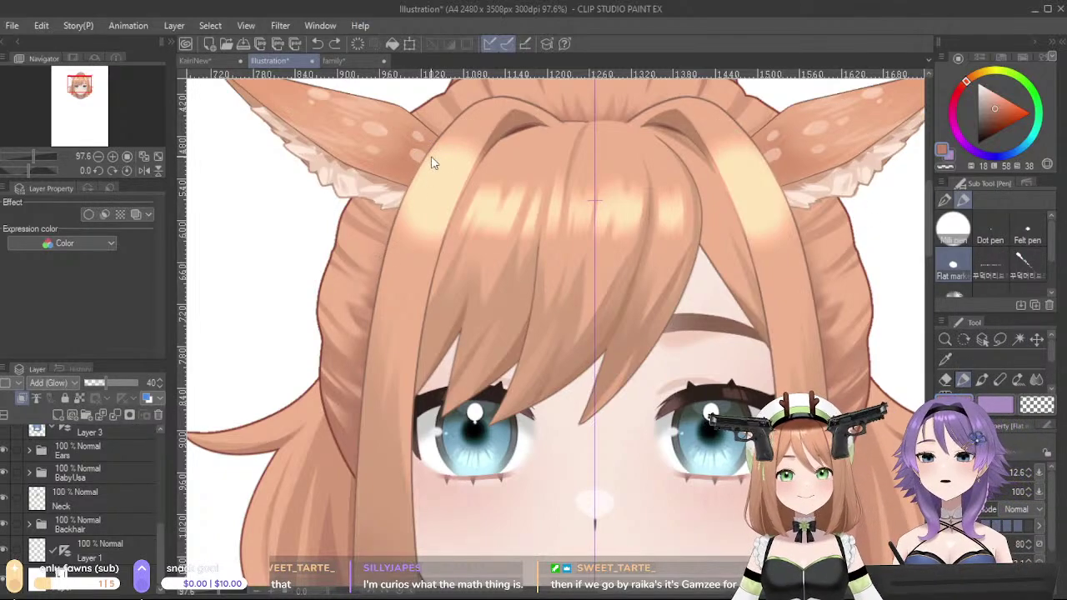
{"action": "key", "text": "ctrl+z"}
{"action": "key", "text": "c"}
{"action": "left_click_drag", "start_coordinate": [457, 125], "coordinate": [405, 196]}
{"action": "key", "text": "ctrl+z"}
{"action": "left_click_drag", "start_coordinate": [439, 143], "coordinate": [383, 236]}
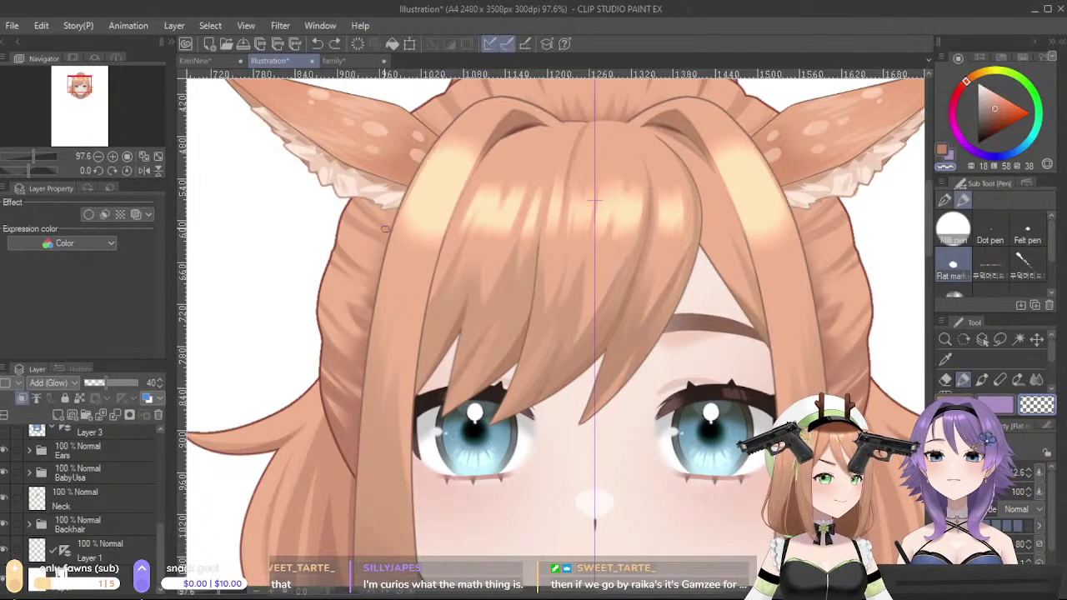
{"action": "key", "text": "ctrl+z"}
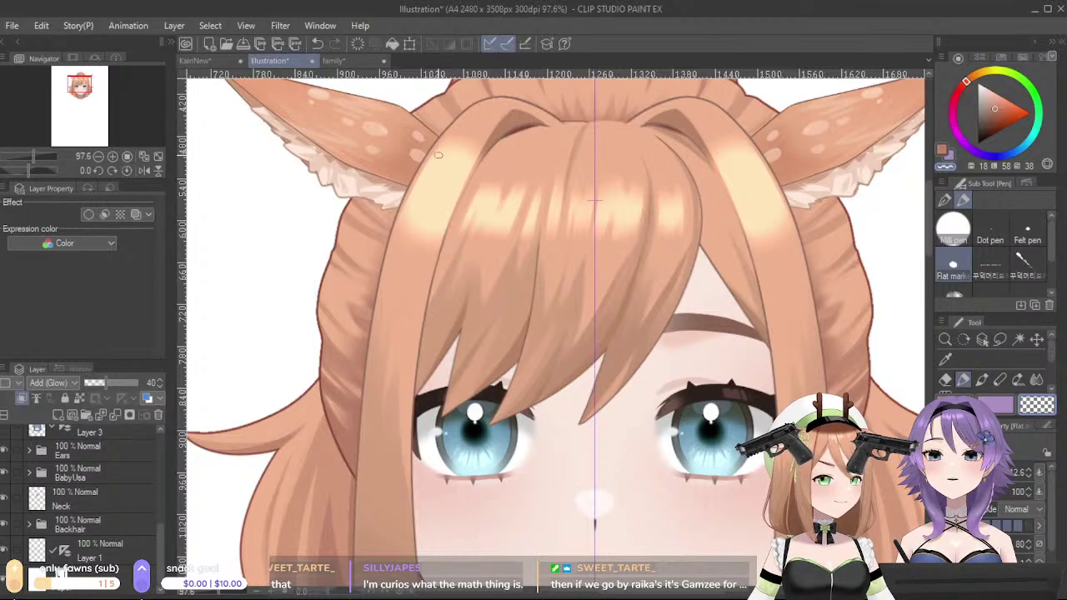
{"action": "key", "text": "ctrl+z"}
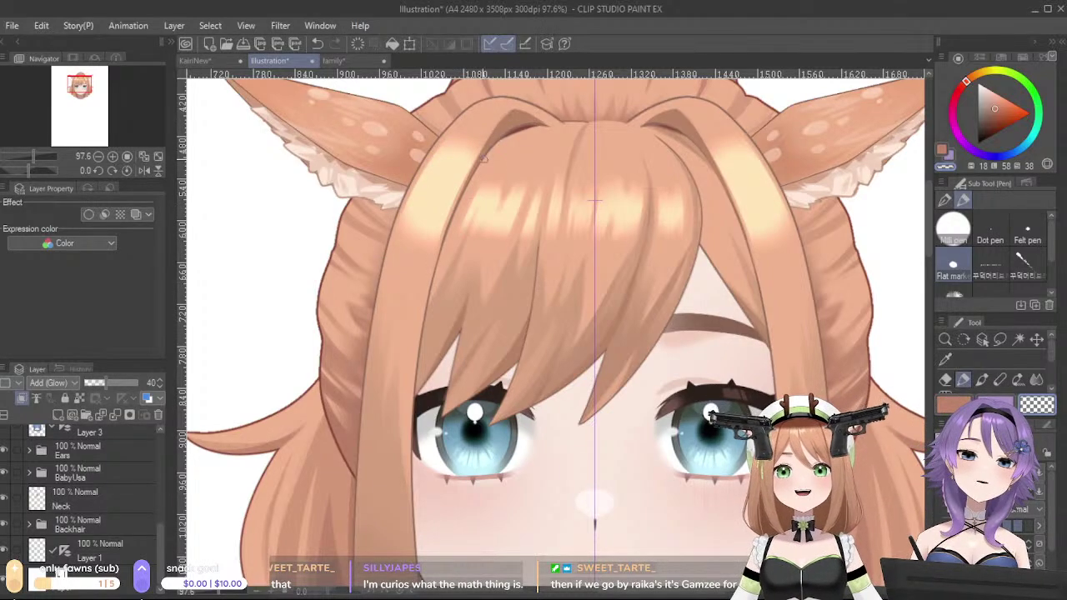
- Carve tapered strand notches into the upper and lower edges of the mirrored side hair highlight with the Flat marker
{"action": "left_click_drag", "start_coordinate": [447, 134], "coordinate": [450, 159]}
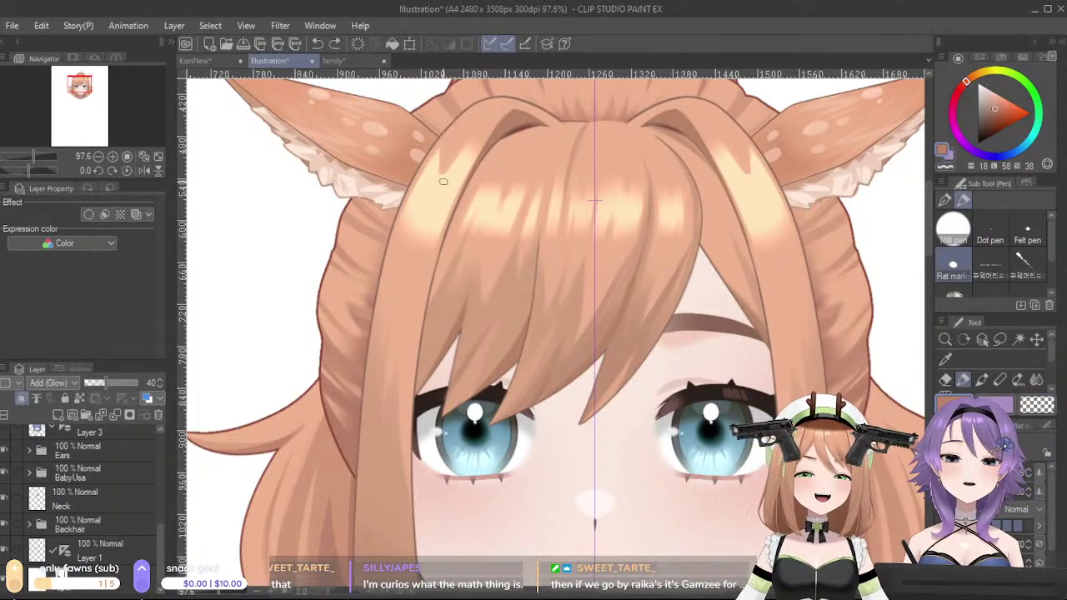
{"action": "key", "text": "c"}
{"action": "left_click_drag", "start_coordinate": [464, 148], "coordinate": [432, 237]}
{"action": "key", "text": "ctrl+z"}
{"action": "left_click_drag", "start_coordinate": [465, 159], "coordinate": [427, 237]}
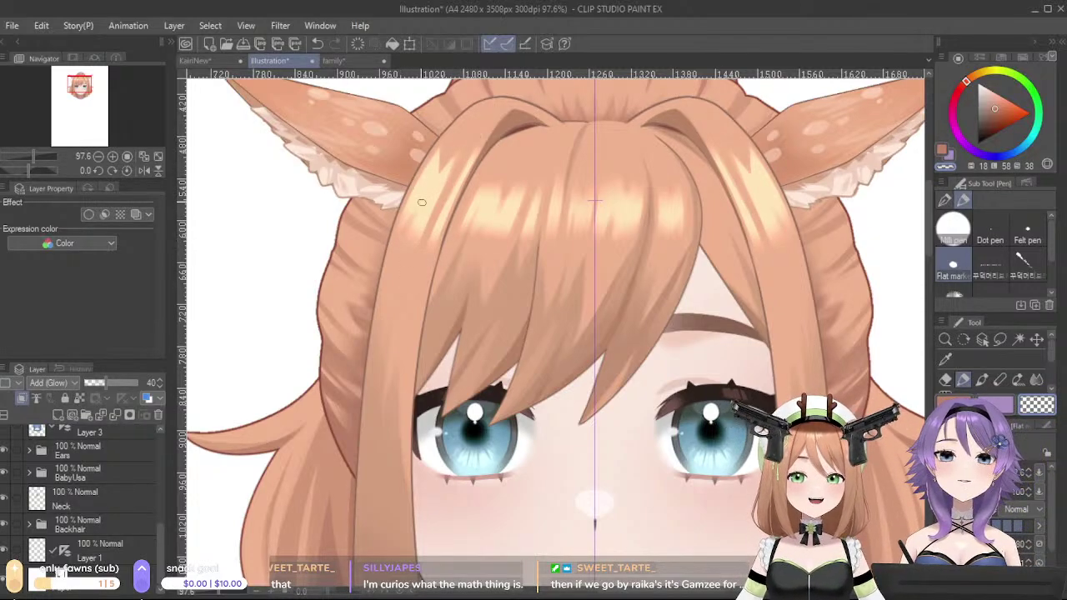
{"action": "left_click_drag", "start_coordinate": [422, 199], "coordinate": [408, 236]}
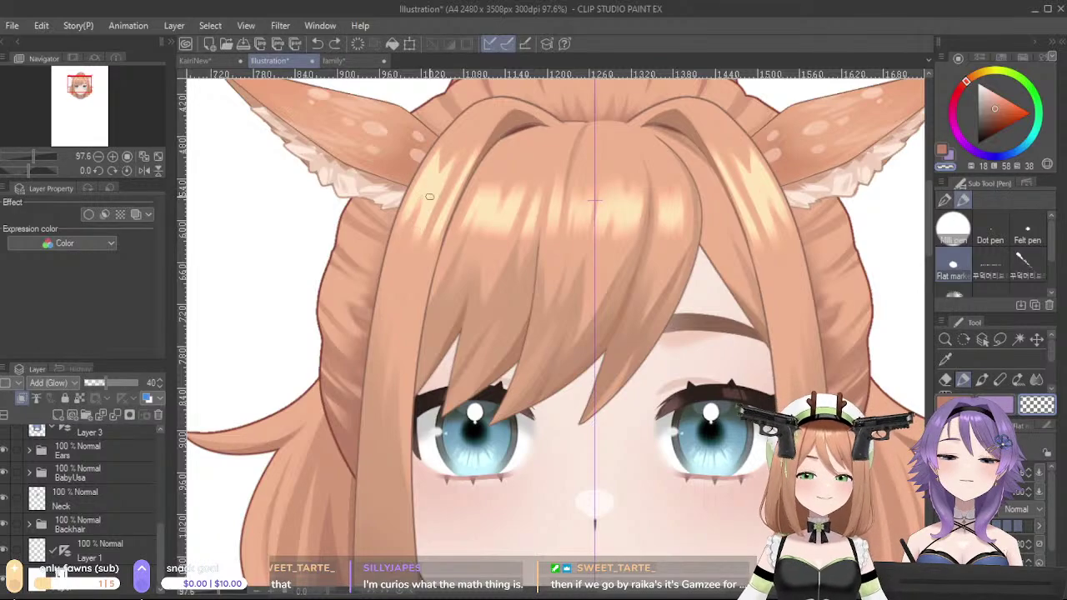
{"action": "key", "text": "x"}
{"action": "key", "text": "x"}
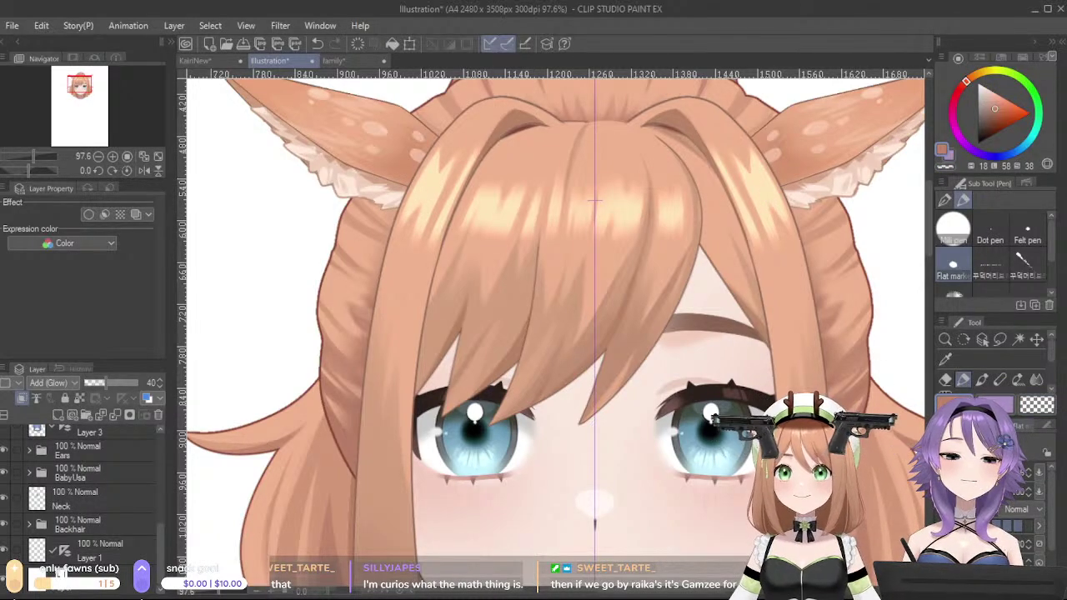
- Soften the upper side hair highlight with the Soft airbrush in transparent colour
{"action": "scroll", "coordinate": [1050, 372], "scroll_direction": "down", "scroll_amount": 2}
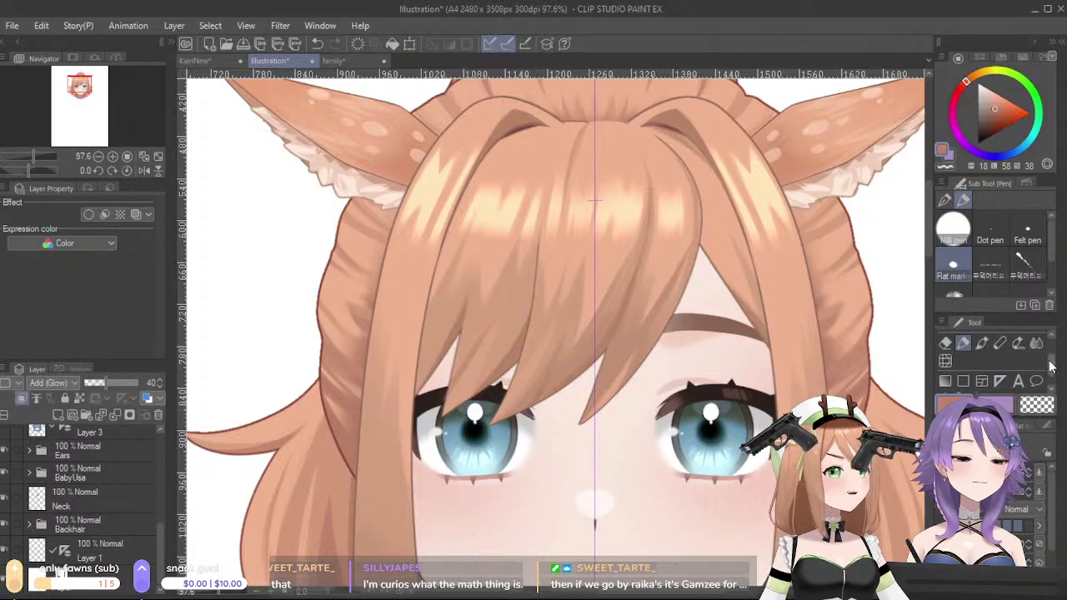
{"action": "scroll", "coordinate": [1000, 367], "scroll_direction": "down", "scroll_amount": 1}
{"action": "left_click", "coordinate": [982, 382]}
{"action": "mouse_move", "coordinate": [500, 126]}
{"action": "left_mouse_down"}
{"action": "mouse_move", "coordinate": [496, 137]}
{"action": "mouse_move", "coordinate": [457, 154]}
{"action": "left_mouse_up"}
{"action": "key", "text": "ctrl+z"}
{"action": "key", "text": "c"}
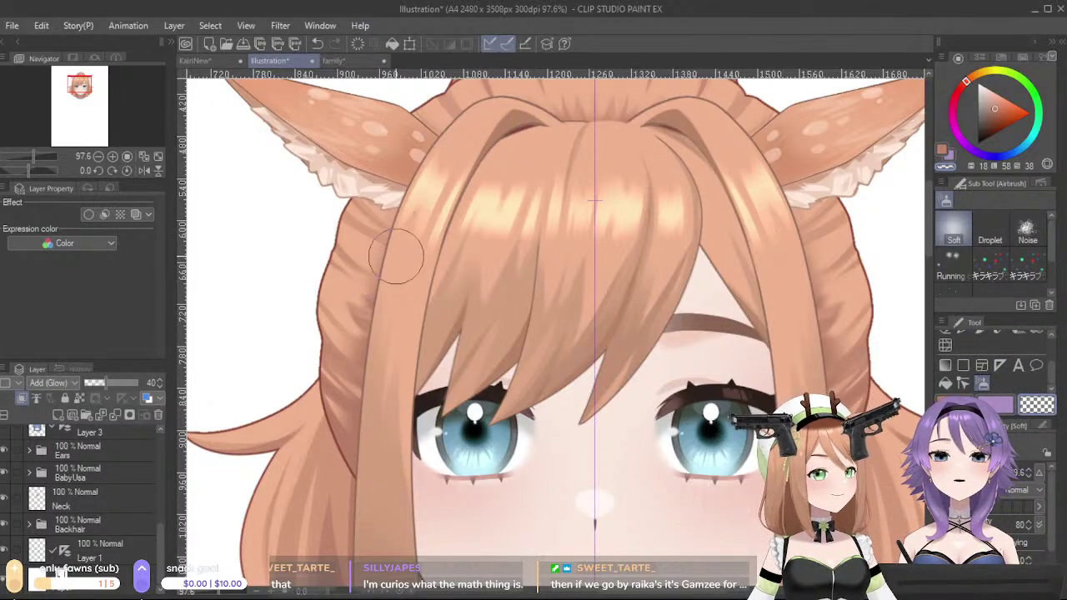
{"action": "scroll", "coordinate": [577, 279], "scroll_direction": "down", "scroll_amount": 4}
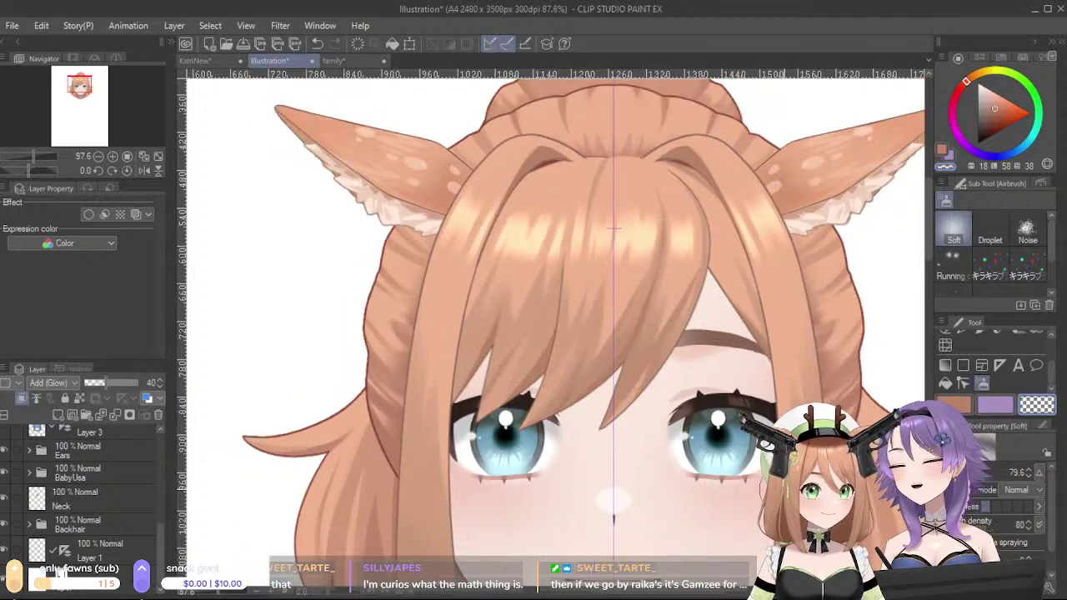
{"action": "scroll", "coordinate": [577, 279], "scroll_direction": "up", "scroll_amount": 3}
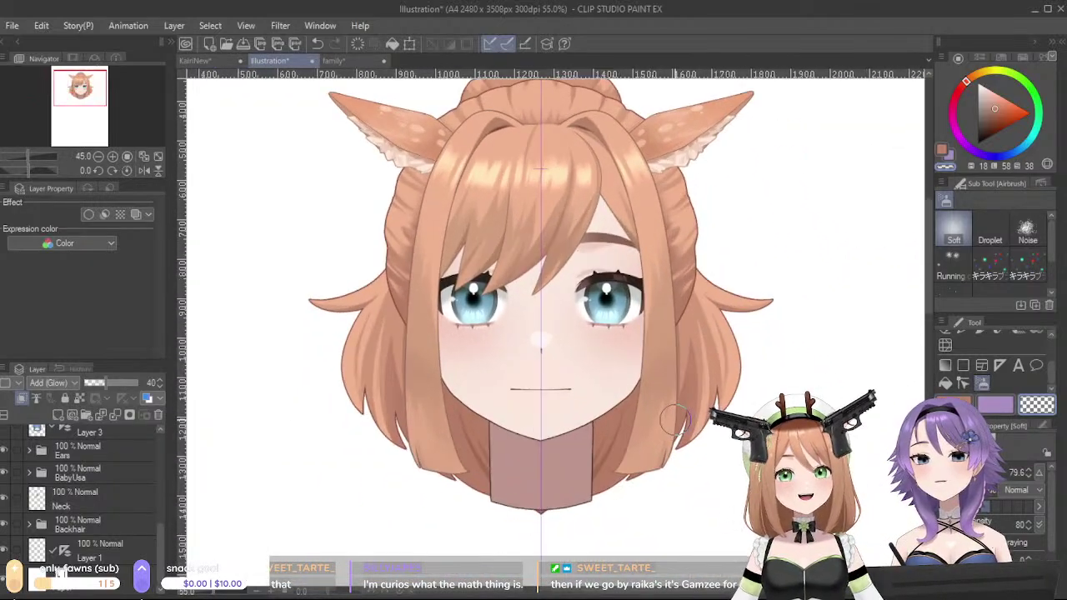
{"action": "scroll", "coordinate": [498, 414], "scroll_direction": "down", "scroll_amount": 1}
{"action": "scroll", "coordinate": [525, 416], "scroll_direction": "up", "scroll_amount": 3}
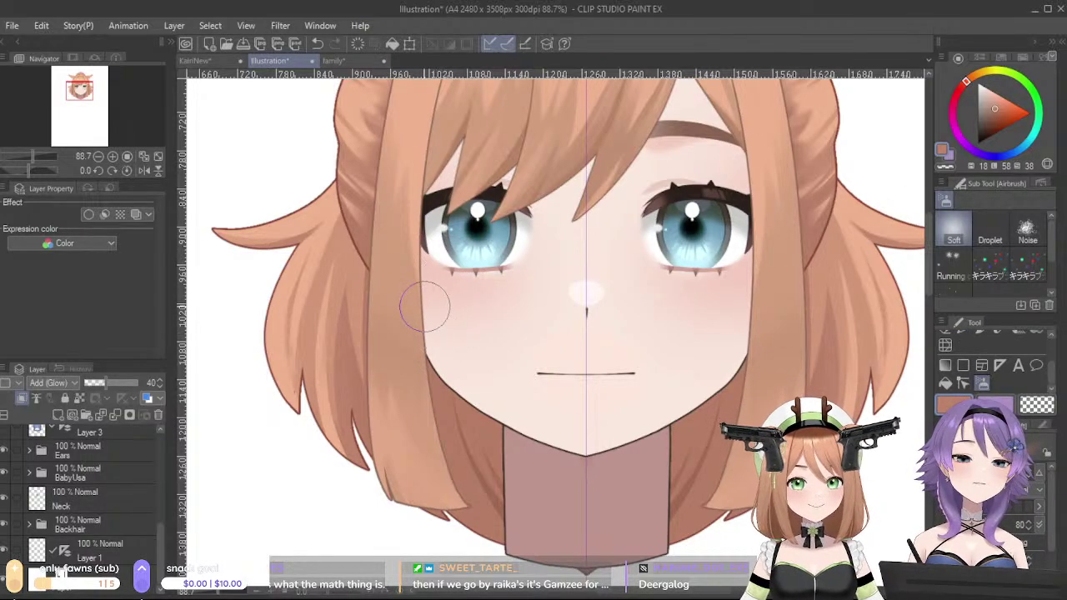
{"action": "left_click_drag", "start_coordinate": [400, 309], "coordinate": [410, 392]}
{"action": "key", "text": "ctrl+z"}
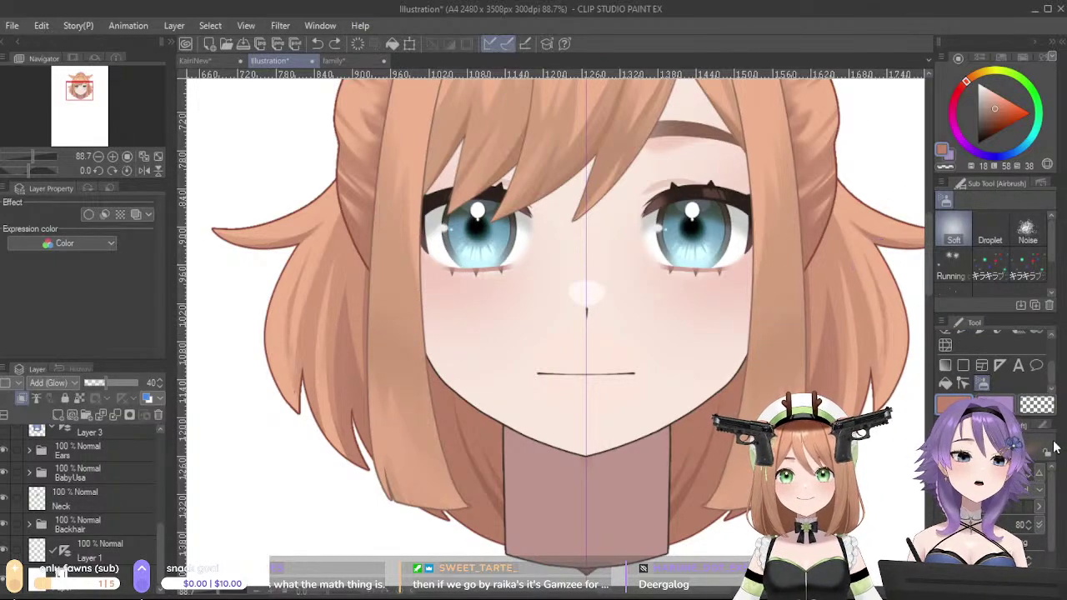
- Switch to the Flat marker pen and try long thin highlight strokes down the lower side hair
{"action": "left_click_drag", "start_coordinate": [1051, 376], "coordinate": [1059, 359]}
{"action": "left_click", "coordinate": [962, 364]}
{"action": "left_click_drag", "start_coordinate": [390, 260], "coordinate": [384, 415]}
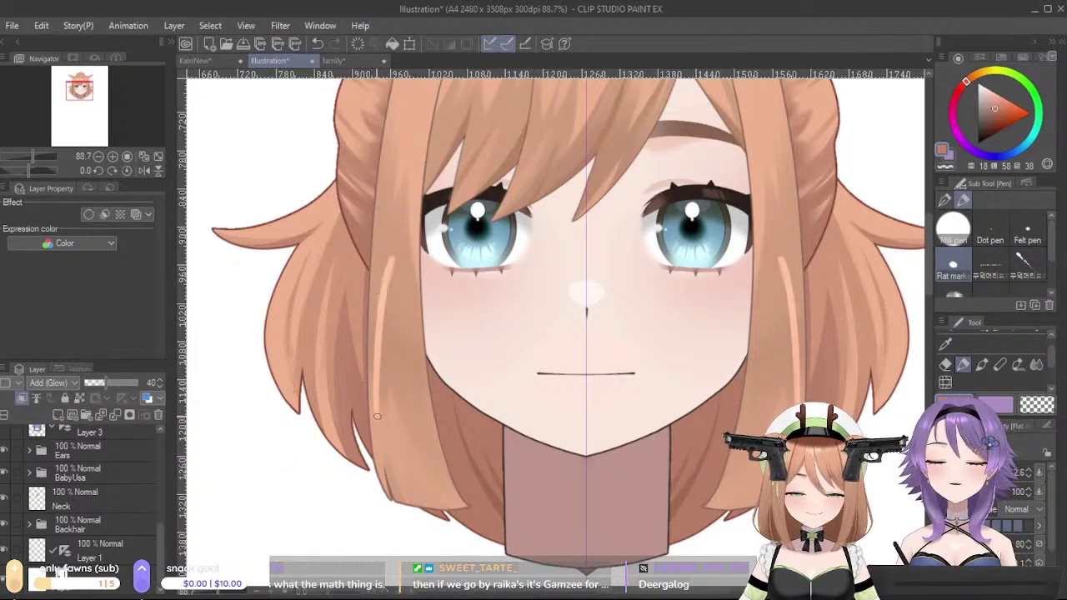
{"action": "key", "text": "ctrl+z"}
{"action": "mouse_move", "coordinate": [394, 265]}
{"action": "left_mouse_down"}
{"action": "mouse_move", "coordinate": [398, 444]}
{"action": "mouse_move", "coordinate": [380, 303]}
{"action": "mouse_move", "coordinate": [400, 467]}
{"action": "left_mouse_up"}
{"action": "key", "text": "ctrl+z"}
{"action": "key", "text": "ctrl+z"}
{"action": "left_click_drag", "start_coordinate": [378, 269], "coordinate": [396, 458]}
{"action": "left_click_drag", "start_coordinate": [383, 300], "coordinate": [380, 368]}
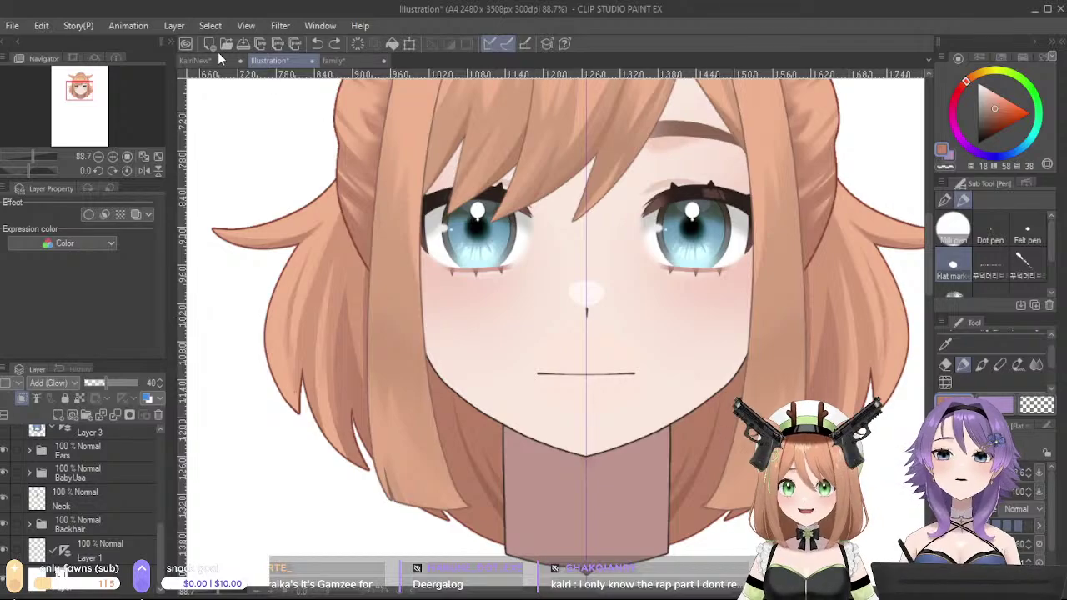
- Check how the side hair is rendered in the KairiNew document and return to the Illustration document
{"action": "left_click", "coordinate": [200, 61]}
{"action": "scroll", "coordinate": [709, 211], "scroll_direction": "down", "scroll_amount": 5}
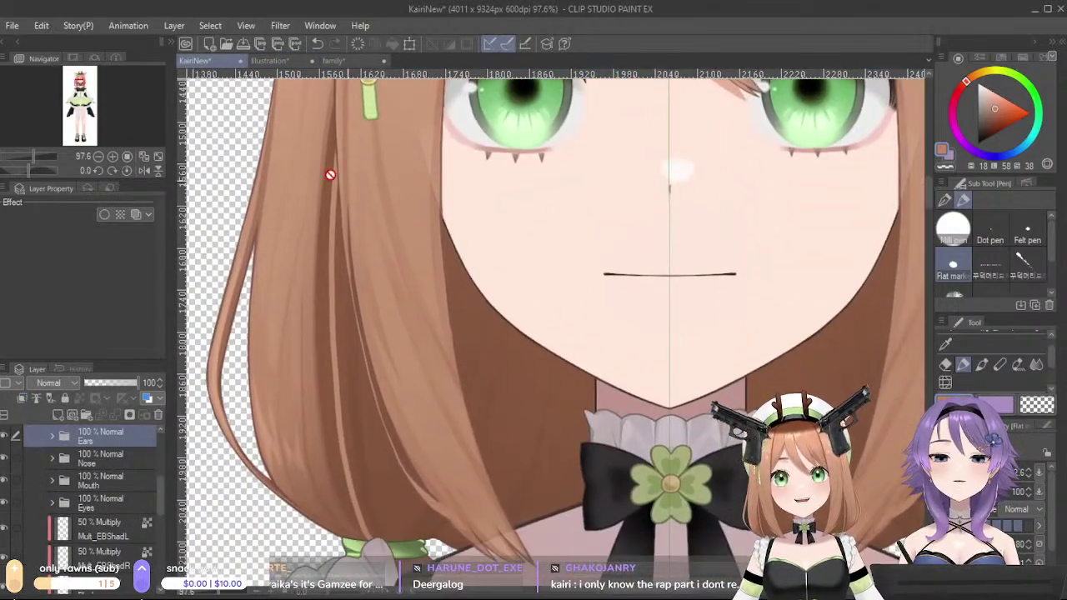
{"action": "left_click", "coordinate": [269, 61]}
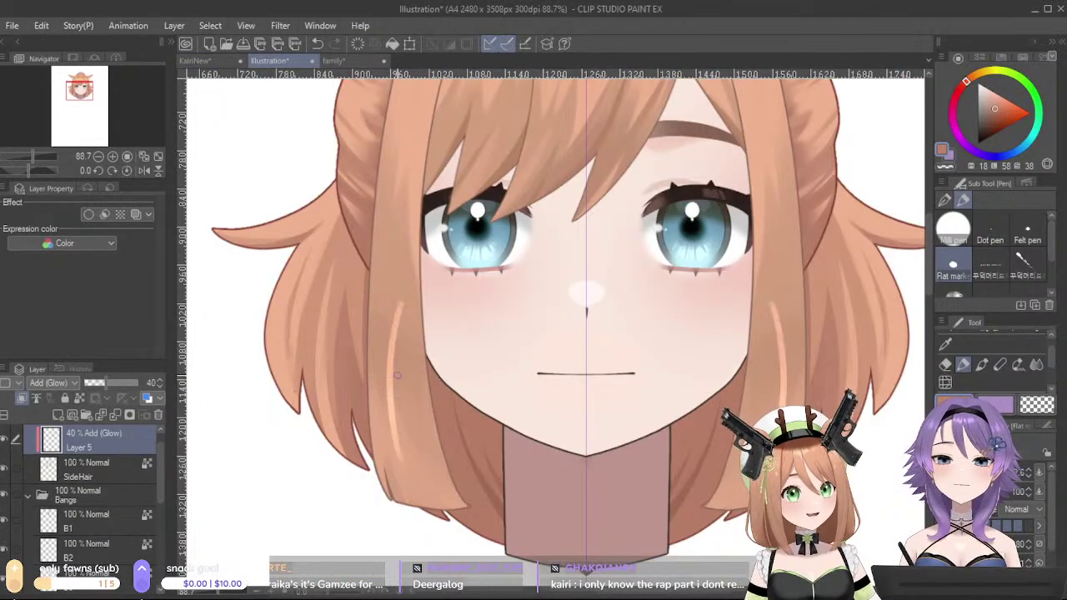
- Paint a long curved highlight down the lower side hair with the Flat marker and taper its edges with transparent colour
{"action": "left_click_drag", "start_coordinate": [390, 457], "coordinate": [402, 473]}
{"action": "mouse_move", "coordinate": [386, 320]}
{"action": "left_mouse_down"}
{"action": "mouse_move", "coordinate": [400, 450]}
{"action": "mouse_move", "coordinate": [421, 478]}
{"action": "mouse_move", "coordinate": [383, 375]}
{"action": "mouse_move", "coordinate": [419, 475]}
{"action": "left_mouse_up"}
{"action": "key", "text": "ctrl+z"}
{"action": "left_click_drag", "start_coordinate": [383, 387], "coordinate": [401, 467]}
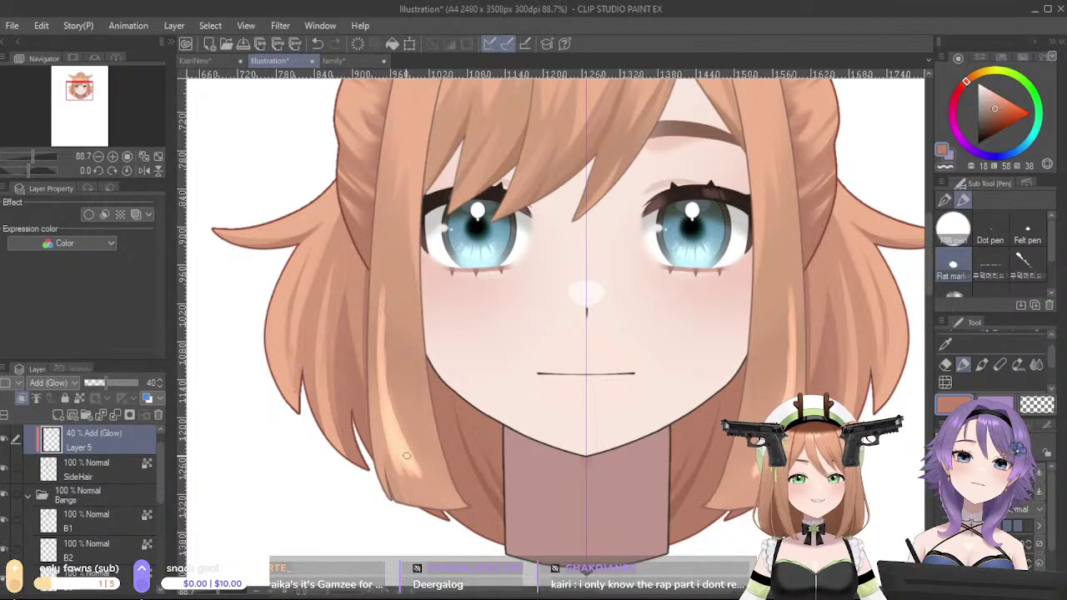
{"action": "key", "text": "c"}
{"action": "key", "text": "ctrl+z"}
{"action": "mouse_move", "coordinate": [388, 293]}
{"action": "left_mouse_down"}
{"action": "mouse_move", "coordinate": [401, 440]}
{"action": "mouse_move", "coordinate": [392, 362]}
{"action": "left_mouse_up"}
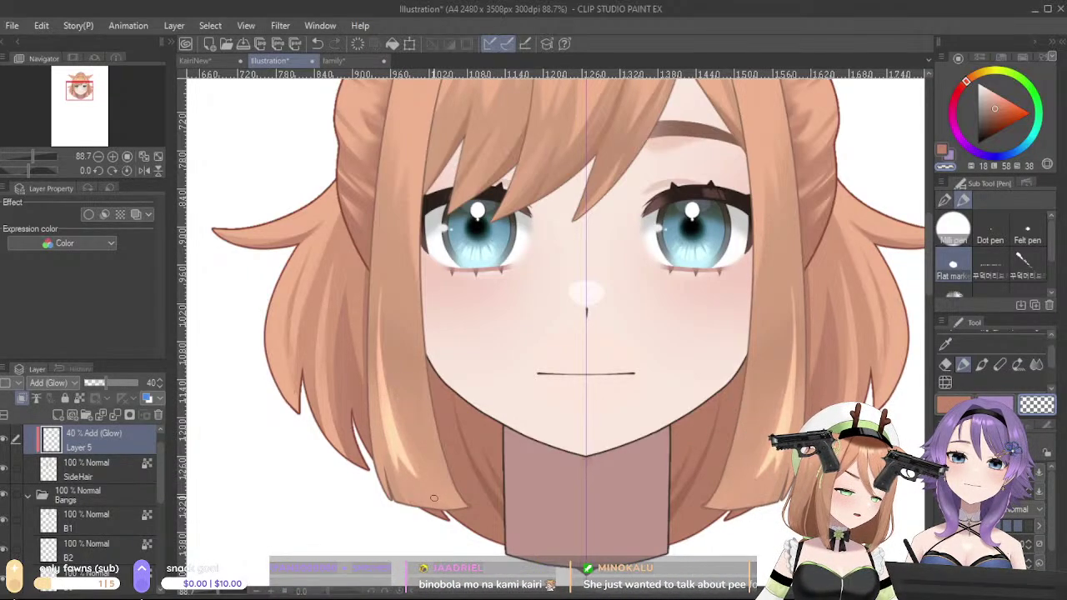
- Soften the lower side hair highlight with the transparent Soft airbrush and merge the glow layer down into SideHair
{"action": "left_click_drag", "start_coordinate": [1054, 363], "coordinate": [1054, 382]}
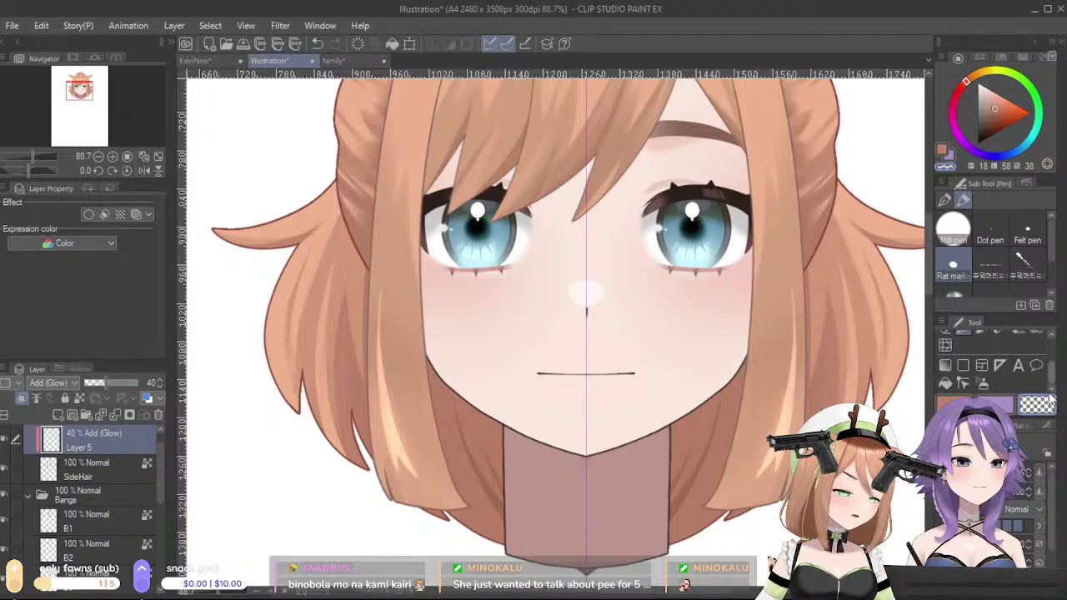
{"action": "left_click", "coordinate": [983, 383]}
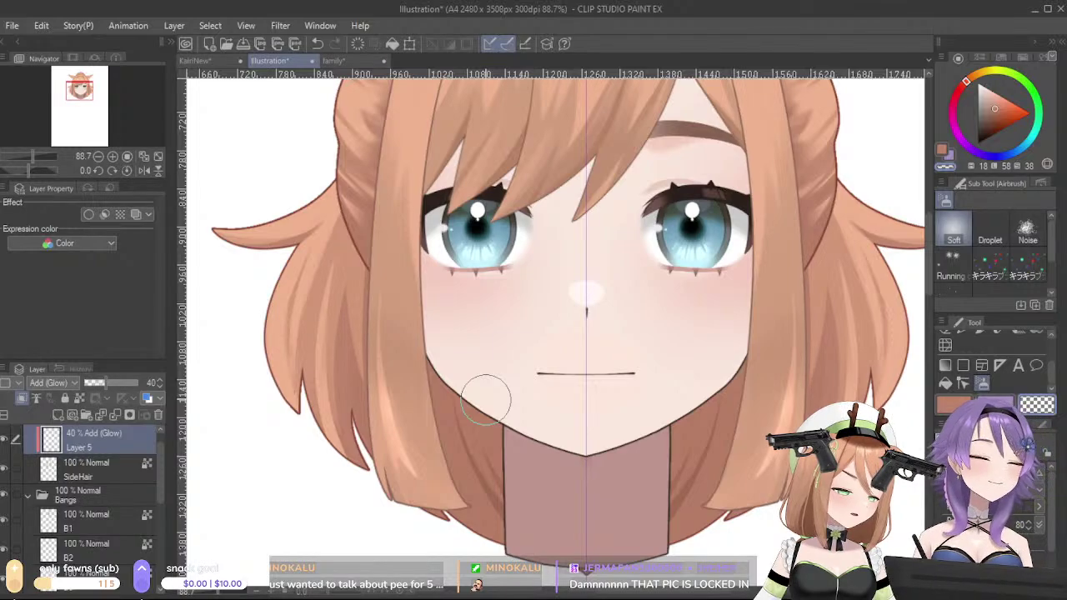
{"action": "scroll", "coordinate": [776, 267], "scroll_direction": "down", "scroll_amount": 3}
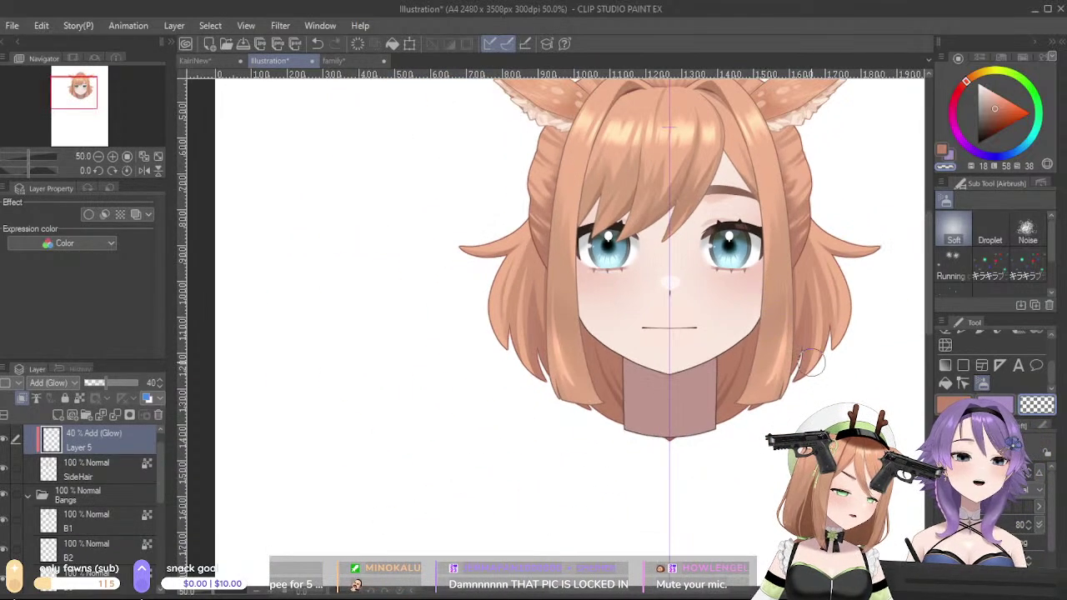
{"action": "scroll", "coordinate": [809, 358], "scroll_direction": "down", "scroll_amount": 2}
{"action": "left_click_drag", "start_coordinate": [864, 375], "coordinate": [775, 396]}
{"action": "scroll", "coordinate": [704, 435], "scroll_direction": "up", "scroll_amount": 2}
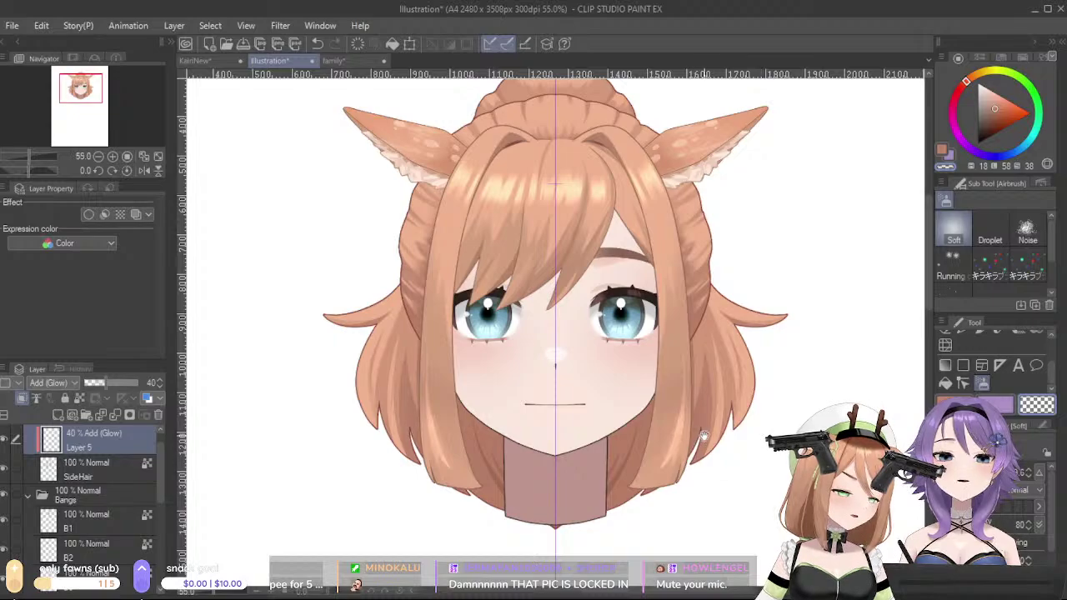
{"action": "scroll", "coordinate": [704, 435], "scroll_direction": "up", "scroll_amount": 1}
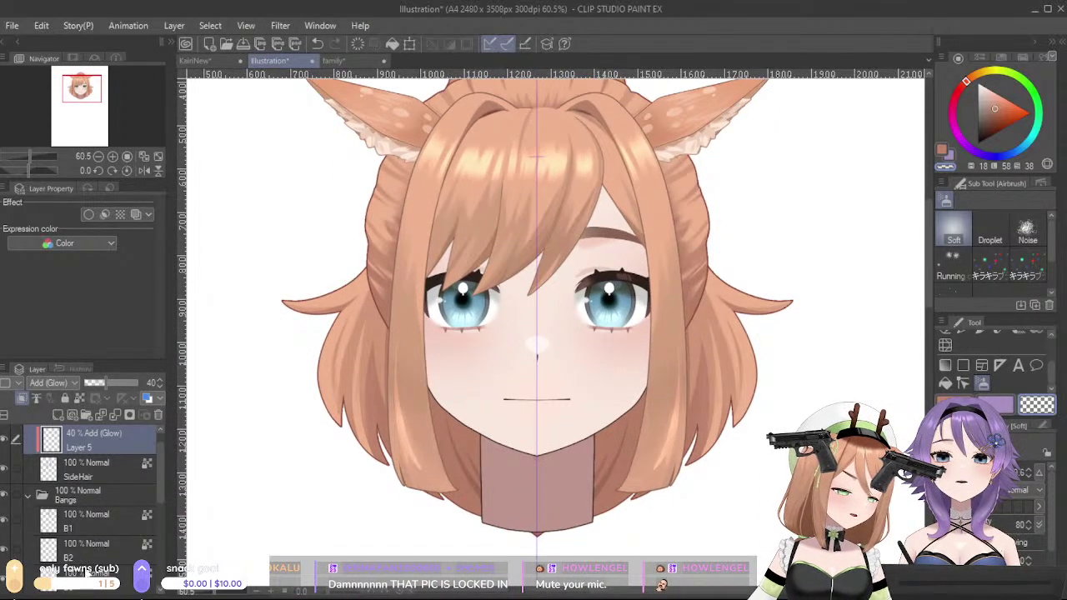
{"action": "left_click", "coordinate": [113, 413]}
- Open the Backhair folder and paste the 40% Add (Glow) layer clipped above Layer 4 2
{"action": "scroll", "coordinate": [339, 468], "scroll_direction": "down", "scroll_amount": 2}
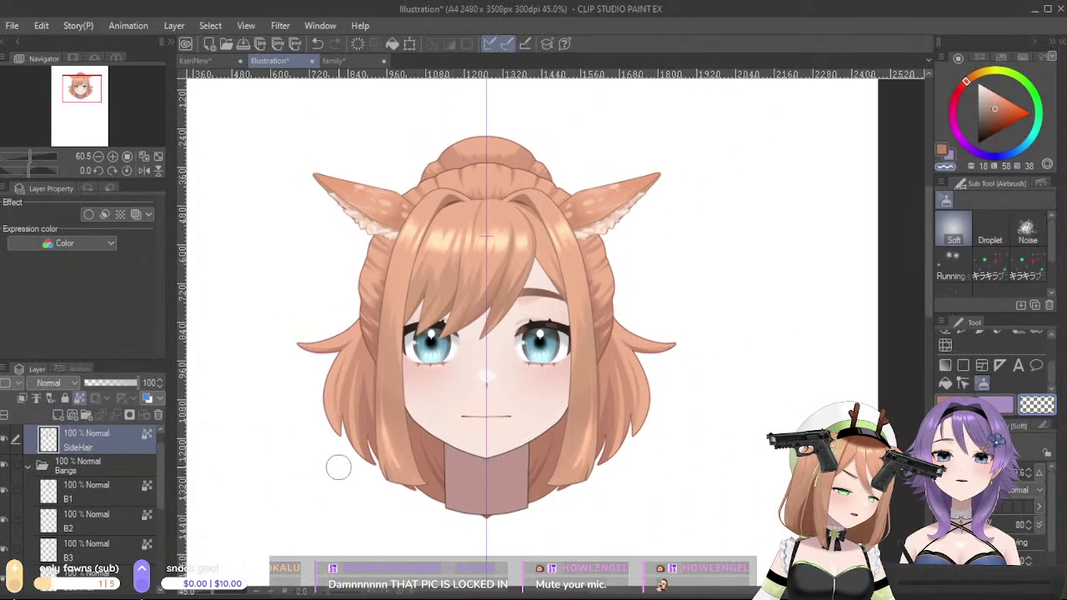
{"action": "scroll", "coordinate": [338, 468], "scroll_direction": "up", "scroll_amount": 1}
{"action": "scroll", "coordinate": [338, 468], "scroll_direction": "up", "scroll_amount": 2}
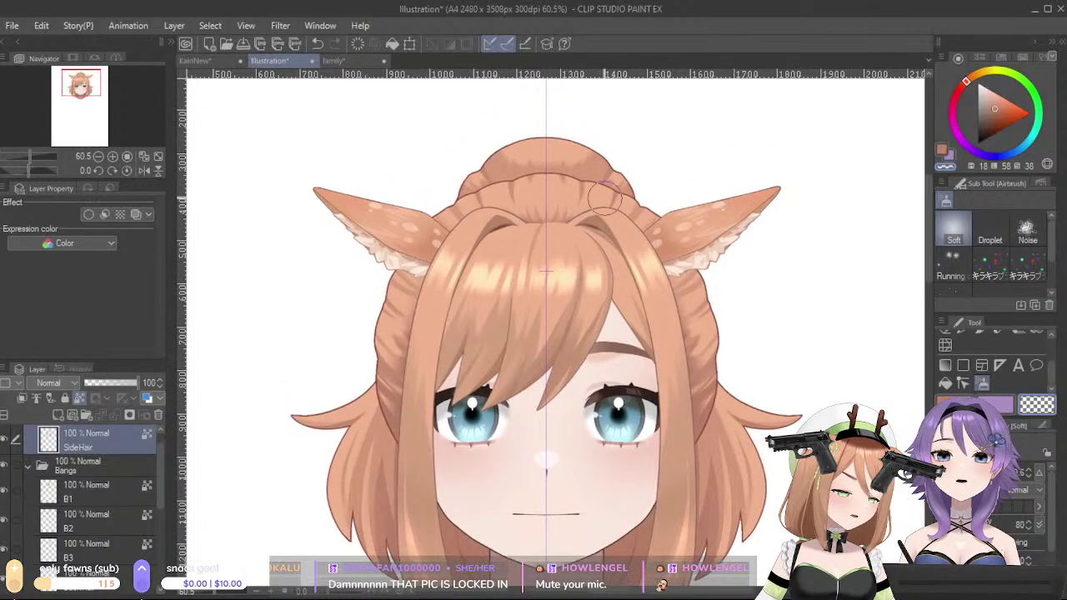
{"action": "scroll", "coordinate": [69, 502], "scroll_direction": "down", "scroll_amount": 2}
{"action": "scroll", "coordinate": [90, 512], "scroll_direction": "up", "scroll_amount": 2}
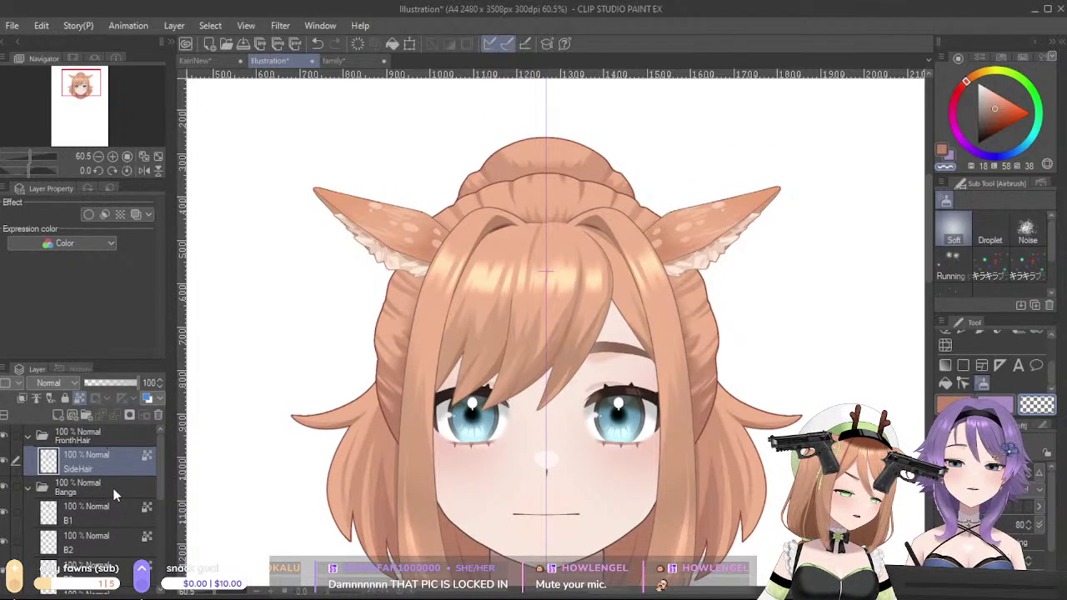
{"action": "scroll", "coordinate": [112, 484], "scroll_direction": "down", "scroll_amount": 4}
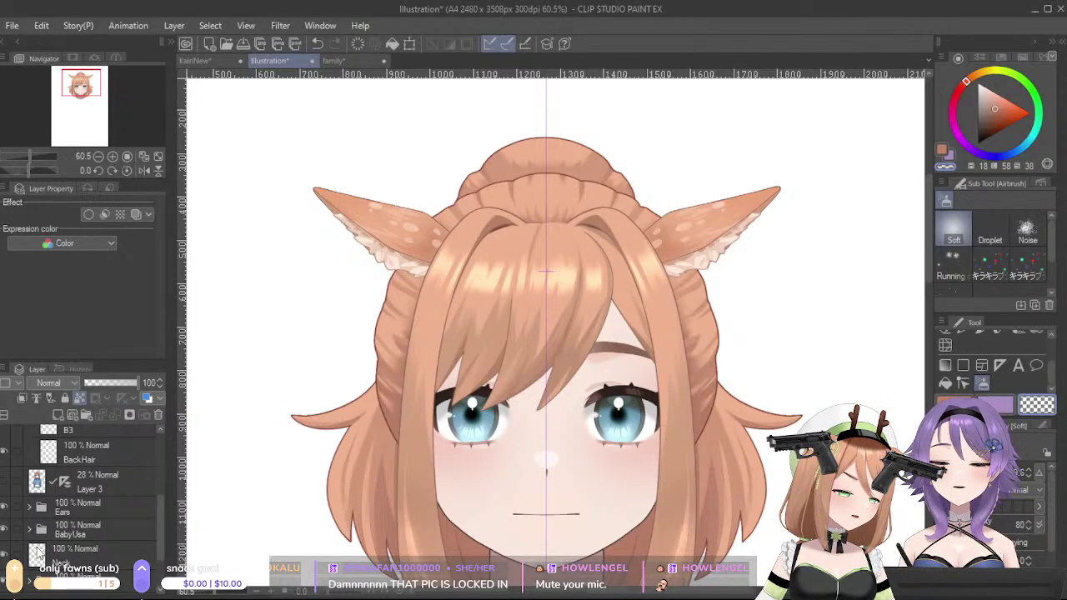
{"action": "scroll", "coordinate": [41, 557], "scroll_direction": "down", "scroll_amount": 1}
{"action": "left_click", "coordinate": [29, 569]}
{"action": "scroll", "coordinate": [100, 541], "scroll_direction": "down", "scroll_amount": 5}
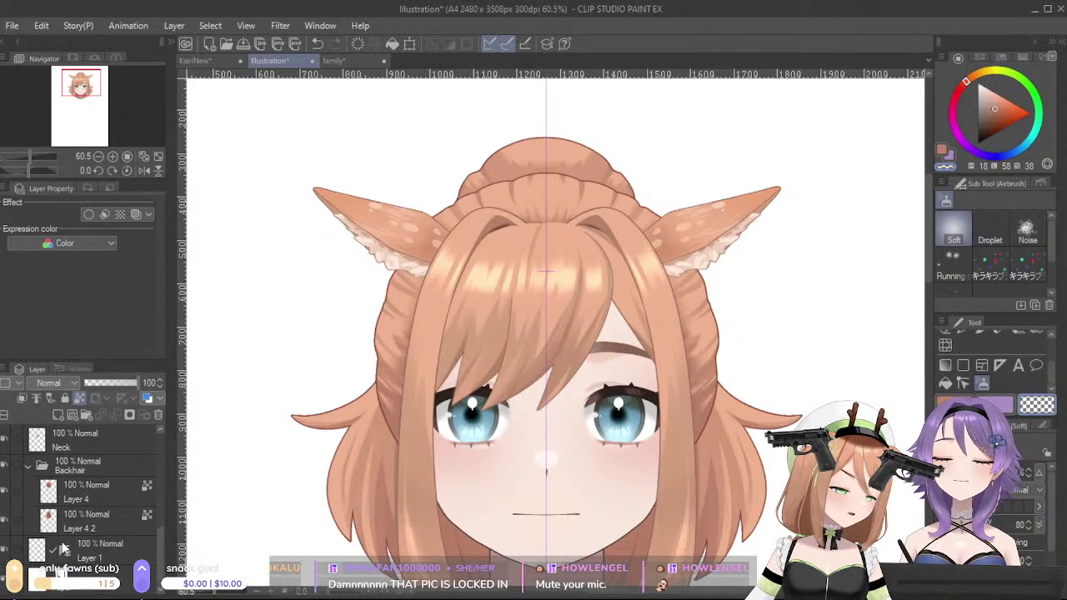
{"action": "left_click", "coordinate": [146, 533]}
{"action": "key", "text": "ctrl+v"}
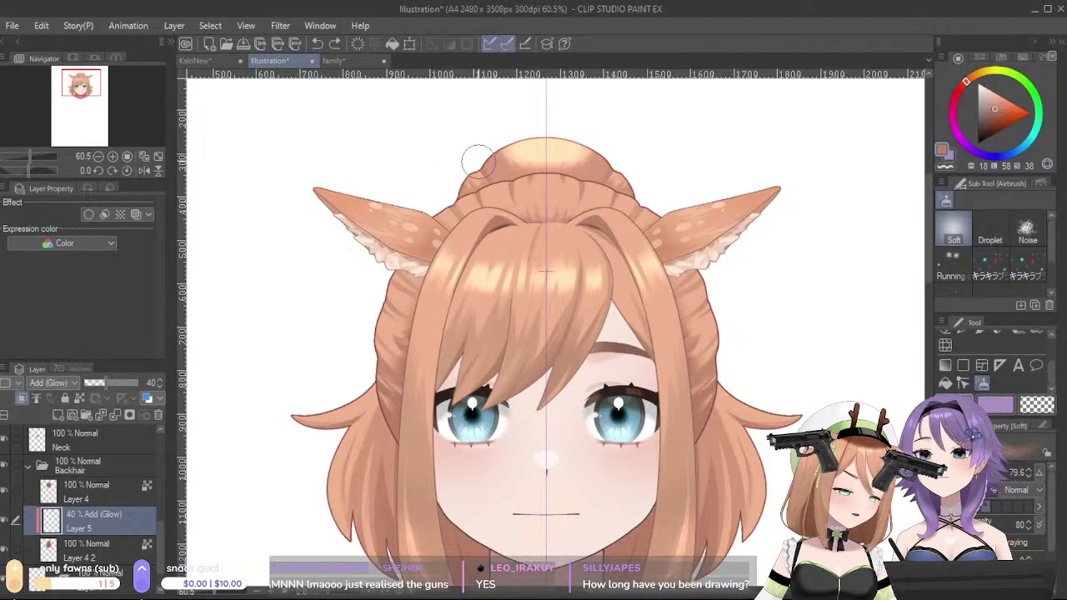
- Carve the glow on top of the hair bun into strand-shaped highlights with the Flat marker in transparent colour
{"action": "key", "text": "ctrl+z"}
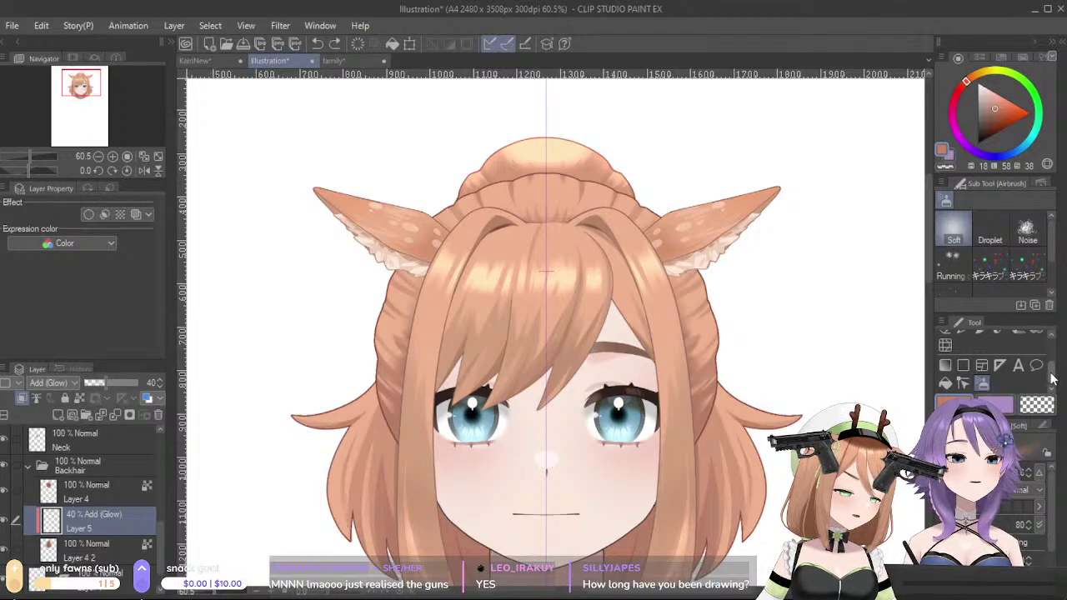
{"action": "left_click_drag", "start_coordinate": [1052, 379], "coordinate": [1050, 360]}
{"action": "left_click", "coordinate": [966, 366]}
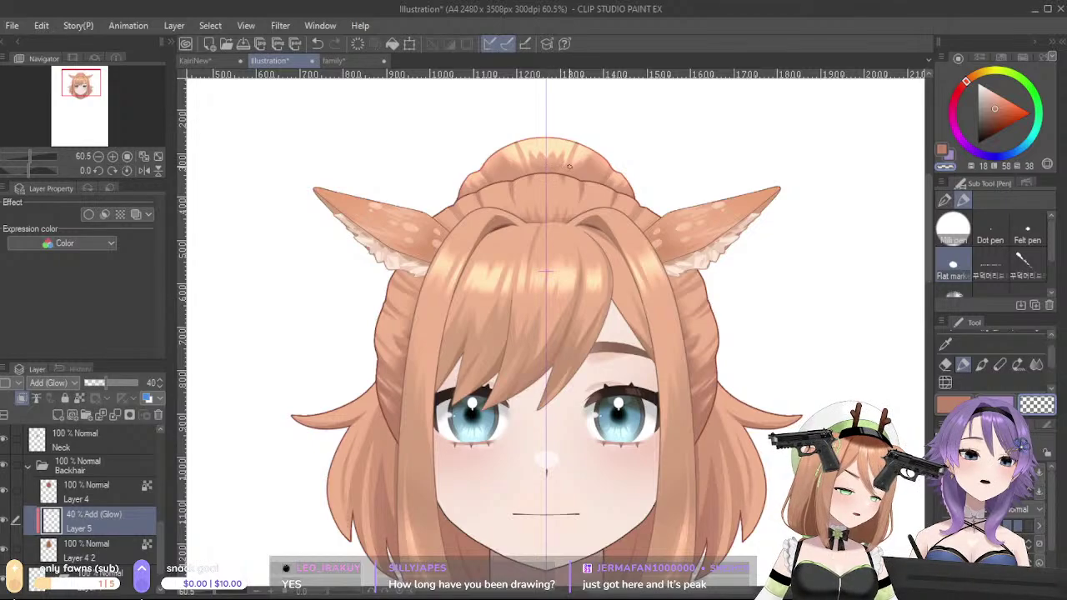
- Soften the lower edge of the bun's strand highlights with the transparent Soft airbrush
{"action": "scroll", "coordinate": [1053, 367], "scroll_direction": "down", "scroll_amount": 2}
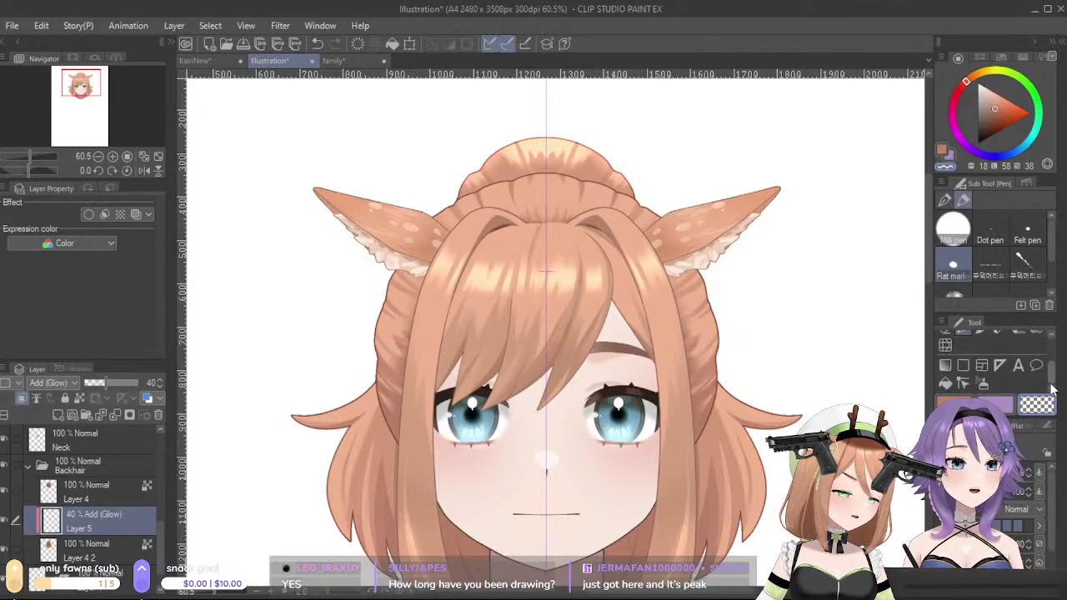
{"action": "left_click", "coordinate": [980, 373]}
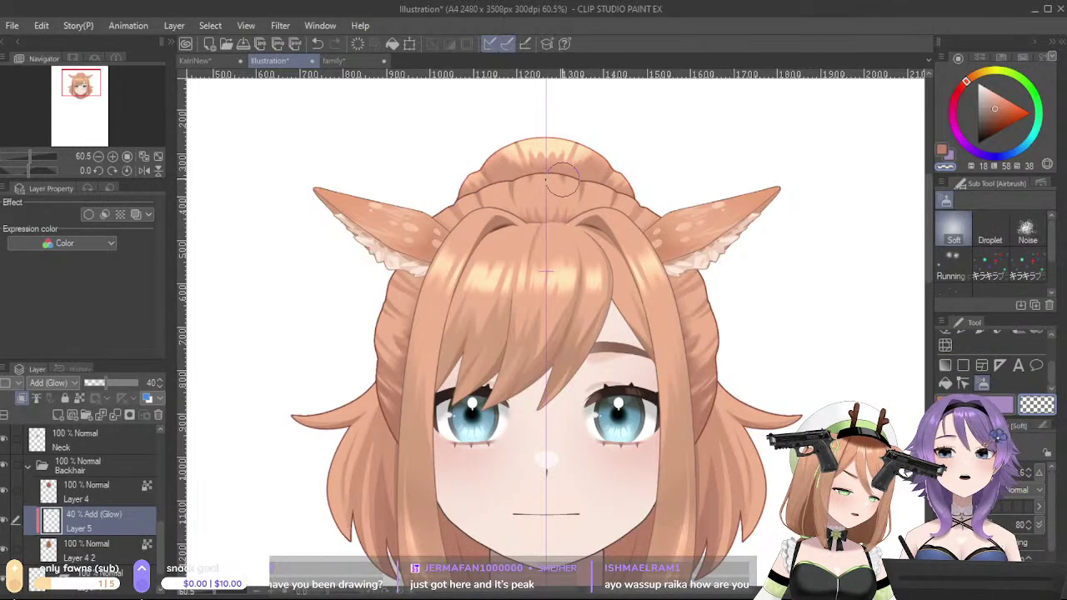
{"action": "key", "text": "ctrl+z"}
{"action": "mouse_move", "coordinate": [518, 185]}
{"action": "left_mouse_down"}
{"action": "mouse_move", "coordinate": [538, 169]}
{"action": "mouse_move", "coordinate": [517, 172]}
{"action": "mouse_move", "coordinate": [531, 195]}
{"action": "left_mouse_up"}
{"action": "key", "text": "ctrl+z"}
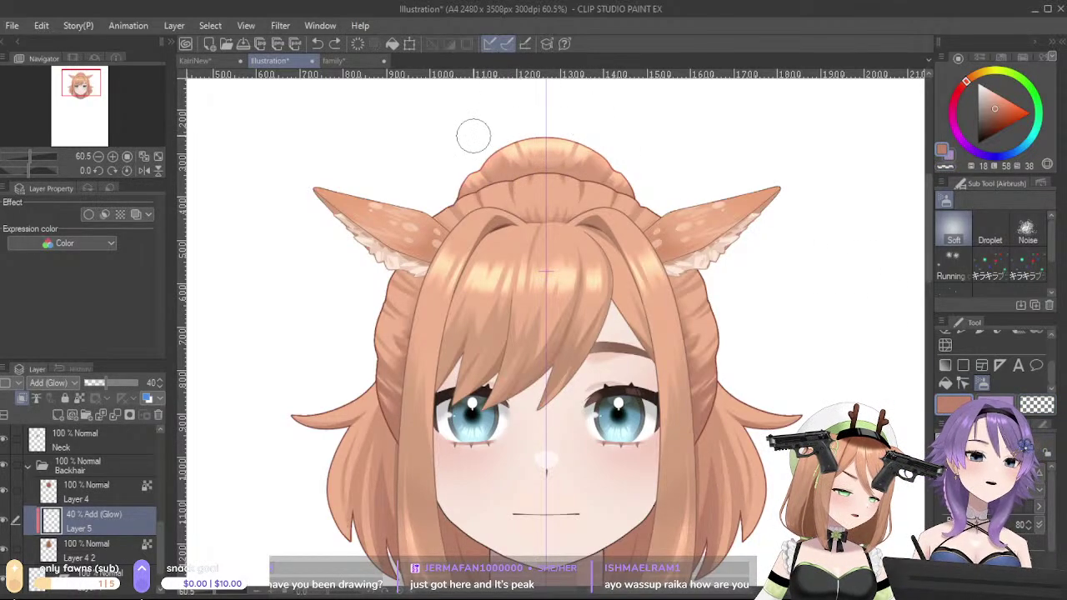
{"action": "left_click_drag", "start_coordinate": [1053, 375], "coordinate": [1062, 346]}
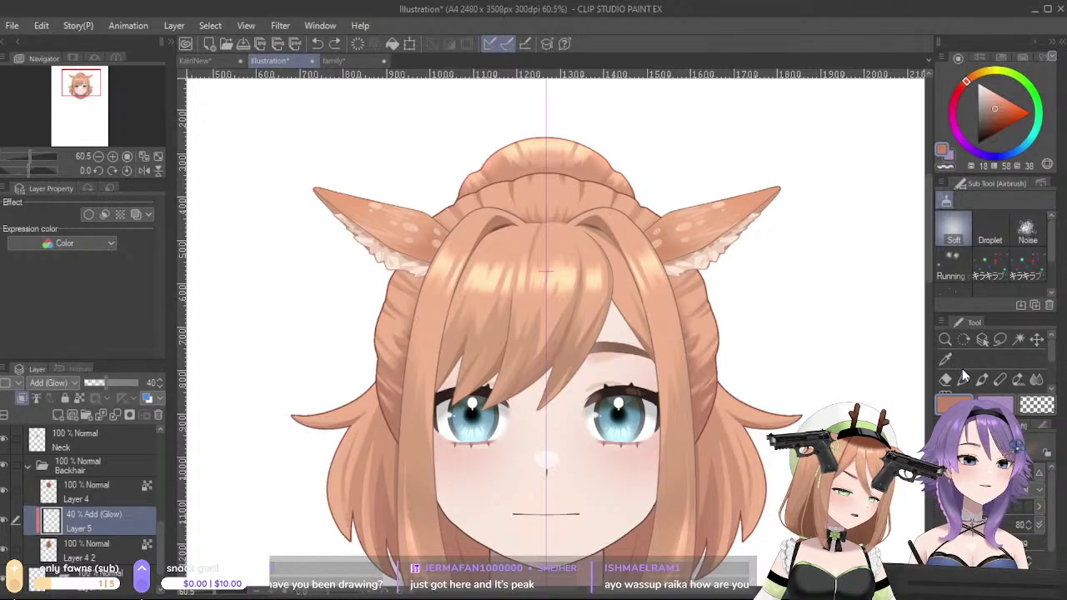
{"action": "left_click", "coordinate": [963, 379]}
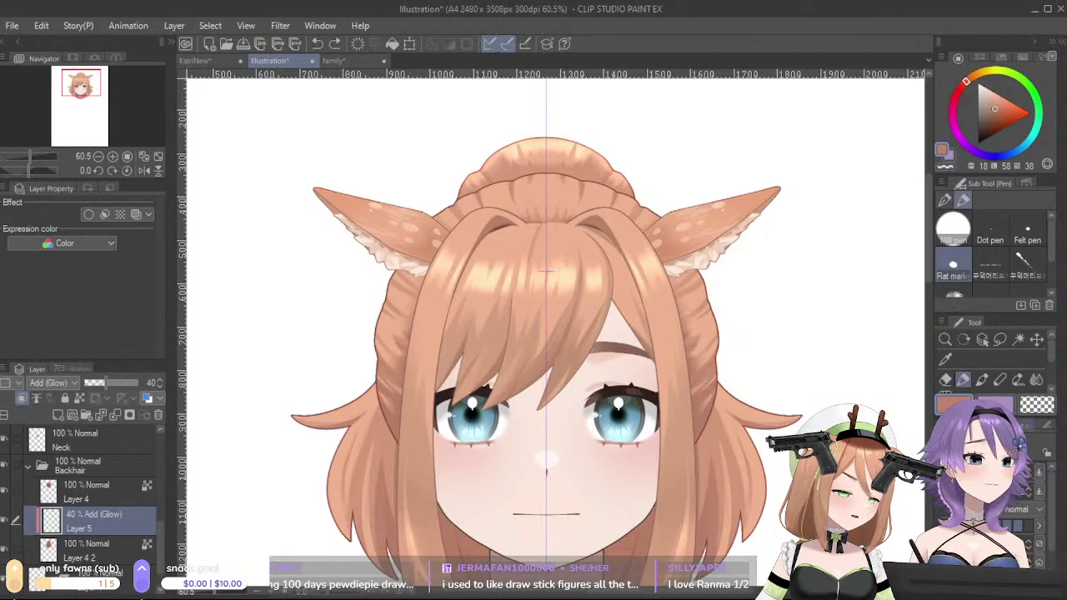
{"action": "scroll", "coordinate": [1054, 378], "scroll_direction": "down", "scroll_amount": 2}
{"action": "left_click", "coordinate": [981, 389]}
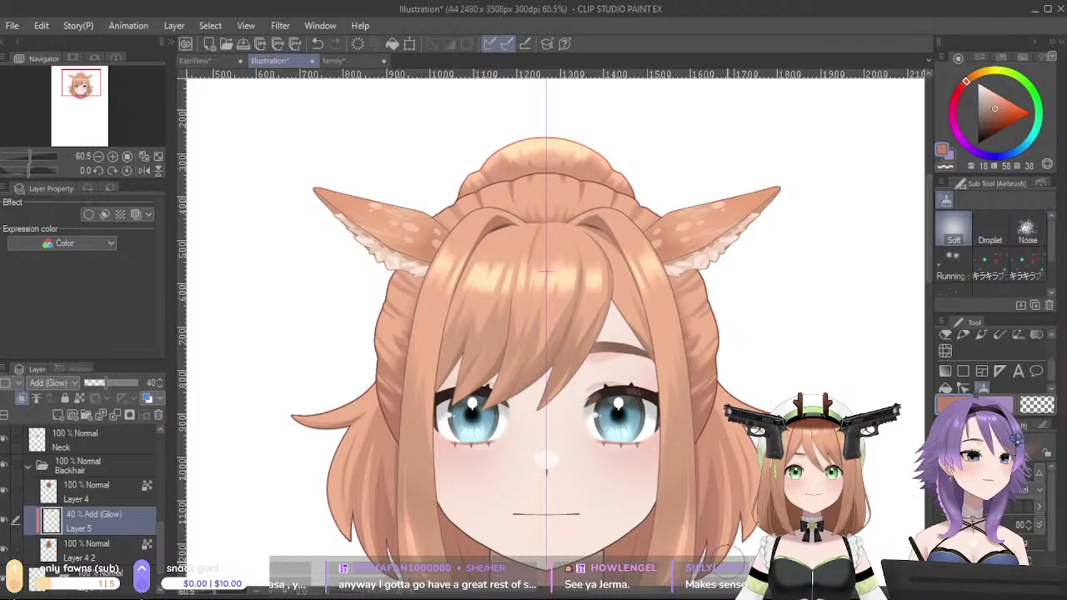
- Review the whole head, compare it with the KairiNew and family documents, and return to the Illustration document
{"action": "scroll", "coordinate": [639, 465], "scroll_direction": "down", "scroll_amount": 5}
{"action": "scroll", "coordinate": [639, 487], "scroll_direction": "up", "scroll_amount": 6}
{"action": "left_click_drag", "start_coordinate": [683, 512], "coordinate": [695, 446]}
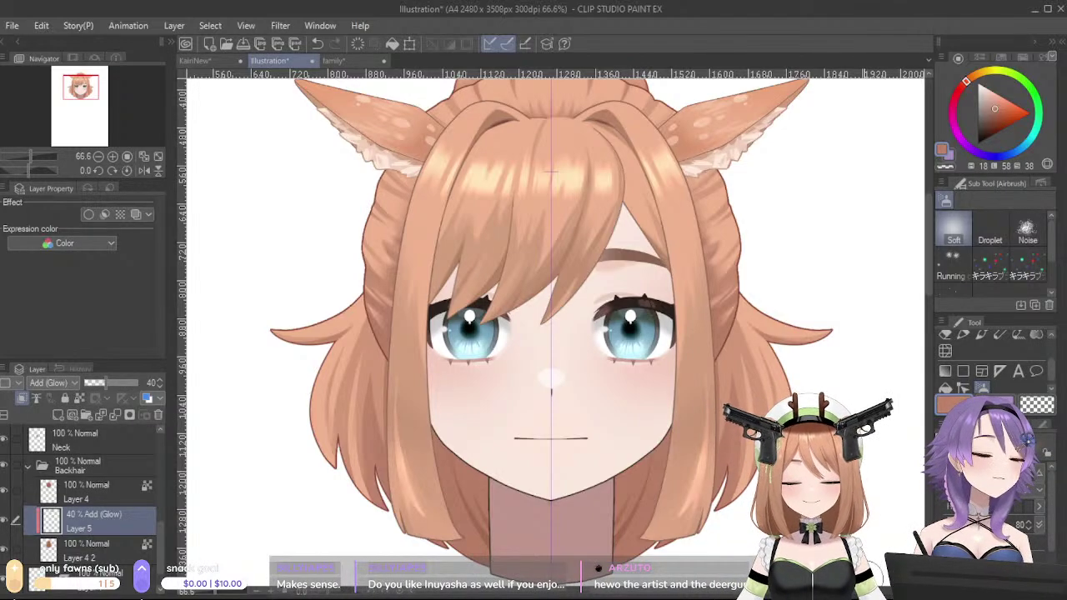
{"action": "key", "text": "ctrl+minus"}
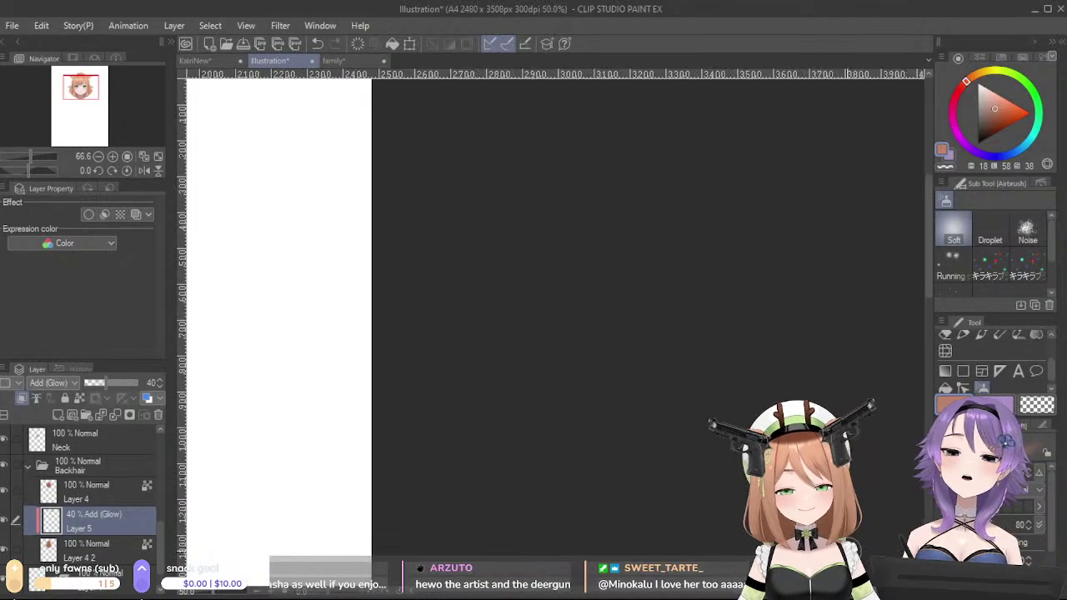
{"action": "scroll", "coordinate": [428, 358], "scroll_direction": "down", "scroll_amount": 2}
{"action": "left_click_drag", "start_coordinate": [221, 428], "coordinate": [680, 365]}
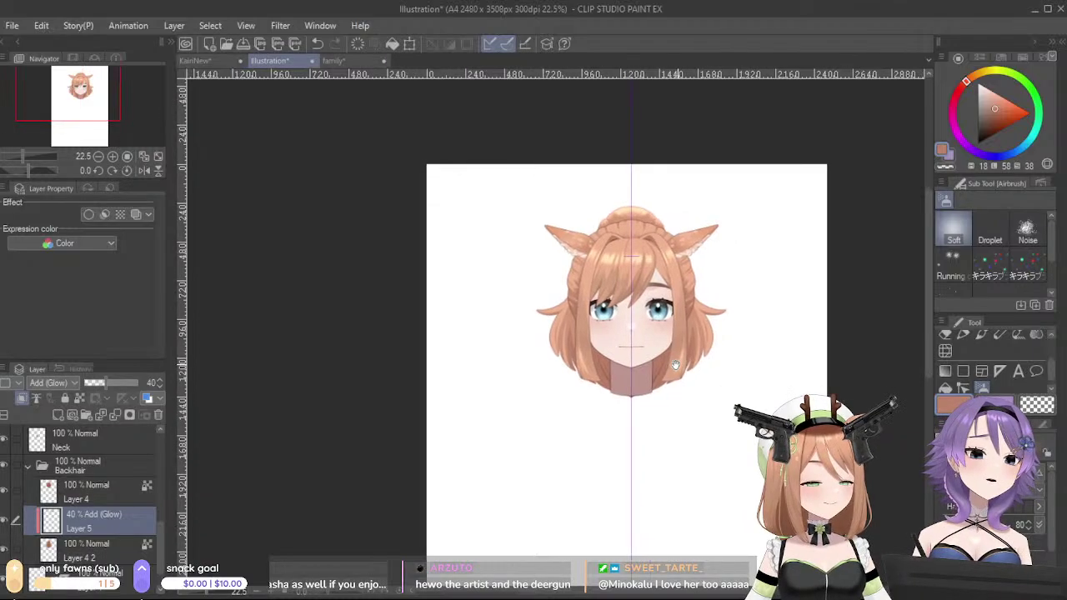
{"action": "scroll", "coordinate": [679, 365], "scroll_direction": "up", "scroll_amount": 1}
{"action": "left_click", "coordinate": [208, 62]}
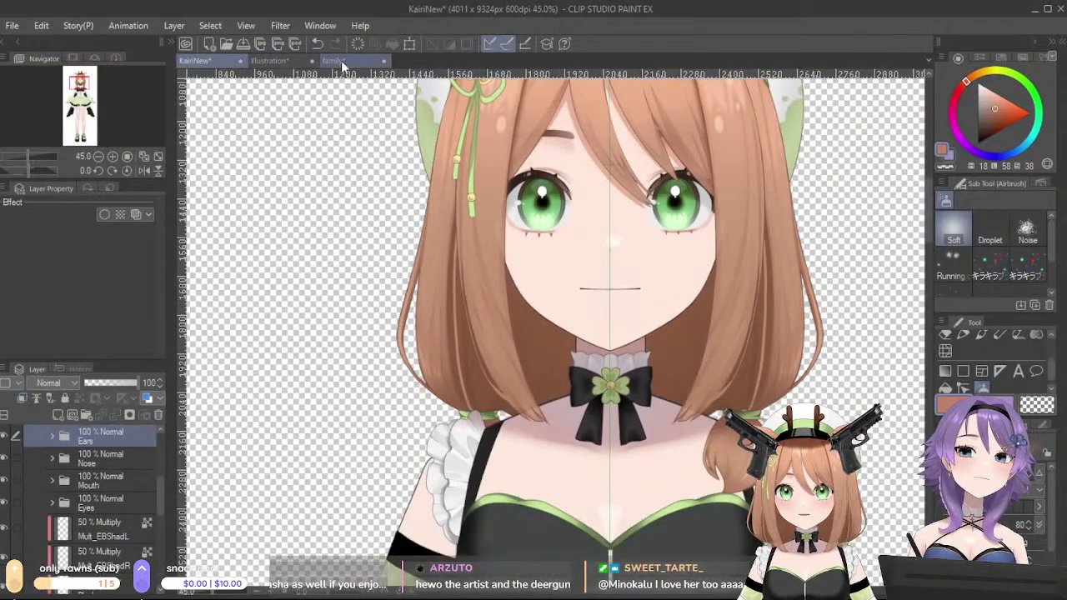
{"action": "left_click", "coordinate": [340, 62]}
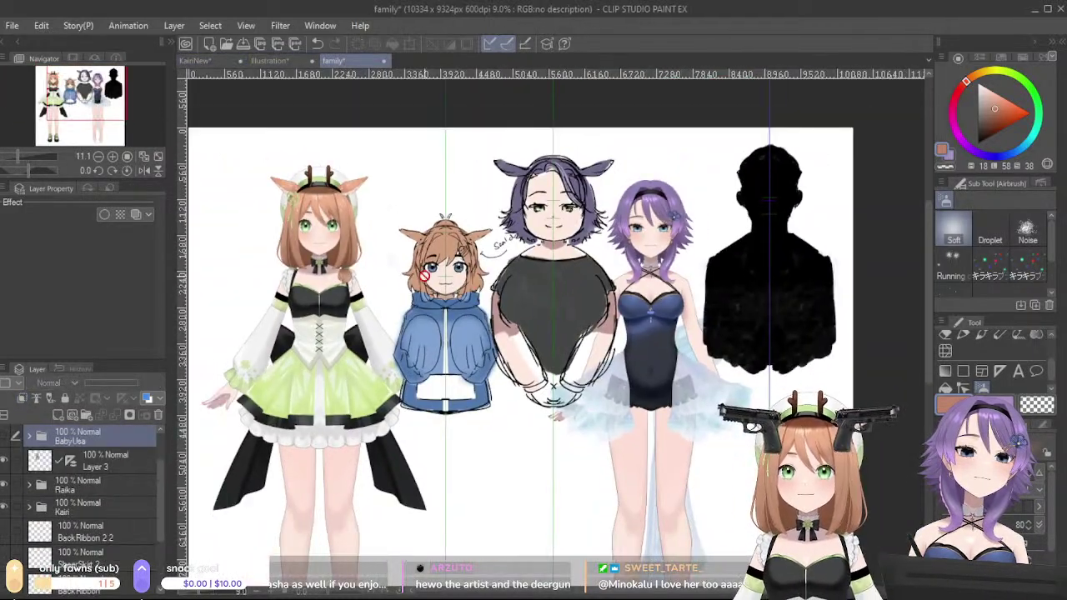
{"action": "scroll", "coordinate": [513, 329], "scroll_direction": "up", "scroll_amount": 2}
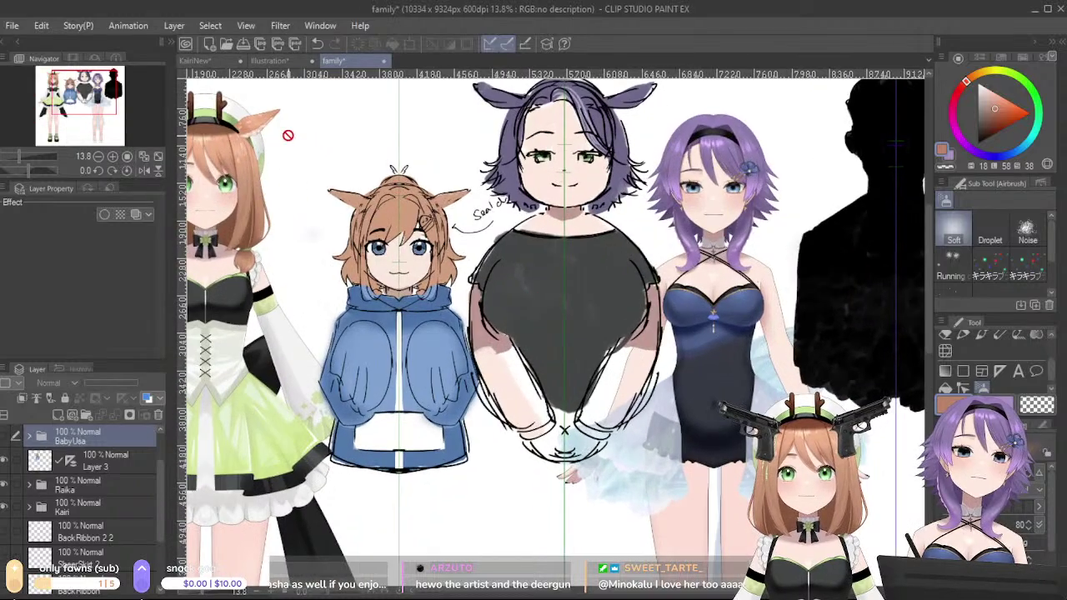
{"action": "left_click", "coordinate": [269, 61]}
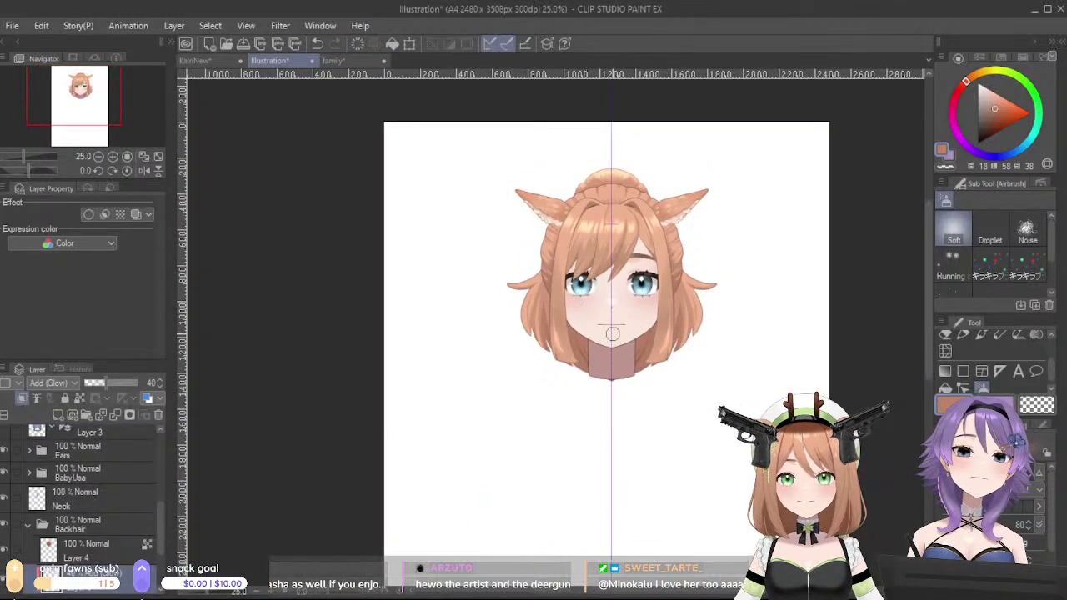
- Examine the finished character's hair and outfit in the KairiNew document, then return to the Illustration document
{"action": "scroll", "coordinate": [621, 377], "scroll_direction": "down", "scroll_amount": 3}
{"action": "scroll", "coordinate": [476, 258], "scroll_direction": "up", "scroll_amount": 4}
{"action": "left_click_drag", "start_coordinate": [664, 433], "coordinate": [380, 263]}
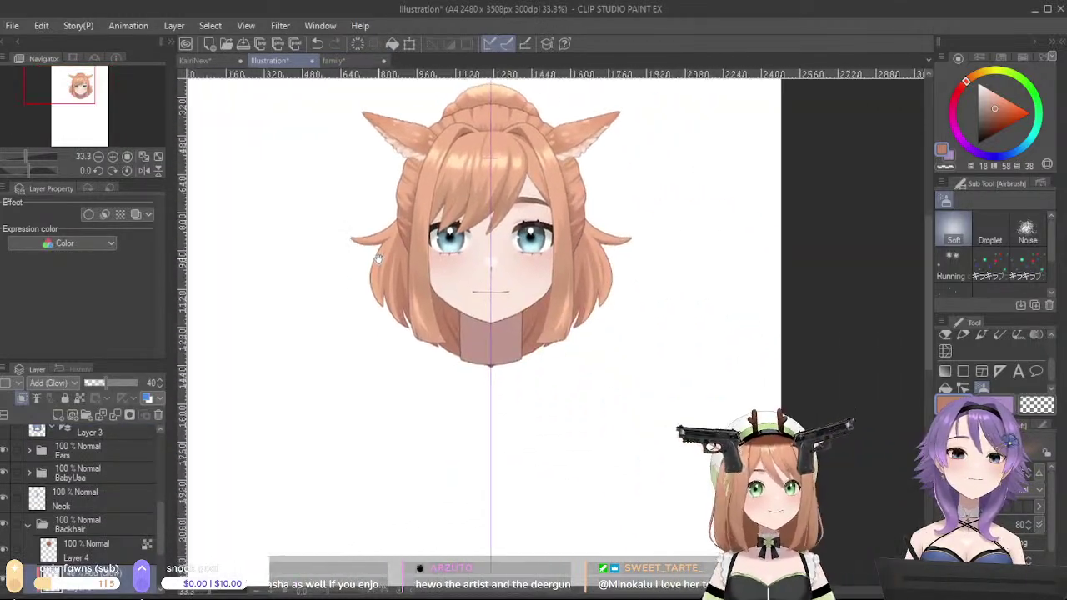
{"action": "left_click", "coordinate": [190, 62]}
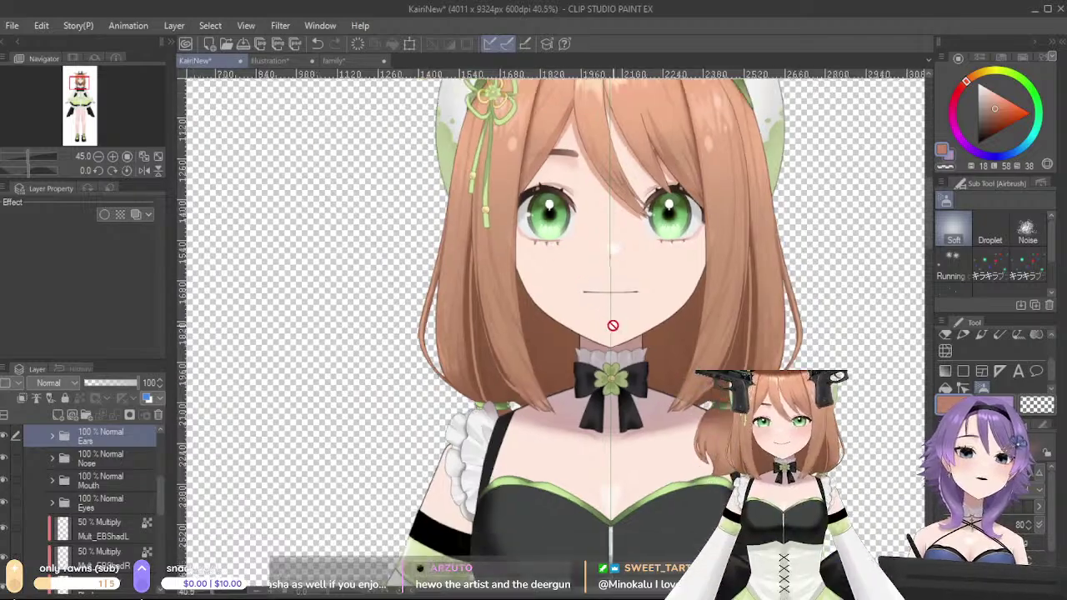
{"action": "scroll", "coordinate": [612, 324], "scroll_direction": "down", "scroll_amount": 4}
{"action": "scroll", "coordinate": [658, 367], "scroll_direction": "down", "scroll_amount": 1}
{"action": "scroll", "coordinate": [664, 391], "scroll_direction": "up", "scroll_amount": 4}
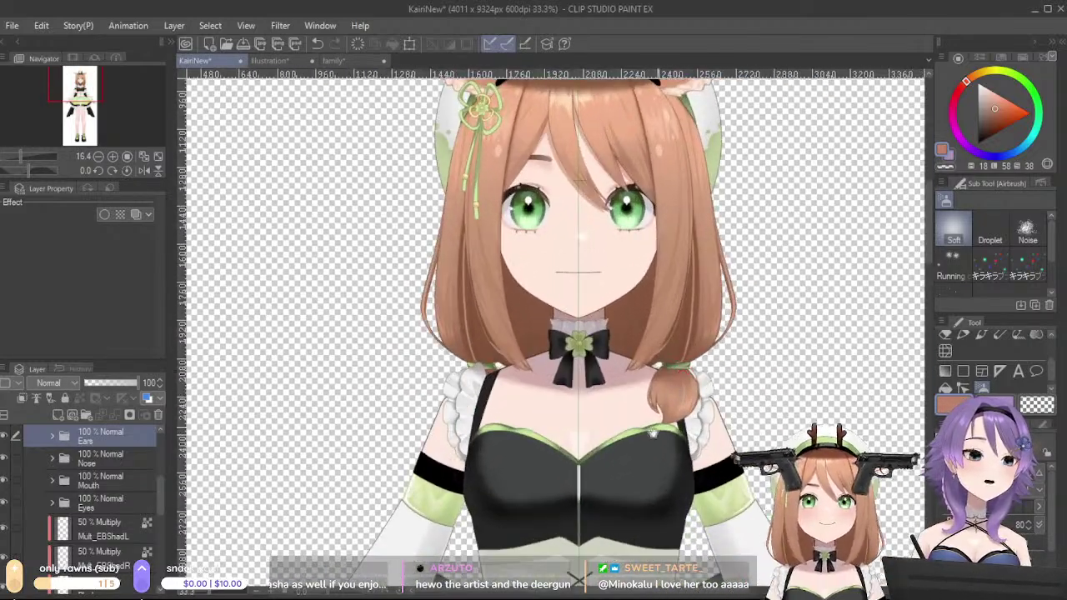
{"action": "left_click_drag", "start_coordinate": [664, 417], "coordinate": [613, 251]}
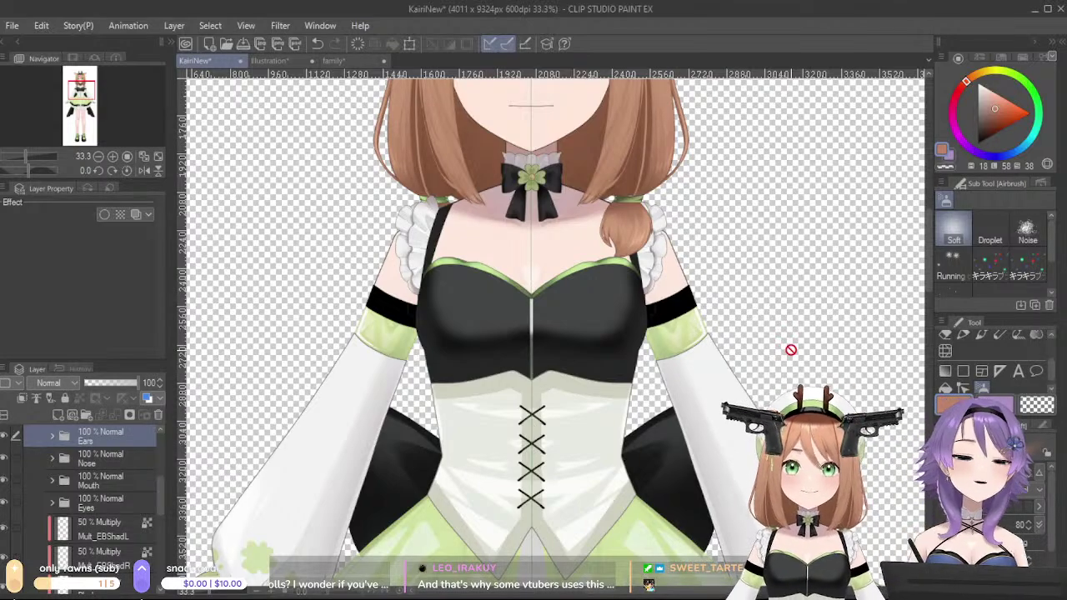
{"action": "scroll", "coordinate": [542, 362], "scroll_direction": "down", "scroll_amount": 2}
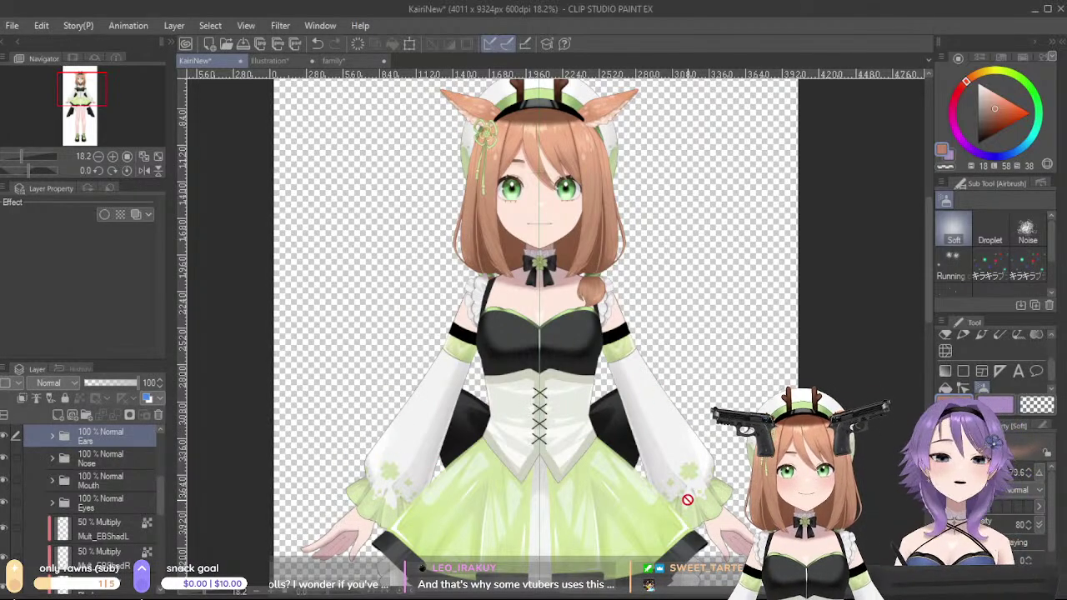
{"action": "scroll", "coordinate": [816, 475], "scroll_direction": "down", "scroll_amount": 1}
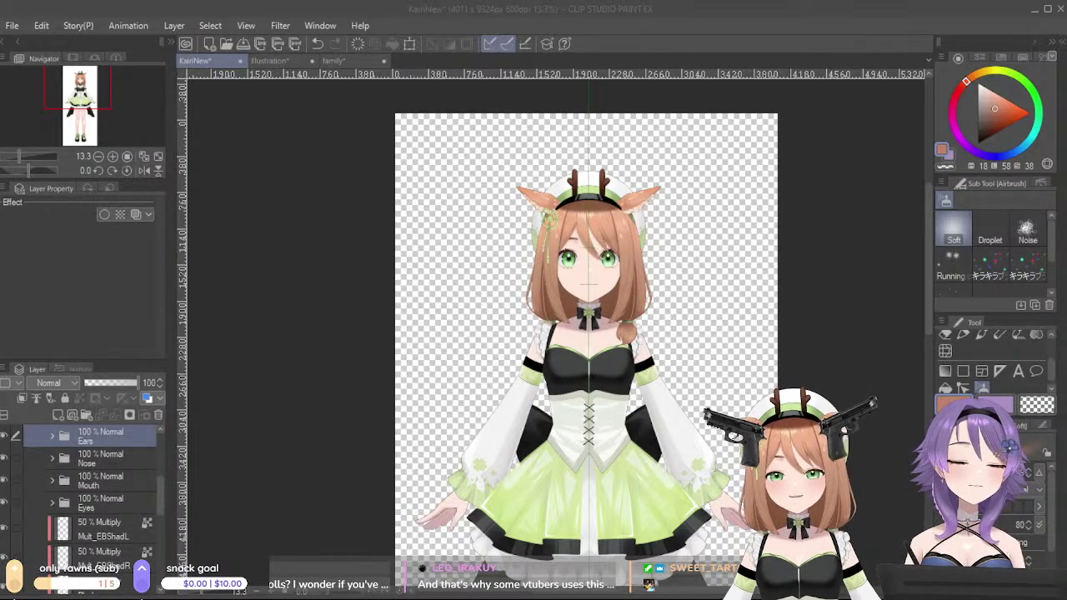
{"action": "left_click_drag", "start_coordinate": [750, 333], "coordinate": [344, 360]}
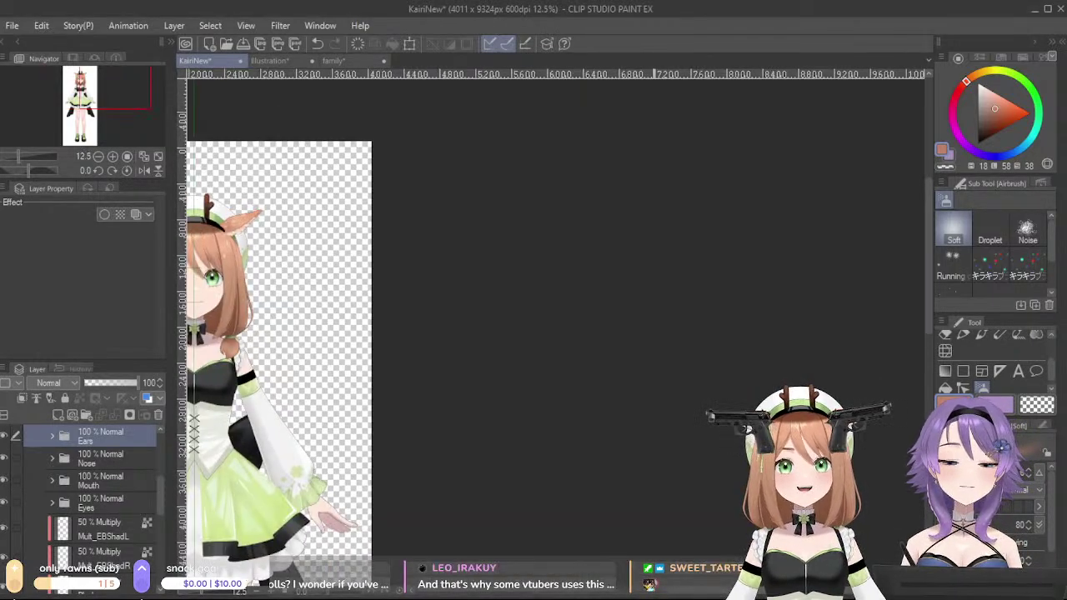
{"action": "scroll", "coordinate": [512, 498], "scroll_direction": "up", "scroll_amount": 3}
{"action": "left_click_drag", "start_coordinate": [512, 498], "coordinate": [805, 524]}
{"action": "left_click_drag", "start_coordinate": [419, 446], "coordinate": [518, 519]}
{"action": "left_click_drag", "start_coordinate": [554, 466], "coordinate": [689, 517]}
{"action": "scroll", "coordinate": [613, 482], "scroll_direction": "down", "scroll_amount": 3}
{"action": "scroll", "coordinate": [613, 481], "scroll_direction": "up", "scroll_amount": 2}
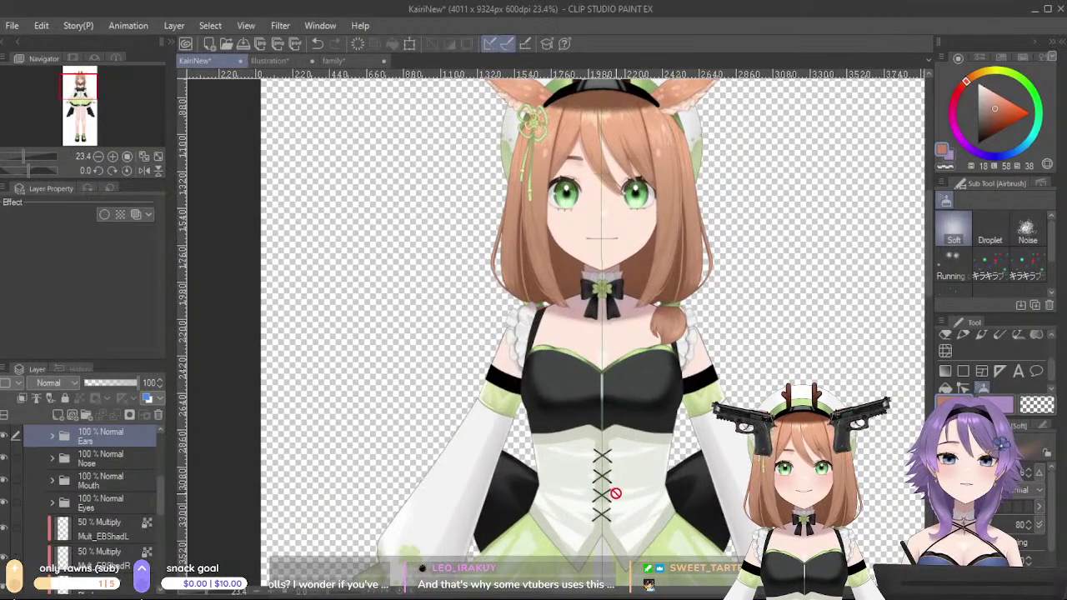
{"action": "left_click", "coordinate": [278, 60]}
- Paint a soft glow over the outer locks and outward-flicked ends of the back hair with the Soft airbrush
{"action": "scroll", "coordinate": [584, 491], "scroll_direction": "down", "scroll_amount": 3}
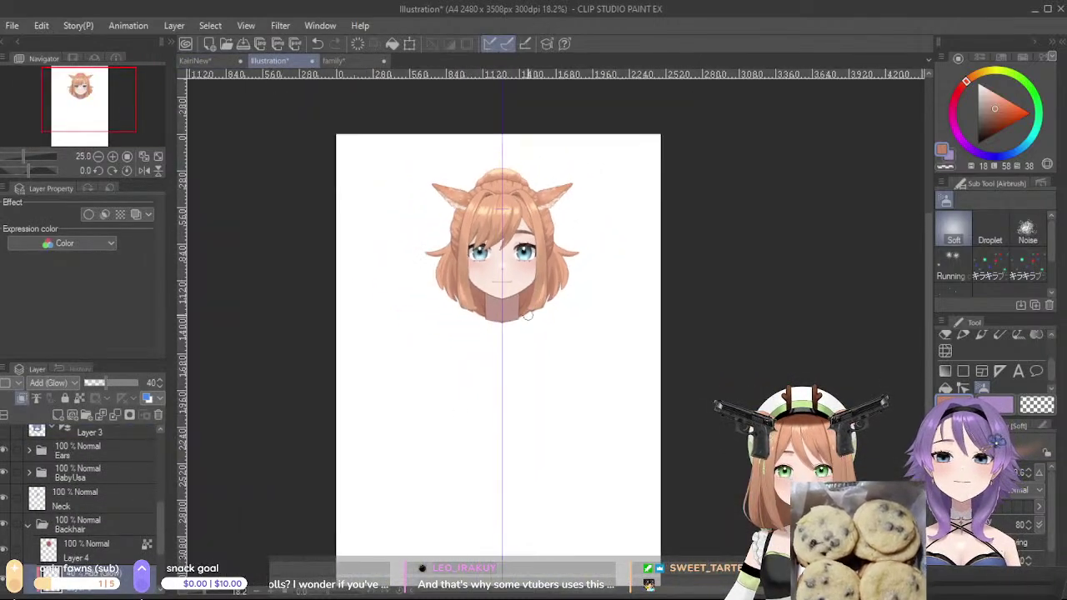
{"action": "left_click_drag", "start_coordinate": [584, 491], "coordinate": [485, 452]}
{"action": "scroll", "coordinate": [486, 409], "scroll_direction": "up", "scroll_amount": 3}
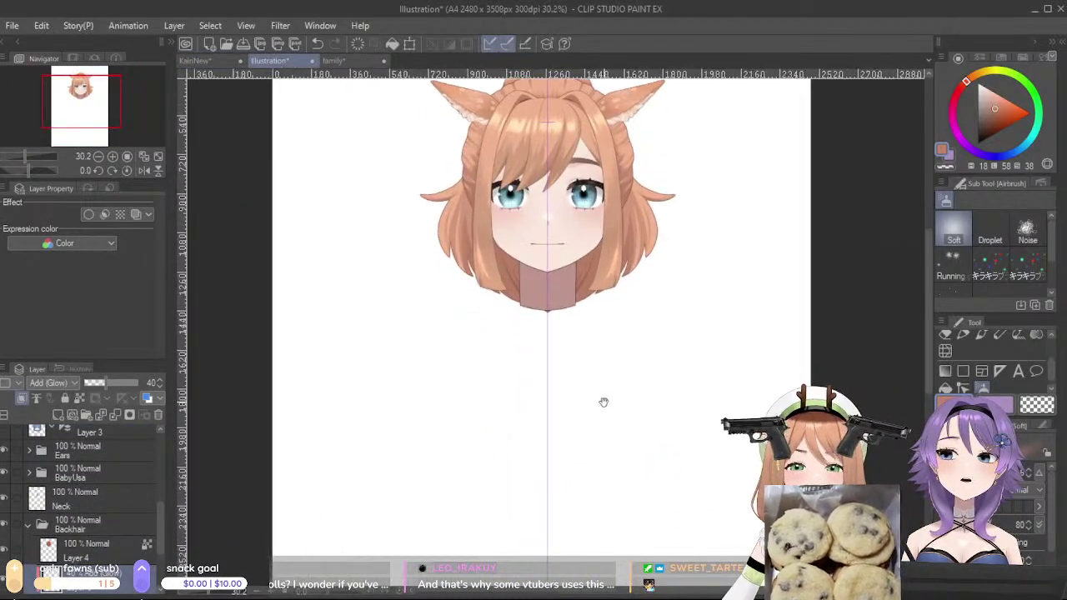
{"action": "left_click_drag", "start_coordinate": [555, 356], "coordinate": [623, 454]}
{"action": "scroll", "coordinate": [623, 452], "scroll_direction": "up", "scroll_amount": 4}
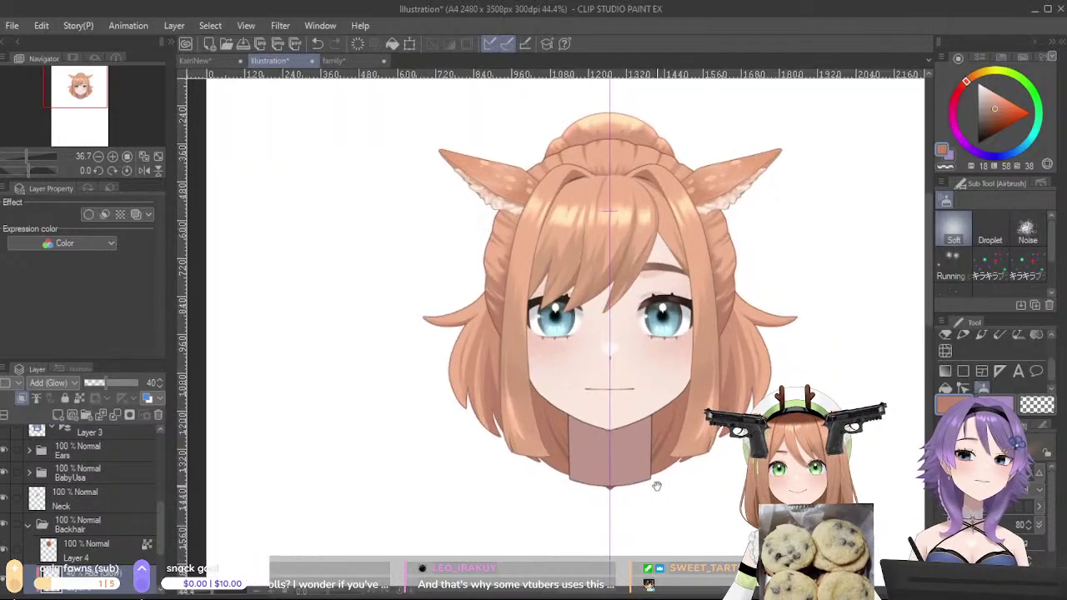
{"action": "left_click_drag", "start_coordinate": [700, 464], "coordinate": [654, 473]}
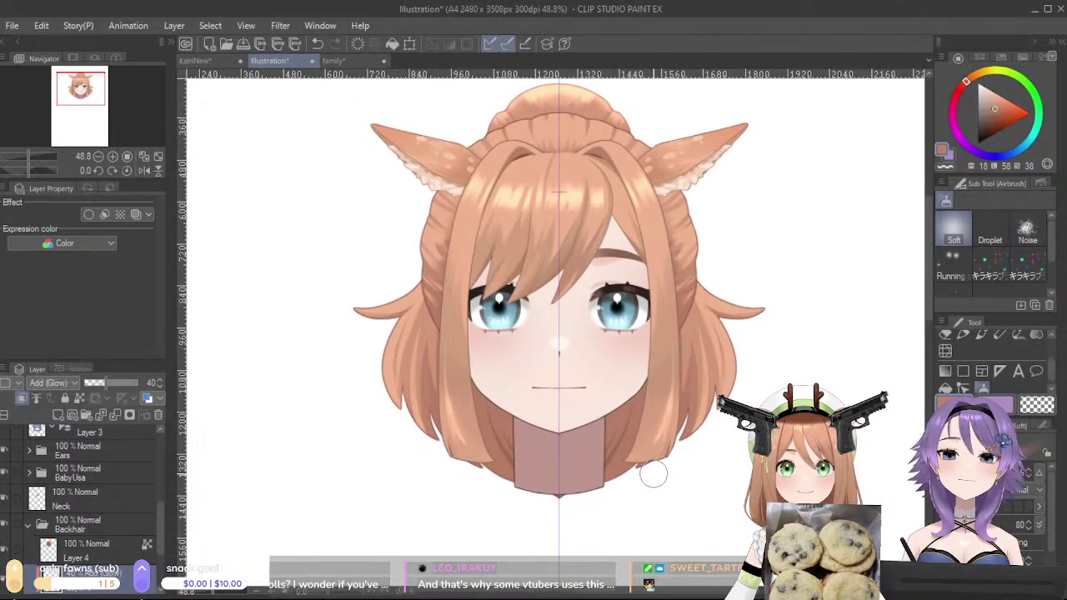
{"action": "left_click_drag", "start_coordinate": [430, 275], "coordinate": [339, 289]}
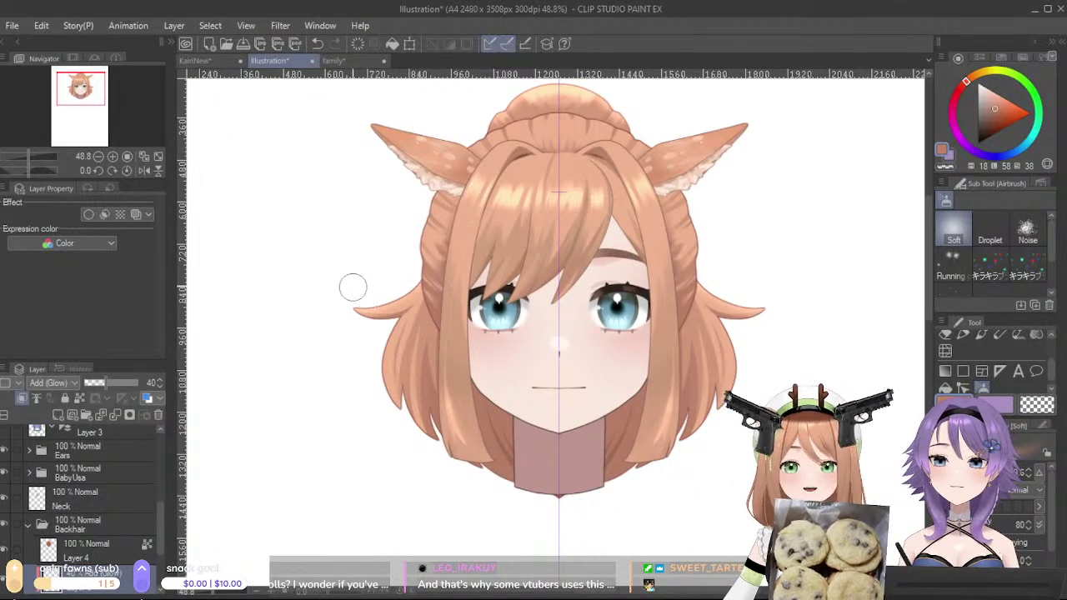
{"action": "left_click_drag", "start_coordinate": [433, 262], "coordinate": [340, 278]}
{"action": "key", "text": "ctrl+z"}
{"action": "mouse_move", "coordinate": [423, 281]}
{"action": "left_mouse_down"}
{"action": "mouse_move", "coordinate": [356, 286]}
{"action": "mouse_move", "coordinate": [413, 280]}
{"action": "mouse_move", "coordinate": [374, 297]}
{"action": "mouse_move", "coordinate": [387, 270]}
{"action": "mouse_move", "coordinate": [421, 275]}
{"action": "mouse_move", "coordinate": [345, 275]}
{"action": "mouse_move", "coordinate": [400, 298]}
{"action": "mouse_move", "coordinate": [416, 338]}
{"action": "mouse_move", "coordinate": [403, 342]}
{"action": "mouse_move", "coordinate": [386, 398]}
{"action": "left_mouse_up"}
{"action": "key", "text": "ctrl+z"}
{"action": "key", "text": "ctrl+z"}
{"action": "left_click_drag", "start_coordinate": [403, 327], "coordinate": [398, 364]}
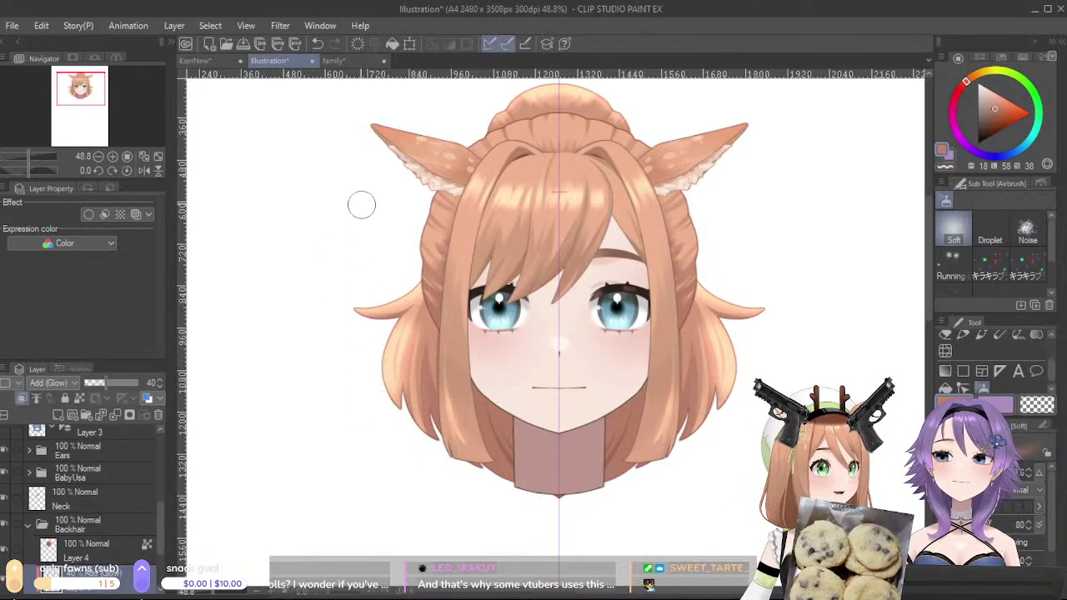
- Try to trim the glow on the outward-flicked ends of the back hair with the transparent Flat marker at a reduced brush size
{"action": "left_click", "coordinate": [962, 334]}
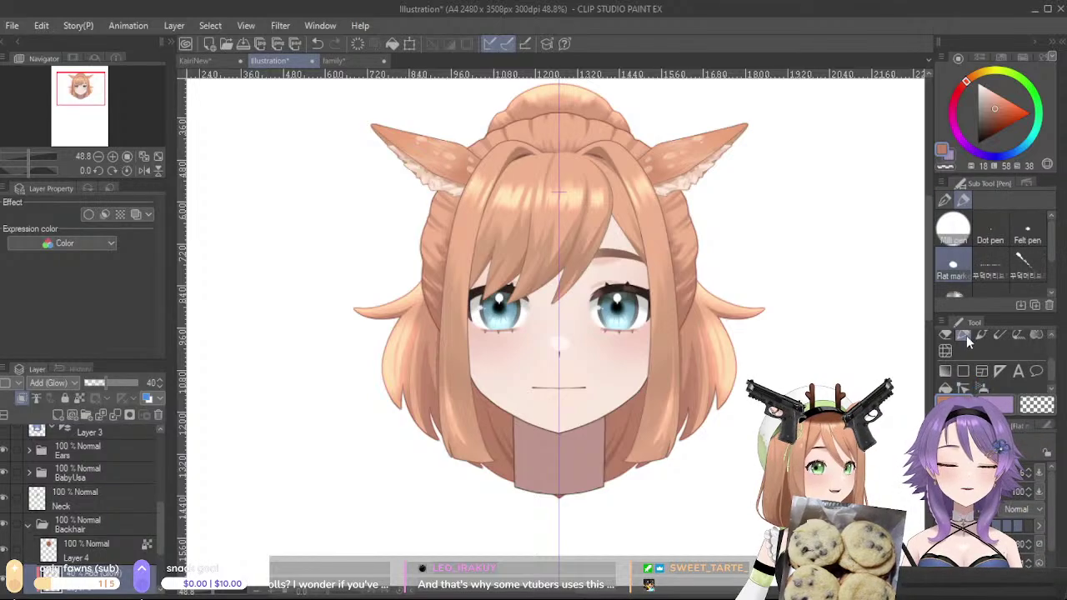
{"action": "left_click_drag", "start_coordinate": [420, 296], "coordinate": [377, 310]}
{"action": "key", "text": "ctrl+z"}
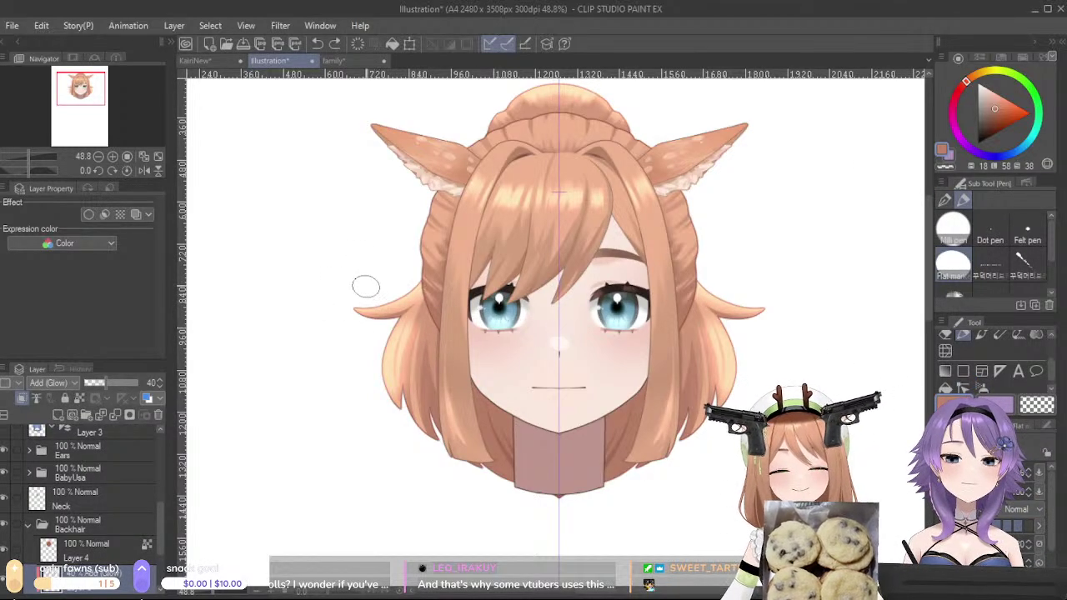
{"action": "key", "text": "x"}
{"action": "key", "text": "x"}
{"action": "key", "text": "x"}
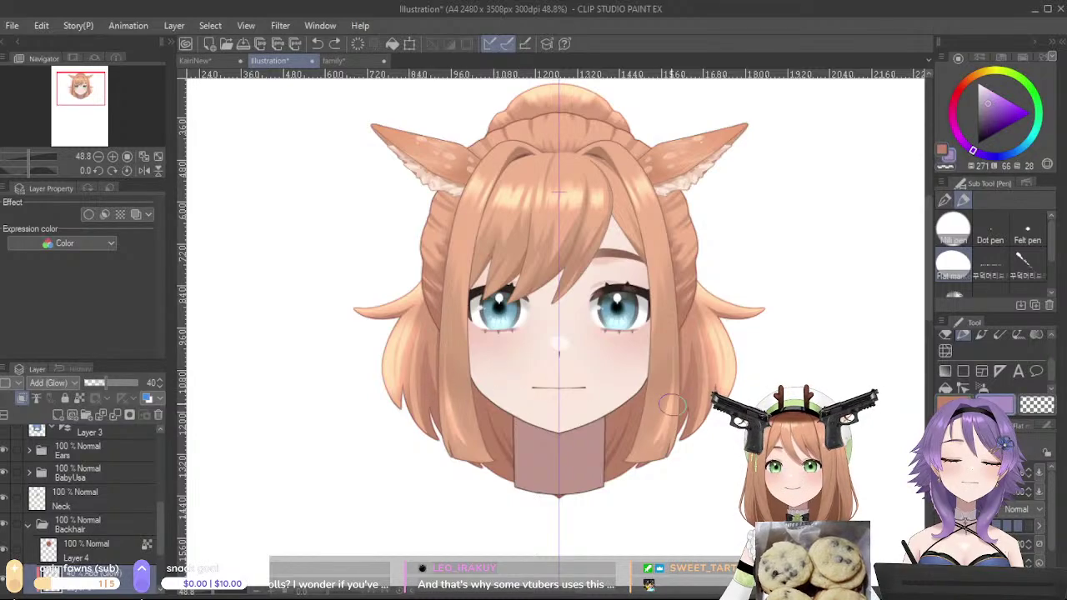
{"action": "key", "text": "c"}
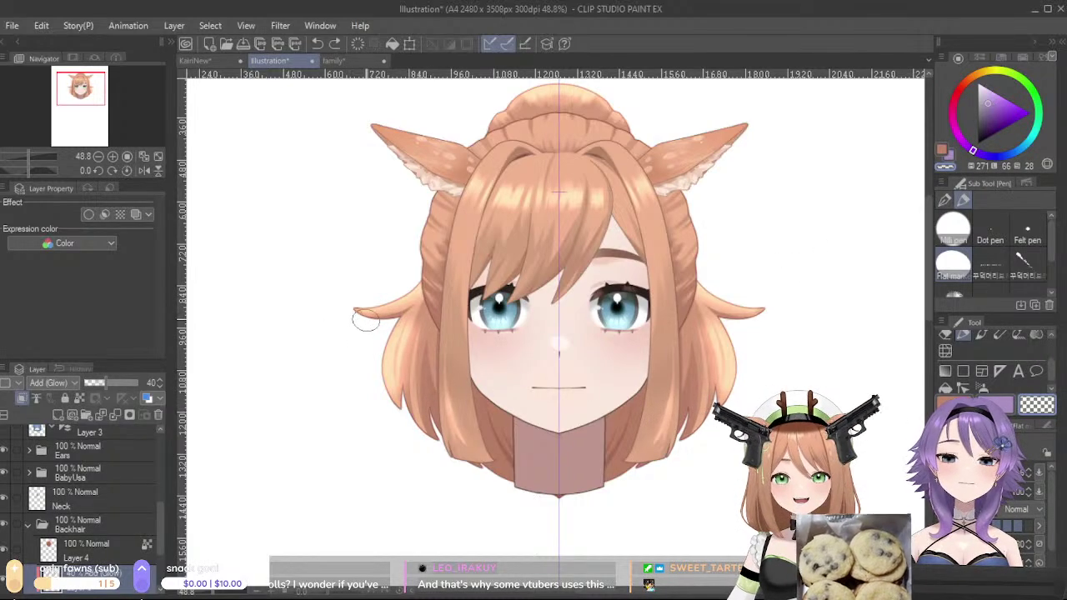
{"action": "left_click_drag", "start_coordinate": [356, 312], "coordinate": [395, 312]}
{"action": "key", "text": "ctrl+z"}
{"action": "key", "text": "bracketleft"}
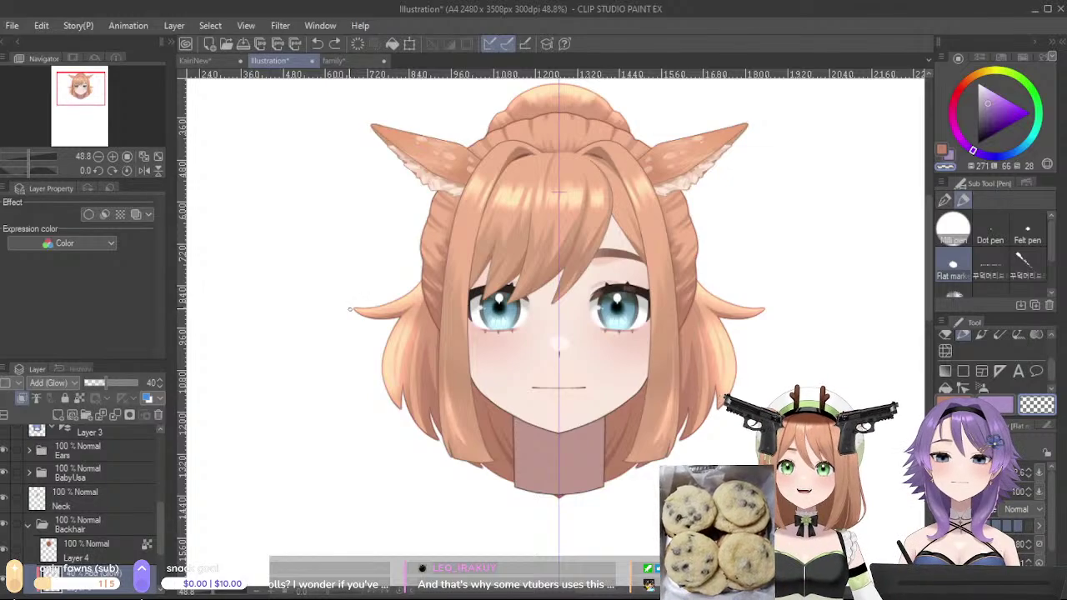
{"action": "key", "text": "bracketright"}
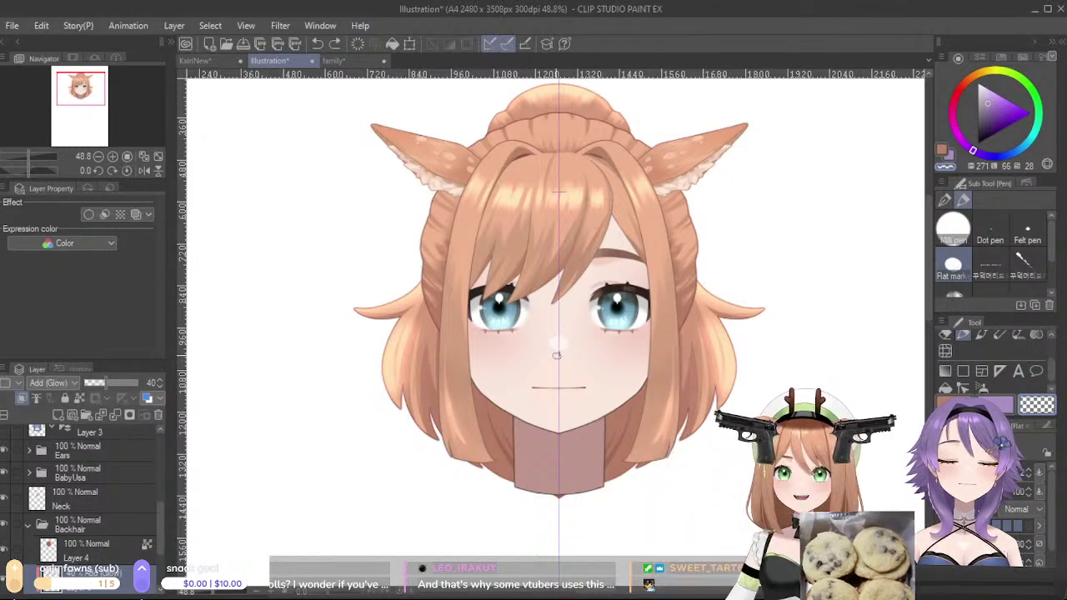
{"action": "left_click_drag", "start_coordinate": [355, 311], "coordinate": [423, 289]}
{"action": "key", "text": "ctrl+z"}
{"action": "mouse_move", "coordinate": [360, 313]}
{"action": "left_mouse_down"}
{"action": "mouse_move", "coordinate": [433, 282]}
{"action": "mouse_move", "coordinate": [392, 387]}
{"action": "left_mouse_up"}
{"action": "key", "text": "ctrl+z"}
- Carve strand-shaped gaps into the glow on the outer back hair locks with the transparent Flat marker
{"action": "left_click_drag", "start_coordinate": [398, 320], "coordinate": [406, 430]}
{"action": "left_click_drag", "start_coordinate": [399, 315], "coordinate": [389, 403]}
{"action": "left_click_drag", "start_coordinate": [410, 316], "coordinate": [406, 385]}
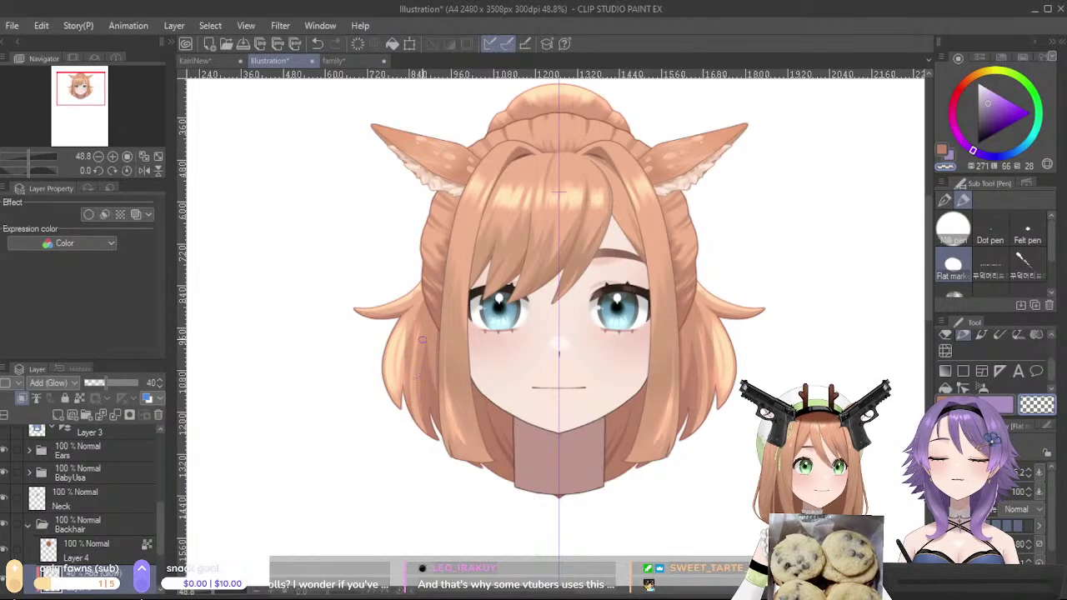
{"action": "key", "text": "ctrl+z"}
{"action": "left_click_drag", "start_coordinate": [418, 321], "coordinate": [402, 396]}
{"action": "mouse_move", "coordinate": [405, 320]}
{"action": "left_mouse_down"}
{"action": "mouse_move", "coordinate": [425, 358]}
{"action": "mouse_move", "coordinate": [391, 371]}
{"action": "mouse_move", "coordinate": [418, 314]}
{"action": "mouse_move", "coordinate": [411, 403]}
{"action": "left_mouse_up"}
{"action": "key", "text": "ctrl+z"}
{"action": "key", "text": "ctrl+z"}
{"action": "key", "text": "c"}
{"action": "key", "text": "x"}
{"action": "key", "text": "ctrl+z"}
{"action": "key", "text": "x"}
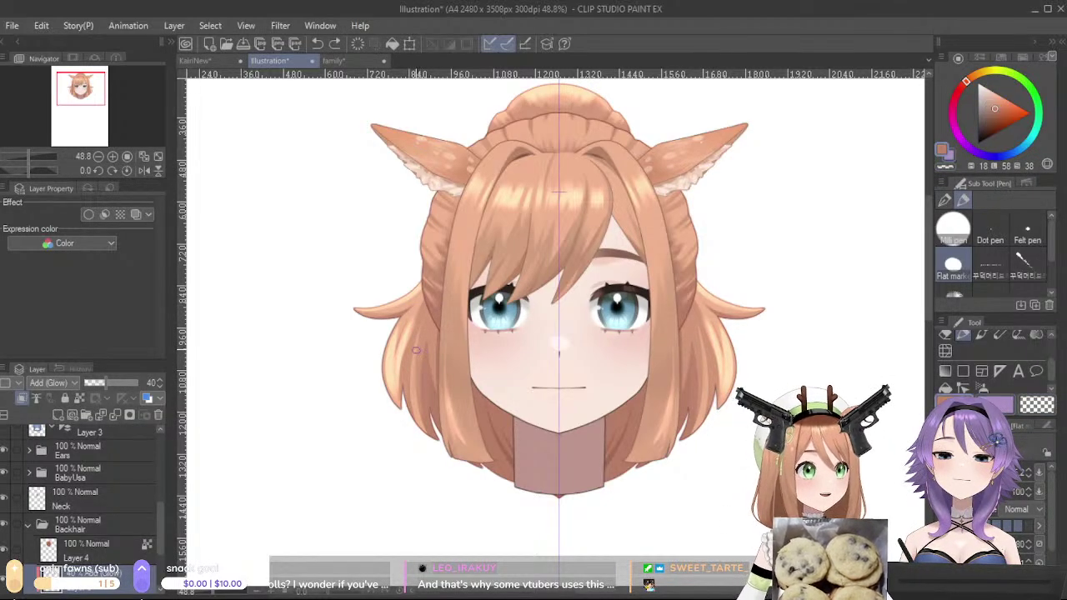
- Narrow the glow on the outer lock beside the side hair with a long transparent marker stroke
{"action": "left_click_drag", "start_coordinate": [413, 308], "coordinate": [397, 353]}
{"action": "key", "text": "ctrl+z"}
{"action": "key", "text": "c"}
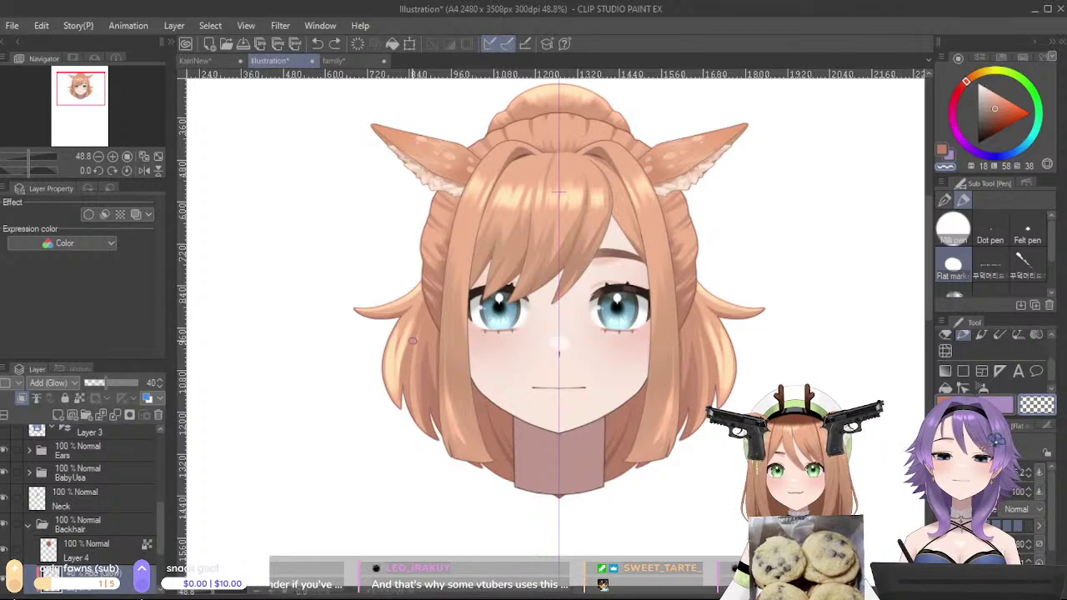
{"action": "left_click_drag", "start_coordinate": [418, 314], "coordinate": [395, 403]}
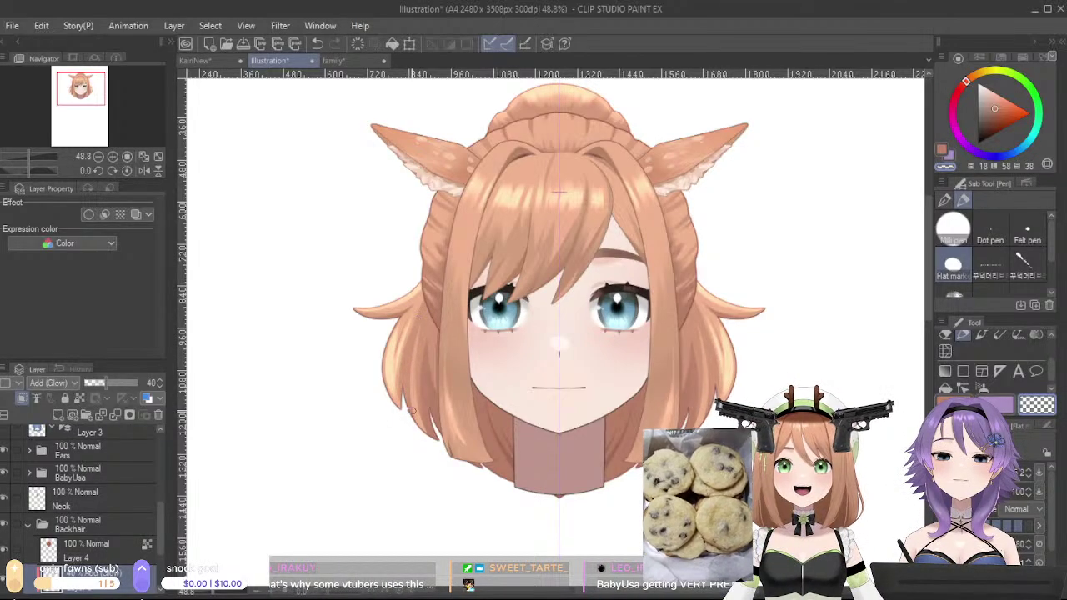
{"action": "left_click_drag", "start_coordinate": [406, 332], "coordinate": [392, 396]}
{"action": "key", "text": "ctrl+z"}
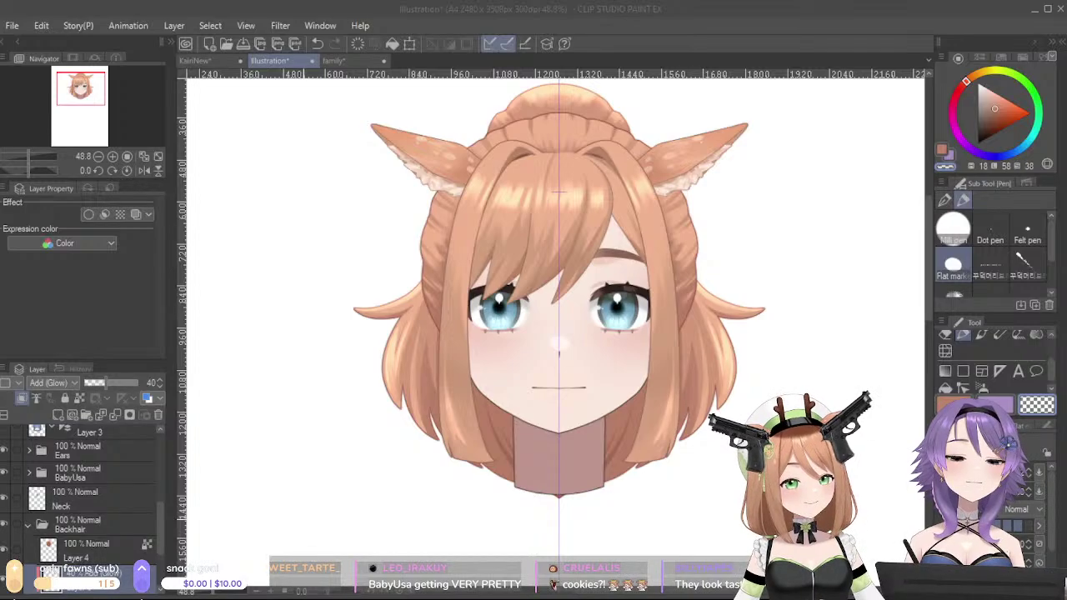
- Add a Multiply layer clipped to the collapsed Bangs folder and sample a dark reddish brown from the hair outline
{"action": "left_click", "coordinate": [288, 531]}
{"action": "mouse_move", "coordinate": [713, 444]}
{"action": "left_mouse_down"}
{"action": "mouse_move", "coordinate": [725, 380]}
{"action": "mouse_move", "coordinate": [730, 399]}
{"action": "mouse_move", "coordinate": [672, 404]}
{"action": "left_mouse_up"}
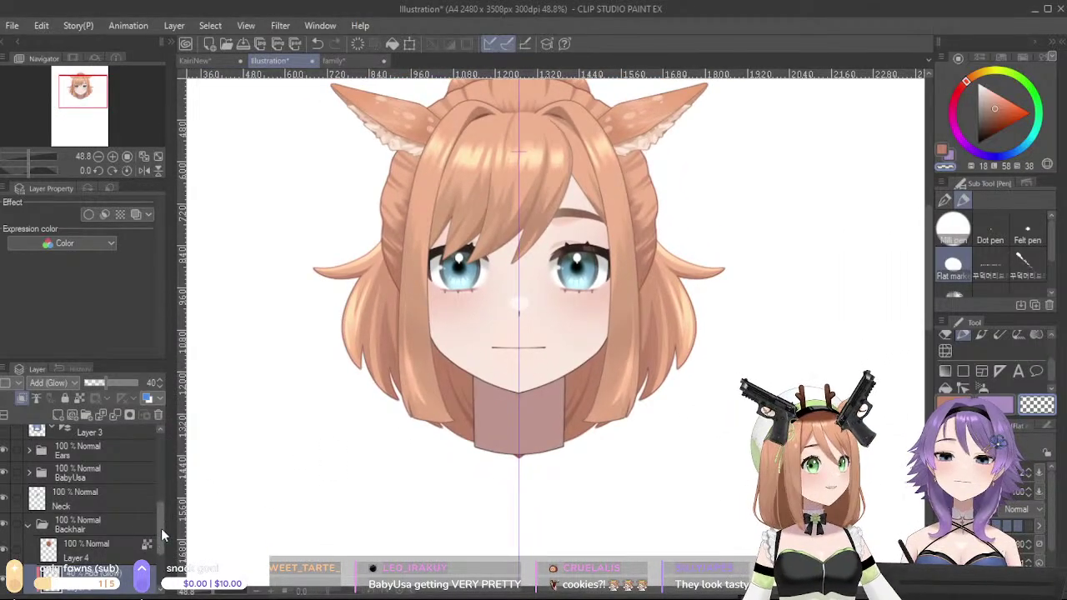
{"action": "scroll", "coordinate": [161, 528], "scroll_direction": "down", "scroll_amount": 1}
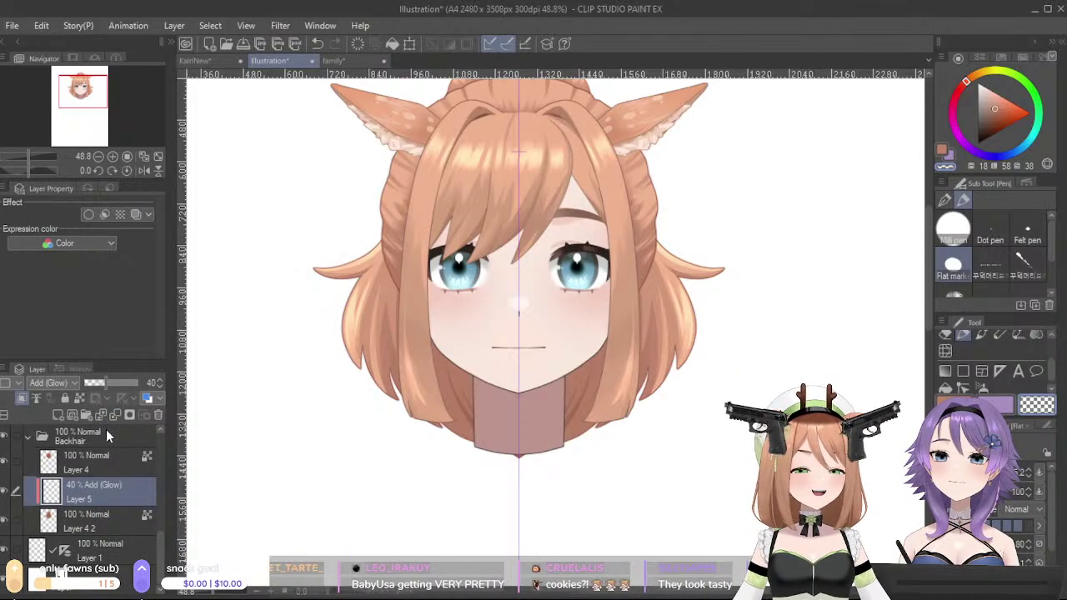
{"action": "scroll", "coordinate": [112, 542], "scroll_direction": "up", "scroll_amount": 2}
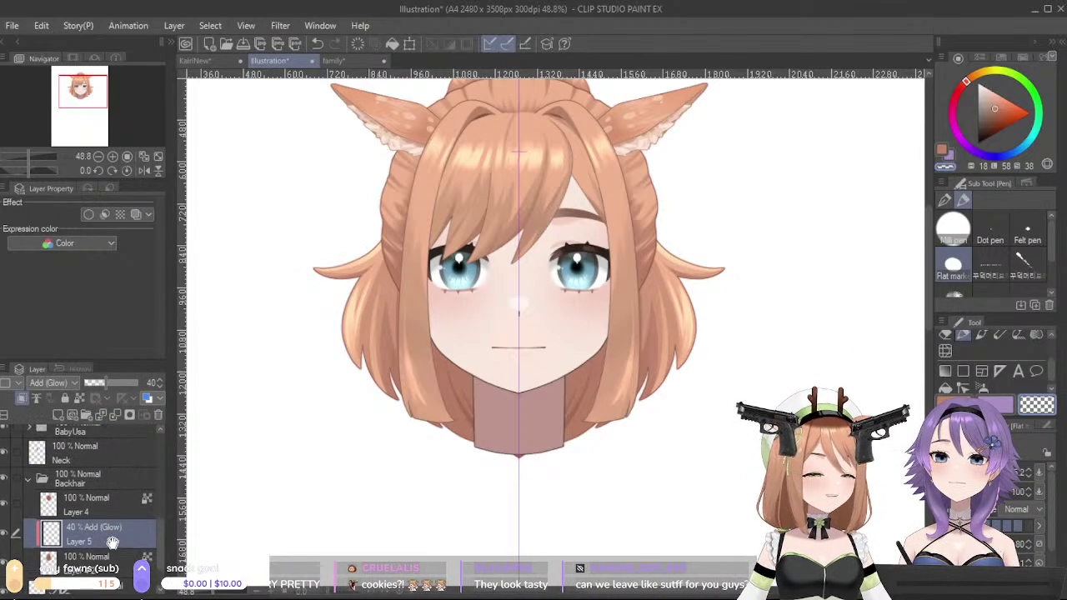
{"action": "left_click", "coordinate": [114, 413]}
{"action": "left_click", "coordinate": [29, 481]}
{"action": "scroll", "coordinate": [127, 494], "scroll_direction": "up", "scroll_amount": 8}
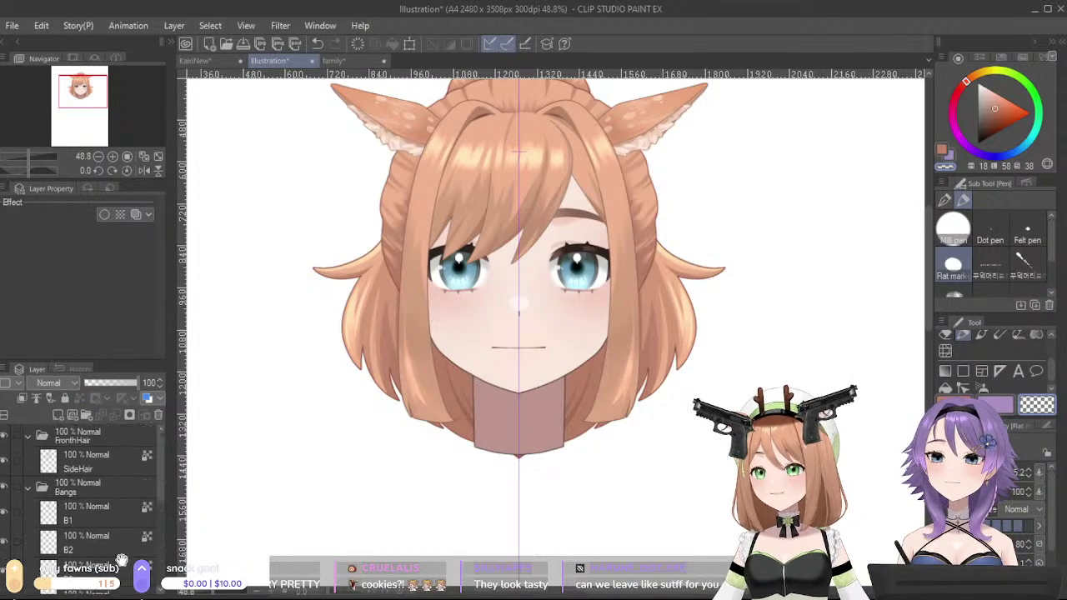
{"action": "left_click", "coordinate": [35, 486]}
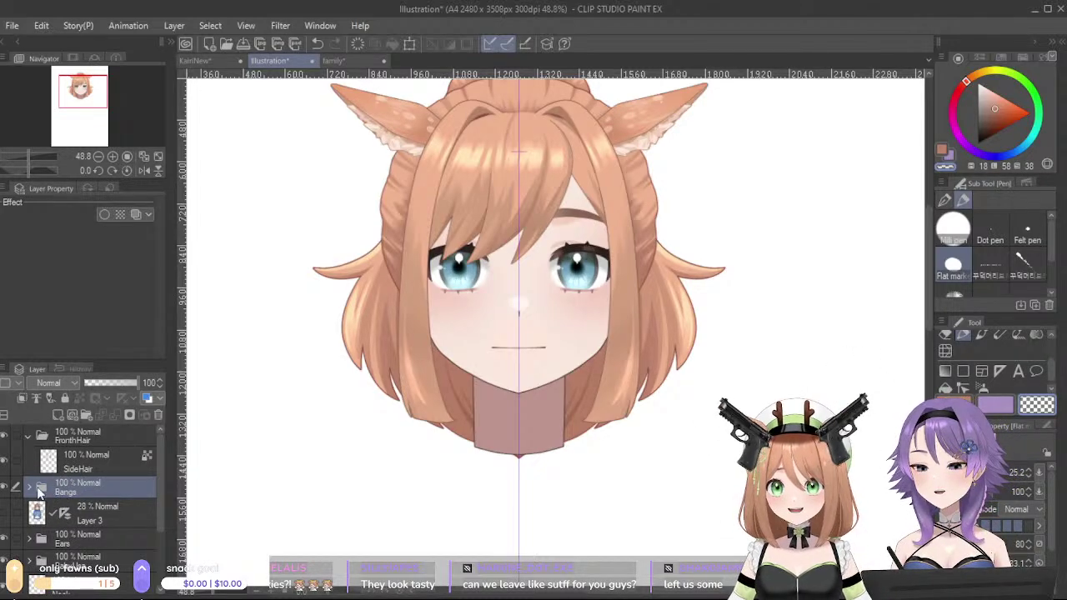
{"action": "left_click", "coordinate": [58, 415]}
{"action": "left_click_drag", "start_coordinate": [525, 327], "coordinate": [508, 381]}
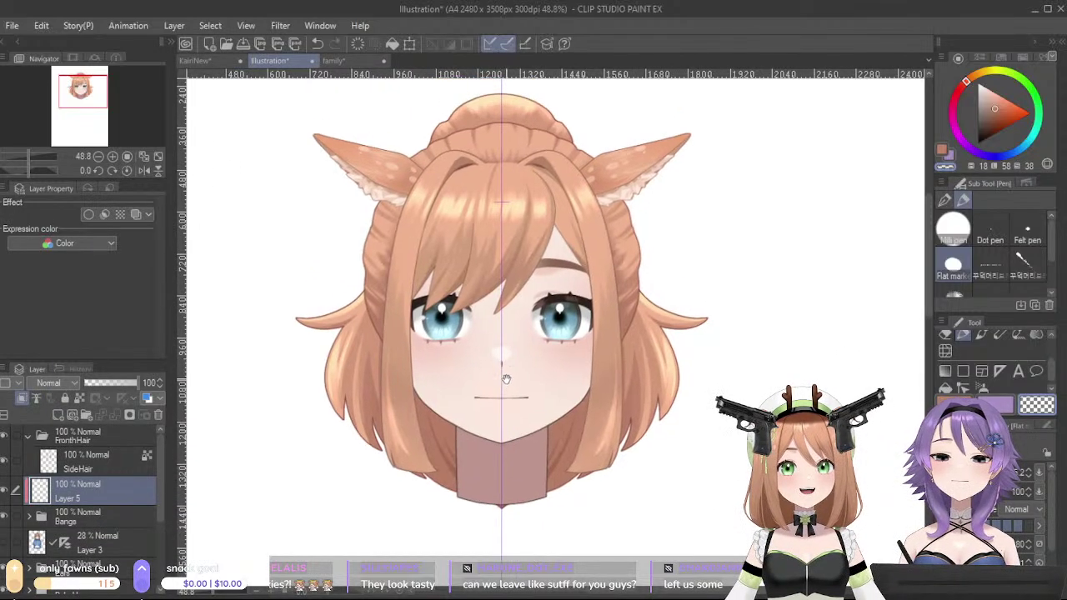
{"action": "left_click", "coordinate": [371, 320], "text": "alt"}
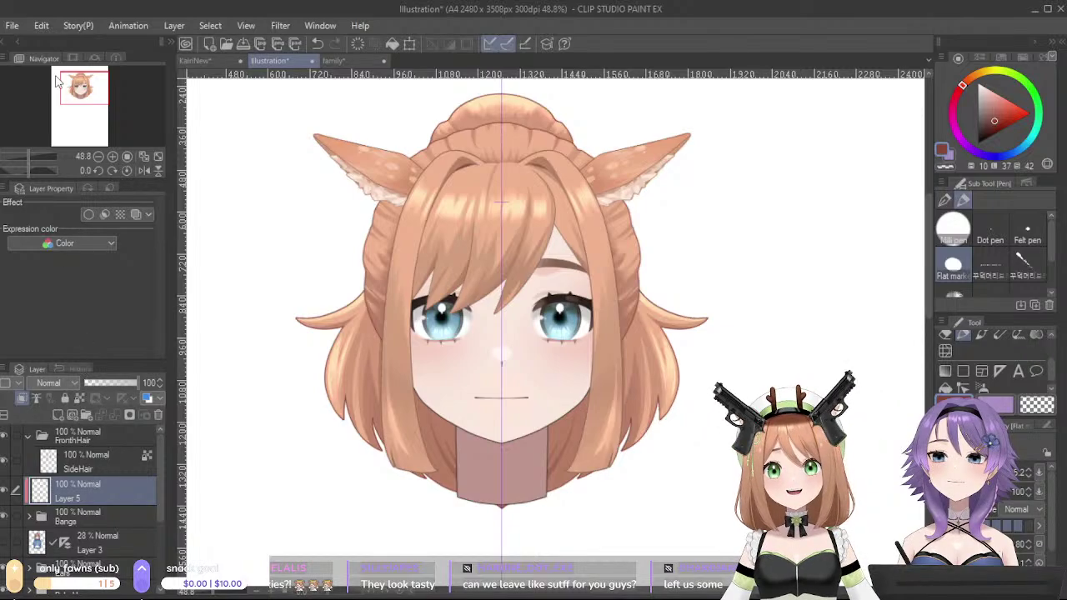
{"action": "left_click", "coordinate": [56, 9]}
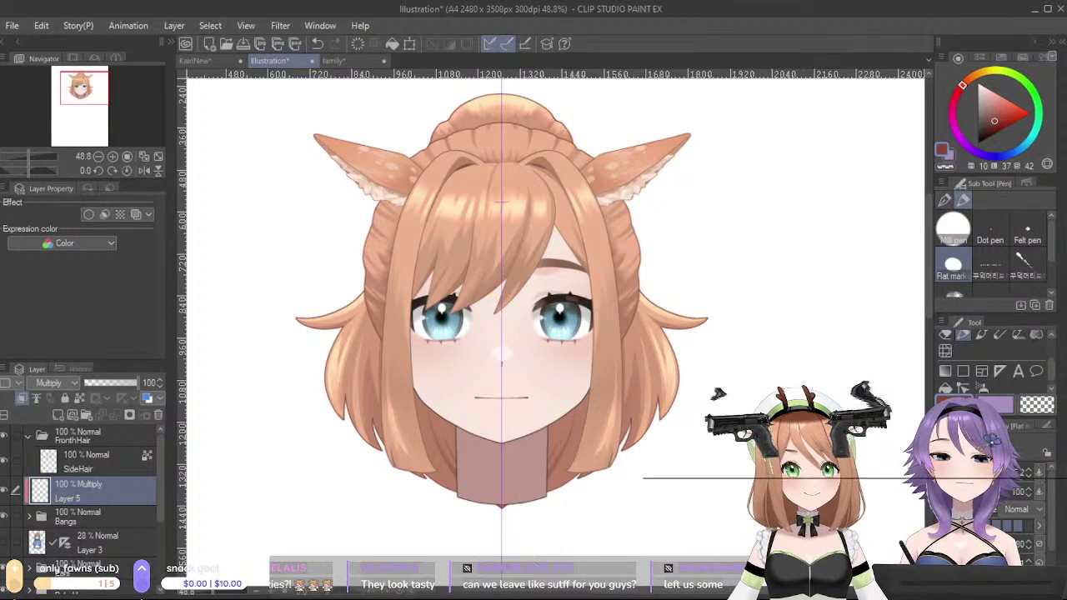
- Paint a dark shadow on the bangs along the inner edges of the side hair with the Soft airbrush
{"action": "left_click_drag", "start_coordinate": [463, 163], "coordinate": [422, 243]}
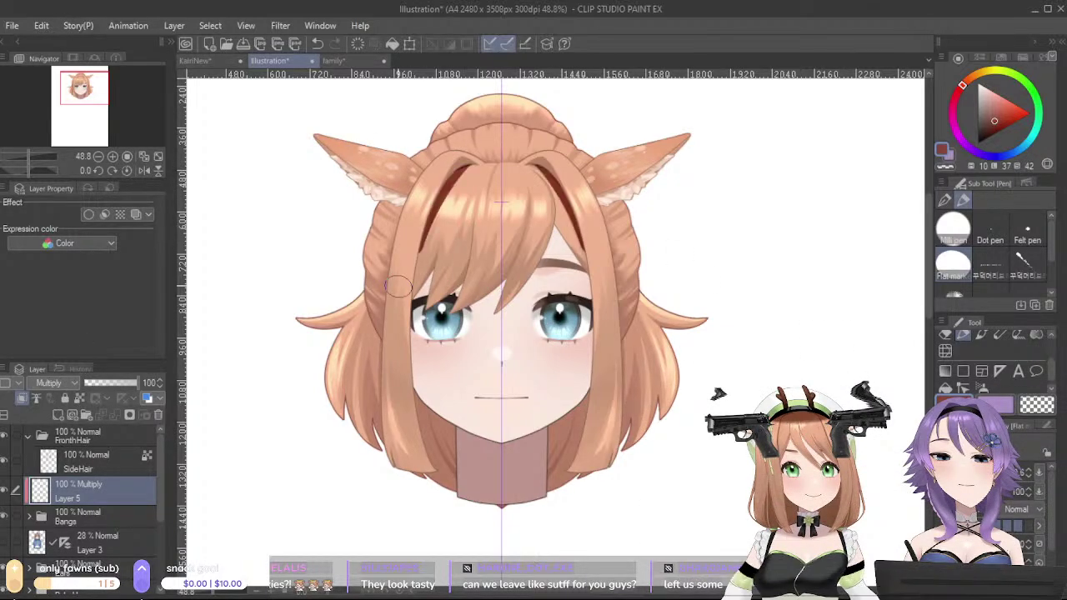
{"action": "key", "text": "ctrl+z"}
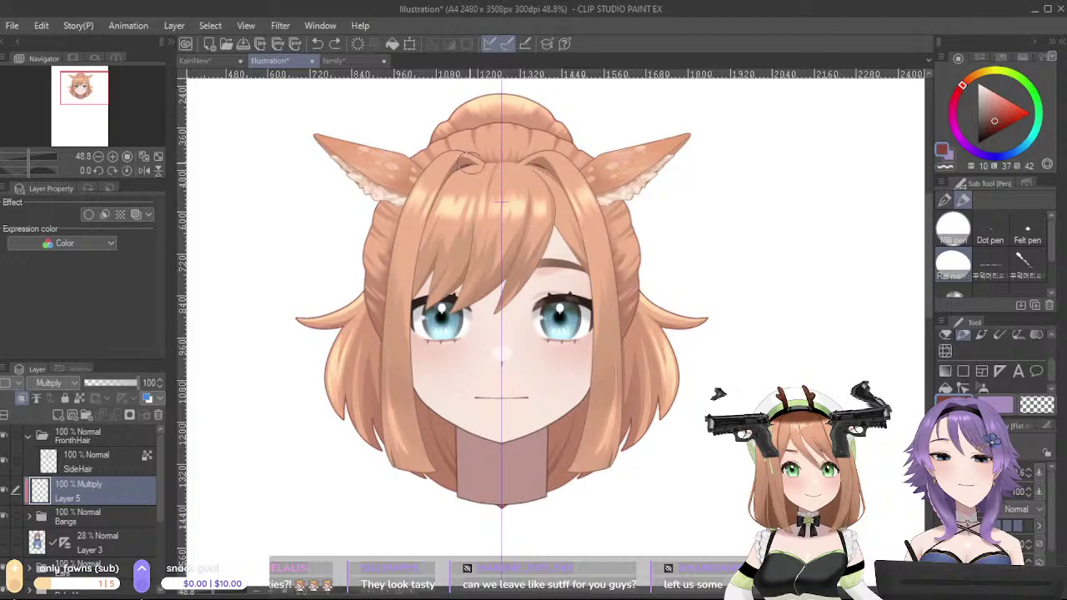
{"action": "left_click", "coordinate": [986, 388]}
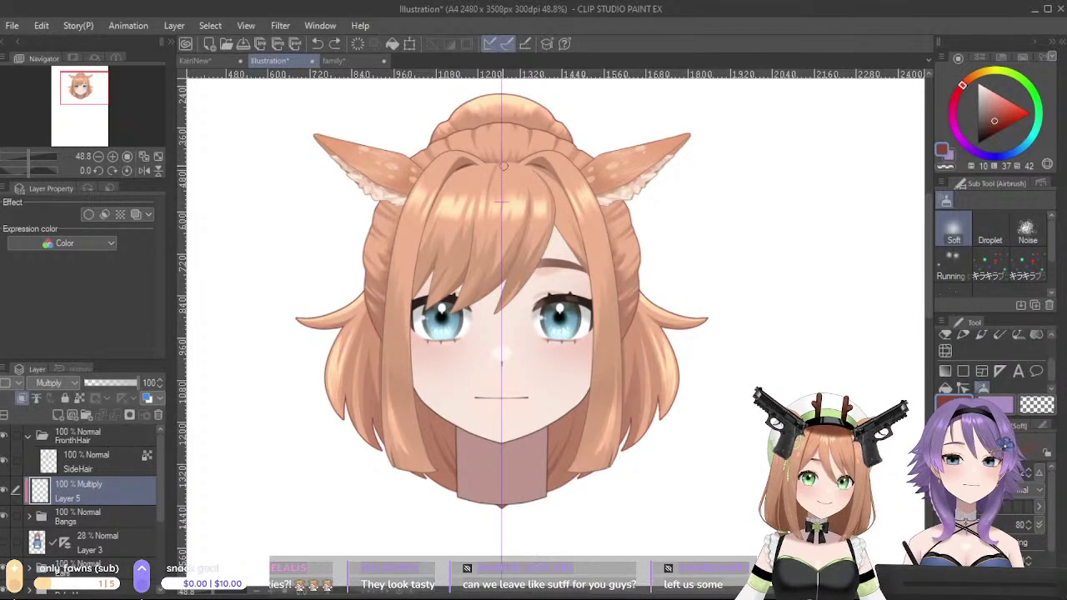
{"action": "left_click_drag", "start_coordinate": [457, 172], "coordinate": [428, 223]}
{"action": "key", "text": "ctrl+z"}
{"action": "left_click_drag", "start_coordinate": [462, 168], "coordinate": [425, 259]}
{"action": "key", "text": "ctrl+z"}
{"action": "left_click_drag", "start_coordinate": [450, 179], "coordinate": [414, 293]}
{"action": "left_click_drag", "start_coordinate": [434, 205], "coordinate": [414, 292]}
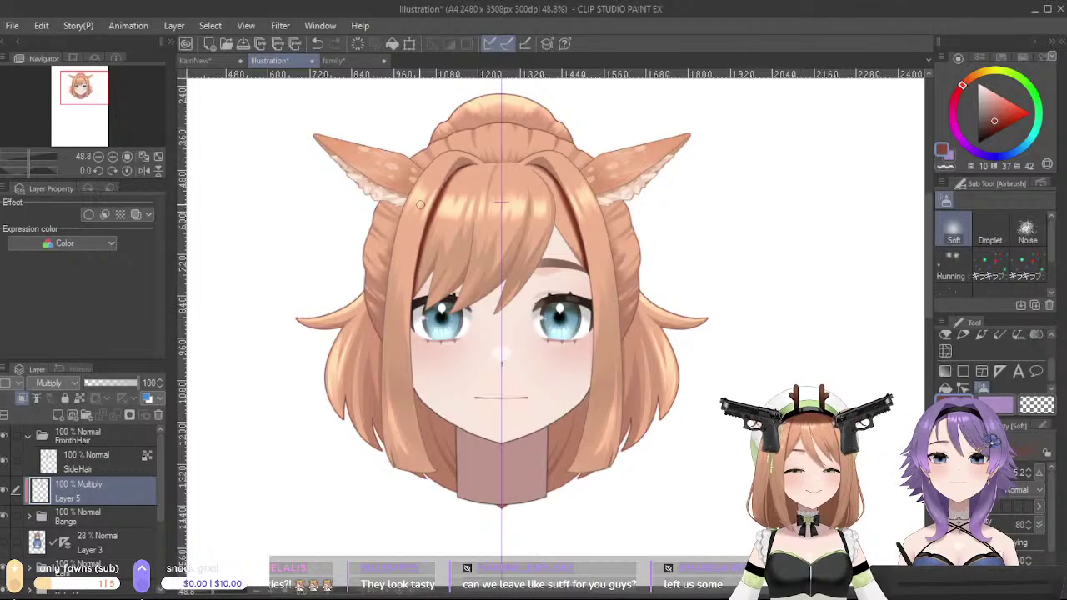
- Soften and rework the bangs' shadow beside the side hair using the transparent Soft airbrush
{"action": "key", "text": "c"}
{"action": "mouse_move", "coordinate": [448, 191]}
{"action": "left_mouse_down"}
{"action": "mouse_move", "coordinate": [437, 229]}
{"action": "mouse_move", "coordinate": [439, 202]}
{"action": "left_mouse_up"}
{"action": "key", "text": "ctrl+z"}
{"action": "key", "text": "ctrl+z"}
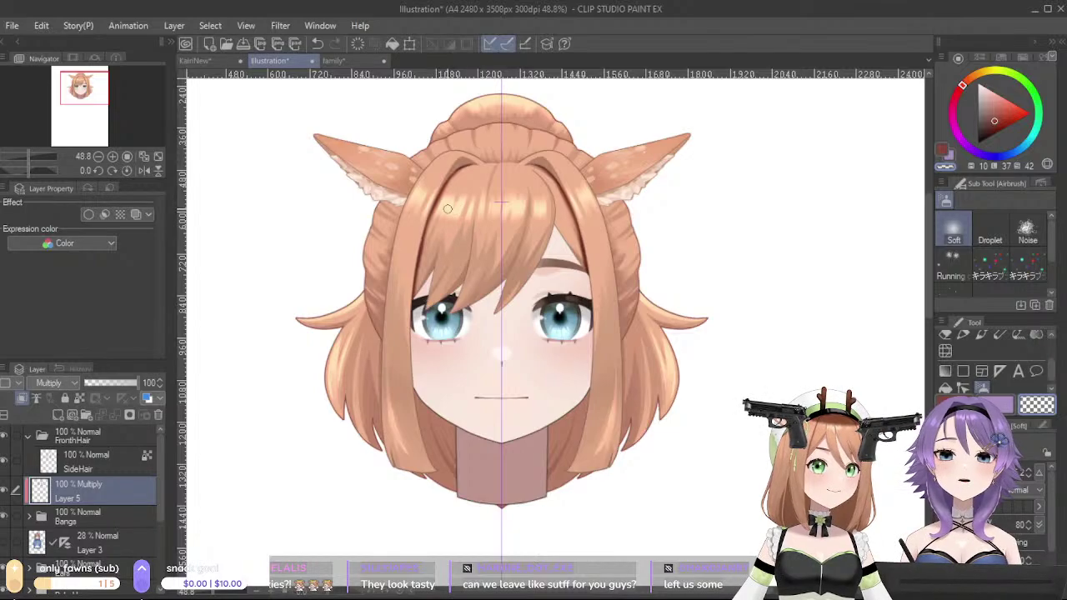
{"action": "mouse_move", "coordinate": [458, 168]}
{"action": "left_mouse_down"}
{"action": "mouse_move", "coordinate": [440, 196]}
{"action": "mouse_move", "coordinate": [458, 162]}
{"action": "mouse_move", "coordinate": [406, 263]}
{"action": "left_mouse_up"}
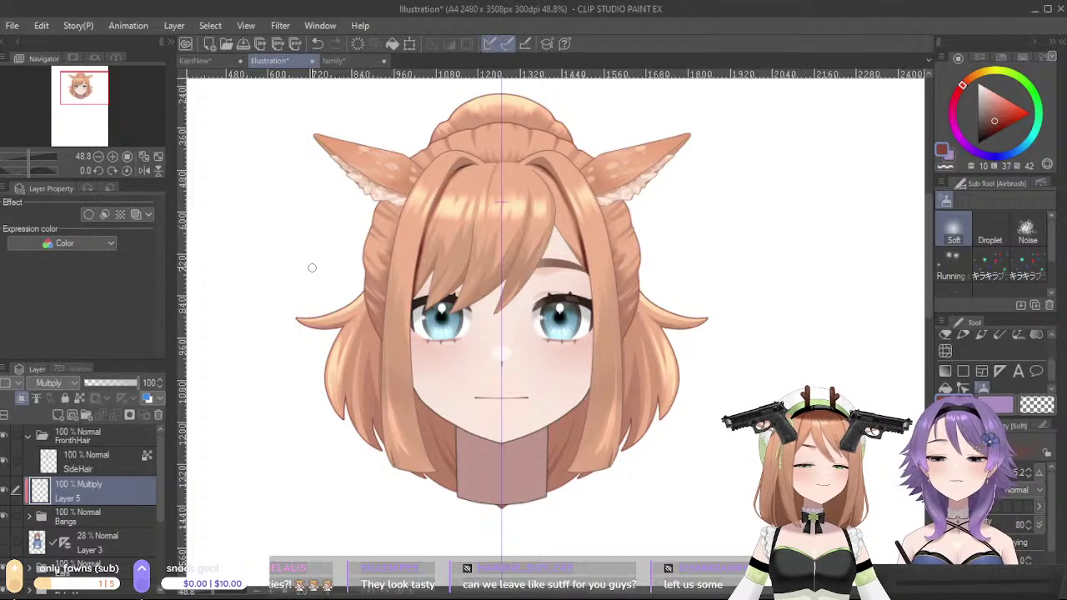
{"action": "left_click_drag", "start_coordinate": [448, 180], "coordinate": [420, 244]}
{"action": "key", "text": "ctrl+z"}
{"action": "left_click_drag", "start_coordinate": [441, 203], "coordinate": [417, 254]}
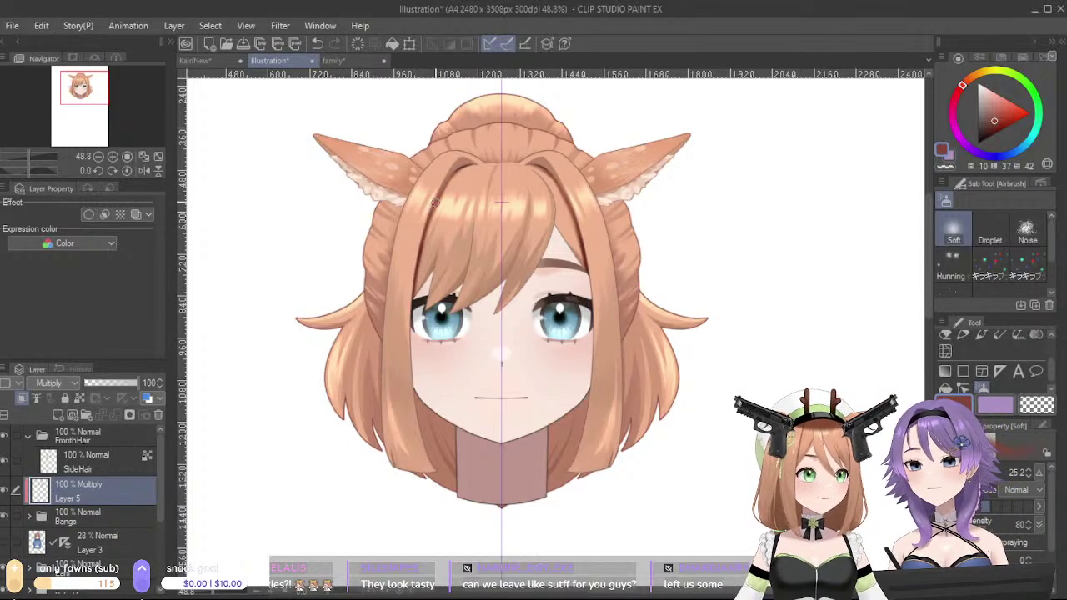
- Compare the shadow with and without the latest stroke, and lower the Multiply layer's opacity to 43%
{"action": "key", "text": "ctrl+y"}
{"action": "key", "text": "ctrl+z"}
{"action": "key", "text": "ctrl+y"}
{"action": "key", "text": "ctrl+z"}
{"action": "left_click", "coordinate": [107, 383]}
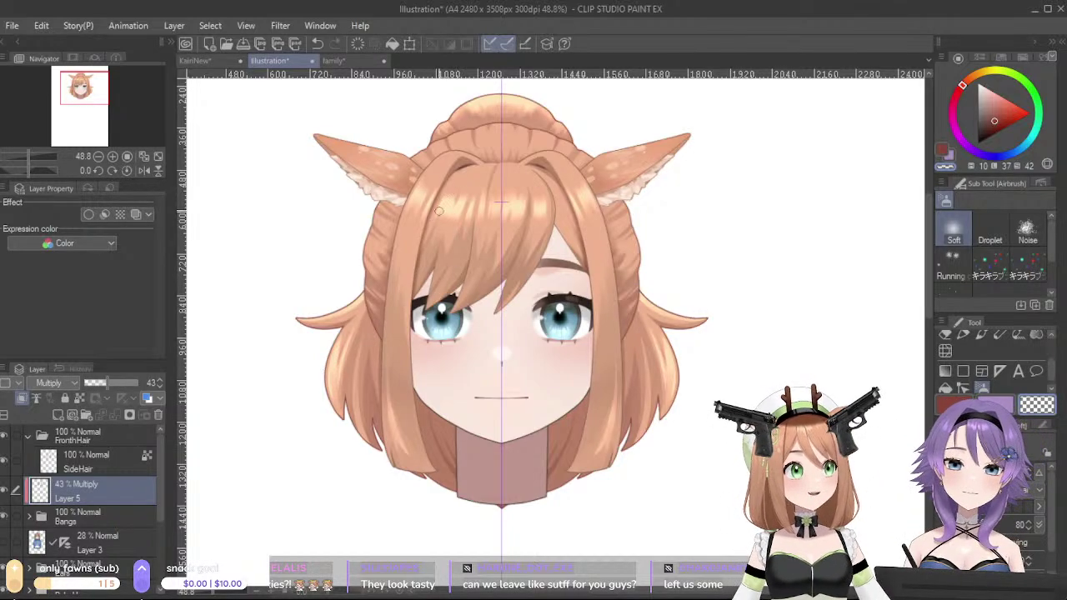
- Undo the latest shadow strokes and repaint the soft shadow on the bangs just inside the side hair
{"action": "key", "text": "ctrl+z"}
{"action": "key", "text": "ctrl+z"}
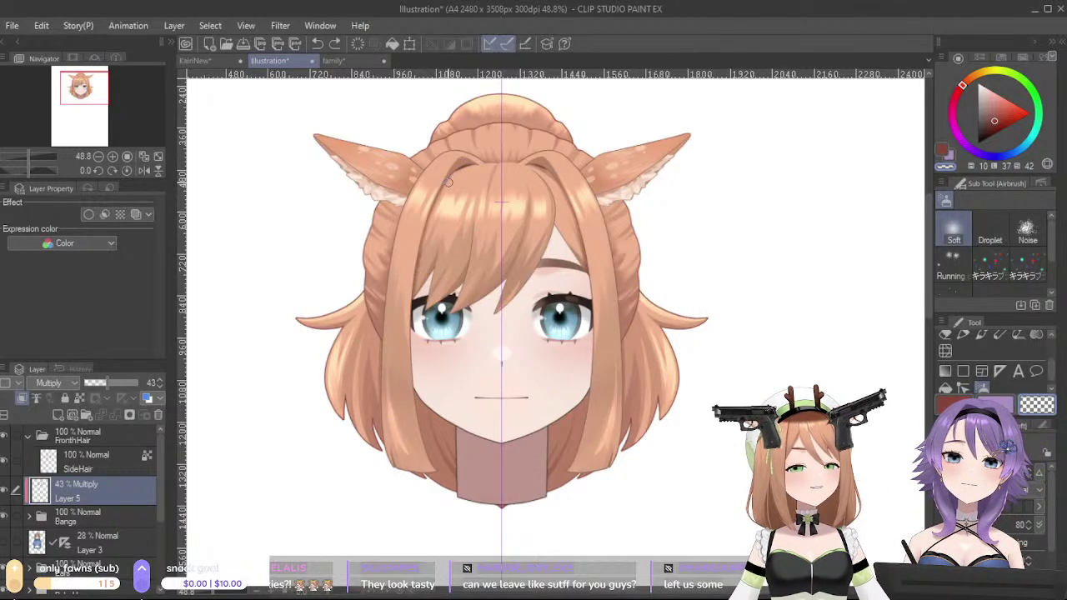
{"action": "key", "text": "c"}
{"action": "key", "text": "ctrl+z"}
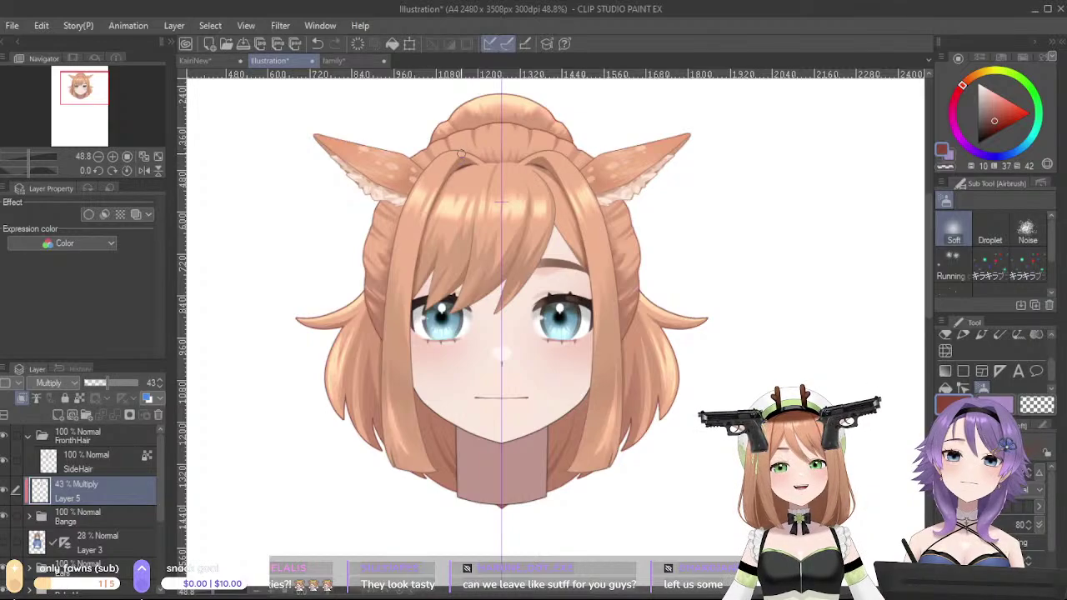
{"action": "left_click_drag", "start_coordinate": [440, 196], "coordinate": [419, 251]}
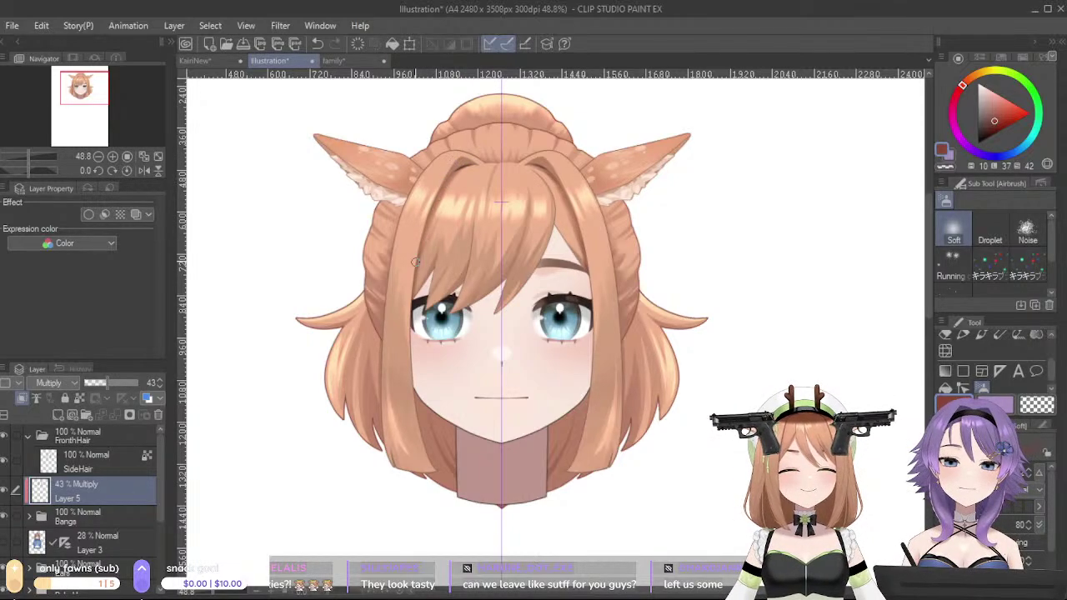
{"action": "left_click_drag", "start_coordinate": [434, 195], "coordinate": [421, 265]}
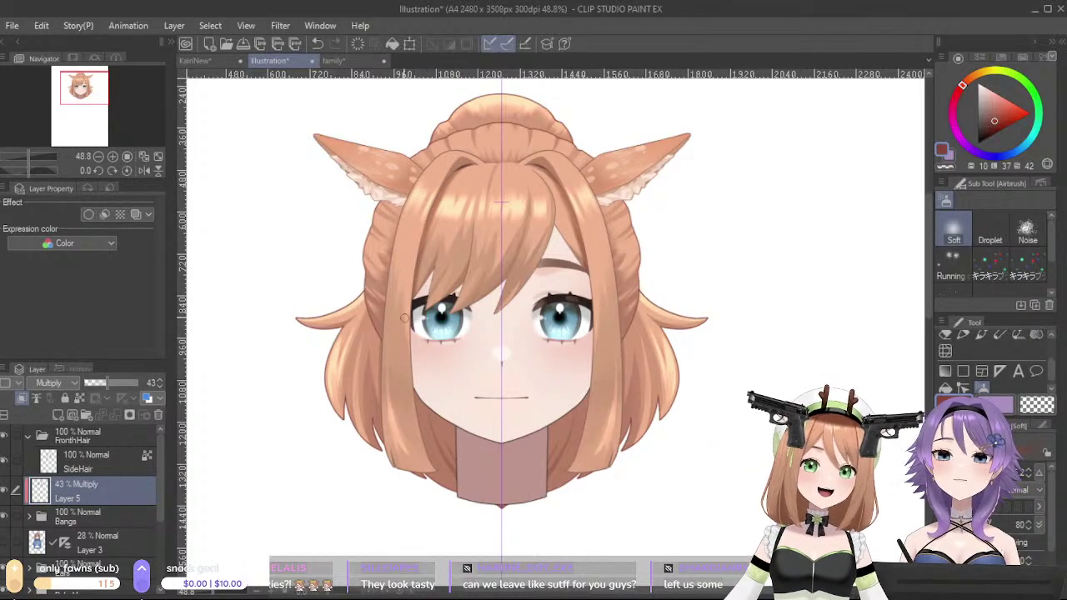
- Extend the soft shadow from the hair parting down to eye level and fade its inner edge over the bangs
{"action": "mouse_move", "coordinate": [463, 169]}
{"action": "left_mouse_down"}
{"action": "mouse_move", "coordinate": [423, 248]}
{"action": "mouse_move", "coordinate": [440, 229]}
{"action": "mouse_move", "coordinate": [416, 311]}
{"action": "left_mouse_up"}
{"action": "left_click_drag", "start_coordinate": [432, 226], "coordinate": [422, 299]}
{"action": "key", "text": "ctrl+z"}
{"action": "left_click_drag", "start_coordinate": [436, 234], "coordinate": [424, 295]}
{"action": "key", "text": "ctrl+z"}
{"action": "left_click_drag", "start_coordinate": [467, 177], "coordinate": [421, 278]}
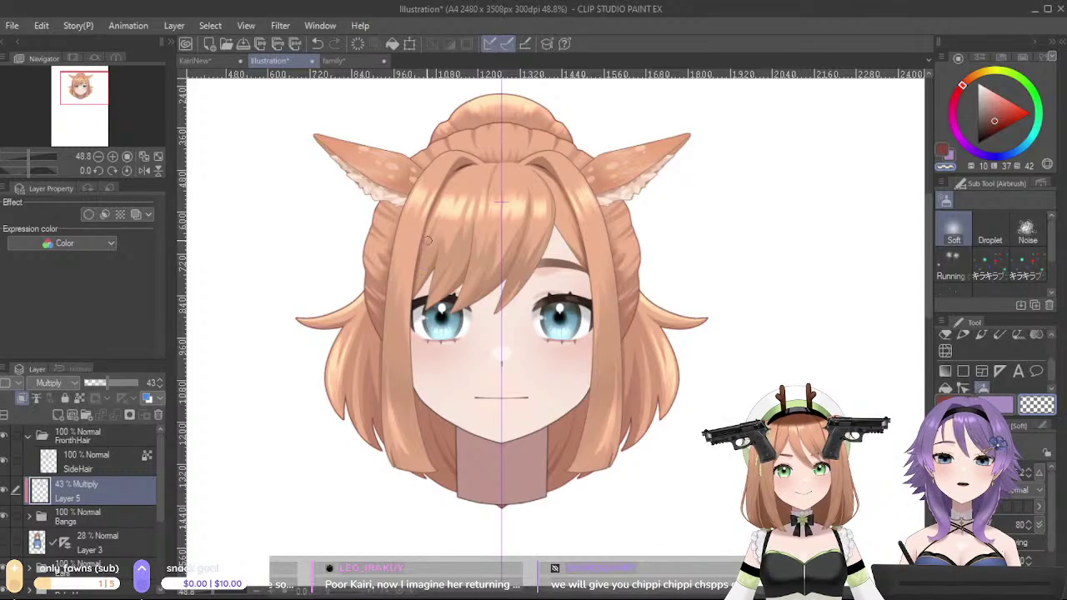
{"action": "left_click_drag", "start_coordinate": [449, 203], "coordinate": [436, 237]}
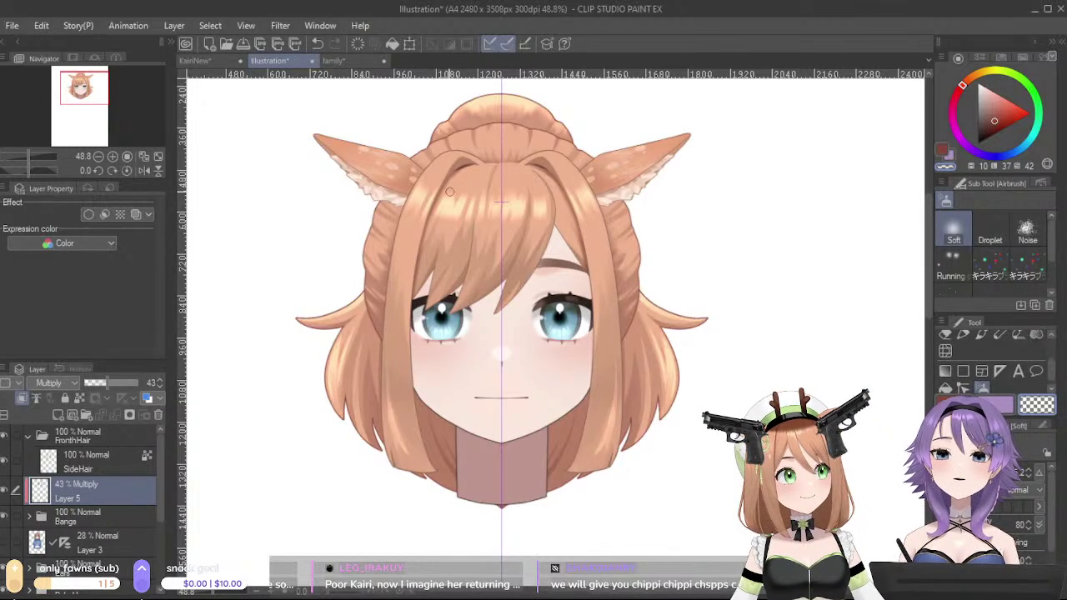
- Examine the whole head at different zoom levels to judge the new shadow on the bangs
{"action": "scroll", "coordinate": [441, 384], "scroll_direction": "down", "scroll_amount": 3}
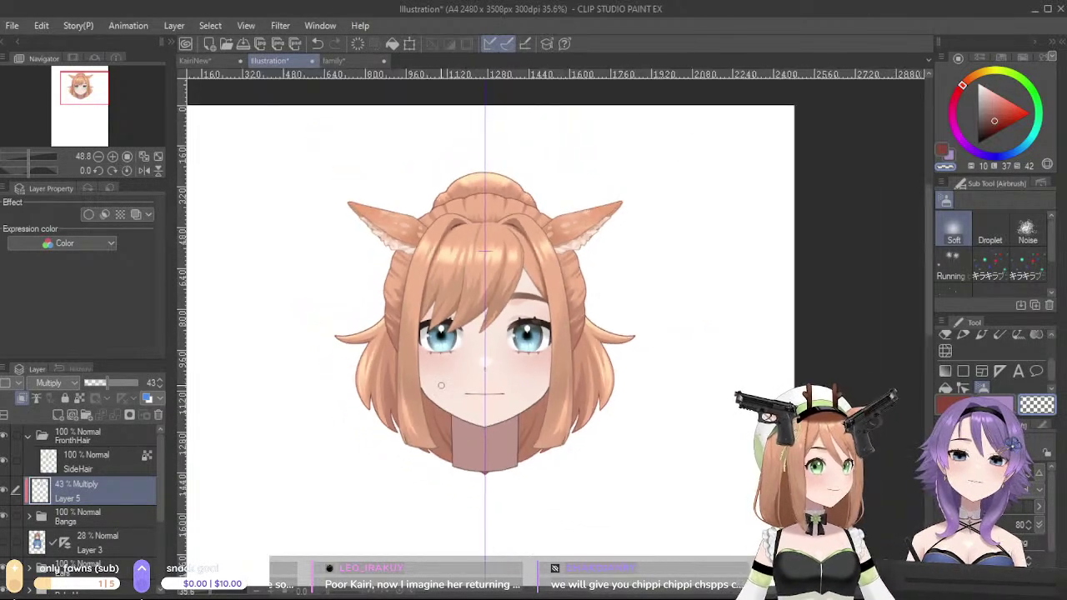
{"action": "left_click_drag", "start_coordinate": [475, 516], "coordinate": [549, 402]}
{"action": "scroll", "coordinate": [549, 402], "scroll_direction": "down", "scroll_amount": 1}
{"action": "scroll", "coordinate": [550, 404], "scroll_direction": "up", "scroll_amount": 3}
{"action": "scroll", "coordinate": [550, 404], "scroll_direction": "up", "scroll_amount": 2}
{"action": "left_click_drag", "start_coordinate": [349, 383], "coordinate": [342, 546]}
{"action": "scroll", "coordinate": [481, 431], "scroll_direction": "down", "scroll_amount": 4}
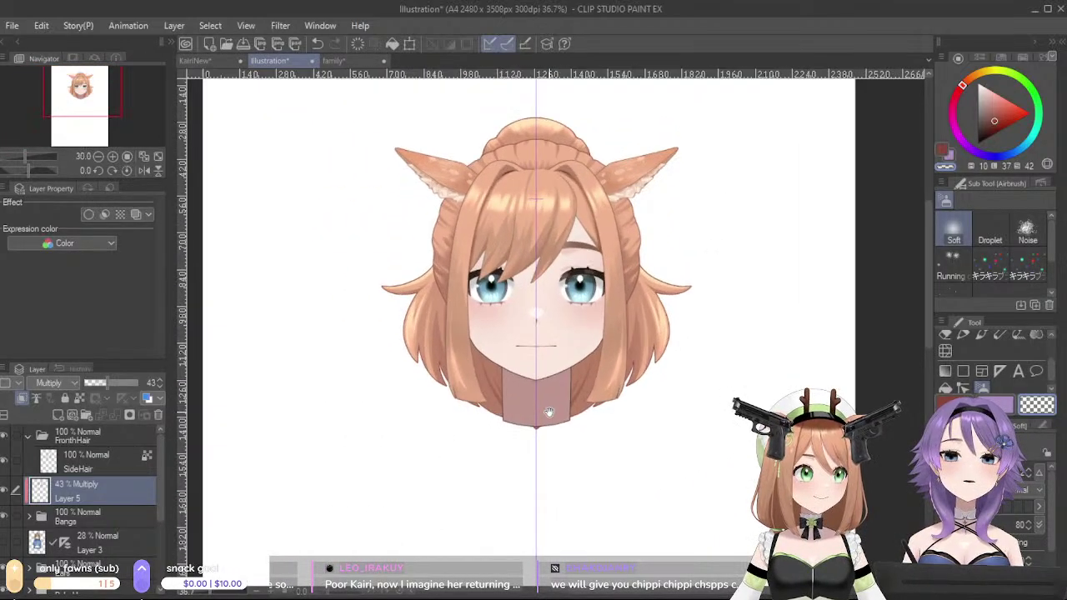
- Compare the bangs with and without the Multiply shadow, set its opacity to 45%, and rename the layer Shadow
{"action": "scroll", "coordinate": [548, 412], "scroll_direction": "up", "scroll_amount": 2}
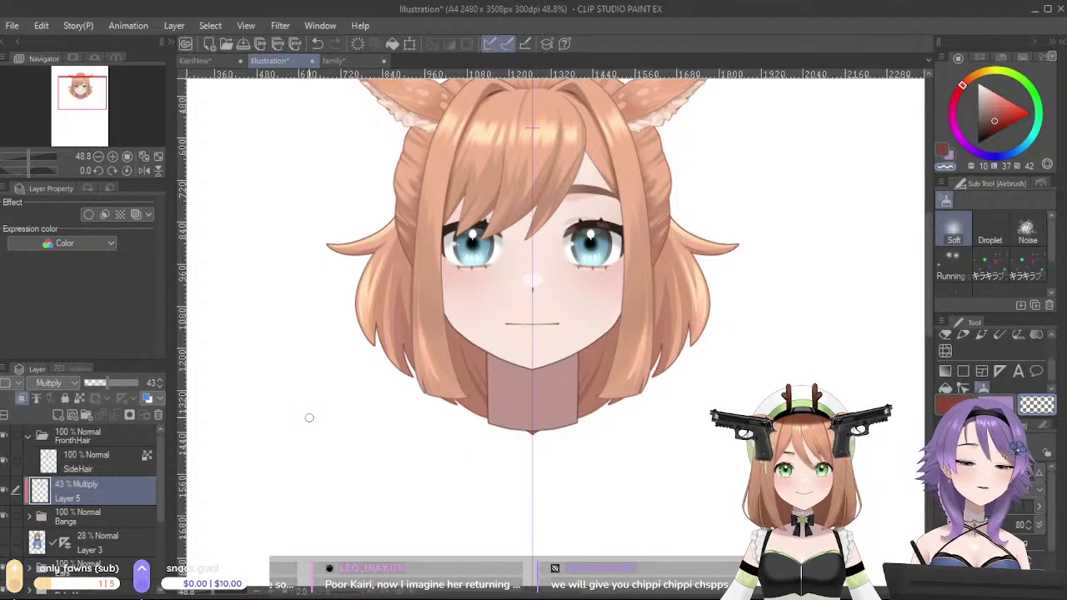
{"action": "left_click", "coordinate": [4, 490]}
{"action": "left_click", "coordinate": [4, 490]}
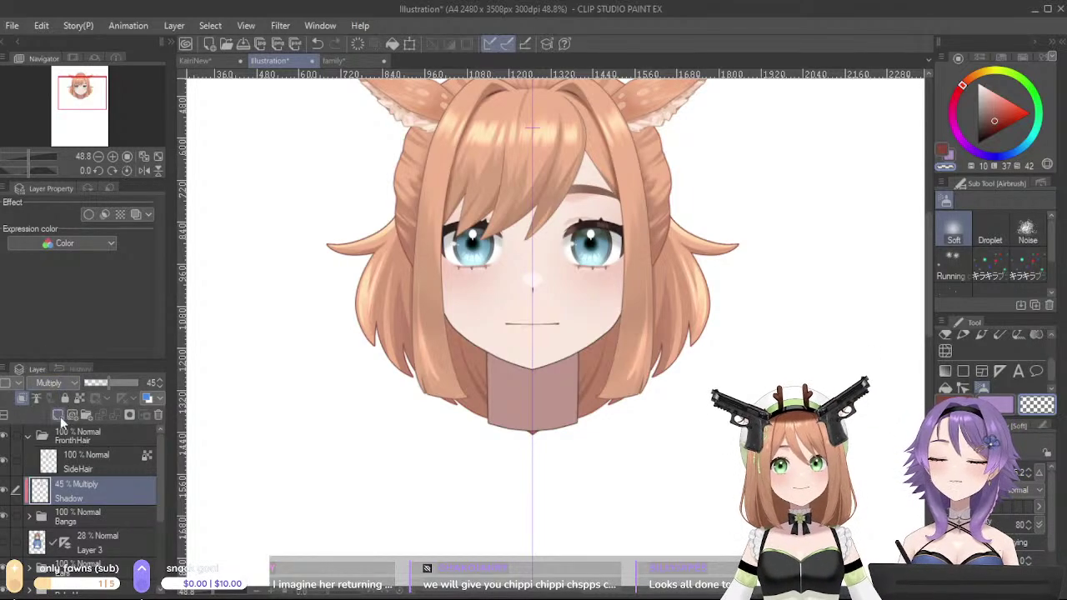
{"action": "scroll", "coordinate": [26, 553], "scroll_direction": "down", "scroll_amount": 2}
{"action": "scroll", "coordinate": [27, 553], "scroll_direction": "up", "scroll_amount": 2}
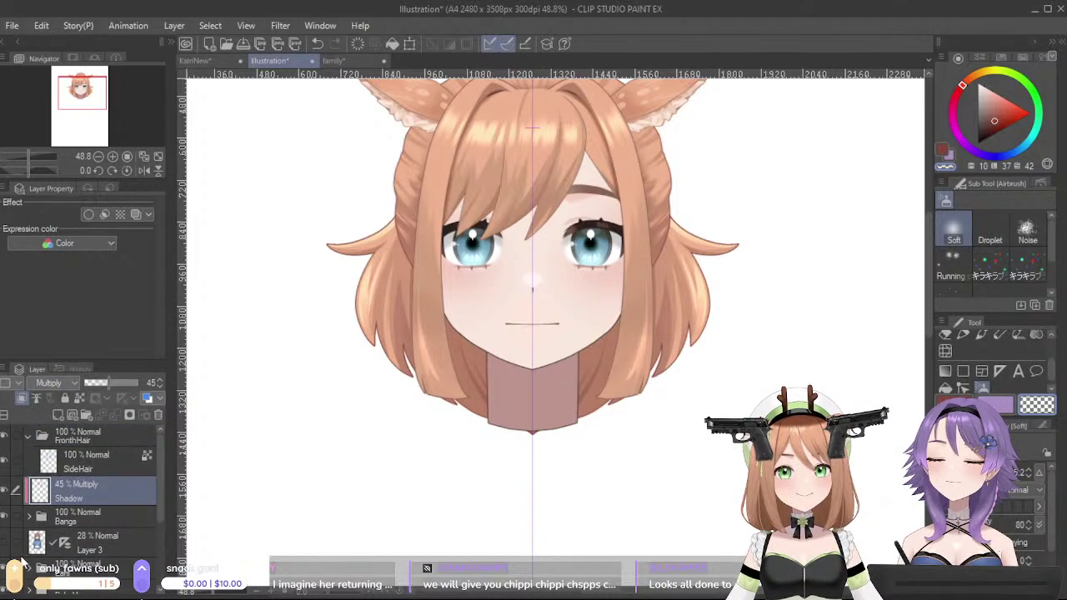
- Collapse the front hair folder and compare the whole head with the finished character in the KairiNew document
{"action": "left_click", "coordinate": [31, 439]}
{"action": "scroll", "coordinate": [343, 468], "scroll_direction": "down", "scroll_amount": 1}
{"action": "scroll", "coordinate": [302, 492], "scroll_direction": "down", "scroll_amount": 1}
{"action": "scroll", "coordinate": [423, 440], "scroll_direction": "up", "scroll_amount": 2}
{"action": "scroll", "coordinate": [447, 495], "scroll_direction": "up", "scroll_amount": 1}
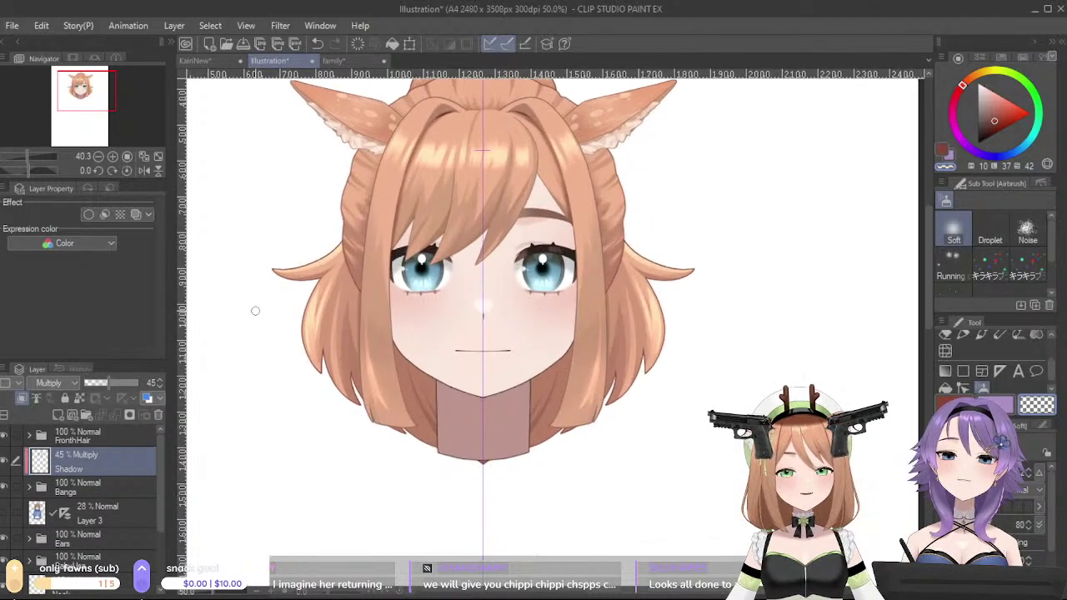
{"action": "left_click", "coordinate": [217, 58]}
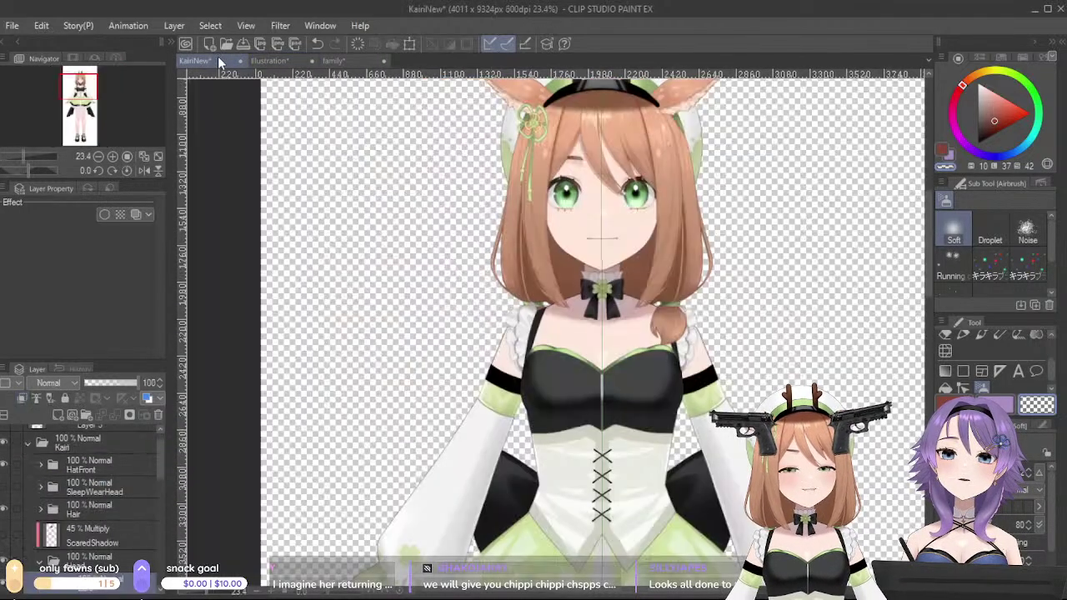
{"action": "left_click", "coordinate": [269, 61]}
{"action": "scroll", "coordinate": [482, 320], "scroll_direction": "up", "scroll_amount": 2}
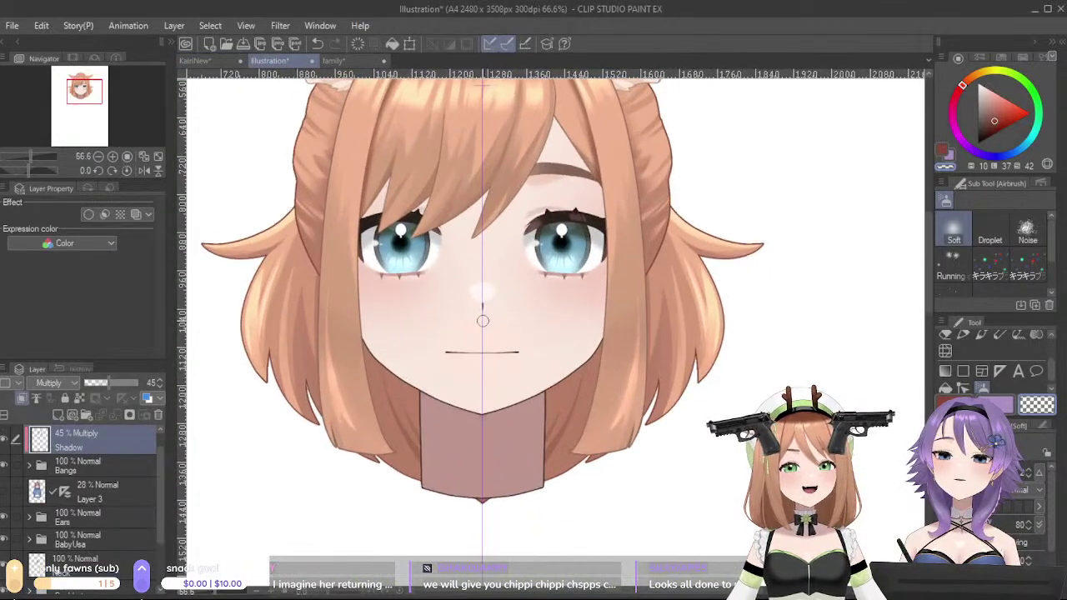
- Select the Neck layer and sample the small character's hoodie blue from the family illustration as the drawing colour
{"action": "left_click", "coordinate": [91, 560]}
{"action": "left_click", "coordinate": [963, 372]}
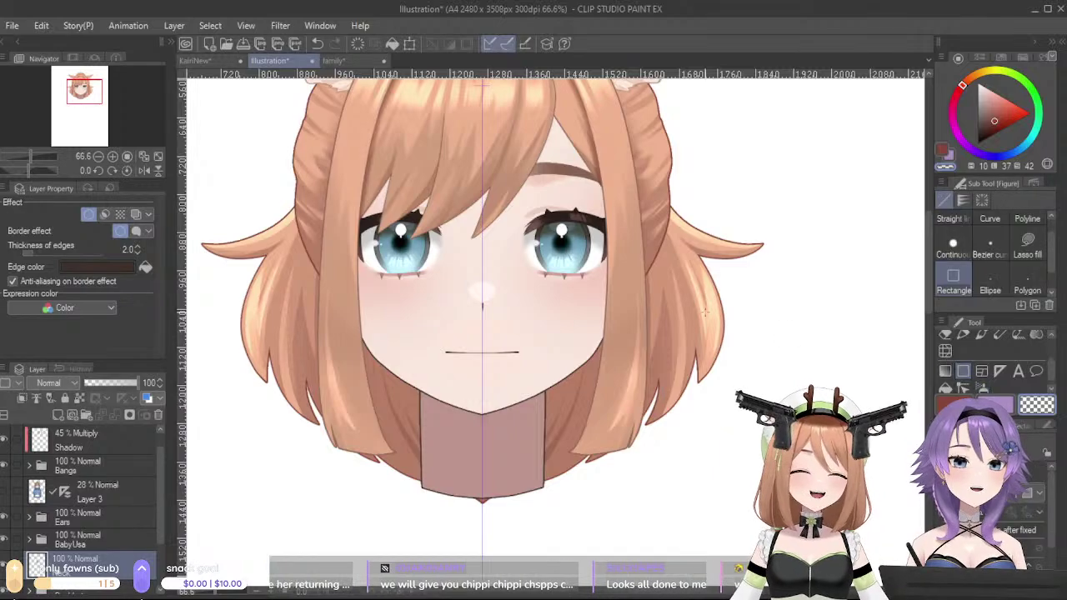
{"action": "mouse_move", "coordinate": [284, 127]}
{"action": "left_mouse_down"}
{"action": "mouse_move", "coordinate": [375, 556]}
{"action": "mouse_move", "coordinate": [431, 559]}
{"action": "left_mouse_up"}
{"action": "left_click_drag", "start_coordinate": [600, 528], "coordinate": [681, 405]}
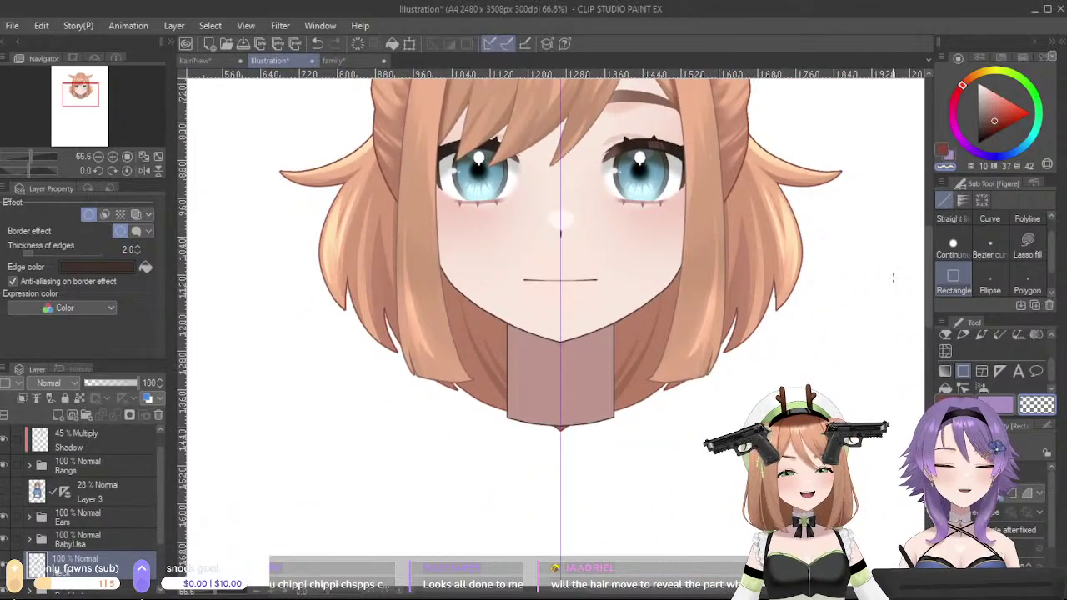
{"action": "left_click", "coordinate": [209, 59]}
{"action": "left_click", "coordinate": [283, 62]}
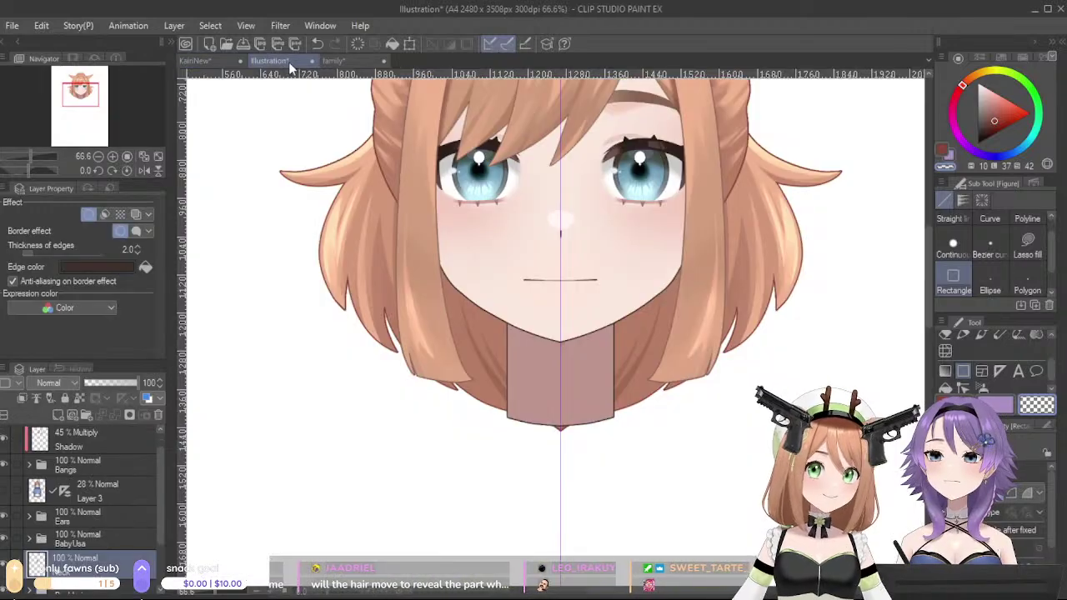
{"action": "left_click", "coordinate": [333, 61]}
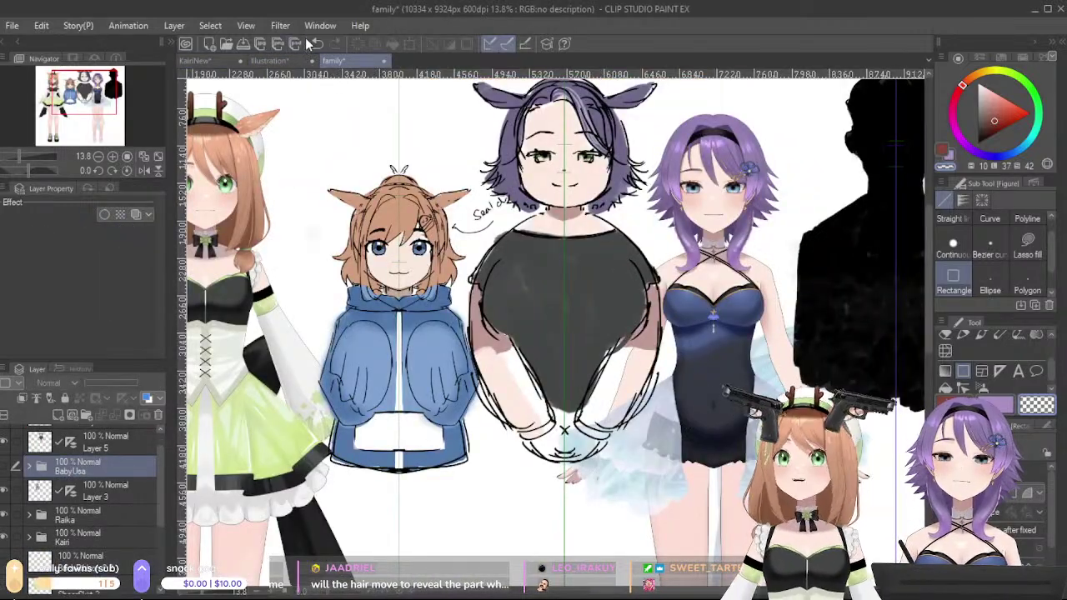
{"action": "left_click", "coordinate": [268, 62]}
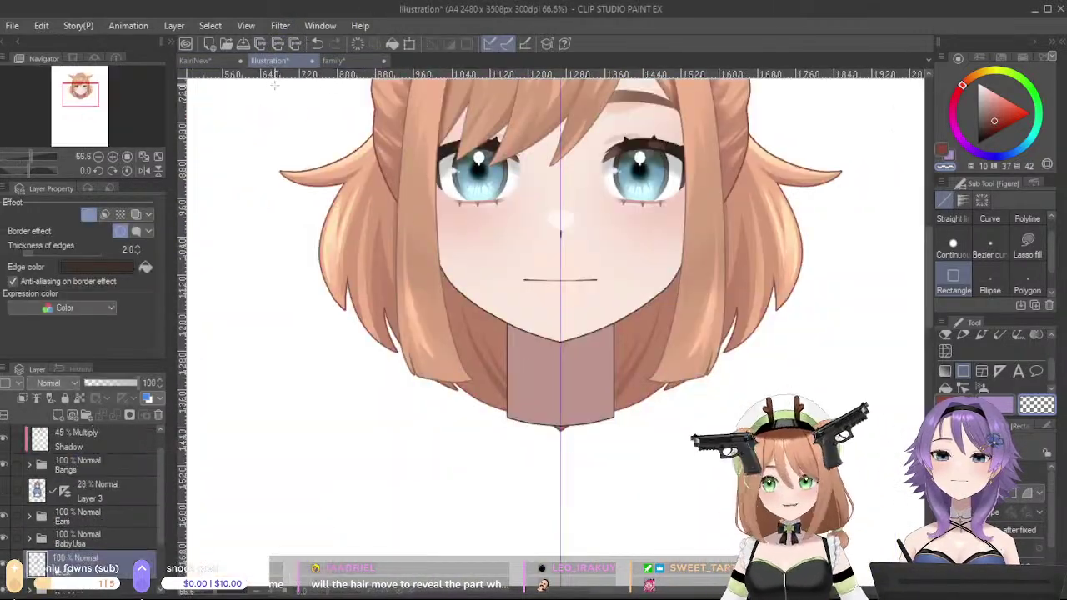
{"action": "left_click", "coordinate": [333, 60]}
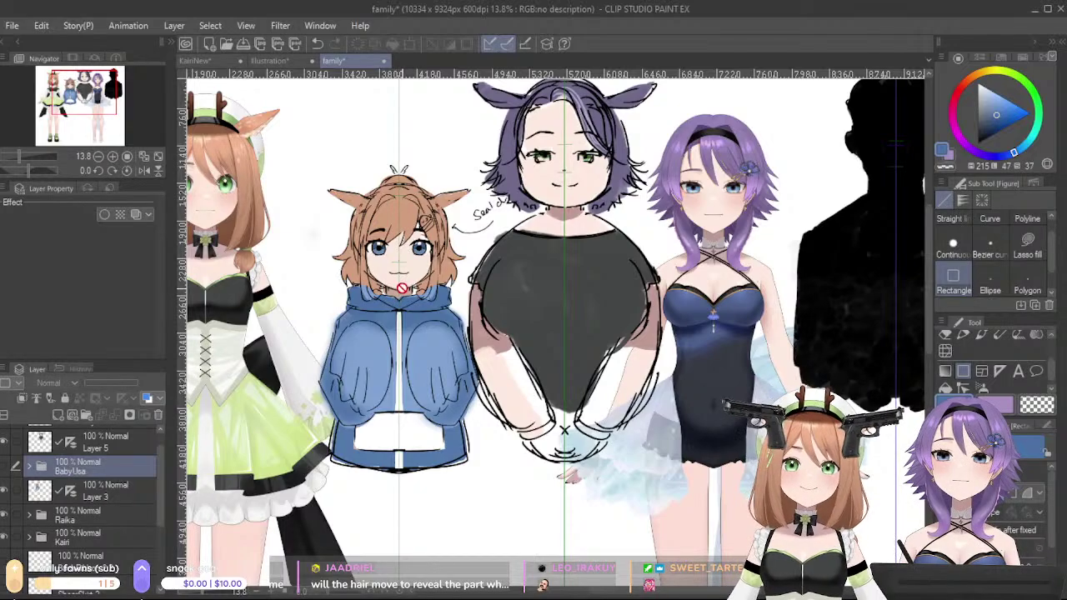
{"action": "left_click", "coordinate": [271, 61]}
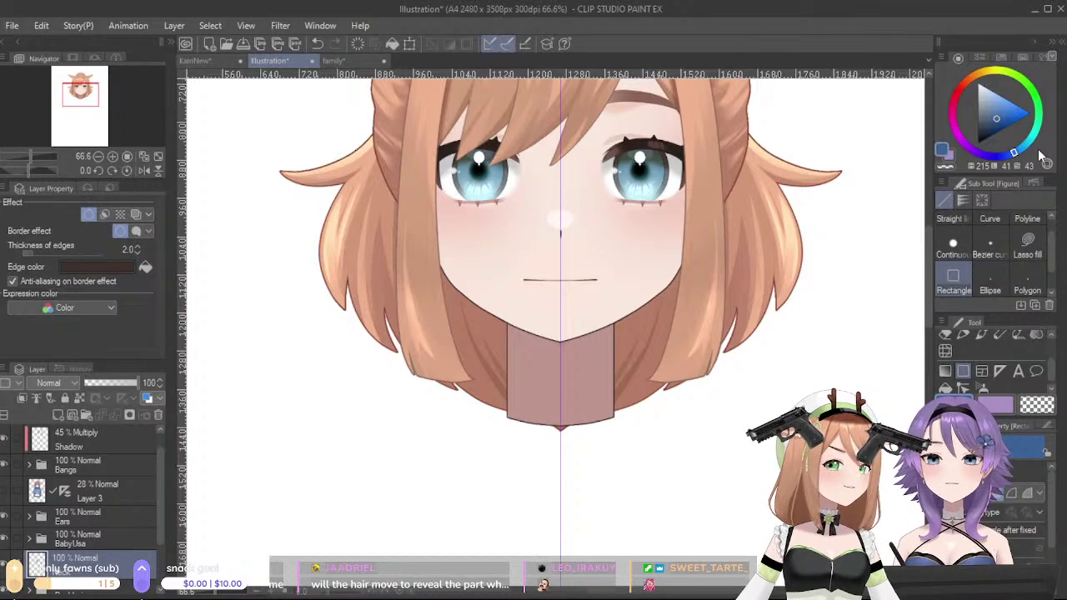
- Create a new layer above Neck and block in a wide blue collar across the lower neck with the Flat marker
{"action": "left_click", "coordinate": [963, 335]}
{"action": "mouse_move", "coordinate": [497, 377]}
{"action": "left_mouse_down"}
{"action": "mouse_move", "coordinate": [549, 392]}
{"action": "mouse_move", "coordinate": [551, 442]}
{"action": "left_mouse_up"}
{"action": "key", "text": "ctrl+z"}
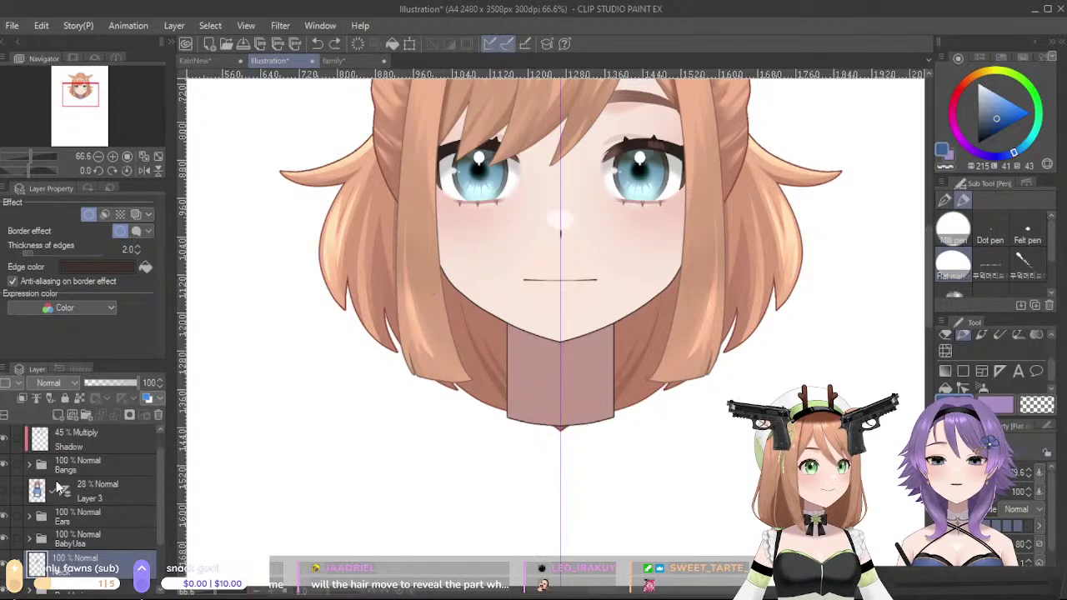
{"action": "left_click_drag", "start_coordinate": [134, 541], "coordinate": [125, 475]}
{"action": "left_click", "coordinate": [58, 415]}
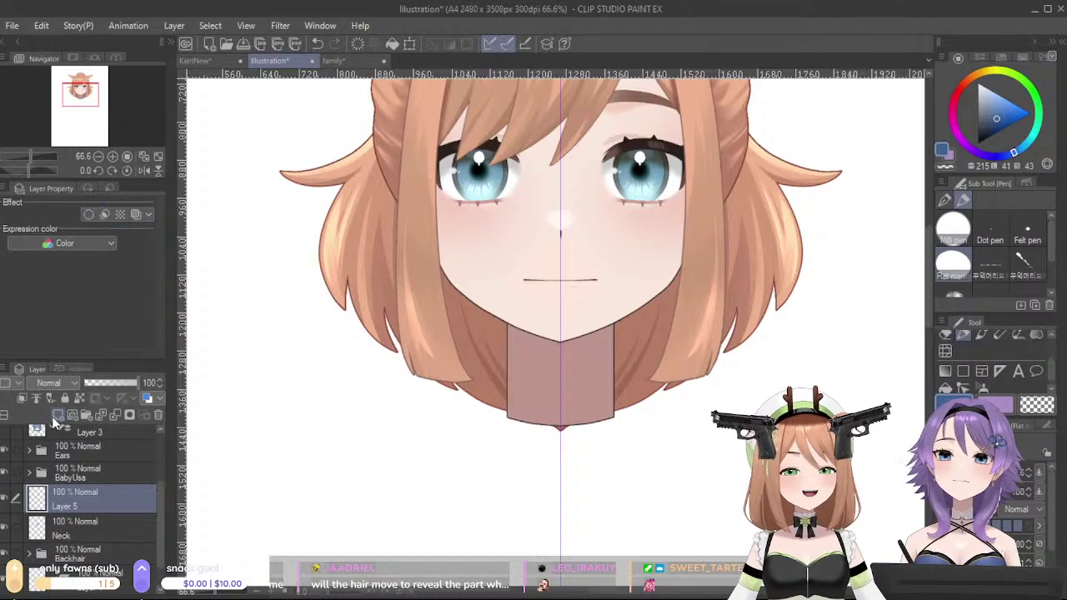
{"action": "mouse_move", "coordinate": [493, 392]}
{"action": "left_mouse_down"}
{"action": "mouse_move", "coordinate": [544, 402]}
{"action": "mouse_move", "coordinate": [554, 438]}
{"action": "mouse_move", "coordinate": [497, 403]}
{"action": "mouse_move", "coordinate": [495, 422]}
{"action": "mouse_move", "coordinate": [492, 399]}
{"action": "mouse_move", "coordinate": [512, 429]}
{"action": "mouse_move", "coordinate": [543, 410]}
{"action": "mouse_move", "coordinate": [568, 421]}
{"action": "mouse_move", "coordinate": [496, 421]}
{"action": "mouse_move", "coordinate": [578, 426]}
{"action": "mouse_move", "coordinate": [510, 429]}
{"action": "mouse_move", "coordinate": [497, 422]}
{"action": "mouse_move", "coordinate": [572, 433]}
{"action": "left_mouse_up"}
{"action": "key", "text": "ctrl+z"}
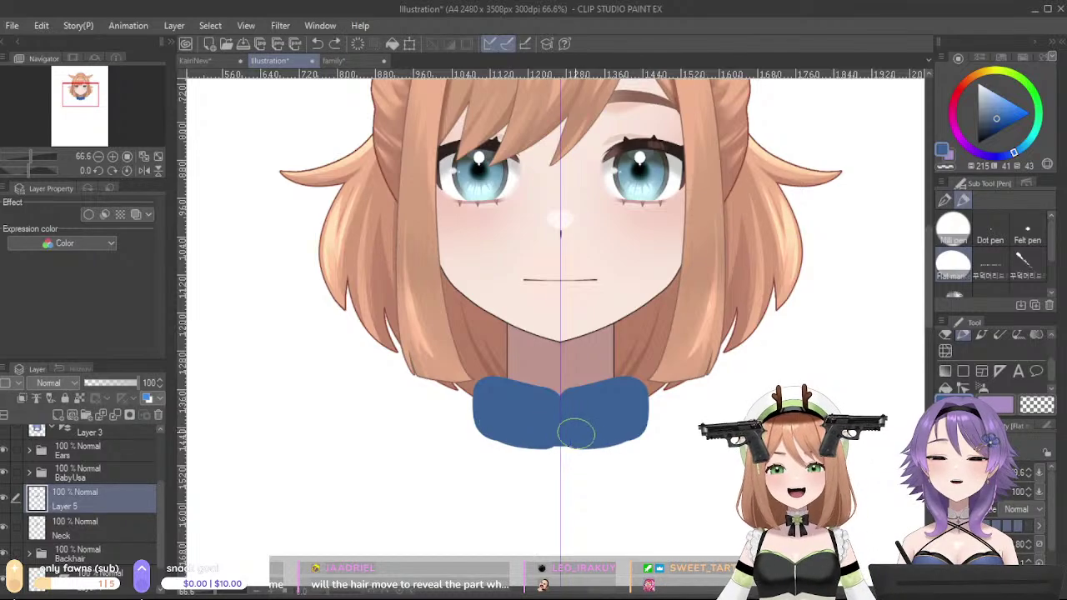
- Trim the outer ends of the blue collar into straight vertical sides
{"action": "left_click", "coordinate": [952, 264]}
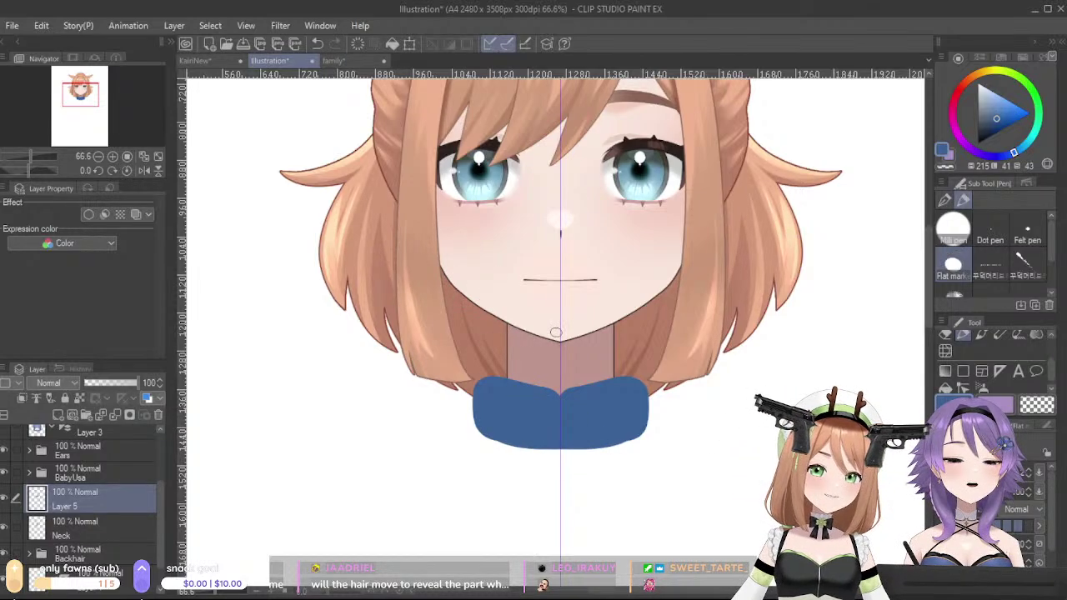
{"action": "mouse_move", "coordinate": [474, 363]}
{"action": "left_mouse_down"}
{"action": "mouse_move", "coordinate": [480, 467]}
{"action": "mouse_move", "coordinate": [479, 338]}
{"action": "left_mouse_up"}
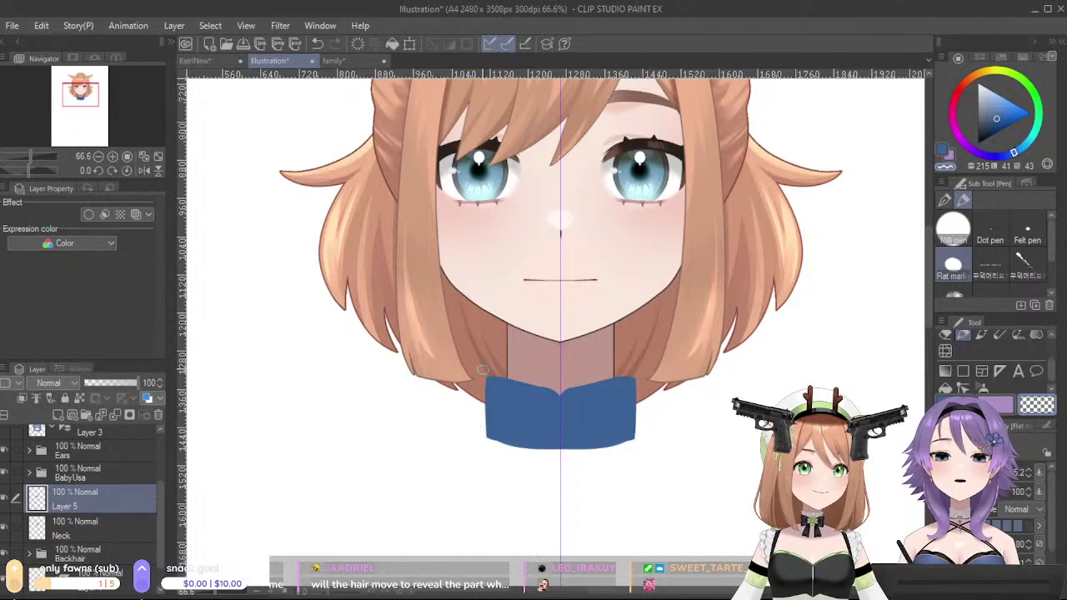
{"action": "left_click_drag", "start_coordinate": [486, 370], "coordinate": [552, 395]}
{"action": "key", "text": "ctrl+z"}
{"action": "scroll", "coordinate": [537, 359], "scroll_direction": "up", "scroll_amount": 3}
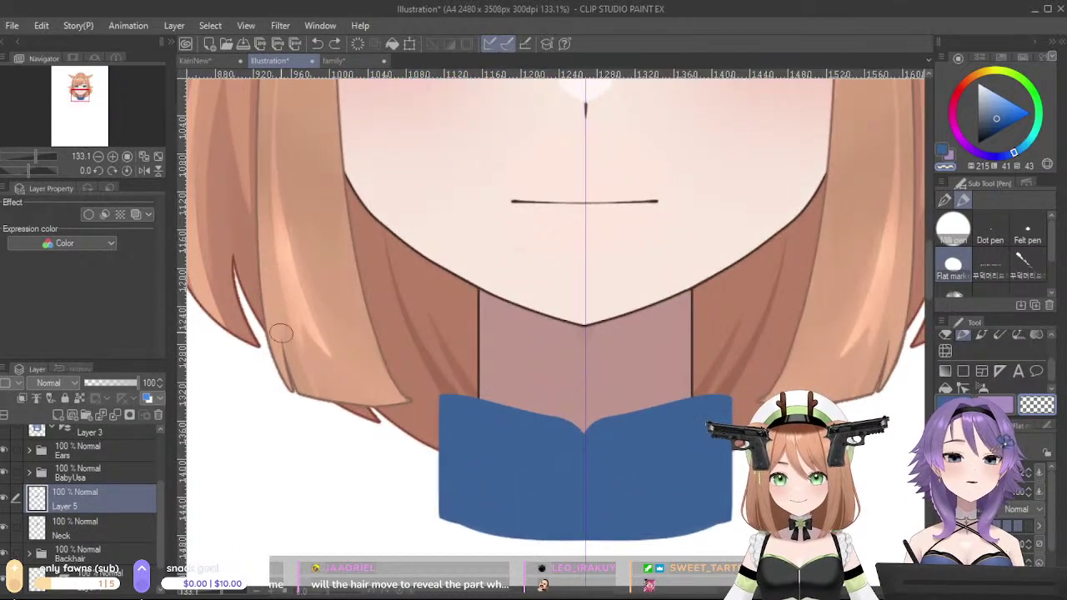
{"action": "left_click_drag", "start_coordinate": [425, 516], "coordinate": [428, 394]}
- Give the collar layer a border effect 3.0 thick with a dark navy edge colour
{"action": "left_click_drag", "start_coordinate": [999, 120], "coordinate": [992, 126]}
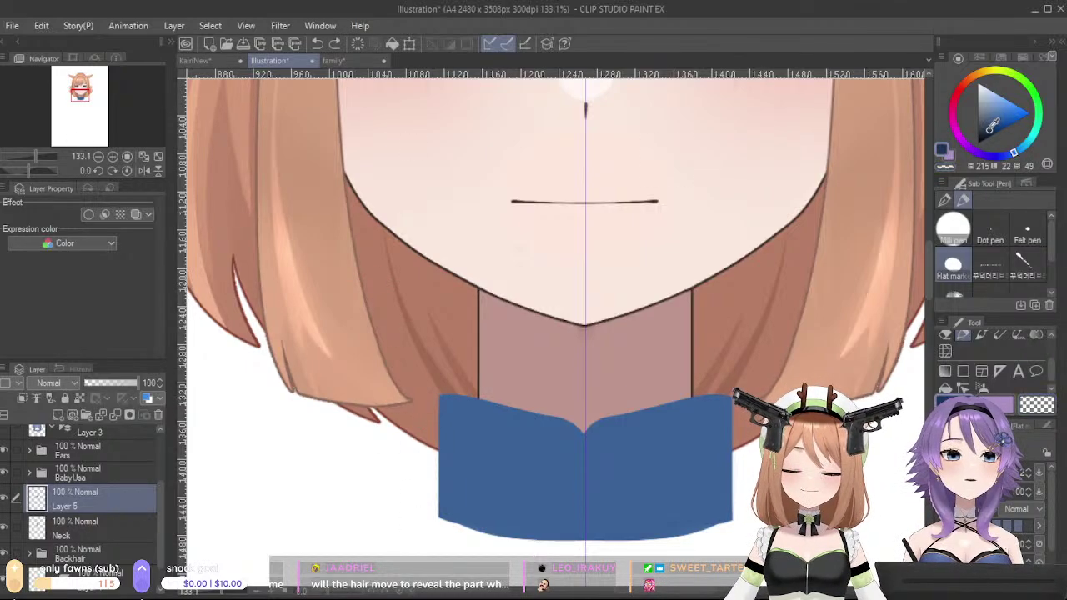
{"action": "left_click", "coordinate": [89, 215]}
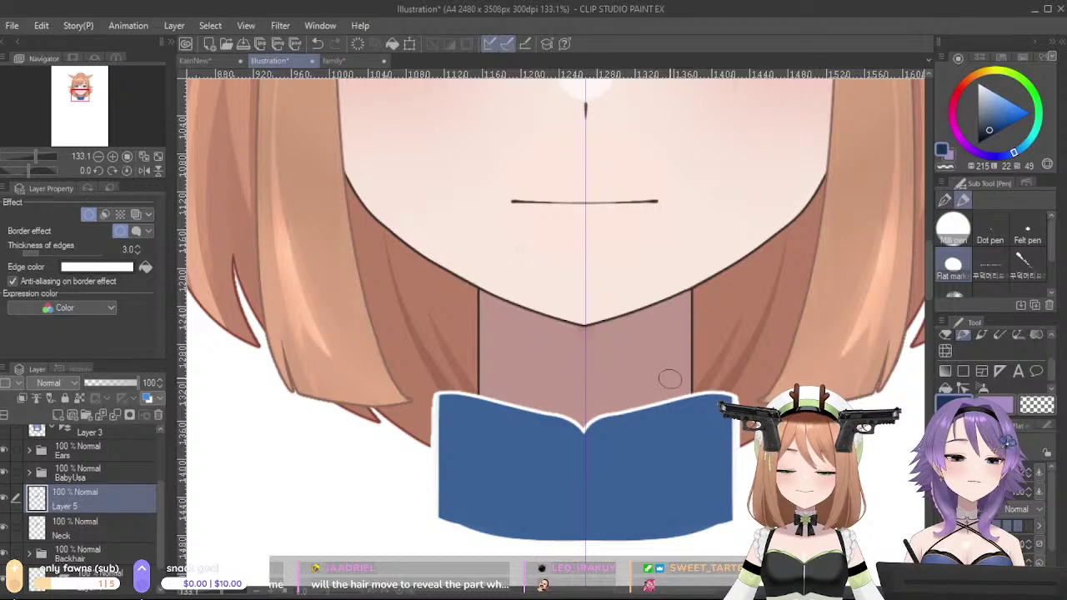
{"action": "left_click", "coordinate": [145, 267]}
- Shave the collar's sides straighter with the transparent G-pen and sample the collar's blue again
{"action": "left_click", "coordinate": [944, 200]}
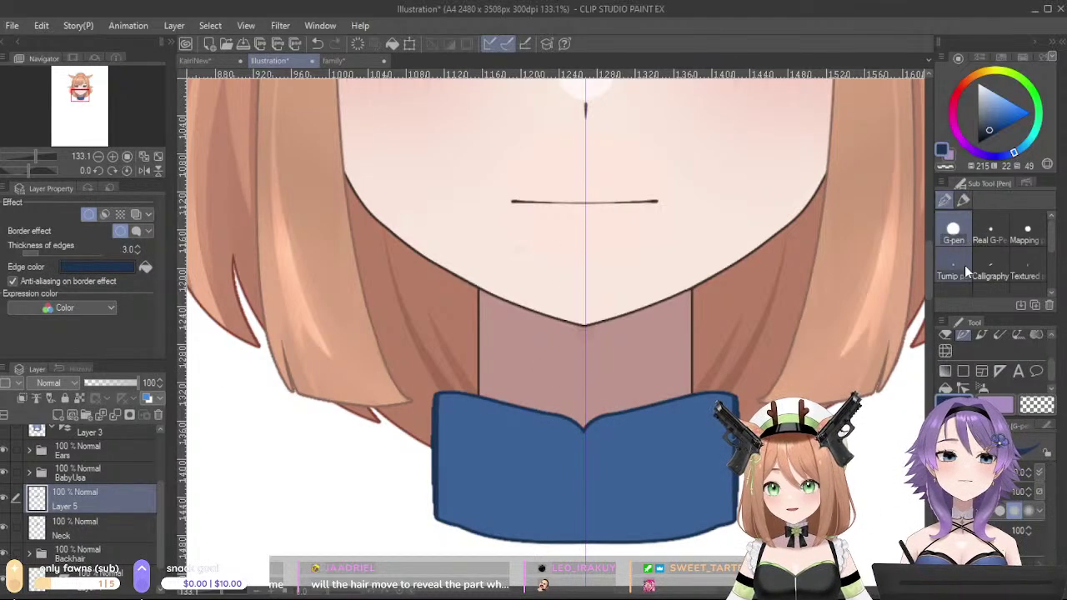
{"action": "key", "text": "ctrl+z"}
{"action": "key", "text": "c"}
{"action": "left_click_drag", "start_coordinate": [435, 401], "coordinate": [423, 511]}
{"action": "key", "text": "ctrl+z"}
{"action": "left_click_drag", "start_coordinate": [430, 372], "coordinate": [425, 554]}
{"action": "key", "text": "ctrl+z"}
{"action": "left_click_drag", "start_coordinate": [430, 368], "coordinate": [435, 583]}
{"action": "left_click_drag", "start_coordinate": [416, 500], "coordinate": [601, 552]}
{"action": "key", "text": "ctrl+z"}
{"action": "left_click", "coordinate": [494, 480], "text": "alt"}
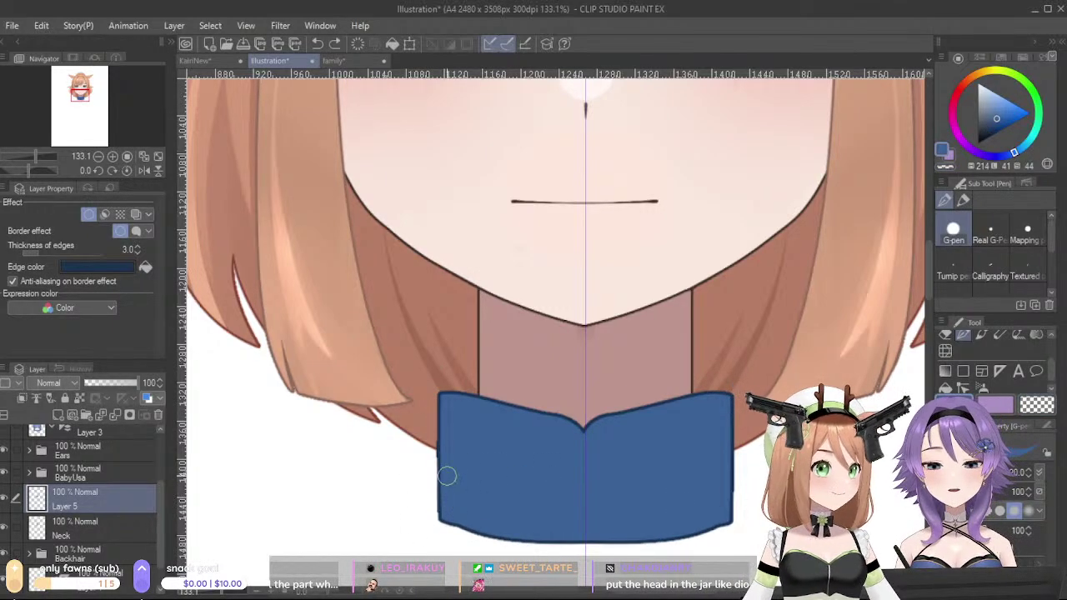
- Extend the collar's sides and bottom edge downward and raise its V-shaped top edge with blue G-pen strokes
{"action": "left_click_drag", "start_coordinate": [448, 407], "coordinate": [455, 540]}
{"action": "key", "text": "ctrl+z"}
{"action": "mouse_move", "coordinate": [447, 407]}
{"action": "left_mouse_down"}
{"action": "mouse_move", "coordinate": [451, 539]}
{"action": "mouse_move", "coordinate": [499, 558]}
{"action": "mouse_move", "coordinate": [554, 527]}
{"action": "mouse_move", "coordinate": [486, 522]}
{"action": "mouse_move", "coordinate": [631, 539]}
{"action": "mouse_move", "coordinate": [475, 525]}
{"action": "mouse_move", "coordinate": [609, 548]}
{"action": "left_mouse_up"}
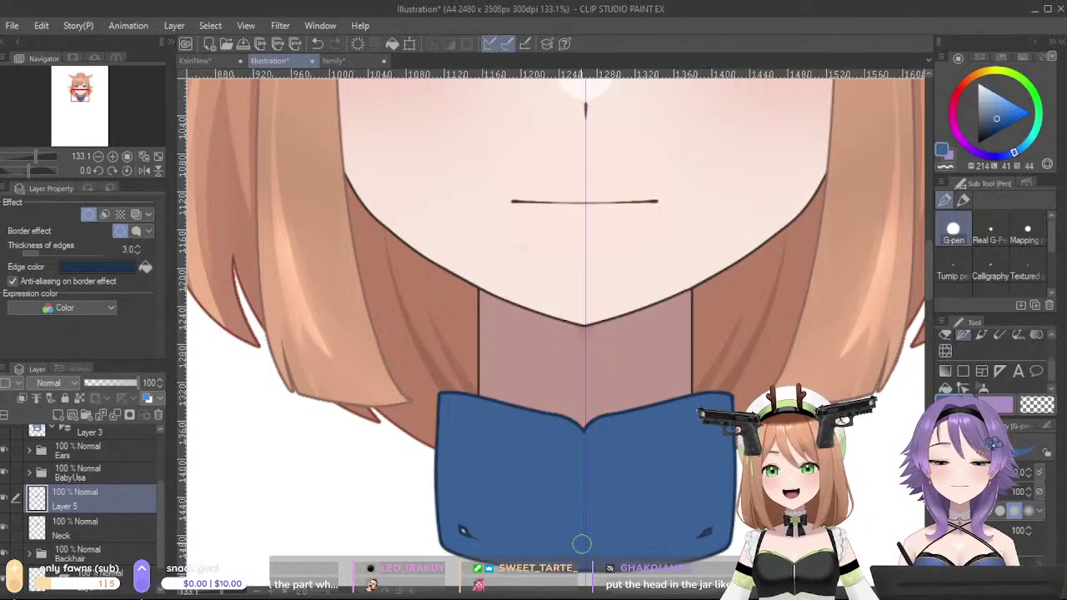
{"action": "left_click_drag", "start_coordinate": [445, 394], "coordinate": [600, 443]}
{"action": "key", "text": "ctrl+z"}
{"action": "mouse_move", "coordinate": [447, 393]}
{"action": "left_mouse_down"}
{"action": "mouse_move", "coordinate": [581, 425]}
{"action": "mouse_move", "coordinate": [601, 442]}
{"action": "left_mouse_up"}
- Erase along the outside of the extended collar to leave clean vertical sides and sharp upper corners
{"action": "key", "text": "c"}
{"action": "left_click_drag", "start_coordinate": [434, 358], "coordinate": [426, 527]}
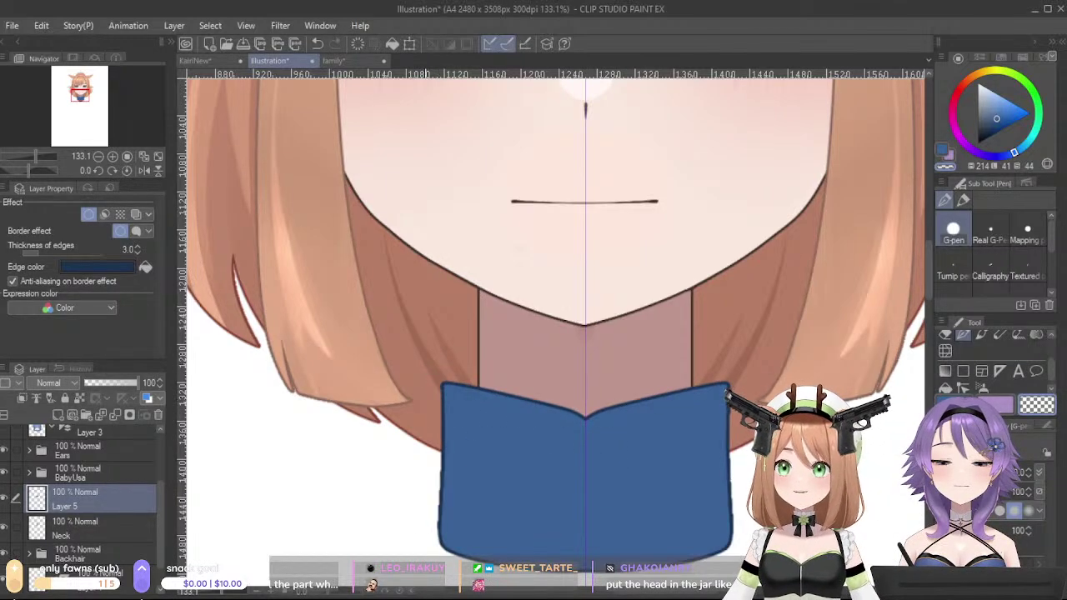
{"action": "key", "text": "ctrl+z"}
{"action": "mouse_move", "coordinate": [433, 349]}
{"action": "left_mouse_down"}
{"action": "mouse_move", "coordinate": [446, 545]}
{"action": "mouse_move", "coordinate": [425, 556]}
{"action": "left_mouse_up"}
{"action": "key", "text": "ctrl+z"}
{"action": "key", "text": "ctrl+z"}
{"action": "left_click_drag", "start_coordinate": [438, 326], "coordinate": [435, 576]}
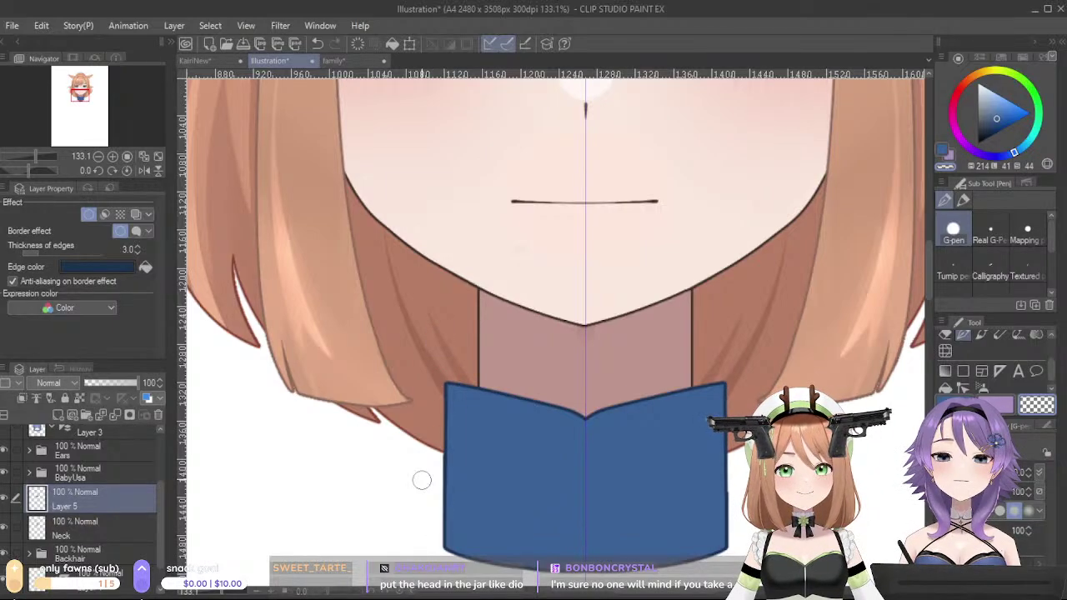
- Move the collar layer up the neck so it sits closer beneath the chin
{"action": "scroll", "coordinate": [422, 480], "scroll_direction": "down", "scroll_amount": 6}
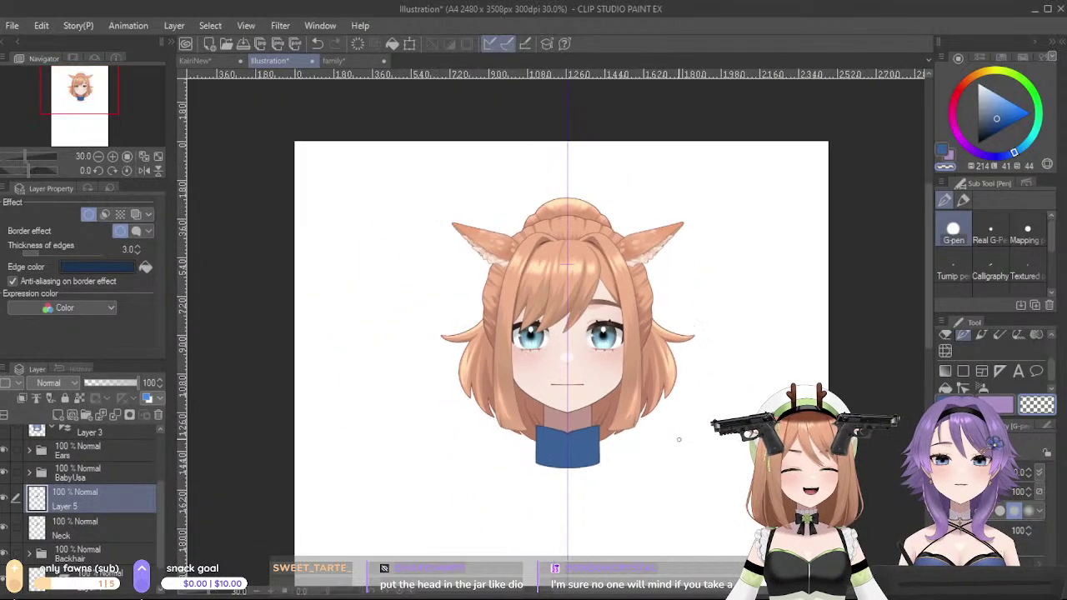
{"action": "scroll", "coordinate": [678, 440], "scroll_direction": "up", "scroll_amount": 4}
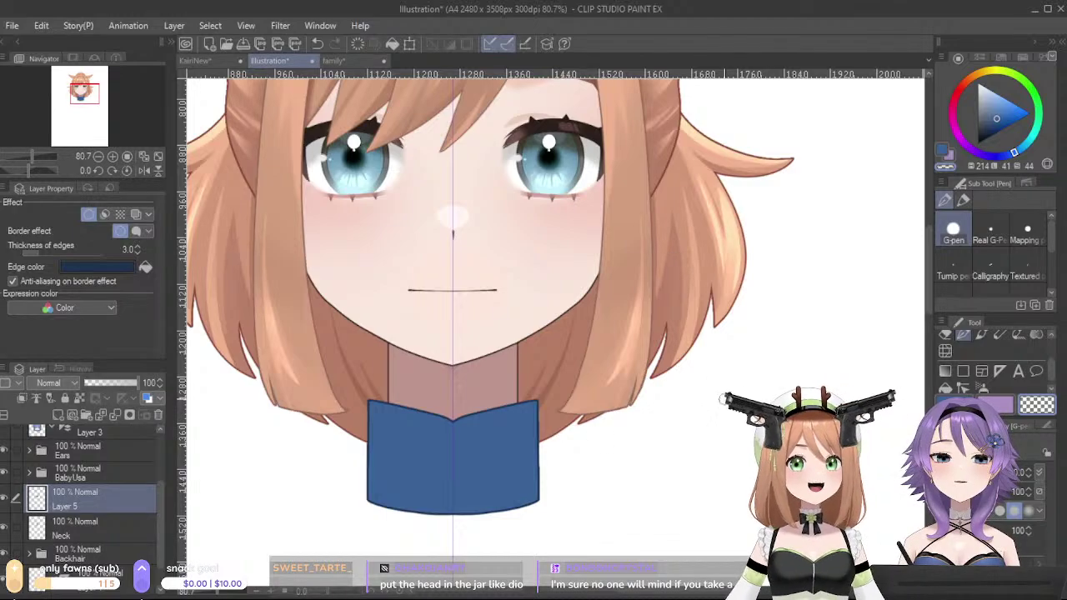
{"action": "scroll", "coordinate": [1000, 366], "scroll_direction": "up", "scroll_amount": 2}
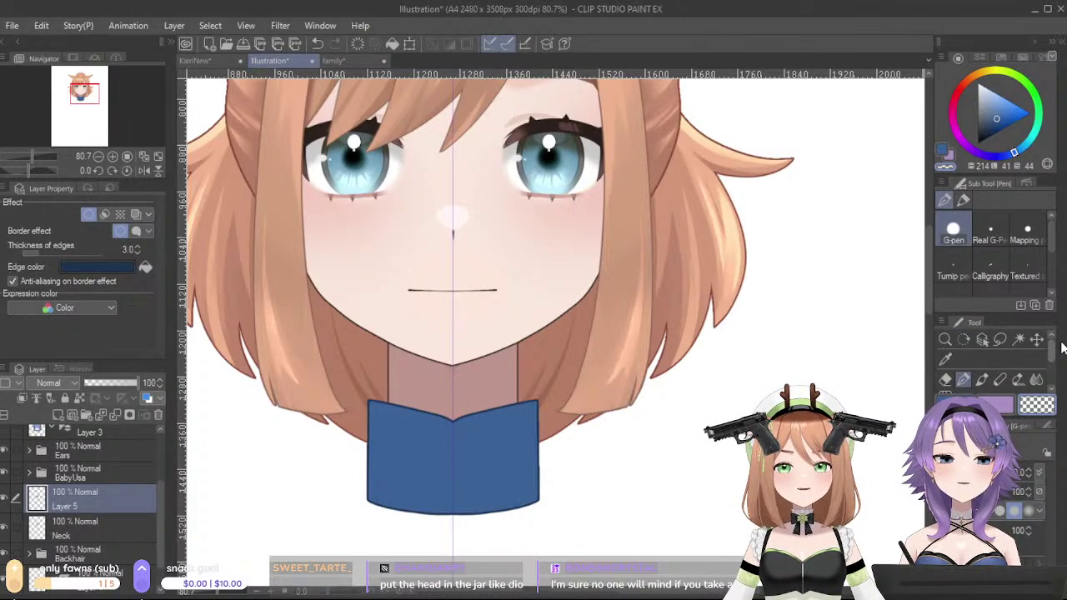
{"action": "left_click", "coordinate": [1036, 339]}
{"action": "left_click_drag", "start_coordinate": [423, 457], "coordinate": [430, 427]}
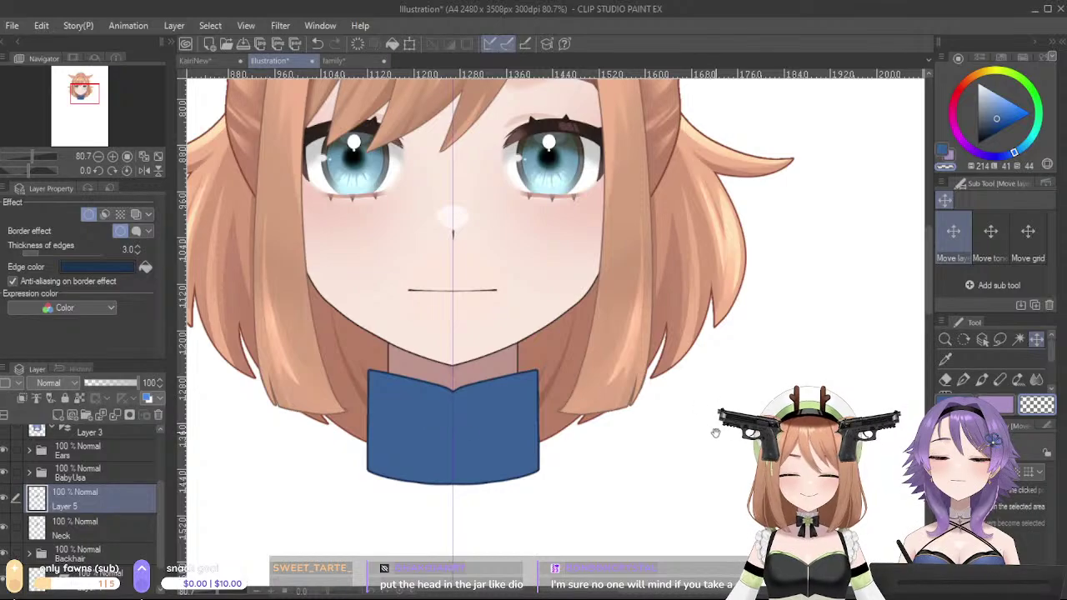
- Switch the pen to the Flat marker and lock the collar layer's transparent pixels
{"action": "left_click_drag", "start_coordinate": [712, 428], "coordinate": [794, 427]}
{"action": "scroll", "coordinate": [850, 250], "scroll_direction": "down", "scroll_amount": 1}
{"action": "scroll", "coordinate": [845, 255], "scroll_direction": "up", "scroll_amount": 3}
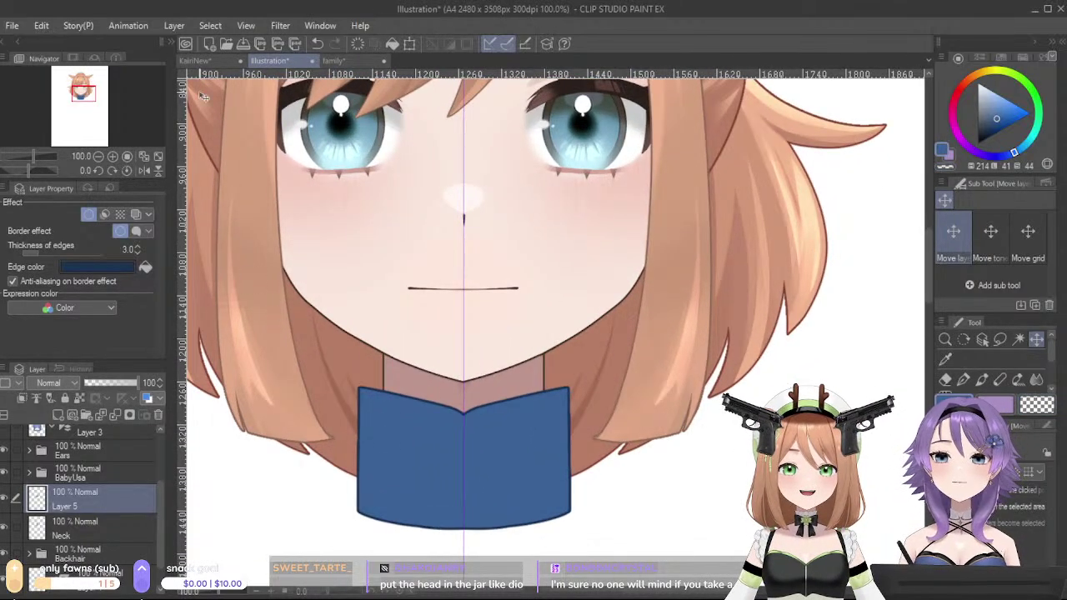
{"action": "left_click", "coordinate": [992, 121]}
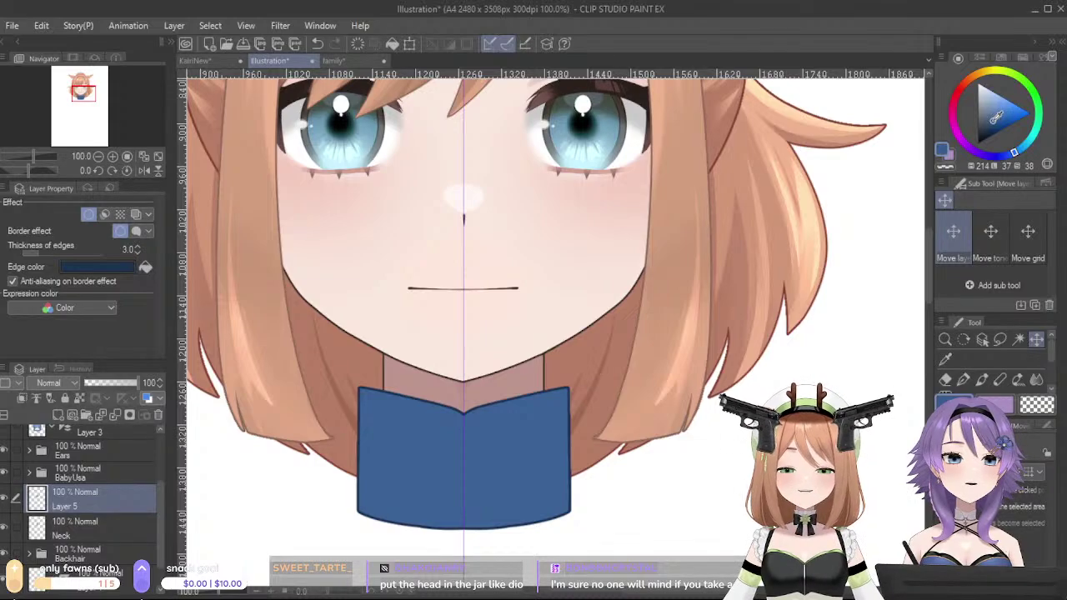
{"action": "left_click", "coordinate": [962, 381]}
{"action": "scroll", "coordinate": [1053, 367], "scroll_direction": "down", "scroll_amount": 1}
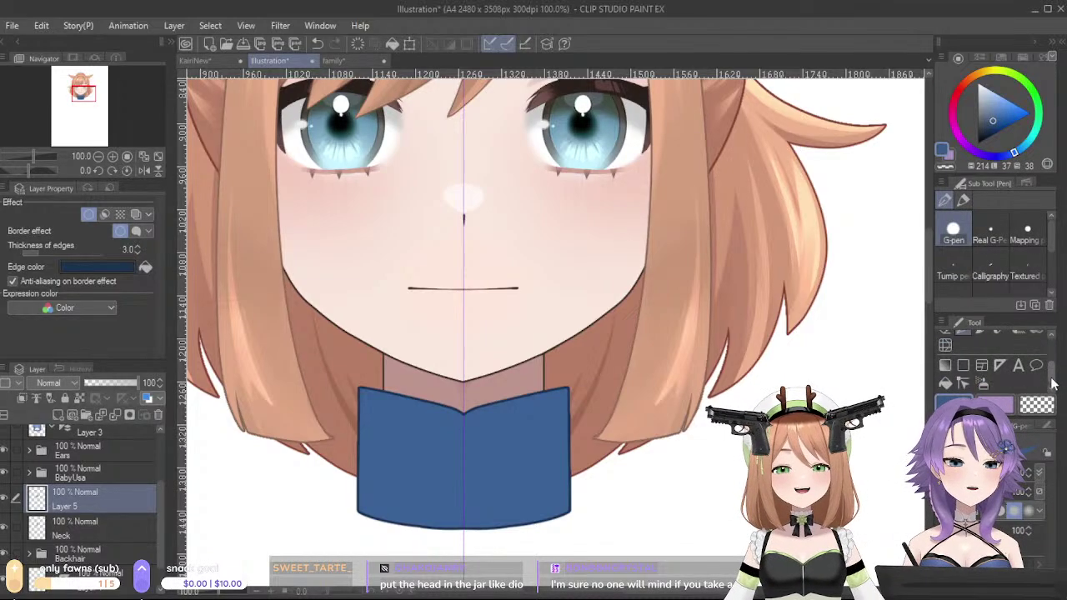
{"action": "scroll", "coordinate": [1053, 366], "scroll_direction": "up", "scroll_amount": 1}
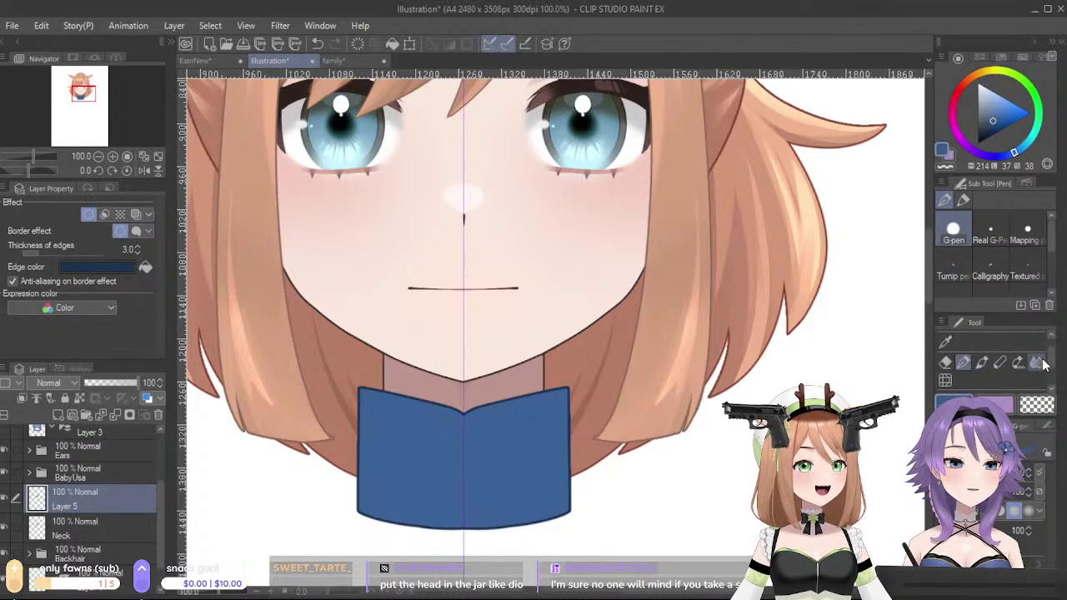
{"action": "left_click", "coordinate": [963, 200]}
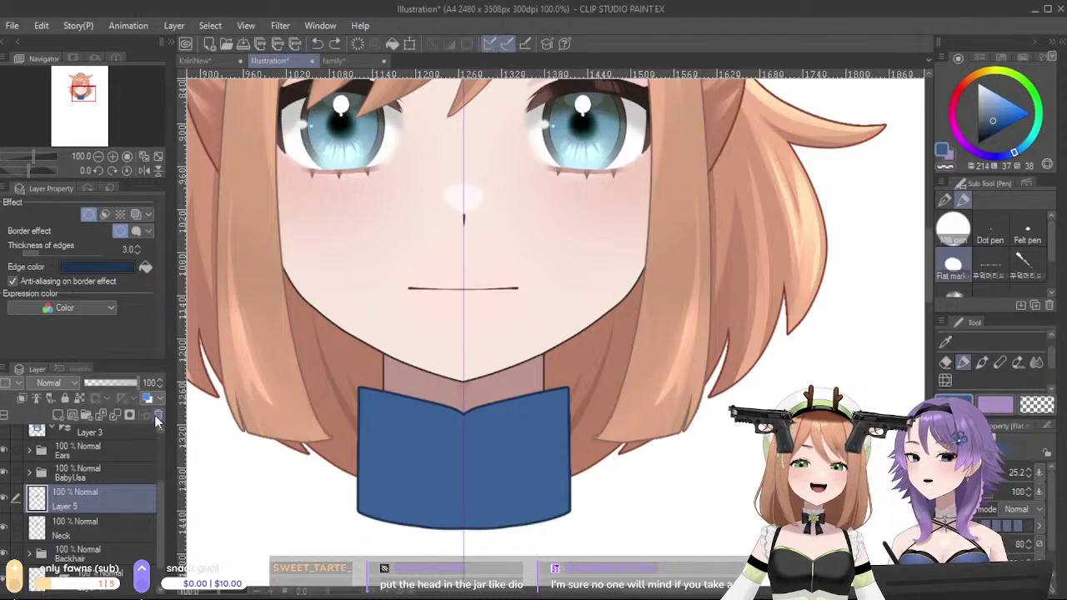
{"action": "left_click", "coordinate": [416, 295]}
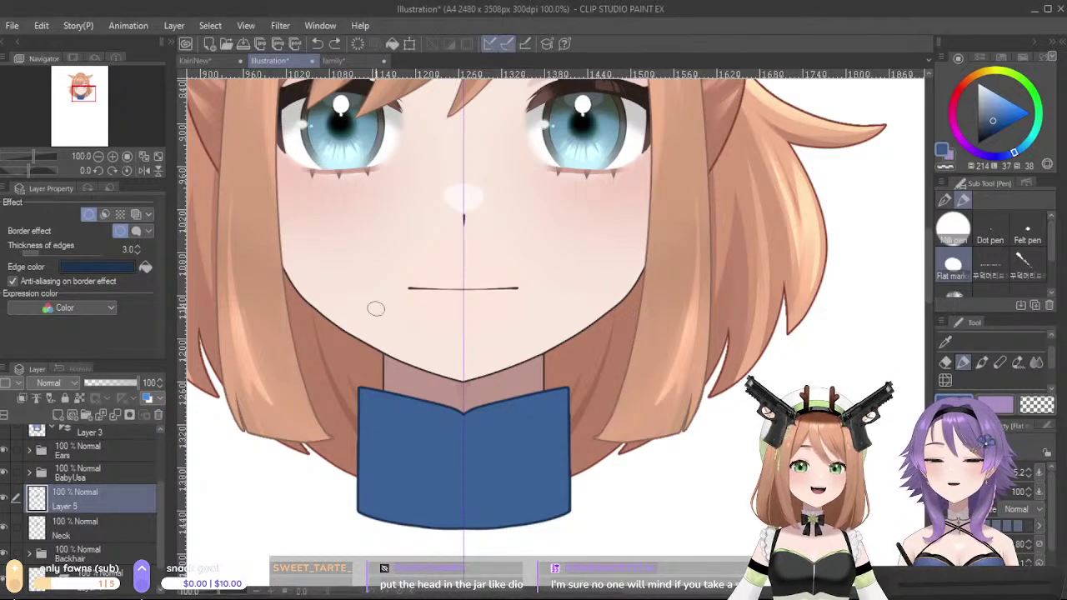
{"action": "left_click", "coordinate": [82, 400]}
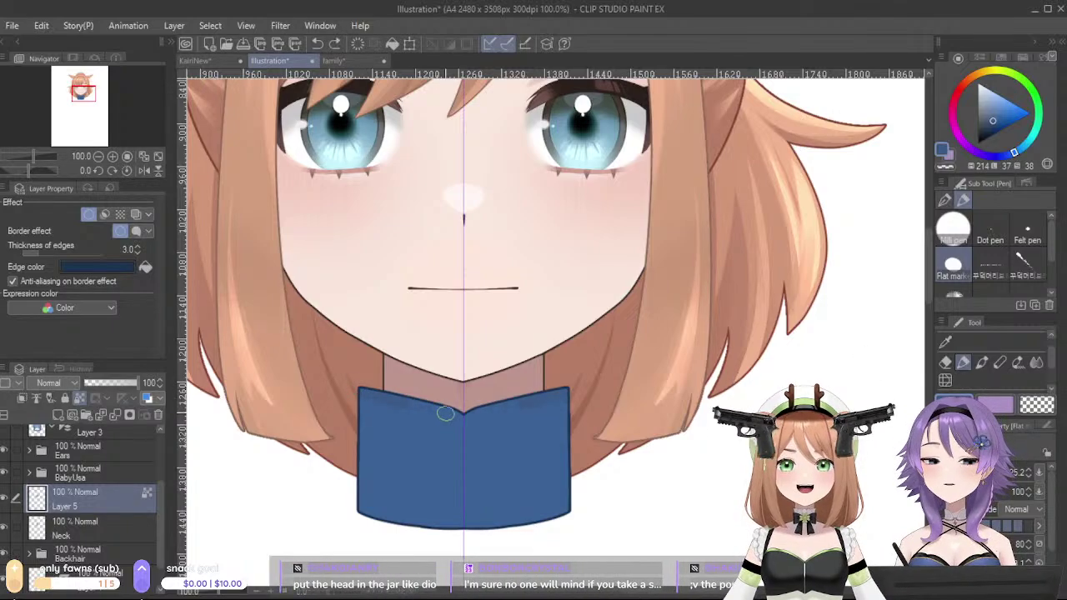
- Paint a darker blue shade band along the collar's V-shaped top edge with the Flat marker
{"action": "left_click", "coordinate": [991, 124]}
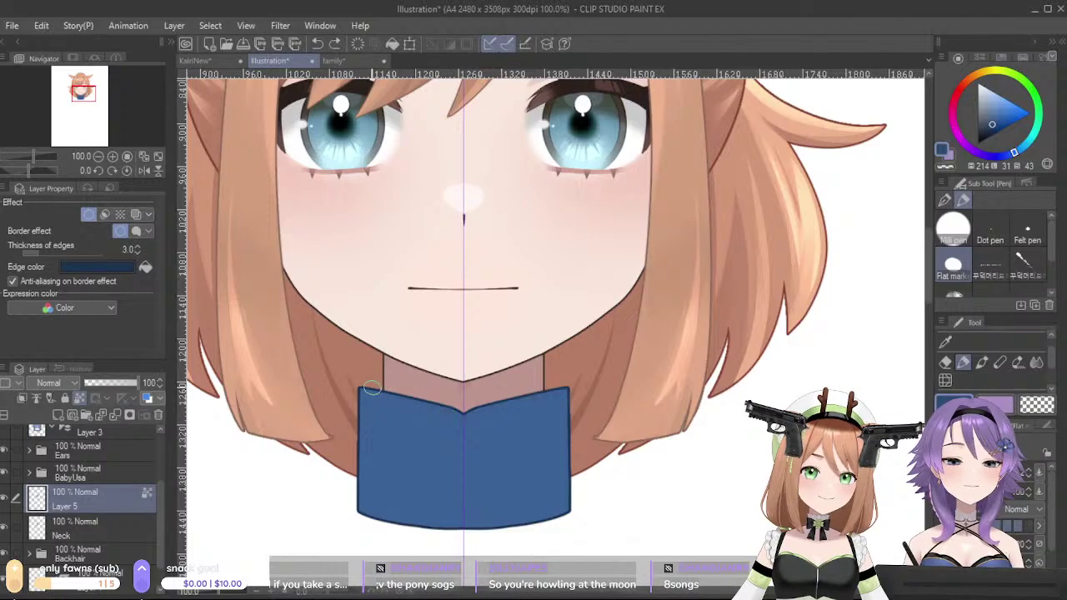
{"action": "mouse_move", "coordinate": [367, 394]}
{"action": "left_mouse_down"}
{"action": "mouse_move", "coordinate": [473, 420]}
{"action": "mouse_move", "coordinate": [359, 399]}
{"action": "mouse_move", "coordinate": [393, 392]}
{"action": "mouse_move", "coordinate": [461, 415]}
{"action": "left_mouse_up"}
{"action": "key", "text": "ctrl+z"}
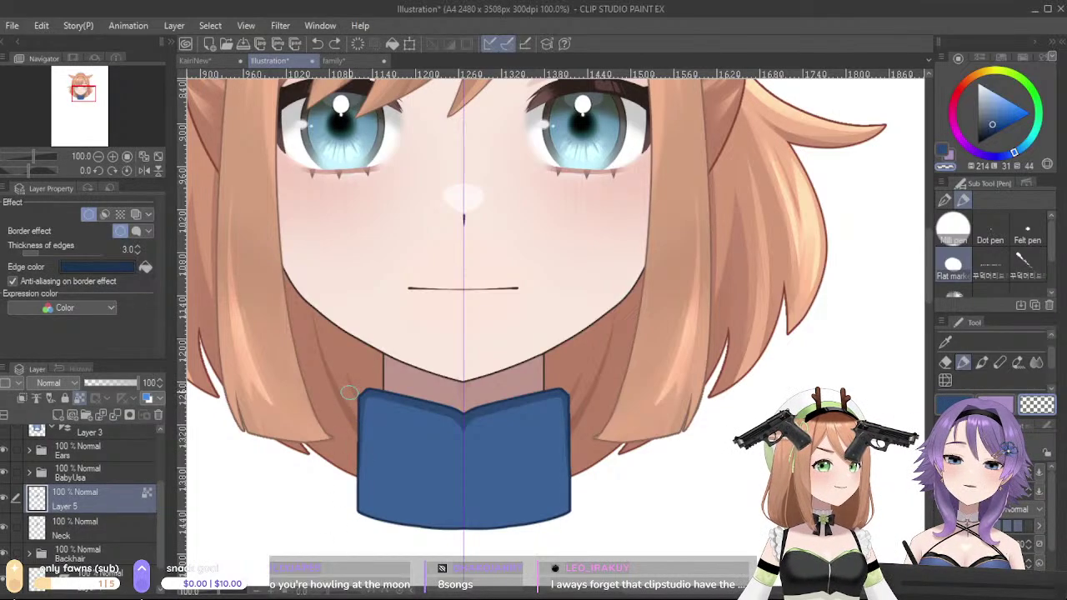
- Shave along the outside of the collar's vertical sides with the transparent Flat marker
{"action": "mouse_move", "coordinate": [350, 385]}
{"action": "left_mouse_down"}
{"action": "mouse_move", "coordinate": [350, 536]}
{"action": "mouse_move", "coordinate": [348, 518]}
{"action": "left_mouse_up"}
{"action": "left_click_drag", "start_coordinate": [356, 424], "coordinate": [347, 533]}
{"action": "key", "text": "ctrl+z"}
{"action": "key", "text": "ctrl+y"}
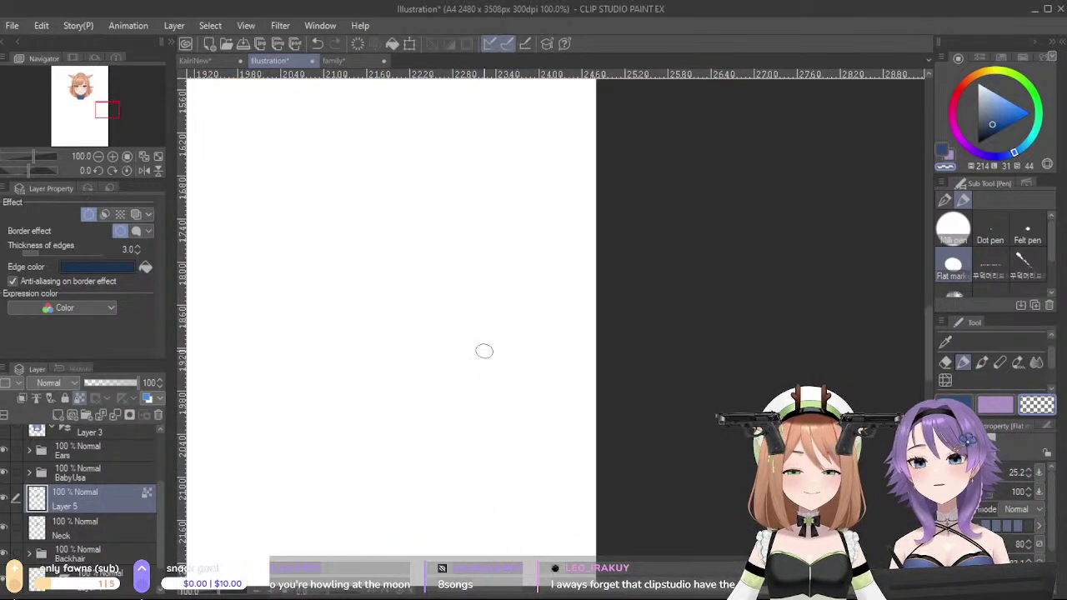
{"action": "scroll", "coordinate": [482, 355], "scroll_direction": "down", "scroll_amount": 5}
{"action": "left_click_drag", "start_coordinate": [392, 269], "coordinate": [576, 416]}
{"action": "scroll", "coordinate": [497, 392], "scroll_direction": "up", "scroll_amount": 5}
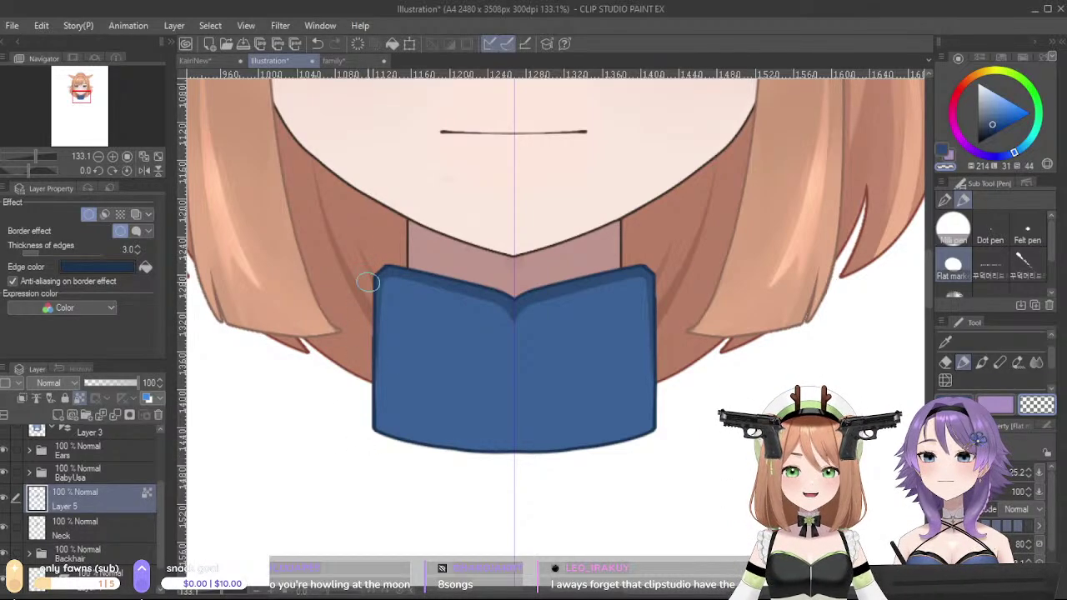
{"action": "key", "text": "ctrl+z"}
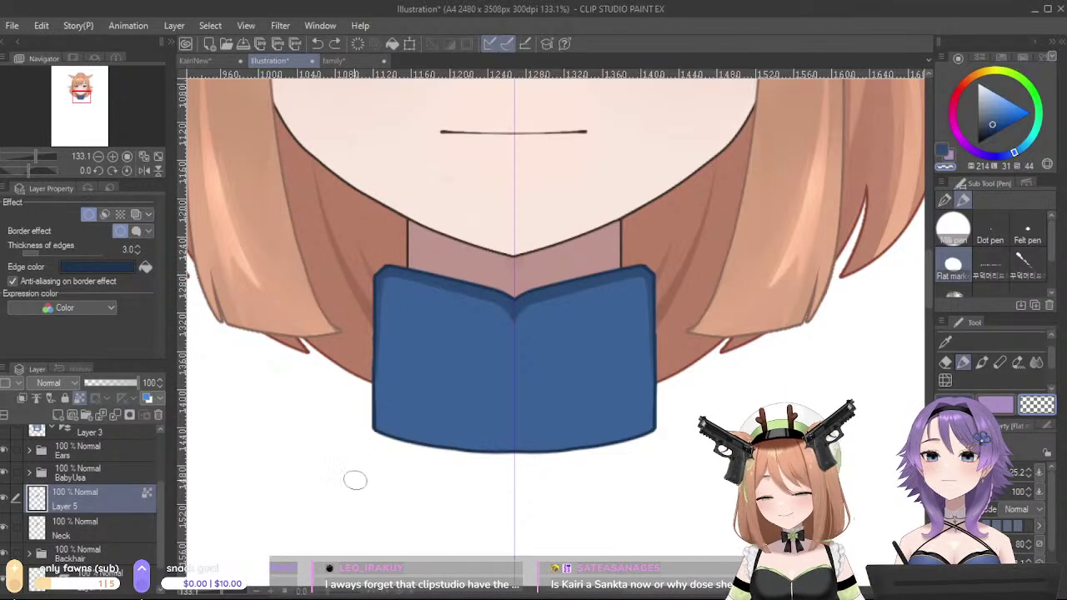
- Check the hoodie in the family drawing, then create an empty copy of the outlined collar layer with its transparent pixels unlocked
{"action": "left_click", "coordinate": [333, 61]}
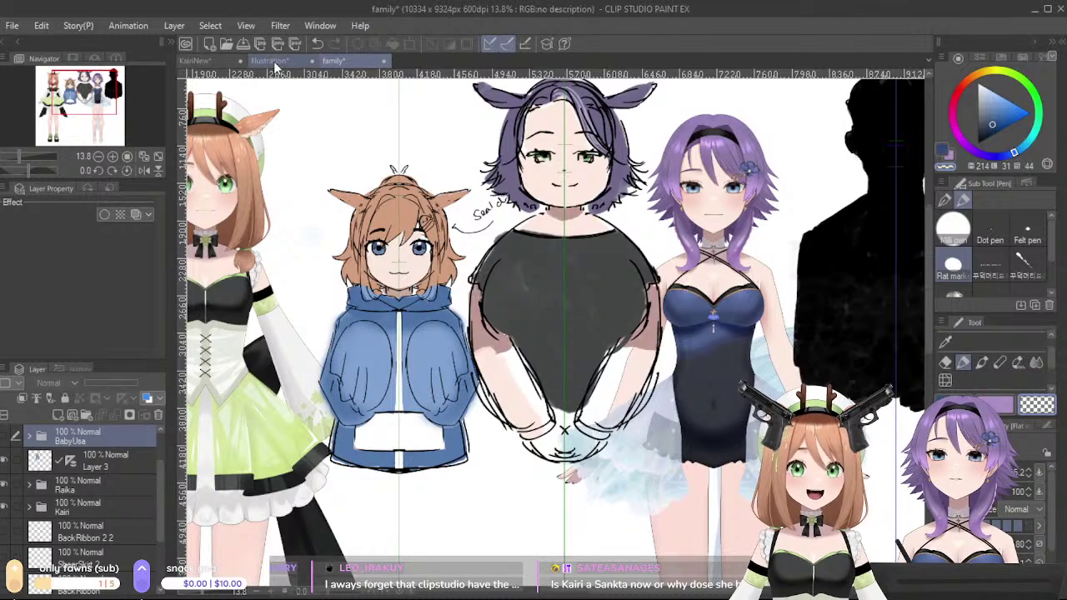
{"action": "left_click", "coordinate": [280, 61]}
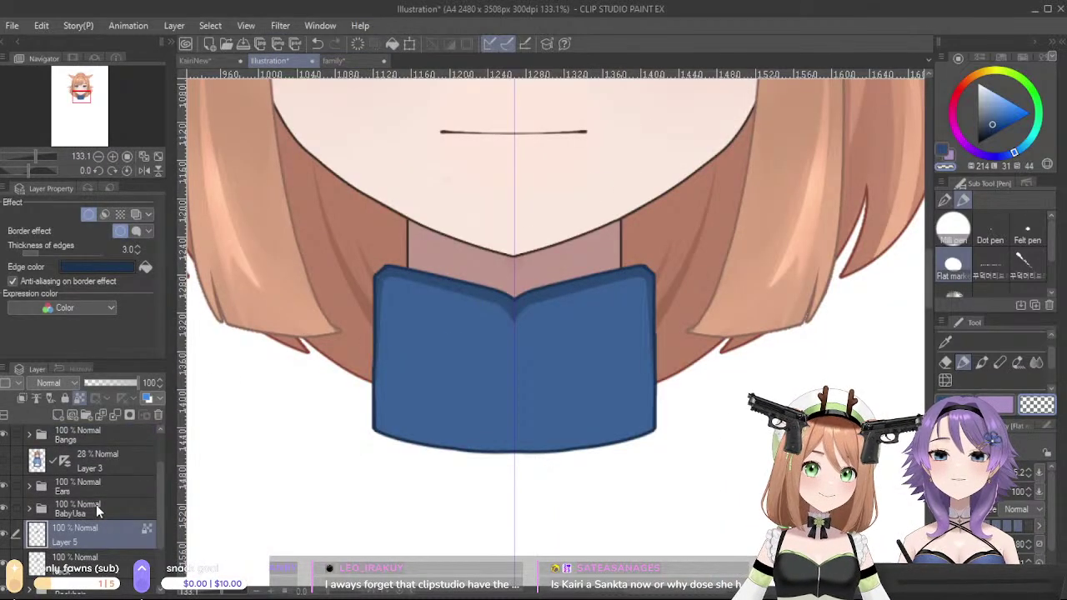
{"action": "key", "text": "ctrl+v"}
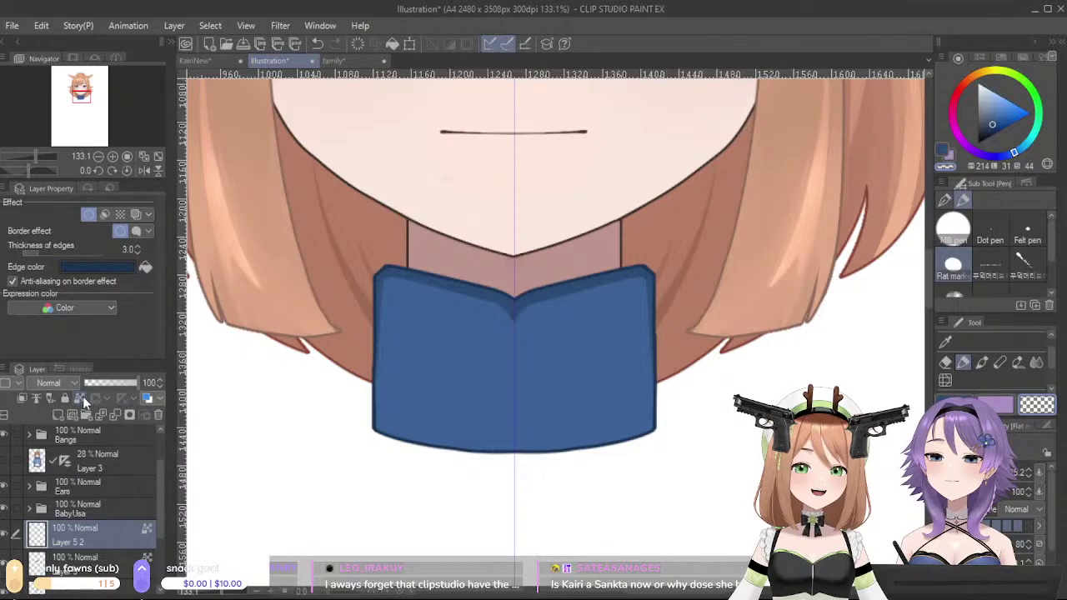
{"action": "scroll", "coordinate": [211, 250], "scroll_direction": "down", "scroll_amount": 7}
{"action": "mouse_move", "coordinate": [506, 378]}
{"action": "left_mouse_down"}
{"action": "mouse_move", "coordinate": [642, 405]}
{"action": "mouse_move", "coordinate": [600, 481]}
{"action": "mouse_move", "coordinate": [598, 415]}
{"action": "left_mouse_up"}
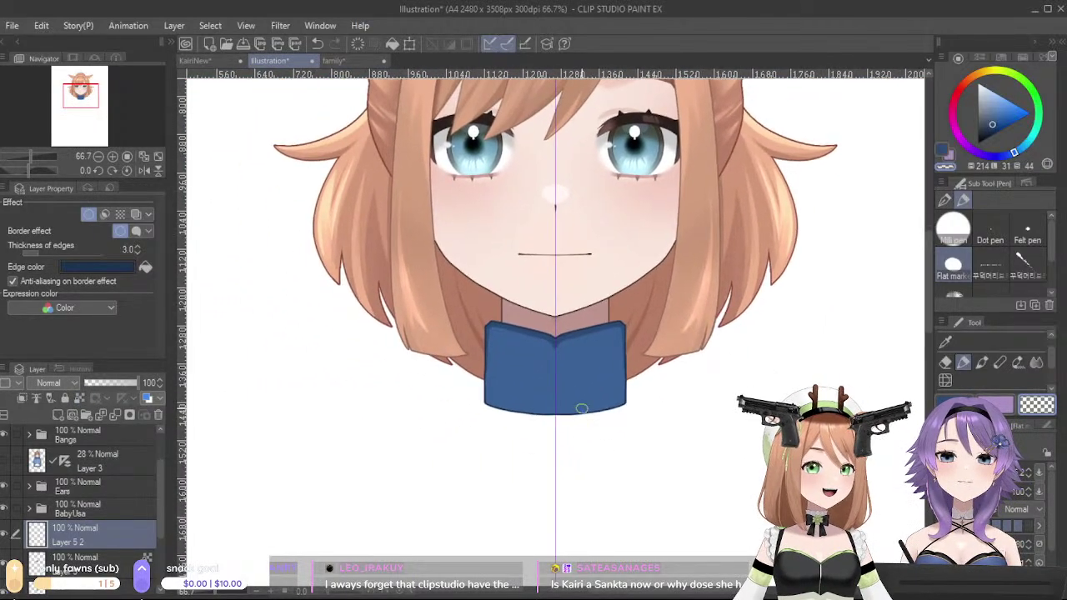
- Outline a wide hood with a V-shaped neckline around the collar in the collar's blue and fill it
{"action": "left_click", "coordinate": [526, 333], "text": "alt"}
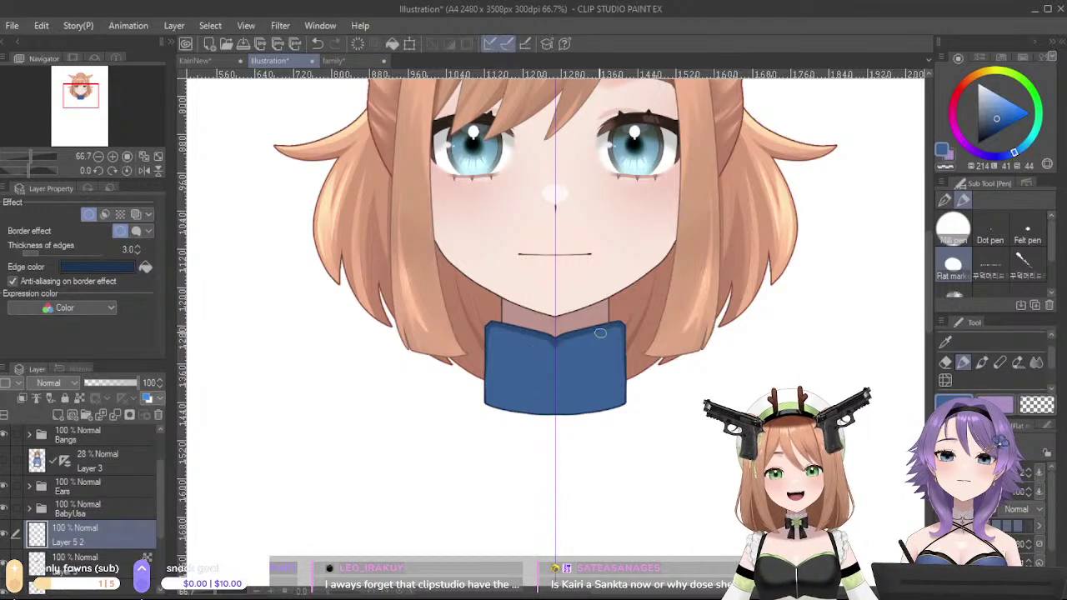
{"action": "left_click_drag", "start_coordinate": [539, 432], "coordinate": [690, 367]}
{"action": "key", "text": "ctrl+z"}
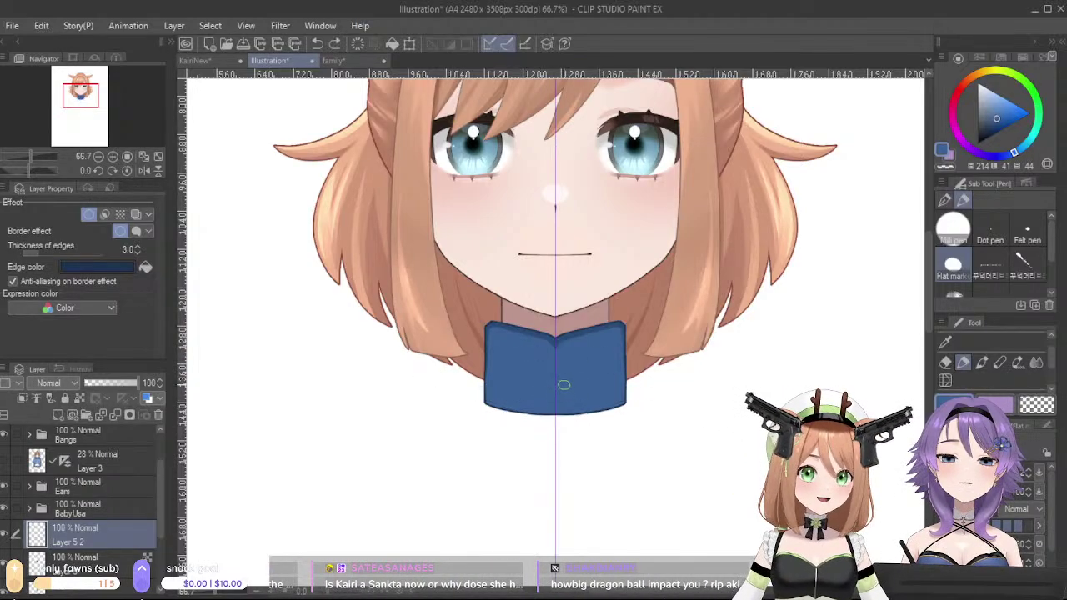
{"action": "left_click_drag", "start_coordinate": [541, 395], "coordinate": [654, 336]}
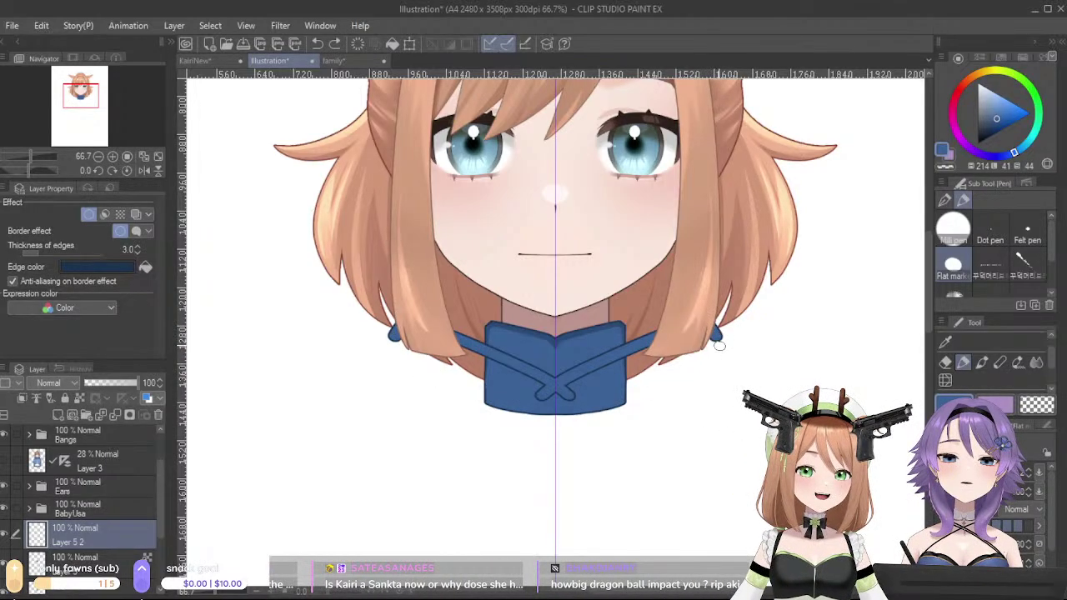
{"action": "mouse_move", "coordinate": [741, 388]}
{"action": "left_mouse_down"}
{"action": "mouse_move", "coordinate": [667, 407]}
{"action": "mouse_move", "coordinate": [543, 413]}
{"action": "left_mouse_up"}
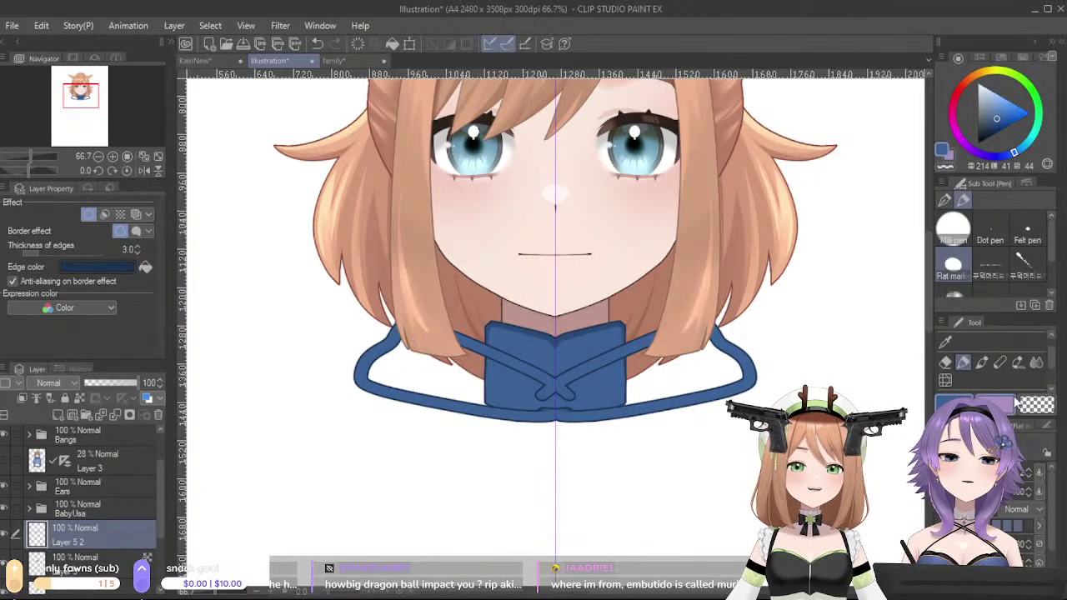
{"action": "left_click", "coordinate": [946, 200]}
{"action": "scroll", "coordinate": [1050, 364], "scroll_direction": "down", "scroll_amount": 2}
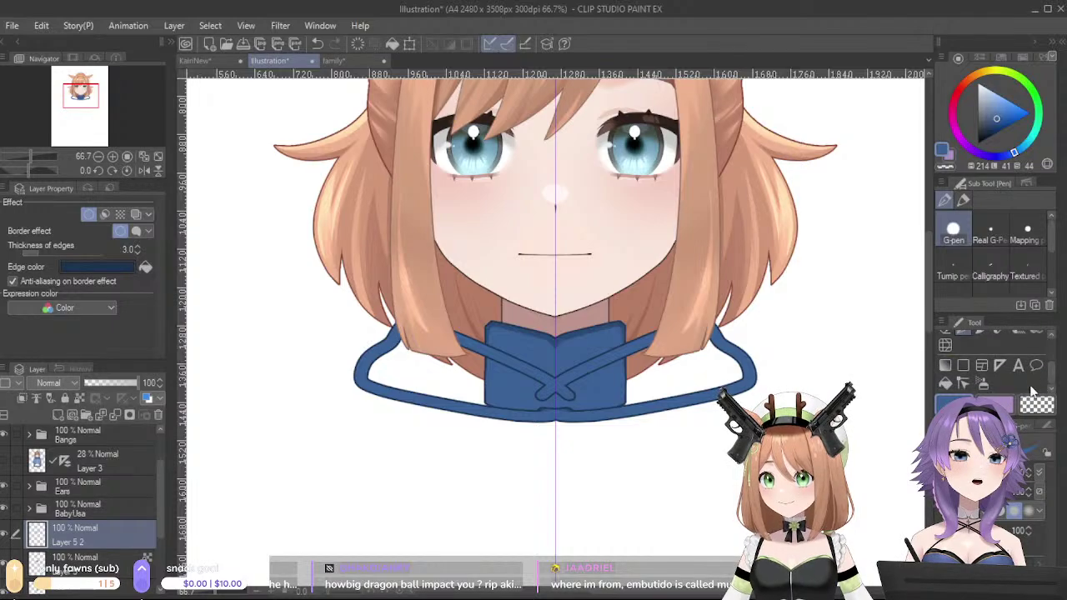
{"action": "left_click", "coordinate": [944, 384]}
{"action": "left_click", "coordinate": [644, 380]}
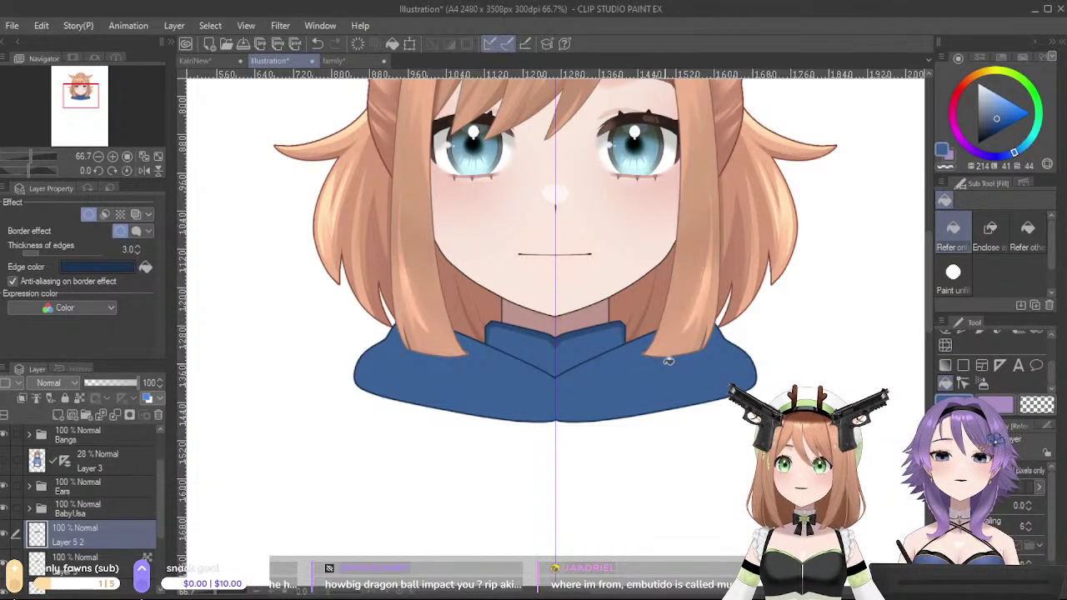
- Smooth the hood's bottom edge across the centre line with blue G-pen strokes
{"action": "scroll", "coordinate": [1052, 375], "scroll_direction": "up", "scroll_amount": 2}
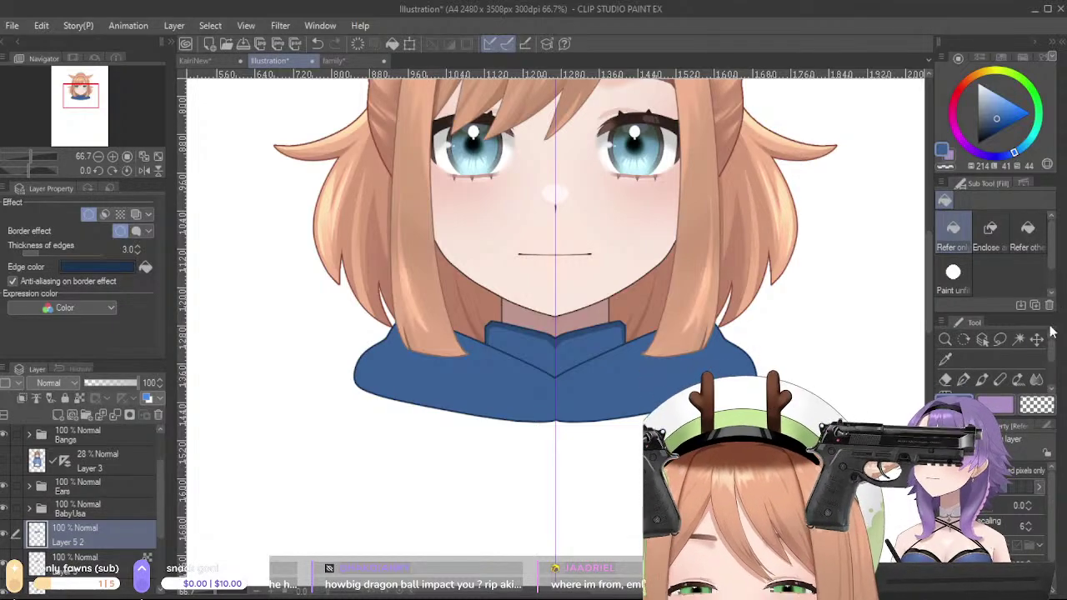
{"action": "key", "text": "p"}
{"action": "left_click_drag", "start_coordinate": [423, 402], "coordinate": [552, 426]}
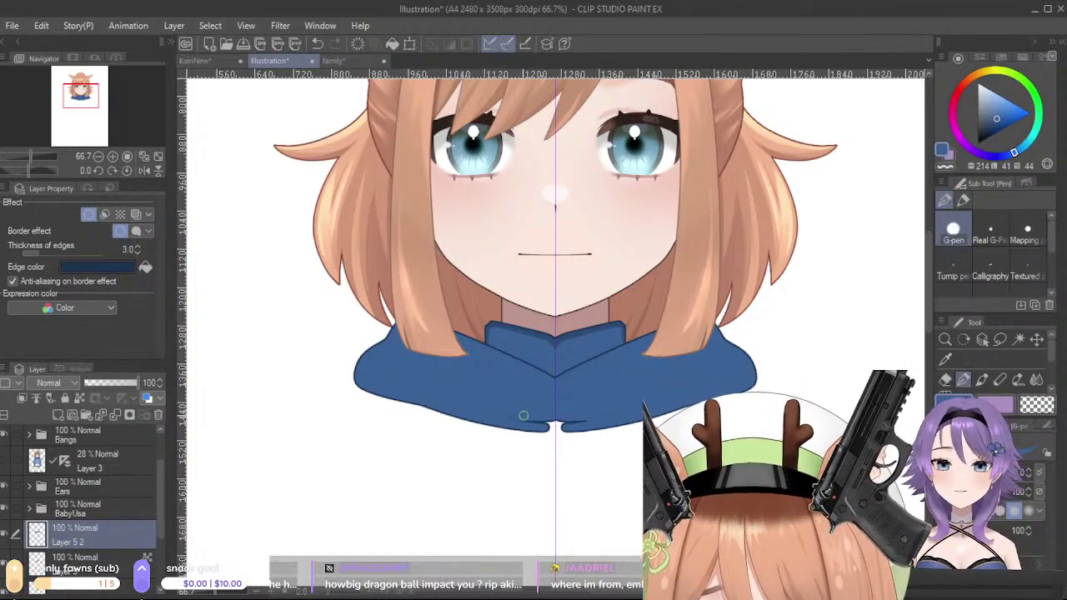
{"action": "key", "text": "ctrl+z"}
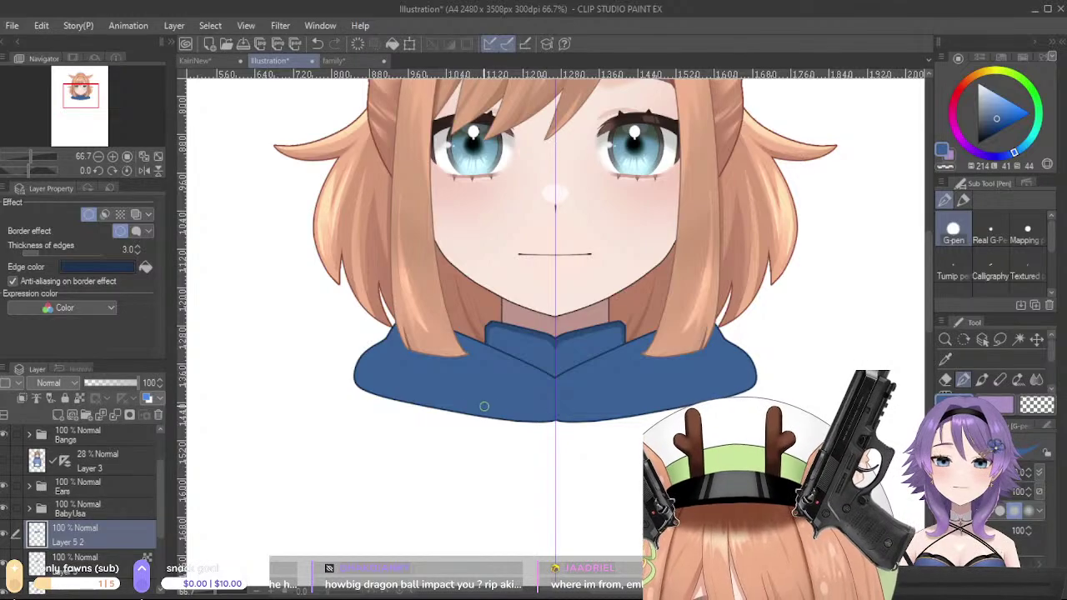
{"action": "mouse_move", "coordinate": [372, 389]}
{"action": "left_mouse_down"}
{"action": "mouse_move", "coordinate": [498, 422]}
{"action": "mouse_move", "coordinate": [578, 424]}
{"action": "left_mouse_up"}
{"action": "key", "text": "ctrl+z"}
{"action": "left_click_drag", "start_coordinate": [508, 415], "coordinate": [564, 417]}
{"action": "key", "text": "ctrl+z"}
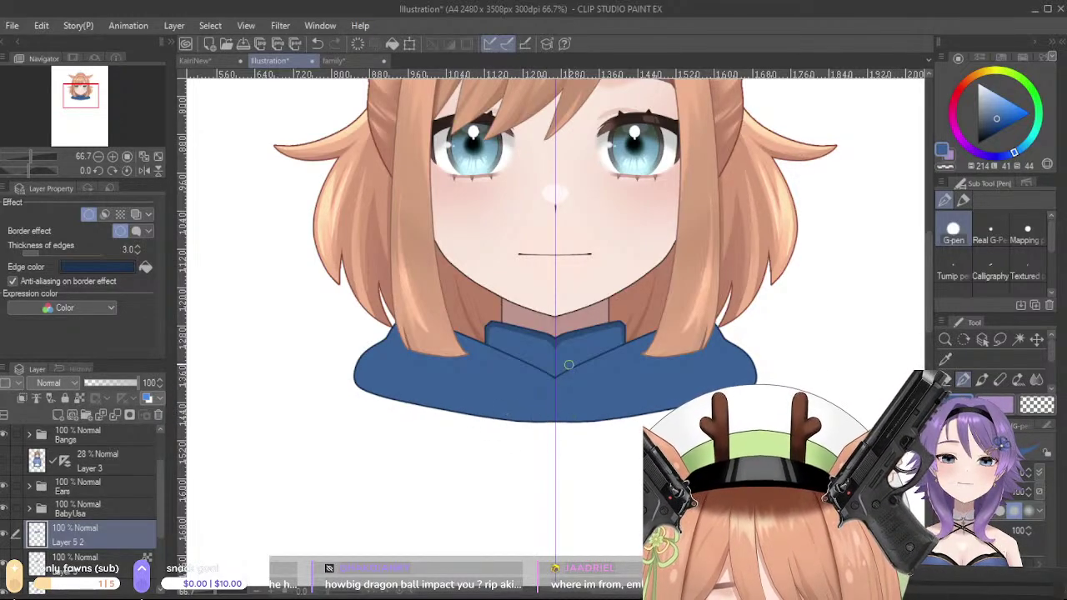
- Compare with the family drawing and build up the hood's upper sides beside the hair with blue G-pen strokes
{"action": "scroll", "coordinate": [568, 364], "scroll_direction": "down", "scroll_amount": 5}
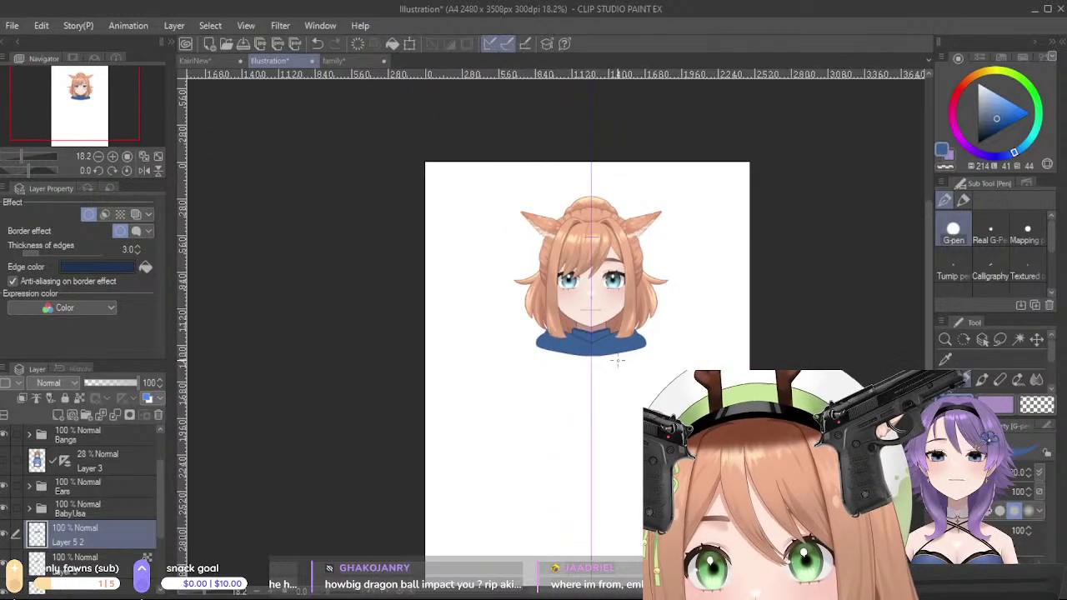
{"action": "left_click", "coordinate": [334, 61]}
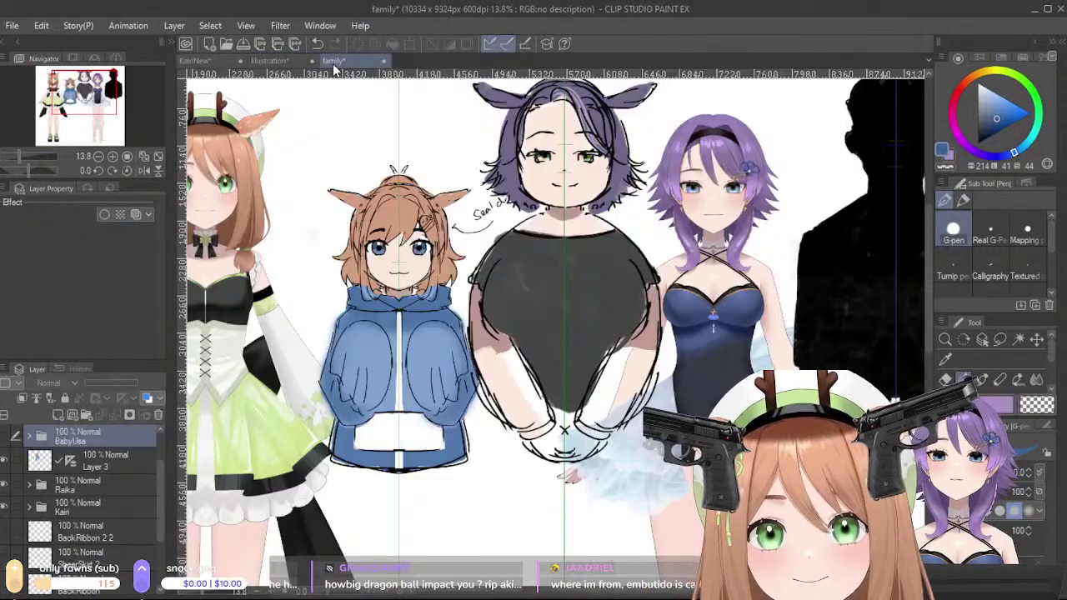
{"action": "left_click", "coordinate": [277, 63]}
{"action": "scroll", "coordinate": [746, 284], "scroll_direction": "up", "scroll_amount": 2}
{"action": "left_click_drag", "start_coordinate": [637, 518], "coordinate": [593, 223]}
{"action": "scroll", "coordinate": [593, 223], "scroll_direction": "up", "scroll_amount": 2}
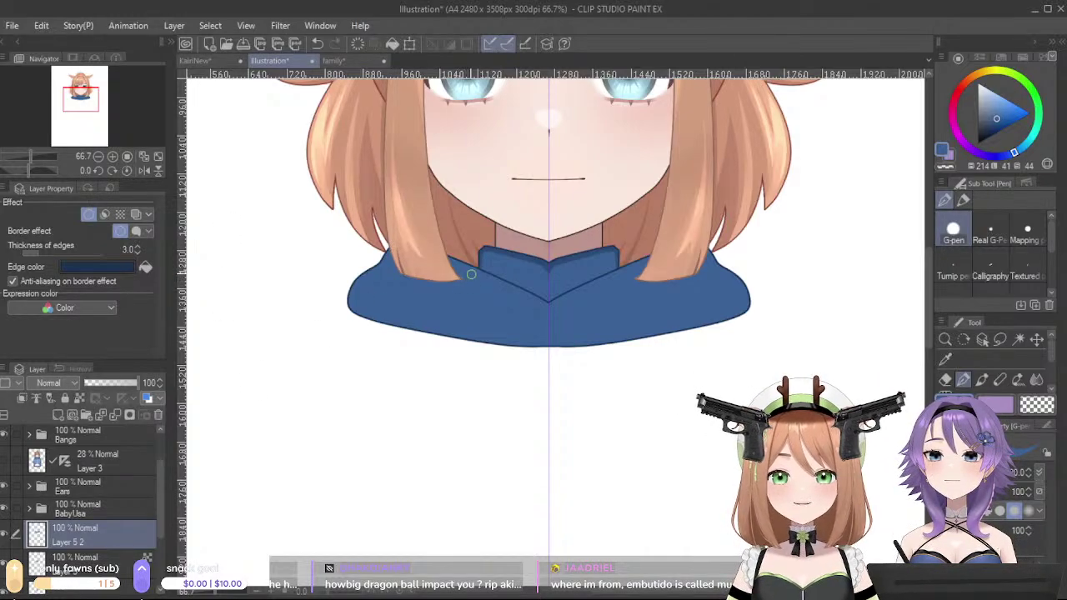
{"action": "left_click_drag", "start_coordinate": [381, 242], "coordinate": [380, 259]}
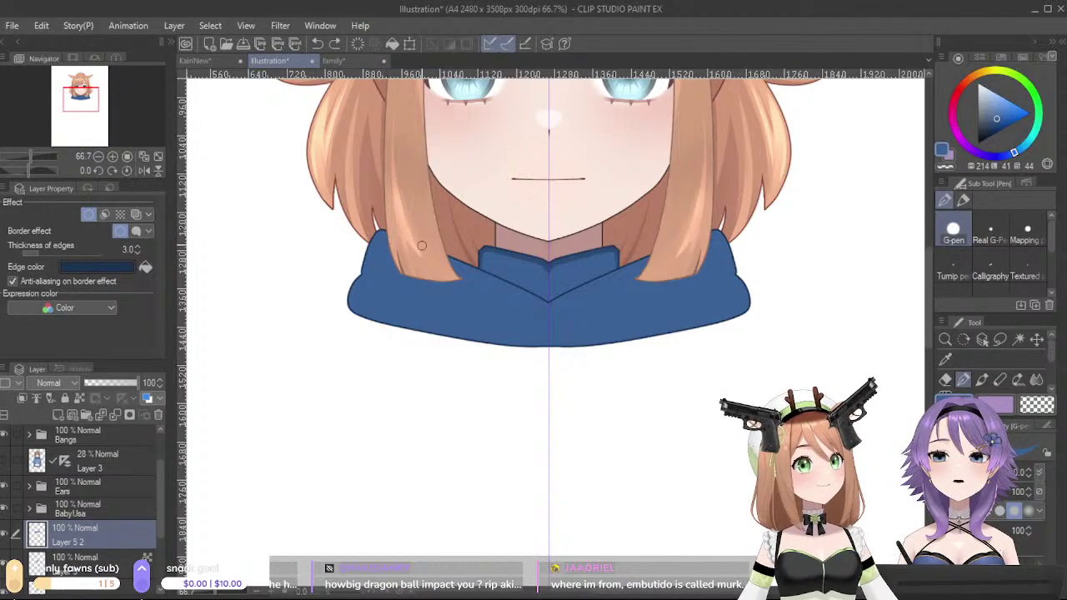
{"action": "key", "text": "ctrl+z"}
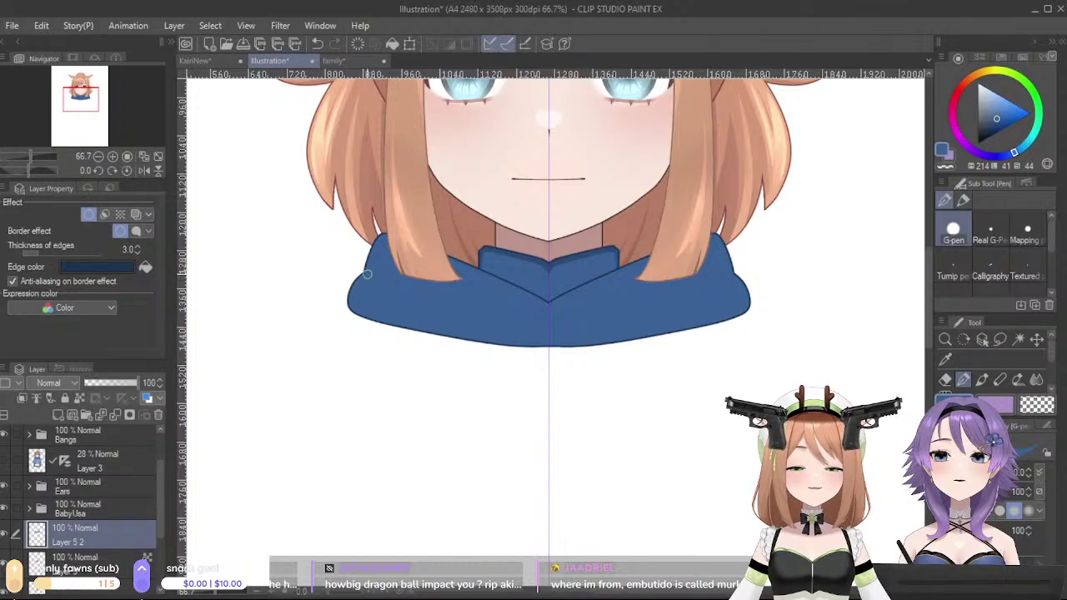
- Trim the hood's rounded outer ends into straighter sides with the transparent G-pen
{"action": "left_click_drag", "start_coordinate": [358, 257], "coordinate": [341, 326]}
{"action": "key", "text": "ctrl+z"}
{"action": "key", "text": "c"}
{"action": "left_click_drag", "start_coordinate": [353, 267], "coordinate": [345, 320]}
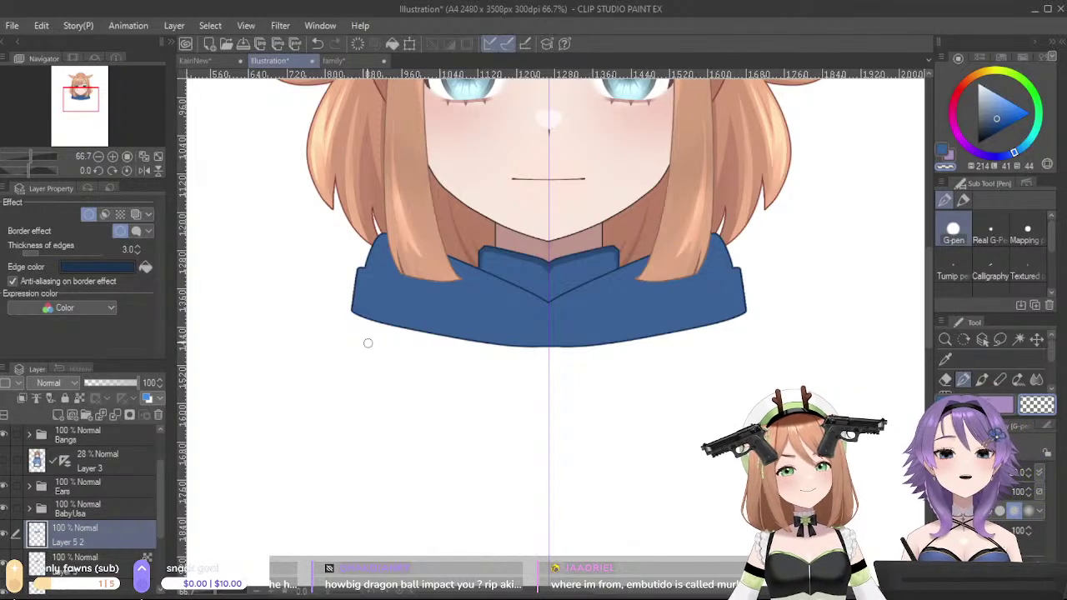
- Sample the collar's dark shade blue and paint the whole inner collar with it on its own layer
{"action": "key", "text": "c"}
{"action": "left_click", "coordinate": [491, 250], "text": "alt"}
{"action": "left_click", "coordinate": [102, 550]}
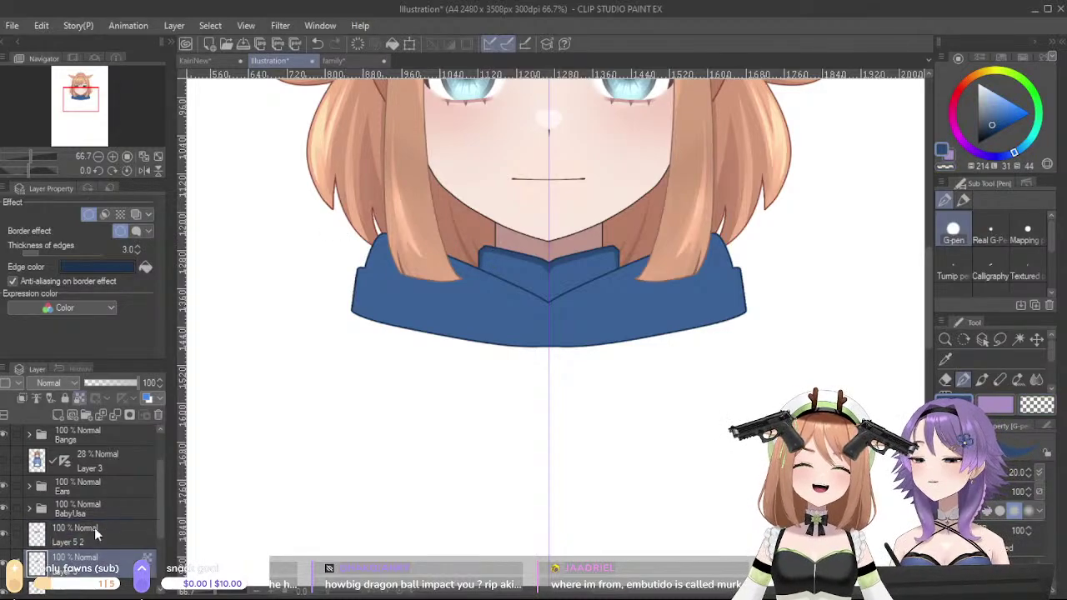
{"action": "mouse_move", "coordinate": [502, 280]}
{"action": "left_mouse_down"}
{"action": "mouse_move", "coordinate": [528, 309]}
{"action": "mouse_move", "coordinate": [534, 287]}
{"action": "mouse_move", "coordinate": [510, 245]}
{"action": "mouse_move", "coordinate": [555, 295]}
{"action": "mouse_move", "coordinate": [546, 266]}
{"action": "left_mouse_up"}
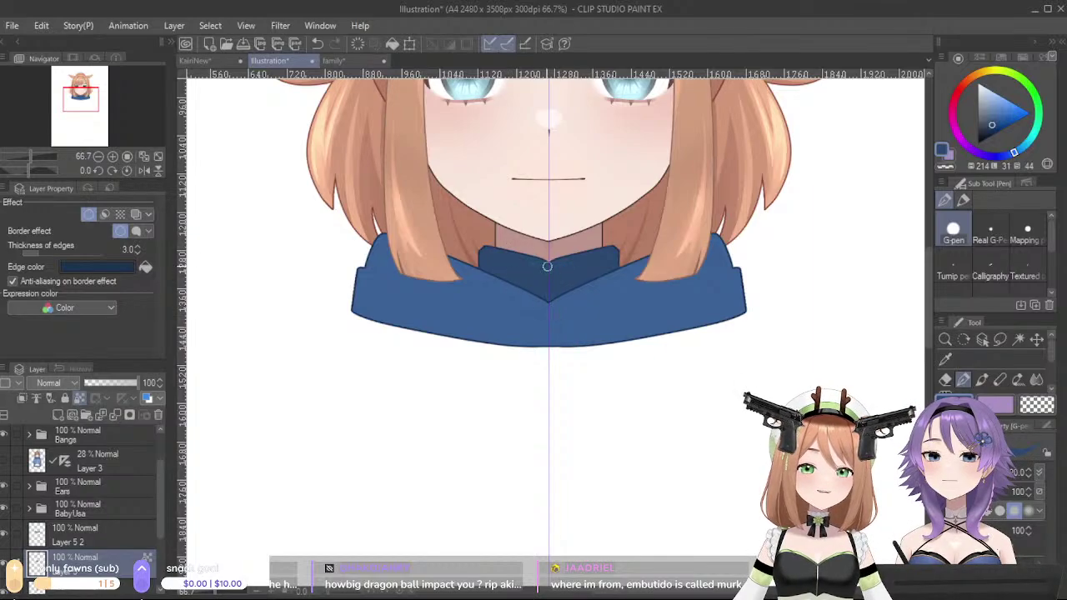
- Draw thin dark blue fold lines running inward from the hood's outer sides with the G-pen on Layer 5 2
{"action": "left_click", "coordinate": [103, 542]}
{"action": "left_click_drag", "start_coordinate": [360, 265], "coordinate": [413, 283]}
{"action": "key", "text": "ctrl+z"}
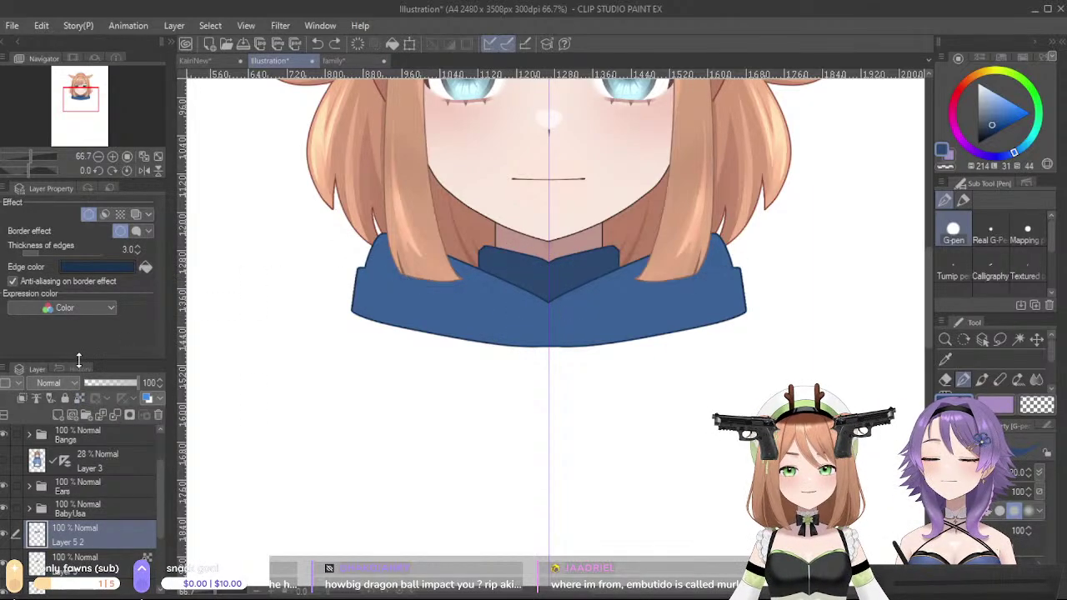
{"action": "left_click_drag", "start_coordinate": [359, 263], "coordinate": [434, 291]}
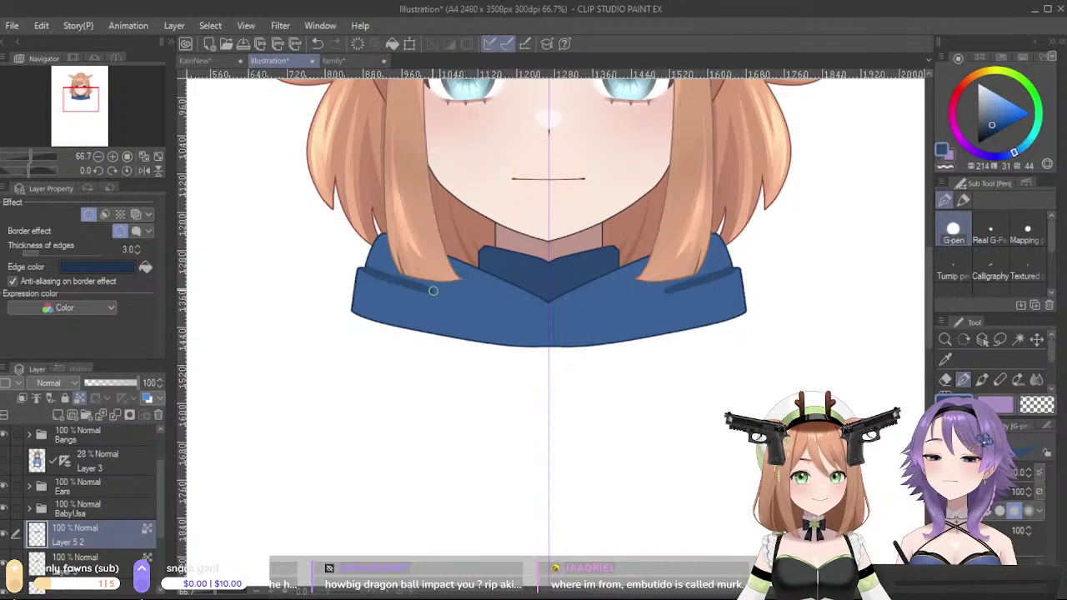
{"action": "left_click_drag", "start_coordinate": [374, 275], "coordinate": [468, 298]}
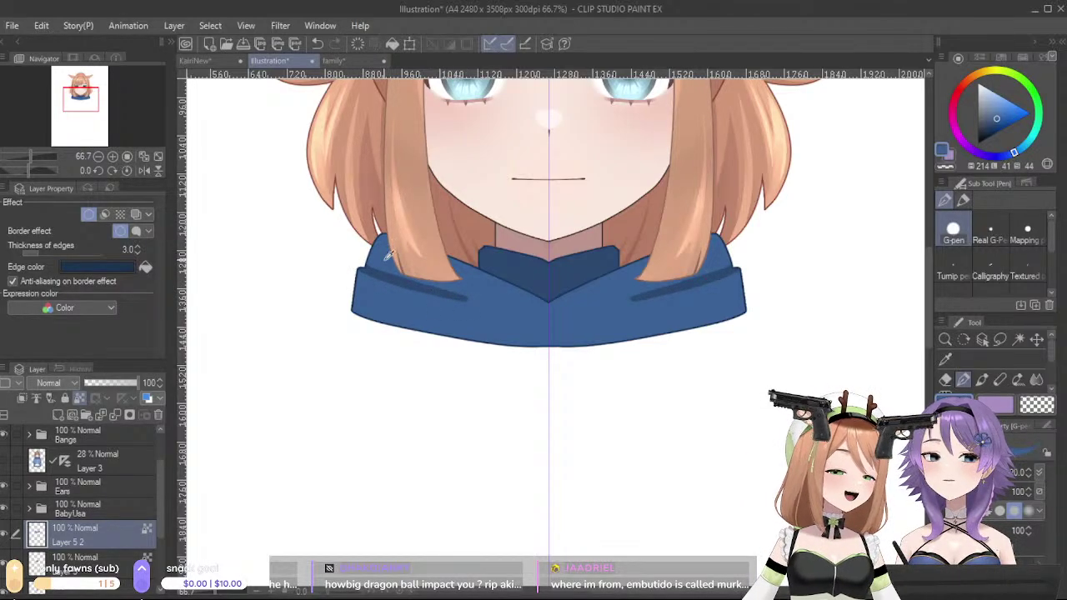
{"action": "key", "text": "ctrl+z"}
{"action": "key", "text": "ctrl+z"}
{"action": "left_click_drag", "start_coordinate": [444, 293], "coordinate": [361, 268]}
{"action": "key", "text": "ctrl+z"}
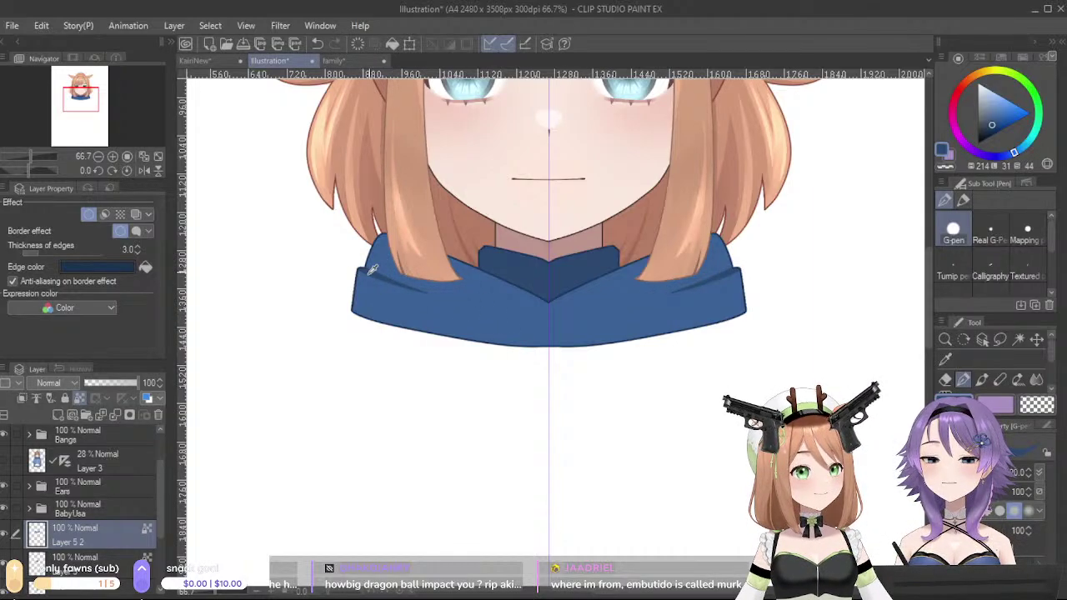
- Shade the hood's V-shaped neckline edge with a dark blue G-pen stroke
{"action": "mouse_move", "coordinate": [505, 294]}
{"action": "left_mouse_down"}
{"action": "mouse_move", "coordinate": [456, 264]}
{"action": "mouse_move", "coordinate": [532, 299]}
{"action": "left_mouse_up"}
{"action": "key", "text": "ctrl+z"}
{"action": "left_click_drag", "start_coordinate": [473, 272], "coordinate": [546, 303]}
{"action": "key", "text": "ctrl+z"}
{"action": "left_click_drag", "start_coordinate": [472, 265], "coordinate": [546, 302]}
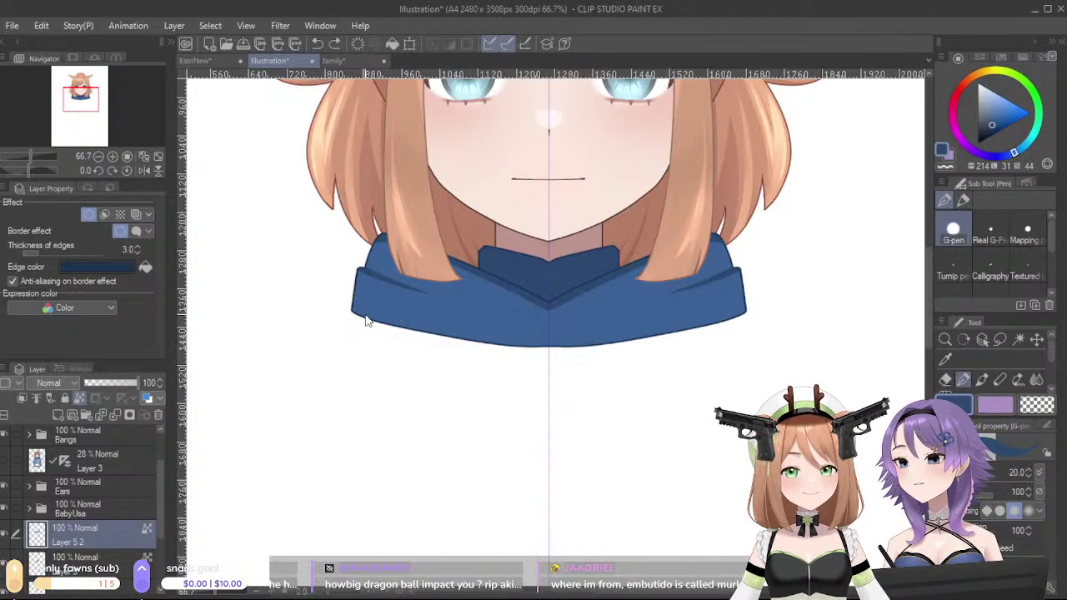
- Add a dark blue shadow band along the hood's bottom edge with the G-pen
{"action": "left_click_drag", "start_coordinate": [350, 305], "coordinate": [498, 348]}
{"action": "key", "text": "ctrl+z"}
{"action": "mouse_move", "coordinate": [349, 305]}
{"action": "left_mouse_down"}
{"action": "mouse_move", "coordinate": [417, 329]}
{"action": "mouse_move", "coordinate": [571, 348]}
{"action": "left_mouse_up"}
{"action": "left_click_drag", "start_coordinate": [455, 333], "coordinate": [584, 348]}
{"action": "key", "text": "ctrl+z"}
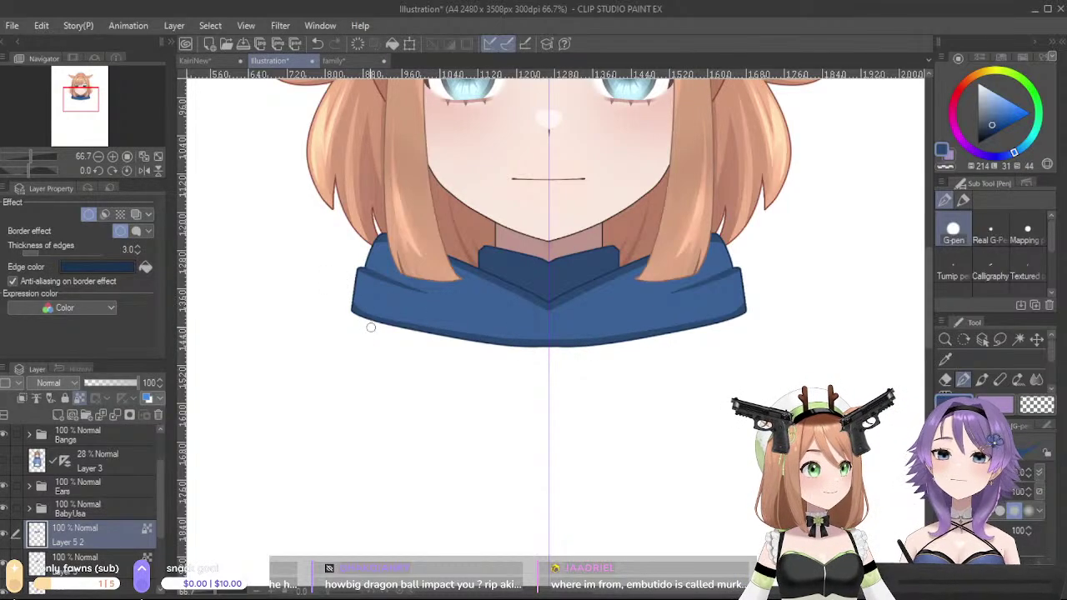
- Paint dark blue folds beside the hood's centre line and taper them with the sampled base blue
{"action": "mouse_move", "coordinate": [605, 319]}
{"action": "left_mouse_down"}
{"action": "mouse_move", "coordinate": [612, 374]}
{"action": "mouse_move", "coordinate": [598, 466]}
{"action": "mouse_move", "coordinate": [593, 425]}
{"action": "left_mouse_up"}
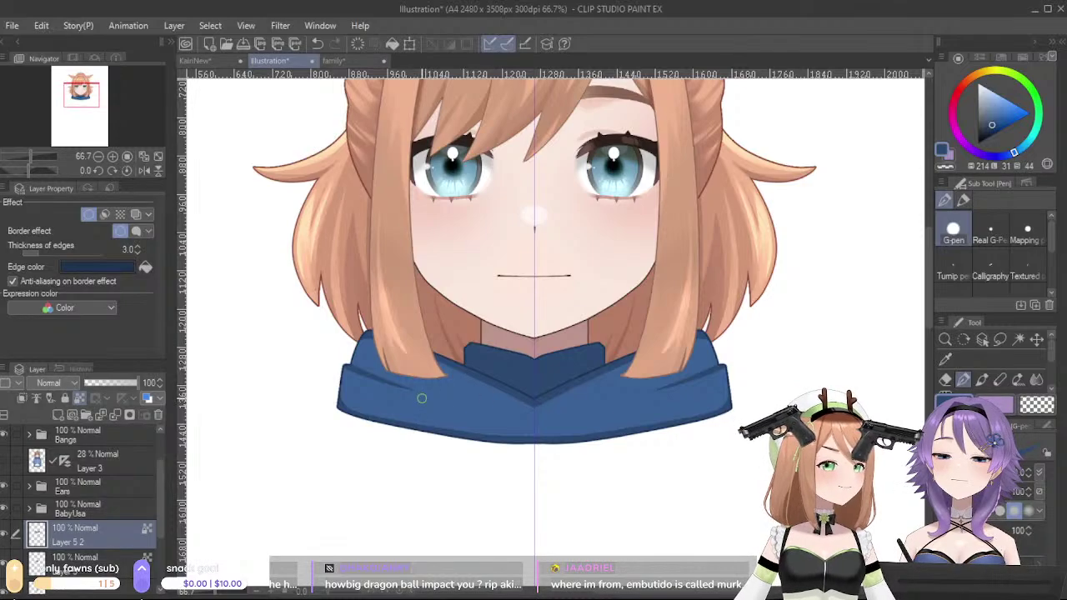
{"action": "left_click_drag", "start_coordinate": [440, 400], "coordinate": [507, 417]}
{"action": "left_click", "coordinate": [459, 395], "text": "alt"}
{"action": "left_click_drag", "start_coordinate": [441, 398], "coordinate": [510, 417]}
{"action": "key", "text": "ctrl+z"}
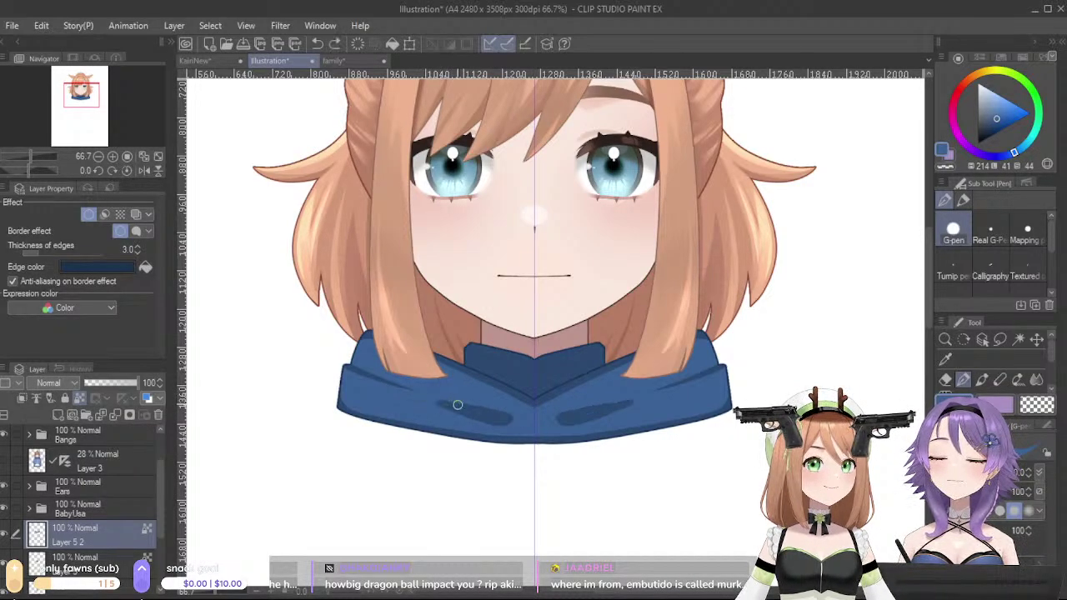
- Soften the hood's central folds with the Soft airbrush at size 199.9 in the base blue
{"action": "left_click_drag", "start_coordinate": [605, 366], "coordinate": [622, 313]}
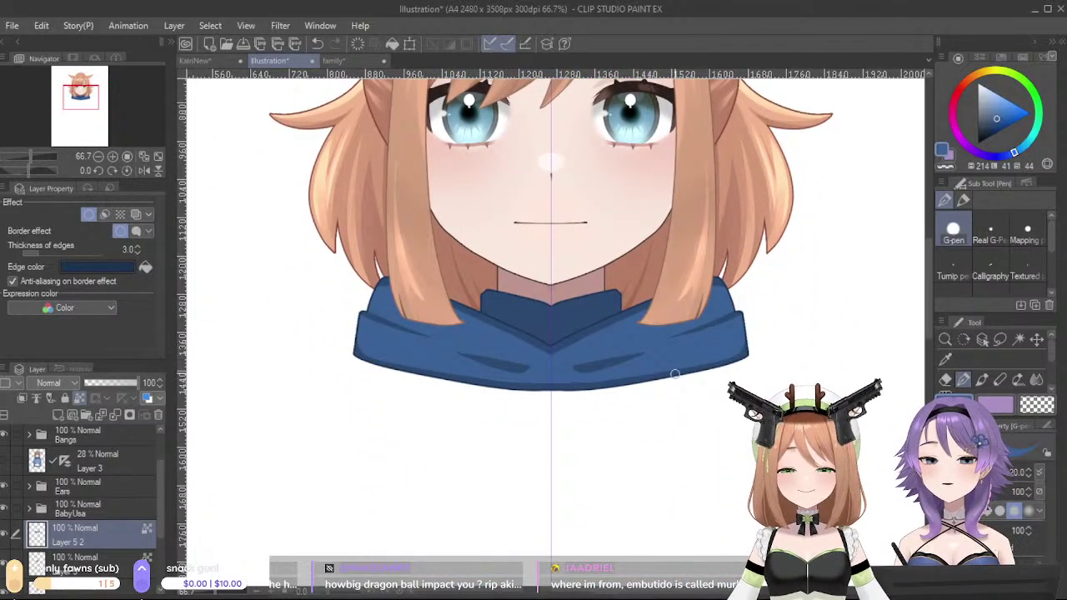
{"action": "left_click_drag", "start_coordinate": [1054, 354], "coordinate": [1056, 379]}
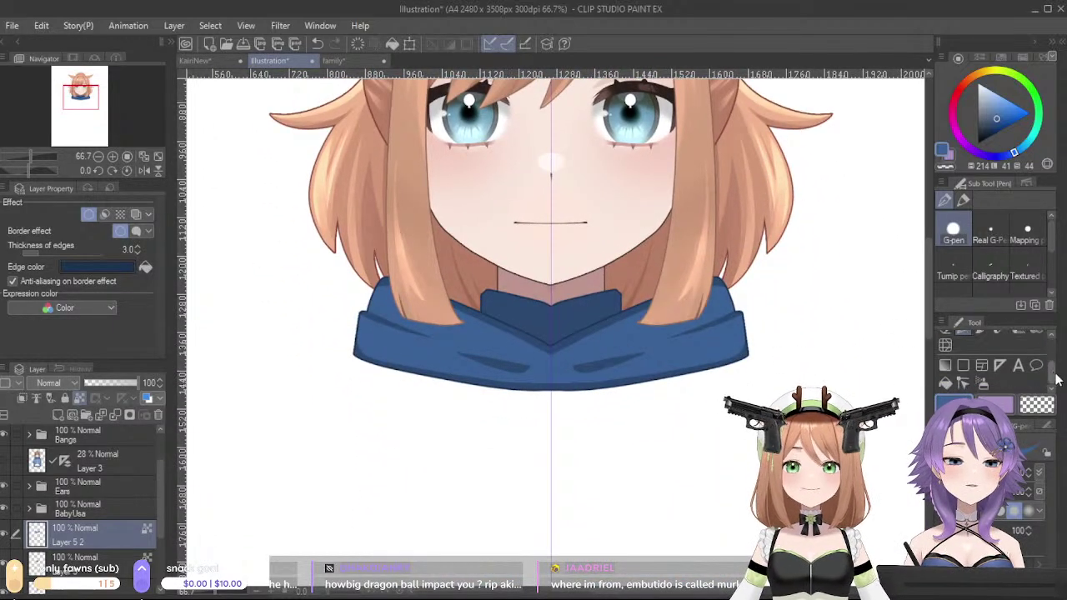
{"action": "left_click", "coordinate": [981, 383]}
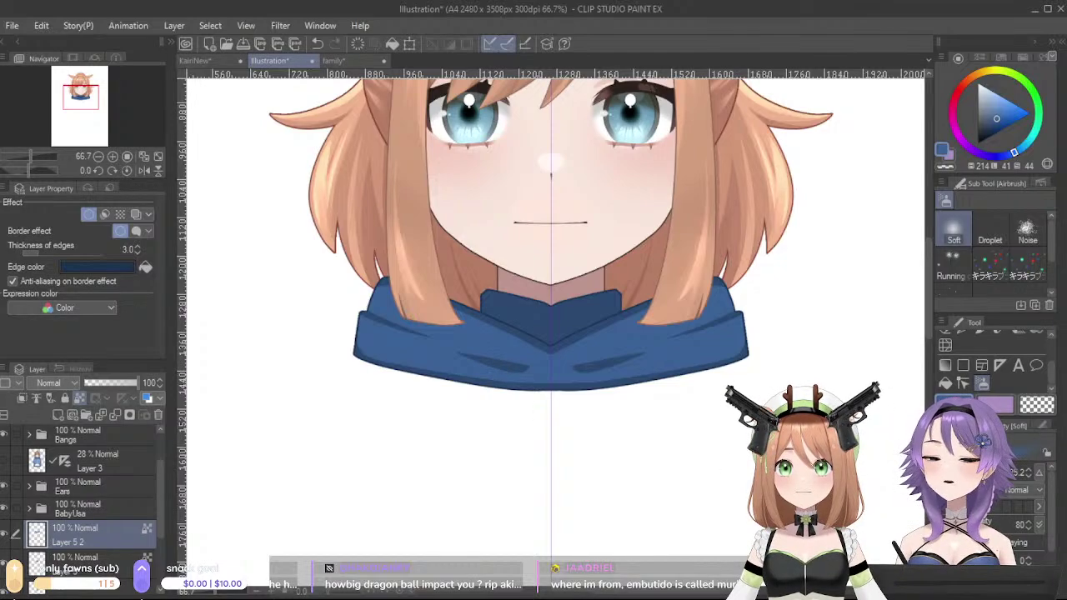
{"action": "left_click", "coordinate": [990, 477]}
{"action": "left_click_drag", "start_coordinate": [593, 356], "coordinate": [598, 400]}
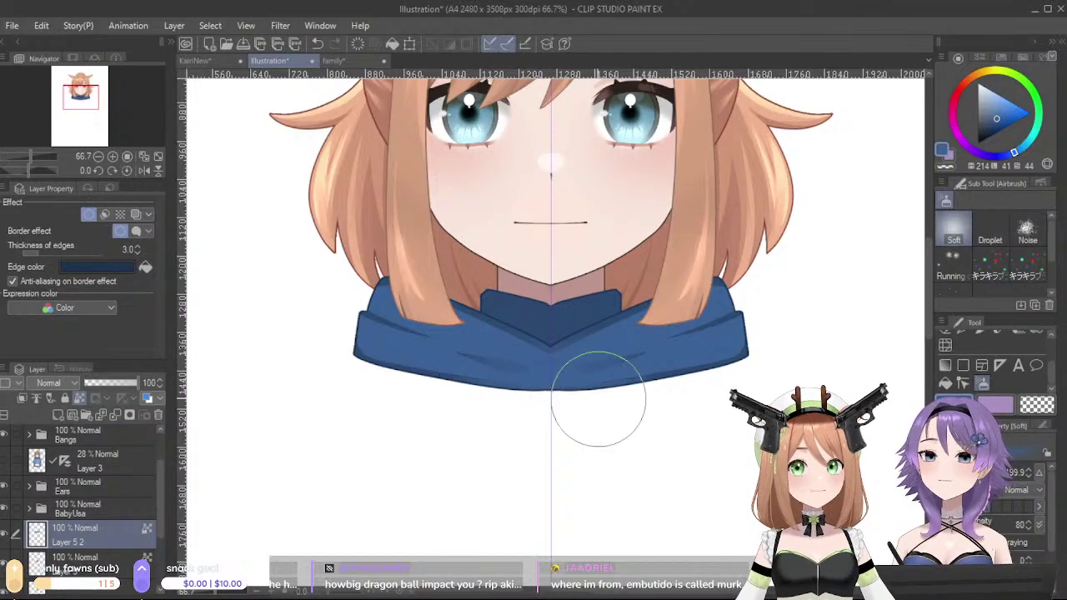
{"action": "key", "text": "ctrl+z"}
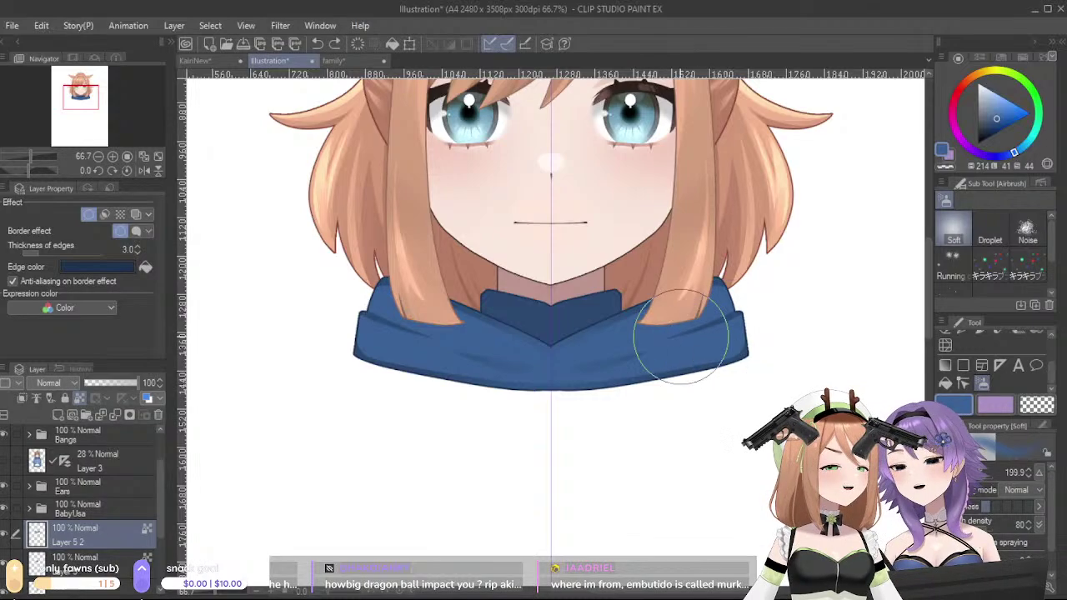
- Compare the hood with the family drawing and rename the hood layers HoodieTop and HoodieIn
{"action": "left_click_drag", "start_coordinate": [710, 156], "coordinate": [717, 57]}
{"action": "left_click", "coordinate": [342, 60]}
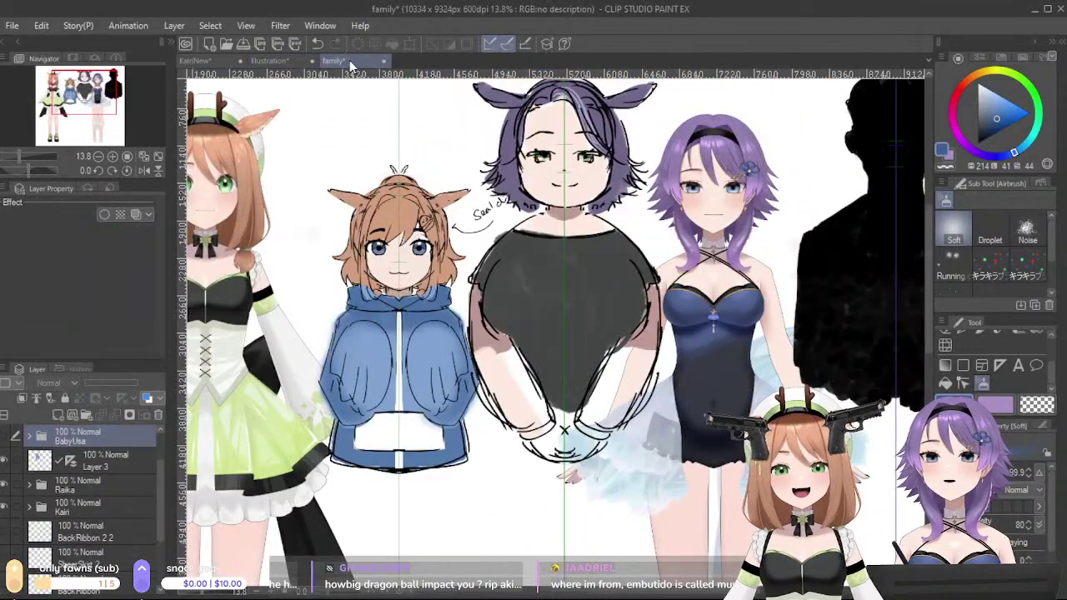
{"action": "left_click", "coordinate": [269, 61]}
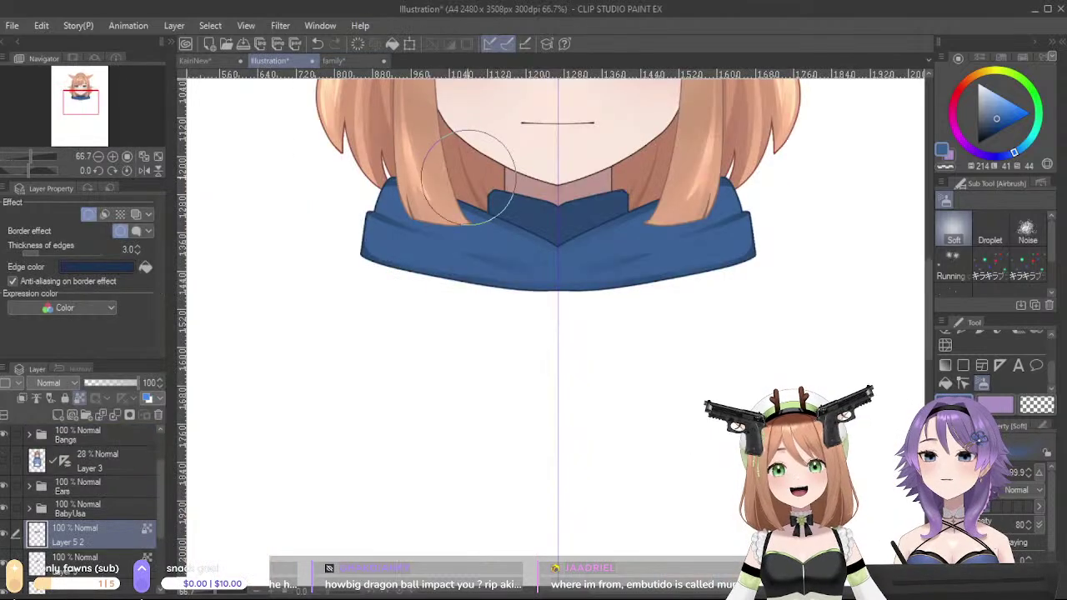
{"action": "scroll", "coordinate": [152, 499], "scroll_direction": "down", "scroll_amount": 2}
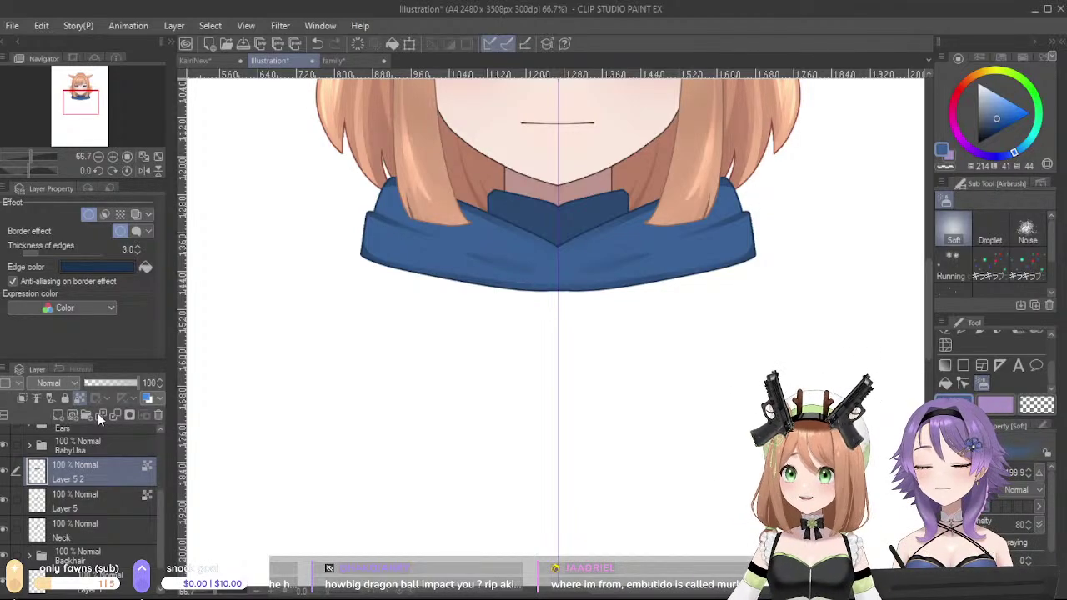
{"action": "type", "text": "HoodieTop"}
{"action": "key", "text": "Return"}
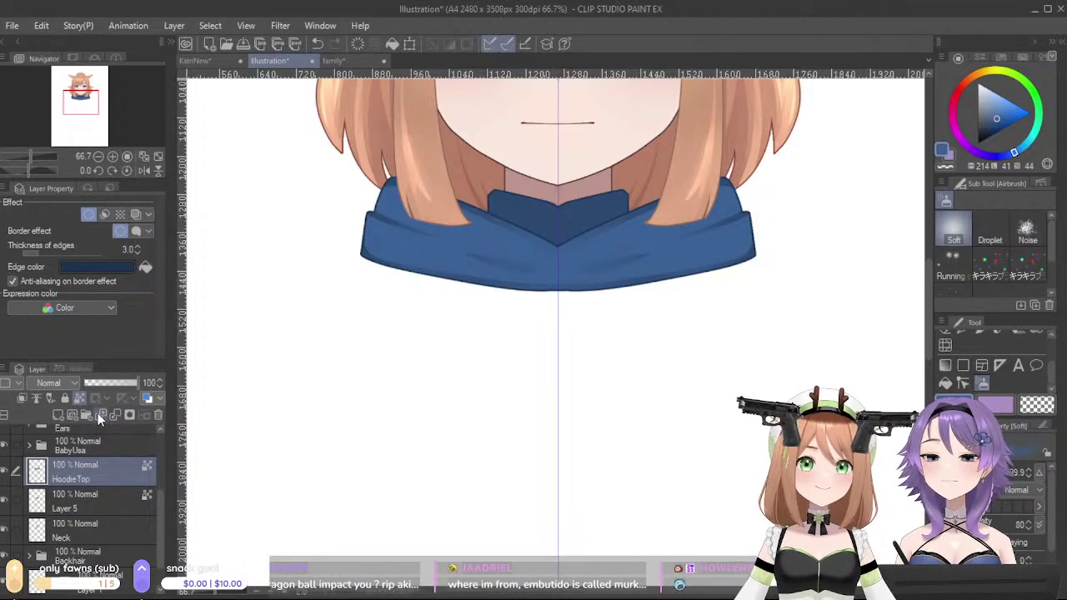
{"action": "left_click", "coordinate": [73, 500]}
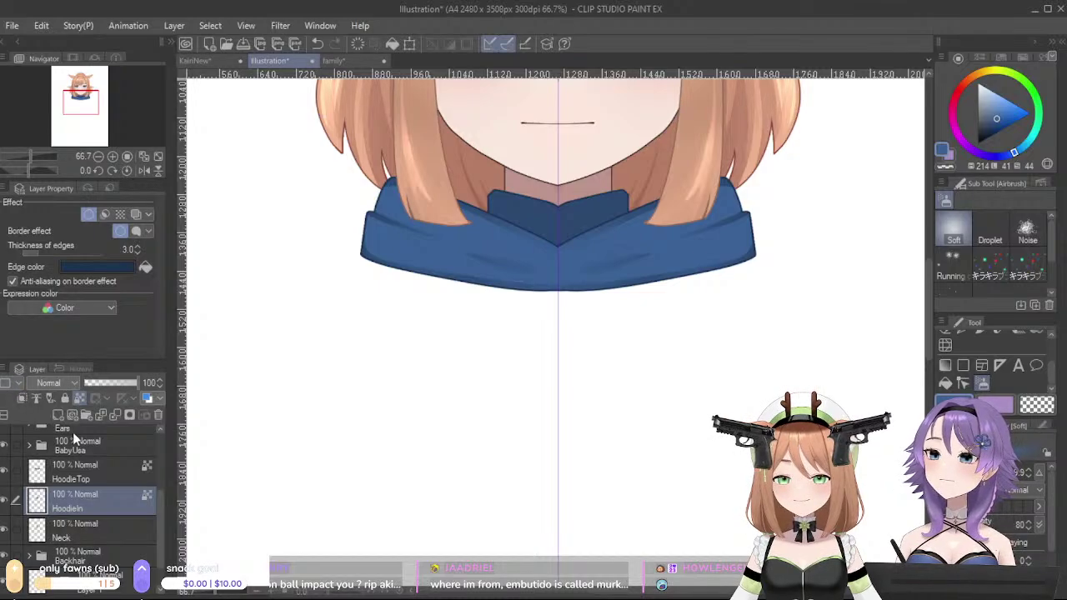
- Create a layer folder named jackeT and move the HoodieTop and HoodieIn layers into it
{"action": "left_click", "coordinate": [85, 414]}
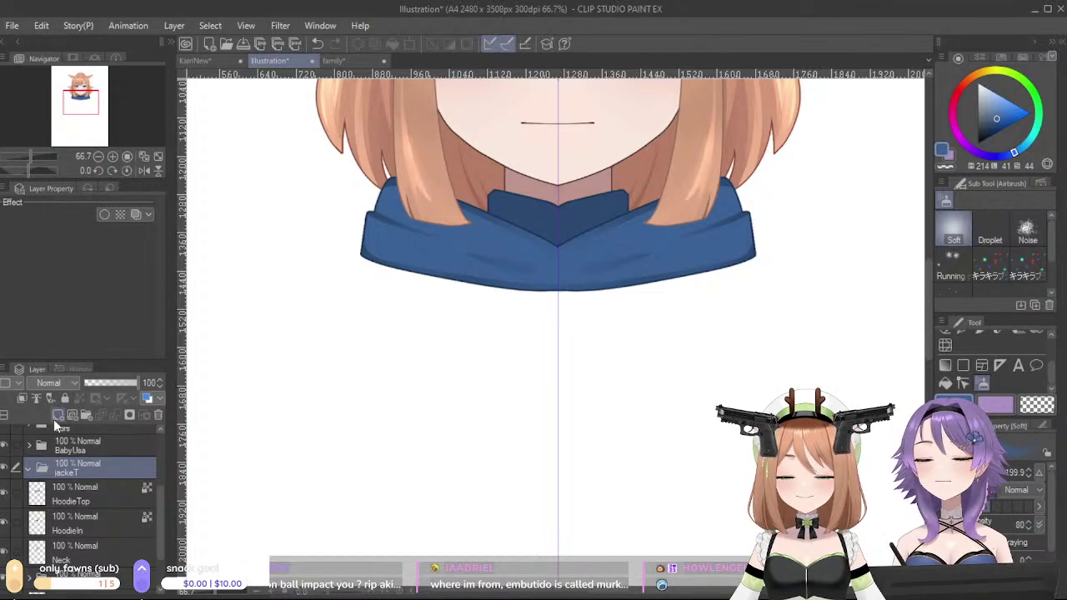
{"action": "left_click", "coordinate": [94, 498]}
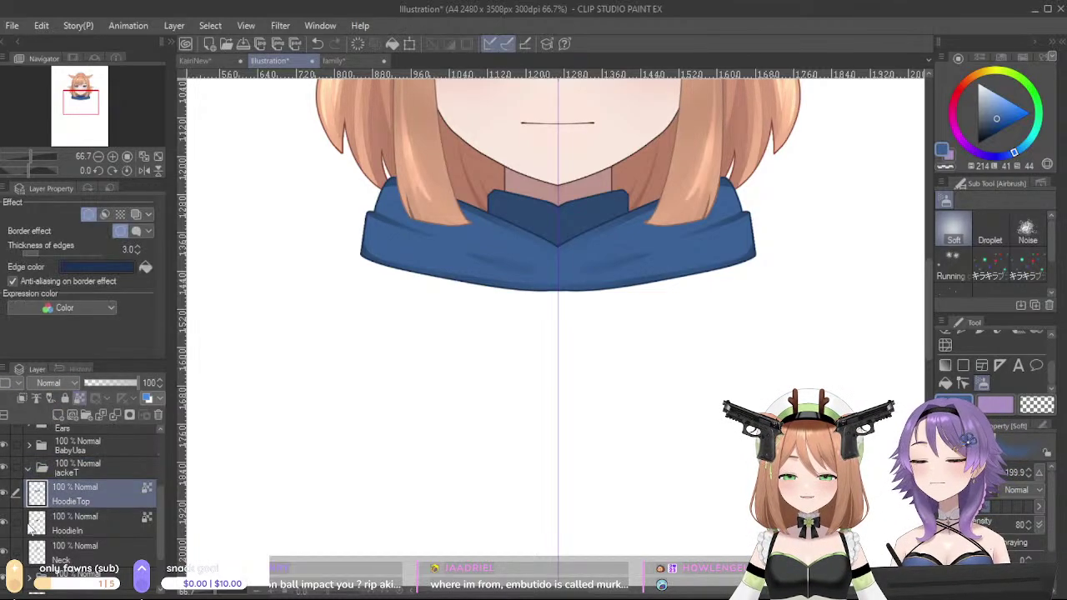
{"action": "left_click", "coordinate": [16, 523]}
{"action": "left_click_drag", "start_coordinate": [108, 482], "coordinate": [105, 472]}
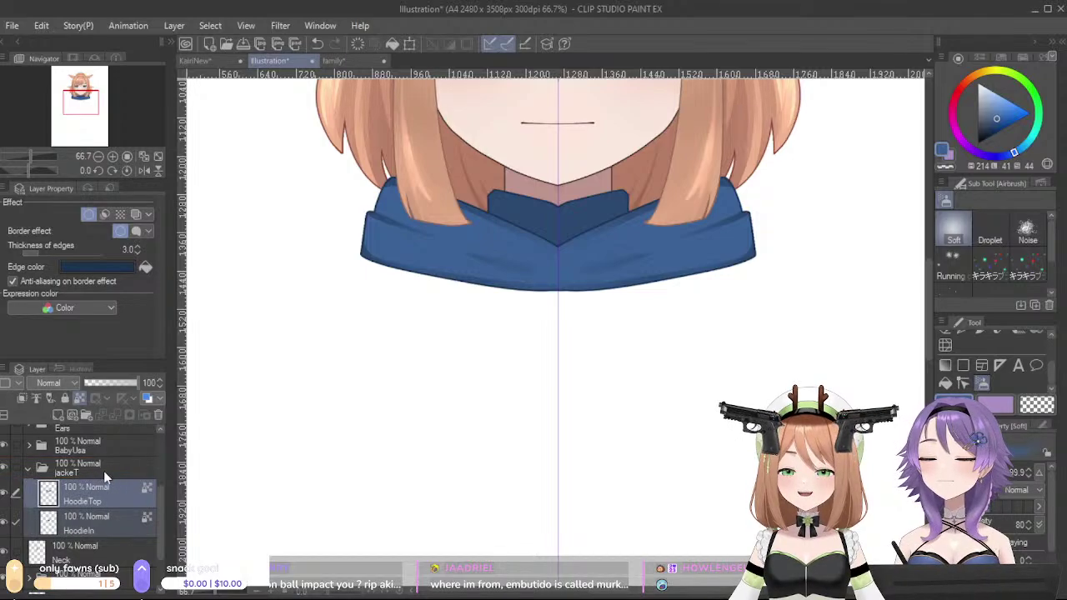
- Duplicate the HoodieTop layer and place the copy beneath HoodieIn in the folder
{"action": "left_click", "coordinate": [112, 500]}
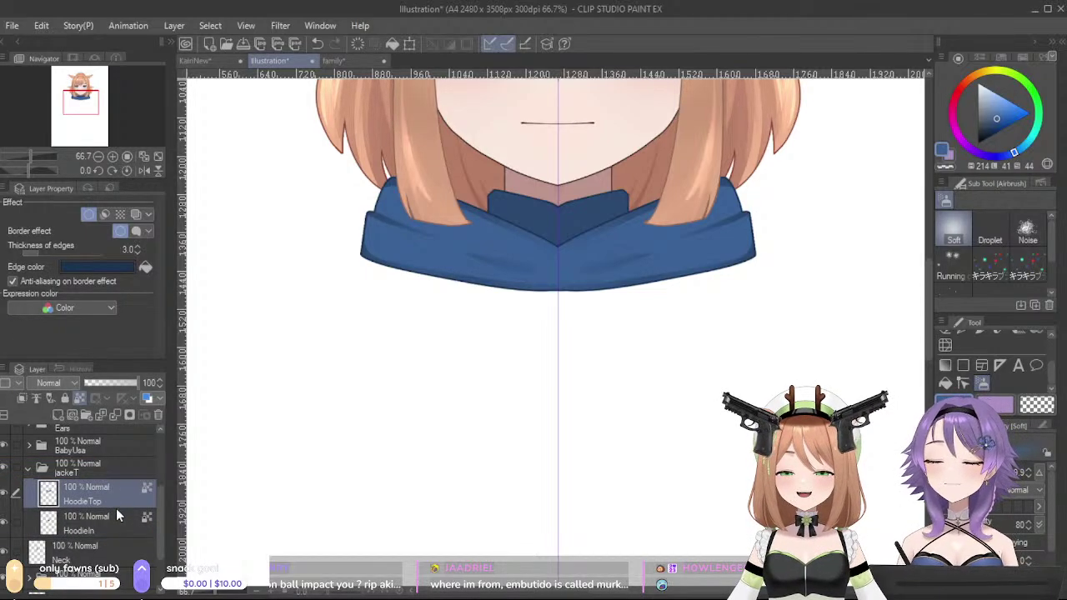
{"action": "key", "text": "ctrl+c"}
{"action": "key", "text": "ctrl+v"}
{"action": "left_click_drag", "start_coordinate": [114, 498], "coordinate": [123, 564]}
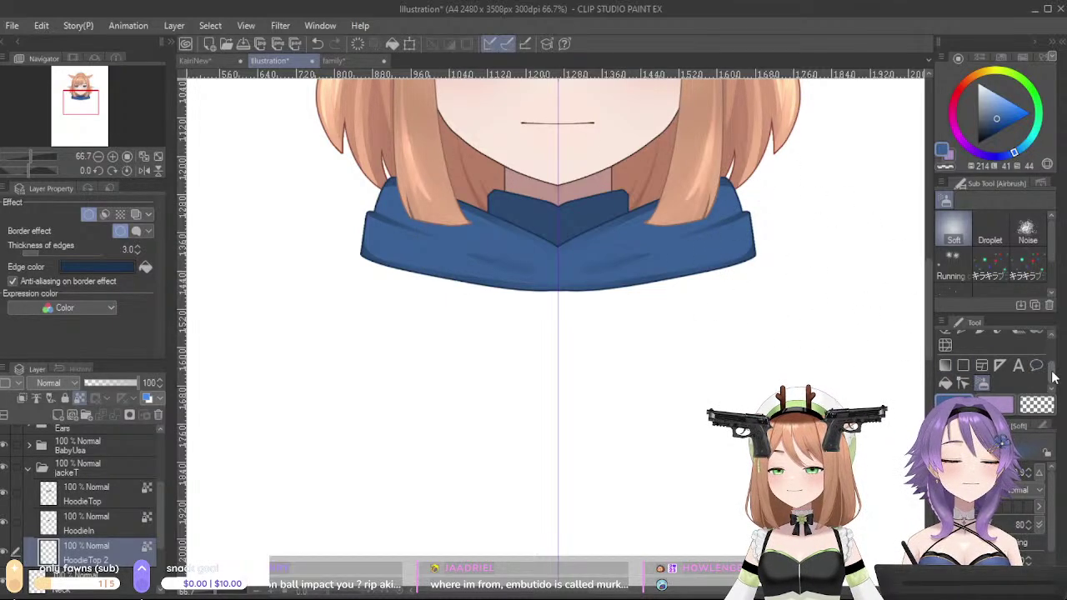
- Paint the jacket's shoulders and outer sides below the hood with blue G-pen strokes on the HoodieTop 2 layer
{"action": "scroll", "coordinate": [1052, 377], "scroll_direction": "up", "scroll_amount": 2}
{"action": "left_click", "coordinate": [963, 359]}
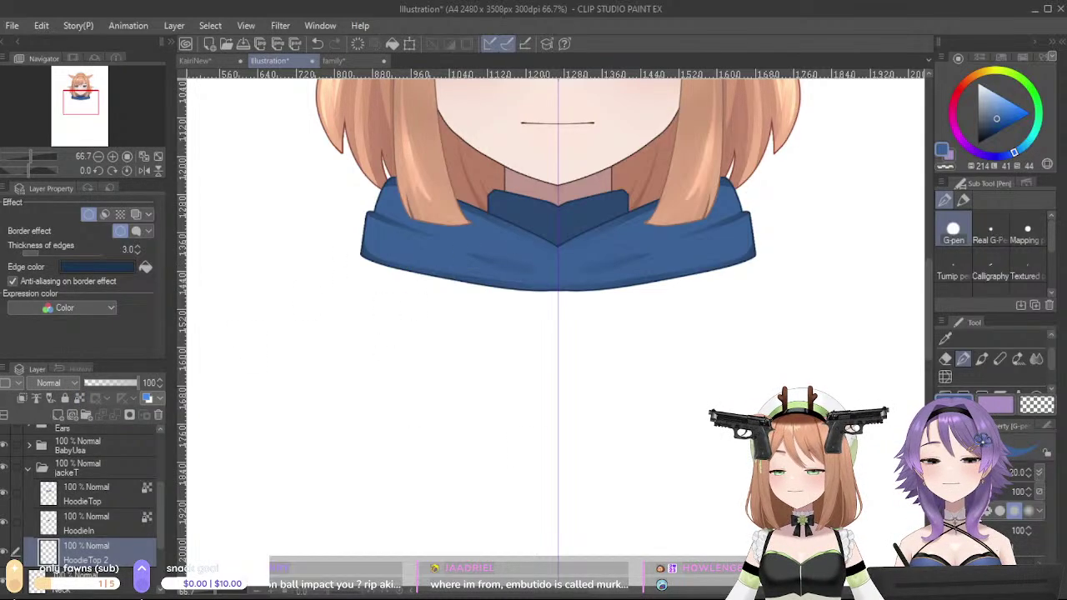
{"action": "mouse_move", "coordinate": [555, 243]}
{"action": "left_mouse_down"}
{"action": "mouse_move", "coordinate": [549, 299]}
{"action": "mouse_move", "coordinate": [499, 305]}
{"action": "mouse_move", "coordinate": [530, 300]}
{"action": "mouse_move", "coordinate": [519, 286]}
{"action": "mouse_move", "coordinate": [423, 310]}
{"action": "mouse_move", "coordinate": [529, 271]}
{"action": "mouse_move", "coordinate": [428, 284]}
{"action": "mouse_move", "coordinate": [372, 324]}
{"action": "mouse_move", "coordinate": [346, 509]}
{"action": "left_mouse_up"}
{"action": "left_click_drag", "start_coordinate": [453, 455], "coordinate": [482, 308]}
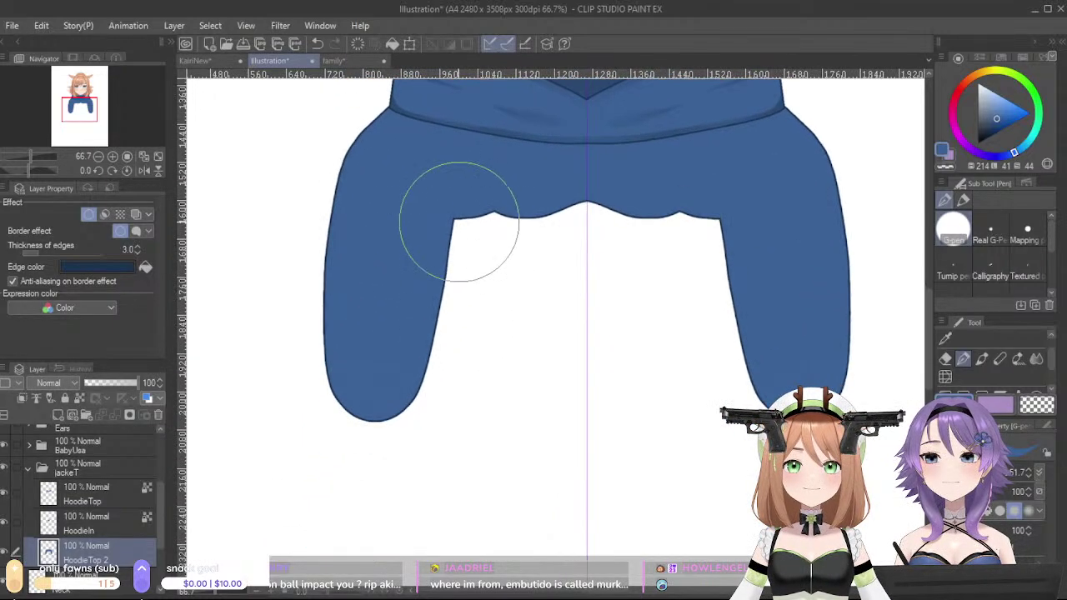
- Fill the whole jacket torso between the two sides with broad blue G-pen strokes down to a rounded hem
{"action": "left_click_drag", "start_coordinate": [446, 232], "coordinate": [401, 458]}
{"action": "left_click_drag", "start_coordinate": [488, 257], "coordinate": [487, 450]}
{"action": "mouse_move", "coordinate": [515, 258]}
{"action": "left_mouse_down"}
{"action": "mouse_move", "coordinate": [489, 462]}
{"action": "mouse_move", "coordinate": [536, 486]}
{"action": "left_mouse_up"}
{"action": "left_click_drag", "start_coordinate": [530, 397], "coordinate": [555, 267]}
{"action": "mouse_move", "coordinate": [377, 144]}
{"action": "left_mouse_down"}
{"action": "mouse_move", "coordinate": [370, 345]}
{"action": "mouse_move", "coordinate": [476, 417]}
{"action": "mouse_move", "coordinate": [690, 381]}
{"action": "mouse_move", "coordinate": [717, 391]}
{"action": "left_mouse_up"}
{"action": "key", "text": "ctrl+z"}
{"action": "mouse_move", "coordinate": [417, 177]}
{"action": "left_mouse_down"}
{"action": "mouse_move", "coordinate": [391, 458]}
{"action": "mouse_move", "coordinate": [452, 483]}
{"action": "mouse_move", "coordinate": [743, 483]}
{"action": "mouse_move", "coordinate": [505, 375]}
{"action": "mouse_move", "coordinate": [660, 410]}
{"action": "mouse_move", "coordinate": [629, 398]}
{"action": "left_mouse_up"}
{"action": "scroll", "coordinate": [728, 376], "scroll_direction": "down", "scroll_amount": 3}
{"action": "mouse_move", "coordinate": [675, 304]}
{"action": "left_mouse_down"}
{"action": "mouse_move", "coordinate": [646, 466]}
{"action": "mouse_move", "coordinate": [553, 350]}
{"action": "left_mouse_up"}
{"action": "scroll", "coordinate": [572, 353], "scroll_direction": "down", "scroll_amount": 2}
{"action": "scroll", "coordinate": [572, 354], "scroll_direction": "up", "scroll_amount": 3}
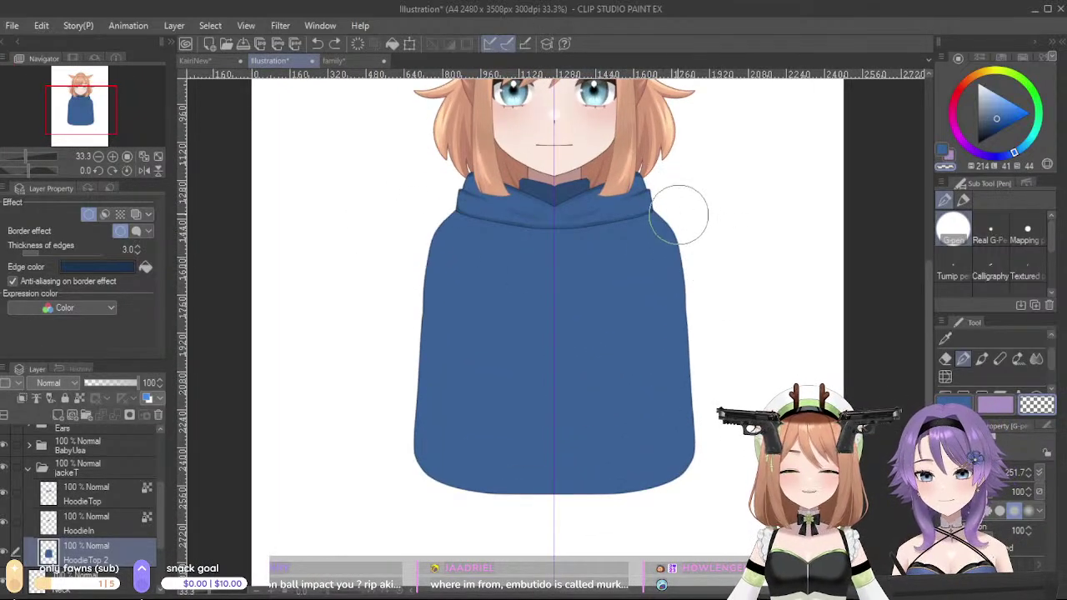
- Trim the torso's sides with the transparent G-pen and rebuild them in blue with a slight flare towards the hem
{"action": "mouse_move", "coordinate": [623, 163]}
{"action": "left_mouse_down"}
{"action": "mouse_move", "coordinate": [688, 216]}
{"action": "mouse_move", "coordinate": [702, 260]}
{"action": "mouse_move", "coordinate": [695, 528]}
{"action": "left_mouse_up"}
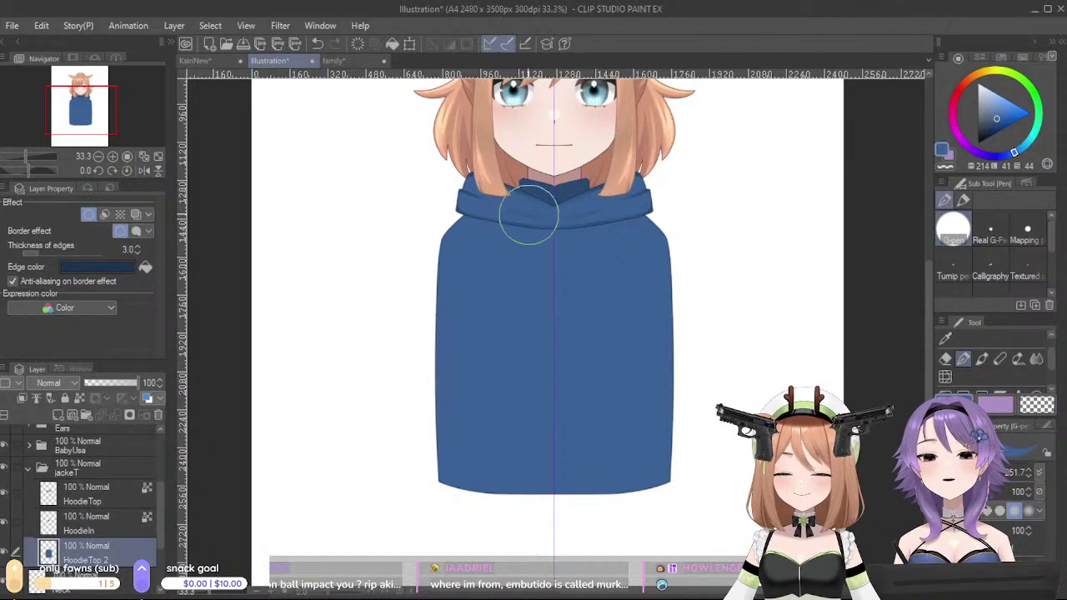
{"action": "key", "text": "ctrl+z"}
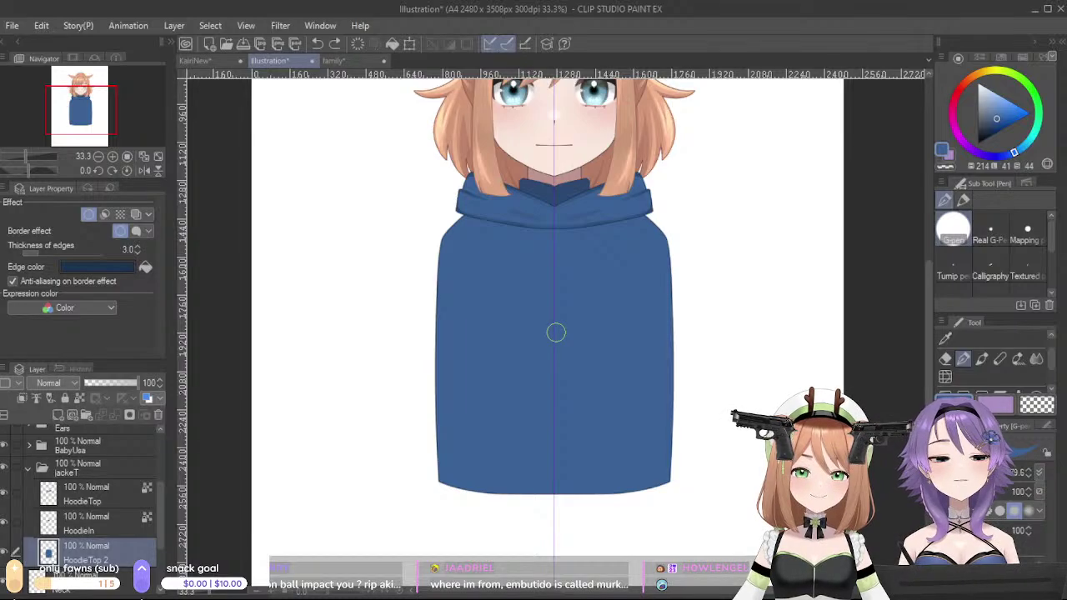
{"action": "mouse_move", "coordinate": [449, 242]}
{"action": "left_mouse_down"}
{"action": "mouse_move", "coordinate": [438, 468]}
{"action": "mouse_move", "coordinate": [476, 483]}
{"action": "left_mouse_up"}
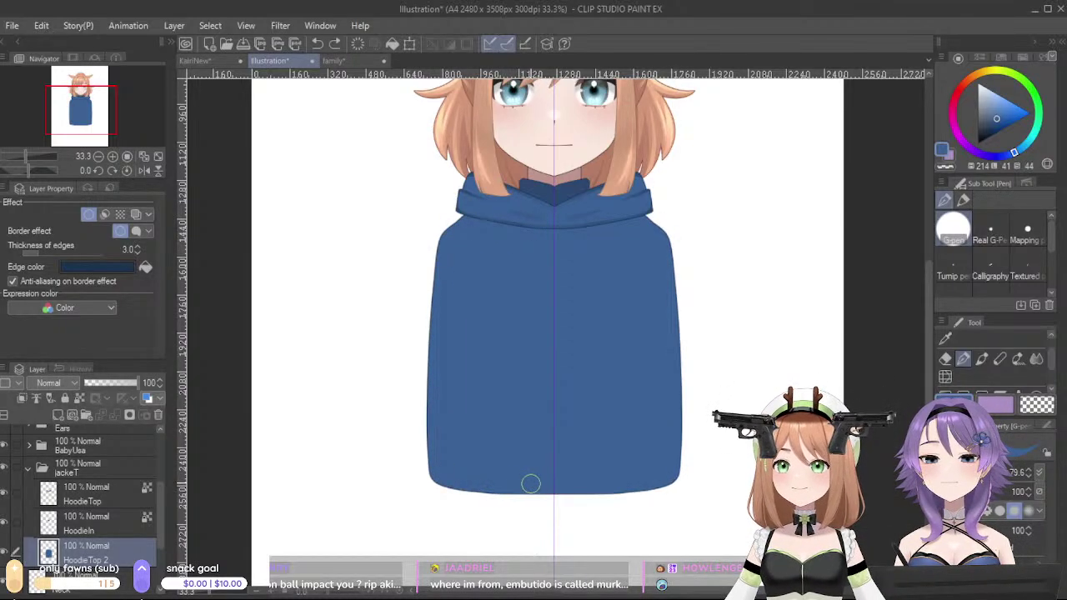
{"action": "scroll", "coordinate": [563, 204], "scroll_direction": "up", "scroll_amount": 3}
{"action": "scroll", "coordinate": [428, 310], "scroll_direction": "down", "scroll_amount": 2}
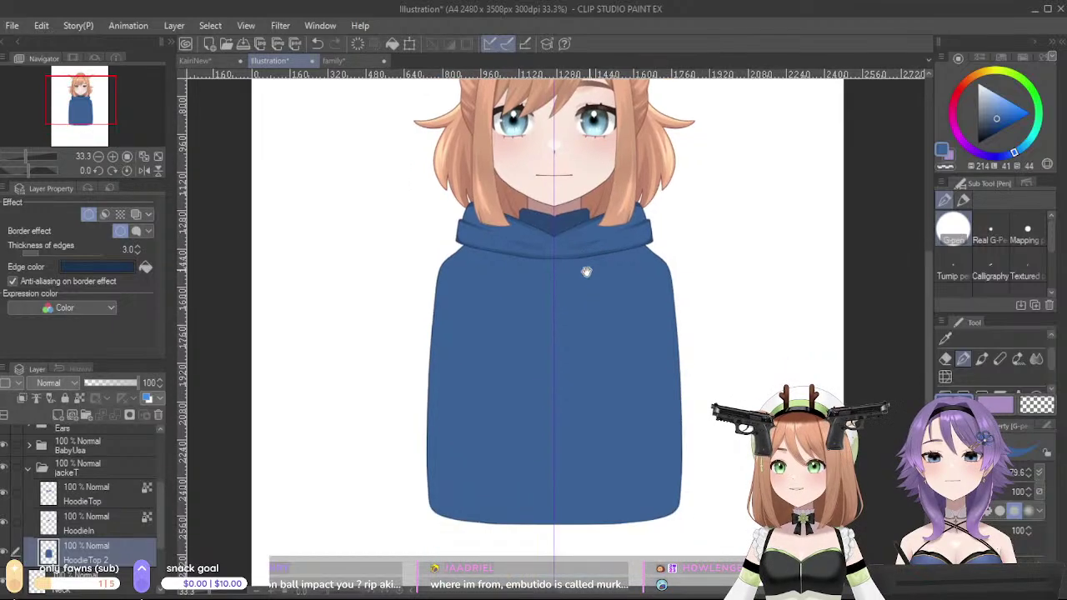
- Cut angled shoulders and slimmer, straighter torso sides with the transparent G-pen, and check the shape against the family drawing
{"action": "mouse_move", "coordinate": [434, 265]}
{"action": "left_mouse_down"}
{"action": "mouse_move", "coordinate": [422, 337]}
{"action": "mouse_move", "coordinate": [424, 526]}
{"action": "left_mouse_up"}
{"action": "left_click_drag", "start_coordinate": [435, 260], "coordinate": [423, 502]}
{"action": "key", "text": "ctrl+z"}
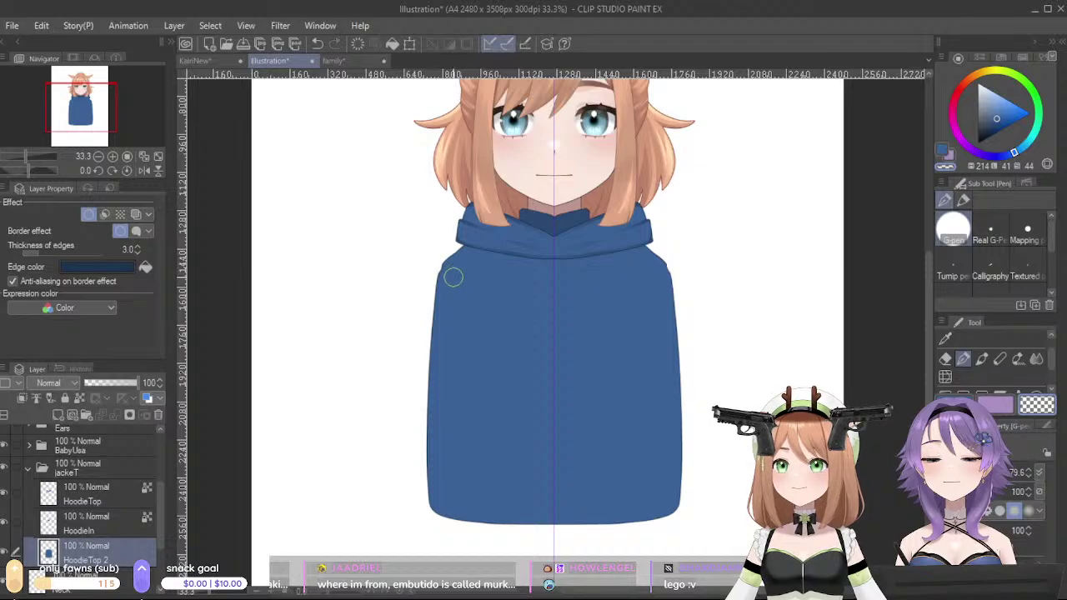
{"action": "mouse_move", "coordinate": [450, 256]}
{"action": "left_mouse_down"}
{"action": "mouse_move", "coordinate": [433, 284]}
{"action": "mouse_move", "coordinate": [432, 513]}
{"action": "left_mouse_up"}
{"action": "left_click_drag", "start_coordinate": [422, 314], "coordinate": [426, 488]}
{"action": "left_click_drag", "start_coordinate": [429, 337], "coordinate": [432, 400]}
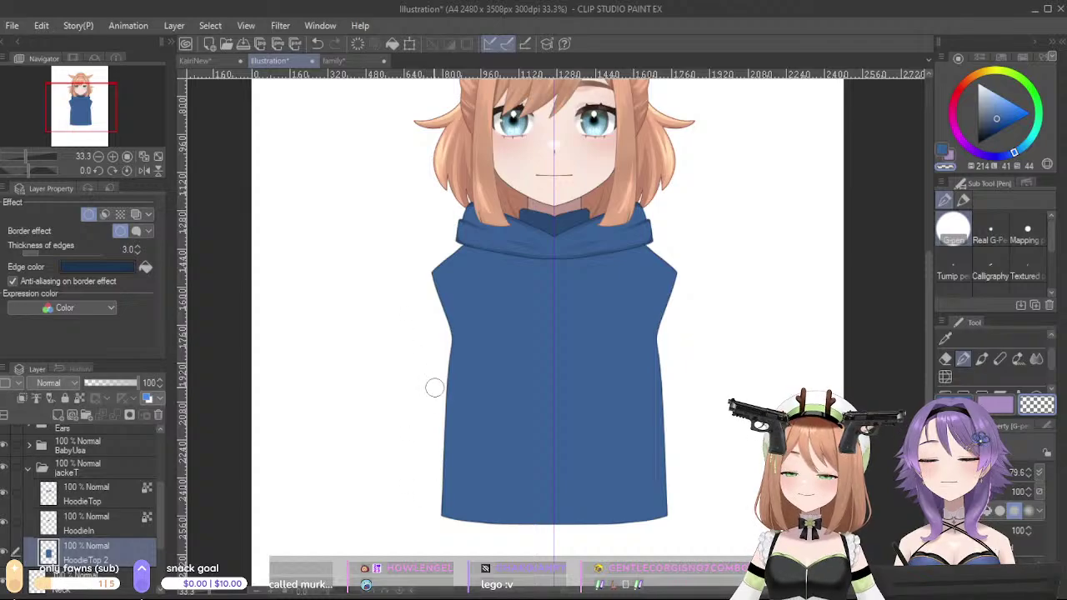
{"action": "left_click_drag", "start_coordinate": [441, 331], "coordinate": [439, 515]}
{"action": "key", "text": "ctrl+z"}
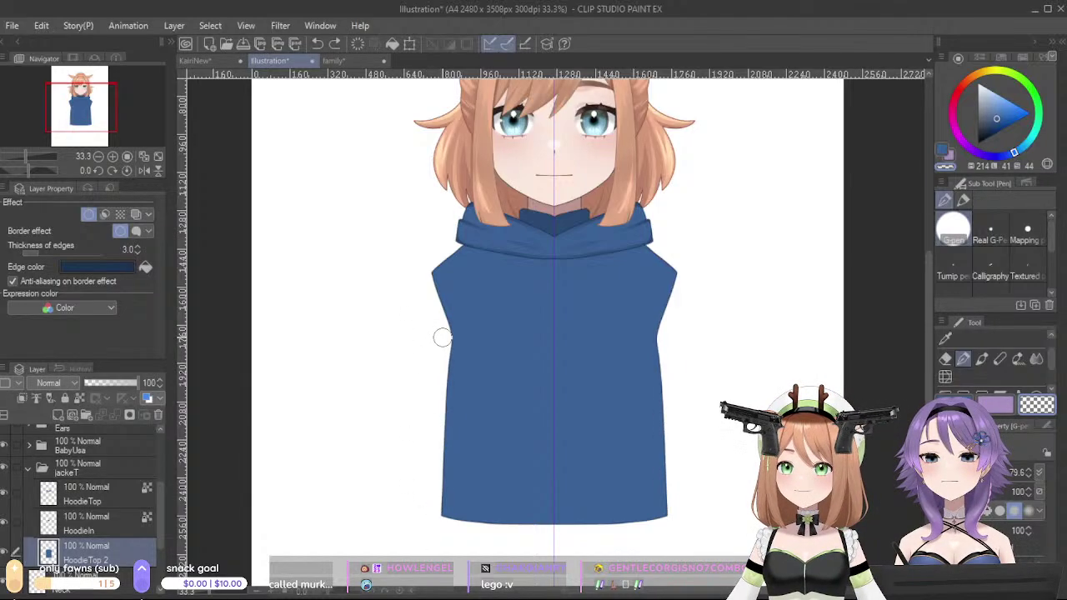
{"action": "left_click_drag", "start_coordinate": [441, 339], "coordinate": [433, 546]}
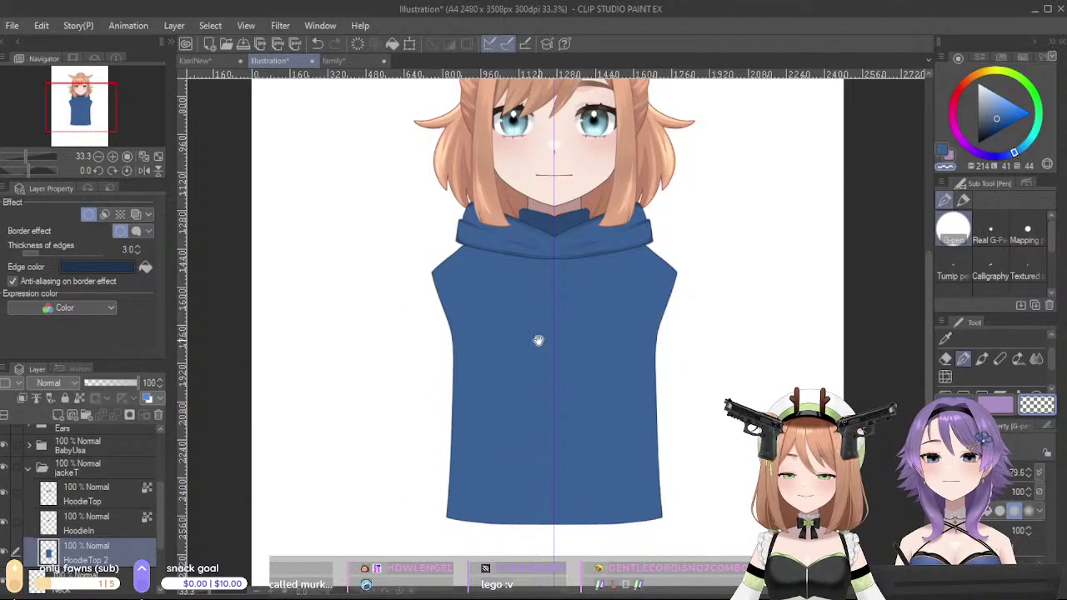
{"action": "left_click", "coordinate": [329, 61]}
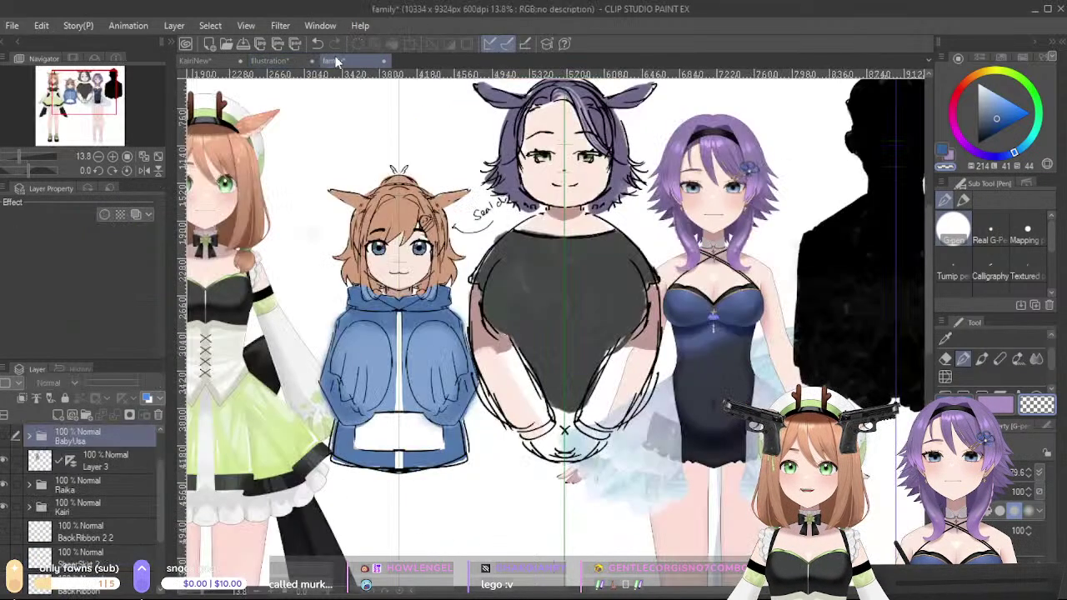
- Sample the lighter hoodie blue from the family drawing and lock the transparent pixels of the torso layer in the illustration
{"action": "left_click", "coordinate": [276, 60]}
{"action": "mouse_move", "coordinate": [554, 363]}
{"action": "left_mouse_down"}
{"action": "mouse_move", "coordinate": [569, 433]}
{"action": "mouse_move", "coordinate": [593, 427]}
{"action": "mouse_move", "coordinate": [581, 387]}
{"action": "left_mouse_up"}
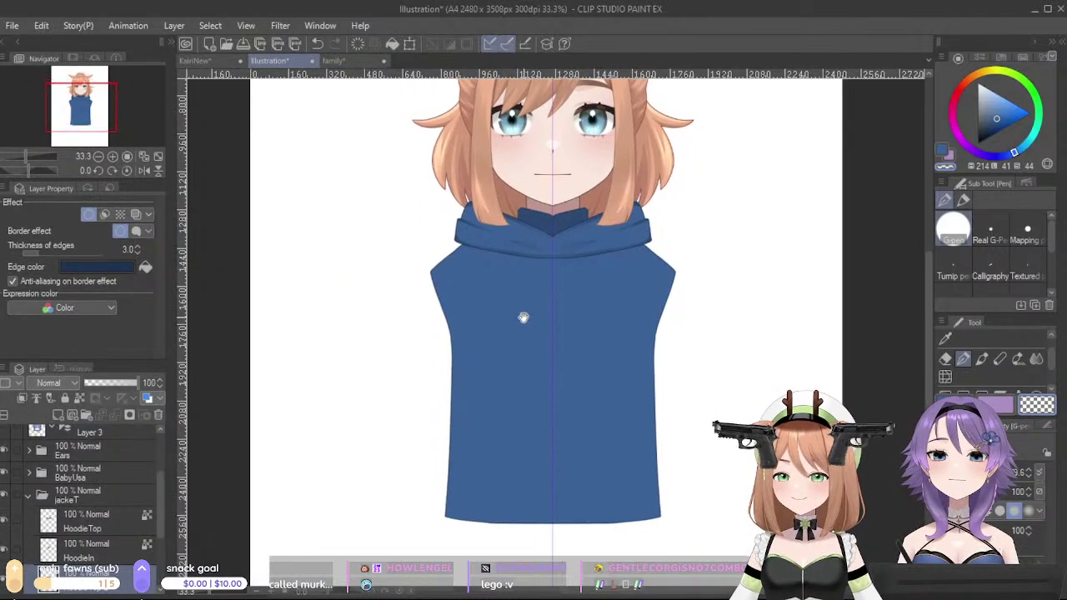
{"action": "left_click", "coordinate": [332, 60]}
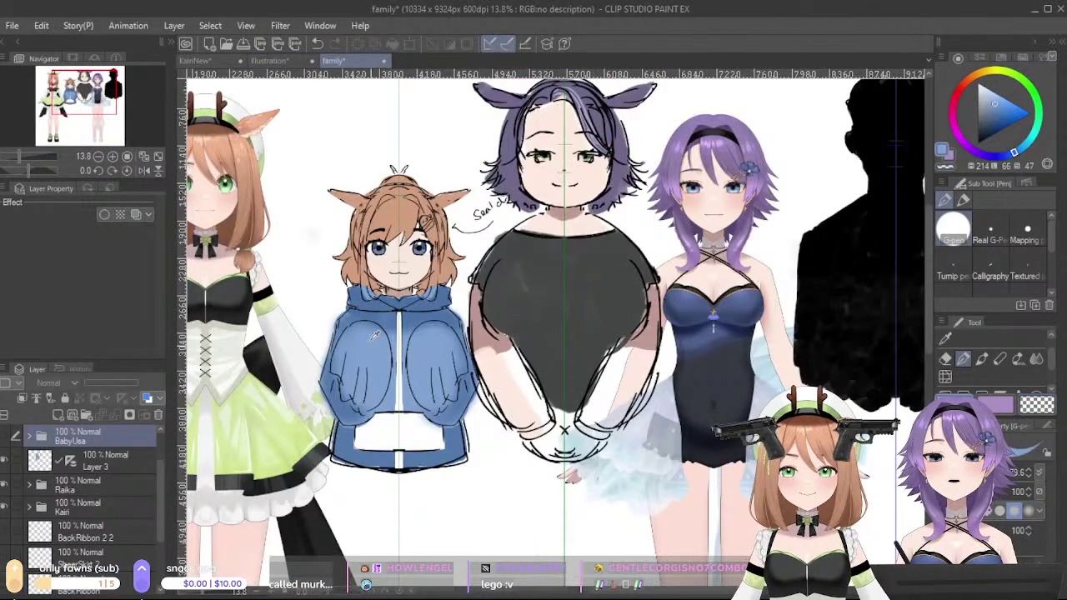
{"action": "left_click", "coordinate": [265, 61]}
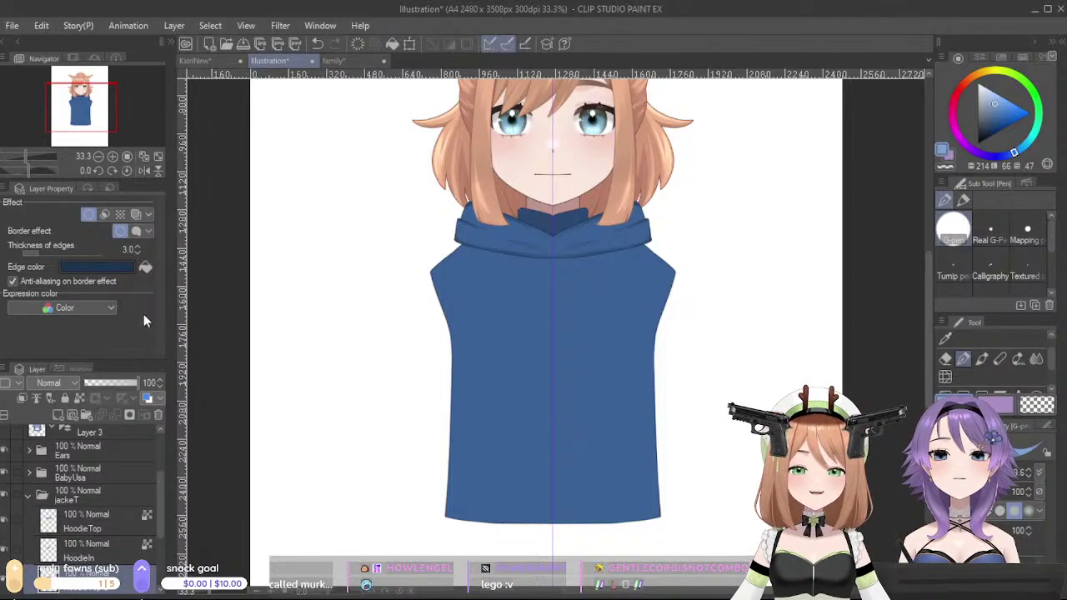
{"action": "left_click", "coordinate": [81, 399]}
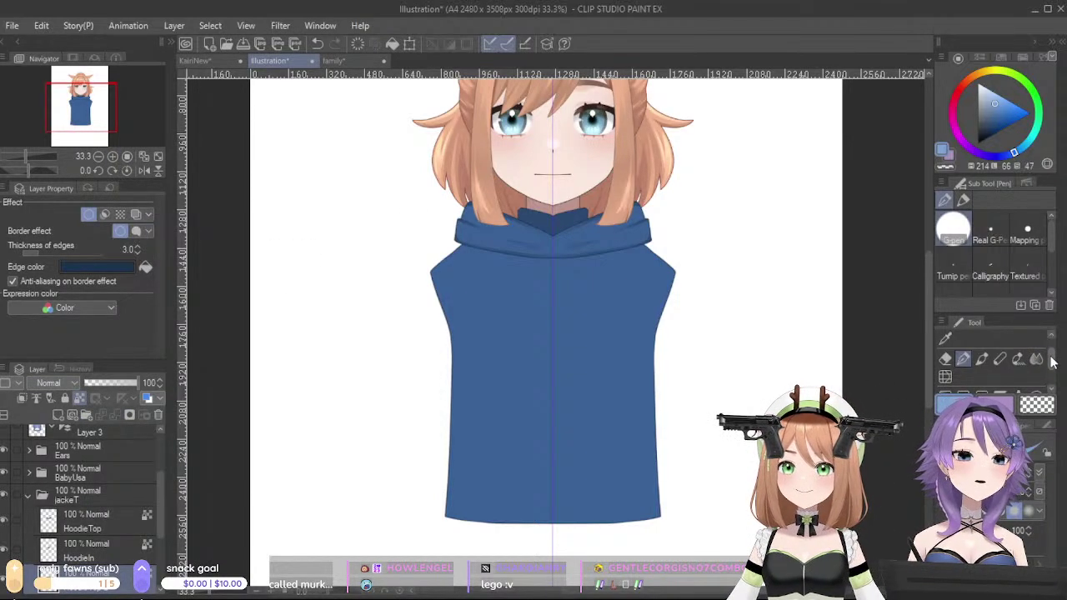
- Lighten the torso with a large Soft airbrush in the sampled blue, keeping dark shading under the hood, and compare it with the family drawing
{"action": "left_click_drag", "start_coordinate": [1051, 359], "coordinate": [1053, 382]}
{"action": "left_click", "coordinate": [980, 381]}
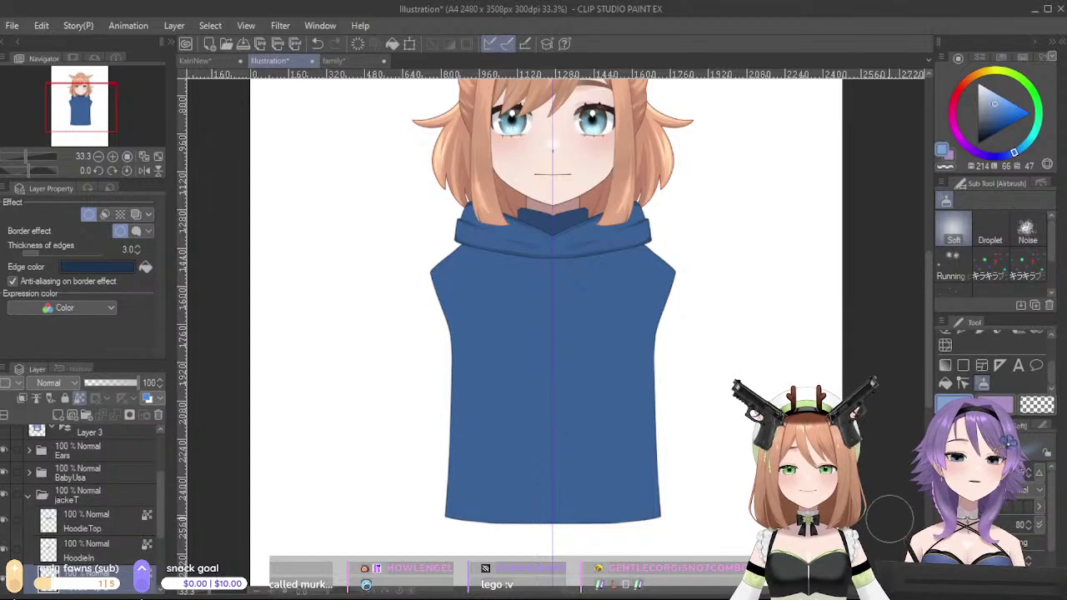
{"action": "left_click", "coordinate": [1000, 473]}
{"action": "mouse_move", "coordinate": [795, 396]}
{"action": "left_mouse_down"}
{"action": "mouse_move", "coordinate": [590, 422]}
{"action": "mouse_move", "coordinate": [585, 472]}
{"action": "mouse_move", "coordinate": [516, 500]}
{"action": "mouse_move", "coordinate": [441, 504]}
{"action": "mouse_move", "coordinate": [421, 406]}
{"action": "mouse_move", "coordinate": [511, 452]}
{"action": "mouse_move", "coordinate": [456, 437]}
{"action": "mouse_move", "coordinate": [428, 397]}
{"action": "mouse_move", "coordinate": [590, 451]}
{"action": "mouse_move", "coordinate": [491, 430]}
{"action": "mouse_move", "coordinate": [435, 398]}
{"action": "mouse_move", "coordinate": [541, 385]}
{"action": "mouse_move", "coordinate": [624, 432]}
{"action": "mouse_move", "coordinate": [432, 334]}
{"action": "mouse_move", "coordinate": [388, 407]}
{"action": "mouse_move", "coordinate": [407, 398]}
{"action": "mouse_move", "coordinate": [368, 342]}
{"action": "mouse_move", "coordinate": [556, 437]}
{"action": "mouse_move", "coordinate": [409, 367]}
{"action": "mouse_move", "coordinate": [648, 416]}
{"action": "mouse_move", "coordinate": [597, 399]}
{"action": "mouse_move", "coordinate": [729, 334]}
{"action": "mouse_move", "coordinate": [718, 370]}
{"action": "mouse_move", "coordinate": [759, 352]}
{"action": "mouse_move", "coordinate": [580, 416]}
{"action": "mouse_move", "coordinate": [509, 467]}
{"action": "mouse_move", "coordinate": [706, 392]}
{"action": "left_mouse_up"}
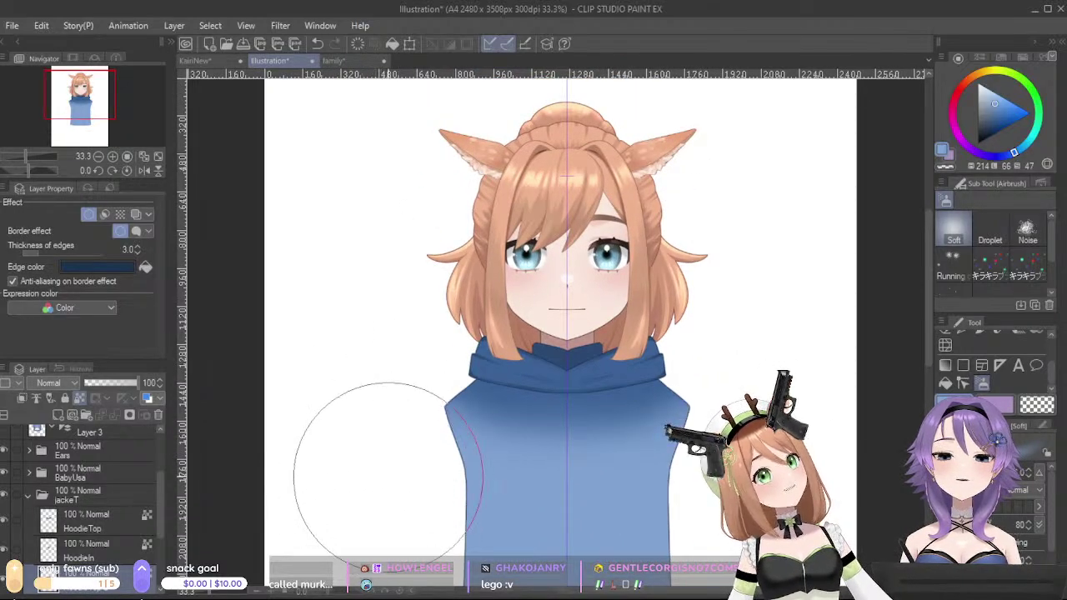
{"action": "left_click_drag", "start_coordinate": [764, 492], "coordinate": [803, 387]}
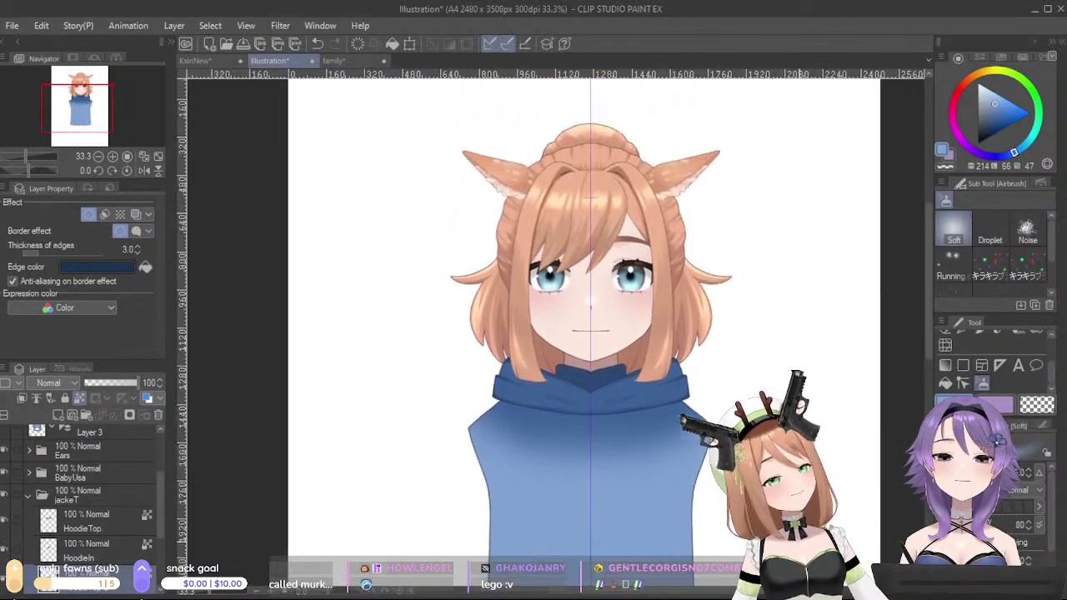
{"action": "left_click_drag", "start_coordinate": [796, 475], "coordinate": [791, 315]}
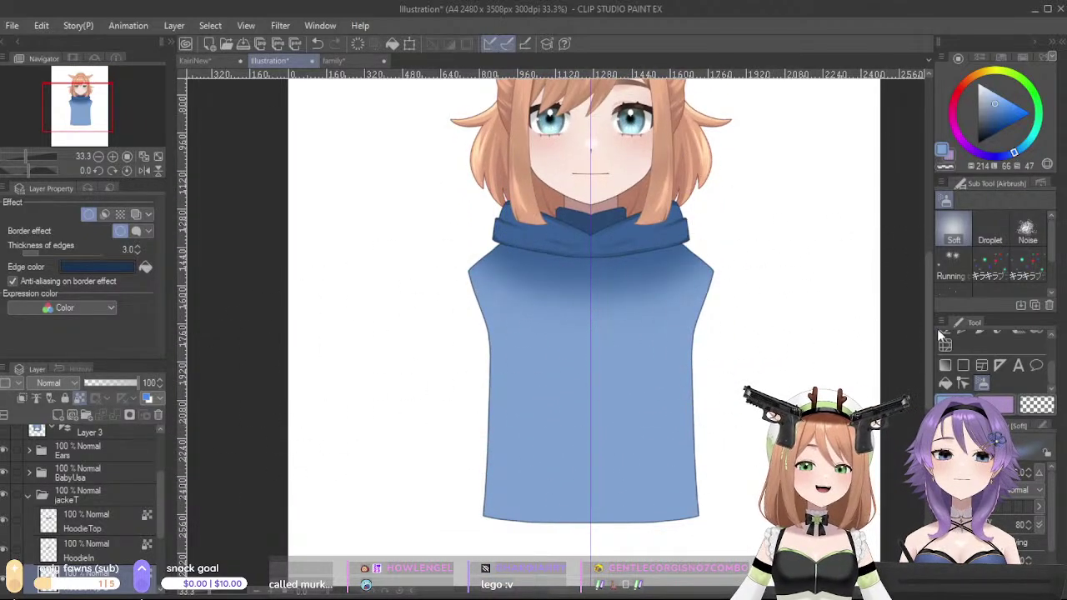
{"action": "scroll", "coordinate": [585, 250], "scroll_direction": "down", "scroll_amount": 3}
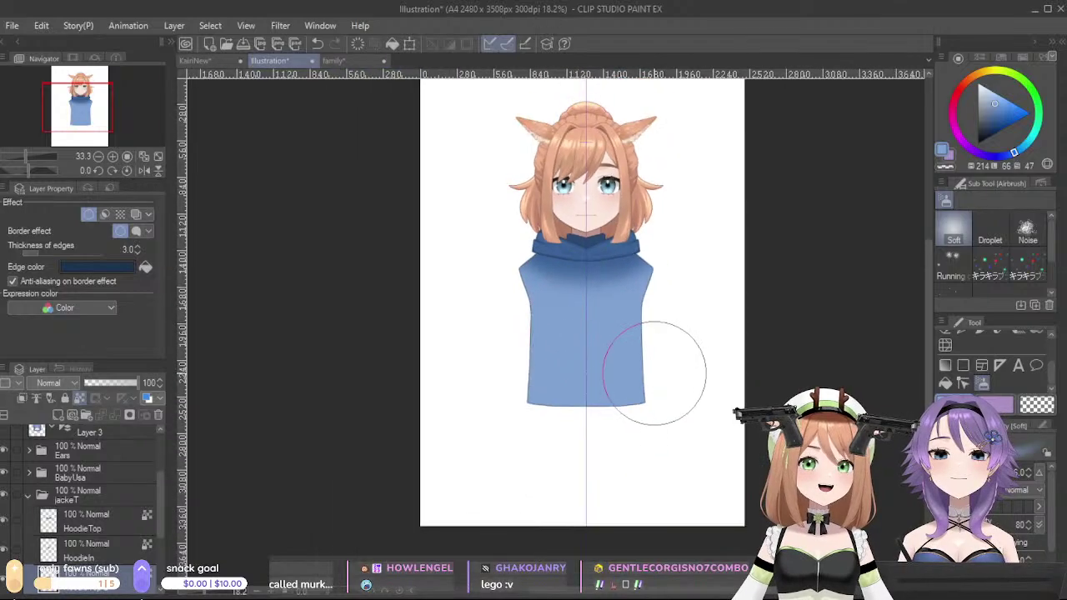
{"action": "scroll", "coordinate": [648, 376], "scroll_direction": "up", "scroll_amount": 3}
{"action": "left_click", "coordinate": [330, 63]}
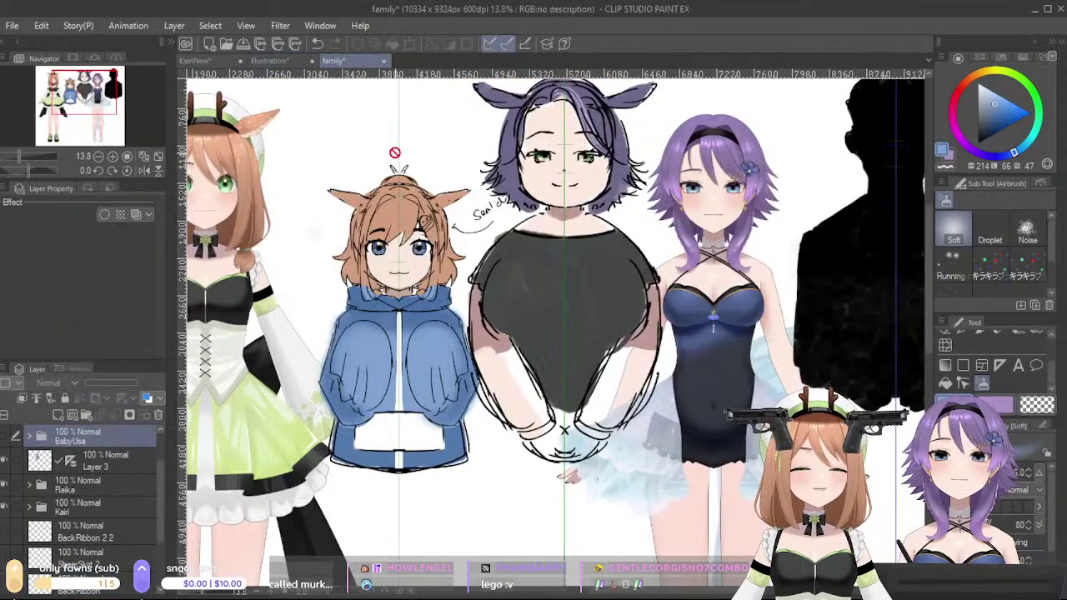
{"action": "left_click", "coordinate": [267, 62]}
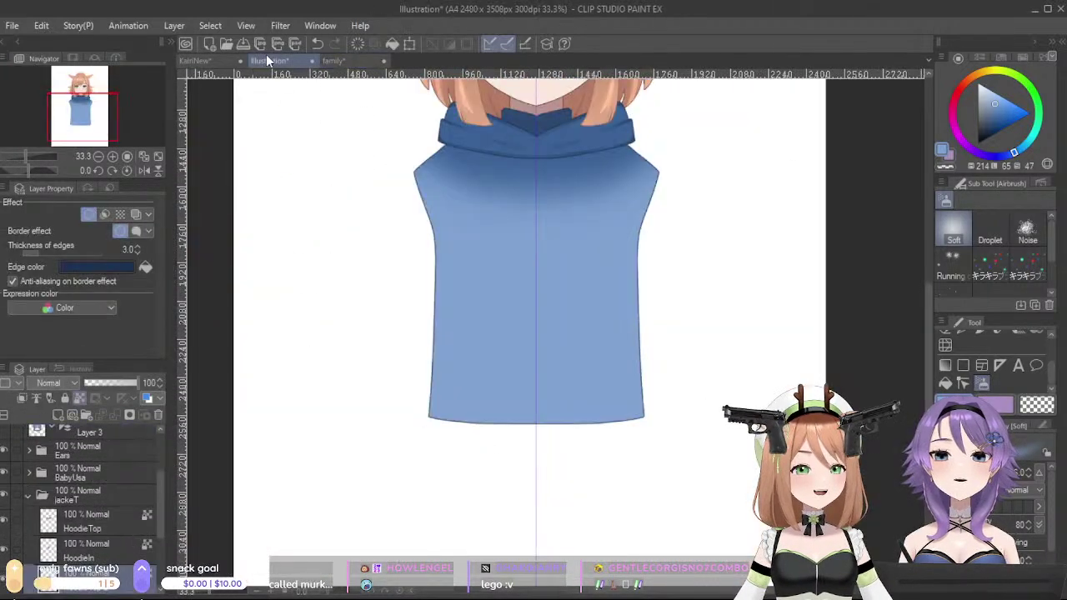
- Add a new layer above the FronthHair folder and create a layer folder named FrontArms
{"action": "scroll", "coordinate": [60, 513], "scroll_direction": "up", "scroll_amount": 3}
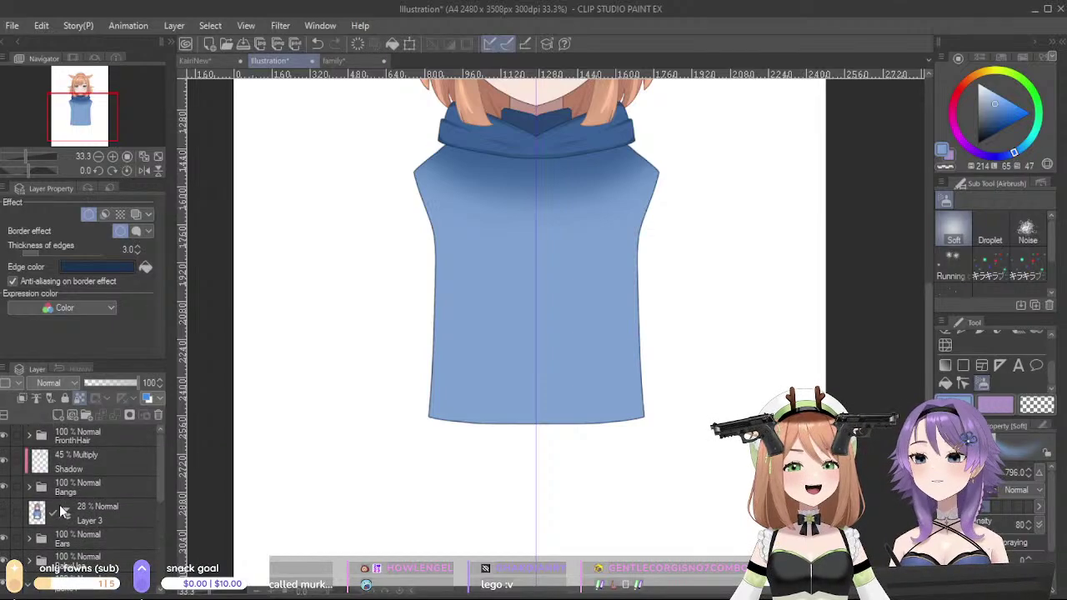
{"action": "left_click", "coordinate": [78, 441]}
{"action": "left_click", "coordinate": [58, 416]}
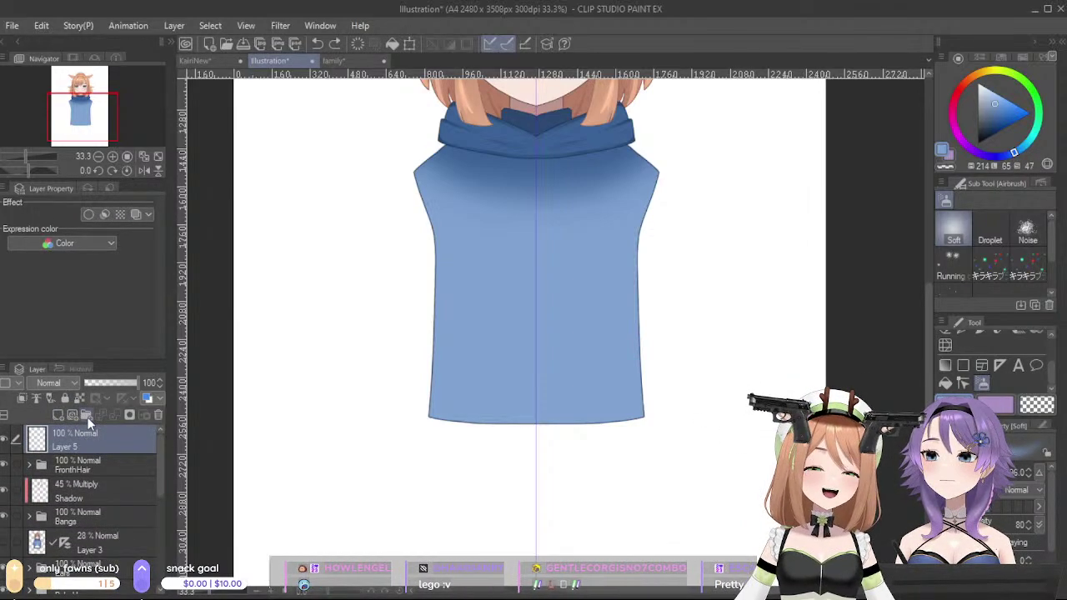
{"action": "left_click", "coordinate": [87, 415]}
{"action": "double_click", "coordinate": [84, 442]}
{"action": "double_click", "coordinate": [79, 440]}
{"action": "type", "text": "FrontArms"}
{"action": "key", "text": "Return"}
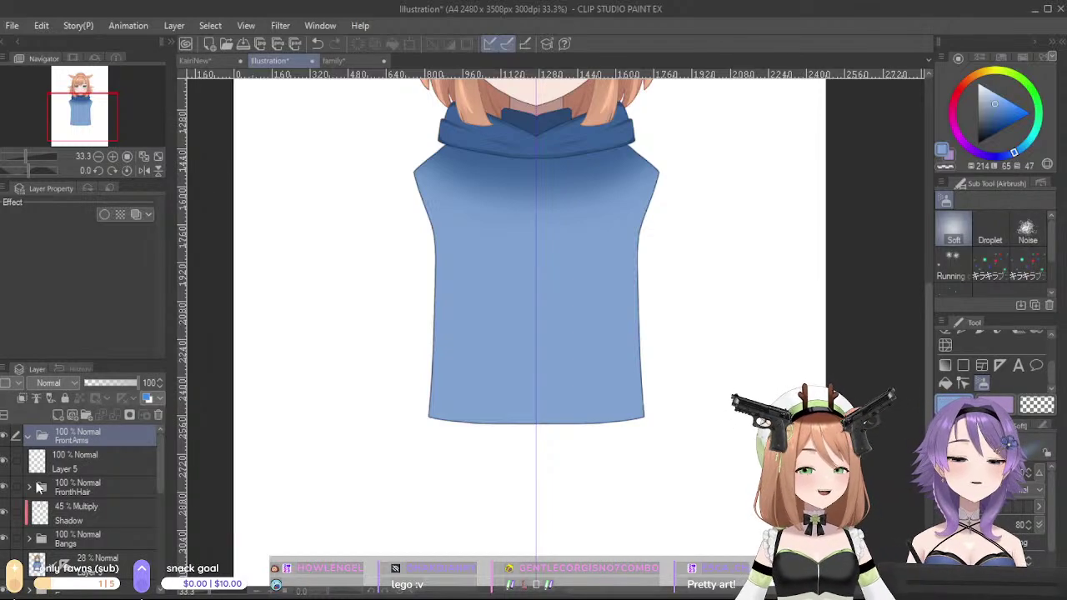
- Move the new layer into the FrontArms folder and switch back to the G-pen
{"action": "left_click", "coordinate": [84, 466]}
{"action": "left_click_drag", "start_coordinate": [84, 466], "coordinate": [97, 448]}
{"action": "left_click_drag", "start_coordinate": [619, 400], "coordinate": [675, 492]}
{"action": "scroll", "coordinate": [739, 489], "scroll_direction": "down", "scroll_amount": 2}
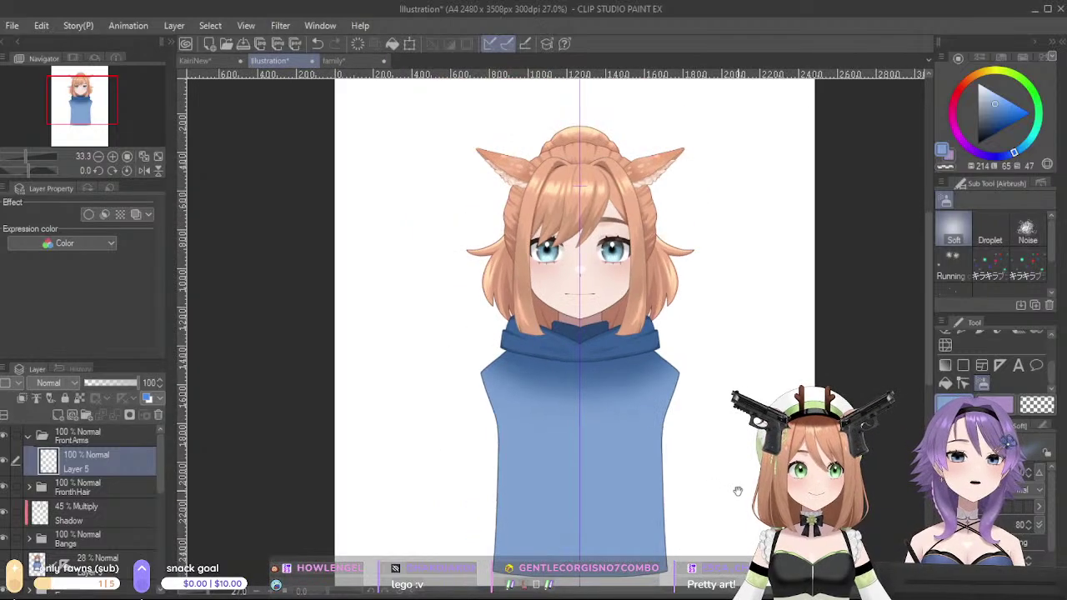
{"action": "left_click_drag", "start_coordinate": [740, 490], "coordinate": [773, 459]}
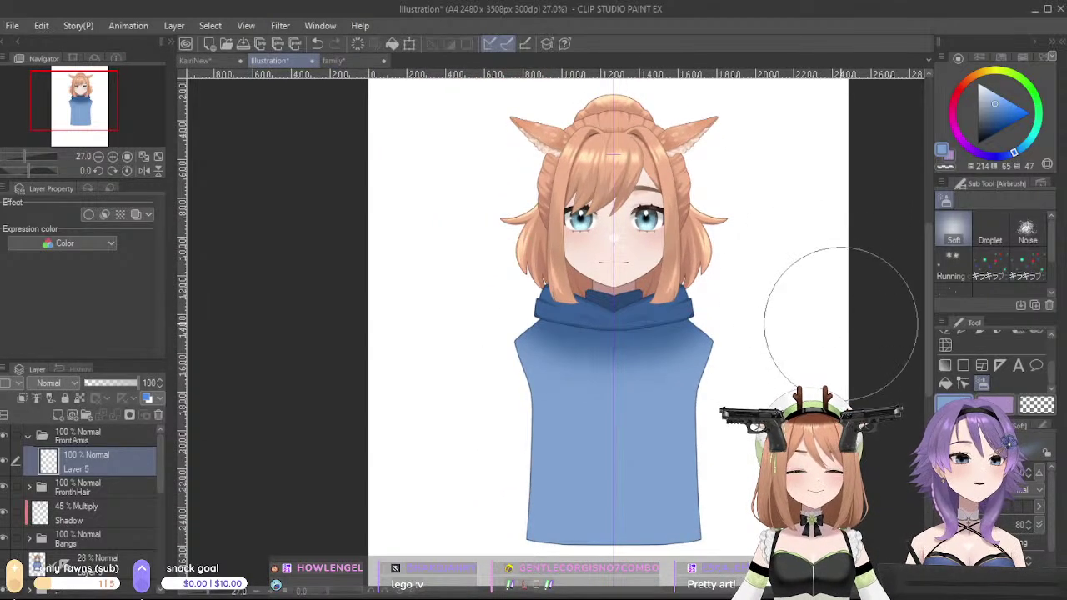
{"action": "scroll", "coordinate": [1048, 371], "scroll_direction": "up", "scroll_amount": 2}
{"action": "left_click", "coordinate": [961, 379]}
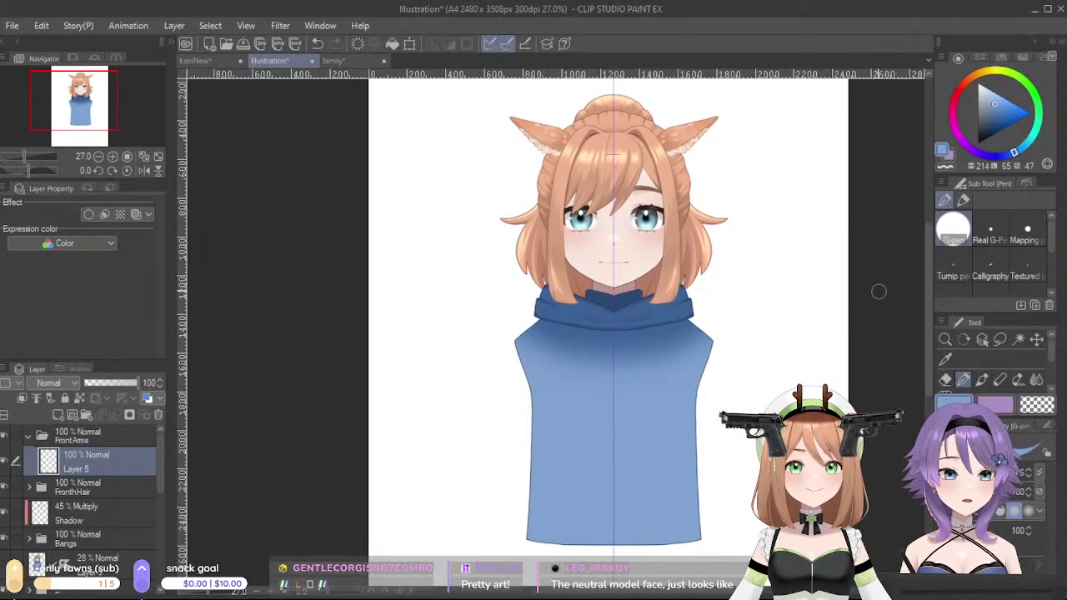
{"action": "left_click_drag", "start_coordinate": [528, 371], "coordinate": [500, 450]}
{"action": "key", "text": "ctrl+z"}
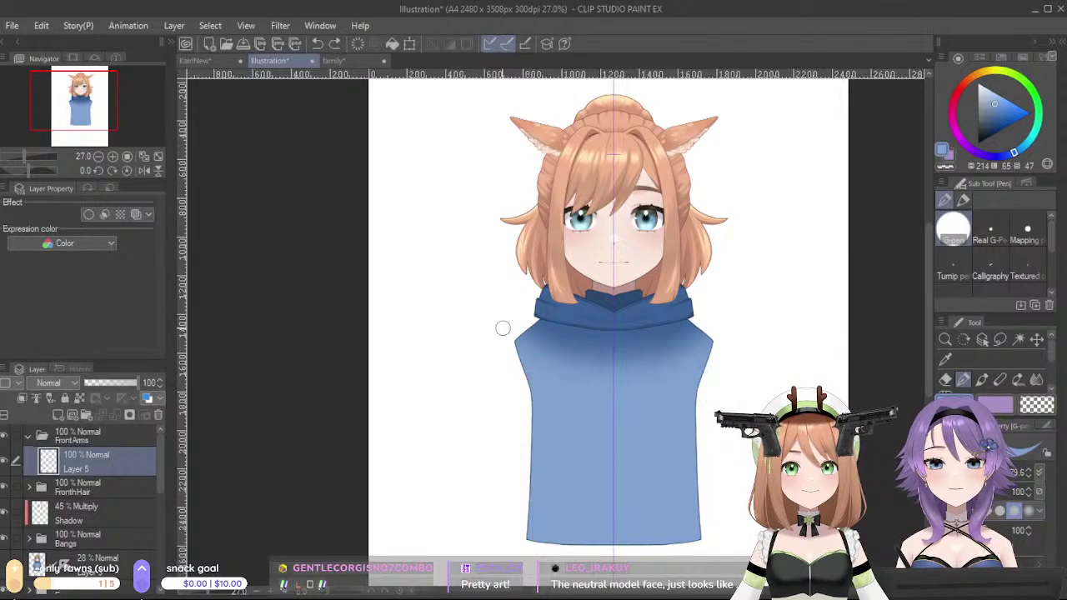
{"action": "left_click_drag", "start_coordinate": [538, 367], "coordinate": [503, 454]}
{"action": "key", "text": "ctrl+z"}
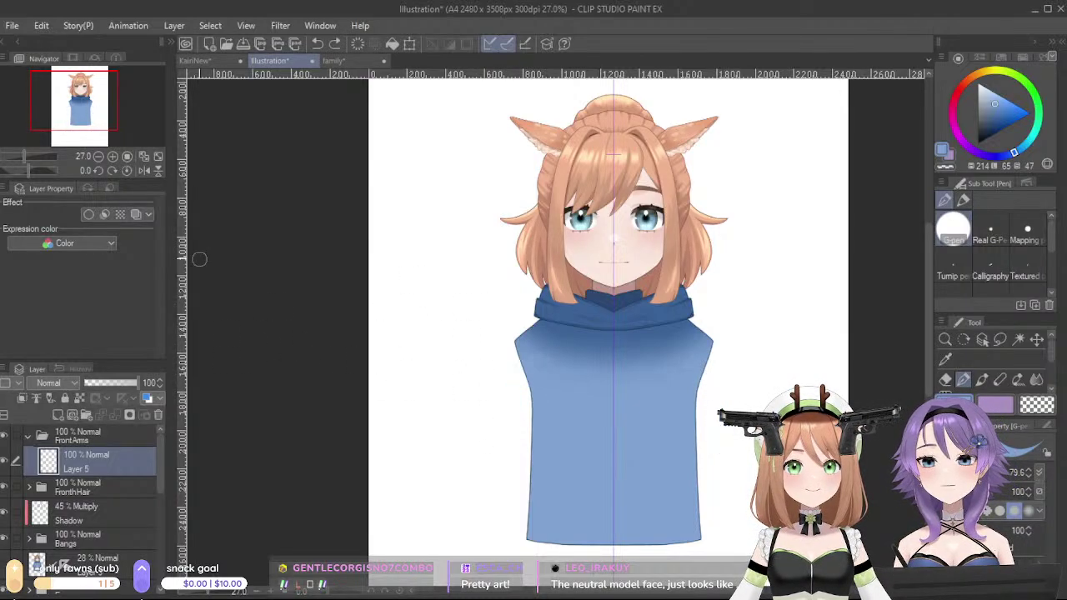
- Give the new arm layer a border effect with a dark navy edge color
{"action": "left_click", "coordinate": [92, 214]}
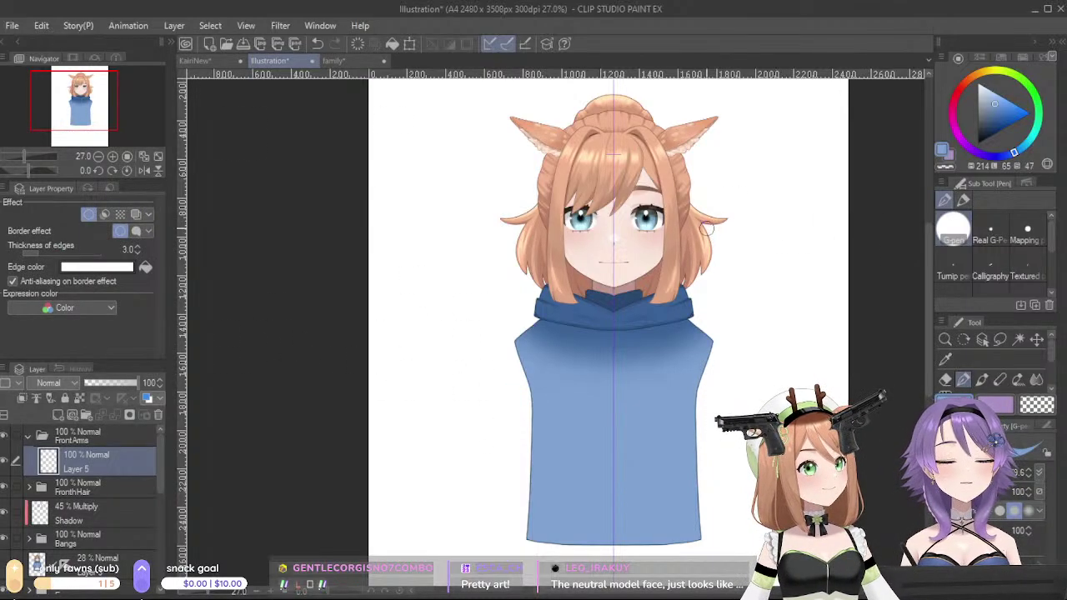
{"action": "left_click", "coordinate": [986, 130]}
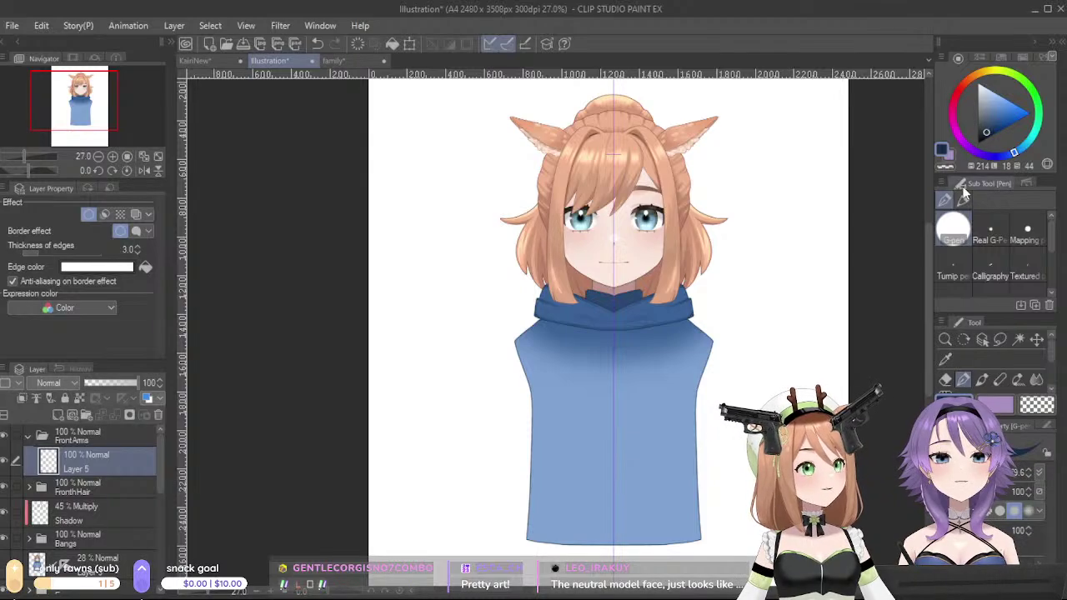
{"action": "left_click", "coordinate": [146, 267]}
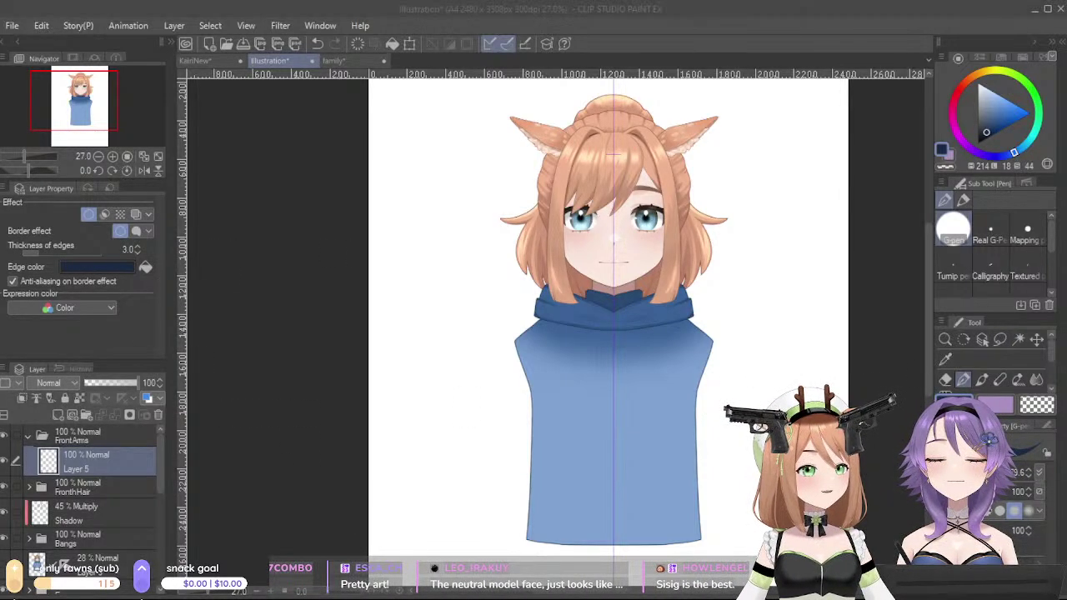
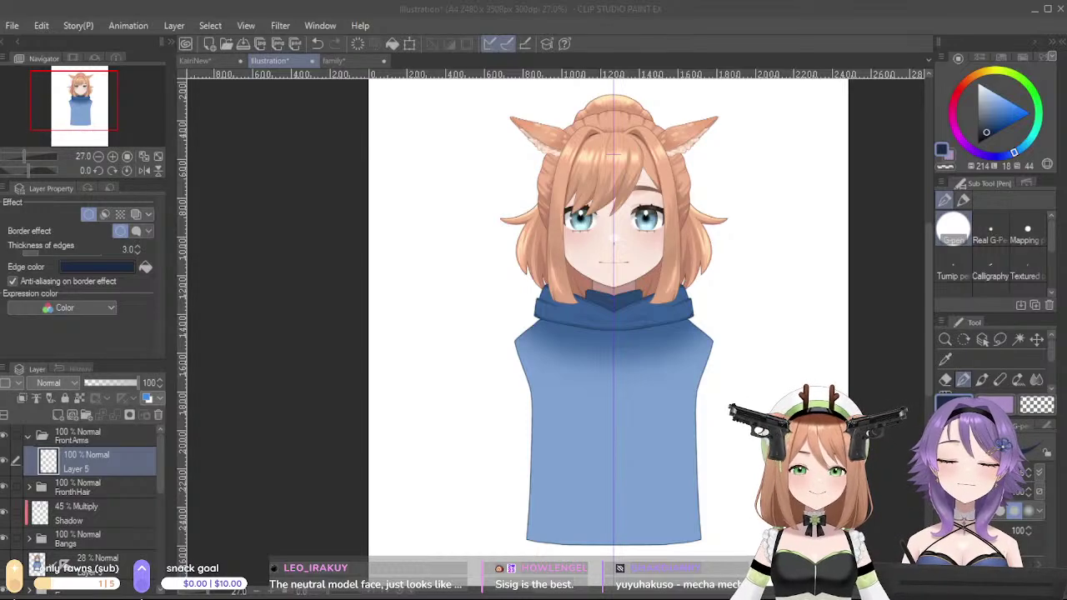
{"action": "key", "text": "alt+Tab"}
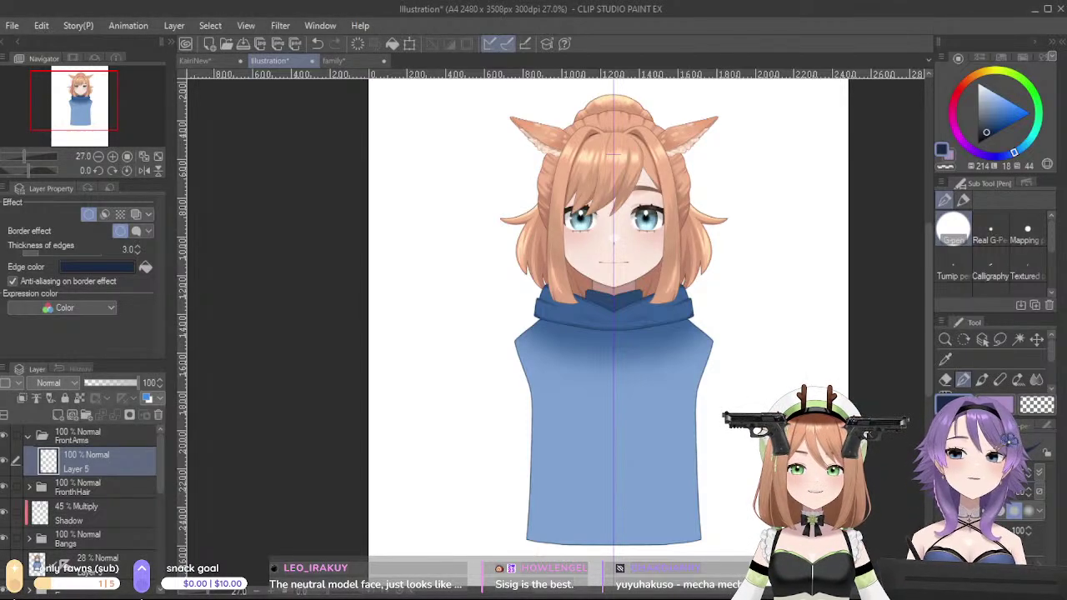
- Pick the torso's light blue and paint curved sleeve strokes from both shoulders down the sides with the G-pen
{"action": "mouse_move", "coordinate": [533, 360]}
{"action": "left_mouse_down"}
{"action": "mouse_move", "coordinate": [506, 392]}
{"action": "mouse_move", "coordinate": [502, 443]}
{"action": "left_mouse_up"}
{"action": "key", "text": "ctrl+z"}
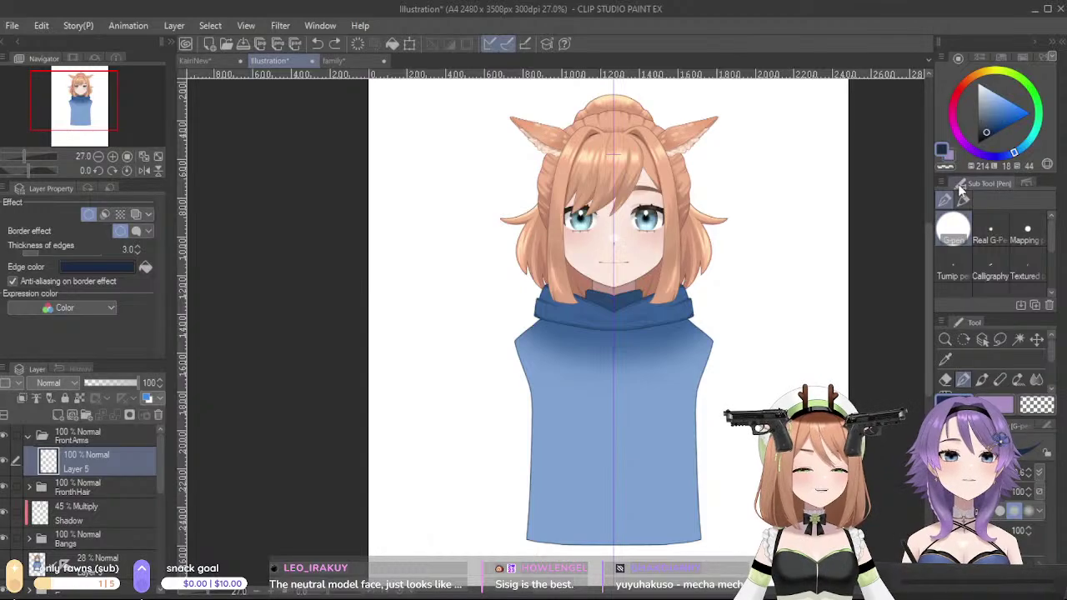
{"action": "left_click", "coordinate": [573, 443], "text": "alt"}
{"action": "left_click_drag", "start_coordinate": [529, 344], "coordinate": [493, 445]}
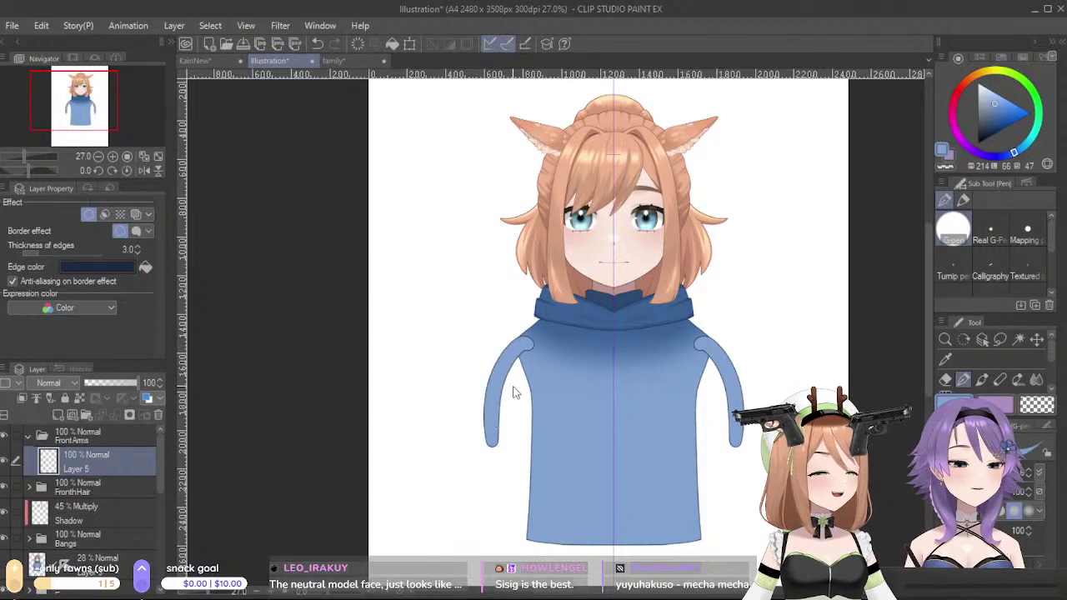
{"action": "key", "text": "ctrl+z"}
{"action": "mouse_move", "coordinate": [533, 353]}
{"action": "left_mouse_down"}
{"action": "mouse_move", "coordinate": [507, 409]}
{"action": "mouse_move", "coordinate": [520, 436]}
{"action": "left_mouse_up"}
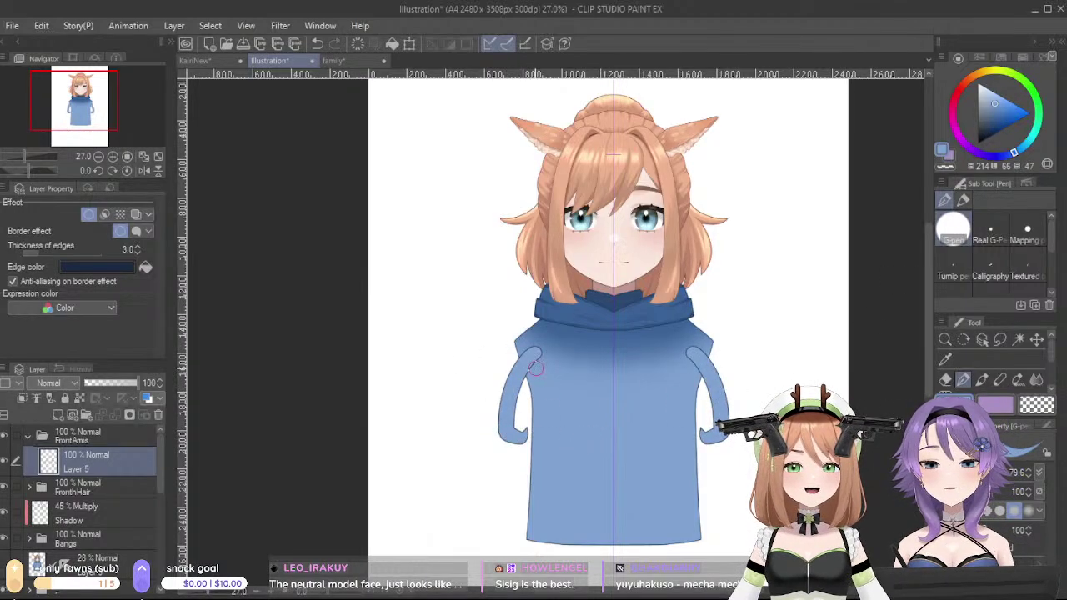
{"action": "key", "text": "ctrl+z"}
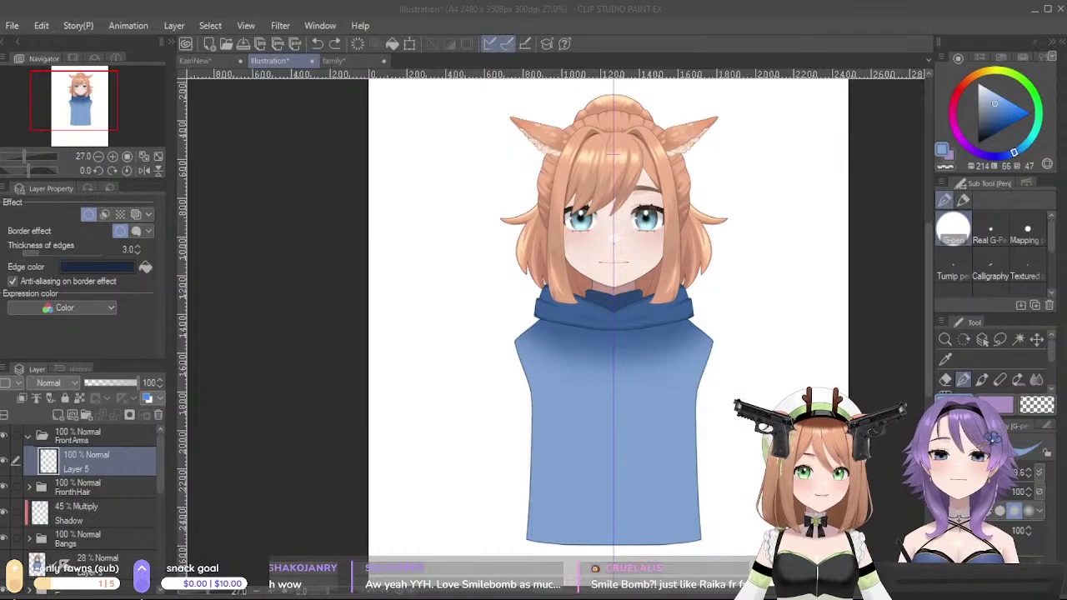
{"action": "mouse_move", "coordinate": [497, 366]}
{"action": "left_mouse_down"}
{"action": "mouse_move", "coordinate": [550, 388]}
{"action": "mouse_move", "coordinate": [526, 364]}
{"action": "mouse_move", "coordinate": [566, 377]}
{"action": "mouse_move", "coordinate": [586, 506]}
{"action": "mouse_move", "coordinate": [505, 450]}
{"action": "mouse_move", "coordinate": [498, 379]}
{"action": "mouse_move", "coordinate": [523, 369]}
{"action": "mouse_move", "coordinate": [552, 388]}
{"action": "mouse_move", "coordinate": [547, 410]}
{"action": "mouse_move", "coordinate": [535, 381]}
{"action": "mouse_move", "coordinate": [525, 425]}
{"action": "mouse_move", "coordinate": [514, 394]}
{"action": "left_mouse_up"}
{"action": "key", "text": "ctrl+z"}
- Draw mirrored, rounded front sleeves with scalloped lower edges on Layer 5 and fill their gaps in blue
{"action": "left_click_drag", "start_coordinate": [548, 467], "coordinate": [575, 487]}
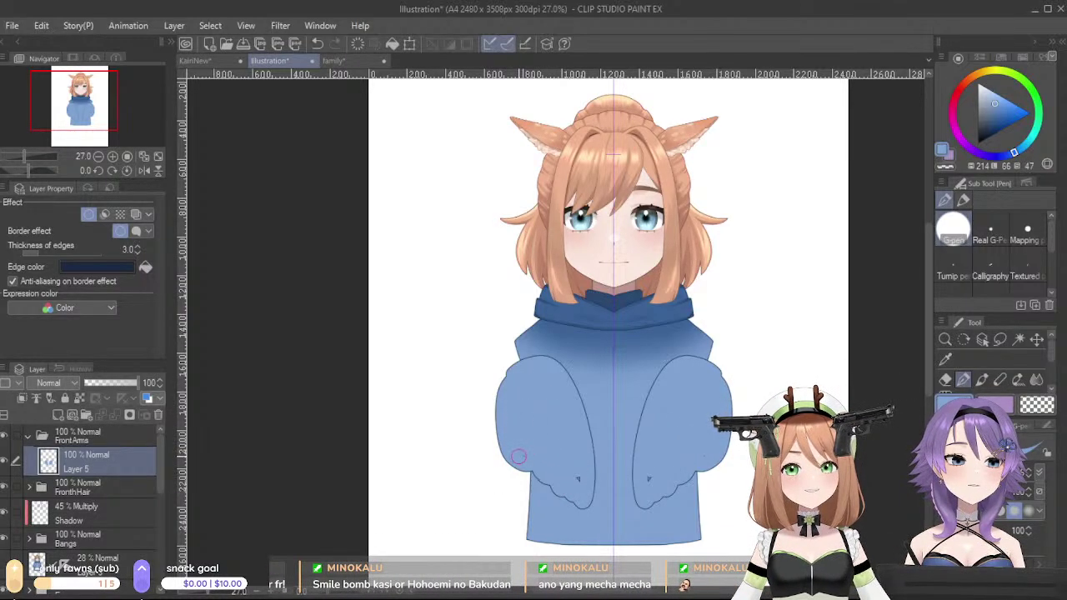
{"action": "mouse_move", "coordinate": [516, 456]}
{"action": "left_mouse_down"}
{"action": "mouse_move", "coordinate": [577, 513]}
{"action": "mouse_move", "coordinate": [587, 512]}
{"action": "mouse_move", "coordinate": [597, 477]}
{"action": "left_mouse_up"}
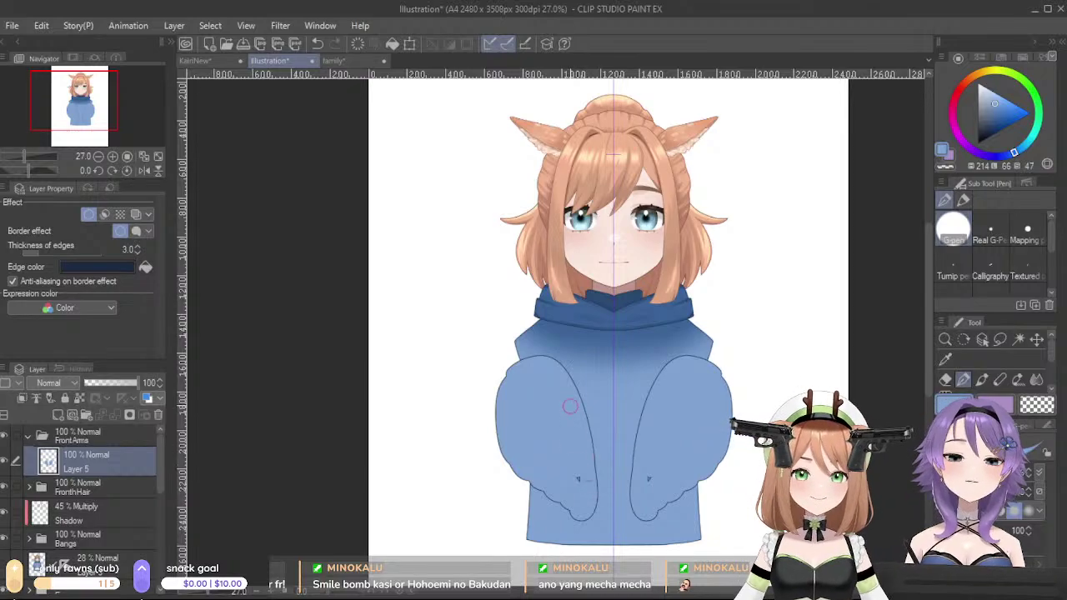
{"action": "left_click_drag", "start_coordinate": [583, 420], "coordinate": [591, 489]}
{"action": "key", "text": "ctrl+z"}
{"action": "left_click_drag", "start_coordinate": [583, 434], "coordinate": [591, 498]}
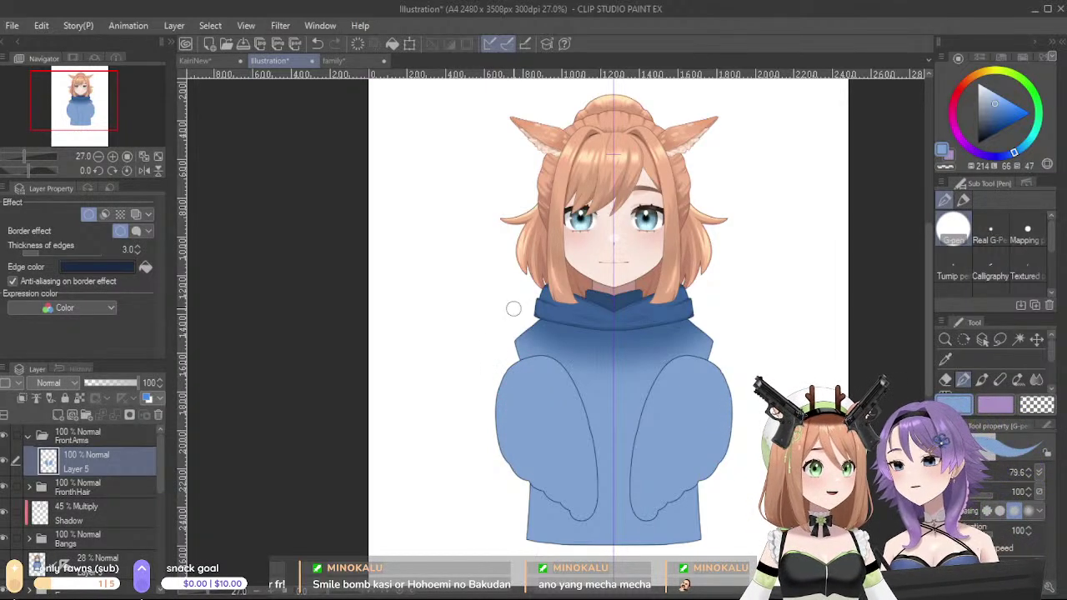
{"action": "key", "text": "ctrl+z"}
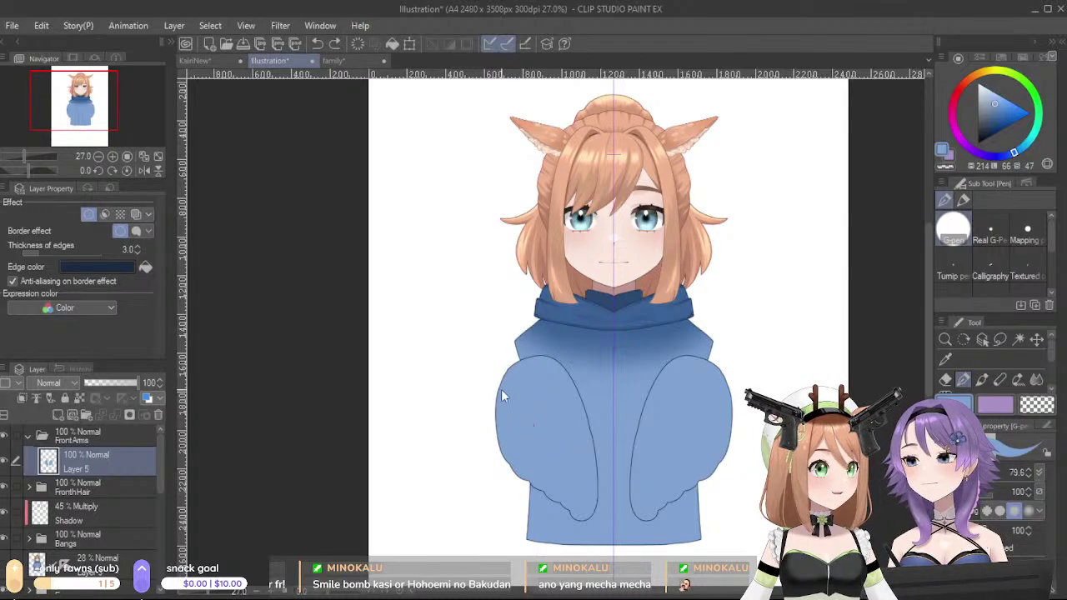
- Paste a copy of the front sleeves layer directly below the HoodieTop 2 layer
{"action": "scroll", "coordinate": [161, 458], "scroll_direction": "down", "scroll_amount": 3}
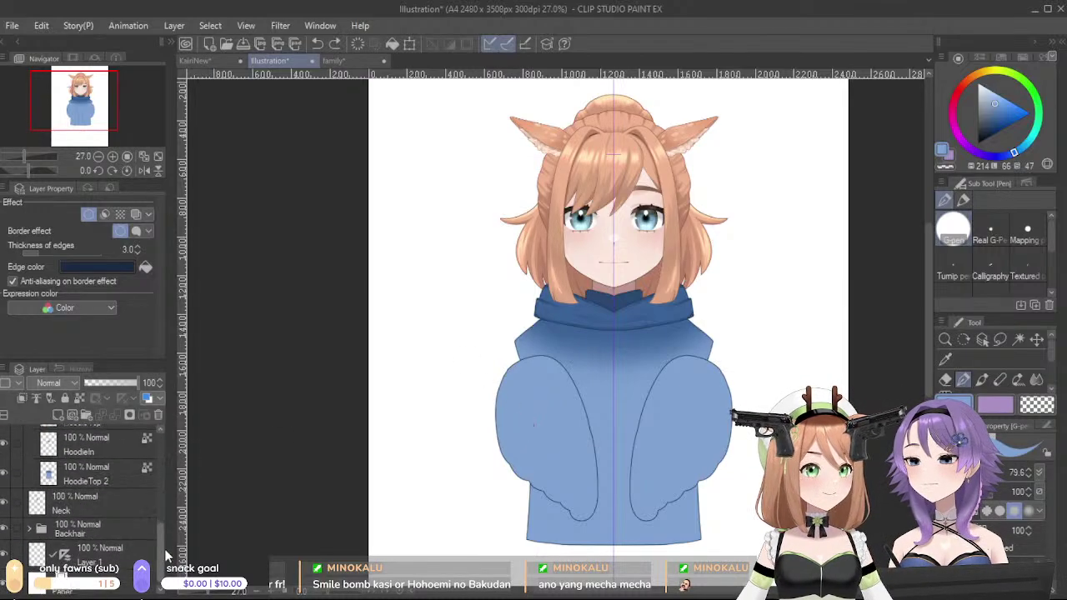
{"action": "left_click", "coordinate": [106, 472]}
{"action": "key", "text": "ctrl+v"}
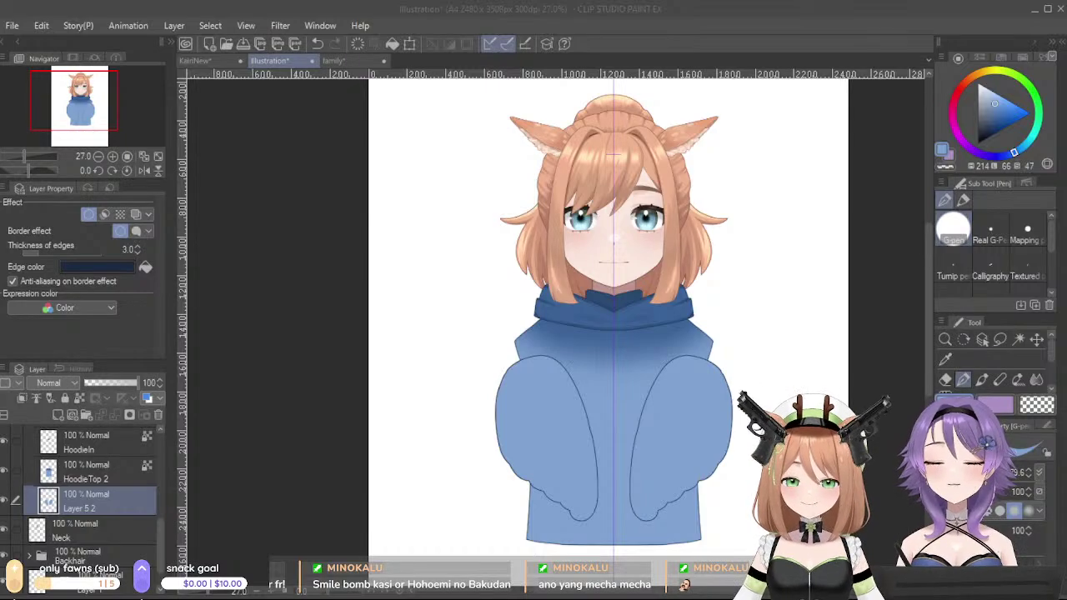
{"action": "left_click", "coordinate": [431, 512]}
{"action": "left_click_drag", "start_coordinate": [523, 343], "coordinate": [495, 423]}
{"action": "key", "text": "ctrl+z"}
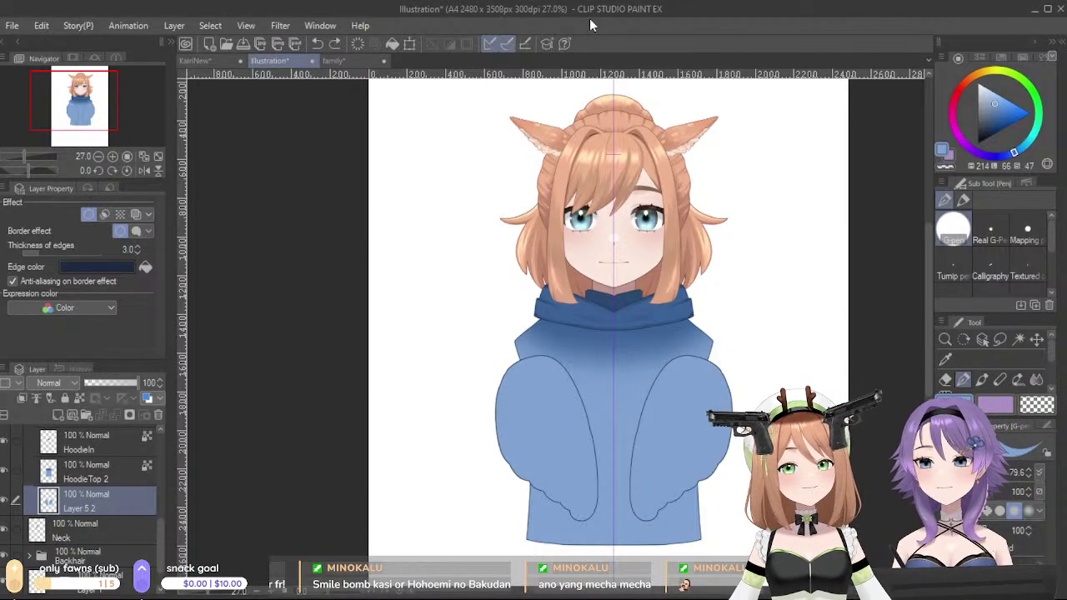
- Smooth the upper outer outline of the front sleeves on Layer 5
{"action": "scroll", "coordinate": [545, 80], "scroll_direction": "up", "scroll_amount": 5}
{"action": "left_click_drag", "start_coordinate": [619, 321], "coordinate": [648, 99]}
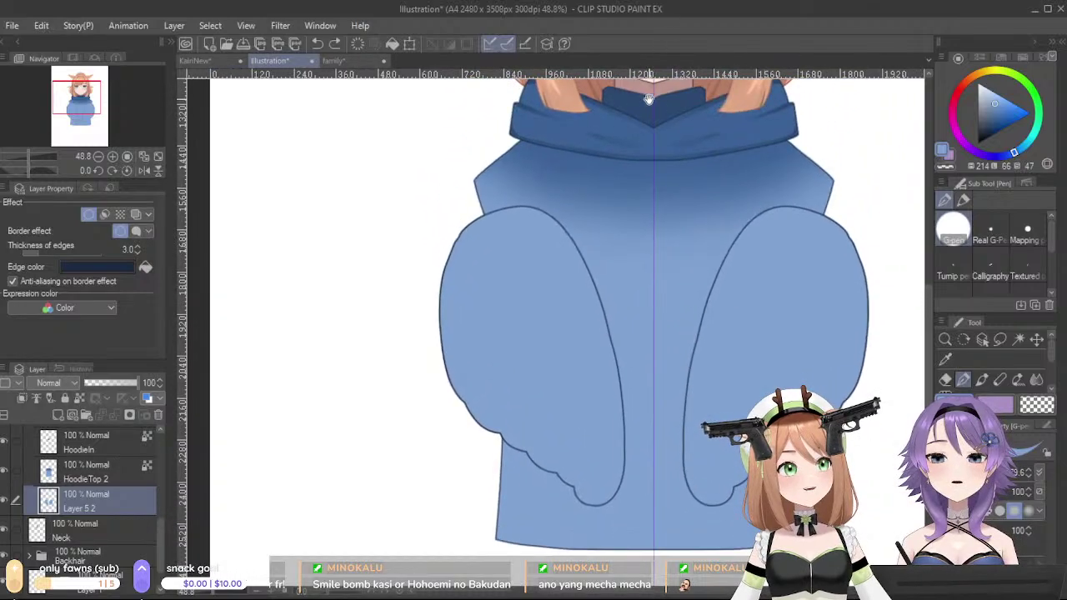
{"action": "scroll", "coordinate": [110, 467], "scroll_direction": "up", "scroll_amount": 4}
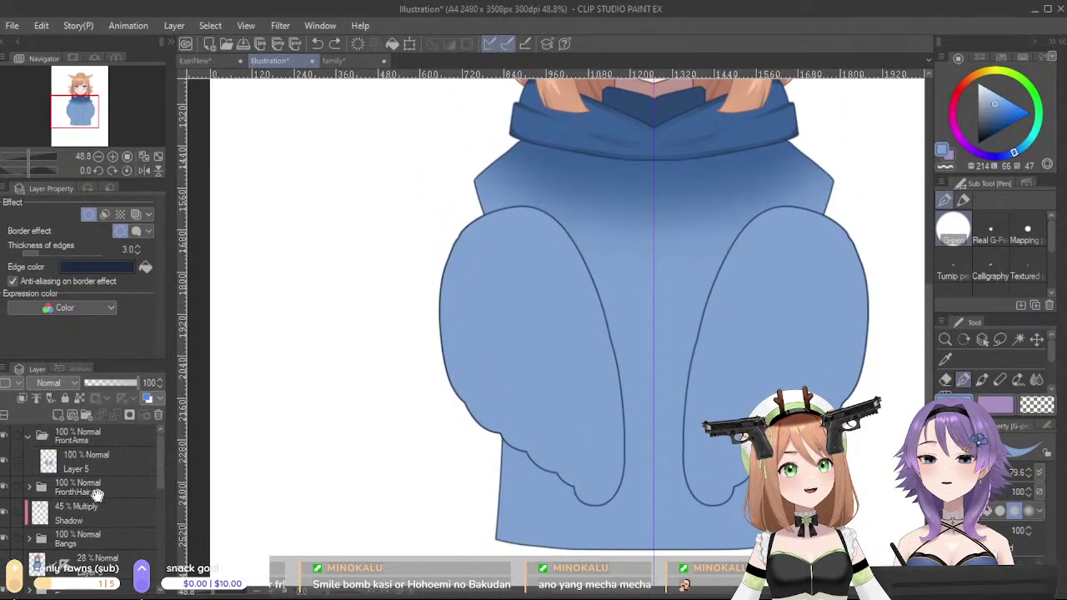
{"action": "left_click", "coordinate": [100, 463]}
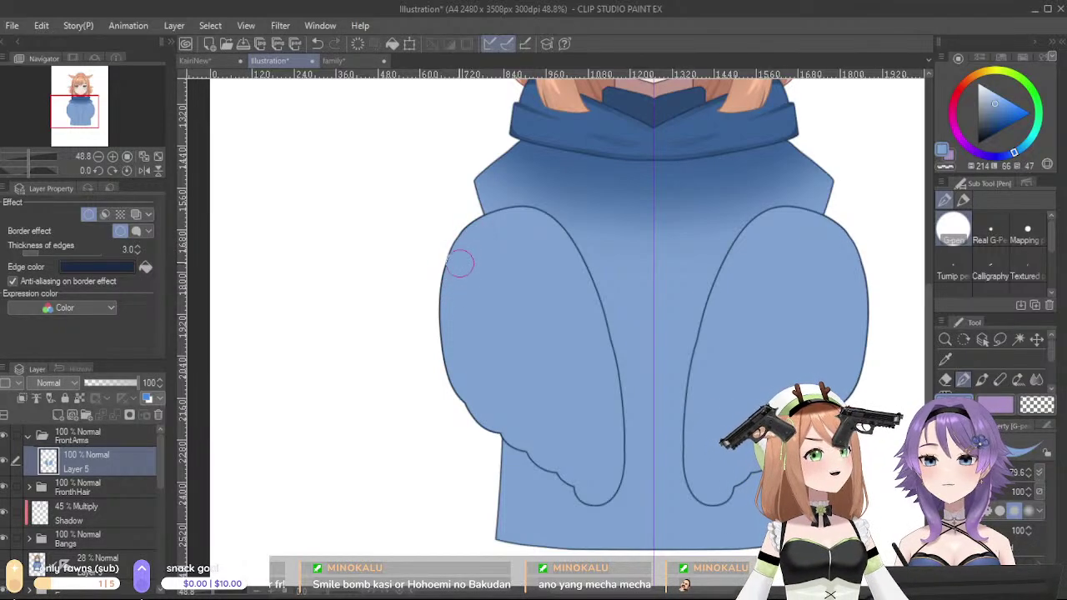
- Draw mirrored back sleeves on Layer 5 2, running from the shoulders down behind the hoodie body
{"action": "scroll", "coordinate": [125, 500], "scroll_direction": "down", "scroll_amount": 5}
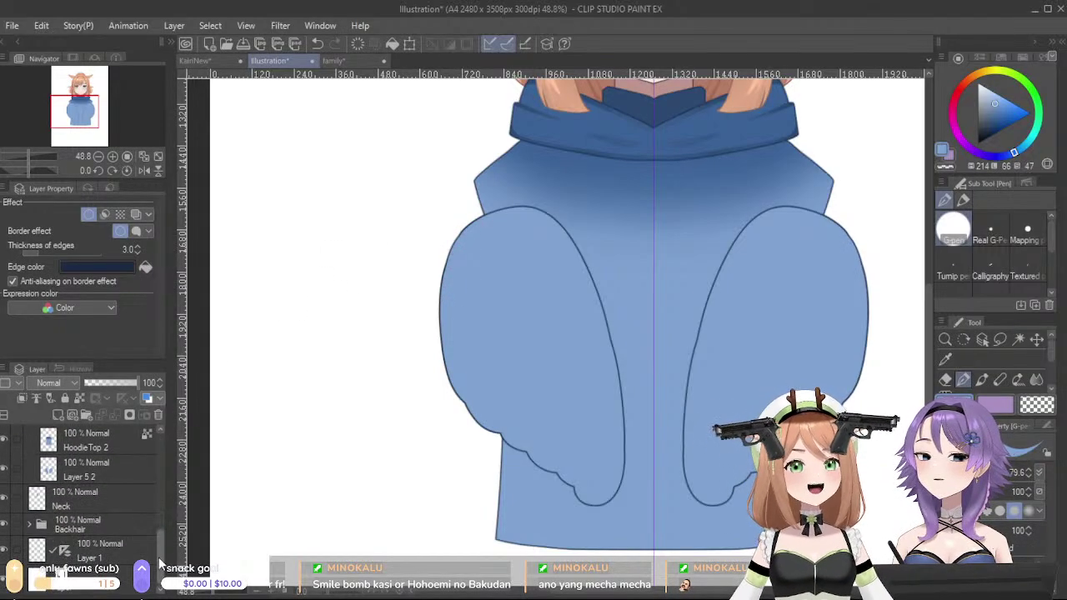
{"action": "left_click", "coordinate": [115, 493]}
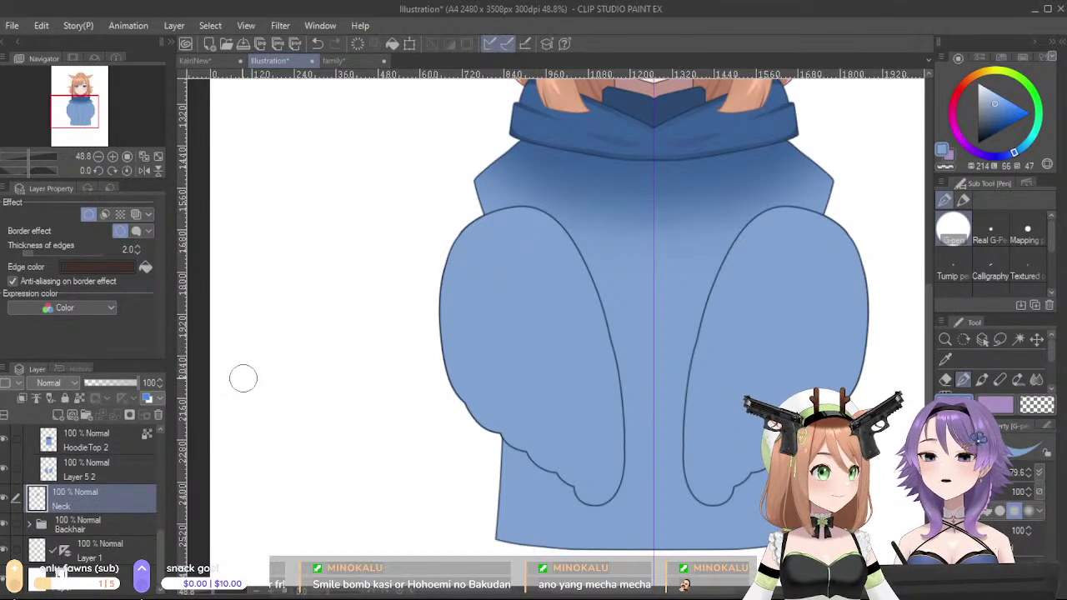
{"action": "left_click", "coordinate": [104, 475]}
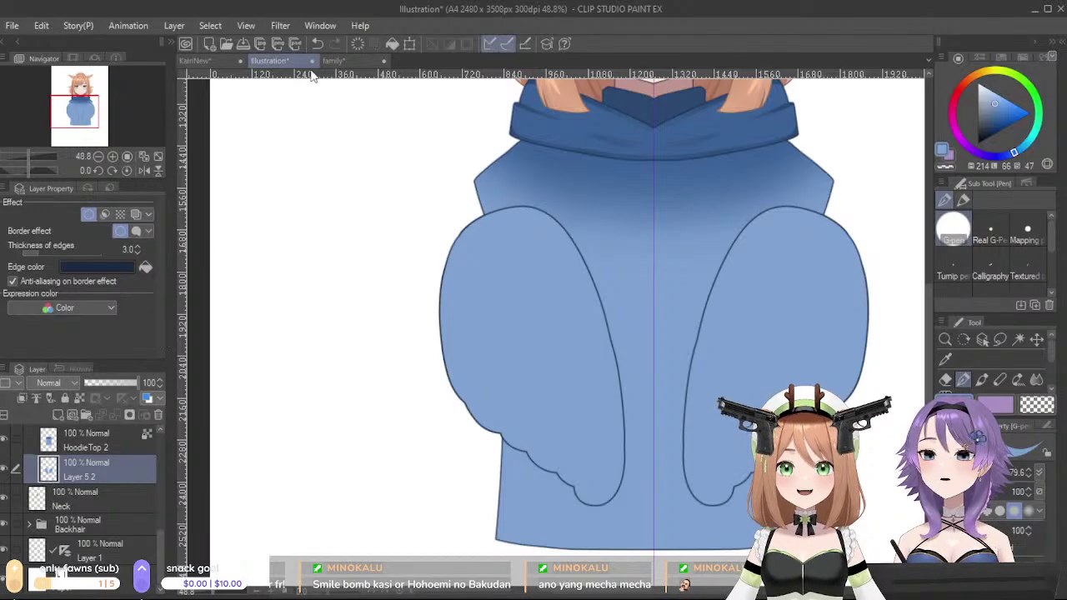
{"action": "mouse_move", "coordinate": [488, 180]}
{"action": "left_mouse_down"}
{"action": "mouse_move", "coordinate": [465, 225]}
{"action": "mouse_move", "coordinate": [488, 192]}
{"action": "mouse_move", "coordinate": [466, 227]}
{"action": "mouse_move", "coordinate": [417, 421]}
{"action": "left_mouse_up"}
{"action": "key", "text": "ctrl+z"}
{"action": "key", "text": "ctrl+z"}
{"action": "mouse_move", "coordinate": [476, 200]}
{"action": "left_mouse_down"}
{"action": "mouse_move", "coordinate": [415, 427]}
{"action": "mouse_move", "coordinate": [452, 469]}
{"action": "mouse_move", "coordinate": [500, 476]}
{"action": "left_mouse_up"}
{"action": "mouse_move", "coordinate": [526, 415]}
{"action": "left_mouse_down"}
{"action": "mouse_move", "coordinate": [458, 364]}
{"action": "mouse_move", "coordinate": [458, 414]}
{"action": "mouse_move", "coordinate": [494, 415]}
{"action": "mouse_move", "coordinate": [495, 455]}
{"action": "mouse_move", "coordinate": [436, 406]}
{"action": "left_mouse_up"}
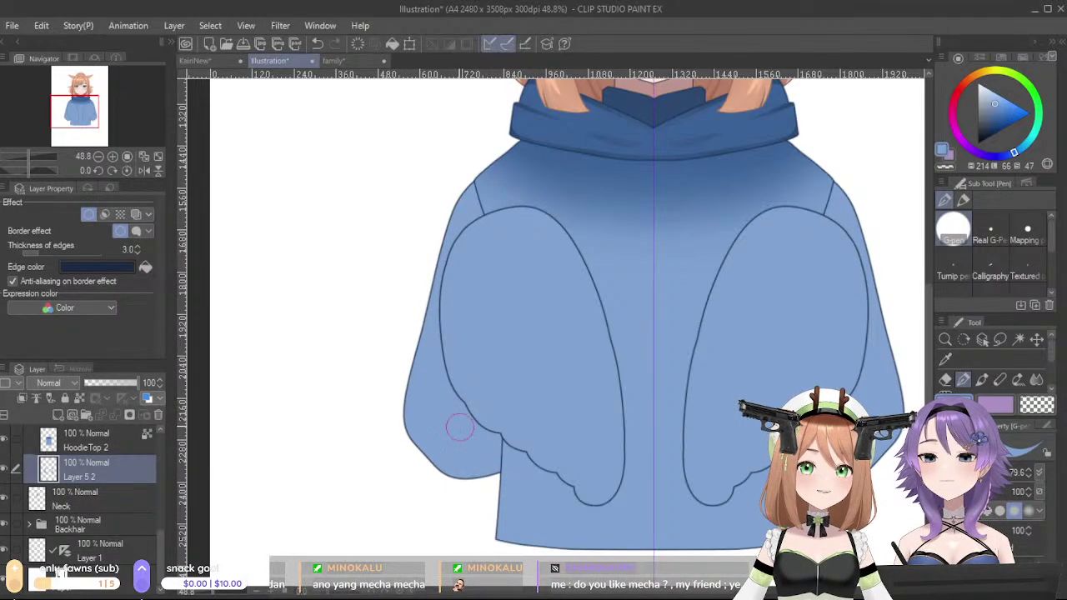
- Examine the shape and proportions of the sleeves against the whole figure
{"action": "left_click_drag", "start_coordinate": [633, 256], "coordinate": [606, 332]}
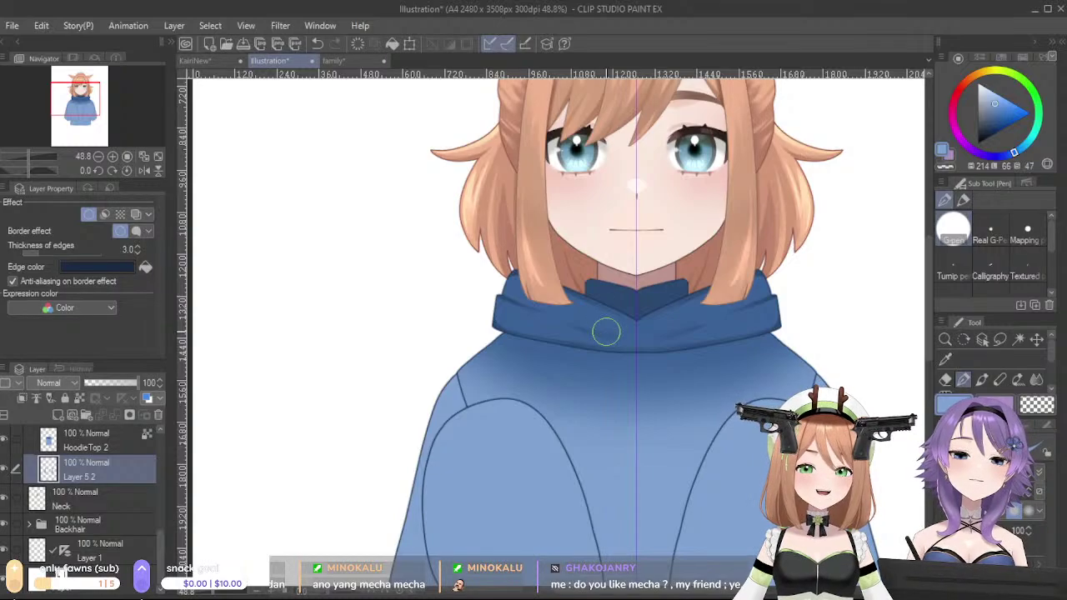
{"action": "scroll", "coordinate": [505, 408], "scroll_direction": "down", "scroll_amount": 3}
{"action": "left_click_drag", "start_coordinate": [457, 520], "coordinate": [453, 402]}
{"action": "scroll", "coordinate": [517, 417], "scroll_direction": "up", "scroll_amount": 1}
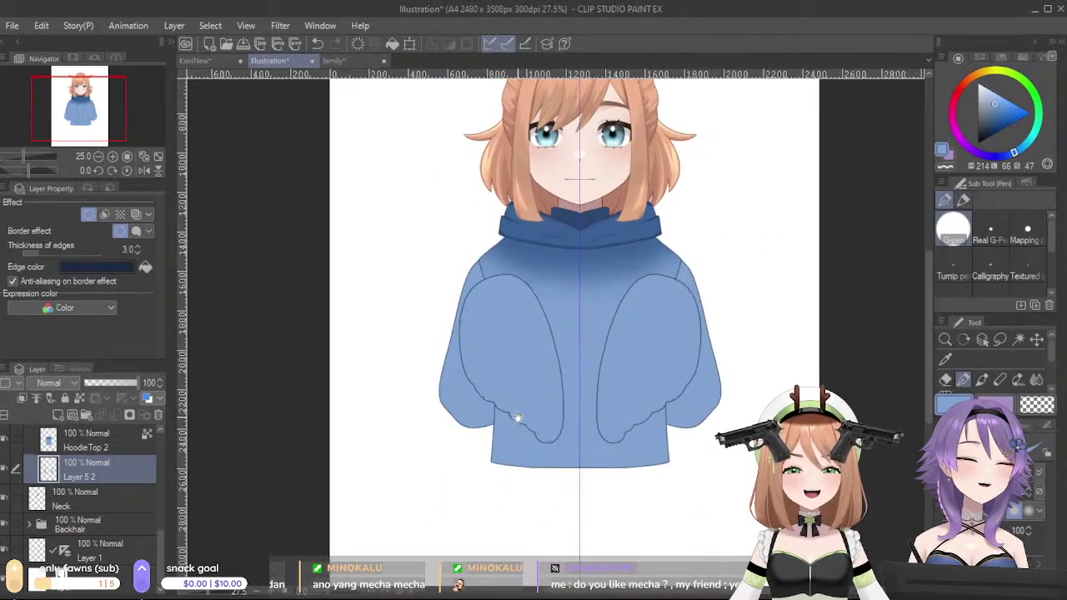
{"action": "scroll", "coordinate": [625, 383], "scroll_direction": "down", "scroll_amount": 2}
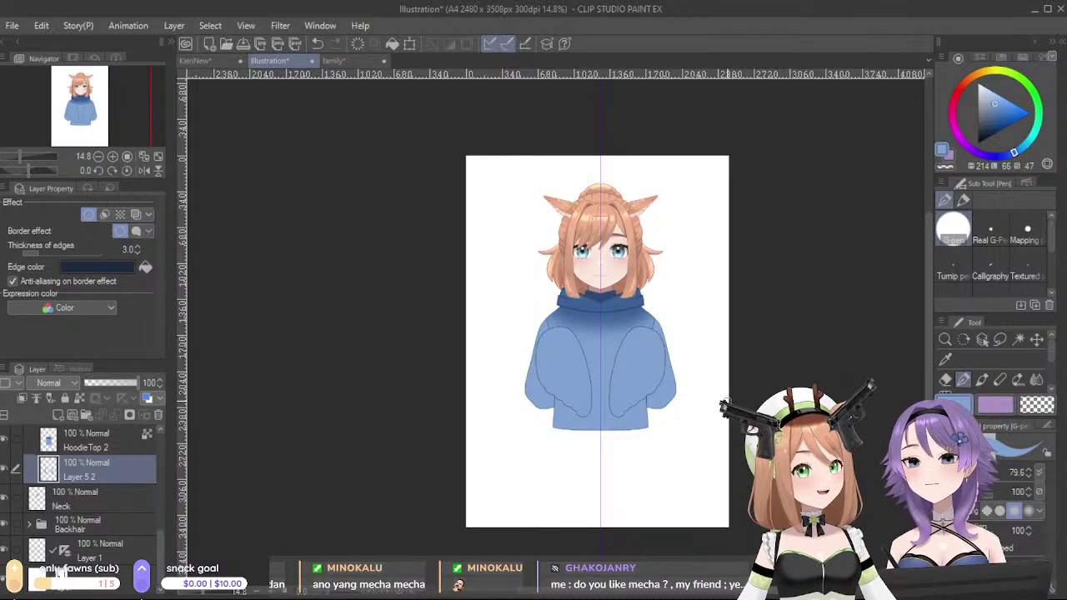
{"action": "scroll", "coordinate": [633, 392], "scroll_direction": "up", "scroll_amount": 3}
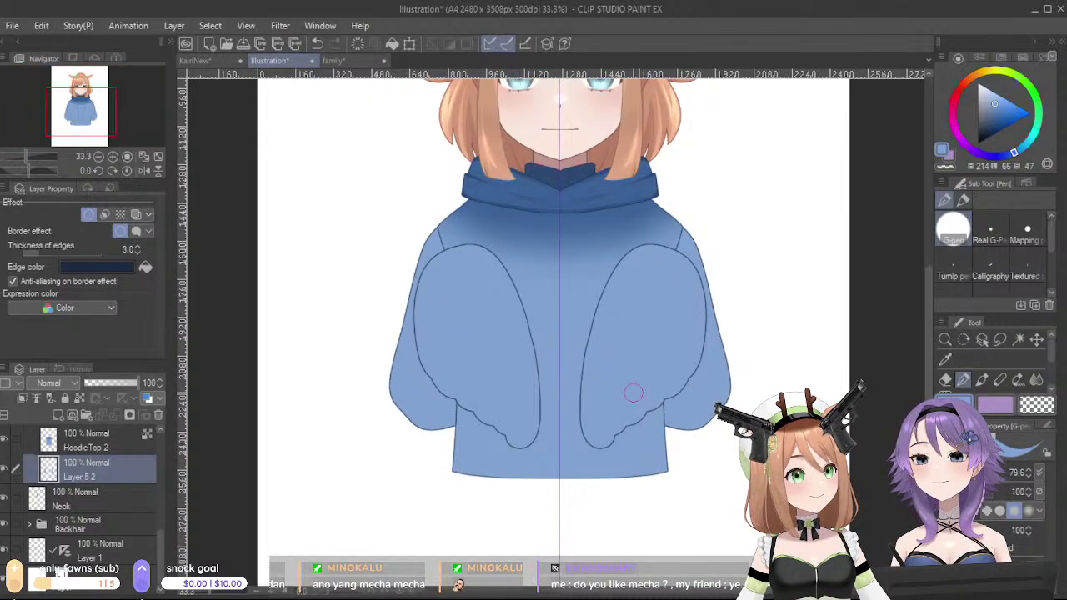
{"action": "scroll", "coordinate": [634, 379], "scroll_direction": "down", "scroll_amount": 2}
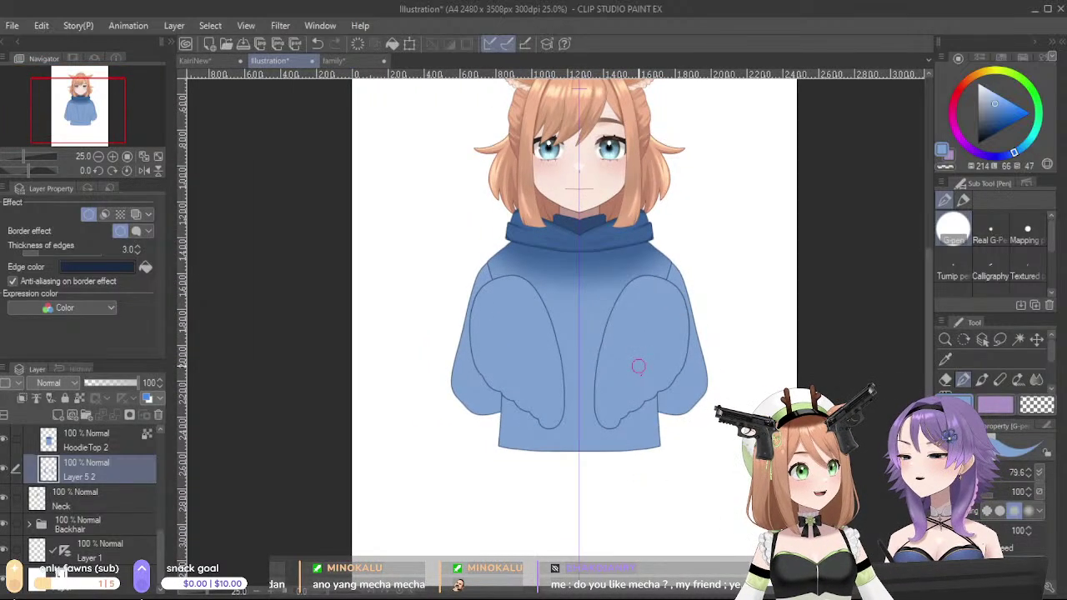
{"action": "scroll", "coordinate": [716, 391], "scroll_direction": "down", "scroll_amount": 1}
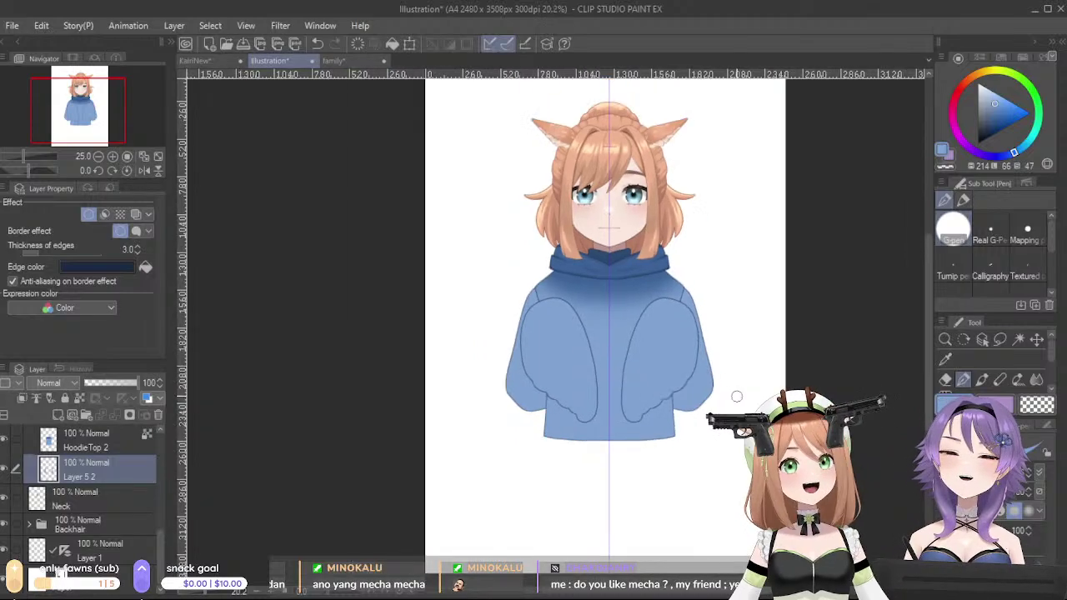
{"action": "scroll", "coordinate": [500, 371], "scroll_direction": "up", "scroll_amount": 2}
{"action": "scroll", "coordinate": [674, 341], "scroll_direction": "up", "scroll_amount": 1}
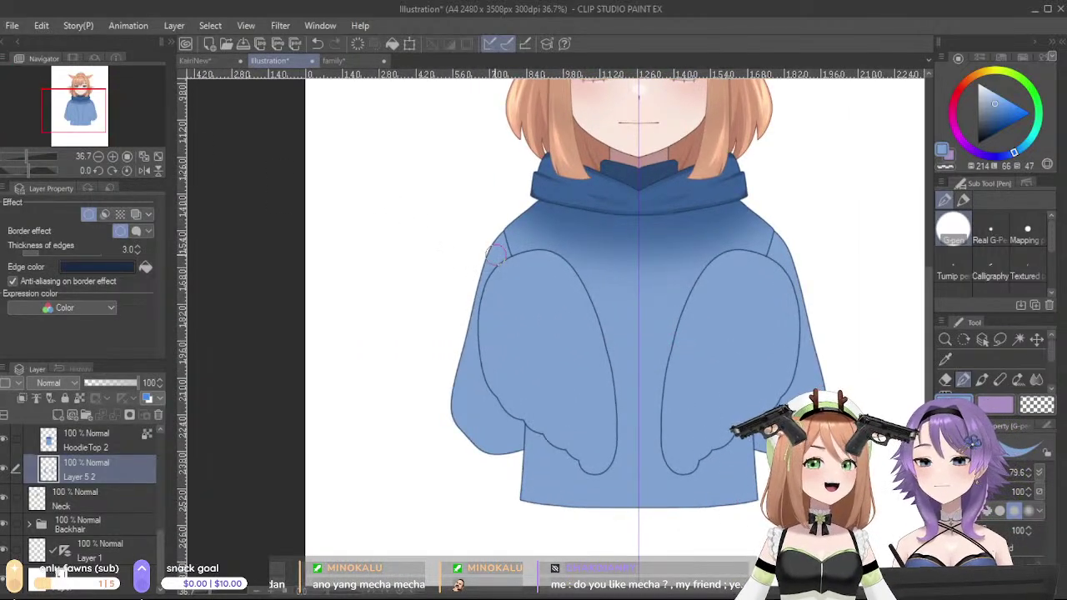
- Round out the elbows and lower outer edges of the back sleeves on Layer 5 2
{"action": "mouse_move", "coordinate": [481, 290]}
{"action": "left_mouse_down"}
{"action": "mouse_move", "coordinate": [457, 334]}
{"action": "mouse_move", "coordinate": [459, 406]}
{"action": "left_mouse_up"}
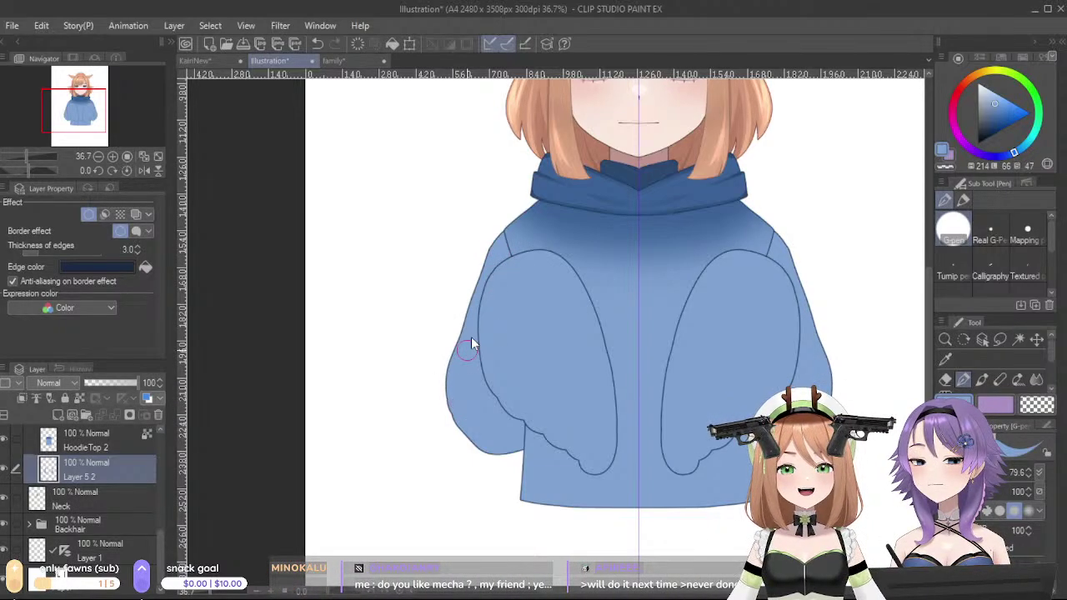
{"action": "key", "text": "ctrl+z"}
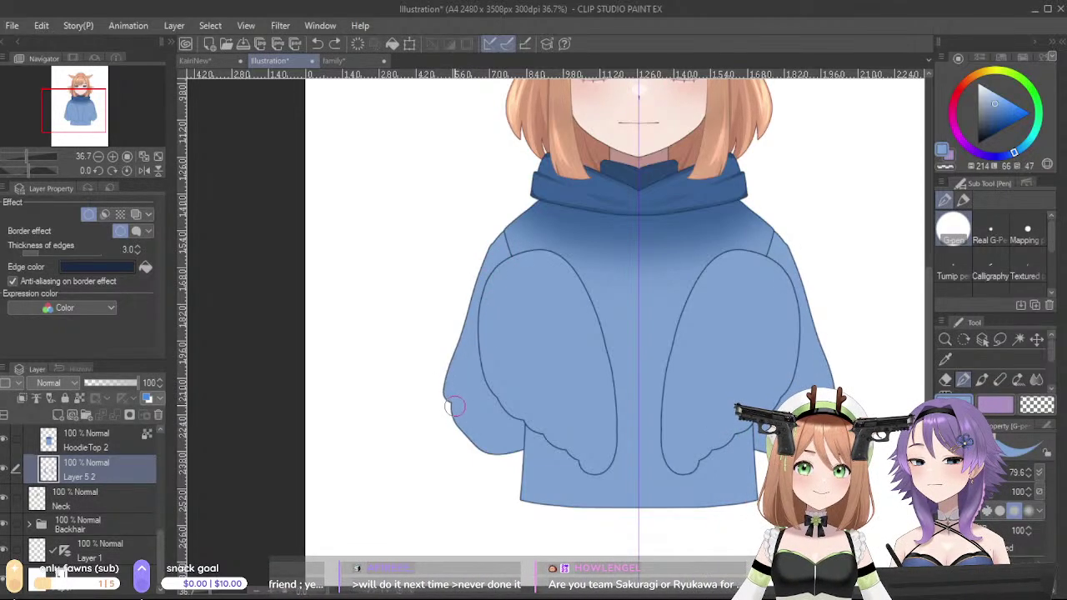
{"action": "mouse_move", "coordinate": [457, 426]}
{"action": "left_mouse_down"}
{"action": "mouse_move", "coordinate": [496, 450]}
{"action": "mouse_move", "coordinate": [530, 431]}
{"action": "left_mouse_up"}
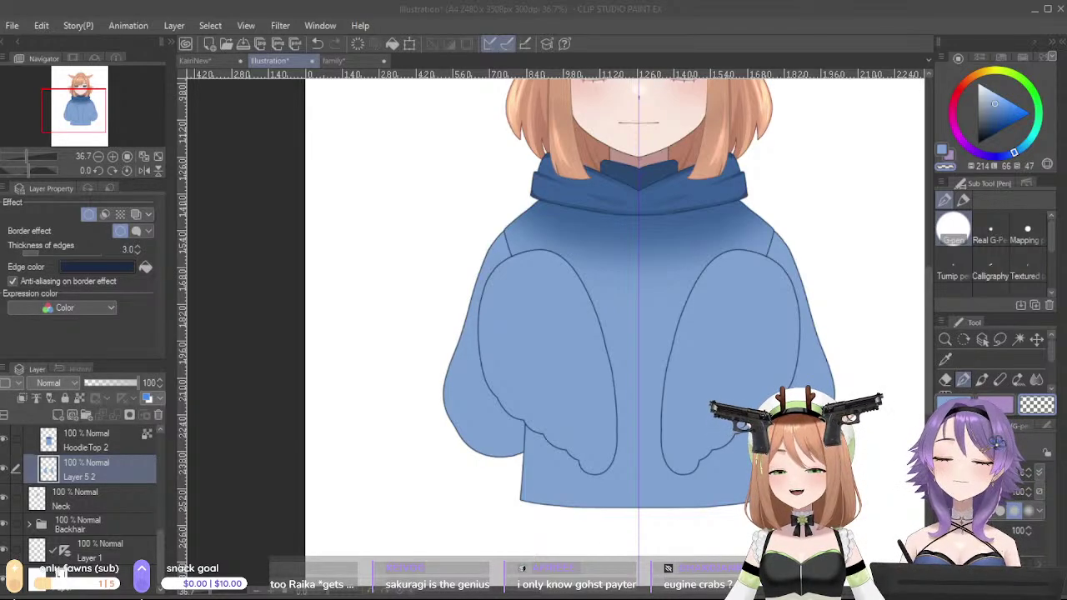
- Widen the lower sides of the hoodie body on HoodieTop 2 so they puff outward below the sleeves
{"action": "key", "text": "alt+Tab"}
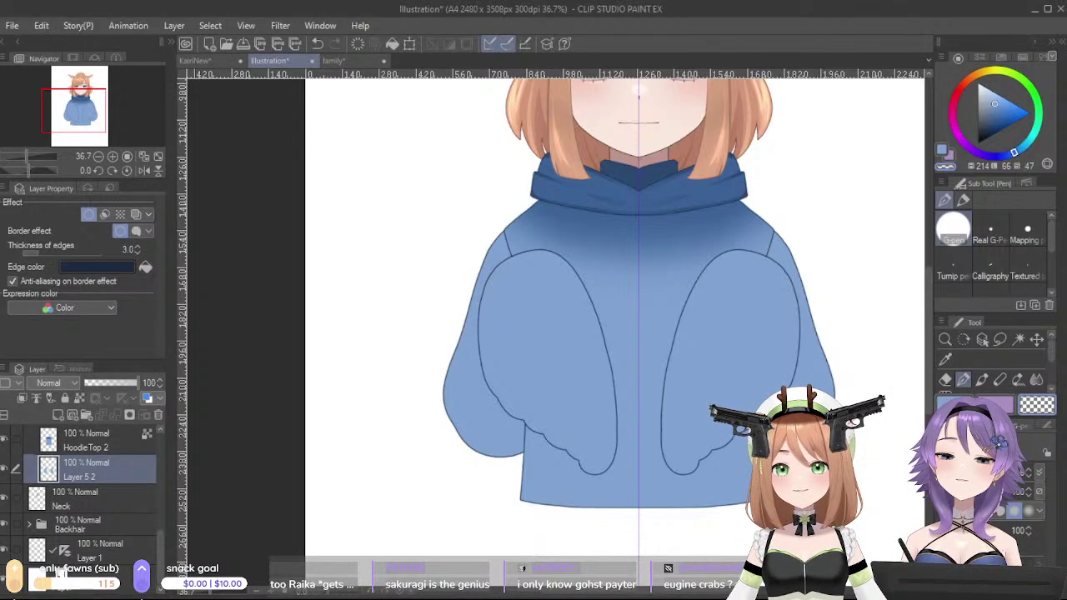
{"action": "scroll", "coordinate": [987, 250], "scroll_direction": "down", "scroll_amount": 1}
{"action": "scroll", "coordinate": [739, 279], "scroll_direction": "down", "scroll_amount": 7}
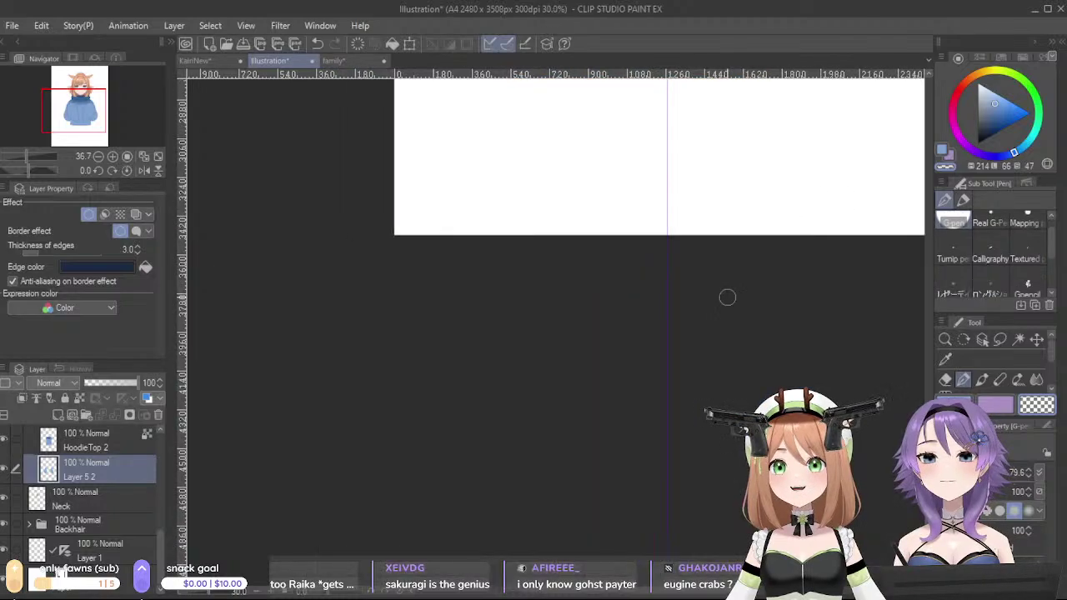
{"action": "left_click_drag", "start_coordinate": [728, 223], "coordinate": [702, 378]}
{"action": "scroll", "coordinate": [667, 275], "scroll_direction": "up", "scroll_amount": 7}
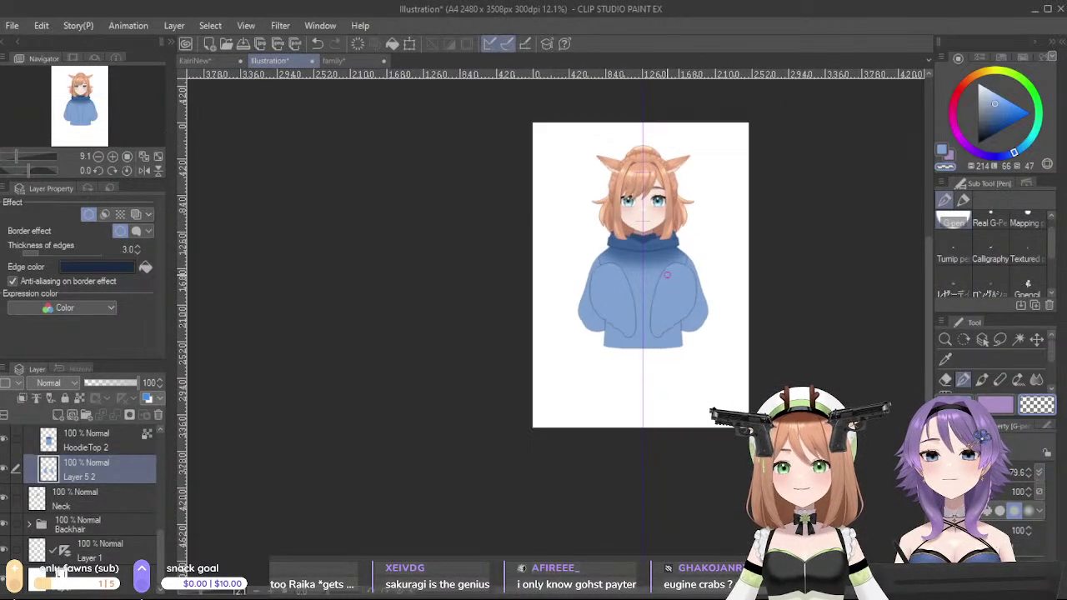
{"action": "scroll", "coordinate": [667, 275], "scroll_direction": "up", "scroll_amount": 3}
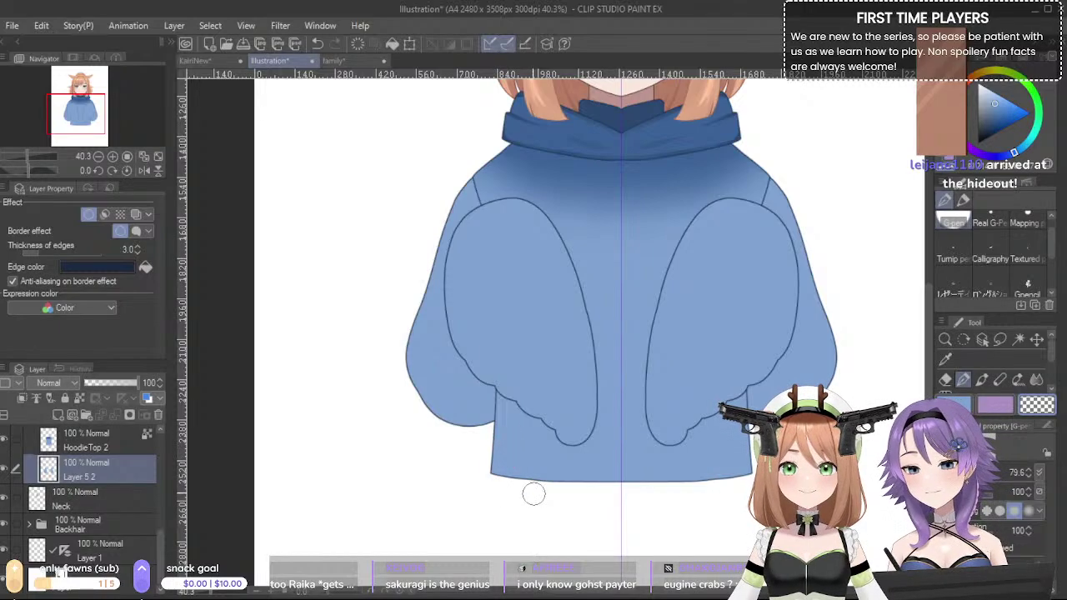
{"action": "left_click", "coordinate": [90, 436]}
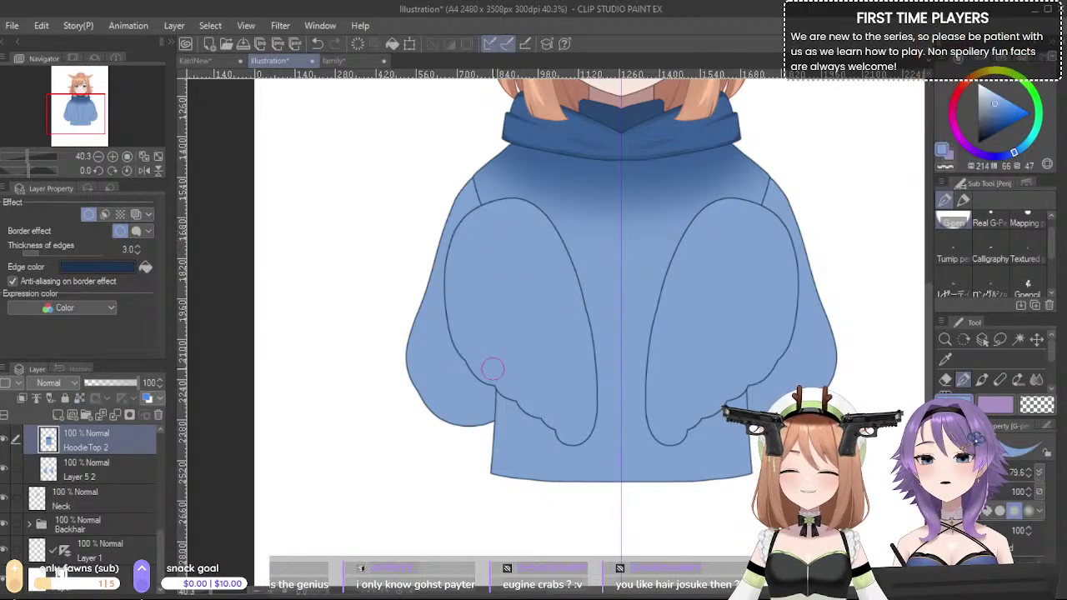
{"action": "mouse_move", "coordinate": [492, 388]}
{"action": "left_mouse_down"}
{"action": "mouse_move", "coordinate": [481, 480]}
{"action": "mouse_move", "coordinate": [536, 490]}
{"action": "mouse_move", "coordinate": [726, 481]}
{"action": "mouse_move", "coordinate": [500, 413]}
{"action": "left_mouse_up"}
- Extend the hoodie downward with a slightly narrower hem band on HoodieTop 2 and fill the gaps above it
{"action": "mouse_move", "coordinate": [494, 480]}
{"action": "left_mouse_down"}
{"action": "mouse_move", "coordinate": [495, 504]}
{"action": "mouse_move", "coordinate": [702, 505]}
{"action": "left_mouse_up"}
{"action": "key", "text": "ctrl+z"}
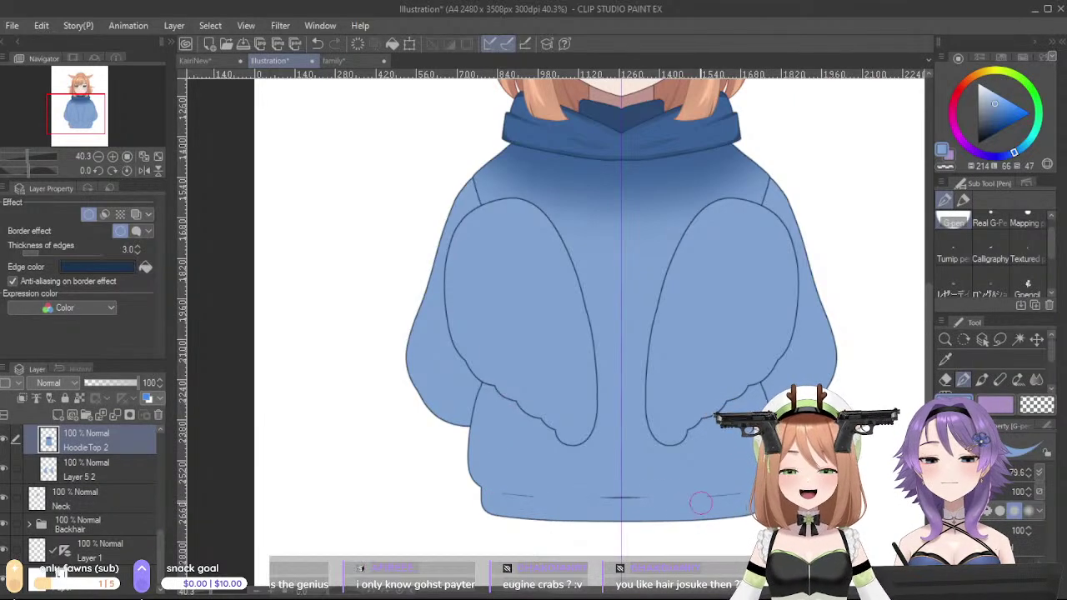
{"action": "key", "text": "ctrl+z"}
{"action": "mouse_move", "coordinate": [492, 485]}
{"action": "left_mouse_down"}
{"action": "mouse_move", "coordinate": [516, 510]}
{"action": "mouse_move", "coordinate": [713, 504]}
{"action": "left_mouse_up"}
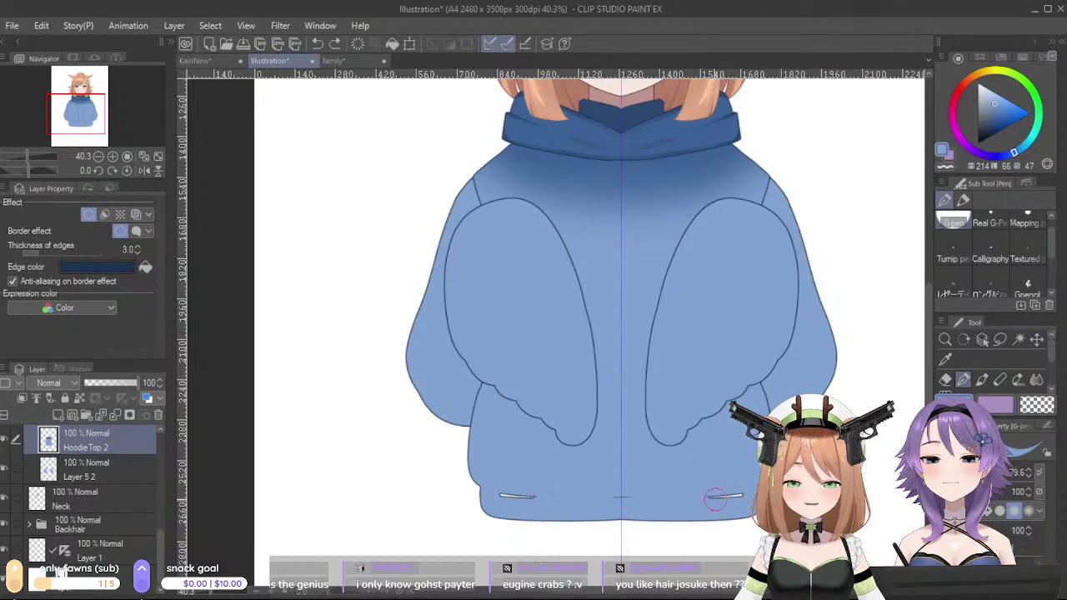
{"action": "key", "text": "ctrl+z"}
{"action": "mouse_move", "coordinate": [489, 489]}
{"action": "left_mouse_down"}
{"action": "mouse_move", "coordinate": [489, 509]}
{"action": "mouse_move", "coordinate": [700, 505]}
{"action": "left_mouse_up"}
{"action": "key", "text": "ctrl+z"}
{"action": "key", "text": "ctrl+z"}
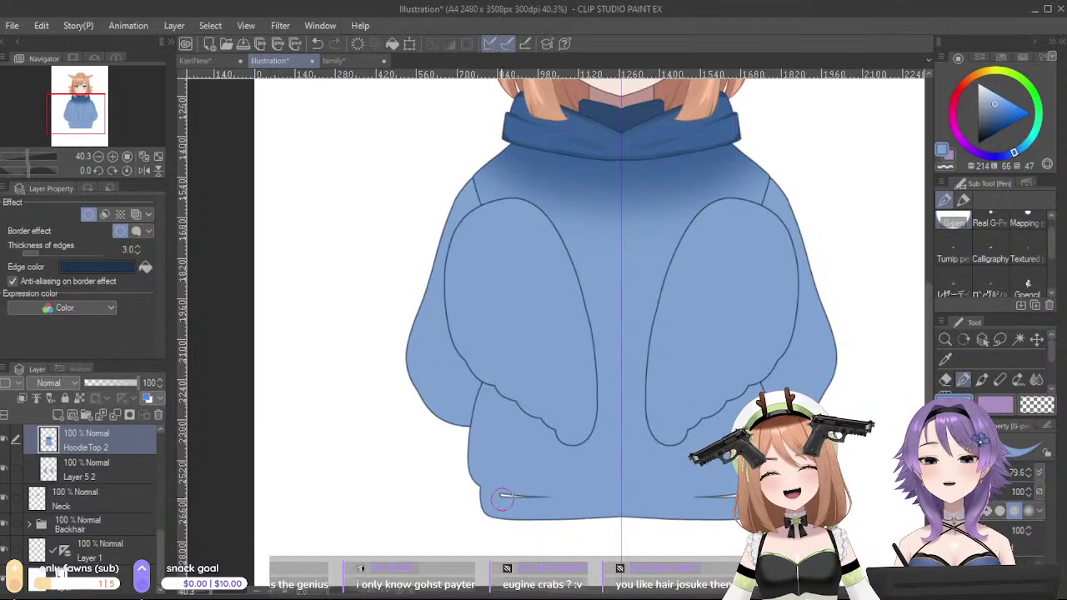
{"action": "left_click_drag", "start_coordinate": [500, 500], "coordinate": [675, 503]}
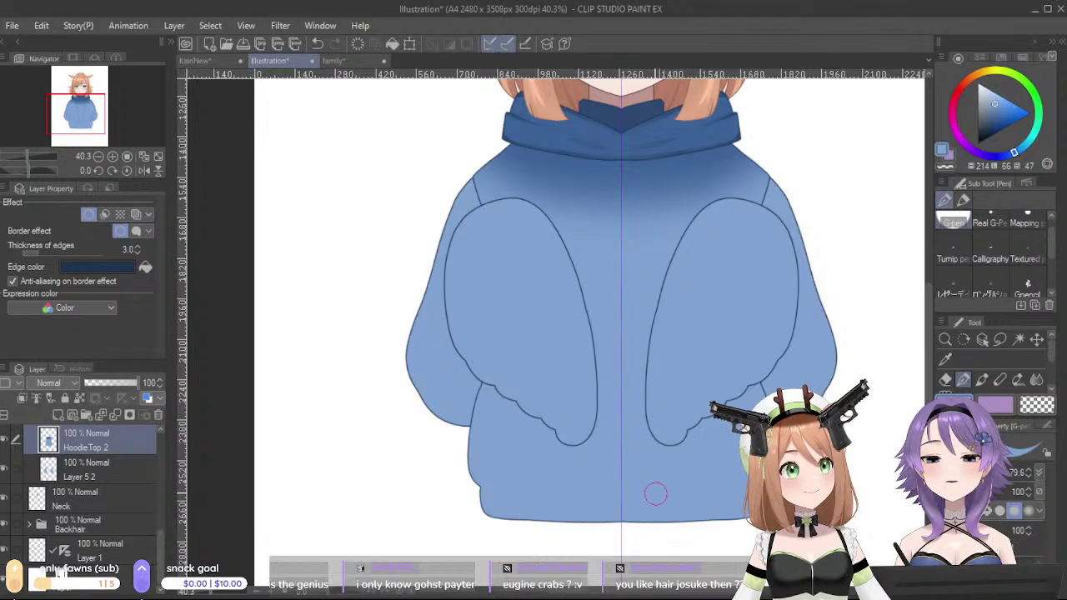
- Examine the hoodie's sleeves, lower body and hem up close and against the whole figure
{"action": "left_click_drag", "start_coordinate": [621, 416], "coordinate": [669, 547]}
{"action": "left_click", "coordinate": [608, 305], "text": "alt"}
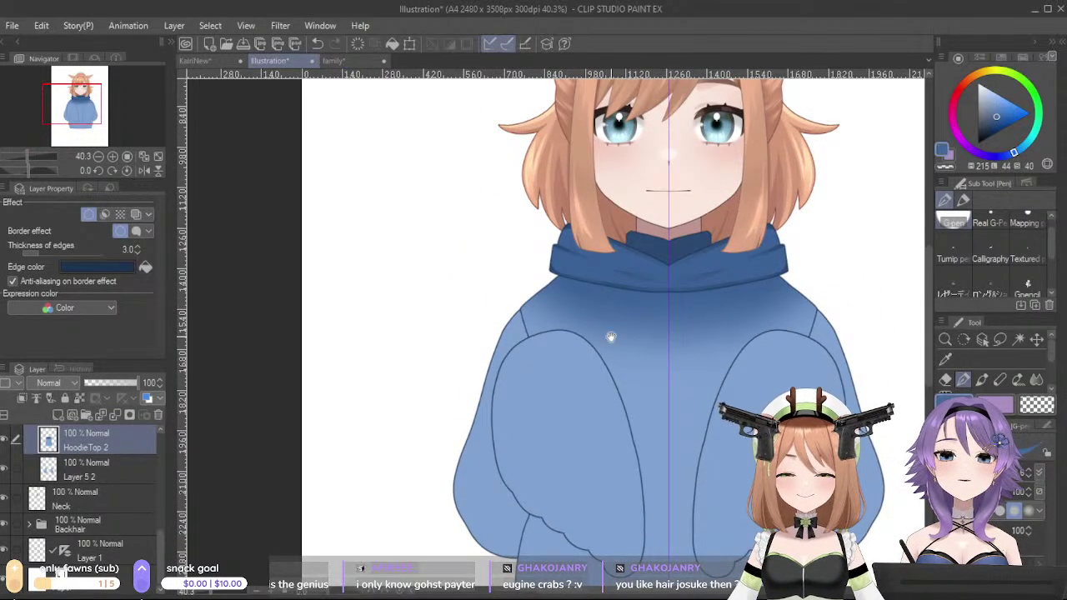
{"action": "left_click_drag", "start_coordinate": [448, 447], "coordinate": [390, 340]}
{"action": "scroll", "coordinate": [390, 340], "scroll_direction": "down", "scroll_amount": 3}
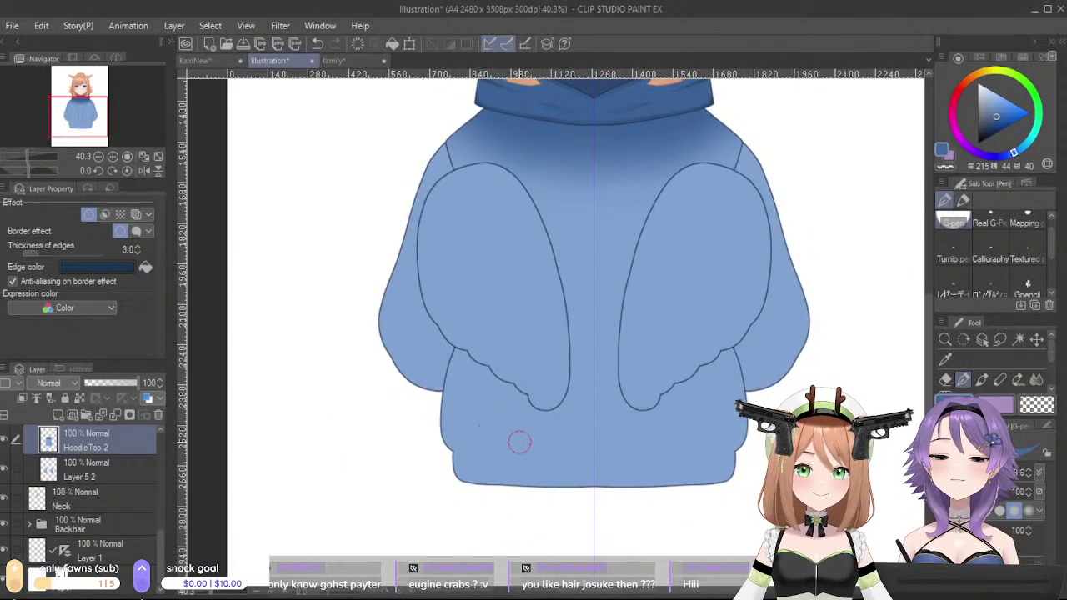
{"action": "scroll", "coordinate": [464, 211], "scroll_direction": "down", "scroll_amount": 3}
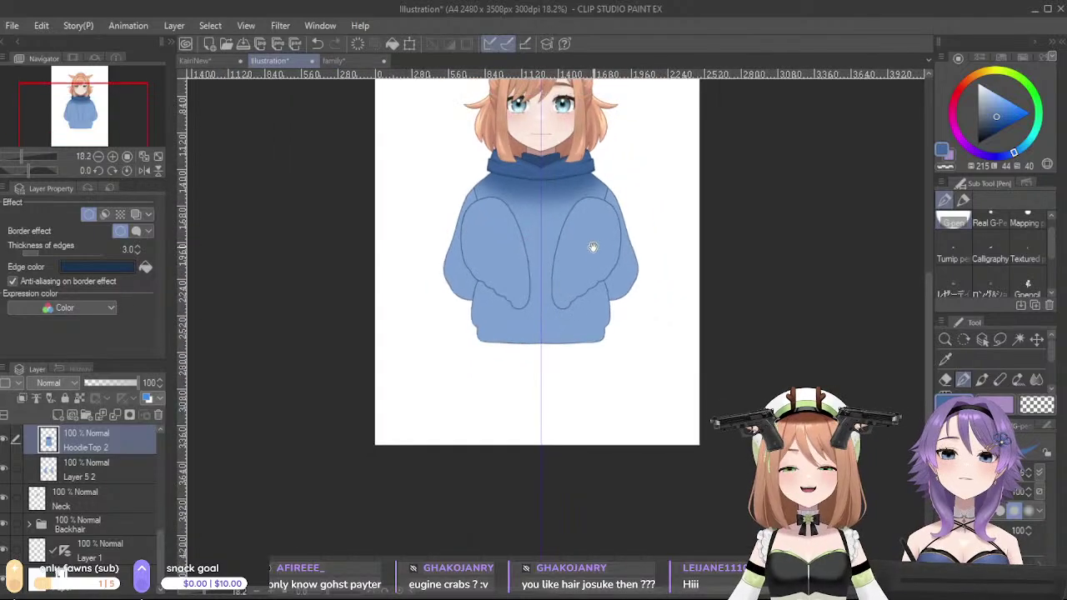
{"action": "left_click_drag", "start_coordinate": [592, 248], "coordinate": [713, 441]}
{"action": "scroll", "coordinate": [633, 488], "scroll_direction": "up", "scroll_amount": 4}
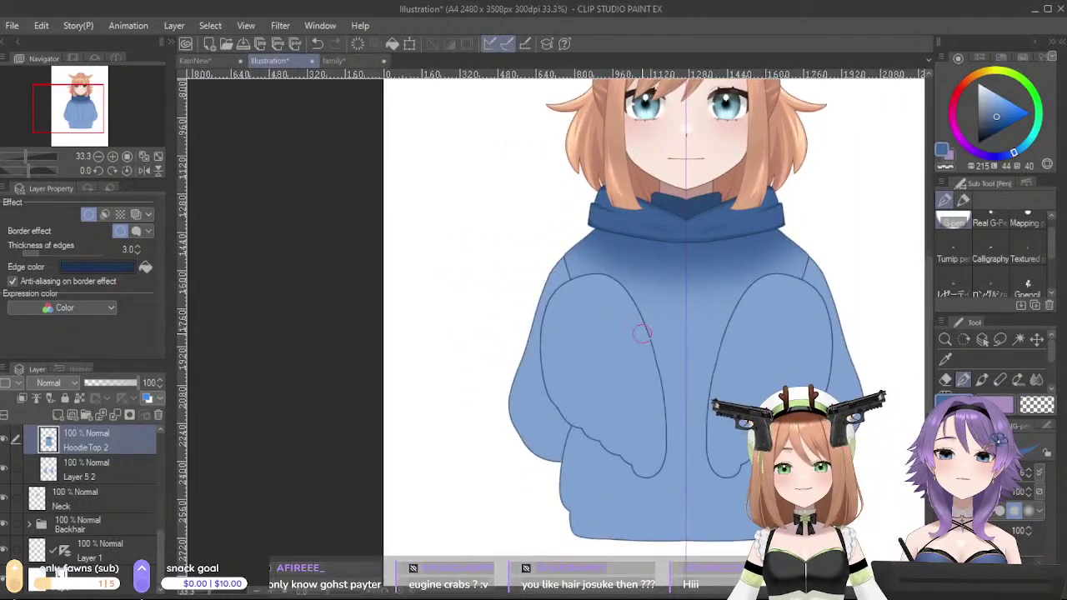
{"action": "scroll", "coordinate": [642, 335], "scroll_direction": "up", "scroll_amount": 2}
{"action": "scroll", "coordinate": [641, 333], "scroll_direction": "down", "scroll_amount": 2}
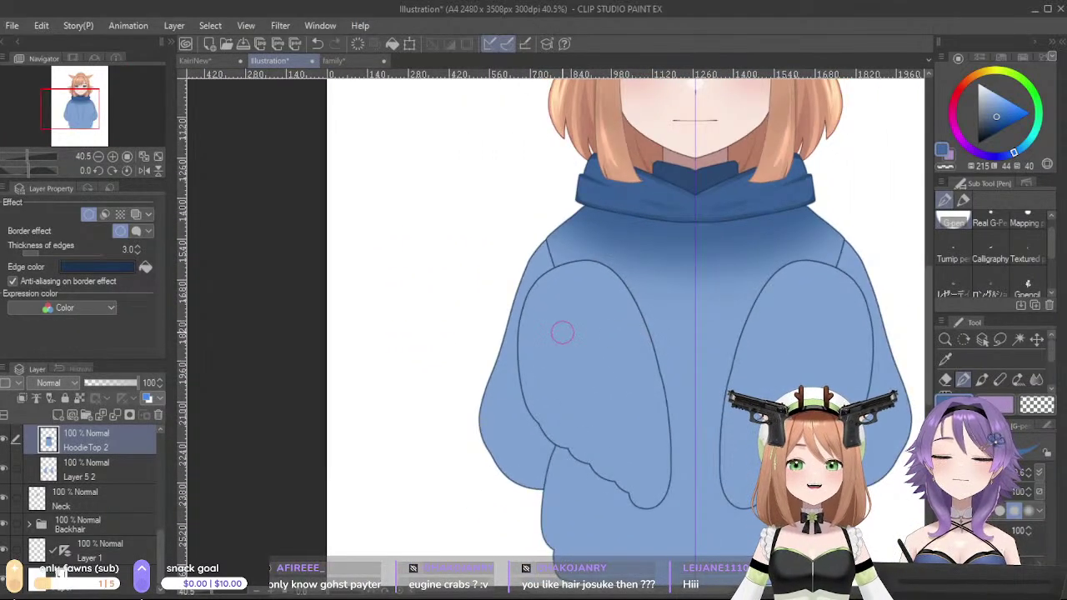
{"action": "scroll", "coordinate": [158, 537], "scroll_direction": "up", "scroll_amount": 5}
- Duplicate Layer 5 in the FrontArms folder and clear the original layer beneath the copy
{"action": "left_click", "coordinate": [106, 457]}
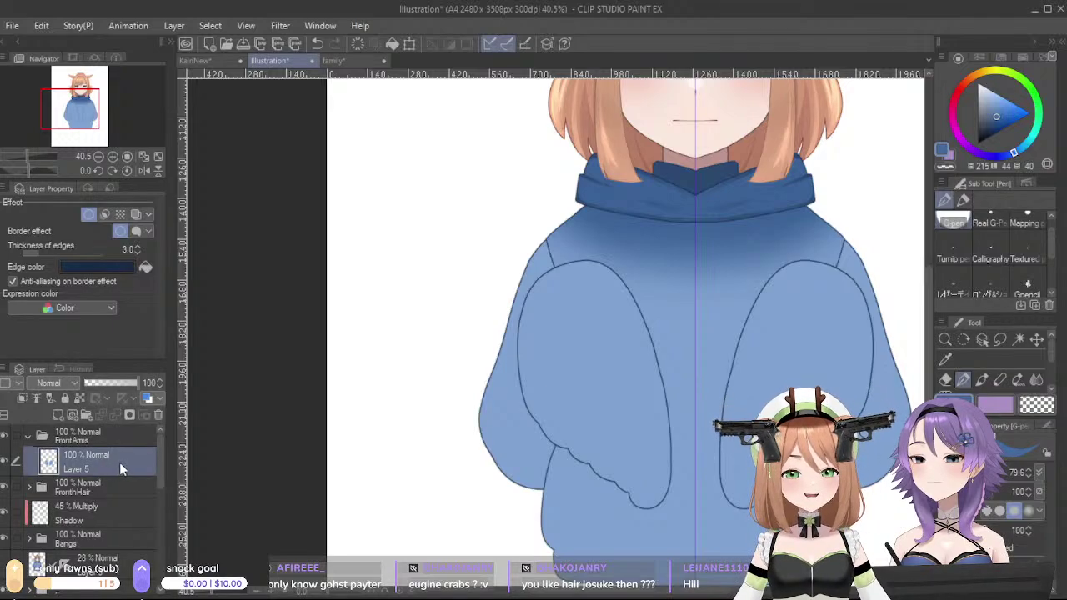
{"action": "left_click", "coordinate": [108, 490]}
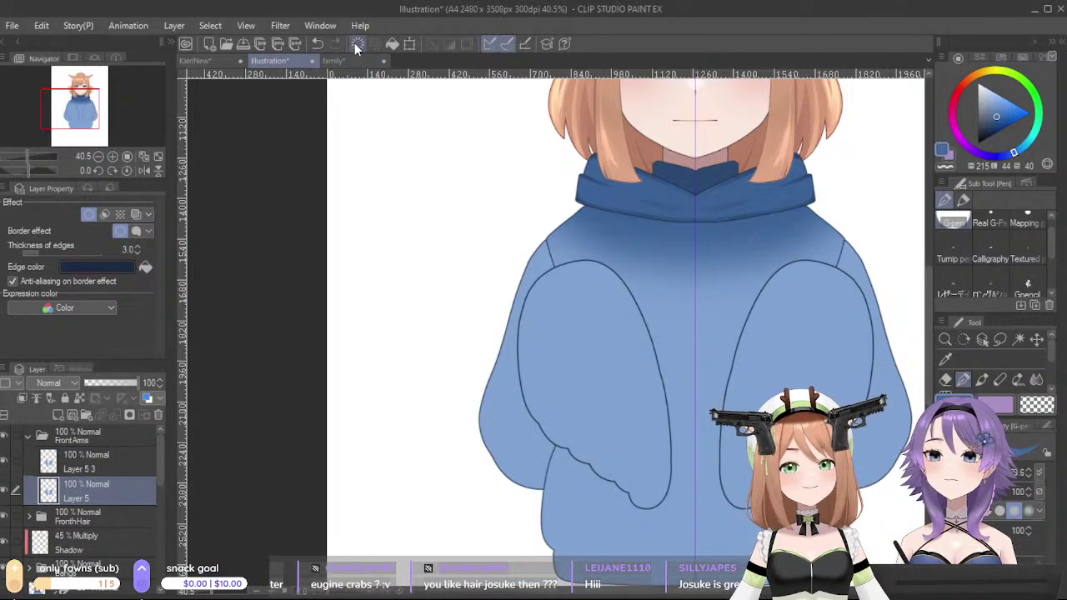
- Draw a rounded lower-sleeve shape behind the front arms on Layer 5 in the sleeve's light blue and fill it
{"action": "left_click", "coordinate": [540, 293], "text": "alt"}
{"action": "left_click_drag", "start_coordinate": [527, 323], "coordinate": [490, 396]}
{"action": "key", "text": "ctrl+z"}
{"action": "mouse_move", "coordinate": [518, 325]}
{"action": "left_mouse_down"}
{"action": "mouse_move", "coordinate": [506, 455]}
{"action": "mouse_move", "coordinate": [524, 475]}
{"action": "mouse_move", "coordinate": [579, 467]}
{"action": "mouse_move", "coordinate": [589, 451]}
{"action": "left_mouse_up"}
{"action": "mouse_move", "coordinate": [523, 390]}
{"action": "left_mouse_down"}
{"action": "mouse_move", "coordinate": [517, 449]}
{"action": "mouse_move", "coordinate": [522, 440]}
{"action": "left_mouse_up"}
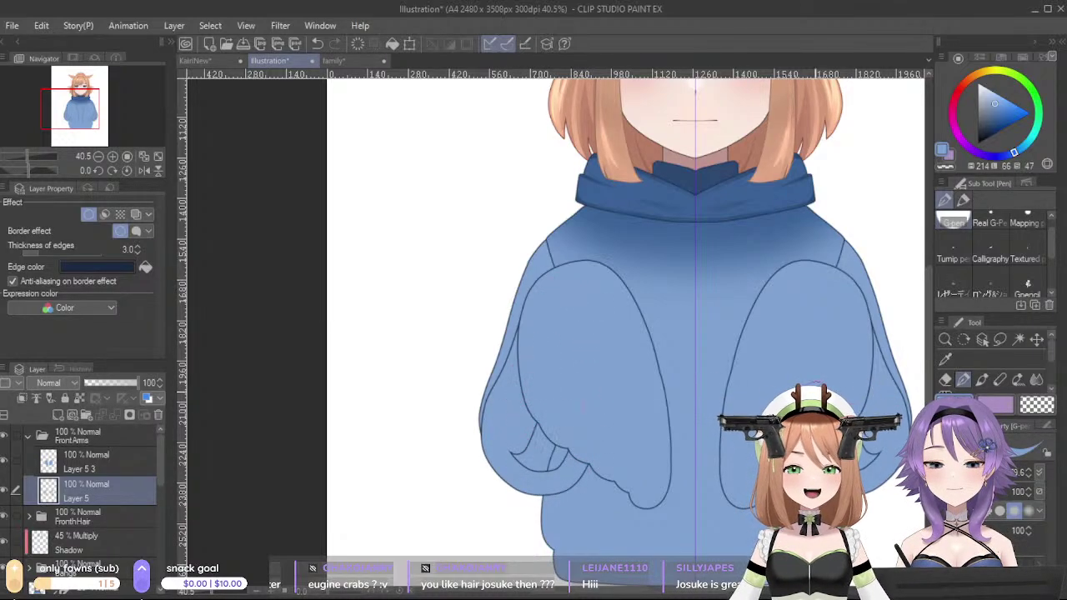
{"action": "scroll", "coordinate": [1004, 369], "scroll_direction": "down", "scroll_amount": 2}
{"action": "left_click", "coordinate": [948, 384]}
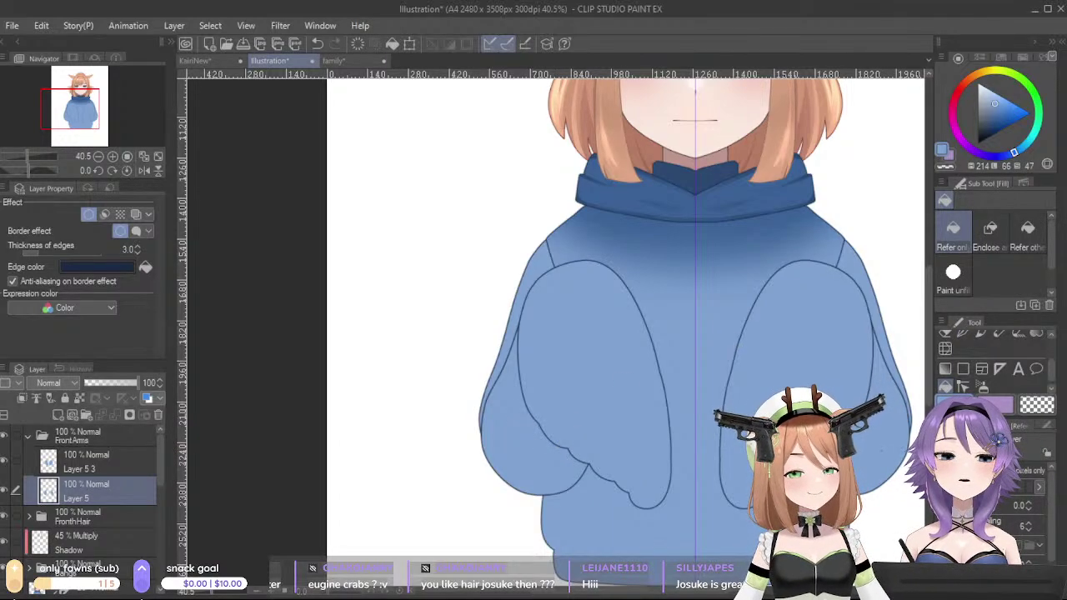
- Bulge the outer elbow edge of the new sleeve shapes slightly outward on Layer 5 and smooth the curve
{"action": "left_click", "coordinate": [960, 334]}
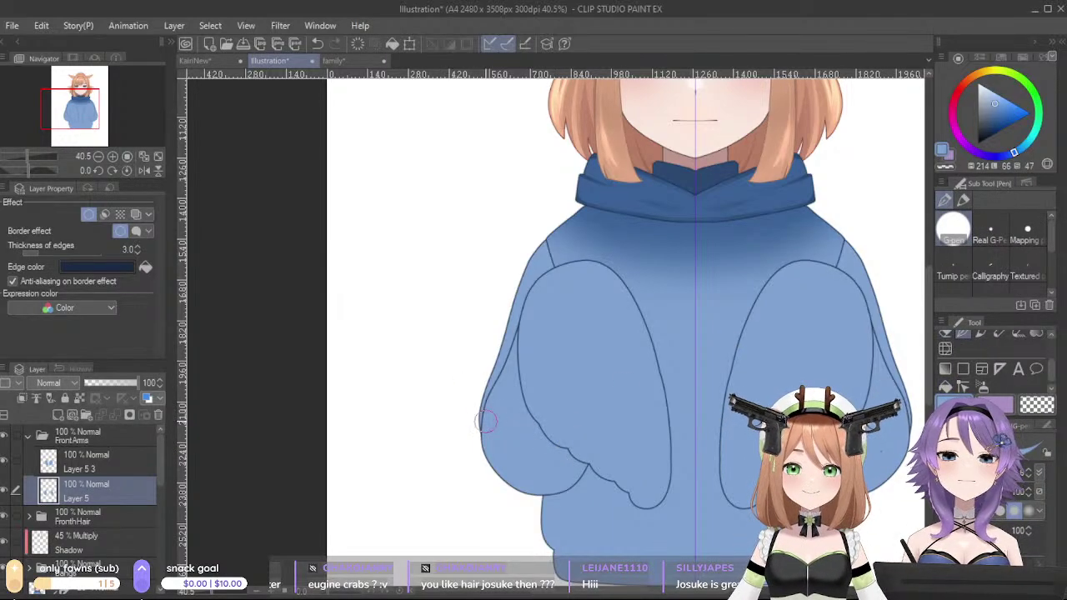
{"action": "left_click_drag", "start_coordinate": [503, 400], "coordinate": [490, 431]}
{"action": "key", "text": "ctrl+z"}
{"action": "mouse_move", "coordinate": [512, 376]}
{"action": "left_mouse_down"}
{"action": "mouse_move", "coordinate": [489, 427]}
{"action": "mouse_move", "coordinate": [491, 453]}
{"action": "mouse_move", "coordinate": [511, 471]}
{"action": "left_mouse_up"}
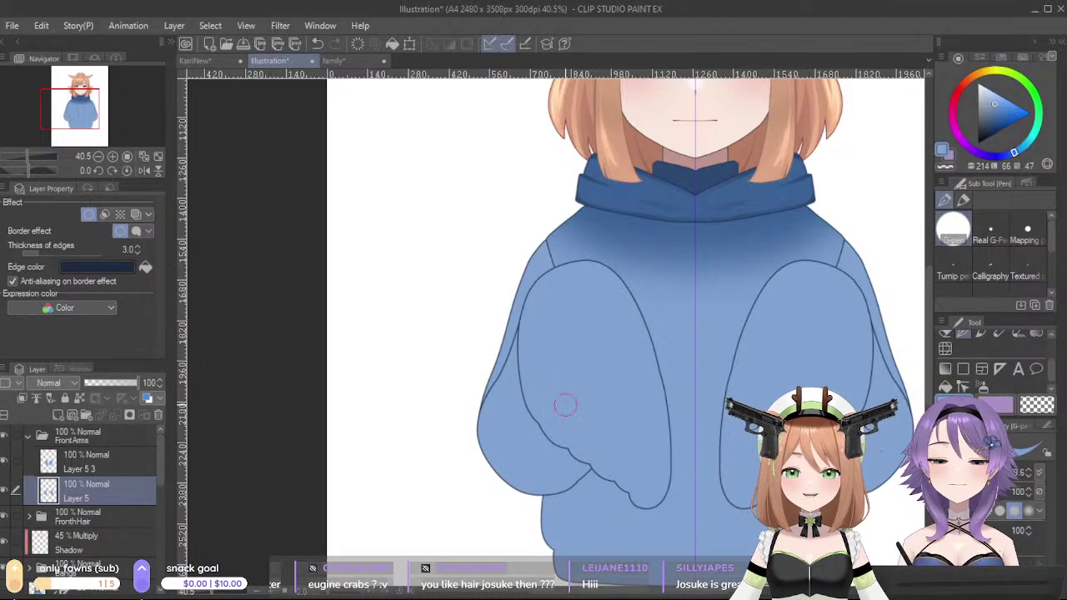
{"action": "scroll", "coordinate": [566, 405], "scroll_direction": "down", "scroll_amount": 3}
{"action": "scroll", "coordinate": [565, 404], "scroll_direction": "down", "scroll_amount": 4}
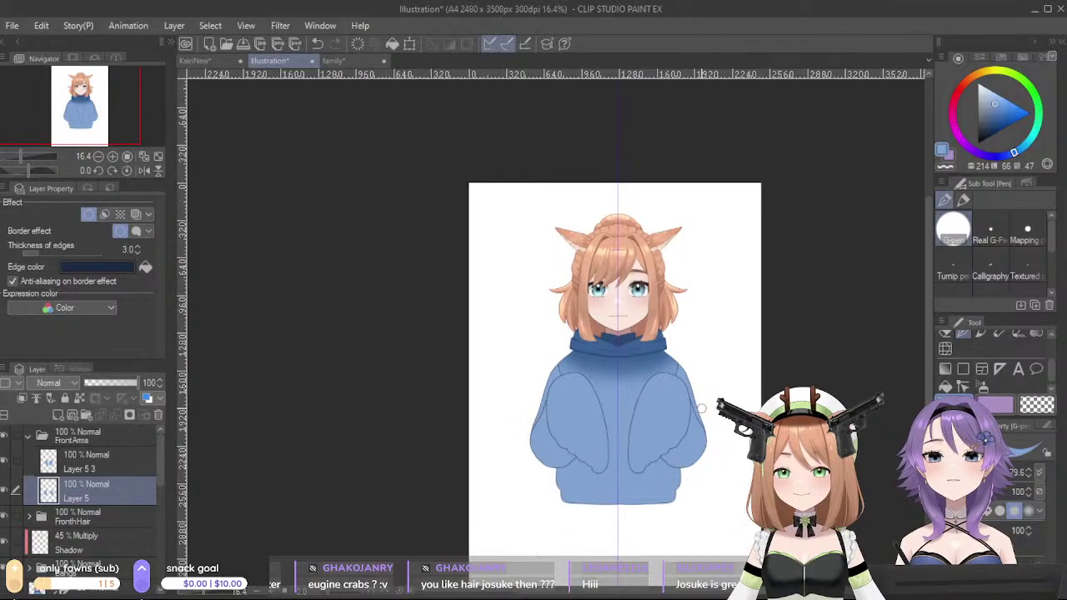
- Extend the outer sleeve shapes on Layer 5 upward to the top of the front arms so they follow the back sleeves
{"action": "scroll", "coordinate": [700, 405], "scroll_direction": "up", "scroll_amount": 6}
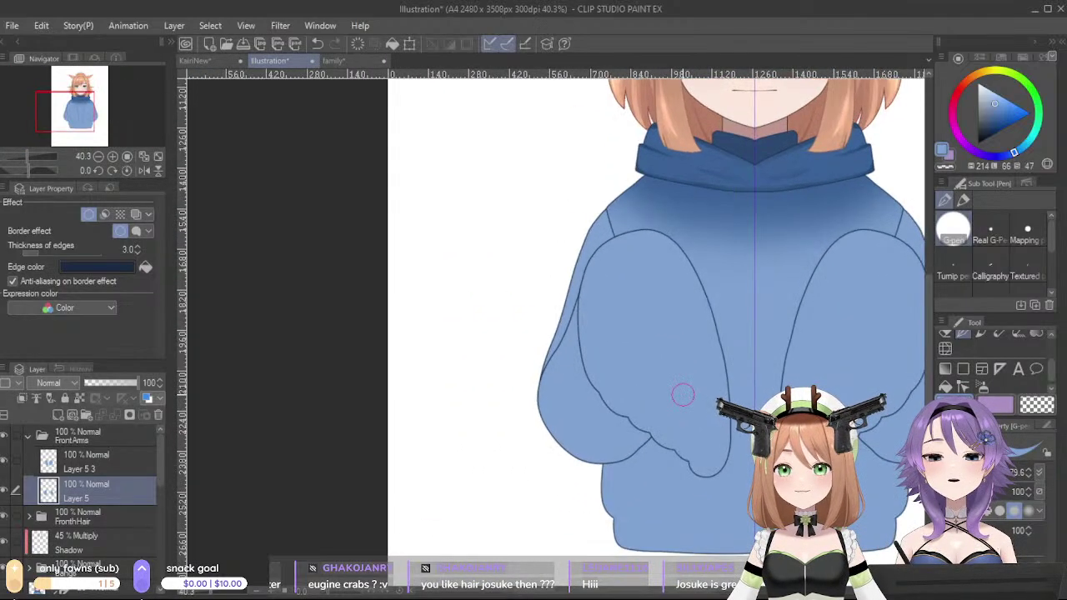
{"action": "mouse_move", "coordinate": [647, 243]}
{"action": "left_mouse_down"}
{"action": "mouse_move", "coordinate": [569, 296]}
{"action": "mouse_move", "coordinate": [550, 344]}
{"action": "left_mouse_up"}
{"action": "key", "text": "ctrl+z"}
{"action": "mouse_move", "coordinate": [640, 240]}
{"action": "left_mouse_down"}
{"action": "mouse_move", "coordinate": [596, 250]}
{"action": "mouse_move", "coordinate": [570, 299]}
{"action": "mouse_move", "coordinate": [547, 406]}
{"action": "left_mouse_up"}
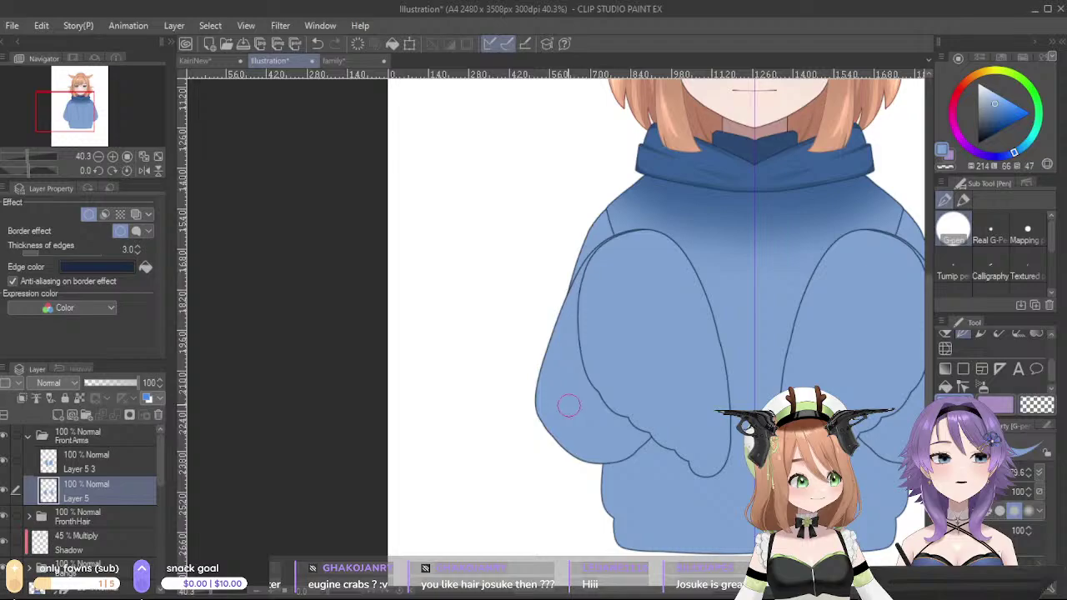
{"action": "scroll", "coordinate": [626, 316], "scroll_direction": "down", "scroll_amount": 10}
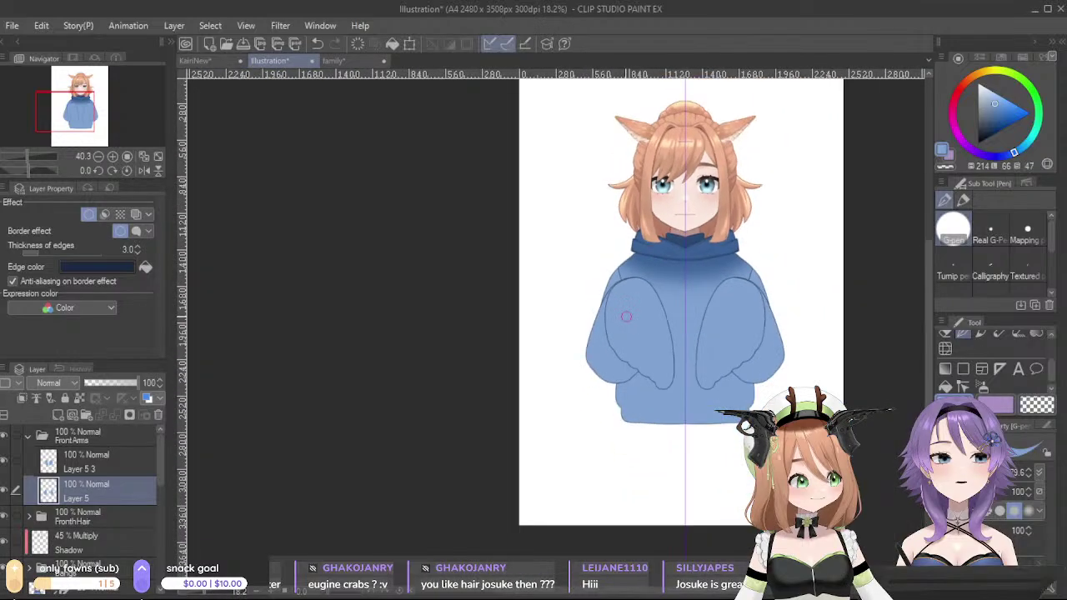
{"action": "scroll", "coordinate": [626, 315], "scroll_direction": "up", "scroll_amount": 6}
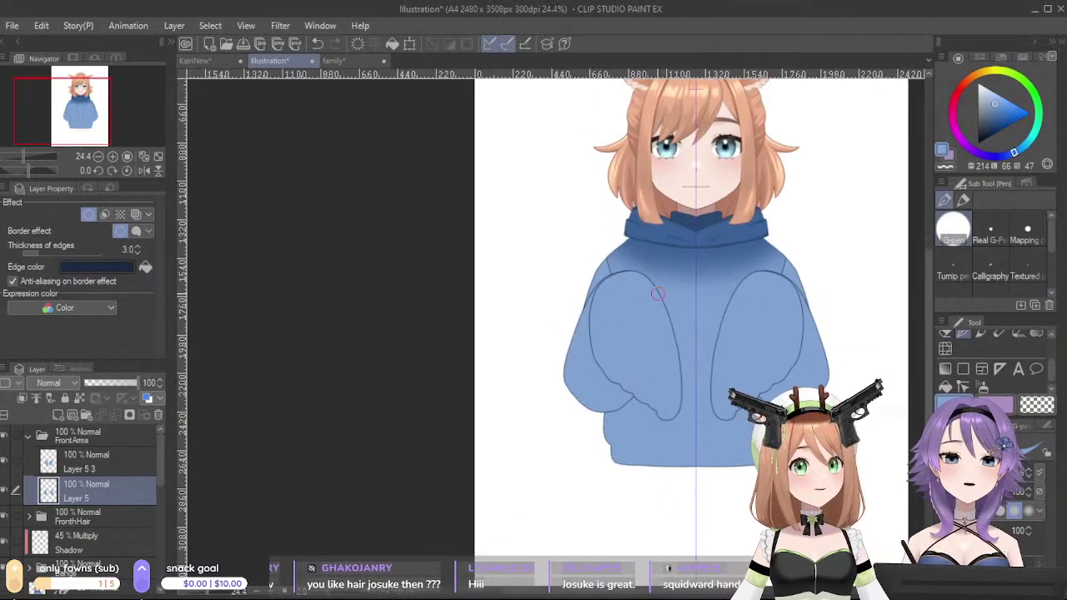
{"action": "scroll", "coordinate": [658, 292], "scroll_direction": "up", "scroll_amount": 3}
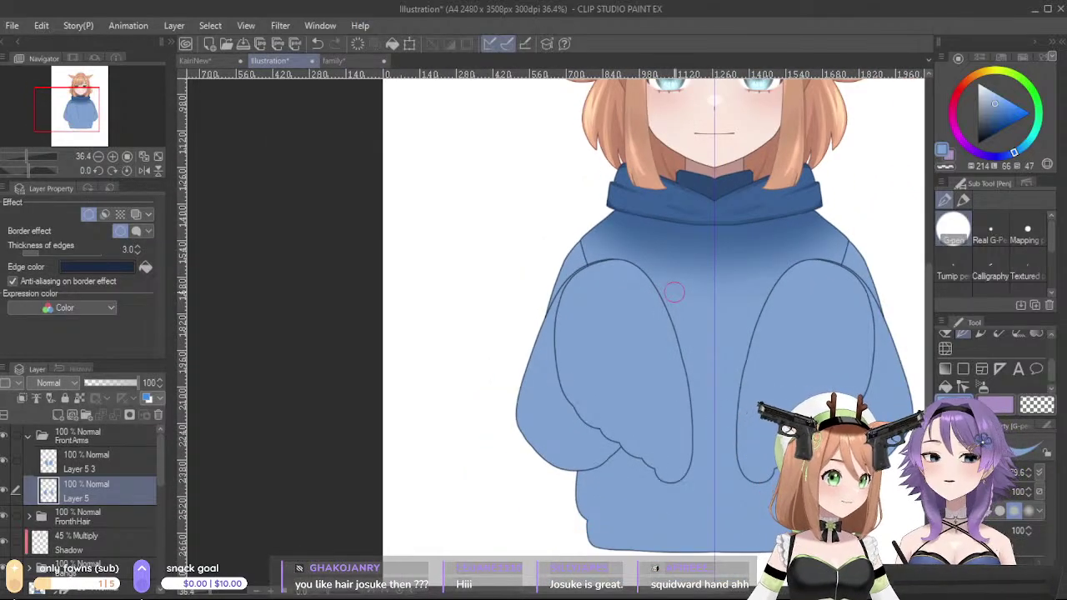
- Flatten the border effect of Layer 5 3, lock its transparency, and paint out the upper outer line inside each sleeve
{"action": "left_click", "coordinate": [104, 457]}
{"action": "left_click", "coordinate": [105, 415]}
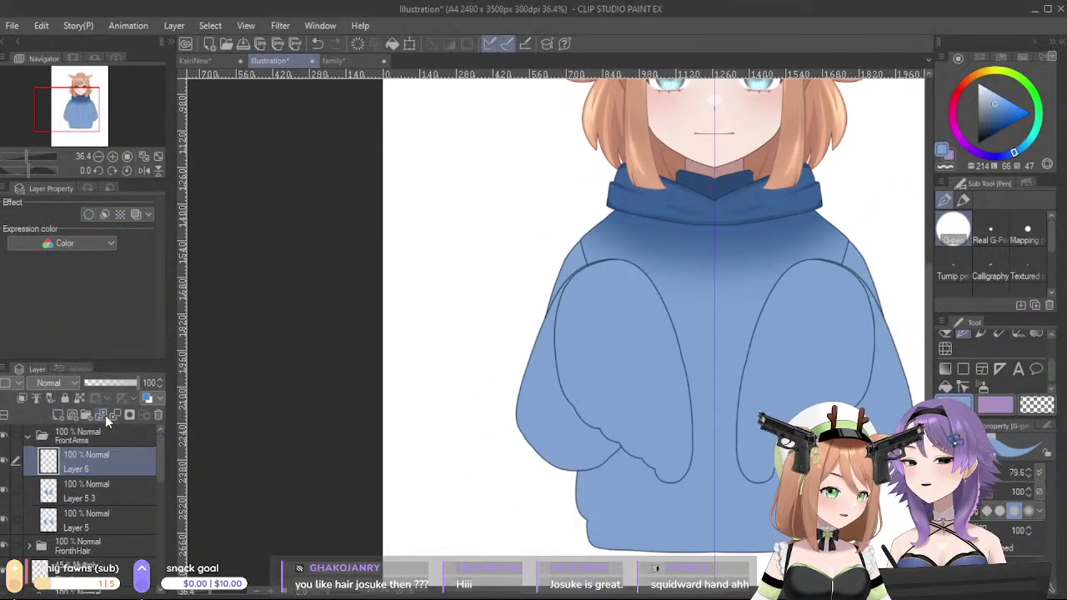
{"action": "key", "text": "ctrl+z"}
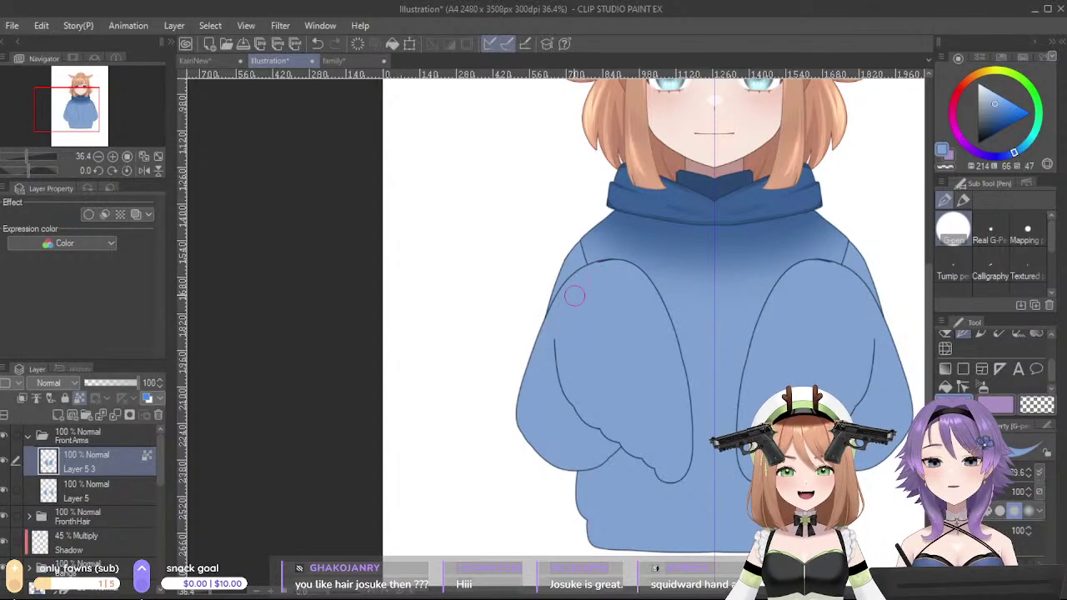
{"action": "key", "text": "ctrl+z"}
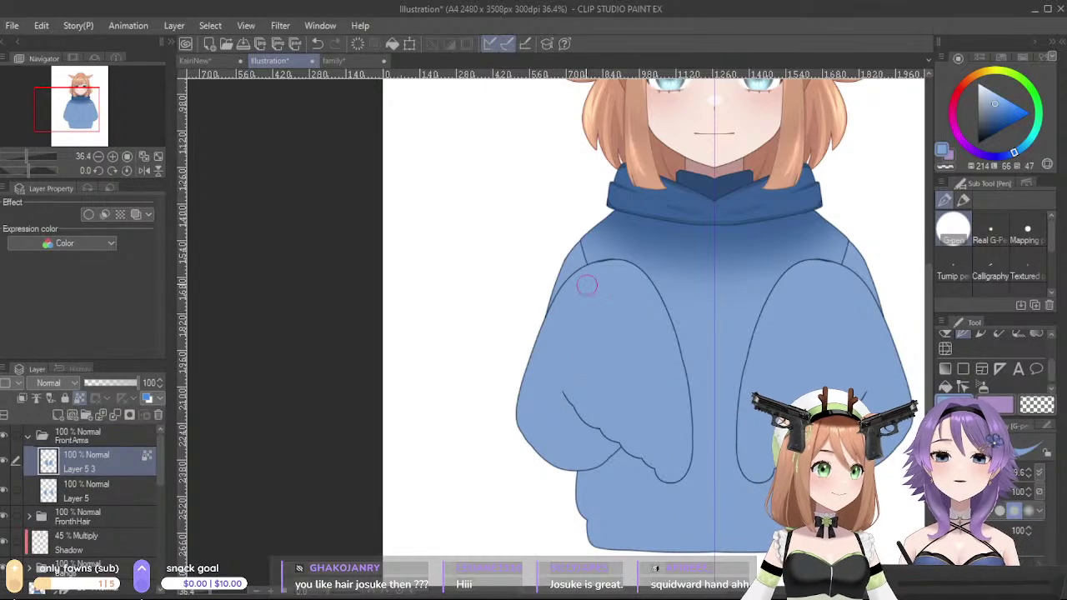
{"action": "scroll", "coordinate": [586, 285], "scroll_direction": "down", "scroll_amount": 4}
{"action": "scroll", "coordinate": [727, 323], "scroll_direction": "up", "scroll_amount": 3}
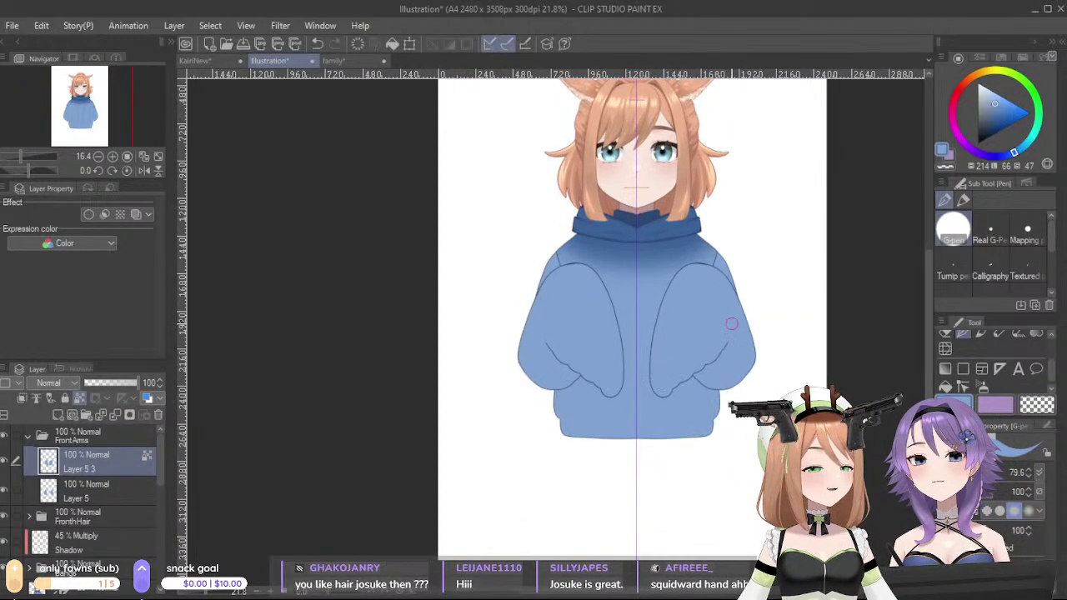
{"action": "scroll", "coordinate": [716, 323], "scroll_direction": "up", "scroll_amount": 1}
{"action": "scroll", "coordinate": [666, 325], "scroll_direction": "down", "scroll_amount": 3}
{"action": "scroll", "coordinate": [631, 326], "scroll_direction": "up", "scroll_amount": 4}
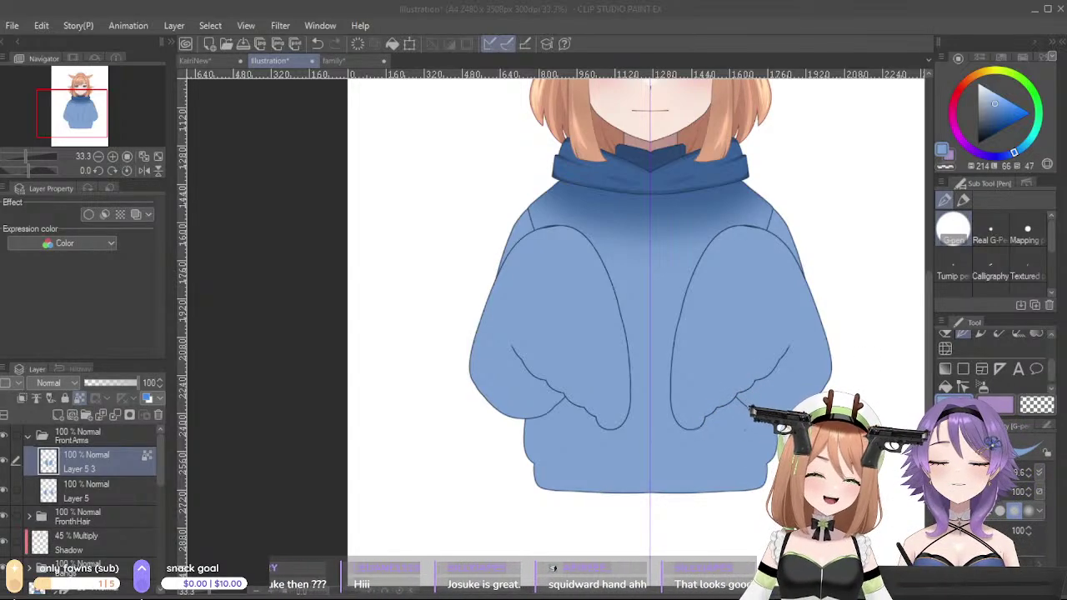
- Lock the transparency of Layer 5 and paint its outer sleeve areas with the darker blue sampled below the hood
{"action": "key", "text": "alt+Tab"}
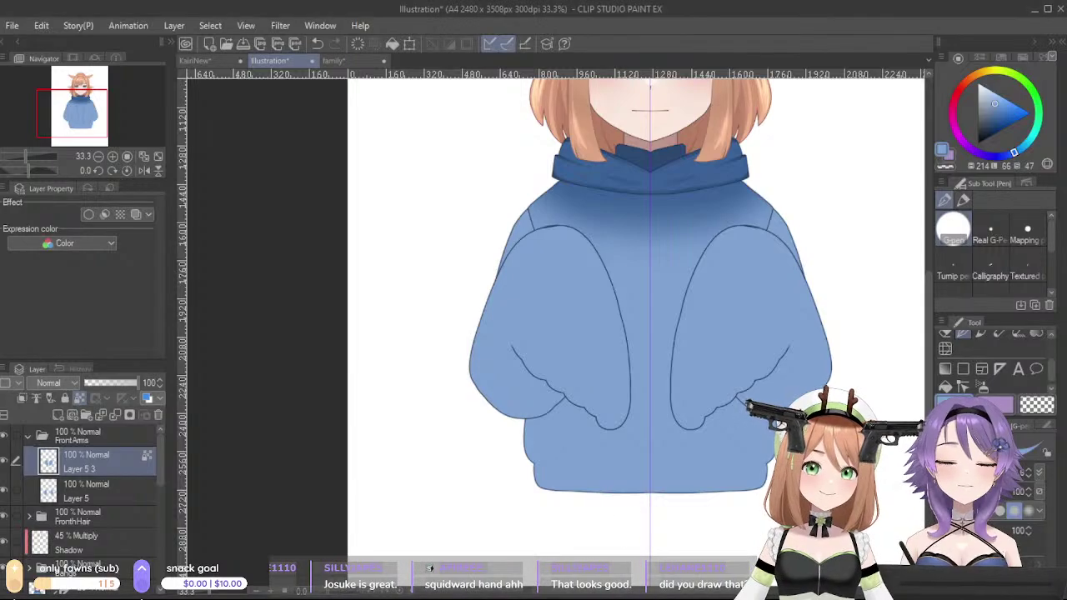
{"action": "scroll", "coordinate": [639, 490], "scroll_direction": "down", "scroll_amount": 3}
{"action": "scroll", "coordinate": [639, 489], "scroll_direction": "up", "scroll_amount": 1}
{"action": "mouse_move", "coordinate": [639, 489]}
{"action": "left_mouse_down"}
{"action": "mouse_move", "coordinate": [606, 593]}
{"action": "mouse_move", "coordinate": [603, 535]}
{"action": "left_mouse_up"}
{"action": "left_click", "coordinate": [605, 328], "text": "alt"}
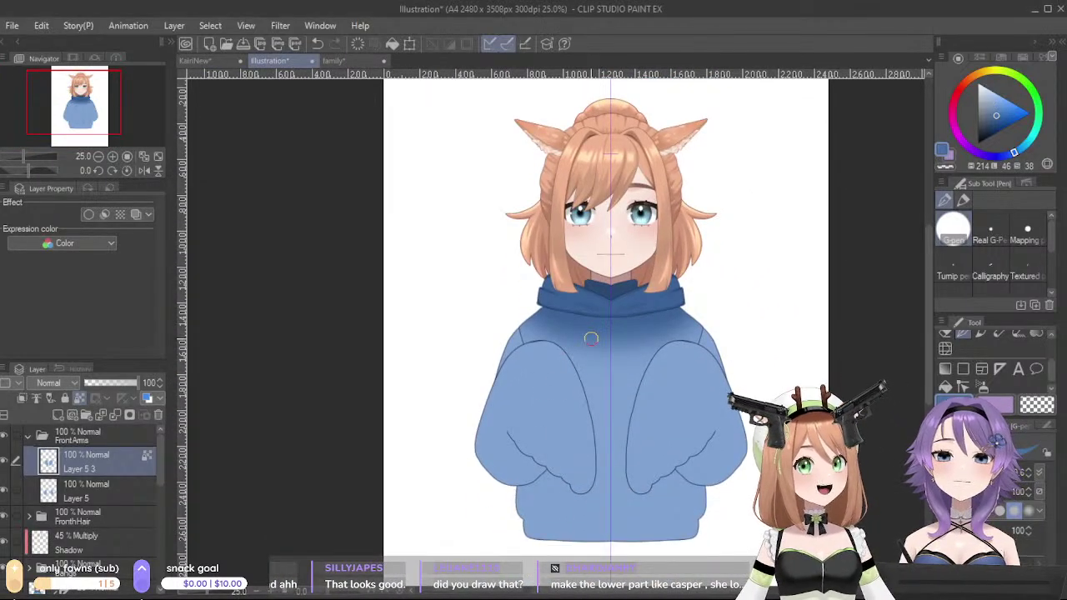
{"action": "left_click", "coordinate": [84, 490]}
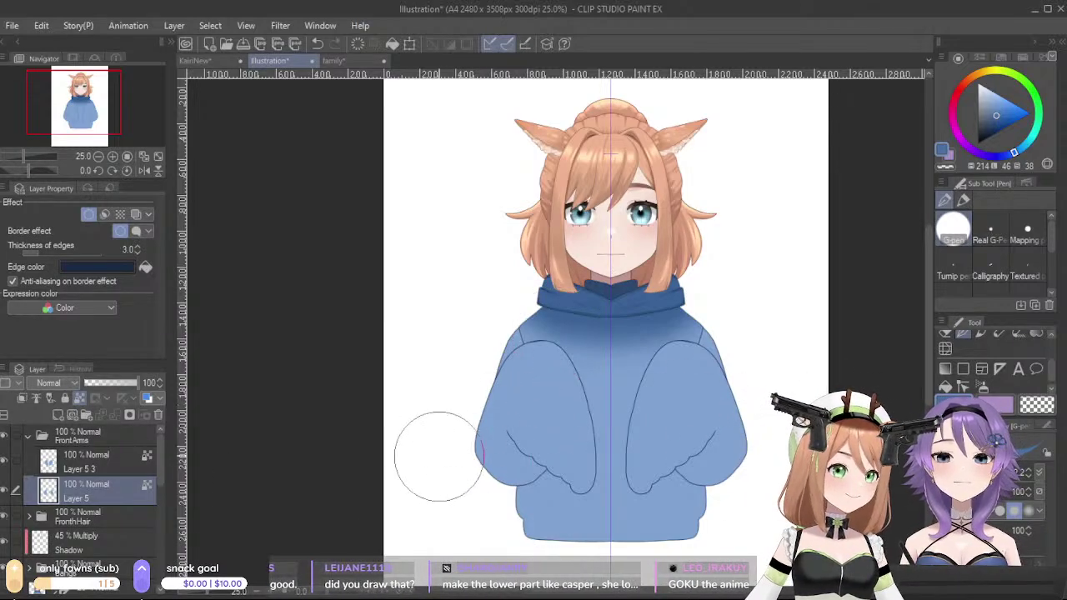
{"action": "left_click_drag", "start_coordinate": [469, 424], "coordinate": [487, 492]}
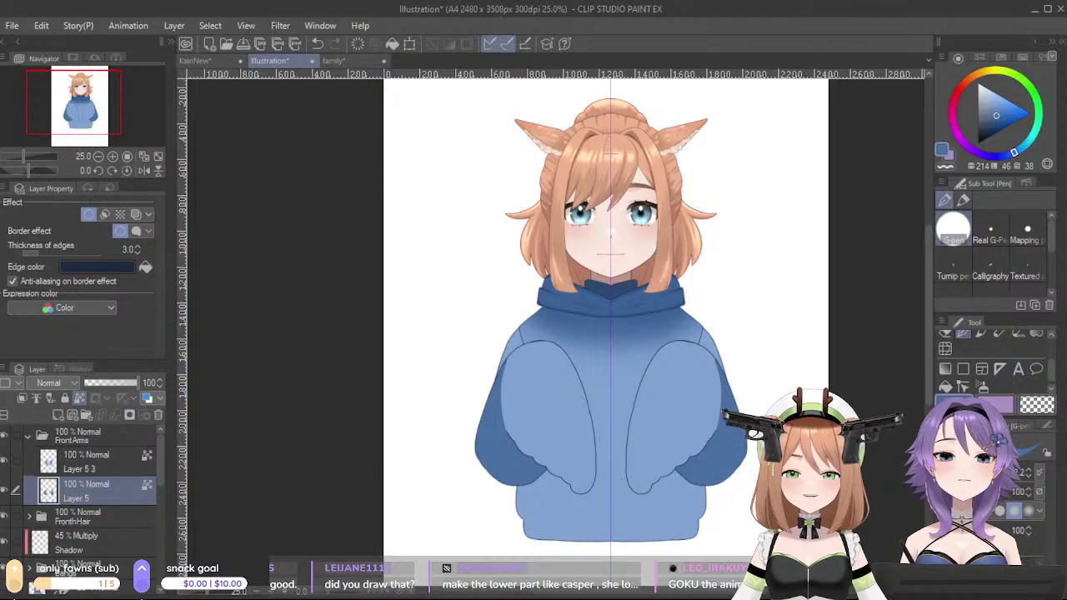
- Repaint the upper outer sleeves on Layer 5 light blue with the Flat marker, leaving a jagged edge above the dark elbows
{"action": "scroll", "coordinate": [1052, 377], "scroll_direction": "up", "scroll_amount": 2}
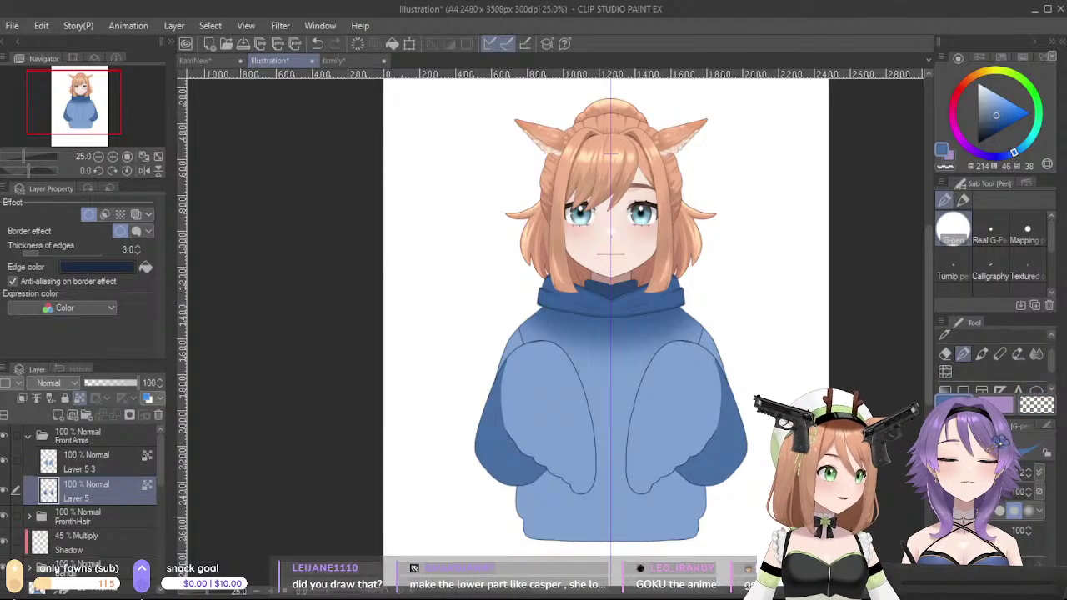
{"action": "left_click", "coordinate": [963, 200]}
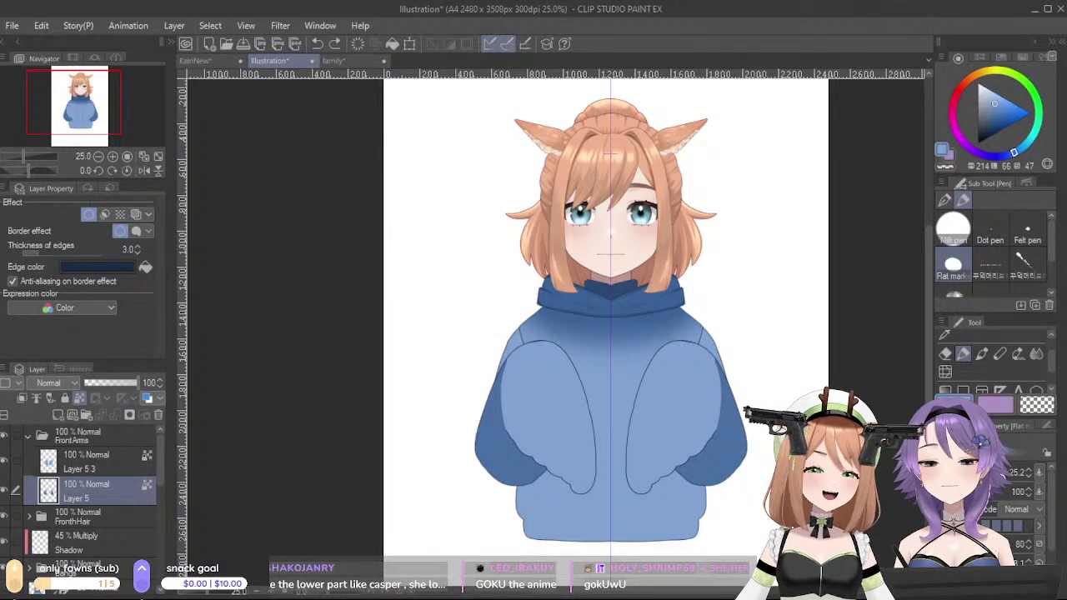
{"action": "left_click", "coordinate": [977, 476]}
{"action": "left_click_drag", "start_coordinate": [497, 357], "coordinate": [514, 380]}
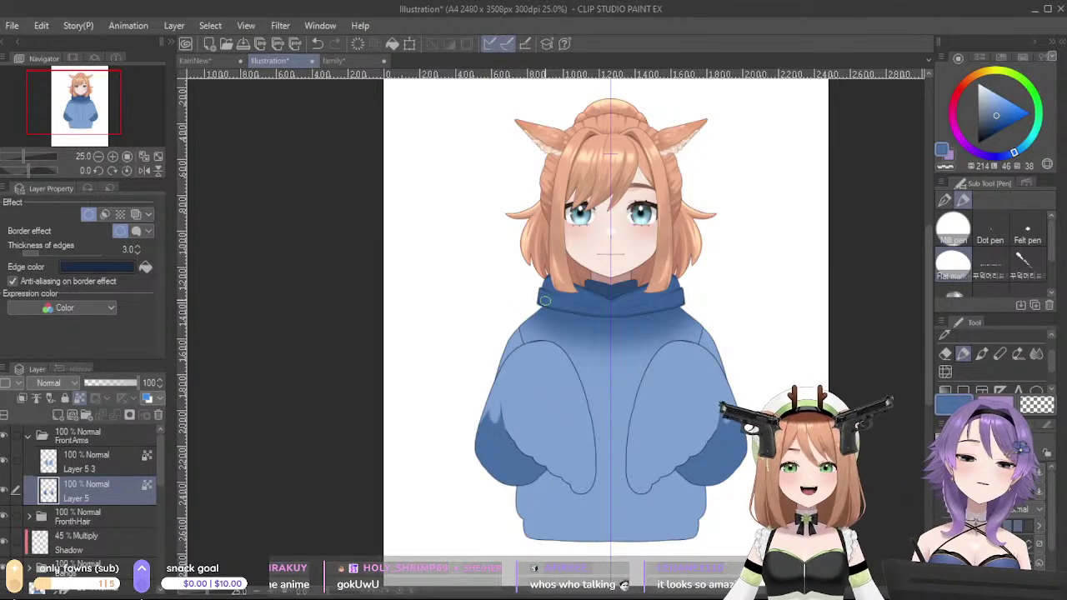
- Choose a lighter tint of the sleeve blue with the Soft airbrush and try a stroke over the lower sleeves on Layer 5 3
{"action": "left_click", "coordinate": [99, 454]}
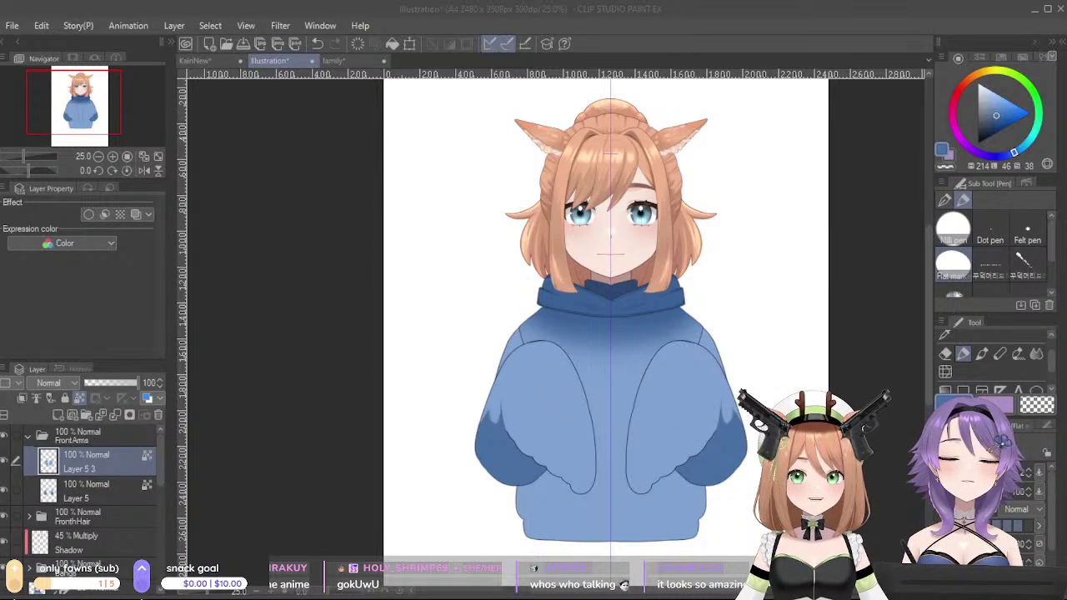
{"action": "left_click", "coordinate": [704, 590]}
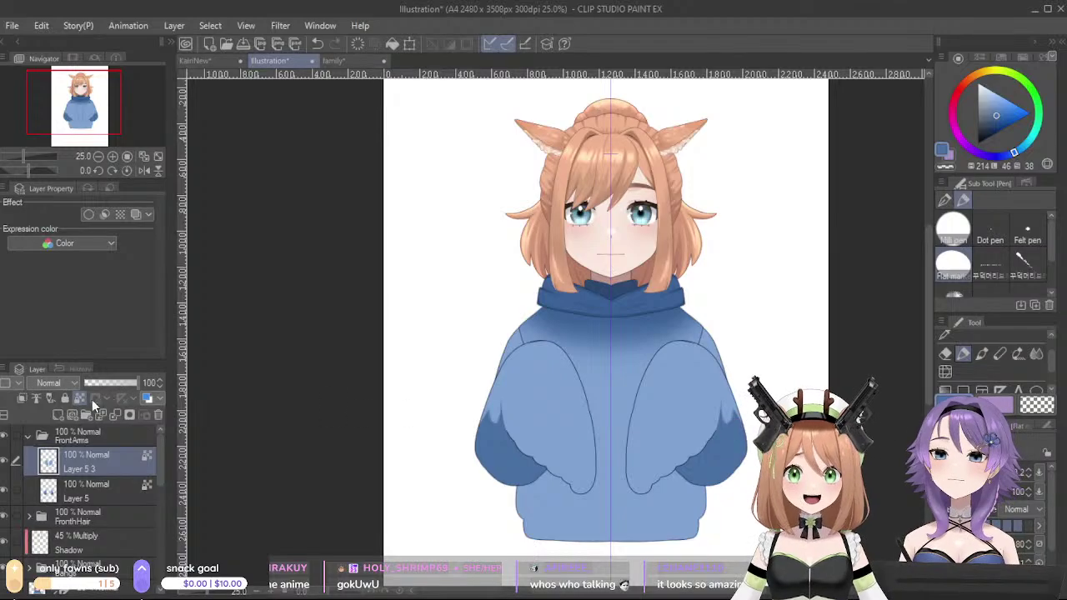
{"action": "left_click", "coordinate": [80, 398]}
{"action": "left_click", "coordinate": [544, 423], "text": "alt"}
{"action": "left_click", "coordinate": [991, 96]}
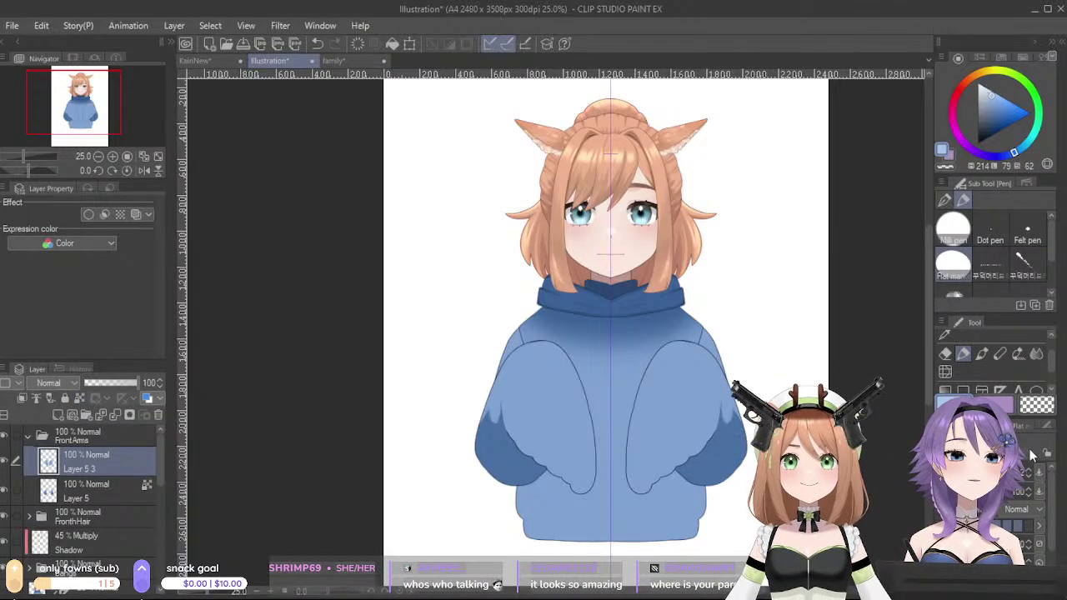
{"action": "left_click_drag", "start_coordinate": [1051, 362], "coordinate": [1050, 383]}
{"action": "left_click", "coordinate": [982, 383]}
{"action": "left_click_drag", "start_coordinate": [519, 496], "coordinate": [492, 505]}
{"action": "key", "text": "ctrl+z"}
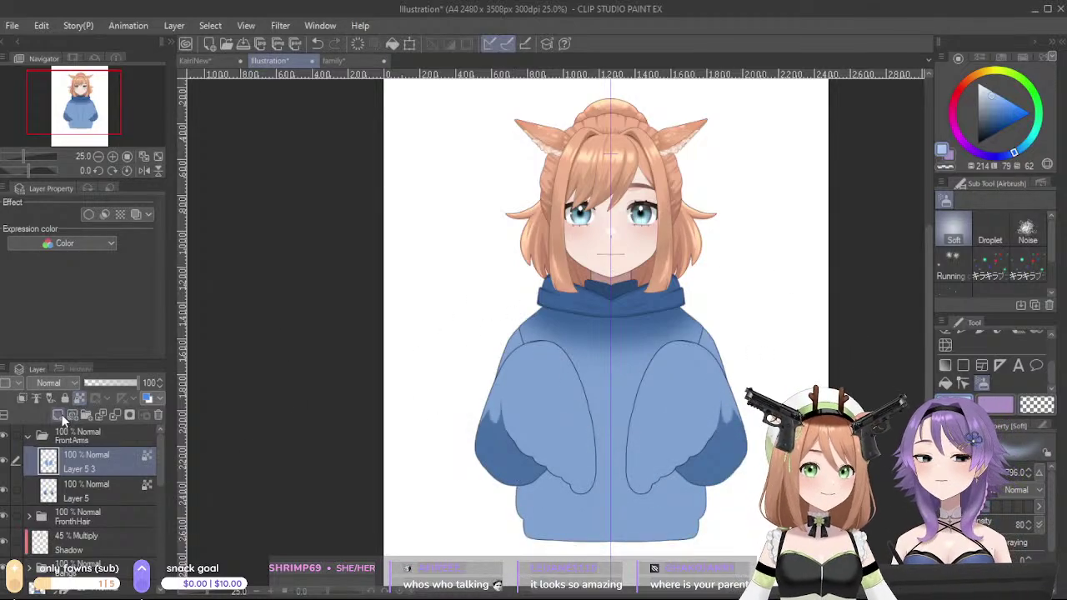
- Add a new layer above Layer 5 3 and set its blending mode to Overlay
{"action": "left_click", "coordinate": [60, 414]}
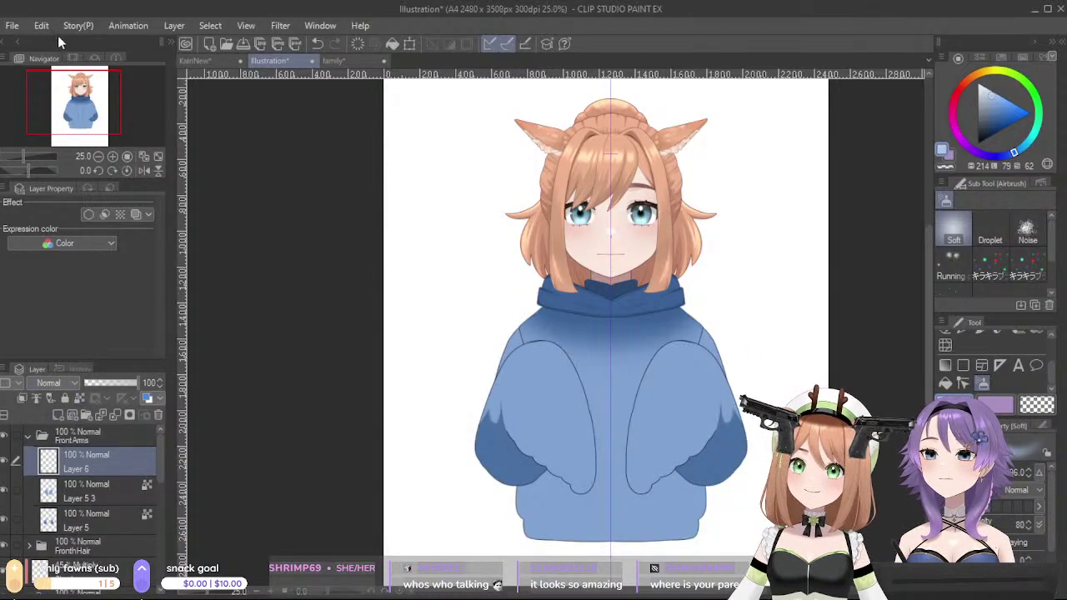
{"action": "left_click", "coordinate": [60, 164]}
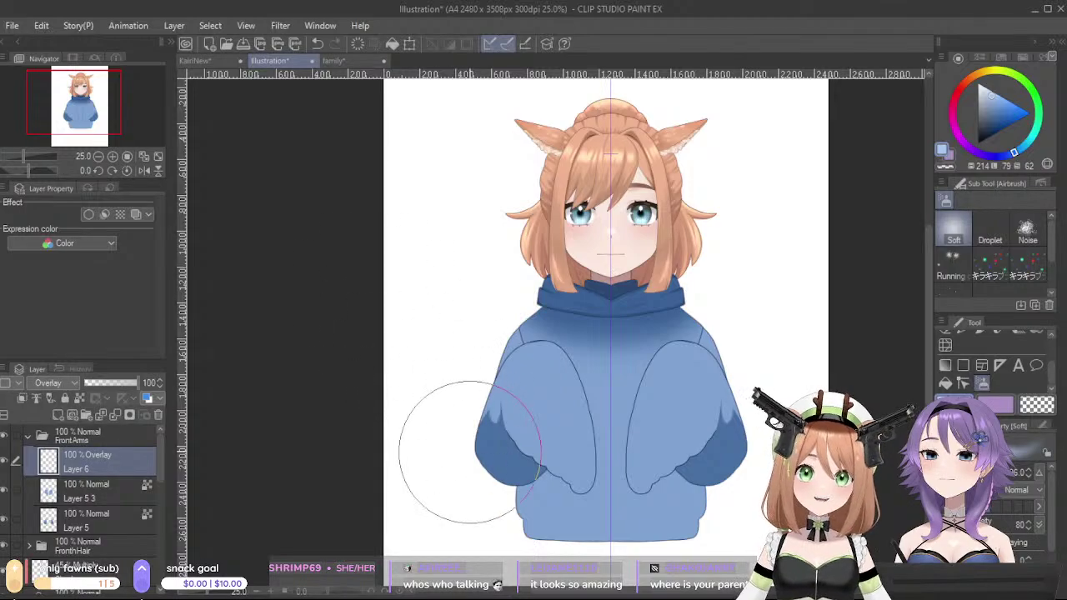
{"action": "left_click_drag", "start_coordinate": [461, 431], "coordinate": [633, 500]}
{"action": "key", "text": "ctrl+z"}
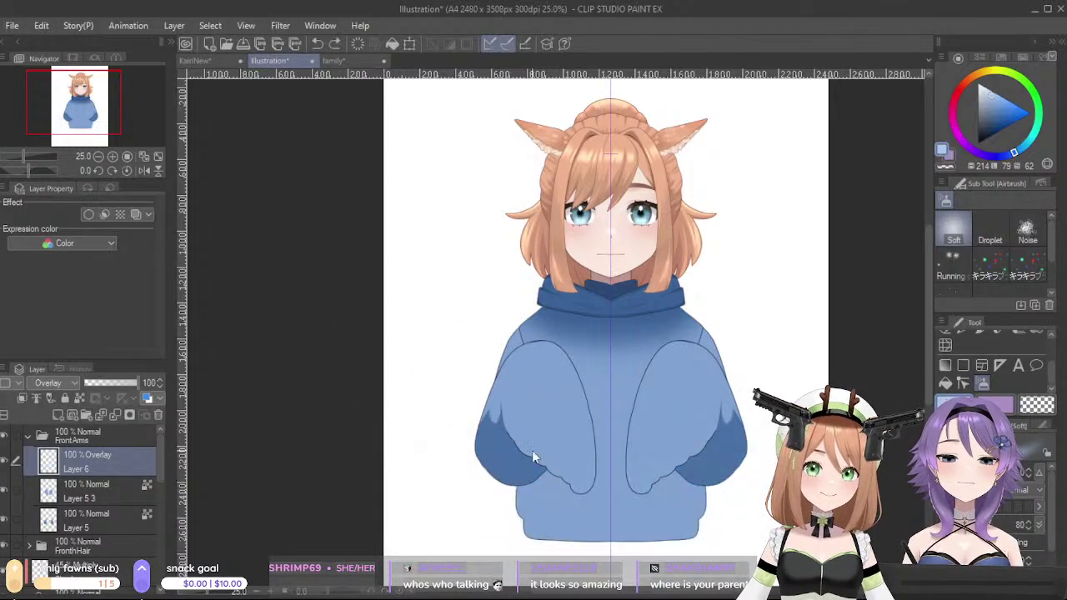
{"action": "left_click", "coordinate": [80, 397]}
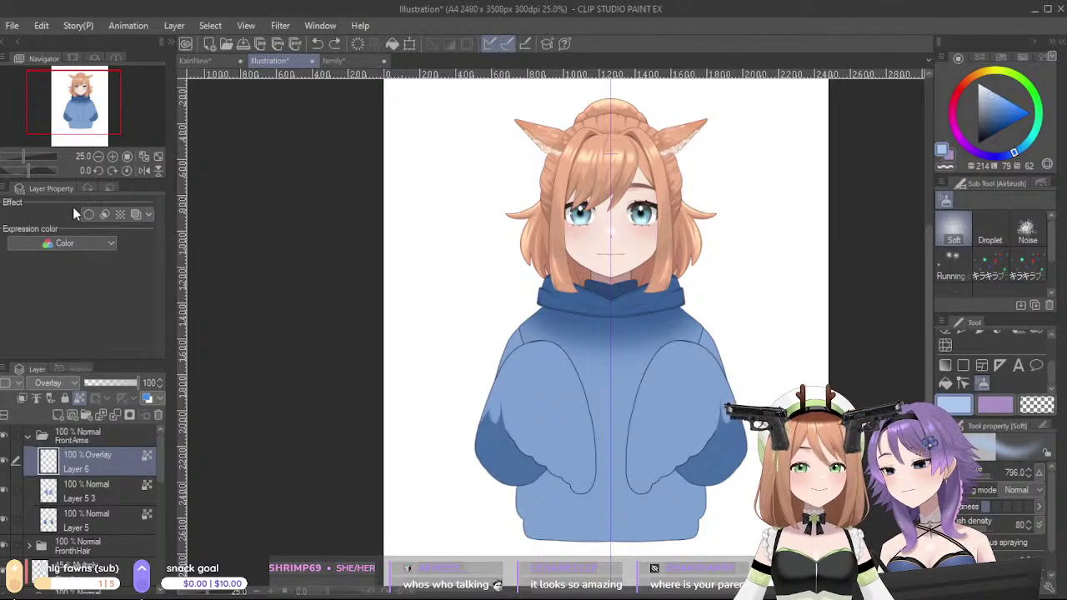
{"action": "left_click", "coordinate": [981, 85]}
{"action": "left_click_drag", "start_coordinate": [565, 512], "coordinate": [604, 444]}
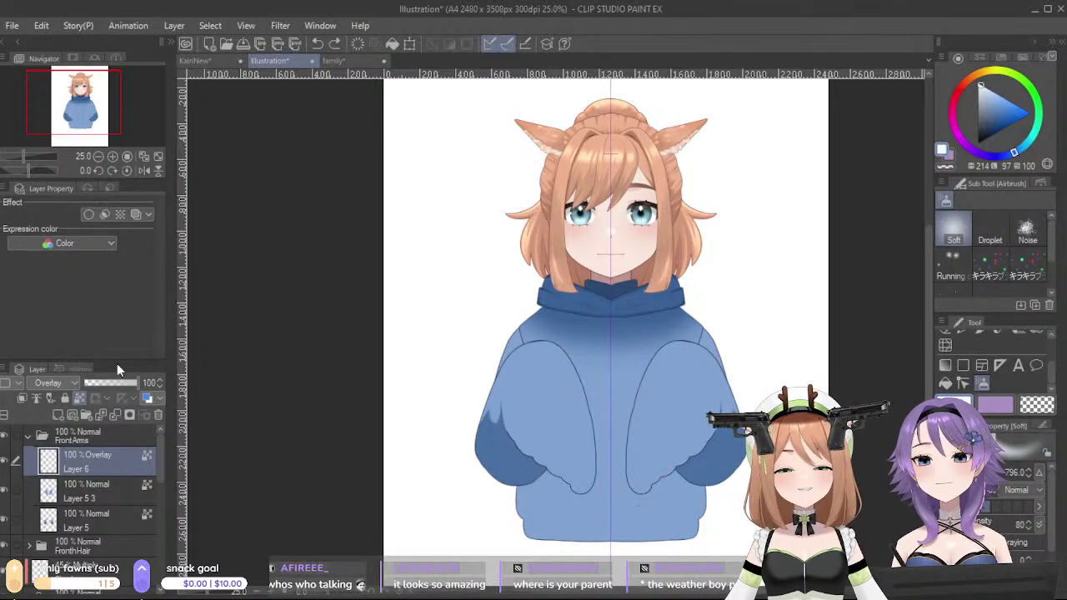
{"action": "left_click", "coordinate": [80, 399]}
- Sample the sleeve blue, clip the Overlay layer to the layer below, and airbrush a soft highlight over the lower front sleeves
{"action": "left_click", "coordinate": [528, 418], "text": "alt"}
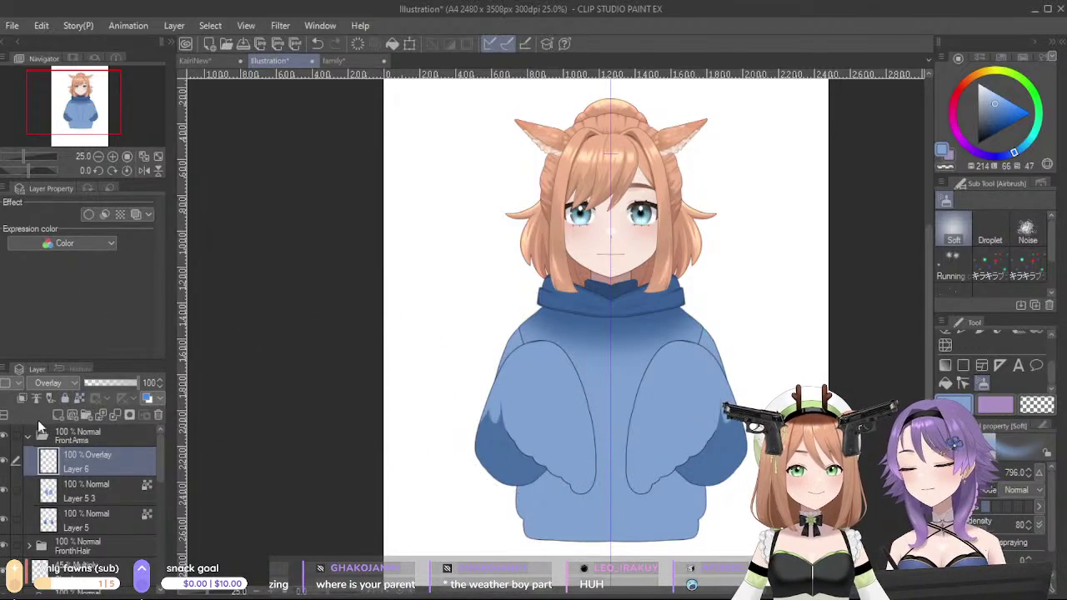
{"action": "left_click", "coordinate": [20, 400]}
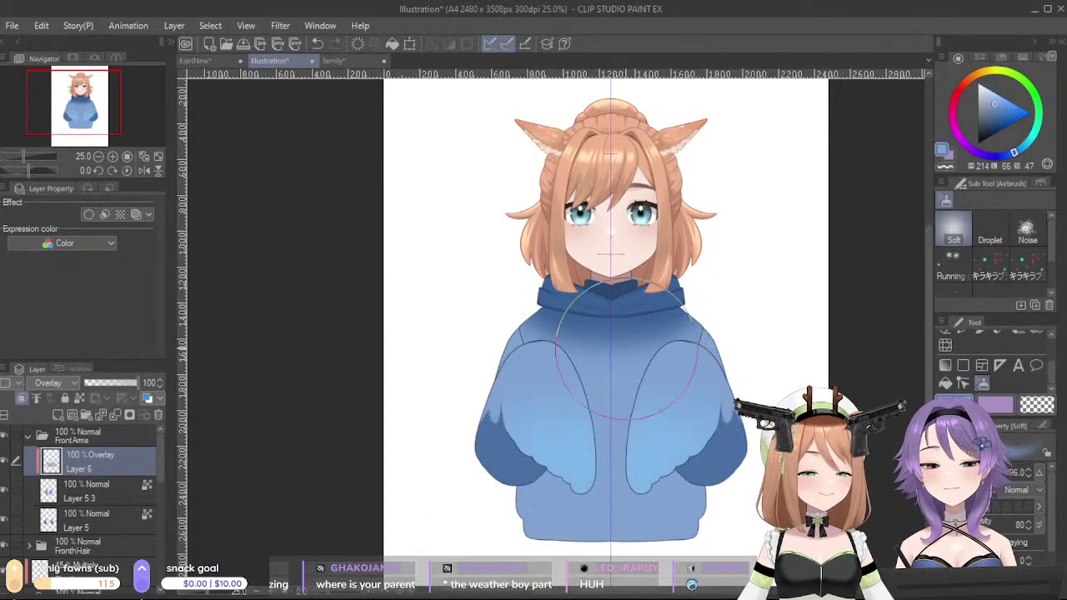
{"action": "left_click_drag", "start_coordinate": [519, 462], "coordinate": [560, 472]}
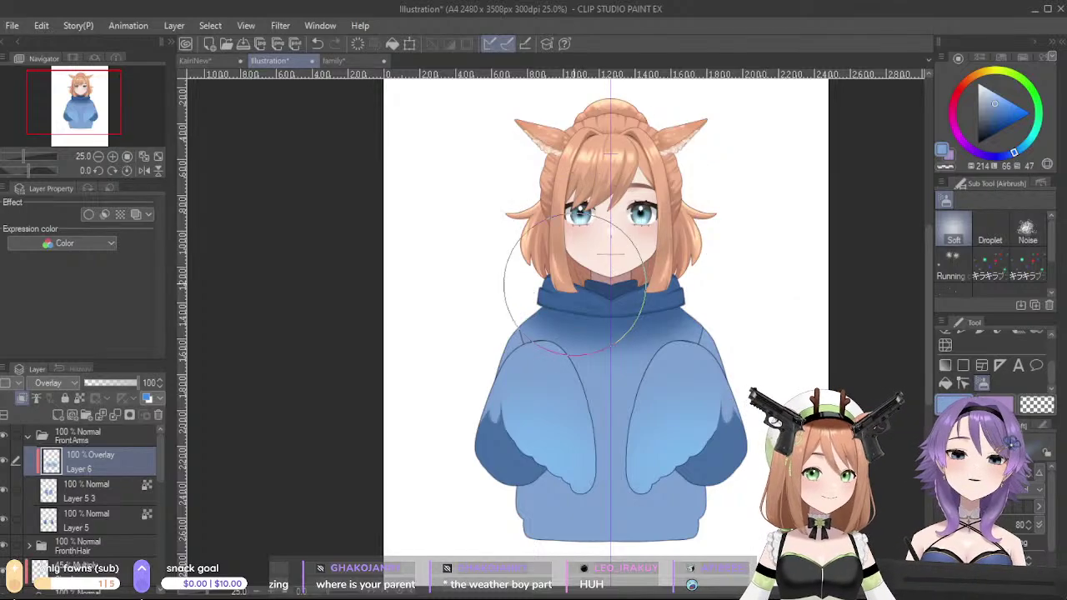
{"action": "left_click_drag", "start_coordinate": [158, 475], "coordinate": [164, 555]}
{"action": "left_click", "coordinate": [90, 486]}
{"action": "left_click_drag", "start_coordinate": [62, 504], "coordinate": [60, 572]}
{"action": "key", "text": "ctrl+z"}
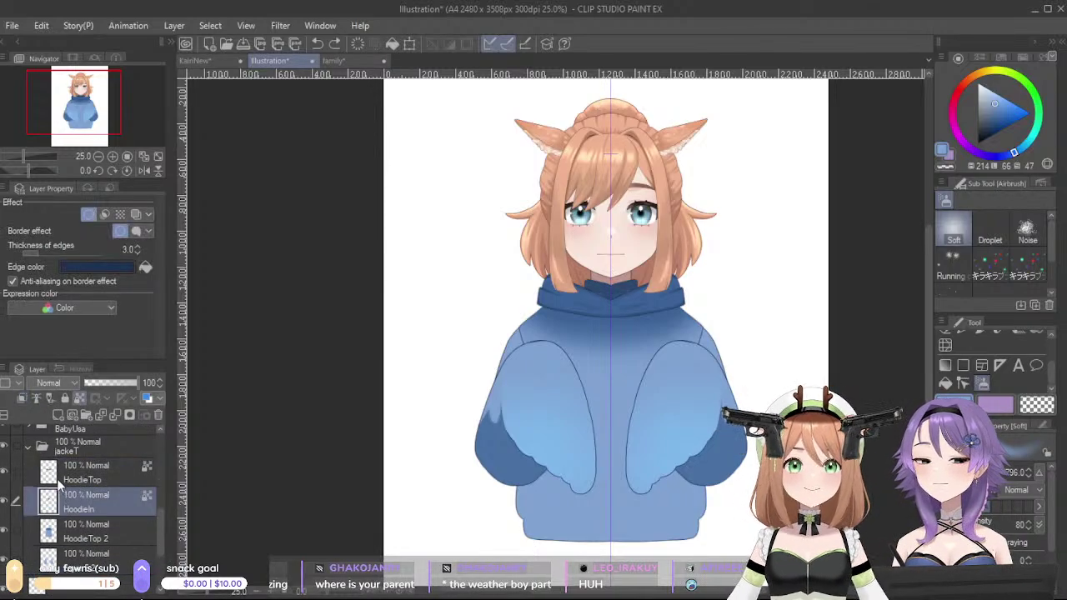
- Try to reposition the whole jackeT folder with the Move layer tool
{"action": "left_click", "coordinate": [28, 451]}
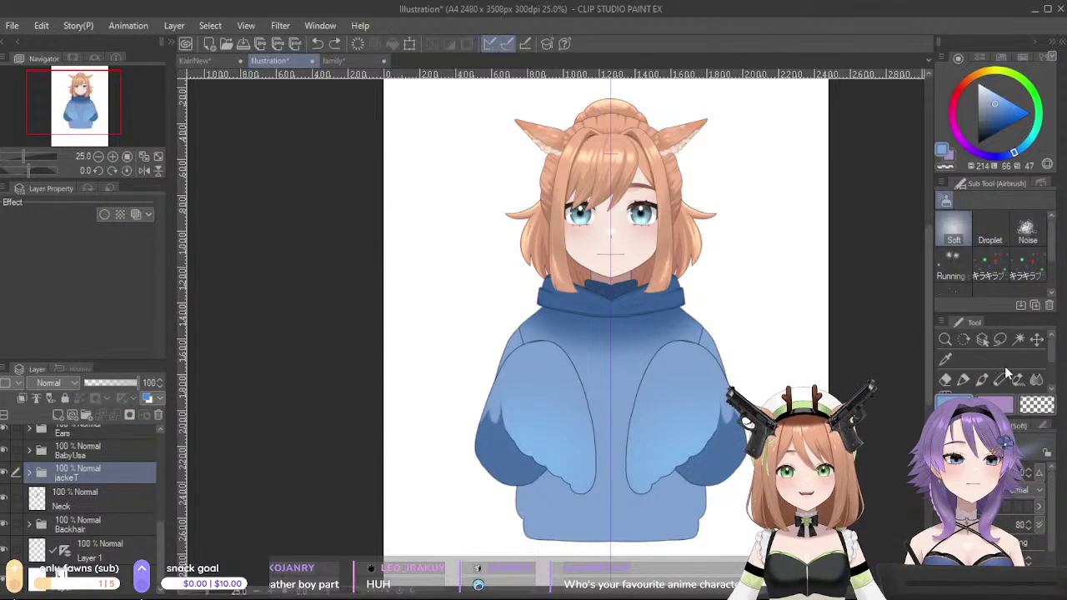
{"action": "scroll", "coordinate": [1055, 374], "scroll_direction": "down", "scroll_amount": 2}
{"action": "scroll", "coordinate": [1055, 370], "scroll_direction": "up", "scroll_amount": 2}
{"action": "scroll", "coordinate": [1054, 360], "scroll_direction": "up", "scroll_amount": 1}
{"action": "left_click", "coordinate": [1036, 338]}
{"action": "left_click_drag", "start_coordinate": [717, 450], "coordinate": [719, 456]}
{"action": "left_click", "coordinate": [31, 472]}
{"action": "left_click_drag", "start_coordinate": [160, 524], "coordinate": [160, 501]}
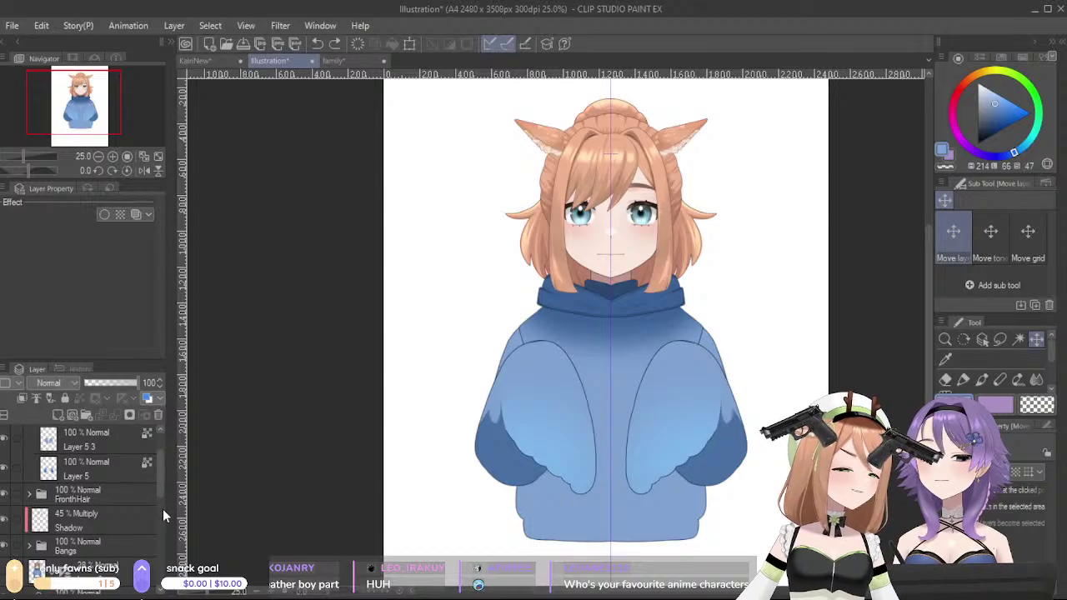
{"action": "scroll", "coordinate": [156, 479], "scroll_direction": "up", "scroll_amount": 2}
{"action": "scroll", "coordinate": [150, 492], "scroll_direction": "down", "scroll_amount": 5}
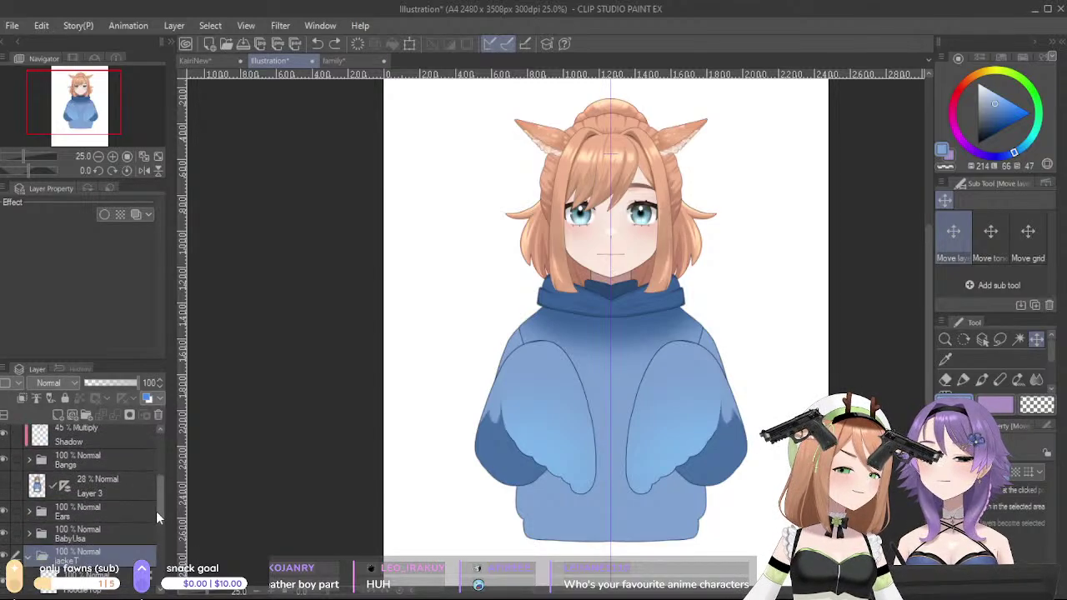
- Select HoodieTop 2 and Layer 5 2 together and nudge them slightly upward with the Move layer tool
{"action": "left_click", "coordinate": [112, 482]}
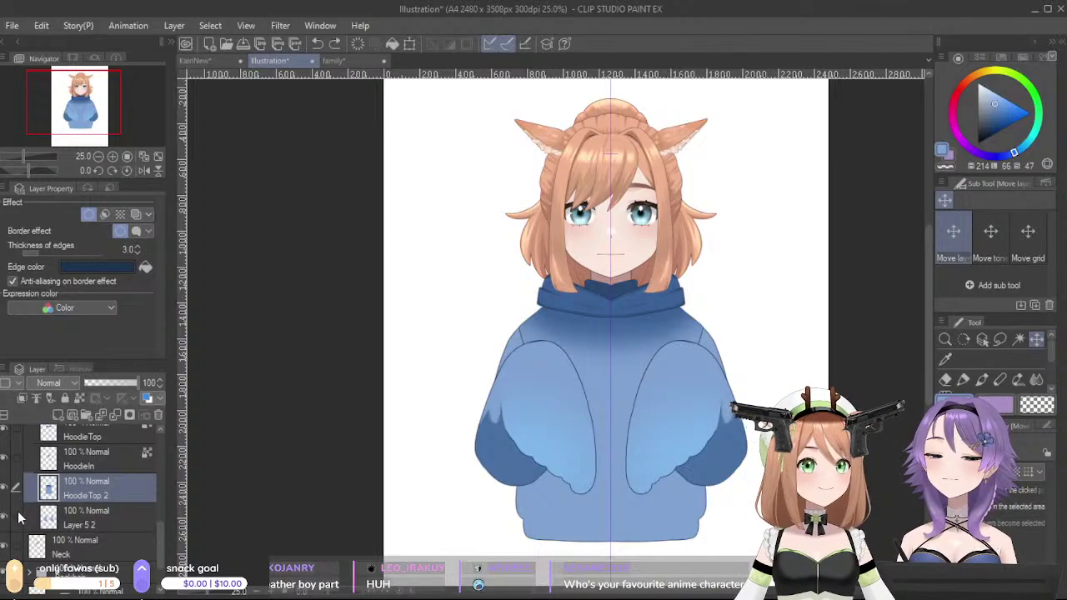
{"action": "left_click", "coordinate": [92, 516], "text": "ctrl"}
{"action": "left_click_drag", "start_coordinate": [633, 483], "coordinate": [641, 476]}
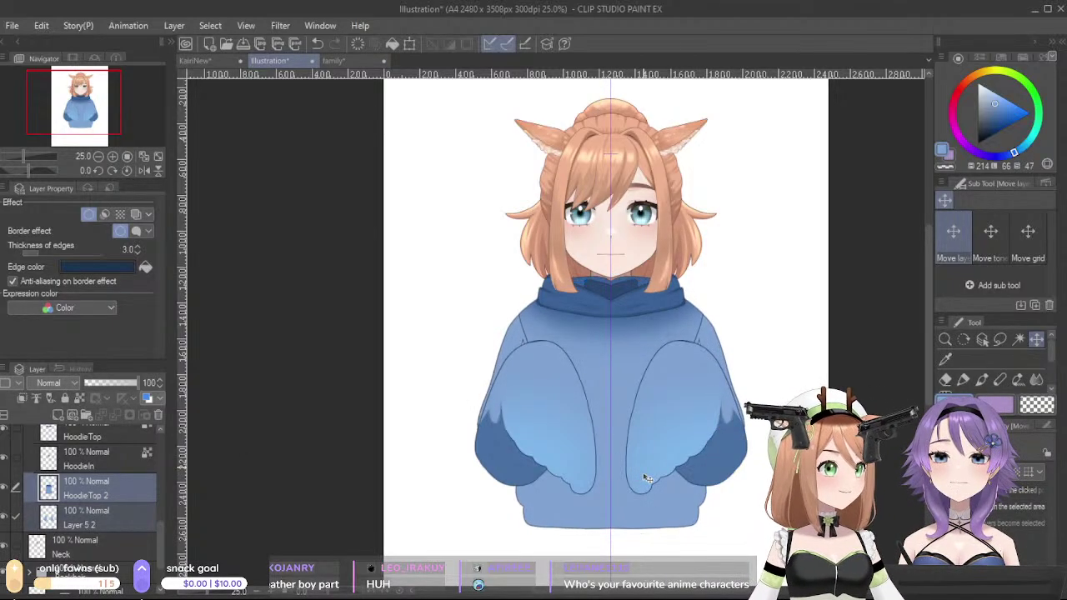
{"action": "key", "text": "ctrl+z"}
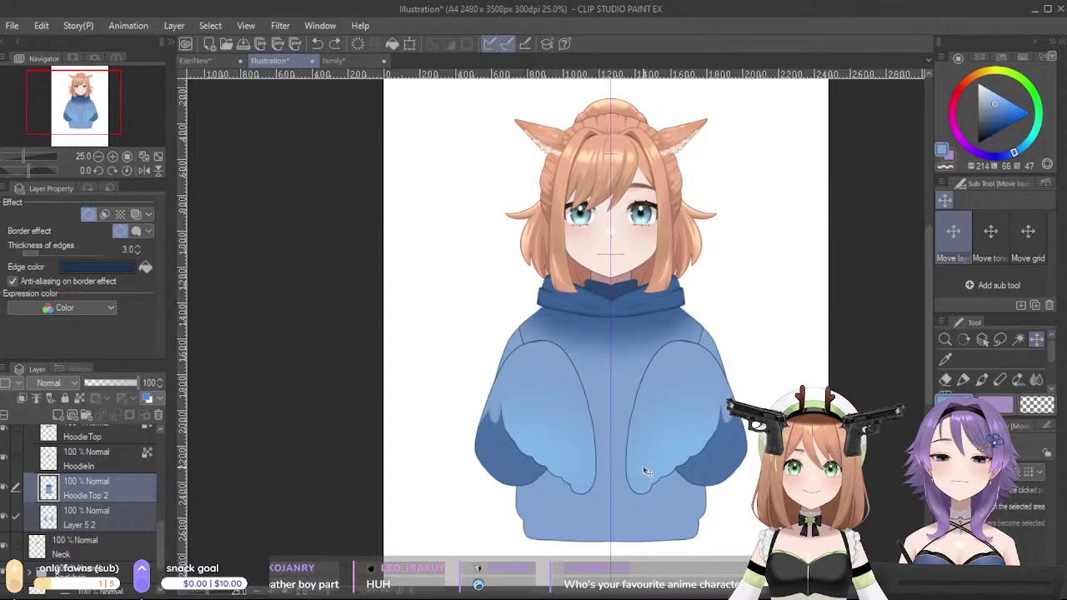
{"action": "key", "text": "Up"}
{"action": "key", "text": "Up"}
{"action": "key", "text": "Up"}
{"action": "key", "text": "Up"}
{"action": "key", "text": "Up"}
{"action": "key", "text": "Up"}
{"action": "key", "text": "Up"}
{"action": "key", "text": "Up"}
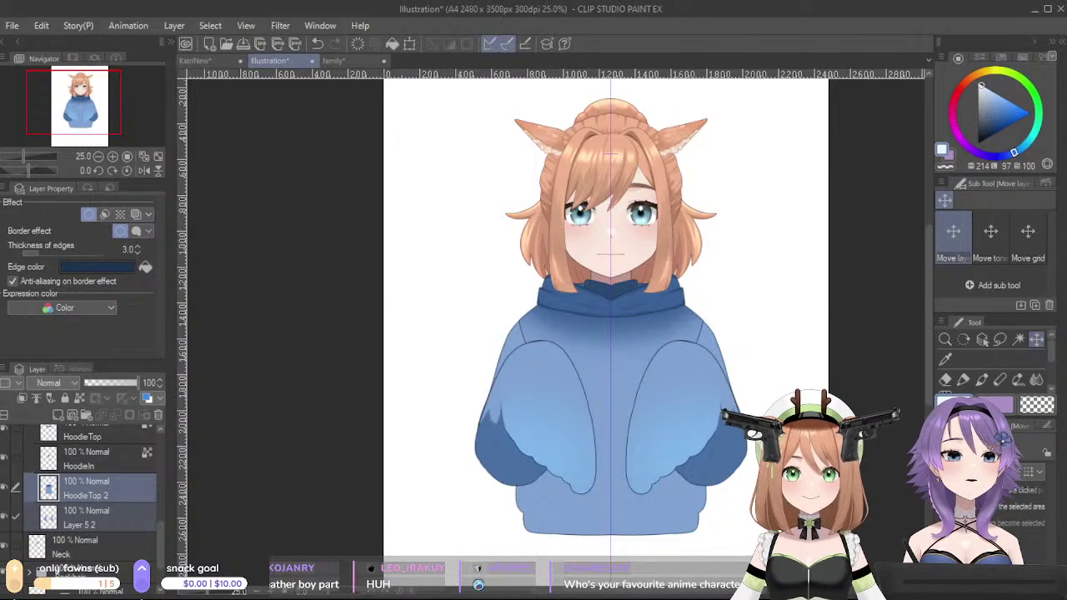
- Lock the transparency of HoodieTop 2 and paint the hoodie's bottom hem very pale blue with the Flat marker
{"action": "key", "text": "p"}
{"action": "left_click", "coordinate": [93, 485]}
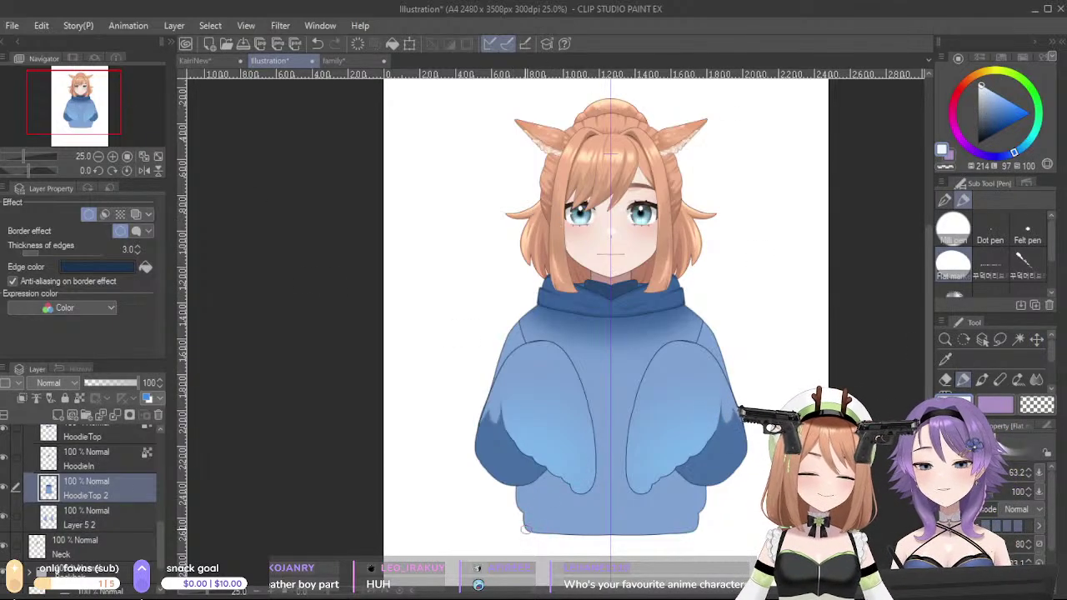
{"action": "key", "text": "ctrl+z"}
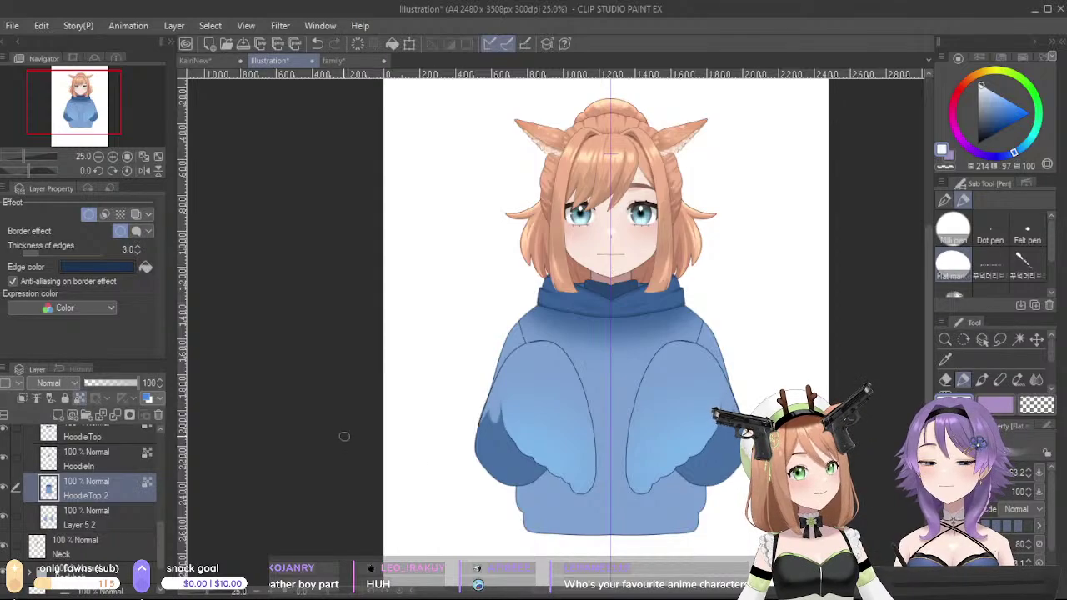
{"action": "left_click_drag", "start_coordinate": [510, 519], "coordinate": [612, 528]}
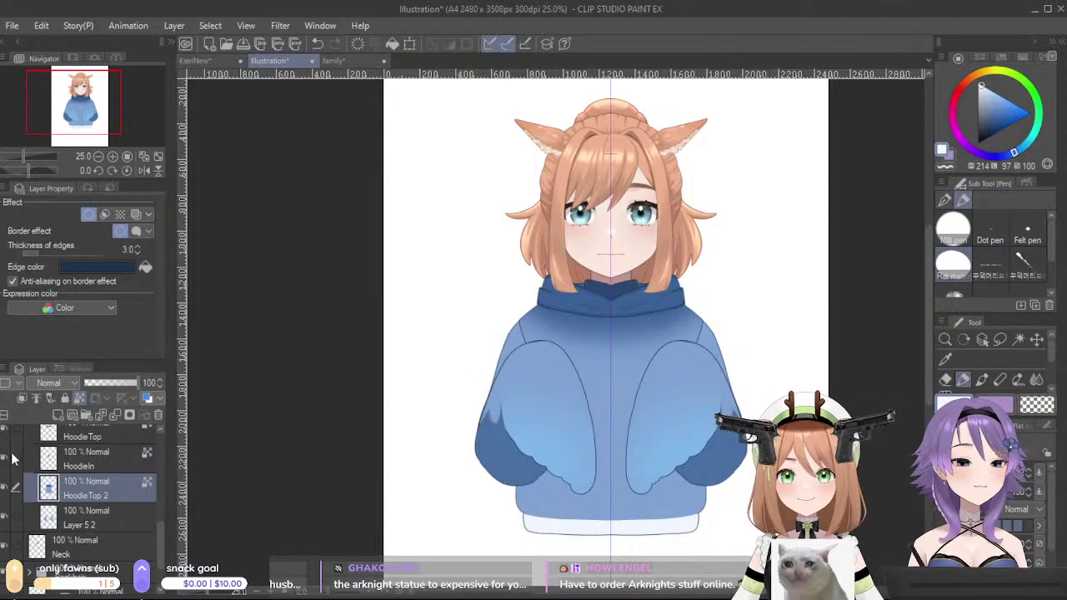
- Redraw the upper edge of the pale hem on HoodieTop 2 as a smooth, shallow curve
{"action": "scroll", "coordinate": [375, 500], "scroll_direction": "up", "scroll_amount": 2}
{"action": "left_click_drag", "start_coordinate": [372, 496], "coordinate": [304, 339]}
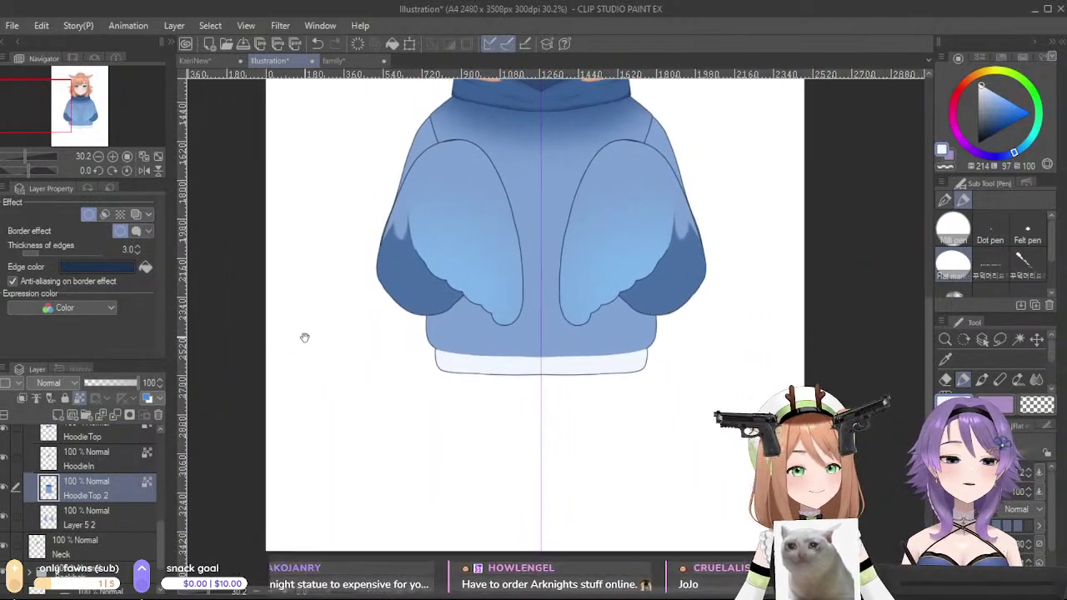
{"action": "scroll", "coordinate": [453, 402], "scroll_direction": "up", "scroll_amount": 2}
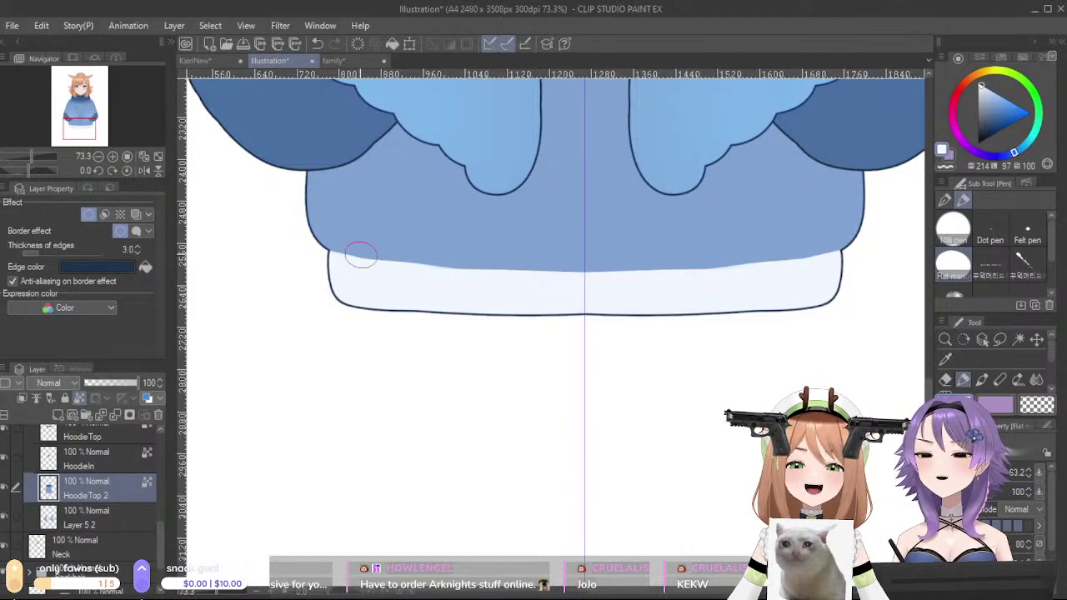
{"action": "left_click_drag", "start_coordinate": [322, 262], "coordinate": [535, 271]}
{"action": "key", "text": "ctrl+z"}
{"action": "left_click_drag", "start_coordinate": [324, 261], "coordinate": [571, 285]}
{"action": "key", "text": "ctrl+z"}
{"action": "left_click_drag", "start_coordinate": [315, 262], "coordinate": [558, 286]}
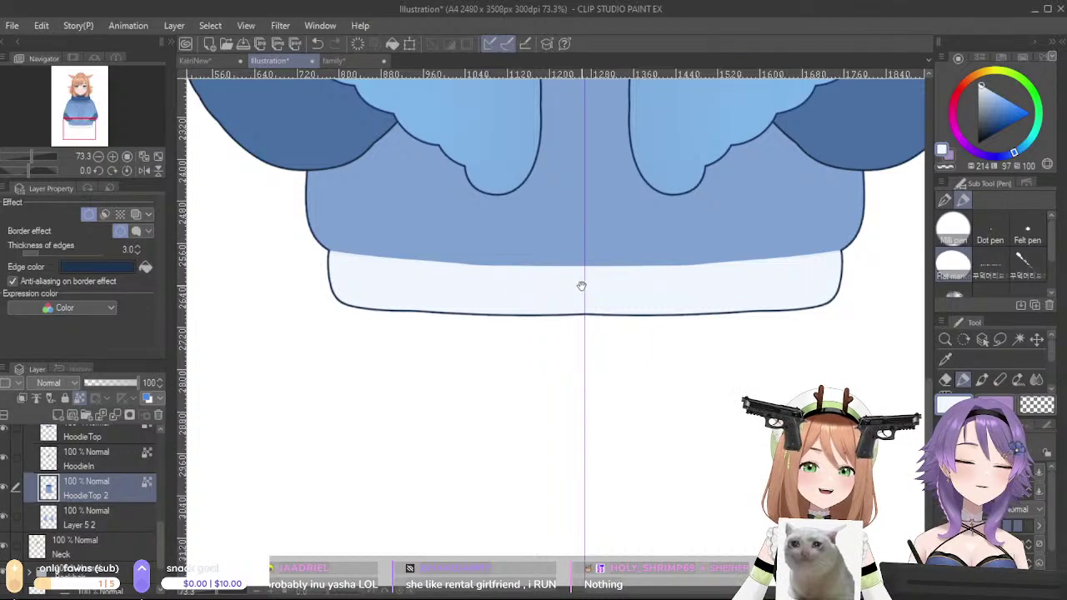
- Add a new layer above HoodieTop 2 and try a pale stroke across the middle of the hoodie
{"action": "left_click_drag", "start_coordinate": [577, 286], "coordinate": [643, 540]}
{"action": "scroll", "coordinate": [569, 446], "scroll_direction": "down", "scroll_amount": 4}
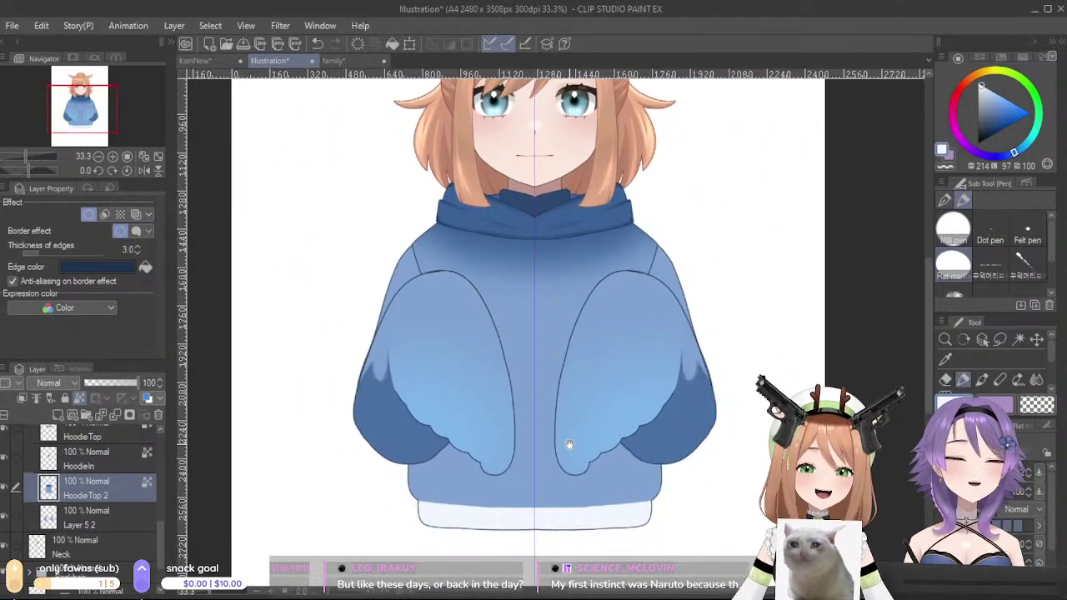
{"action": "left_click", "coordinate": [63, 412]}
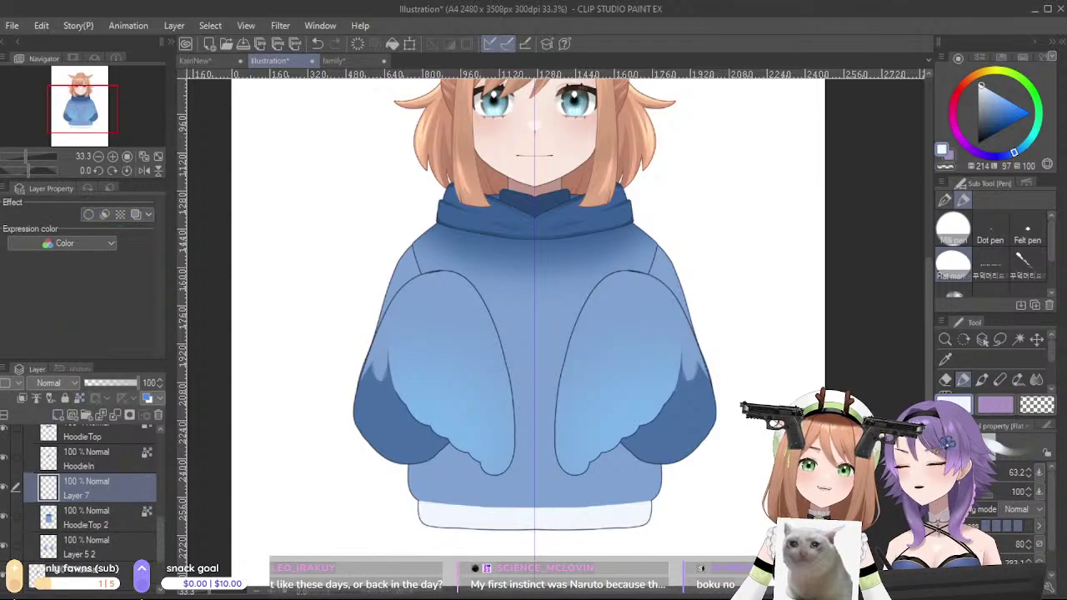
{"action": "left_click_drag", "start_coordinate": [513, 394], "coordinate": [559, 405]}
{"action": "key", "text": "ctrl+z"}
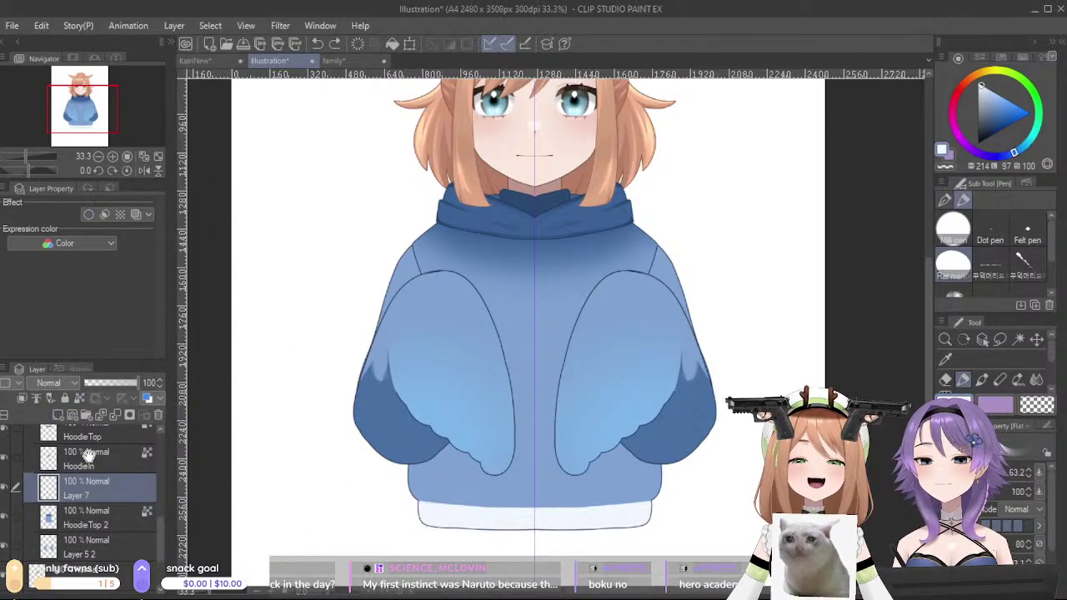
- Hide the FrontArms folder and fill the white gaps in the back sleeves on Layer 5 2 with the sleeve blue
{"action": "scroll", "coordinate": [88, 452], "scroll_direction": "up", "scroll_amount": 5}
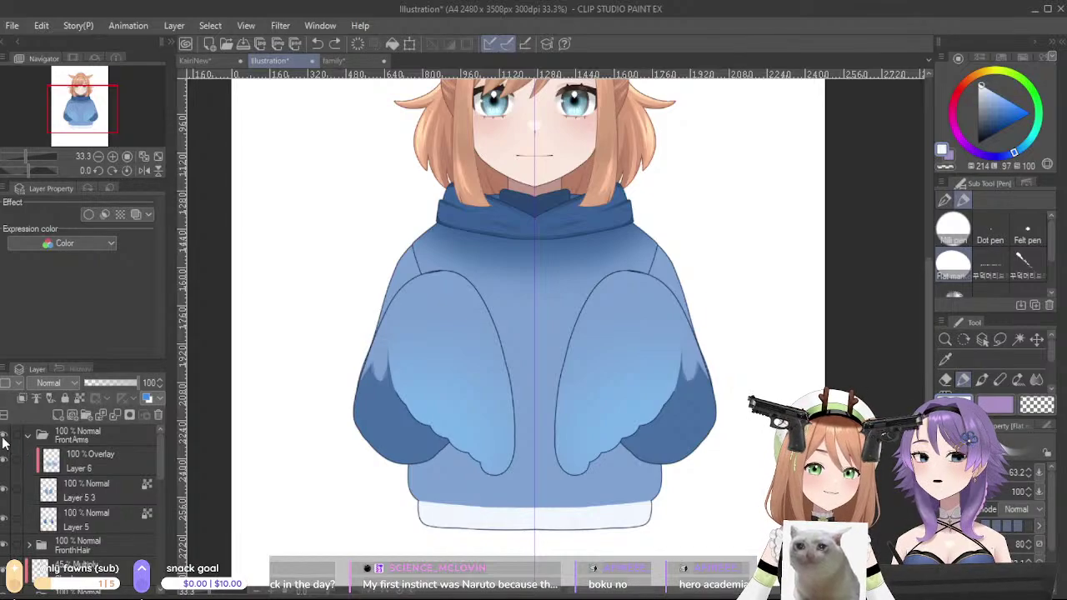
{"action": "left_click", "coordinate": [4, 437]}
{"action": "scroll", "coordinate": [116, 428], "scroll_direction": "down", "scroll_amount": 5}
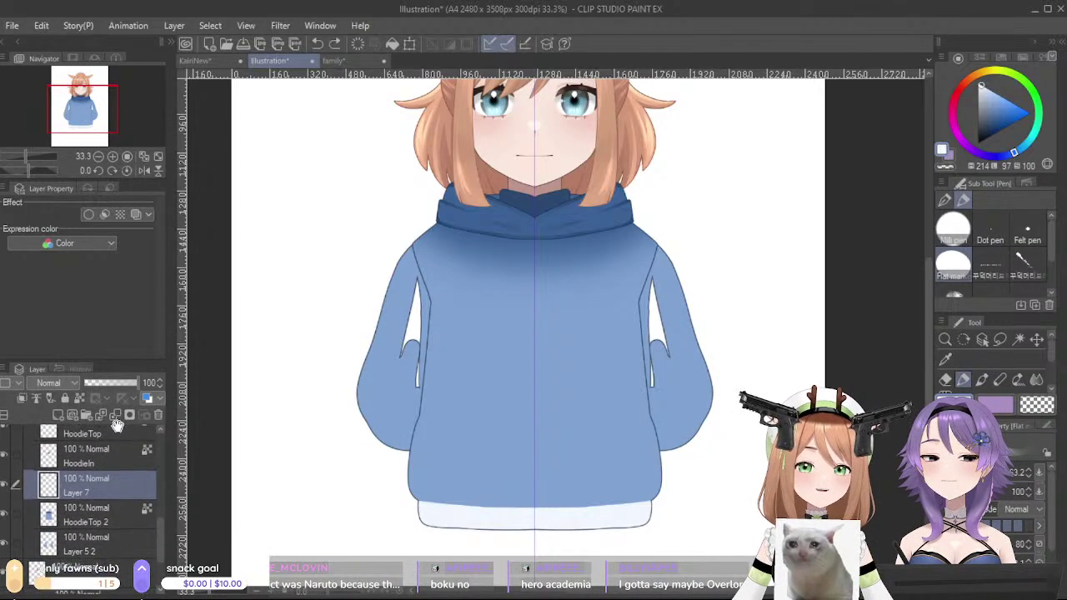
{"action": "left_click", "coordinate": [120, 541]}
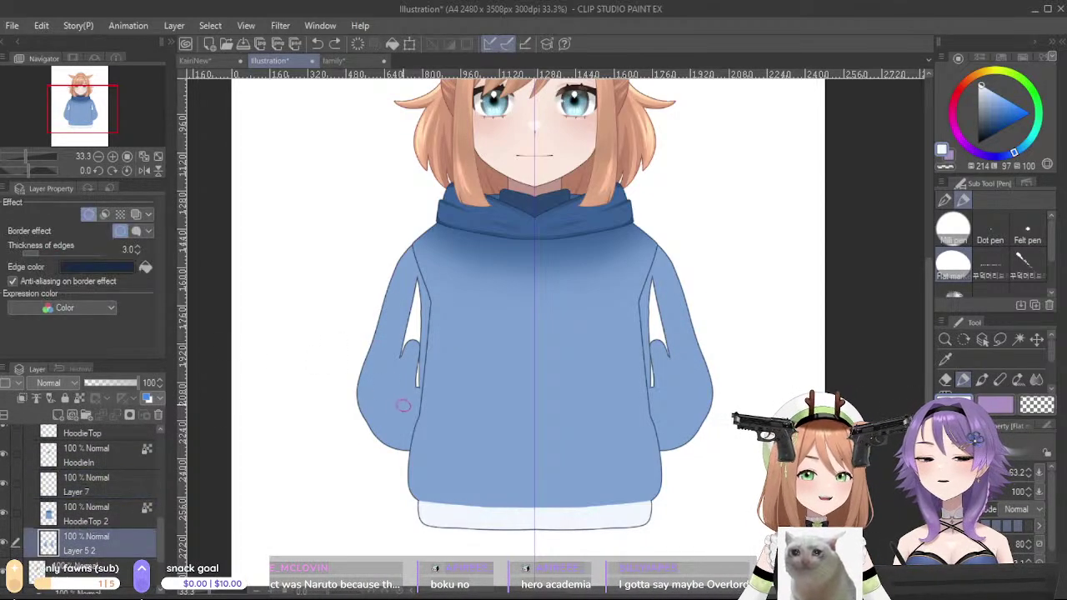
{"action": "left_click_drag", "start_coordinate": [420, 319], "coordinate": [416, 375]}
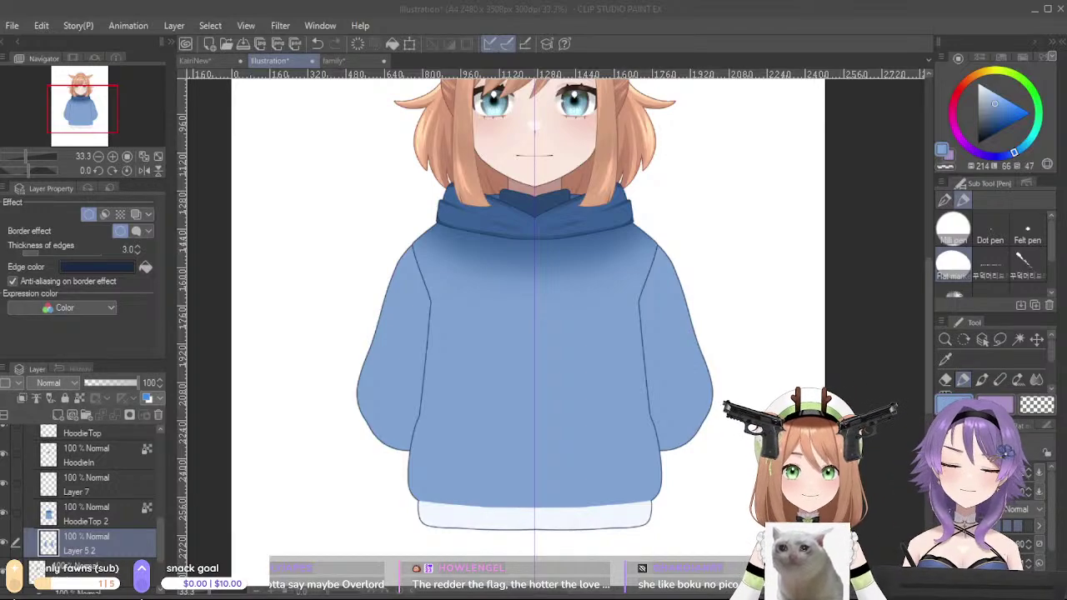
{"action": "key", "text": "alt+Tab"}
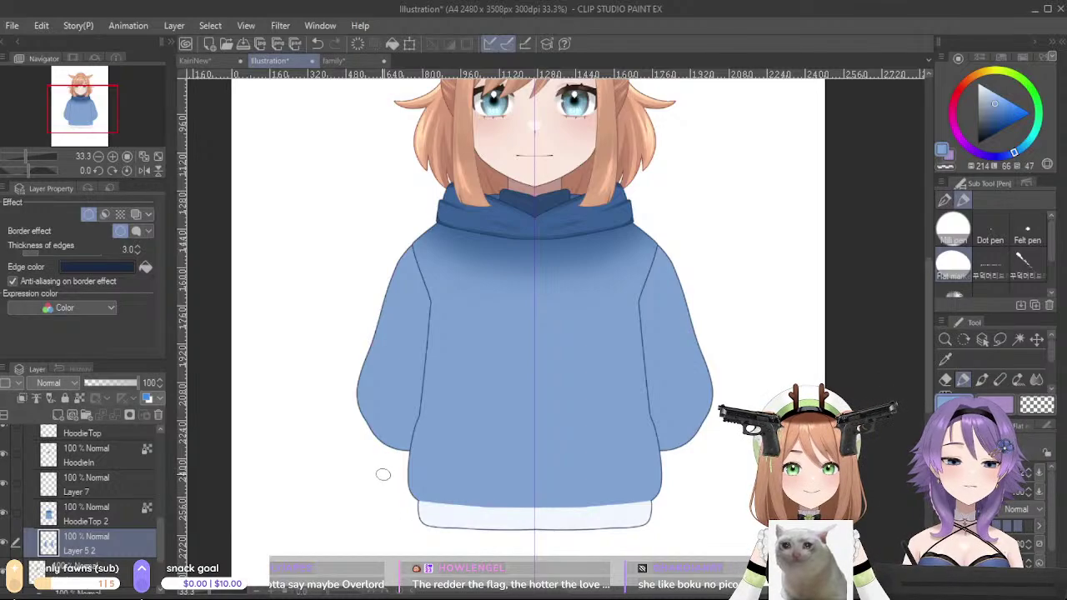
- Sample the hem's pale blue and paint a wide rounded pocket shape on Layer 7 across the lower body with a large G-pen
{"action": "left_click", "coordinate": [463, 514], "text": "alt"}
{"action": "left_click", "coordinate": [121, 494]}
{"action": "left_click_drag", "start_coordinate": [469, 397], "coordinate": [459, 454]}
{"action": "key", "text": "ctrl+z"}
{"action": "key", "text": "ctrl+z"}
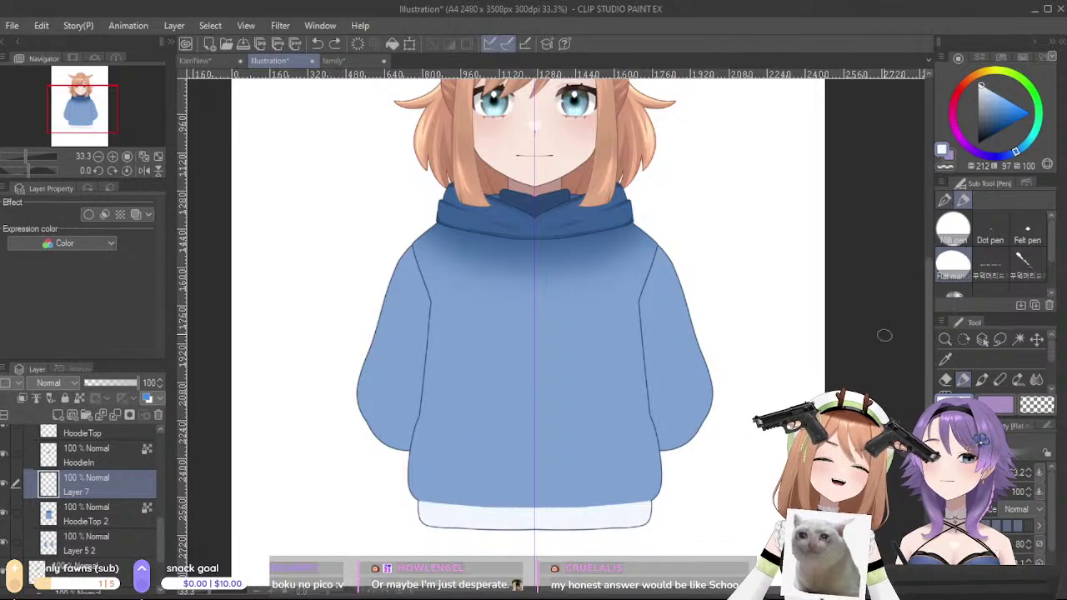
{"action": "left_click", "coordinate": [945, 201]}
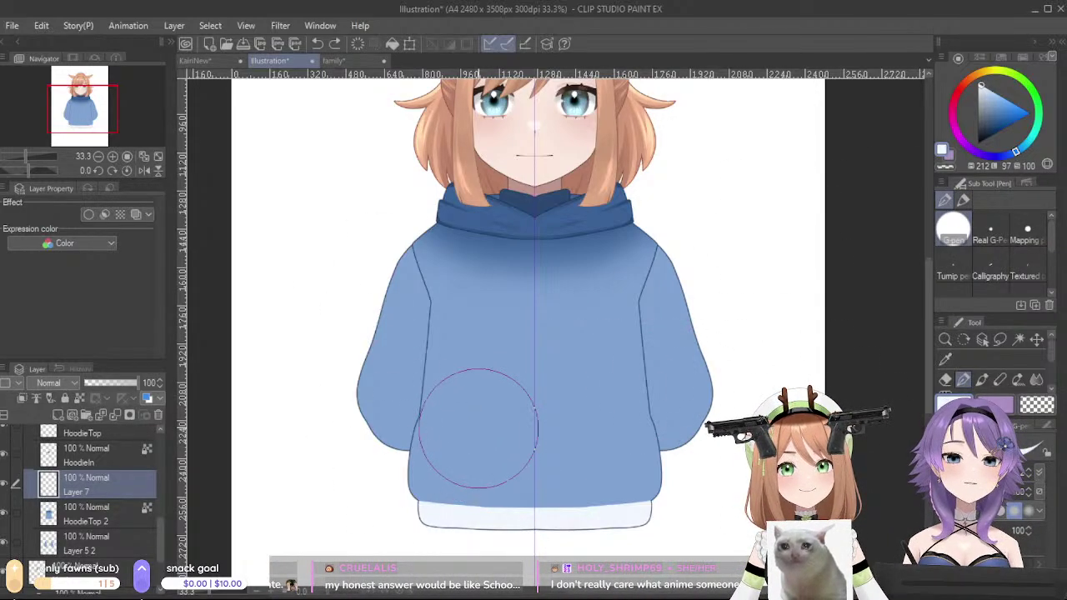
{"action": "key", "text": "ctrl+y"}
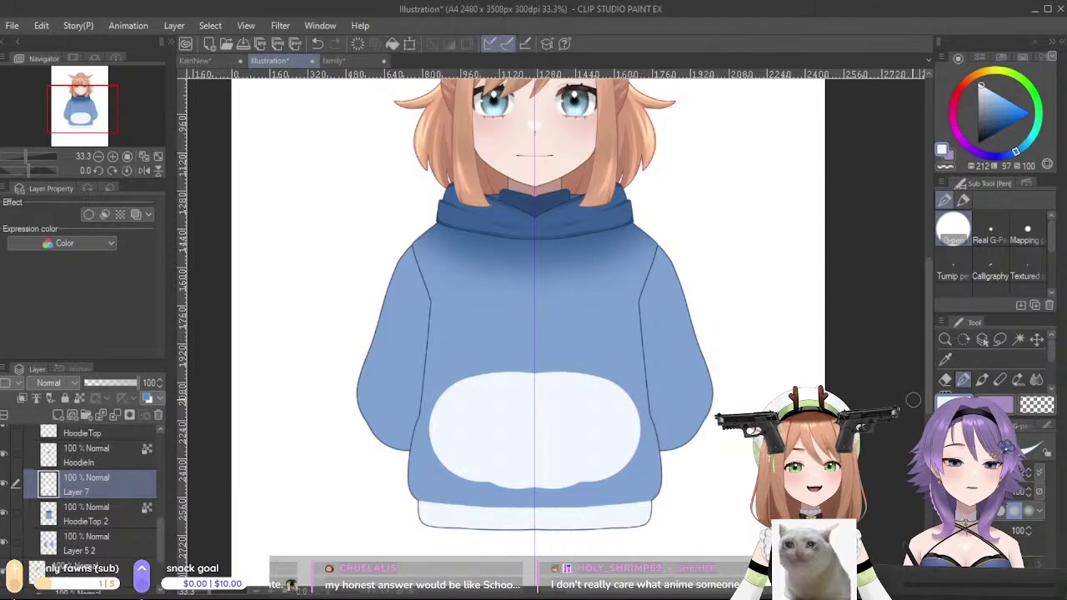
- Trim the top of the pocket shape on Layer 7 to a straight horizontal edge using the transparent color
{"action": "left_click_drag", "start_coordinate": [438, 375], "coordinate": [620, 386]}
{"action": "key", "text": "ctrl+z"}
{"action": "key", "text": "c"}
{"action": "key", "text": "ctrl+z"}
{"action": "left_click_drag", "start_coordinate": [459, 382], "coordinate": [620, 388]}
{"action": "key", "text": "ctrl+z"}
{"action": "left_click_drag", "start_coordinate": [455, 382], "coordinate": [645, 393]}
{"action": "key", "text": "ctrl+z"}
{"action": "key", "text": "ctrl+z"}
{"action": "left_click_drag", "start_coordinate": [451, 380], "coordinate": [611, 377]}
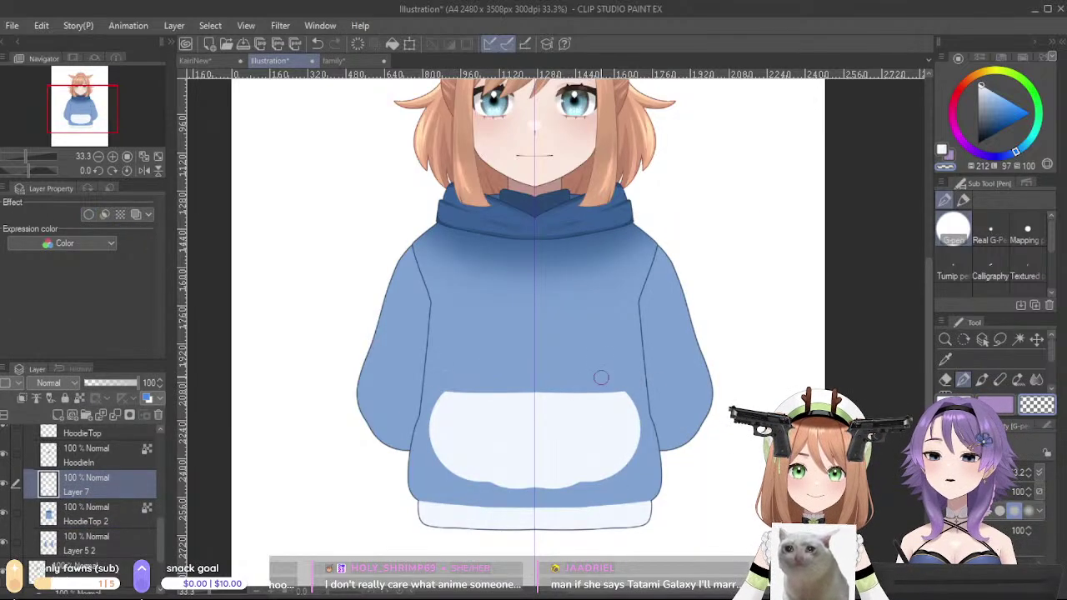
{"action": "key", "text": "ctrl+z"}
{"action": "left_click_drag", "start_coordinate": [451, 381], "coordinate": [624, 387]}
{"action": "key", "text": "ctrl+z"}
{"action": "left_click_drag", "start_coordinate": [467, 384], "coordinate": [627, 386]}
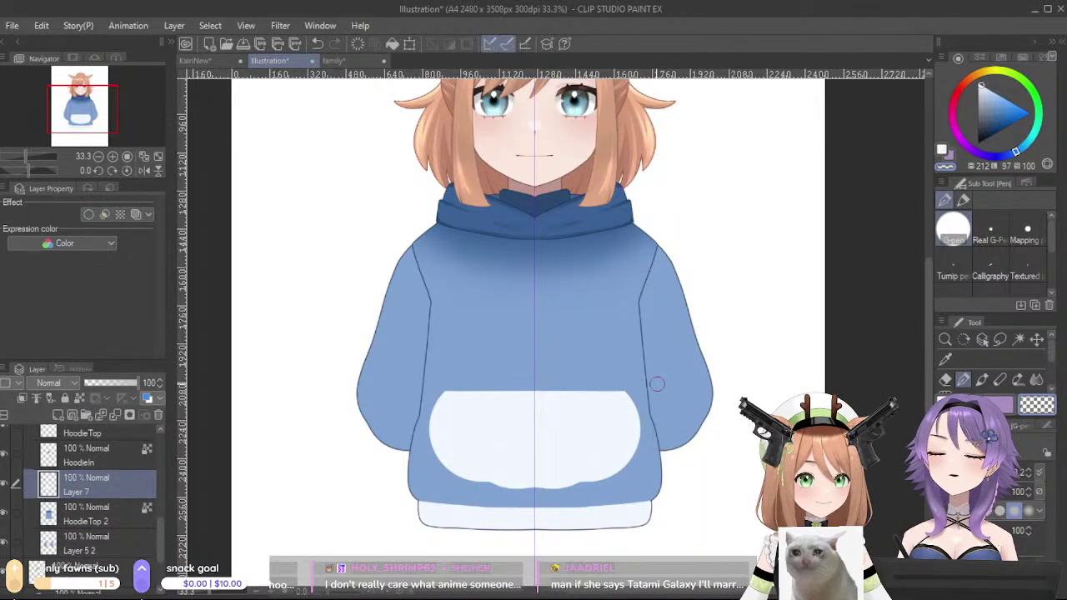
- Cut both sides of the pocket to slightly slanted edges and erase the leftover slivers beside them
{"action": "mouse_move", "coordinate": [454, 385]}
{"action": "left_mouse_down"}
{"action": "mouse_move", "coordinate": [444, 463]}
{"action": "mouse_move", "coordinate": [453, 412]}
{"action": "mouse_move", "coordinate": [452, 501]}
{"action": "left_mouse_up"}
{"action": "left_click_drag", "start_coordinate": [457, 410], "coordinate": [456, 500]}
{"action": "key", "text": "ctrl+z"}
{"action": "left_click_drag", "start_coordinate": [460, 422], "coordinate": [466, 438]}
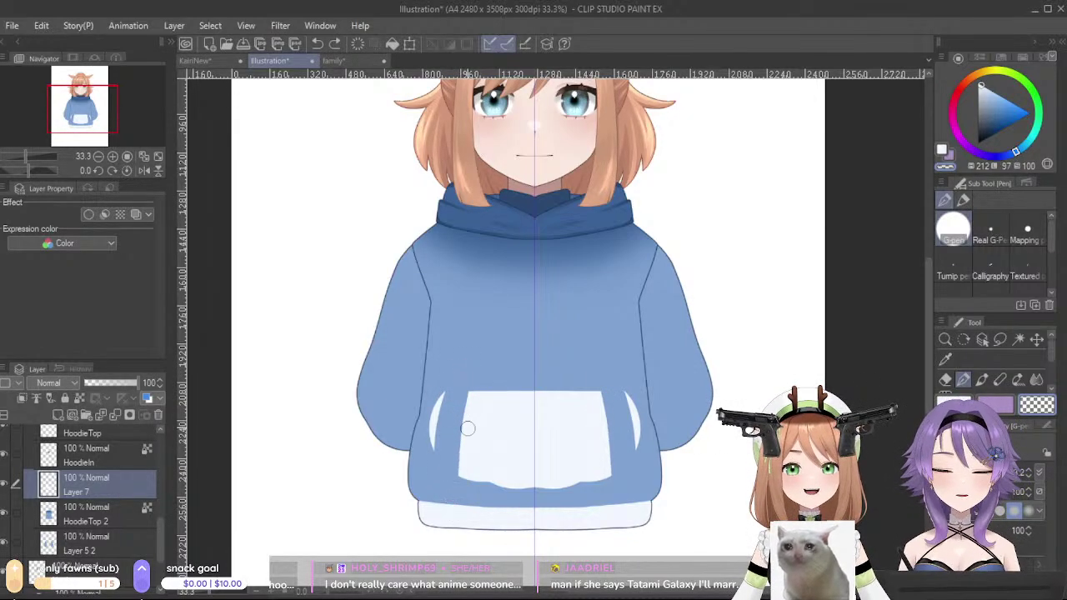
{"action": "left_click_drag", "start_coordinate": [468, 390], "coordinate": [463, 478]}
{"action": "left_click_drag", "start_coordinate": [469, 377], "coordinate": [449, 513]}
{"action": "key", "text": "ctrl+z"}
{"action": "left_click_drag", "start_coordinate": [438, 379], "coordinate": [435, 499]}
- Trim the pocket's lower edge to a clean shallow curve parallel to the hem using the transparent color
{"action": "mouse_move", "coordinate": [607, 482]}
{"action": "left_mouse_down"}
{"action": "mouse_move", "coordinate": [576, 489]}
{"action": "mouse_move", "coordinate": [501, 478]}
{"action": "mouse_move", "coordinate": [623, 490]}
{"action": "left_mouse_up"}
{"action": "key", "text": "ctrl+z"}
{"action": "left_click_drag", "start_coordinate": [440, 472], "coordinate": [618, 487]}
{"action": "key", "text": "ctrl+z"}
{"action": "left_click_drag", "start_coordinate": [454, 475], "coordinate": [626, 487]}
{"action": "key", "text": "ctrl+z"}
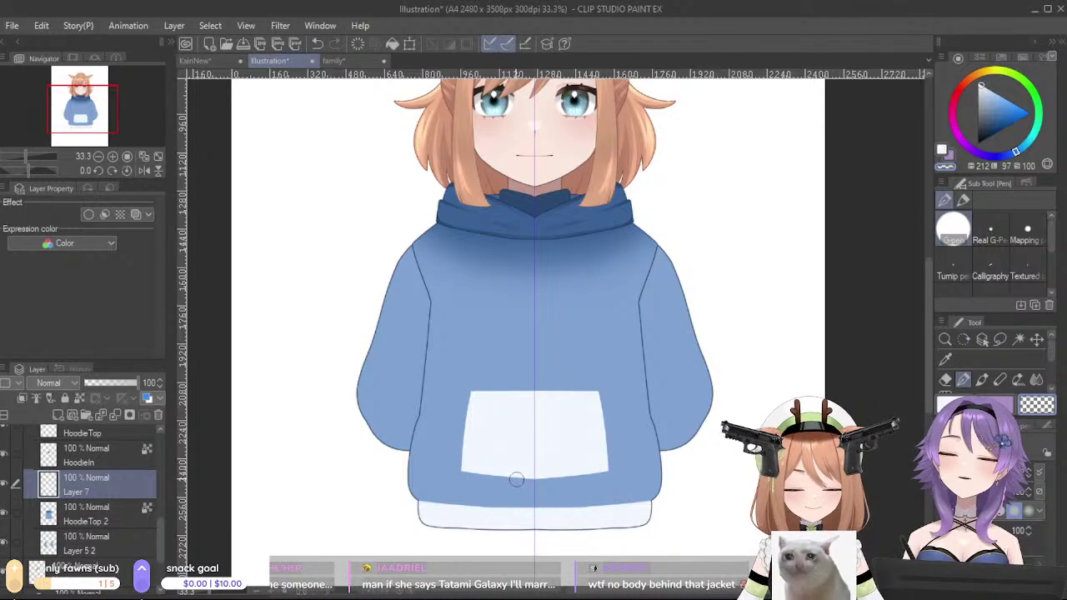
- Trim the pocket's lower edge slightly higher and give Layer 7 a dark blue border effect 3.0 thick
{"action": "left_click_drag", "start_coordinate": [450, 476], "coordinate": [623, 475]}
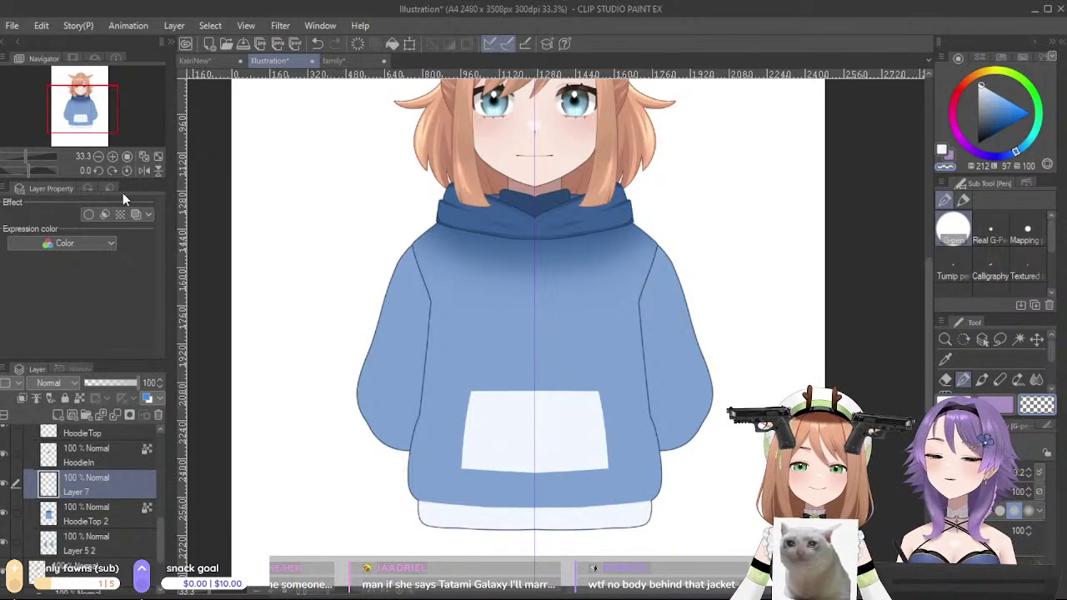
{"action": "left_click", "coordinate": [992, 125]}
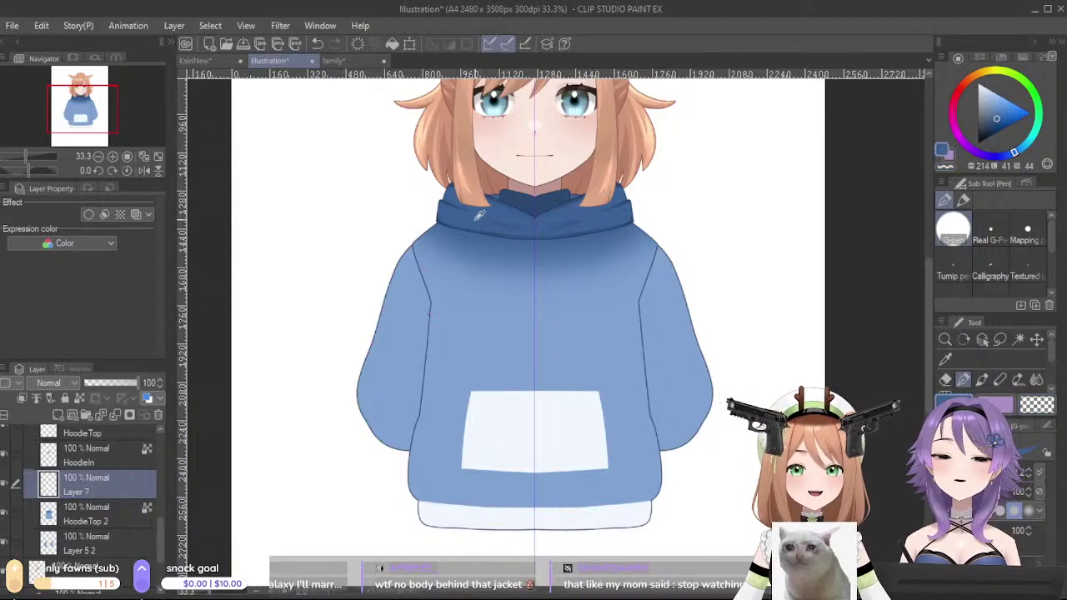
{"action": "left_click", "coordinate": [88, 214]}
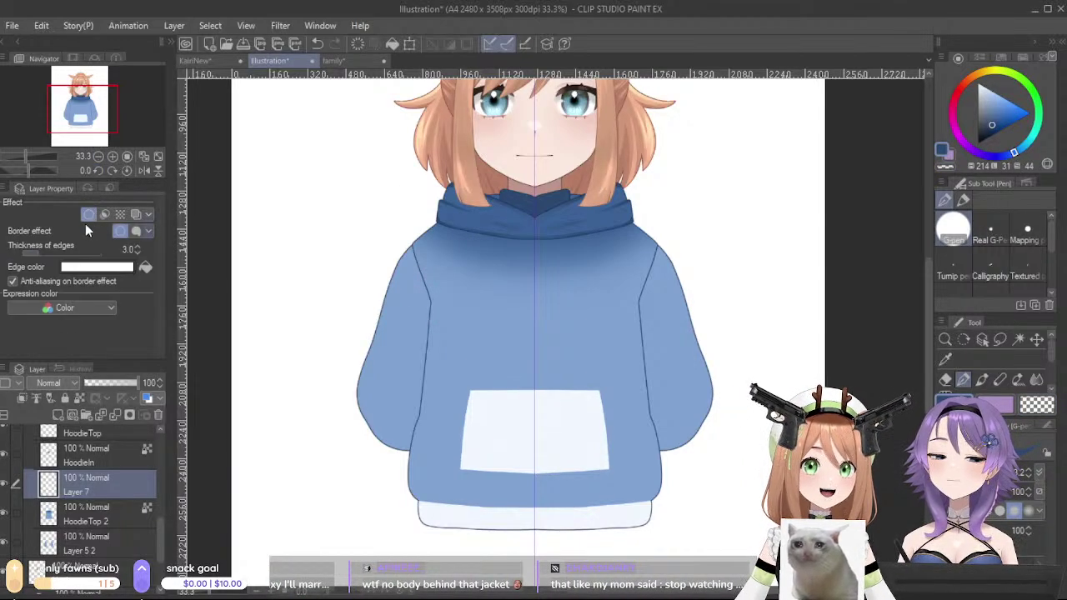
{"action": "left_click", "coordinate": [144, 266]}
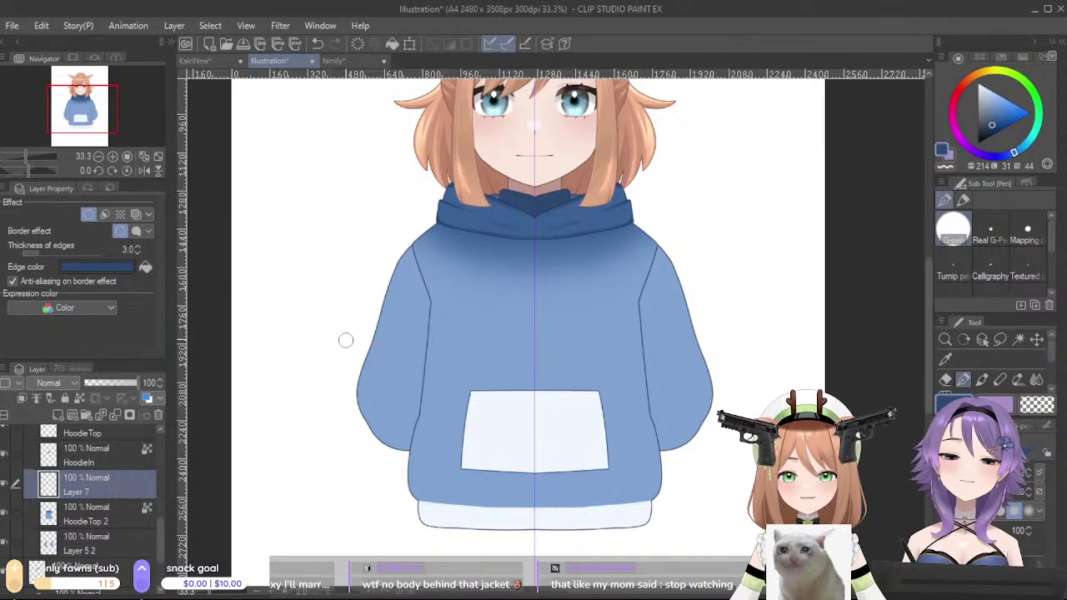
- Widen the pocket in pale blue with outward-curving sides and trim its lower edge to a shallow curve
{"action": "key", "text": "x"}
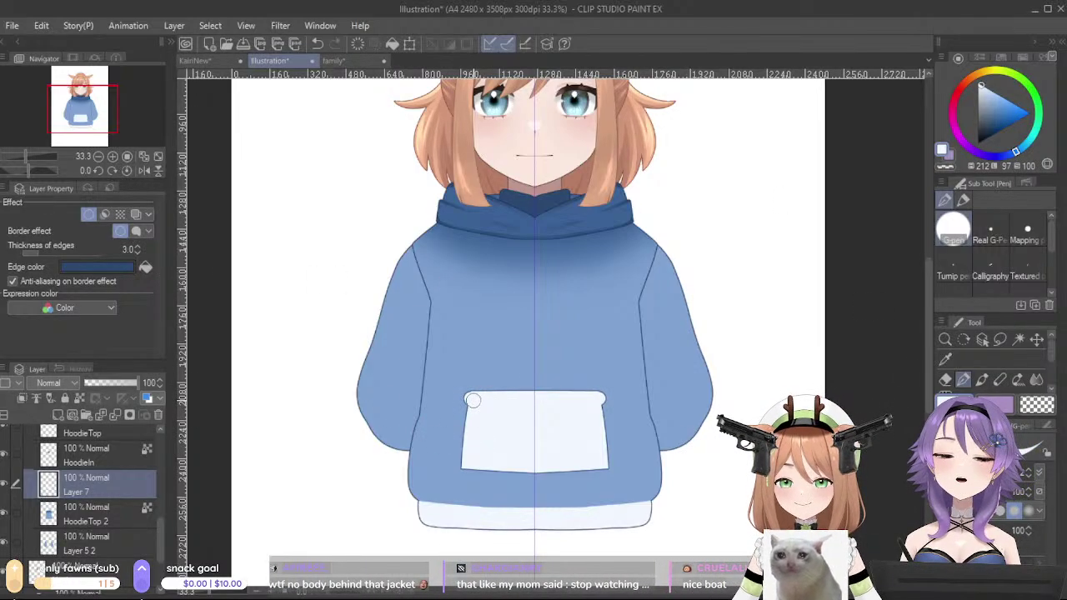
{"action": "mouse_move", "coordinate": [466, 411]}
{"action": "left_mouse_down"}
{"action": "mouse_move", "coordinate": [462, 467]}
{"action": "mouse_move", "coordinate": [599, 491]}
{"action": "mouse_move", "coordinate": [475, 487]}
{"action": "mouse_move", "coordinate": [456, 477]}
{"action": "mouse_move", "coordinate": [631, 489]}
{"action": "left_mouse_up"}
{"action": "key", "text": "ctrl+z"}
{"action": "key", "text": "ctrl+z"}
{"action": "mouse_move", "coordinate": [463, 488]}
{"action": "left_mouse_down"}
{"action": "mouse_move", "coordinate": [624, 492]}
{"action": "mouse_move", "coordinate": [435, 482]}
{"action": "mouse_move", "coordinate": [654, 477]}
{"action": "mouse_move", "coordinate": [618, 475]}
{"action": "left_mouse_up"}
{"action": "key", "text": "ctrl+z"}
{"action": "key", "text": "ctrl+z"}
{"action": "left_click_drag", "start_coordinate": [438, 474], "coordinate": [620, 467]}
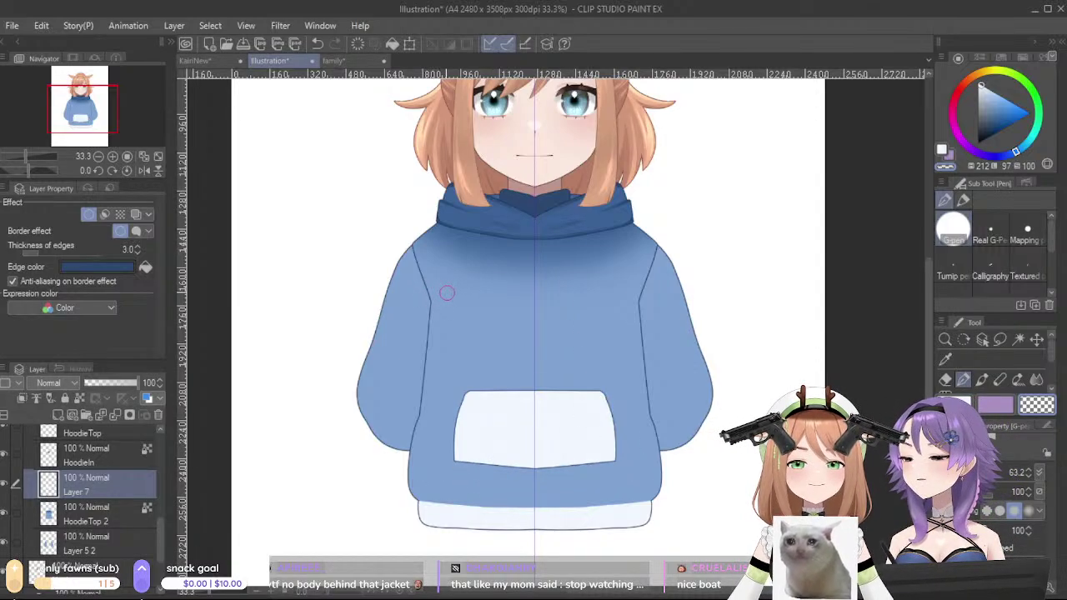
{"action": "key", "text": "ctrl+z"}
{"action": "mouse_move", "coordinate": [451, 470]}
{"action": "left_mouse_down"}
{"action": "mouse_move", "coordinate": [516, 478]}
{"action": "mouse_move", "coordinate": [609, 463]}
{"action": "mouse_move", "coordinate": [447, 483]}
{"action": "mouse_move", "coordinate": [653, 472]}
{"action": "left_mouse_up"}
{"action": "key", "text": "ctrl+z"}
- Hide HoodieTop 2 temporarily and fill the gaps and uneven inner edges of the sleeves on Layer 5 2 with the sleeve blue
{"action": "left_click_drag", "start_coordinate": [635, 279], "coordinate": [646, 298]}
{"action": "left_click", "coordinate": [5, 515]}
{"action": "left_click", "coordinate": [4, 517]}
{"action": "left_click", "coordinate": [4, 518]}
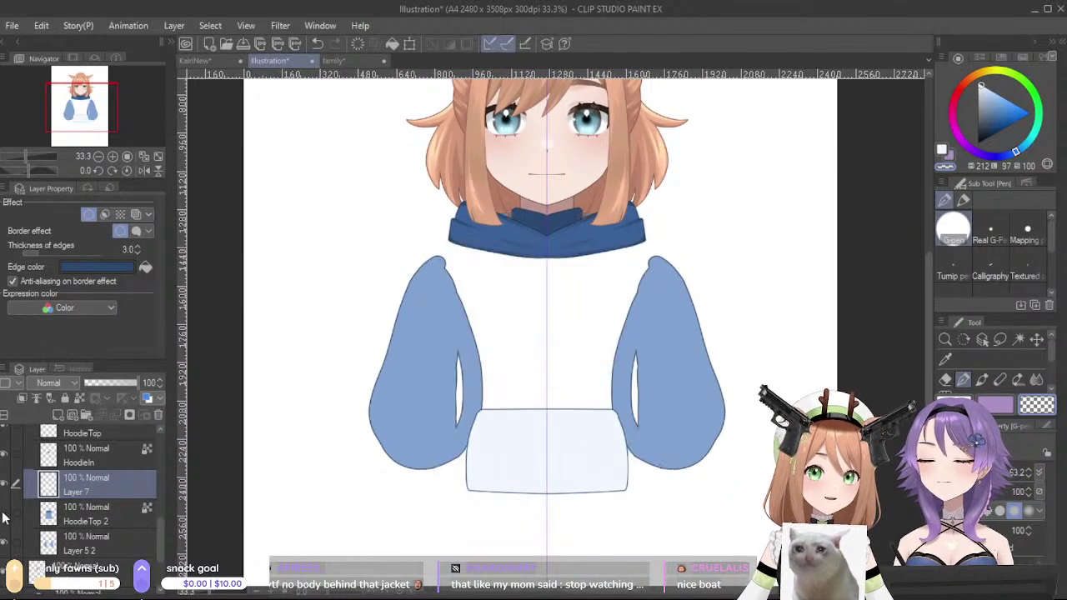
{"action": "left_click", "coordinate": [403, 366], "text": "alt"}
{"action": "left_click", "coordinate": [118, 539]}
{"action": "left_click_drag", "start_coordinate": [439, 268], "coordinate": [464, 311]}
{"action": "key", "text": "ctrl+z"}
{"action": "mouse_move", "coordinate": [438, 261]}
{"action": "left_mouse_down"}
{"action": "mouse_move", "coordinate": [472, 309]}
{"action": "mouse_move", "coordinate": [479, 382]}
{"action": "left_mouse_up"}
{"action": "key", "text": "ctrl+z"}
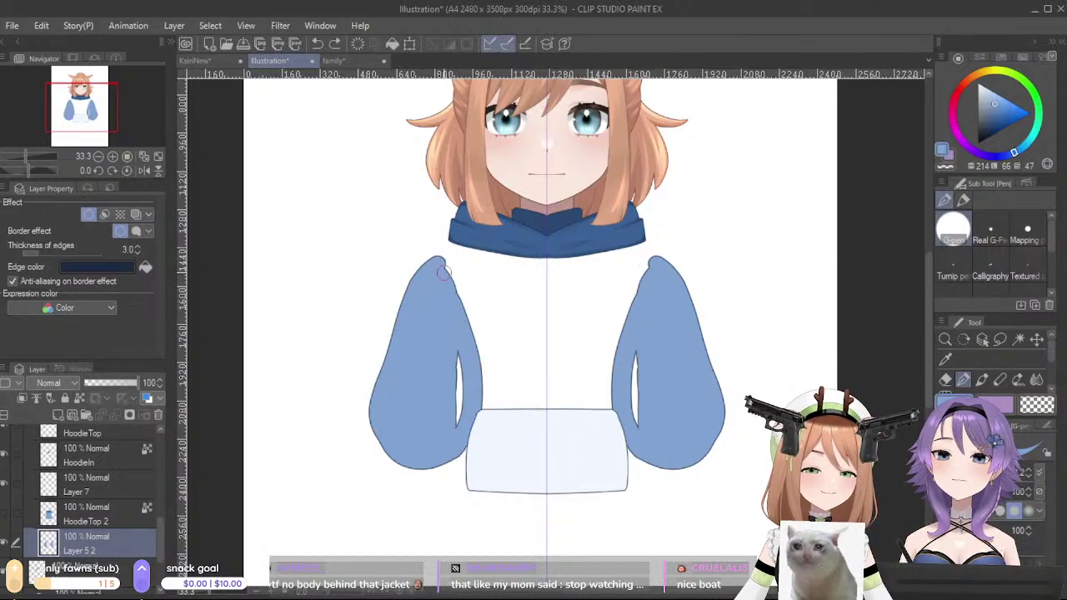
{"action": "mouse_move", "coordinate": [439, 264]}
{"action": "left_mouse_down"}
{"action": "mouse_move", "coordinate": [476, 344]}
{"action": "mouse_move", "coordinate": [478, 405]}
{"action": "left_mouse_up"}
{"action": "mouse_move", "coordinate": [455, 355]}
{"action": "left_mouse_down"}
{"action": "mouse_move", "coordinate": [450, 388]}
{"action": "mouse_move", "coordinate": [462, 360]}
{"action": "left_mouse_up"}
{"action": "left_click", "coordinate": [10, 514]}
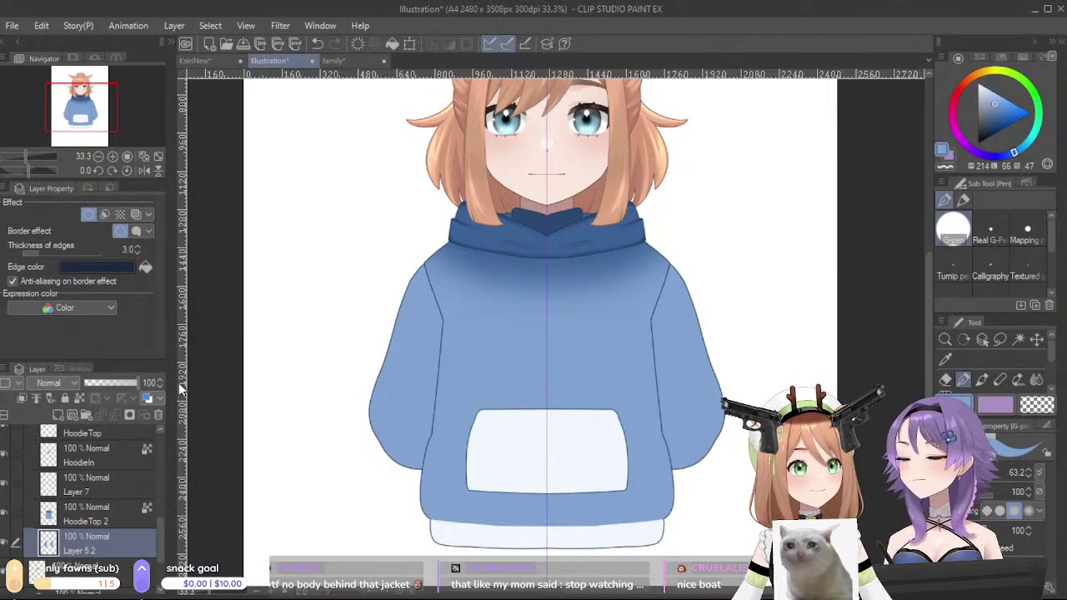
- Try to paint a narrow pale stripe down the centre of the hoodie on HoodieTop 2 with a smaller G-pen
{"action": "left_click", "coordinate": [83, 514]}
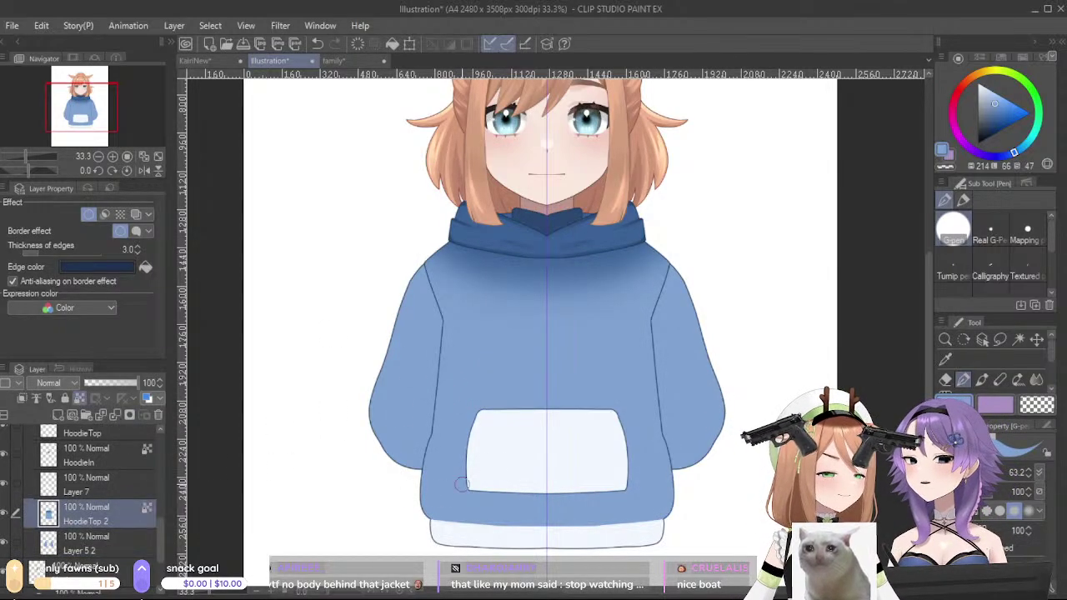
{"action": "left_click", "coordinate": [501, 482], "text": "alt"}
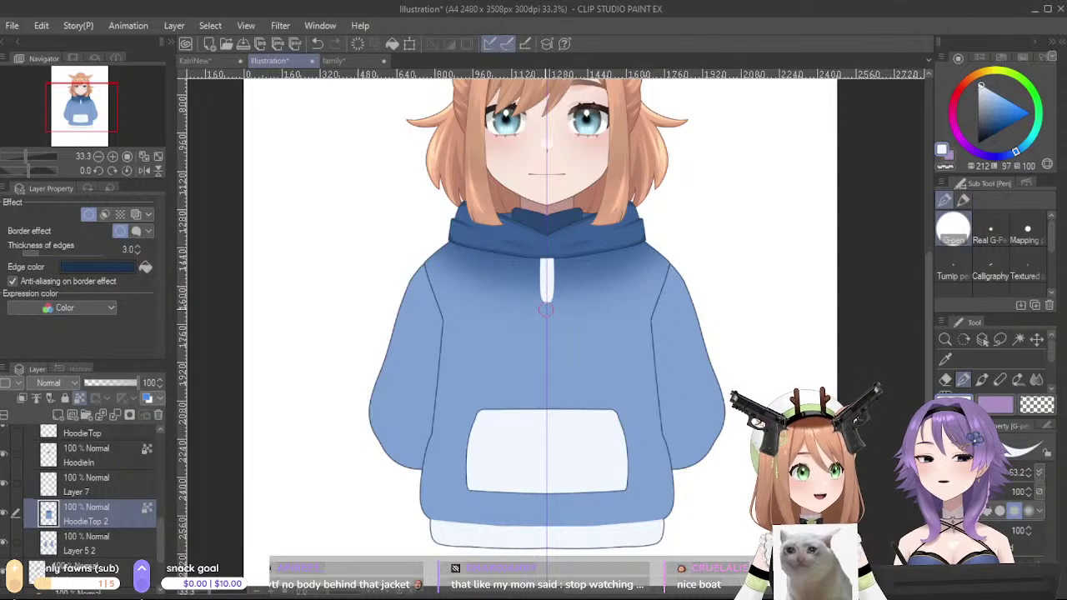
{"action": "key", "text": "["}
{"action": "key", "text": "["}
{"action": "key", "text": "["}
{"action": "key", "text": "["}
{"action": "key", "text": "["}
{"action": "key", "text": "["}
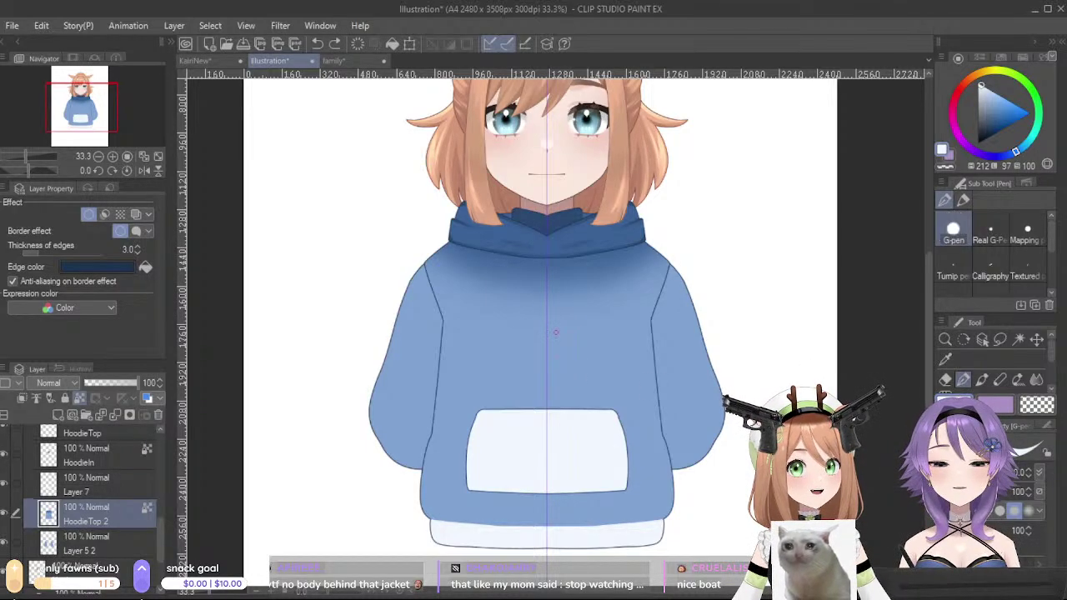
{"action": "left_click_drag", "start_coordinate": [551, 258], "coordinate": [547, 409]}
{"action": "key", "text": "ctrl+z"}
{"action": "key", "text": "ctrl+z"}
{"action": "left_click_drag", "start_coordinate": [546, 255], "coordinate": [547, 410]}
{"action": "key", "text": "ctrl+z"}
{"action": "left_click_drag", "start_coordinate": [543, 257], "coordinate": [547, 379]}
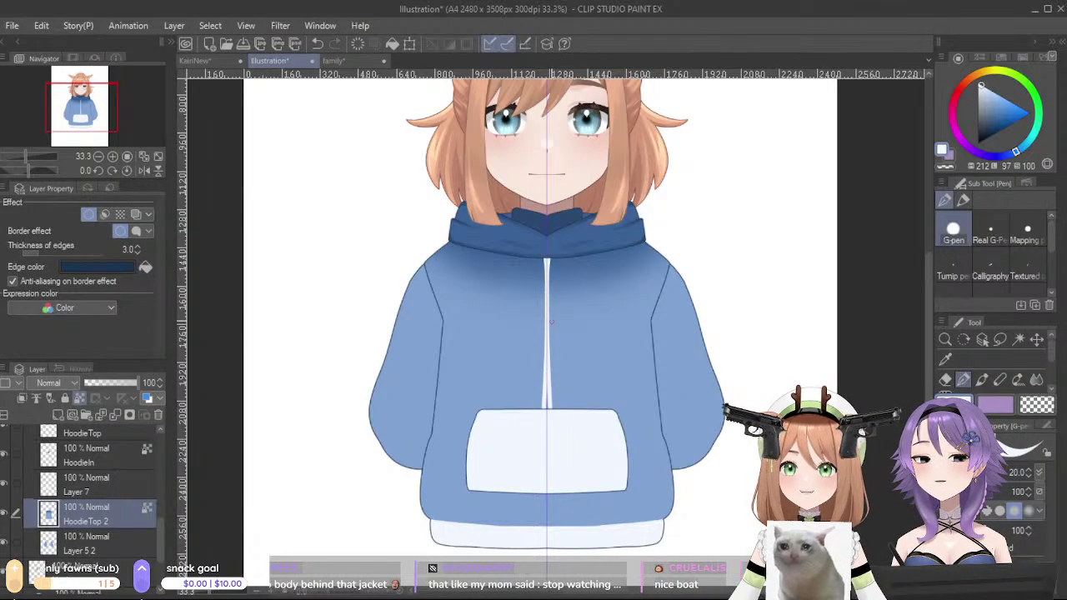
{"action": "key", "text": "ctrl+z"}
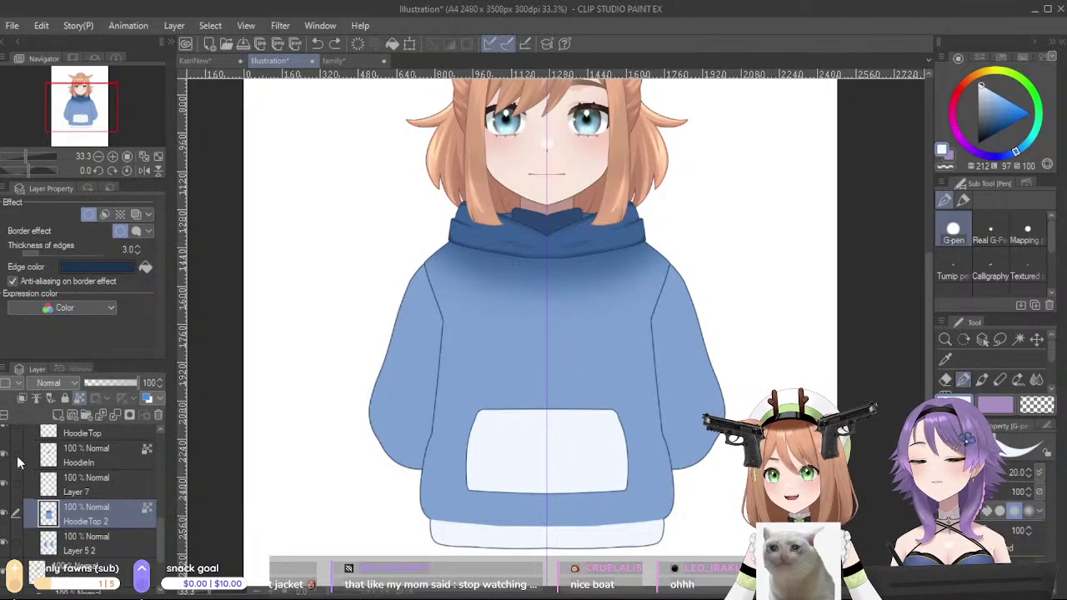
- Hide the hood layers and trim the neck edge of HoodieTop 2 to a low, smooth curve with the transparent color
{"action": "left_click", "coordinate": [2, 440]}
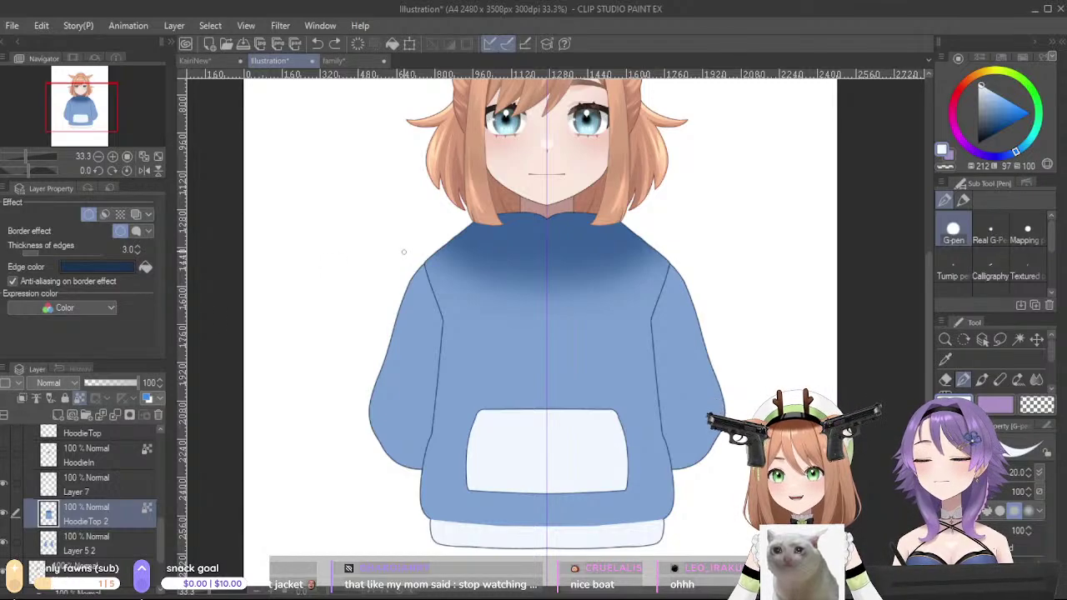
{"action": "left_click_drag", "start_coordinate": [547, 219], "coordinate": [547, 336]}
{"action": "key", "text": "ctrl+z"}
{"action": "key", "text": "c"}
{"action": "left_click_drag", "start_coordinate": [455, 234], "coordinate": [546, 224]}
{"action": "key", "text": "ctrl+z"}
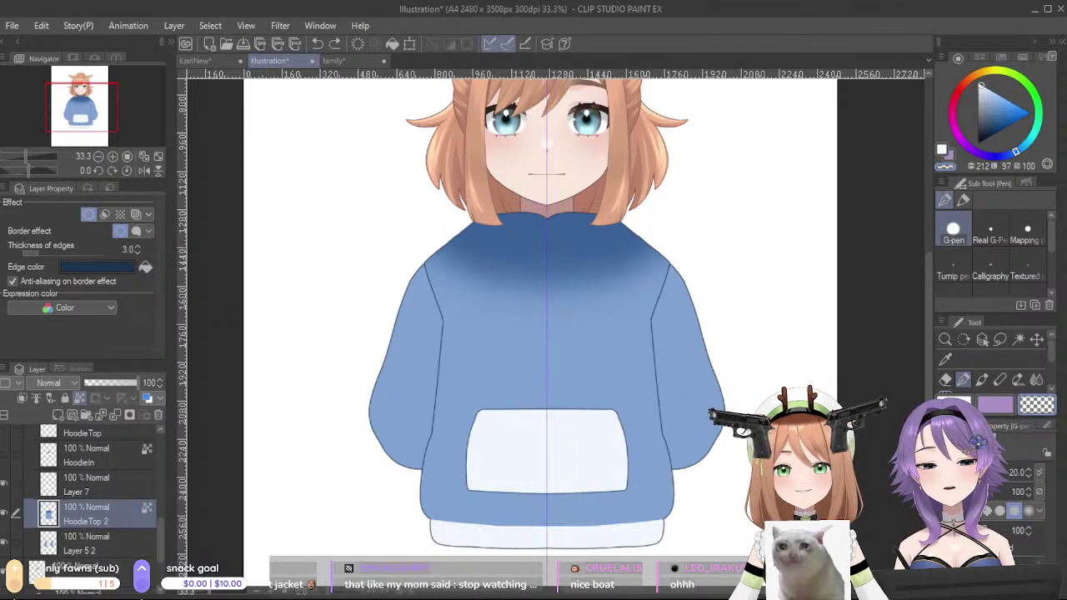
{"action": "left_click_drag", "start_coordinate": [556, 333], "coordinate": [567, 332]}
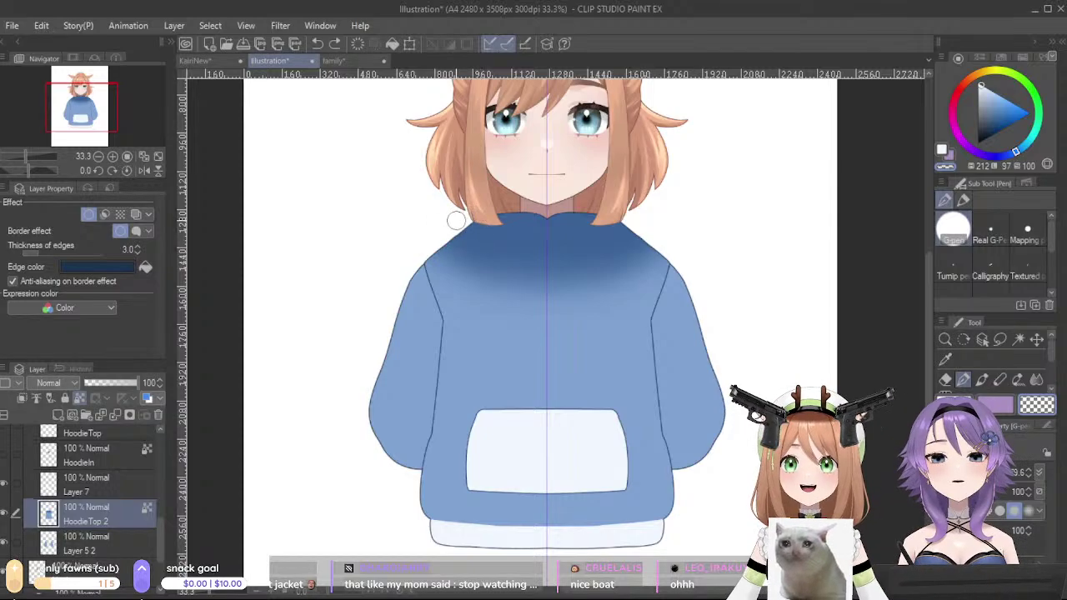
{"action": "left_click_drag", "start_coordinate": [457, 220], "coordinate": [661, 209]}
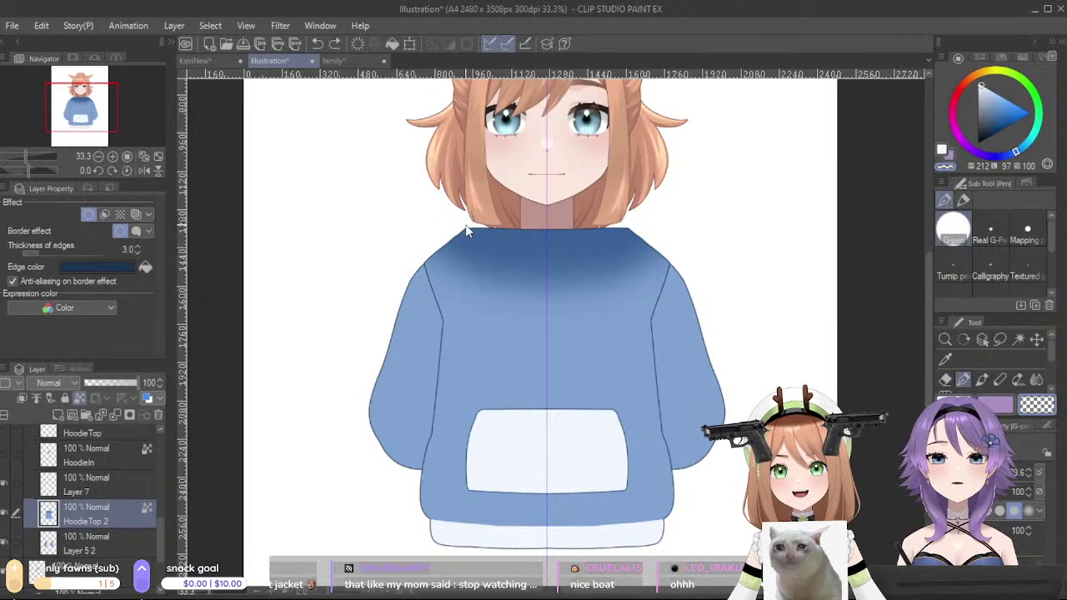
{"action": "key", "text": "ctrl+z"}
{"action": "mouse_move", "coordinate": [440, 234]}
{"action": "left_mouse_down"}
{"action": "mouse_move", "coordinate": [518, 216]}
{"action": "mouse_move", "coordinate": [613, 220]}
{"action": "left_mouse_up"}
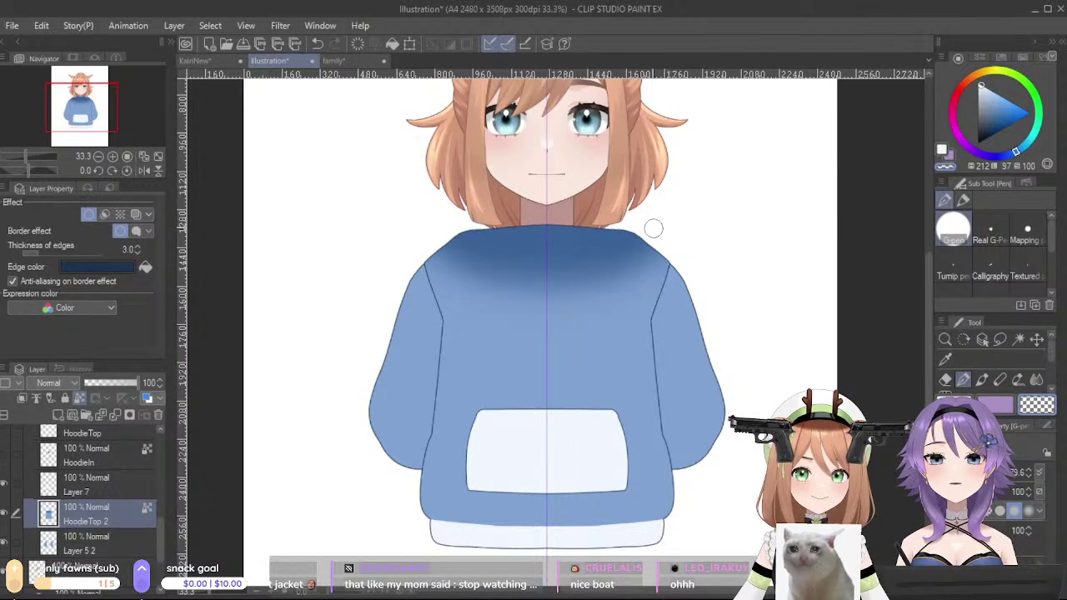
- Show the hood layers again and paint the lower part of the HoodieIn collar solid dark blue
{"action": "left_click", "coordinate": [3, 456]}
{"action": "left_click", "coordinate": [4, 457]}
{"action": "left_click", "coordinate": [4, 457]}
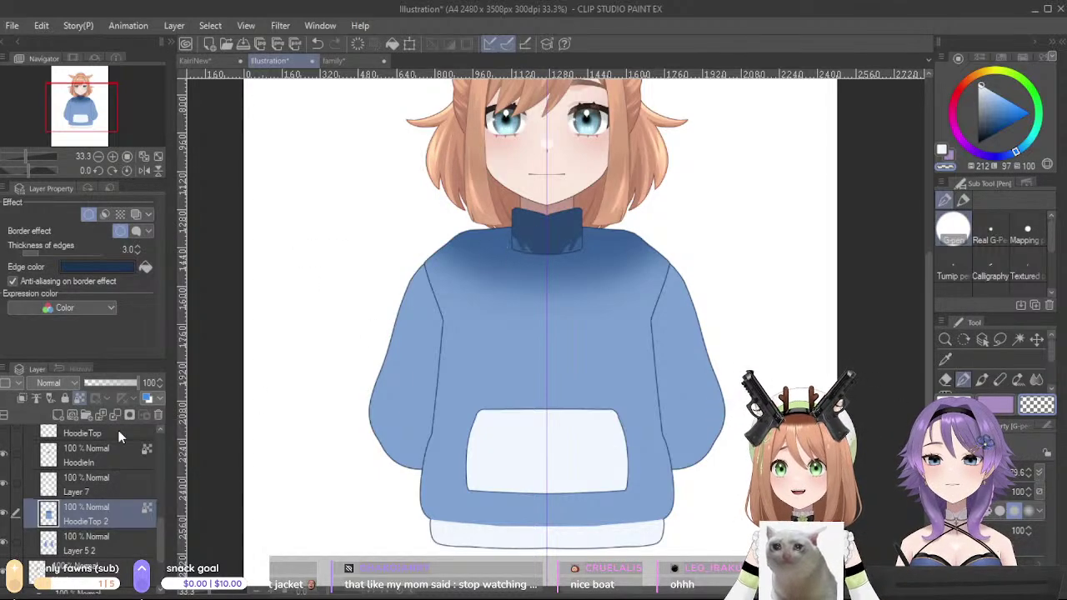
{"action": "left_click", "coordinate": [117, 455]}
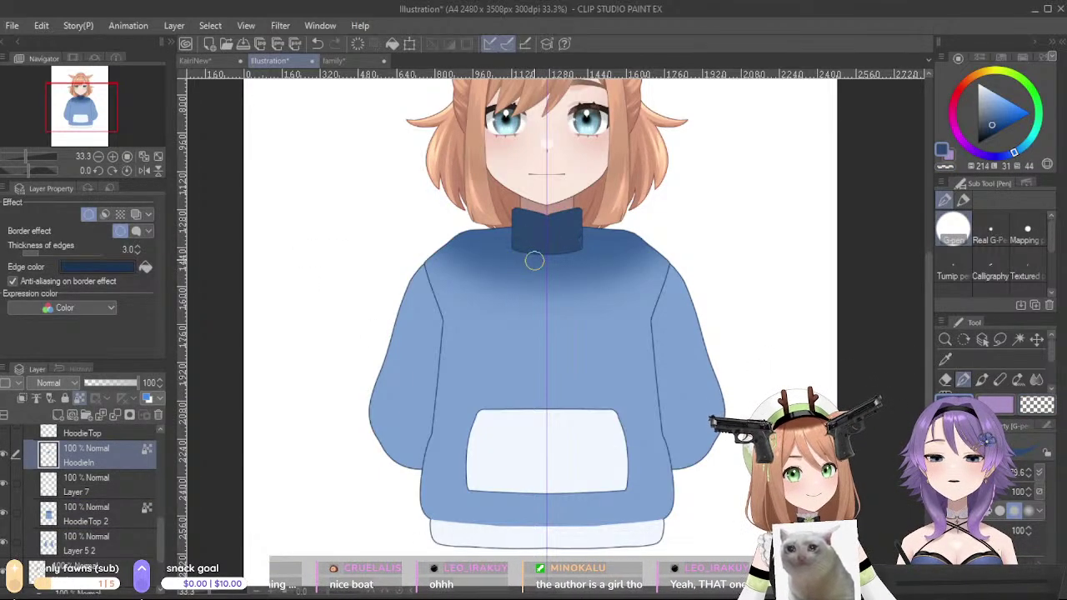
{"action": "left_click", "coordinate": [4, 435]}
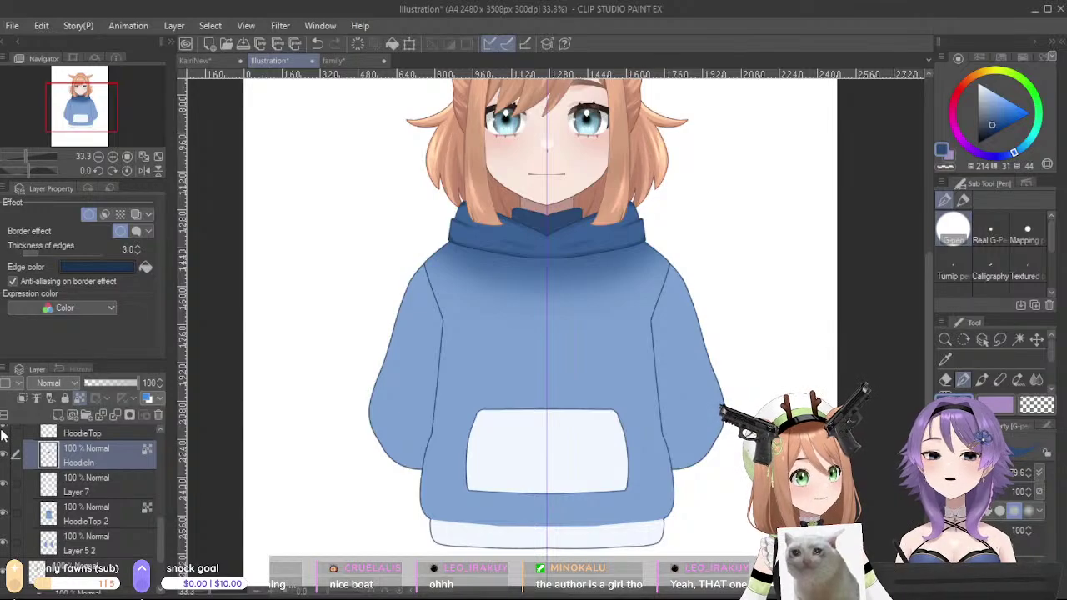
{"action": "left_click", "coordinate": [3, 435]}
{"action": "left_click", "coordinate": [4, 437]}
{"action": "left_click_drag", "start_coordinate": [572, 307], "coordinate": [555, 398]}
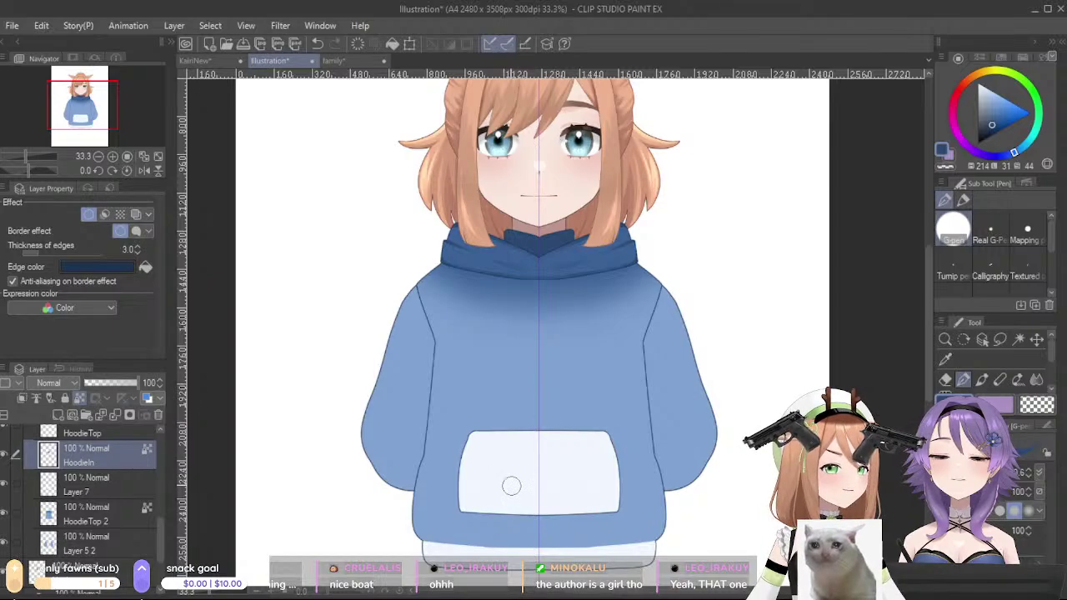
- Narrow the pocket on Layer 7 by trimming both curved sides slightly inward with the transparent color
{"action": "left_click", "coordinate": [55, 514]}
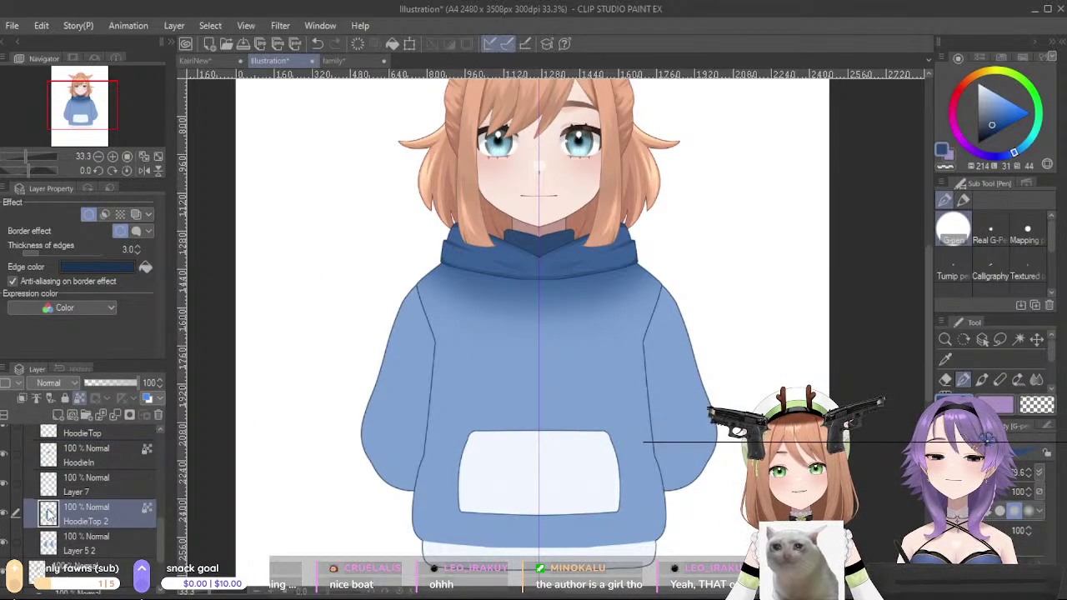
{"action": "left_click", "coordinate": [3, 513]}
{"action": "left_click", "coordinate": [3, 514]}
{"action": "left_click", "coordinate": [100, 492]}
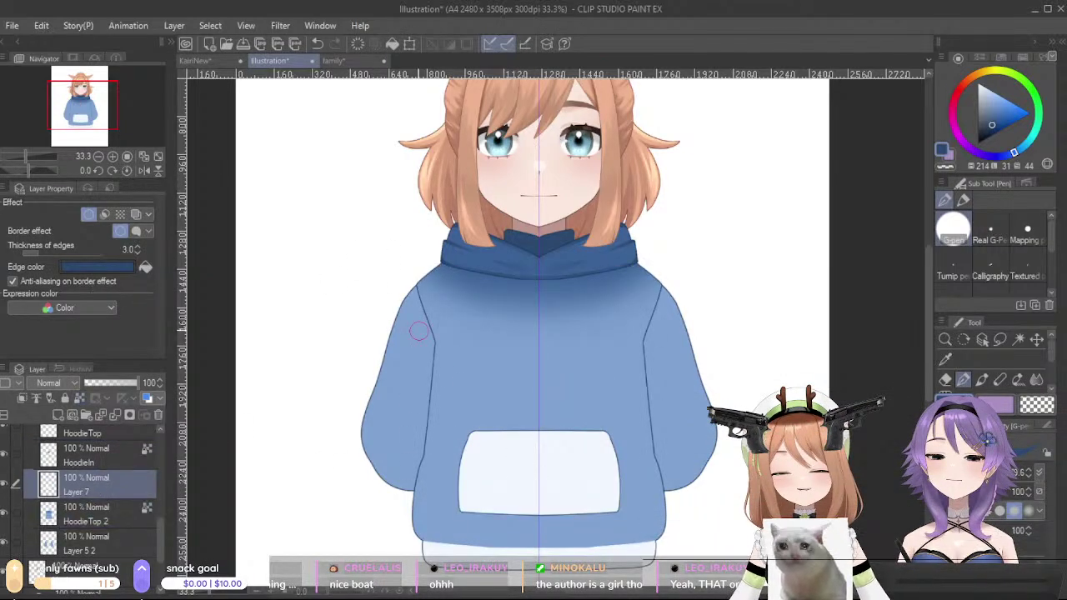
{"action": "key", "text": "c"}
{"action": "left_click_drag", "start_coordinate": [474, 429], "coordinate": [451, 510]}
{"action": "key", "text": "ctrl+z"}
{"action": "left_click_drag", "start_coordinate": [462, 437], "coordinate": [454, 525]}
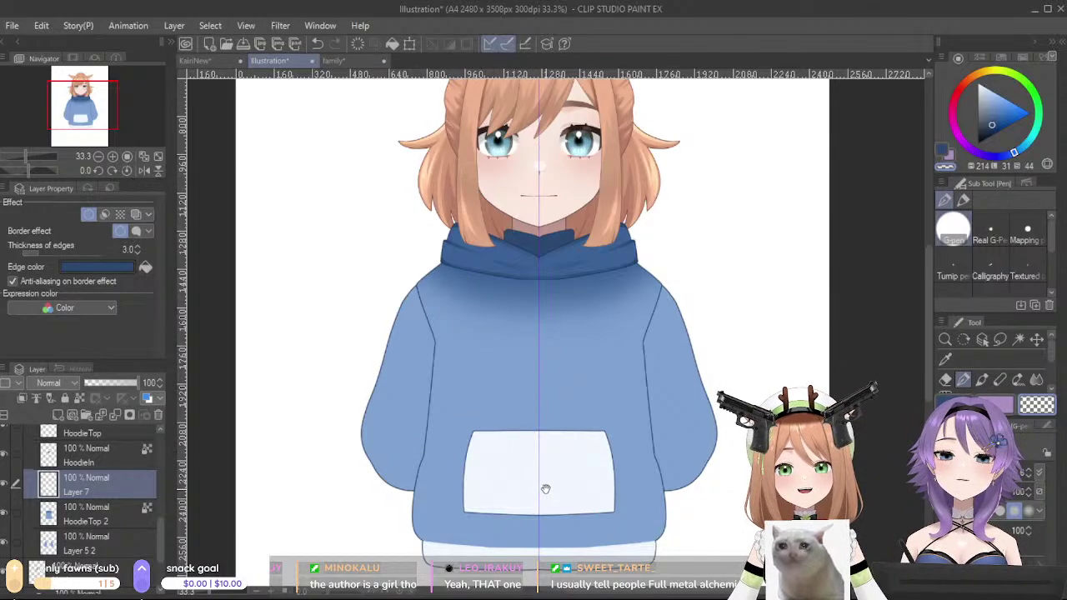
{"action": "left_click_drag", "start_coordinate": [540, 464], "coordinate": [548, 476]}
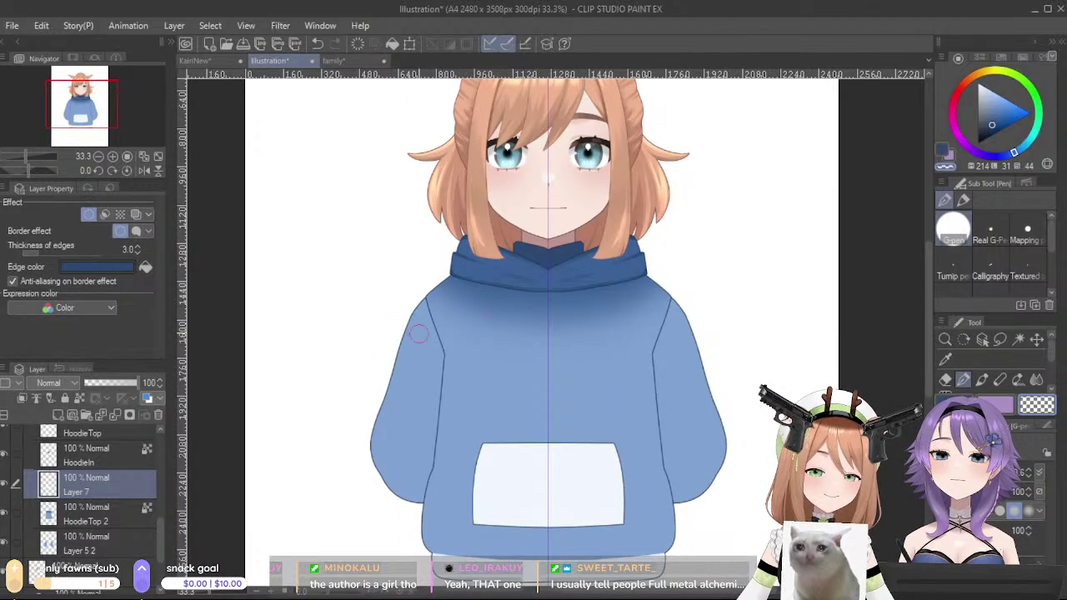
- Cut the hood's shadow on HoodieTop 2 into a V shape using the flat marker in the body's light blue, and save the illustration
{"action": "left_click", "coordinate": [100, 505]}
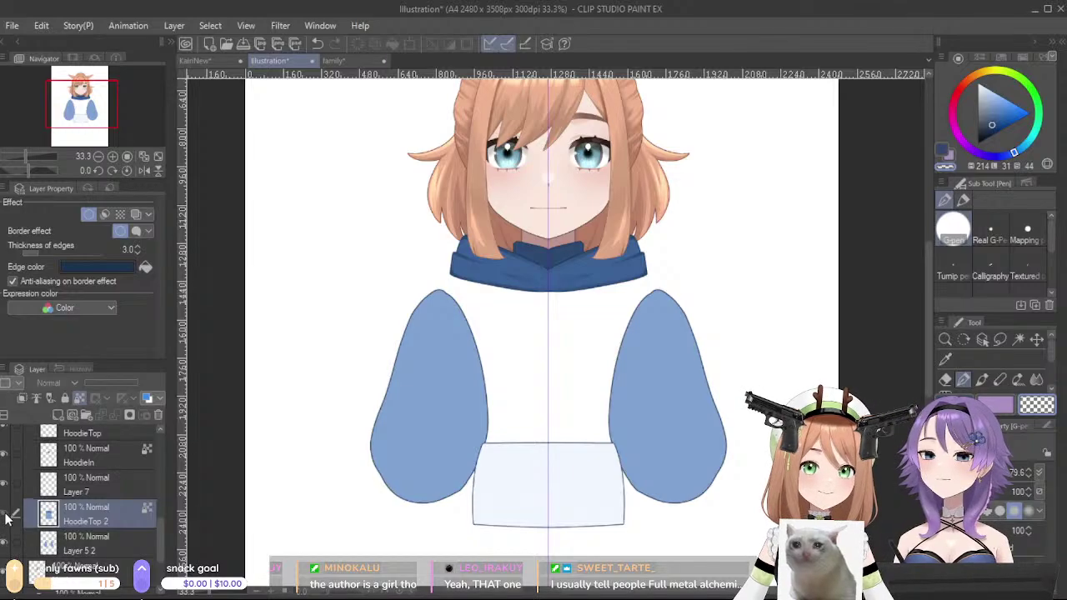
{"action": "left_click", "coordinate": [4, 515]}
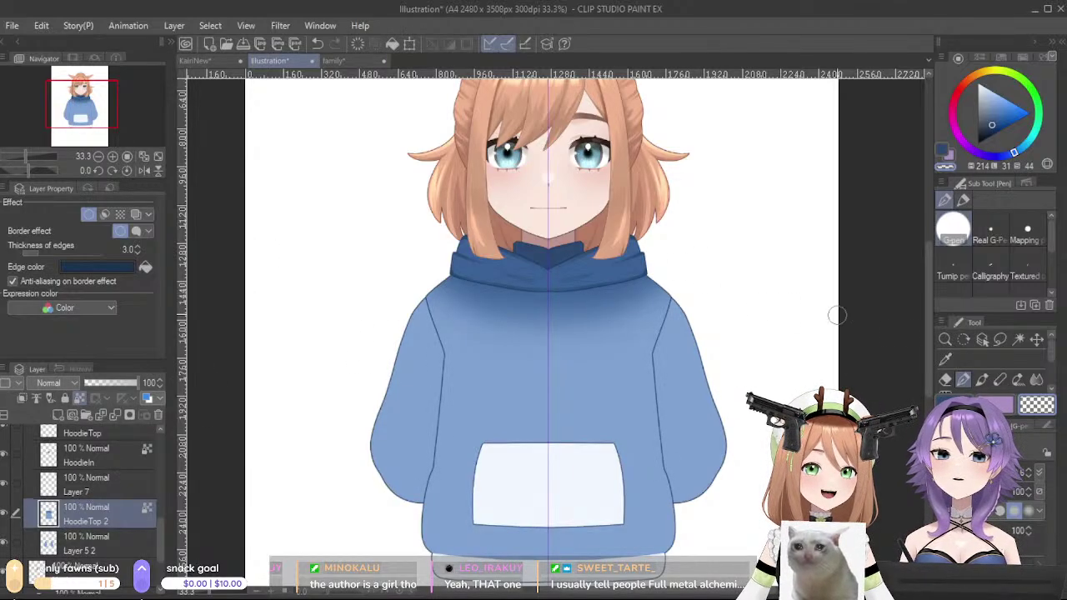
{"action": "left_click", "coordinate": [598, 369], "text": "alt"}
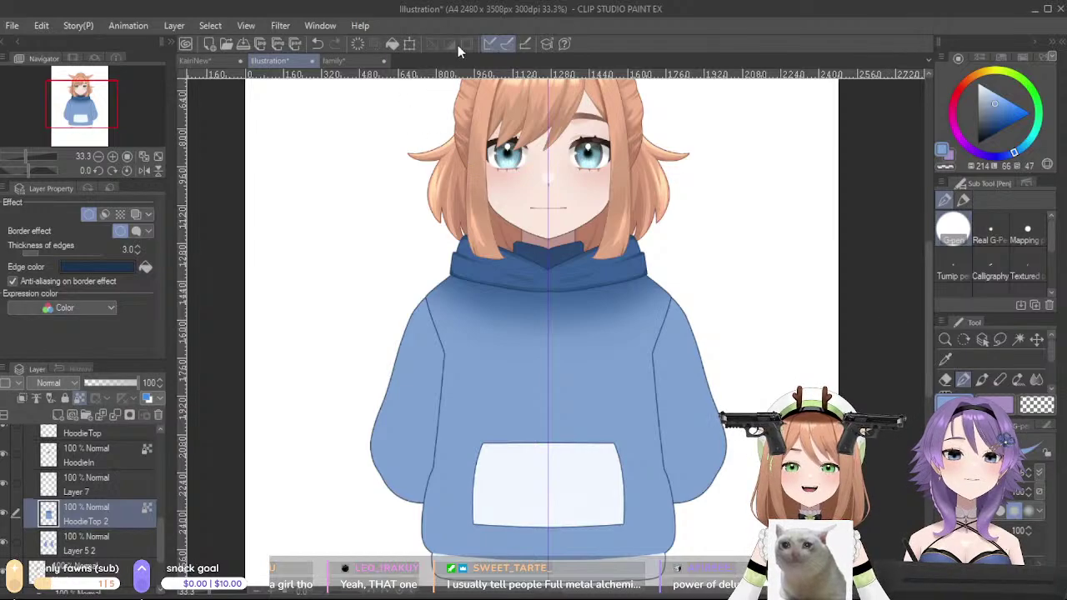
{"action": "left_click", "coordinate": [962, 200]}
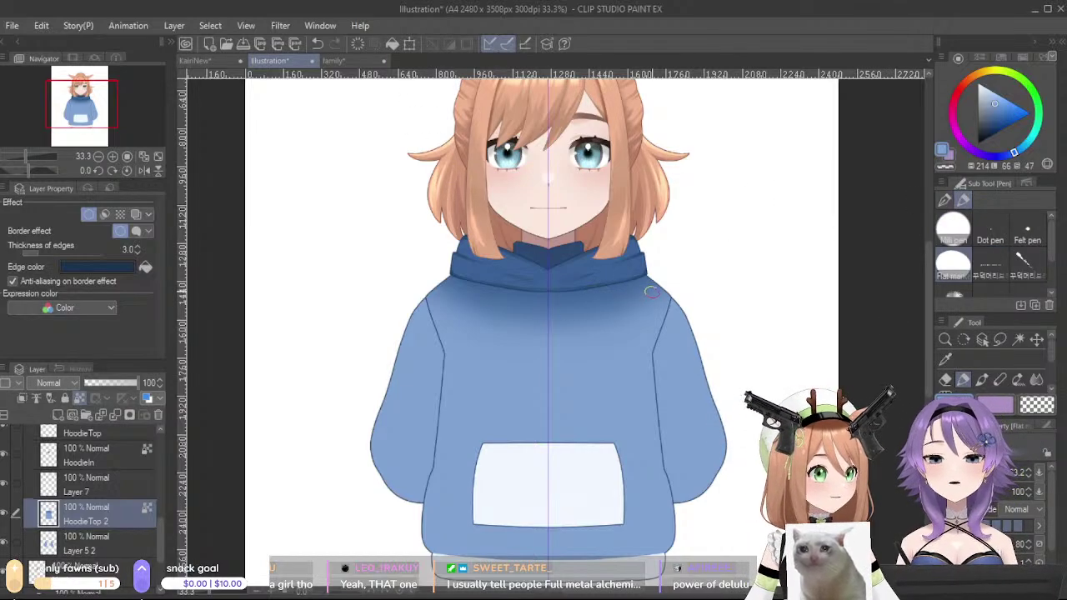
{"action": "left_click_drag", "start_coordinate": [648, 293], "coordinate": [549, 323]}
{"action": "key", "text": "ctrl+z"}
{"action": "mouse_move", "coordinate": [665, 295]}
{"action": "left_mouse_down"}
{"action": "mouse_move", "coordinate": [510, 332]}
{"action": "mouse_move", "coordinate": [650, 302]}
{"action": "mouse_move", "coordinate": [543, 331]}
{"action": "left_mouse_up"}
{"action": "key", "text": "ctrl+z"}
{"action": "key", "text": "ctrl+z"}
{"action": "left_click_drag", "start_coordinate": [665, 295], "coordinate": [458, 330]}
{"action": "key", "text": "ctrl+z"}
{"action": "mouse_move", "coordinate": [667, 292]}
{"action": "left_mouse_down"}
{"action": "mouse_move", "coordinate": [483, 352]}
{"action": "mouse_move", "coordinate": [675, 292]}
{"action": "mouse_move", "coordinate": [531, 360]}
{"action": "left_mouse_up"}
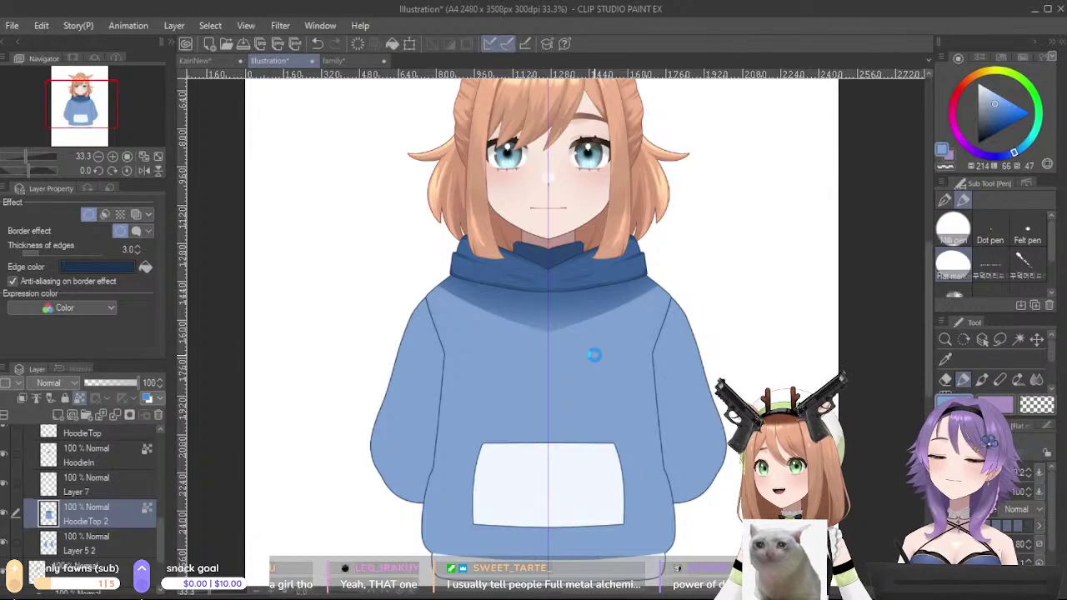
{"action": "key", "text": "ctrl+s"}
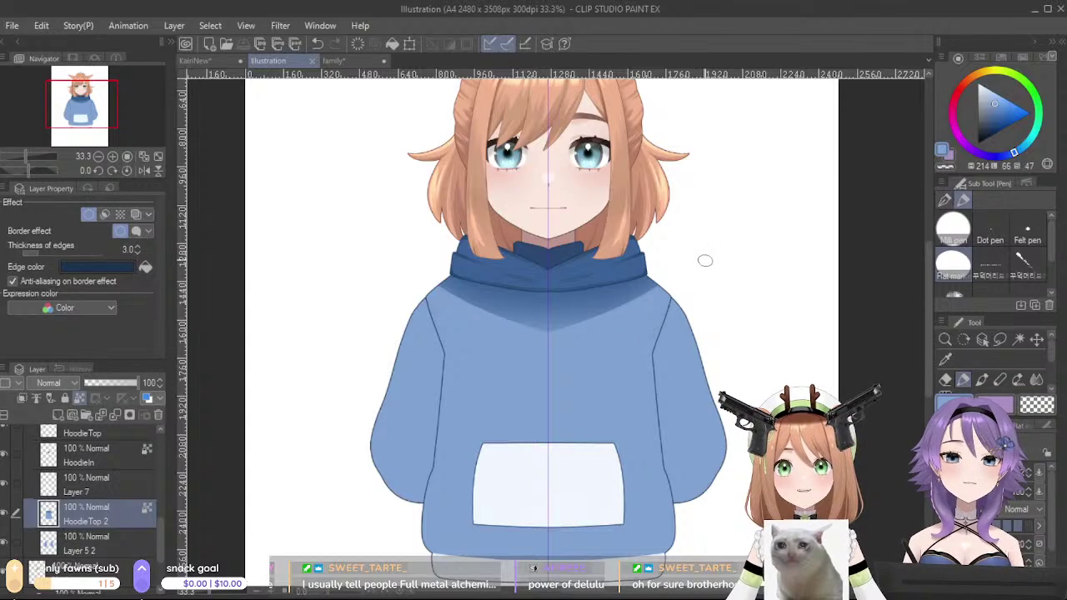
- Soften the V-shaped shadow below the hood with a large Soft airbrush in the body's light blue
{"action": "left_click_drag", "start_coordinate": [1051, 346], "coordinate": [1052, 379]}
{"action": "left_click", "coordinate": [982, 385]}
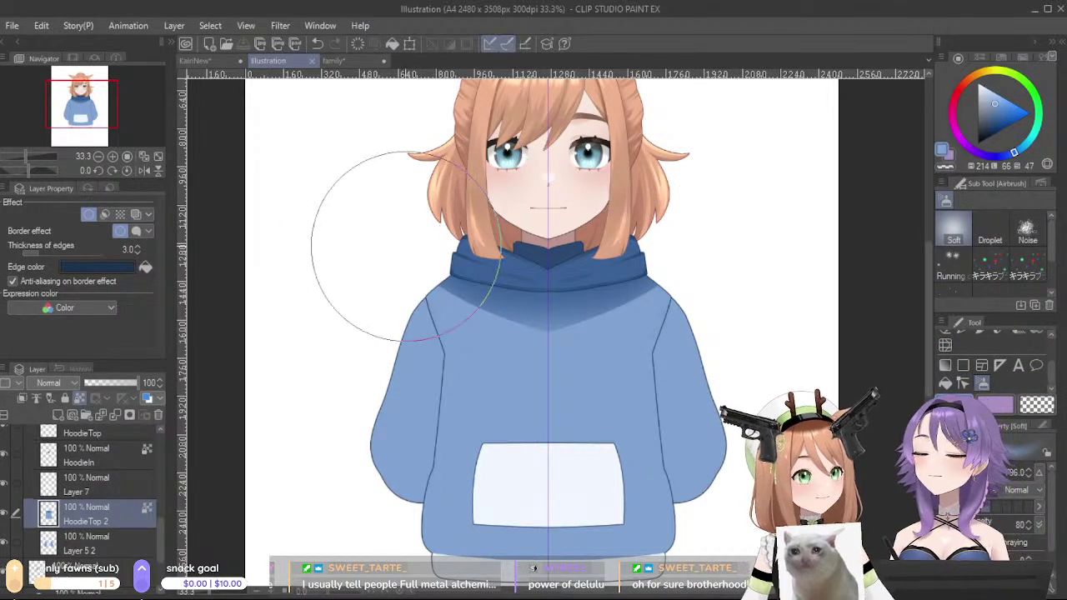
{"action": "left_click_drag", "start_coordinate": [466, 315], "coordinate": [613, 338]}
{"action": "key", "text": "ctrl+z"}
{"action": "left_click_drag", "start_coordinate": [465, 305], "coordinate": [620, 271]}
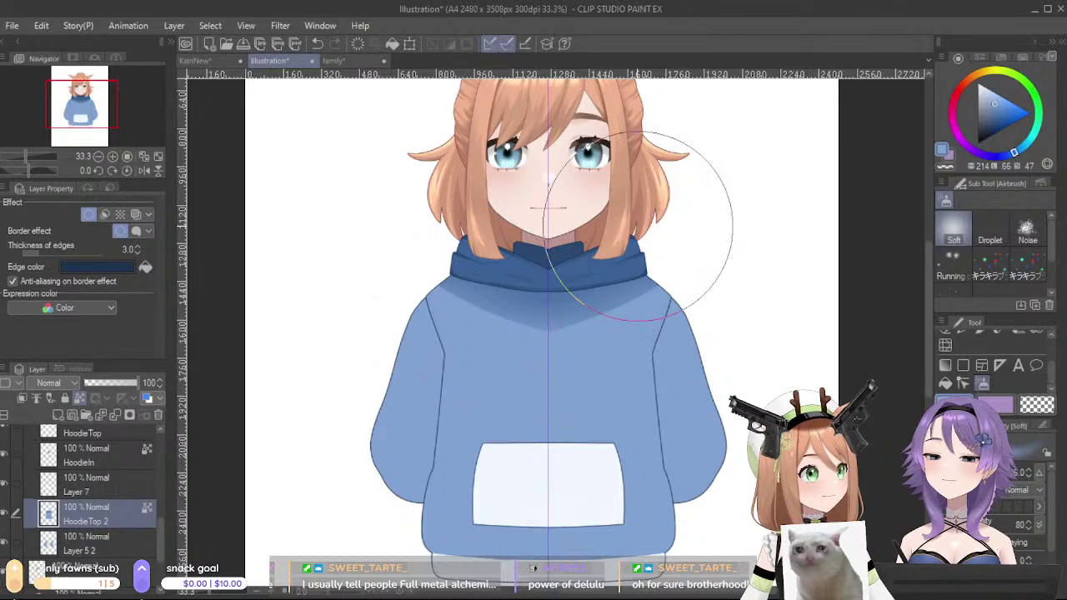
- Paint small armpit shadows on both sides of the hoodie body with the flat marker in the darker blue sampled from the hood shadow
{"action": "key", "text": "ctrl+z"}
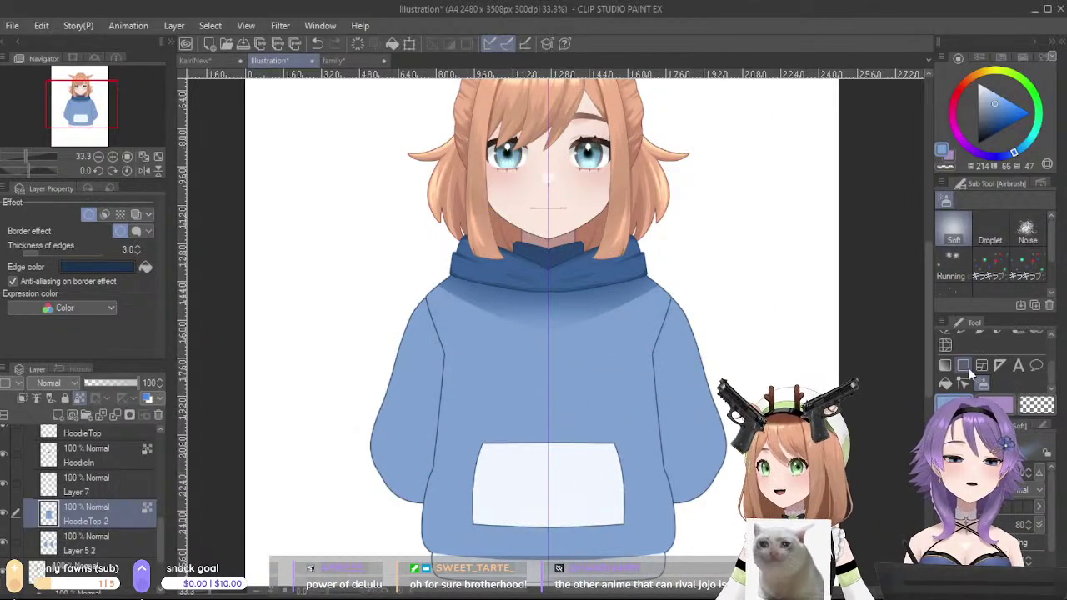
{"action": "left_click", "coordinate": [618, 295], "text": "alt"}
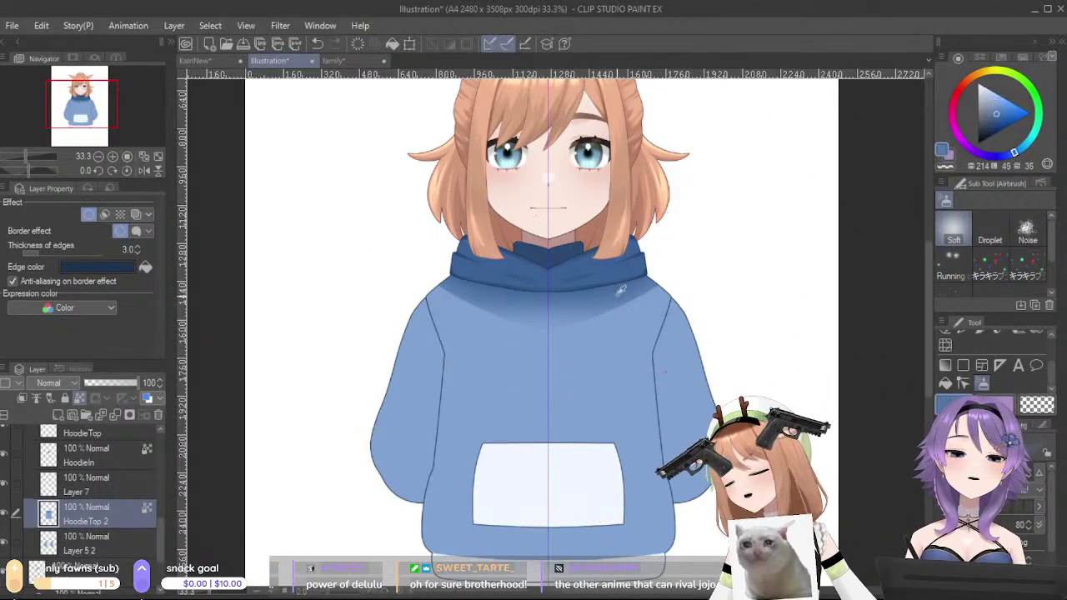
{"action": "scroll", "coordinate": [1000, 365], "scroll_direction": "up", "scroll_amount": 3}
{"action": "left_click", "coordinate": [964, 375]}
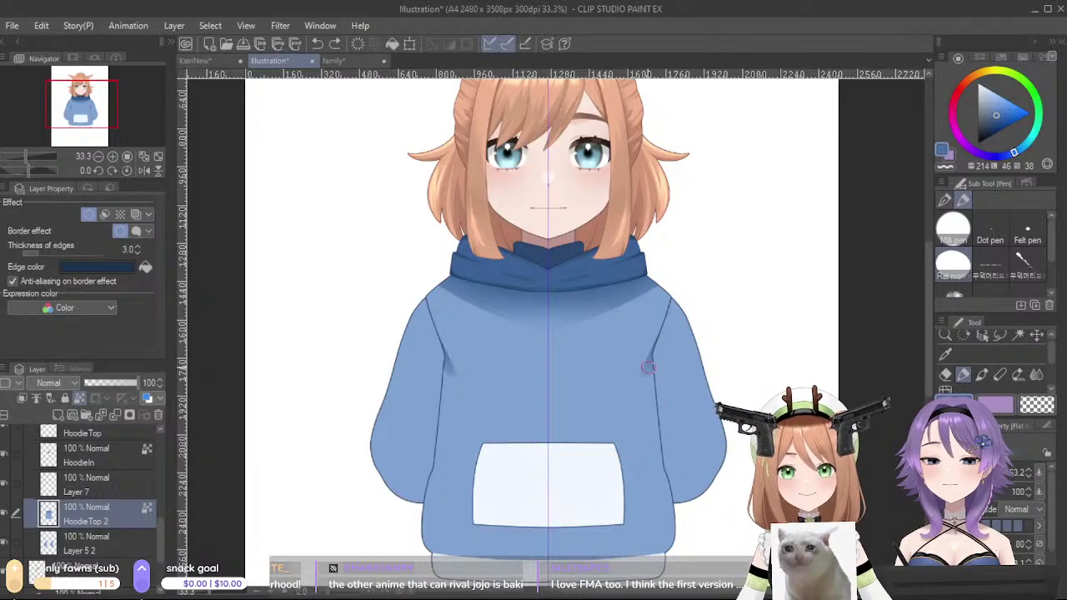
{"action": "left_click", "coordinate": [642, 369], "text": "alt"}
{"action": "left_click_drag", "start_coordinate": [645, 377], "coordinate": [652, 406]}
{"action": "key", "text": "ctrl+z"}
{"action": "left_click", "coordinate": [639, 384], "text": "alt"}
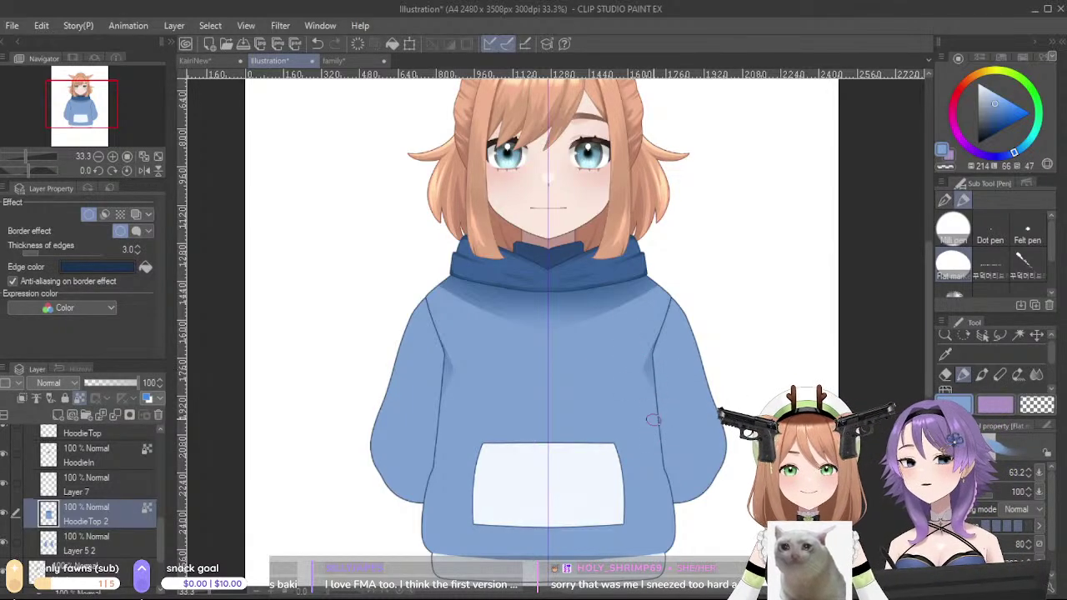
- Paint narrow fold shadows along both lower sides of the hoodie body beside the sleeves, using a mid blue sampled from the hood shadow
{"action": "left_click", "coordinate": [555, 308], "text": "alt"}
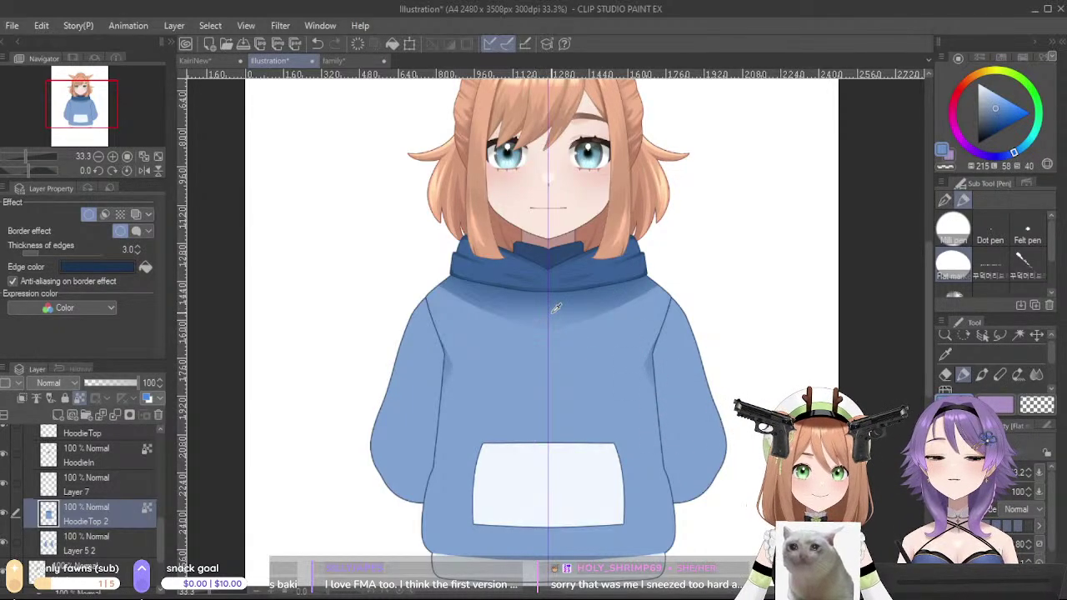
{"action": "mouse_move", "coordinate": [629, 395]}
{"action": "left_mouse_down"}
{"action": "mouse_move", "coordinate": [650, 449]}
{"action": "mouse_move", "coordinate": [647, 475]}
{"action": "mouse_move", "coordinate": [664, 473]}
{"action": "left_mouse_up"}
{"action": "key", "text": "ctrl+z"}
{"action": "key", "text": "ctrl+z"}
{"action": "mouse_move", "coordinate": [436, 456]}
{"action": "left_mouse_down"}
{"action": "mouse_move", "coordinate": [463, 475]}
{"action": "mouse_move", "coordinate": [427, 467]}
{"action": "mouse_move", "coordinate": [464, 476]}
{"action": "left_mouse_up"}
{"action": "key", "text": "ctrl+z"}
{"action": "left_click", "coordinate": [457, 440], "text": "alt"}
{"action": "left_click_drag", "start_coordinate": [442, 425], "coordinate": [456, 476]}
{"action": "left_click_drag", "start_coordinate": [444, 452], "coordinate": [451, 477]}
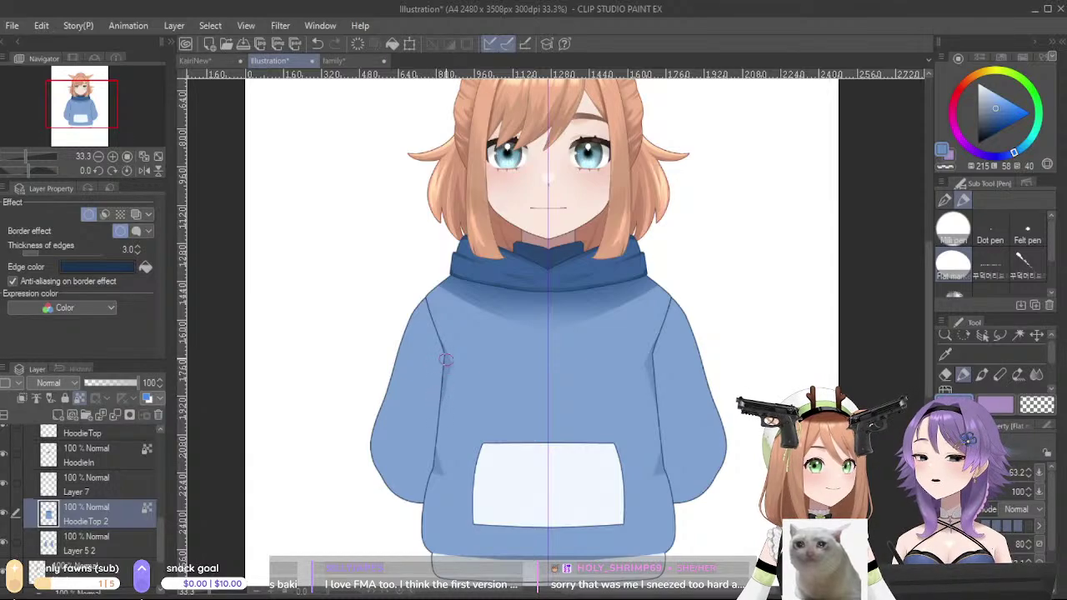
{"action": "left_click", "coordinate": [458, 360], "text": "alt"}
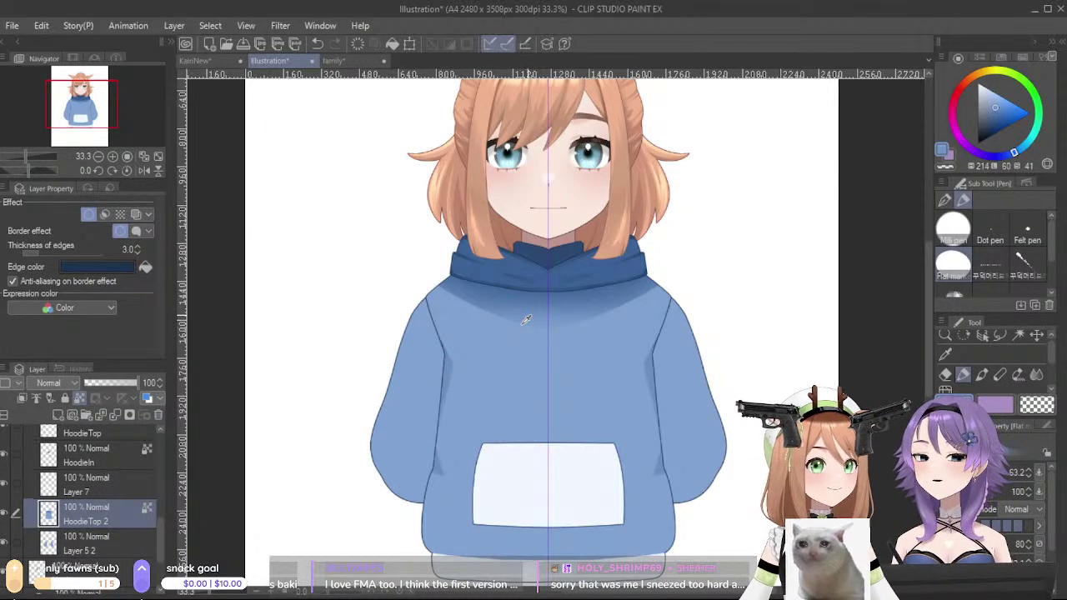
{"action": "left_click_drag", "start_coordinate": [420, 512], "coordinate": [431, 542]}
{"action": "key", "text": "ctrl+z"}
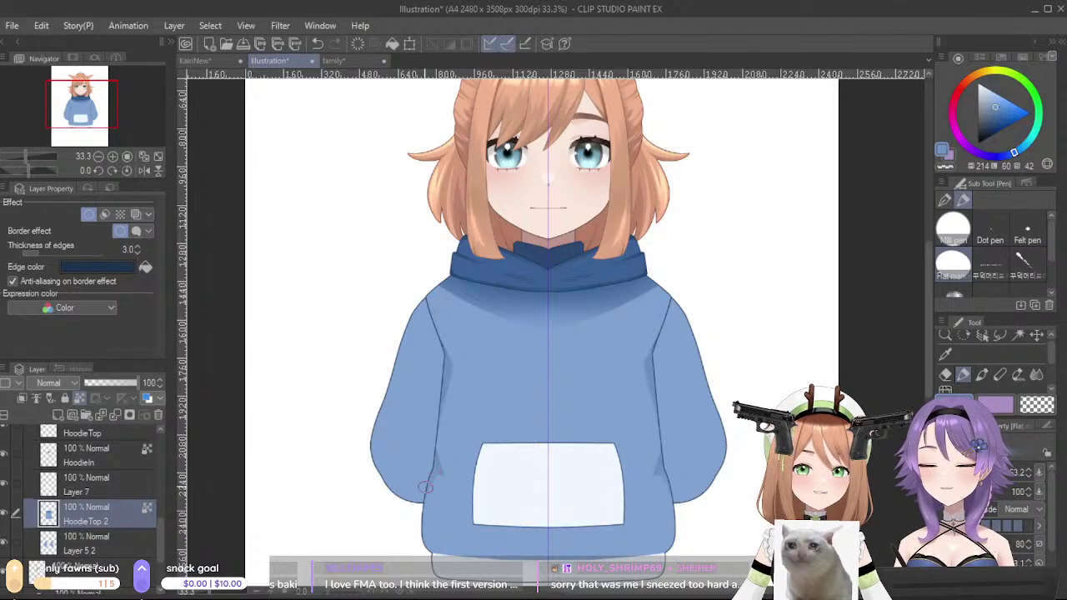
{"action": "mouse_move", "coordinate": [421, 508]}
{"action": "left_mouse_down"}
{"action": "mouse_move", "coordinate": [465, 551]}
{"action": "mouse_move", "coordinate": [546, 558]}
{"action": "left_mouse_up"}
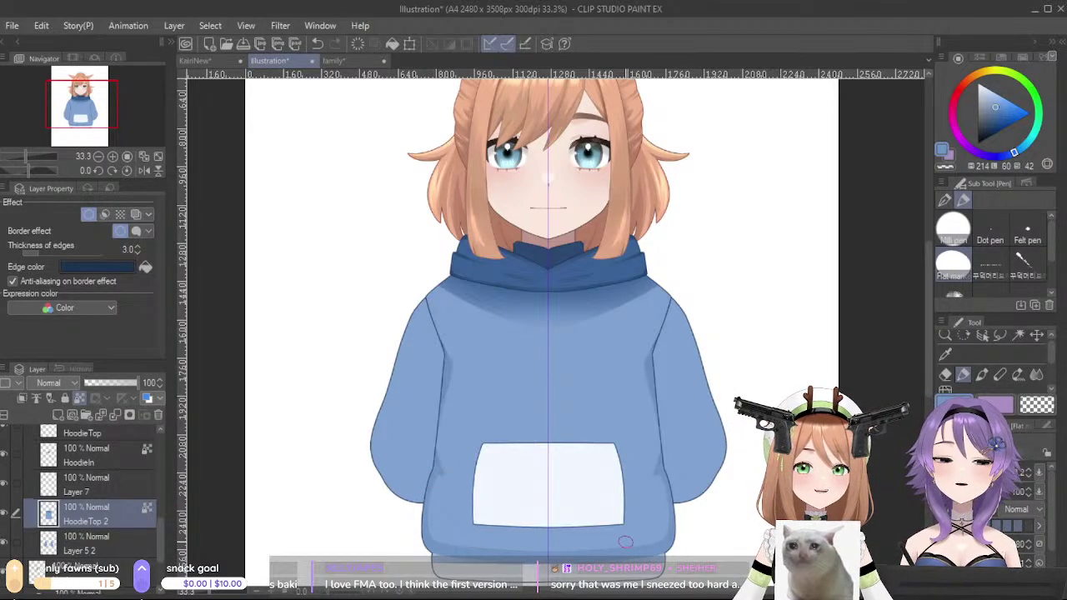
{"action": "key", "text": "ctrl+z"}
{"action": "mouse_move", "coordinate": [429, 490]}
{"action": "left_mouse_down"}
{"action": "mouse_move", "coordinate": [435, 547]}
{"action": "mouse_move", "coordinate": [539, 561]}
{"action": "left_mouse_up"}
{"action": "key", "text": "ctrl+z"}
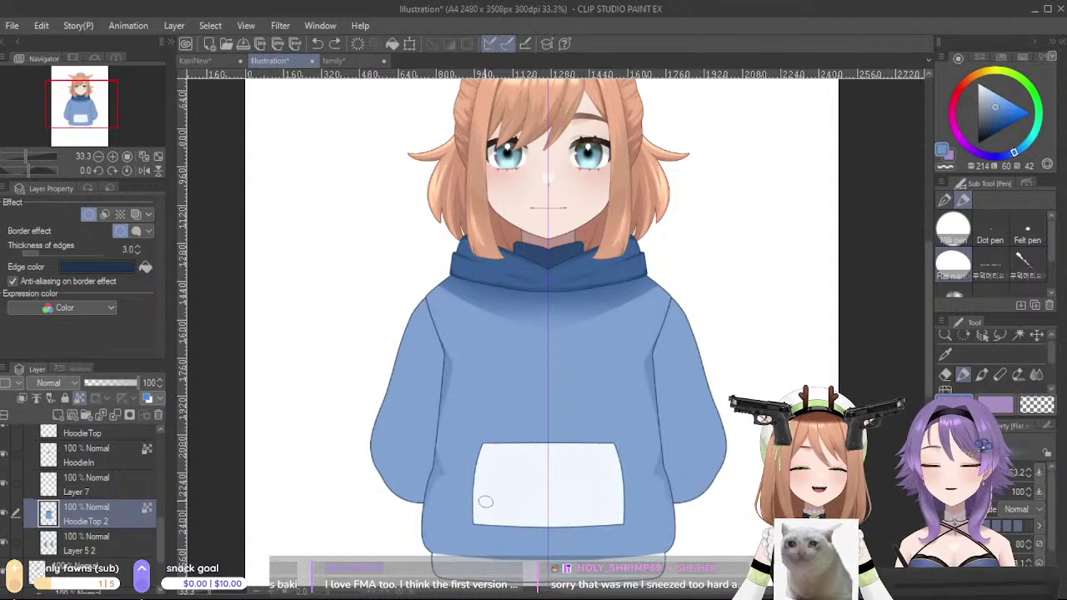
{"action": "left_click_drag", "start_coordinate": [475, 525], "coordinate": [616, 528]}
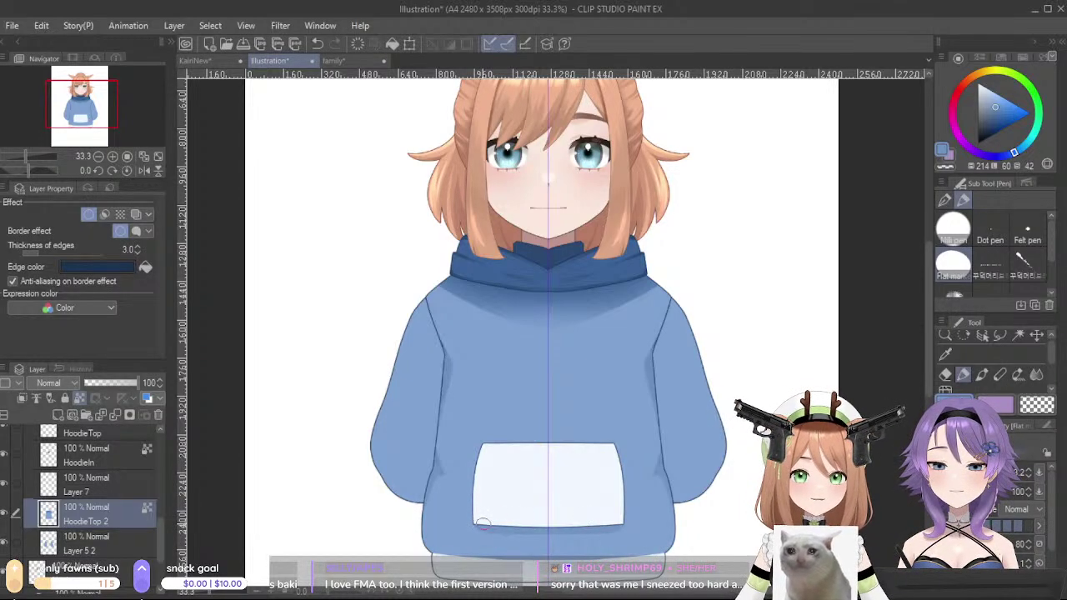
{"action": "key", "text": "ctrl+z"}
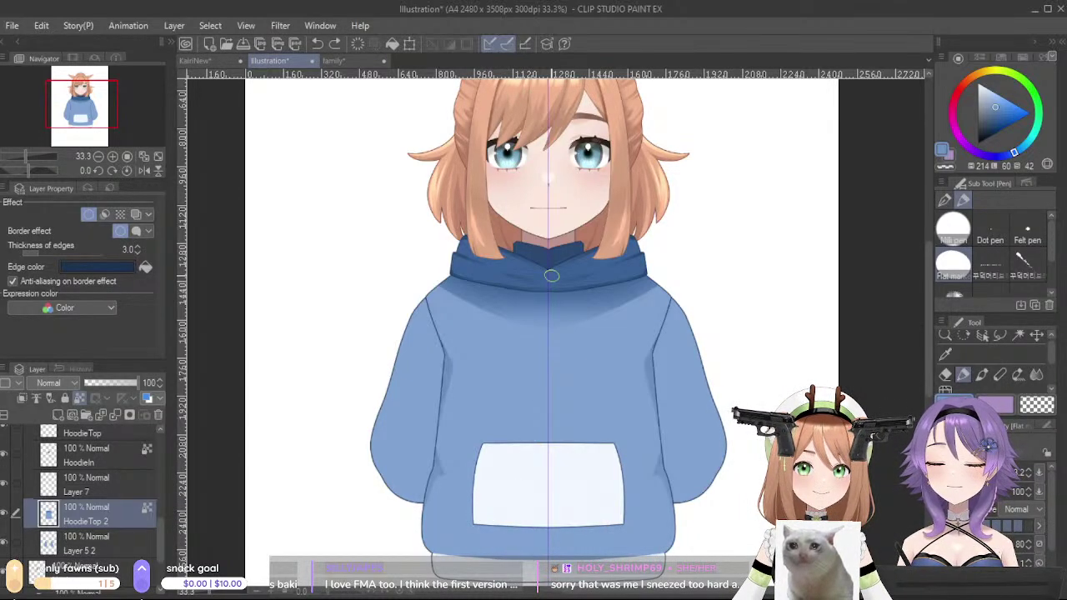
- Add a new layer above HoodieTop 2 and paint a thin blue shadow under the pocket's lower edge
{"action": "left_click", "coordinate": [94, 485]}
{"action": "left_click", "coordinate": [4, 485]}
{"action": "left_click", "coordinate": [3, 485]}
{"action": "left_click", "coordinate": [79, 514]}
{"action": "left_click", "coordinate": [58, 415]}
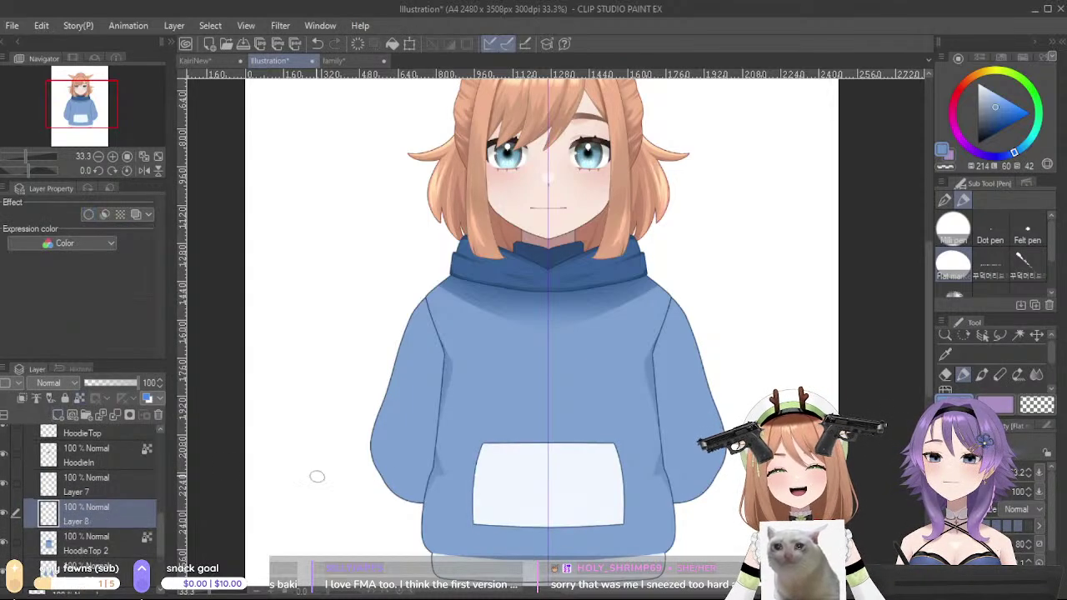
{"action": "left_click_drag", "start_coordinate": [485, 524], "coordinate": [563, 529]}
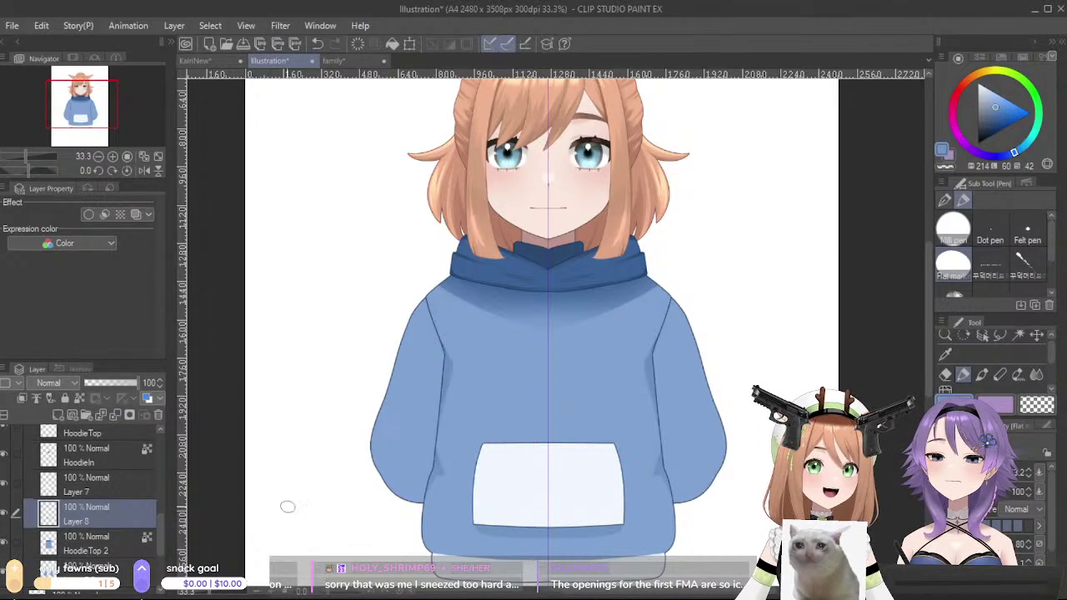
- Merge the pocket's Layer 7 down into the shadow's Layer 8 and toggle the merged layer's visibility to check it
{"action": "left_click", "coordinate": [110, 484]}
{"action": "left_click", "coordinate": [116, 414]}
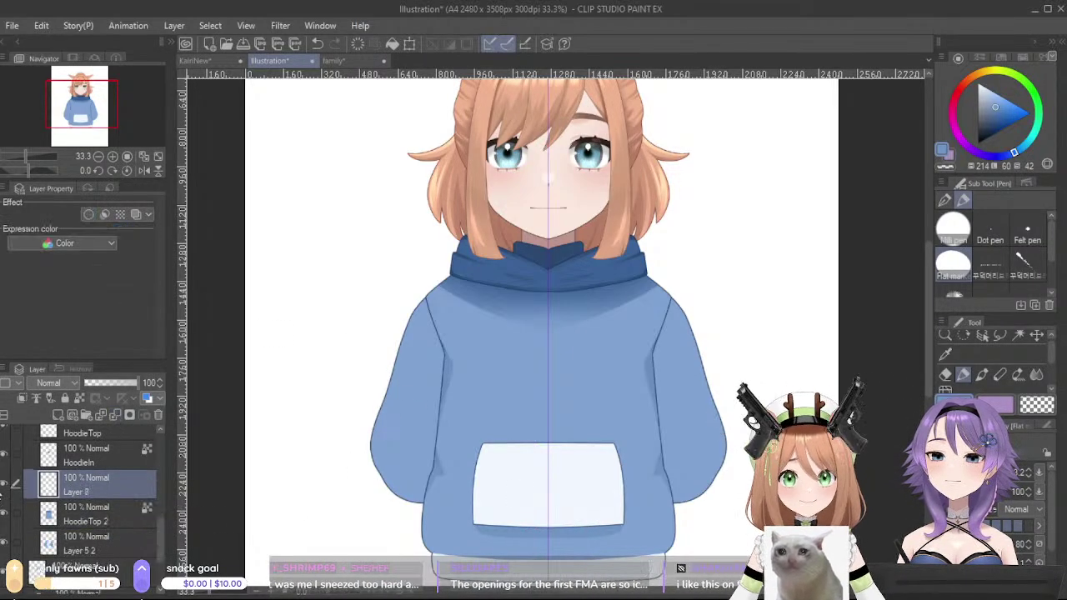
{"action": "left_click", "coordinate": [5, 486]}
{"action": "left_click", "coordinate": [5, 487]}
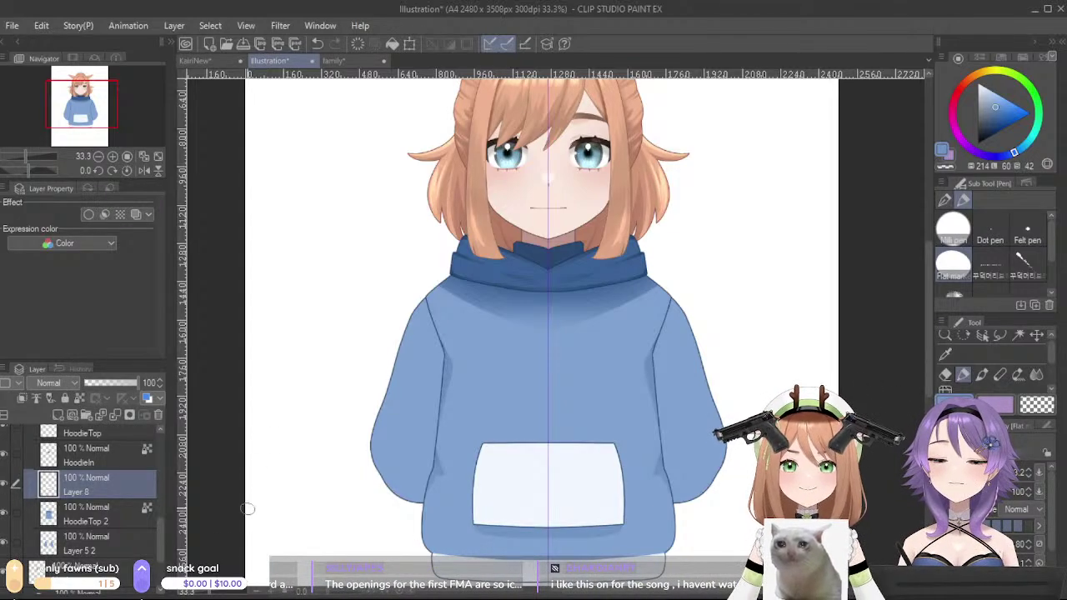
- Paint a curved shadow band along the bottom edge of the hoodie body on HoodieTop 2
{"action": "left_click", "coordinate": [118, 519]}
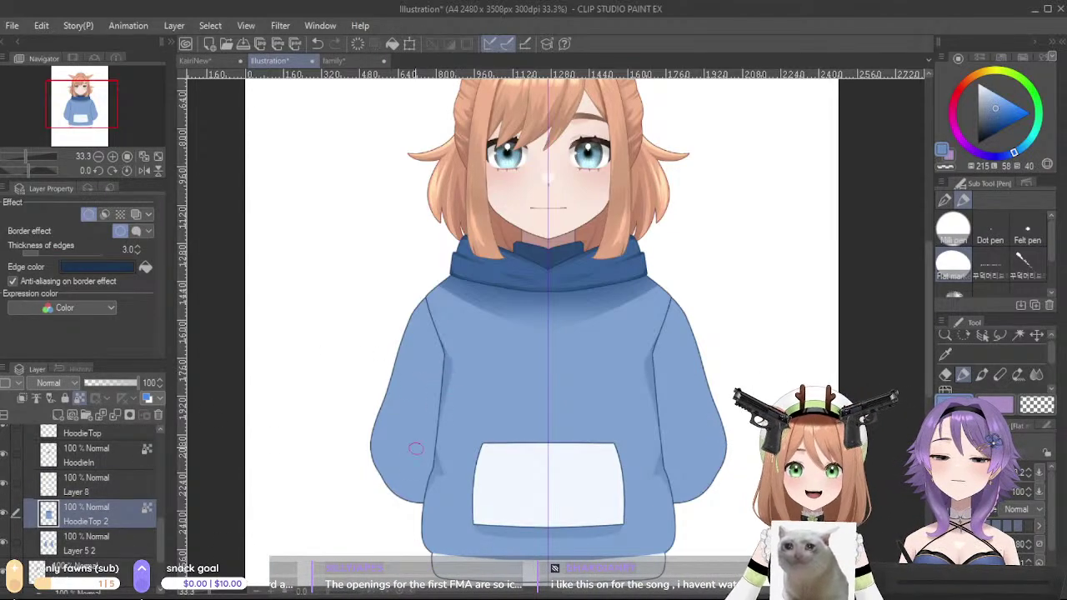
{"action": "left_click_drag", "start_coordinate": [422, 539], "coordinate": [537, 557]}
{"action": "key", "text": "ctrl+z"}
{"action": "mouse_move", "coordinate": [422, 535]}
{"action": "left_mouse_down"}
{"action": "mouse_move", "coordinate": [445, 548]}
{"action": "mouse_move", "coordinate": [489, 553]}
{"action": "left_mouse_up"}
{"action": "key", "text": "ctrl+z"}
{"action": "mouse_move", "coordinate": [422, 533]}
{"action": "left_mouse_down"}
{"action": "mouse_move", "coordinate": [435, 545]}
{"action": "mouse_move", "coordinate": [567, 555]}
{"action": "left_mouse_up"}
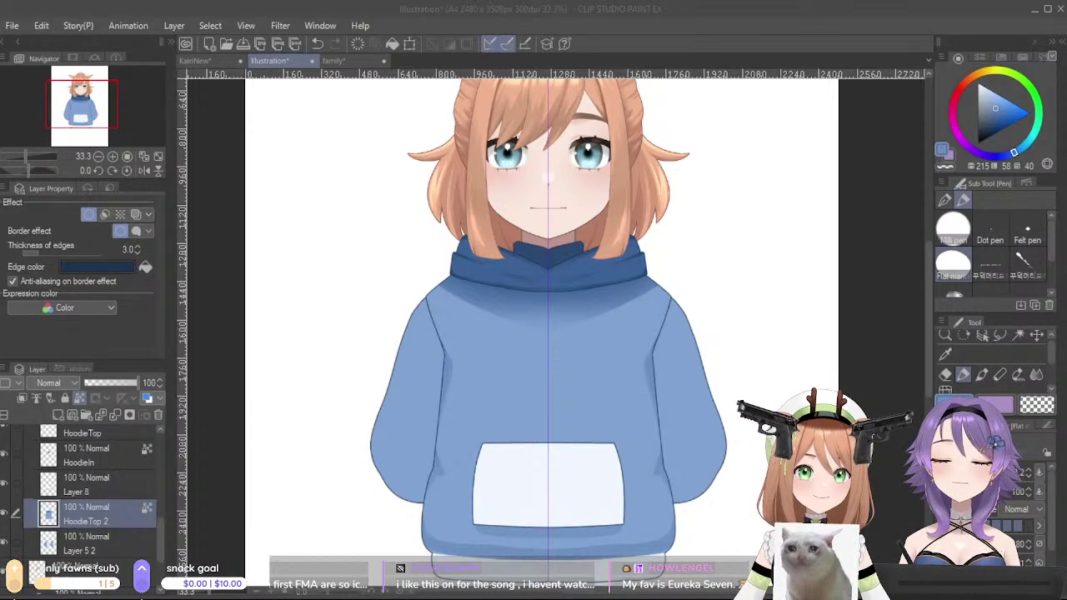
{"action": "key", "text": "alt+Tab"}
{"action": "left_click", "coordinate": [438, 524], "text": "alt"}
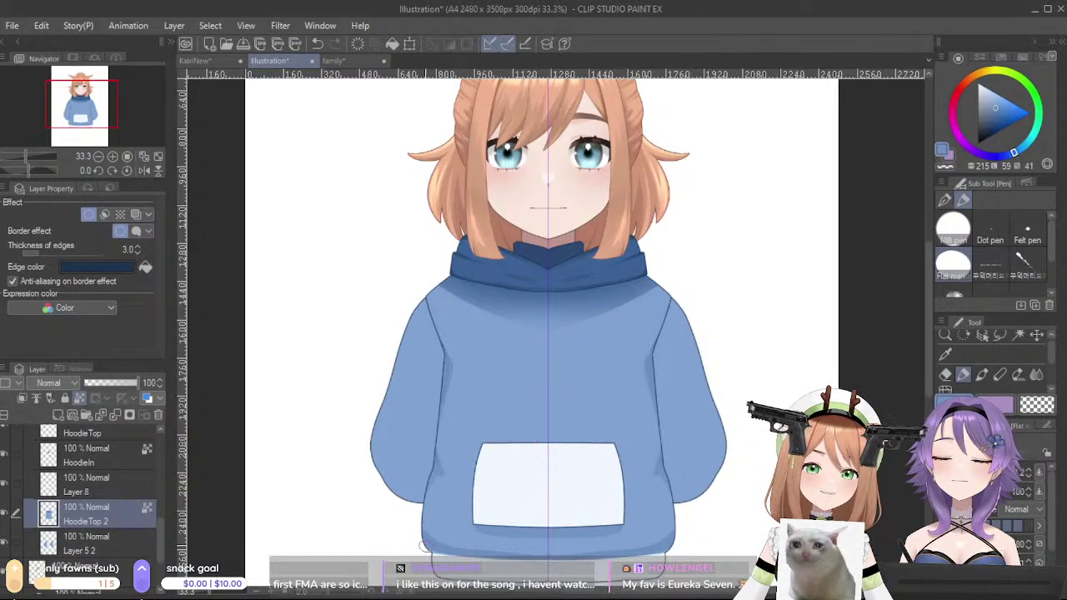
{"action": "left_click_drag", "start_coordinate": [426, 525], "coordinate": [526, 550]}
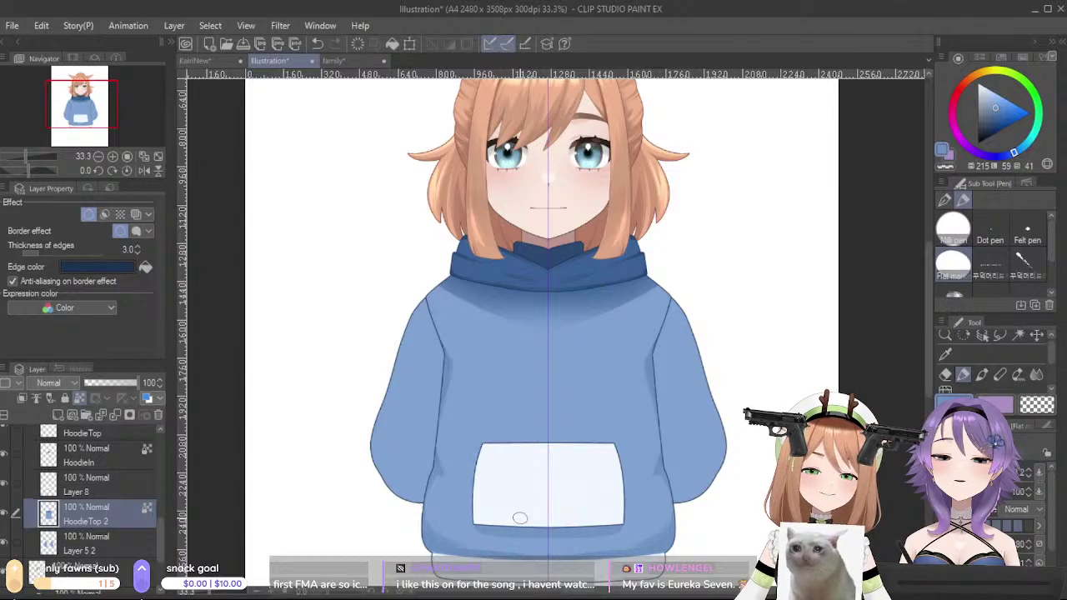
{"action": "key", "text": "ctrl+z"}
- Paint both sleeves on Layer 5 2 entirely in the darker blue sampled from the hood shadow
{"action": "left_click", "coordinate": [500, 305], "text": "alt"}
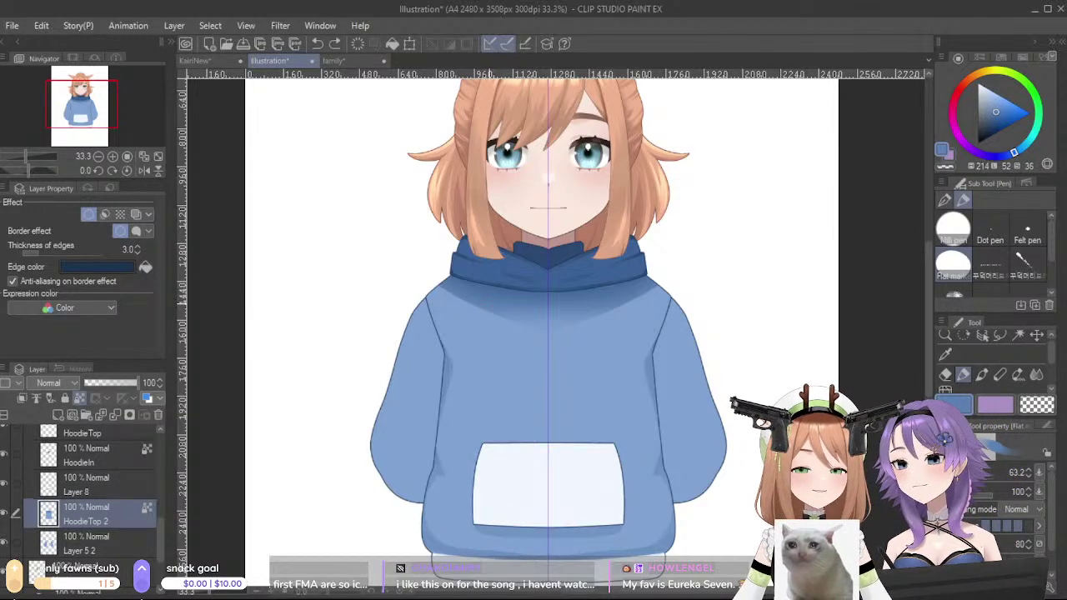
{"action": "left_click", "coordinate": [138, 540]}
{"action": "mouse_move", "coordinate": [428, 310]}
{"action": "left_mouse_down"}
{"action": "mouse_move", "coordinate": [390, 445]}
{"action": "mouse_move", "coordinate": [417, 304]}
{"action": "mouse_move", "coordinate": [378, 466]}
{"action": "left_mouse_up"}
{"action": "left_click_drag", "start_coordinate": [411, 413], "coordinate": [416, 534]}
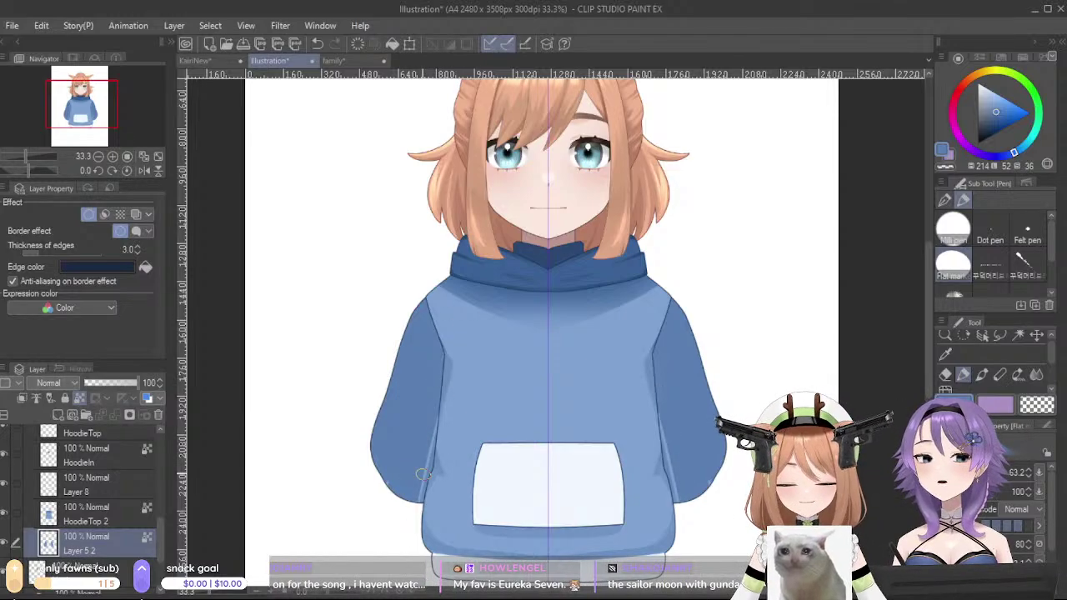
{"action": "left_click_drag", "start_coordinate": [434, 417], "coordinate": [421, 504]}
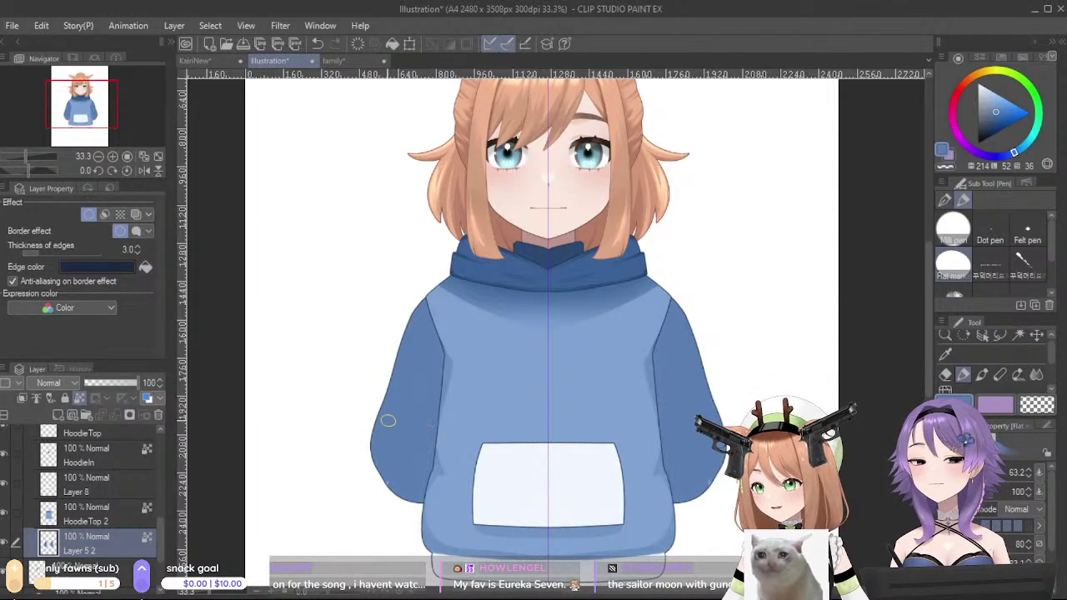
- Paint the outer upper part of both sleeves in the body's light blue, leaving the inner side and lower sleeve in shadow
{"action": "left_click", "coordinate": [518, 376], "text": "alt"}
{"action": "left_click_drag", "start_coordinate": [425, 293], "coordinate": [395, 364]}
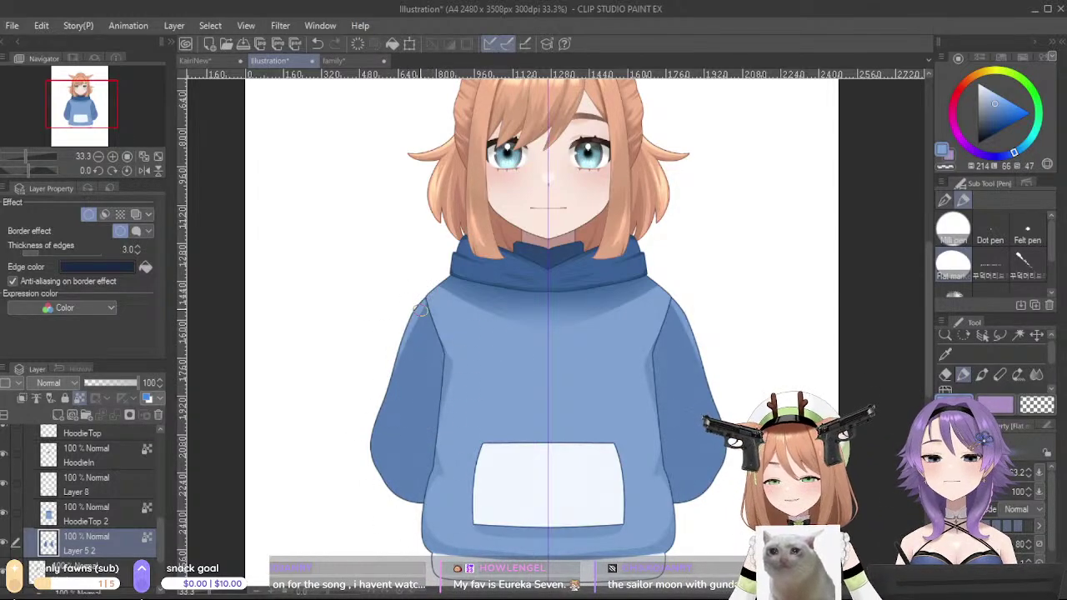
{"action": "key", "text": "ctrl+z"}
{"action": "left_click_drag", "start_coordinate": [426, 293], "coordinate": [375, 465]}
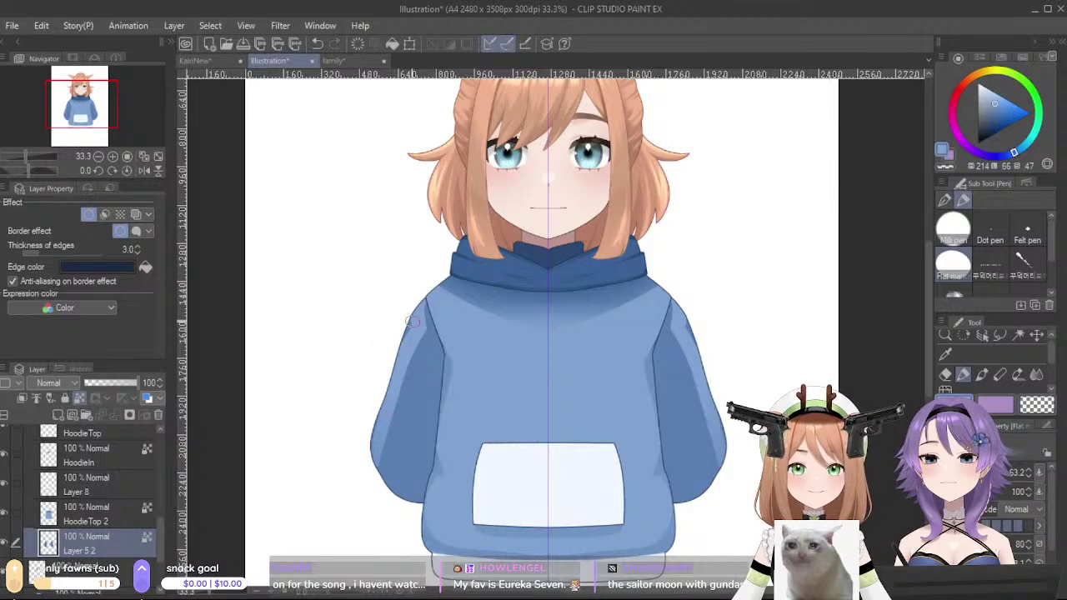
{"action": "mouse_move", "coordinate": [421, 315]}
{"action": "left_mouse_down"}
{"action": "mouse_move", "coordinate": [413, 359]}
{"action": "mouse_move", "coordinate": [376, 414]}
{"action": "left_mouse_up"}
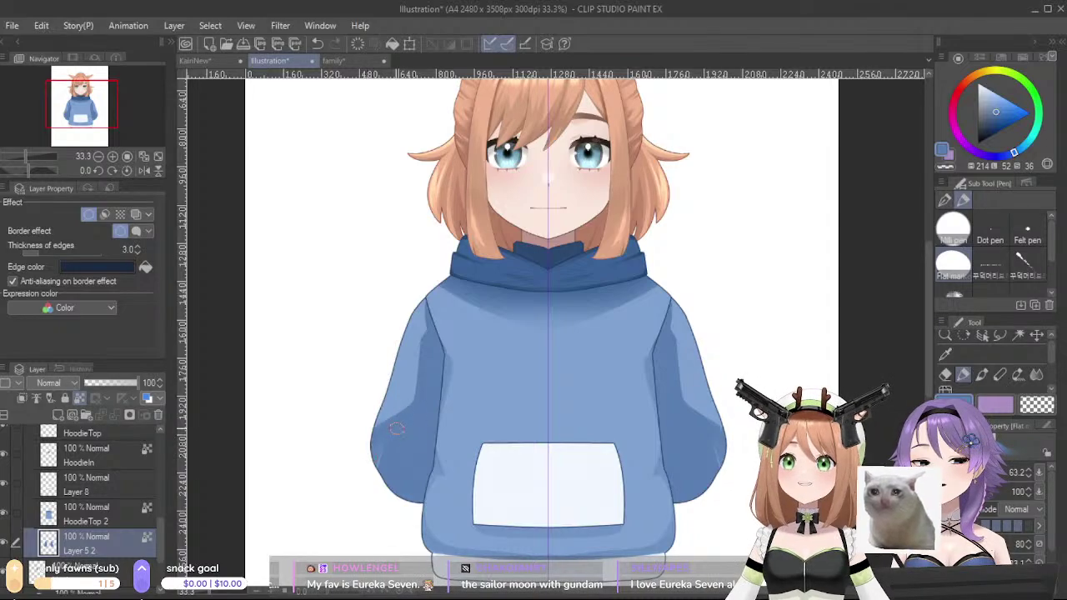
- Refine the outer edge of both upper sleeves with shadow and light blue strokes, keeping a small dark fold at the elbow
{"action": "left_click_drag", "start_coordinate": [403, 316], "coordinate": [389, 382]}
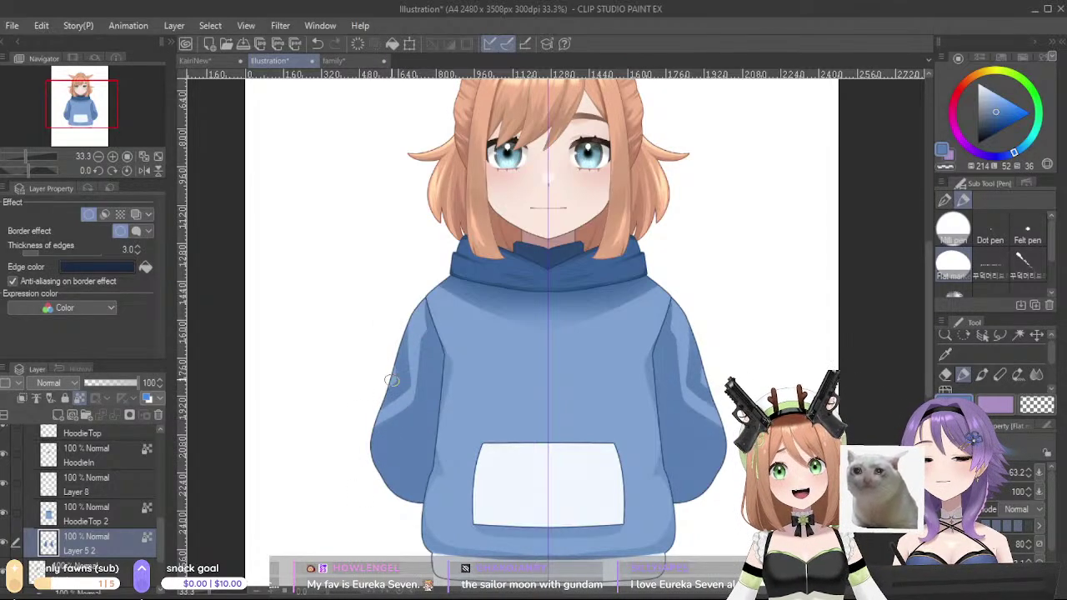
{"action": "key", "text": "ctrl+z"}
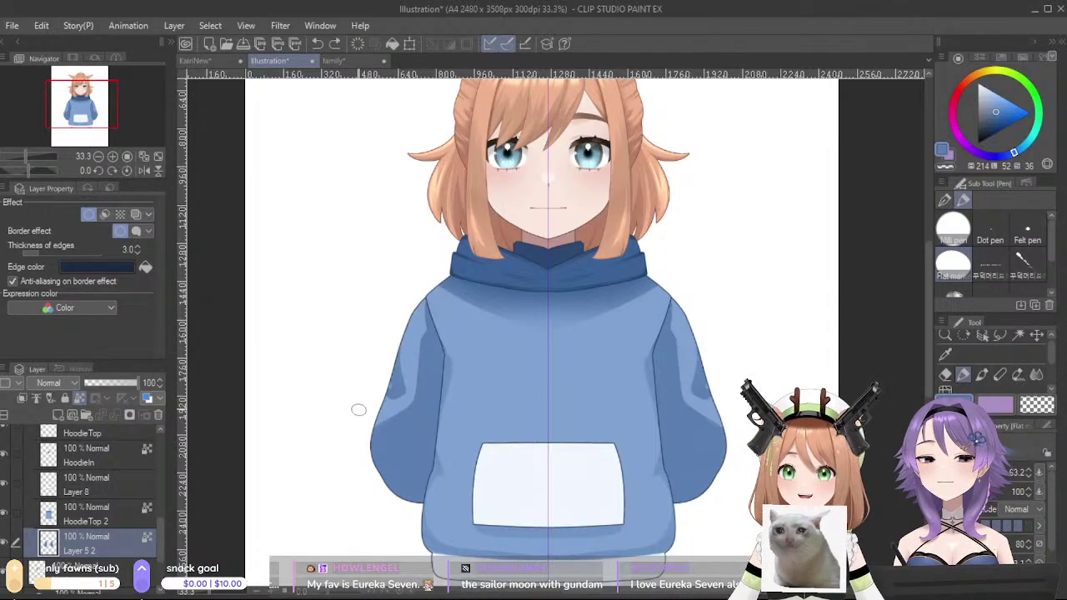
{"action": "left_click_drag", "start_coordinate": [405, 334], "coordinate": [391, 390]}
{"action": "left_click", "coordinate": [400, 342], "text": "alt"}
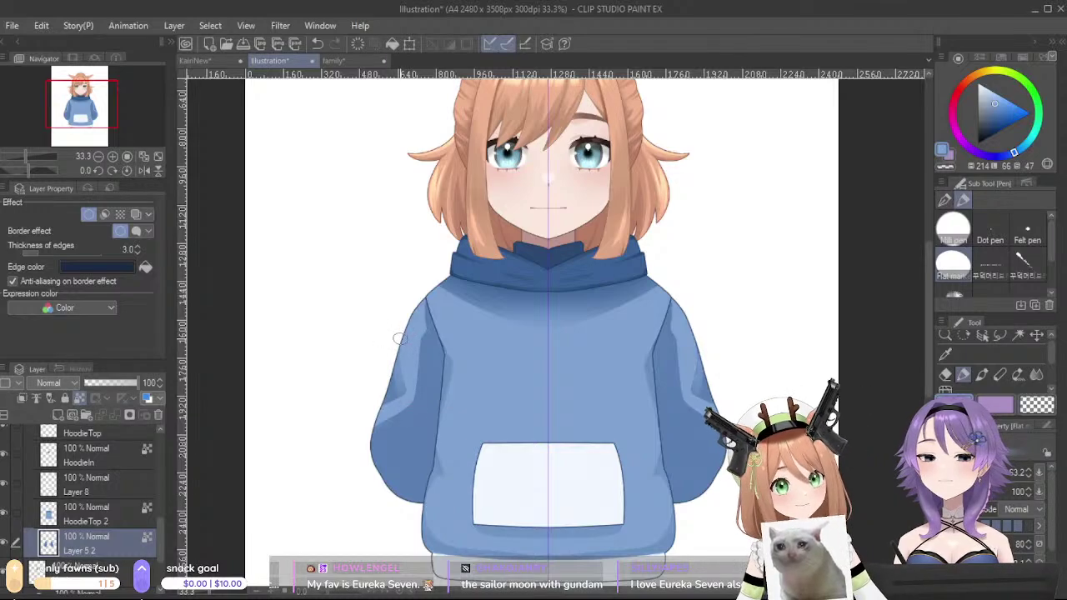
{"action": "key", "text": "ctrl+z"}
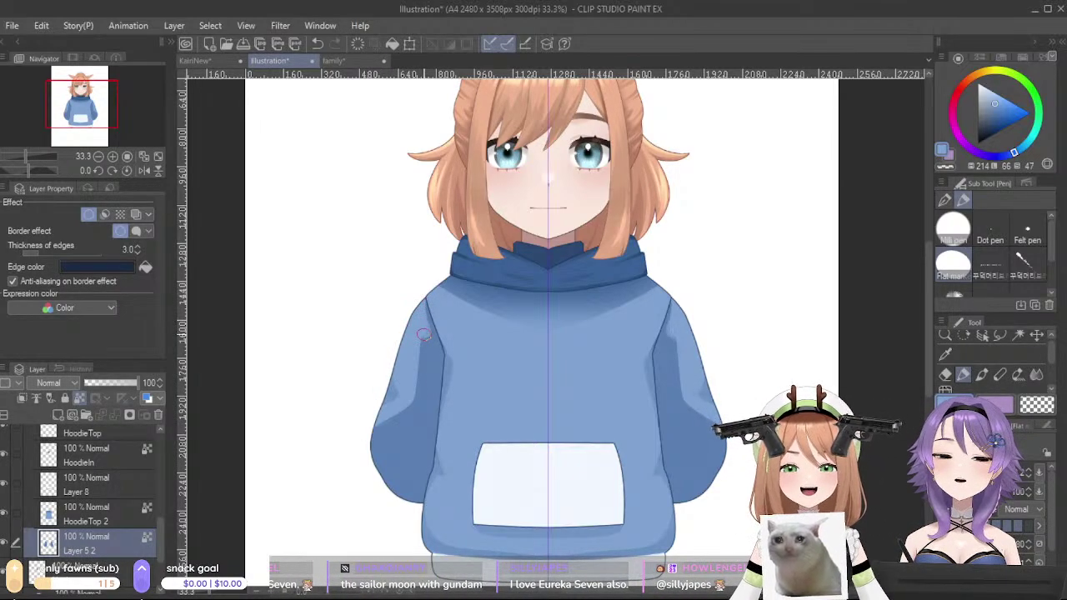
- Soften the edges of the sleeve shadows on Layer 5 2 with a large Soft airbrush in the body's light blue
{"action": "scroll", "coordinate": [1033, 381], "scroll_direction": "down", "scroll_amount": 2}
{"action": "left_click", "coordinate": [982, 382]}
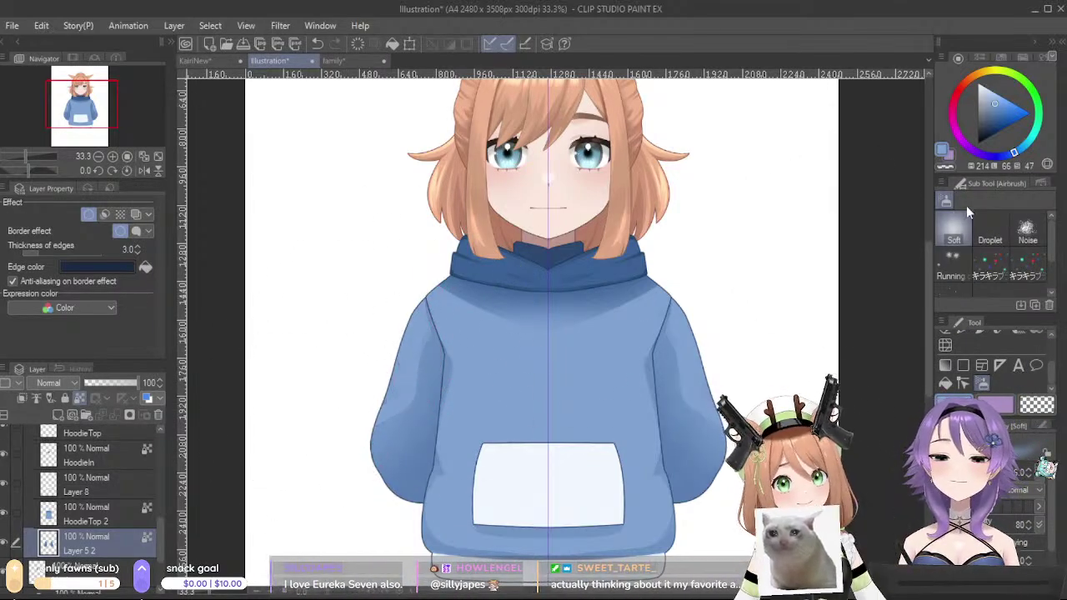
{"action": "left_click_drag", "start_coordinate": [878, 246], "coordinate": [909, 354]}
{"action": "left_click_drag", "start_coordinate": [769, 503], "coordinate": [759, 395]}
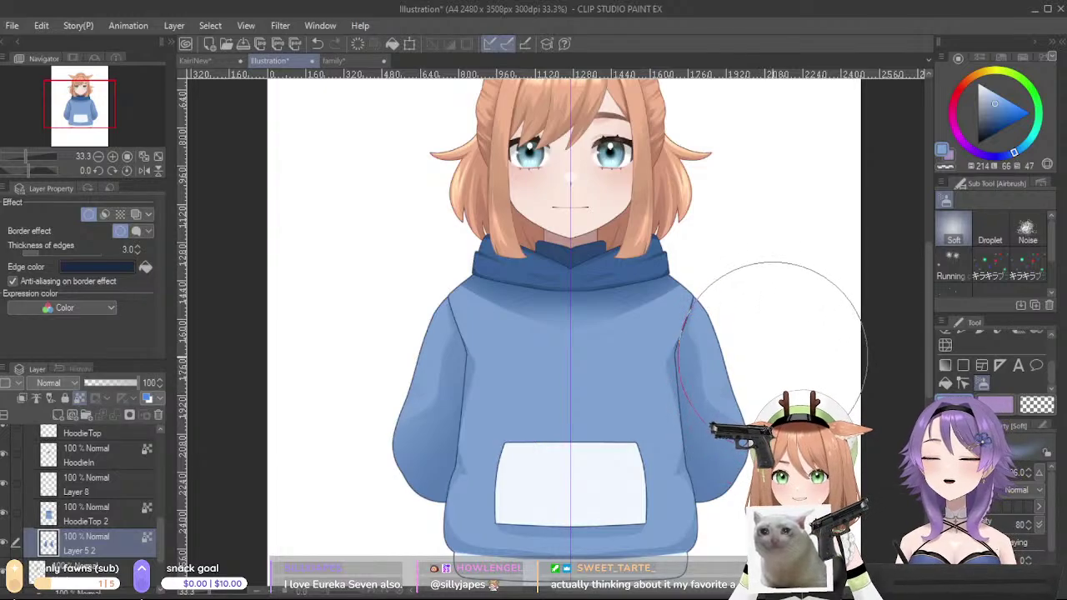
{"action": "left_click_drag", "start_coordinate": [760, 446], "coordinate": [740, 396]}
- Pick a pale grey-blue shading color and add a new Multiply layer above the pocket's Layer 8
{"action": "left_click", "coordinate": [153, 481]}
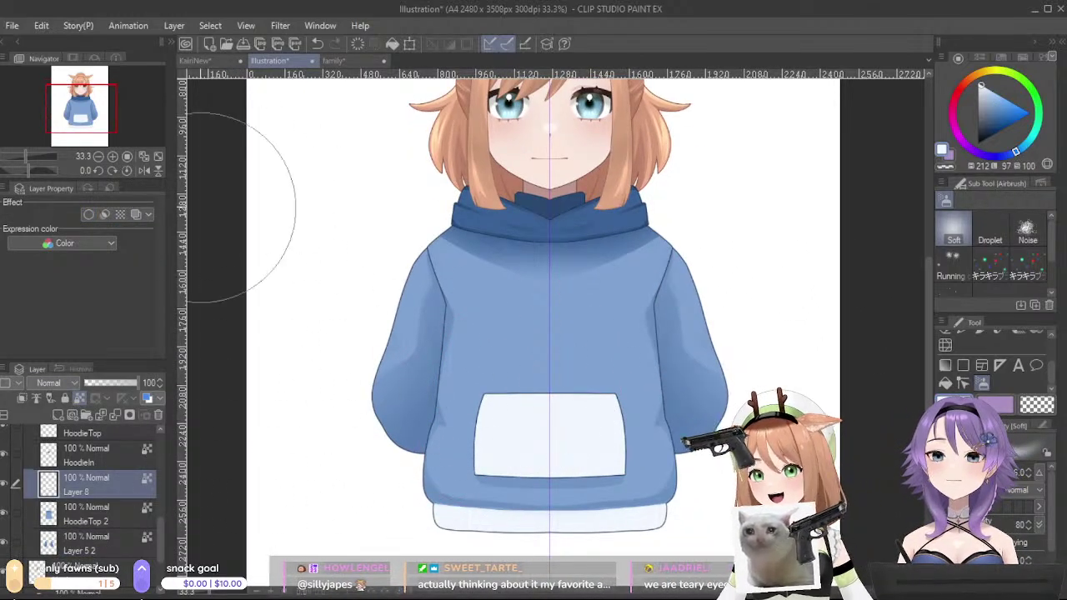
{"action": "left_click", "coordinate": [984, 89]}
{"action": "left_click", "coordinate": [982, 92]}
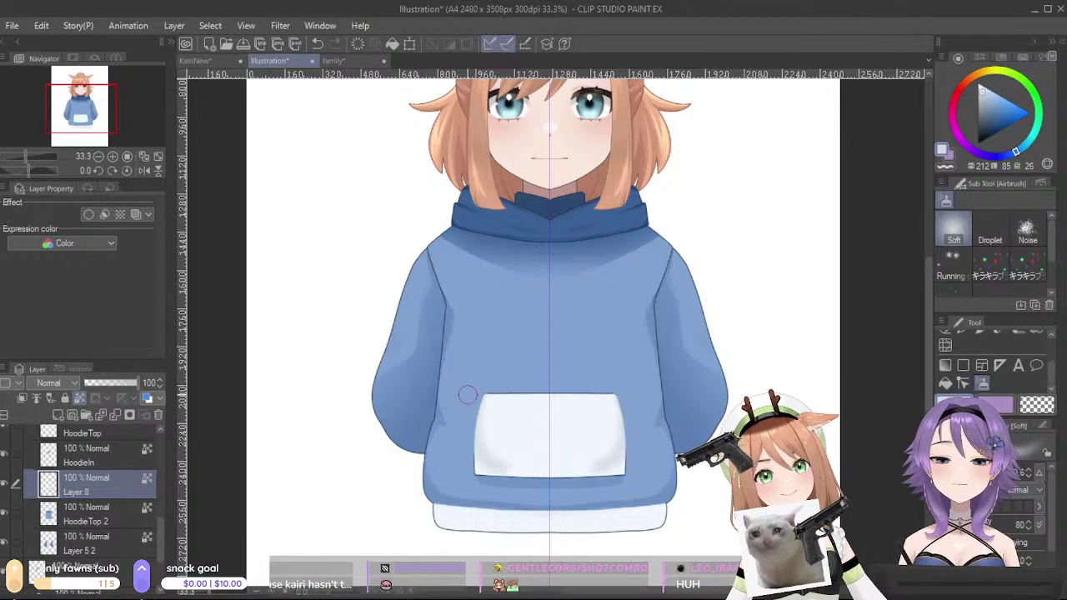
{"action": "left_click", "coordinate": [5, 484]}
{"action": "left_click", "coordinate": [5, 484]}
{"action": "left_click", "coordinate": [58, 415]}
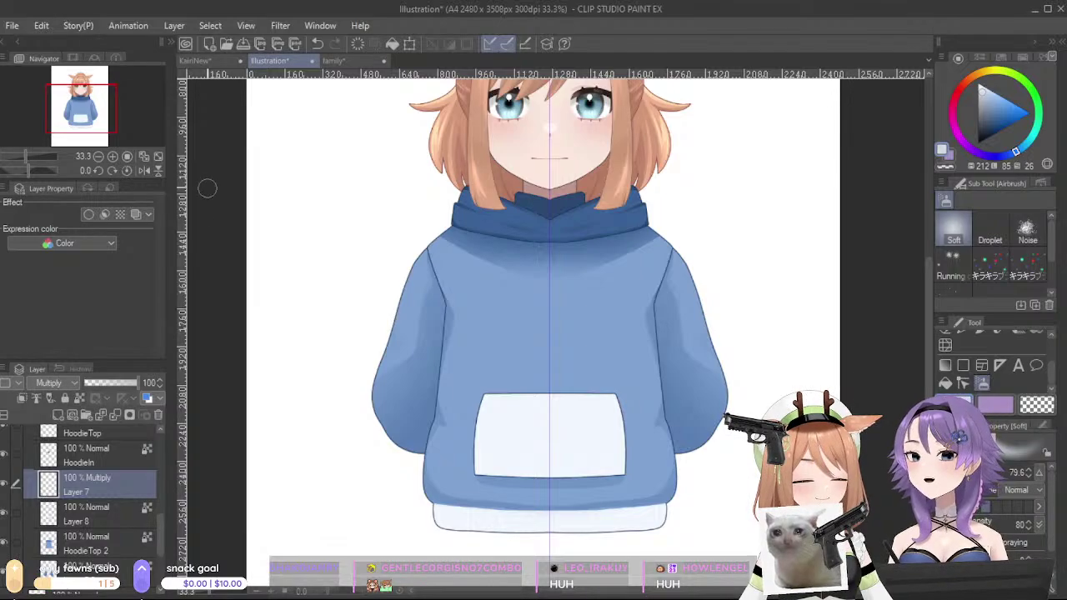
- Clip the Multiply Layer 7 to the pocket layer and airbrush a soft pale blue-grey shadow across the pocket's lower part
{"action": "left_click_drag", "start_coordinate": [468, 416], "coordinate": [512, 470]}
{"action": "key", "text": "ctrl+z"}
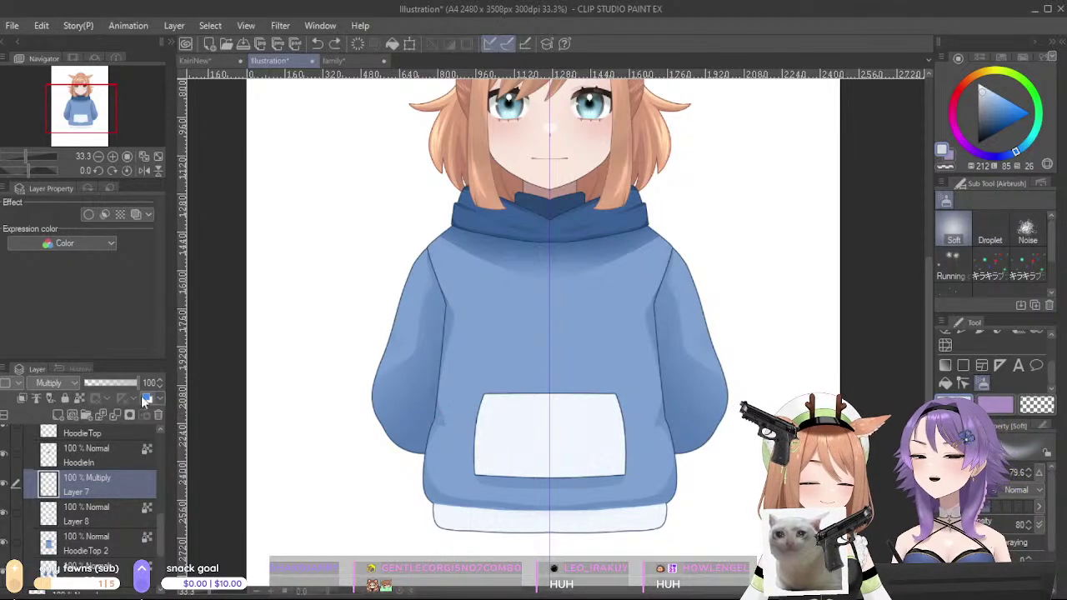
{"action": "left_click", "coordinate": [22, 398]}
{"action": "mouse_move", "coordinate": [481, 423]}
{"action": "left_mouse_down"}
{"action": "mouse_move", "coordinate": [504, 476]}
{"action": "mouse_move", "coordinate": [491, 450]}
{"action": "mouse_move", "coordinate": [539, 474]}
{"action": "mouse_move", "coordinate": [478, 438]}
{"action": "mouse_move", "coordinate": [464, 444]}
{"action": "mouse_move", "coordinate": [485, 467]}
{"action": "mouse_move", "coordinate": [578, 481]}
{"action": "left_mouse_up"}
{"action": "key", "text": "ctrl+z"}
{"action": "mouse_move", "coordinate": [541, 460]}
{"action": "left_mouse_down"}
{"action": "mouse_move", "coordinate": [559, 459]}
{"action": "mouse_move", "coordinate": [535, 451]}
{"action": "left_mouse_up"}
{"action": "left_click", "coordinate": [492, 418], "text": "alt"}
{"action": "left_click_drag", "start_coordinate": [474, 408], "coordinate": [499, 427]}
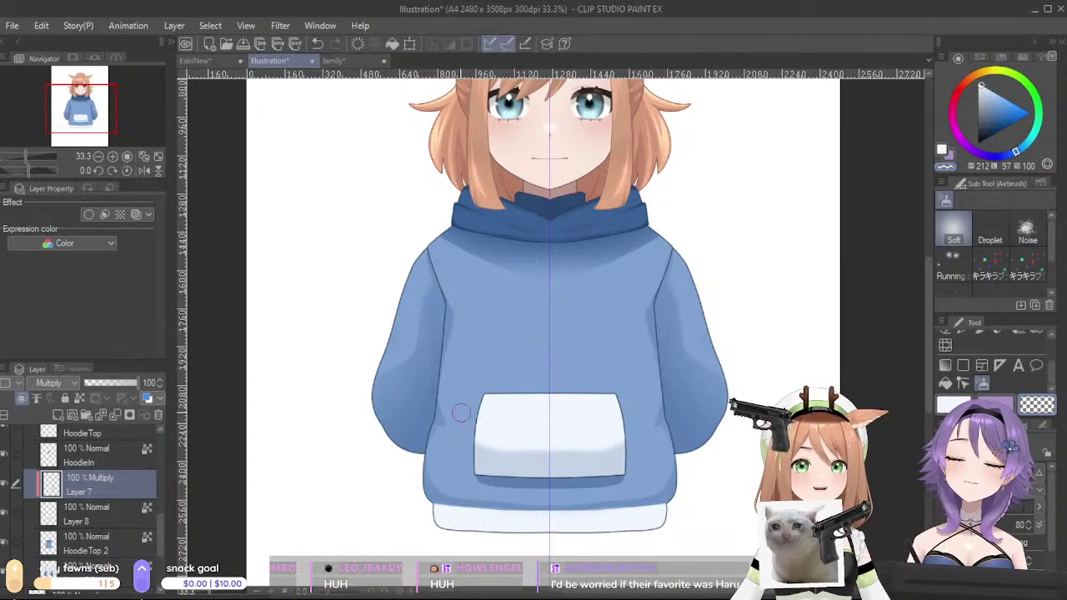
- Add soft airbrush shading along the pocket's side edges and the middle of its upper edge in the pocket's shadow color
{"action": "left_click", "coordinate": [485, 465], "text": "alt"}
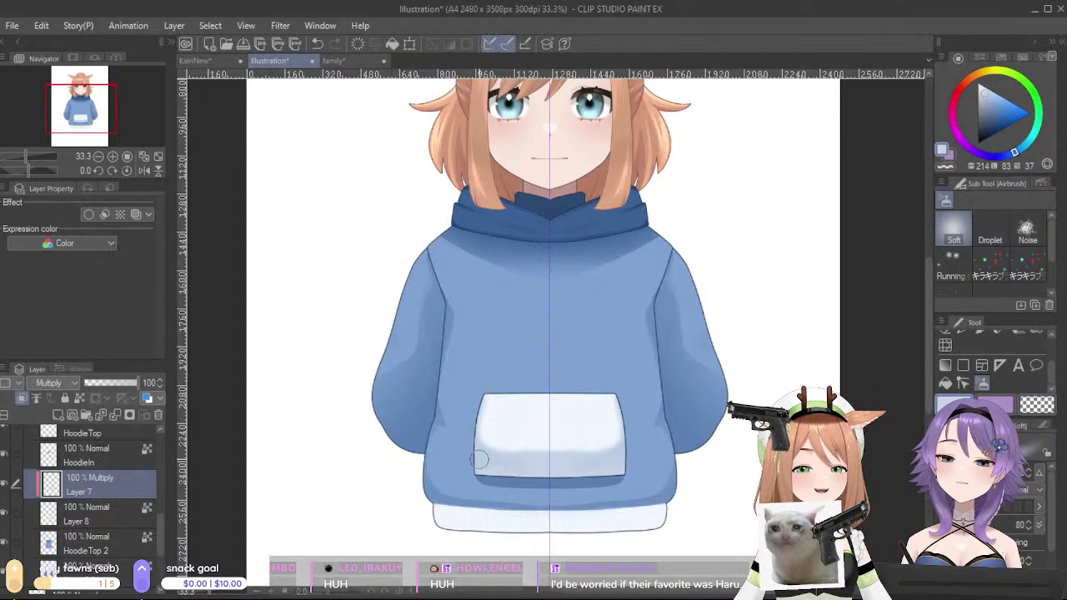
{"action": "mouse_move", "coordinate": [481, 397]}
{"action": "left_mouse_down"}
{"action": "mouse_move", "coordinate": [517, 395]}
{"action": "mouse_move", "coordinate": [494, 382]}
{"action": "mouse_move", "coordinate": [562, 391]}
{"action": "mouse_move", "coordinate": [493, 376]}
{"action": "mouse_move", "coordinate": [554, 395]}
{"action": "left_mouse_up"}
{"action": "key", "text": "ctrl+z"}
{"action": "key", "text": "ctrl+z"}
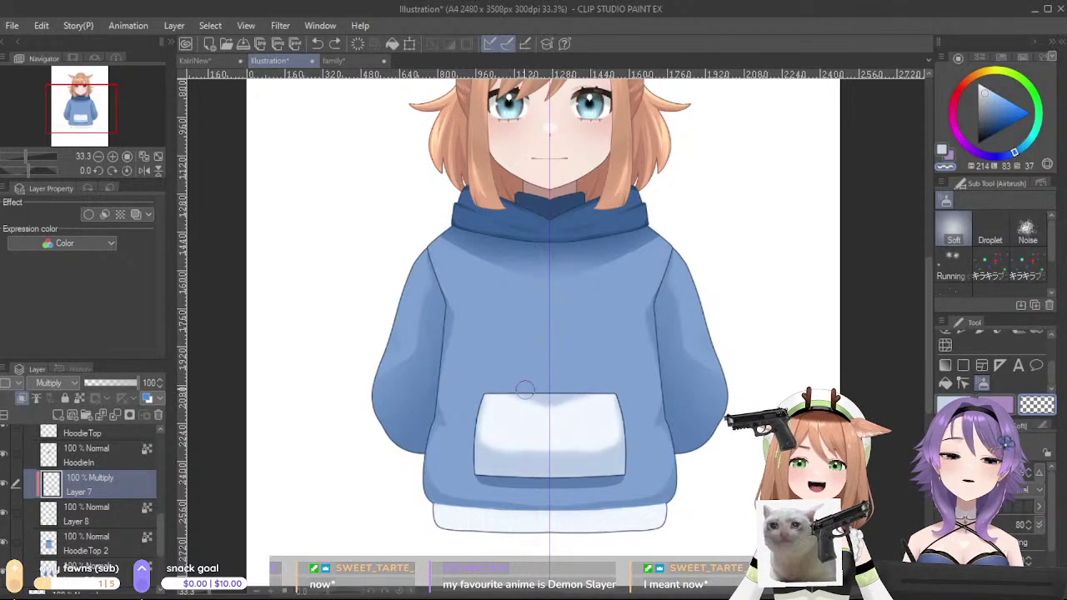
- Check the pocket's shading against the whole character figure
{"action": "scroll", "coordinate": [692, 433], "scroll_direction": "down", "scroll_amount": 3}
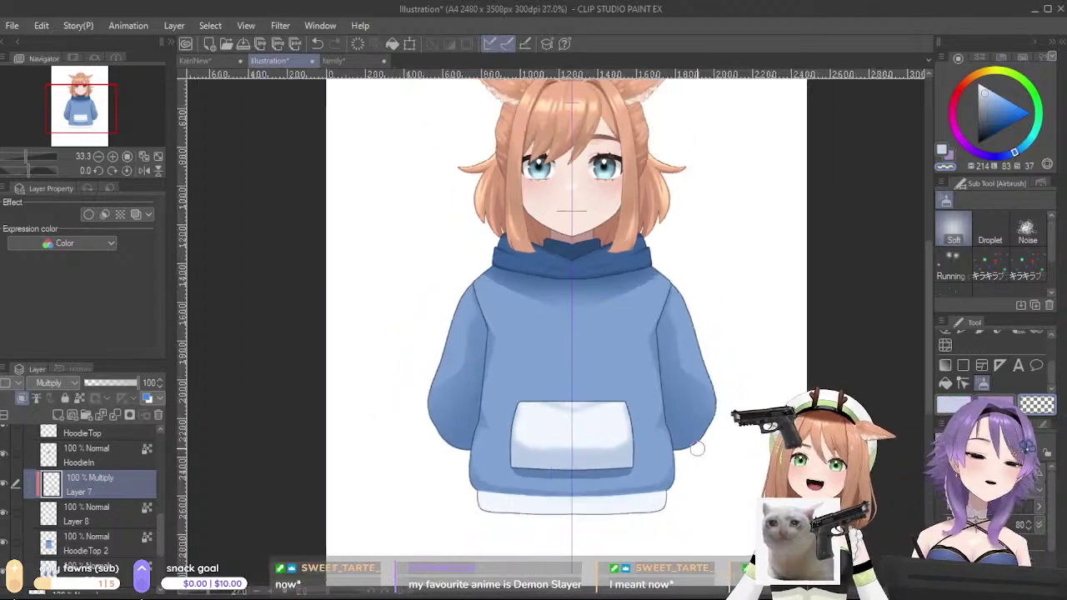
{"action": "scroll", "coordinate": [708, 409], "scroll_direction": "down", "scroll_amount": 1}
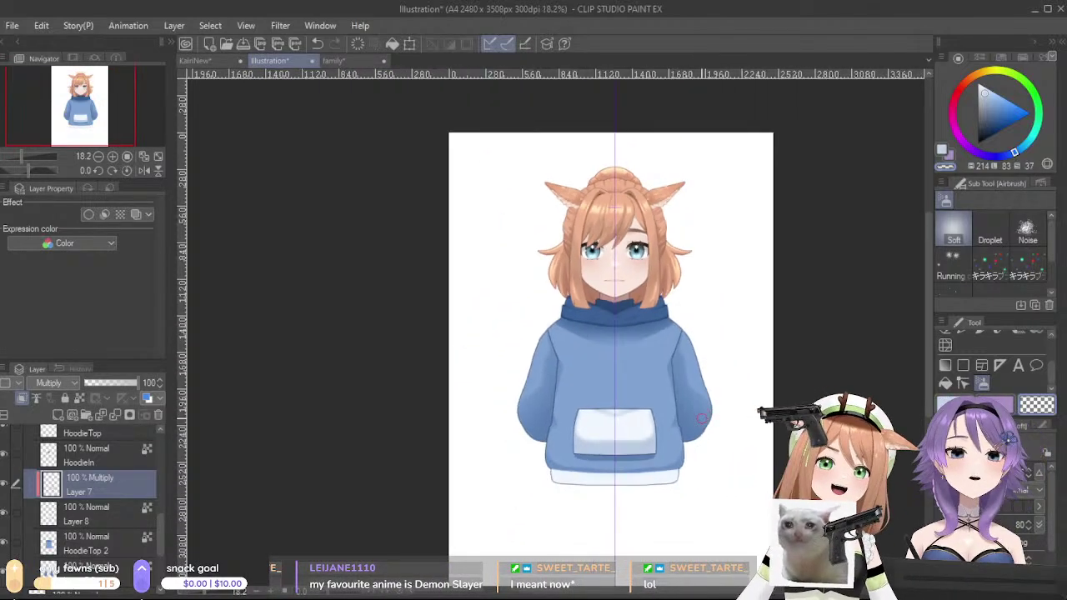
{"action": "scroll", "coordinate": [692, 396], "scroll_direction": "down", "scroll_amount": 1}
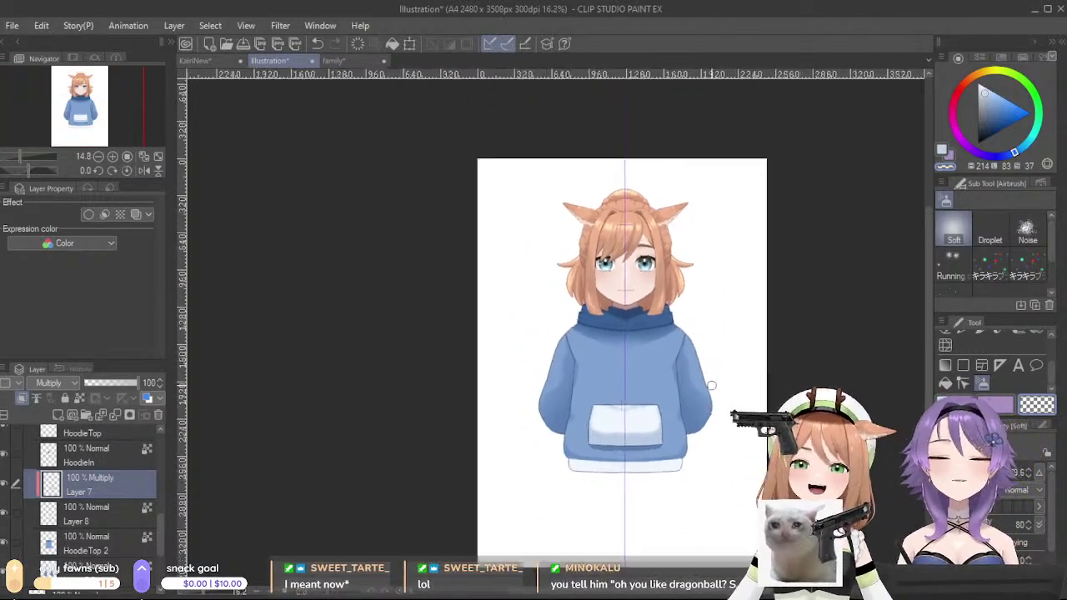
{"action": "scroll", "coordinate": [692, 392], "scroll_direction": "up", "scroll_amount": 3}
{"action": "scroll", "coordinate": [691, 392], "scroll_direction": "up", "scroll_amount": 2}
{"action": "scroll", "coordinate": [639, 420], "scroll_direction": "down", "scroll_amount": 1}
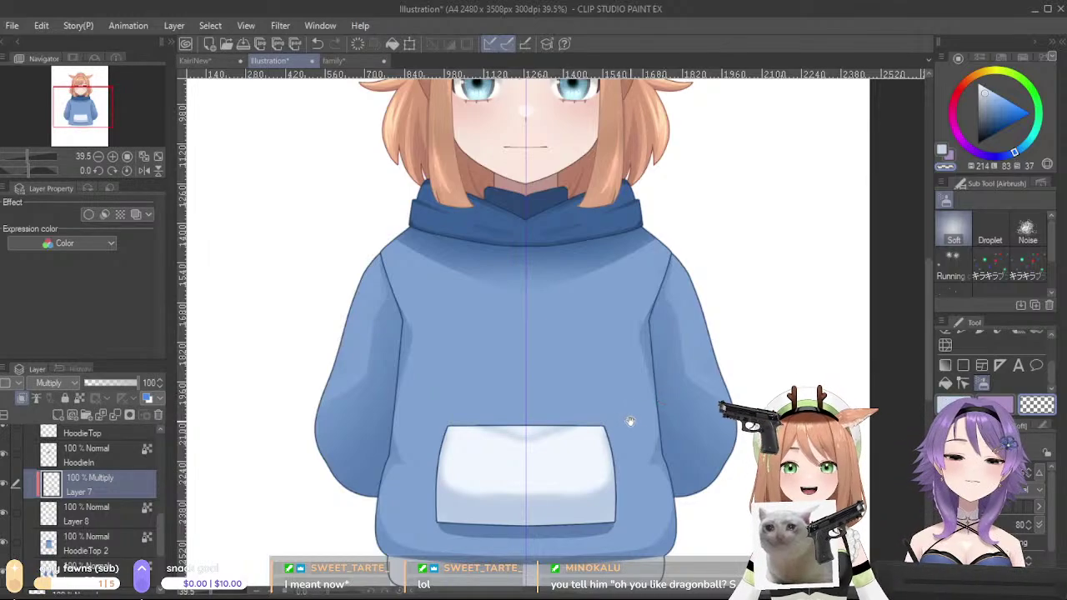
{"action": "scroll", "coordinate": [655, 347], "scroll_direction": "up", "scroll_amount": 1}
- Pick the pocket's shadow color and try a Flat marker shadow stroke along the hoodie's white hem
{"action": "left_click", "coordinate": [492, 441], "text": "alt"}
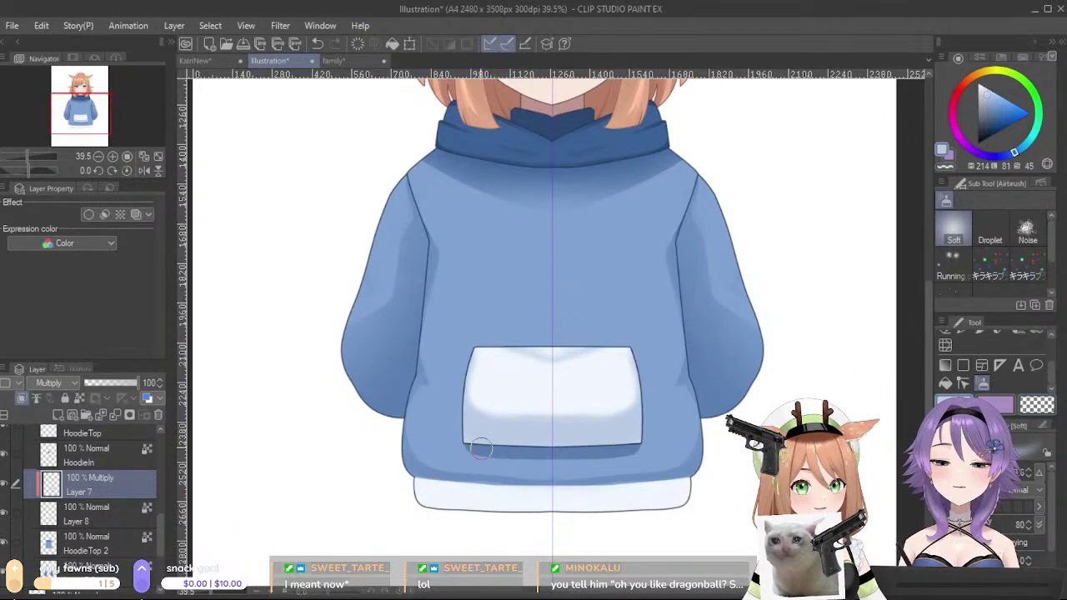
{"action": "left_click_drag", "start_coordinate": [1053, 371], "coordinate": [1053, 358]}
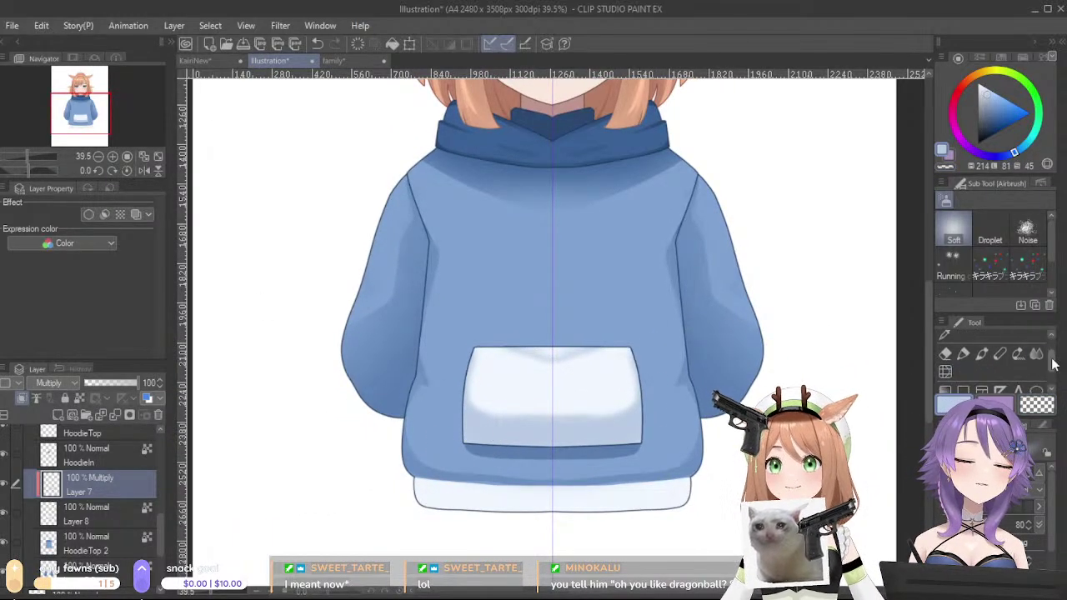
{"action": "left_click", "coordinate": [963, 355]}
{"action": "left_click_drag", "start_coordinate": [404, 482], "coordinate": [512, 507]}
{"action": "key", "text": "ctrl+z"}
{"action": "left_click", "coordinate": [987, 473]}
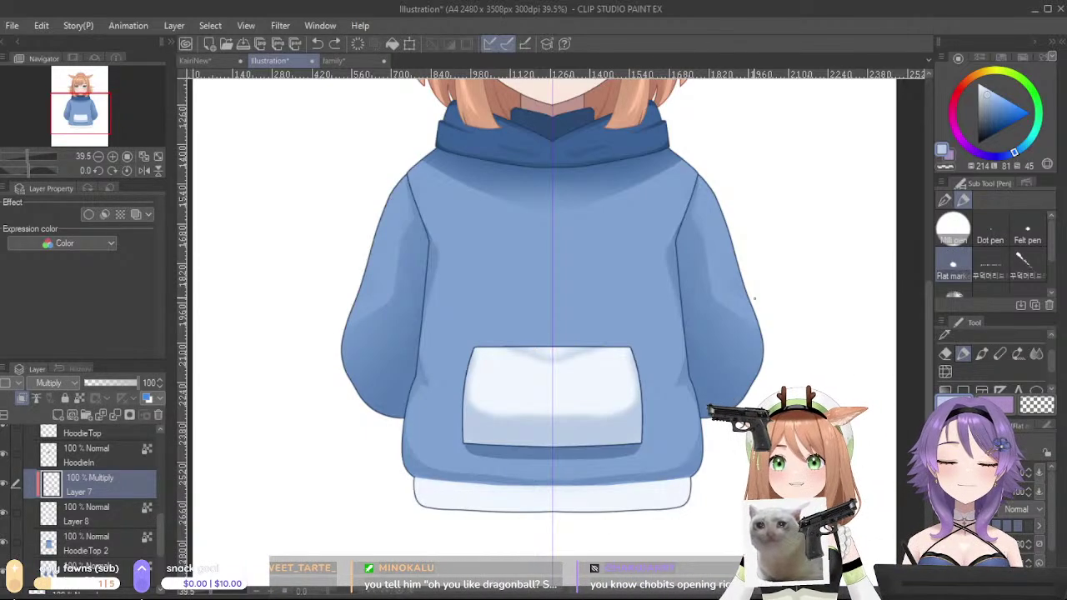
- Merge Layer 7 down into Layer 8 and paint a thin pale blue shadow along the hem's upper edge on HoodieTop 2
{"action": "left_click", "coordinate": [113, 414]}
{"action": "left_click", "coordinate": [96, 510]}
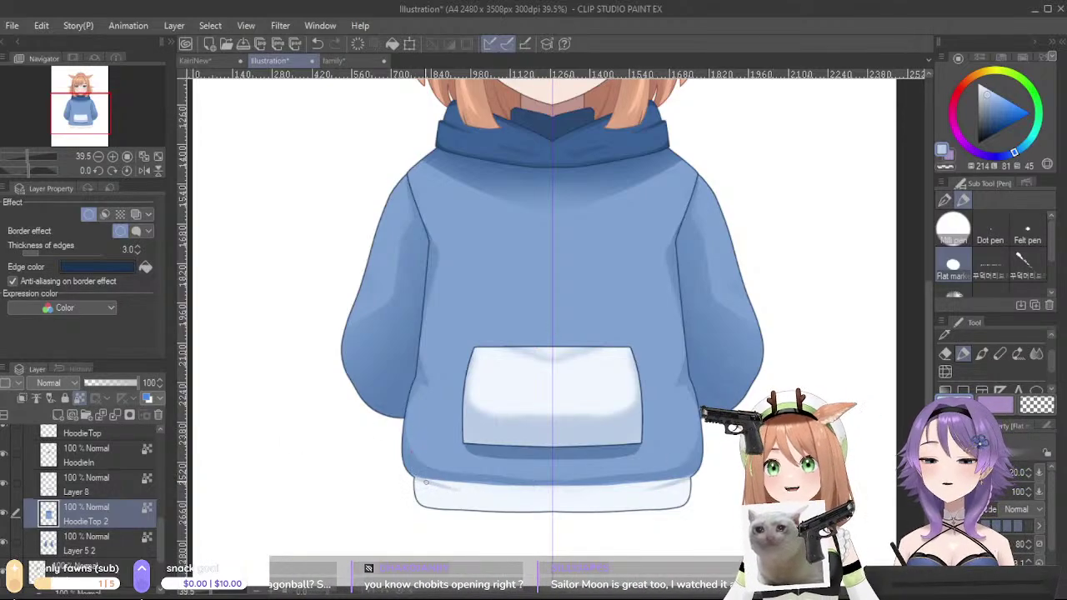
{"action": "key", "text": "ctrl+z"}
{"action": "left_click_drag", "start_coordinate": [415, 482], "coordinate": [485, 493]}
{"action": "key", "text": "ctrl+z"}
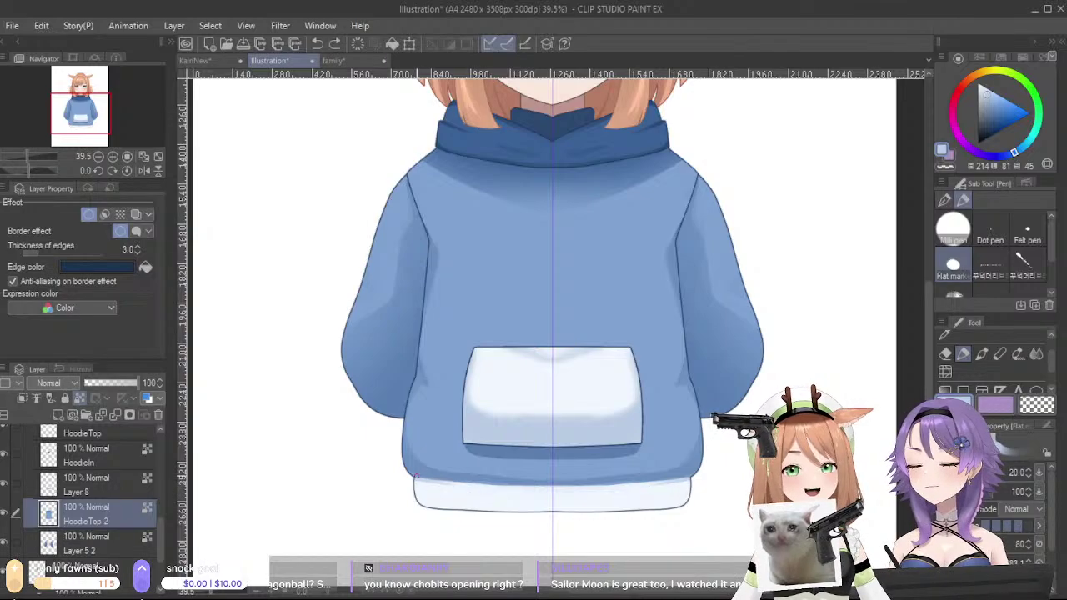
{"action": "left_click_drag", "start_coordinate": [419, 480], "coordinate": [551, 484]}
{"action": "key", "text": "ctrl+z"}
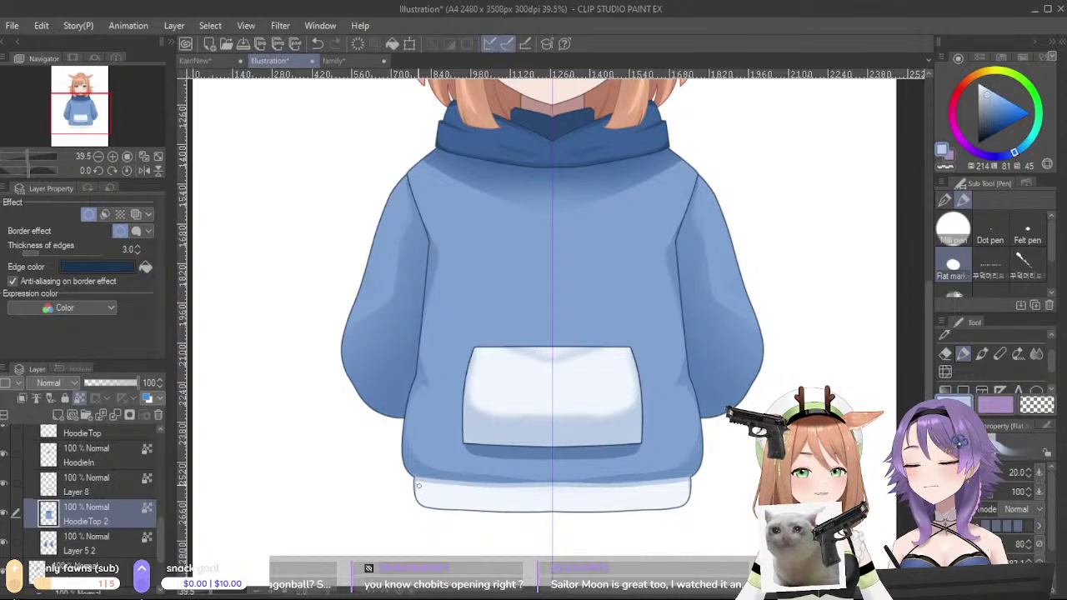
{"action": "key", "text": "ctrl+z"}
- Unlock the transparent pixels of HoodieTop 2 and square off both side ends of the white hem
{"action": "left_click", "coordinate": [435, 496], "text": "alt"}
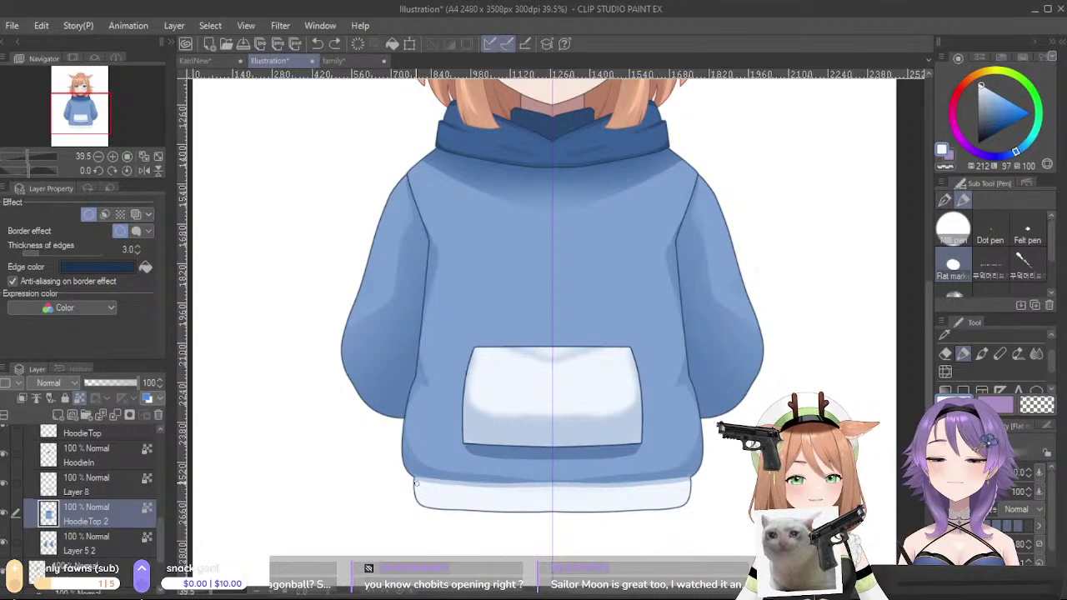
{"action": "left_click", "coordinate": [83, 400]}
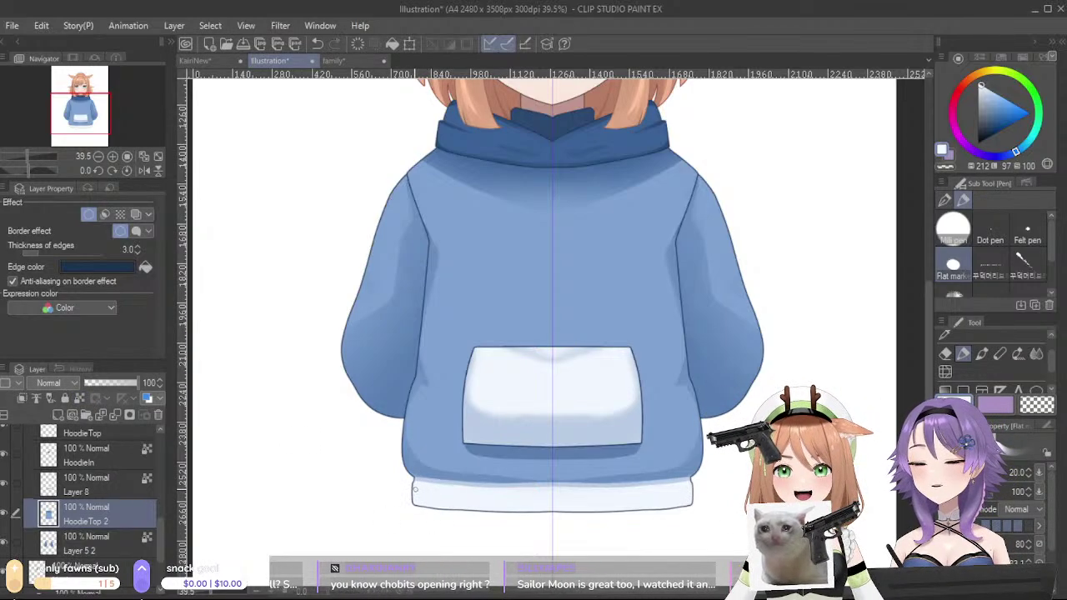
{"action": "key", "text": "ctrl+z"}
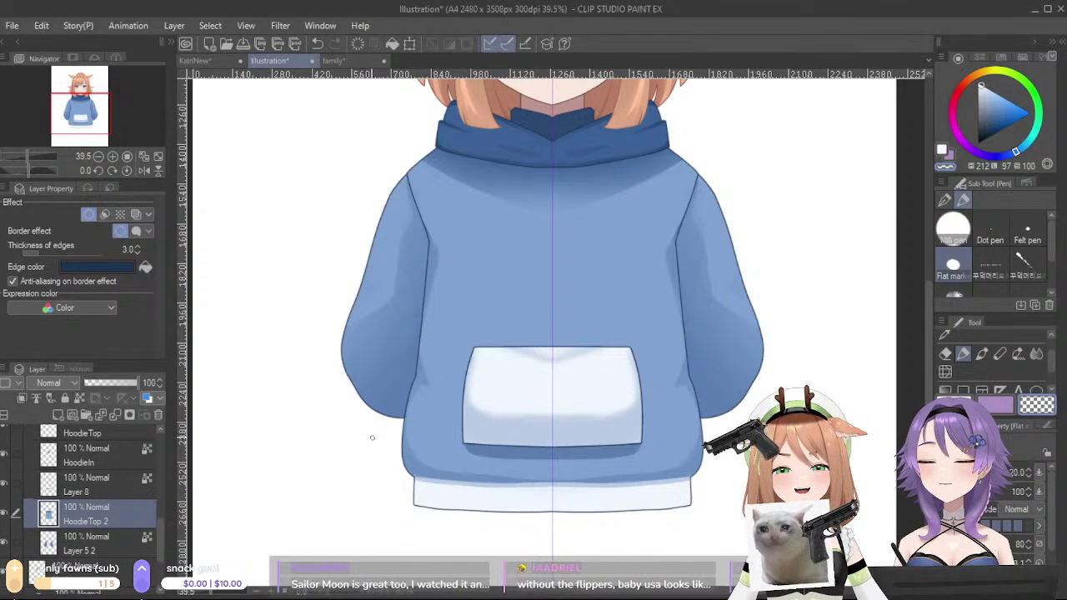
- Show the FrontArms folder and select its Layer 5 for editing
{"action": "scroll", "coordinate": [572, 441], "scroll_direction": "down", "scroll_amount": 5}
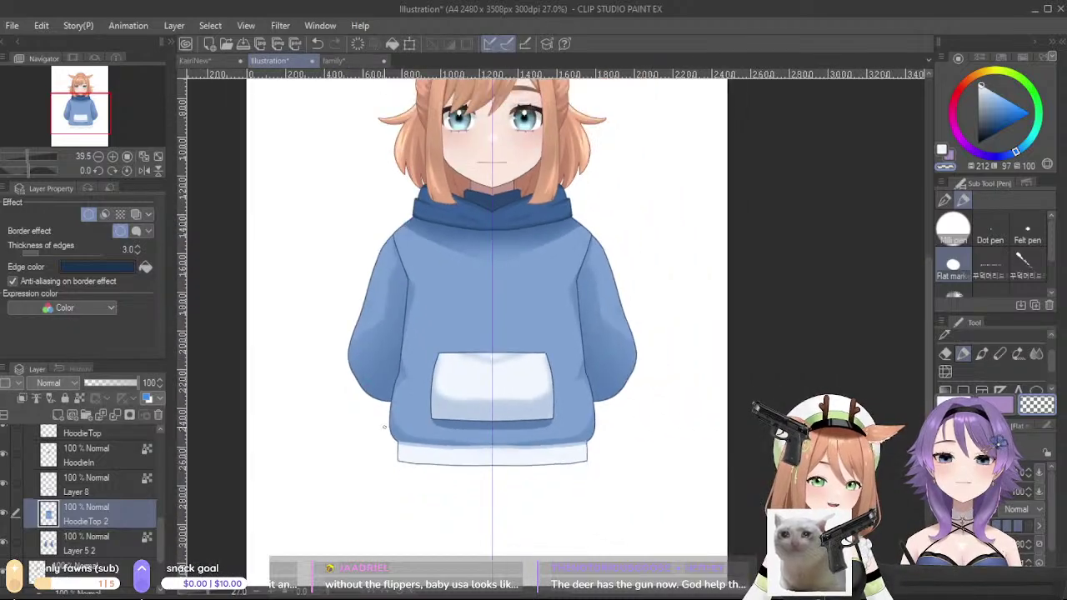
{"action": "scroll", "coordinate": [572, 441], "scroll_direction": "up", "scroll_amount": 3}
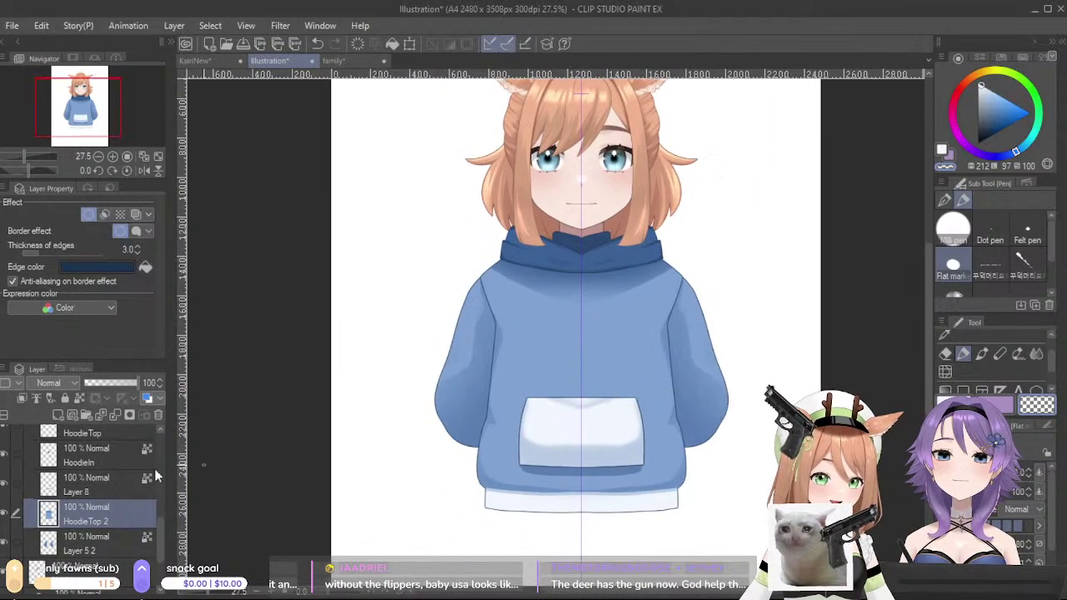
{"action": "scroll", "coordinate": [12, 467], "scroll_direction": "up", "scroll_amount": 5}
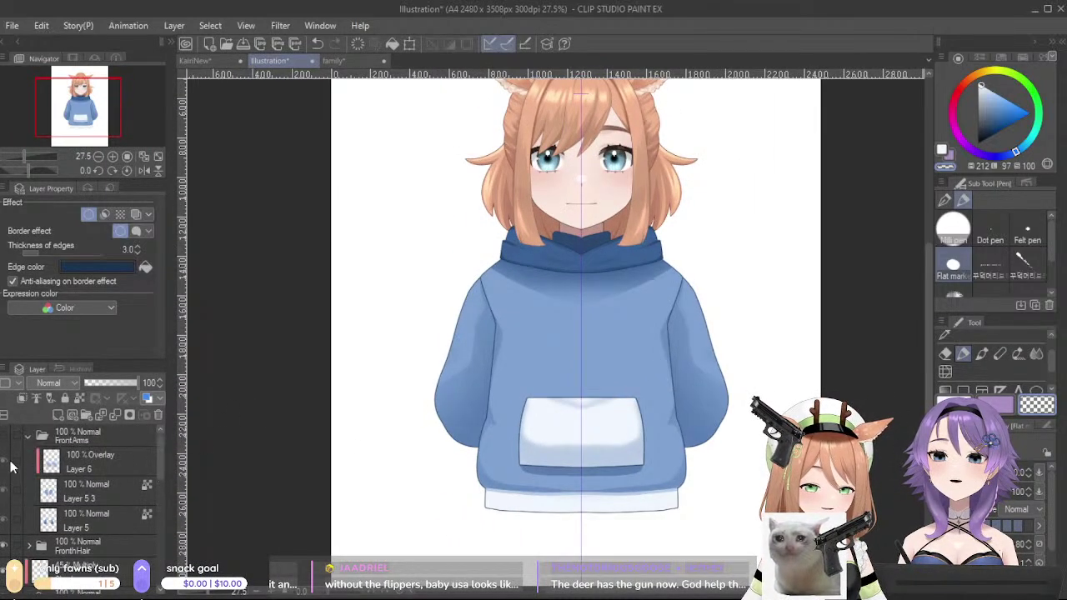
{"action": "left_click", "coordinate": [4, 439]}
{"action": "scroll", "coordinate": [710, 399], "scroll_direction": "down", "scroll_amount": 5}
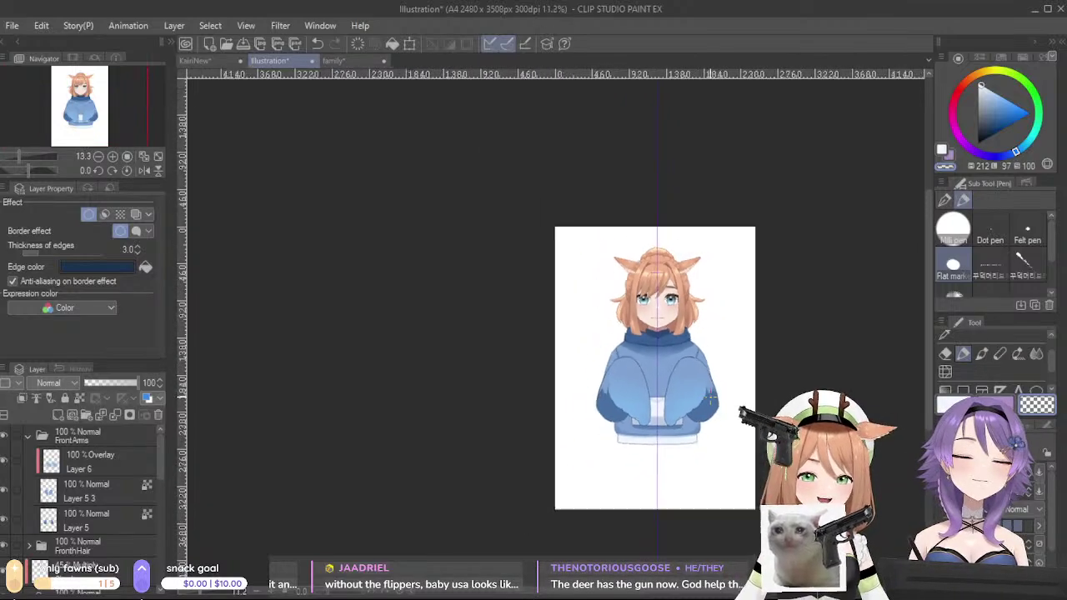
{"action": "scroll", "coordinate": [707, 399], "scroll_direction": "up", "scroll_amount": 4}
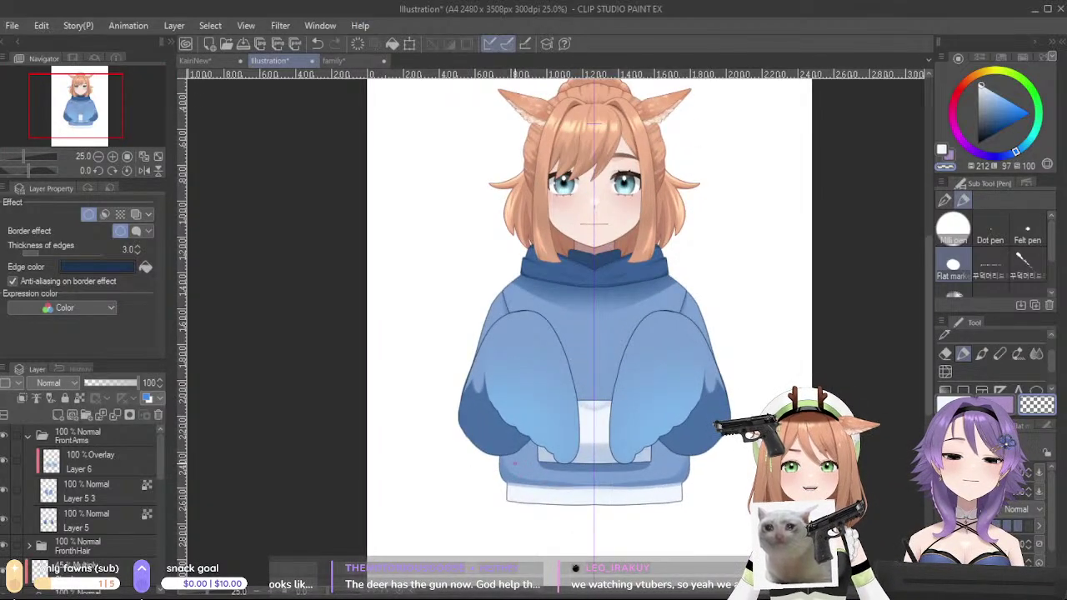
{"action": "left_click", "coordinate": [81, 521]}
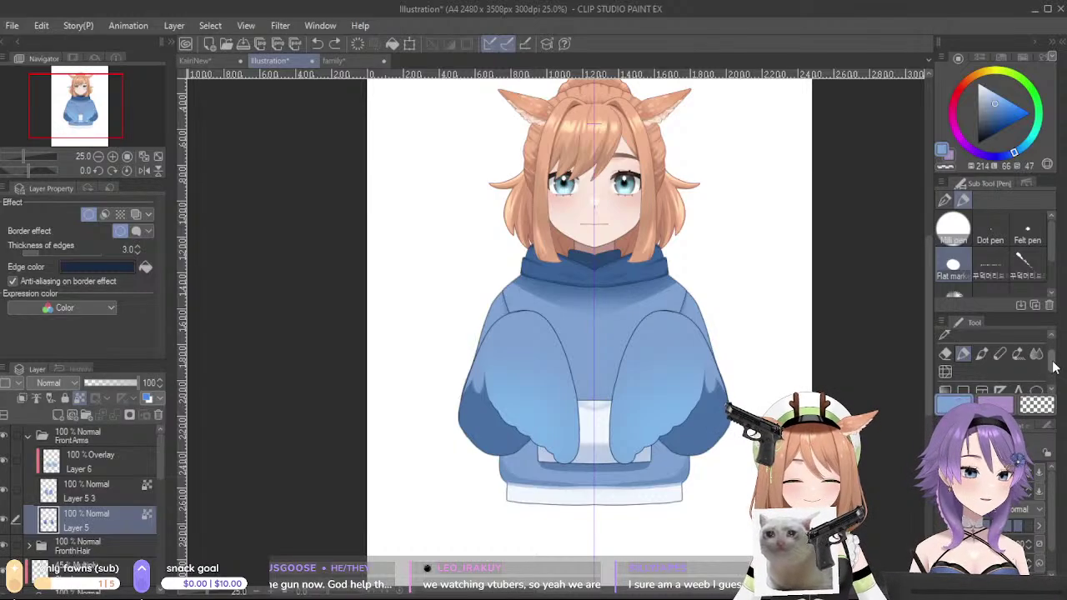
- Try blending the lower sleeves on Layer 5 with a large Soft airbrush in light blue
{"action": "scroll", "coordinate": [1033, 366], "scroll_direction": "down", "scroll_amount": 1}
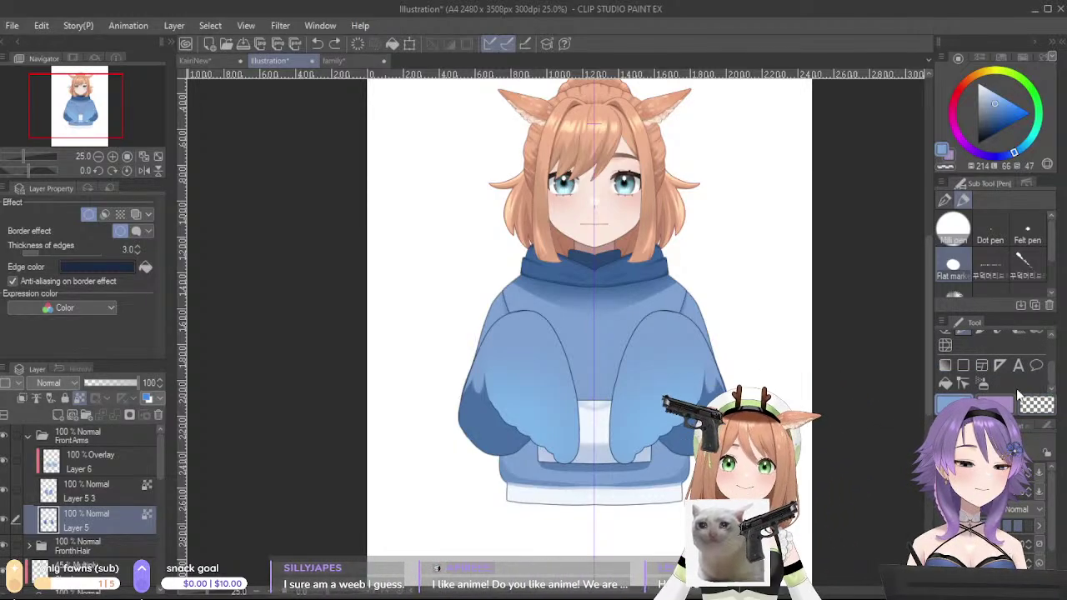
{"action": "left_click", "coordinate": [981, 383]}
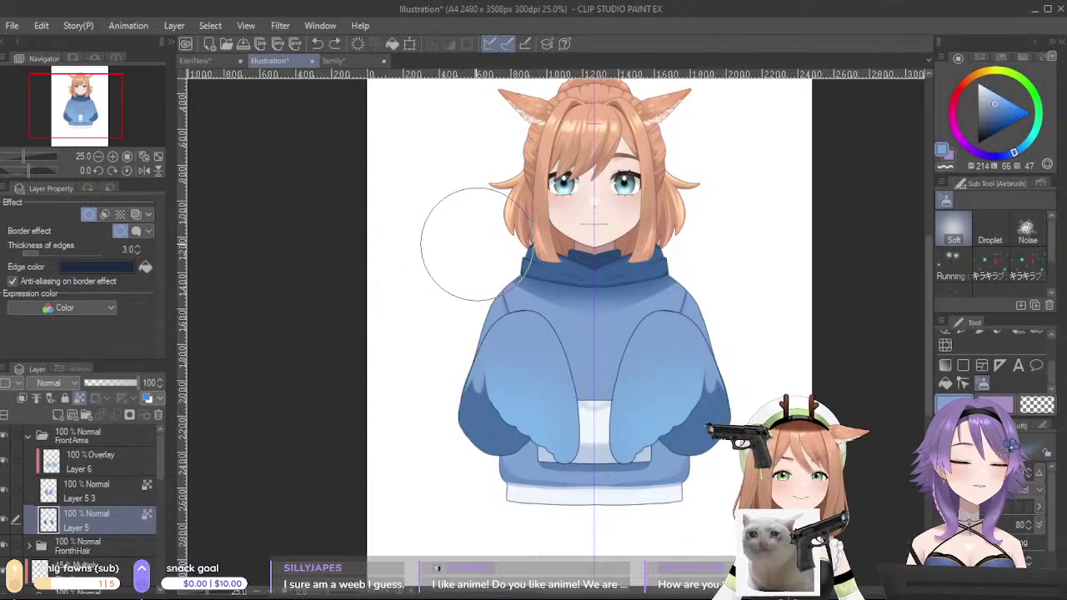
{"action": "left_click_drag", "start_coordinate": [463, 446], "coordinate": [516, 465]}
{"action": "key", "text": "ctrl+z"}
{"action": "left_click_drag", "start_coordinate": [466, 434], "coordinate": [541, 469]}
{"action": "key", "text": "ctrl+z"}
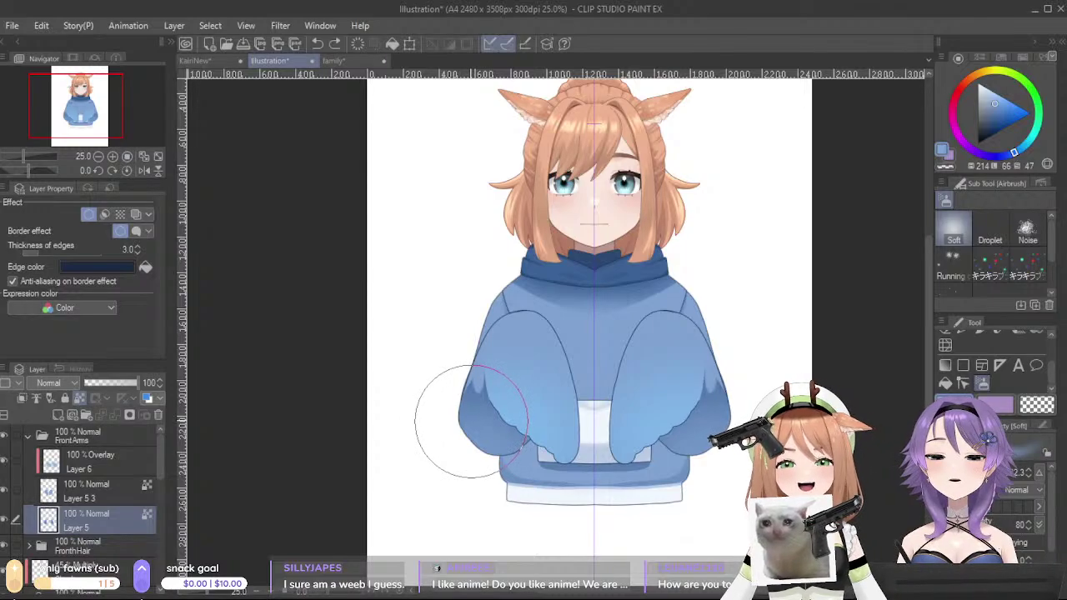
{"action": "left_click_drag", "start_coordinate": [470, 420], "coordinate": [531, 483]}
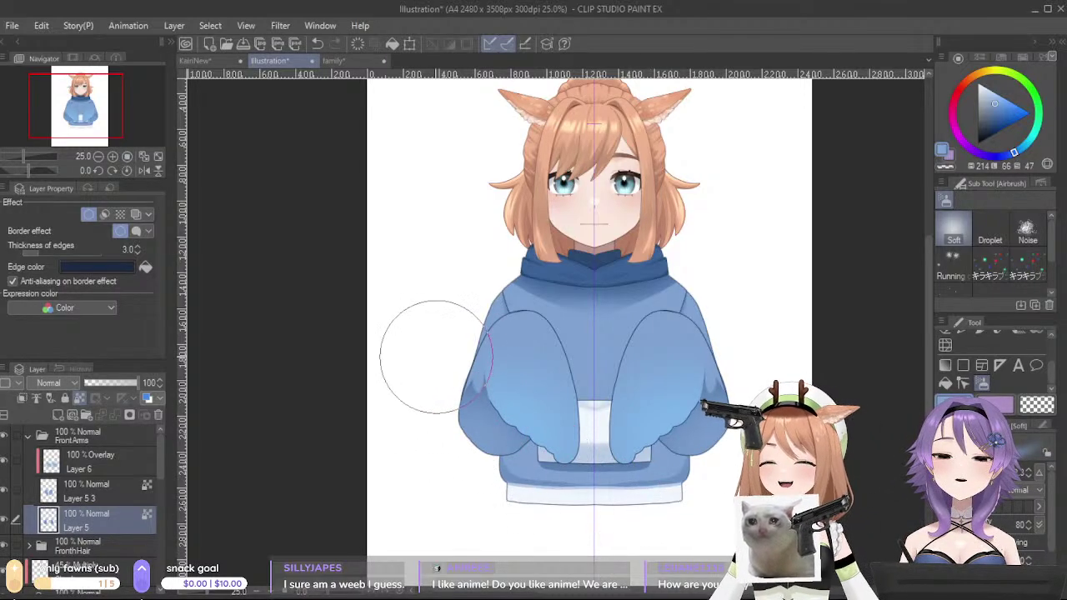
{"action": "key", "text": "ctrl+z"}
- Switch to the Flat marker with blue sampled from the hoodie and try a fold stroke on the outer sleeves' lower edge on Layer 5
{"action": "left_click", "coordinate": [541, 290], "text": "alt"}
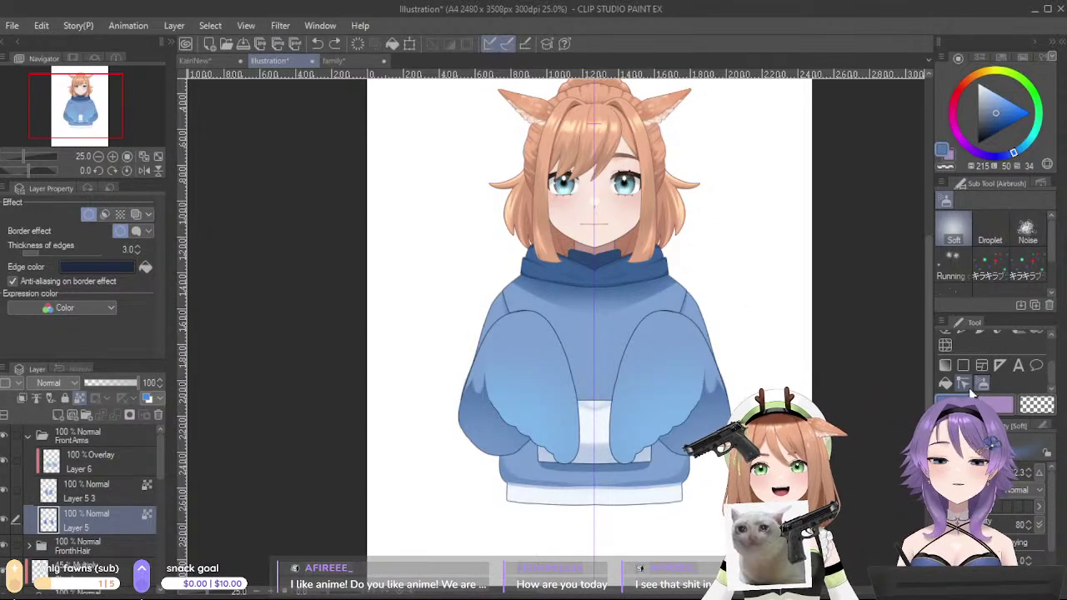
{"action": "scroll", "coordinate": [1051, 379], "scroll_direction": "up", "scroll_amount": 2}
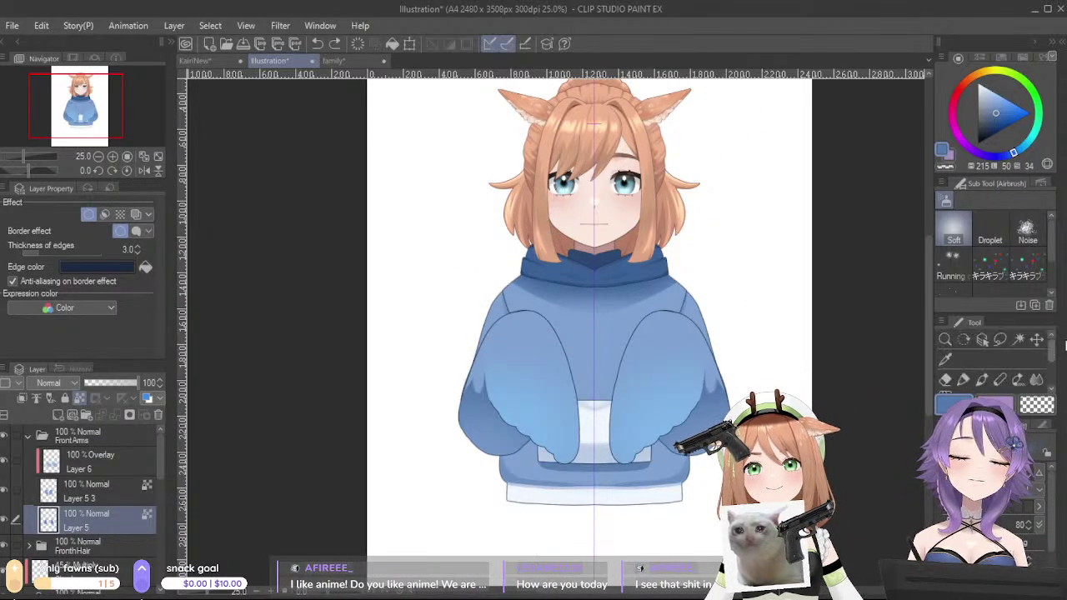
{"action": "left_click", "coordinate": [963, 379]}
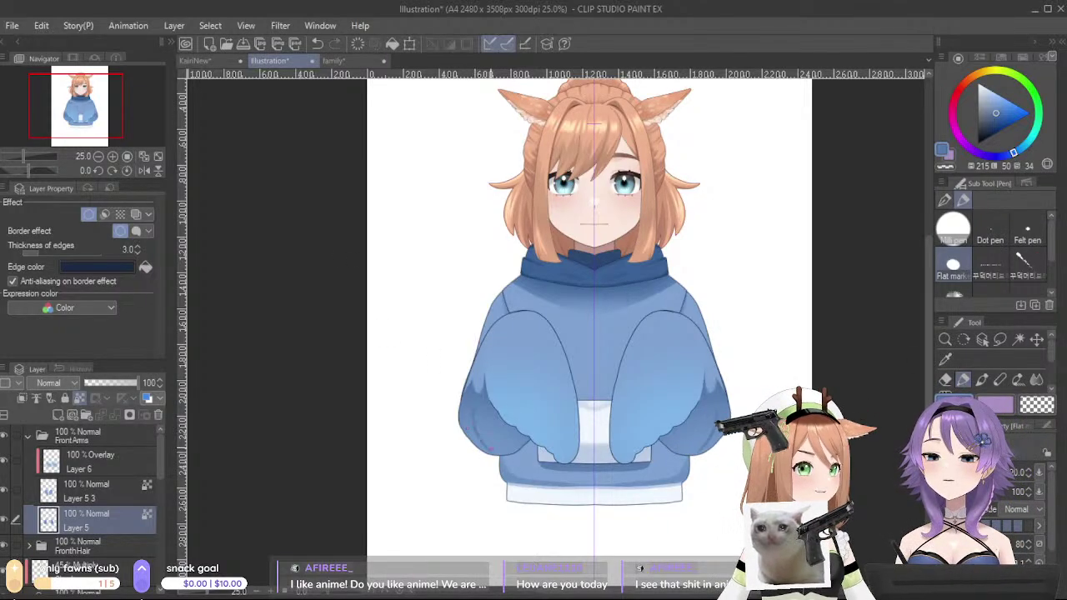
{"action": "key", "text": "ctrl+z"}
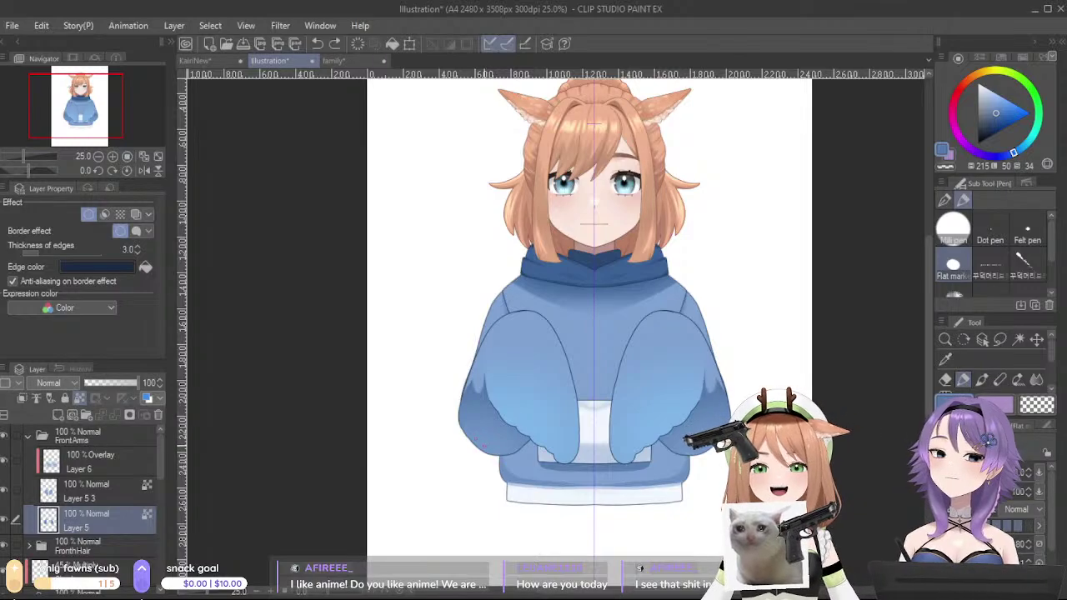
{"action": "left_click", "coordinate": [540, 324], "text": "alt"}
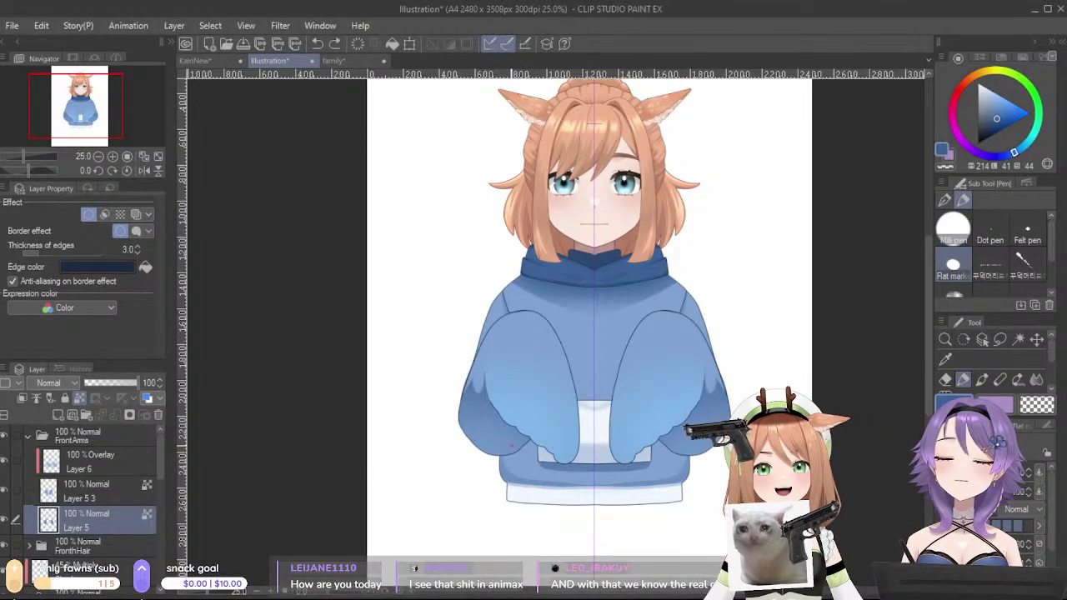
{"action": "left_click_drag", "start_coordinate": [473, 414], "coordinate": [511, 454]}
{"action": "key", "text": "ctrl+z"}
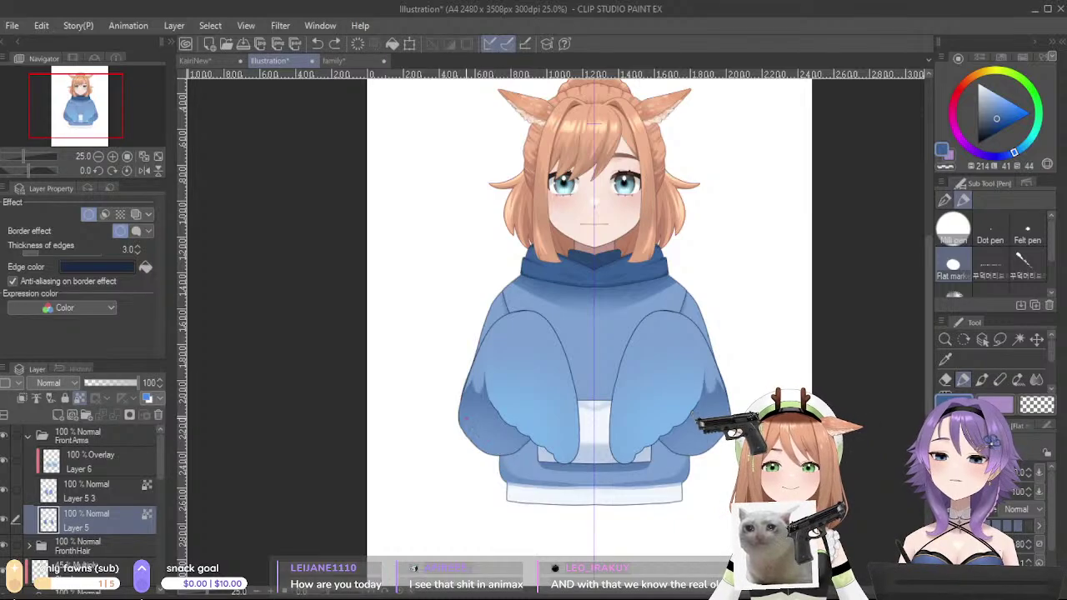
- Enlarge the Flat marker and paint subtle blue shading along the bottom of the outer sleeves on Layer 5
{"action": "left_click", "coordinate": [473, 403], "text": "alt"}
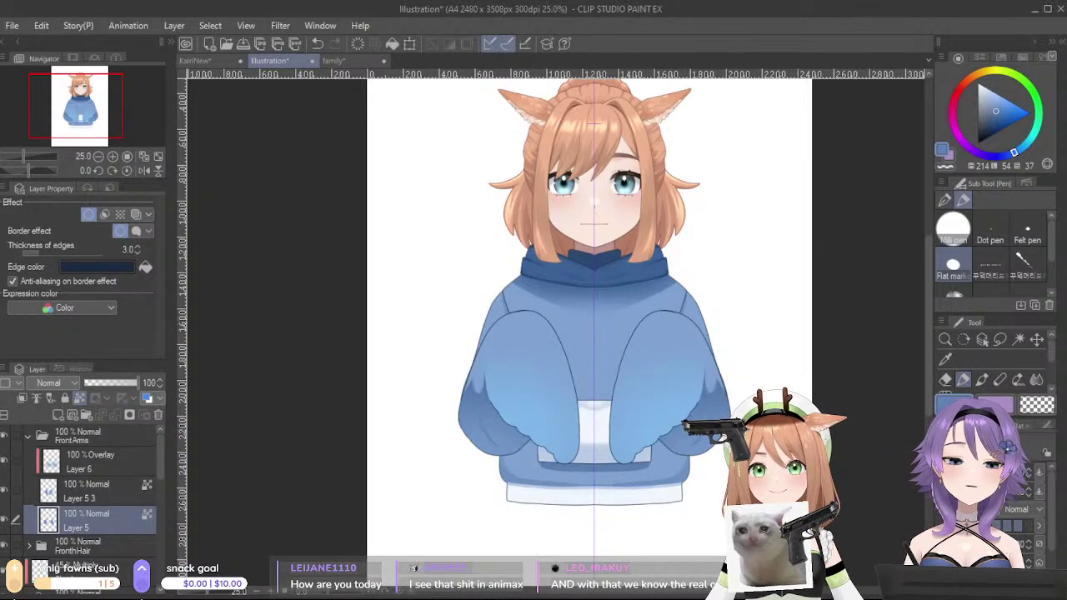
{"action": "key", "text": "]"}
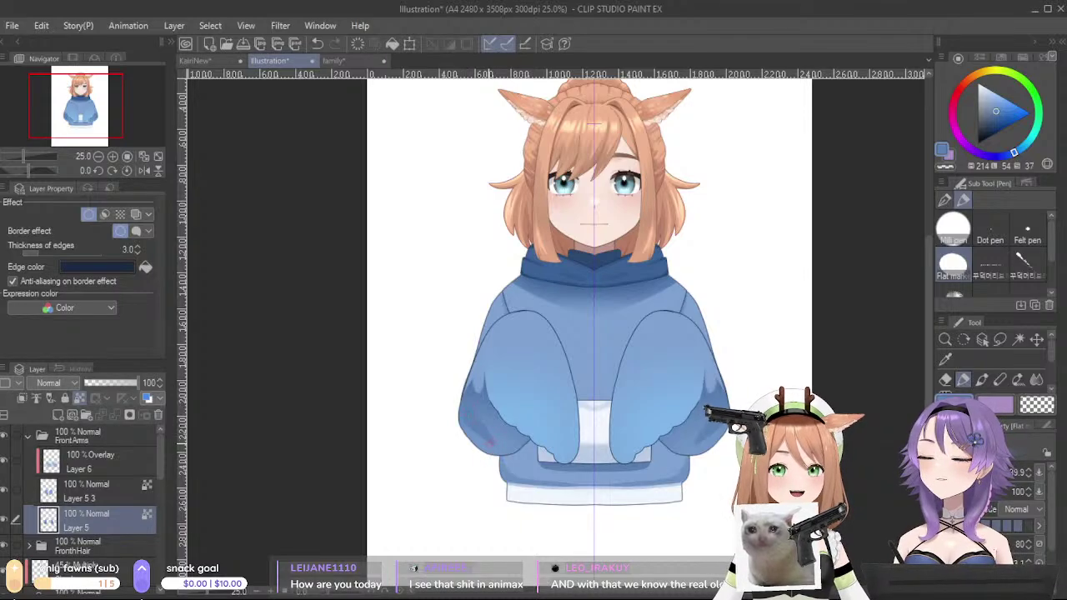
{"action": "left_click", "coordinate": [492, 442], "text": "alt"}
{"action": "left_click_drag", "start_coordinate": [475, 431], "coordinate": [489, 442]}
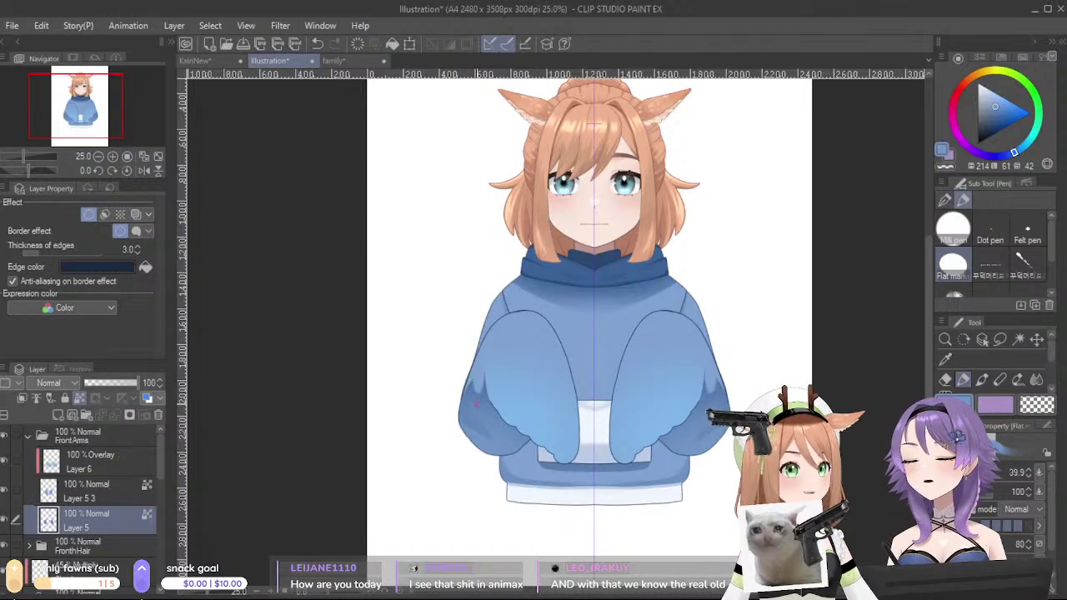
- Touch up the dark elbow folds on the outer sleeves using blues sampled from the surrounding fabric
{"action": "left_click", "coordinate": [472, 404], "text": "alt"}
{"action": "left_click", "coordinate": [472, 389], "text": "alt"}
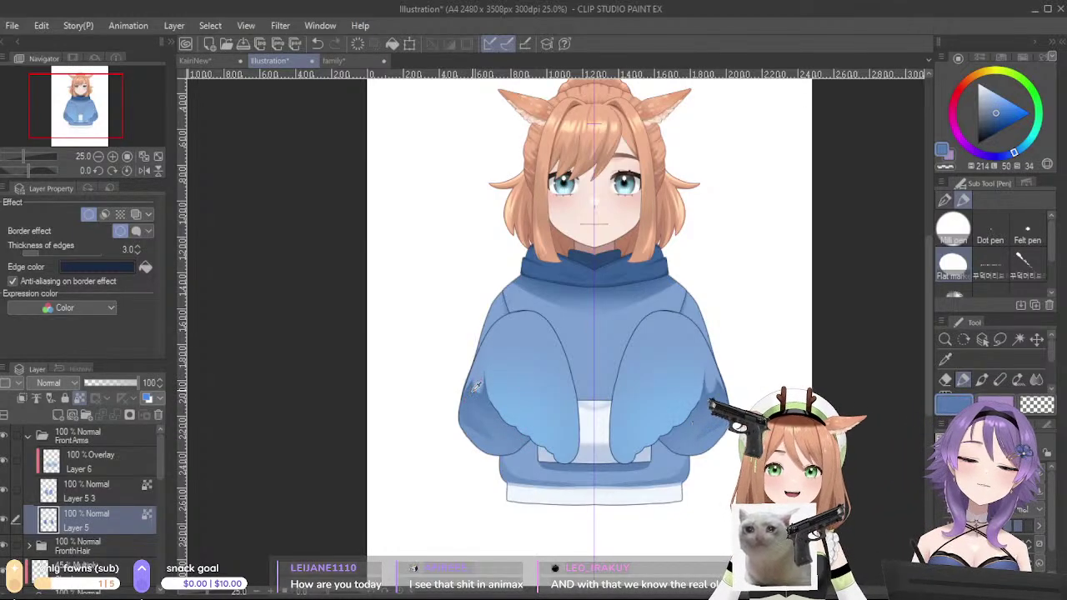
{"action": "mouse_move", "coordinate": [470, 387]}
{"action": "left_mouse_down"}
{"action": "mouse_move", "coordinate": [471, 359]}
{"action": "mouse_move", "coordinate": [471, 368]}
{"action": "left_mouse_up"}
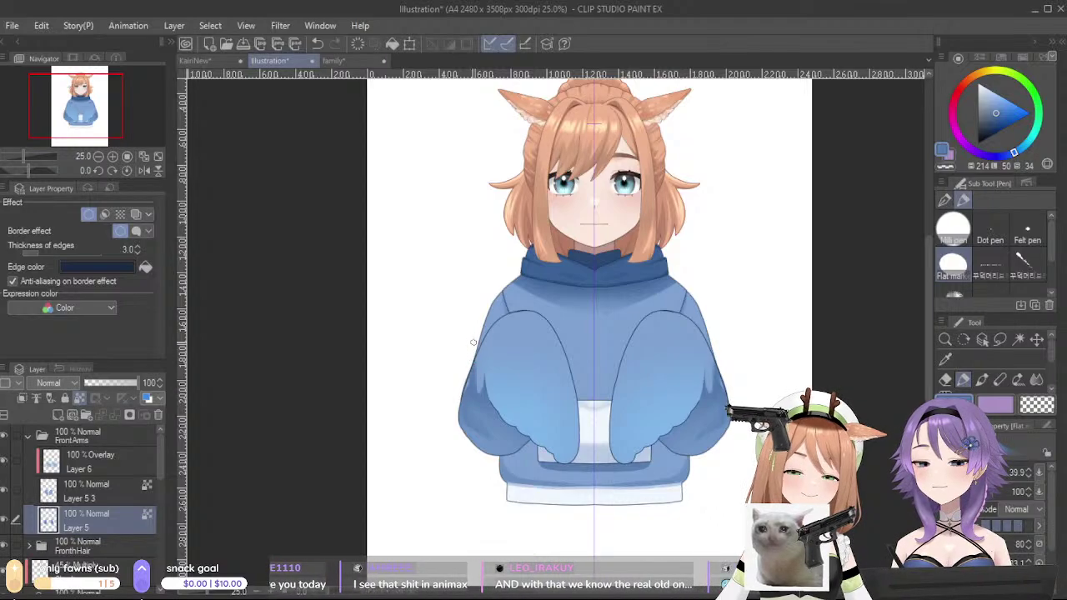
{"action": "left_click", "coordinate": [486, 371], "text": "alt"}
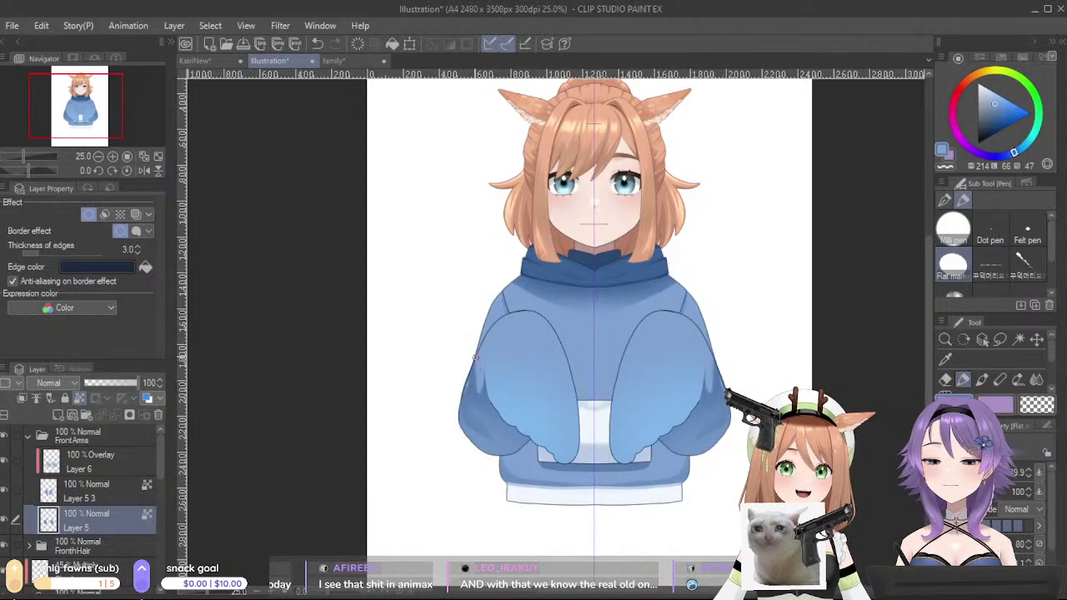
{"action": "left_click", "coordinate": [473, 392], "text": "alt"}
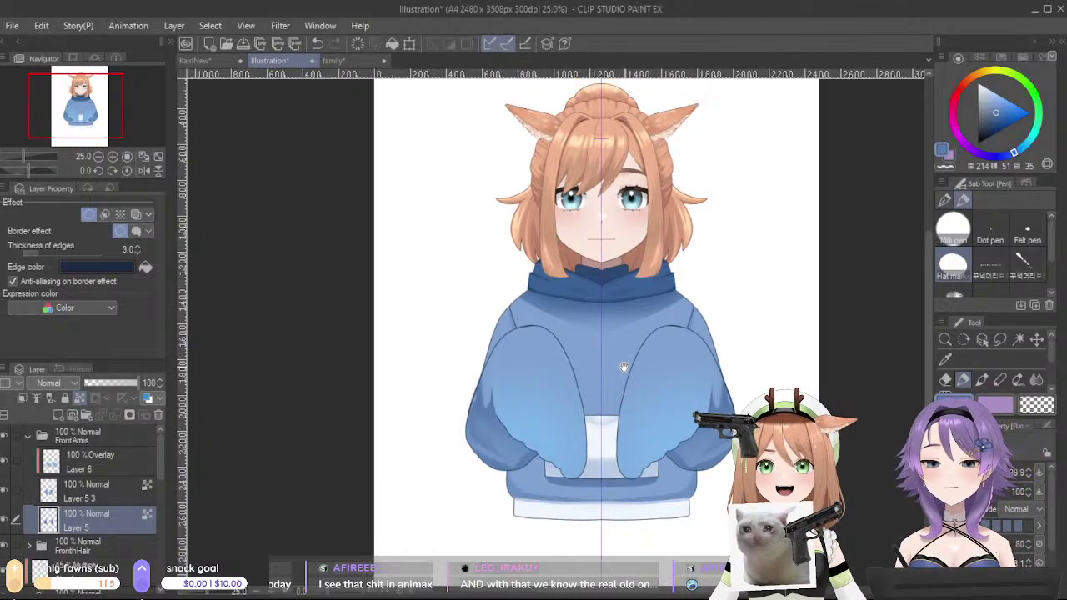
- Merge the Overlay Layer 6 down into Layer 5 3 and add a new clipped layer above it set to Multiply
{"action": "left_click", "coordinate": [107, 482]}
{"action": "left_click", "coordinate": [108, 461]}
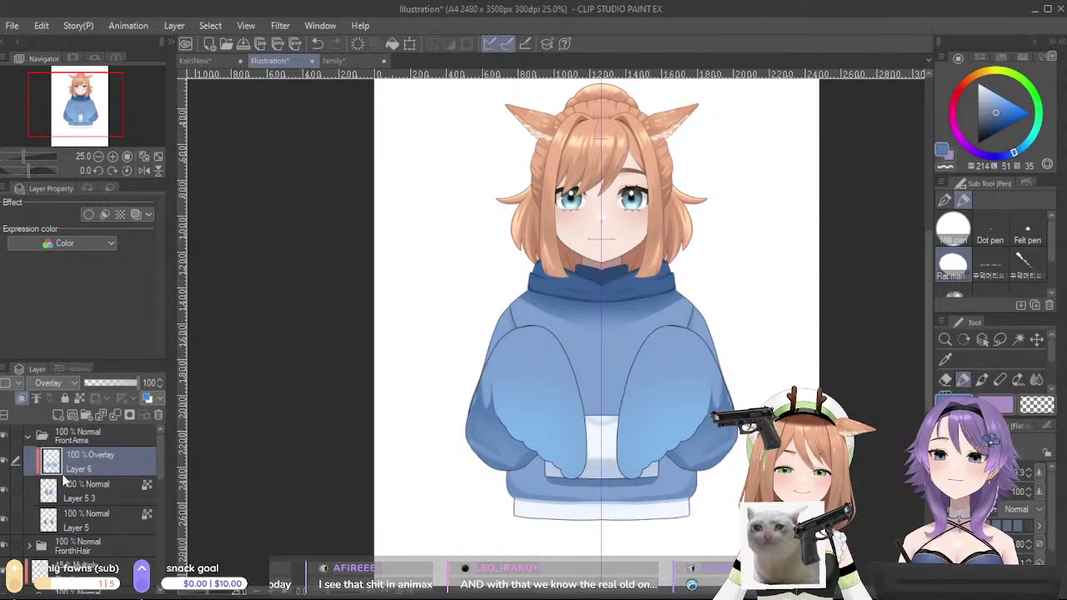
{"action": "left_click", "coordinate": [94, 490]}
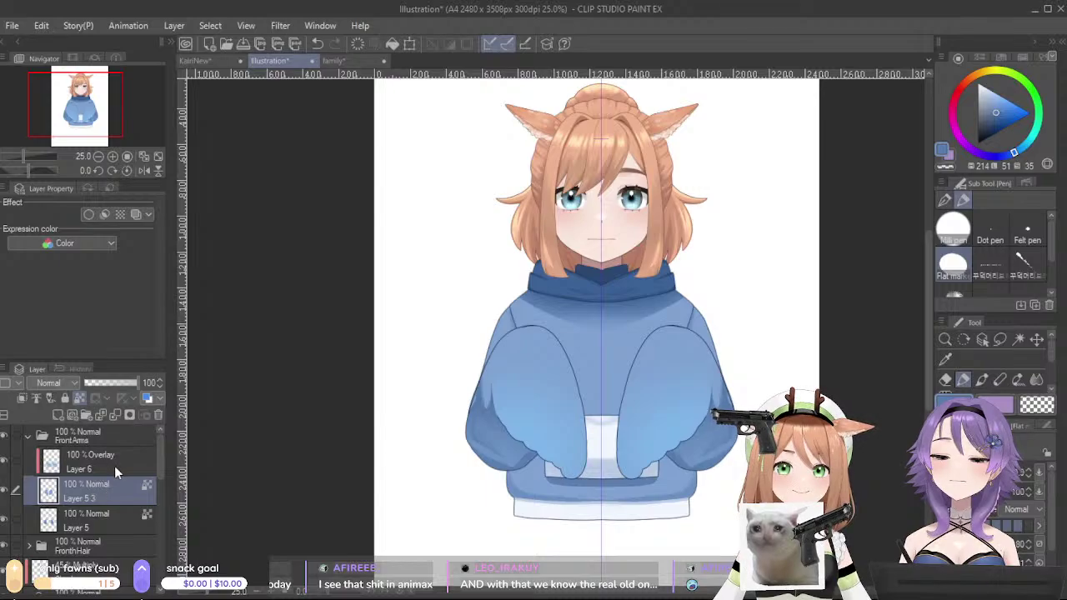
{"action": "left_click", "coordinate": [114, 416]}
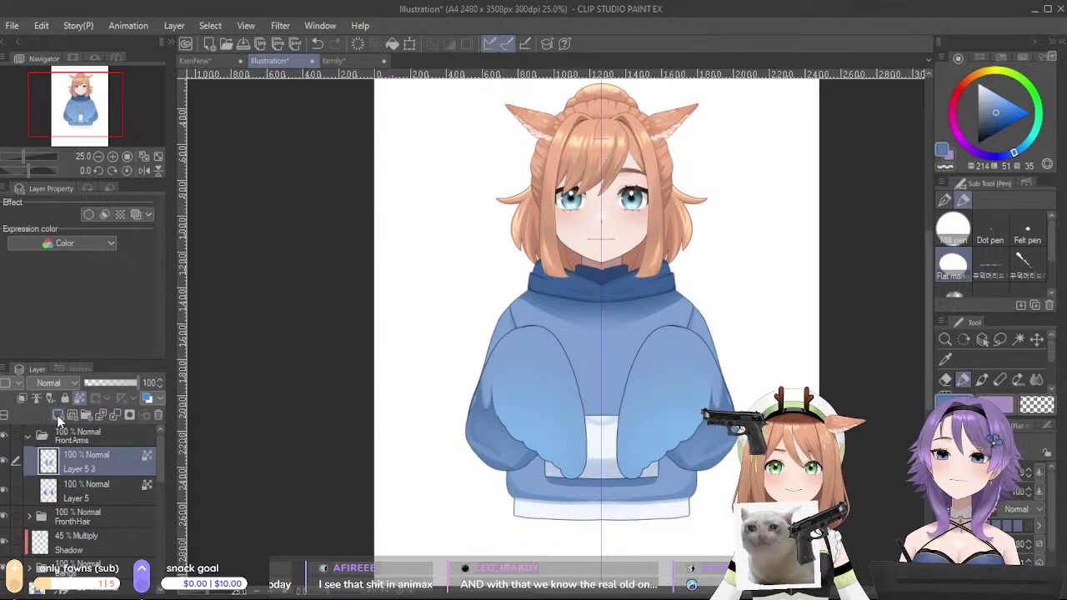
{"action": "left_click", "coordinate": [57, 415]}
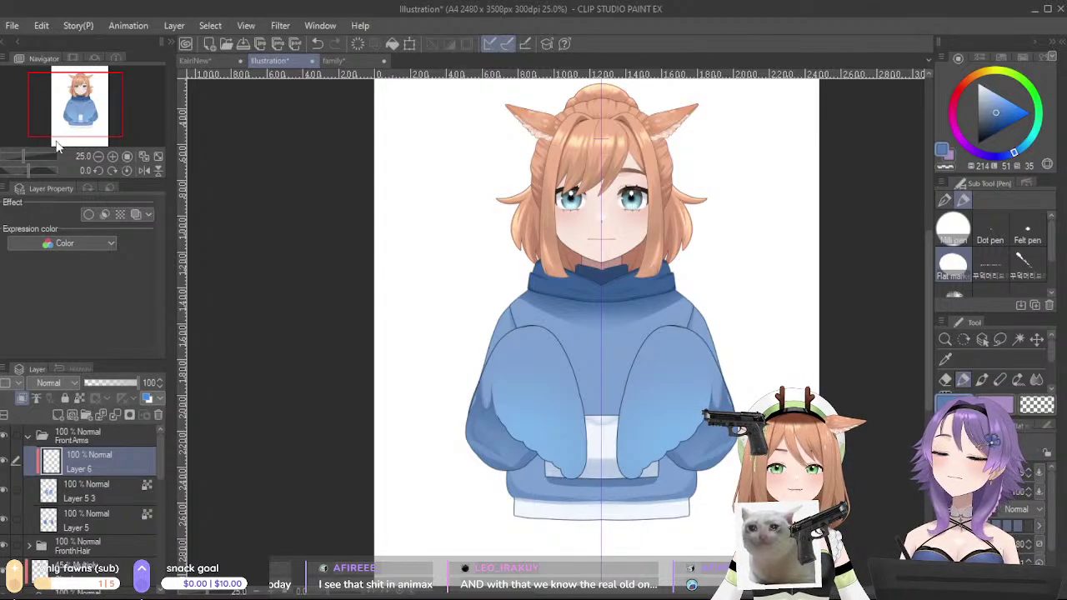
{"action": "left_click", "coordinate": [55, 28]}
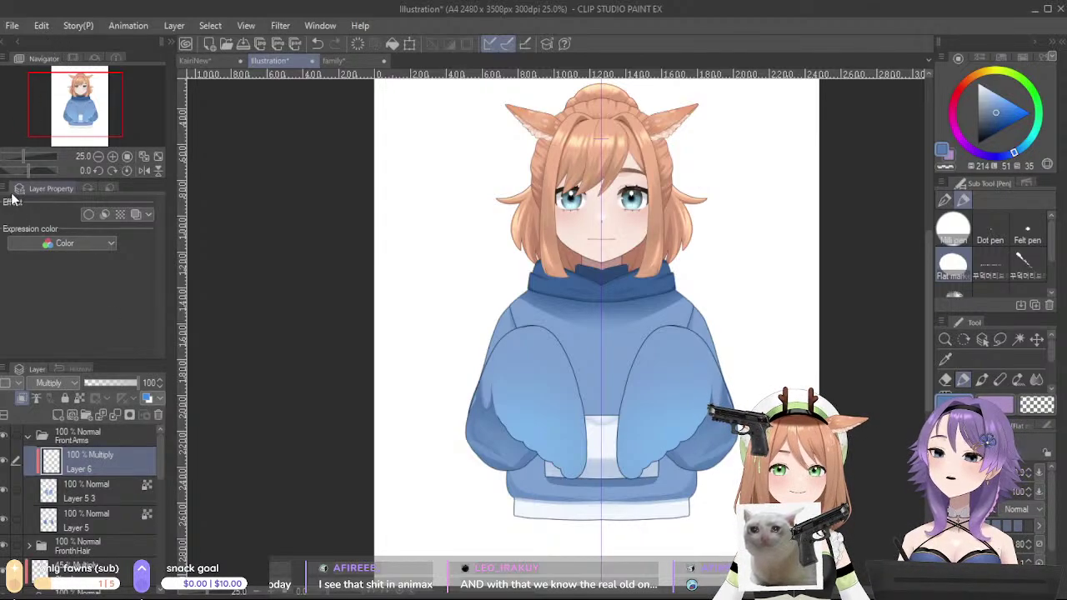
- Paint a vertical fold near the outer side of the front arms on the Multiply layer and taper it with transparent colour
{"action": "mouse_move", "coordinate": [501, 363]}
{"action": "left_mouse_down"}
{"action": "mouse_move", "coordinate": [513, 439]}
{"action": "mouse_move", "coordinate": [505, 380]}
{"action": "mouse_move", "coordinate": [512, 427]}
{"action": "left_mouse_up"}
{"action": "key", "text": "ctrl+z"}
{"action": "key", "text": "ctrl+z"}
{"action": "key", "text": "ctrl+z"}
{"action": "key", "text": "ctrl+z"}
{"action": "key", "text": "c"}
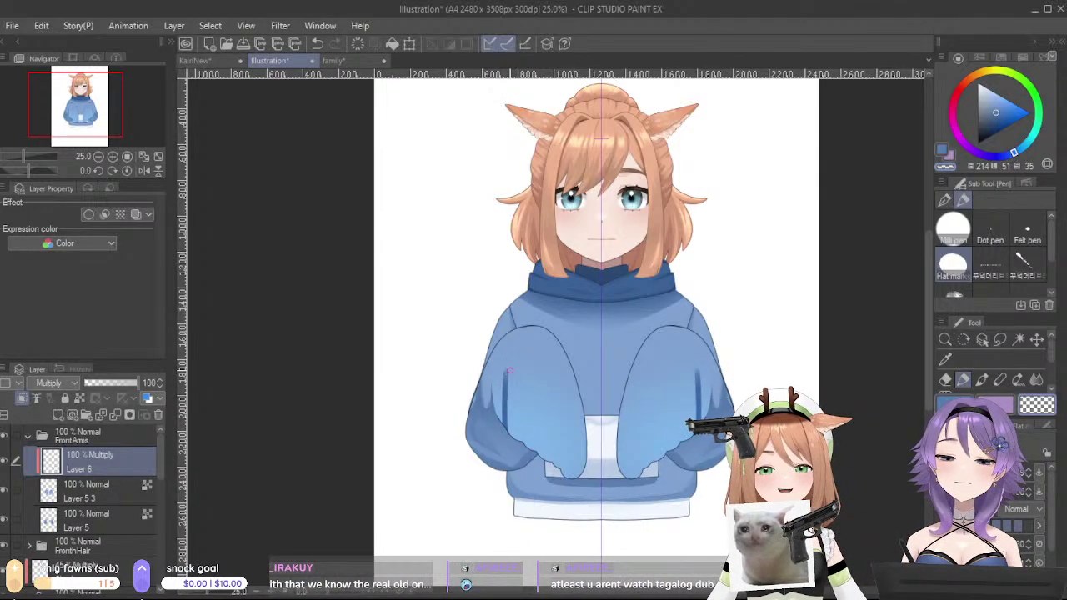
{"action": "left_click_drag", "start_coordinate": [509, 368], "coordinate": [511, 413]}
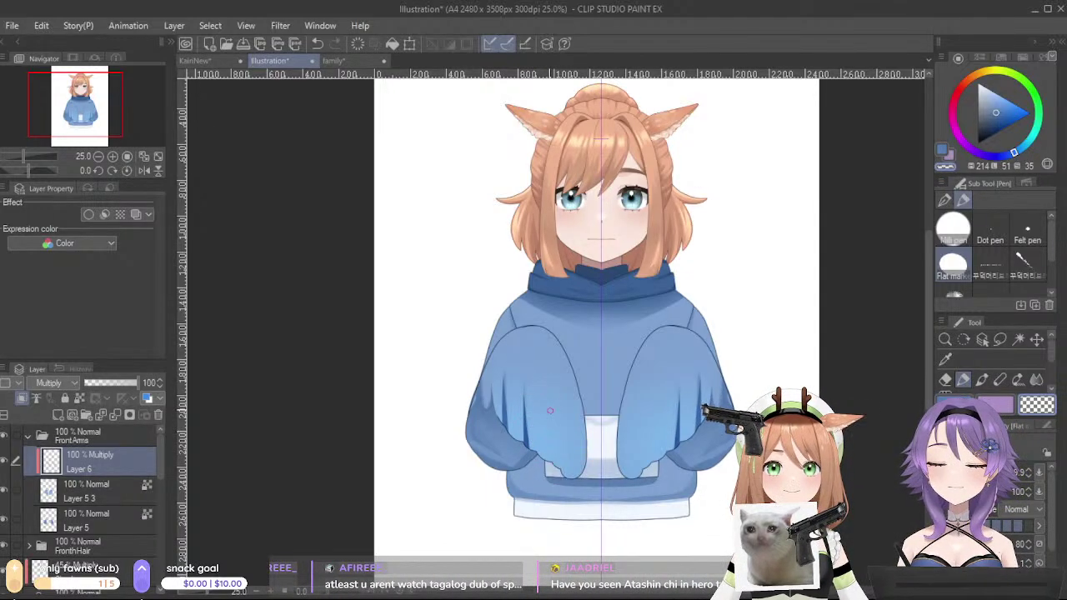
- Add another vertical fold further inward on the front arms and trim its inner side to a thin taper
{"action": "key", "text": "x"}
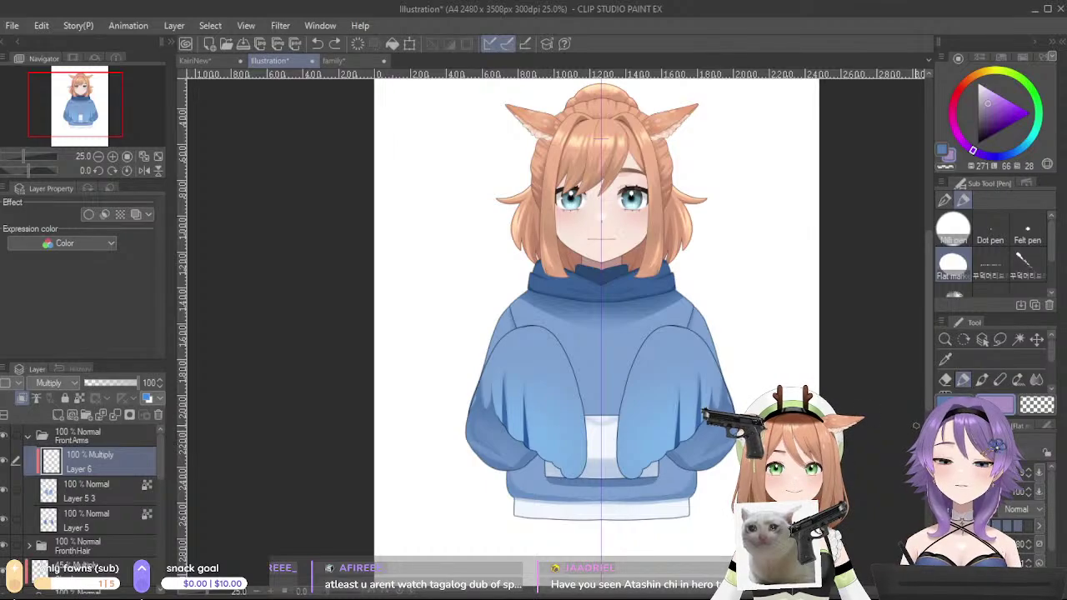
{"action": "key", "text": "x"}
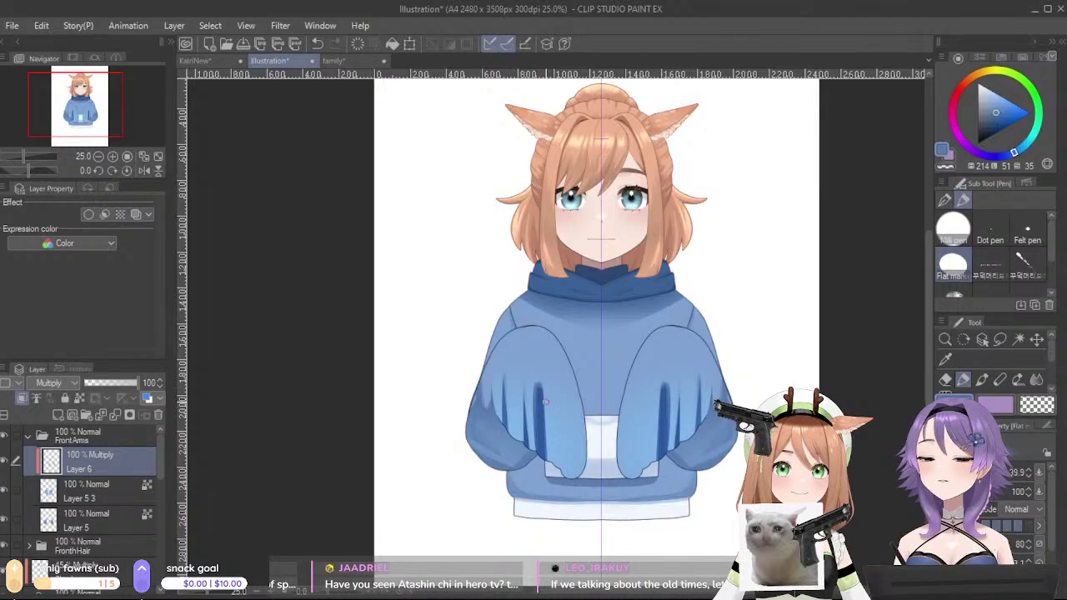
{"action": "key", "text": "x"}
{"action": "key", "text": "x"}
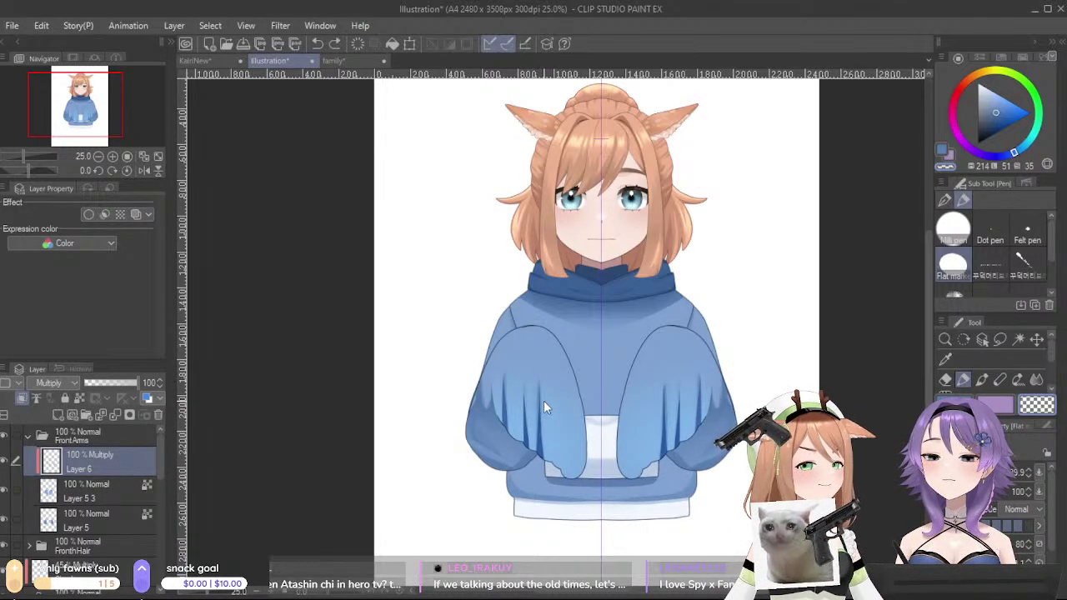
{"action": "left_click_drag", "start_coordinate": [545, 393], "coordinate": [545, 475]}
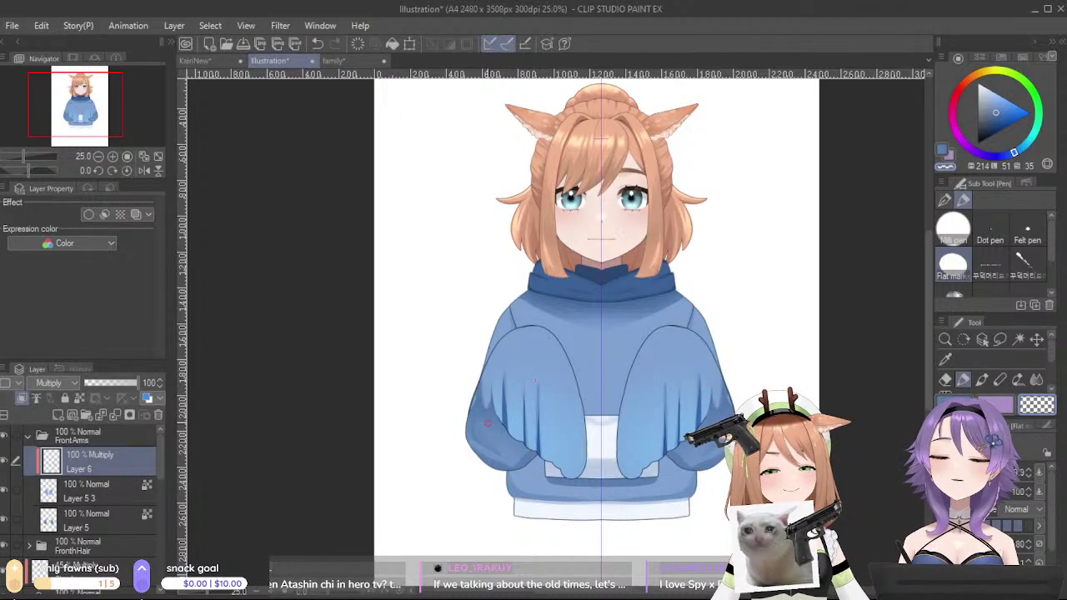
- Redo the transparent trimming of the outer fold on the front arms to thin its upper part
{"action": "key", "text": "ctrl+z"}
{"action": "key", "text": "ctrl+y"}
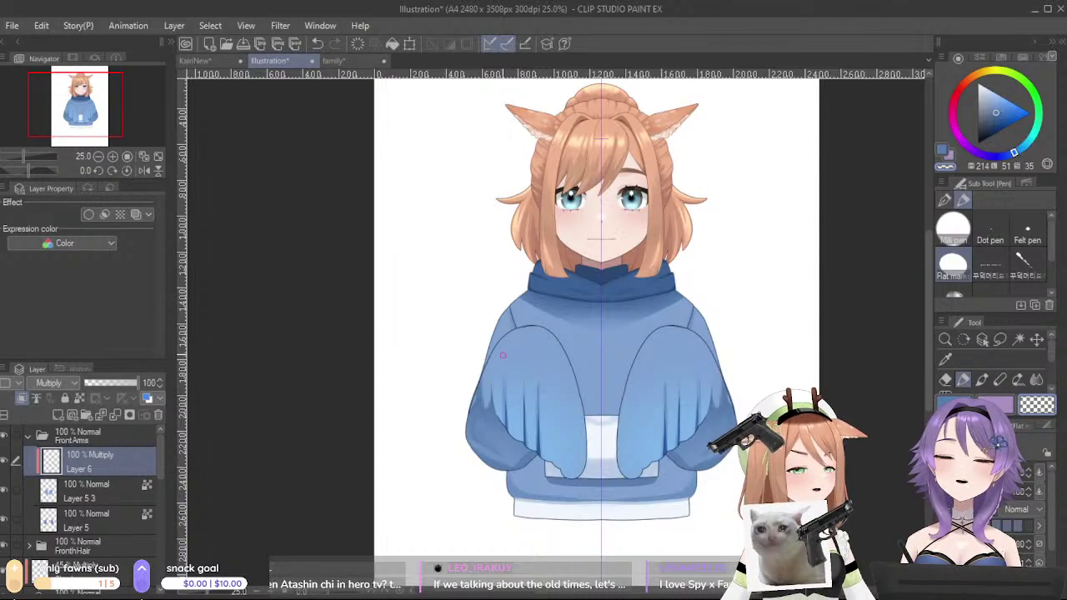
{"action": "key", "text": "ctrl+z"}
{"action": "left_click_drag", "start_coordinate": [503, 375], "coordinate": [499, 425]}
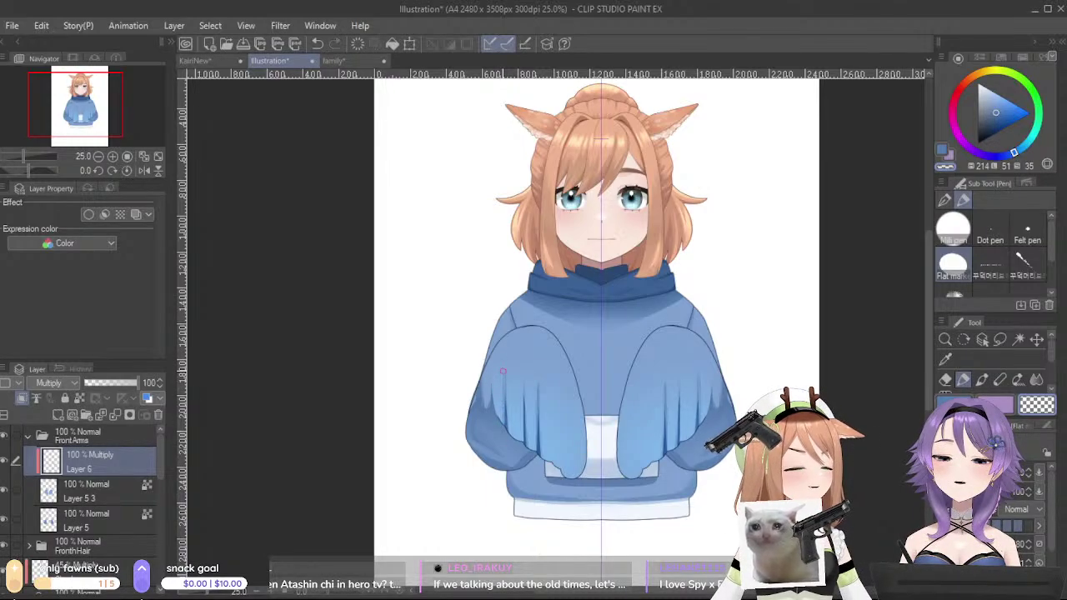
{"action": "key", "text": "ctrl+z"}
{"action": "left_click_drag", "start_coordinate": [505, 373], "coordinate": [503, 425]}
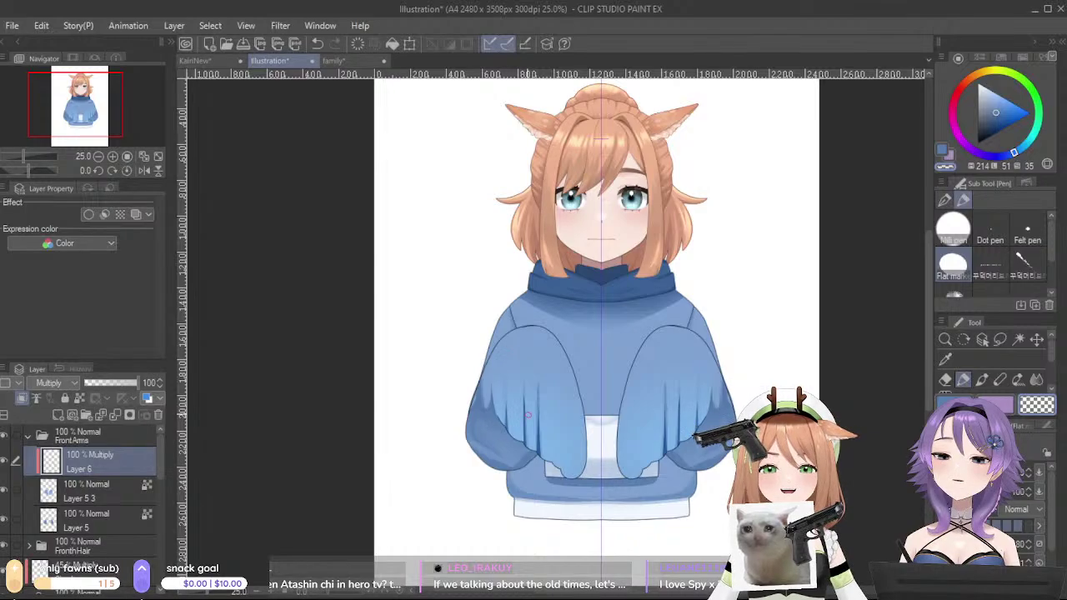
- Sample a blue from the front sleeves, paint a fold rising from near the cuffs, and thin it with transparent colour
{"action": "left_click", "coordinate": [556, 454], "text": "alt"}
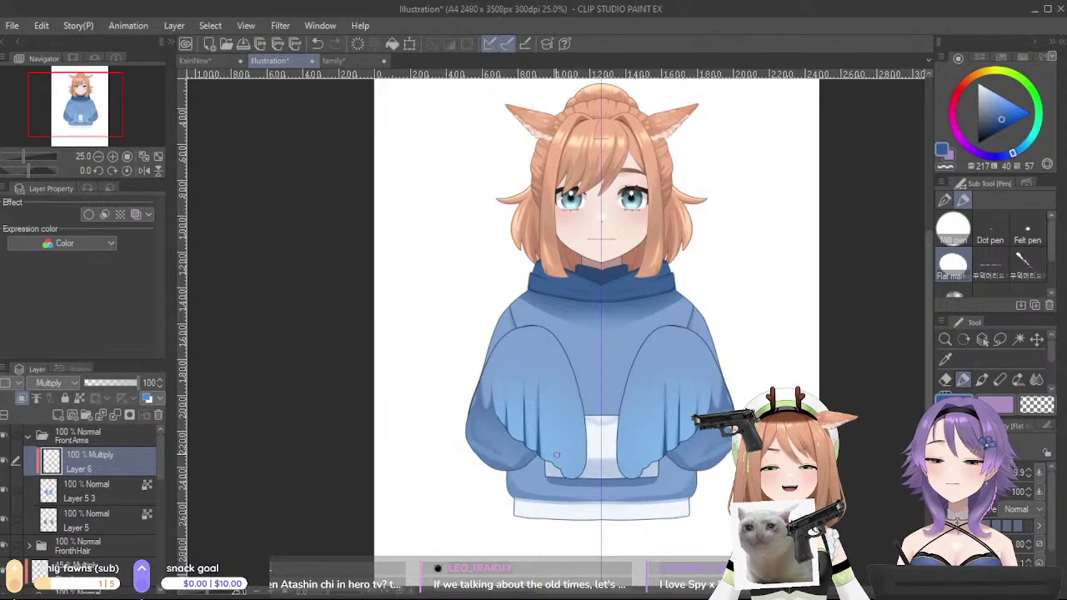
{"action": "left_click_drag", "start_coordinate": [555, 463], "coordinate": [551, 389]}
{"action": "key", "text": "c"}
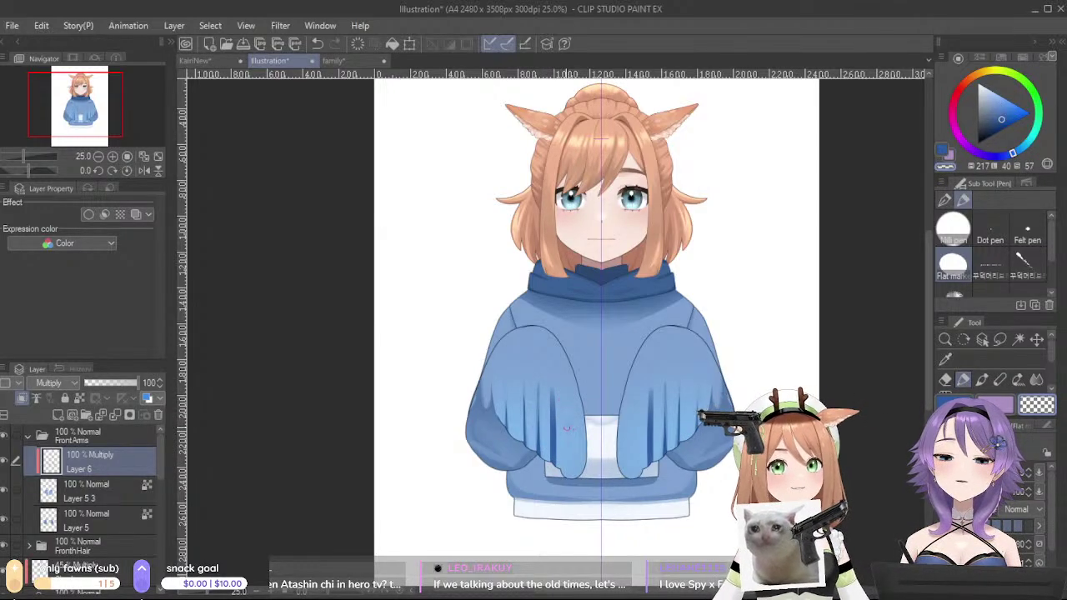
{"action": "left_click_drag", "start_coordinate": [556, 390], "coordinate": [556, 465]}
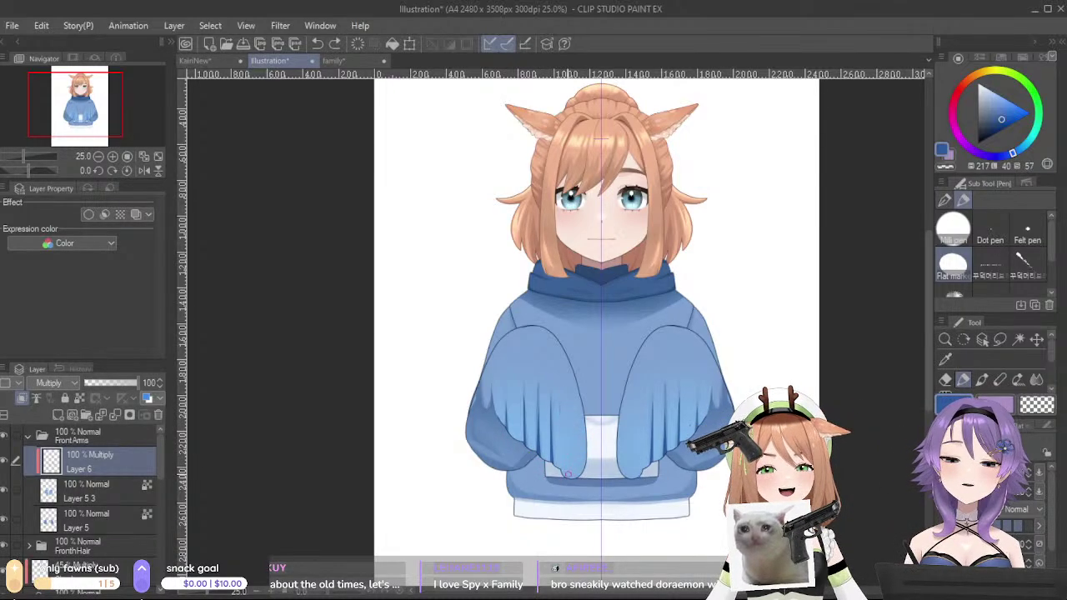
- Draw a short innermost fold rising from the tips of the front sleeves, undoing and repeating strokes until it tapers well
{"action": "key", "text": "ctrl+z"}
{"action": "left_click_drag", "start_coordinate": [569, 479], "coordinate": [564, 417]}
{"action": "key", "text": "ctrl+z"}
{"action": "left_click_drag", "start_coordinate": [567, 478], "coordinate": [564, 393]}
{"action": "key", "text": "ctrl+z"}
{"action": "left_click_drag", "start_coordinate": [565, 482], "coordinate": [563, 408]}
{"action": "left_click_drag", "start_coordinate": [568, 480], "coordinate": [565, 379]}
{"action": "key", "text": "ctrl+z"}
{"action": "left_click_drag", "start_coordinate": [565, 473], "coordinate": [562, 424]}
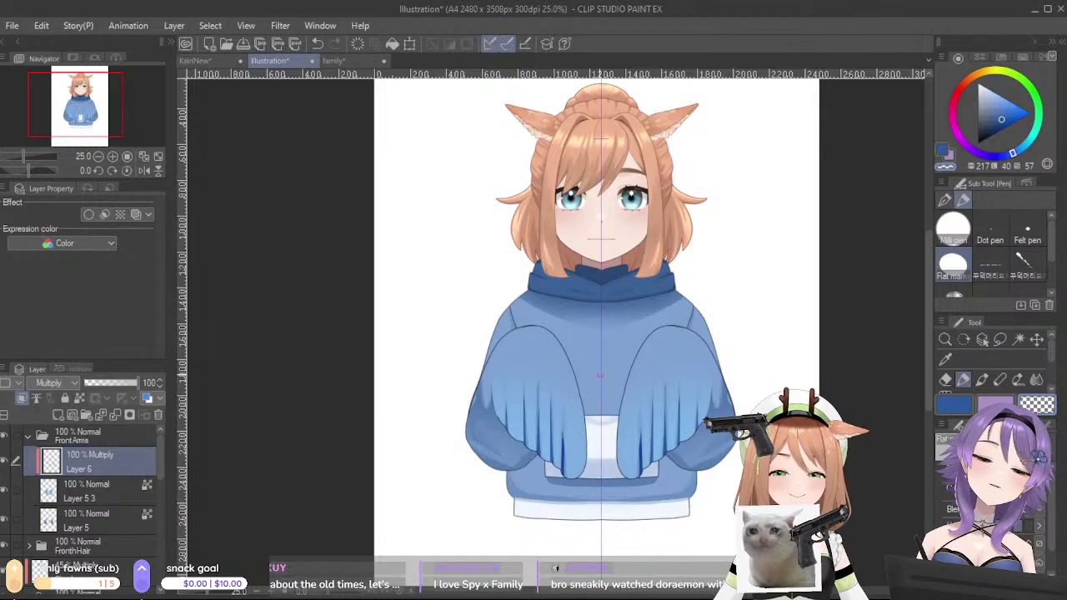
- Switch to the Soft airbrush with a blue sampled from the sleeve and lower the Multiply layer's opacity to 63%
{"action": "scroll", "coordinate": [1055, 376], "scroll_direction": "down", "scroll_amount": 2}
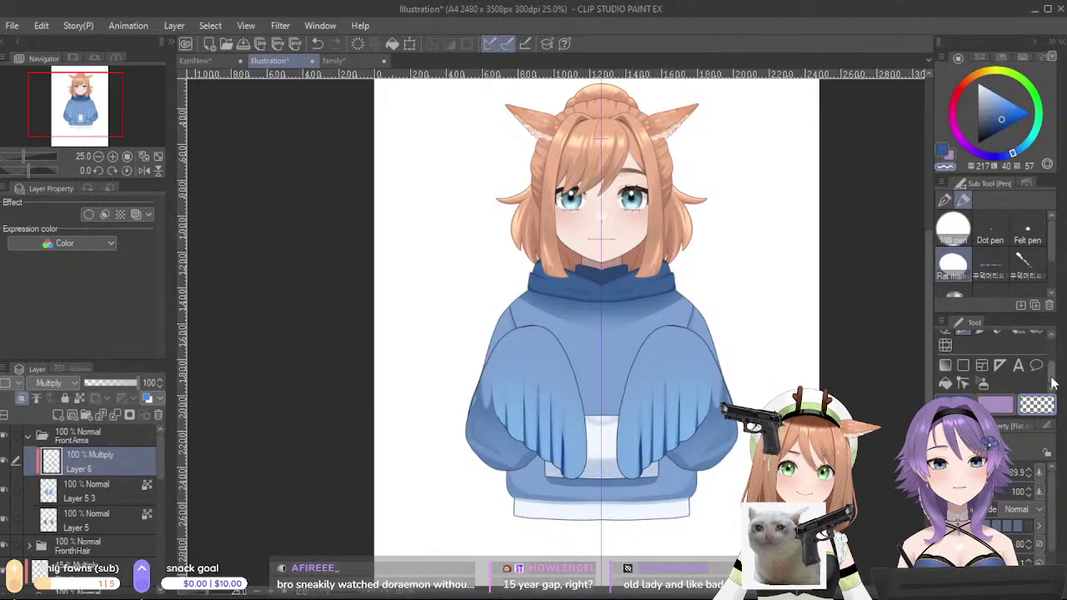
{"action": "left_click", "coordinate": [981, 382]}
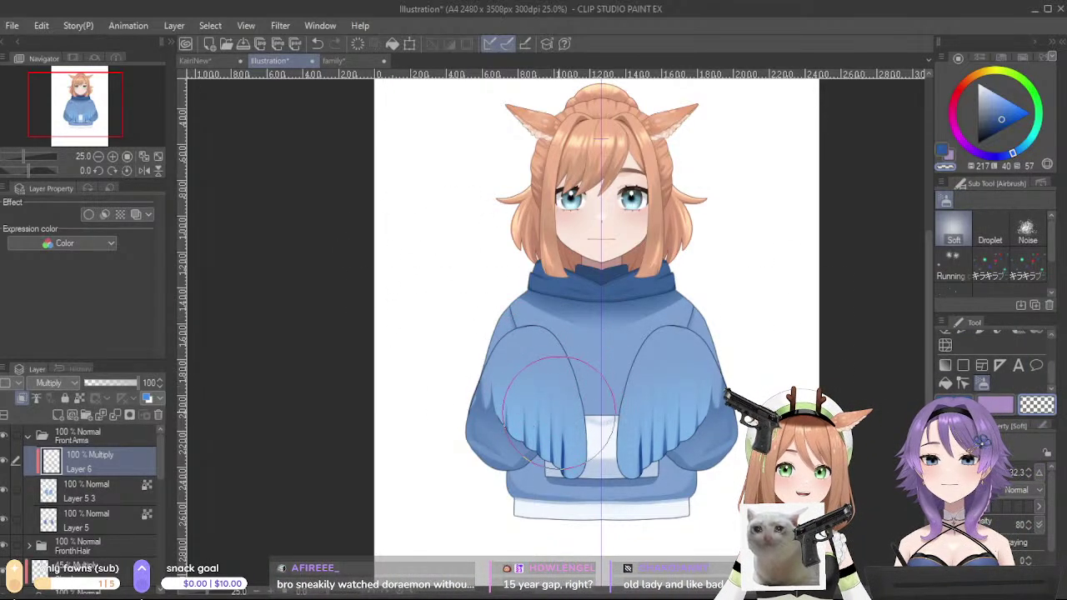
{"action": "left_click", "coordinate": [558, 445], "text": "alt"}
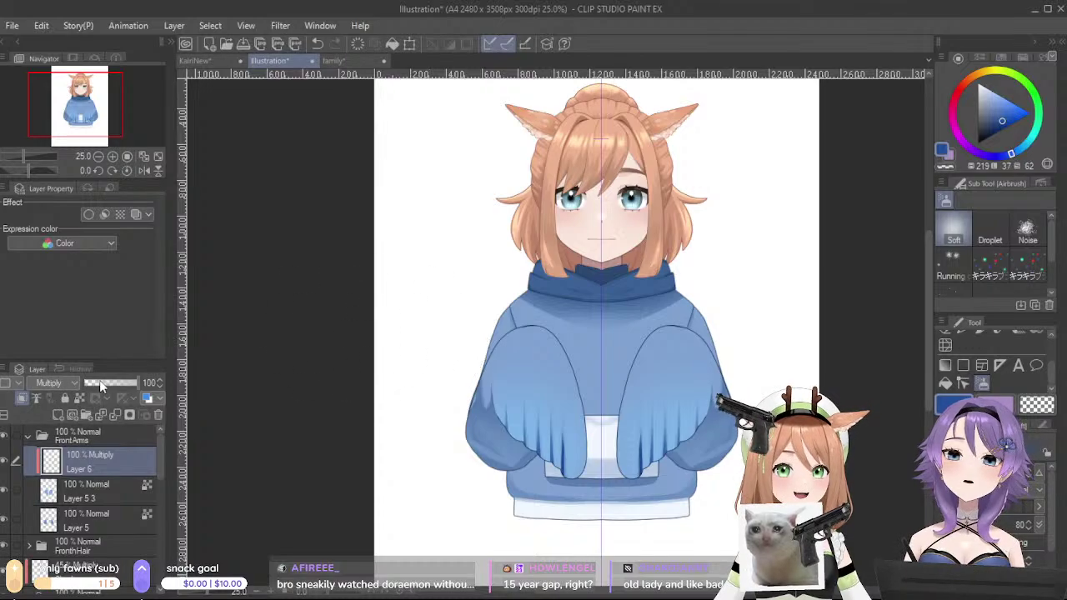
{"action": "left_click_drag", "start_coordinate": [122, 383], "coordinate": [146, 405]}
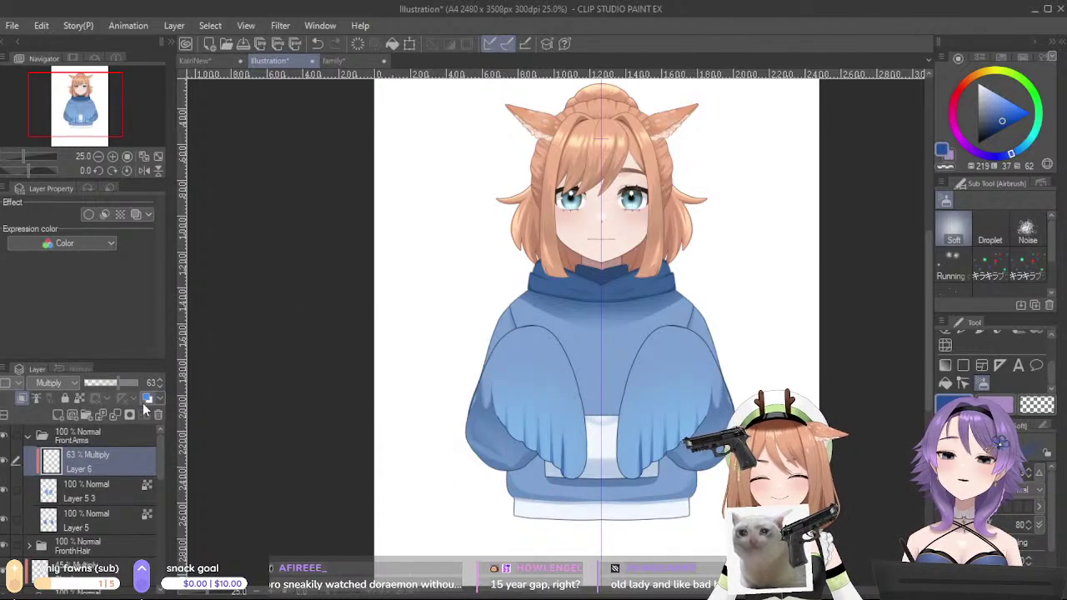
- Try airbrushing a darker sleeve blue over the lower half of both front arms on the Multiply layer, undoing and repeating strokes
{"action": "left_click", "coordinate": [562, 474], "text": "alt"}
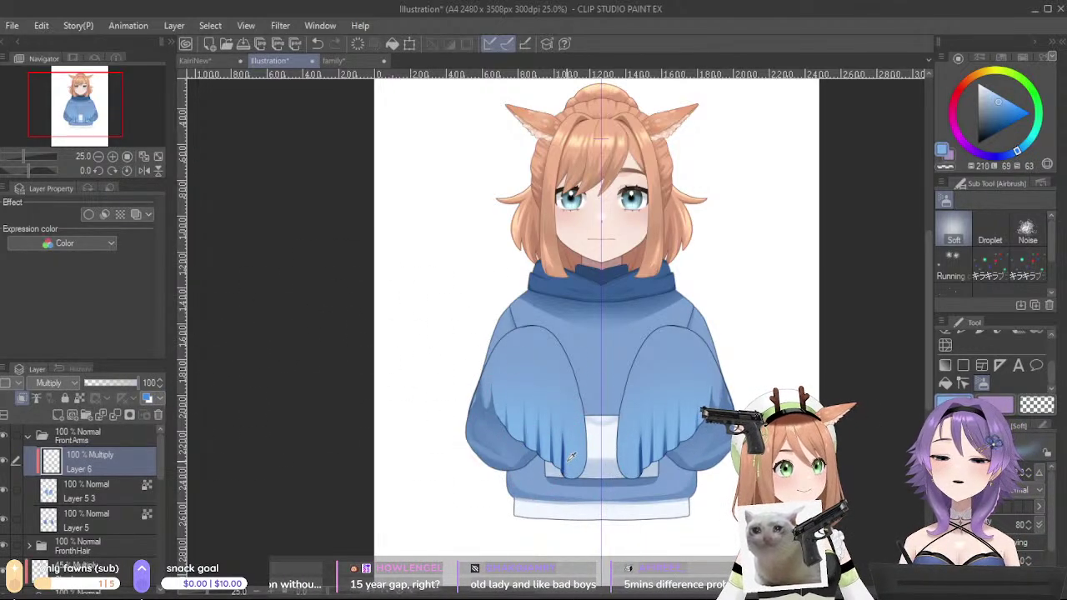
{"action": "left_click", "coordinate": [564, 457], "text": "alt"}
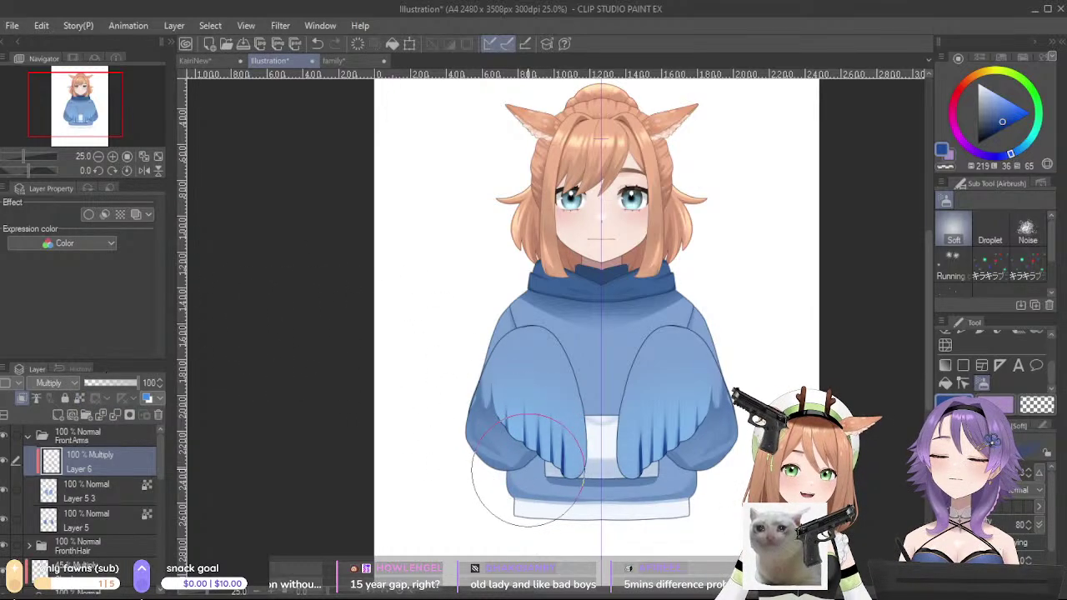
{"action": "mouse_move", "coordinate": [531, 469]}
{"action": "left_mouse_down"}
{"action": "mouse_move", "coordinate": [522, 432]}
{"action": "mouse_move", "coordinate": [518, 469]}
{"action": "left_mouse_up"}
{"action": "key", "text": "ctrl+z"}
{"action": "mouse_move", "coordinate": [476, 432]}
{"action": "left_mouse_down"}
{"action": "mouse_move", "coordinate": [511, 485]}
{"action": "mouse_move", "coordinate": [562, 517]}
{"action": "mouse_move", "coordinate": [593, 509]}
{"action": "mouse_move", "coordinate": [599, 481]}
{"action": "mouse_move", "coordinate": [590, 472]}
{"action": "left_mouse_up"}
{"action": "key", "text": "c"}
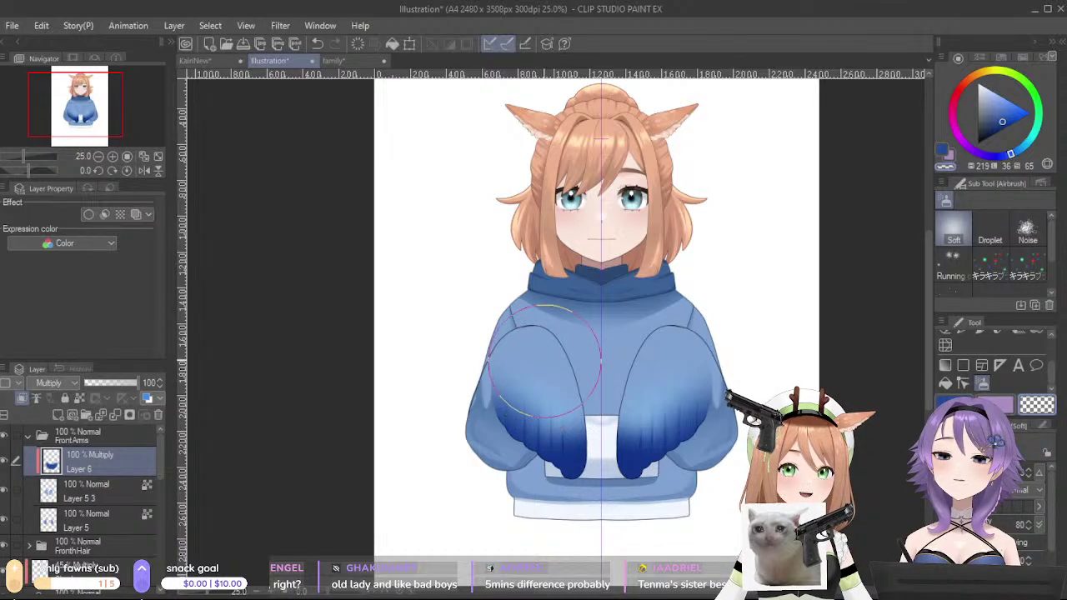
{"action": "key", "text": "ctrl+z"}
{"action": "key", "text": "ctrl+z"}
{"action": "key", "text": "ctrl+z"}
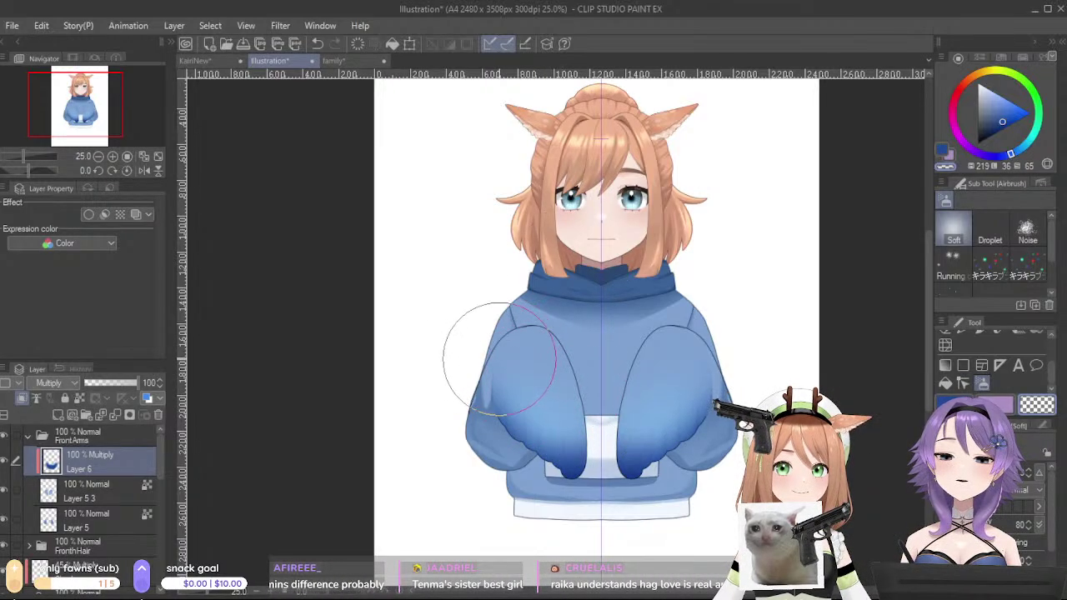
- Try the front arms' airbrushed shading at 52% layer opacity with the Color burn blending mode
{"action": "left_click_drag", "start_coordinate": [108, 386], "coordinate": [141, 388]}
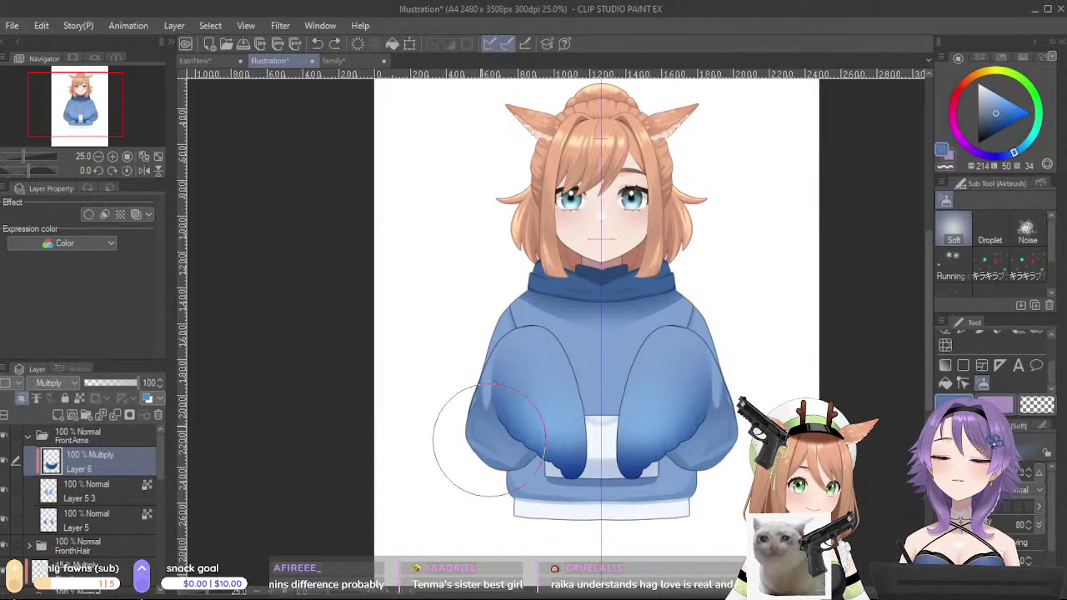
{"action": "mouse_move", "coordinate": [592, 492]}
{"action": "left_mouse_down"}
{"action": "mouse_move", "coordinate": [599, 433]}
{"action": "mouse_move", "coordinate": [575, 450]}
{"action": "left_mouse_up"}
{"action": "left_click_drag", "start_coordinate": [106, 381], "coordinate": [112, 387]}
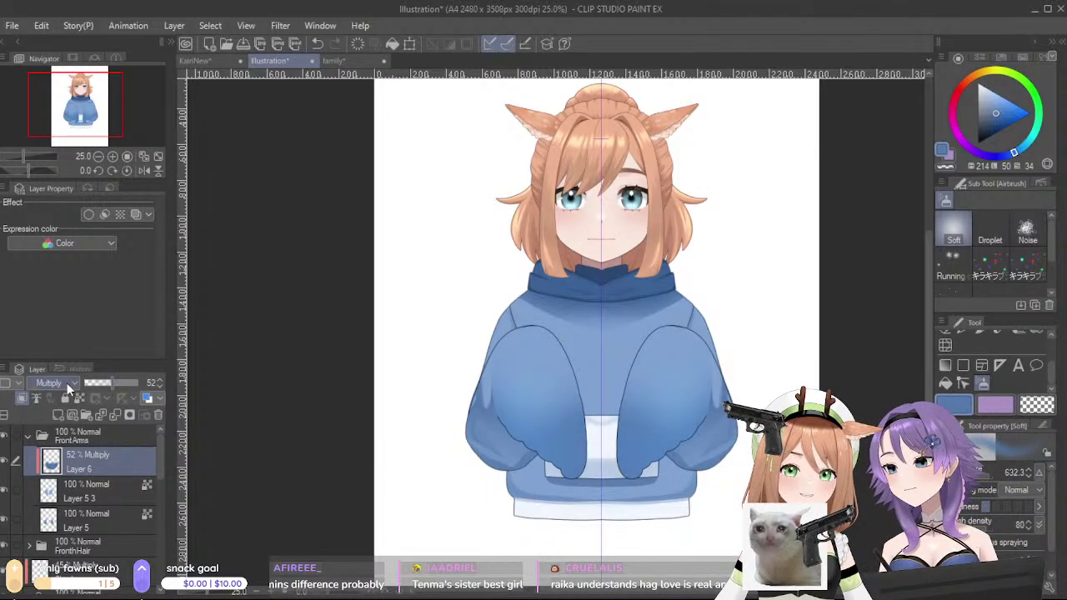
{"action": "left_click", "coordinate": [66, 42]}
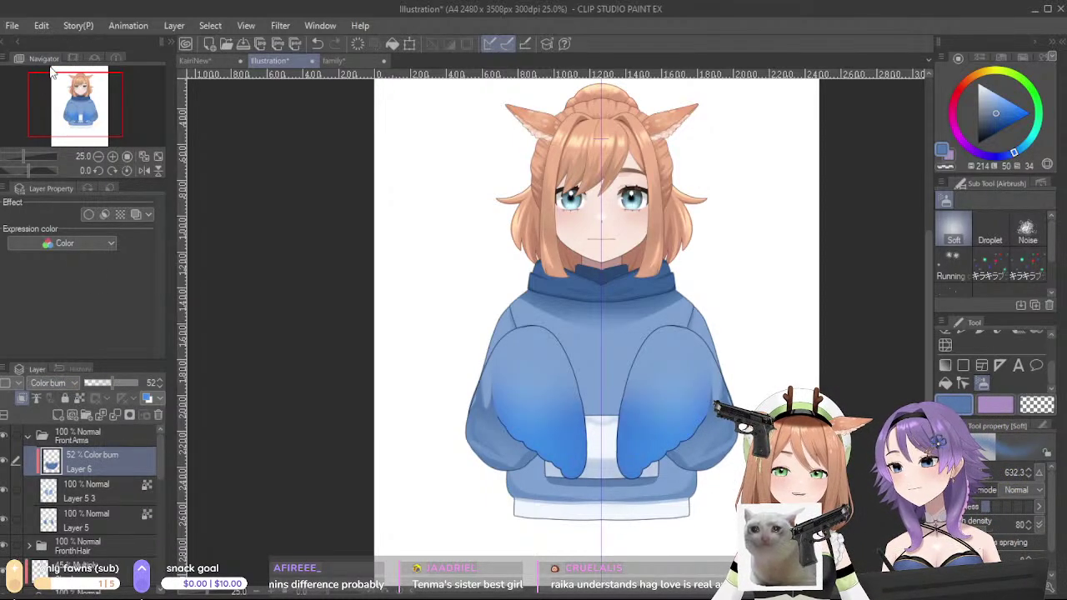
- Undo the blending mode and opacity changes together with the airbrushed shading on the front arms
{"action": "key", "text": "ctrl+z"}
{"action": "key", "text": "ctrl+z"}
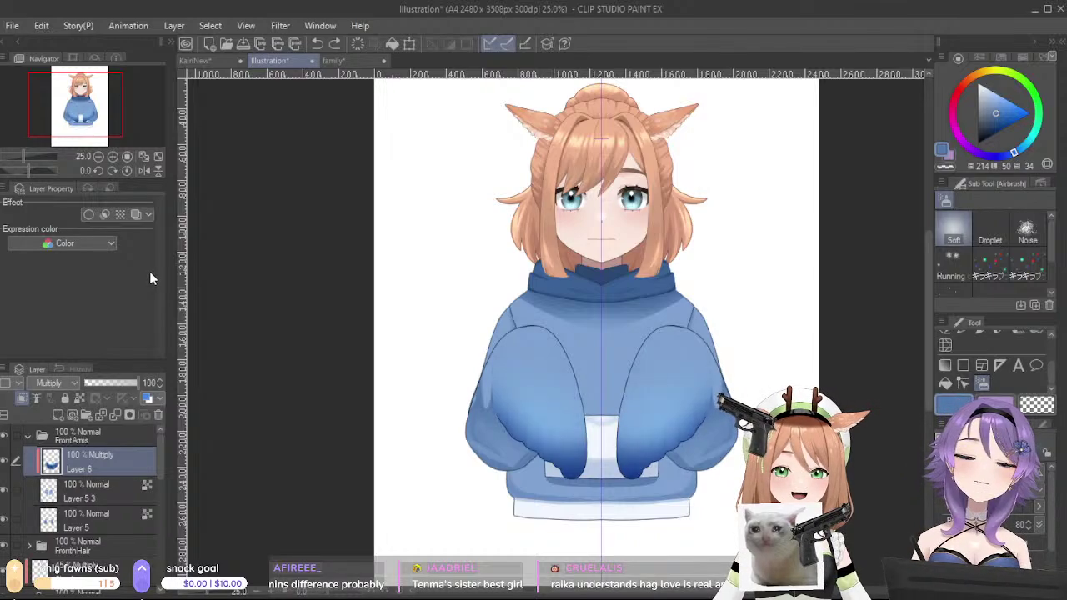
{"action": "key", "text": "ctrl+z"}
{"action": "key", "text": "ctrl+z"}
{"action": "key", "text": "ctrl+z"}
{"action": "key", "text": "ctrl+z"}
{"action": "key", "text": "ctrl+z"}
{"action": "key", "text": "ctrl+z"}
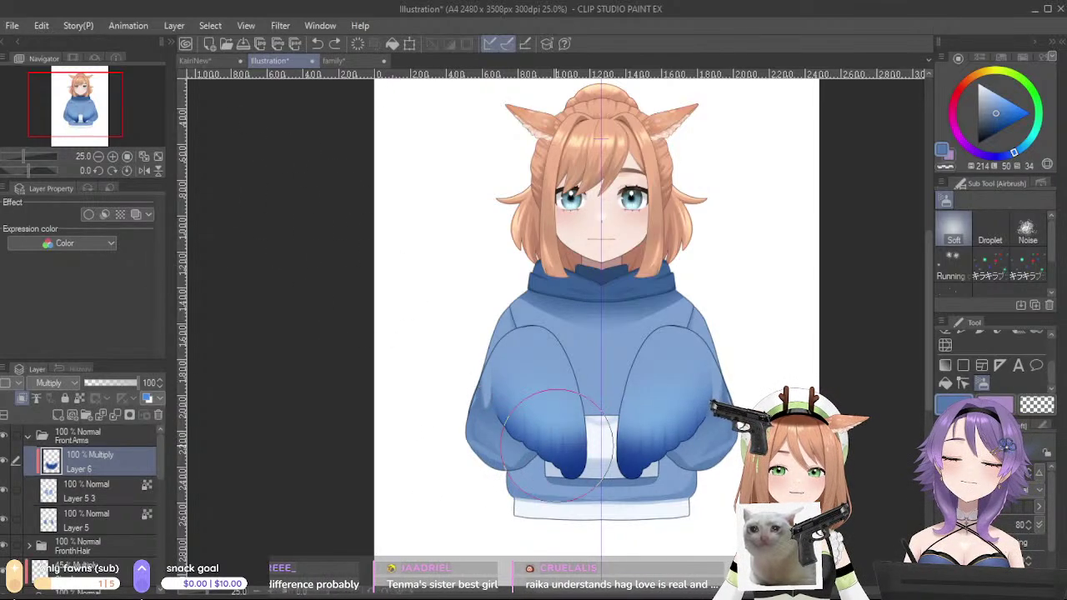
- Set Layer 6 to Normal blending, sample a blue from the front sleeves and unlock the layer's transparent pixels
{"action": "left_click", "coordinate": [465, 403], "text": "alt"}
{"action": "left_click", "coordinate": [472, 404], "text": "alt"}
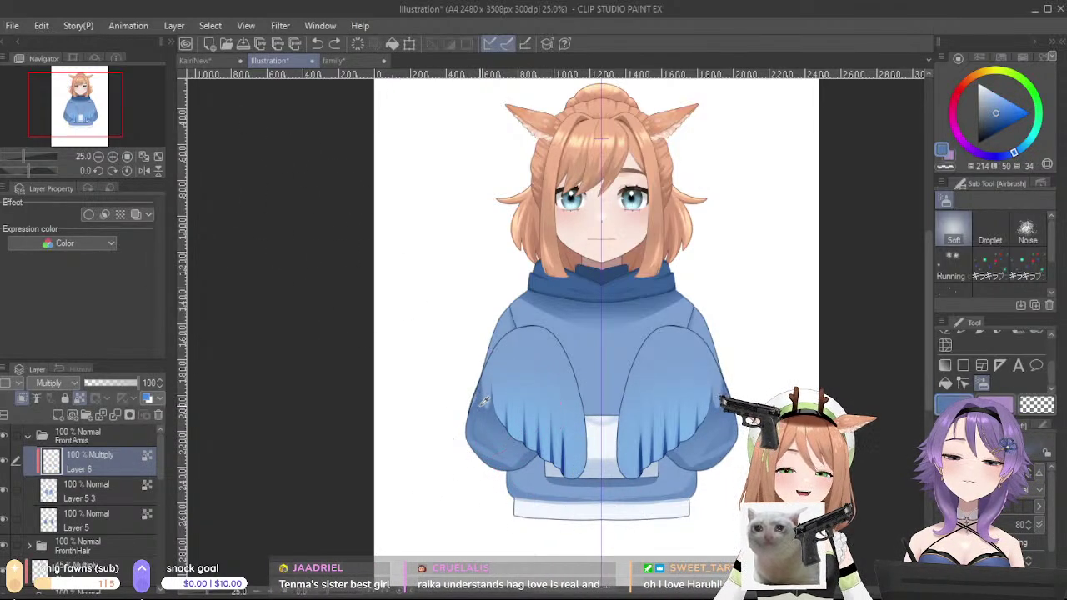
{"action": "left_click", "coordinate": [55, 3]}
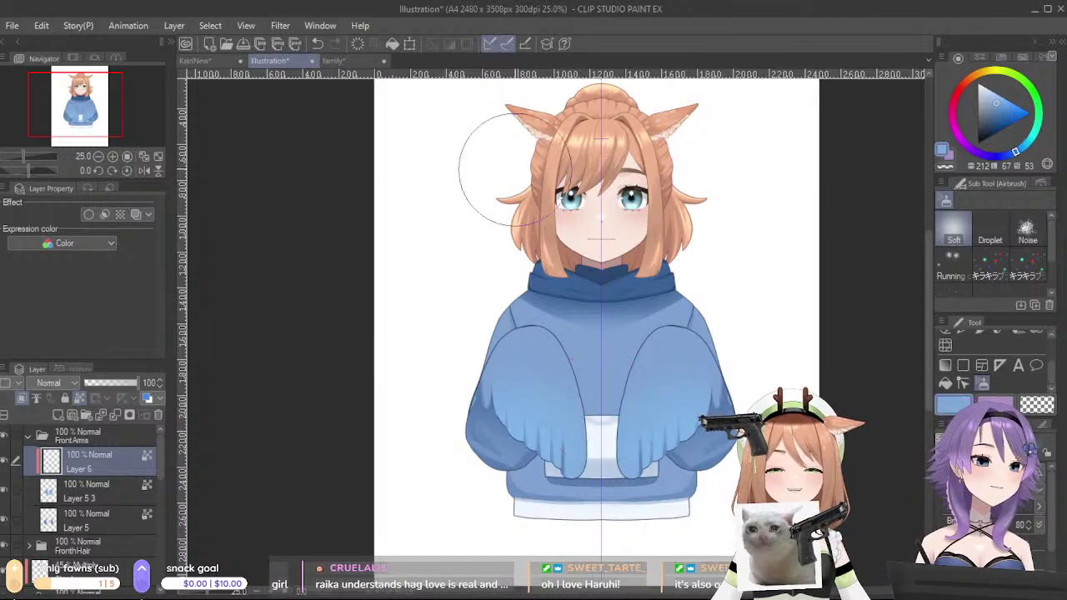
{"action": "left_click", "coordinate": [566, 452], "text": "alt"}
{"action": "left_click", "coordinate": [567, 452], "text": "alt"}
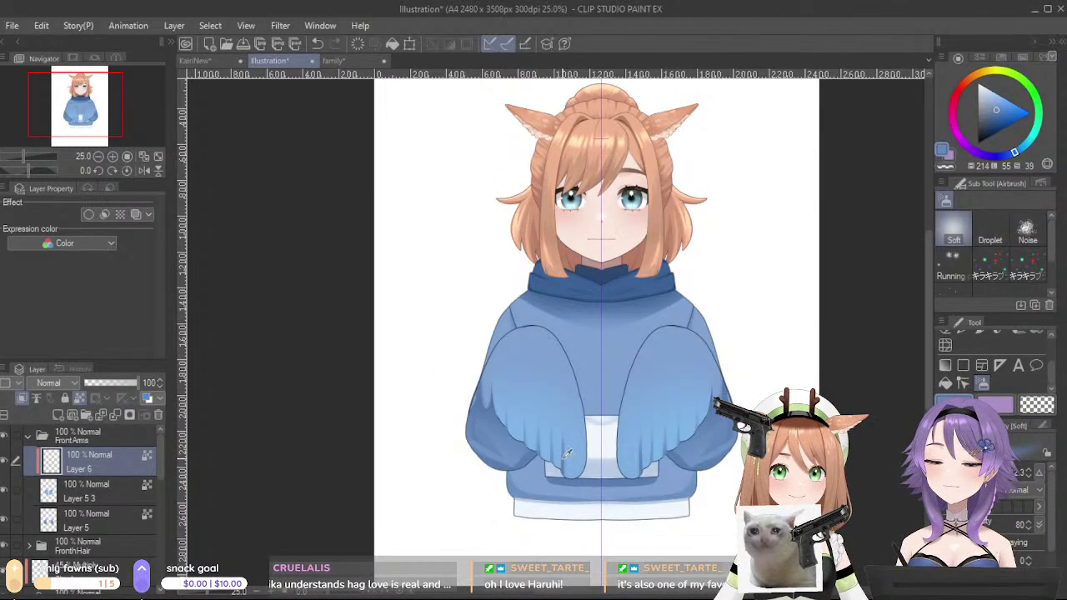
{"action": "left_click_drag", "start_coordinate": [1052, 380], "coordinate": [1052, 345]}
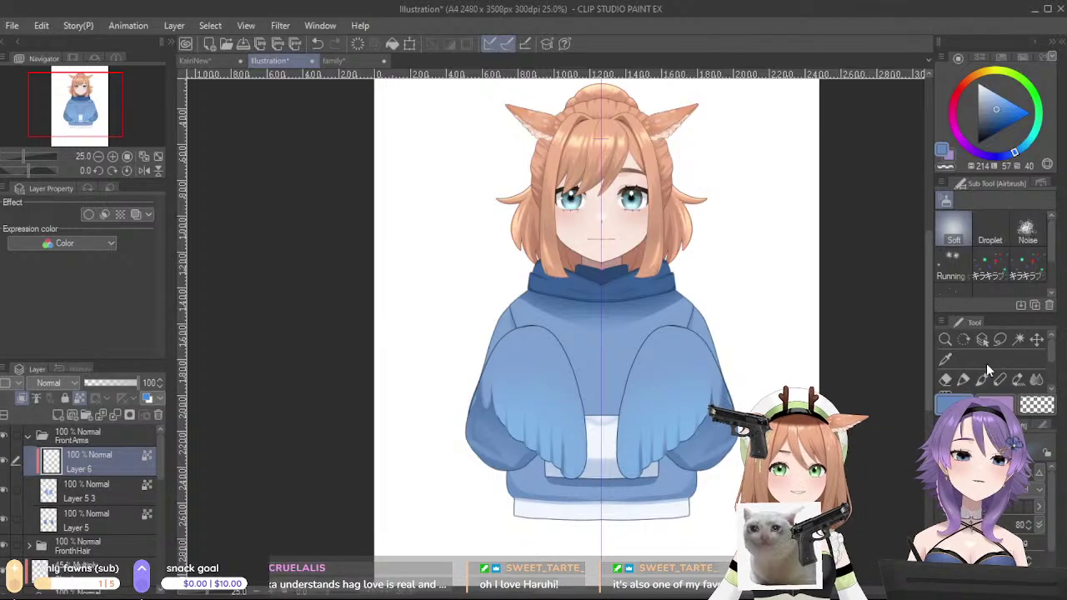
{"action": "left_click", "coordinate": [963, 380]}
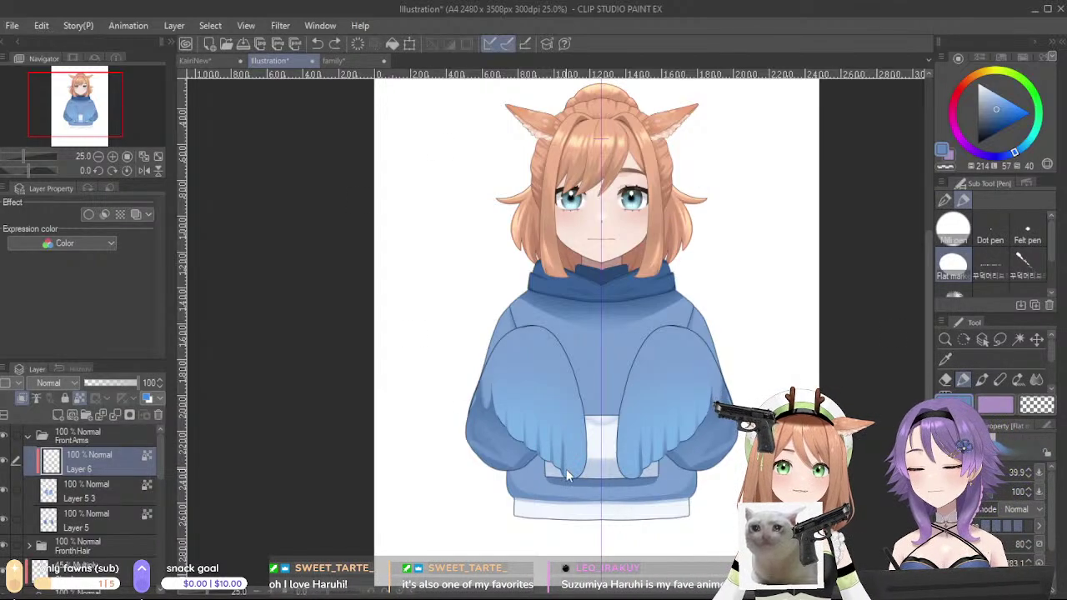
{"action": "left_click", "coordinate": [82, 399]}
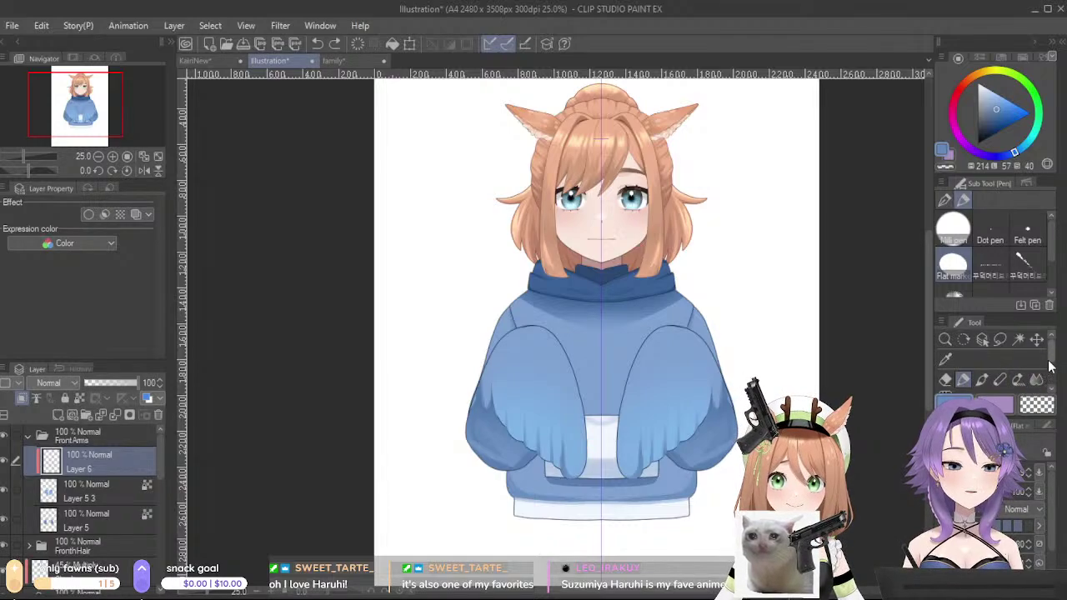
- Paint the sampled blue over the lower half of both front arms with the Soft airbrush
{"action": "scroll", "coordinate": [1051, 367], "scroll_direction": "down", "scroll_amount": 1}
{"action": "scroll", "coordinate": [1055, 371], "scroll_direction": "down", "scroll_amount": 1}
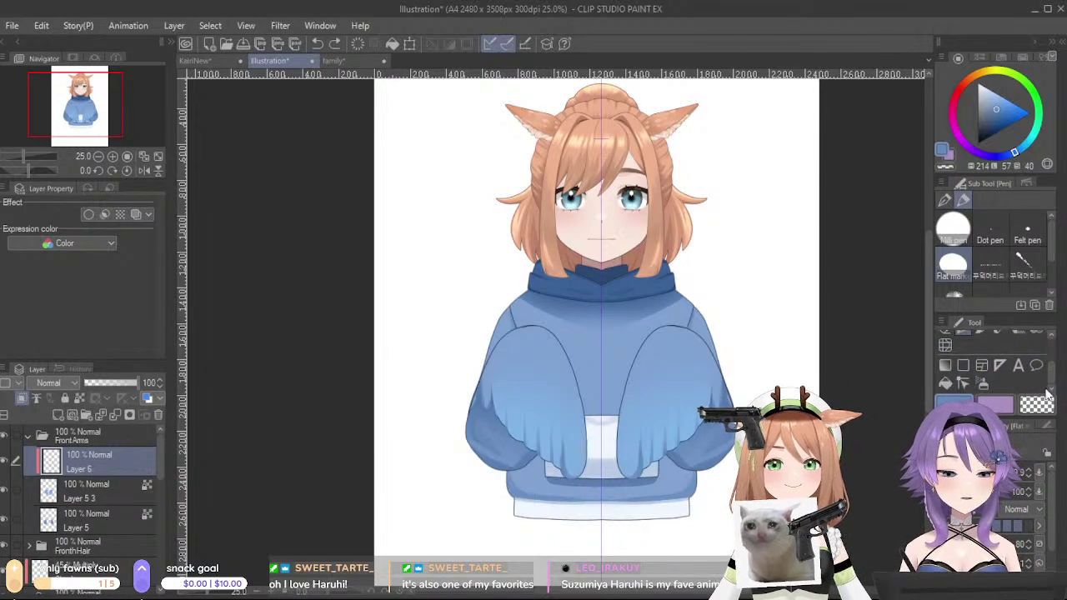
{"action": "left_click", "coordinate": [982, 384]}
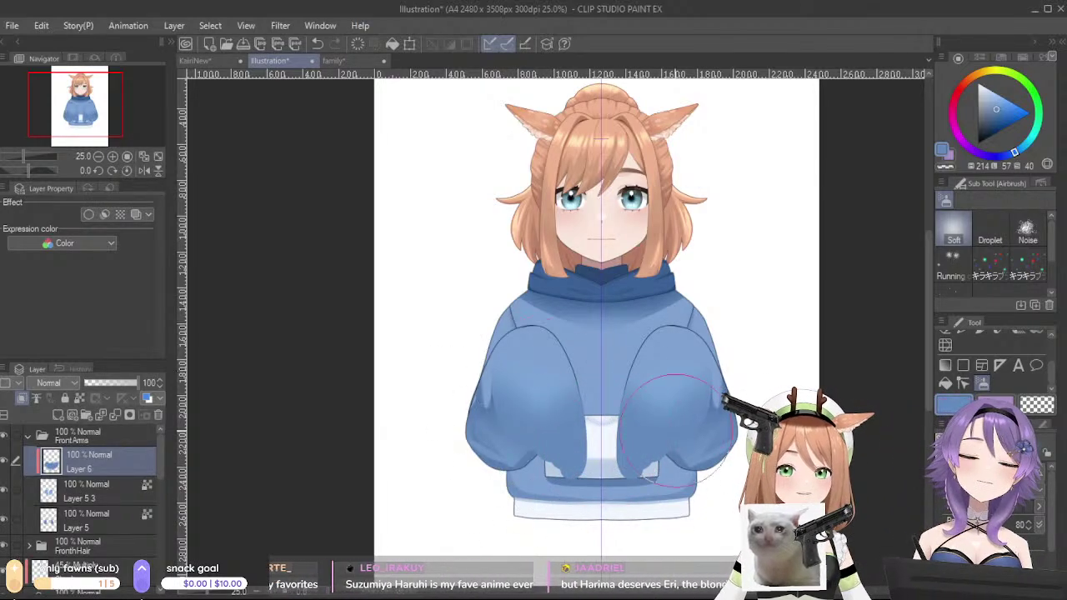
- Carve a scalloped fold edge across the middle of the front arms' shading with the Flat marker in transparent colour
{"action": "scroll", "coordinate": [992, 358], "scroll_direction": "up", "scroll_amount": 2}
{"action": "left_click", "coordinate": [962, 379]}
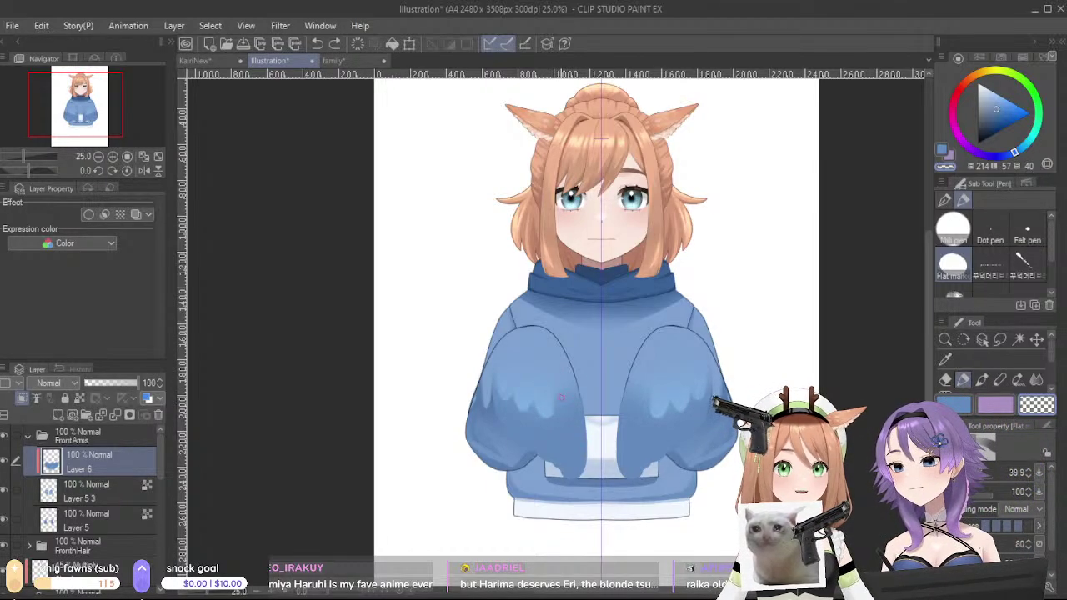
{"action": "key", "text": "ctrl+z"}
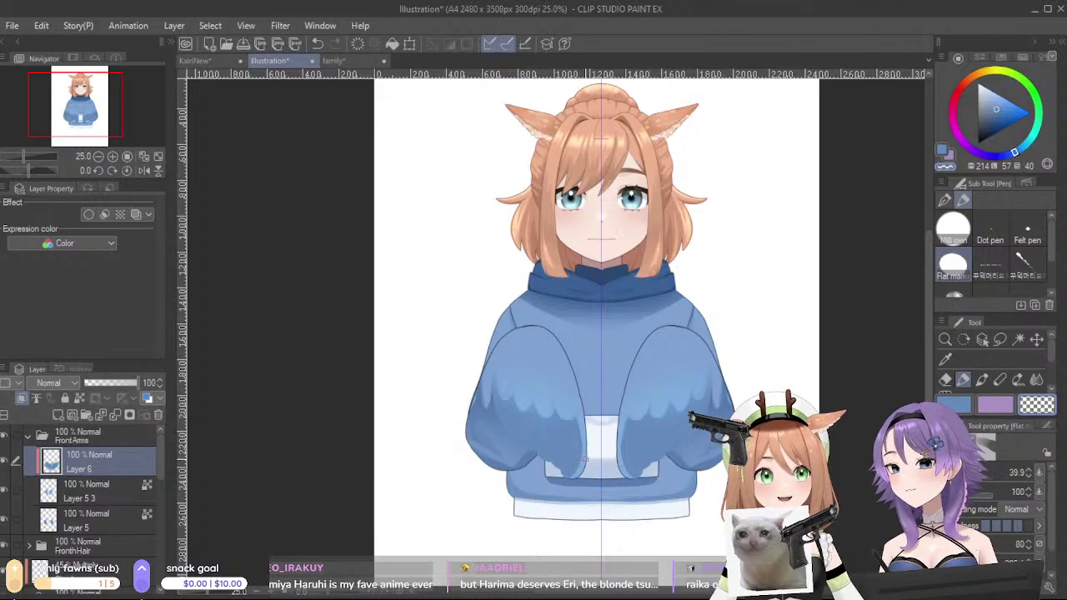
{"action": "left_click_drag", "start_coordinate": [541, 450], "coordinate": [574, 476]}
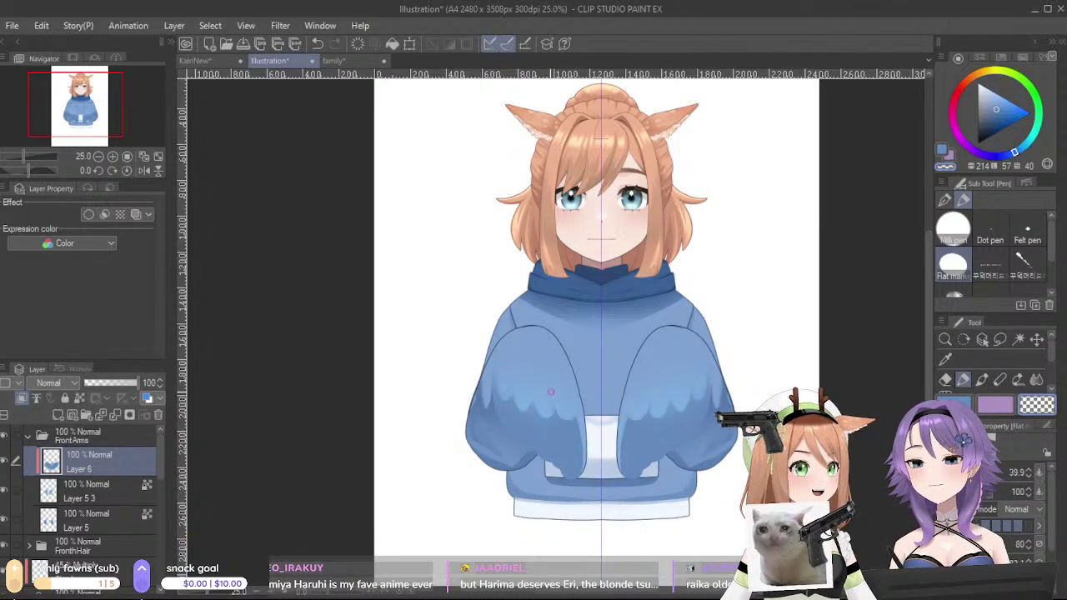
- Fade the lower part of the front arms' shading with the Soft airbrush in transparent colour, undoing an unwanted stroke
{"action": "scroll", "coordinate": [1048, 363], "scroll_direction": "down", "scroll_amount": 2}
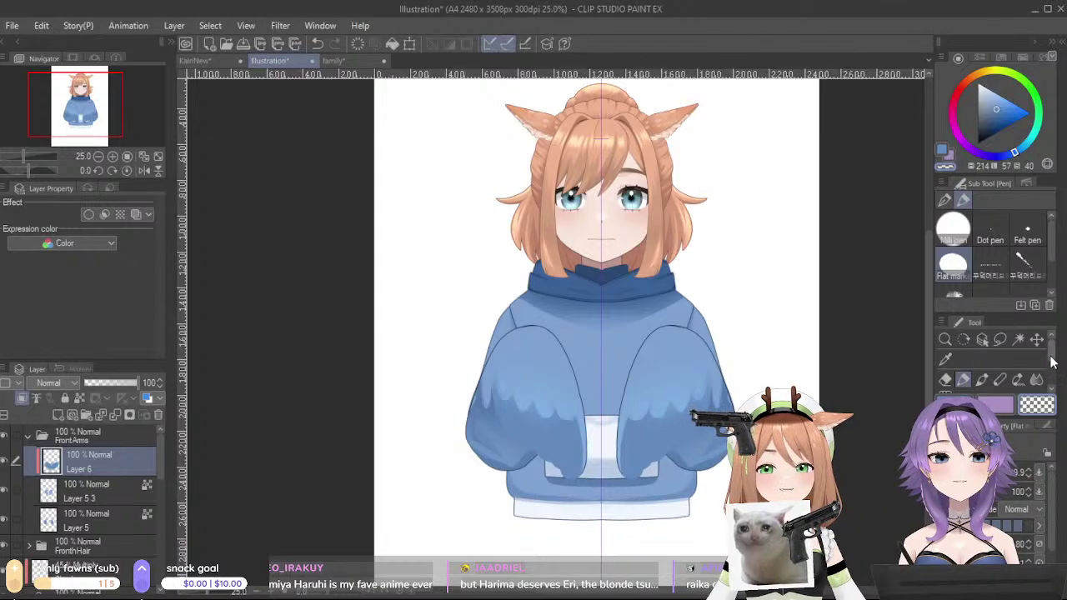
{"action": "left_click", "coordinate": [983, 386]}
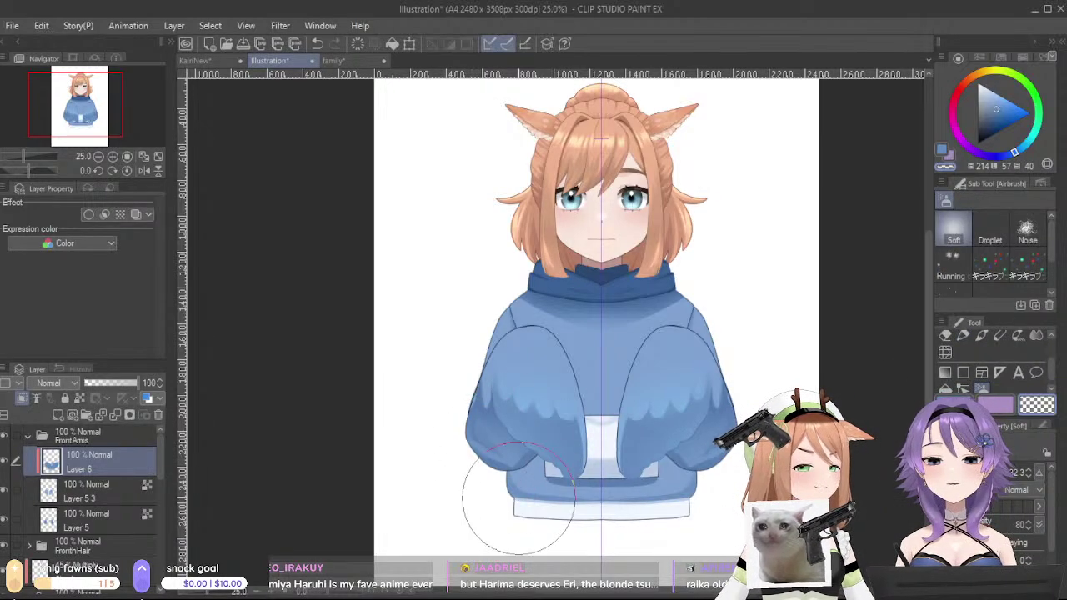
{"action": "mouse_move", "coordinate": [523, 464]}
{"action": "left_mouse_down"}
{"action": "mouse_move", "coordinate": [518, 406]}
{"action": "mouse_move", "coordinate": [479, 376]}
{"action": "left_mouse_up"}
{"action": "key", "text": "ctrl+z"}
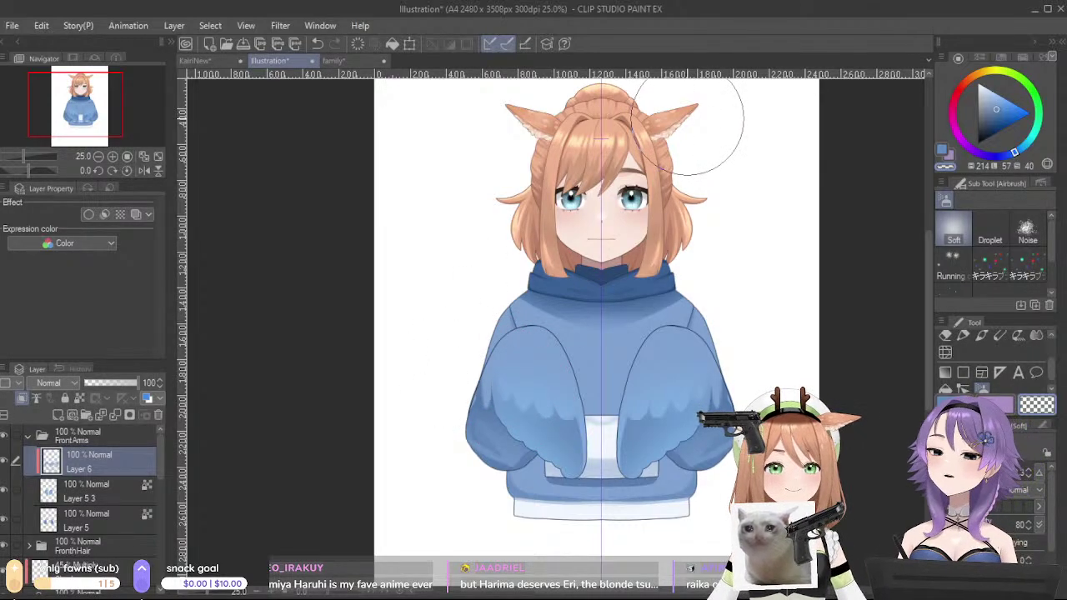
- Try drawing folds up from the scalloped edge of the front arms with the Flat marker in a sampled blue
{"action": "left_click", "coordinate": [962, 335]}
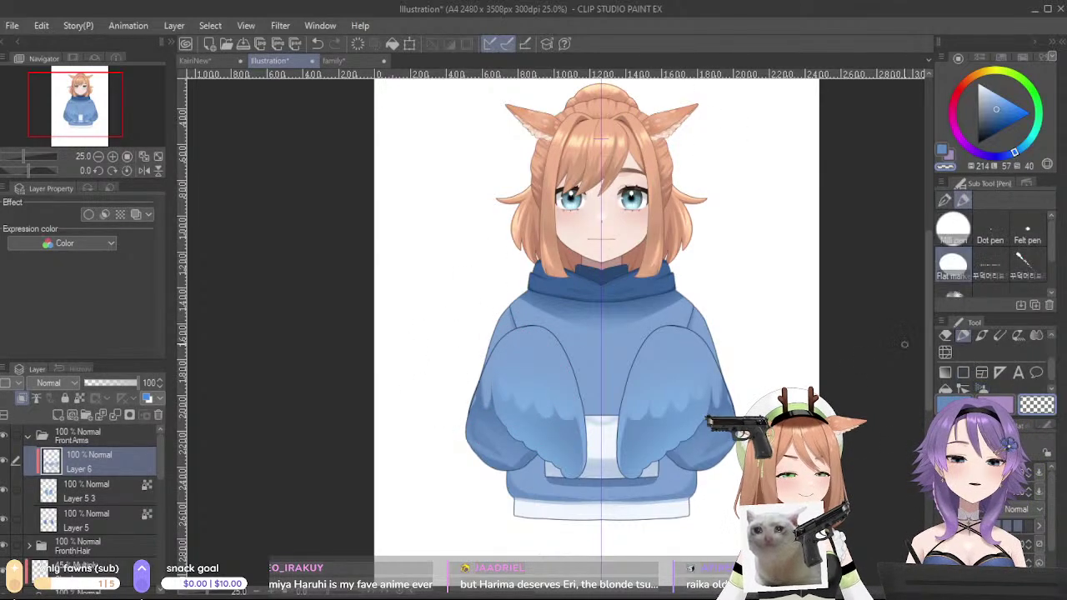
{"action": "left_click", "coordinate": [558, 425], "text": "alt"}
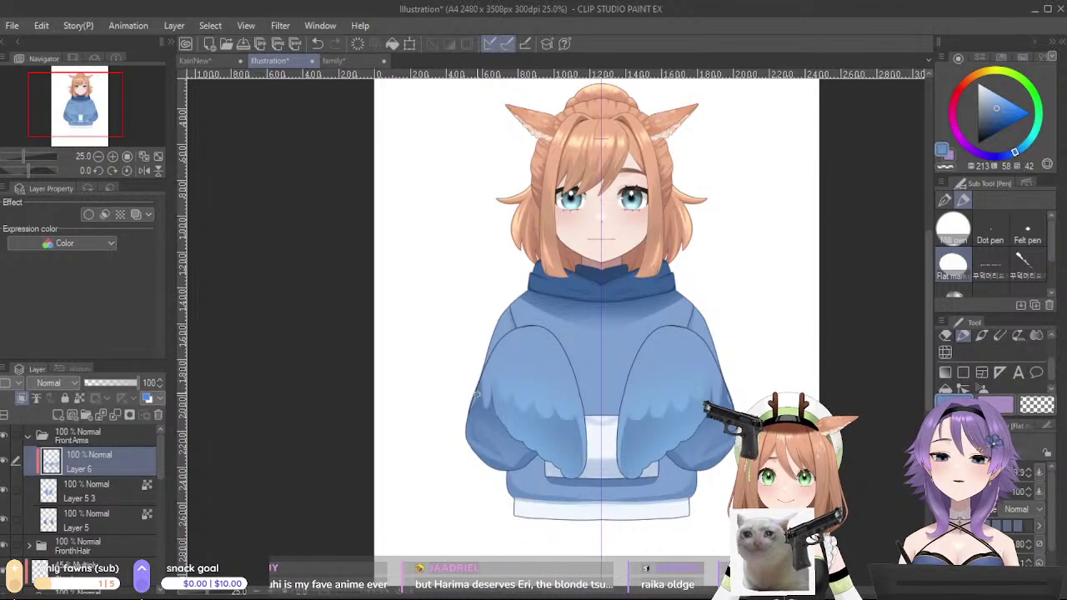
{"action": "left_click_drag", "start_coordinate": [545, 408], "coordinate": [536, 361]}
{"action": "left_click_drag", "start_coordinate": [554, 418], "coordinate": [550, 347]}
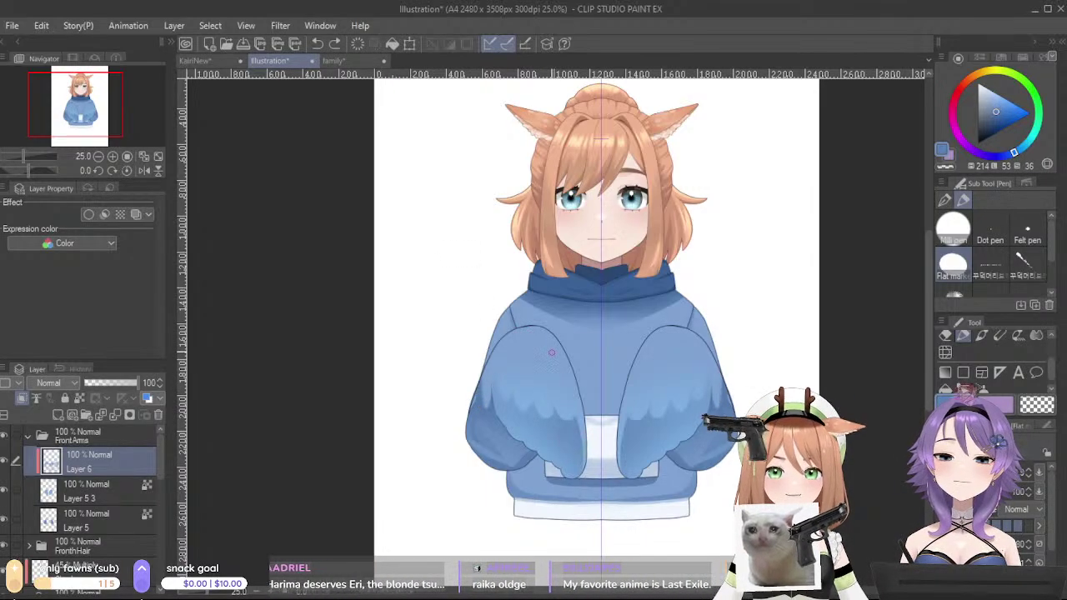
- Draw a short fold near the upper outer edge of the front arms and sample the lighter sleeve blue beside it
{"action": "left_click_drag", "start_coordinate": [641, 319], "coordinate": [656, 331]}
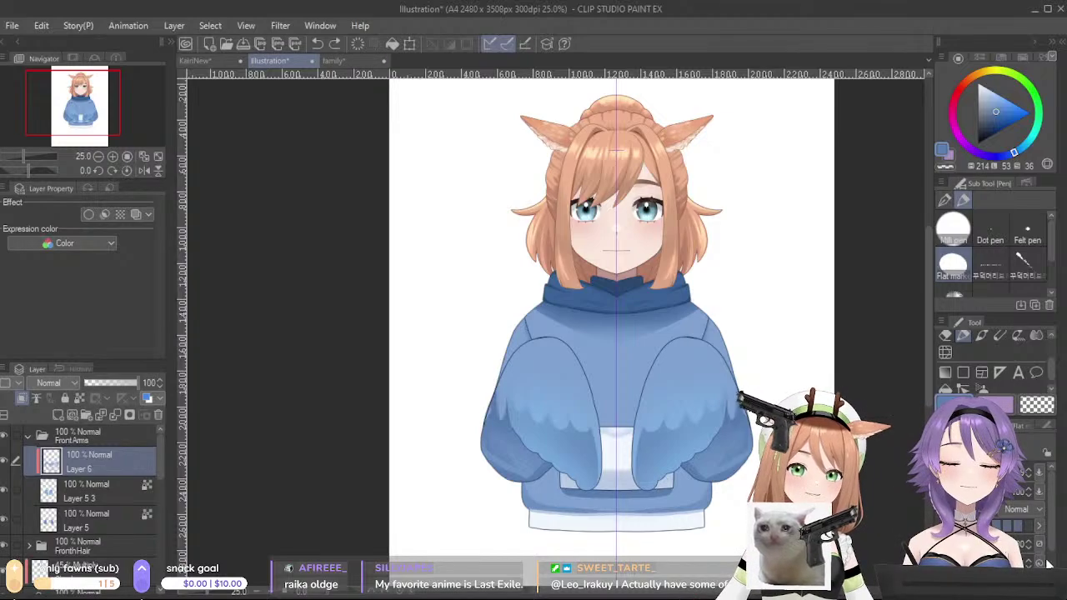
{"action": "left_click_drag", "start_coordinate": [1052, 490], "coordinate": [1051, 502]}
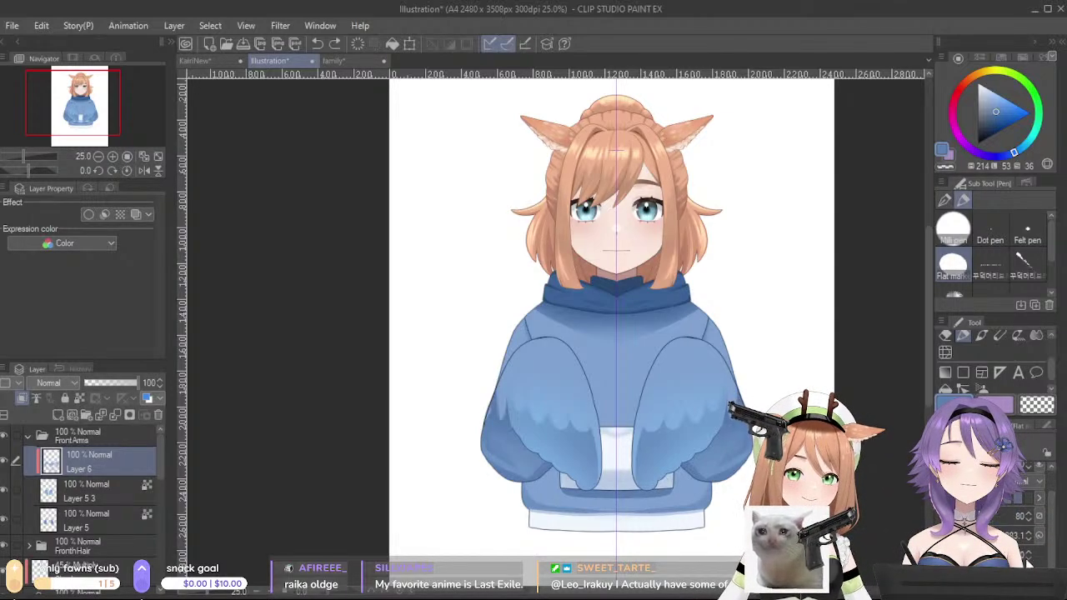
{"action": "mouse_move", "coordinate": [520, 366]}
{"action": "left_mouse_down"}
{"action": "mouse_move", "coordinate": [513, 380]}
{"action": "mouse_move", "coordinate": [524, 365]}
{"action": "mouse_move", "coordinate": [518, 372]}
{"action": "mouse_move", "coordinate": [509, 364]}
{"action": "left_mouse_up"}
{"action": "left_click", "coordinate": [545, 357], "text": "alt"}
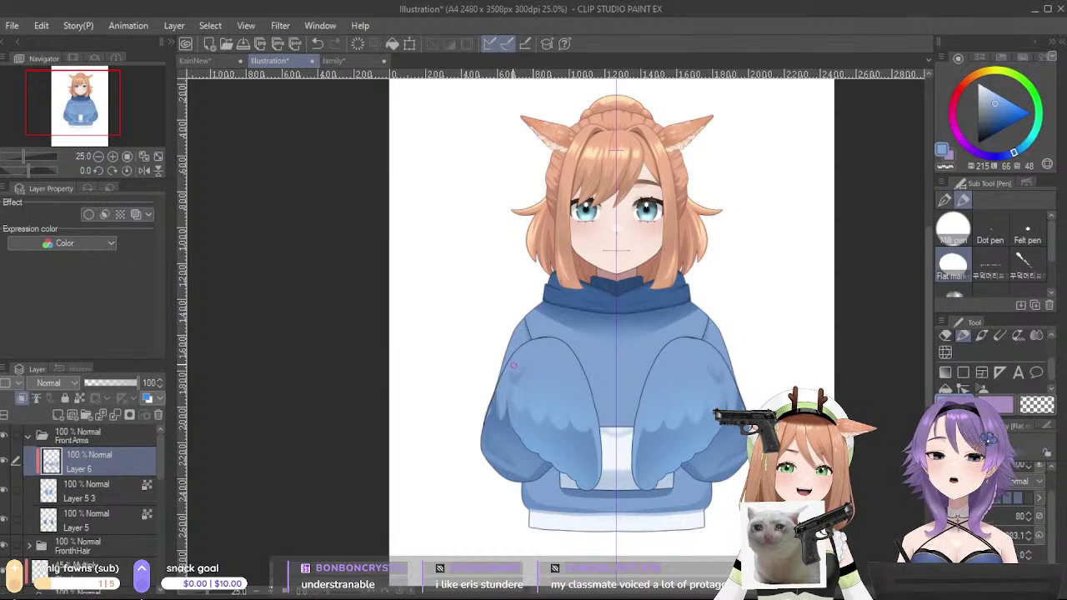
- Draw a diagonal fold across the middle of the upper front arms, resampling nearby blues and undoing strokes to refine it
{"action": "left_click", "coordinate": [513, 379], "text": "alt"}
{"action": "key", "text": "ctrl+z"}
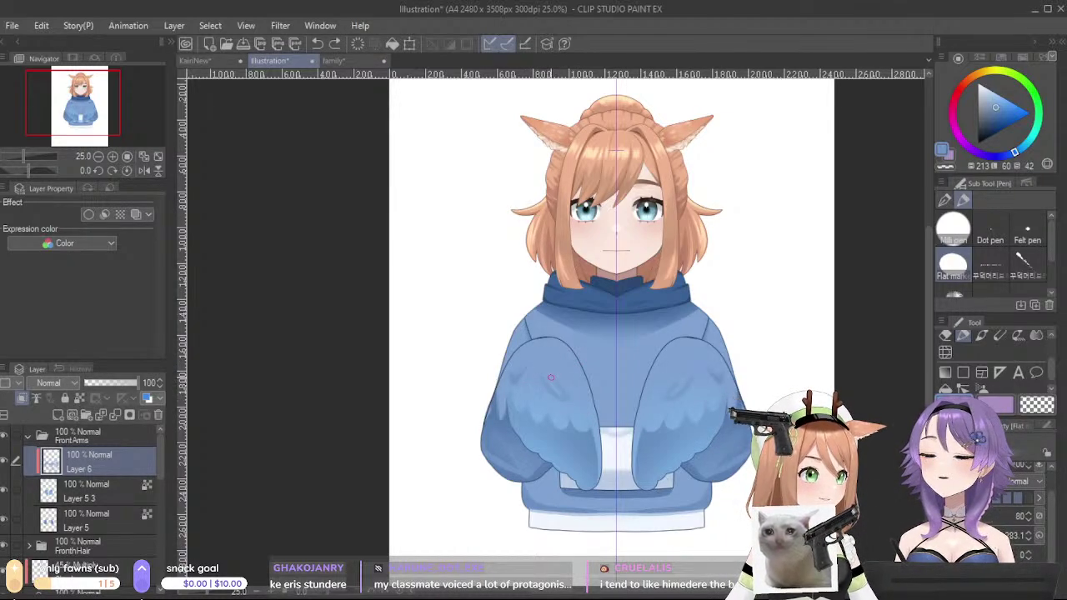
{"action": "left_click", "coordinate": [545, 361], "text": "alt"}
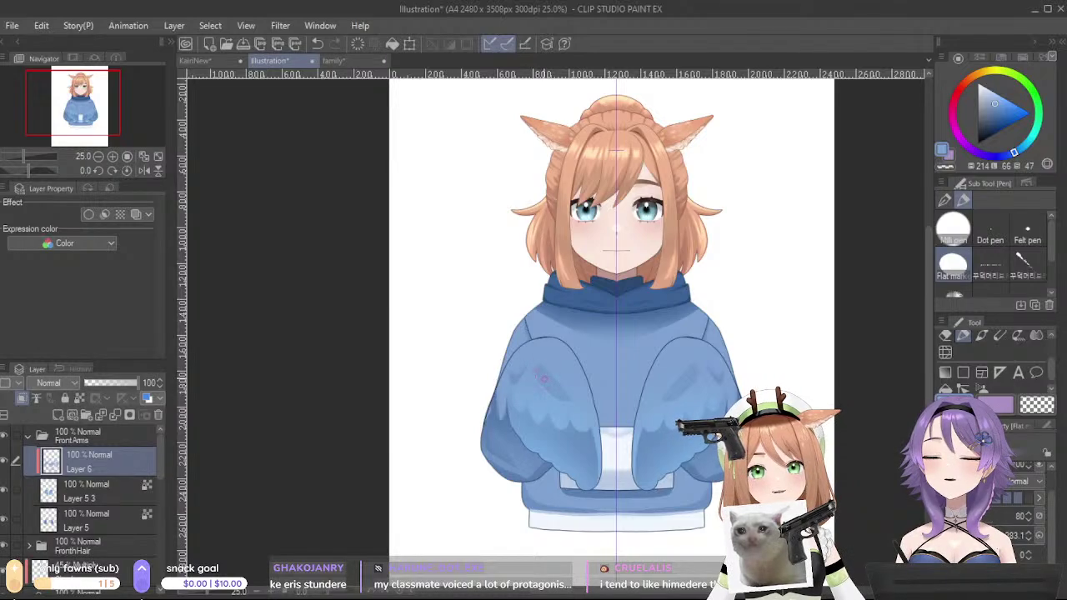
{"action": "left_click", "coordinate": [545, 378], "text": "alt"}
{"action": "key", "text": "ctrl+z"}
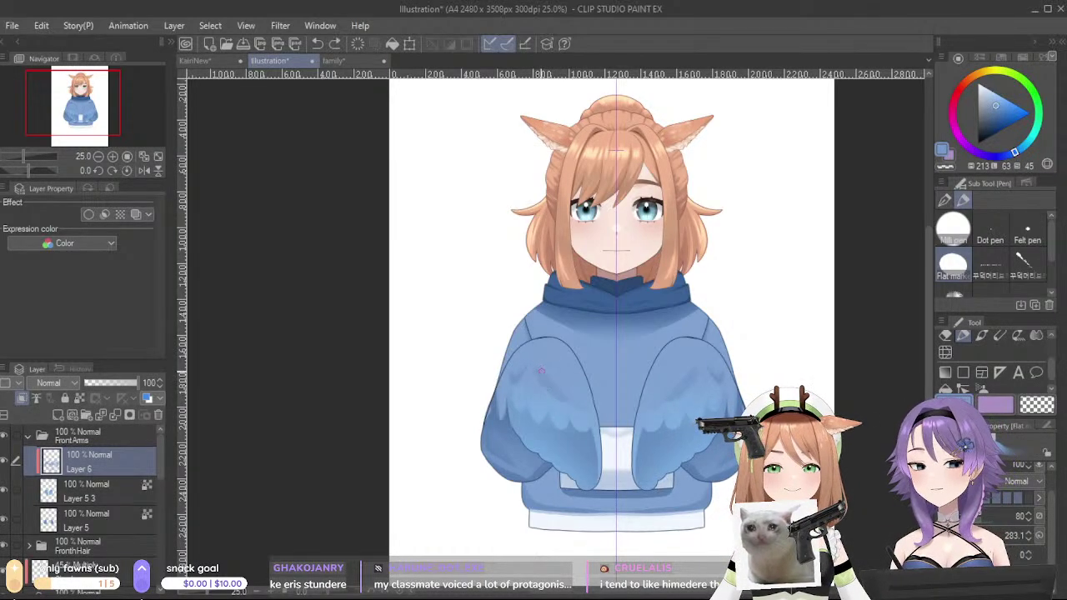
{"action": "key", "text": "ctrl+z"}
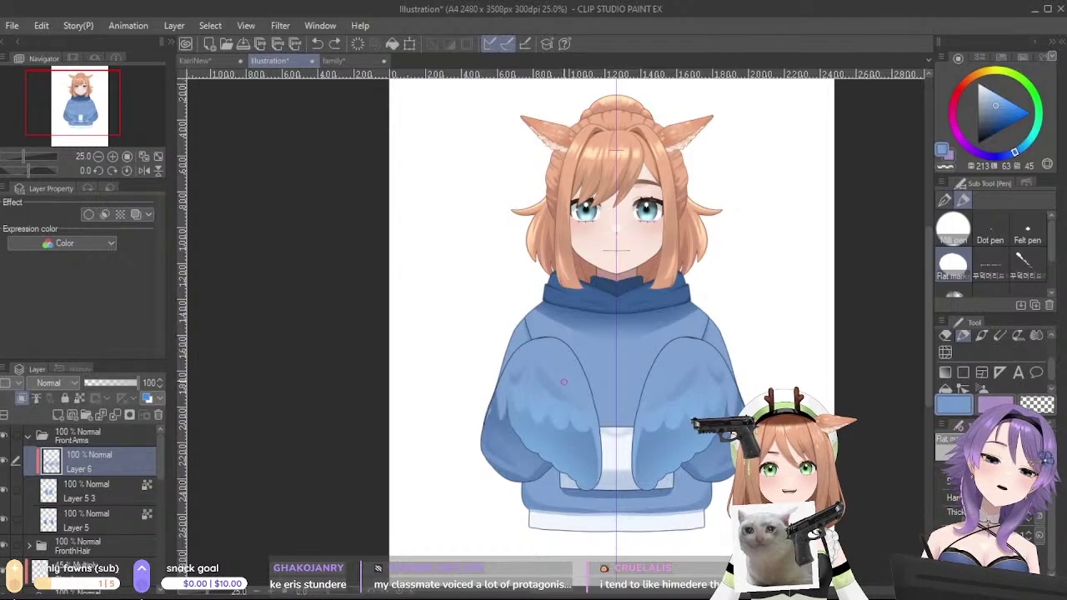
- Extend the diagonal fold on the upper front arms and sample nearby sleeve blues, undoing a stray stroke
{"action": "left_click_drag", "start_coordinate": [560, 380], "coordinate": [581, 399]}
{"action": "left_click", "coordinate": [562, 365], "text": "alt"}
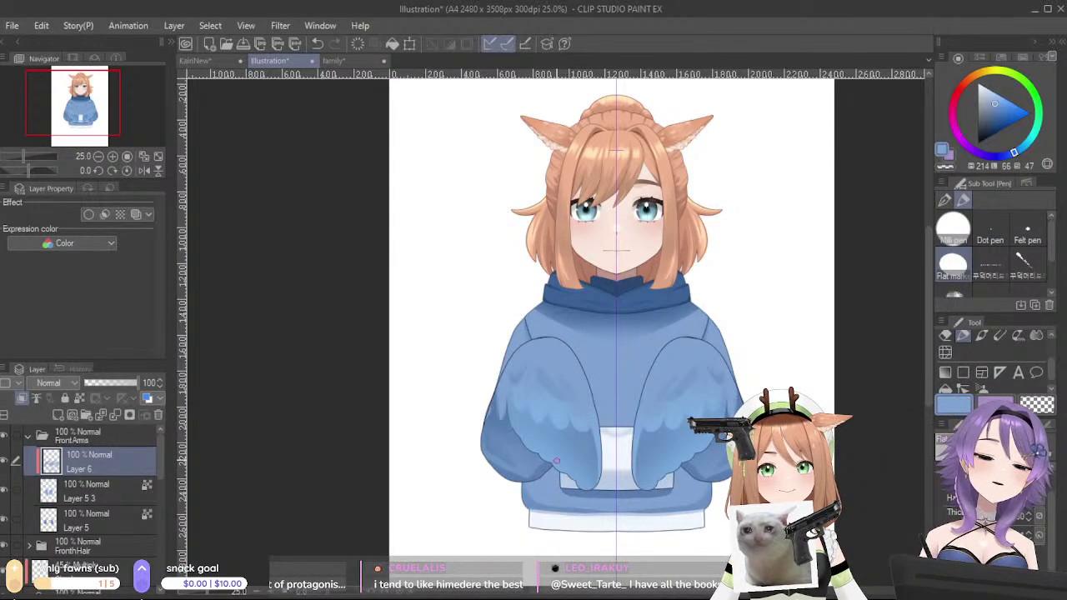
{"action": "left_click", "coordinate": [487, 429], "text": "alt"}
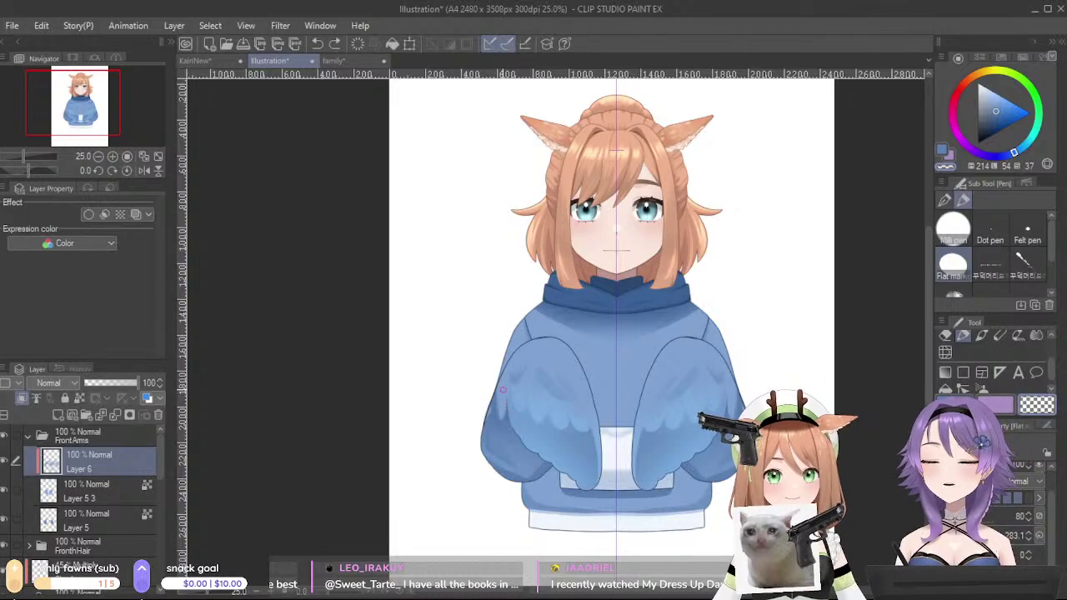
{"action": "key", "text": "ctrl+z"}
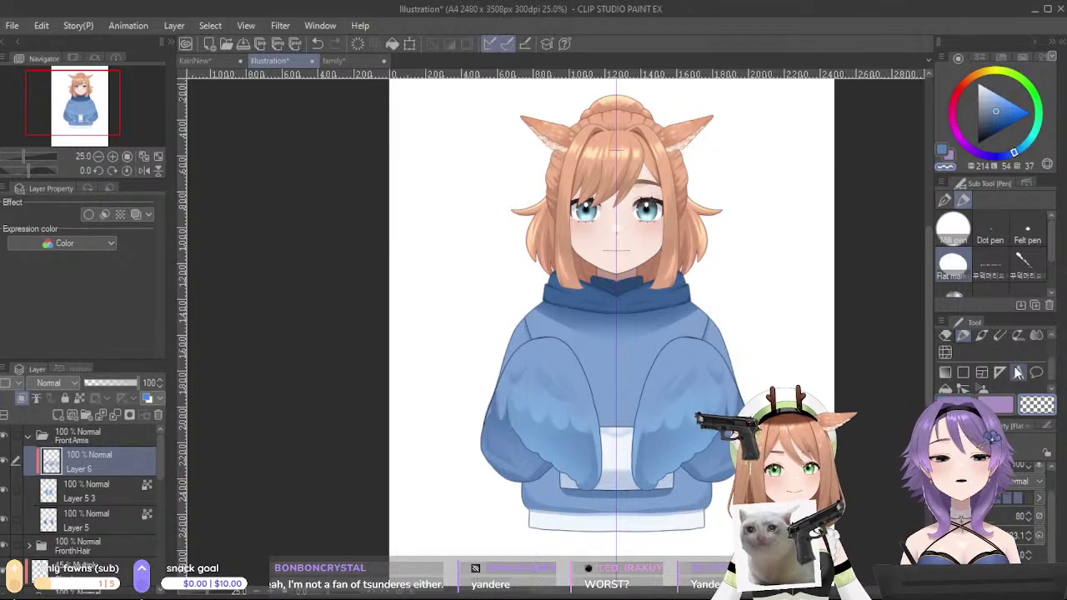
- Soften the scalloped shading across the middle of the front arms with the Soft airbrush in transparent colour and sample the darker outer sleeve blue
{"action": "left_click", "coordinate": [982, 388]}
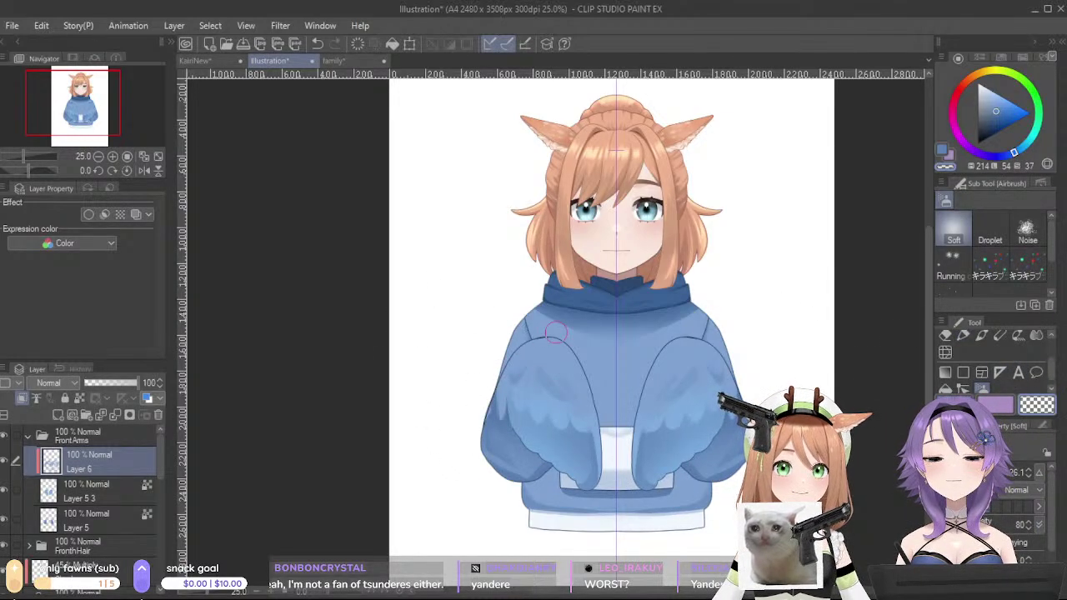
{"action": "left_click_drag", "start_coordinate": [523, 408], "coordinate": [555, 413]}
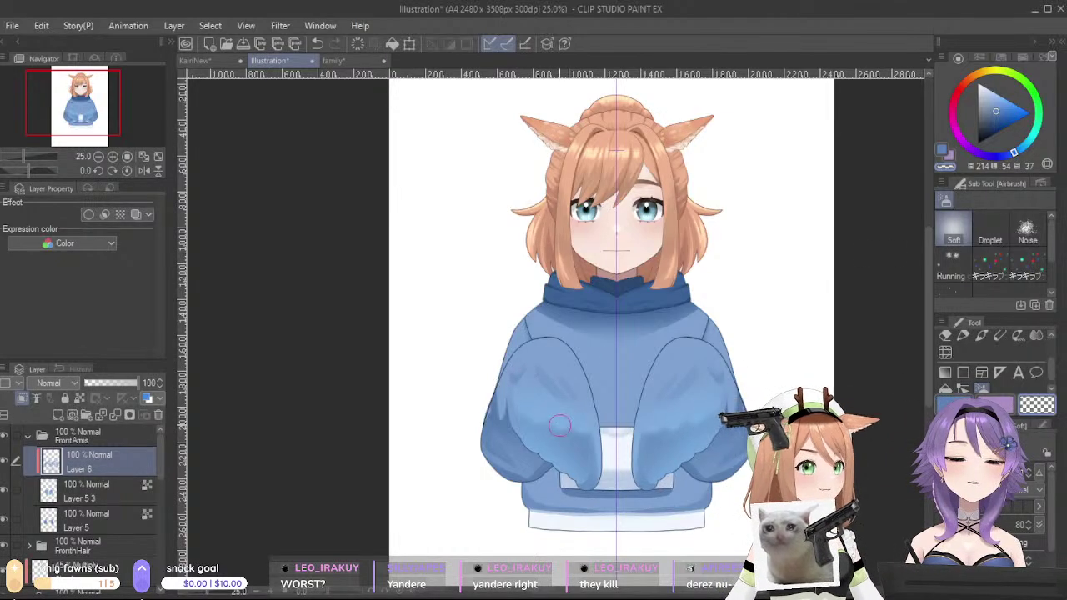
{"action": "left_click", "coordinate": [502, 430], "text": "alt"}
{"action": "left_click_drag", "start_coordinate": [503, 423], "coordinate": [497, 413]}
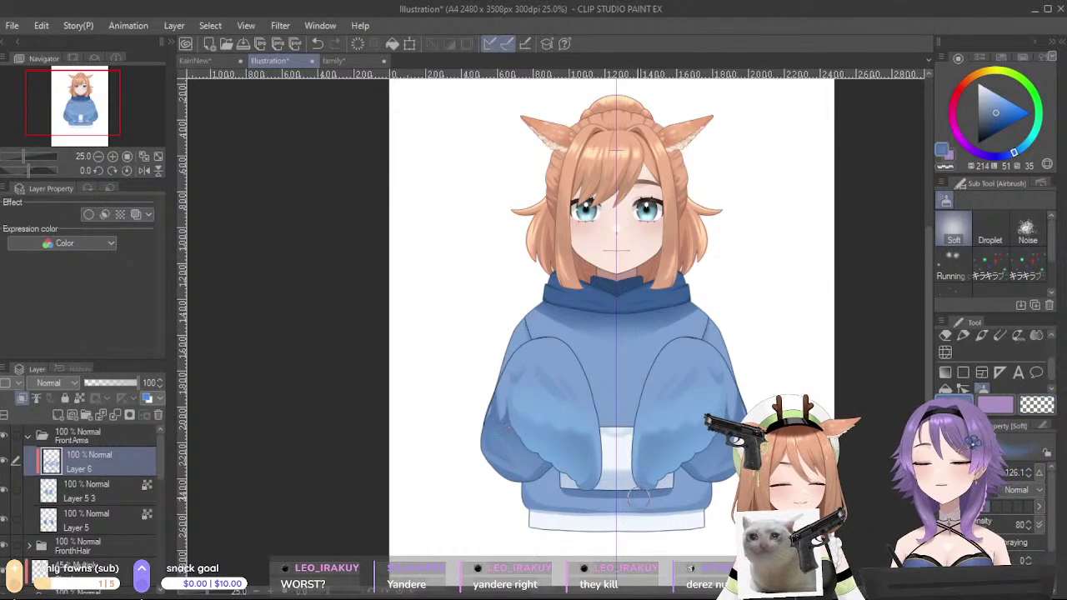
- Touch up the lower tips of the front arms with the Flat marker and merge the shading layer into Layer 5 3
{"action": "left_click", "coordinate": [963, 336]}
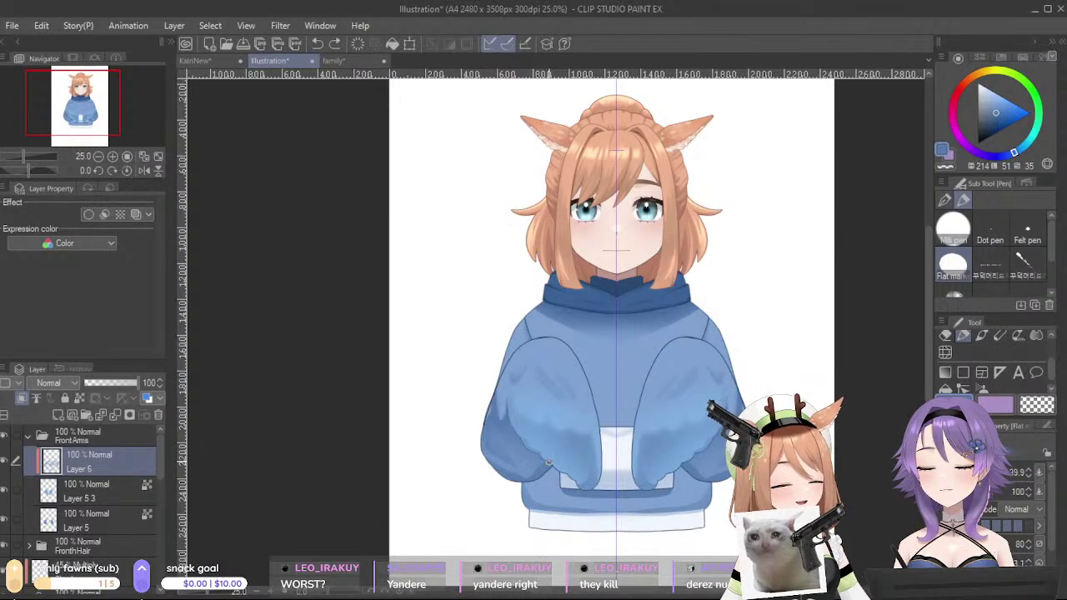
{"action": "left_click_drag", "start_coordinate": [574, 482], "coordinate": [587, 489]}
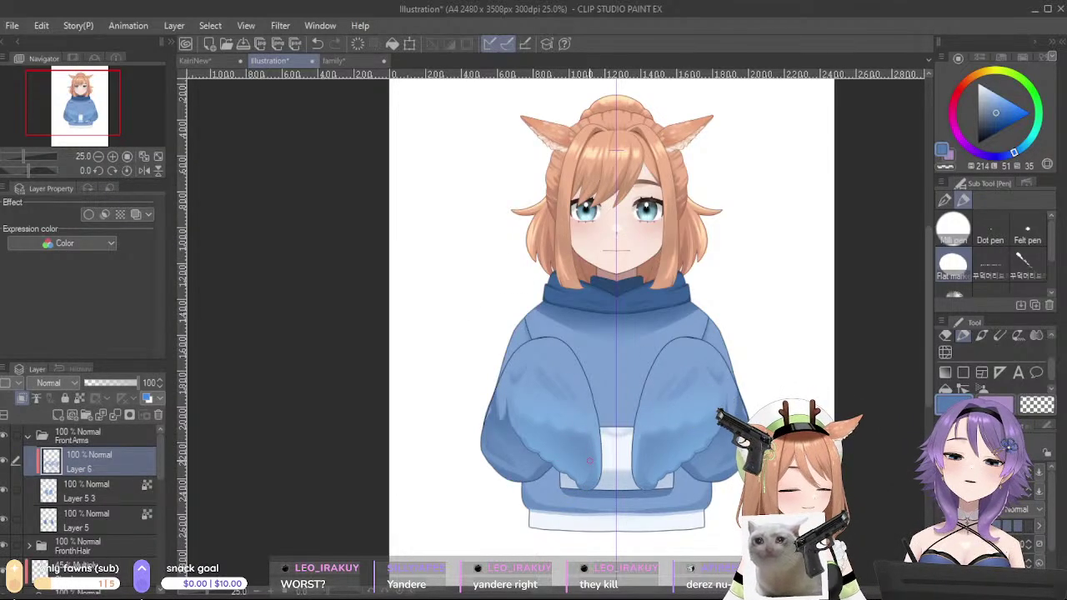
{"action": "scroll", "coordinate": [475, 395], "scroll_direction": "down", "scroll_amount": 3}
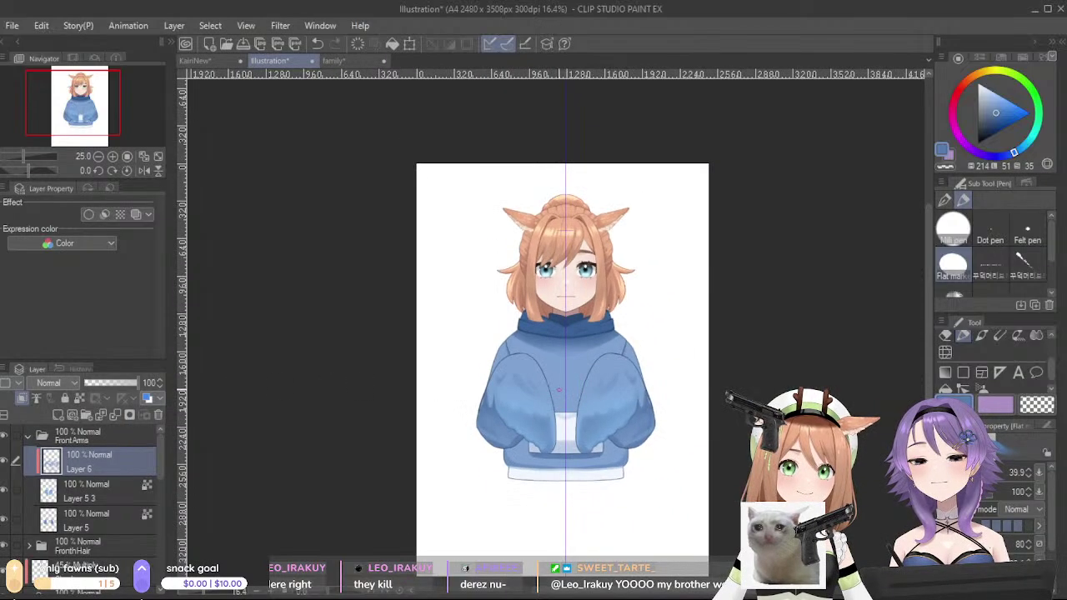
{"action": "scroll", "coordinate": [549, 419], "scroll_direction": "up", "scroll_amount": 2}
{"action": "scroll", "coordinate": [614, 404], "scroll_direction": "up", "scroll_amount": 3}
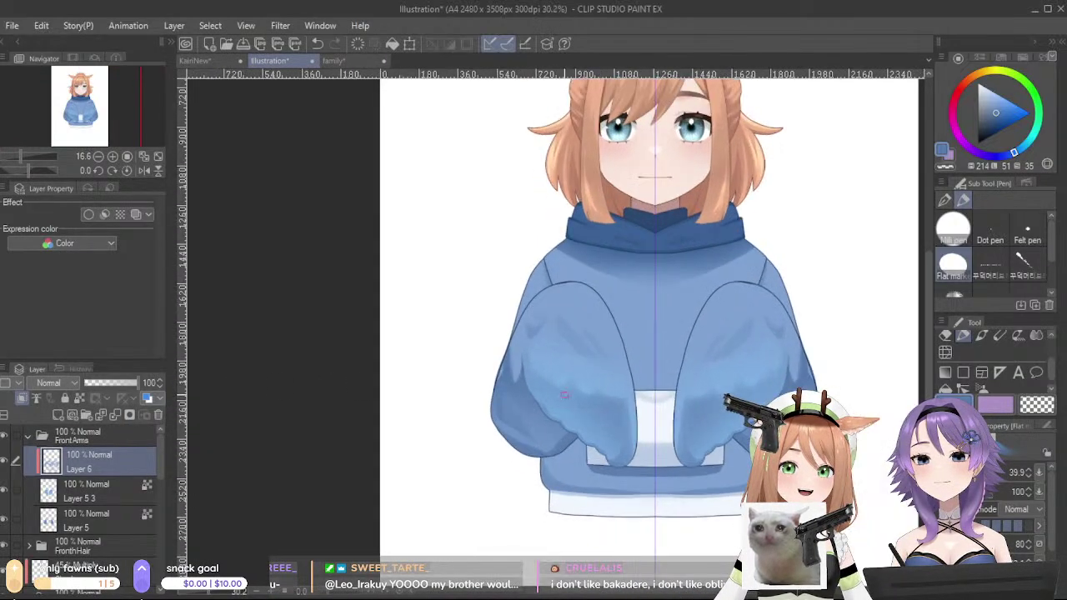
{"action": "scroll", "coordinate": [613, 404], "scroll_direction": "up", "scroll_amount": 1}
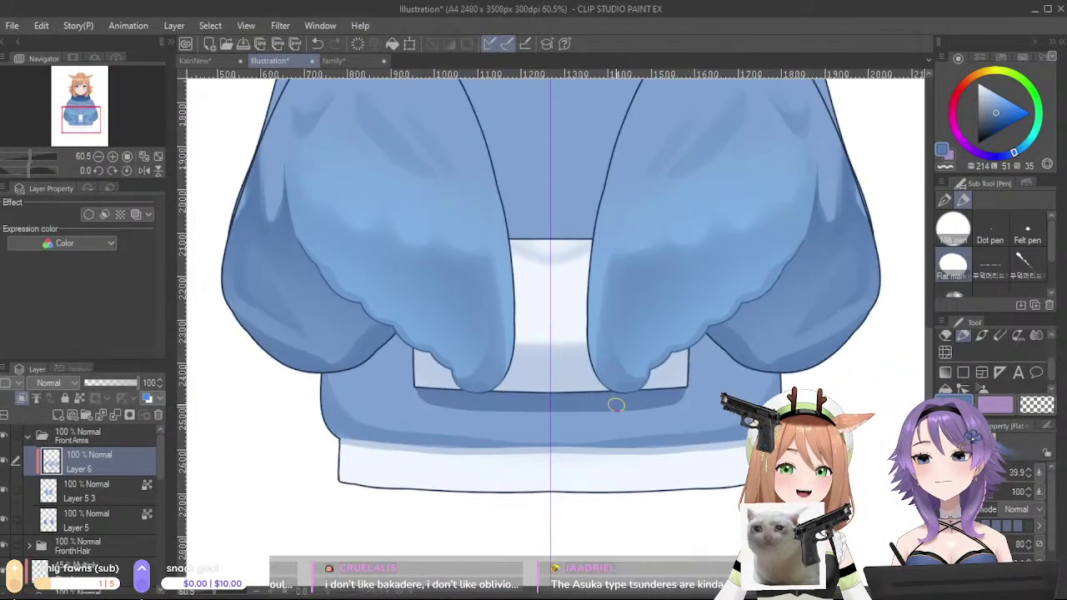
{"action": "left_click", "coordinate": [114, 414]}
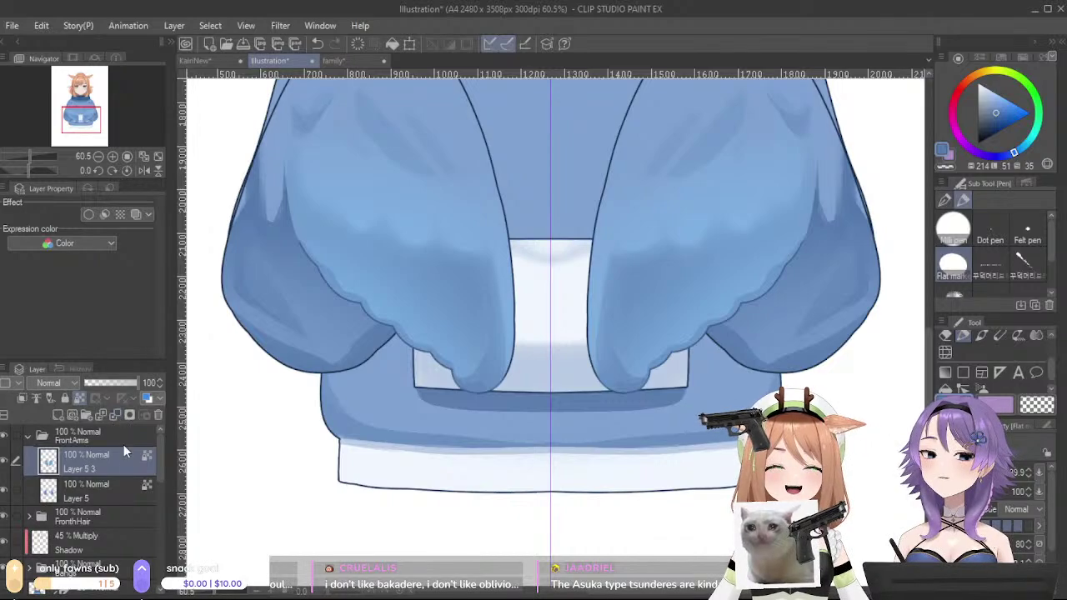
- Sample the hem's white, lock transparent pixels on the HoodieTop 2 layer and choose a pale grey-blue of hue 212 for the ribbing
{"action": "scroll", "coordinate": [123, 439], "scroll_direction": "down", "scroll_amount": 5}
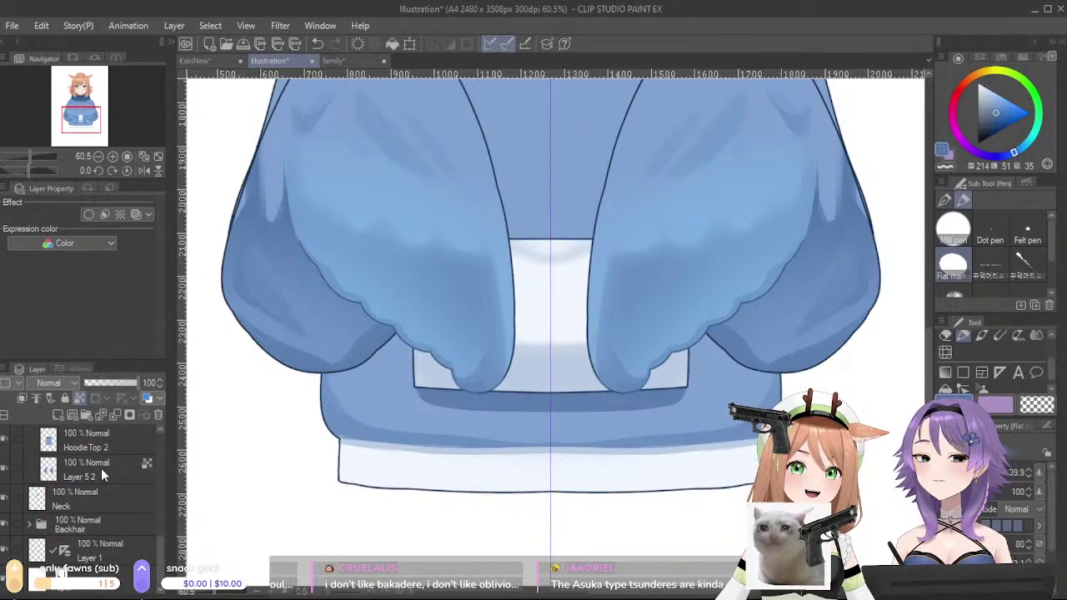
{"action": "left_click", "coordinate": [104, 475]}
{"action": "left_click", "coordinate": [365, 467], "text": "alt"}
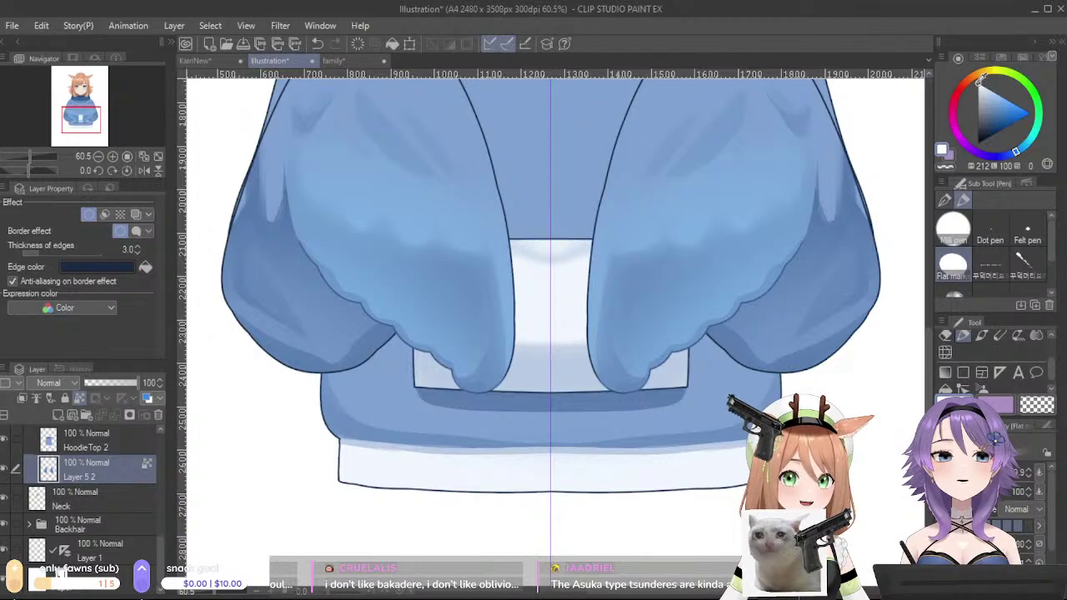
{"action": "mouse_move", "coordinate": [360, 456]}
{"action": "left_mouse_down"}
{"action": "mouse_move", "coordinate": [356, 447]}
{"action": "mouse_move", "coordinate": [354, 479]}
{"action": "left_mouse_up"}
{"action": "key", "text": "ctrl+z"}
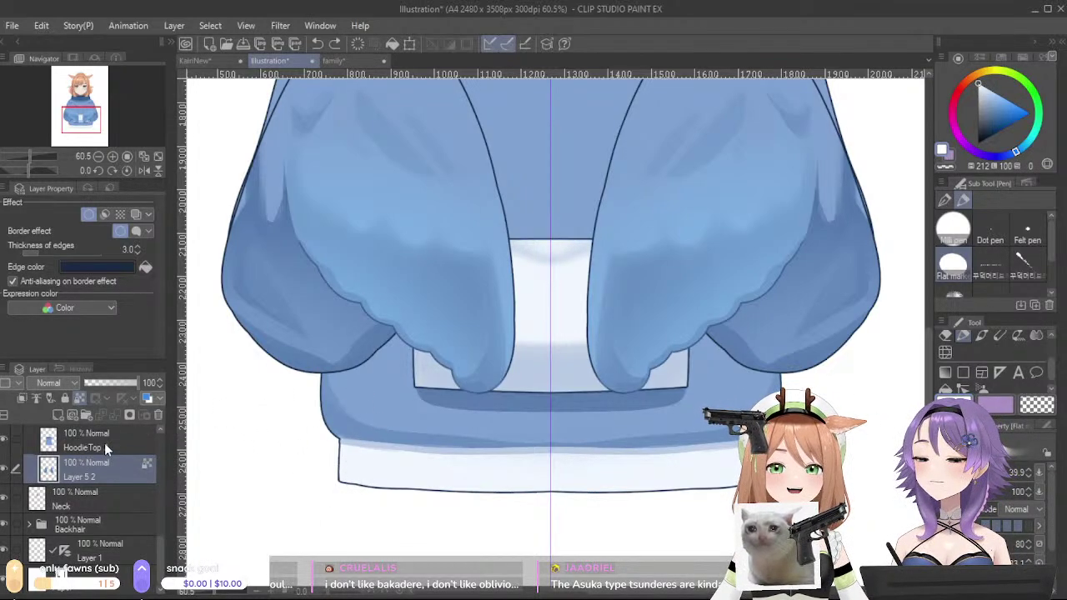
{"action": "left_click", "coordinate": [104, 447]}
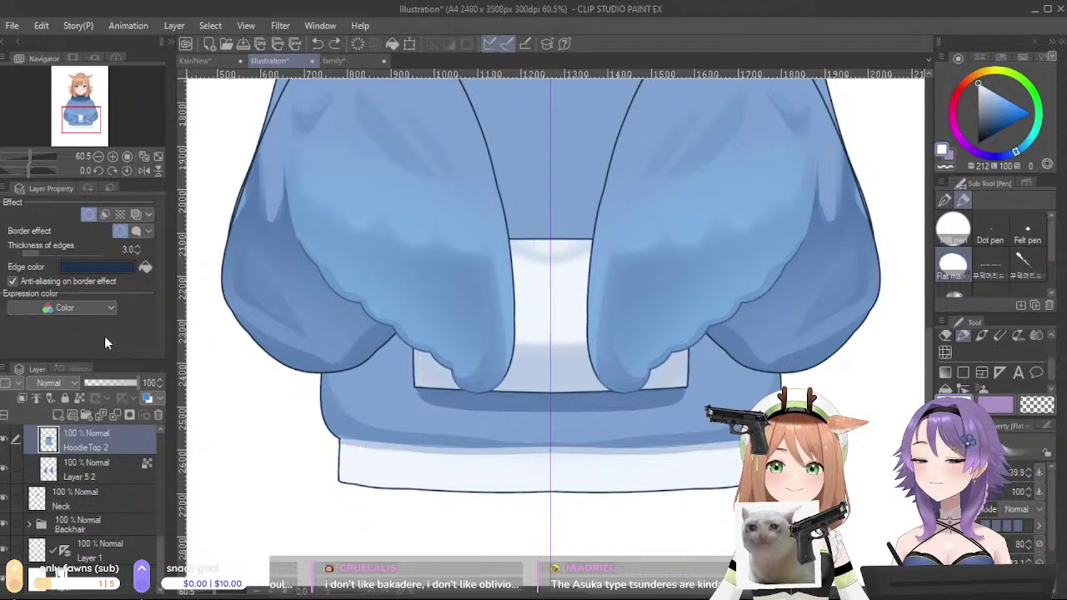
{"action": "left_click", "coordinate": [79, 398]}
{"action": "left_click", "coordinate": [982, 93]}
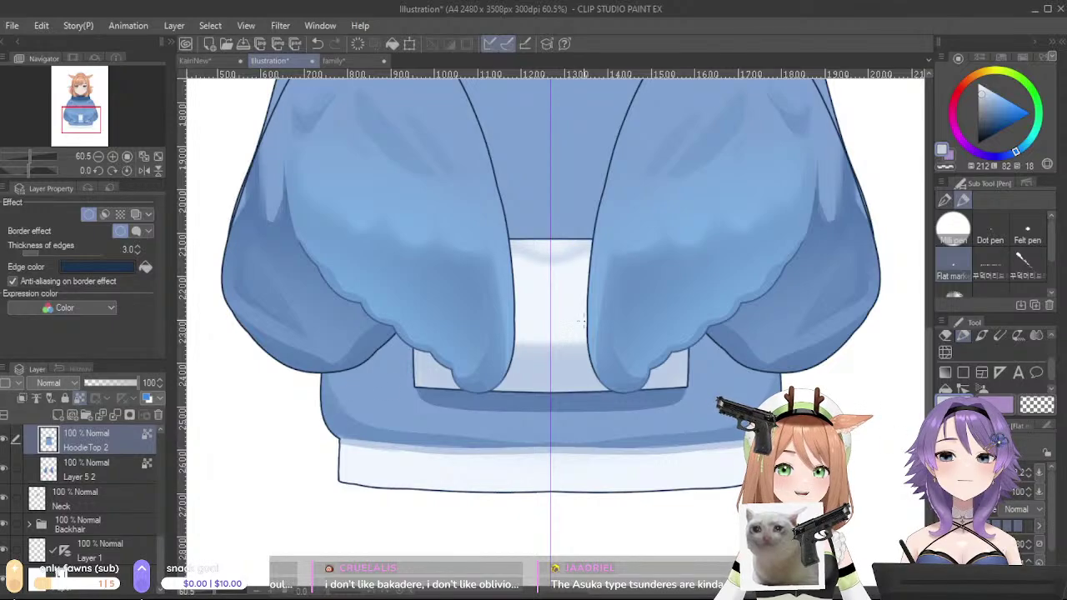
{"action": "left_click", "coordinate": [982, 101]}
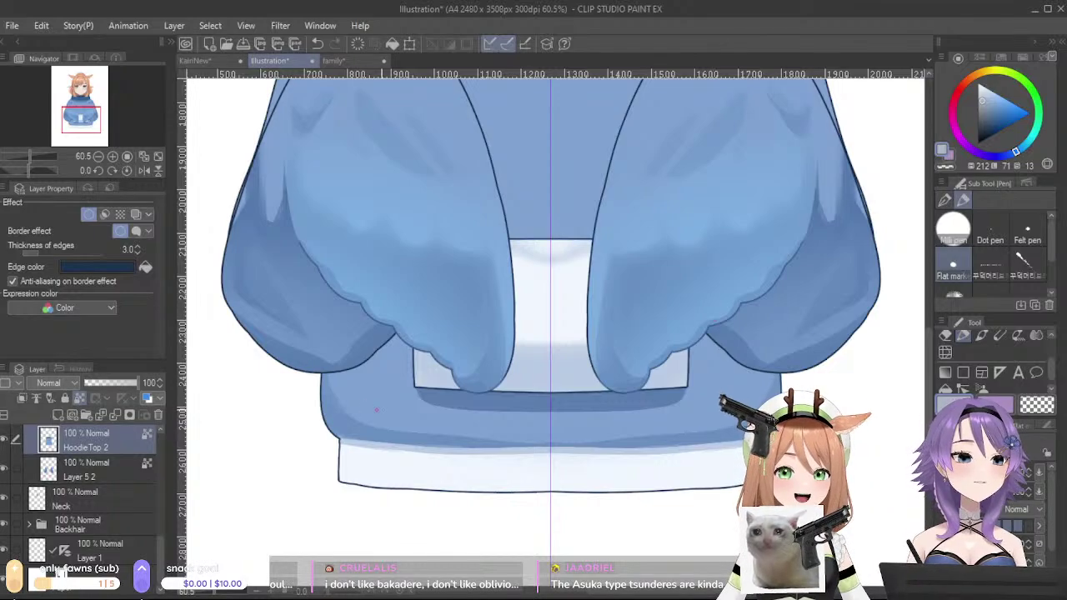
- Draw thin, evenly spaced vertical rib lines along the outer parts of the white hem with the Flat marker, redoing uneven strokes
{"action": "mouse_move", "coordinate": [345, 445]}
{"action": "left_mouse_down"}
{"action": "mouse_move", "coordinate": [345, 481]}
{"action": "mouse_move", "coordinate": [362, 485]}
{"action": "left_mouse_up"}
{"action": "mouse_move", "coordinate": [370, 446]}
{"action": "left_mouse_down"}
{"action": "mouse_move", "coordinate": [370, 485]}
{"action": "mouse_move", "coordinate": [388, 489]}
{"action": "left_mouse_up"}
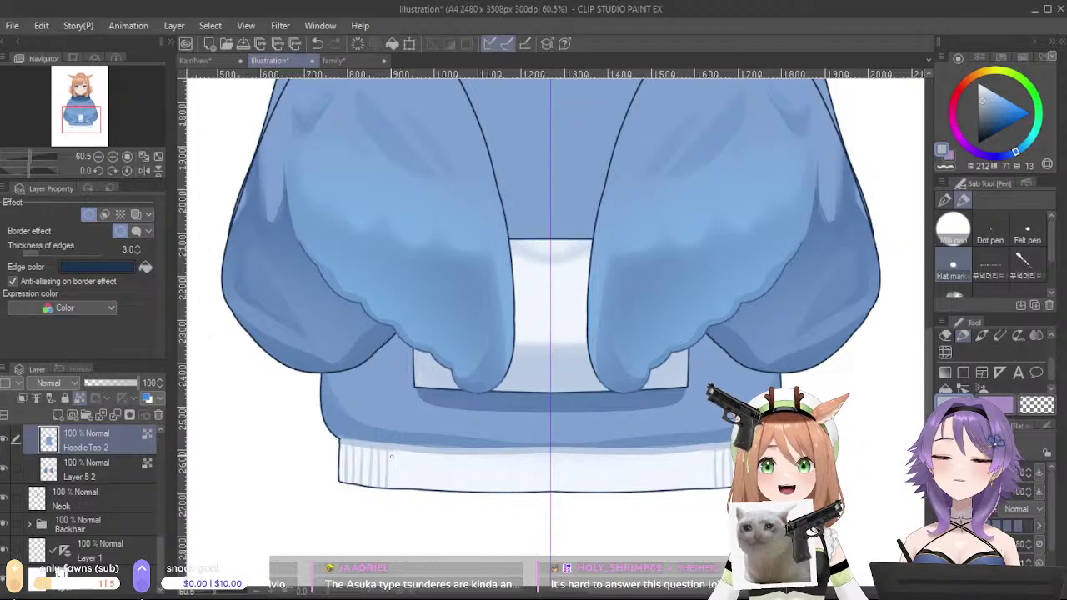
{"action": "left_click_drag", "start_coordinate": [414, 450], "coordinate": [415, 490]}
{"action": "mouse_move", "coordinate": [424, 452]}
{"action": "left_mouse_down"}
{"action": "mouse_move", "coordinate": [424, 498]}
{"action": "mouse_move", "coordinate": [437, 457]}
{"action": "mouse_move", "coordinate": [453, 489]}
{"action": "left_mouse_up"}
{"action": "key", "text": "ctrl+z"}
{"action": "key", "text": "ctrl+z"}
{"action": "left_click_drag", "start_coordinate": [443, 453], "coordinate": [443, 491]}
{"action": "key", "text": "ctrl+z"}
{"action": "mouse_move", "coordinate": [439, 452]}
{"action": "left_mouse_down"}
{"action": "mouse_move", "coordinate": [448, 488]}
{"action": "mouse_move", "coordinate": [445, 459]}
{"action": "mouse_move", "coordinate": [454, 468]}
{"action": "mouse_move", "coordinate": [458, 448]}
{"action": "mouse_move", "coordinate": [474, 491]}
{"action": "left_mouse_up"}
{"action": "key", "text": "ctrl+z"}
{"action": "key", "text": "ctrl+z"}
{"action": "key", "text": "ctrl+z"}
{"action": "mouse_move", "coordinate": [460, 453]}
{"action": "left_mouse_down"}
{"action": "mouse_move", "coordinate": [459, 484]}
{"action": "mouse_move", "coordinate": [468, 478]}
{"action": "mouse_move", "coordinate": [459, 486]}
{"action": "mouse_move", "coordinate": [483, 492]}
{"action": "left_mouse_up"}
{"action": "key", "text": "ctrl+z"}
{"action": "key", "text": "ctrl+z"}
{"action": "key", "text": "ctrl+z"}
{"action": "left_click_drag", "start_coordinate": [619, 454], "coordinate": [619, 491]}
{"action": "left_click_drag", "start_coordinate": [491, 451], "coordinate": [492, 497]}
{"action": "left_click_drag", "start_coordinate": [609, 455], "coordinate": [609, 489]}
{"action": "left_click_drag", "start_coordinate": [499, 454], "coordinate": [508, 493]}
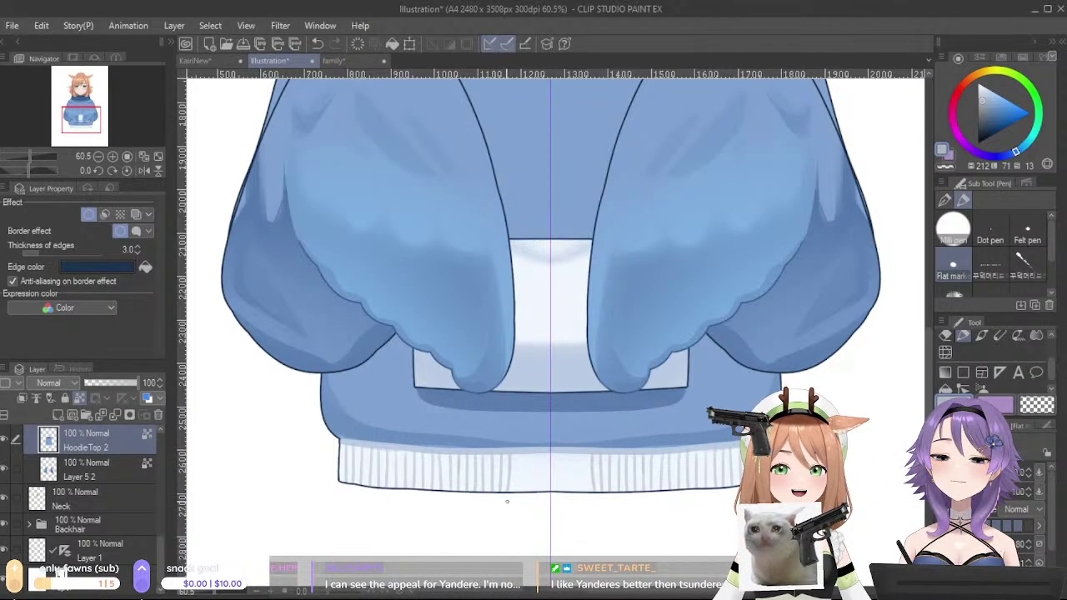
- Fill the middle of the white hem with vertical rib lines up to the symmetry line, redoing the centre rib
{"action": "key", "text": "ctrl+z"}
{"action": "mouse_move", "coordinate": [504, 453]}
{"action": "left_mouse_down"}
{"action": "mouse_move", "coordinate": [504, 490]}
{"action": "mouse_move", "coordinate": [517, 493]}
{"action": "left_mouse_up"}
{"action": "left_click_drag", "start_coordinate": [586, 454], "coordinate": [586, 490]}
{"action": "left_click_drag", "start_coordinate": [525, 451], "coordinate": [524, 490]}
{"action": "left_click_drag", "start_coordinate": [578, 454], "coordinate": [578, 491]}
{"action": "left_click_drag", "start_coordinate": [536, 454], "coordinate": [536, 493]}
{"action": "left_click_drag", "start_coordinate": [566, 454], "coordinate": [566, 491]}
{"action": "left_click_drag", "start_coordinate": [531, 451], "coordinate": [532, 492]}
{"action": "mouse_move", "coordinate": [570, 454]}
{"action": "left_mouse_down"}
{"action": "mouse_move", "coordinate": [570, 492]}
{"action": "mouse_move", "coordinate": [540, 492]}
{"action": "left_mouse_up"}
{"action": "left_click_drag", "start_coordinate": [561, 454], "coordinate": [561, 492]}
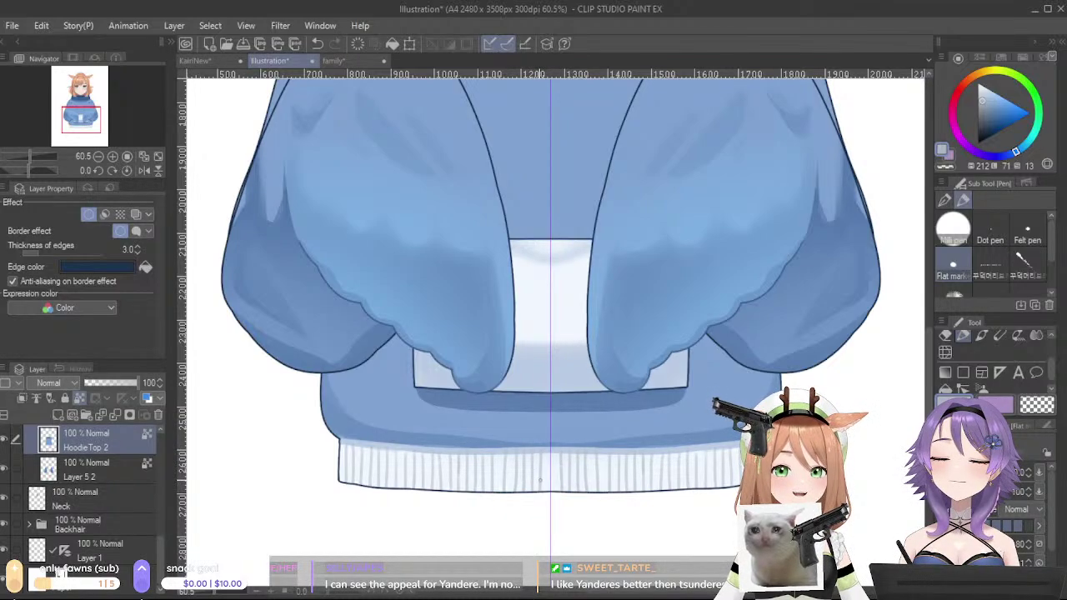
{"action": "key", "text": "ctrl+z"}
{"action": "left_click_drag", "start_coordinate": [550, 451], "coordinate": [550, 492]}
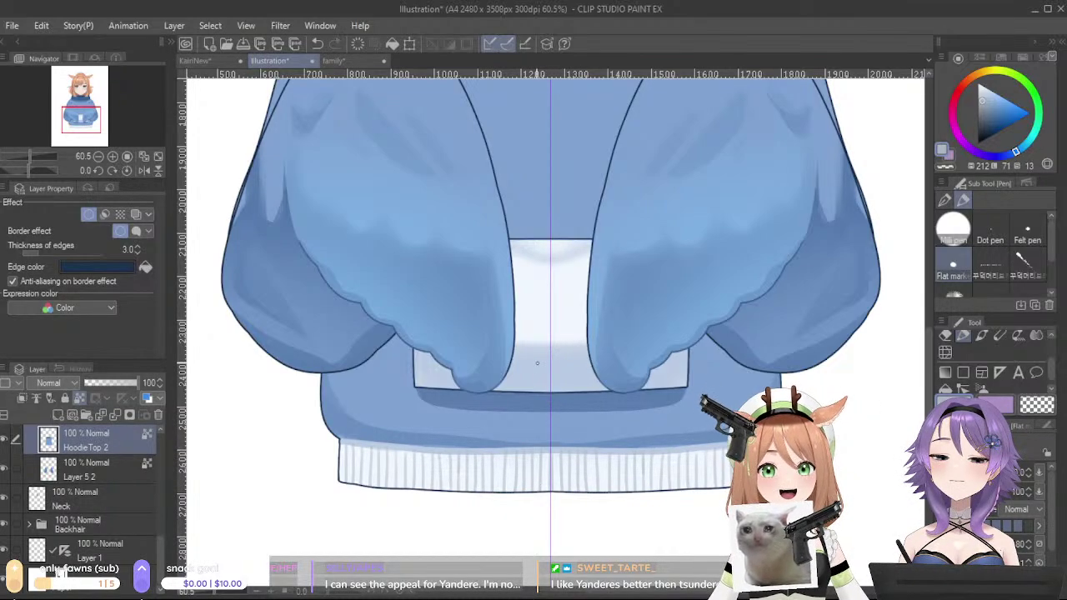
{"action": "key", "text": "ctrl+z"}
{"action": "left_click_drag", "start_coordinate": [552, 453], "coordinate": [552, 492]}
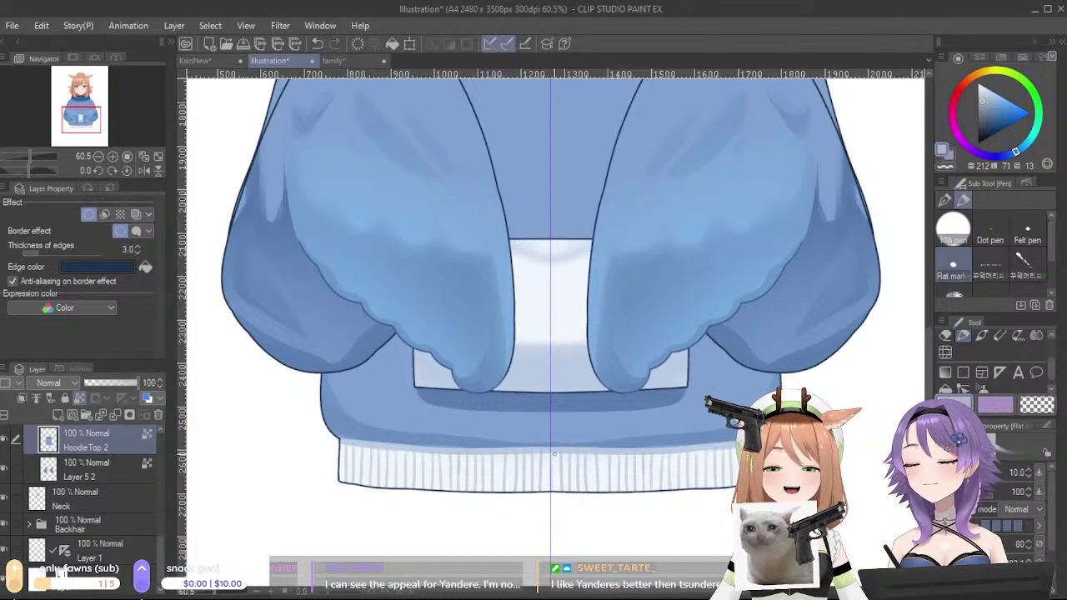
{"action": "left_click", "coordinate": [367, 434], "text": "alt"}
{"action": "left_click", "coordinate": [367, 444], "text": "alt"}
{"action": "key", "text": "ctrl+z"}
{"action": "left_click_drag", "start_coordinate": [362, 430], "coordinate": [403, 451]}
{"action": "key", "text": "ctrl+z"}
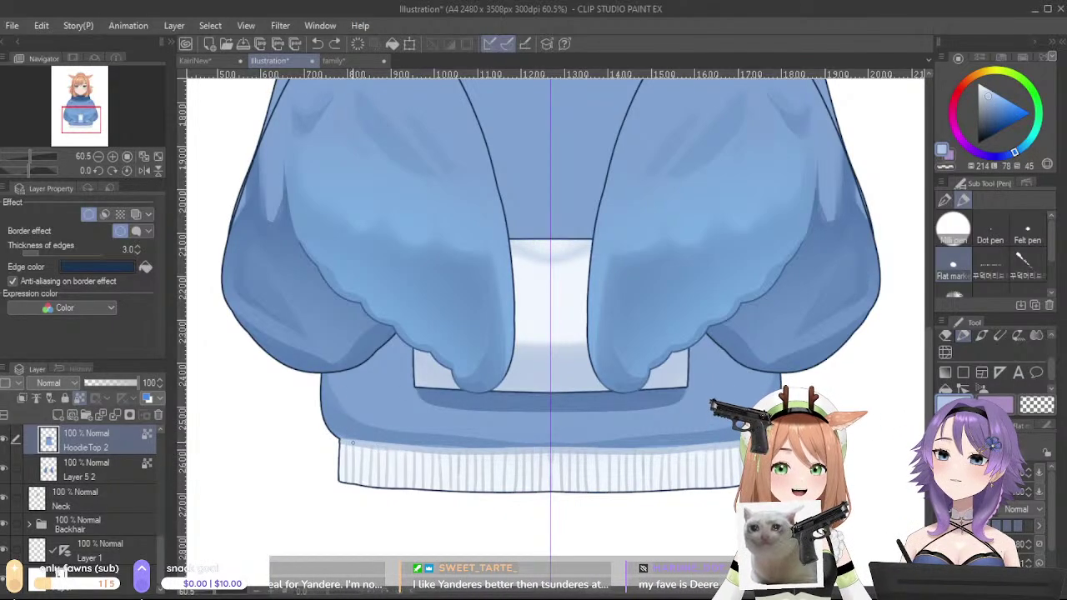
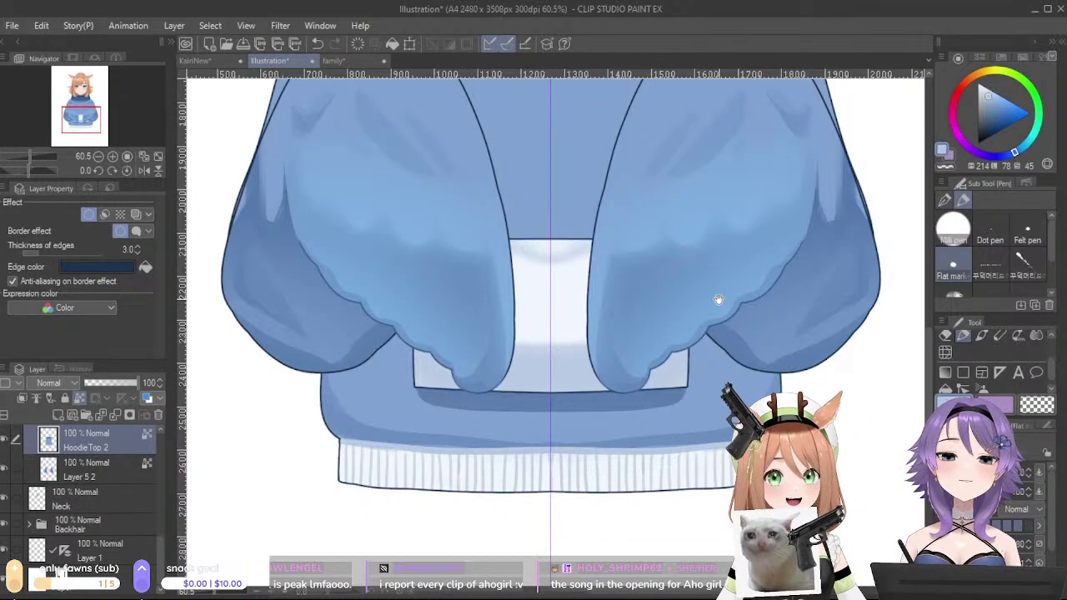
- Add a new layer clipped to HoodieTop 2 and choose the G-pen with white for the front of the hoodie
{"action": "left_click_drag", "start_coordinate": [718, 302], "coordinate": [761, 546]}
{"action": "left_click_drag", "start_coordinate": [745, 325], "coordinate": [705, 415]}
{"action": "left_click_drag", "start_coordinate": [691, 276], "coordinate": [795, 292]}
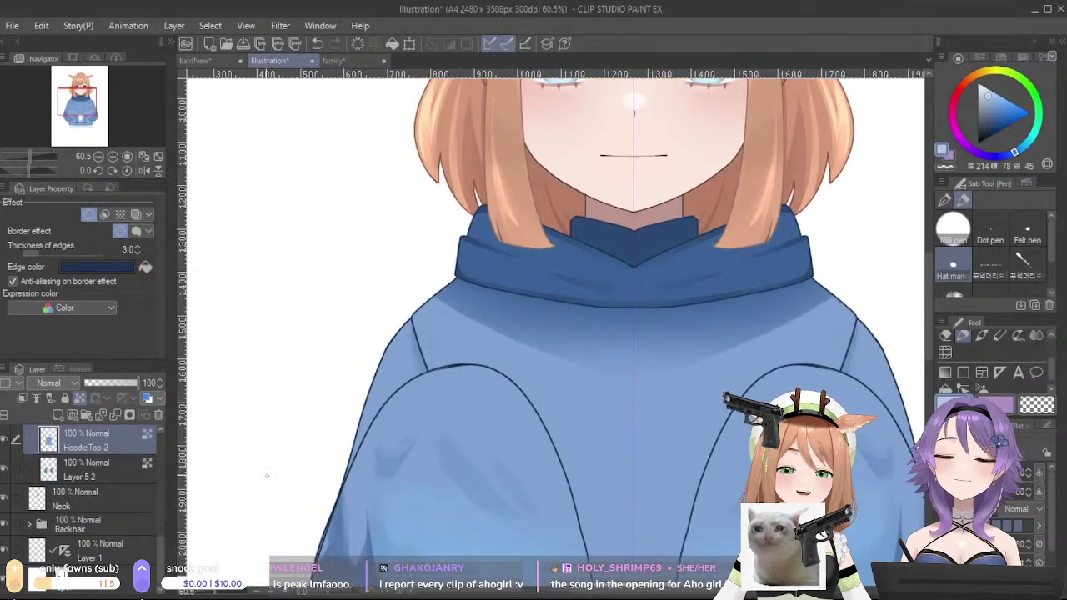
{"action": "left_click", "coordinate": [4, 458]}
{"action": "left_click", "coordinate": [4, 459]}
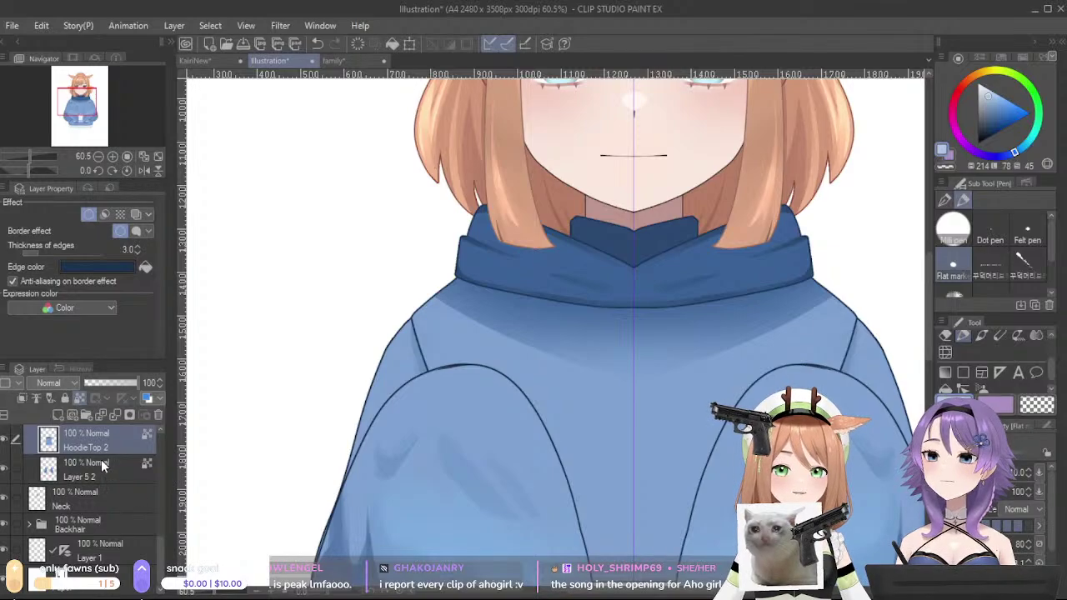
{"action": "left_click", "coordinate": [57, 416]}
{"action": "left_click", "coordinate": [22, 400]}
{"action": "left_click_drag", "start_coordinate": [583, 400], "coordinate": [513, 216]}
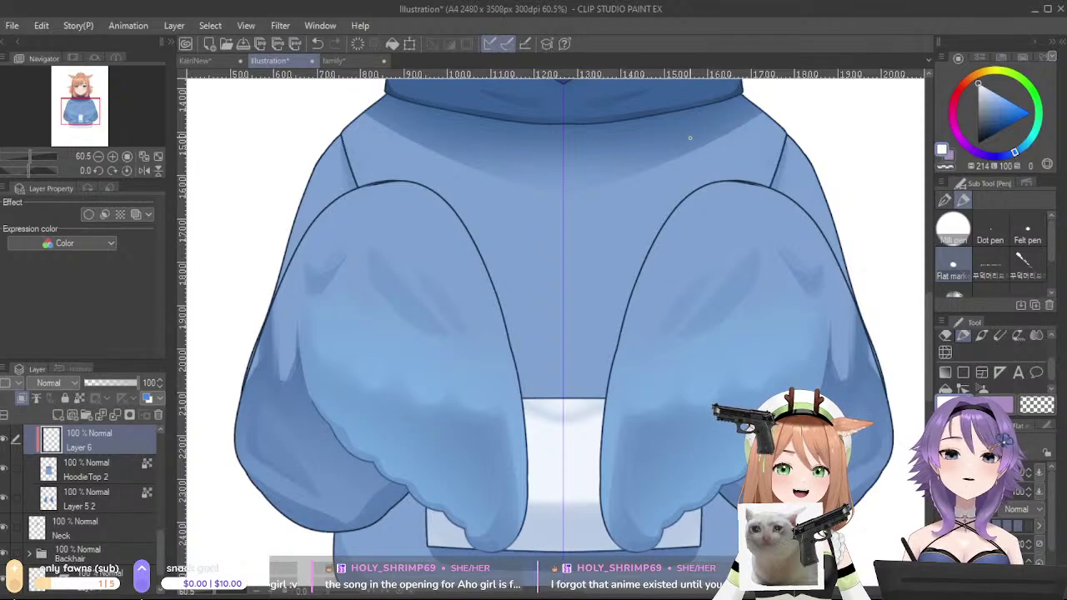
{"action": "left_click", "coordinate": [944, 200]}
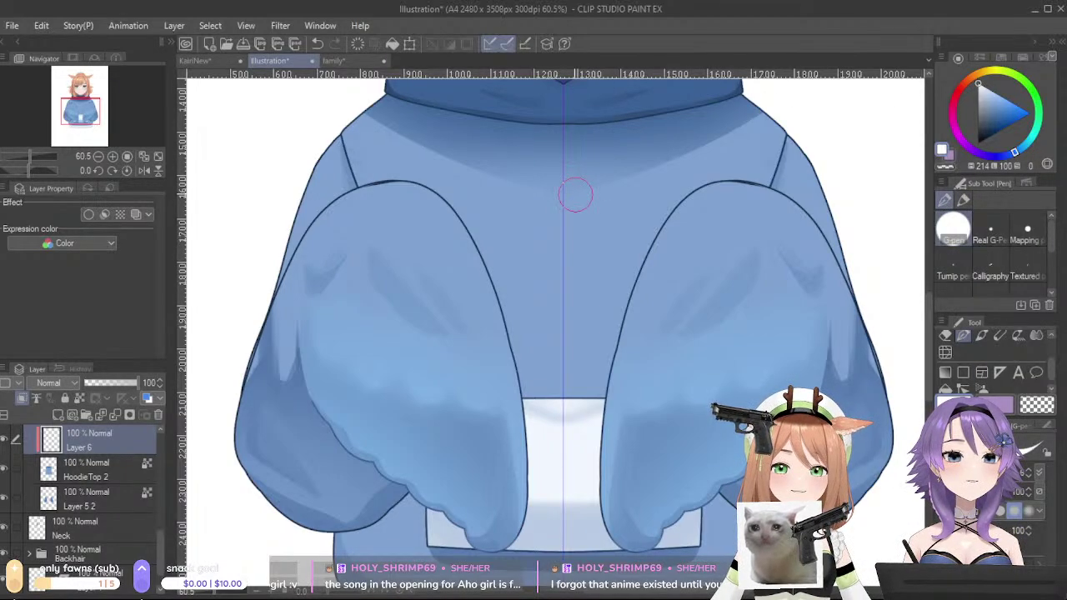
{"action": "left_click_drag", "start_coordinate": [558, 106], "coordinate": [547, 368]}
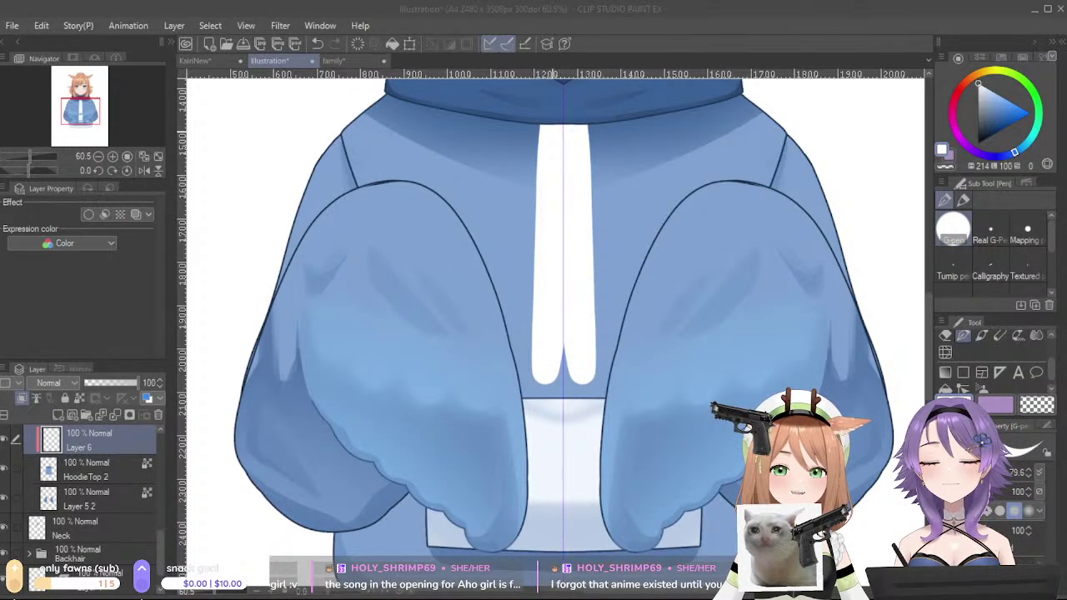
{"action": "key", "text": "ctrl+z"}
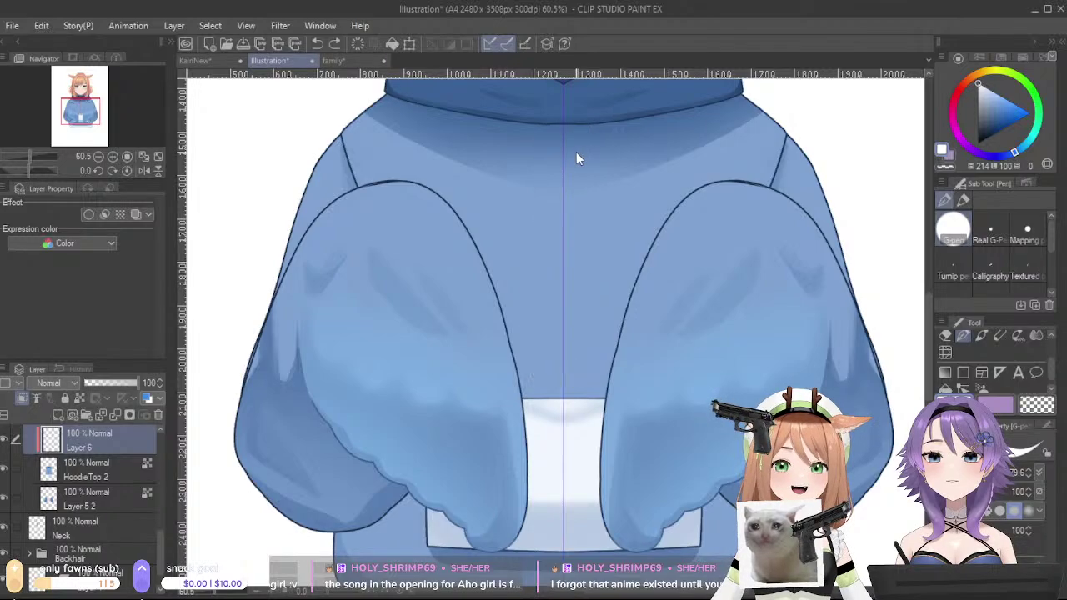
{"action": "left_click", "coordinate": [578, 167]}
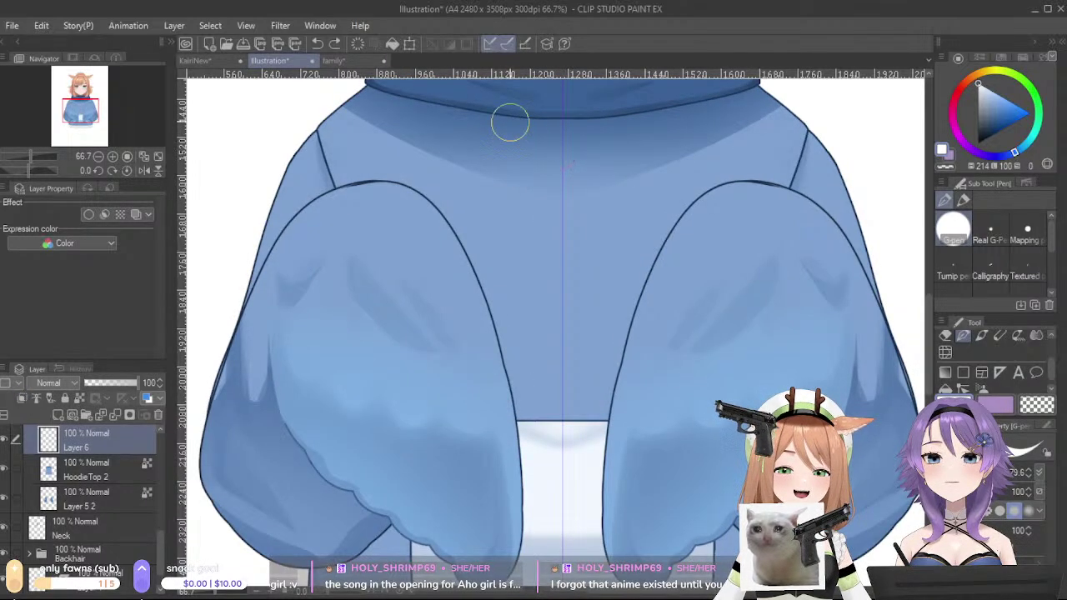
{"action": "left_click_drag", "start_coordinate": [559, 172], "coordinate": [553, 283]}
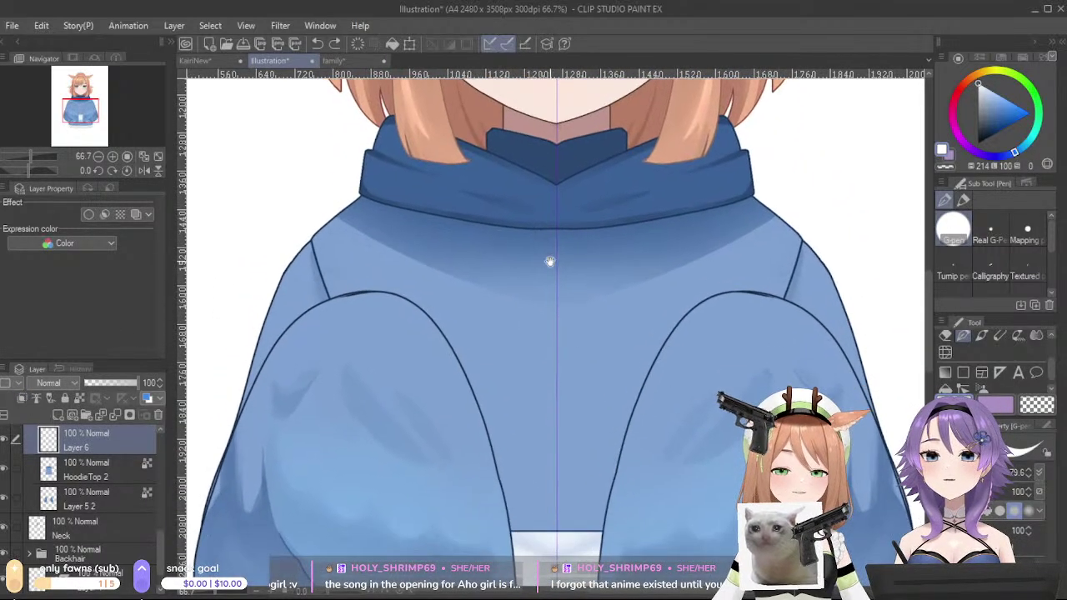
{"action": "key", "text": "ctrl+y"}
{"action": "key", "text": "ctrl+z"}
- Draw a wide white stripe down the hoodie's centre from the collar toward the hem and clip its layer to HoodieTop 2
{"action": "left_click_drag", "start_coordinate": [540, 230], "coordinate": [535, 512]}
{"action": "scroll", "coordinate": [523, 223], "scroll_direction": "down", "scroll_amount": 1}
{"action": "scroll", "coordinate": [523, 223], "scroll_direction": "down", "scroll_amount": 4}
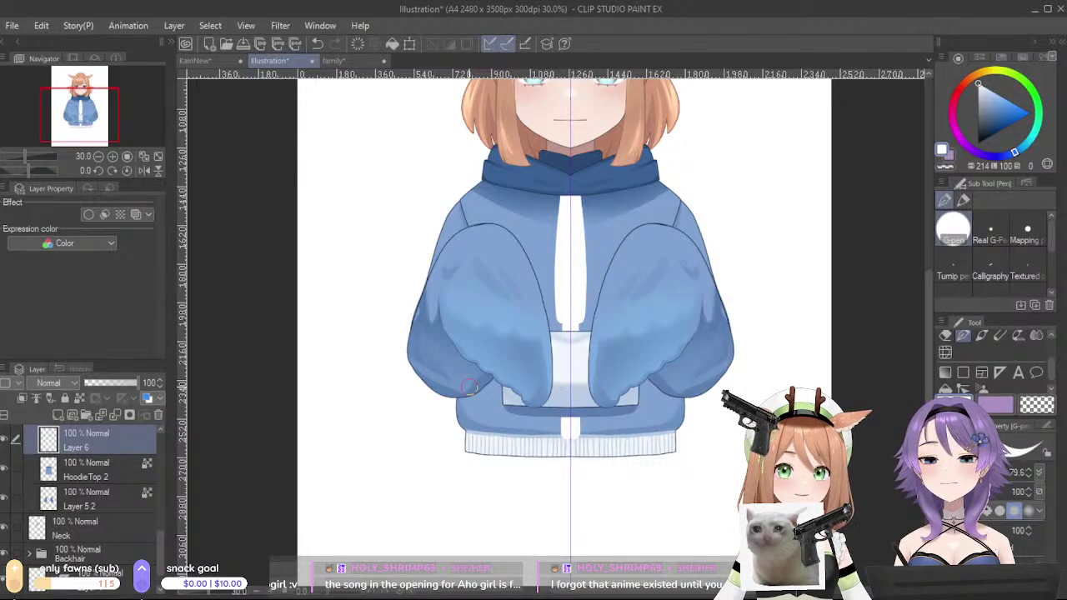
{"action": "left_click", "coordinate": [38, 397]}
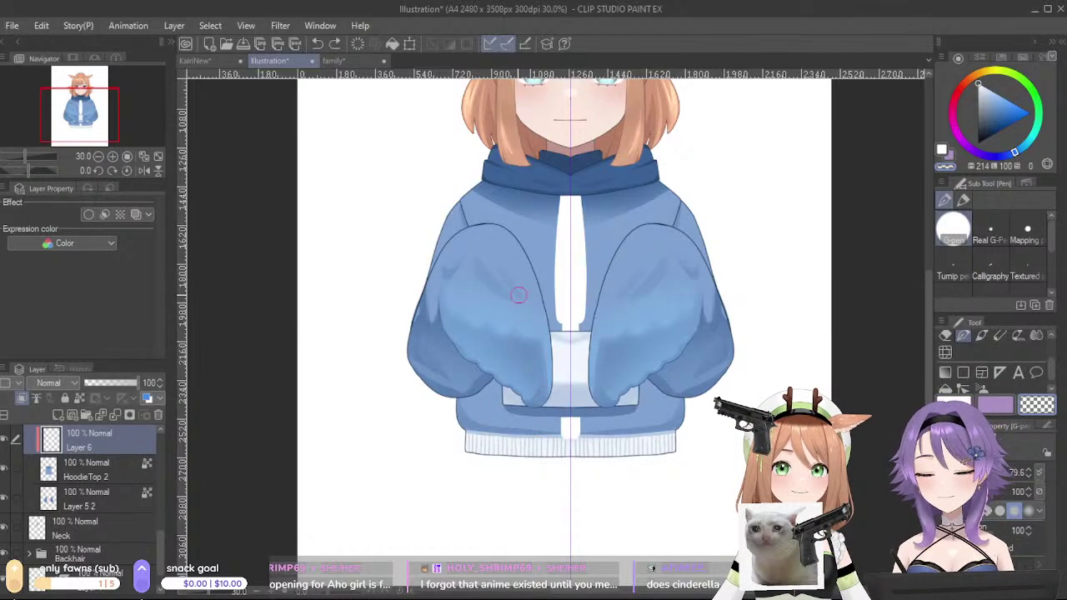
{"action": "scroll", "coordinate": [510, 317], "scroll_direction": "up", "scroll_amount": 4}
{"action": "left_click_drag", "start_coordinate": [501, 394], "coordinate": [460, 315]}
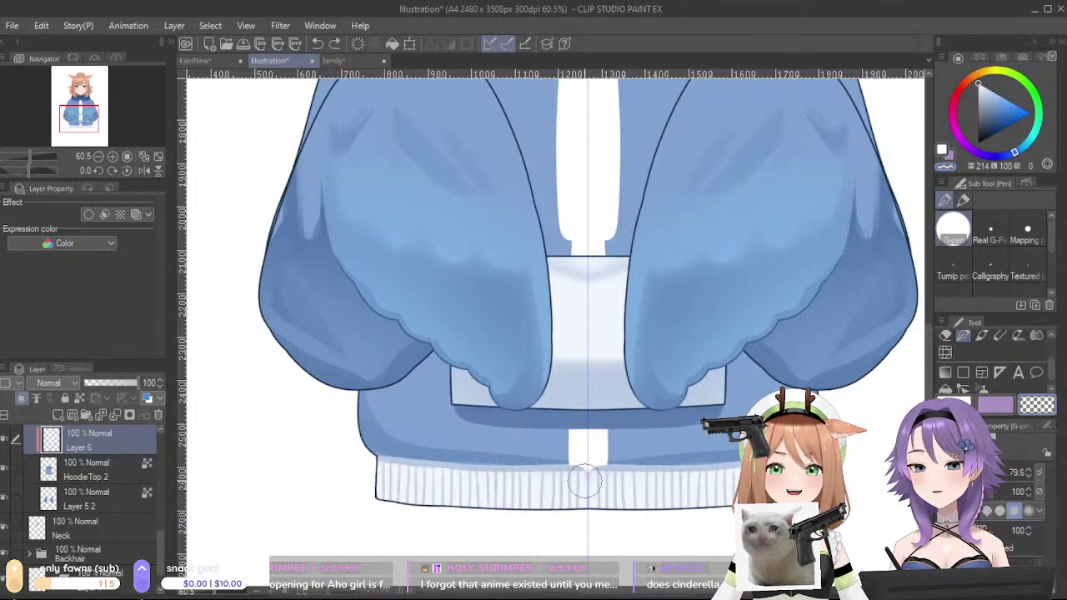
{"action": "left_click_drag", "start_coordinate": [621, 361], "coordinate": [645, 576]}
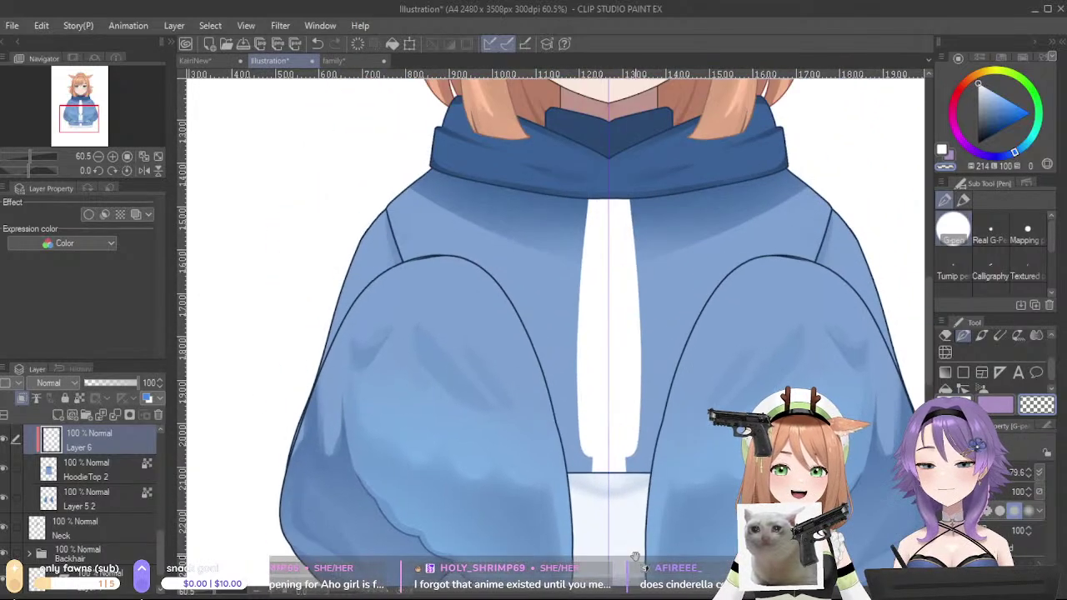
{"action": "left_click_drag", "start_coordinate": [662, 470], "coordinate": [631, 364]}
{"action": "scroll", "coordinate": [653, 321], "scroll_direction": "down", "scroll_amount": 2}
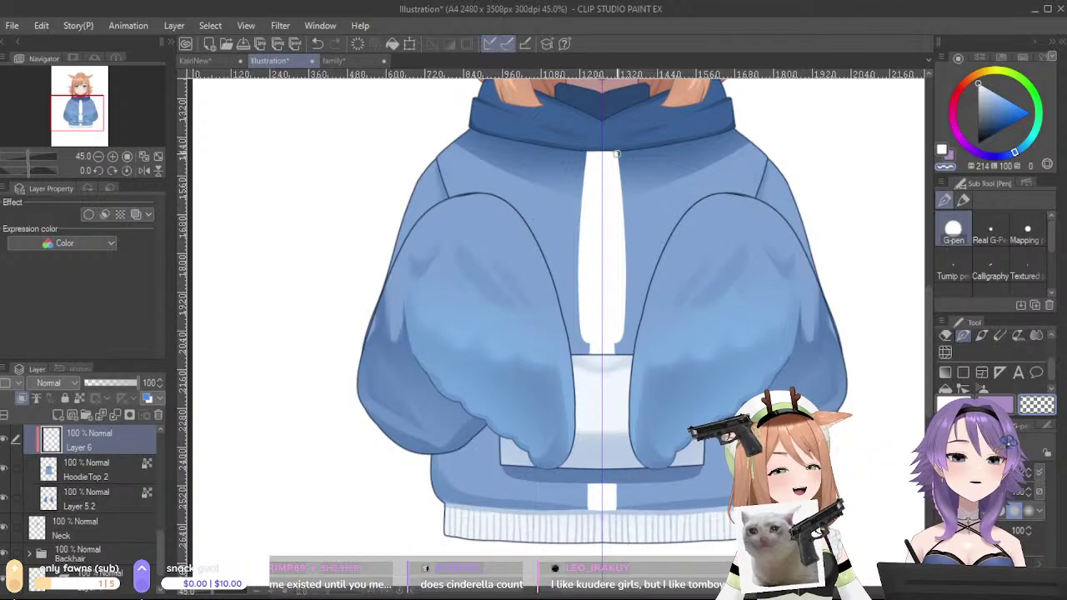
{"action": "left_click_drag", "start_coordinate": [587, 151], "coordinate": [581, 298]}
{"action": "key", "text": "ctrl+z"}
{"action": "left_click_drag", "start_coordinate": [585, 151], "coordinate": [589, 353]}
{"action": "key", "text": "ctrl+z"}
{"action": "left_click", "coordinate": [598, 245], "text": "ctrl+shift"}
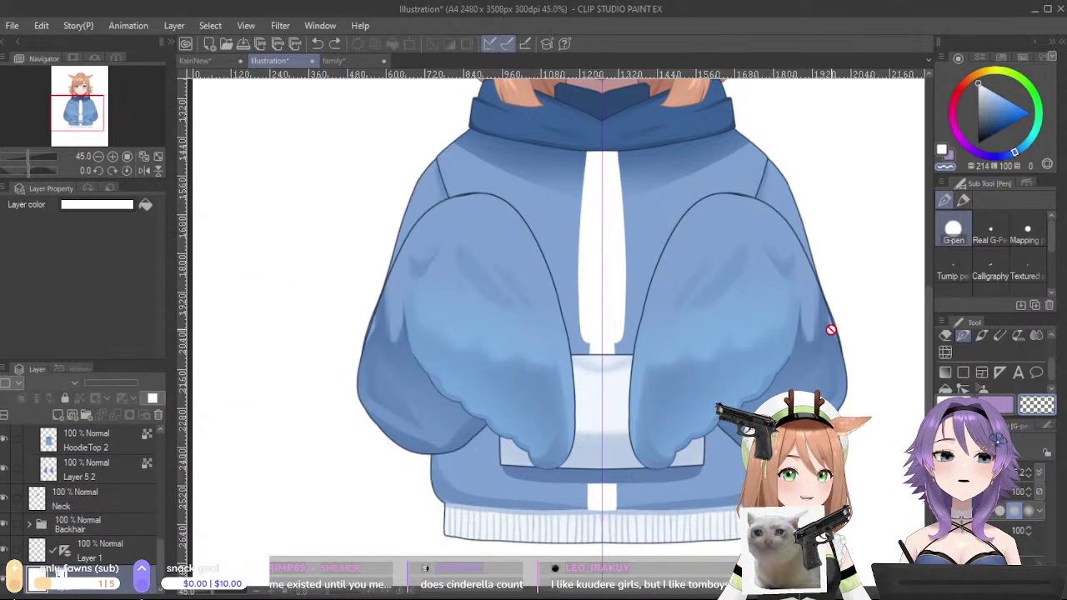
- Replace the wide centre stripe on Layer 6 with a narrow, straight white one from collar to hem using the Rectangle figure tool
{"action": "left_click", "coordinate": [962, 371]}
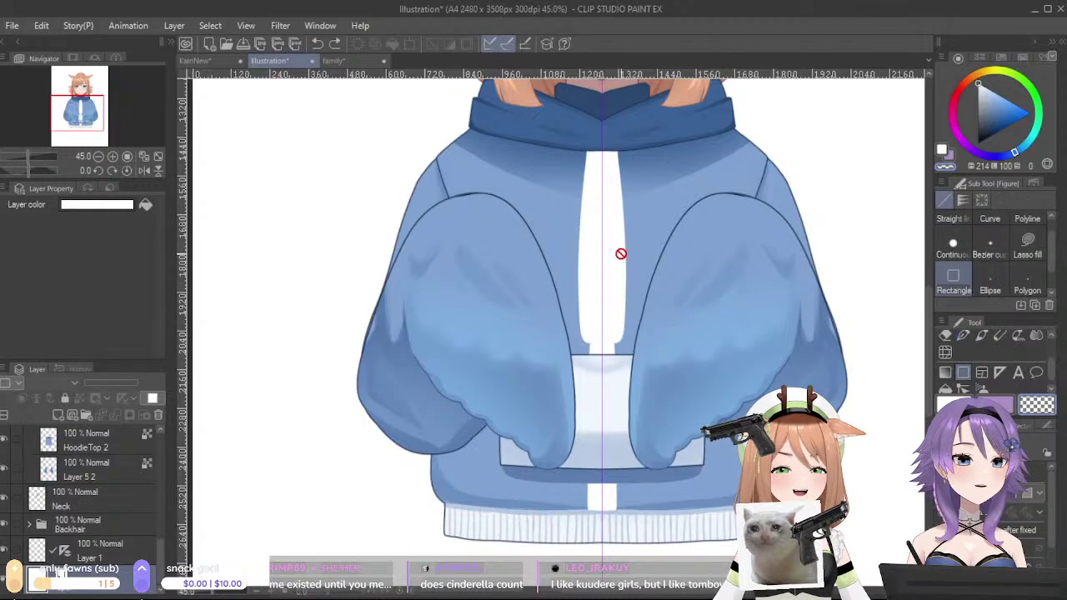
{"action": "left_click", "coordinate": [124, 440]}
{"action": "scroll", "coordinate": [125, 504], "scroll_direction": "up", "scroll_amount": 3}
{"action": "left_click", "coordinate": [117, 493]}
{"action": "left_click_drag", "start_coordinate": [534, 89], "coordinate": [597, 550]}
{"action": "left_click_drag", "start_coordinate": [563, 320], "coordinate": [566, 320]}
{"action": "left_click_drag", "start_coordinate": [673, 335], "coordinate": [638, 403]}
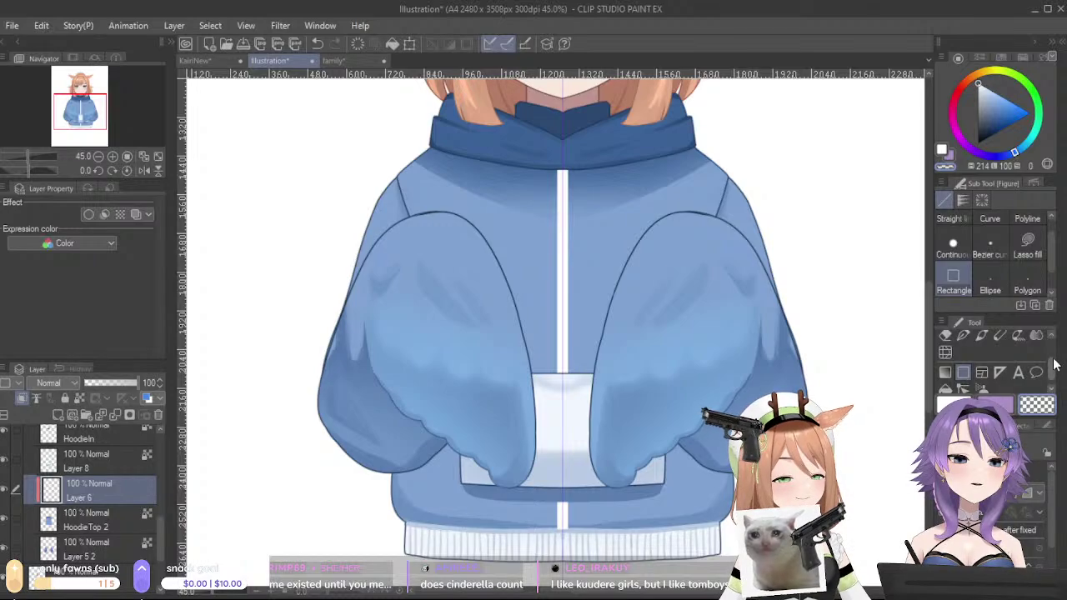
- Sample the hem's pale blue, darken it and shade the centre stripe just below the collar with the Soft airbrush
{"action": "scroll", "coordinate": [1054, 374], "scroll_direction": "up", "scroll_amount": 2}
{"action": "left_click", "coordinate": [999, 339]}
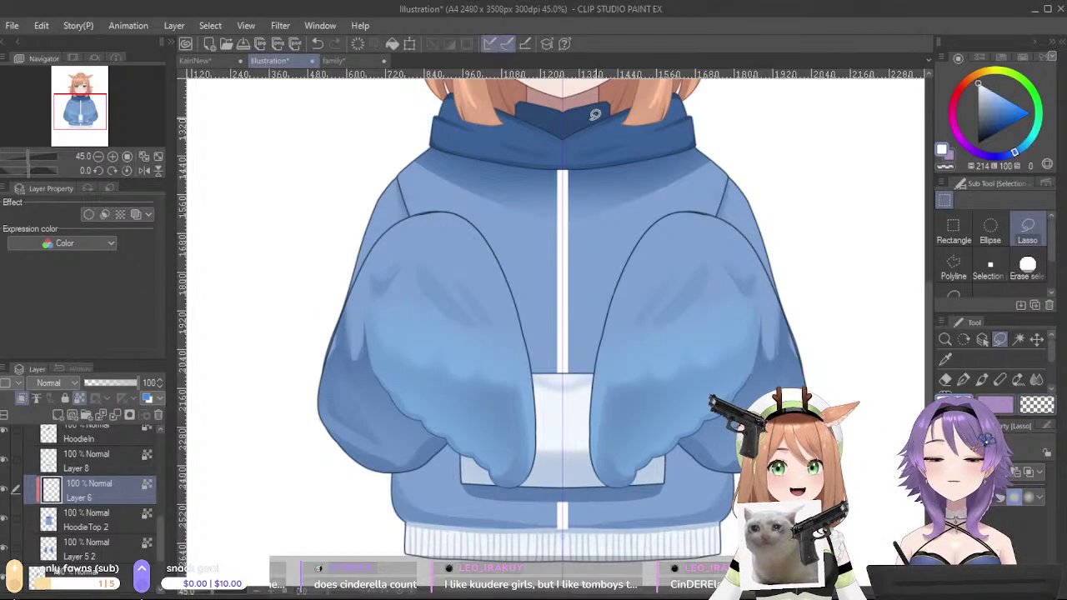
{"action": "left_click", "coordinate": [500, 530], "text": "alt"}
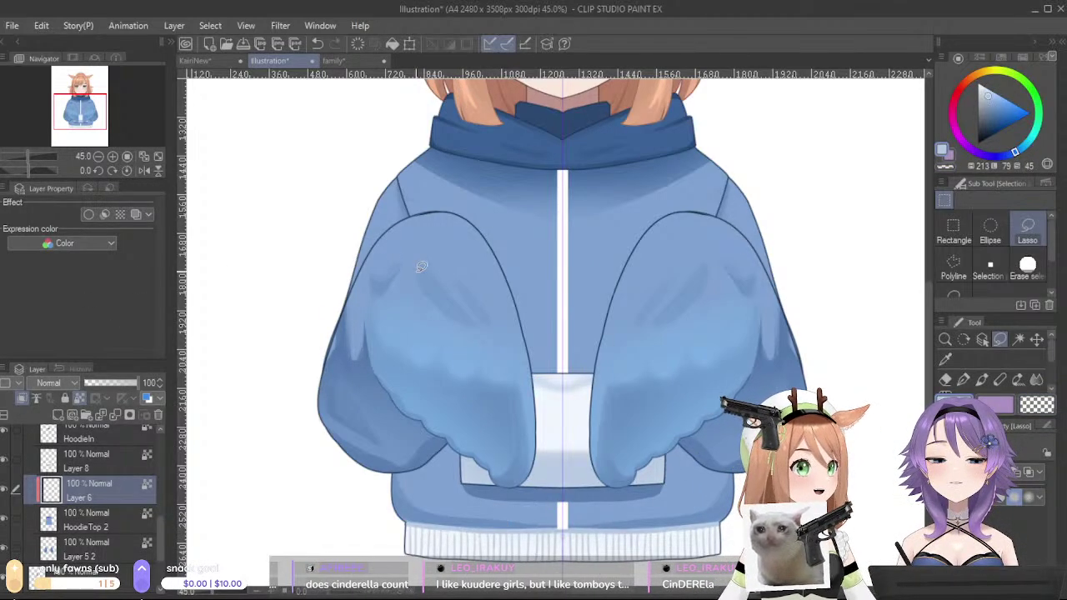
{"action": "left_click", "coordinate": [992, 96]}
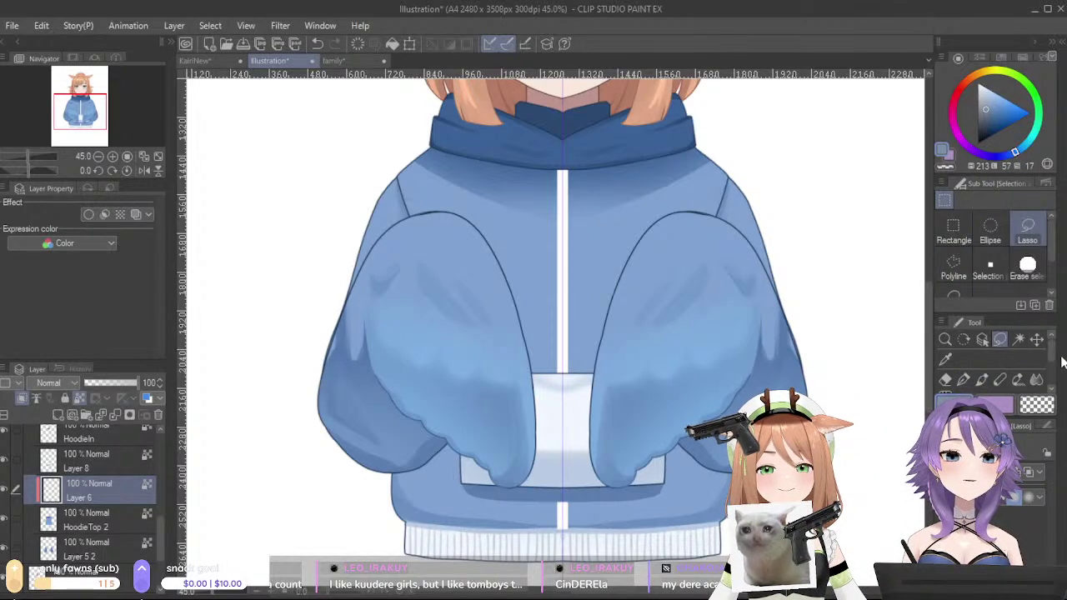
{"action": "scroll", "coordinate": [1045, 370], "scroll_direction": "down", "scroll_amount": 2}
{"action": "left_click", "coordinate": [983, 383]}
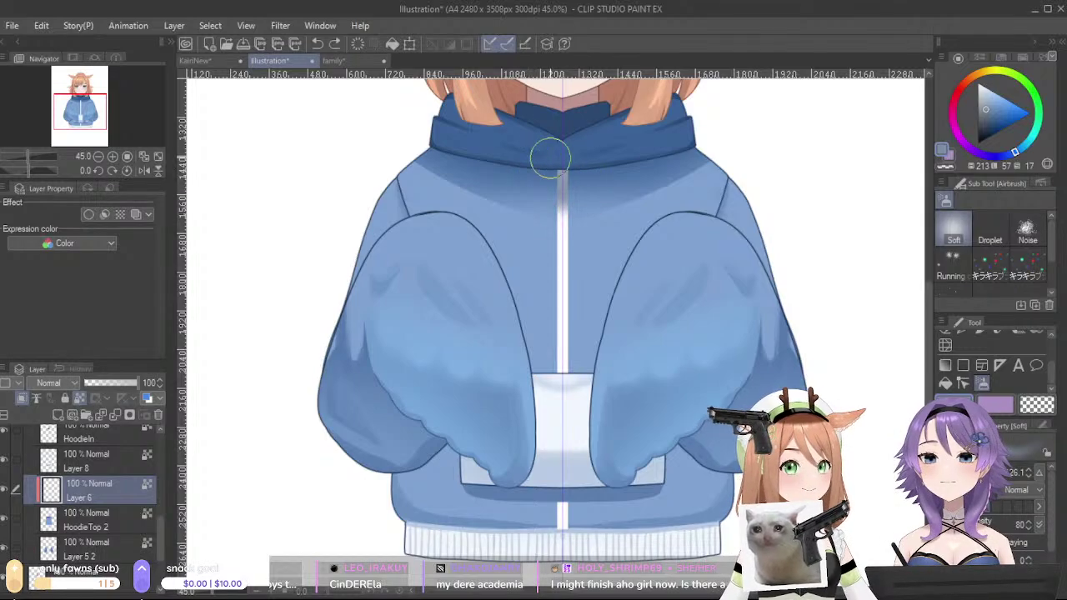
- Lighten the stripe's shadow below the collar with airbrushed white, undoing uneven strokes
{"action": "left_click", "coordinate": [563, 256], "text": "alt"}
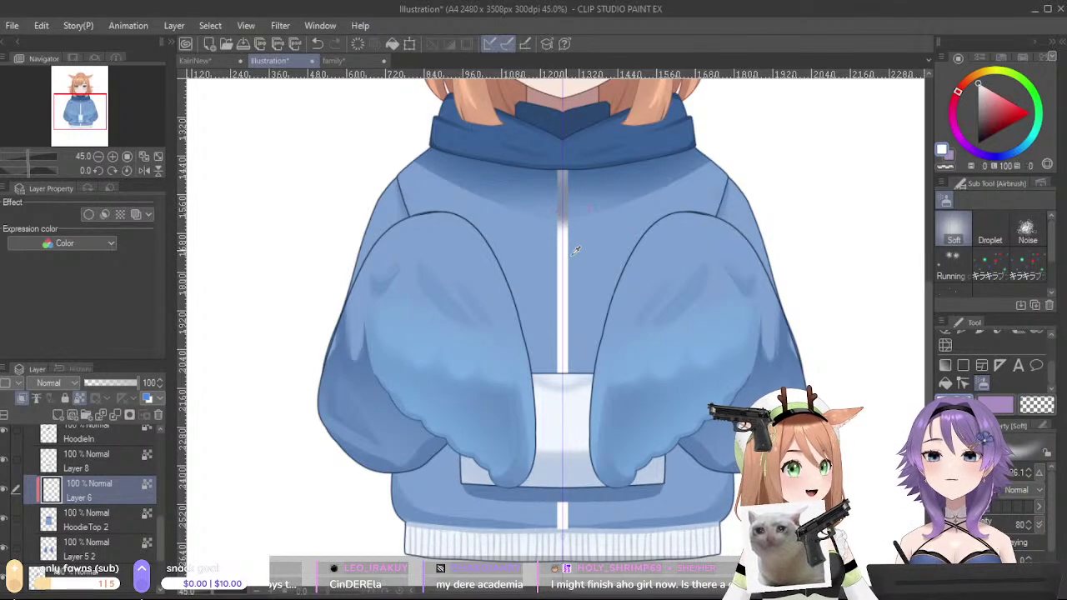
{"action": "mouse_move", "coordinate": [554, 218]}
{"action": "left_mouse_down"}
{"action": "mouse_move", "coordinate": [575, 198]}
{"action": "mouse_move", "coordinate": [564, 190]}
{"action": "left_mouse_up"}
{"action": "key", "text": "ctrl+z"}
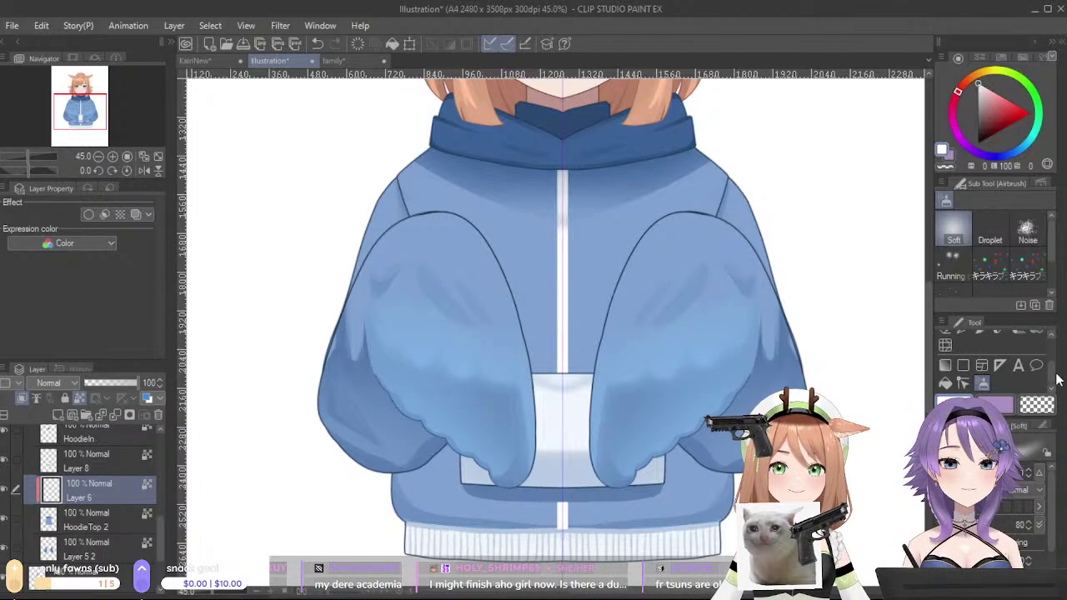
{"action": "scroll", "coordinate": [1057, 363], "scroll_direction": "up", "scroll_amount": 2}
{"action": "mouse_move", "coordinate": [1052, 361]}
{"action": "left_mouse_down"}
{"action": "mouse_move", "coordinate": [1056, 350]}
{"action": "mouse_move", "coordinate": [1054, 383]}
{"action": "left_mouse_up"}
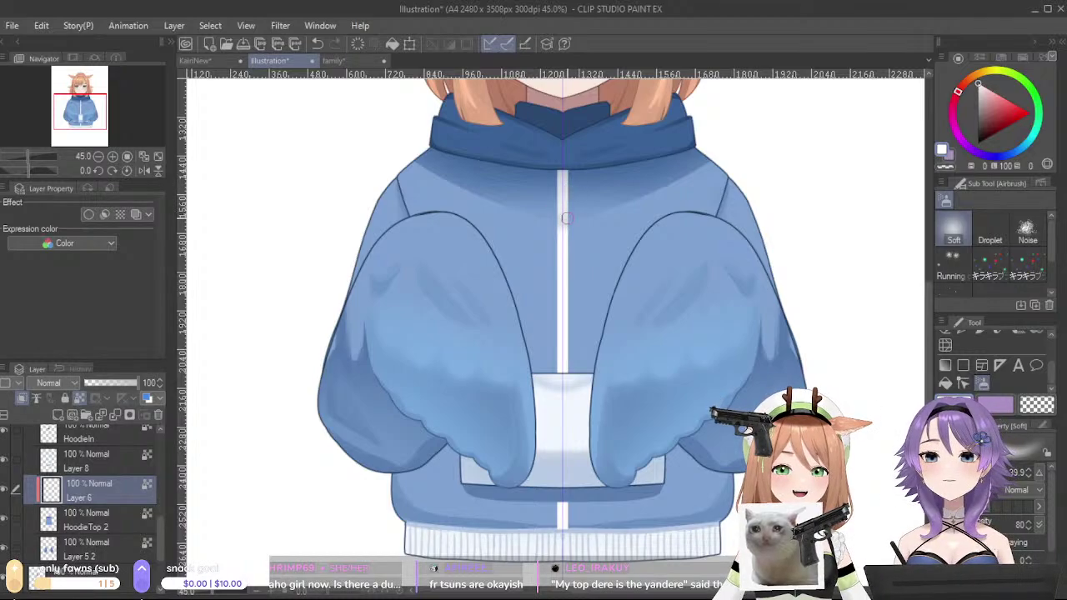
{"action": "key", "text": "ctrl+z"}
- Sample the pocket's pale blue and airbrush soft shaded bands along the centre stripe
{"action": "left_click", "coordinate": [559, 241], "text": "alt"}
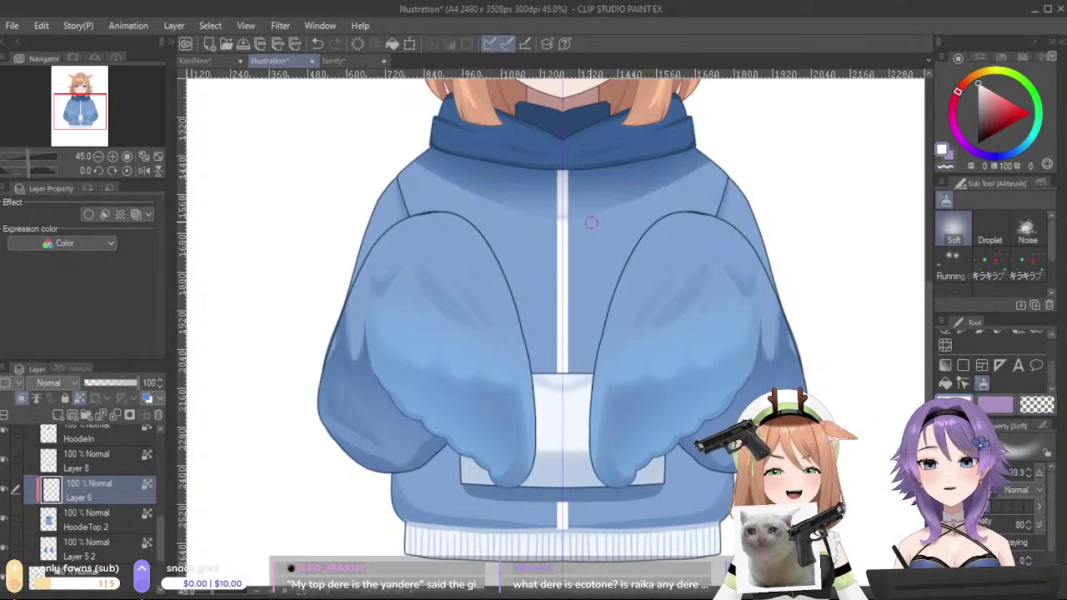
{"action": "left_click", "coordinate": [557, 381], "text": "alt"}
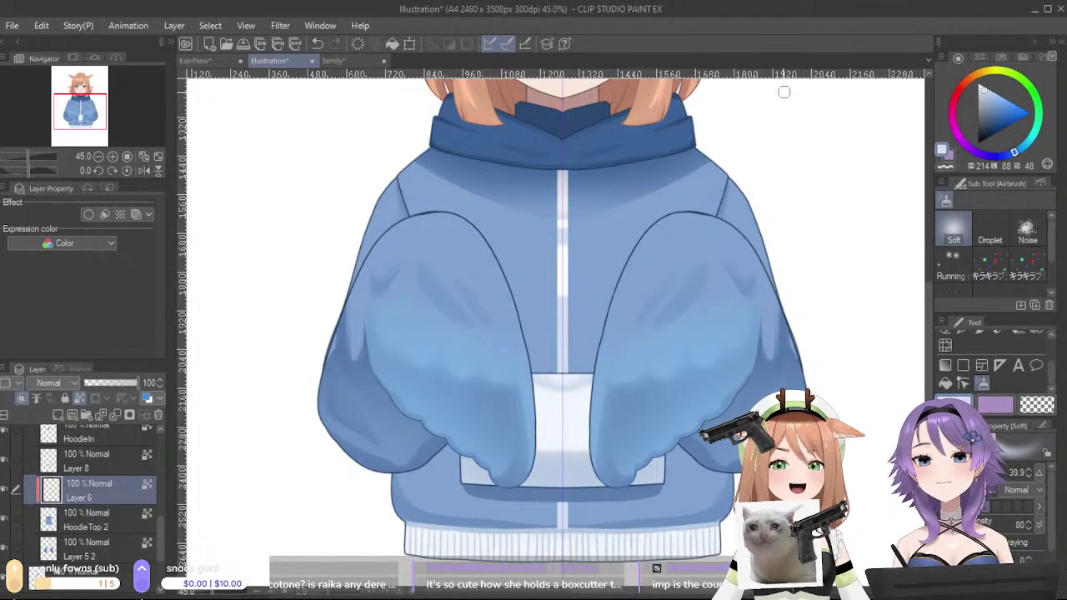
{"action": "scroll", "coordinate": [783, 380], "scroll_direction": "down", "scroll_amount": 4}
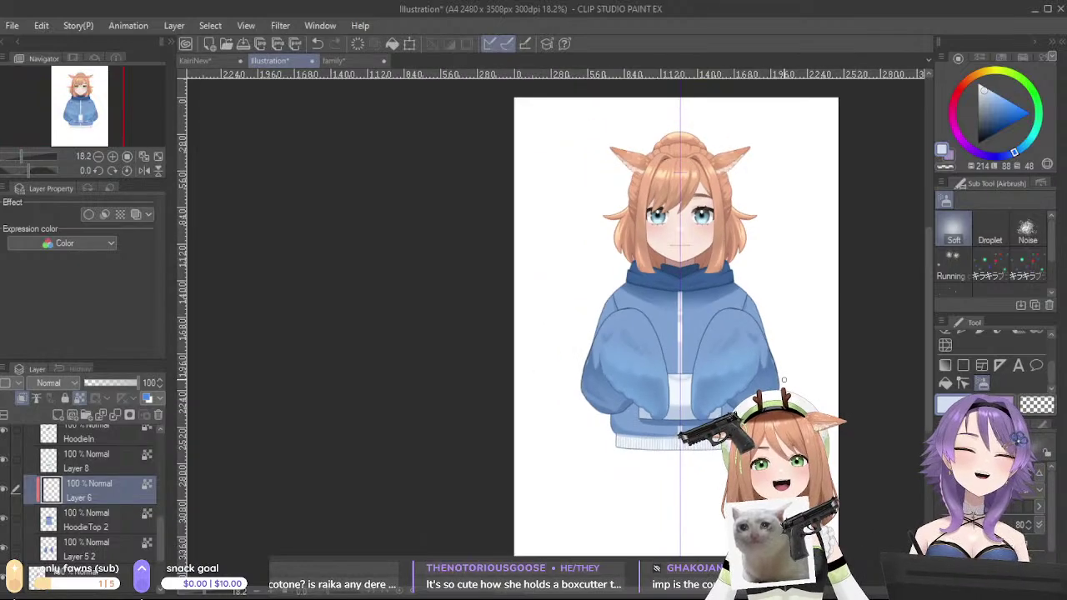
{"action": "scroll", "coordinate": [707, 345], "scroll_direction": "up", "scroll_amount": 3}
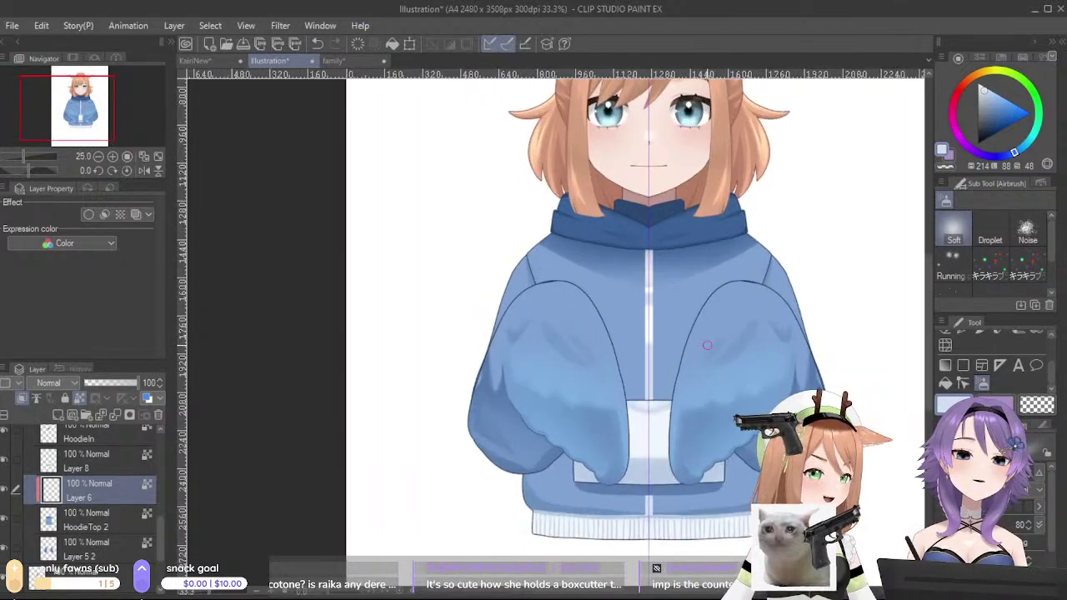
- Select Layer 8 and fade the shadow beneath the white pocket with a large Soft airbrush
{"action": "scroll", "coordinate": [706, 345], "scroll_direction": "up", "scroll_amount": 6}
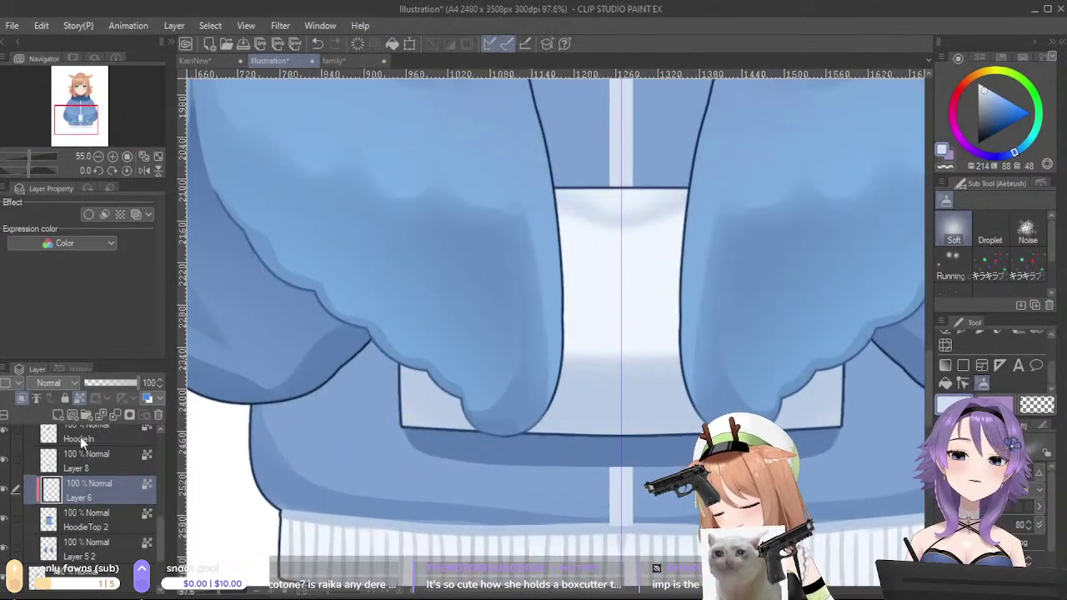
{"action": "left_click", "coordinate": [65, 464]}
{"action": "left_click", "coordinate": [5, 461]}
{"action": "left_click", "coordinate": [5, 461]}
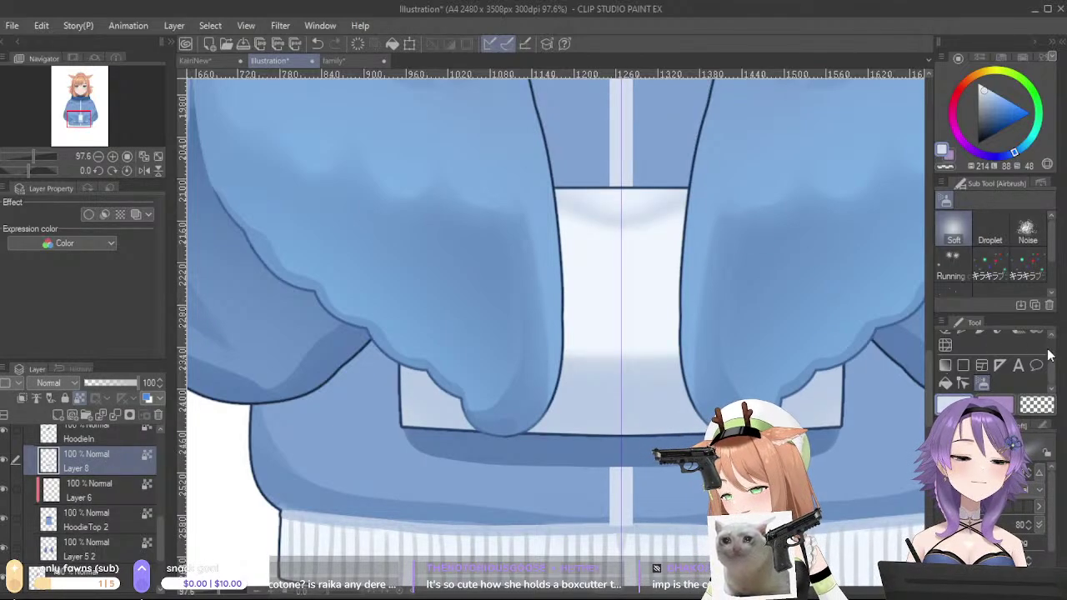
{"action": "scroll", "coordinate": [1050, 345], "scroll_direction": "up", "scroll_amount": 2}
{"action": "left_click_drag", "start_coordinate": [1051, 355], "coordinate": [1052, 384]}
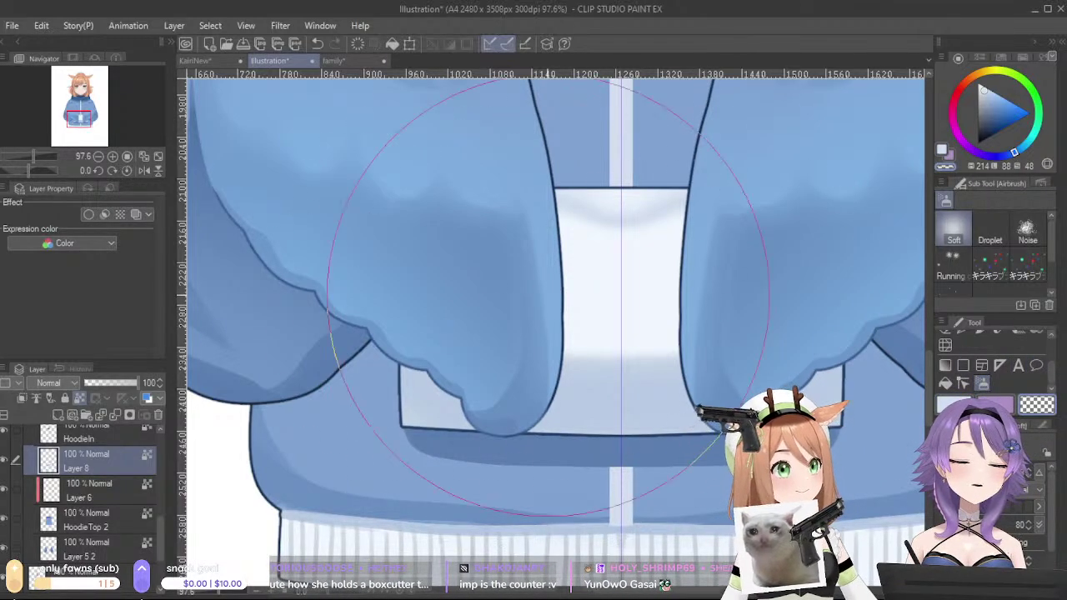
{"action": "left_click_drag", "start_coordinate": [555, 334], "coordinate": [666, 334]}
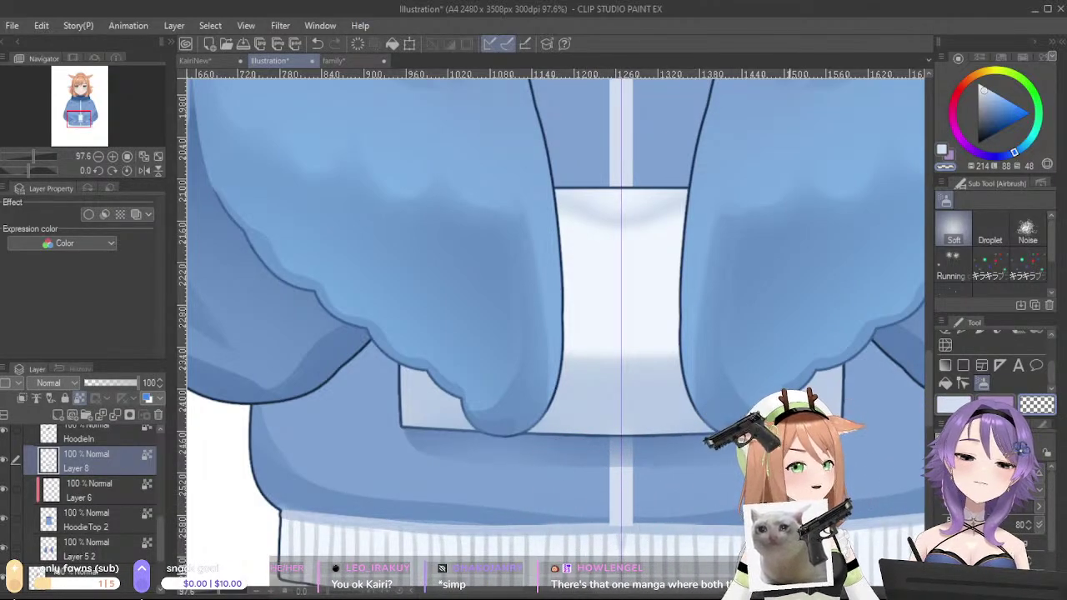
- Undo the last fading stroke and soften the lower edge of the pocket's shadow around the centre stripe
{"action": "key", "text": "ctrl+z"}
{"action": "scroll", "coordinate": [884, 341], "scroll_direction": "down", "scroll_amount": 6}
{"action": "scroll", "coordinate": [775, 375], "scroll_direction": "up", "scroll_amount": 12}
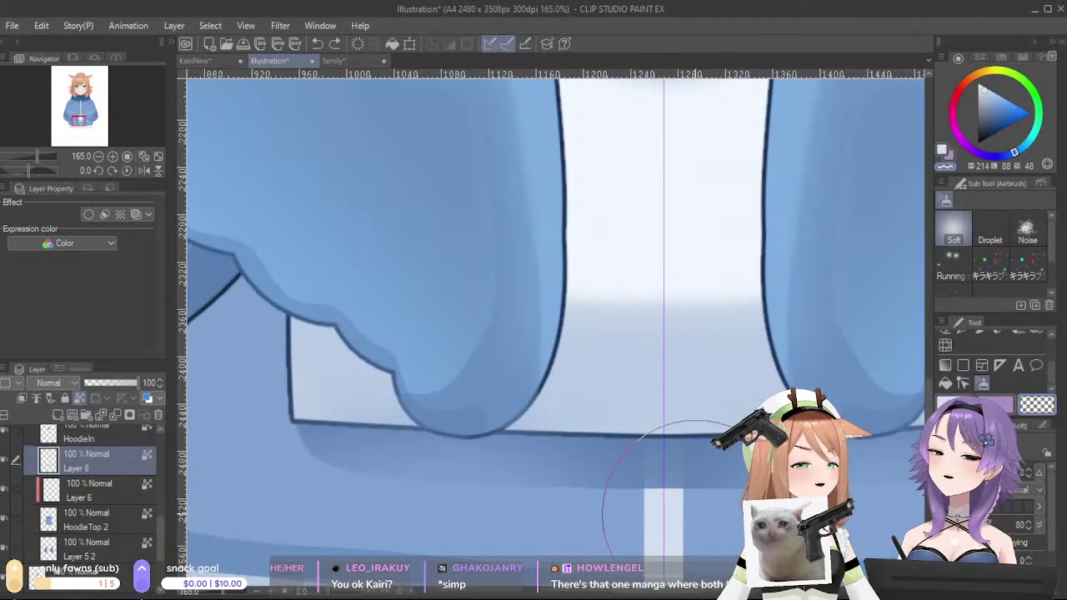
{"action": "left_click_drag", "start_coordinate": [666, 544], "coordinate": [677, 543]}
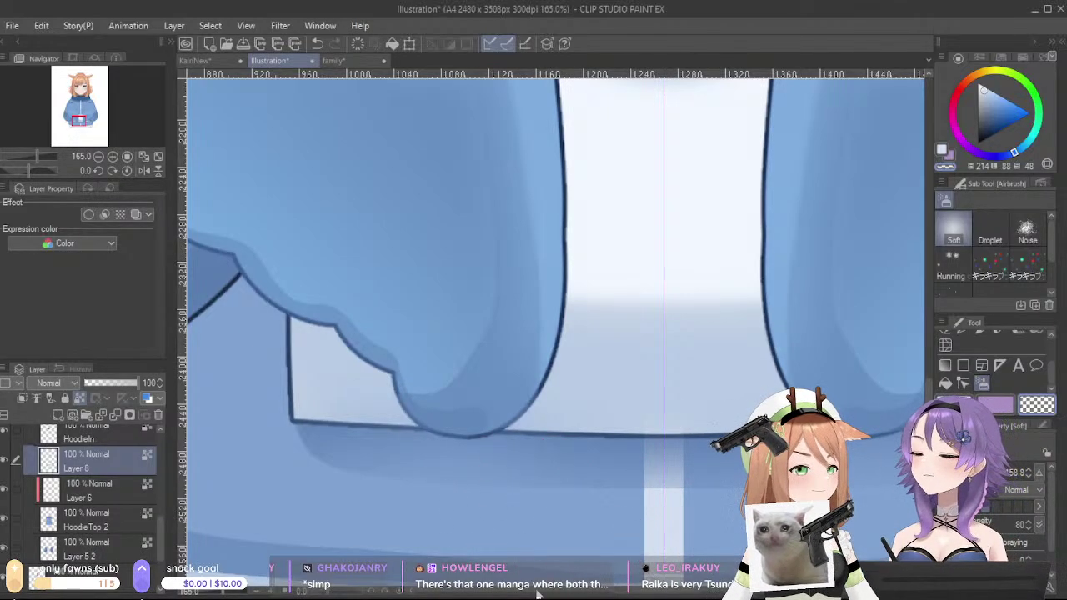
- Examine the whole character and compare the hoodie with the sketched version in the family document
{"action": "scroll", "coordinate": [676, 487], "scroll_direction": "down", "scroll_amount": 5}
{"action": "scroll", "coordinate": [696, 491], "scroll_direction": "down", "scroll_amount": 6}
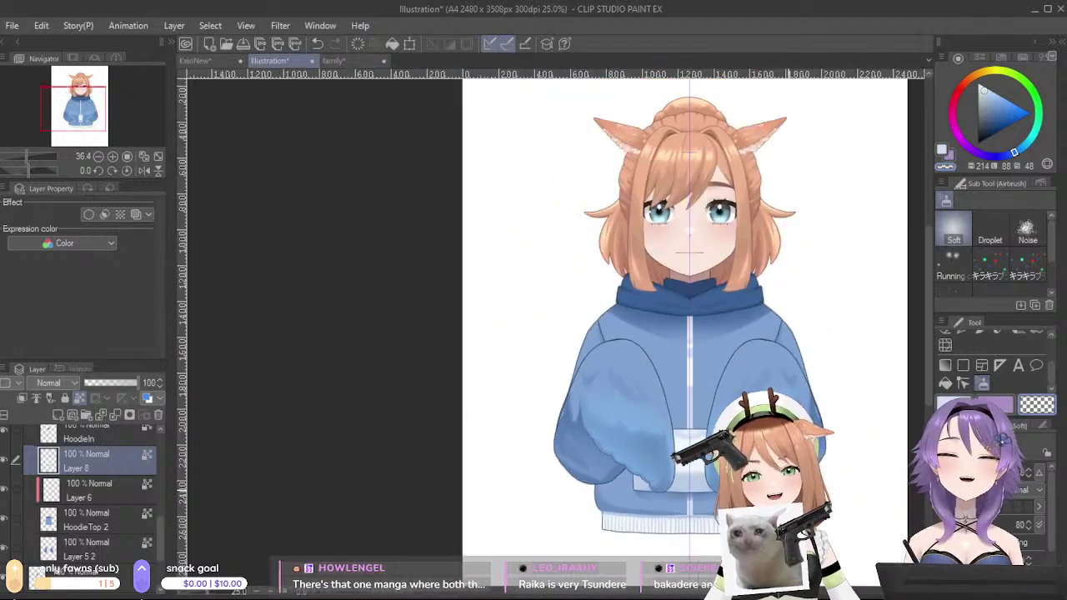
{"action": "scroll", "coordinate": [705, 450], "scroll_direction": "up", "scroll_amount": 4}
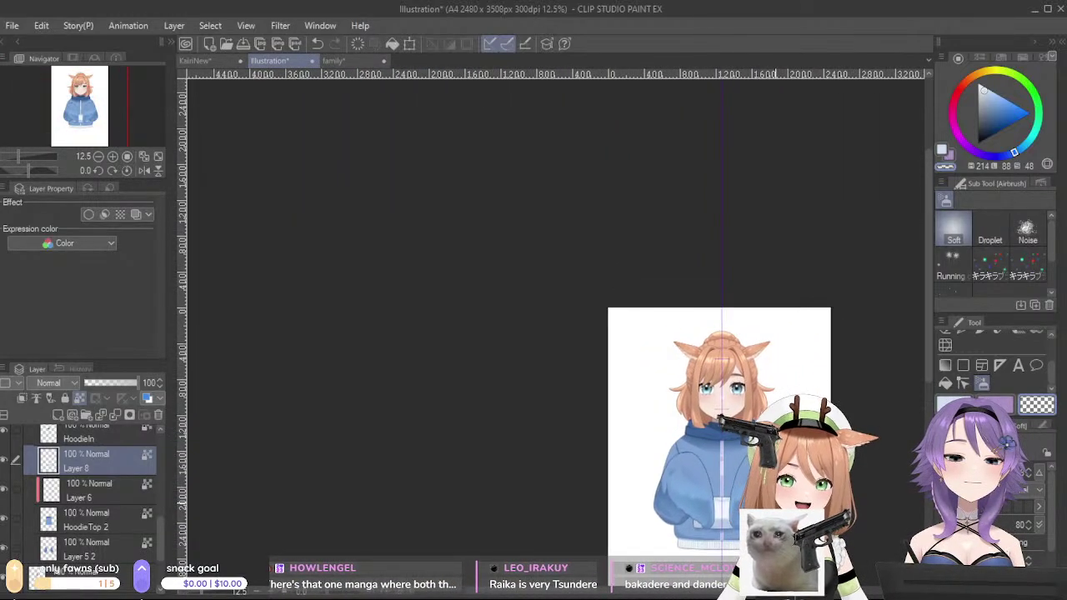
{"action": "scroll", "coordinate": [705, 450], "scroll_direction": "up", "scroll_amount": 5}
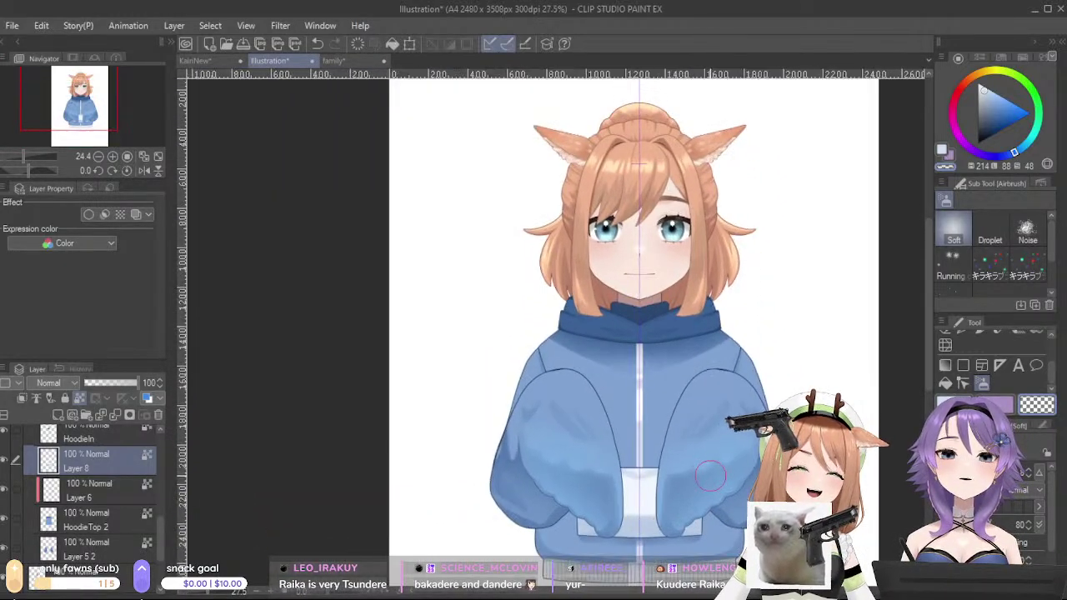
{"action": "scroll", "coordinate": [732, 171], "scroll_direction": "down", "scroll_amount": 3}
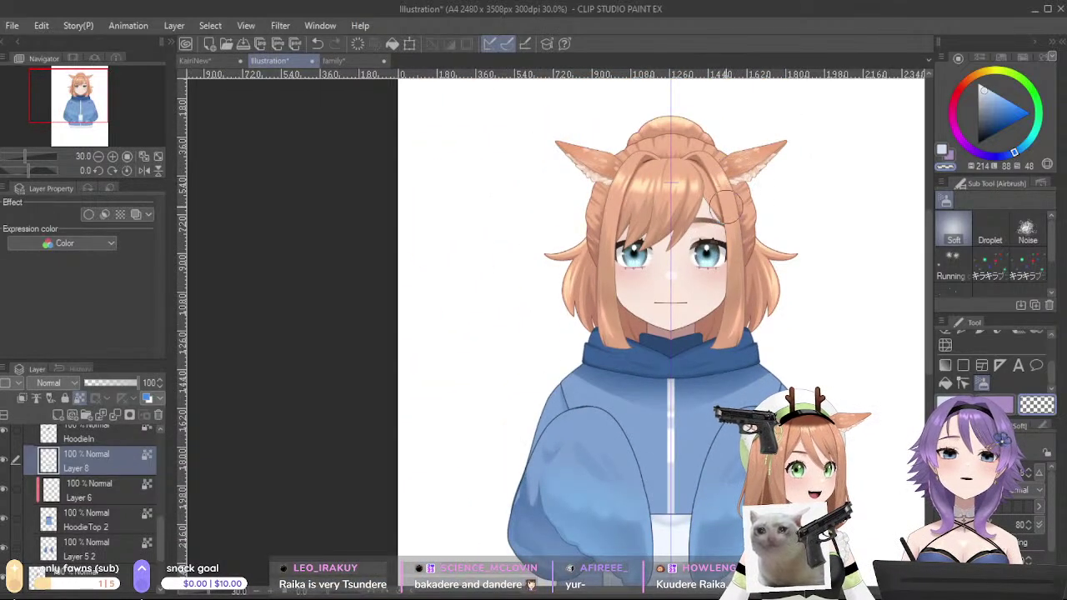
{"action": "left_click", "coordinate": [335, 61]}
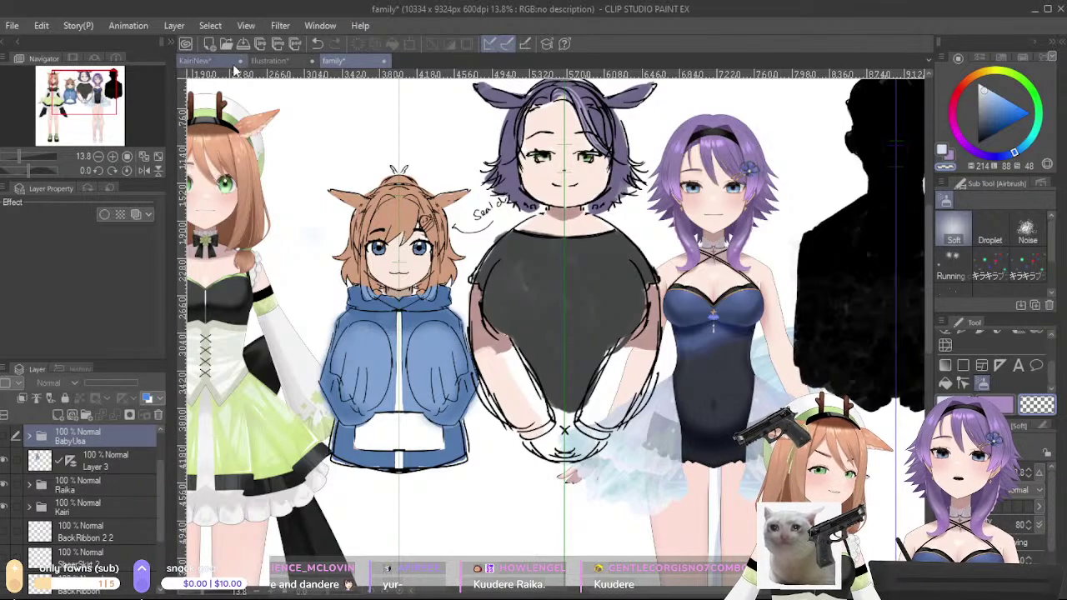
{"action": "left_click", "coordinate": [269, 61]}
{"action": "scroll", "coordinate": [599, 213], "scroll_direction": "up", "scroll_amount": 4}
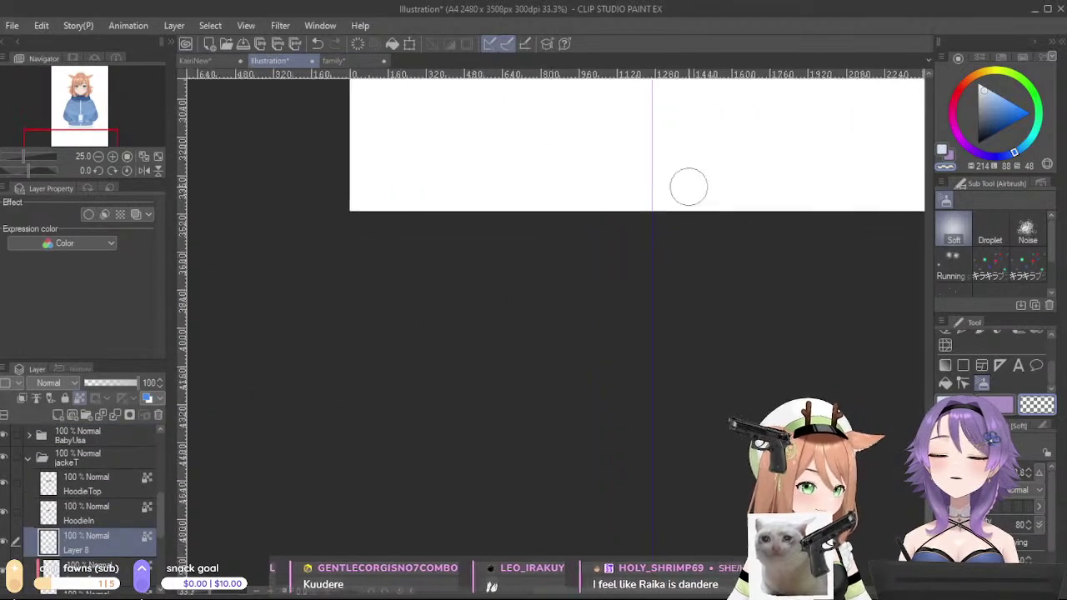
{"action": "left_click_drag", "start_coordinate": [672, 186], "coordinate": [656, 374]}
{"action": "left_click_drag", "start_coordinate": [667, 183], "coordinate": [646, 488]}
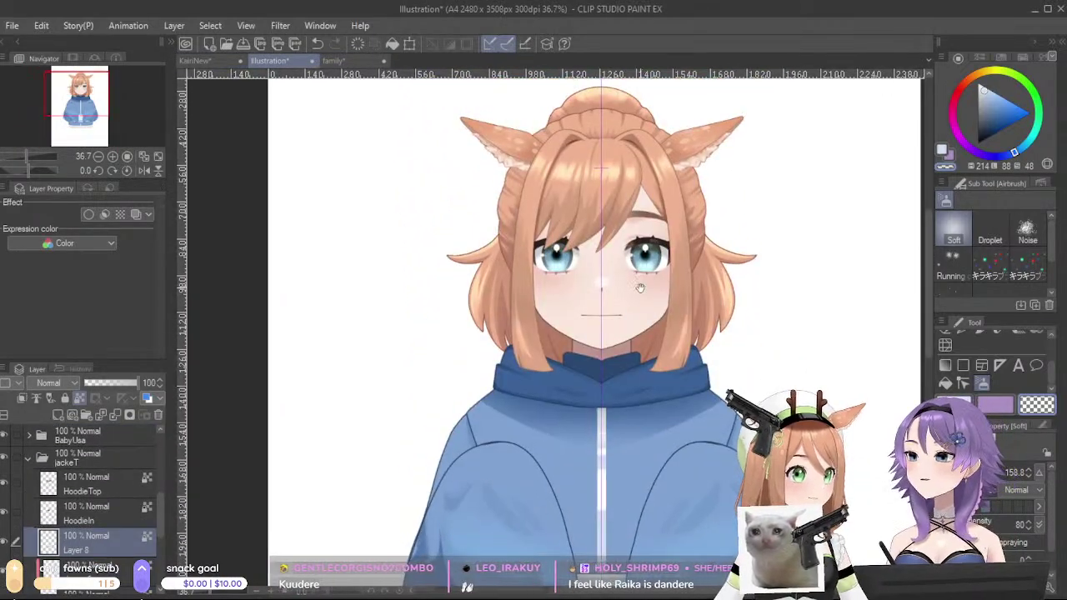
{"action": "left_click_drag", "start_coordinate": [640, 288], "coordinate": [646, 377]}
{"action": "scroll", "coordinate": [654, 326], "scroll_direction": "down", "scroll_amount": 2}
{"action": "scroll", "coordinate": [378, 464], "scroll_direction": "down", "scroll_amount": 1}
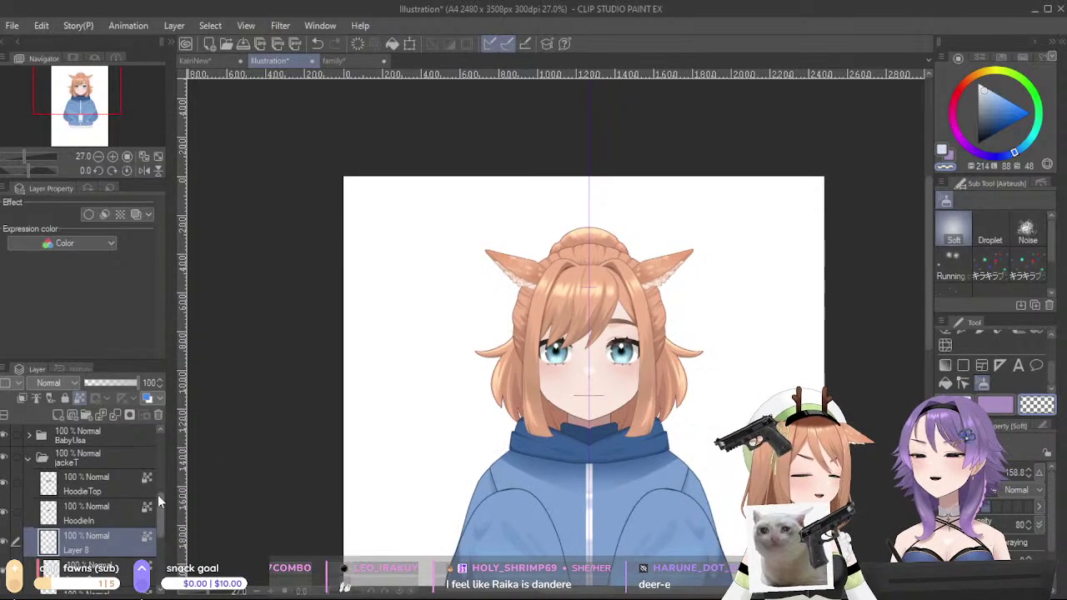
- Rename Layer 8 as Pockets and Layer 6 as Zipper in the jackeT folder
{"action": "scroll", "coordinate": [133, 490], "scroll_direction": "up", "scroll_amount": 2}
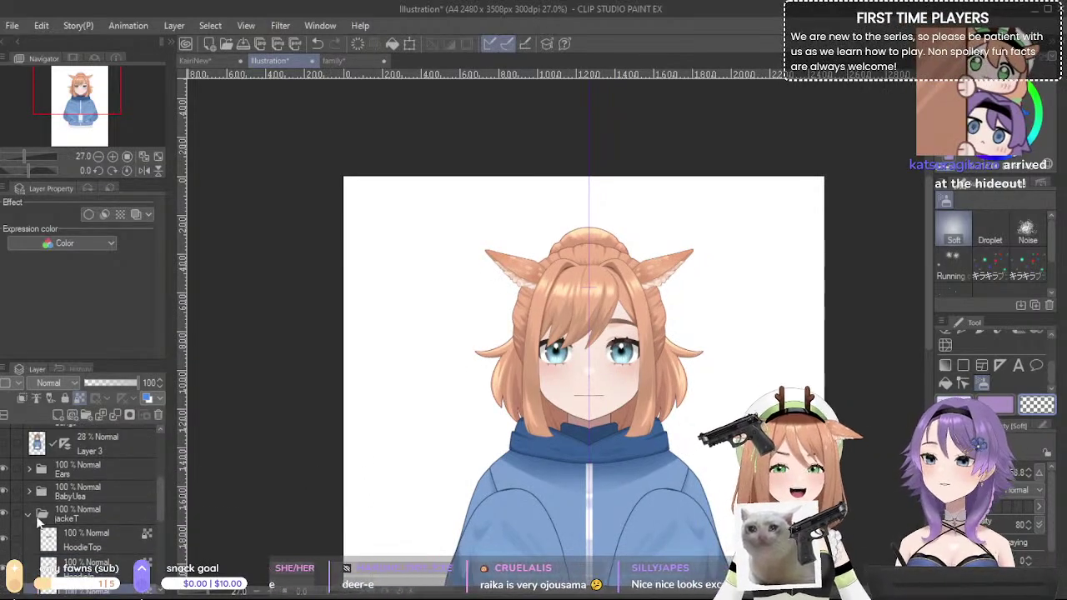
{"action": "scroll", "coordinate": [25, 509], "scroll_direction": "down", "scroll_amount": 2}
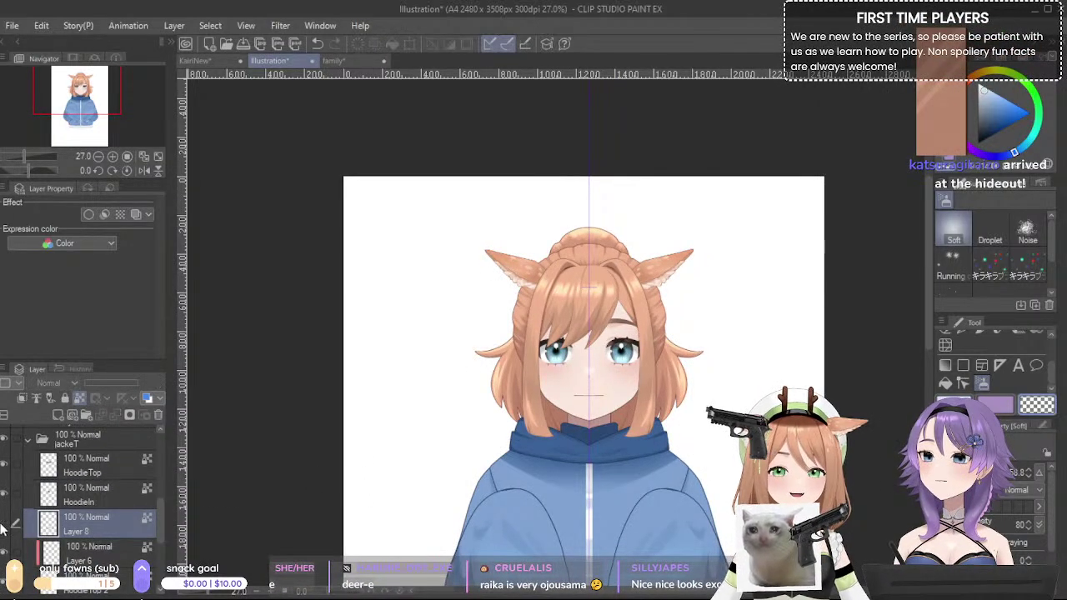
{"action": "scroll", "coordinate": [3, 530], "scroll_direction": "down", "scroll_amount": 2}
{"action": "scroll", "coordinate": [196, 517], "scroll_direction": "down", "scroll_amount": 1}
{"action": "left_click_drag", "start_coordinate": [389, 532], "coordinate": [428, 415]}
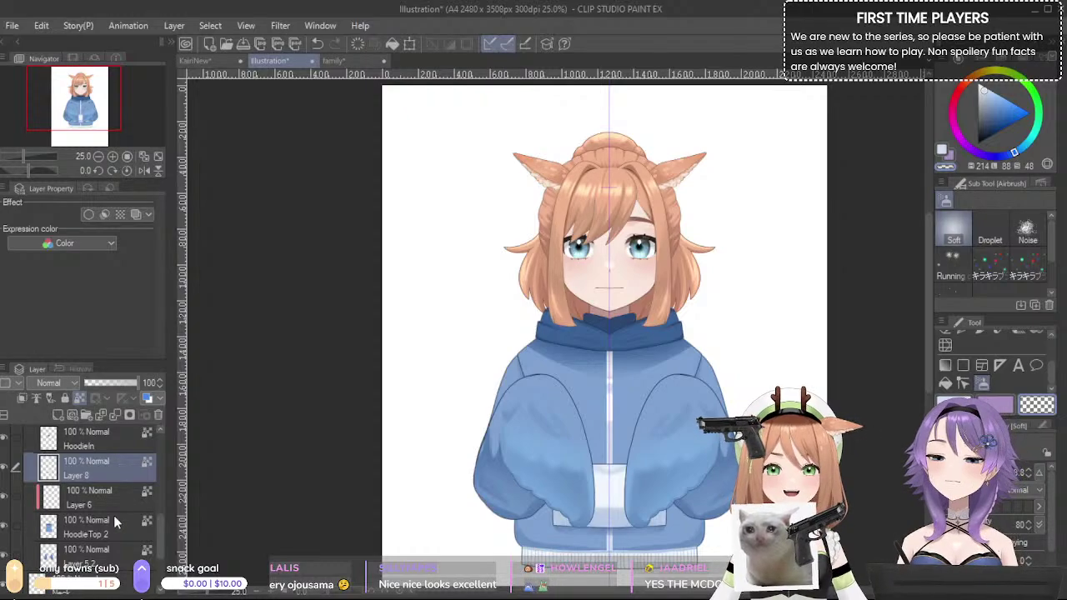
{"action": "left_click", "coordinate": [100, 500]}
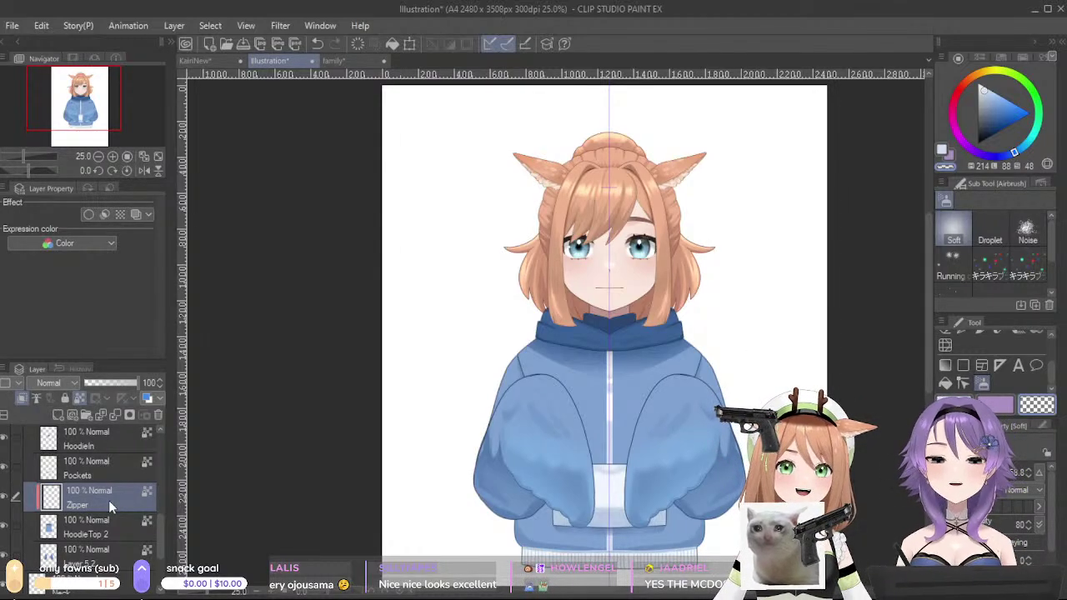
- Collapse the FrontArms folder in the layer list
{"action": "scroll", "coordinate": [108, 500], "scroll_direction": "down", "scroll_amount": 8}
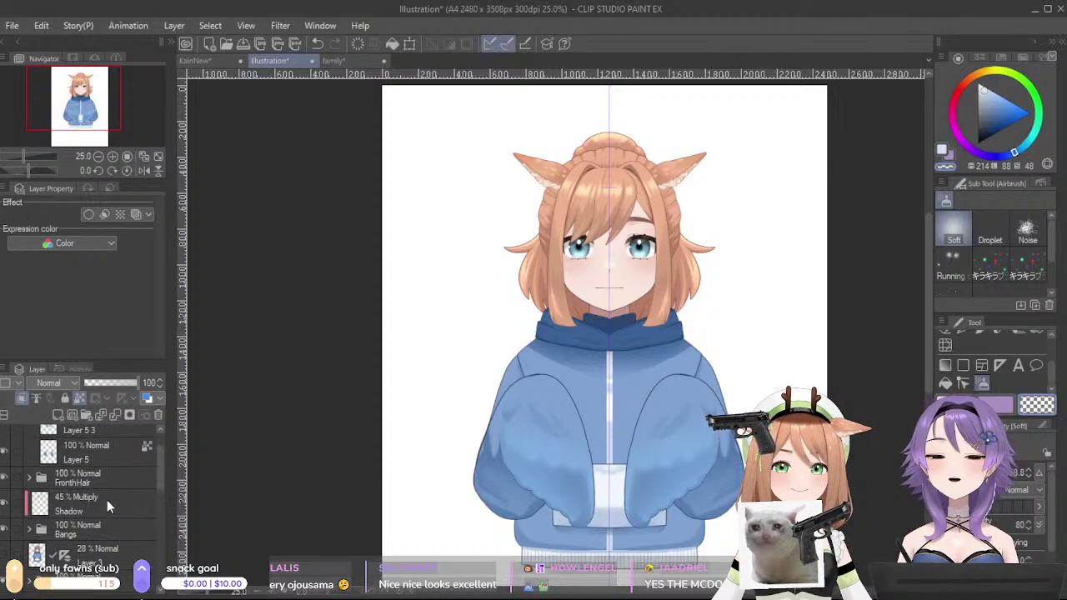
{"action": "left_click", "coordinate": [29, 435]}
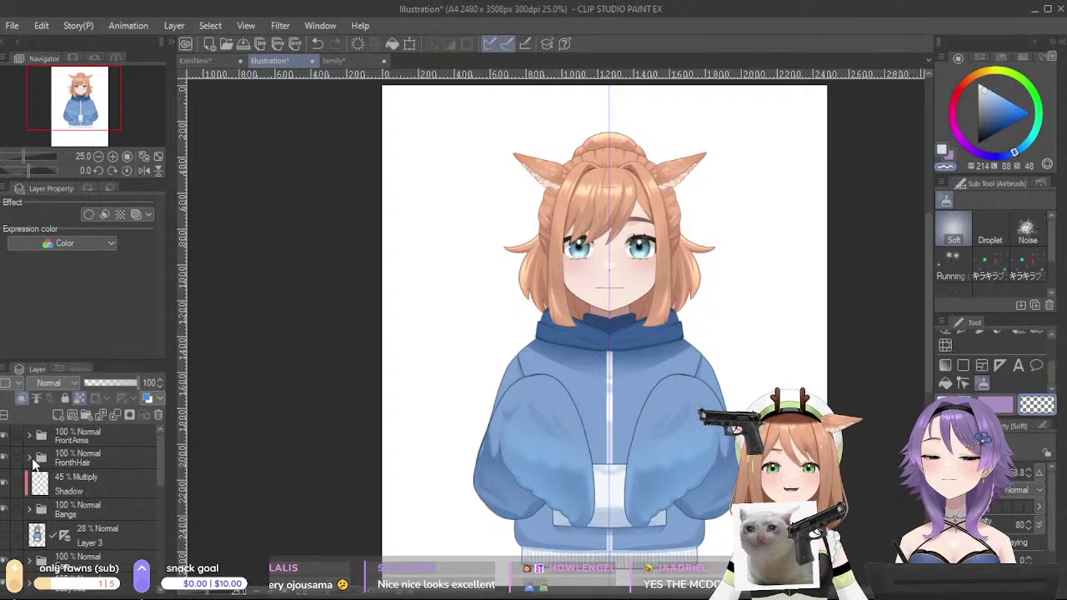
{"action": "left_click", "coordinate": [77, 435]}
- Expand the BabyUsa folder and dissolve it, keeping its facial feature folders and layers in the layer list
{"action": "scroll", "coordinate": [57, 510], "scroll_direction": "down", "scroll_amount": 2}
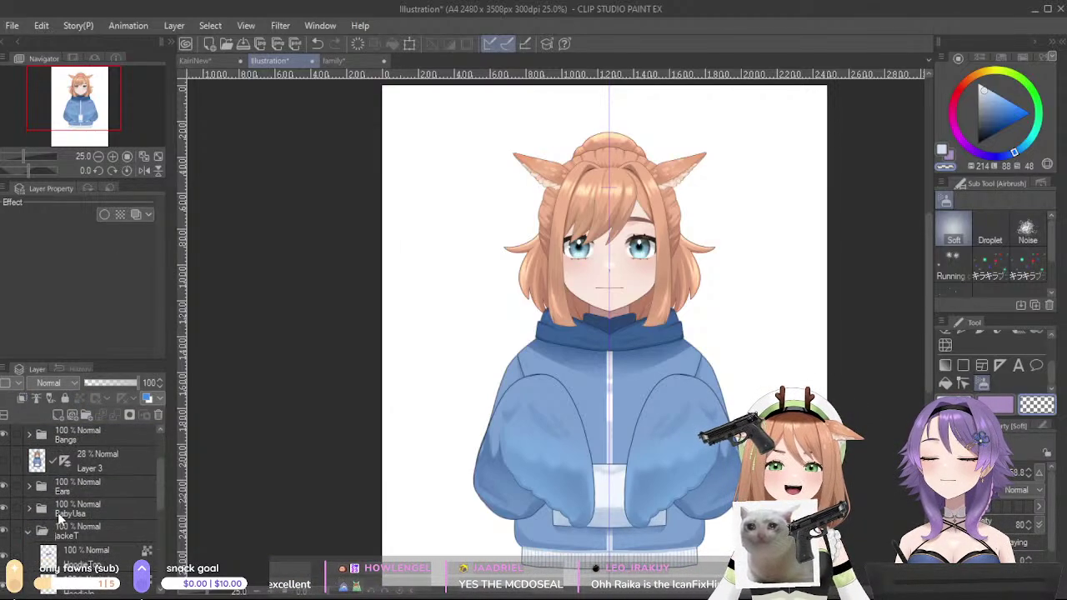
{"action": "scroll", "coordinate": [50, 492], "scroll_direction": "down", "scroll_amount": 2}
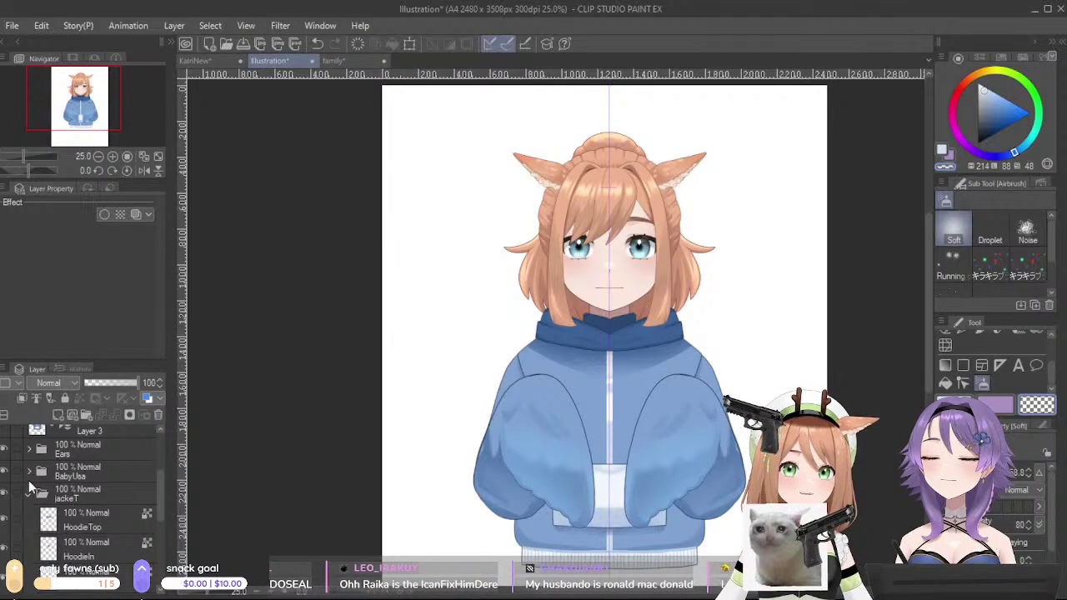
{"action": "left_click", "coordinate": [26, 471]}
{"action": "scroll", "coordinate": [101, 476], "scroll_direction": "up", "scroll_amount": 2}
{"action": "left_click", "coordinate": [72, 510]}
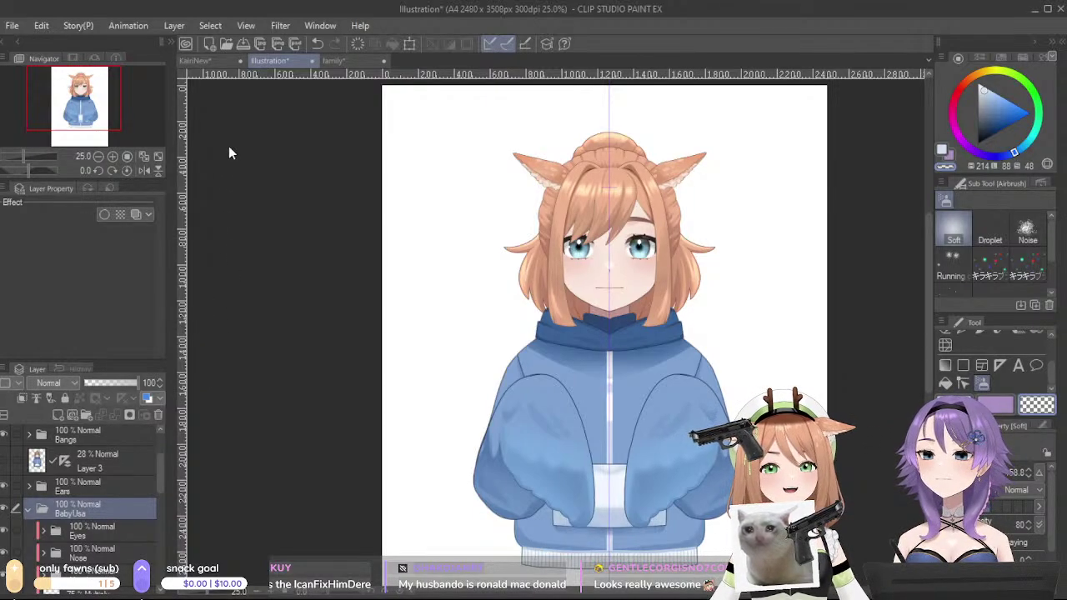
{"action": "left_click", "coordinate": [100, 457]}
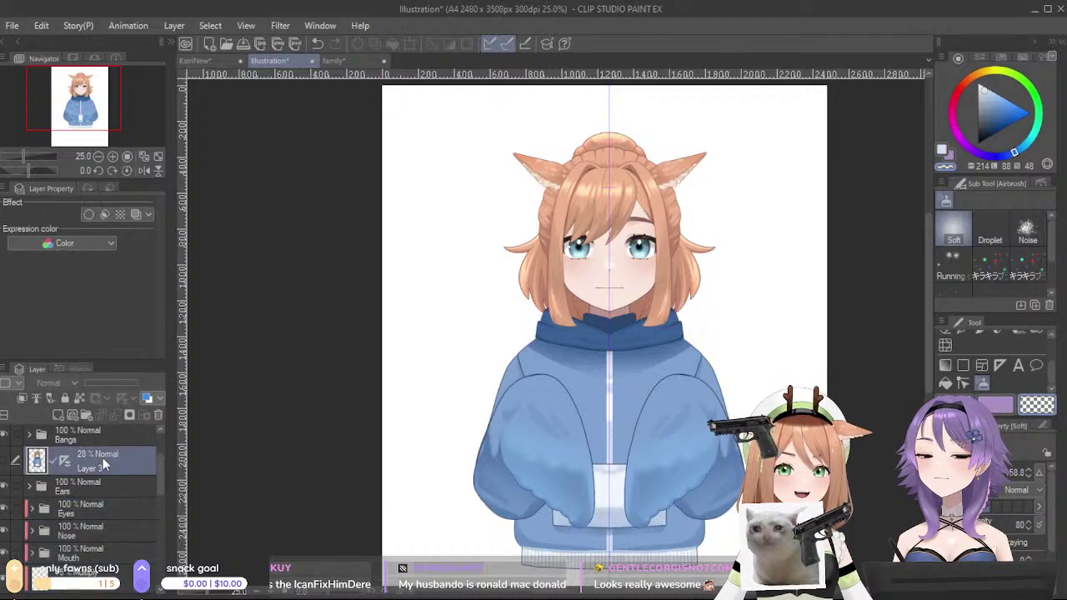
- Create a new layer folder above FrontArms and name it BabyUsa
{"action": "scroll", "coordinate": [103, 461], "scroll_direction": "up", "scroll_amount": 3}
{"action": "left_click", "coordinate": [96, 429]}
{"action": "left_click", "coordinate": [86, 415]}
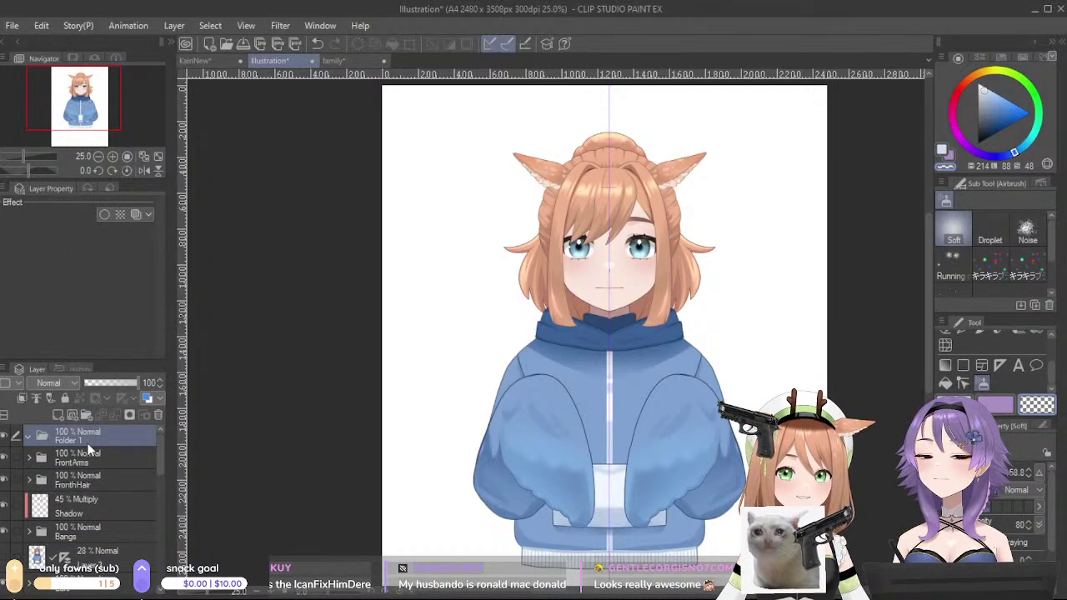
{"action": "double_click", "coordinate": [77, 440]}
{"action": "type", "text": "BabyUsa"}
{"action": "key", "text": "Return"}
- Move all the character's layers and folders from FrontArms down to Backhair, except Layer 3, into the BabyUsa folder and collapse it
{"action": "left_click", "coordinate": [63, 465]}
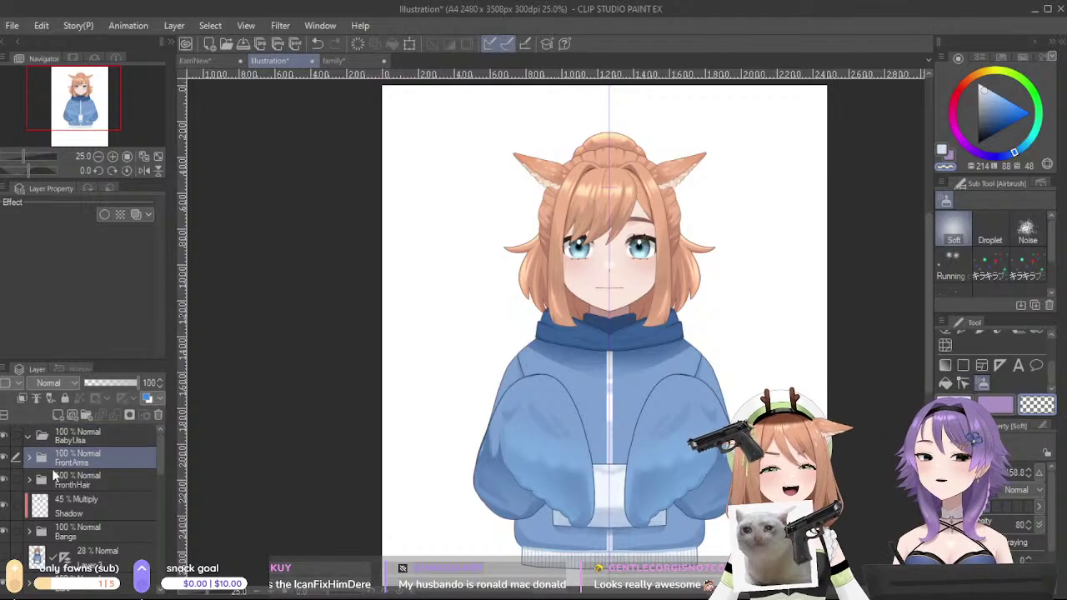
{"action": "left_click_drag", "start_coordinate": [16, 481], "coordinate": [17, 590]}
{"action": "scroll", "coordinate": [17, 554], "scroll_direction": "down", "scroll_amount": 2}
{"action": "left_click", "coordinate": [15, 504]}
{"action": "scroll", "coordinate": [20, 575], "scroll_direction": "down", "scroll_amount": 4}
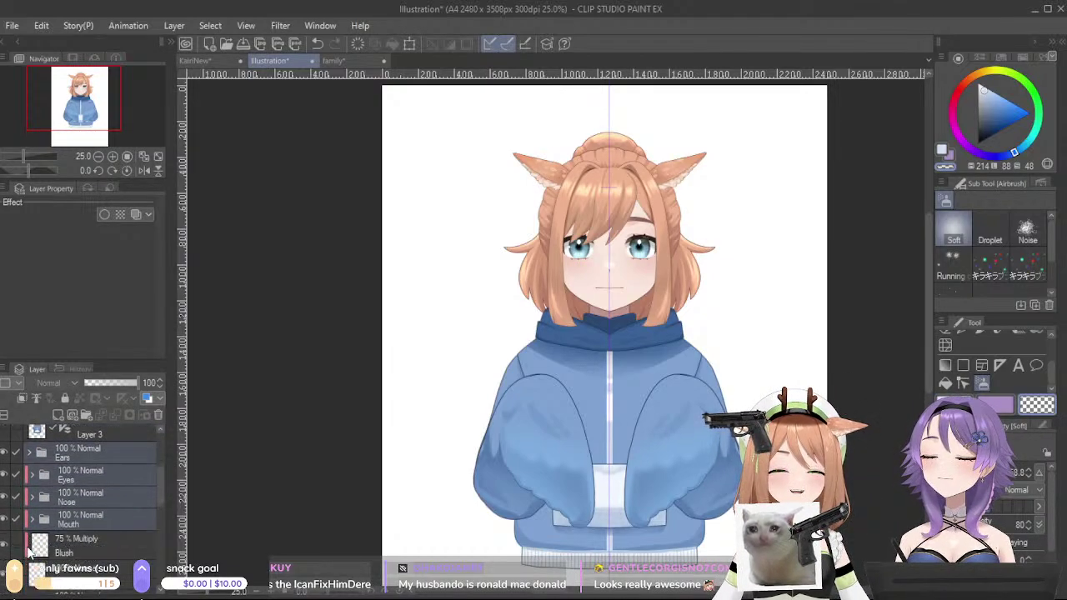
{"action": "left_click_drag", "start_coordinate": [20, 500], "coordinate": [23, 558]}
{"action": "scroll", "coordinate": [23, 558], "scroll_direction": "down", "scroll_amount": 3}
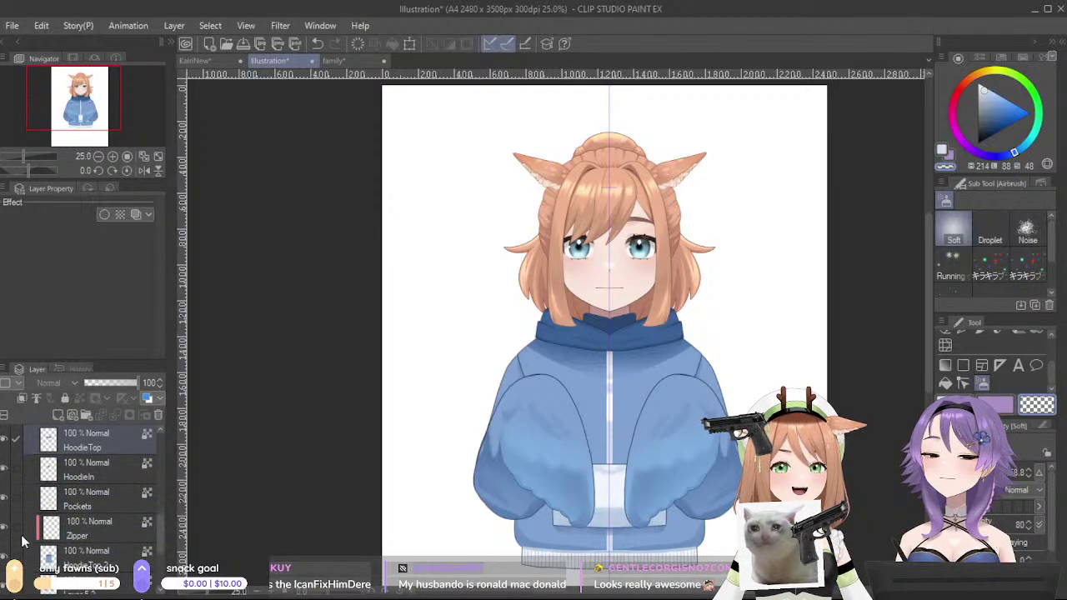
{"action": "left_click_drag", "start_coordinate": [20, 477], "coordinate": [18, 582]}
{"action": "scroll", "coordinate": [16, 512], "scroll_direction": "down", "scroll_amount": 3}
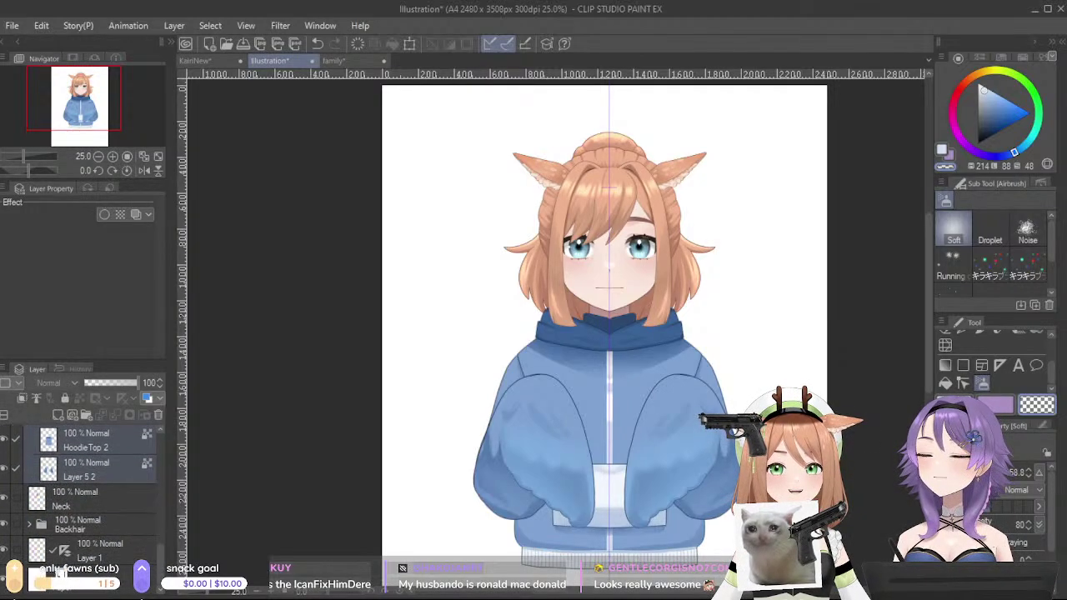
{"action": "left_click_drag", "start_coordinate": [16, 506], "coordinate": [17, 552]}
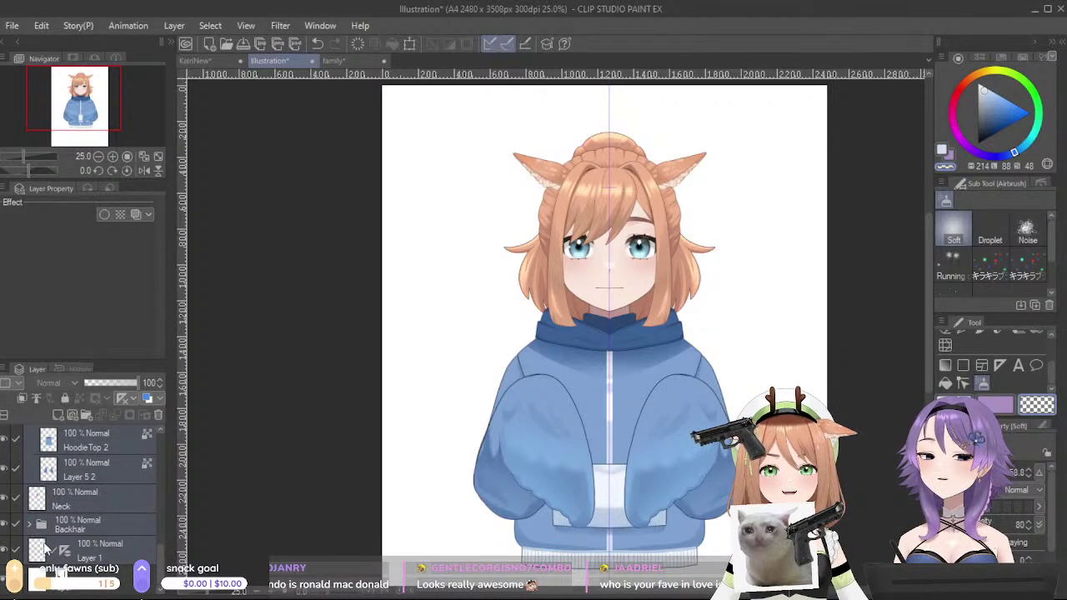
{"action": "scroll", "coordinate": [50, 543], "scroll_direction": "up", "scroll_amount": 1}
{"action": "scroll", "coordinate": [95, 507], "scroll_direction": "up", "scroll_amount": 6}
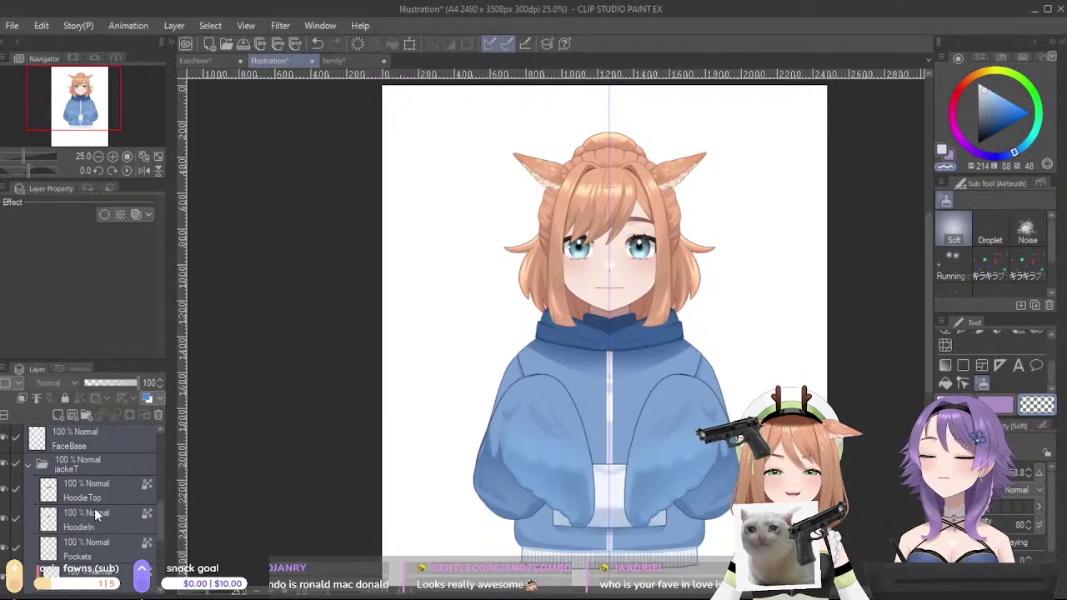
{"action": "scroll", "coordinate": [96, 491], "scroll_direction": "up", "scroll_amount": 2}
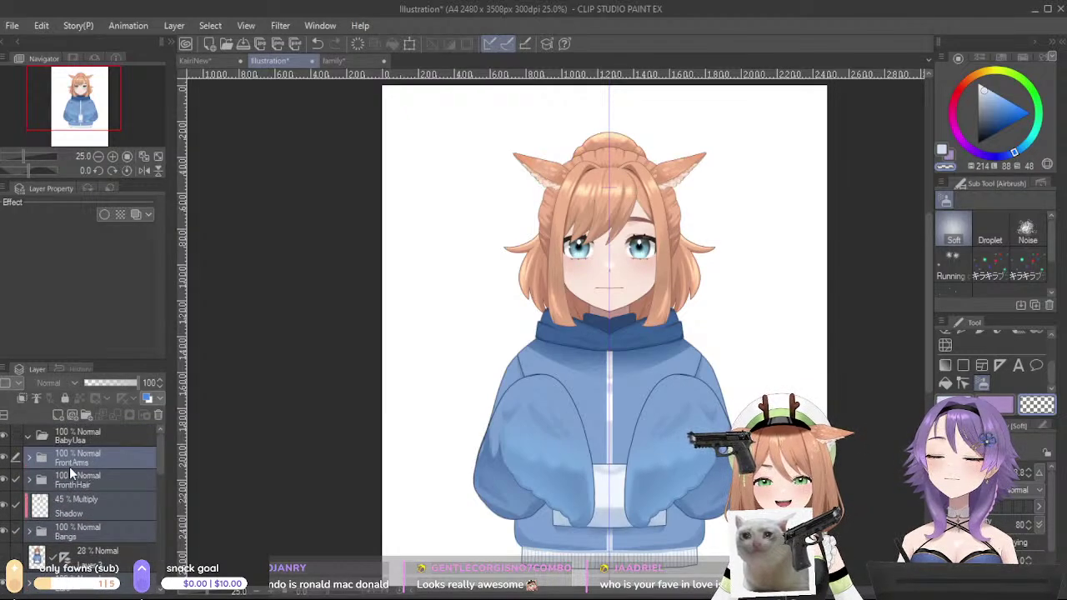
{"action": "left_click_drag", "start_coordinate": [76, 457], "coordinate": [72, 439]}
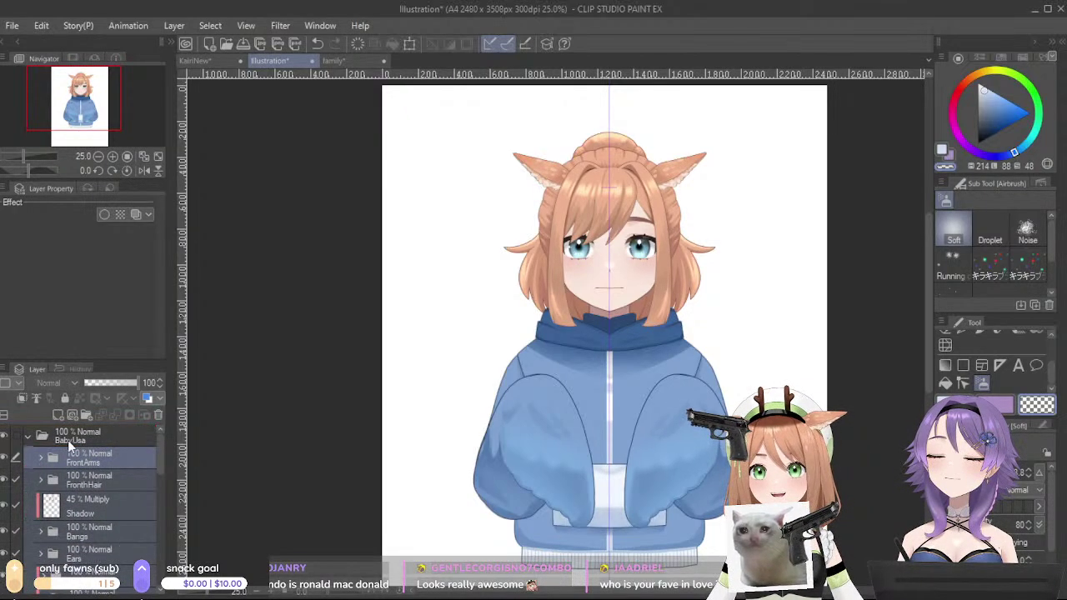
{"action": "left_click", "coordinate": [28, 434]}
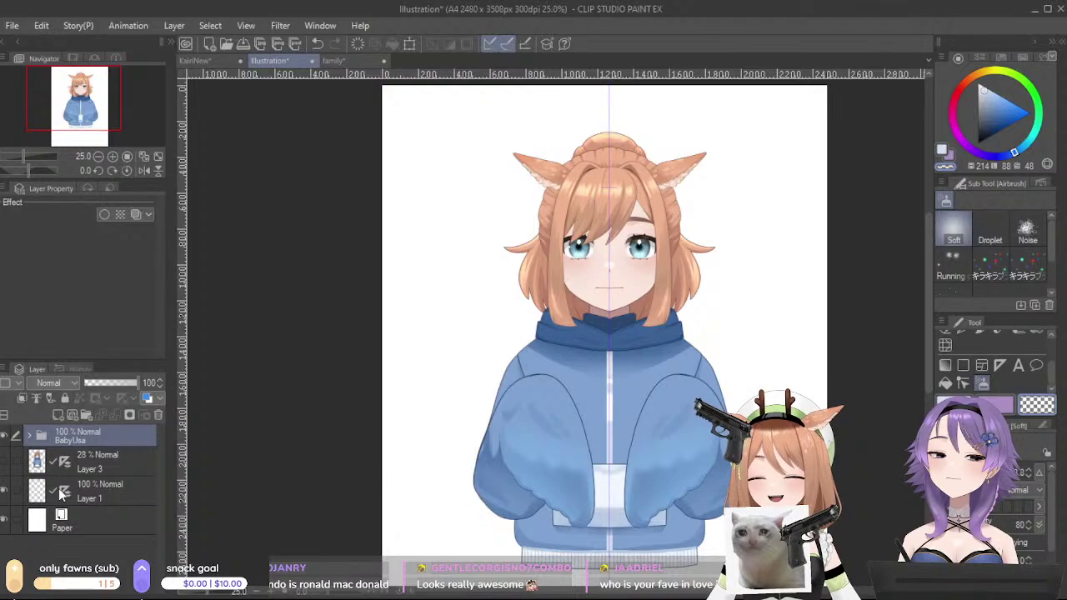
- Switch to the family document and paste the copied BabyUsa folder above the existing BabyUsa folder
{"action": "left_click", "coordinate": [364, 63]}
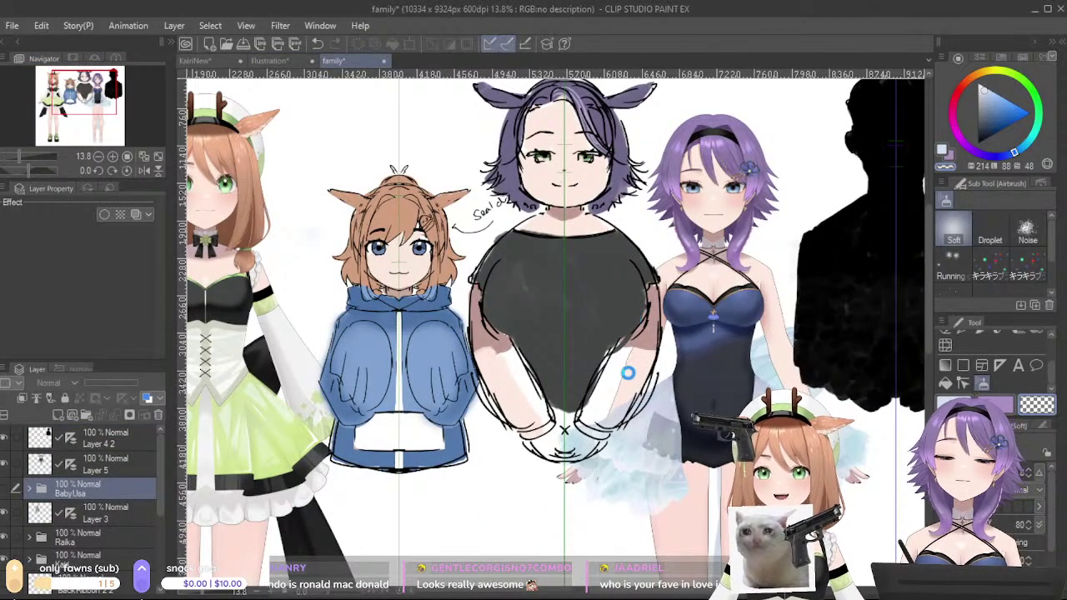
{"action": "key", "text": "ctrl+v"}
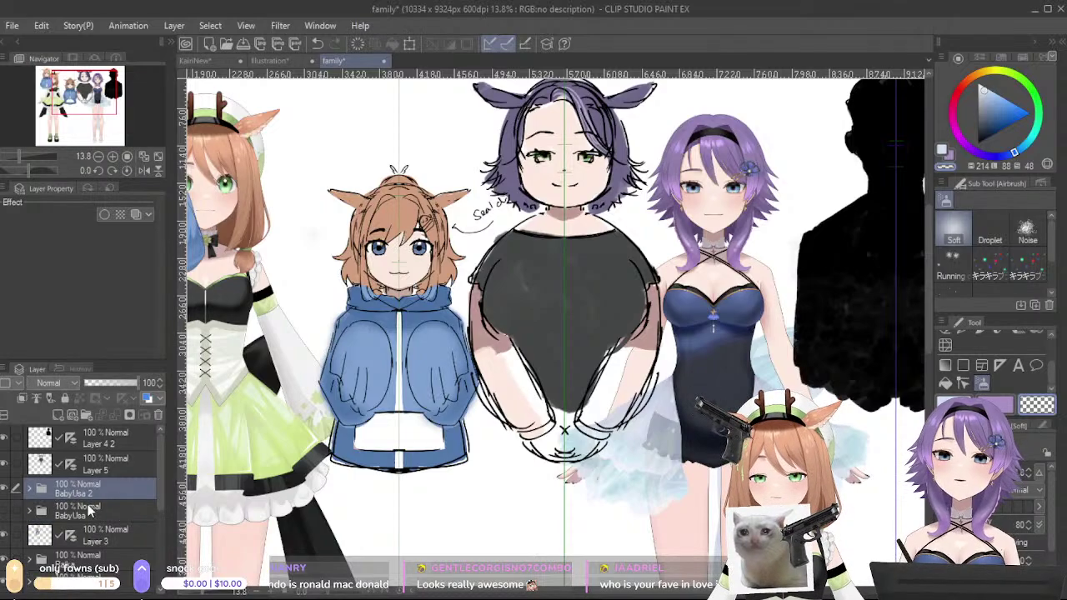
{"action": "scroll", "coordinate": [503, 405], "scroll_direction": "down", "scroll_amount": 2}
- Move the pasted character onto the sketched hoodie character with the Move layer tool and scale it up to match the sketch
{"action": "left_click_drag", "start_coordinate": [502, 405], "coordinate": [596, 388]}
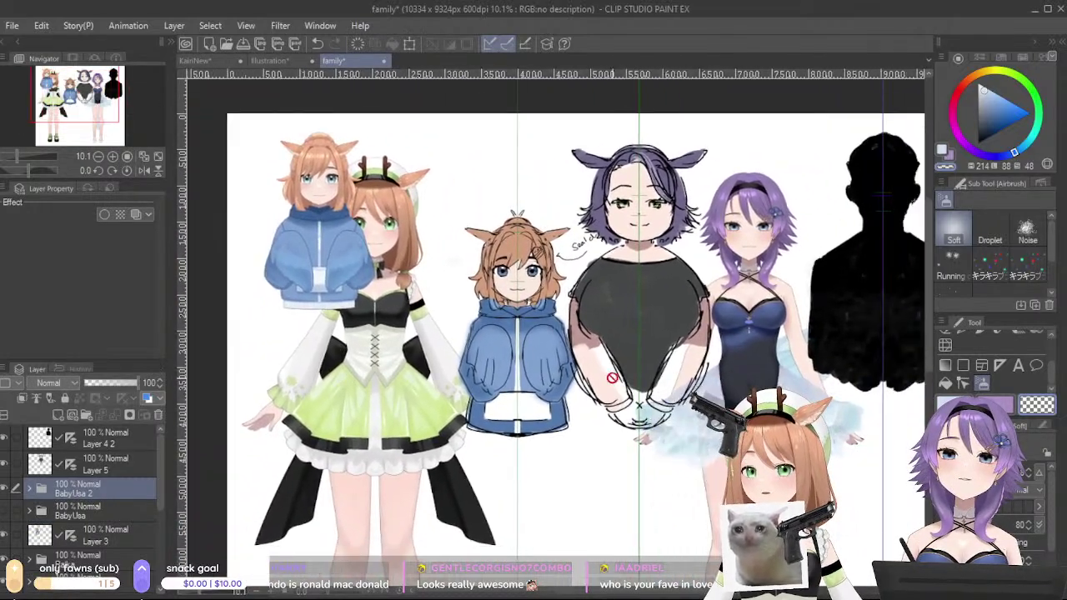
{"action": "left_click", "coordinate": [1035, 337]}
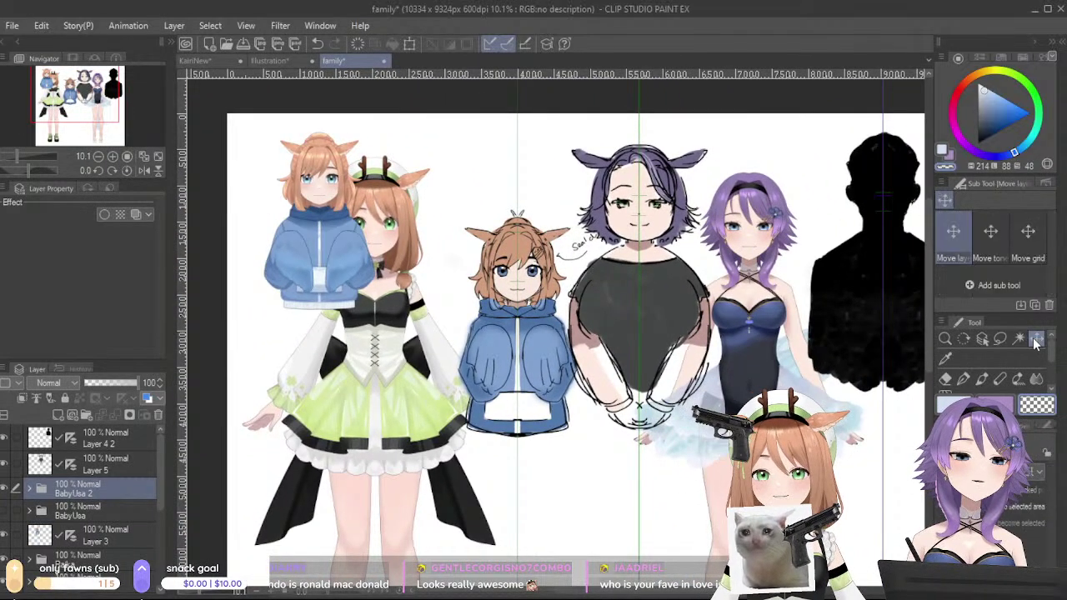
{"action": "left_click_drag", "start_coordinate": [288, 302], "coordinate": [559, 411]}
{"action": "key", "text": "ctrl+t"}
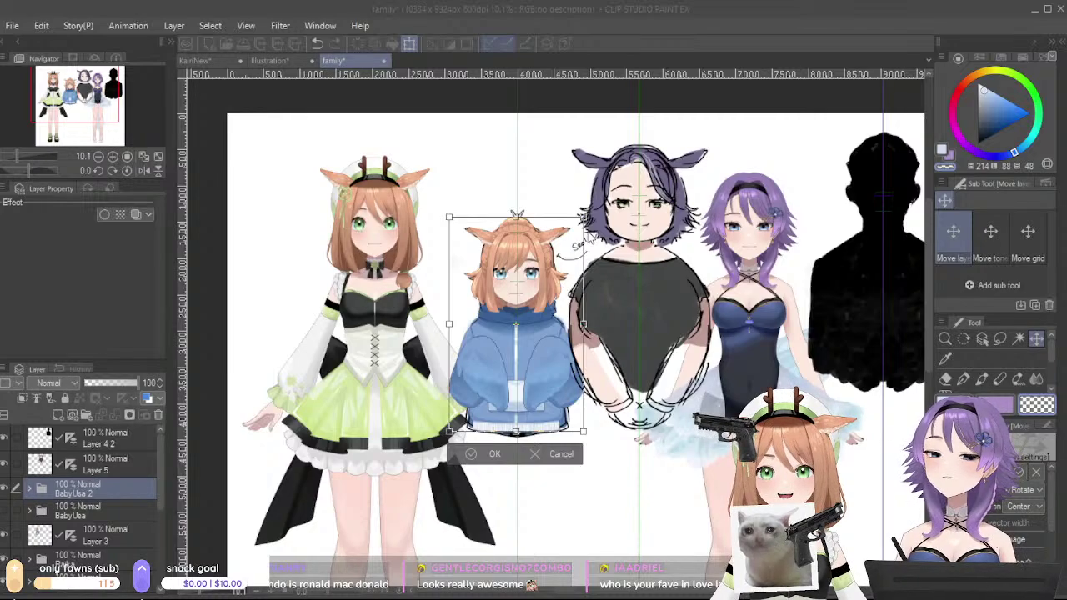
- Apply the pending transform of the BabyUsa 2 folder in the family canvas
{"action": "left_click", "coordinate": [503, 458]}
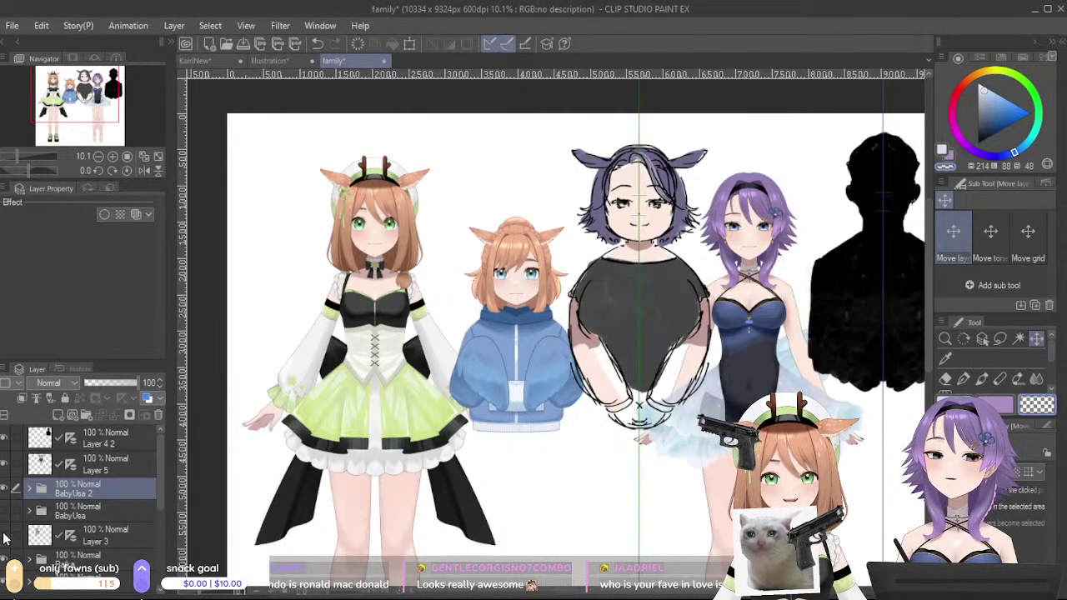
{"action": "scroll", "coordinate": [656, 460], "scroll_direction": "down", "scroll_amount": 2}
{"action": "scroll", "coordinate": [661, 470], "scroll_direction": "up", "scroll_amount": 2}
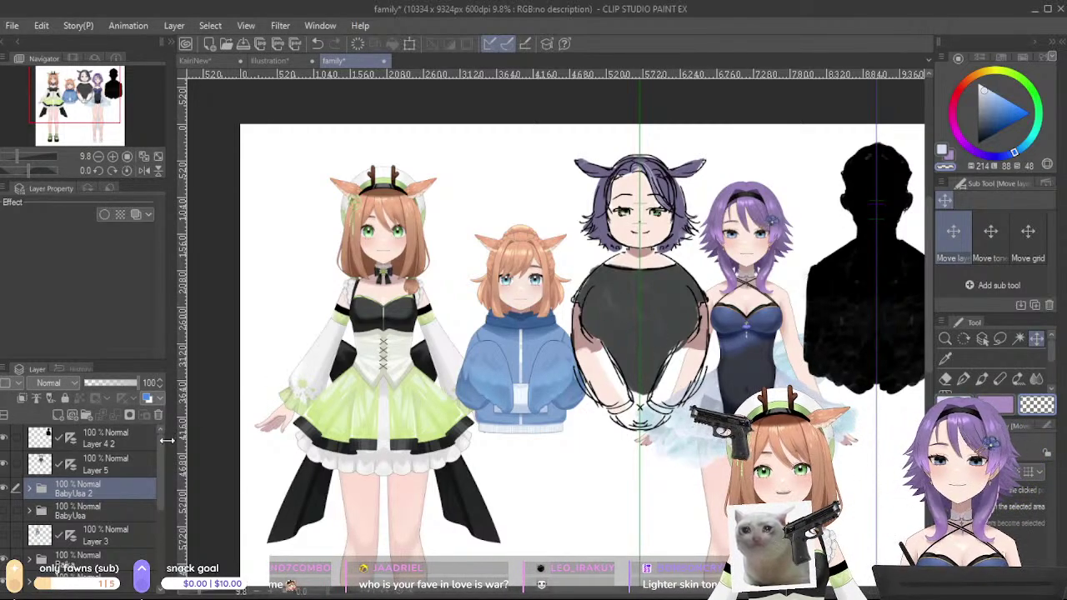
- Copy the dark-haired character sketch on Layer 5 of the family canvas into the Illustration document
{"action": "left_click", "coordinate": [95, 472]}
{"action": "left_click", "coordinate": [5, 465]}
{"action": "left_click", "coordinate": [5, 465]}
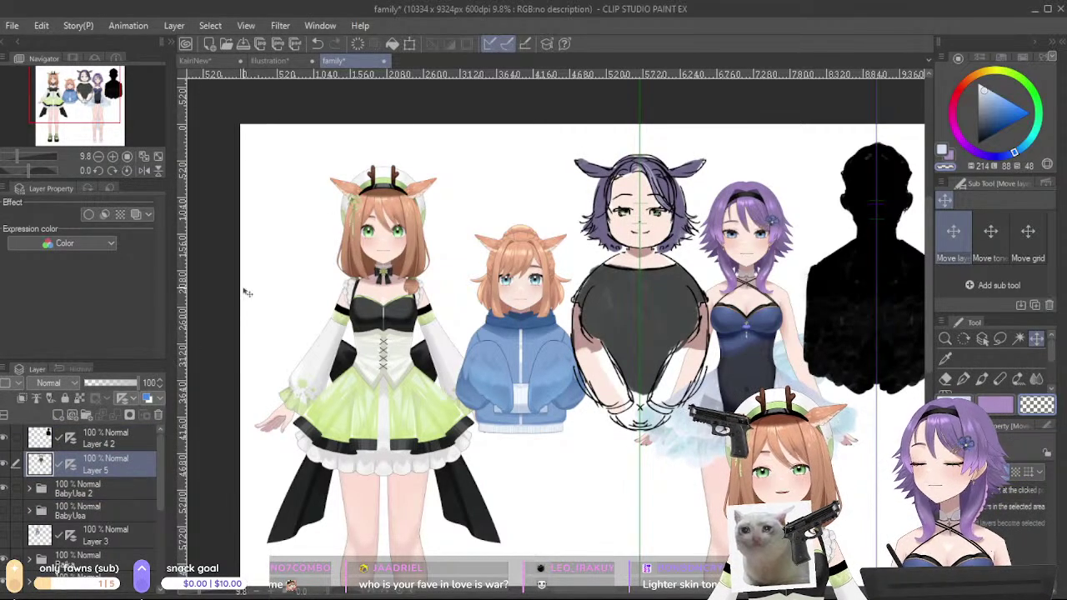
{"action": "left_click", "coordinate": [290, 63]}
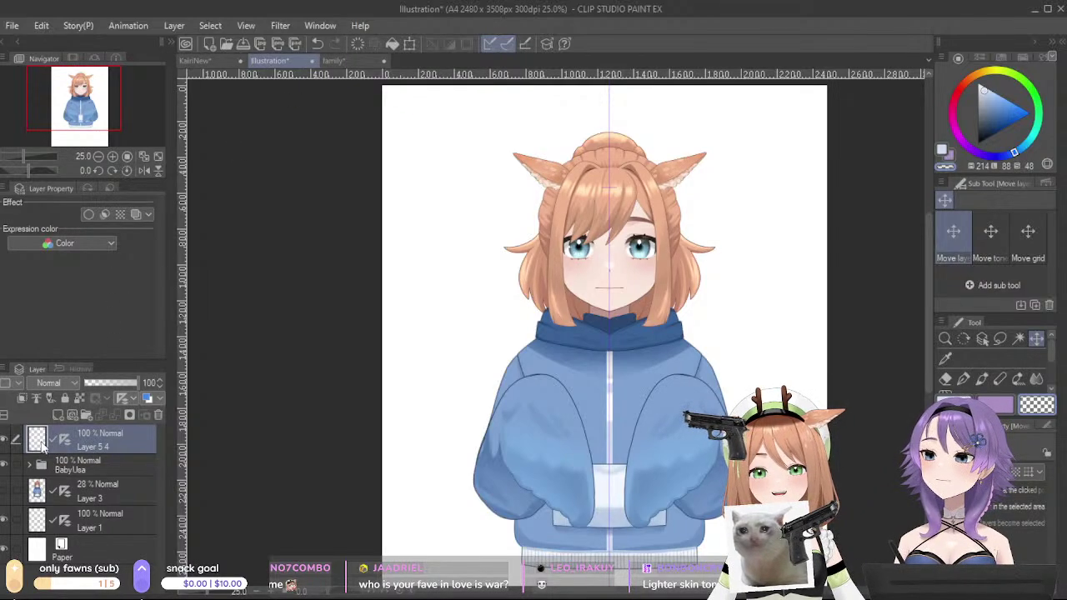
- Move the pasted sketch layer so the character is centred on the Illustration page over the blue-jacket figure
{"action": "key", "text": "ctrl+t"}
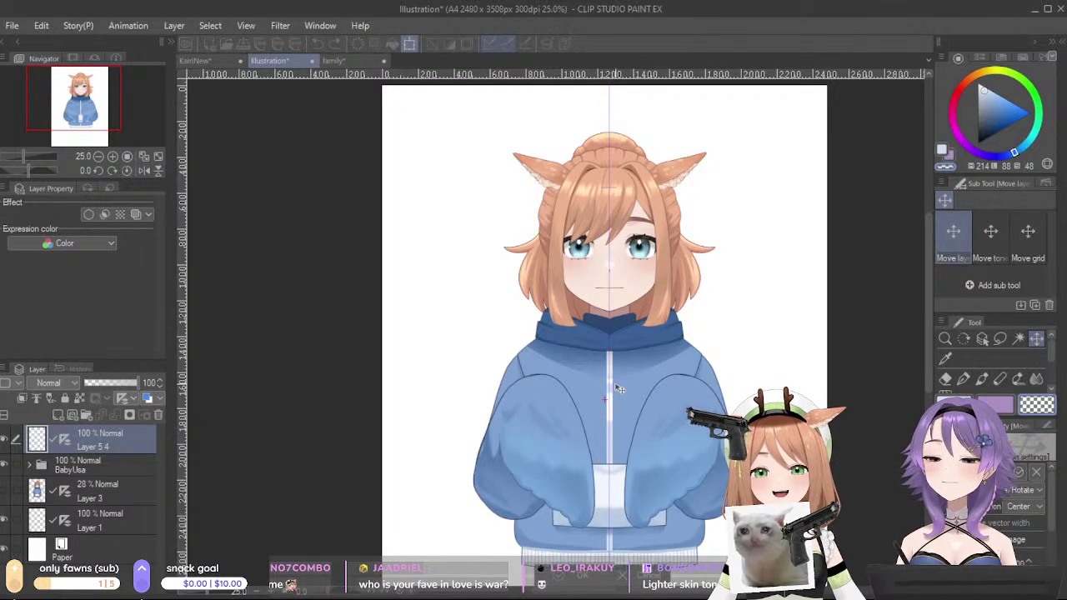
{"action": "scroll", "coordinate": [656, 389], "scroll_direction": "down", "scroll_amount": 4}
{"action": "left_click_drag", "start_coordinate": [781, 423], "coordinate": [1066, 430]}
{"action": "left_click_drag", "start_coordinate": [866, 419], "coordinate": [795, 430]}
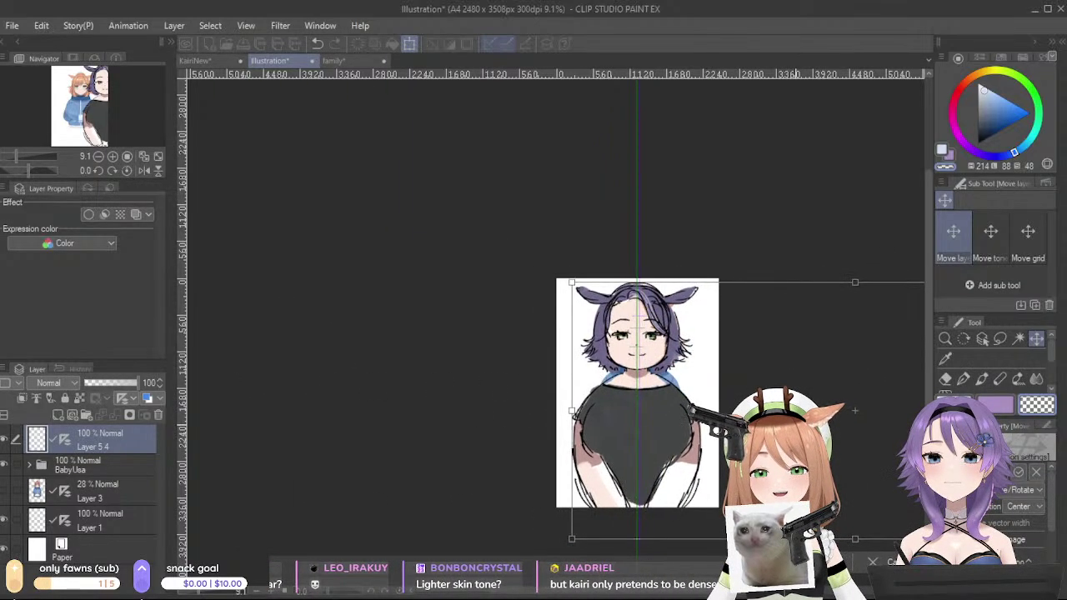
{"action": "key", "text": "Return"}
{"action": "scroll", "coordinate": [715, 504], "scroll_direction": "down", "scroll_amount": 1}
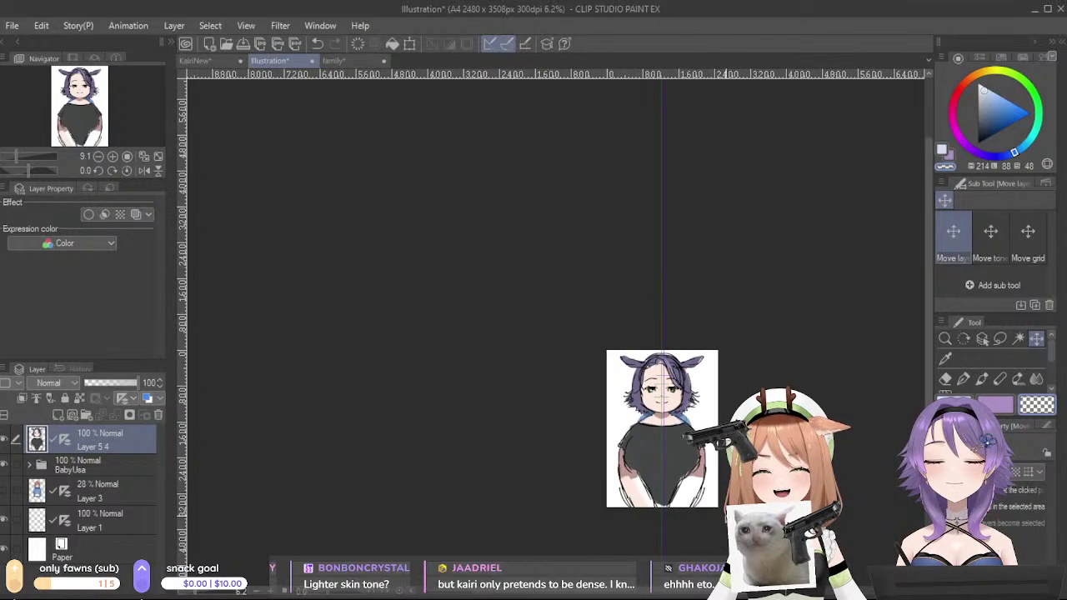
{"action": "scroll", "coordinate": [713, 499], "scroll_direction": "up", "scroll_amount": 2}
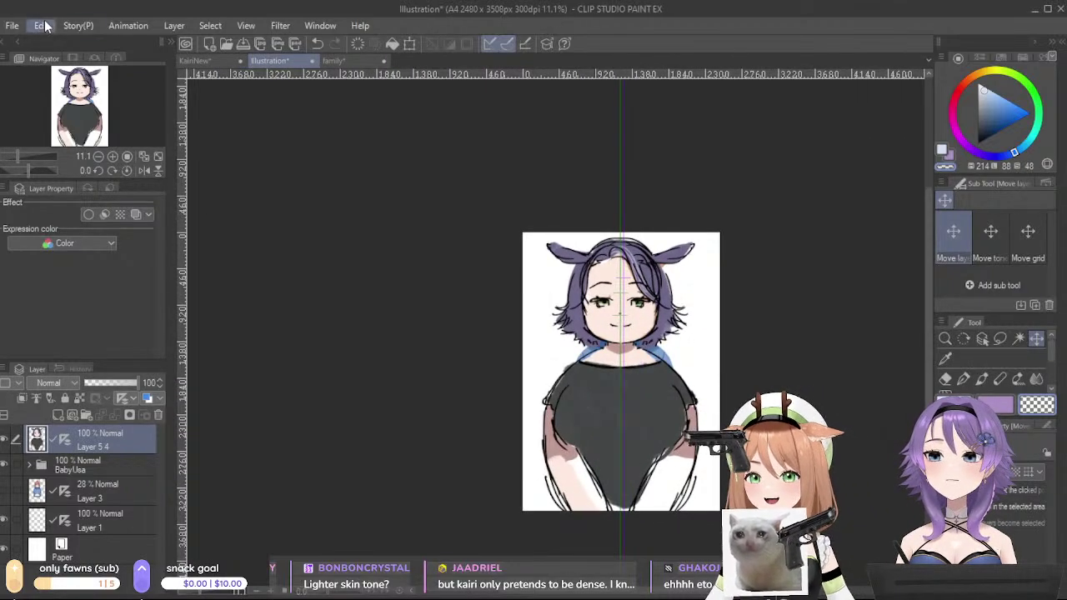
- Extend the canvas downward to 2480 x 4073 px so the whole sketch fits
{"action": "key", "text": "ctrl+t"}
{"action": "left_click_drag", "start_coordinate": [621, 510], "coordinate": [619, 555]}
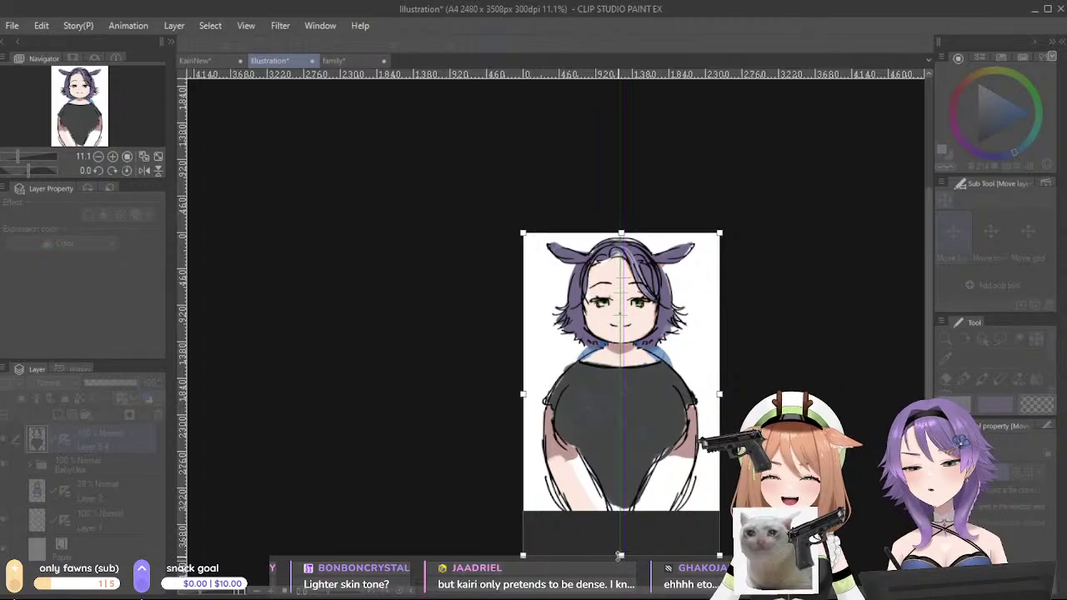
{"action": "key", "text": "Return"}
{"action": "scroll", "coordinate": [549, 325], "scroll_direction": "up", "scroll_amount": 4}
{"action": "left_click_drag", "start_coordinate": [602, 285], "coordinate": [679, 342]}
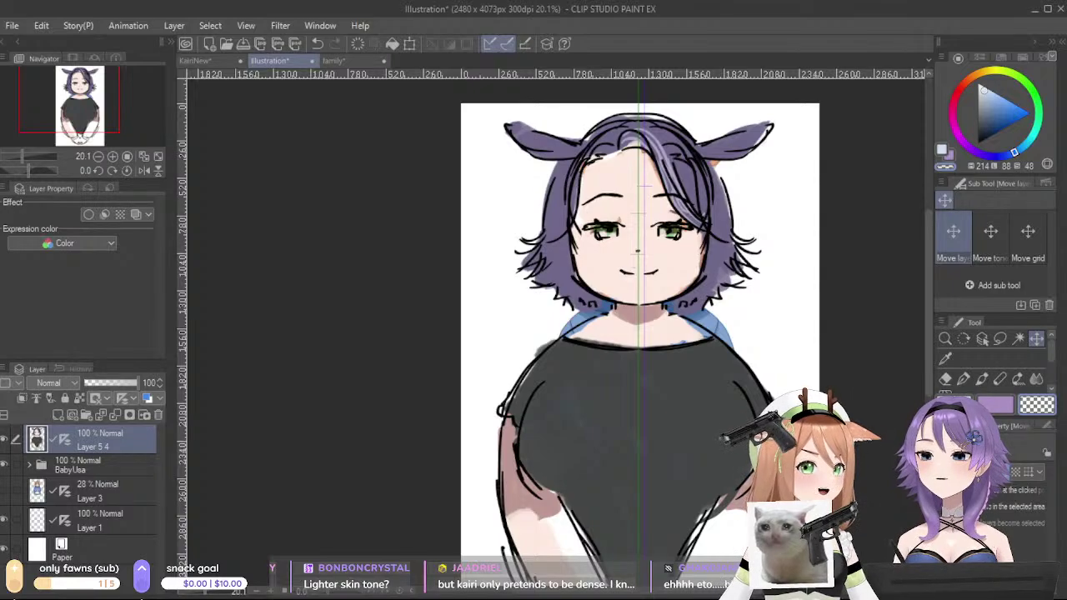
- Hide the sketch layer Layer 5 4 and delete Layer 3 and Layer 1
{"action": "left_click", "coordinate": [3, 442]}
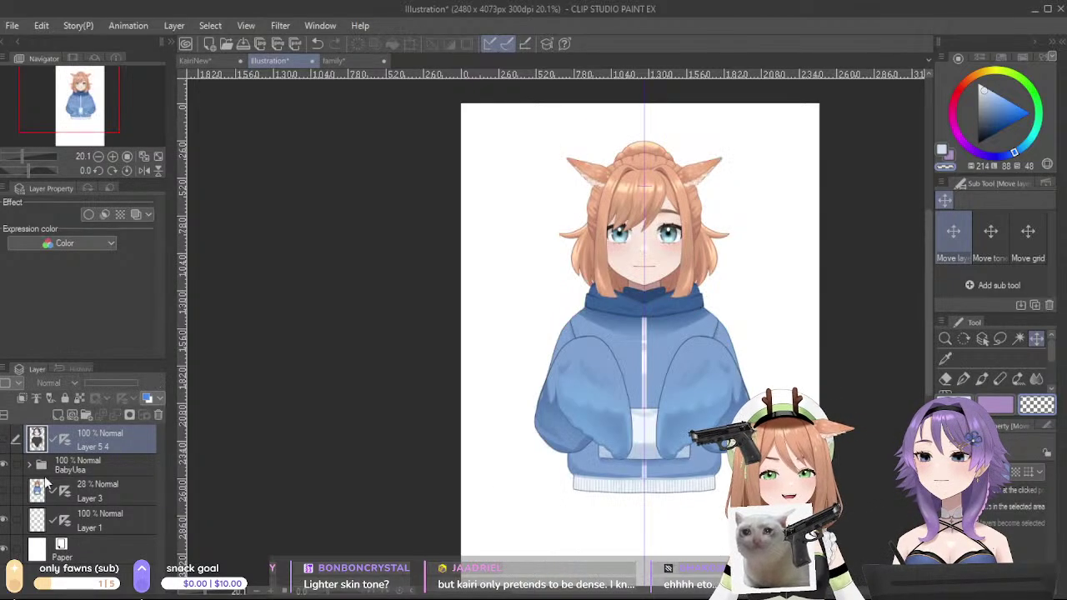
{"action": "left_click", "coordinate": [60, 512]}
{"action": "left_click", "coordinate": [14, 494]}
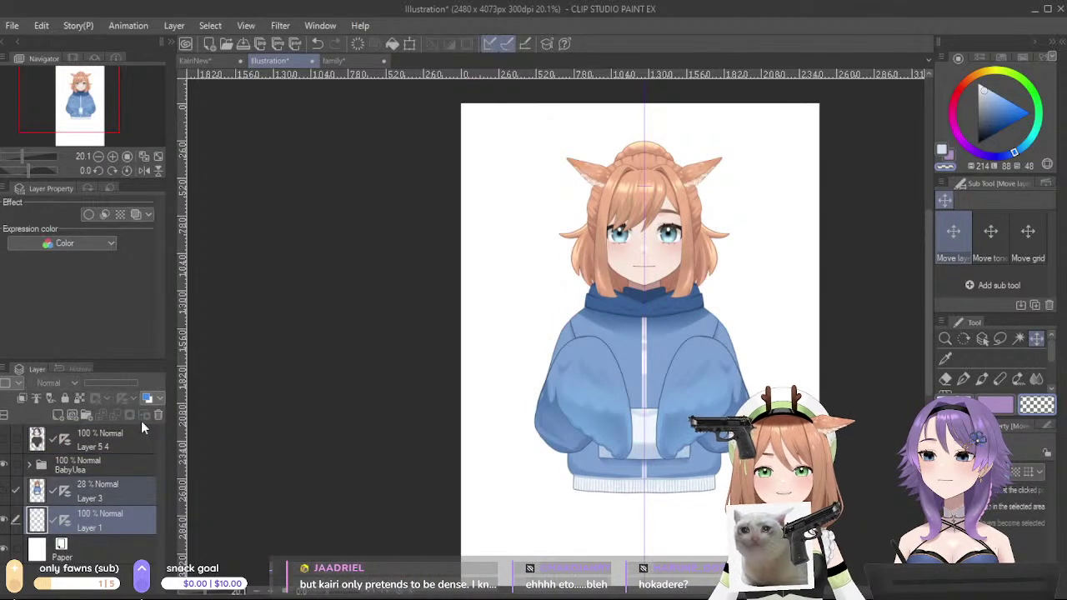
{"action": "key", "text": "Delete"}
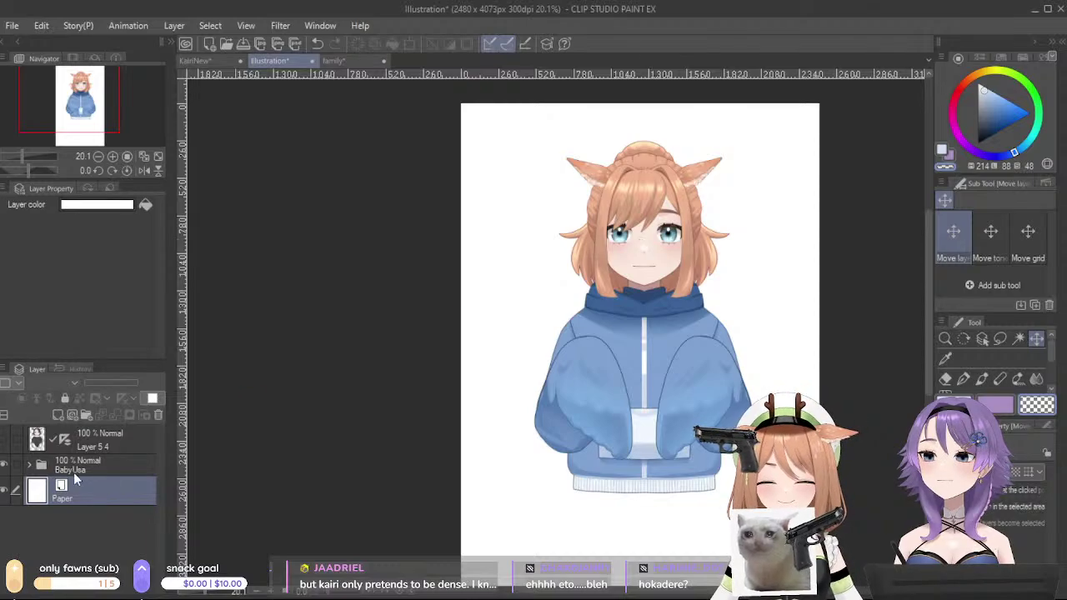
- Delete the sketch layer Layer 5 4 and save the illustration under the name BabyUsa
{"action": "left_click", "coordinate": [81, 435]}
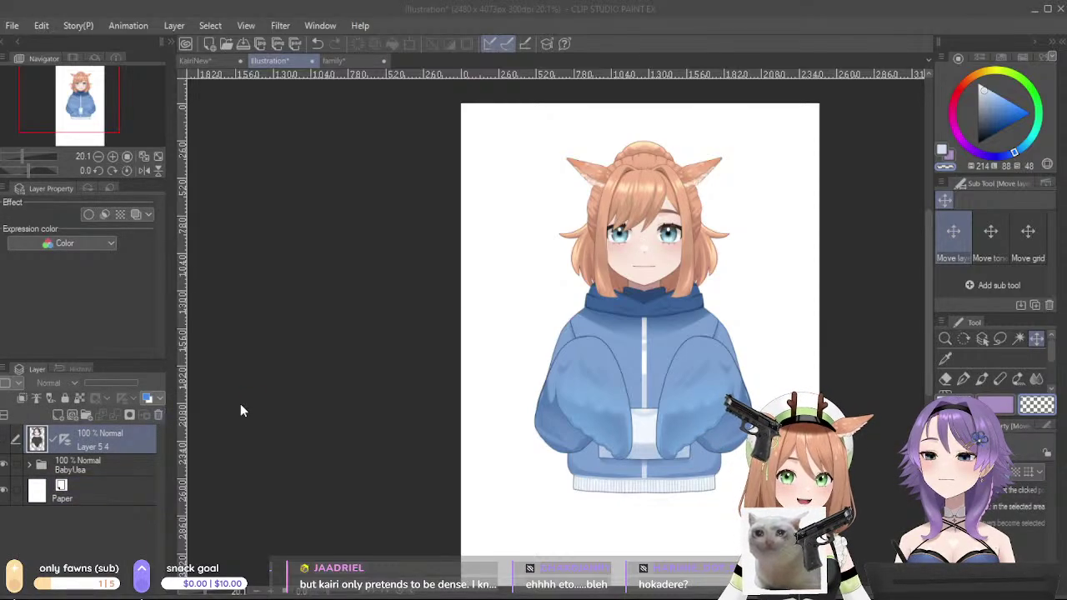
{"action": "key", "text": "Delete"}
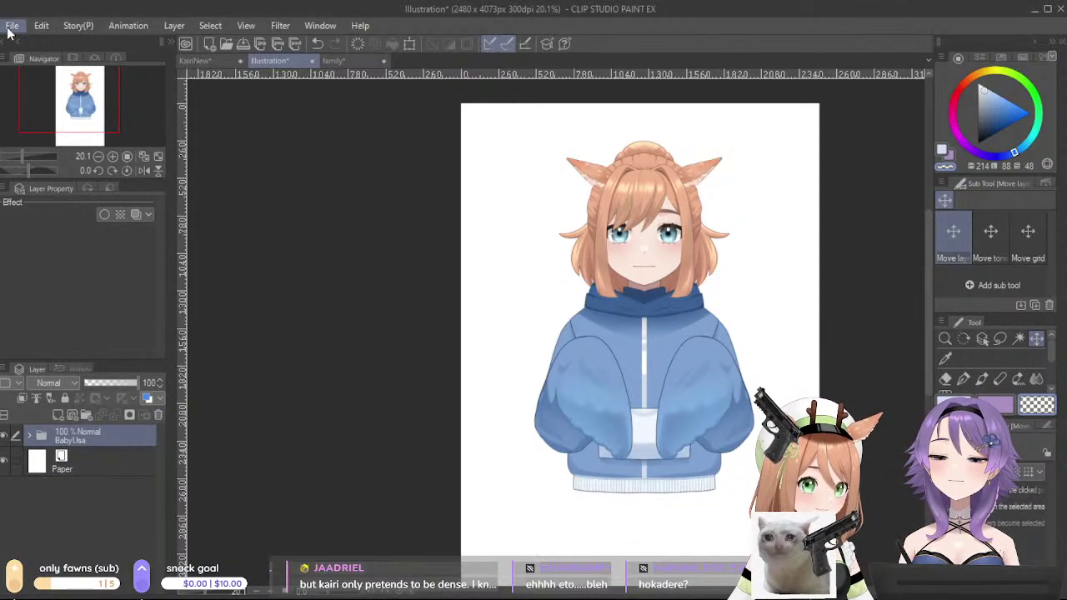
{"action": "left_click", "coordinate": [61, 151]}
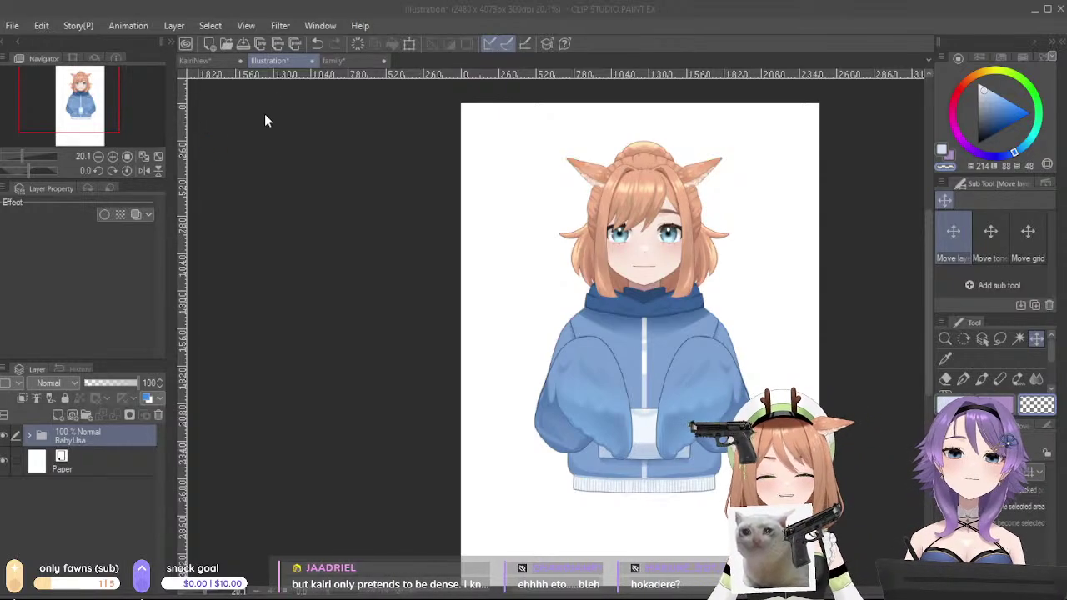
- Undo the deletion of Layer 5 4 and show that sketch with the BabyUsa folder hidden
{"action": "left_click", "coordinate": [320, 40]}
{"action": "left_click", "coordinate": [3, 466]}
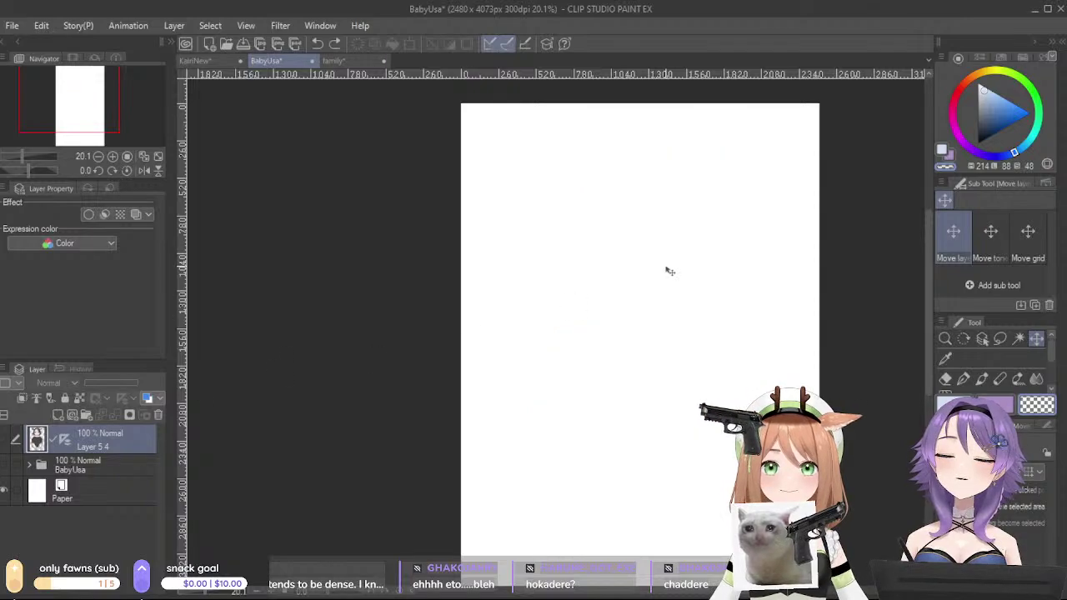
{"action": "left_click", "coordinate": [3, 440]}
{"action": "scroll", "coordinate": [690, 299], "scroll_direction": "down", "scroll_amount": 4}
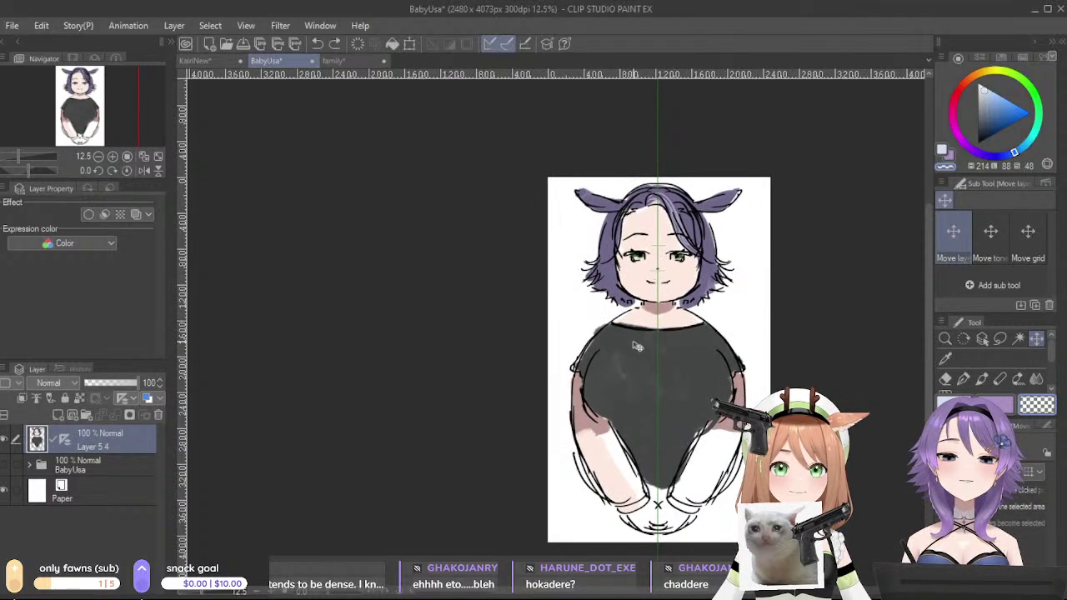
{"action": "scroll", "coordinate": [745, 305], "scroll_direction": "up", "scroll_amount": 2}
{"action": "scroll", "coordinate": [562, 327], "scroll_direction": "up", "scroll_amount": 2}
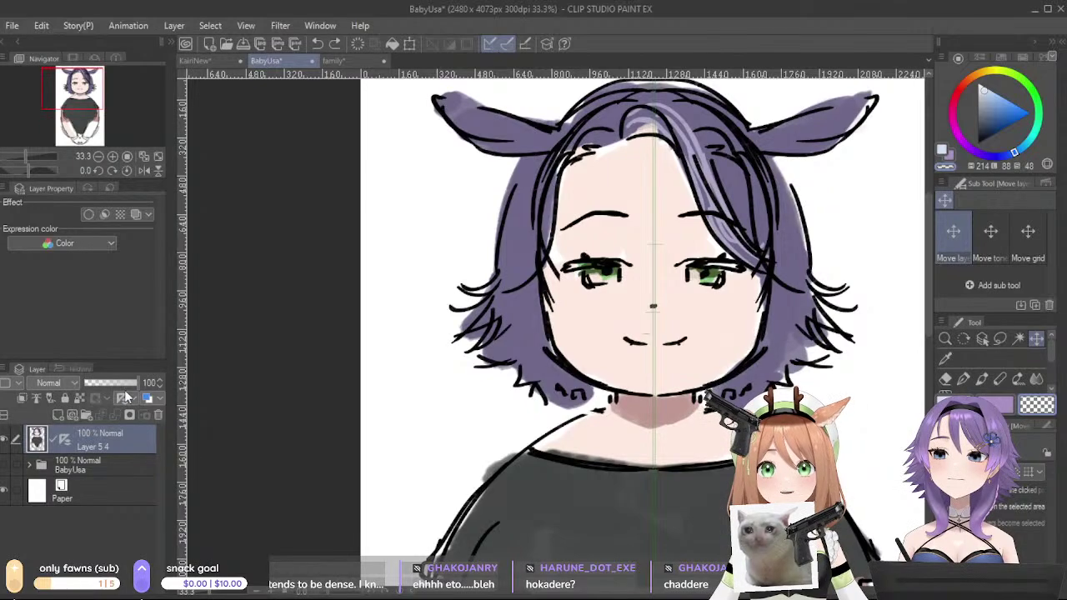
- Lower the sketch layer's opacity to 24% and add a new raster layer above it
{"action": "left_click_drag", "start_coordinate": [102, 384], "coordinate": [96, 383]}
{"action": "left_click", "coordinate": [58, 414]}
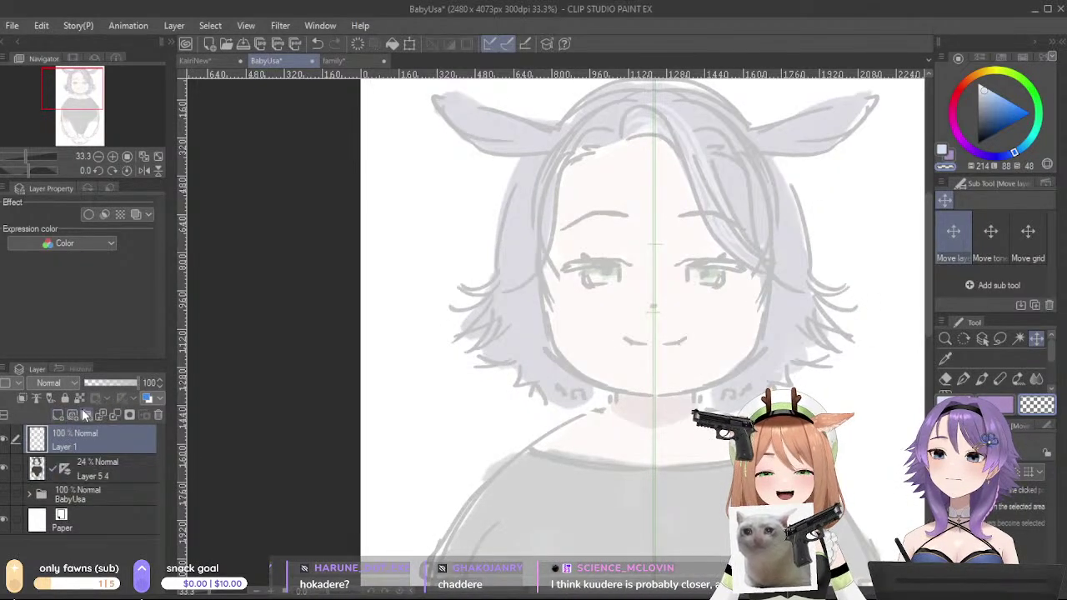
- Place a vertical symmetrical ruler through the middle of the sketched face on the new layer
{"action": "scroll", "coordinate": [643, 225], "scroll_direction": "up", "scroll_amount": 2}
{"action": "left_click_drag", "start_coordinate": [643, 225], "coordinate": [739, 356]}
{"action": "scroll", "coordinate": [964, 359], "scroll_direction": "down", "scroll_amount": 2}
{"action": "left_click", "coordinate": [1017, 365]}
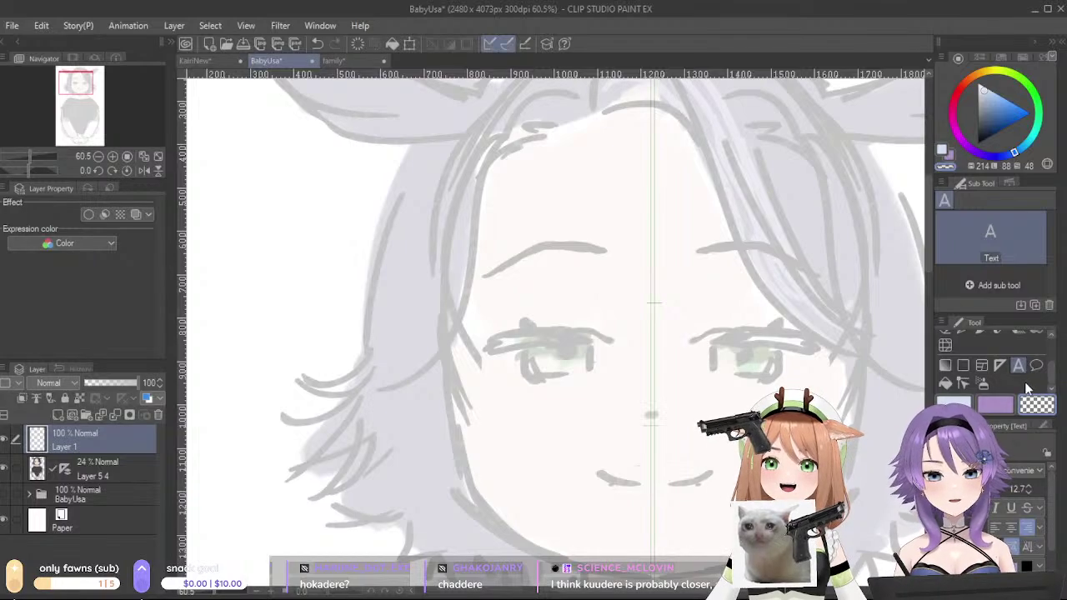
{"action": "left_click", "coordinate": [981, 365]}
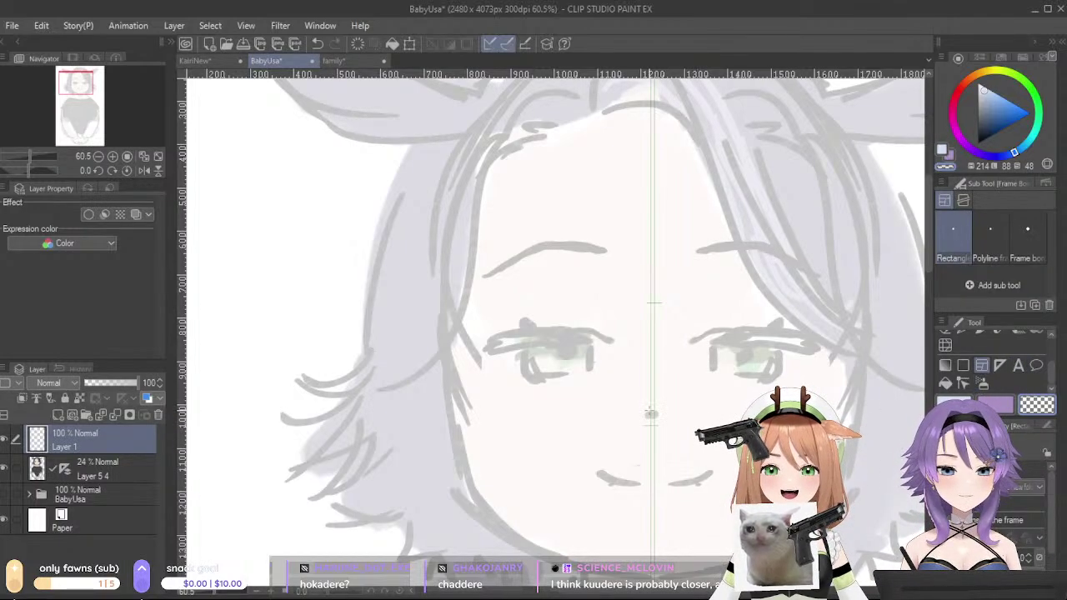
{"action": "left_click", "coordinate": [997, 366]}
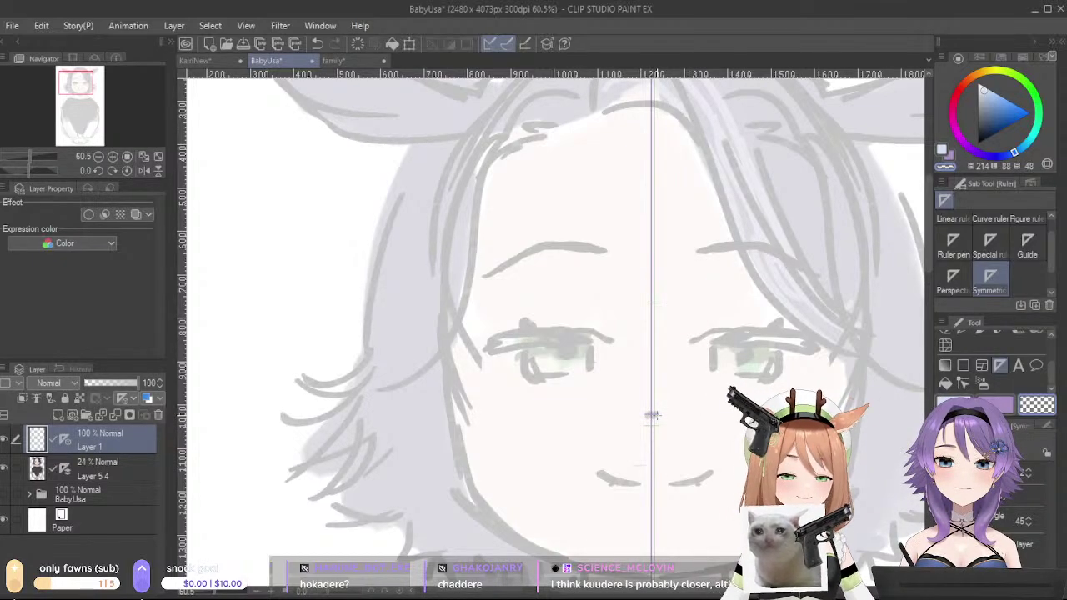
- Set the drawing colour to black and choose the Flat marker pen for the line art
{"action": "scroll", "coordinate": [651, 414], "scroll_direction": "down", "scroll_amount": 3}
{"action": "scroll", "coordinate": [655, 414], "scroll_direction": "up", "scroll_amount": 3}
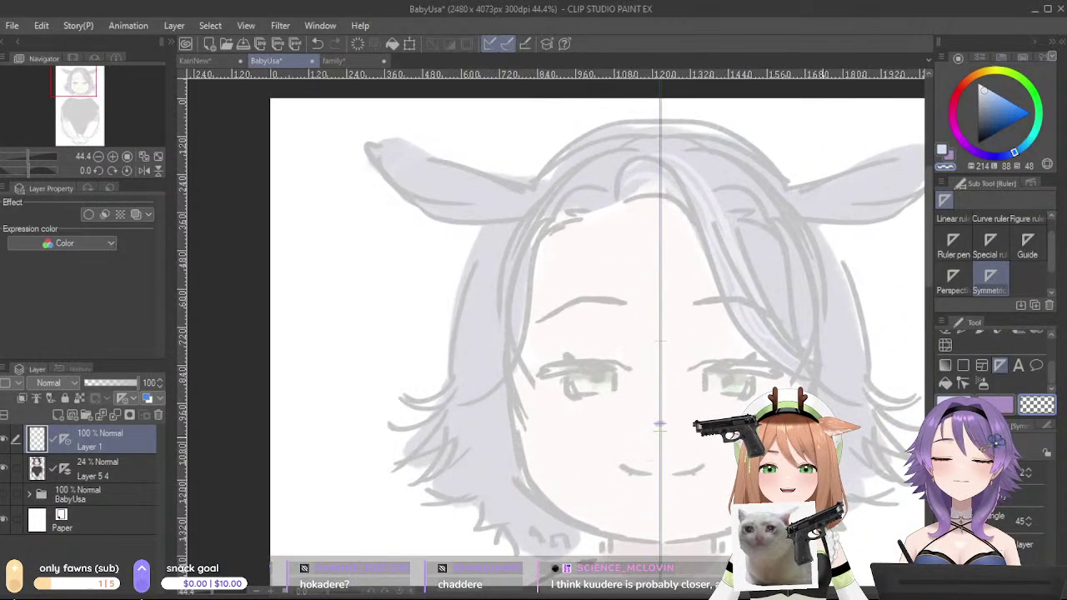
{"action": "scroll", "coordinate": [757, 369], "scroll_direction": "up", "scroll_amount": 2}
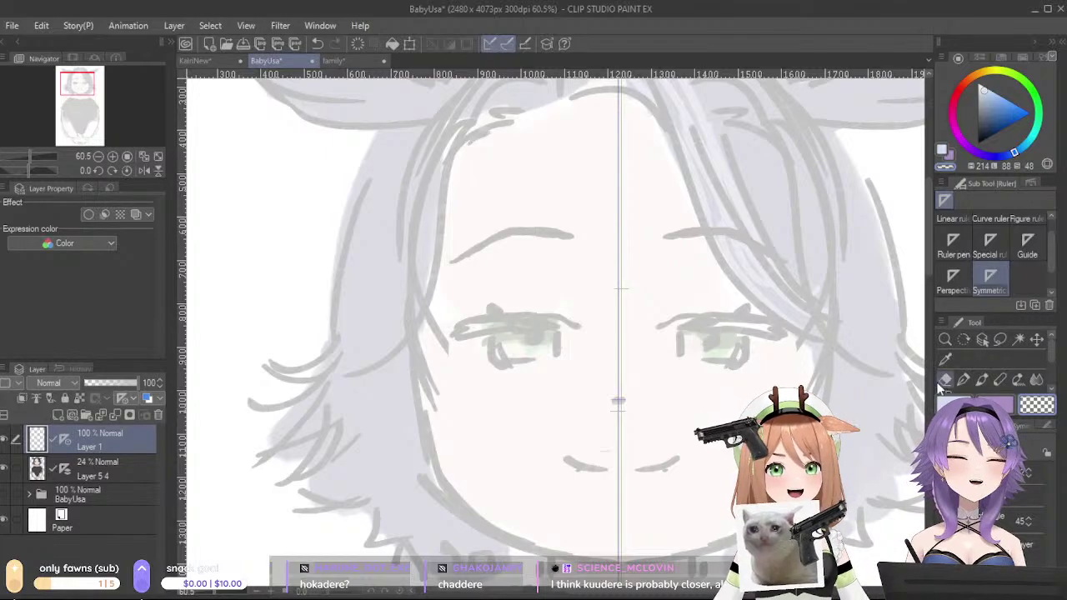
{"action": "left_click", "coordinate": [963, 380]}
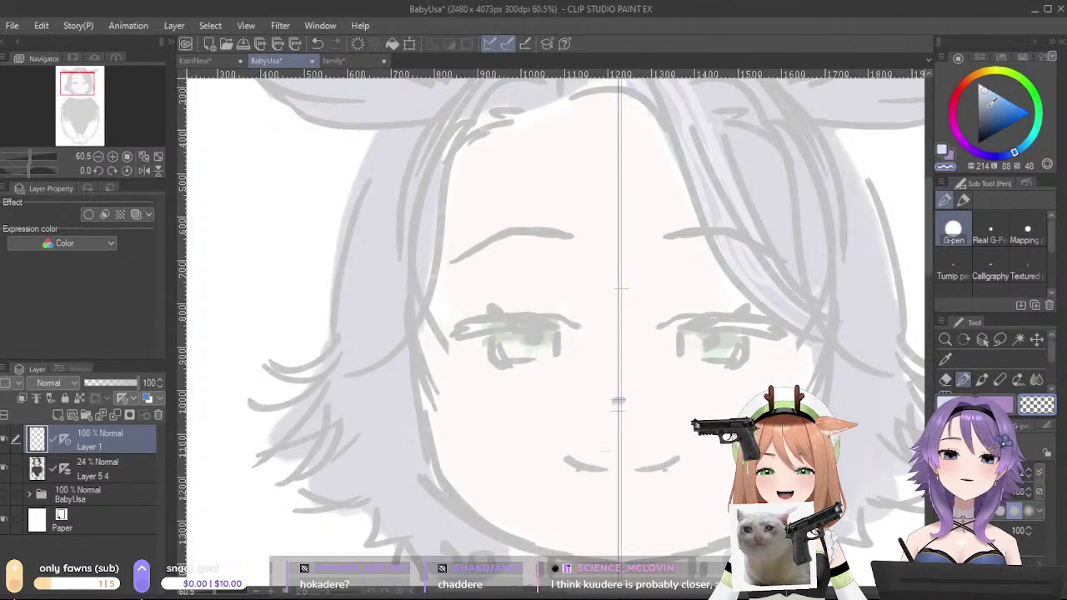
{"action": "left_click", "coordinate": [979, 143]}
{"action": "scroll", "coordinate": [811, 385], "scroll_direction": "up", "scroll_amount": 2}
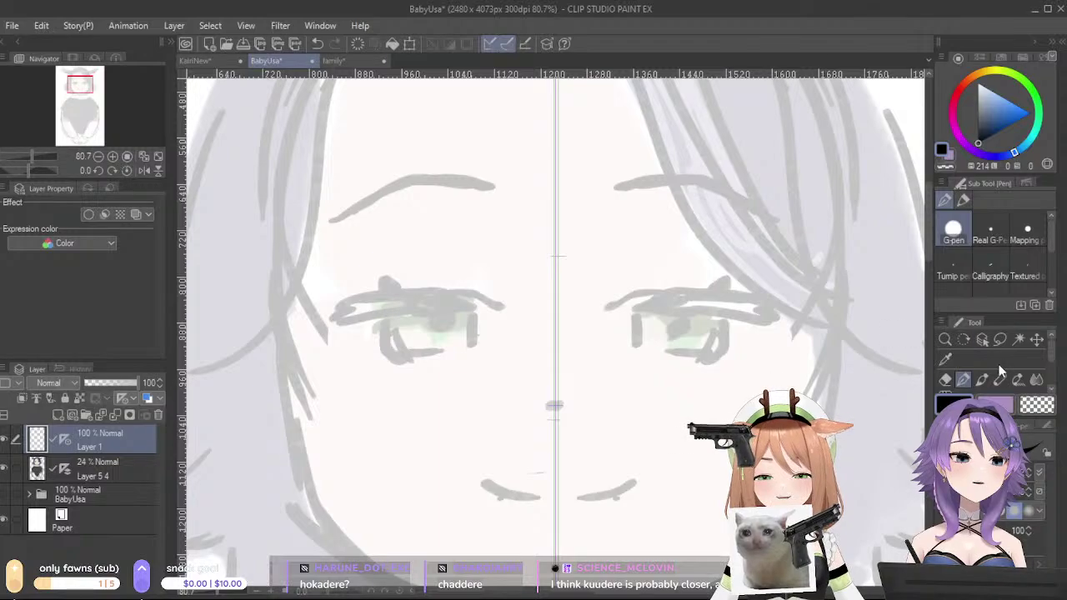
{"action": "scroll", "coordinate": [1001, 373], "scroll_direction": "down", "scroll_amount": 2}
{"action": "scroll", "coordinate": [1000, 373], "scroll_direction": "down", "scroll_amount": 2}
{"action": "scroll", "coordinate": [609, 408], "scroll_direction": "down", "scroll_amount": 8}
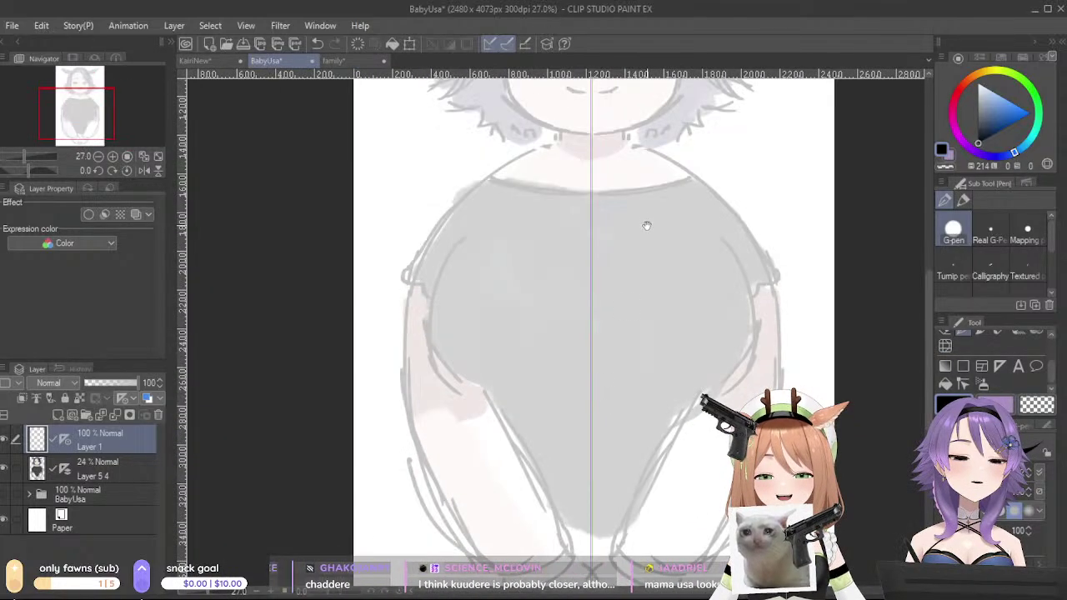
{"action": "left_click_drag", "start_coordinate": [645, 238], "coordinate": [664, 424]}
{"action": "scroll", "coordinate": [664, 424], "scroll_direction": "up", "scroll_amount": 4}
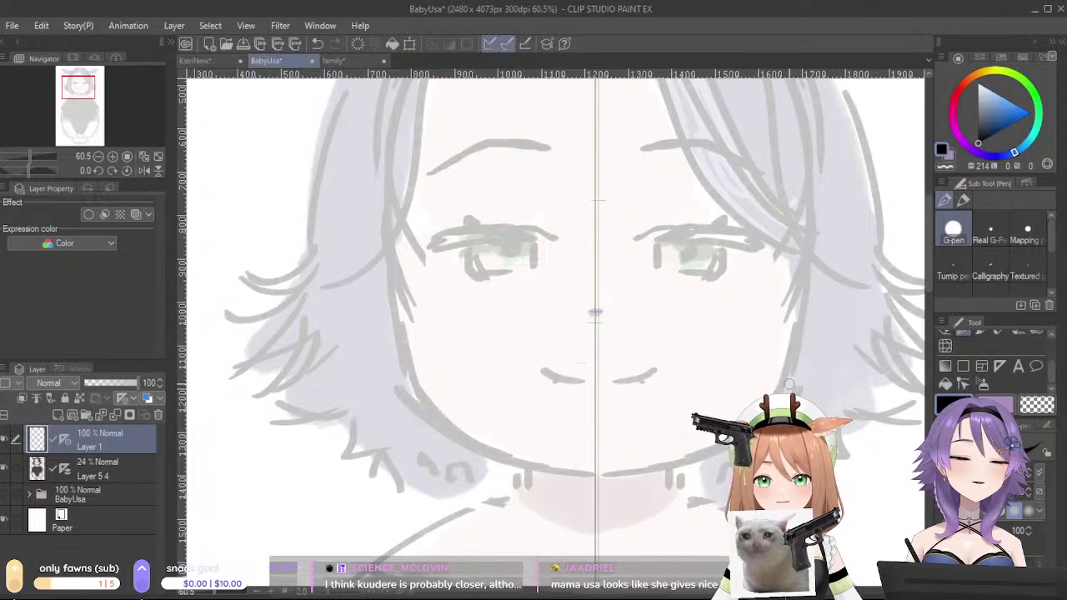
{"action": "left_click_drag", "start_coordinate": [829, 348], "coordinate": [821, 417]}
{"action": "scroll", "coordinate": [990, 341], "scroll_direction": "up", "scroll_amount": 1}
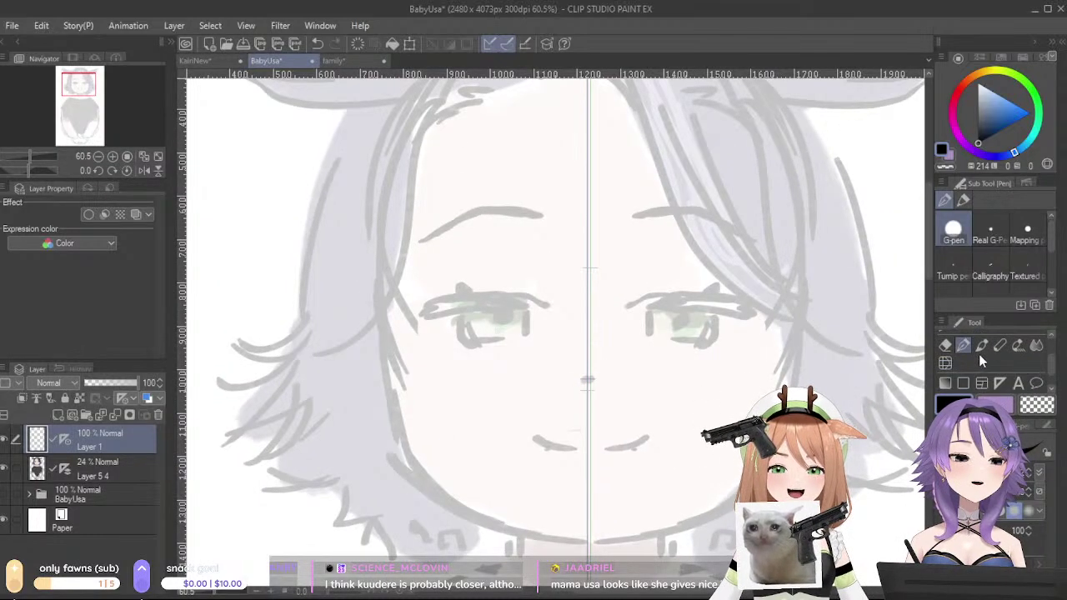
{"action": "left_click", "coordinate": [962, 201]}
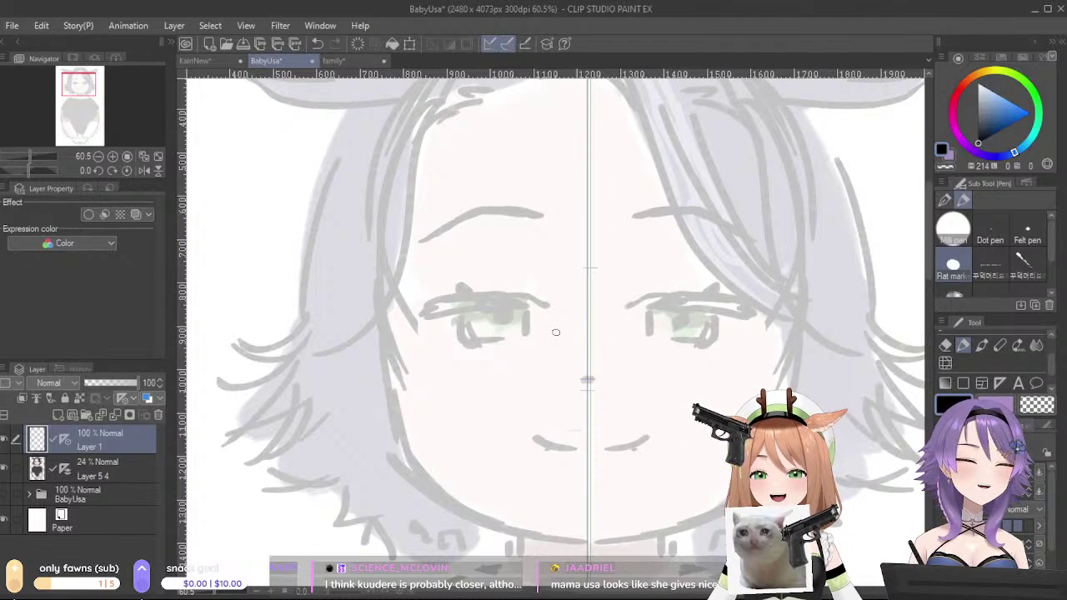
- Draw thick black upper lash lines mirrored over both sketched eyes, undoing and redrawing unsatisfactory strokes
{"action": "left_click_drag", "start_coordinate": [639, 309], "coordinate": [710, 302]}
{"action": "key", "text": "ctrl+z"}
{"action": "mouse_move", "coordinate": [637, 310]}
{"action": "left_mouse_down"}
{"action": "mouse_move", "coordinate": [648, 301]}
{"action": "mouse_move", "coordinate": [636, 311]}
{"action": "mouse_move", "coordinate": [754, 312]}
{"action": "left_mouse_up"}
{"action": "key", "text": "ctrl+z"}
{"action": "key", "text": "ctrl+z"}
{"action": "mouse_move", "coordinate": [653, 300]}
{"action": "left_mouse_down"}
{"action": "mouse_move", "coordinate": [719, 297]}
{"action": "mouse_move", "coordinate": [740, 306]}
{"action": "mouse_move", "coordinate": [673, 295]}
{"action": "mouse_move", "coordinate": [737, 305]}
{"action": "mouse_move", "coordinate": [754, 331]}
{"action": "mouse_move", "coordinate": [758, 311]}
{"action": "left_mouse_up"}
{"action": "key", "text": "ctrl+z"}
{"action": "key", "text": "ctrl+z"}
{"action": "key", "text": "ctrl+z"}
{"action": "key", "text": "ctrl+z"}
{"action": "key", "text": "ctrl+z"}
{"action": "key", "text": "ctrl+z"}
- Trim the inner ends of both upper lash lines into points using the transparent colour
{"action": "key", "text": "c"}
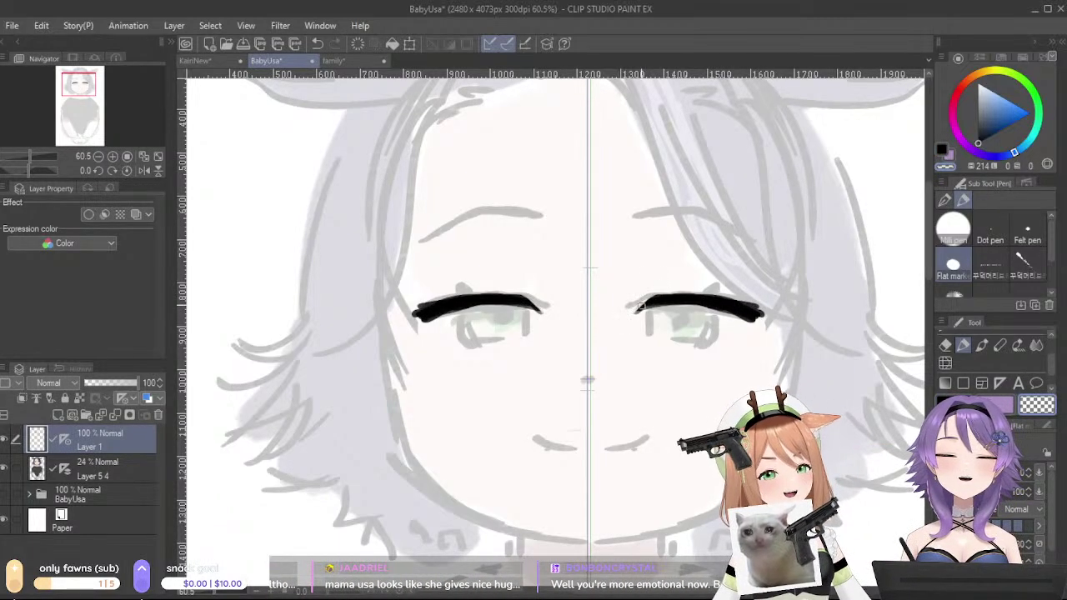
{"action": "left_click_drag", "start_coordinate": [661, 296], "coordinate": [714, 297]}
{"action": "key", "text": "ctrl+z"}
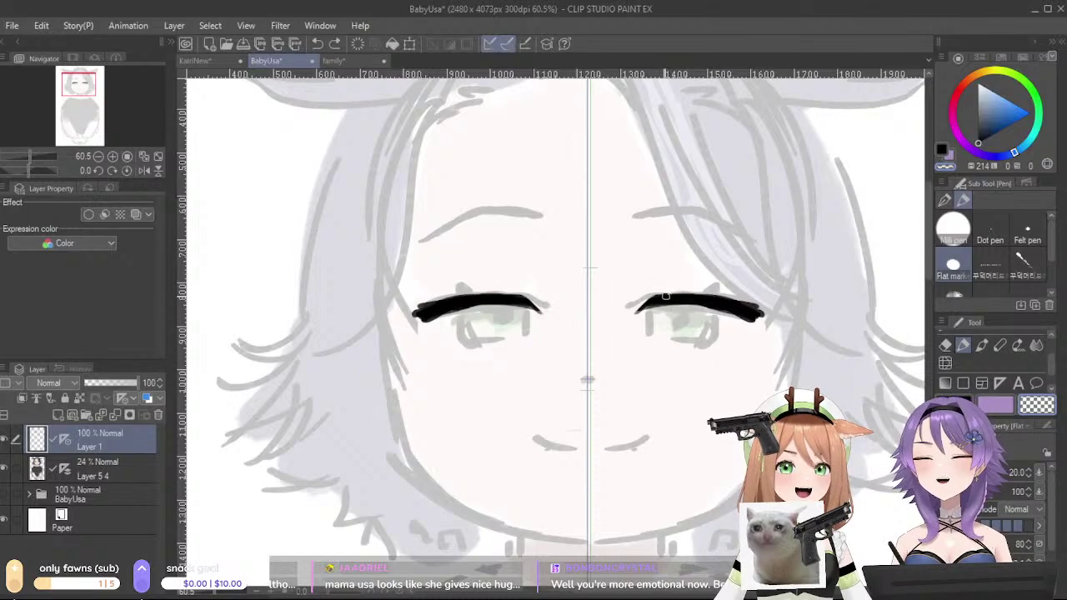
- Thicken the upper lash lines in black and extend their outer corners downward
{"action": "key", "text": "x"}
{"action": "key", "text": "x"}
{"action": "mouse_move", "coordinate": [665, 297]}
{"action": "left_mouse_down"}
{"action": "mouse_move", "coordinate": [697, 297]}
{"action": "mouse_move", "coordinate": [668, 296]}
{"action": "mouse_move", "coordinate": [710, 301]}
{"action": "mouse_move", "coordinate": [660, 297]}
{"action": "mouse_move", "coordinate": [732, 305]}
{"action": "left_mouse_up"}
{"action": "key", "text": "ctrl+z"}
{"action": "key", "text": "ctrl+z"}
{"action": "mouse_move", "coordinate": [658, 297]}
{"action": "left_mouse_down"}
{"action": "mouse_move", "coordinate": [758, 304]}
{"action": "mouse_move", "coordinate": [719, 300]}
{"action": "mouse_move", "coordinate": [756, 322]}
{"action": "left_mouse_up"}
{"action": "key", "text": "ctrl+z"}
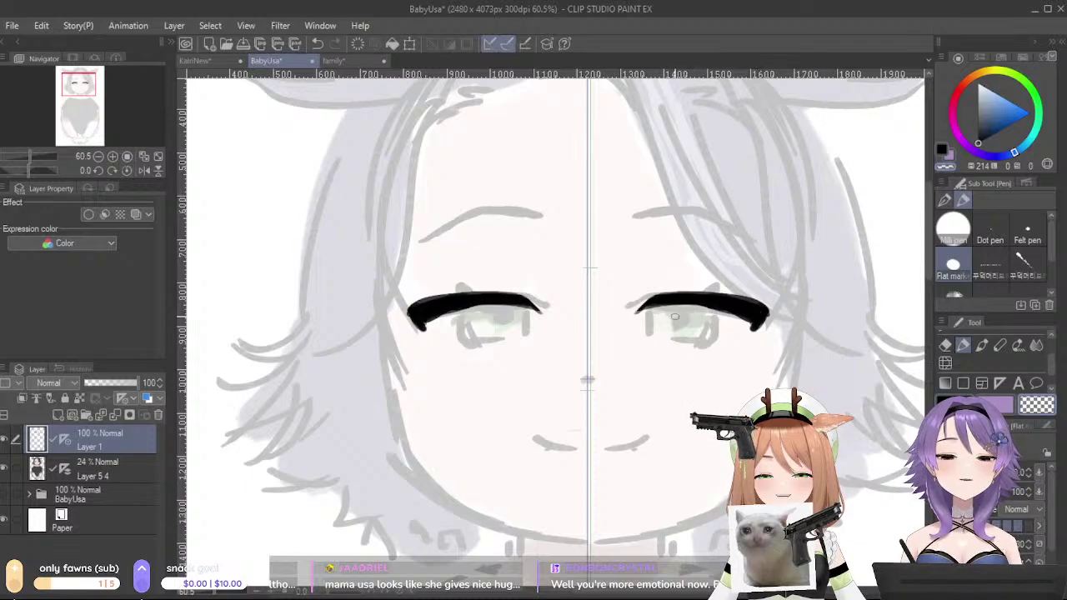
- Carve the undersides of the lash lines' outer corners into sharper tips using the transparent colour
{"action": "key", "text": "c"}
{"action": "mouse_move", "coordinate": [748, 321]}
{"action": "left_mouse_down"}
{"action": "mouse_move", "coordinate": [687, 313]}
{"action": "mouse_move", "coordinate": [751, 322]}
{"action": "mouse_move", "coordinate": [687, 301]}
{"action": "mouse_move", "coordinate": [782, 330]}
{"action": "mouse_move", "coordinate": [724, 302]}
{"action": "mouse_move", "coordinate": [752, 328]}
{"action": "left_mouse_up"}
{"action": "key", "text": "ctrl+z"}
{"action": "key", "text": "ctrl+z"}
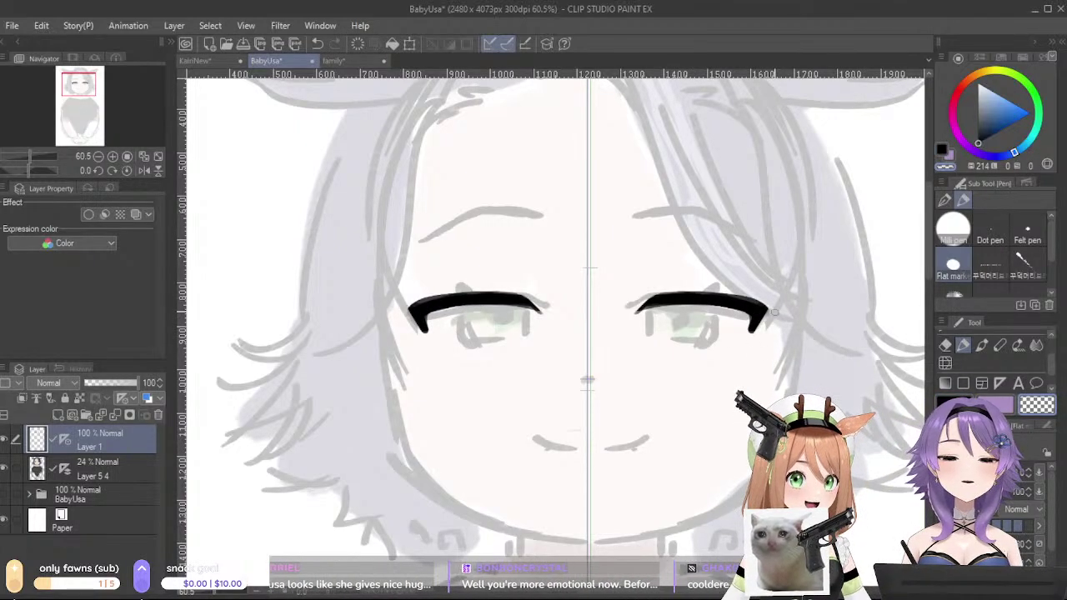
- Draw short mirrored black crease lines above the inner part of both upper lash lines
{"action": "left_click_drag", "start_coordinate": [754, 310], "coordinate": [749, 330]}
{"action": "key", "text": "ctrl+z"}
{"action": "key", "text": "c"}
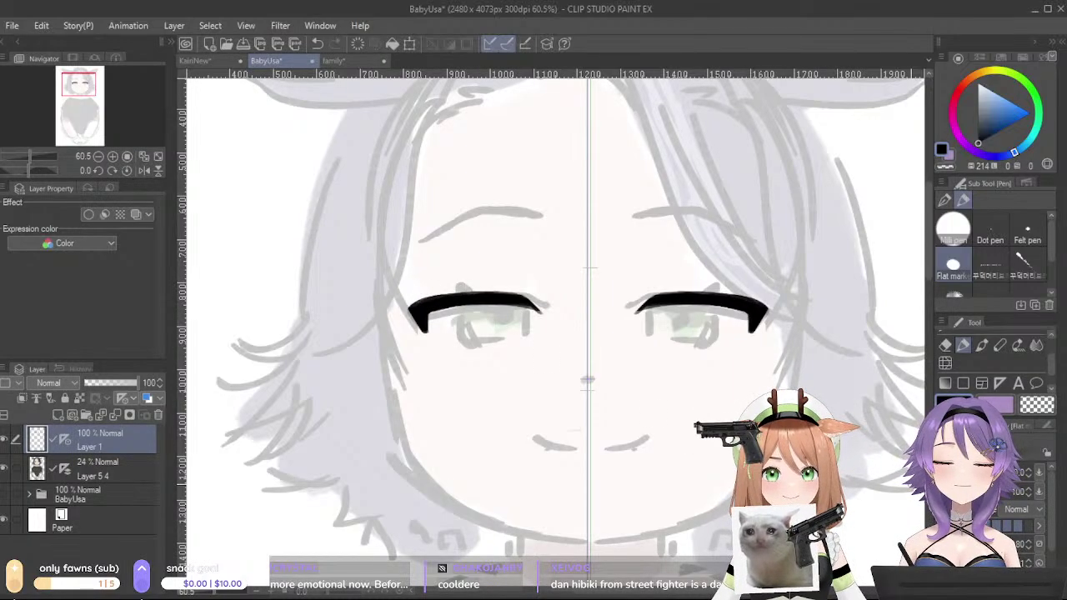
{"action": "key", "text": "ctrl+z"}
{"action": "left_click_drag", "start_coordinate": [500, 286], "coordinate": [525, 289]}
{"action": "key", "text": "ctrl+z"}
{"action": "key", "text": "ctrl+z"}
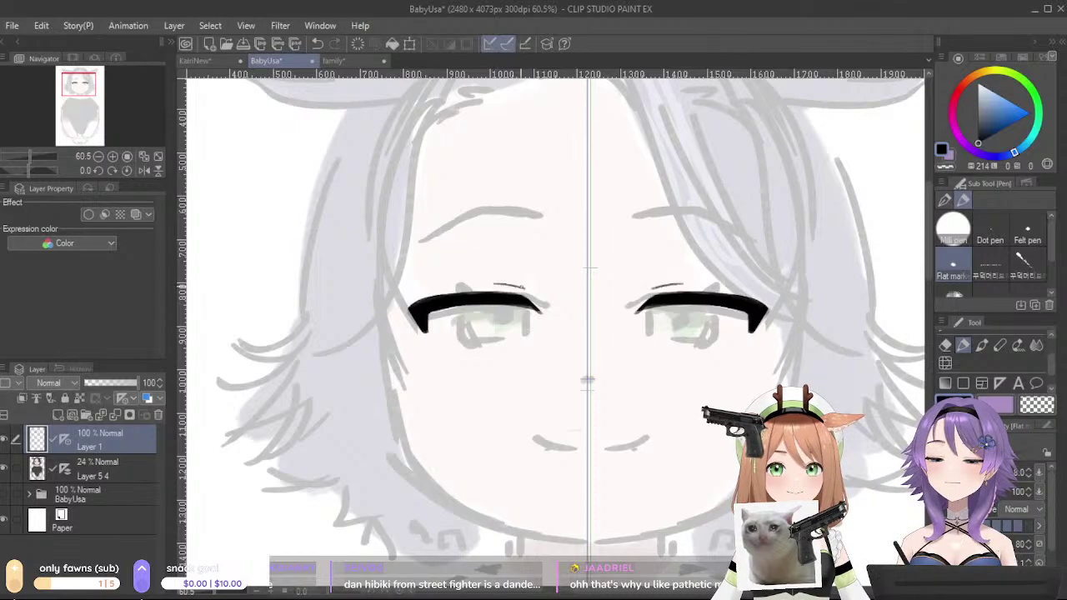
- Trace both sketched eyebrows with thin mirrored black lines, undoing and redrawing unsatisfactory strokes
{"action": "mouse_move", "coordinate": [550, 213]}
{"action": "left_mouse_down"}
{"action": "mouse_move", "coordinate": [450, 208]}
{"action": "mouse_move", "coordinate": [408, 228]}
{"action": "mouse_move", "coordinate": [487, 206]}
{"action": "mouse_move", "coordinate": [545, 220]}
{"action": "left_mouse_up"}
{"action": "key", "text": "ctrl+z"}
{"action": "key", "text": "ctrl+z"}
{"action": "key", "text": "ctrl+z"}
{"action": "mouse_move", "coordinate": [477, 208]}
{"action": "left_mouse_down"}
{"action": "mouse_move", "coordinate": [541, 215]}
{"action": "mouse_move", "coordinate": [514, 215]}
{"action": "left_mouse_up"}
{"action": "left_click_drag", "start_coordinate": [540, 219], "coordinate": [419, 223]}
{"action": "key", "text": "ctrl+z"}
{"action": "key", "text": "ctrl+z"}
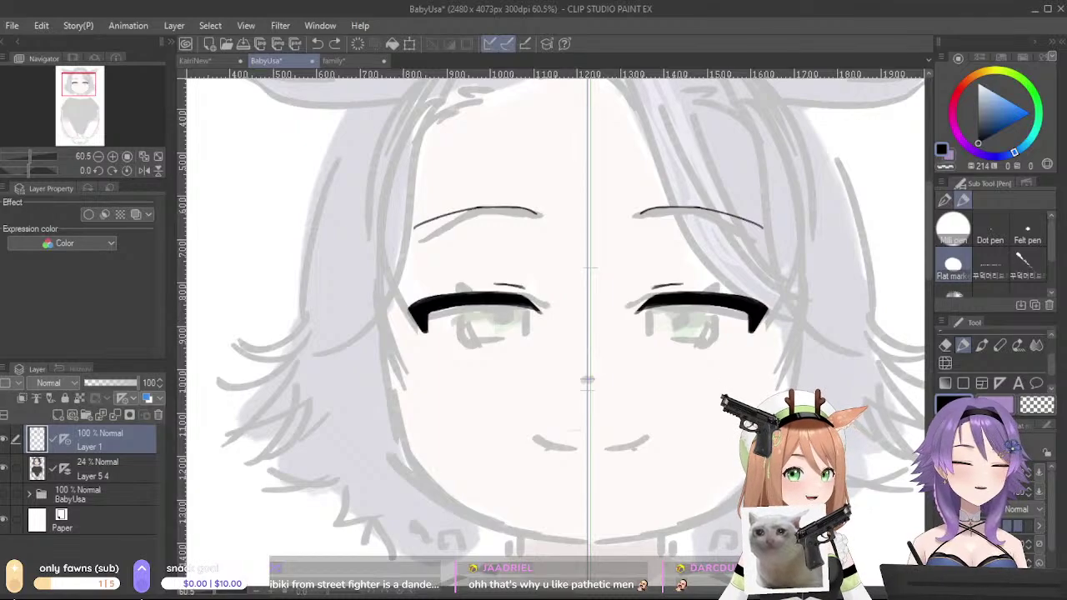
- Thicken both eyebrow lines into tapered strokes that narrow toward the outer ends
{"action": "left_click_drag", "start_coordinate": [412, 228], "coordinate": [523, 208]}
{"action": "key", "text": "ctrl+z"}
{"action": "mouse_move", "coordinate": [411, 228]}
{"action": "left_mouse_down"}
{"action": "mouse_move", "coordinate": [532, 214]}
{"action": "mouse_move", "coordinate": [442, 222]}
{"action": "left_mouse_up"}
{"action": "left_click_drag", "start_coordinate": [531, 214], "coordinate": [420, 226]}
{"action": "key", "text": "ctrl+z"}
{"action": "mouse_move", "coordinate": [538, 216]}
{"action": "left_mouse_down"}
{"action": "mouse_move", "coordinate": [498, 211]}
{"action": "mouse_move", "coordinate": [383, 233]}
{"action": "left_mouse_up"}
{"action": "key", "text": "ctrl+z"}
{"action": "key", "text": "ctrl+z"}
{"action": "left_click_drag", "start_coordinate": [493, 213], "coordinate": [422, 225]}
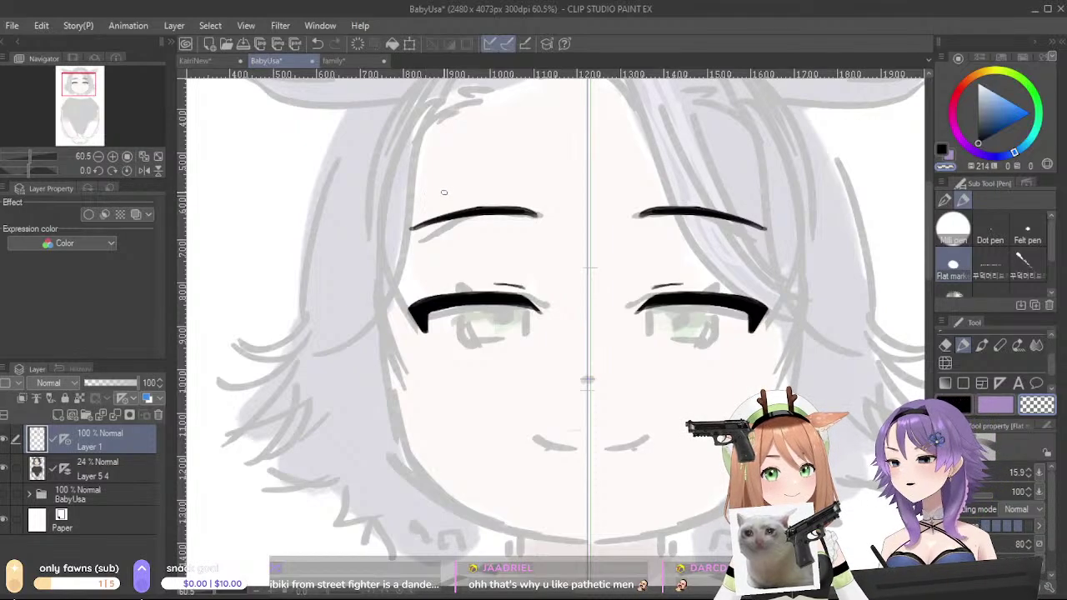
{"action": "key", "text": "ctrl+z"}
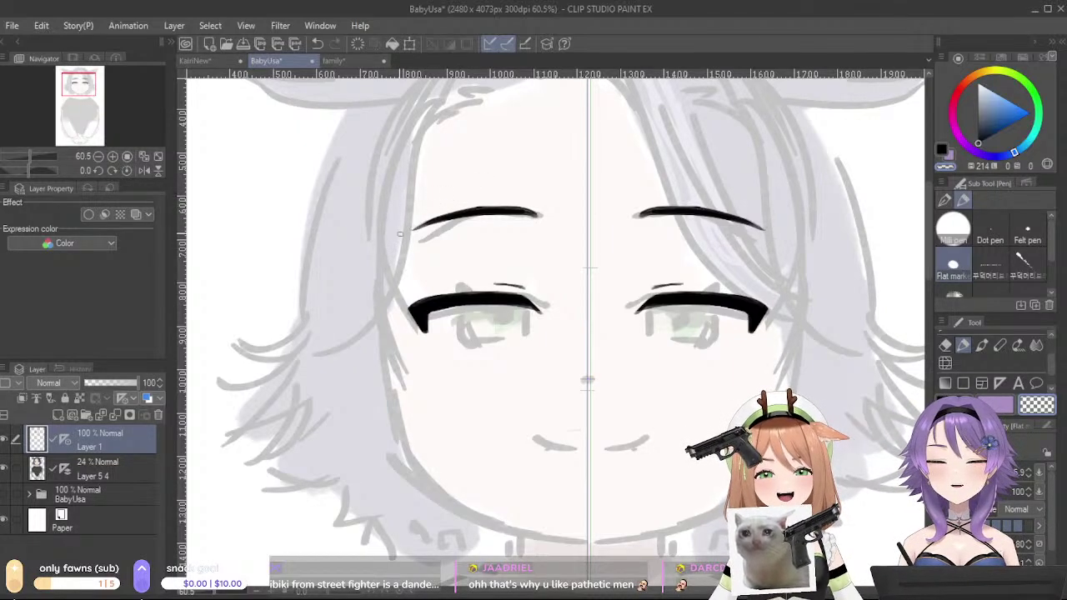
- Refine the upper edges and inner ends of both eyebrows using black sampled from the line art
{"action": "left_click_drag", "start_coordinate": [418, 220], "coordinate": [493, 202]}
{"action": "key", "text": "ctrl+z"}
{"action": "mouse_move", "coordinate": [415, 223]}
{"action": "left_mouse_down"}
{"action": "mouse_move", "coordinate": [529, 211]}
{"action": "mouse_move", "coordinate": [484, 211]}
{"action": "mouse_move", "coordinate": [532, 215]}
{"action": "mouse_move", "coordinate": [485, 207]}
{"action": "mouse_move", "coordinate": [517, 211]}
{"action": "left_mouse_up"}
{"action": "left_click", "coordinate": [488, 210], "text": "alt"}
{"action": "key", "text": "ctrl+z"}
{"action": "key", "text": "ctrl+z"}
{"action": "key", "text": "ctrl+z"}
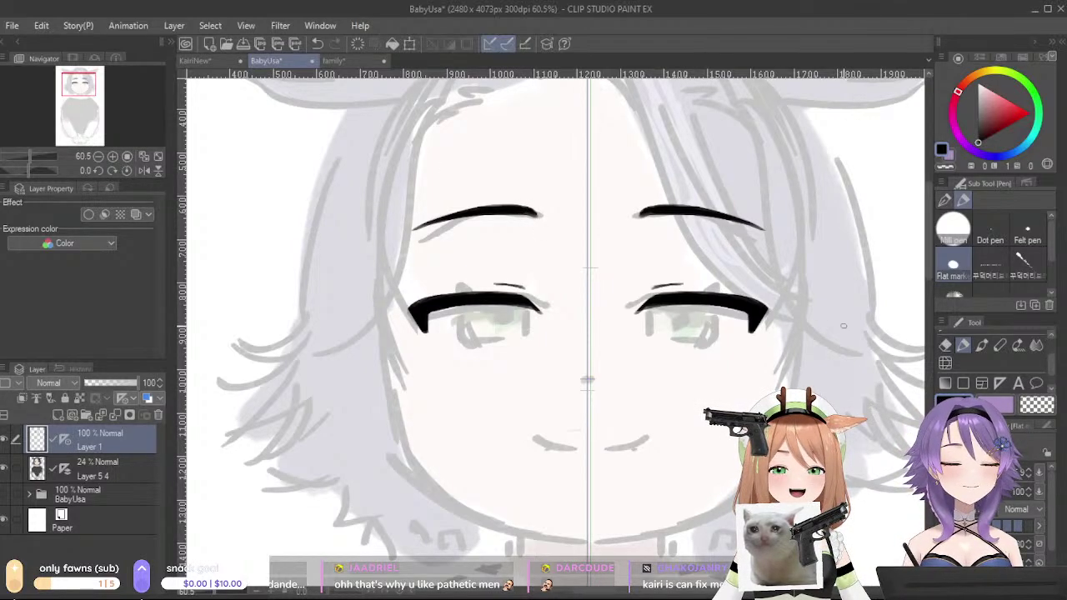
- Draw thin mirrored lower lash lines under both irises and thicken their outer and middle parts
{"action": "key", "text": "ctrl+z"}
{"action": "mouse_move", "coordinate": [495, 351]}
{"action": "left_mouse_down"}
{"action": "mouse_move", "coordinate": [466, 351]}
{"action": "mouse_move", "coordinate": [524, 343]}
{"action": "left_mouse_up"}
{"action": "key", "text": "ctrl+z"}
{"action": "key", "text": "ctrl+z"}
{"action": "left_click_drag", "start_coordinate": [459, 348], "coordinate": [525, 345]}
{"action": "key", "text": "ctrl+z"}
{"action": "mouse_move", "coordinate": [459, 348]}
{"action": "left_mouse_down"}
{"action": "mouse_move", "coordinate": [518, 348]}
{"action": "mouse_move", "coordinate": [471, 345]}
{"action": "mouse_move", "coordinate": [523, 346]}
{"action": "left_mouse_up"}
{"action": "key", "text": "c"}
{"action": "key", "text": "ctrl+z"}
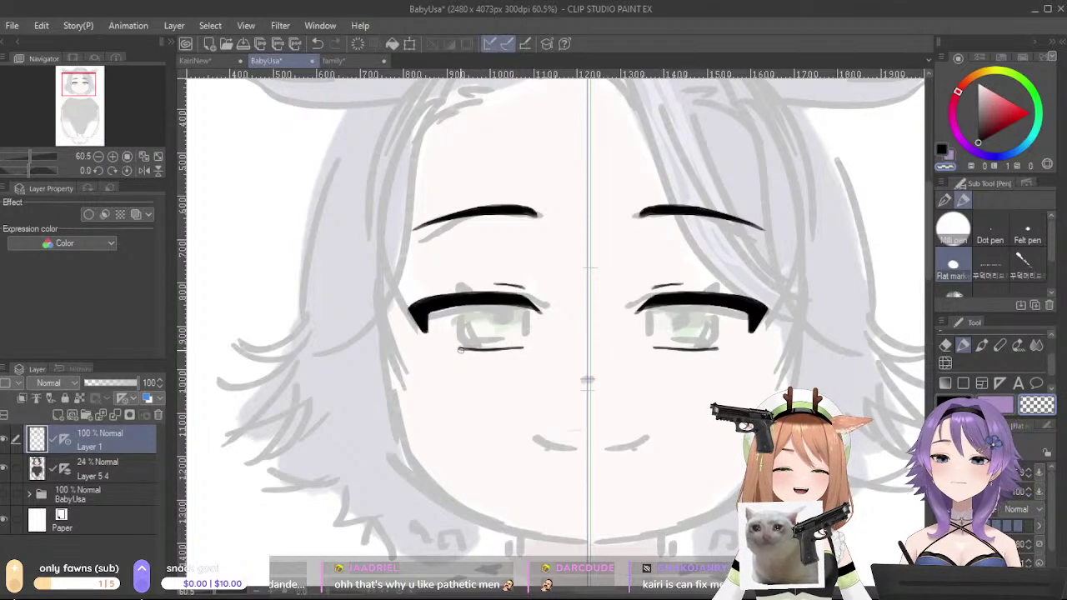
{"action": "key", "text": "ctrl+z"}
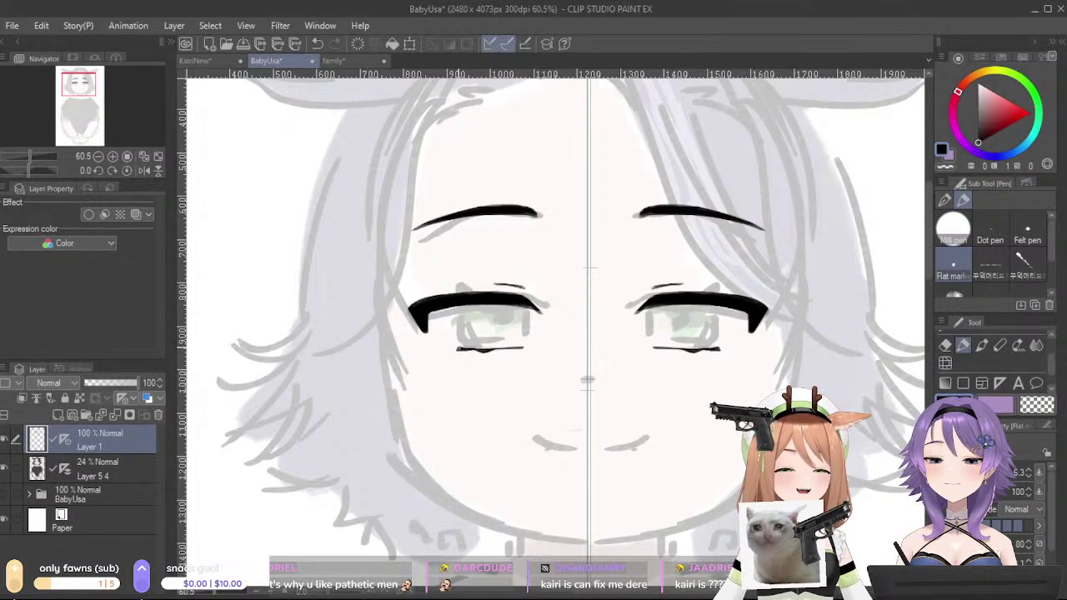
- Outline the sides of both irises and draw the dark pupils and small highlight shapes inside them
{"action": "left_click_drag", "start_coordinate": [458, 309], "coordinate": [465, 348]}
{"action": "key", "text": "ctrl+z"}
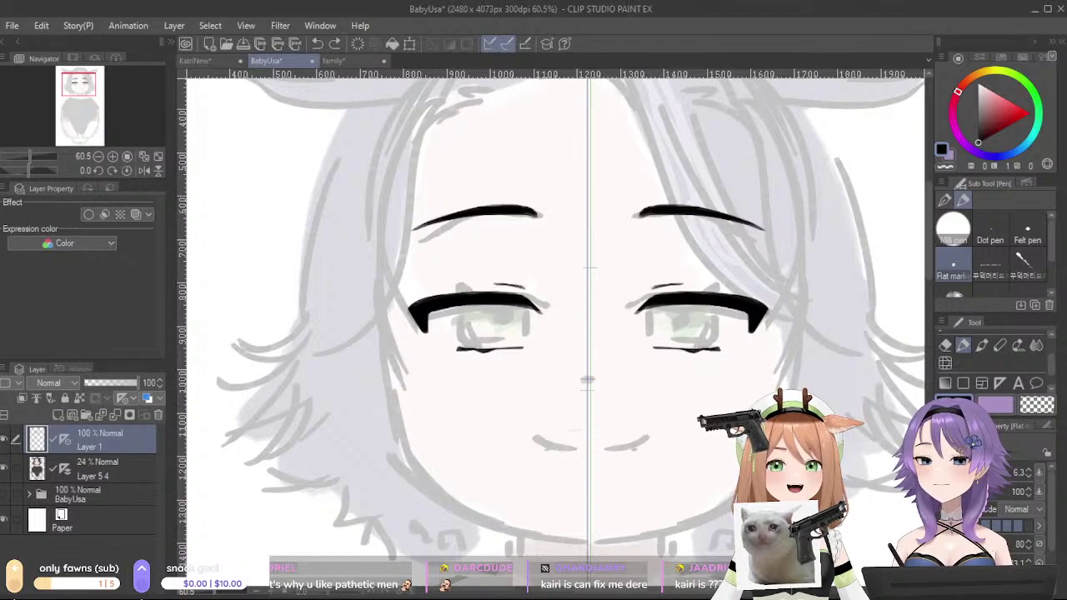
{"action": "key", "text": "ctrl+y"}
{"action": "key", "text": "ctrl+z"}
{"action": "key", "text": "ctrl+y"}
{"action": "key", "text": "ctrl+y"}
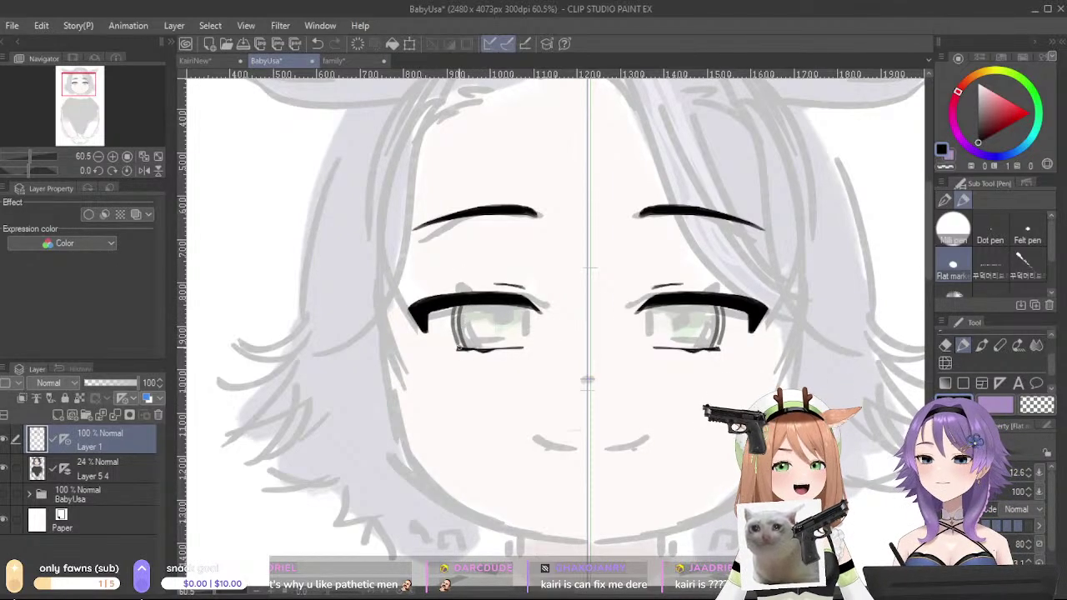
{"action": "mouse_move", "coordinate": [523, 306]}
{"action": "left_mouse_down"}
{"action": "mouse_move", "coordinate": [524, 349]}
{"action": "mouse_move", "coordinate": [485, 323]}
{"action": "mouse_move", "coordinate": [502, 325]}
{"action": "mouse_move", "coordinate": [484, 307]}
{"action": "left_mouse_up"}
{"action": "key", "text": "ctrl+z"}
{"action": "key", "text": "ctrl+z"}
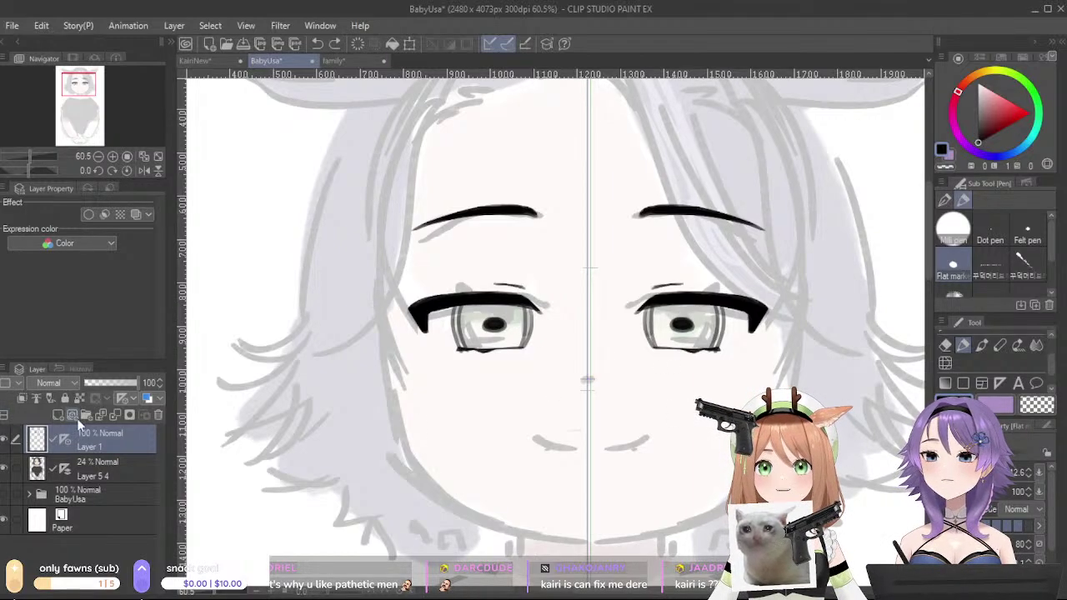
{"action": "left_click", "coordinate": [133, 416]}
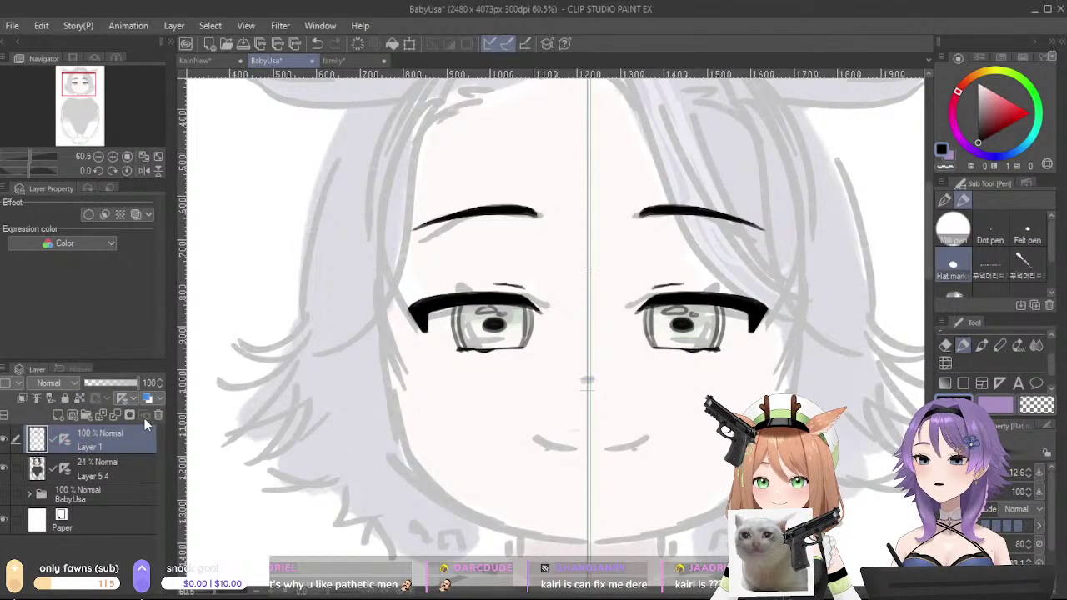
{"action": "key", "text": "ctrl+z"}
{"action": "left_click_drag", "start_coordinate": [377, 321], "coordinate": [393, 380]}
{"action": "key", "text": "ctrl+z"}
{"action": "left_click_drag", "start_coordinate": [391, 338], "coordinate": [397, 435]}
{"action": "key", "text": "ctrl+z"}
{"action": "key", "text": "ctrl+z"}
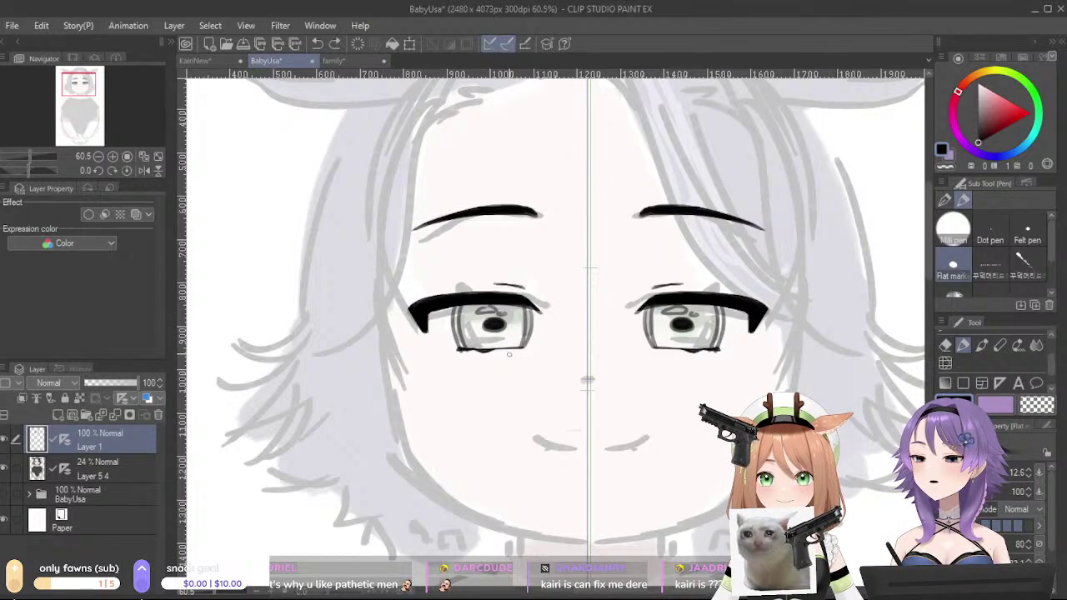
- Add short mirrored creases below the lower lash lines and draw a small black nose mark on the centre line
{"action": "left_click_drag", "start_coordinate": [510, 358], "coordinate": [525, 357]}
{"action": "key", "text": "c"}
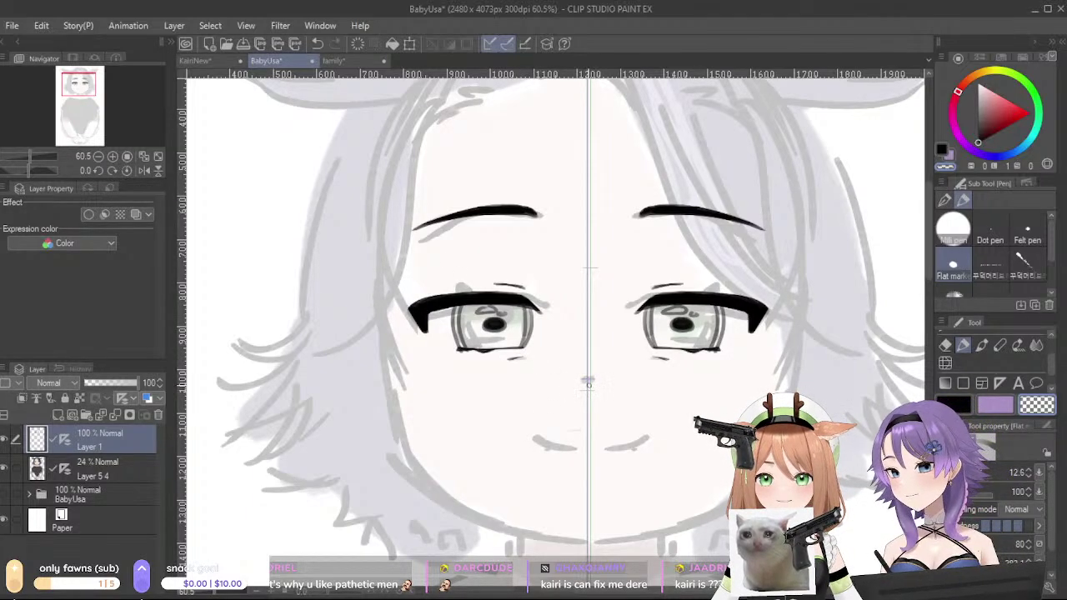
{"action": "key", "text": "c"}
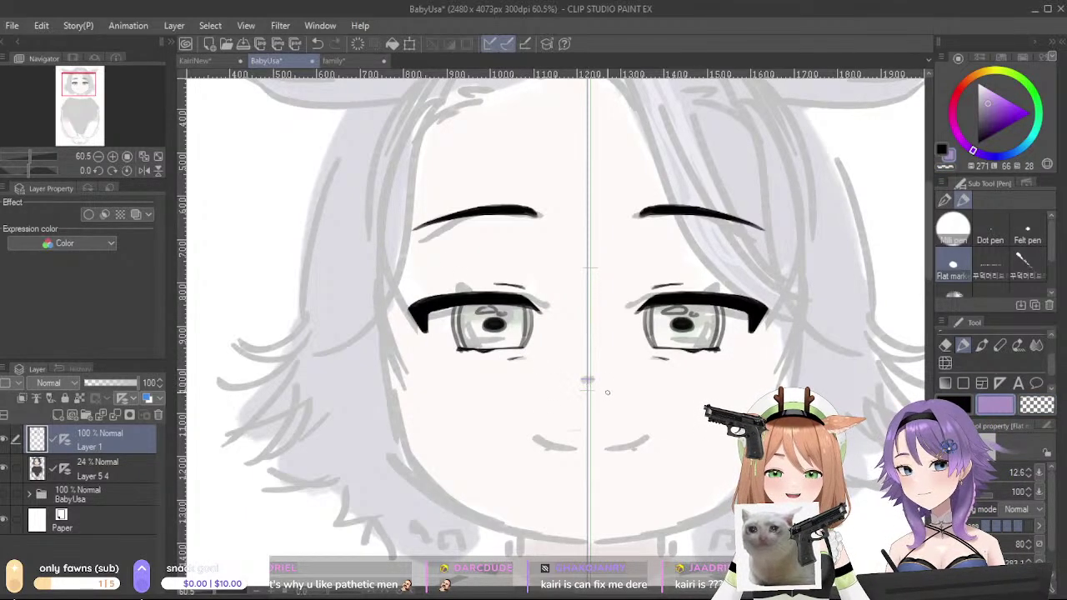
{"action": "left_click", "coordinate": [965, 406]}
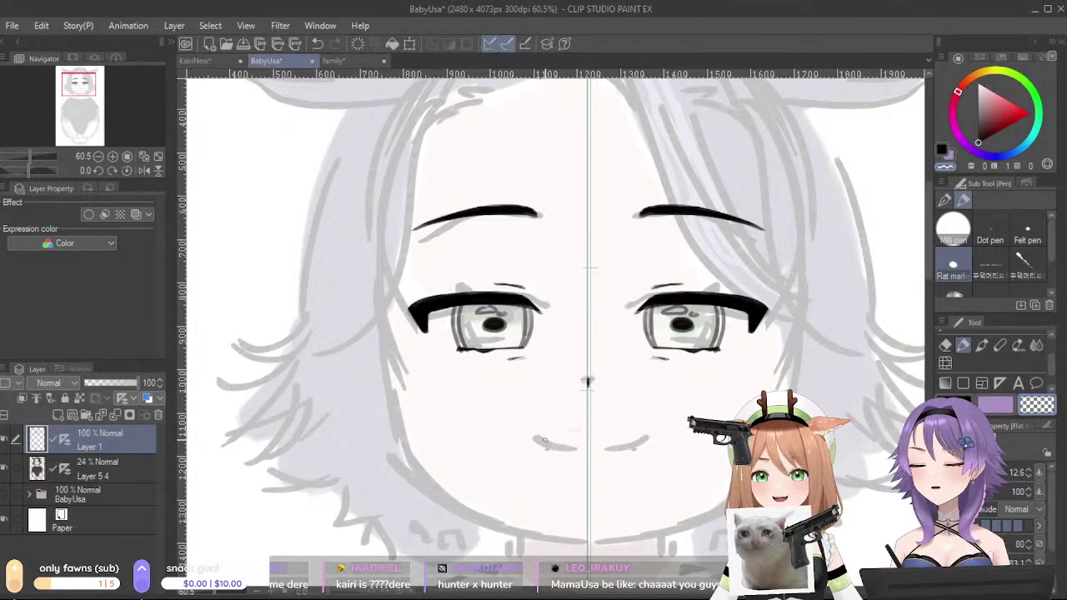
- Draw thin tapered mirrored mouth lines over the sketched smile, undoing and redrawing unsatisfactory strokes
{"action": "key", "text": "ctrl+z"}
{"action": "key", "text": "c"}
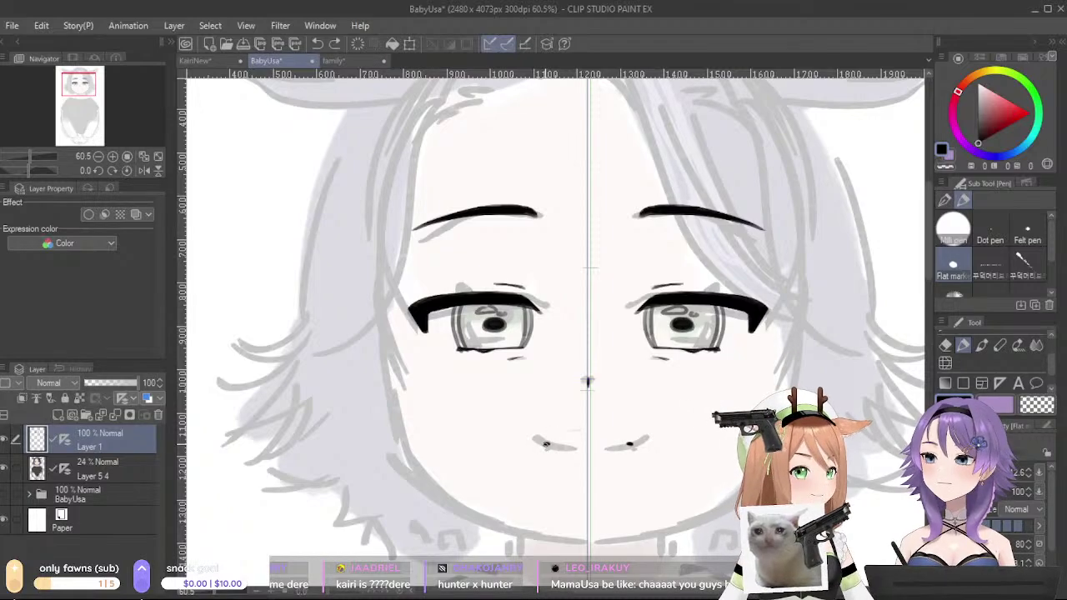
{"action": "left_click_drag", "start_coordinate": [631, 445], "coordinate": [608, 451]}
{"action": "key", "text": "ctrl+z"}
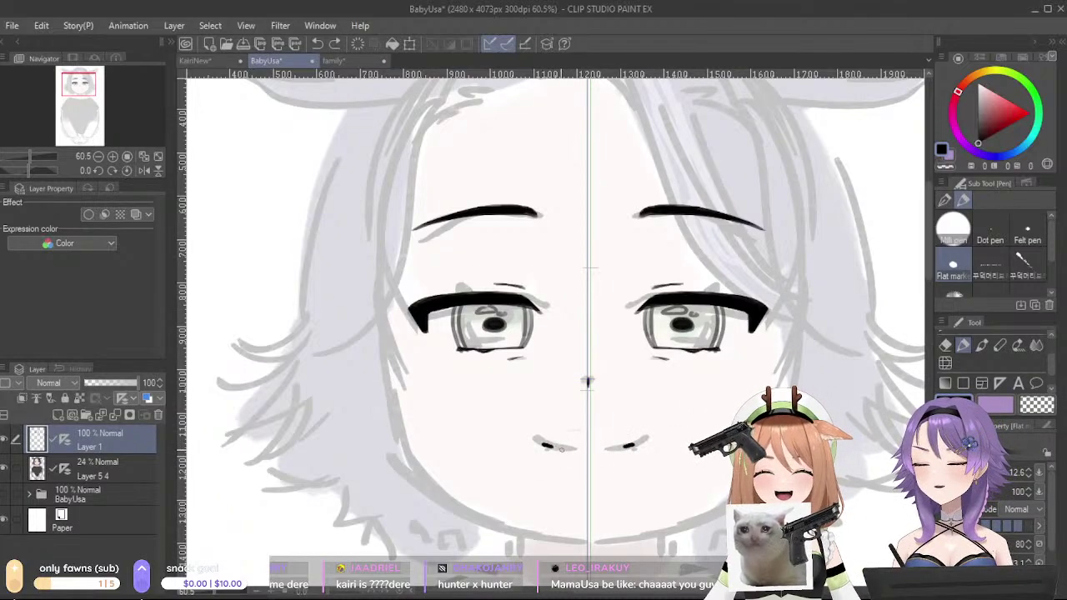
{"action": "key", "text": "ctrl+z"}
{"action": "left_click_drag", "start_coordinate": [545, 444], "coordinate": [576, 446]}
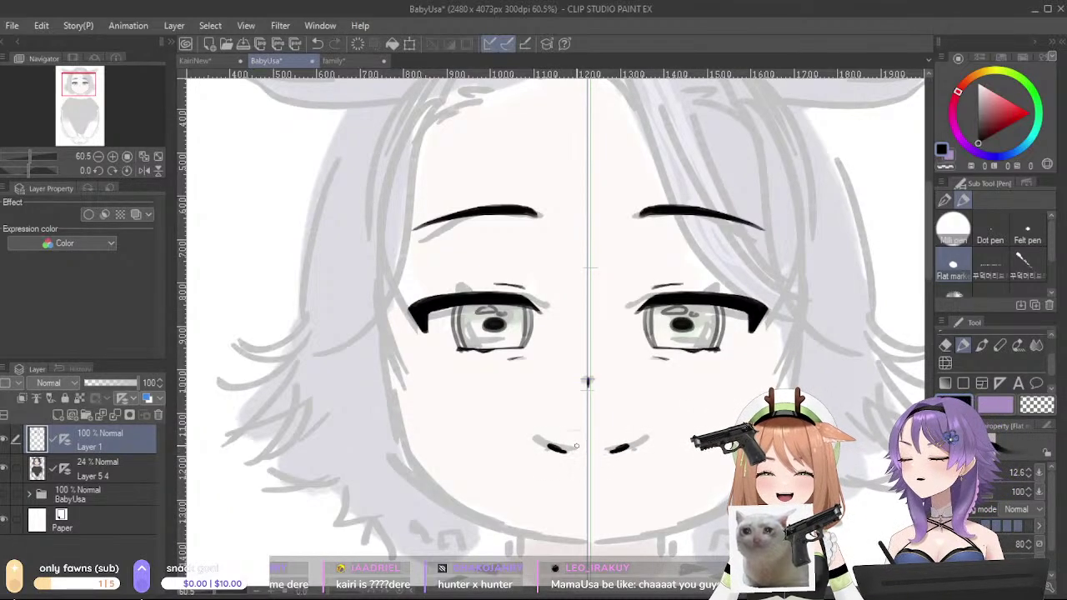
{"action": "key", "text": "ctrl+z"}
{"action": "key", "text": "ctrl+z"}
{"action": "mouse_move", "coordinate": [546, 443]}
{"action": "left_mouse_down"}
{"action": "mouse_move", "coordinate": [588, 452]}
{"action": "mouse_move", "coordinate": [546, 444]}
{"action": "mouse_move", "coordinate": [576, 454]}
{"action": "mouse_move", "coordinate": [564, 452]}
{"action": "left_mouse_up"}
{"action": "key", "text": "ctrl+z"}
{"action": "key", "text": "c"}
{"action": "key", "text": "ctrl+z"}
{"action": "key", "text": "ctrl+z"}
{"action": "key", "text": "ctrl+z"}
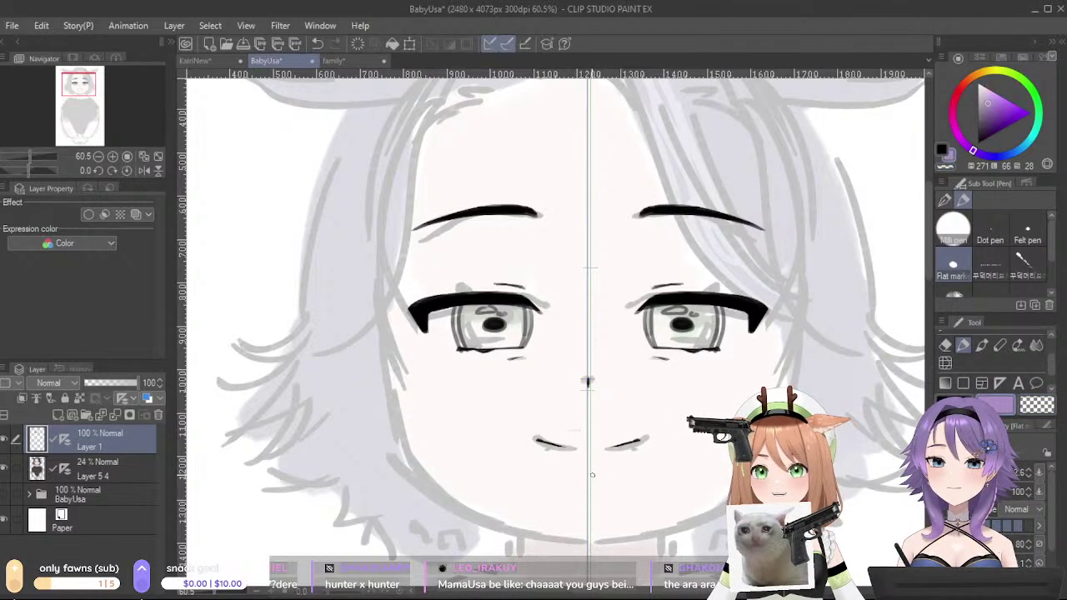
- Draw a short curved lower lip line across the centre line beneath the mouth
{"action": "key", "text": "ctrl+z"}
{"action": "left_click_drag", "start_coordinate": [568, 458], "coordinate": [597, 463]}
{"action": "key", "text": "ctrl+z"}
{"action": "key", "text": "ctrl+z"}
{"action": "key", "text": "ctrl+z"}
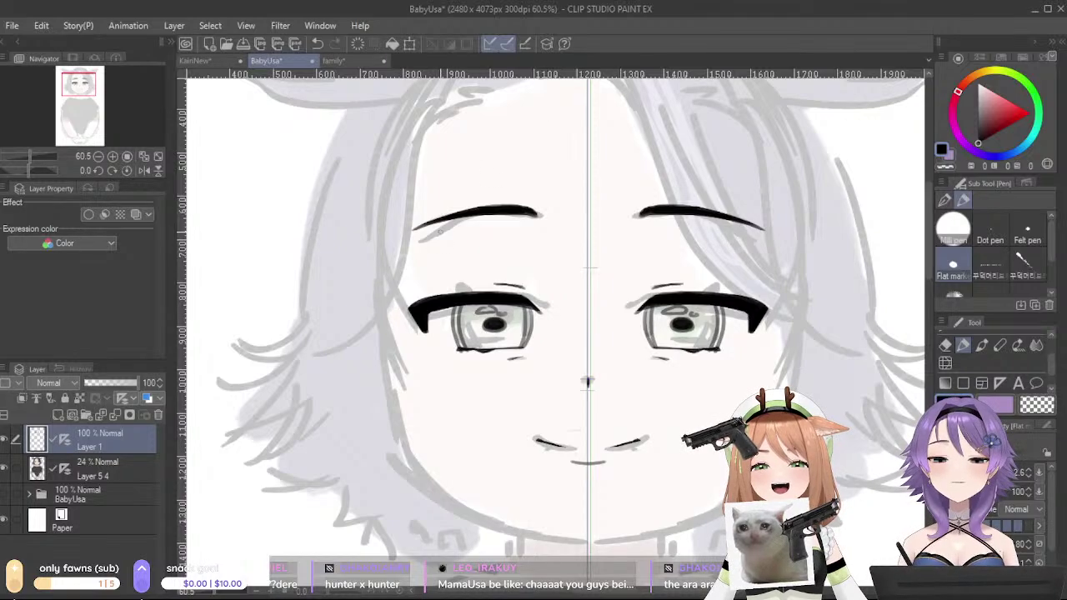
- Touch up the inner ends of both eyebrows
{"action": "mouse_move", "coordinate": [538, 218]}
{"action": "left_mouse_down"}
{"action": "mouse_move", "coordinate": [500, 222]}
{"action": "mouse_move", "coordinate": [538, 217]}
{"action": "left_mouse_up"}
{"action": "key", "text": "ctrl+z"}
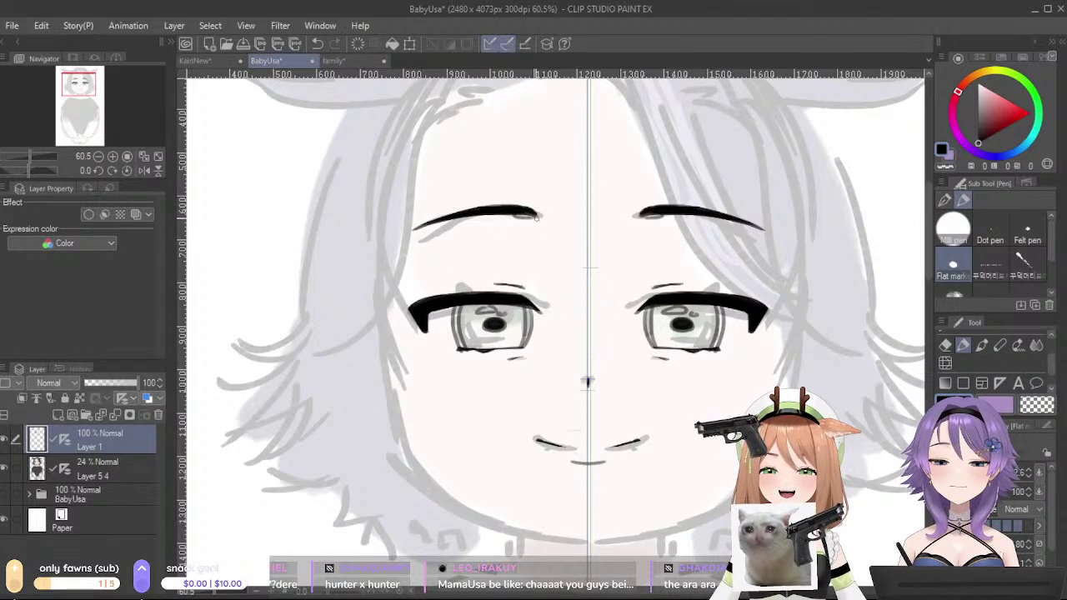
{"action": "key", "text": "ctrl+z"}
- Start the mirrored face contours beside the eyes, undoing the jaw strokes and trimming the cheek segments with the transparent colour
{"action": "left_click_drag", "start_coordinate": [388, 304], "coordinate": [393, 383]}
{"action": "key", "text": "ctrl+z"}
{"action": "key", "text": "ctrl+z"}
{"action": "left_click_drag", "start_coordinate": [385, 309], "coordinate": [398, 443]}
{"action": "key", "text": "ctrl+z"}
{"action": "left_click_drag", "start_coordinate": [390, 365], "coordinate": [396, 417]}
{"action": "mouse_move", "coordinate": [391, 368]}
{"action": "left_mouse_down"}
{"action": "mouse_move", "coordinate": [395, 417]}
{"action": "mouse_move", "coordinate": [461, 522]}
{"action": "left_mouse_up"}
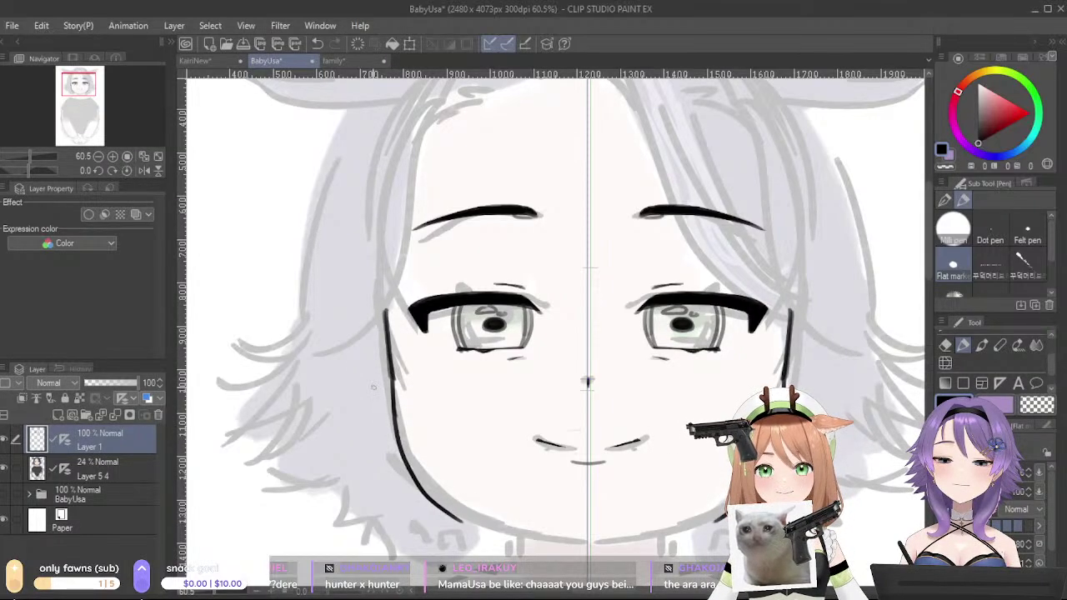
{"action": "key", "text": "ctrl+z"}
{"action": "key", "text": "ctrl+z"}
{"action": "key", "text": "c"}
{"action": "key", "text": "ctrl+z"}
{"action": "key", "text": "ctrl+z"}
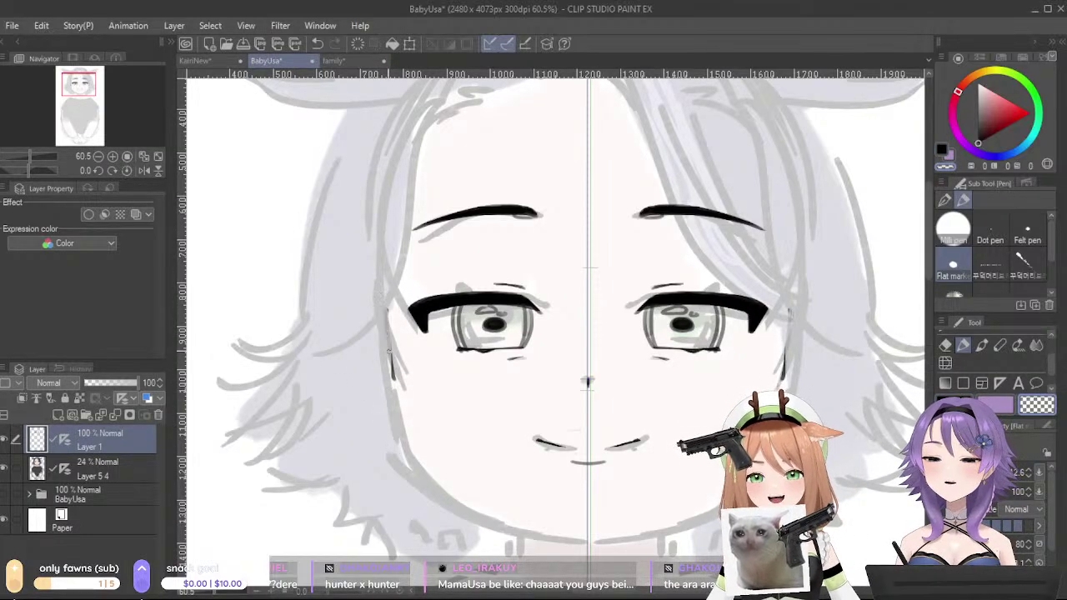
- Redraw the mirrored cheek contours from beside the eyes down to the lower jaw with overlapping black strokes
{"action": "left_click_drag", "start_coordinate": [387, 310], "coordinate": [393, 372]}
{"action": "key", "text": "ctrl+z"}
{"action": "left_click_drag", "start_coordinate": [386, 310], "coordinate": [394, 418]}
{"action": "key", "text": "ctrl+z"}
{"action": "left_click_drag", "start_coordinate": [392, 360], "coordinate": [406, 450]}
{"action": "left_click_drag", "start_coordinate": [394, 394], "coordinate": [422, 473]}
{"action": "mouse_move", "coordinate": [401, 433]}
{"action": "left_mouse_down"}
{"action": "mouse_move", "coordinate": [411, 468]}
{"action": "mouse_move", "coordinate": [465, 517]}
{"action": "left_mouse_up"}
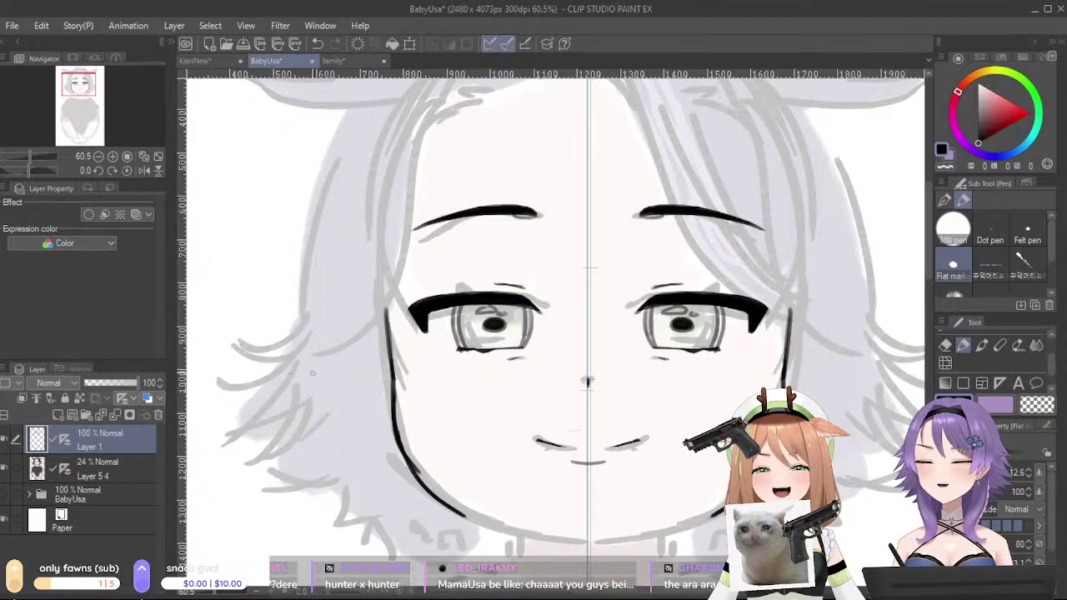
- Round off the mirrored jawline, join it at the chin on the centre line and clean its curve with the transparent colour
{"action": "key", "text": "ctrl+z"}
{"action": "left_click_drag", "start_coordinate": [402, 444], "coordinate": [448, 500]}
{"action": "key", "text": "ctrl+z"}
{"action": "left_click_drag", "start_coordinate": [403, 447], "coordinate": [480, 520]}
{"action": "key", "text": "ctrl+z"}
{"action": "mouse_move", "coordinate": [398, 442]}
{"action": "left_mouse_down"}
{"action": "mouse_move", "coordinate": [473, 513]}
{"action": "mouse_move", "coordinate": [488, 509]}
{"action": "mouse_move", "coordinate": [455, 498]}
{"action": "mouse_move", "coordinate": [562, 542]}
{"action": "left_mouse_up"}
{"action": "key", "text": "ctrl+z"}
{"action": "mouse_move", "coordinate": [478, 515]}
{"action": "left_mouse_down"}
{"action": "mouse_move", "coordinate": [573, 540]}
{"action": "mouse_move", "coordinate": [473, 511]}
{"action": "mouse_move", "coordinate": [567, 540]}
{"action": "left_mouse_up"}
{"action": "key", "text": "ctrl+z"}
{"action": "key", "text": "ctrl+z"}
{"action": "left_click_drag", "start_coordinate": [486, 518], "coordinate": [589, 537]}
{"action": "key", "text": "ctrl+z"}
{"action": "key", "text": "ctrl+z"}
{"action": "key", "text": "c"}
{"action": "left_click_drag", "start_coordinate": [416, 465], "coordinate": [434, 488]}
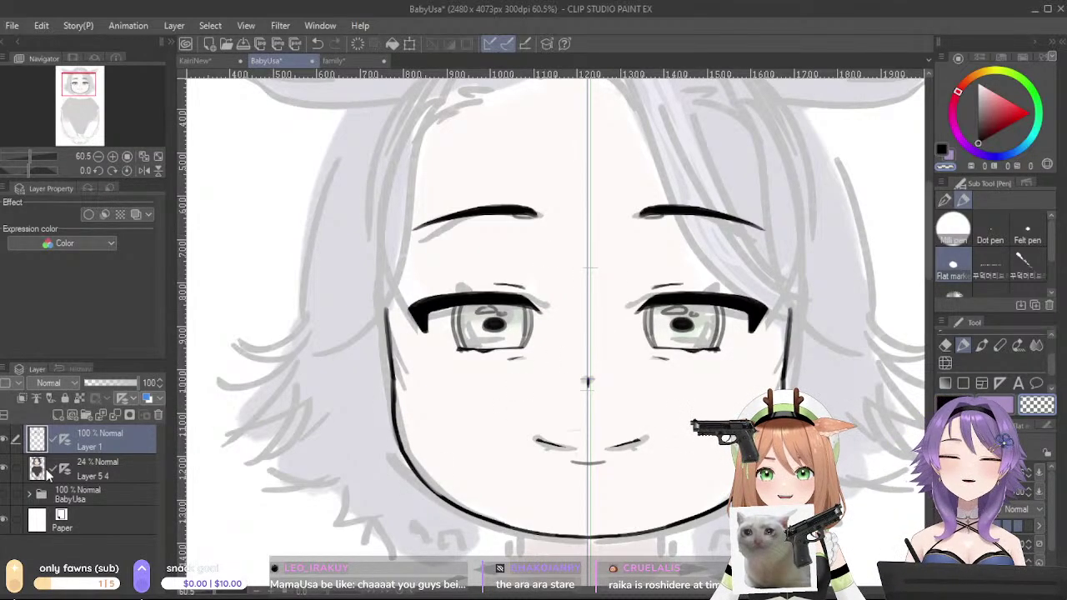
- Lower the sketch layer Layer 5 4 to 15% opacity and make Layer 1 active again
{"action": "left_click", "coordinate": [92, 470]}
{"action": "left_click", "coordinate": [93, 383]}
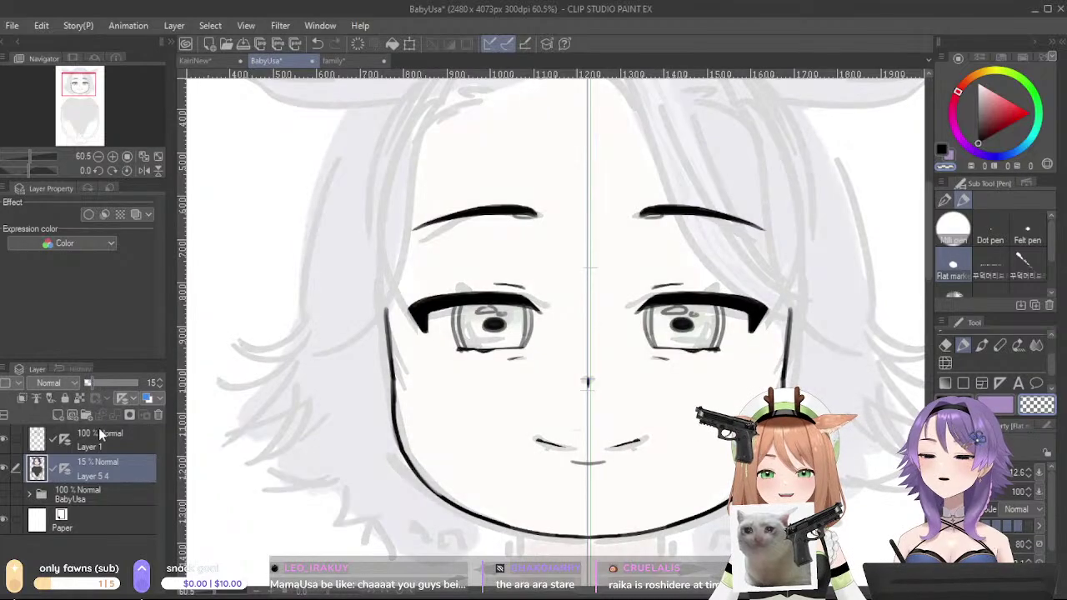
{"action": "left_click", "coordinate": [98, 433]}
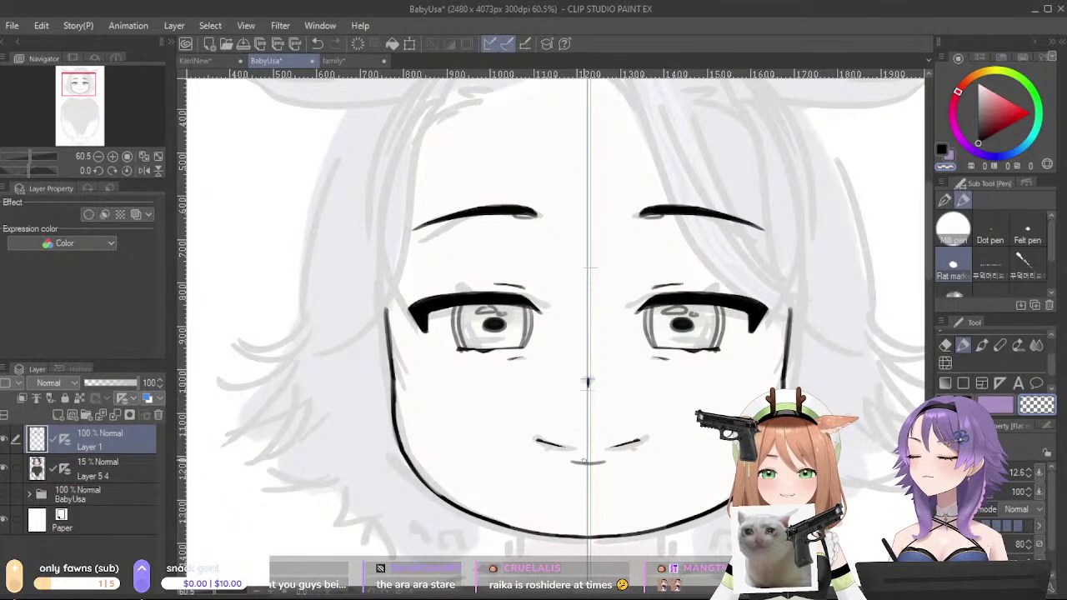
- Draw short mirrored vertical neck lines just below the jaw
{"action": "left_click_drag", "start_coordinate": [591, 530], "coordinate": [619, 438]}
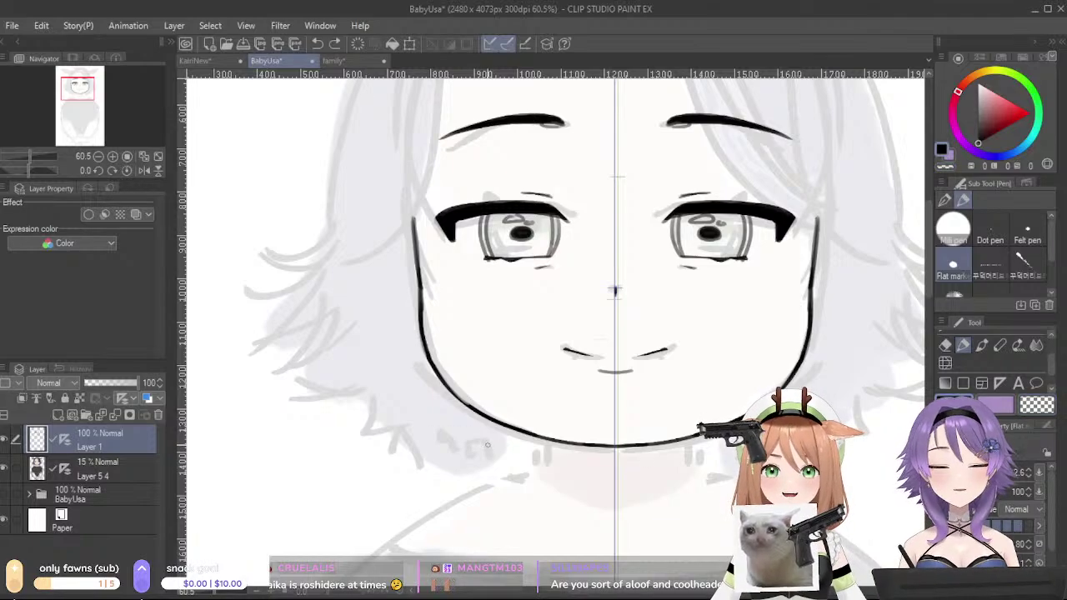
{"action": "left_click_drag", "start_coordinate": [542, 439], "coordinate": [541, 454]}
{"action": "key", "text": "ctrl+z"}
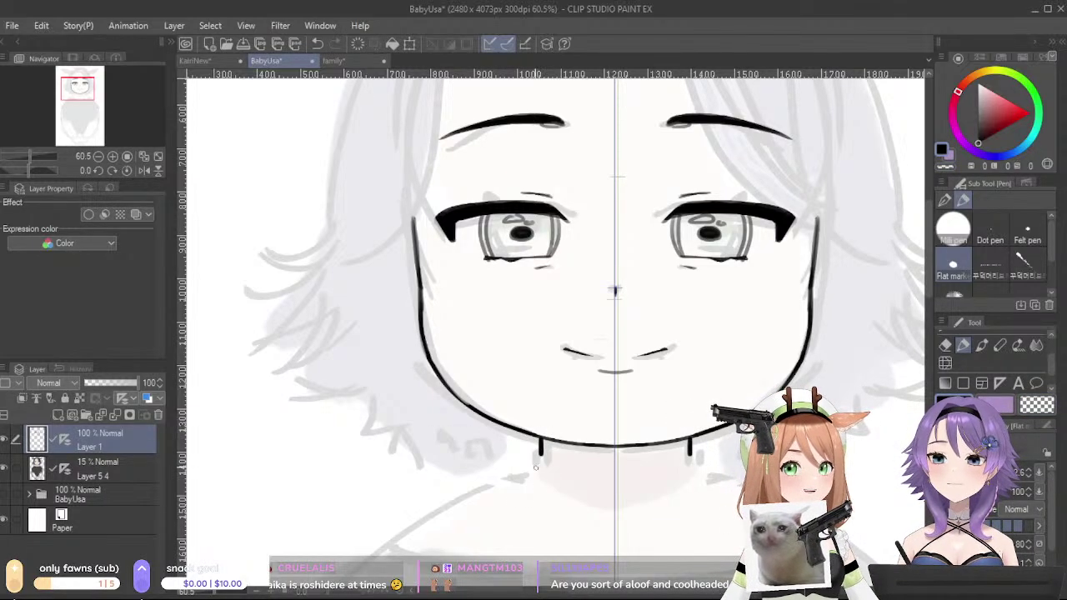
- Outline the pointed outer hair locks beside the cheeks with mirrored black strokes, redrawing unsatisfactory ones
{"action": "mouse_move", "coordinate": [593, 248]}
{"action": "left_mouse_down"}
{"action": "mouse_move", "coordinate": [586, 367]}
{"action": "mouse_move", "coordinate": [601, 418]}
{"action": "left_mouse_up"}
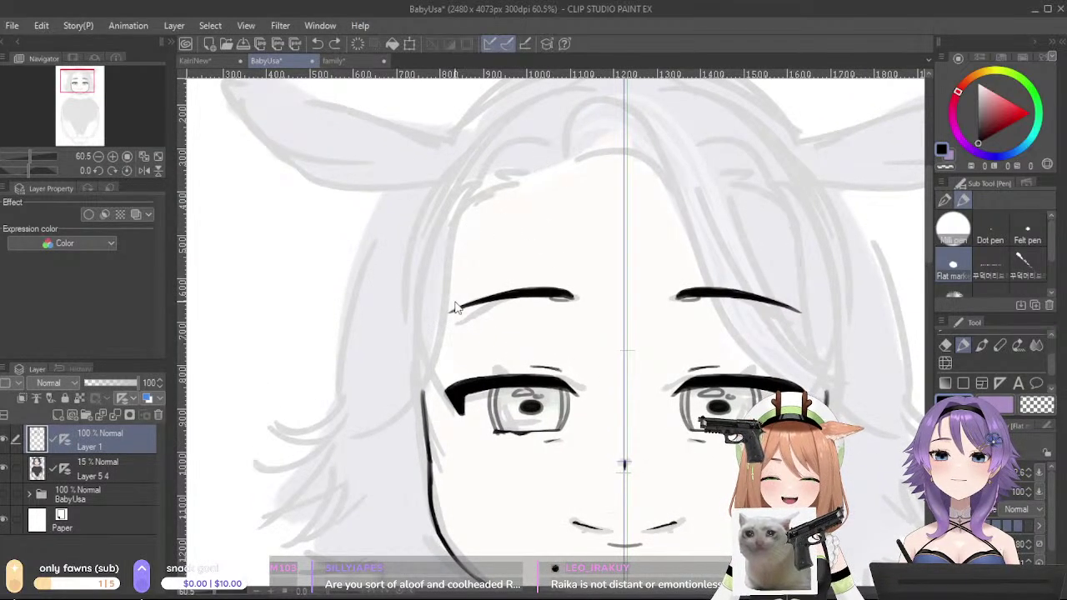
{"action": "left_click_drag", "start_coordinate": [404, 393], "coordinate": [455, 258]}
{"action": "mouse_move", "coordinate": [384, 315]}
{"action": "left_mouse_down"}
{"action": "mouse_move", "coordinate": [334, 382]}
{"action": "mouse_move", "coordinate": [306, 389]}
{"action": "mouse_move", "coordinate": [399, 355]}
{"action": "left_mouse_up"}
{"action": "key", "text": "ctrl+z"}
{"action": "key", "text": "ctrl+z"}
{"action": "mouse_move", "coordinate": [324, 377]}
{"action": "left_mouse_down"}
{"action": "mouse_move", "coordinate": [399, 356]}
{"action": "mouse_move", "coordinate": [335, 410]}
{"action": "left_mouse_up"}
{"action": "key", "text": "ctrl+z"}
{"action": "key", "text": "ctrl+z"}
{"action": "left_click_drag", "start_coordinate": [388, 363], "coordinate": [343, 406]}
{"action": "key", "text": "ctrl+z"}
- Continue the mirrored hair outline along the jagged lower edge from the outer locks toward the neck
{"action": "mouse_move", "coordinate": [385, 362]}
{"action": "left_mouse_down"}
{"action": "mouse_move", "coordinate": [348, 406]}
{"action": "mouse_move", "coordinate": [429, 410]}
{"action": "mouse_move", "coordinate": [419, 442]}
{"action": "mouse_move", "coordinate": [457, 449]}
{"action": "mouse_move", "coordinate": [487, 474]}
{"action": "mouse_move", "coordinate": [548, 474]}
{"action": "left_mouse_up"}
{"action": "key", "text": "ctrl+z"}
{"action": "key", "text": "ctrl+z"}
{"action": "key", "text": "ctrl+z"}
{"action": "key", "text": "ctrl+z"}
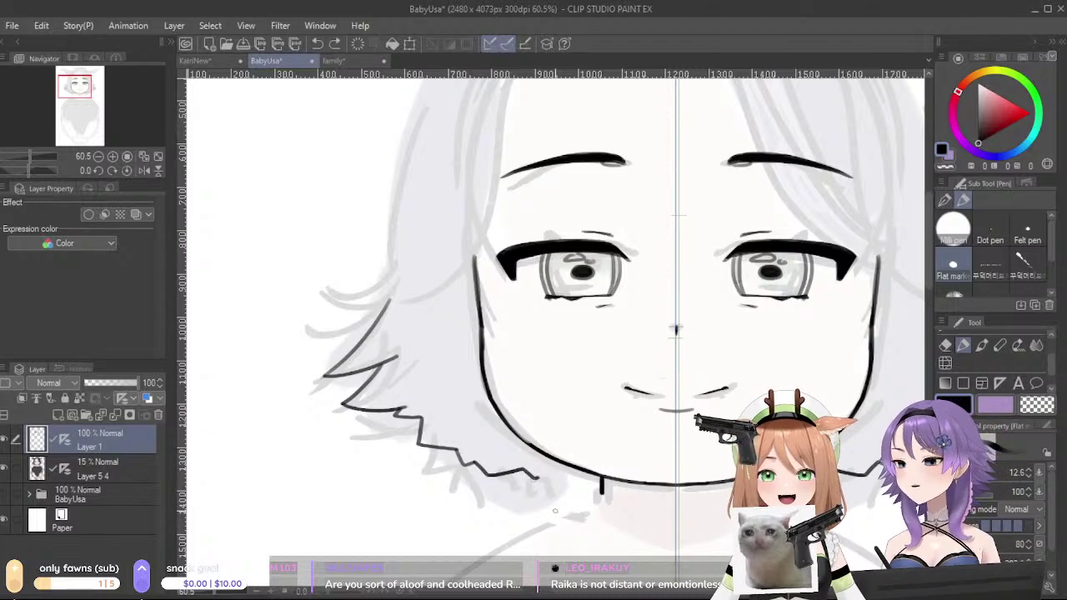
{"action": "left_click_drag", "start_coordinate": [534, 474], "coordinate": [553, 479]}
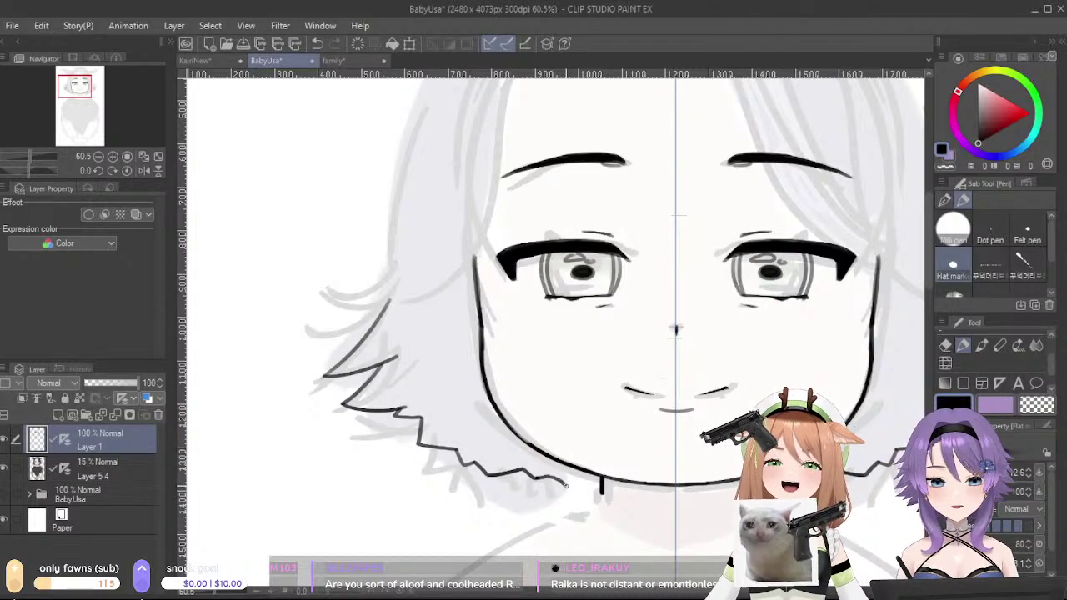
{"action": "key", "text": "ctrl+z"}
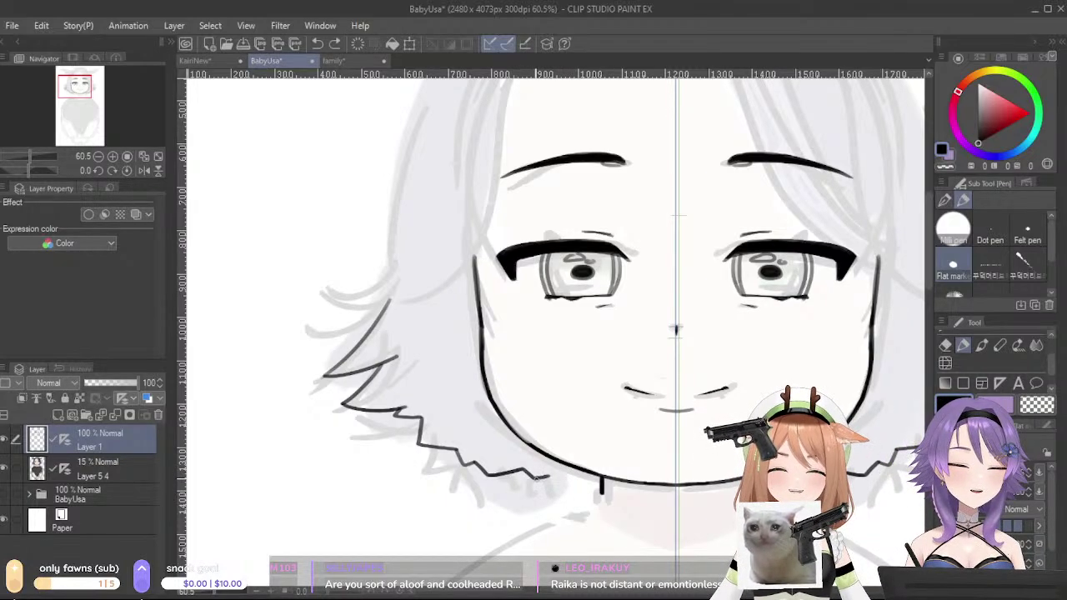
{"action": "mouse_move", "coordinate": [571, 477]}
{"action": "left_mouse_down"}
{"action": "mouse_move", "coordinate": [597, 489]}
{"action": "mouse_move", "coordinate": [565, 484]}
{"action": "mouse_move", "coordinate": [598, 490]}
{"action": "left_mouse_up"}
{"action": "key", "text": "ctrl+z"}
{"action": "left_click_drag", "start_coordinate": [819, 408], "coordinate": [781, 470]}
{"action": "mouse_move", "coordinate": [636, 391]}
{"action": "left_mouse_down"}
{"action": "mouse_move", "coordinate": [609, 427]}
{"action": "mouse_move", "coordinate": [594, 510]}
{"action": "left_mouse_up"}
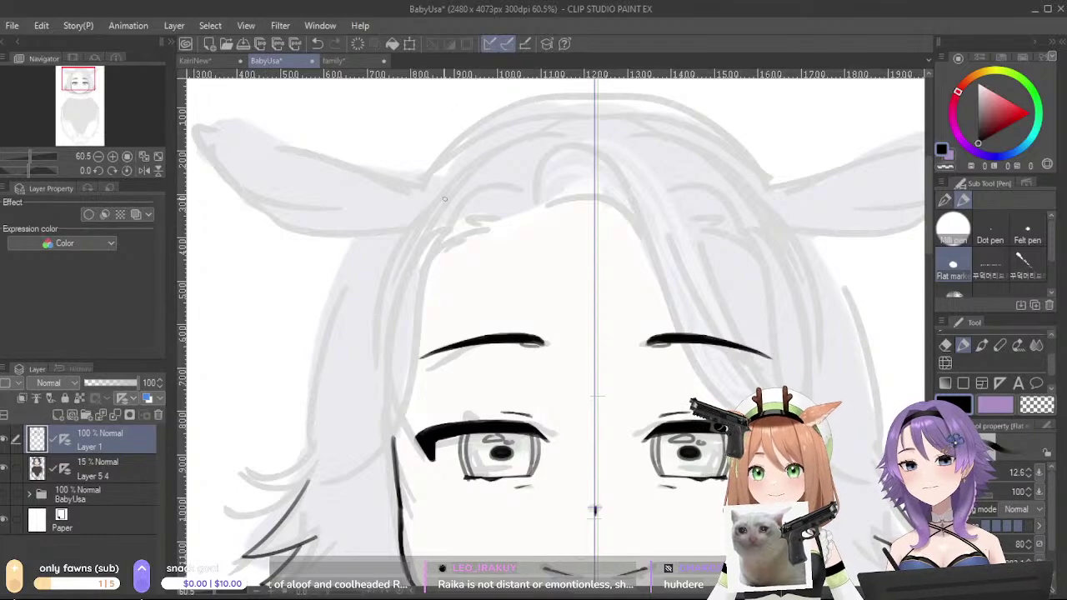
- Draw mirrored shoulder lines sloping outward from the base of the neck, redrawing unsatisfactory strokes
{"action": "left_click_drag", "start_coordinate": [562, 282], "coordinate": [605, 219]}
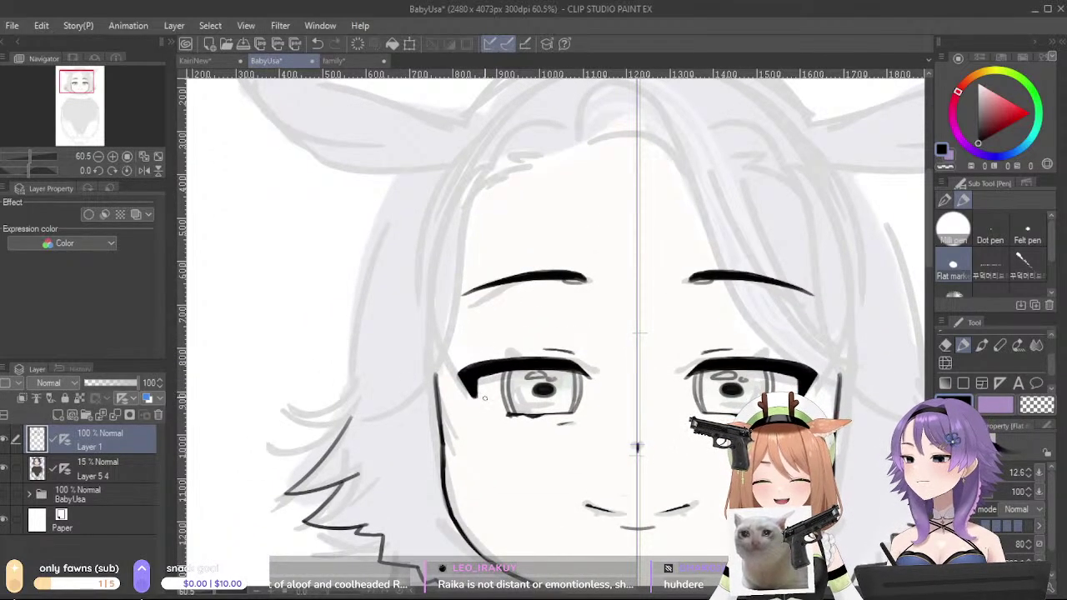
{"action": "scroll", "coordinate": [535, 439], "scroll_direction": "down", "scroll_amount": 3}
{"action": "scroll", "coordinate": [551, 392], "scroll_direction": "down", "scroll_amount": 1}
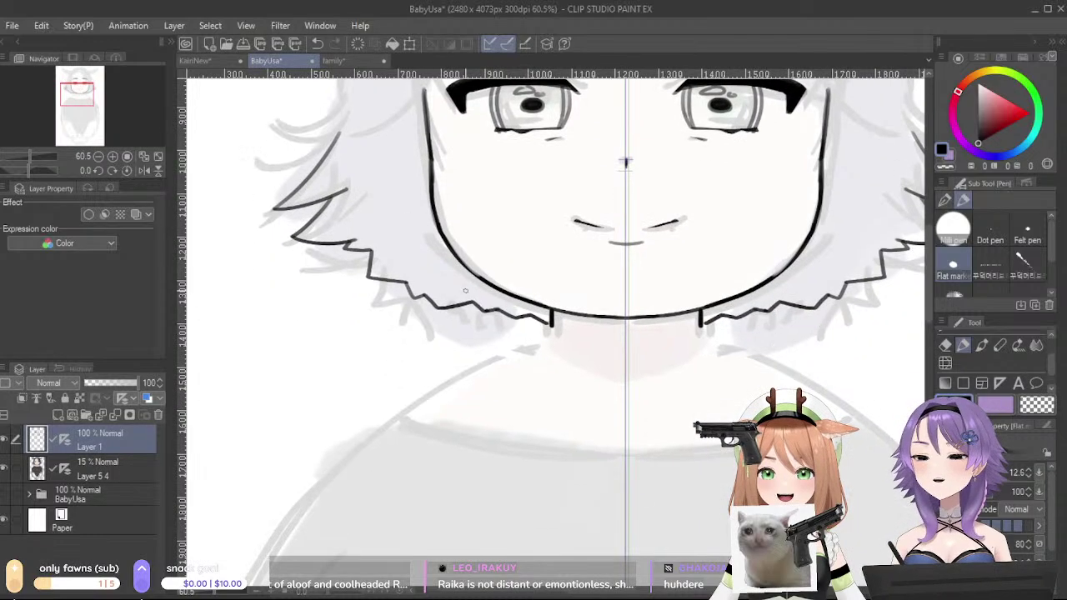
{"action": "left_click_drag", "start_coordinate": [700, 326], "coordinate": [846, 407]}
{"action": "mouse_move", "coordinate": [551, 326]}
{"action": "left_mouse_down"}
{"action": "mouse_move", "coordinate": [448, 379]}
{"action": "mouse_move", "coordinate": [398, 417]}
{"action": "left_mouse_up"}
{"action": "left_click_drag", "start_coordinate": [519, 341], "coordinate": [335, 474]}
{"action": "key", "text": "ctrl+z"}
{"action": "left_click_drag", "start_coordinate": [536, 329], "coordinate": [329, 474]}
{"action": "left_click_drag", "start_coordinate": [436, 440], "coordinate": [513, 346]}
{"action": "key", "text": "ctrl+z"}
{"action": "left_click_drag", "start_coordinate": [508, 297], "coordinate": [429, 368]}
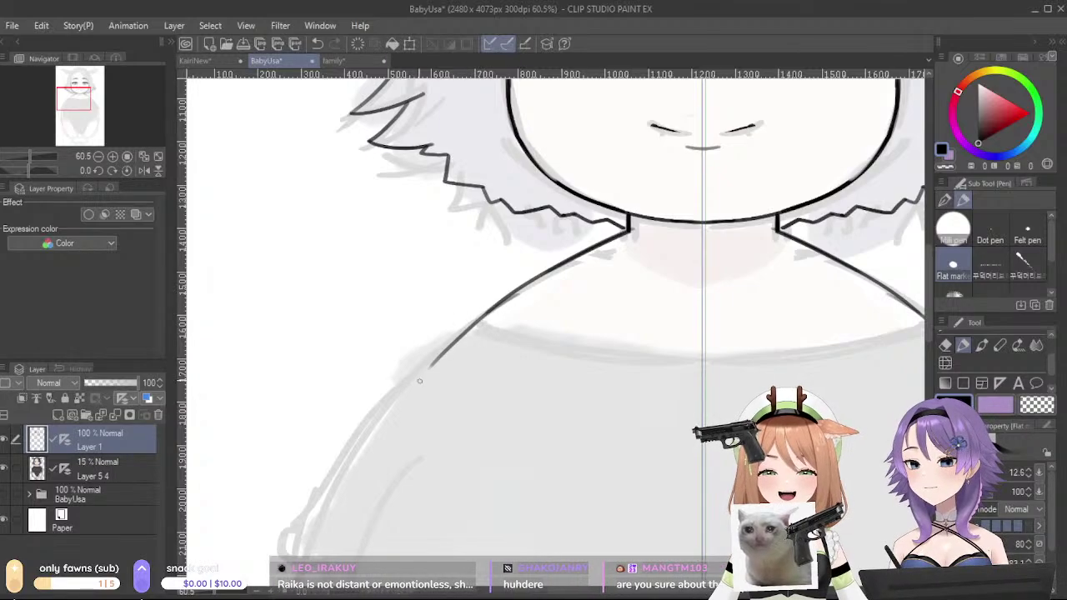
- Extend the mirrored shoulder outline in a smooth curve down the outside of the sleeves to their lower edge
{"action": "key", "text": "ctrl+z"}
{"action": "mouse_move", "coordinate": [505, 299]}
{"action": "left_mouse_down"}
{"action": "mouse_move", "coordinate": [358, 442]}
{"action": "mouse_move", "coordinate": [407, 383]}
{"action": "mouse_move", "coordinate": [338, 480]}
{"action": "left_mouse_up"}
{"action": "key", "text": "ctrl+z"}
{"action": "key", "text": "ctrl+z"}
{"action": "key", "text": "ctrl+z"}
{"action": "key", "text": "ctrl+z"}
{"action": "mouse_move", "coordinate": [480, 314]}
{"action": "left_mouse_down"}
{"action": "mouse_move", "coordinate": [380, 406]}
{"action": "mouse_move", "coordinate": [335, 496]}
{"action": "left_mouse_up"}
{"action": "key", "text": "ctrl+z"}
{"action": "mouse_move", "coordinate": [487, 313]}
{"action": "left_mouse_down"}
{"action": "mouse_move", "coordinate": [445, 343]}
{"action": "mouse_move", "coordinate": [296, 546]}
{"action": "left_mouse_up"}
- Draw the wavy frilled cuff at the lower end of the mirrored sleeves
{"action": "scroll", "coordinate": [300, 533], "scroll_direction": "down", "scroll_amount": 2}
{"action": "key", "text": "ctrl+z"}
{"action": "mouse_move", "coordinate": [320, 439]}
{"action": "left_mouse_down"}
{"action": "mouse_move", "coordinate": [302, 454]}
{"action": "mouse_move", "coordinate": [306, 471]}
{"action": "mouse_move", "coordinate": [299, 453]}
{"action": "mouse_move", "coordinate": [340, 498]}
{"action": "left_mouse_up"}
{"action": "key", "text": "ctrl+z"}
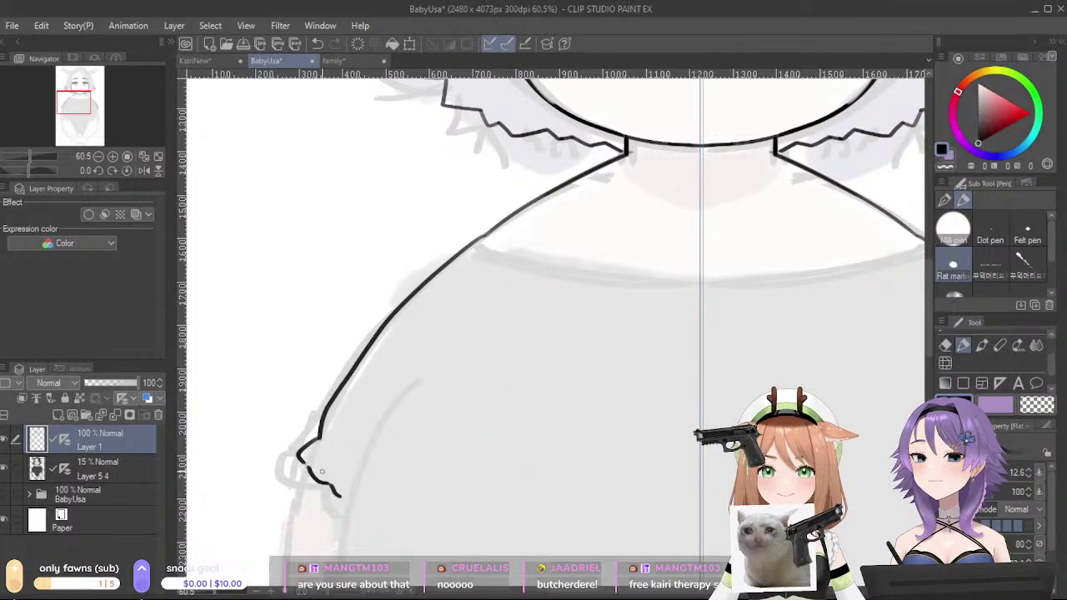
- Start the mirrored neckline with short curved corners at the shoulders and try strokes from them toward the chest centre
{"action": "left_click_drag", "start_coordinate": [572, 331], "coordinate": [488, 379]}
{"action": "left_click_drag", "start_coordinate": [396, 286], "coordinate": [473, 320]}
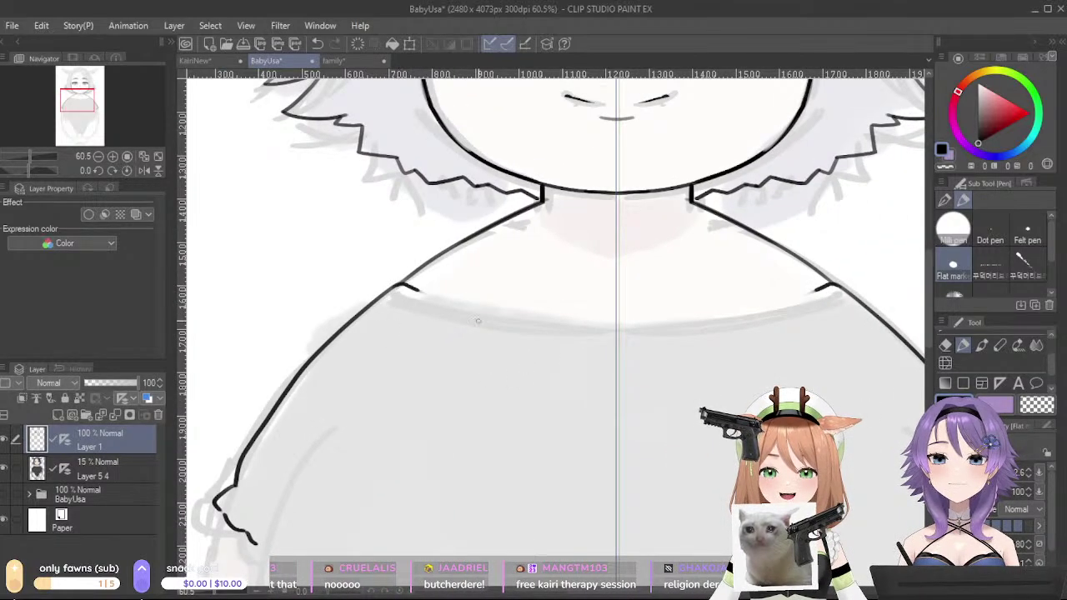
{"action": "left_click_drag", "start_coordinate": [413, 289], "coordinate": [604, 332]}
{"action": "key", "text": "ctrl+z"}
{"action": "left_click_drag", "start_coordinate": [415, 286], "coordinate": [617, 337]}
{"action": "key", "text": "ctrl+z"}
{"action": "left_click_drag", "start_coordinate": [415, 286], "coordinate": [593, 319]}
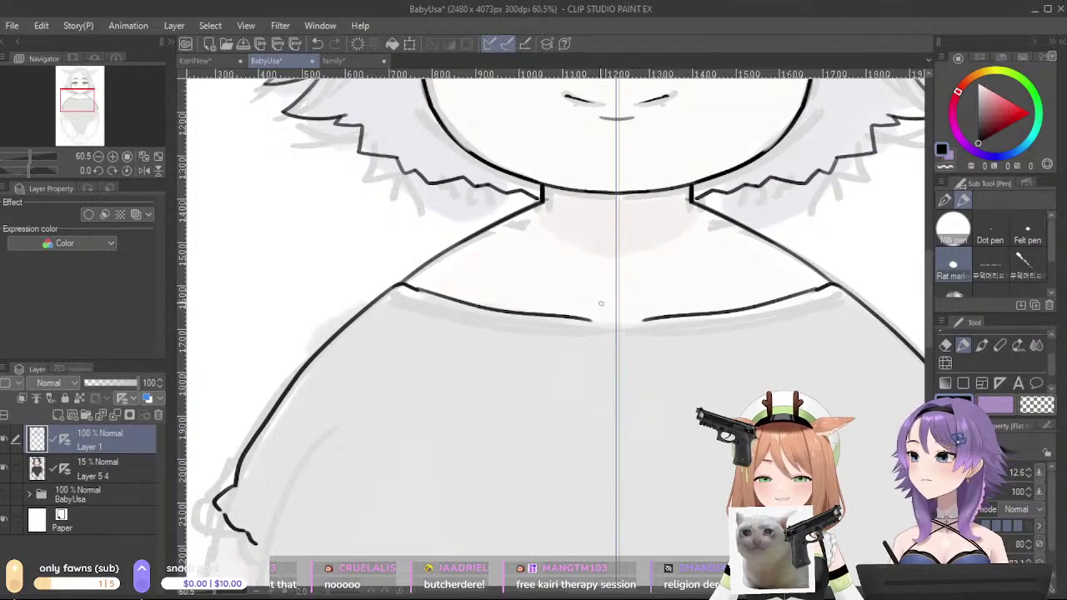
{"action": "key", "text": "ctrl+z"}
{"action": "left_click_drag", "start_coordinate": [408, 286], "coordinate": [568, 334]}
{"action": "key", "text": "ctrl+z"}
{"action": "left_click_drag", "start_coordinate": [407, 284], "coordinate": [595, 329]}
{"action": "key", "text": "ctrl+z"}
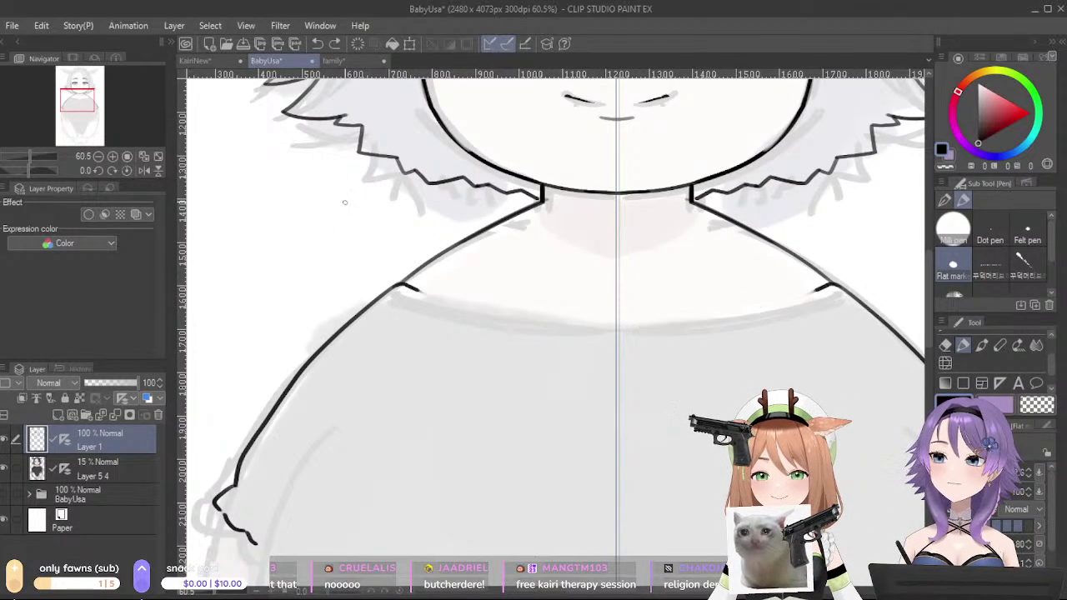
- Draw the mirrored neckline arcs from the shoulder corners to just short of the centre line
{"action": "left_click_drag", "start_coordinate": [406, 285], "coordinate": [550, 322]}
{"action": "key", "text": "ctrl+z"}
{"action": "left_click_drag", "start_coordinate": [403, 286], "coordinate": [604, 327]}
{"action": "key", "text": "ctrl+z"}
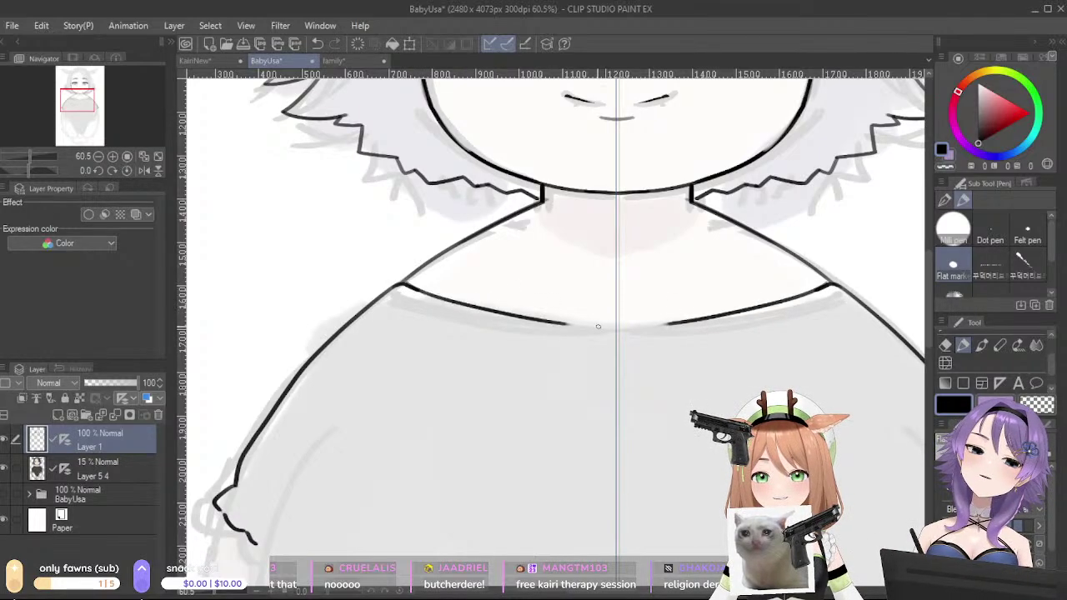
{"action": "left_click_drag", "start_coordinate": [406, 285], "coordinate": [595, 323]}
{"action": "key", "text": "ctrl+z"}
- Close the gap in the middle of the neckline with a smooth stroke across the centre line
{"action": "left_click_drag", "start_coordinate": [477, 305], "coordinate": [618, 326]}
{"action": "key", "text": "ctrl+z"}
{"action": "left_click_drag", "start_coordinate": [552, 322], "coordinate": [632, 322]}
{"action": "key", "text": "ctrl+z"}
{"action": "key", "text": "ctrl+z"}
{"action": "left_click_drag", "start_coordinate": [558, 323], "coordinate": [636, 325]}
{"action": "key", "text": "ctrl+z"}
{"action": "key", "text": "ctrl+z"}
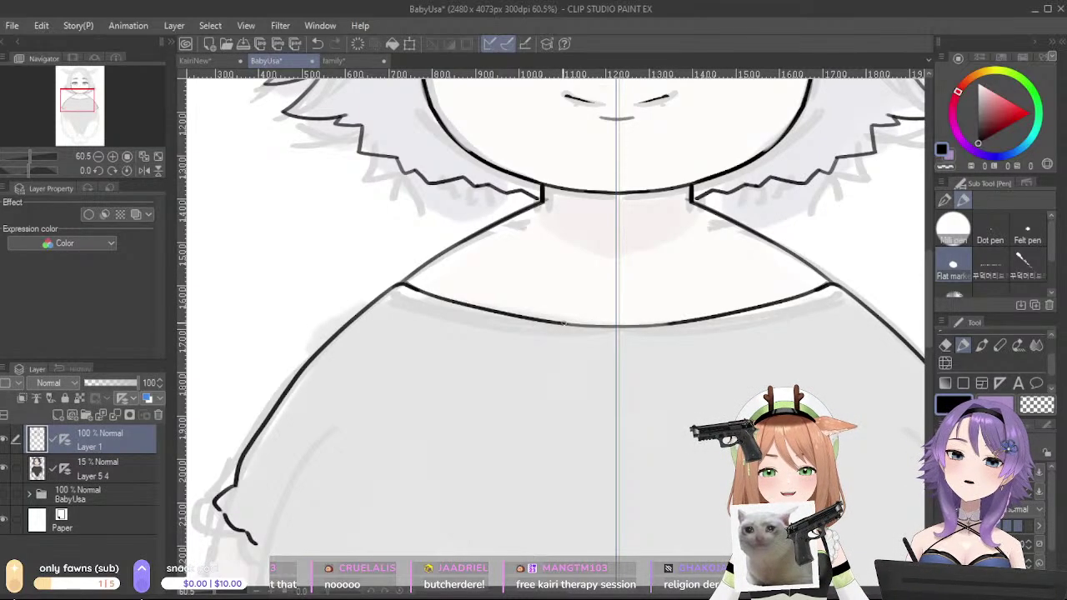
{"action": "left_click_drag", "start_coordinate": [561, 323], "coordinate": [640, 325]}
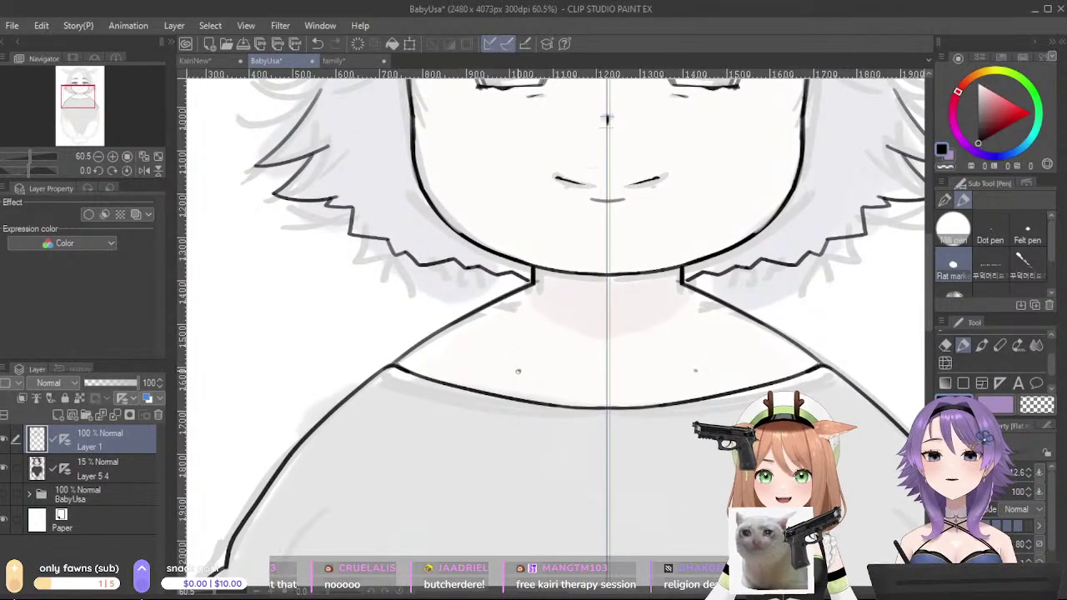
- Outline the upper edge of the mirrored animal ears from the head out to the pointed tip
{"action": "left_click_drag", "start_coordinate": [590, 401], "coordinate": [567, 544]}
{"action": "left_click_drag", "start_coordinate": [602, 334], "coordinate": [572, 517]}
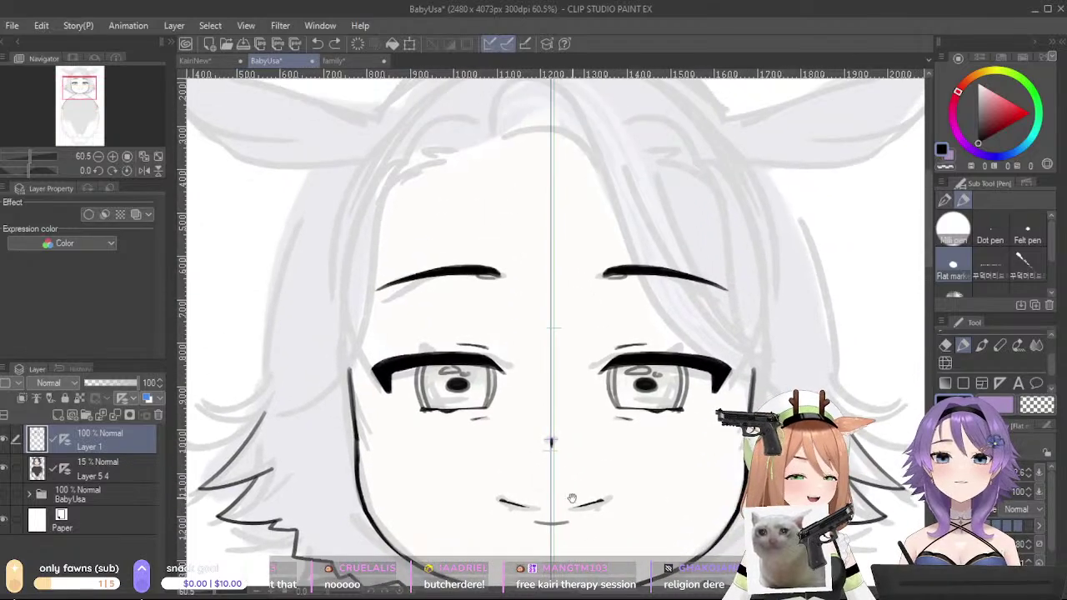
{"action": "left_click_drag", "start_coordinate": [535, 401], "coordinate": [606, 498]}
{"action": "left_click_drag", "start_coordinate": [626, 283], "coordinate": [437, 323]}
{"action": "mouse_move", "coordinate": [588, 254]}
{"action": "left_mouse_down"}
{"action": "mouse_move", "coordinate": [680, 211]}
{"action": "mouse_move", "coordinate": [648, 222]}
{"action": "mouse_move", "coordinate": [858, 190]}
{"action": "left_mouse_up"}
{"action": "key", "text": "ctrl+z"}
{"action": "key", "text": "ctrl+z"}
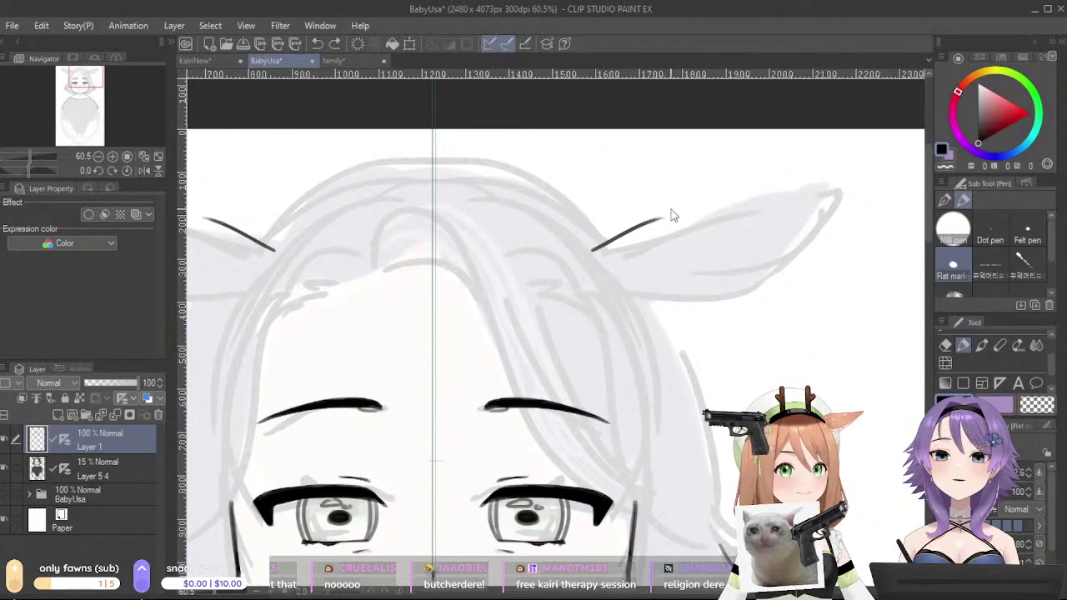
{"action": "left_click_drag", "start_coordinate": [639, 225], "coordinate": [699, 207]}
{"action": "key", "text": "ctrl+z"}
{"action": "key", "text": "ctrl+z"}
{"action": "mouse_move", "coordinate": [594, 251]}
{"action": "left_mouse_down"}
{"action": "mouse_move", "coordinate": [691, 203]}
{"action": "mouse_move", "coordinate": [856, 179]}
{"action": "mouse_move", "coordinate": [835, 215]}
{"action": "left_mouse_up"}
{"action": "key", "text": "ctrl+z"}
- Outline the lower edge of the mirrored ears from the tip back to the head, ending in a small wavy fur edge
{"action": "mouse_move", "coordinate": [858, 180]}
{"action": "left_mouse_down"}
{"action": "mouse_move", "coordinate": [763, 265]}
{"action": "mouse_move", "coordinate": [707, 285]}
{"action": "left_mouse_up"}
{"action": "key", "text": "ctrl+z"}
{"action": "mouse_move", "coordinate": [786, 255]}
{"action": "left_mouse_down"}
{"action": "mouse_move", "coordinate": [752, 275]}
{"action": "mouse_move", "coordinate": [688, 279]}
{"action": "left_mouse_up"}
{"action": "key", "text": "ctrl+z"}
{"action": "left_click_drag", "start_coordinate": [782, 260], "coordinate": [714, 285]}
{"action": "key", "text": "ctrl+z"}
{"action": "mouse_move", "coordinate": [780, 261]}
{"action": "left_mouse_down"}
{"action": "mouse_move", "coordinate": [742, 283]}
{"action": "mouse_move", "coordinate": [626, 295]}
{"action": "left_mouse_up"}
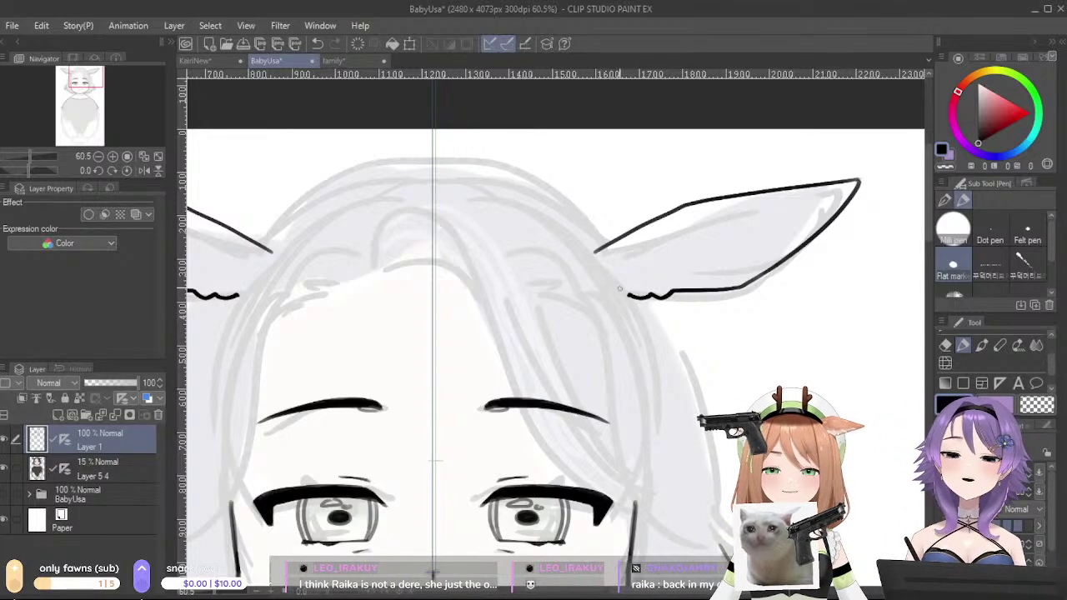
- Draw the mirrored outer hair line curving from beneath the ears down to cheek level, redrawing unsatisfactory strokes
{"action": "left_click_drag", "start_coordinate": [700, 339], "coordinate": [792, 323]}
{"action": "left_click_drag", "start_coordinate": [565, 318], "coordinate": [680, 198]}
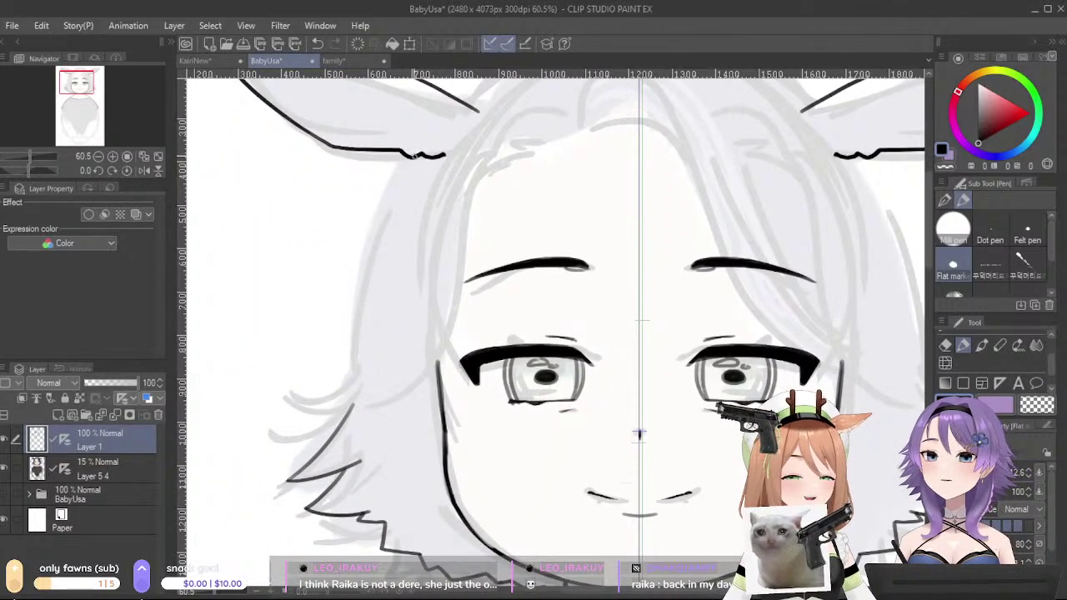
{"action": "left_click_drag", "start_coordinate": [411, 158], "coordinate": [370, 232]}
{"action": "key", "text": "ctrl+z"}
{"action": "mouse_move", "coordinate": [412, 158]}
{"action": "left_mouse_down"}
{"action": "mouse_move", "coordinate": [372, 229]}
{"action": "mouse_move", "coordinate": [369, 292]}
{"action": "mouse_move", "coordinate": [348, 321]}
{"action": "left_mouse_up"}
{"action": "key", "text": "ctrl+z"}
{"action": "key", "text": "ctrl+z"}
{"action": "key", "text": "ctrl+z"}
{"action": "left_click_drag", "start_coordinate": [411, 153], "coordinate": [356, 317]}
{"action": "key", "text": "ctrl+z"}
{"action": "mouse_move", "coordinate": [409, 158]}
{"action": "left_mouse_down"}
{"action": "mouse_move", "coordinate": [381, 208]}
{"action": "mouse_move", "coordinate": [348, 379]}
{"action": "left_mouse_up"}
{"action": "key", "text": "ctrl+z"}
{"action": "mouse_move", "coordinate": [410, 157]}
{"action": "left_mouse_down"}
{"action": "mouse_move", "coordinate": [358, 294]}
{"action": "mouse_move", "coordinate": [352, 346]}
{"action": "left_mouse_up"}
{"action": "key", "text": "ctrl+z"}
{"action": "left_click_drag", "start_coordinate": [371, 256], "coordinate": [351, 356]}
- Draw the outward-flicked pointed lock that joins the side hair line to the existing locks beside the cheeks
{"action": "mouse_move", "coordinate": [350, 311]}
{"action": "left_mouse_down"}
{"action": "mouse_move", "coordinate": [256, 407]}
{"action": "mouse_move", "coordinate": [356, 406]}
{"action": "left_mouse_up"}
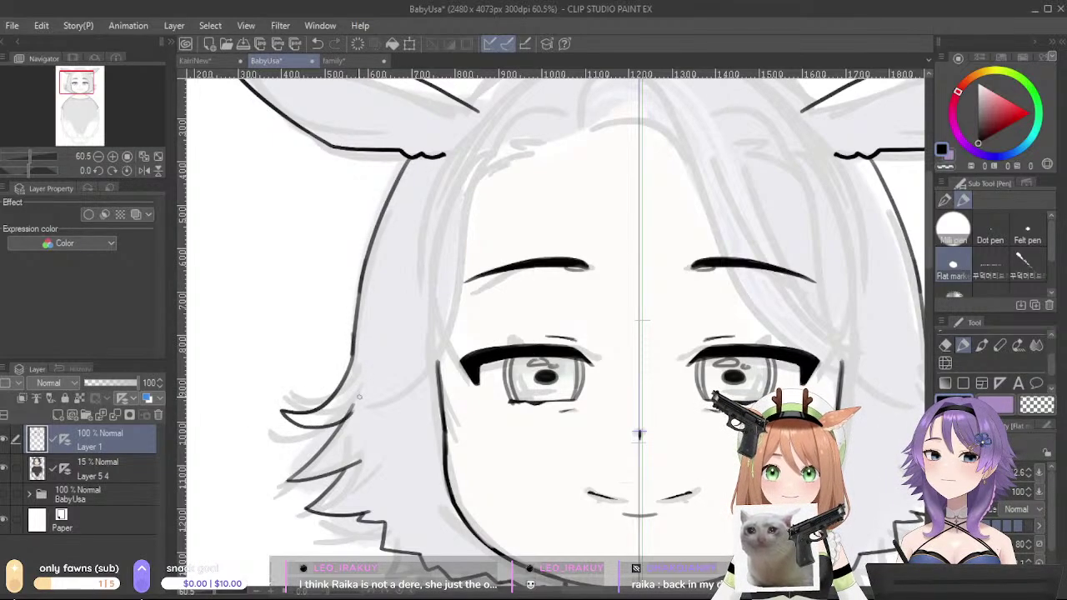
{"action": "key", "text": "ctrl+z"}
{"action": "left_click_drag", "start_coordinate": [354, 343], "coordinate": [285, 402]}
{"action": "key", "text": "ctrl+z"}
{"action": "mouse_move", "coordinate": [351, 350]}
{"action": "left_mouse_down"}
{"action": "mouse_move", "coordinate": [283, 387]}
{"action": "mouse_move", "coordinate": [356, 404]}
{"action": "left_mouse_up"}
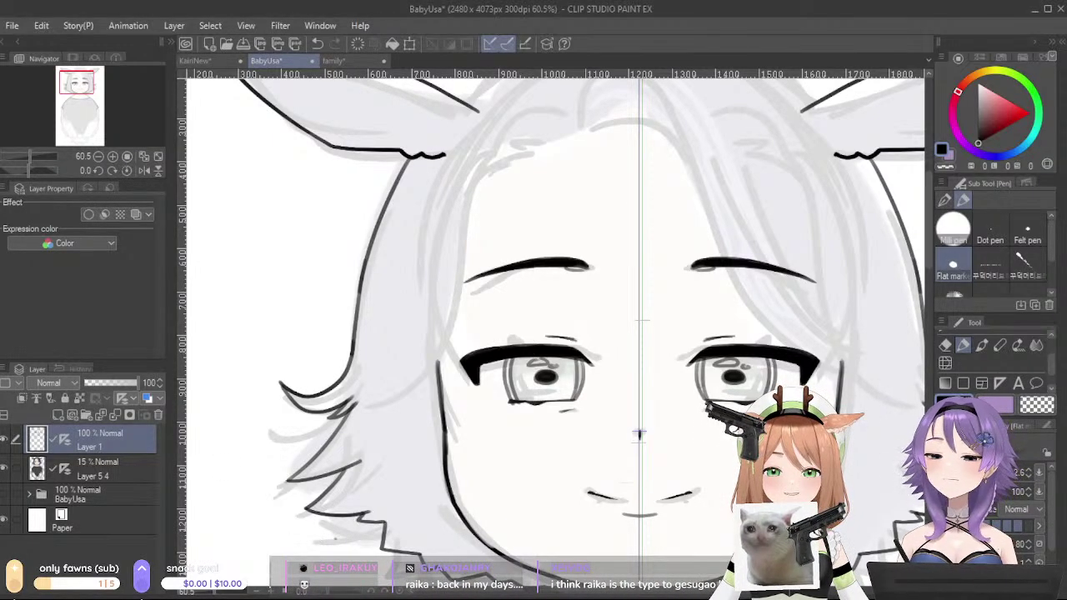
- Turn off the symmetry ruler on Layer 1 and draw the small arched hair strand above the forehead
{"action": "left_click", "coordinate": [142, 420]}
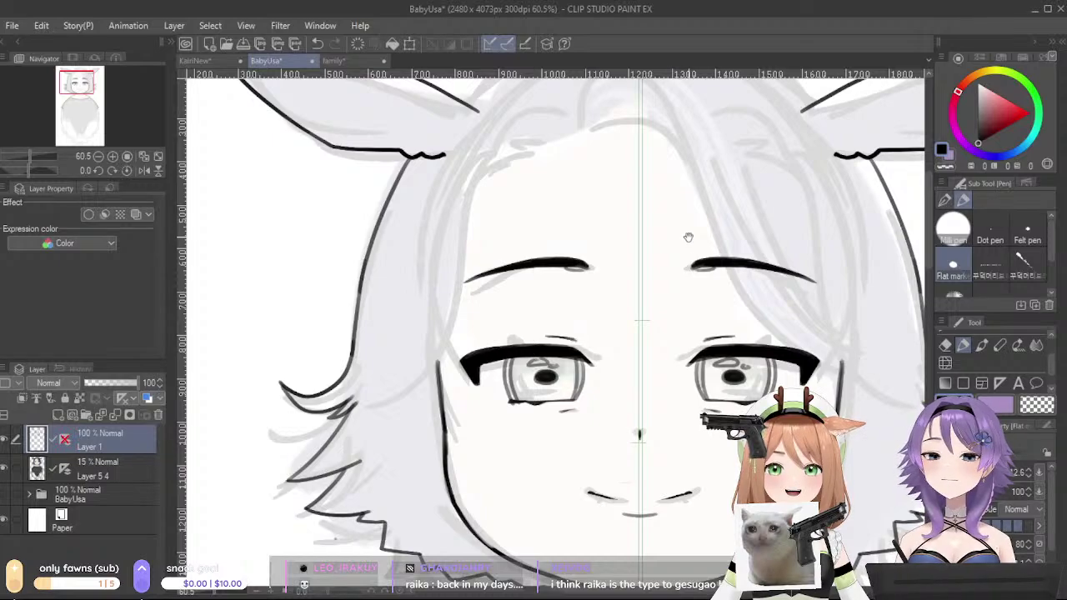
{"action": "left_click_drag", "start_coordinate": [684, 234], "coordinate": [557, 340]}
{"action": "mouse_move", "coordinate": [459, 230]}
{"action": "left_mouse_down"}
{"action": "mouse_move", "coordinate": [460, 199]}
{"action": "mouse_move", "coordinate": [564, 330]}
{"action": "left_mouse_up"}
{"action": "key", "text": "ctrl+z"}
{"action": "mouse_move", "coordinate": [458, 226]}
{"action": "left_mouse_down"}
{"action": "mouse_move", "coordinate": [516, 182]}
{"action": "mouse_move", "coordinate": [540, 210]}
{"action": "left_mouse_up"}
{"action": "key", "text": "ctrl+z"}
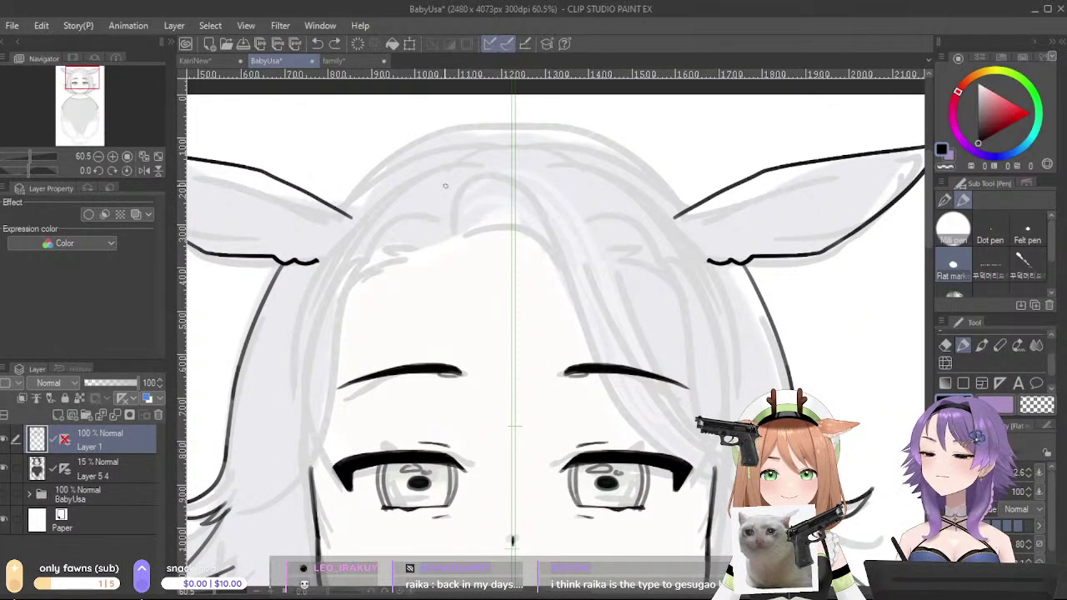
{"action": "key", "text": "ctrl+z"}
{"action": "mouse_move", "coordinate": [456, 227]}
{"action": "left_mouse_down"}
{"action": "mouse_move", "coordinate": [530, 190]}
{"action": "mouse_move", "coordinate": [475, 175]}
{"action": "mouse_move", "coordinate": [500, 175]}
{"action": "mouse_move", "coordinate": [574, 360]}
{"action": "left_mouse_up"}
{"action": "key", "text": "ctrl+z"}
{"action": "left_click_drag", "start_coordinate": [499, 175], "coordinate": [568, 280]}
{"action": "key", "text": "ctrl+z"}
{"action": "left_click_drag", "start_coordinate": [499, 176], "coordinate": [573, 353]}
{"action": "key", "text": "ctrl+z"}
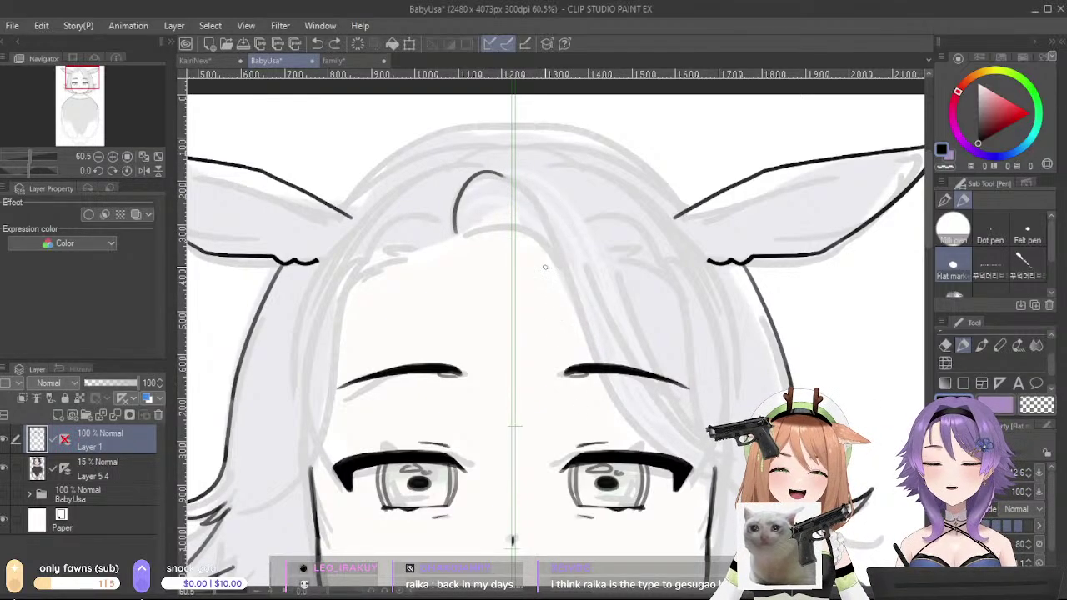
- Draw the long bang line sweeping from the forehead arch down across the eyebrow on the parted side
{"action": "left_click_drag", "start_coordinate": [500, 175], "coordinate": [564, 267]}
{"action": "key", "text": "ctrl+z"}
{"action": "left_click_drag", "start_coordinate": [500, 175], "coordinate": [574, 291]}
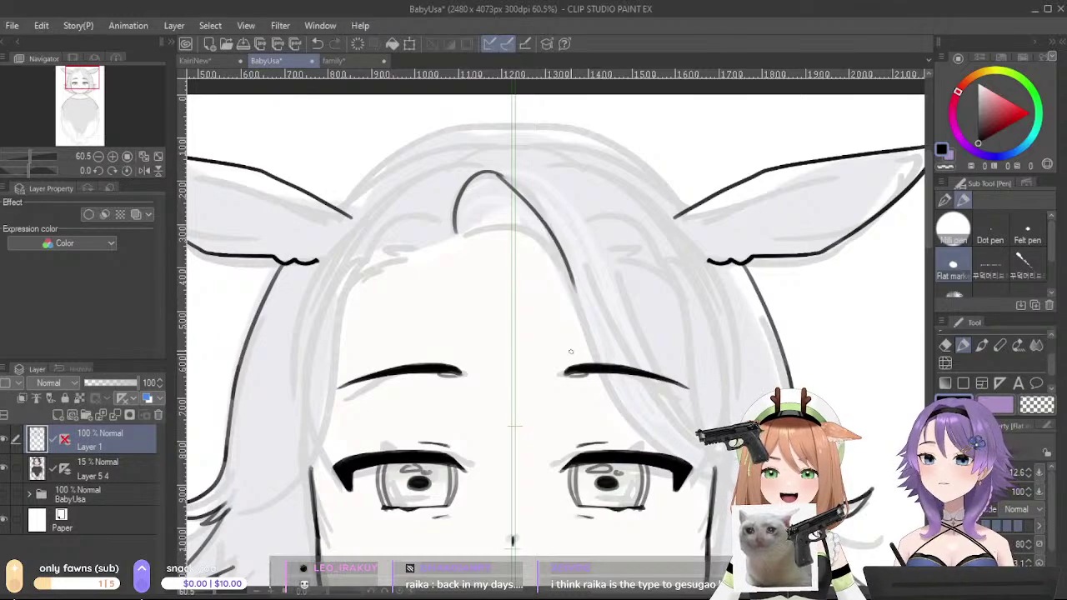
{"action": "key", "text": "ctrl+z"}
{"action": "key", "text": "ctrl+z"}
{"action": "mouse_move", "coordinate": [500, 176]}
{"action": "left_mouse_down"}
{"action": "mouse_move", "coordinate": [562, 279]}
{"action": "mouse_move", "coordinate": [573, 275]}
{"action": "mouse_move", "coordinate": [611, 421]}
{"action": "left_mouse_up"}
{"action": "key", "text": "ctrl+z"}
{"action": "key", "text": "ctrl+z"}
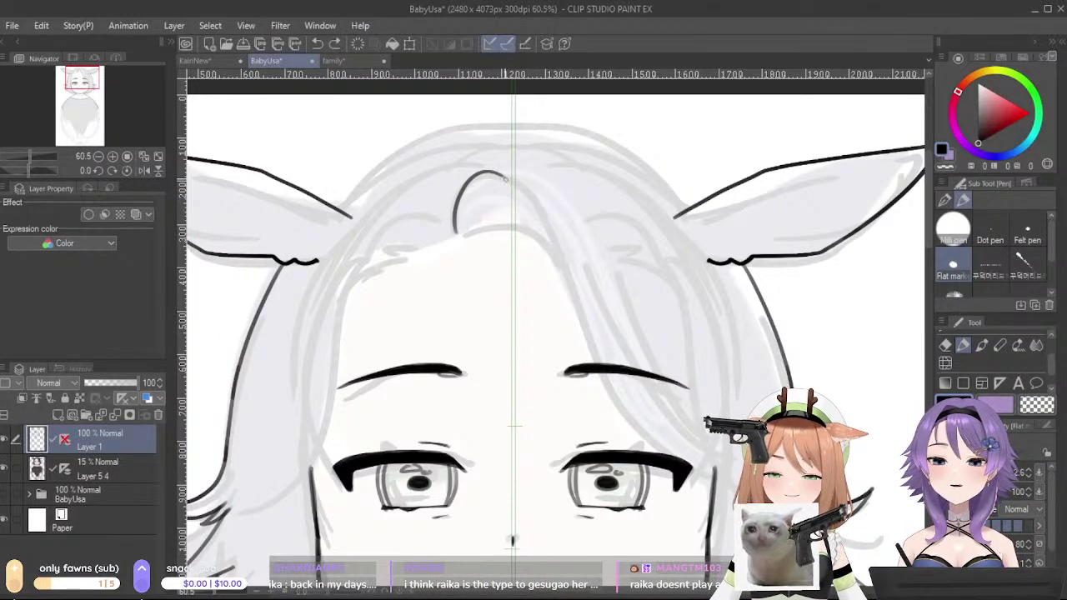
{"action": "left_click_drag", "start_coordinate": [500, 176], "coordinate": [602, 381]}
{"action": "key", "text": "ctrl+z"}
{"action": "left_click_drag", "start_coordinate": [500, 176], "coordinate": [619, 393]}
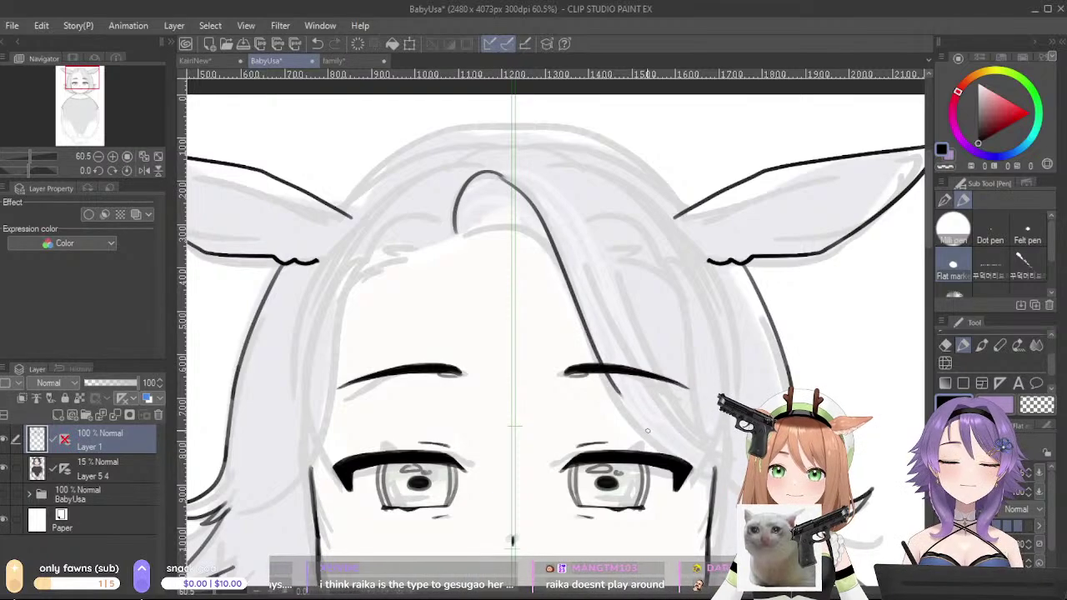
- Extend the long bang line down to the eye's outer corner and erase the eyebrow part covered by the bang
{"action": "left_click_drag", "start_coordinate": [574, 306], "coordinate": [651, 452]}
{"action": "key", "text": "ctrl+z"}
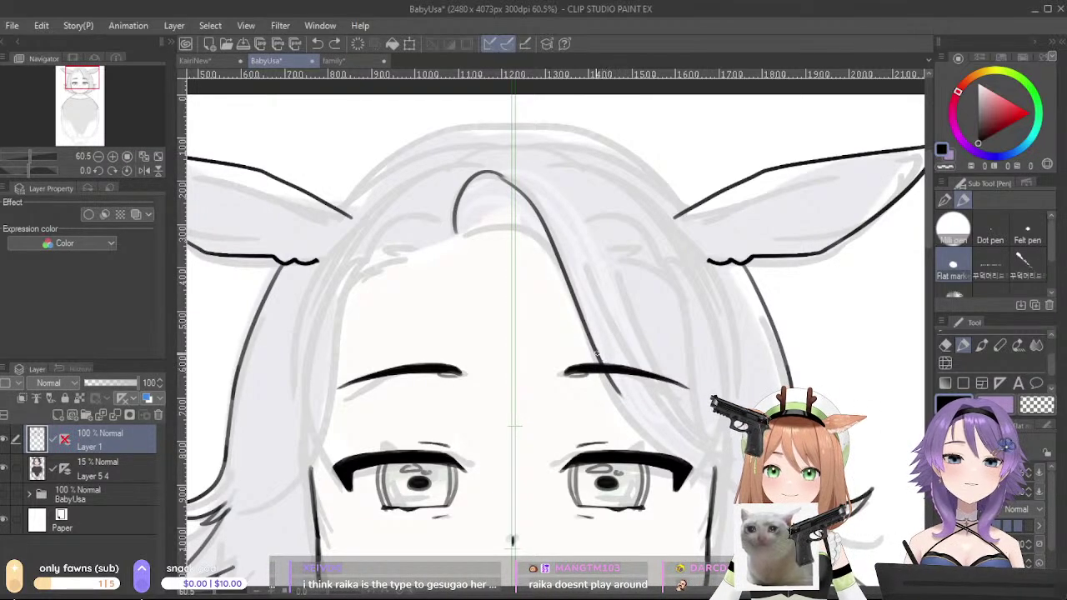
{"action": "left_click_drag", "start_coordinate": [599, 351], "coordinate": [665, 454]}
{"action": "key", "text": "ctrl+z"}
{"action": "left_click_drag", "start_coordinate": [609, 375], "coordinate": [667, 457]}
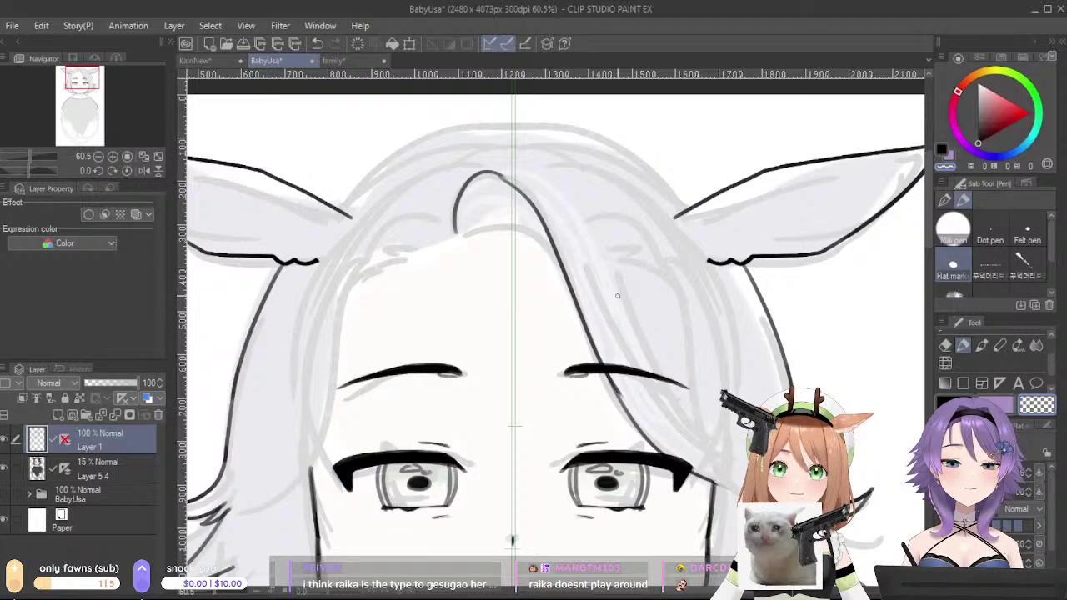
{"action": "key", "text": "ctrl+z"}
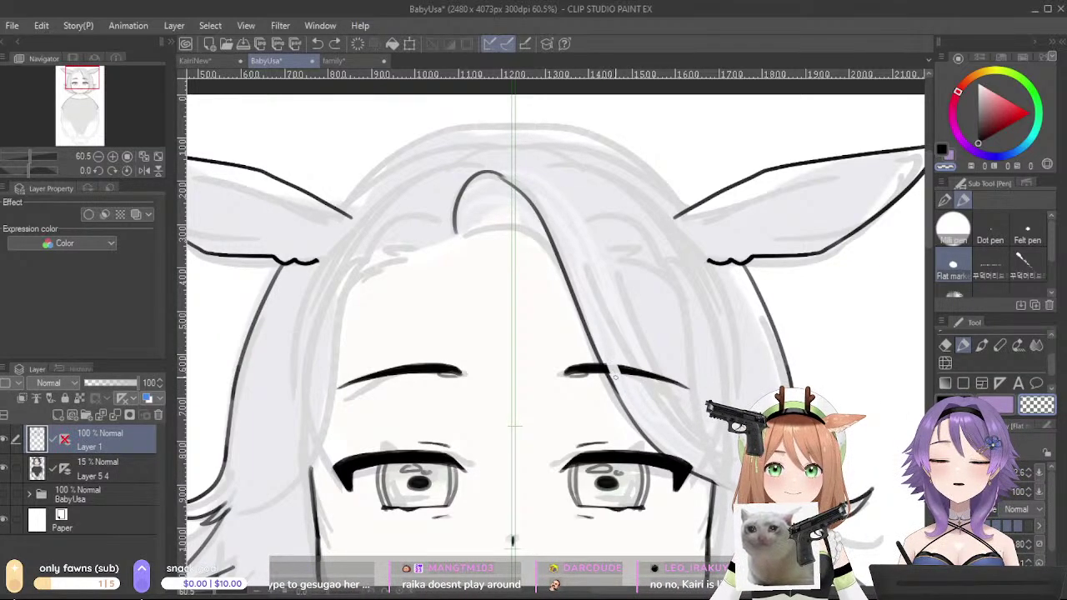
{"action": "mouse_move", "coordinate": [598, 339]}
{"action": "left_mouse_down"}
{"action": "mouse_move", "coordinate": [627, 398]}
{"action": "mouse_move", "coordinate": [603, 343]}
{"action": "mouse_move", "coordinate": [625, 393]}
{"action": "mouse_move", "coordinate": [614, 359]}
{"action": "mouse_move", "coordinate": [639, 376]}
{"action": "mouse_move", "coordinate": [611, 340]}
{"action": "mouse_move", "coordinate": [633, 383]}
{"action": "mouse_move", "coordinate": [640, 355]}
{"action": "left_mouse_up"}
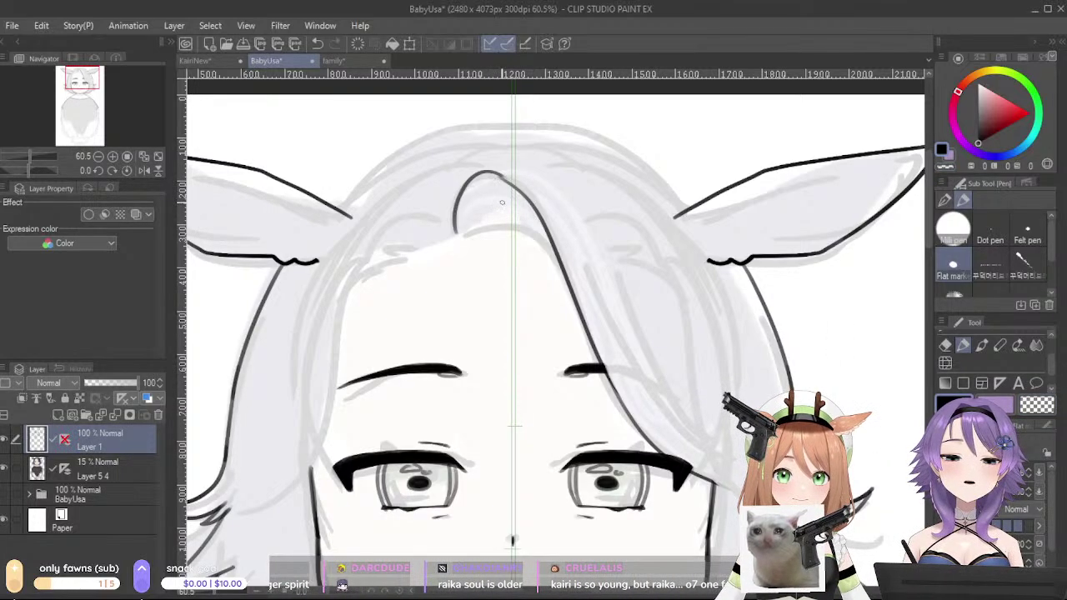
{"action": "left_click_drag", "start_coordinate": [597, 271], "coordinate": [670, 449]}
{"action": "key", "text": "ctrl+z"}
{"action": "left_click_drag", "start_coordinate": [578, 218], "coordinate": [670, 423]}
{"action": "key", "text": "ctrl+z"}
{"action": "left_click_drag", "start_coordinate": [540, 189], "coordinate": [667, 450]}
{"action": "key", "text": "ctrl+z"}
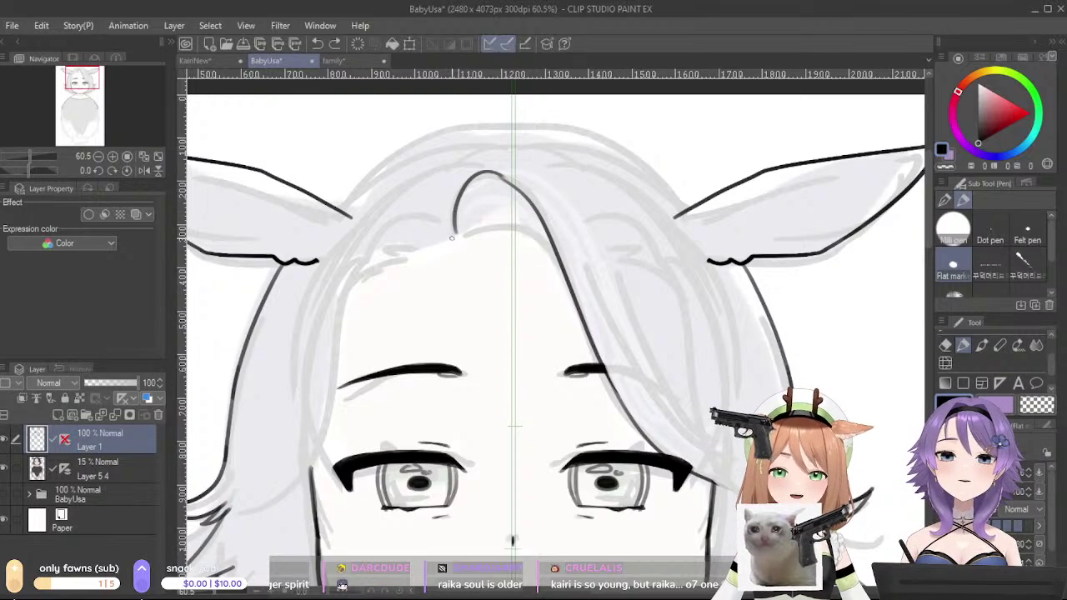
- Draw the jagged lower edge of the small forehead strand, connecting the arch's base to the long bang line
{"action": "mouse_move", "coordinate": [455, 230]}
{"action": "left_mouse_down"}
{"action": "mouse_move", "coordinate": [491, 230]}
{"action": "mouse_move", "coordinate": [533, 237]}
{"action": "left_mouse_up"}
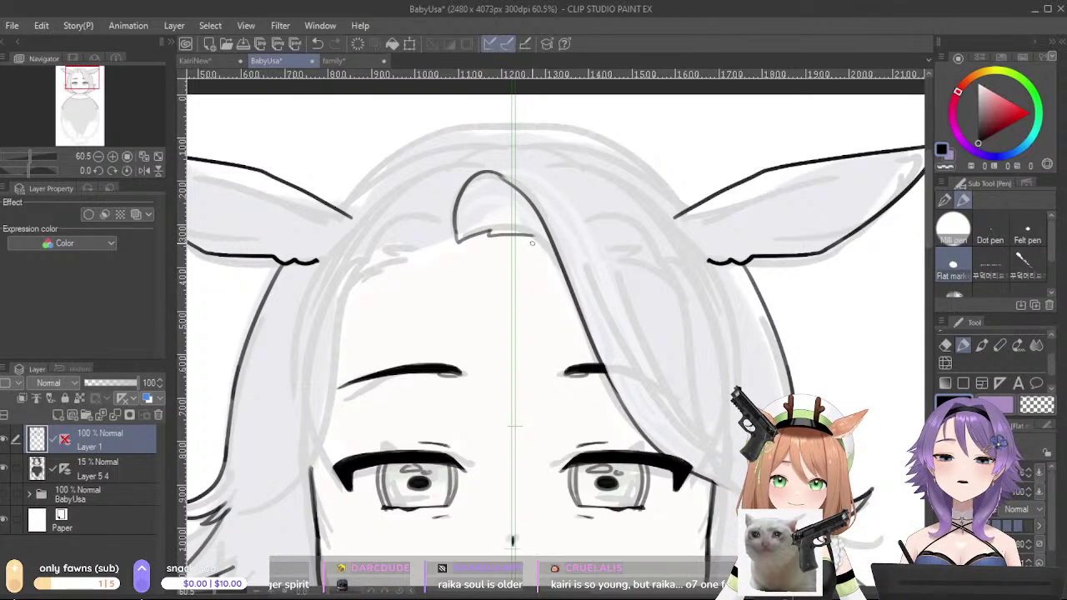
{"action": "key", "text": "ctrl+z"}
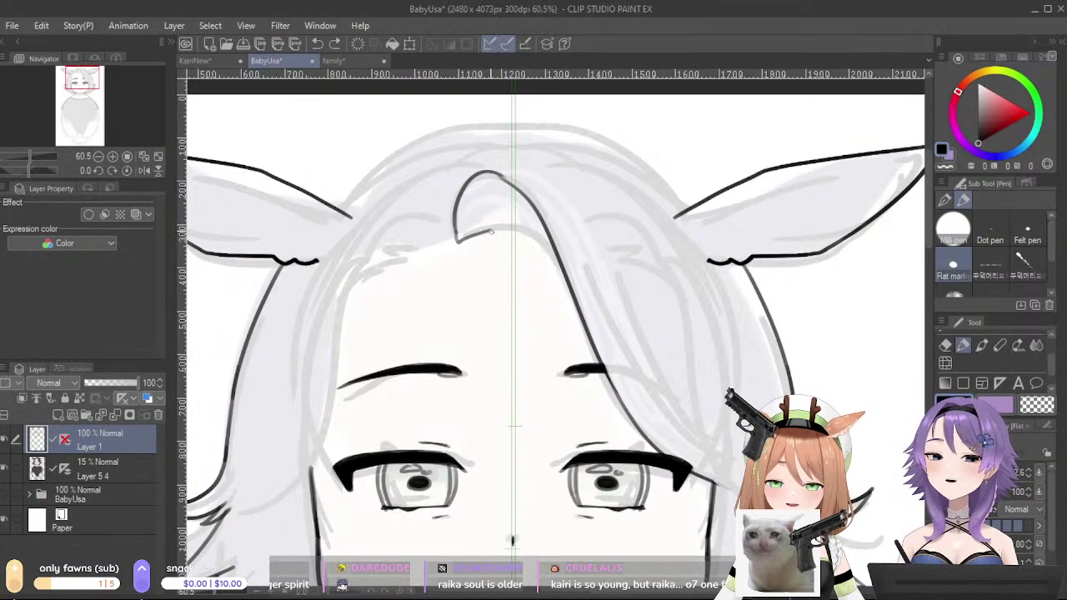
{"action": "left_click_drag", "start_coordinate": [493, 240], "coordinate": [529, 237]}
{"action": "key", "text": "ctrl+z"}
- Draw a second bang line sweeping down to a pointed tip outside the eye, with a short inner strand near the tip
{"action": "mouse_move", "coordinate": [538, 173]}
{"action": "left_mouse_down"}
{"action": "mouse_move", "coordinate": [633, 259]}
{"action": "mouse_move", "coordinate": [693, 364]}
{"action": "left_mouse_up"}
{"action": "key", "text": "ctrl+z"}
{"action": "left_click_drag", "start_coordinate": [576, 181], "coordinate": [676, 372]}
{"action": "key", "text": "ctrl+z"}
{"action": "left_click_drag", "start_coordinate": [642, 274], "coordinate": [767, 483]}
{"action": "key", "text": "ctrl+z"}
{"action": "left_click_drag", "start_coordinate": [642, 247], "coordinate": [747, 470]}
{"action": "mouse_move", "coordinate": [630, 335]}
{"action": "left_mouse_down"}
{"action": "mouse_move", "coordinate": [665, 434]}
{"action": "mouse_move", "coordinate": [748, 491]}
{"action": "left_mouse_up"}
{"action": "key", "text": "ctrl+z"}
{"action": "key", "text": "ctrl+z"}
{"action": "left_click_drag", "start_coordinate": [670, 430], "coordinate": [743, 490]}
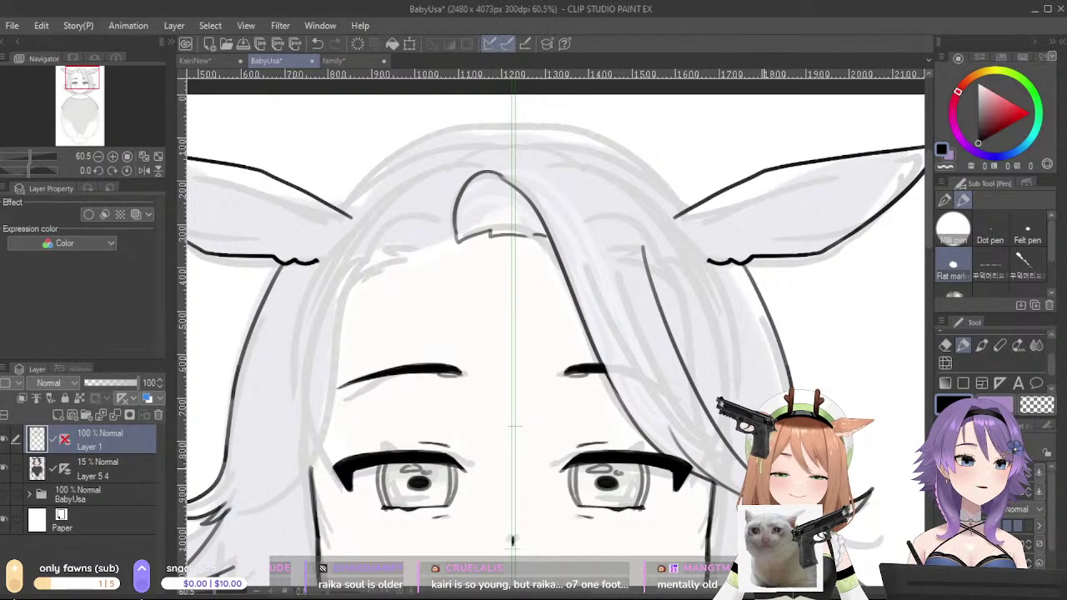
- Thin the upper part of the second bang line by erasing along it with the transparent colour
{"action": "left_click_drag", "start_coordinate": [775, 413], "coordinate": [775, 376]}
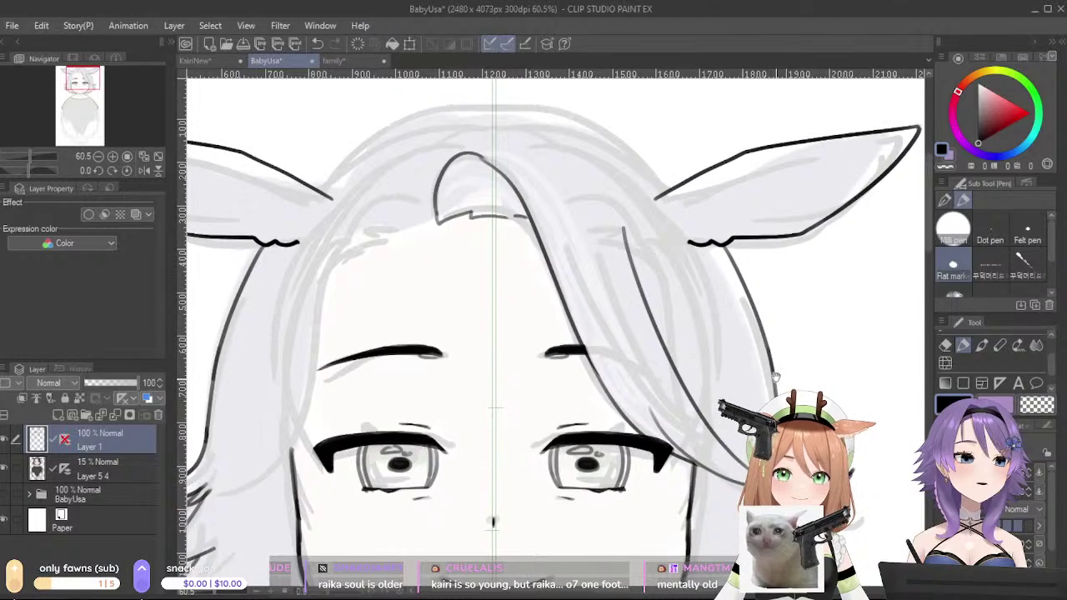
{"action": "left_click_drag", "start_coordinate": [636, 188], "coordinate": [732, 352]}
{"action": "key", "text": "ctrl+z"}
{"action": "key", "text": "c"}
{"action": "left_click_drag", "start_coordinate": [635, 255], "coordinate": [642, 291]}
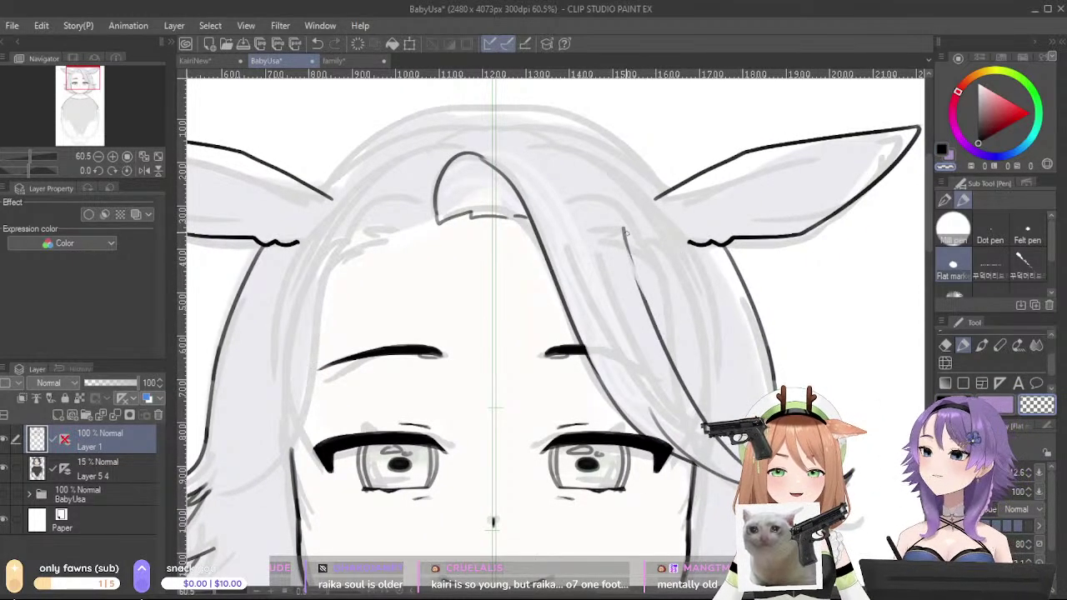
{"action": "key", "text": "ctrl+z"}
{"action": "left_click_drag", "start_coordinate": [617, 215], "coordinate": [660, 322]}
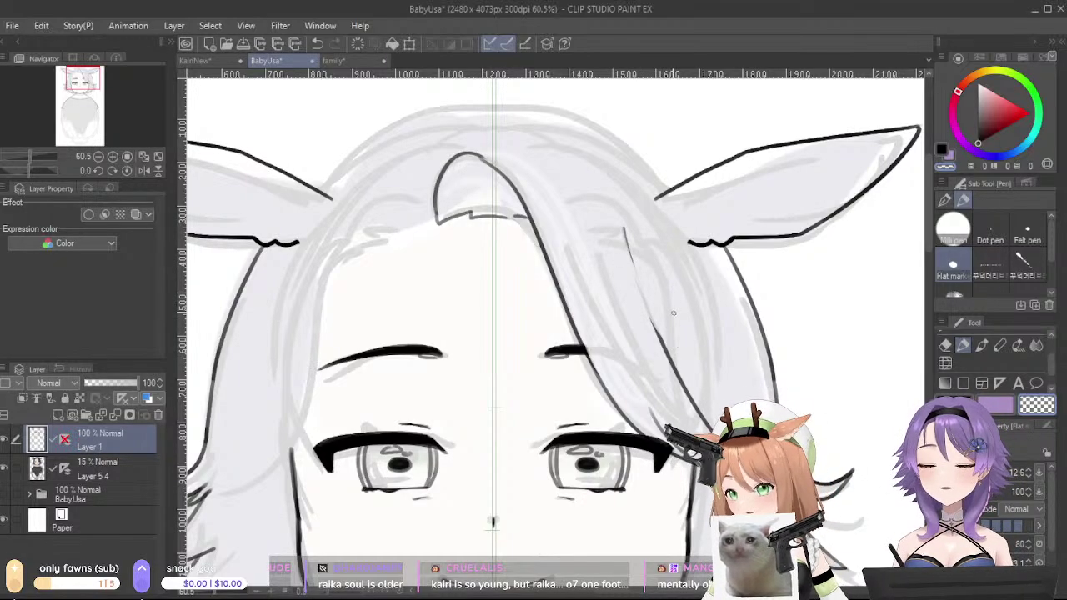
- Draw another black hair strand line curving down between the second bang line and the ear
{"action": "key", "text": "x"}
{"action": "key", "text": "x"}
{"action": "left_click_drag", "start_coordinate": [582, 148], "coordinate": [701, 346]}
{"action": "key", "text": "ctrl+z"}
{"action": "mouse_move", "coordinate": [635, 197]}
{"action": "left_mouse_down"}
{"action": "mouse_move", "coordinate": [707, 337]}
{"action": "mouse_move", "coordinate": [707, 242]}
{"action": "mouse_move", "coordinate": [791, 269]}
{"action": "left_mouse_up"}
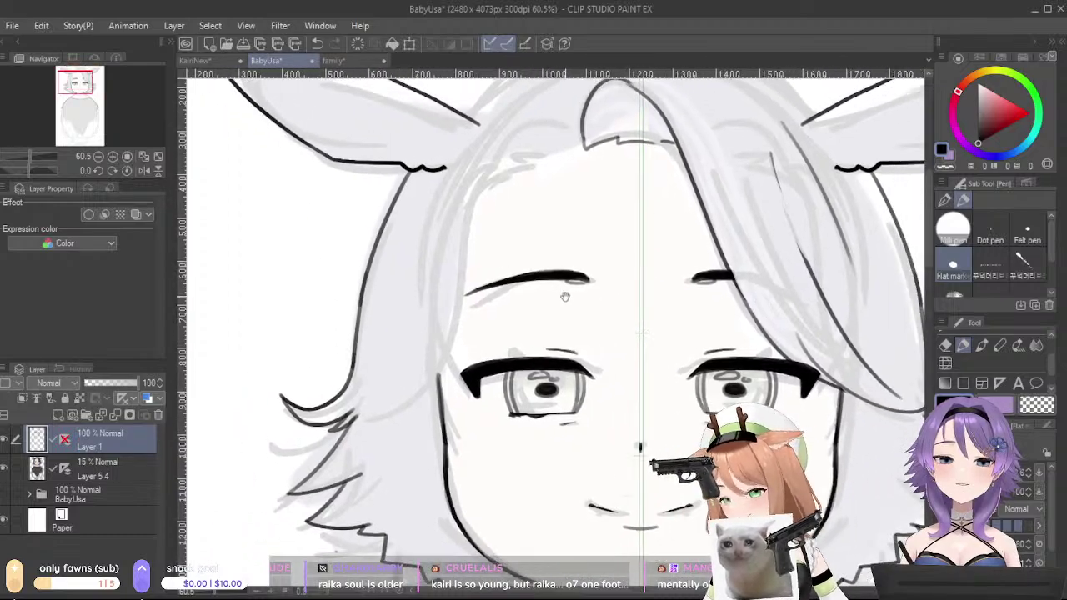
- Draw the hairline arch from the small forehead strand's base, with a pointed notch and a line curving down the temple
{"action": "mouse_move", "coordinate": [582, 149]}
{"action": "left_mouse_down"}
{"action": "mouse_move", "coordinate": [497, 185]}
{"action": "mouse_move", "coordinate": [568, 138]}
{"action": "mouse_move", "coordinate": [477, 185]}
{"action": "mouse_move", "coordinate": [467, 212]}
{"action": "left_mouse_up"}
{"action": "key", "text": "ctrl+z"}
{"action": "key", "text": "ctrl+z"}
{"action": "left_click_drag", "start_coordinate": [520, 169], "coordinate": [454, 290]}
- Try to extend the temple line into a long bang strand sweeping past the brow down to the outer hair flick
{"action": "left_click_drag", "start_coordinate": [464, 244], "coordinate": [357, 427]}
{"action": "key", "text": "ctrl+z"}
{"action": "mouse_move", "coordinate": [467, 243]}
{"action": "left_mouse_down"}
{"action": "mouse_move", "coordinate": [393, 443]}
{"action": "mouse_move", "coordinate": [385, 412]}
{"action": "left_mouse_up"}
{"action": "key", "text": "ctrl+z"}
{"action": "key", "text": "ctrl+z"}
{"action": "left_click_drag", "start_coordinate": [460, 277], "coordinate": [350, 421]}
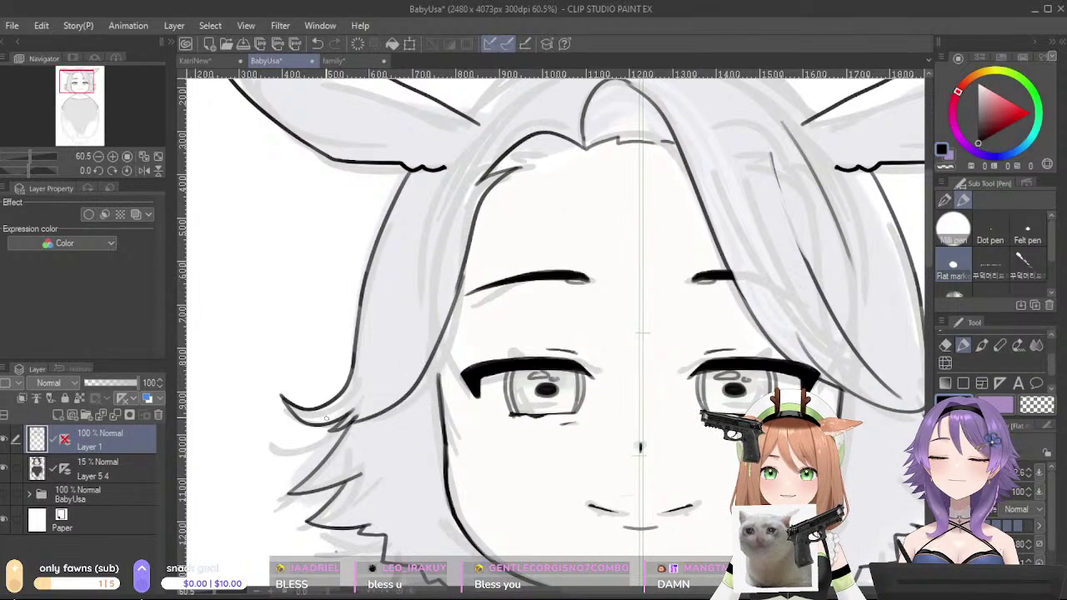
{"action": "key", "text": "ctrl+z"}
{"action": "left_click_drag", "start_coordinate": [466, 237], "coordinate": [458, 285]}
{"action": "key", "text": "x"}
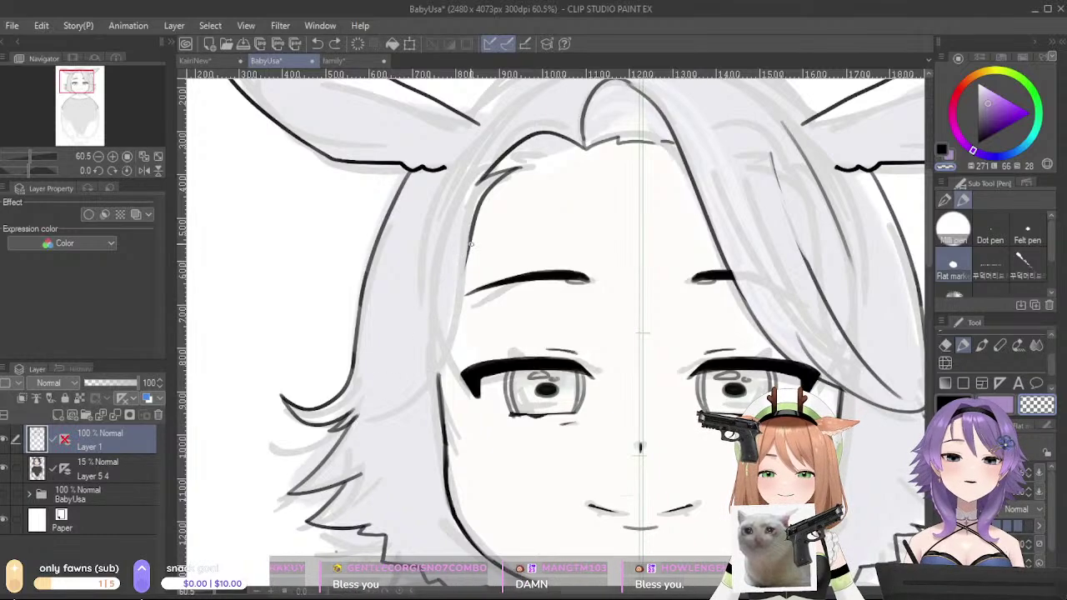
{"action": "key", "text": "c"}
{"action": "key", "text": "ctrl+z"}
{"action": "left_click_drag", "start_coordinate": [472, 233], "coordinate": [451, 326]}
{"action": "key", "text": "ctrl+z"}
{"action": "left_click_drag", "start_coordinate": [466, 268], "coordinate": [323, 428]}
{"action": "key", "text": "ctrl+z"}
{"action": "left_click_drag", "start_coordinate": [471, 230], "coordinate": [390, 392]}
{"action": "key", "text": "ctrl+z"}
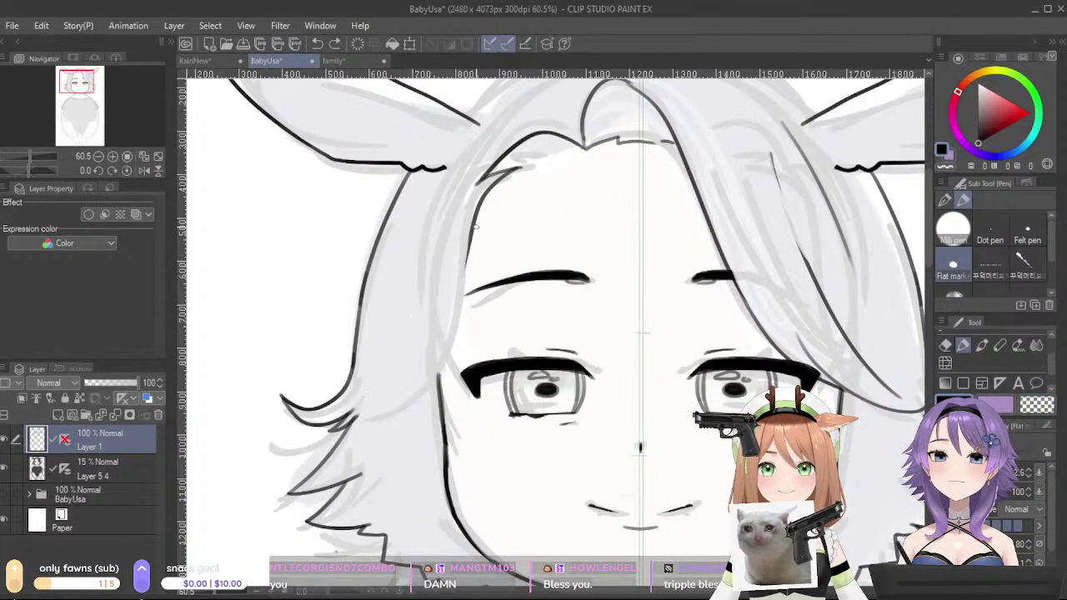
{"action": "left_click_drag", "start_coordinate": [476, 225], "coordinate": [368, 428]}
{"action": "key", "text": "ctrl+z"}
{"action": "mouse_move", "coordinate": [477, 219]}
{"action": "left_mouse_down"}
{"action": "mouse_move", "coordinate": [441, 348]}
{"action": "mouse_move", "coordinate": [368, 420]}
{"action": "left_mouse_up"}
{"action": "key", "text": "ctrl+z"}
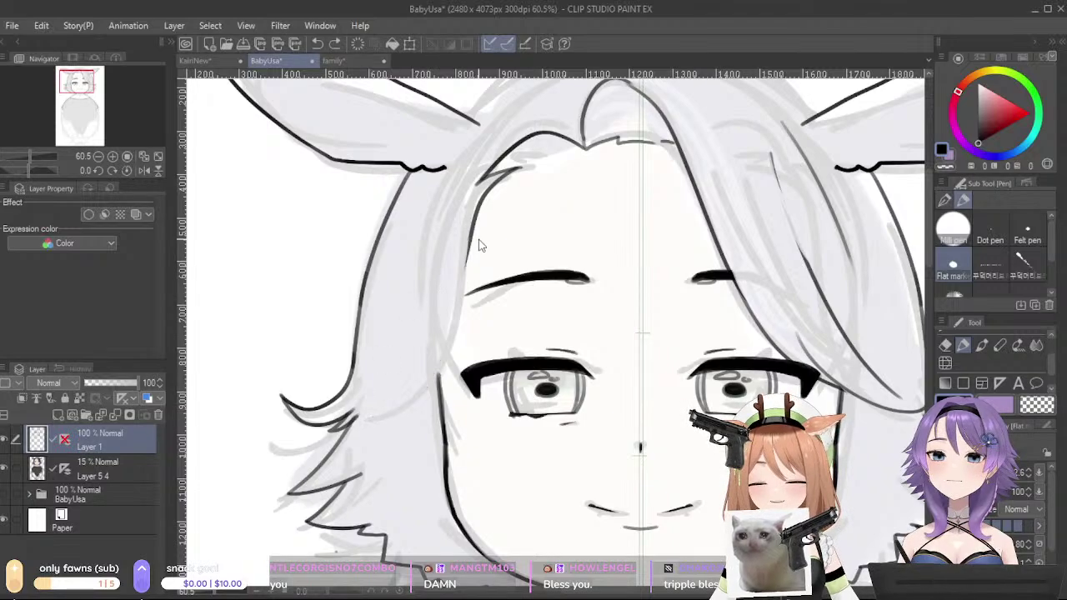
- Draw the long bang line from the temple past the brow, curving out to meet the hair flick
{"action": "mouse_move", "coordinate": [478, 214]}
{"action": "left_mouse_down"}
{"action": "mouse_move", "coordinate": [350, 414]}
{"action": "mouse_move", "coordinate": [413, 337]}
{"action": "left_mouse_up"}
{"action": "key", "text": "ctrl+z"}
{"action": "mouse_move", "coordinate": [355, 417]}
{"action": "left_mouse_down"}
{"action": "mouse_move", "coordinate": [412, 373]}
{"action": "mouse_move", "coordinate": [342, 425]}
{"action": "mouse_move", "coordinate": [412, 358]}
{"action": "left_mouse_up"}
{"action": "key", "text": "ctrl+z"}
{"action": "key", "text": "ctrl+z"}
- Try to draw an inner strand line between the long bang line and the outer hair edge
{"action": "left_click_drag", "start_coordinate": [454, 197], "coordinate": [405, 330]}
{"action": "key", "text": "ctrl+z"}
{"action": "left_click_drag", "start_coordinate": [448, 215], "coordinate": [406, 362]}
{"action": "key", "text": "ctrl+z"}
{"action": "left_click_drag", "start_coordinate": [463, 196], "coordinate": [415, 342]}
{"action": "key", "text": "ctrl+z"}
{"action": "mouse_move", "coordinate": [463, 217]}
{"action": "left_mouse_down"}
{"action": "mouse_move", "coordinate": [415, 335]}
{"action": "mouse_move", "coordinate": [444, 231]}
{"action": "mouse_move", "coordinate": [411, 374]}
{"action": "left_mouse_up"}
{"action": "key", "text": "ctrl+z"}
{"action": "key", "text": "ctrl+z"}
{"action": "mouse_move", "coordinate": [458, 194]}
{"action": "left_mouse_down"}
{"action": "mouse_move", "coordinate": [408, 332]}
{"action": "mouse_move", "coordinate": [419, 315]}
{"action": "left_mouse_up"}
{"action": "key", "text": "ctrl+z"}
{"action": "key", "text": "ctrl+z"}
{"action": "key", "text": "ctrl+z"}
{"action": "key", "text": "ctrl+z"}
- Draw the inner strand line from beneath the ear down to the hair flick, roughly parallel to the long bang line
{"action": "left_click_drag", "start_coordinate": [455, 203], "coordinate": [411, 320]}
{"action": "key", "text": "ctrl+z"}
{"action": "left_click_drag", "start_coordinate": [450, 203], "coordinate": [337, 418]}
{"action": "key", "text": "ctrl+z"}
{"action": "mouse_move", "coordinate": [463, 190]}
{"action": "left_mouse_down"}
{"action": "mouse_move", "coordinate": [376, 385]}
{"action": "mouse_move", "coordinate": [341, 403]}
{"action": "mouse_move", "coordinate": [384, 392]}
{"action": "left_mouse_up"}
{"action": "key", "text": "ctrl+z"}
{"action": "key", "text": "ctrl+z"}
{"action": "mouse_move", "coordinate": [450, 207]}
{"action": "left_mouse_down"}
{"action": "mouse_move", "coordinate": [421, 301]}
{"action": "mouse_move", "coordinate": [345, 408]}
{"action": "left_mouse_up"}
{"action": "key", "text": "ctrl+z"}
{"action": "left_click_drag", "start_coordinate": [450, 203], "coordinate": [421, 313]}
{"action": "key", "text": "ctrl+z"}
{"action": "mouse_move", "coordinate": [458, 190]}
{"action": "left_mouse_down"}
{"action": "mouse_move", "coordinate": [412, 324]}
{"action": "mouse_move", "coordinate": [333, 422]}
{"action": "left_mouse_up"}
{"action": "key", "text": "ctrl+z"}
{"action": "key", "text": "ctrl+z"}
{"action": "mouse_move", "coordinate": [411, 314]}
{"action": "left_mouse_down"}
{"action": "mouse_move", "coordinate": [325, 414]}
{"action": "mouse_move", "coordinate": [377, 415]}
{"action": "mouse_move", "coordinate": [432, 362]}
{"action": "left_mouse_up"}
{"action": "key", "text": "ctrl+z"}
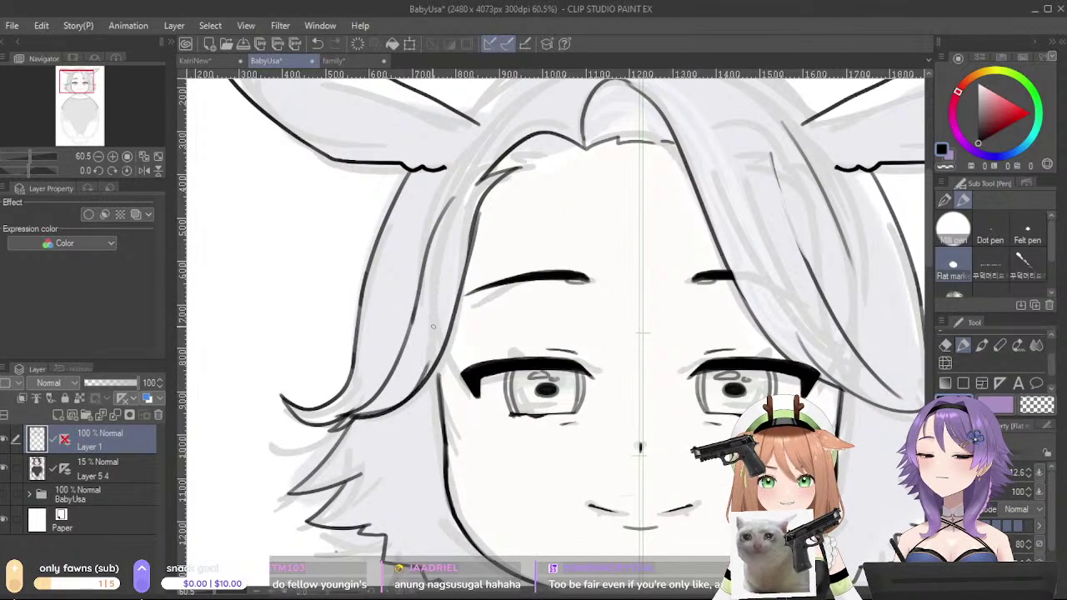
- Refine the long bang line near the hair flick and taper the inner strand's upper end with the transparent colour
{"action": "key", "text": "ctrl+z"}
{"action": "left_click_drag", "start_coordinate": [348, 416], "coordinate": [430, 372]}
{"action": "left_click_drag", "start_coordinate": [450, 286], "coordinate": [400, 386]}
{"action": "key", "text": "ctrl+z"}
{"action": "left_click_drag", "start_coordinate": [446, 163], "coordinate": [403, 279]}
{"action": "key", "text": "ctrl+z"}
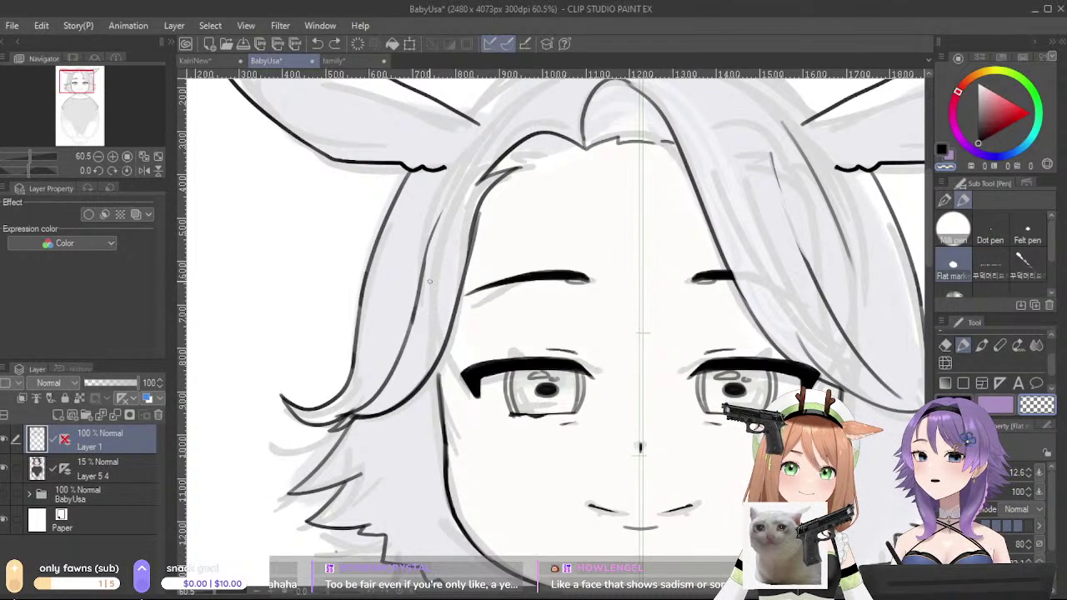
{"action": "key", "text": "ctrl+z"}
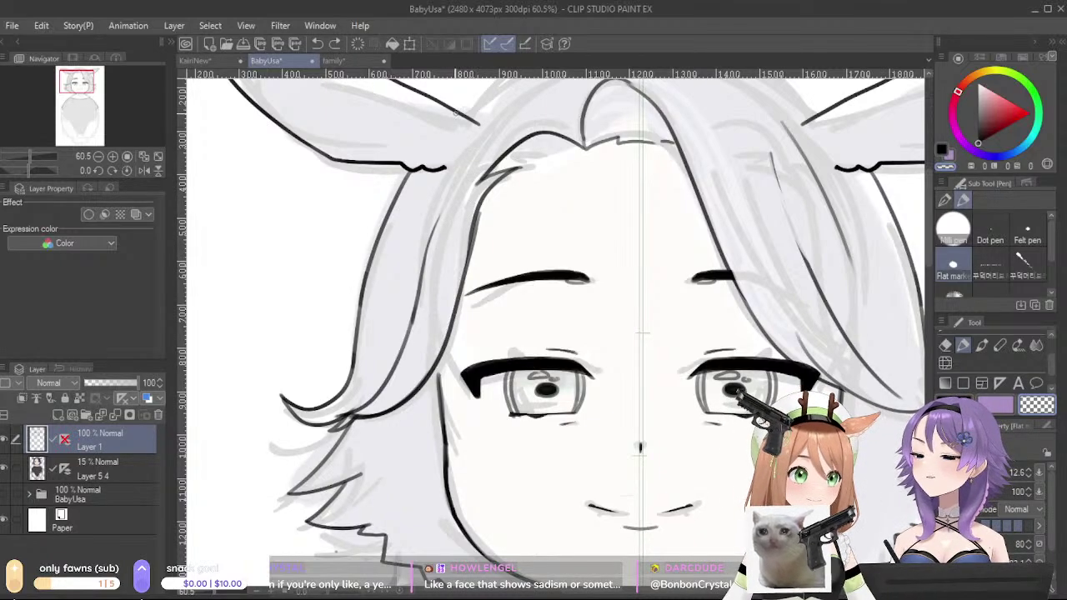
- Sample a dark line colour from the canvas and draw a short parallel strand beside the inner strand's upper part
{"action": "left_click", "coordinate": [480, 191], "text": "alt"}
{"action": "mouse_move", "coordinate": [441, 189]}
{"action": "left_mouse_down"}
{"action": "mouse_move", "coordinate": [431, 239]}
{"action": "mouse_move", "coordinate": [450, 184]}
{"action": "mouse_move", "coordinate": [412, 308]}
{"action": "left_mouse_up"}
{"action": "key", "text": "ctrl+z"}
{"action": "key", "text": "ctrl+z"}
{"action": "left_click_drag", "start_coordinate": [434, 202], "coordinate": [407, 323]}
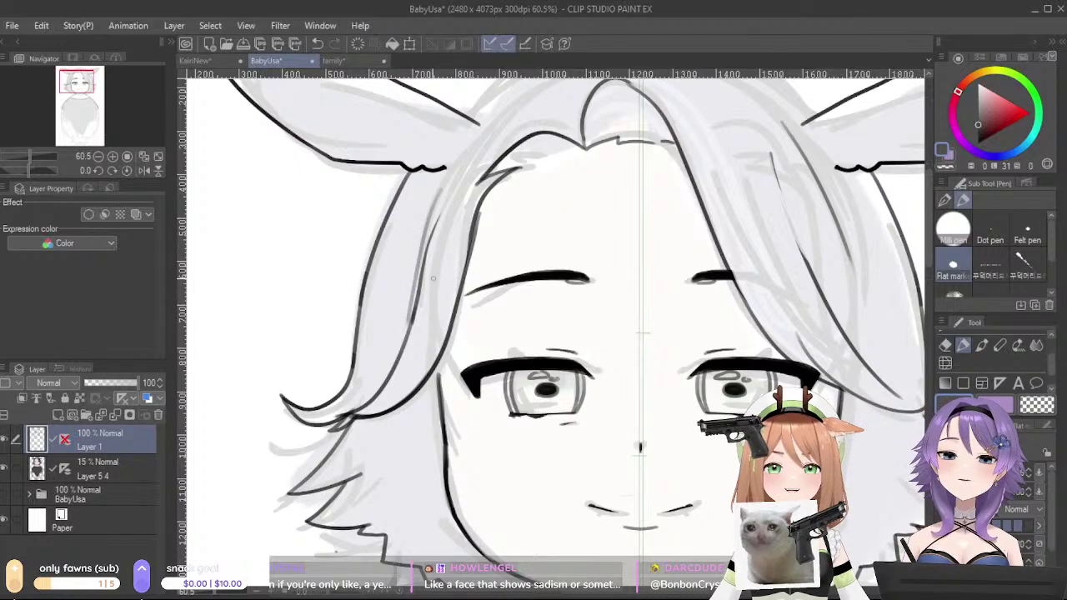
- Thicken the lower part of the long bang line where it curves past the eye toward the hair flick
{"action": "left_click_drag", "start_coordinate": [454, 475], "coordinate": [459, 334]}
{"action": "left_click_drag", "start_coordinate": [431, 235], "coordinate": [397, 317]}
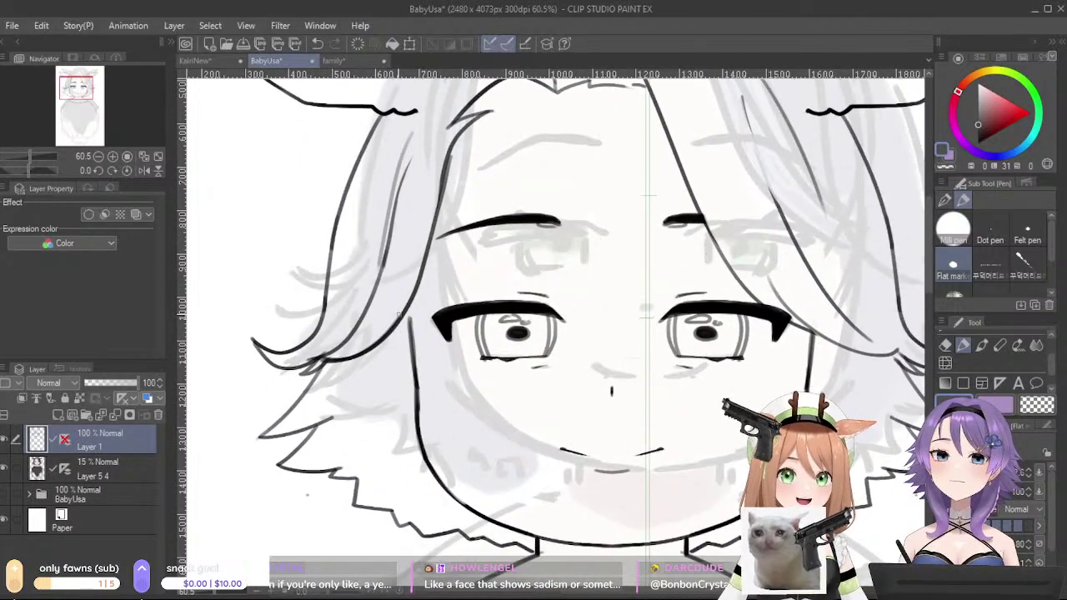
{"action": "key", "text": "ctrl+z"}
{"action": "left_click_drag", "start_coordinate": [428, 255], "coordinate": [371, 330]}
{"action": "key", "text": "ctrl+z"}
{"action": "key", "text": "ctrl+z"}
{"action": "mouse_move", "coordinate": [445, 222]}
{"action": "left_mouse_down"}
{"action": "mouse_move", "coordinate": [445, 280]}
{"action": "mouse_move", "coordinate": [420, 277]}
{"action": "mouse_move", "coordinate": [395, 322]}
{"action": "left_mouse_up"}
{"action": "left_click_drag", "start_coordinate": [424, 299], "coordinate": [383, 335]}
{"action": "key", "text": "ctrl+z"}
{"action": "mouse_move", "coordinate": [441, 276]}
{"action": "left_mouse_down"}
{"action": "mouse_move", "coordinate": [382, 348]}
{"action": "mouse_move", "coordinate": [382, 333]}
{"action": "left_mouse_up"}
{"action": "key", "text": "ctrl+z"}
{"action": "key", "text": "ctrl+z"}
{"action": "mouse_move", "coordinate": [445, 282]}
{"action": "left_mouse_down"}
{"action": "mouse_move", "coordinate": [380, 336]}
{"action": "mouse_move", "coordinate": [424, 323]}
{"action": "left_mouse_up"}
- Turn the line-art layer's symmetry ruler back on
{"action": "mouse_move", "coordinate": [835, 301]}
{"action": "left_mouse_down"}
{"action": "mouse_move", "coordinate": [642, 300]}
{"action": "mouse_move", "coordinate": [733, 404]}
{"action": "left_mouse_up"}
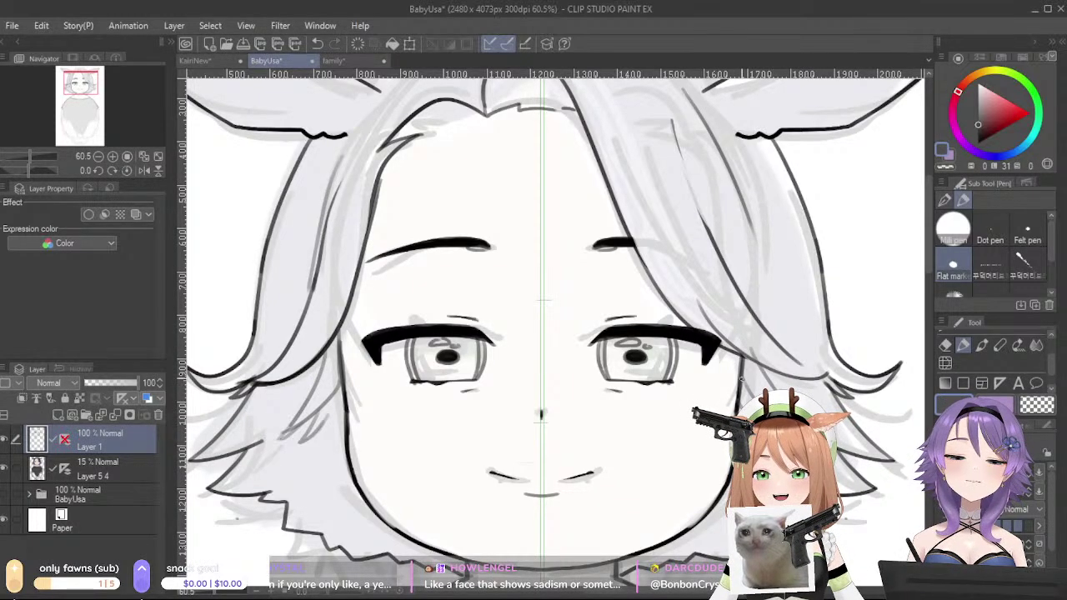
{"action": "left_click_drag", "start_coordinate": [750, 263], "coordinate": [787, 372]}
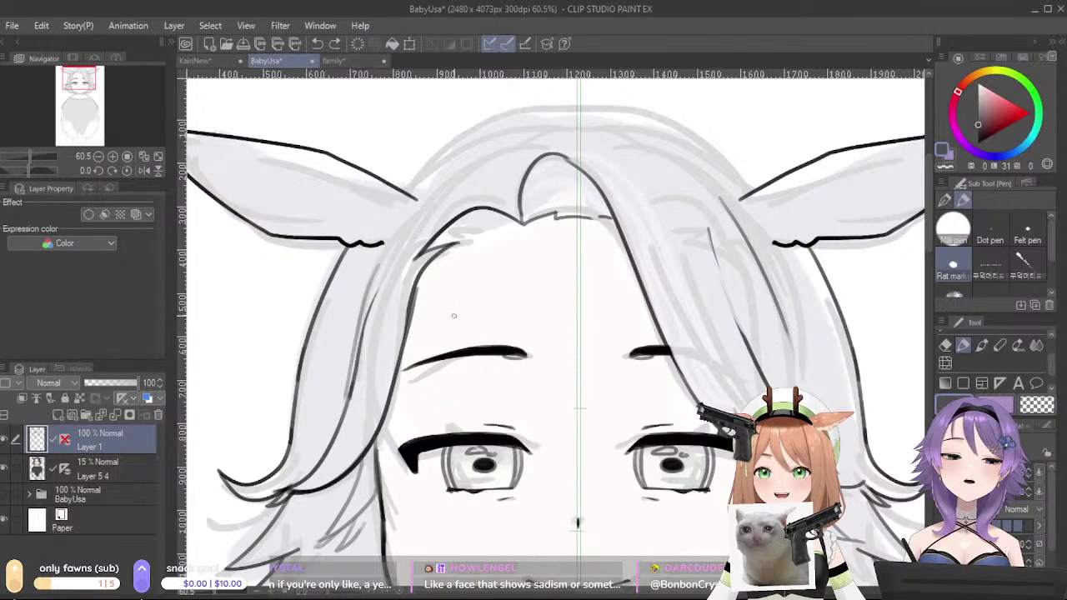
{"action": "left_click", "coordinate": [126, 401]}
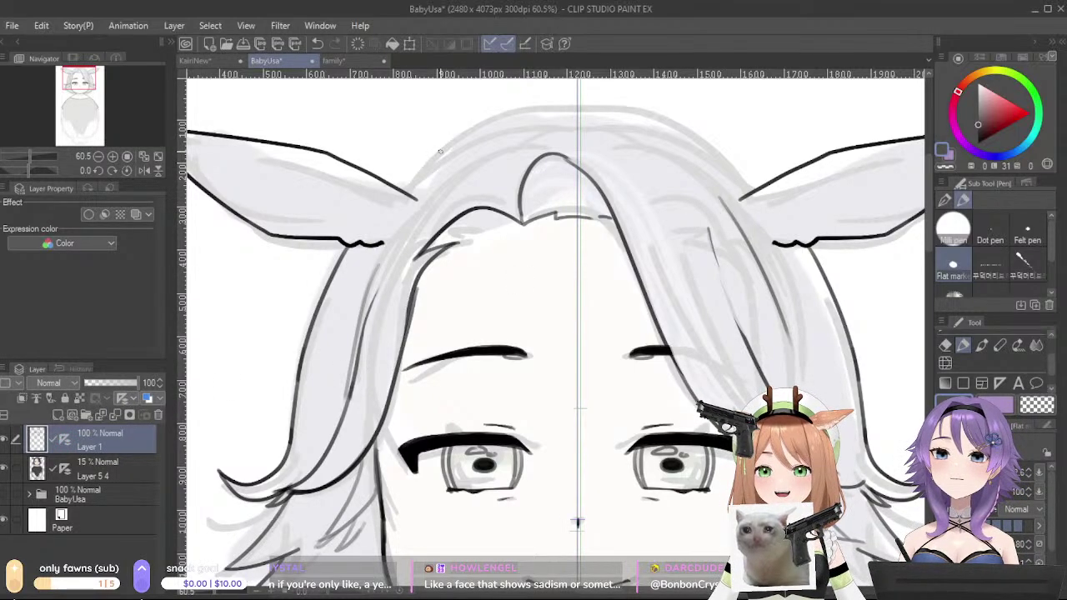
- Try to draw the mirrored curve over the top of the head between the ears
{"action": "mouse_move", "coordinate": [394, 185]}
{"action": "left_mouse_down"}
{"action": "mouse_move", "coordinate": [544, 113]}
{"action": "mouse_move", "coordinate": [542, 130]}
{"action": "mouse_move", "coordinate": [526, 113]}
{"action": "mouse_move", "coordinate": [617, 112]}
{"action": "left_mouse_up"}
{"action": "key", "text": "ctrl+z"}
{"action": "key", "text": "ctrl+z"}
{"action": "key", "text": "ctrl+z"}
{"action": "key", "text": "ctrl+z"}
{"action": "key", "text": "ctrl+z"}
{"action": "key", "text": "ctrl+z"}
{"action": "key", "text": "ctrl+z"}
{"action": "key", "text": "ctrl+z"}
{"action": "key", "text": "ctrl+z"}
{"action": "key", "text": "ctrl+z"}
{"action": "key", "text": "ctrl+z"}
{"action": "key", "text": "ctrl+z"}
{"action": "key", "text": "ctrl+z"}
{"action": "left_click_drag", "start_coordinate": [541, 112], "coordinate": [615, 113]}
{"action": "key", "text": "ctrl+z"}
{"action": "key", "text": "ctrl+z"}
{"action": "key", "text": "ctrl+z"}
- Draw the upper part of the torso's side curve, from inside the sleeve down to the side of the belly
{"action": "left_click_drag", "start_coordinate": [649, 563], "coordinate": [666, 125]}
{"action": "left_click_drag", "start_coordinate": [700, 410], "coordinate": [669, 188]}
{"action": "left_click_drag", "start_coordinate": [599, 555], "coordinate": [603, 381]}
{"action": "left_click_drag", "start_coordinate": [316, 364], "coordinate": [497, 376]}
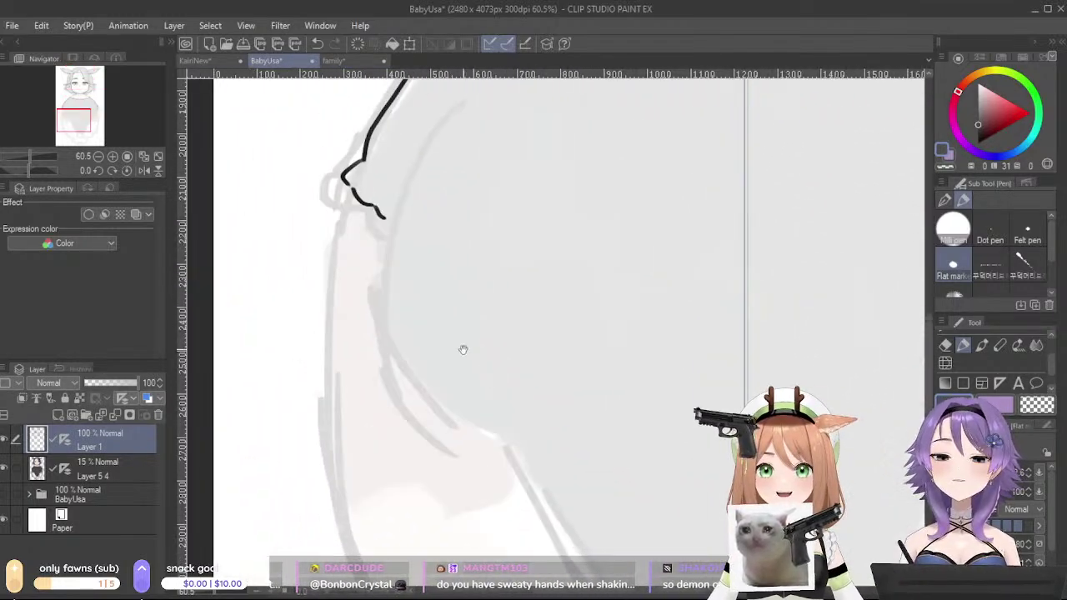
{"action": "key", "text": "ctrl+z"}
{"action": "mouse_move", "coordinate": [456, 125]}
{"action": "left_mouse_down"}
{"action": "mouse_move", "coordinate": [423, 212]}
{"action": "mouse_move", "coordinate": [415, 203]}
{"action": "left_mouse_up"}
{"action": "left_click_drag", "start_coordinate": [458, 149], "coordinate": [379, 264]}
{"action": "key", "text": "ctrl+z"}
{"action": "left_click_drag", "start_coordinate": [458, 163], "coordinate": [367, 283]}
{"action": "key", "text": "ctrl+z"}
{"action": "key", "text": "ctrl+z"}
{"action": "left_click_drag", "start_coordinate": [456, 140], "coordinate": [415, 204]}
{"action": "left_click_drag", "start_coordinate": [466, 150], "coordinate": [364, 290]}
- Continue the torso's side curve around the bulge of the belly and inward toward the top of the leg
{"action": "mouse_move", "coordinate": [413, 202]}
{"action": "left_mouse_down"}
{"action": "mouse_move", "coordinate": [341, 385]}
{"action": "mouse_move", "coordinate": [369, 479]}
{"action": "mouse_move", "coordinate": [366, 441]}
{"action": "left_mouse_up"}
{"action": "key", "text": "ctrl+z"}
{"action": "left_click_drag", "start_coordinate": [367, 286], "coordinate": [399, 495]}
{"action": "key", "text": "ctrl+z"}
{"action": "left_click_drag", "start_coordinate": [351, 325], "coordinate": [397, 483]}
{"action": "key", "text": "ctrl+z"}
{"action": "left_click_drag", "start_coordinate": [352, 366], "coordinate": [428, 509]}
{"action": "mouse_move", "coordinate": [362, 410]}
{"action": "left_mouse_down"}
{"action": "mouse_move", "coordinate": [476, 535]}
{"action": "mouse_move", "coordinate": [469, 541]}
{"action": "left_mouse_up"}
{"action": "mouse_move", "coordinate": [477, 473]}
{"action": "left_mouse_down"}
{"action": "mouse_move", "coordinate": [502, 312]}
{"action": "mouse_move", "coordinate": [486, 538]}
{"action": "left_mouse_up"}
- Try to retrace the upper part of the torso's side curve, switching between the dark and purple drawing colours
{"action": "left_click_drag", "start_coordinate": [419, 262], "coordinate": [370, 348]}
{"action": "key", "text": "ctrl+z"}
{"action": "key", "text": "x"}
{"action": "left_click_drag", "start_coordinate": [425, 254], "coordinate": [374, 350]}
{"action": "key", "text": "ctrl+z"}
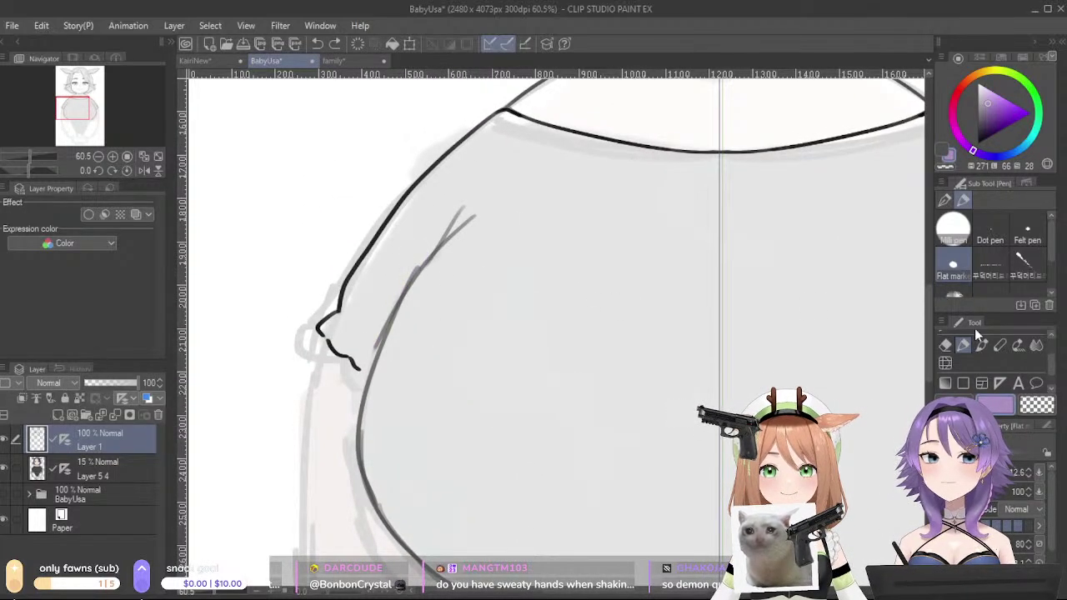
{"action": "left_click", "coordinate": [956, 404]}
{"action": "left_click", "coordinate": [978, 129]}
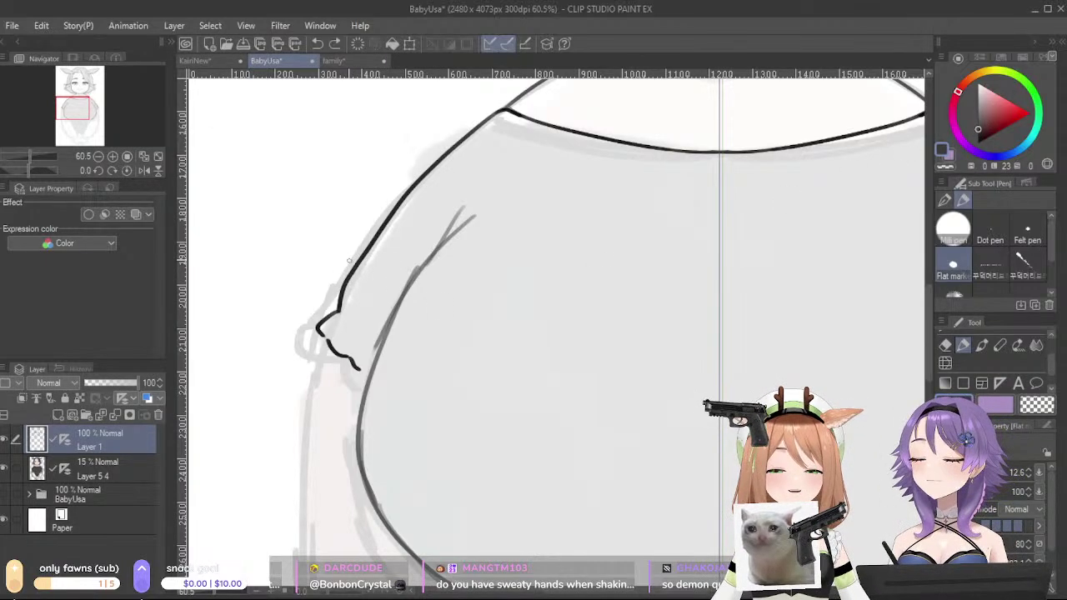
{"action": "key", "text": "x"}
{"action": "left_click_drag", "start_coordinate": [383, 309], "coordinate": [471, 198]}
{"action": "key", "text": "ctrl+z"}
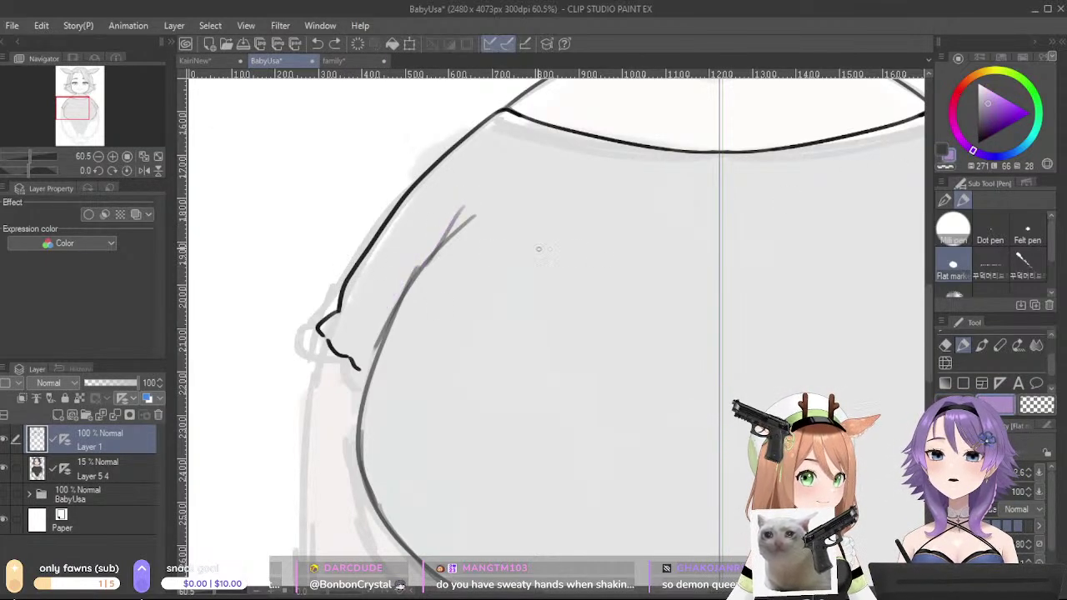
- Clean the doubled edge off the torso curve beside the sleeve, using the pen with the transparent colour
{"action": "left_click", "coordinate": [948, 381]}
{"action": "key", "text": "x"}
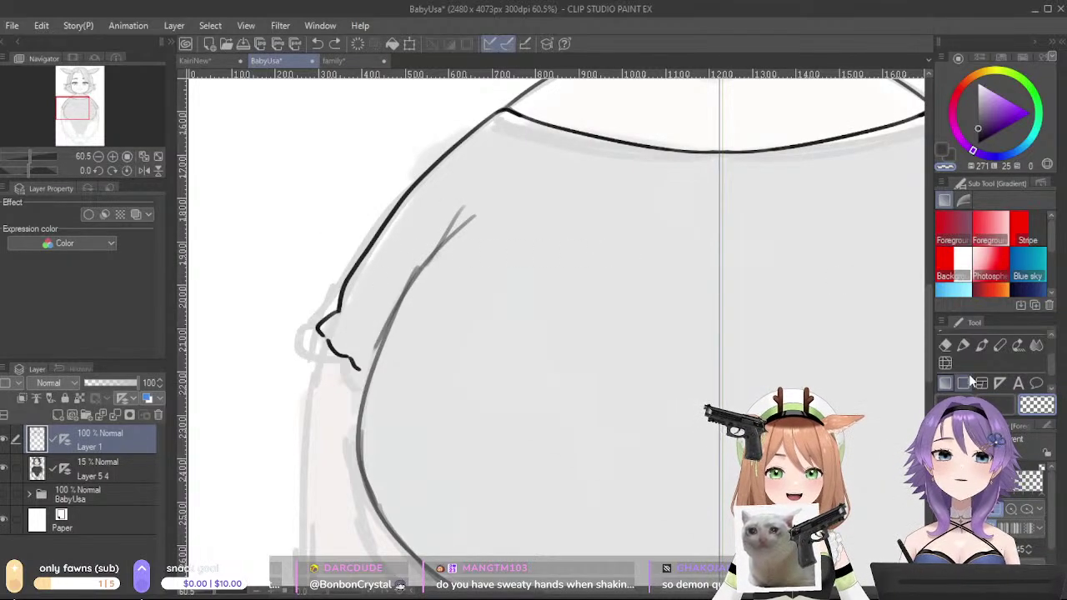
{"action": "left_click", "coordinate": [962, 344]}
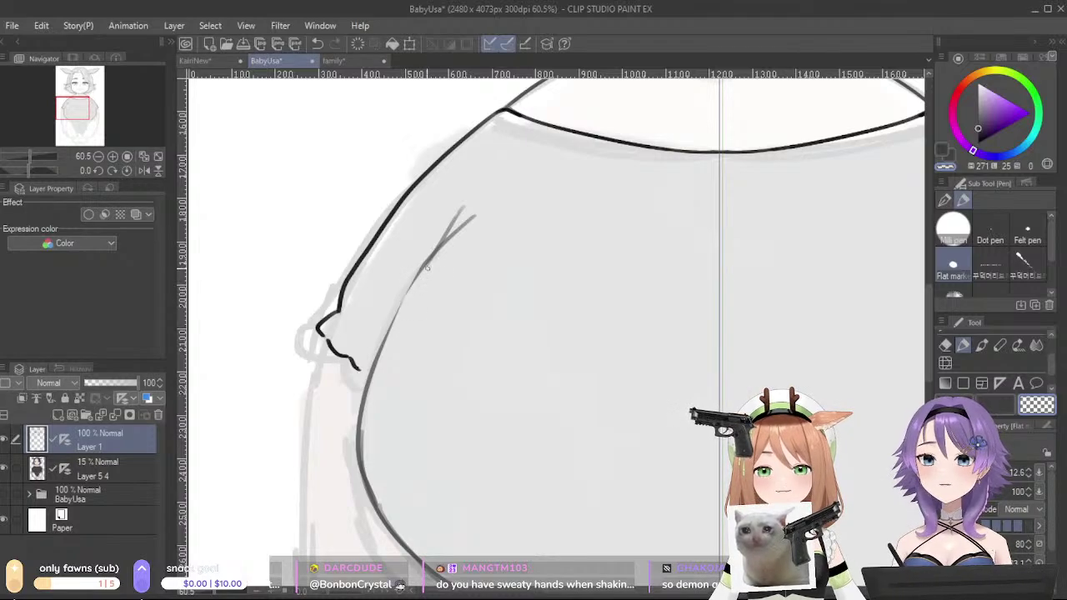
{"action": "left_click_drag", "start_coordinate": [399, 308], "coordinate": [374, 372]}
{"action": "key", "text": "ctrl+z"}
- Switch the drawing colour to black and retrace the torso curve beside the sleeve
{"action": "left_click", "coordinate": [949, 157]}
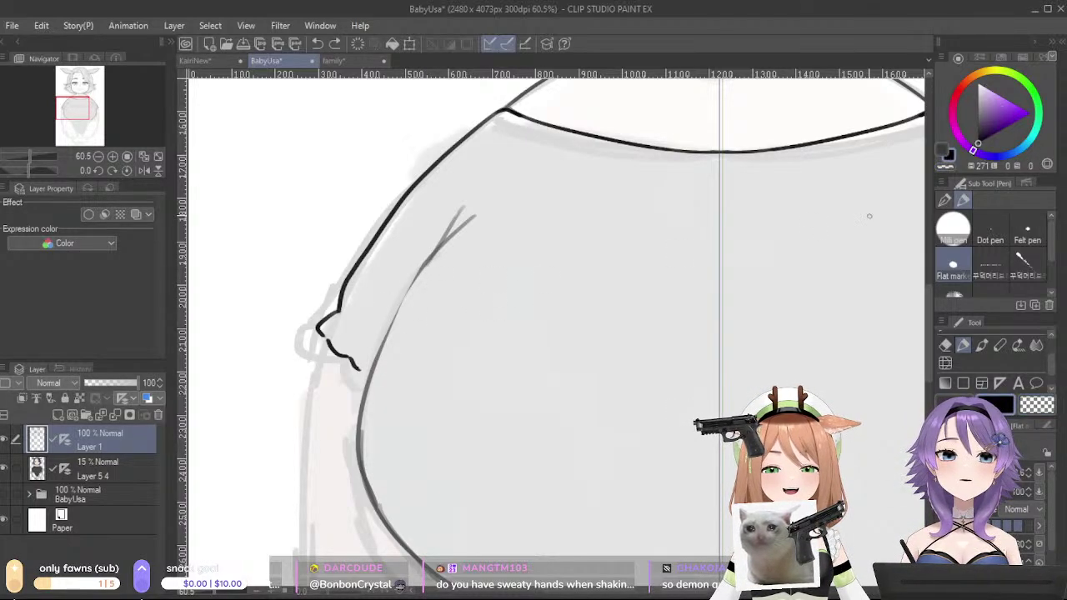
{"action": "left_click_drag", "start_coordinate": [435, 254], "coordinate": [365, 387]}
{"action": "key", "text": "ctrl+z"}
{"action": "key", "text": "ctrl+z"}
- Draw the outer arm line from the sleeve cuff straight down along the sketched forearm
{"action": "left_click_drag", "start_coordinate": [412, 487], "coordinate": [415, 339]}
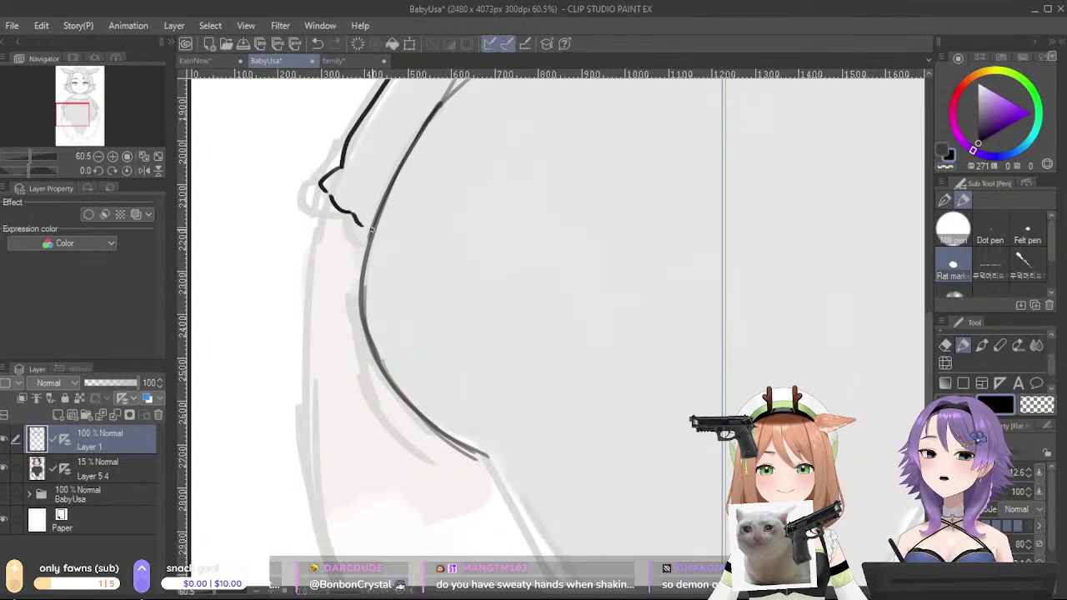
{"action": "mouse_move", "coordinate": [331, 203]}
{"action": "left_mouse_down"}
{"action": "mouse_move", "coordinate": [316, 392]}
{"action": "mouse_move", "coordinate": [317, 270]}
{"action": "mouse_move", "coordinate": [308, 388]}
{"action": "left_mouse_up"}
{"action": "key", "text": "ctrl+z"}
{"action": "left_click_drag", "start_coordinate": [343, 448], "coordinate": [329, 278]}
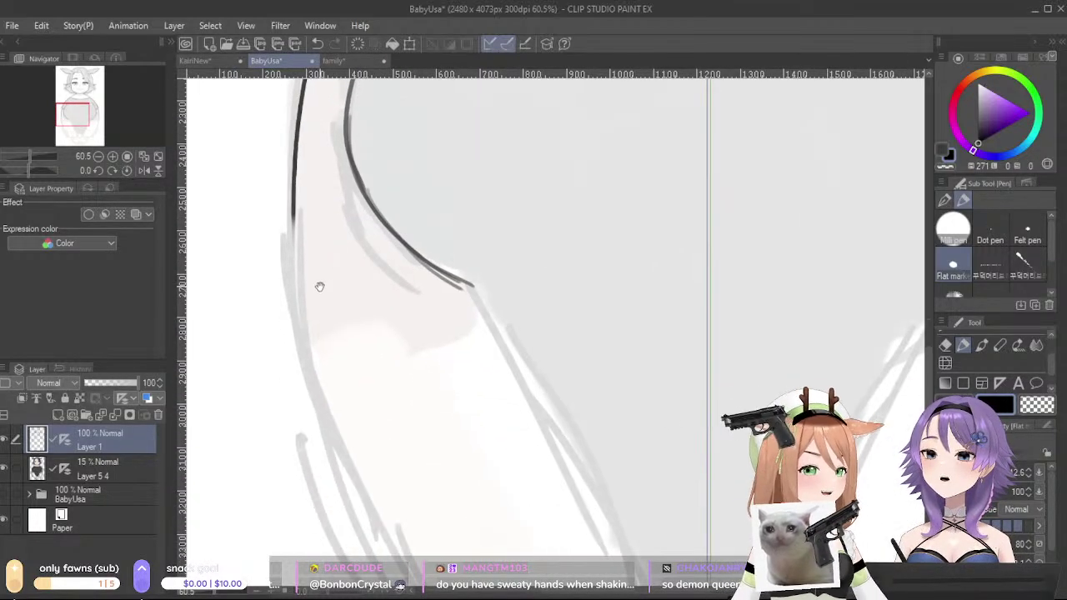
- Extend the outer arm line down along the sketched forearm in one smooth stroke, undoing unsuitable tries
{"action": "left_click_drag", "start_coordinate": [294, 187], "coordinate": [369, 545]}
{"action": "key", "text": "ctrl+z"}
{"action": "key", "text": "ctrl+z"}
{"action": "mouse_move", "coordinate": [292, 215]}
{"action": "left_mouse_down"}
{"action": "mouse_move", "coordinate": [363, 522]}
{"action": "mouse_move", "coordinate": [310, 334]}
{"action": "mouse_move", "coordinate": [396, 583]}
{"action": "left_mouse_up"}
{"action": "key", "text": "ctrl+z"}
{"action": "key", "text": "ctrl+z"}
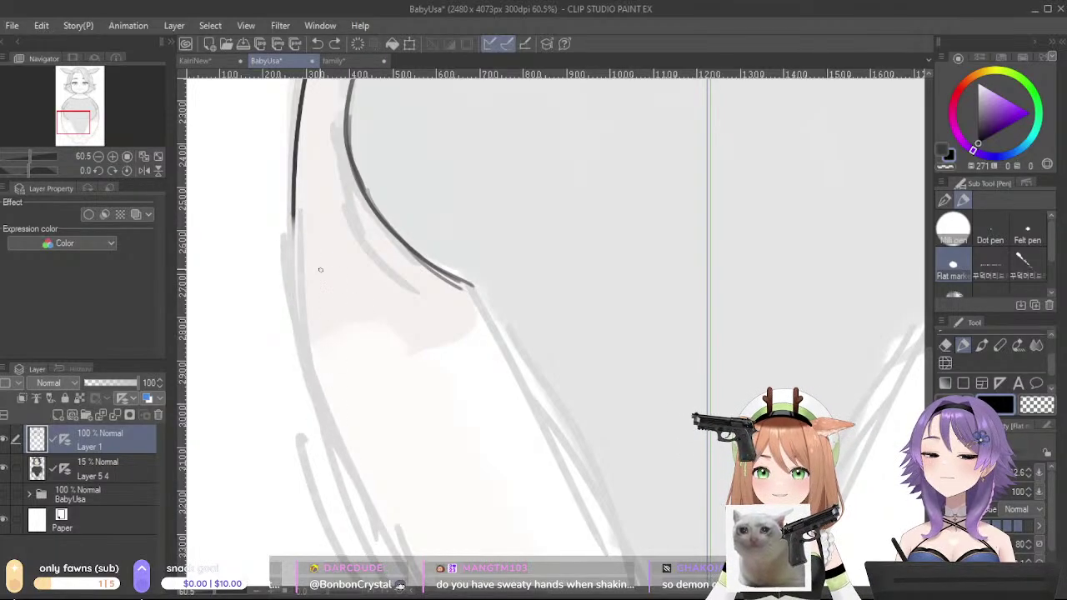
{"action": "left_click_drag", "start_coordinate": [294, 208], "coordinate": [415, 588]}
- Draw the inner forearm line from the torso's lower corner down toward the wrist, redoing it until it follows the sketch
{"action": "left_click_drag", "start_coordinate": [370, 403], "coordinate": [296, 243]}
{"action": "key", "text": "ctrl+z"}
{"action": "mouse_move", "coordinate": [392, 123]}
{"action": "left_mouse_down"}
{"action": "mouse_move", "coordinate": [467, 243]}
{"action": "mouse_move", "coordinate": [416, 157]}
{"action": "mouse_move", "coordinate": [507, 410]}
{"action": "mouse_move", "coordinate": [475, 285]}
{"action": "mouse_move", "coordinate": [546, 483]}
{"action": "left_mouse_up"}
{"action": "key", "text": "ctrl+z"}
{"action": "key", "text": "ctrl+z"}
{"action": "left_click_drag", "start_coordinate": [392, 123], "coordinate": [546, 483]}
{"action": "key", "text": "ctrl+z"}
{"action": "left_click_drag", "start_coordinate": [392, 123], "coordinate": [409, 143]}
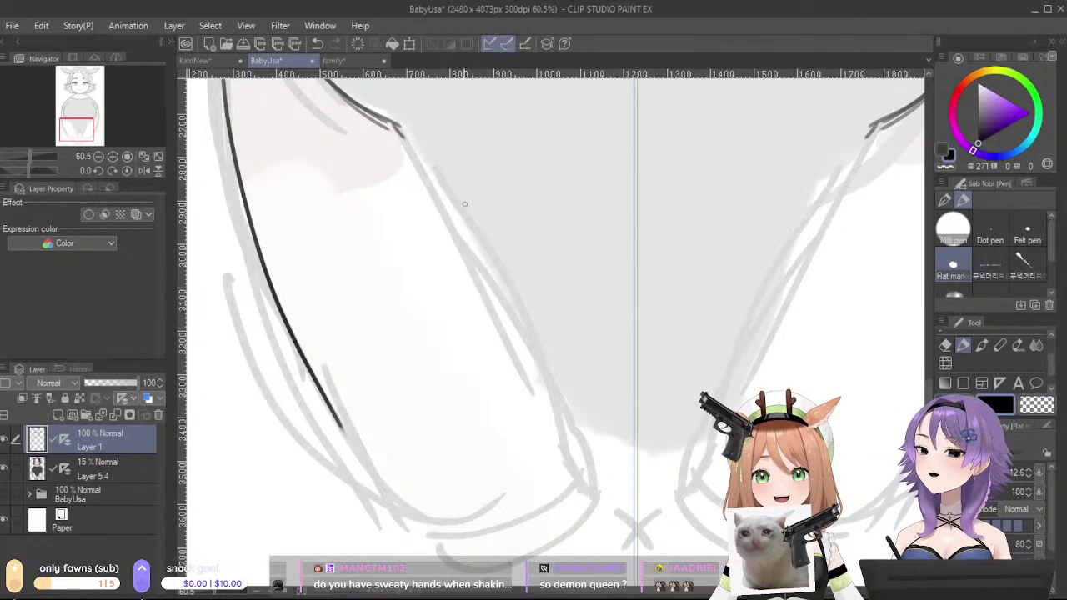
{"action": "key", "text": "ctrl+z"}
{"action": "mouse_move", "coordinate": [385, 116]}
{"action": "left_mouse_down"}
{"action": "mouse_move", "coordinate": [406, 131]}
{"action": "mouse_move", "coordinate": [448, 229]}
{"action": "left_mouse_up"}
{"action": "key", "text": "ctrl+z"}
{"action": "mouse_move", "coordinate": [392, 123]}
{"action": "left_mouse_down"}
{"action": "mouse_move", "coordinate": [510, 340]}
{"action": "mouse_move", "coordinate": [546, 450]}
{"action": "mouse_move", "coordinate": [498, 364]}
{"action": "left_mouse_up"}
- Continue the outer forearm line in a curve around the underside of the clasped hands to the centre line
{"action": "left_click_drag", "start_coordinate": [261, 283], "coordinate": [415, 497]}
{"action": "key", "text": "ctrl+z"}
{"action": "key", "text": "ctrl+z"}
{"action": "key", "text": "ctrl+y"}
{"action": "key", "text": "ctrl+z"}
{"action": "mouse_move", "coordinate": [273, 318]}
{"action": "left_mouse_down"}
{"action": "mouse_move", "coordinate": [489, 553]}
{"action": "mouse_move", "coordinate": [567, 566]}
{"action": "left_mouse_up"}
{"action": "key", "text": "ctrl+z"}
{"action": "key", "text": "ctrl+z"}
{"action": "left_click_drag", "start_coordinate": [440, 520], "coordinate": [567, 563]}
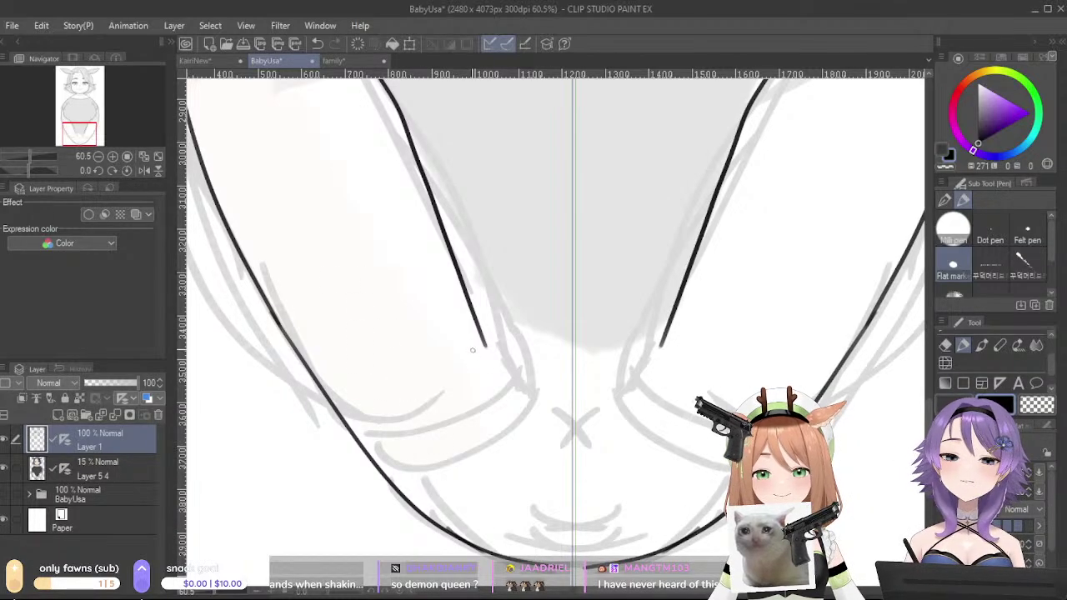
- Draw the upper edge of the hands as a diagonal line from the end of the inner forearm line to the centre cross
{"action": "key", "text": "ctrl+z"}
{"action": "mouse_move", "coordinate": [485, 345]}
{"action": "left_mouse_down"}
{"action": "mouse_move", "coordinate": [546, 398]}
{"action": "mouse_move", "coordinate": [545, 377]}
{"action": "left_mouse_up"}
{"action": "key", "text": "ctrl+z"}
{"action": "left_click_drag", "start_coordinate": [485, 344], "coordinate": [573, 408]}
{"action": "key", "text": "ctrl+z"}
{"action": "left_click_drag", "start_coordinate": [486, 346], "coordinate": [566, 412]}
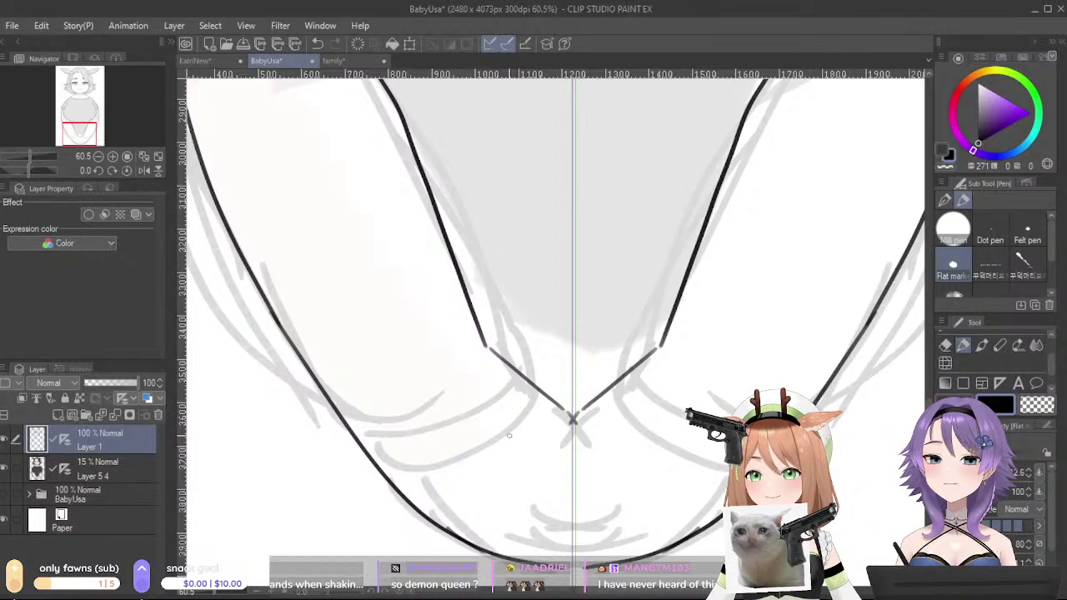
- Turn off the layer's symmetry ruler and draw the overlapping fingers of the clasped hands below the centre cross
{"action": "left_click_drag", "start_coordinate": [500, 490], "coordinate": [573, 533]}
{"action": "key", "text": "ctrl+z"}
{"action": "left_click_drag", "start_coordinate": [515, 516], "coordinate": [573, 534]}
{"action": "key", "text": "ctrl+z"}
{"action": "left_click", "coordinate": [123, 399]}
{"action": "mouse_move", "coordinate": [510, 511]}
{"action": "left_mouse_down"}
{"action": "mouse_move", "coordinate": [623, 521]}
{"action": "mouse_move", "coordinate": [525, 515]}
{"action": "mouse_move", "coordinate": [616, 524]}
{"action": "mouse_move", "coordinate": [621, 507]}
{"action": "mouse_move", "coordinate": [565, 489]}
{"action": "left_mouse_up"}
{"action": "key", "text": "ctrl+z"}
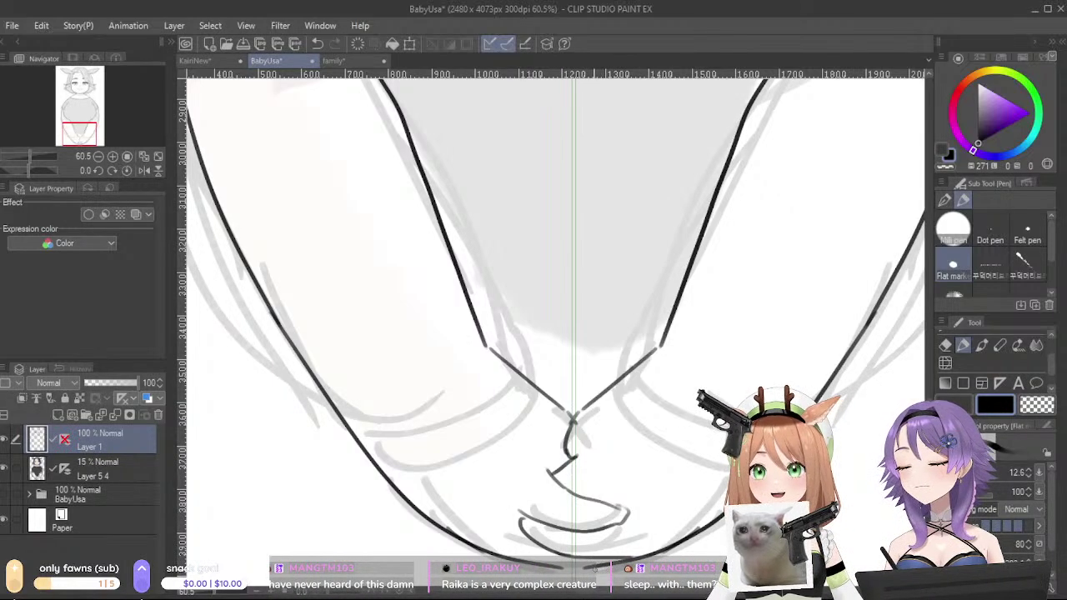
- Clean the bottom edge of the clasped hands with the transparent colour, then redraw that curve in the dark line colour
{"action": "key", "text": "c"}
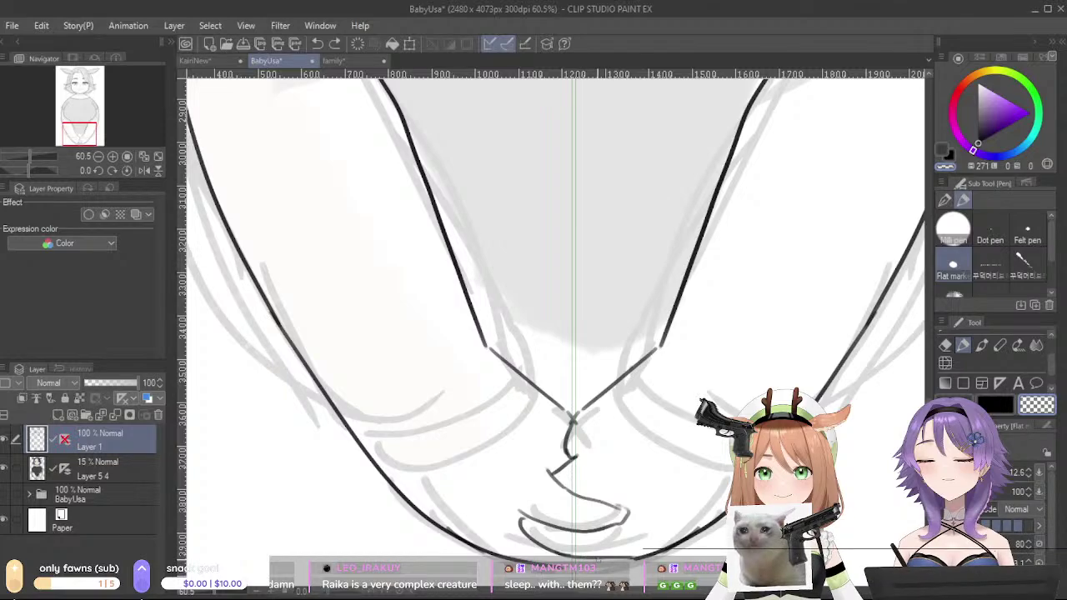
{"action": "left_click", "coordinate": [579, 411], "text": "alt"}
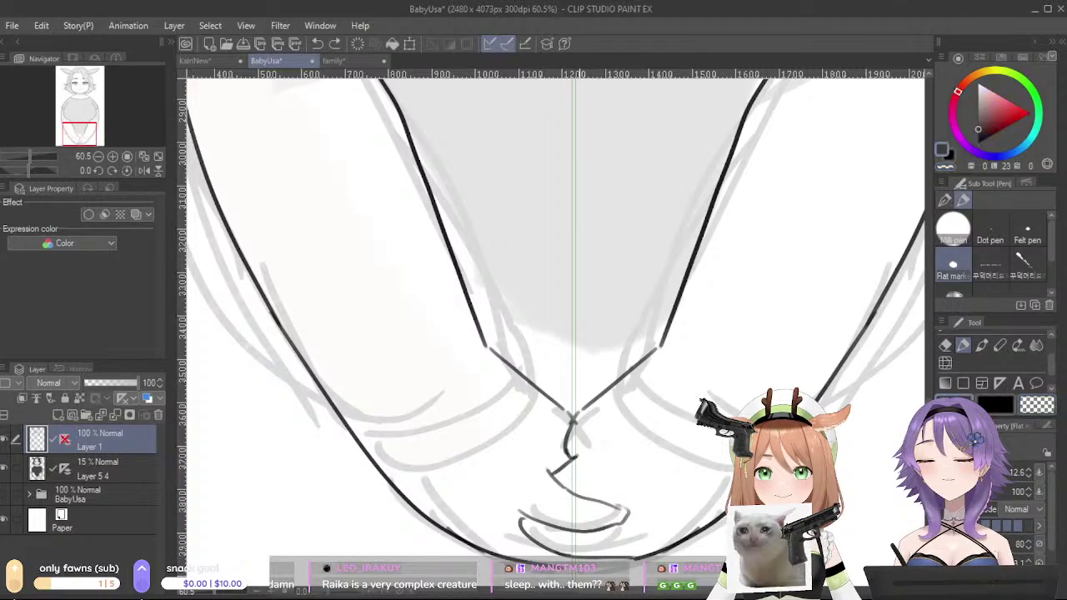
{"action": "key", "text": "c"}
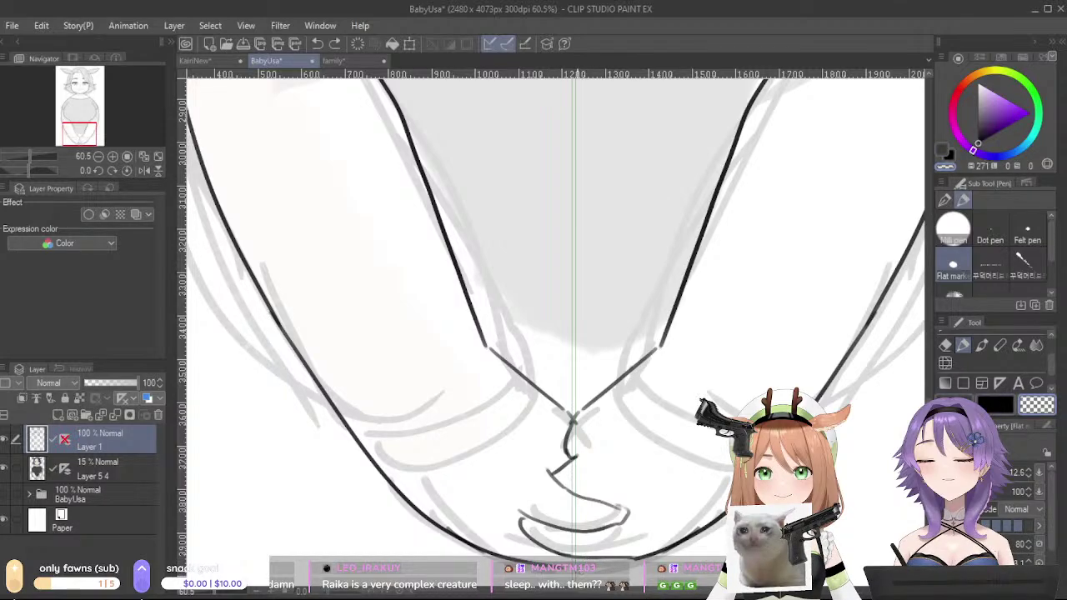
{"action": "key", "text": "c"}
{"action": "left_click_drag", "start_coordinate": [634, 562], "coordinate": [565, 573]}
{"action": "key", "text": "ctrl+z"}
{"action": "key", "text": "ctrl+z"}
{"action": "left_click_drag", "start_coordinate": [637, 562], "coordinate": [563, 571]}
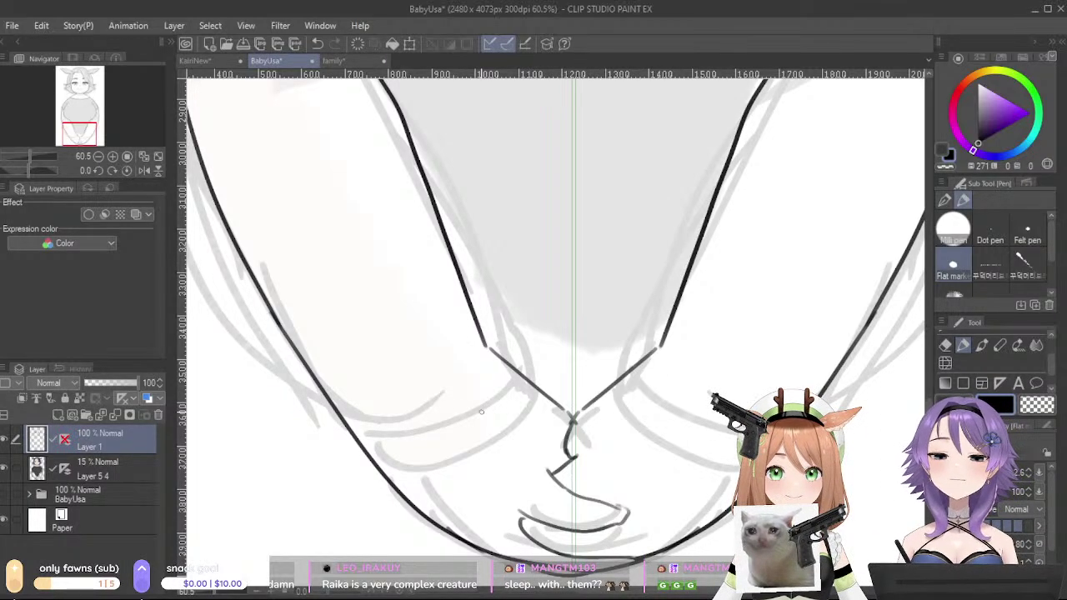
- Try to draw the shirt's side edge hanging outside the forearm with the symmetry ruler still off
{"action": "scroll", "coordinate": [481, 411], "scroll_direction": "down", "scroll_amount": 7}
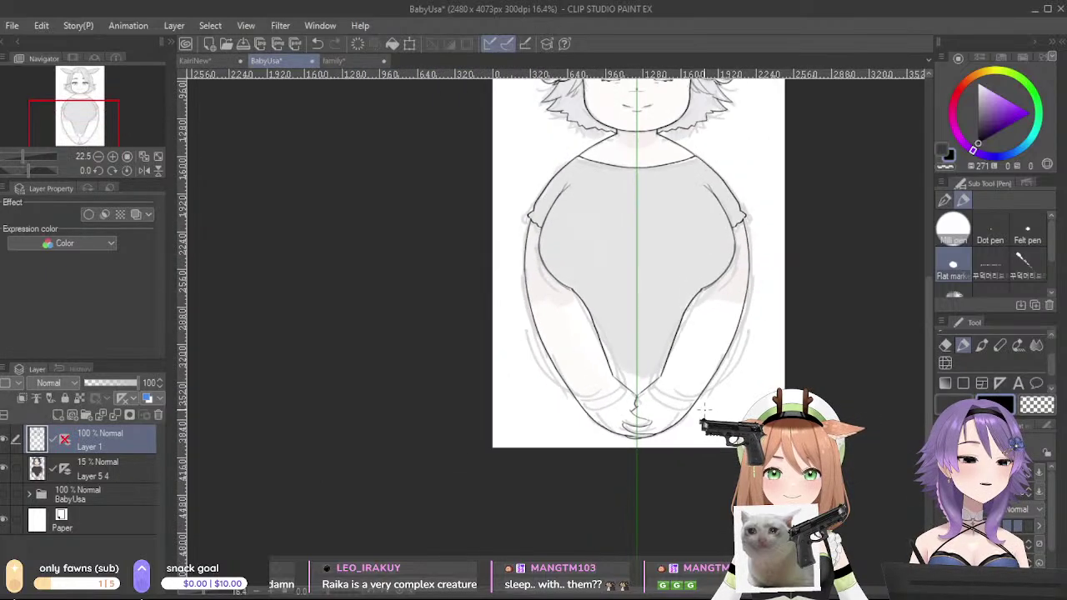
{"action": "scroll", "coordinate": [592, 396], "scroll_direction": "down", "scroll_amount": 4}
{"action": "left_click_drag", "start_coordinate": [655, 393], "coordinate": [647, 455]}
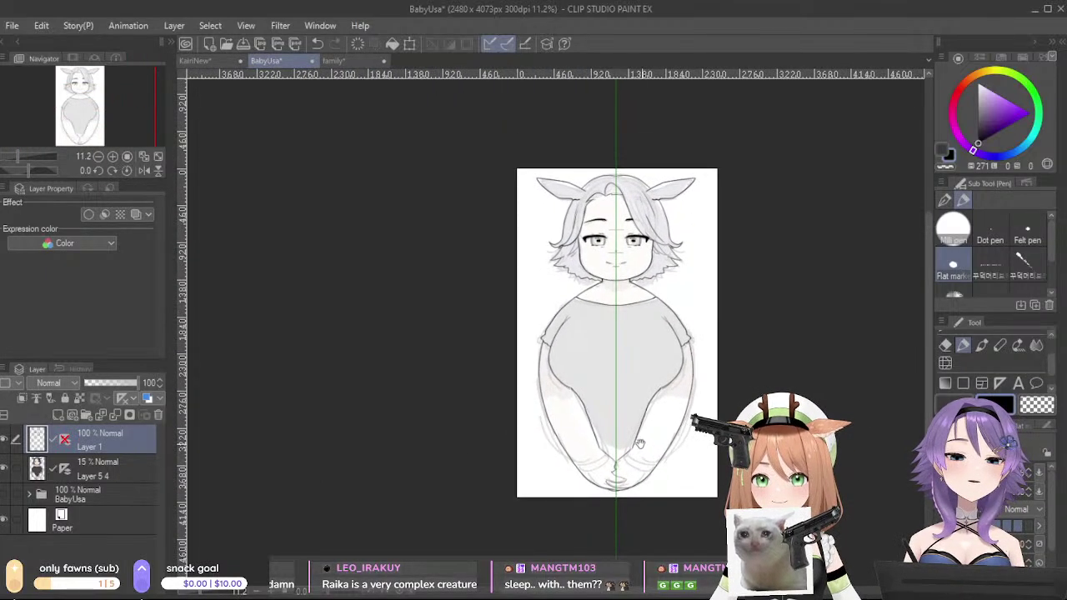
{"action": "scroll", "coordinate": [634, 436], "scroll_direction": "up", "scroll_amount": 1}
{"action": "scroll", "coordinate": [632, 435], "scroll_direction": "up", "scroll_amount": 5}
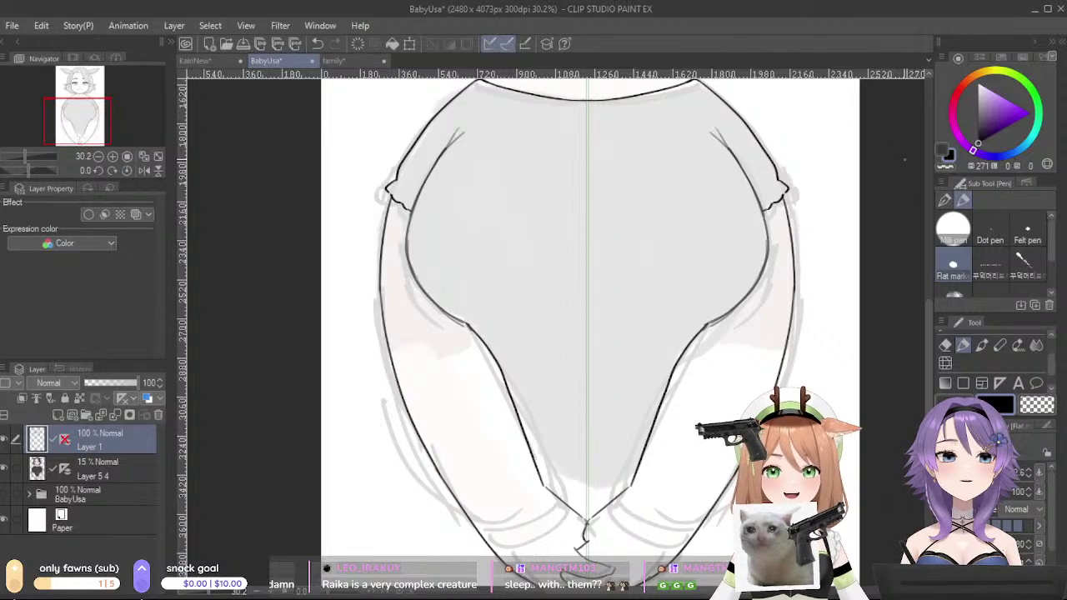
{"action": "left_click_drag", "start_coordinate": [396, 377], "coordinate": [400, 449]}
{"action": "key", "text": "ctrl+z"}
{"action": "left_click_drag", "start_coordinate": [394, 370], "coordinate": [383, 432]}
{"action": "key", "text": "ctrl+z"}
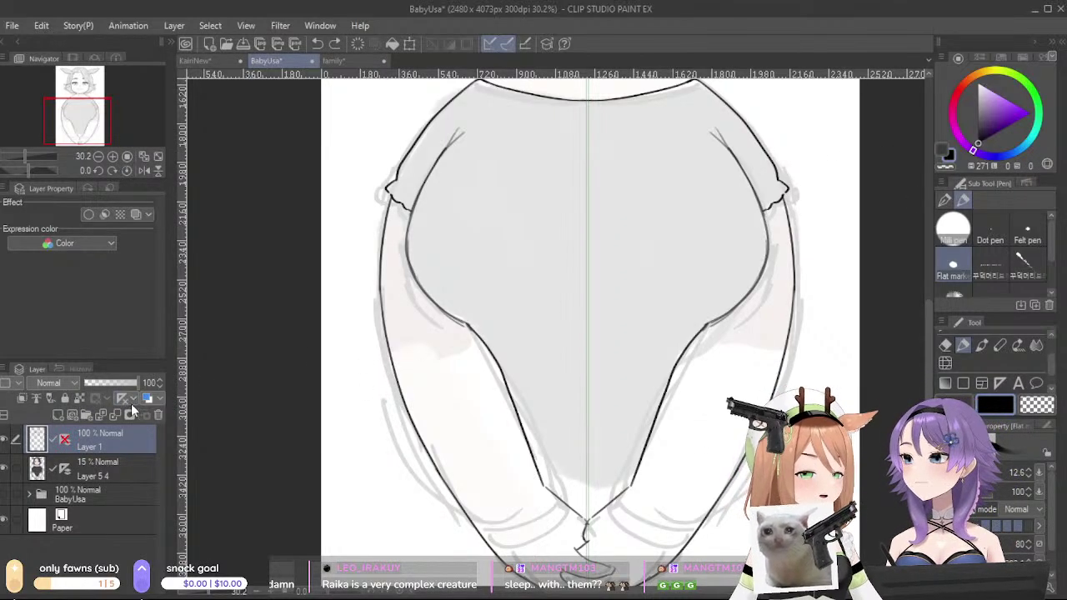
- Turn the symmetry ruler back on and try a nearly straight shirt side edge downward from the outer forearm line
{"action": "left_click", "coordinate": [144, 424]}
{"action": "left_click_drag", "start_coordinate": [394, 357], "coordinate": [386, 447]}
{"action": "key", "text": "ctrl+z"}
{"action": "left_click_drag", "start_coordinate": [391, 352], "coordinate": [386, 432]}
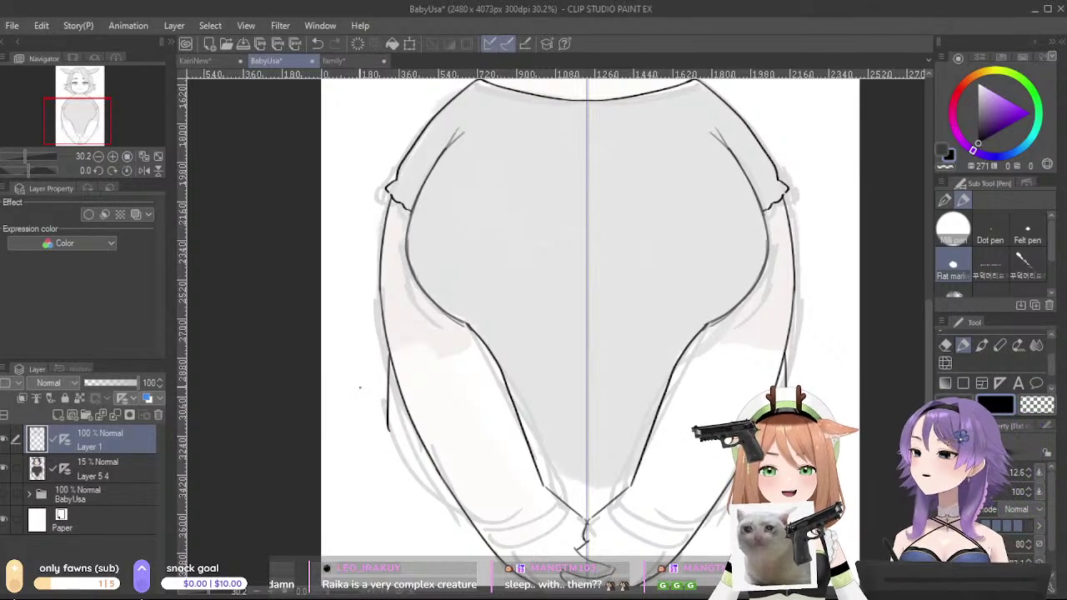
{"action": "key", "text": "ctrl+z"}
{"action": "key", "text": "ctrl+y"}
{"action": "key", "text": "ctrl+z"}
{"action": "left_click_drag", "start_coordinate": [388, 354], "coordinate": [387, 438]}
{"action": "key", "text": "ctrl+z"}
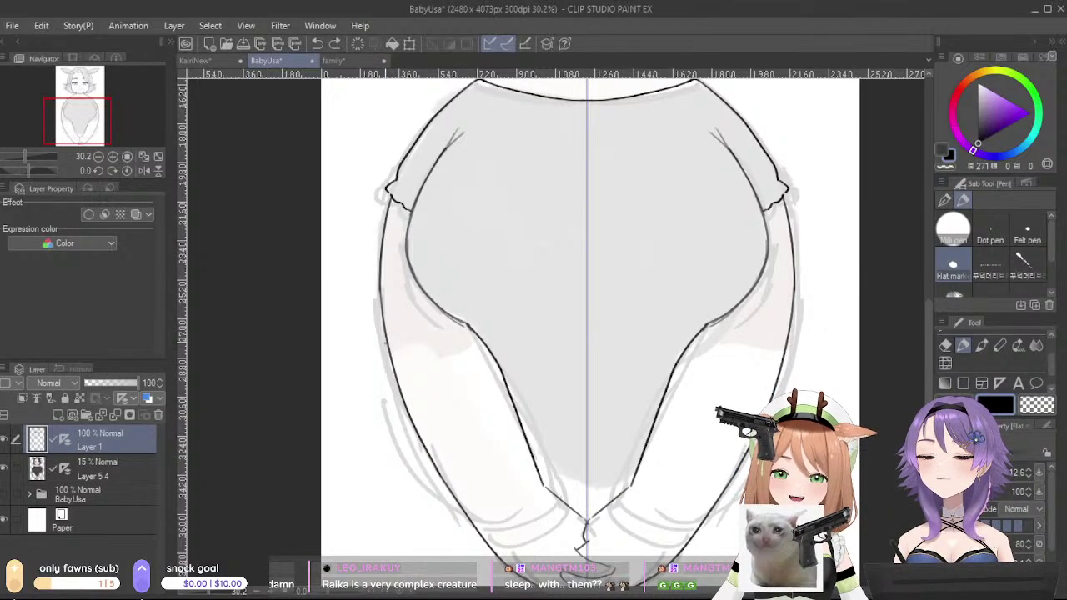
- Try a shirt side edge that flares outward from the forearm and ends in a wavy hem corner
{"action": "left_click_drag", "start_coordinate": [384, 342], "coordinate": [391, 446]}
{"action": "key", "text": "ctrl+z"}
{"action": "left_click_drag", "start_coordinate": [389, 345], "coordinate": [381, 425]}
{"action": "key", "text": "ctrl+z"}
{"action": "left_click_drag", "start_coordinate": [387, 347], "coordinate": [379, 429]}
{"action": "key", "text": "ctrl+z"}
{"action": "left_click_drag", "start_coordinate": [375, 389], "coordinate": [376, 433]}
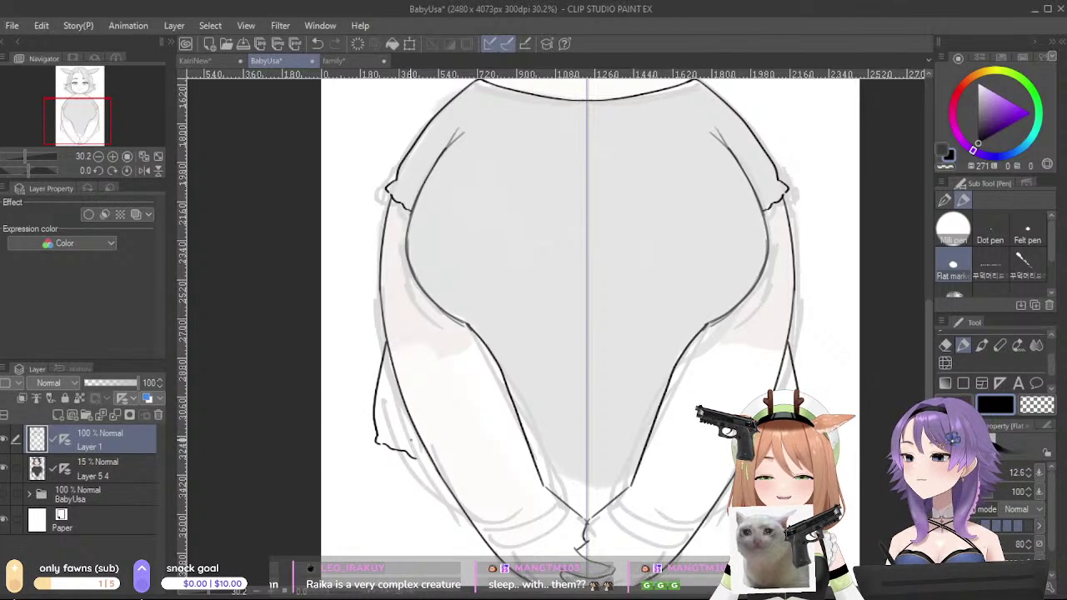
{"action": "key", "text": "ctrl+z"}
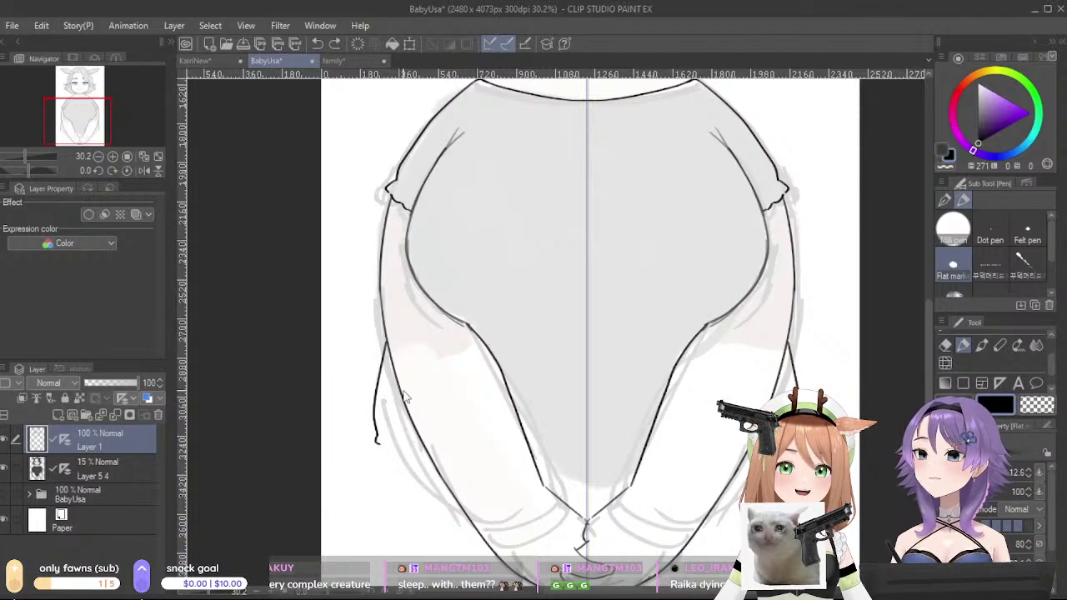
{"action": "key", "text": "ctrl+z"}
- Draw the shirt's side edge outside the forearm and its wavy hem, continuing the hem between the two forearms
{"action": "left_click_drag", "start_coordinate": [384, 337], "coordinate": [375, 429]}
{"action": "key", "text": "ctrl+z"}
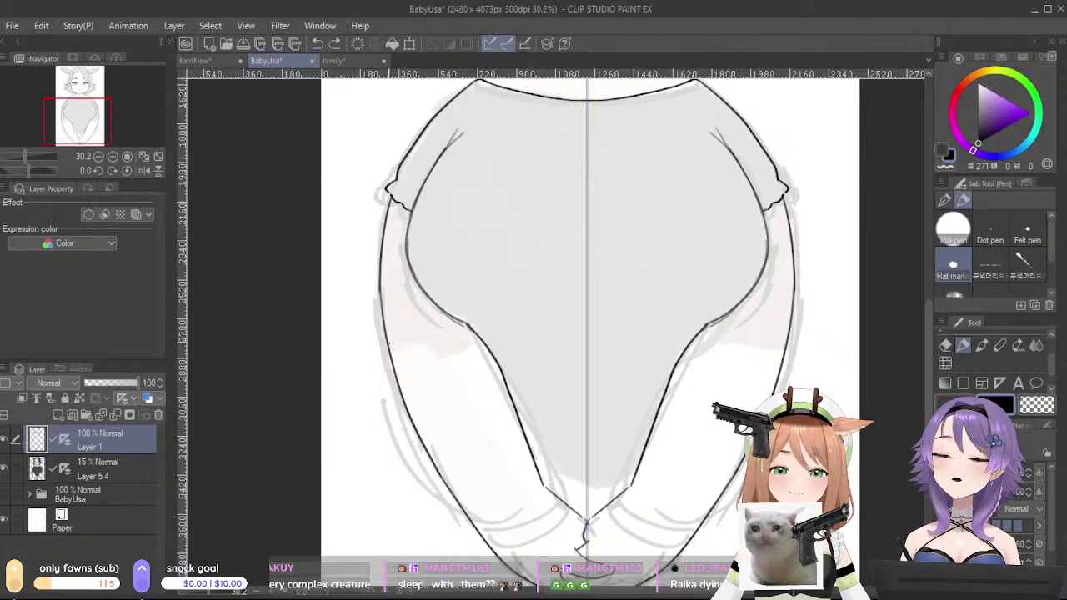
{"action": "left_click_drag", "start_coordinate": [387, 342], "coordinate": [377, 433]}
{"action": "key", "text": "ctrl+z"}
{"action": "left_click_drag", "start_coordinate": [385, 338], "coordinate": [381, 431]}
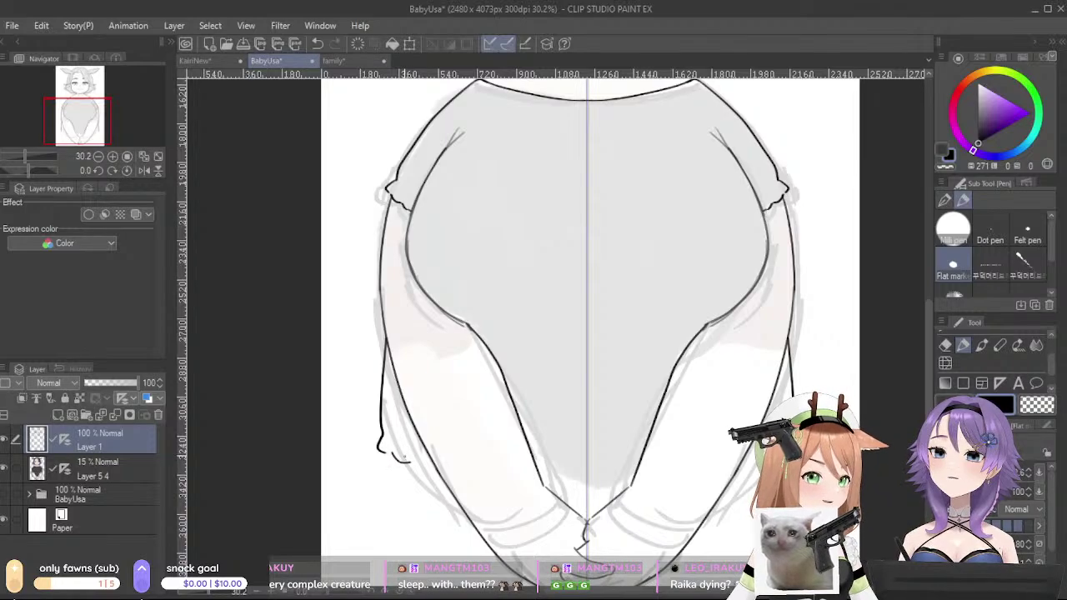
{"action": "key", "text": "ctrl+z"}
{"action": "left_click_drag", "start_coordinate": [394, 453], "coordinate": [433, 460]}
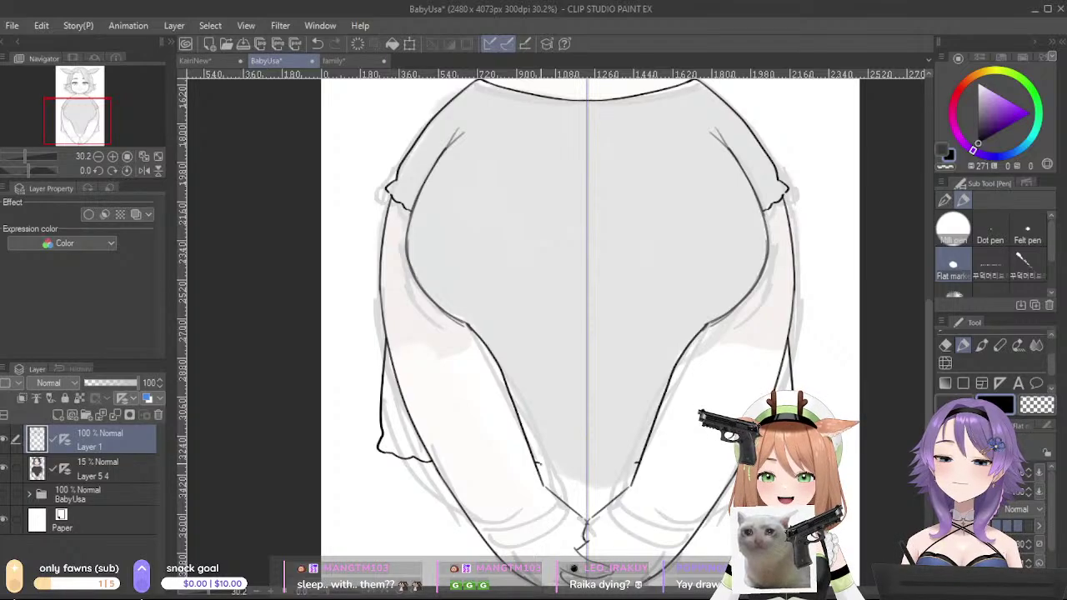
{"action": "left_click_drag", "start_coordinate": [557, 467], "coordinate": [616, 466]}
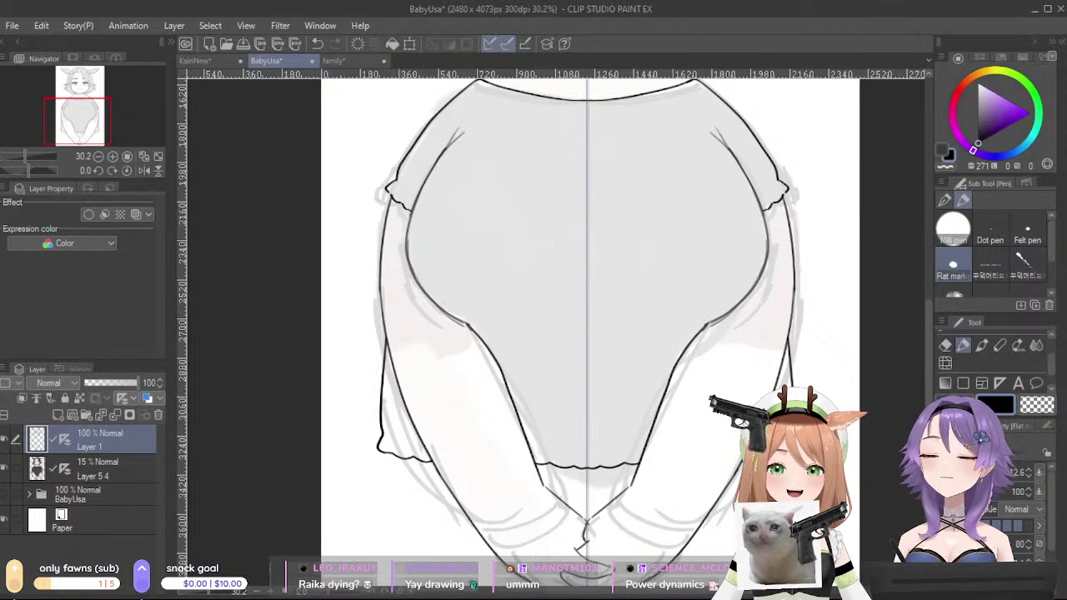
- Hide the sketch layer Layer 5 4 and make Layer 1 the active layer again for work on the face
{"action": "scroll", "coordinate": [409, 136], "scroll_direction": "down", "scroll_amount": 5}
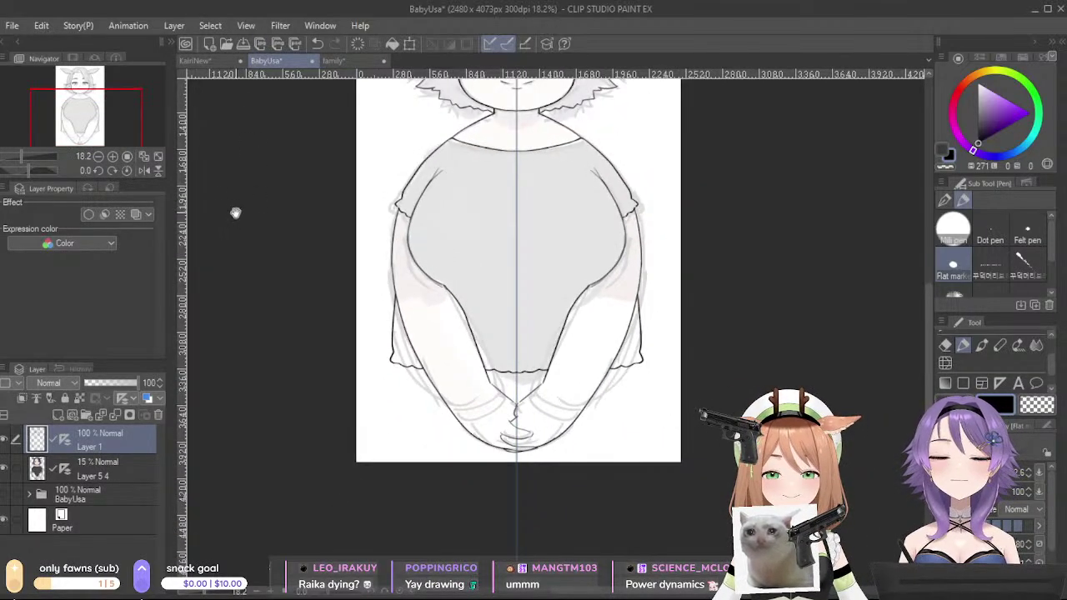
{"action": "left_click_drag", "start_coordinate": [282, 142], "coordinate": [374, 415]}
{"action": "left_click_drag", "start_coordinate": [374, 251], "coordinate": [335, 220]}
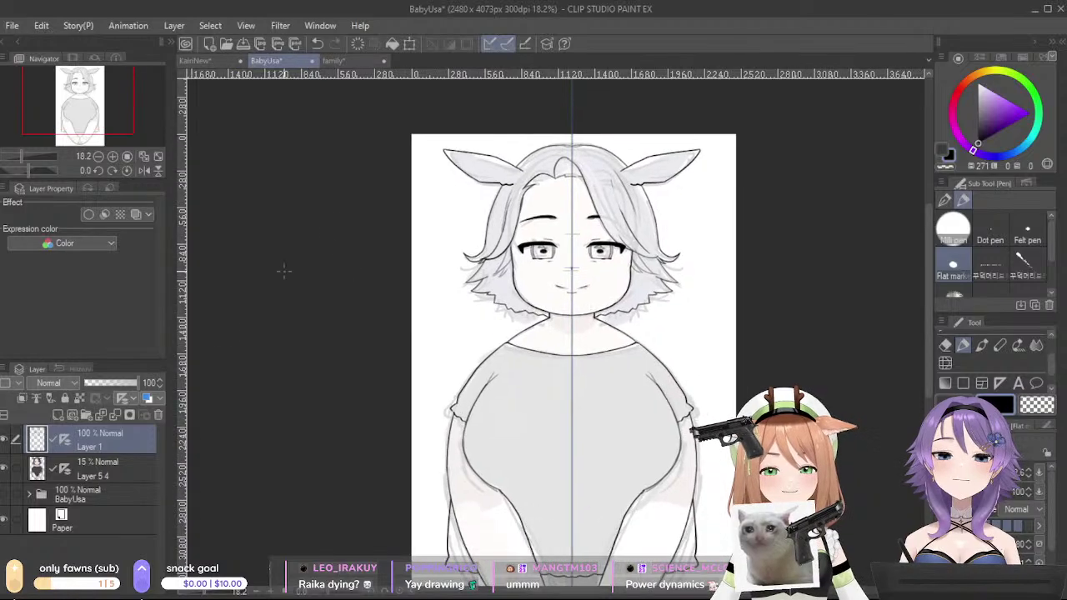
{"action": "left_click", "coordinate": [71, 466]}
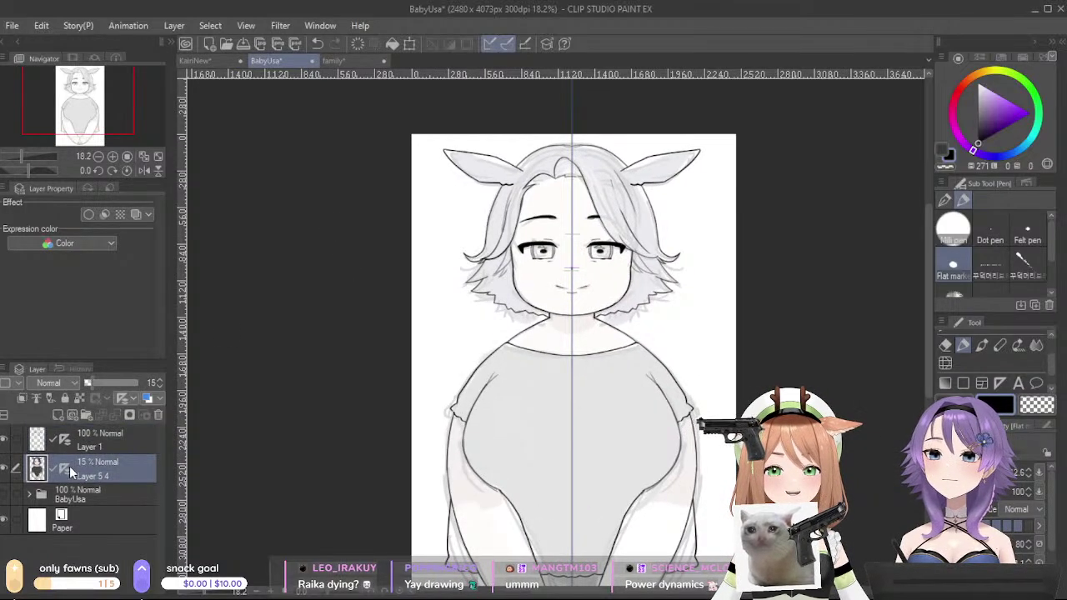
{"action": "scroll", "coordinate": [568, 335], "scroll_direction": "up", "scroll_amount": 2}
{"action": "scroll", "coordinate": [567, 336], "scroll_direction": "up", "scroll_amount": 4}
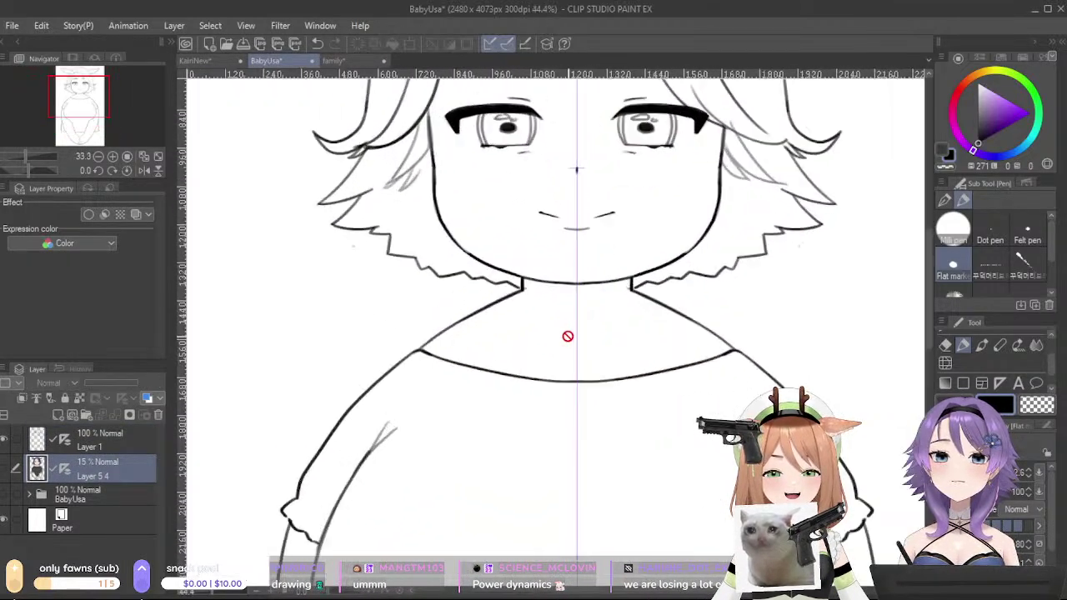
{"action": "left_click_drag", "start_coordinate": [581, 292], "coordinate": [608, 455]}
{"action": "scroll", "coordinate": [607, 455], "scroll_direction": "up", "scroll_amount": 2}
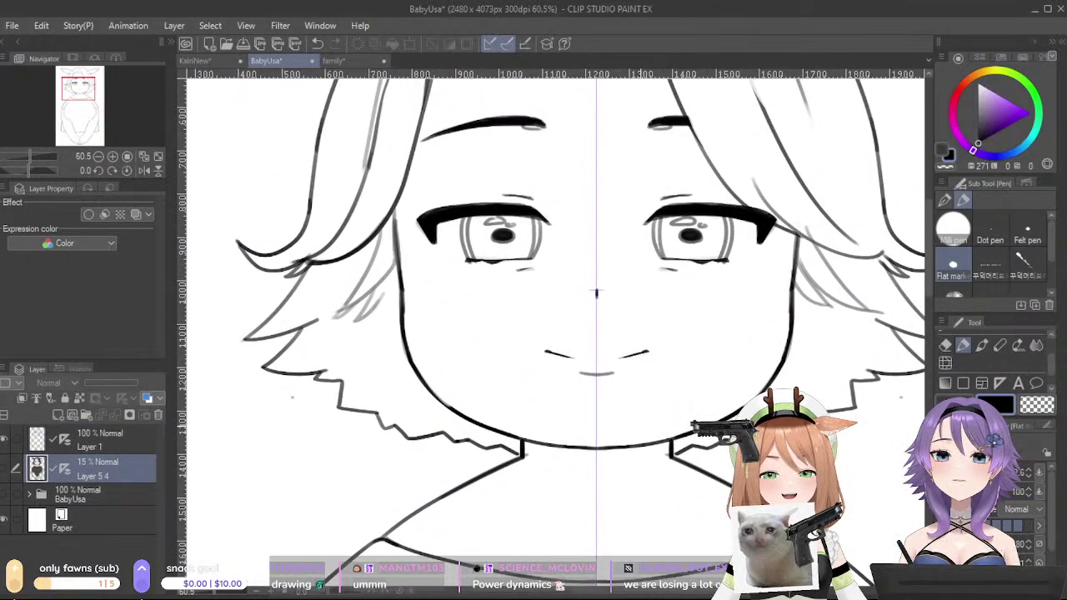
{"action": "left_click", "coordinate": [121, 430]}
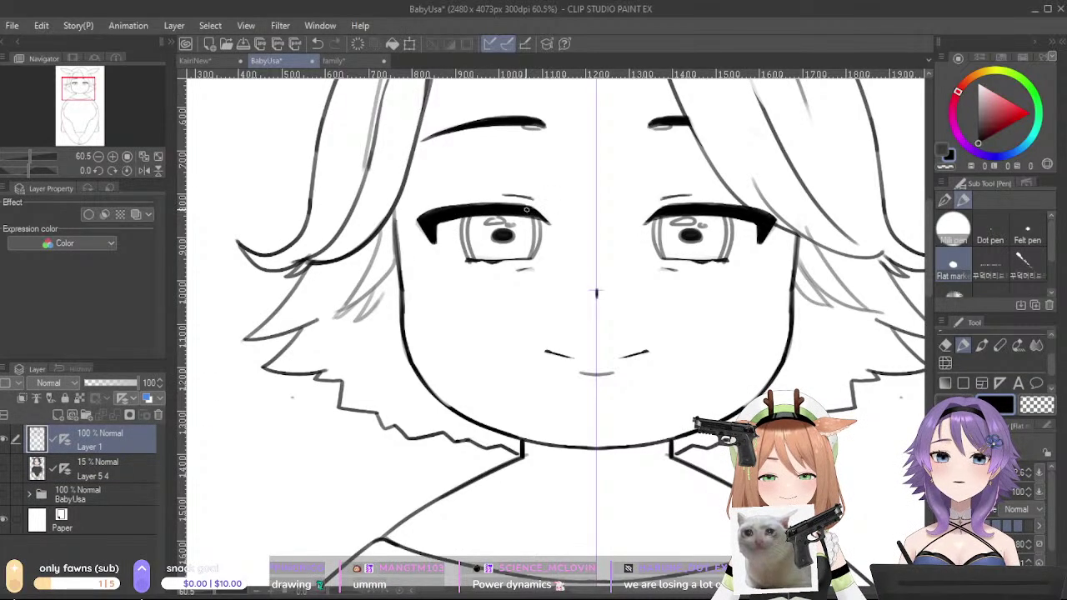
- Pick the black of the upper lashes and redraw the lower eyelid lines thicker with small lash points
{"action": "left_click_drag", "start_coordinate": [525, 209], "coordinate": [535, 208]}
{"action": "key", "text": "c"}
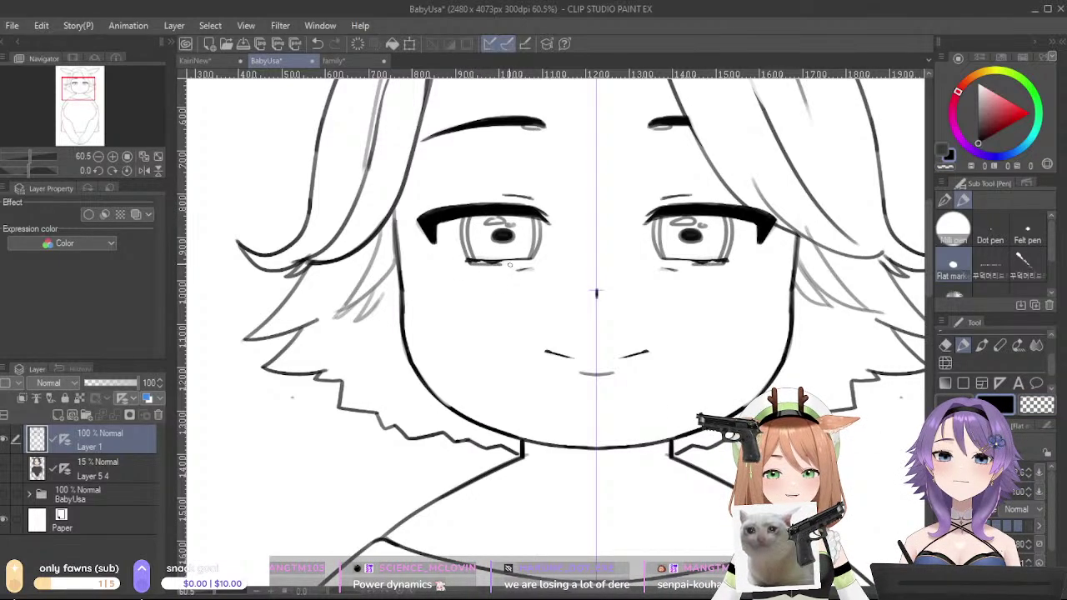
{"action": "key", "text": "ctrl+z"}
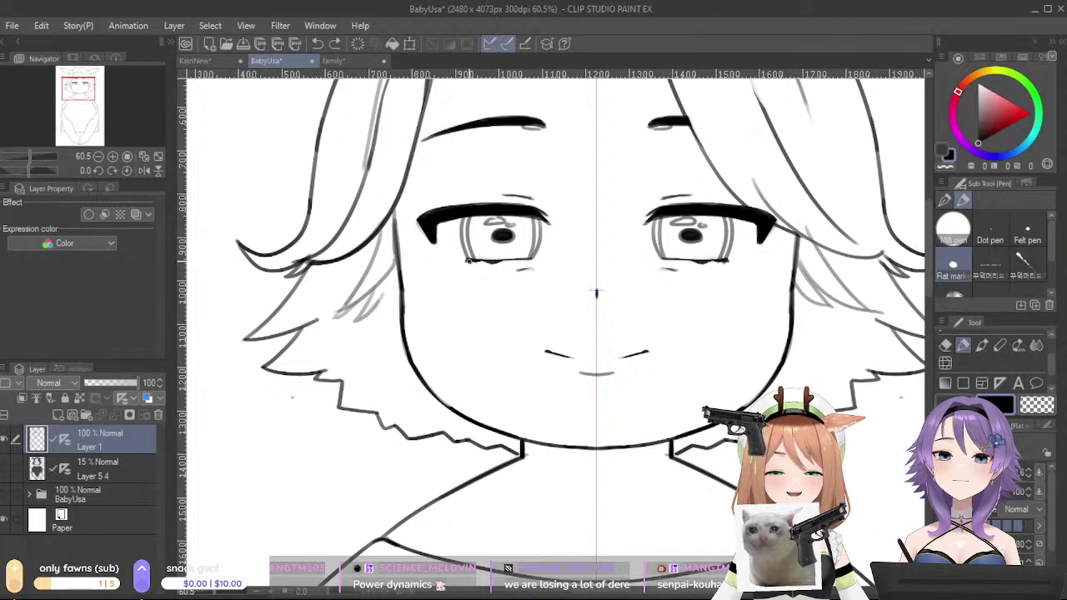
{"action": "key", "text": "ctrl+z"}
{"action": "left_click_drag", "start_coordinate": [471, 260], "coordinate": [525, 262]}
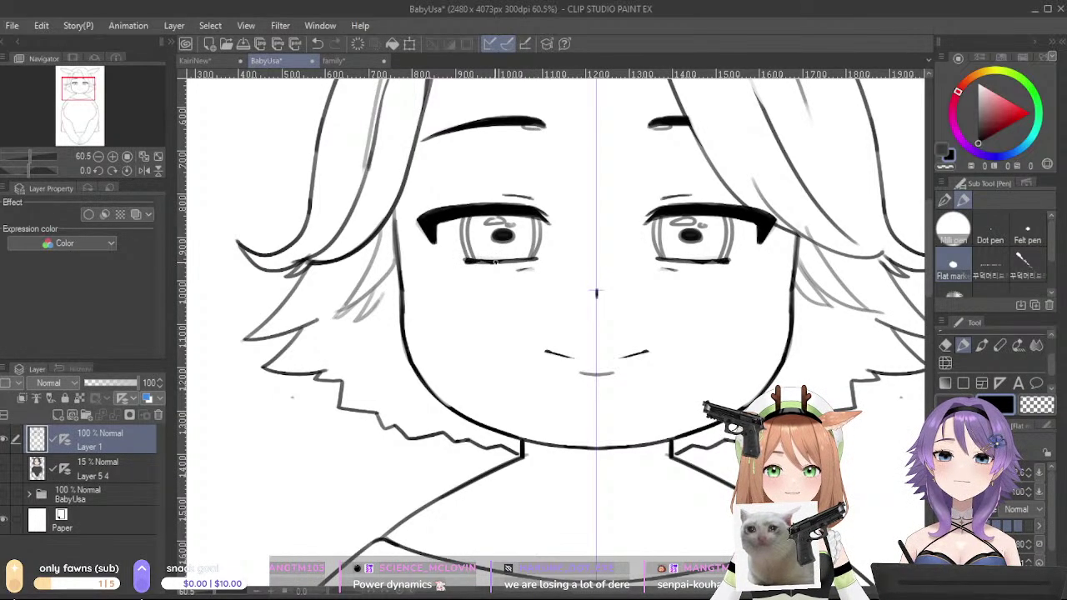
{"action": "key", "text": "ctrl+z"}
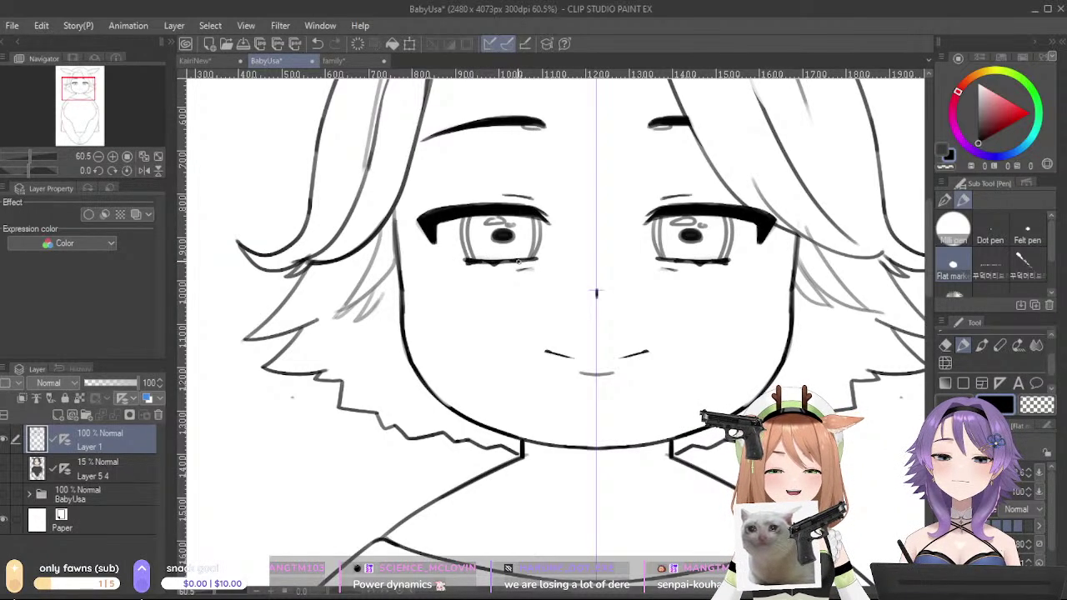
- Turn off the symmetry ruler and draw the jagged hairline across the forehead from the side bang to the parting
{"action": "left_click_drag", "start_coordinate": [739, 156], "coordinate": [788, 367]}
{"action": "mouse_move", "coordinate": [825, 272]}
{"action": "left_mouse_down"}
{"action": "mouse_move", "coordinate": [797, 355]}
{"action": "mouse_move", "coordinate": [797, 263]}
{"action": "left_mouse_up"}
{"action": "mouse_move", "coordinate": [422, 247]}
{"action": "left_mouse_down"}
{"action": "mouse_move", "coordinate": [473, 198]}
{"action": "mouse_move", "coordinate": [512, 183]}
{"action": "left_mouse_up"}
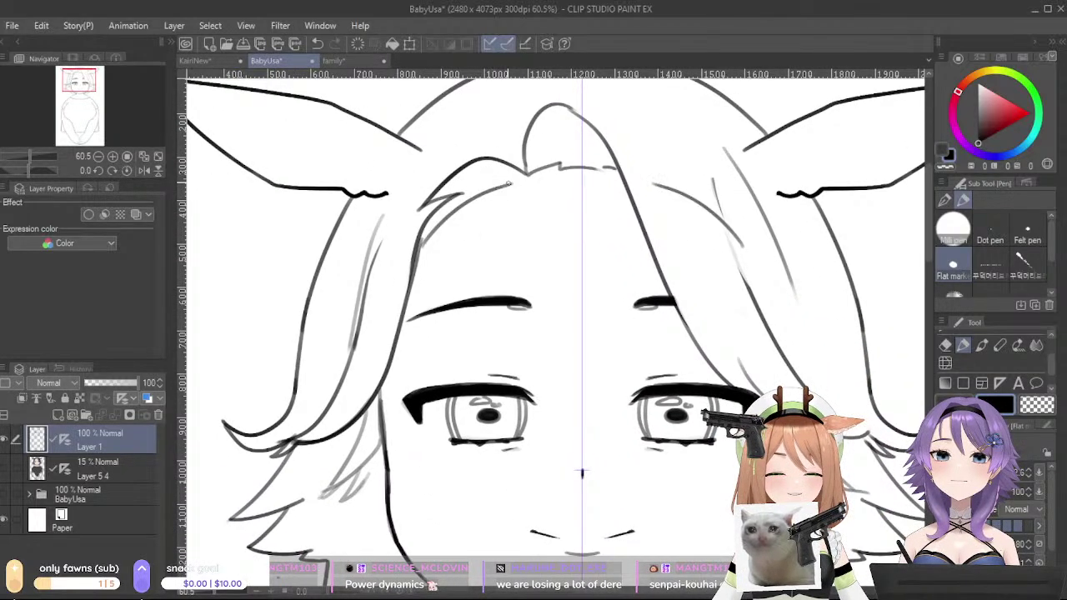
{"action": "key", "text": "ctrl+z"}
{"action": "left_click", "coordinate": [124, 399]}
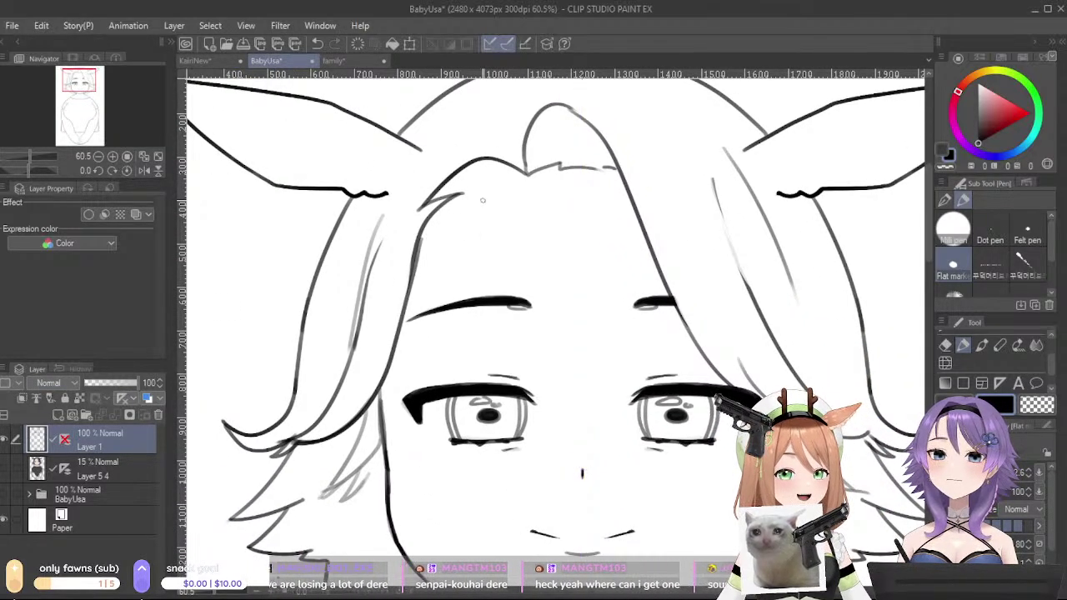
{"action": "mouse_move", "coordinate": [418, 239]}
{"action": "left_mouse_down"}
{"action": "mouse_move", "coordinate": [480, 195]}
{"action": "mouse_move", "coordinate": [534, 182]}
{"action": "mouse_move", "coordinate": [505, 180]}
{"action": "mouse_move", "coordinate": [433, 220]}
{"action": "left_mouse_up"}
{"action": "key", "text": "ctrl+z"}
{"action": "key", "text": "ctrl+z"}
{"action": "key", "text": "ctrl+z"}
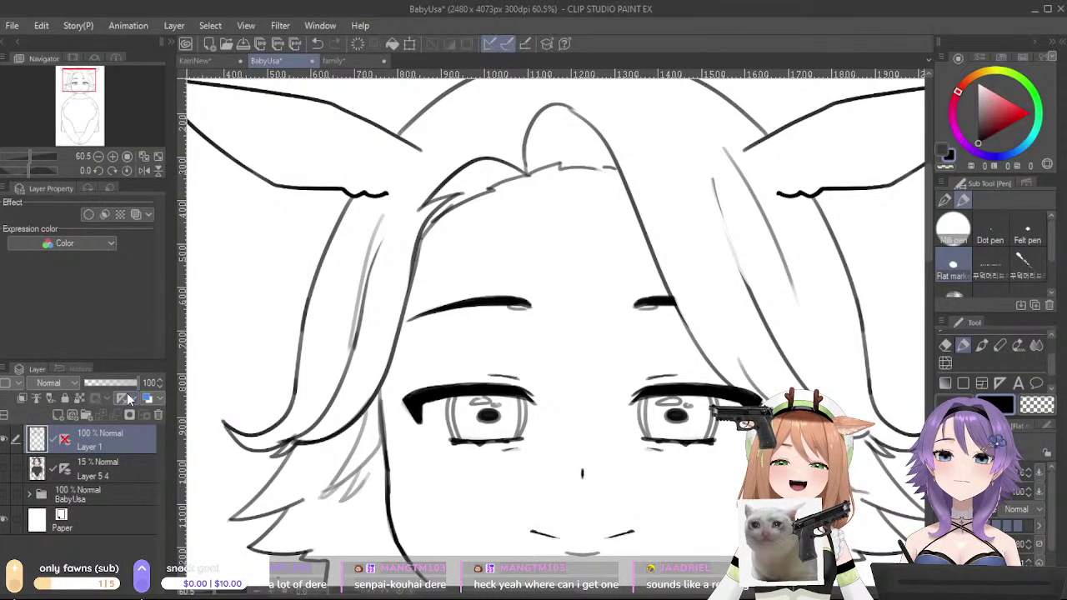
{"action": "left_click", "coordinate": [148, 399]}
{"action": "left_click", "coordinate": [147, 399]}
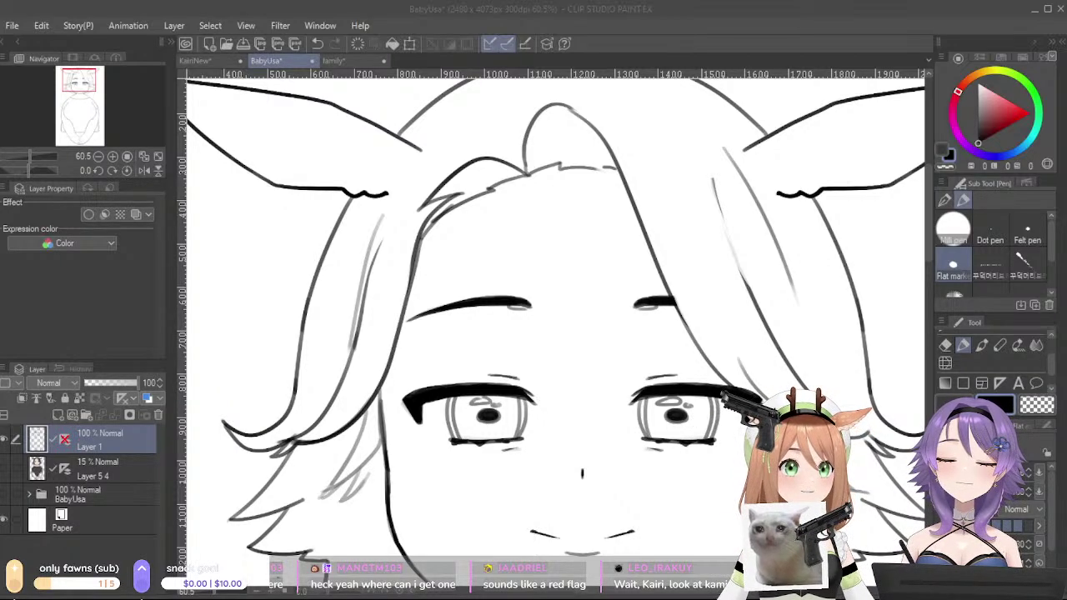
- Erase the old bang edge and jagged strands beside the parting, and start a new curved edge descending from the parting
{"action": "left_click", "coordinate": [412, 596]}
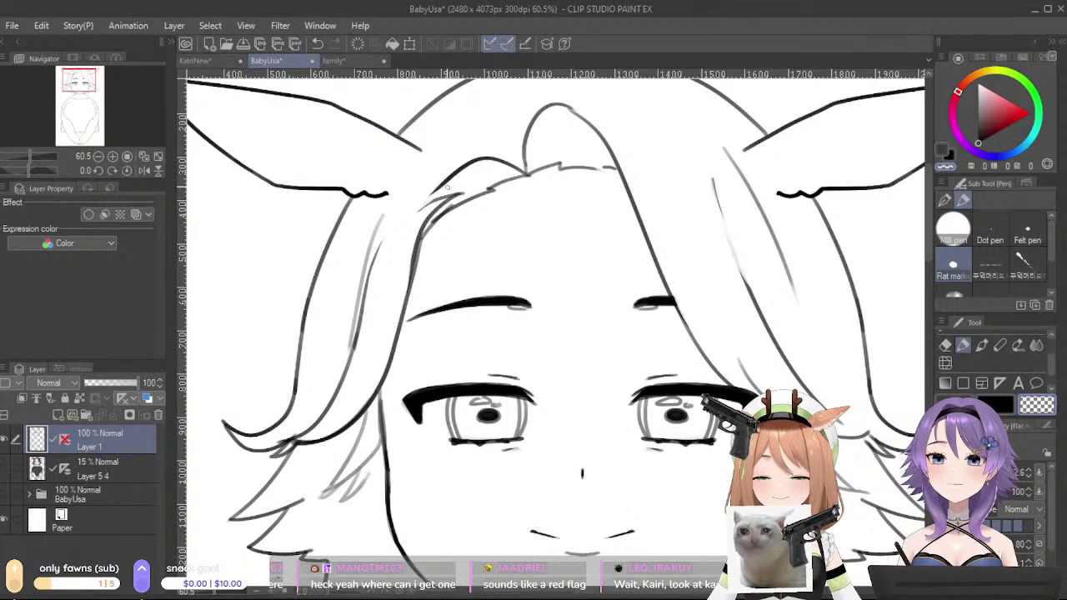
{"action": "mouse_move", "coordinate": [464, 191]}
{"action": "left_mouse_down"}
{"action": "mouse_move", "coordinate": [443, 205]}
{"action": "mouse_move", "coordinate": [470, 164]}
{"action": "left_mouse_up"}
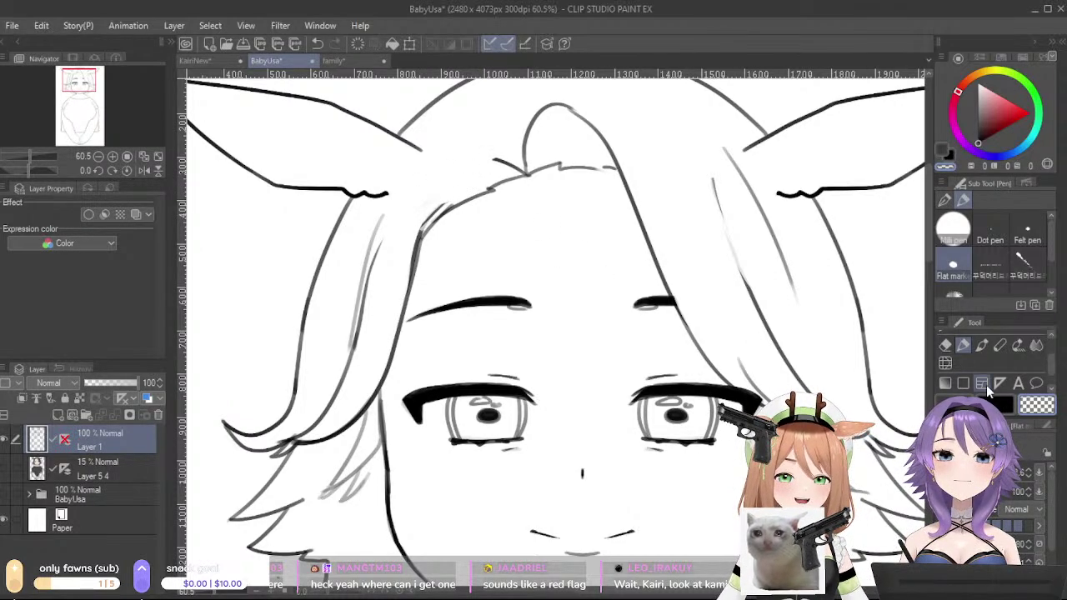
{"action": "mouse_move", "coordinate": [495, 158]}
{"action": "left_mouse_down"}
{"action": "mouse_move", "coordinate": [445, 178]}
{"action": "mouse_move", "coordinate": [429, 206]}
{"action": "left_mouse_up"}
{"action": "key", "text": "ctrl+z"}
{"action": "key", "text": "ctrl+z"}
{"action": "left_click_drag", "start_coordinate": [494, 159], "coordinate": [420, 228]}
{"action": "left_click_drag", "start_coordinate": [462, 174], "coordinate": [420, 229]}
{"action": "key", "text": "ctrl+z"}
- Clean up the new bang edge's lower part and redraw it in black as one smooth curve running into the side bang
{"action": "key", "text": "c"}
{"action": "left_click_drag", "start_coordinate": [451, 180], "coordinate": [421, 228]}
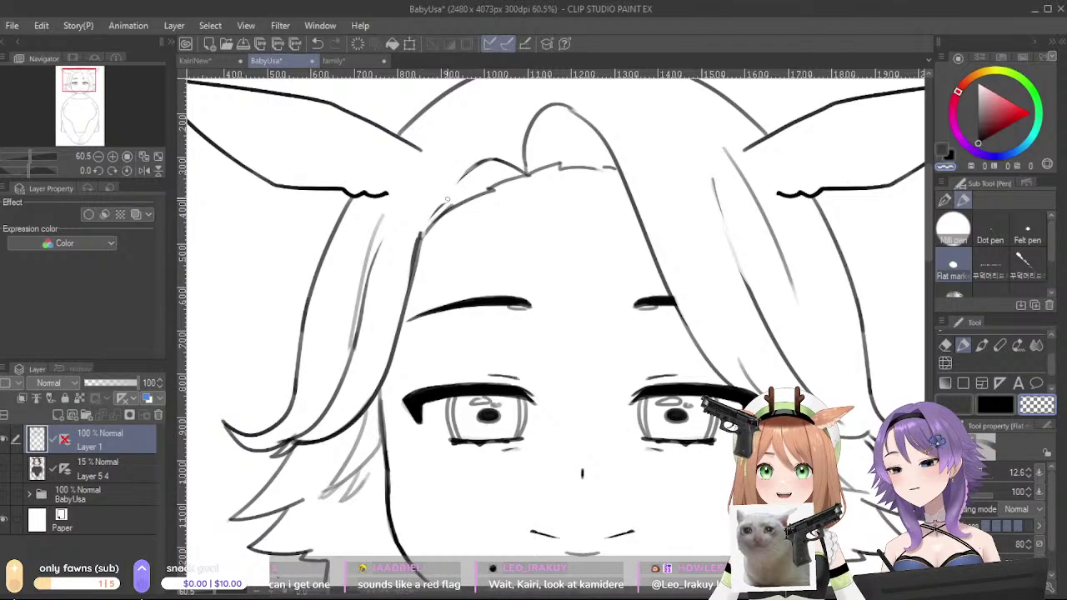
{"action": "key", "text": "ctrl+z"}
{"action": "left_click_drag", "start_coordinate": [454, 190], "coordinate": [425, 224]}
{"action": "left_click", "coordinate": [996, 400]}
{"action": "left_click_drag", "start_coordinate": [477, 165], "coordinate": [407, 257]}
{"action": "key", "text": "ctrl+z"}
{"action": "left_click_drag", "start_coordinate": [458, 181], "coordinate": [412, 258]}
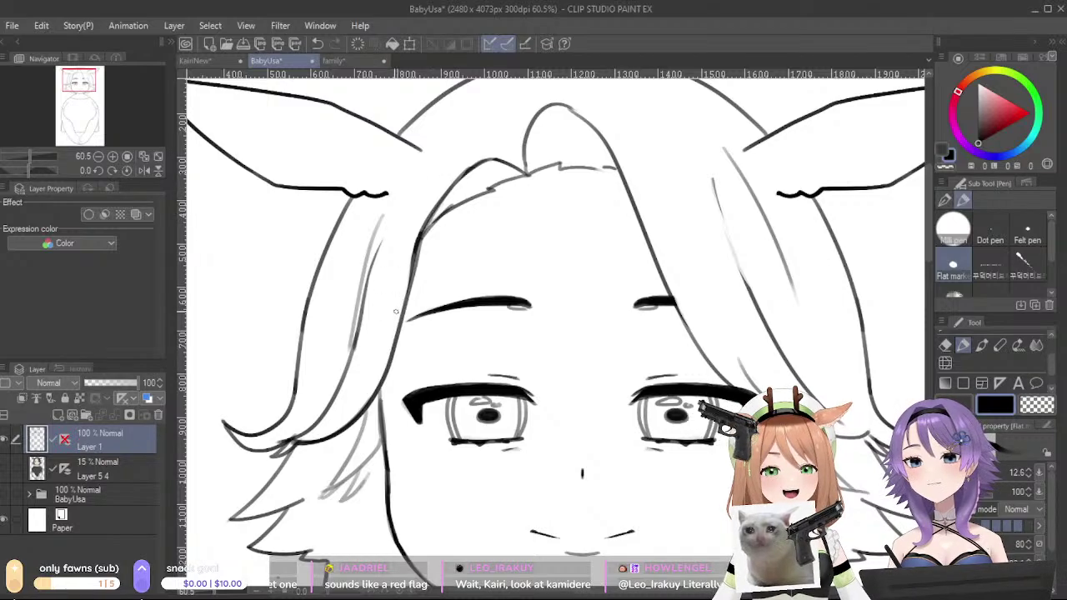
- Redraw the crossed thumbs of the clasped hands as rounded shapes and erase the lines overlapping between them
{"action": "scroll", "coordinate": [461, 469], "scroll_direction": "down", "scroll_amount": 5}
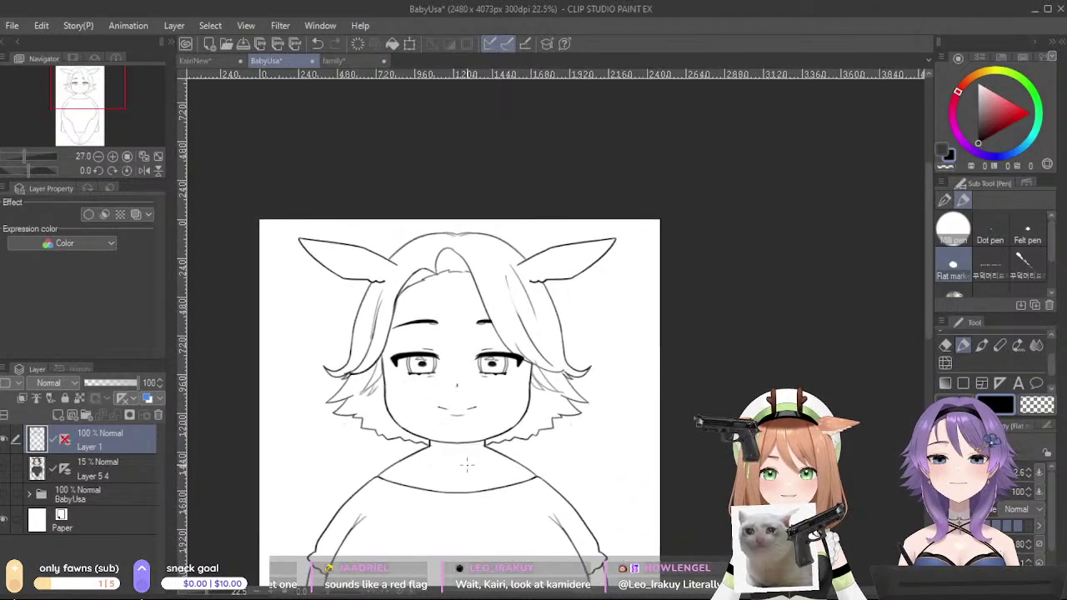
{"action": "scroll", "coordinate": [460, 469], "scroll_direction": "down", "scroll_amount": 2}
{"action": "left_click_drag", "start_coordinate": [462, 478], "coordinate": [584, 301]}
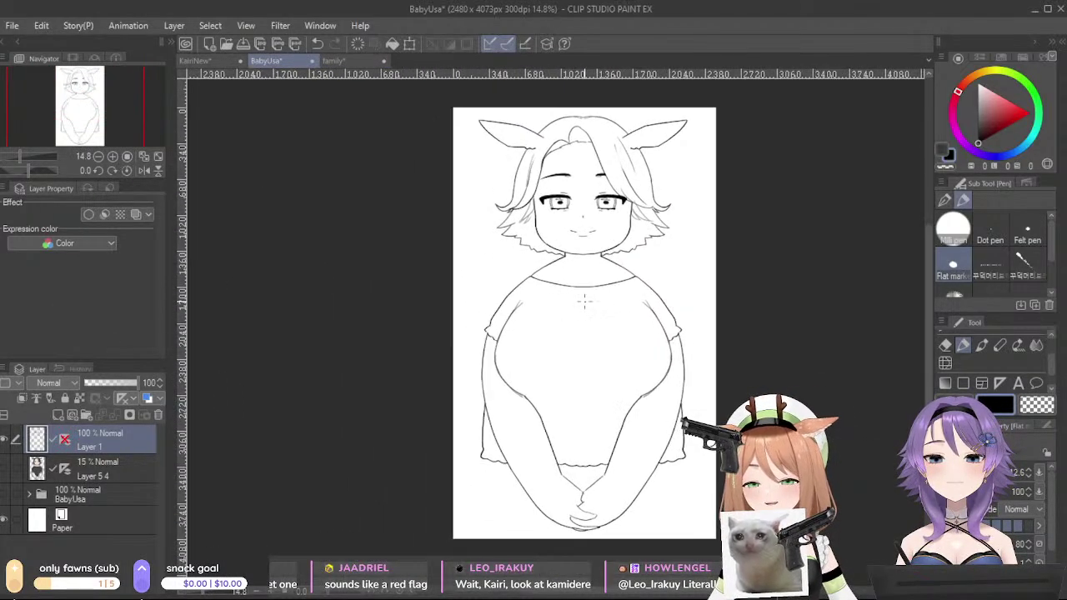
{"action": "scroll", "coordinate": [584, 301], "scroll_direction": "up", "scroll_amount": 6}
{"action": "left_click_drag", "start_coordinate": [619, 452], "coordinate": [684, 87]}
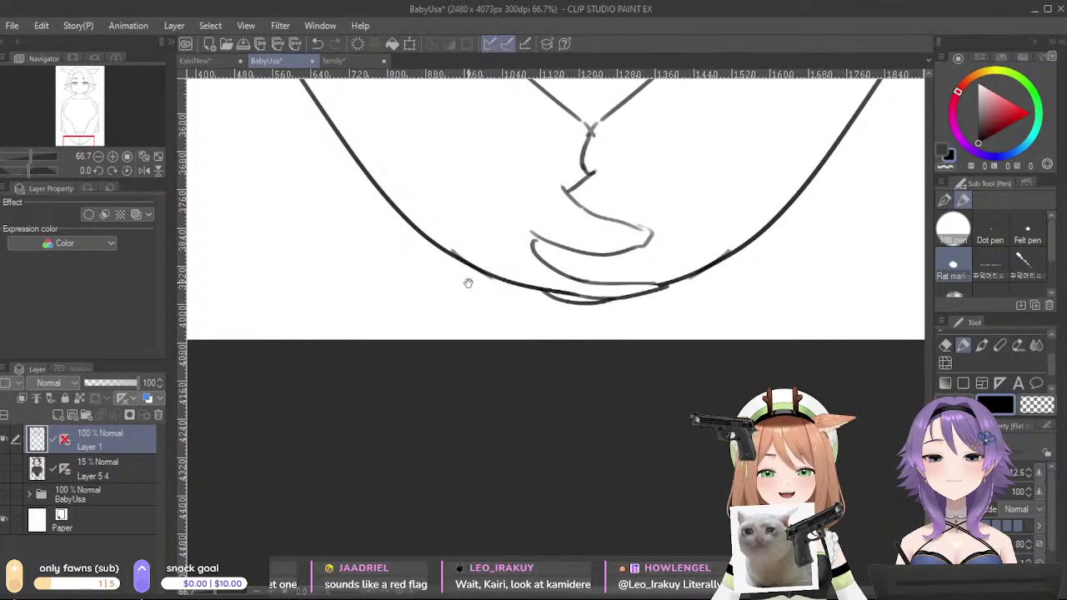
{"action": "mouse_move", "coordinate": [556, 240]}
{"action": "left_mouse_down"}
{"action": "mouse_move", "coordinate": [515, 294]}
{"action": "mouse_move", "coordinate": [568, 310]}
{"action": "mouse_move", "coordinate": [589, 291]}
{"action": "mouse_move", "coordinate": [555, 275]}
{"action": "left_mouse_up"}
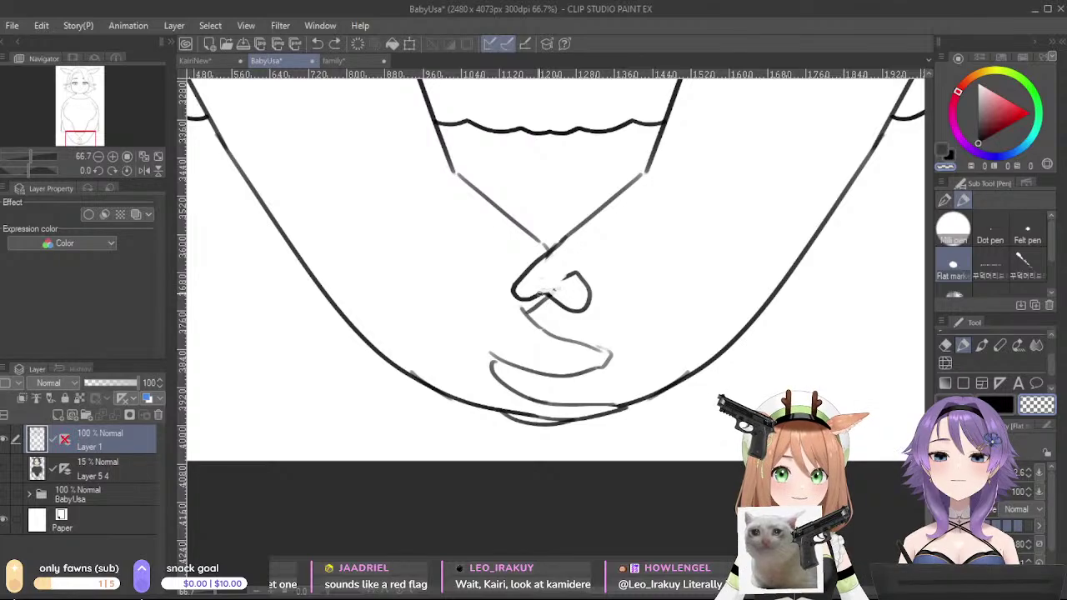
{"action": "key", "text": "c"}
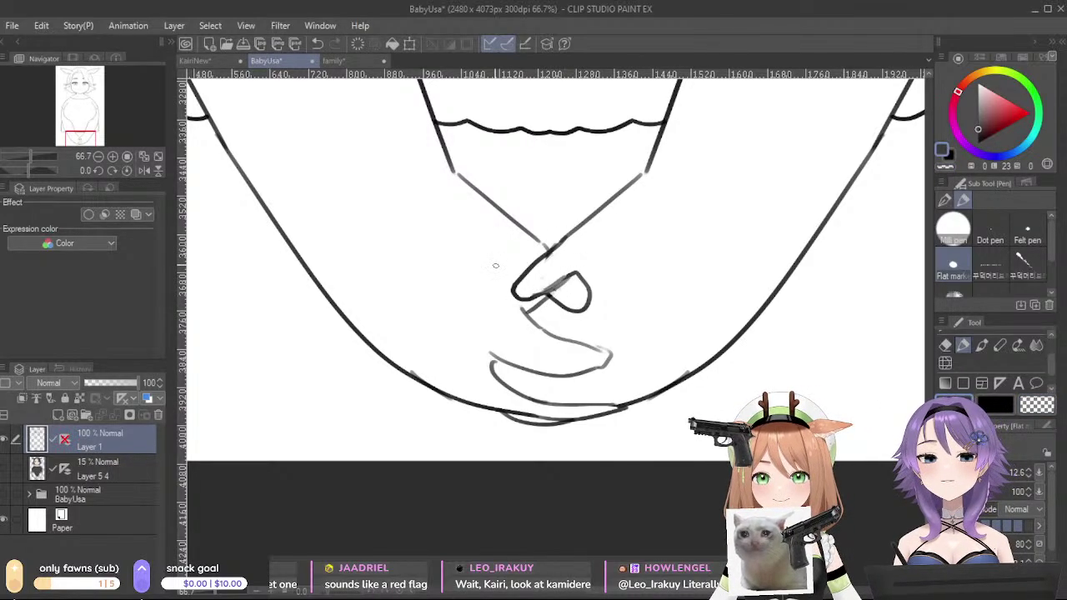
- Review the line art from hands to face and compare it with the coloured characters in the family document
{"action": "scroll", "coordinate": [495, 265], "scroll_direction": "down", "scroll_amount": 4}
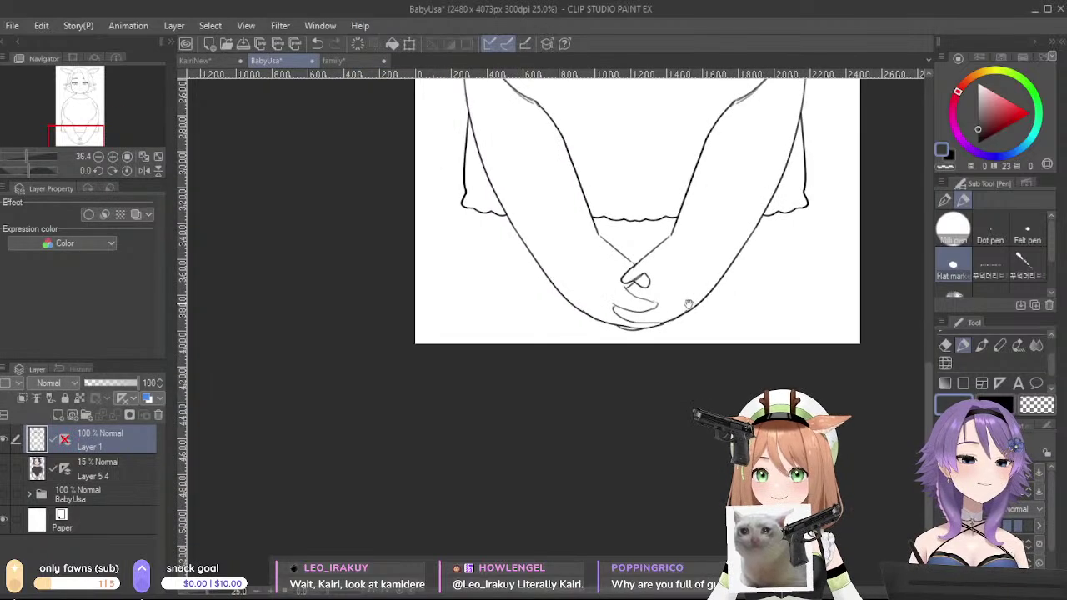
{"action": "left_click_drag", "start_coordinate": [689, 304], "coordinate": [595, 476]}
{"action": "left_click_drag", "start_coordinate": [595, 323], "coordinate": [629, 428]}
{"action": "scroll", "coordinate": [633, 346], "scroll_direction": "down", "scroll_amount": 2}
{"action": "scroll", "coordinate": [632, 356], "scroll_direction": "up", "scroll_amount": 4}
{"action": "left_click_drag", "start_coordinate": [602, 389], "coordinate": [588, 432]}
{"action": "scroll", "coordinate": [580, 434], "scroll_direction": "up", "scroll_amount": 1}
{"action": "scroll", "coordinate": [583, 426], "scroll_direction": "down", "scroll_amount": 2}
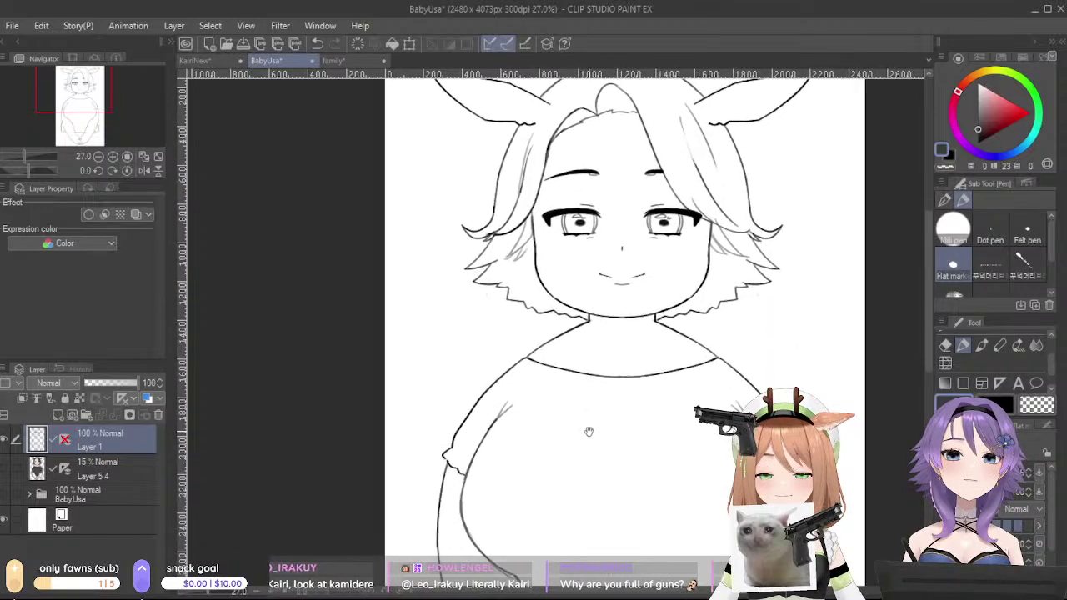
{"action": "left_click", "coordinate": [351, 61]}
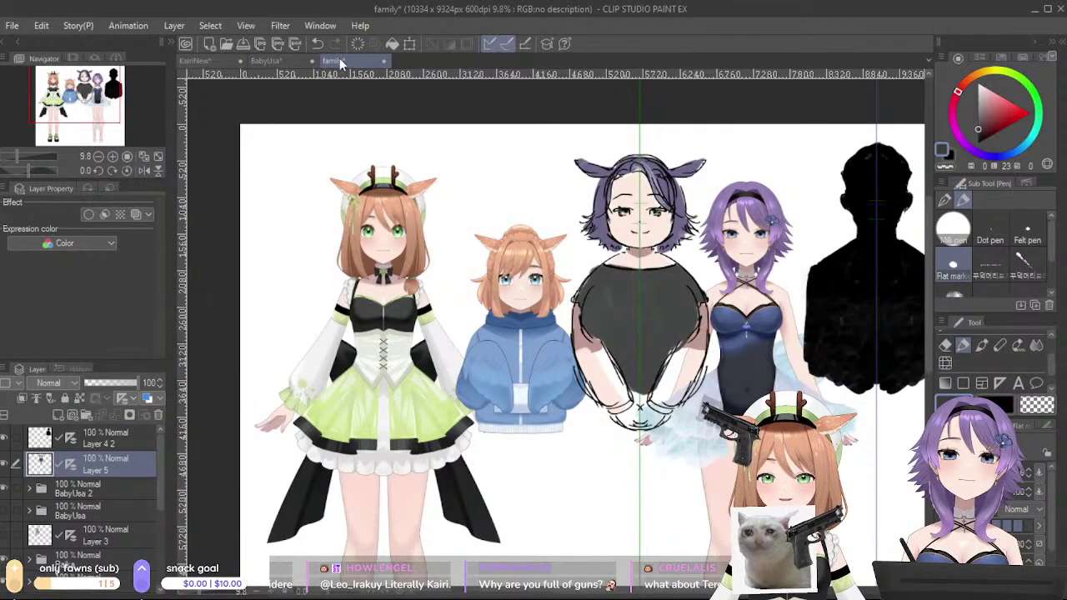
{"action": "left_click", "coordinate": [265, 61]}
- Turn on Layer 1's symmetry ruler and erase the outer tail of the eyebrow beside the side bang
{"action": "scroll", "coordinate": [557, 177], "scroll_direction": "up", "scroll_amount": 4}
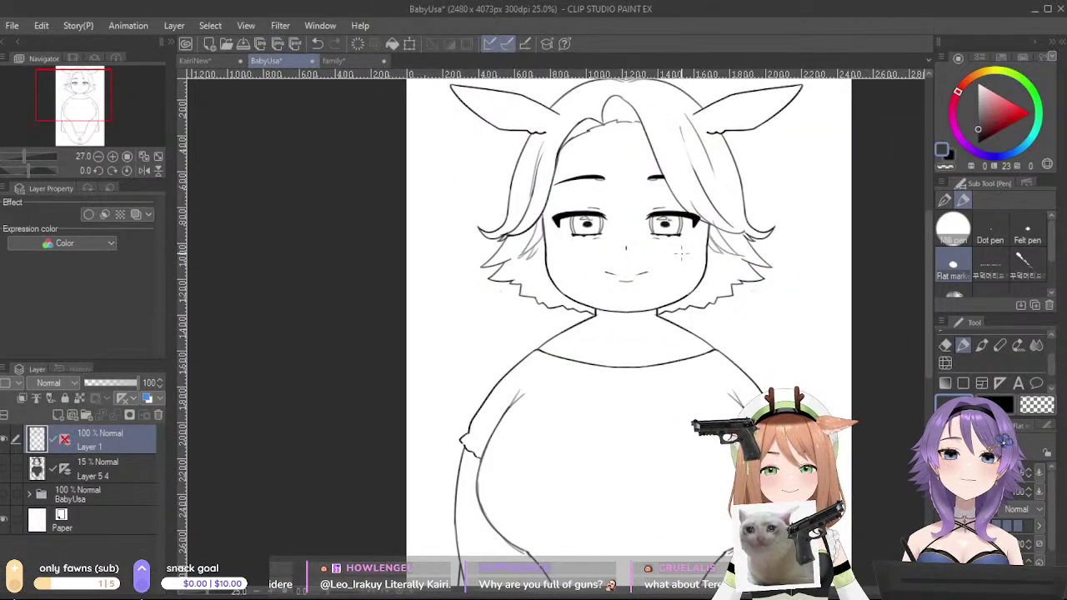
{"action": "scroll", "coordinate": [556, 177], "scroll_direction": "up", "scroll_amount": 2}
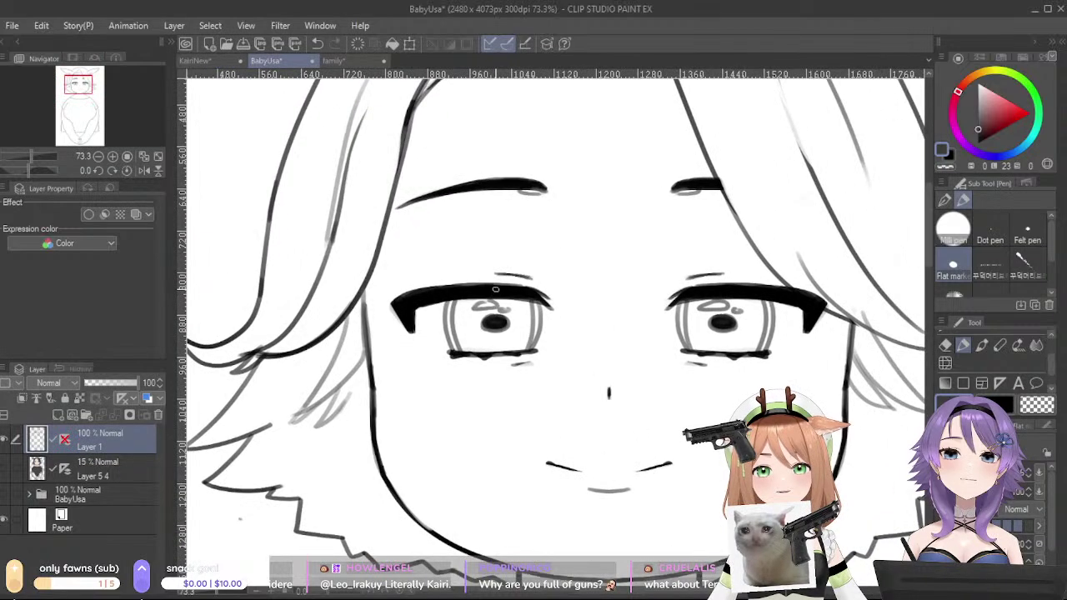
{"action": "mouse_move", "coordinate": [490, 194]}
{"action": "left_mouse_down"}
{"action": "mouse_move", "coordinate": [405, 204]}
{"action": "mouse_move", "coordinate": [490, 185]}
{"action": "left_mouse_up"}
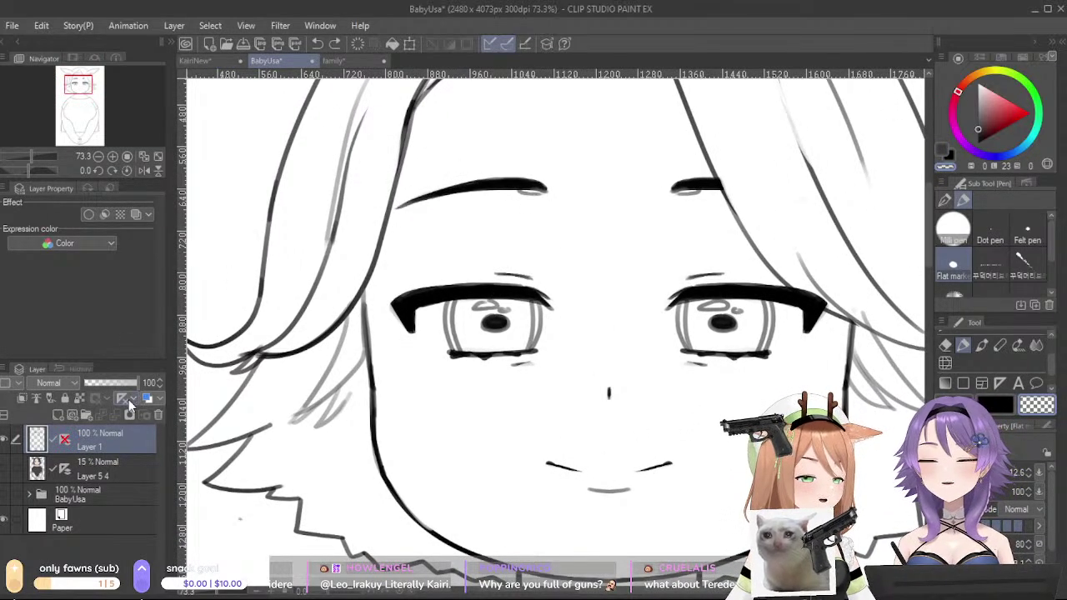
{"action": "left_click_drag", "start_coordinate": [452, 200], "coordinate": [407, 206]}
{"action": "key", "text": "ctrl+z"}
{"action": "mouse_move", "coordinate": [525, 194]}
{"action": "left_mouse_down"}
{"action": "mouse_move", "coordinate": [445, 198]}
{"action": "mouse_move", "coordinate": [477, 198]}
{"action": "mouse_move", "coordinate": [463, 185]}
{"action": "mouse_move", "coordinate": [402, 205]}
{"action": "left_mouse_up"}
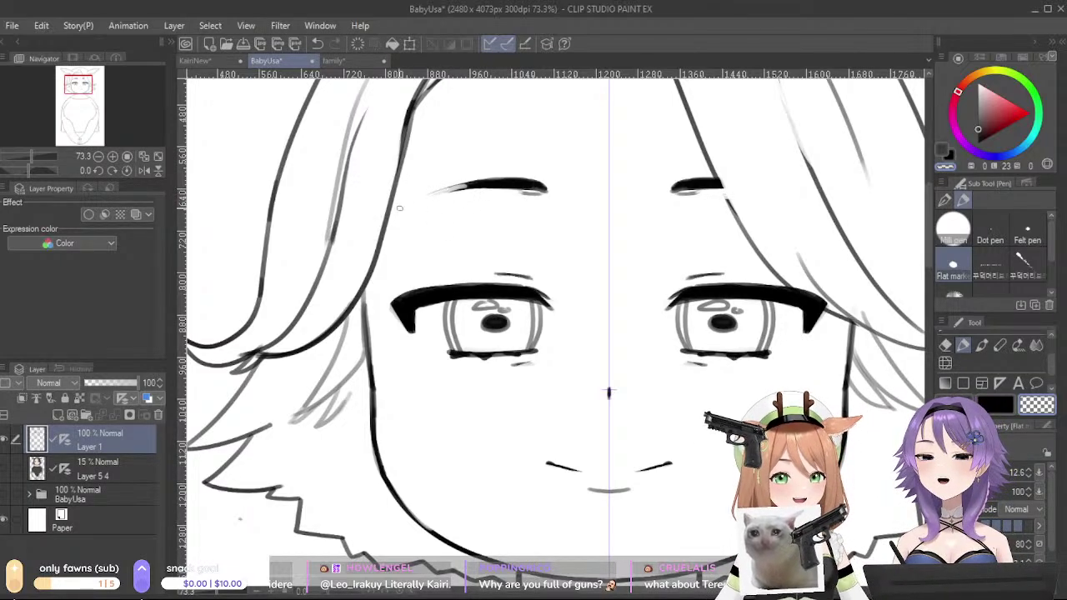
{"action": "left_click_drag", "start_coordinate": [476, 182], "coordinate": [433, 192]}
{"action": "key", "text": "ctrl+z"}
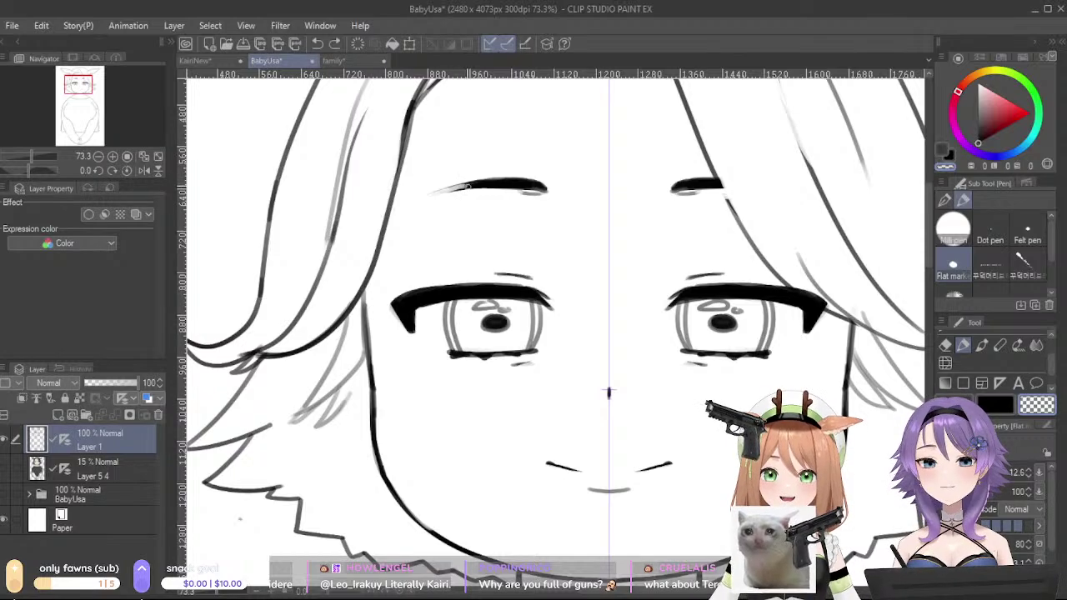
- Redraw the outer tails of both eyebrows symmetrically in black as tapered arcs curving downward
{"action": "left_click", "coordinate": [1003, 405]}
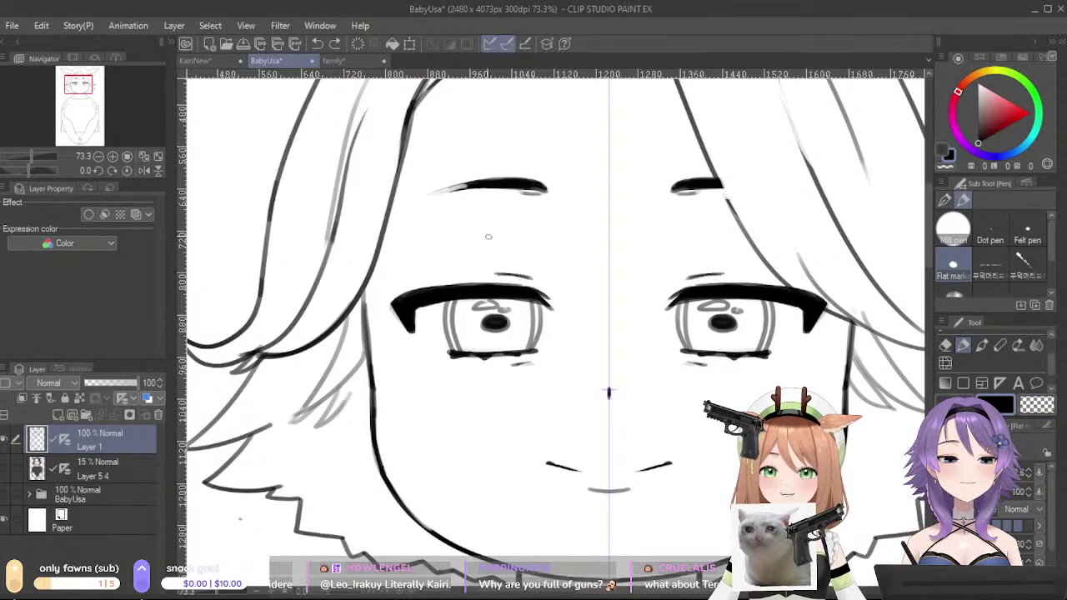
{"action": "mouse_move", "coordinate": [477, 181]}
{"action": "left_mouse_down"}
{"action": "mouse_move", "coordinate": [400, 211]}
{"action": "mouse_move", "coordinate": [492, 182]}
{"action": "left_mouse_up"}
{"action": "key", "text": "ctrl+z"}
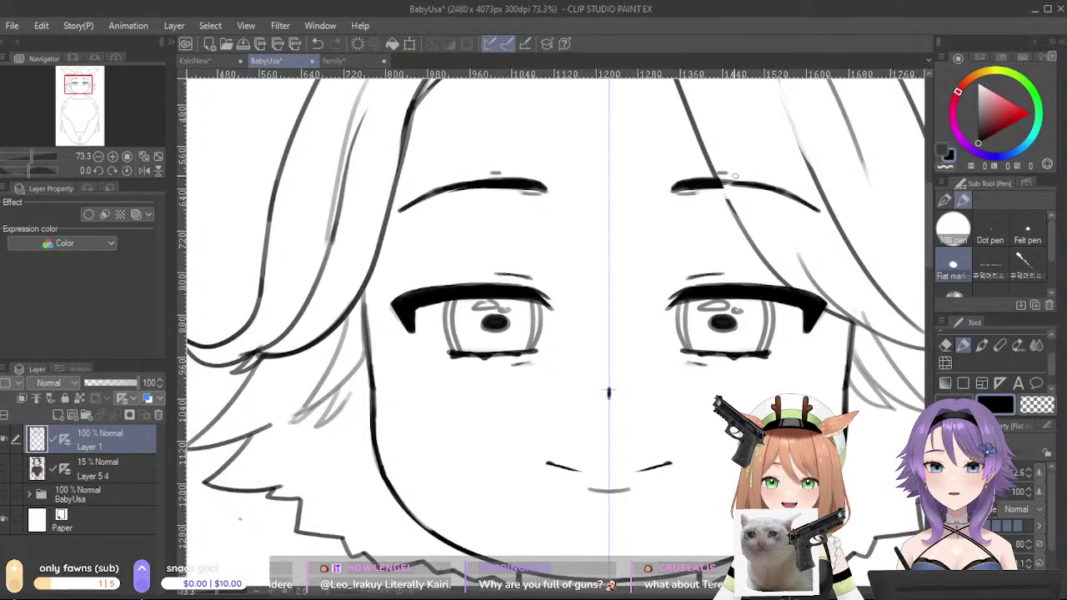
- Turn off the symmetry ruler and draw a heart charm beside one wrist with a linked chain bracelet across that wrist
{"action": "left_click_drag", "start_coordinate": [654, 420], "coordinate": [722, 56]}
{"action": "left_click_drag", "start_coordinate": [658, 574], "coordinate": [638, 375]}
{"action": "scroll", "coordinate": [638, 375], "scroll_direction": "down", "scroll_amount": 10}
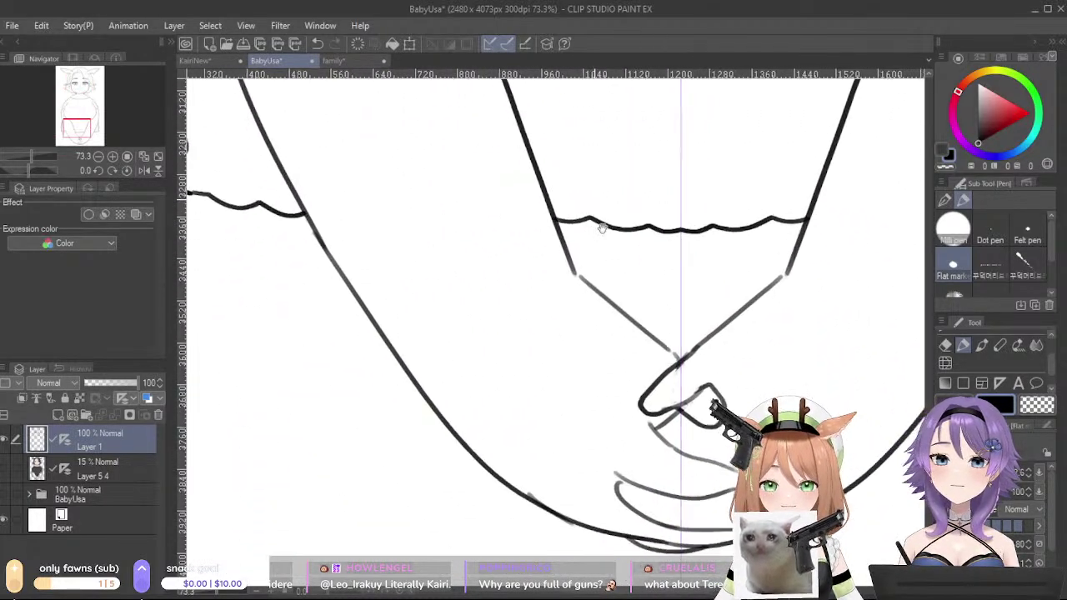
{"action": "left_click", "coordinate": [131, 398]}
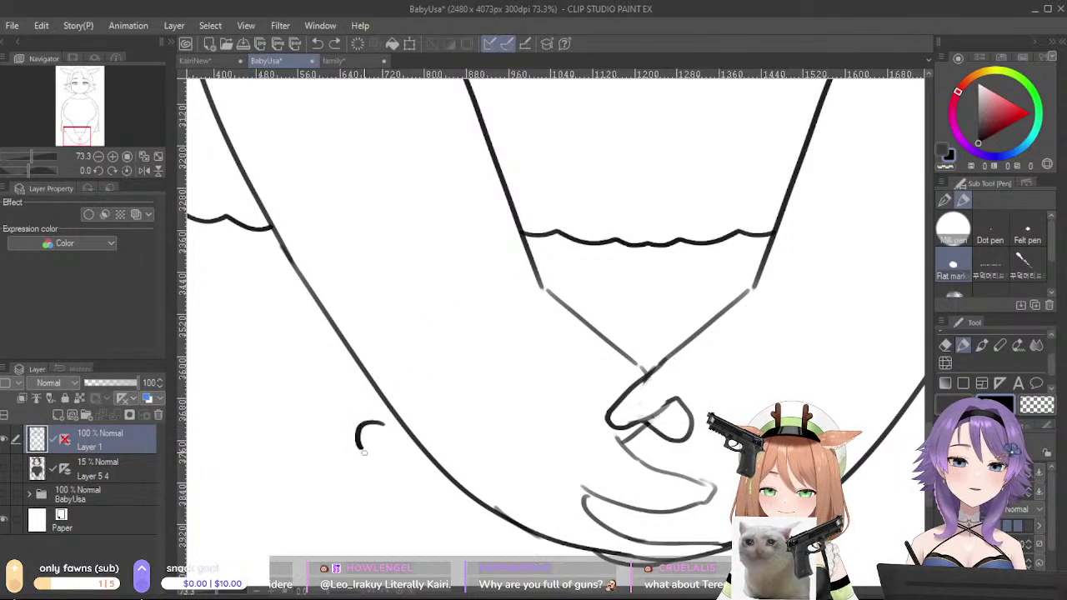
{"action": "mouse_move", "coordinate": [392, 427]}
{"action": "left_mouse_down"}
{"action": "mouse_move", "coordinate": [371, 457]}
{"action": "mouse_move", "coordinate": [400, 471]}
{"action": "left_mouse_up"}
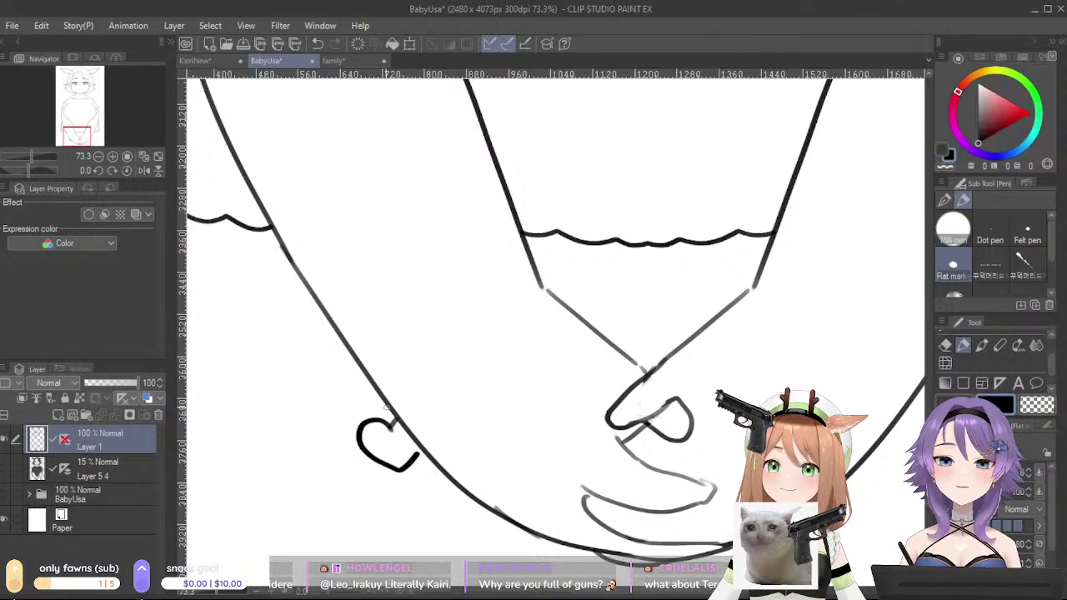
{"action": "mouse_move", "coordinate": [414, 384]}
{"action": "left_mouse_down"}
{"action": "mouse_move", "coordinate": [460, 360]}
{"action": "mouse_move", "coordinate": [462, 337]}
{"action": "mouse_move", "coordinate": [464, 360]}
{"action": "mouse_move", "coordinate": [456, 356]}
{"action": "mouse_move", "coordinate": [537, 293]}
{"action": "left_mouse_up"}
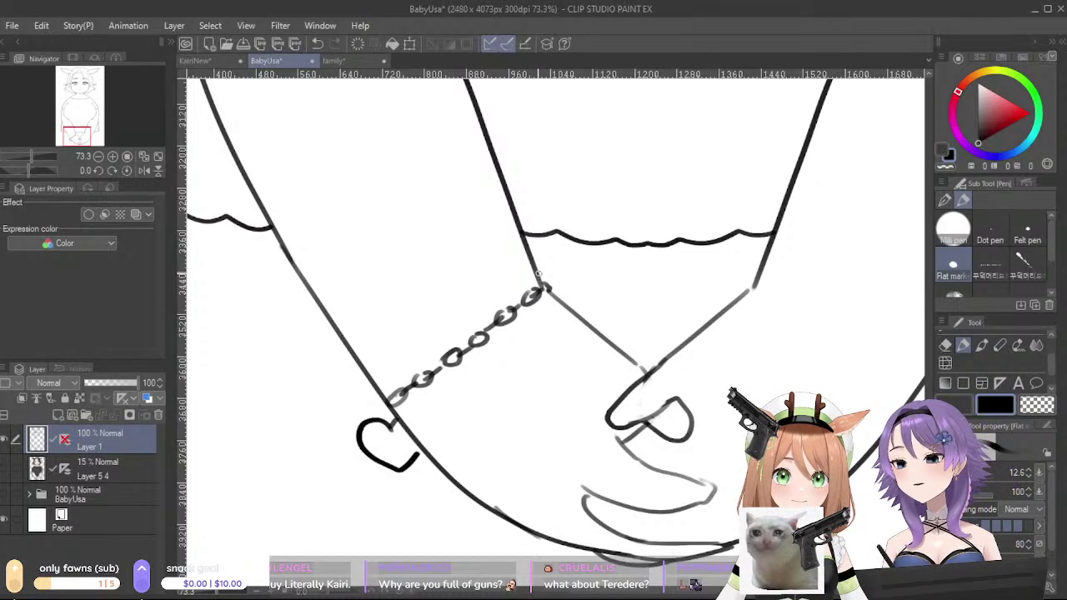
- Examine the whole figure at several magnifications to check the proportions, the face and the new bracelet
{"action": "scroll", "coordinate": [538, 273], "scroll_direction": "down", "scroll_amount": 10}
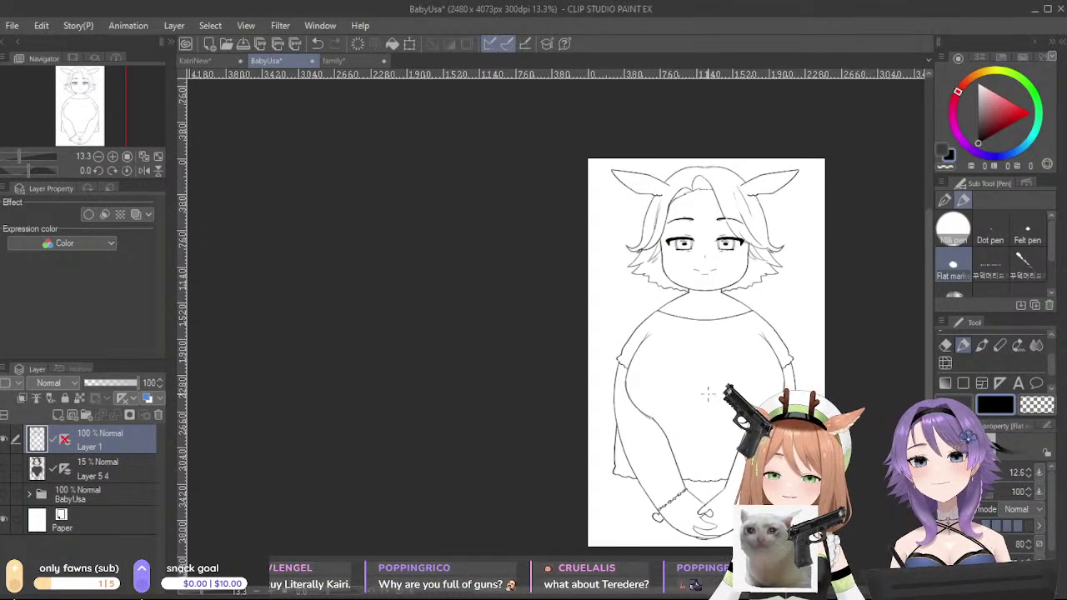
{"action": "scroll", "coordinate": [707, 395], "scroll_direction": "down", "scroll_amount": 1}
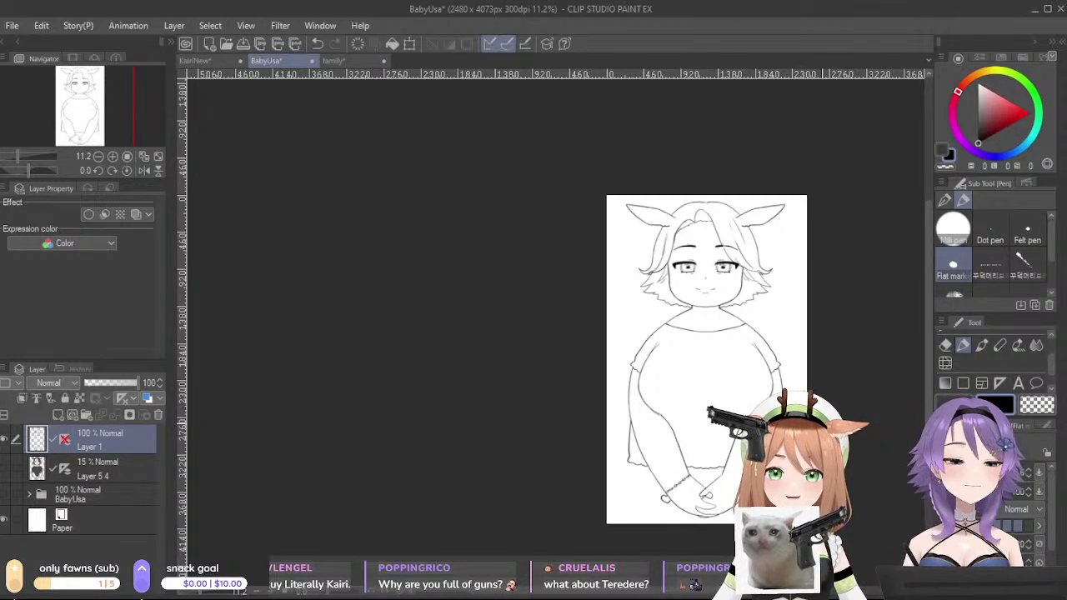
{"action": "scroll", "coordinate": [807, 427], "scroll_direction": "down", "scroll_amount": 2}
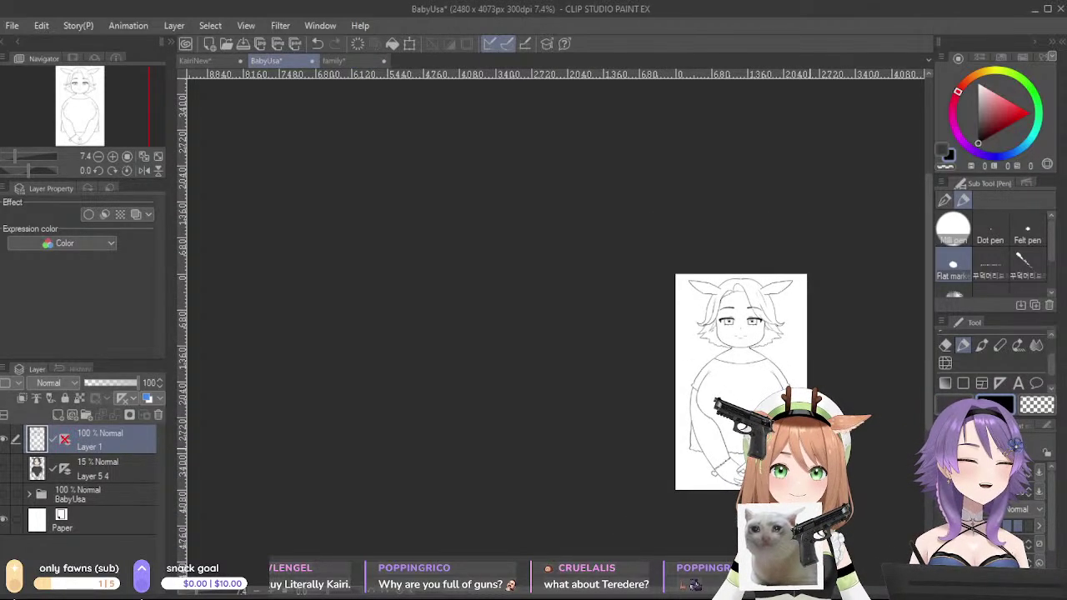
{"action": "scroll", "coordinate": [808, 463], "scroll_direction": "up", "scroll_amount": 3}
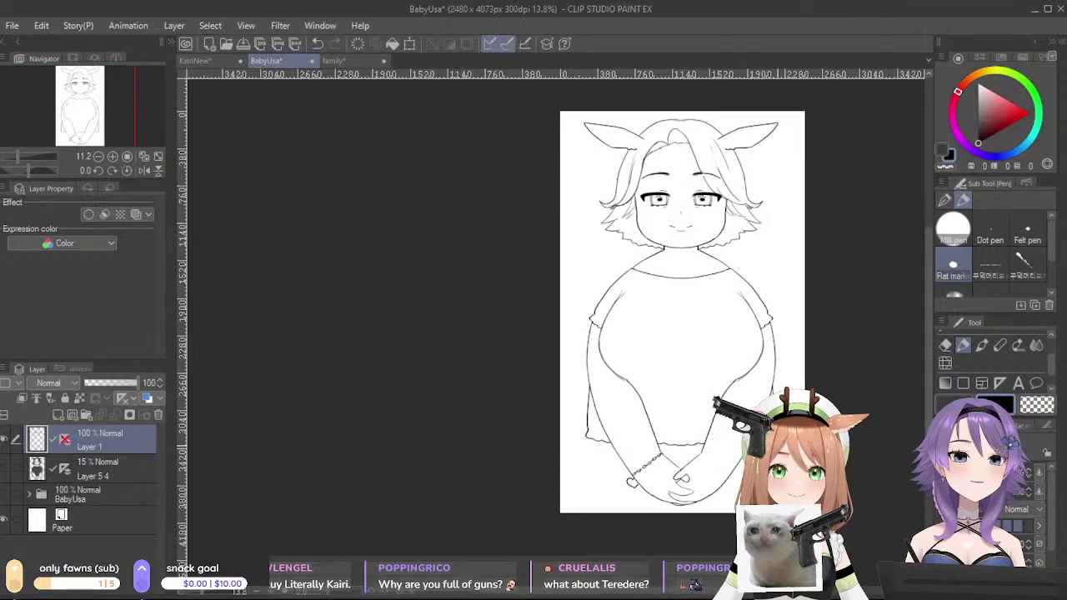
{"action": "scroll", "coordinate": [674, 375], "scroll_direction": "up", "scroll_amount": 3}
{"action": "mouse_move", "coordinate": [724, 330]}
{"action": "left_mouse_down"}
{"action": "mouse_move", "coordinate": [723, 479]}
{"action": "mouse_move", "coordinate": [655, 426]}
{"action": "mouse_move", "coordinate": [717, 590]}
{"action": "left_mouse_up"}
{"action": "scroll", "coordinate": [687, 394], "scroll_direction": "up", "scroll_amount": 3}
{"action": "scroll", "coordinate": [720, 588], "scroll_direction": "down", "scroll_amount": 2}
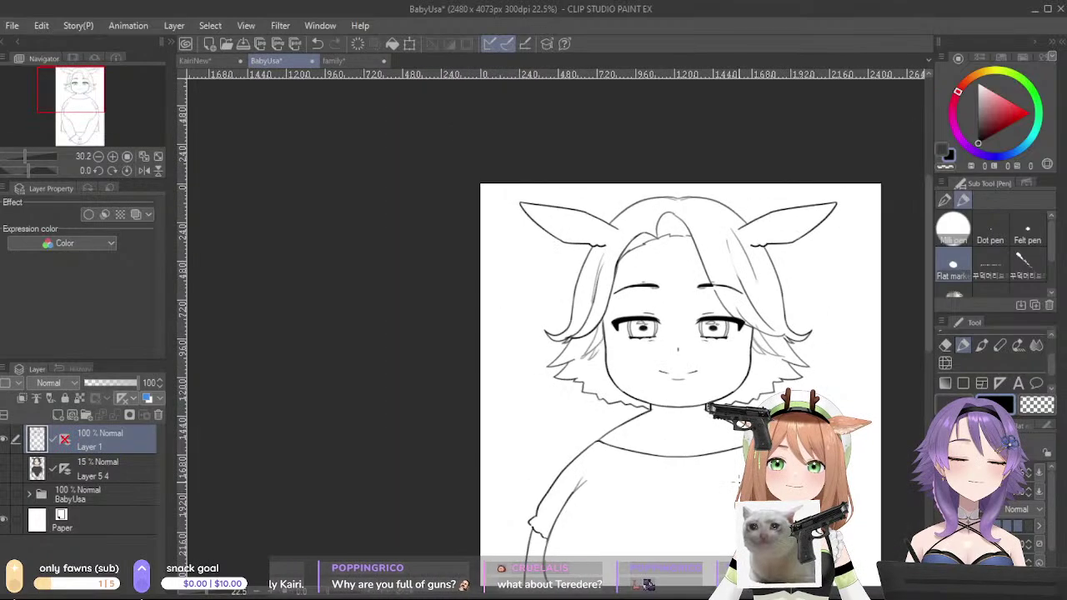
{"action": "scroll", "coordinate": [737, 482], "scroll_direction": "down", "scroll_amount": 4}
{"action": "scroll", "coordinate": [737, 481], "scroll_direction": "up", "scroll_amount": 3}
{"action": "mouse_move", "coordinate": [595, 519]}
{"action": "left_mouse_down"}
{"action": "mouse_move", "coordinate": [523, 337]}
{"action": "mouse_move", "coordinate": [564, 348]}
{"action": "mouse_move", "coordinate": [545, 404]}
{"action": "left_mouse_up"}
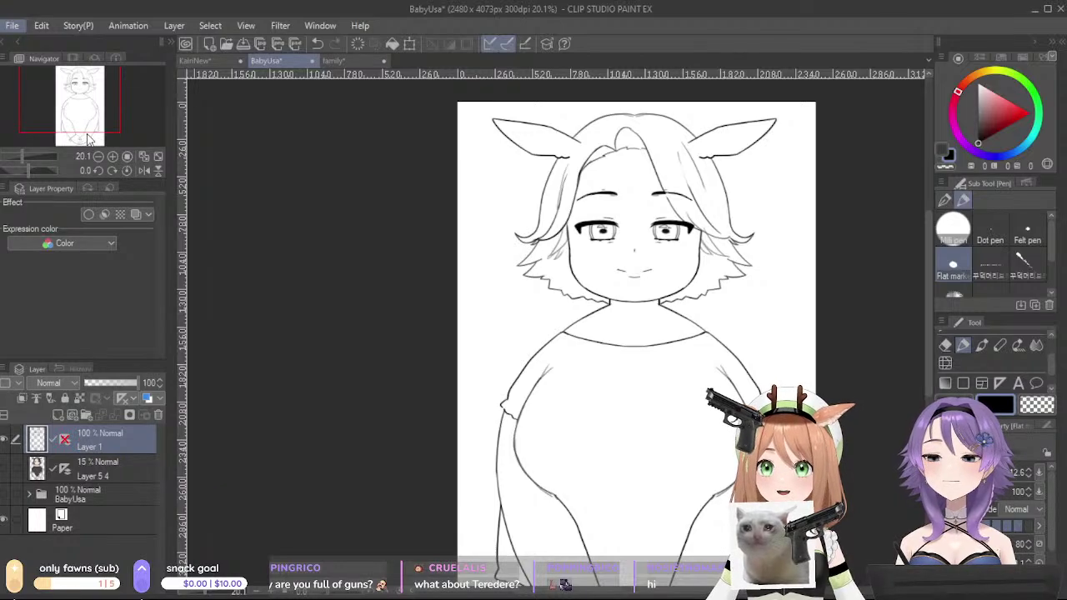
- Save the drawing under the file name MamaUsa
{"action": "key", "text": "alt+Tab"}
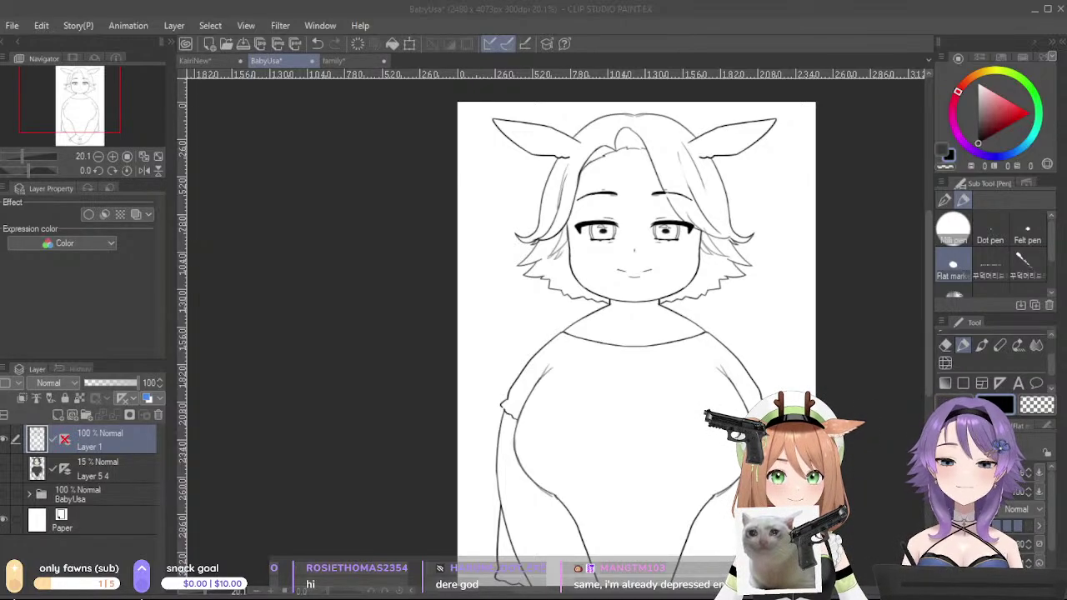
{"action": "key", "text": "Return"}
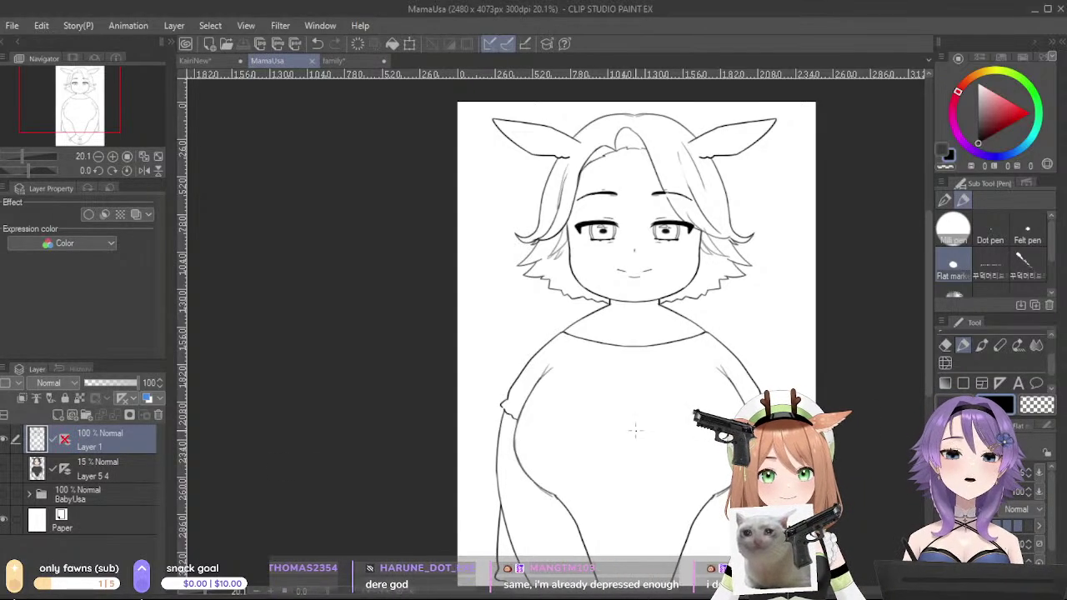
- Check the complete MamaUsa figure at small scale and bring up the family document for reference
{"action": "scroll", "coordinate": [842, 406], "scroll_direction": "down", "scroll_amount": 1}
{"action": "scroll", "coordinate": [840, 407], "scroll_direction": "down", "scroll_amount": 3}
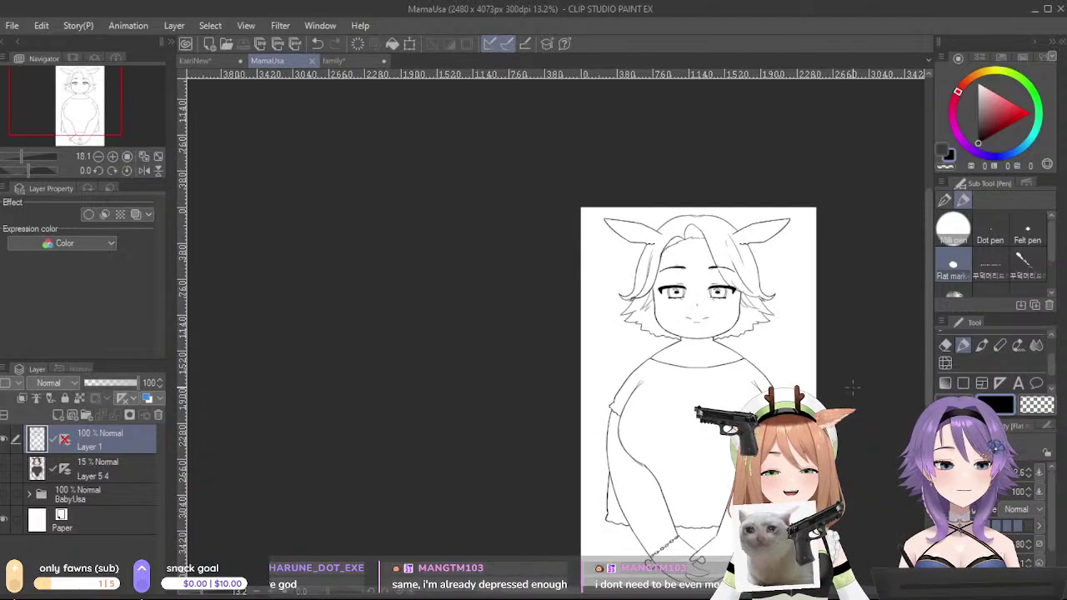
{"action": "scroll", "coordinate": [791, 405], "scroll_direction": "down", "scroll_amount": 1}
{"action": "scroll", "coordinate": [803, 445], "scroll_direction": "up", "scroll_amount": 3}
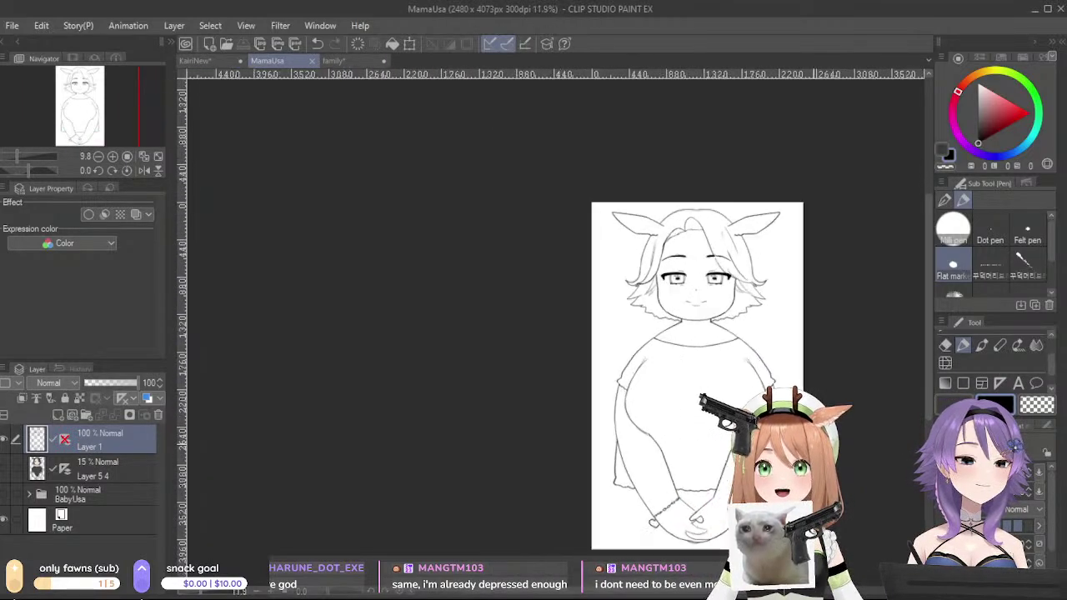
{"action": "left_click_drag", "start_coordinate": [833, 446], "coordinate": [671, 402]}
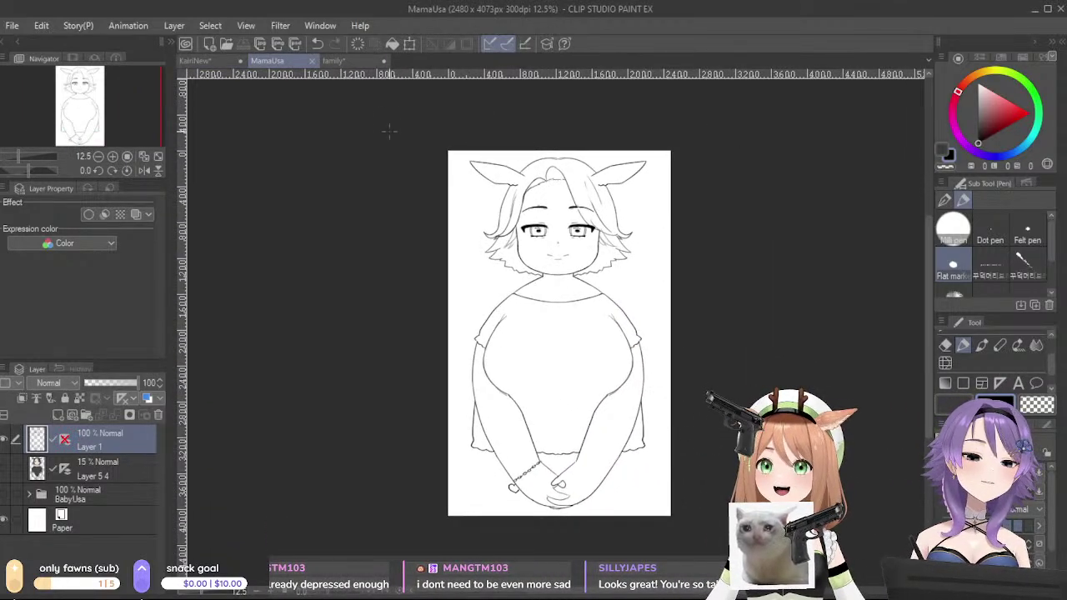
{"action": "left_click", "coordinate": [333, 60]}
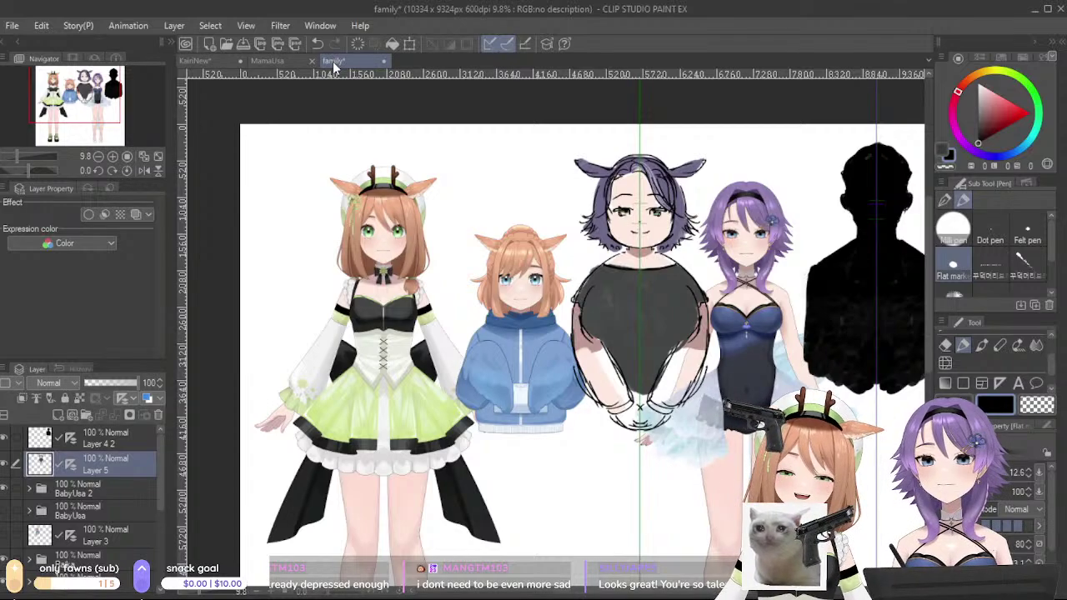
- Sample the muted purple hair colour from the short-haired character in the family document and return to the MamaUsa drawing
{"action": "left_click", "coordinate": [604, 205], "text": "alt"}
{"action": "left_click", "coordinate": [599, 205], "text": "alt"}
{"action": "left_click", "coordinate": [606, 203], "text": "alt"}
{"action": "left_click", "coordinate": [613, 203], "text": "alt"}
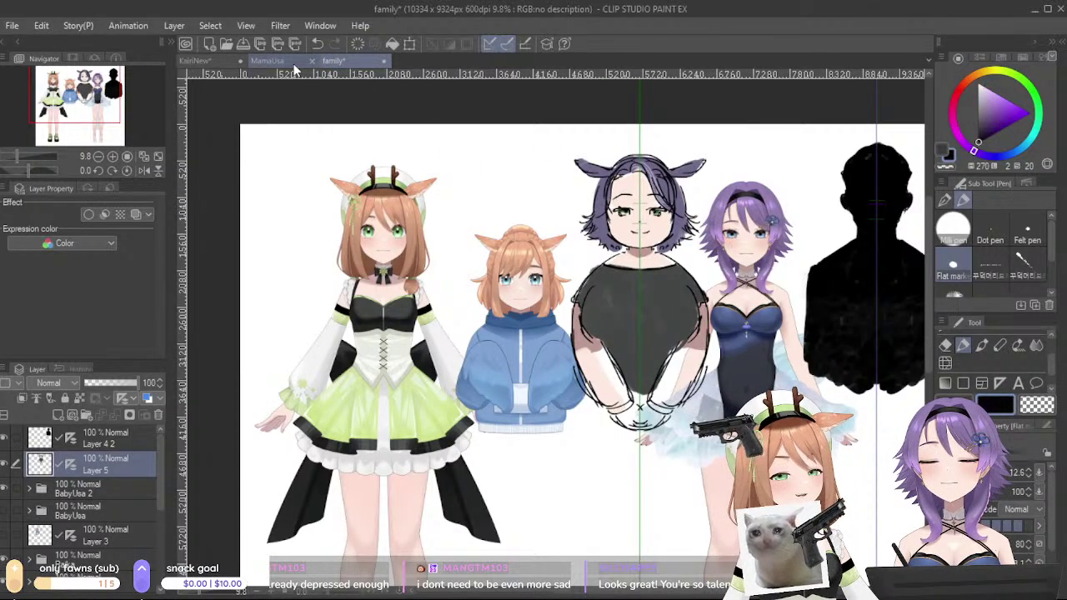
{"action": "left_click", "coordinate": [578, 179], "text": "alt"}
{"action": "left_click", "coordinate": [601, 185], "text": "alt"}
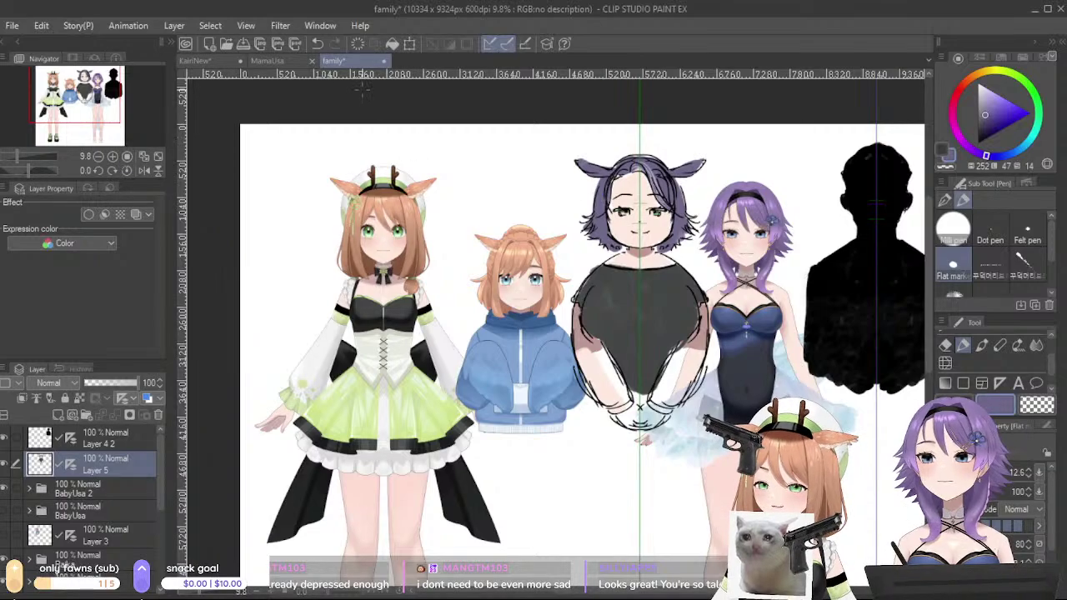
{"action": "left_click", "coordinate": [267, 61]}
{"action": "scroll", "coordinate": [537, 190], "scroll_direction": "up", "scroll_amount": 5}
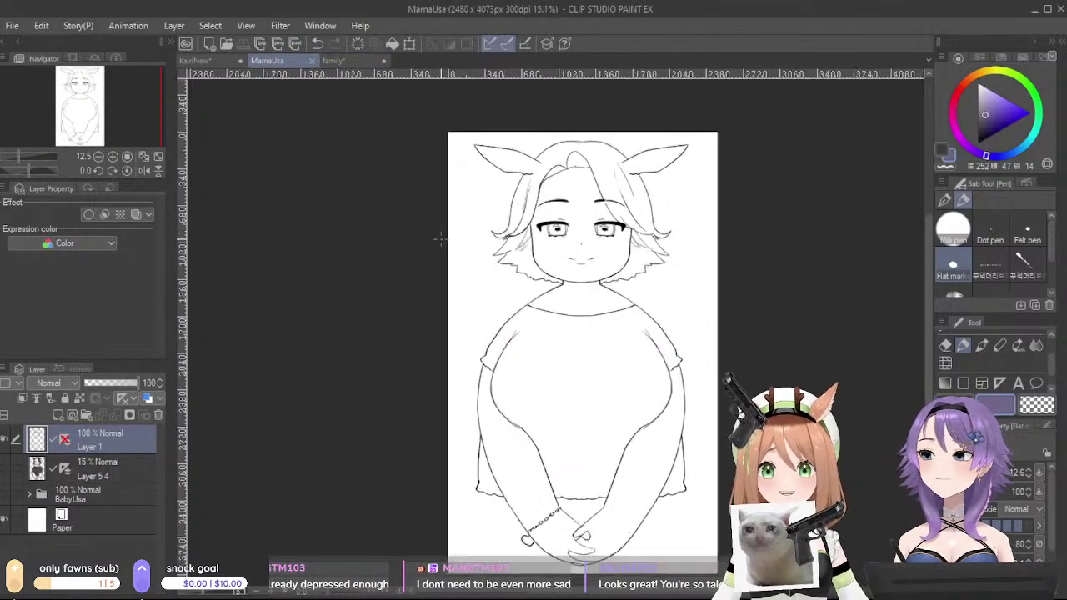
- Turn the symmetry ruler back on for the line art and add a new layer between it and the sketch layer
{"action": "scroll", "coordinate": [646, 302], "scroll_direction": "up", "scroll_amount": 2}
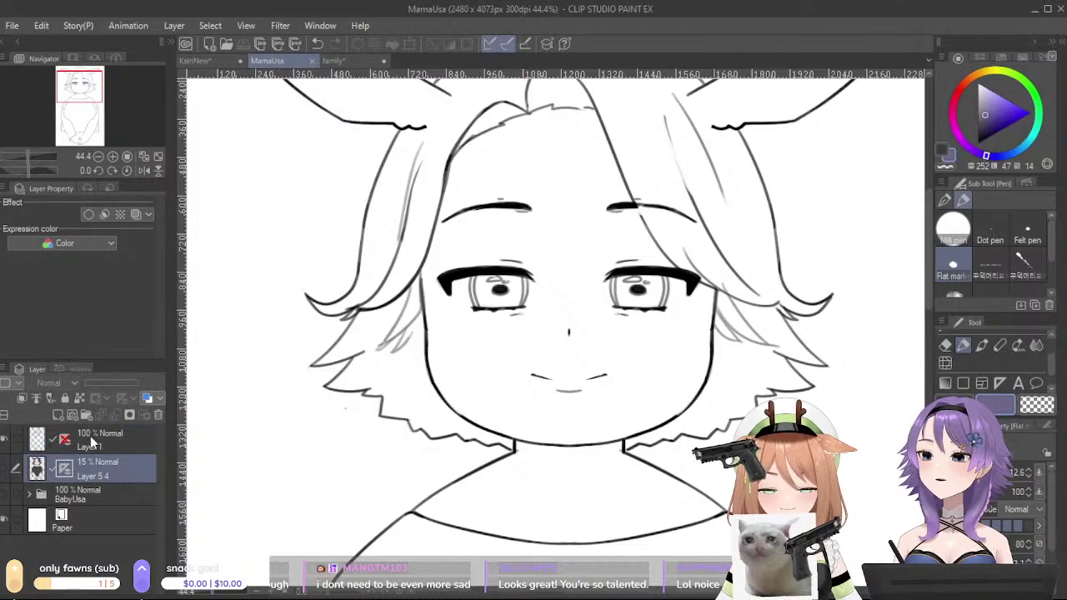
{"action": "left_click", "coordinate": [138, 415]}
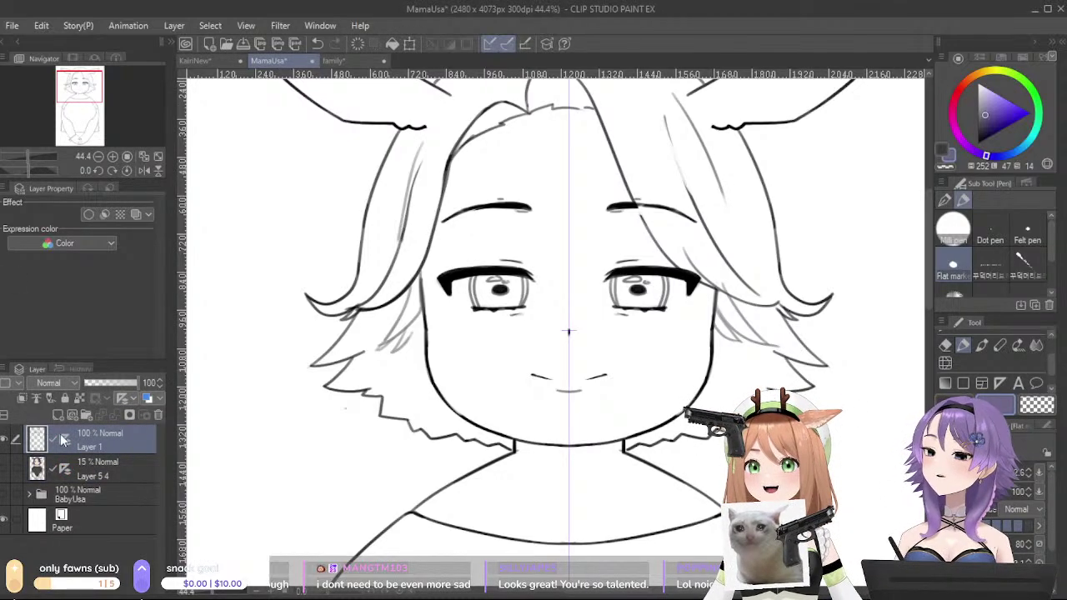
{"action": "left_click", "coordinate": [102, 467]}
{"action": "left_click", "coordinate": [57, 414]}
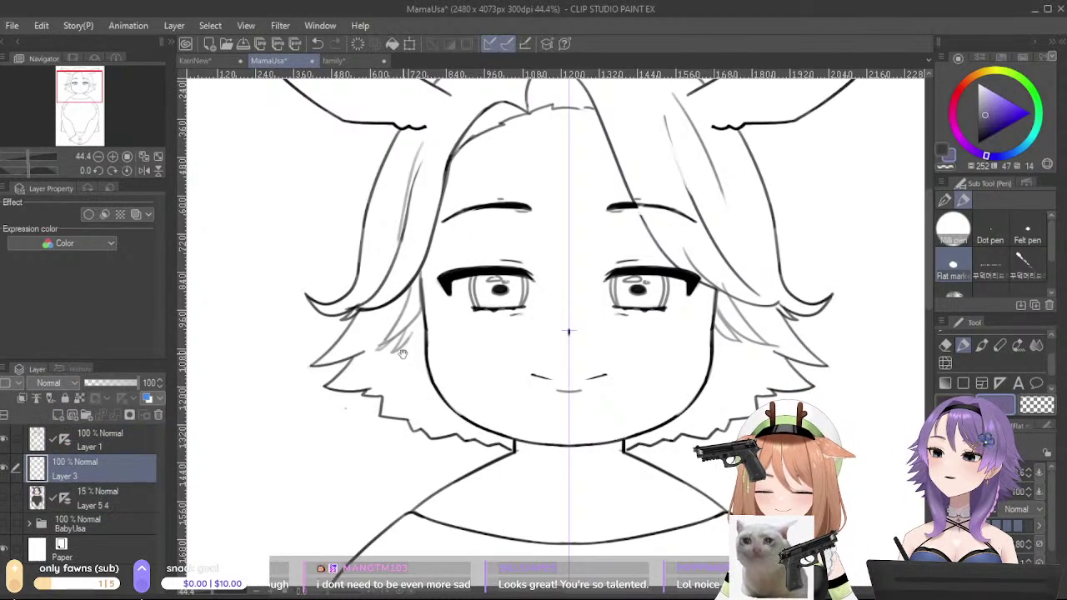
{"action": "left_click_drag", "start_coordinate": [421, 400], "coordinate": [433, 454]}
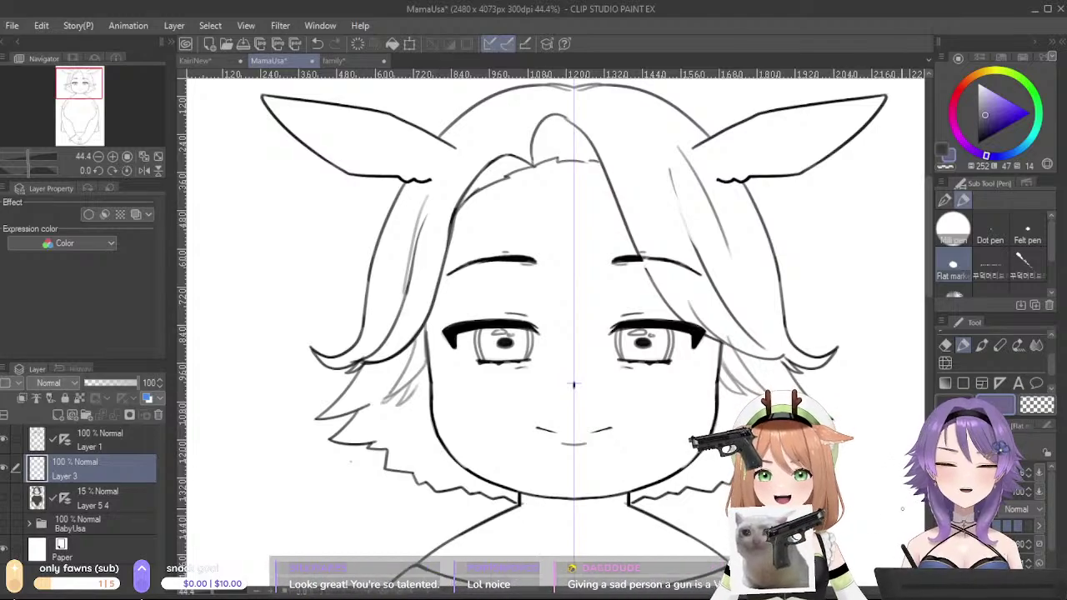
- Paint purple with a larger Flat marker over the open hair area beside both cheeks, below the side locks
{"action": "left_click_drag", "start_coordinate": [556, 332], "coordinate": [565, 332], "text": "ctrl+alt"}
{"action": "mouse_move", "coordinate": [442, 203]}
{"action": "left_mouse_down"}
{"action": "mouse_move", "coordinate": [398, 295]}
{"action": "mouse_move", "coordinate": [396, 274]}
{"action": "left_mouse_up"}
{"action": "key", "text": "ctrl+z"}
{"action": "left_click_drag", "start_coordinate": [407, 332], "coordinate": [406, 407]}
{"action": "left_click_drag", "start_coordinate": [418, 357], "coordinate": [419, 323]}
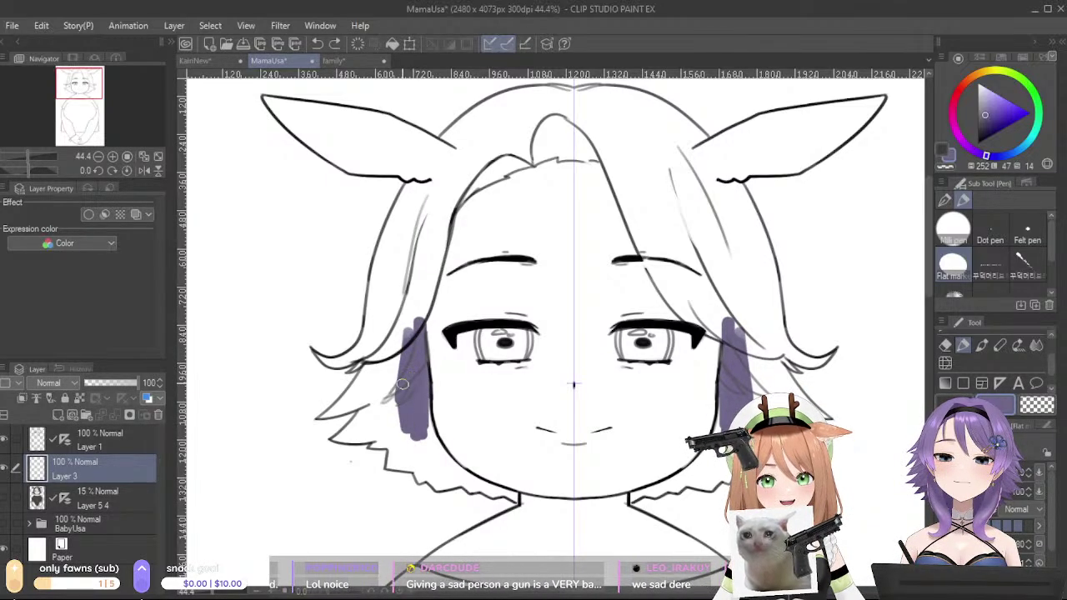
{"action": "mouse_move", "coordinate": [396, 333]}
{"action": "left_mouse_down"}
{"action": "mouse_move", "coordinate": [390, 401]}
{"action": "mouse_move", "coordinate": [381, 350]}
{"action": "mouse_move", "coordinate": [374, 379]}
{"action": "mouse_move", "coordinate": [403, 331]}
{"action": "left_mouse_up"}
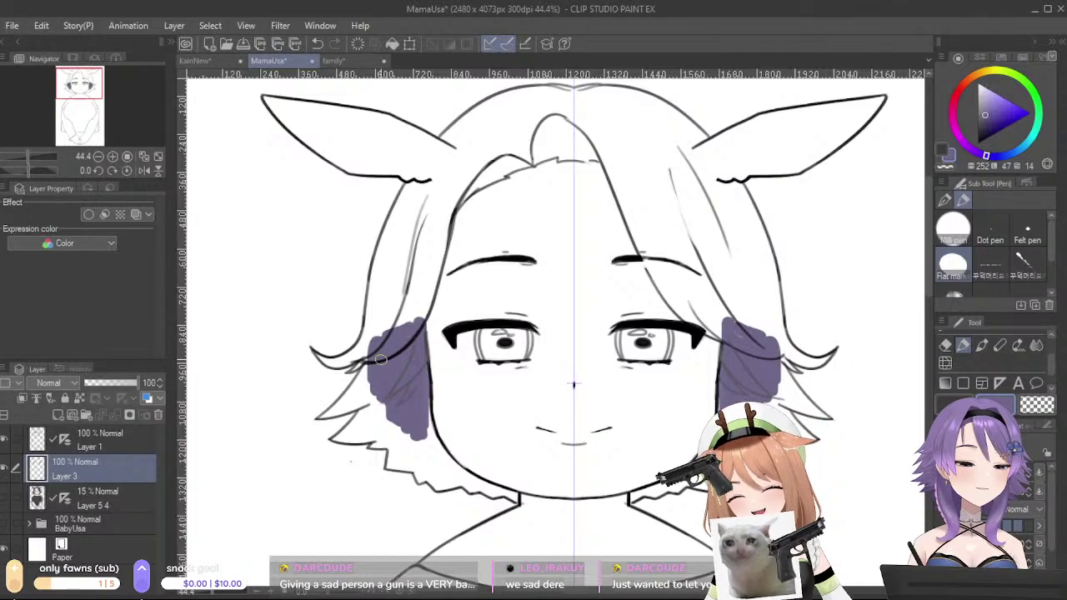
{"action": "mouse_move", "coordinate": [382, 390]}
{"action": "left_mouse_down"}
{"action": "mouse_move", "coordinate": [351, 431]}
{"action": "mouse_move", "coordinate": [377, 403]}
{"action": "left_mouse_up"}
{"action": "key", "text": "ctrl+z"}
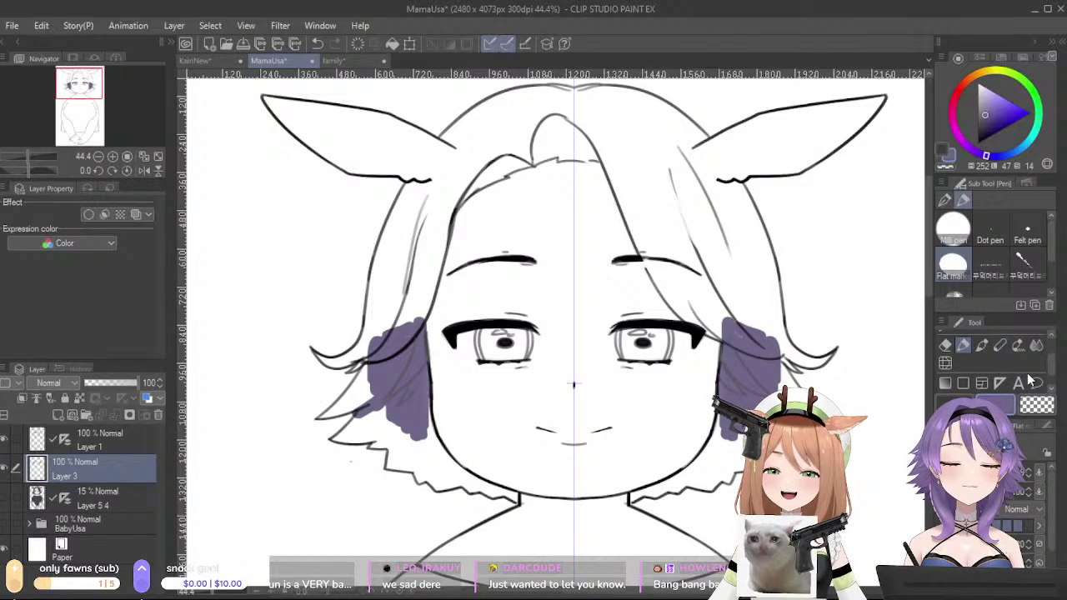
- Auto-select the unpainted lower hair around the jaw, fill it with the same purple, and clear the selection
{"action": "scroll", "coordinate": [1053, 371], "scroll_direction": "down", "scroll_amount": 1}
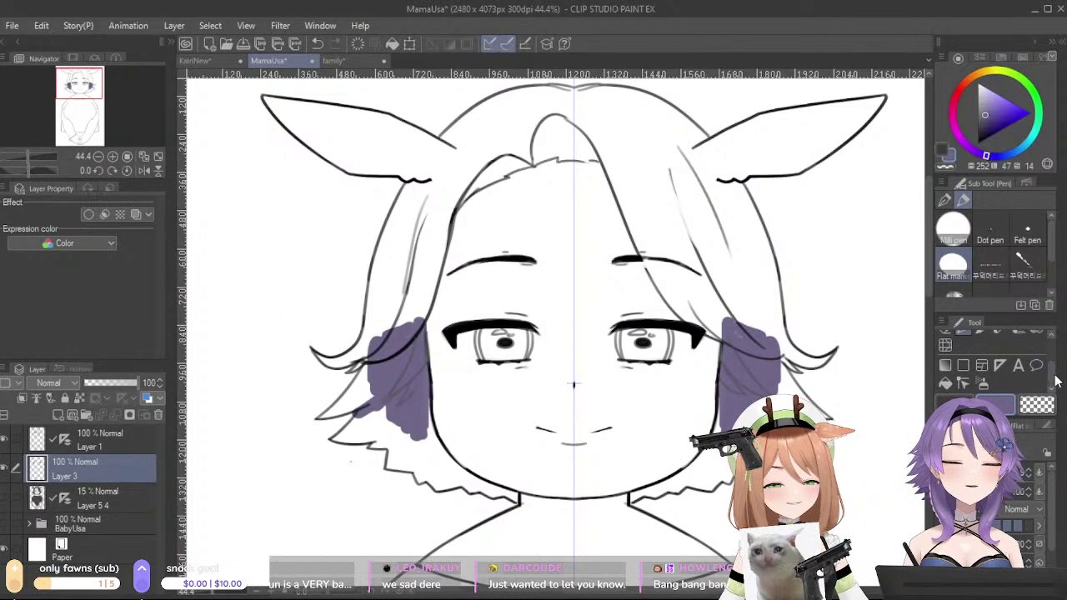
{"action": "scroll", "coordinate": [1014, 342], "scroll_direction": "up", "scroll_amount": 2}
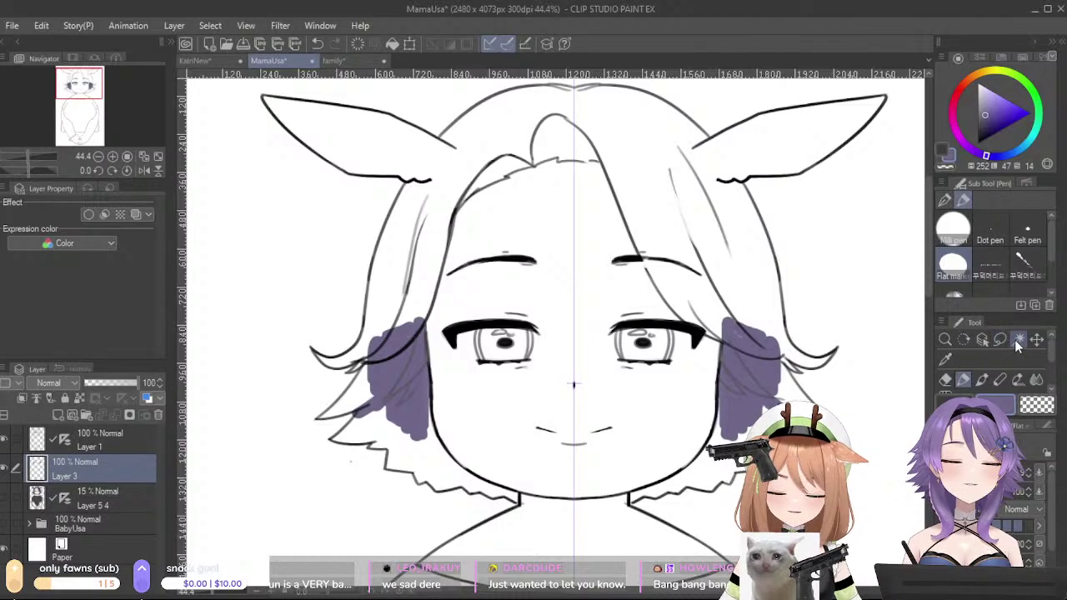
{"action": "left_click", "coordinate": [1016, 342]}
{"action": "left_click", "coordinate": [408, 460]}
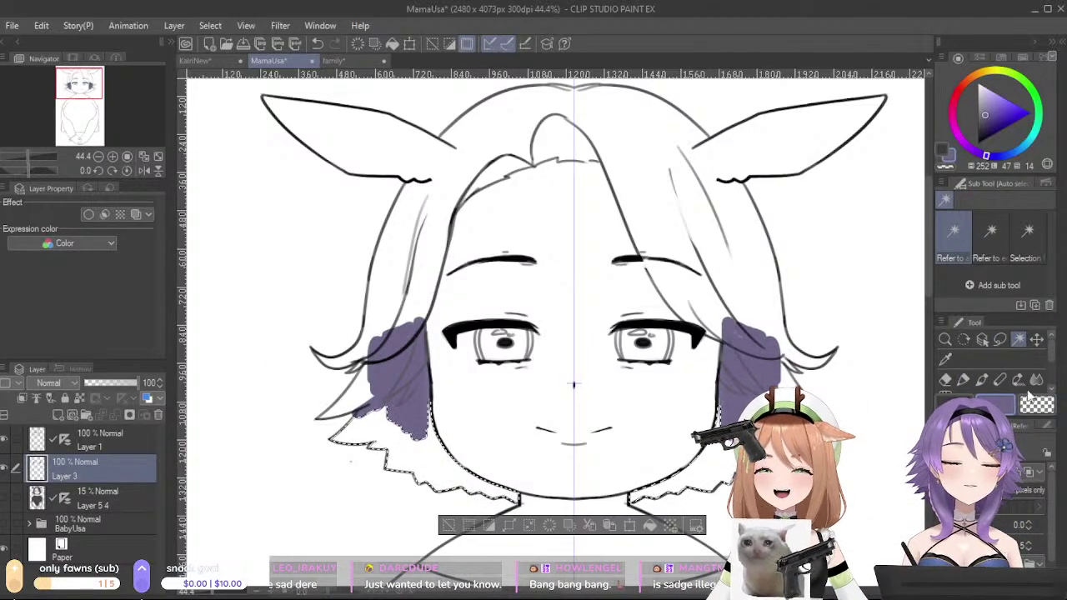
{"action": "scroll", "coordinate": [1055, 371], "scroll_direction": "down", "scroll_amount": 2}
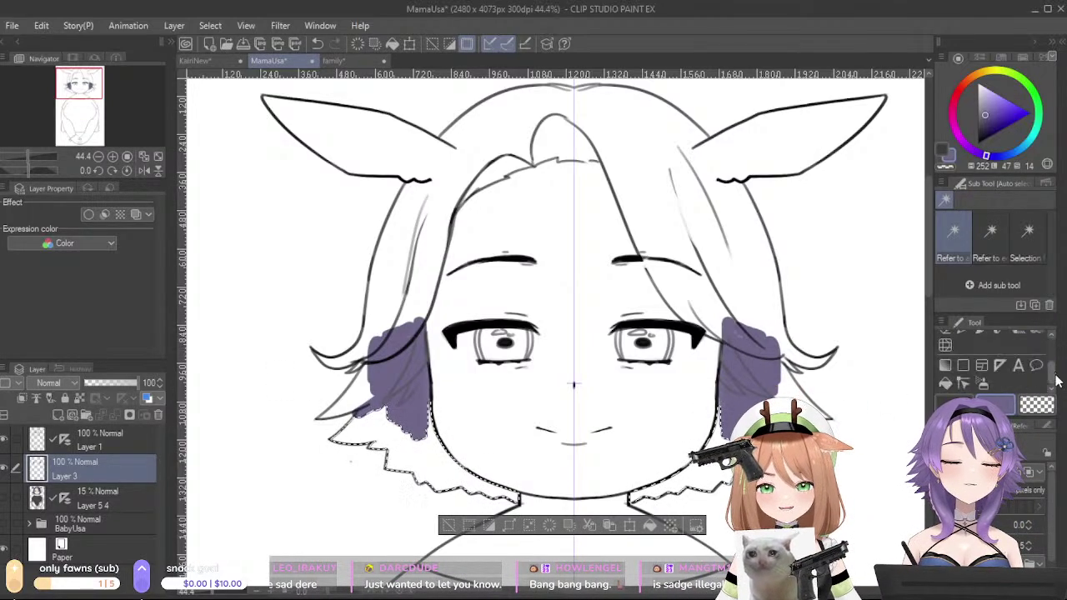
{"action": "left_click", "coordinate": [984, 383]}
{"action": "left_click", "coordinate": [454, 467]}
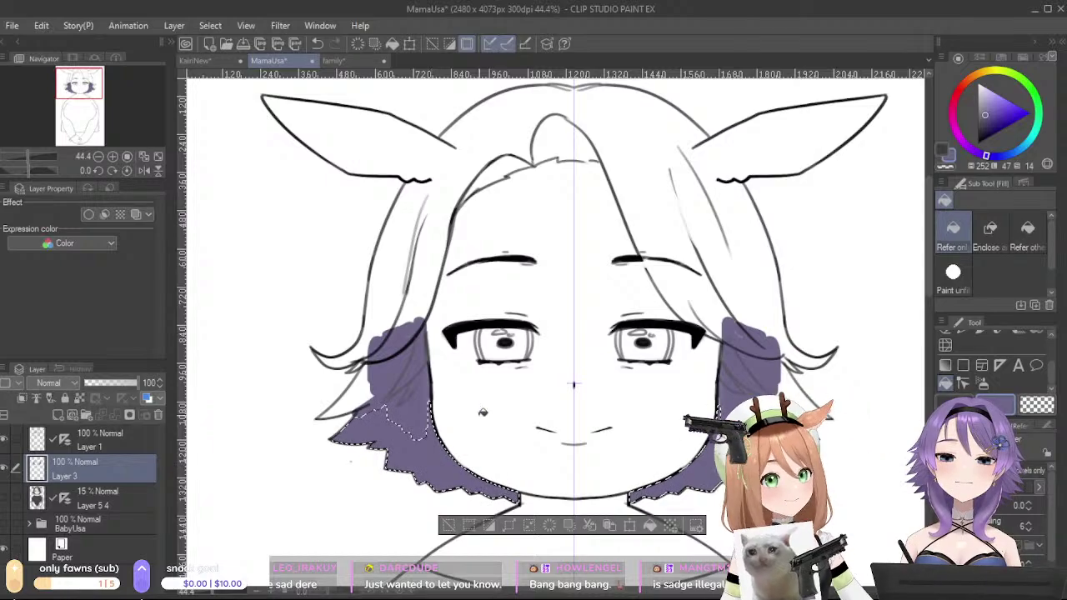
{"action": "scroll", "coordinate": [1039, 368], "scroll_direction": "up", "scroll_amount": 2}
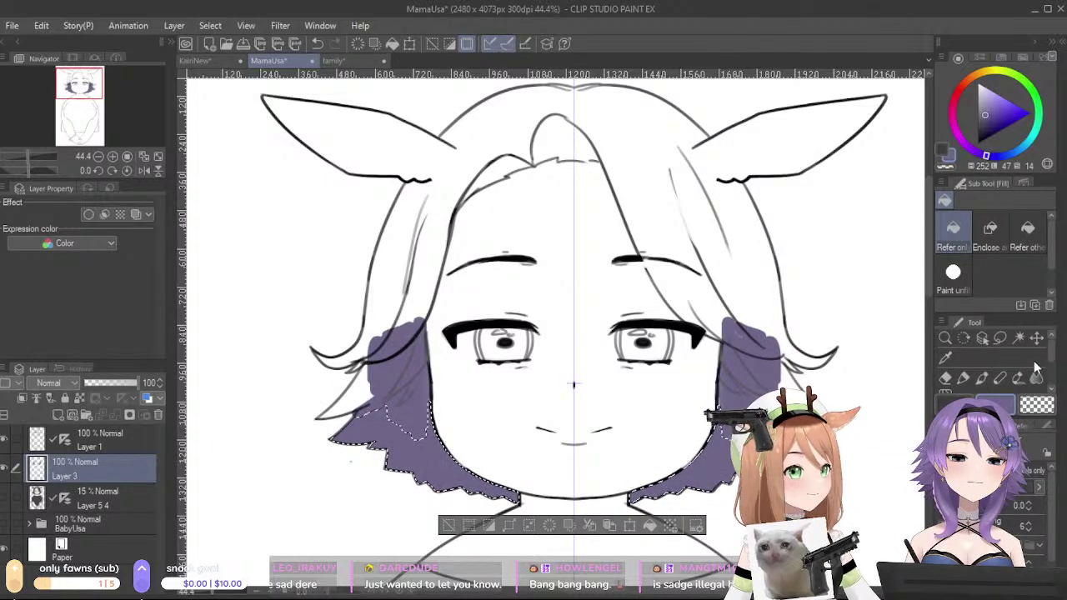
{"action": "left_click", "coordinate": [999, 338]}
{"action": "key", "text": "ctrl+d"}
- Auto-select the connected hair, ears and face area, fill it with purple, and clear the selection
{"action": "left_click", "coordinate": [1019, 339]}
{"action": "left_click_drag", "start_coordinate": [829, 237], "coordinate": [813, 264]}
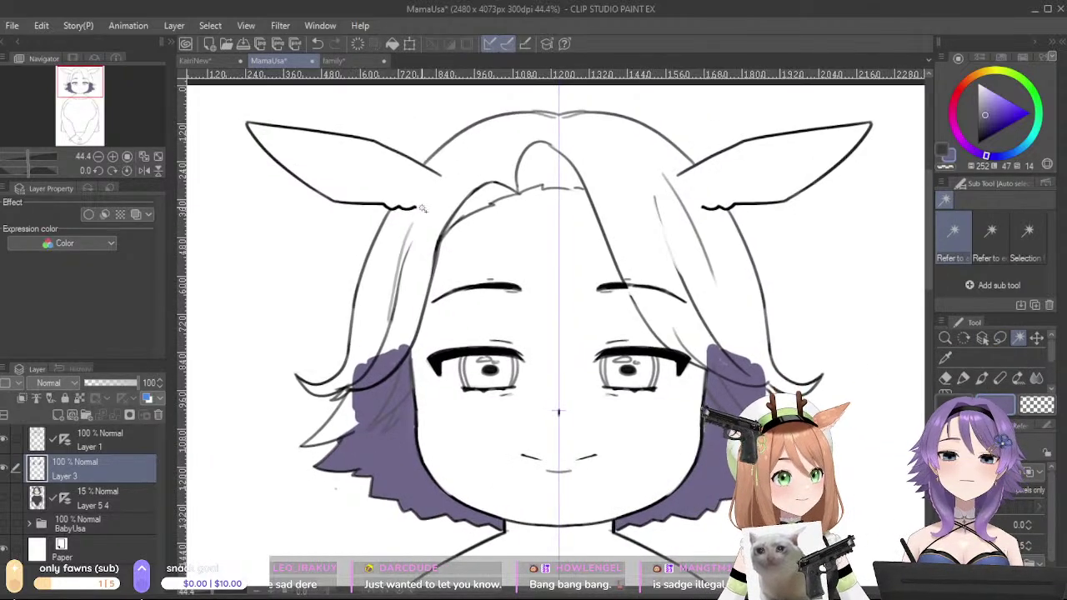
{"action": "left_click", "coordinate": [430, 204]}
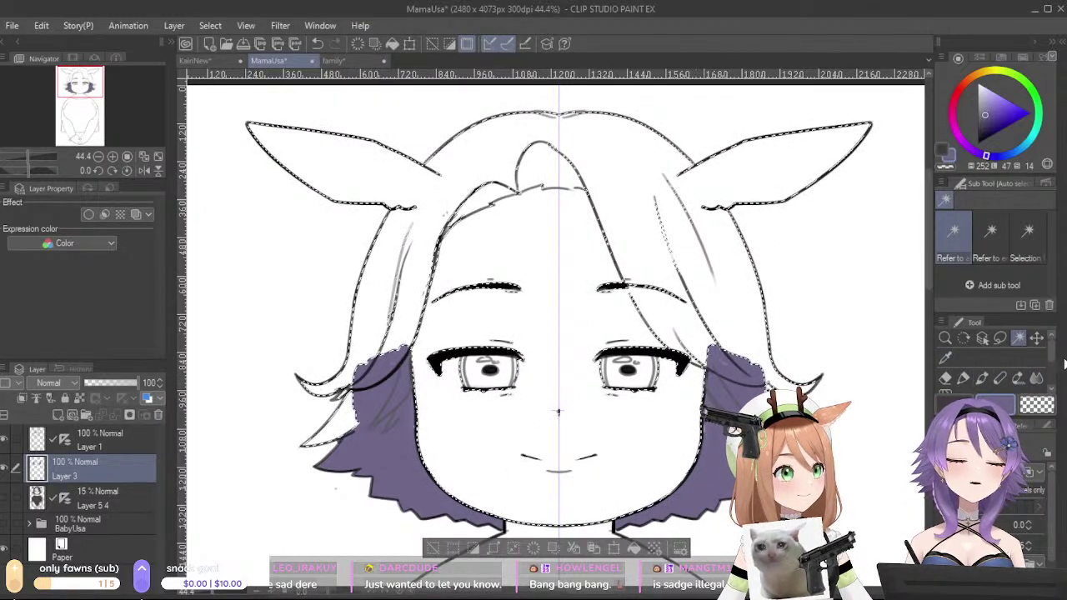
{"action": "scroll", "coordinate": [991, 367], "scroll_direction": "down", "scroll_amount": 2}
{"action": "left_click", "coordinate": [946, 383]}
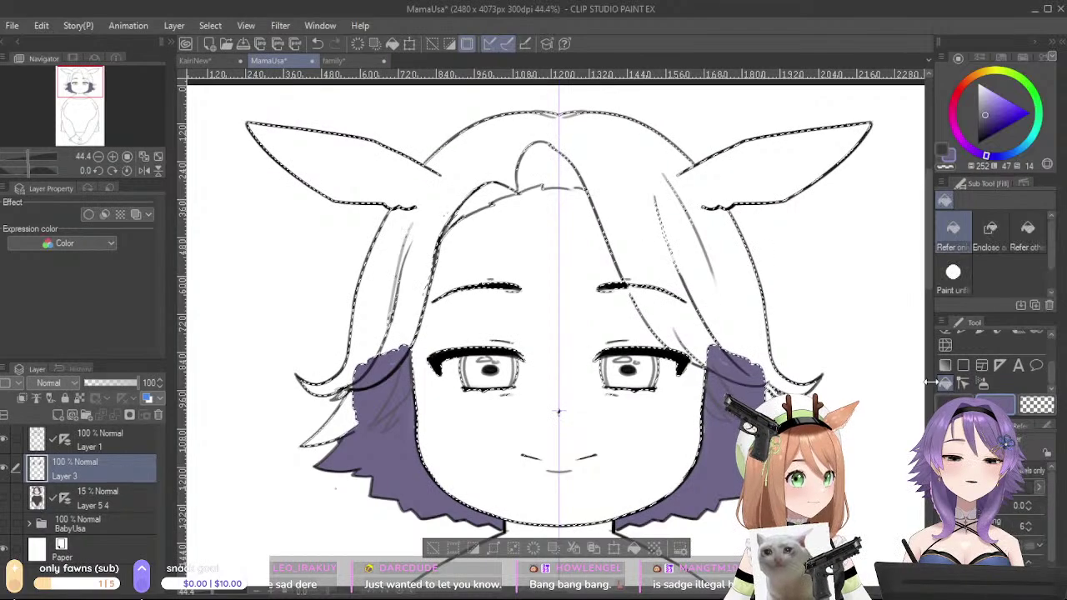
{"action": "left_click", "coordinate": [512, 157]}
{"action": "key", "text": "ctrl+z"}
{"action": "left_click", "coordinate": [350, 410]}
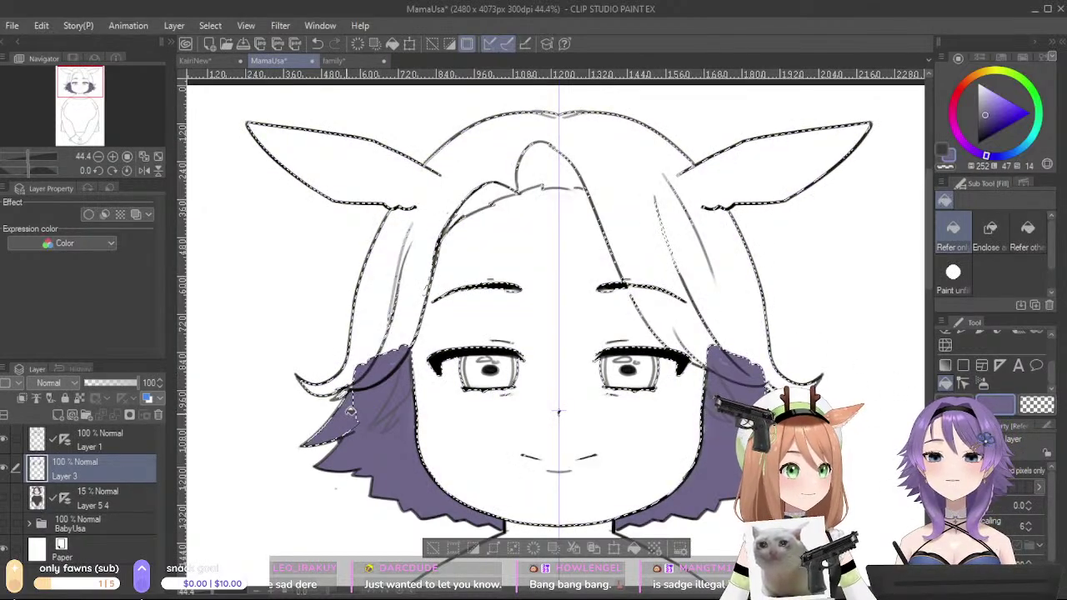
{"action": "left_click", "coordinate": [757, 313]}
{"action": "key", "text": "ctrl+z"}
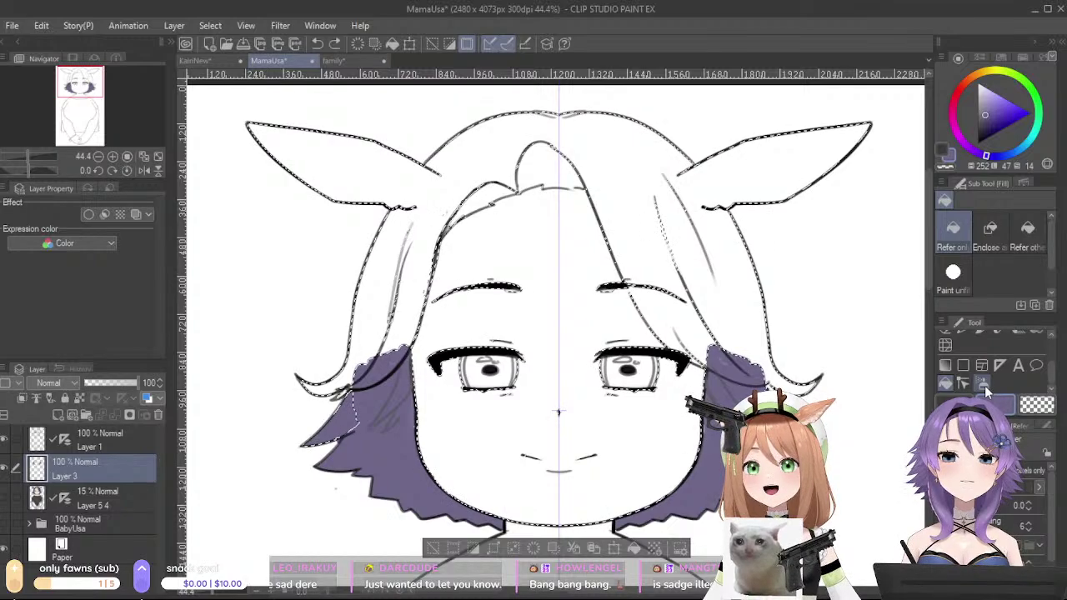
{"action": "left_click", "coordinate": [600, 147]}
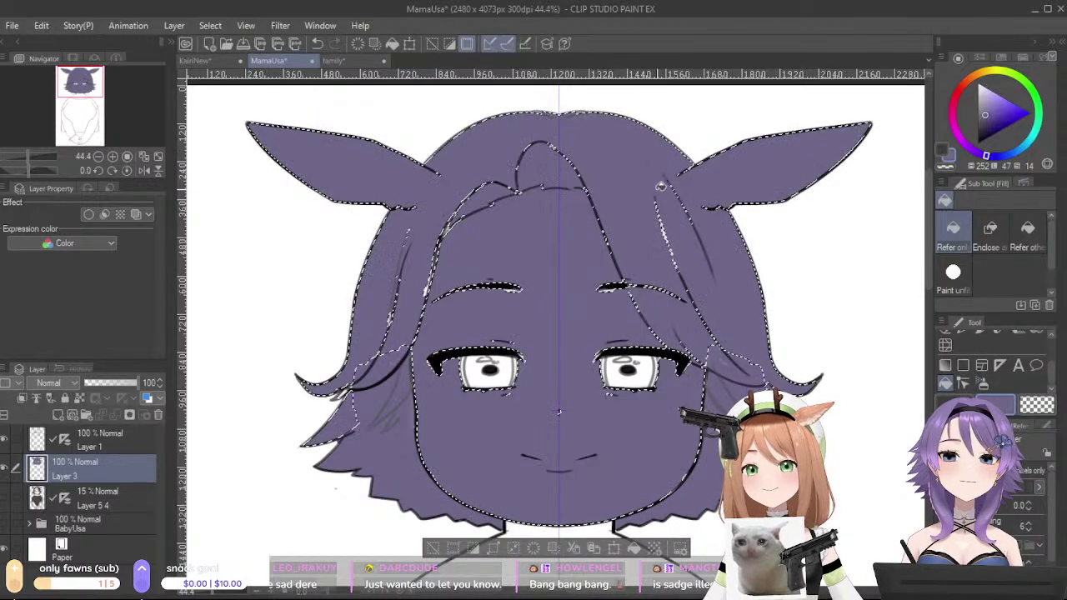
{"action": "left_click_drag", "start_coordinate": [1052, 369], "coordinate": [1049, 343]}
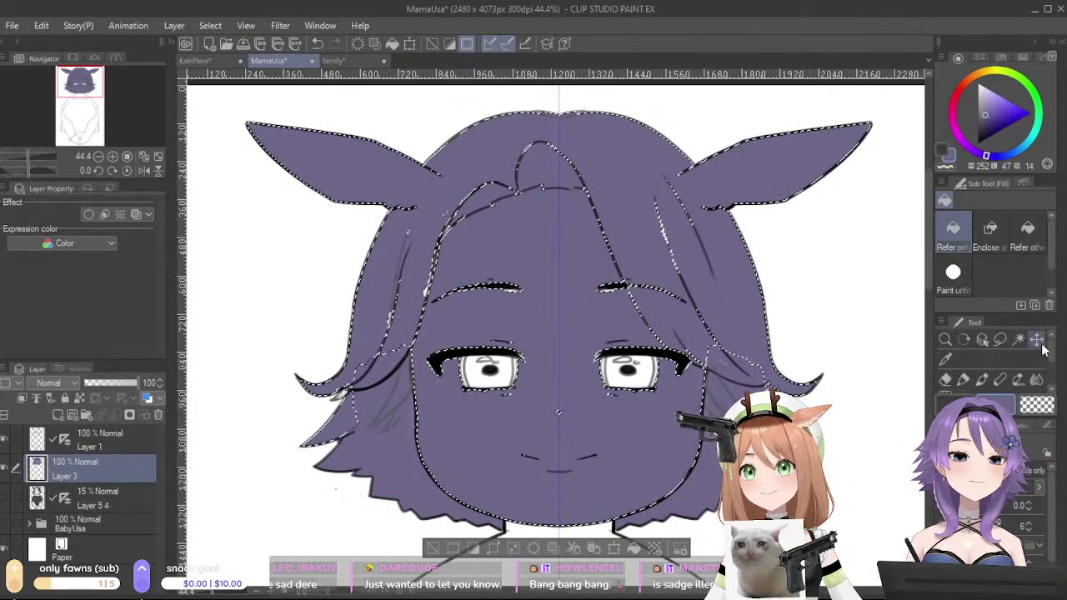
{"action": "left_click", "coordinate": [999, 339]}
{"action": "left_click", "coordinate": [918, 332]}
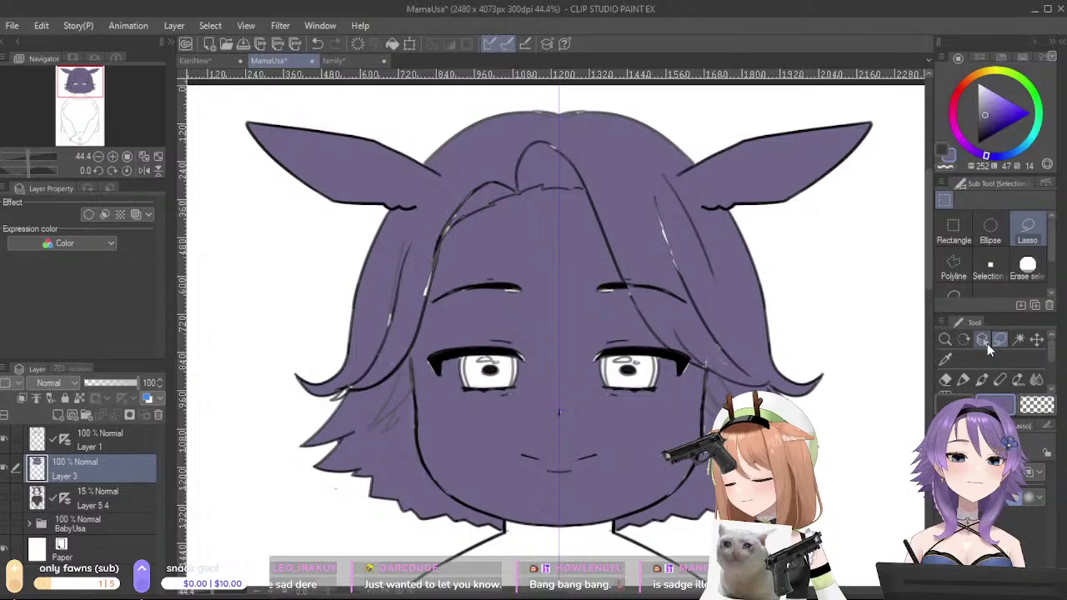
- Erase the purple fill from the forehead, eyes, cheeks and mouth with the Hard eraser, following the inner hairline
{"action": "key", "text": "e"}
{"action": "mouse_move", "coordinate": [510, 294]}
{"action": "left_mouse_down"}
{"action": "mouse_move", "coordinate": [512, 387]}
{"action": "mouse_move", "coordinate": [514, 309]}
{"action": "mouse_move", "coordinate": [489, 359]}
{"action": "mouse_move", "coordinate": [495, 325]}
{"action": "left_mouse_up"}
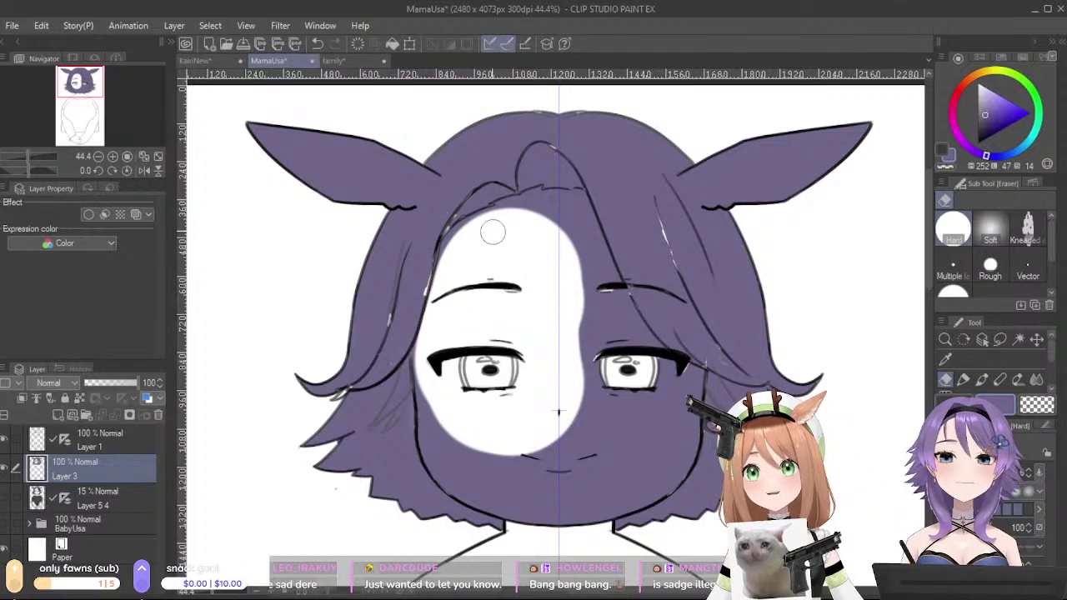
{"action": "mouse_move", "coordinate": [459, 234]}
{"action": "left_mouse_down"}
{"action": "mouse_move", "coordinate": [502, 209]}
{"action": "mouse_move", "coordinate": [549, 204]}
{"action": "mouse_move", "coordinate": [521, 205]}
{"action": "mouse_move", "coordinate": [536, 197]}
{"action": "mouse_move", "coordinate": [578, 201]}
{"action": "mouse_move", "coordinate": [543, 214]}
{"action": "mouse_move", "coordinate": [560, 210]}
{"action": "mouse_move", "coordinate": [610, 312]}
{"action": "mouse_move", "coordinate": [591, 199]}
{"action": "mouse_move", "coordinate": [582, 201]}
{"action": "mouse_move", "coordinate": [619, 322]}
{"action": "mouse_move", "coordinate": [638, 337]}
{"action": "mouse_move", "coordinate": [649, 433]}
{"action": "mouse_move", "coordinate": [615, 409]}
{"action": "mouse_move", "coordinate": [560, 290]}
{"action": "mouse_move", "coordinate": [586, 436]}
{"action": "left_mouse_up"}
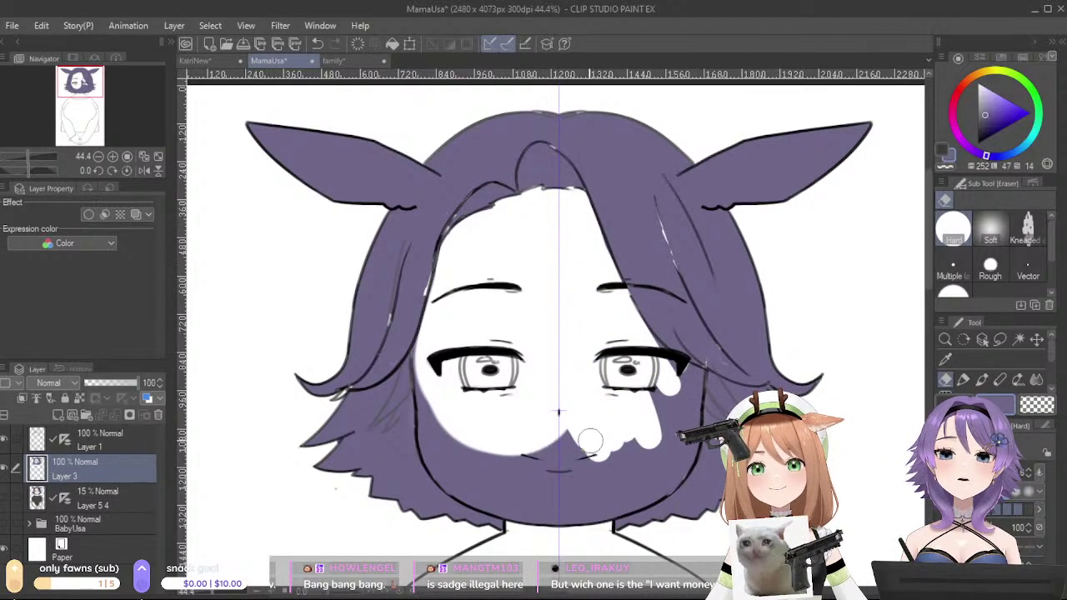
{"action": "key", "text": "ctrl+z"}
{"action": "mouse_move", "coordinate": [424, 354]}
{"action": "left_mouse_down"}
{"action": "mouse_move", "coordinate": [426, 416]}
{"action": "mouse_move", "coordinate": [428, 403]}
{"action": "mouse_move", "coordinate": [447, 470]}
{"action": "mouse_move", "coordinate": [477, 508]}
{"action": "mouse_move", "coordinate": [469, 479]}
{"action": "left_mouse_up"}
{"action": "key", "text": "ctrl+z"}
{"action": "mouse_move", "coordinate": [429, 418]}
{"action": "left_mouse_down"}
{"action": "mouse_move", "coordinate": [447, 470]}
{"action": "mouse_move", "coordinate": [427, 363]}
{"action": "mouse_move", "coordinate": [440, 444]}
{"action": "mouse_move", "coordinate": [541, 492]}
{"action": "mouse_move", "coordinate": [508, 441]}
{"action": "mouse_move", "coordinate": [616, 483]}
{"action": "mouse_move", "coordinate": [610, 309]}
{"action": "mouse_move", "coordinate": [611, 406]}
{"action": "mouse_move", "coordinate": [647, 370]}
{"action": "mouse_move", "coordinate": [691, 393]}
{"action": "mouse_move", "coordinate": [680, 443]}
{"action": "left_mouse_up"}
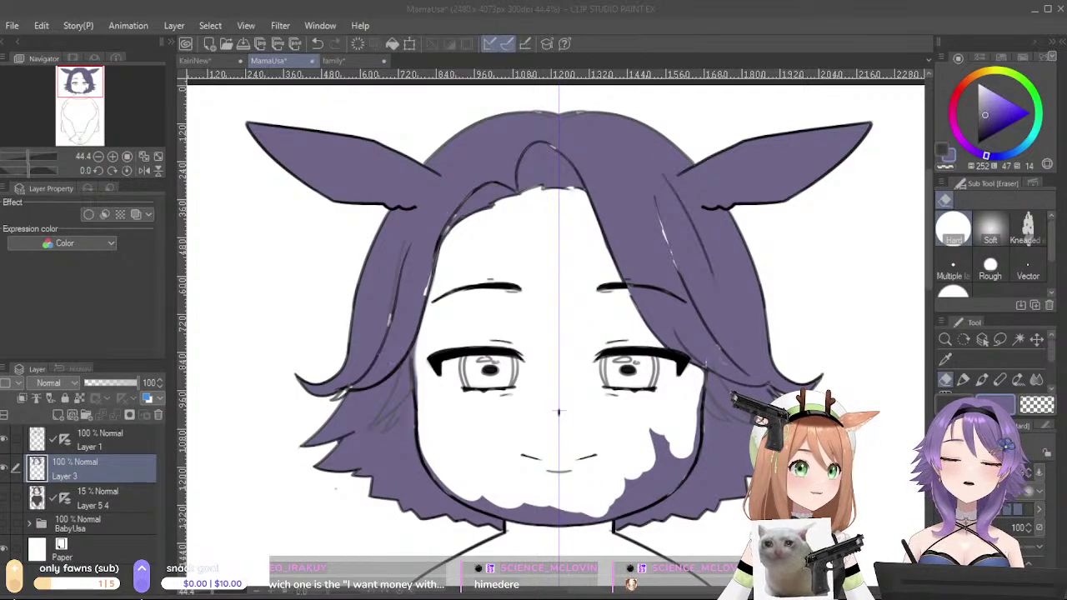
- Clean the remaining purple off the chin and jaw, keeping the eraser inside the face outline
{"action": "left_click_drag", "start_coordinate": [436, 465], "coordinate": [527, 520]}
{"action": "key", "text": "ctrl+z"}
{"action": "mouse_move", "coordinate": [479, 493]}
{"action": "left_mouse_down"}
{"action": "mouse_move", "coordinate": [560, 530]}
{"action": "mouse_move", "coordinate": [484, 486]}
{"action": "mouse_move", "coordinate": [546, 524]}
{"action": "mouse_move", "coordinate": [523, 487]}
{"action": "mouse_move", "coordinate": [607, 511]}
{"action": "mouse_move", "coordinate": [661, 445]}
{"action": "mouse_move", "coordinate": [618, 497]}
{"action": "mouse_move", "coordinate": [644, 429]}
{"action": "mouse_move", "coordinate": [663, 463]}
{"action": "mouse_move", "coordinate": [680, 411]}
{"action": "mouse_move", "coordinate": [656, 484]}
{"action": "mouse_move", "coordinate": [698, 396]}
{"action": "left_mouse_up"}
{"action": "key", "text": "ctrl+z"}
{"action": "key", "text": "ctrl+z"}
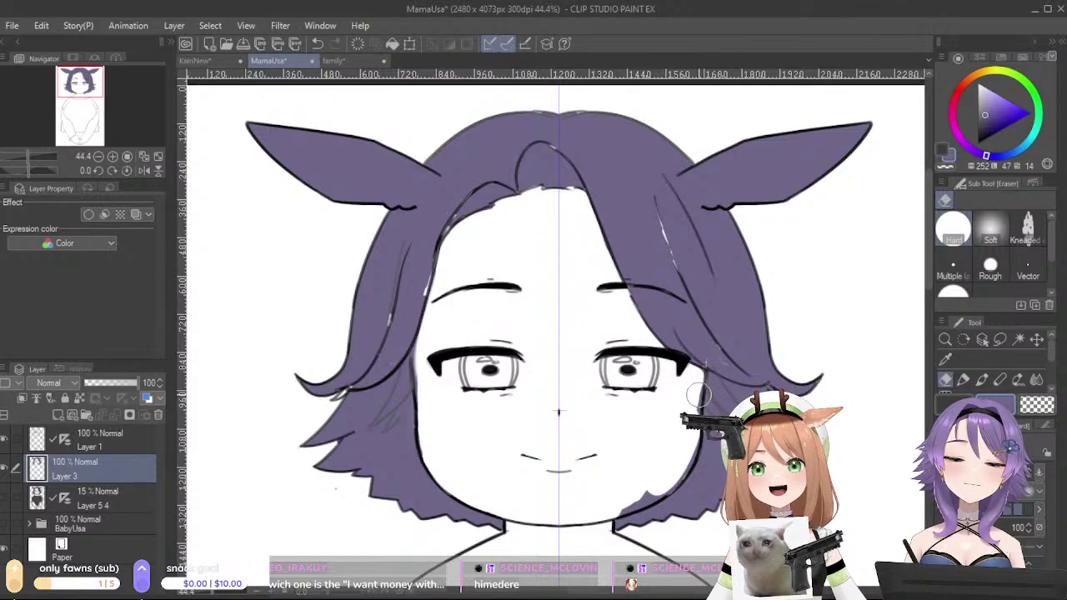
{"action": "left_click_drag", "start_coordinate": [606, 506], "coordinate": [691, 451]}
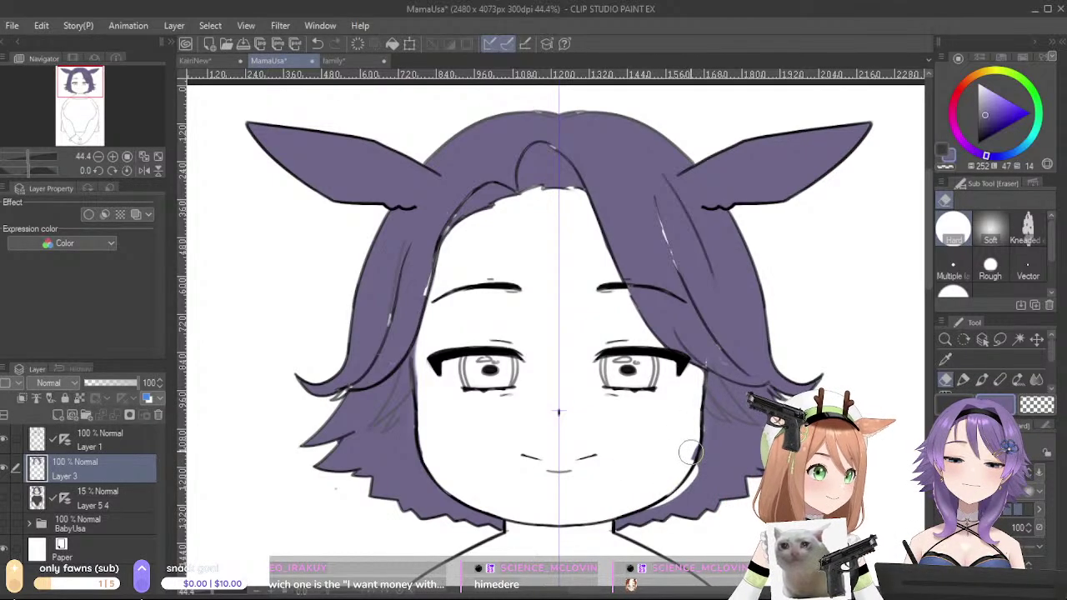
{"action": "left_click_drag", "start_coordinate": [644, 522], "coordinate": [701, 480]}
{"action": "key", "text": "ctrl+z"}
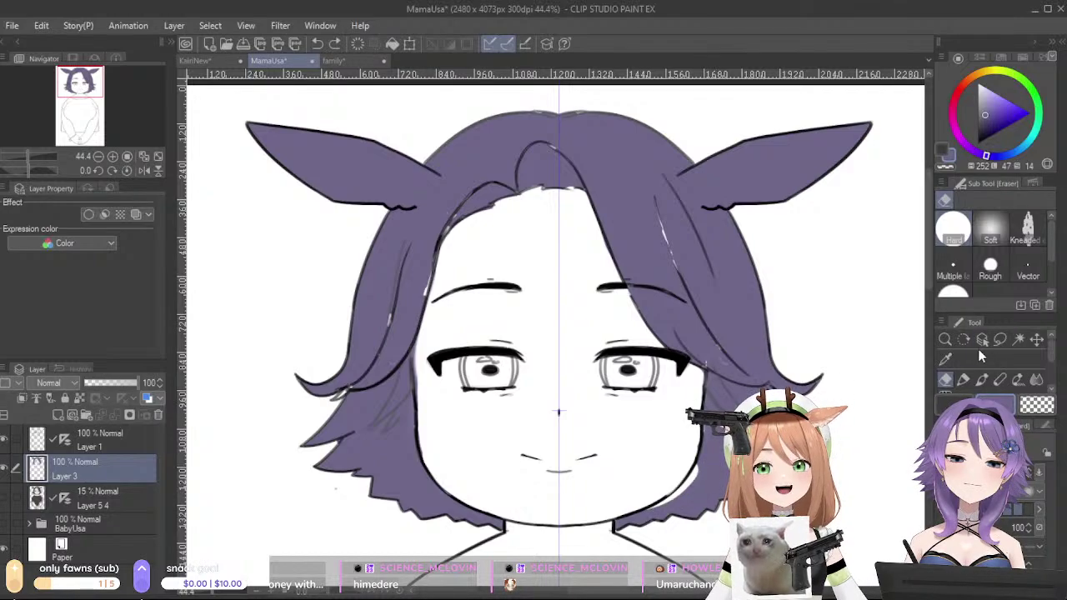
- Paint over the white gaps in the purple hair with the Flat marker, hiding the line art while filling them and showing it again
{"action": "left_click", "coordinate": [963, 379]}
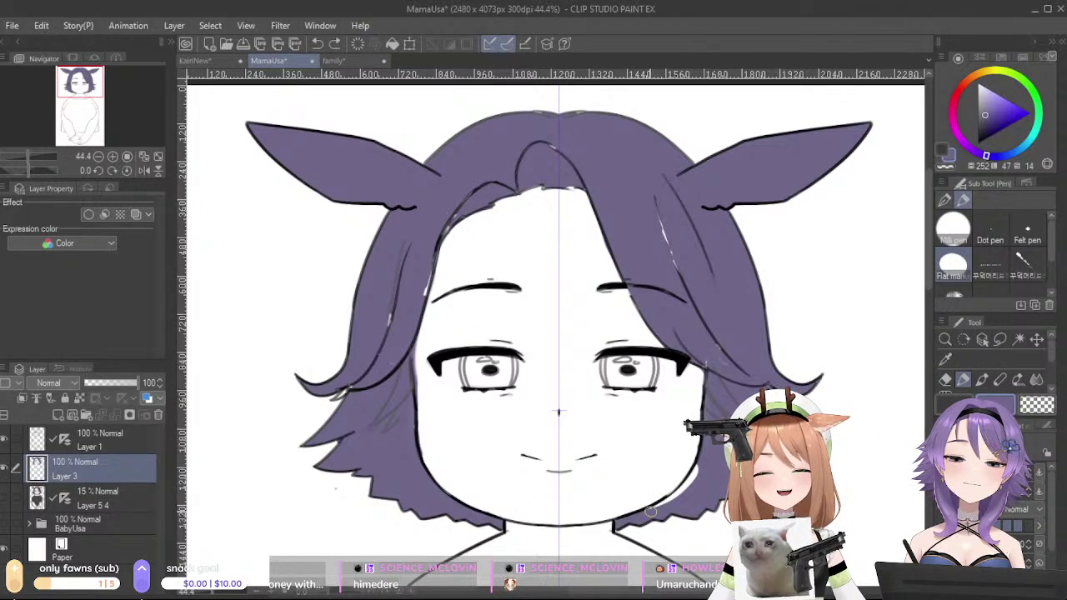
{"action": "mouse_move", "coordinate": [661, 216]}
{"action": "left_mouse_down"}
{"action": "mouse_move", "coordinate": [692, 295]}
{"action": "mouse_move", "coordinate": [678, 261]}
{"action": "left_mouse_up"}
{"action": "key", "text": "ctrl+z"}
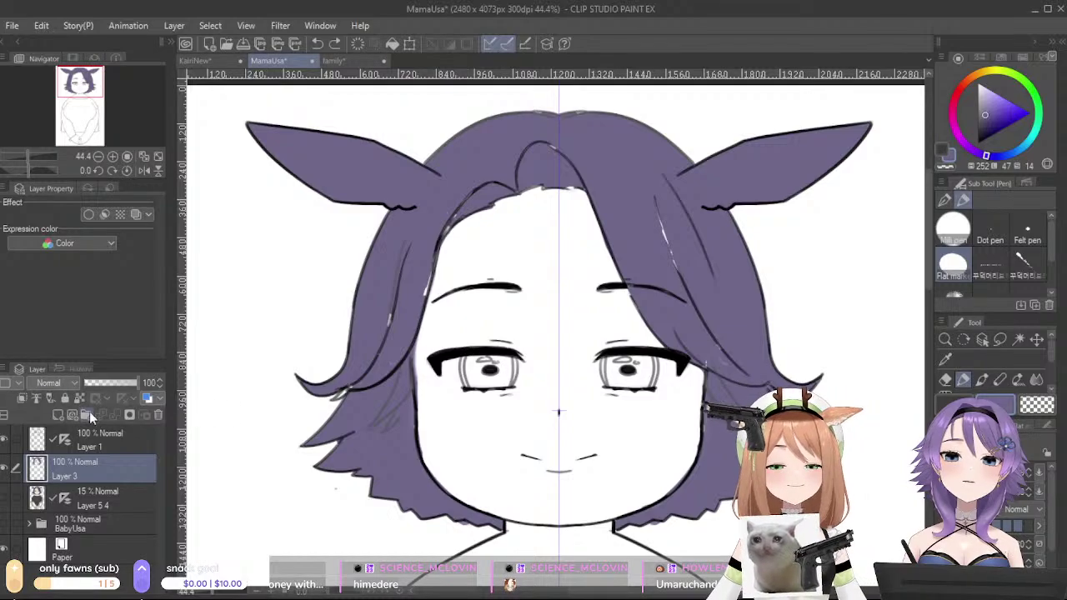
{"action": "left_click", "coordinate": [5, 438]}
{"action": "mouse_move", "coordinate": [640, 179]}
{"action": "left_mouse_down"}
{"action": "mouse_move", "coordinate": [672, 222]}
{"action": "mouse_move", "coordinate": [709, 345]}
{"action": "left_mouse_up"}
{"action": "mouse_move", "coordinate": [417, 279]}
{"action": "left_mouse_down"}
{"action": "mouse_move", "coordinate": [433, 250]}
{"action": "mouse_move", "coordinate": [420, 291]}
{"action": "left_mouse_up"}
{"action": "mouse_move", "coordinate": [478, 182]}
{"action": "left_mouse_down"}
{"action": "mouse_move", "coordinate": [553, 135]}
{"action": "mouse_move", "coordinate": [591, 165]}
{"action": "mouse_move", "coordinate": [525, 132]}
{"action": "left_mouse_up"}
{"action": "left_click", "coordinate": [48, 448], "text": "ctrl"}
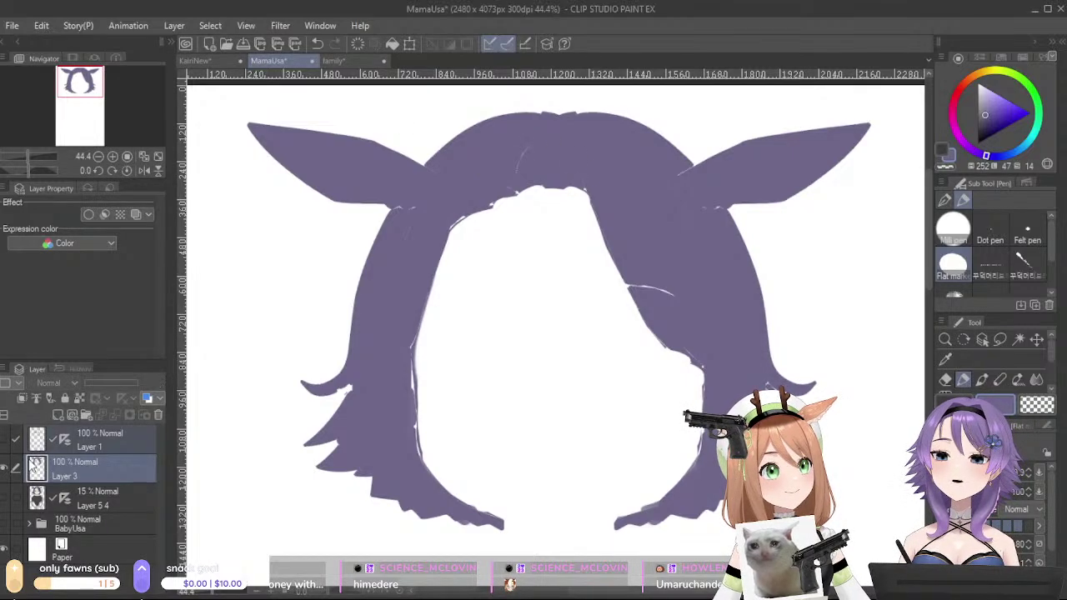
{"action": "left_click", "coordinate": [4, 442]}
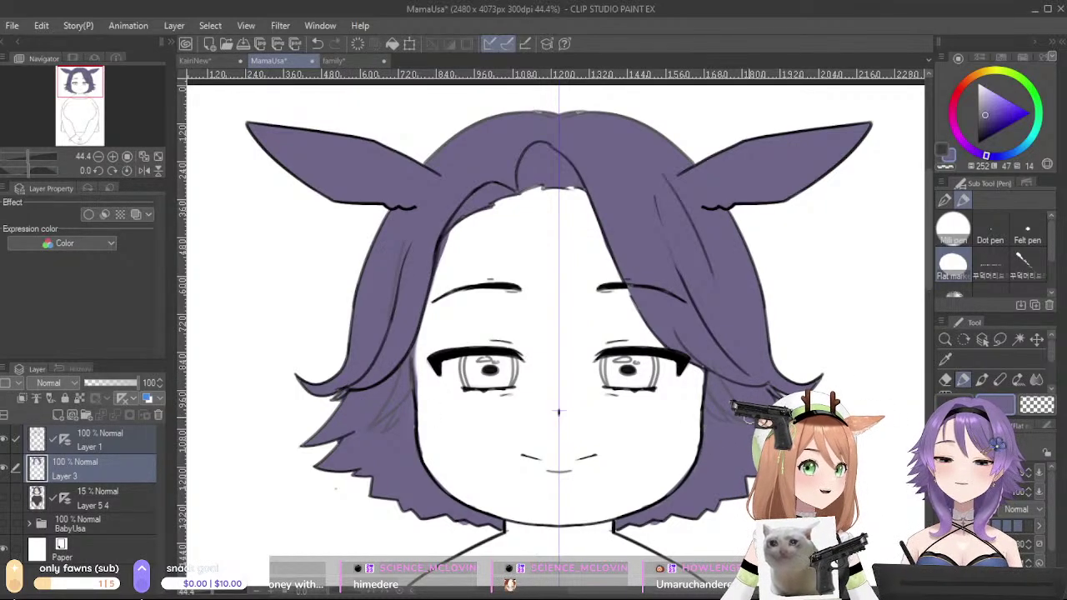
{"action": "left_click_drag", "start_coordinate": [736, 416], "coordinate": [757, 378]}
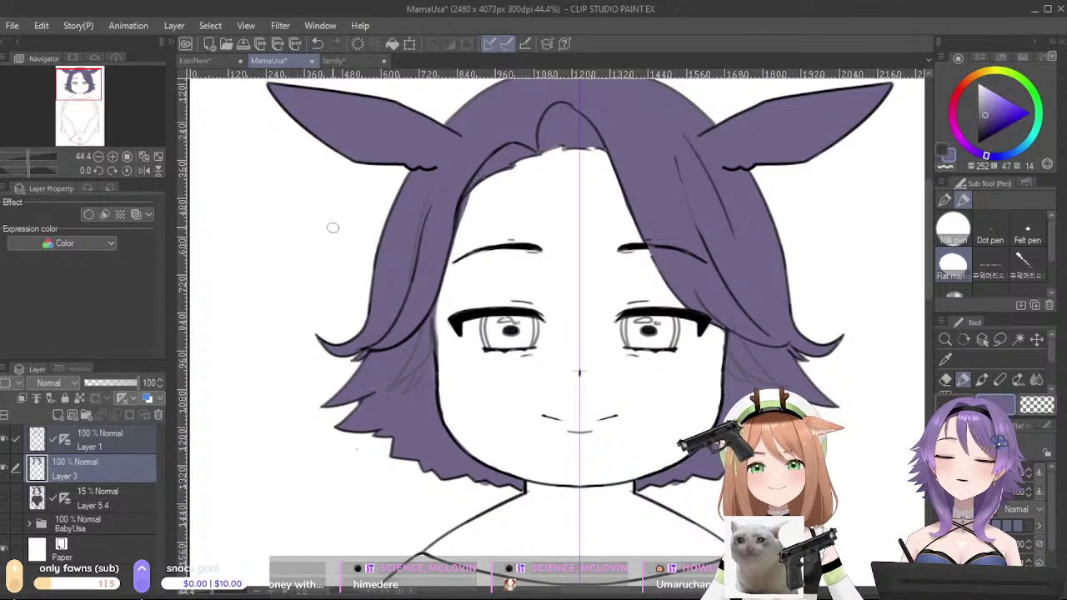
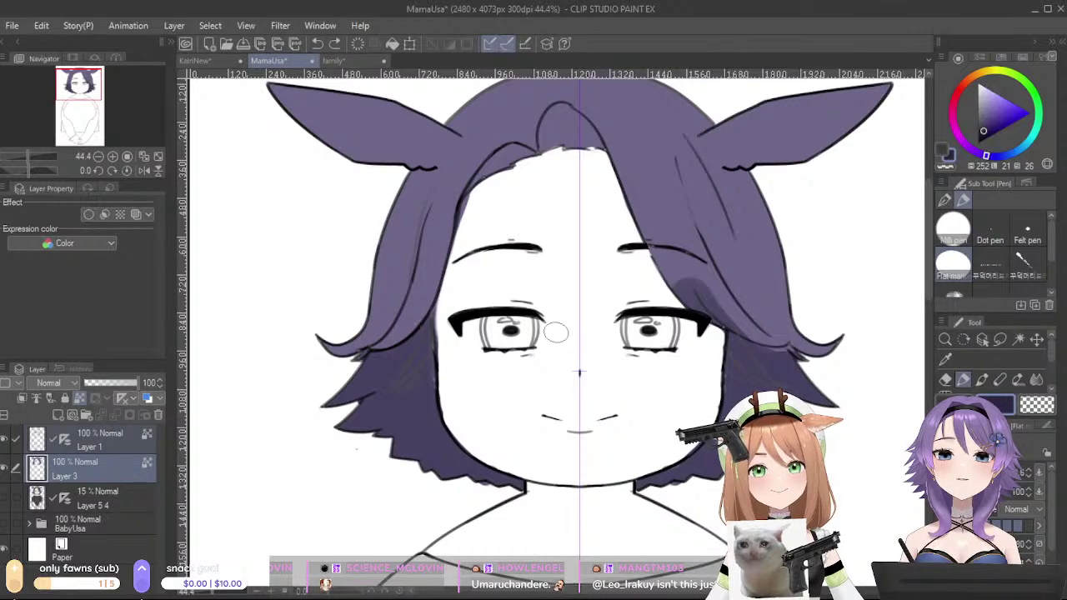
- Paint darker purple shading with jagged edges on the lower hair beside both sides of the jaw, sampling the existing shadow tones
{"action": "mouse_move", "coordinate": [441, 301]}
{"action": "left_mouse_down"}
{"action": "mouse_move", "coordinate": [390, 388]}
{"action": "mouse_move", "coordinate": [424, 345]}
{"action": "mouse_move", "coordinate": [405, 369]}
{"action": "left_mouse_up"}
{"action": "key", "text": "ctrl+z"}
{"action": "key", "text": "ctrl+z"}
{"action": "mouse_move", "coordinate": [426, 321]}
{"action": "left_mouse_down"}
{"action": "mouse_move", "coordinate": [393, 398]}
{"action": "mouse_move", "coordinate": [458, 322]}
{"action": "mouse_move", "coordinate": [428, 340]}
{"action": "left_mouse_up"}
{"action": "left_click_drag", "start_coordinate": [420, 382], "coordinate": [414, 421]}
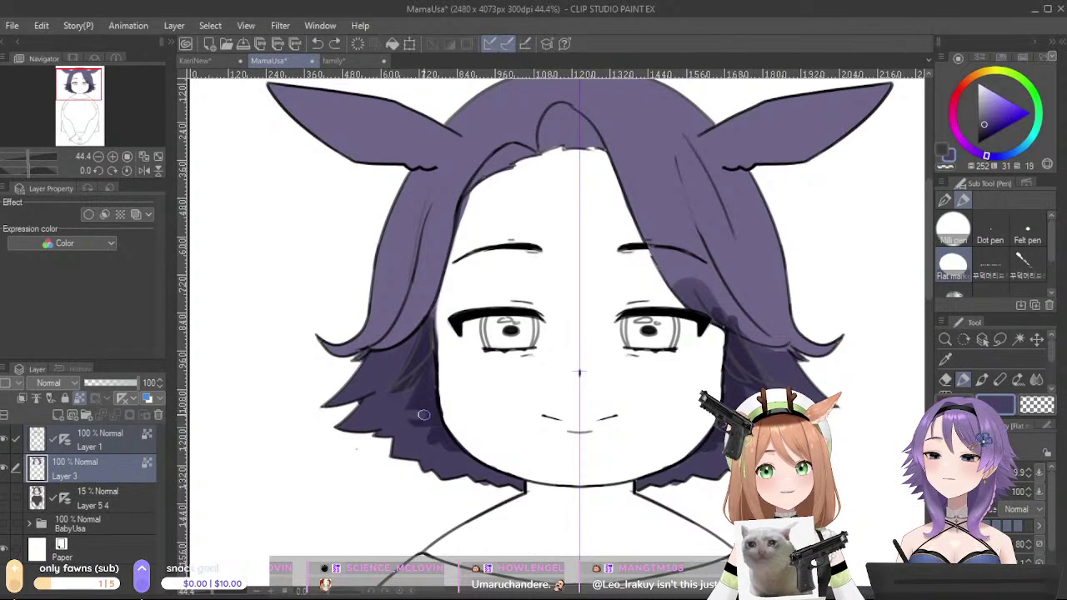
{"action": "left_click", "coordinate": [405, 435], "text": "alt"}
{"action": "left_click_drag", "start_coordinate": [404, 419], "coordinate": [441, 414]}
{"action": "left_click", "coordinate": [429, 393], "text": "alt"}
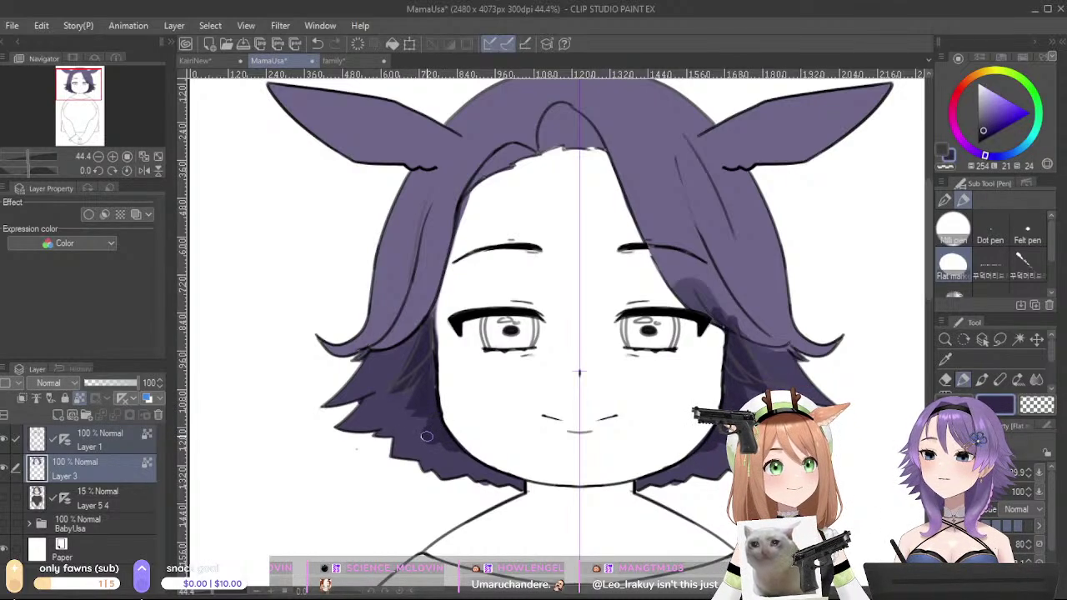
{"action": "mouse_move", "coordinate": [414, 442]}
{"action": "left_mouse_down"}
{"action": "mouse_move", "coordinate": [461, 441]}
{"action": "mouse_move", "coordinate": [454, 432]}
{"action": "left_mouse_up"}
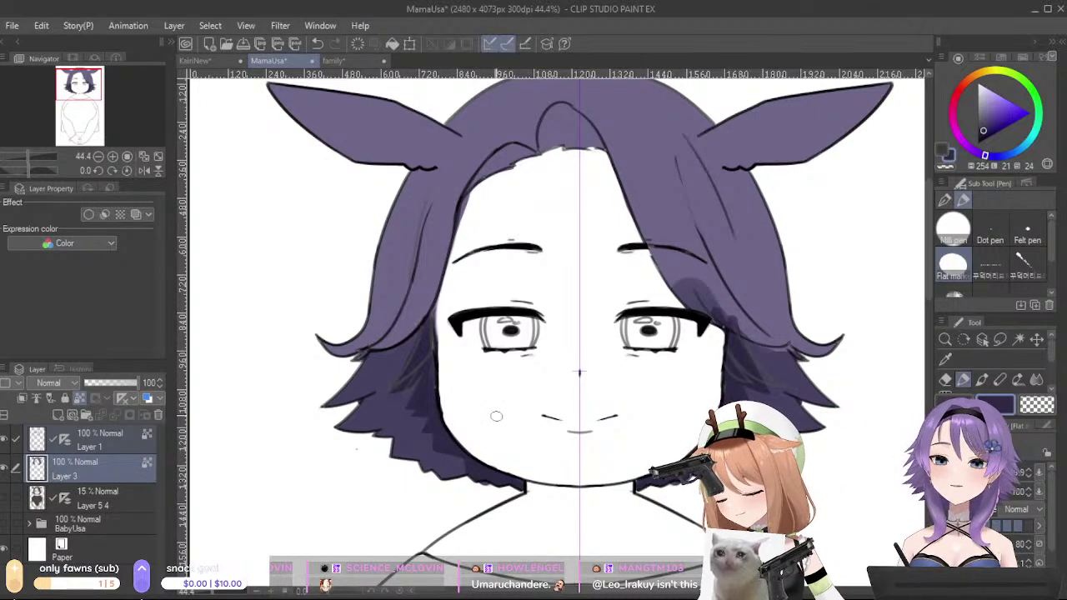
- Sample the base hair purple, turn off the symmetry ruler on Layer 1, and make Layer 3 active again
{"action": "left_click", "coordinate": [698, 236], "text": "alt"}
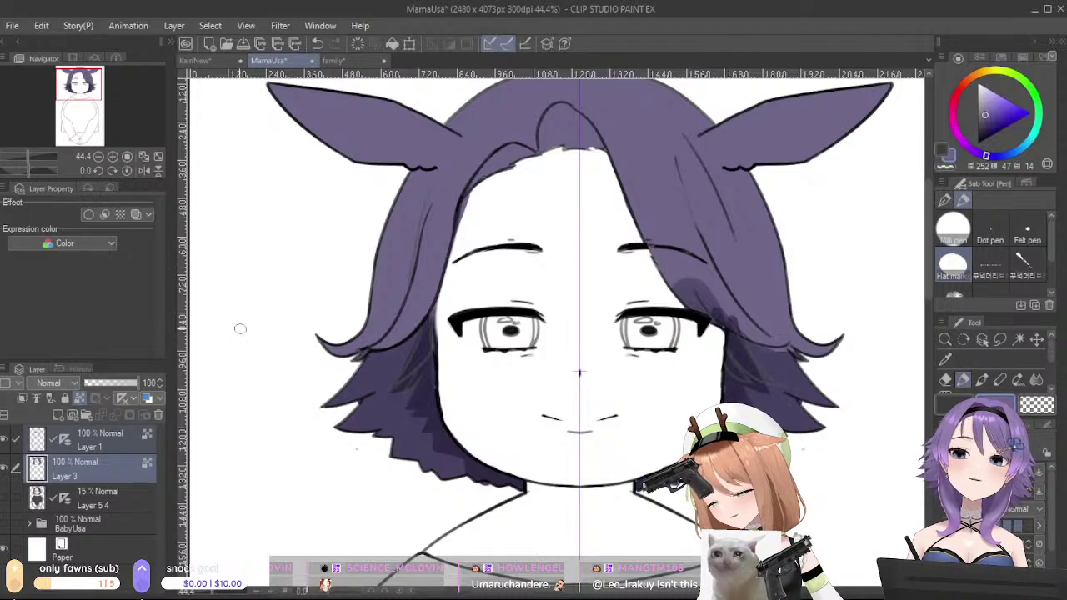
{"action": "left_click", "coordinate": [4, 440]}
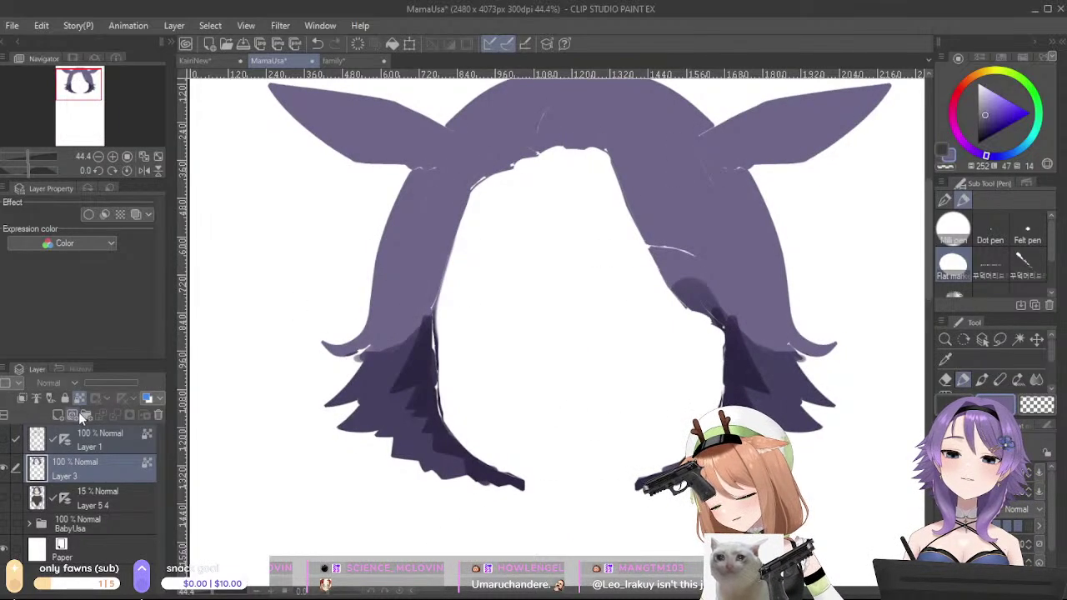
{"action": "left_click", "coordinate": [6, 440]}
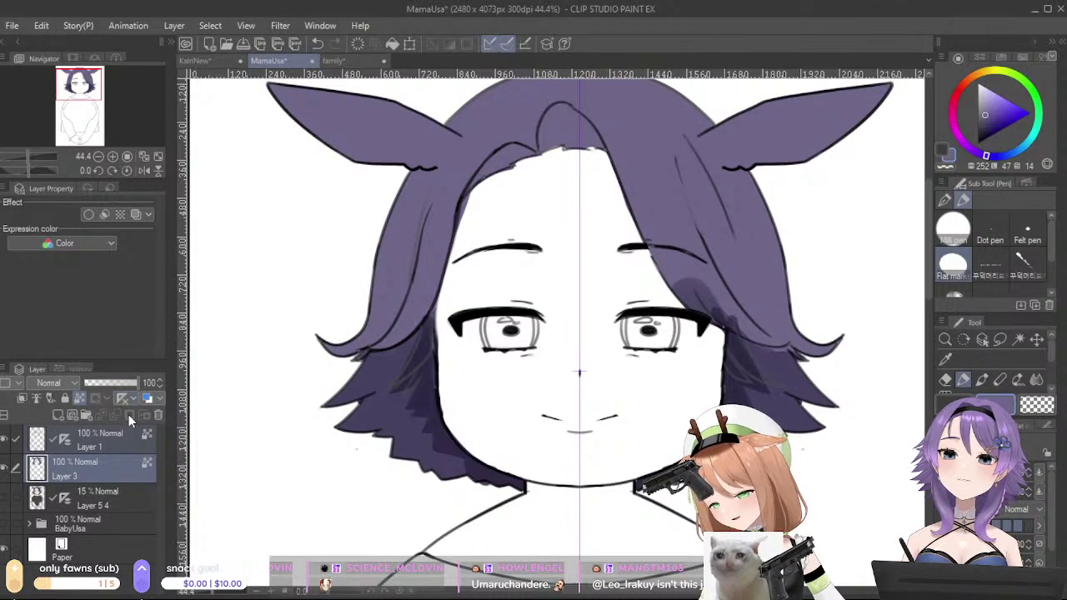
{"action": "left_click", "coordinate": [117, 474]}
{"action": "left_click_drag", "start_coordinate": [690, 265], "coordinate": [694, 275]}
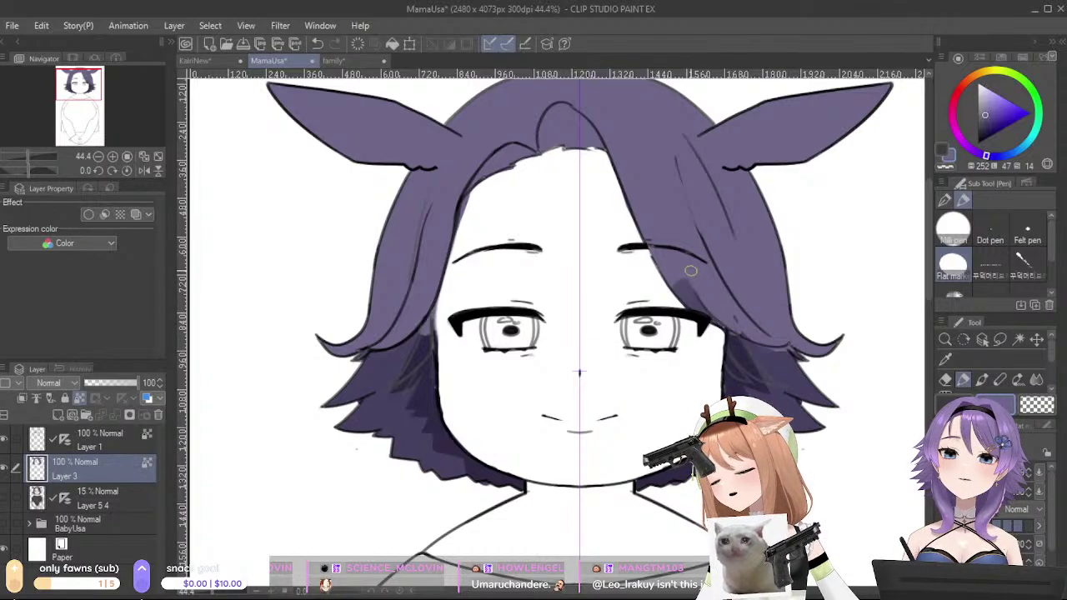
{"action": "key", "text": "ctrl+y"}
{"action": "left_click", "coordinate": [117, 437]}
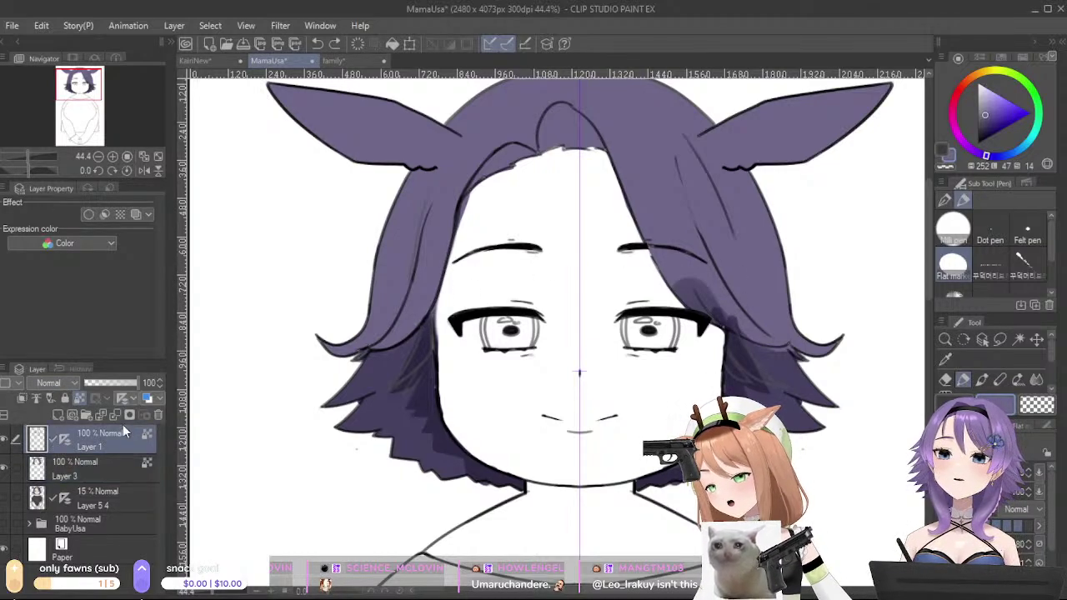
{"action": "left_click", "coordinate": [143, 410]}
{"action": "left_click", "coordinate": [105, 465]}
- Cover the dark patch on the right bangs with base purple, and shade the central fringe loop and inner bang edge darker
{"action": "mouse_move", "coordinate": [727, 265]}
{"action": "left_mouse_down"}
{"action": "mouse_move", "coordinate": [688, 275]}
{"action": "mouse_move", "coordinate": [717, 319]}
{"action": "mouse_move", "coordinate": [687, 283]}
{"action": "left_mouse_up"}
{"action": "left_click", "coordinate": [779, 374], "text": "alt"}
{"action": "mouse_move", "coordinate": [558, 140]}
{"action": "left_mouse_down"}
{"action": "mouse_move", "coordinate": [547, 127]}
{"action": "mouse_move", "coordinate": [581, 123]}
{"action": "left_mouse_up"}
{"action": "mouse_move", "coordinate": [623, 220]}
{"action": "left_mouse_down"}
{"action": "mouse_move", "coordinate": [625, 188]}
{"action": "mouse_move", "coordinate": [649, 257]}
{"action": "mouse_move", "coordinate": [711, 322]}
{"action": "left_mouse_up"}
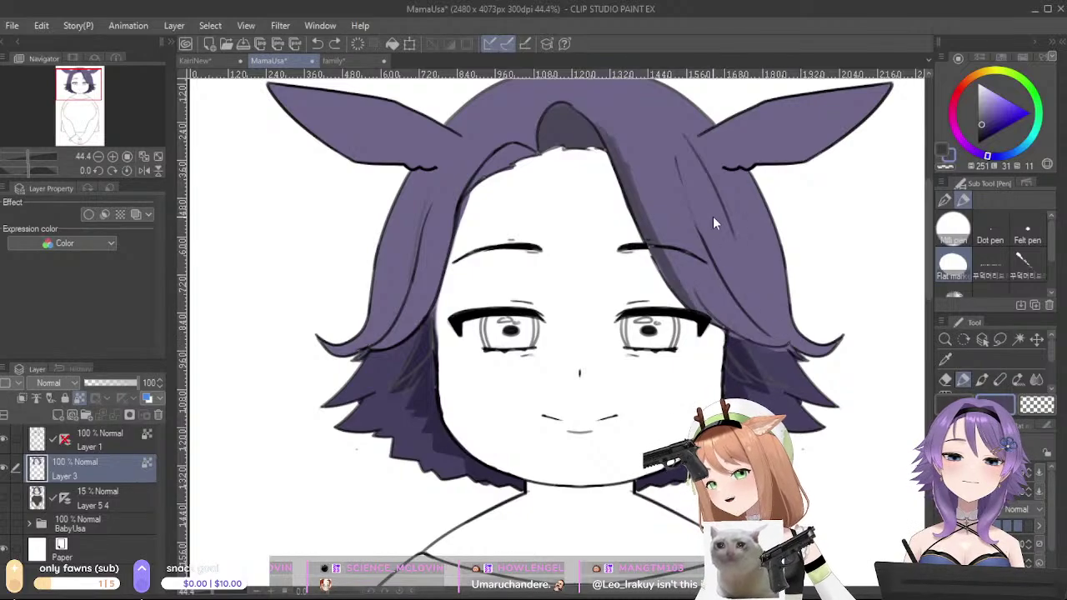
- Paint a tapered shadow along the long strand line in the right-hand hair, trimming it with the base purple
{"action": "left_click_drag", "start_coordinate": [687, 137], "coordinate": [739, 301]}
{"action": "key", "text": "ctrl+z"}
{"action": "left_click_drag", "start_coordinate": [693, 205], "coordinate": [738, 305]}
{"action": "left_click_drag", "start_coordinate": [685, 153], "coordinate": [769, 326]}
{"action": "key", "text": "ctrl+z"}
{"action": "key", "text": "ctrl+z"}
{"action": "left_click_drag", "start_coordinate": [682, 155], "coordinate": [753, 316]}
{"action": "left_click", "coordinate": [730, 249], "text": "alt"}
{"action": "left_click_drag", "start_coordinate": [685, 151], "coordinate": [747, 305]}
{"action": "left_click_drag", "start_coordinate": [680, 152], "coordinate": [733, 262]}
{"action": "key", "text": "ctrl+z"}
{"action": "key", "text": "ctrl+z"}
{"action": "left_click_drag", "start_coordinate": [677, 150], "coordinate": [746, 297]}
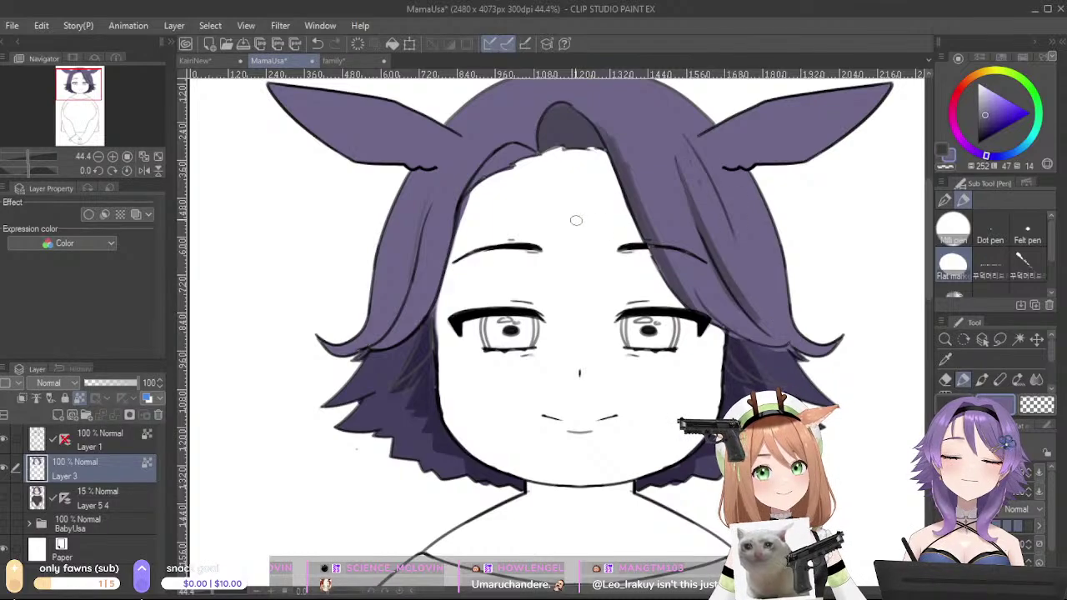
- Shade the inner edge of the left bangs and the hair directly beneath both ears with the dark purple
{"action": "left_click", "coordinate": [556, 137], "text": "alt"}
{"action": "left_click_drag", "start_coordinate": [525, 148], "coordinate": [482, 185]}
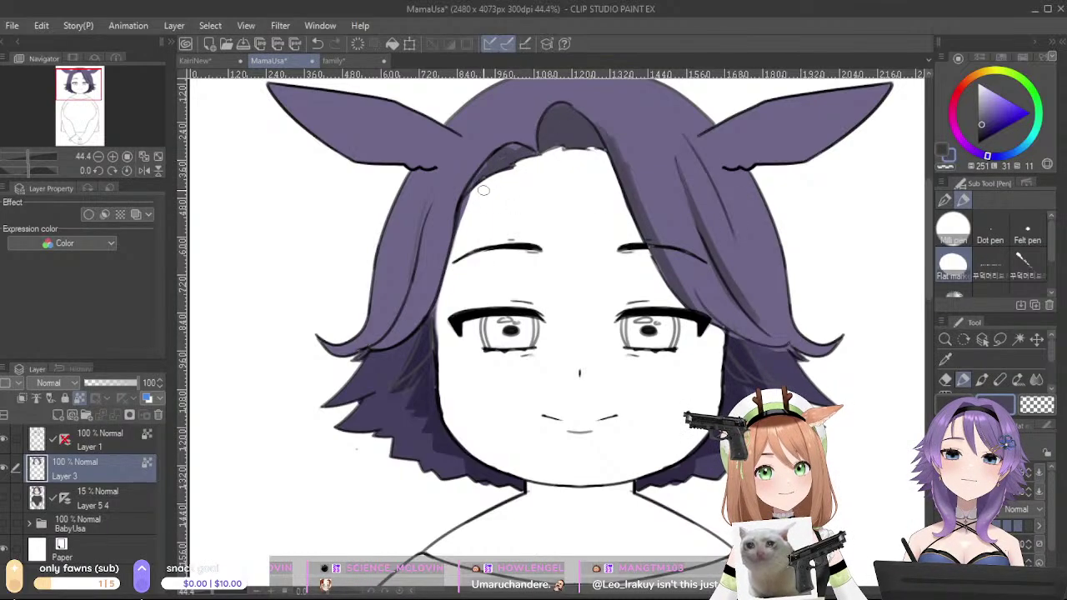
{"action": "left_click_drag", "start_coordinate": [541, 240], "coordinate": [510, 324]}
{"action": "mouse_move", "coordinate": [372, 268]}
{"action": "left_mouse_down"}
{"action": "mouse_move", "coordinate": [400, 260]}
{"action": "mouse_move", "coordinate": [405, 272]}
{"action": "left_mouse_up"}
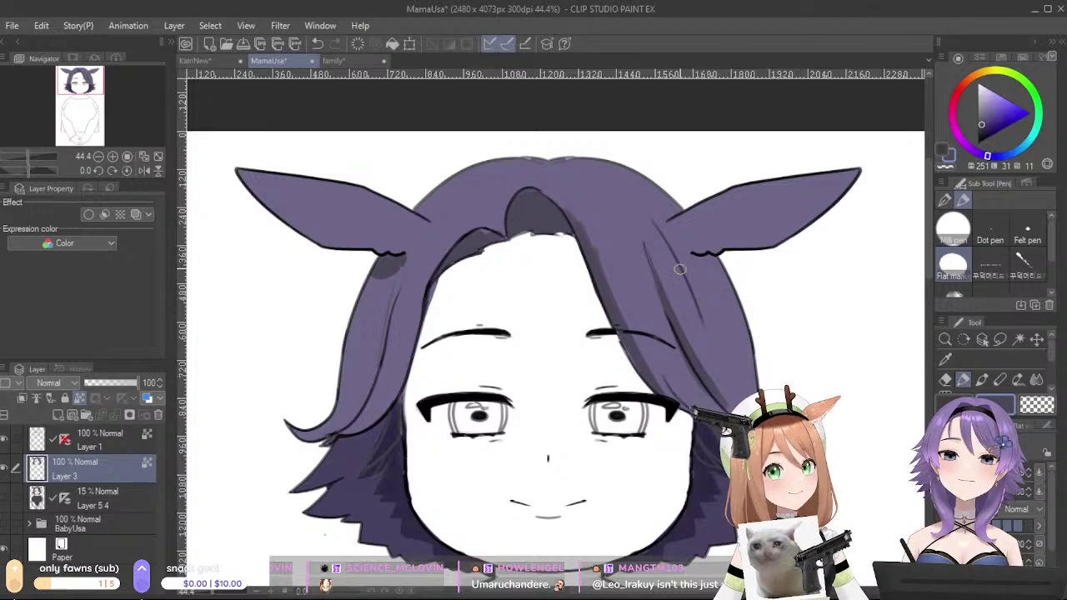
{"action": "left_click_drag", "start_coordinate": [695, 254], "coordinate": [726, 273]}
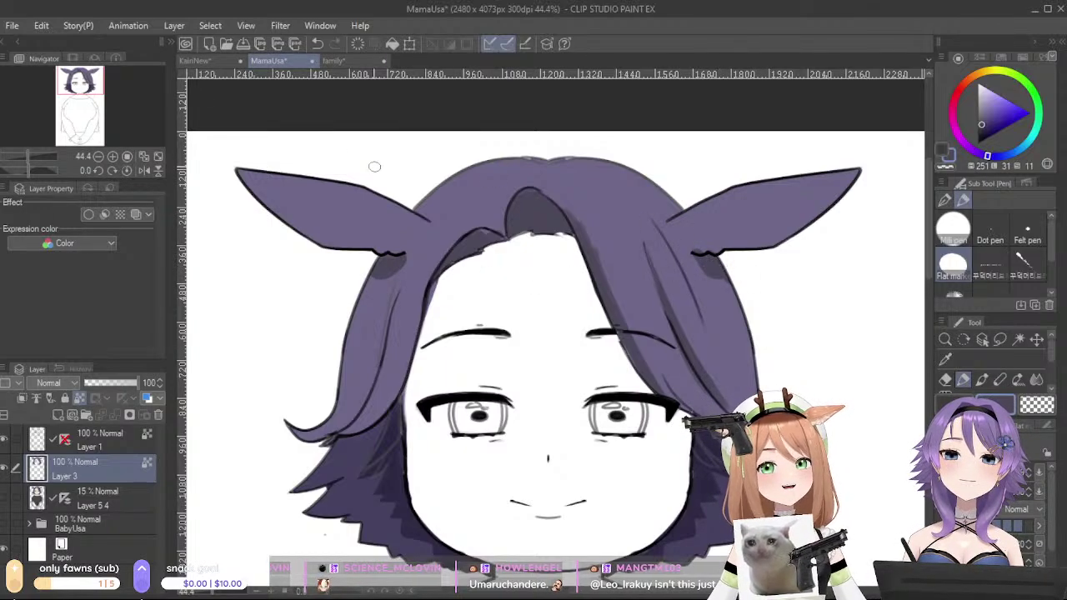
- Paint a thin dark purple shadow along the lower edge of both ears
{"action": "left_click_drag", "start_coordinate": [265, 191], "coordinate": [363, 247]}
{"action": "key", "text": "ctrl+z"}
{"action": "left_click_drag", "start_coordinate": [241, 176], "coordinate": [354, 250]}
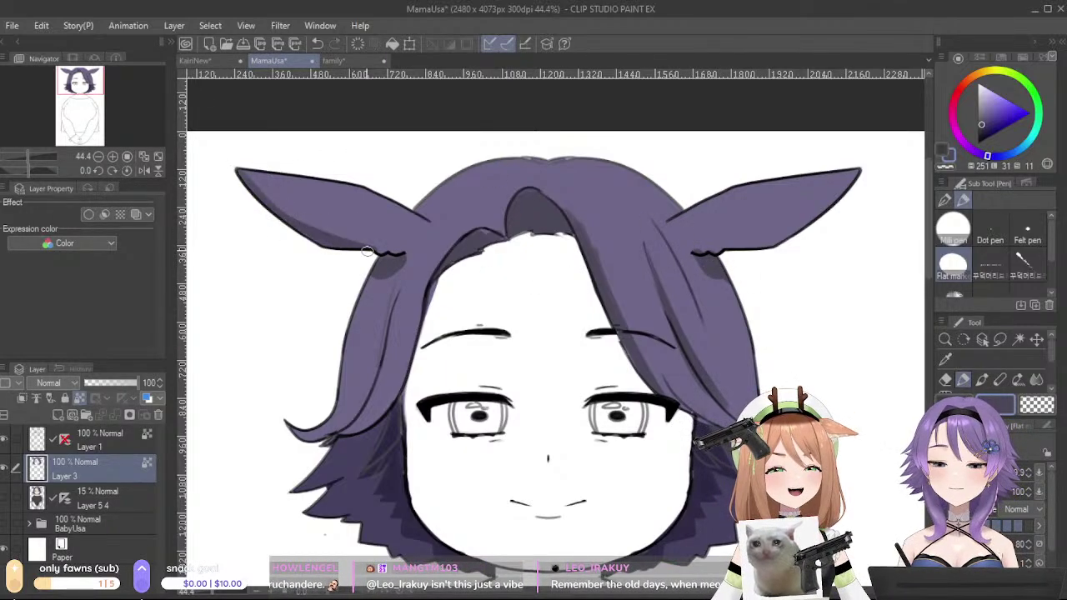
{"action": "mouse_move", "coordinate": [795, 239]}
{"action": "left_mouse_down"}
{"action": "mouse_move", "coordinate": [883, 176]}
{"action": "mouse_move", "coordinate": [777, 247]}
{"action": "mouse_move", "coordinate": [853, 174]}
{"action": "left_mouse_up"}
{"action": "left_click_drag", "start_coordinate": [640, 290], "coordinate": [658, 239]}
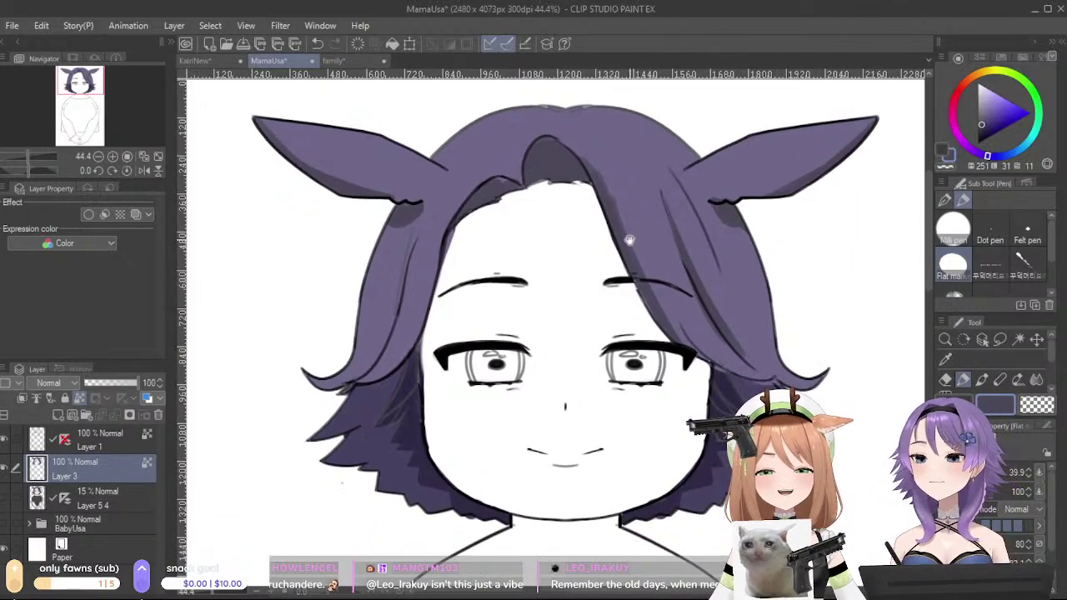
{"action": "left_click", "coordinate": [638, 212], "text": "alt"}
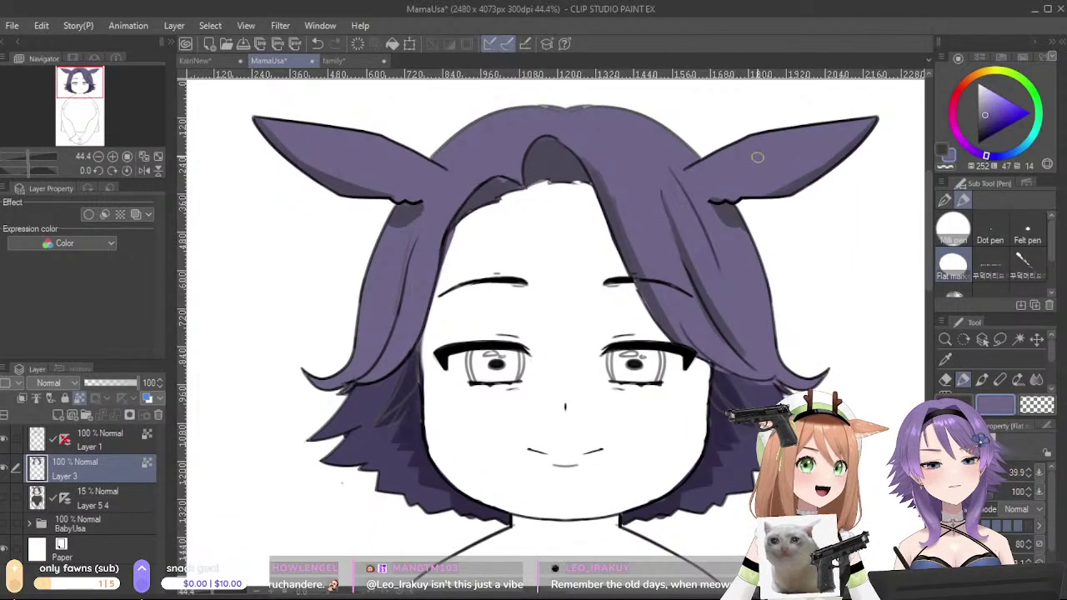
{"action": "mouse_move", "coordinate": [575, 157]}
{"action": "left_mouse_down"}
{"action": "mouse_move", "coordinate": [619, 238]}
{"action": "mouse_move", "coordinate": [575, 140]}
{"action": "mouse_move", "coordinate": [619, 214]}
{"action": "left_mouse_up"}
{"action": "key", "text": "ctrl+z"}
{"action": "left_click", "coordinate": [484, 178], "text": "alt"}
{"action": "key", "text": "ctrl+z"}
- Draw thin light grey-lavender highlight strands along the inner edge of the right bangs with a smaller Flat marker
{"action": "left_click", "coordinate": [989, 107]}
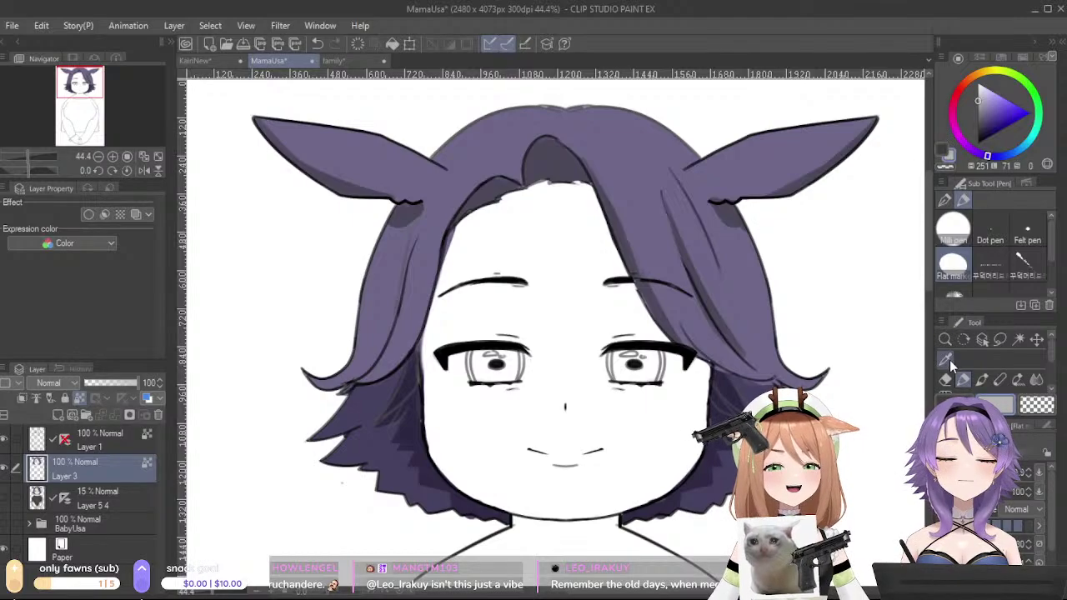
{"action": "left_click_drag", "start_coordinate": [569, 142], "coordinate": [648, 283]}
{"action": "key", "text": "ctrl+z"}
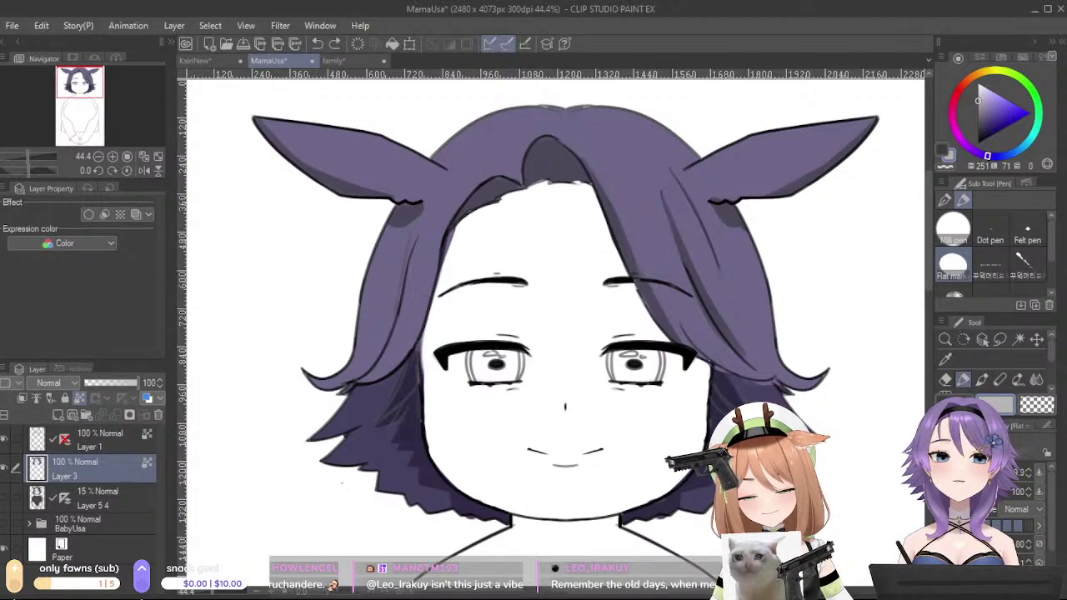
{"action": "key", "text": "bracketleft"}
{"action": "key", "text": "bracketleft"}
{"action": "key", "text": "bracketleft"}
{"action": "mouse_move", "coordinate": [569, 135]}
{"action": "left_mouse_down"}
{"action": "mouse_move", "coordinate": [654, 278]}
{"action": "mouse_move", "coordinate": [607, 177]}
{"action": "mouse_move", "coordinate": [671, 325]}
{"action": "left_mouse_up"}
{"action": "key", "text": "ctrl+z"}
{"action": "key", "text": "ctrl+z"}
{"action": "left_click_drag", "start_coordinate": [607, 149], "coordinate": [698, 348]}
{"action": "key", "text": "ctrl+z"}
{"action": "left_click_drag", "start_coordinate": [581, 139], "coordinate": [681, 302]}
{"action": "key", "text": "ctrl+z"}
{"action": "left_click_drag", "start_coordinate": [576, 142], "coordinate": [679, 311]}
{"action": "key", "text": "ctrl+z"}
{"action": "mouse_move", "coordinate": [579, 147]}
{"action": "left_mouse_down"}
{"action": "mouse_move", "coordinate": [655, 241]}
{"action": "mouse_move", "coordinate": [683, 331]}
{"action": "left_mouse_up"}
{"action": "key", "text": "ctrl+z"}
{"action": "mouse_move", "coordinate": [627, 193]}
{"action": "left_mouse_down"}
{"action": "mouse_move", "coordinate": [665, 303]}
{"action": "mouse_move", "coordinate": [702, 353]}
{"action": "left_mouse_up"}
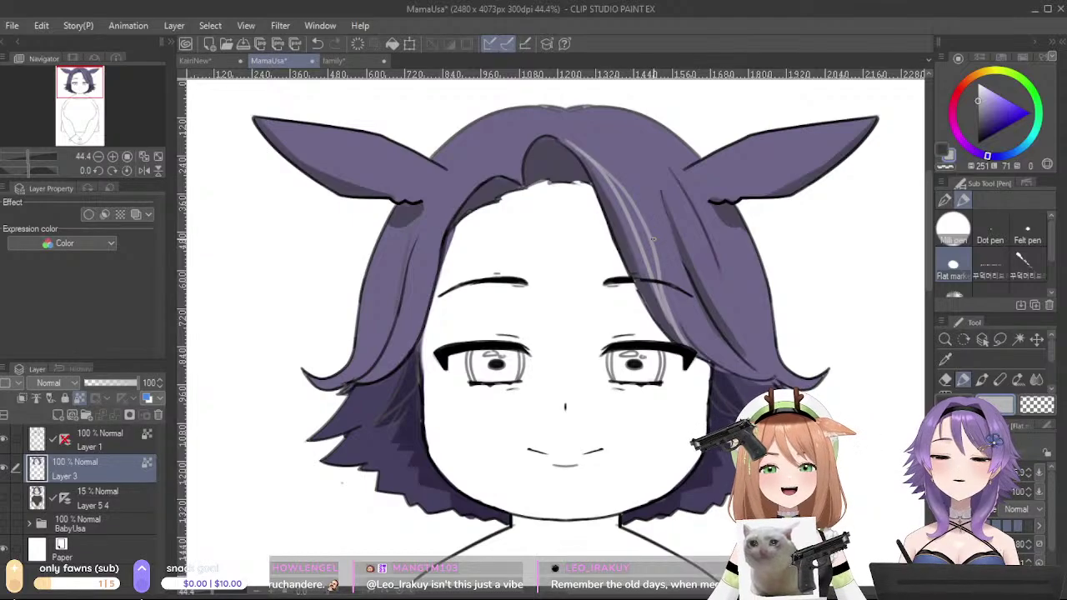
- Extend the light highlight strands to the lower tip of the right bangs and add curved ones inside the central fringe loop
{"action": "left_click_drag", "start_coordinate": [654, 243], "coordinate": [705, 354]}
{"action": "key", "text": "ctrl+z"}
{"action": "mouse_move", "coordinate": [666, 261]}
{"action": "left_mouse_down"}
{"action": "mouse_move", "coordinate": [704, 339]}
{"action": "mouse_move", "coordinate": [746, 379]}
{"action": "left_mouse_up"}
{"action": "key", "text": "ctrl+z"}
{"action": "left_click_drag", "start_coordinate": [682, 294], "coordinate": [753, 372]}
{"action": "key", "text": "ctrl+z"}
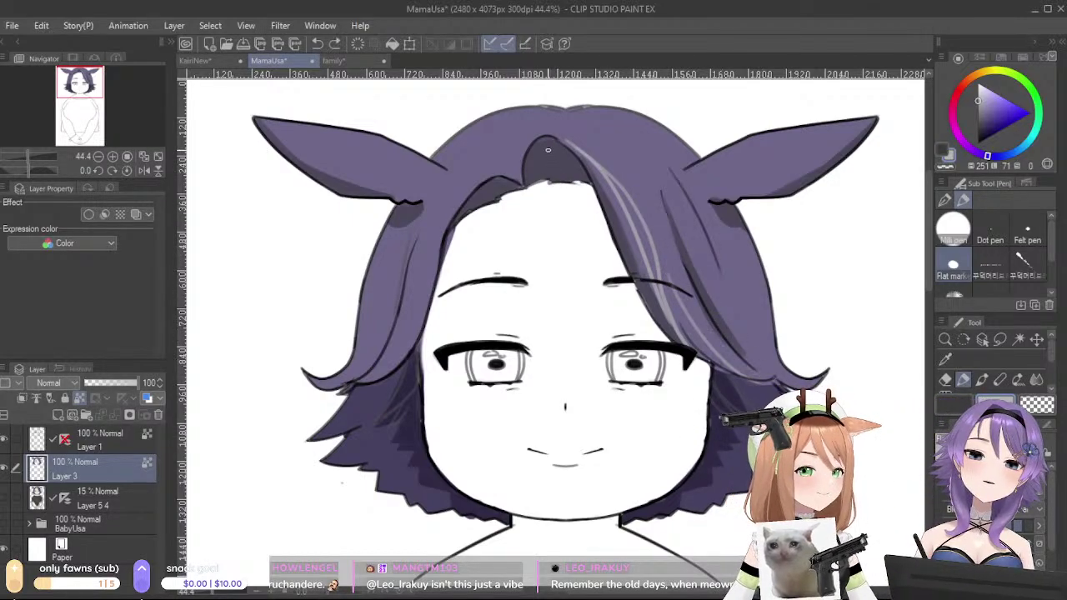
{"action": "mouse_move", "coordinate": [532, 152]}
{"action": "left_mouse_down"}
{"action": "mouse_move", "coordinate": [538, 177]}
{"action": "mouse_move", "coordinate": [546, 162]}
{"action": "mouse_move", "coordinate": [577, 165]}
{"action": "mouse_move", "coordinate": [546, 162]}
{"action": "mouse_move", "coordinate": [536, 169]}
{"action": "mouse_move", "coordinate": [574, 152]}
{"action": "left_mouse_up"}
{"action": "key", "text": "ctrl+z"}
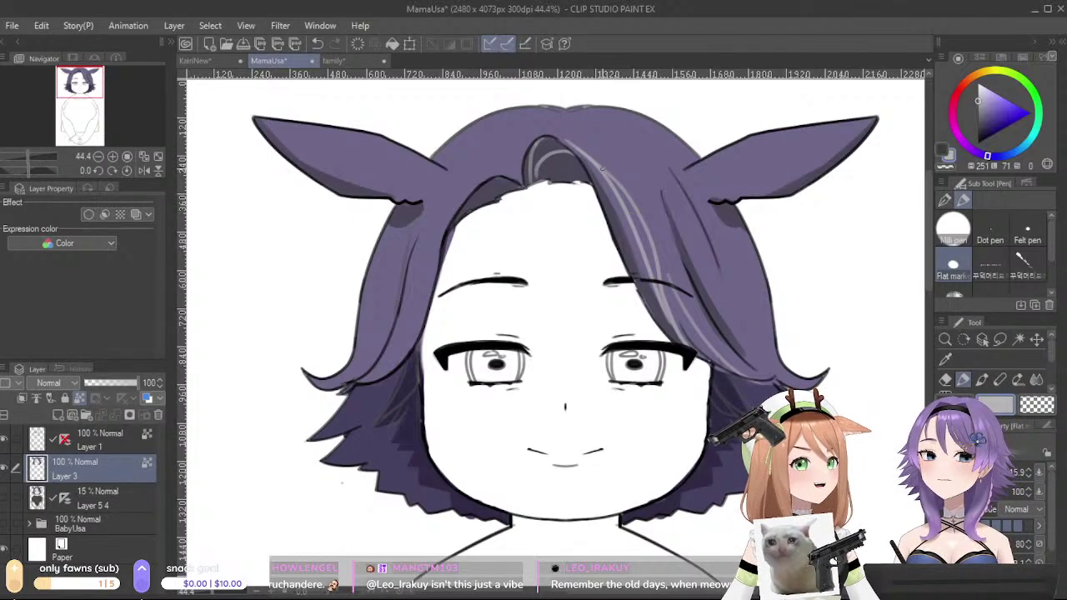
- Trim the upper ends of the right bangs' highlights with base purple and refine the strands with the sampled highlight colour
{"action": "left_click", "coordinate": [574, 139], "text": "alt"}
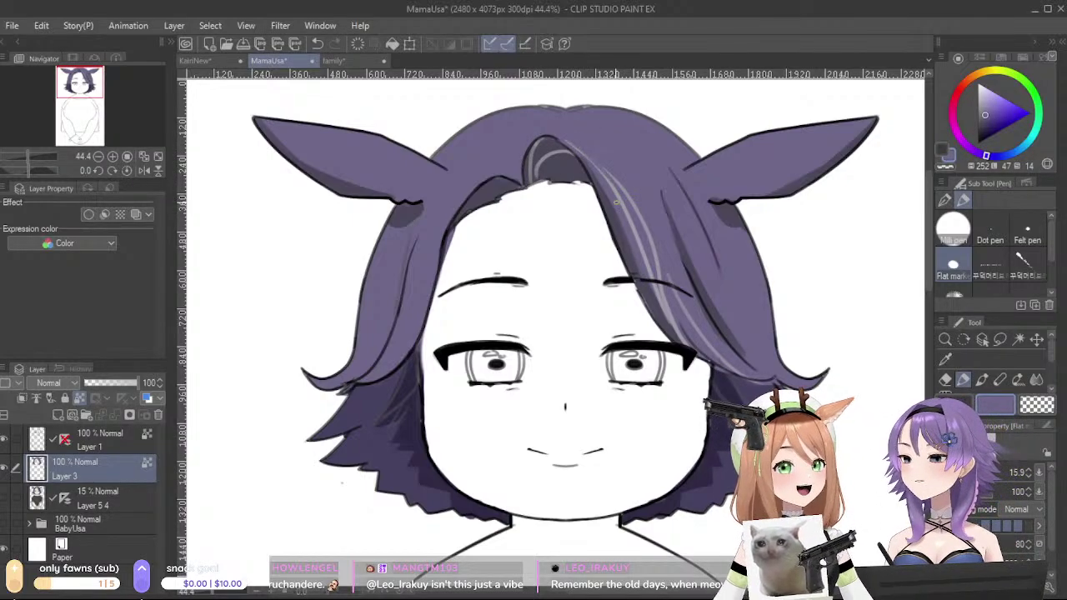
{"action": "left_click_drag", "start_coordinate": [563, 138], "coordinate": [615, 182]}
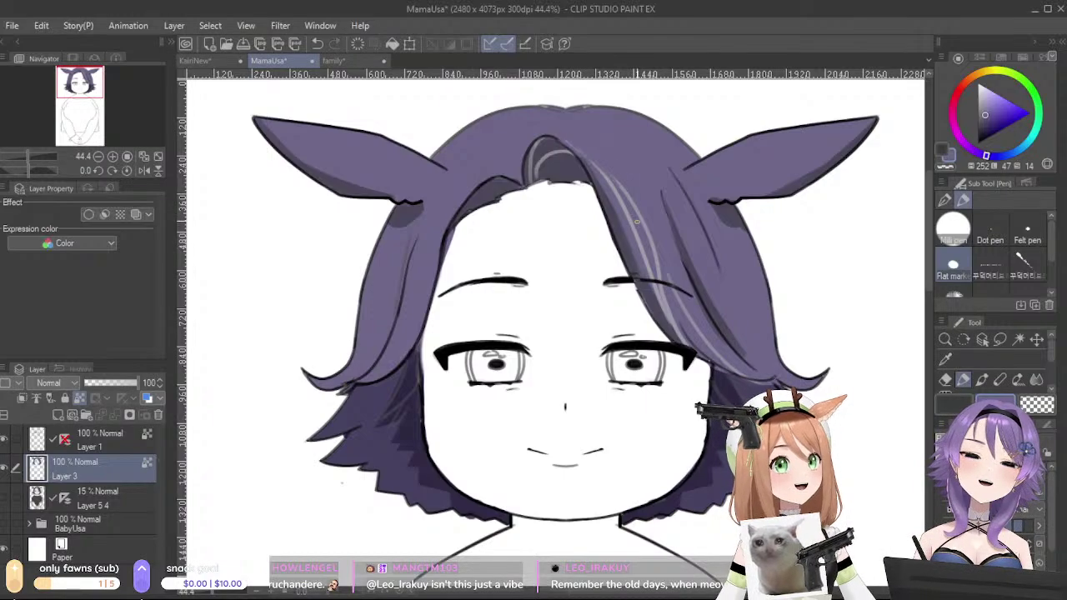
{"action": "key", "text": "ctrl+z"}
{"action": "left_click_drag", "start_coordinate": [667, 266], "coordinate": [703, 329]}
{"action": "key", "text": "ctrl+z"}
{"action": "left_click", "coordinate": [664, 280], "text": "alt"}
{"action": "key", "text": "ctrl+z"}
{"action": "mouse_move", "coordinate": [586, 147]}
{"action": "left_mouse_down"}
{"action": "mouse_move", "coordinate": [682, 319]}
{"action": "mouse_move", "coordinate": [672, 271]}
{"action": "mouse_move", "coordinate": [685, 339]}
{"action": "left_mouse_up"}
{"action": "key", "text": "ctrl+z"}
{"action": "left_click_drag", "start_coordinate": [663, 272], "coordinate": [747, 391]}
- Draw matching light highlight strands down the left bangs, from the parting towards the lower tip
{"action": "left_click_drag", "start_coordinate": [512, 185], "coordinate": [431, 286]}
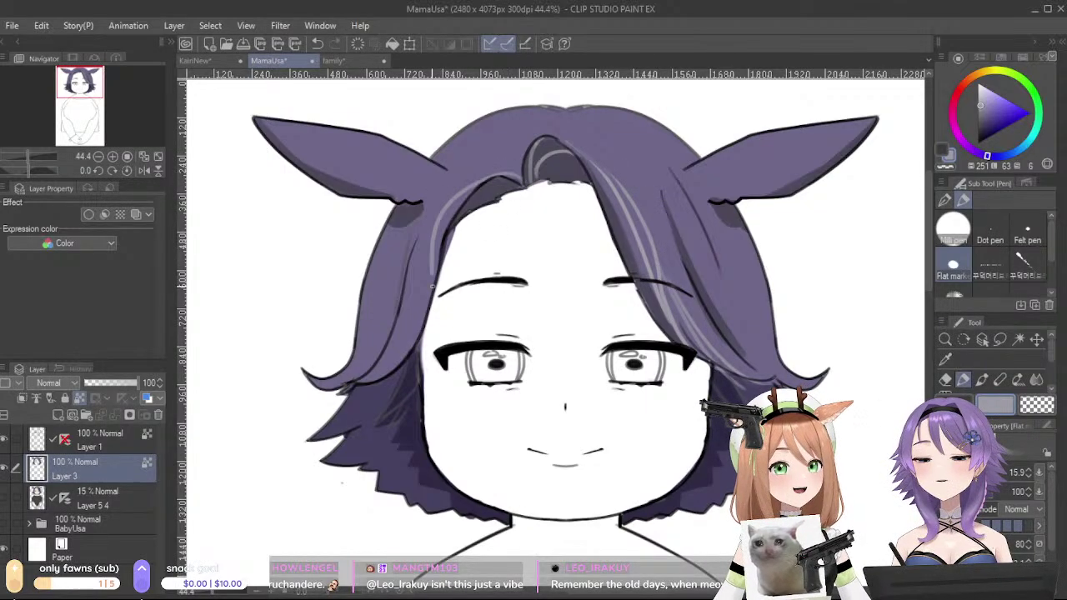
{"action": "key", "text": "ctrl+z"}
{"action": "mouse_move", "coordinate": [520, 190]}
{"action": "left_mouse_down"}
{"action": "mouse_move", "coordinate": [441, 208]}
{"action": "mouse_move", "coordinate": [467, 180]}
{"action": "mouse_move", "coordinate": [390, 340]}
{"action": "left_mouse_up"}
{"action": "key", "text": "ctrl+z"}
{"action": "key", "text": "ctrl+z"}
{"action": "left_click_drag", "start_coordinate": [437, 245], "coordinate": [389, 382]}
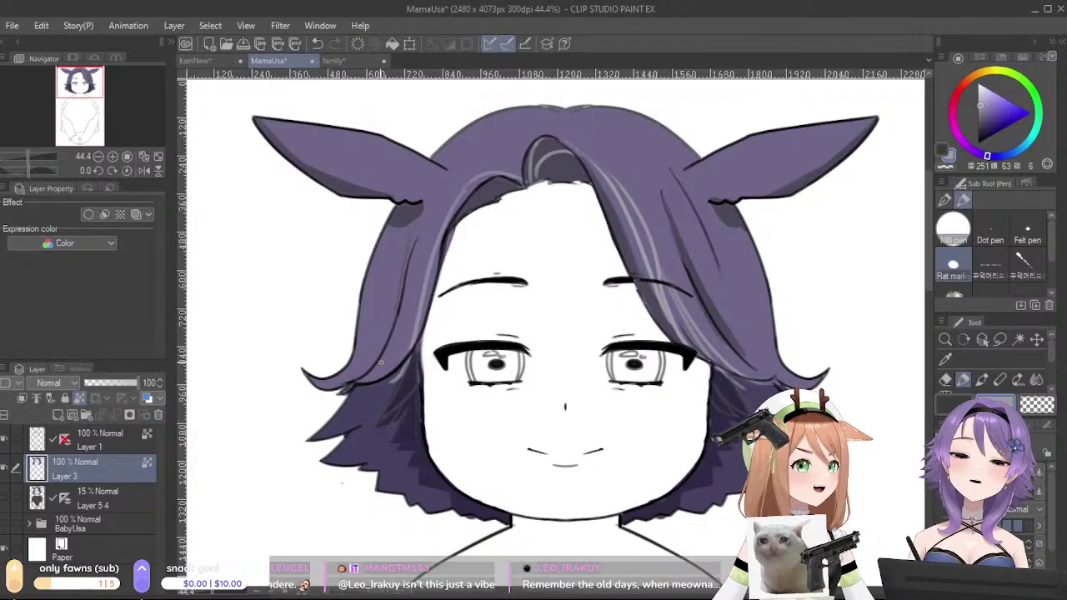
{"action": "left_click_drag", "start_coordinate": [439, 232], "coordinate": [360, 381]}
- Sample the light skin colour from the middle figure in the family document and return to the MamaUsa document
{"action": "mouse_move", "coordinate": [613, 384]}
{"action": "left_mouse_down"}
{"action": "mouse_move", "coordinate": [708, 509]}
{"action": "mouse_move", "coordinate": [692, 431]}
{"action": "mouse_move", "coordinate": [652, 428]}
{"action": "mouse_move", "coordinate": [690, 449]}
{"action": "mouse_move", "coordinate": [685, 312]}
{"action": "mouse_move", "coordinate": [686, 343]}
{"action": "mouse_move", "coordinate": [660, 338]}
{"action": "left_mouse_up"}
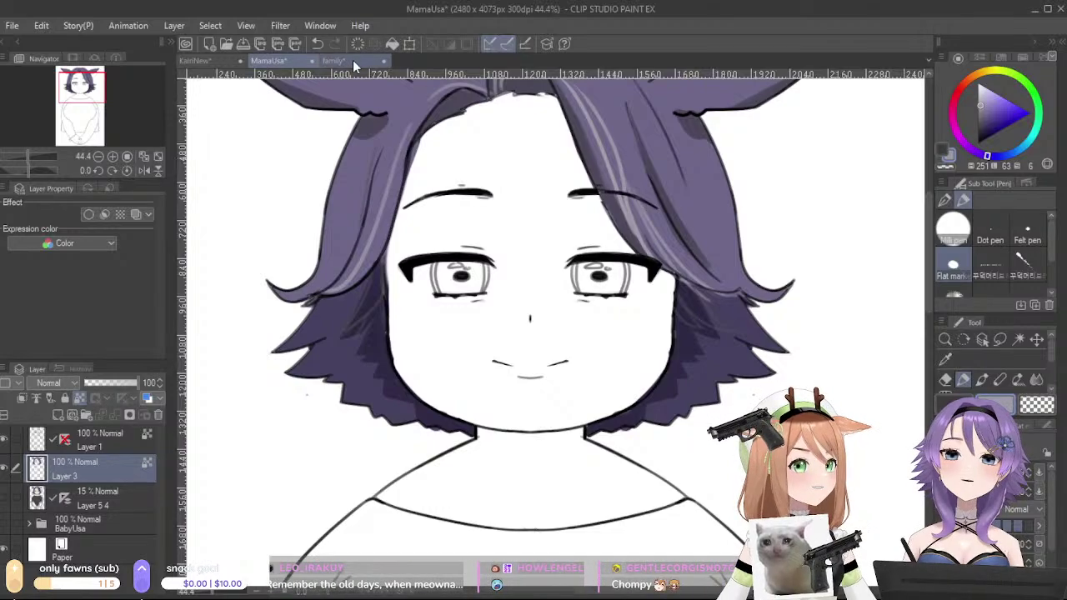
{"action": "key", "text": "ctrl+Tab"}
{"action": "left_click", "coordinate": [640, 176], "text": "alt"}
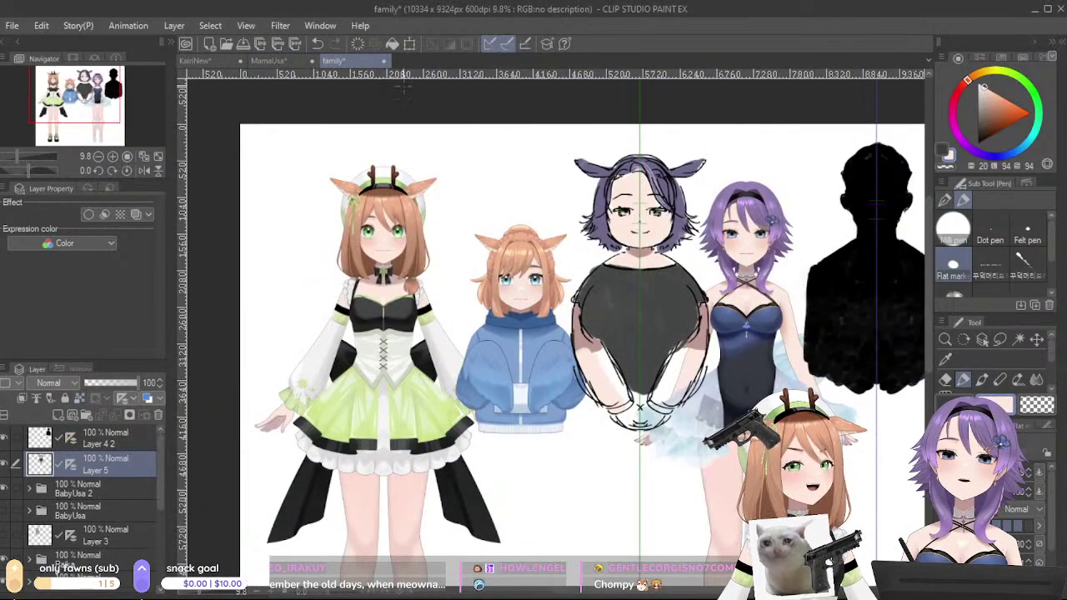
{"action": "left_click", "coordinate": [303, 60]}
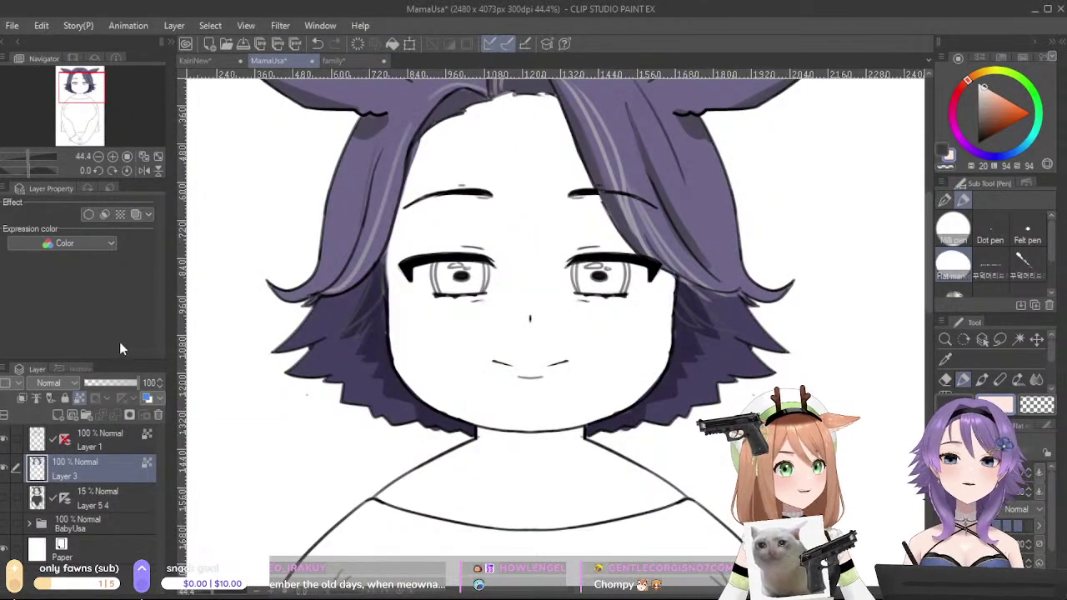
- Add a new layer below the hair colour layer and paint the whole face with the light skin tone
{"action": "left_click", "coordinate": [101, 492]}
{"action": "left_click", "coordinate": [58, 414]}
{"action": "mouse_move", "coordinate": [488, 179]}
{"action": "left_mouse_down"}
{"action": "mouse_move", "coordinate": [503, 235]}
{"action": "mouse_move", "coordinate": [493, 158]}
{"action": "mouse_move", "coordinate": [546, 125]}
{"action": "mouse_move", "coordinate": [508, 112]}
{"action": "mouse_move", "coordinate": [436, 162]}
{"action": "mouse_move", "coordinate": [419, 225]}
{"action": "mouse_move", "coordinate": [436, 362]}
{"action": "mouse_move", "coordinate": [459, 385]}
{"action": "mouse_move", "coordinate": [496, 404]}
{"action": "mouse_move", "coordinate": [594, 406]}
{"action": "mouse_move", "coordinate": [623, 306]}
{"action": "mouse_move", "coordinate": [593, 220]}
{"action": "mouse_move", "coordinate": [610, 298]}
{"action": "left_mouse_up"}
{"action": "left_click_drag", "start_coordinate": [595, 384], "coordinate": [603, 261]}
{"action": "left_click", "coordinate": [533, 333], "text": "alt"}
{"action": "key", "text": "ctrl+z"}
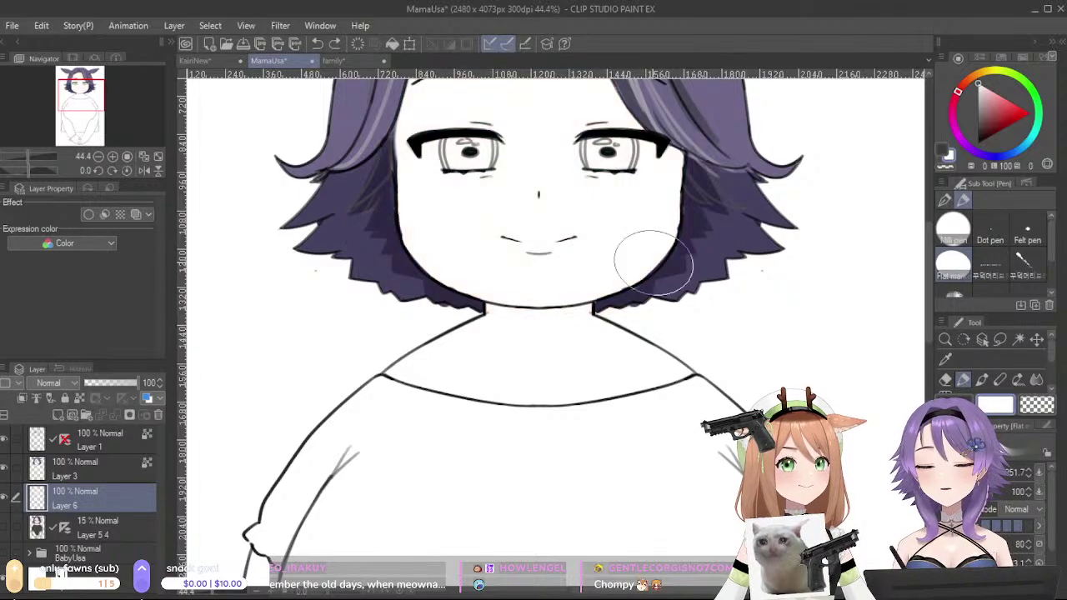
{"action": "key", "text": "ctrl+y"}
{"action": "key", "text": "x"}
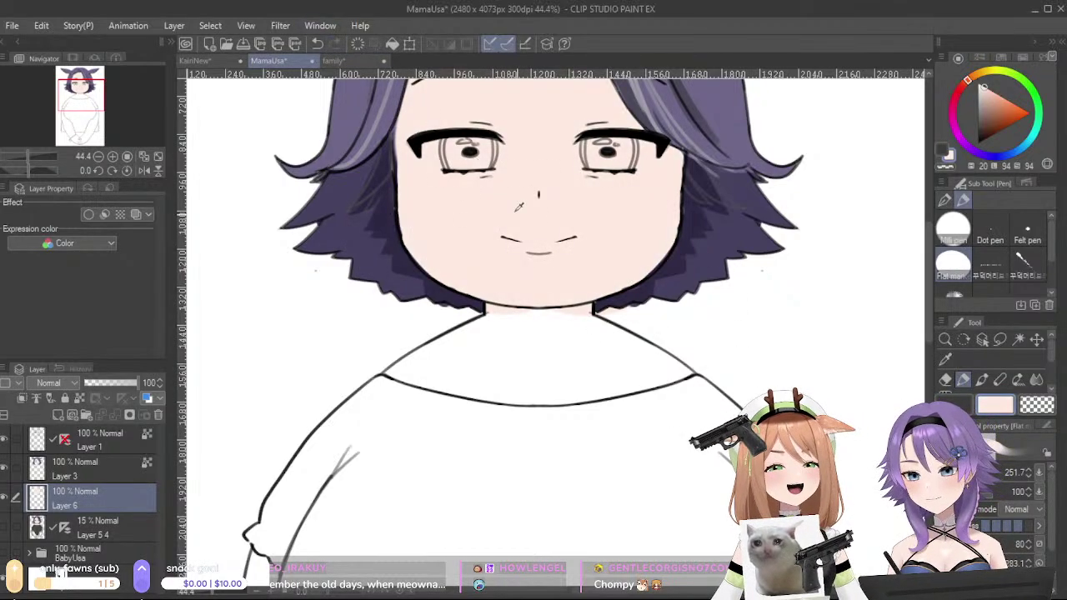
- Paint the neck and shoulders down to the neckline with the skin tone, and erase the spill outside the outline
{"action": "mouse_move", "coordinate": [531, 272]}
{"action": "left_mouse_down"}
{"action": "mouse_move", "coordinate": [550, 308]}
{"action": "mouse_move", "coordinate": [512, 292]}
{"action": "mouse_move", "coordinate": [488, 346]}
{"action": "mouse_move", "coordinate": [488, 330]}
{"action": "mouse_move", "coordinate": [458, 338]}
{"action": "mouse_move", "coordinate": [408, 368]}
{"action": "mouse_move", "coordinate": [464, 391]}
{"action": "mouse_move", "coordinate": [484, 376]}
{"action": "mouse_move", "coordinate": [443, 372]}
{"action": "mouse_move", "coordinate": [537, 374]}
{"action": "mouse_move", "coordinate": [588, 350]}
{"action": "mouse_move", "coordinate": [674, 372]}
{"action": "left_mouse_up"}
{"action": "mouse_move", "coordinate": [612, 380]}
{"action": "left_mouse_down"}
{"action": "mouse_move", "coordinate": [559, 400]}
{"action": "mouse_move", "coordinate": [609, 404]}
{"action": "left_mouse_up"}
{"action": "key", "text": "c"}
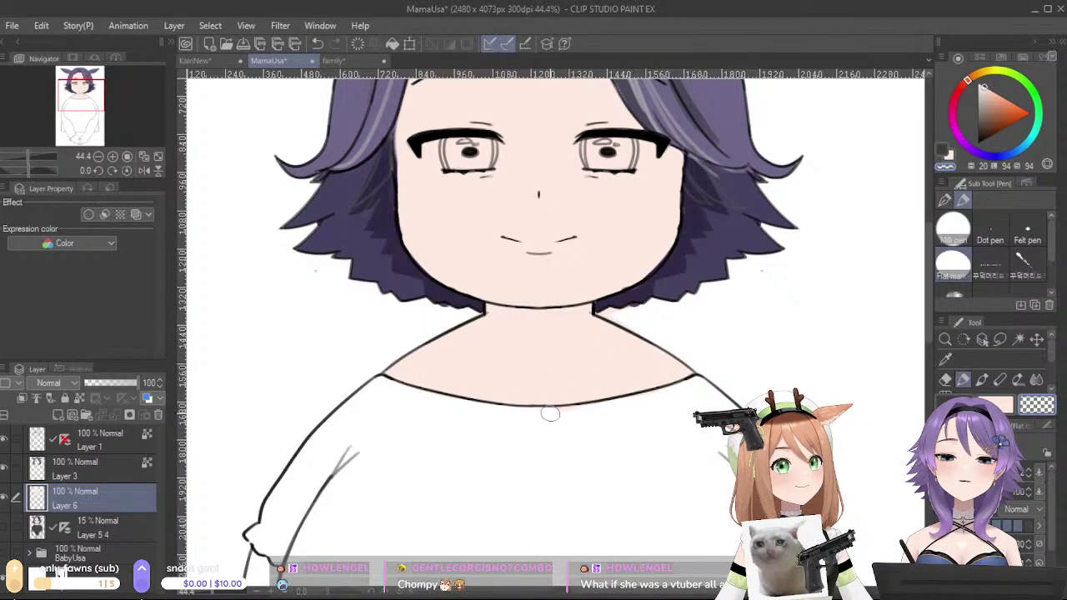
{"action": "left_click_drag", "start_coordinate": [618, 314], "coordinate": [644, 319]}
{"action": "left_click", "coordinate": [631, 249], "text": "alt"}
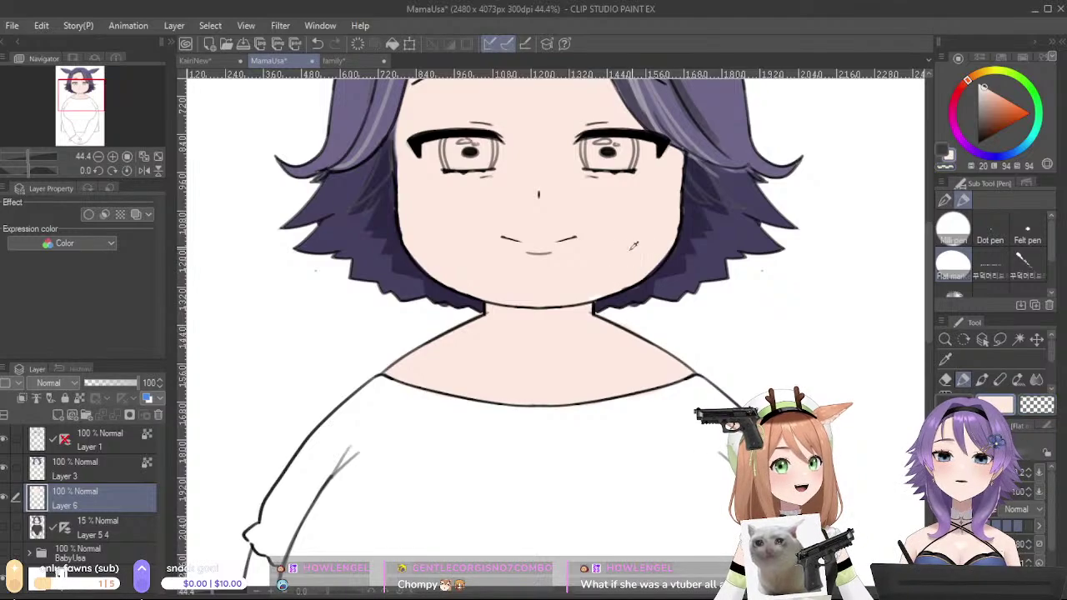
{"action": "left_click", "coordinate": [990, 101]}
{"action": "left_click_drag", "start_coordinate": [947, 89], "coordinate": [940, 71]}
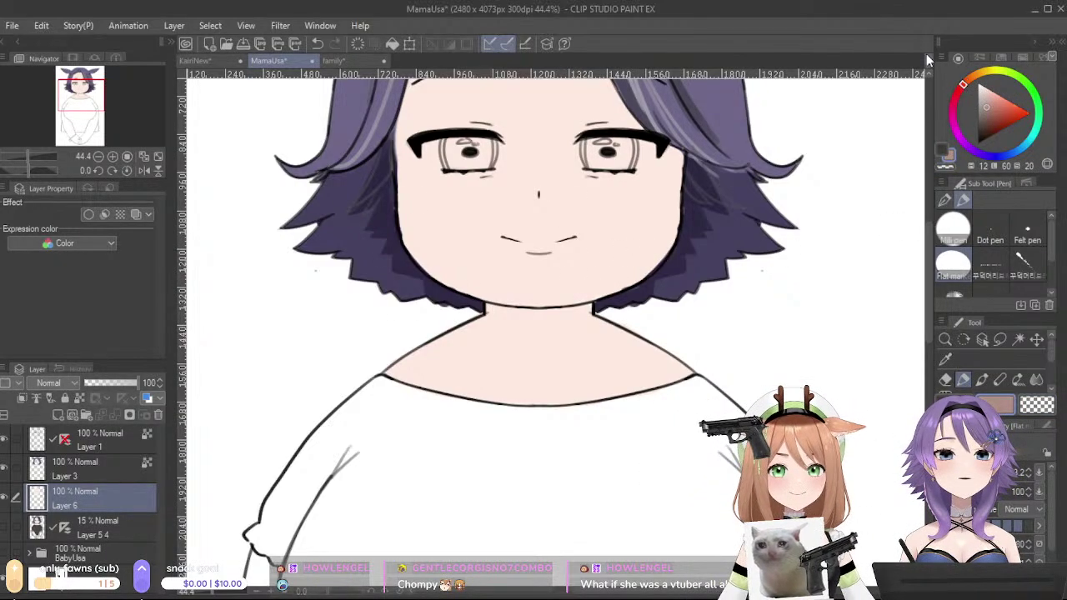
{"action": "left_click_drag", "start_coordinate": [489, 312], "coordinate": [580, 333]}
{"action": "key", "text": "ctrl+z"}
- Sample the darker skin tone from the family document and paint a curved shadow under the chin across the neck in MamaUsa
{"action": "left_click_drag", "start_coordinate": [614, 259], "coordinate": [686, 341]}
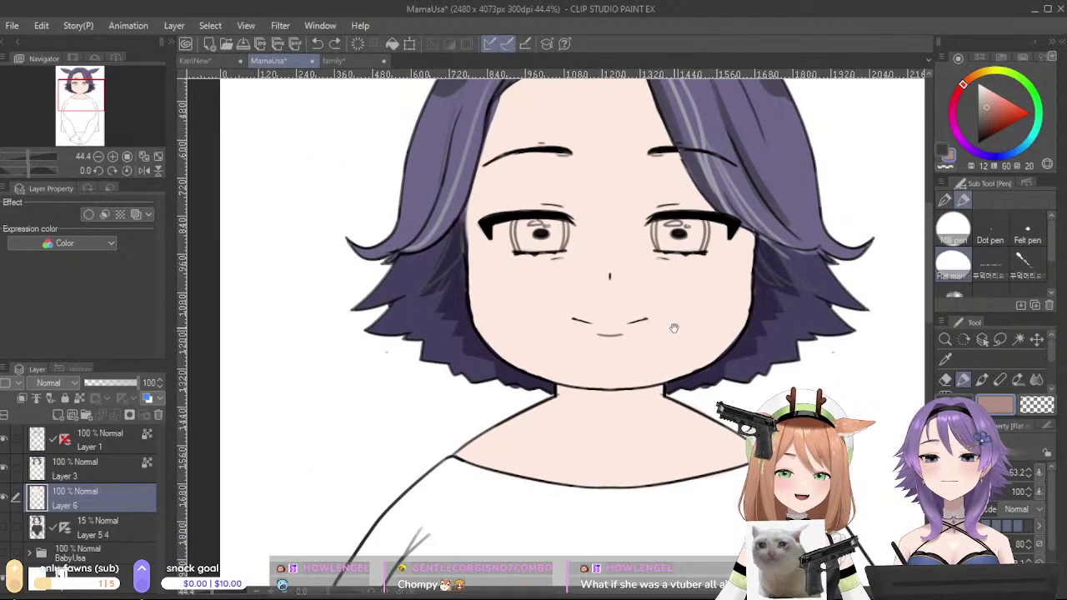
{"action": "left_click", "coordinate": [338, 61]}
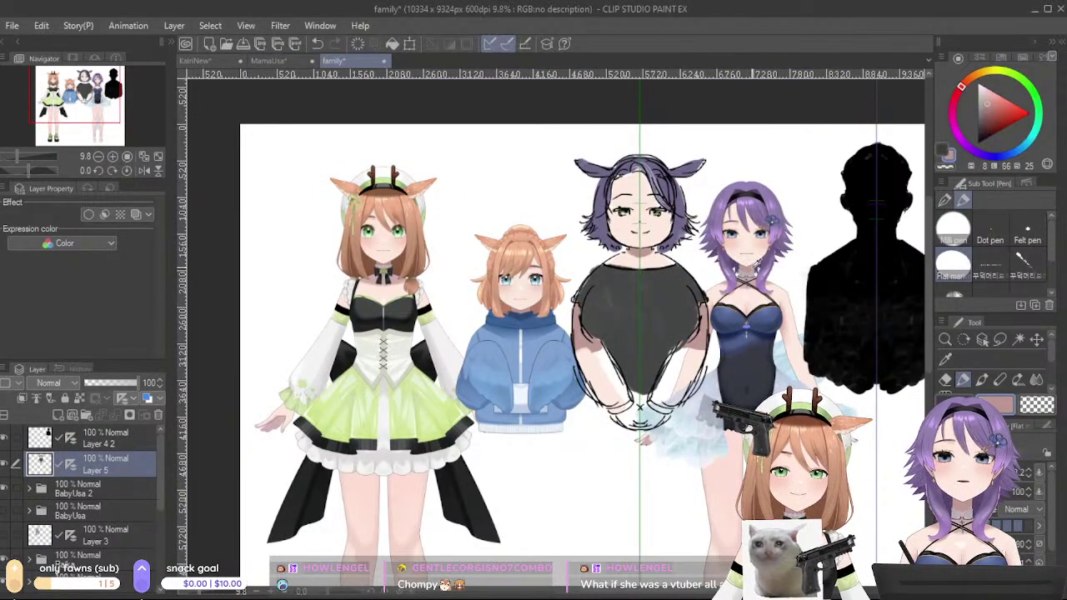
{"action": "left_click", "coordinate": [268, 61]}
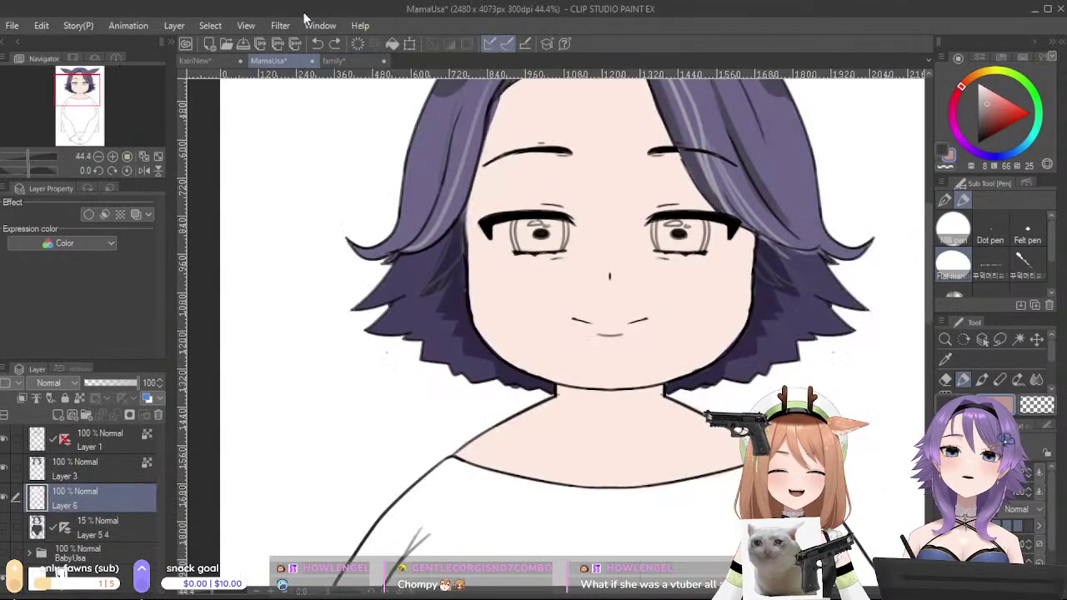
{"action": "mouse_move", "coordinate": [561, 391]}
{"action": "left_mouse_down"}
{"action": "mouse_move", "coordinate": [637, 412]}
{"action": "mouse_move", "coordinate": [662, 391]}
{"action": "mouse_move", "coordinate": [565, 393]}
{"action": "mouse_move", "coordinate": [646, 398]}
{"action": "mouse_move", "coordinate": [656, 387]}
{"action": "left_mouse_up"}
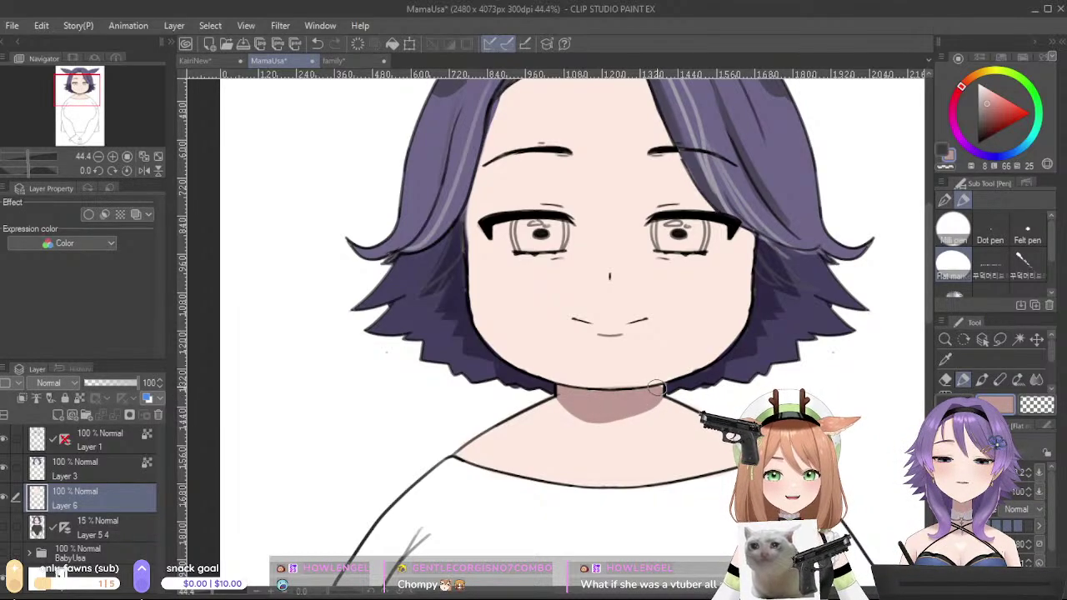
{"action": "left_click_drag", "start_coordinate": [561, 403], "coordinate": [652, 395]}
{"action": "mouse_move", "coordinate": [555, 402]}
{"action": "left_mouse_down"}
{"action": "mouse_move", "coordinate": [566, 416]}
{"action": "mouse_move", "coordinate": [658, 400]}
{"action": "left_mouse_up"}
{"action": "key", "text": "ctrl+z"}
{"action": "mouse_move", "coordinate": [557, 405]}
{"action": "left_mouse_down"}
{"action": "mouse_move", "coordinate": [608, 421]}
{"action": "mouse_move", "coordinate": [659, 398]}
{"action": "left_mouse_up"}
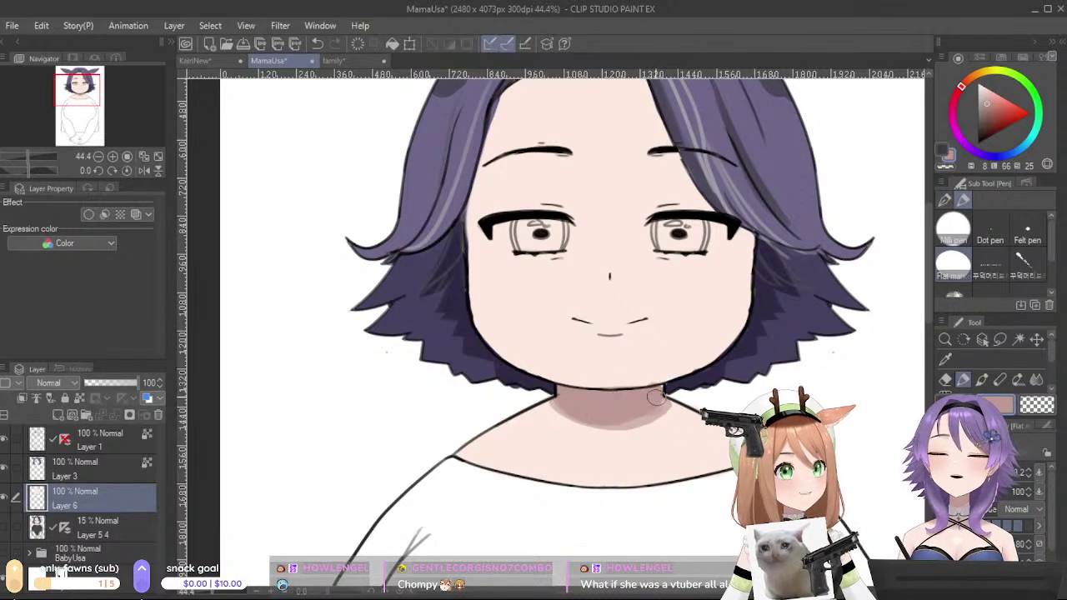
{"action": "left_click_drag", "start_coordinate": [564, 403], "coordinate": [658, 400]}
{"action": "mouse_move", "coordinate": [557, 404]}
{"action": "left_mouse_down"}
{"action": "mouse_move", "coordinate": [614, 427]}
{"action": "mouse_move", "coordinate": [661, 400]}
{"action": "left_mouse_up"}
- Paint skin shadows on the forehead and temples along the parting and bangs, cleaning their edges with the light skin tone
{"action": "mouse_move", "coordinate": [792, 244]}
{"action": "left_mouse_down"}
{"action": "mouse_move", "coordinate": [754, 423]}
{"action": "mouse_move", "coordinate": [758, 310]}
{"action": "mouse_move", "coordinate": [735, 321]}
{"action": "left_mouse_up"}
{"action": "mouse_move", "coordinate": [583, 148]}
{"action": "left_mouse_down"}
{"action": "mouse_move", "coordinate": [588, 160]}
{"action": "mouse_move", "coordinate": [550, 137]}
{"action": "mouse_move", "coordinate": [584, 151]}
{"action": "mouse_move", "coordinate": [650, 283]}
{"action": "left_mouse_up"}
{"action": "key", "text": "ctrl+z"}
{"action": "key", "text": "ctrl+z"}
{"action": "key", "text": "ctrl+y"}
{"action": "left_click_drag", "start_coordinate": [620, 240], "coordinate": [695, 318]}
{"action": "left_click_drag", "start_coordinate": [750, 264], "coordinate": [805, 255]}
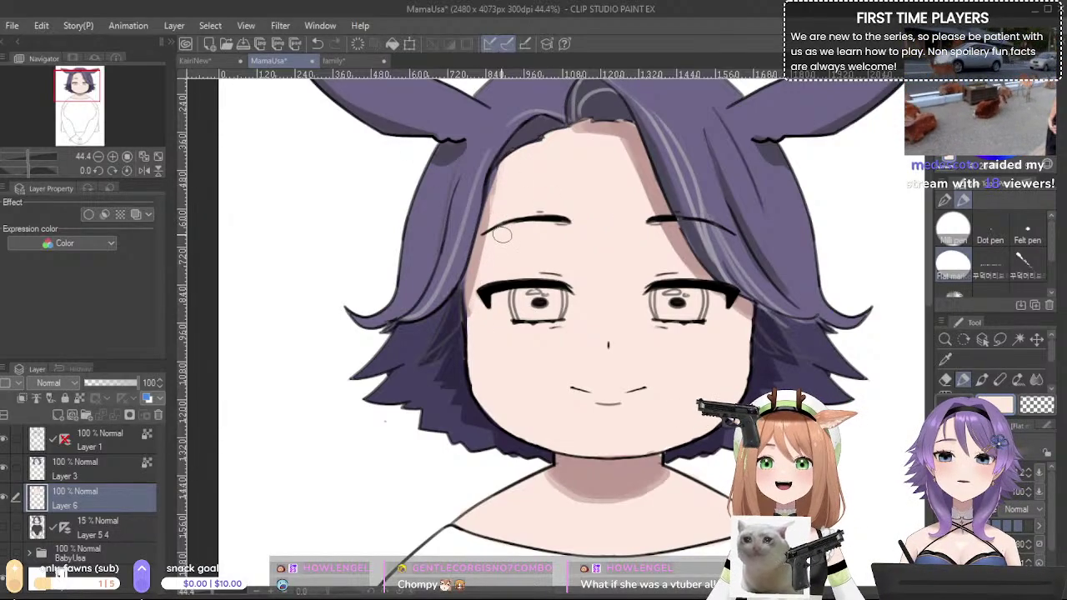
- Sample the dark green from the leftmost figure's eye in the family document and return to the MamaUsa document
{"action": "left_click", "coordinate": [359, 60]}
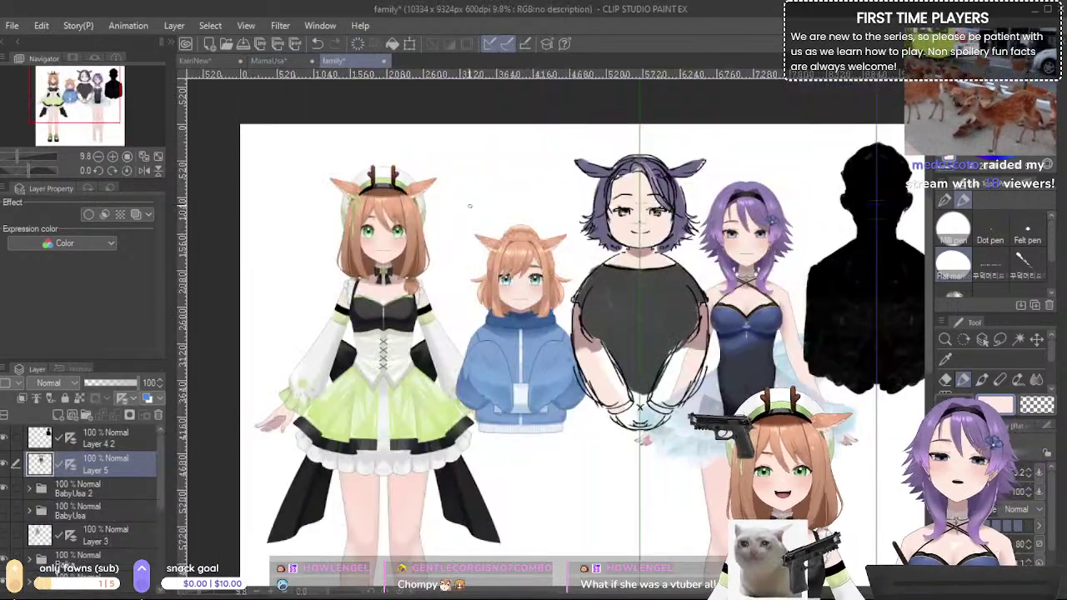
{"action": "left_click", "coordinate": [367, 232], "text": "alt"}
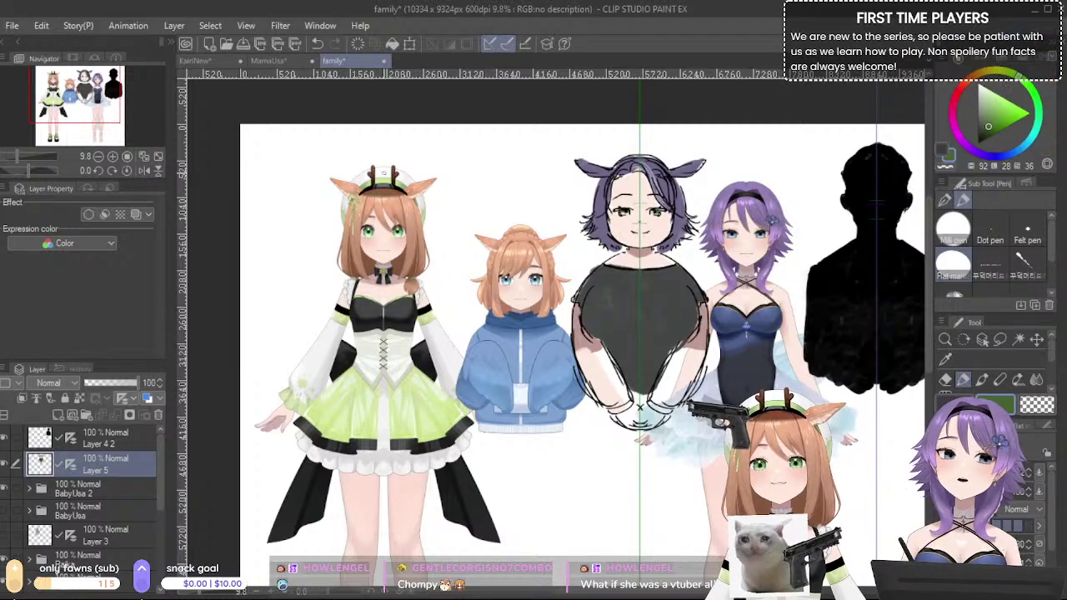
{"action": "left_click", "coordinate": [292, 59]}
- Try painting only one iris dark green, and undo the strokes
{"action": "mouse_move", "coordinate": [518, 298]}
{"action": "left_mouse_down"}
{"action": "mouse_move", "coordinate": [538, 307]}
{"action": "mouse_move", "coordinate": [526, 294]}
{"action": "mouse_move", "coordinate": [537, 310]}
{"action": "mouse_move", "coordinate": [558, 300]}
{"action": "mouse_move", "coordinate": [546, 293]}
{"action": "left_mouse_up"}
{"action": "key", "text": "ctrl+z"}
{"action": "key", "text": "ctrl+z"}
{"action": "key", "text": "ctrl+z"}
{"action": "key", "text": "ctrl+z"}
{"action": "key", "text": "ctrl+z"}
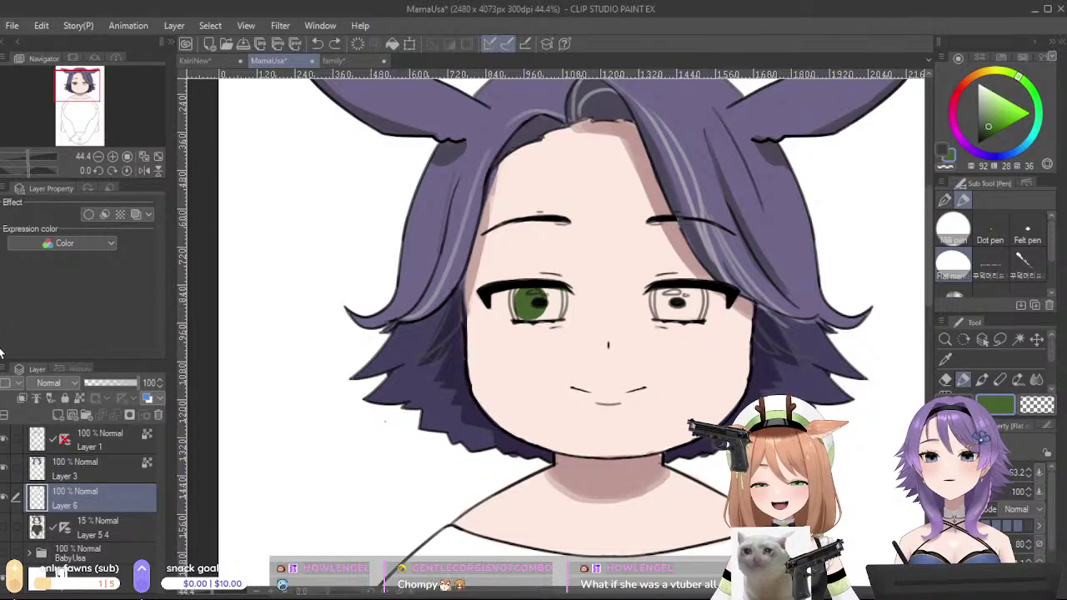
- Turn on the symmetry ruler of Layer 1 and fill both irises with dark green on Layer 6
{"action": "left_click", "coordinate": [92, 436]}
{"action": "left_click", "coordinate": [65, 439], "text": "shift"}
{"action": "left_click", "coordinate": [105, 505]}
{"action": "mouse_move", "coordinate": [490, 318]}
{"action": "left_mouse_down"}
{"action": "mouse_move", "coordinate": [533, 300]}
{"action": "mouse_move", "coordinate": [554, 304]}
{"action": "left_mouse_up"}
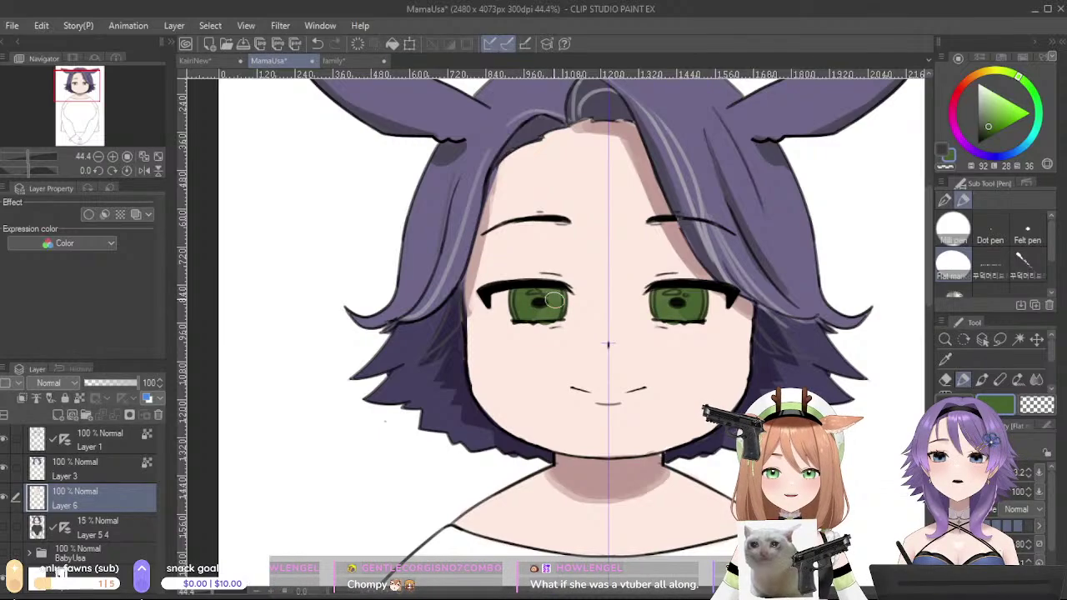
- Sample the light green from the leftmost figure's eye in the family document and paint the lower half of both irises
{"action": "left_click", "coordinate": [353, 61]}
{"action": "left_click", "coordinate": [377, 235], "text": "alt"}
{"action": "left_click", "coordinate": [372, 235], "text": "alt"}
{"action": "left_click", "coordinate": [370, 237], "text": "alt"}
{"action": "left_click", "coordinate": [268, 61]}
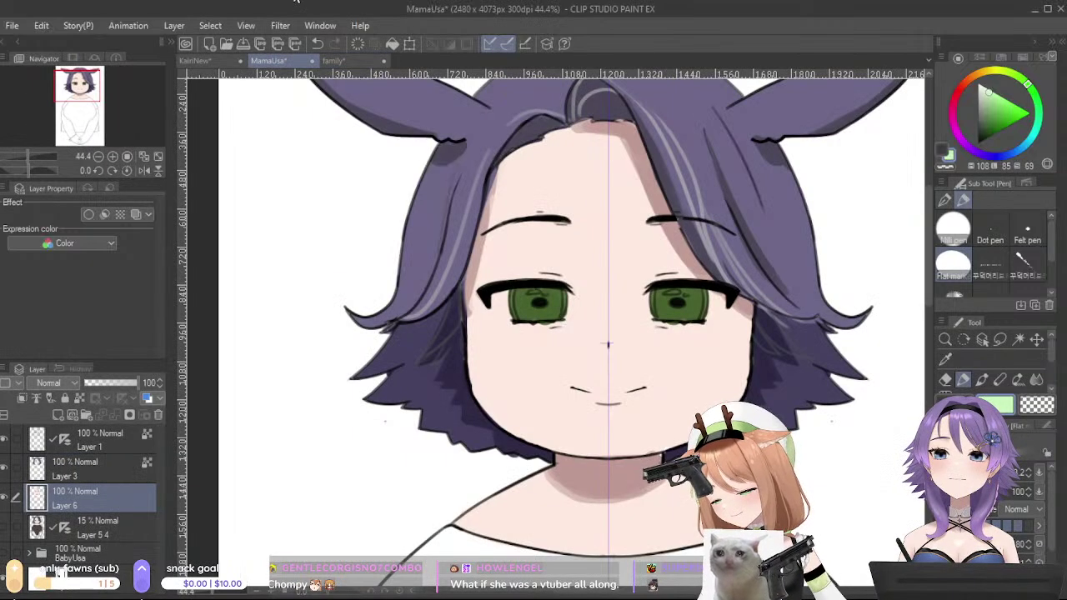
{"action": "key", "text": "ctrl+z"}
{"action": "left_click_drag", "start_coordinate": [518, 309], "coordinate": [553, 309]}
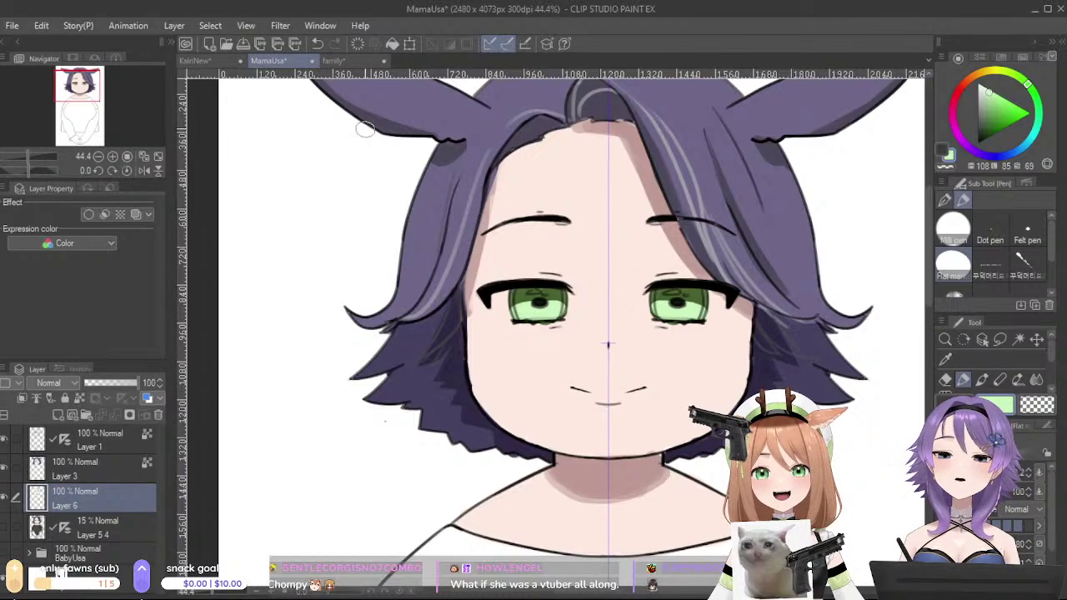
- Unlock transparent pixels on Layer 1, turn off its symmetry ruler, and paint white highlights in both irises
{"action": "left_click_drag", "start_coordinate": [991, 96], "coordinate": [983, 74]}
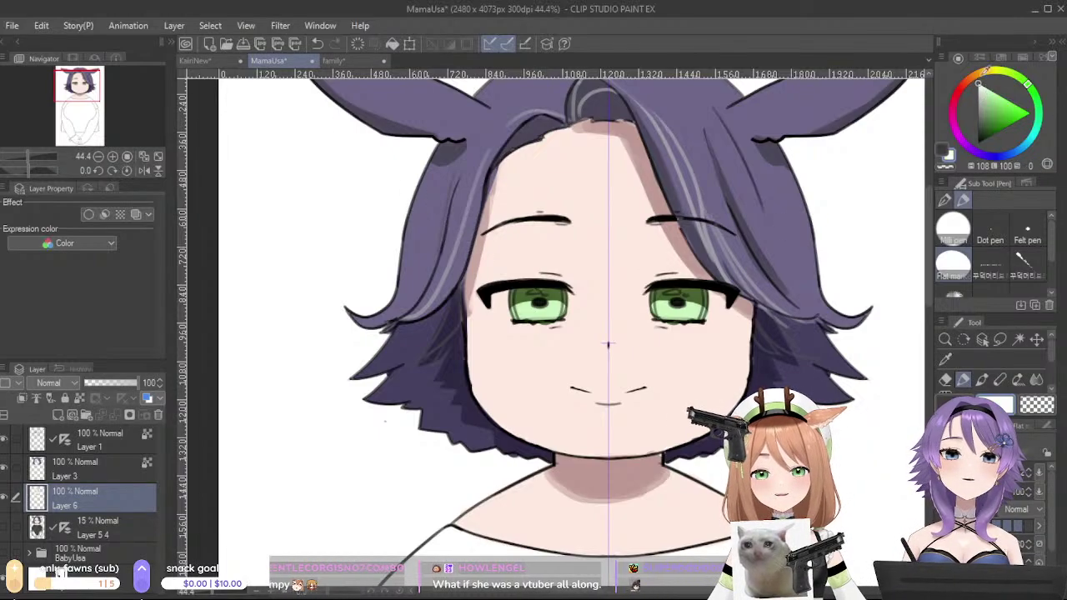
{"action": "left_click", "coordinate": [5, 439]}
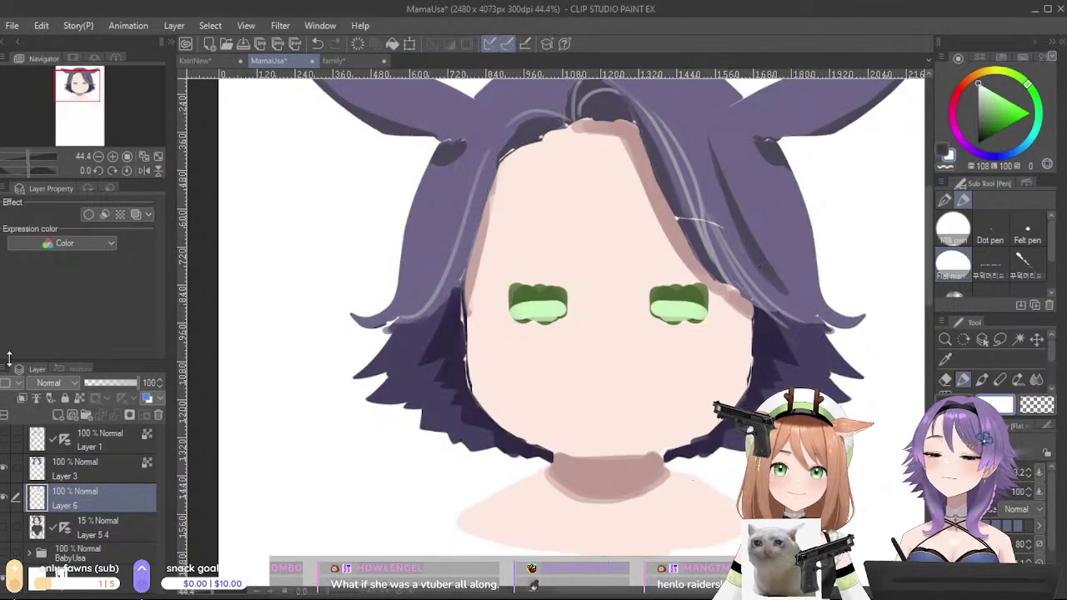
{"action": "left_click", "coordinate": [5, 450]}
{"action": "left_click", "coordinate": [98, 450]}
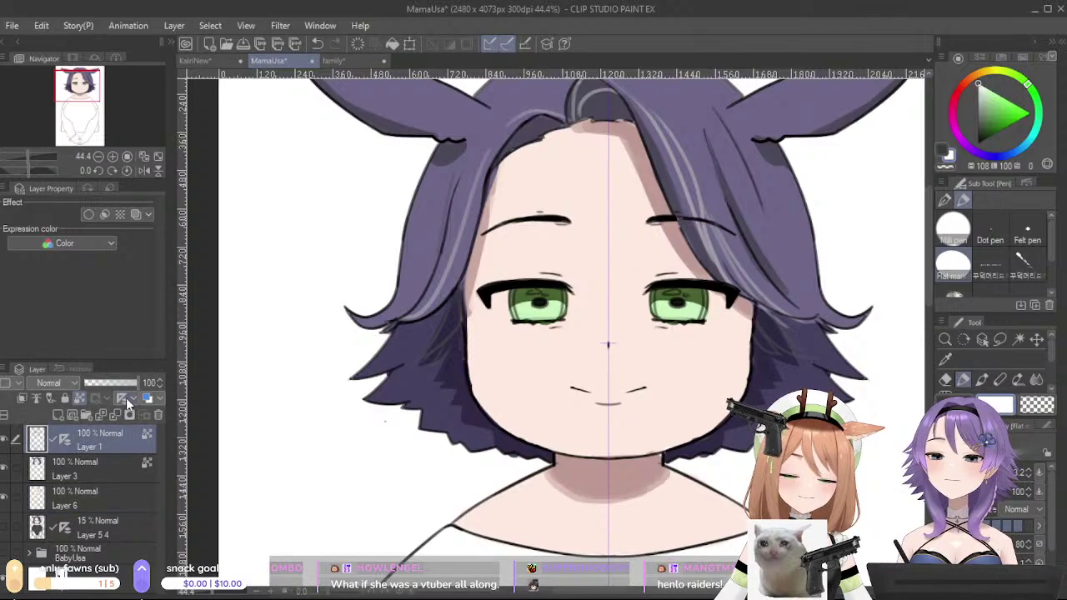
{"action": "left_click", "coordinate": [131, 416]}
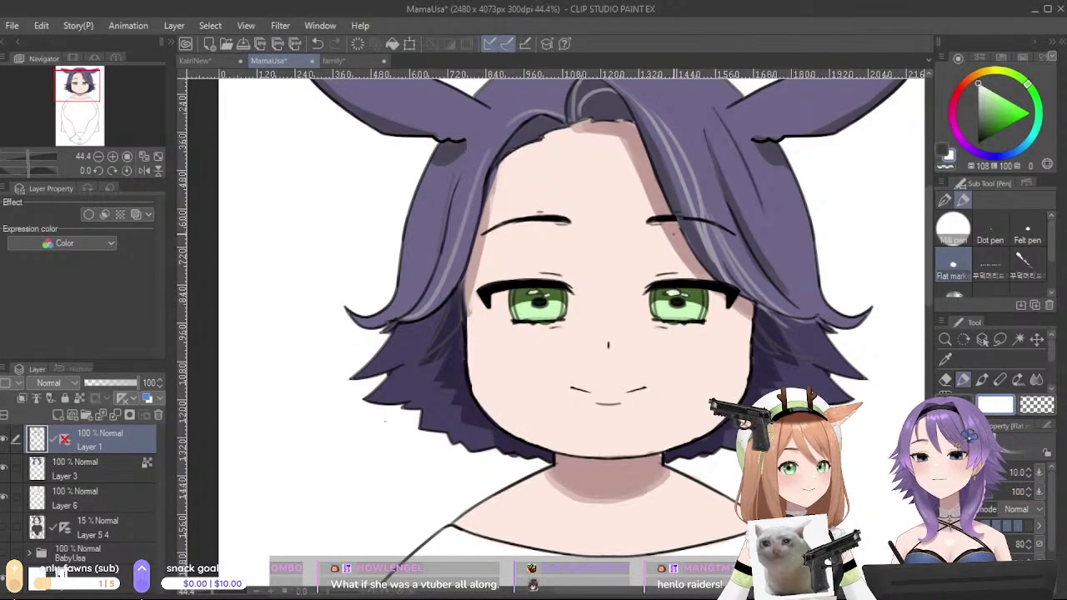
{"action": "scroll", "coordinate": [626, 340], "scroll_direction": "down", "scroll_amount": 13}
{"action": "scroll", "coordinate": [620, 359], "scroll_direction": "up", "scroll_amount": 11}
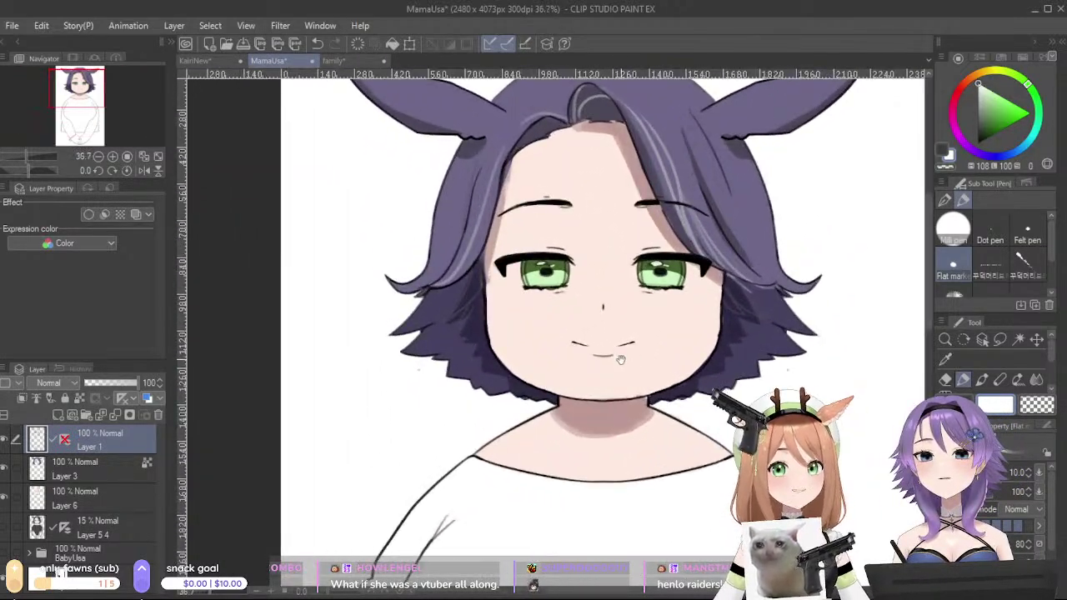
{"action": "scroll", "coordinate": [620, 359], "scroll_direction": "up", "scroll_amount": 3}
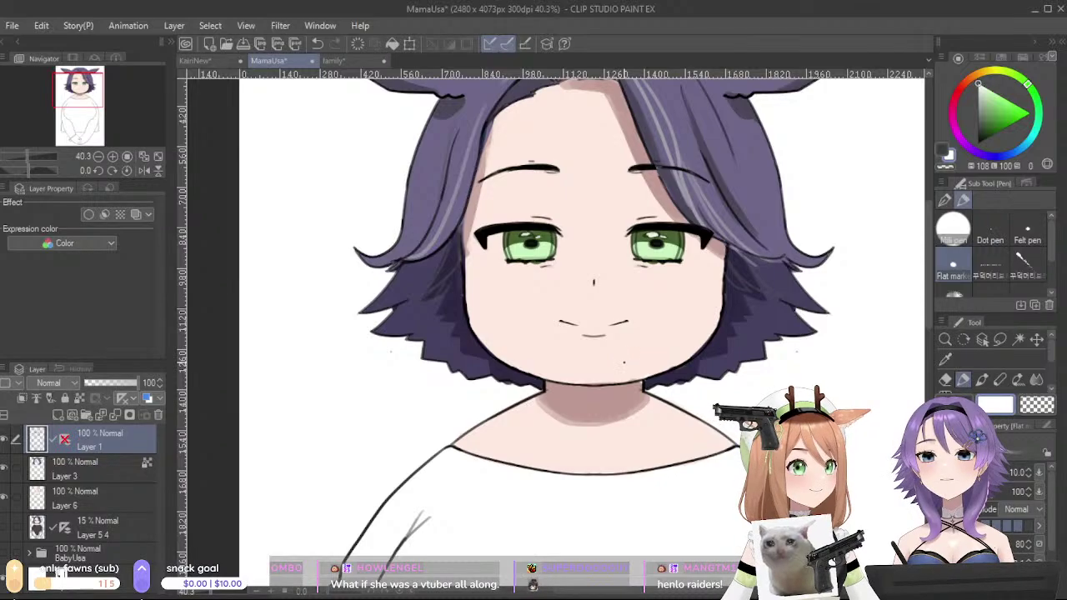
- Sample the peach blush tone from the family document, lock transparent pixels on Layer 6, and turn Layer 1's symmetry ruler back on
{"action": "left_click", "coordinate": [344, 64]}
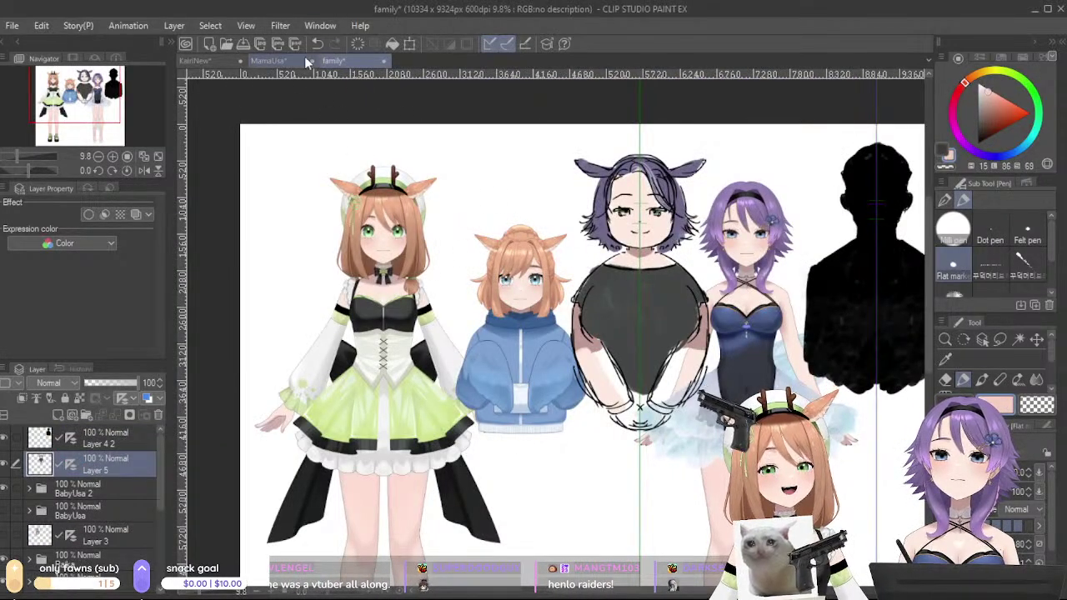
{"action": "left_click", "coordinate": [275, 61]}
{"action": "left_click", "coordinate": [103, 444]}
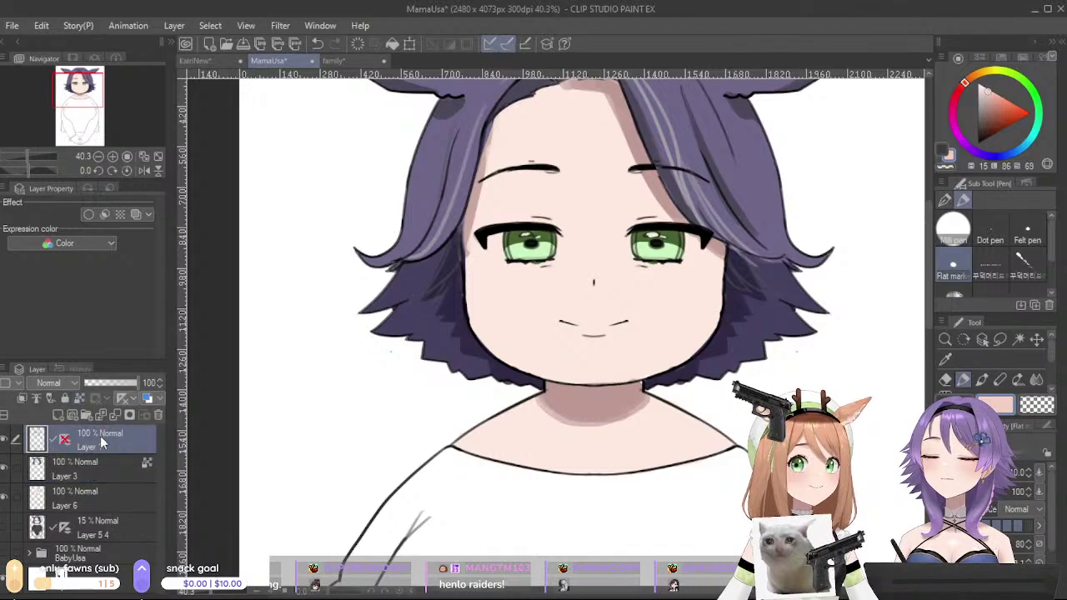
{"action": "left_click", "coordinate": [93, 468]}
{"action": "left_click", "coordinate": [96, 494]}
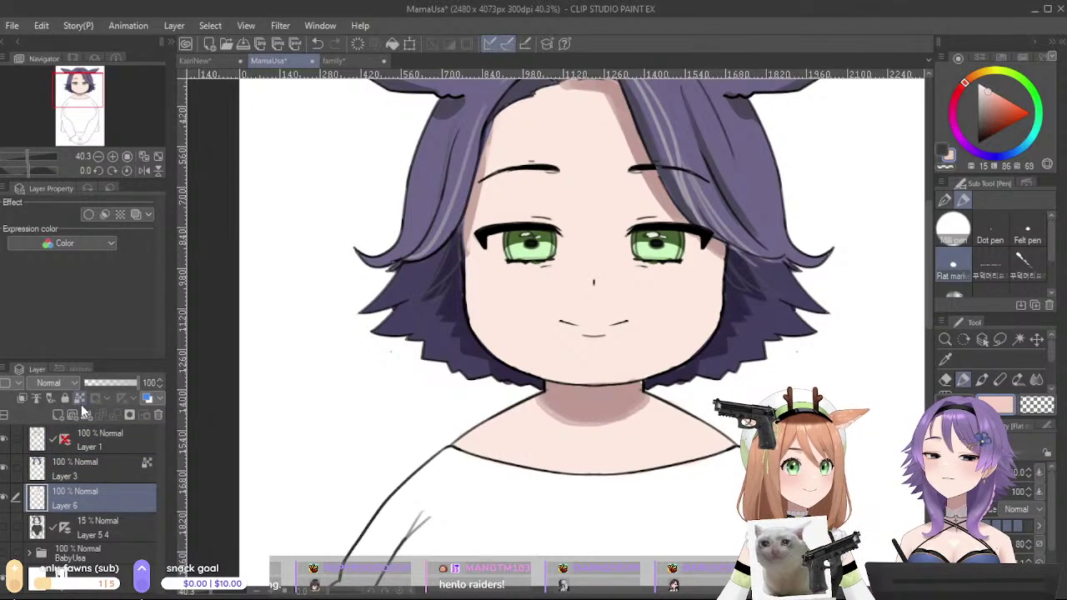
{"action": "left_click", "coordinate": [53, 446]}
{"action": "left_click", "coordinate": [124, 399]}
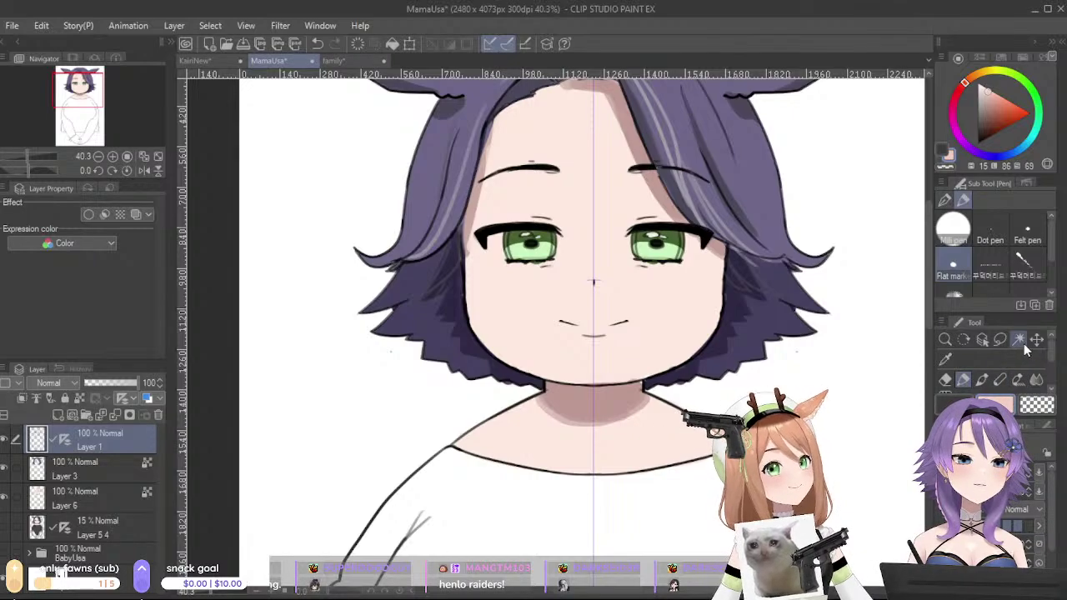
- Airbrush a soft peach blush on both cheeks on Layer 6 with the Soft airbrush
{"action": "scroll", "coordinate": [1053, 360], "scroll_direction": "down", "scroll_amount": 2}
{"action": "left_click", "coordinate": [983, 383]}
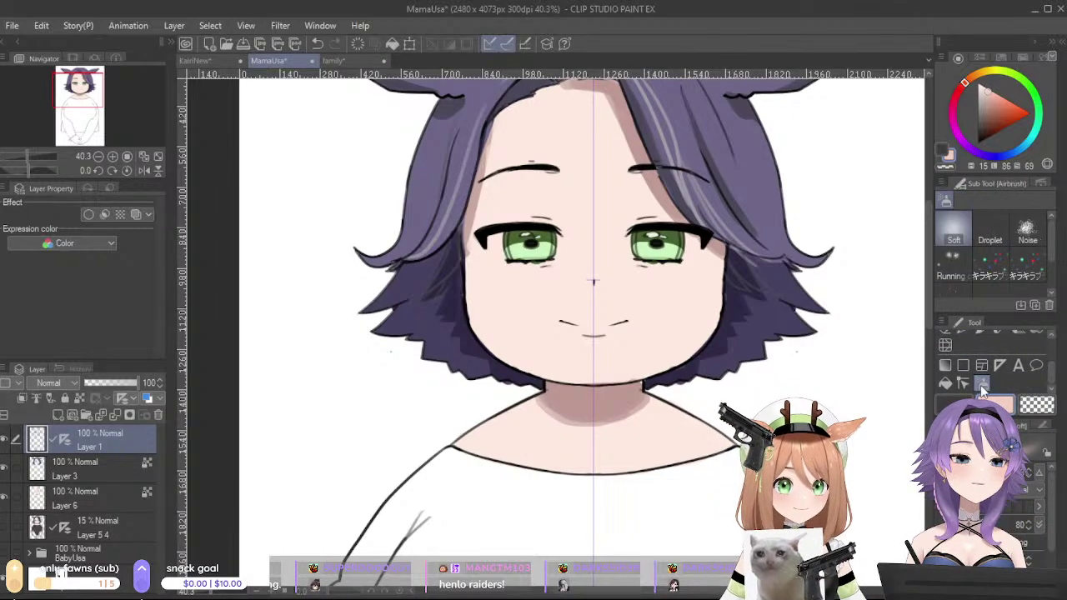
{"action": "mouse_move", "coordinate": [501, 229]}
{"action": "left_mouse_down"}
{"action": "mouse_move", "coordinate": [481, 247]}
{"action": "mouse_move", "coordinate": [499, 253]}
{"action": "mouse_move", "coordinate": [490, 276]}
{"action": "mouse_move", "coordinate": [528, 275]}
{"action": "mouse_move", "coordinate": [479, 271]}
{"action": "mouse_move", "coordinate": [510, 282]}
{"action": "mouse_move", "coordinate": [485, 292]}
{"action": "mouse_move", "coordinate": [491, 264]}
{"action": "mouse_move", "coordinate": [498, 283]}
{"action": "mouse_move", "coordinate": [540, 279]}
{"action": "left_mouse_up"}
{"action": "key", "text": "ctrl+z"}
{"action": "left_click", "coordinate": [114, 491]}
{"action": "key", "text": "ctrl+z"}
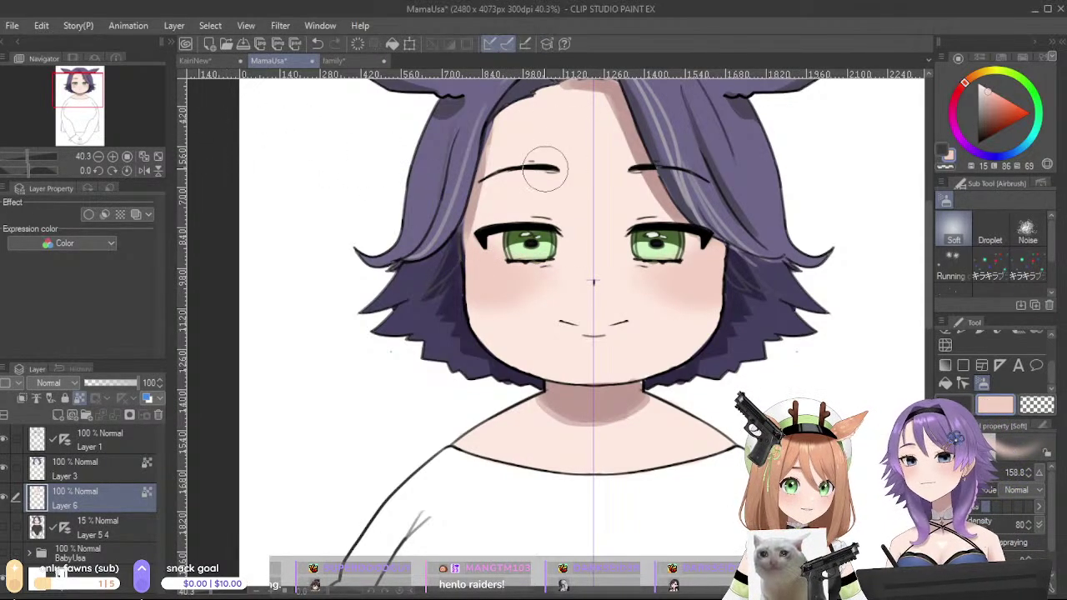
- Sample eye-white tones from the leftmost figure in the family document and airbrush the whites of both eyes in MamaUsa
{"action": "left_click", "coordinate": [341, 61]}
{"action": "left_click", "coordinate": [358, 237], "text": "alt"}
{"action": "left_click", "coordinate": [370, 233], "text": "alt"}
{"action": "left_click", "coordinate": [363, 235], "text": "alt"}
{"action": "left_click", "coordinate": [362, 235], "text": "alt"}
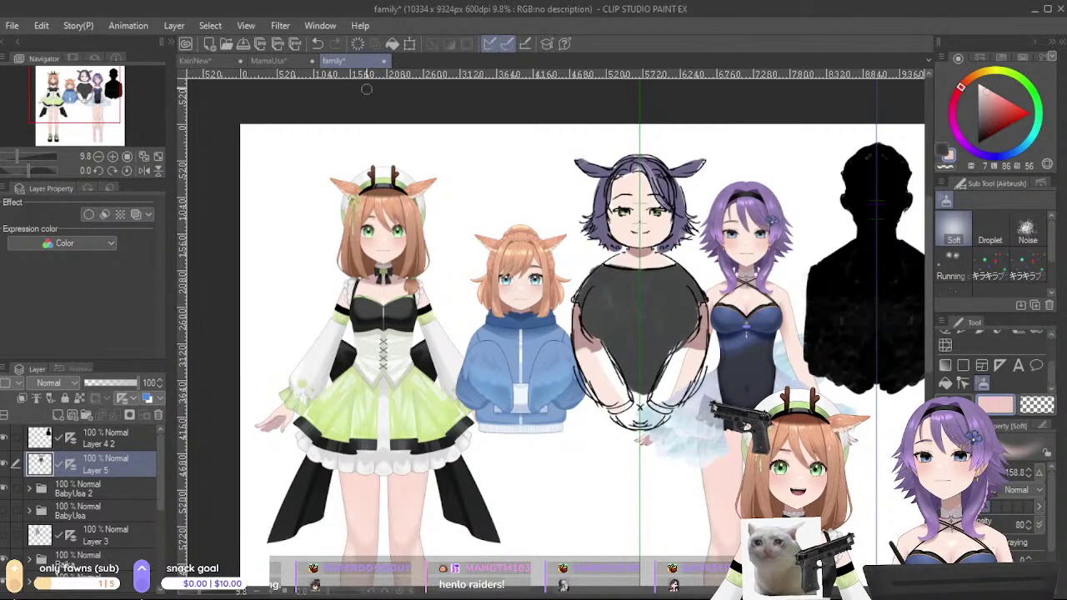
{"action": "left_click", "coordinate": [300, 63]}
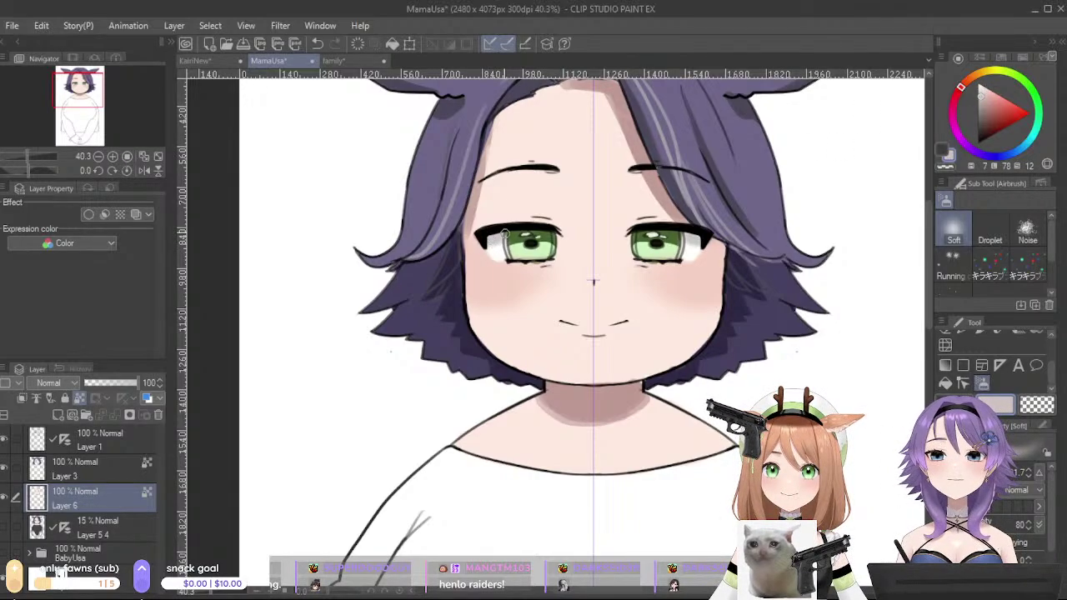
{"action": "left_click", "coordinate": [517, 231], "text": "alt"}
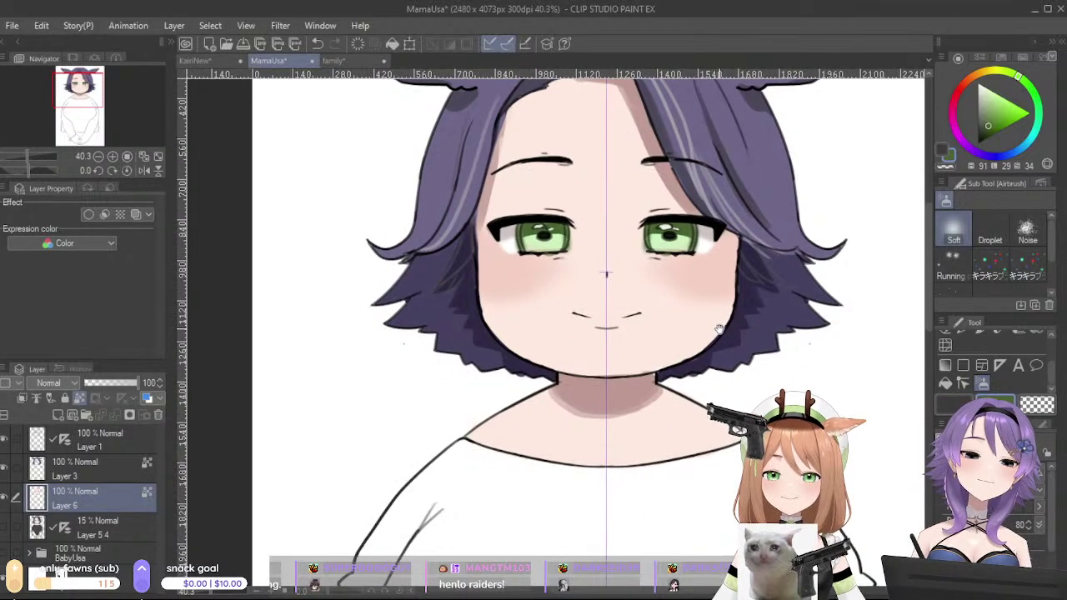
- Tint the lips with the peach blush colour and airbrush a small white highlight on the nose
{"action": "left_click", "coordinate": [625, 253], "text": "alt"}
{"action": "left_click_drag", "start_coordinate": [583, 316], "coordinate": [597, 320]}
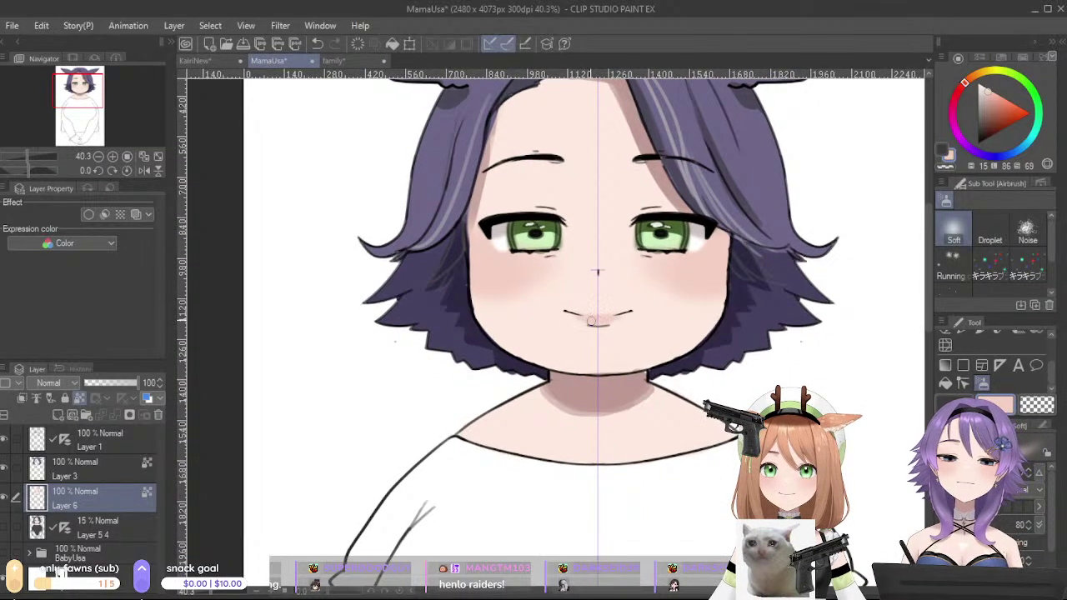
{"action": "mouse_move", "coordinate": [768, 290]}
{"action": "left_mouse_down"}
{"action": "mouse_move", "coordinate": [770, 361]}
{"action": "mouse_move", "coordinate": [725, 254]}
{"action": "left_mouse_up"}
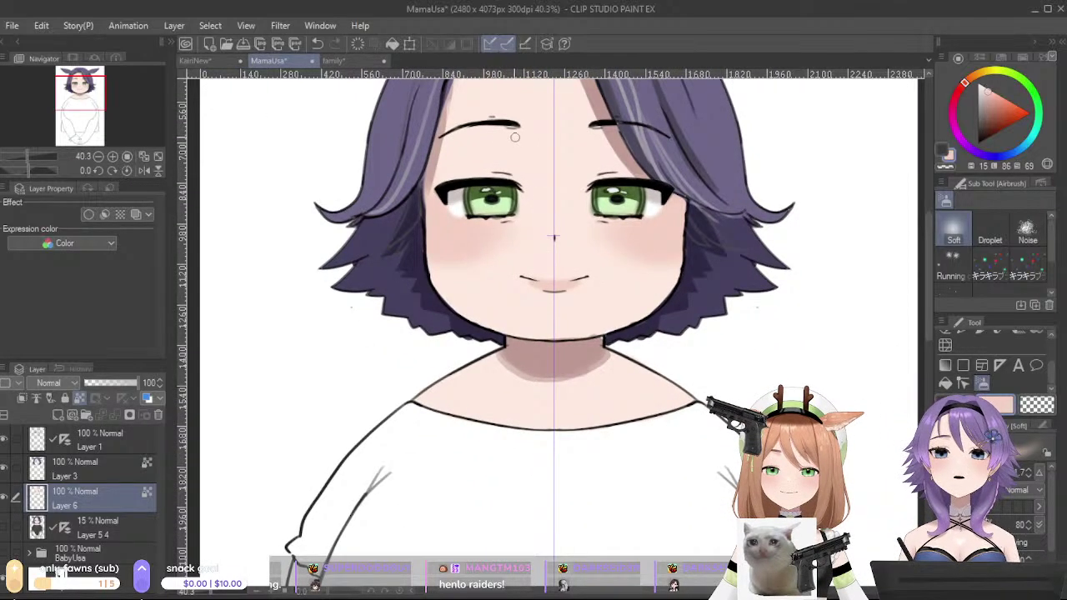
{"action": "left_click", "coordinate": [979, 84]}
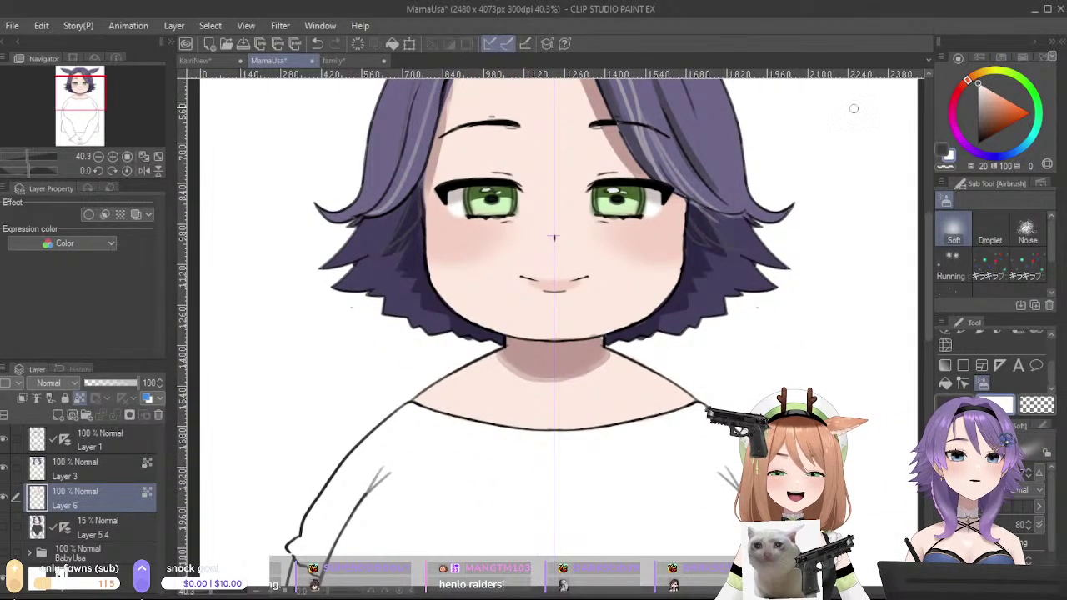
{"action": "left_click_drag", "start_coordinate": [538, 226], "coordinate": [553, 228]}
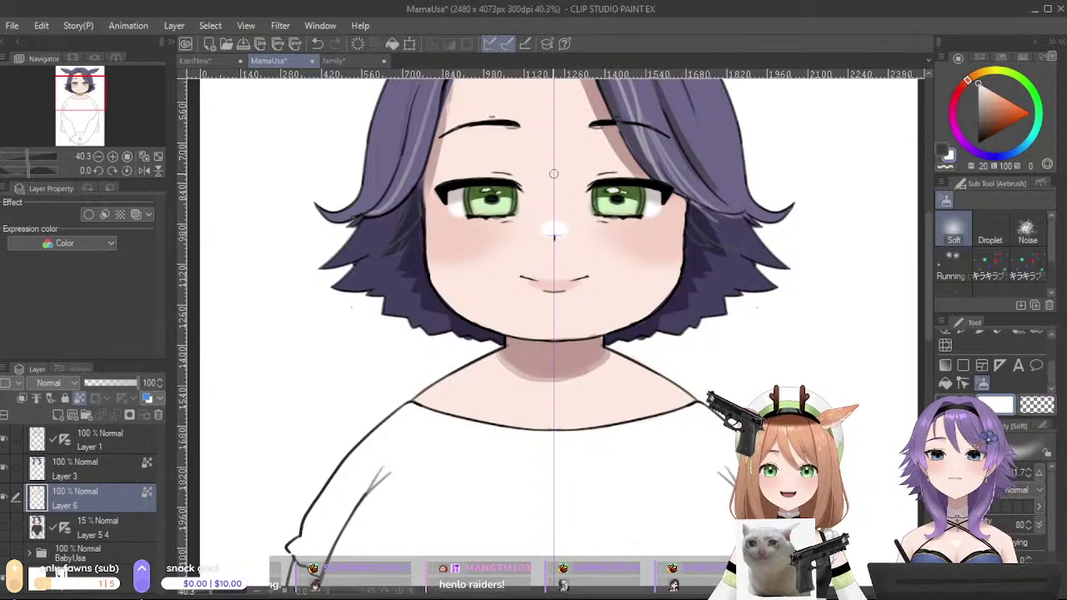
- Mix a golden yellow drawing colour for the shirt, with hue 40, luminosity 60 and saturation 100
{"action": "scroll", "coordinate": [409, 508], "scroll_direction": "down", "scroll_amount": 4}
{"action": "left_click_drag", "start_coordinate": [409, 508], "coordinate": [536, 361]}
{"action": "scroll", "coordinate": [536, 362], "scroll_direction": "up", "scroll_amount": 2}
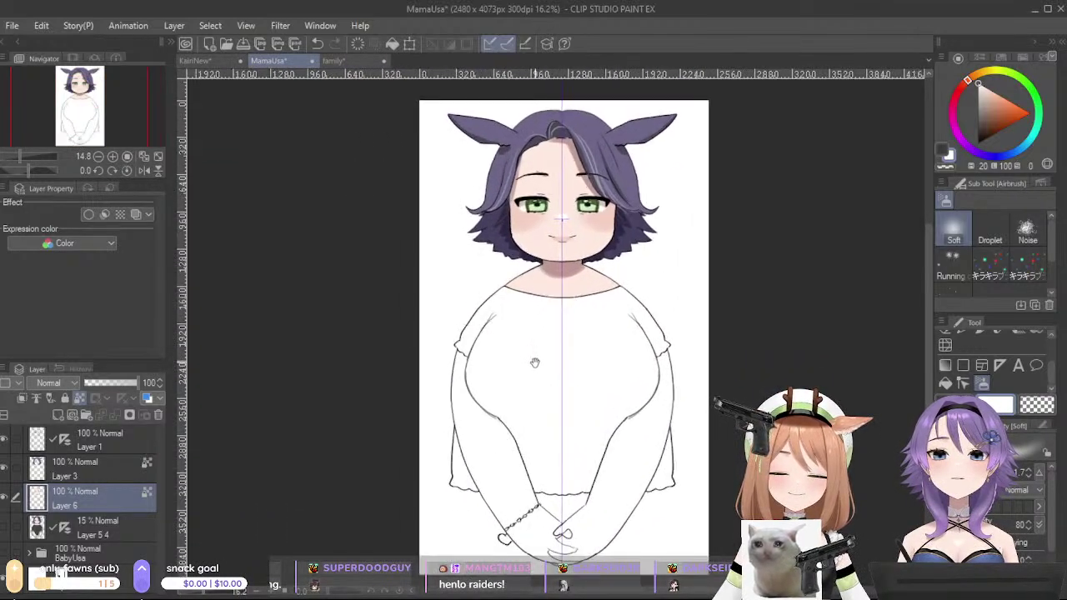
{"action": "left_click_drag", "start_coordinate": [626, 431], "coordinate": [673, 462]}
{"action": "scroll", "coordinate": [625, 405], "scroll_direction": "up", "scroll_amount": 1}
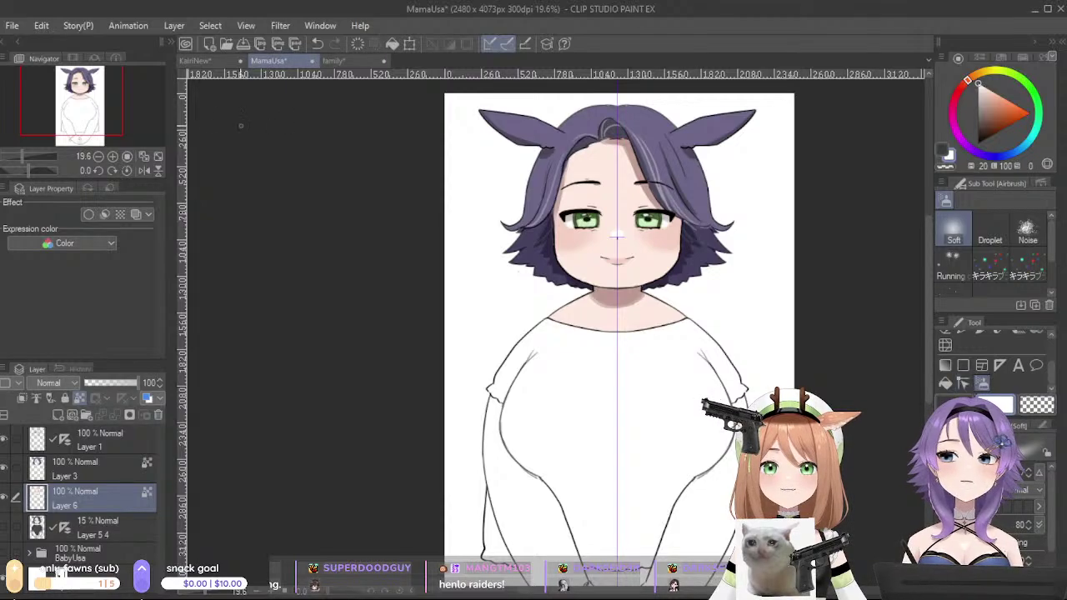
{"action": "left_click", "coordinate": [991, 109]}
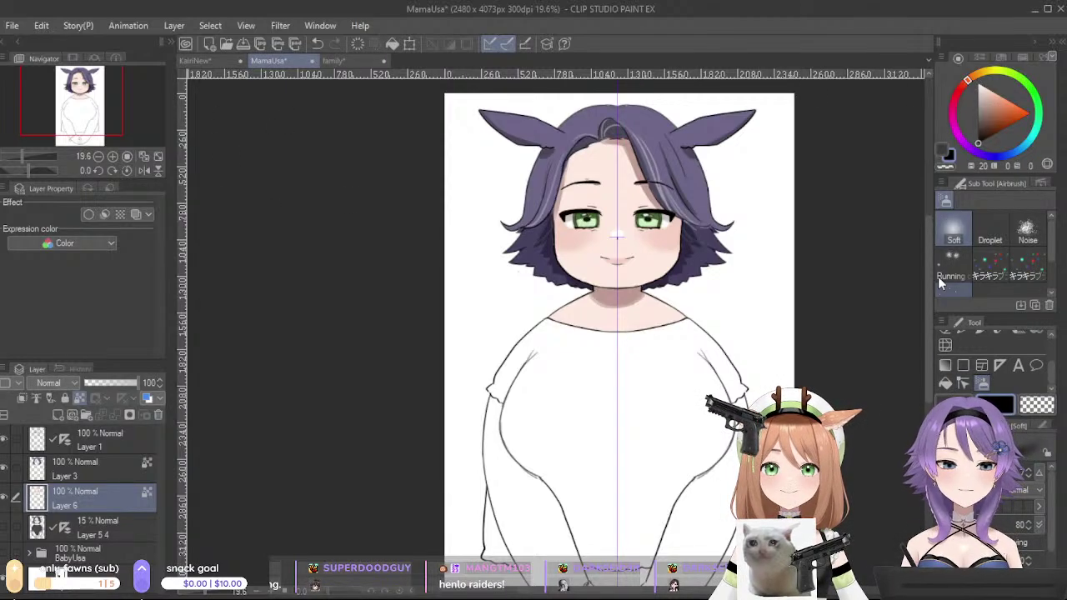
{"action": "left_click", "coordinate": [978, 123]}
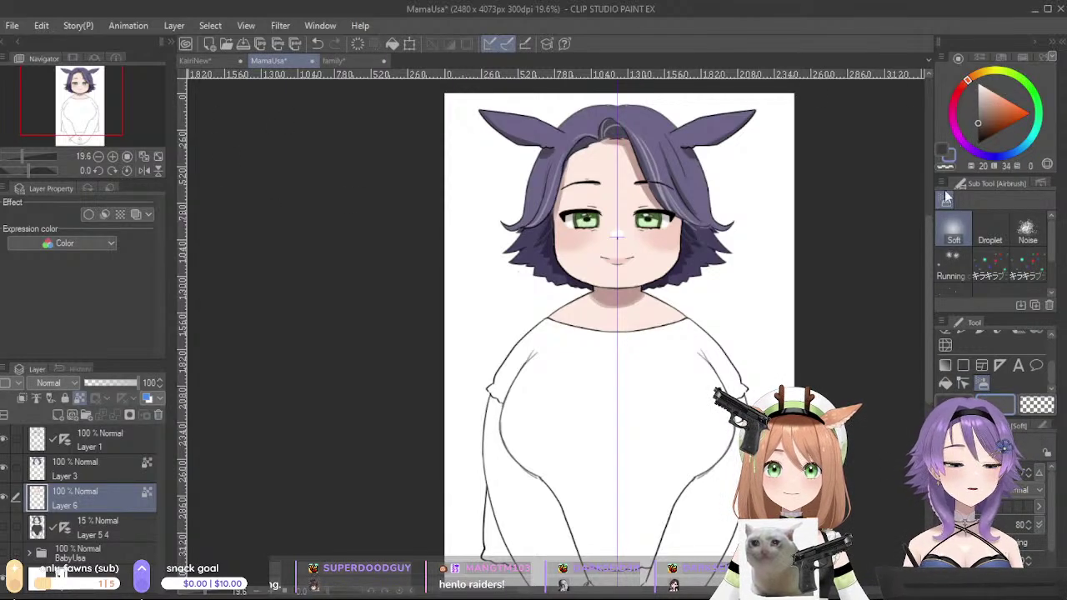
{"action": "left_click", "coordinate": [982, 73]}
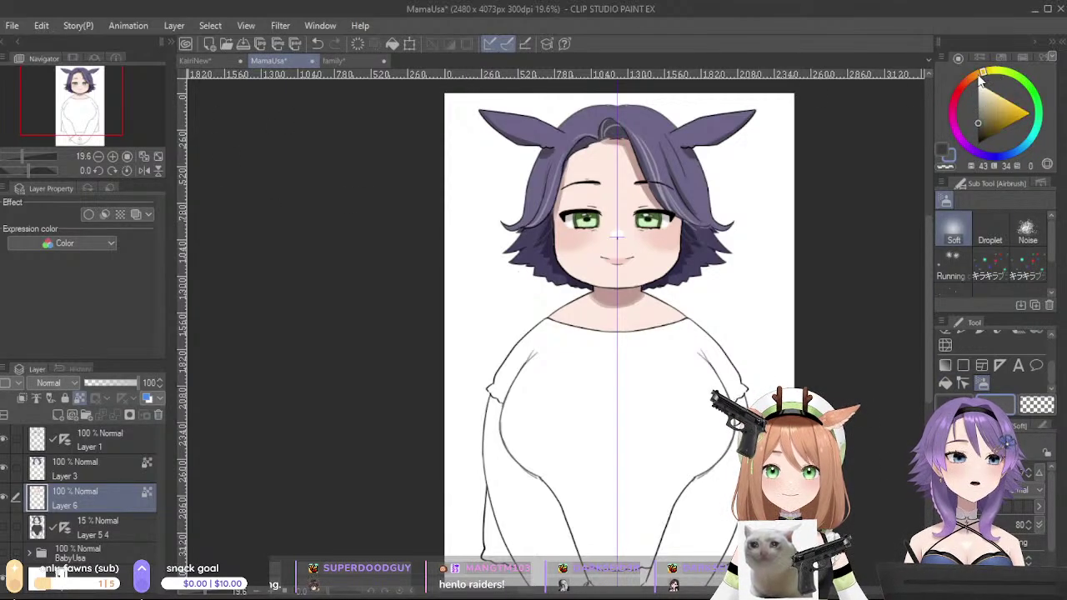
{"action": "left_click", "coordinate": [1018, 107]}
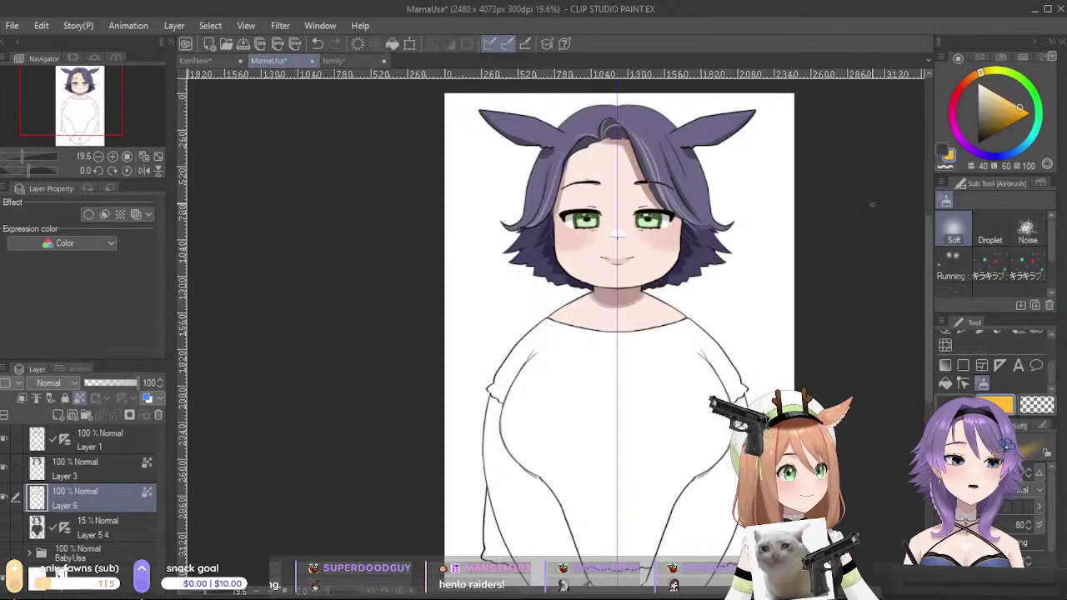
- Auto-select the shirt body, sleeves and hem parts beside the arms, and soften the yellow to luminosity 63 and saturation 86
{"action": "scroll", "coordinate": [1050, 334], "scroll_direction": "up", "scroll_amount": 2}
{"action": "left_click", "coordinate": [1018, 338]}
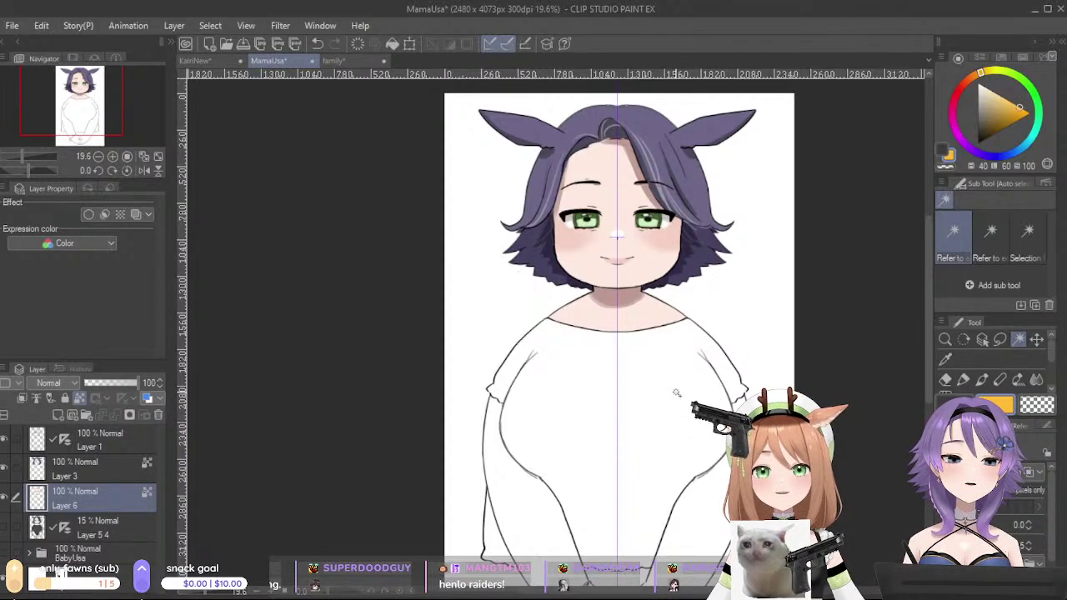
{"action": "left_click", "coordinate": [492, 540]}
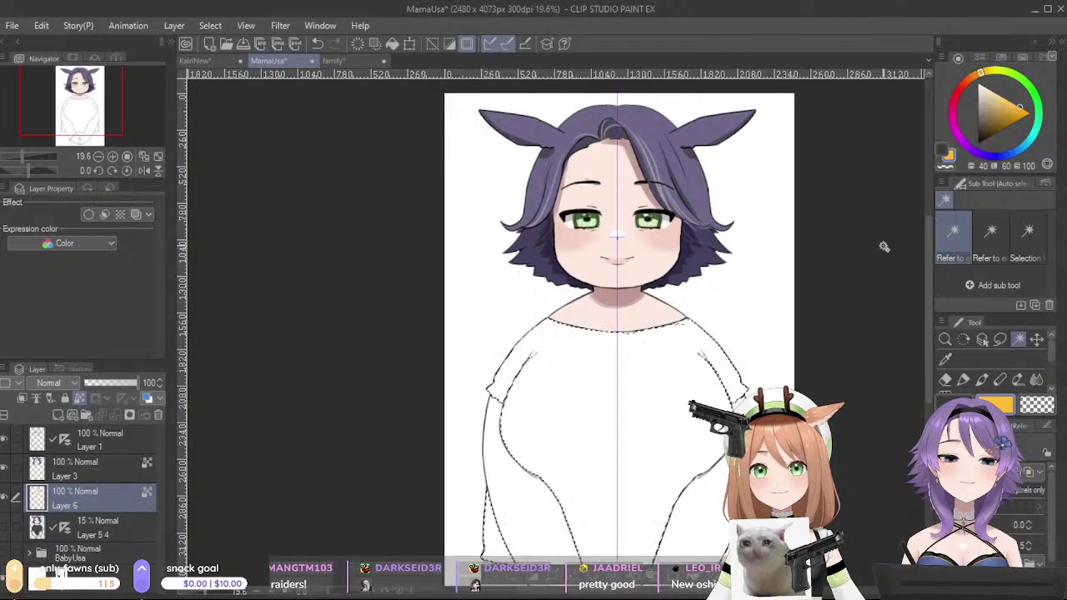
{"action": "left_click", "coordinate": [1015, 99]}
{"action": "left_click_drag", "start_coordinate": [1011, 104], "coordinate": [1011, 106]}
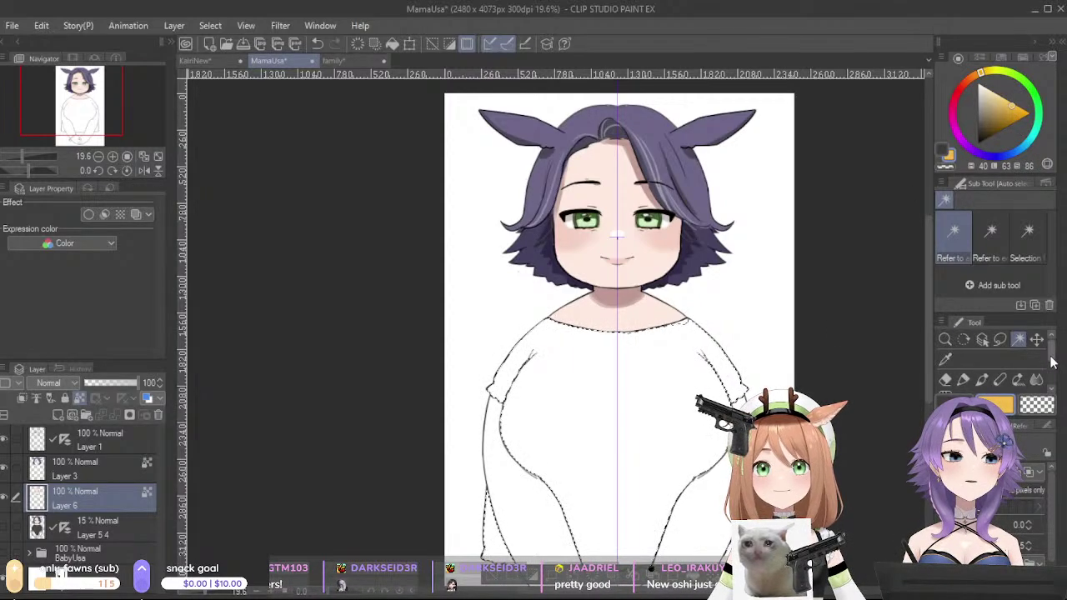
- Unlock transparent pixels on Layer 6, fill the selected shirt and side hem parts with the golden yellow, and clear the selection
{"action": "left_click_drag", "start_coordinate": [1052, 359], "coordinate": [1050, 382]}
{"action": "left_click", "coordinate": [945, 383]}
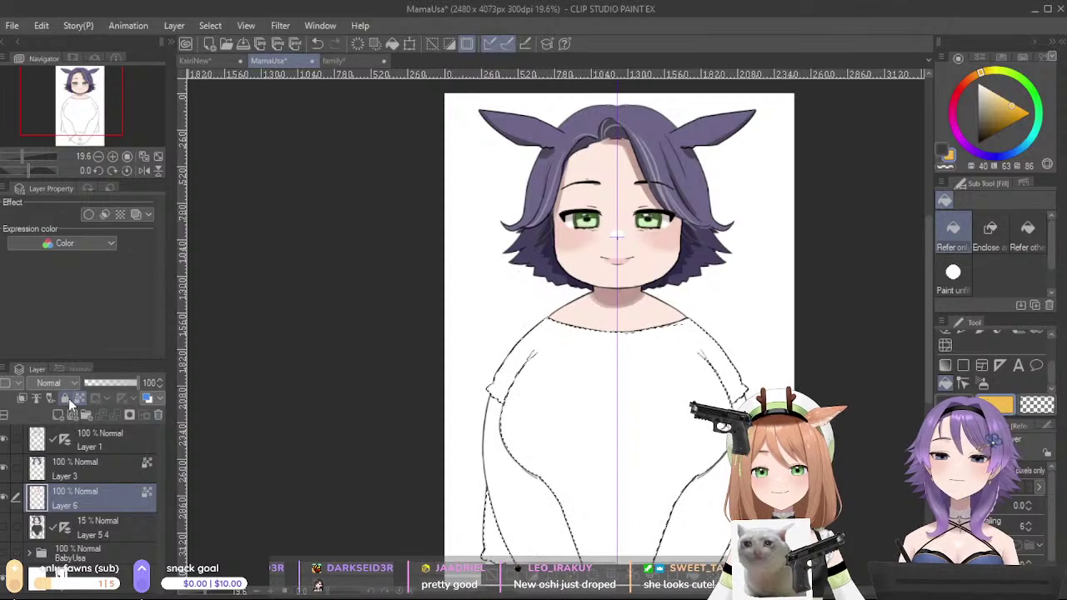
{"action": "left_click", "coordinate": [708, 460]}
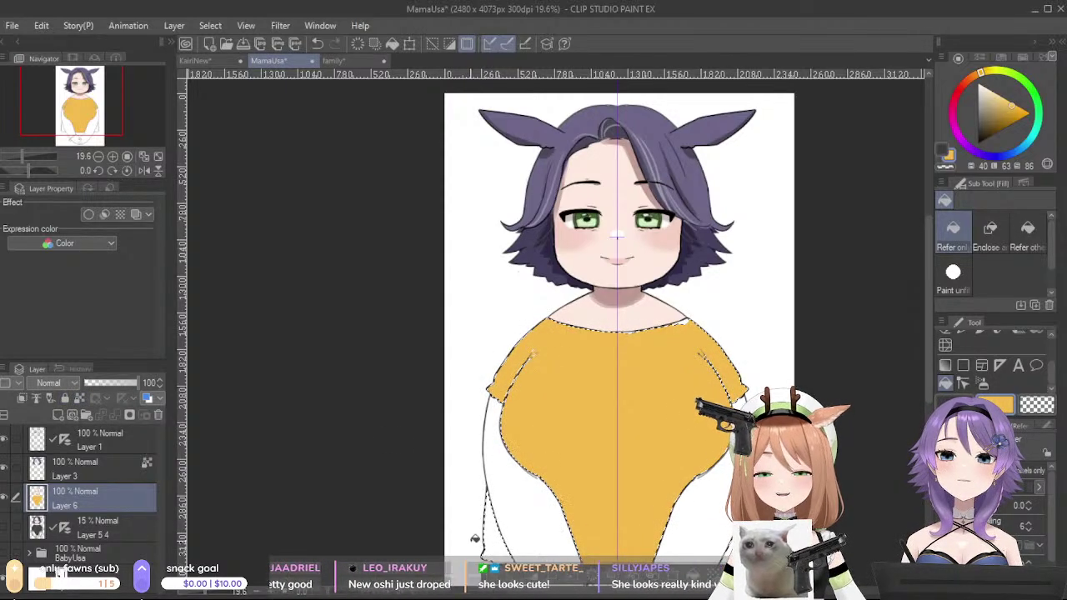
{"action": "left_click", "coordinate": [491, 538]}
{"action": "left_click", "coordinate": [727, 548]}
{"action": "left_click_drag", "start_coordinate": [773, 384], "coordinate": [734, 348]}
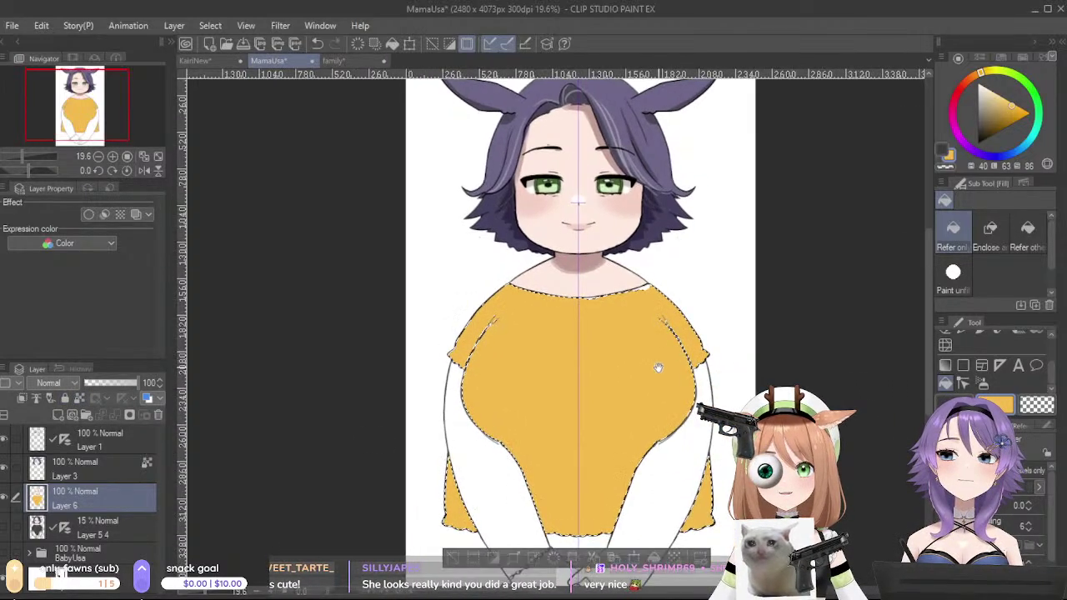
{"action": "left_click_drag", "start_coordinate": [1052, 366], "coordinate": [1050, 340]}
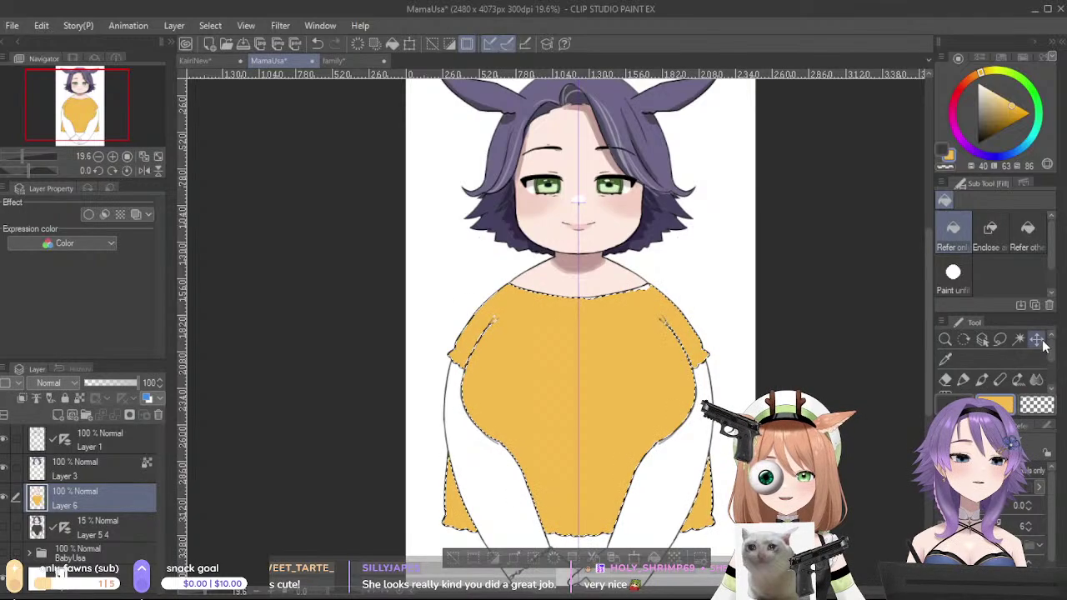
{"action": "left_click", "coordinate": [999, 340]}
{"action": "key", "text": "ctrl+d"}
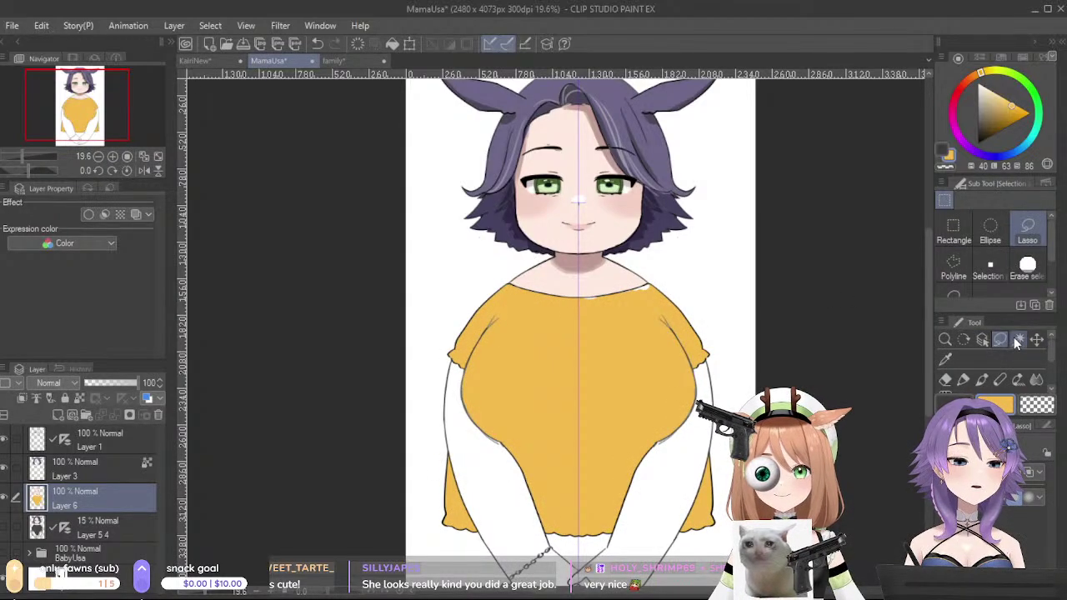
- Auto-select the arms and clasped hands, fill them with the skin tone sampled from the neck area, and deselect
{"action": "left_click", "coordinate": [1017, 339]}
{"action": "left_click", "coordinate": [585, 486]}
{"action": "left_click_drag", "start_coordinate": [585, 485], "coordinate": [588, 407]}
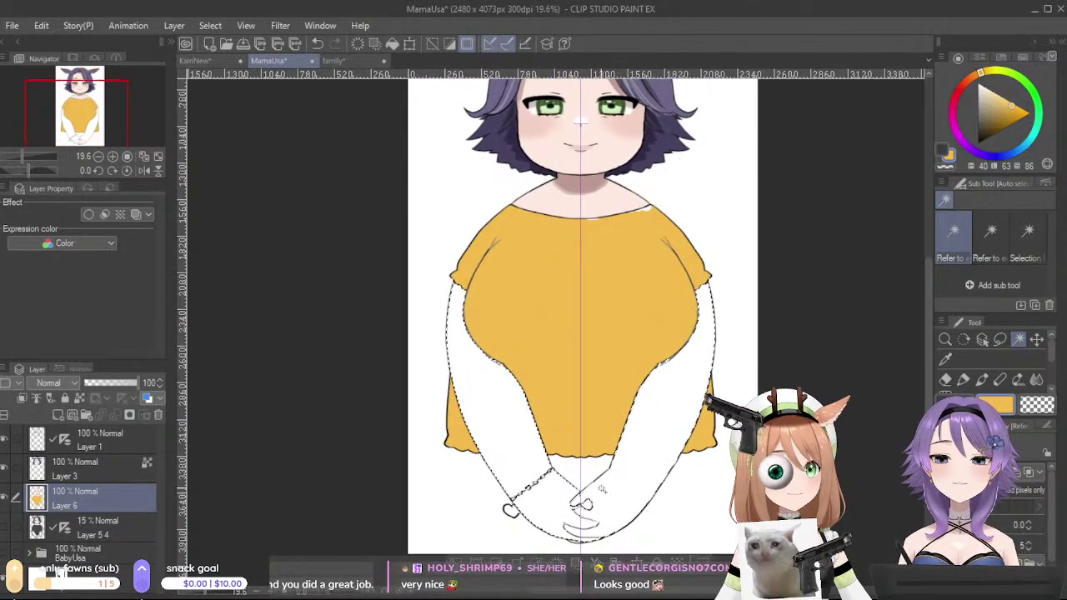
{"action": "right_click", "coordinate": [592, 187]}
{"action": "right_click", "coordinate": [598, 198]}
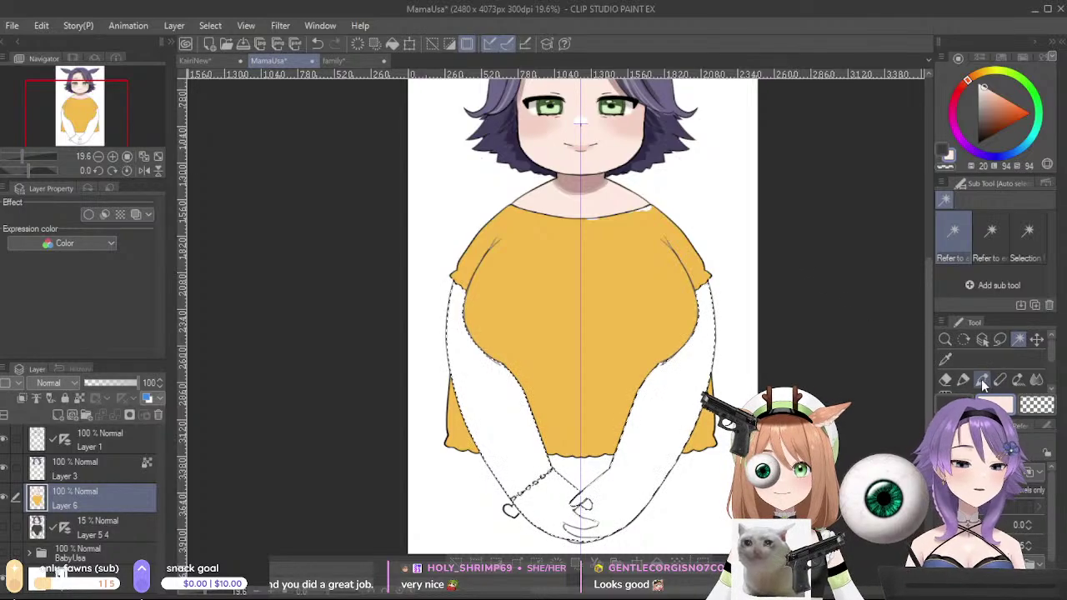
{"action": "scroll", "coordinate": [1054, 364], "scroll_direction": "down", "scroll_amount": 2}
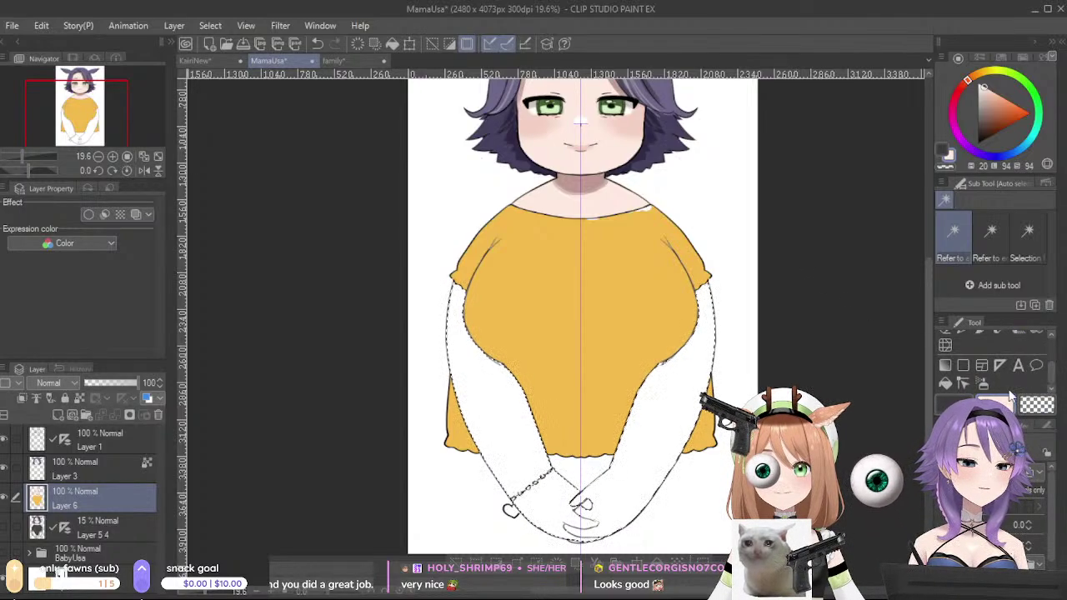
{"action": "left_click", "coordinate": [945, 382]}
{"action": "left_click", "coordinate": [589, 468]}
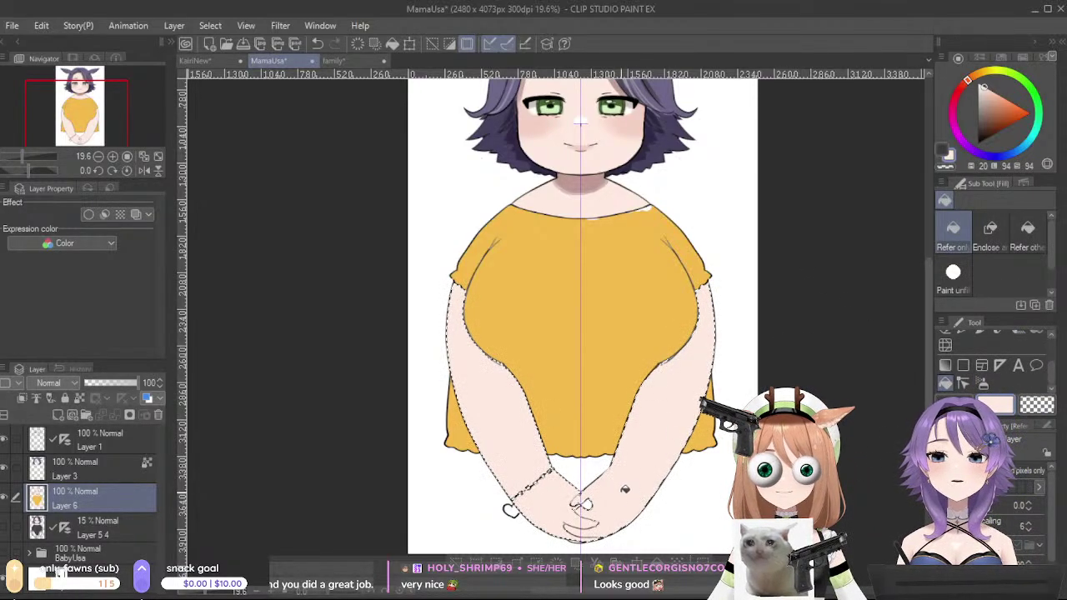
{"action": "left_click_drag", "start_coordinate": [1052, 375], "coordinate": [1050, 339]}
{"action": "left_click", "coordinate": [1001, 338]}
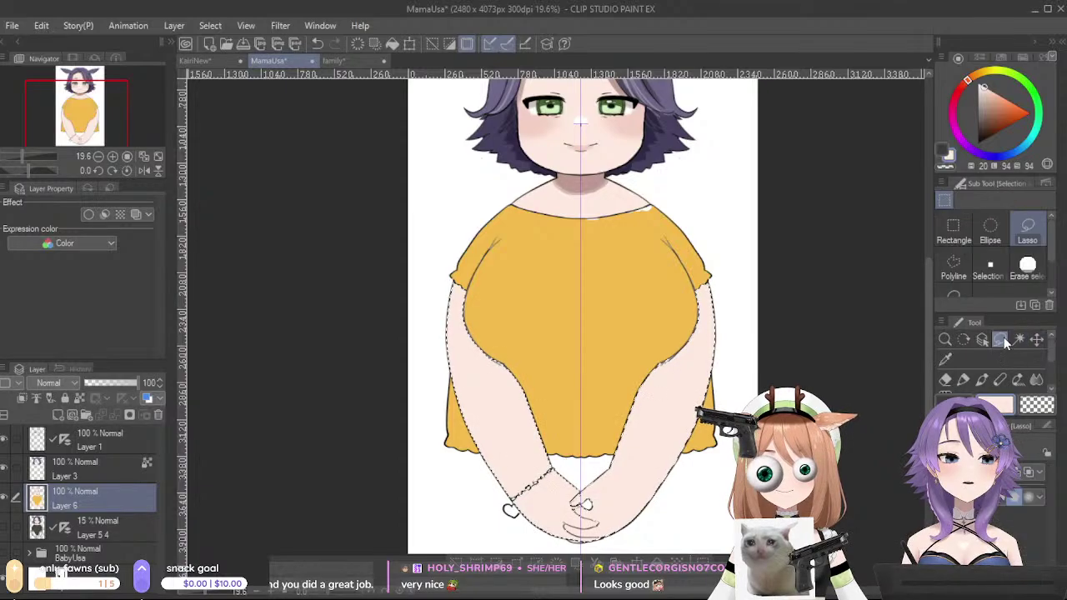
{"action": "left_click", "coordinate": [875, 340]}
- Paint over the unfilled gaps with the Flat marker, using skin tone between the fingers and shirt yellow along the neckline
{"action": "left_click", "coordinate": [962, 379]}
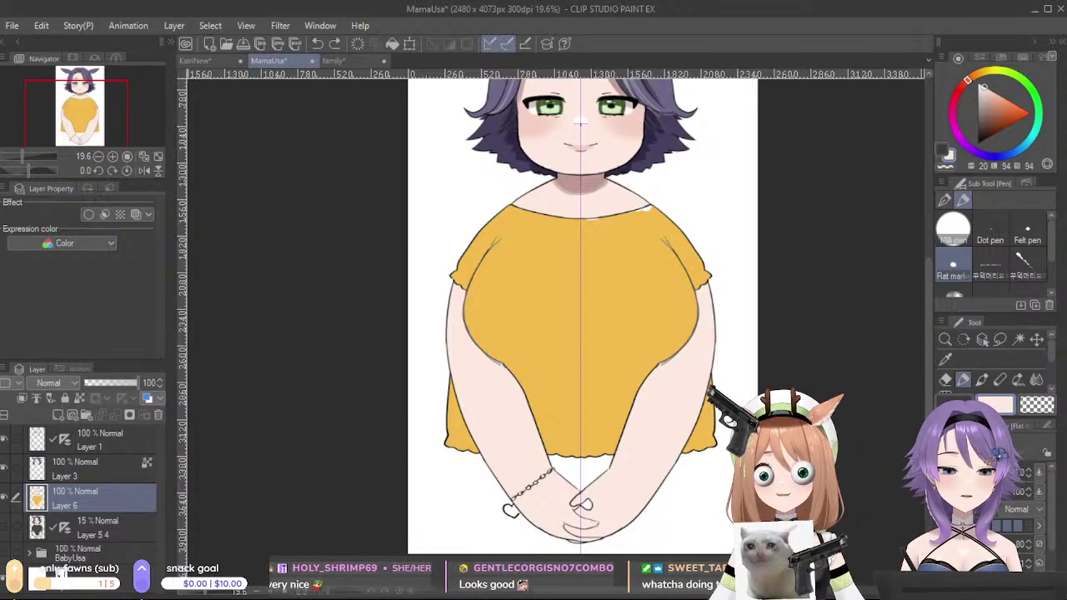
{"action": "left_click_drag", "start_coordinate": [585, 504], "coordinate": [585, 505]}
{"action": "left_click_drag", "start_coordinate": [584, 333], "coordinate": [616, 426]}
{"action": "left_click", "coordinate": [672, 308], "text": "alt"}
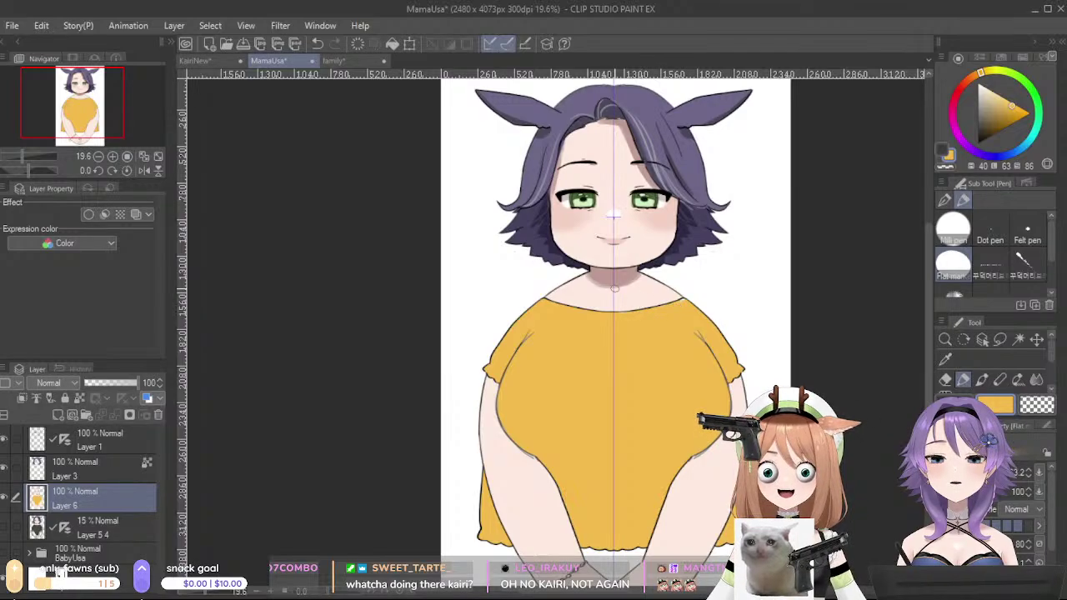
- Sample the skin-shadow tone and shade the upper arms just beneath both sleeve hems
{"action": "left_click", "coordinate": [479, 401], "text": "alt"}
{"action": "left_click_drag", "start_coordinate": [489, 380], "coordinate": [490, 405]}
{"action": "key", "text": "ctrl+z"}
{"action": "key", "text": "ctrl+z"}
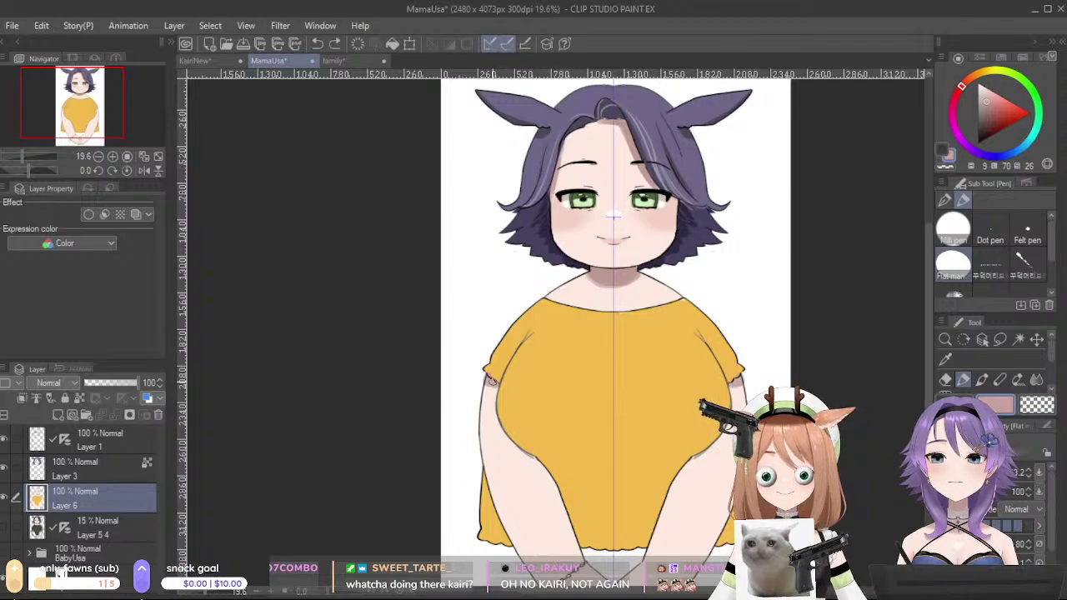
{"action": "key", "text": "ctrl+z"}
- Shade the outer edges of the forearms and clasped hands with the skin-shadow tone, undoing strokes that do not fit
{"action": "mouse_move", "coordinate": [480, 460]}
{"action": "left_mouse_down"}
{"action": "mouse_move", "coordinate": [513, 569]}
{"action": "mouse_move", "coordinate": [538, 582]}
{"action": "left_mouse_up"}
{"action": "key", "text": "ctrl+z"}
{"action": "left_click_drag", "start_coordinate": [487, 480], "coordinate": [542, 580]}
{"action": "key", "text": "ctrl+z"}
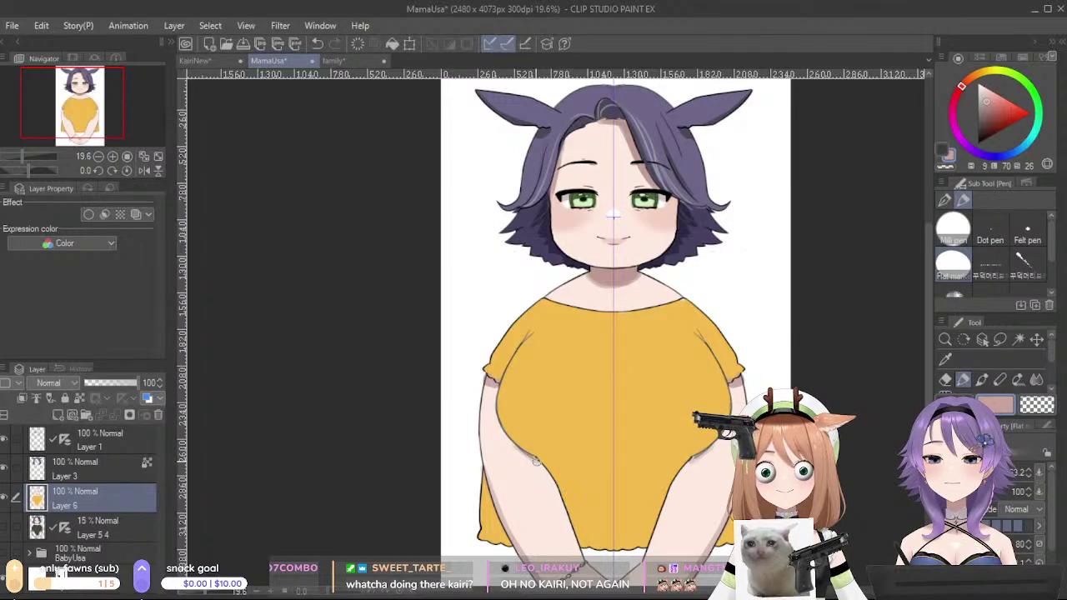
{"action": "mouse_move", "coordinate": [629, 445]}
{"action": "left_mouse_down"}
{"action": "mouse_move", "coordinate": [610, 455]}
{"action": "mouse_move", "coordinate": [605, 483]}
{"action": "mouse_move", "coordinate": [638, 416]}
{"action": "left_mouse_up"}
{"action": "left_click_drag", "start_coordinate": [648, 523], "coordinate": [634, 471]}
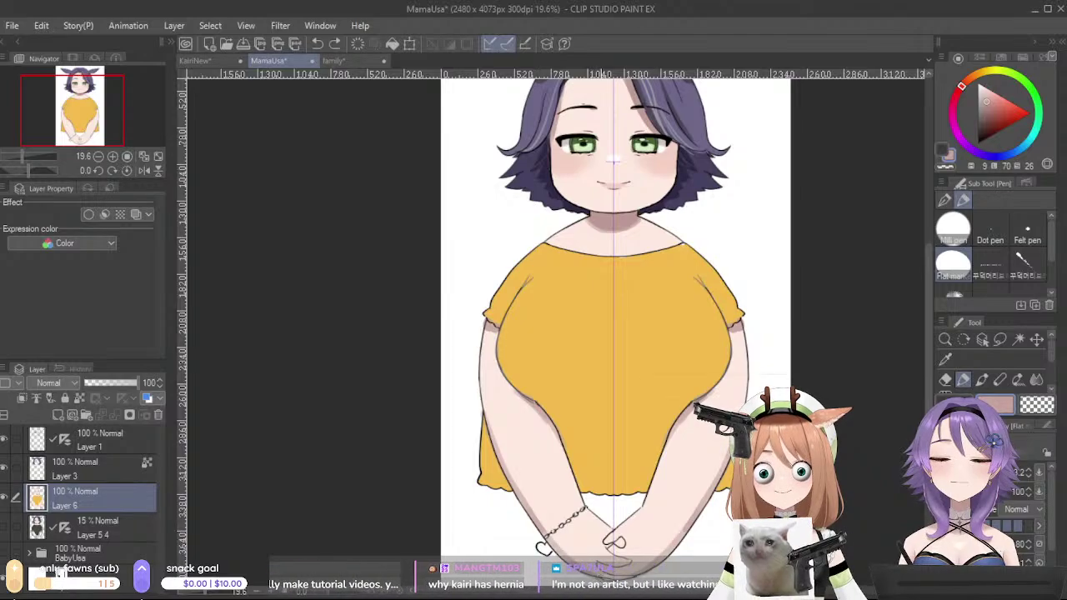
{"action": "mouse_move", "coordinate": [537, 520]}
{"action": "left_mouse_down"}
{"action": "mouse_move", "coordinate": [565, 553]}
{"action": "mouse_move", "coordinate": [609, 577]}
{"action": "left_mouse_up"}
{"action": "left_click_drag", "start_coordinate": [583, 506], "coordinate": [603, 526]}
{"action": "key", "text": "ctrl+z"}
{"action": "left_click_drag", "start_coordinate": [721, 337], "coordinate": [729, 398]}
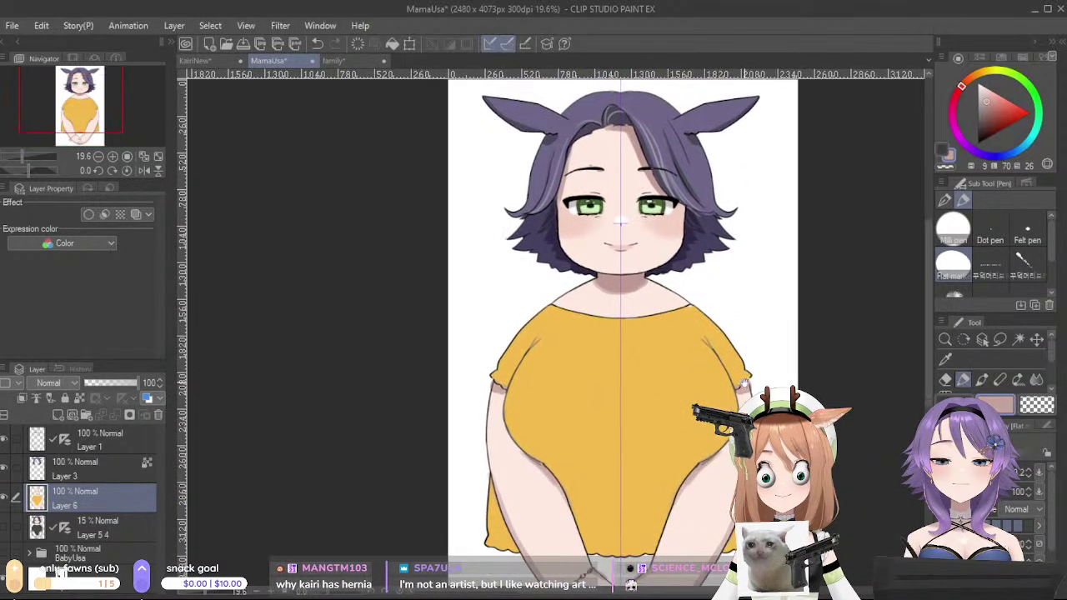
- Merge Layer 1, Layer 3 and Layer 6 of MamaUsa into a single layer
{"action": "left_click", "coordinate": [84, 443]}
{"action": "left_click_drag", "start_coordinate": [17, 468], "coordinate": [16, 497]}
{"action": "left_click", "coordinate": [102, 442]}
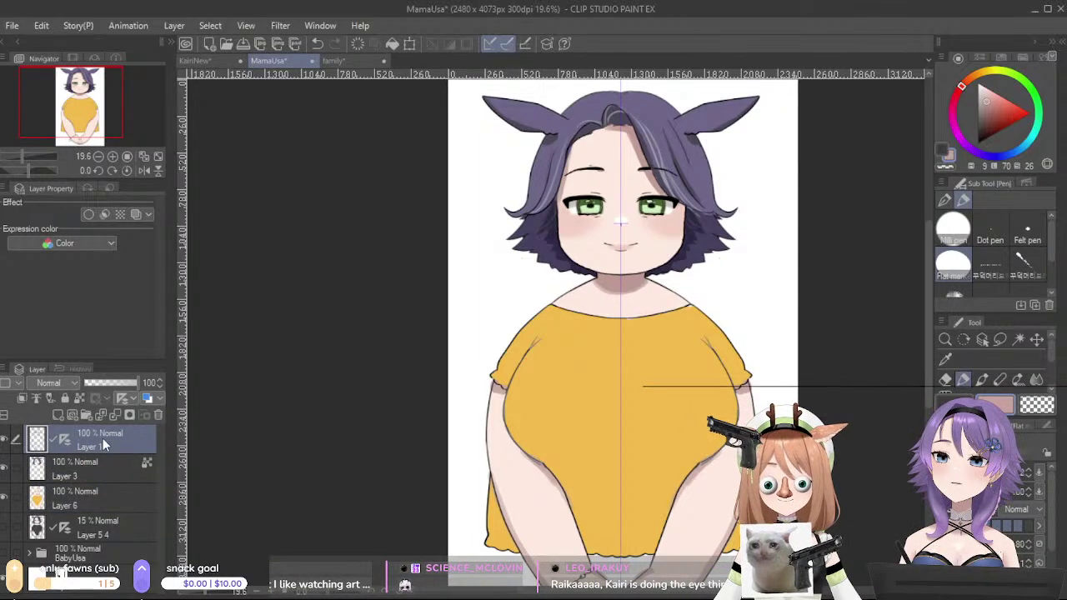
{"action": "left_click", "coordinate": [113, 414]}
{"action": "left_click", "coordinate": [112, 413]}
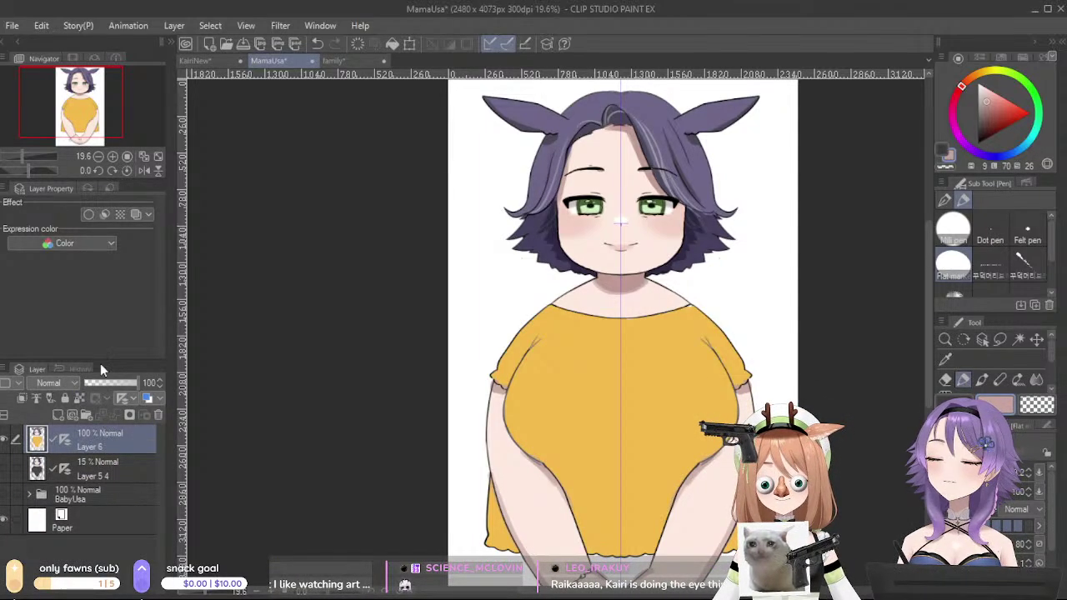
- Paste the merged figure into the family document, move it over its black-shirted sketch, and hide the Layer 5 sketch
{"action": "left_click", "coordinate": [342, 62]}
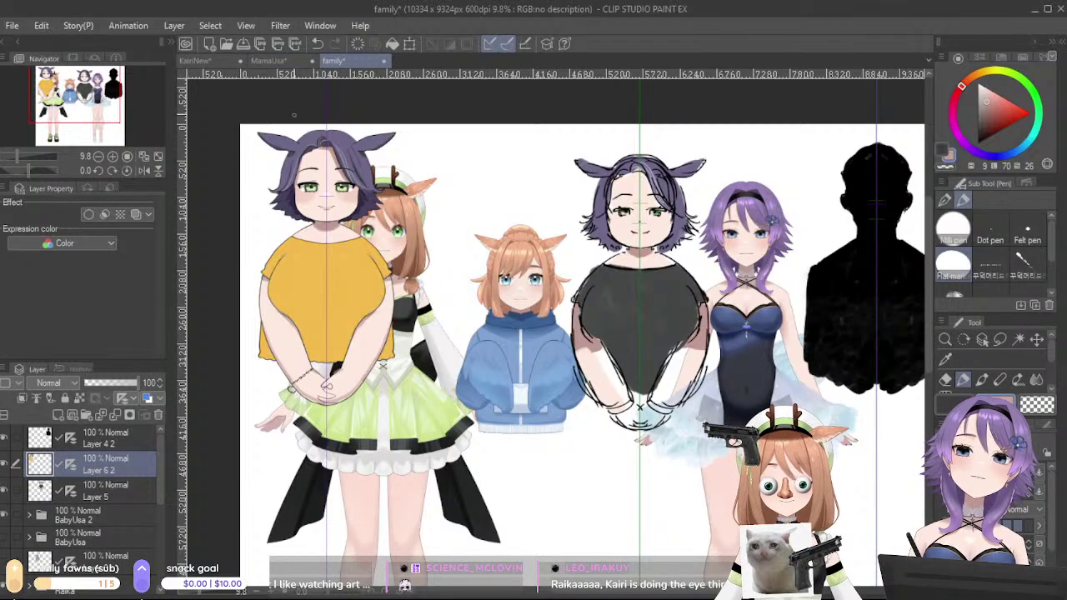
{"action": "left_click", "coordinate": [1036, 337]}
{"action": "left_click_drag", "start_coordinate": [363, 287], "coordinate": [674, 314]}
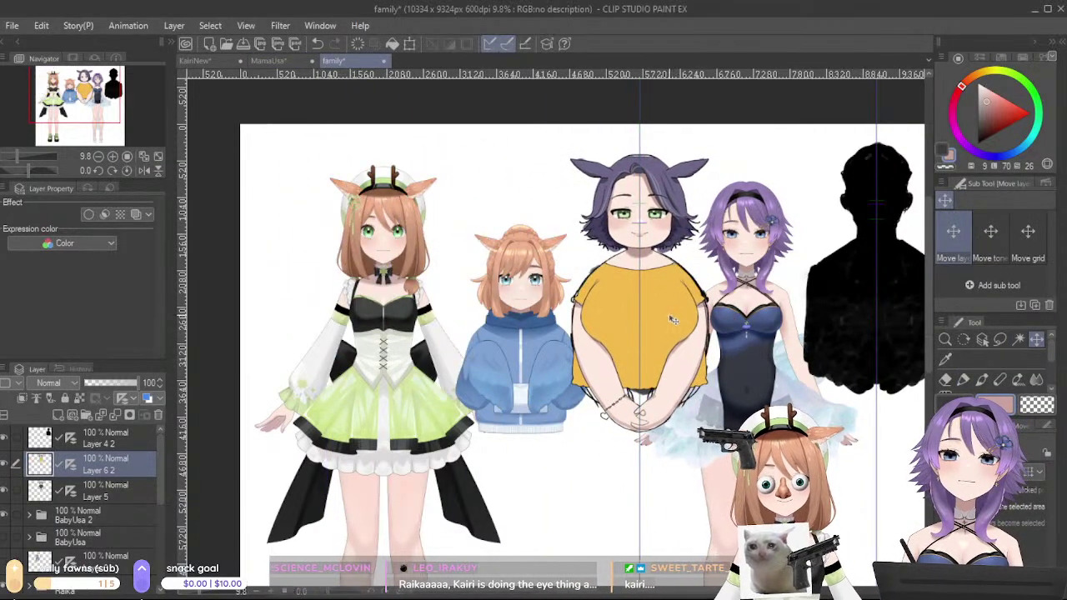
{"action": "left_click", "coordinate": [4, 493]}
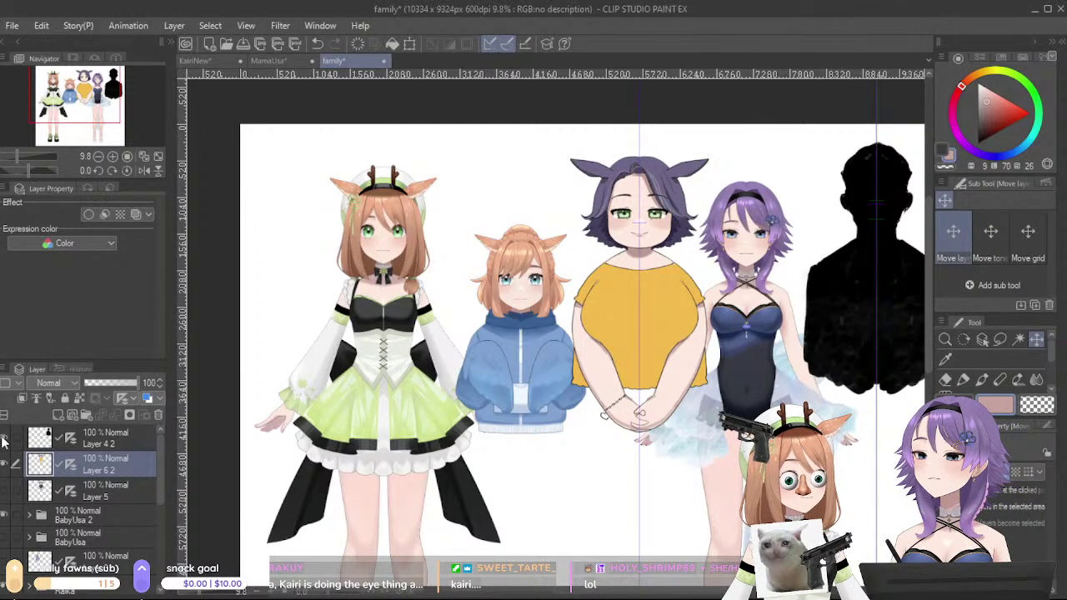
- Examine the lineup with the newly placed yellow-shirted figure and look through the family document's layer list
{"action": "left_click_drag", "start_coordinate": [604, 541], "coordinate": [534, 585]}
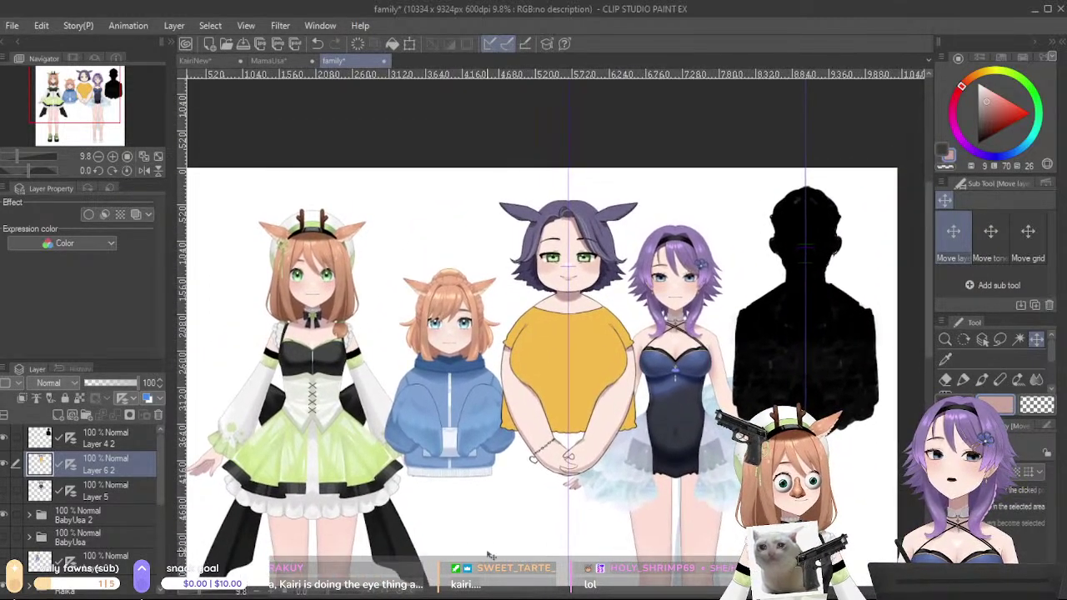
{"action": "scroll", "coordinate": [490, 555], "scroll_direction": "up", "scroll_amount": 3}
{"action": "scroll", "coordinate": [490, 556], "scroll_direction": "down", "scroll_amount": 2}
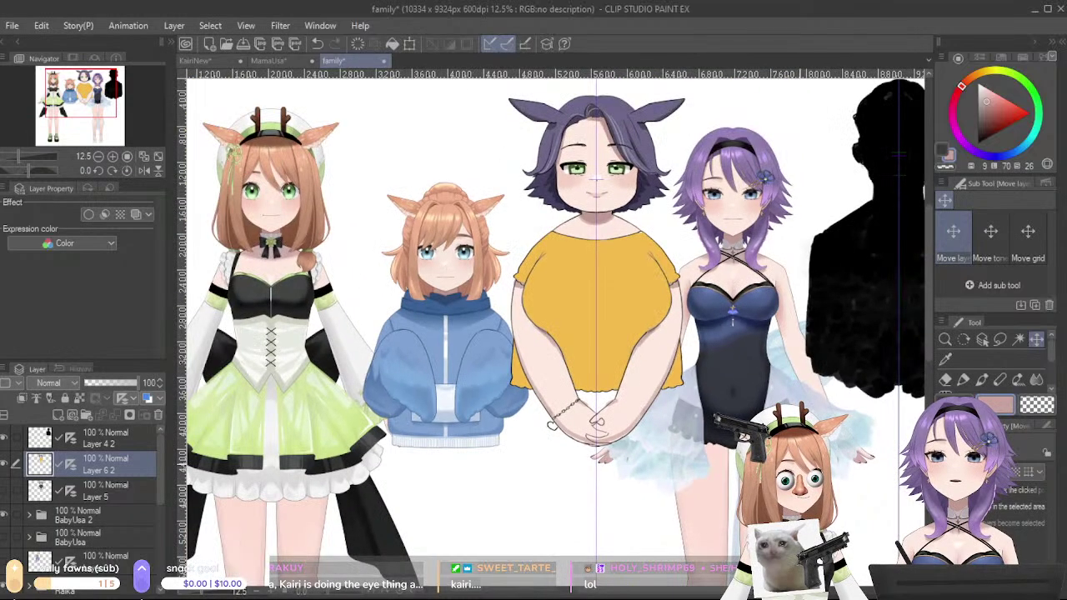
{"action": "scroll", "coordinate": [490, 556], "scroll_direction": "up", "scroll_amount": 1}
{"action": "left_click_drag", "start_coordinate": [886, 351], "coordinate": [862, 407]}
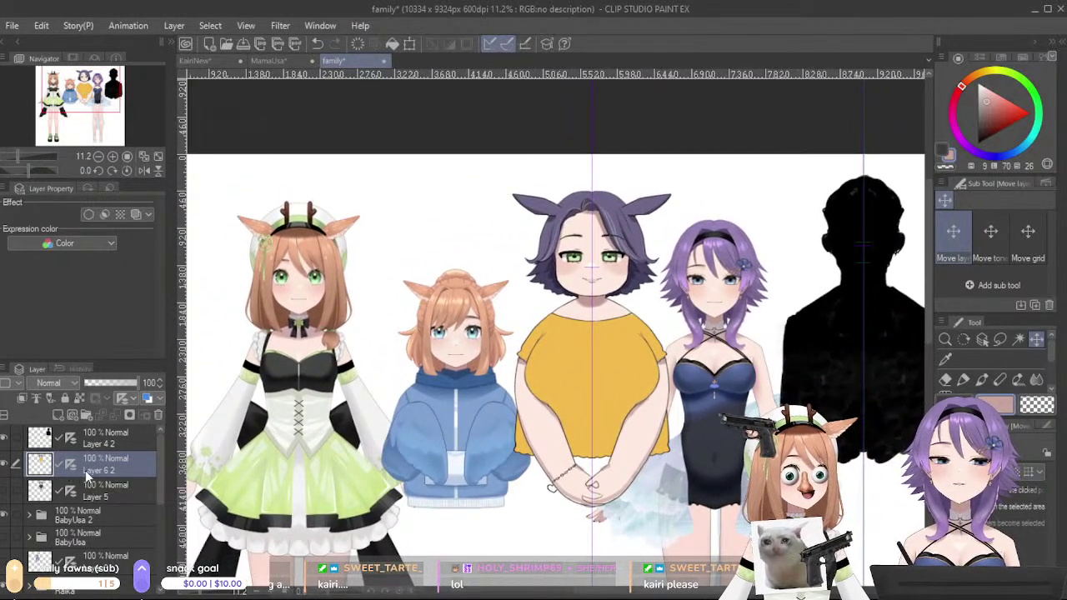
{"action": "scroll", "coordinate": [68, 493], "scroll_direction": "down", "scroll_amount": 1}
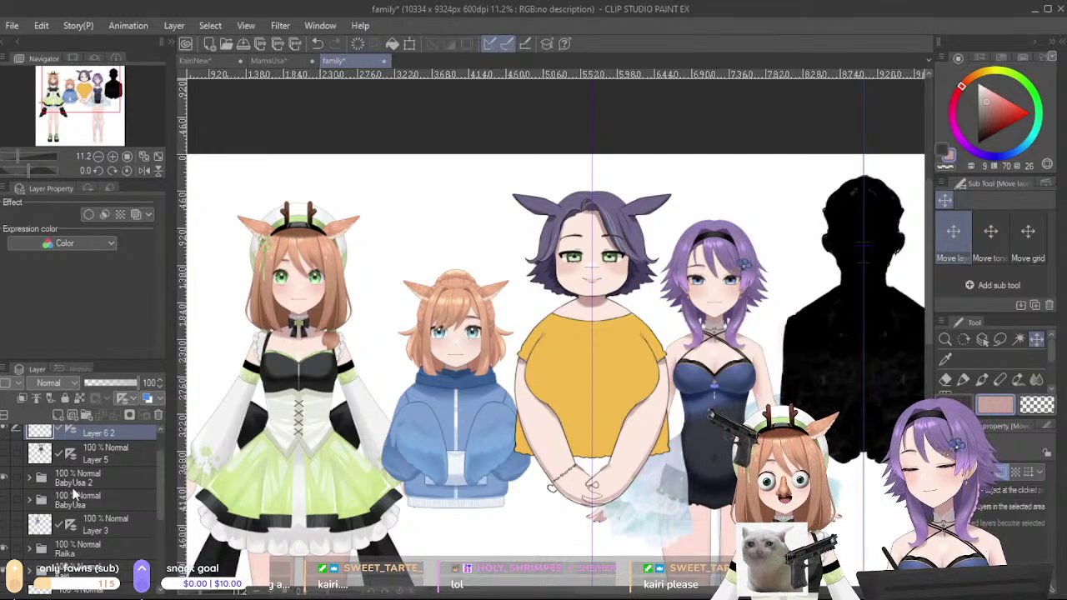
{"action": "scroll", "coordinate": [67, 521], "scroll_direction": "down", "scroll_amount": 1}
{"action": "scroll", "coordinate": [120, 509], "scroll_direction": "down", "scroll_amount": 1}
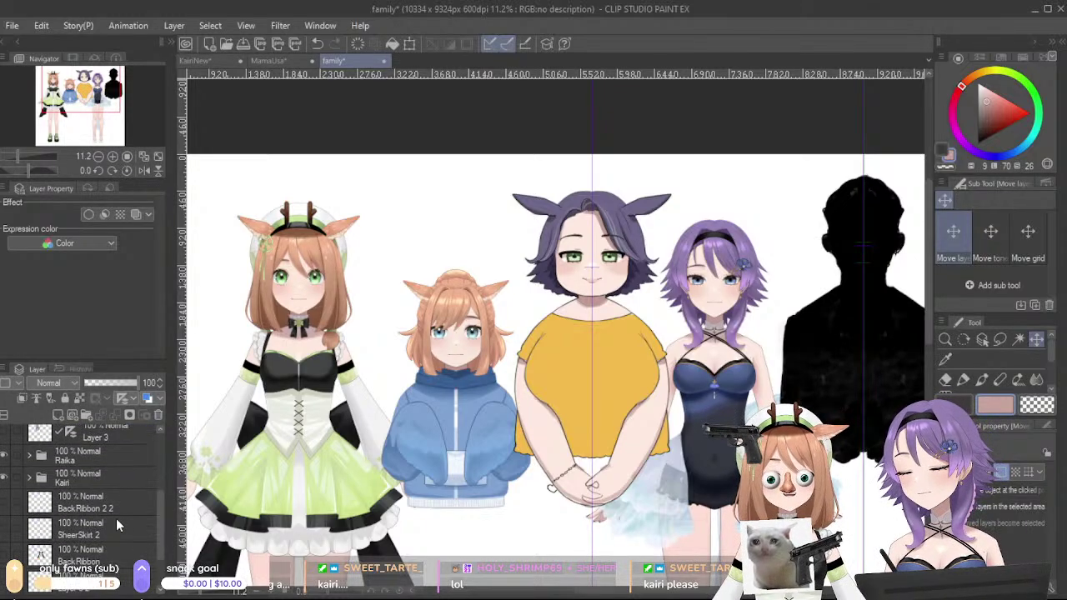
- Try to move the Raika layer folder higher in the family document's layer stack
{"action": "scroll", "coordinate": [98, 508], "scroll_direction": "up", "scroll_amount": 2}
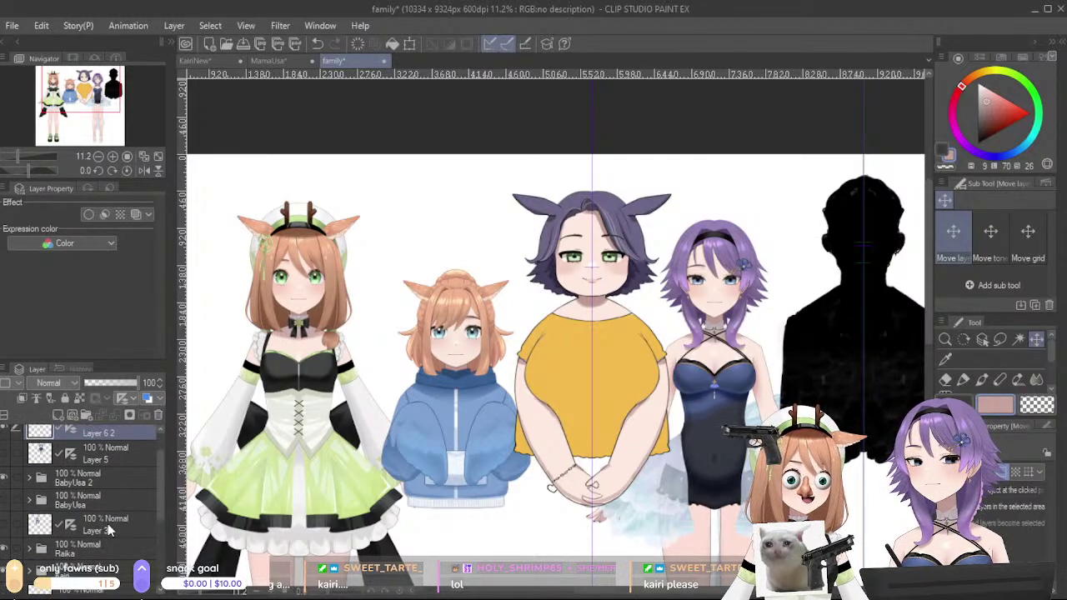
{"action": "left_click_drag", "start_coordinate": [102, 552], "coordinate": [129, 438]}
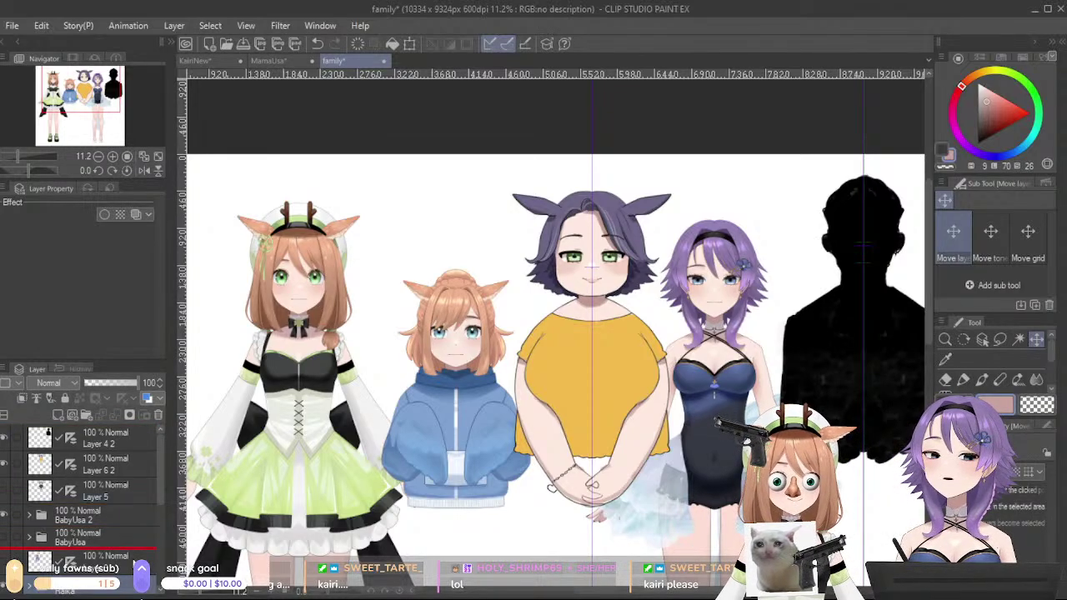
{"action": "left_click_drag", "start_coordinate": [133, 586], "coordinate": [141, 594]}
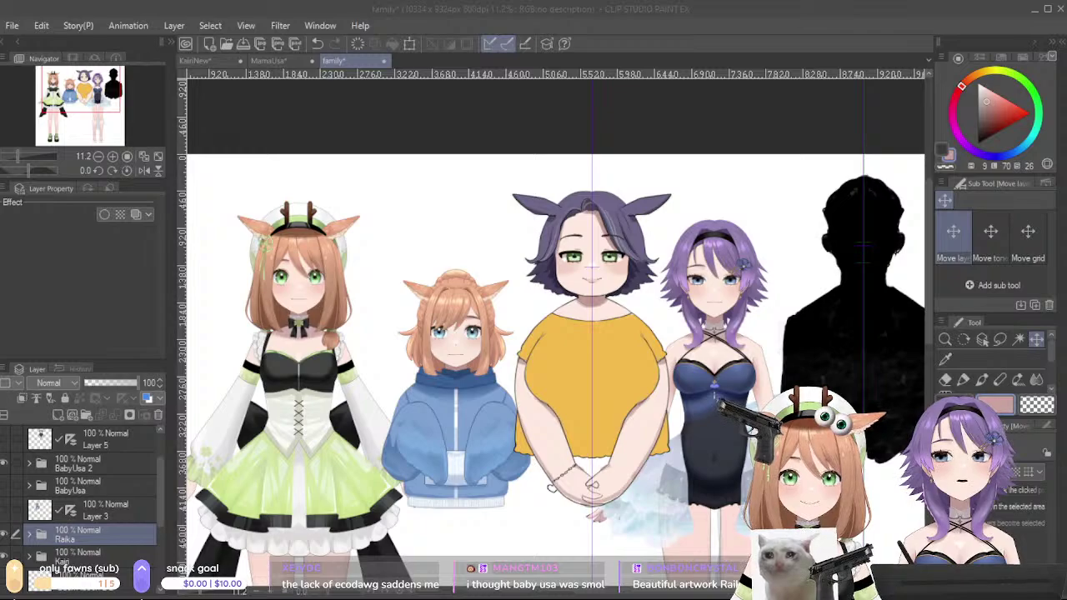
- Switch to the shared drawing board in the browser and examine the pink tree and small figures beneath it on the CHAT's SPACE canvas
{"action": "key", "text": "alt+Tab"}
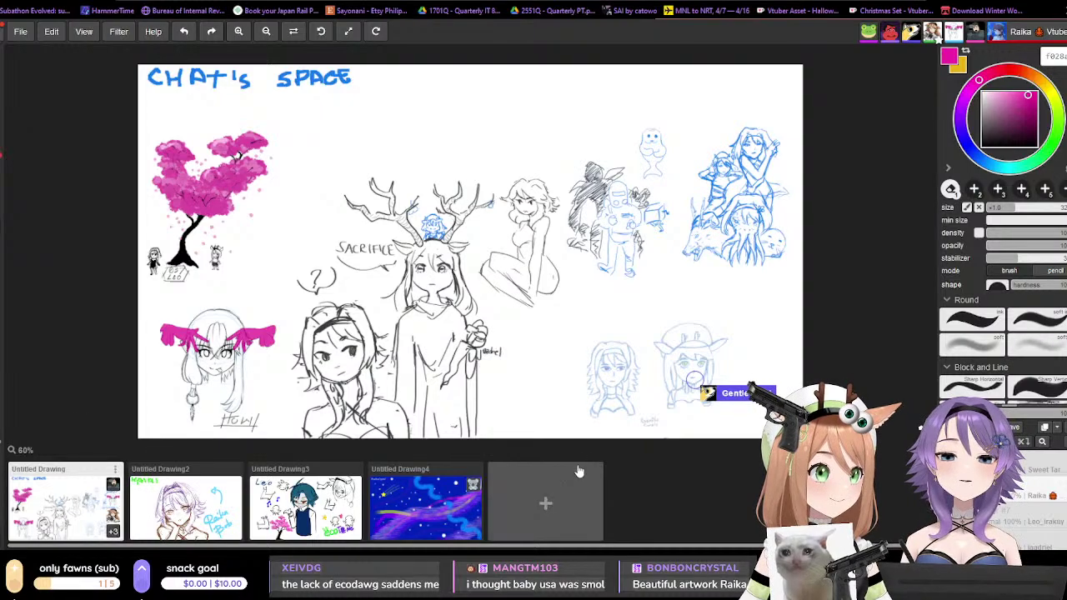
{"action": "scroll", "coordinate": [773, 417], "scroll_direction": "up", "scroll_amount": 1}
{"action": "scroll", "coordinate": [586, 406], "scroll_direction": "down", "scroll_amount": 3}
{"action": "scroll", "coordinate": [654, 392], "scroll_direction": "down", "scroll_amount": 1}
{"action": "scroll", "coordinate": [604, 391], "scroll_direction": "up", "scroll_amount": 4}
{"action": "left_click_drag", "start_coordinate": [251, 339], "coordinate": [322, 339]}
{"action": "scroll", "coordinate": [199, 311], "scroll_direction": "up", "scroll_amount": 7}
{"action": "left_click_drag", "start_coordinate": [180, 299], "coordinate": [500, 534]}
{"action": "mouse_move", "coordinate": [641, 312]}
{"action": "left_mouse_down"}
{"action": "mouse_move", "coordinate": [670, 306]}
{"action": "mouse_move", "coordinate": [625, 305]}
{"action": "left_mouse_up"}
{"action": "scroll", "coordinate": [623, 306], "scroll_direction": "down", "scroll_amount": 2}
{"action": "scroll", "coordinate": [623, 307], "scroll_direction": "up", "scroll_amount": 8}
{"action": "left_click_drag", "start_coordinate": [492, 372], "coordinate": [583, 288]}
{"action": "scroll", "coordinate": [491, 289], "scroll_direction": "up", "scroll_amount": 5}
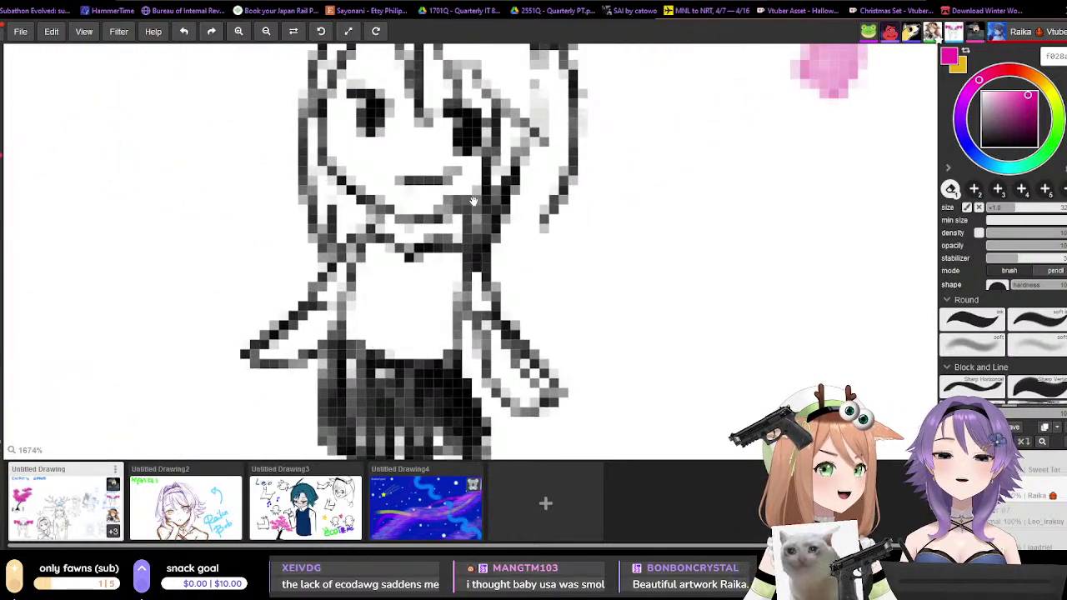
{"action": "left_click_drag", "start_coordinate": [464, 188], "coordinate": [493, 286]}
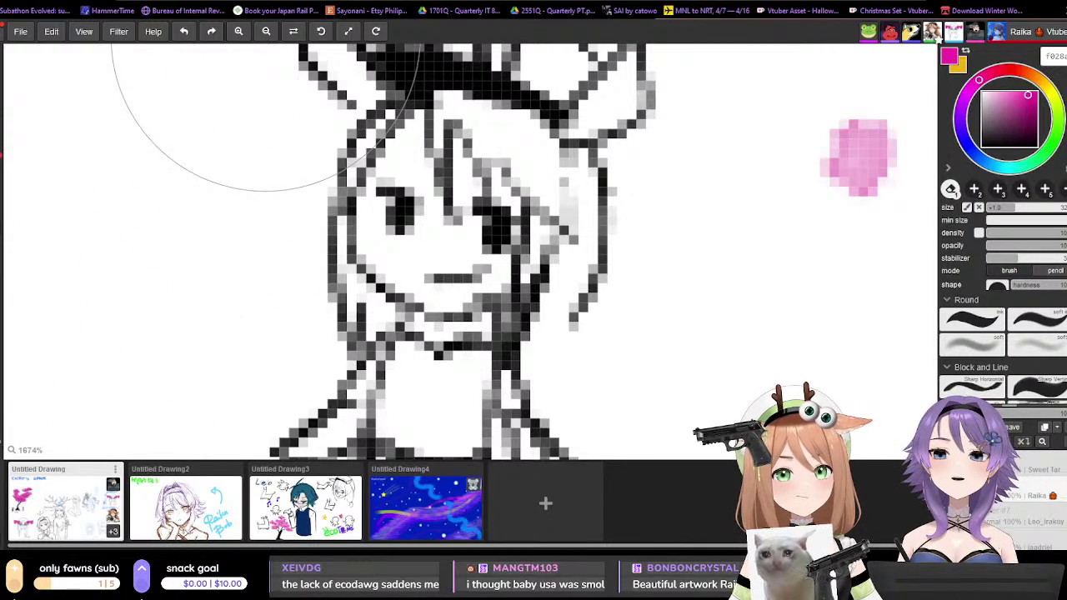
- Examine the long-haired character sketch with magenta hands signed Howl, and the neighbouring headband portrait
{"action": "scroll", "coordinate": [309, 274], "scroll_direction": "down", "scroll_amount": 12}
{"action": "left_click_drag", "start_coordinate": [677, 317], "coordinate": [369, 231]}
{"action": "scroll", "coordinate": [736, 339], "scroll_direction": "down", "scroll_amount": 1}
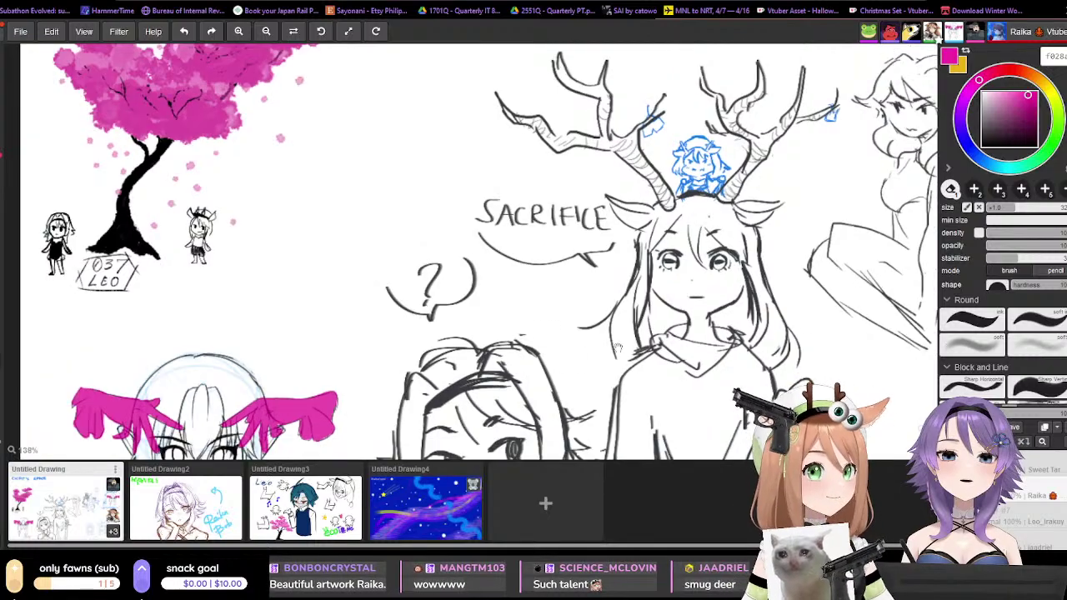
{"action": "left_click_drag", "start_coordinate": [736, 339], "coordinate": [896, 169]}
{"action": "mouse_move", "coordinate": [482, 350]}
{"action": "left_mouse_down"}
{"action": "mouse_move", "coordinate": [578, 276]}
{"action": "mouse_move", "coordinate": [640, 269]}
{"action": "left_mouse_up"}
{"action": "scroll", "coordinate": [586, 338], "scroll_direction": "up", "scroll_amount": 2}
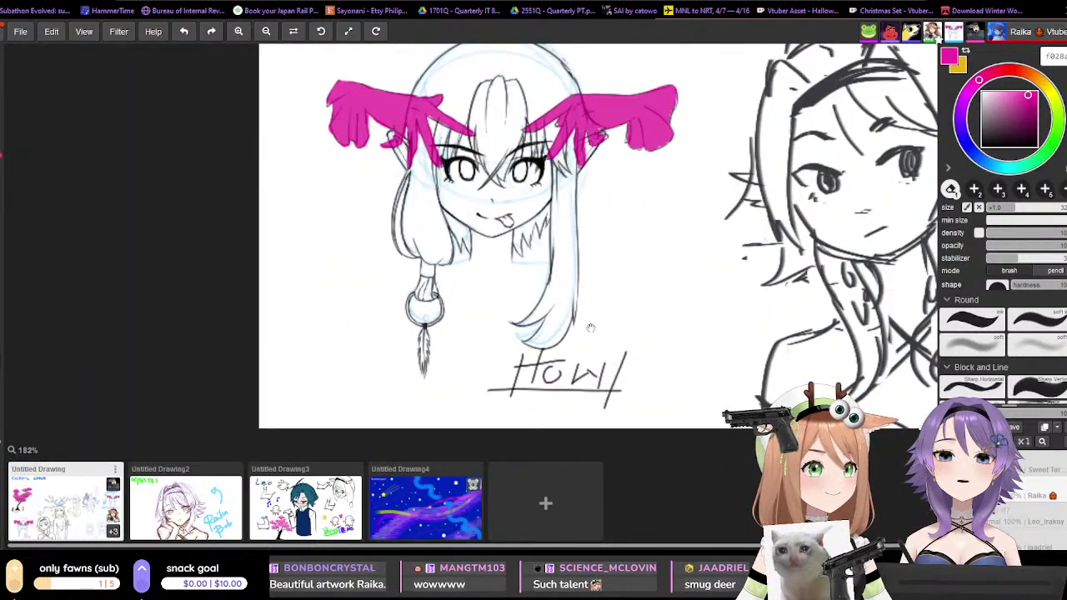
{"action": "scroll", "coordinate": [589, 330], "scroll_direction": "up", "scroll_amount": 2}
{"action": "left_click_drag", "start_coordinate": [593, 317], "coordinate": [669, 358]}
{"action": "scroll", "coordinate": [669, 358], "scroll_direction": "down", "scroll_amount": 2}
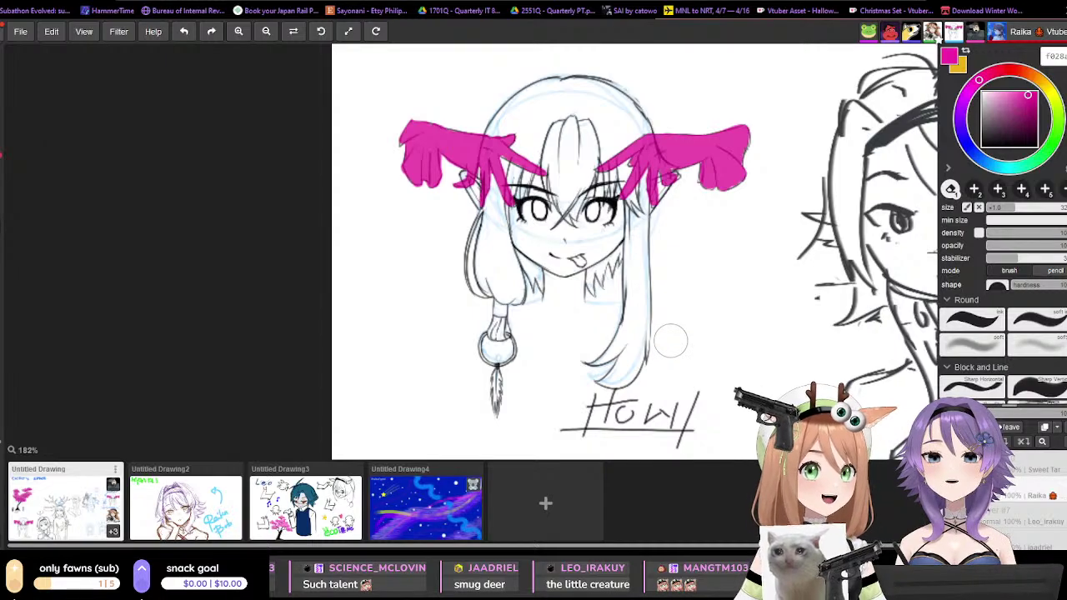
{"action": "scroll", "coordinate": [772, 339], "scroll_direction": "down", "scroll_amount": 2}
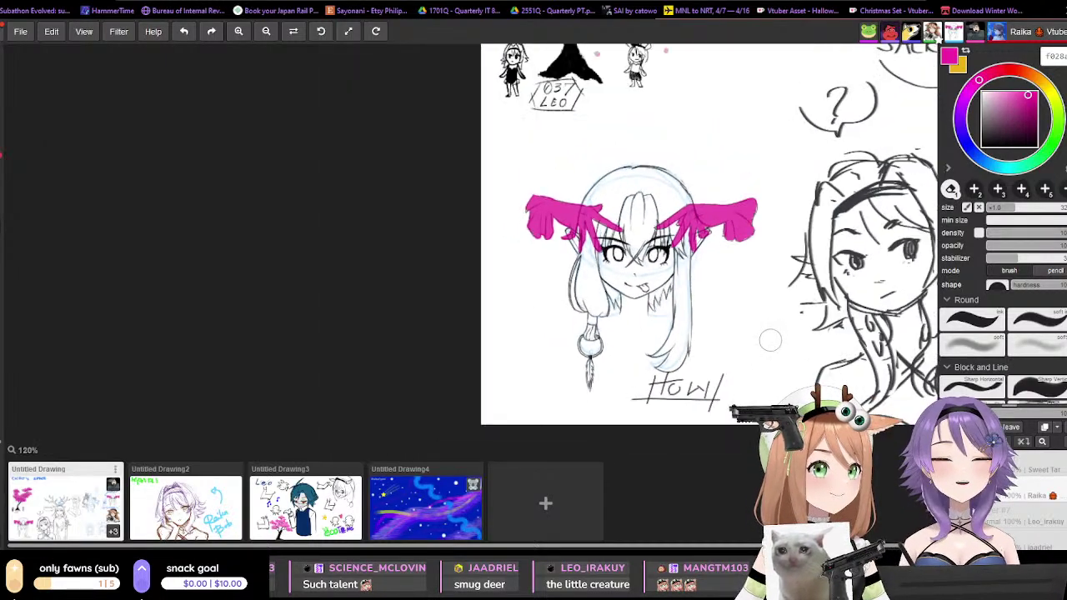
{"action": "left_click_drag", "start_coordinate": [831, 334], "coordinate": [455, 376]}
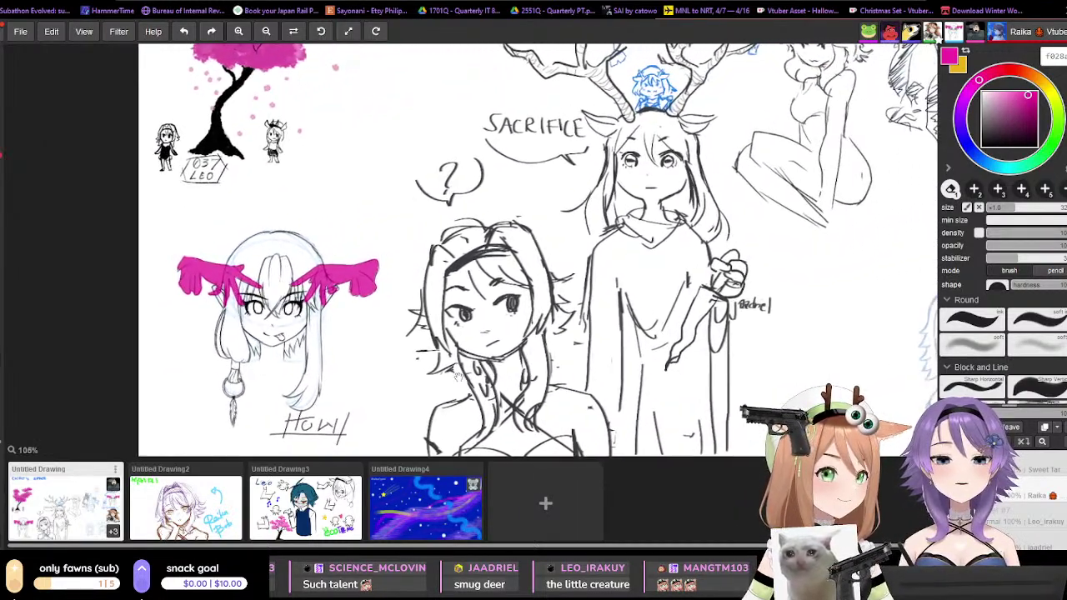
- Examine the robed, antlered SACRIFICE character and the small blue figure between its antlers
{"action": "scroll", "coordinate": [811, 341], "scroll_direction": "up", "scroll_amount": 2}
{"action": "scroll", "coordinate": [739, 344], "scroll_direction": "down", "scroll_amount": 2}
{"action": "left_click_drag", "start_coordinate": [587, 380], "coordinate": [593, 411]}
{"action": "scroll", "coordinate": [560, 288], "scroll_direction": "up", "scroll_amount": 3}
{"action": "mouse_move", "coordinate": [645, 300]}
{"action": "left_mouse_down"}
{"action": "mouse_move", "coordinate": [647, 473]}
{"action": "mouse_move", "coordinate": [635, 557]}
{"action": "left_mouse_up"}
{"action": "scroll", "coordinate": [673, 228], "scroll_direction": "up", "scroll_amount": 3}
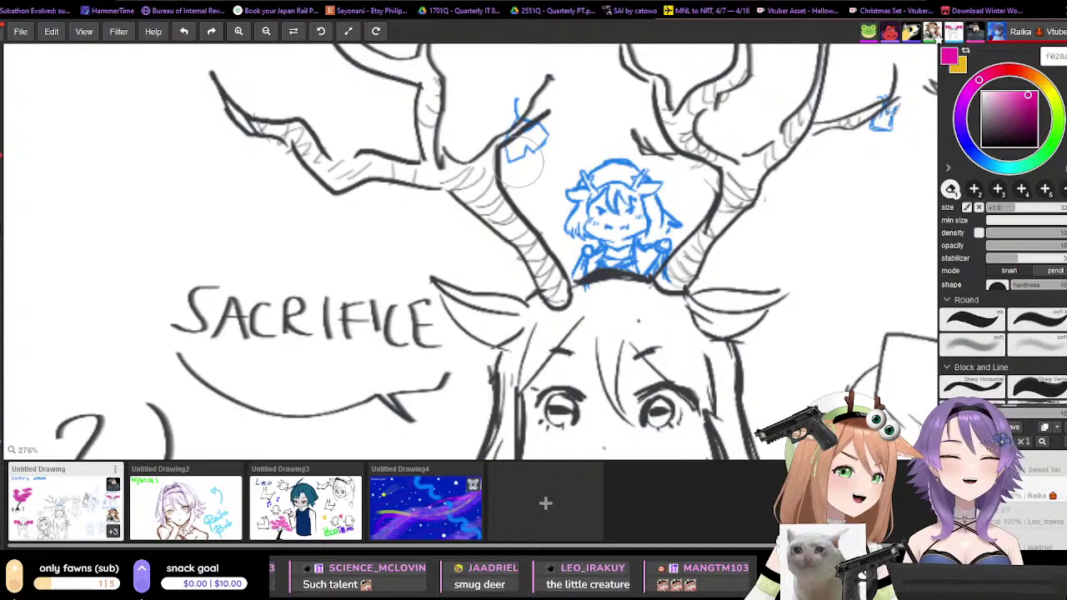
{"action": "scroll", "coordinate": [640, 308], "scroll_direction": "down", "scroll_amount": 5}
{"action": "left_click_drag", "start_coordinate": [642, 378], "coordinate": [585, 261]}
{"action": "scroll", "coordinate": [615, 329], "scroll_direction": "down", "scroll_amount": 2}
- Examine the seated figure, the blue helmeted figure with the scribbled creature, and the blue group sketch with the tentacled character
{"action": "mouse_move", "coordinate": [658, 347]}
{"action": "left_mouse_down"}
{"action": "mouse_move", "coordinate": [631, 352]}
{"action": "mouse_move", "coordinate": [662, 245]}
{"action": "mouse_move", "coordinate": [686, 210]}
{"action": "mouse_move", "coordinate": [660, 337]}
{"action": "mouse_move", "coordinate": [621, 358]}
{"action": "mouse_move", "coordinate": [593, 394]}
{"action": "mouse_move", "coordinate": [424, 407]}
{"action": "left_mouse_up"}
{"action": "scroll", "coordinate": [785, 330], "scroll_direction": "up", "scroll_amount": 2}
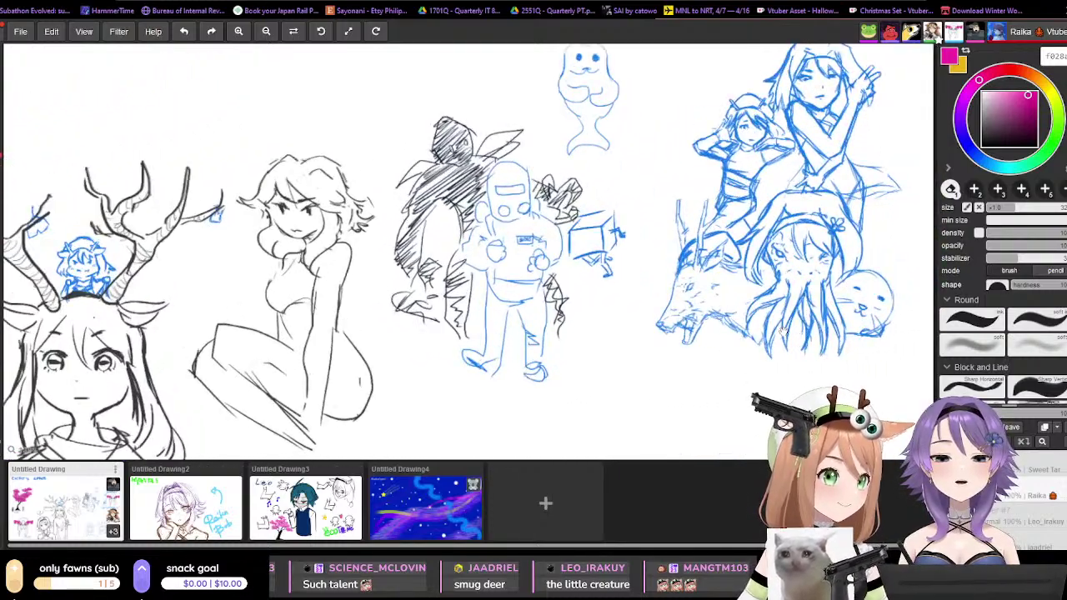
{"action": "scroll", "coordinate": [590, 313], "scroll_direction": "up", "scroll_amount": 2}
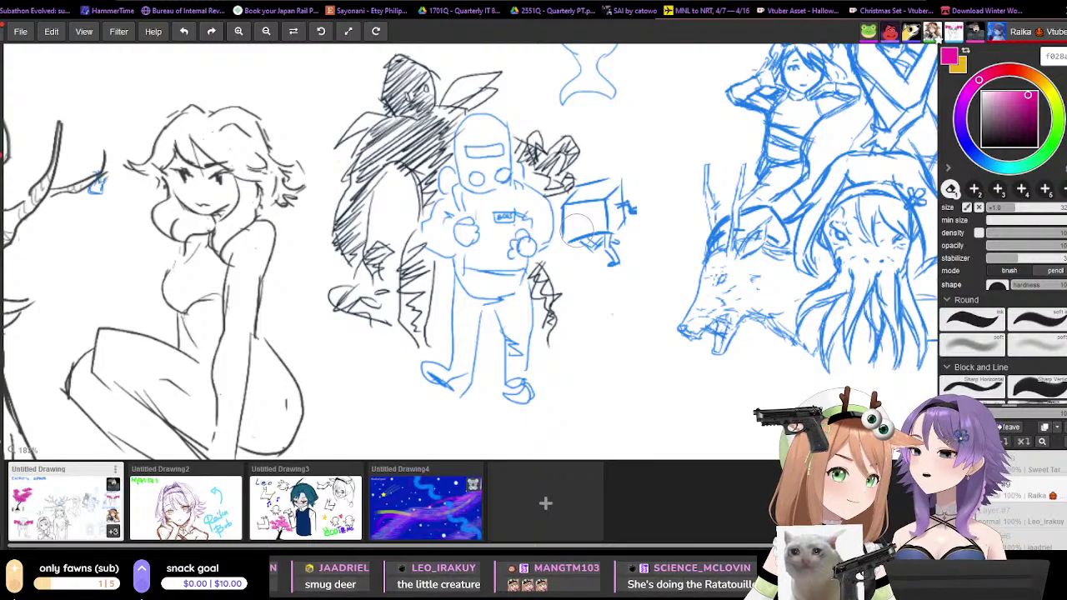
{"action": "scroll", "coordinate": [579, 231], "scroll_direction": "down", "scroll_amount": 4}
{"action": "scroll", "coordinate": [581, 232], "scroll_direction": "up", "scroll_amount": 3}
{"action": "mouse_move", "coordinate": [745, 105]}
{"action": "left_mouse_down"}
{"action": "mouse_move", "coordinate": [701, 302]}
{"action": "mouse_move", "coordinate": [595, 177]}
{"action": "left_mouse_up"}
{"action": "scroll", "coordinate": [588, 231], "scroll_direction": "up", "scroll_amount": 3}
{"action": "scroll", "coordinate": [595, 238], "scroll_direction": "down", "scroll_amount": 3}
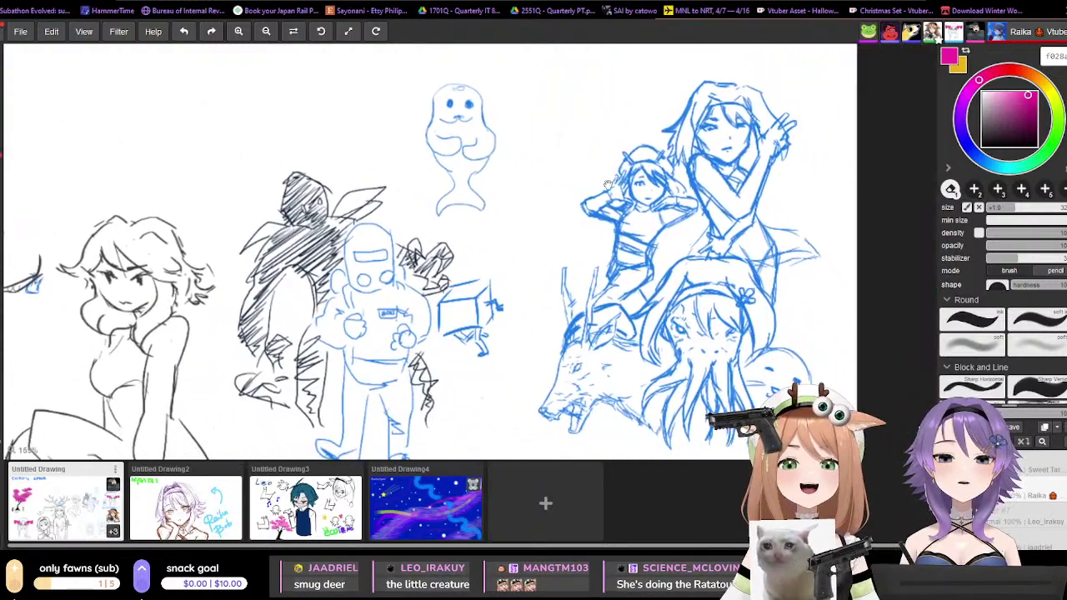
{"action": "left_click_drag", "start_coordinate": [800, 340], "coordinate": [754, 332]}
{"action": "scroll", "coordinate": [753, 333], "scroll_direction": "up", "scroll_amount": 1}
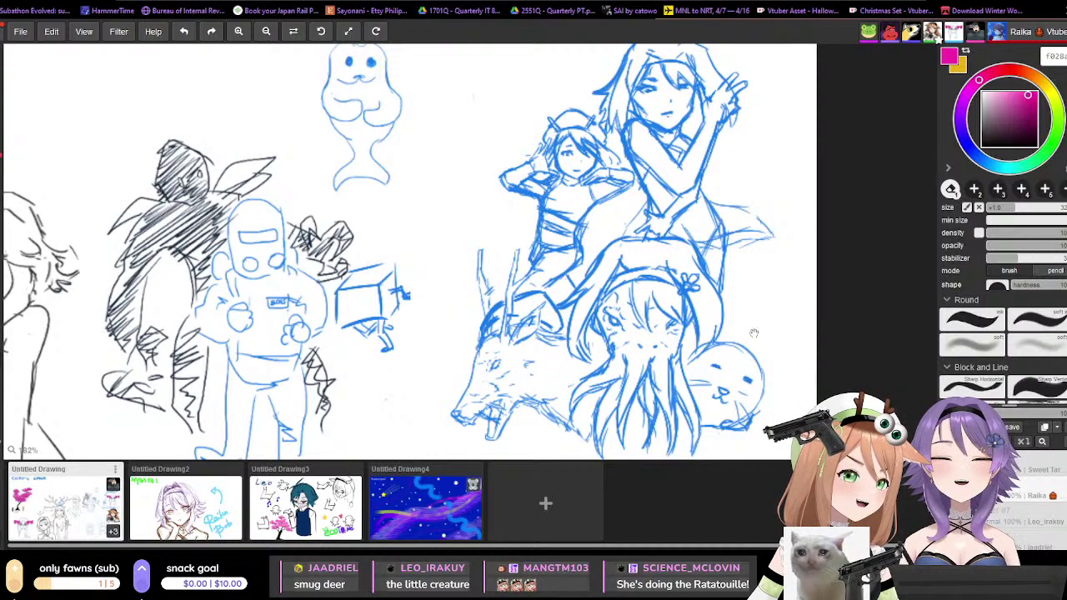
{"action": "scroll", "coordinate": [656, 266], "scroll_direction": "down", "scroll_amount": 2}
{"action": "scroll", "coordinate": [645, 251], "scroll_direction": "down", "scroll_amount": 2}
{"action": "scroll", "coordinate": [645, 251], "scroll_direction": "up", "scroll_amount": 2}
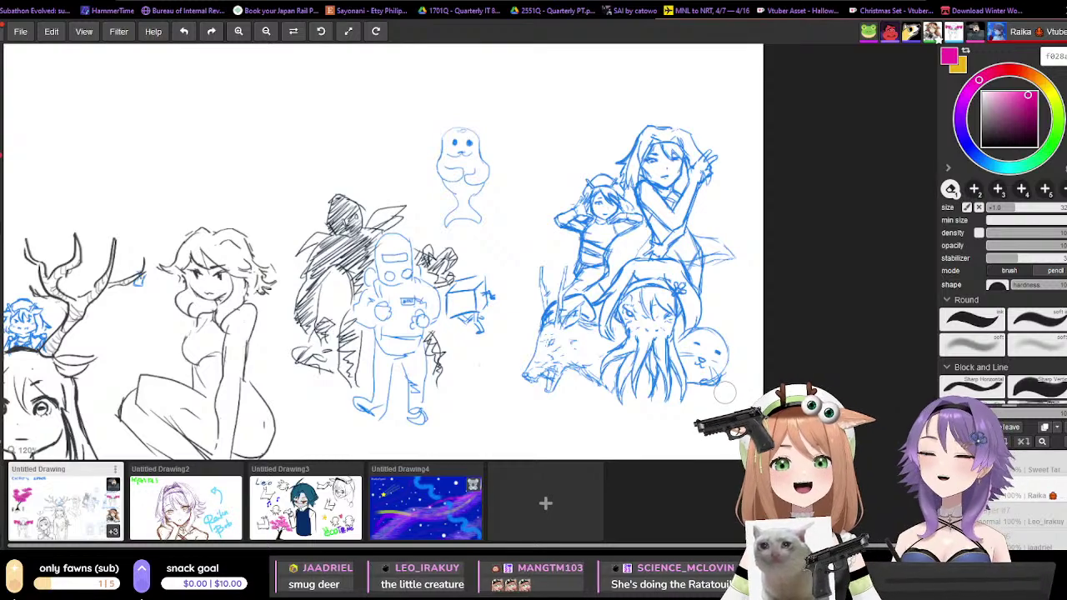
{"action": "scroll", "coordinate": [723, 392], "scroll_direction": "down", "scroll_amount": 2}
{"action": "scroll", "coordinate": [723, 392], "scroll_direction": "up", "scroll_amount": 2}
{"action": "left_click_drag", "start_coordinate": [622, 405], "coordinate": [629, 398]}
- Examine the pale blue portrait pair signed Gentle Corgis, and view the whole canvas
{"action": "scroll", "coordinate": [633, 334], "scroll_direction": "down", "scroll_amount": 10}
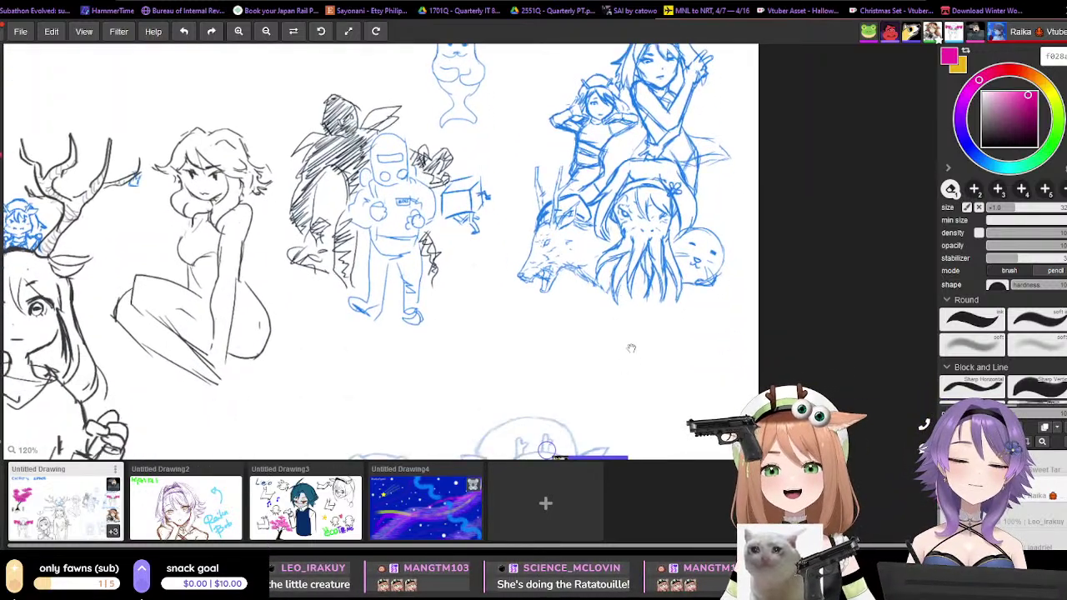
{"action": "scroll", "coordinate": [683, 291], "scroll_direction": "up", "scroll_amount": 5}
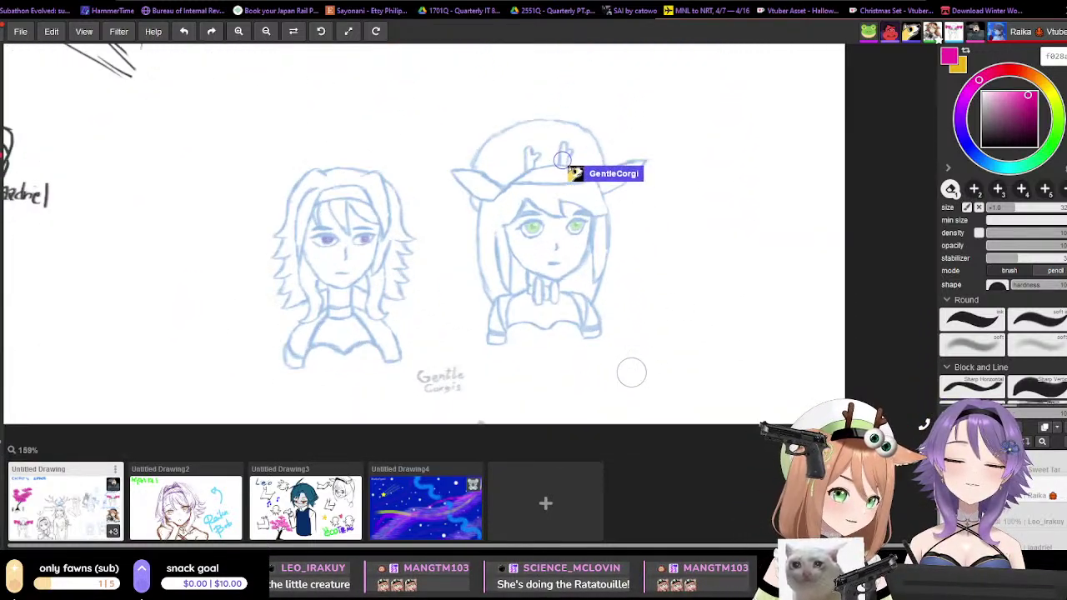
{"action": "left_click_drag", "start_coordinate": [707, 353], "coordinate": [727, 381]}
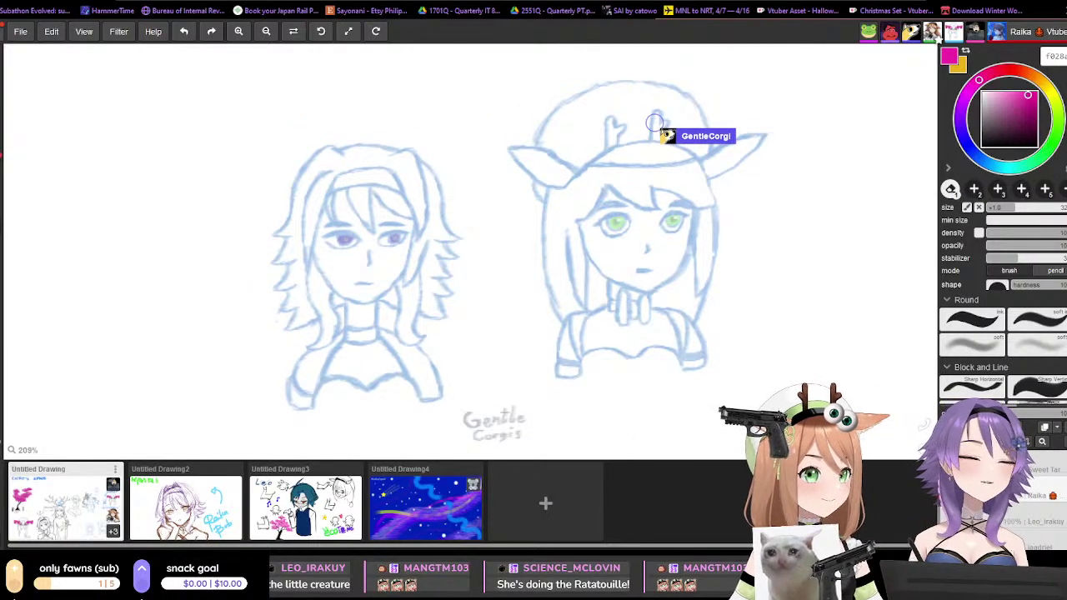
{"action": "scroll", "coordinate": [655, 124], "scroll_direction": "down", "scroll_amount": 6}
{"action": "left_click_drag", "start_coordinate": [323, 309], "coordinate": [600, 370]}
{"action": "scroll", "coordinate": [600, 369], "scroll_direction": "down", "scroll_amount": 2}
{"action": "scroll", "coordinate": [710, 390], "scroll_direction": "up", "scroll_amount": 2}
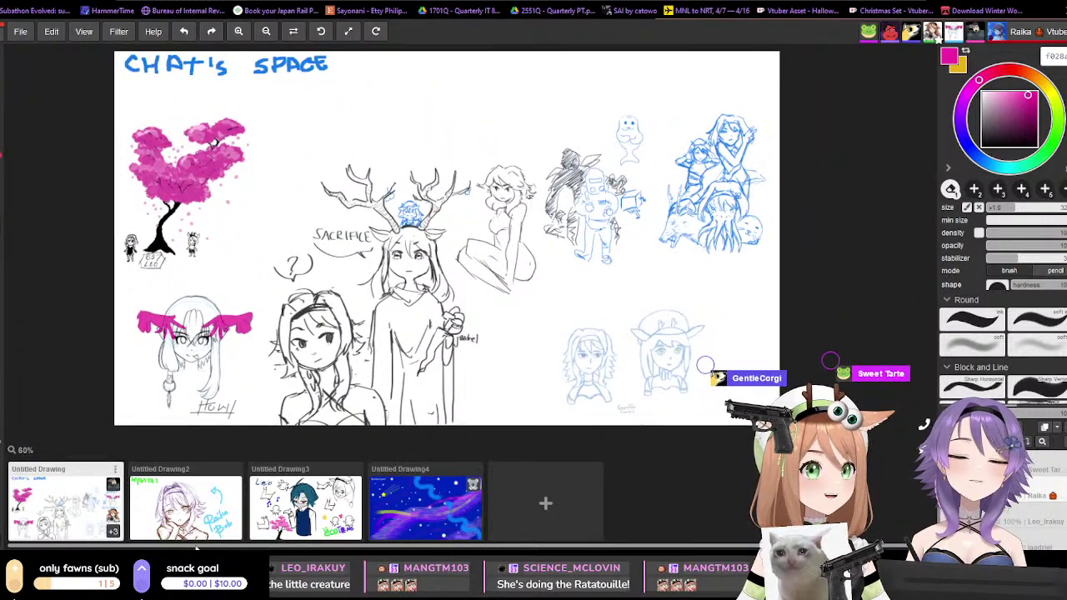
- View the portrait in Untitled Drawing2, and return to the first canvas to examine its blue group sketch closely
{"action": "left_click", "coordinate": [202, 527]}
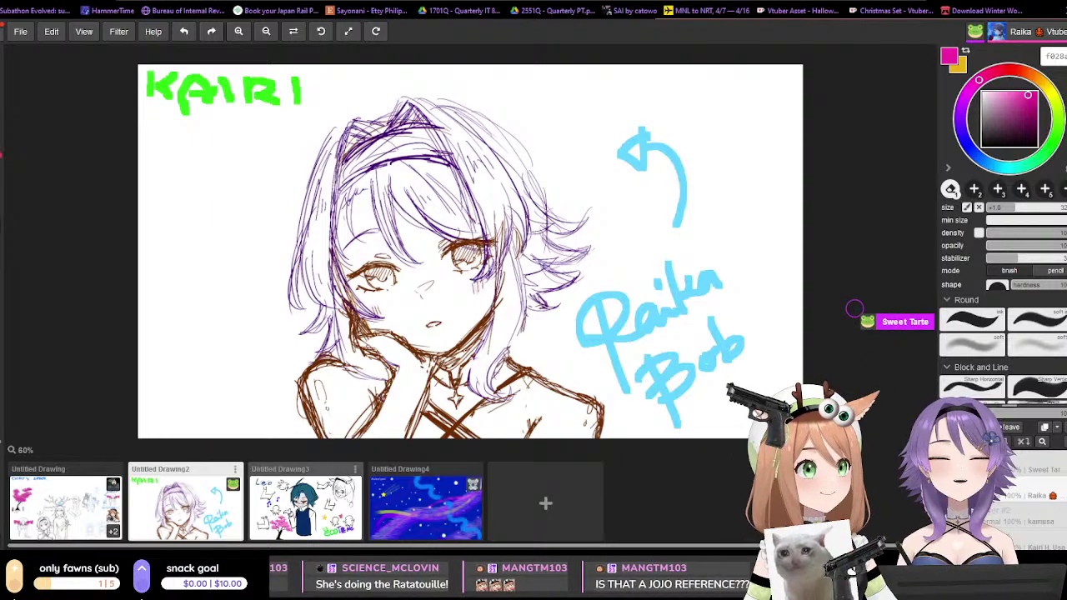
{"action": "left_click", "coordinate": [65, 504]}
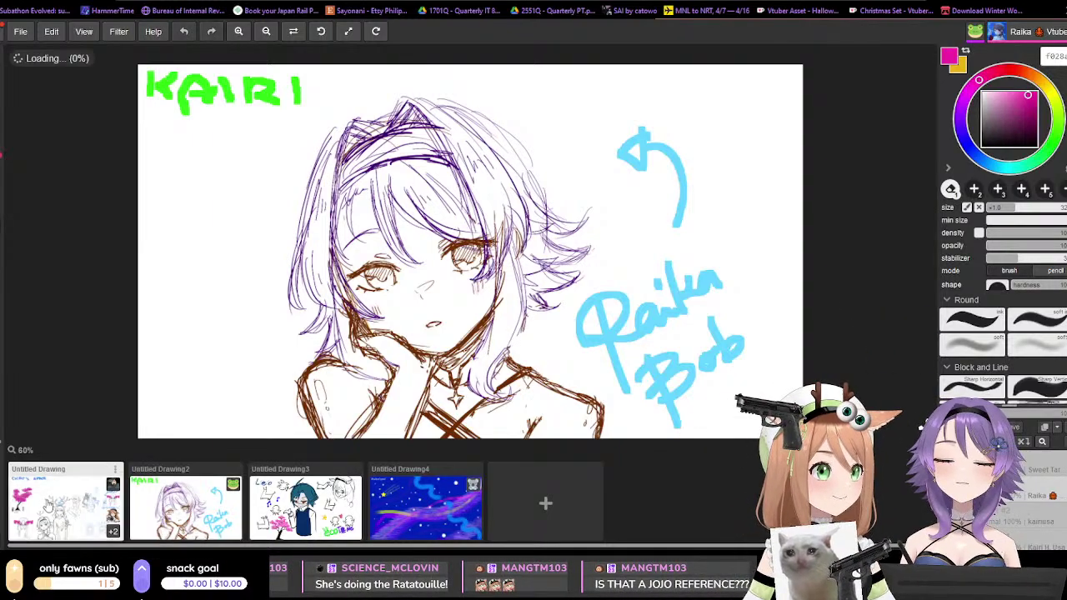
{"action": "scroll", "coordinate": [641, 305], "scroll_direction": "up", "scroll_amount": 2}
{"action": "scroll", "coordinate": [767, 177], "scroll_direction": "up", "scroll_amount": 2}
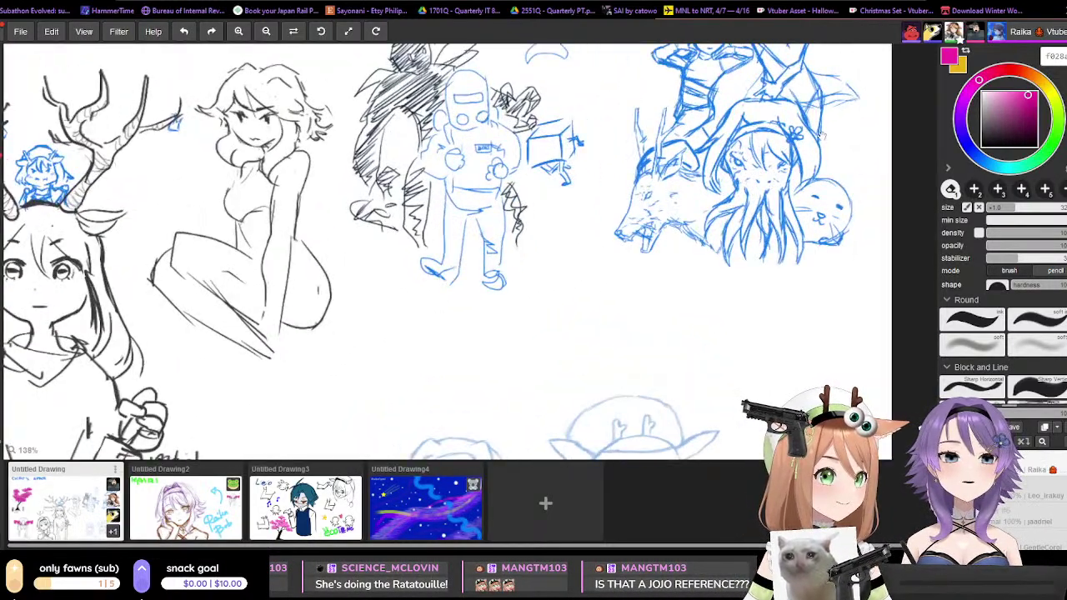
{"action": "left_click_drag", "start_coordinate": [767, 177], "coordinate": [560, 413]}
{"action": "scroll", "coordinate": [611, 364], "scroll_direction": "up", "scroll_amount": 3}
{"action": "scroll", "coordinate": [612, 364], "scroll_direction": "up", "scroll_amount": 1}
{"action": "scroll", "coordinate": [612, 363], "scroll_direction": "down", "scroll_amount": 1}
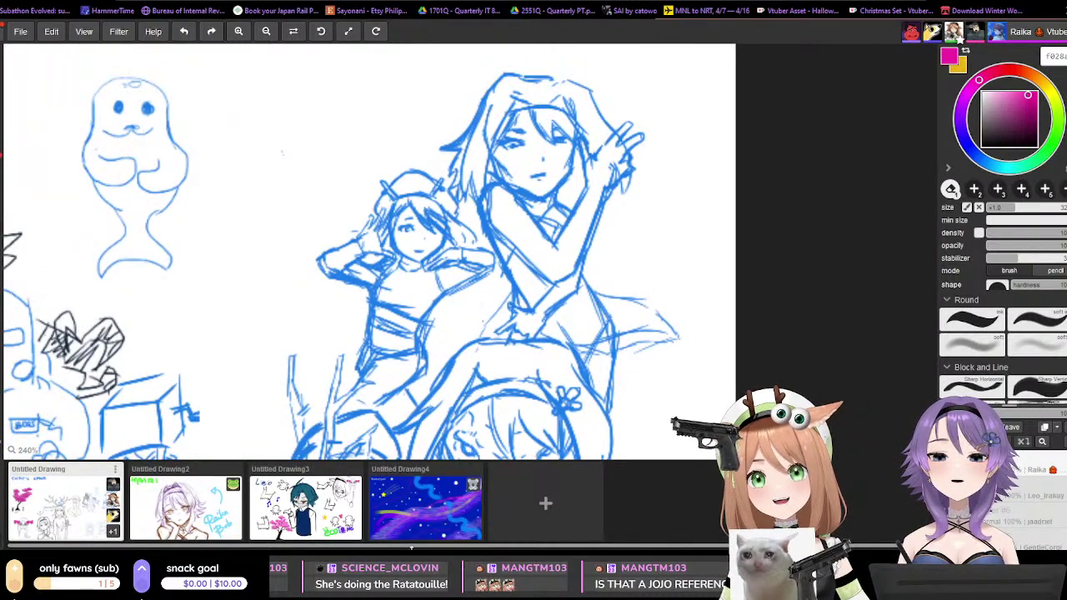
{"action": "scroll", "coordinate": [490, 434], "scroll_direction": "down", "scroll_amount": 2}
{"action": "scroll", "coordinate": [578, 375], "scroll_direction": "up", "scroll_amount": 1}
{"action": "scroll", "coordinate": [575, 380], "scroll_direction": "down", "scroll_amount": 1}
{"action": "mouse_move", "coordinate": [565, 394]}
{"action": "left_mouse_down"}
{"action": "mouse_move", "coordinate": [566, 232]}
{"action": "mouse_move", "coordinate": [562, 270]}
{"action": "left_mouse_up"}
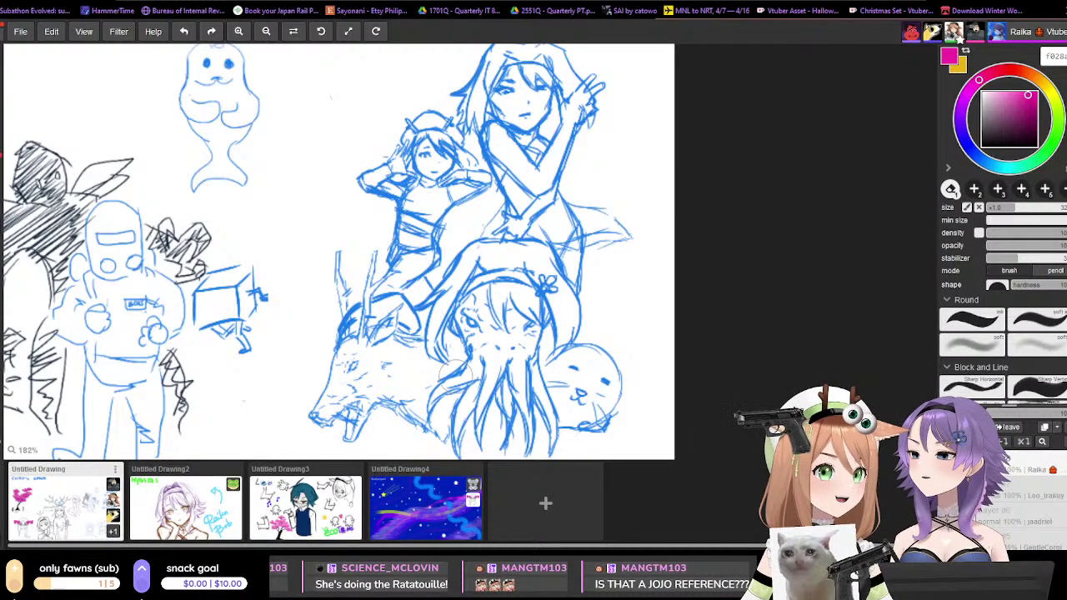
- View the teal-haired character in Untitled Drawing3, and examine the starry sky painting and its signature in Untitled Drawing4
{"action": "left_click", "coordinate": [307, 510]}
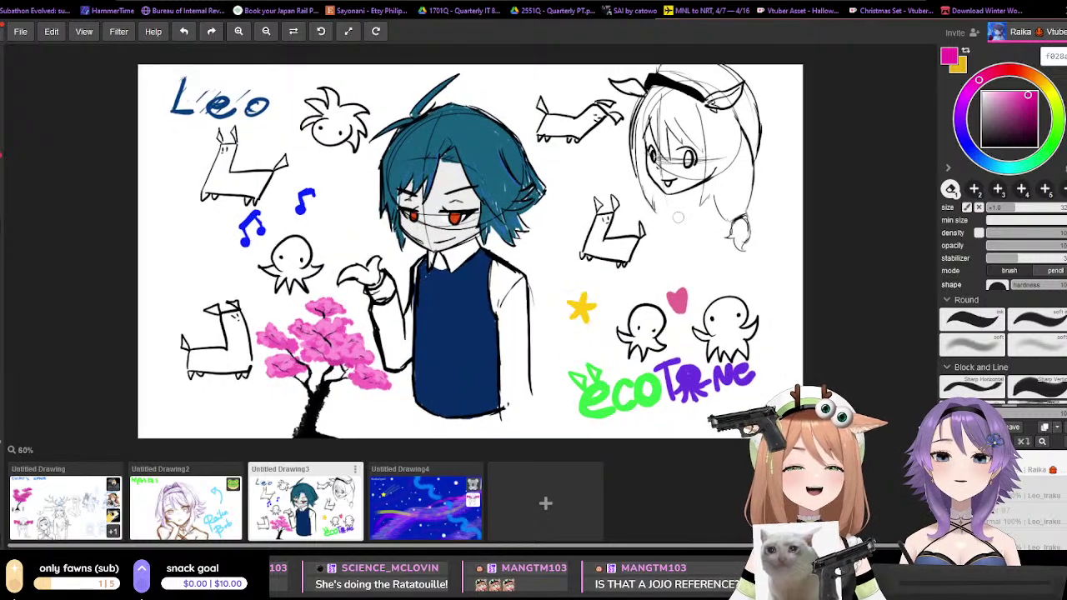
{"action": "left_click_drag", "start_coordinate": [557, 266], "coordinate": [560, 279]}
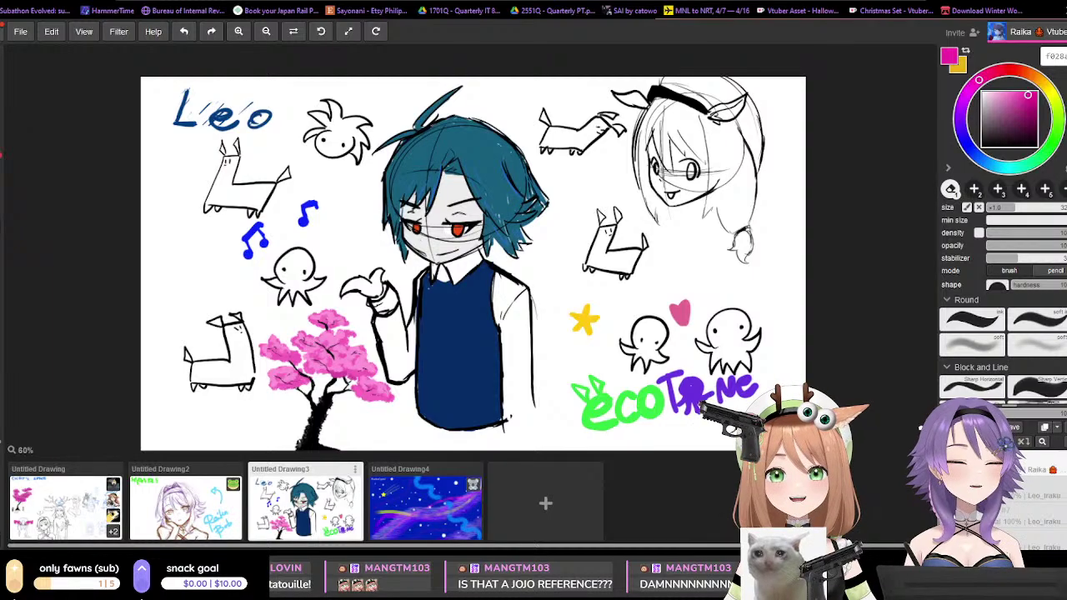
{"action": "left_click", "coordinate": [396, 516]}
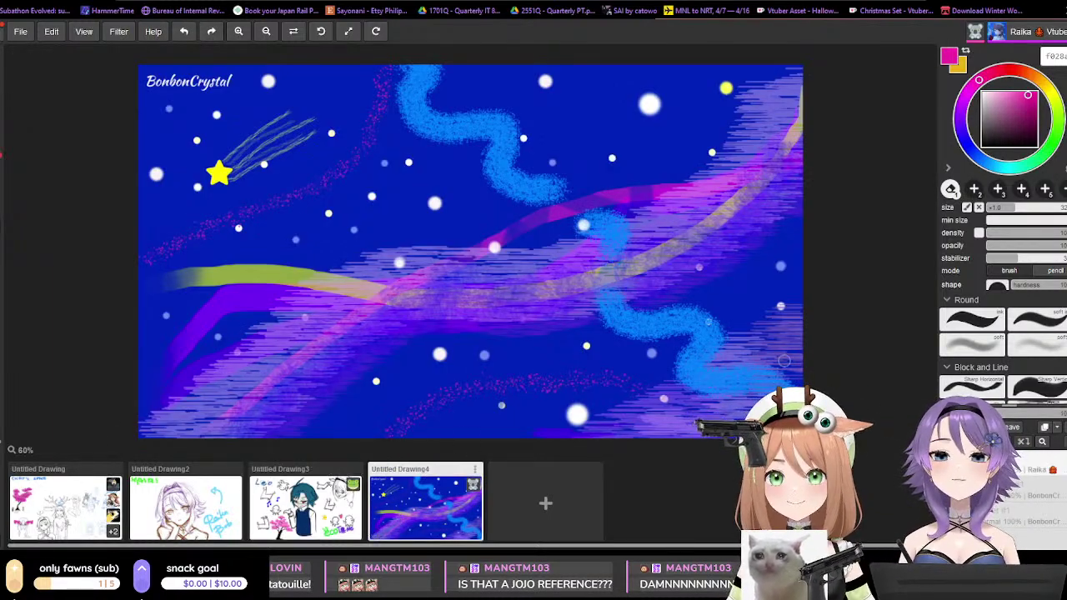
{"action": "scroll", "coordinate": [196, 157], "scroll_direction": "up", "scroll_amount": 2}
{"action": "scroll", "coordinate": [196, 158], "scroll_direction": "up", "scroll_amount": 4}
{"action": "left_click_drag", "start_coordinate": [121, 63], "coordinate": [340, 364]}
{"action": "scroll", "coordinate": [340, 363], "scroll_direction": "up", "scroll_amount": 3}
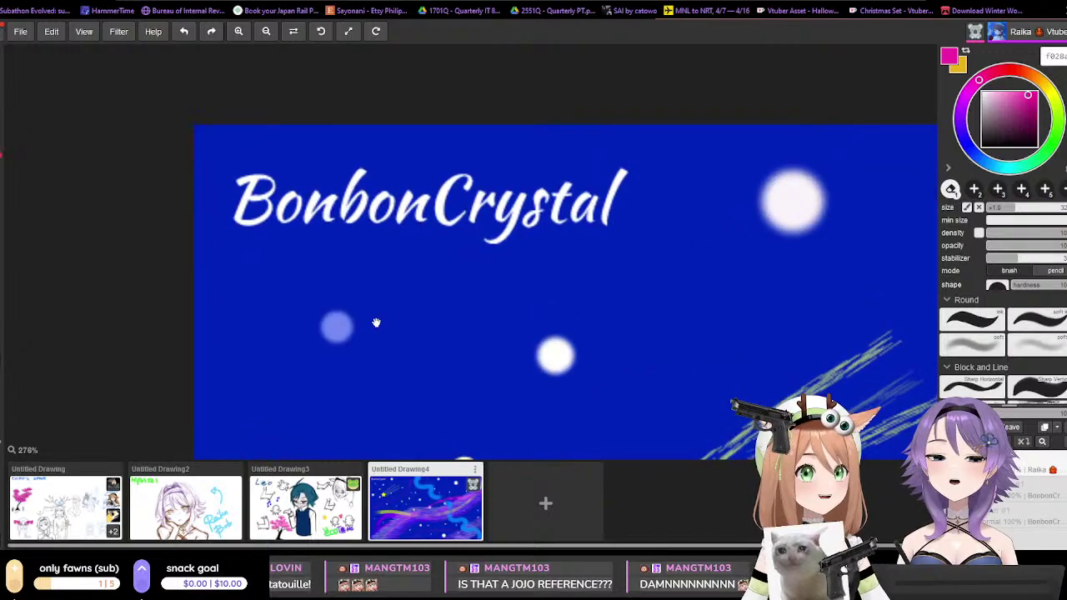
{"action": "scroll", "coordinate": [433, 303], "scroll_direction": "down", "scroll_amount": 5}
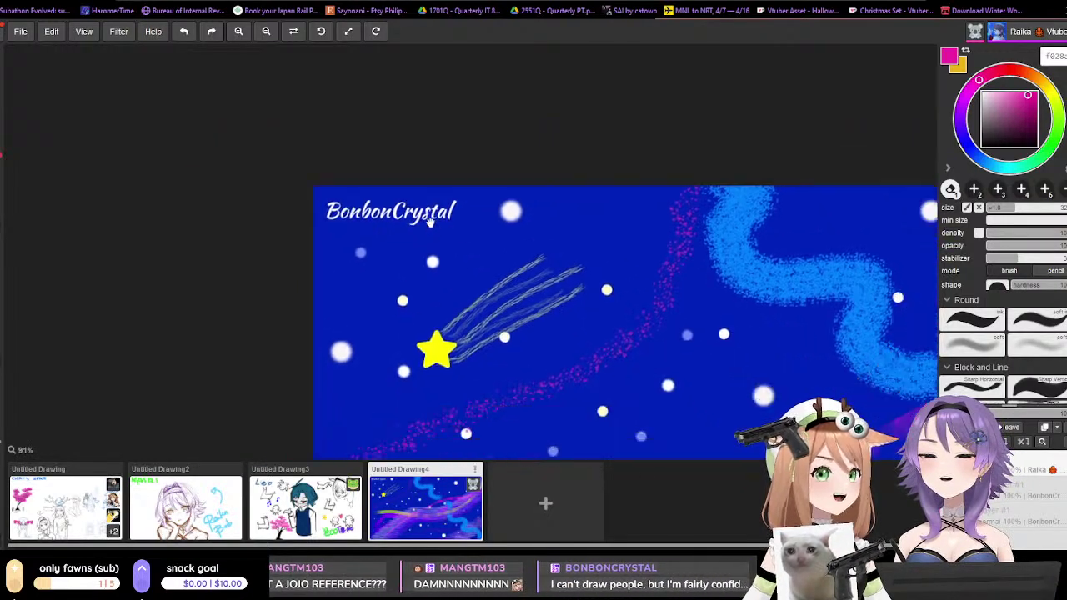
{"action": "scroll", "coordinate": [460, 261], "scroll_direction": "down", "scroll_amount": 3}
{"action": "left_click_drag", "start_coordinate": [618, 326], "coordinate": [565, 257]}
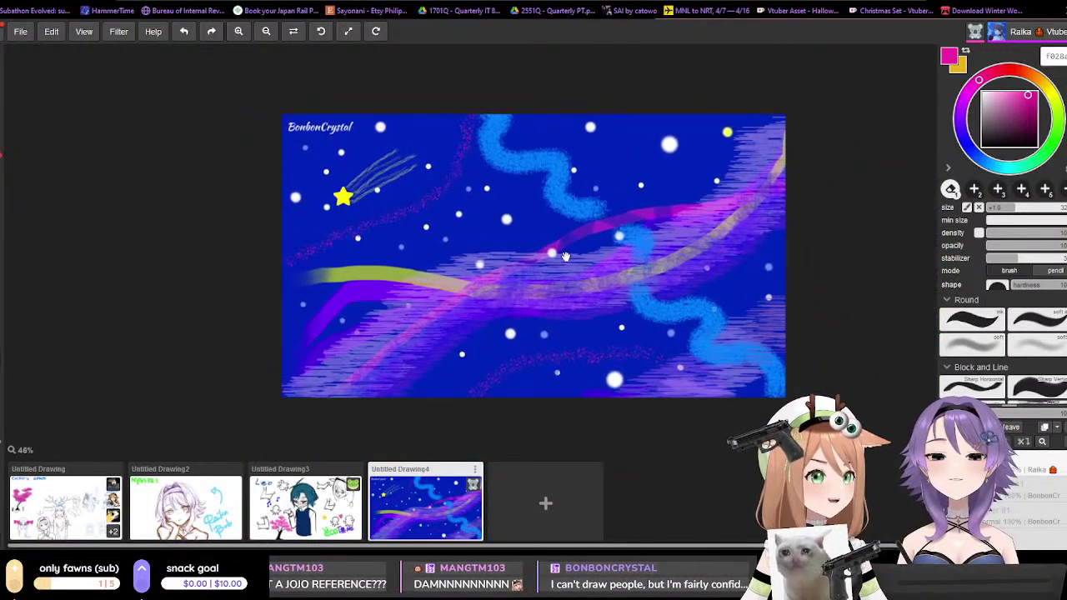